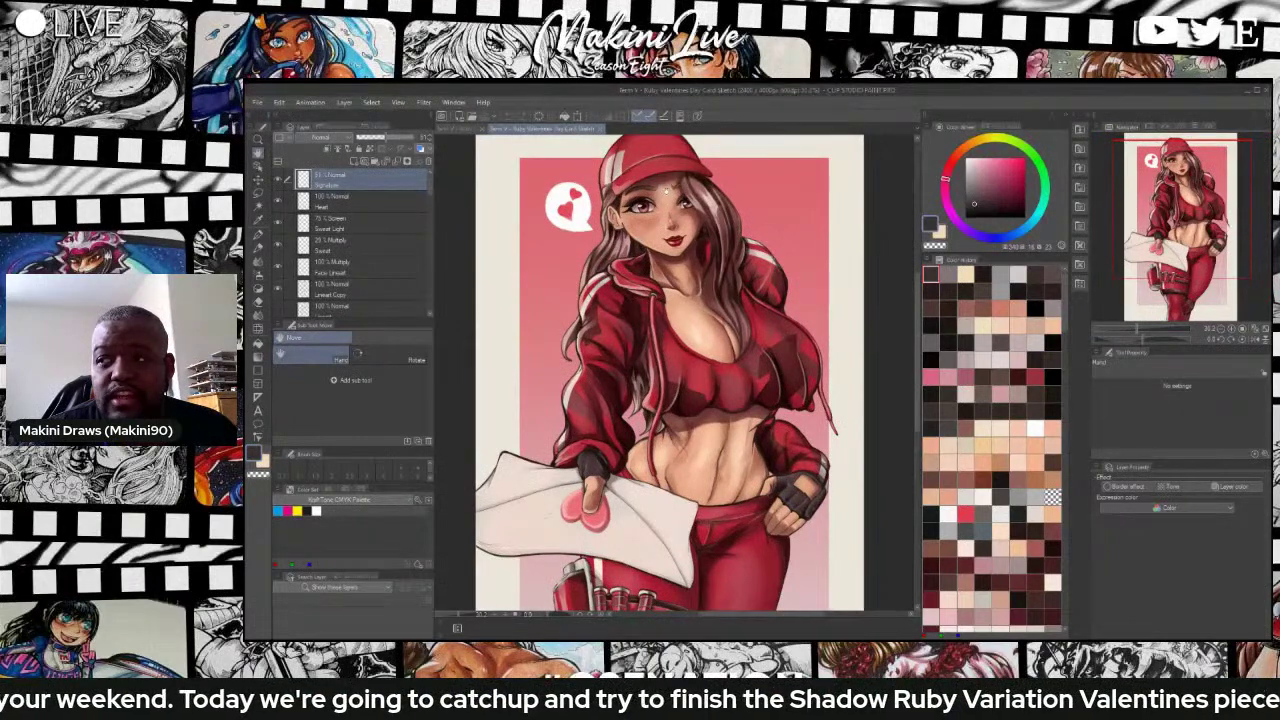
Examine the finished red Ruby Valentine's Day card illustration from the cap down to the envelope and thigh straps.
scroll(916, 270, up, 2)
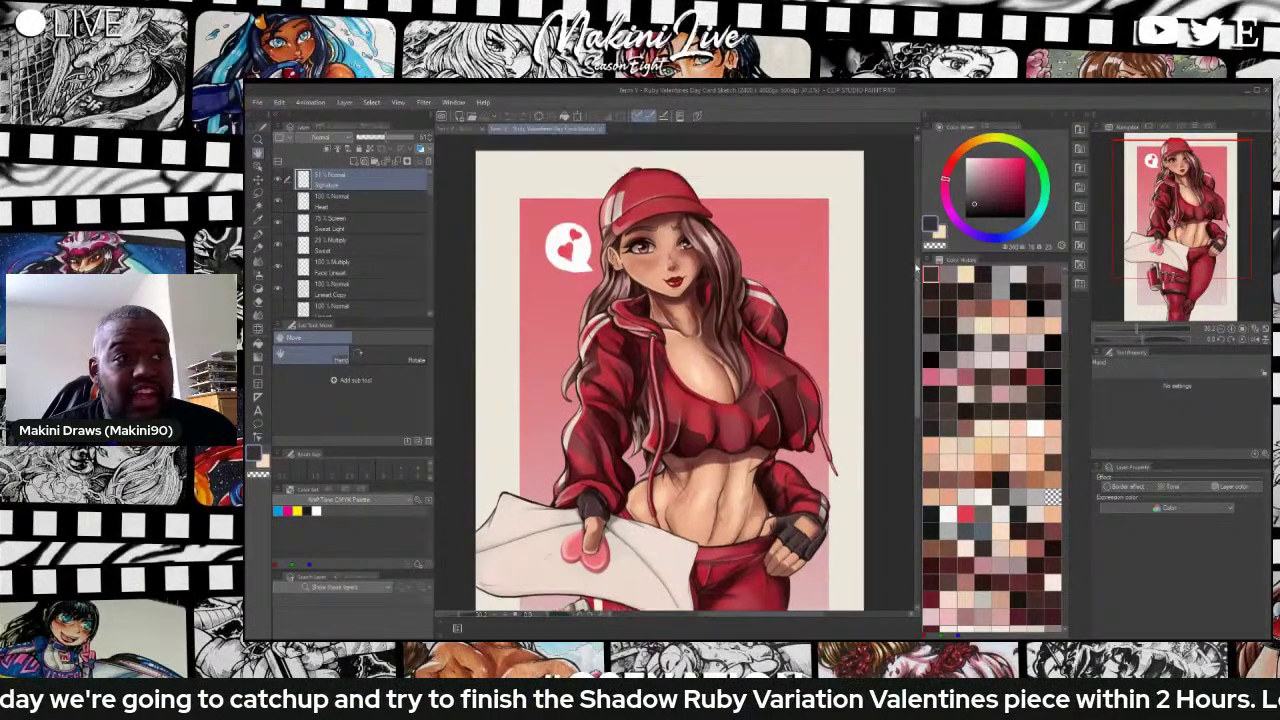
scroll(916, 270, down, 4)
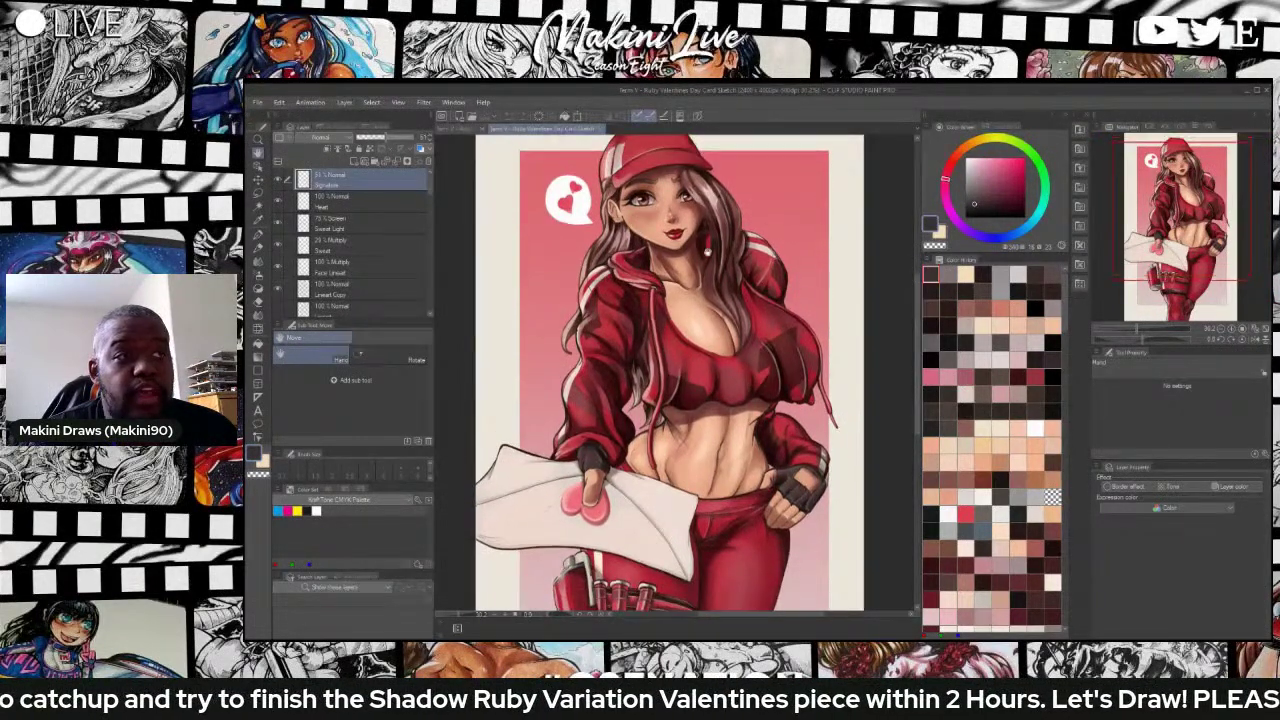
scroll(708, 250, up, 1)
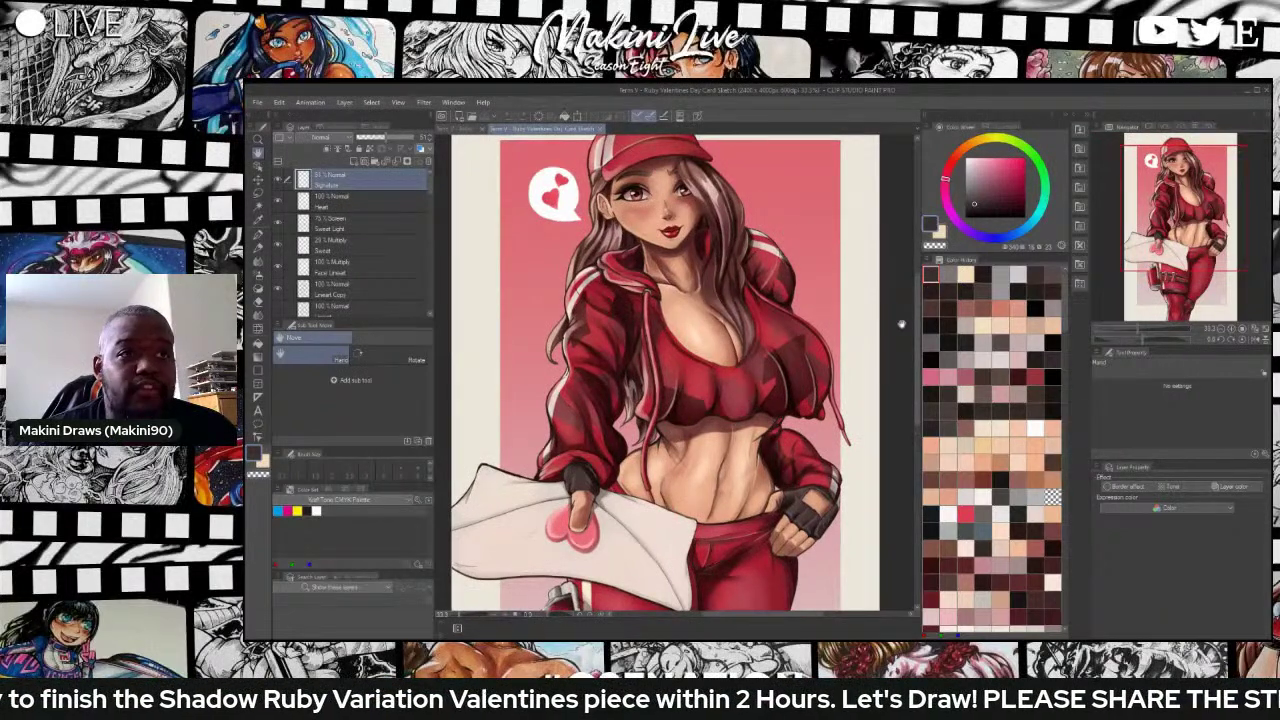
scroll(912, 318, up, 2)
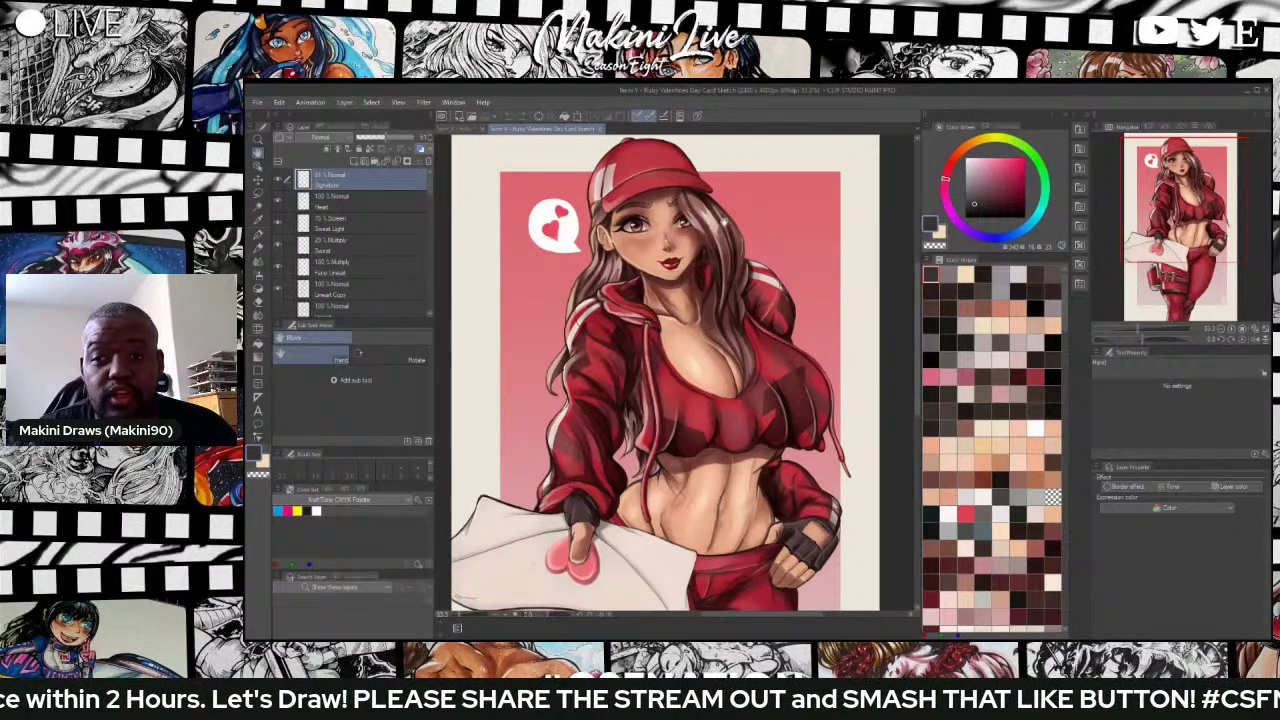
scroll(740, 297, down, 1)
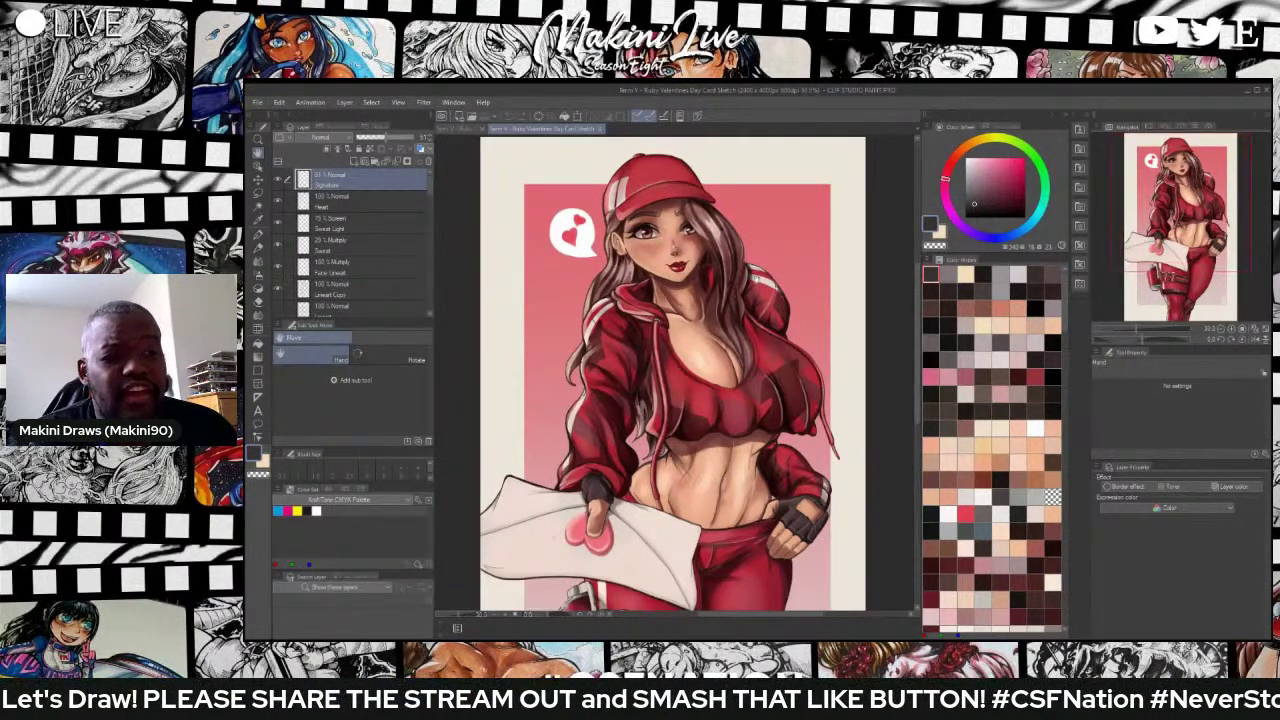
scroll(758, 278, up, 1)
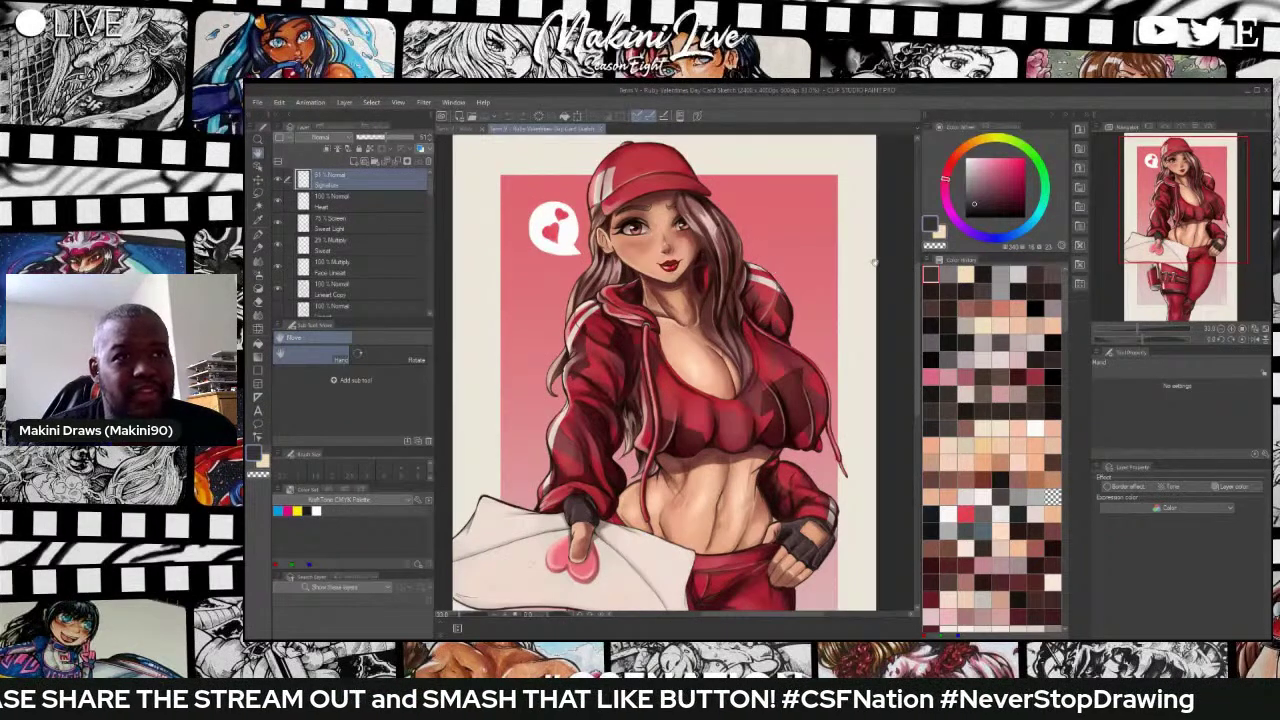
mouse_move(918, 282)
mouse_down()
mouse_move(913, 347)
mouse_move(909, 291)
mouse_up()
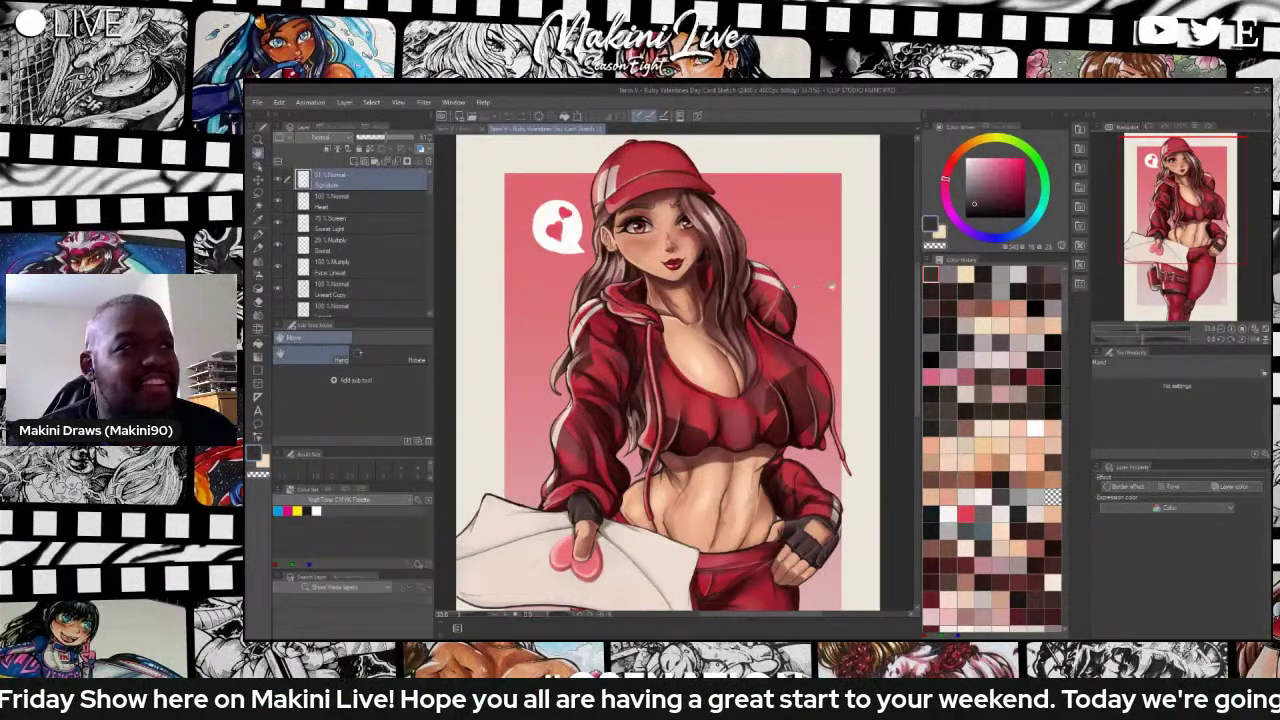
Switch to the Shadow Variation document and rotate its tilted canvas nearly upright to view the whole figure.
click(452, 131)
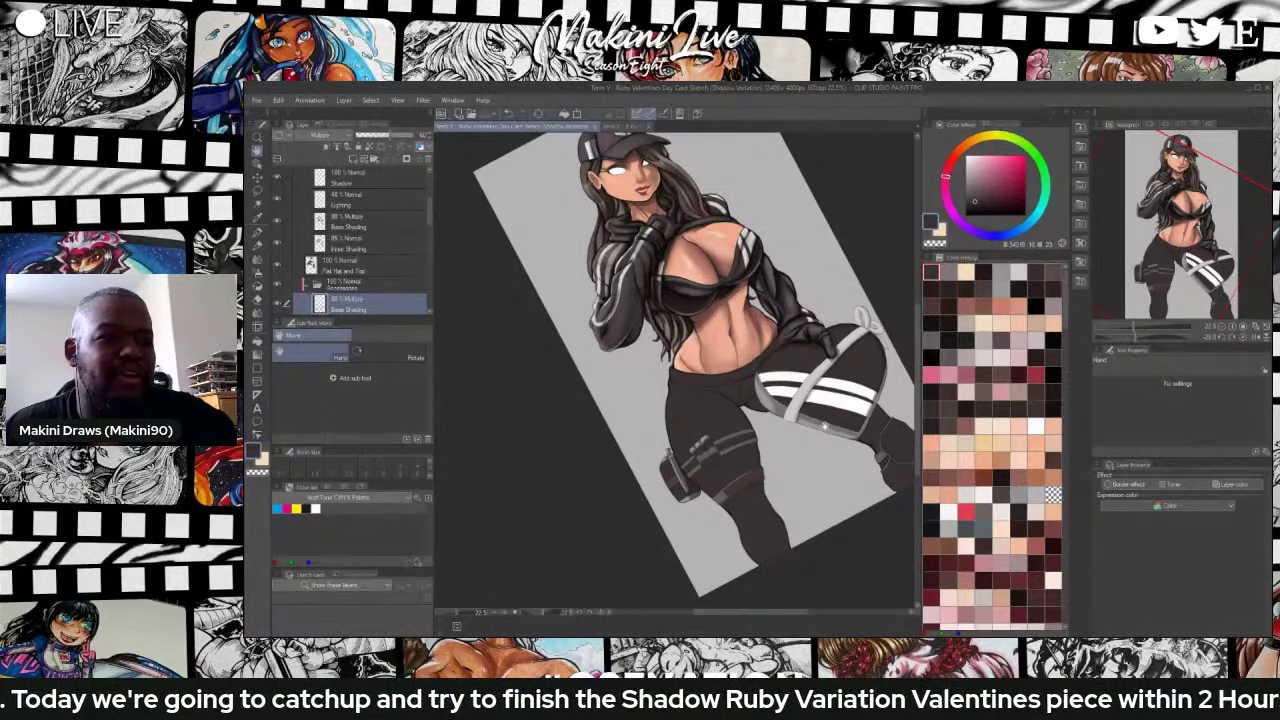
drag(821, 427, 805, 468)
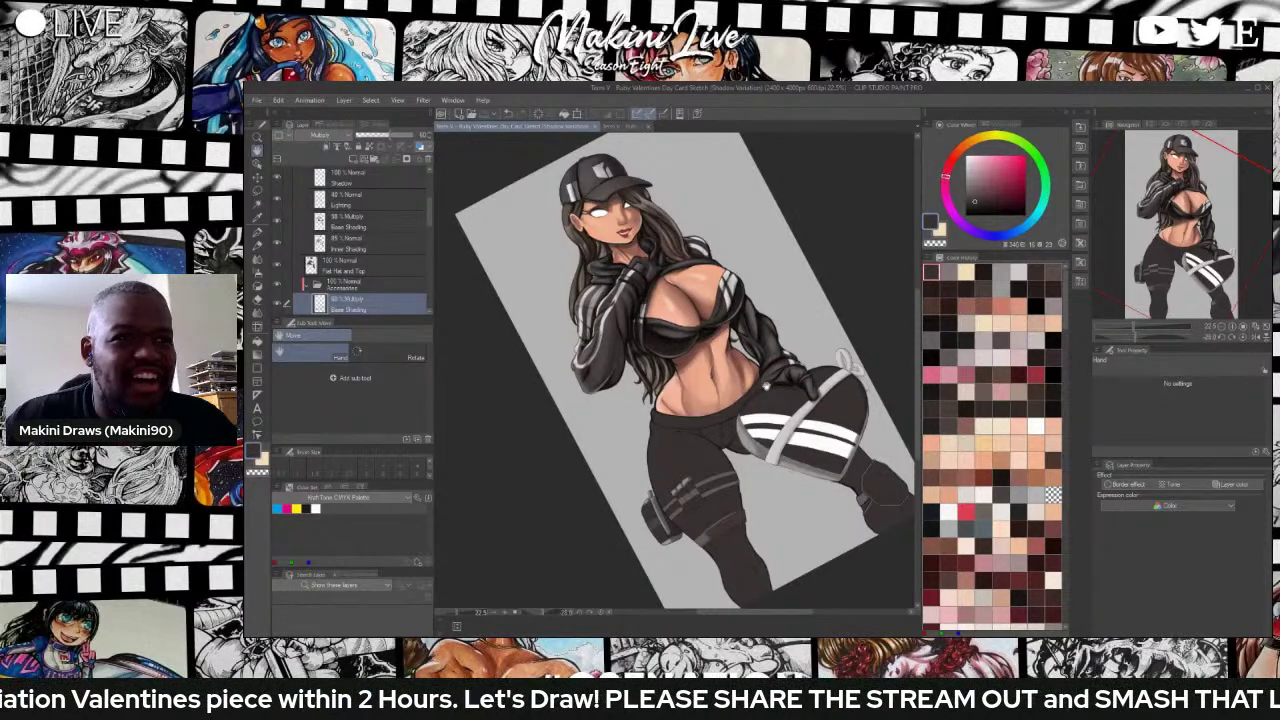
key(asciicircum)
key(asciicircum)
key(asciicircum)
key(asciicircum)
key(asciicircum)
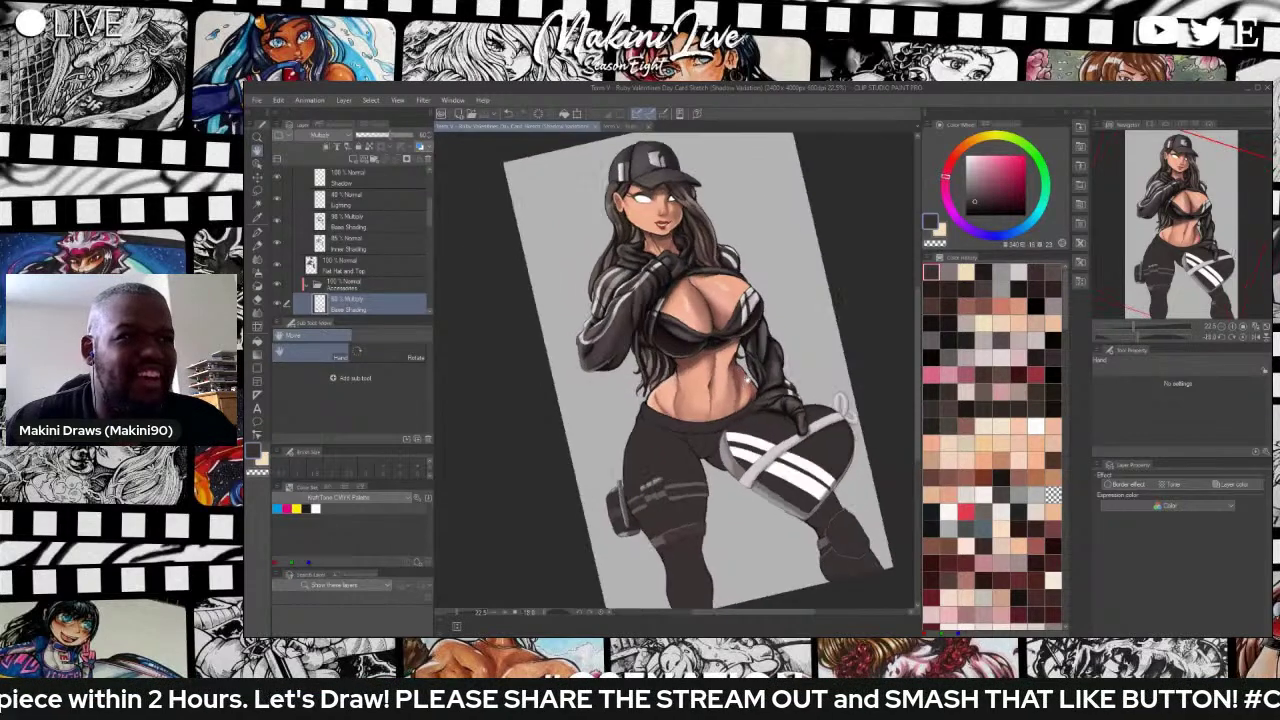
key(asciicircum)
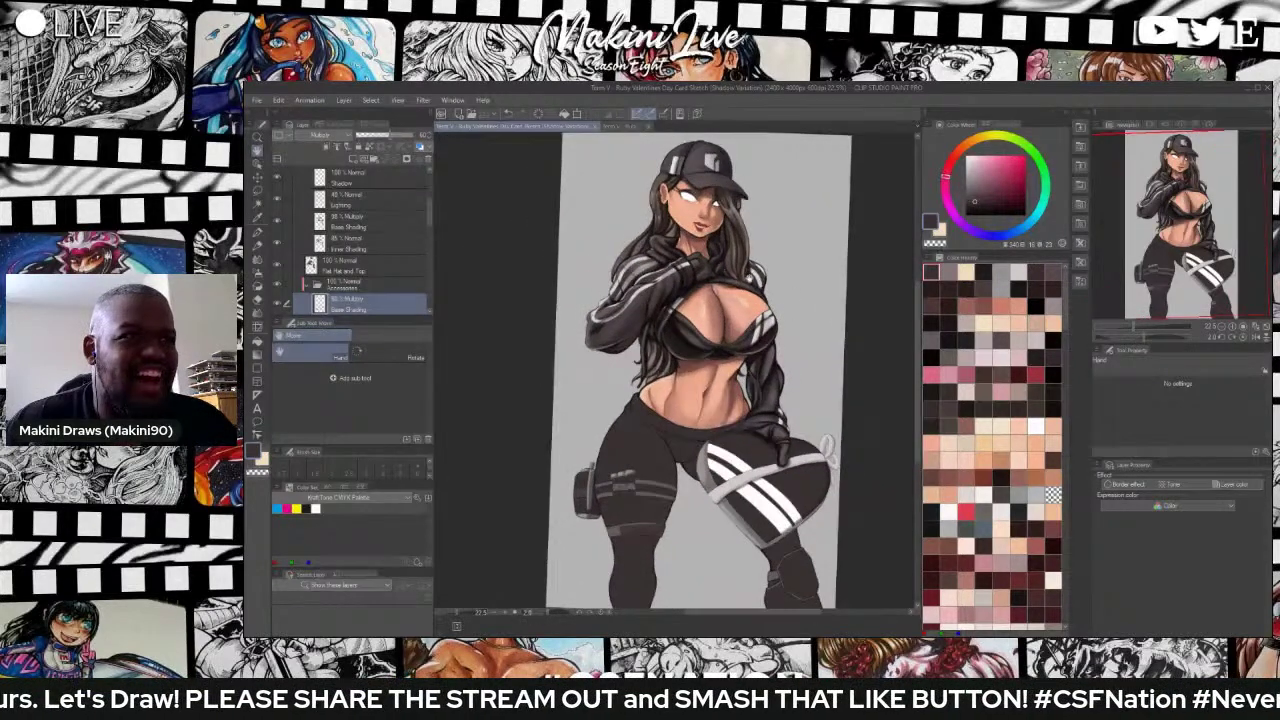
key(minus)
key(asciicircum)
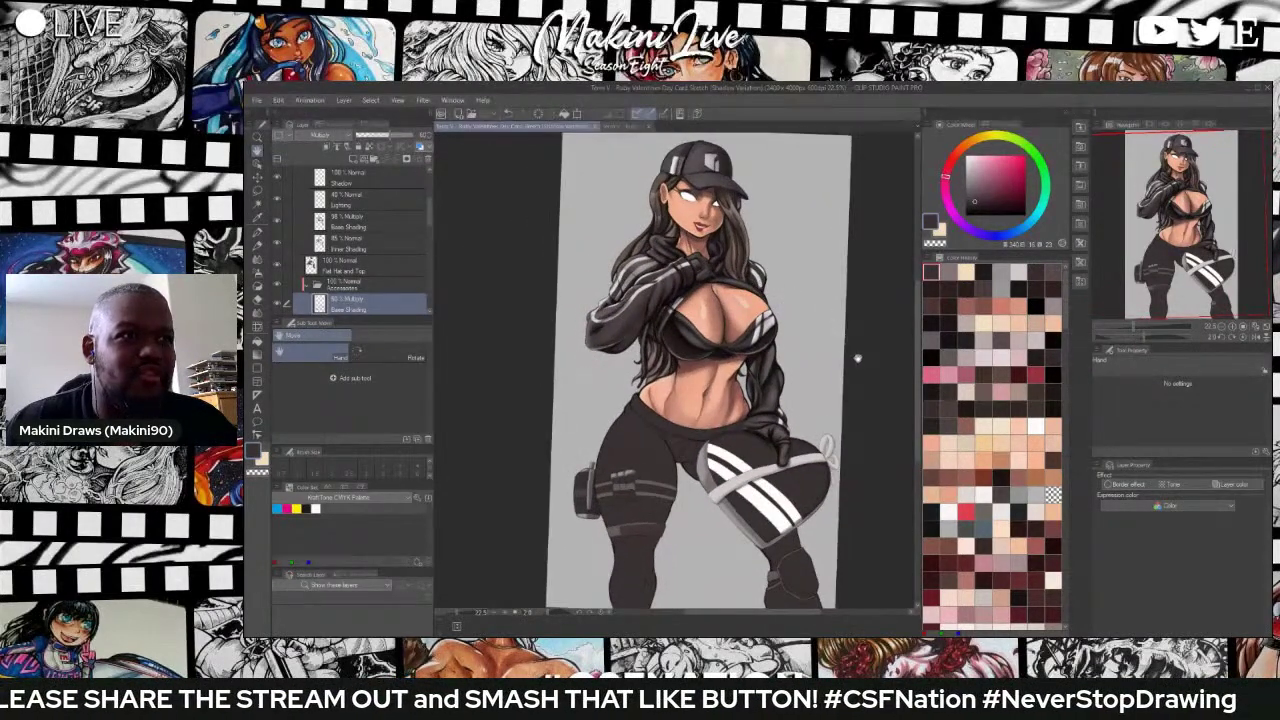
scroll(854, 355, up, 1)
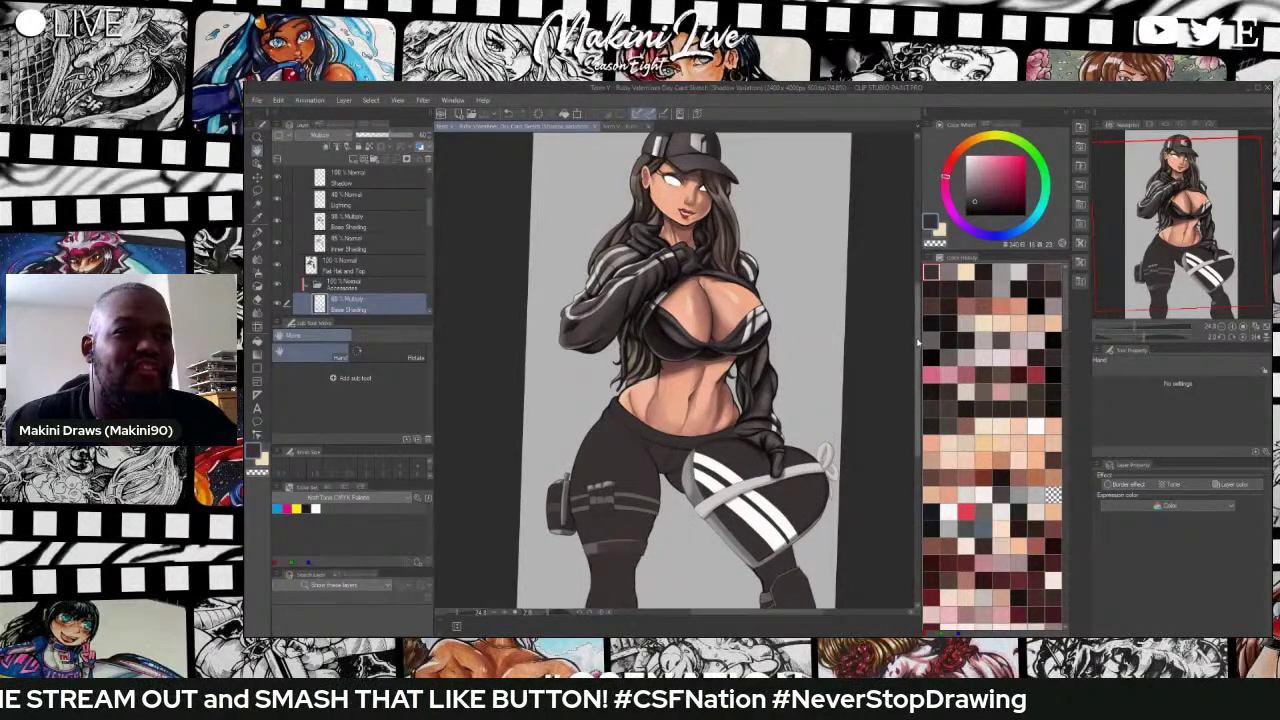
drag(918, 344, 918, 336)
key(minus)
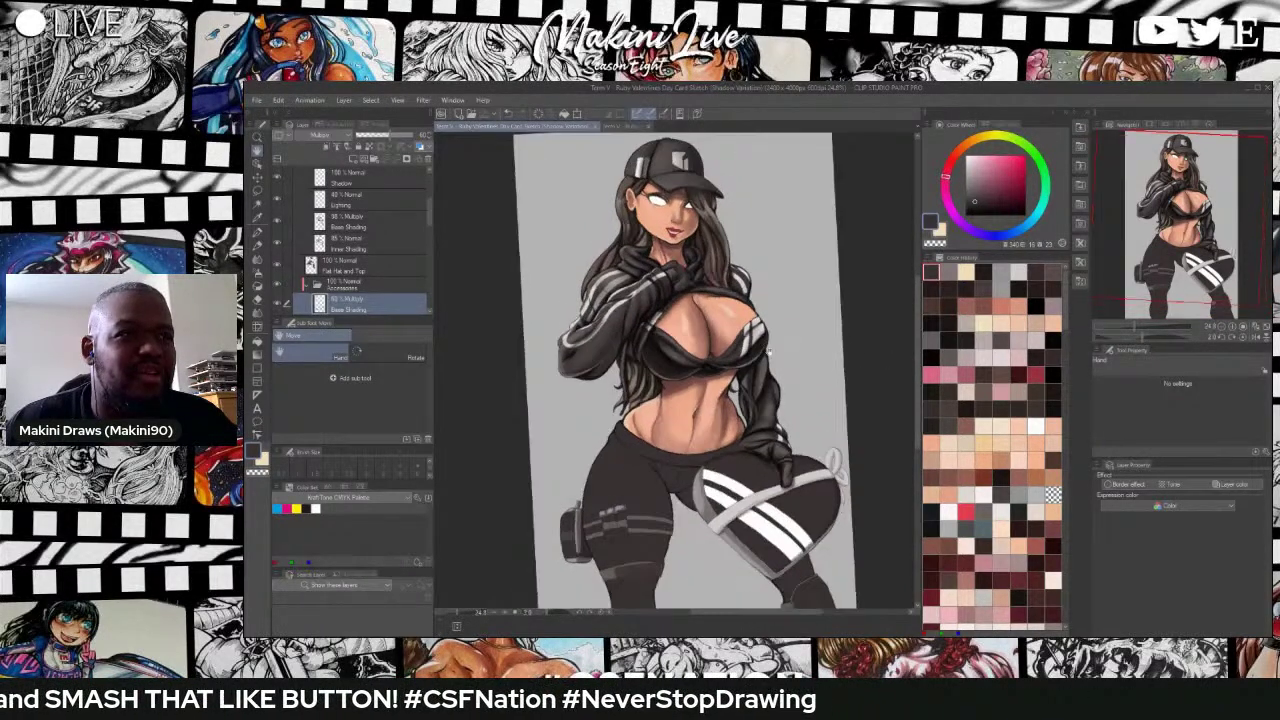
key(asciicircum)
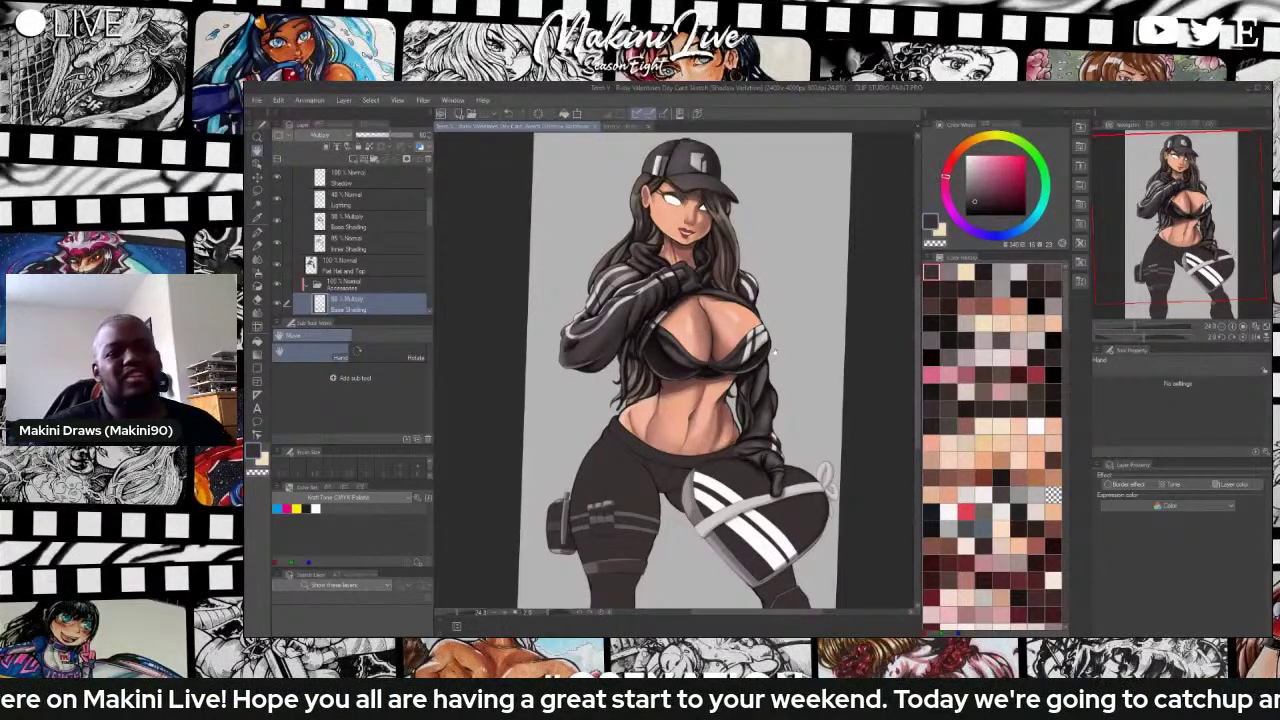
Compare the red Ruby card with the Shadow Variation by switching between the two documents, ending on the Shadow Variation.
click(624, 127)
scroll(665, 226, down, 2)
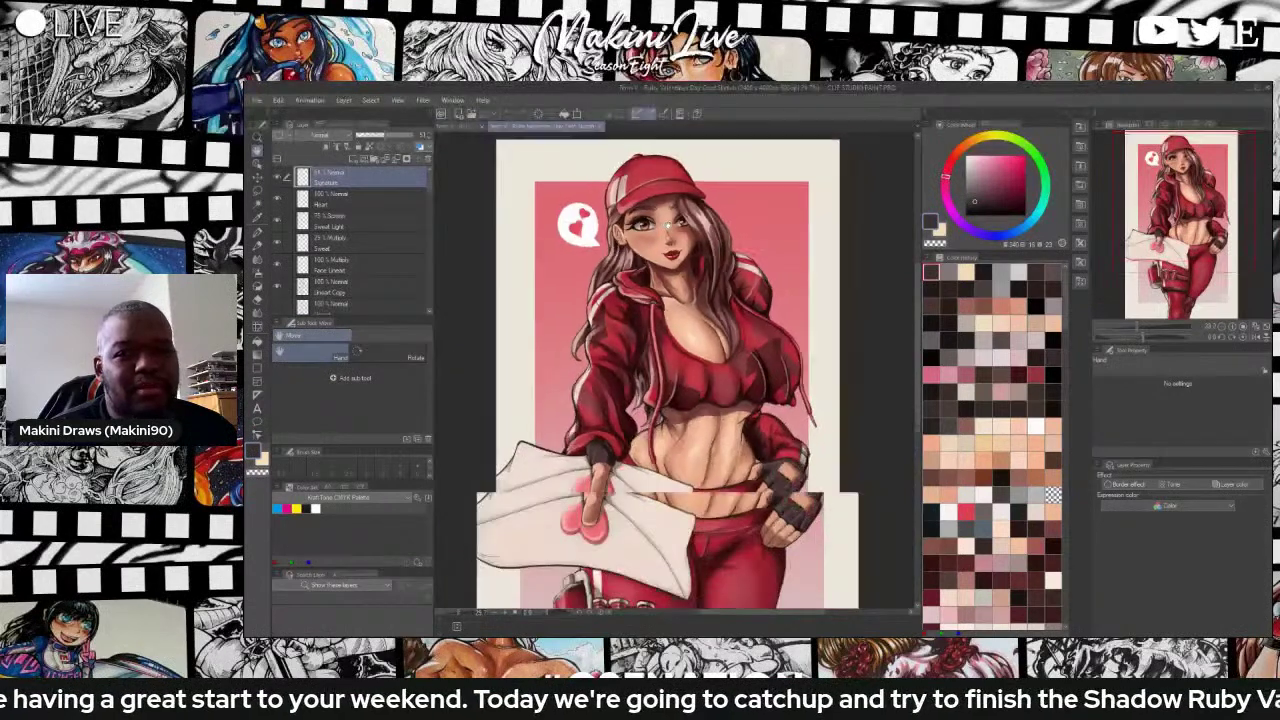
mouse_move(918, 274)
mouse_down()
mouse_move(915, 299)
mouse_move(911, 288)
mouse_up()
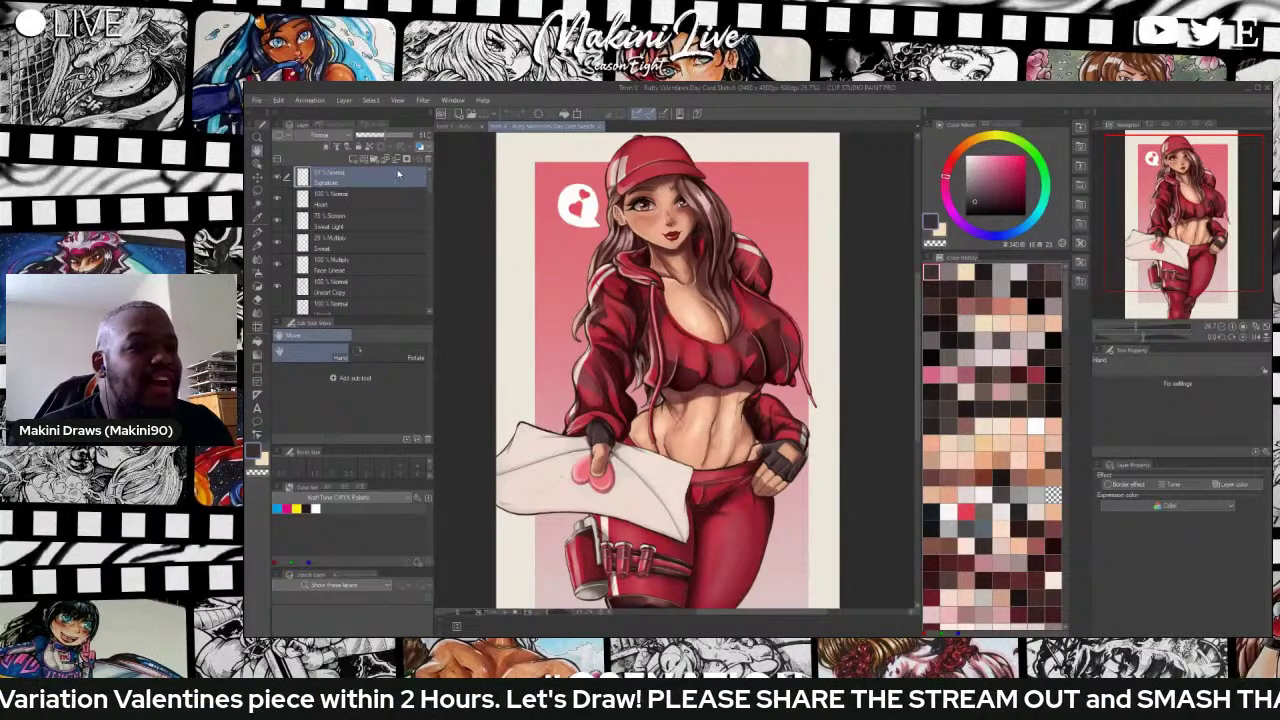
click(452, 129)
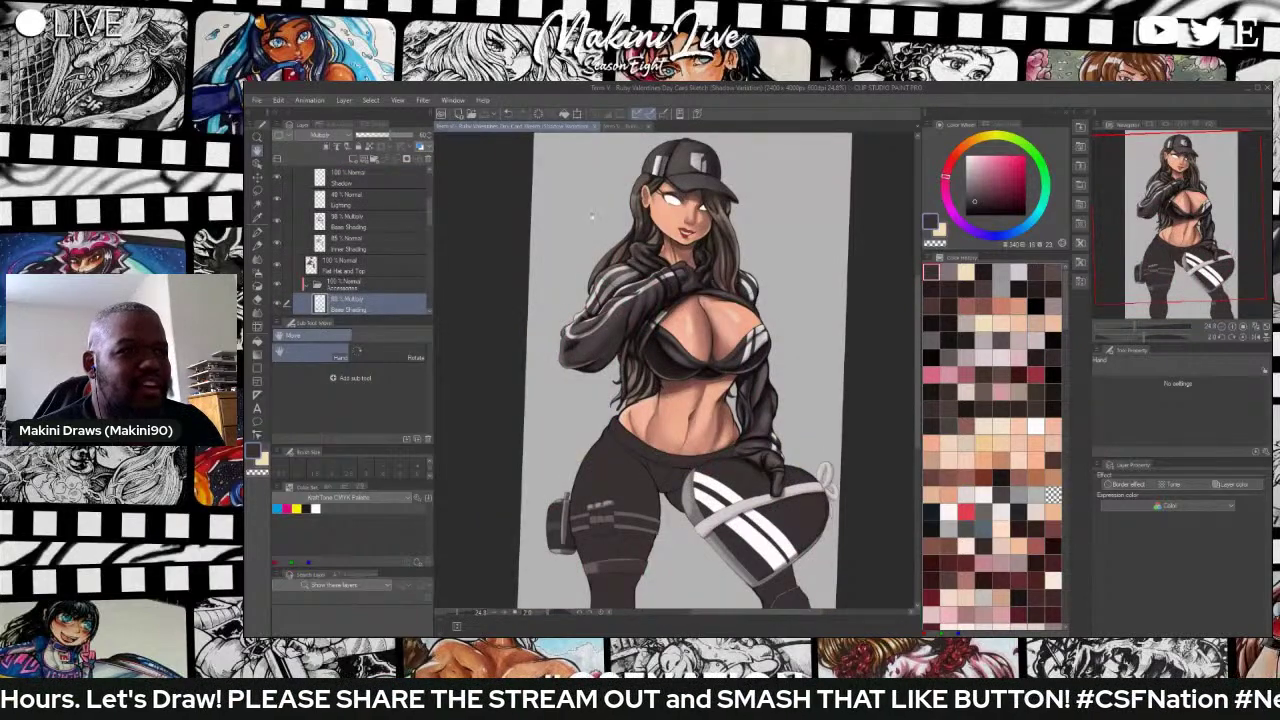
scroll(604, 244, up, 1)
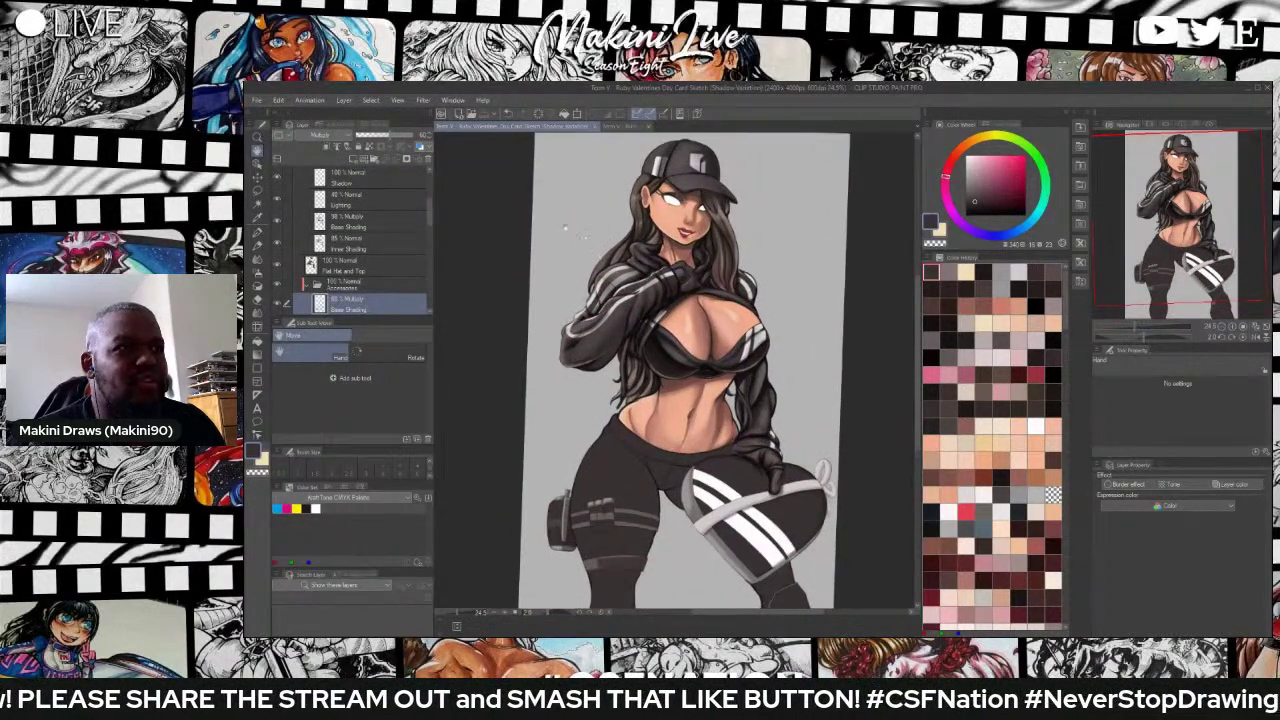
click(481, 128)
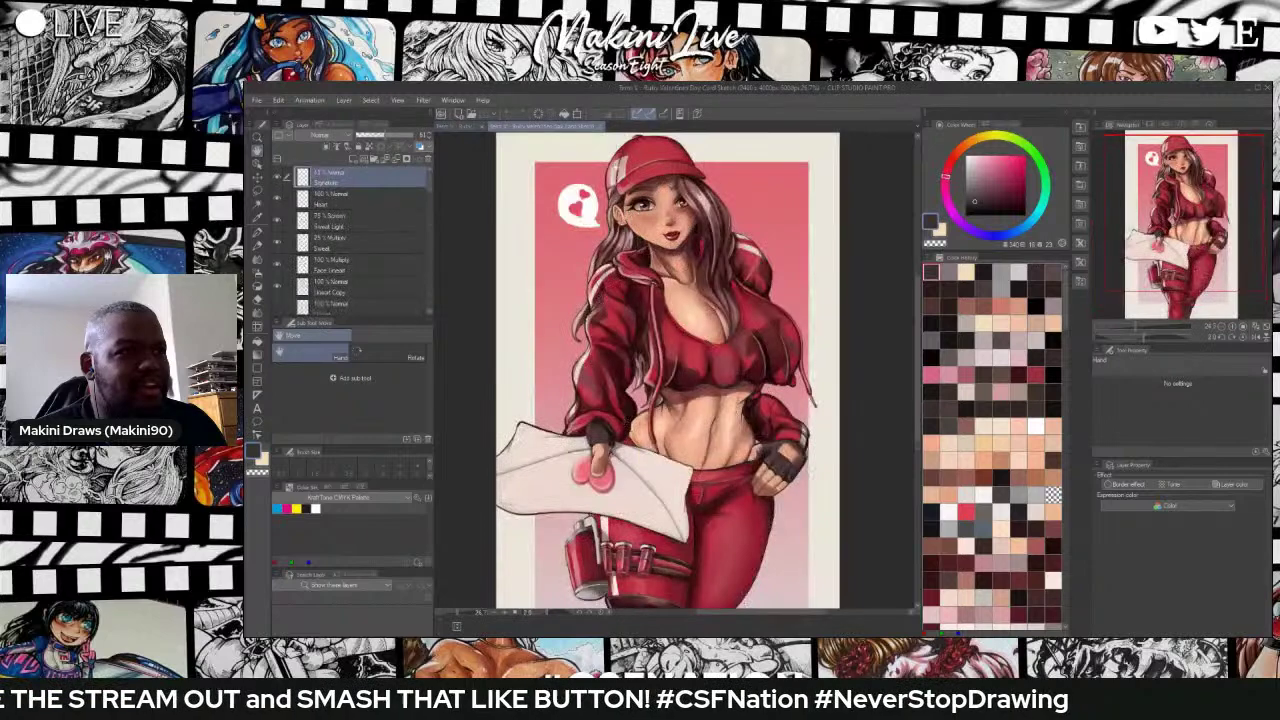
click(461, 134)
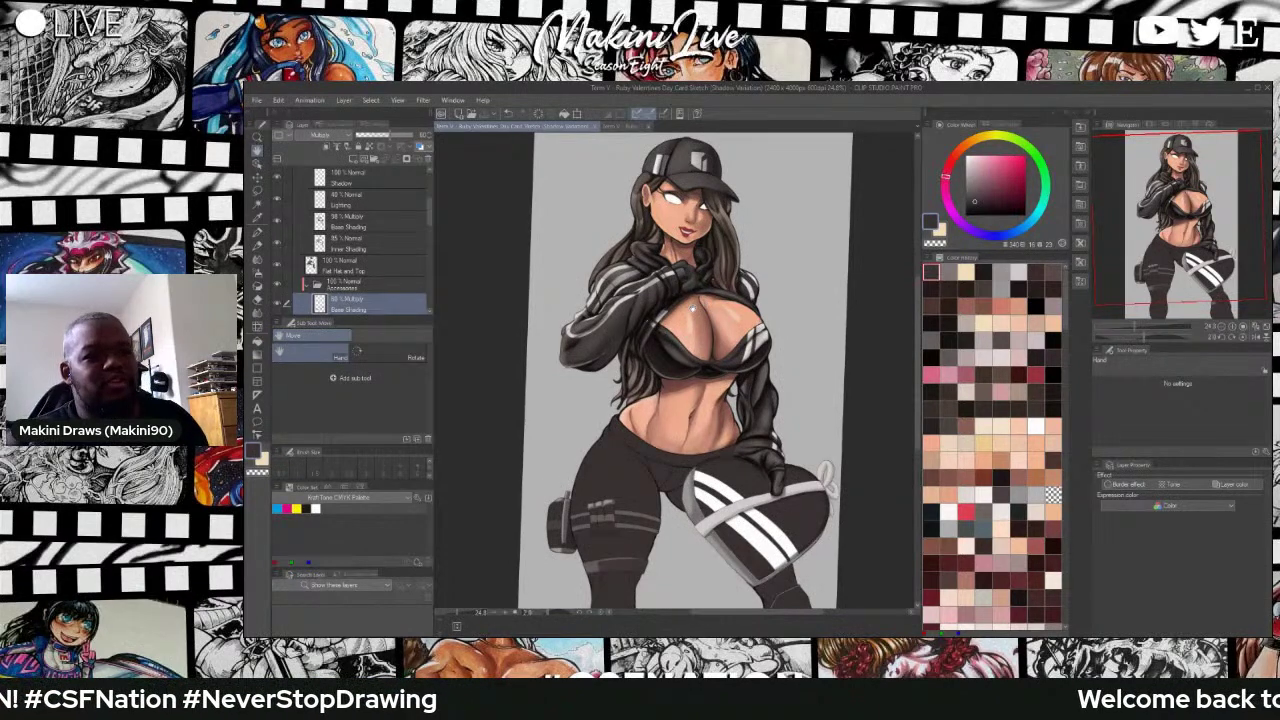
Examine the Shadow Variation's shading up close, from the face and jacket down to the heart-shaped box and the legs.
scroll(845, 456, up, 5)
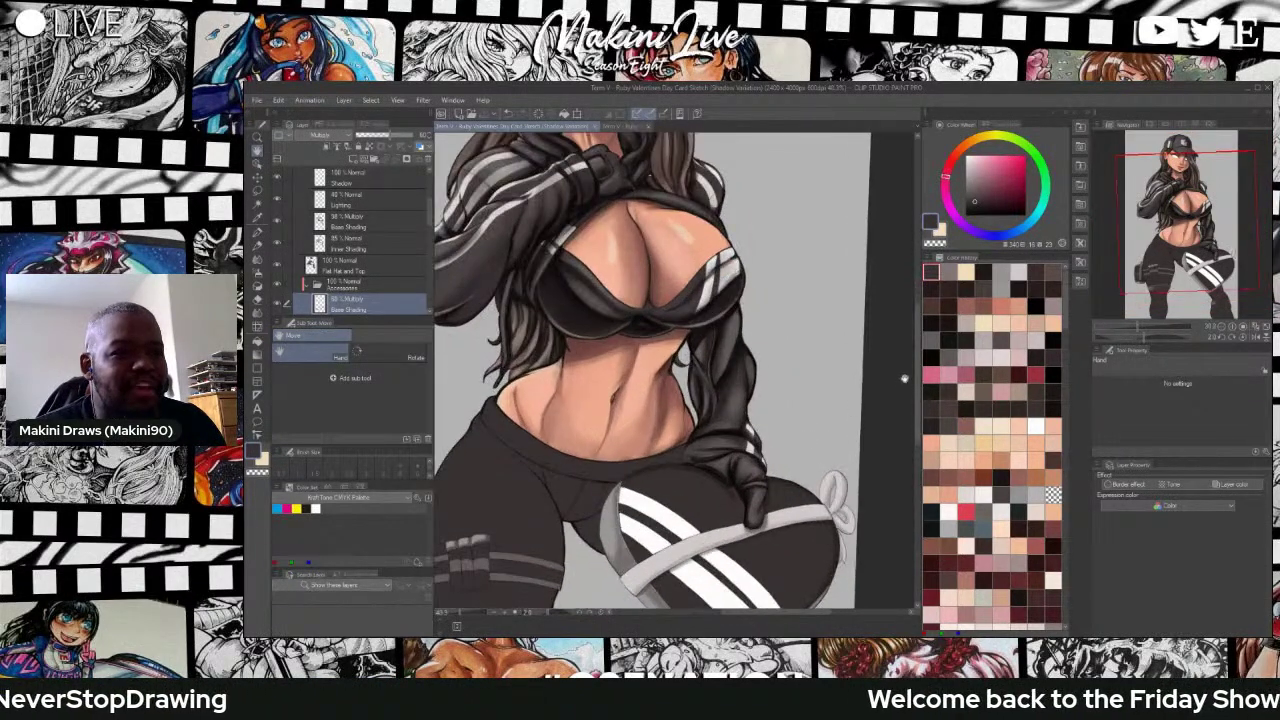
drag(916, 371, 914, 397)
scroll(913, 396, up, 2)
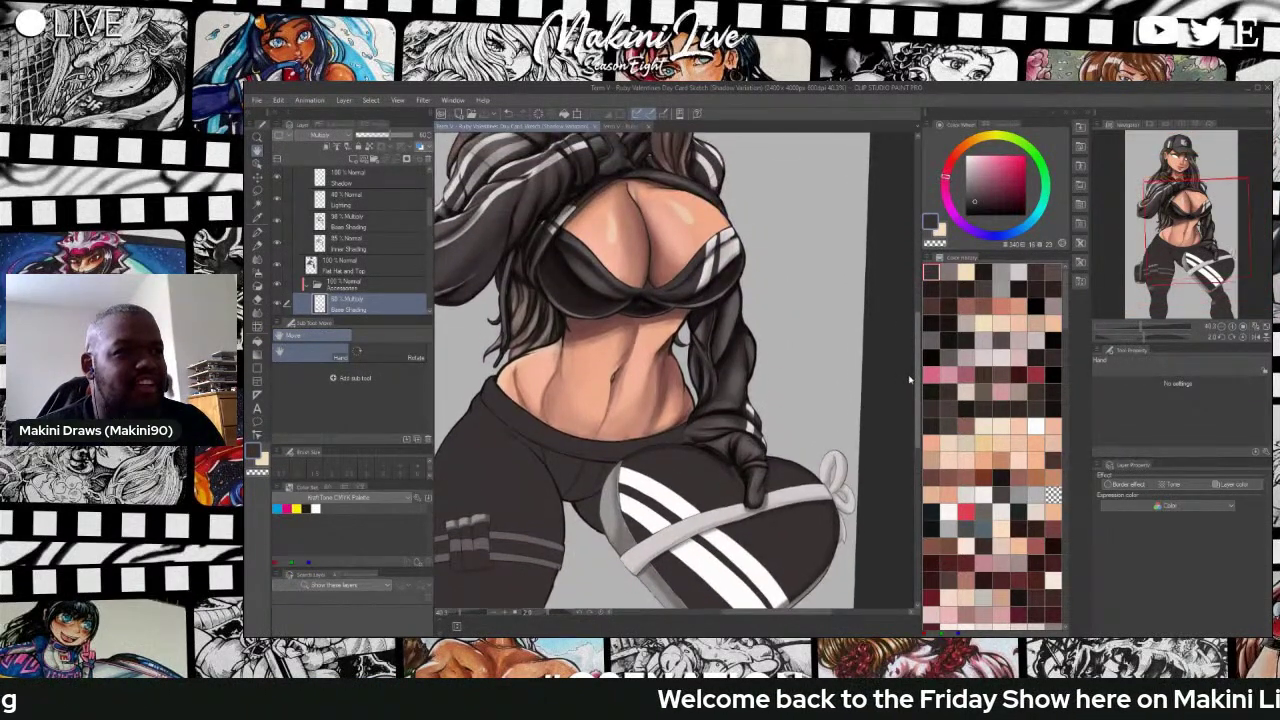
scroll(910, 380, down, 4)
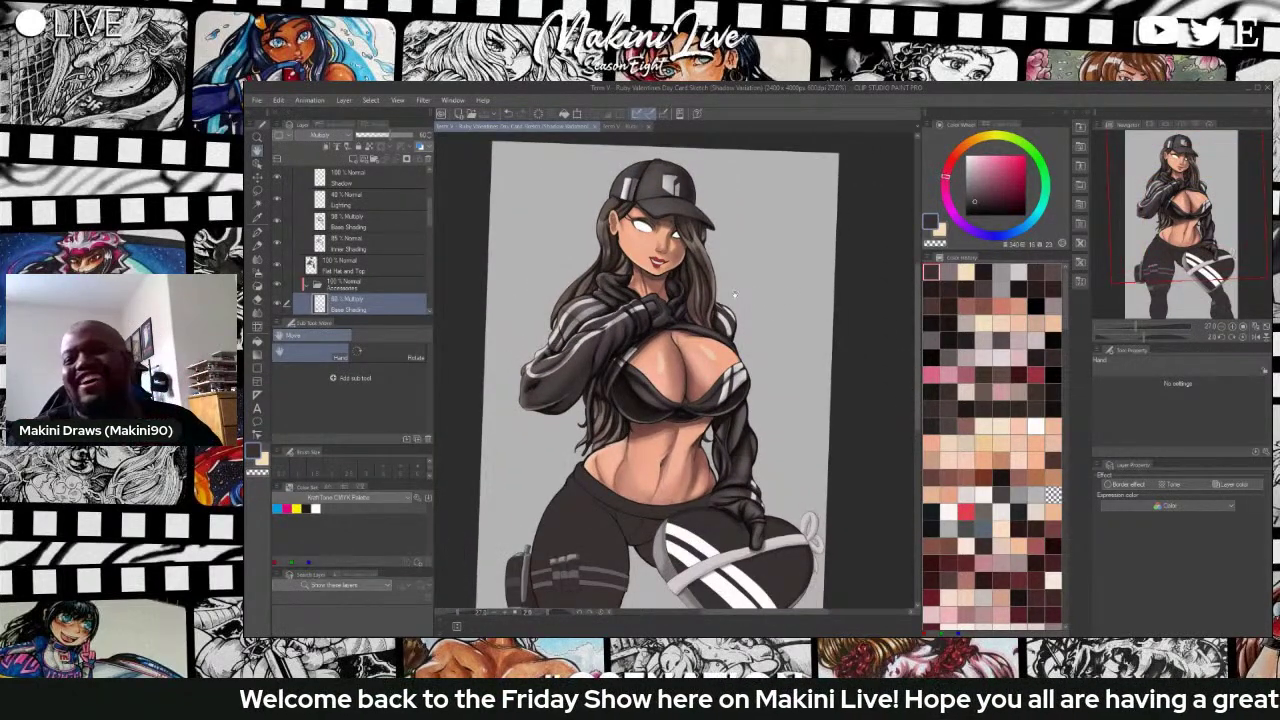
scroll(707, 285, up, 2)
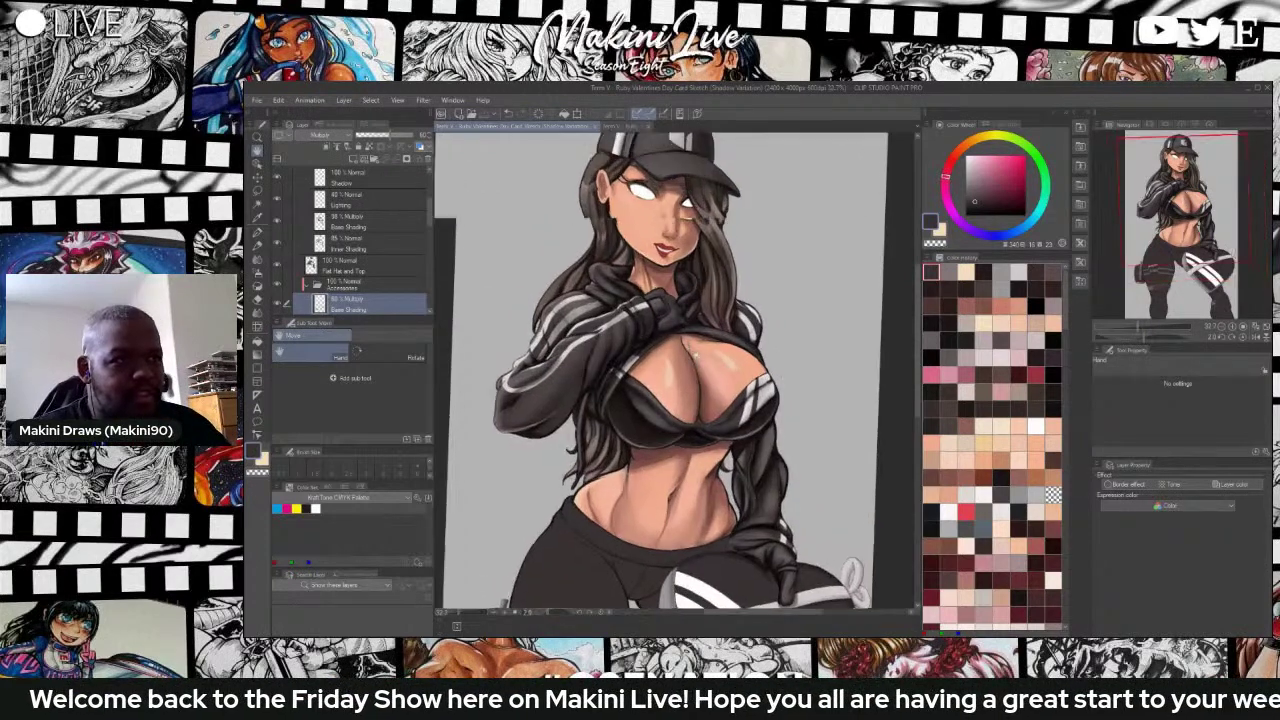
scroll(914, 319, down, 2)
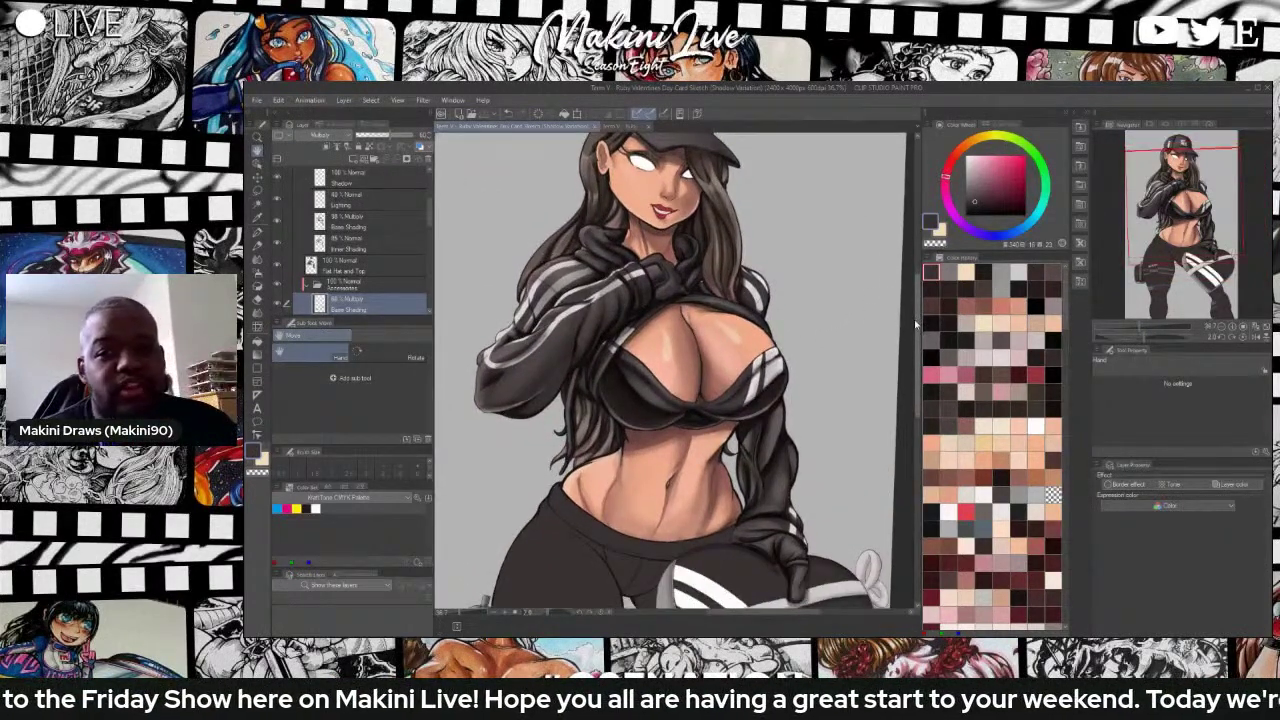
scroll(906, 326, up, 3)
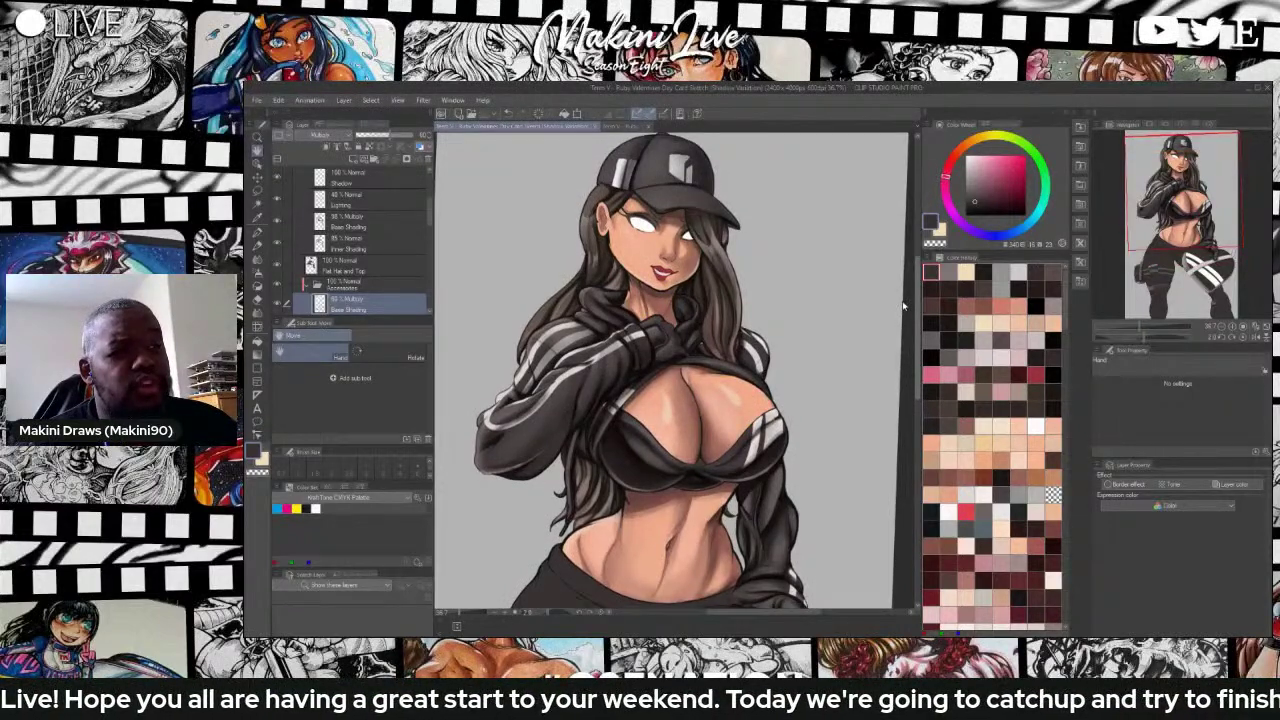
scroll(903, 306, down, 5)
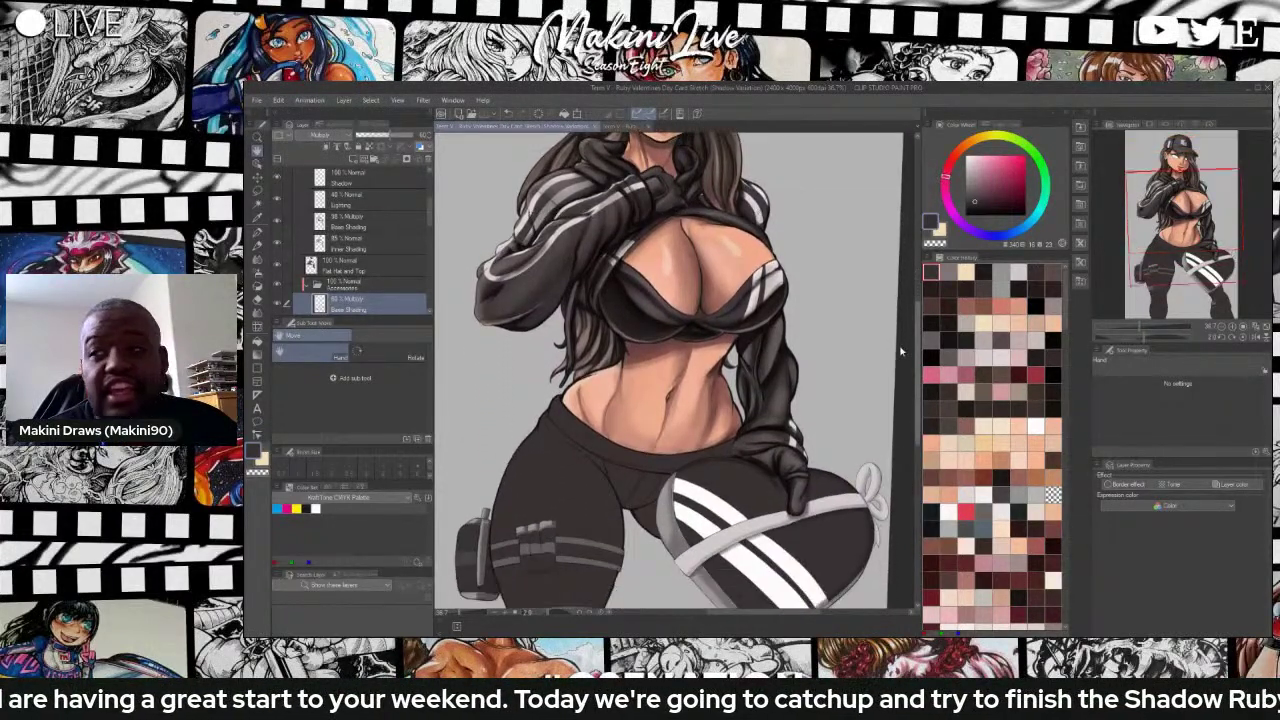
scroll(900, 340, up, 4)
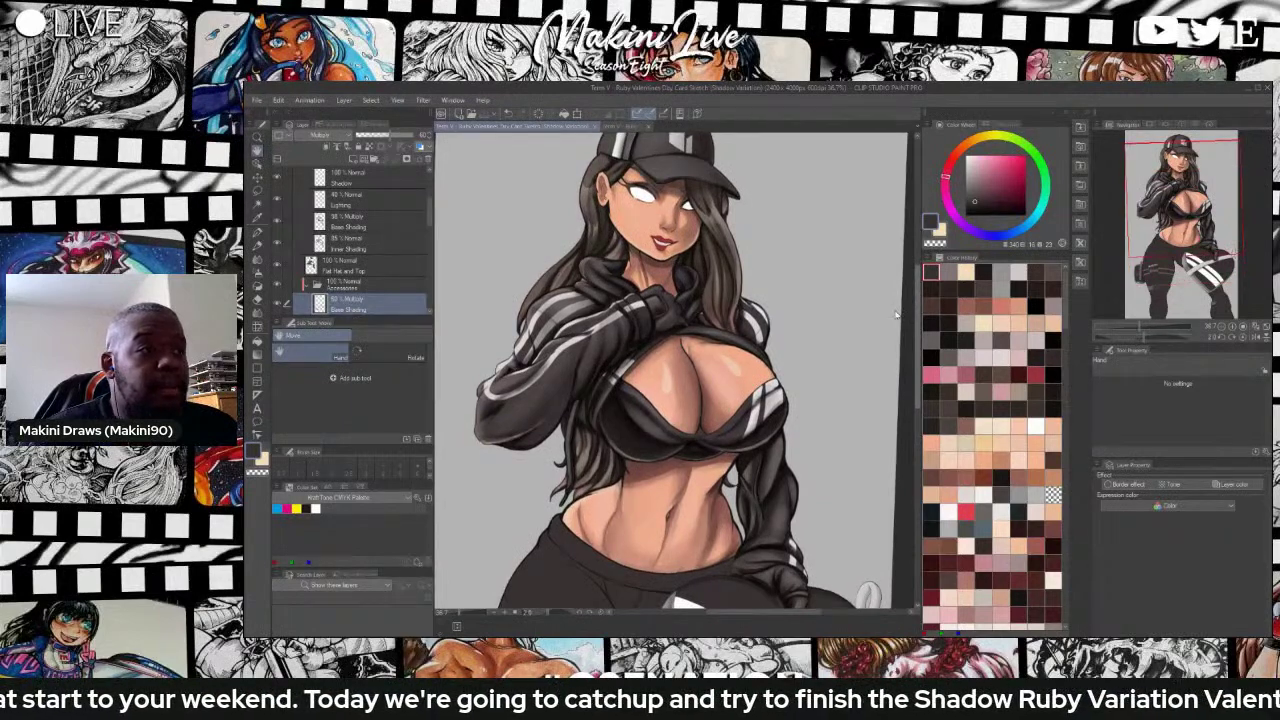
scroll(897, 316, down, 2)
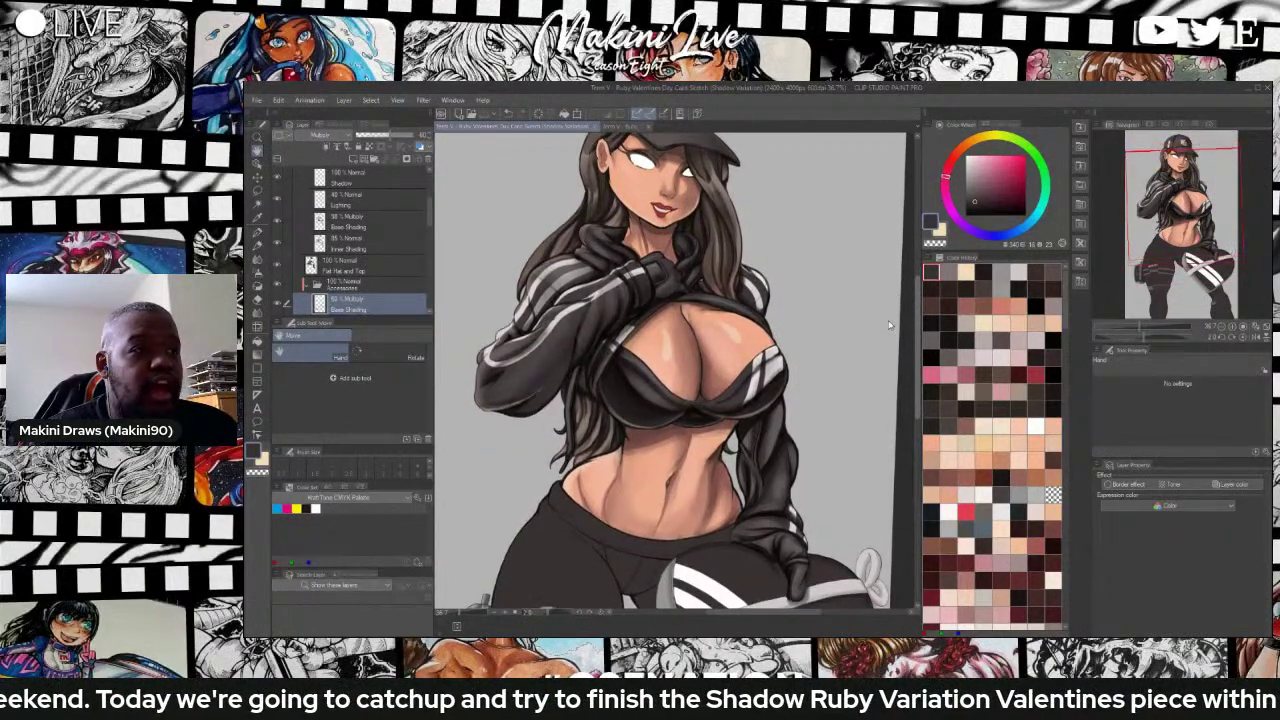
scroll(882, 320, up, 2)
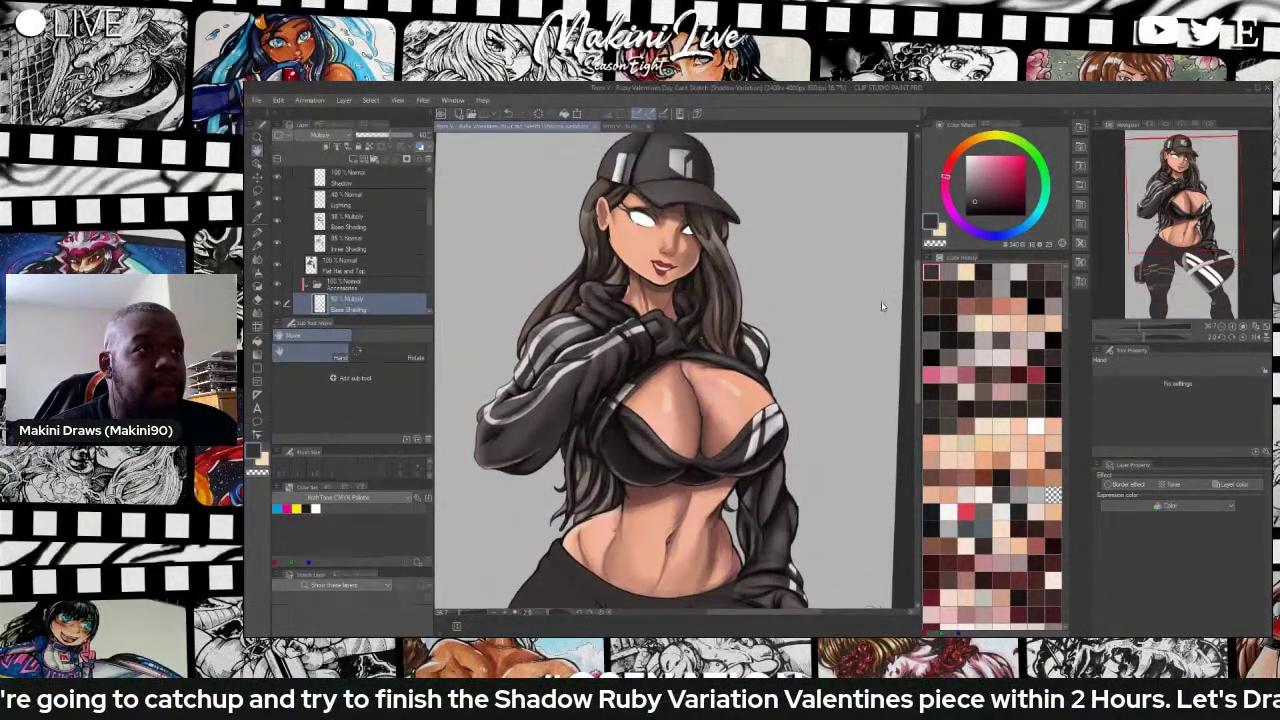
scroll(873, 308, down, 2)
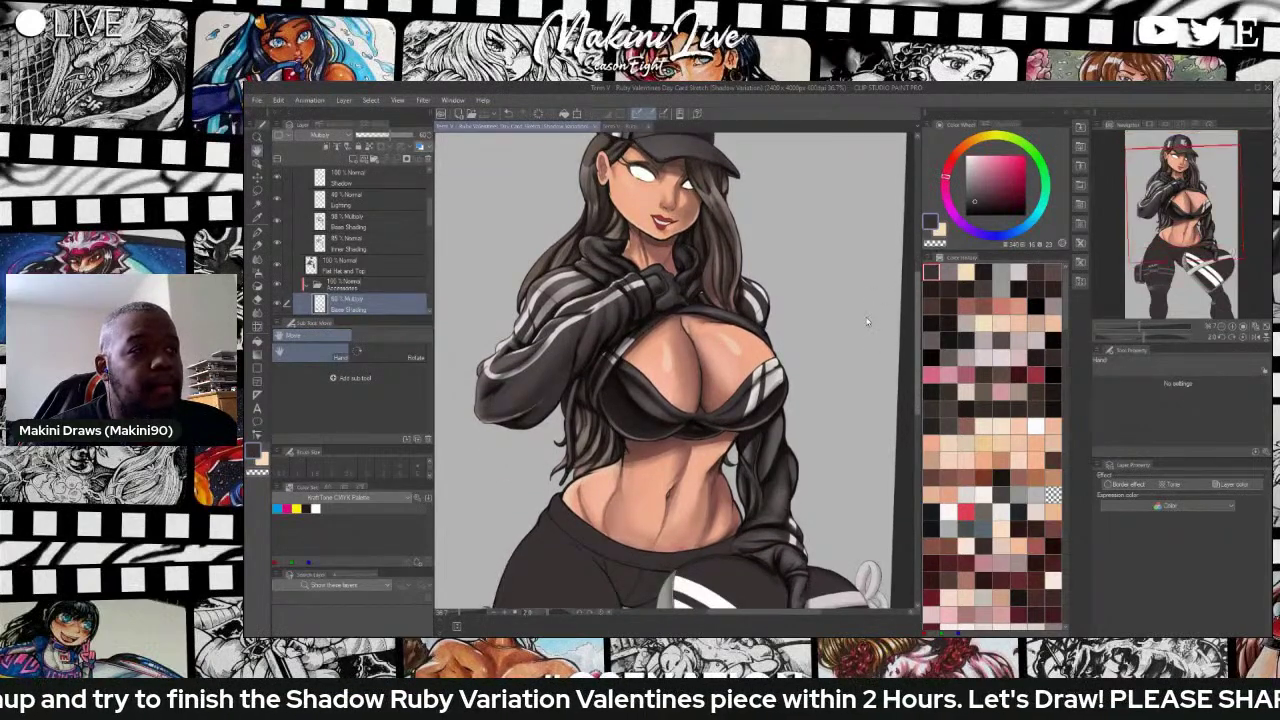
scroll(865, 320, up, 1)
scroll(860, 318, down, 1)
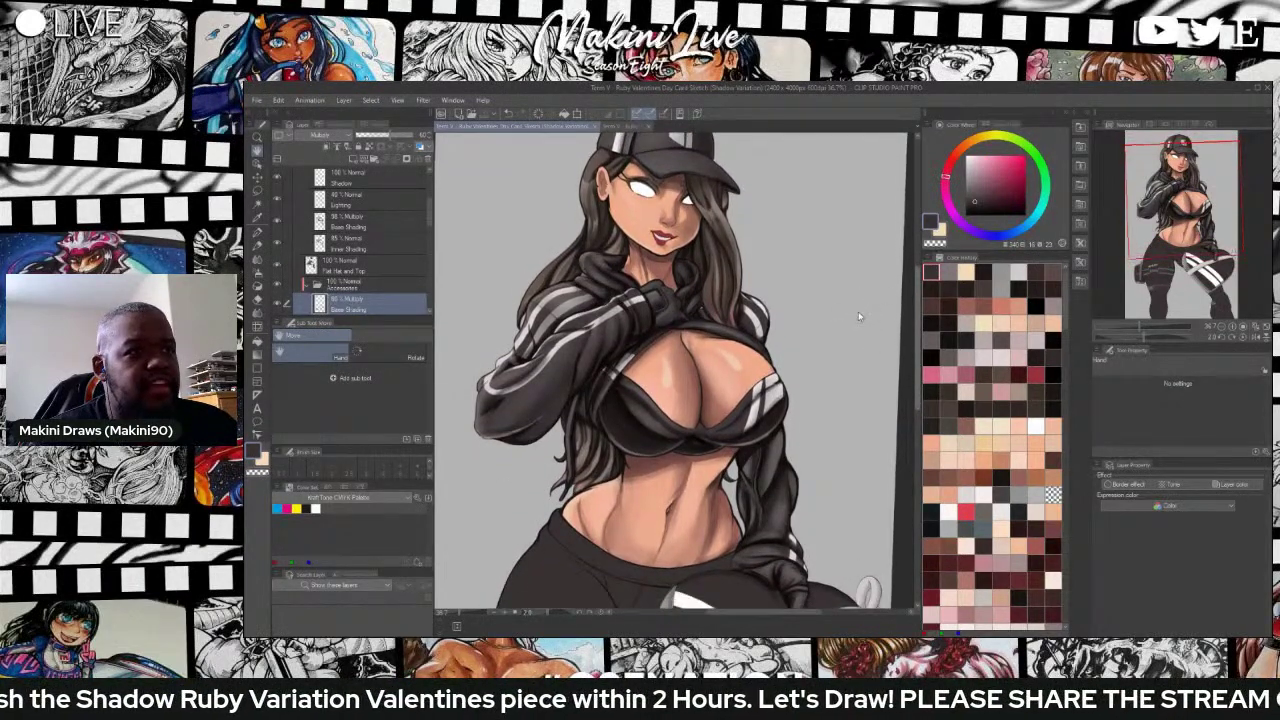
scroll(855, 316, down, 1)
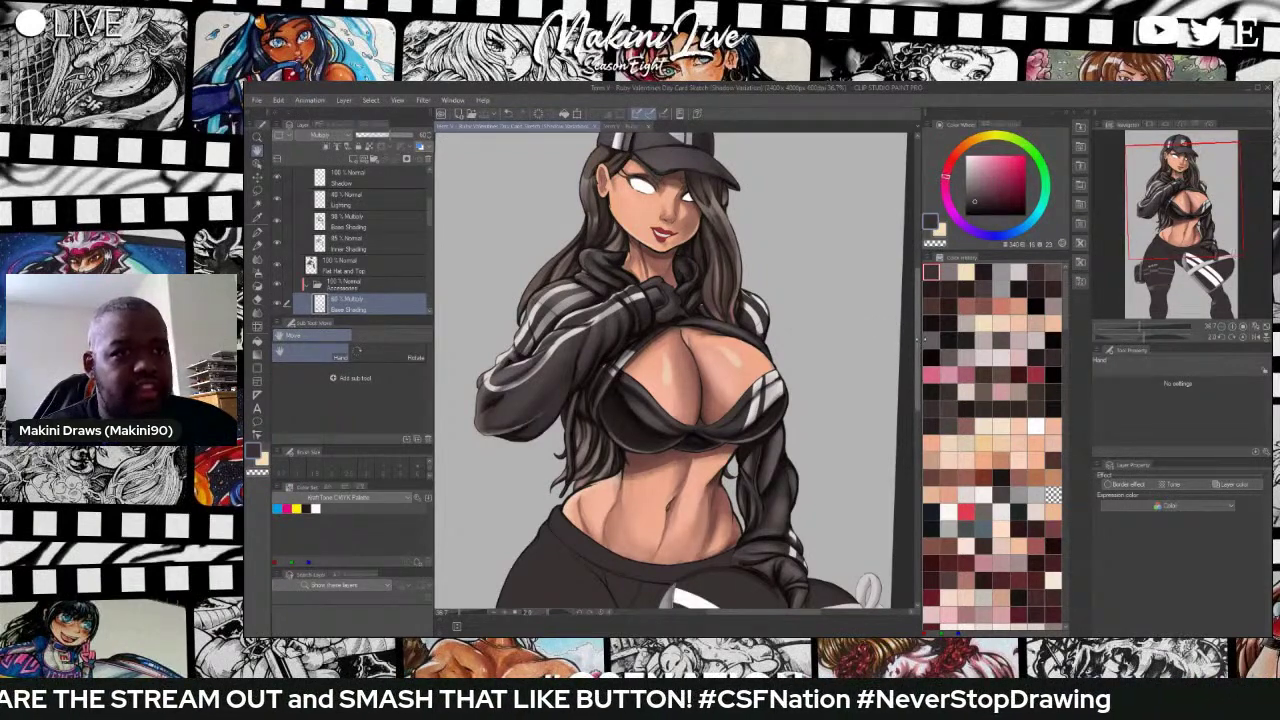
drag(917, 347, 911, 454)
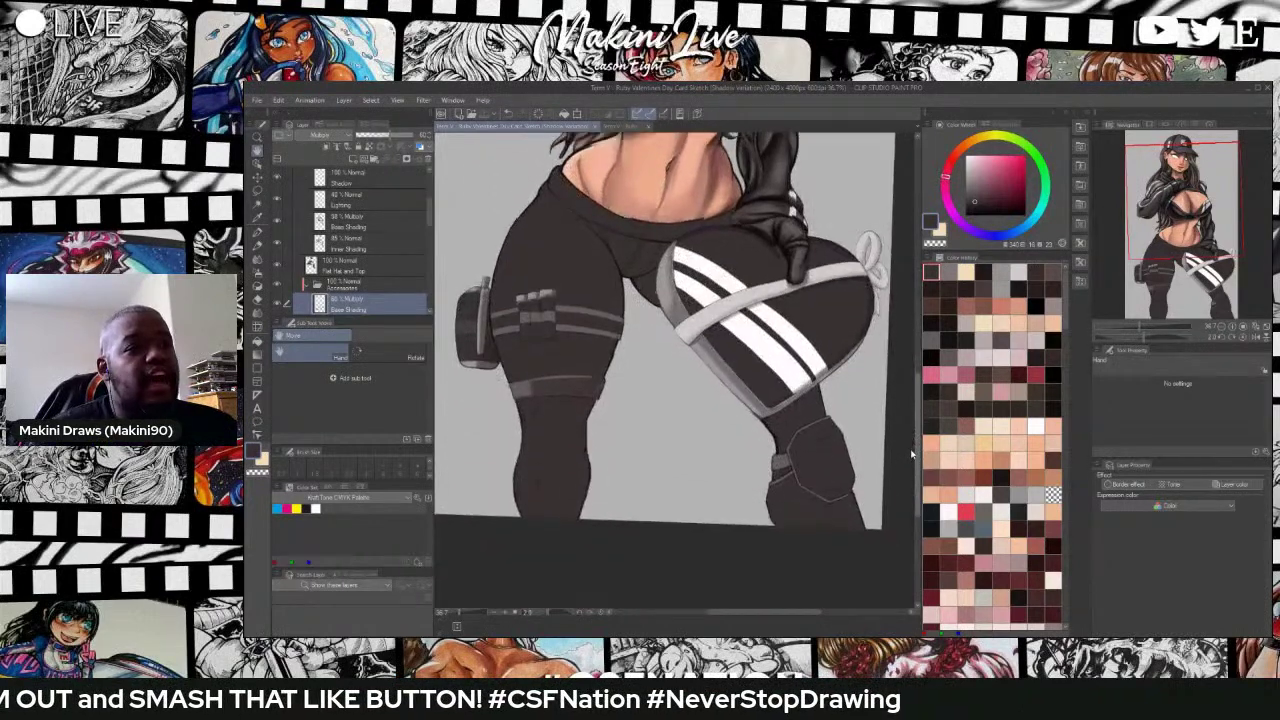
scroll(743, 398, up, 1)
scroll(760, 383, down, 1)
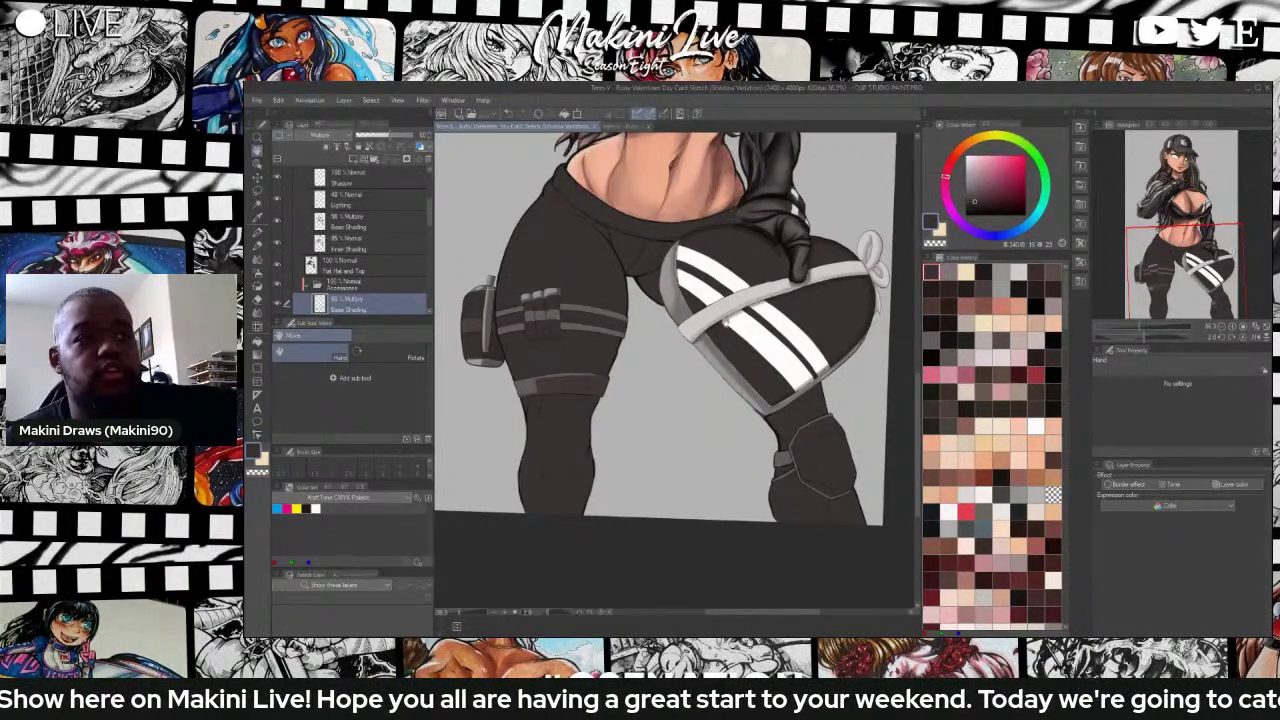
scroll(732, 347, up, 1)
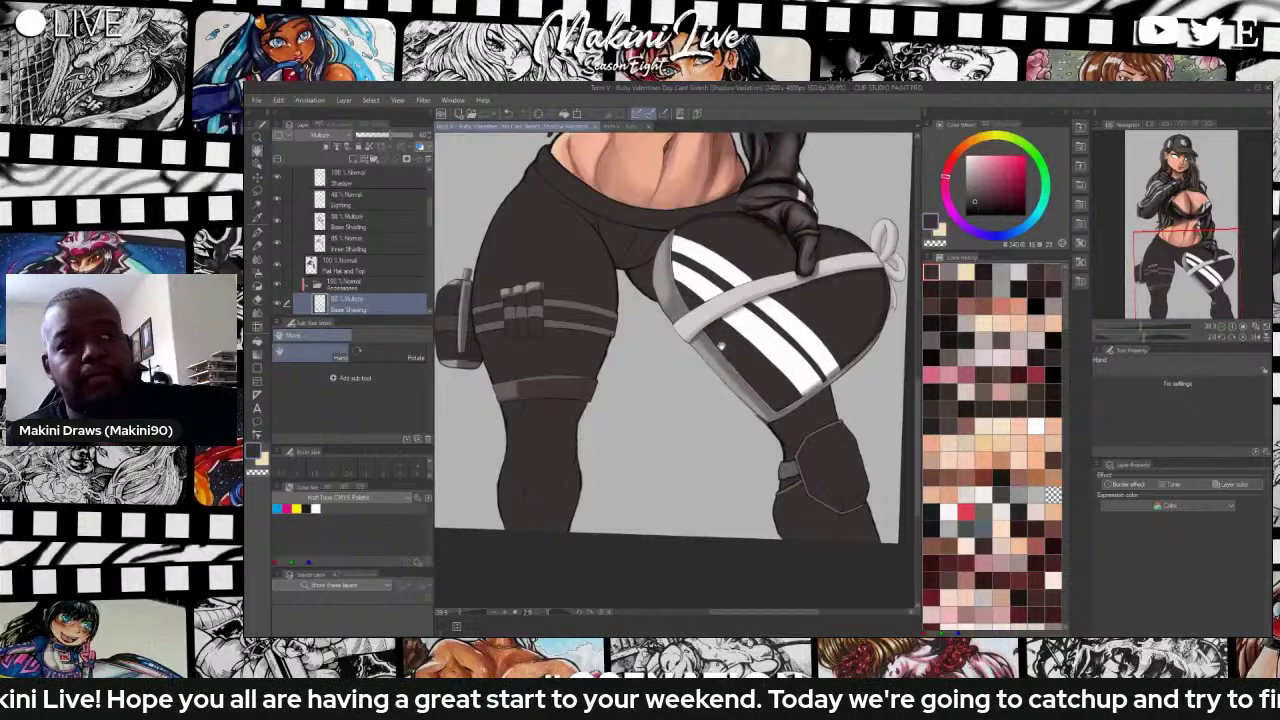
scroll(732, 346, down, 1)
scroll(732, 345, down, 1)
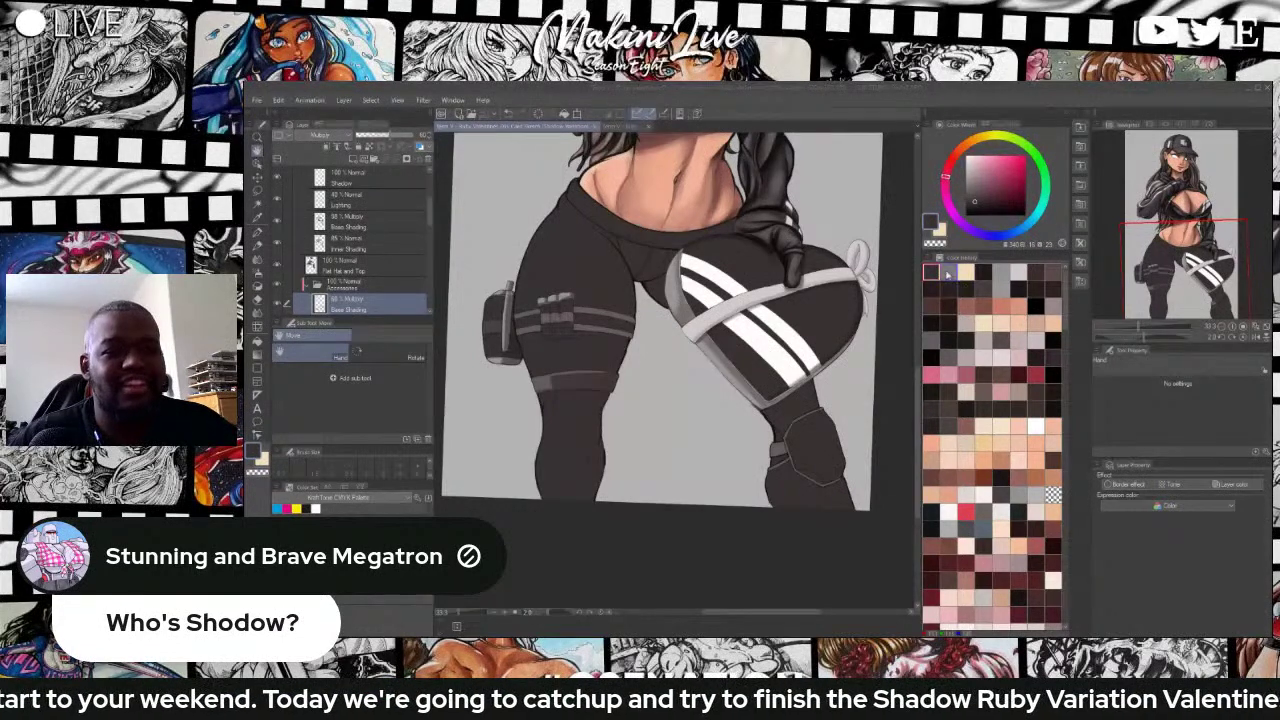
scroll(908, 300, up, 2)
scroll(908, 300, down, 3)
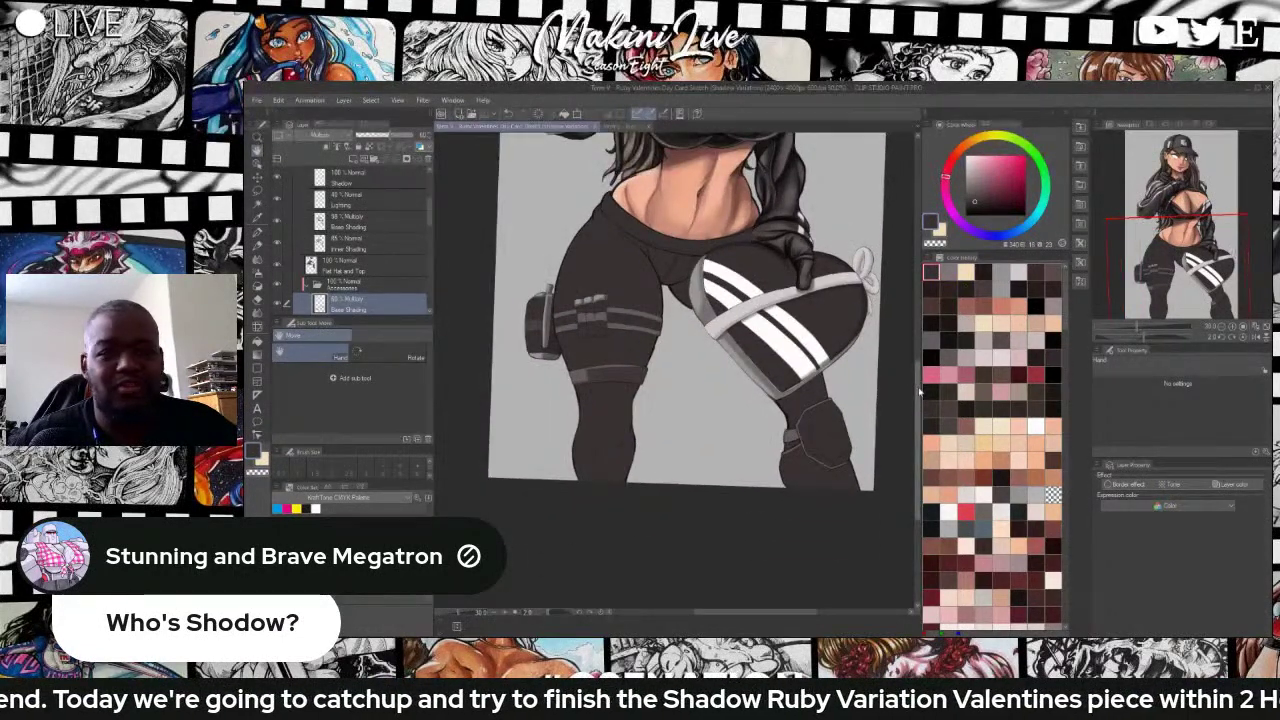
Examine the Shadow Variation figure from the head and torso down to the heart-shaped box and thigh straps.
drag(919, 392, 919, 318)
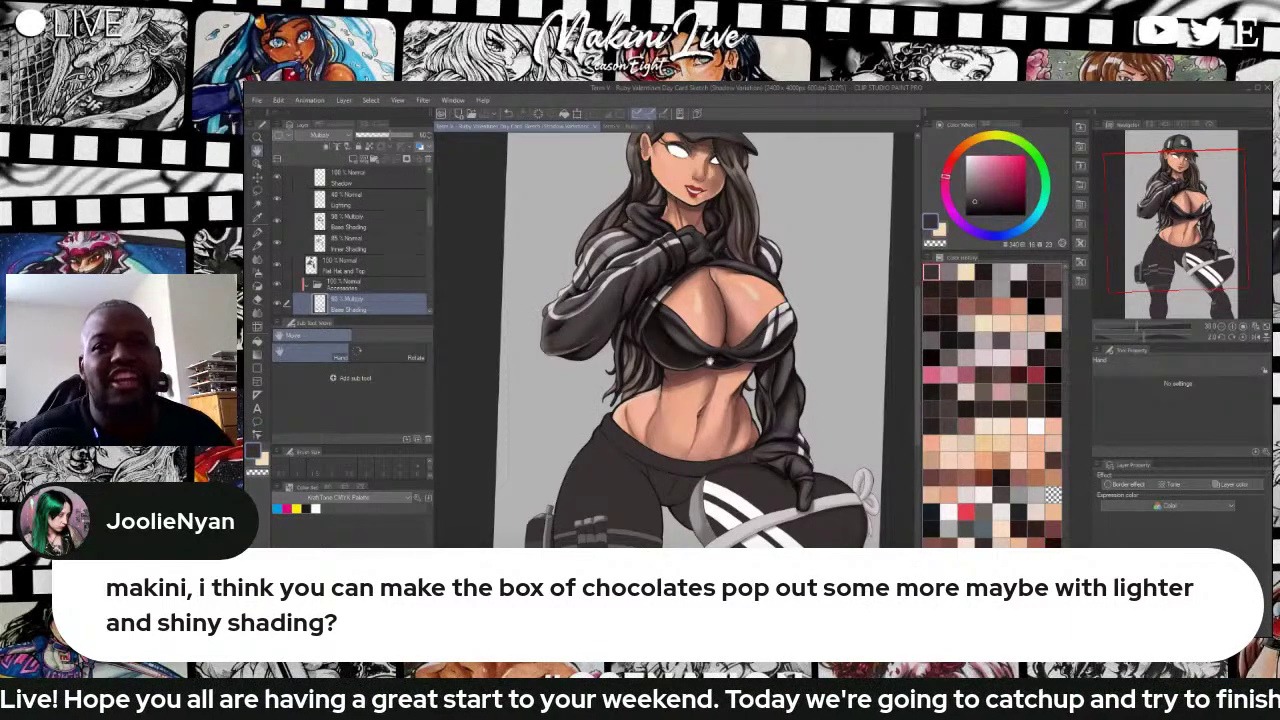
scroll(680, 350, up, 4)
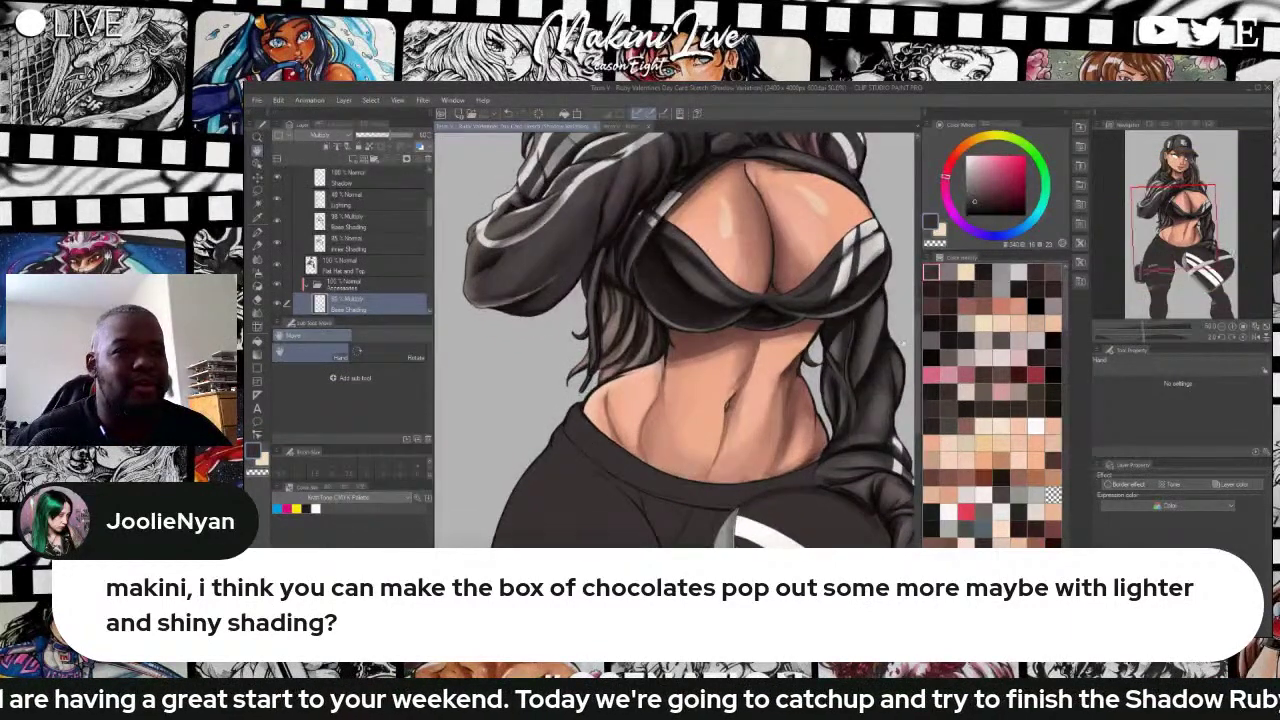
scroll(905, 393, down, 3)
scroll(905, 393, down, 2)
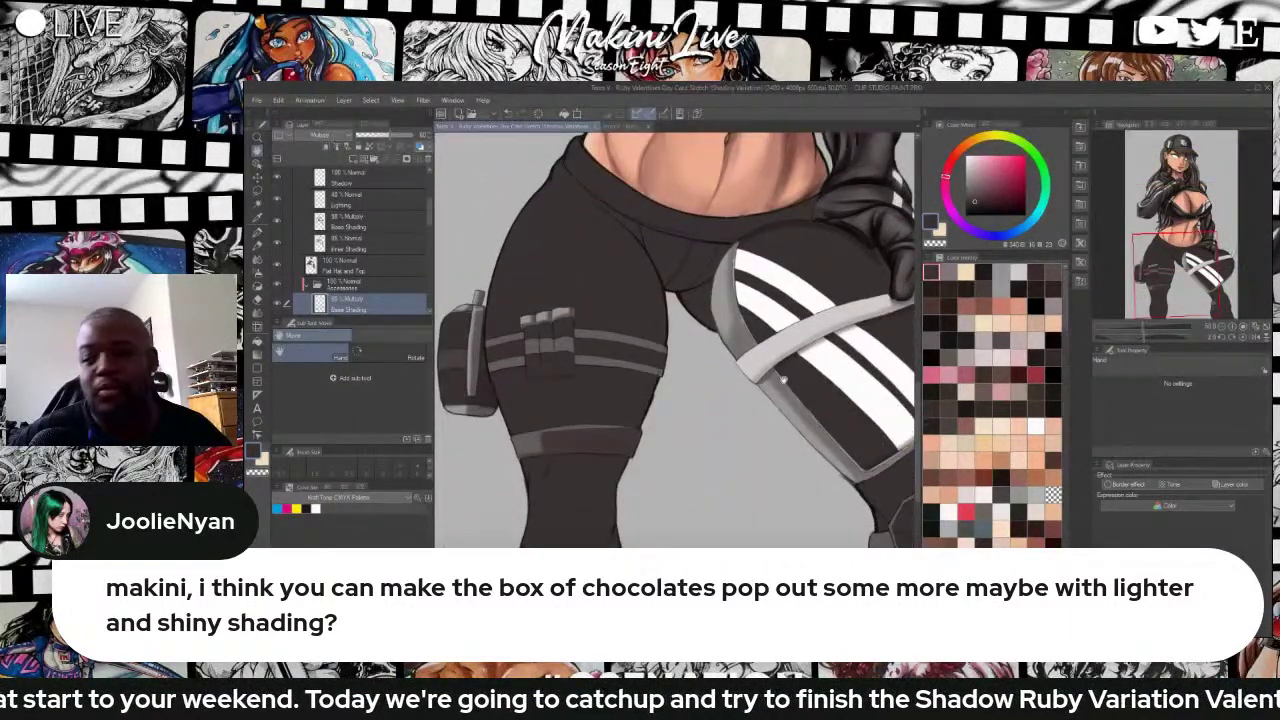
scroll(784, 382, down, 2)
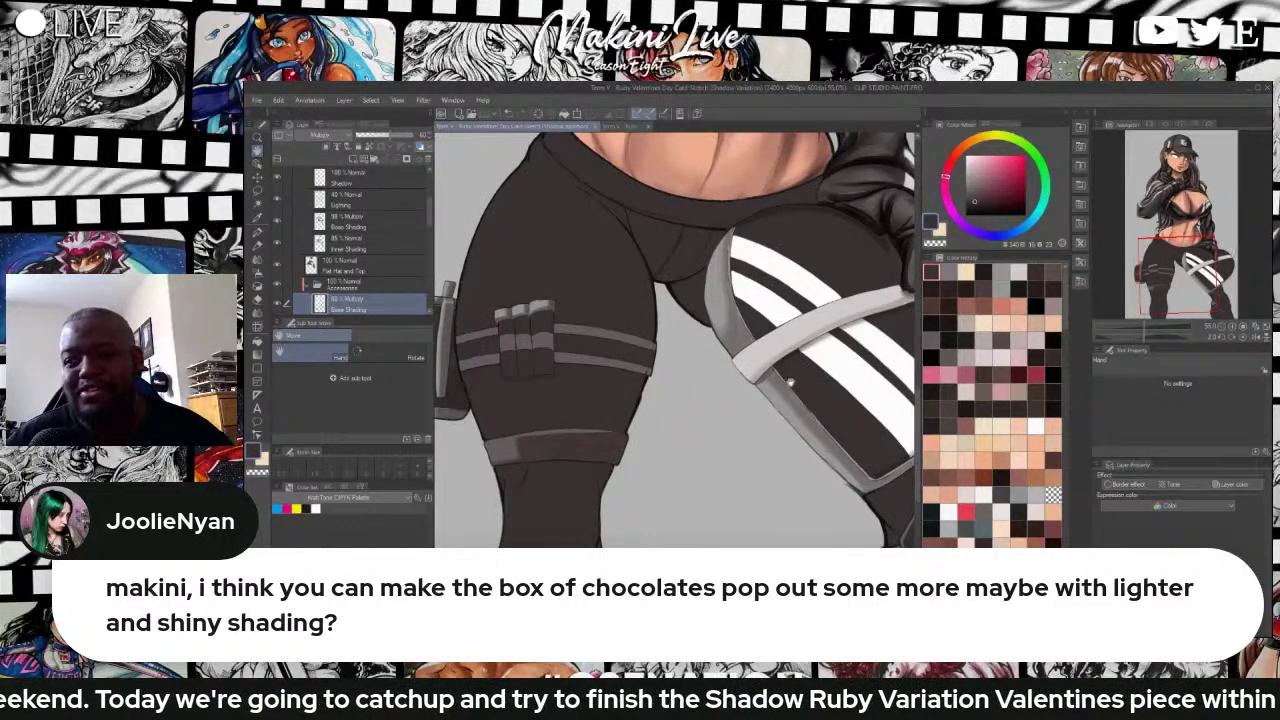
scroll(800, 386, up, 1)
scroll(805, 385, down, 1)
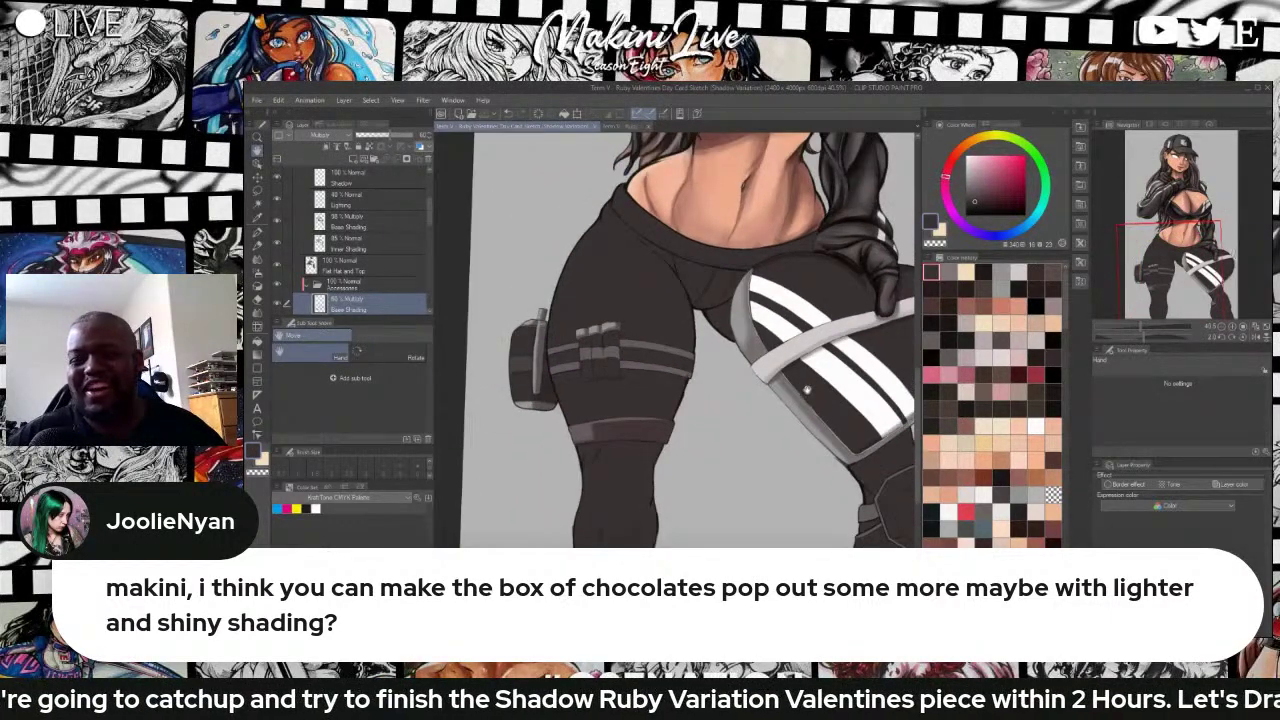
scroll(805, 385, down, 1)
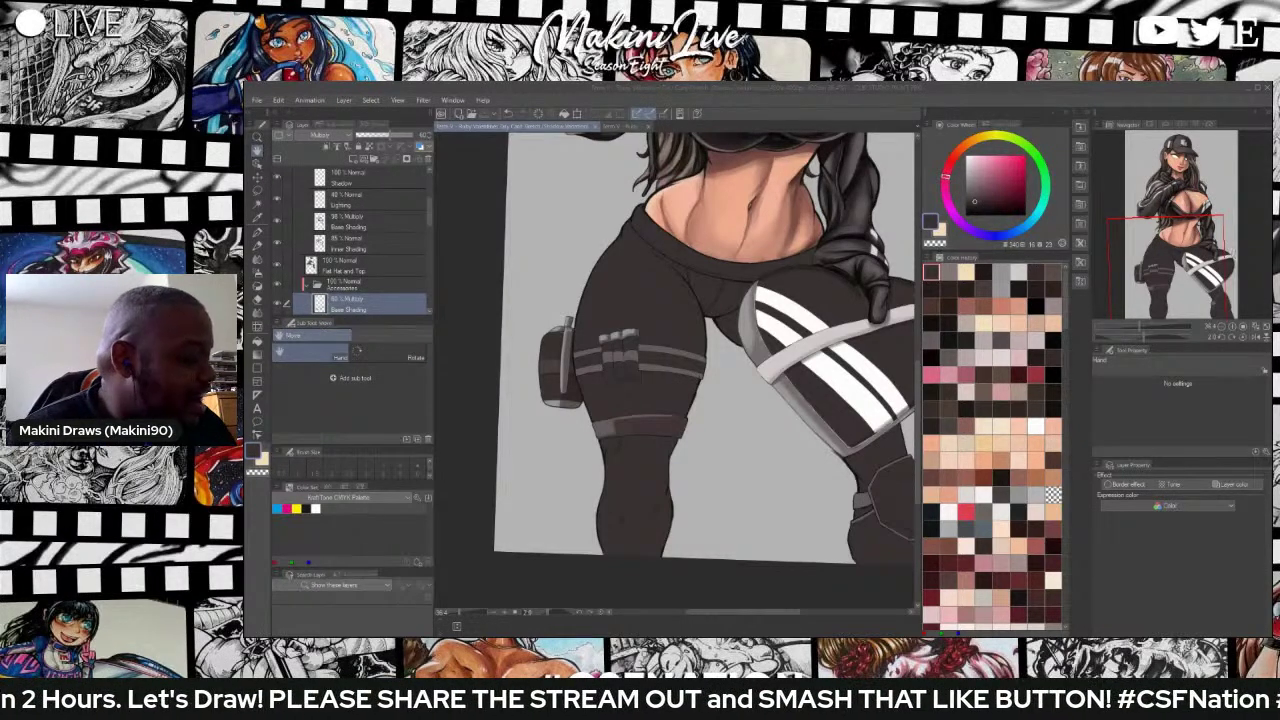
Add a new layer above Base Shading in the Accessories folder and name it Shading Level 1.
drag(430, 211, 430, 216)
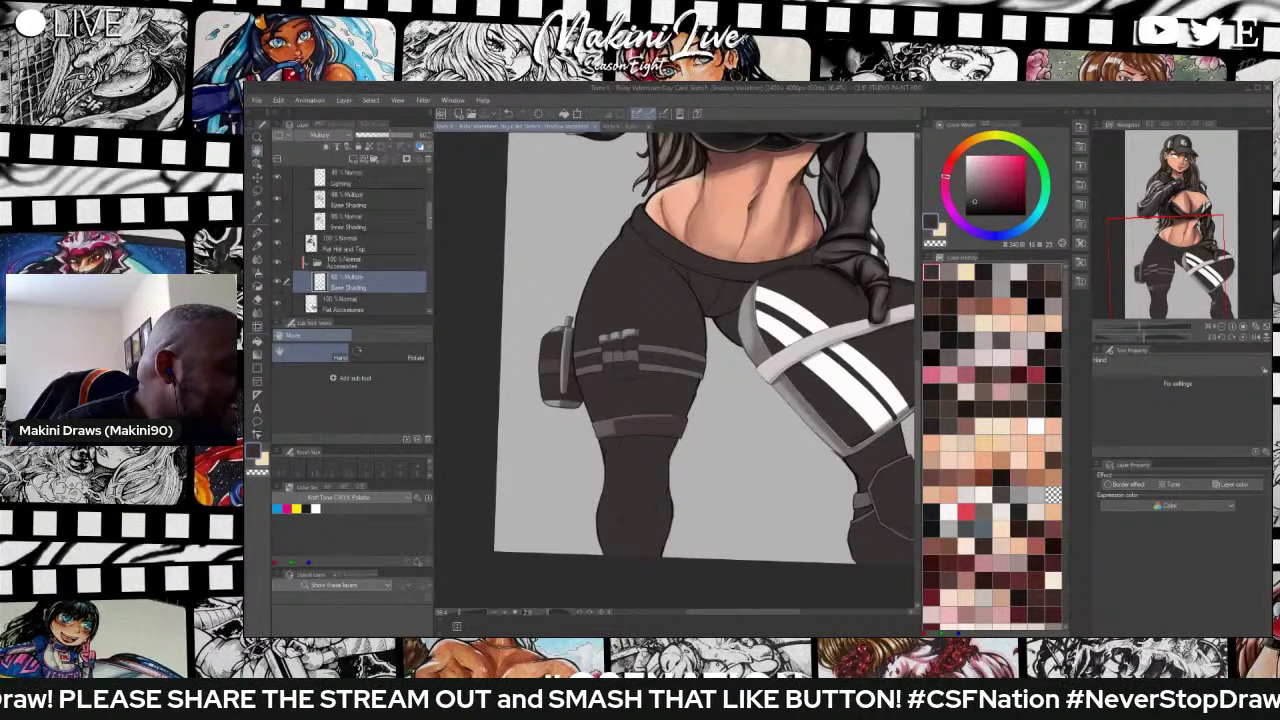
scroll(360, 240, down, 3)
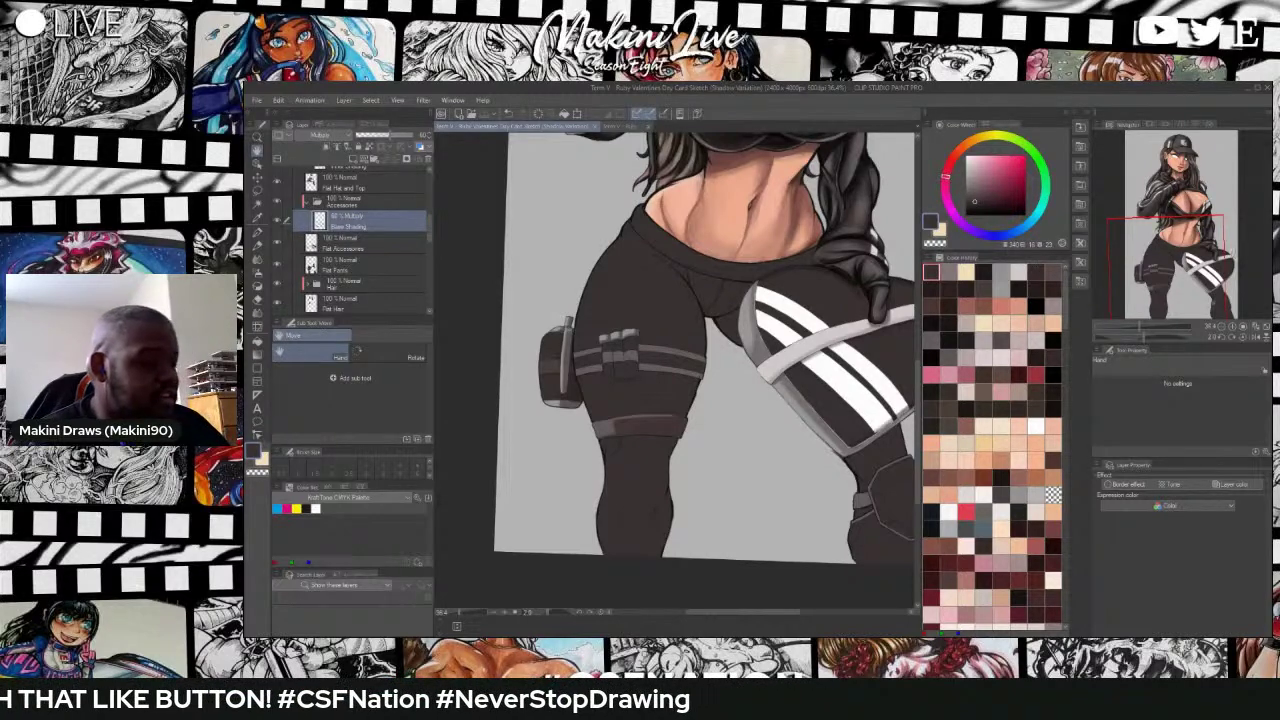
scroll(557, 410, down, 1)
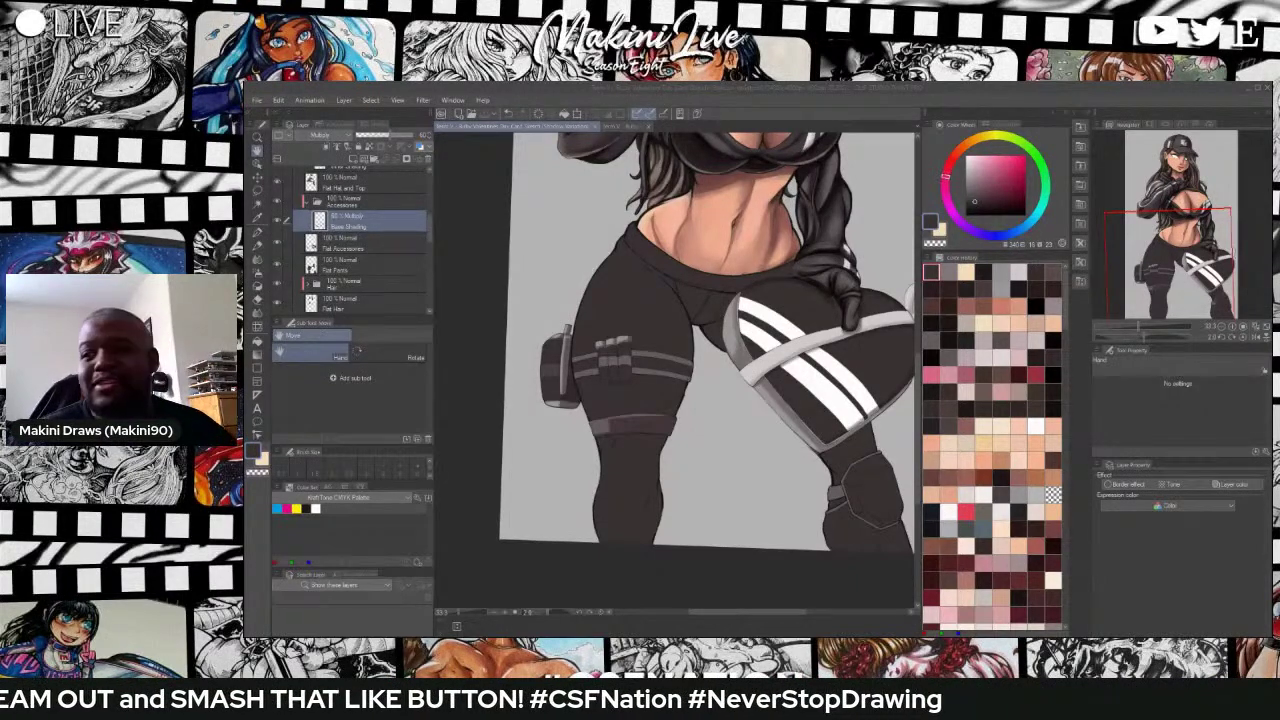
scroll(742, 291, down, 3)
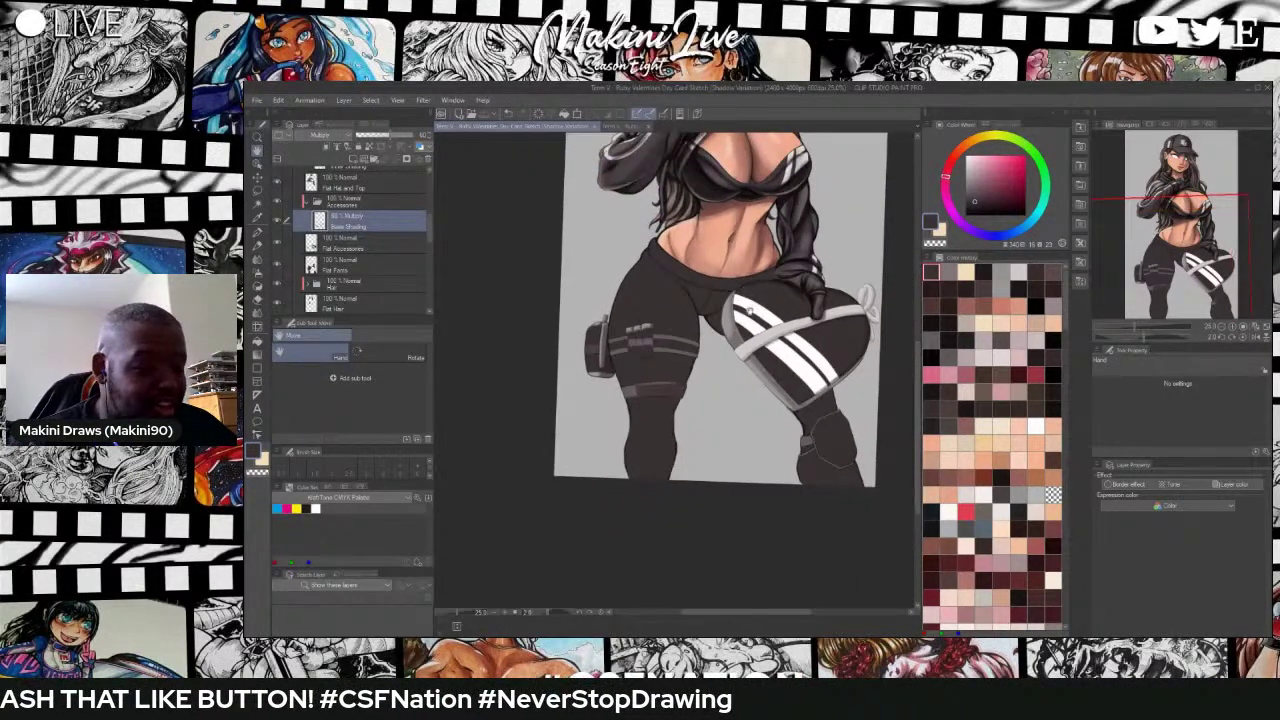
scroll(750, 313, up, 5)
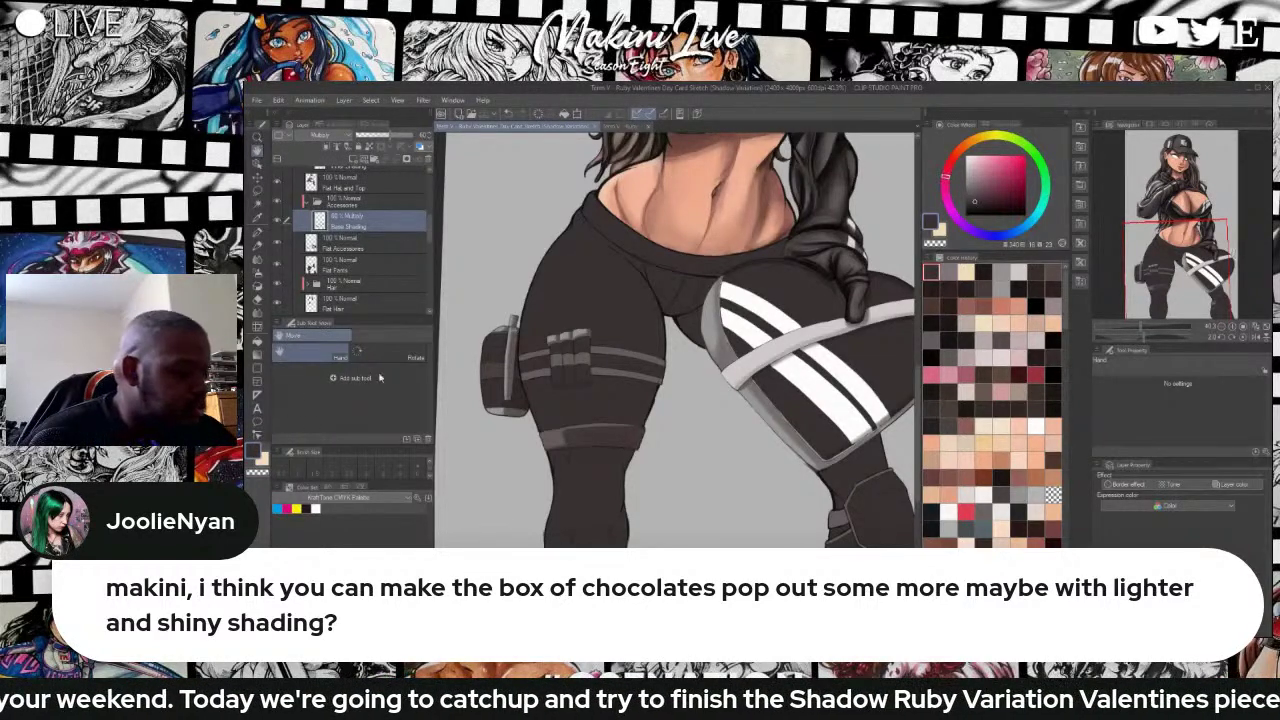
scroll(485, 362, up, 4)
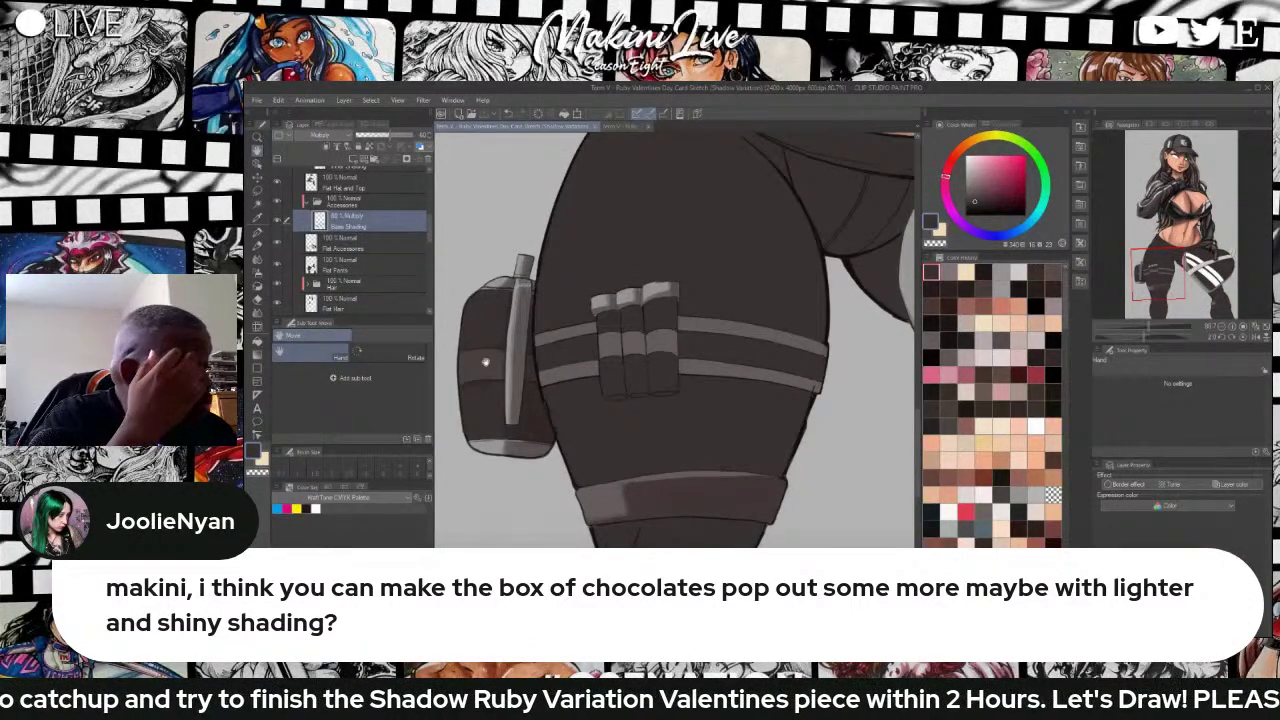
click(346, 147)
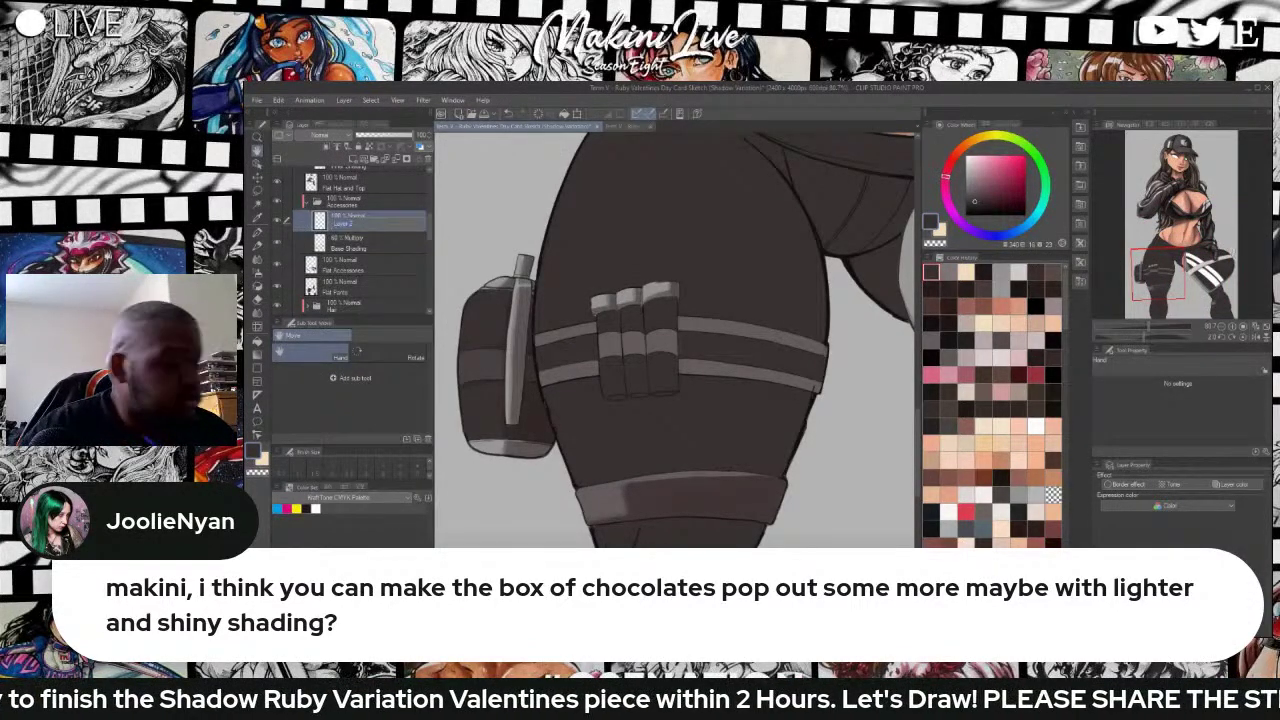
text(Shi)
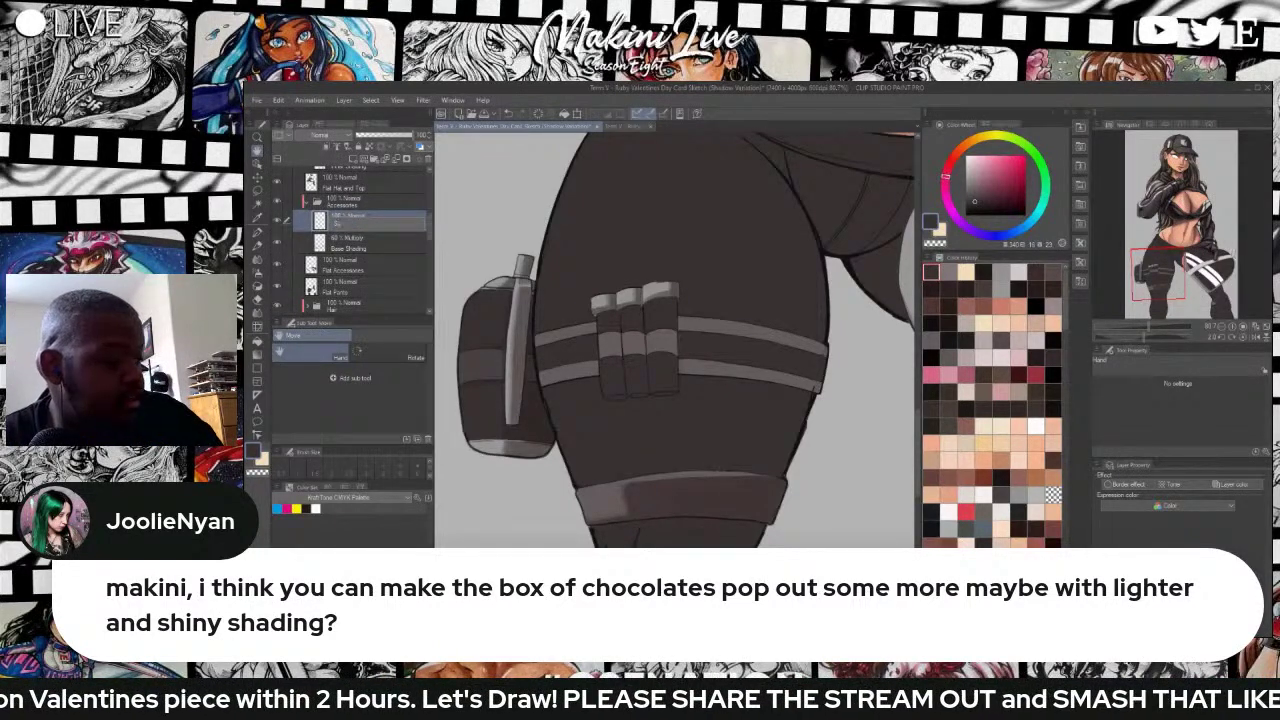
text(hading 1)
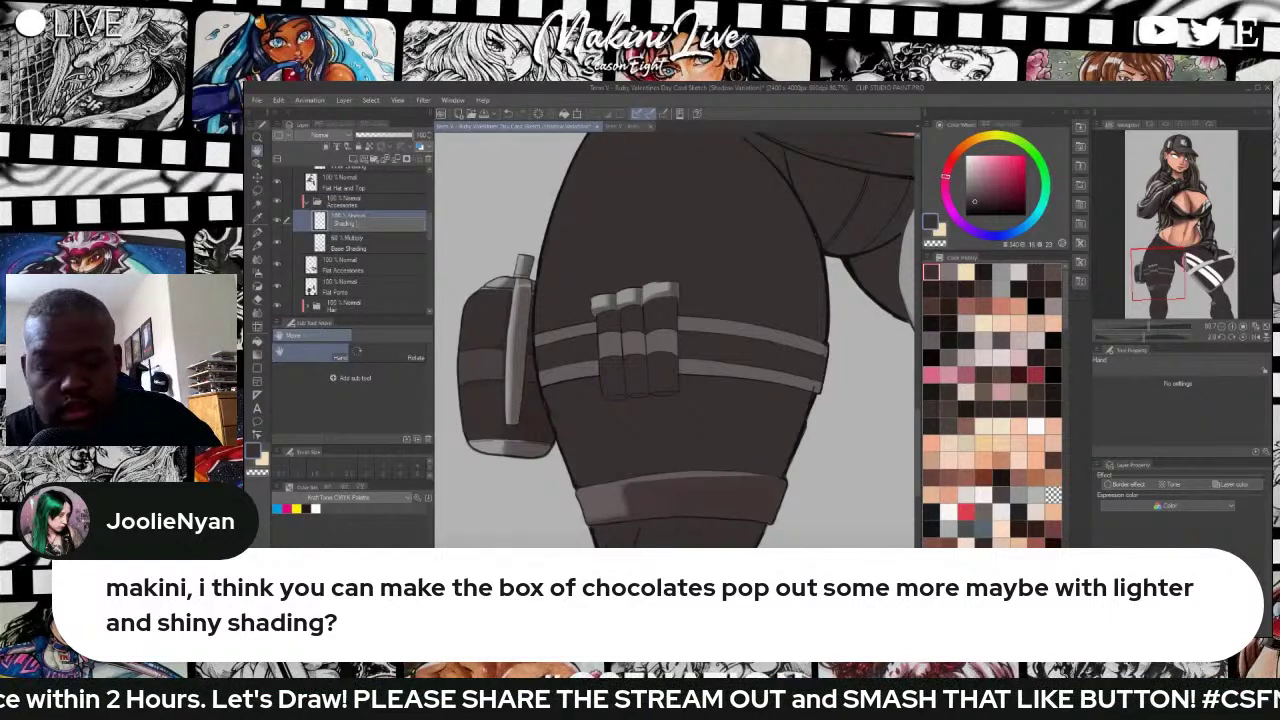
text(evel 1)
key(Return)
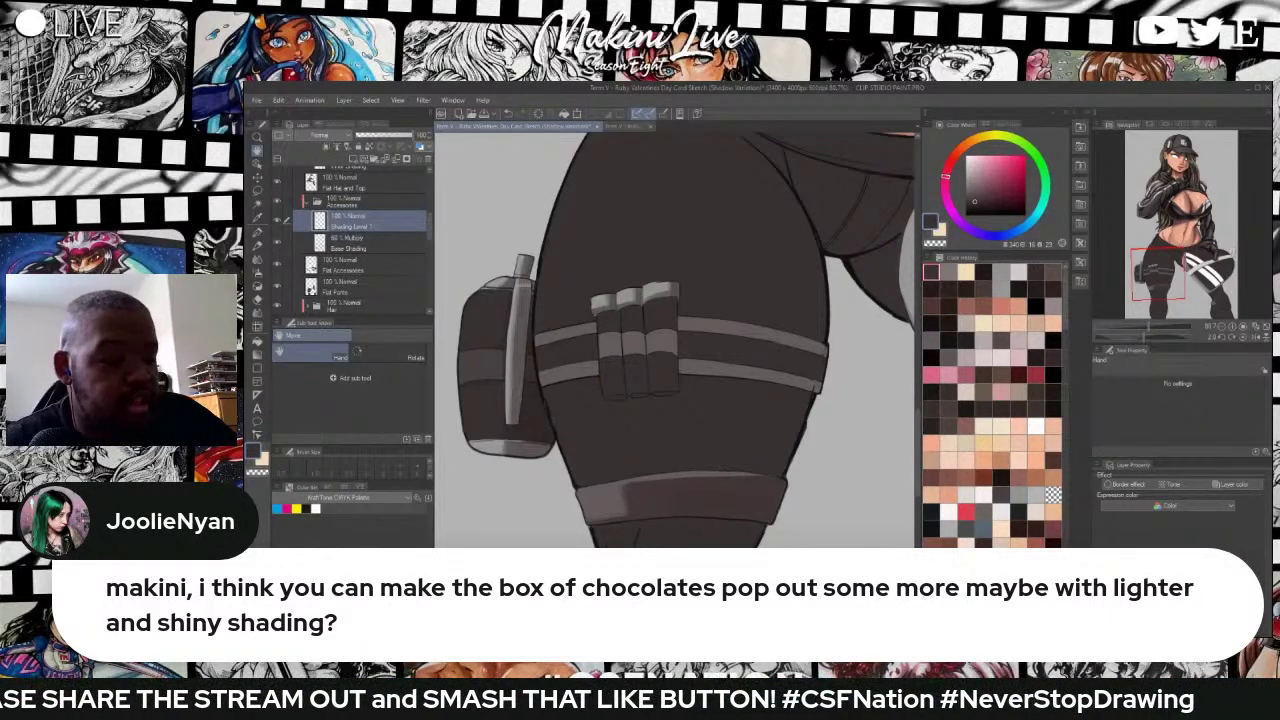
Paint a dark shadow along the thigh-side edge of the narrow upright bar on the thigh pouch with a near-black colour.
drag(975, 204, 974, 206)
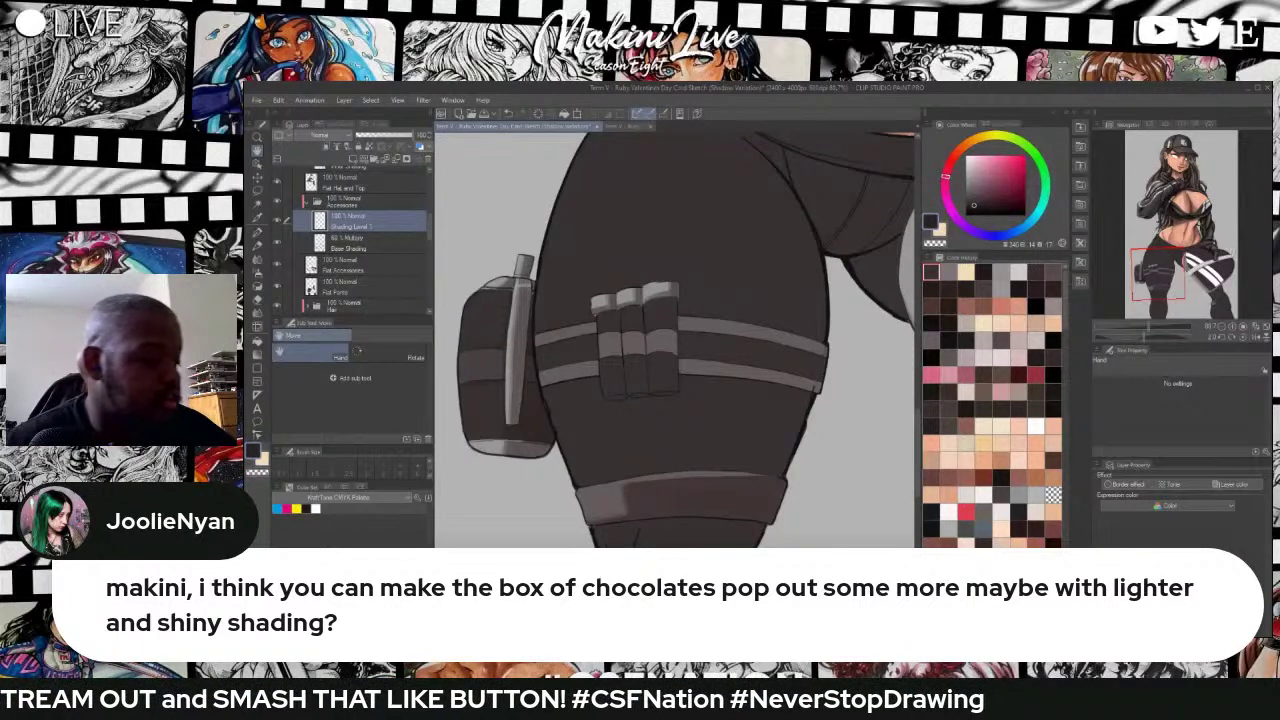
key(b)
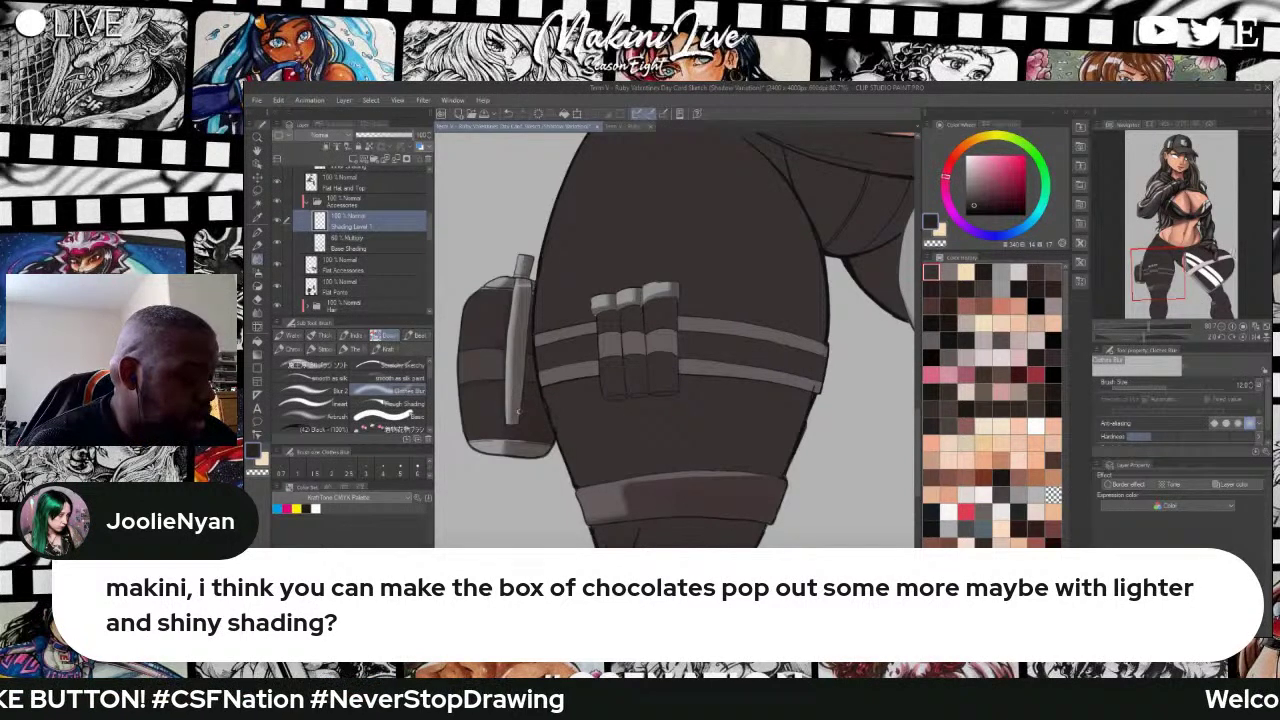
drag(518, 411, 520, 388)
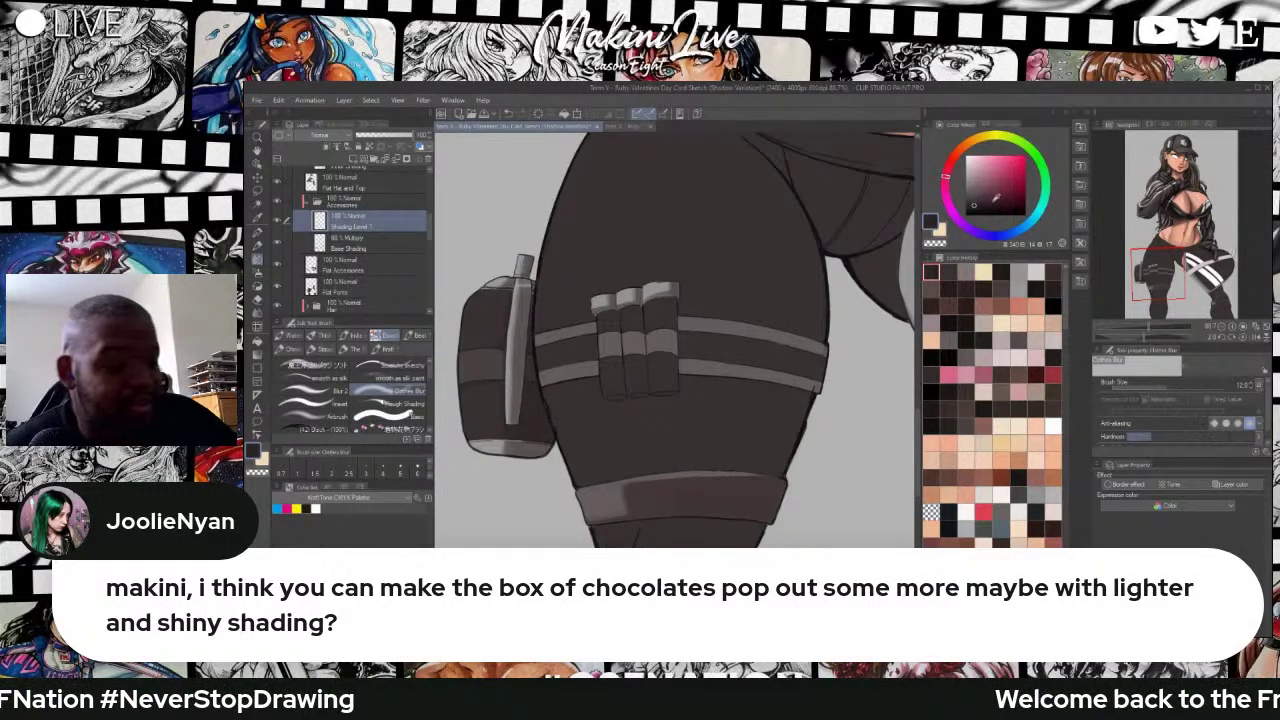
drag(985, 199, 978, 209)
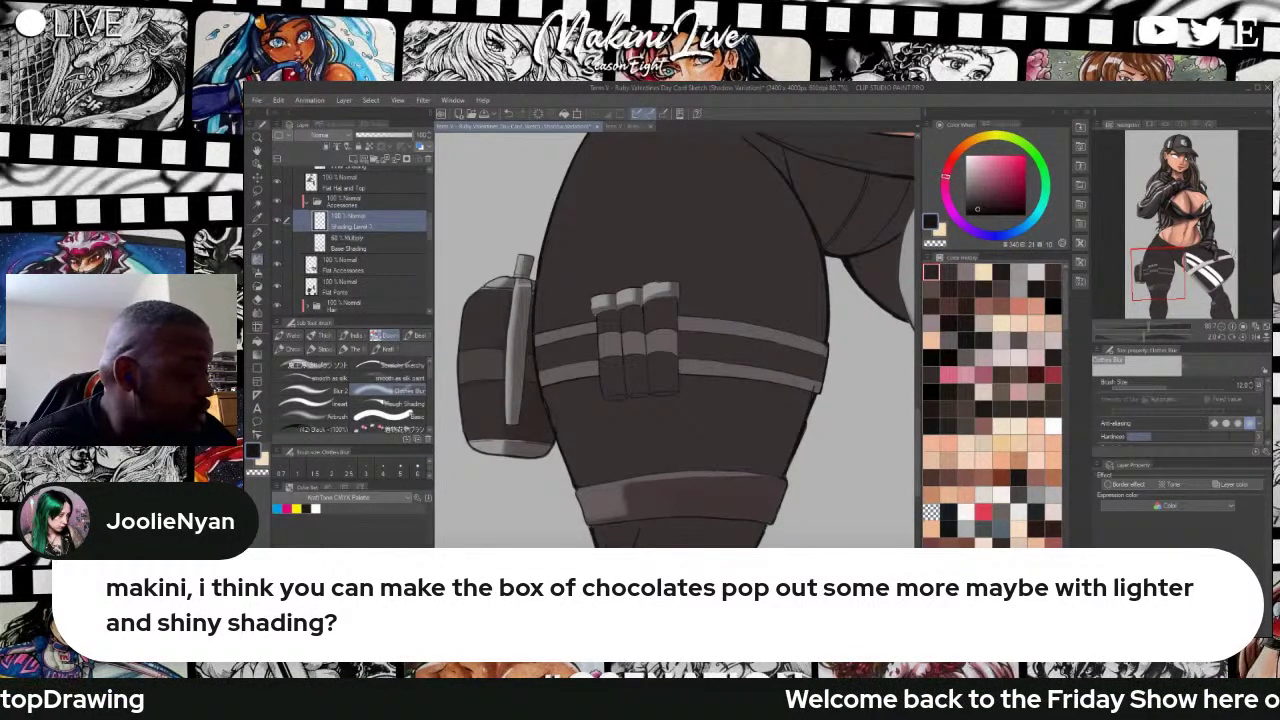
click(314, 365)
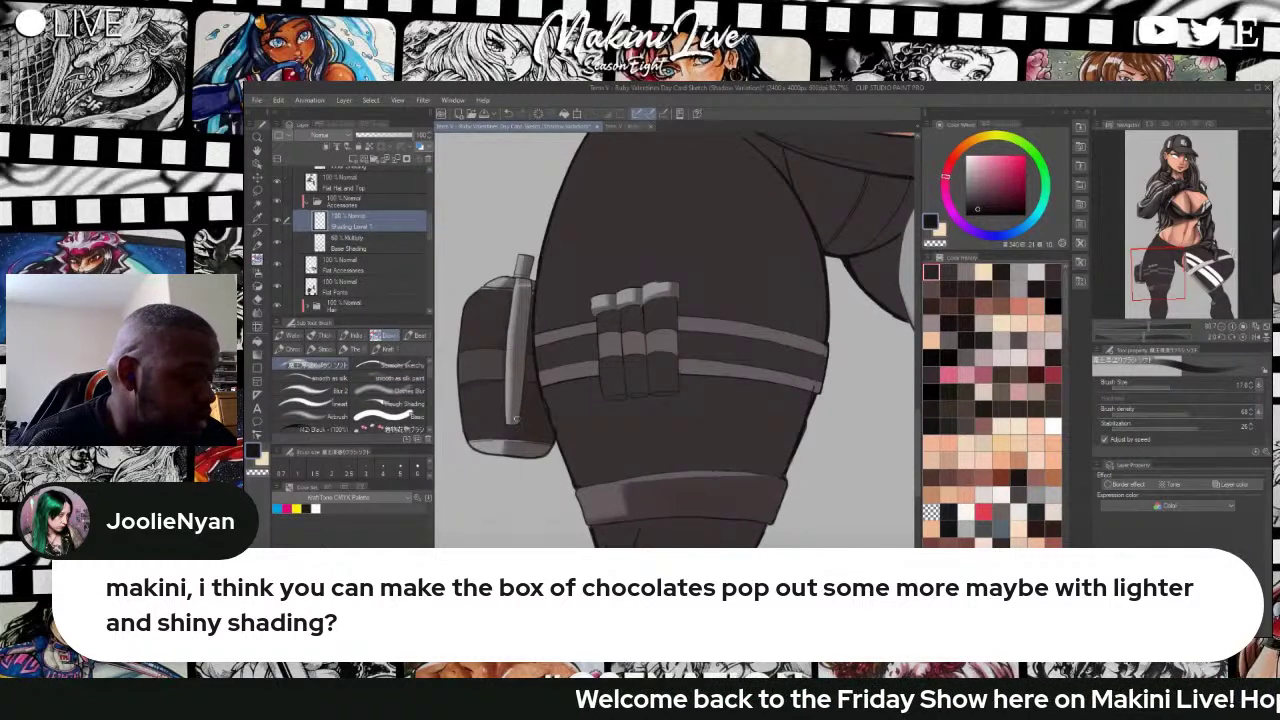
mouse_move(517, 422)
mouse_down()
mouse_move(524, 288)
mouse_move(527, 308)
mouse_up()
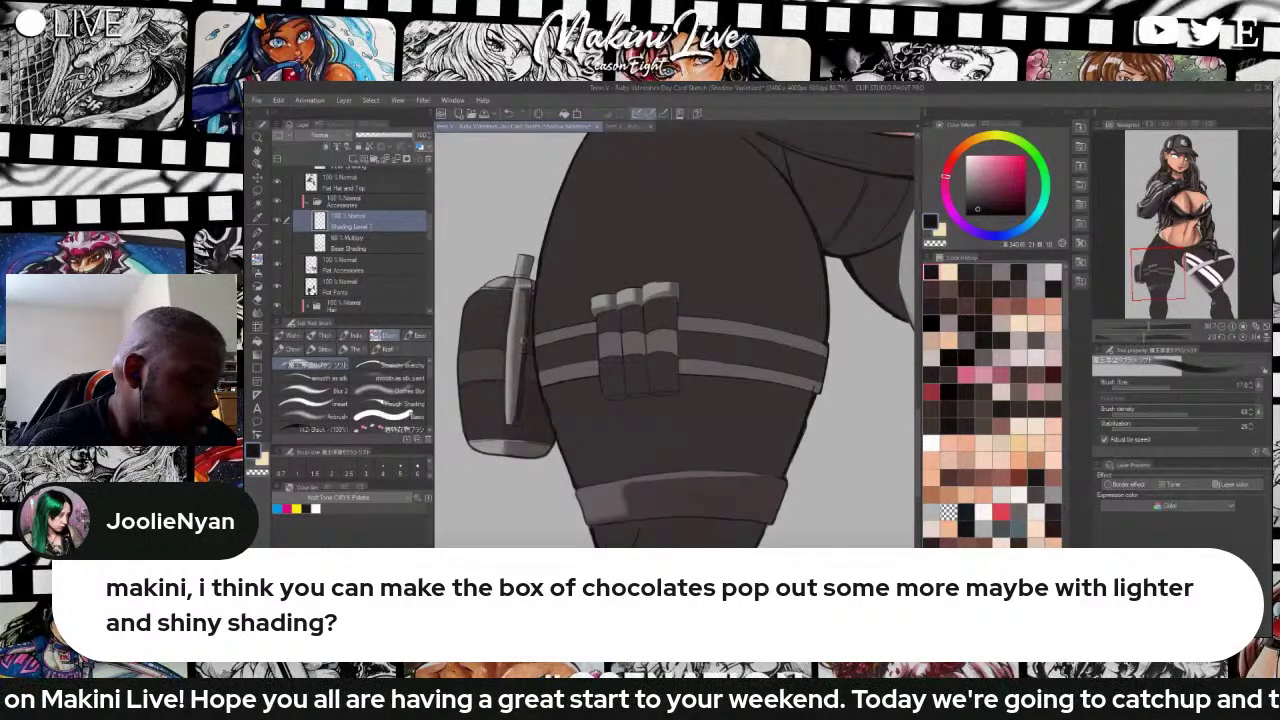
drag(517, 416, 528, 291)
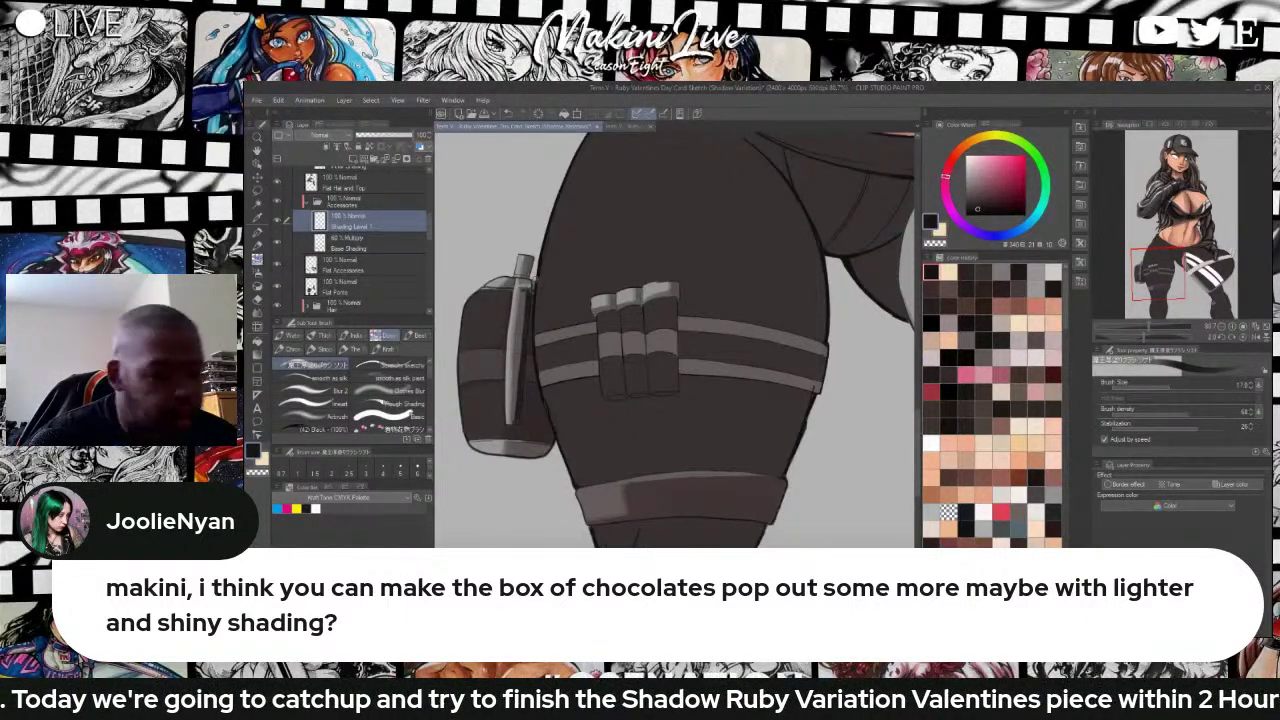
key(bracketleft)
key(bracketleft)
key(bracketleft)
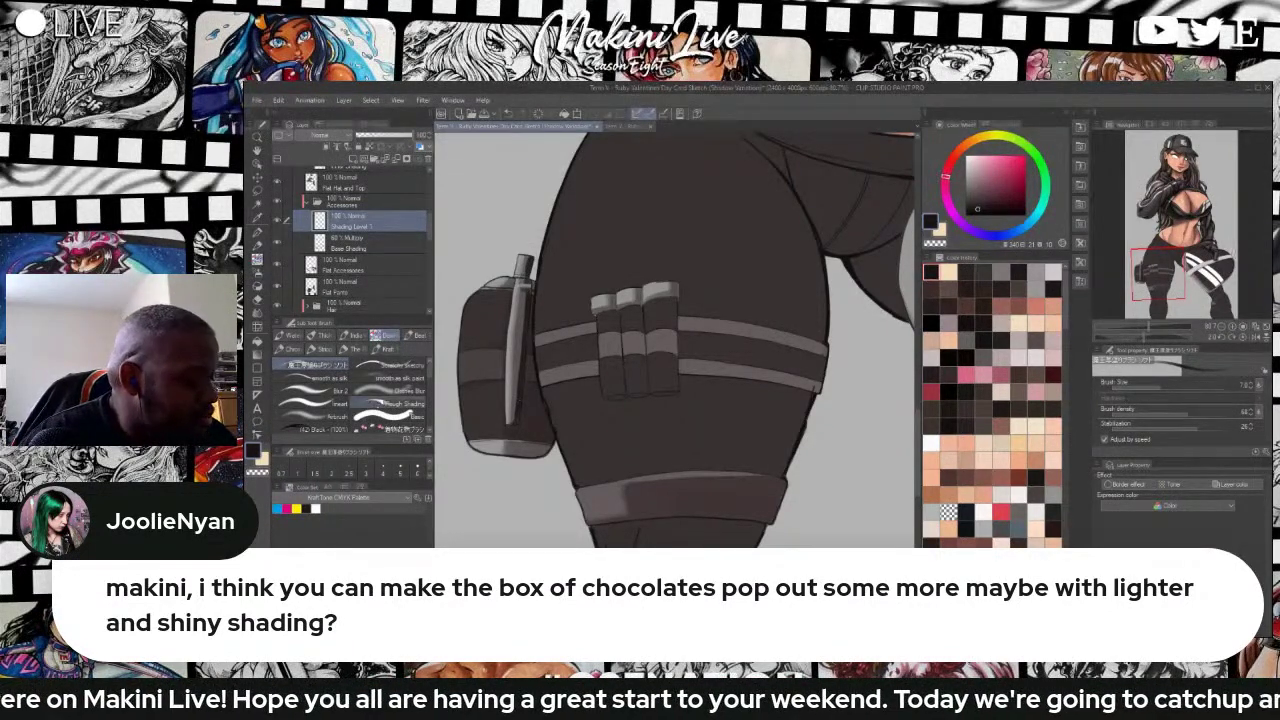
Soften the shadow along the pouch's upright bar with a smaller Clothes Blur brush.
click(385, 391)
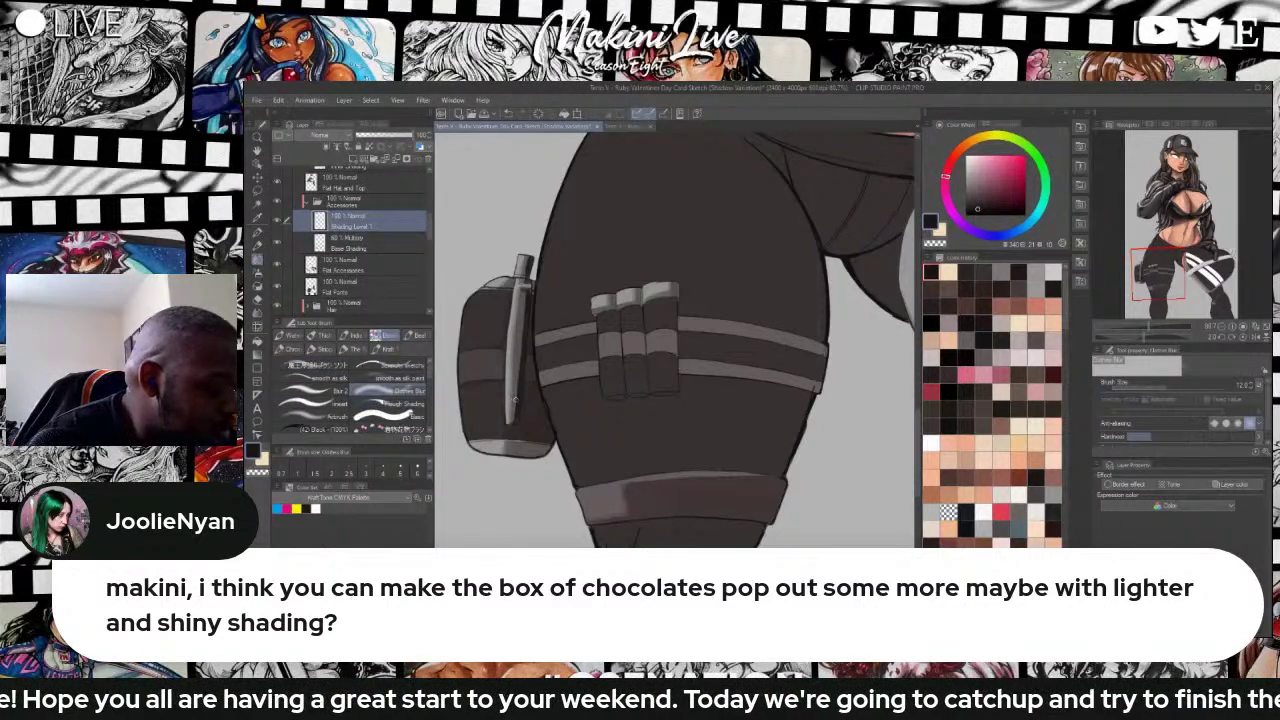
scroll(513, 402, up, 4)
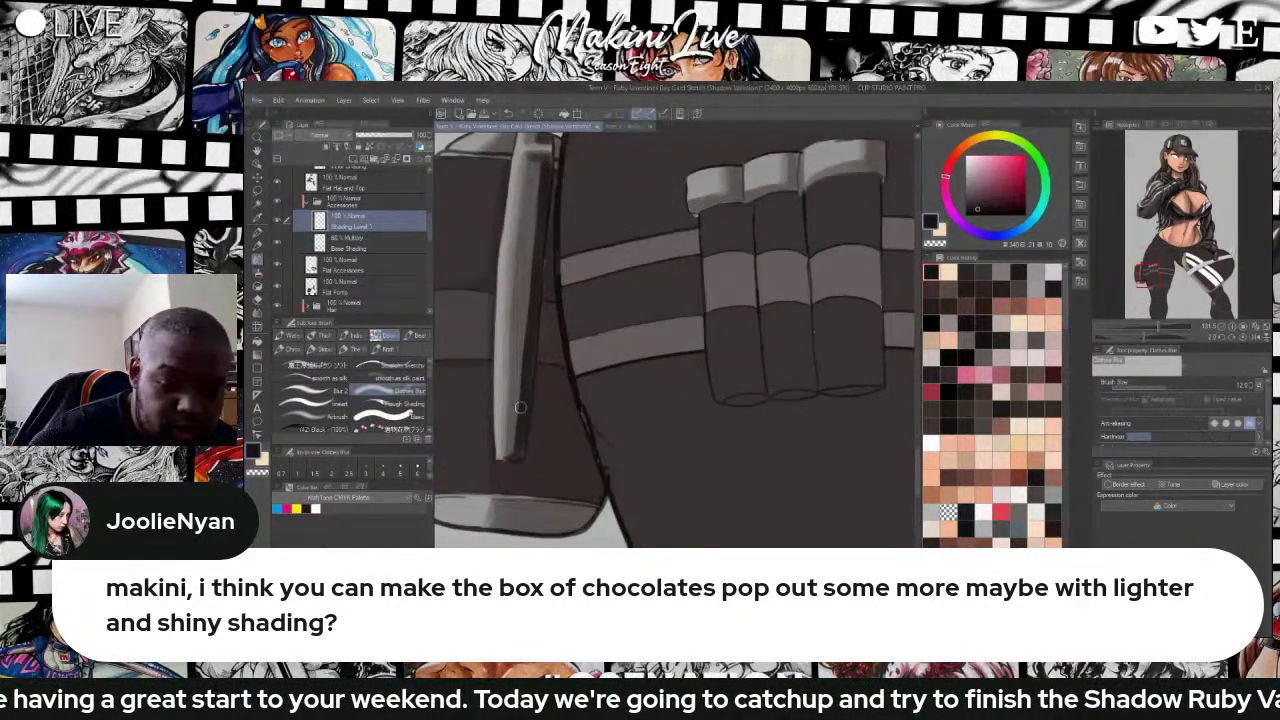
key(bracketleft)
key(bracketleft)
mouse_move(517, 422)
mouse_down()
mouse_move(515, 447)
mouse_move(517, 432)
mouse_up()
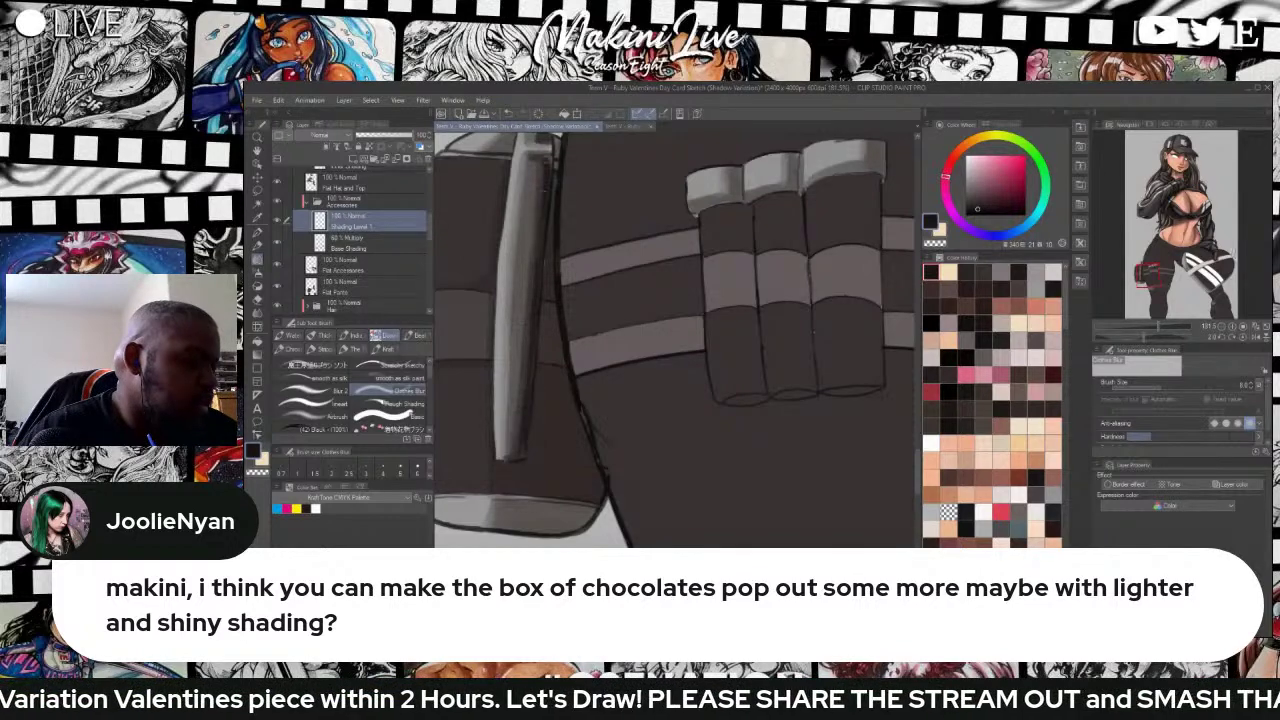
scroll(542, 136, up, 3)
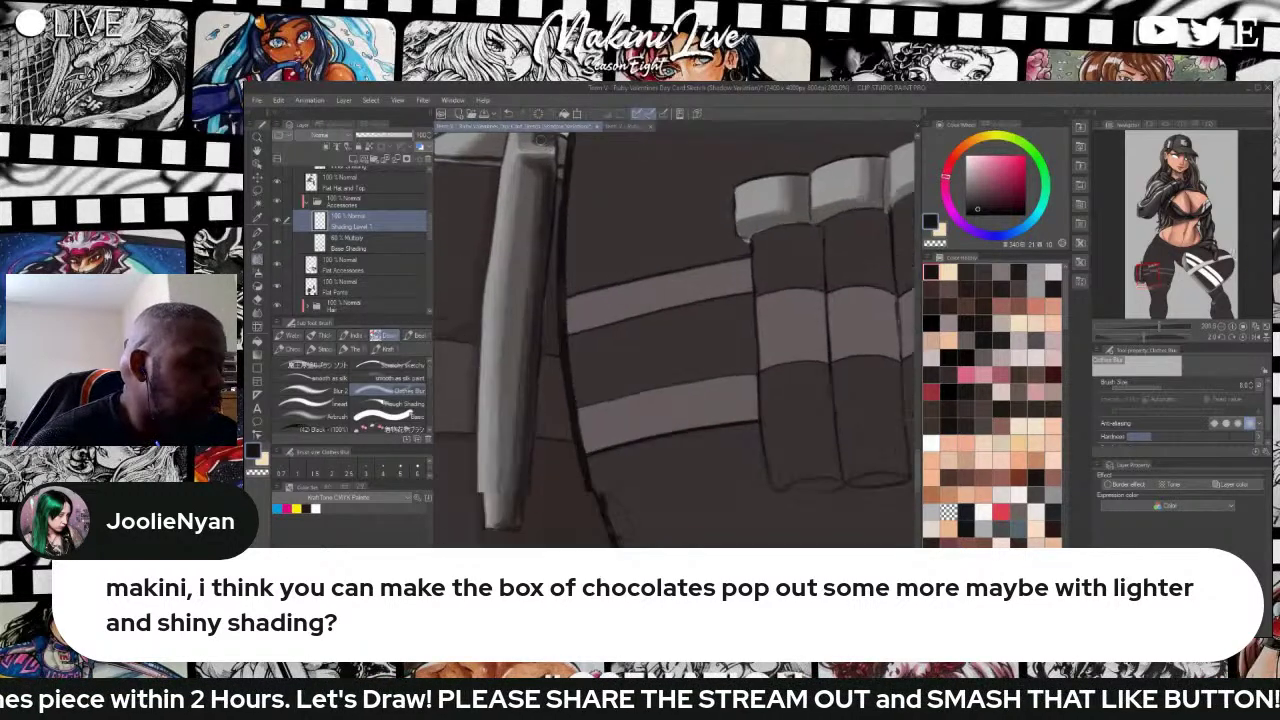
scroll(546, 152, down, 4)
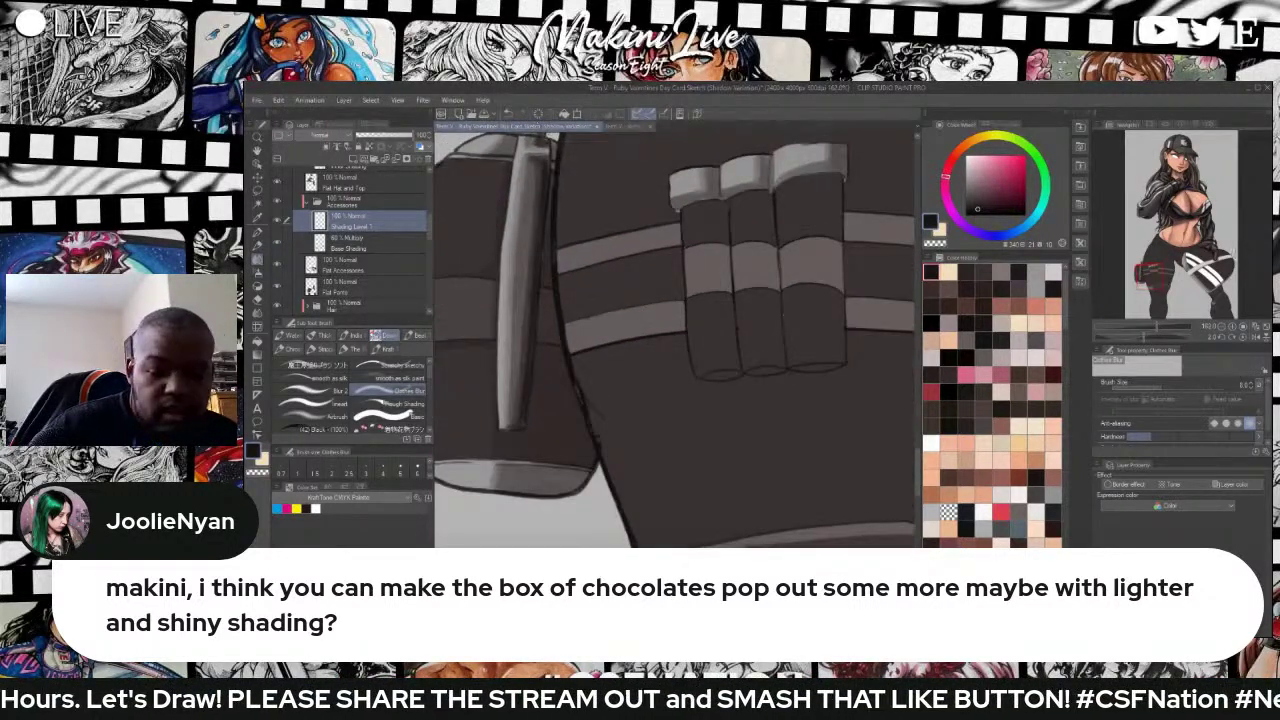
key(p)
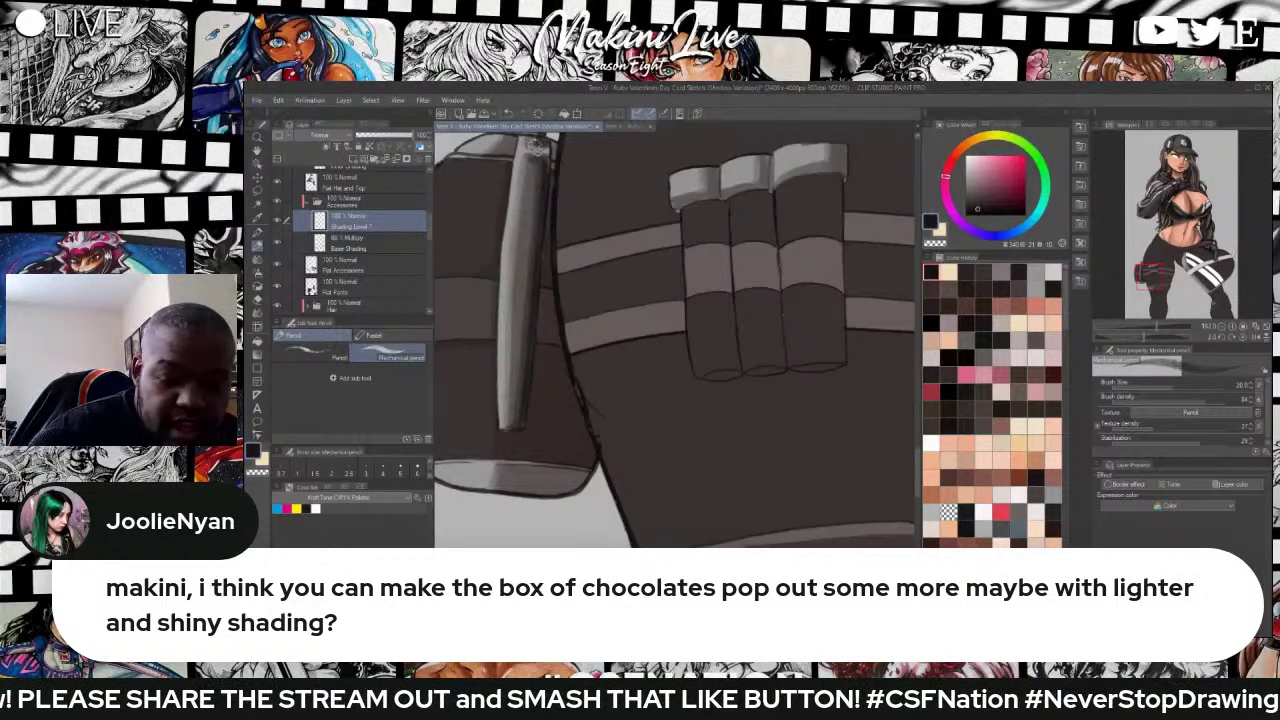
key(b)
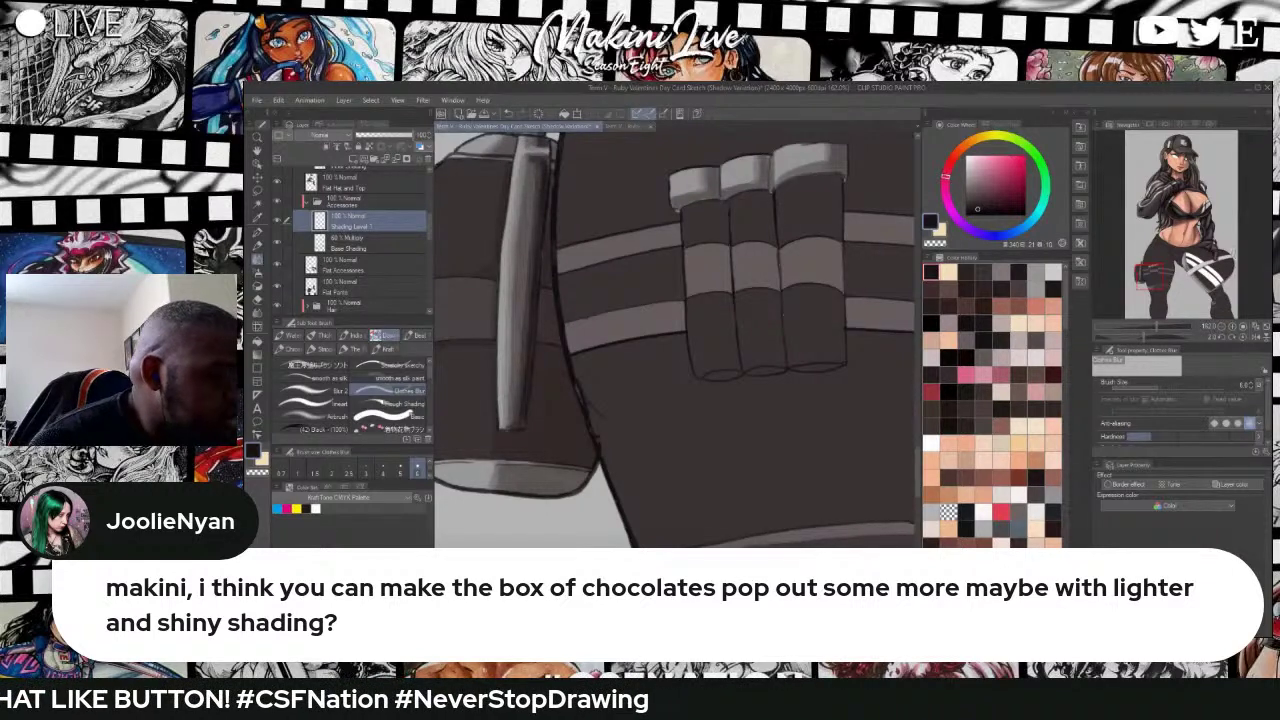
Paint a dark shadow on the thigh-side end of the thigh pouch's light bottom band with a larger brush.
scroll(533, 157, down, 2)
scroll(548, 140, up, 1)
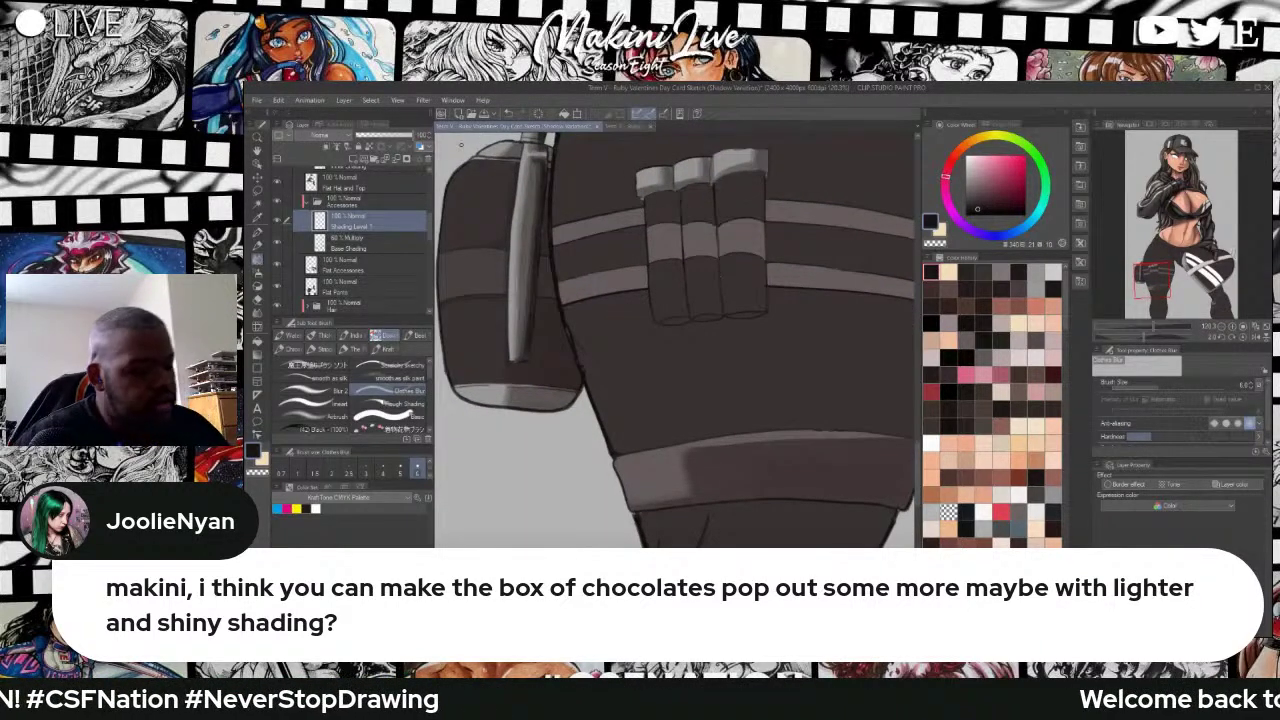
click(314, 366)
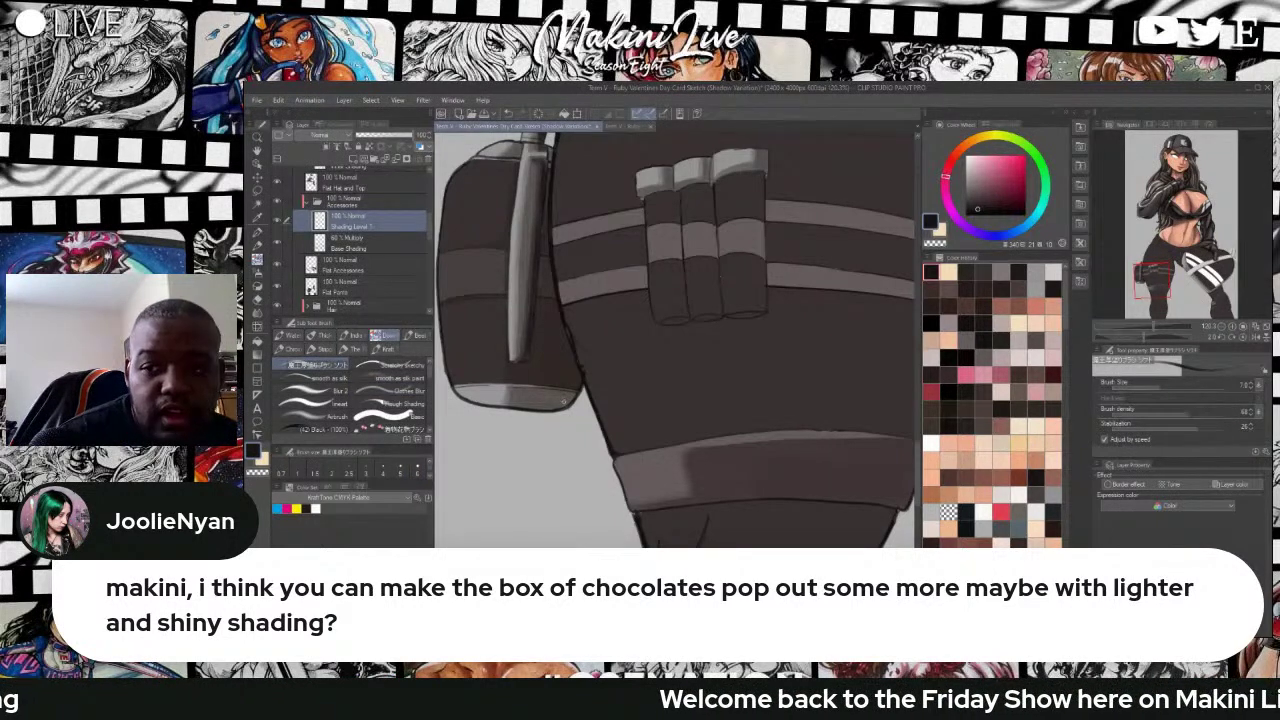
key(bracketright)
key(bracketright)
key(bracketright)
mouse_move(569, 401)
mouse_down()
mouse_move(530, 408)
mouse_move(547, 396)
mouse_up()
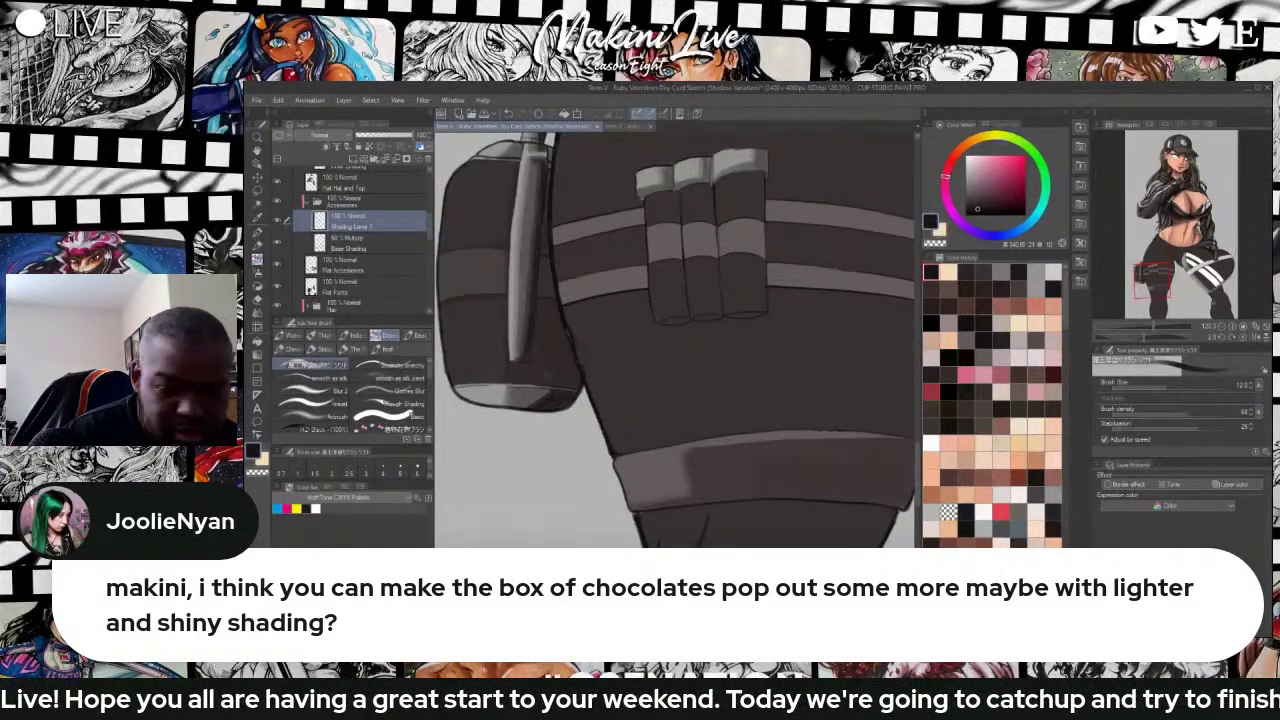
Blend the shadow on the pouch's bottom band and soften its edge with the Clothes Blur brush.
key(j)
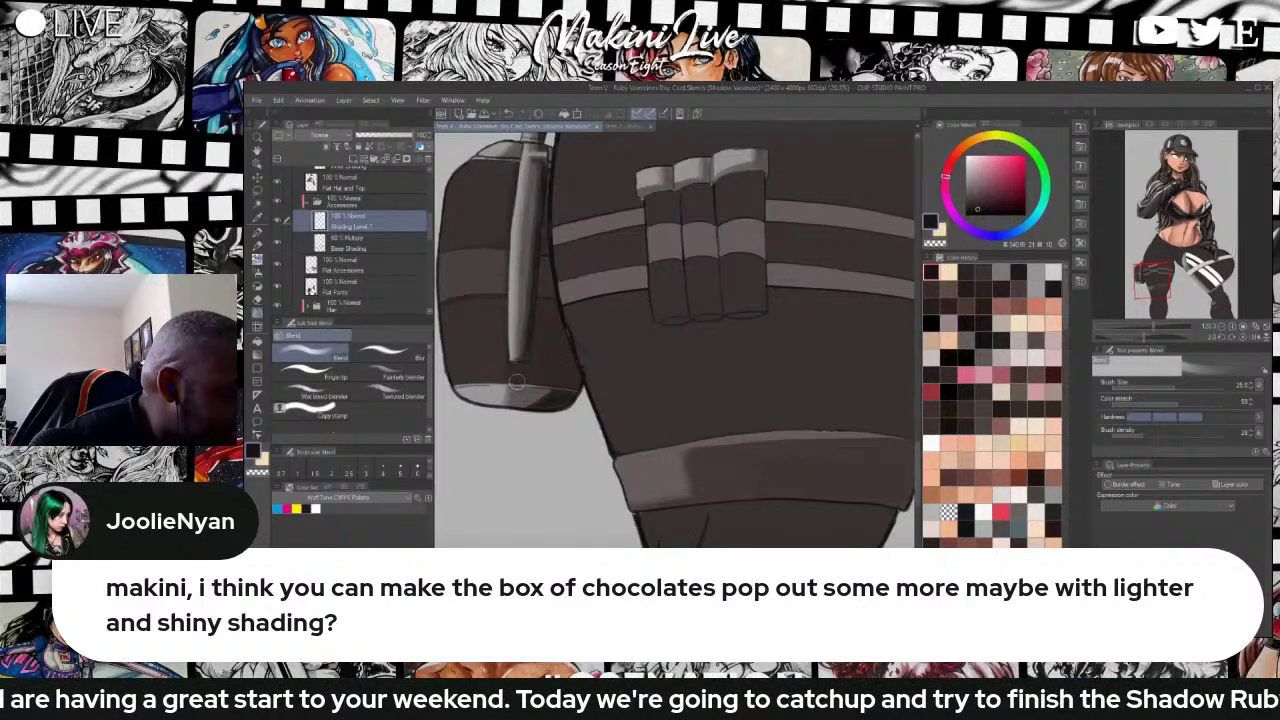
key(j)
key(j)
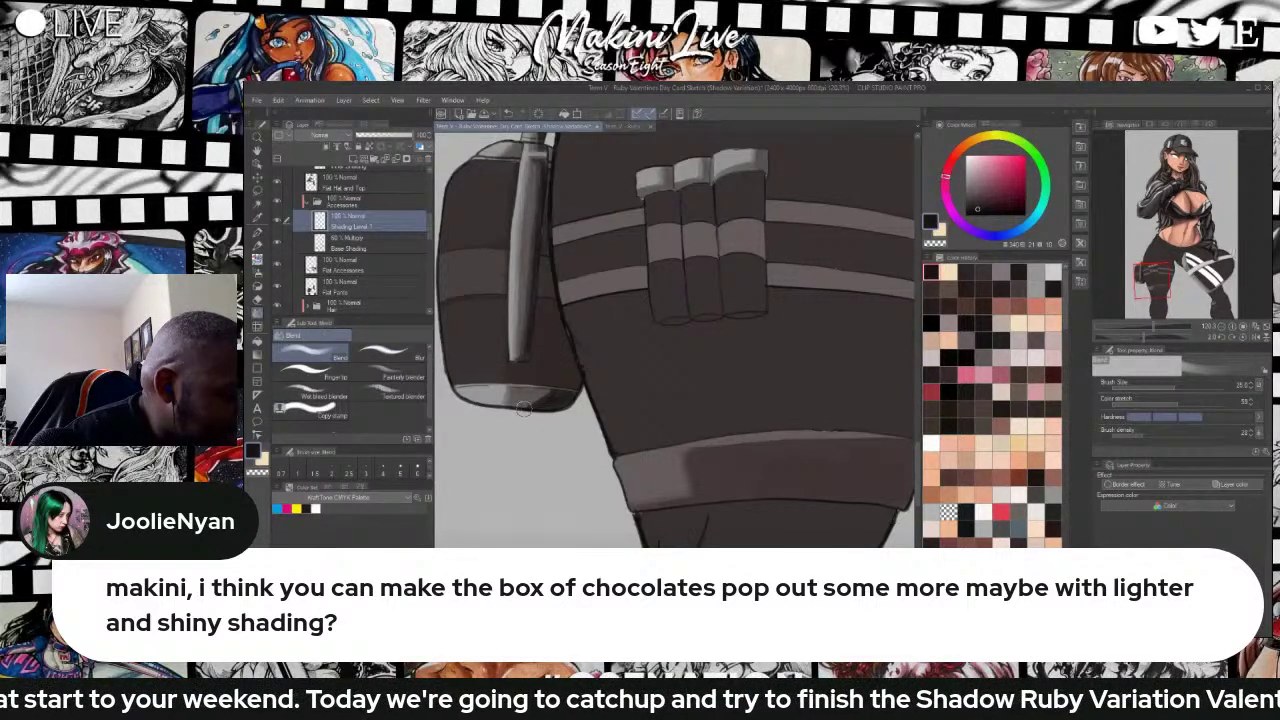
drag(528, 408, 495, 401)
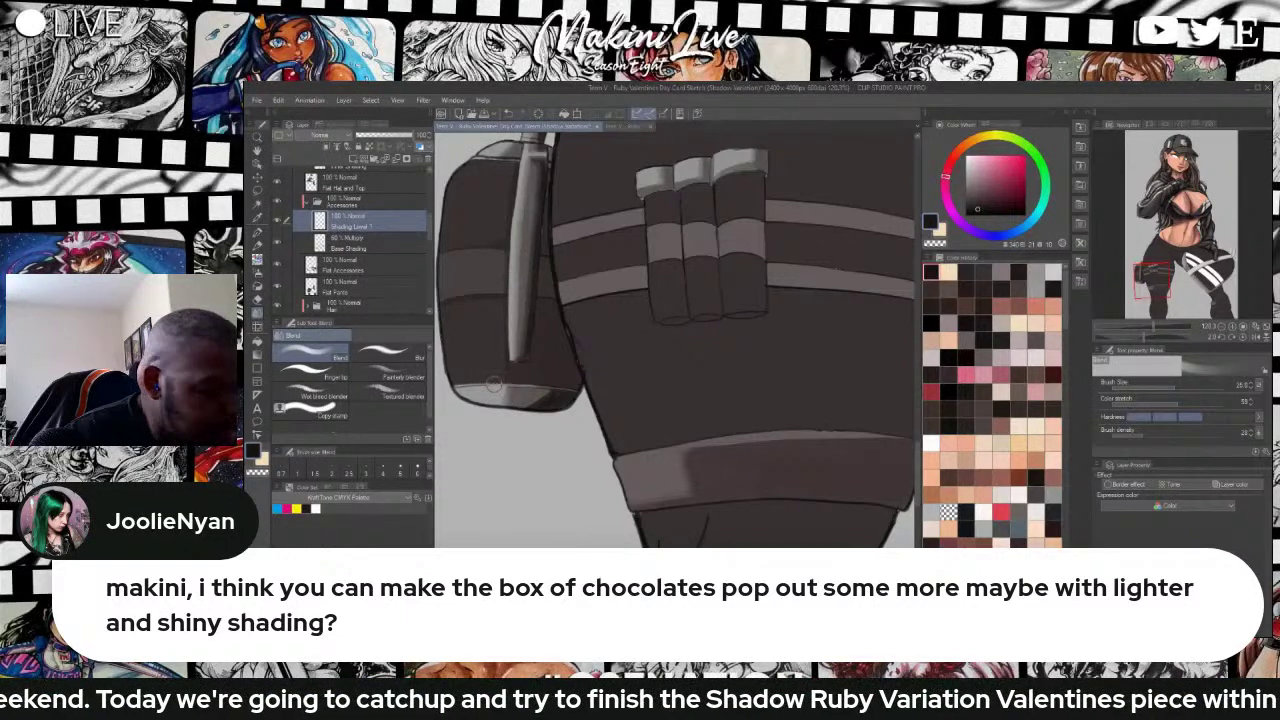
key(b)
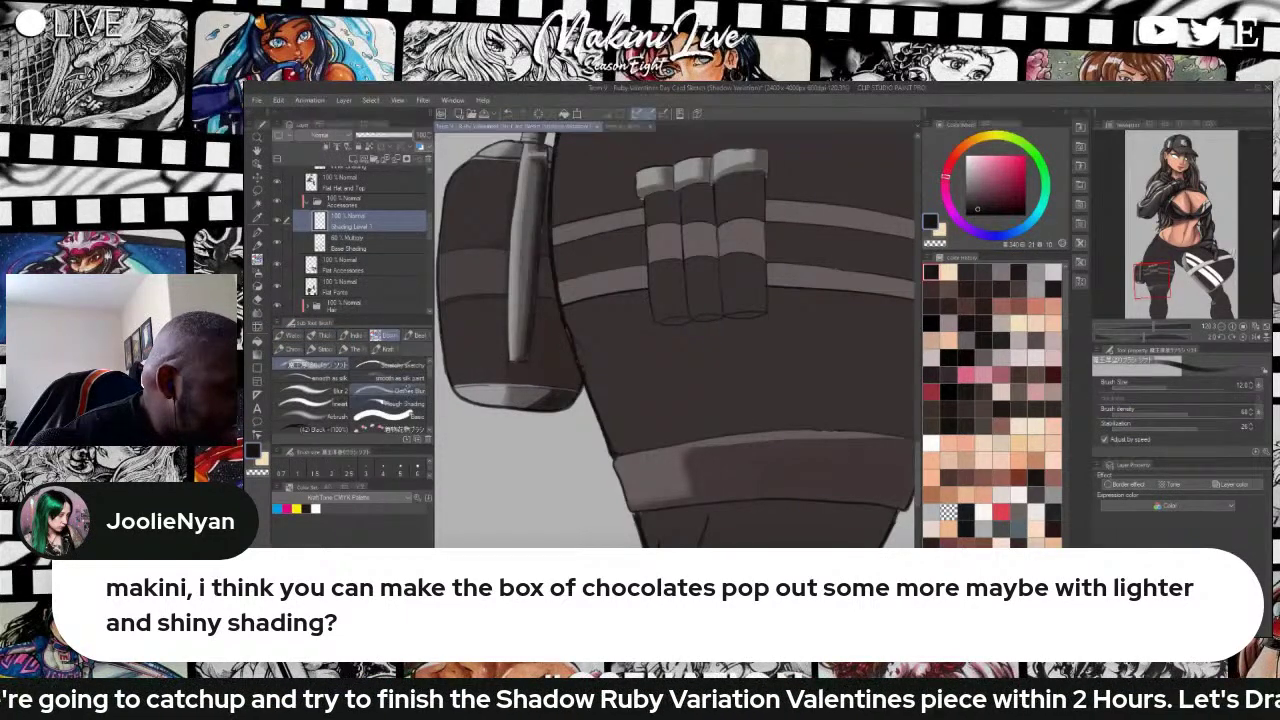
click(405, 391)
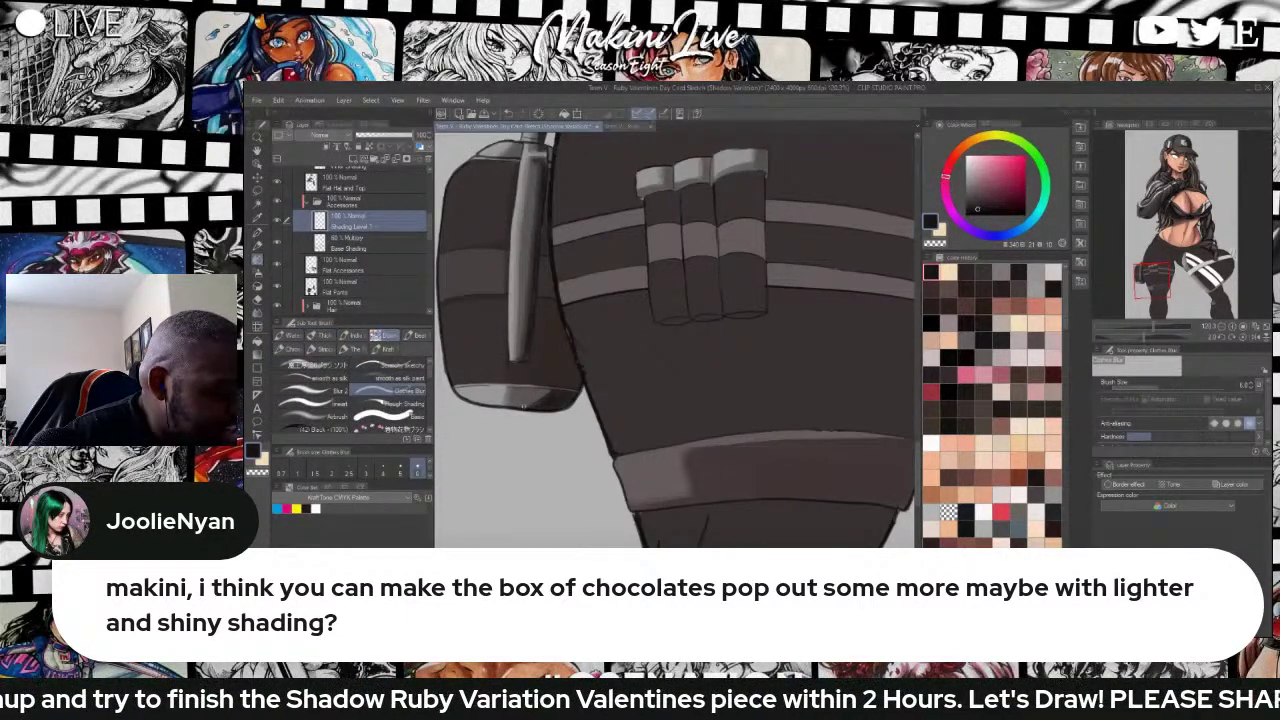
drag(544, 397, 541, 393)
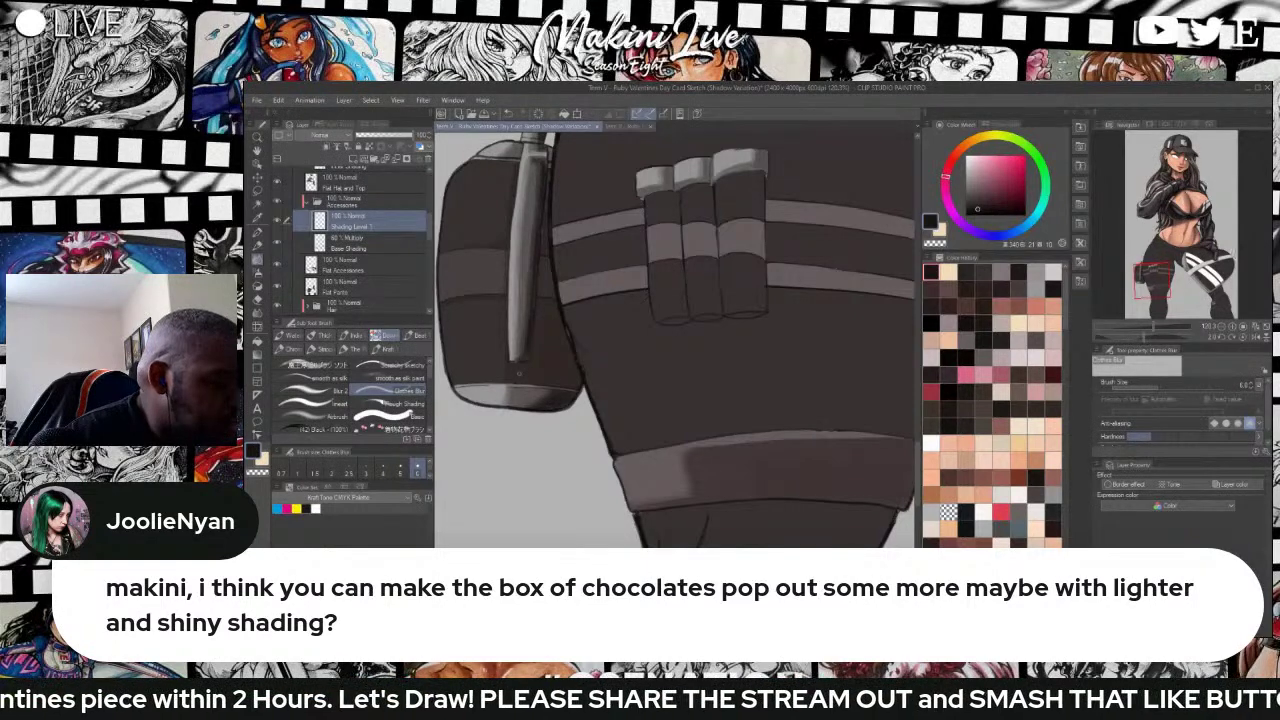
Set the Shading Level 1 layer's blending mode to Multiply and lower its opacity.
click(325, 135)
click(325, 168)
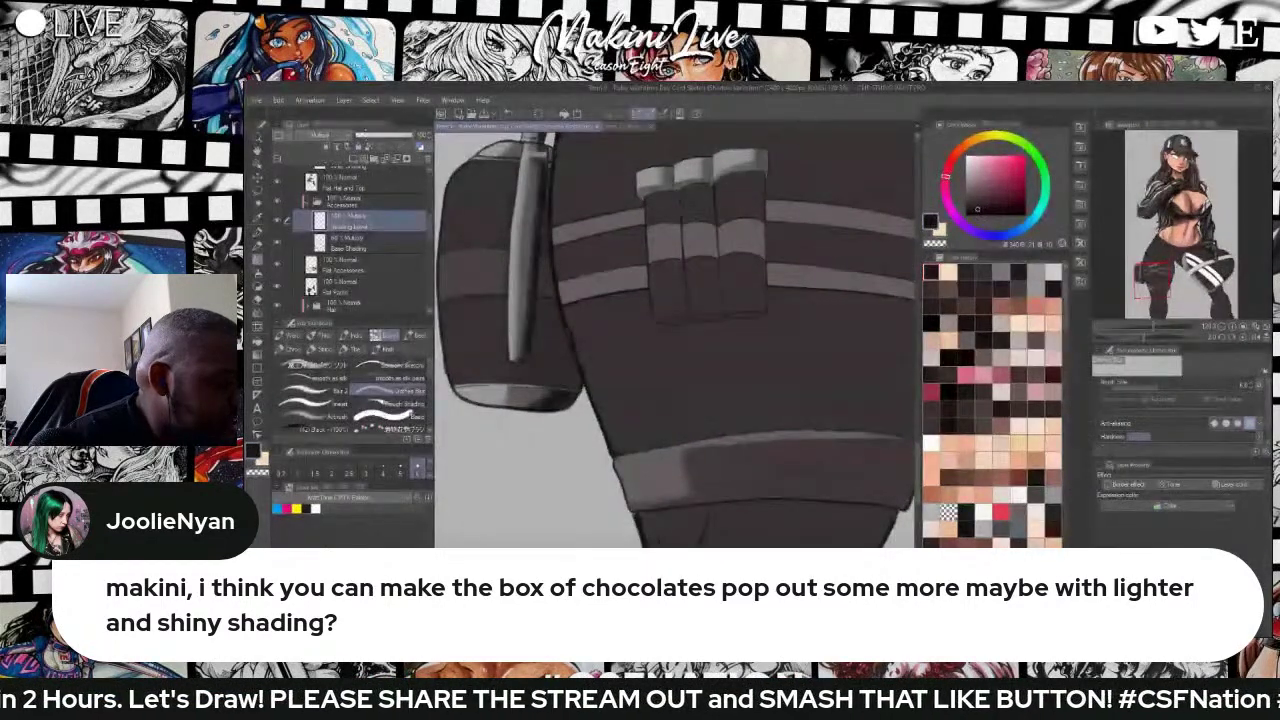
click(396, 135)
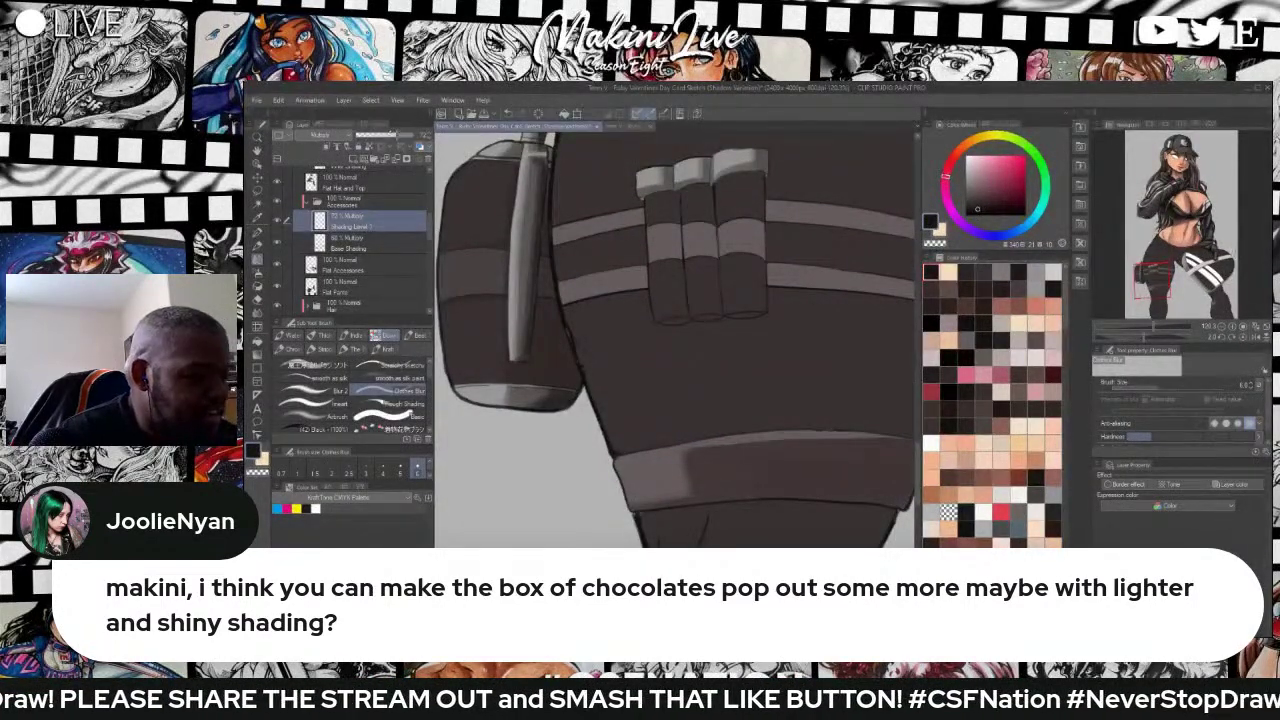
drag(394, 135, 390, 135)
Paint shadow up the pouch's lower thigh-side edge with the Clothes Blur brush in slightly darker near-black tones.
click(981, 205)
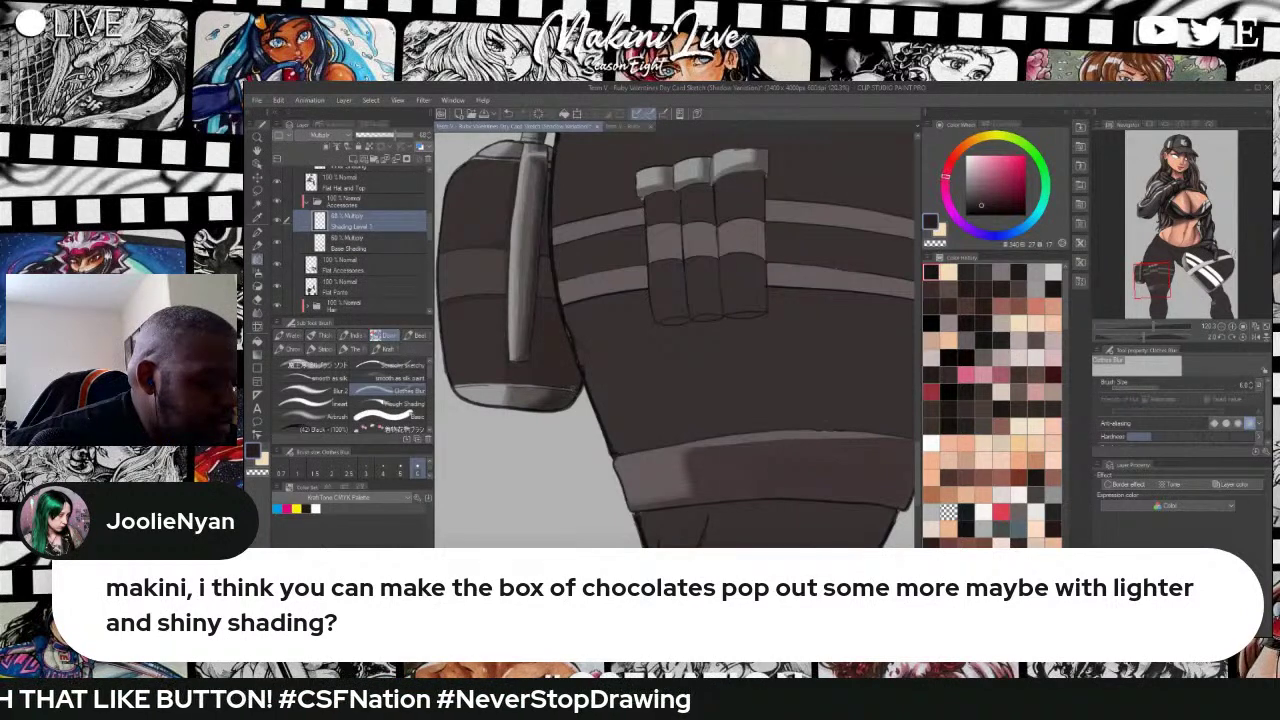
drag(572, 338, 579, 358)
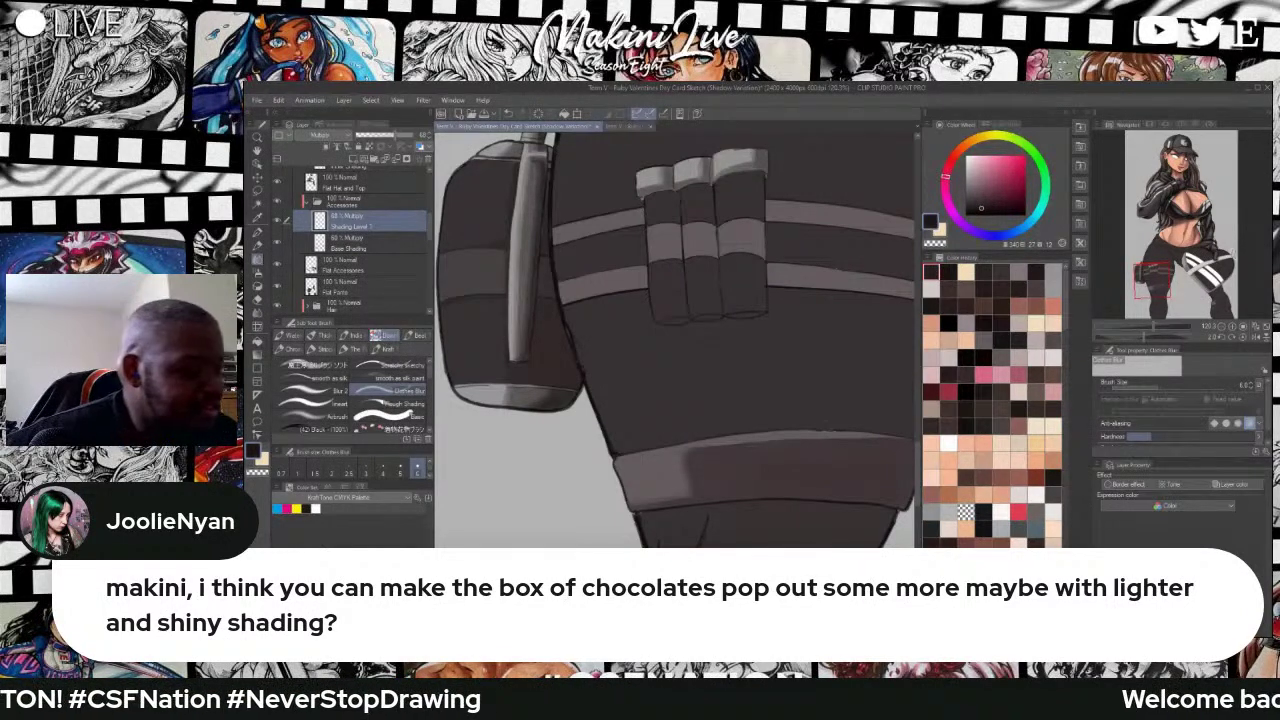
drag(576, 381, 569, 362)
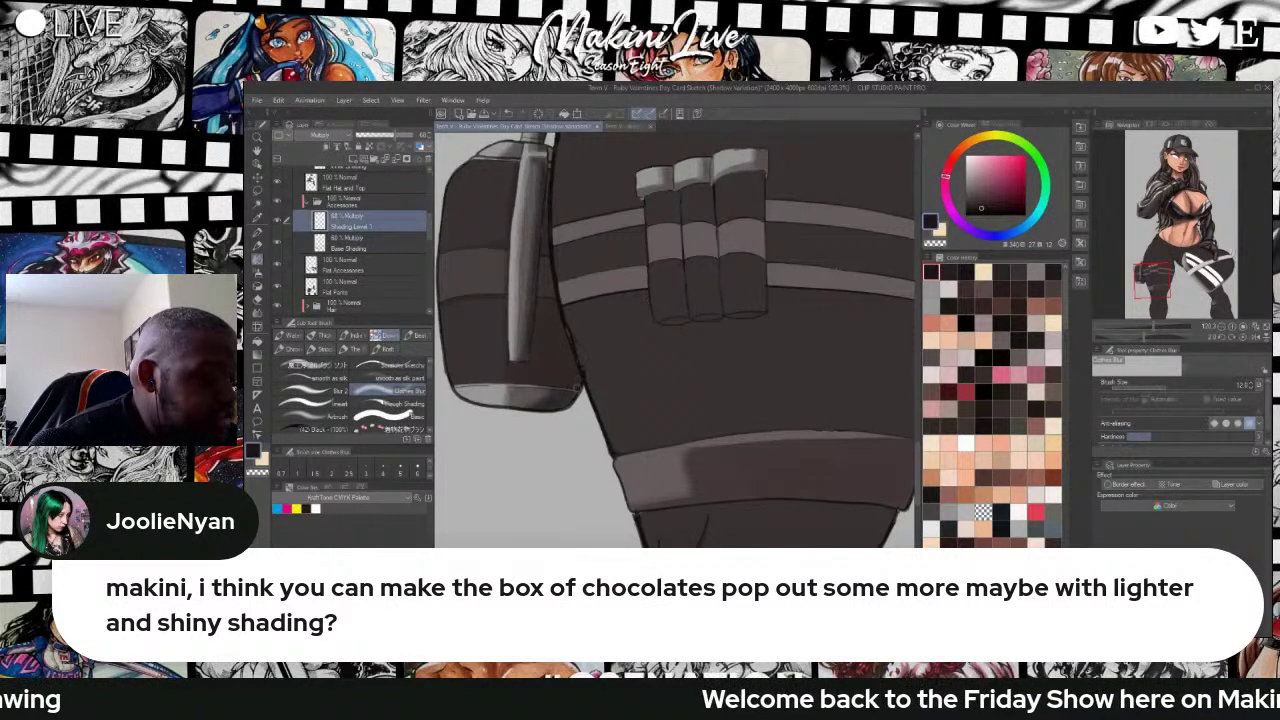
click(985, 210)
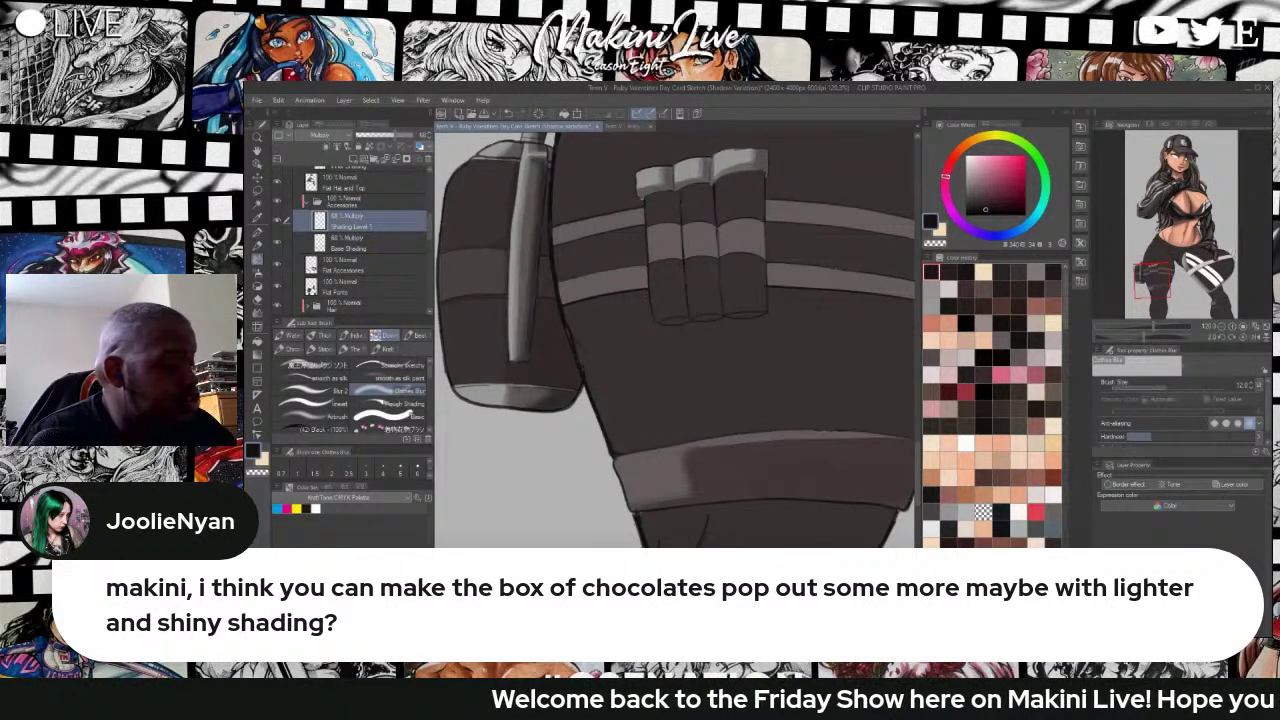
drag(572, 376, 568, 344)
Refine the shadow along the pouch's thigh-side edge with a smaller brush and blend it with a reduced Blend brush.
click(318, 365)
key(bracketleft)
key(bracketleft)
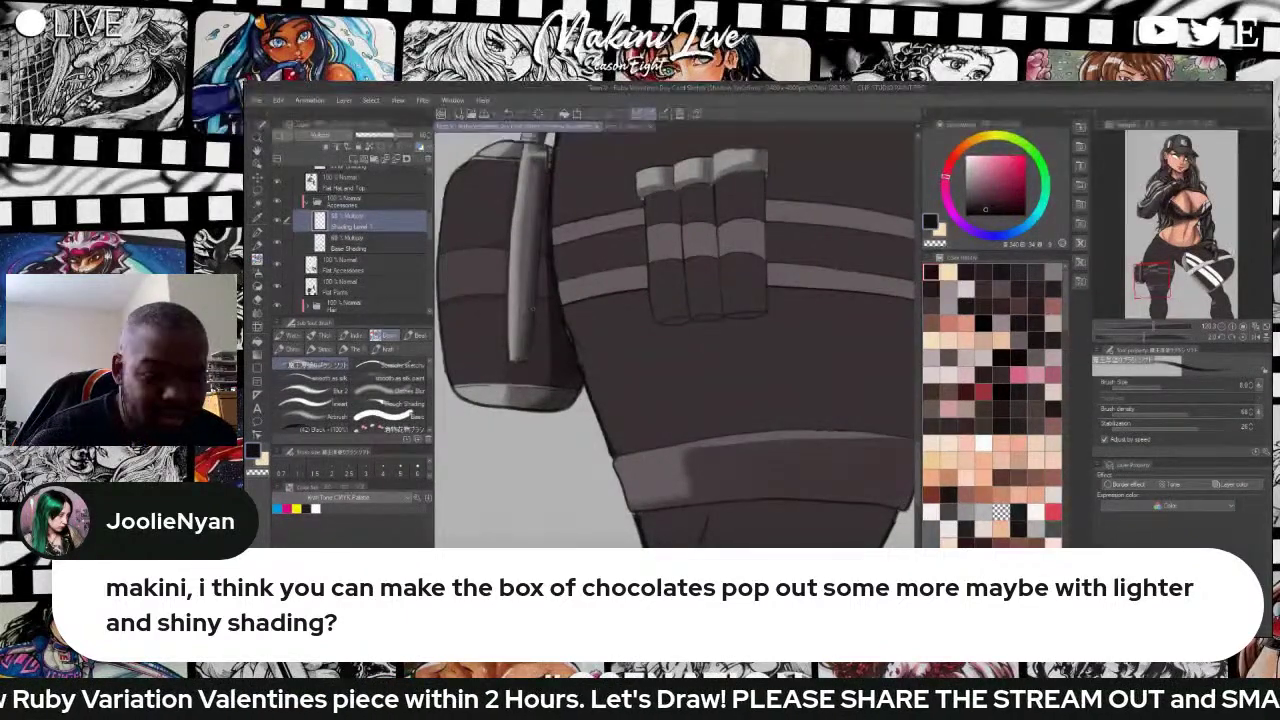
key(j)
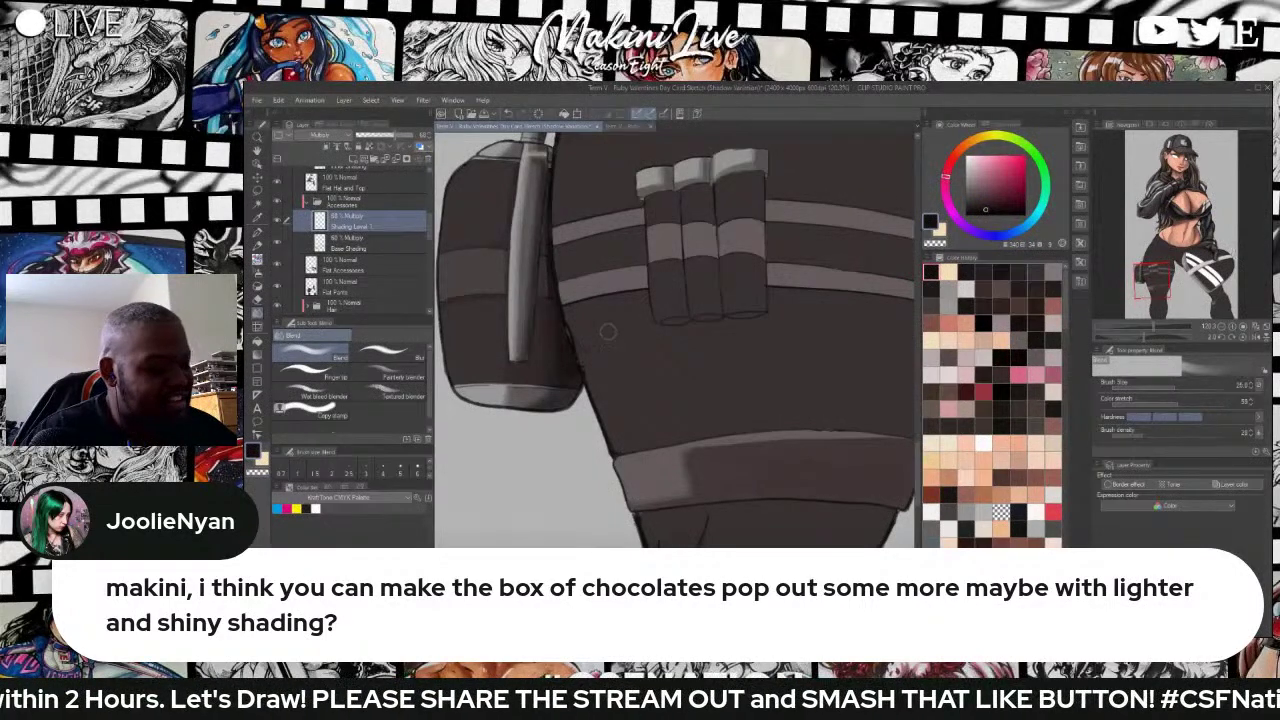
key([)
key([)
key([)
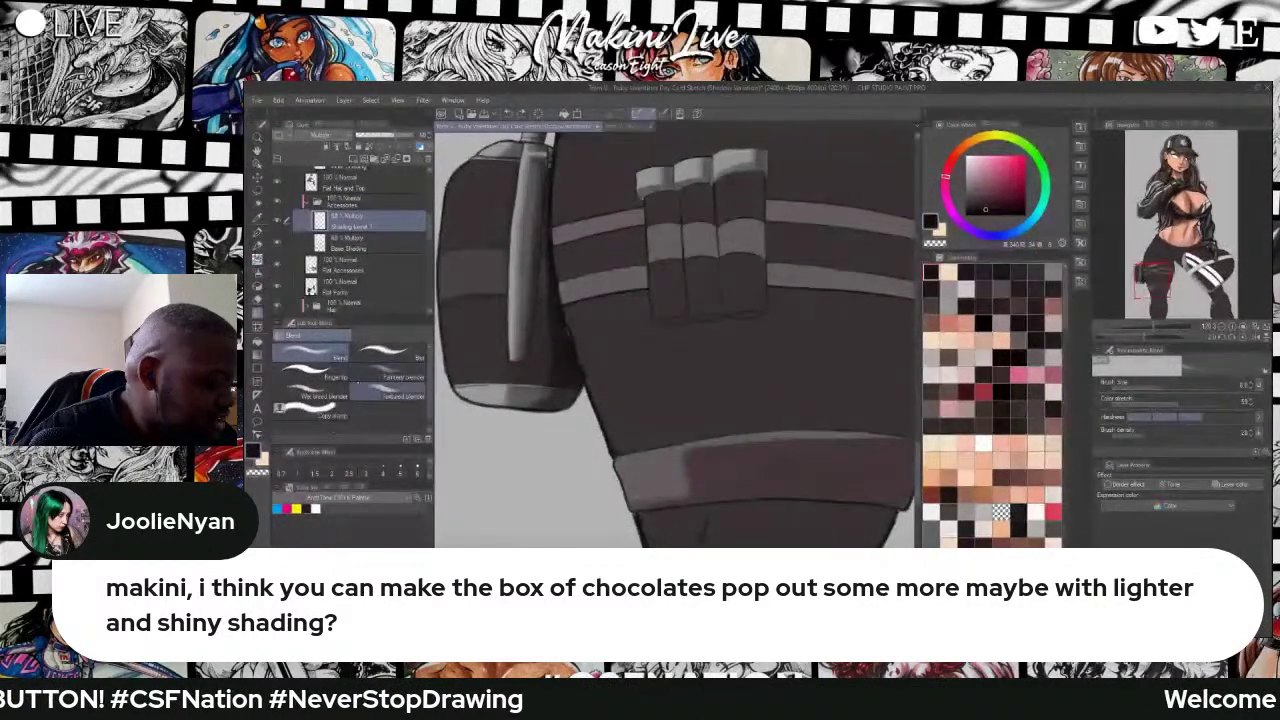
Sample the pouch's dark colour, darken it, and paint shadow across the top of the pouch's upright bar.
key(b)
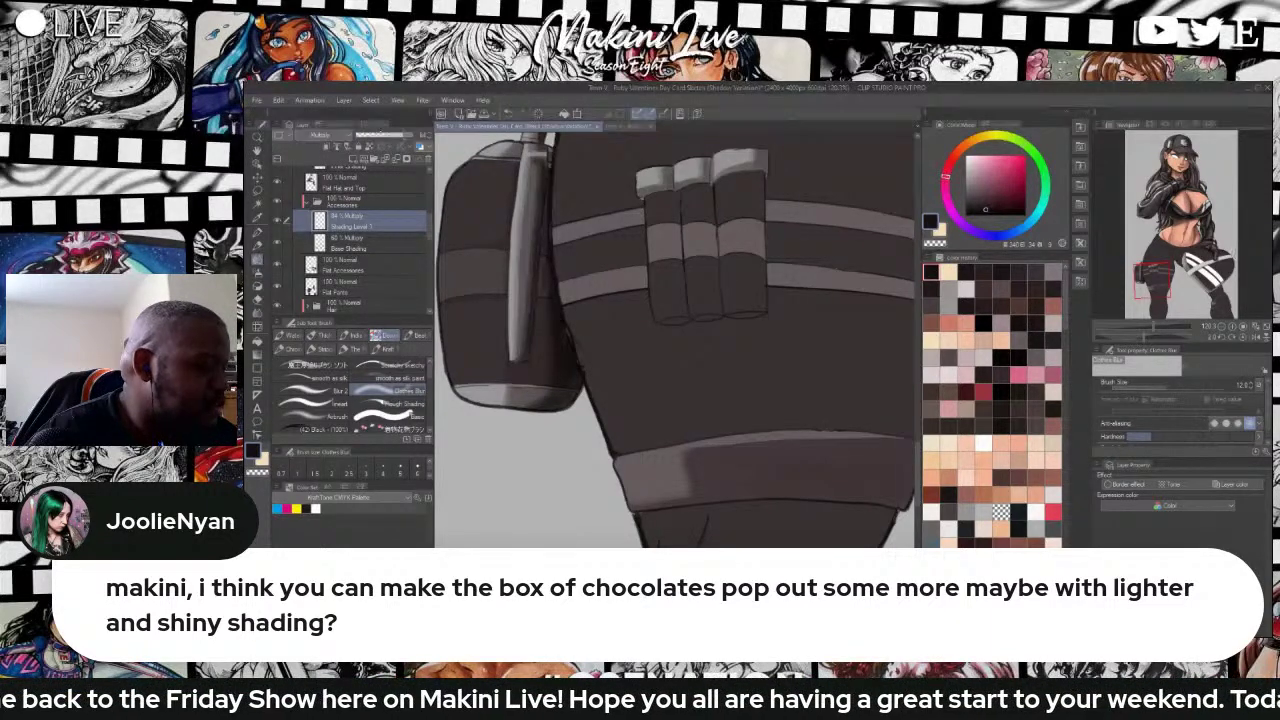
scroll(500, 218, down, 2)
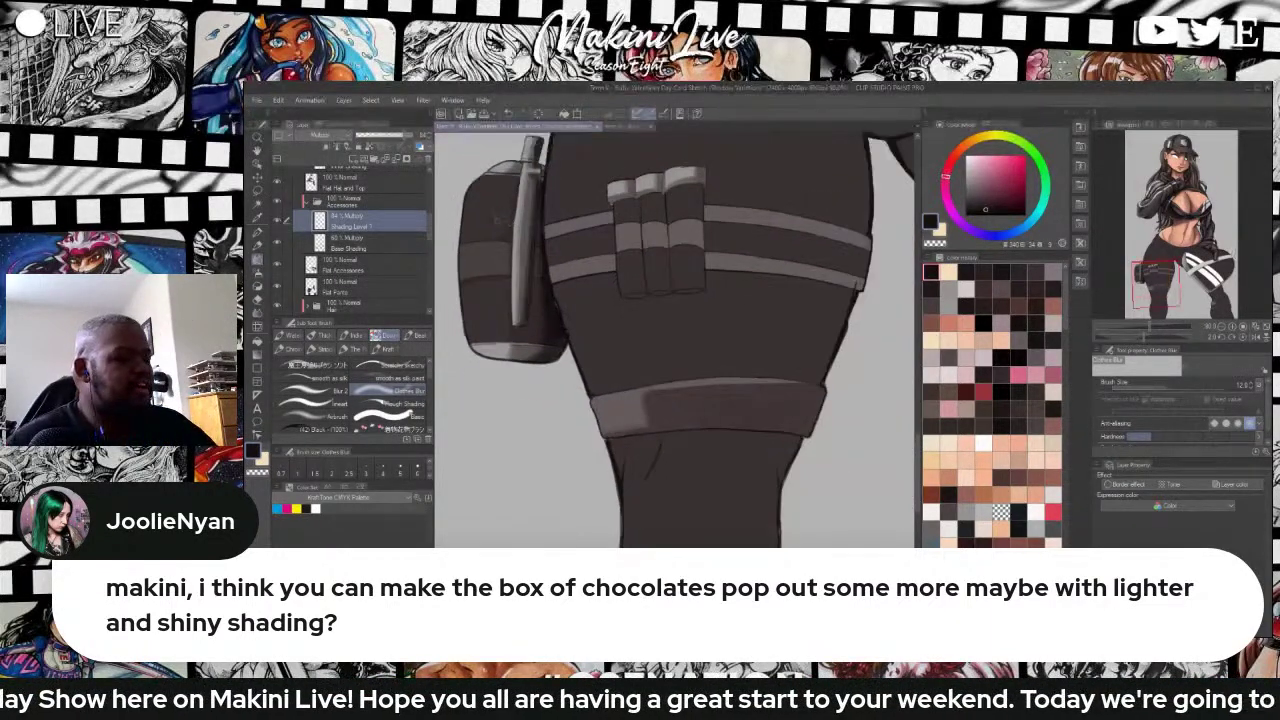
scroll(500, 218, up, 1)
scroll(555, 148, up, 1)
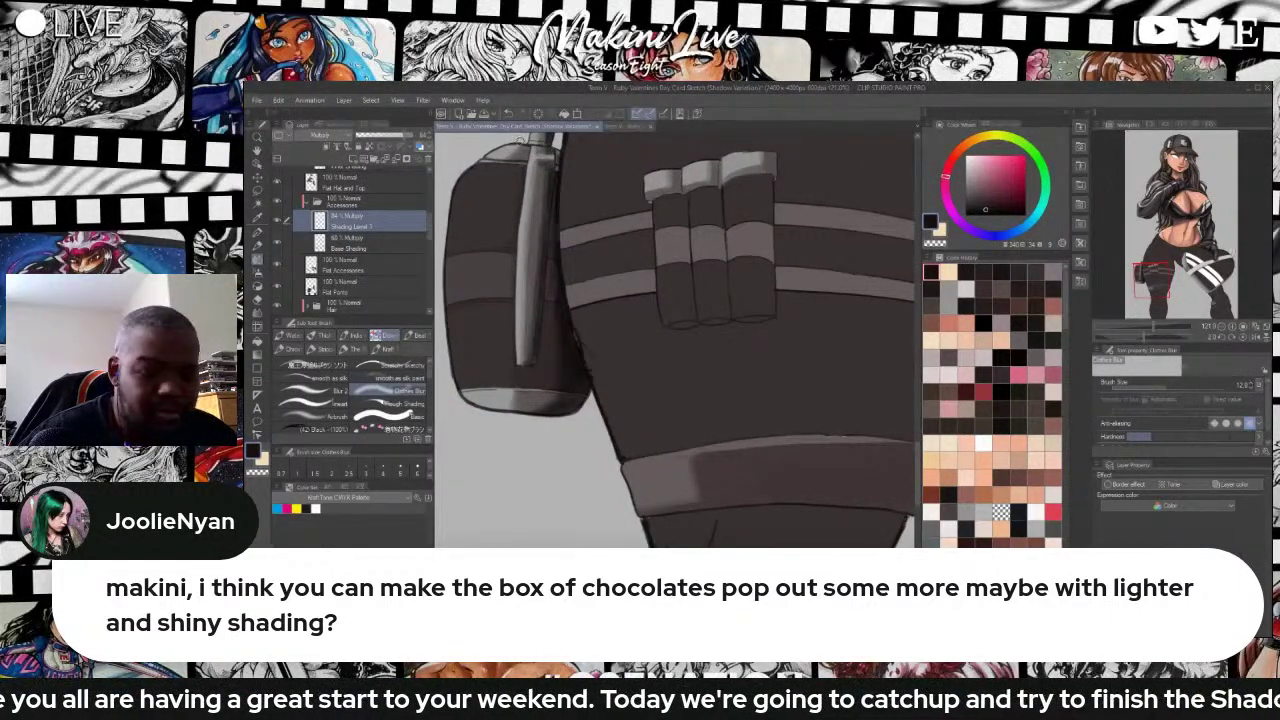
key(b)
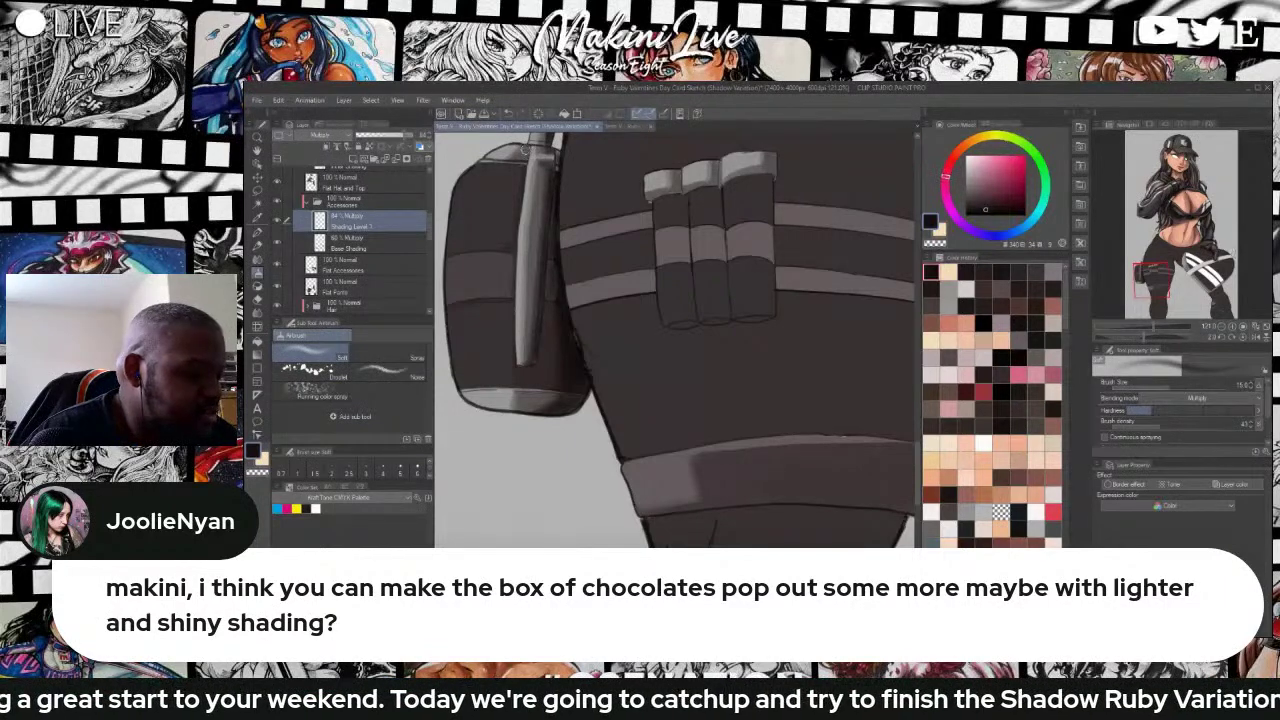
key(i)
click(514, 249)
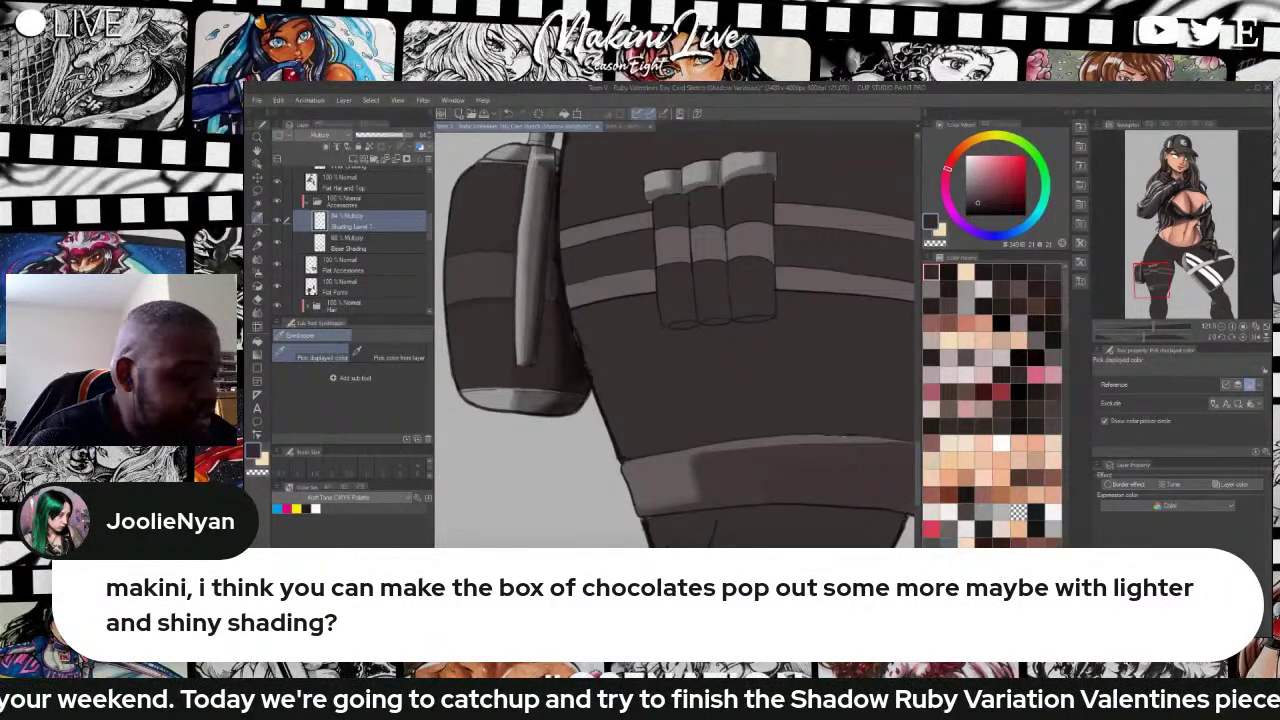
key(b)
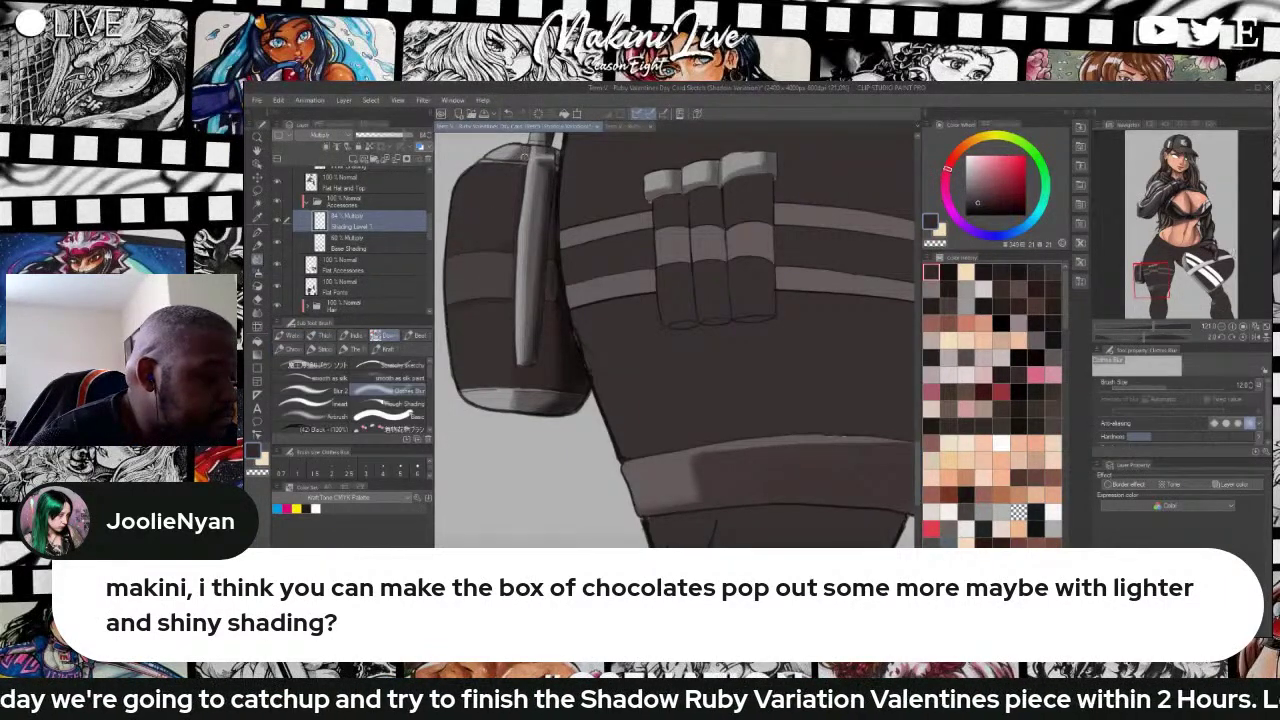
drag(979, 203, 983, 207)
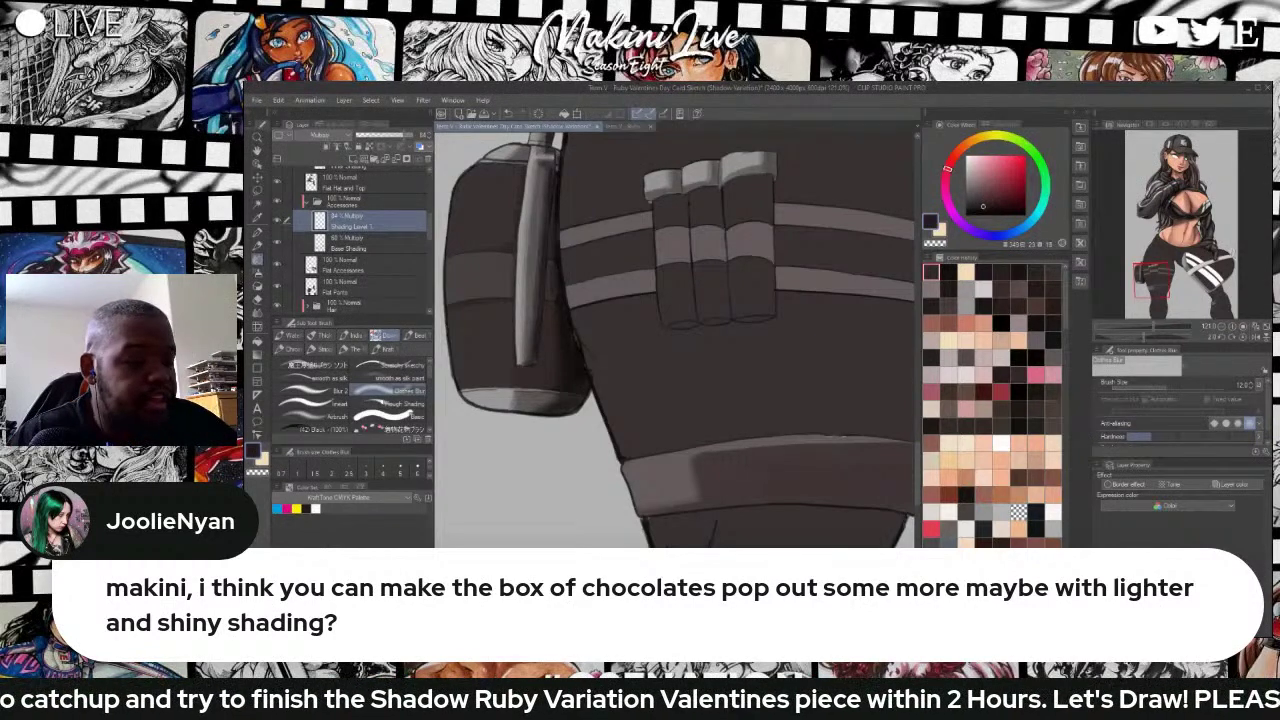
click(328, 364)
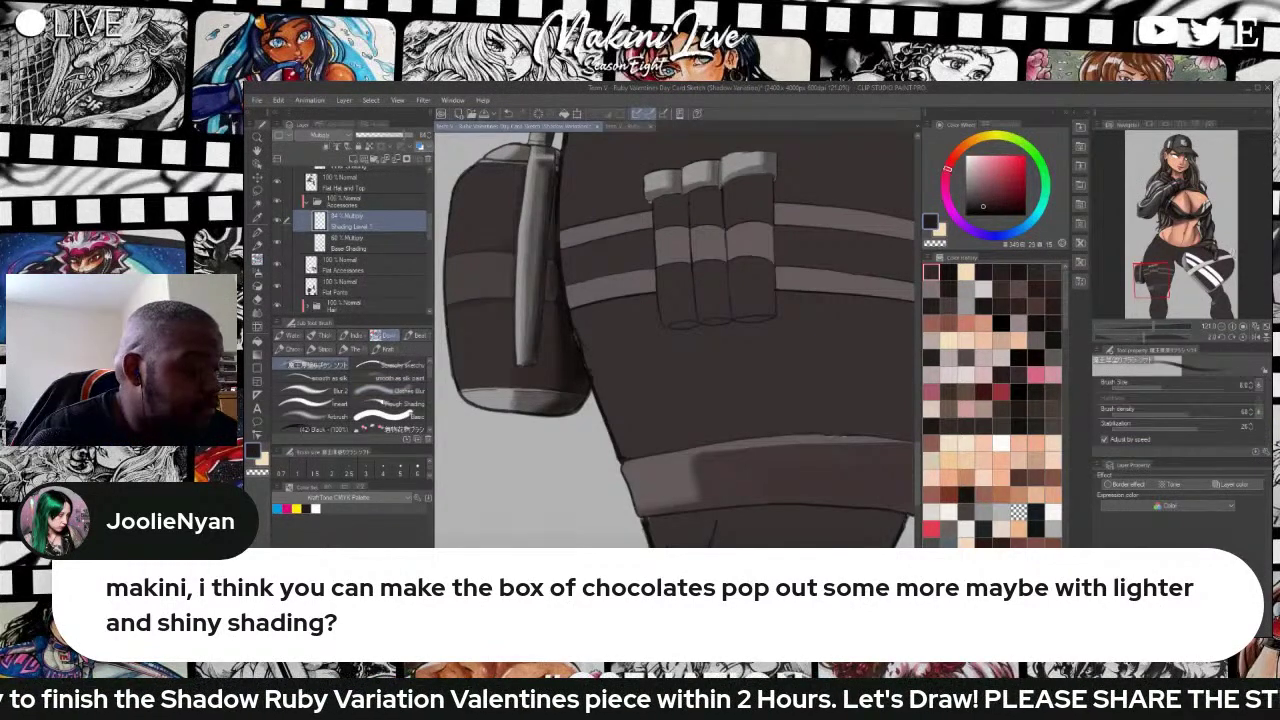
drag(528, 156, 552, 151)
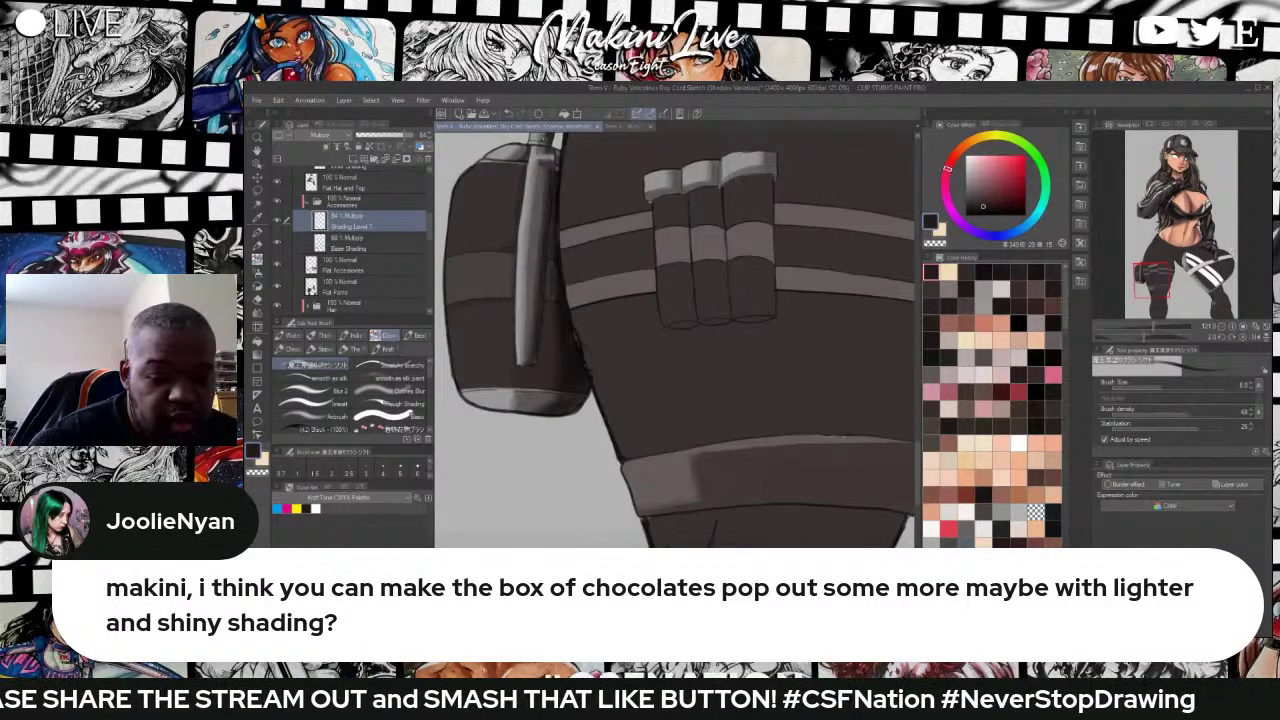
Blend the new shading at the upper part of the pouch and soften it with a smaller Clothes Blur brush.
key(j)
key(j)
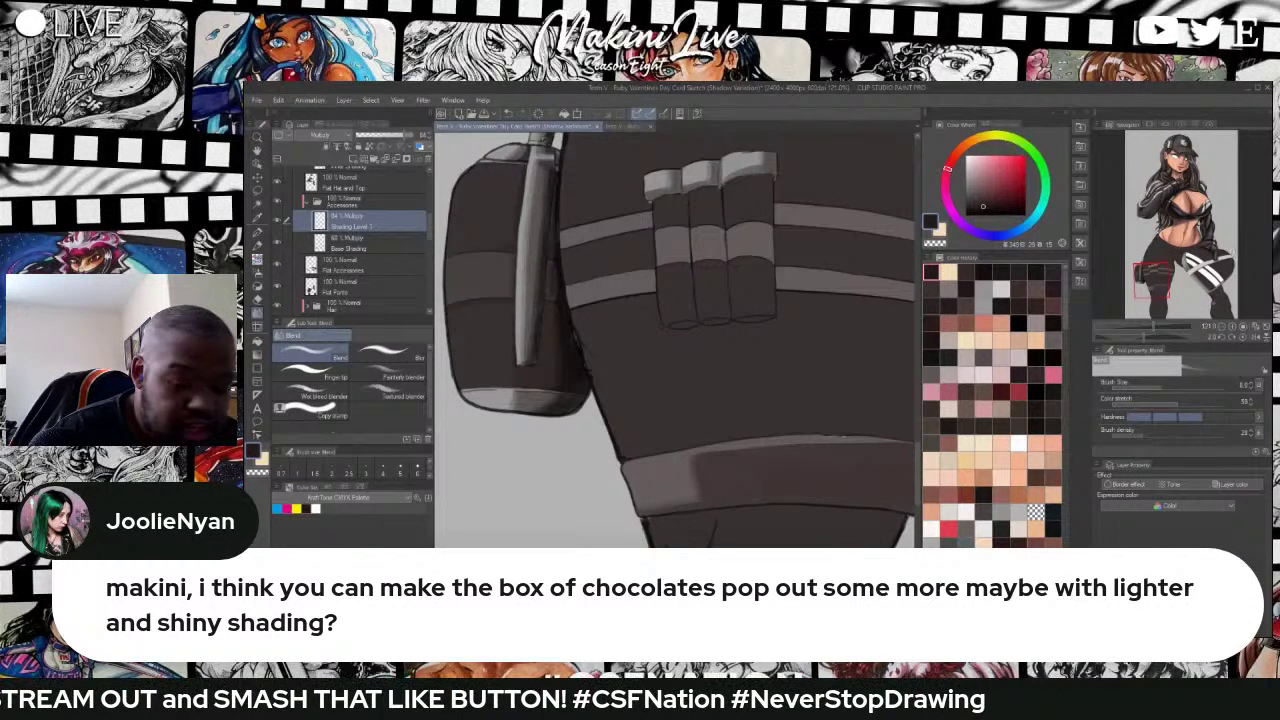
key(b)
click(392, 390)
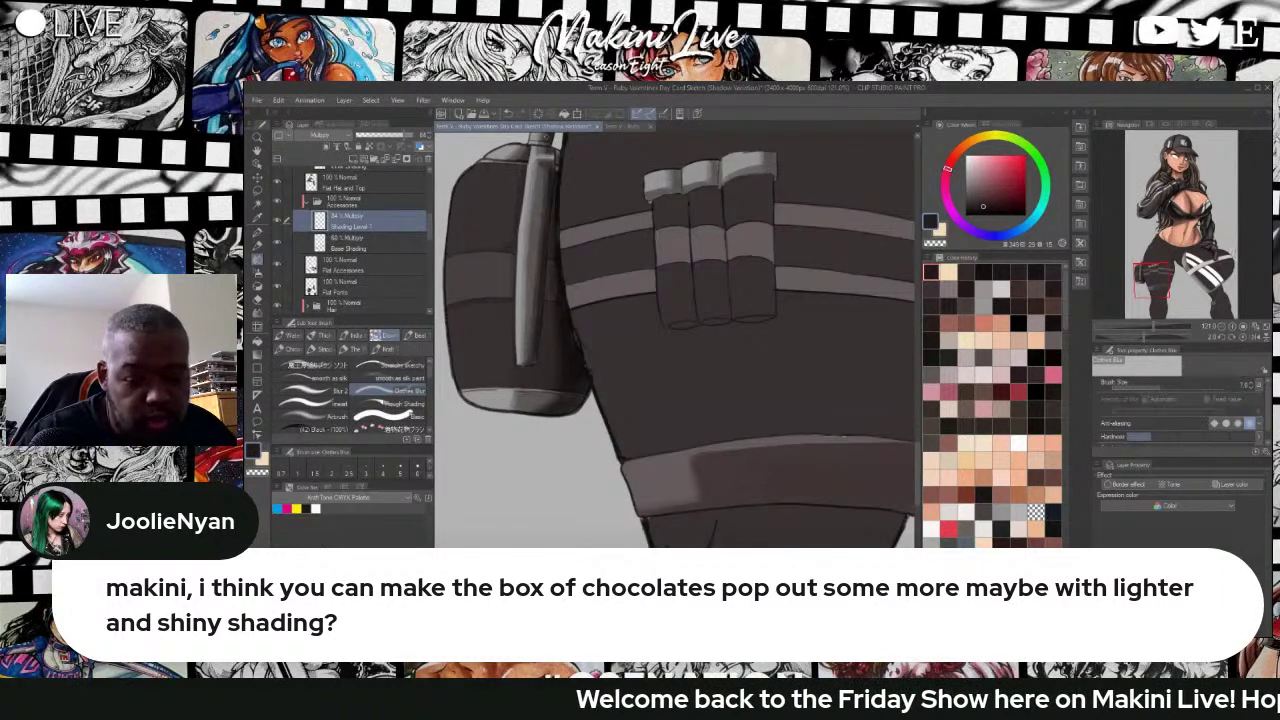
drag(538, 187, 541, 312)
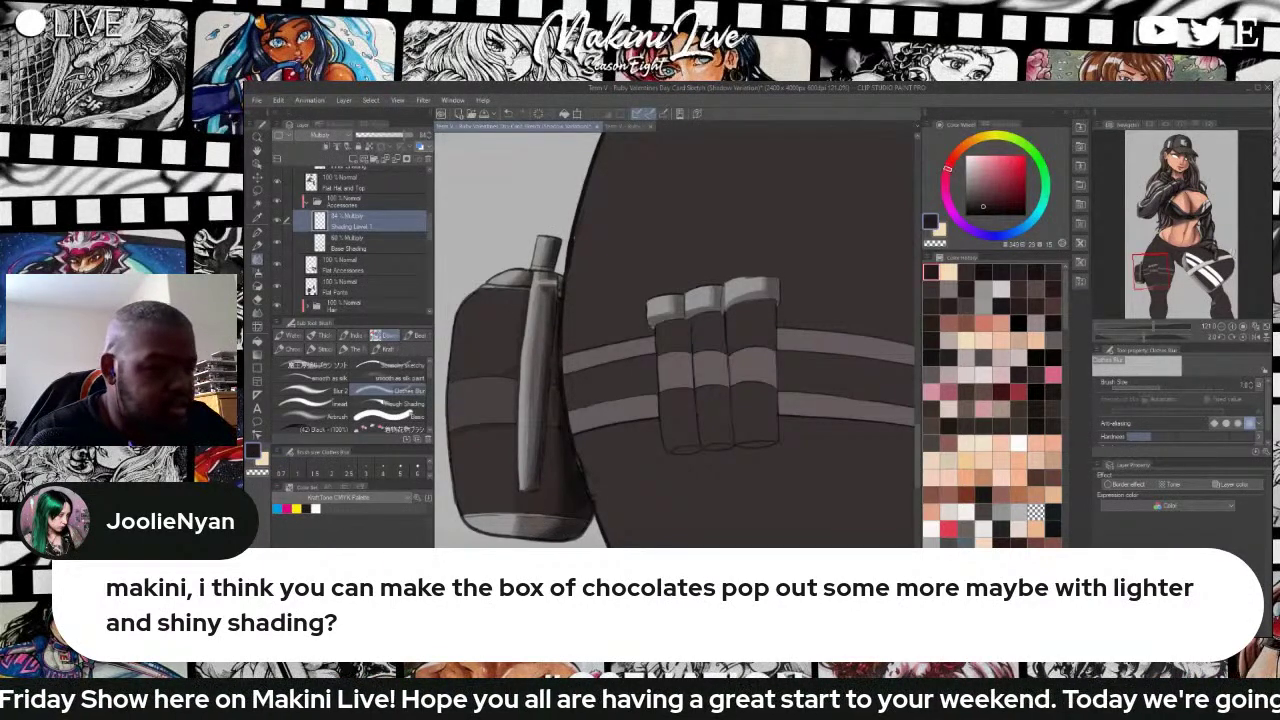
Deepen the shadow on the pouch's lower thigh-side corner using the Soft airbrush and a fine brush in an adjusted dark colour.
click(983, 203)
key(b)
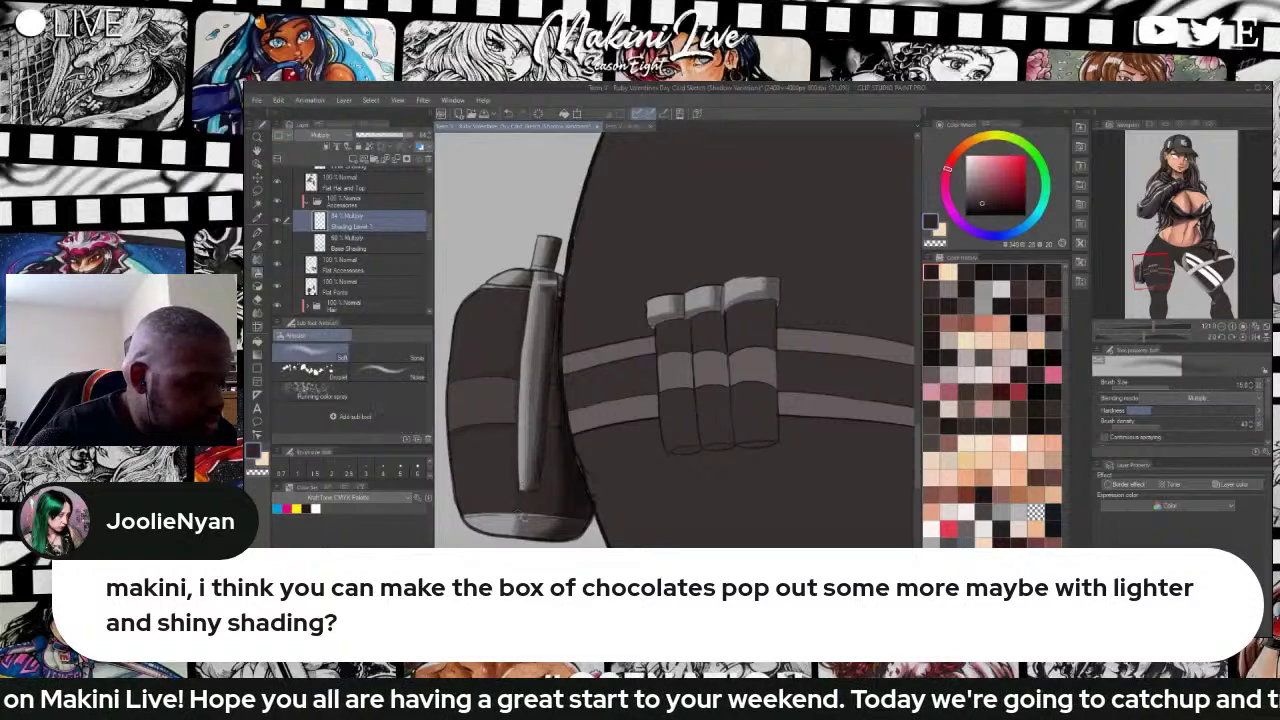
drag(560, 535, 573, 527)
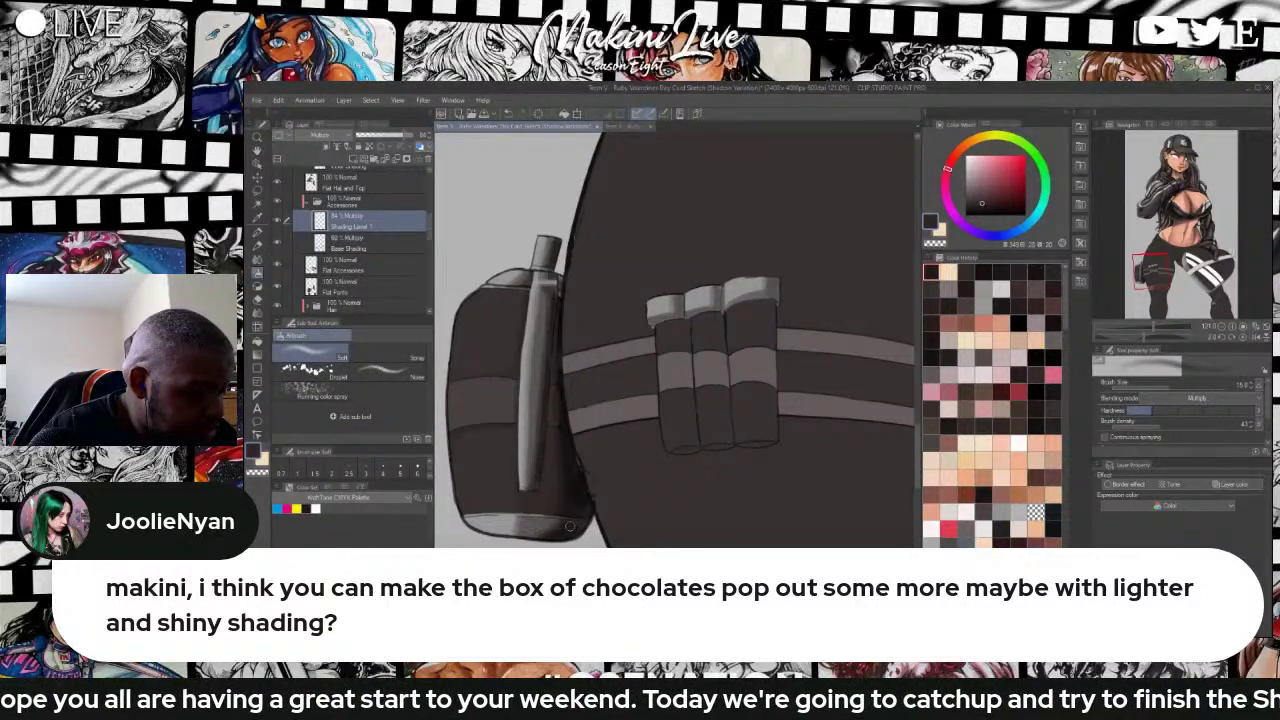
key(b)
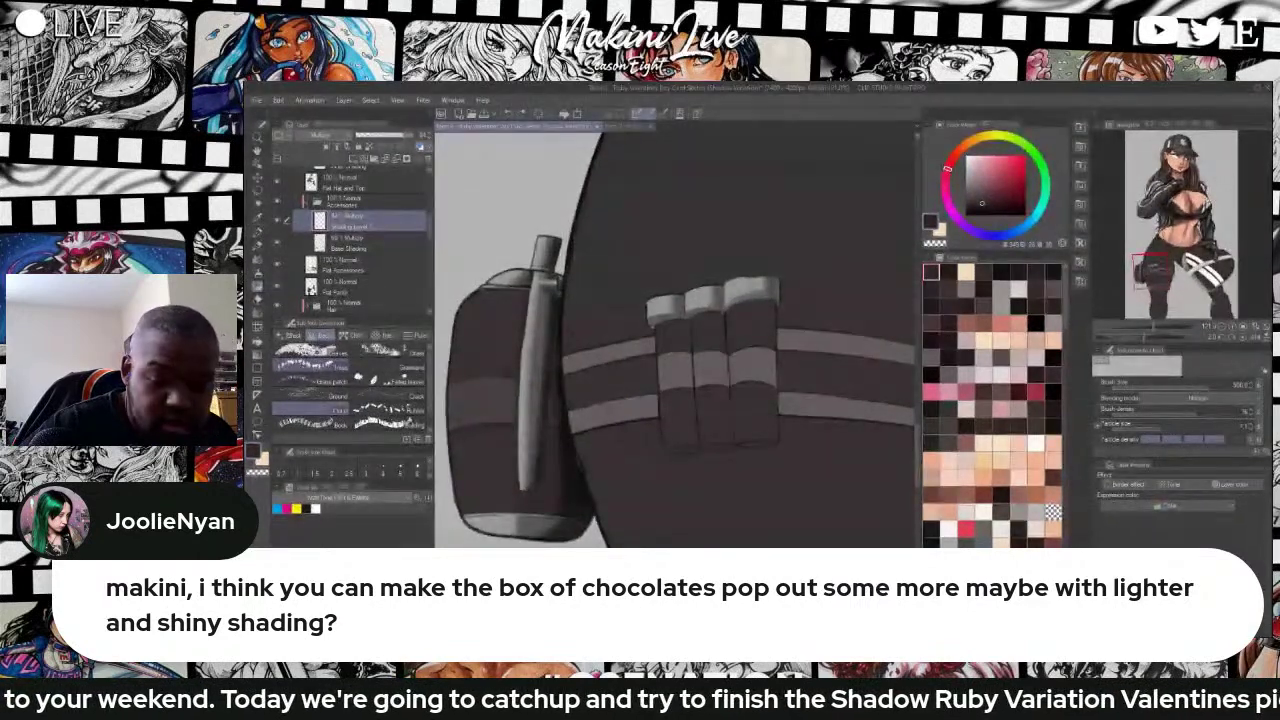
key(b)
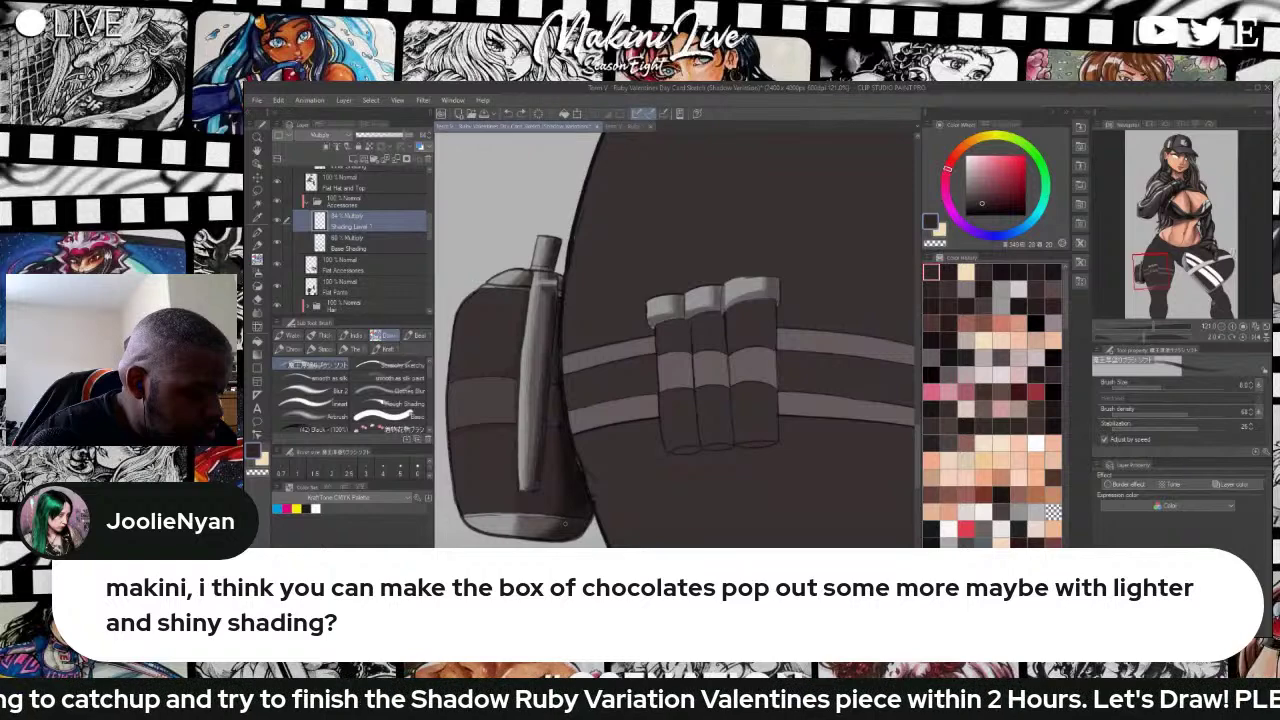
drag(587, 498, 580, 512)
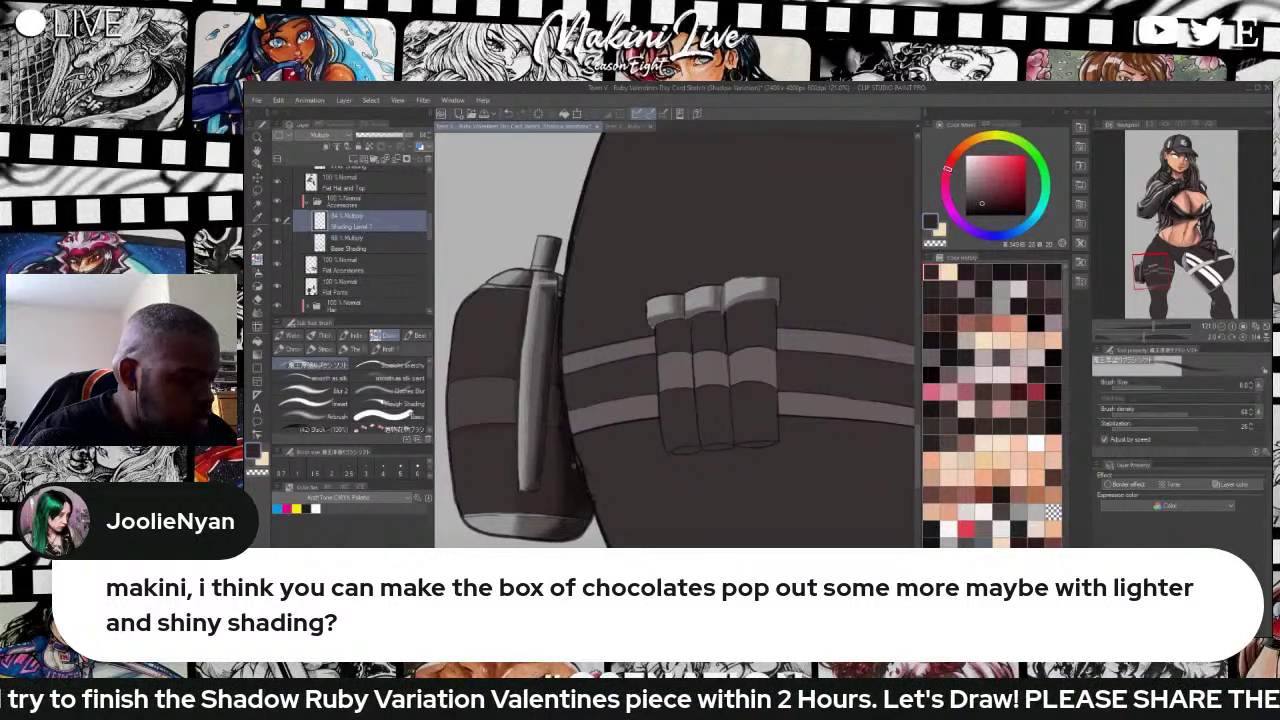
Adjust the shading colour and paint thin shadows along the edges of the three grey caps on the thigh strap's tubes.
scroll(633, 307, down, 3)
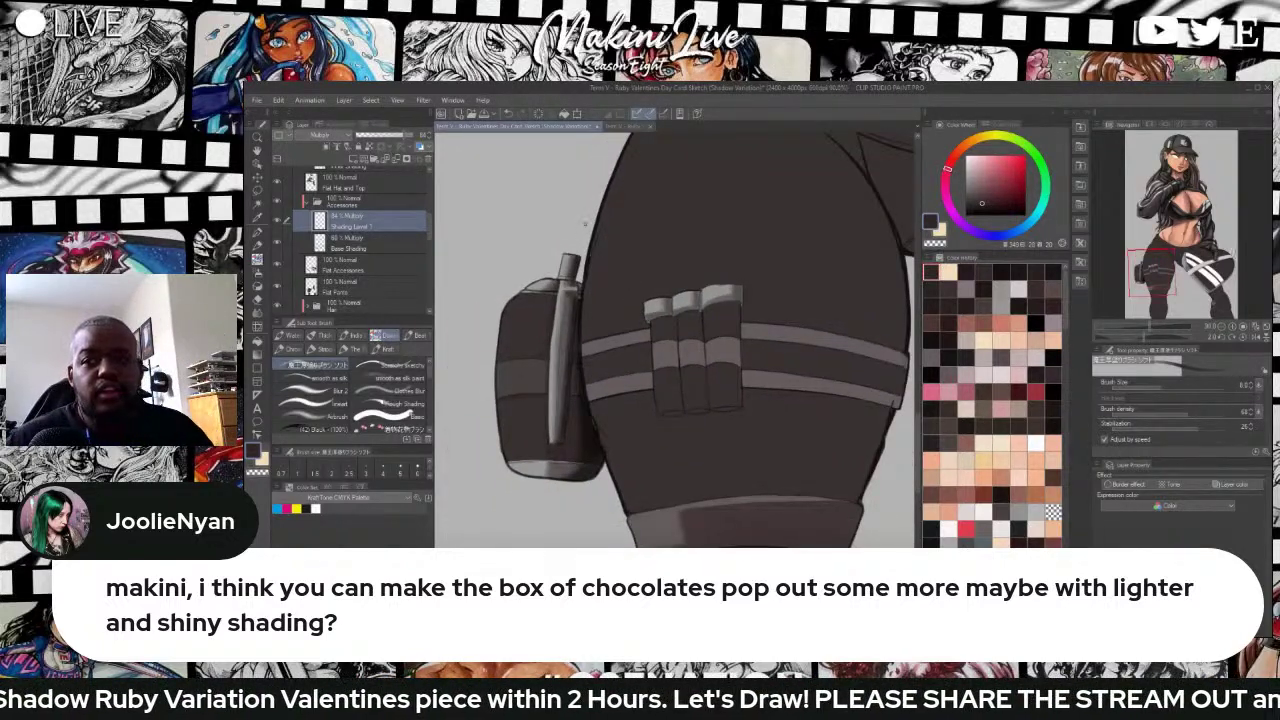
scroll(680, 320, up, 4)
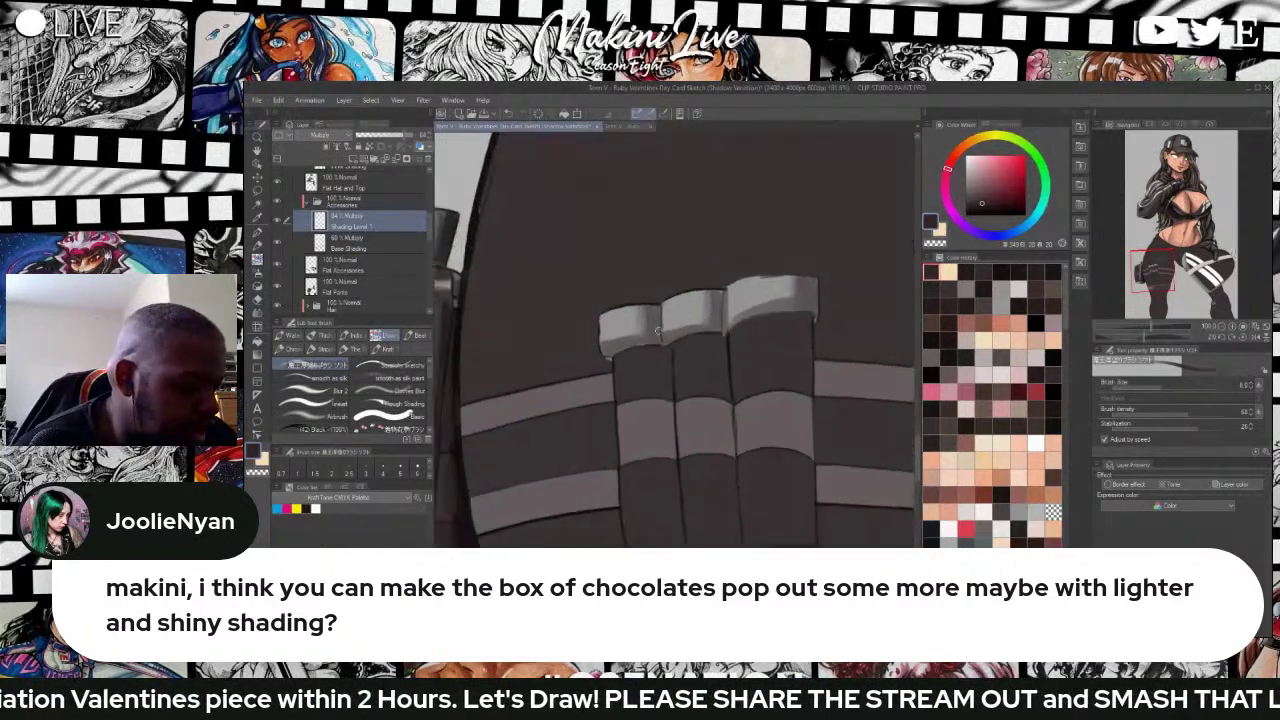
click(984, 199)
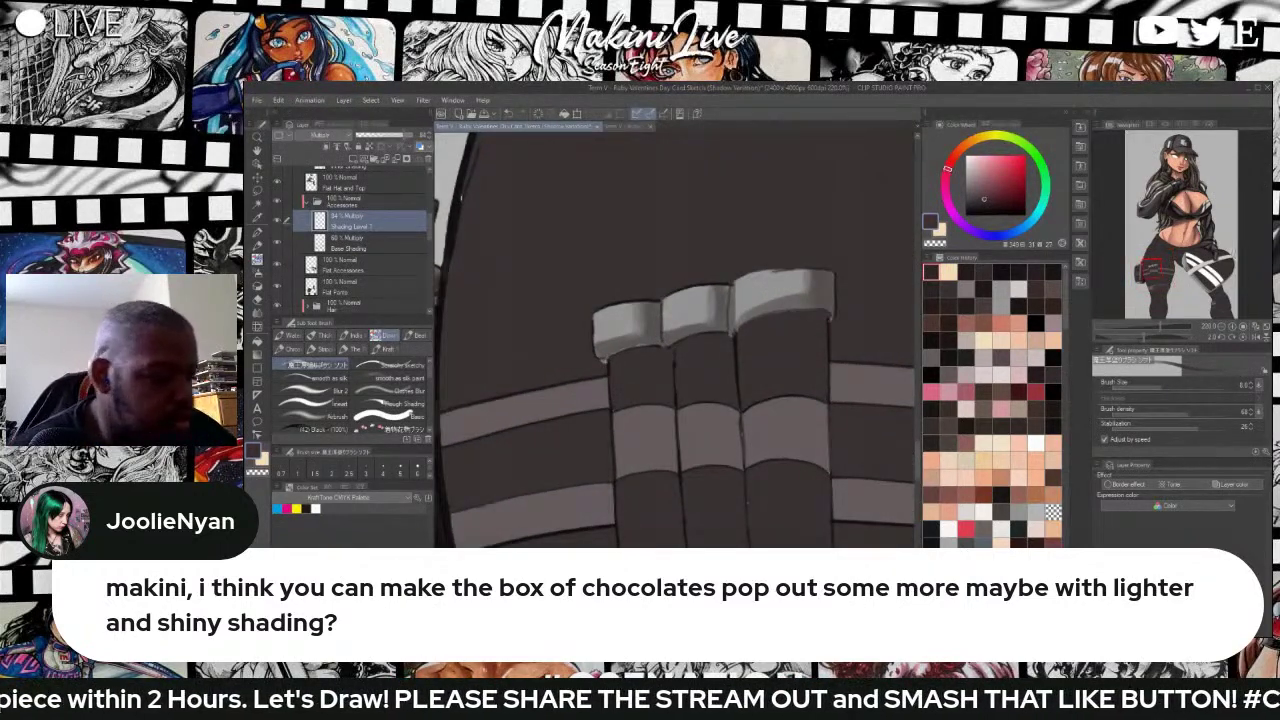
drag(660, 343, 657, 337)
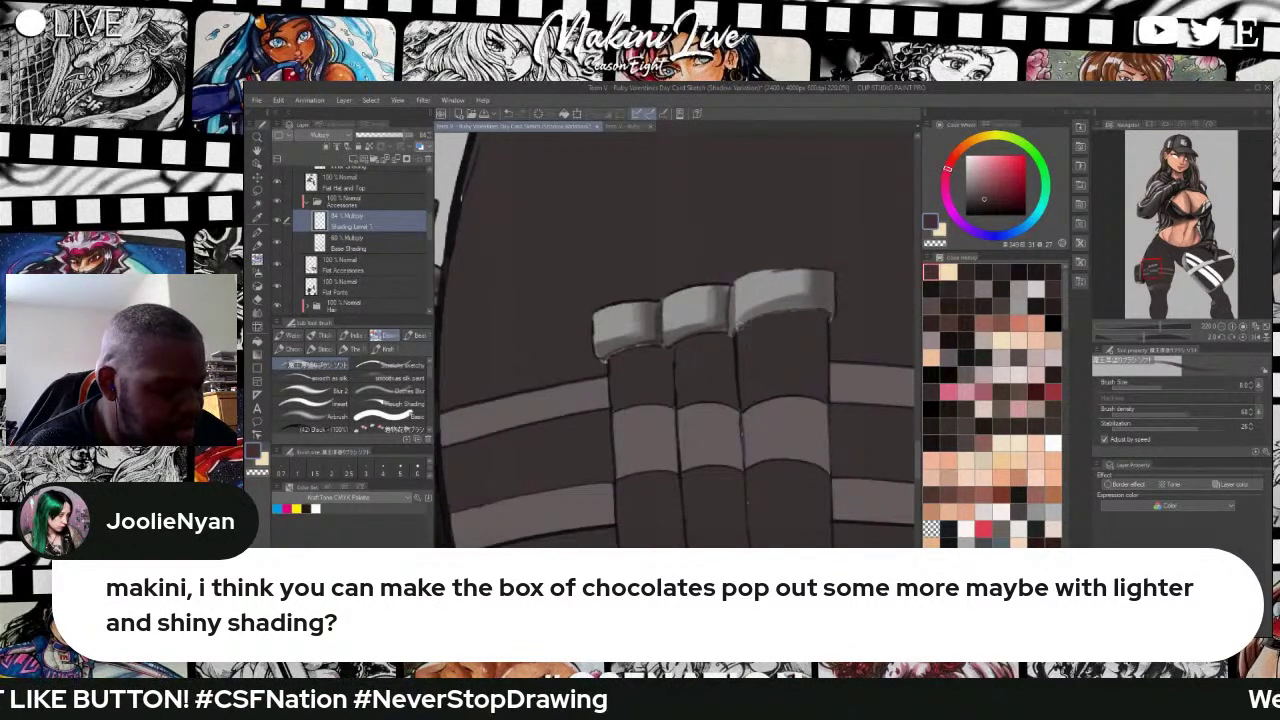
mouse_move(735, 331)
mouse_down()
mouse_move(795, 305)
mouse_move(830, 312)
mouse_up()
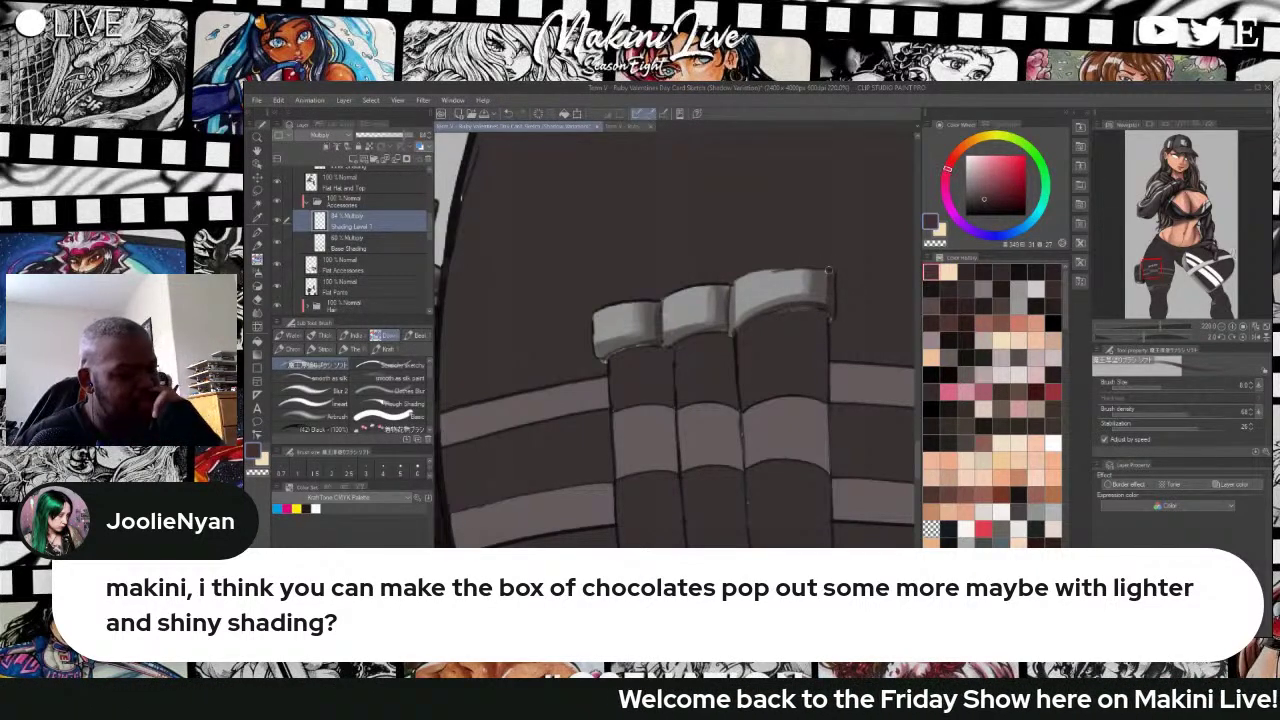
Add shadow to the outermost cap near the pouch using a reduced Rough Shading brush.
key(j)
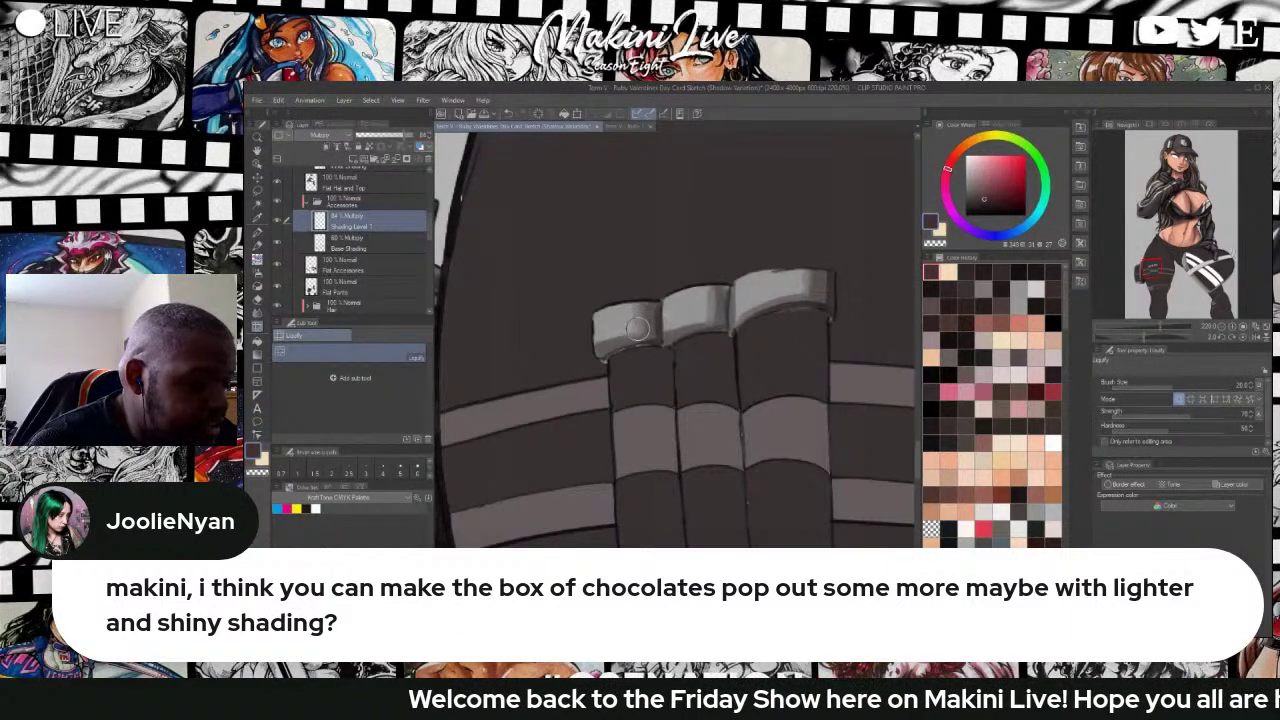
key(b)
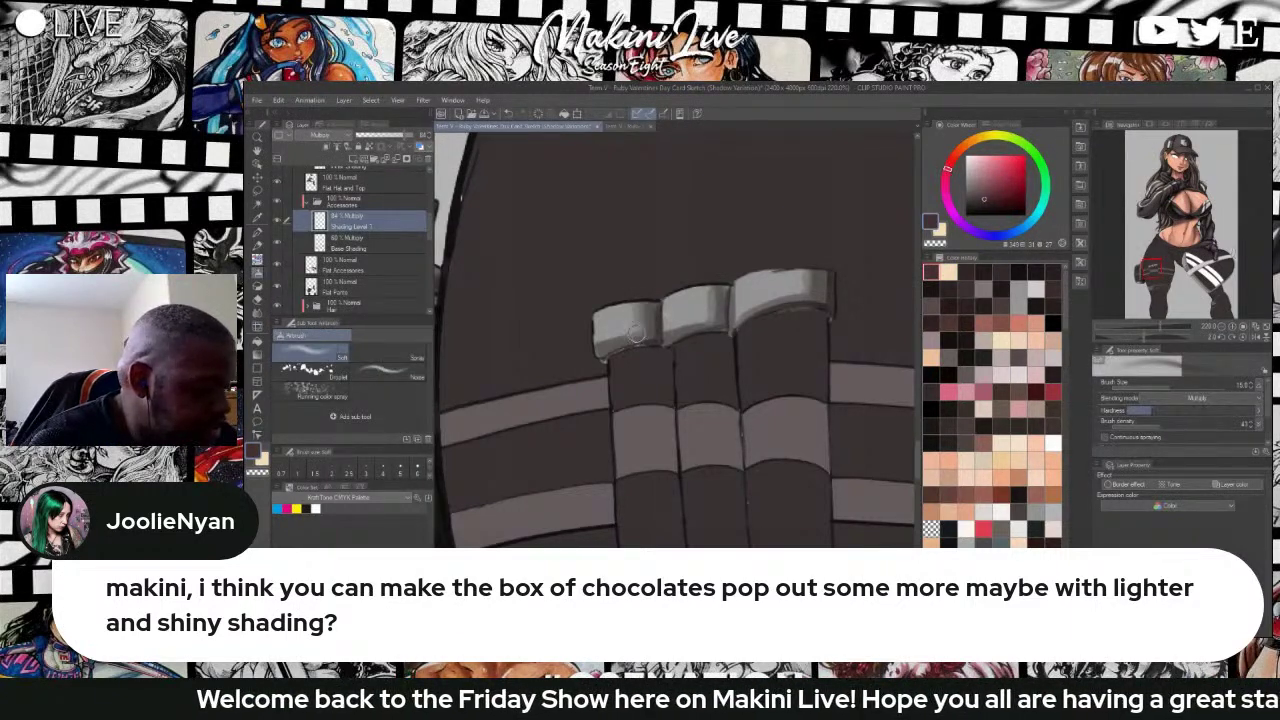
click(396, 402)
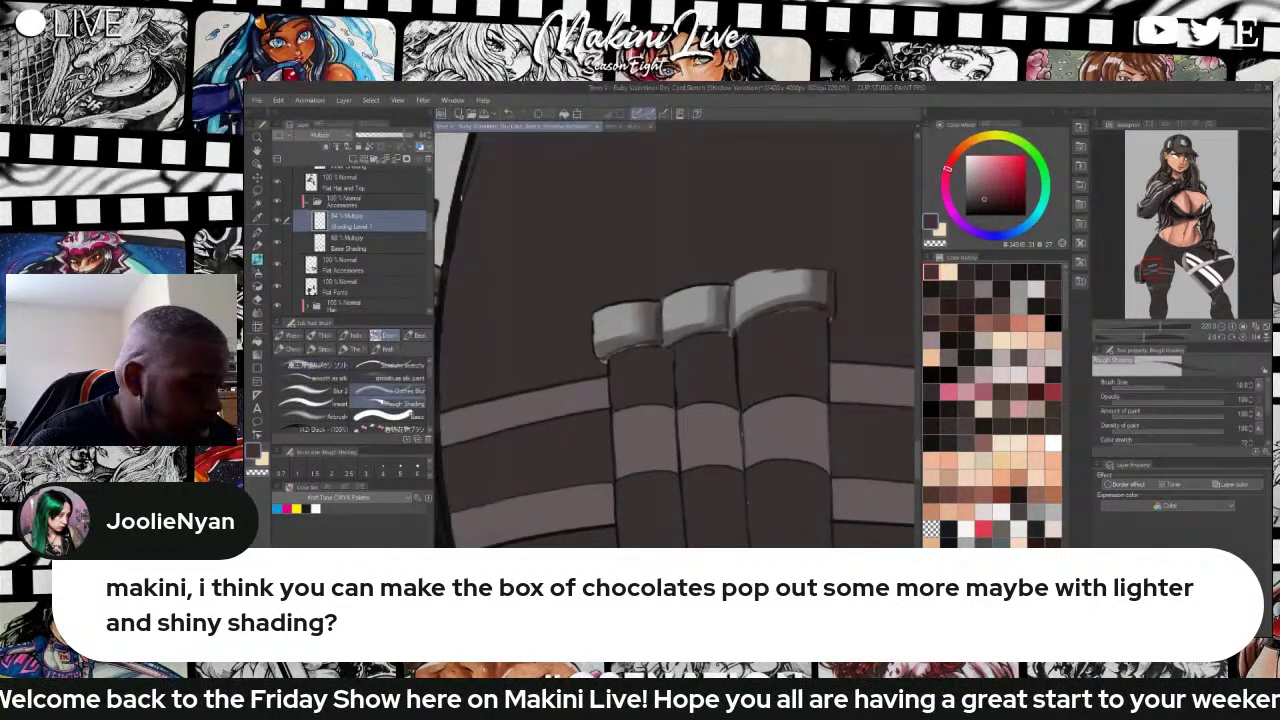
key(bracketleft)
key(bracketleft)
key(bracketleft)
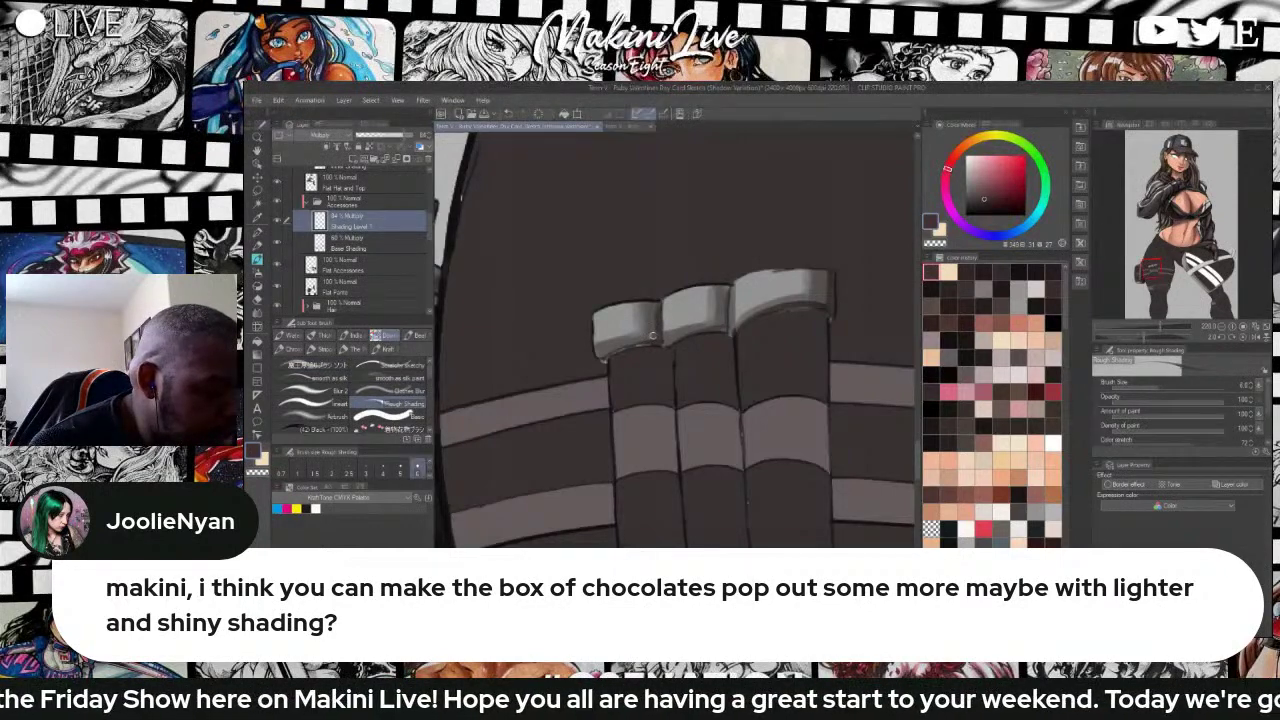
mouse_move(653, 336)
mouse_down()
mouse_move(655, 325)
mouse_move(653, 339)
mouse_up()
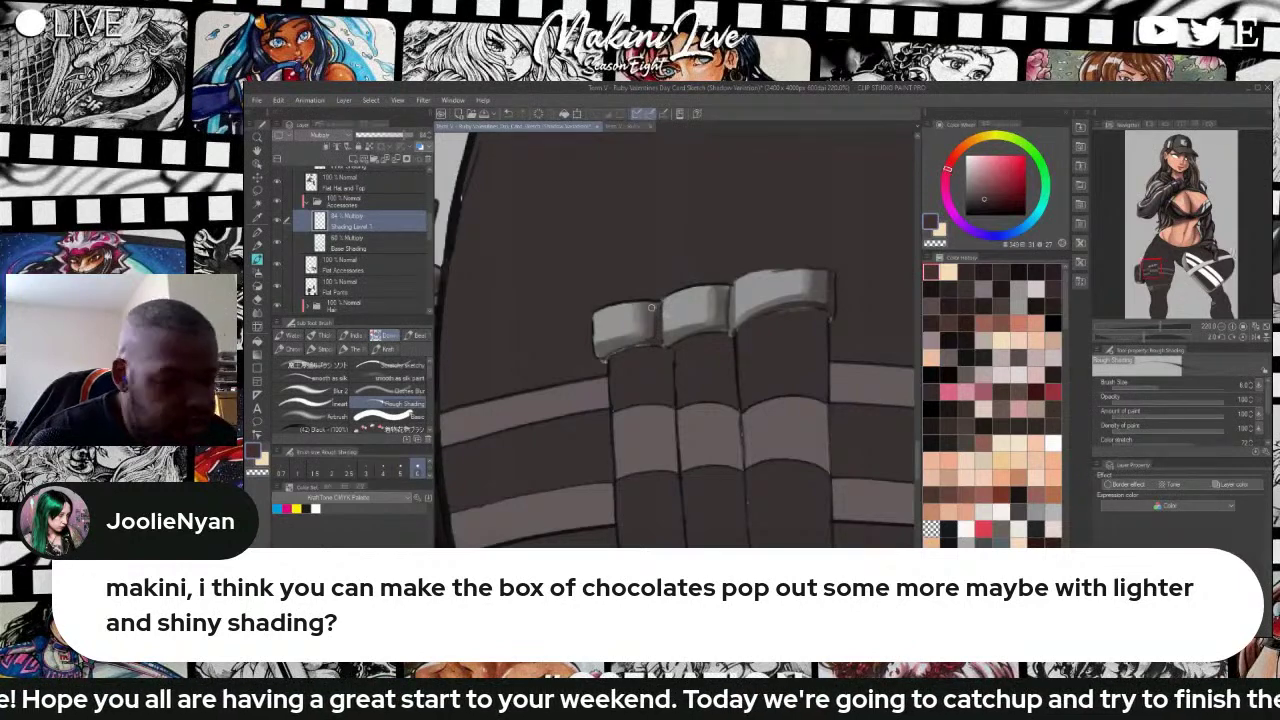
Soften the shadows on all three grey caps with the Clothes Blur brush.
click(397, 391)
mouse_move(652, 330)
mouse_down()
mouse_move(653, 318)
mouse_move(650, 338)
mouse_move(604, 357)
mouse_up()
mouse_move(723, 318)
mouse_down()
mouse_move(724, 297)
mouse_move(718, 326)
mouse_up()
mouse_move(821, 274)
mouse_down()
mouse_move(826, 299)
mouse_move(800, 301)
mouse_move(827, 300)
mouse_move(829, 275)
mouse_up()
Darken the shading colour and paint a fine shadow along the pouch-side edge of the lower thigh band's dark panel.
scroll(756, 275, down, 7)
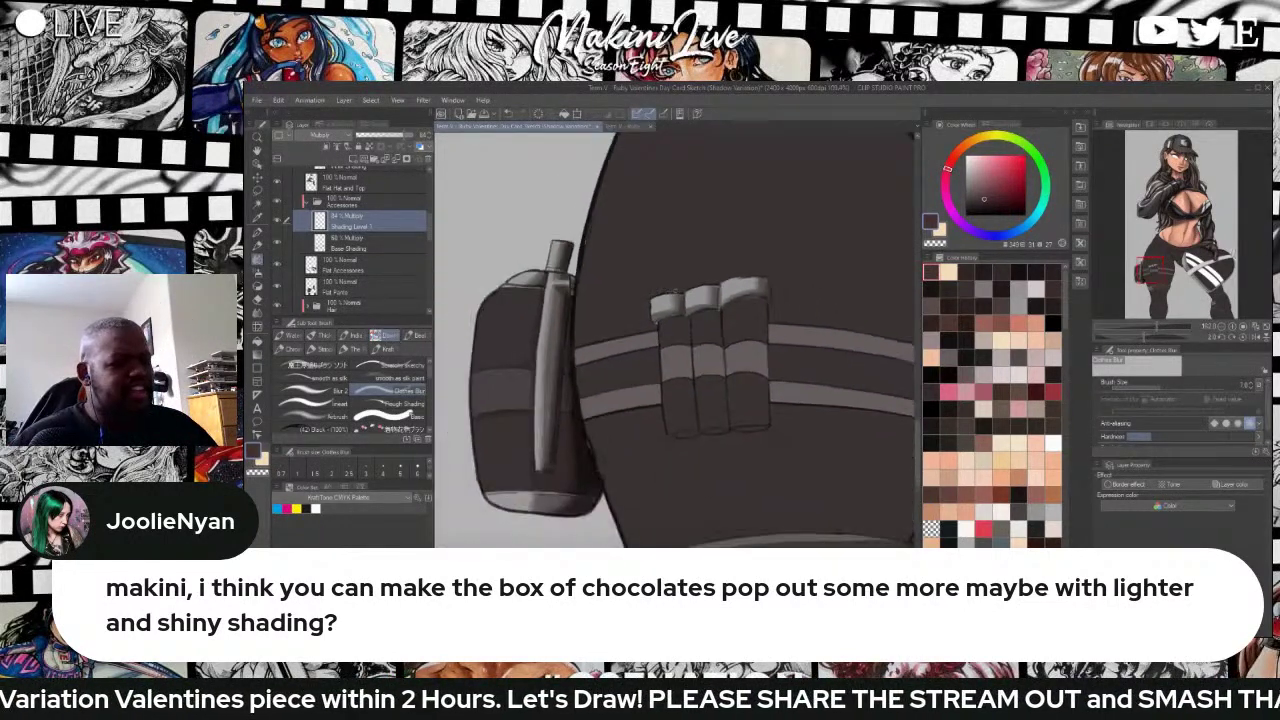
key(ctrl+minus)
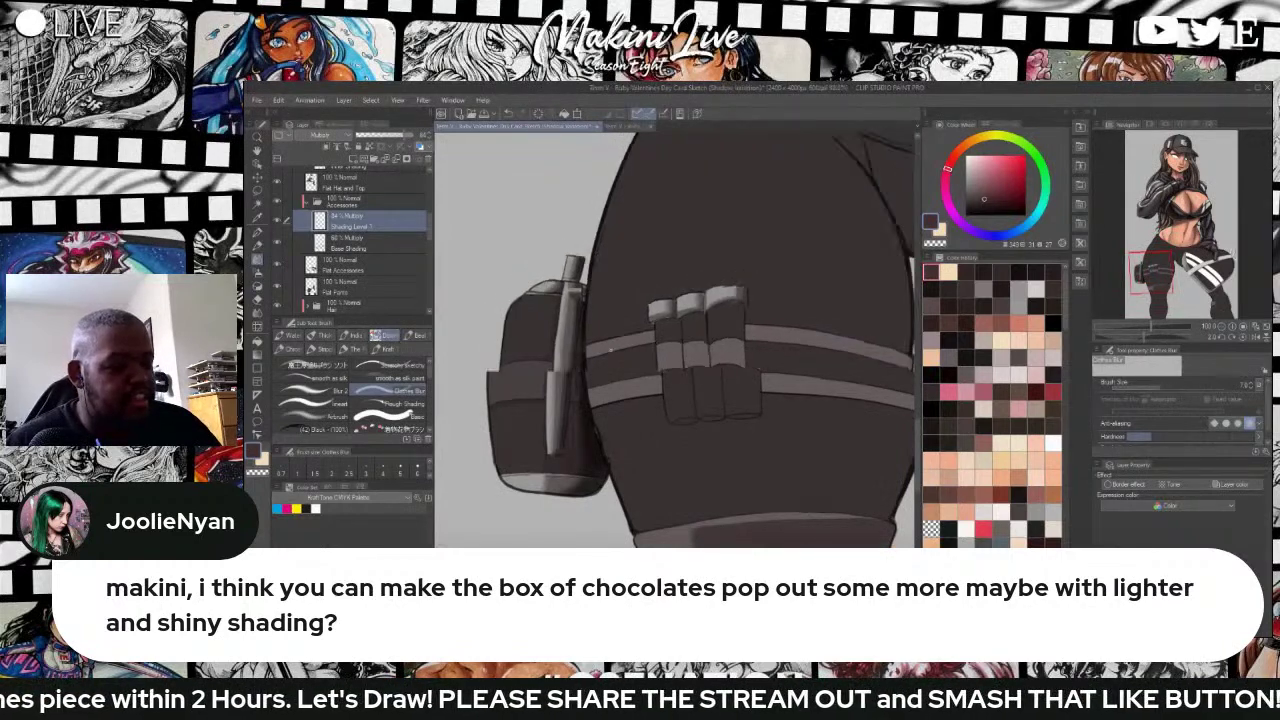
key(ctrl+minus)
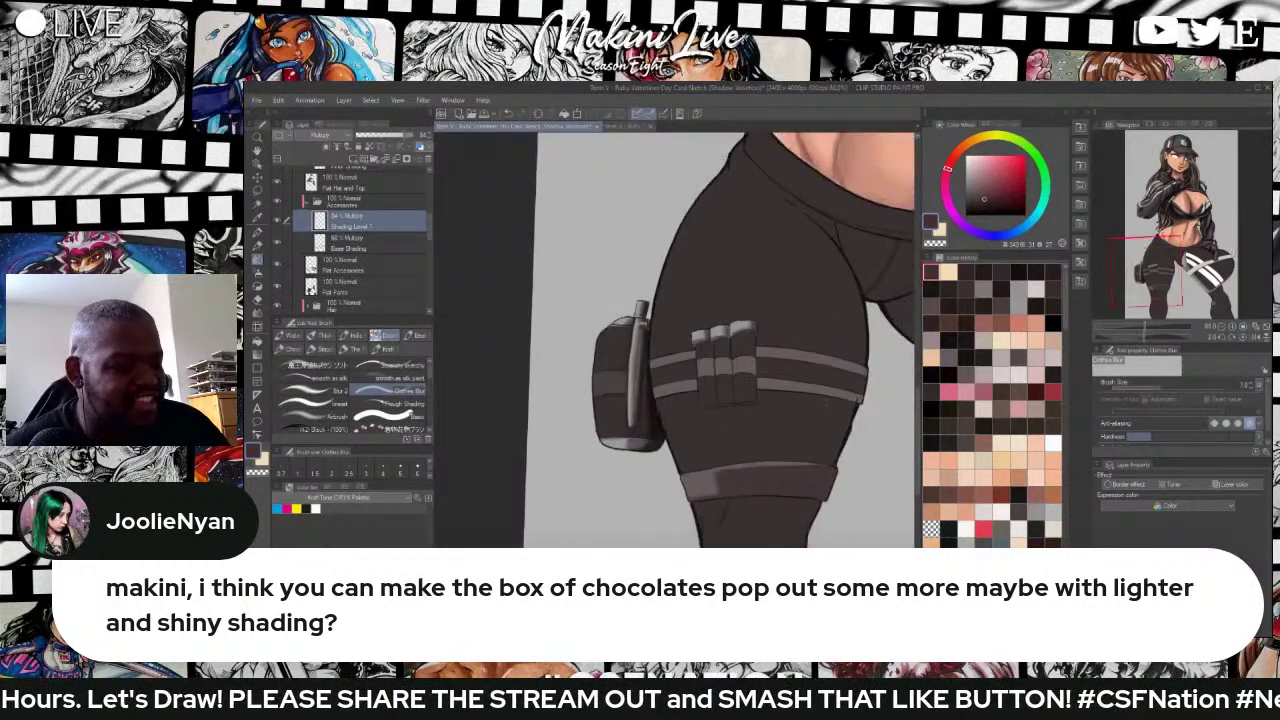
drag(703, 492, 643, 481)
scroll(641, 475, up, 5)
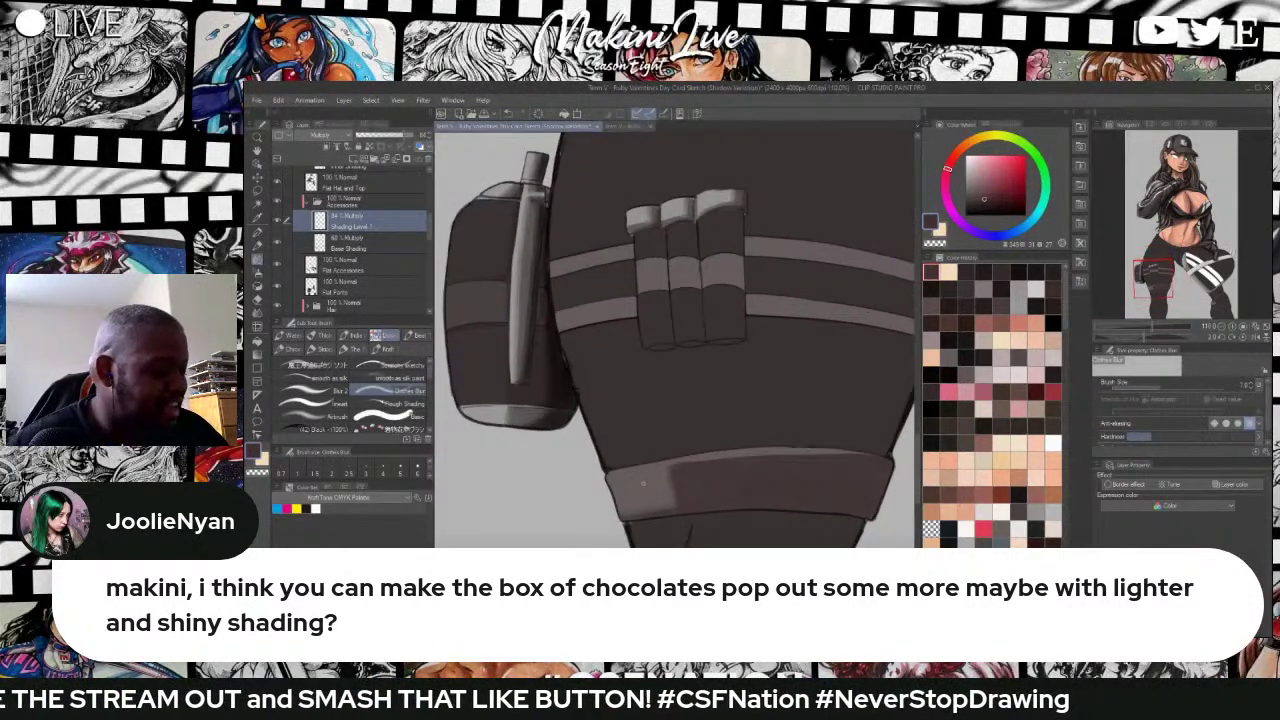
click(316, 367)
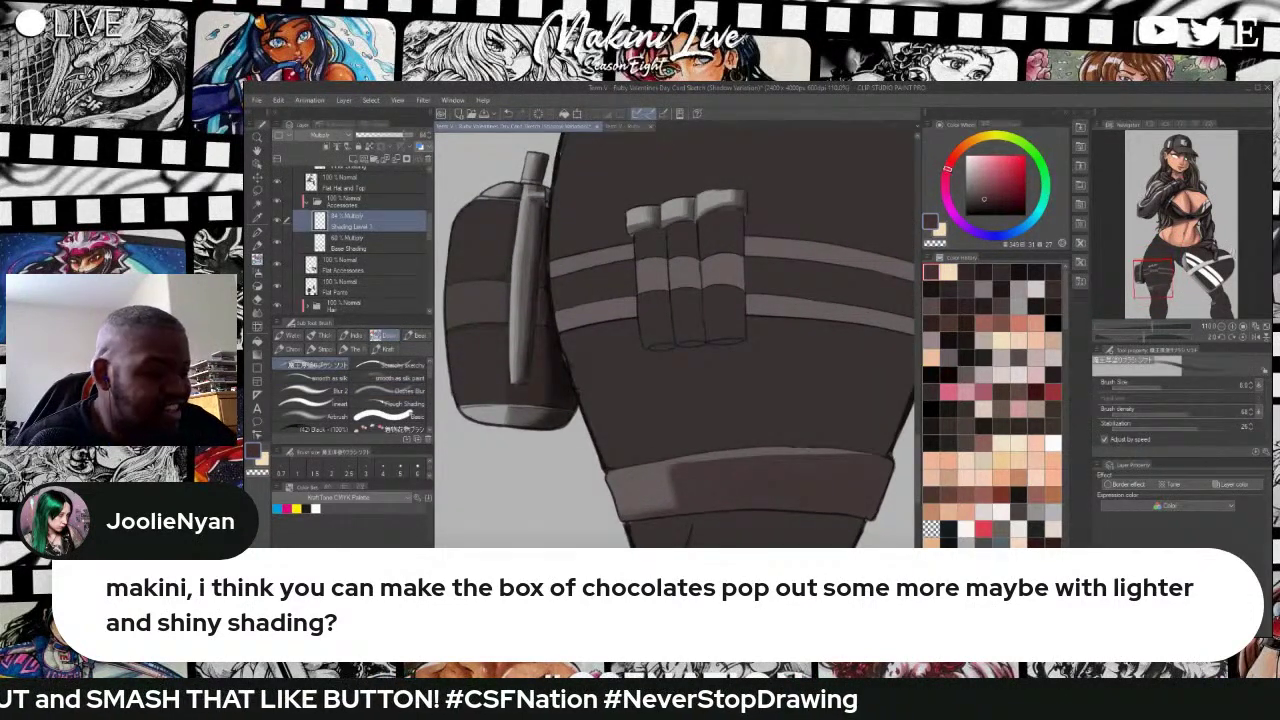
click(985, 205)
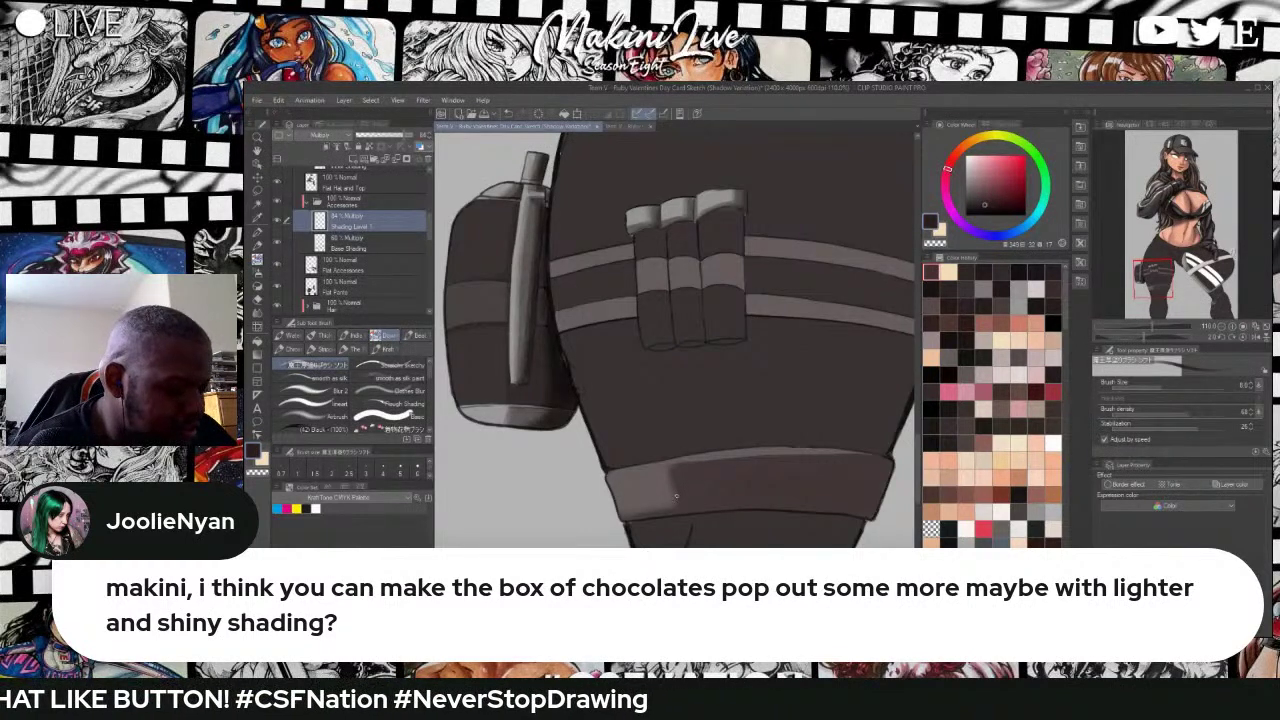
alt+click(676, 489)
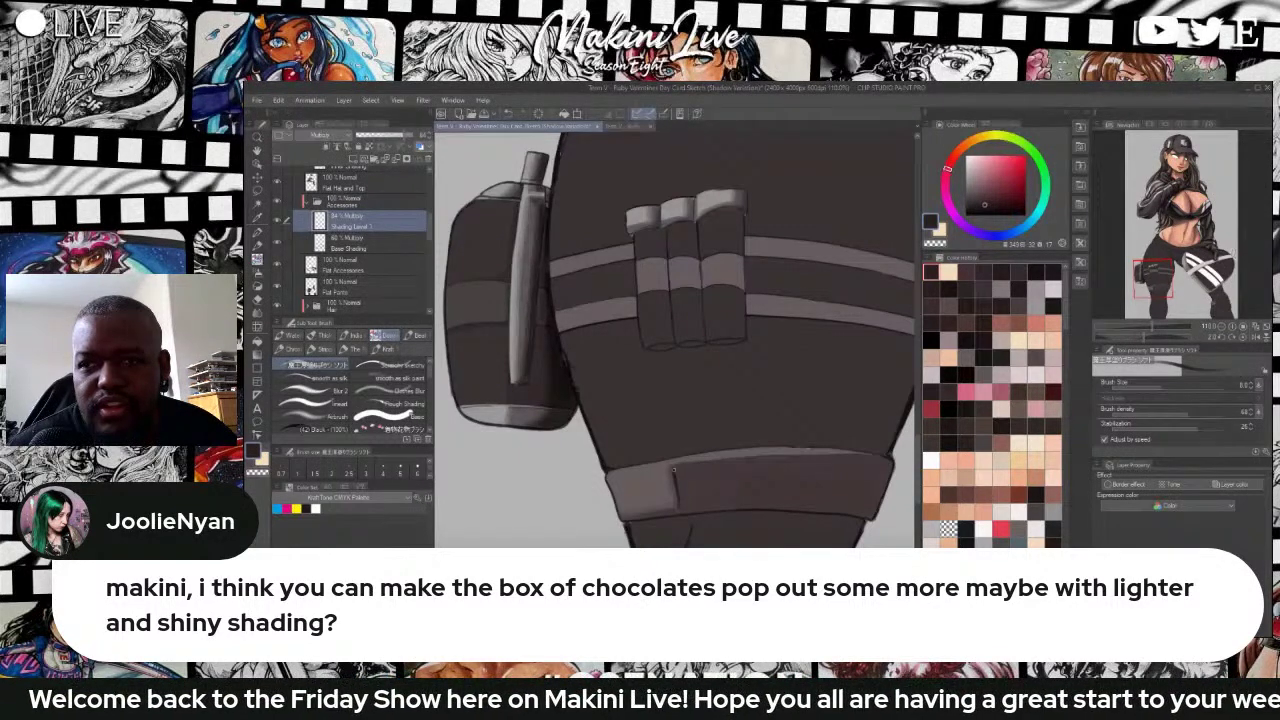
Rotate the canvas and shade the lower thigh band, darkening its edges and filling a dark patch across the panel's middle.
key(r)
drag(751, 403, 706, 327)
key(b)
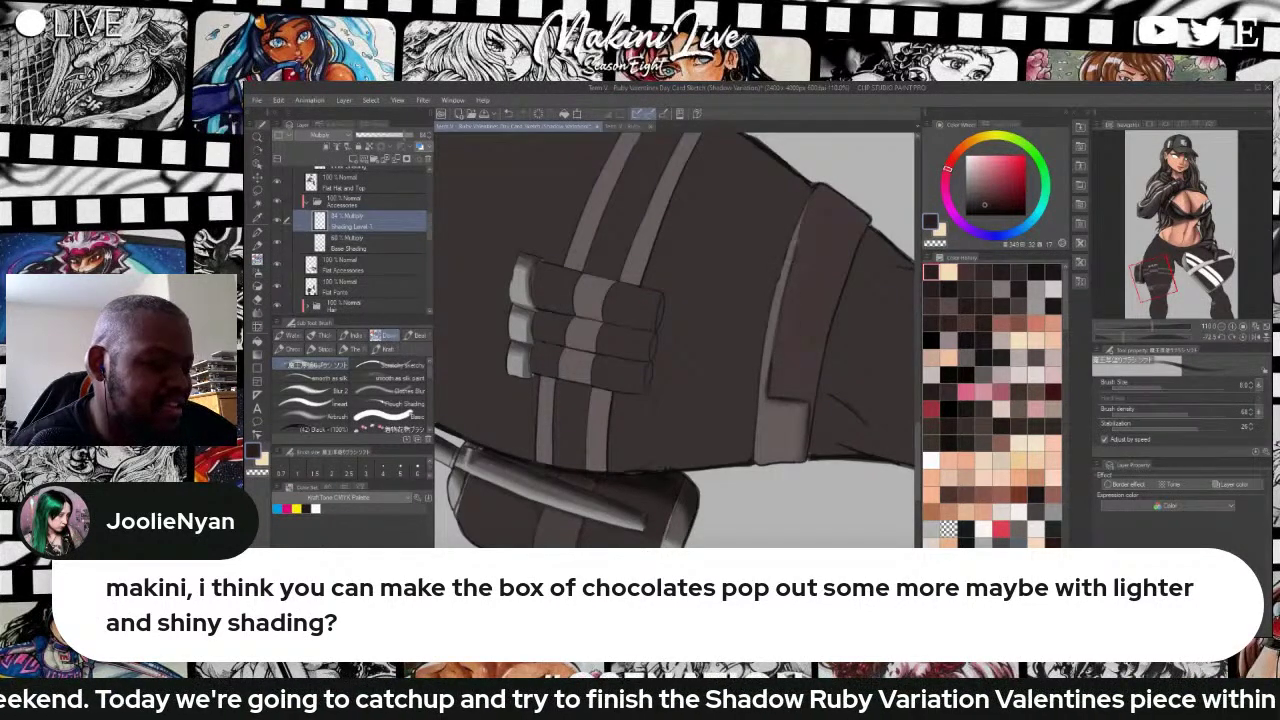
drag(805, 219, 819, 186)
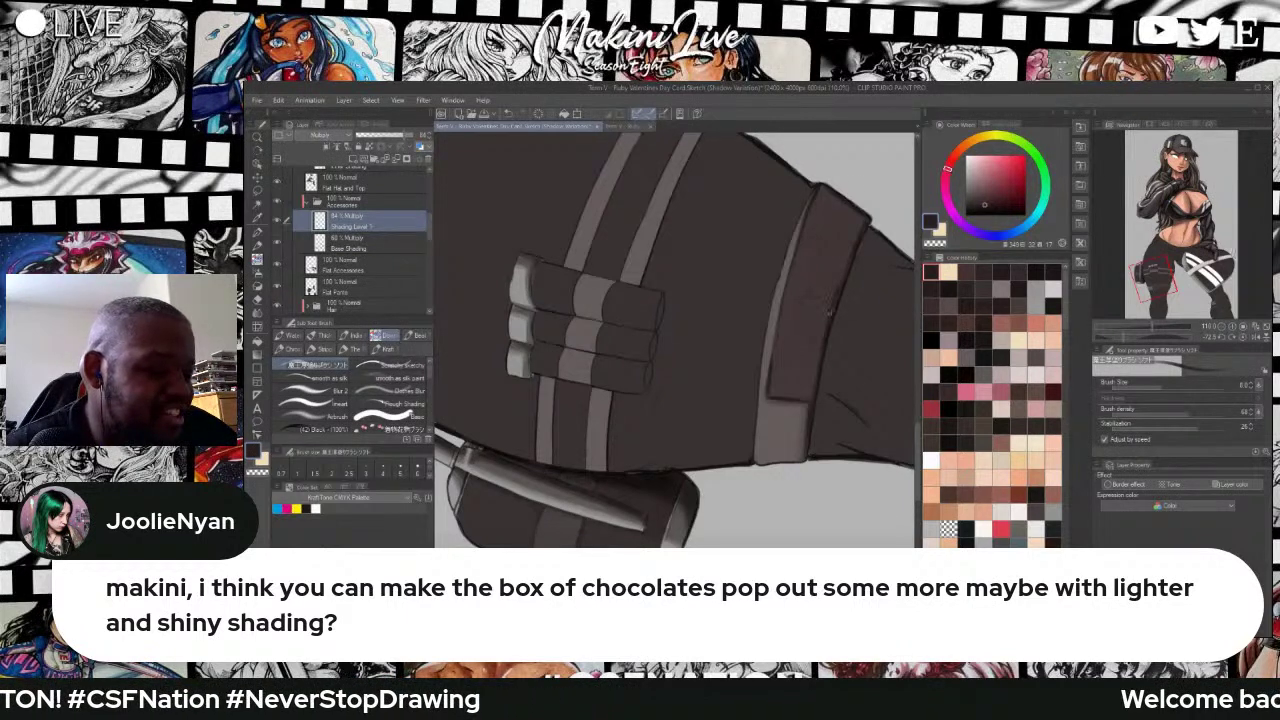
mouse_move(830, 293)
mouse_down()
mouse_move(792, 286)
mouse_move(795, 270)
mouse_move(805, 275)
mouse_move(785, 298)
mouse_move(796, 285)
mouse_move(847, 292)
mouse_move(824, 266)
mouse_up()
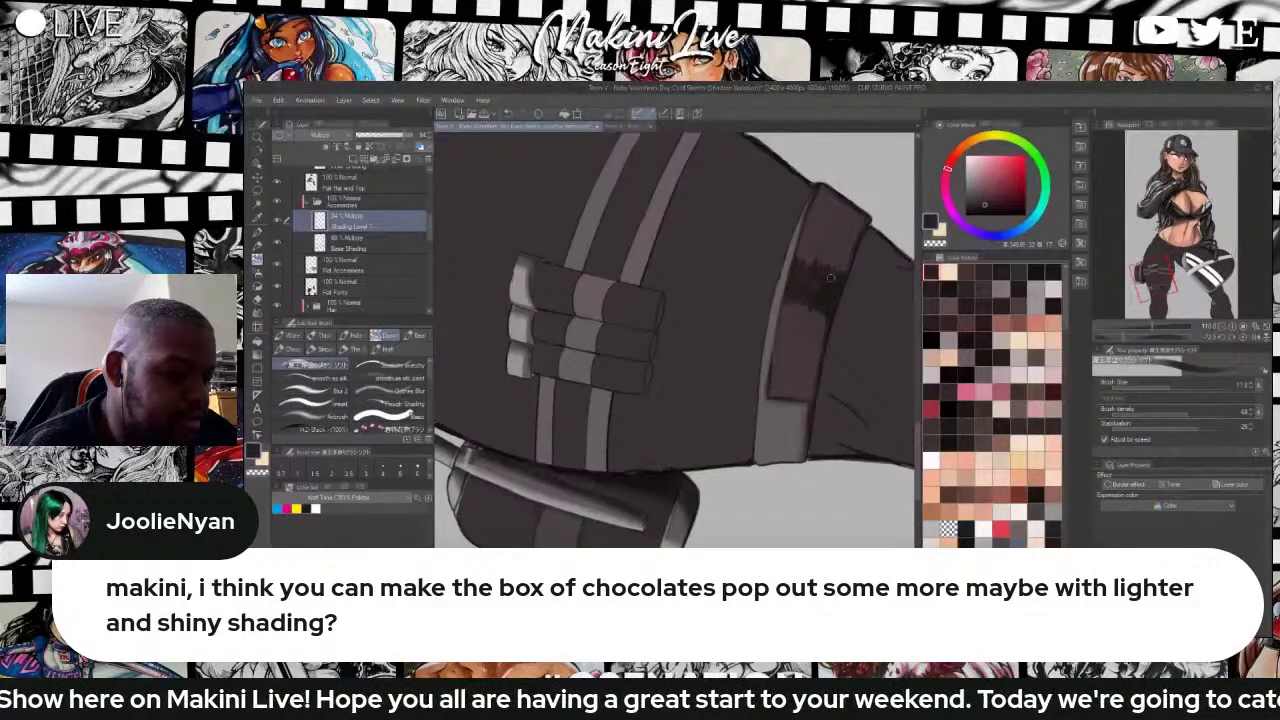
mouse_move(830, 277)
mouse_down()
mouse_move(808, 290)
mouse_move(802, 262)
mouse_move(792, 302)
mouse_move(820, 312)
mouse_move(815, 263)
mouse_move(832, 272)
mouse_move(785, 273)
mouse_up()
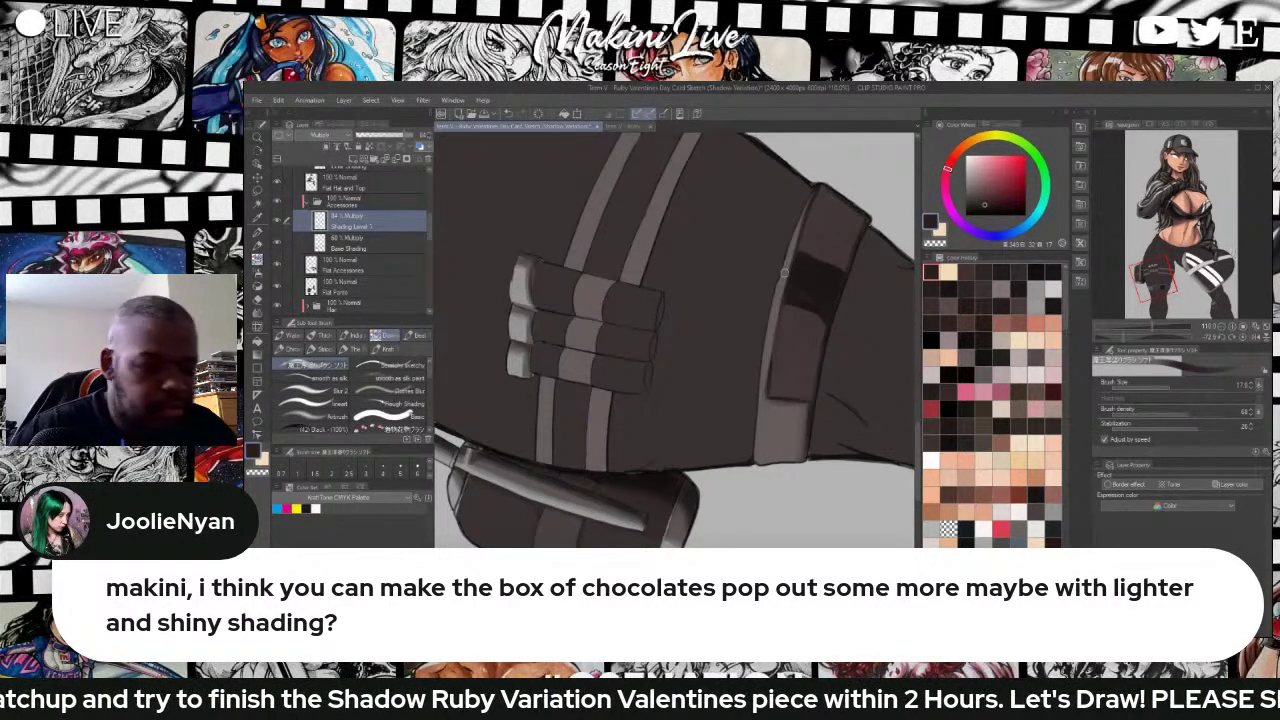
Blend the dark patch into the thigh band's panel and smooth it with the Clothes Blur, Blend and Blur brushes.
key(b)
key(b)
key(b)
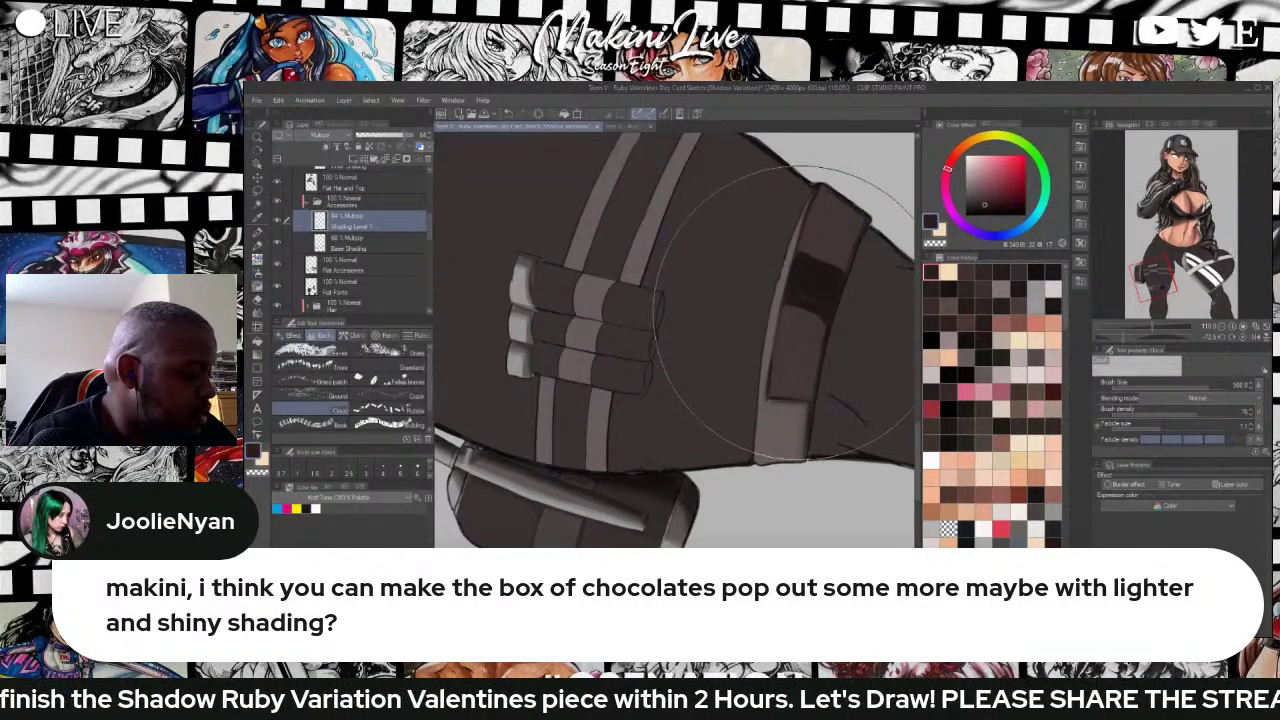
click(396, 391)
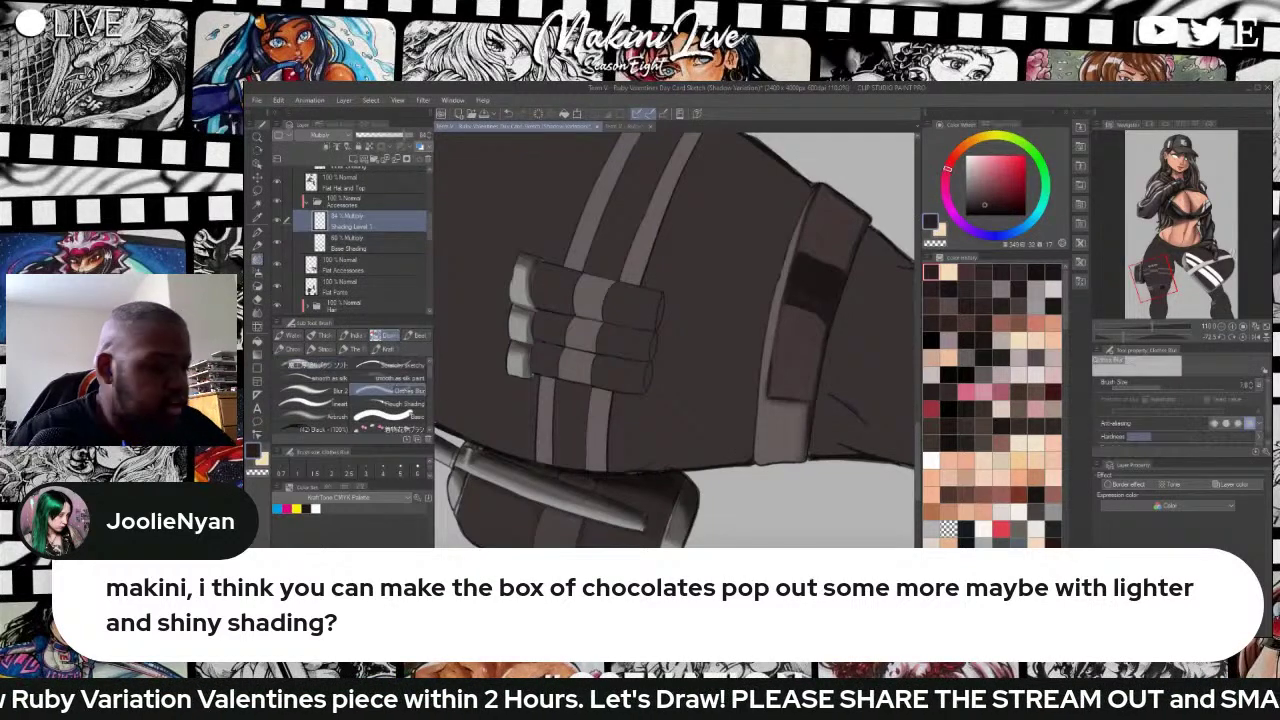
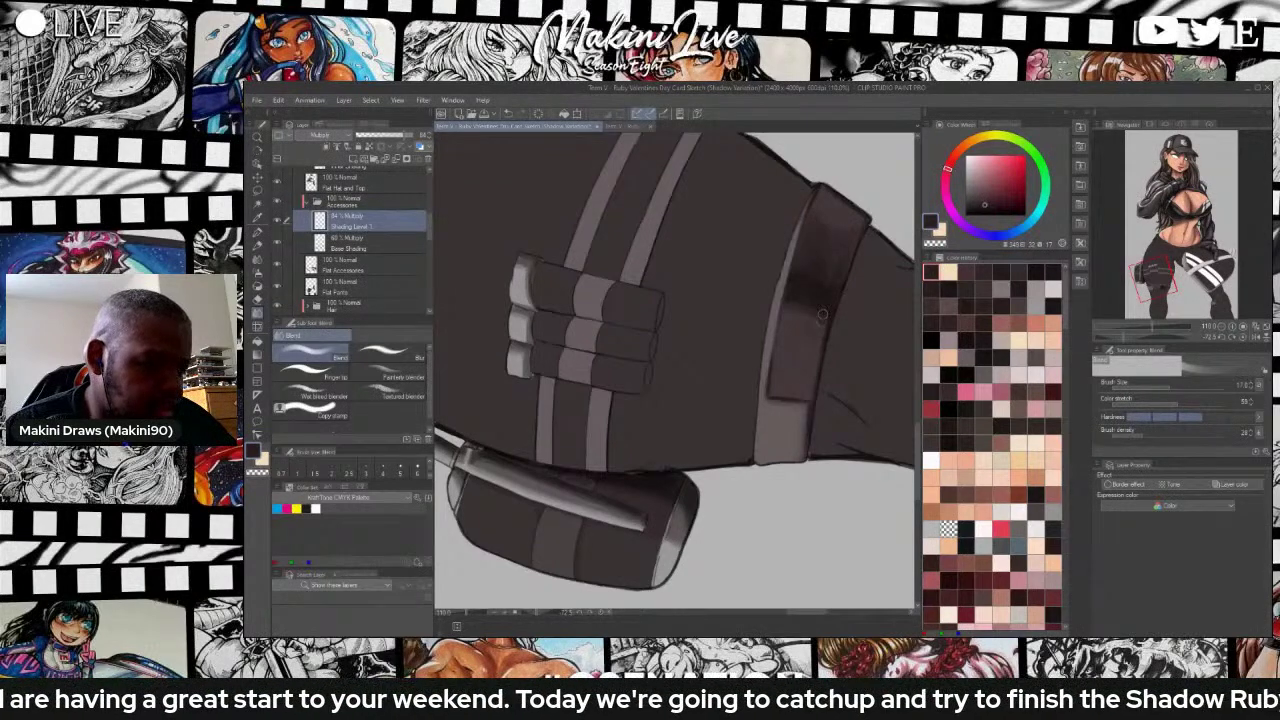
click(392, 353)
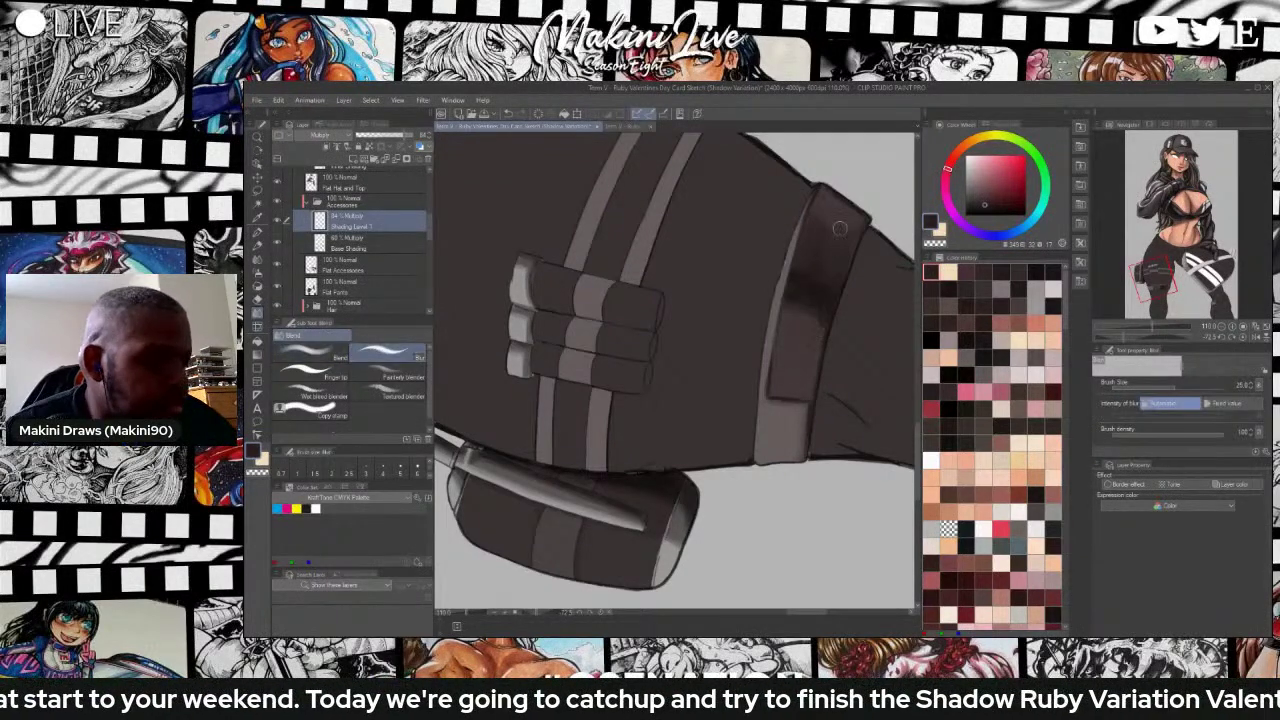
mouse_move(815, 264)
mouse_down()
mouse_move(817, 212)
mouse_move(807, 243)
mouse_move(828, 303)
mouse_move(811, 329)
mouse_move(804, 299)
mouse_move(793, 302)
mouse_move(828, 307)
mouse_move(812, 379)
mouse_move(827, 263)
mouse_move(804, 389)
mouse_up()
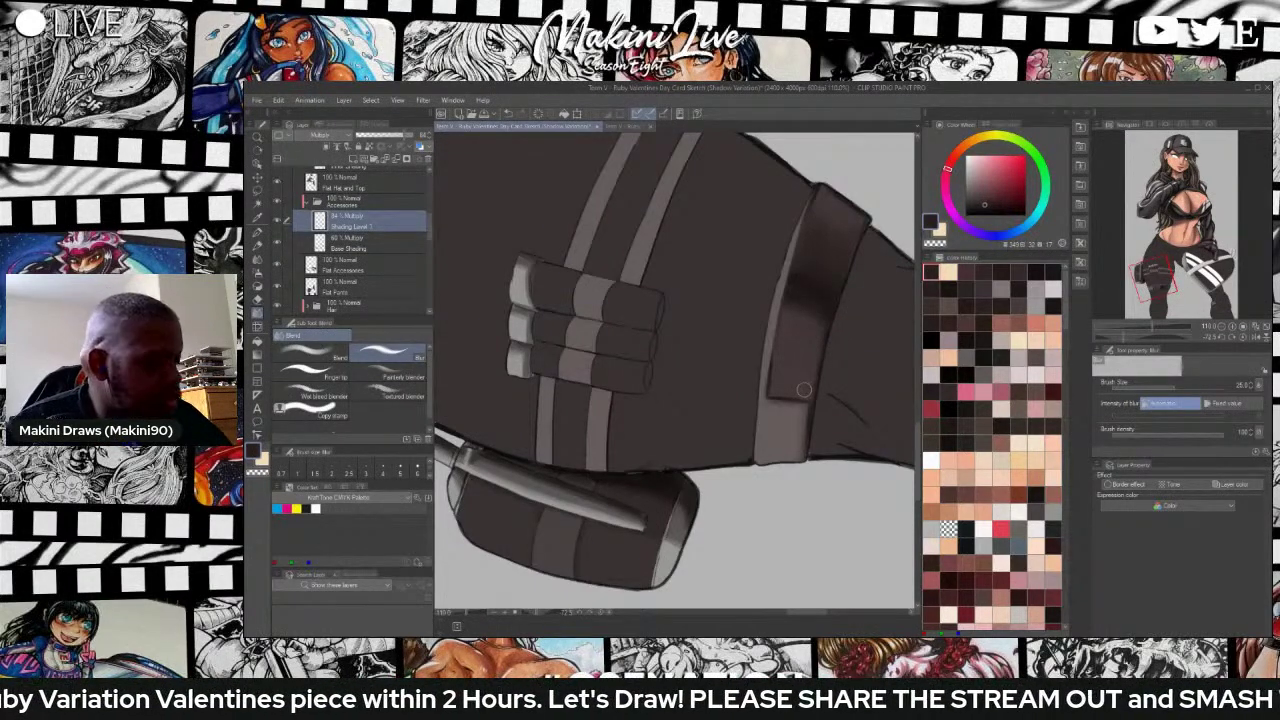
Paint a dark border along the thigh band panel's pouch-side end and long edges, and soften it with Clothes Blur.
click(257, 259)
click(312, 364)
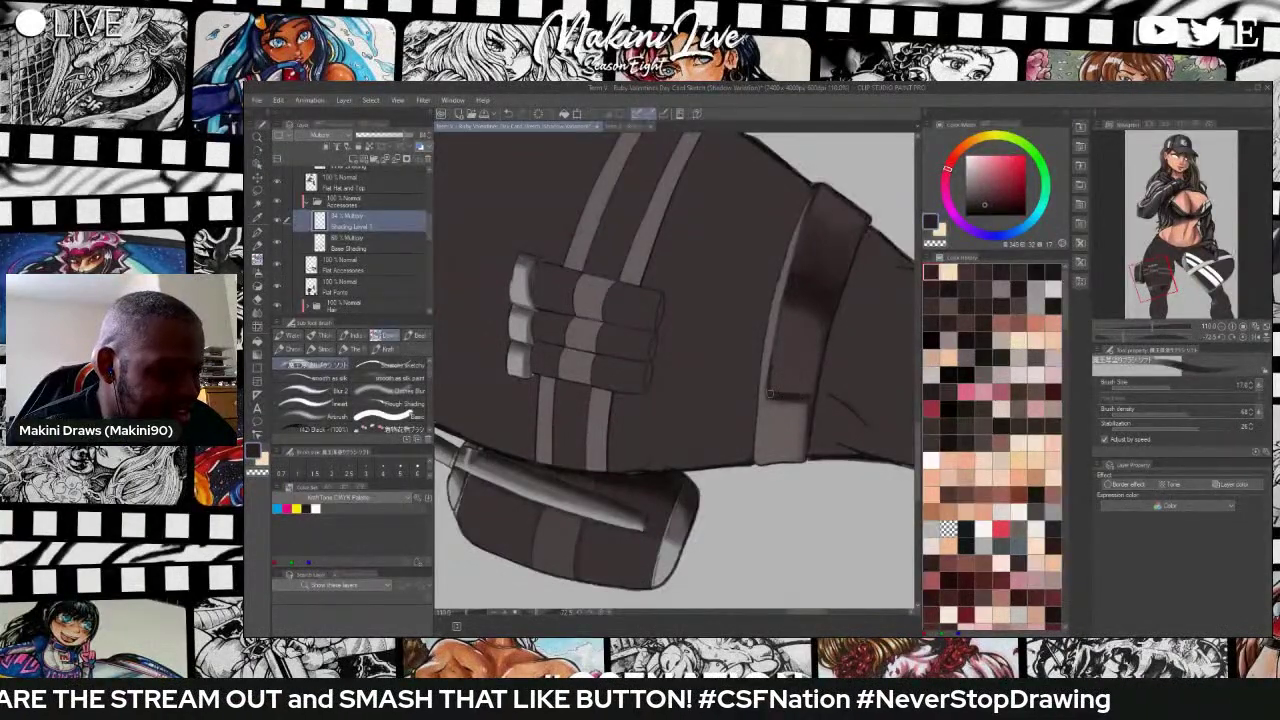
drag(780, 325, 790, 307)
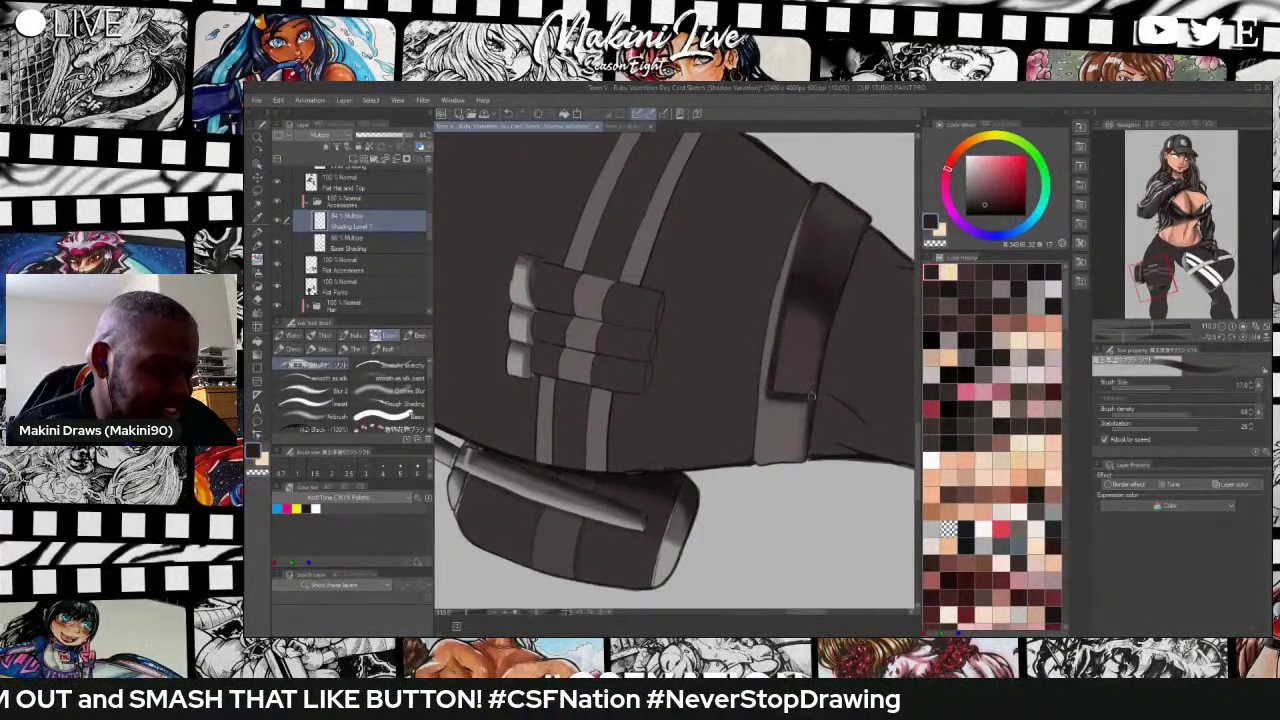
drag(812, 394, 826, 313)
click(390, 389)
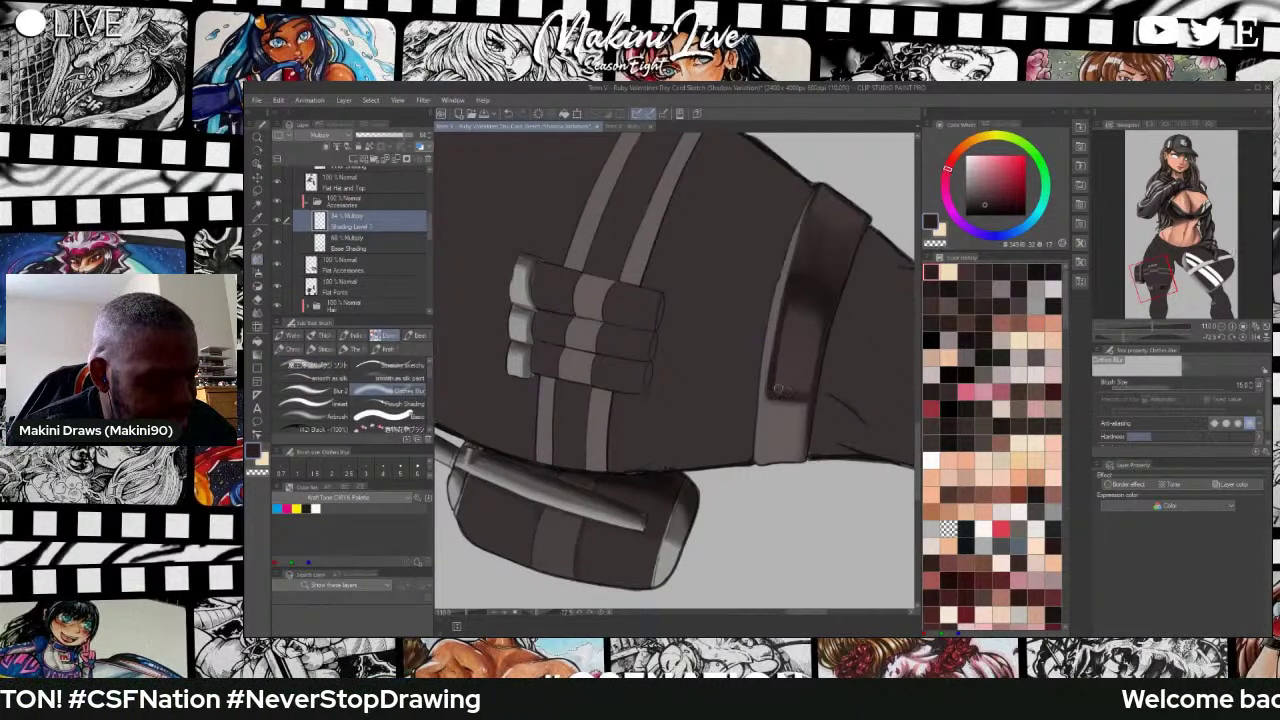
drag(814, 389, 825, 321)
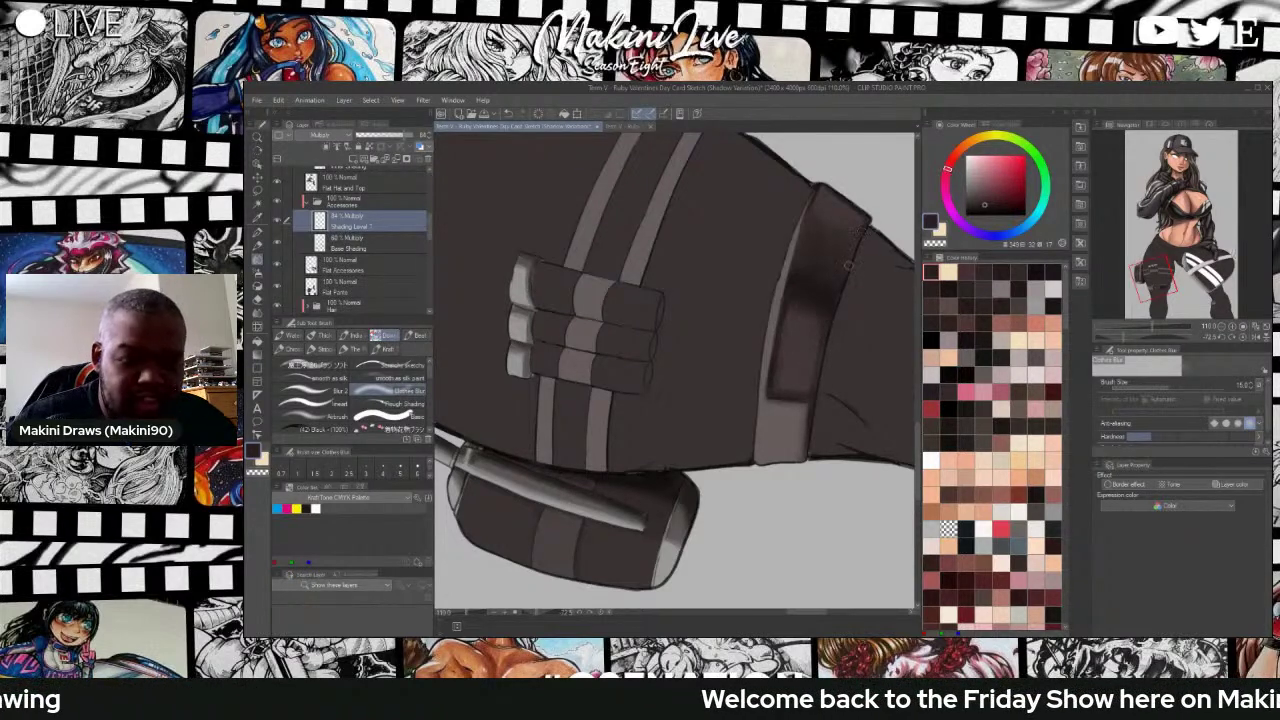
Deepen the shadow along the thigh band's knee-side edge with the Soft airbrush and blend it with Clothes Blur.
key(b)
drag(856, 243, 829, 285)
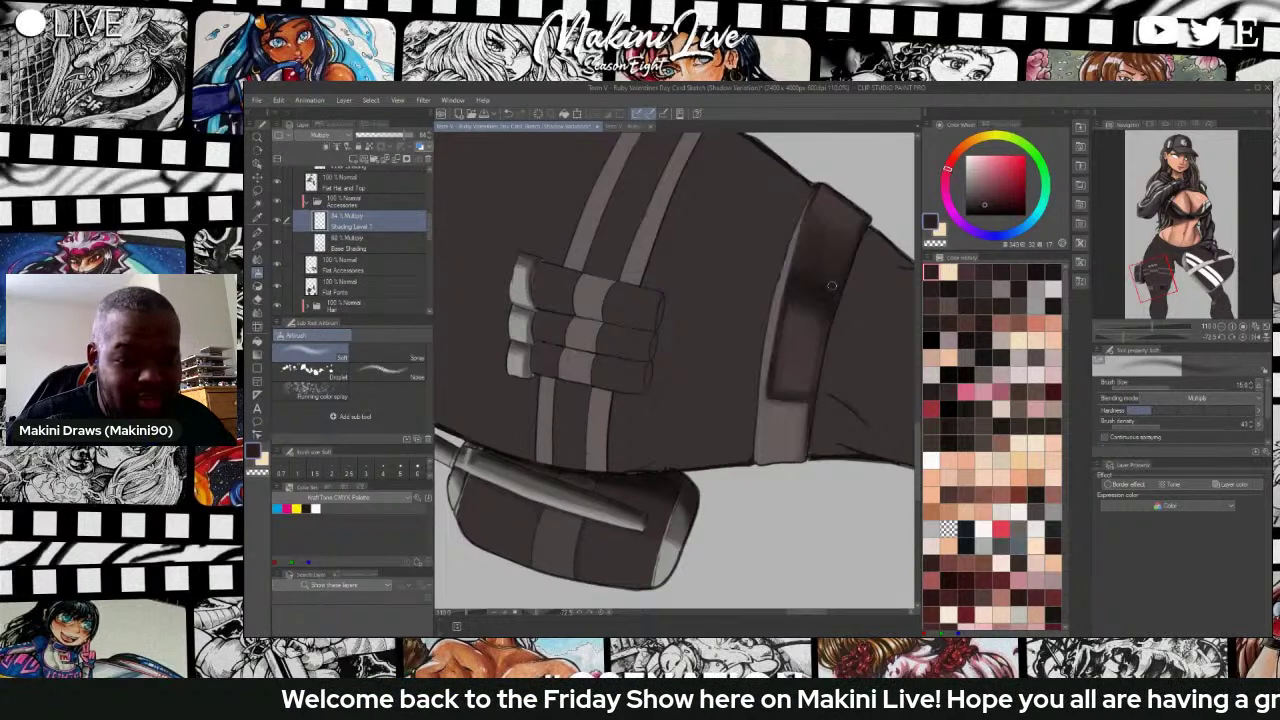
key(j)
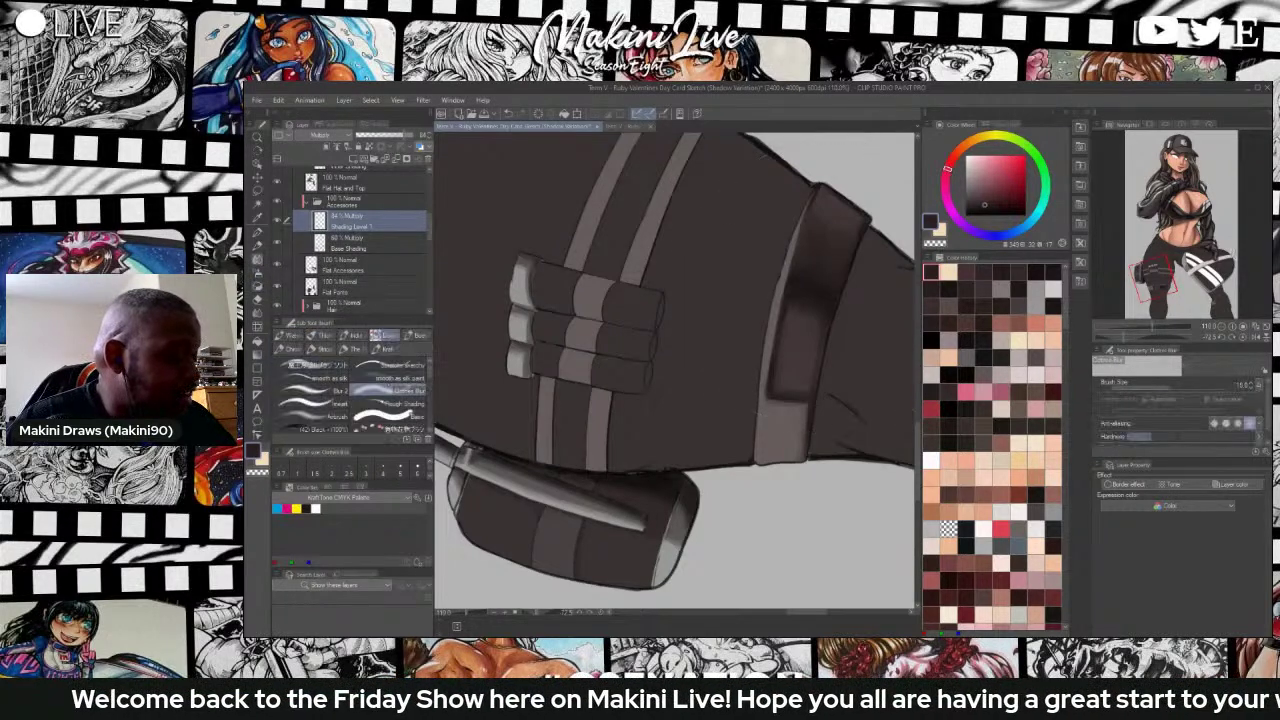
click(380, 390)
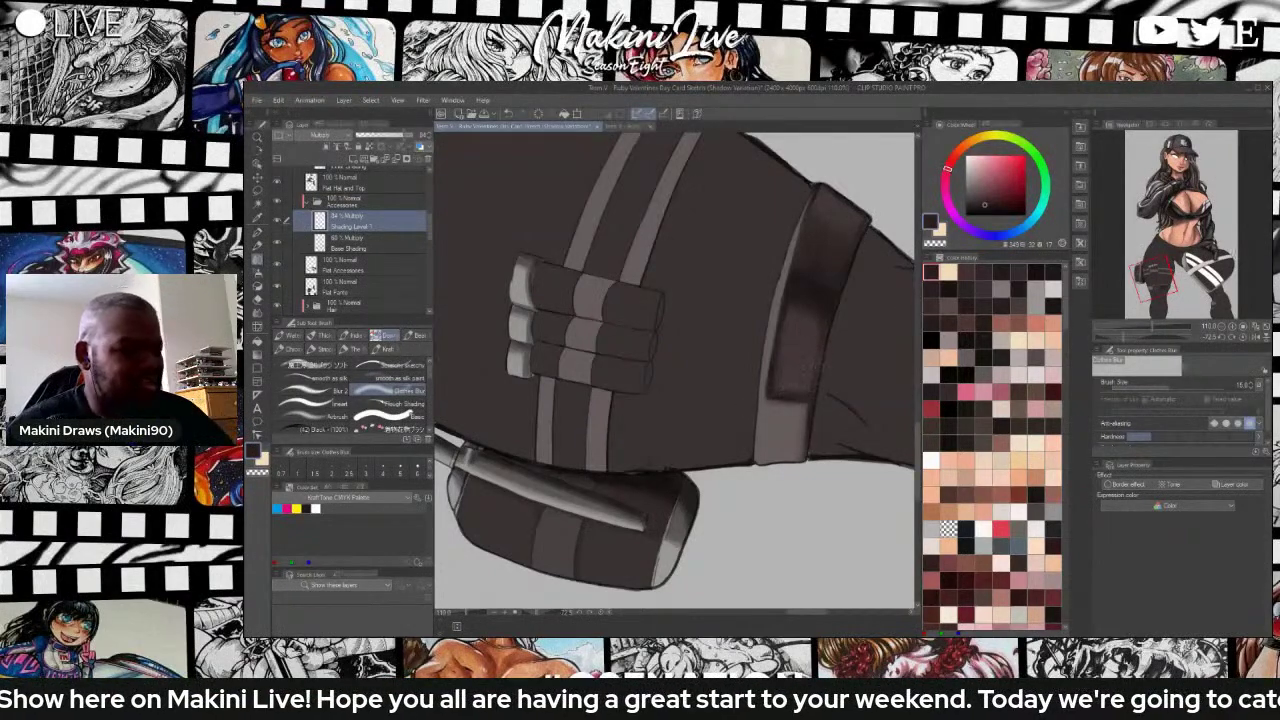
scroll(751, 350, down, 5)
scroll(765, 402, down, 4)
scroll(765, 404, up, 6)
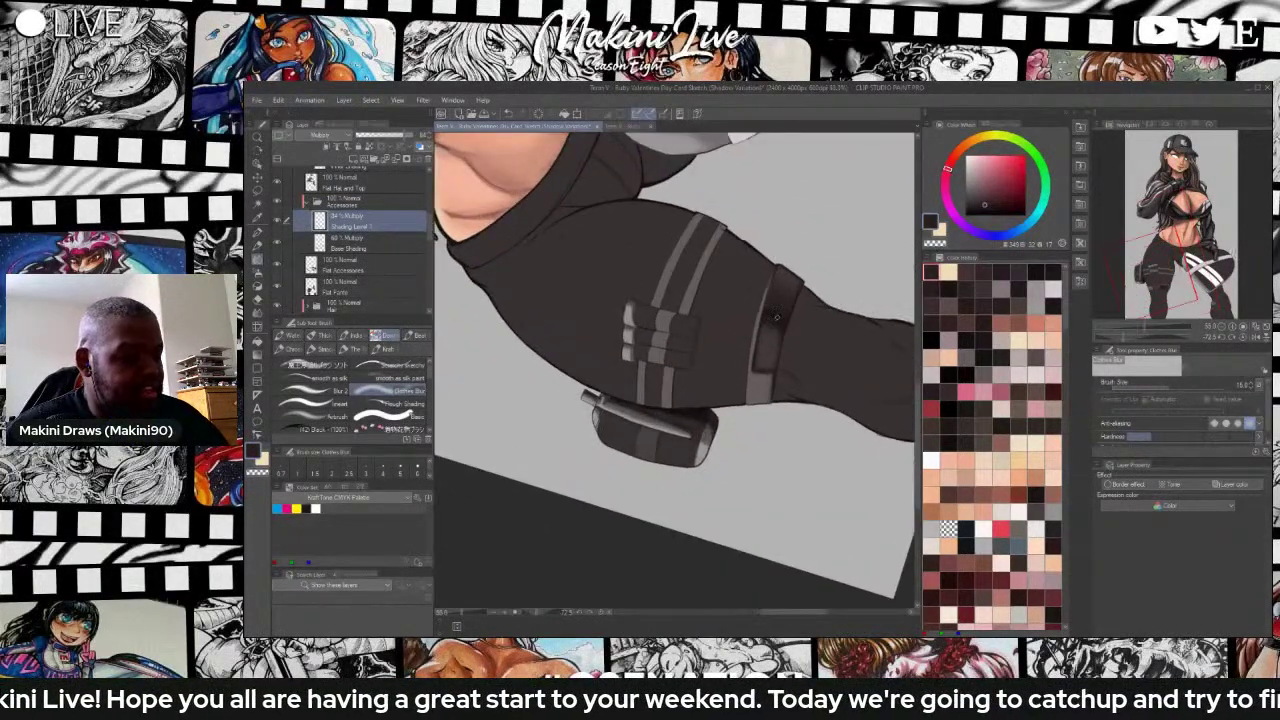
scroll(760, 412, down, 3)
scroll(770, 315, up, 3)
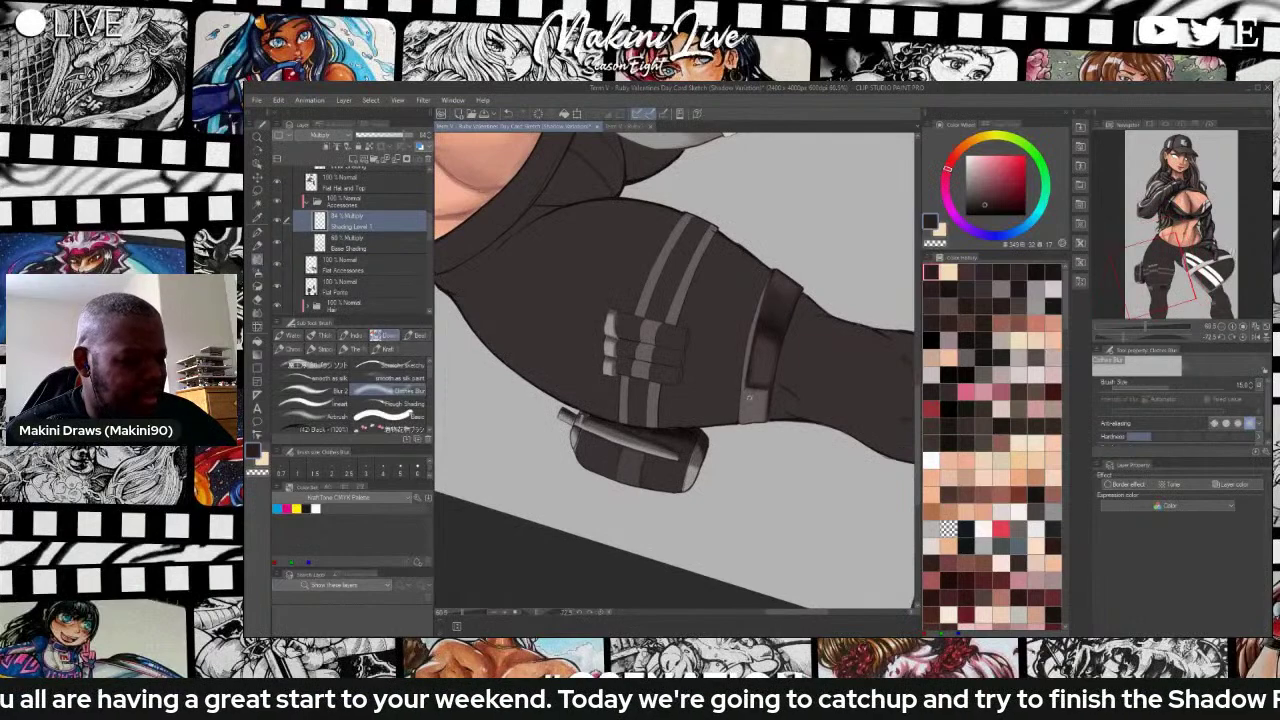
Refine the shading across the middle of the thigh band's panel with a dark stroke and soften it with Clothes Blur.
key(e)
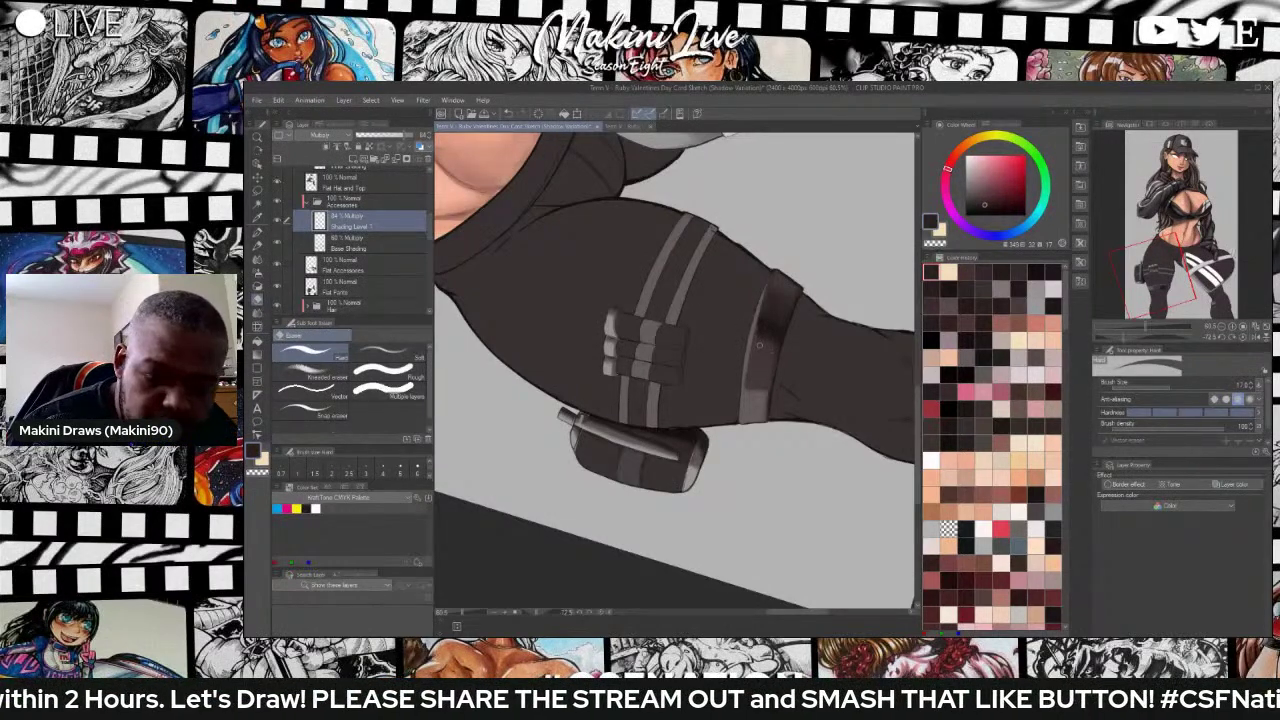
key(j)
click(316, 365)
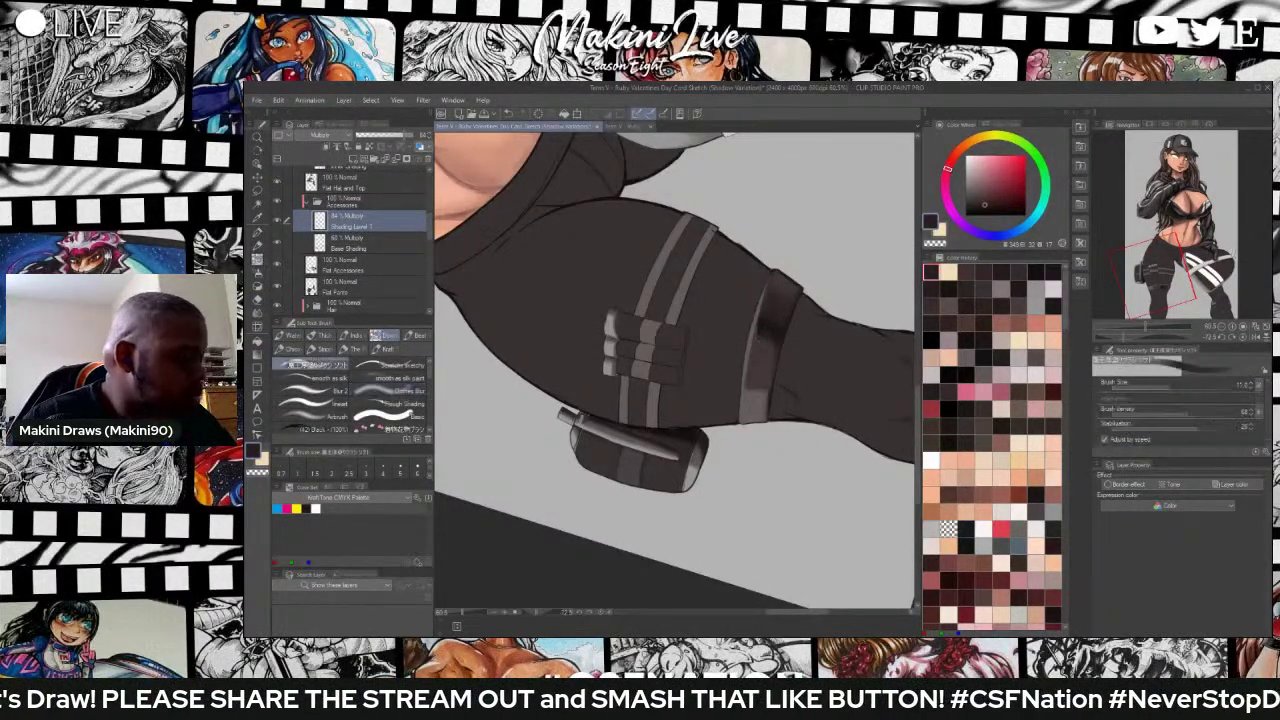
mouse_move(755, 339)
mouse_down()
mouse_move(777, 347)
mouse_move(772, 392)
mouse_move(764, 360)
mouse_move(752, 362)
mouse_move(764, 366)
mouse_up()
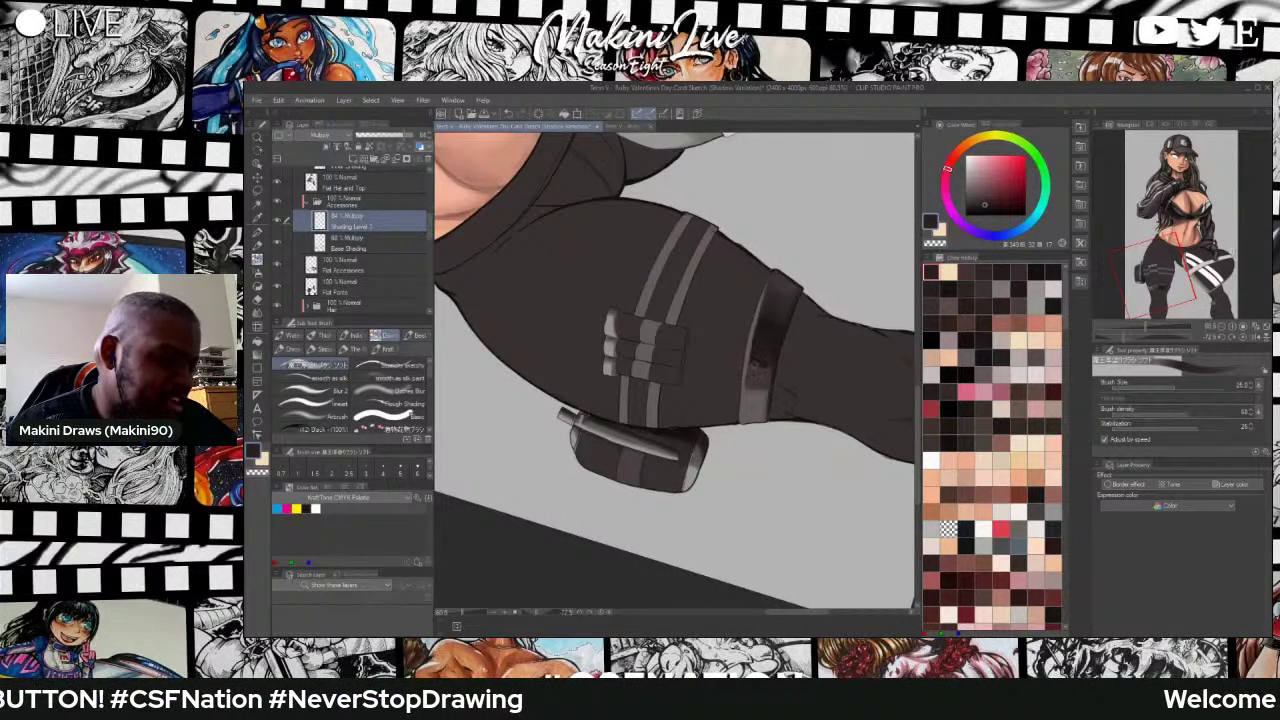
click(388, 391)
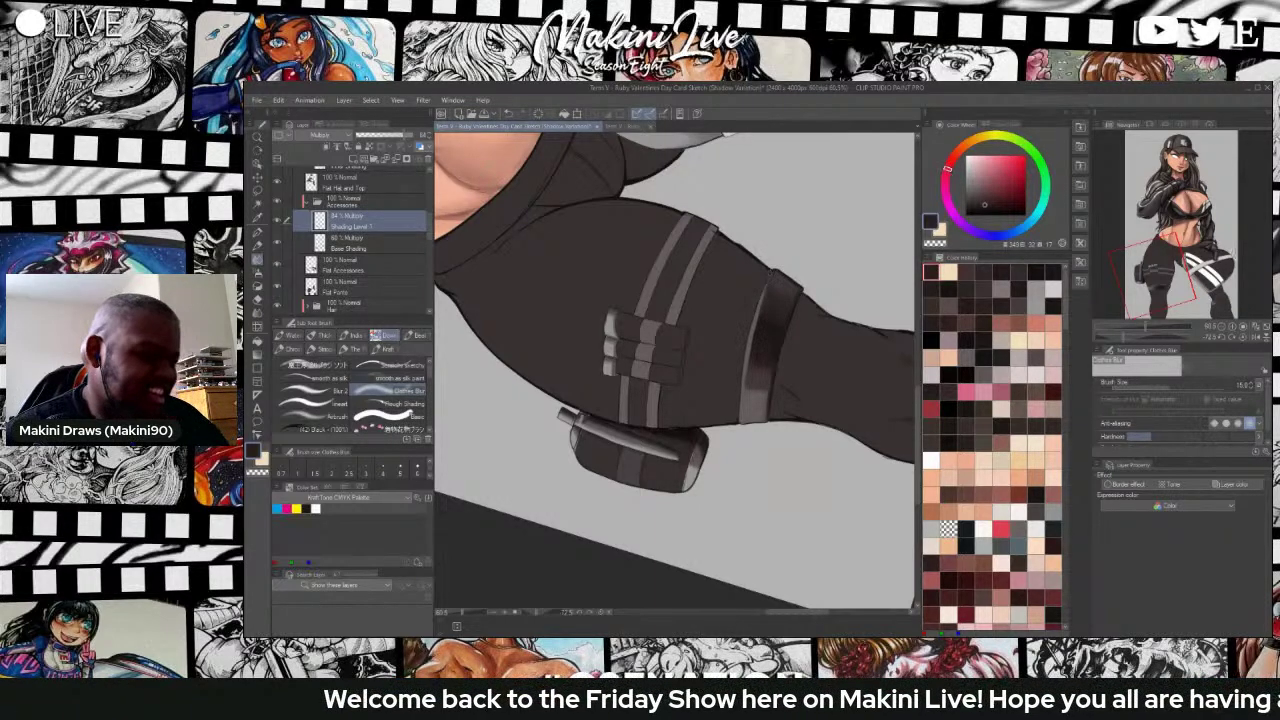
Shade the heart-shaped box's rim near its pointed corner with a dark tone on Accessories Shading Level 1.
scroll(757, 258, down, 4)
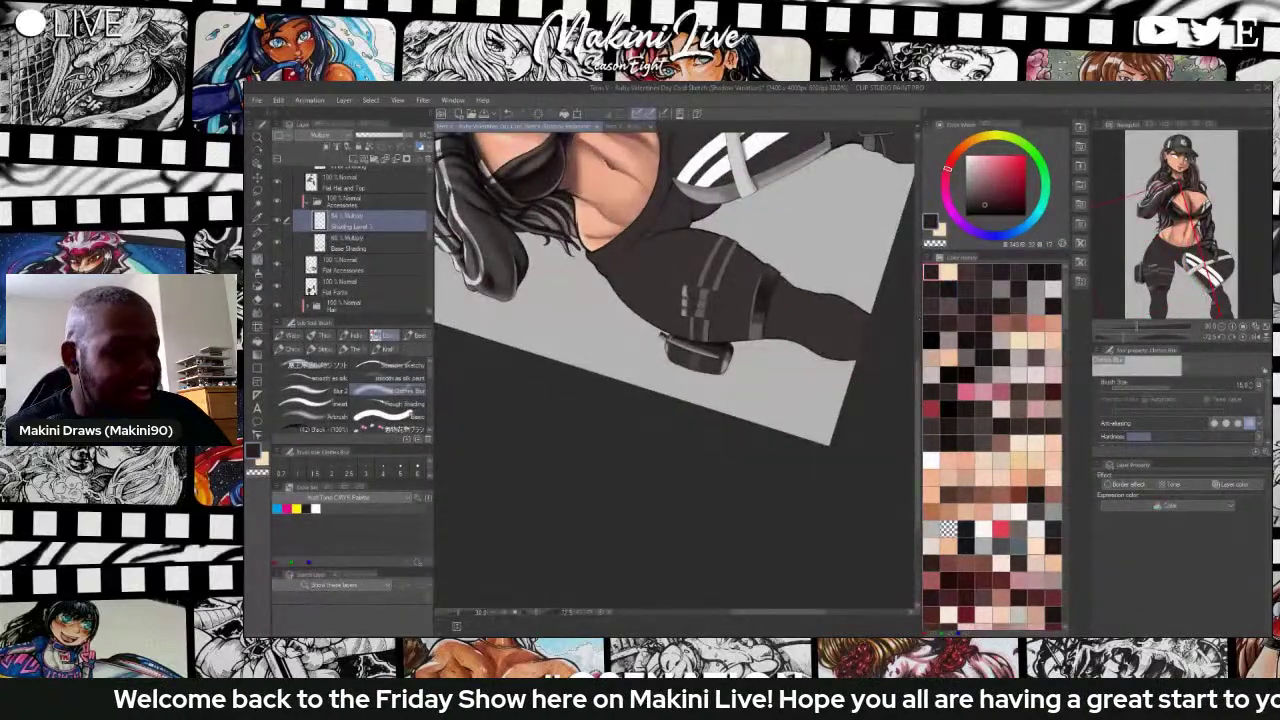
drag(917, 408, 917, 347)
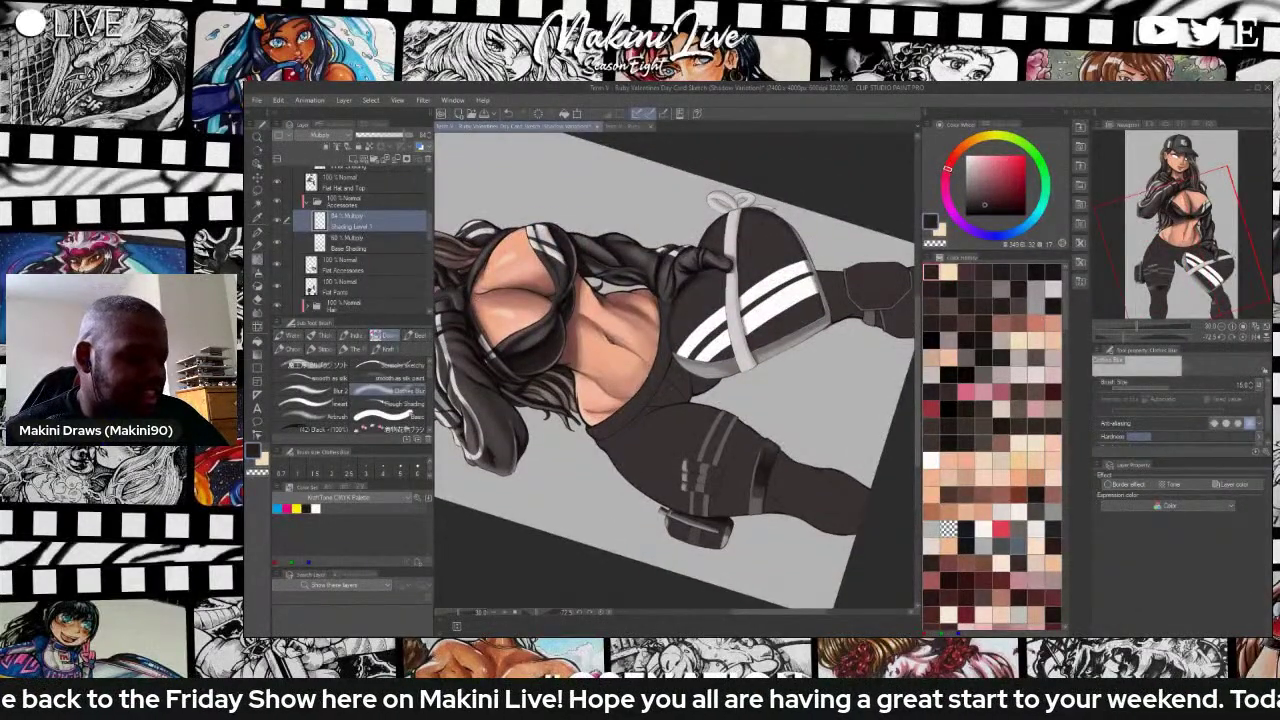
key(ctrl+plus)
key(ctrl+plus)
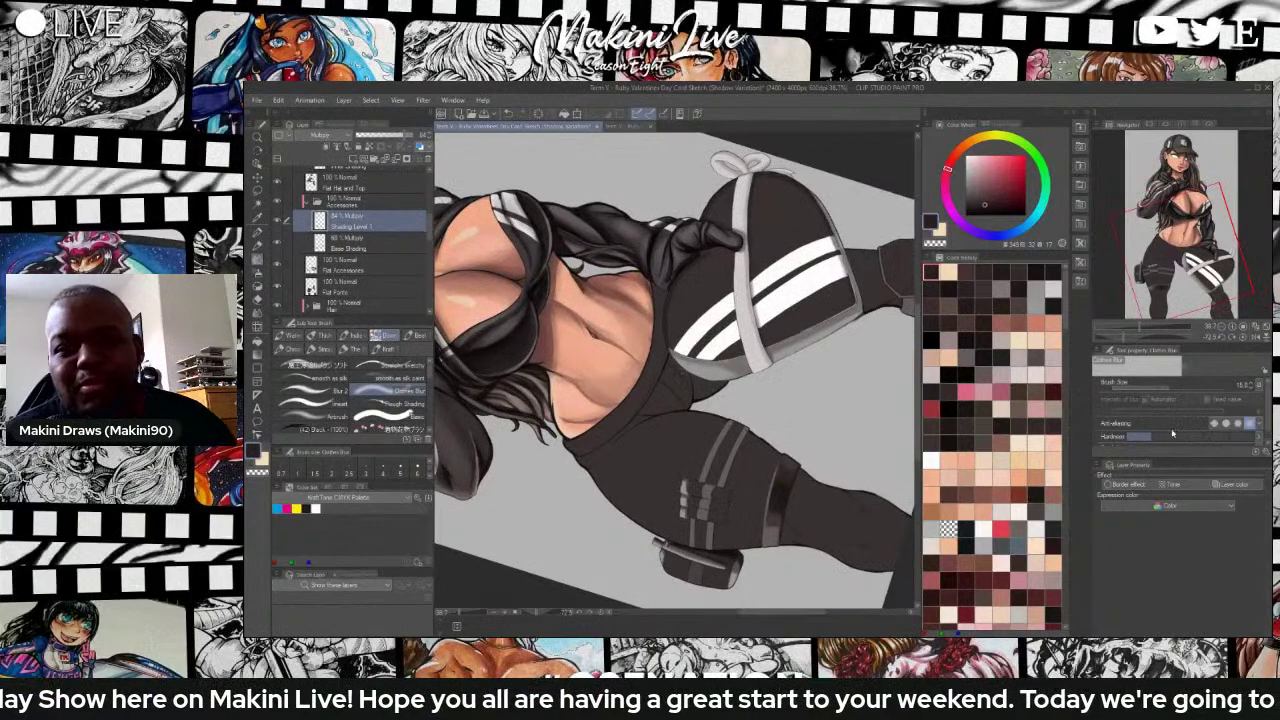
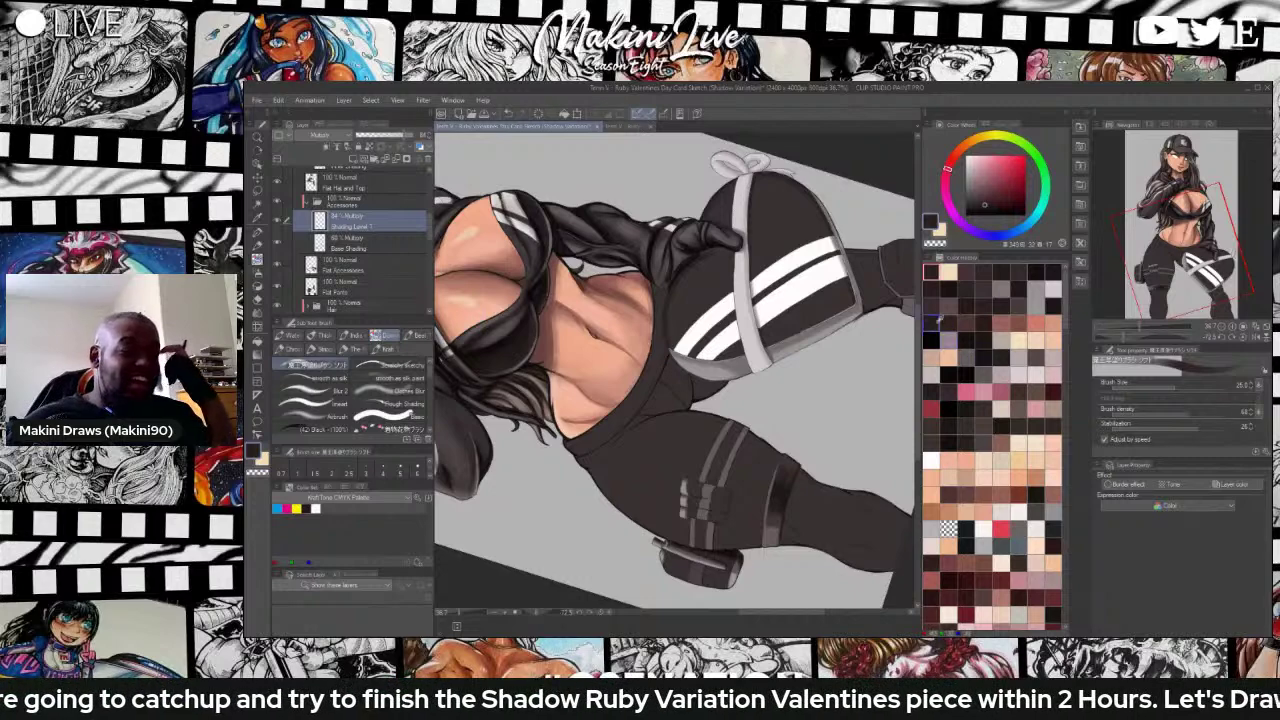
scroll(608, 338, up, 1)
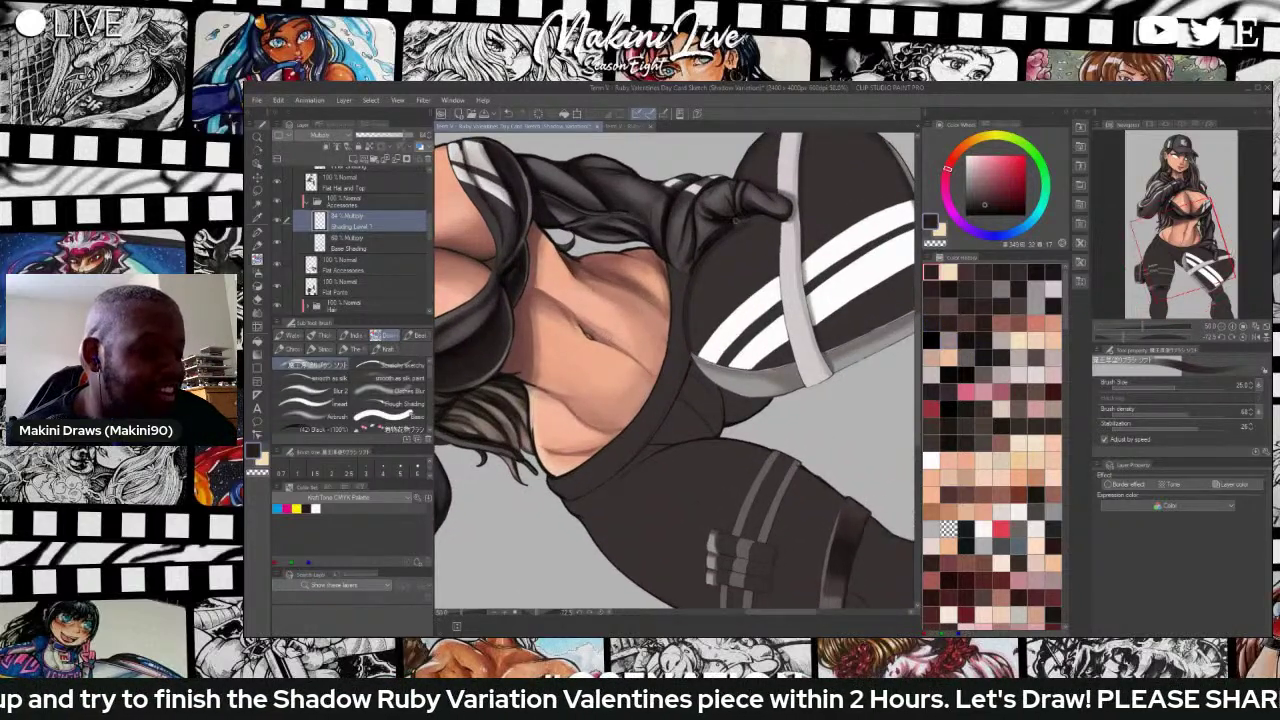
scroll(748, 208, down, 3)
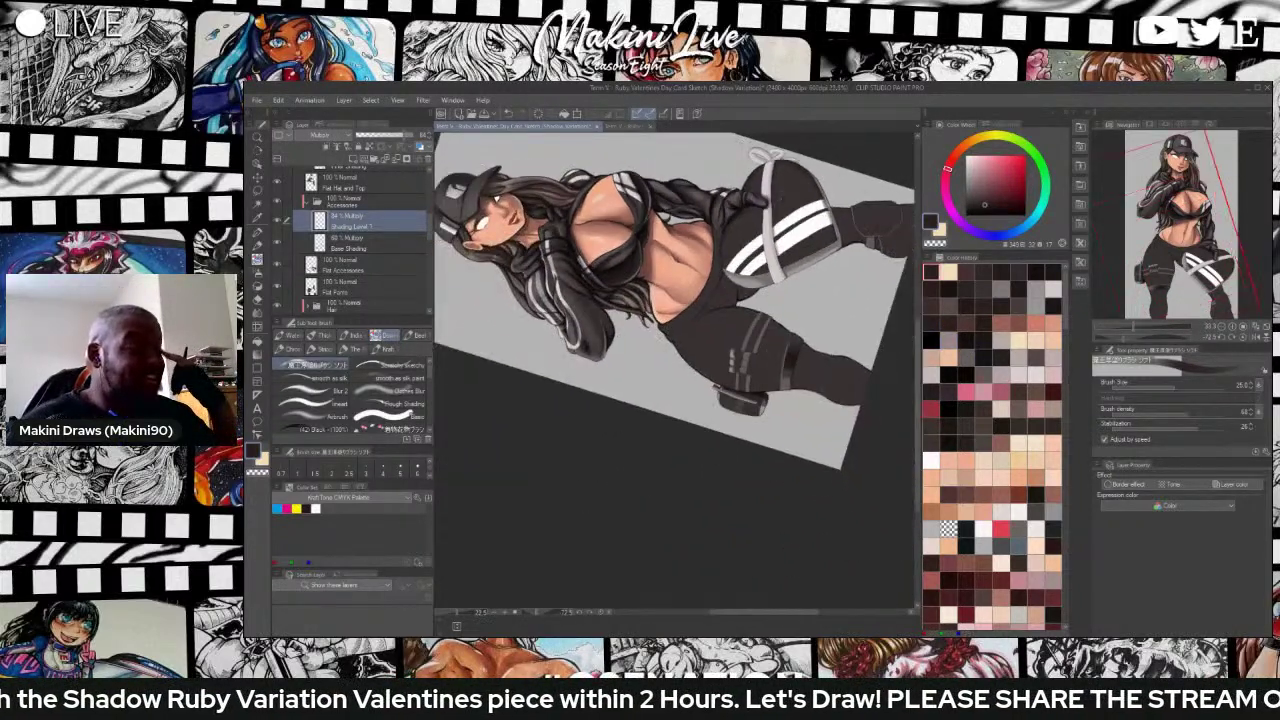
scroll(828, 176, up, 4)
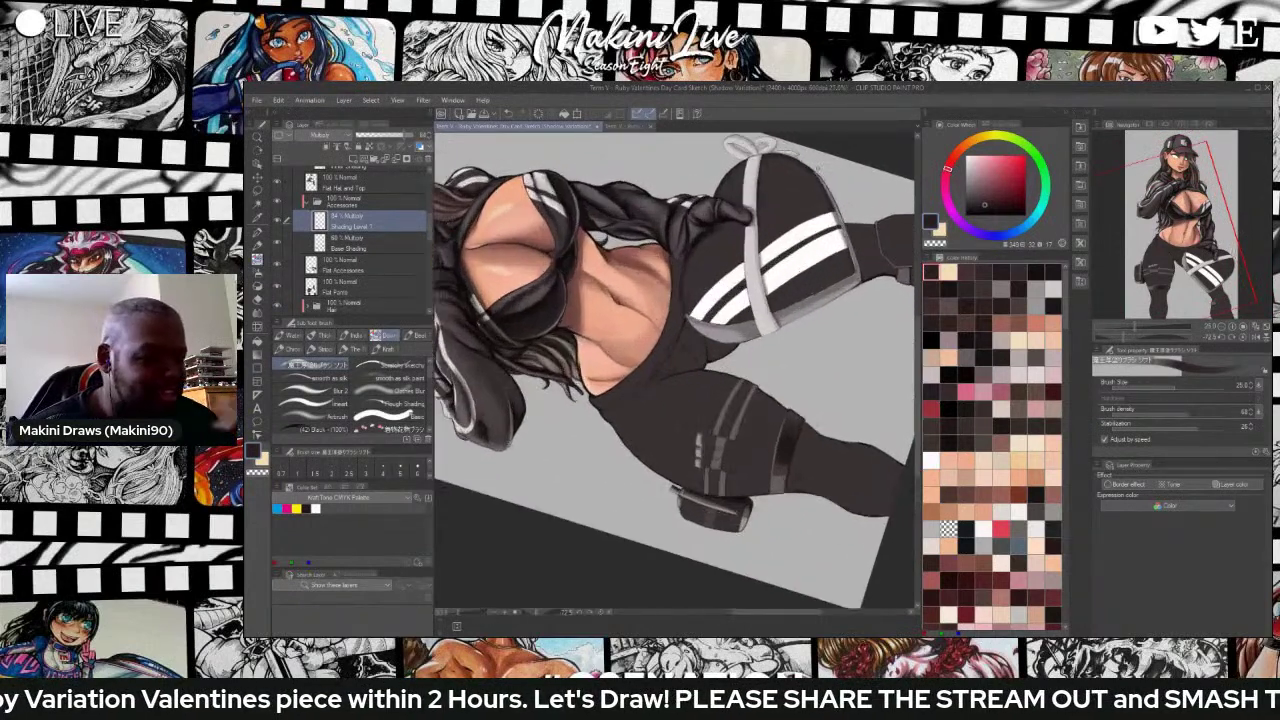
scroll(827, 176, up, 2)
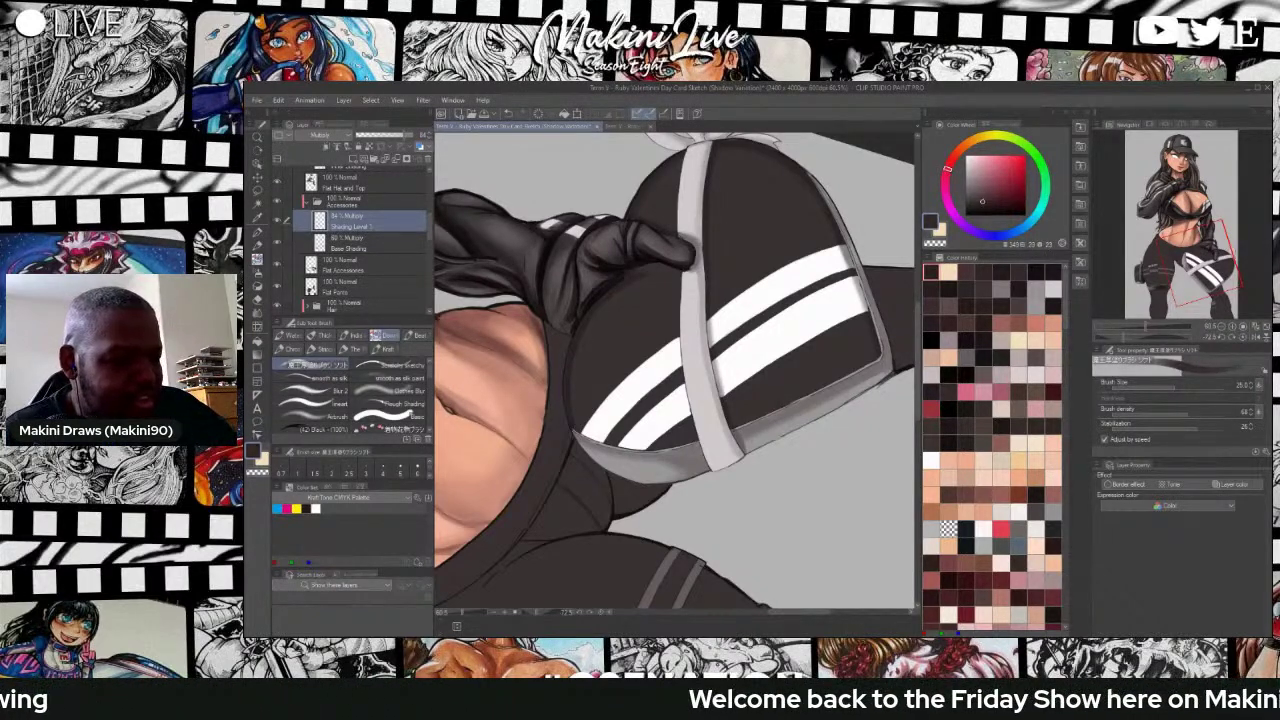
drag(880, 355, 851, 376)
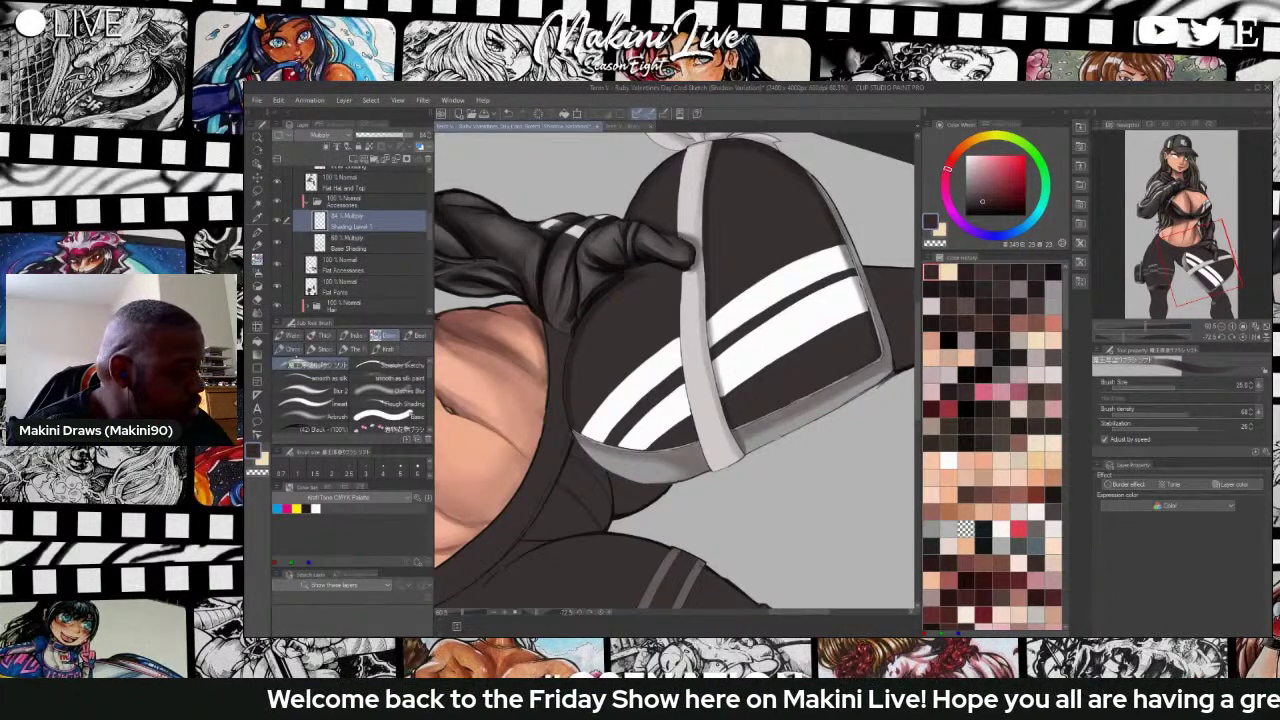
click(982, 206)
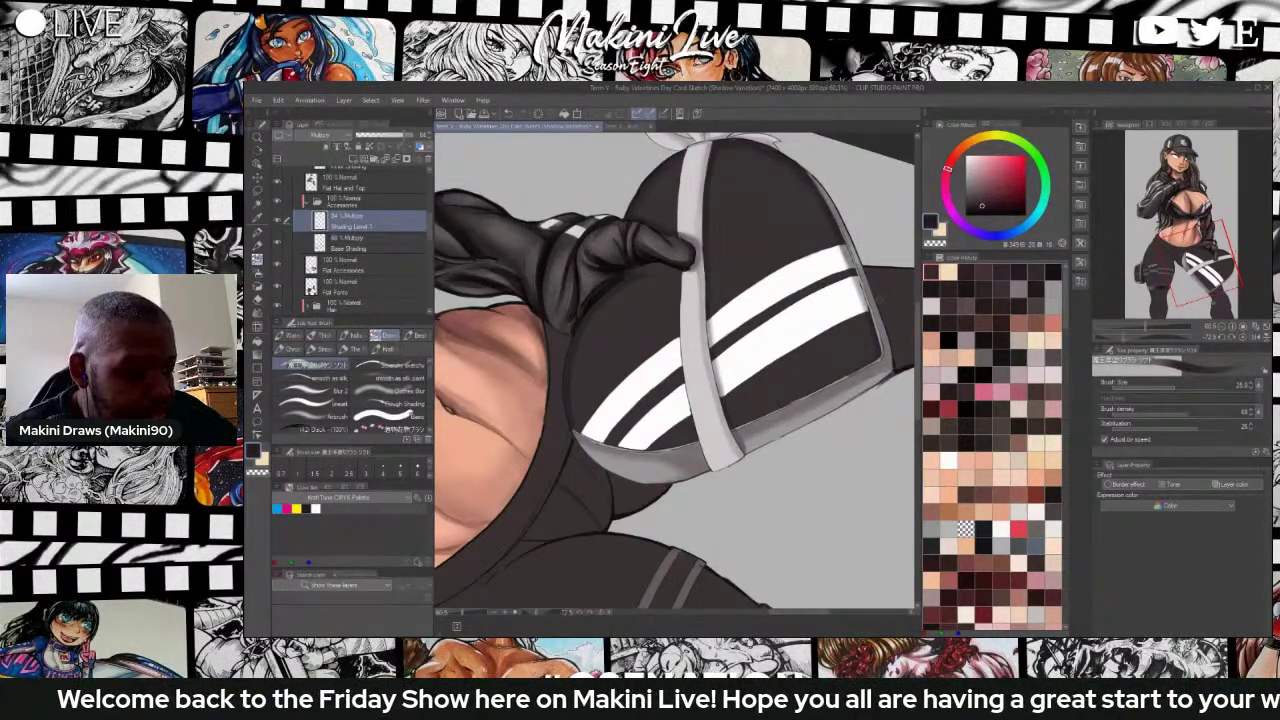
mouse_move(866, 360)
mouse_down()
mouse_move(876, 367)
mouse_move(827, 385)
mouse_up()
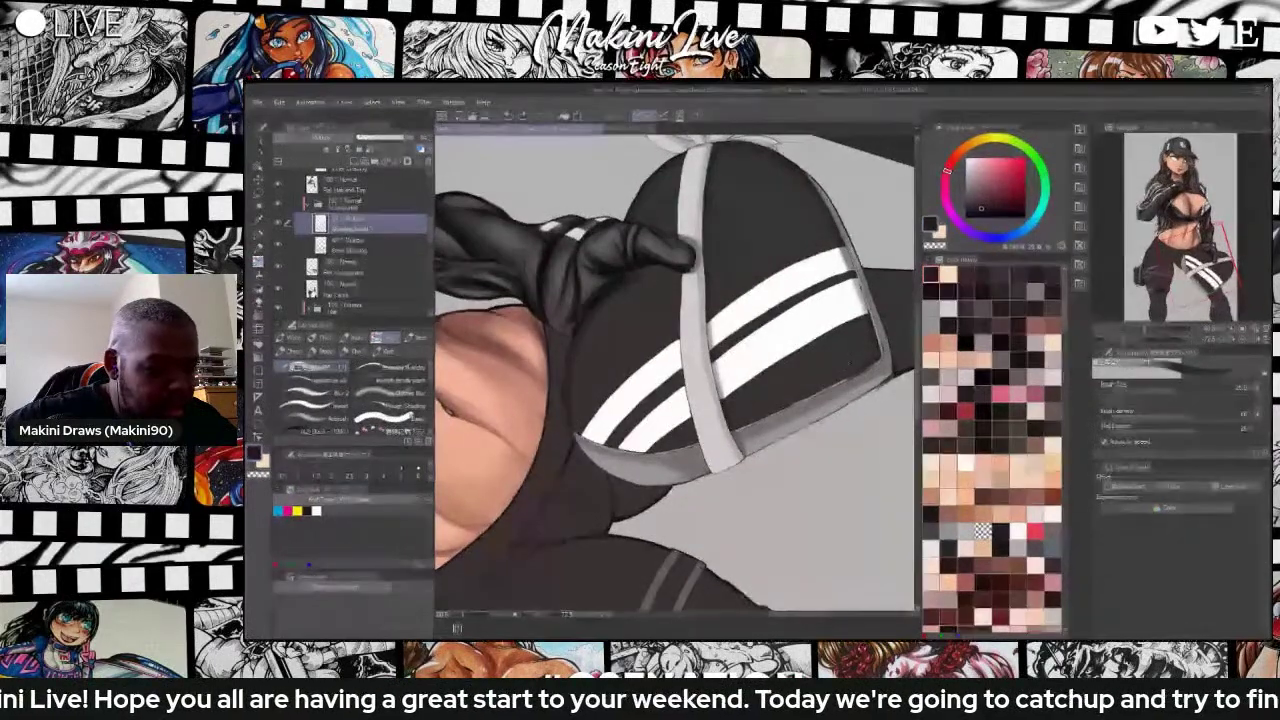
Rotate the canvas and paint shadow along the heart box's outer rim beside the white stripes, using dark and lighter shadow tones.
key(shift+space)
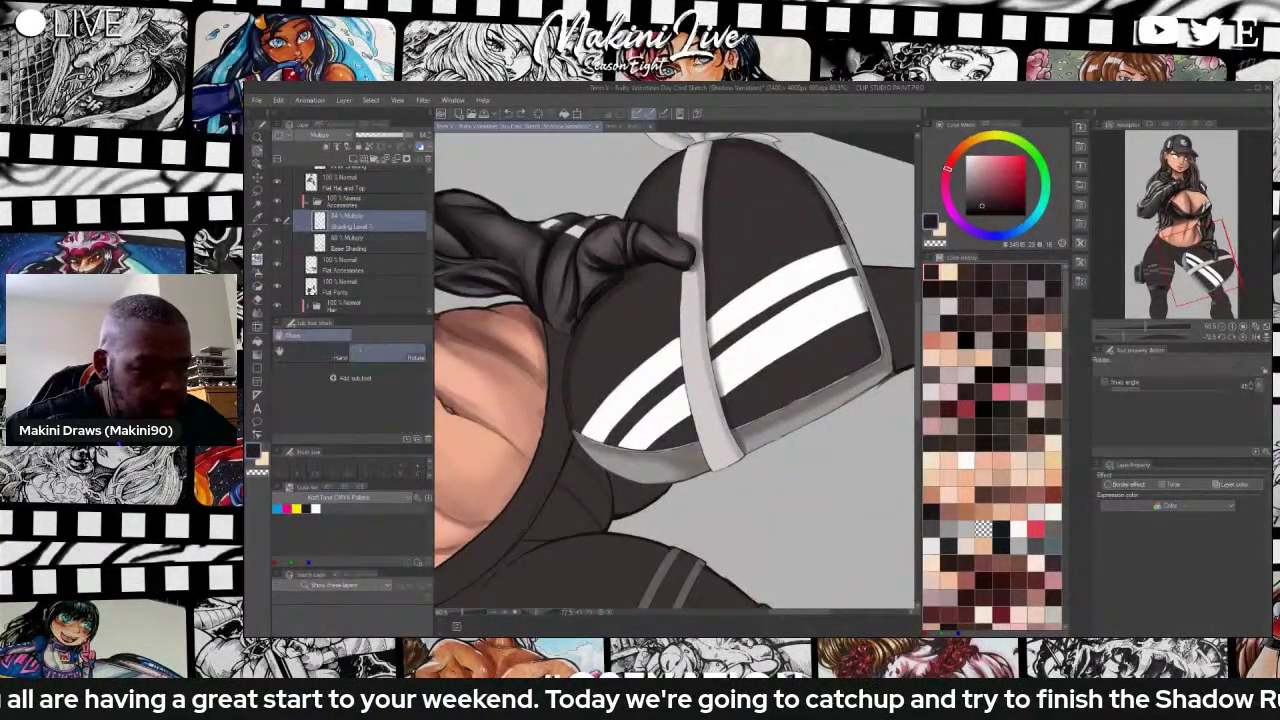
mouse_move(845, 220)
mouse_down()
mouse_move(862, 252)
mouse_move(870, 381)
mouse_move(761, 287)
mouse_up()
key(space)
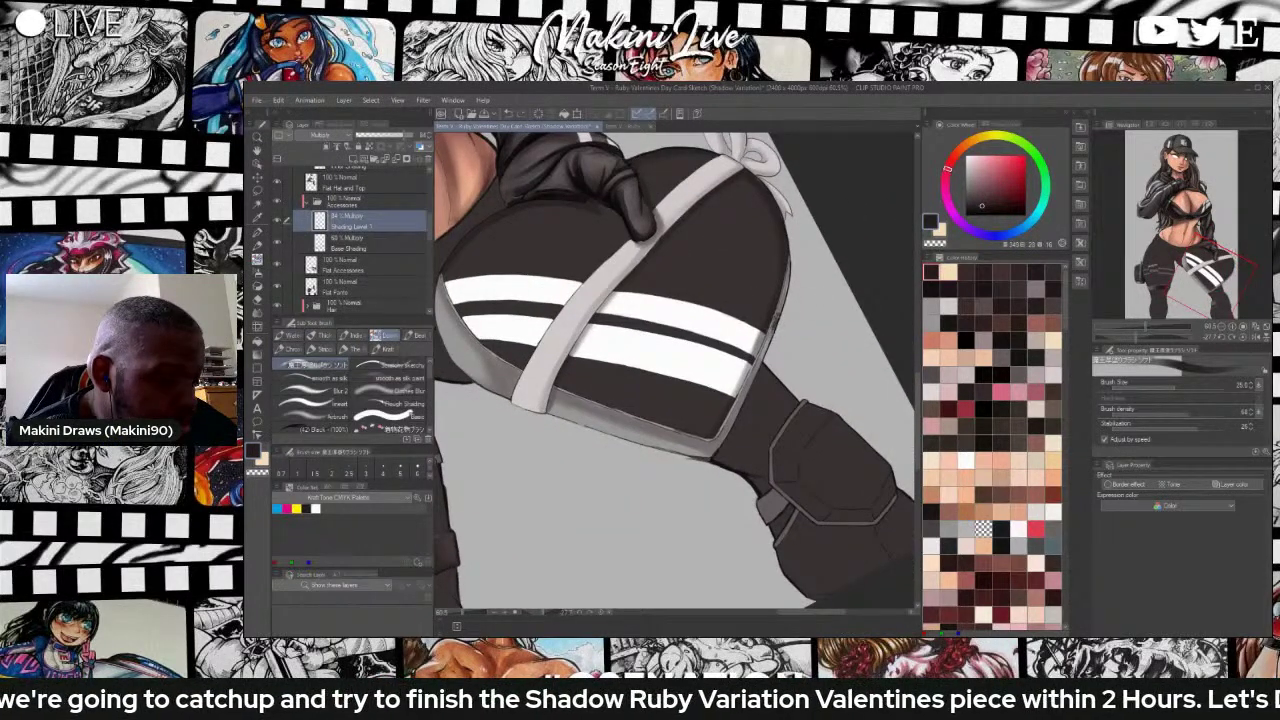
scroll(775, 328, up, 2)
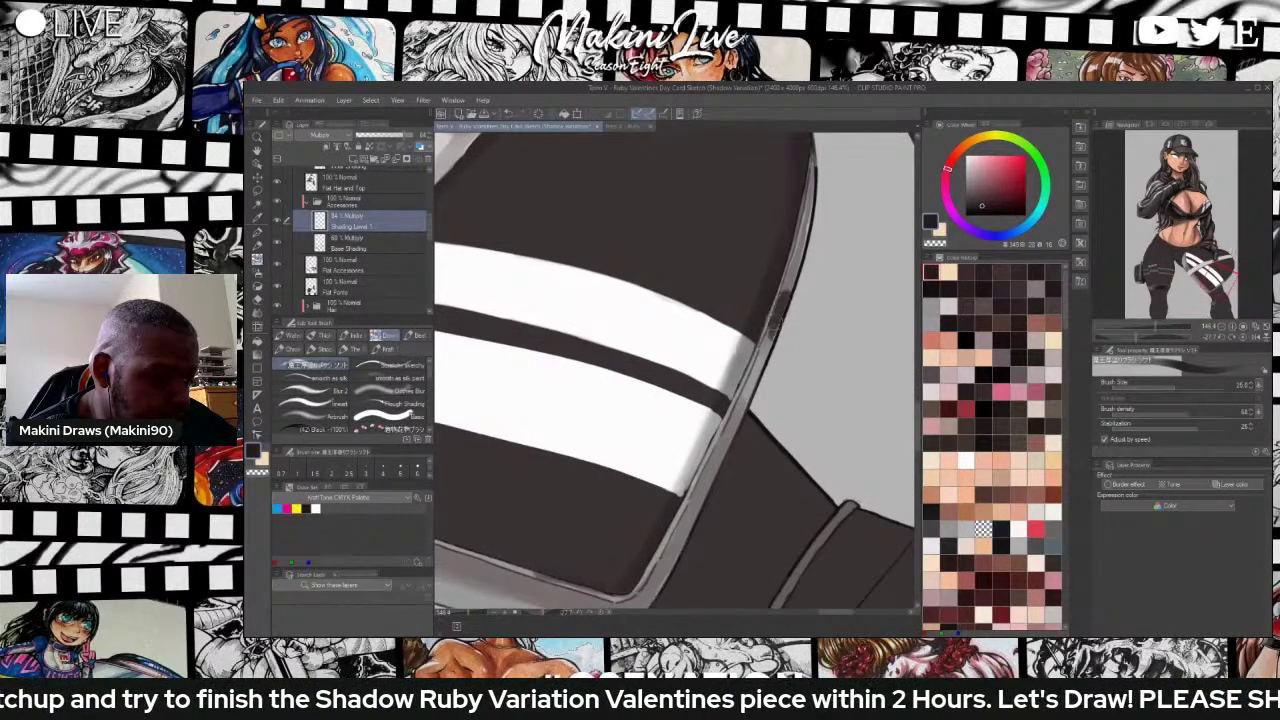
drag(790, 300, 791, 277)
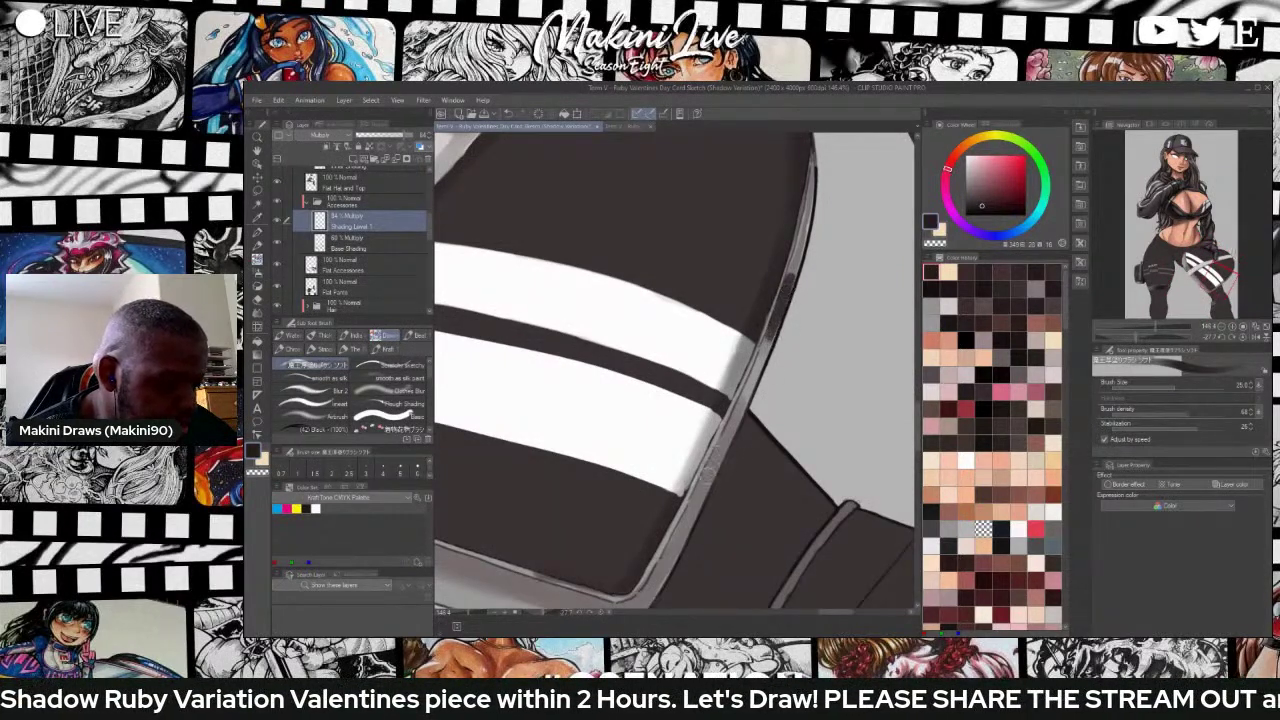
click(981, 191)
mouse_move(773, 331)
mouse_down()
mouse_move(767, 341)
mouse_move(789, 283)
mouse_move(780, 310)
mouse_up()
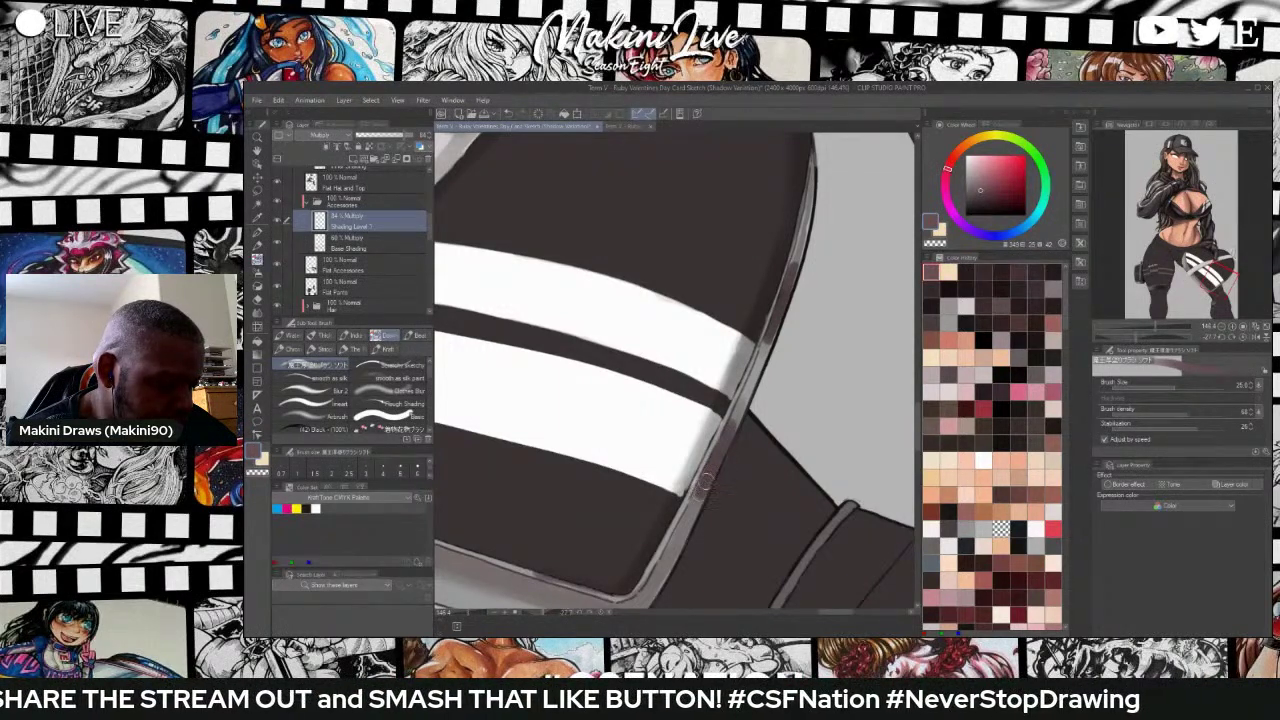
Extend the shadow patches along the heart box's side and lower rim, and smooth them with the Blend and Clothes Blur brushes.
scroll(695, 514, down, 5)
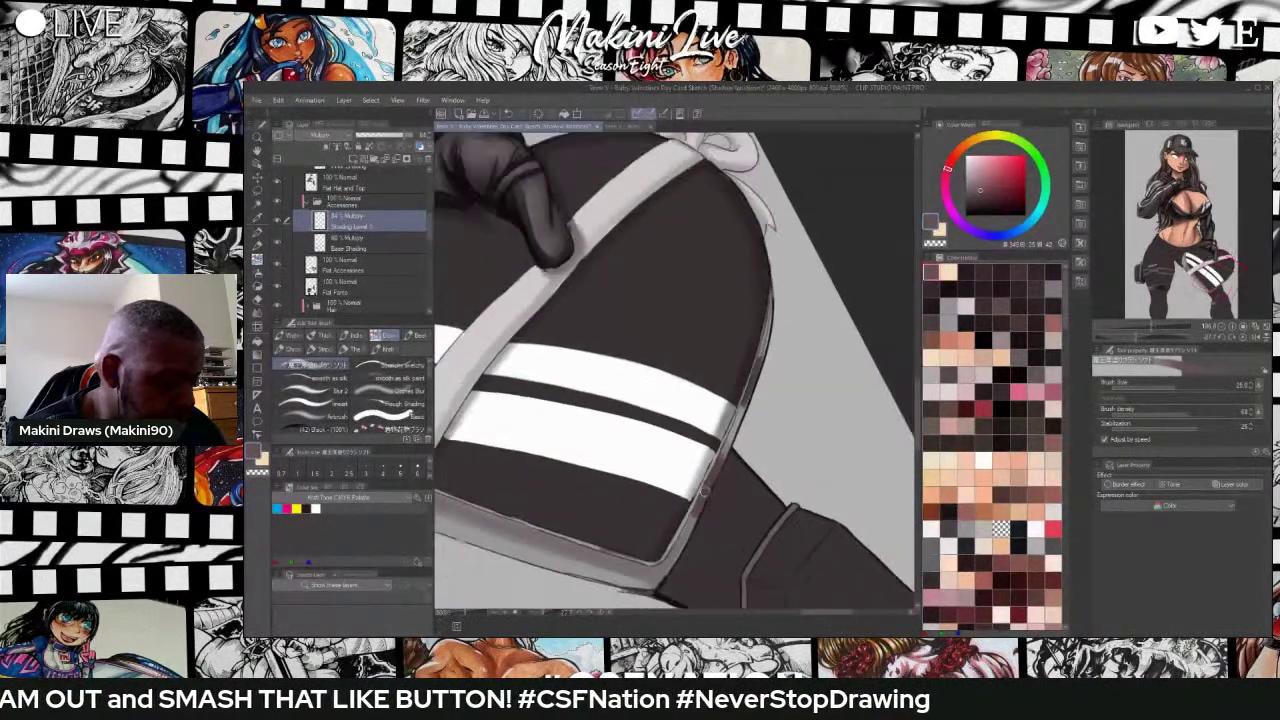
scroll(558, 560, down, 1)
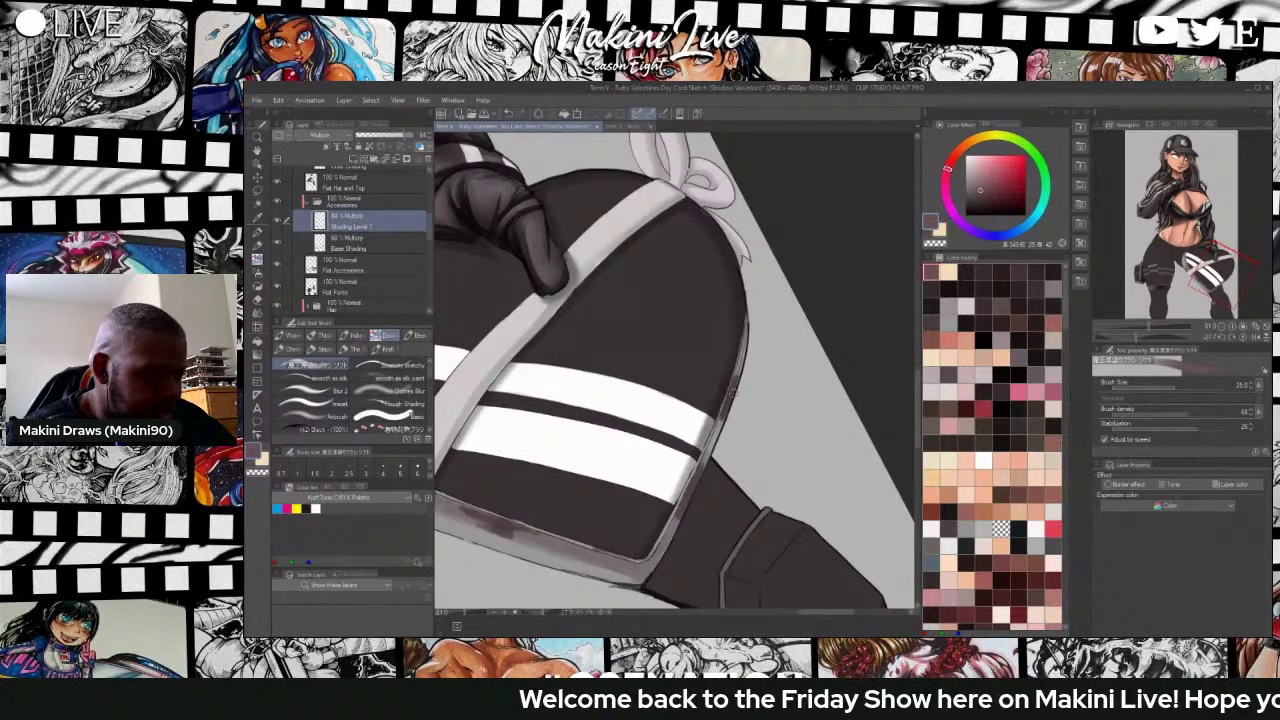
mouse_move(734, 393)
mouse_down()
mouse_move(728, 419)
mouse_move(730, 406)
mouse_up()
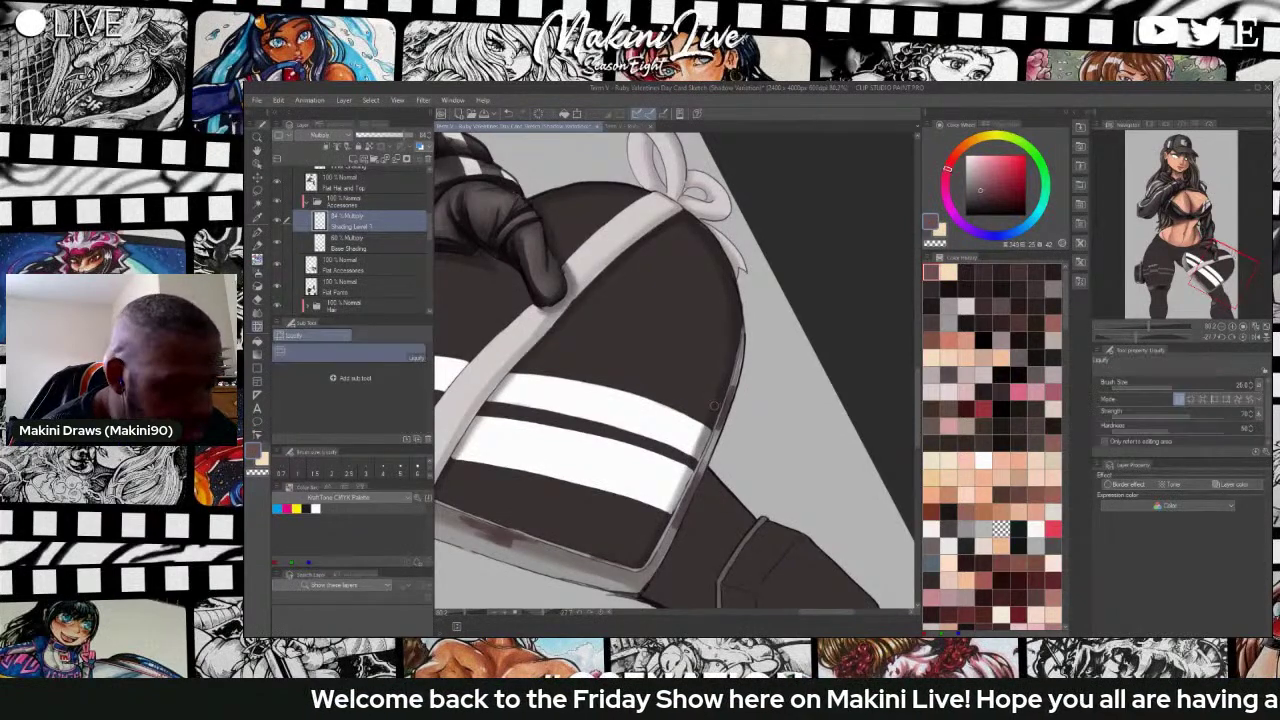
key(j)
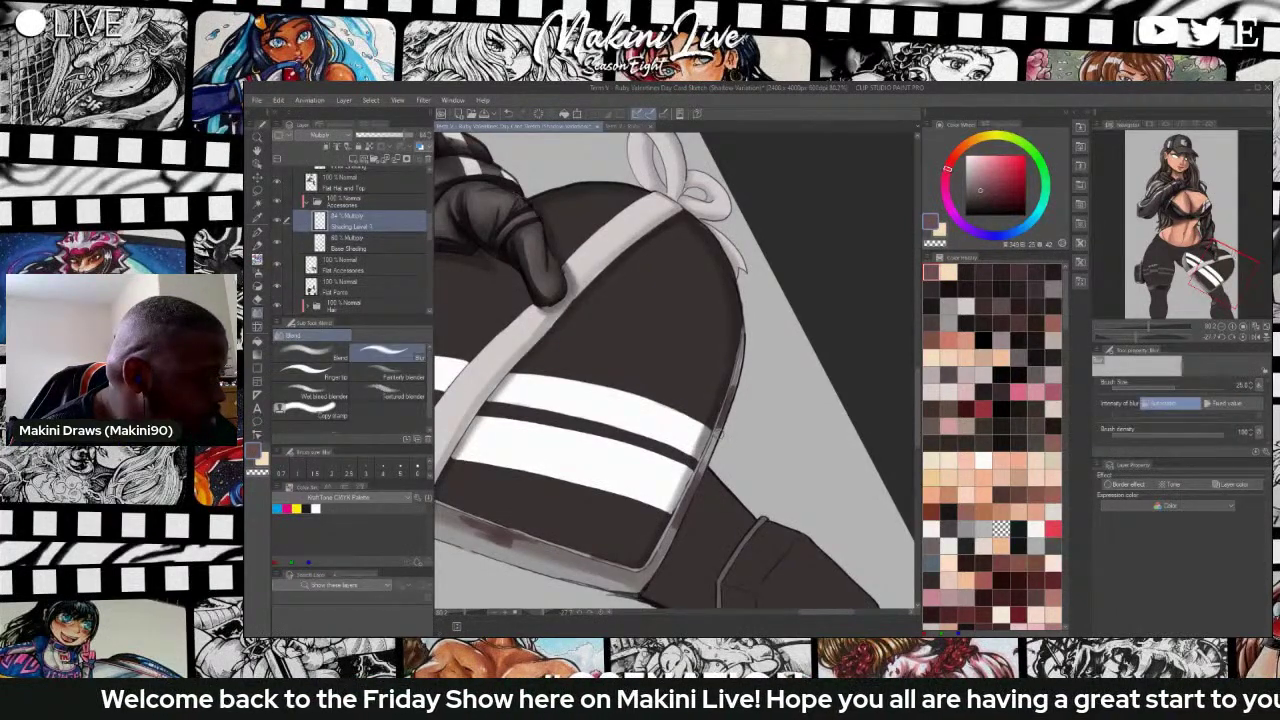
click(322, 354)
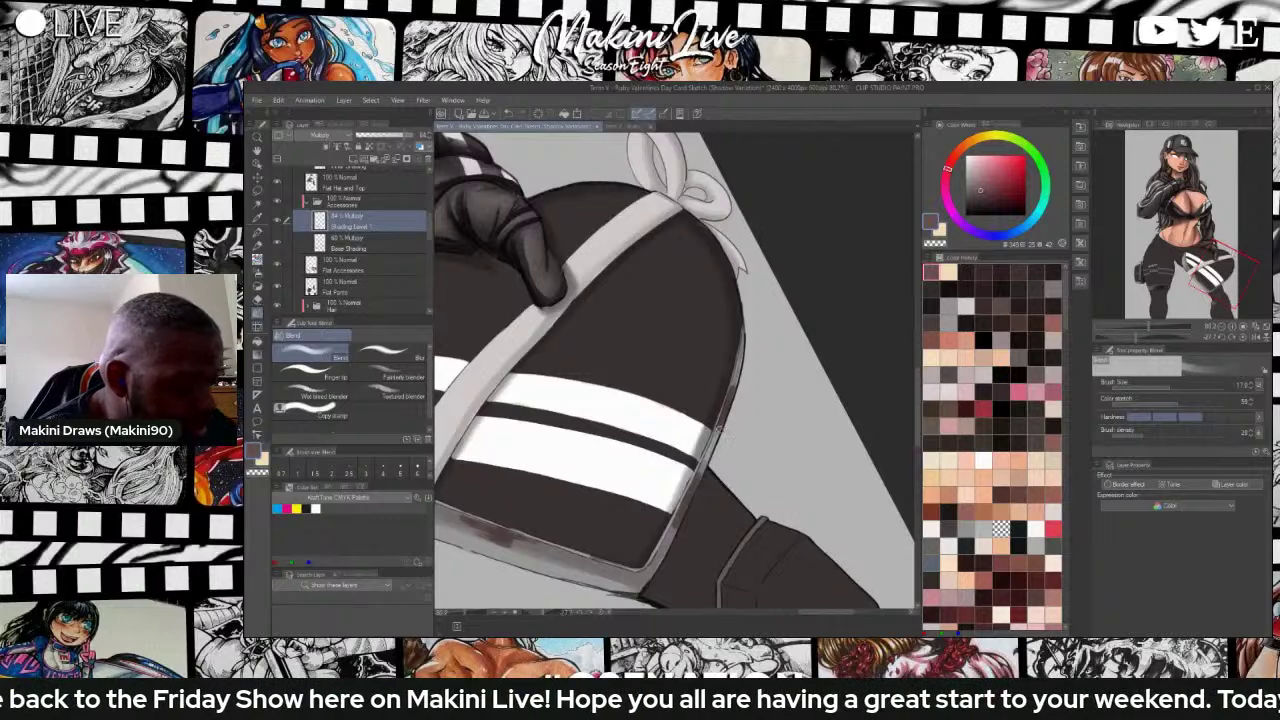
key(b)
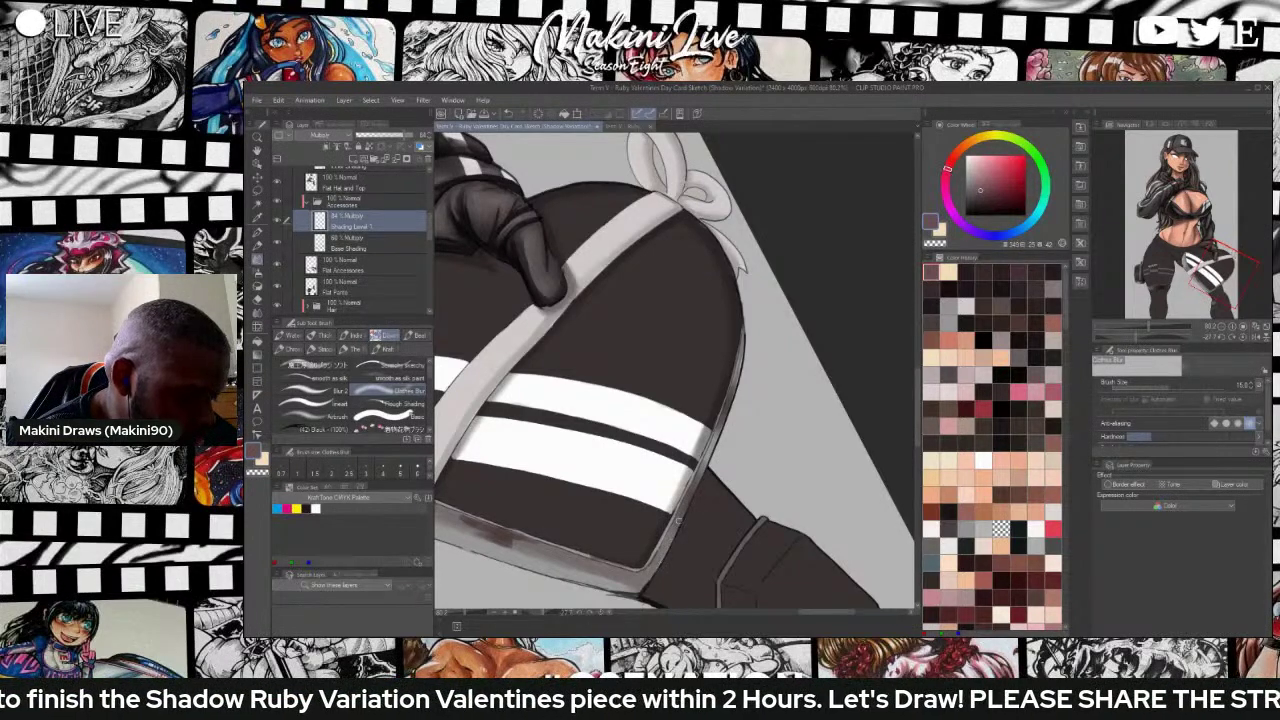
scroll(527, 463, down, 1)
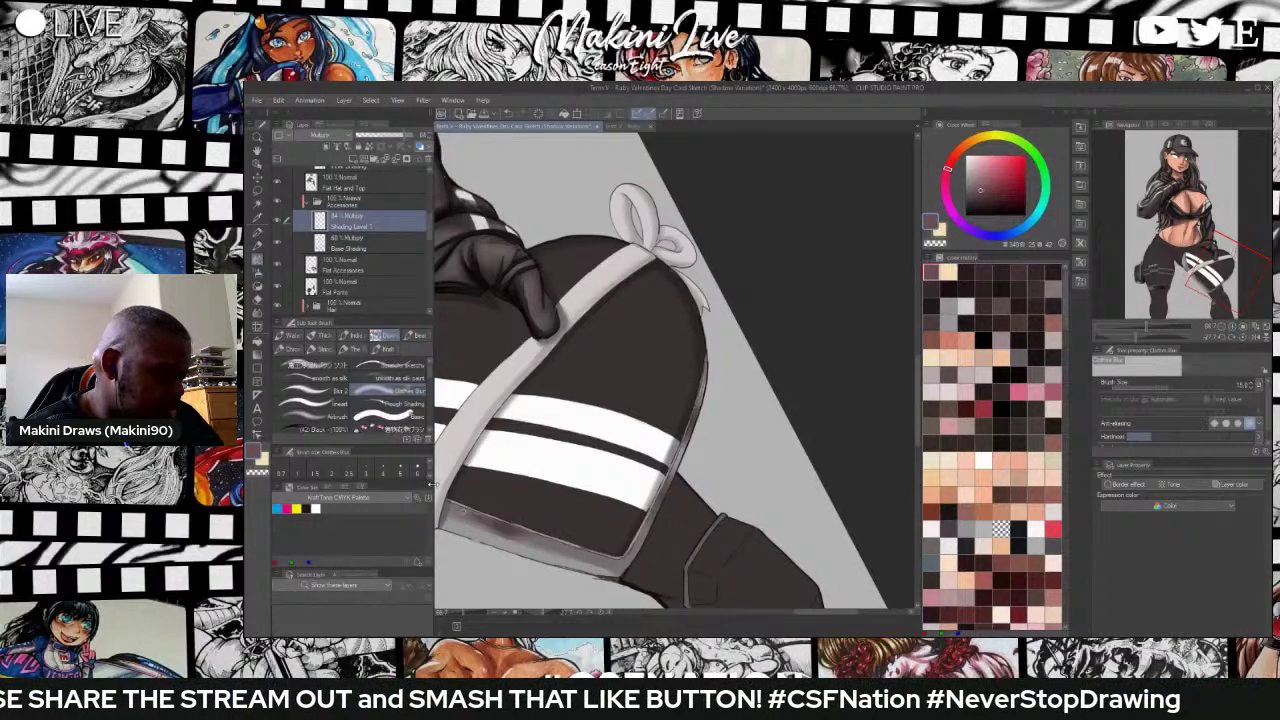
scroll(638, 438, down, 2)
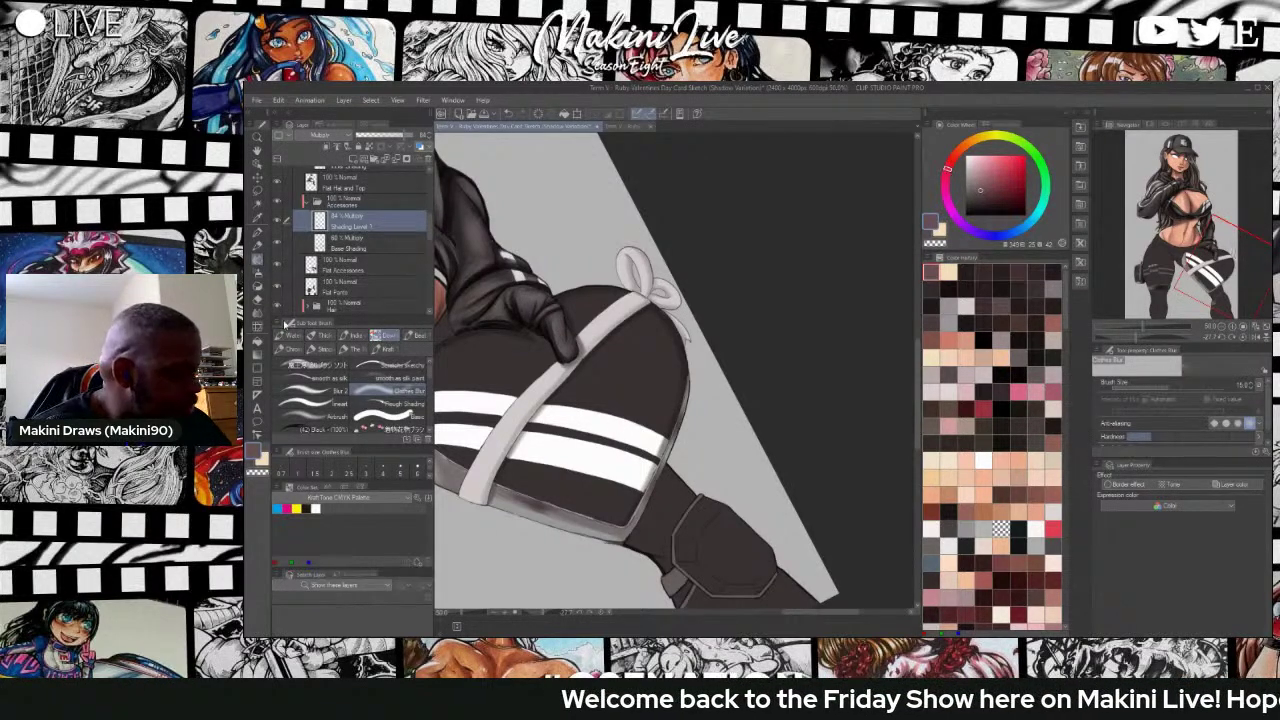
Sample the ribbon bow's light grey, choose a darker grey, and work it into the large loop near the knot.
scroll(357, 302, up, 1)
scroll(653, 297, up, 1)
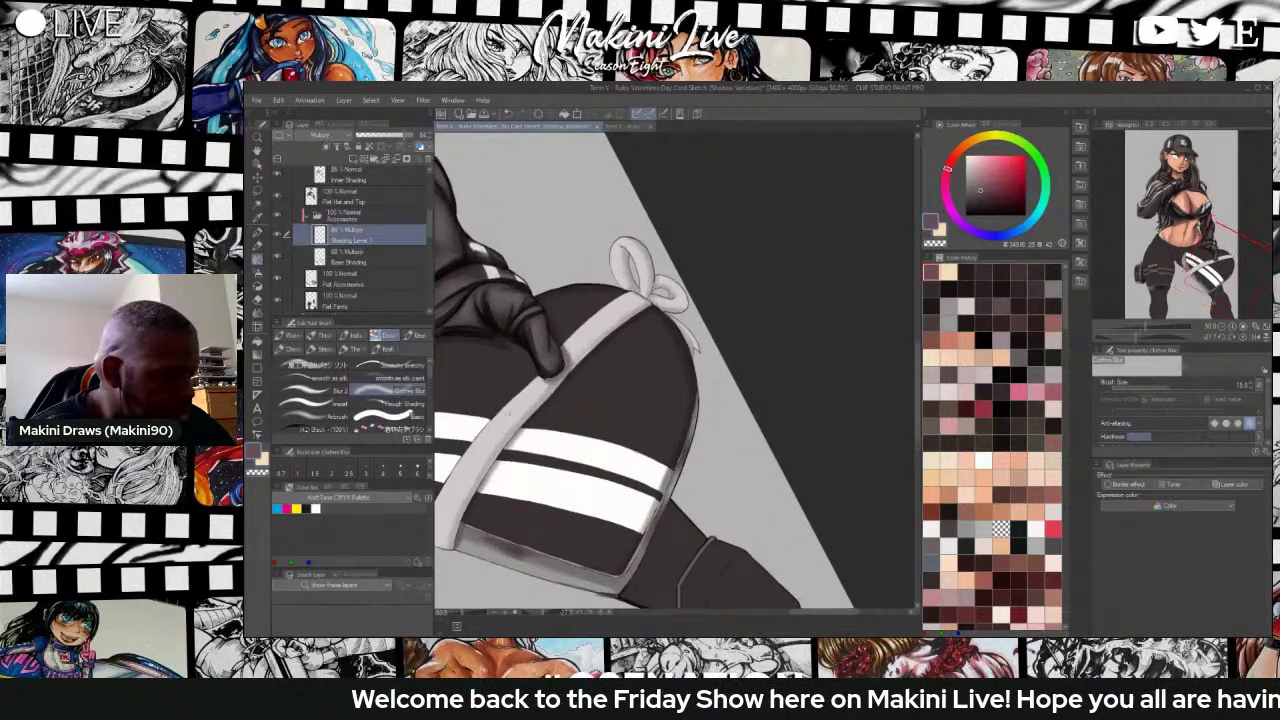
scroll(498, 450, up, 1)
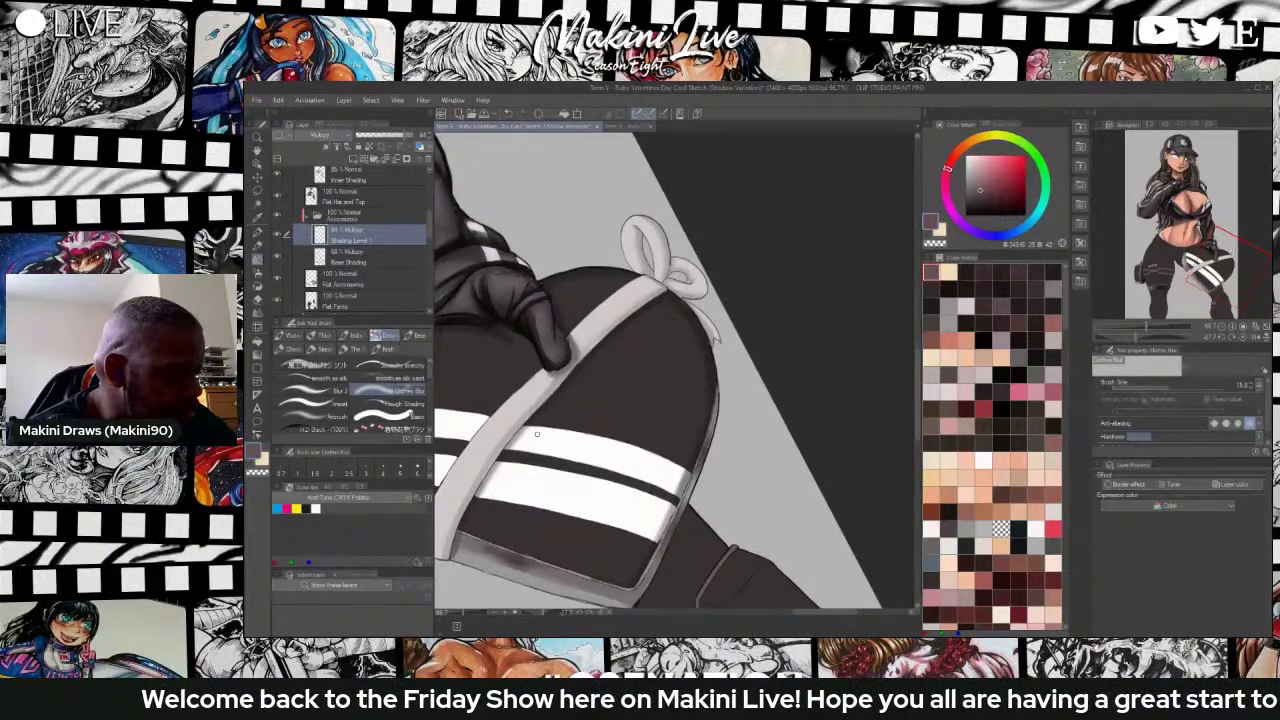
scroll(537, 433, up, 1)
key(i)
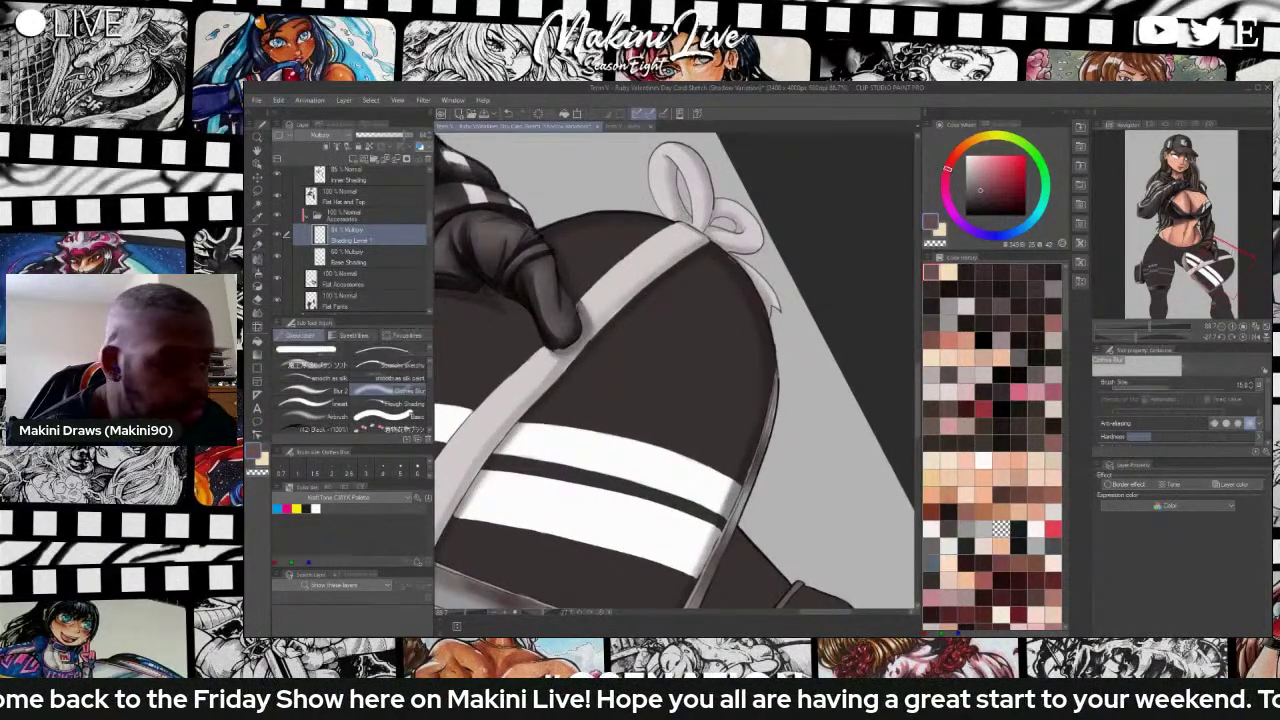
click(686, 200)
key(b)
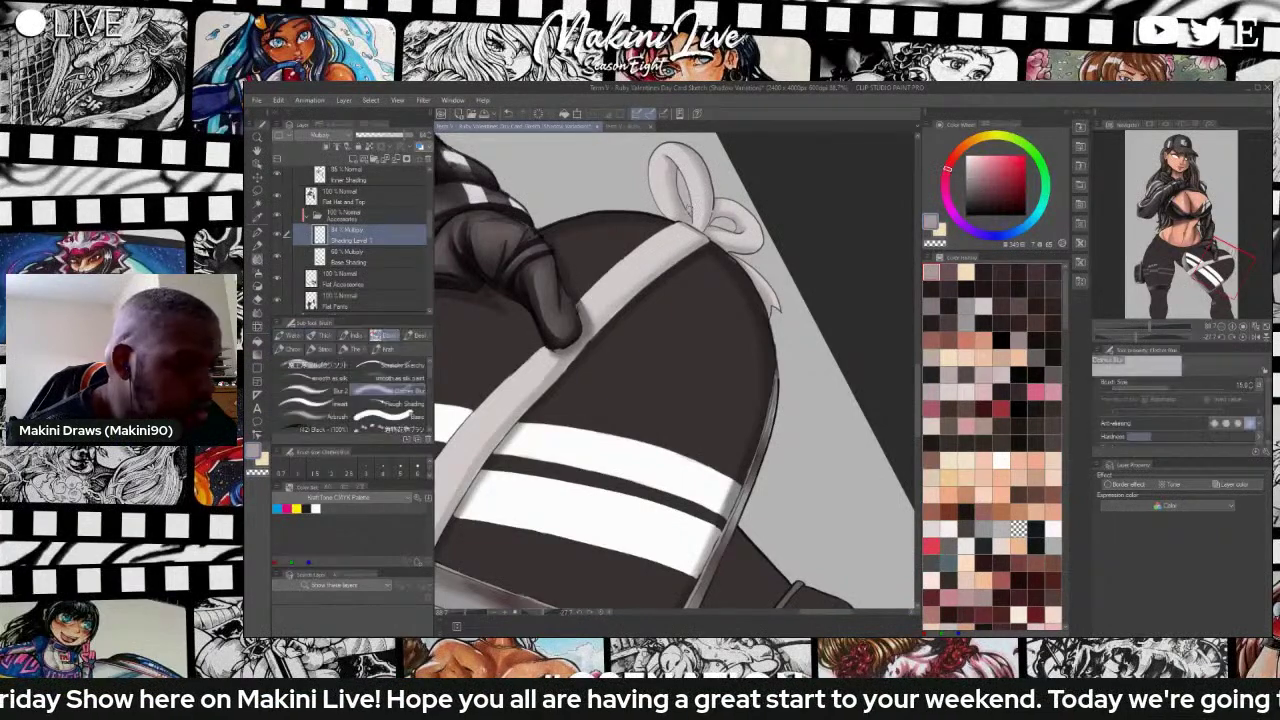
scroll(697, 195, up, 2)
click(972, 184)
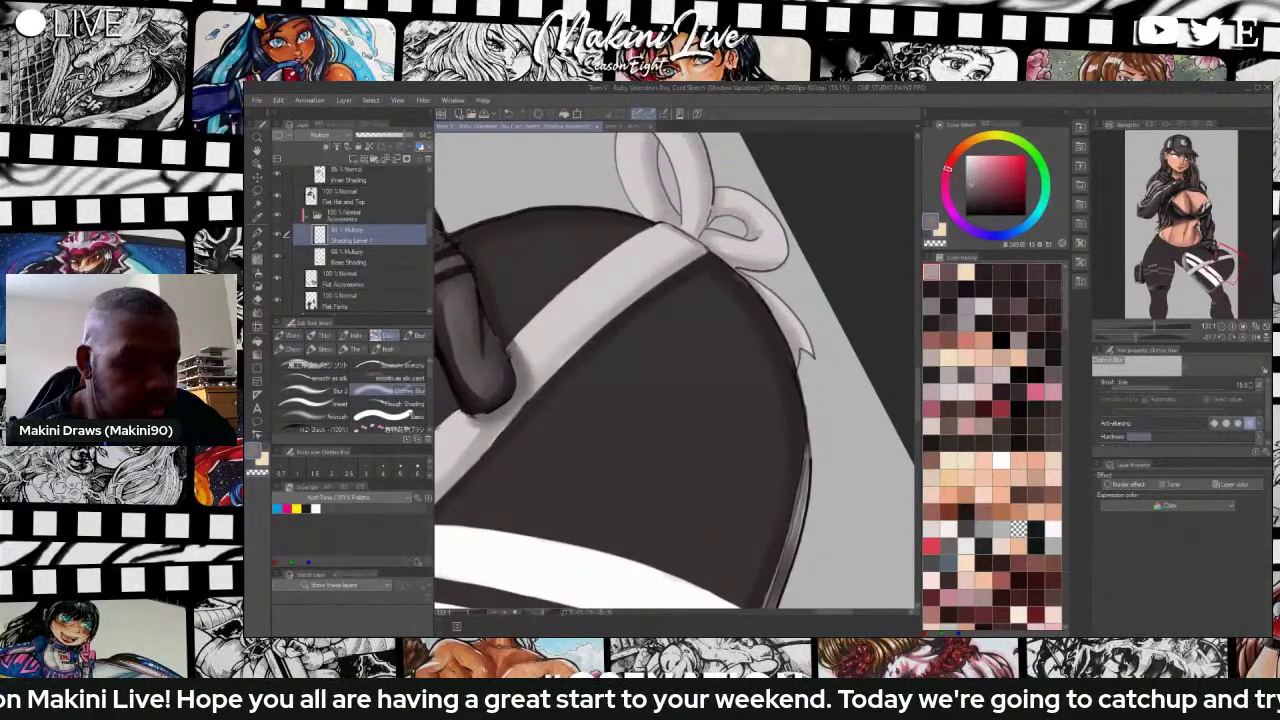
drag(676, 190, 672, 209)
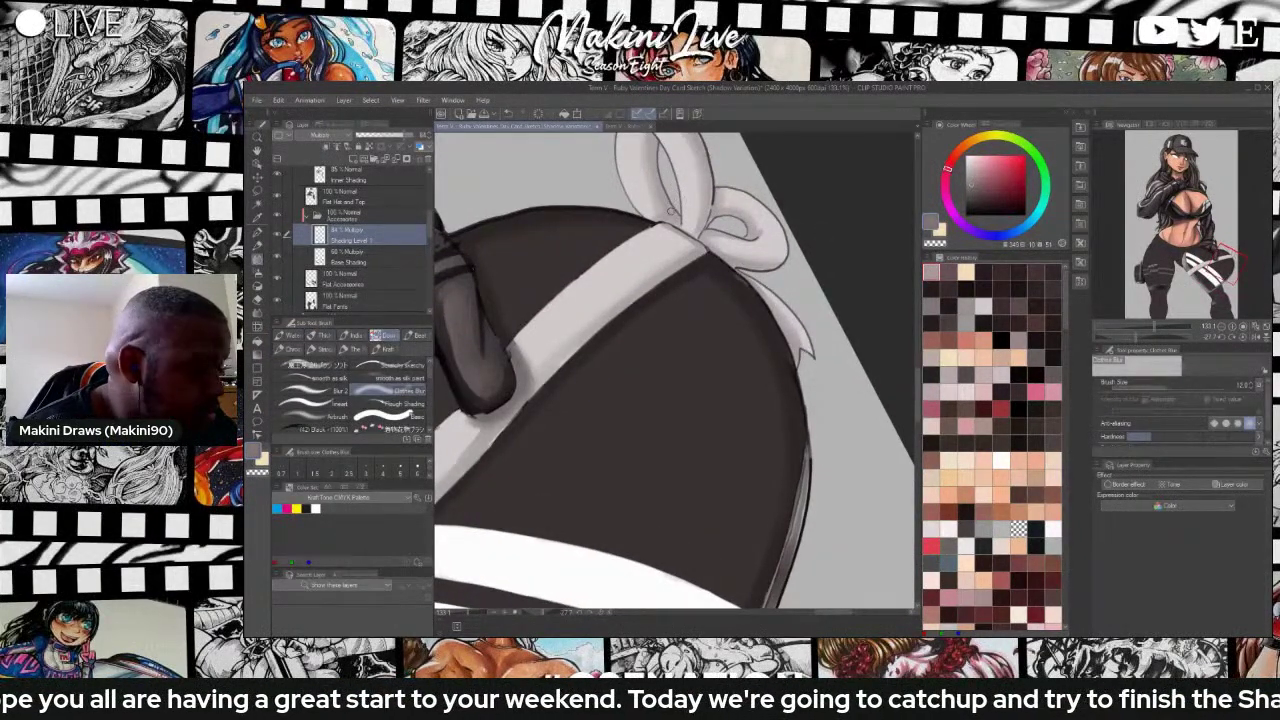
Shade along the bow's large loop from the knot upward with the Rough Shading brush, and enlarge the brush.
click(395, 405)
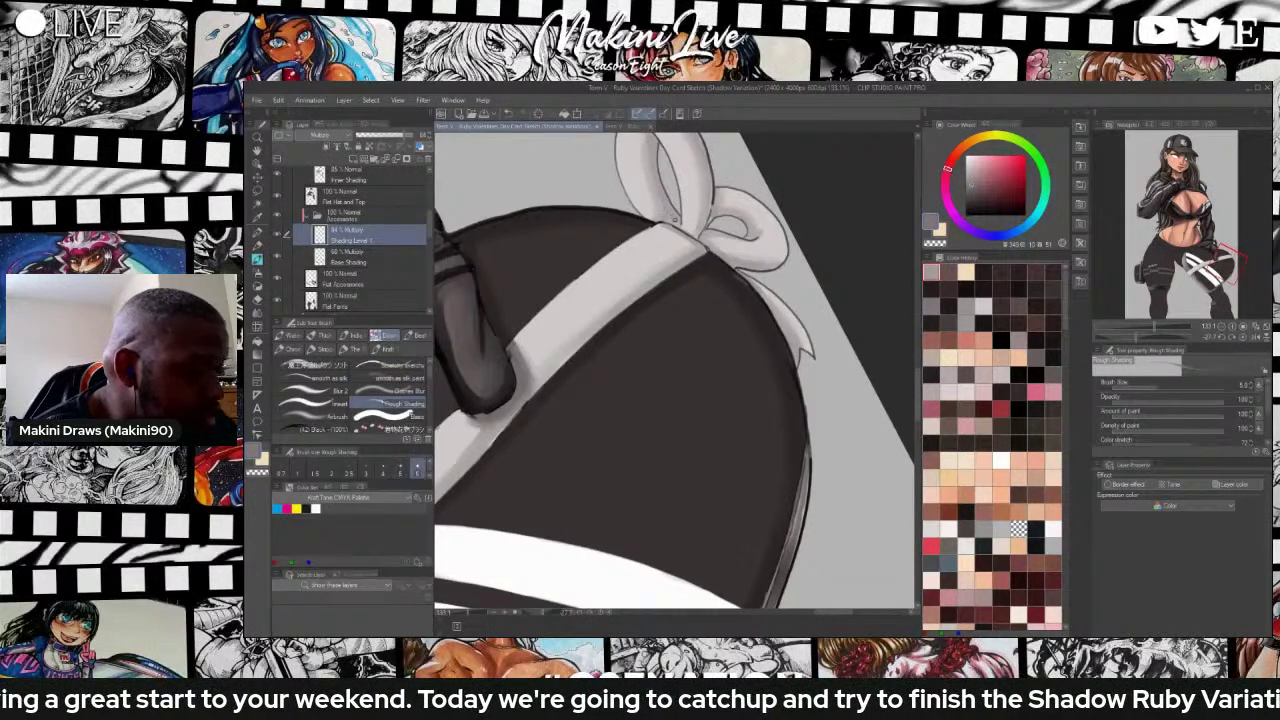
mouse_move(682, 226)
mouse_down()
mouse_move(706, 246)
mouse_move(678, 222)
mouse_move(653, 137)
mouse_up()
key(bracketright)
key(bracketright)
key(bracketright)
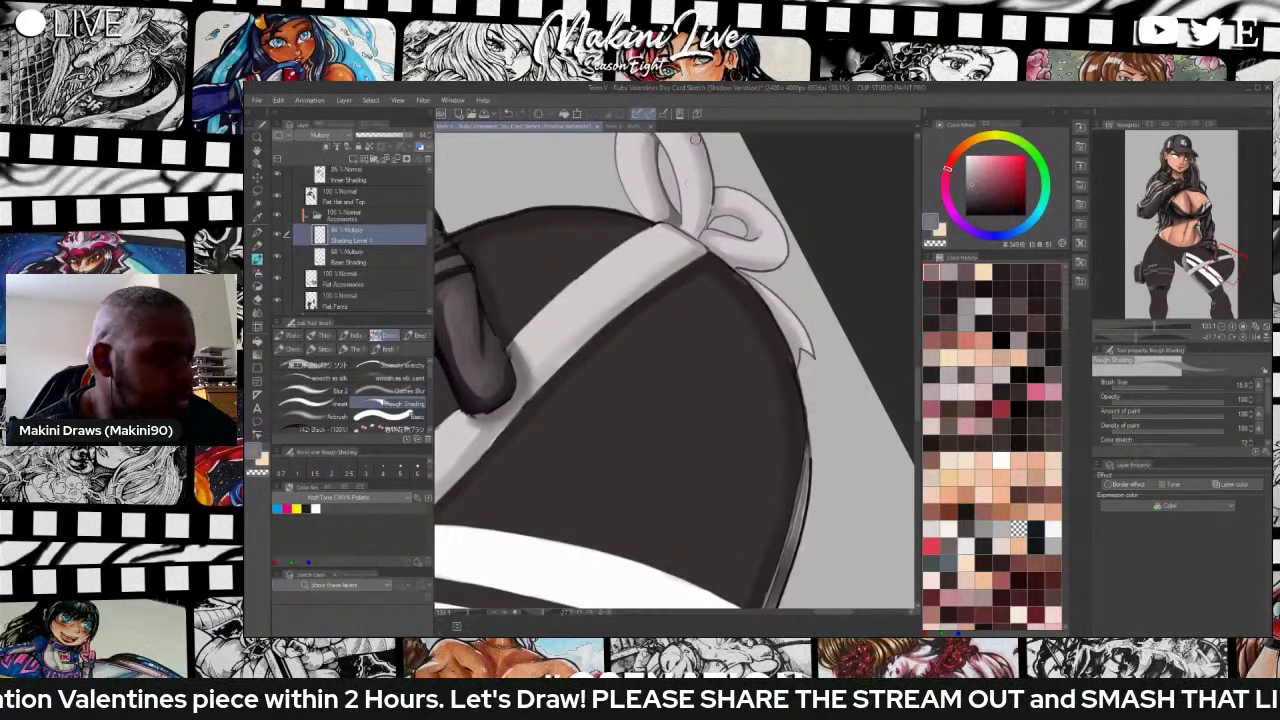
Add Rough Shading strokes beside the bow's knot and inside its small loop.
scroll(692, 143, down, 2)
drag(917, 399, 917, 365)
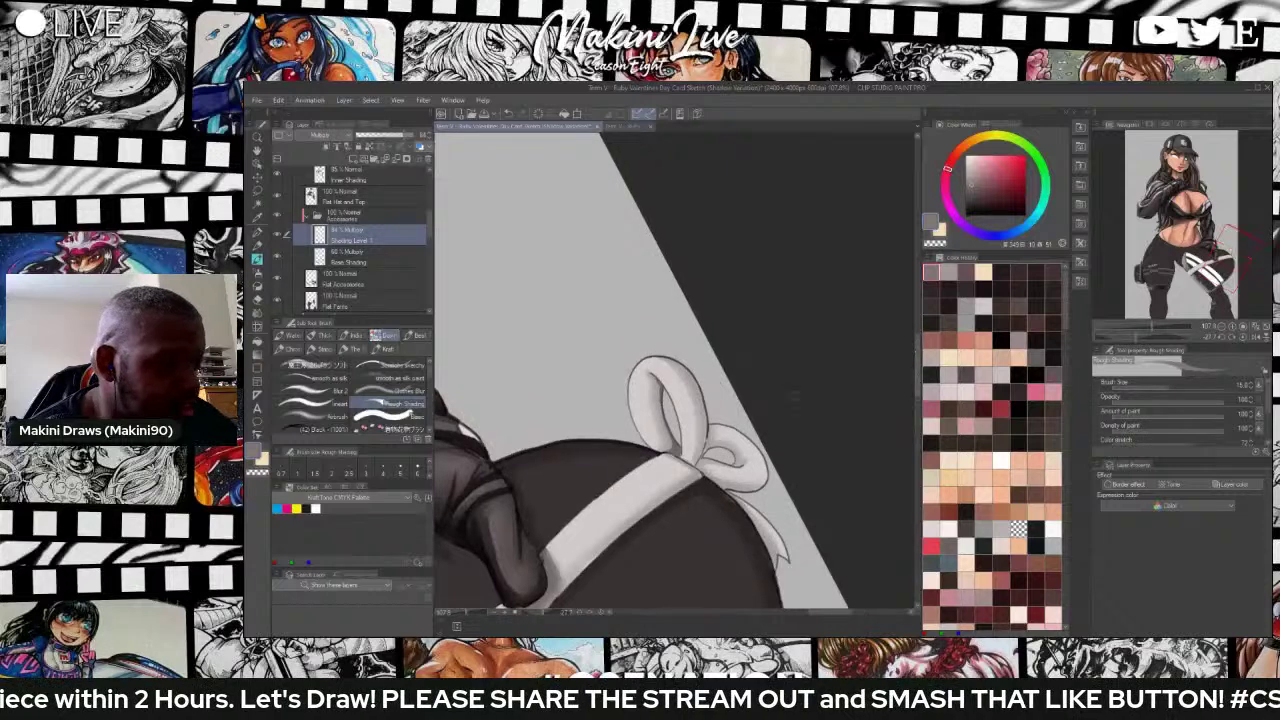
scroll(698, 402, up, 2)
drag(700, 468, 707, 436)
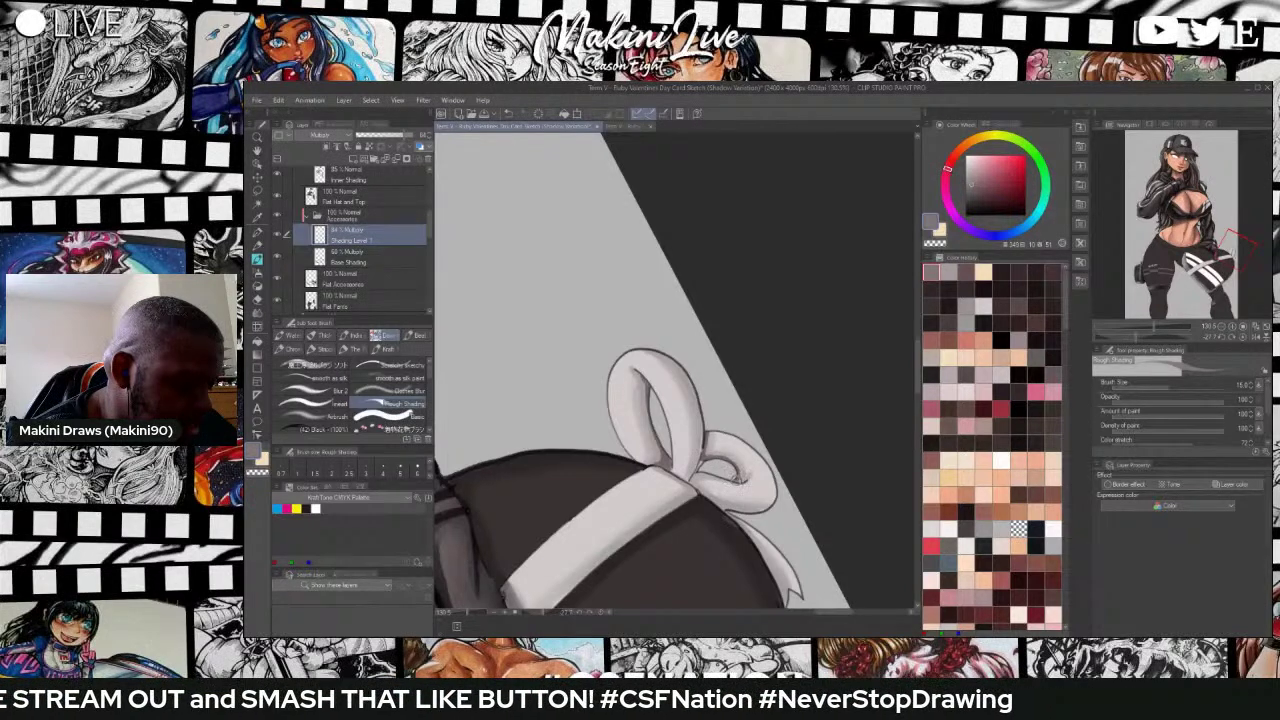
drag(739, 481, 743, 479)
scroll(738, 480, down, 1)
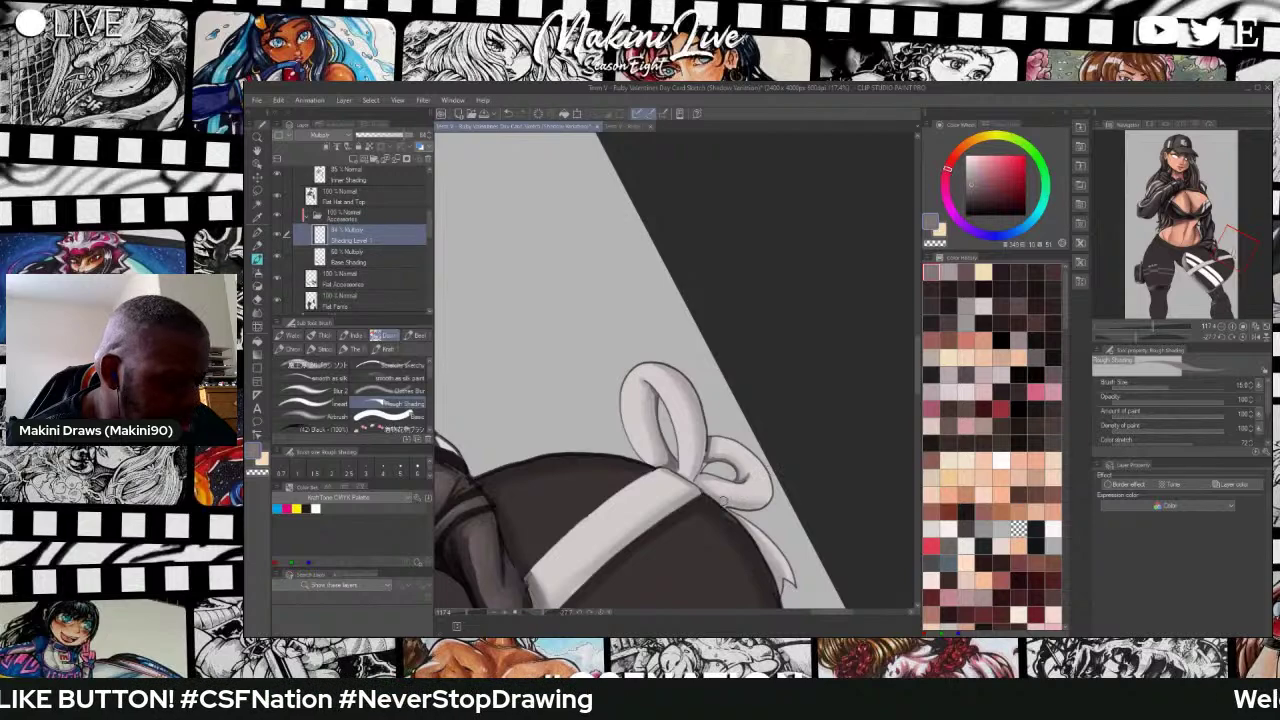
Rotate the canvas and soften the shading on both bow loops with the Clothes Blur brush.
key(r)
drag(710, 385, 689, 314)
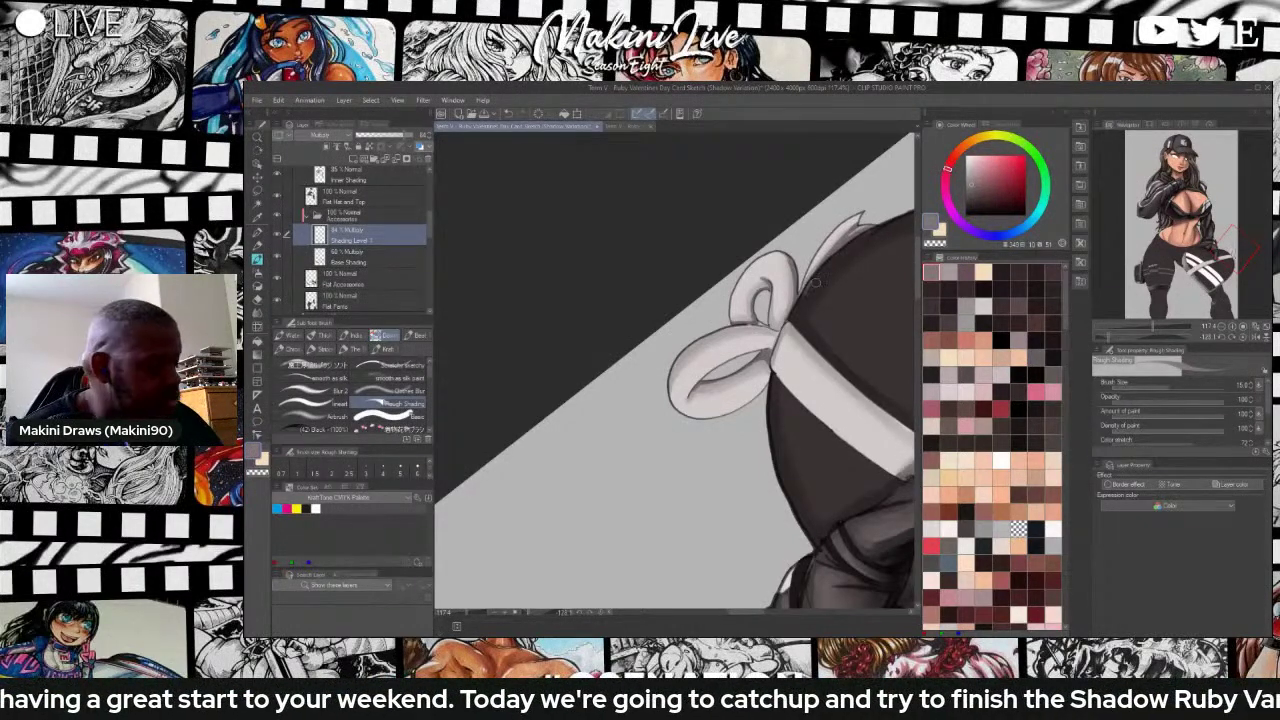
click(400, 379)
click(400, 392)
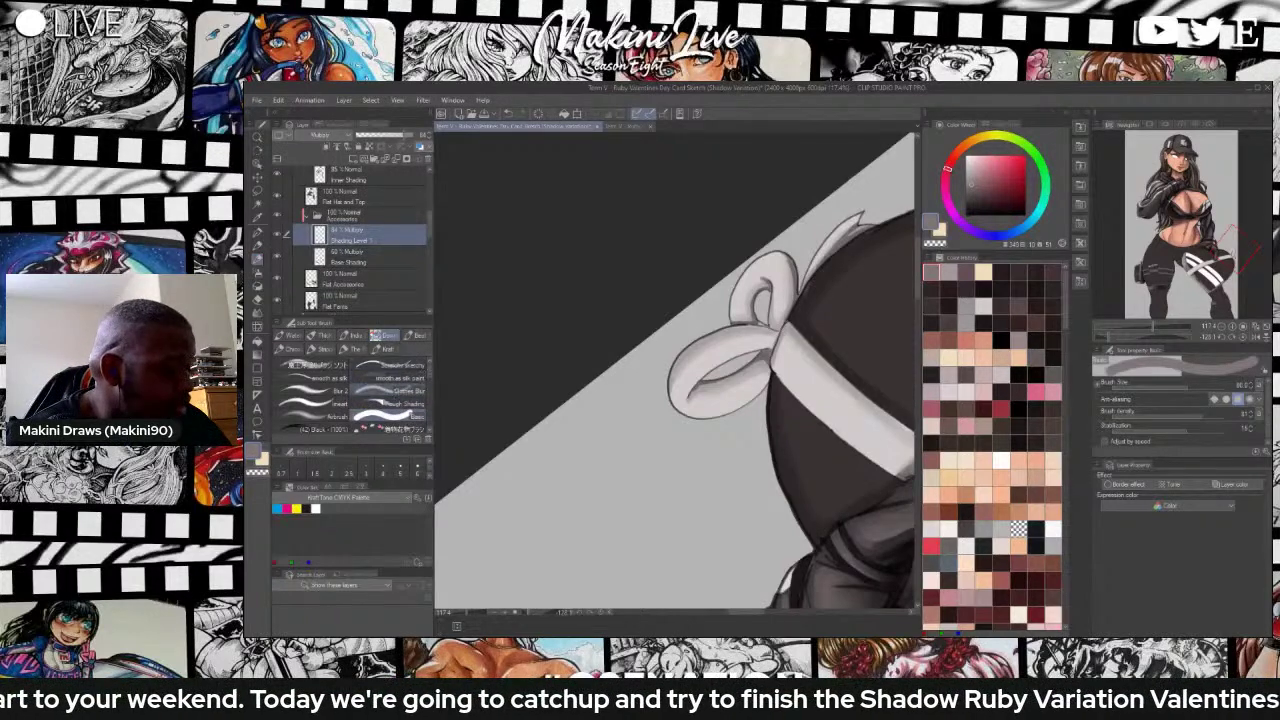
scroll(760, 360, up, 2)
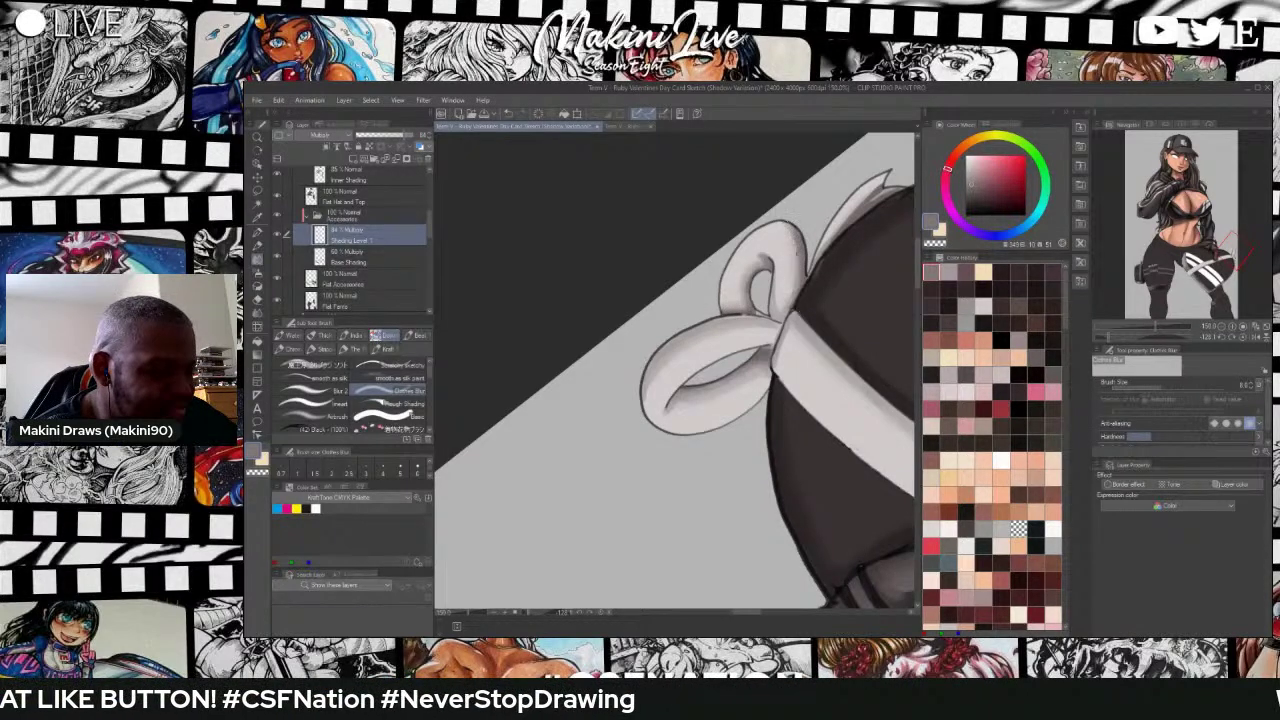
scroll(779, 218, down, 2)
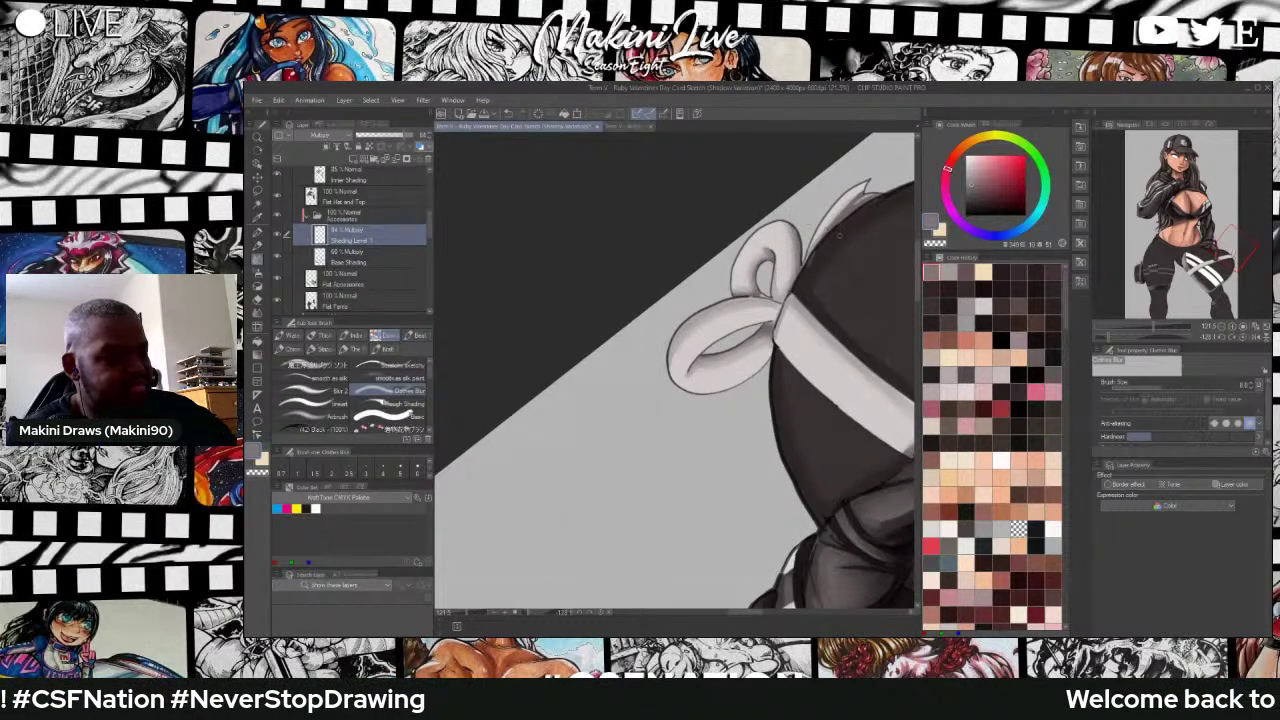
scroll(839, 235, up, 1)
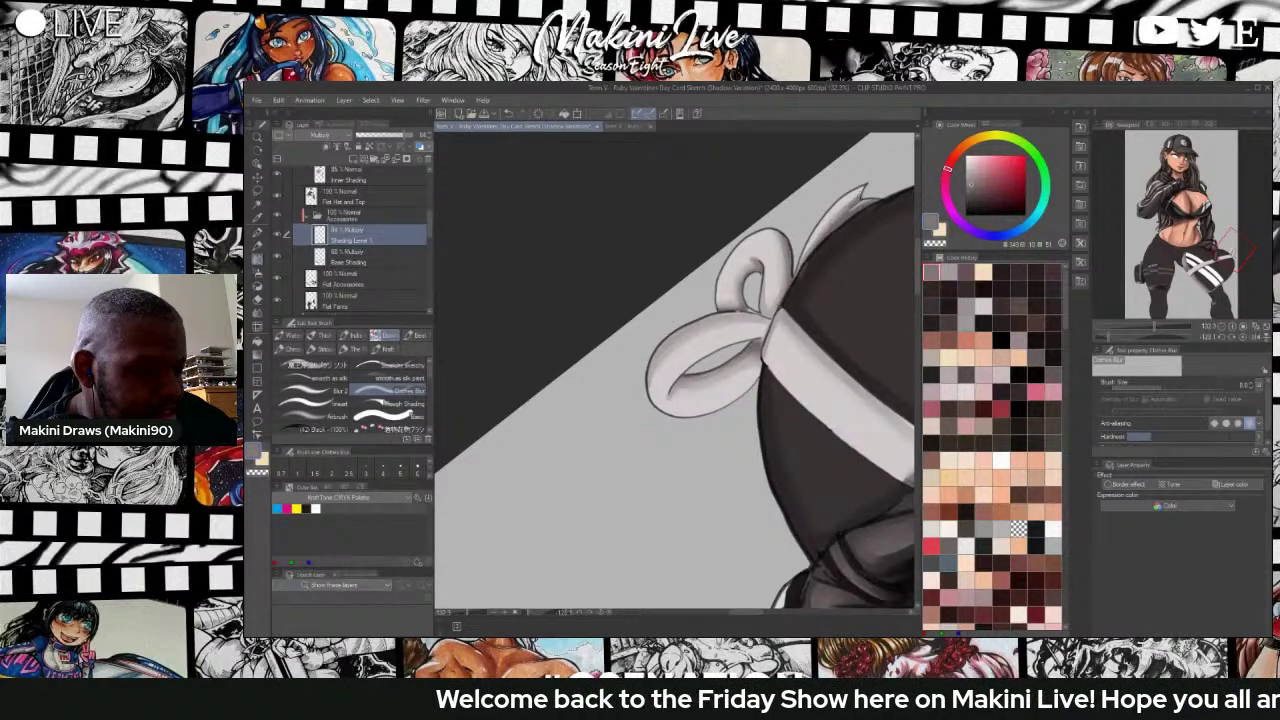
Review the shaded bow and heart box against the whole figure, the legs and the thigh gear.
scroll(861, 194, down, 3)
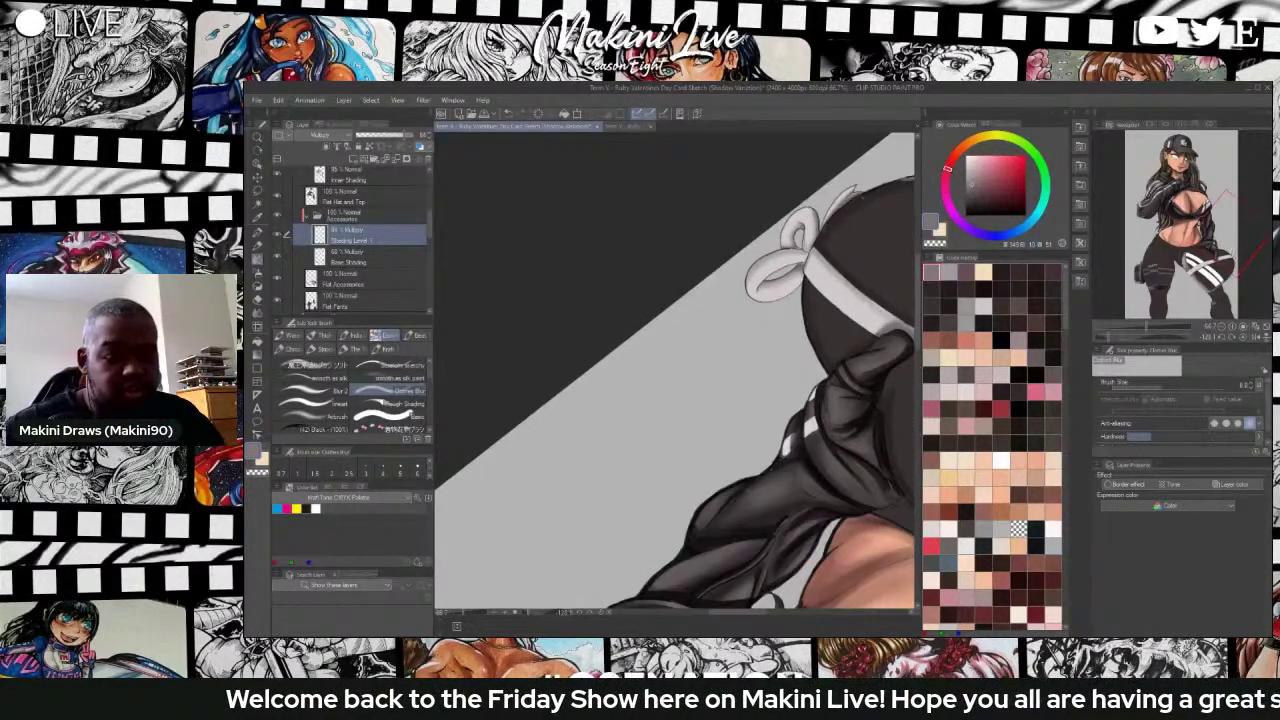
drag(786, 260, 778, 486)
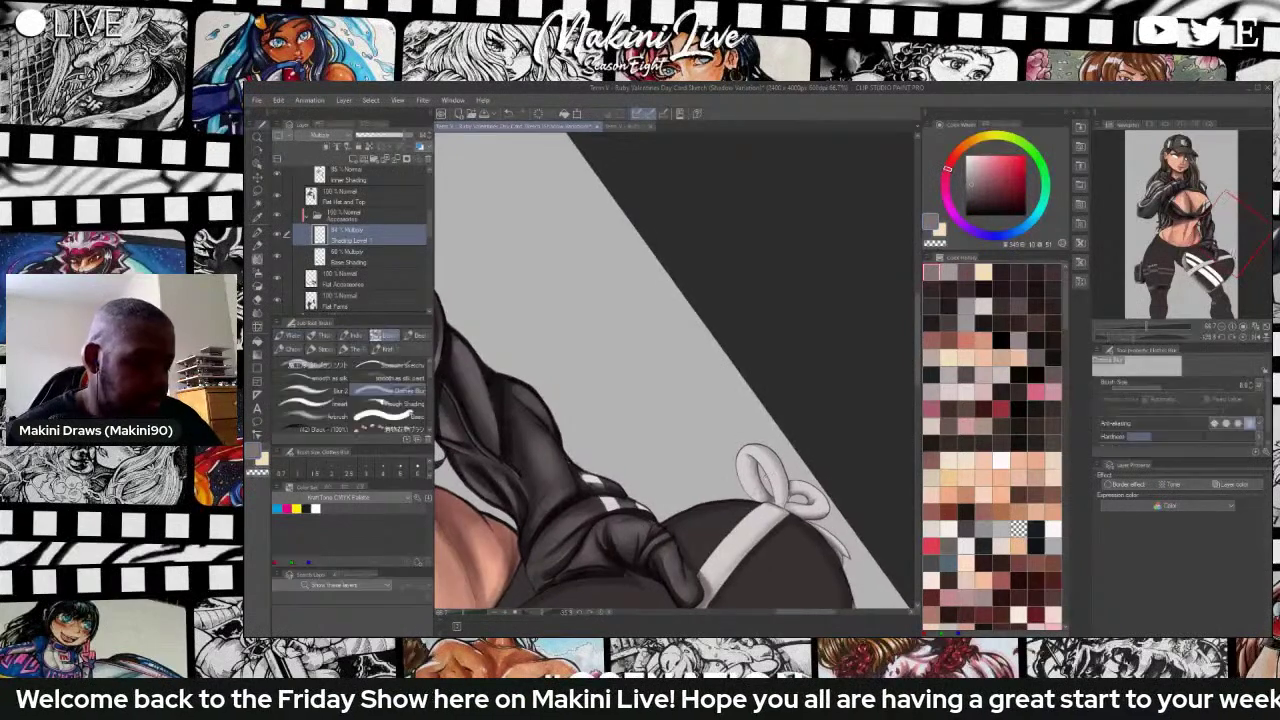
scroll(734, 480, down, 3)
scroll(734, 480, down, 5)
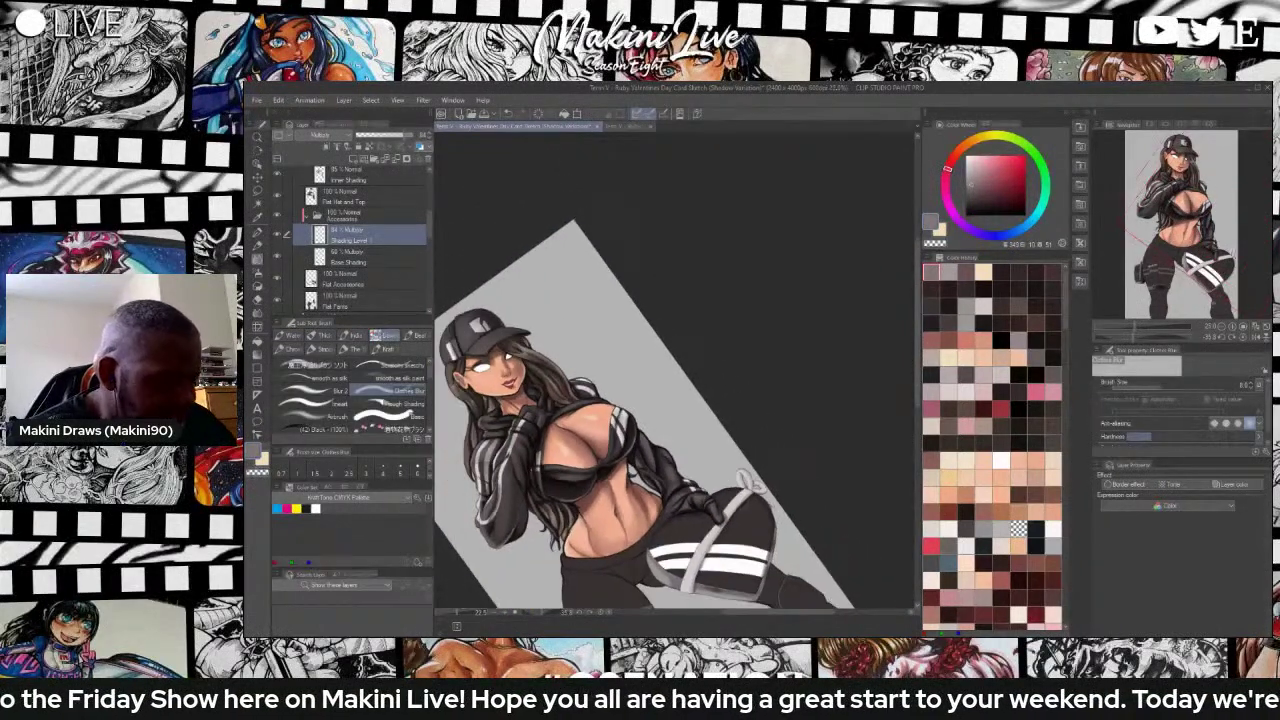
scroll(664, 586, up, 2)
scroll(664, 586, up, 2)
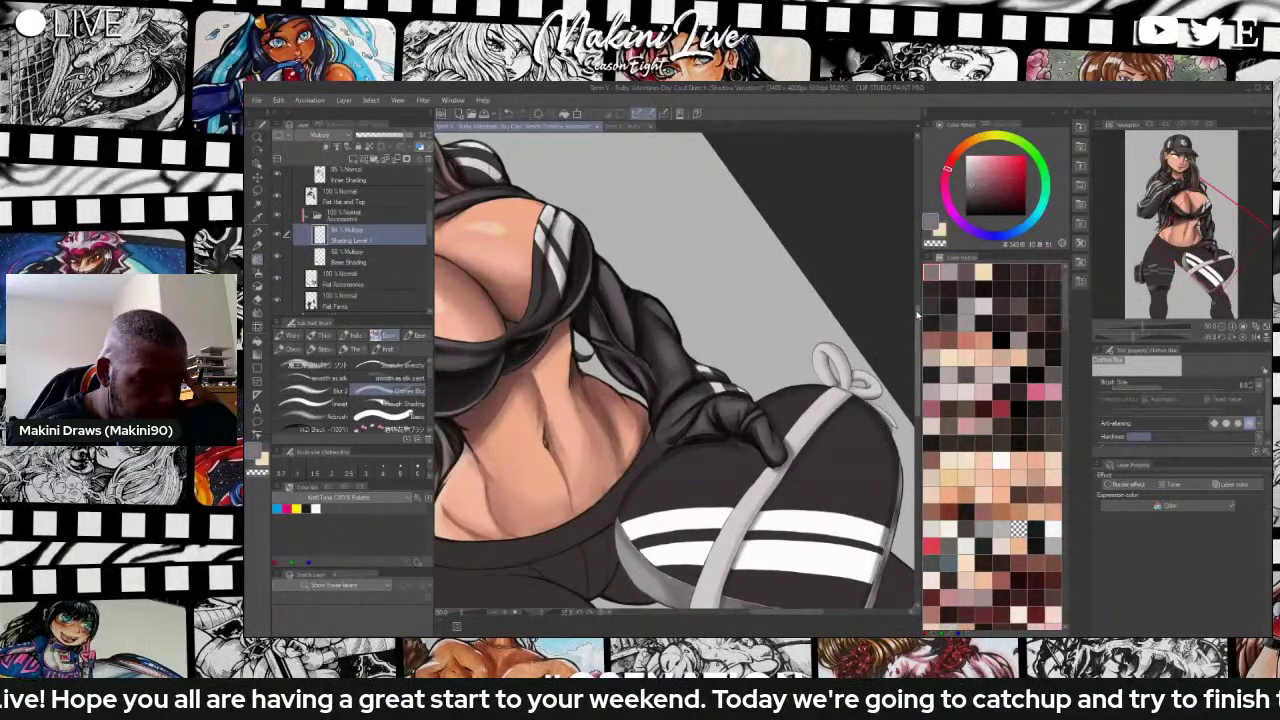
drag(897, 602, 894, 374)
scroll(746, 344, down, 2)
scroll(745, 345, up, 1)
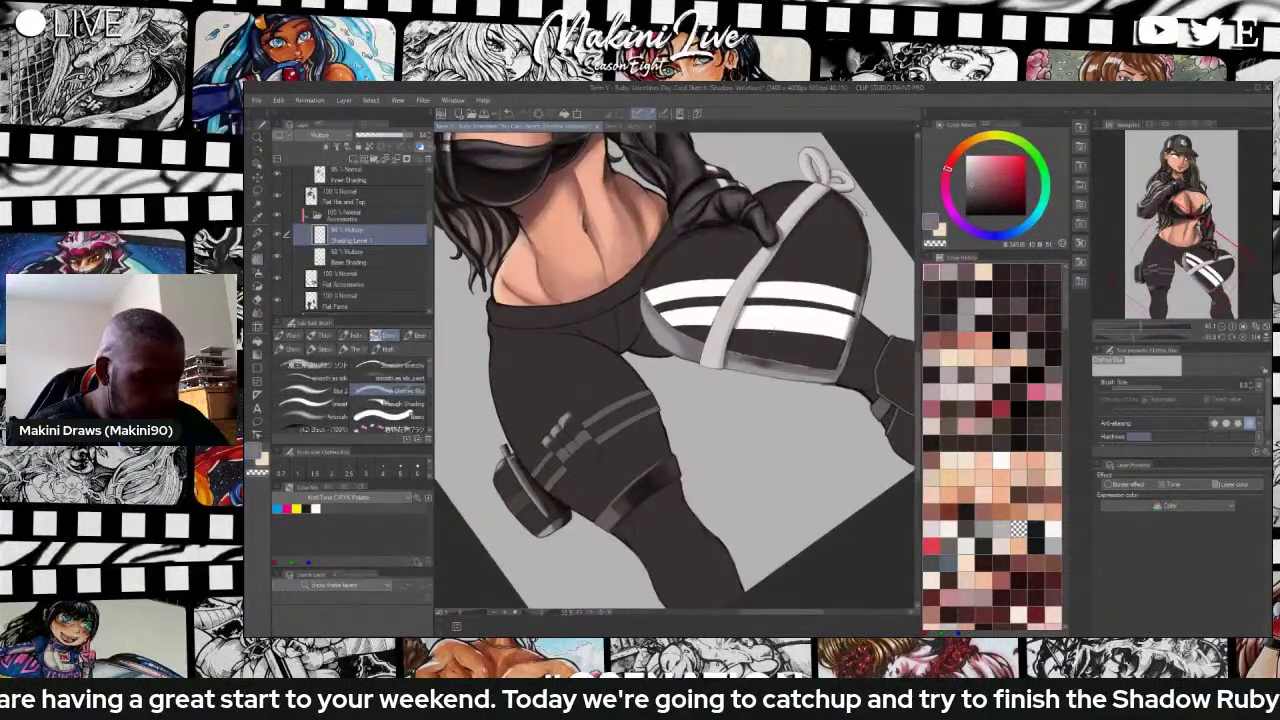
Add a new layer below Base Shading in the Accessories folder and name it Inner Shading.
click(360, 257)
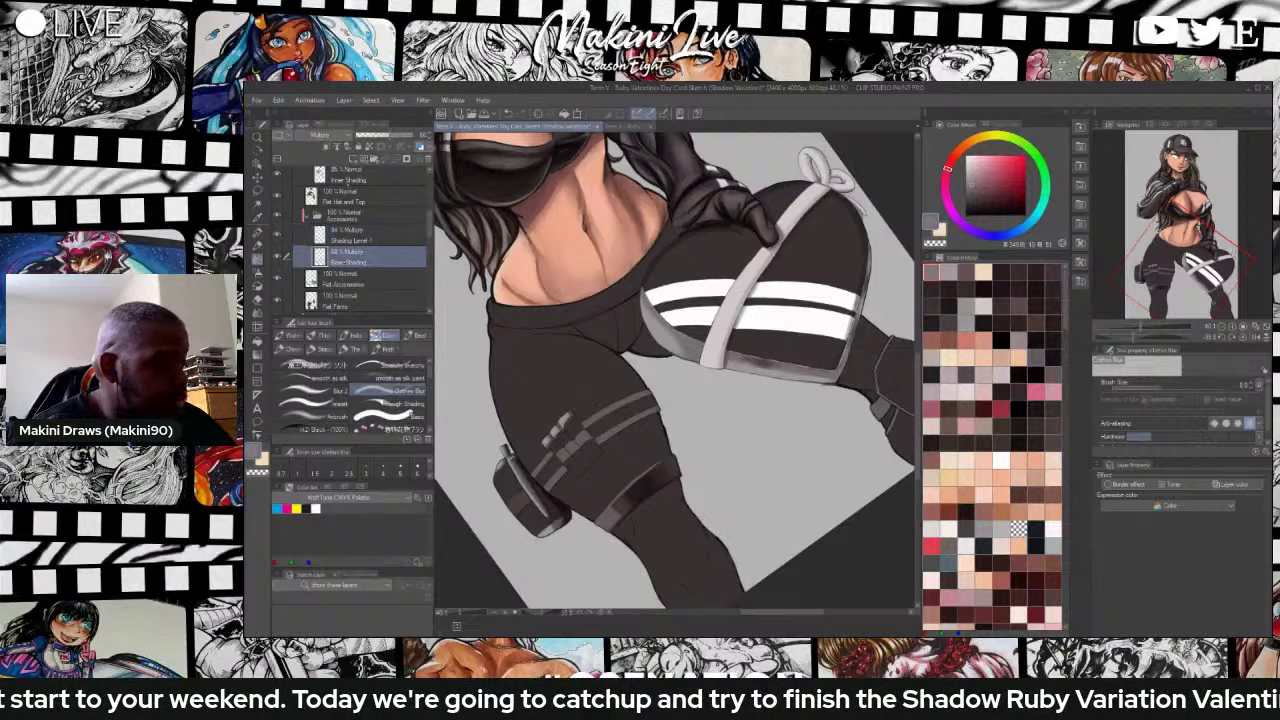
click(353, 159)
drag(364, 258, 366, 286)
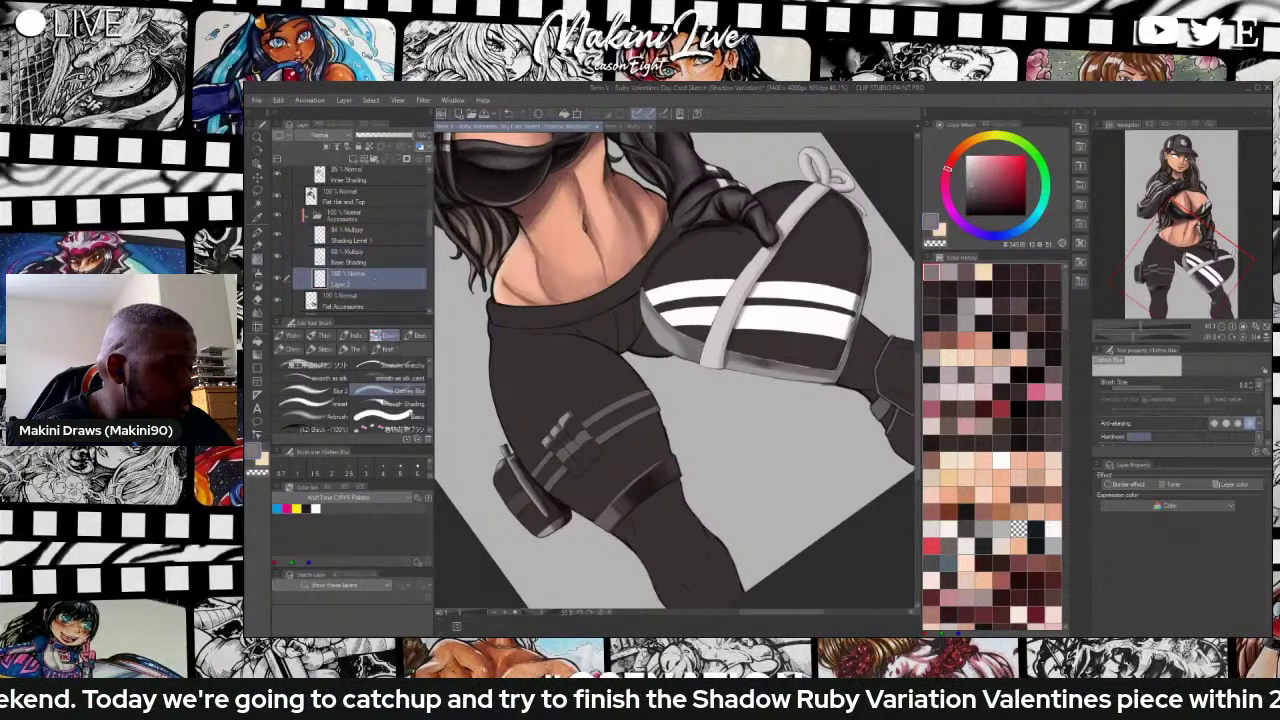
text(Inner Sha)
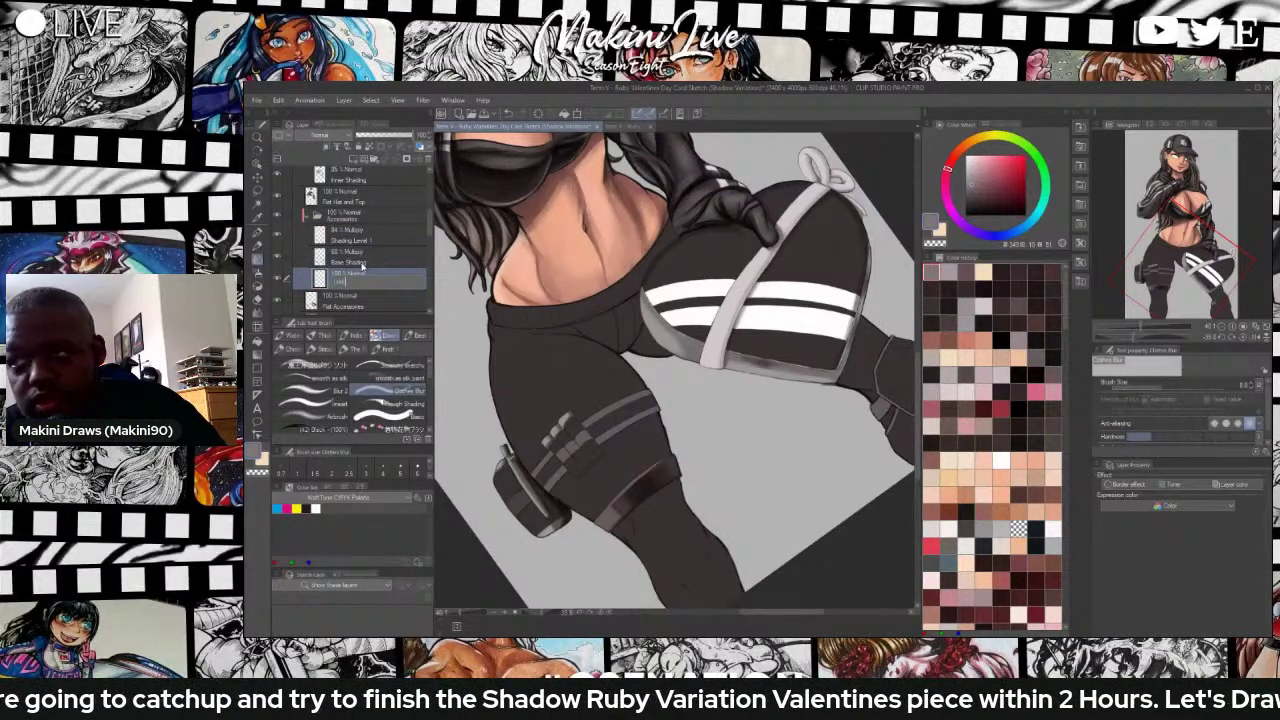
text(ding)
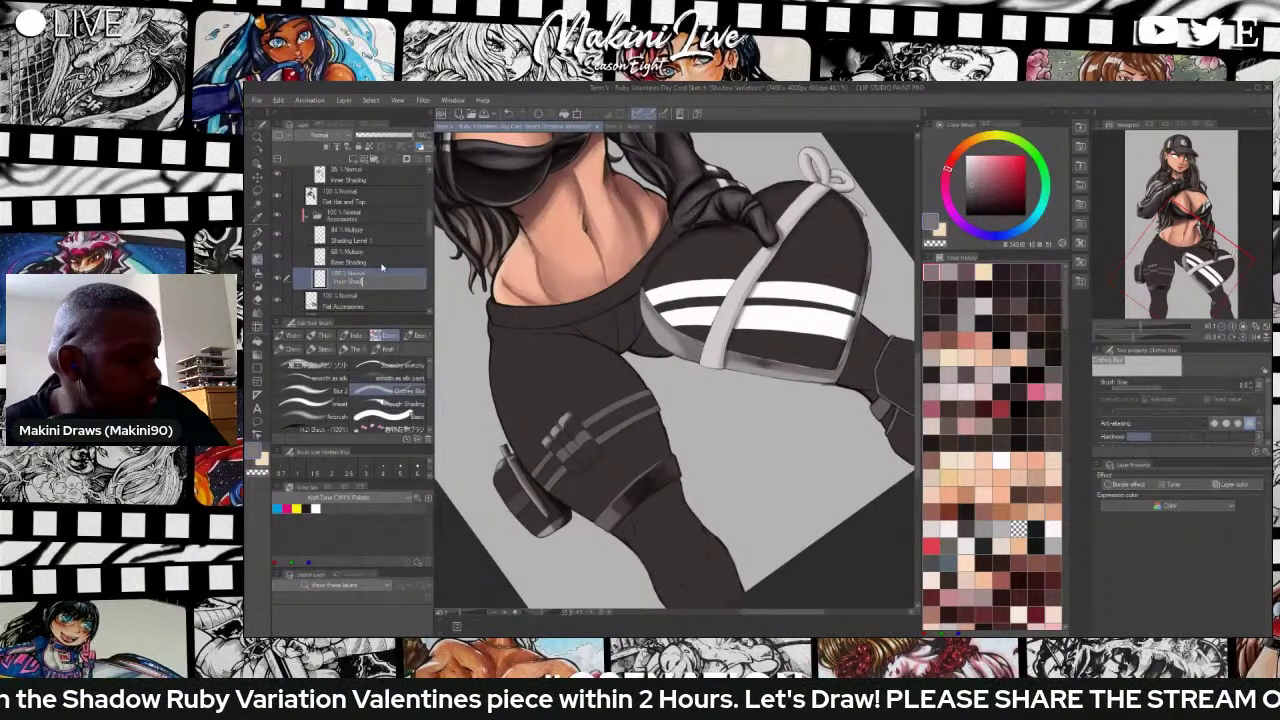
key(BackSpace)
key(BackSpace)
key(BackSpace)
key(BackSpace)
key(BackSpace)
key(BackSpace)
key(BackSpace)
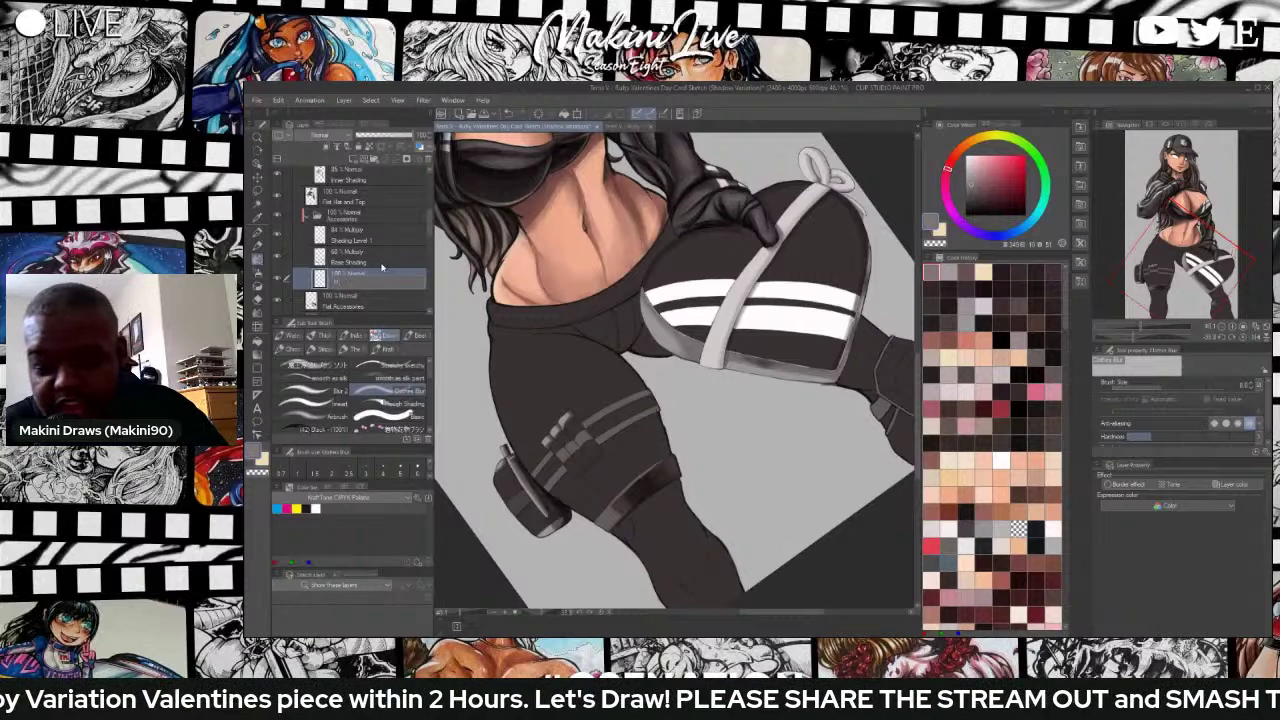
text(ner Sha)
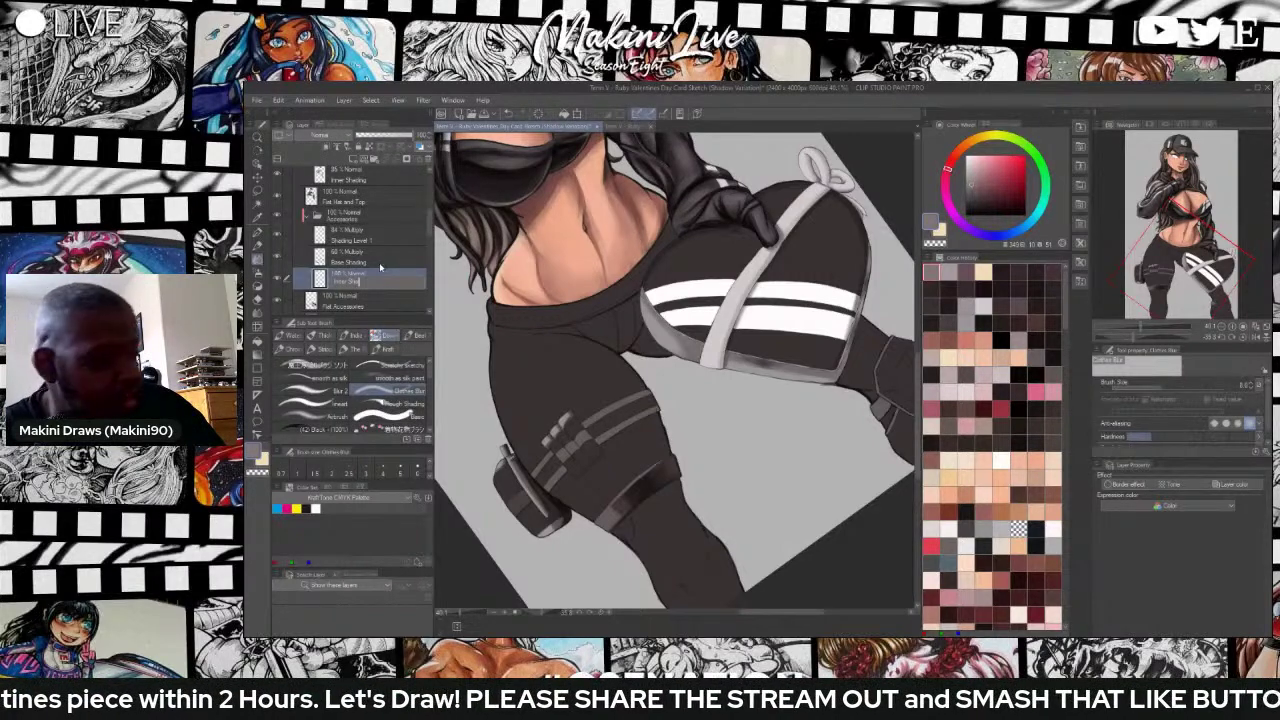
text(ding)
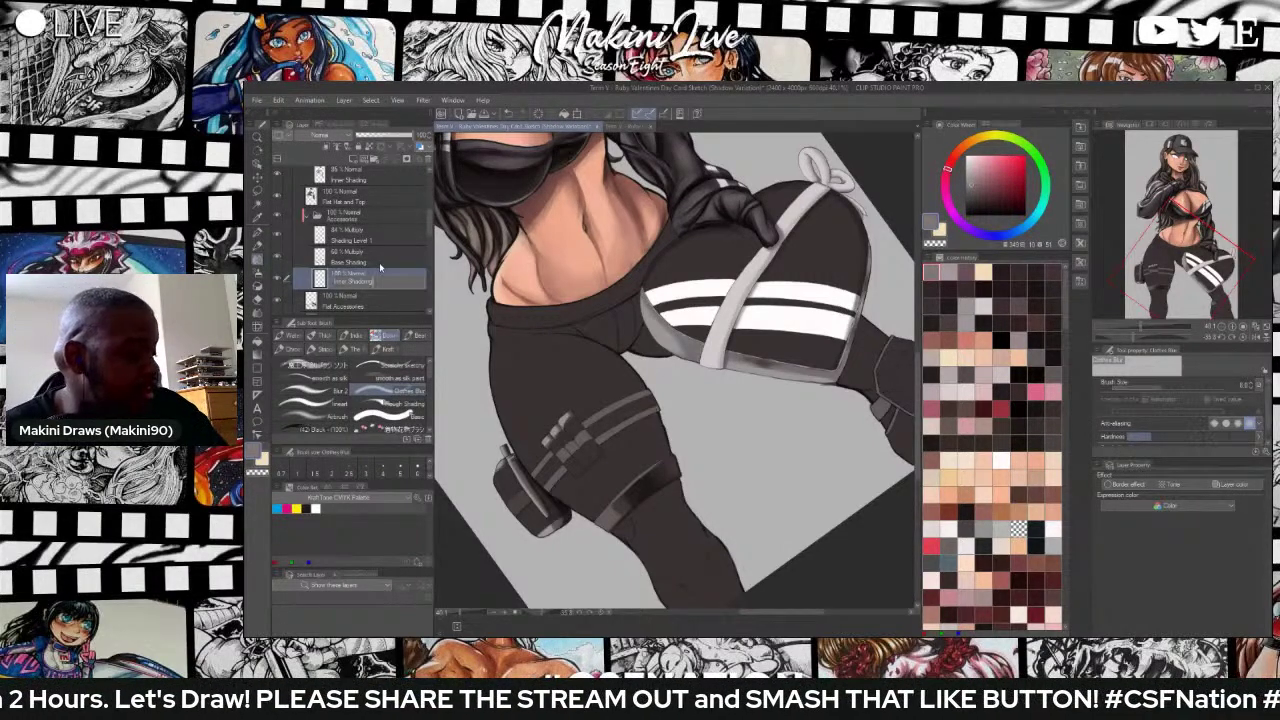
key(Return)
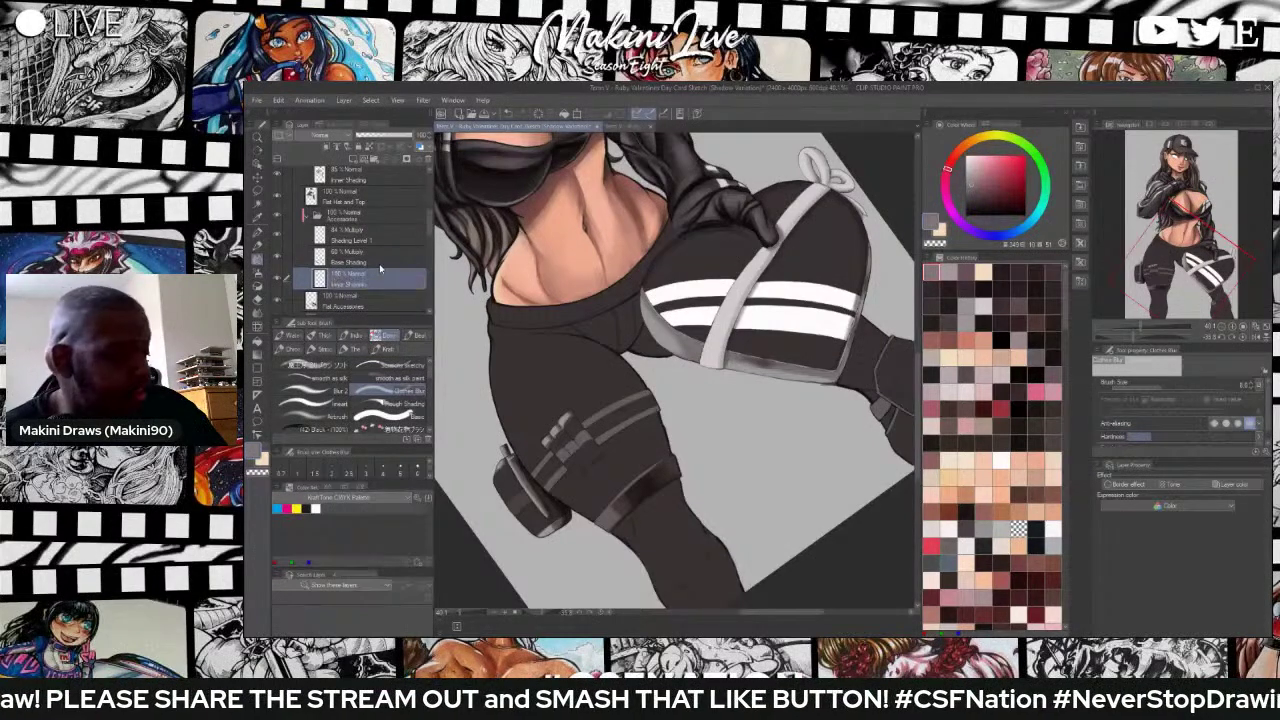
Correct the ending of the new Accessories layer's name so it reads Inner Shading.
double_click(369, 285)
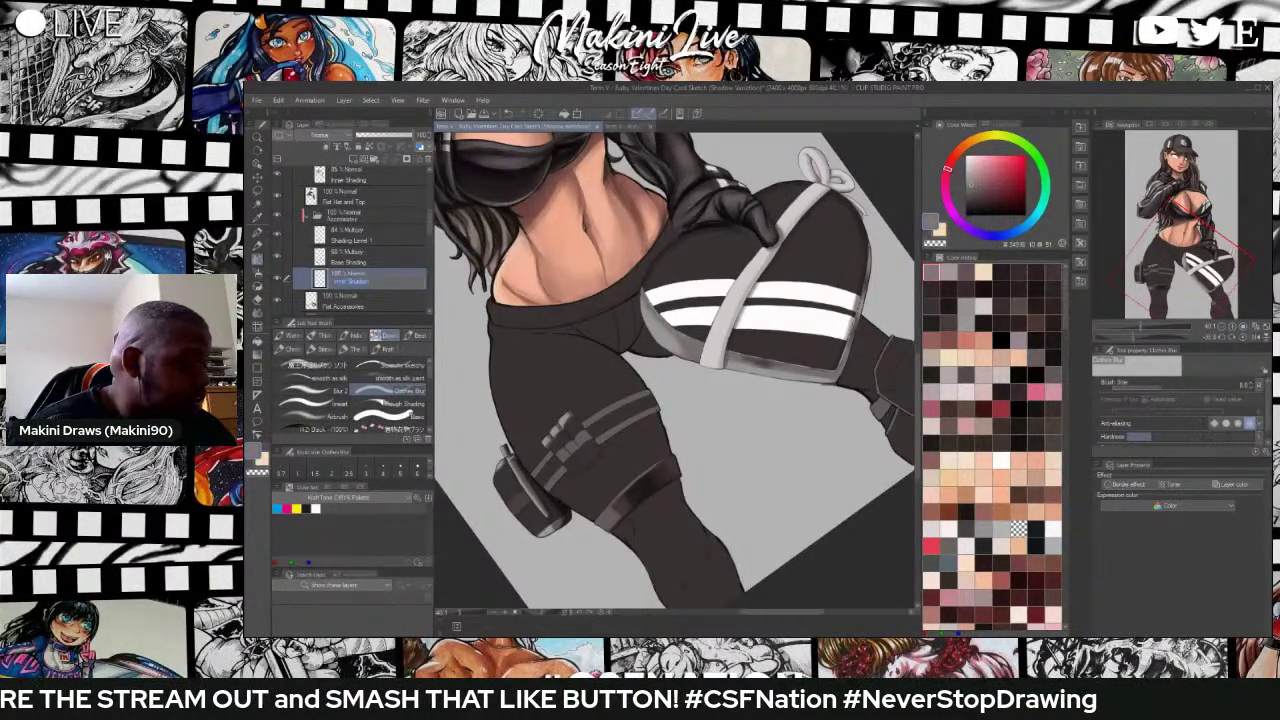
key(BackSpace)
key(BackSpace)
key(BackSpace)
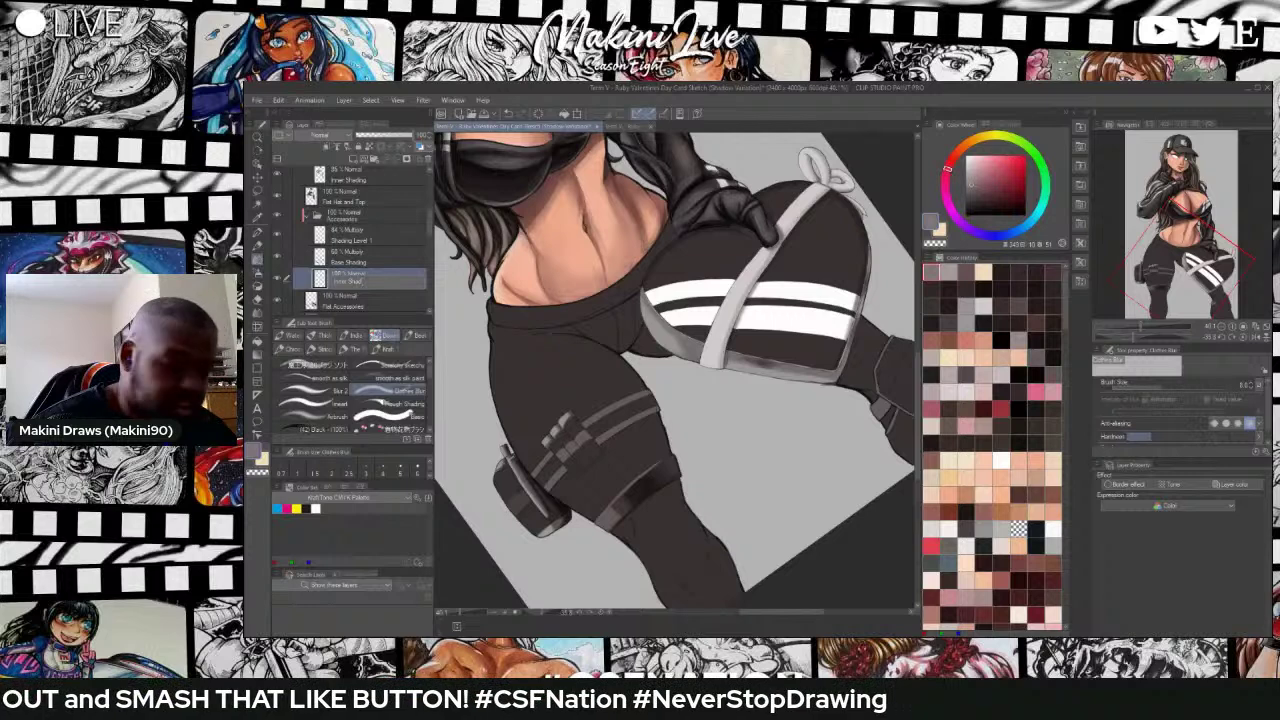
text(ing)
key(Return)
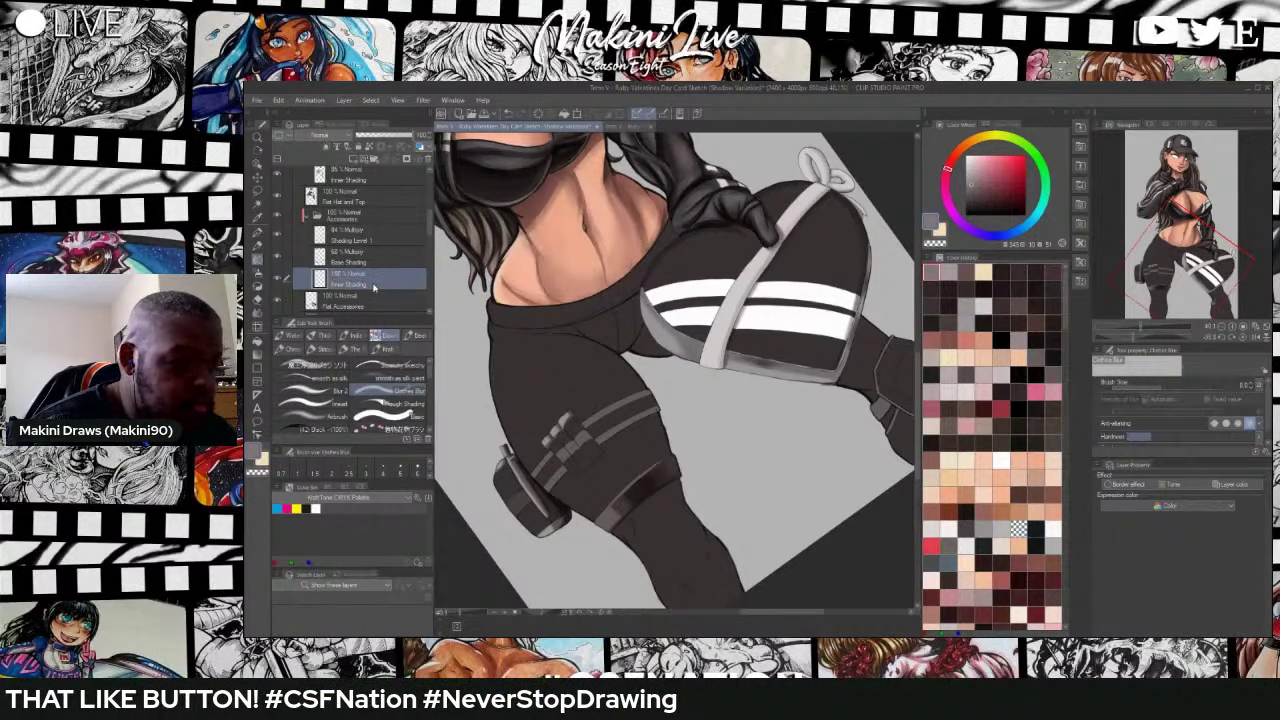
Make Shading Level 1 in the Accessories folder the active layer again.
scroll(617, 293, up, 1)
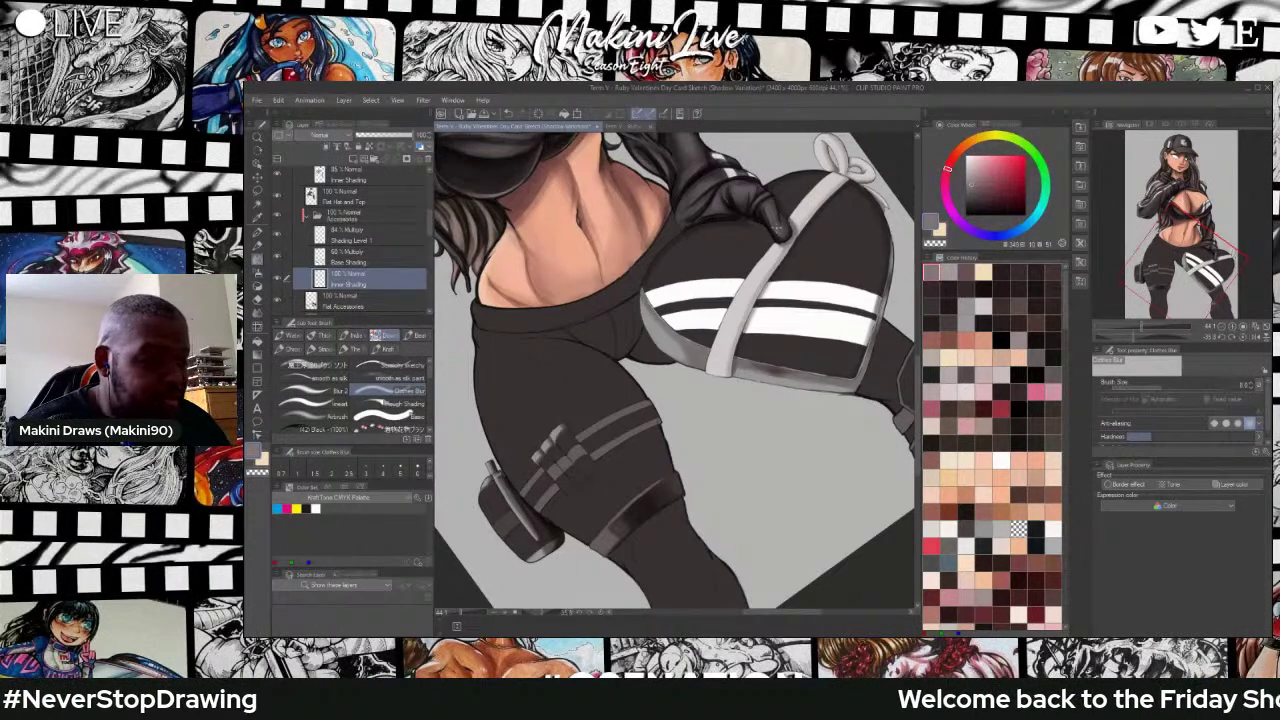
click(362, 257)
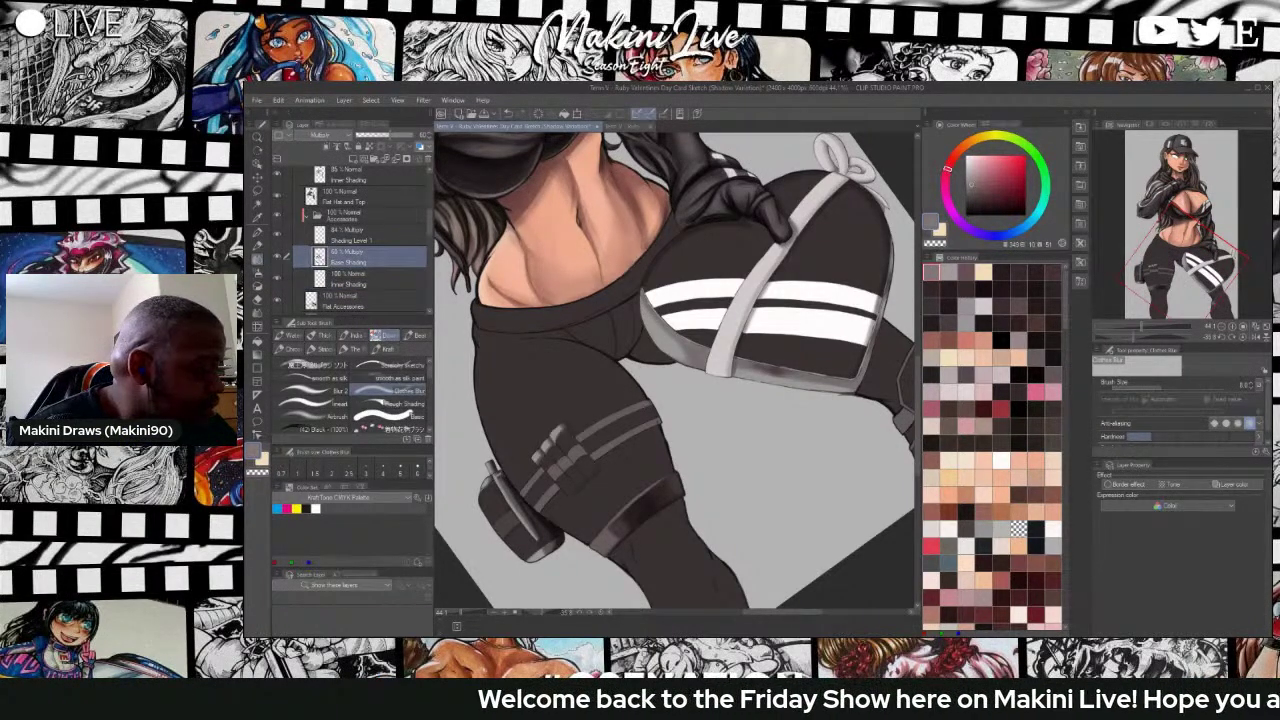
click(362, 235)
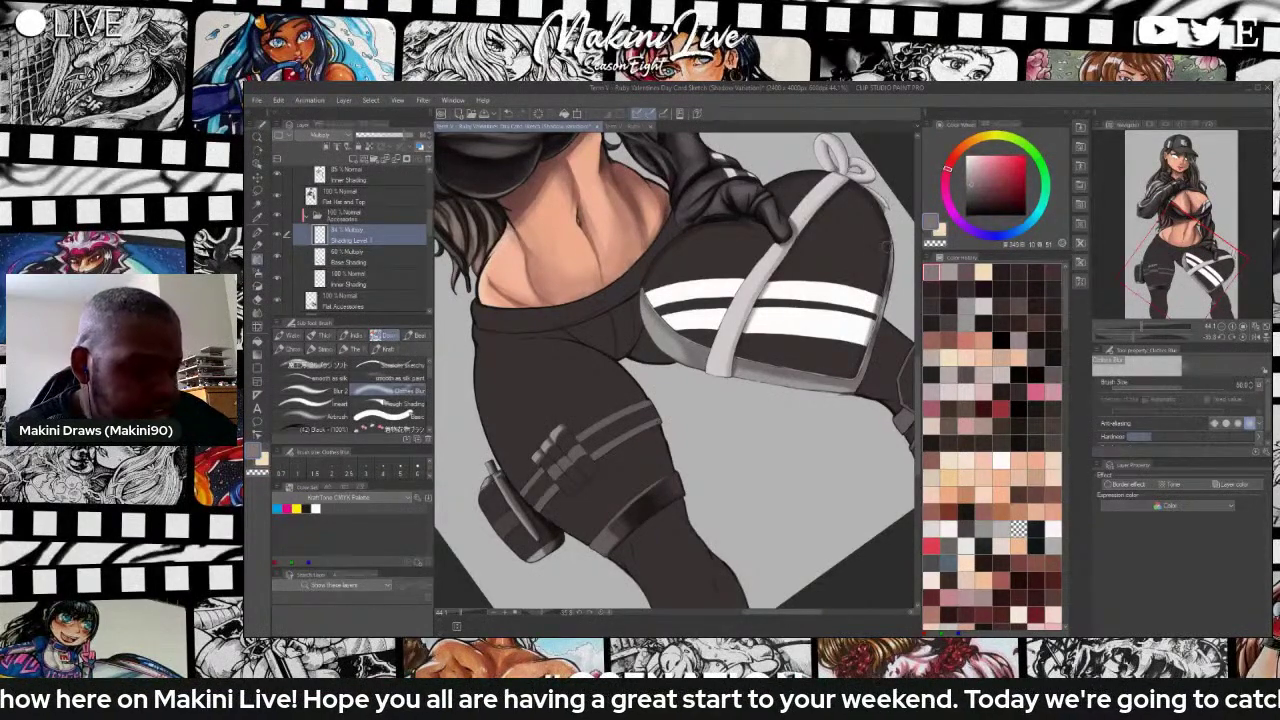
Sample the grey of the heart box's side, darken it, and paint shadow strokes along the lower side on Shading Level 1.
key(i)
click(775, 369)
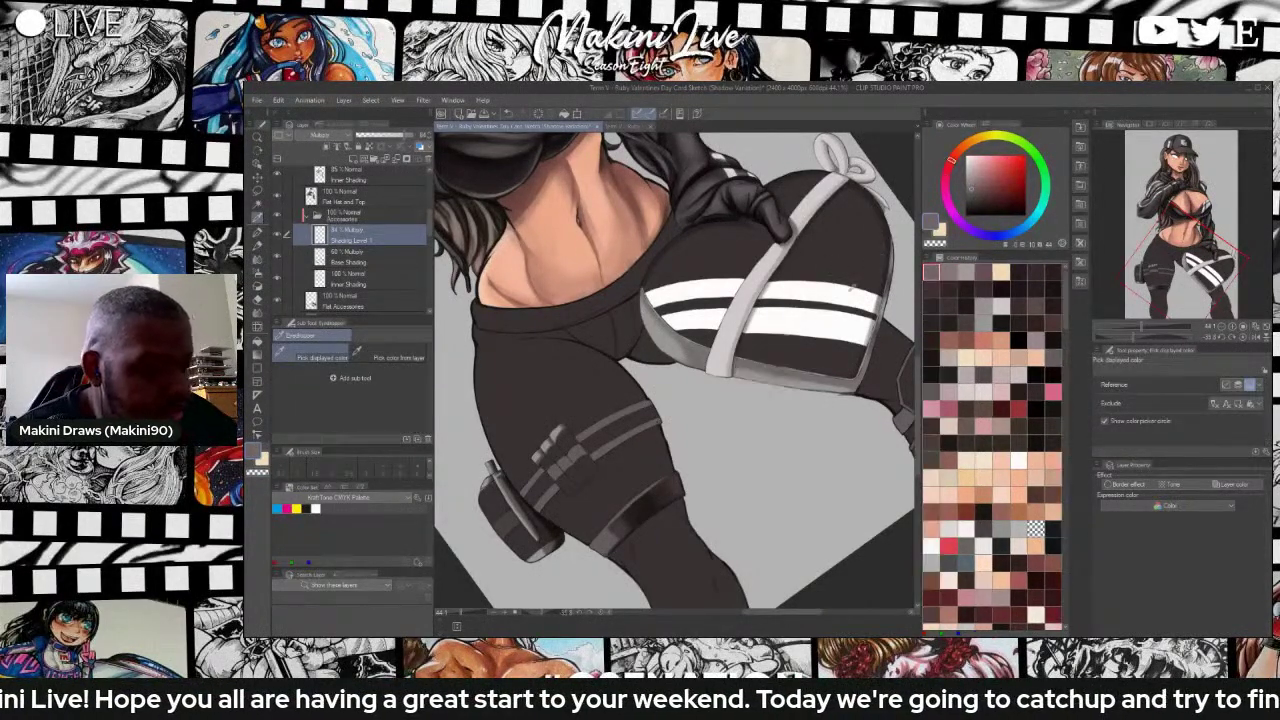
drag(971, 186, 969, 188)
key(b)
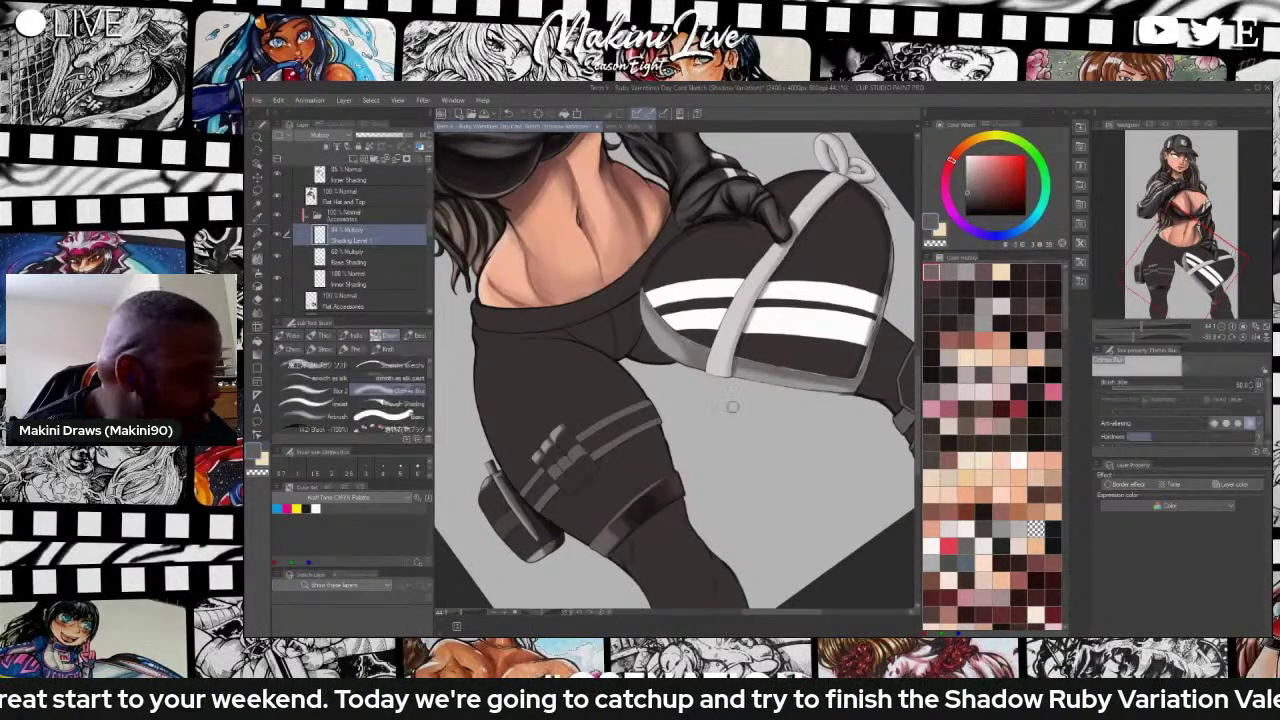
click(310, 370)
scroll(783, 367, up, 5)
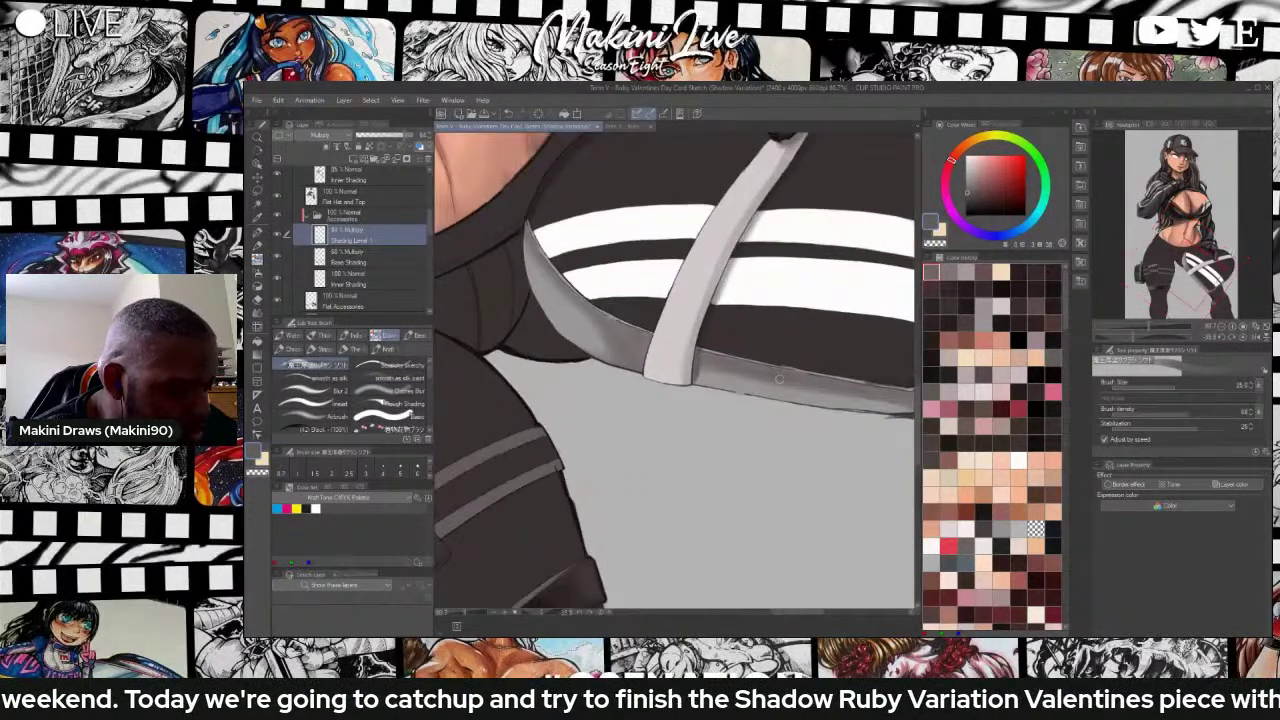
mouse_move(781, 378)
mouse_down()
mouse_move(763, 377)
mouse_move(795, 376)
mouse_move(742, 376)
mouse_move(766, 368)
mouse_move(706, 355)
mouse_move(638, 361)
mouse_move(642, 334)
mouse_move(640, 350)
mouse_move(630, 330)
mouse_move(644, 340)
mouse_move(600, 317)
mouse_move(631, 356)
mouse_up()
mouse_move(631, 356)
mouse_down()
mouse_move(612, 330)
mouse_move(629, 336)
mouse_up()
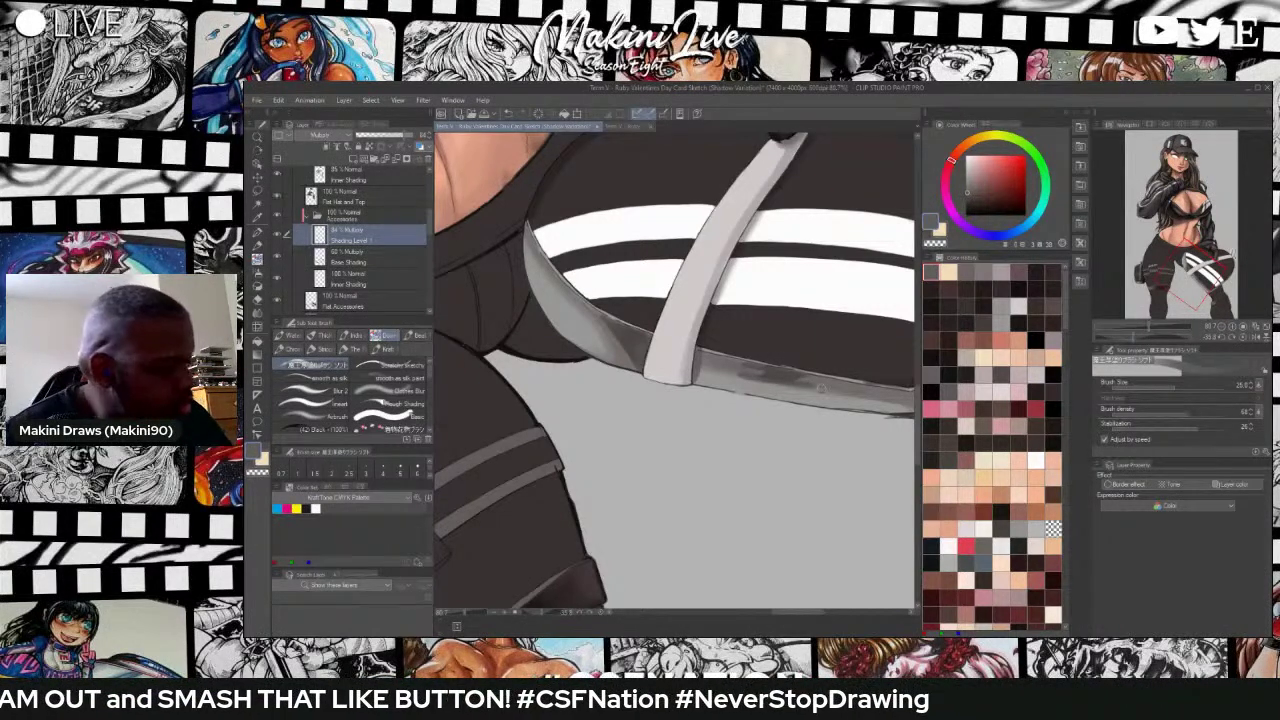
Soften the new shadows along the heart box's lower side with the Clothes Blur brush at a reduced size.
click(390, 391)
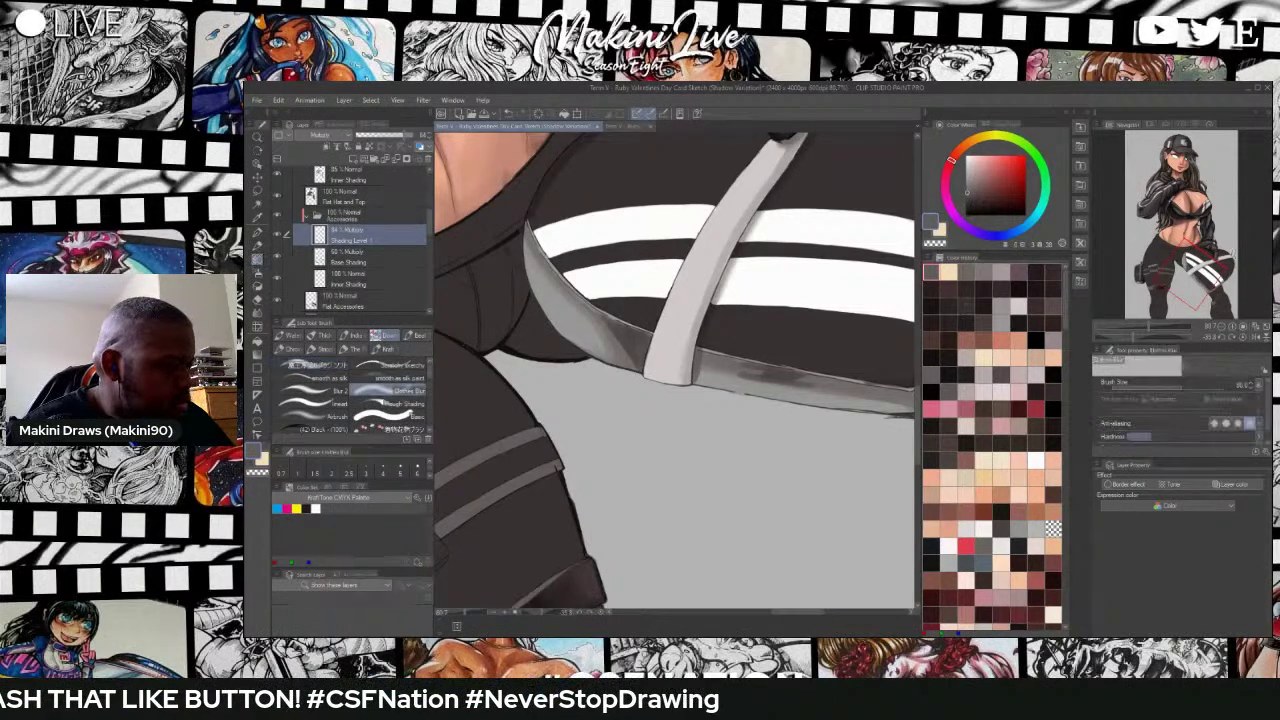
key(bracketleft)
key(bracketleft)
key(bracketleft)
key(bracketleft)
key(bracketleft)
key(bracketleft)
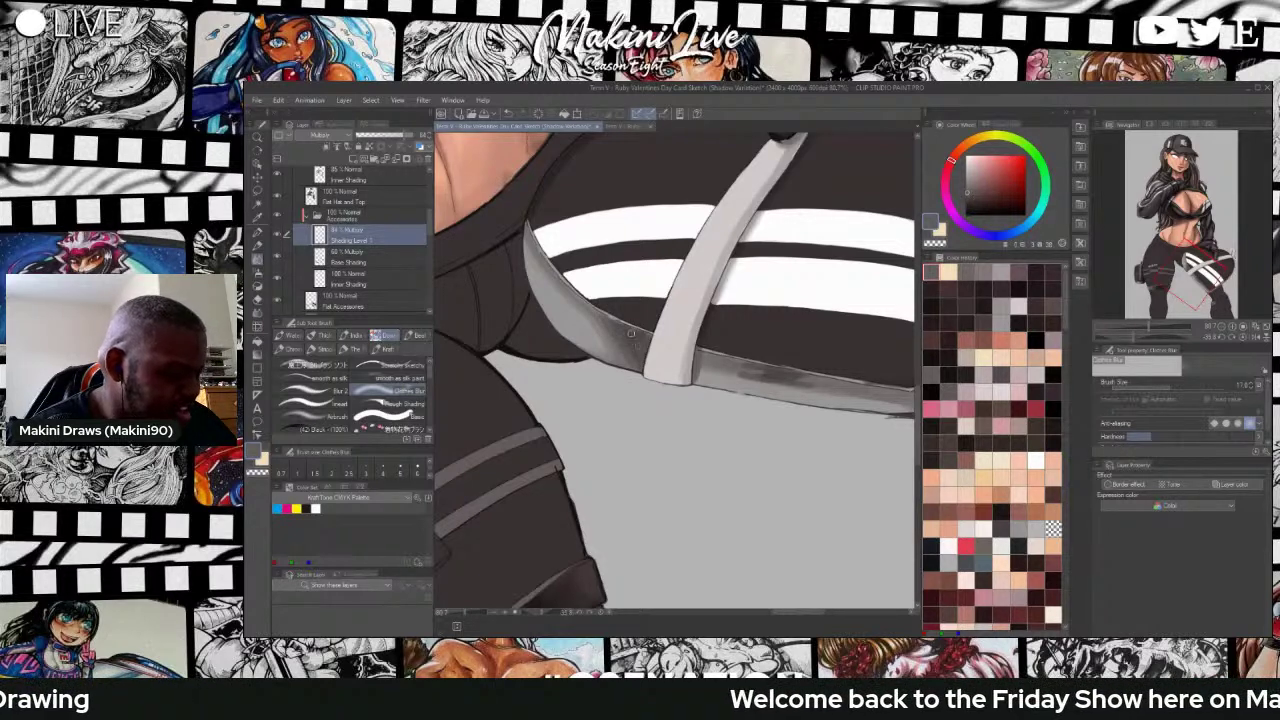
key(bracketleft)
key(bracketleft)
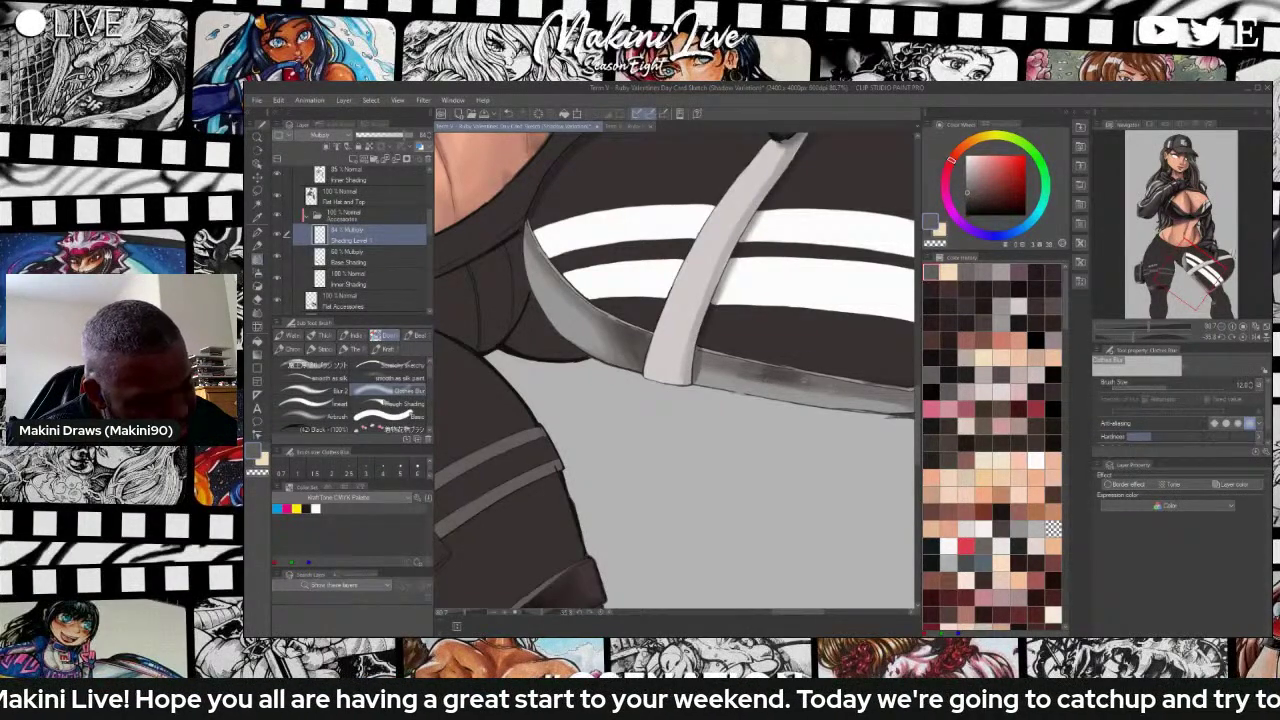
scroll(821, 357, down, 3)
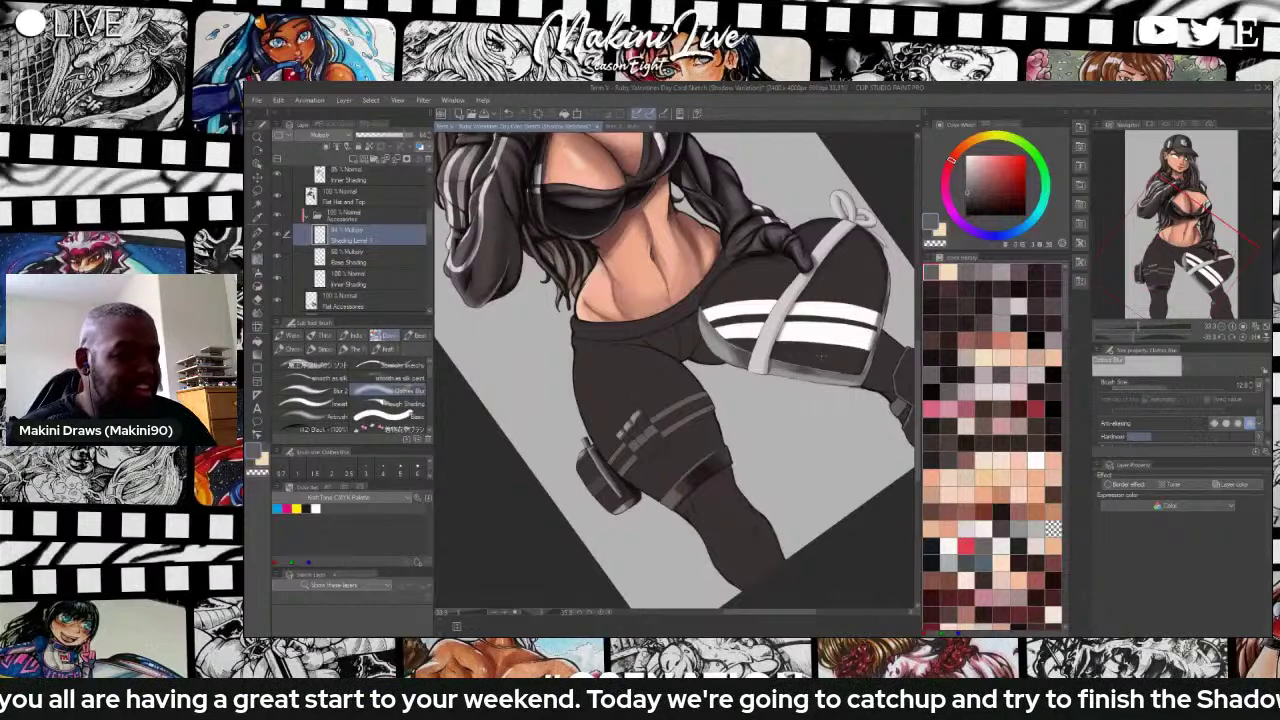
scroll(851, 353, up, 4)
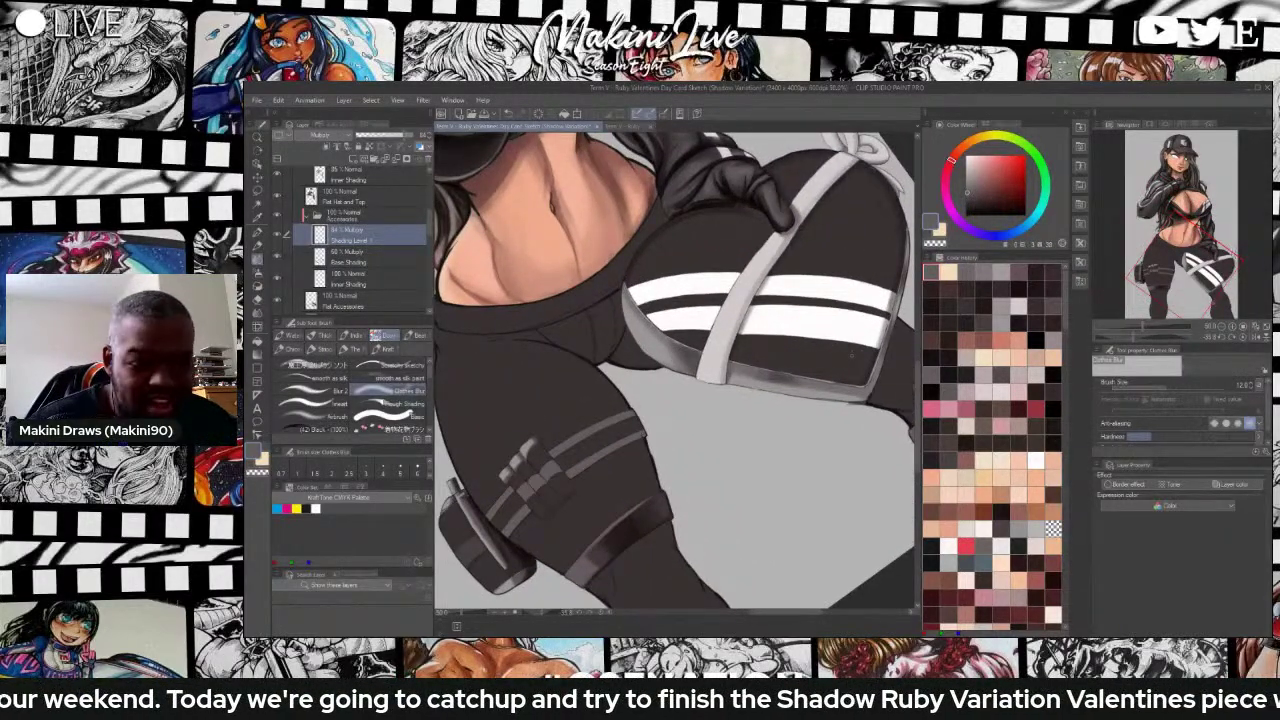
Erase part of the shading along the heart box's lower side to the right of the ribbon with the Hard eraser.
key(e)
drag(764, 378, 796, 378)
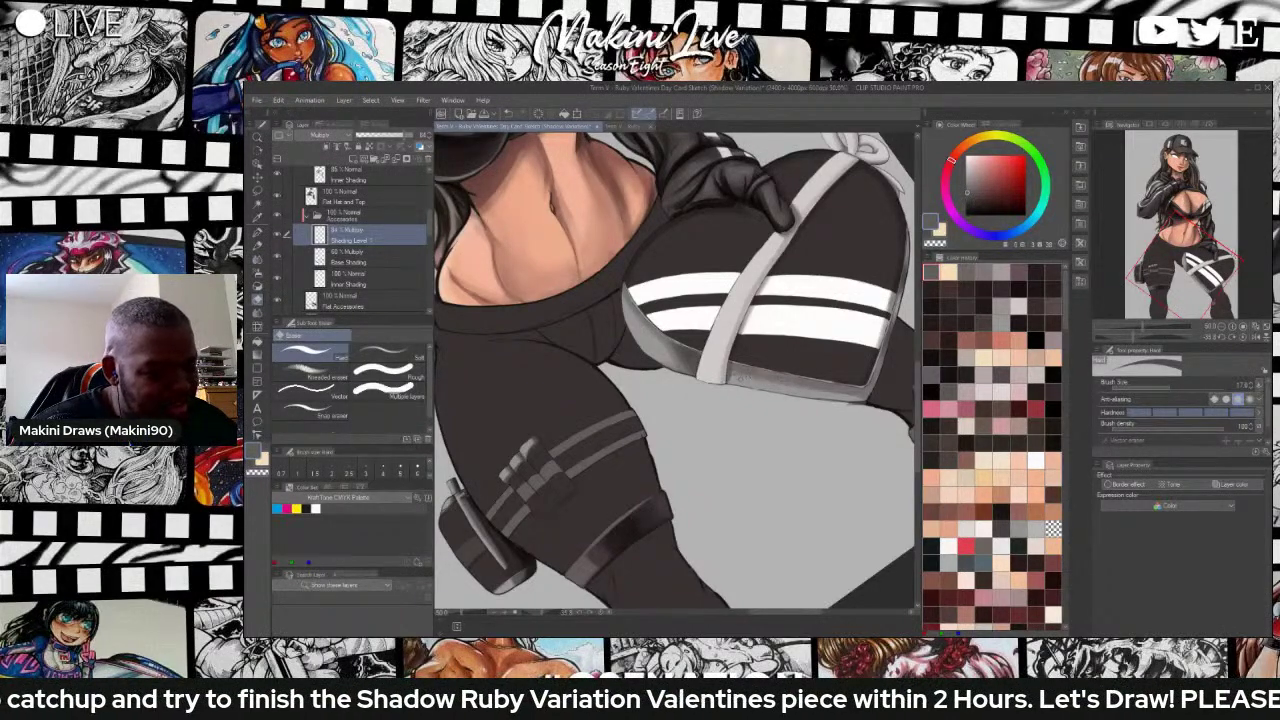
scroll(669, 377, down, 4)
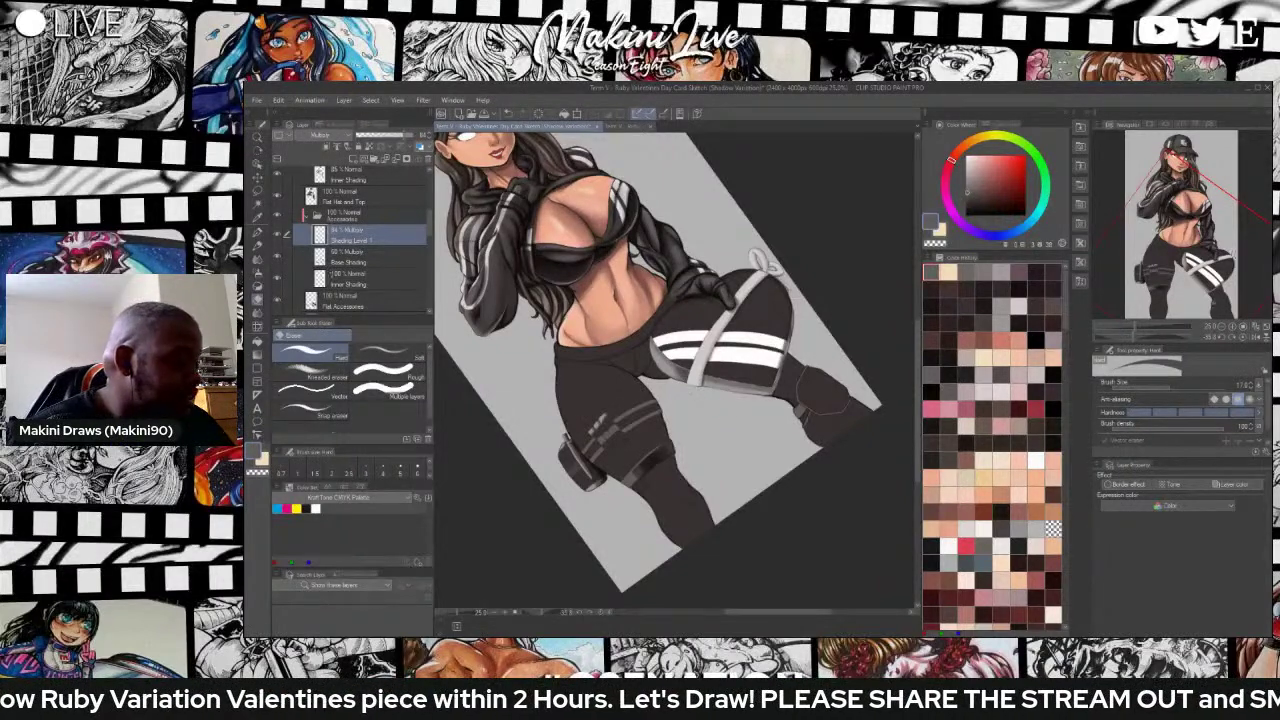
Make Inner Shading in the Accessories folder the active layer and ready the Airbrush with a dark grey-brown.
click(335, 280)
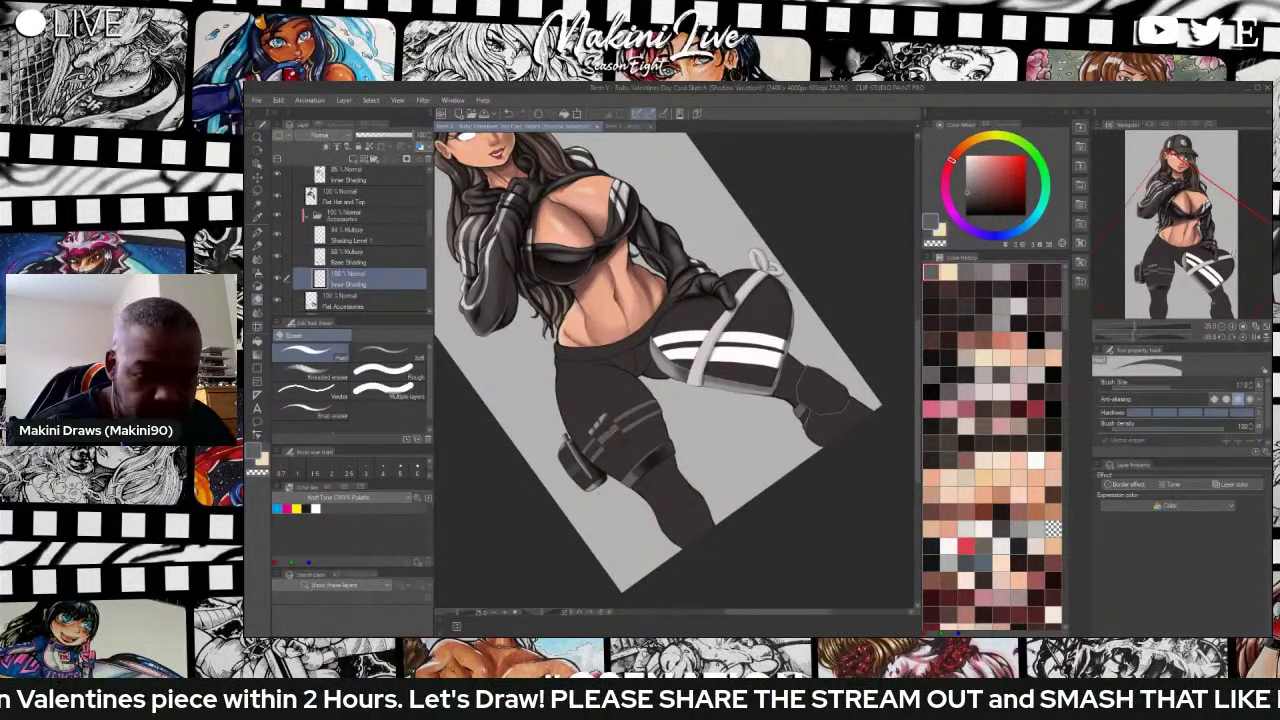
key(i)
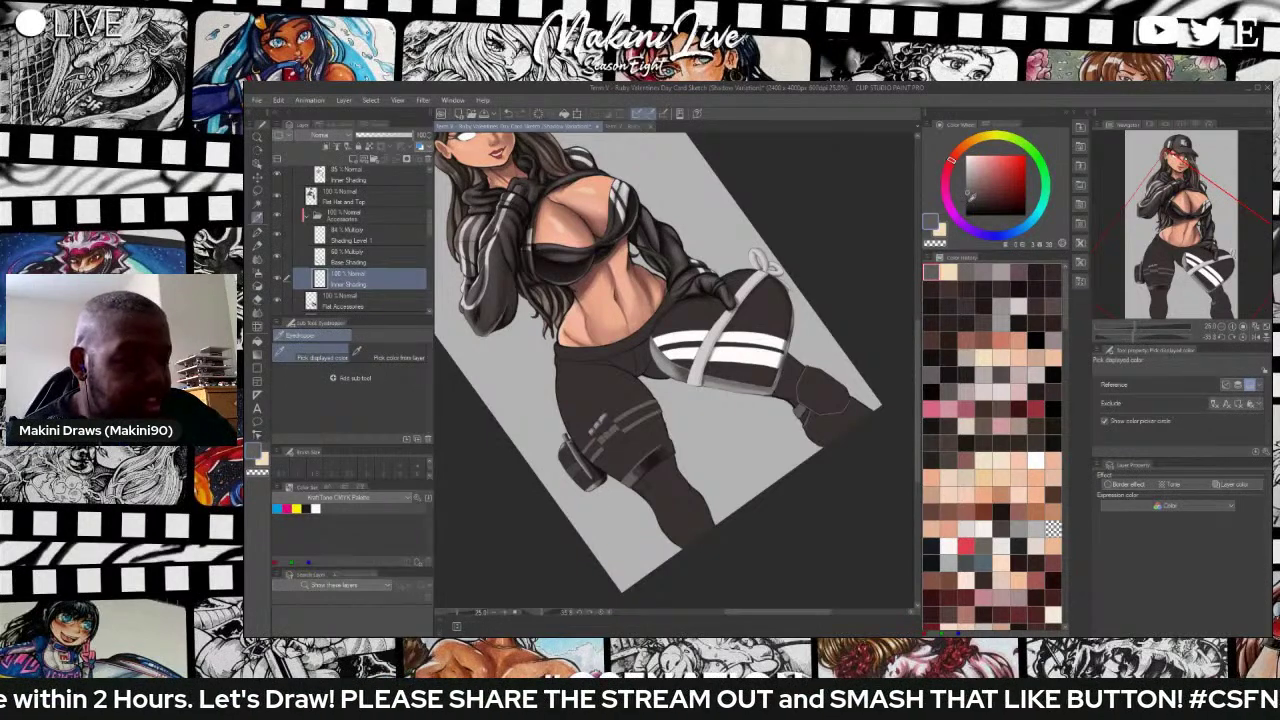
drag(971, 196, 982, 199)
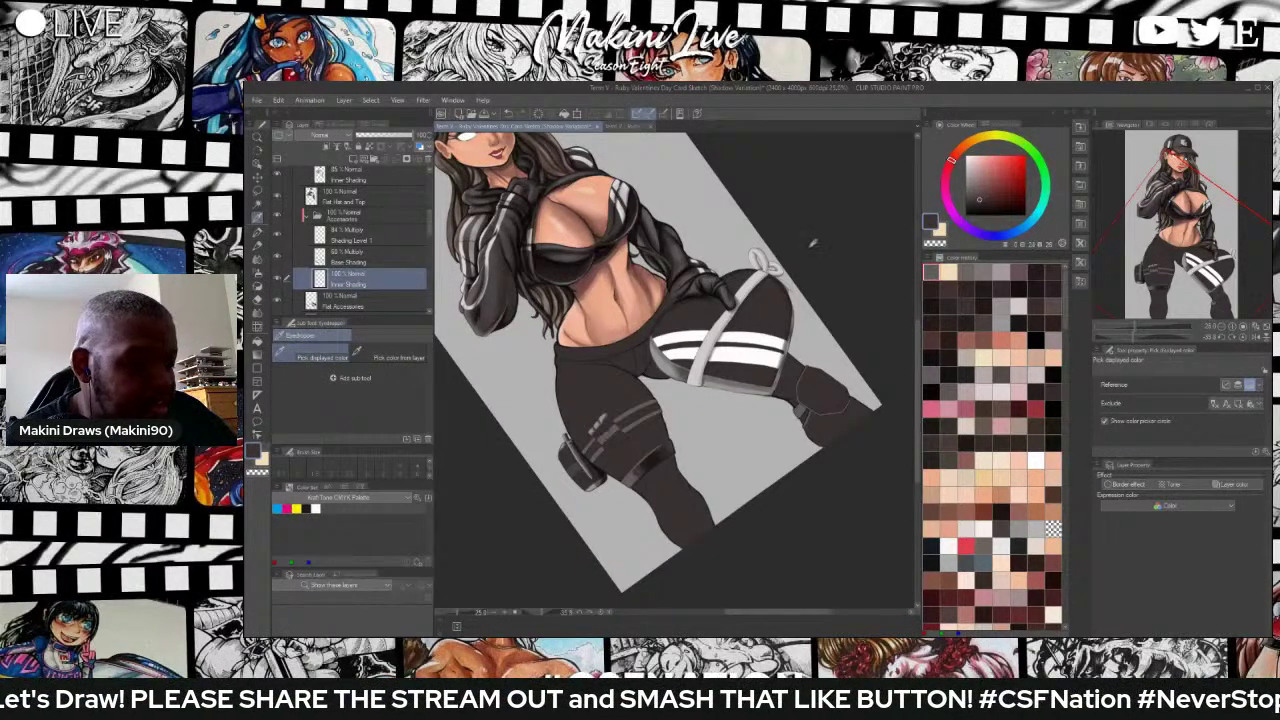
scroll(800, 265, up, 1)
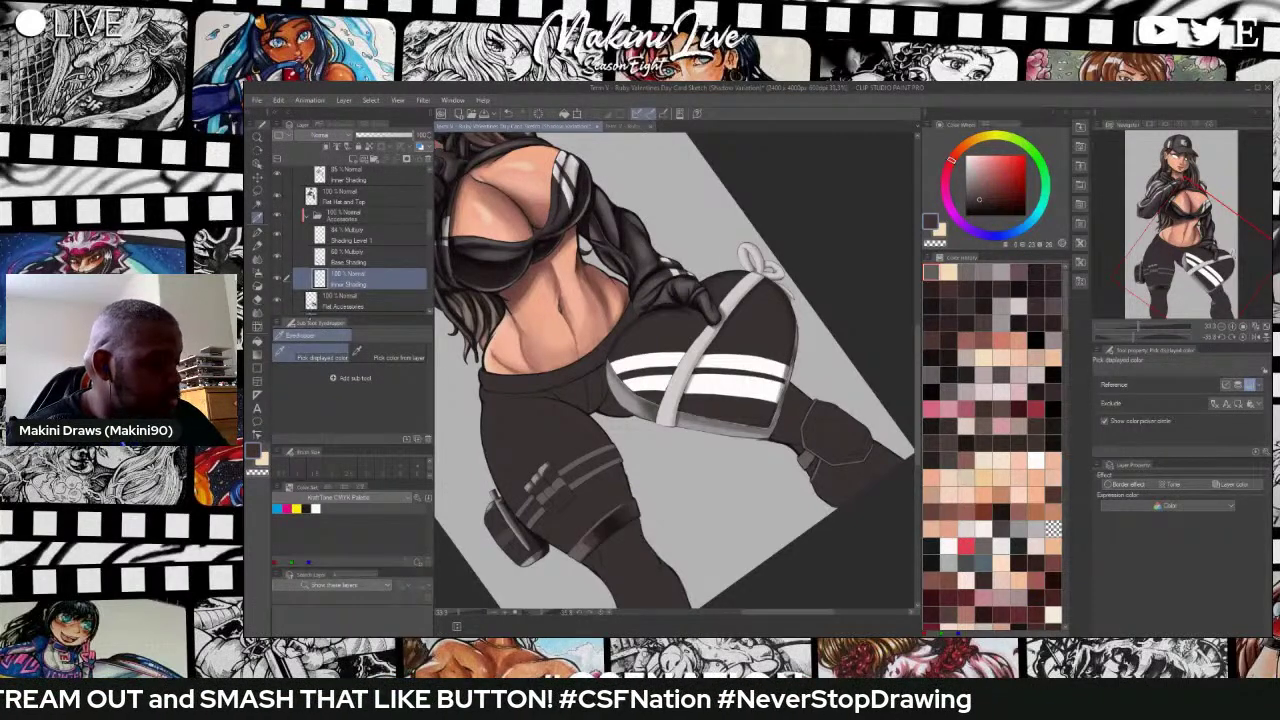
key(b)
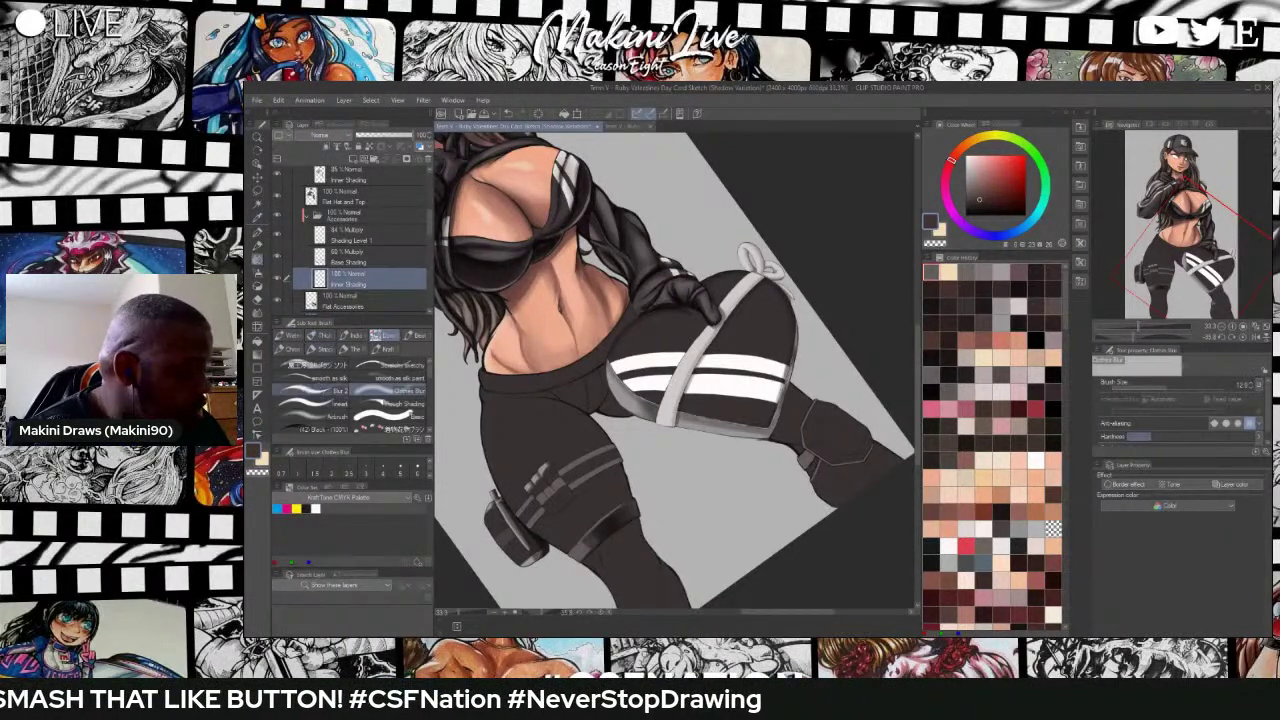
click(326, 416)
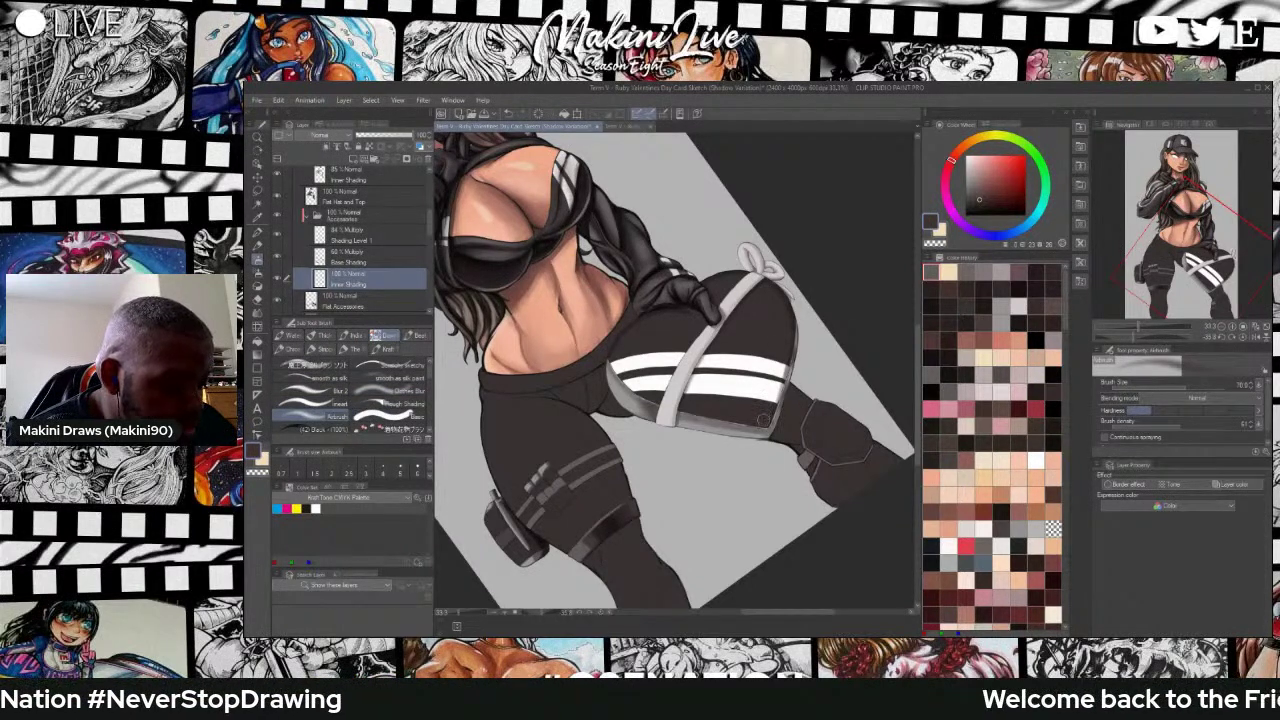
Undo the first lid stroke, choose a near-black colour, and airbrush shading over the heart lid's dark areas beside the ribbon.
mouse_move(764, 418)
mouse_down()
mouse_move(788, 344)
mouse_move(776, 395)
mouse_move(779, 297)
mouse_move(784, 311)
mouse_move(760, 279)
mouse_move(776, 295)
mouse_move(760, 287)
mouse_move(735, 312)
mouse_up()
key(ctrl+z)
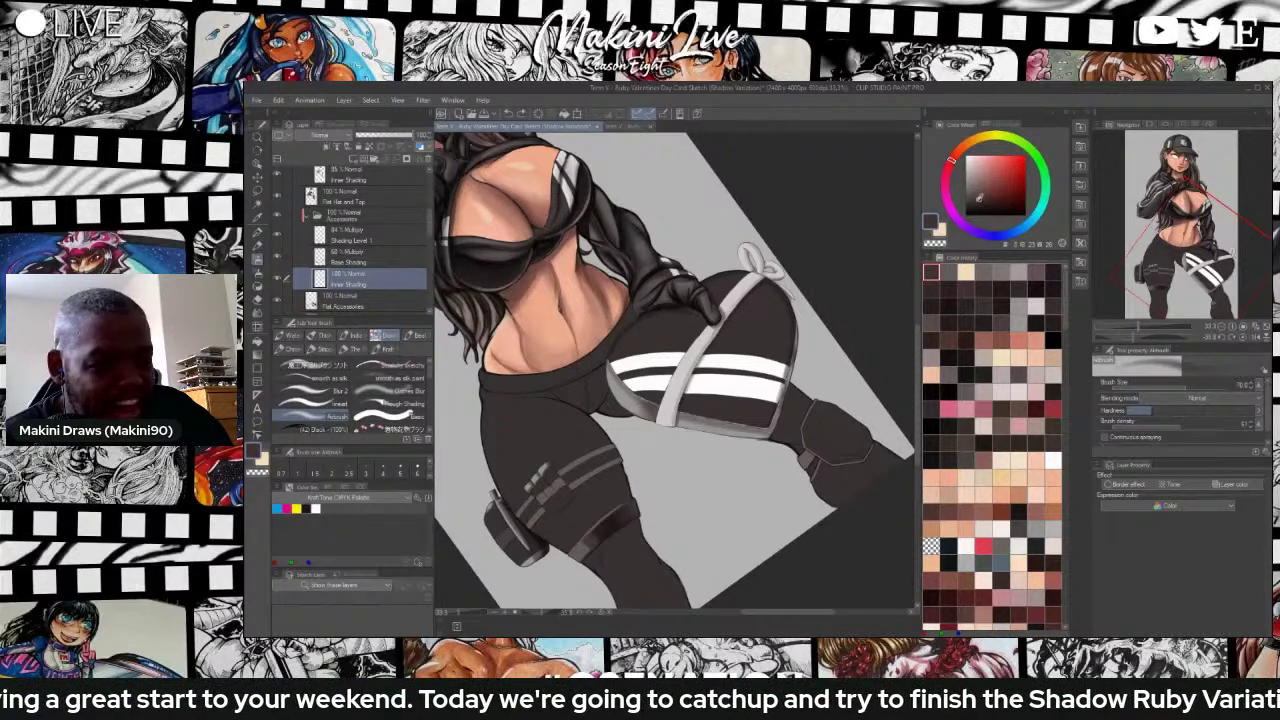
click(977, 201)
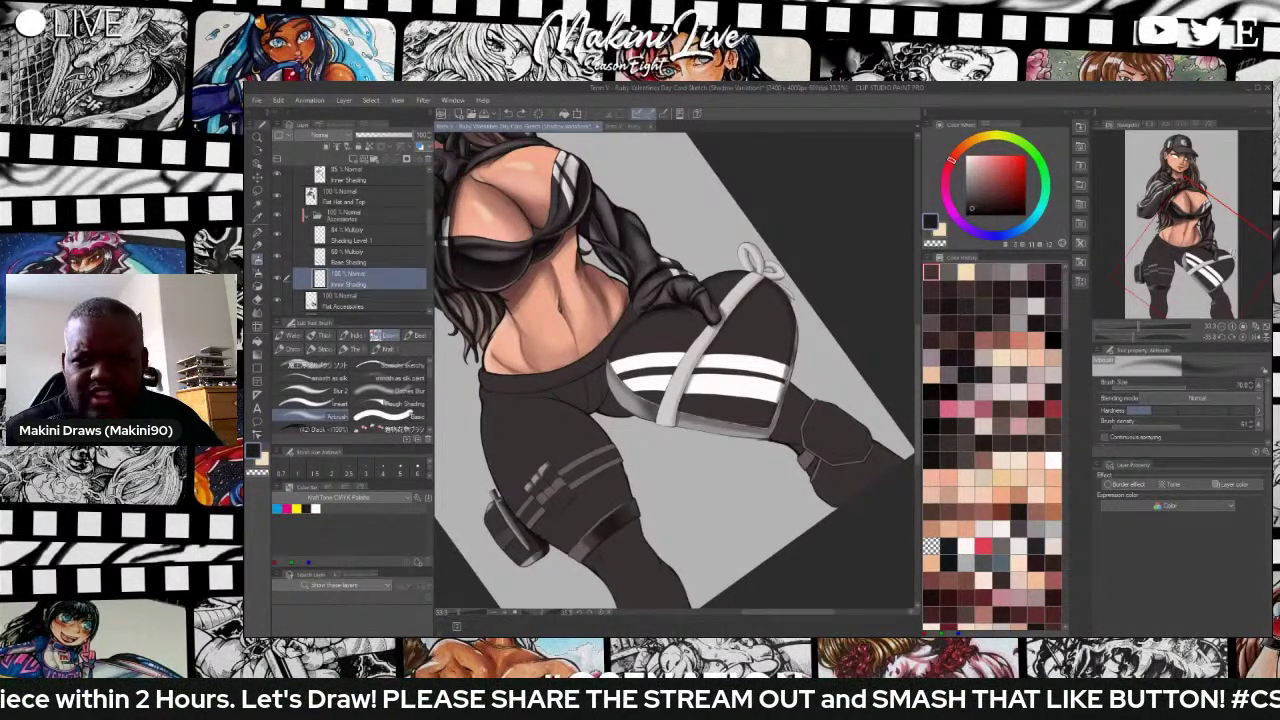
mouse_move(770, 376)
mouse_down()
mouse_move(763, 422)
mouse_move(792, 337)
mouse_move(784, 362)
mouse_move(788, 309)
mouse_move(756, 295)
mouse_move(765, 287)
mouse_move(706, 364)
mouse_up()
mouse_move(775, 312)
mouse_down()
mouse_move(744, 250)
mouse_move(714, 284)
mouse_up()
key([)
key([)
key([)
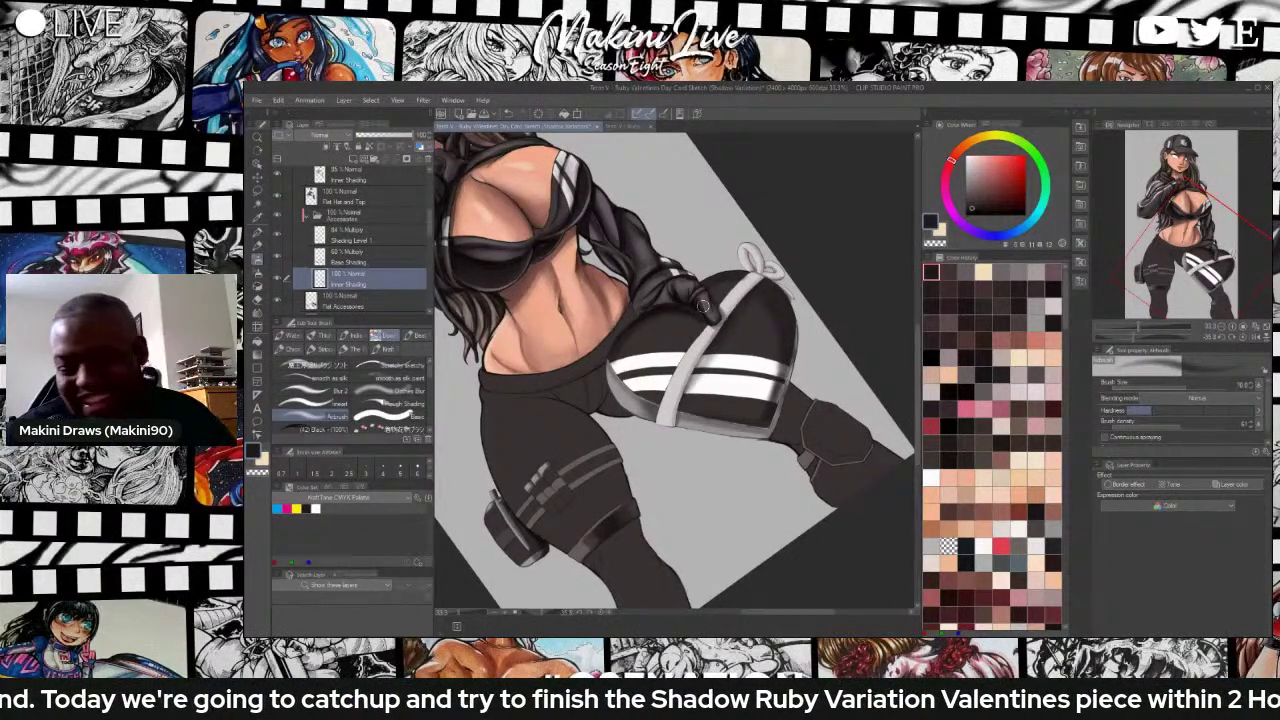
Blend the near-black shading on the heart lid with the Blend tool, enlarging its brush to about 120.
key(j)
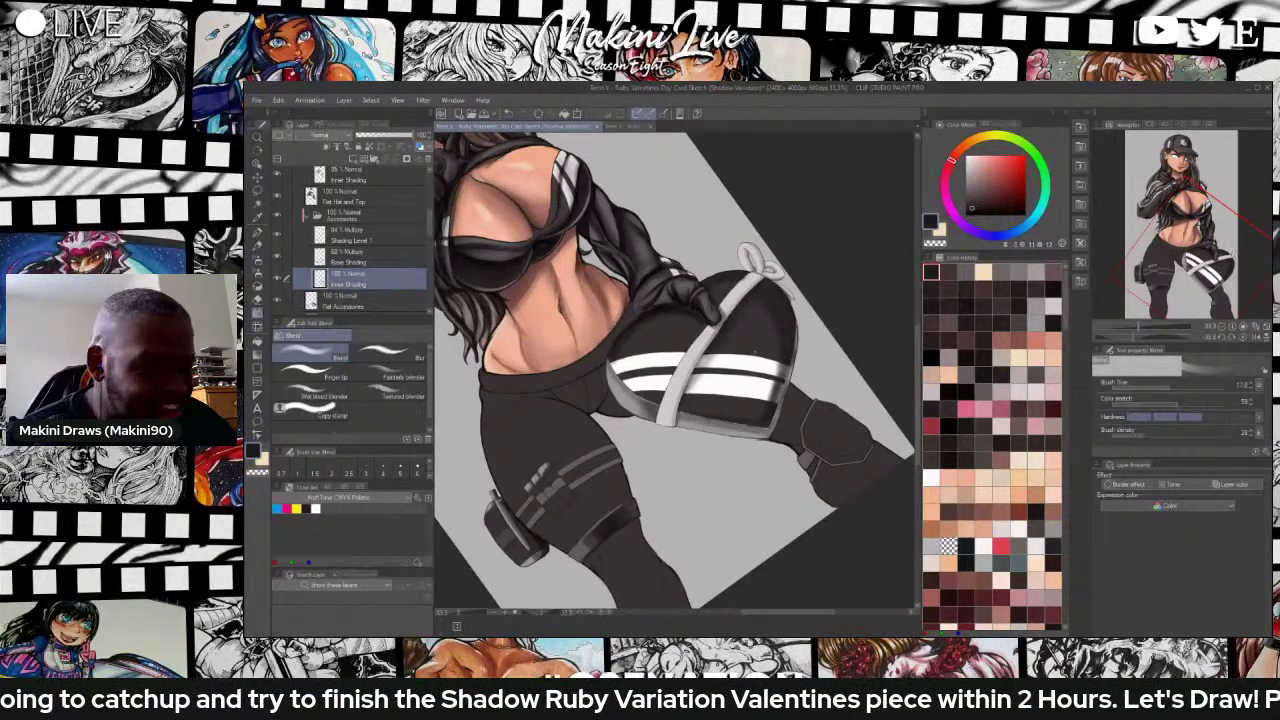
key(bracketleft)
key(bracketleft)
key(bracketleft)
key(bracketleft)
key(bracketleft)
key(bracketleft)
key(bracketright)
key(bracketright)
key(bracketright)
key(bracketright)
key(bracketright)
key(bracketright)
key(bracketright)
key(bracketright)
key(bracketright)
key(bracketright)
key(bracketright)
key(bracketright)
key(bracketright)
key(bracketright)
key(bracketright)
key(bracketright)
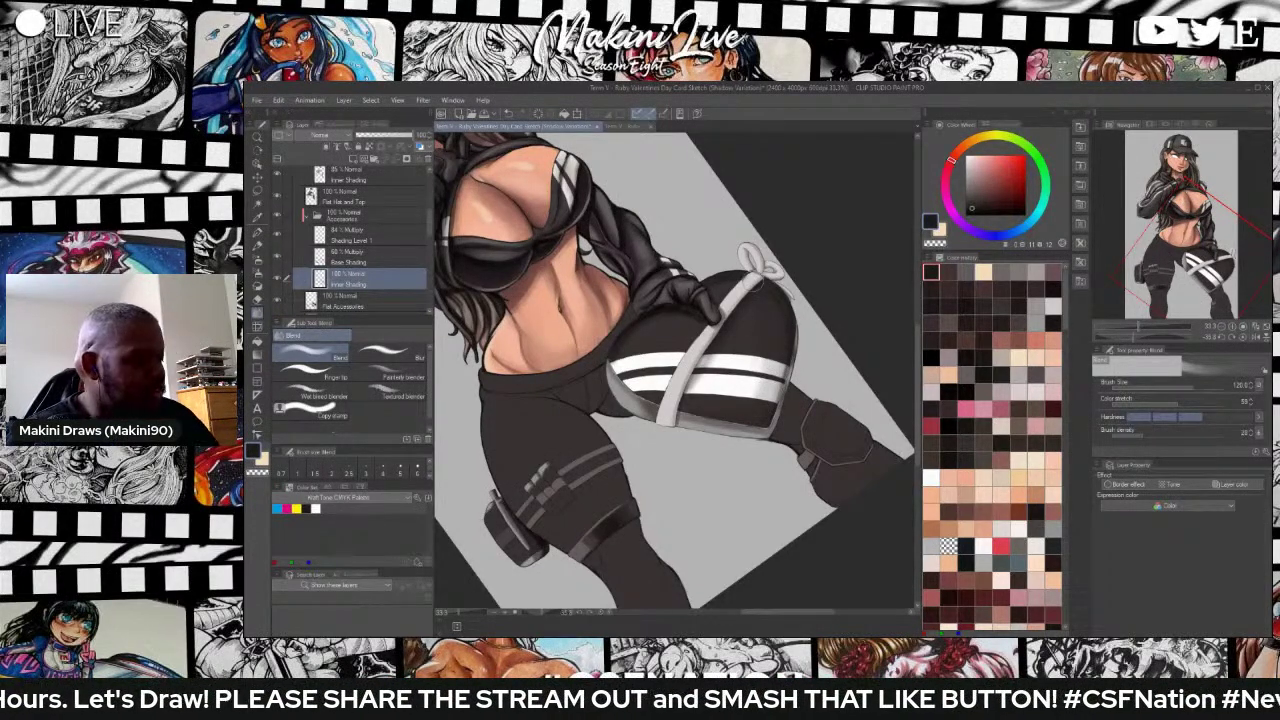
Smooth the heart lid's dark shading further with the Blur 2 and Clothes Blur brushes.
click(257, 259)
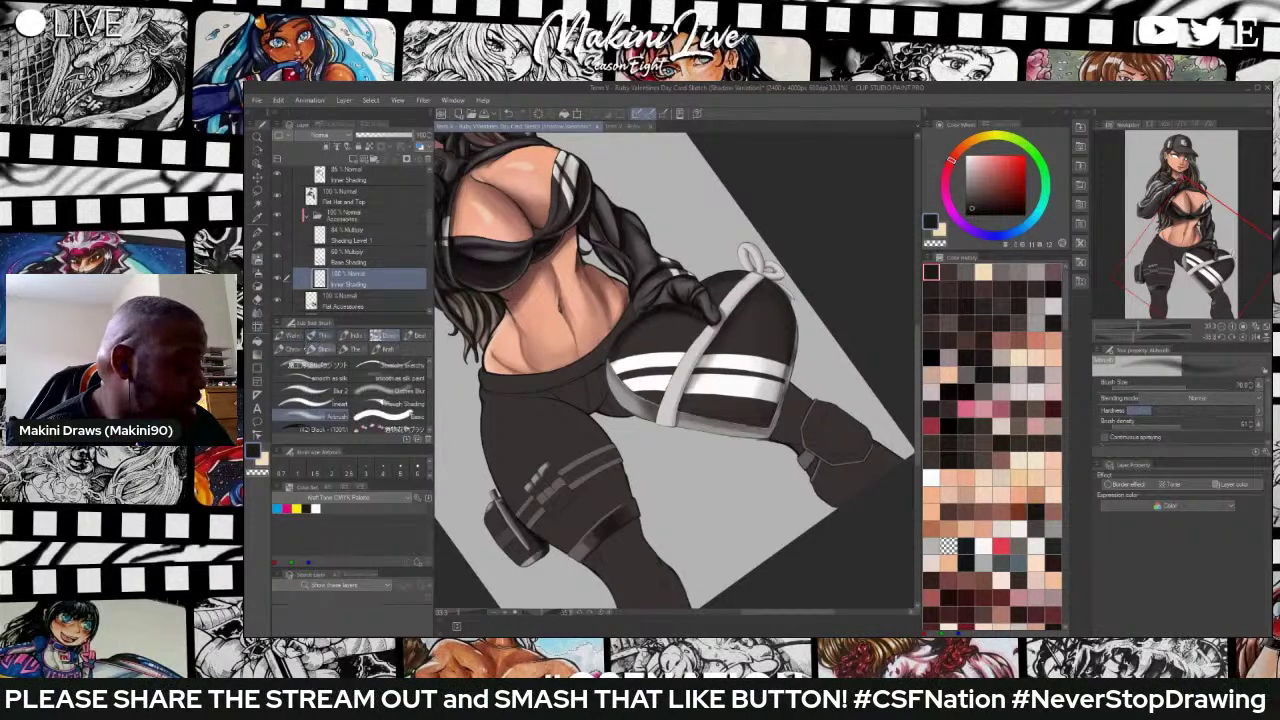
click(312, 366)
click(312, 391)
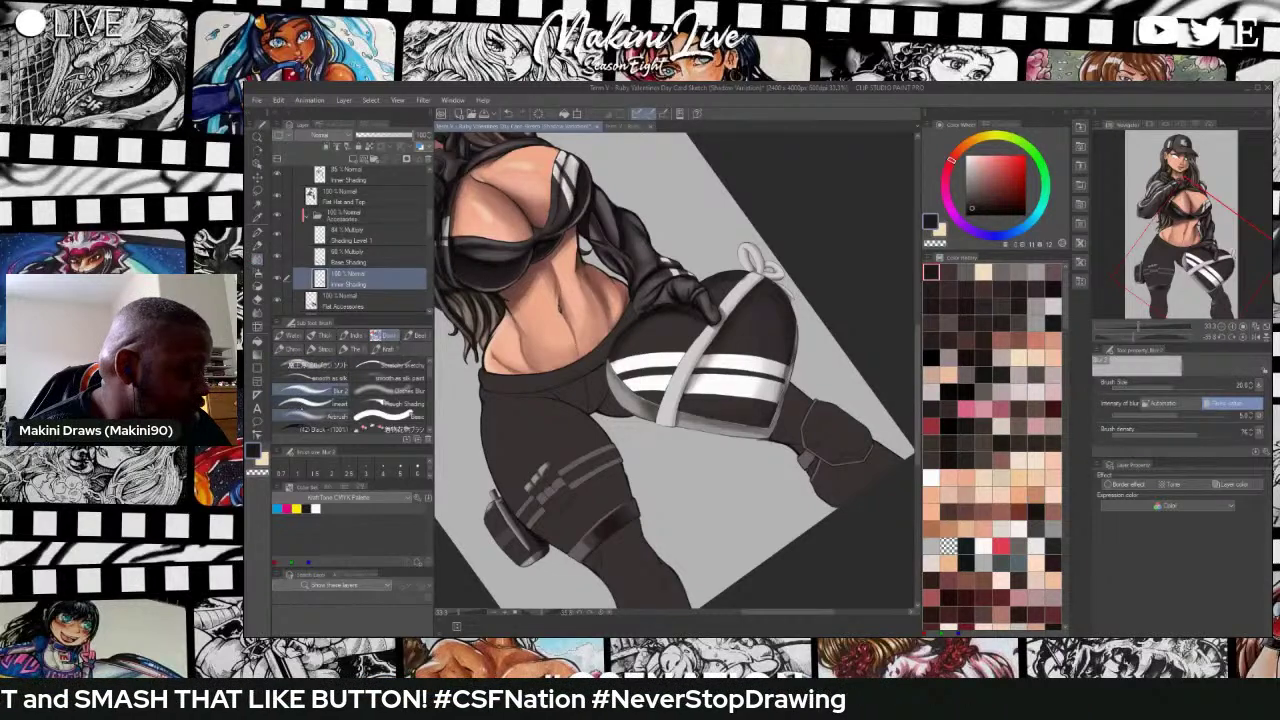
click(395, 390)
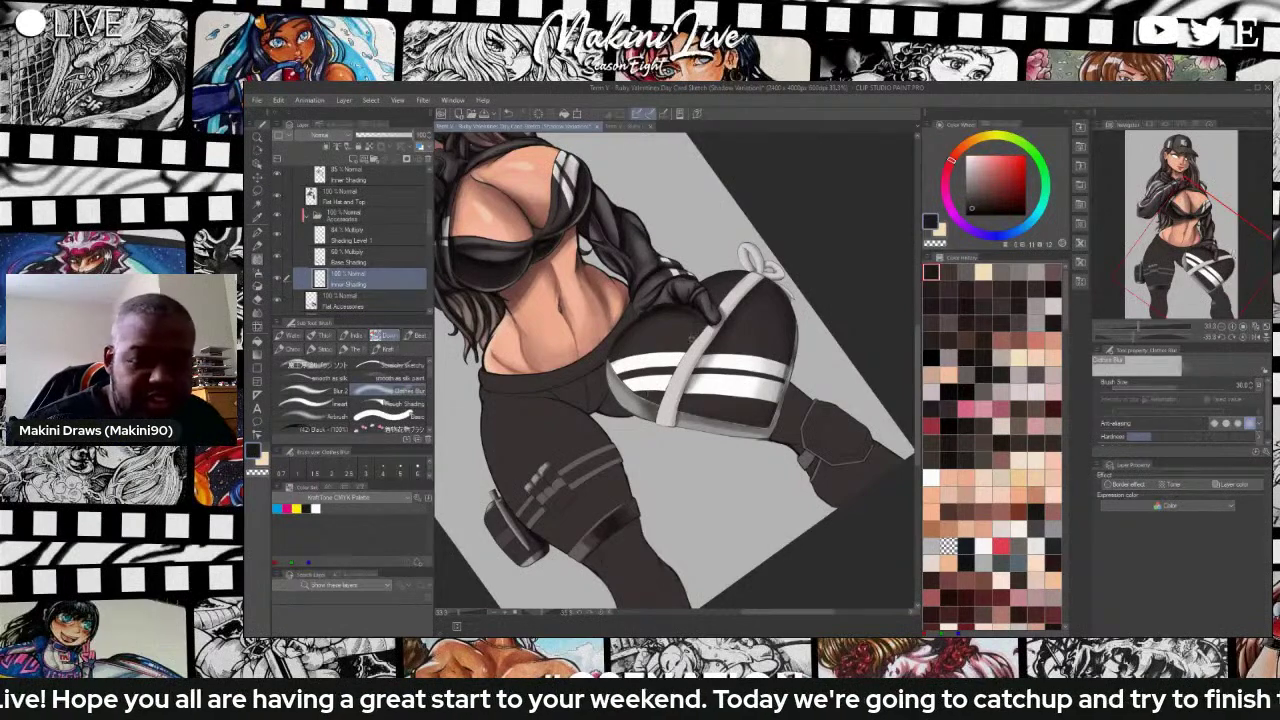
key(u)
key(b)
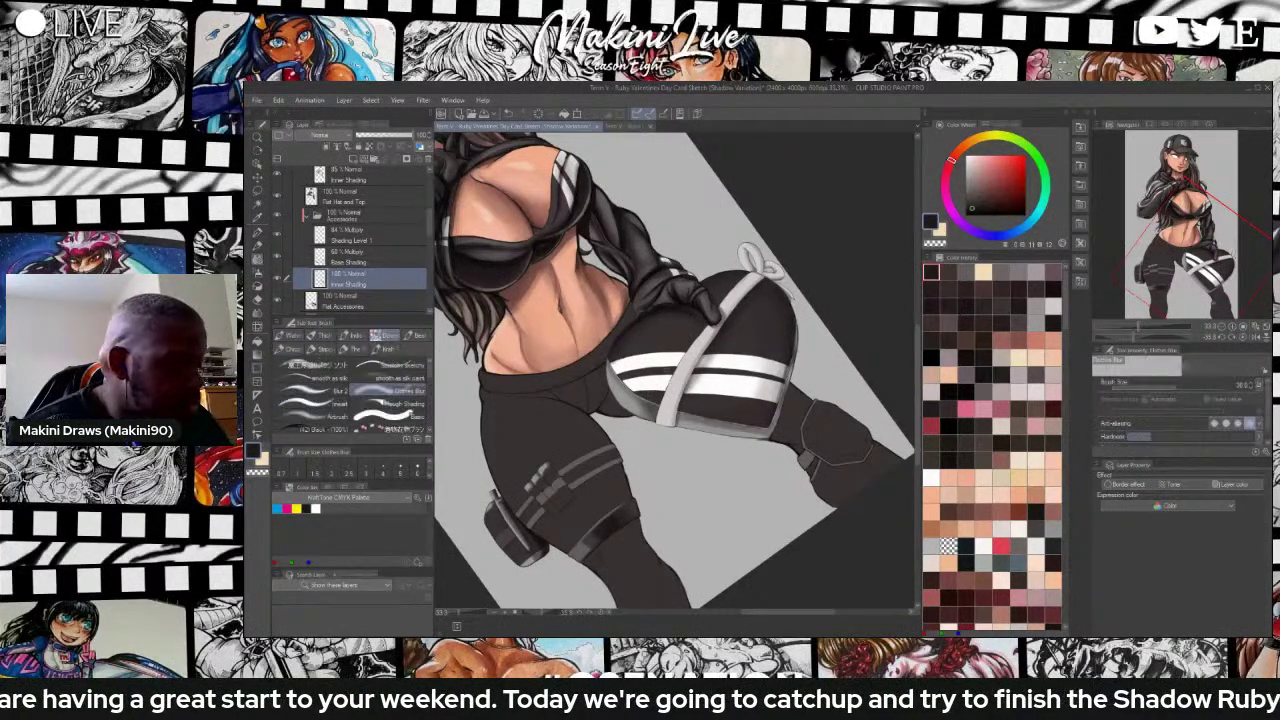
Airbrush a mid-grey shade onto the heart box's side rim and the white stripes.
click(314, 415)
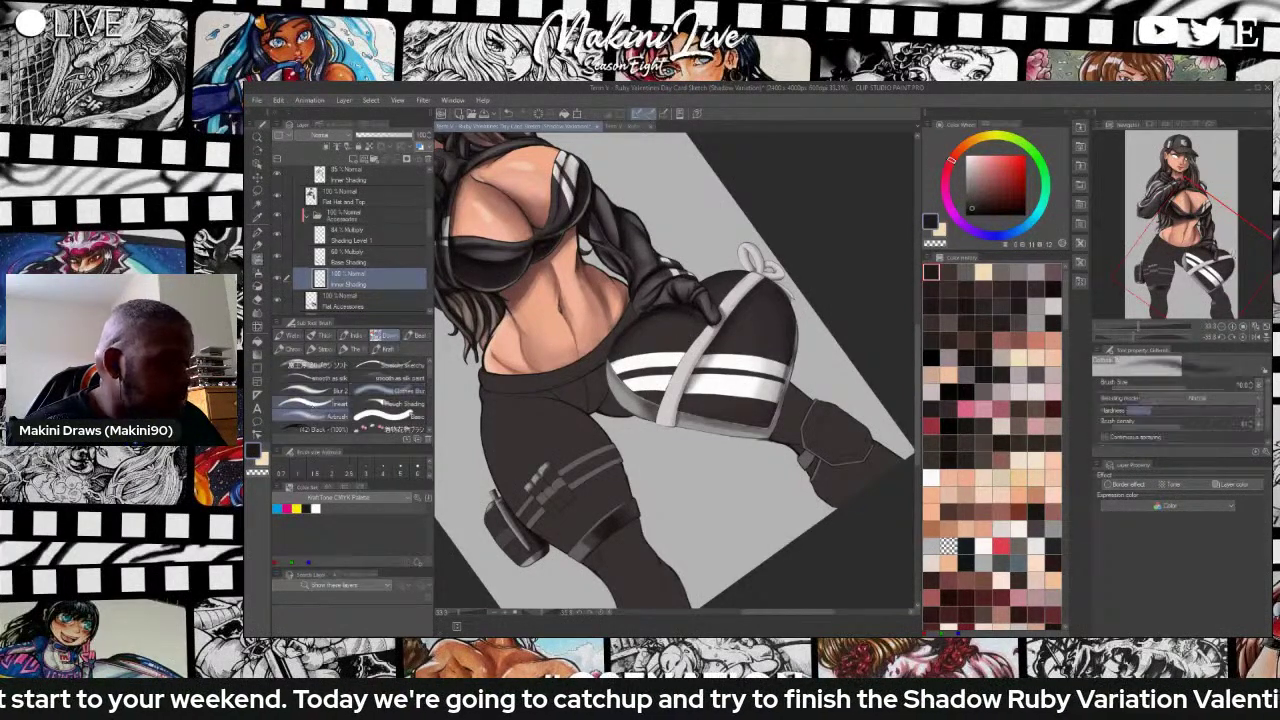
drag(973, 204, 976, 193)
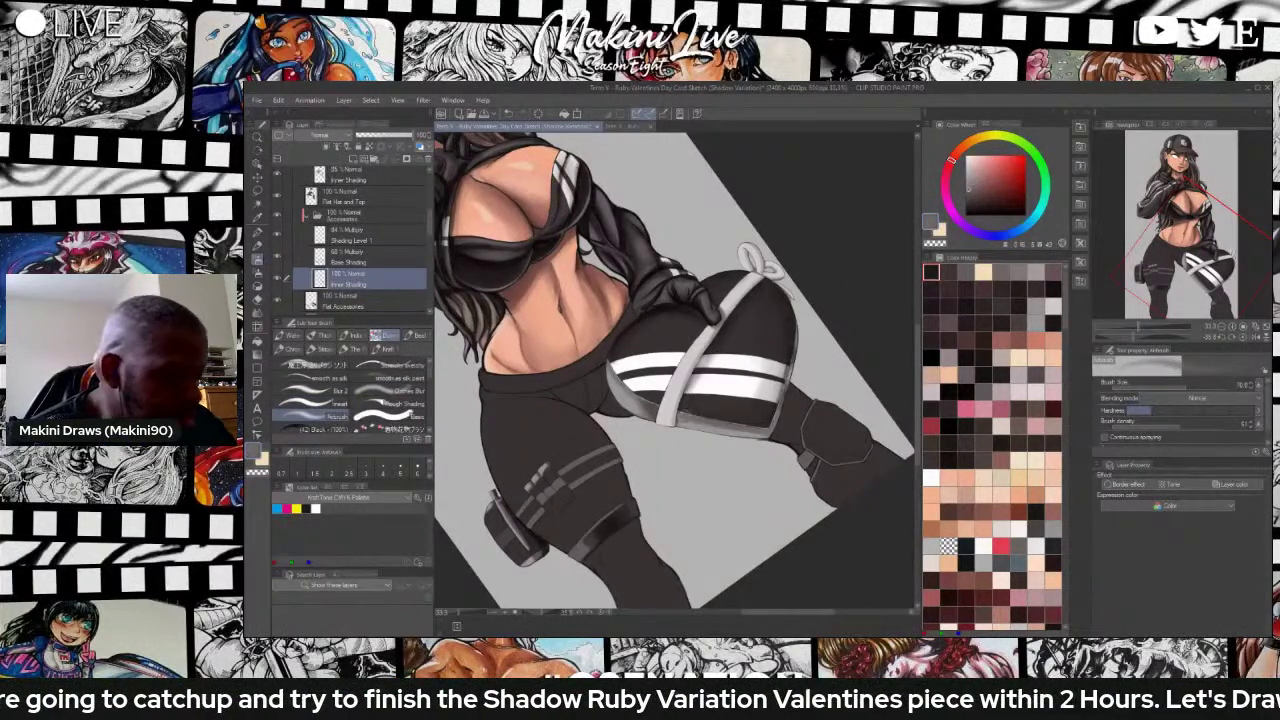
scroll(686, 414, up, 3)
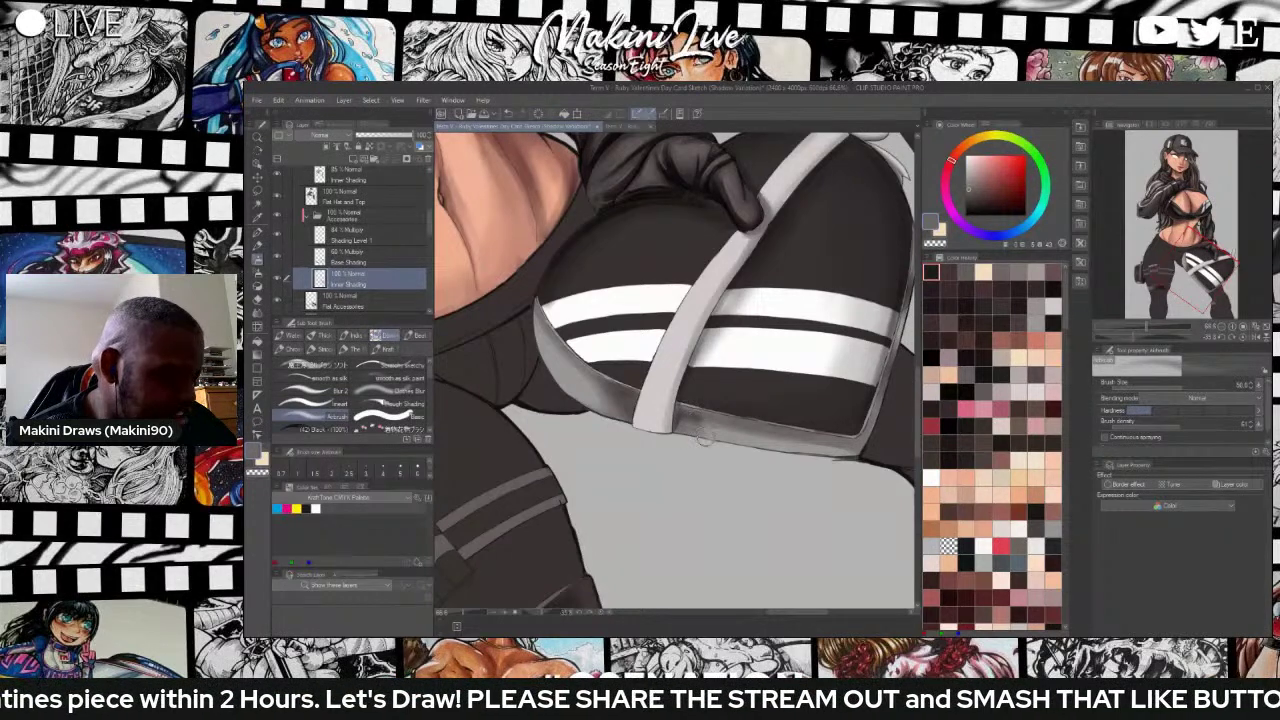
drag(692, 422, 708, 431)
mouse_move(618, 404)
mouse_down()
mouse_move(582, 379)
mouse_move(629, 400)
mouse_move(629, 414)
mouse_move(590, 381)
mouse_move(625, 394)
mouse_move(566, 360)
mouse_up()
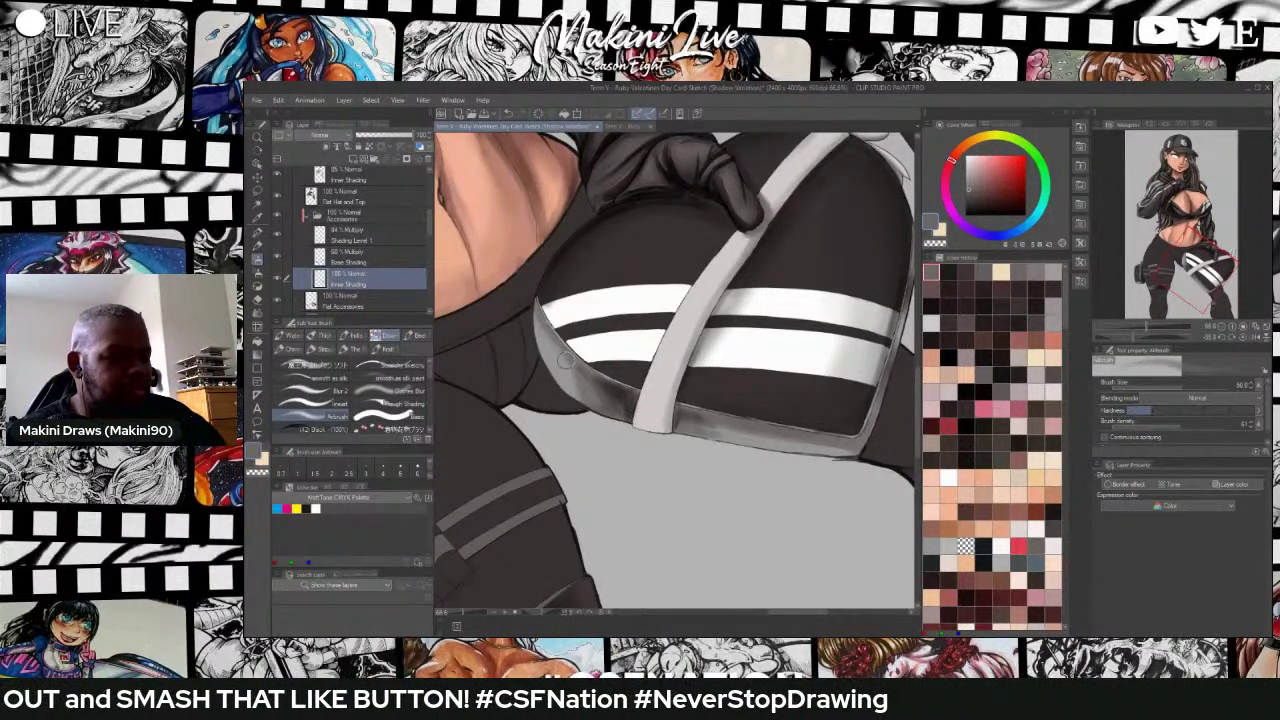
mouse_move(892, 366)
mouse_down()
mouse_move(868, 425)
mouse_move(880, 395)
mouse_up()
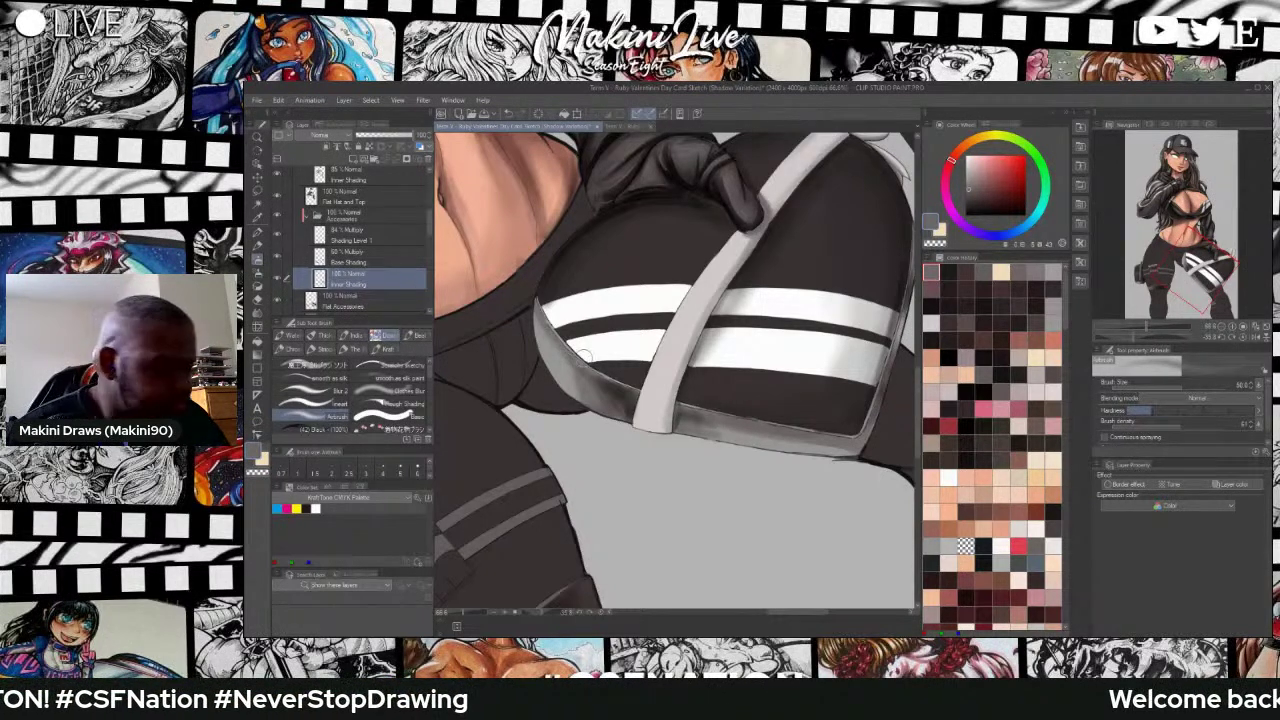
Soften the grey shading on the heart box's rim and stripes with Clothes Blur and check it against the figure.
click(392, 391)
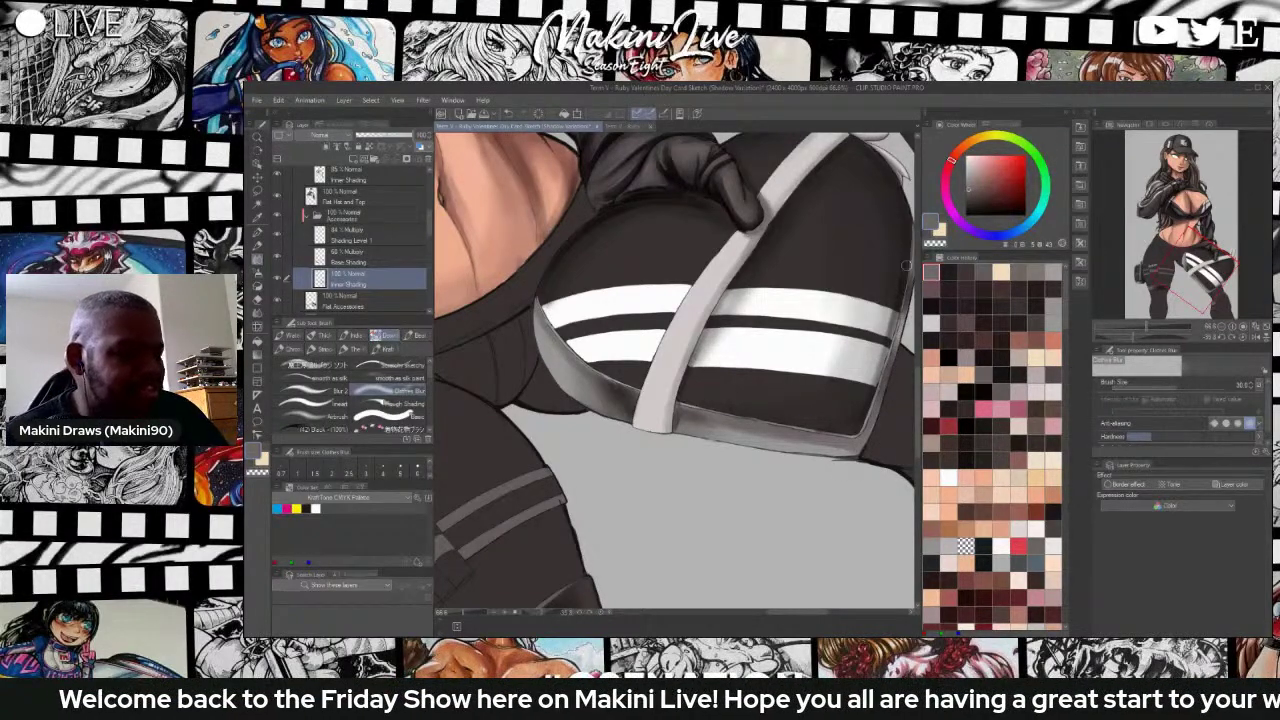
scroll(906, 265, down, 3)
key(minus)
scroll(813, 283, up, 2)
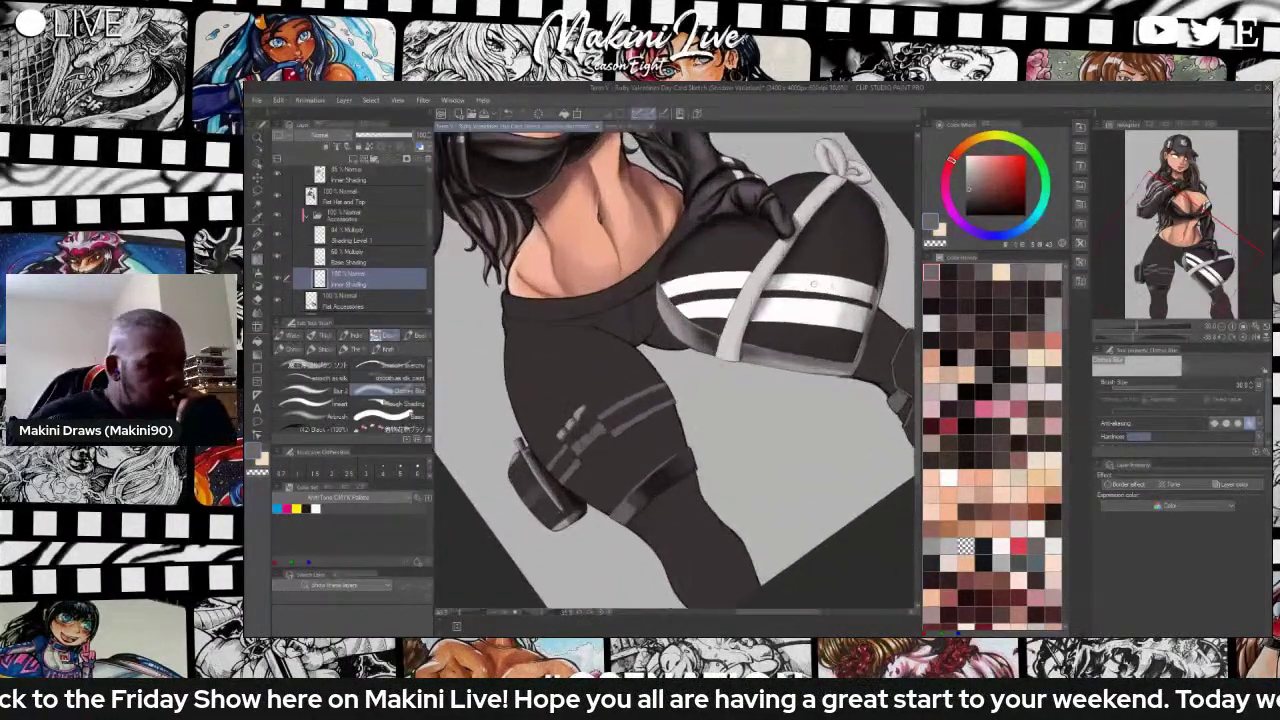
scroll(814, 285, up, 1)
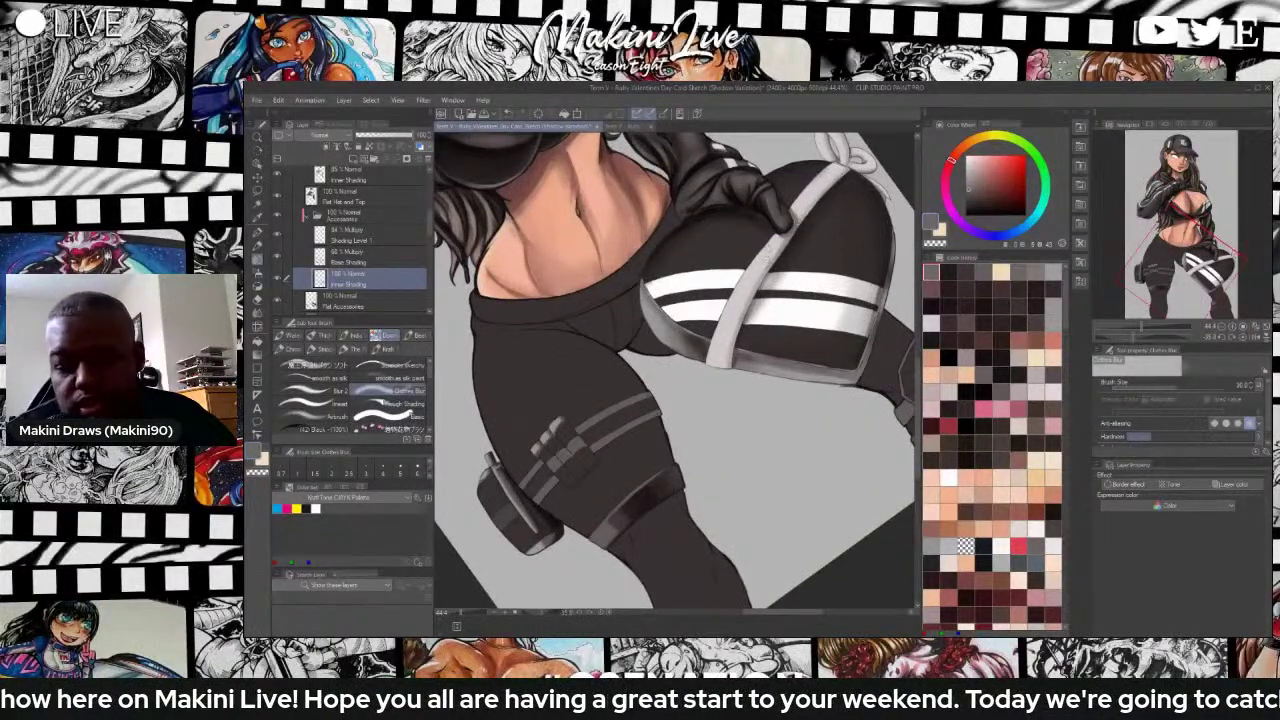
Sample the ribbon's light grey, darken it slightly, and airbrush shading along the ribbon where it crosses the white stripes.
key(i)
click(755, 276)
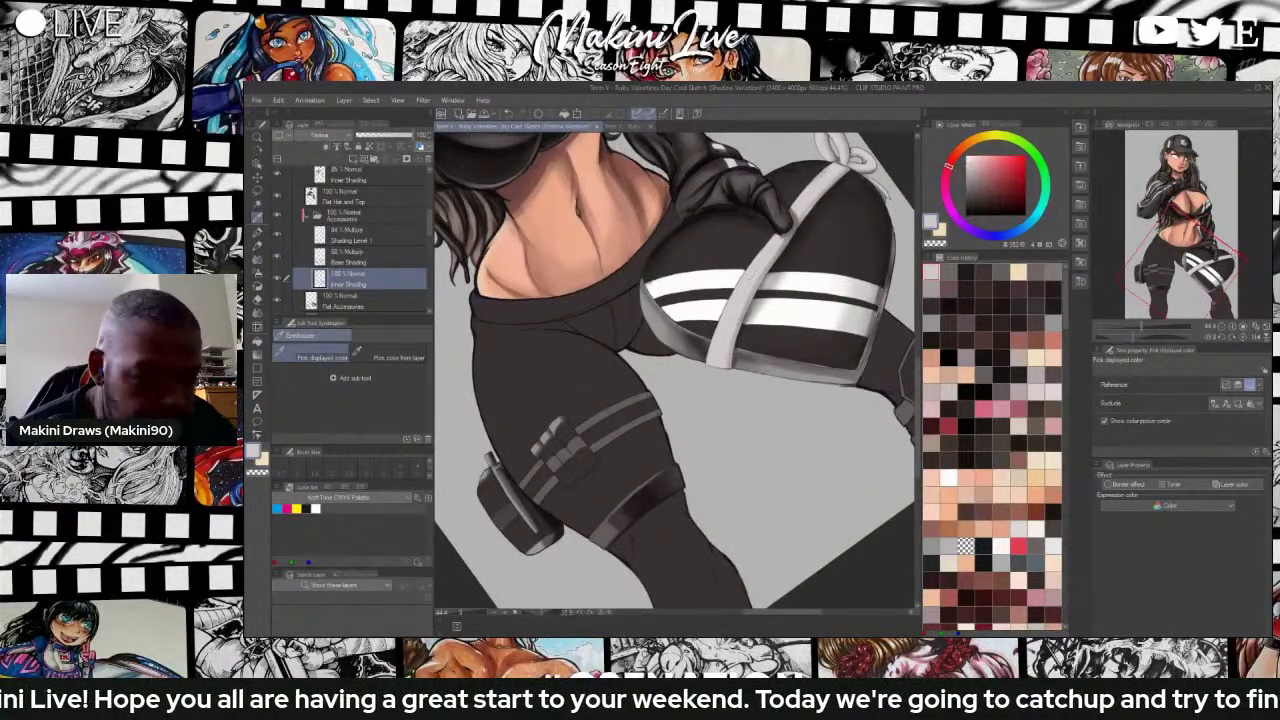
key(b)
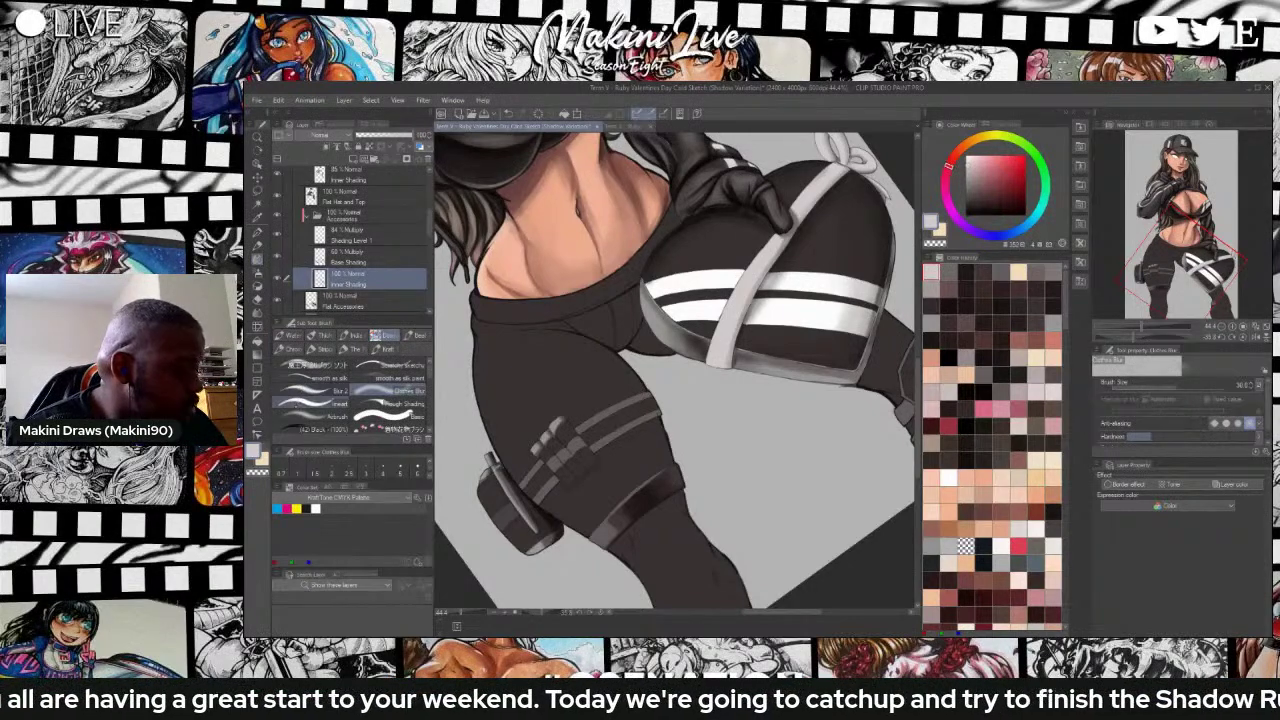
click(322, 416)
scroll(745, 300, up, 2)
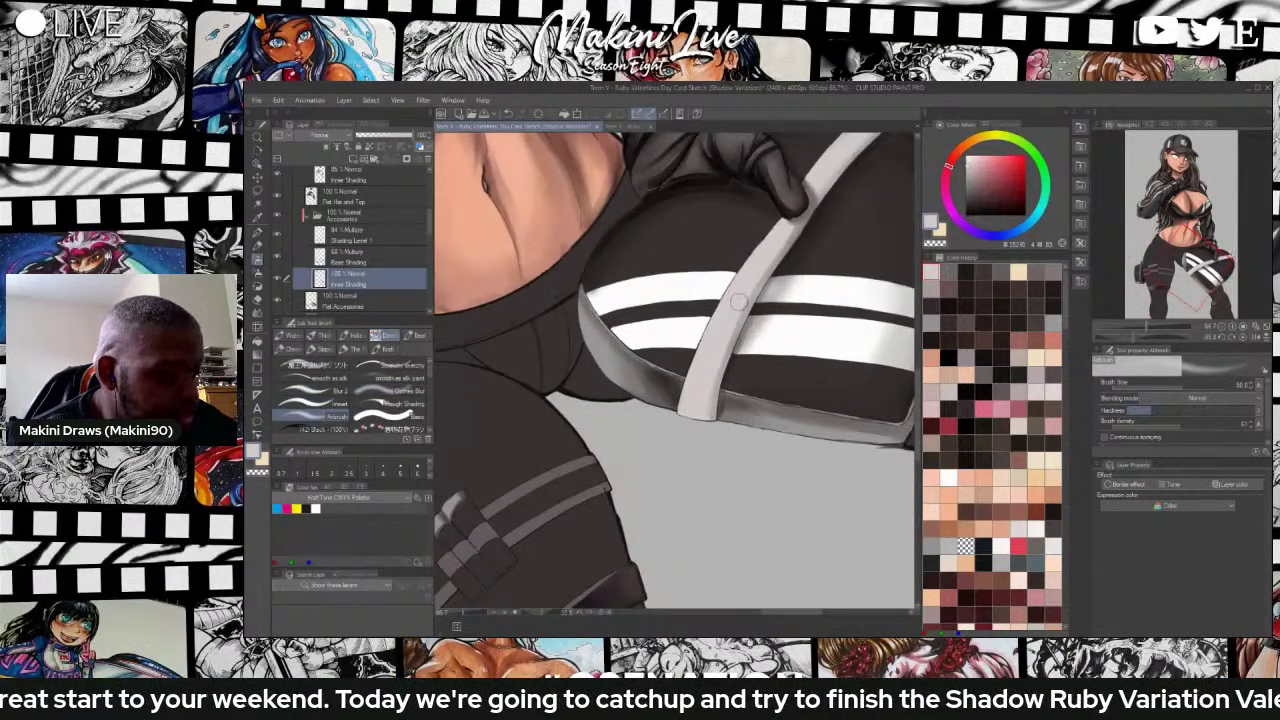
click(970, 169)
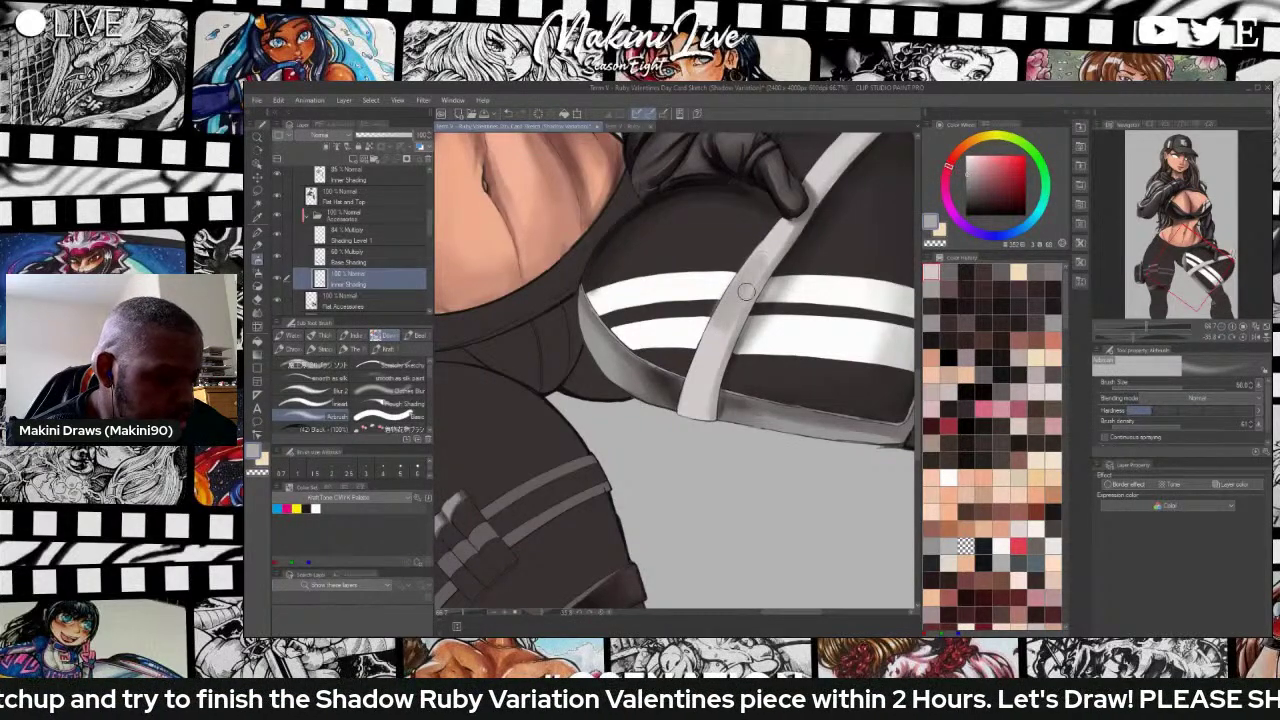
drag(748, 289, 760, 275)
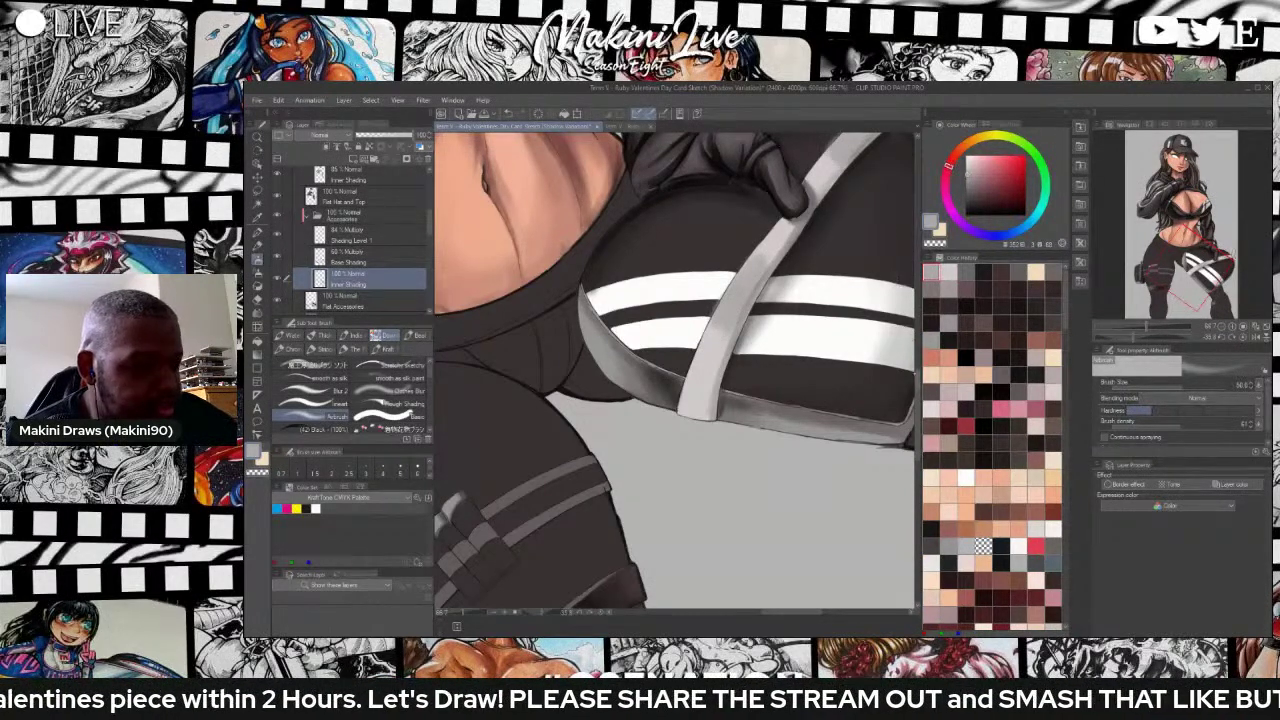
Shade the ribbon's upper part near the gloved hand, soften it with Clothes Blur, and check it against the whole figure.
drag(917, 415, 917, 362)
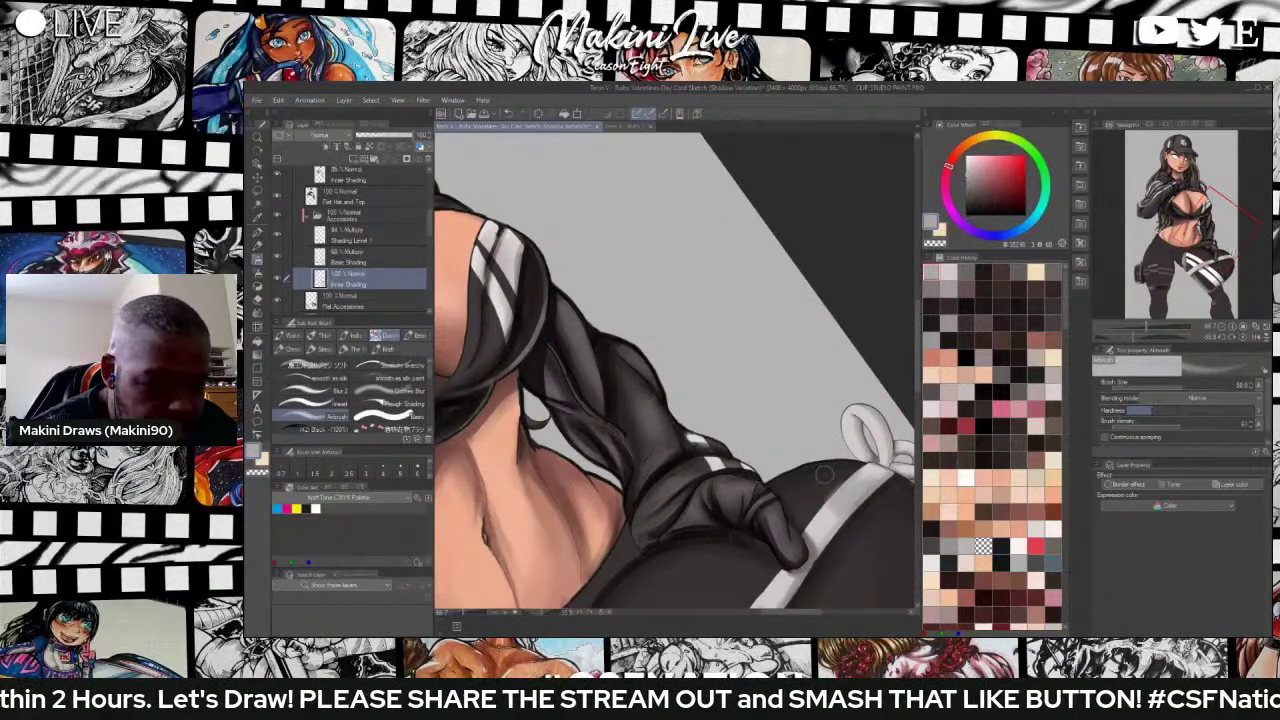
key(e)
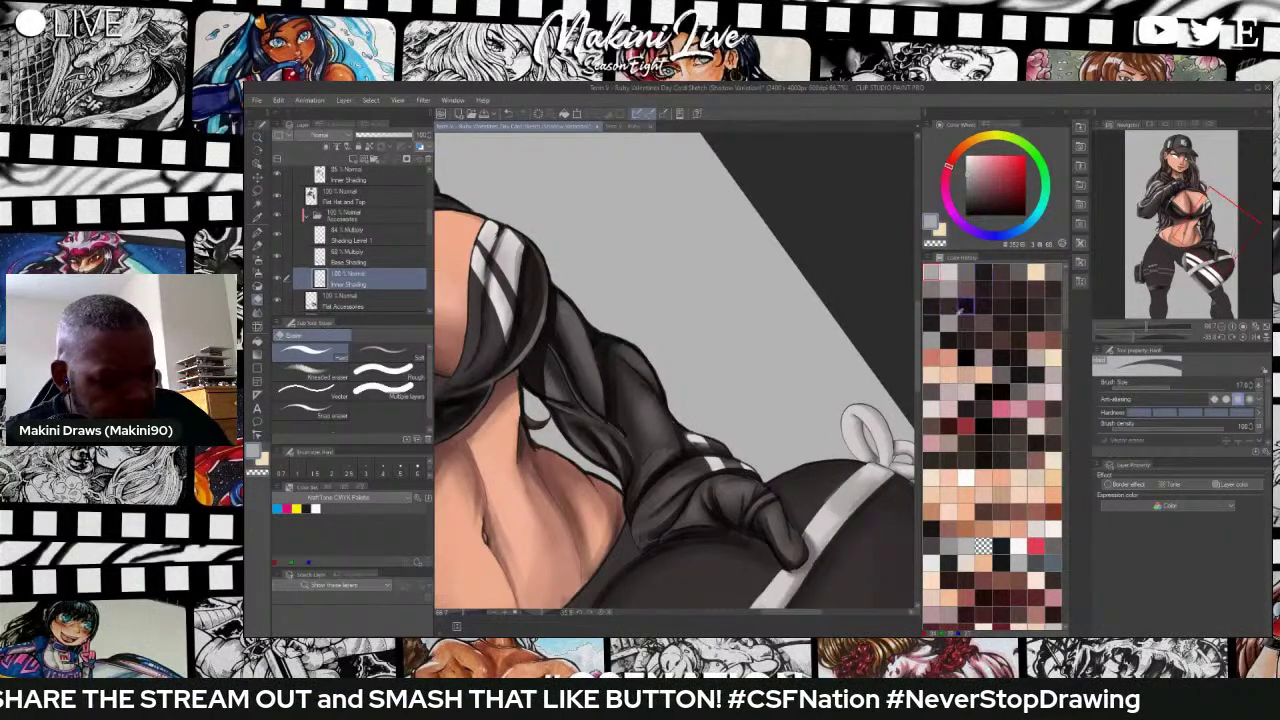
key(j)
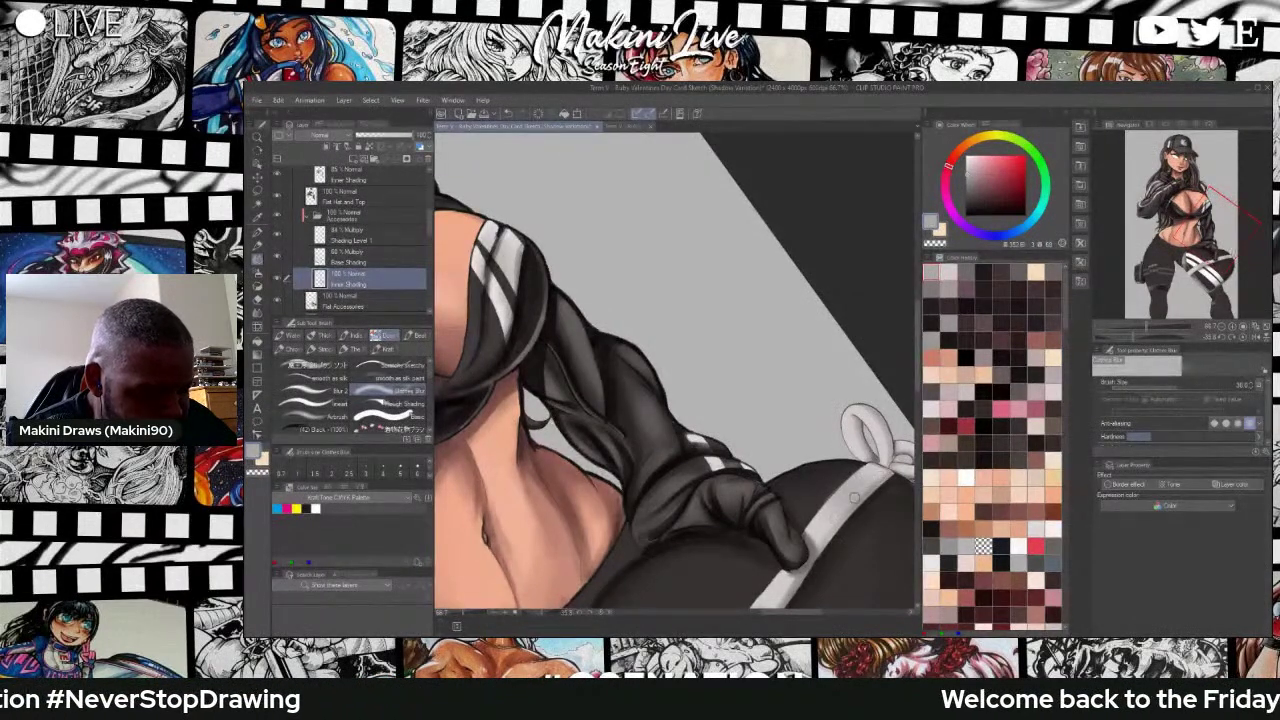
scroll(820, 494, down, 2)
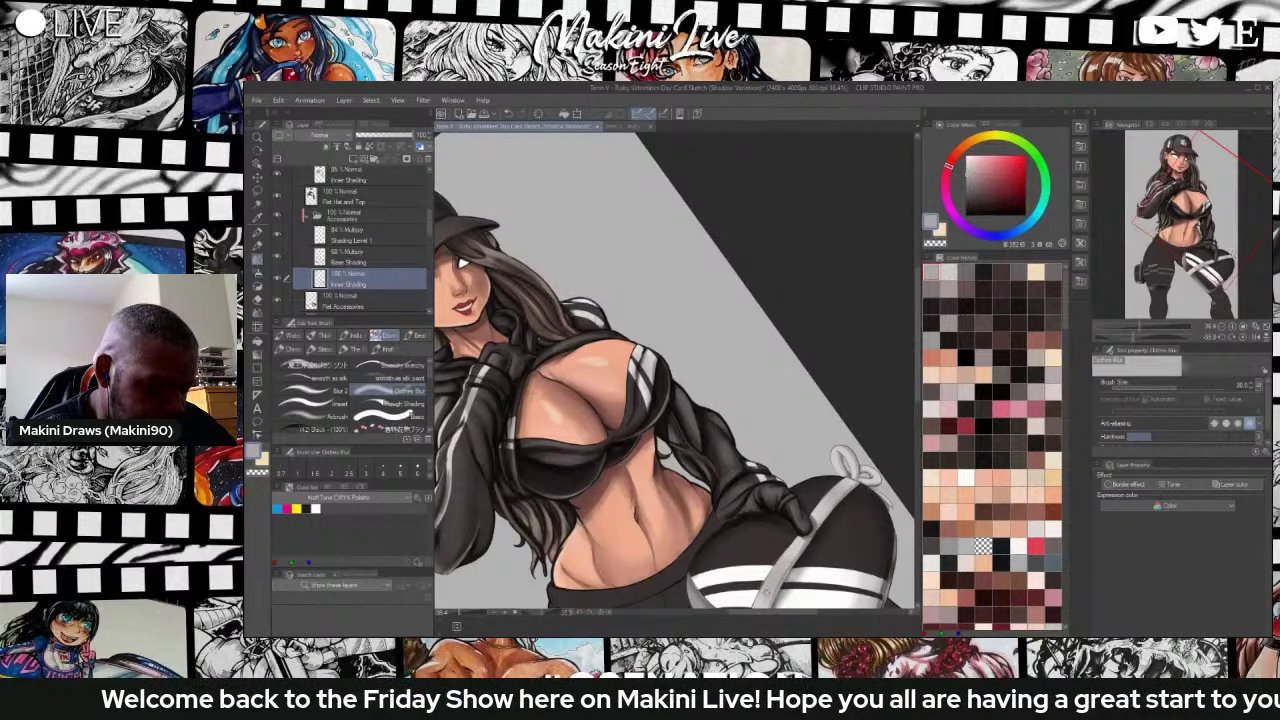
scroll(811, 538, down, 4)
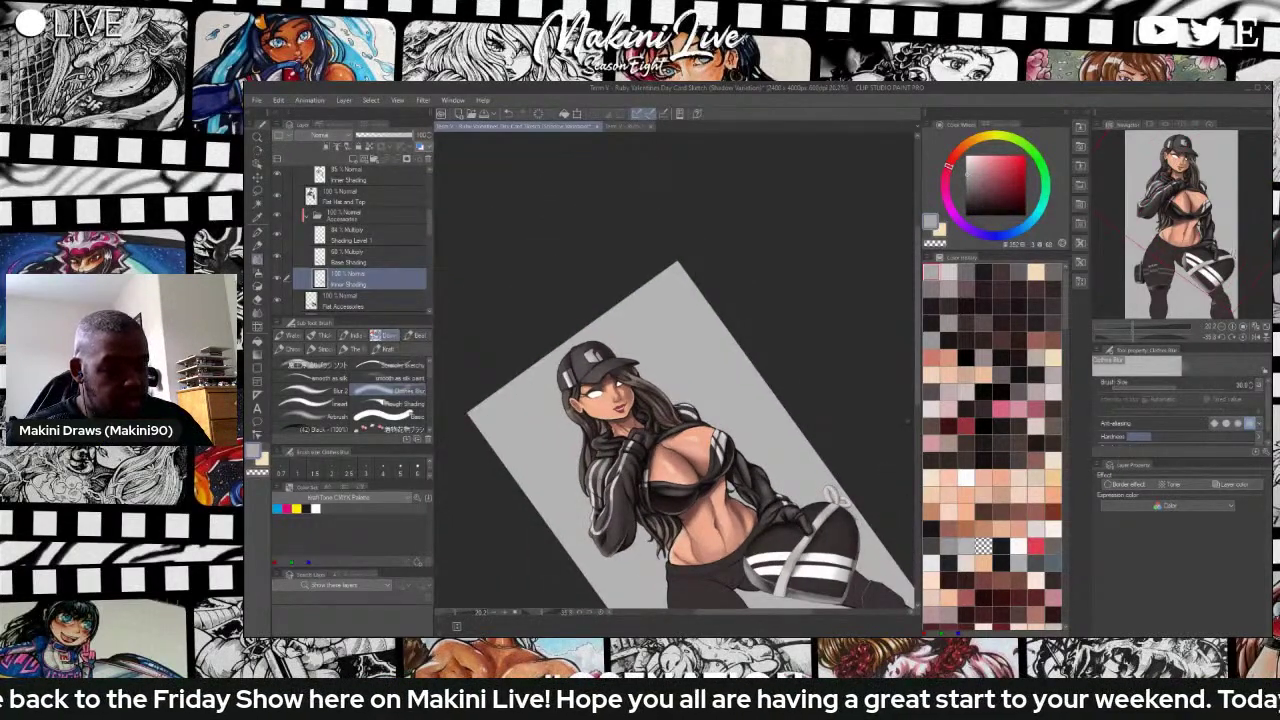
drag(917, 390, 917, 426)
scroll(830, 468, up, 6)
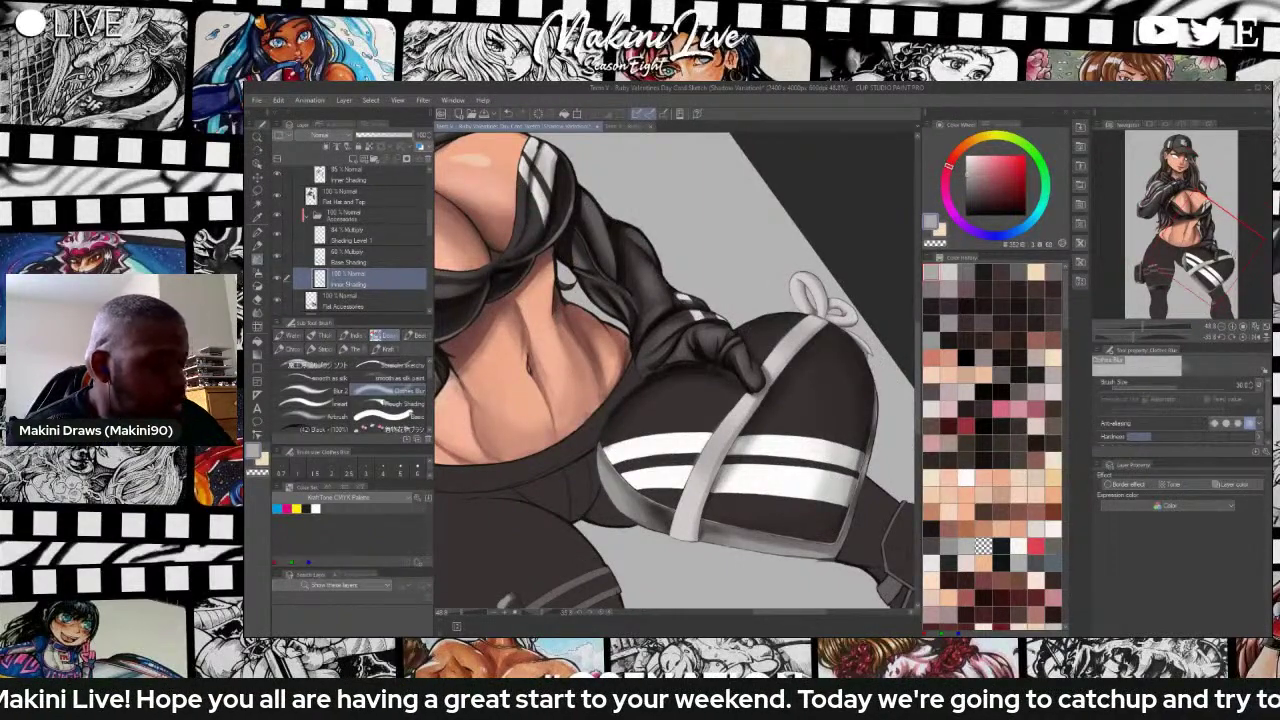
Airbrush grey shading onto the ribbon's bow at the top of the heart box and switch to Clothes Blur for softening.
click(310, 391)
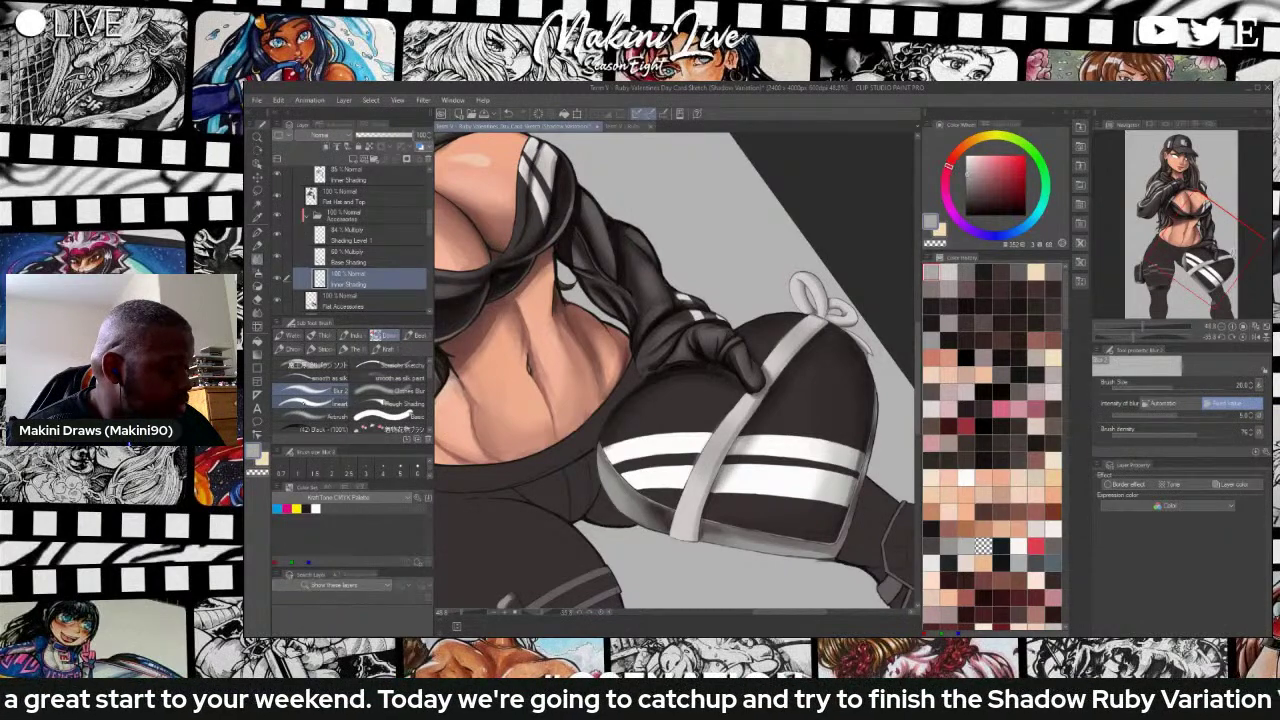
click(320, 414)
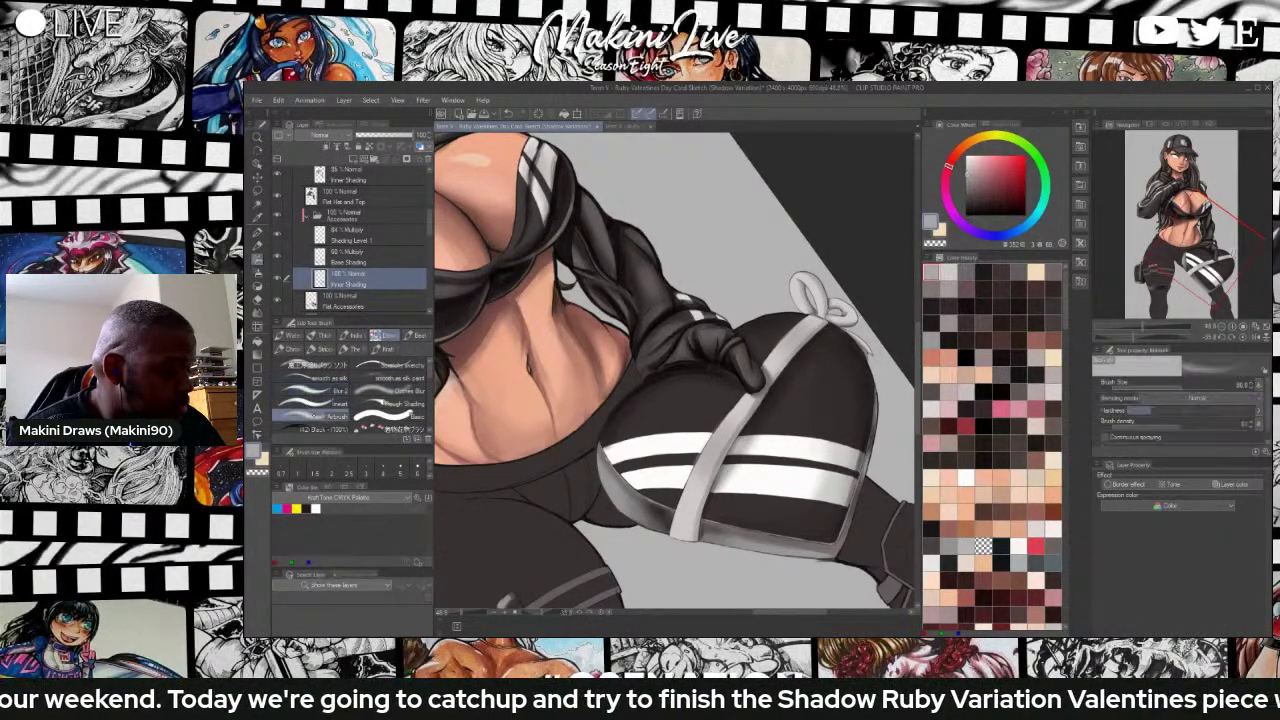
scroll(820, 290, up, 3)
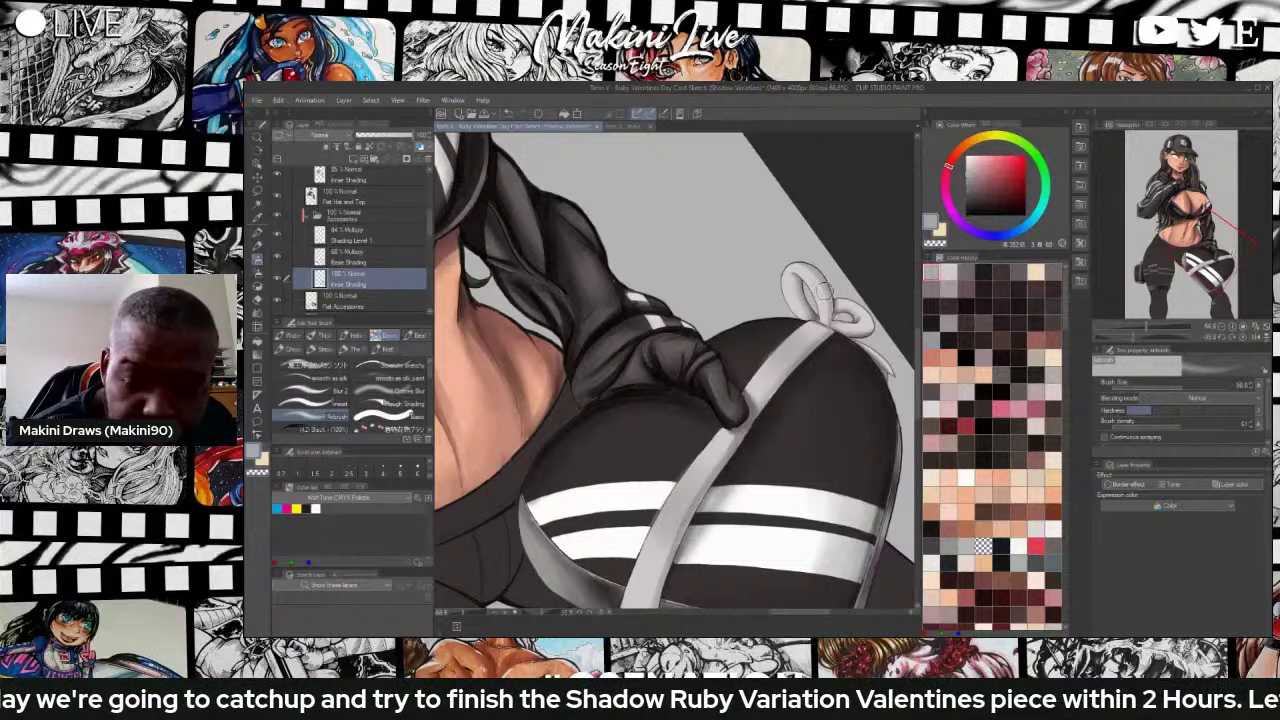
mouse_move(820, 286)
mouse_down()
mouse_move(792, 303)
mouse_move(808, 315)
mouse_move(846, 304)
mouse_up()
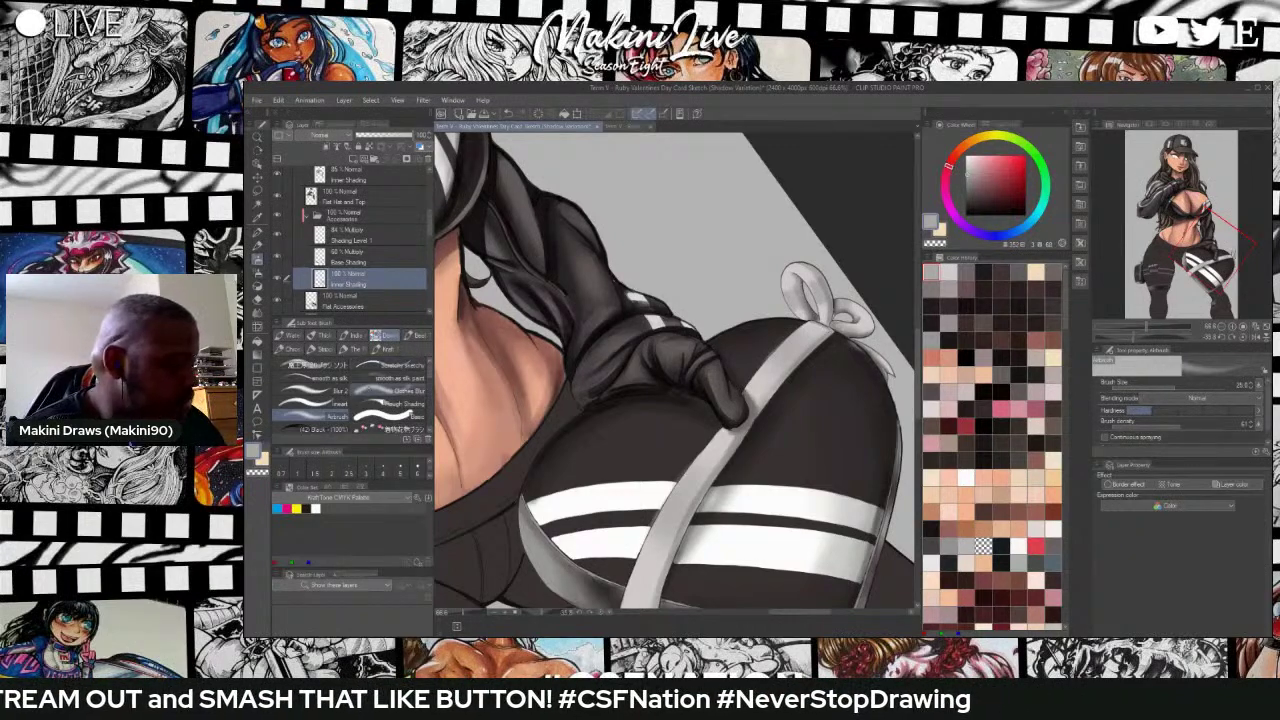
click(400, 390)
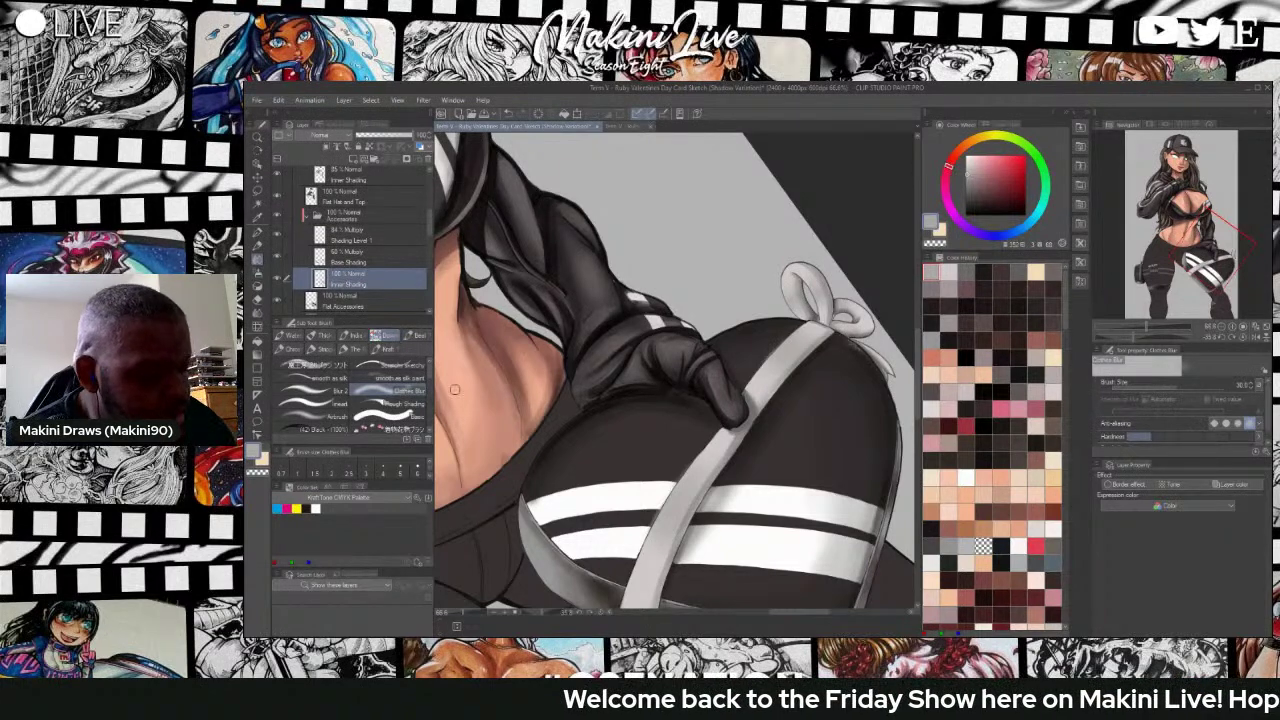
Examine the whole figure, and look closely at the thigh straps, cartridge loops and side pouch.
scroll(490, 366, down, 2)
scroll(564, 351, down, 1)
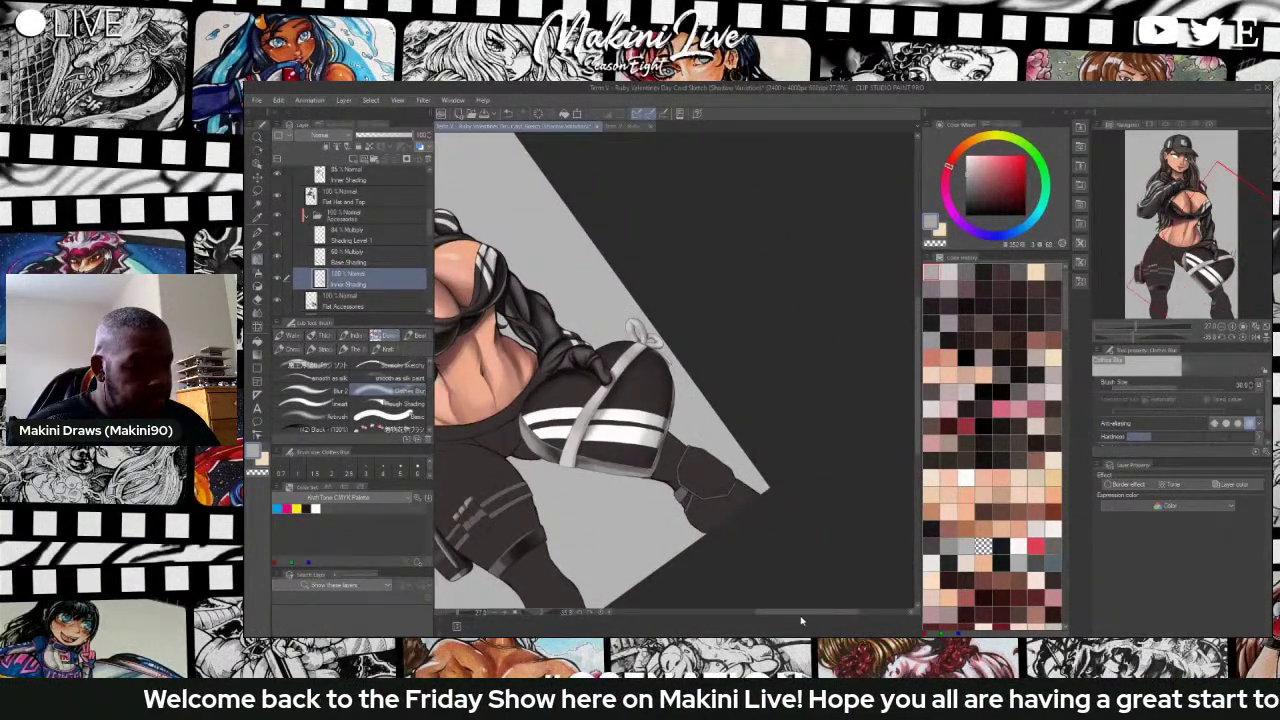
drag(812, 616, 725, 616)
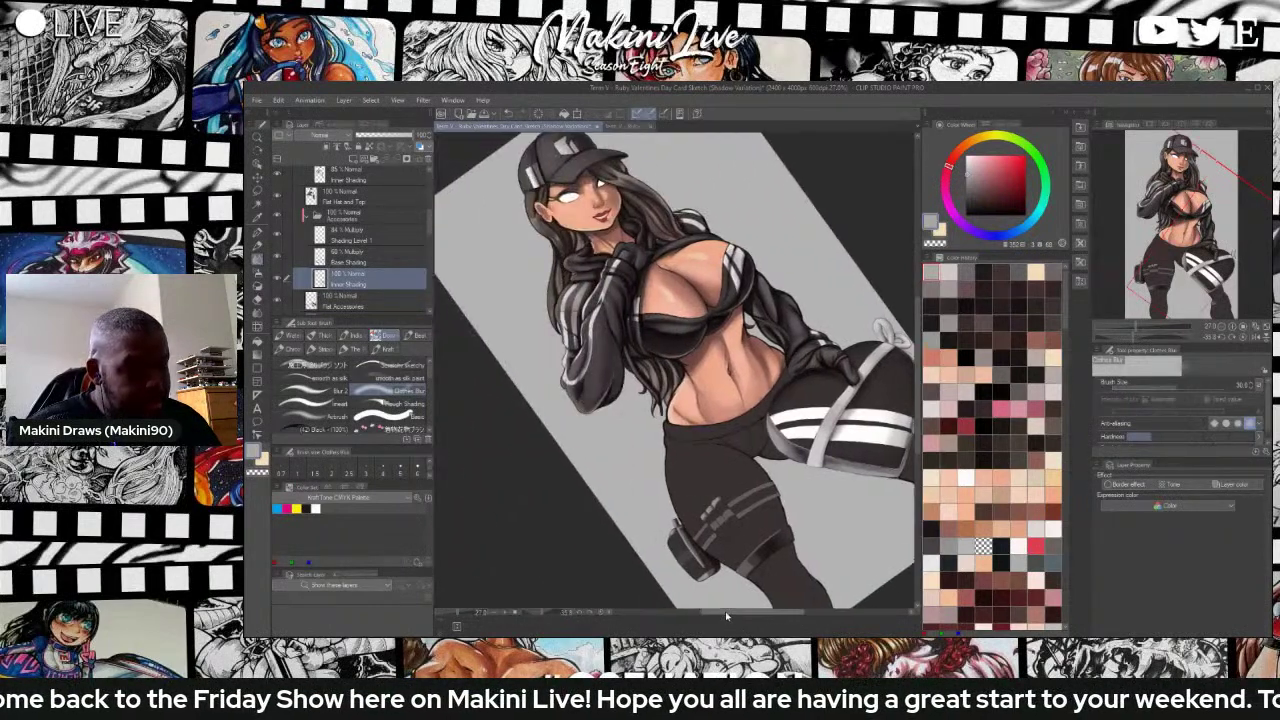
scroll(696, 545, up, 2)
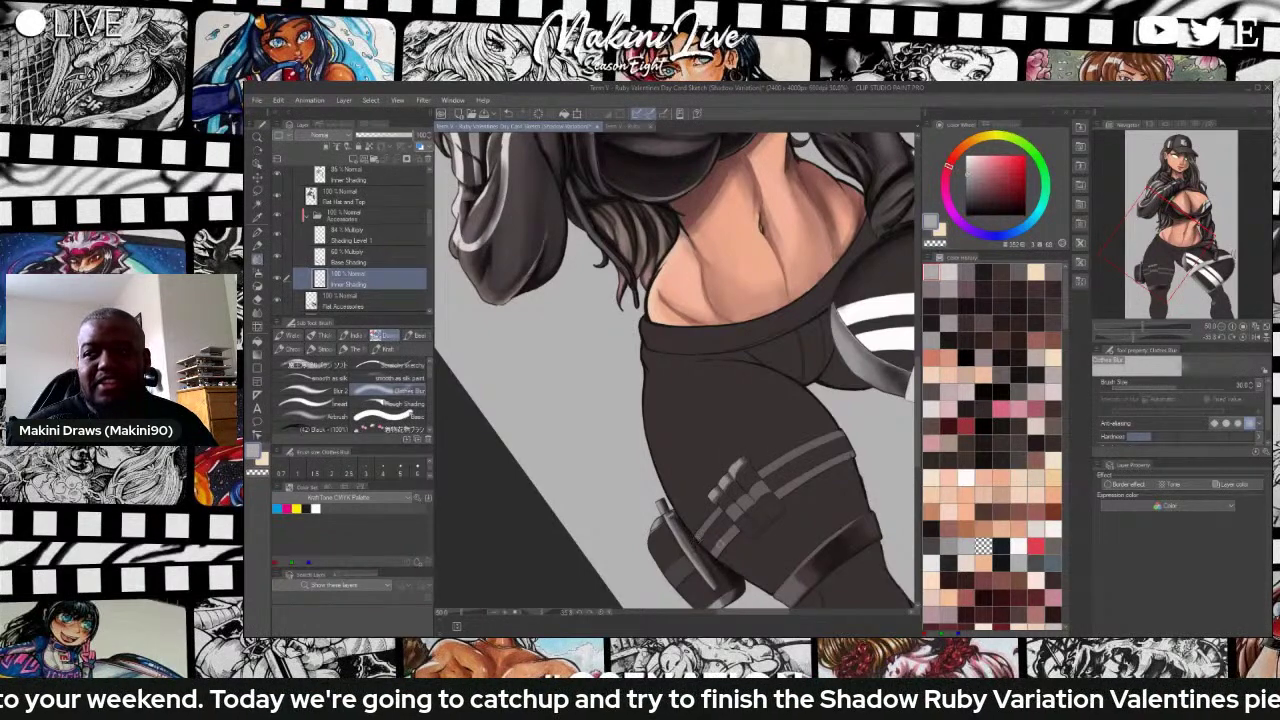
scroll(692, 540, up, 1)
scroll(687, 540, up, 4)
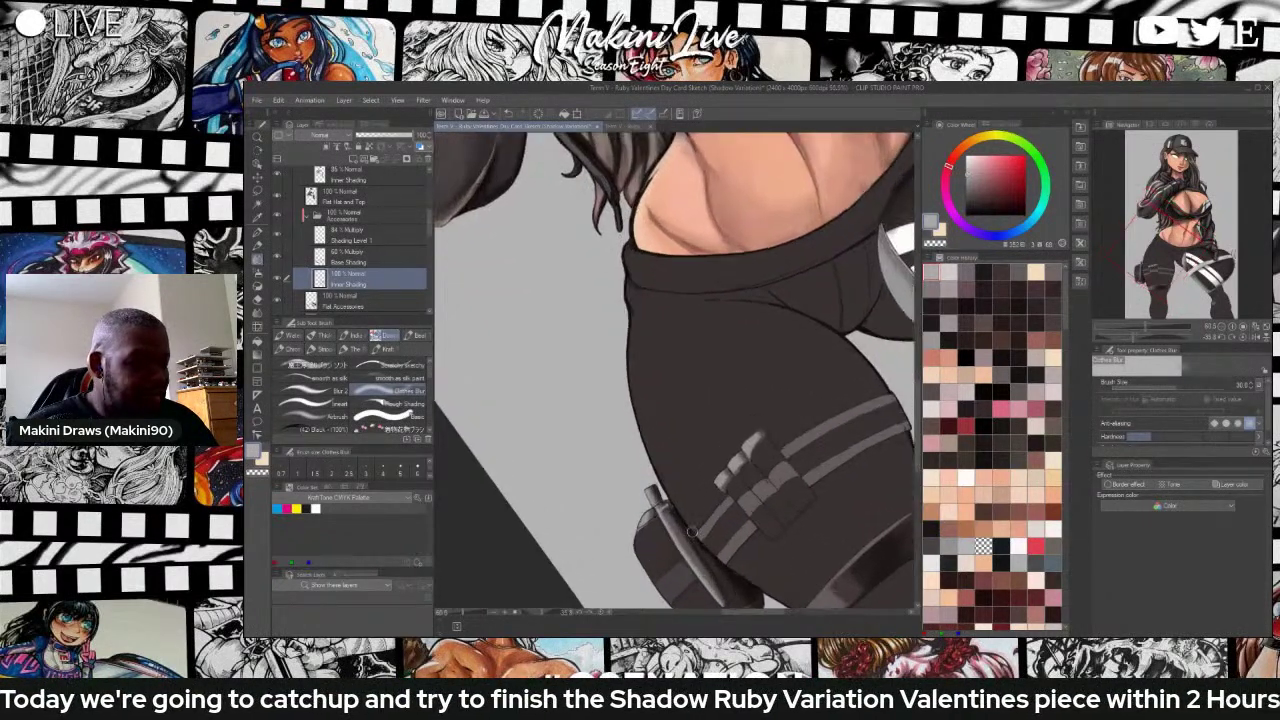
drag(915, 420, 916, 455)
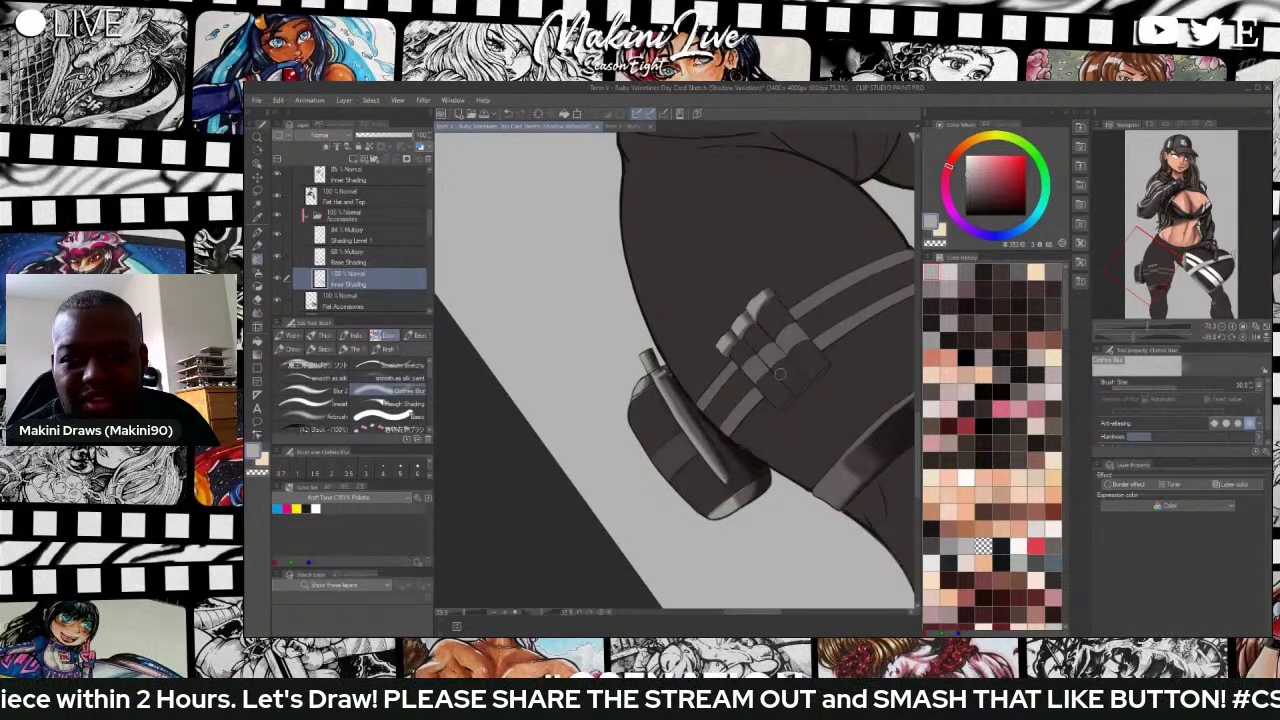
scroll(778, 376, down, 2)
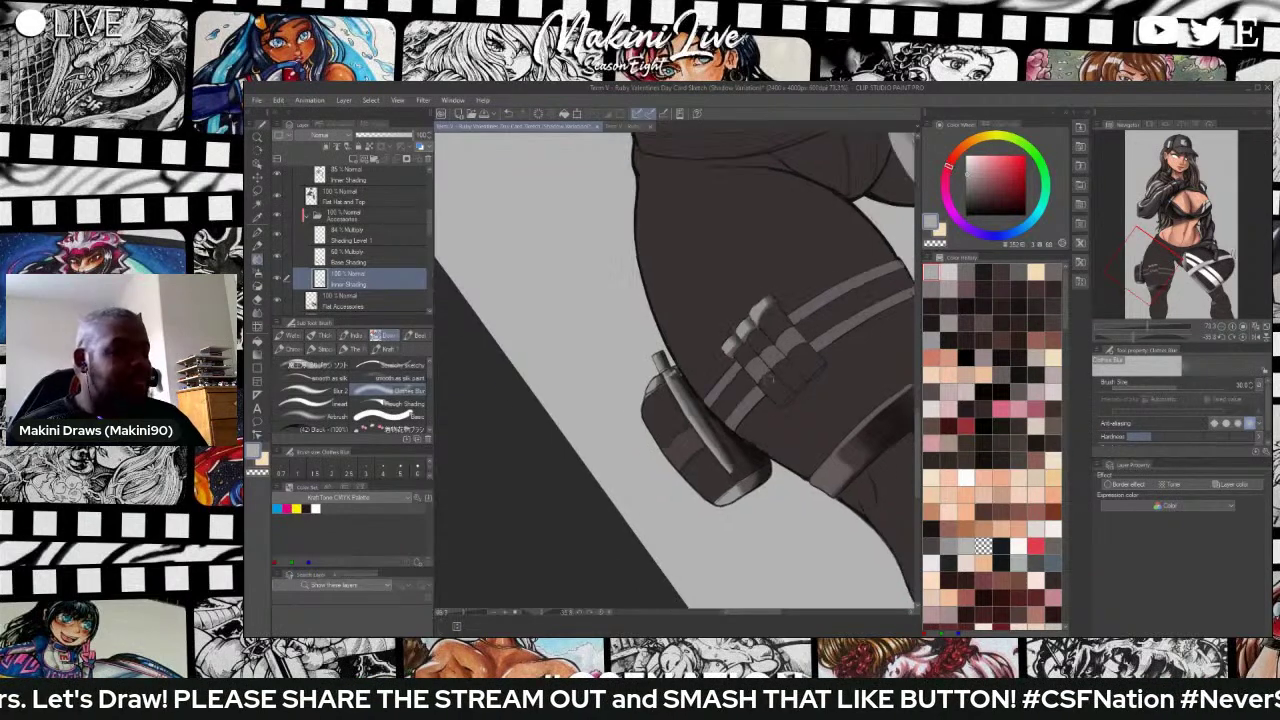
scroll(732, 388, up, 1)
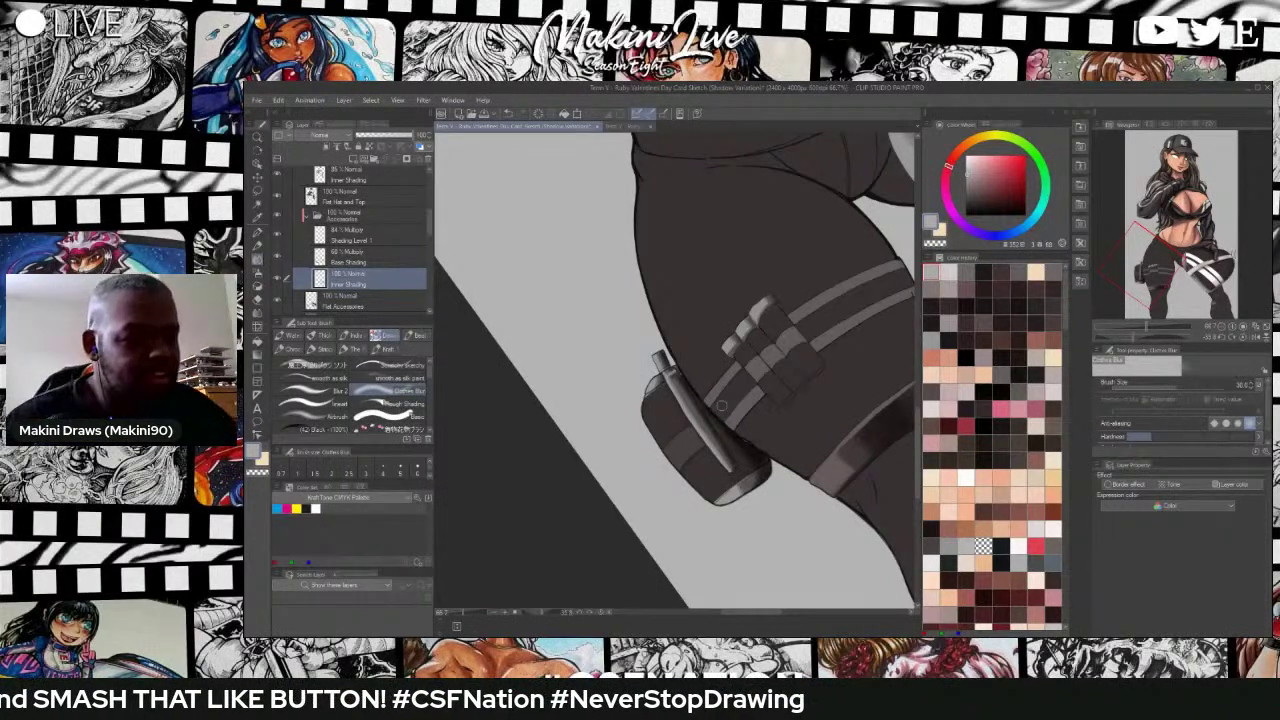
Set up the Soft airbrush and add a new layer named Lighting above Shading Level 1 in the Accessories folder.
key(b)
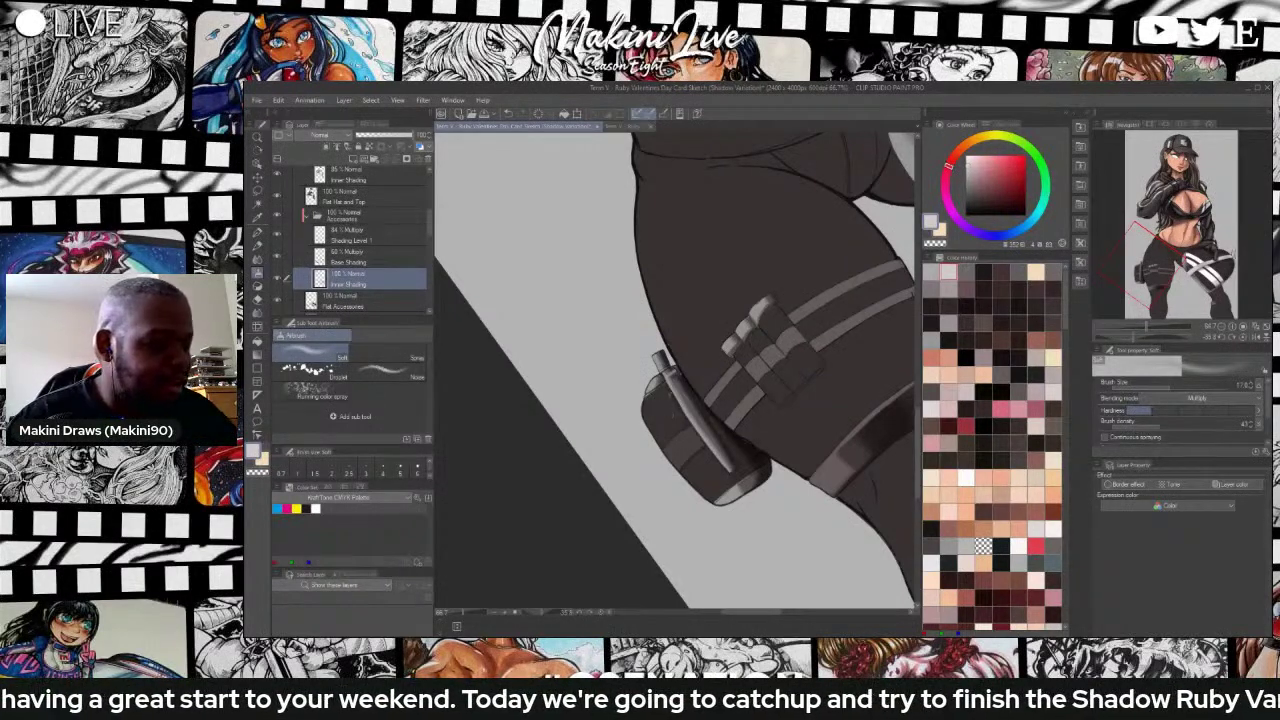
key(bracketright)
scroll(671, 395, up, 3)
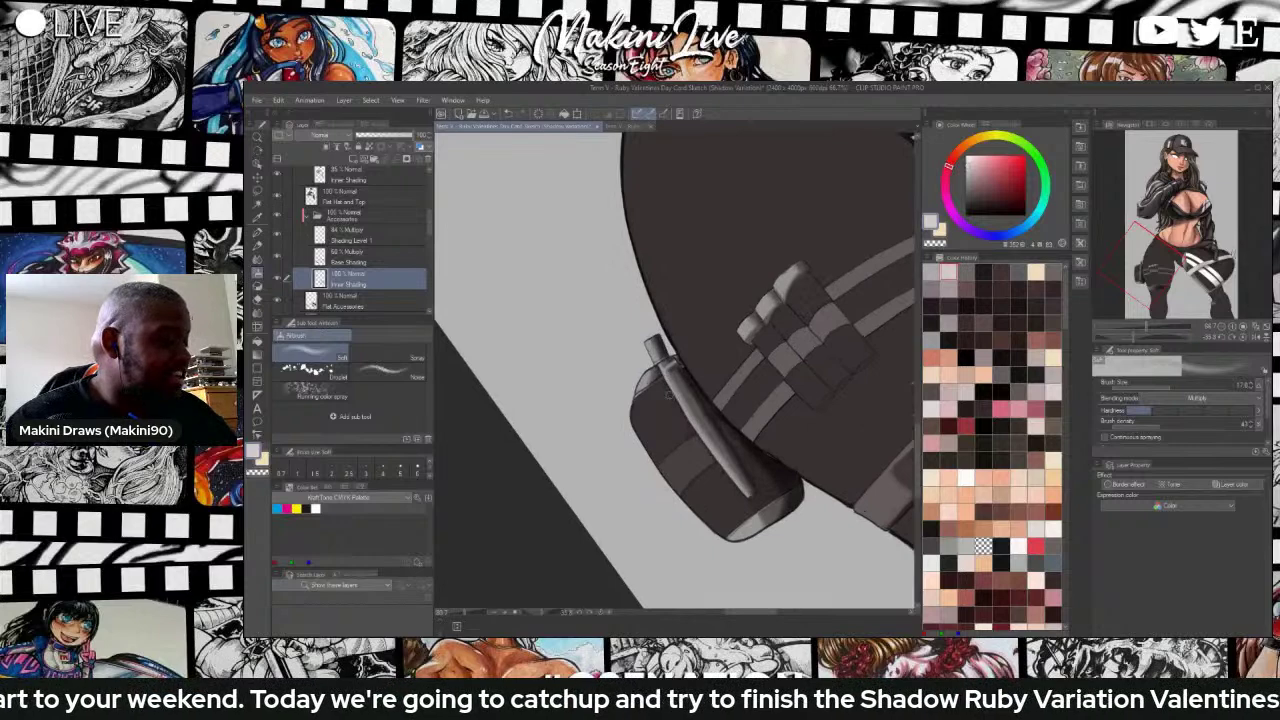
click(371, 238)
click(353, 160)
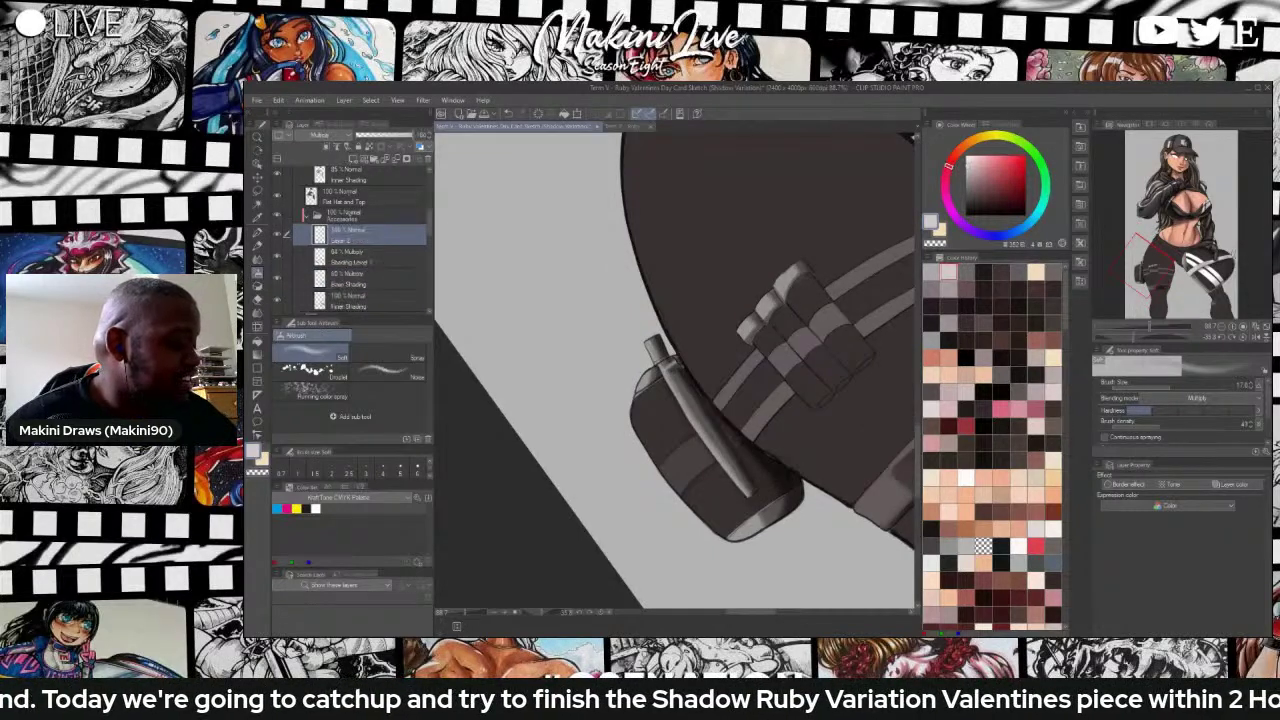
click(369, 259)
double_click(361, 239)
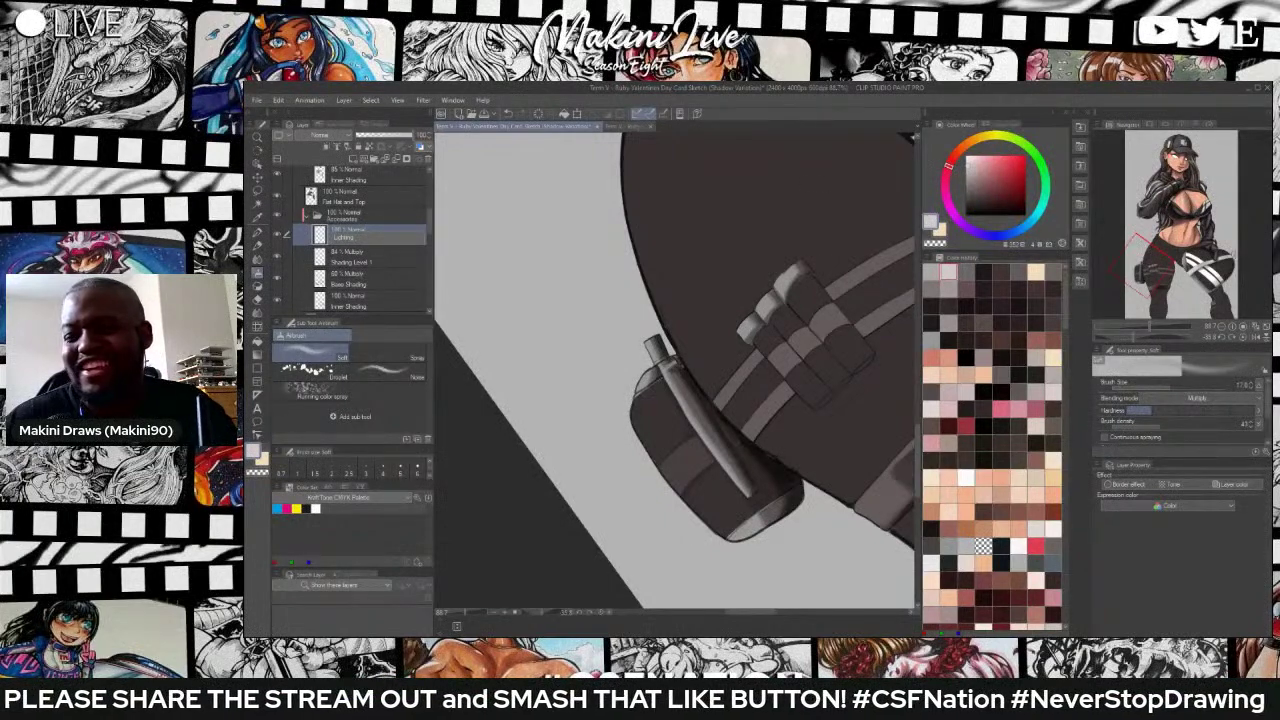
key(Return)
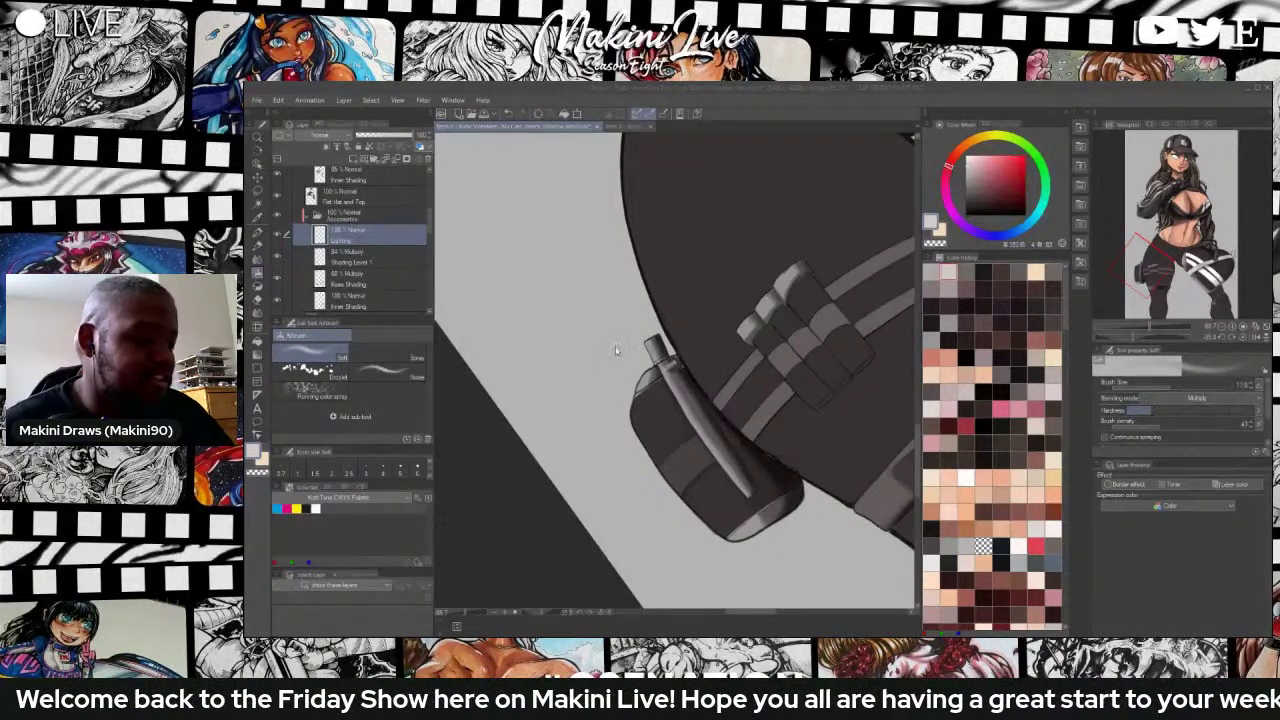
Choose a warm near-white colour and try airbrushing highlights onto the tips of the thigh cartridges.
click(974, 158)
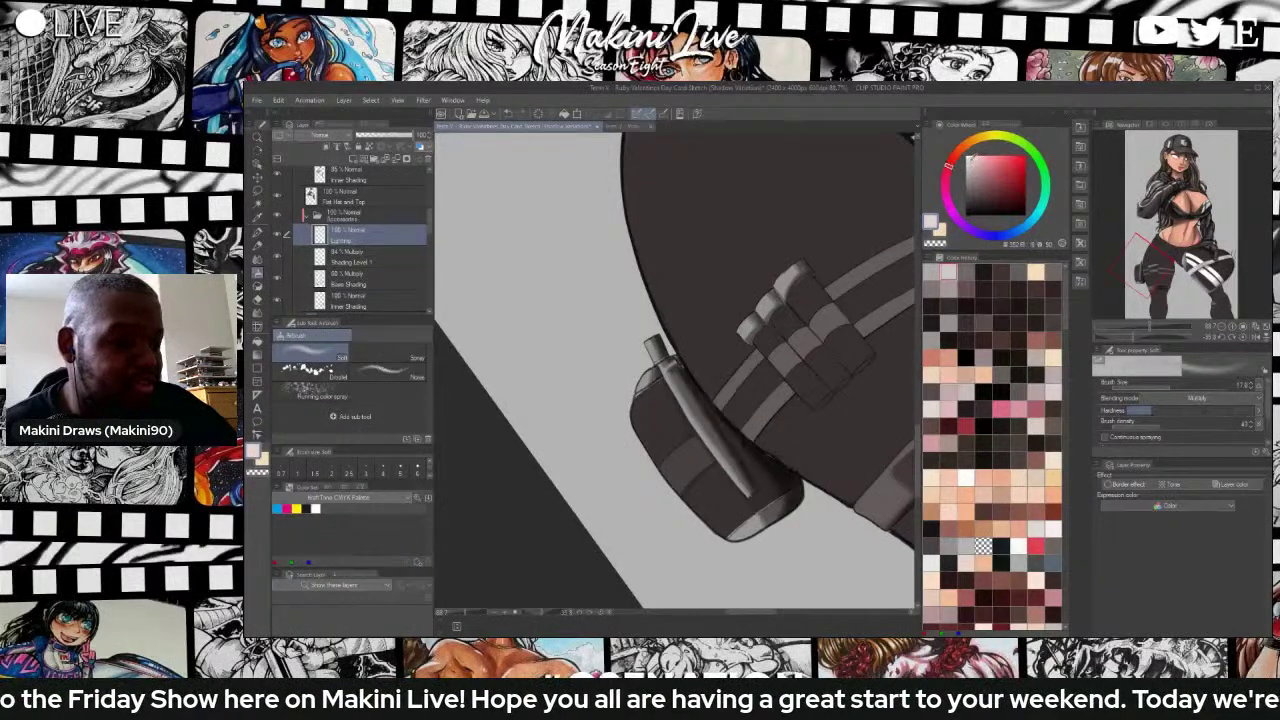
drag(970, 158, 960, 148)
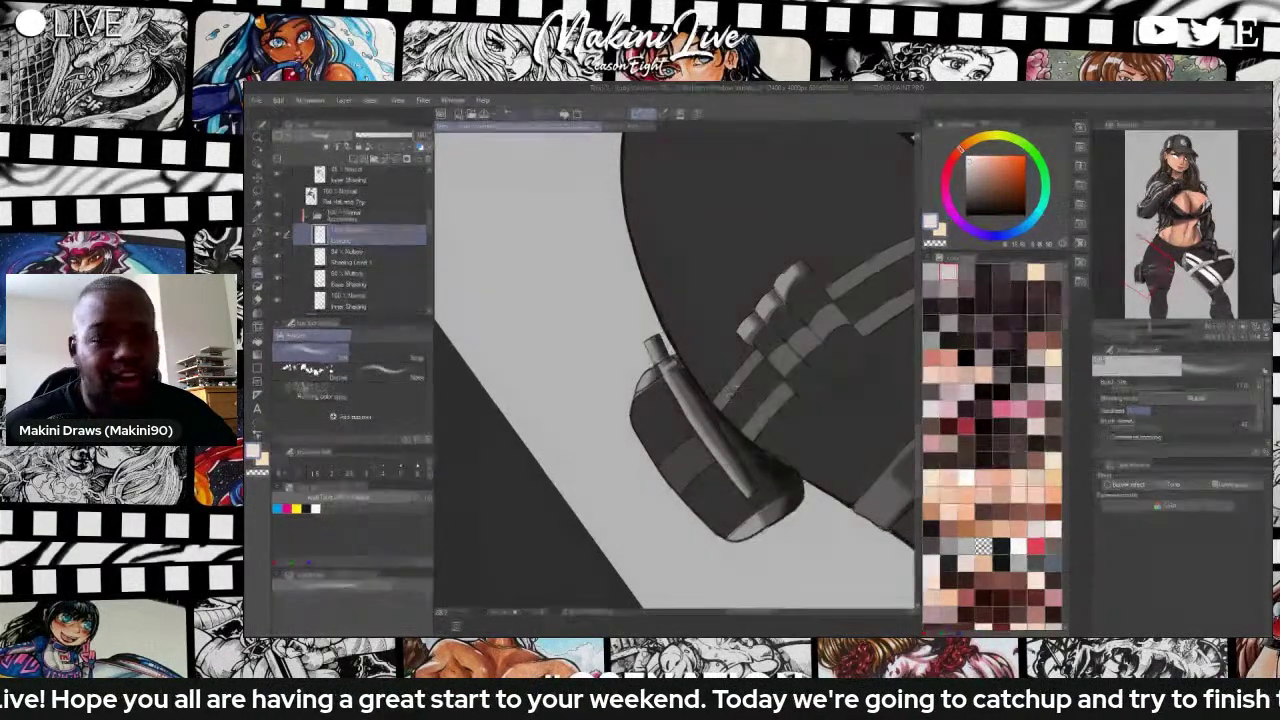
mouse_move(752, 324)
mouse_down()
mouse_move(742, 334)
mouse_move(768, 308)
mouse_up()
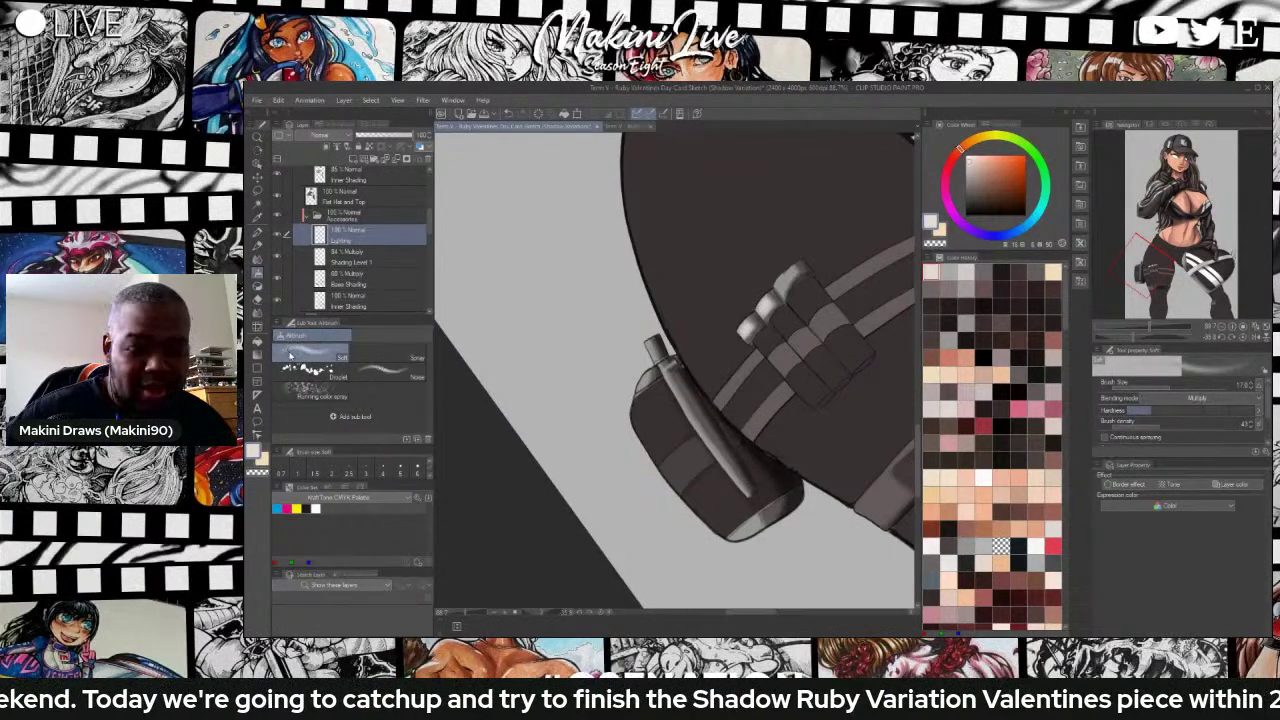
Switch from the Soft airbrush to a painting brush and paint near-white highlights on the tips of the thigh cartridges.
key(b)
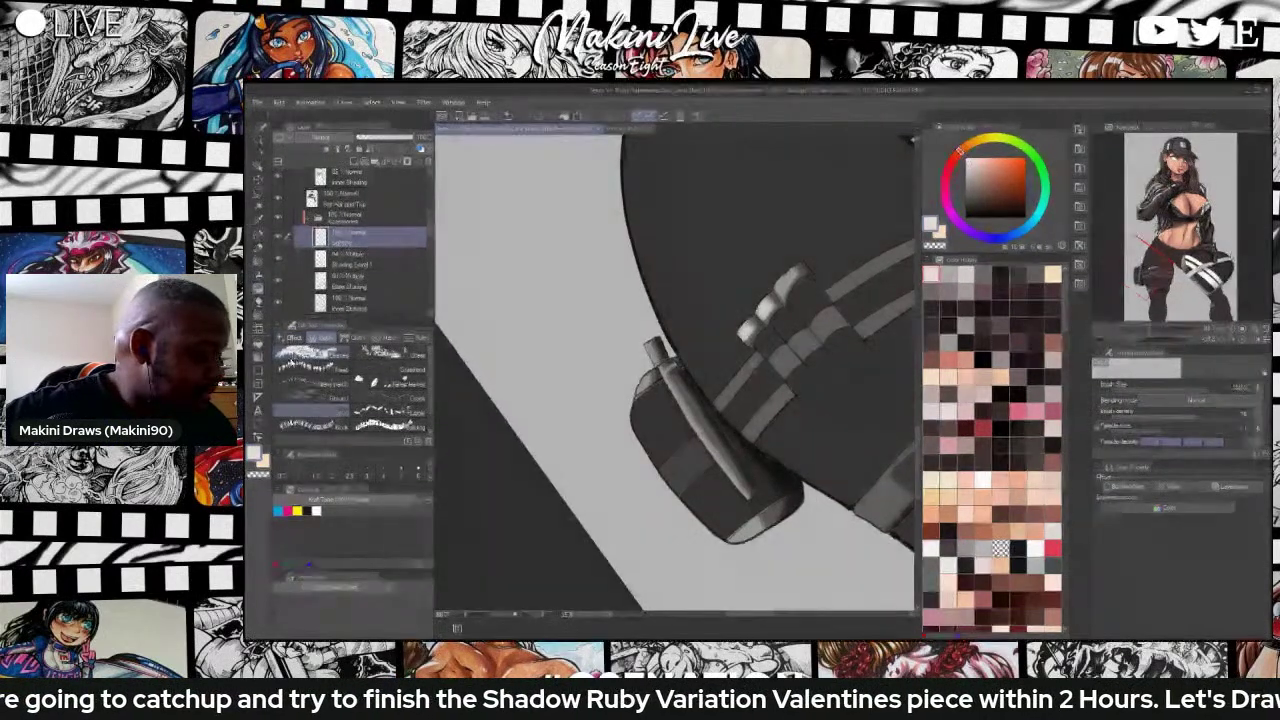
click(293, 366)
key(b)
click(295, 366)
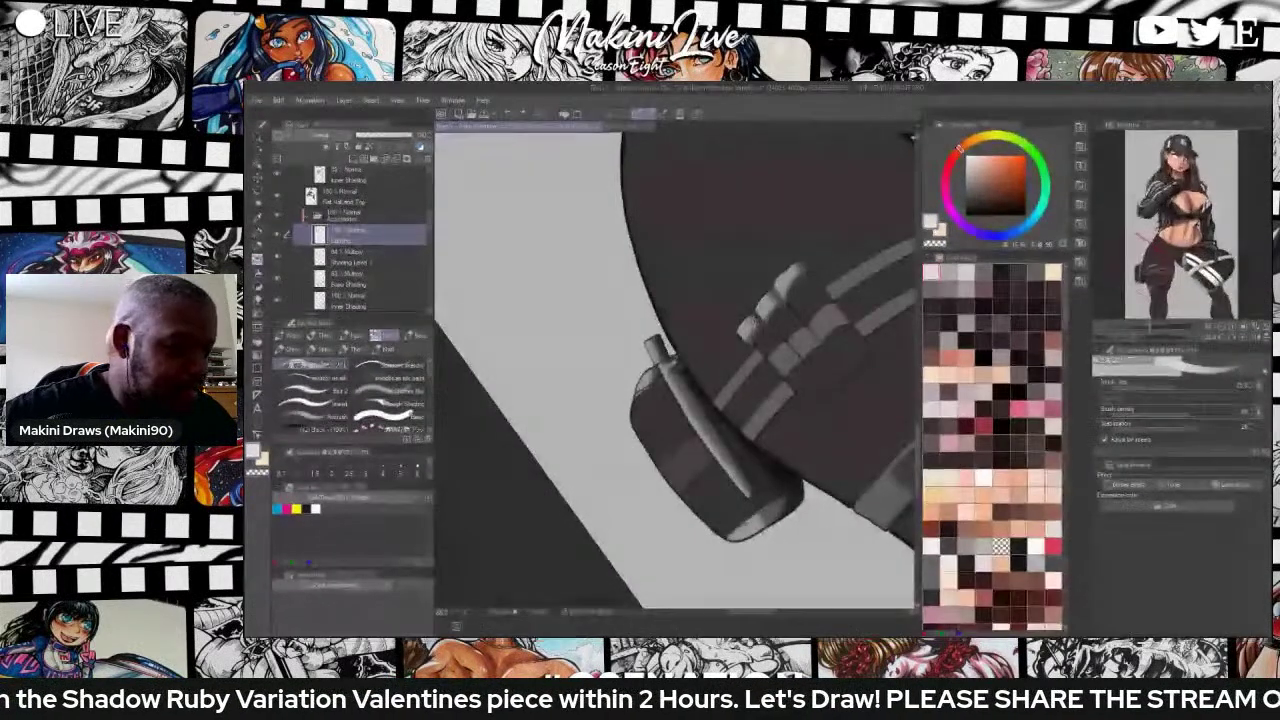
mouse_move(752, 324)
mouse_down()
mouse_move(743, 329)
mouse_move(794, 270)
mouse_move(780, 286)
mouse_up()
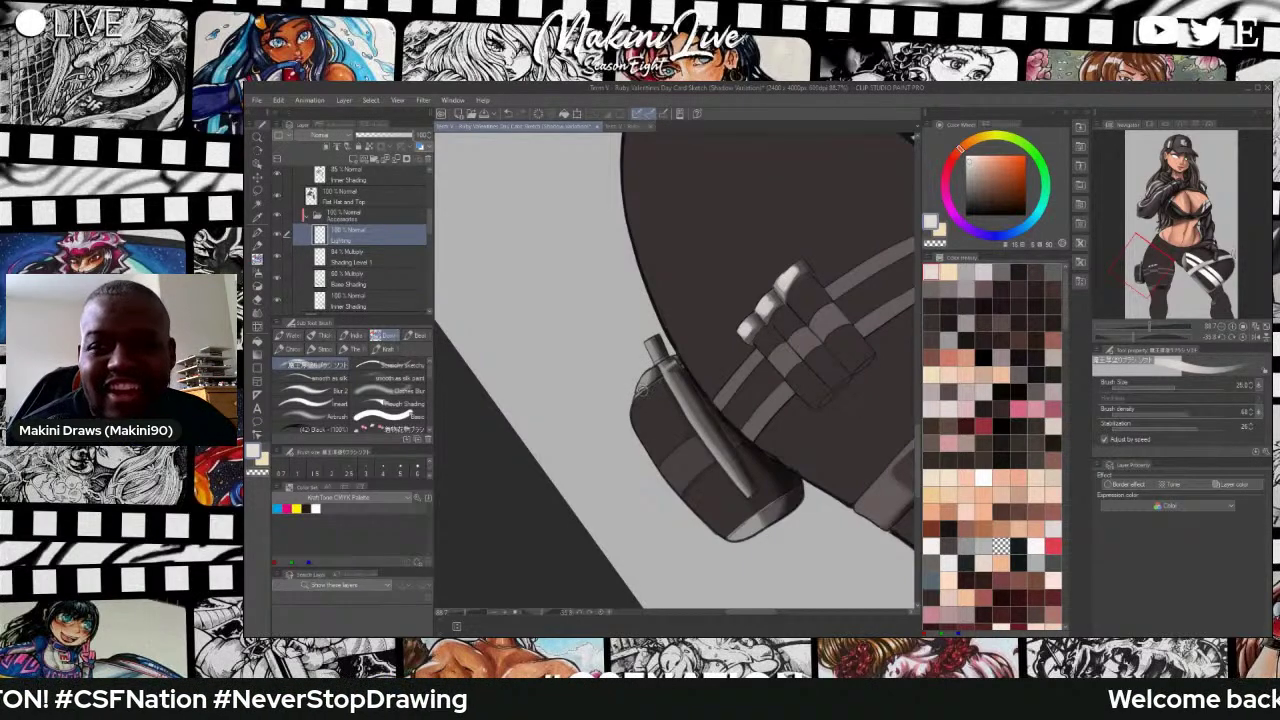
Reduce the brush size and paint a thin highlight along the upper corner of the thigh pouch.
key(bracketleft)
key(bracketleft)
drag(645, 379, 637, 391)
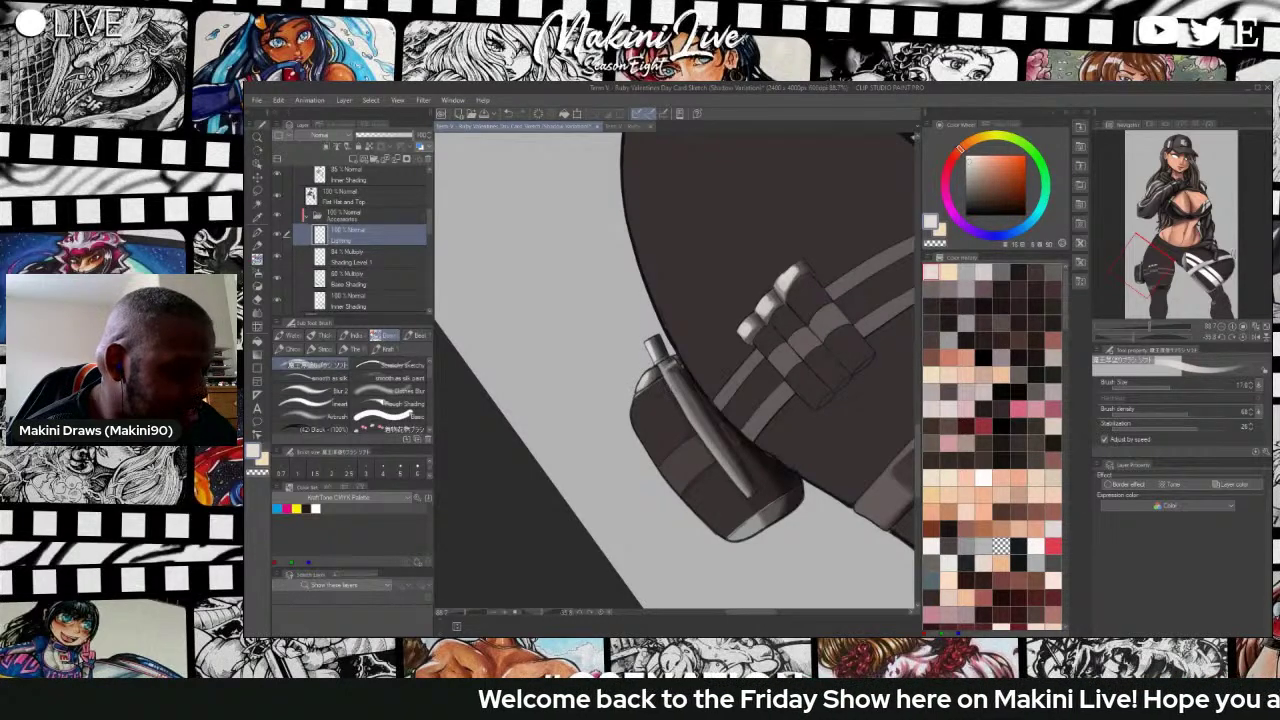
Paint a near-white highlight down the long narrow rod running across the thigh pouch.
drag(672, 392, 742, 486)
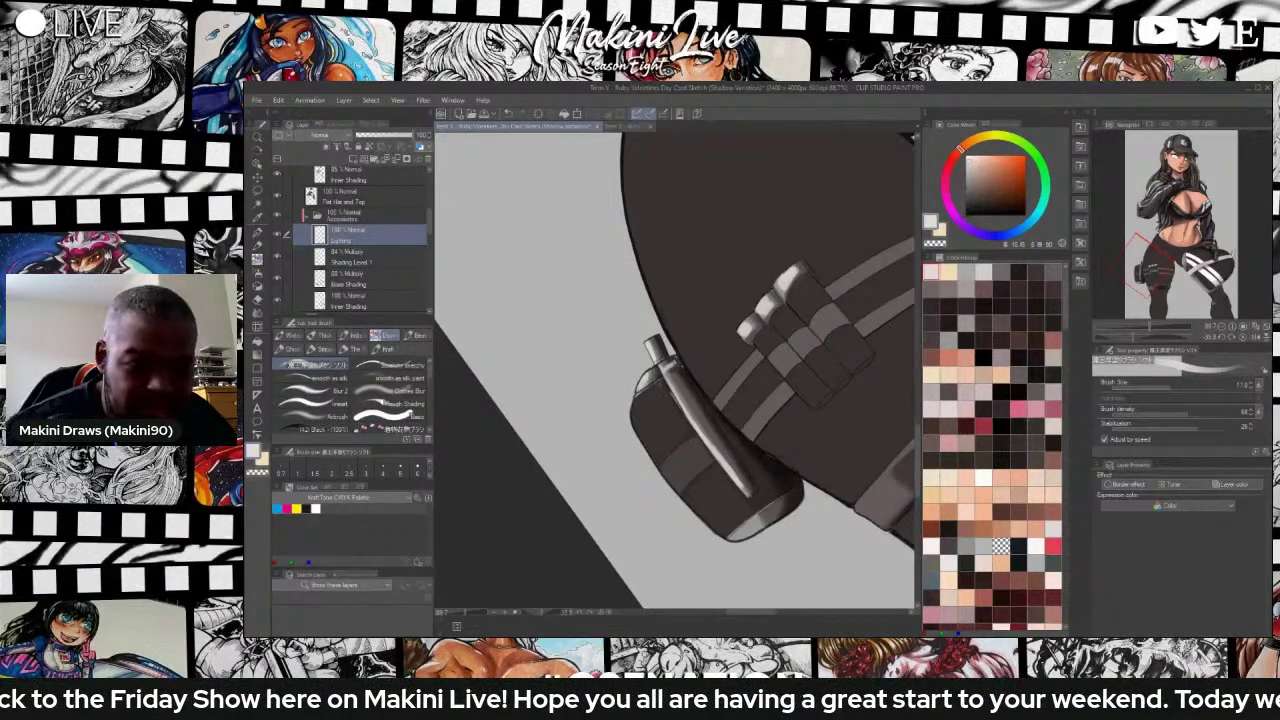
key(e)
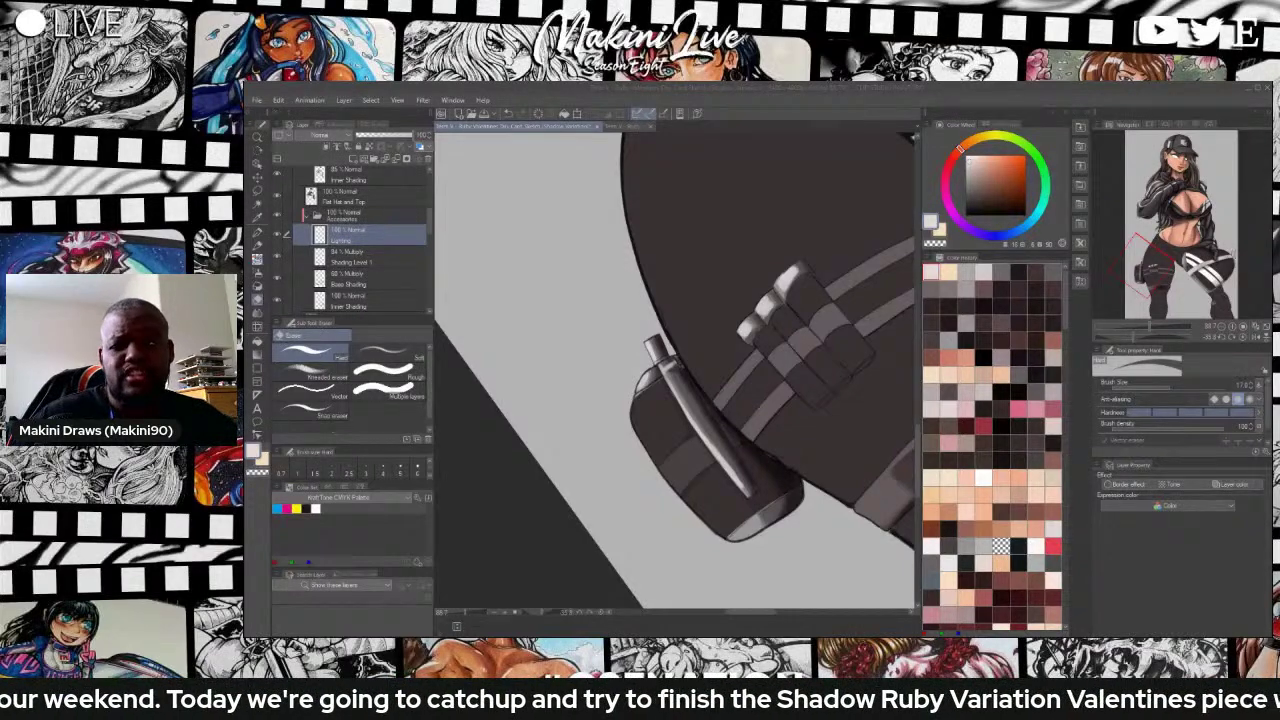
click(1138, 353)
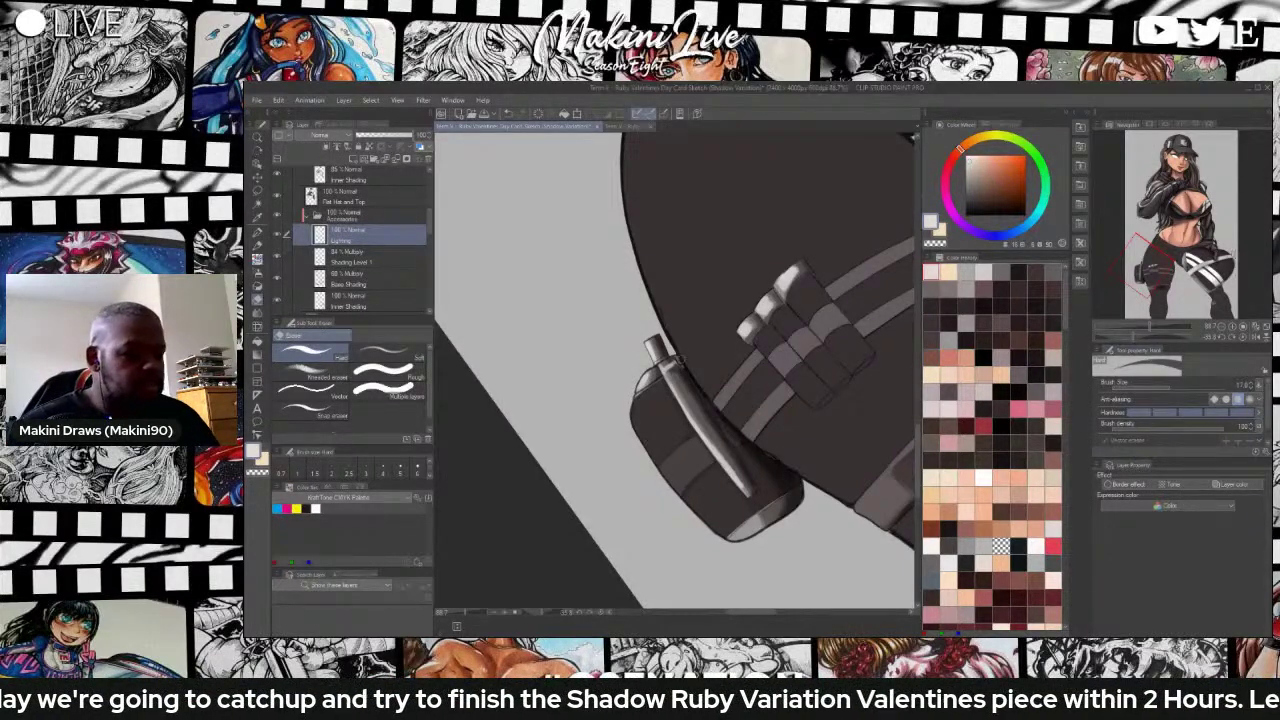
scroll(776, 395, down, 8)
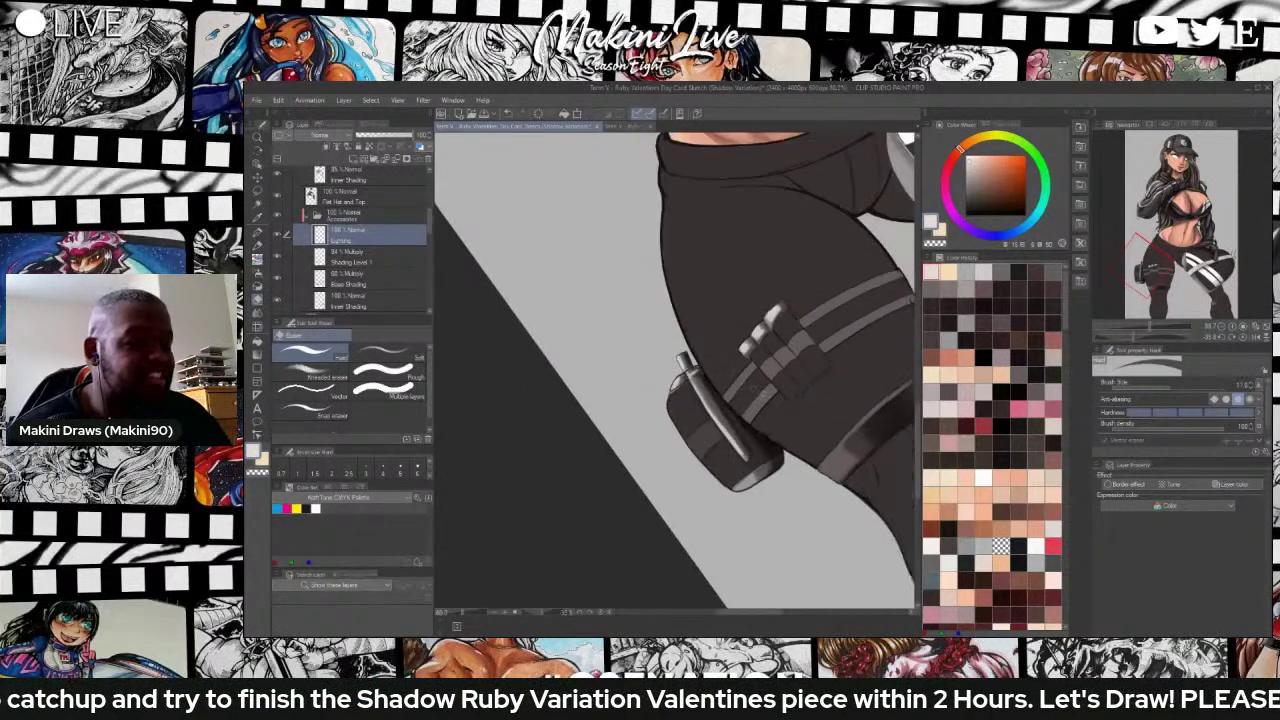
scroll(783, 403, up, 5)
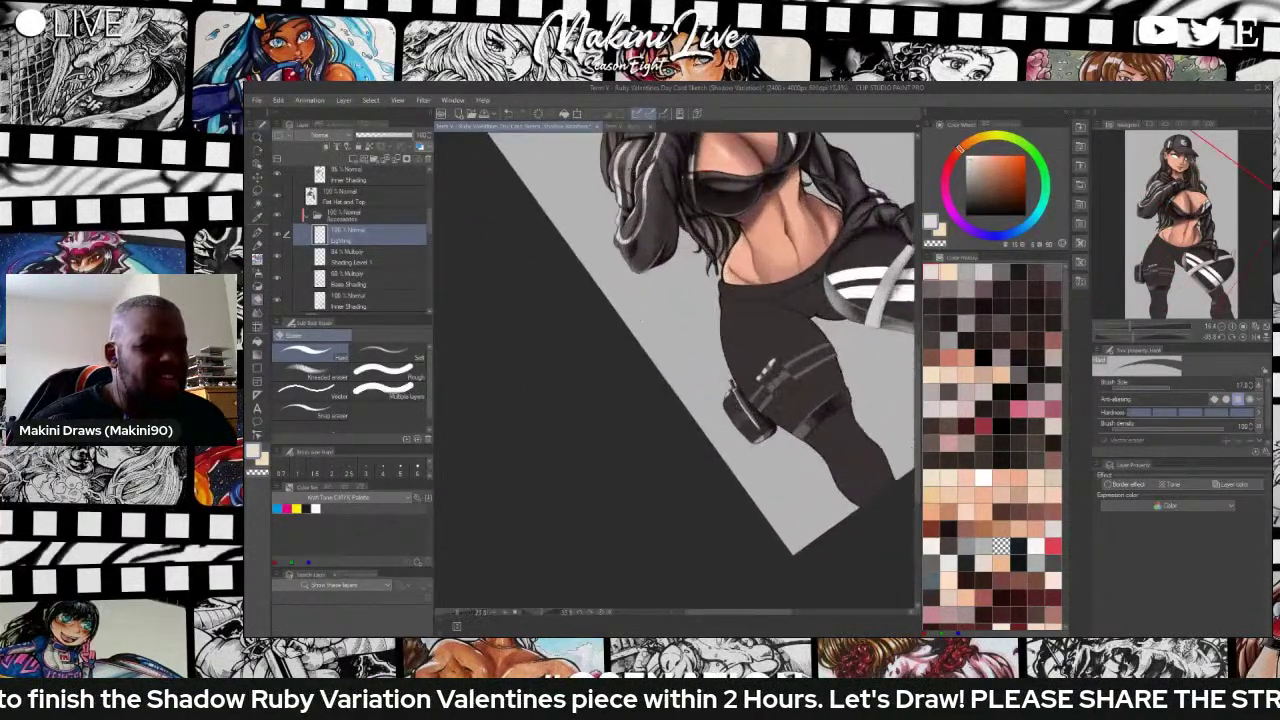
scroll(783, 403, up, 3)
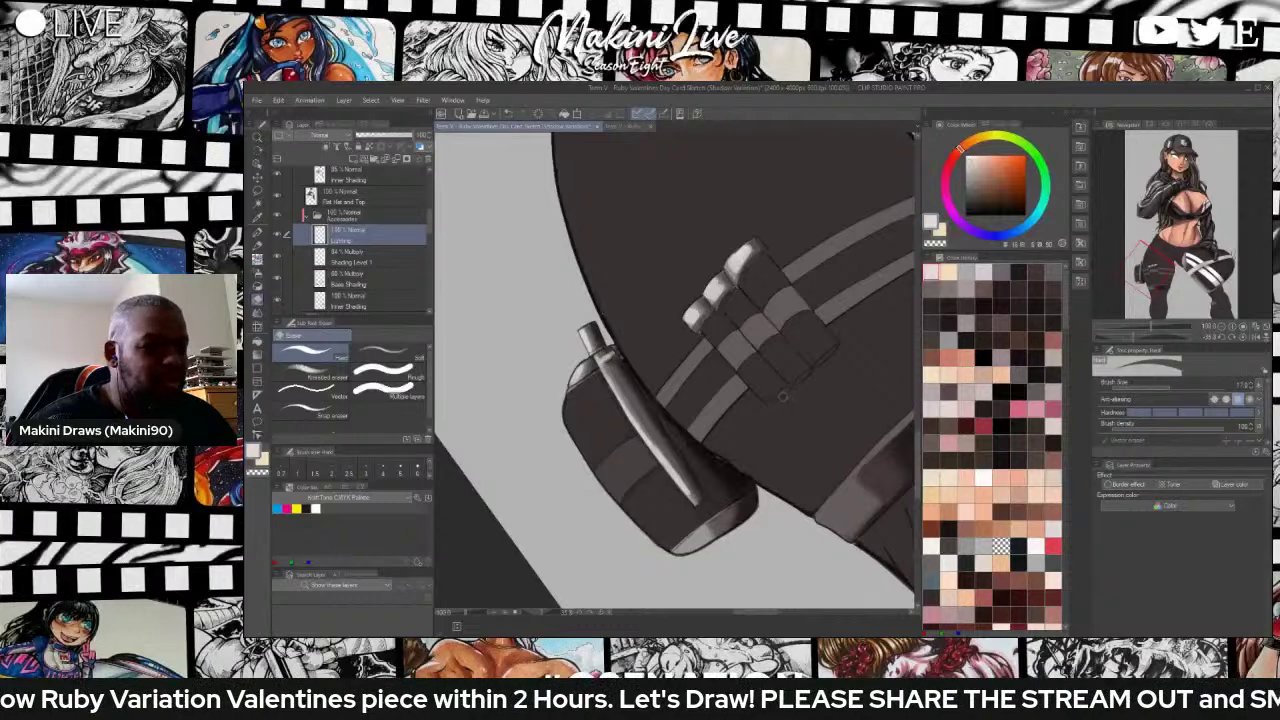
scroll(776, 403, up, 1)
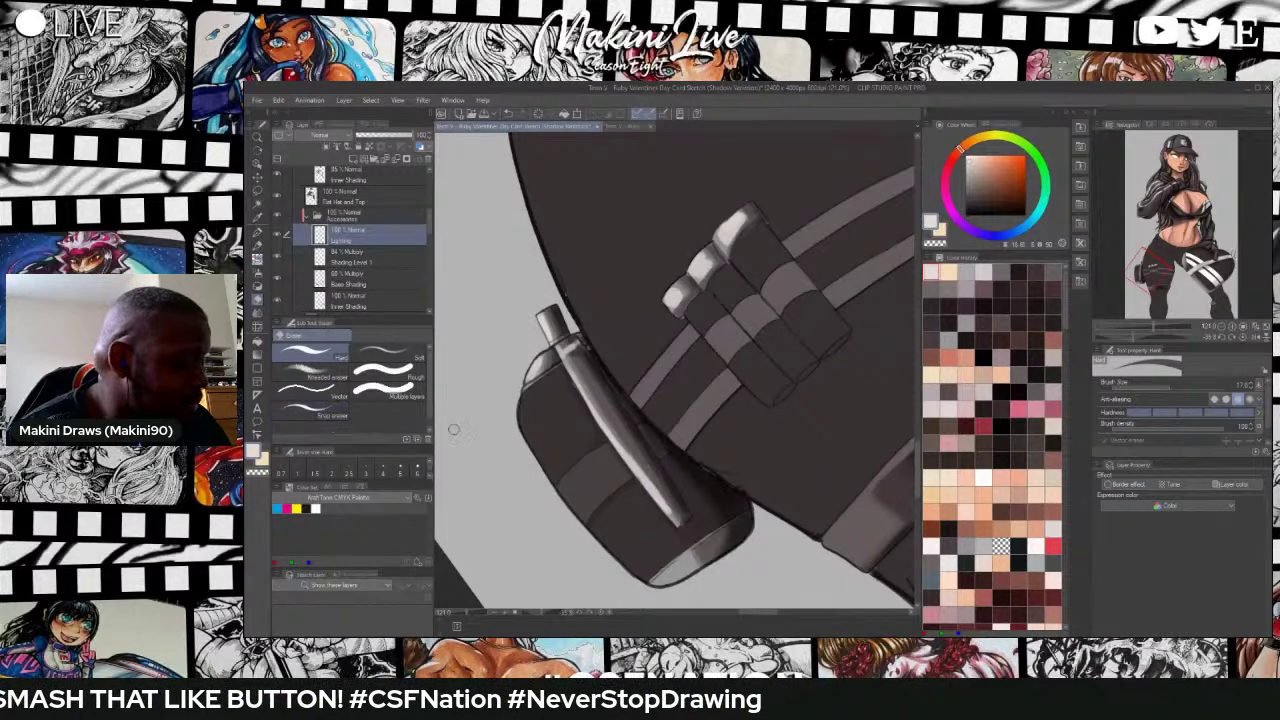
Refine the highlight along the pouch's rod from its lower tip upward and brighten the pouch's bottom end.
key(b)
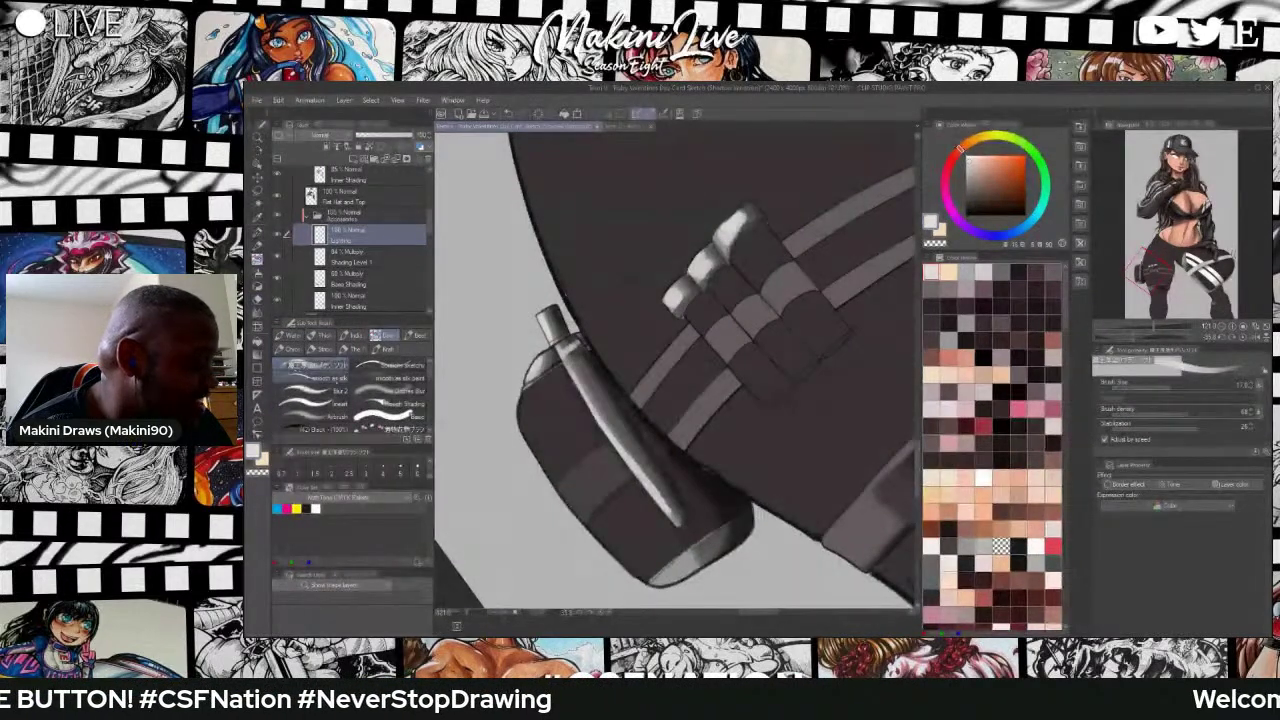
click(391, 391)
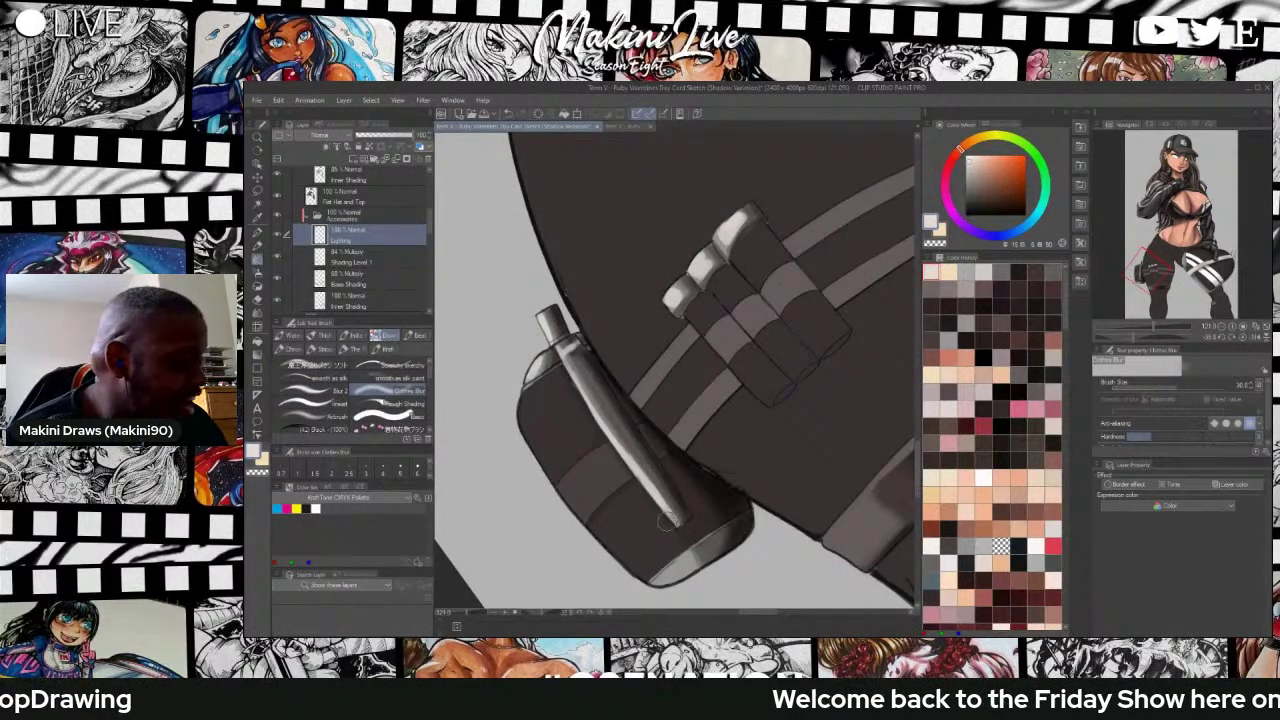
click(310, 363)
drag(659, 500, 680, 525)
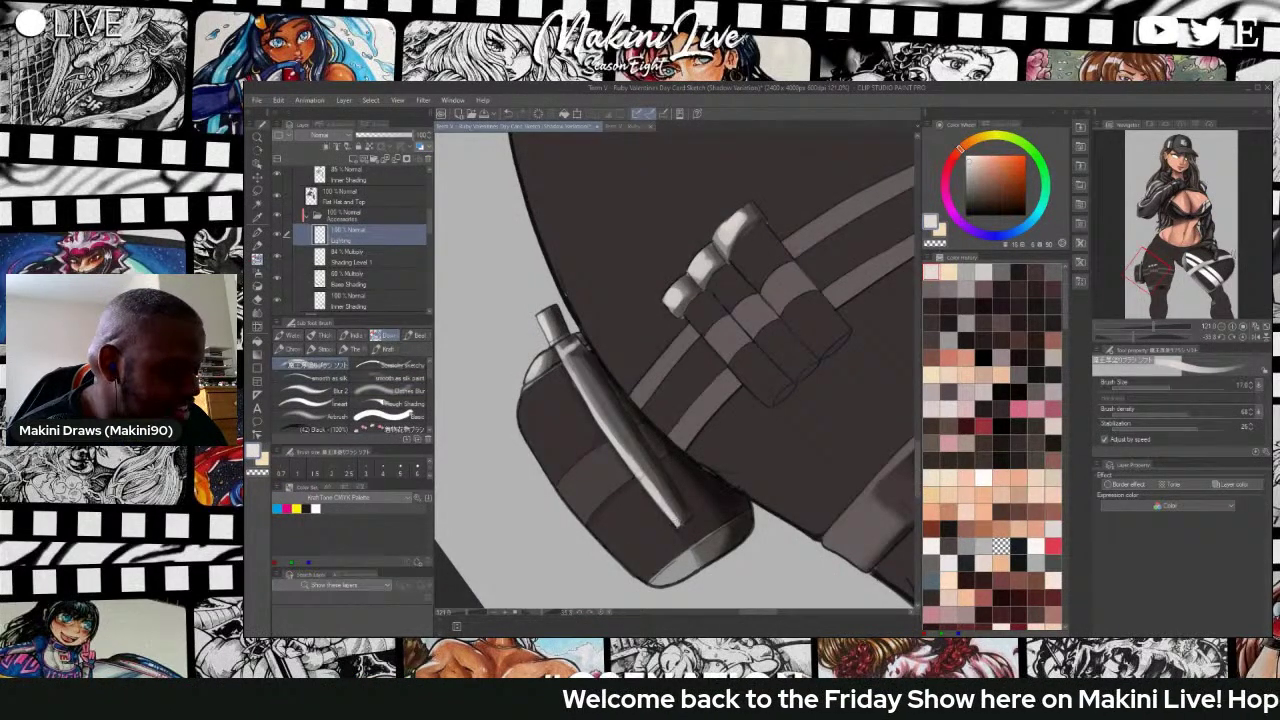
drag(624, 458, 554, 346)
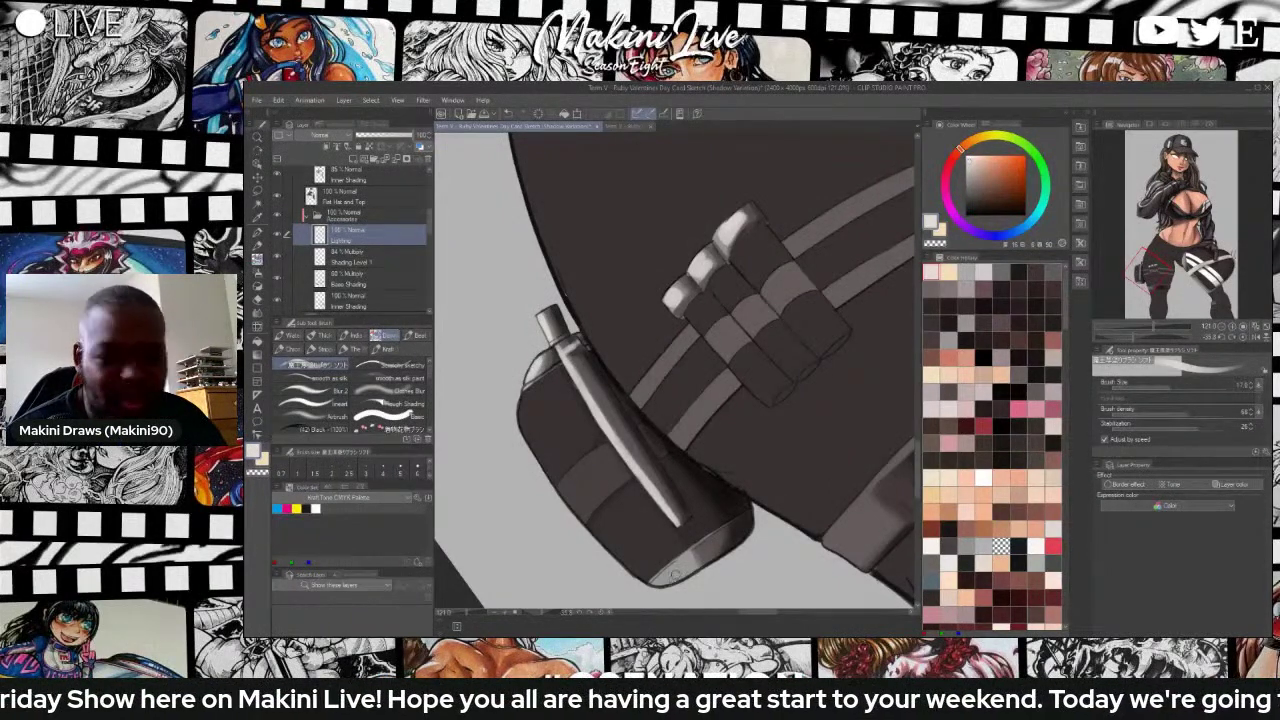
mouse_move(676, 567)
mouse_down()
mouse_move(660, 580)
mouse_move(680, 566)
mouse_up()
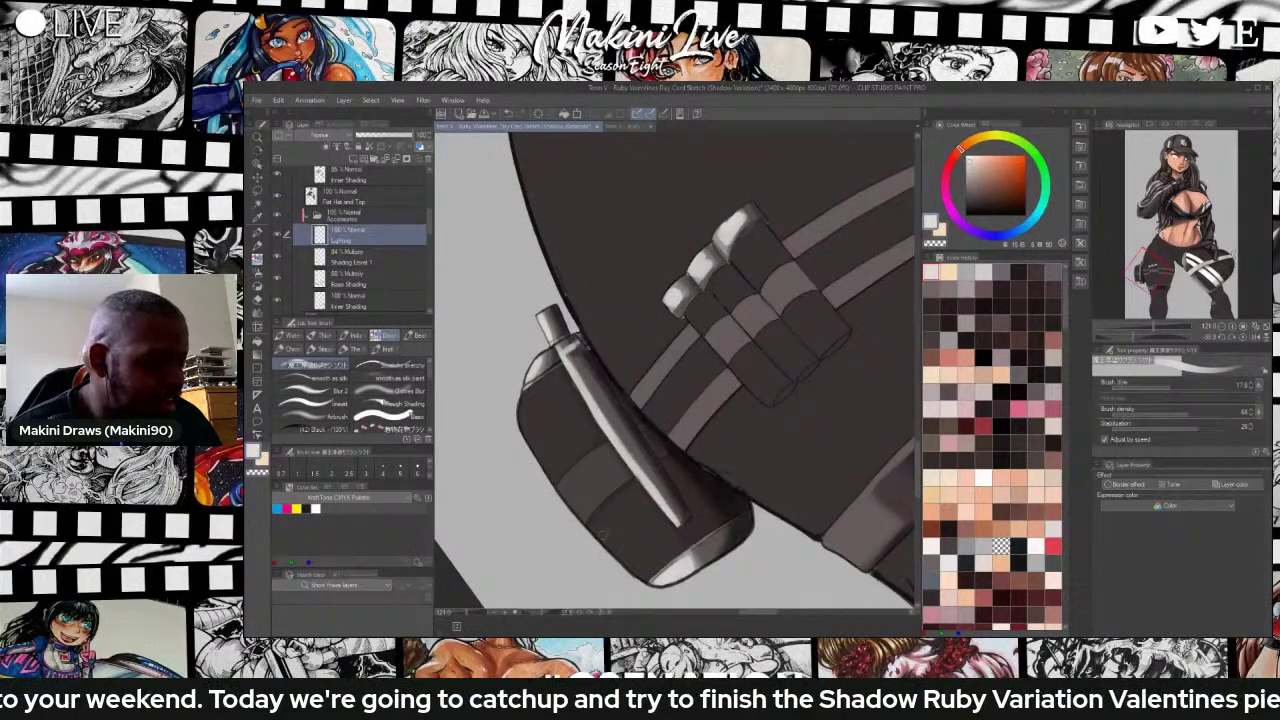
Block in near-white light on the pouch's lower panel and soften the bottom end's highlight with the Clothes Blur brush.
mouse_move(600, 535)
mouse_down()
mouse_move(652, 572)
mouse_move(660, 525)
mouse_move(674, 552)
mouse_move(636, 545)
mouse_up()
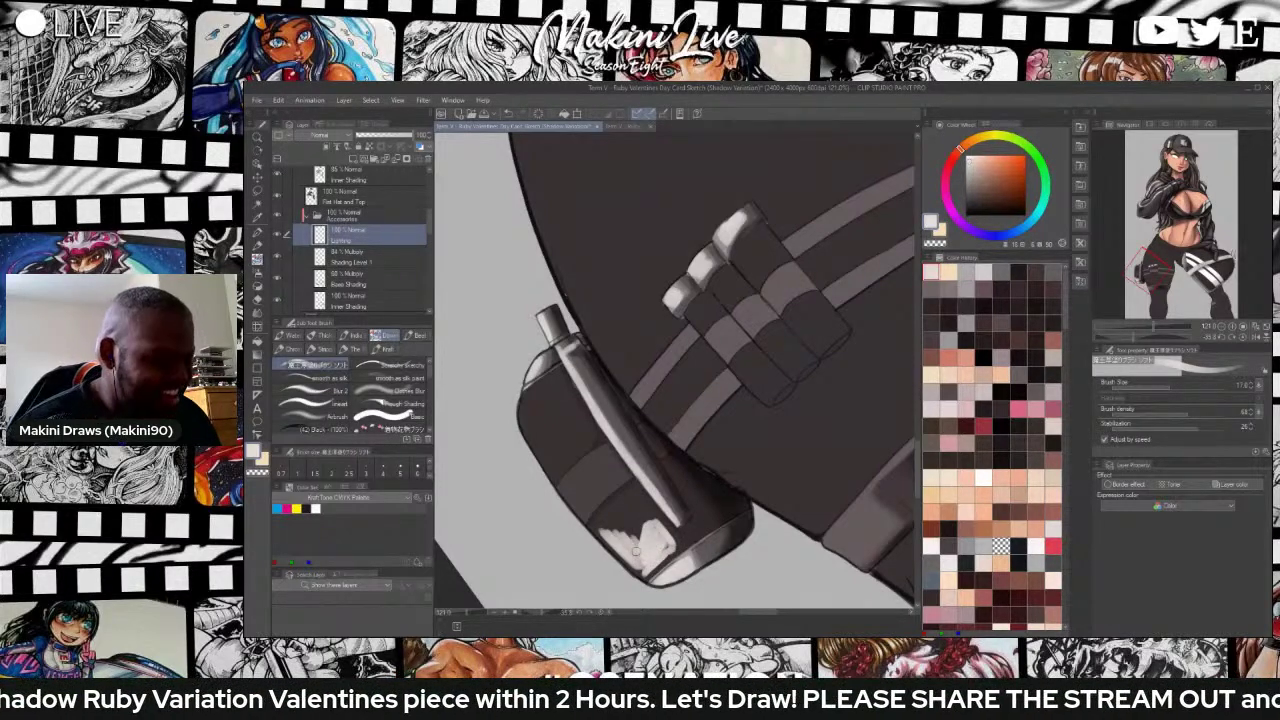
key(j)
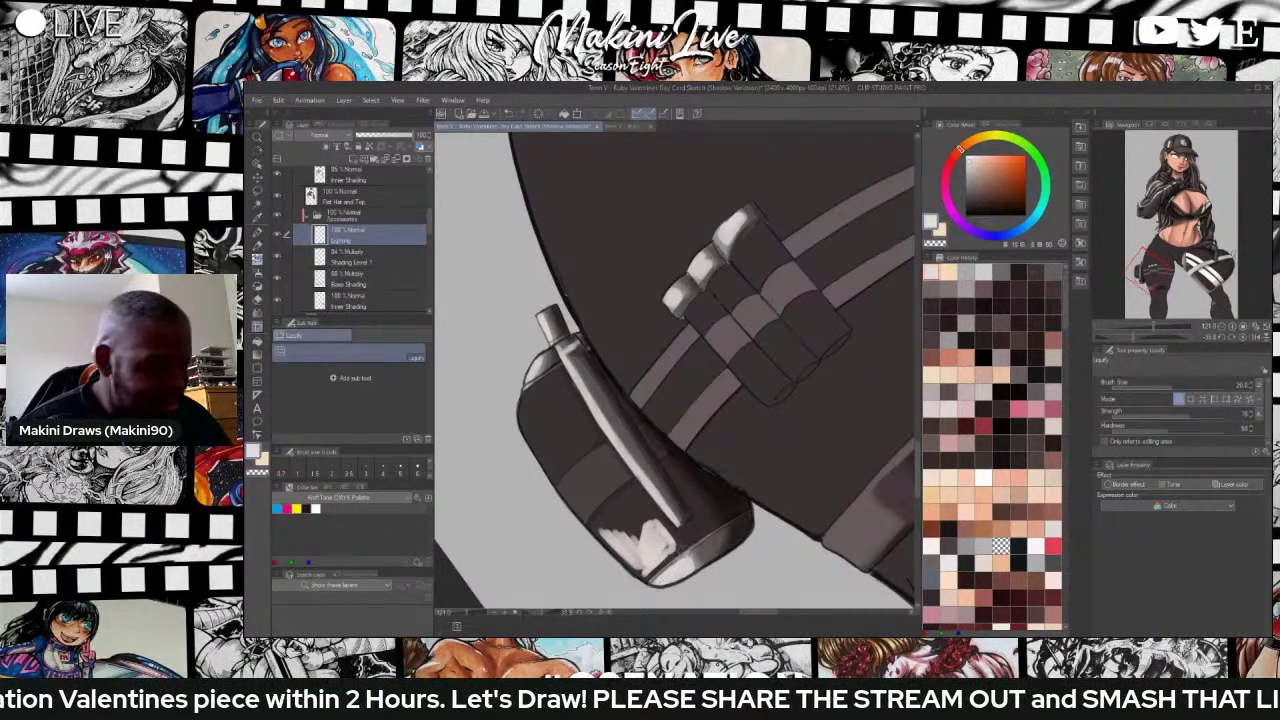
key(bracketleft)
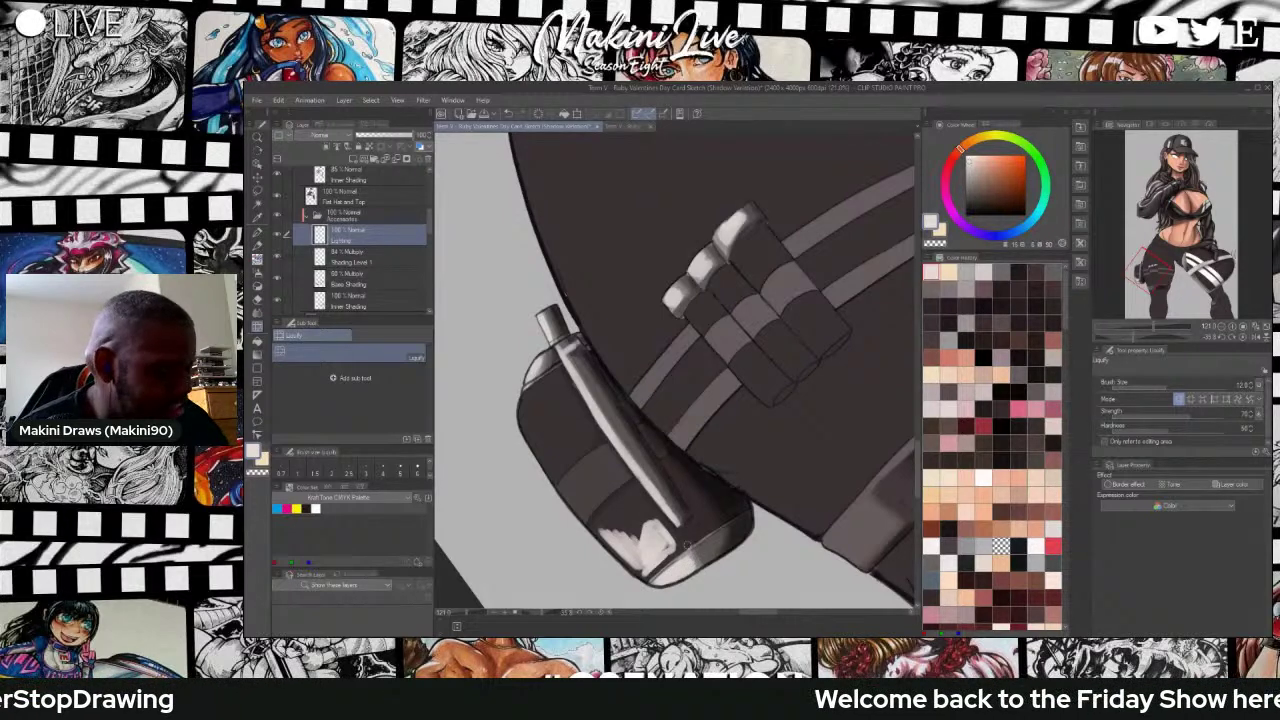
key(b)
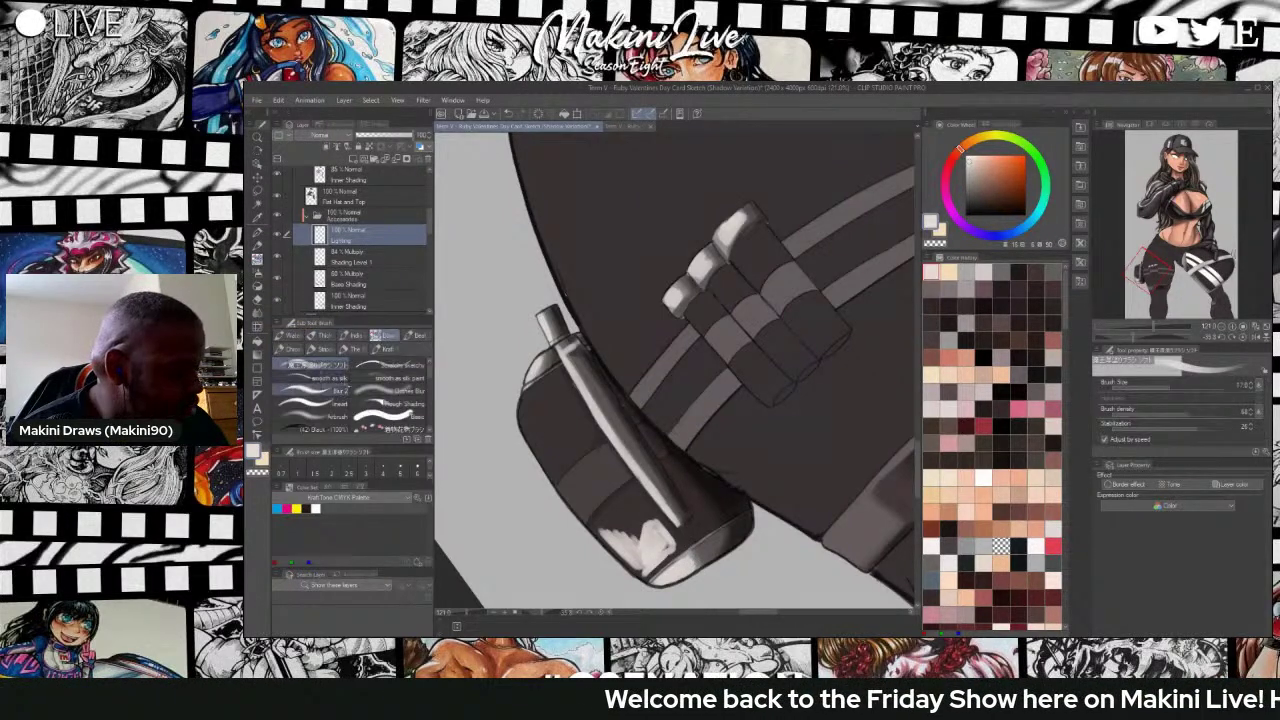
click(385, 390)
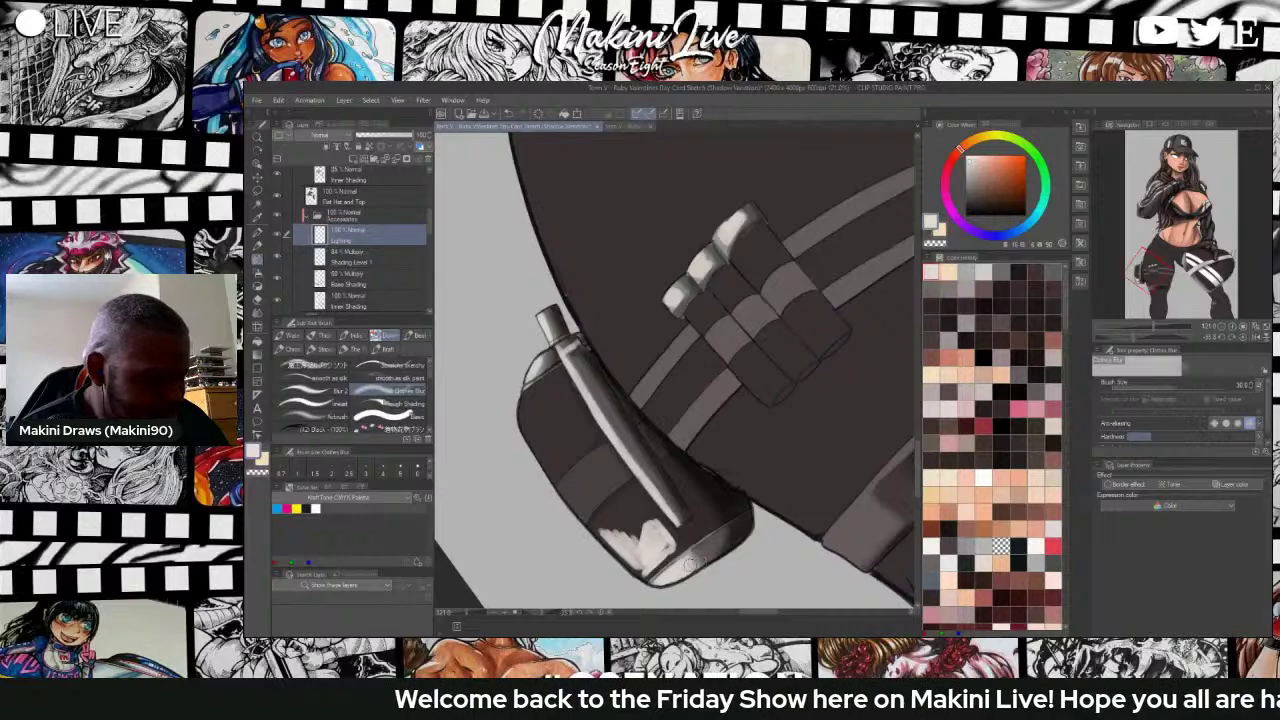
drag(690, 562, 668, 583)
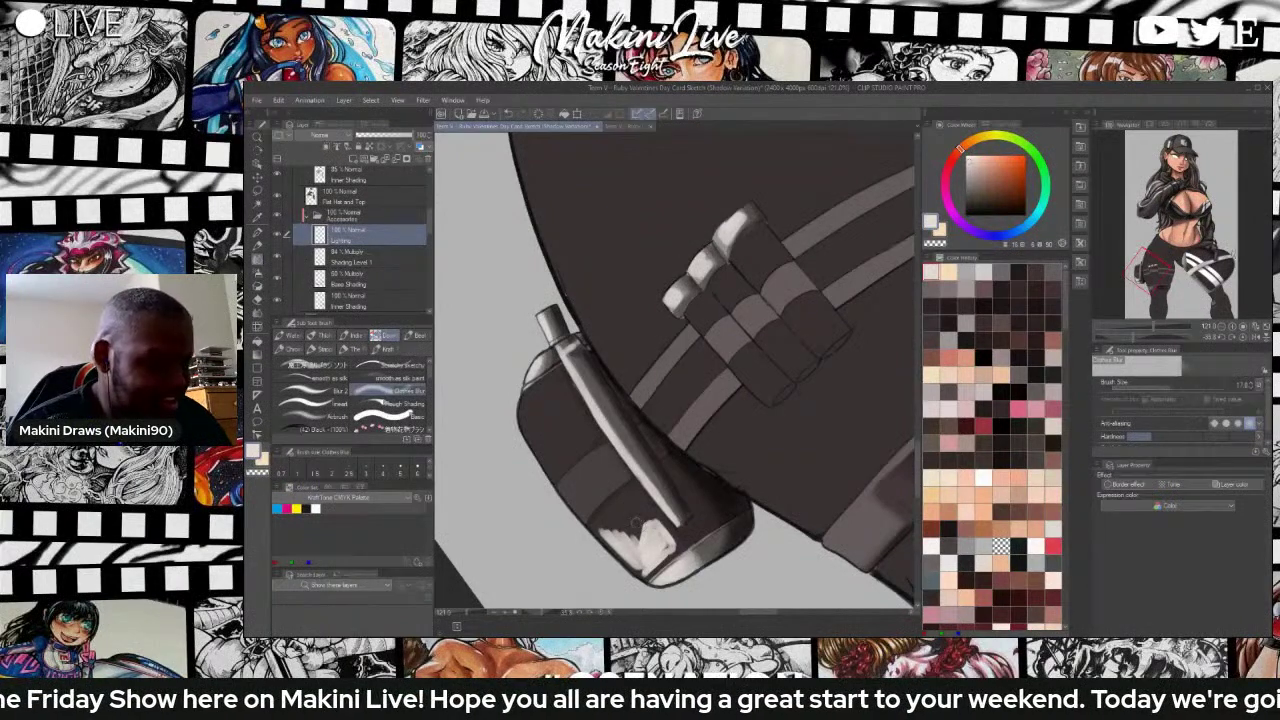
Fill the pouch's lower panel with near-white and reduce the Lighting layer's opacity to about 55%.
click(320, 367)
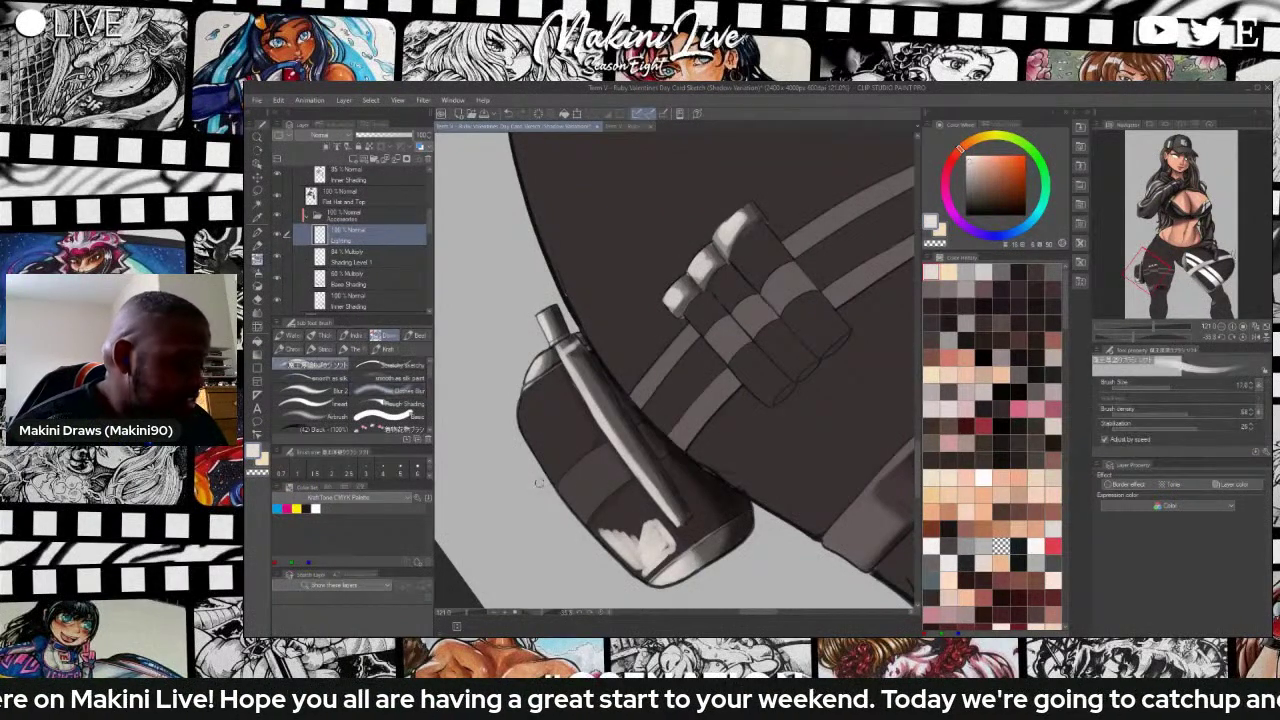
mouse_move(630, 519)
mouse_down()
mouse_move(639, 544)
mouse_move(635, 513)
mouse_move(603, 522)
mouse_move(628, 500)
mouse_move(648, 510)
mouse_move(632, 496)
mouse_move(612, 522)
mouse_move(628, 508)
mouse_move(634, 536)
mouse_move(662, 524)
mouse_move(670, 550)
mouse_move(632, 558)
mouse_move(641, 500)
mouse_move(628, 494)
mouse_move(604, 536)
mouse_move(630, 556)
mouse_up()
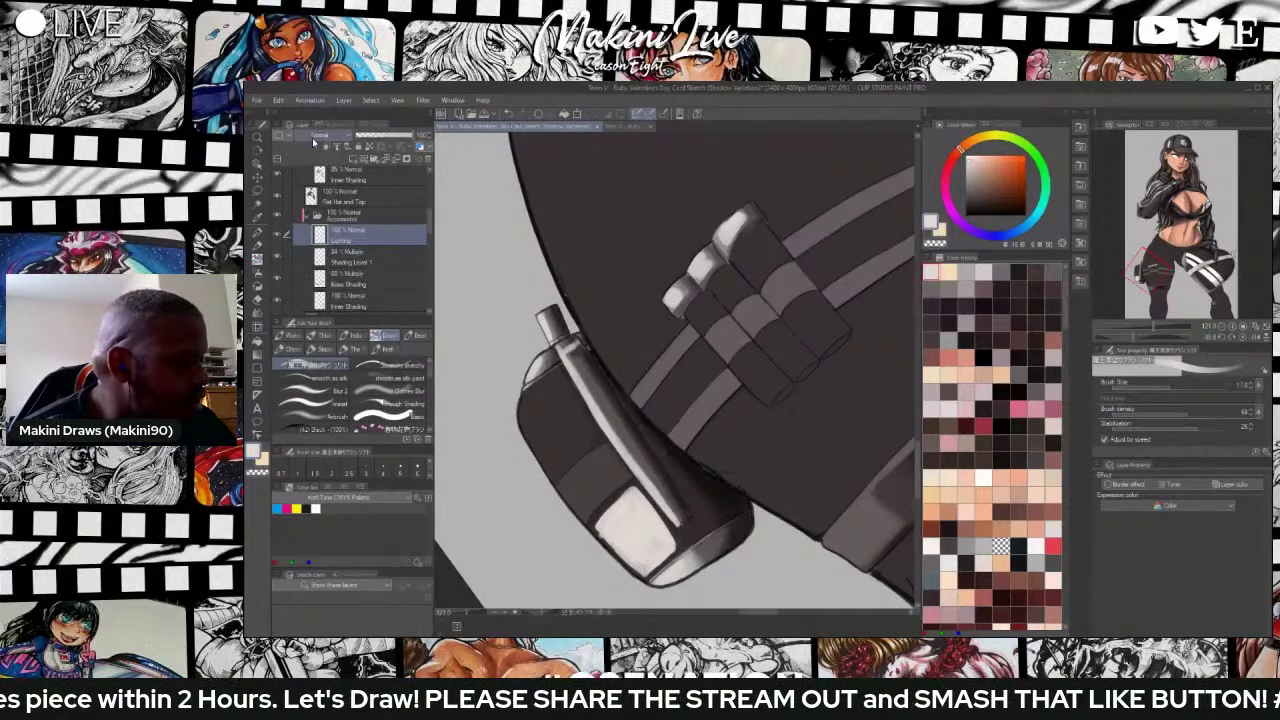
click(328, 135)
click(400, 136)
mouse_move(404, 136)
mouse_down()
mouse_move(377, 145)
mouse_move(388, 140)
mouse_up()
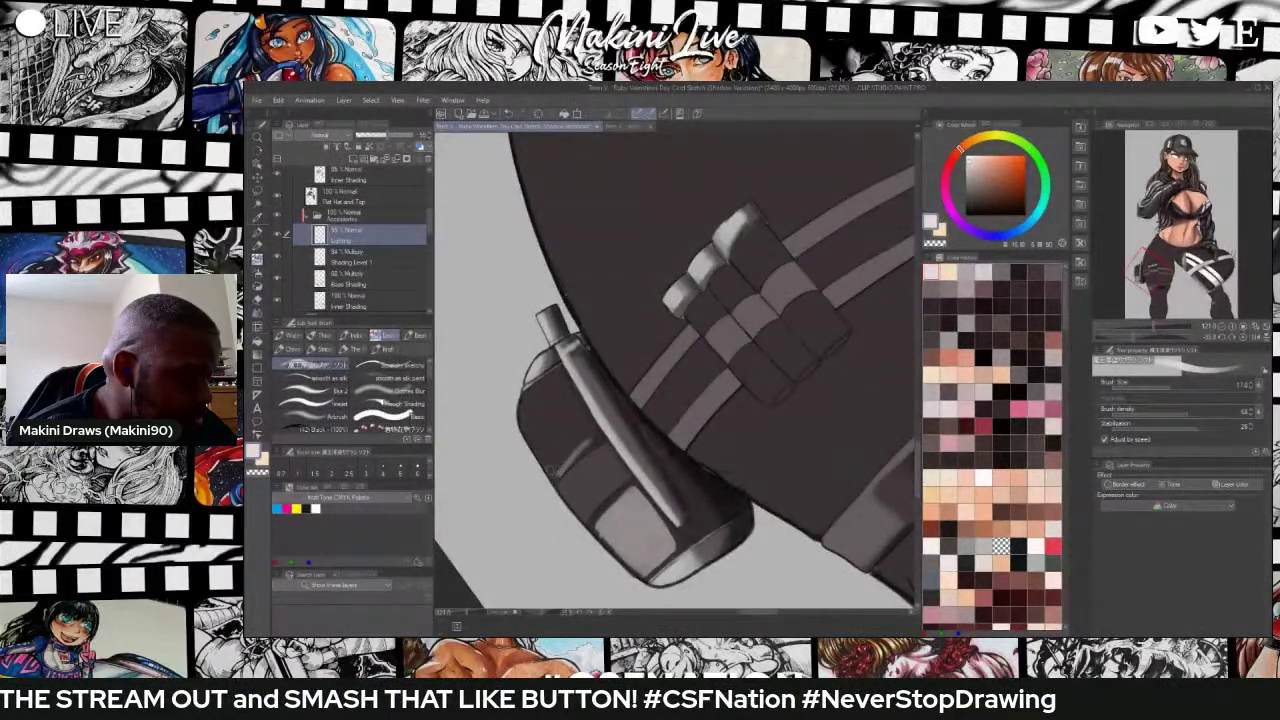
Paint light over the pouch's upper and middle panels, leaving dark seams between the sections.
mouse_move(552, 476)
mouse_down()
mouse_move(525, 403)
mouse_move(546, 376)
mouse_move(589, 438)
mouse_move(568, 462)
mouse_move(560, 384)
mouse_up()
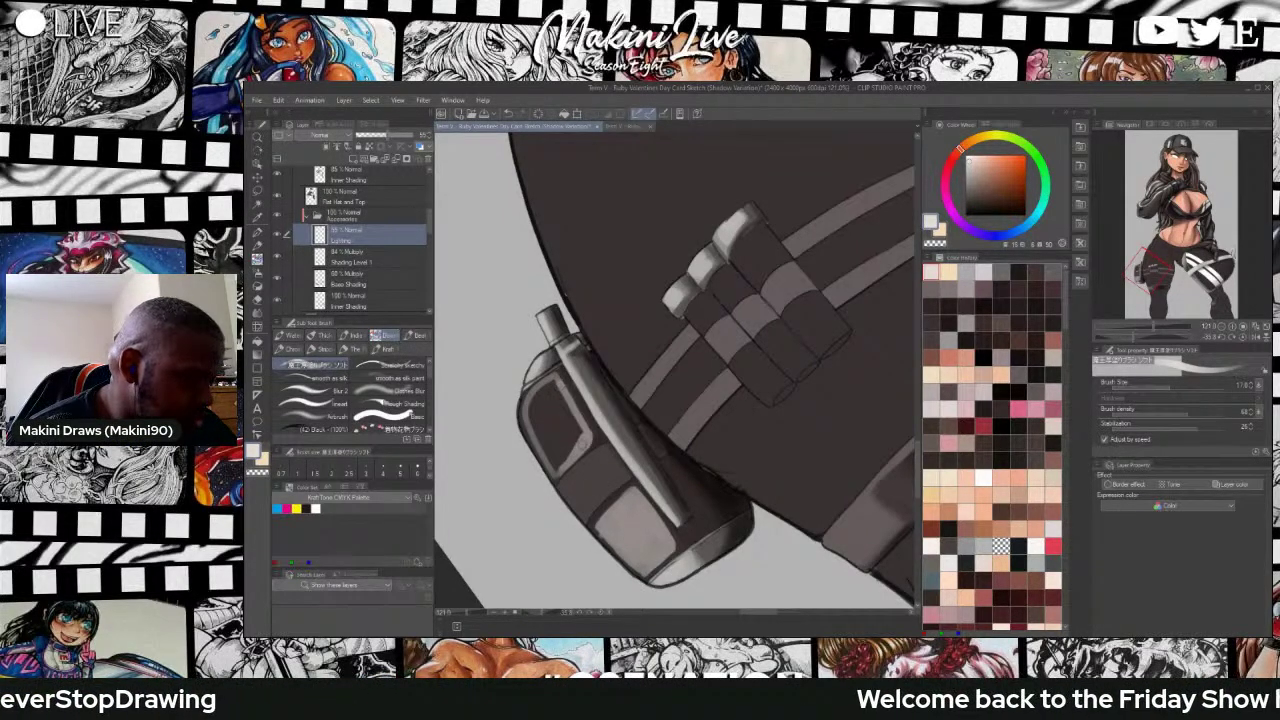
mouse_move(584, 430)
mouse_down()
mouse_move(548, 461)
mouse_move(556, 476)
mouse_move(584, 426)
mouse_move(552, 409)
mouse_move(546, 433)
mouse_move(539, 417)
mouse_move(531, 429)
mouse_move(555, 481)
mouse_move(526, 411)
mouse_move(590, 446)
mouse_up()
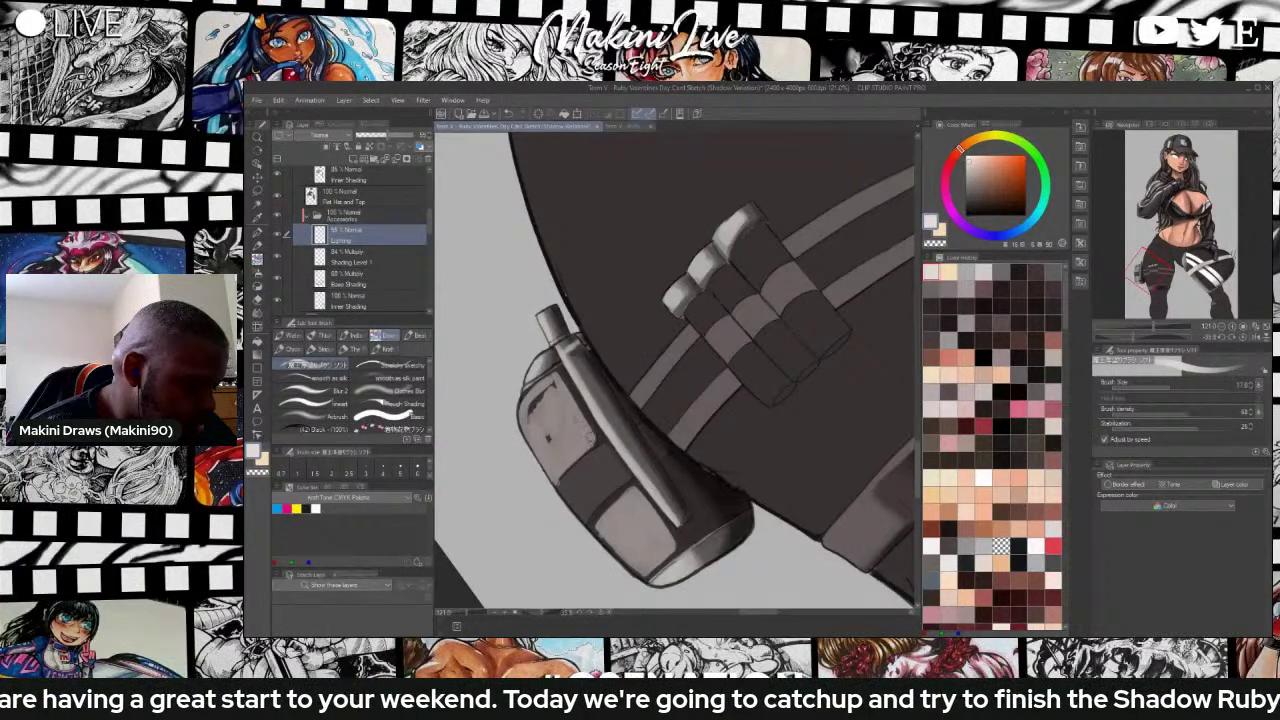
mouse_move(546, 392)
mouse_down()
mouse_move(569, 455)
mouse_move(585, 520)
mouse_move(559, 488)
mouse_move(586, 471)
mouse_move(589, 483)
mouse_move(587, 470)
mouse_move(586, 508)
mouse_move(593, 472)
mouse_move(619, 479)
mouse_move(599, 455)
mouse_move(569, 482)
mouse_move(602, 486)
mouse_up()
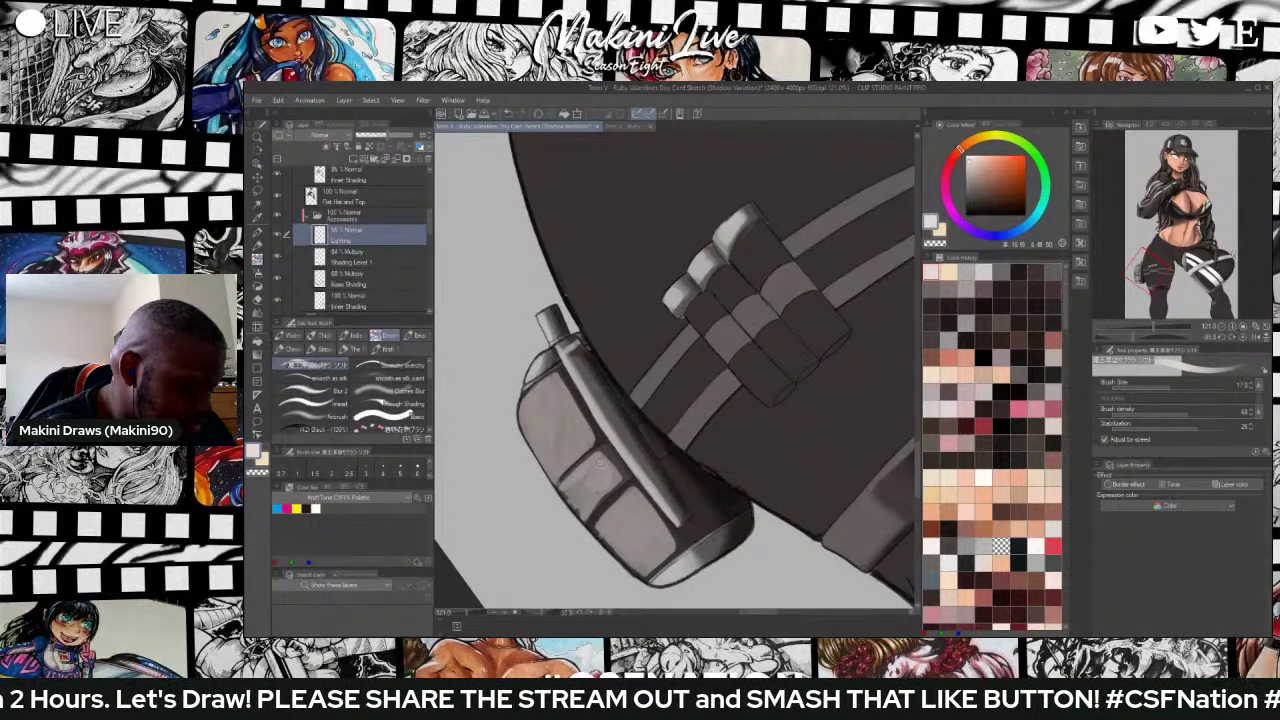
drag(596, 536, 630, 569)
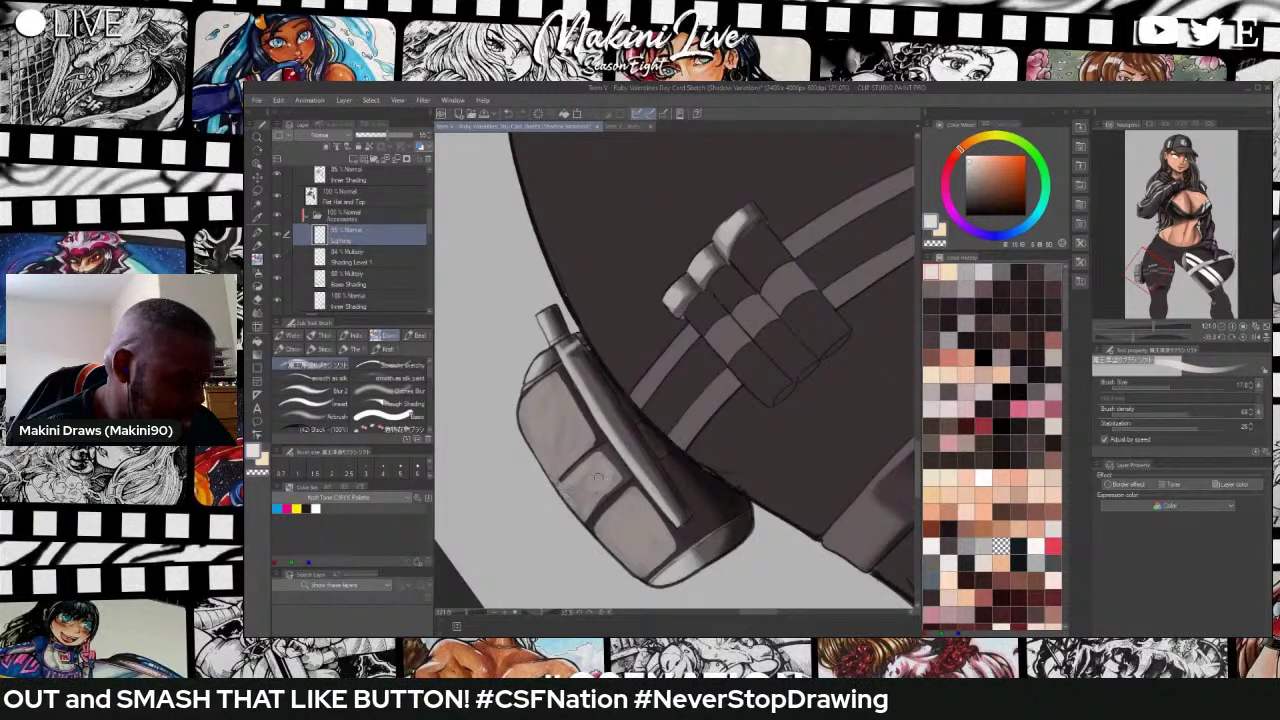
drag(592, 498, 608, 485)
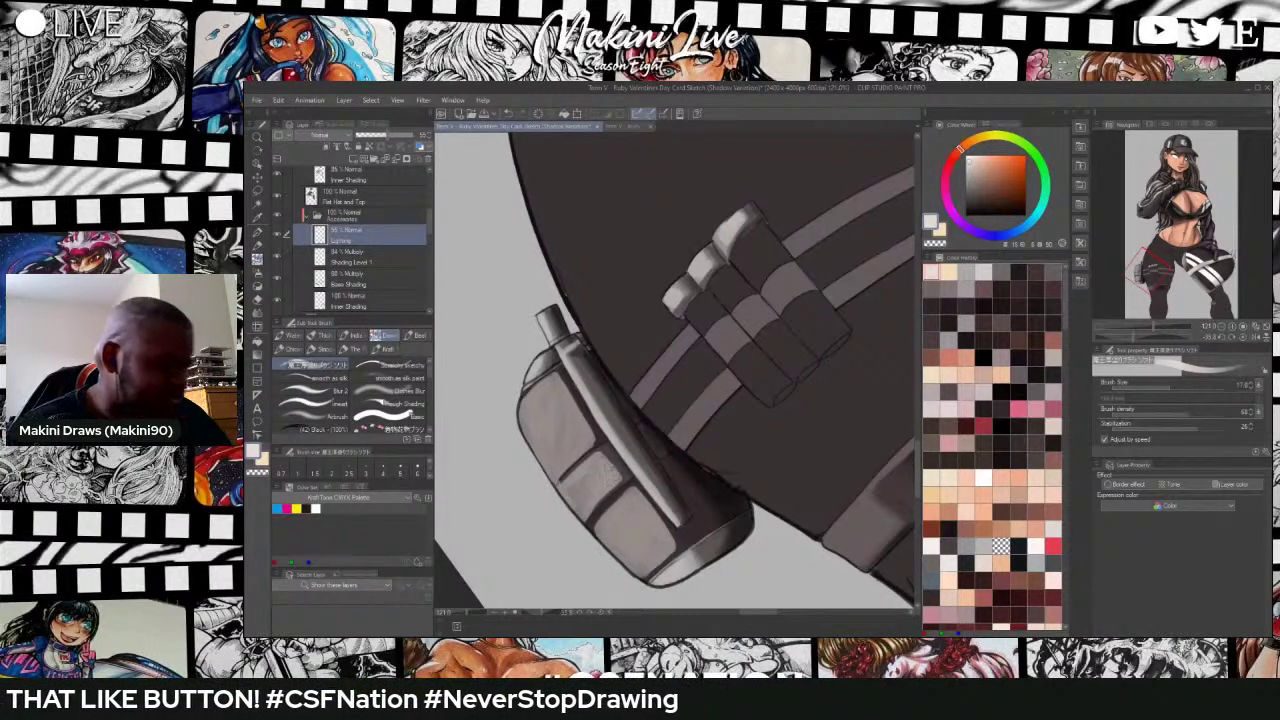
Blend the light on the pouch panels into the darker seams with the Clothes Blur brush.
scroll(660, 425, down, 2)
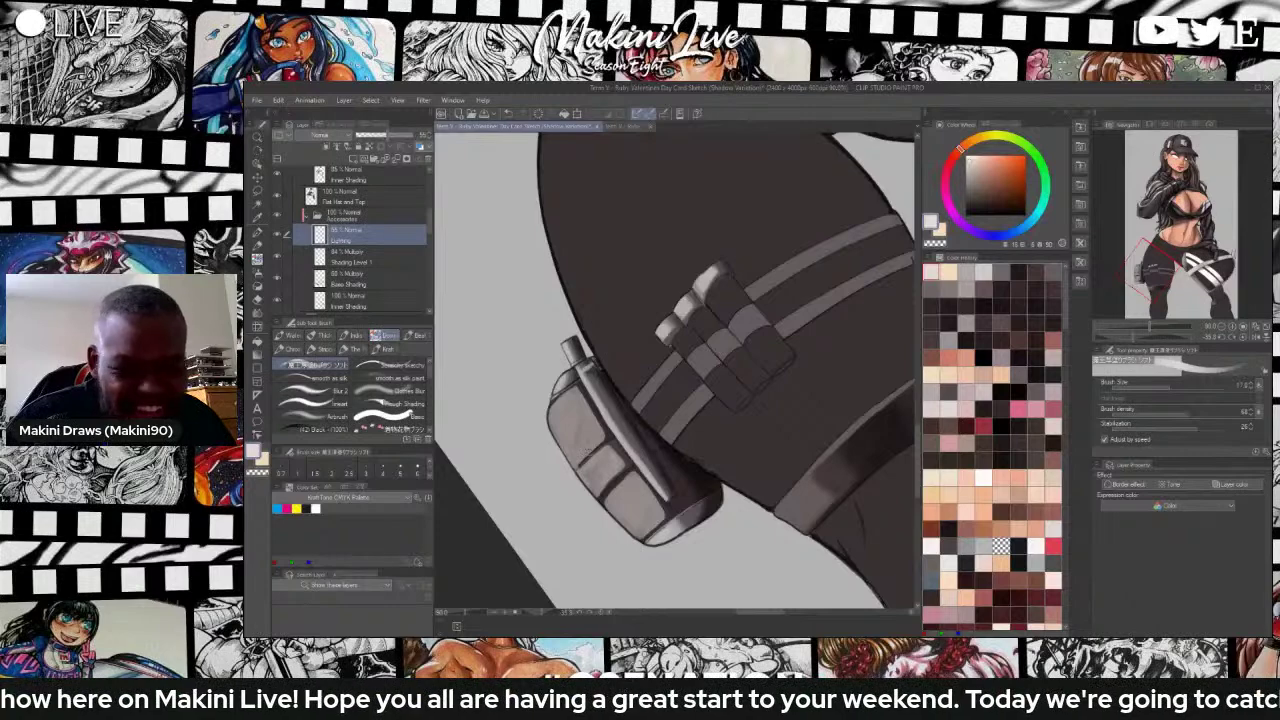
click(396, 391)
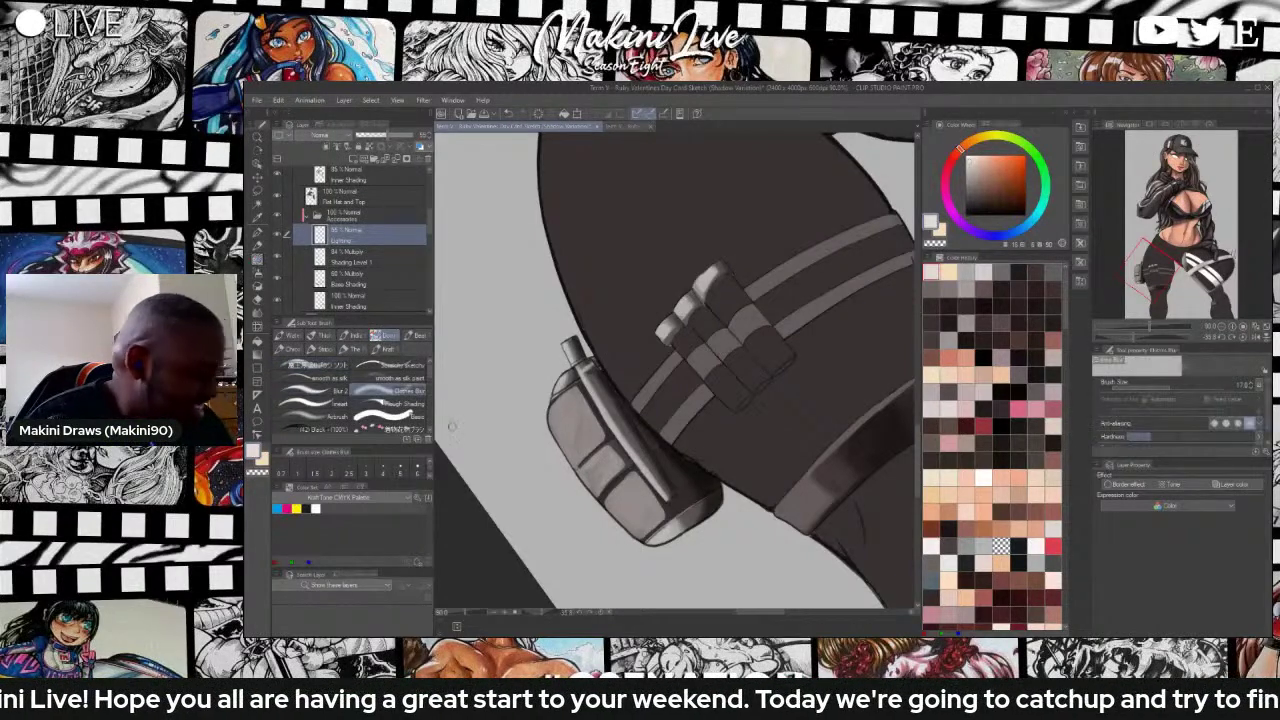
scroll(590, 434, up, 2)
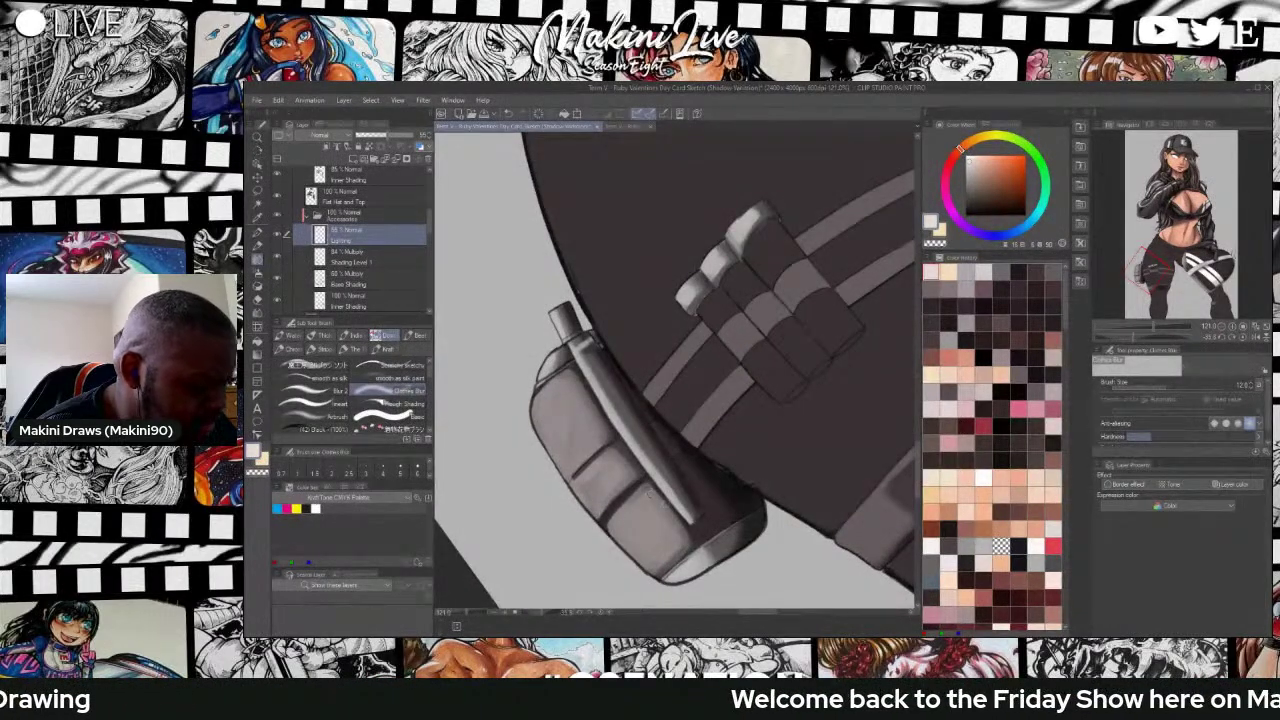
scroll(608, 318, down, 4)
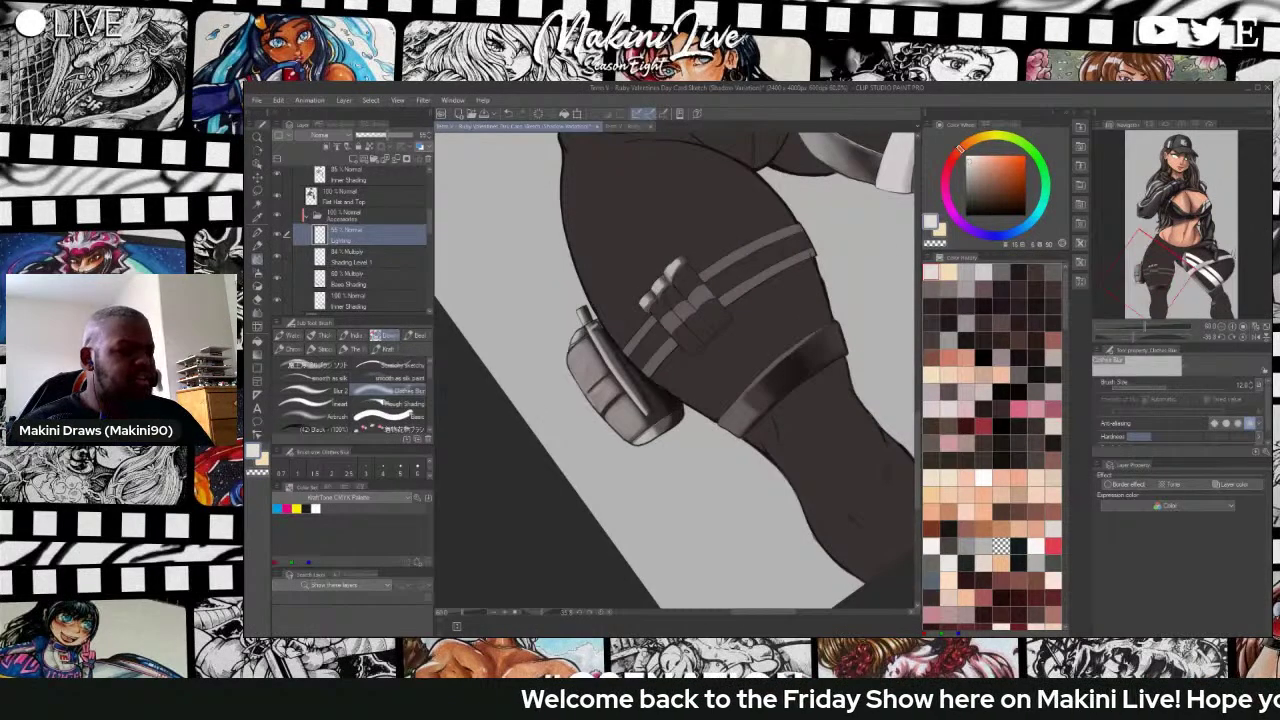
scroll(640, 457, up, 2)
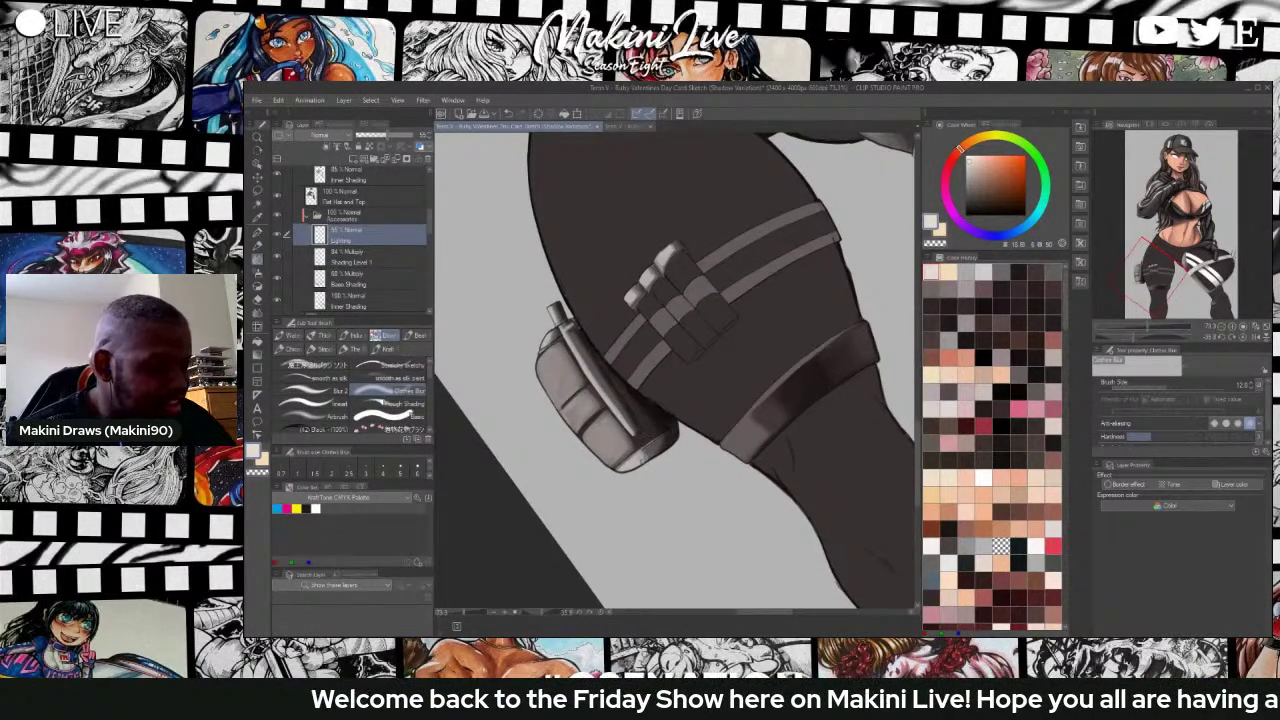
scroll(628, 428, up, 2)
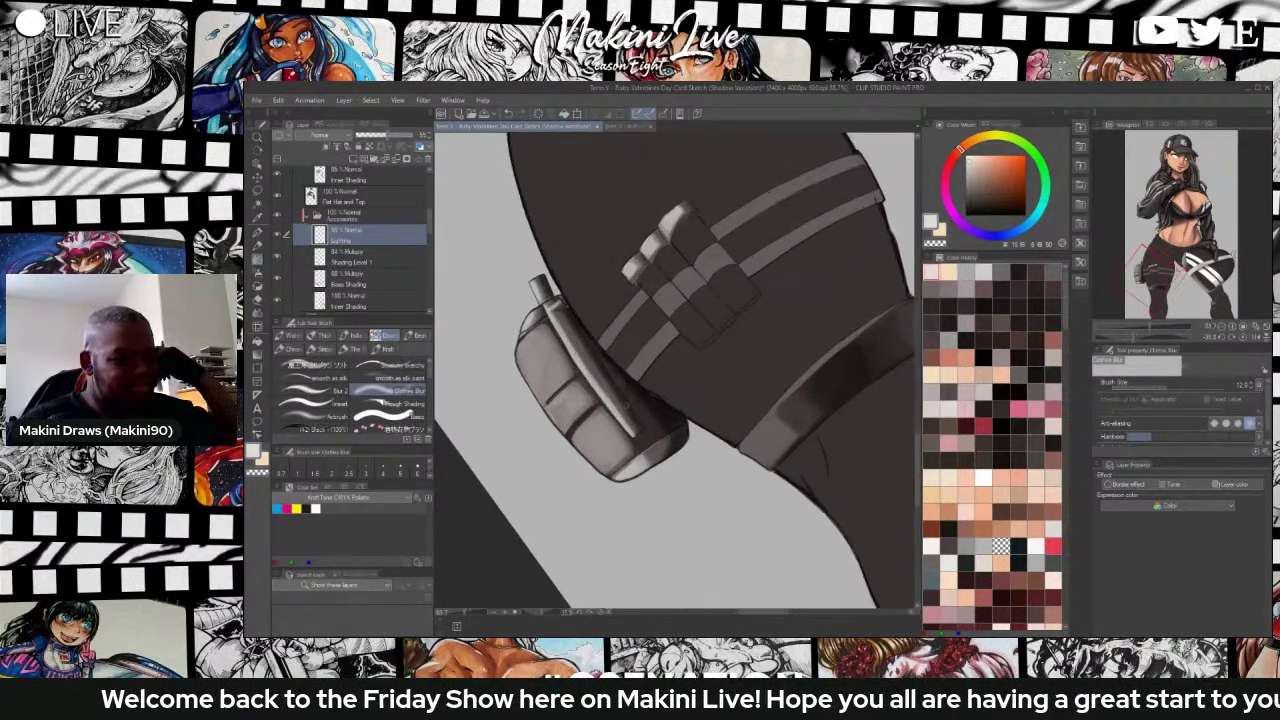
scroll(622, 410, down, 1)
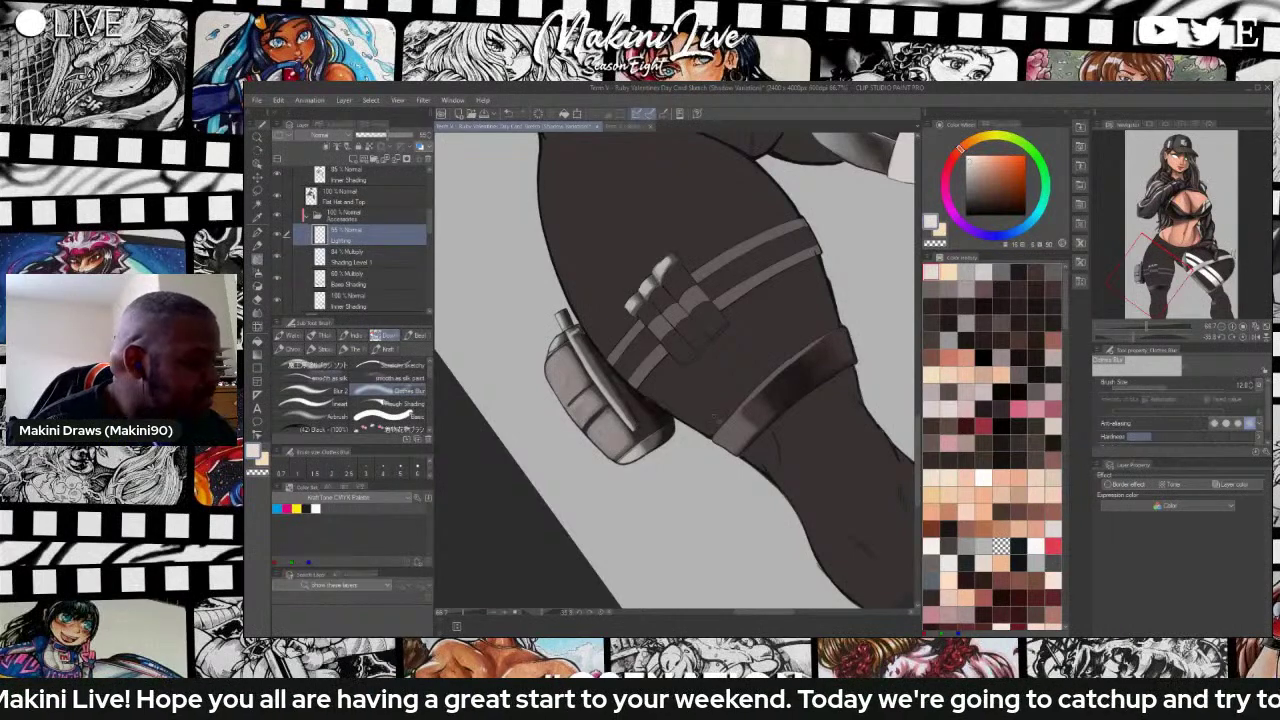
Paint near-white light on the outer end of the lower thigh band and blend it into the dark area with Clothes Blur.
click(322, 367)
scroll(740, 430, up, 2)
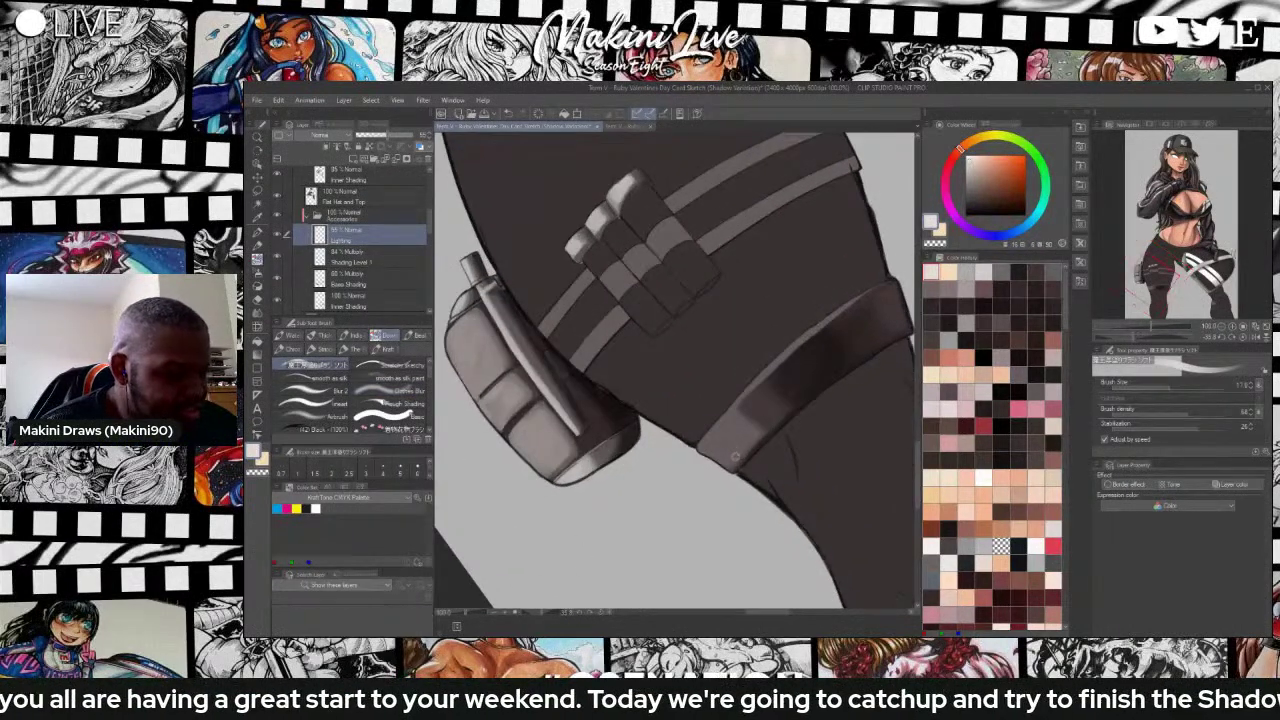
mouse_move(748, 450)
mouse_down()
mouse_move(716, 440)
mouse_move(738, 410)
mouse_move(755, 425)
mouse_move(730, 428)
mouse_move(720, 452)
mouse_up()
mouse_move(704, 452)
mouse_down()
mouse_move(730, 463)
mouse_move(760, 441)
mouse_move(714, 430)
mouse_move(703, 445)
mouse_move(789, 349)
mouse_move(778, 360)
mouse_move(845, 310)
mouse_move(803, 341)
mouse_up()
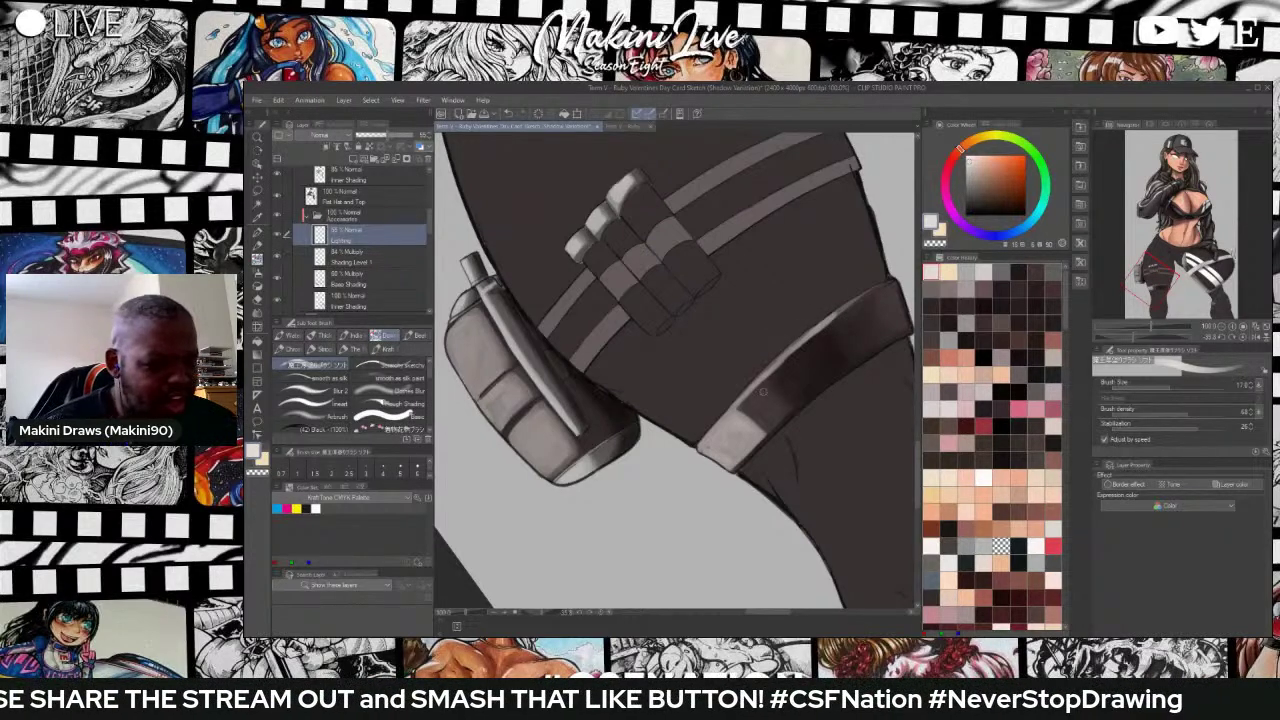
key(space)
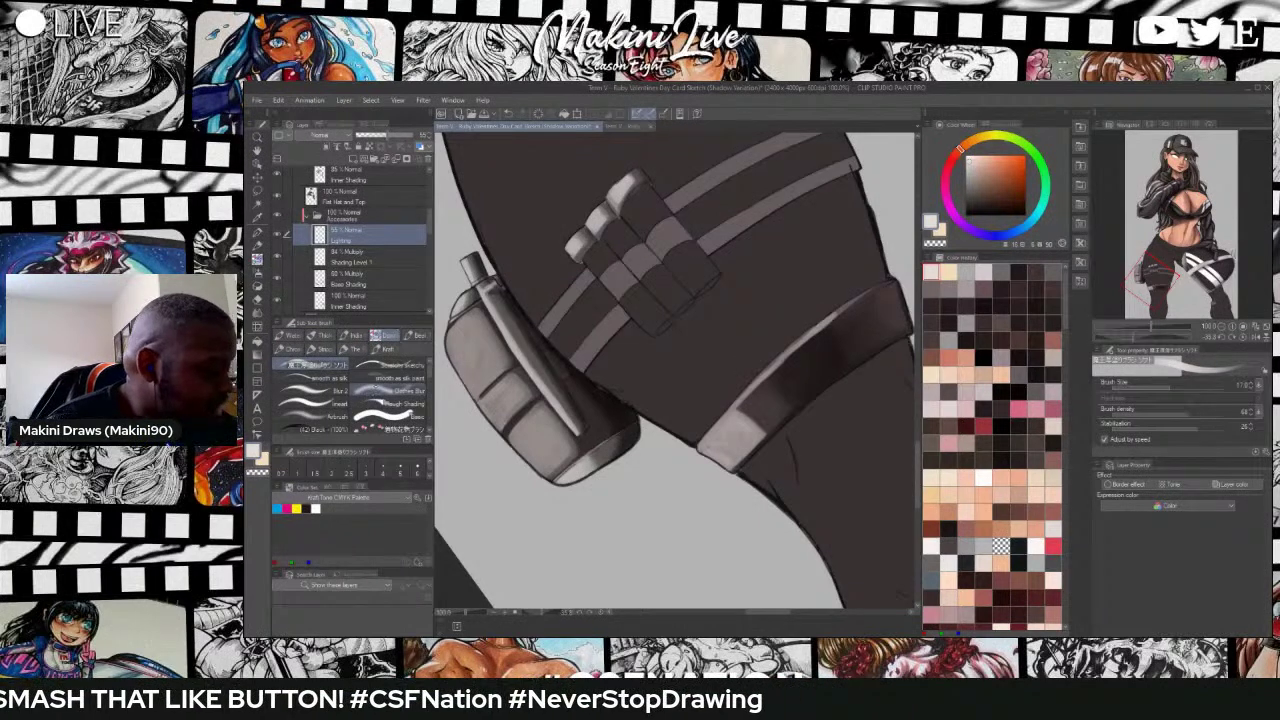
click(390, 391)
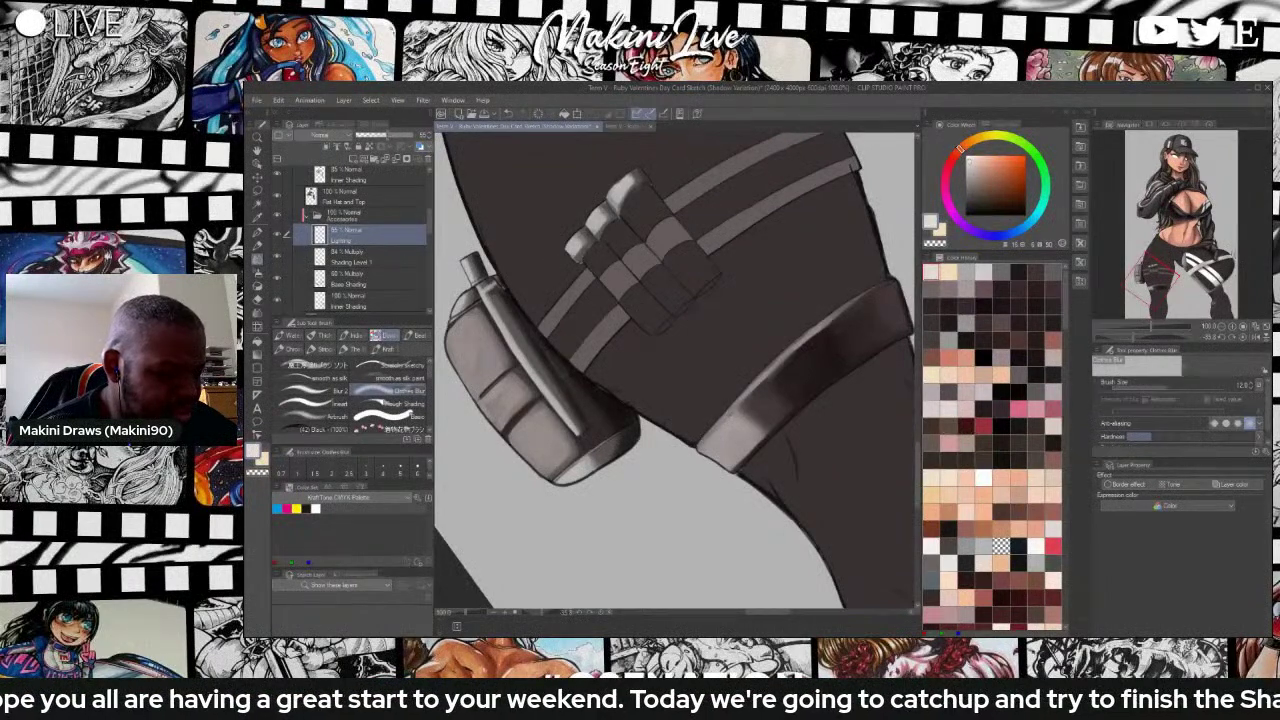
Shift the paint color to a pale red-tinted hue, then paint light on the heart's grey trim and soften it with Clothes Blur.
scroll(690, 312, down, 2)
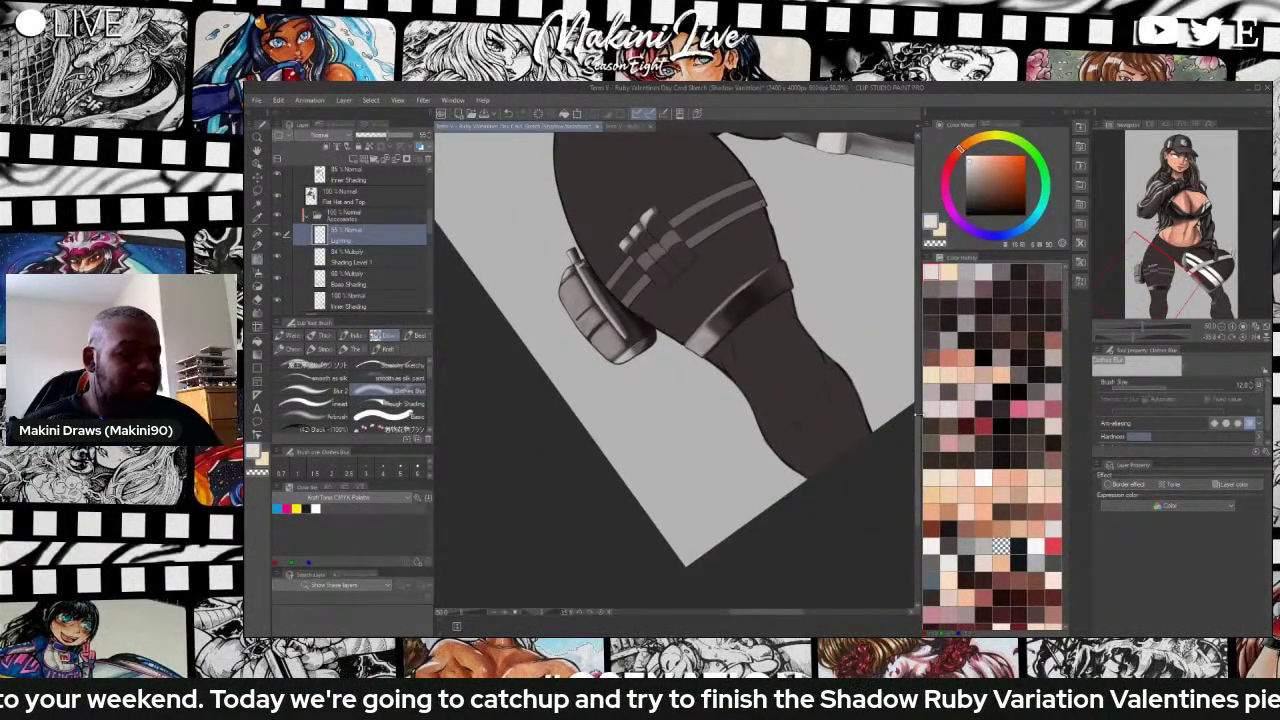
drag(917, 428, 917, 388)
scroll(745, 296, down, 3)
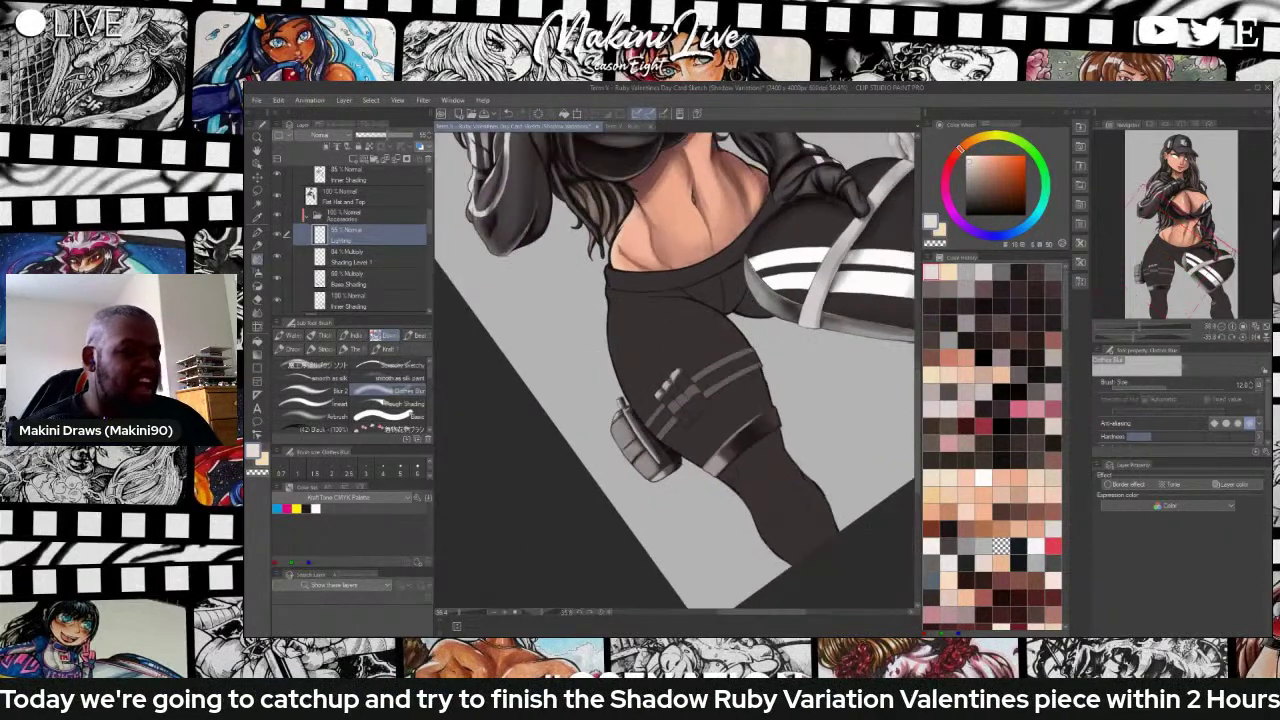
scroll(910, 344, down, 1)
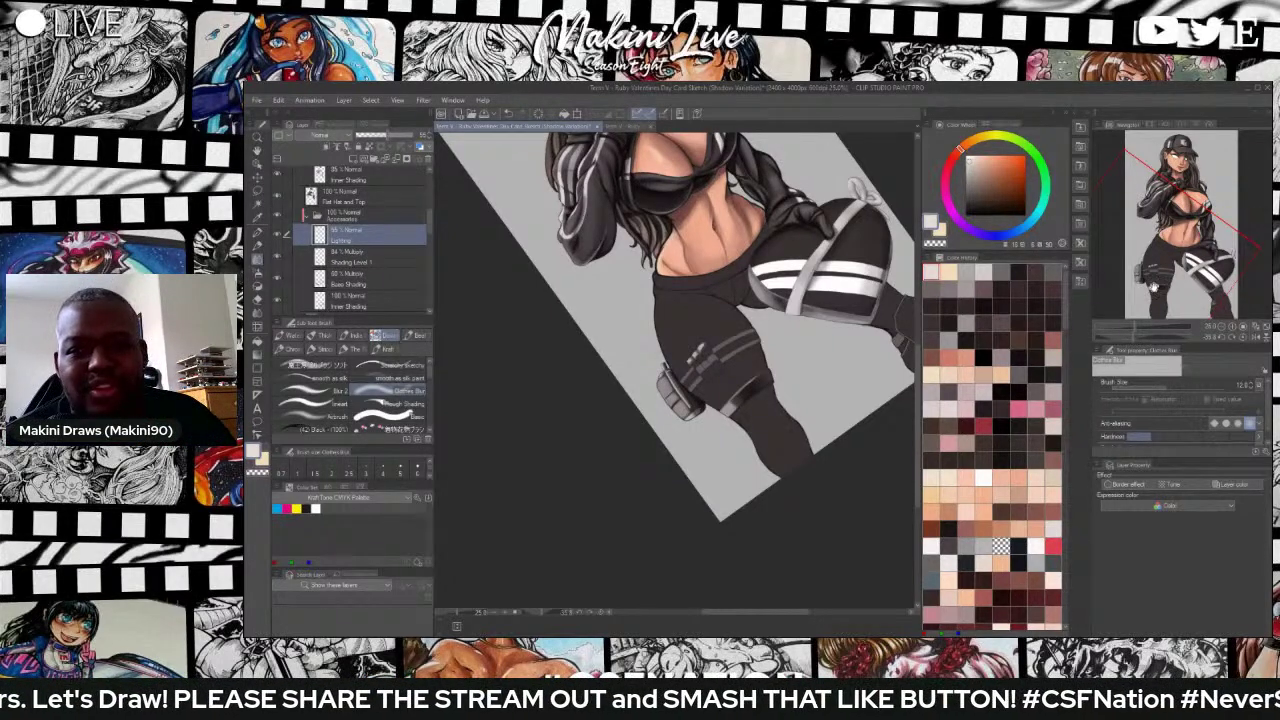
mouse_move(960, 150)
mouse_down()
mouse_move(948, 167)
mouse_move(975, 168)
mouse_up()
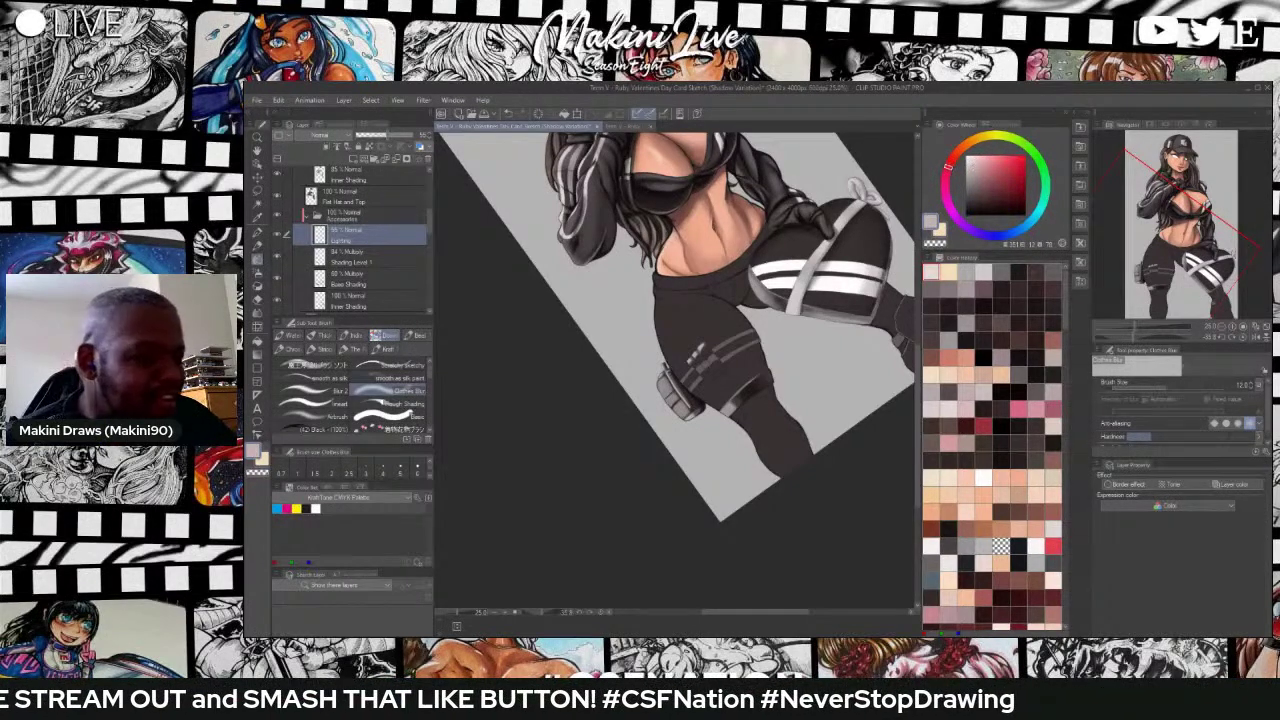
scroll(774, 282, up, 3)
drag(749, 313, 755, 323)
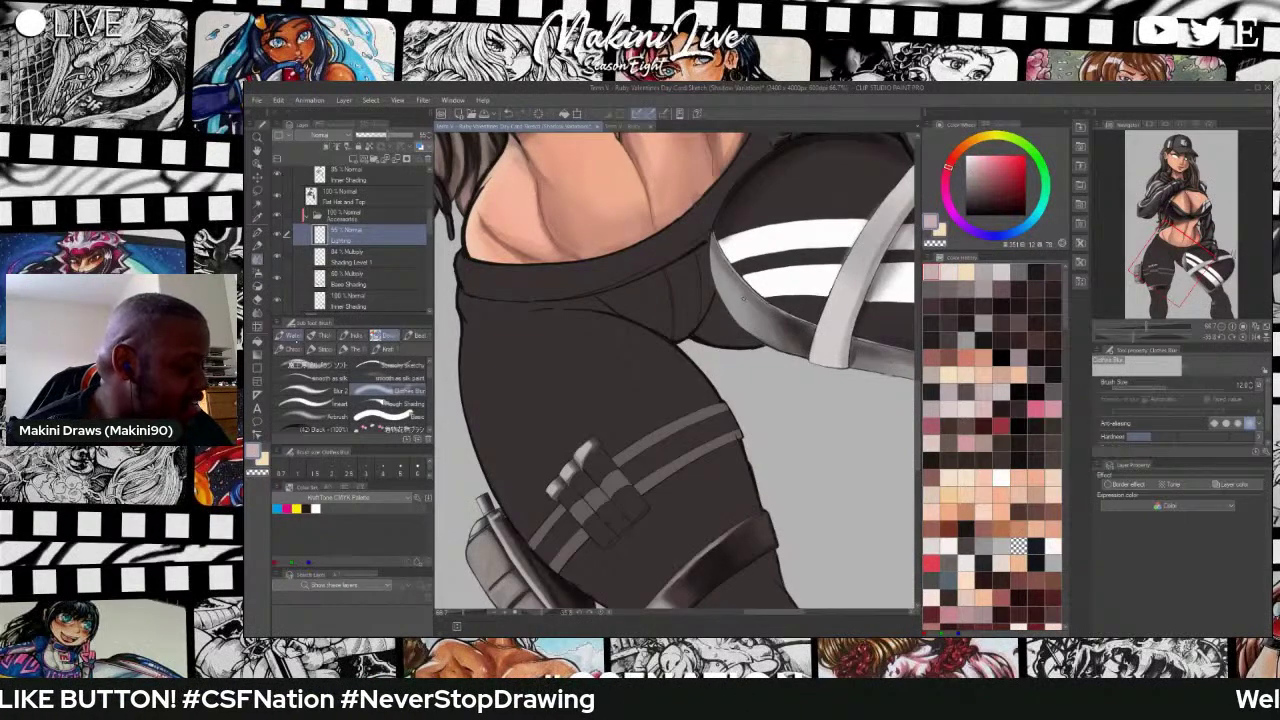
click(318, 365)
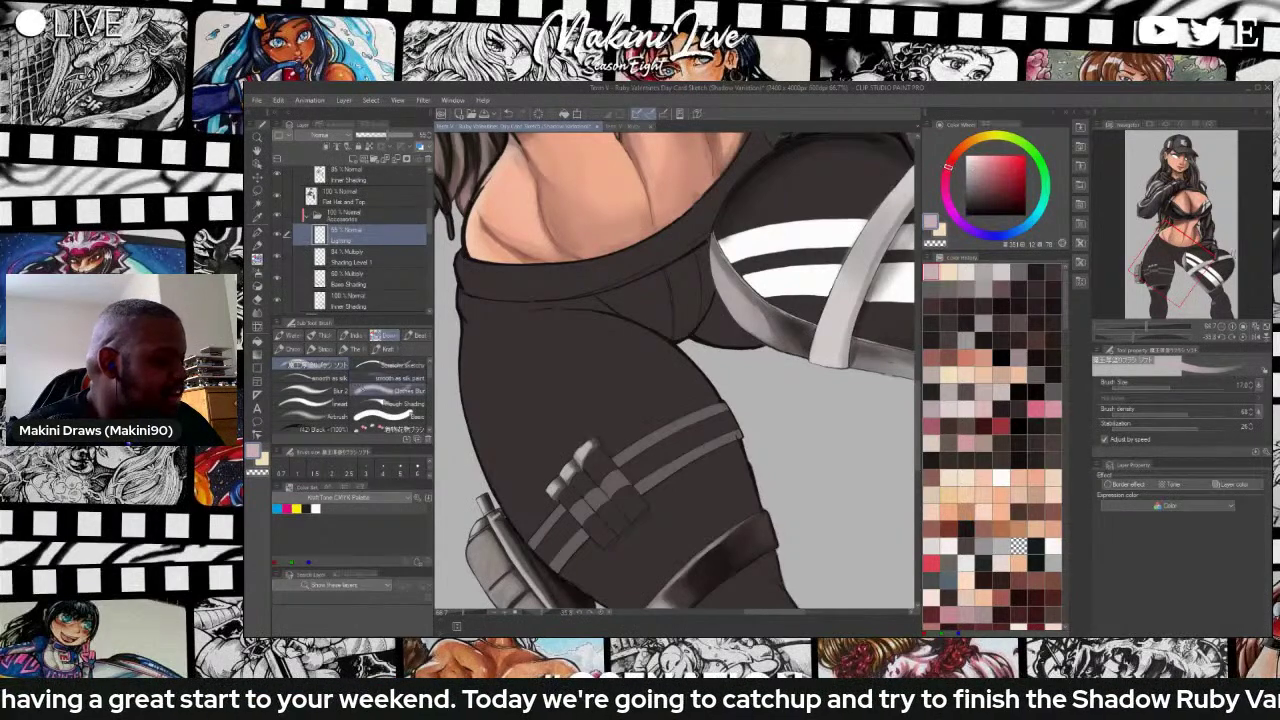
click(388, 391)
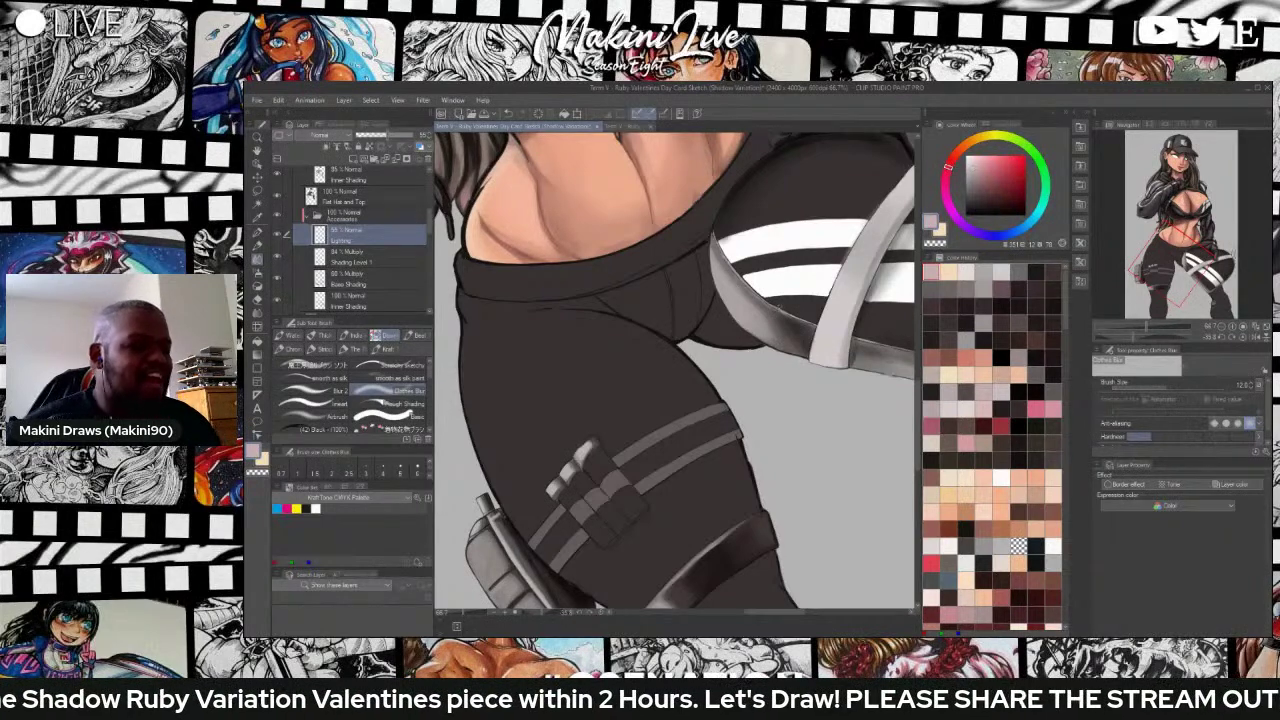
With the canvas rotated, paint near-white light along the heart's lower trim beside the diagonal strap and blend it with Clothes Blur.
scroll(803, 328, down, 6)
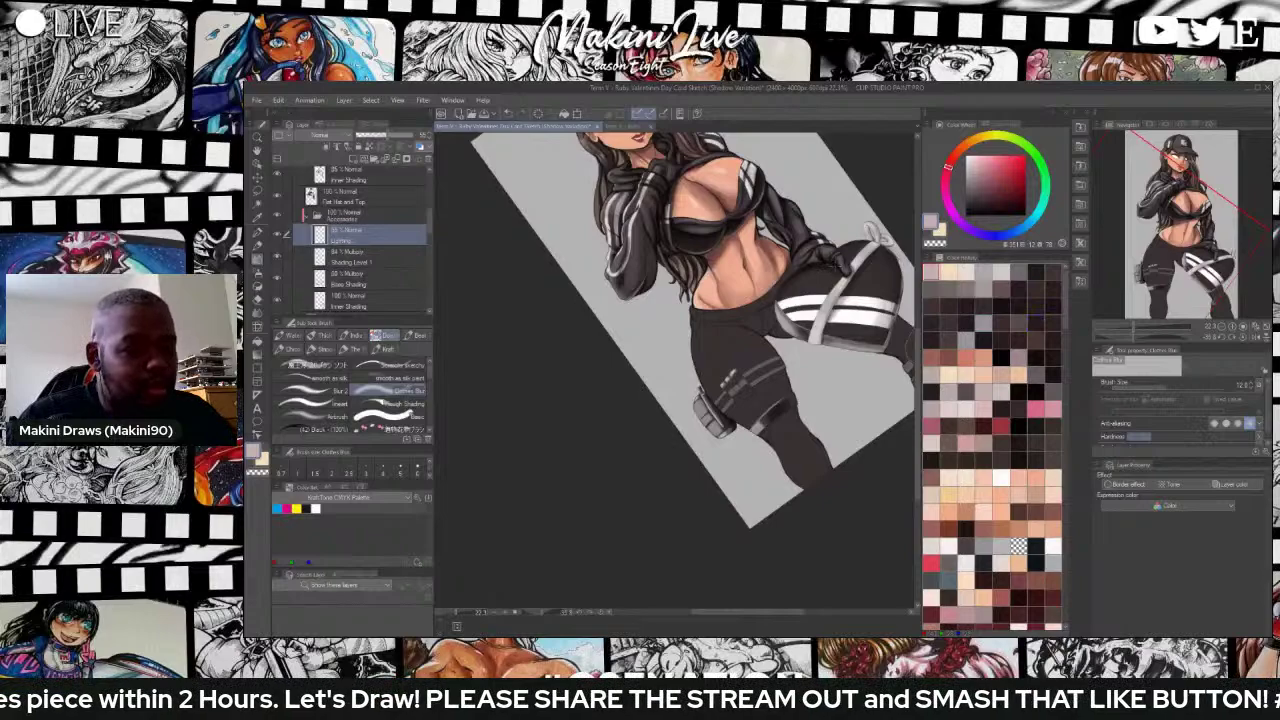
key(r)
drag(780, 450, 735, 245)
key(b)
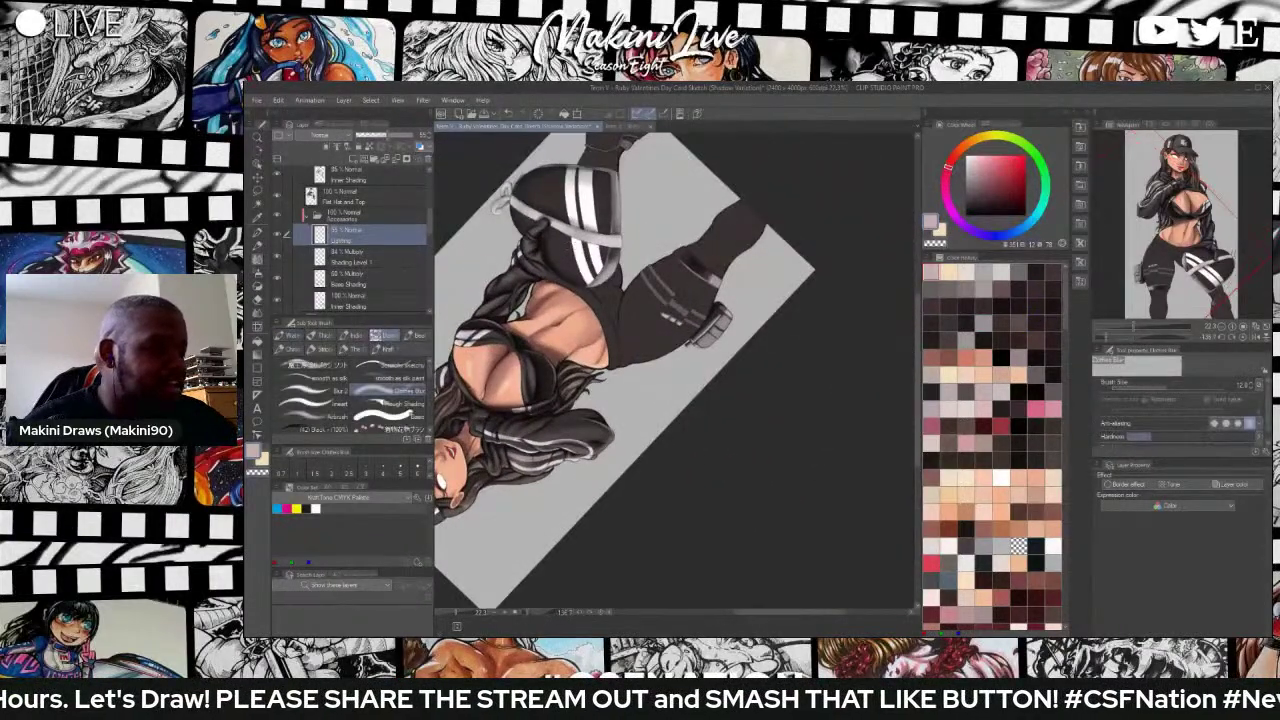
scroll(677, 374, up, 4)
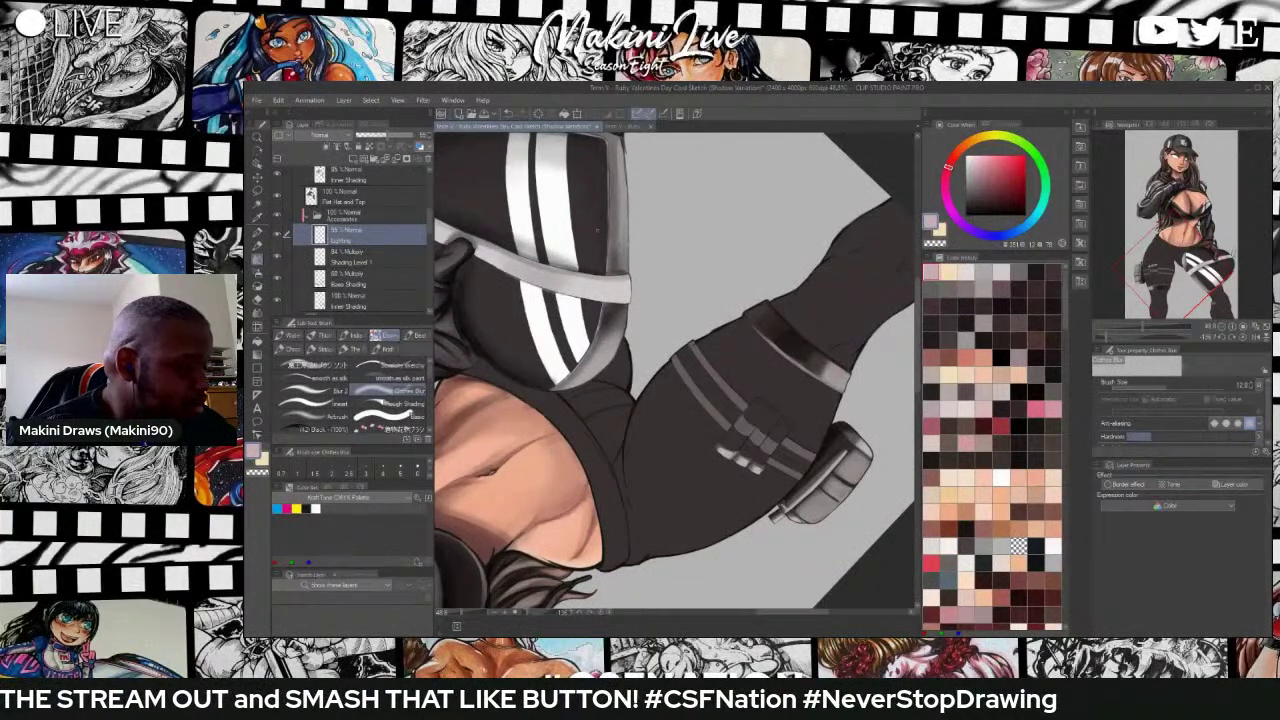
click(318, 365)
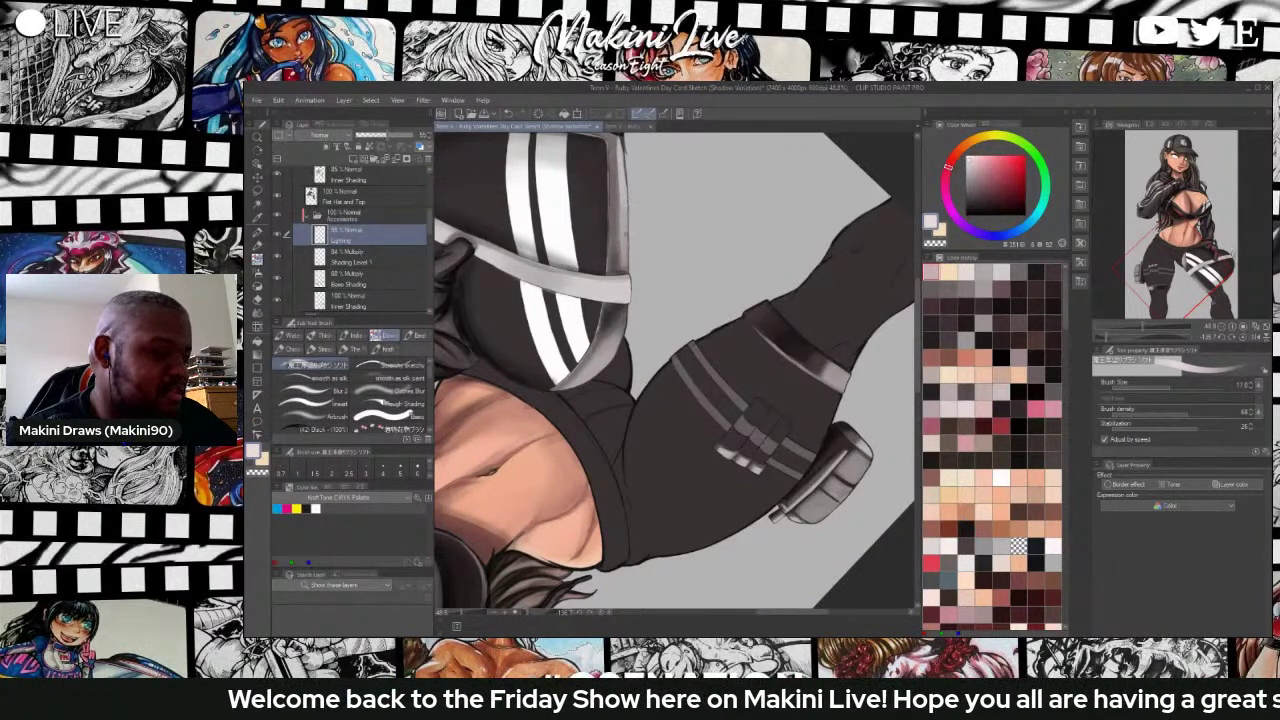
drag(626, 224, 627, 264)
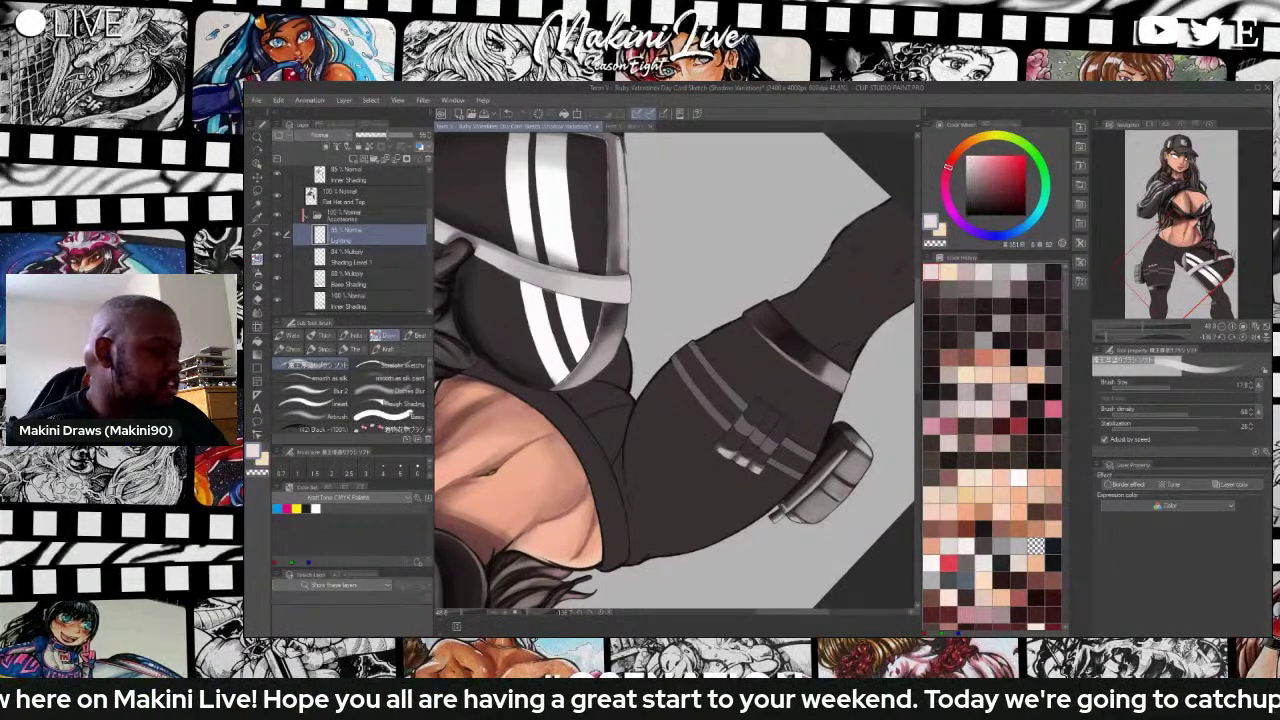
click(390, 390)
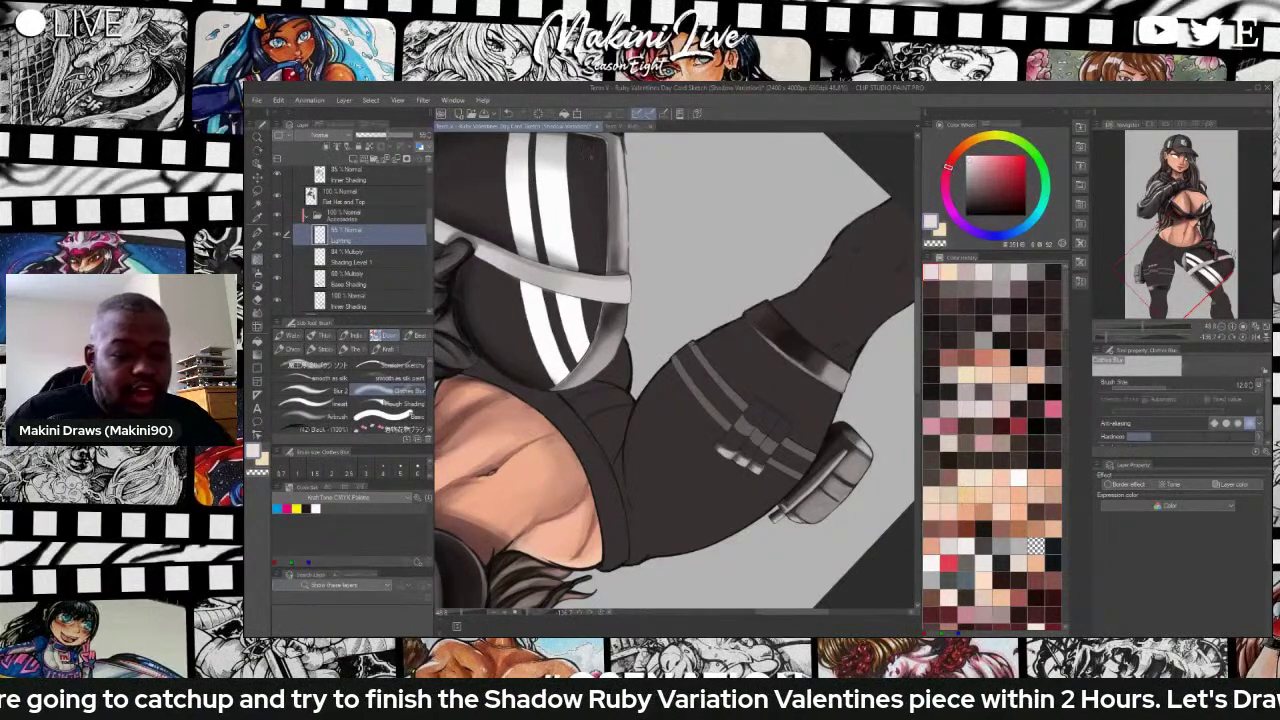
Turn the canvas back towards upright, add light to the heart's lower trim and tip, and smooth it with Clothes Blur.
key(r)
drag(590, 155, 795, 340)
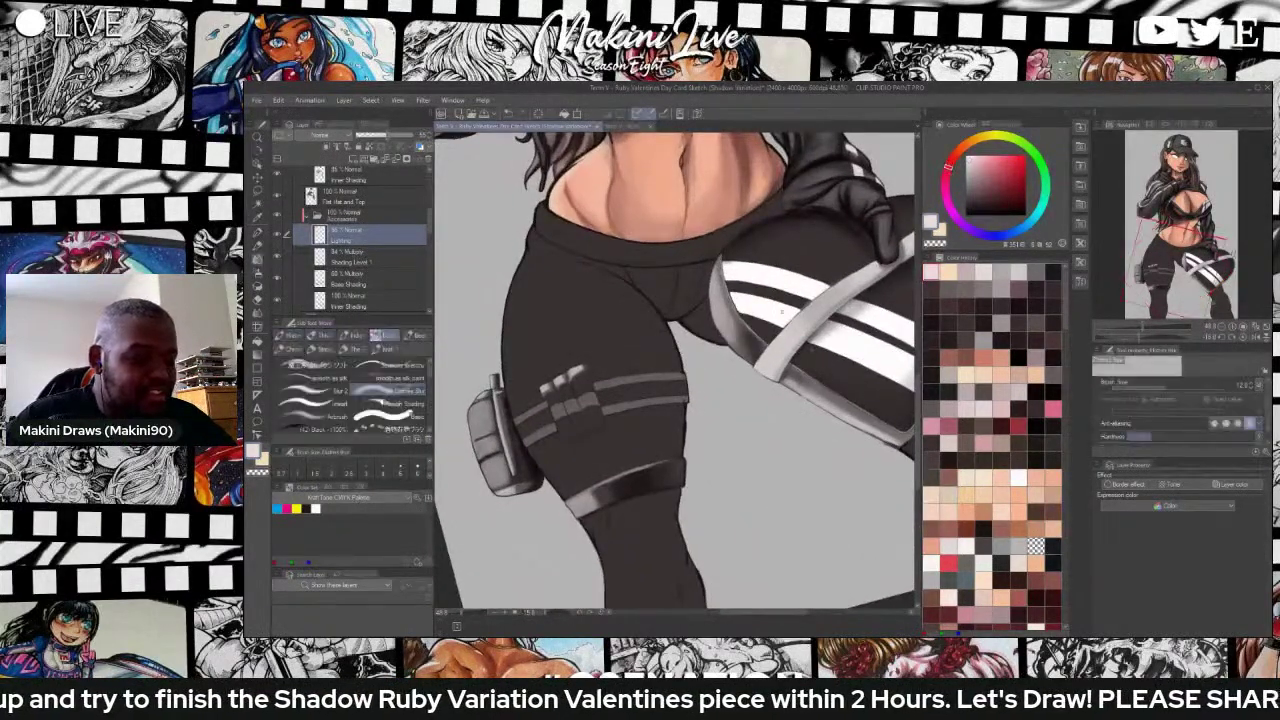
key(space)
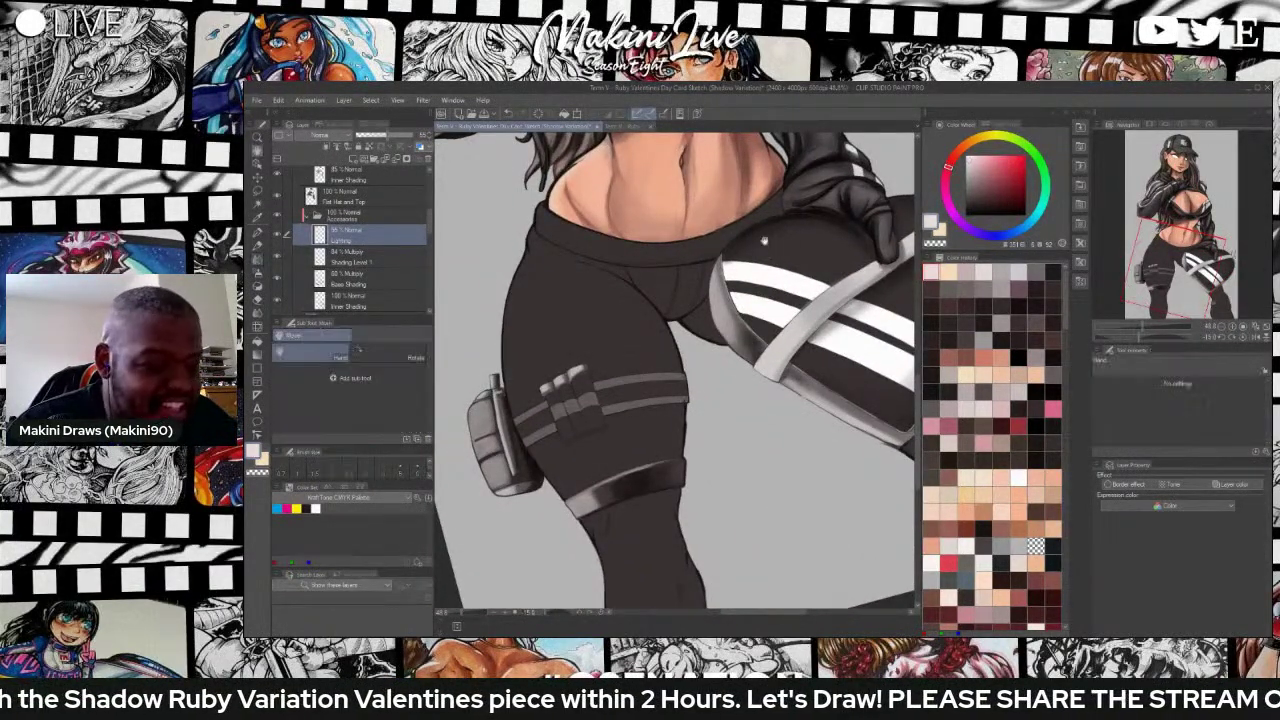
drag(795, 273, 689, 205)
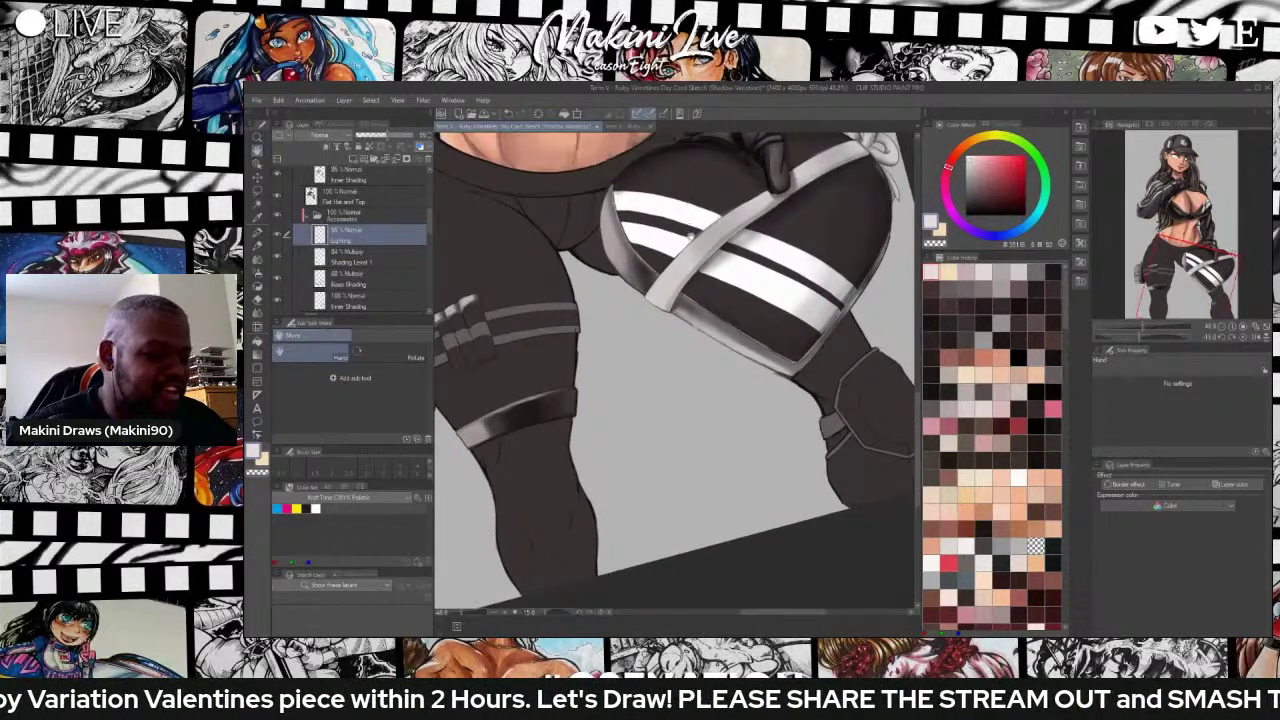
scroll(692, 237, down, 1)
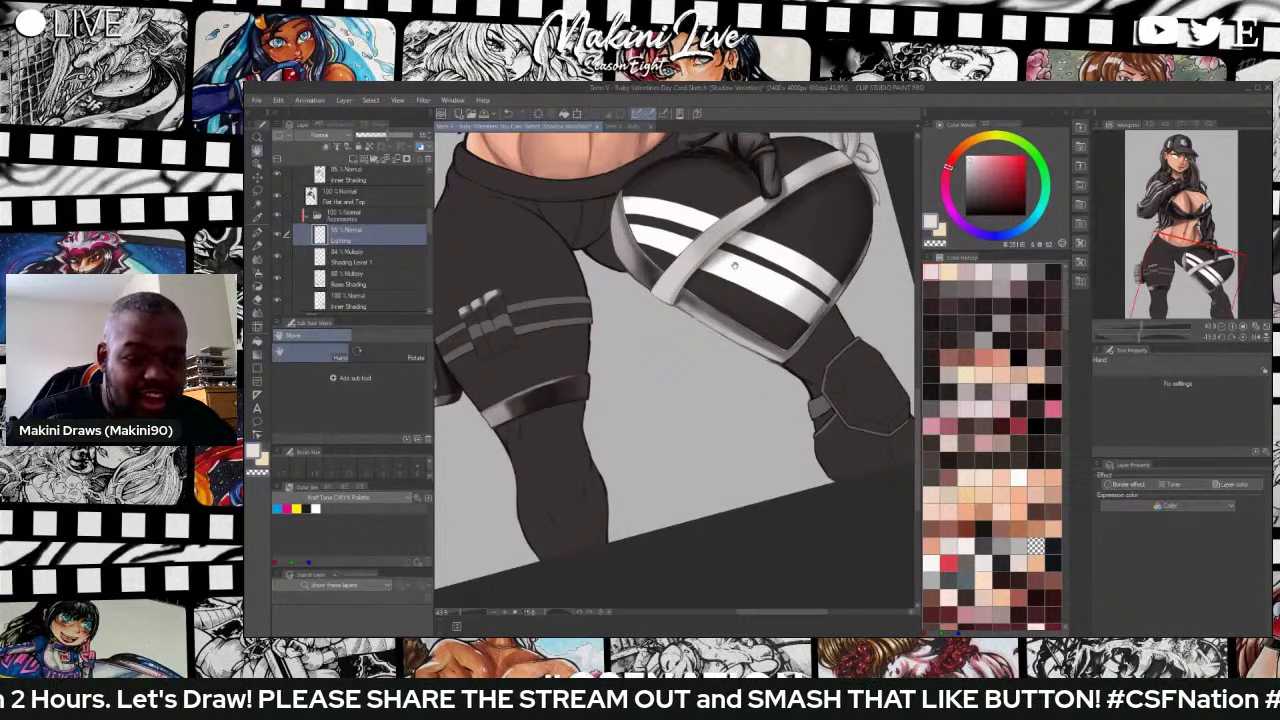
key(b)
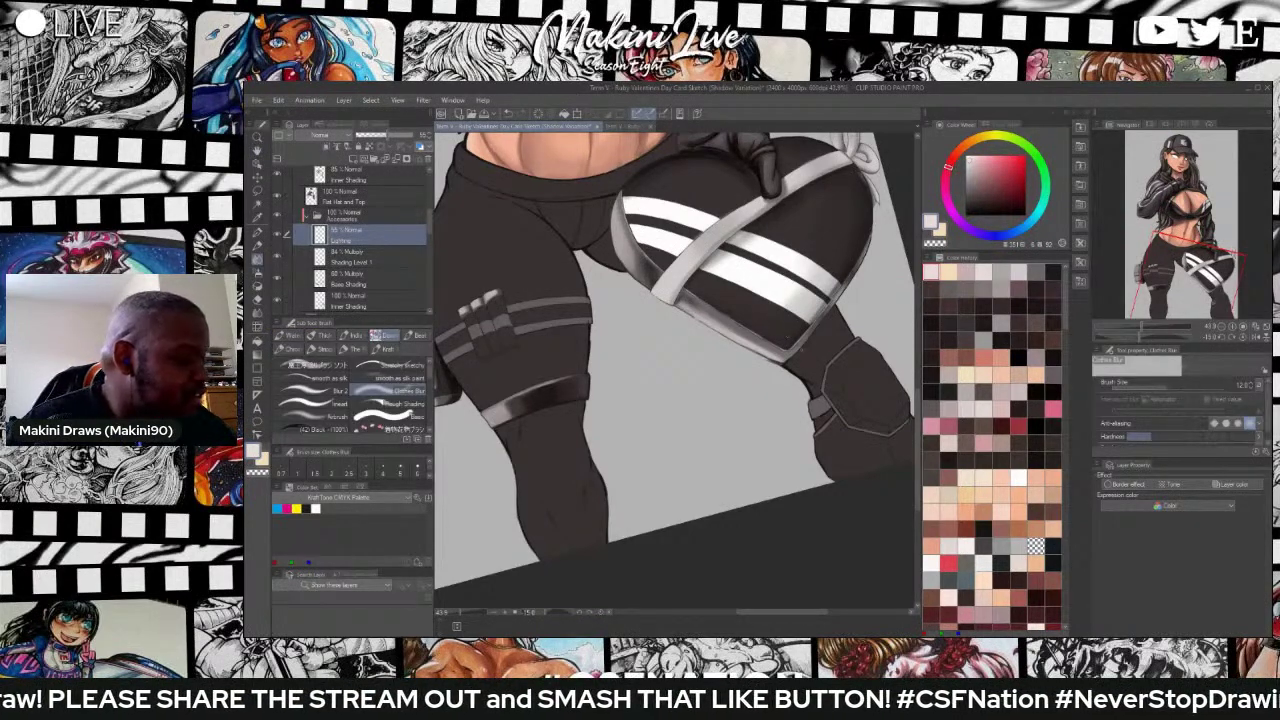
click(314, 367)
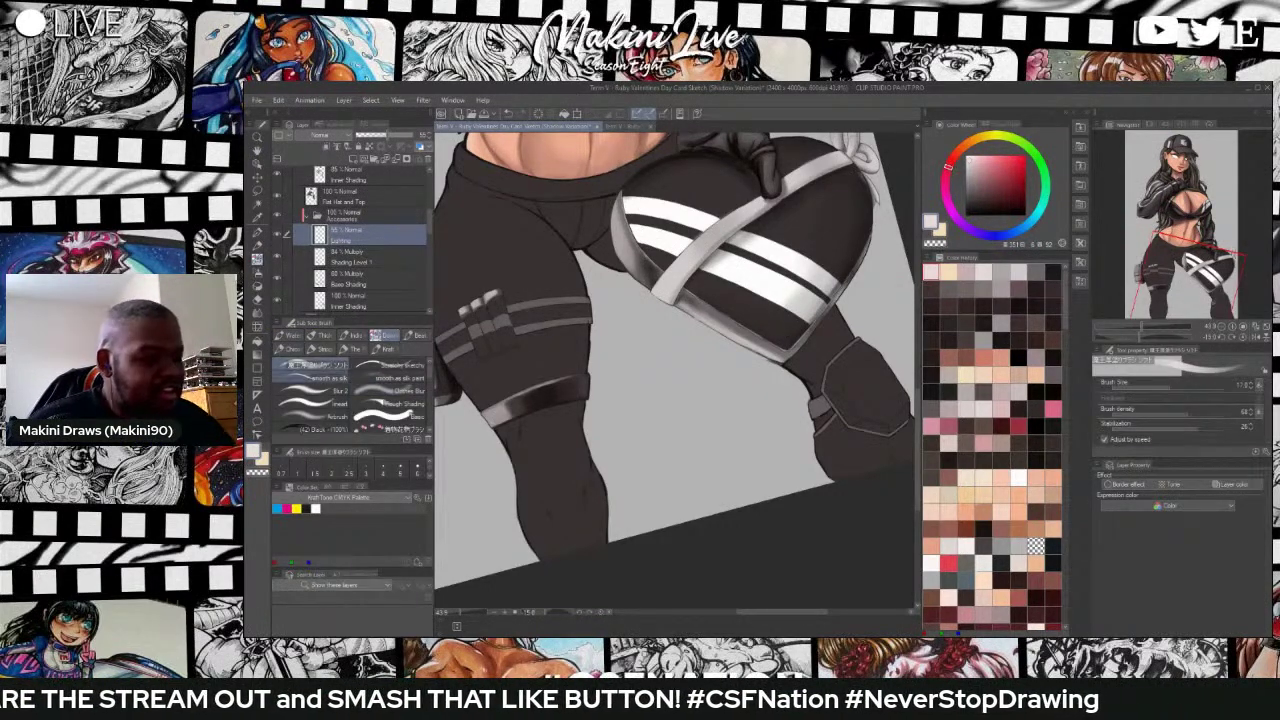
scroll(795, 347, up, 2)
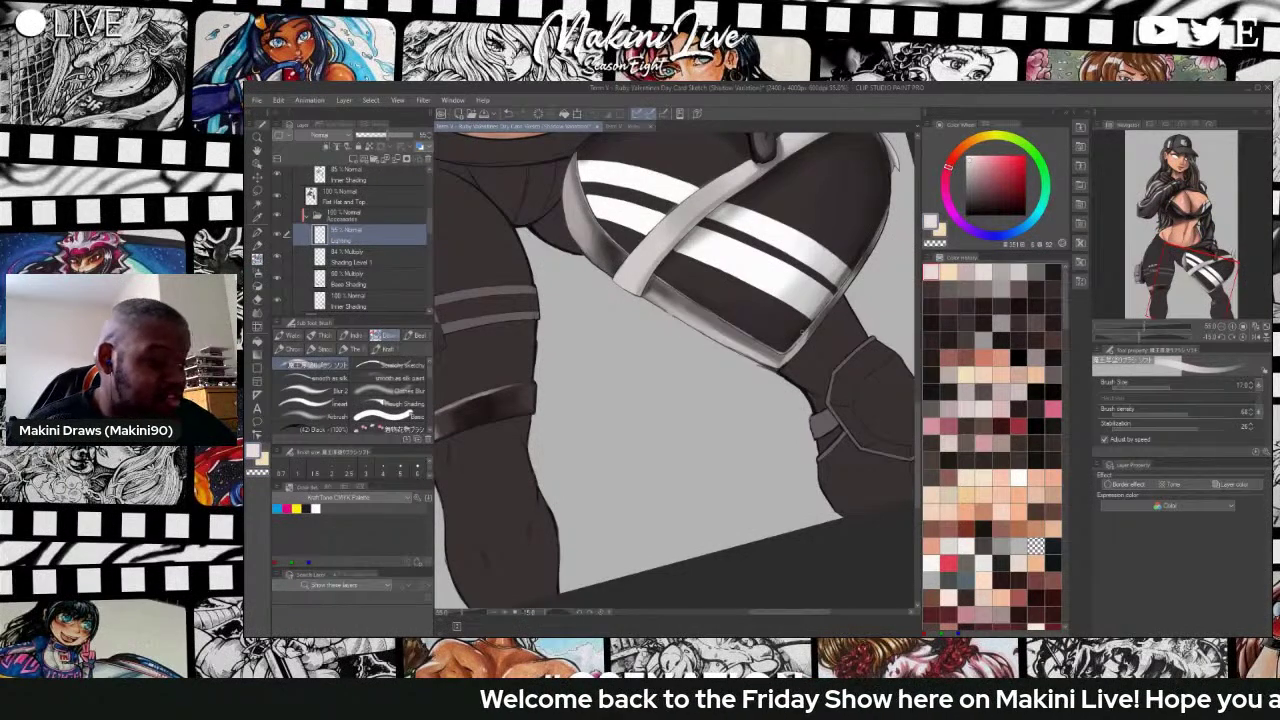
click(384, 391)
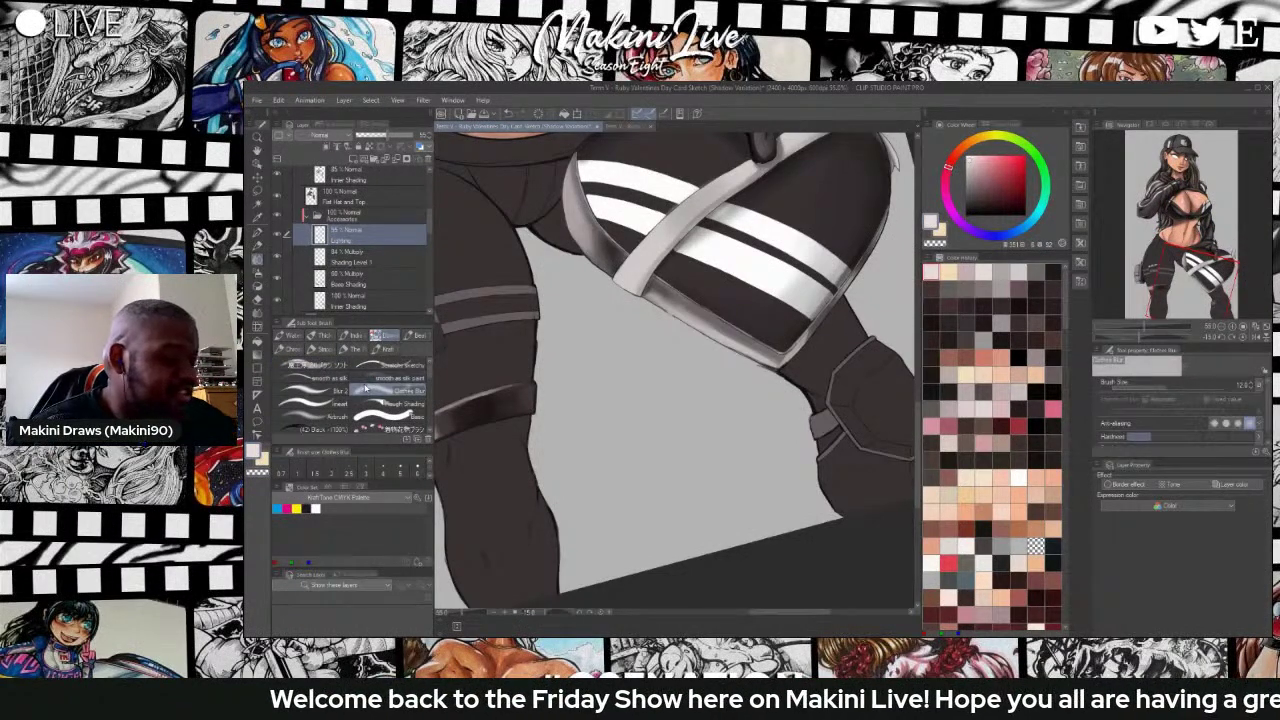
scroll(822, 309, up, 2)
scroll(811, 336, up, 2)
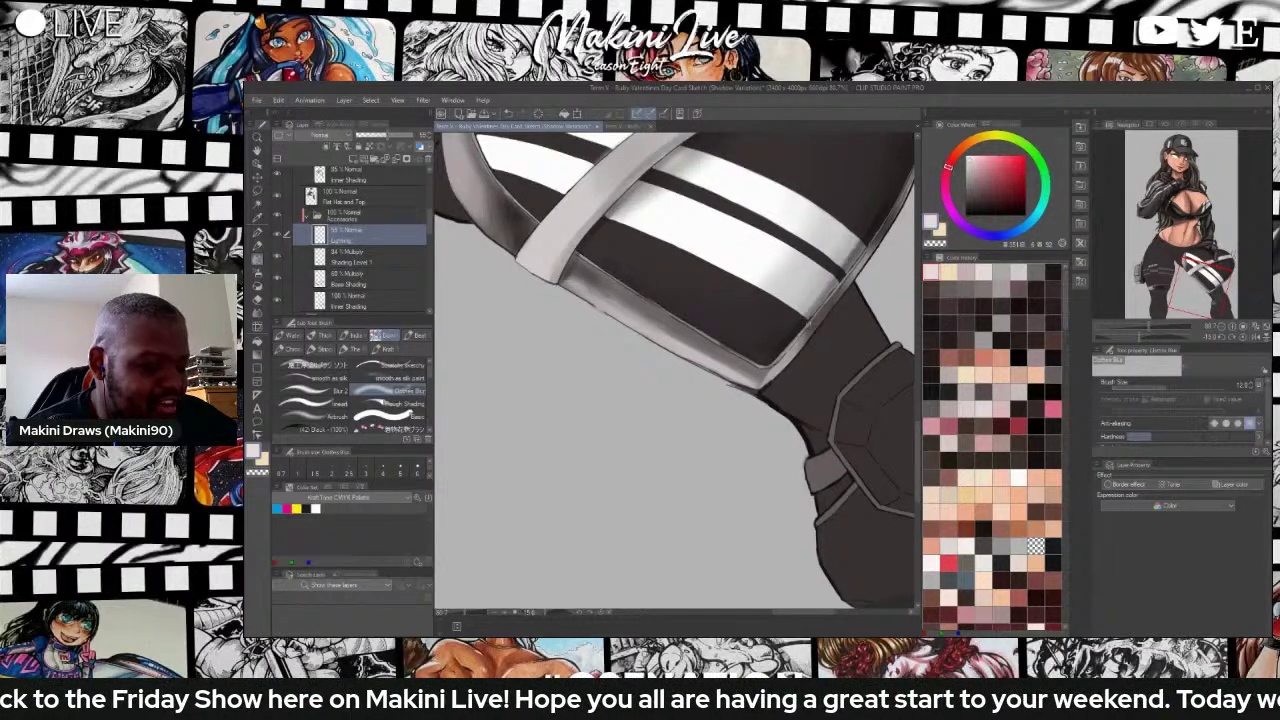
Switch back to the painting brush to add more light around the heart's lower trim.
key(minus)
key(minus)
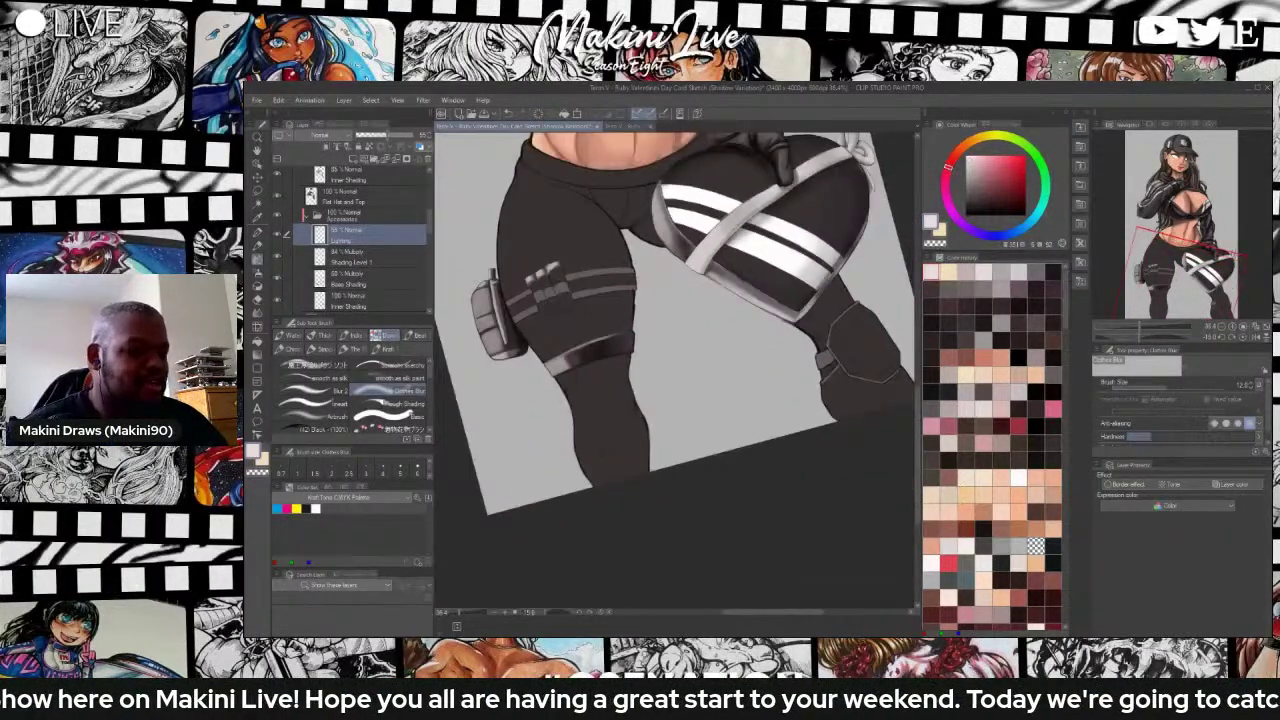
key(minus)
scroll(768, 192, up, 2)
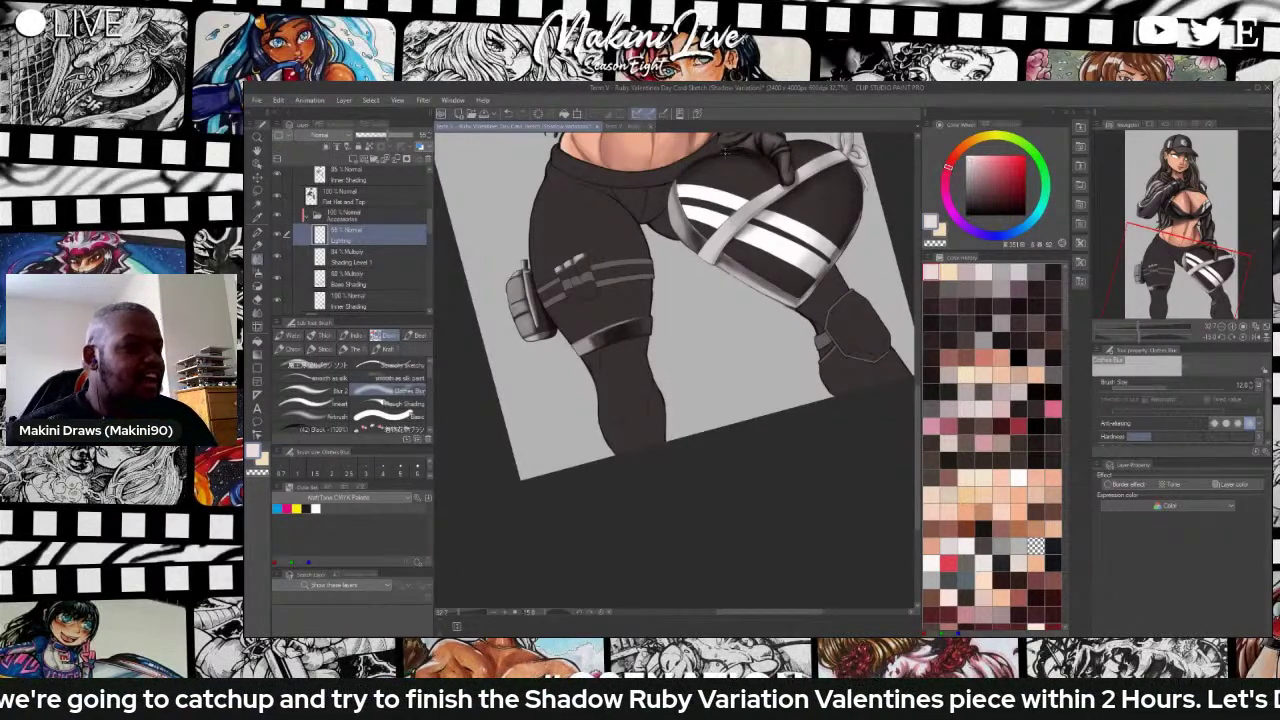
scroll(693, 166, up, 2)
key(ctrl+plus)
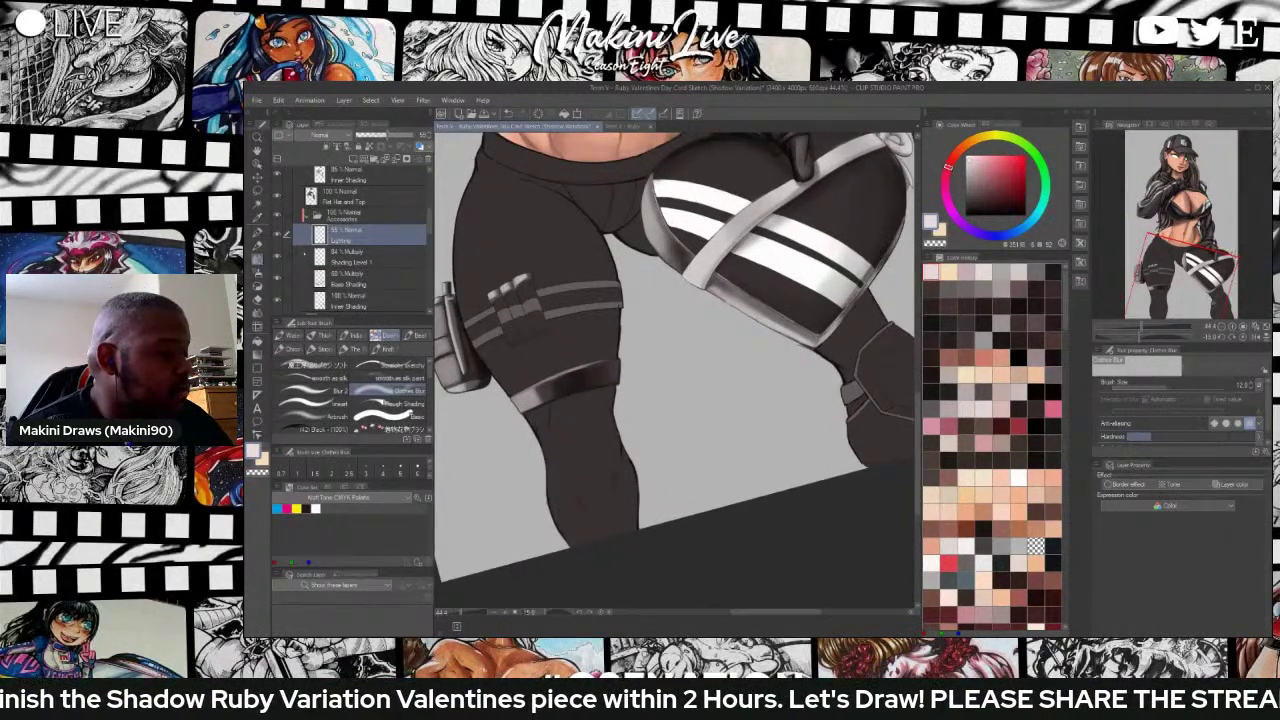
key(ctrl+plus)
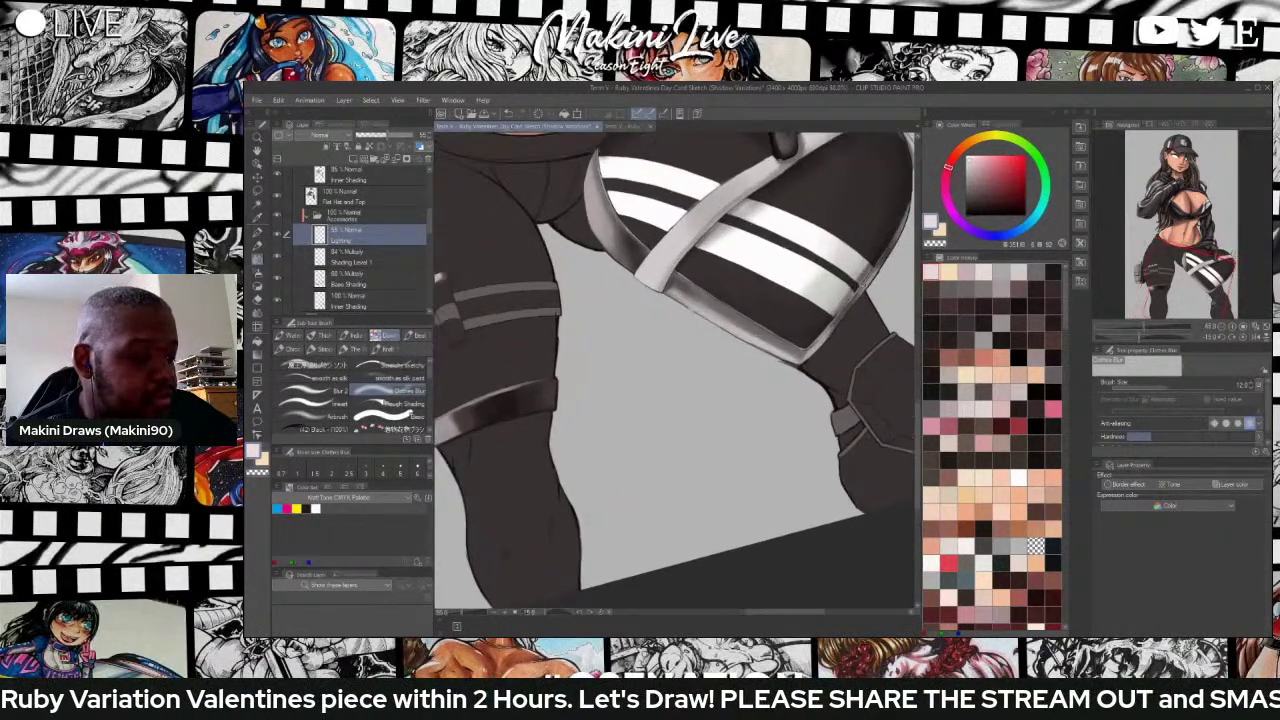
key(ctrl+plus)
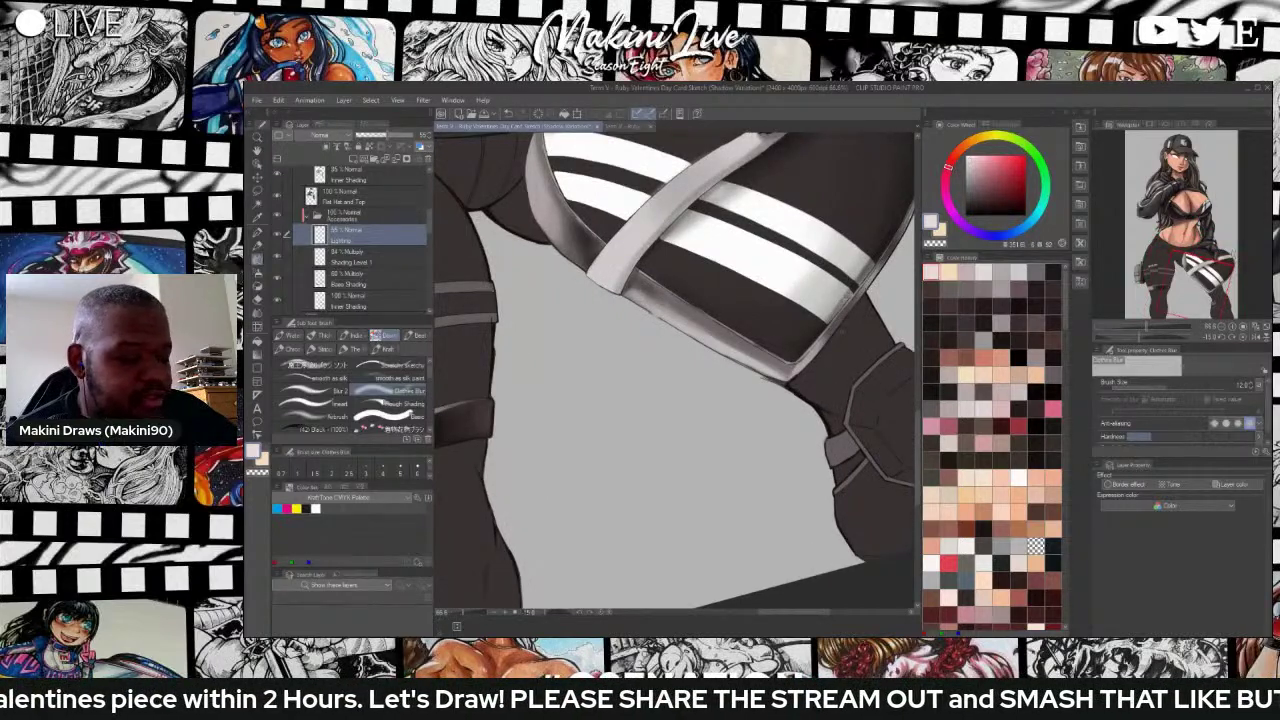
key(b)
key(b)
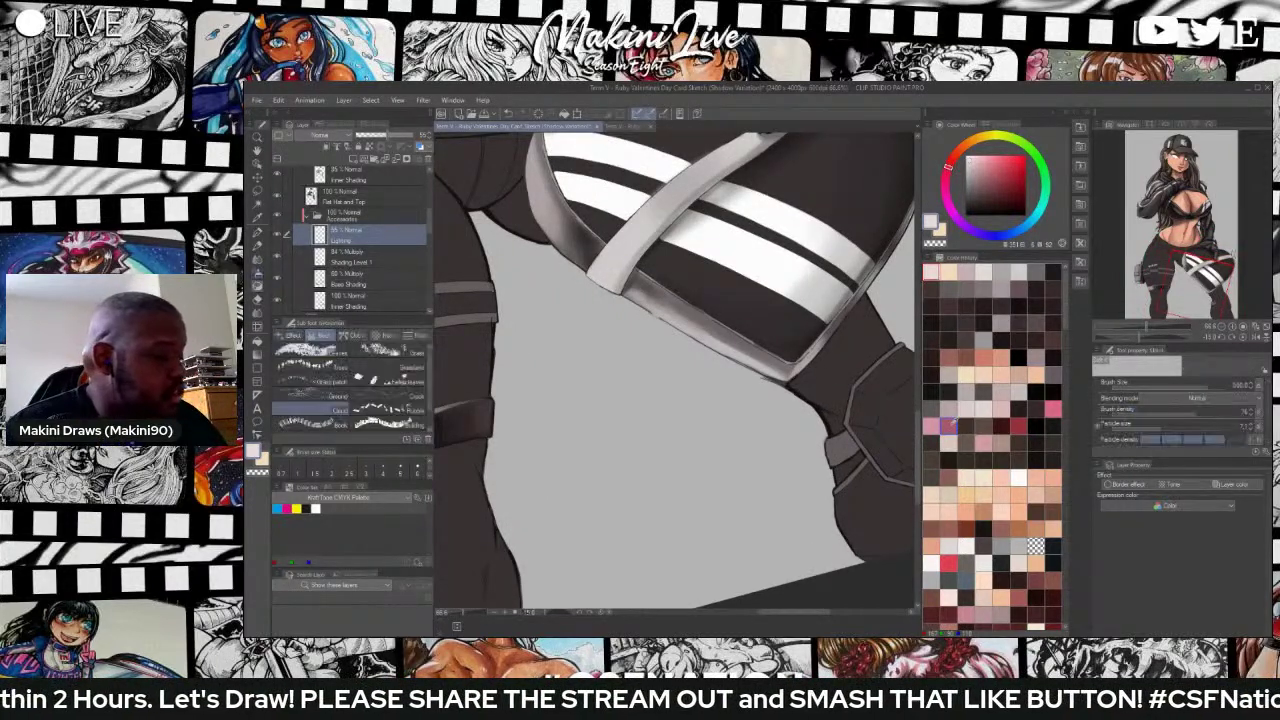
key(b)
click(314, 365)
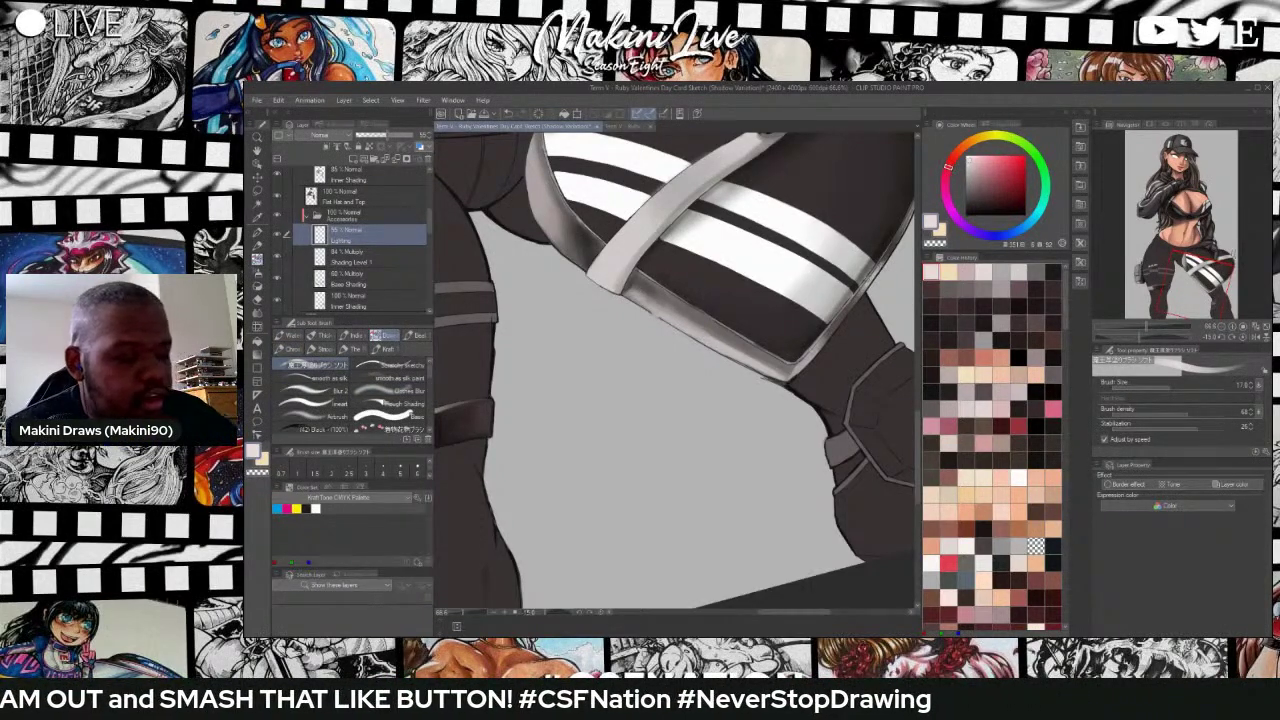
Soften the lighting along the lower edge trim of the heart-shaped box with the Blur 2 brush.
key(j)
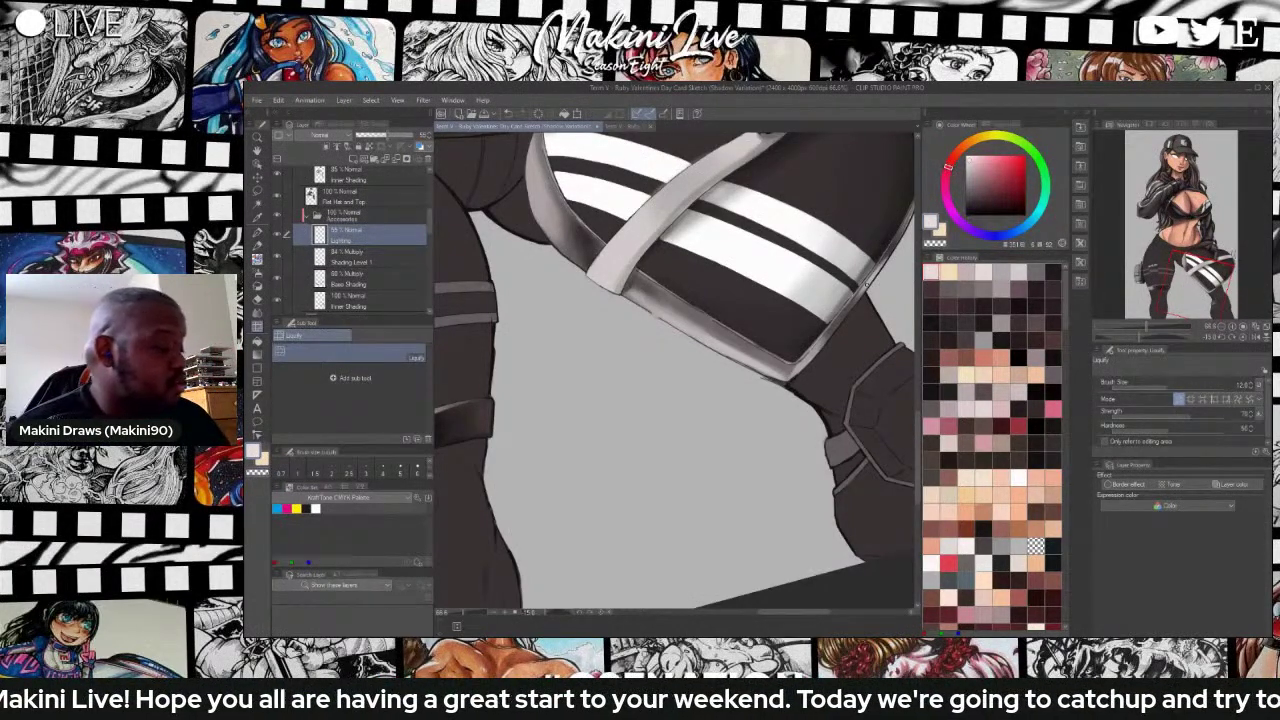
key(b)
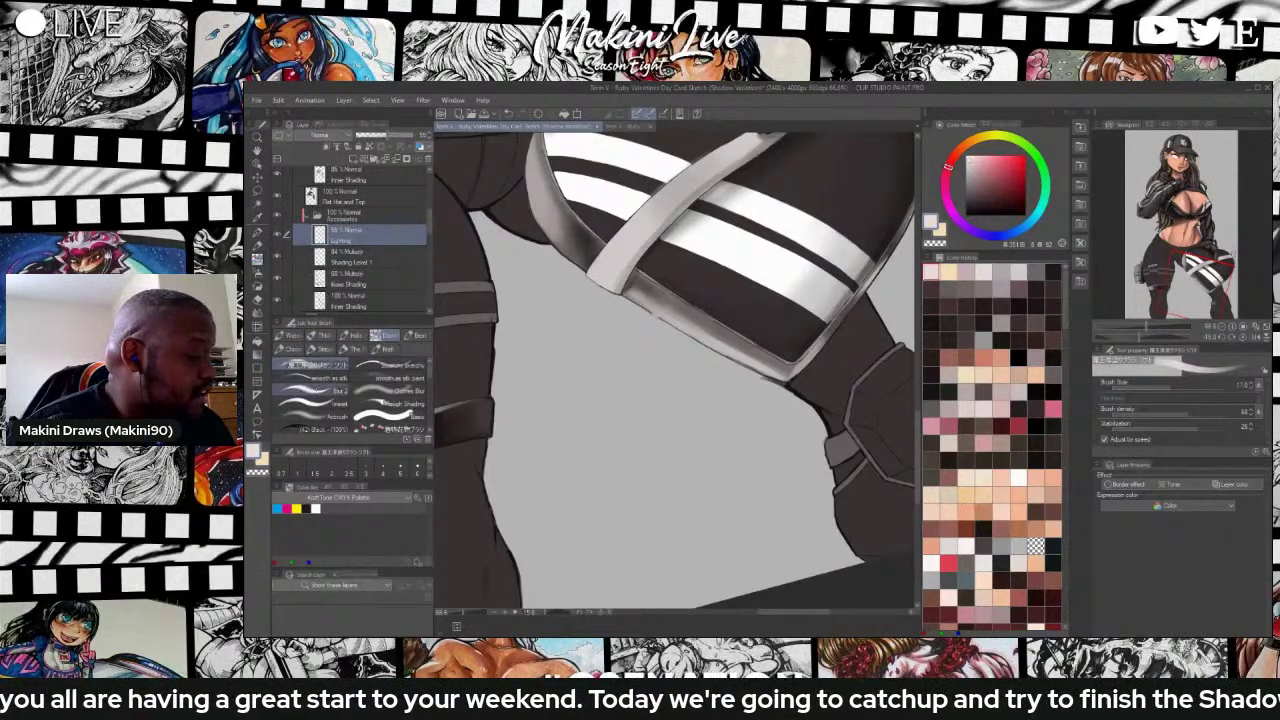
click(322, 391)
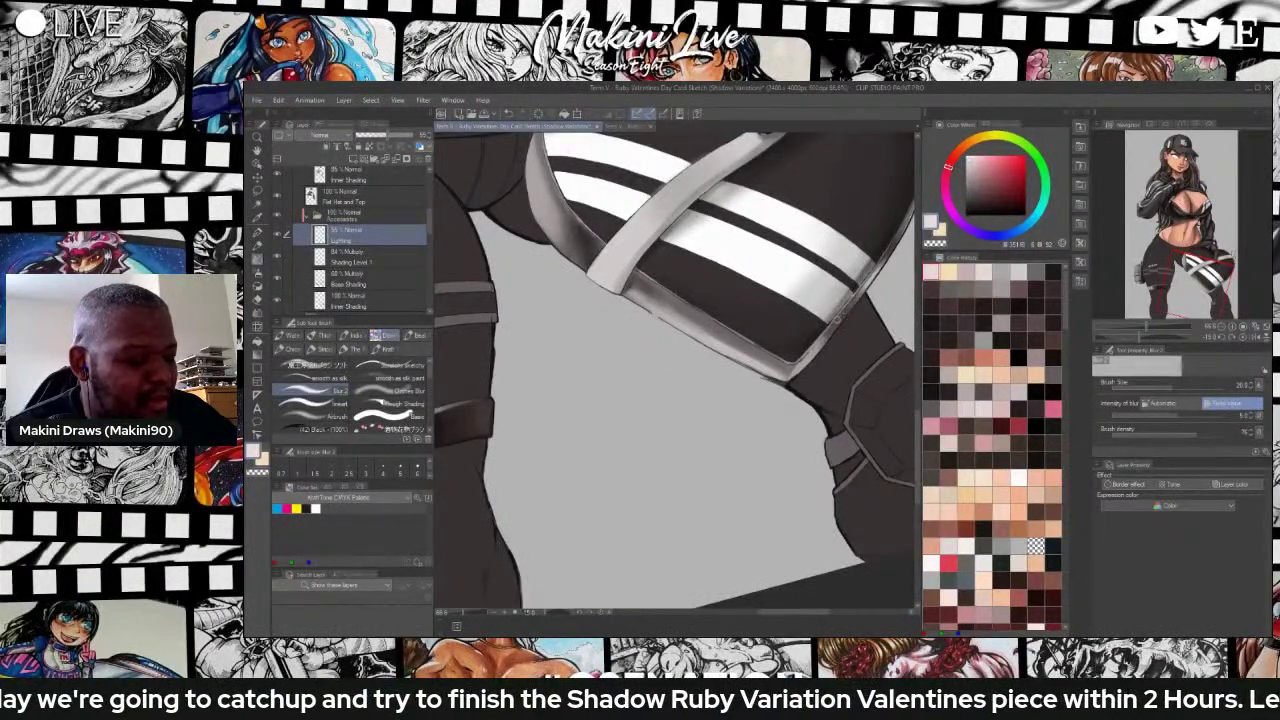
scroll(645, 155, down, 3)
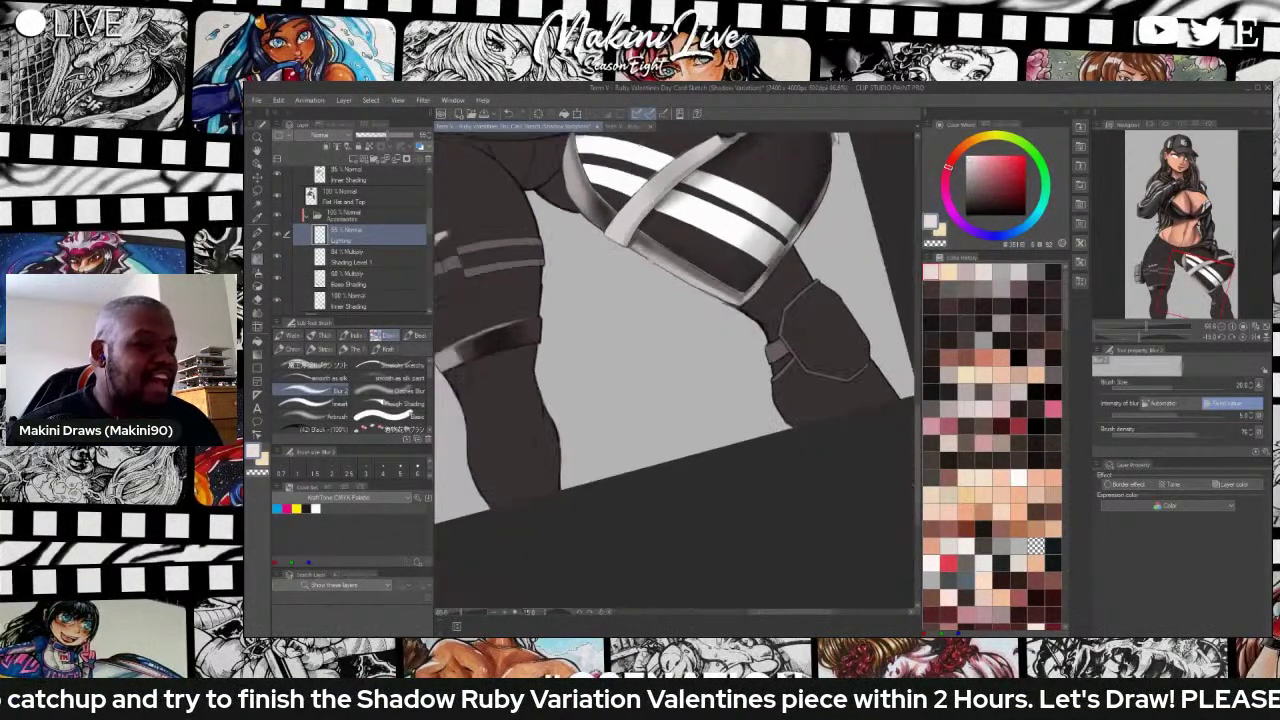
scroll(676, 340, up, 2)
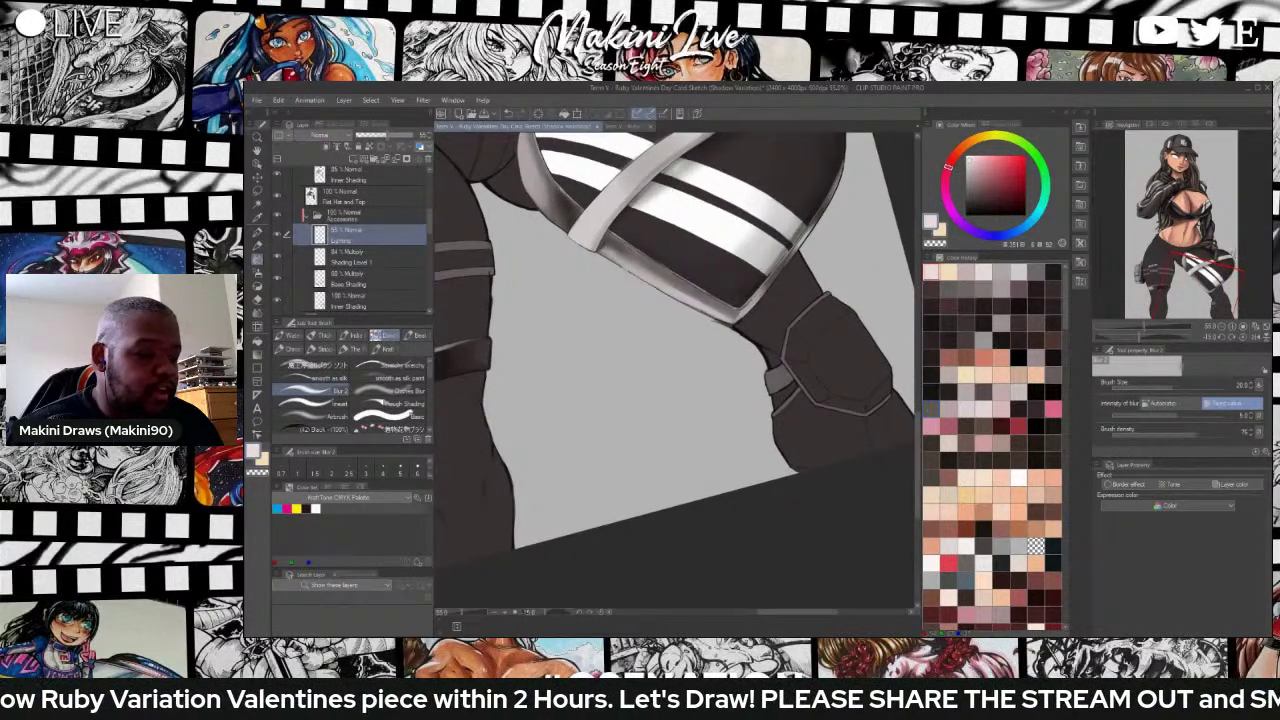
drag(918, 416, 918, 372)
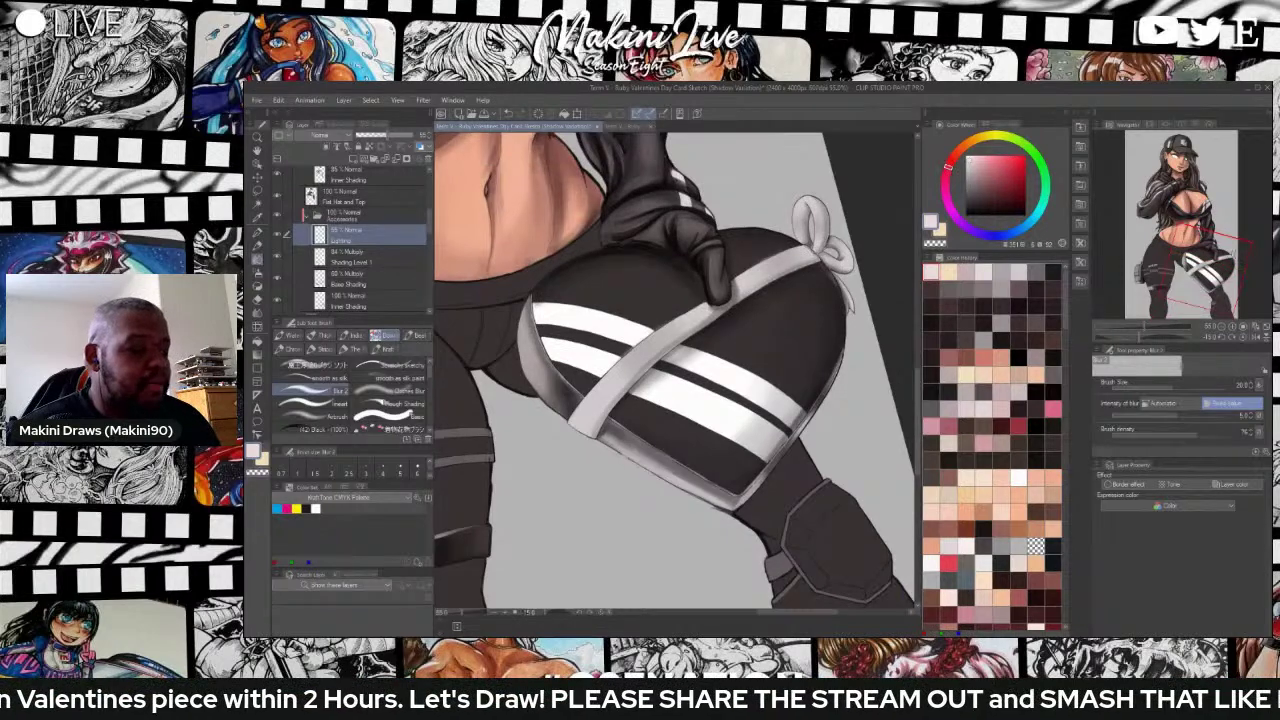
scroll(820, 266, up, 3)
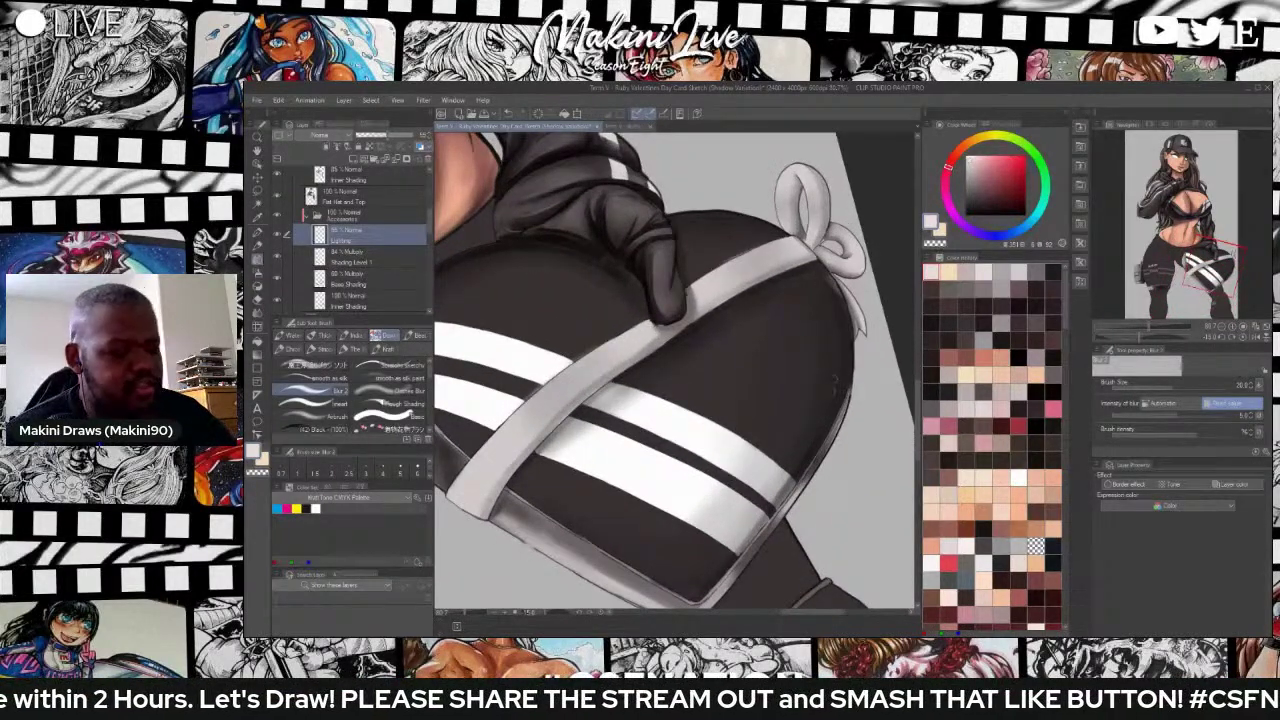
scroll(840, 398, down, 2)
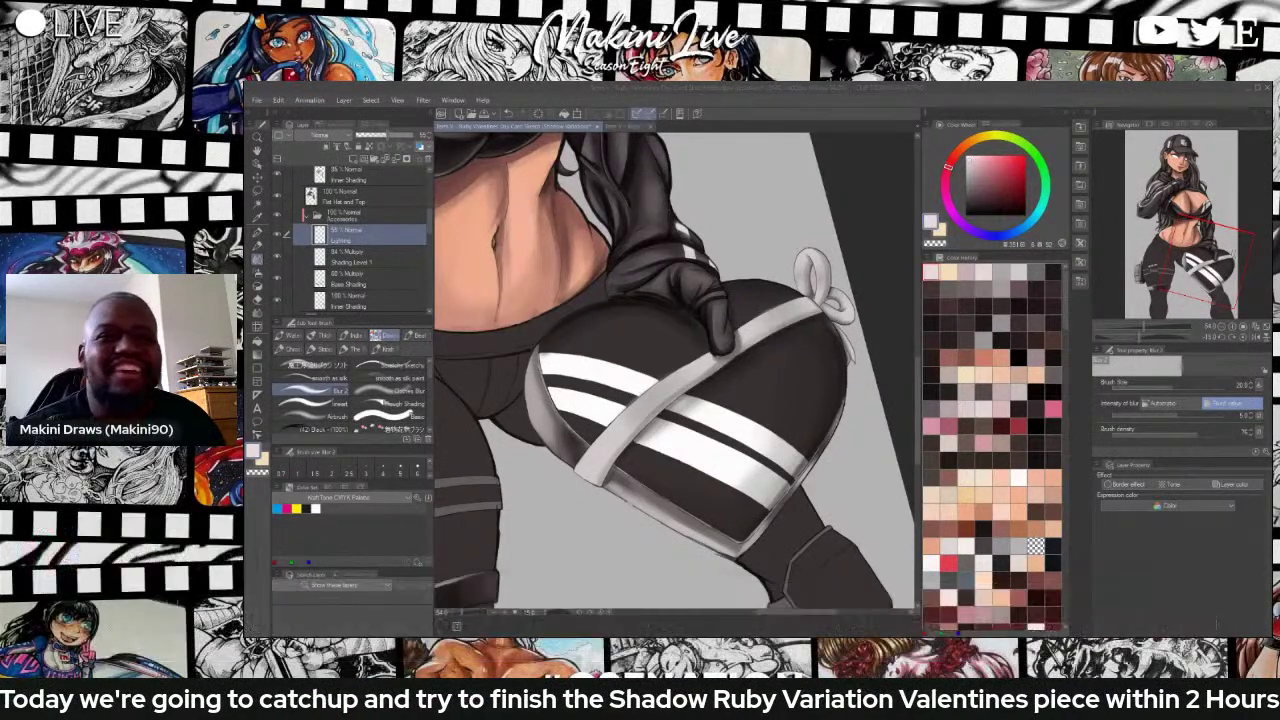
Paint highlights on the lower part of the box's diagonal ribbon at brush size 30 and blend them with the Clothes Blur brush.
click(650, 504)
scroll(650, 504, up, 2)
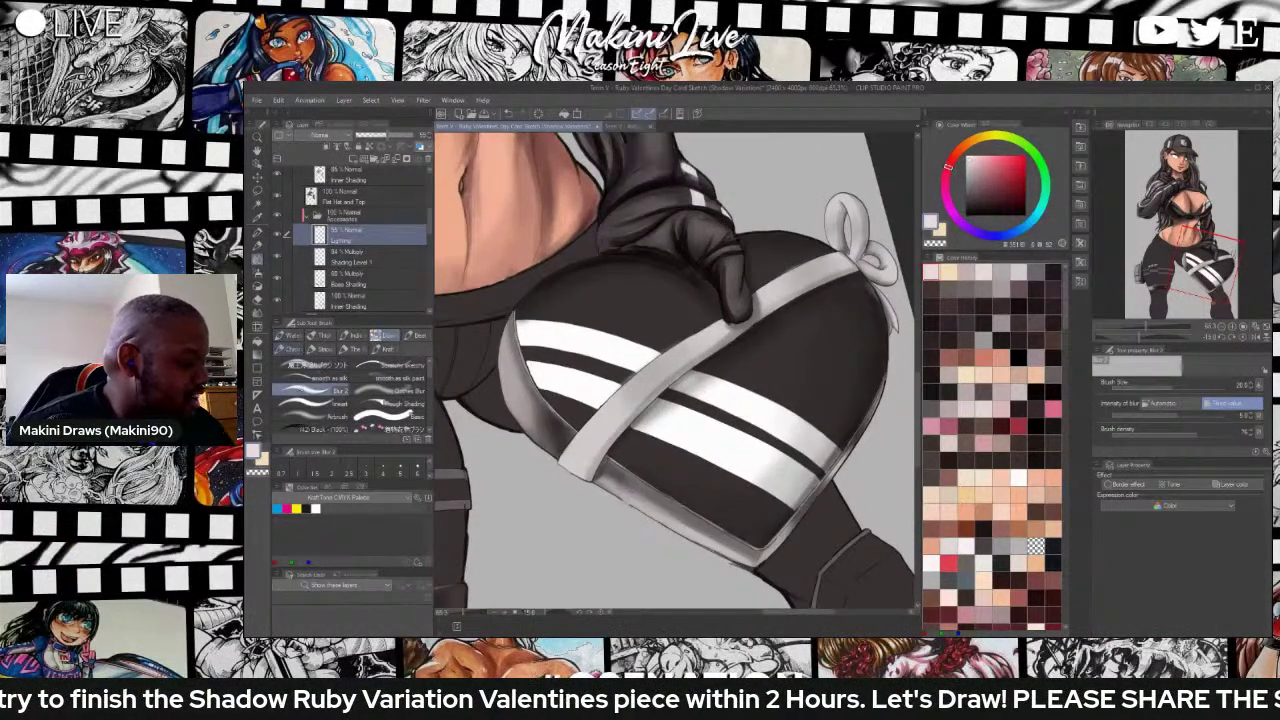
click(312, 364)
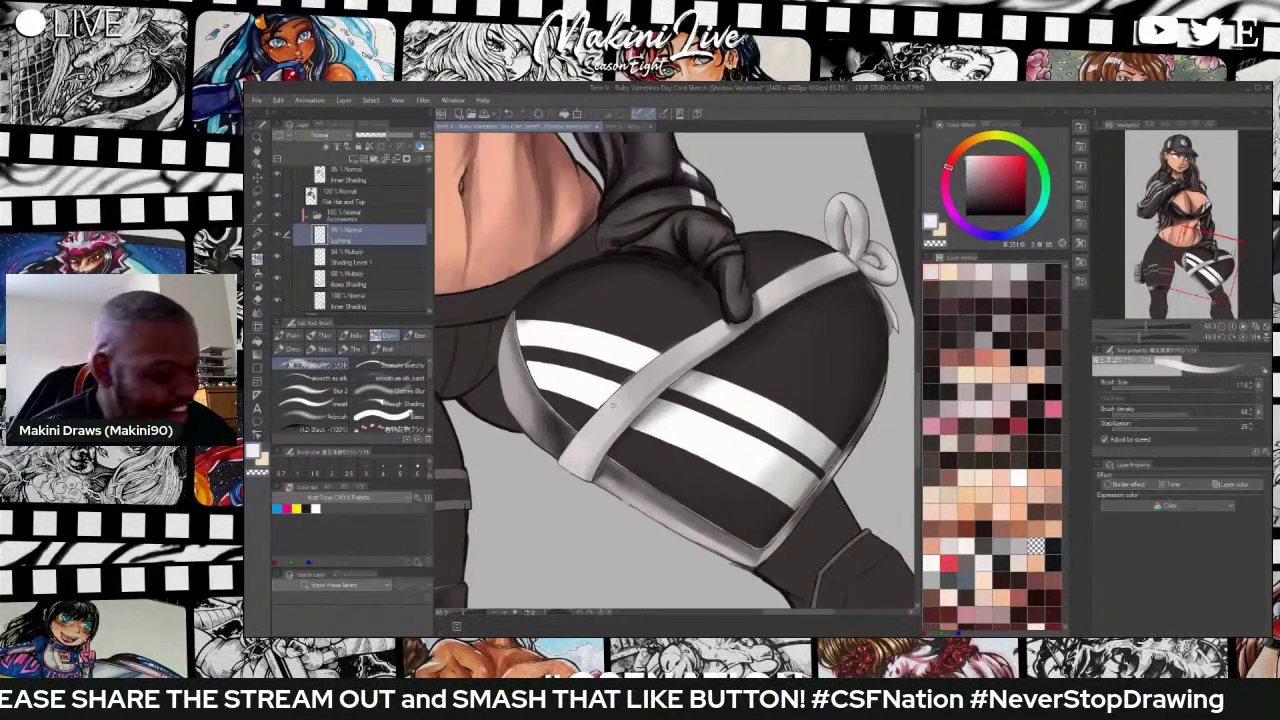
key(bracketright)
key(bracketright)
key(bracketright)
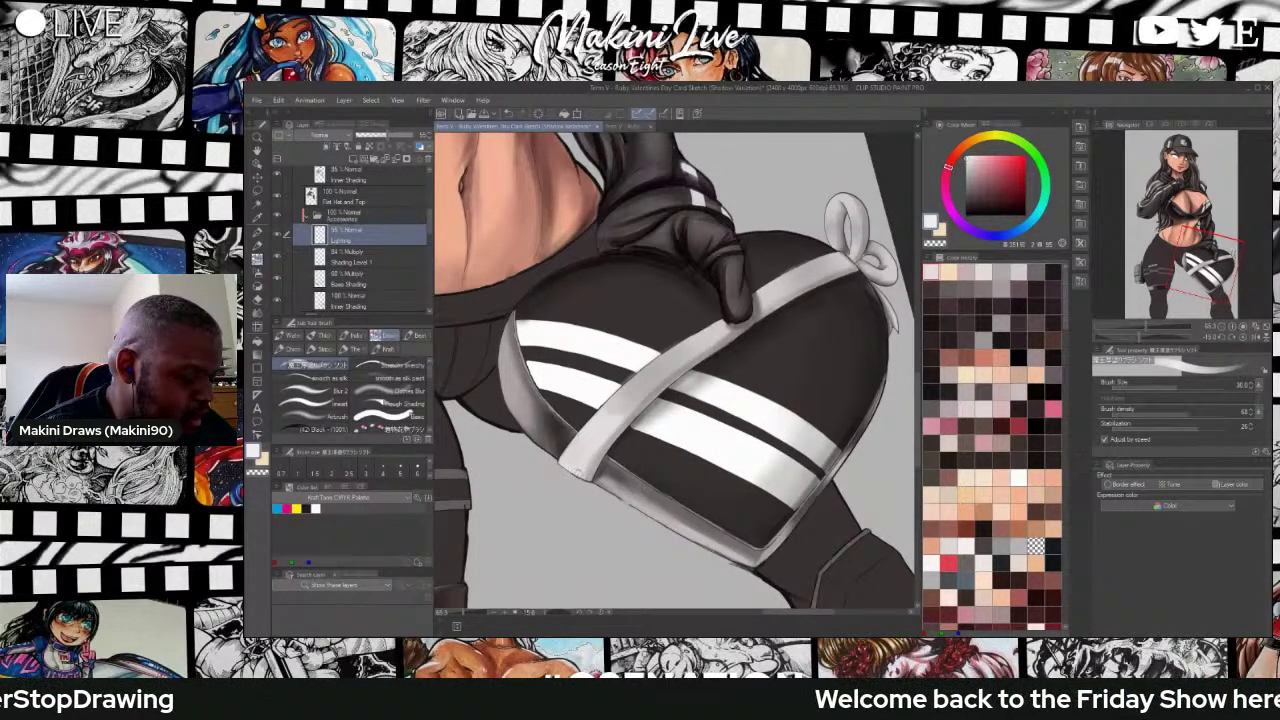
drag(585, 475, 608, 426)
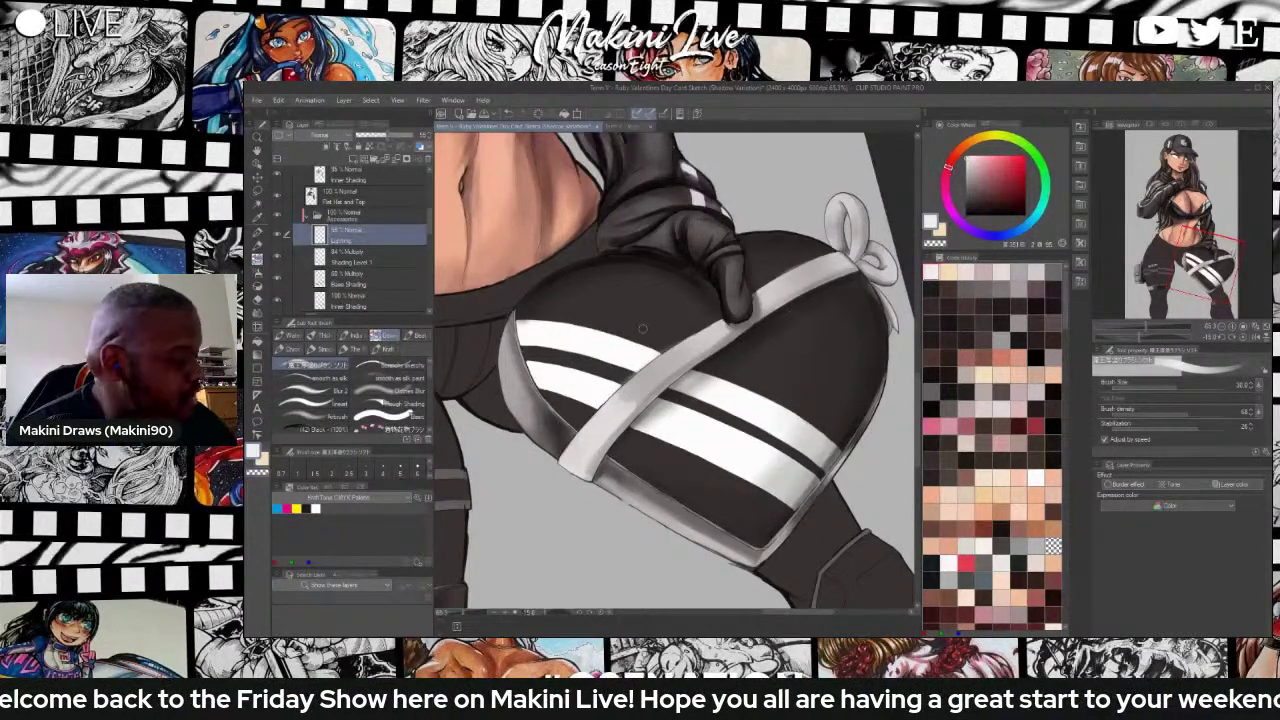
click(392, 390)
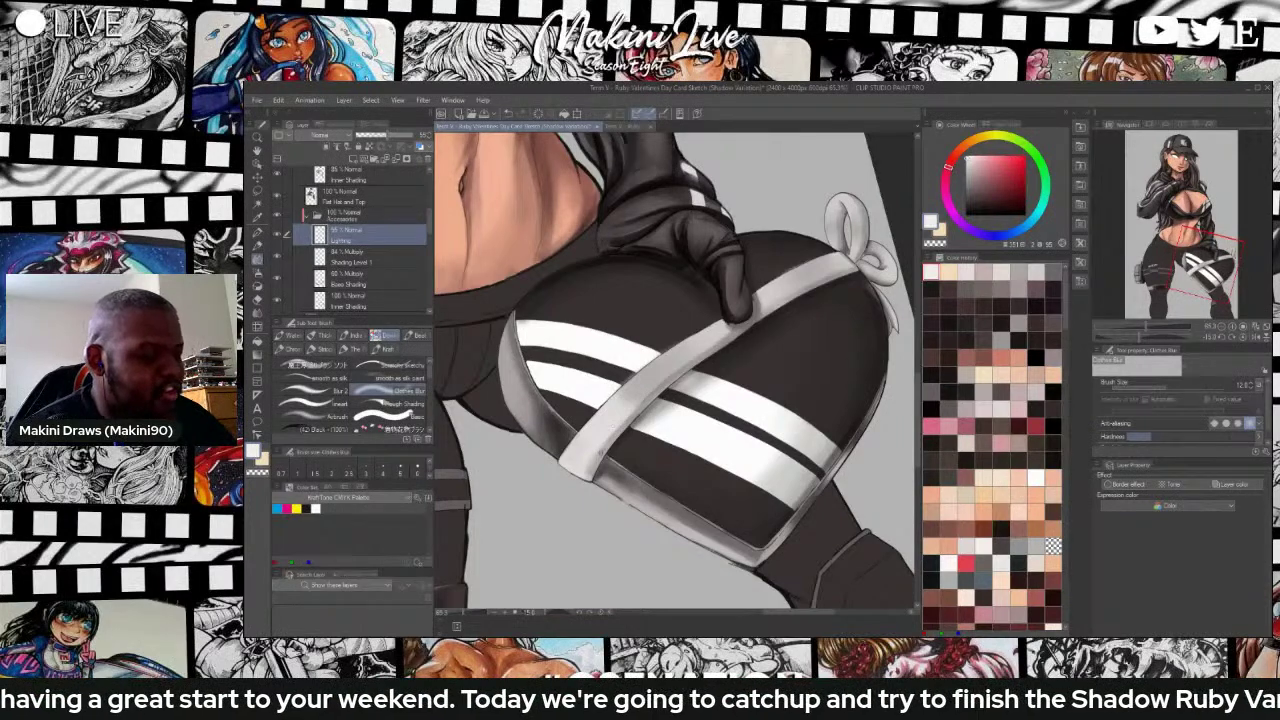
scroll(650, 455, down, 2)
scroll(674, 436, up, 1)
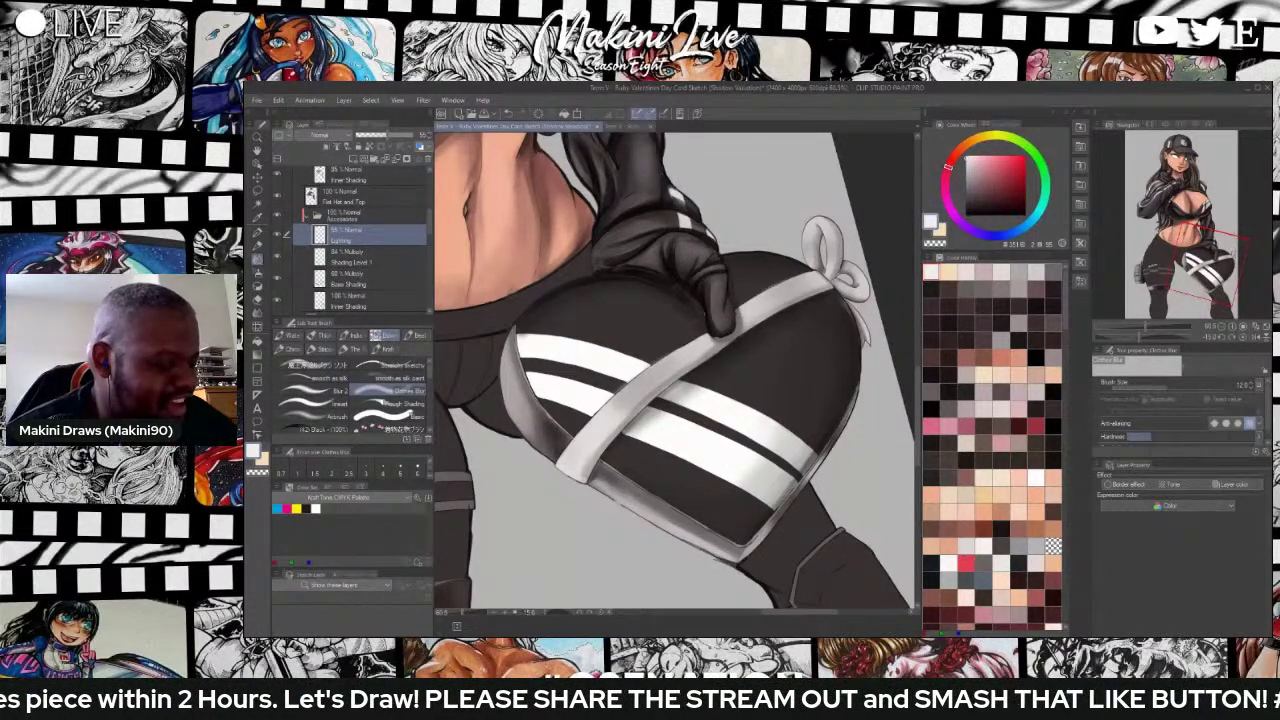
Add lighting to the ribbon where it crosses the white stripes and smooth it with the Clothes Blur brush.
key(b)
key(b)
key(b)
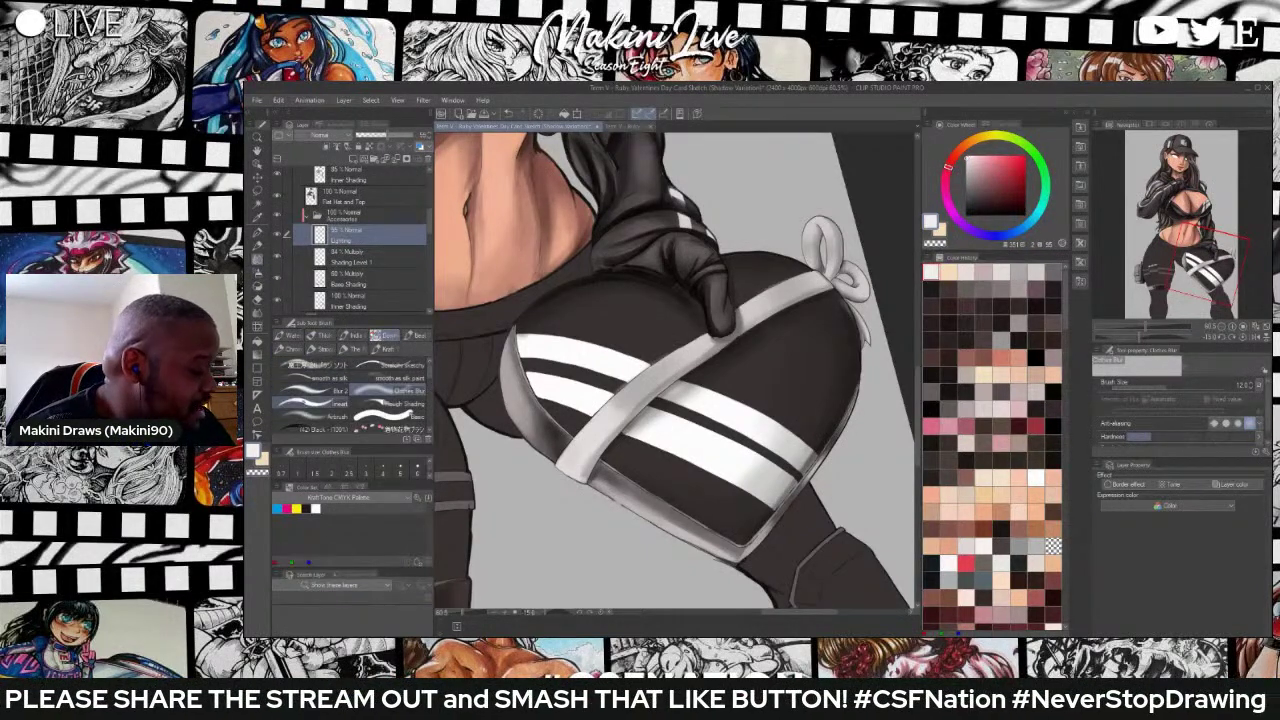
click(312, 366)
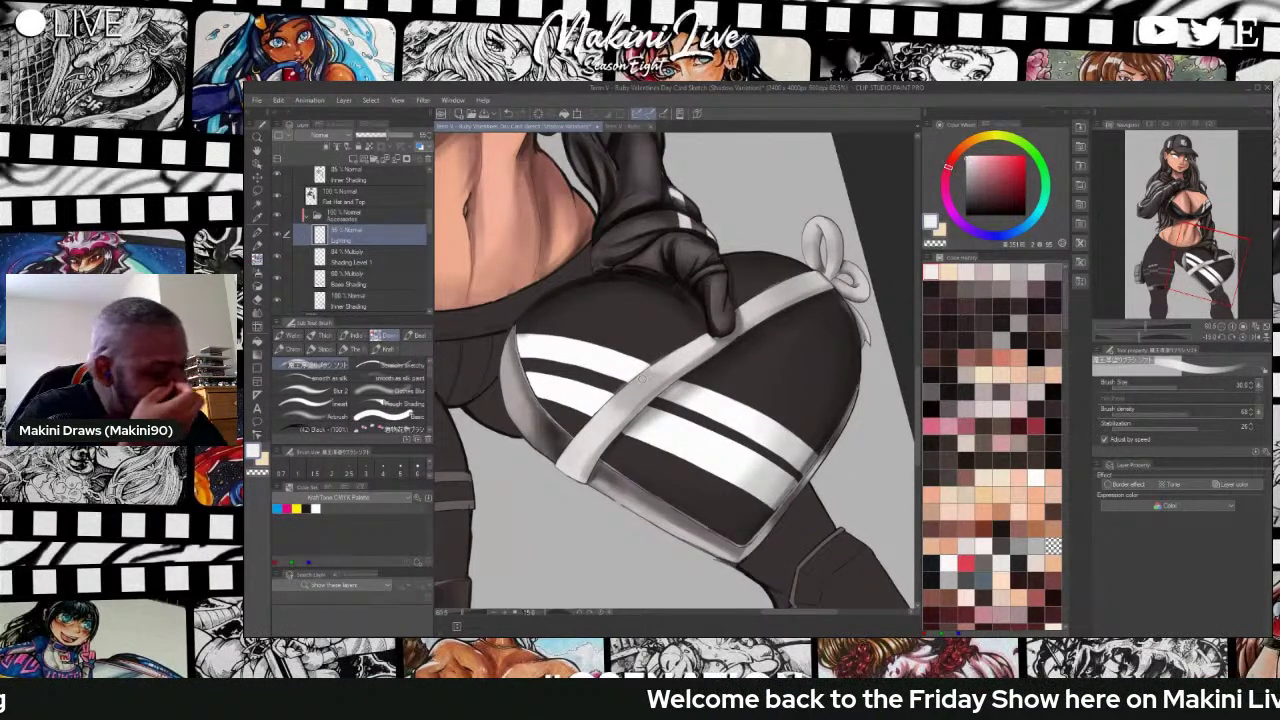
click(390, 391)
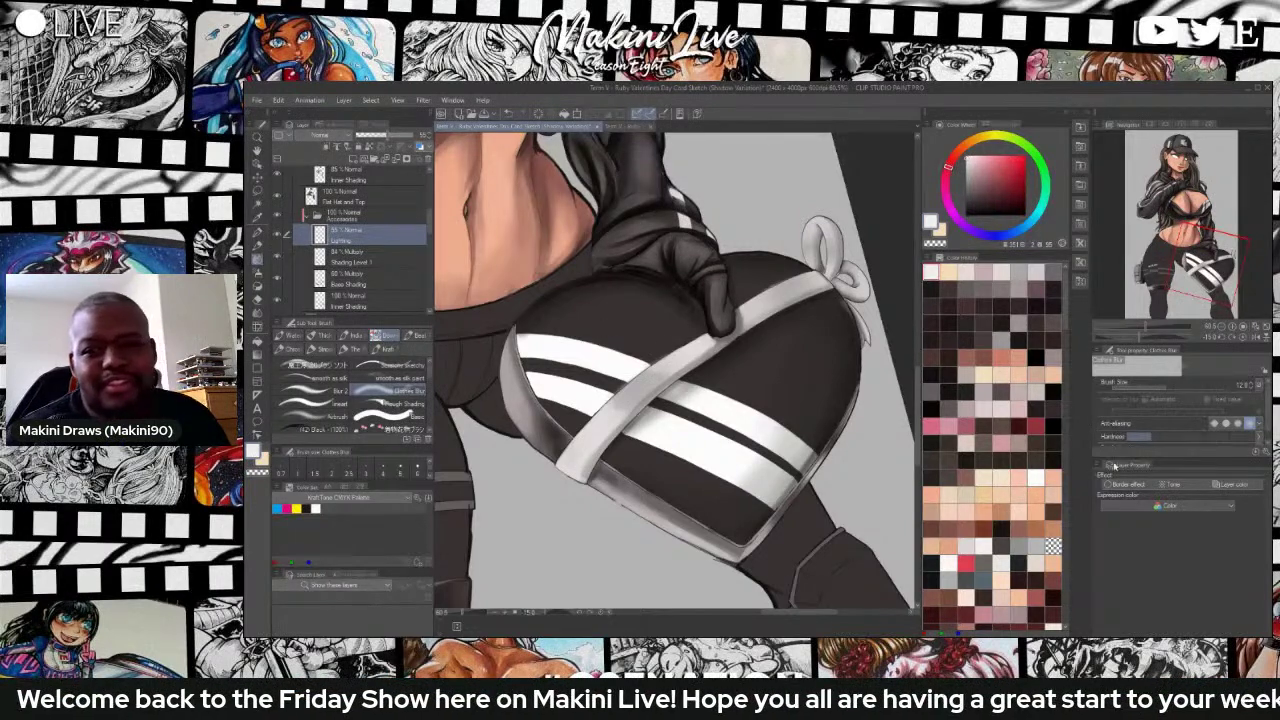
scroll(812, 460, up, 1)
scroll(805, 453, down, 2)
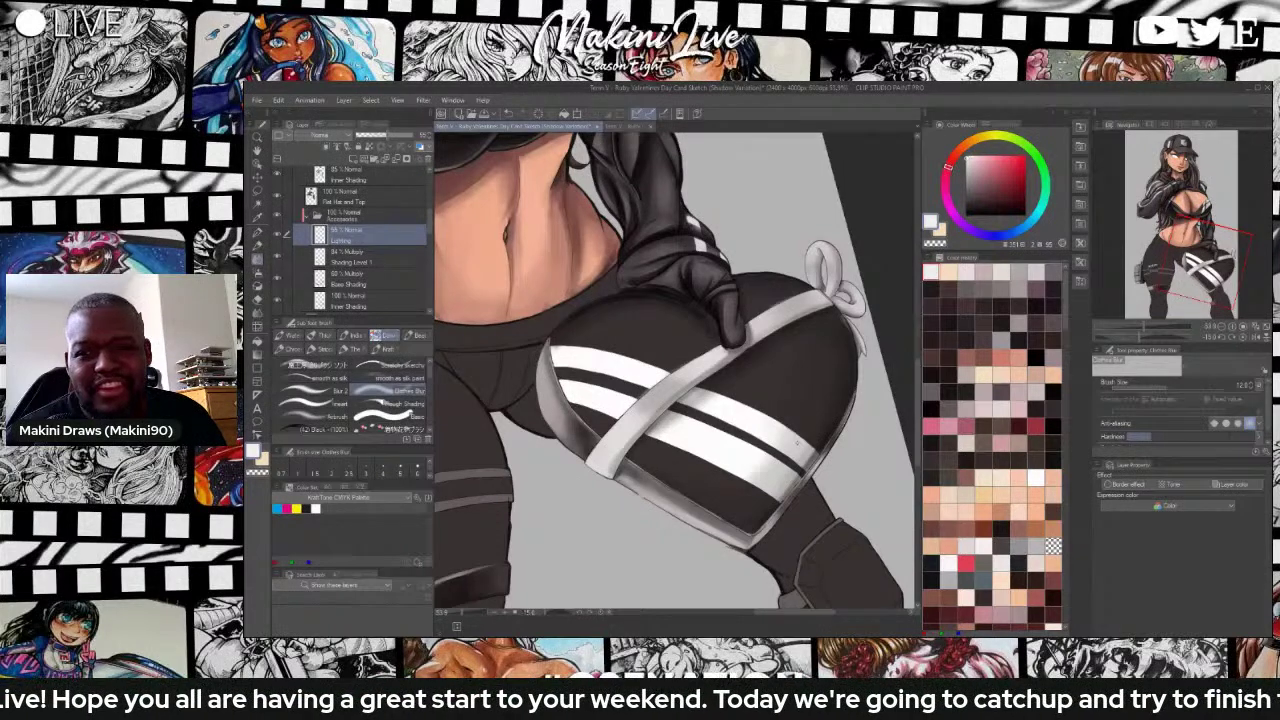
scroll(797, 440, down, 1)
scroll(808, 423, up, 3)
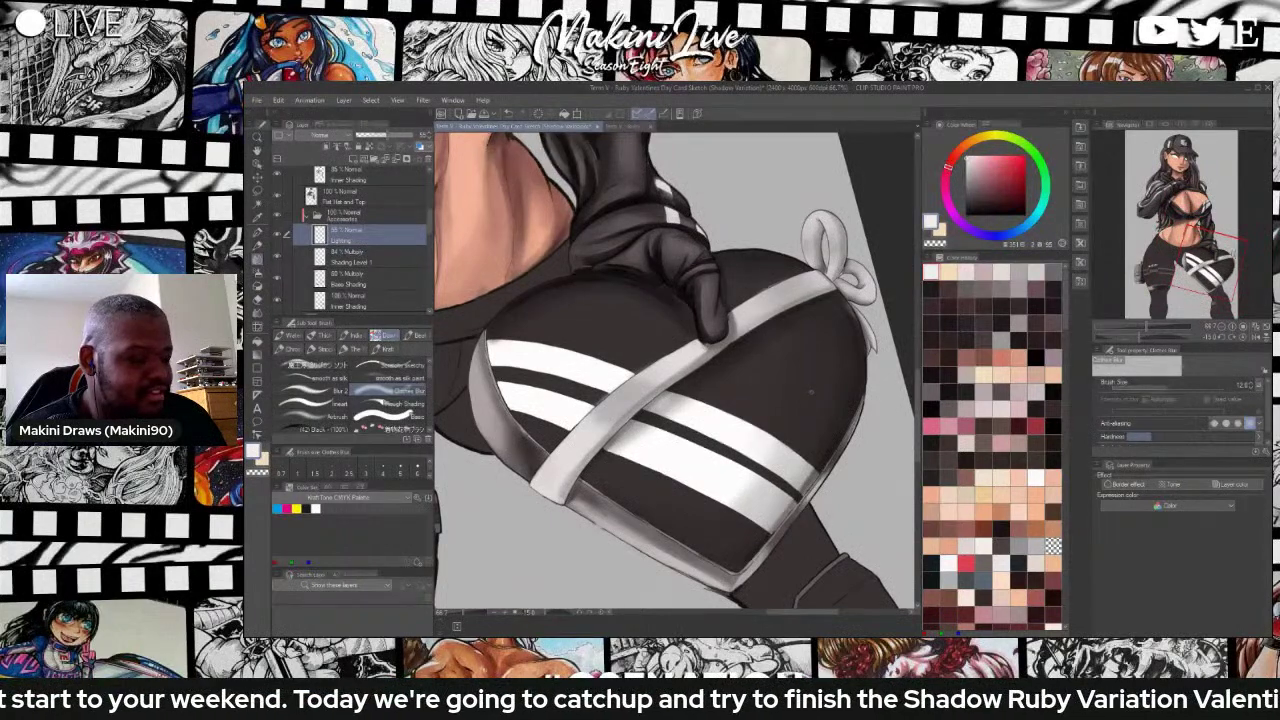
scroll(812, 390, down, 1)
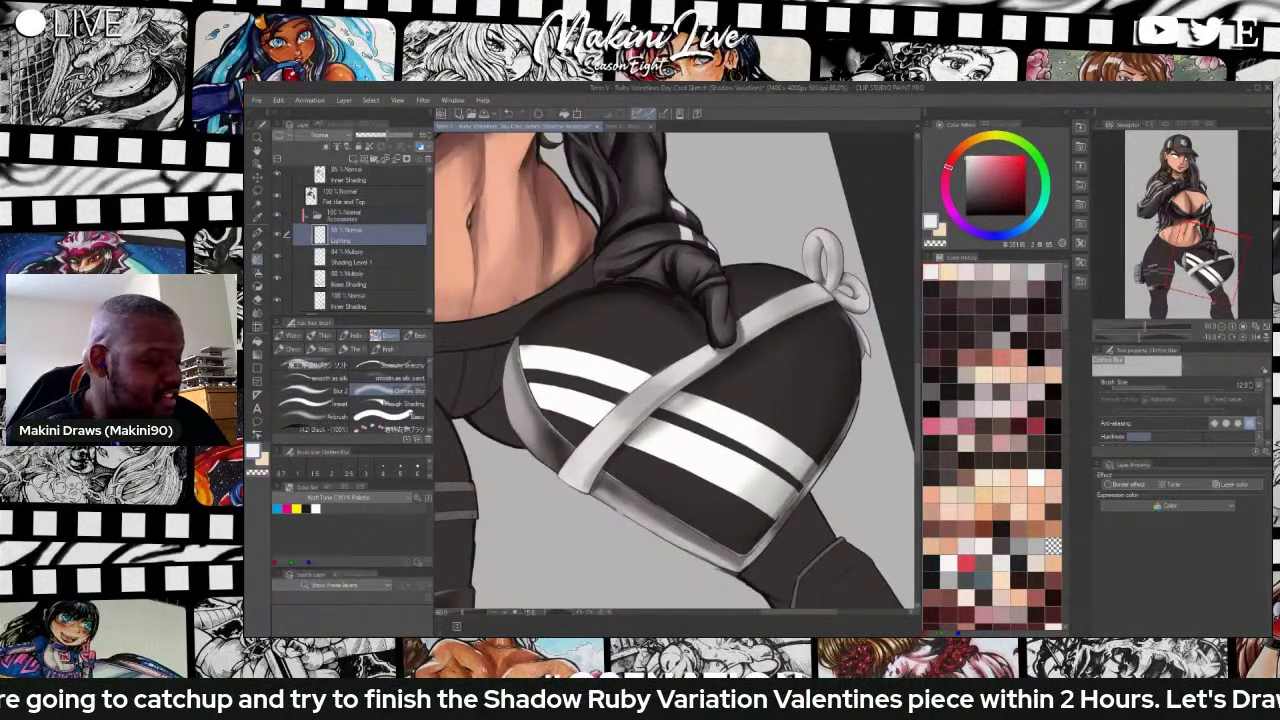
Paint a highlight on the ribbon just beyond the gloved fingertip and blend it with the Clothes Blur brush.
click(305, 365)
mouse_move(748, 316)
mouse_down()
mouse_move(770, 308)
mouse_move(770, 320)
mouse_move(774, 306)
mouse_move(747, 321)
mouse_move(783, 309)
mouse_move(777, 298)
mouse_up()
click(361, 391)
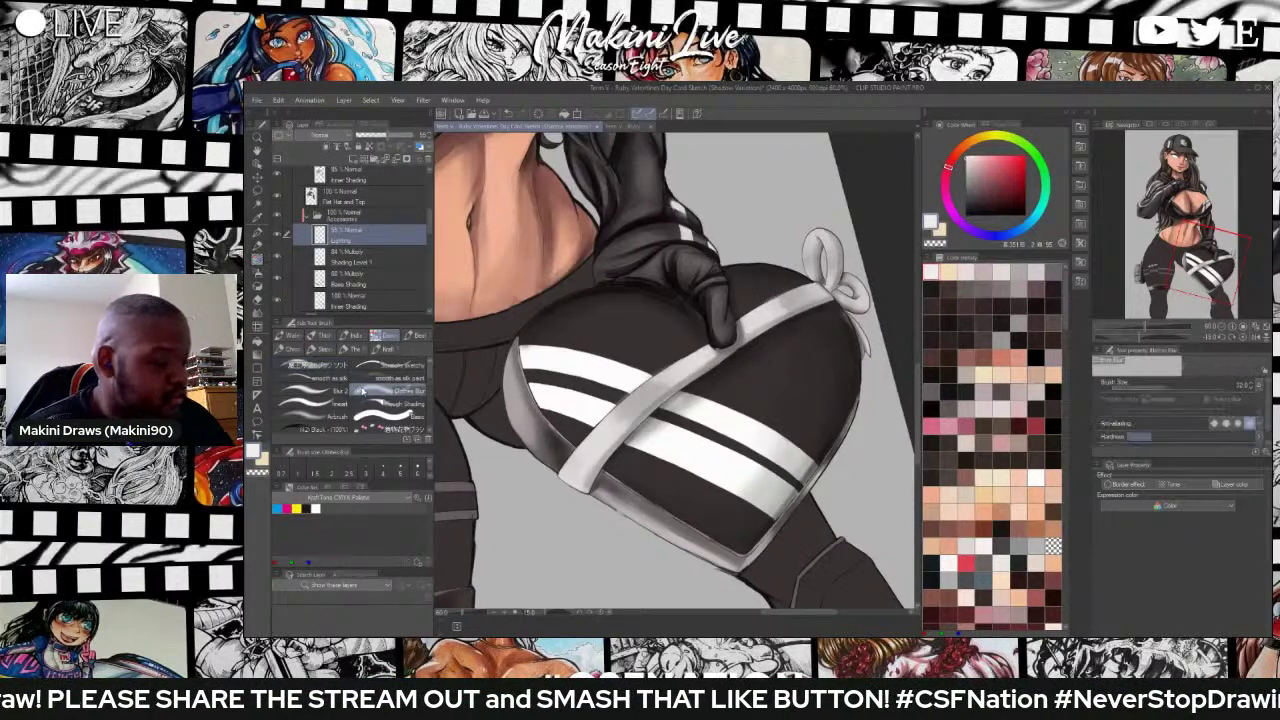
drag(784, 307, 779, 305)
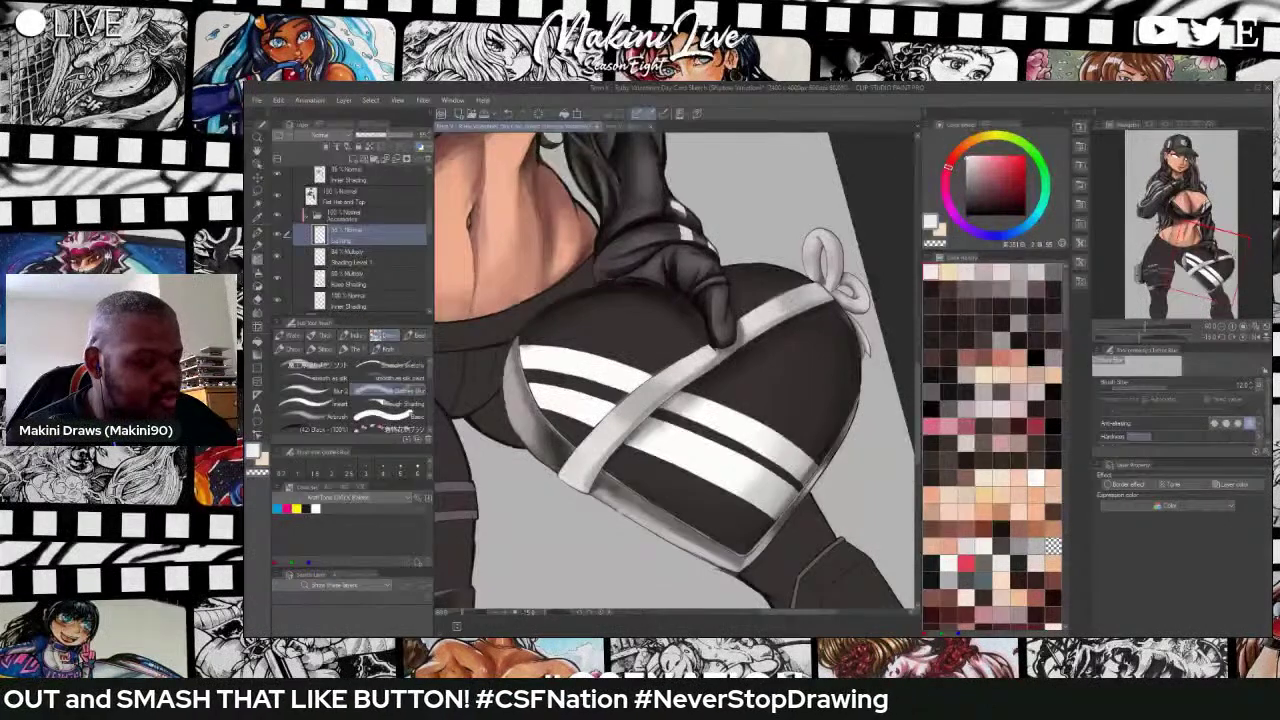
scroll(797, 303, down, 2)
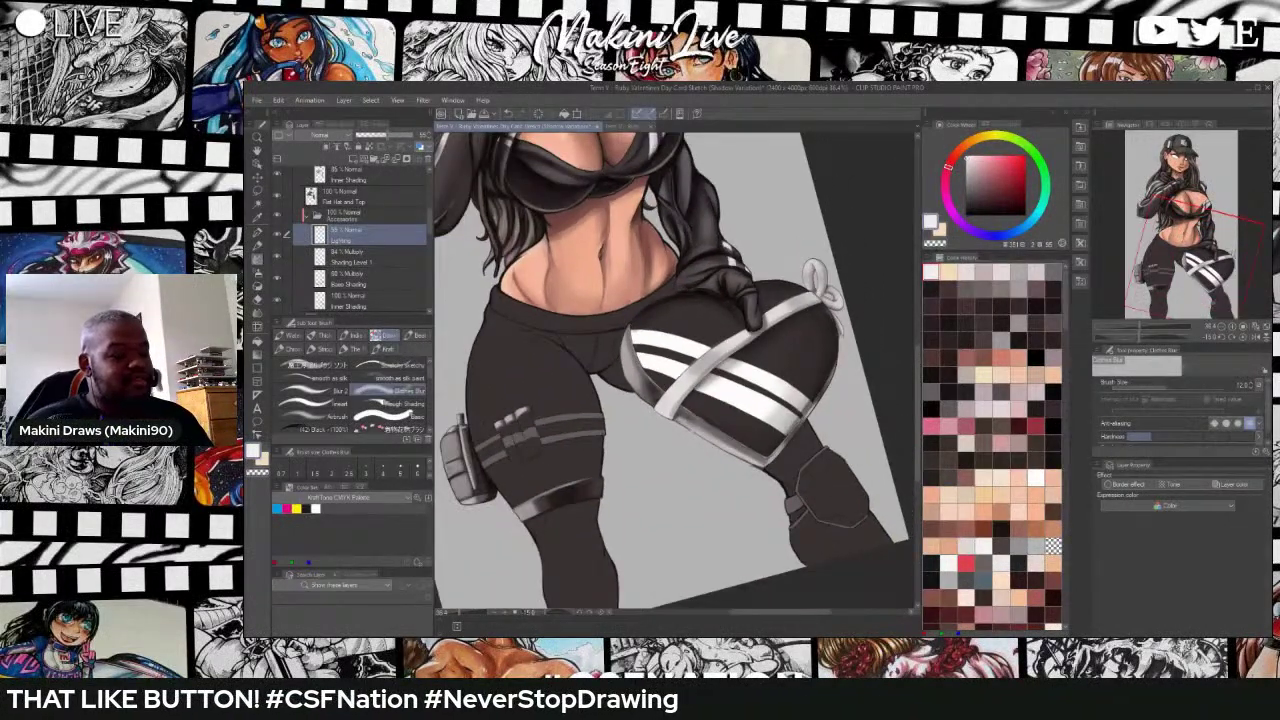
scroll(800, 296, up, 1)
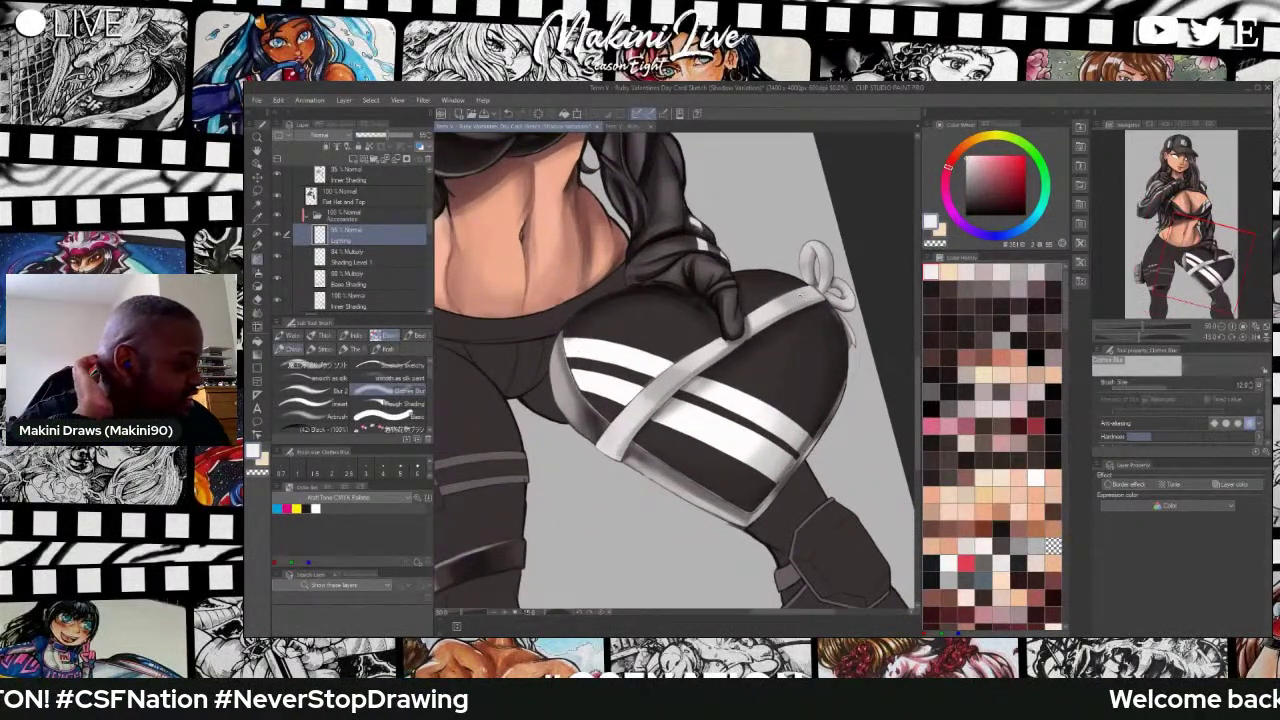
Build up more light on the heart box on the Lighting layer, softening it with the Clothes Blur and Blur 2 brushes.
click(313, 363)
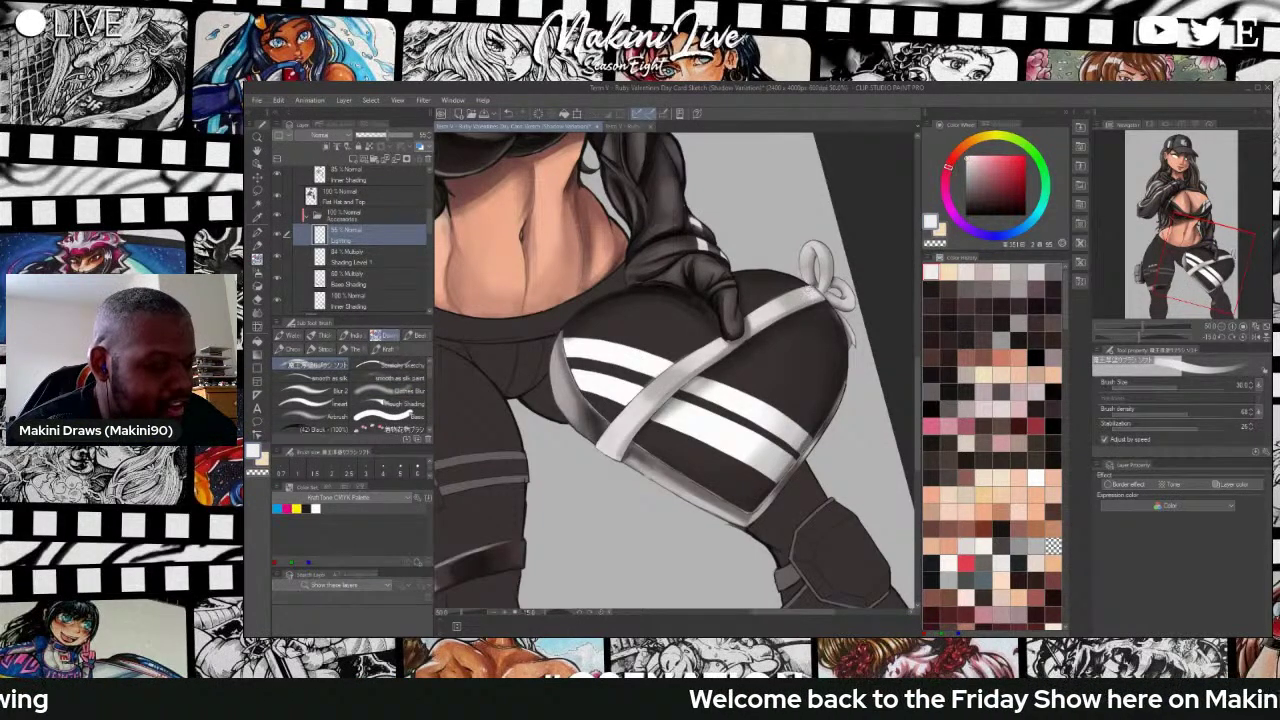
click(390, 391)
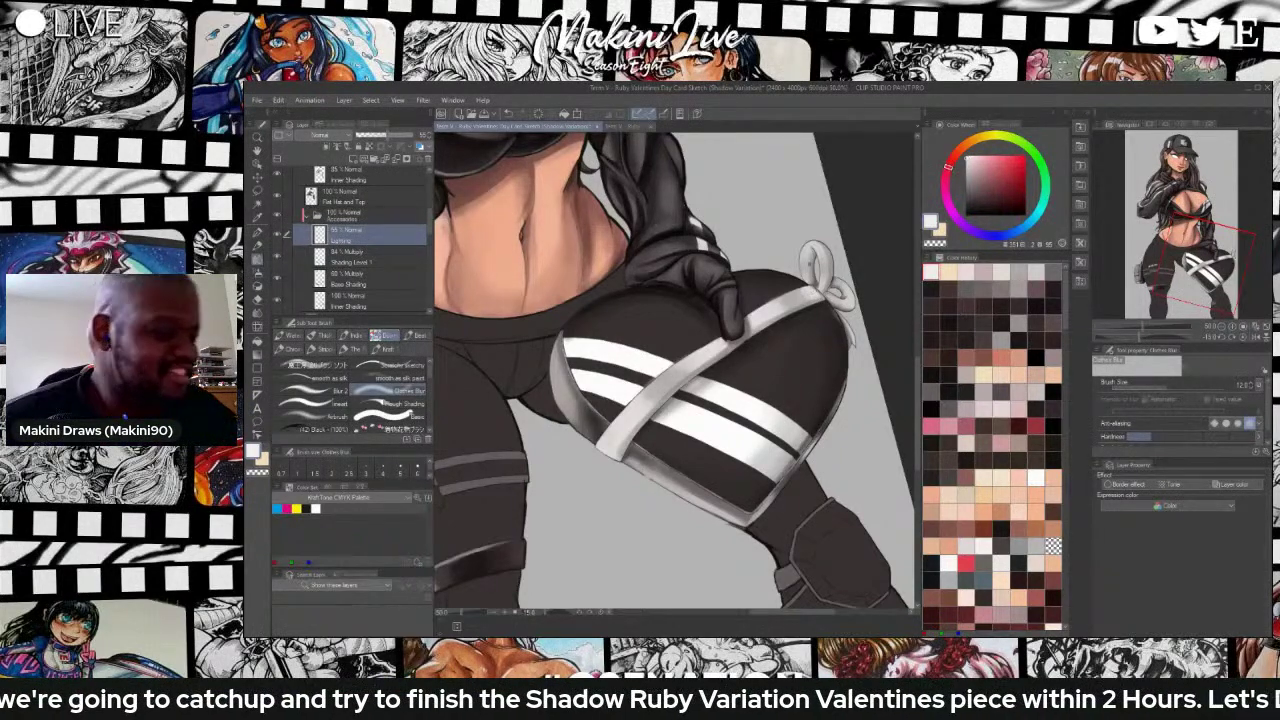
click(312, 365)
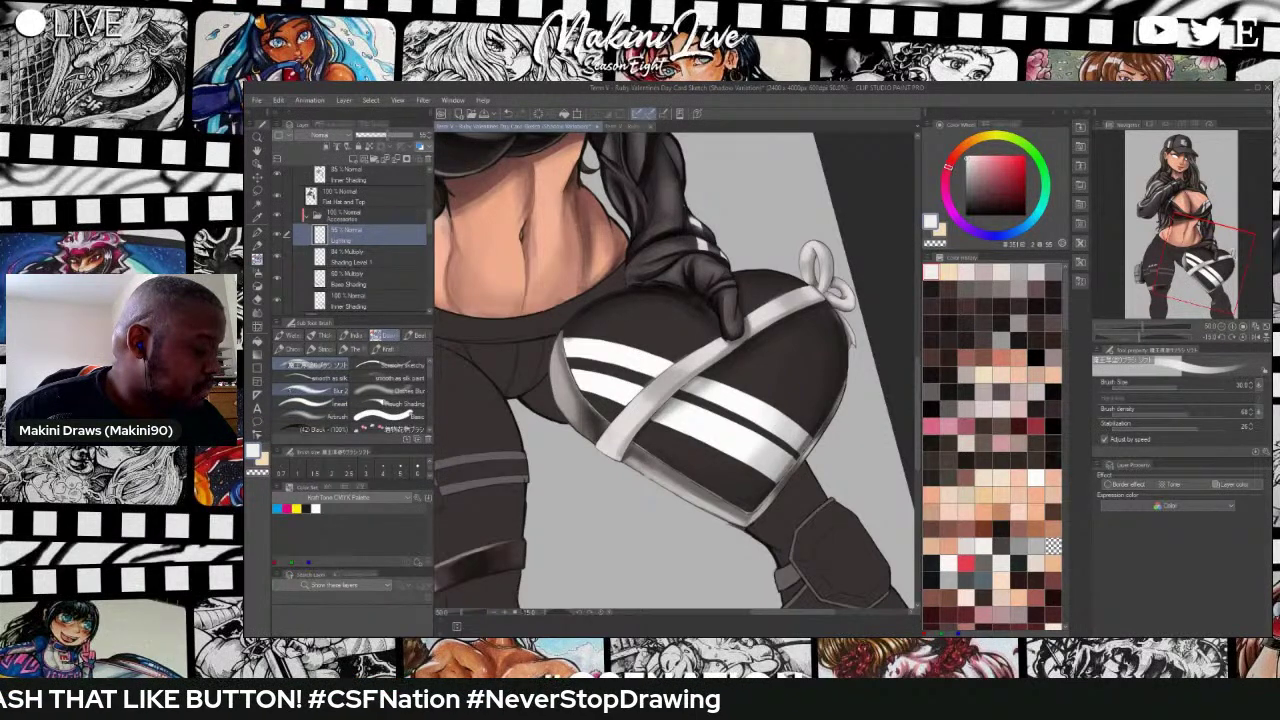
click(388, 391)
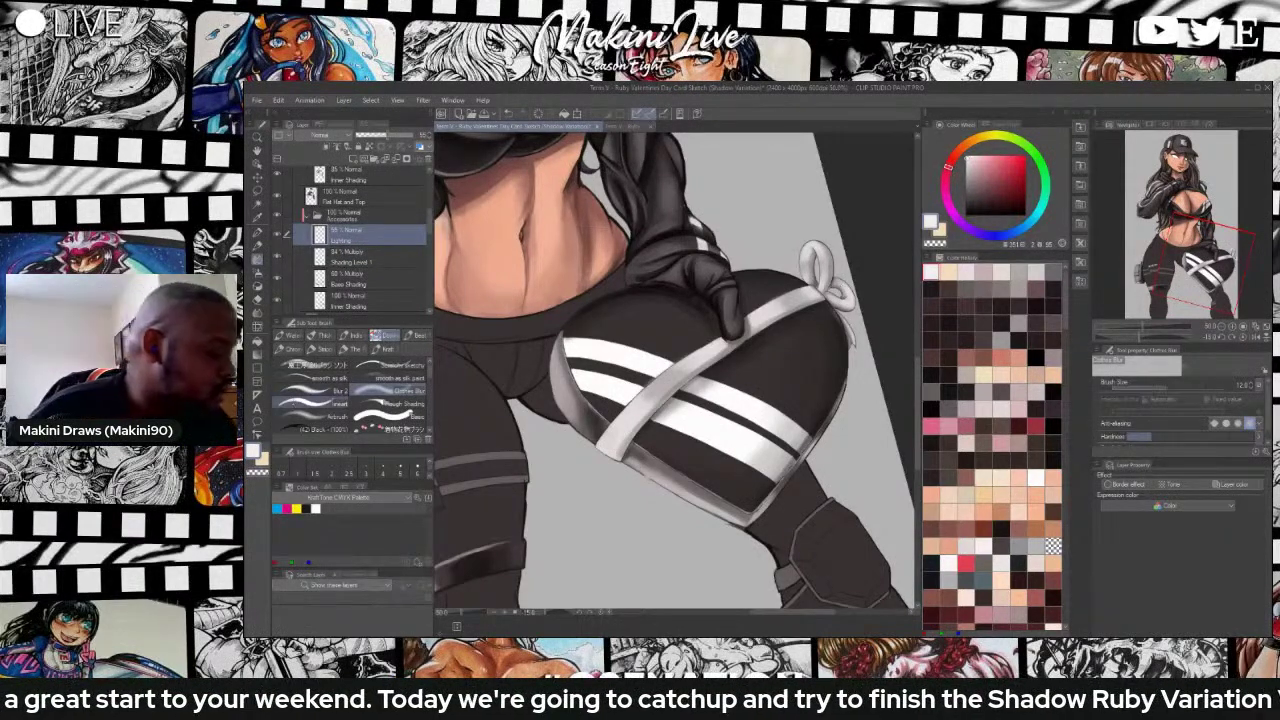
click(318, 392)
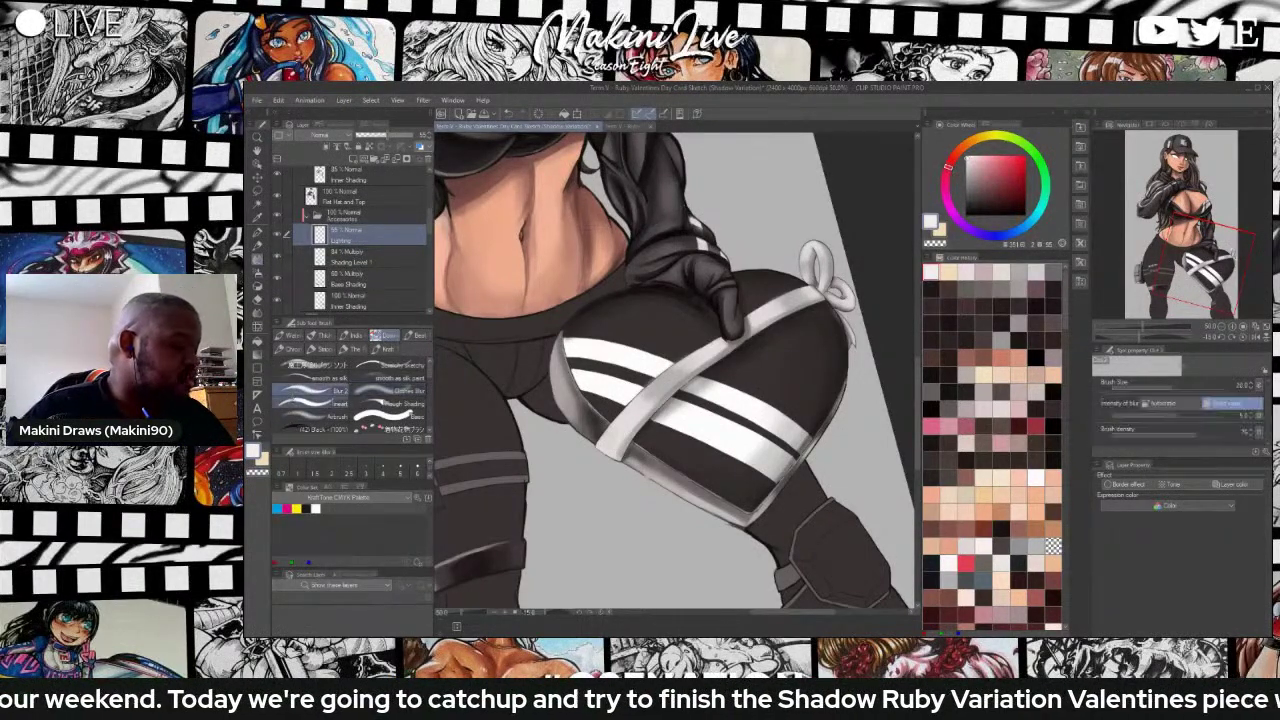
Refine the soft lighting on the heart box's dark surface, alternating between the size 30 painting brush and Blur 2.
click(316, 366)
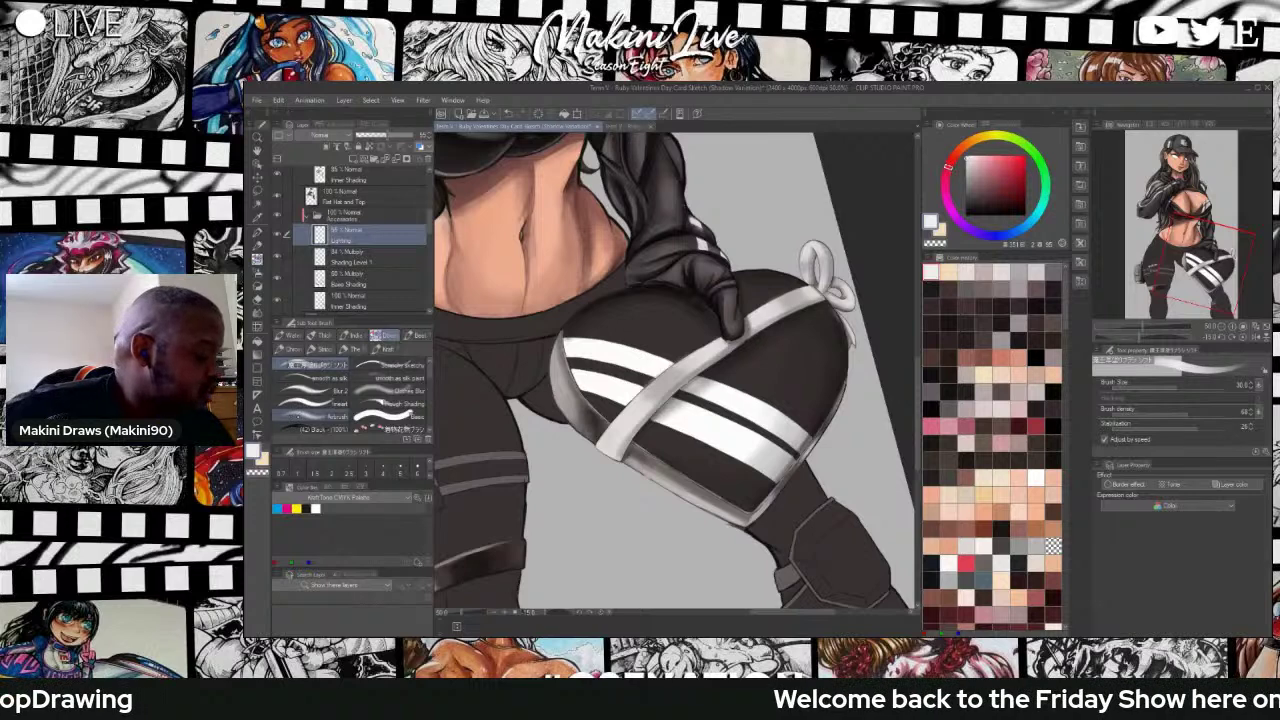
click(300, 416)
click(312, 391)
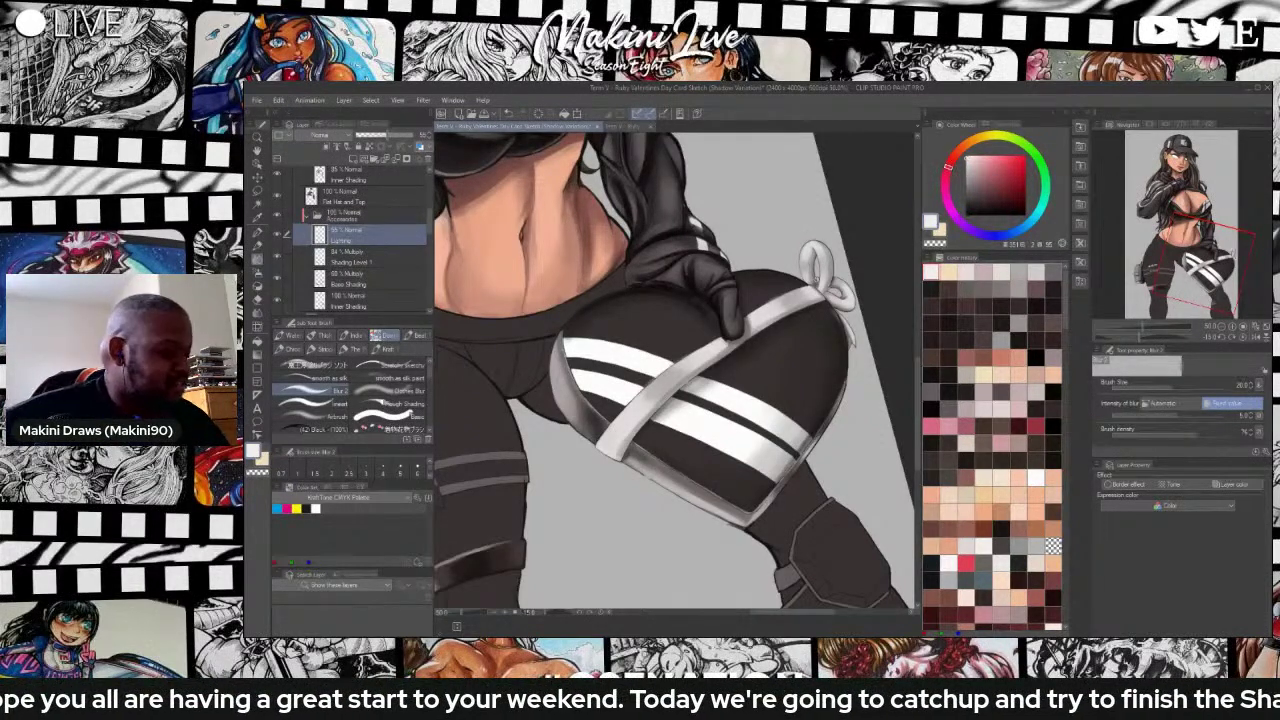
click(314, 365)
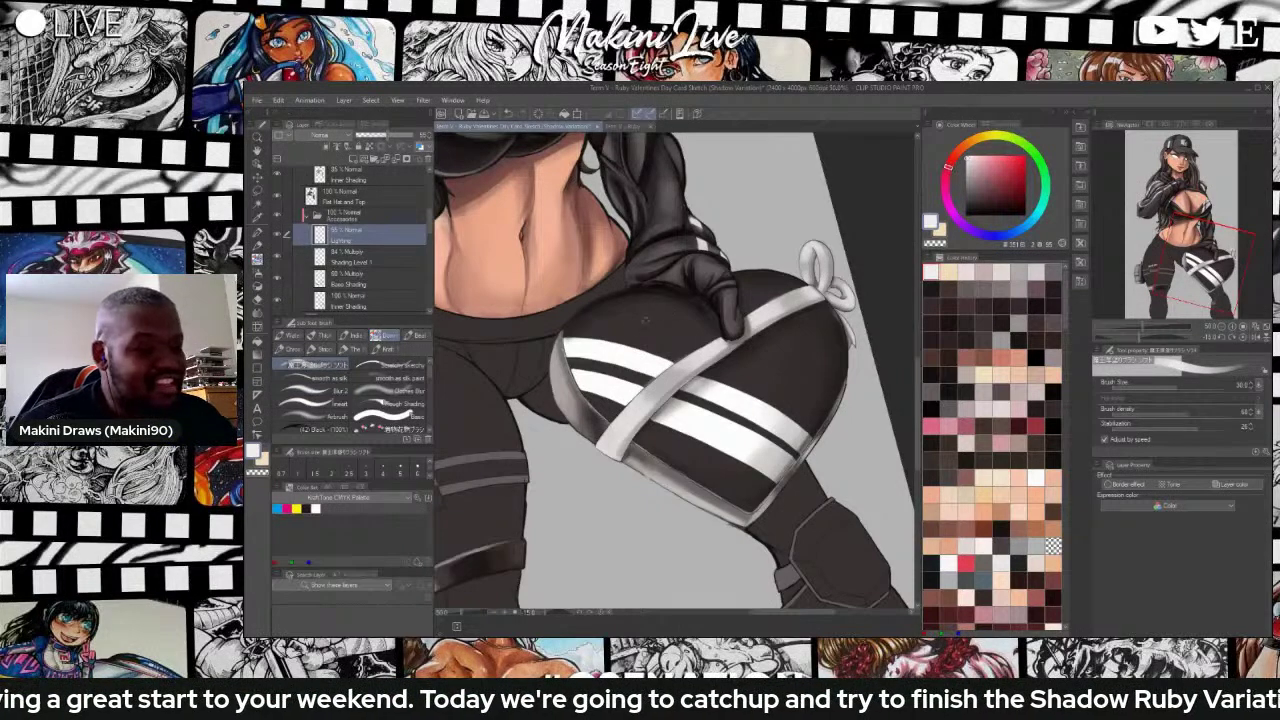
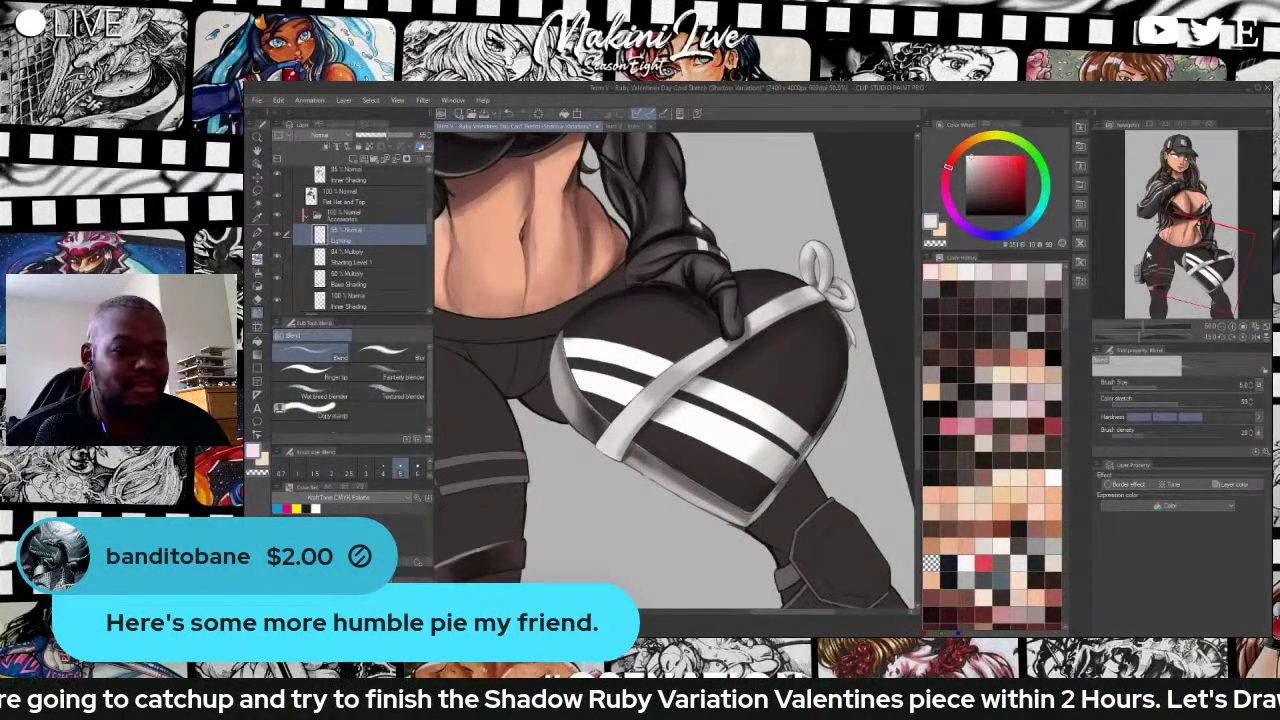
scroll(775, 290, down, 6)
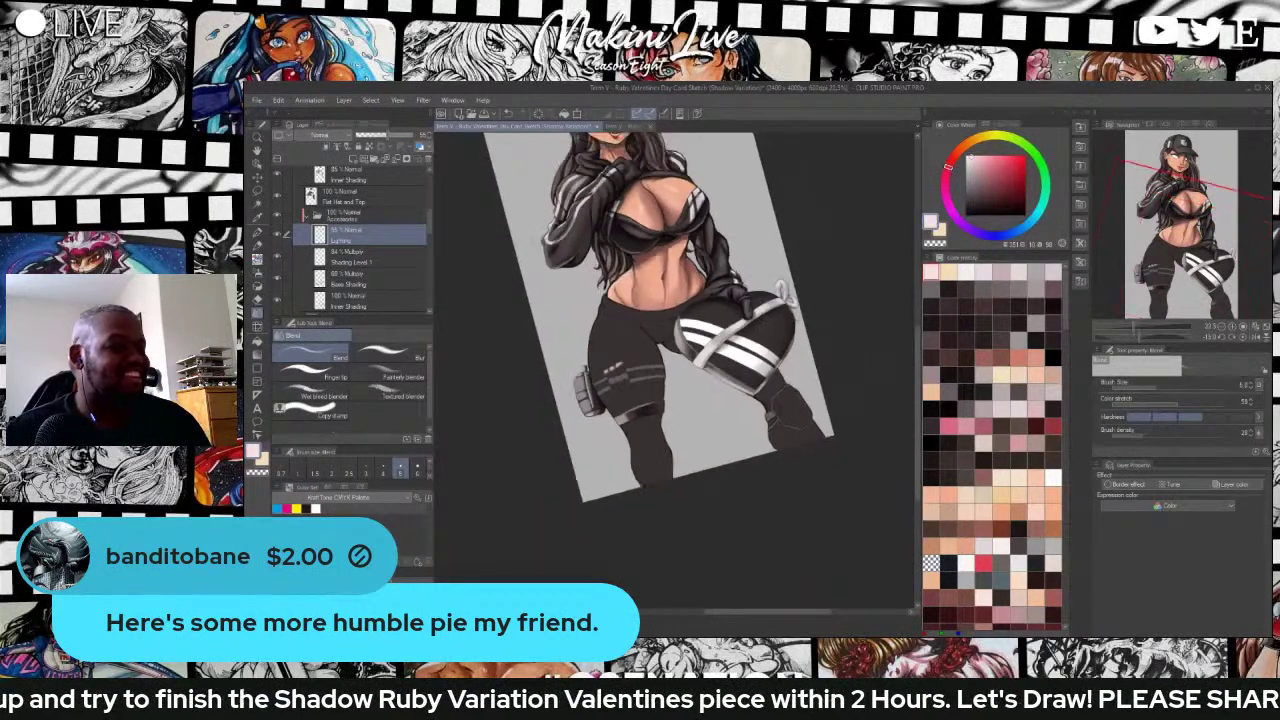
scroll(690, 380, up, 4)
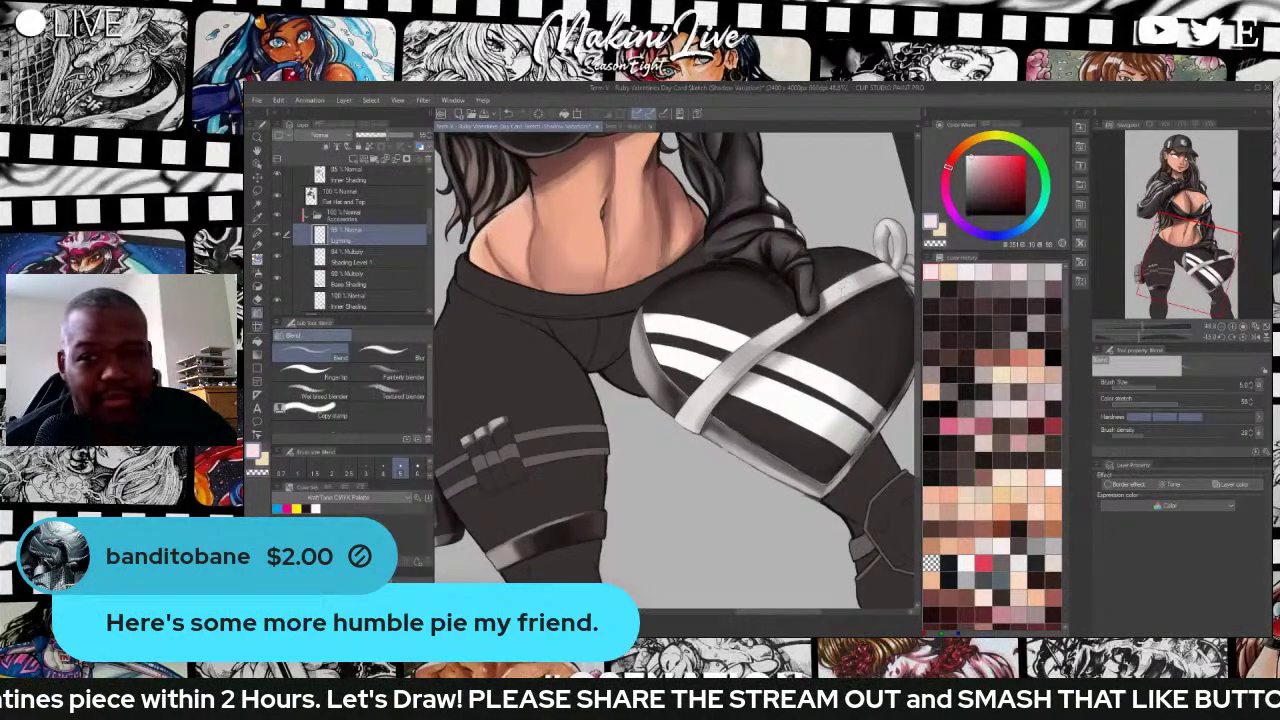
key(bracketright)
key(bracketright)
key(bracketright)
key(bracketright)
key(bracketright)
key(bracketright)
key(bracketright)
key(bracketright)
key(bracketright)
key(bracketright)
key(bracketright)
key(bracketright)
key(bracketright)
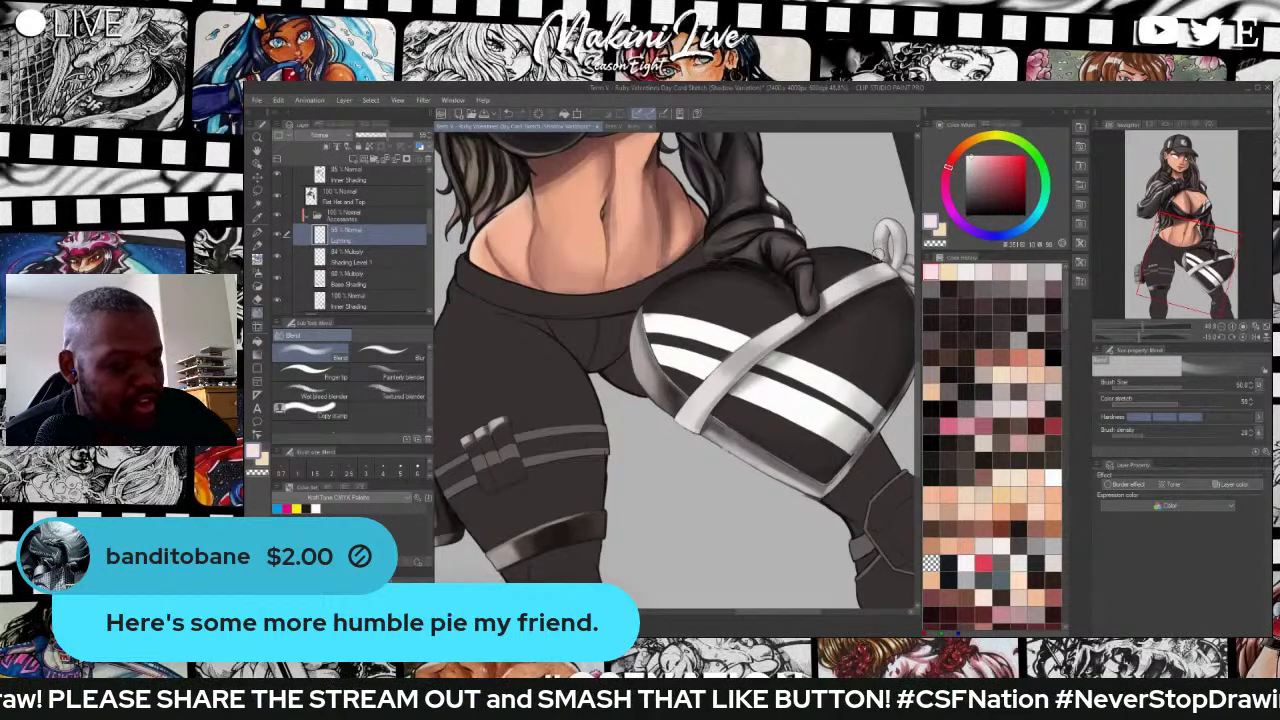
scroll(885, 248, down, 3)
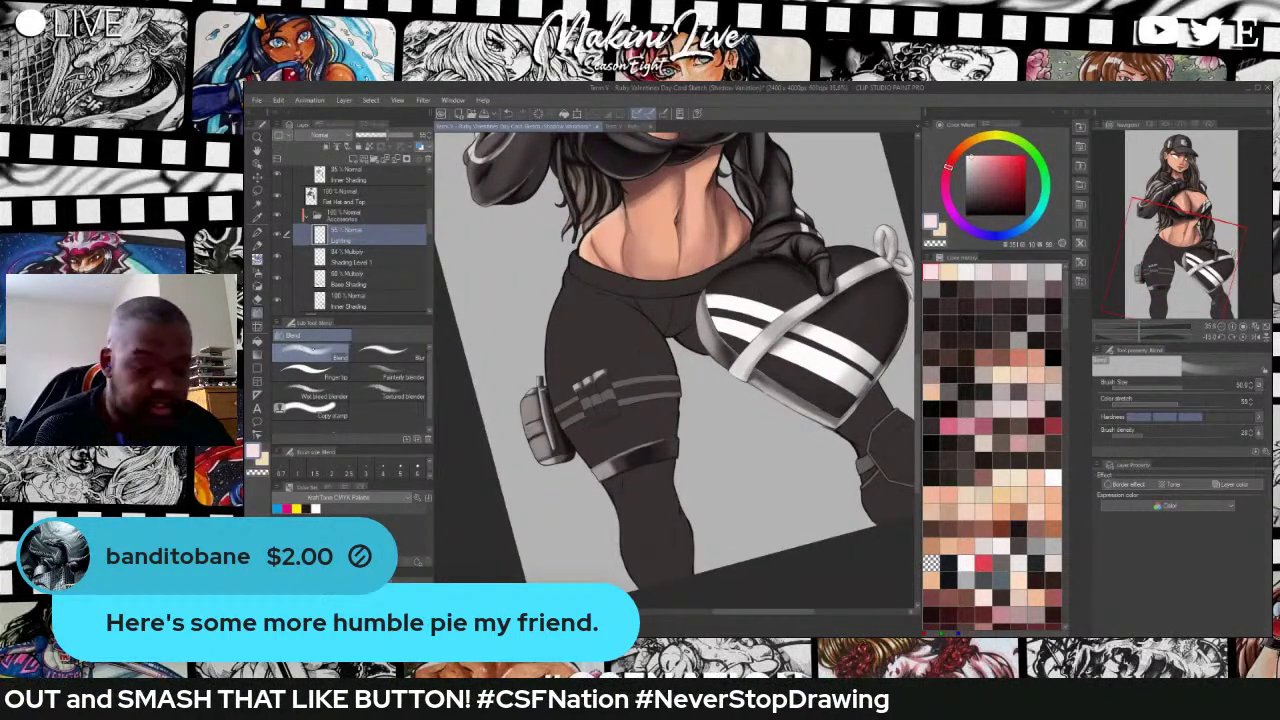
Try blocking in flat light shapes across the heart box's dark panels with a solid, hard-edged brush.
key(b)
key(b)
key(b)
key(b)
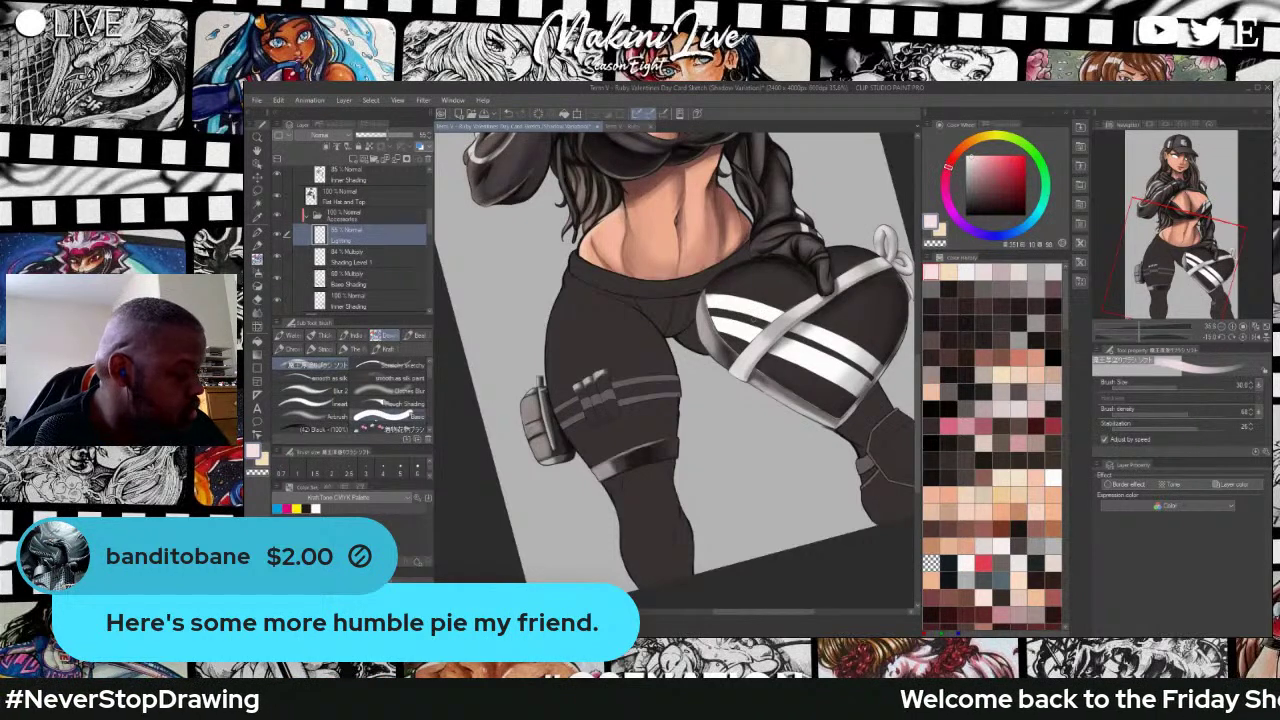
click(404, 415)
mouse_move(760, 303)
mouse_down()
mouse_move(781, 298)
mouse_move(756, 288)
mouse_up()
mouse_move(732, 290)
mouse_down()
mouse_move(737, 326)
mouse_move(783, 291)
mouse_move(803, 355)
mouse_move(785, 365)
mouse_move(847, 321)
mouse_move(795, 374)
mouse_move(825, 386)
mouse_move(815, 380)
mouse_move(855, 334)
mouse_move(828, 384)
mouse_move(864, 310)
mouse_move(833, 328)
mouse_move(871, 302)
mouse_move(857, 347)
mouse_move(881, 304)
mouse_move(822, 392)
mouse_move(832, 386)
mouse_move(790, 360)
mouse_up()
key(bracketleft)
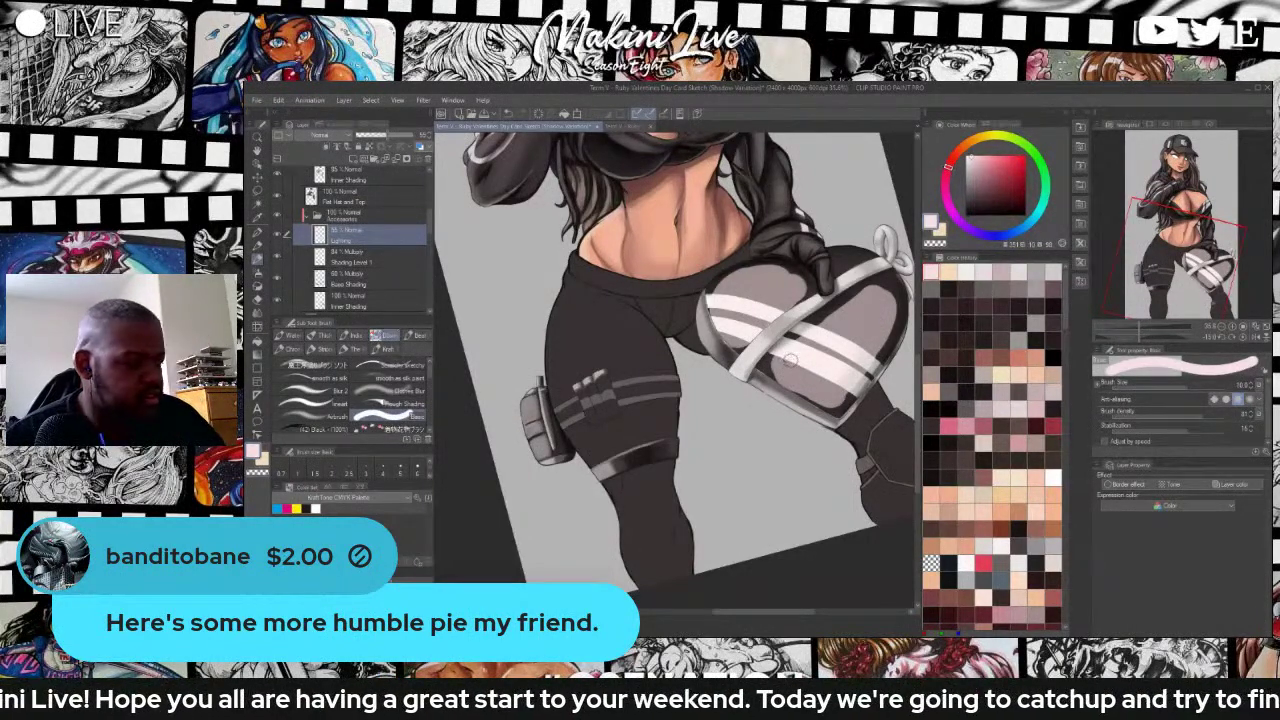
Try a different opacity for the Lighting layer and undo the change.
drag(387, 135, 382, 135)
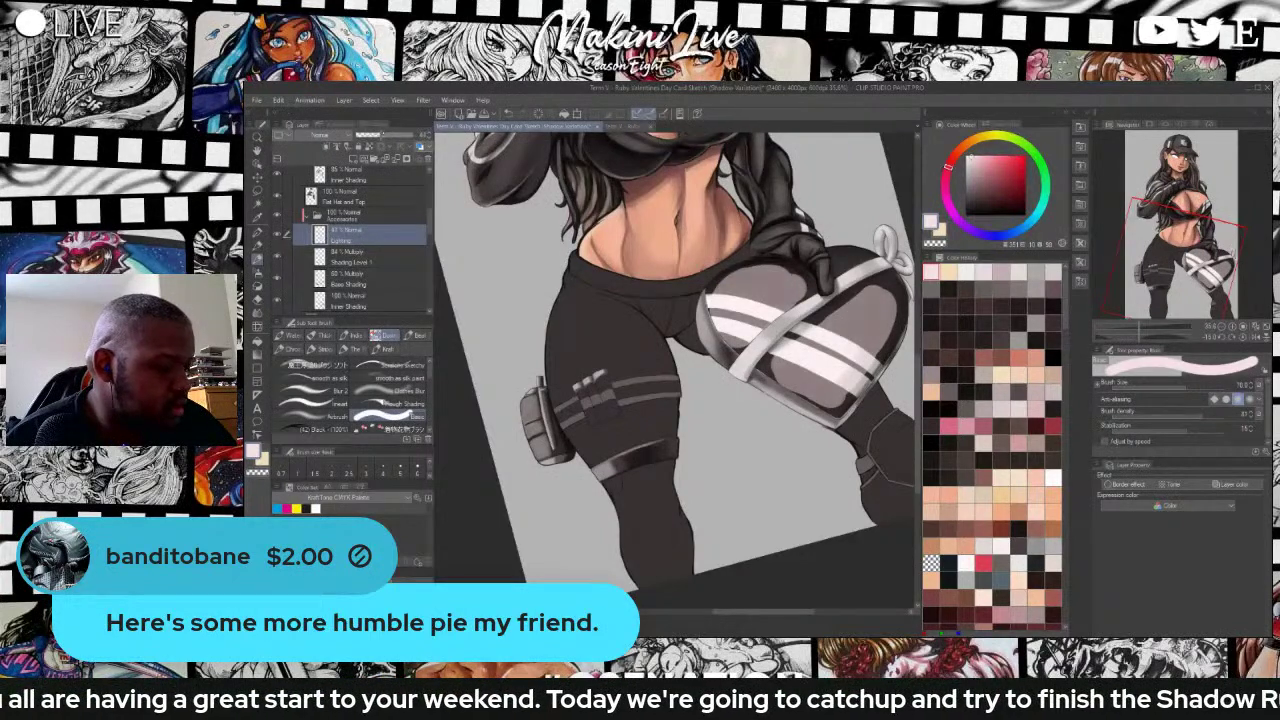
key(ctrl+z)
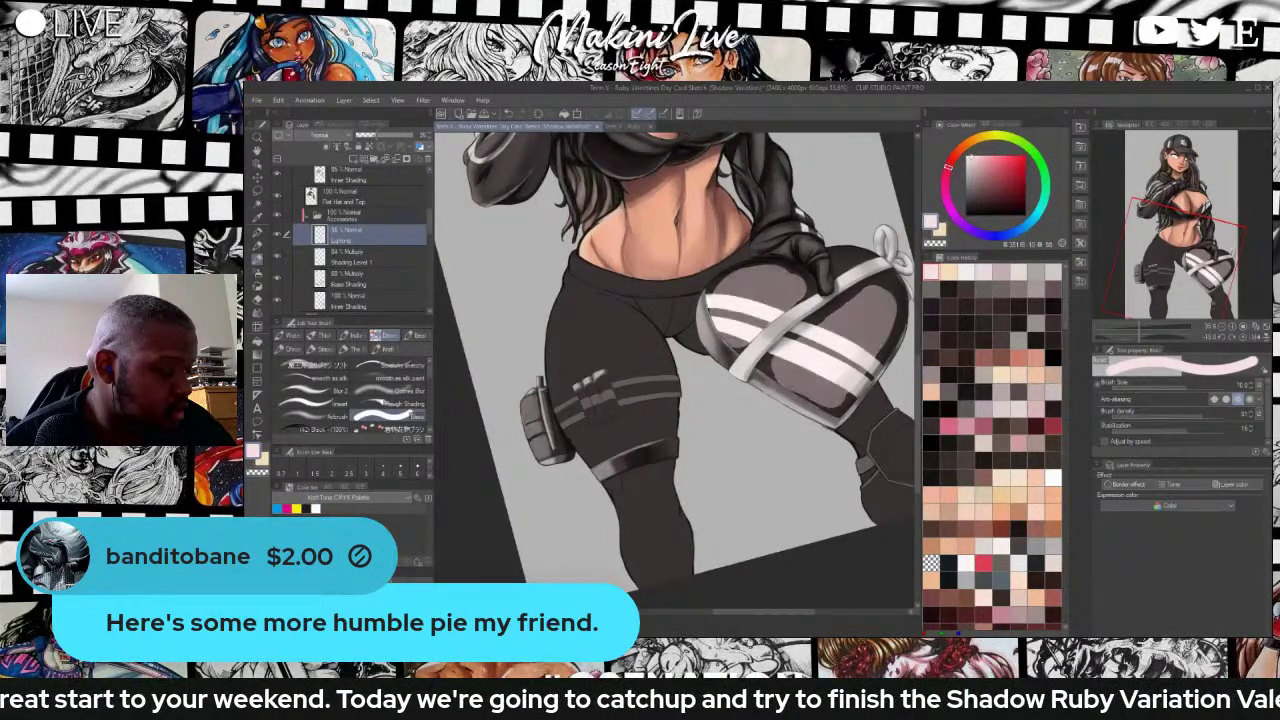
key(ctrl+z)
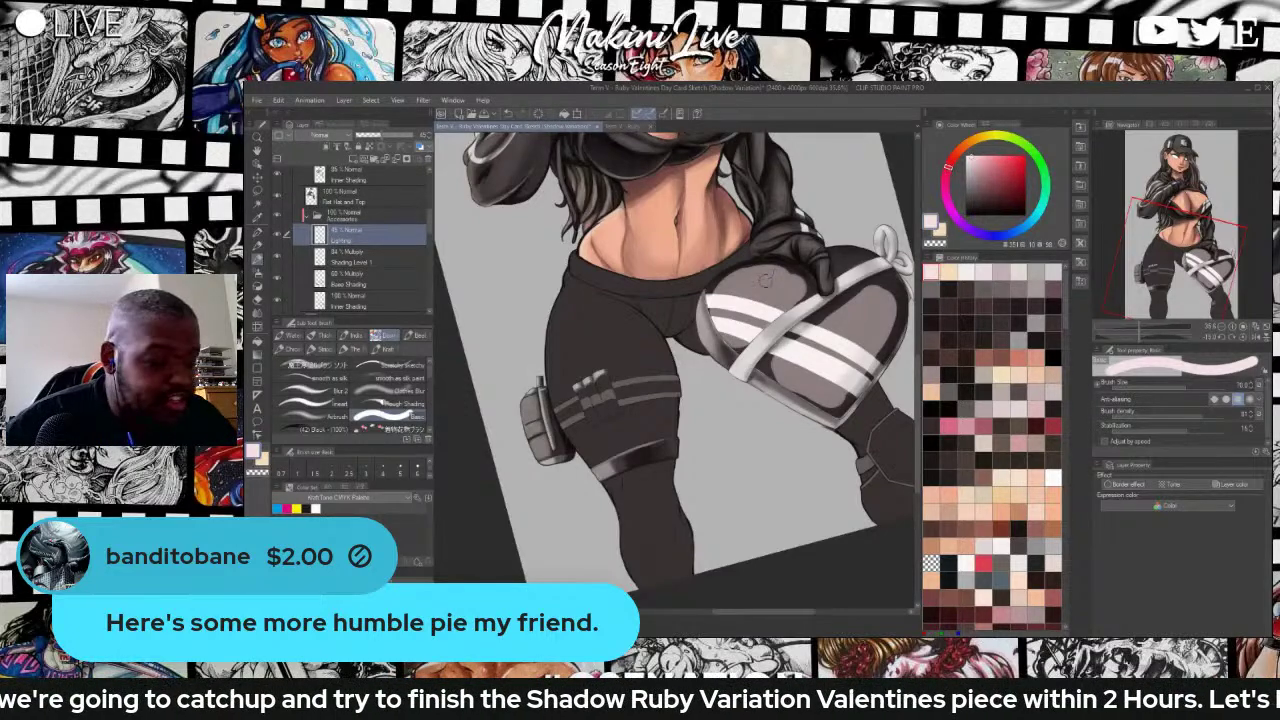
click(387, 135)
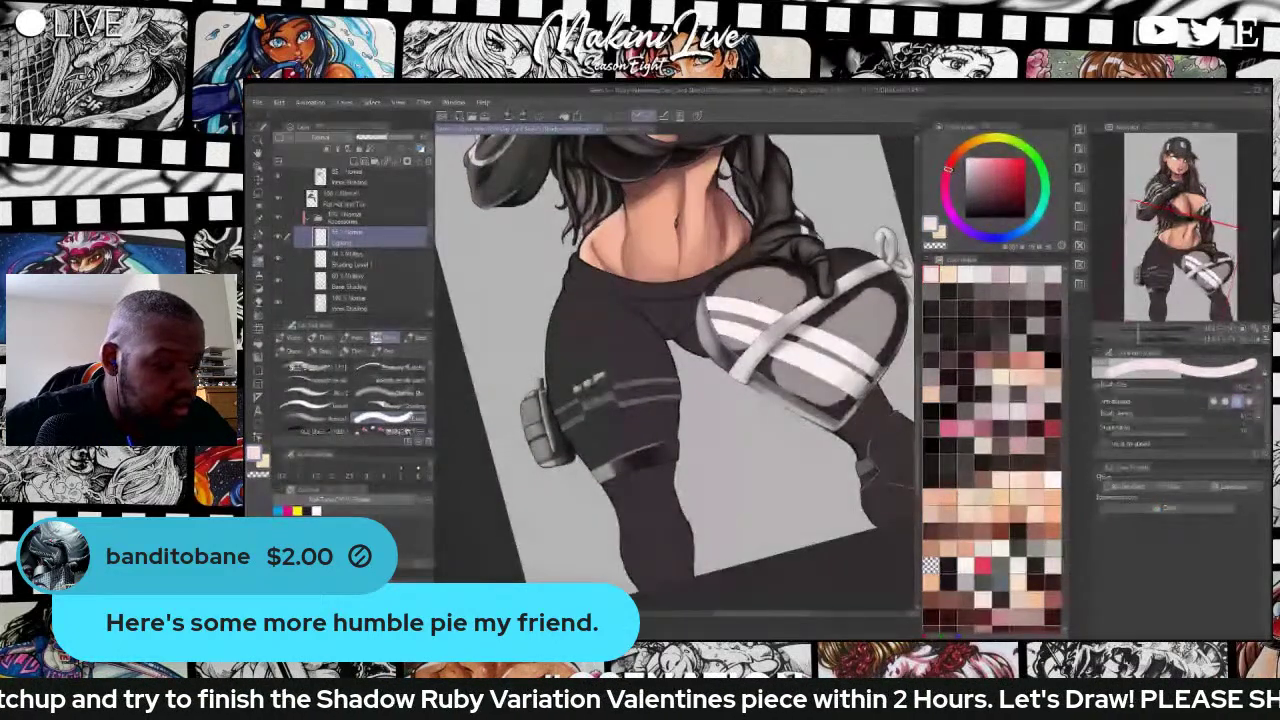
Try extending the flat light shapes on the heart box and softening them with Clothes Blur, then discard them.
mouse_move(852, 292)
mouse_down()
mouse_move(872, 350)
mouse_move(840, 374)
mouse_move(798, 376)
mouse_move(800, 288)
mouse_move(766, 330)
mouse_move(728, 285)
mouse_move(795, 300)
mouse_move(752, 291)
mouse_move(740, 318)
mouse_move(772, 292)
mouse_move(748, 308)
mouse_move(846, 322)
mouse_move(800, 377)
mouse_move(822, 388)
mouse_move(875, 316)
mouse_move(812, 358)
mouse_move(798, 346)
mouse_move(878, 300)
mouse_move(803, 348)
mouse_move(817, 355)
mouse_move(795, 378)
mouse_move(786, 360)
mouse_move(826, 322)
mouse_up()
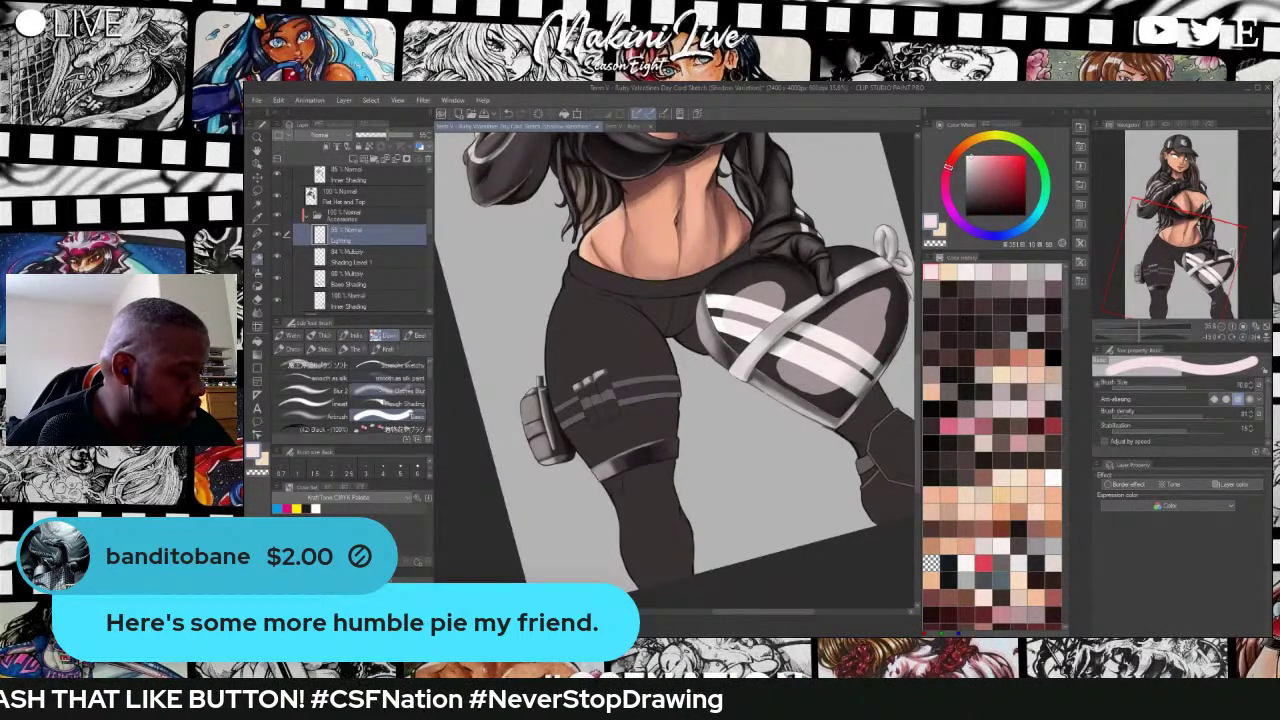
click(390, 390)
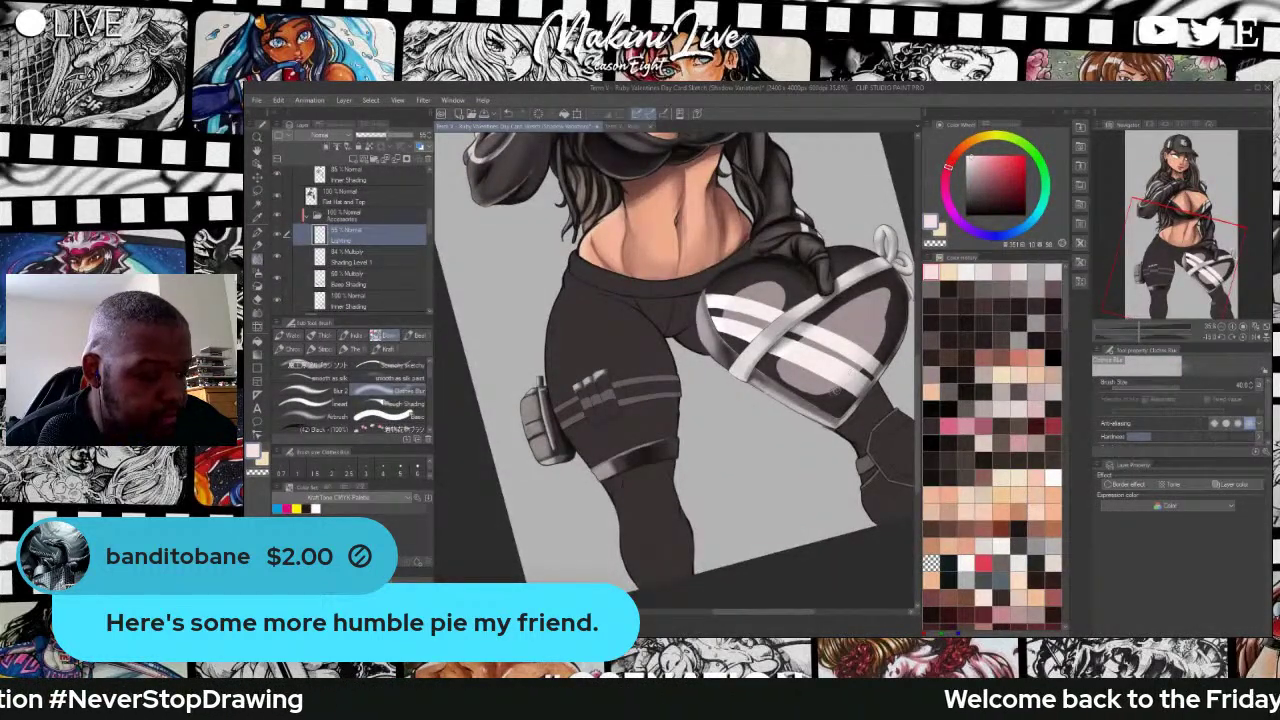
mouse_move(849, 385)
mouse_down()
mouse_move(883, 327)
mouse_move(878, 356)
mouse_move(787, 373)
mouse_up()
key(b)
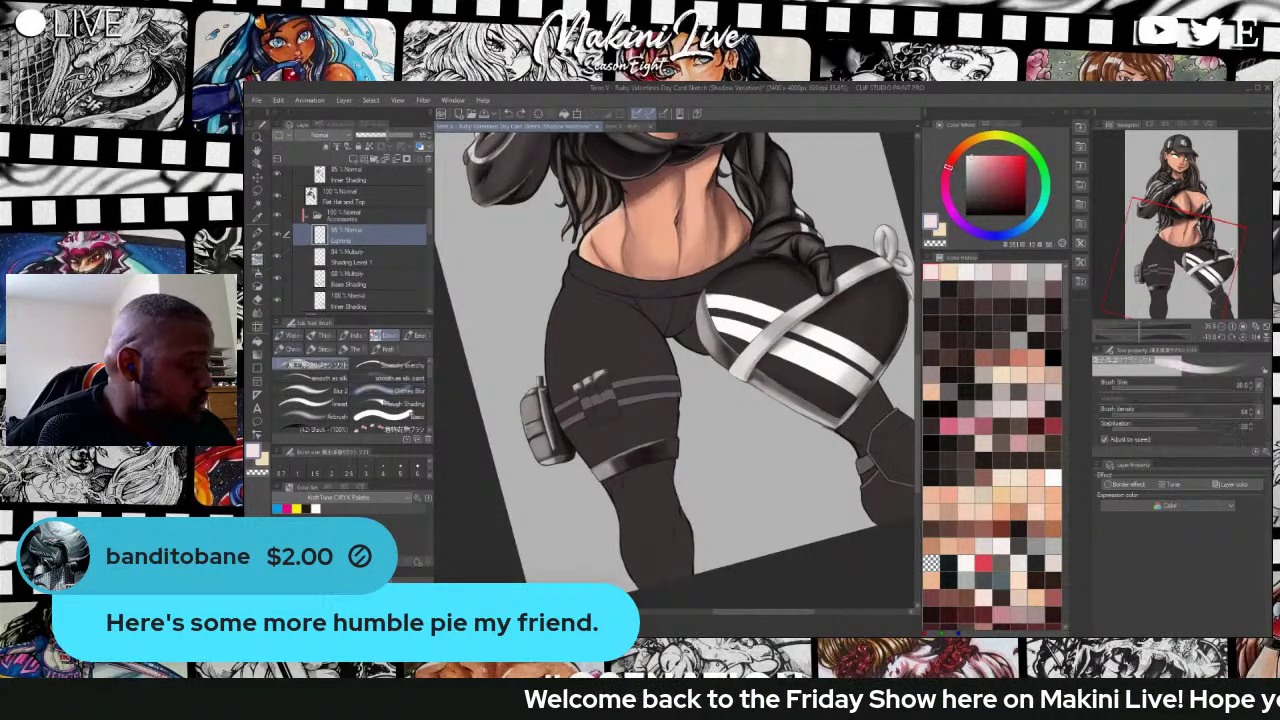
Paint soft light patches over the heart box's dark panels, taking the painting brush from size 300 down to 100.
drag(766, 303, 781, 292)
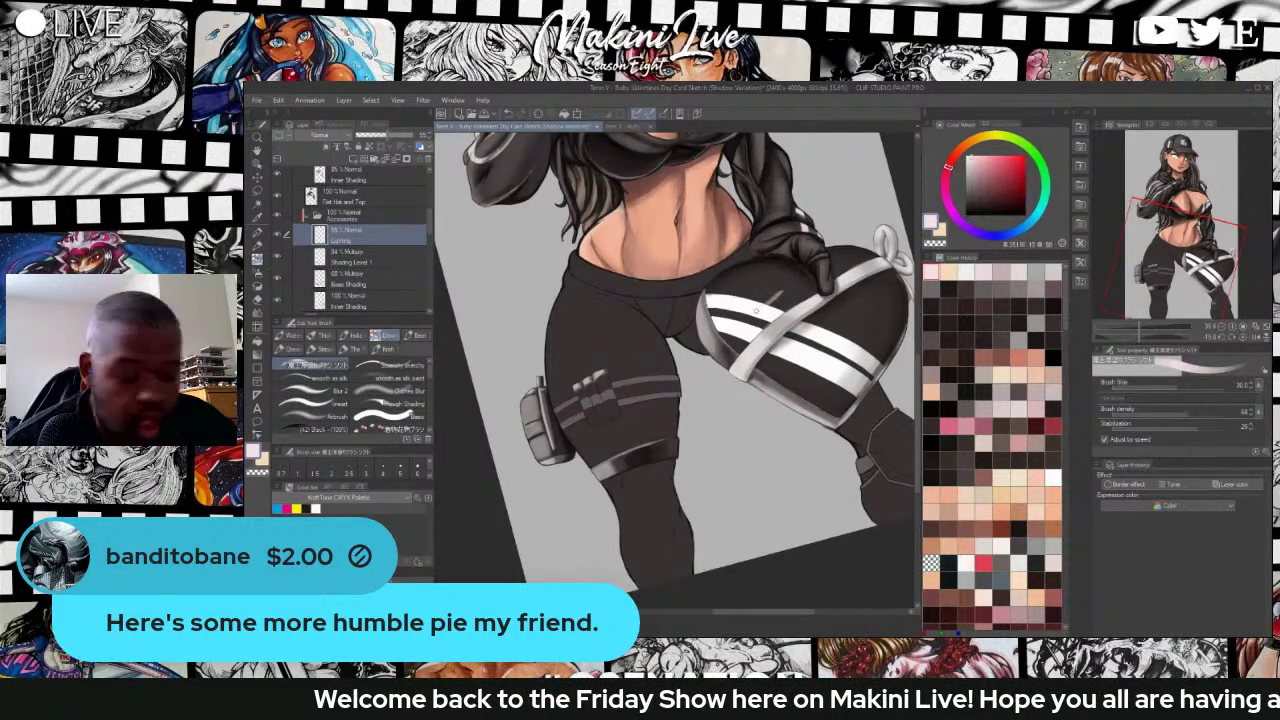
key(])
key(])
key(])
key(])
key(])
key(])
key(])
key(])
key(])
key(])
key(])
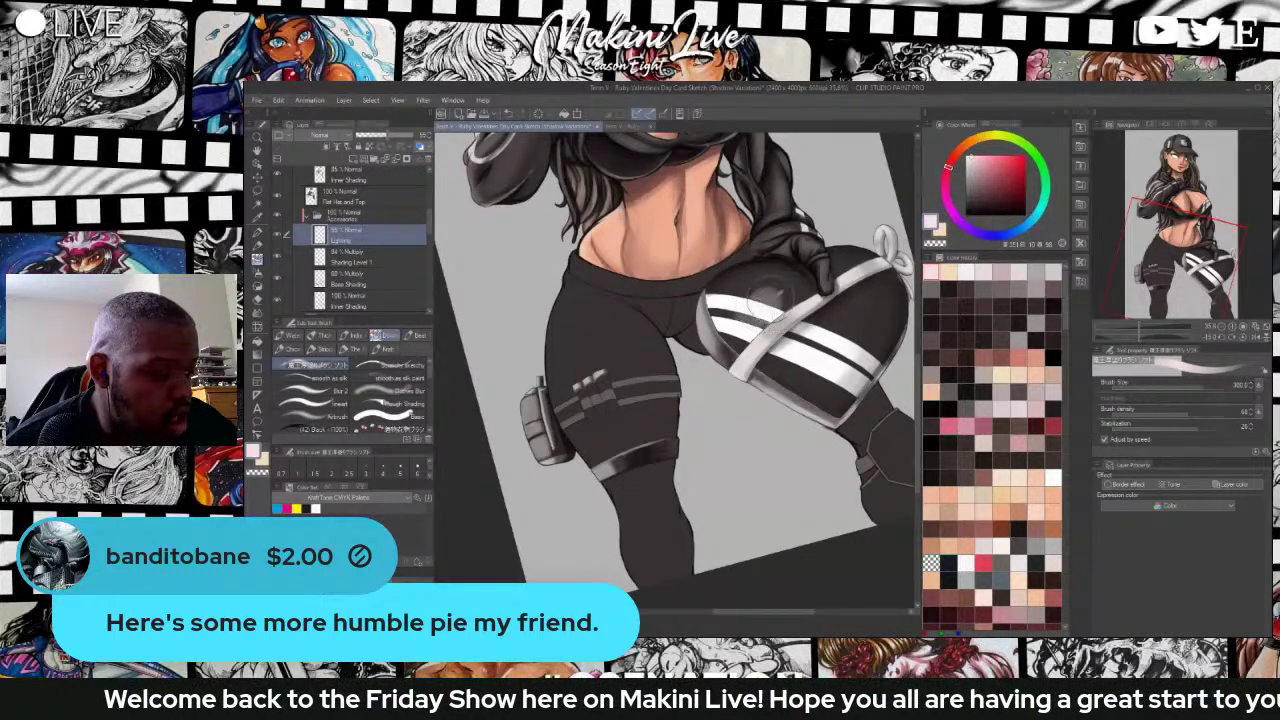
mouse_move(768, 300)
mouse_down()
mouse_move(755, 314)
mouse_move(743, 295)
mouse_move(768, 302)
mouse_up()
key([)
key([)
key([)
key([)
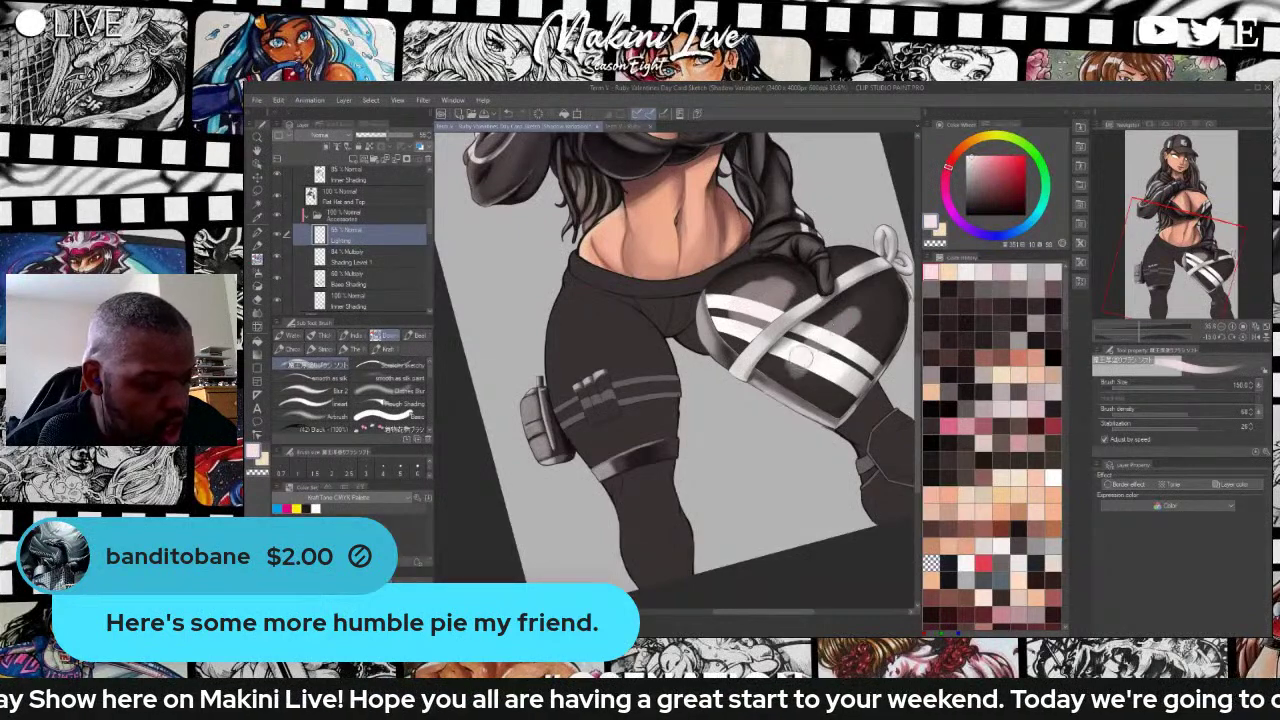
mouse_move(808, 371)
mouse_down()
mouse_move(812, 384)
mouse_move(848, 340)
mouse_move(824, 378)
mouse_move(829, 396)
mouse_move(880, 315)
mouse_move(877, 289)
mouse_move(842, 312)
mouse_up()
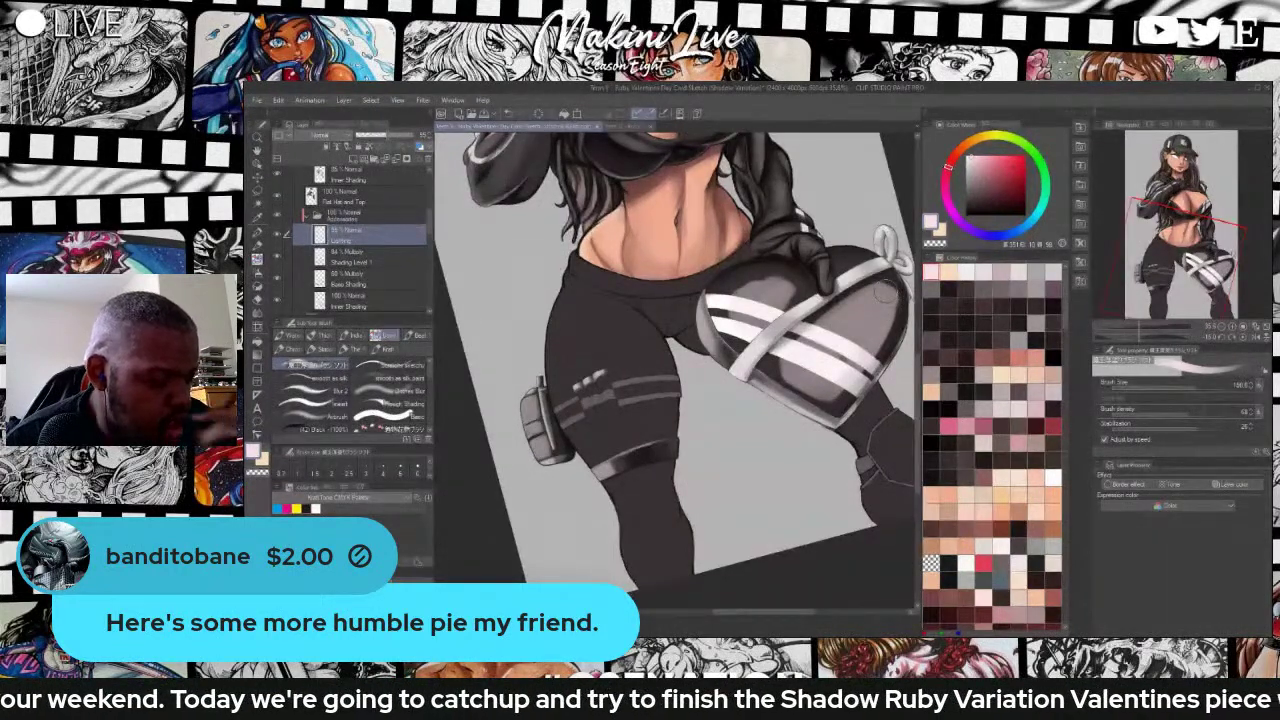
Blend the heart box's new light patches with the Clothes Blur brush at size 100 and lower the Lighting layer's opacity.
click(400, 389)
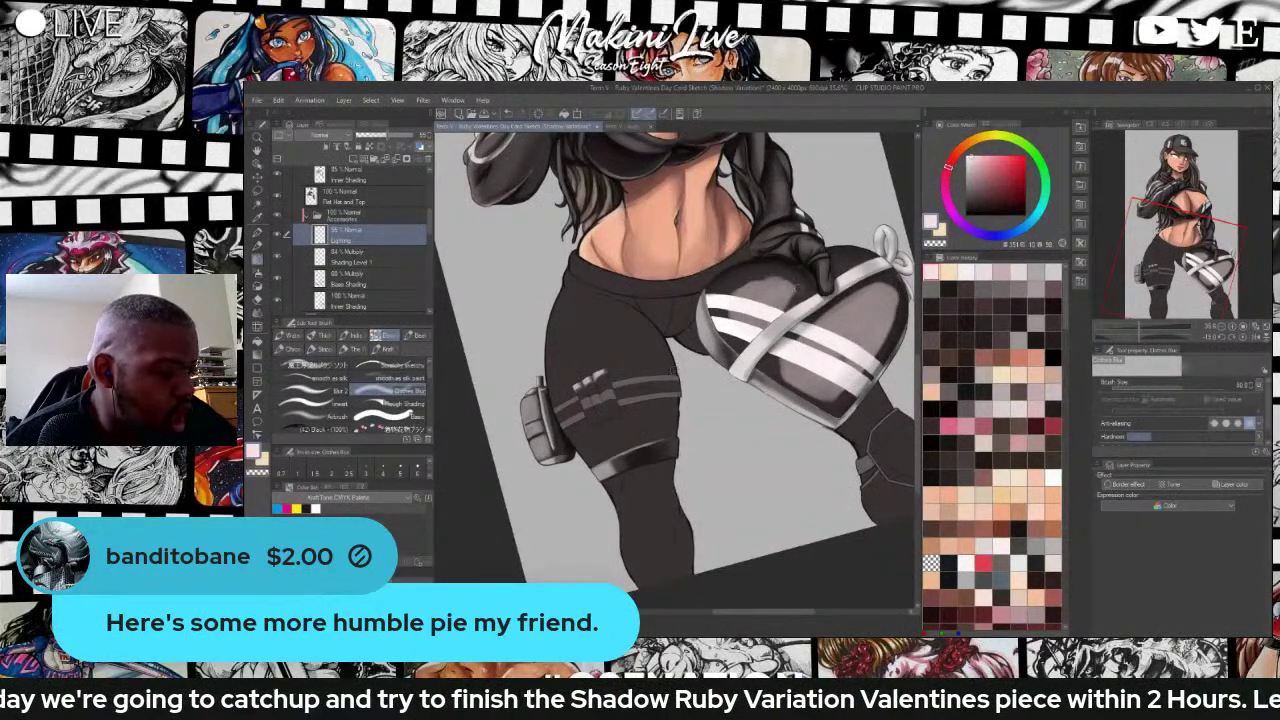
mouse_move(792, 292)
mouse_down()
mouse_move(724, 305)
mouse_move(749, 326)
mouse_move(774, 292)
mouse_move(746, 316)
mouse_move(756, 297)
mouse_move(732, 303)
mouse_move(750, 285)
mouse_move(735, 282)
mouse_move(790, 272)
mouse_move(789, 290)
mouse_move(822, 272)
mouse_up()
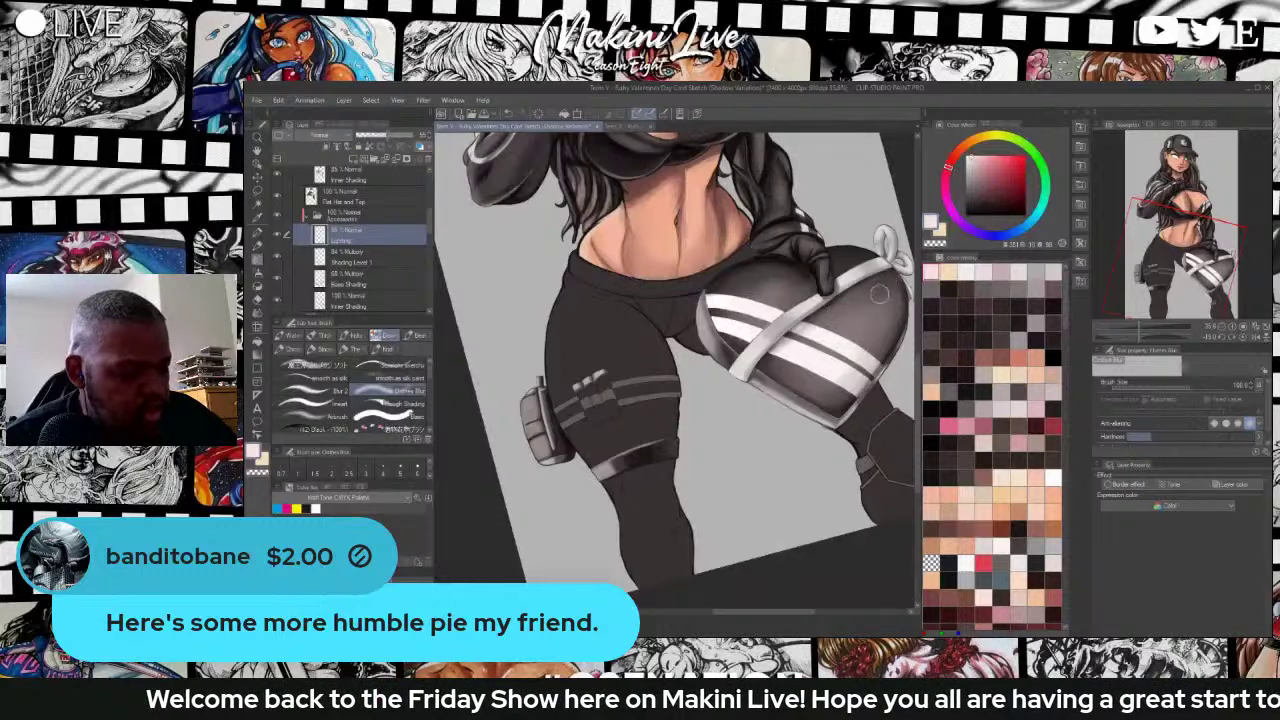
scroll(743, 416, down, 2)
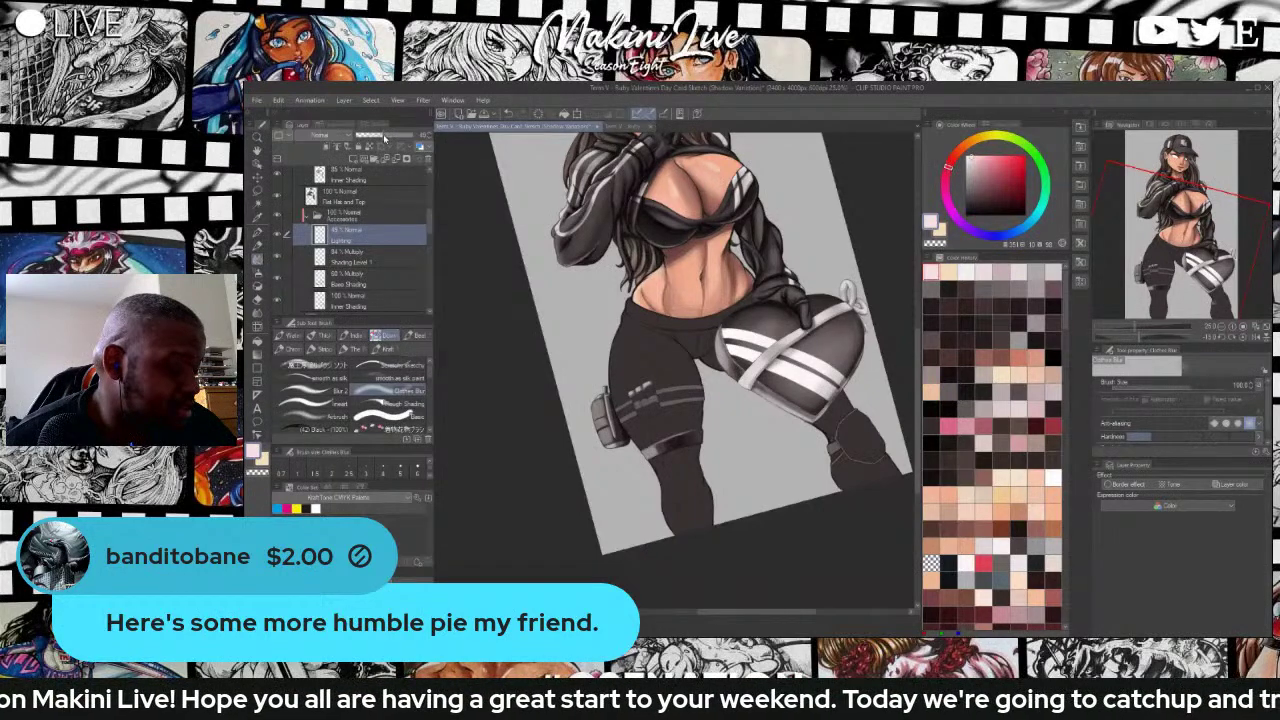
scroll(458, 164, down, 3)
scroll(460, 172, up, 5)
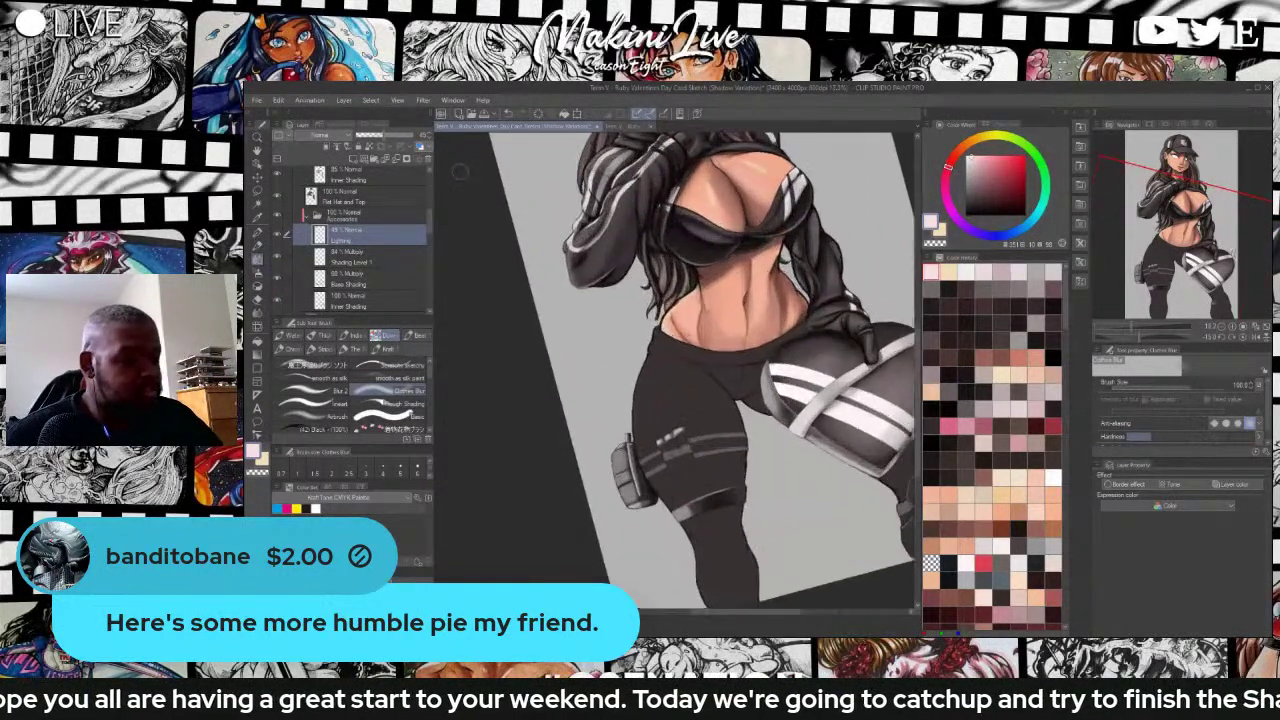
scroll(772, 388, down, 3)
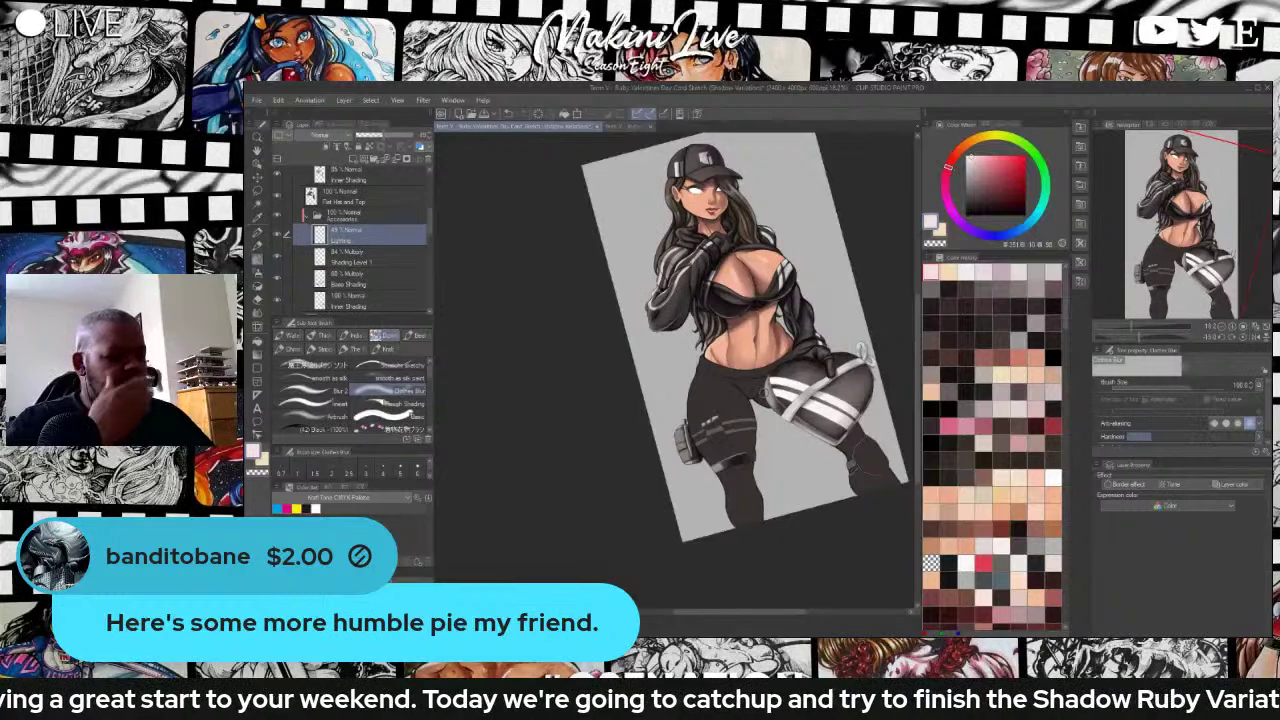
Add a new layer above Lighting in the Accessories folder and name it "Lighting Level 2".
key(ctrl+shift+n)
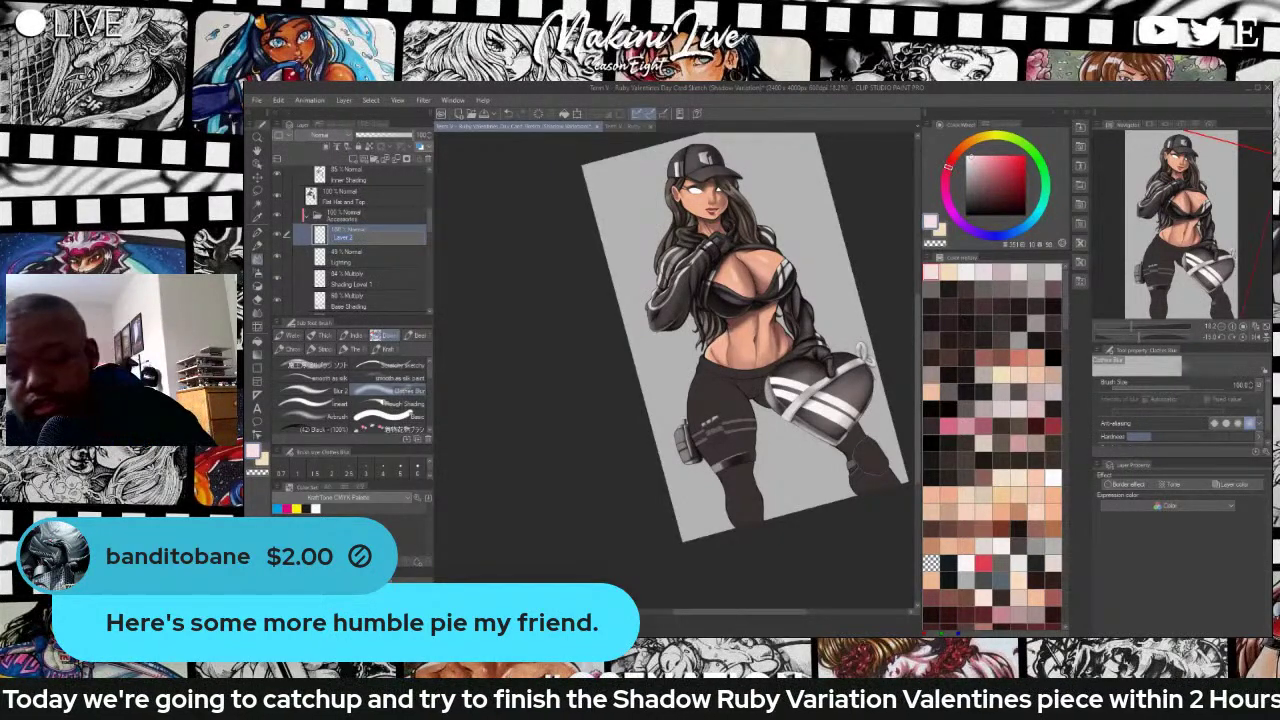
text(Li)
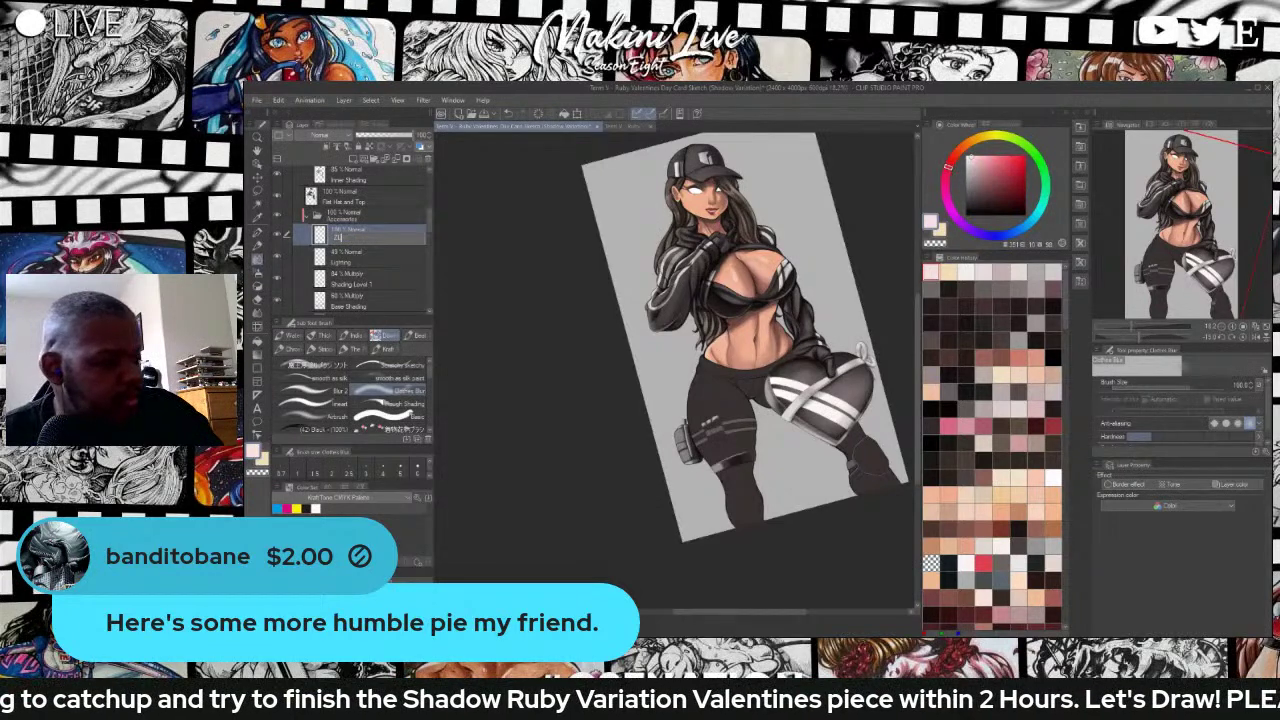
text(Lig)
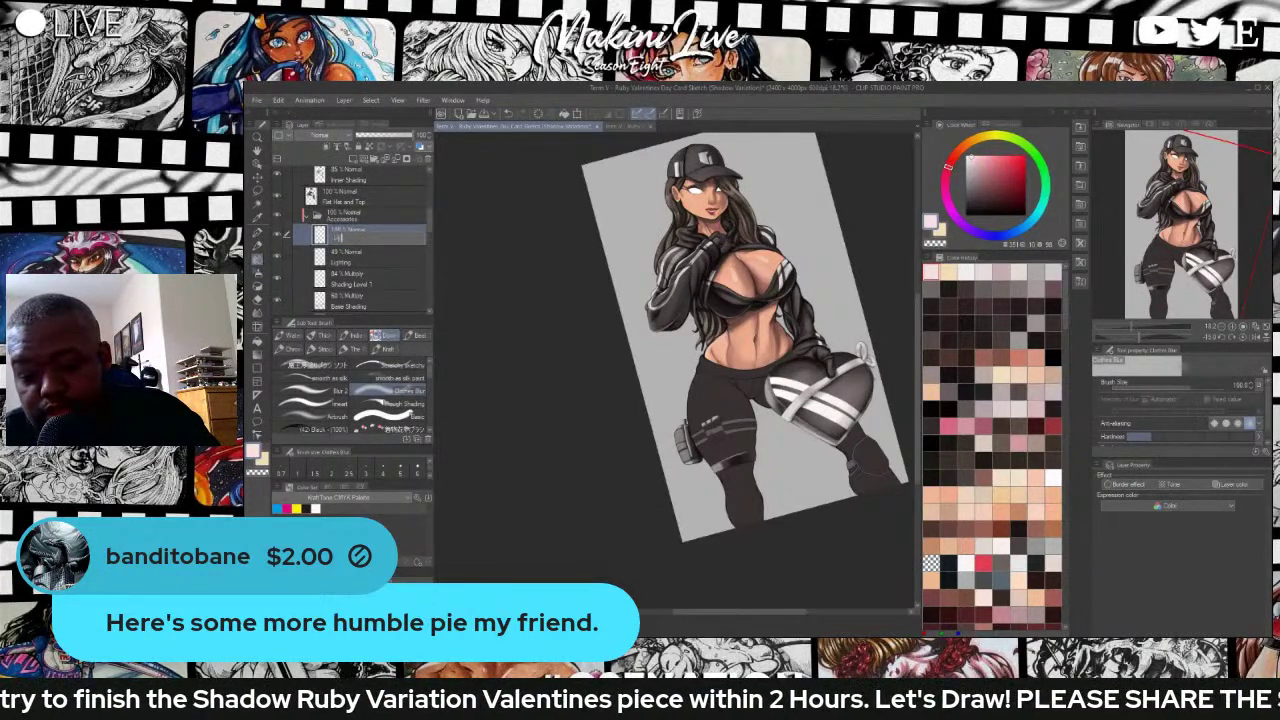
text(hting Level )
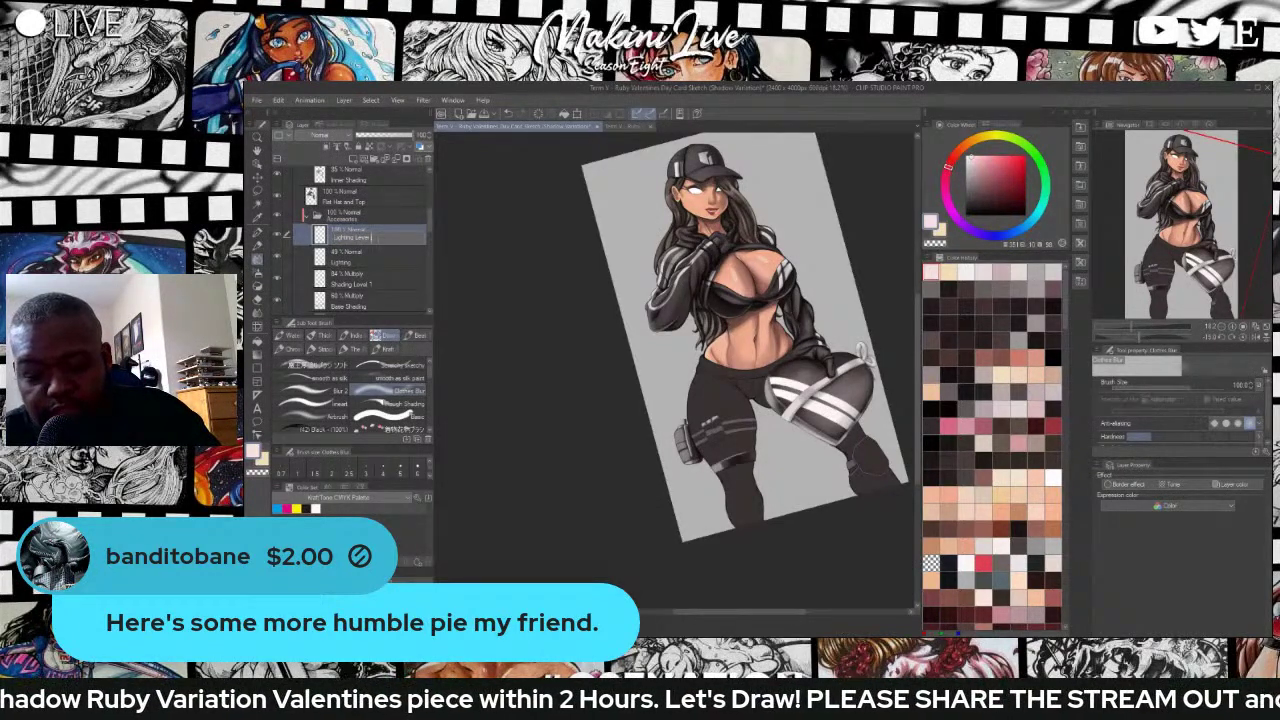
text(2)
key(Return)
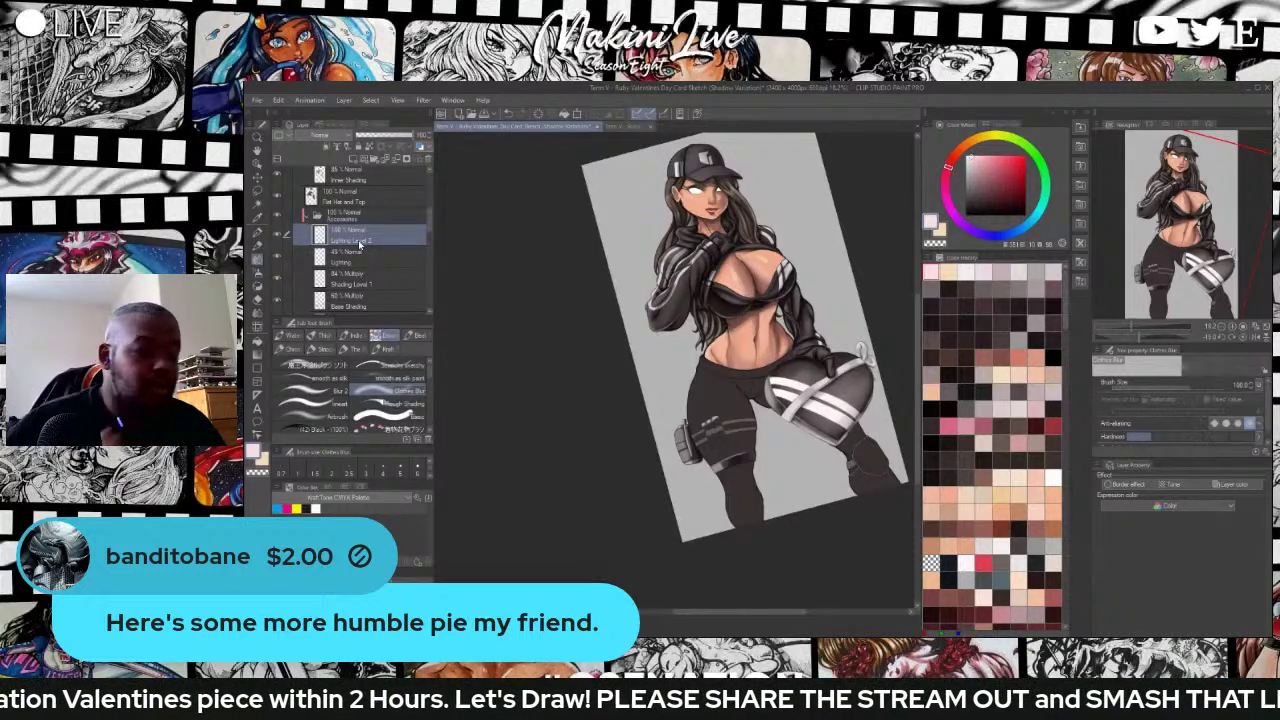
Paint a thin pale cream rim light along the outer edge of the thigh pouch, using the painting brush at size 12.
scroll(404, 228, up, 1)
scroll(667, 296, up, 5)
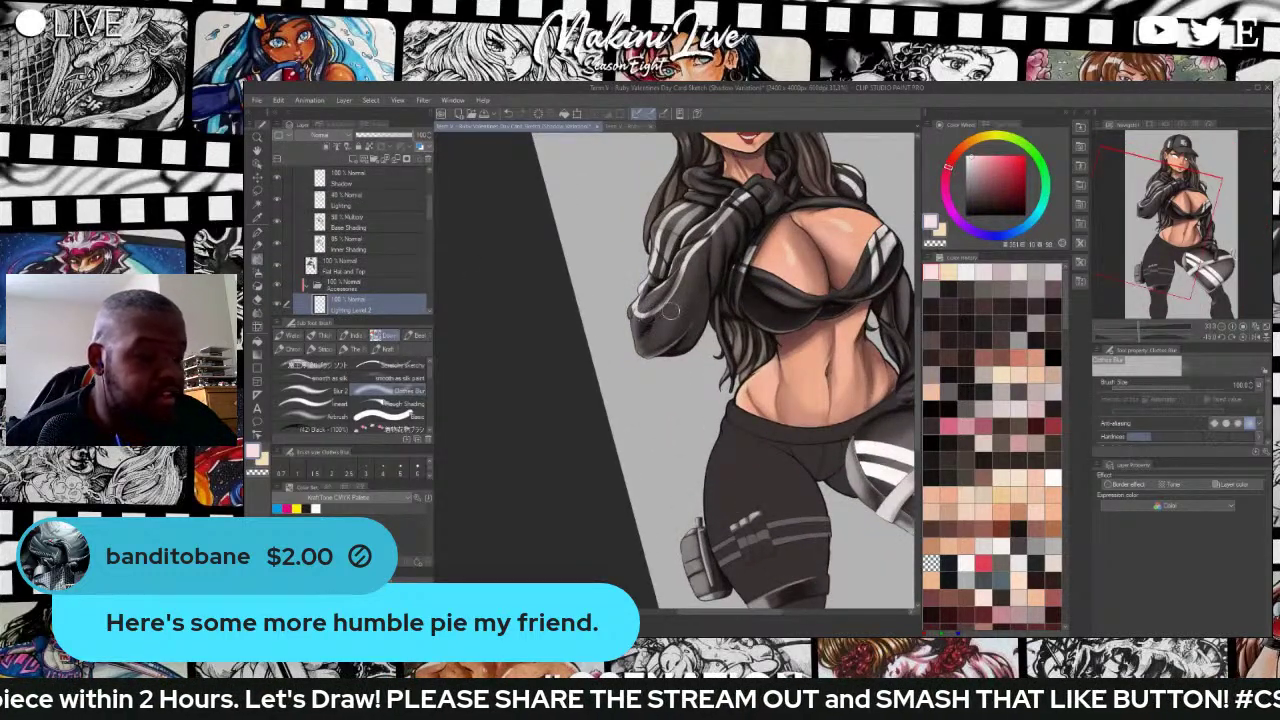
click(949, 272)
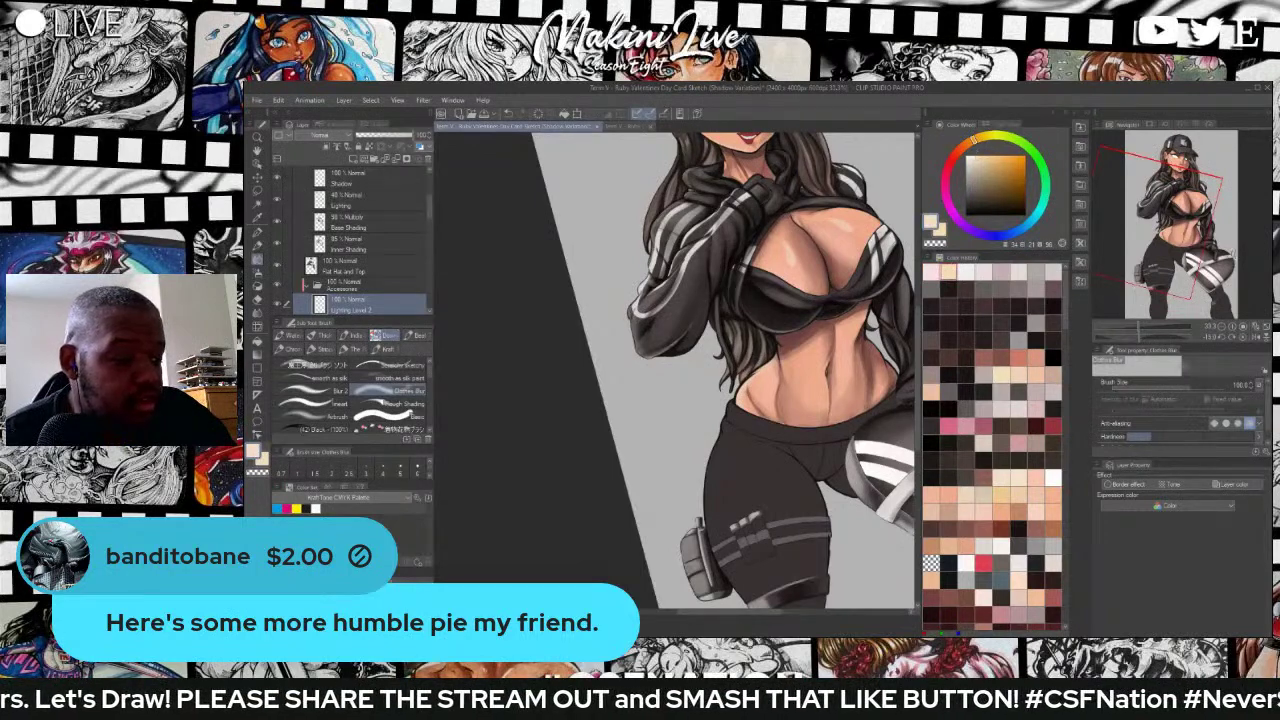
scroll(692, 560, down, 4)
scroll(692, 560, up, 5)
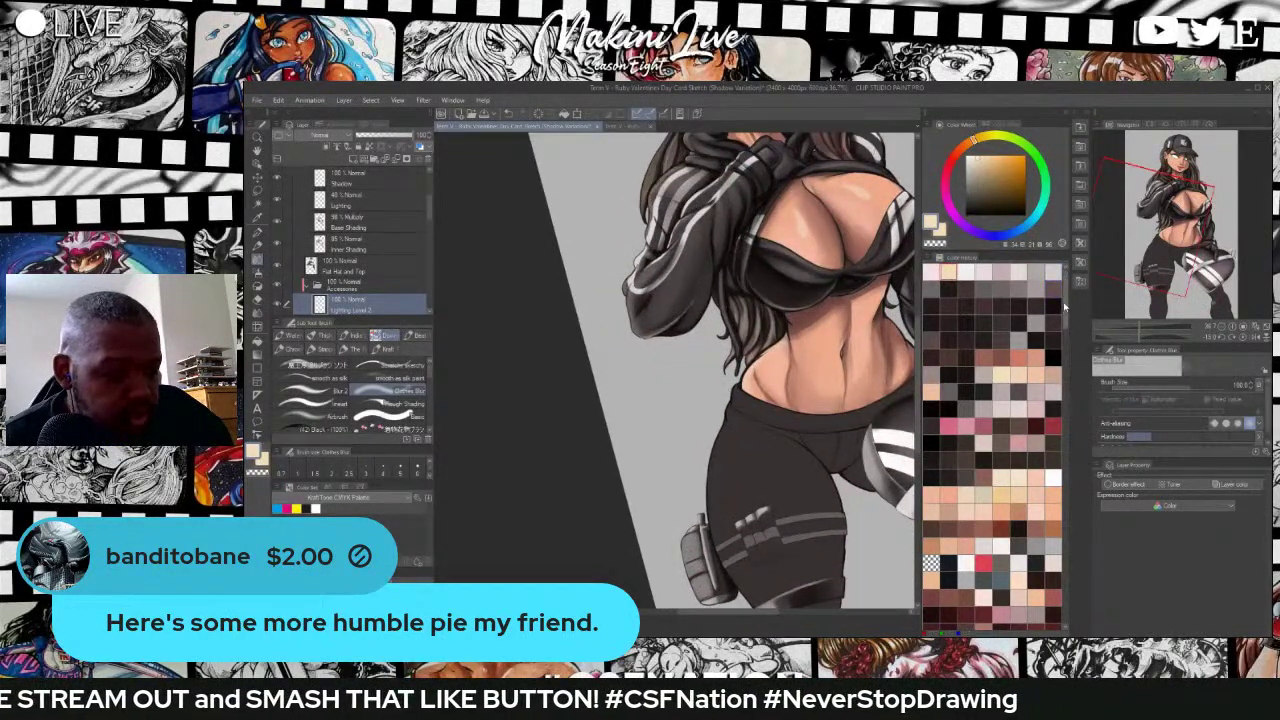
scroll(1064, 308, down, 5)
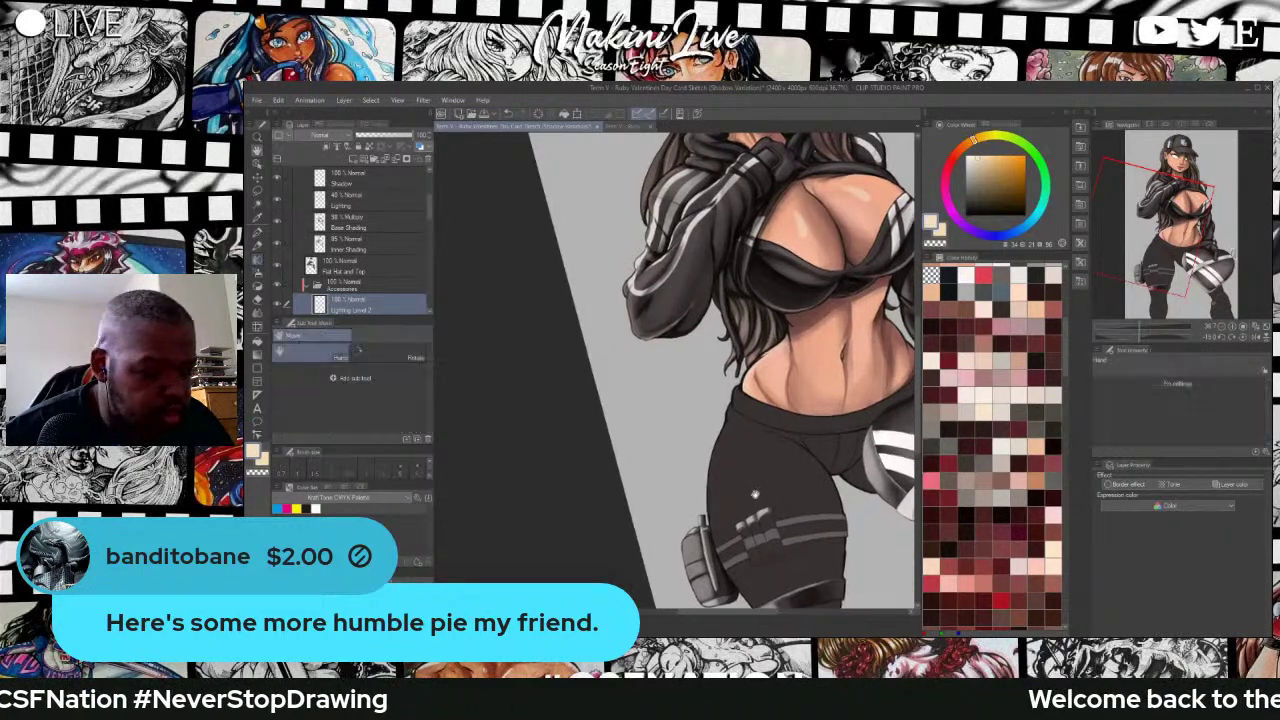
scroll(680, 420, up, 6)
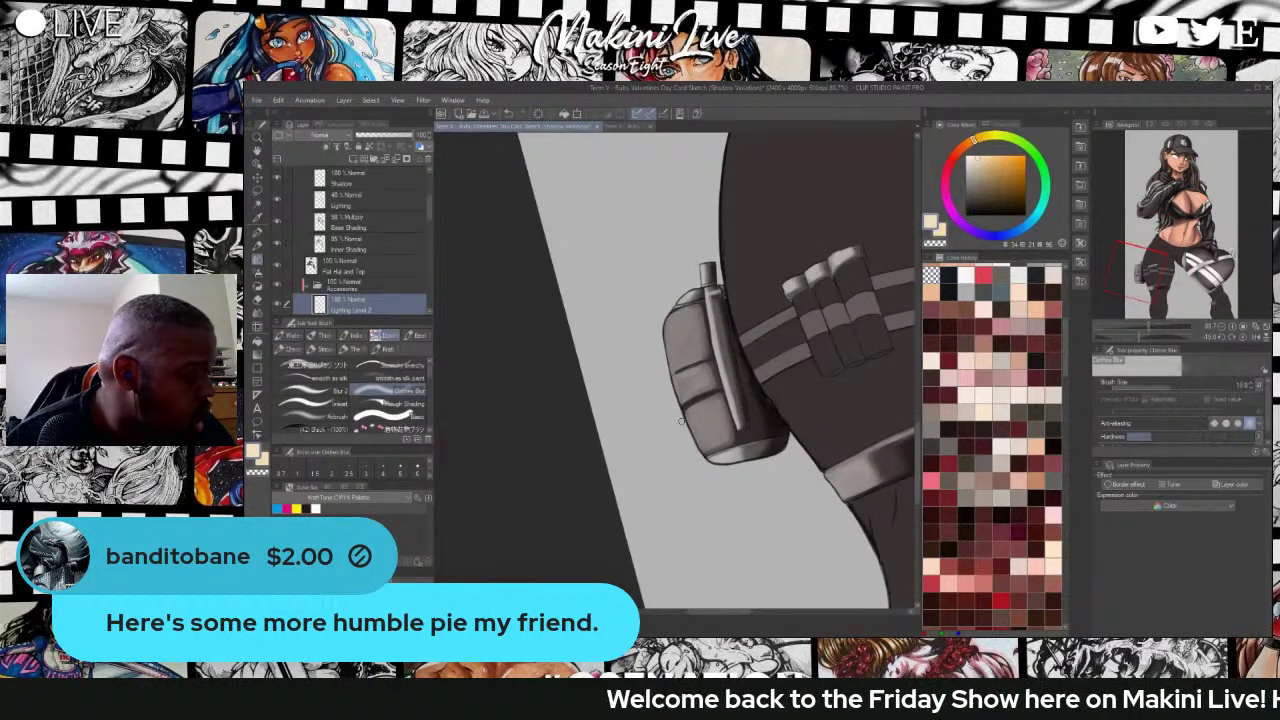
click(313, 367)
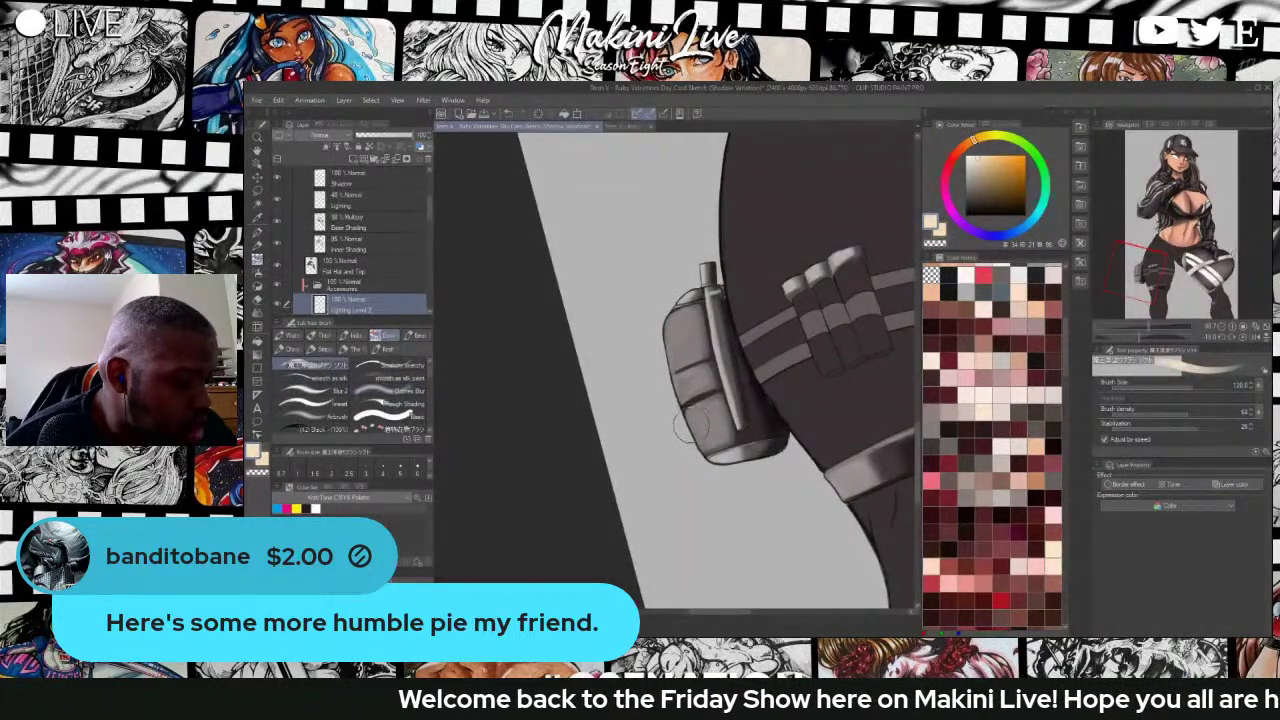
key(bracketleft)
key(bracketleft)
key(bracketleft)
key(bracketleft)
key(bracketleft)
key(bracketleft)
key(bracketleft)
key(bracketleft)
key(bracketleft)
key(bracketleft)
key(bracketleft)
key(bracketleft)
drag(696, 433, 702, 446)
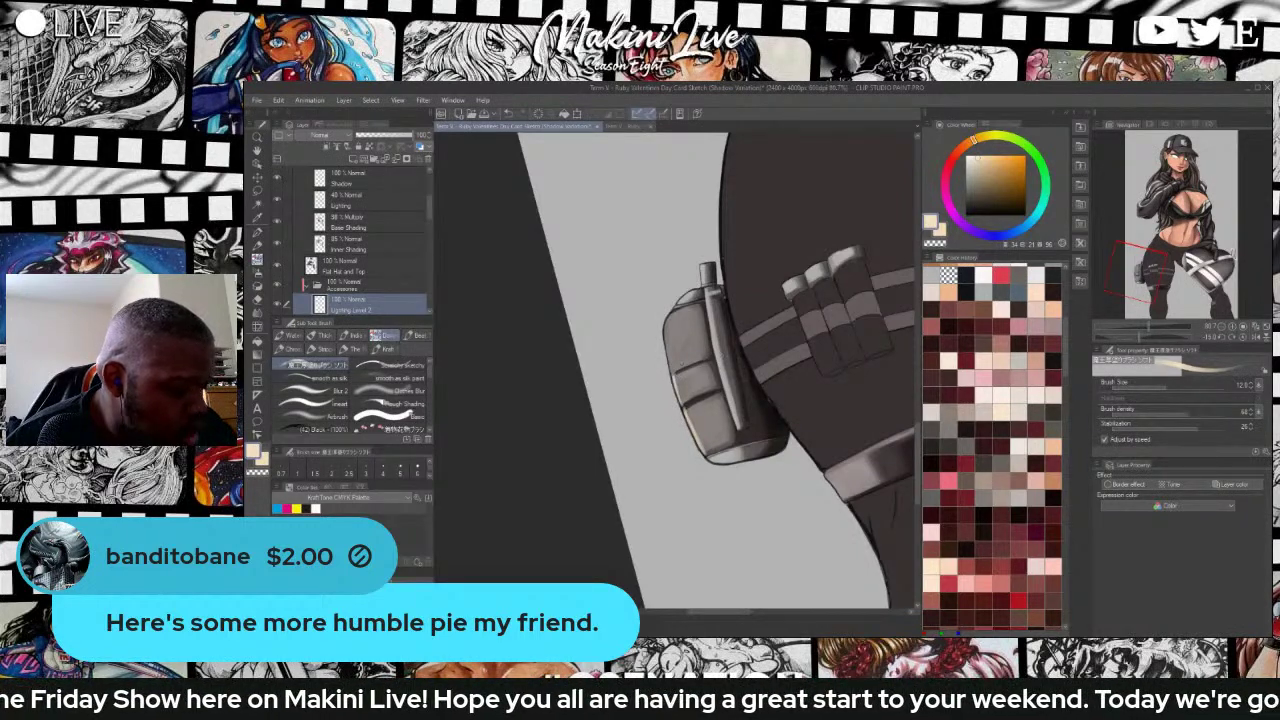
mouse_move(685, 403)
mouse_down()
mouse_move(716, 390)
mouse_move(666, 314)
mouse_up()
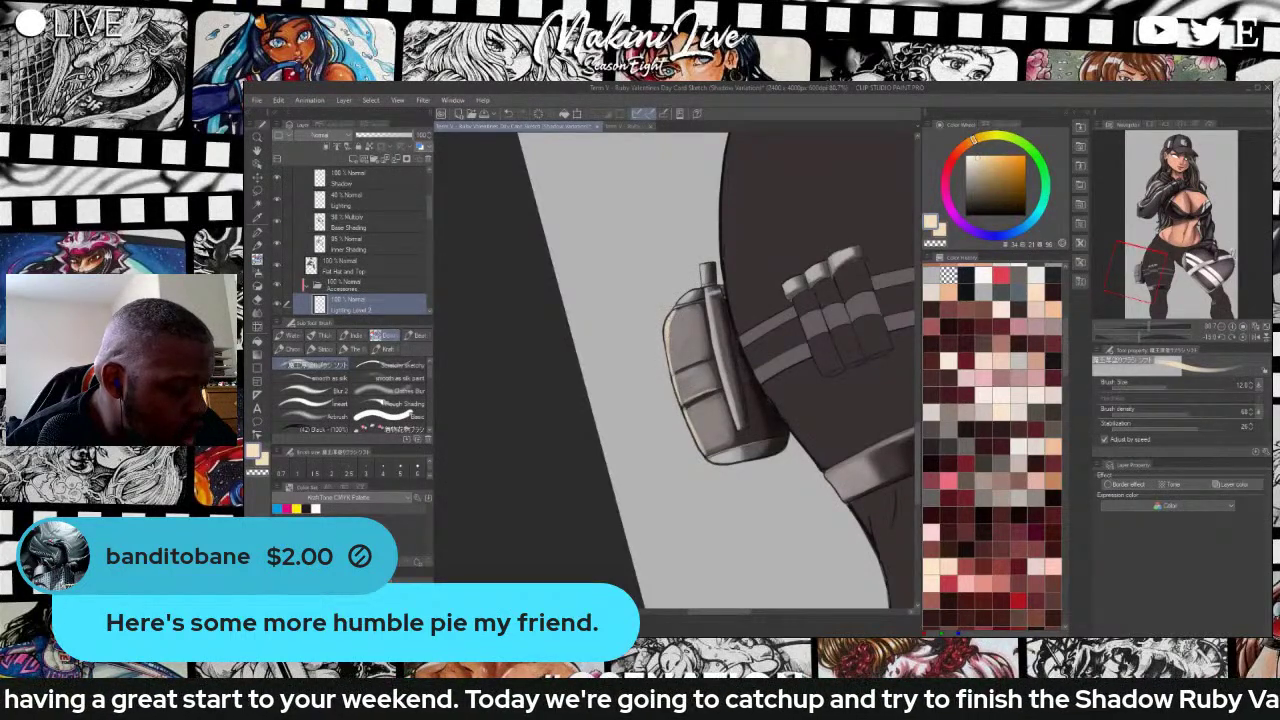
Refine the thigh pouch's cream rim light along its edge and vertical strap, reducing the painting brush to size 5 and cleaning up with the eraser.
key(bracketleft)
key(bracketleft)
key(bracketleft)
key(bracketleft)
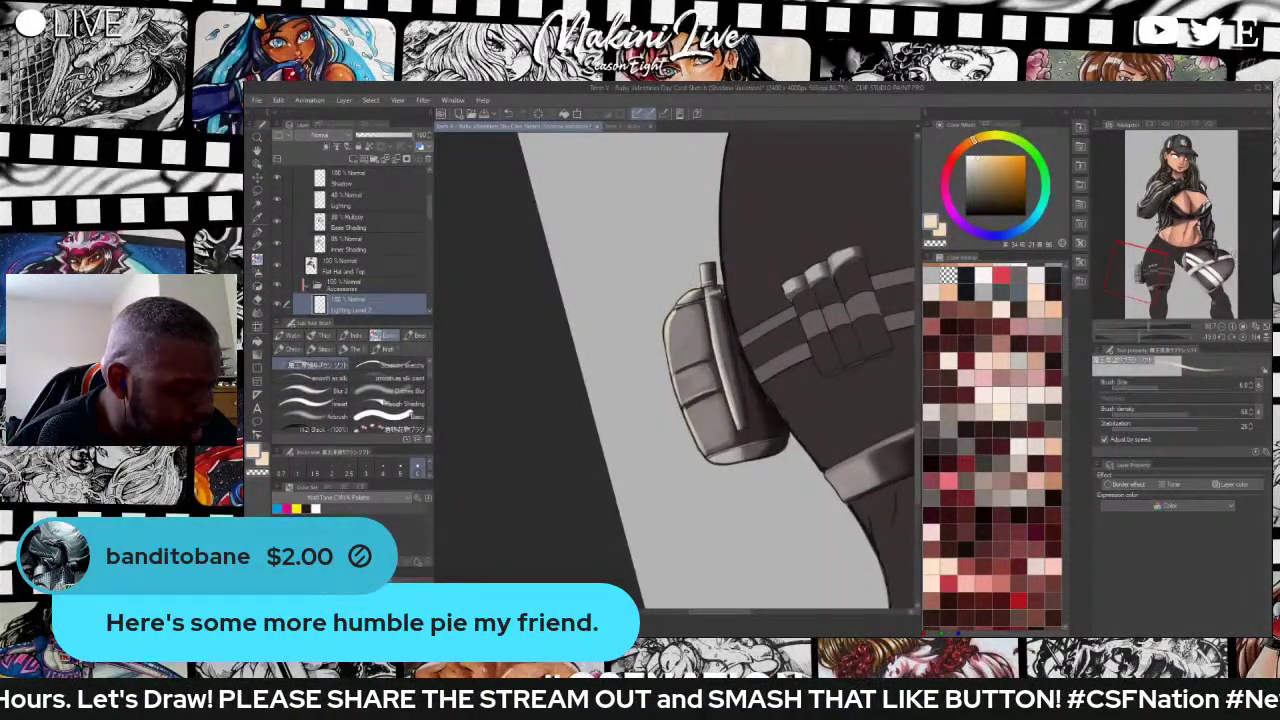
key(bracketleft)
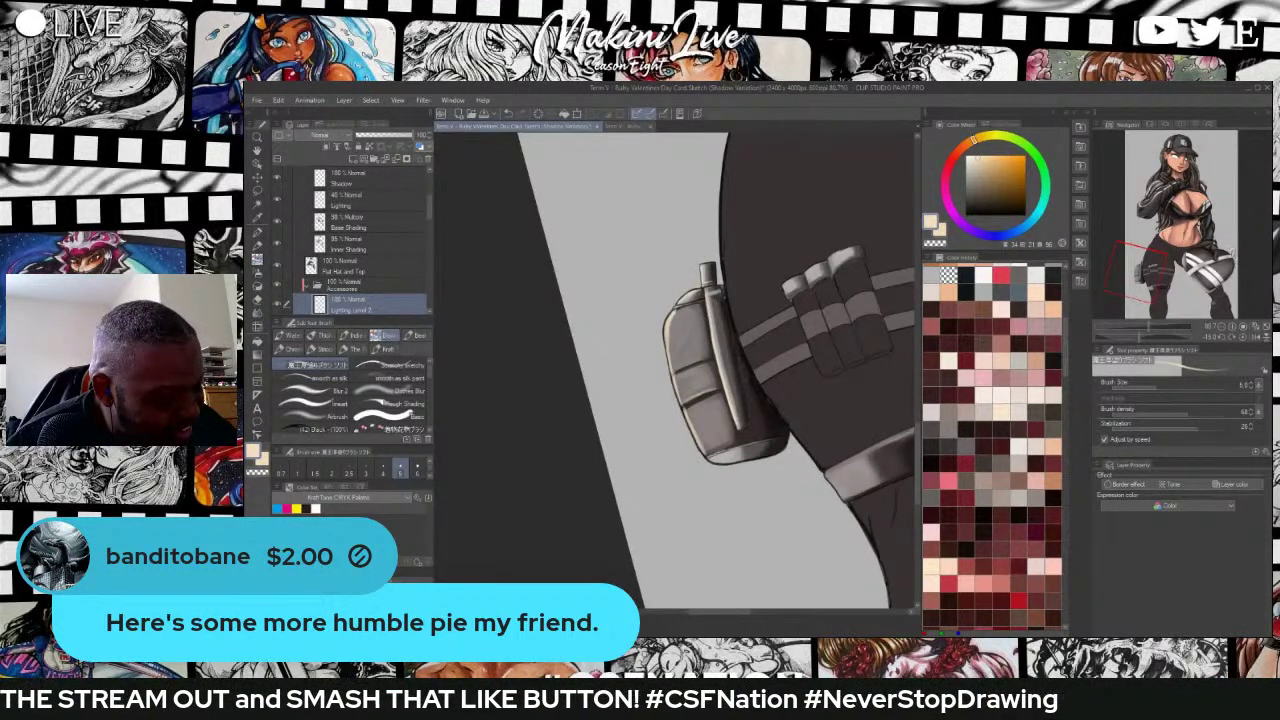
key(e)
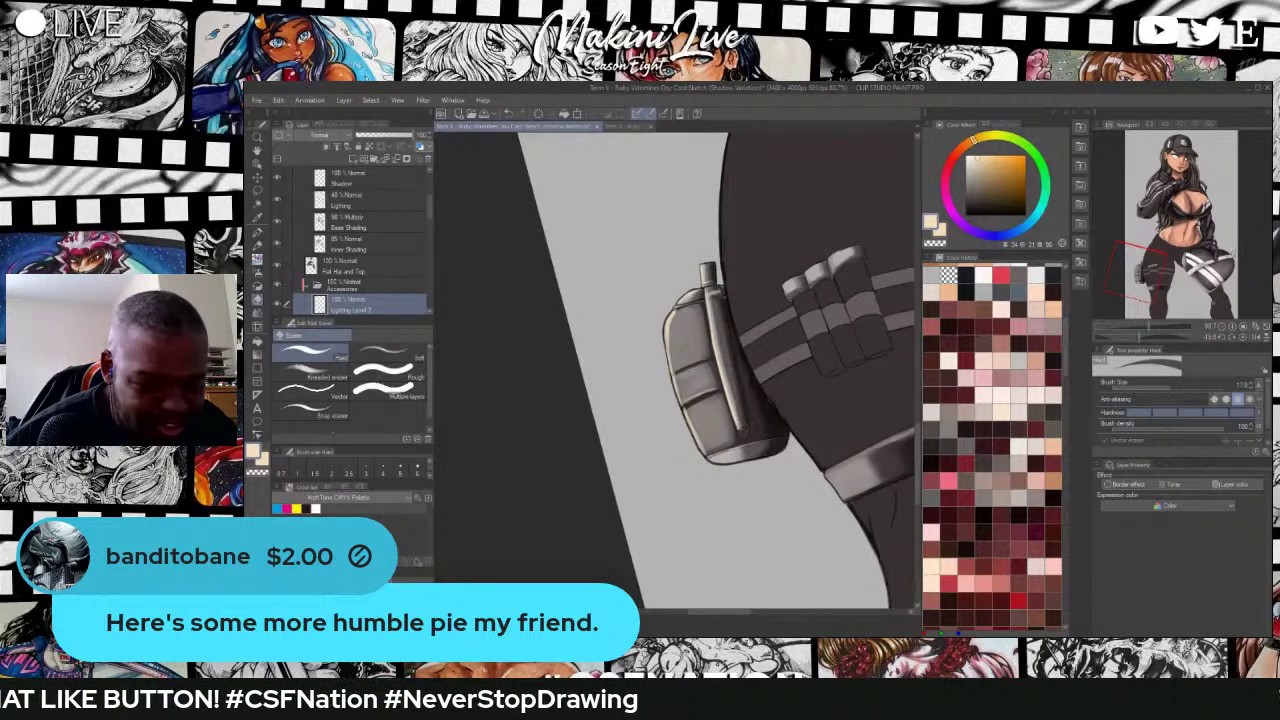
key(b)
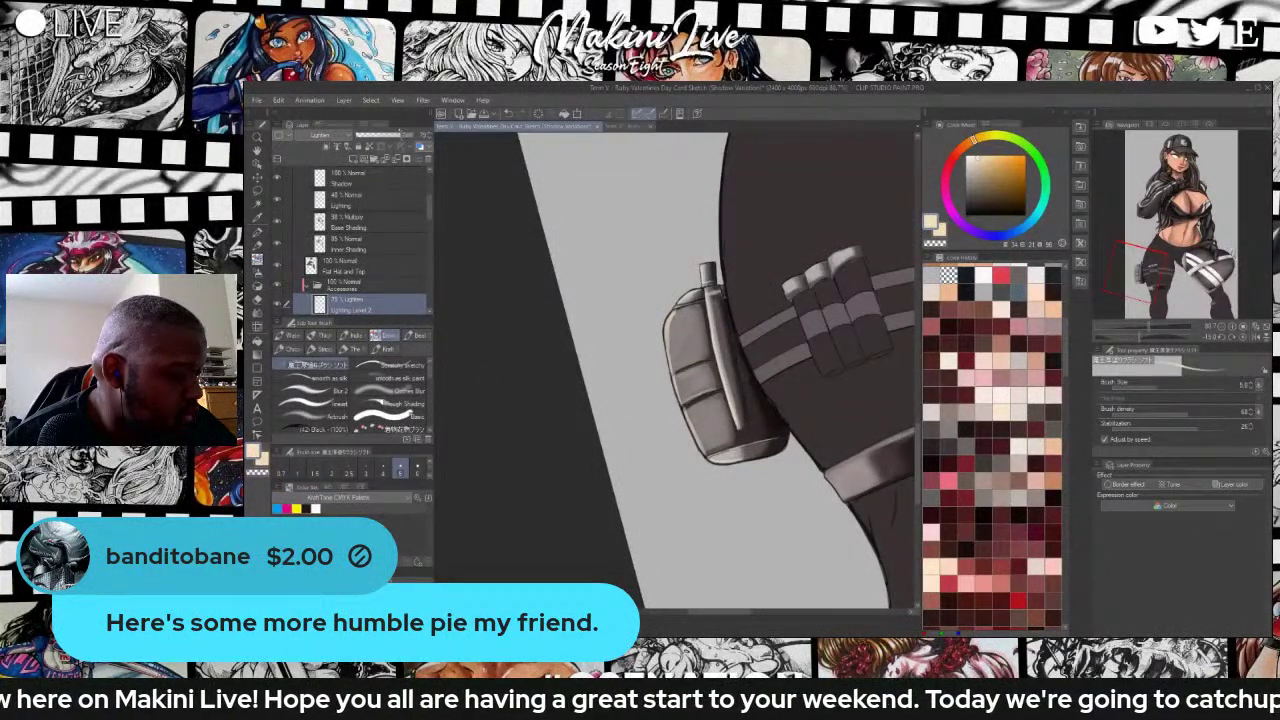
Set the Lighting Level 2 layer's blending mode to Screen and its opacity to 42%.
click(328, 135)
click(326, 219)
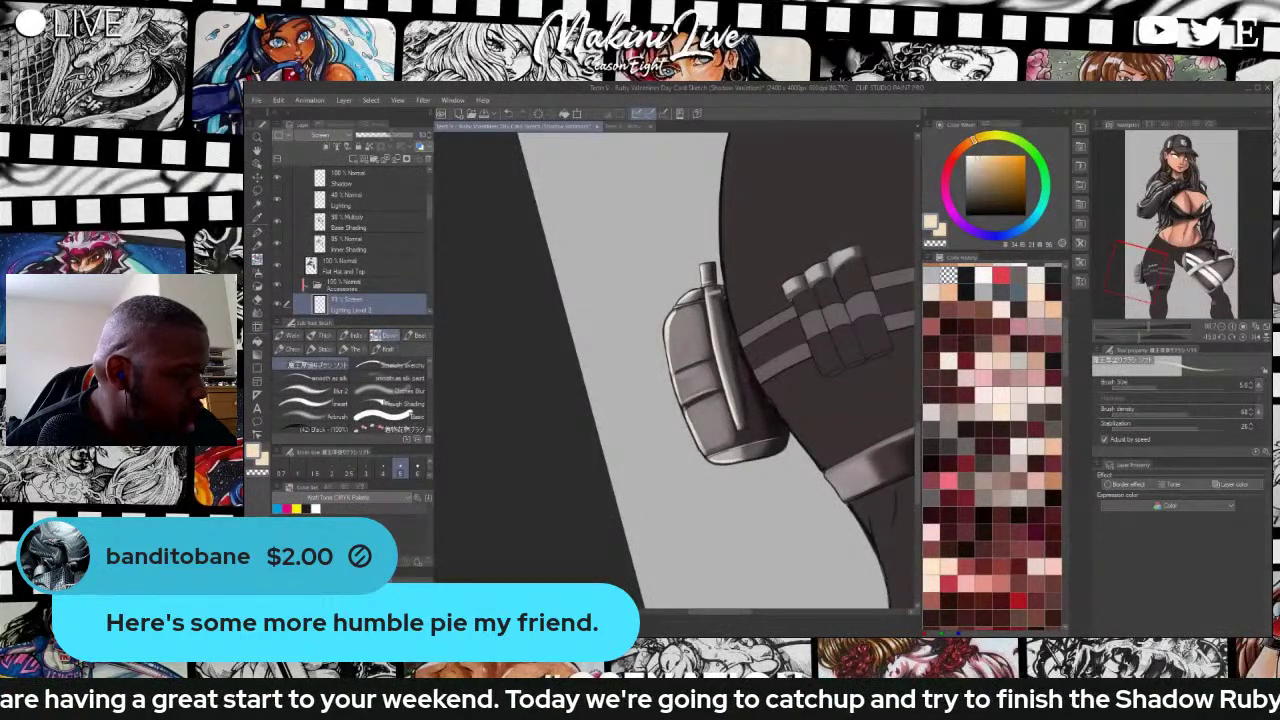
drag(384, 135, 379, 135)
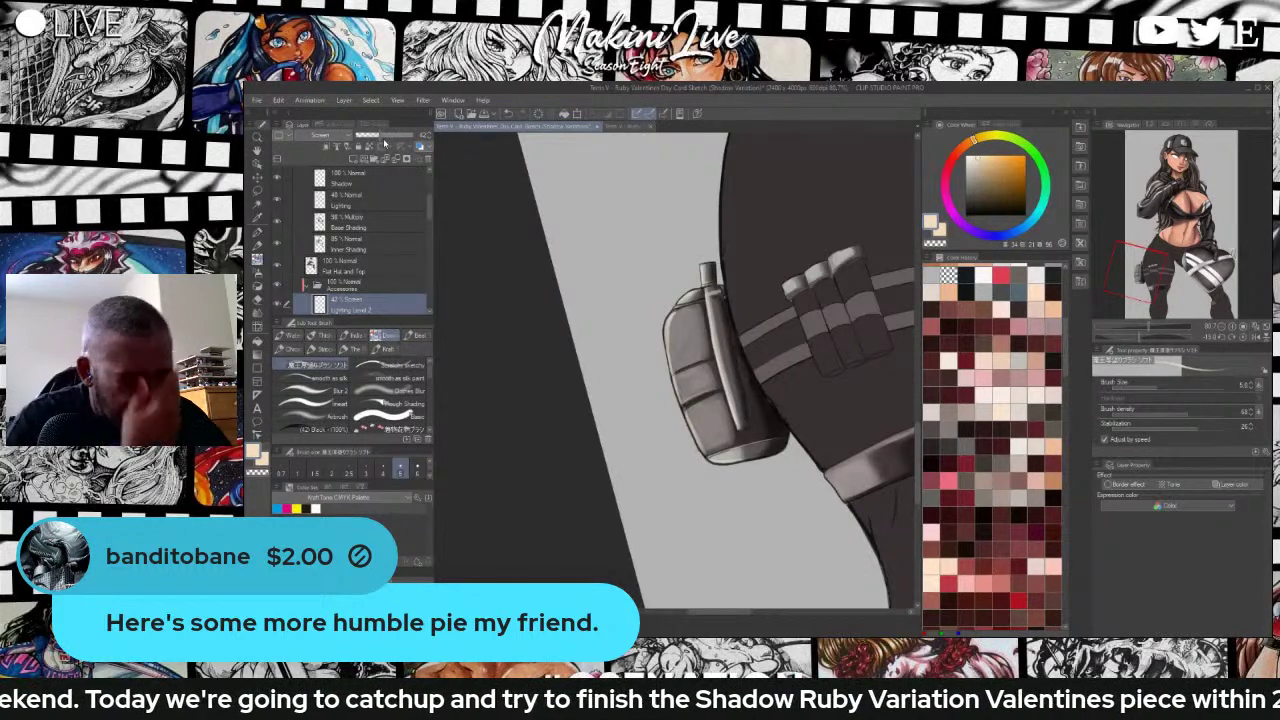
Paint a small cream highlight on the caps of the cylindrical holders on the thigh straps, using a size 17 brush.
click(395, 391)
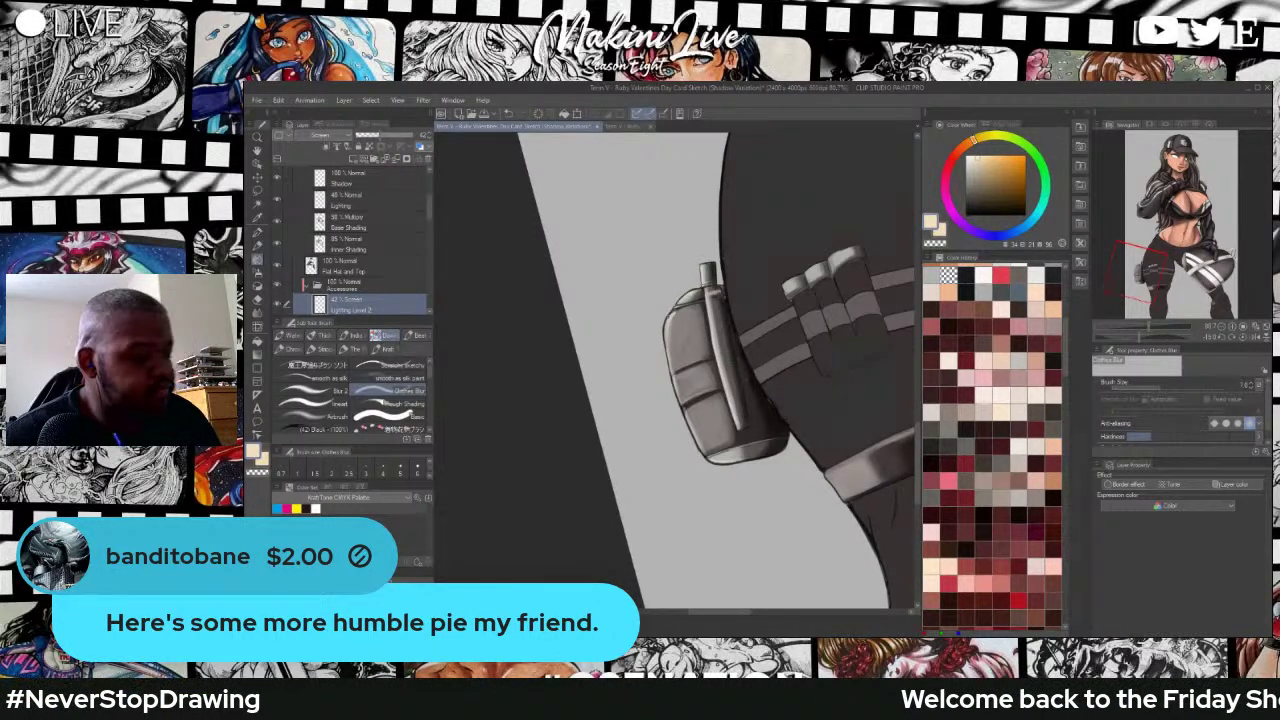
click(318, 377)
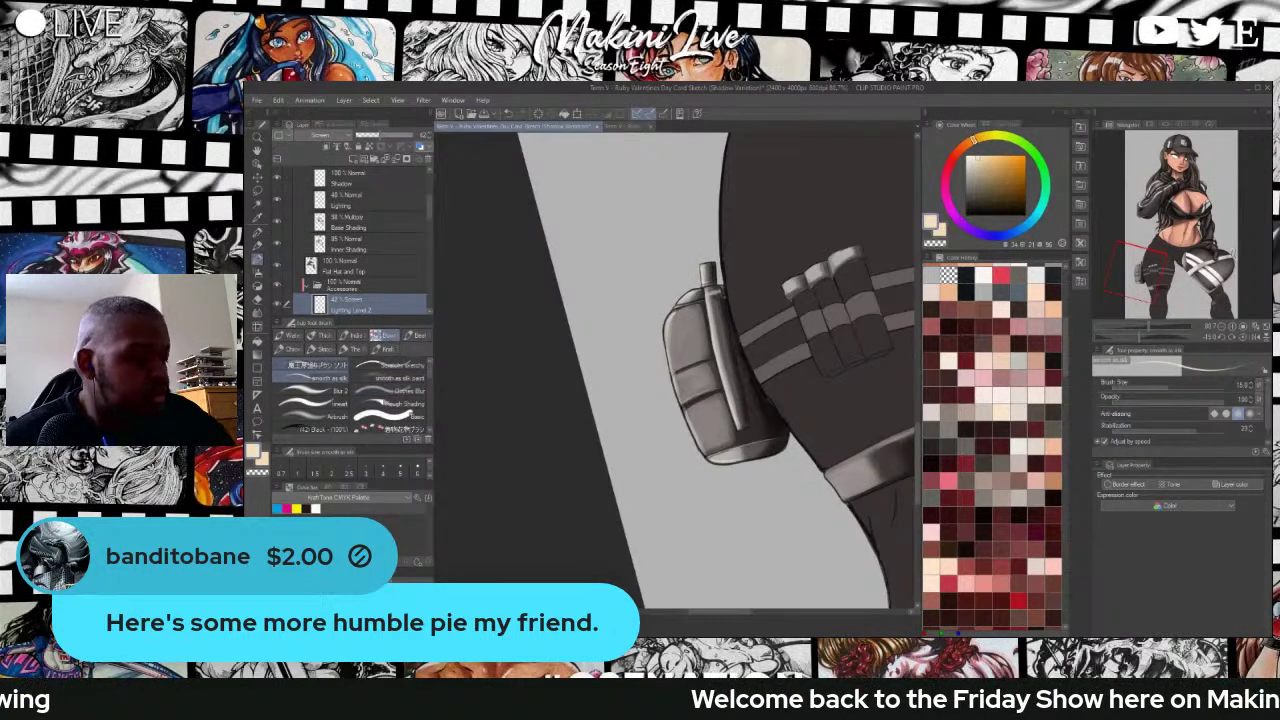
click(312, 403)
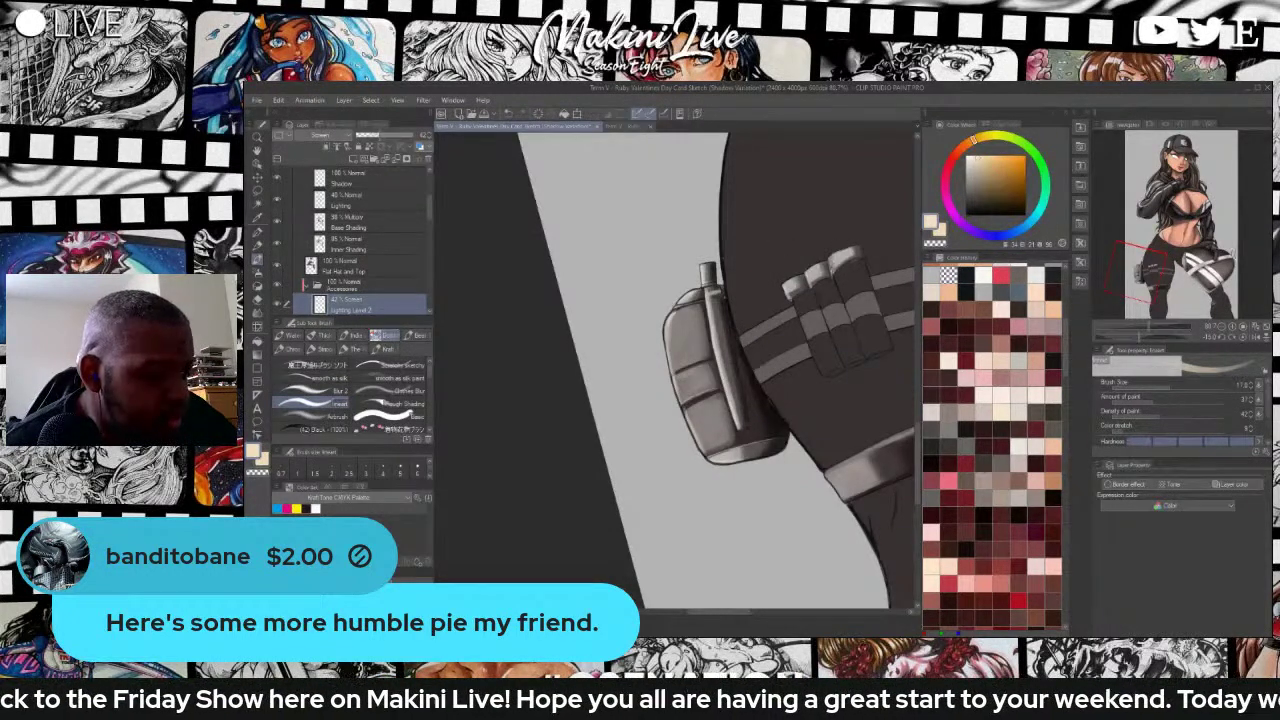
drag(829, 257, 834, 276)
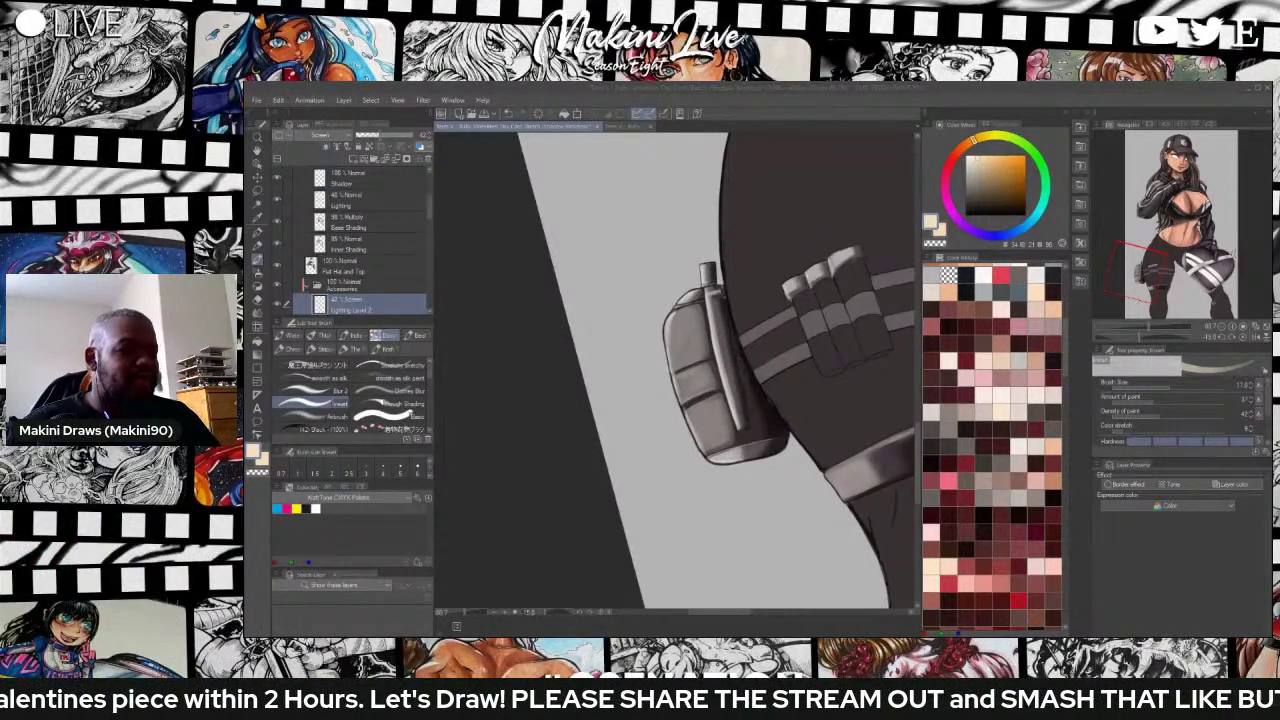
Soften the highlights on the thigh holders' caps with the Clothes Blur brush and check them against the whole leg.
scroll(858, 313, down, 5)
scroll(856, 306, down, 2)
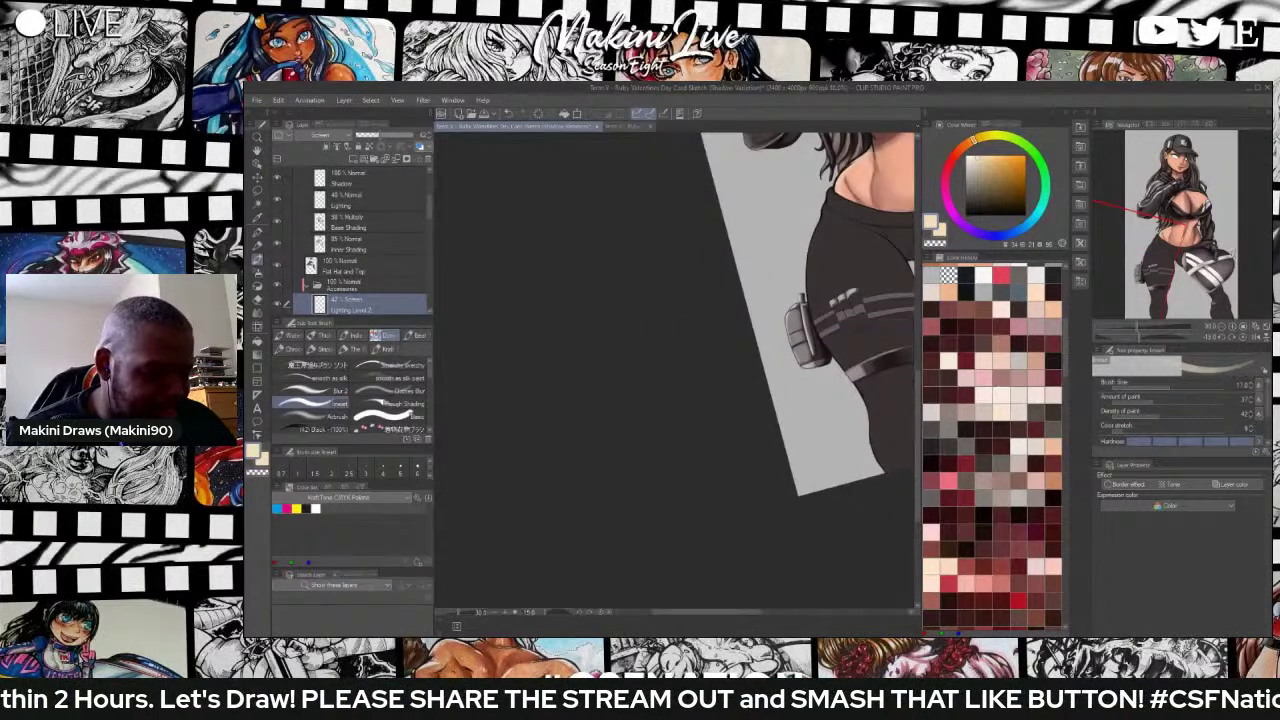
drag(744, 614, 790, 614)
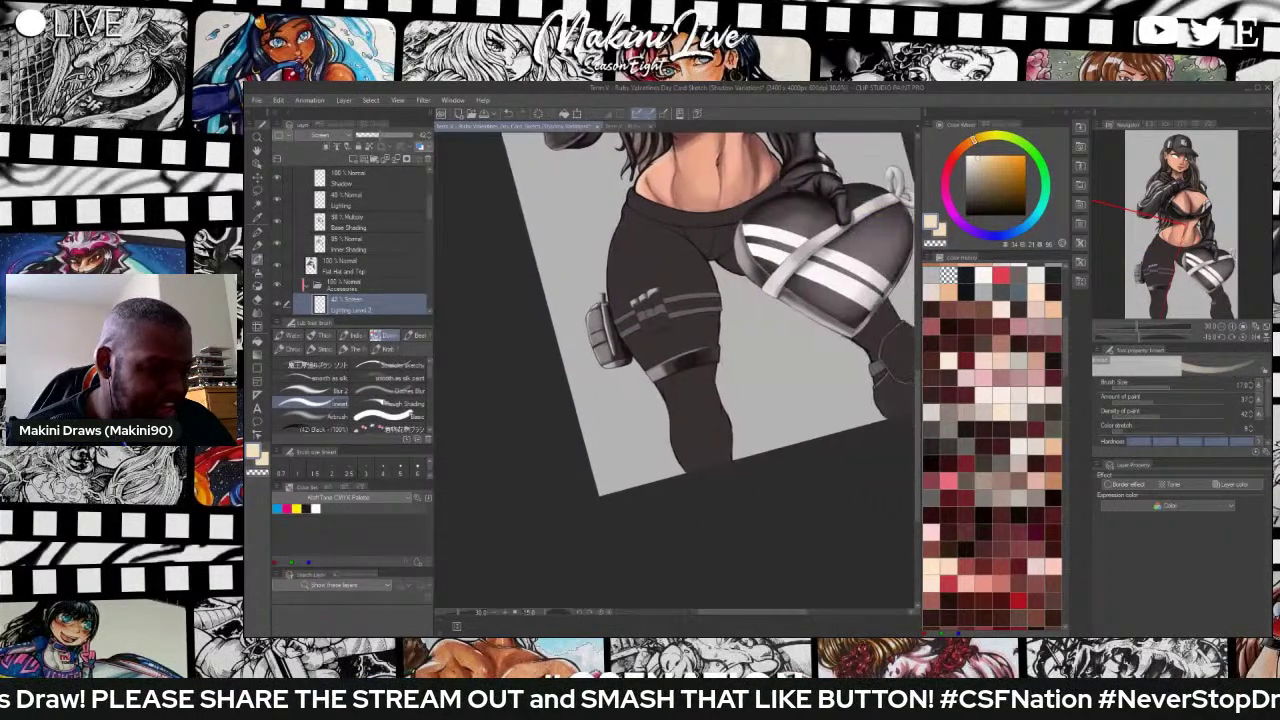
scroll(702, 292, up, 4)
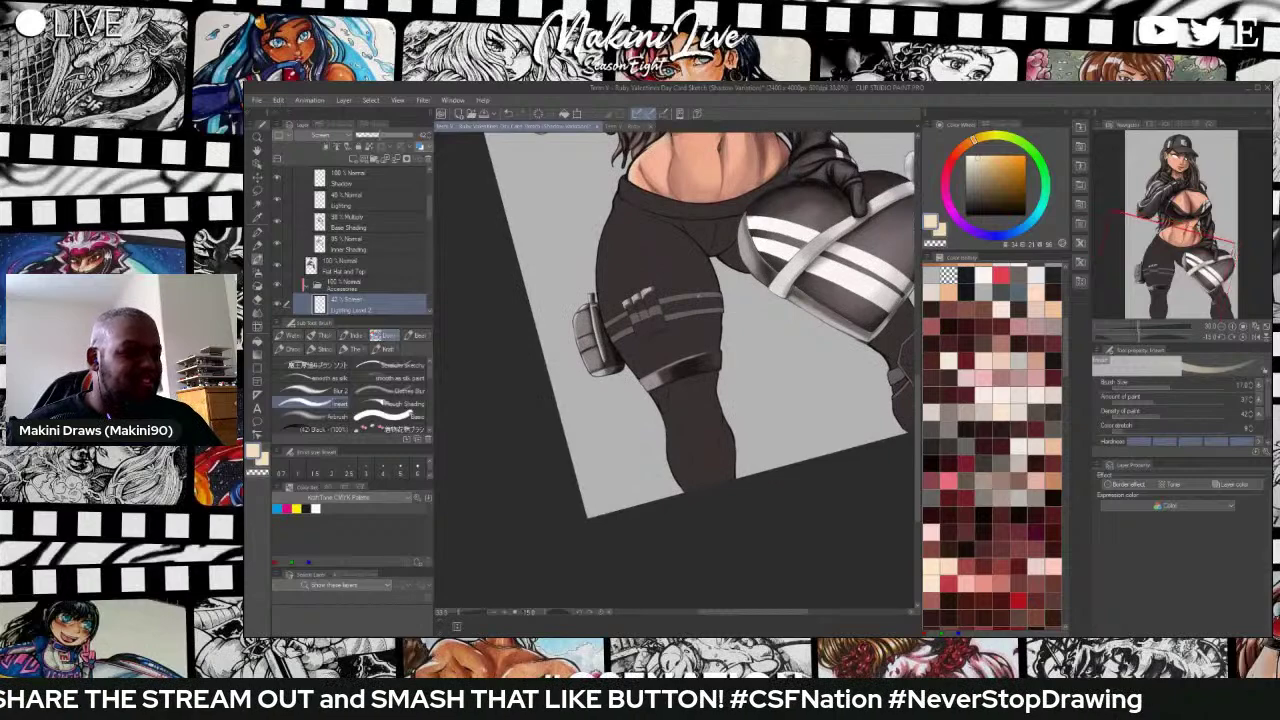
scroll(608, 294, up, 6)
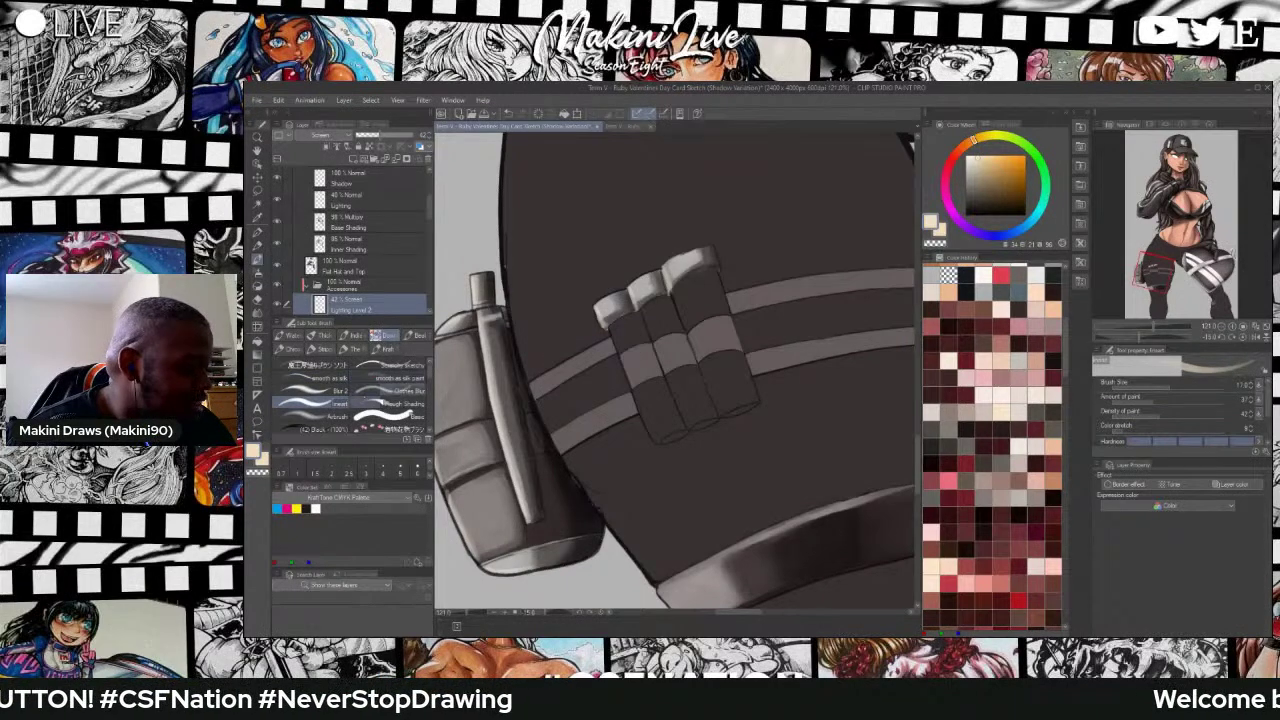
click(390, 391)
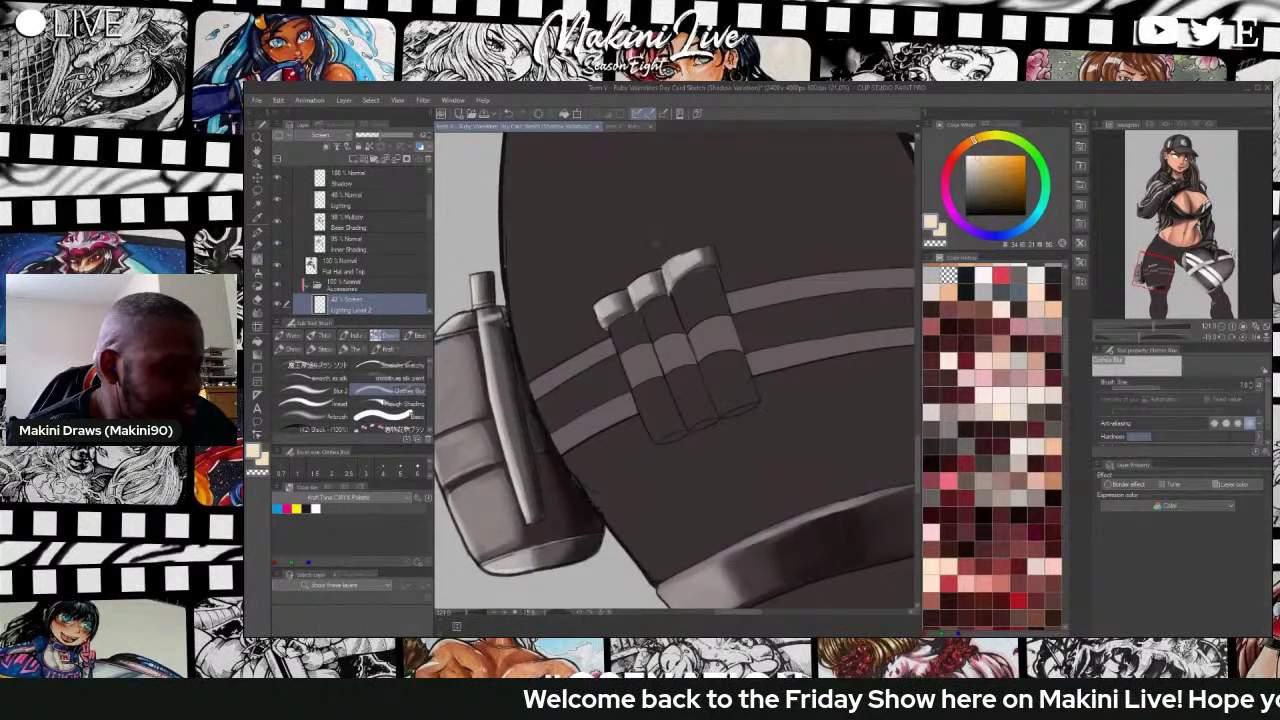
scroll(624, 247, down, 4)
scroll(711, 271, up, 1)
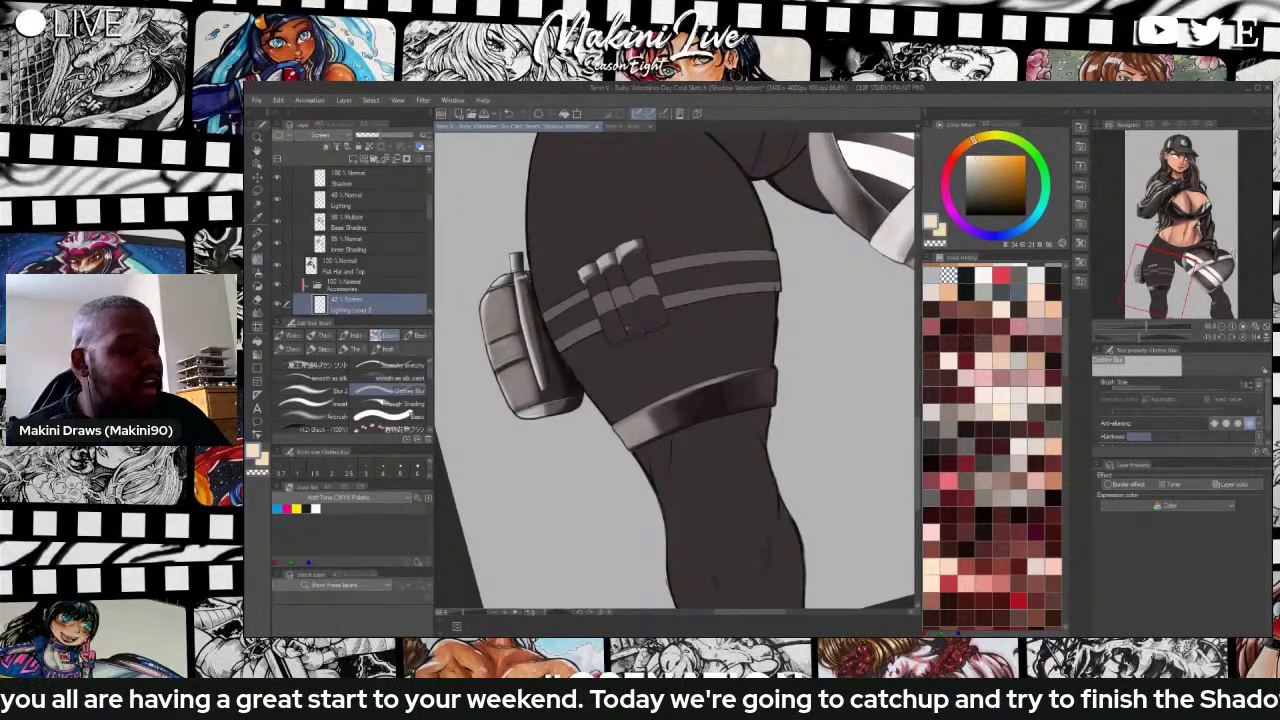
scroll(648, 328, up, 3)
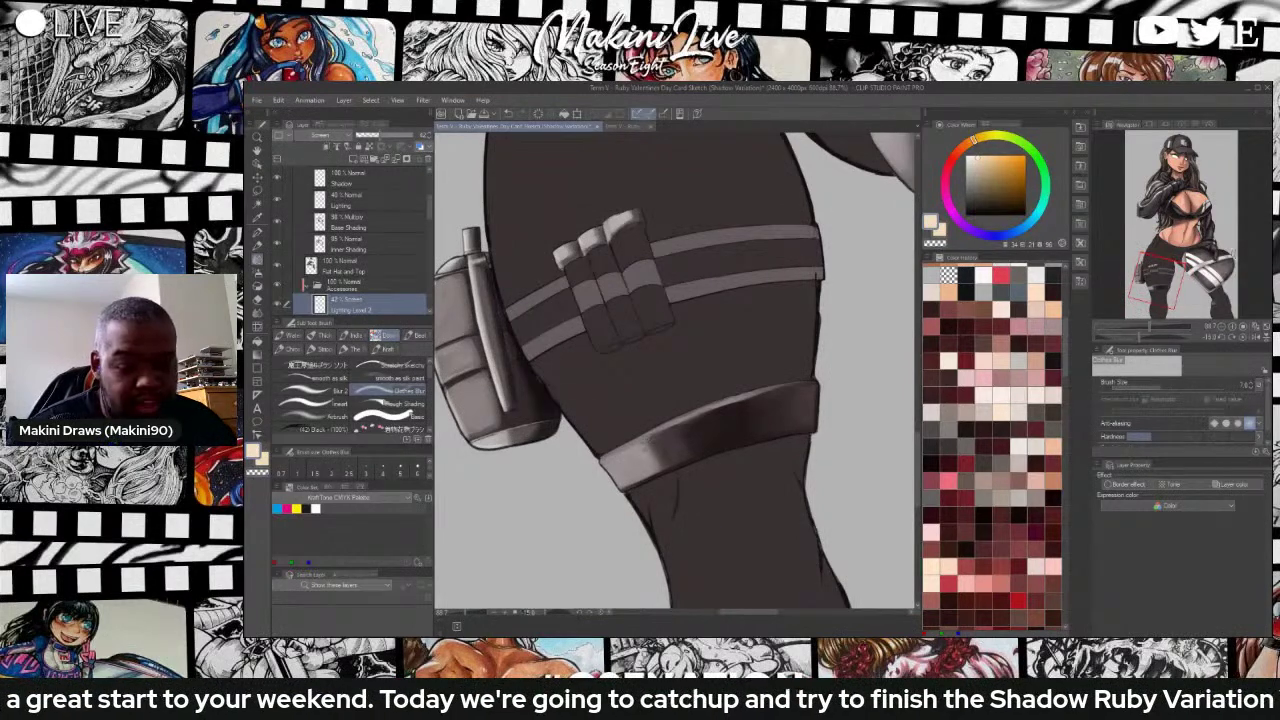
Try to paint a cream rim light along the upper edge of the wide lower thigh band.
key(b)
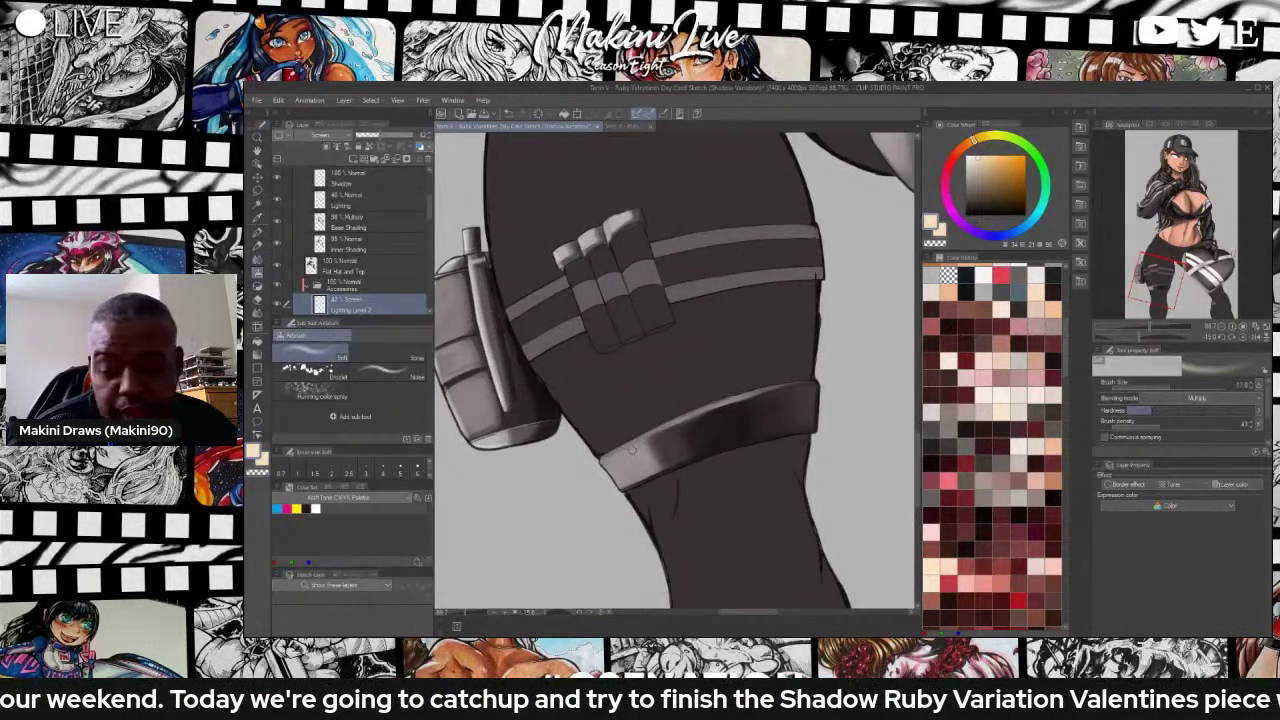
key(bracketleft)
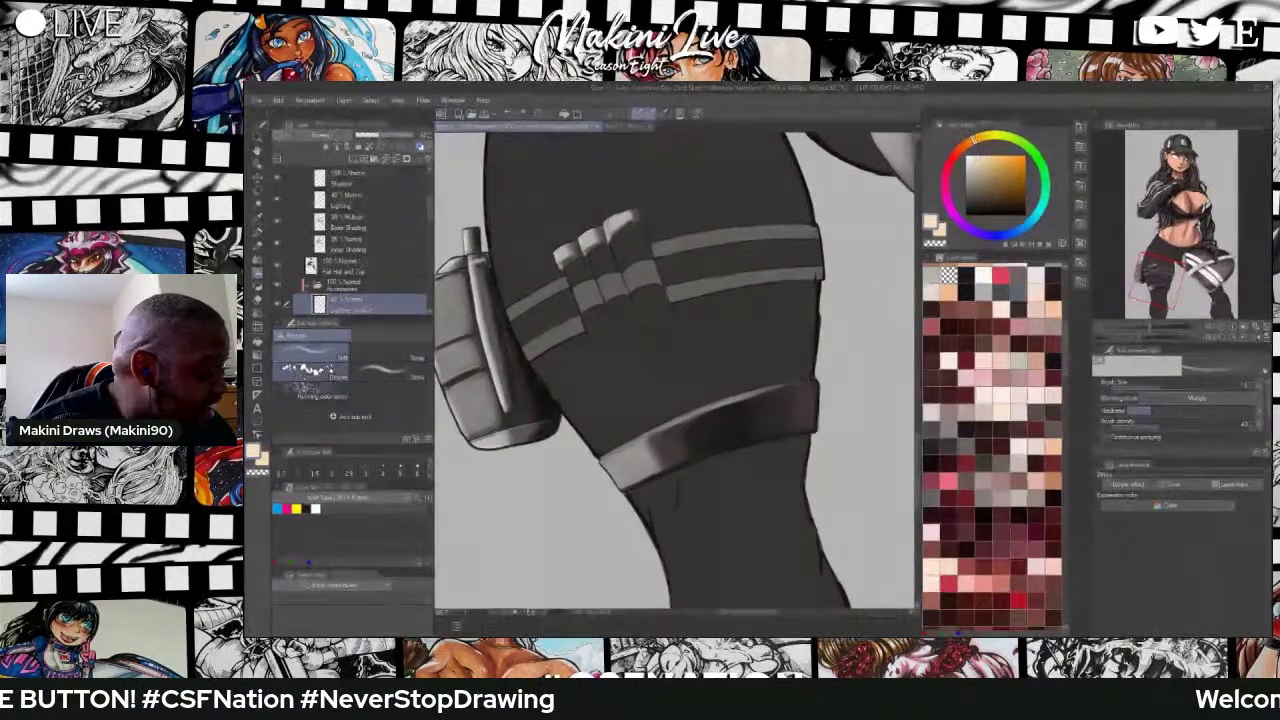
key(b)
key(b)
key(b)
key(b)
key(b)
key(b)
key(b)
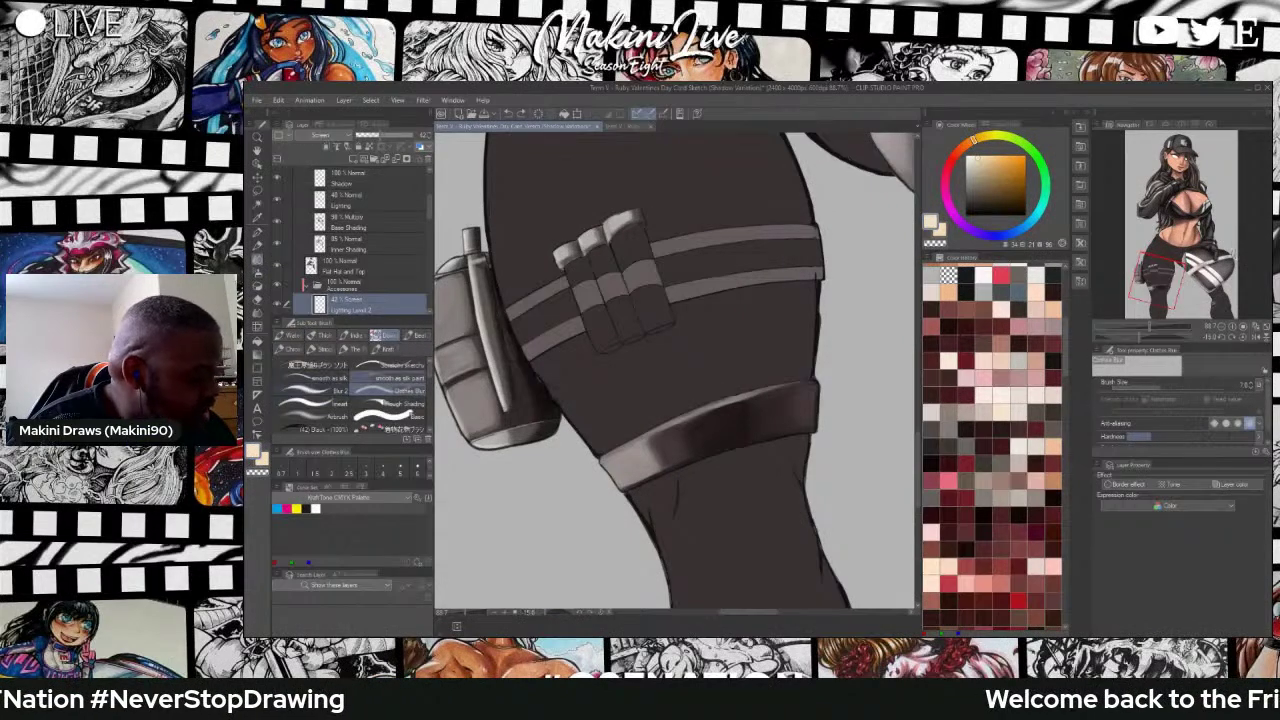
key(b)
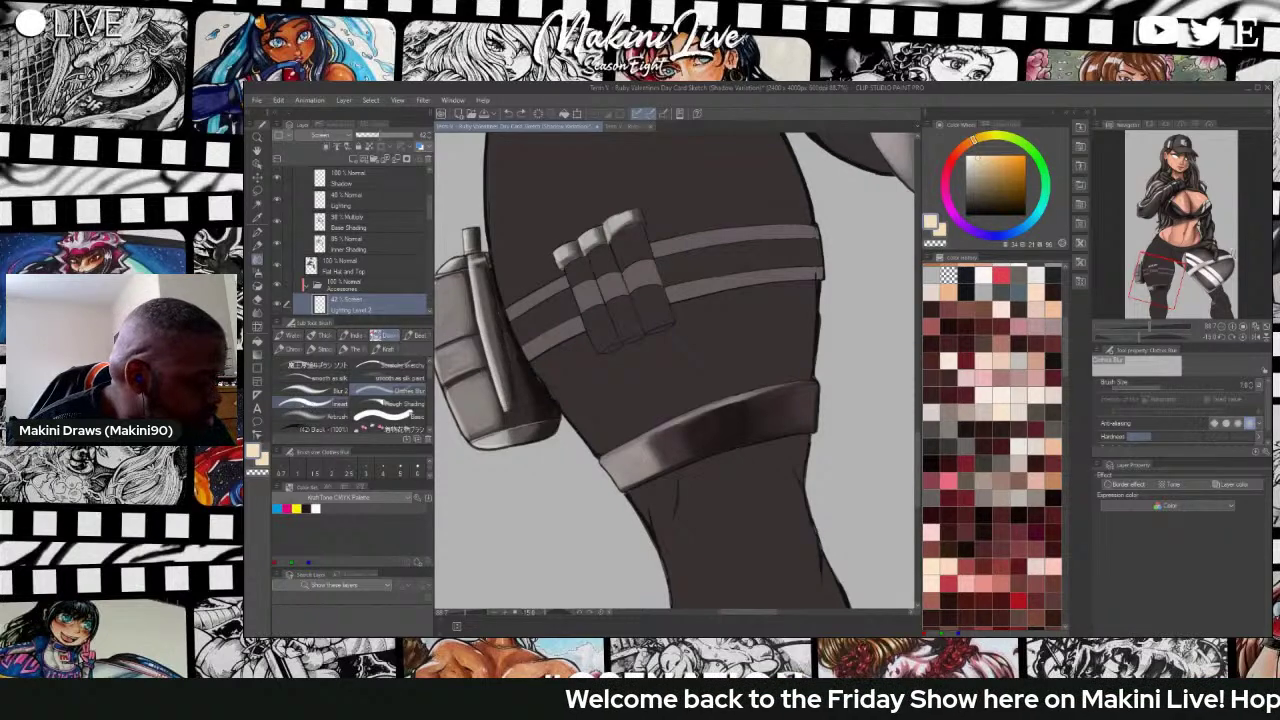
key(b)
mouse_move(603, 461)
mouse_down()
mouse_move(621, 490)
mouse_move(620, 452)
mouse_move(702, 416)
mouse_up()
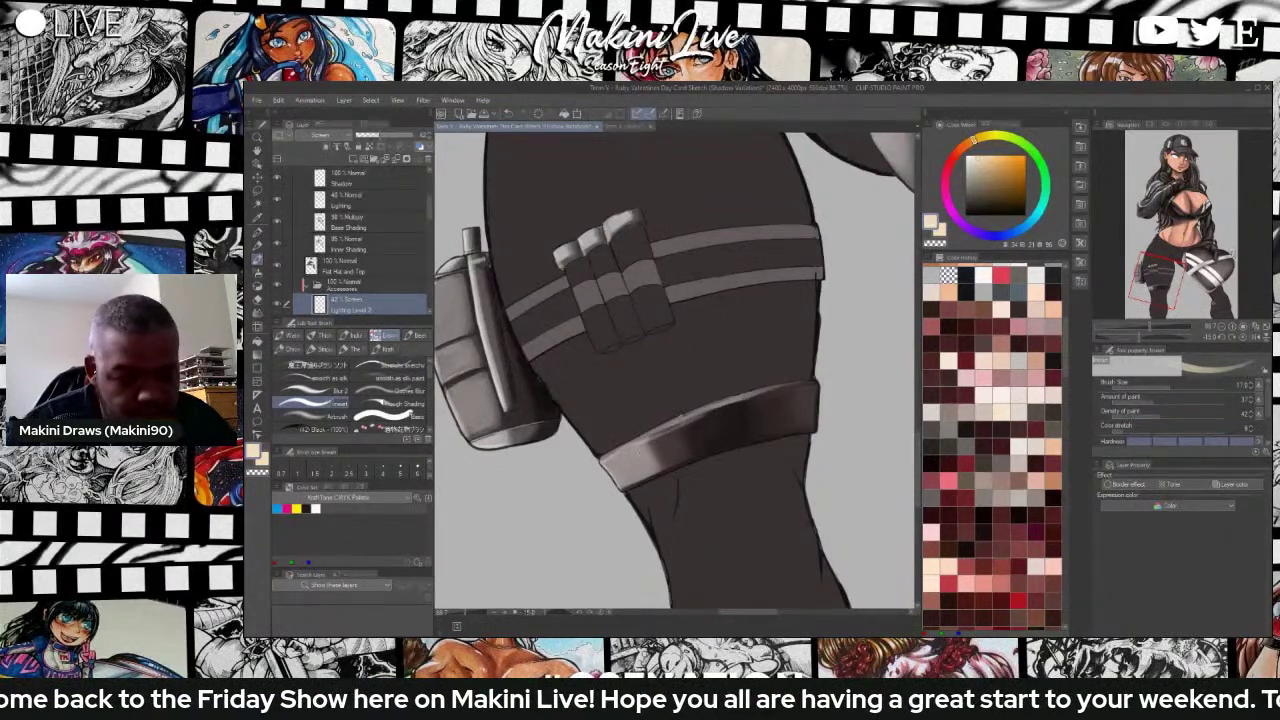
key(ctrl+z)
Rotate the canvas, paint a thin rim light along the wide thigh band's upper edge and outer end, and soften it with the Clothes Blur brush.
key(r)
mouse_move(782, 296)
mouse_down()
mouse_move(776, 280)
mouse_move(634, 243)
mouse_up()
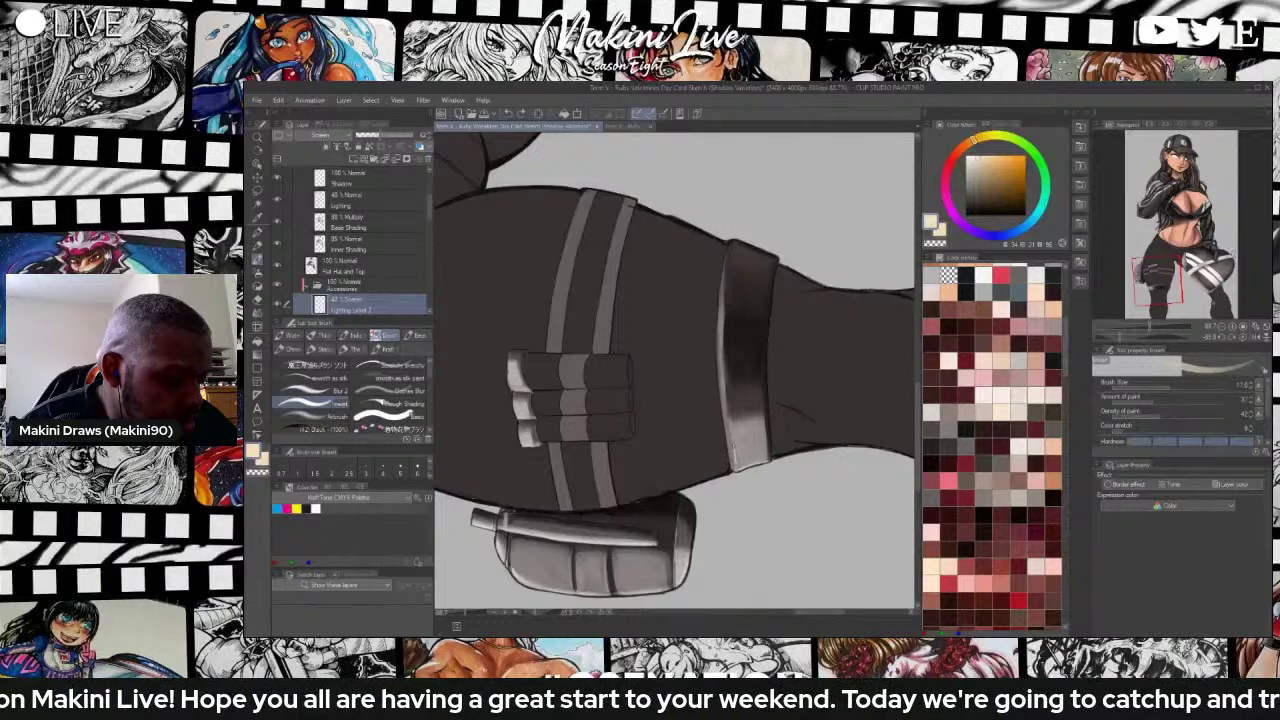
drag(733, 450, 726, 262)
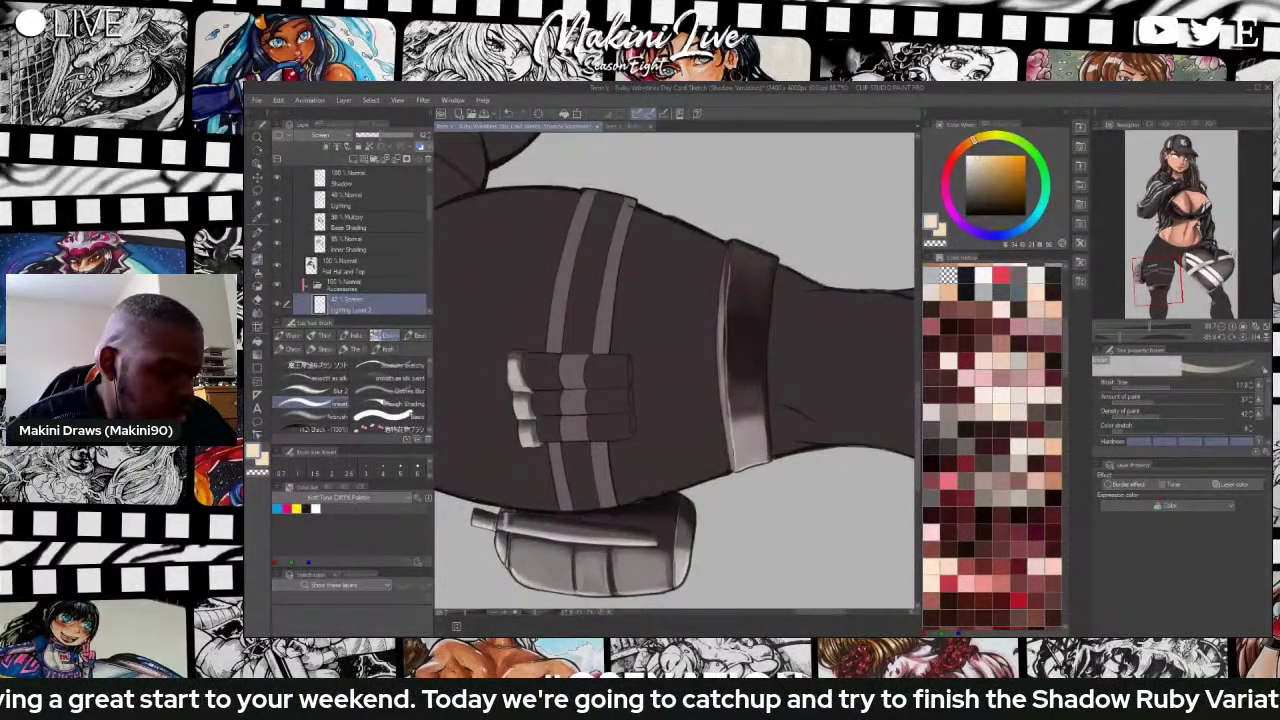
key(ctrl+z)
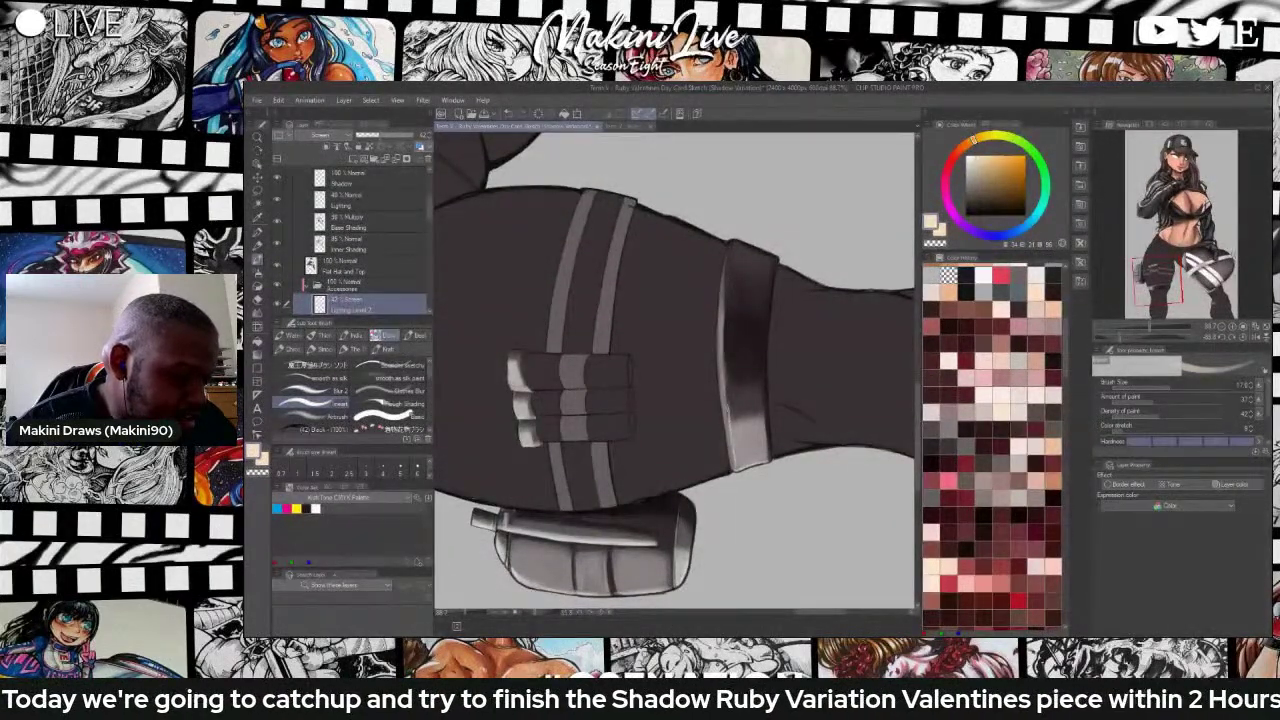
drag(731, 424, 724, 270)
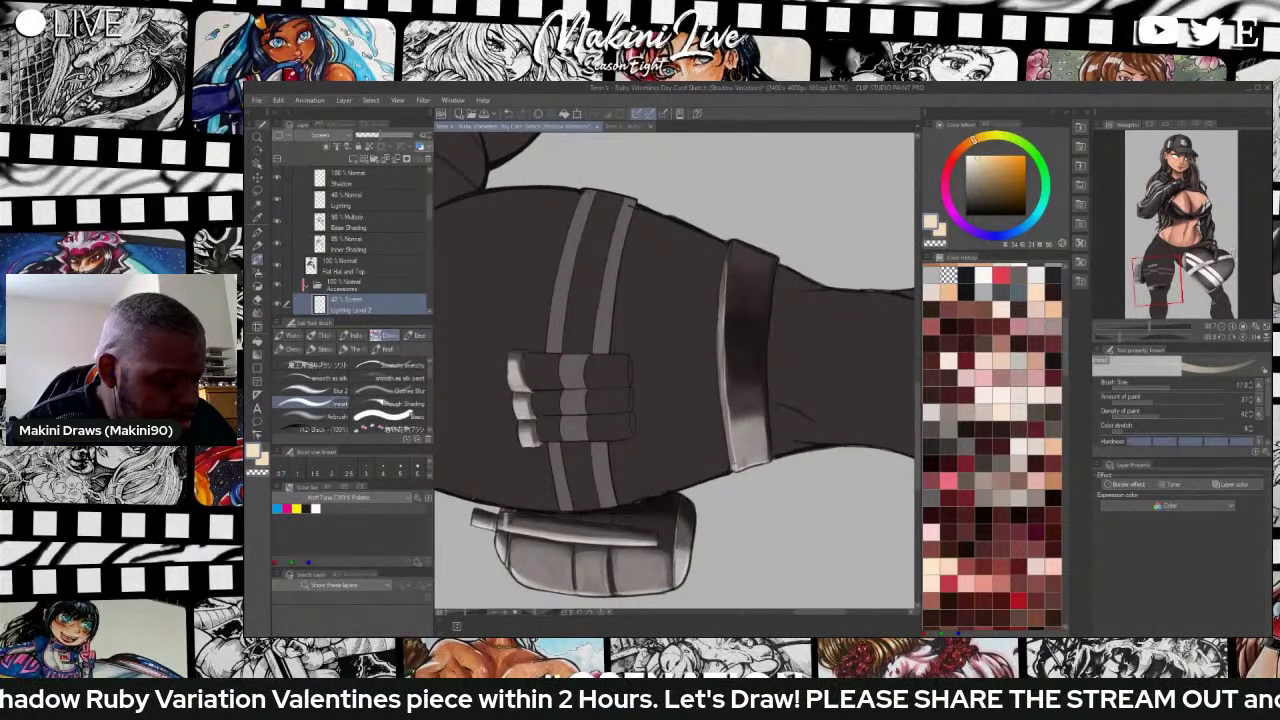
drag(743, 467, 771, 457)
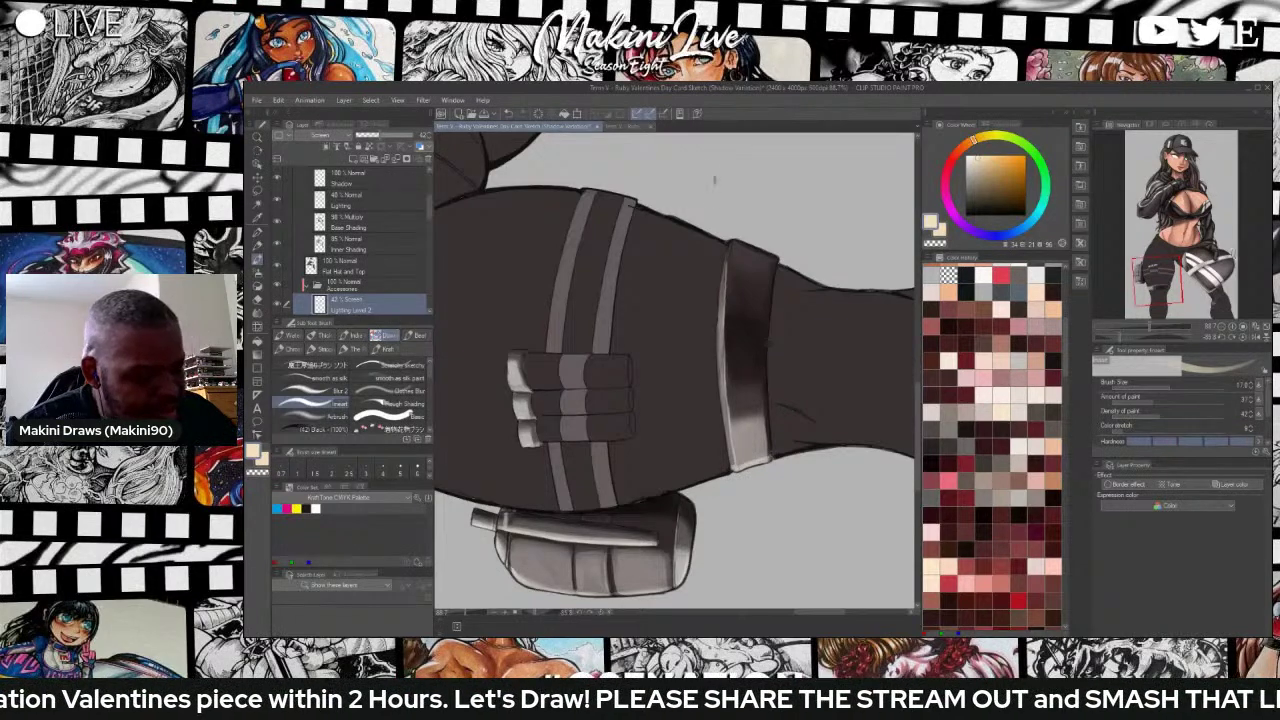
click(381, 393)
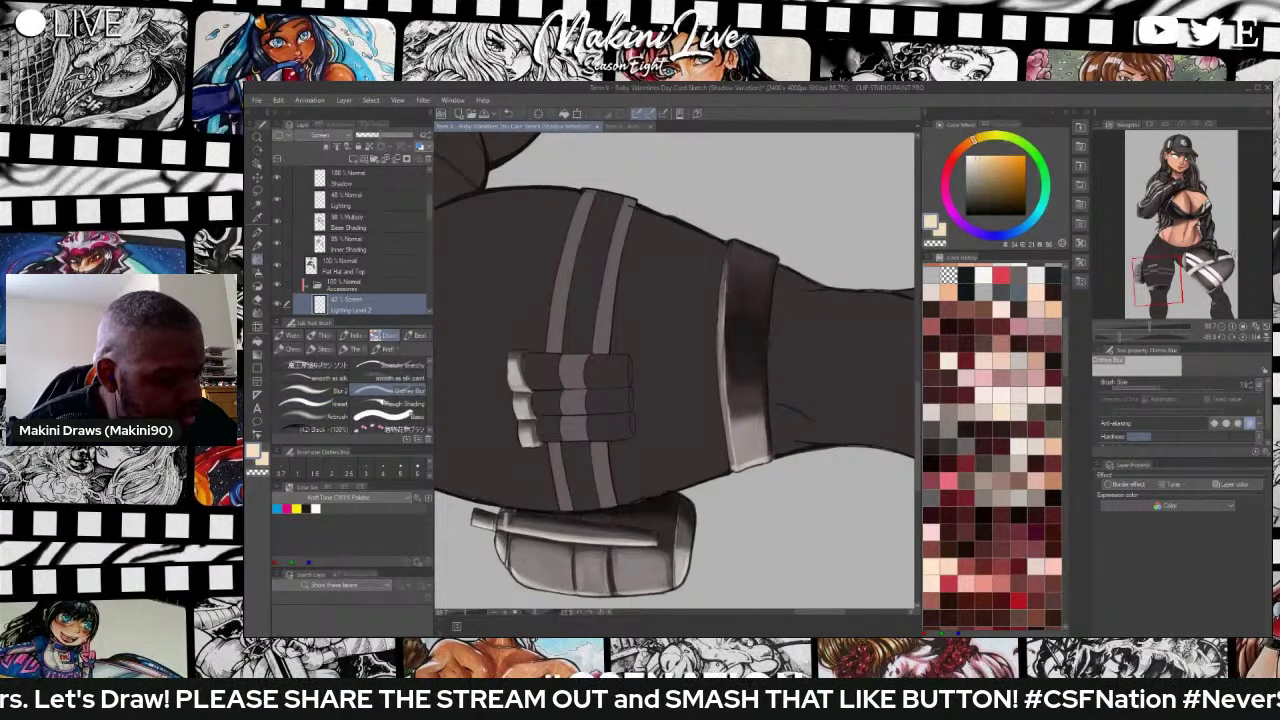
drag(726, 304, 727, 276)
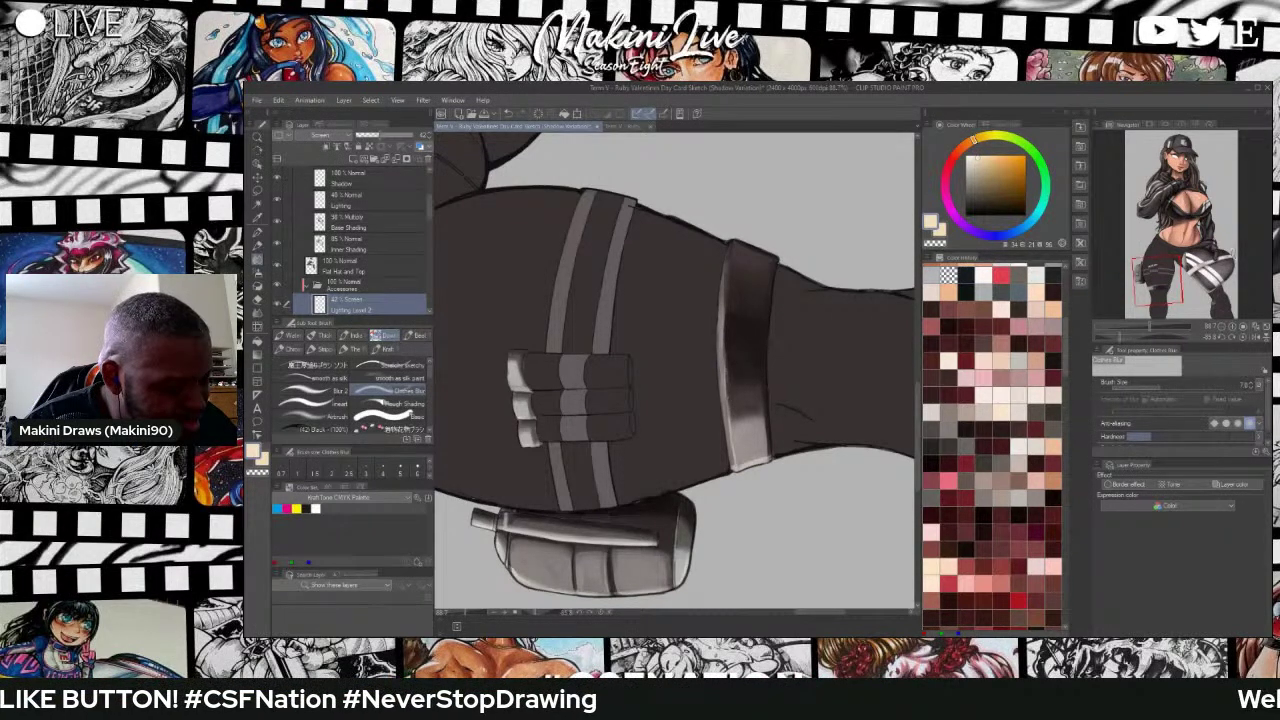
Paint a cream rim light along the outer side edge of the heart-shaped box below the ribbon, using a size 20 brush.
scroll(622, 232, down, 4)
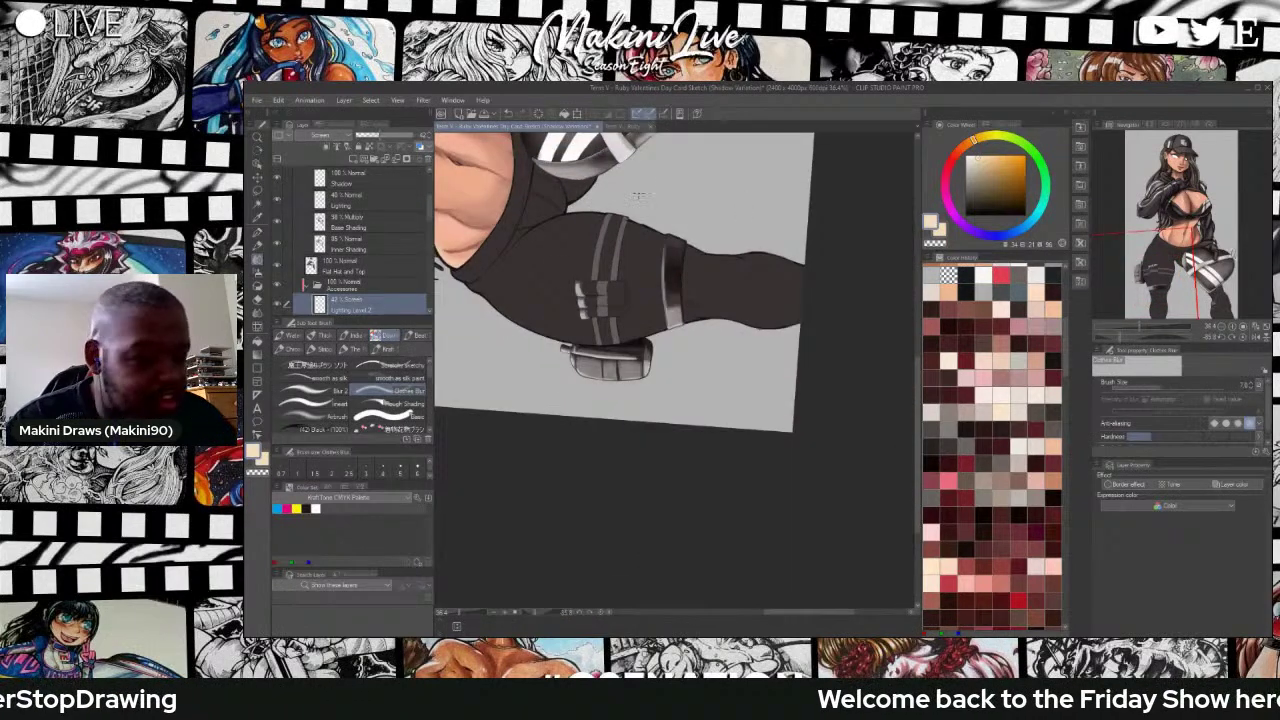
mouse_move(641, 196)
mouse_down()
mouse_move(782, 228)
mouse_move(852, 370)
mouse_move(692, 314)
mouse_move(543, 323)
mouse_up()
scroll(628, 388, up, 2)
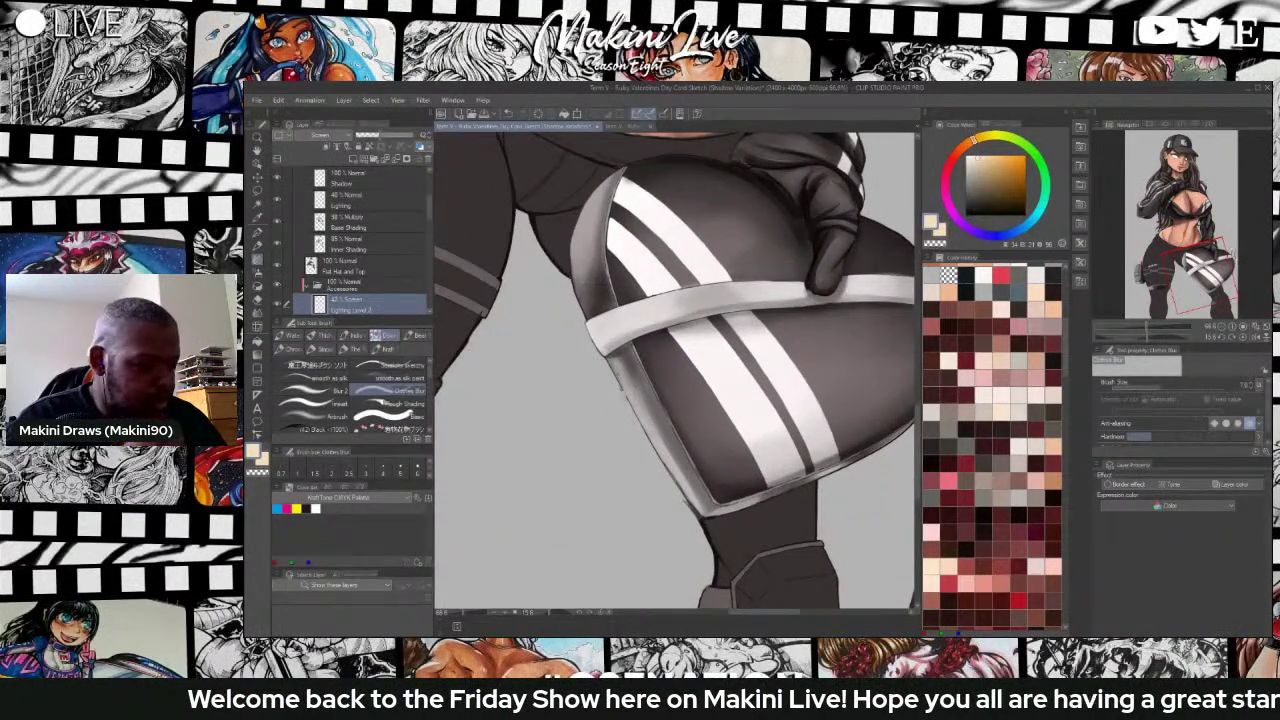
click(318, 366)
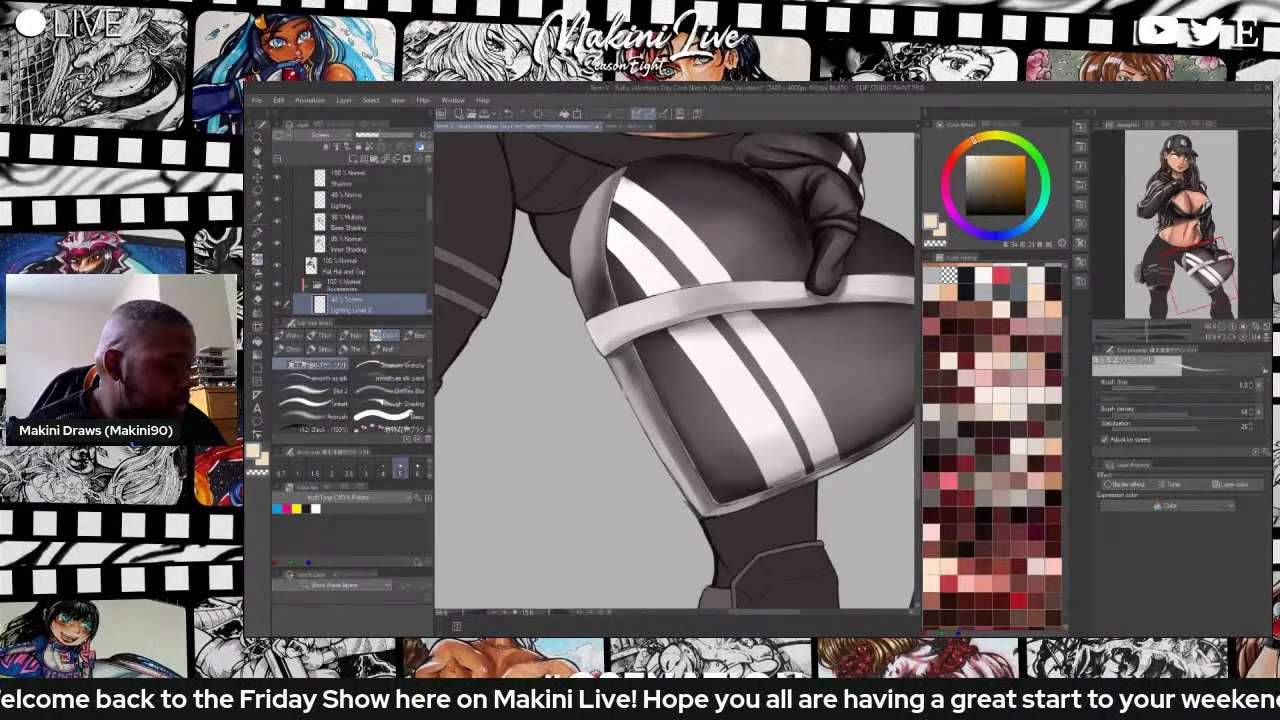
key(])
key(])
key(])
key(])
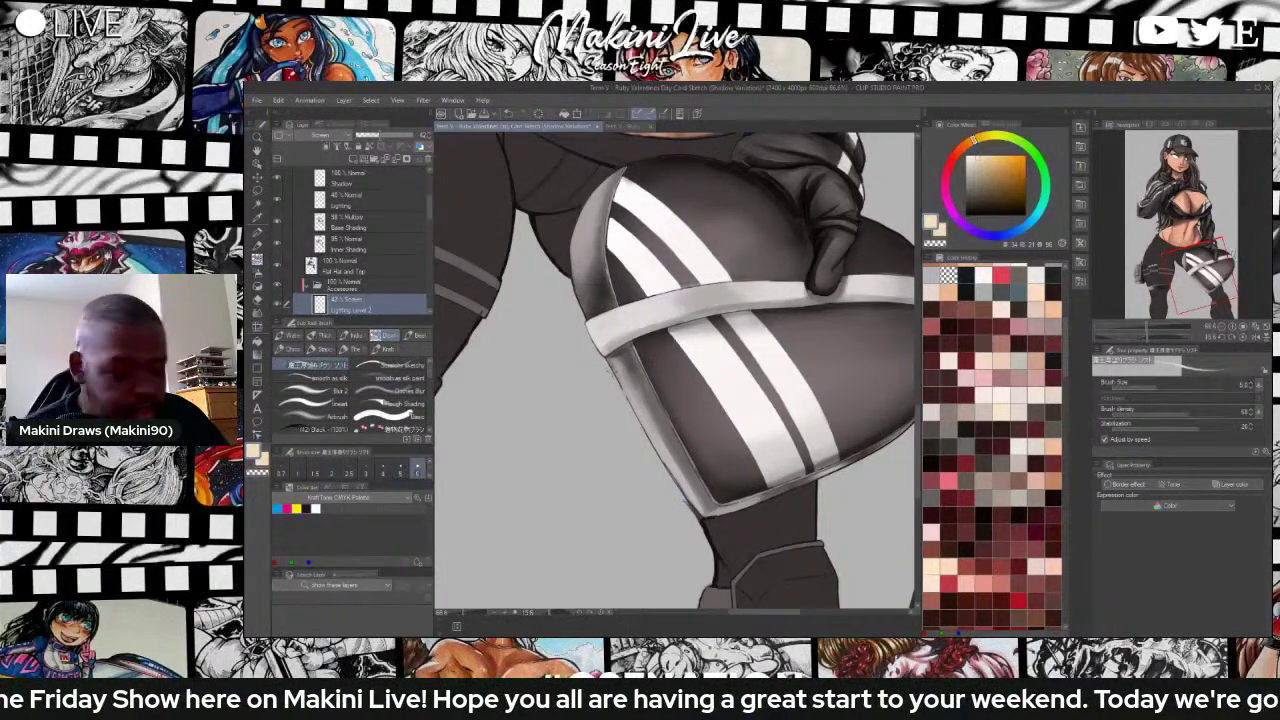
key(bracketright)
key(bracketright)
key(bracketright)
key(bracketright)
drag(606, 353, 694, 505)
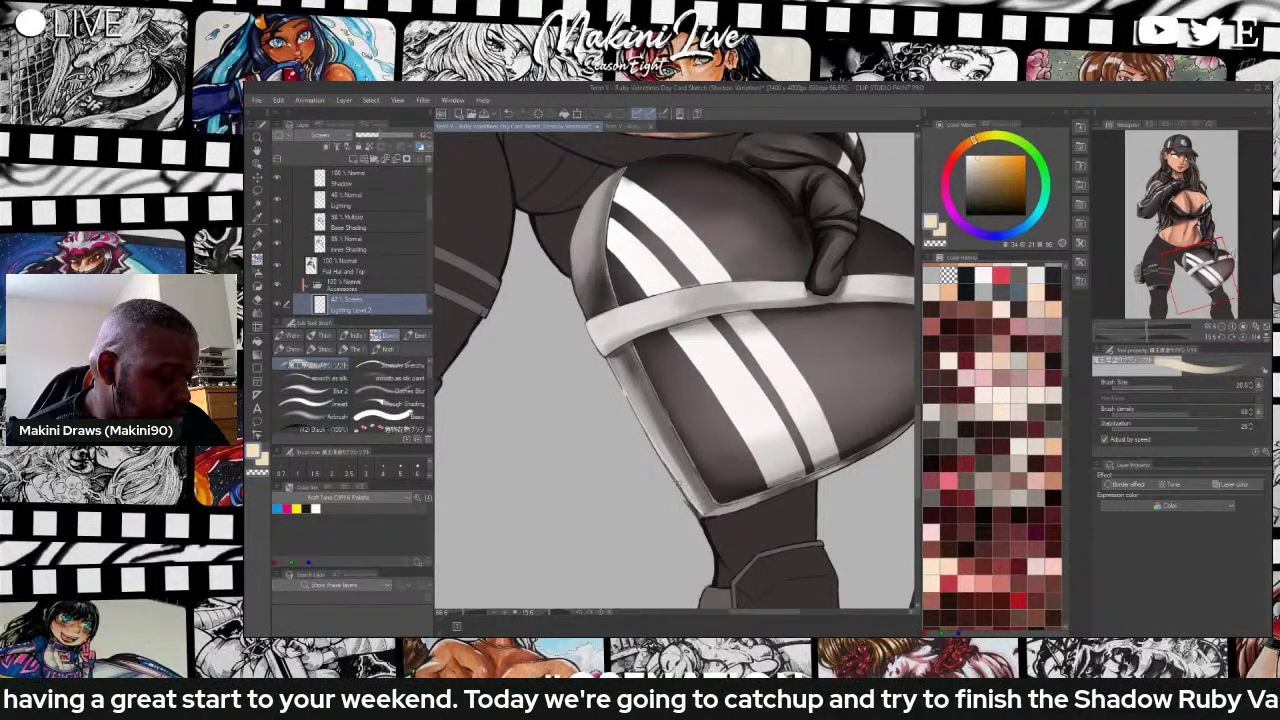
drag(610, 368, 694, 503)
mouse_move(611, 360)
mouse_down()
mouse_move(633, 403)
mouse_move(618, 375)
mouse_up()
Paint a cream rim light along the outer side of the heart box above the ribbon with a size 17 brush, and soften it with Clothes Blur.
key(bracketleft)
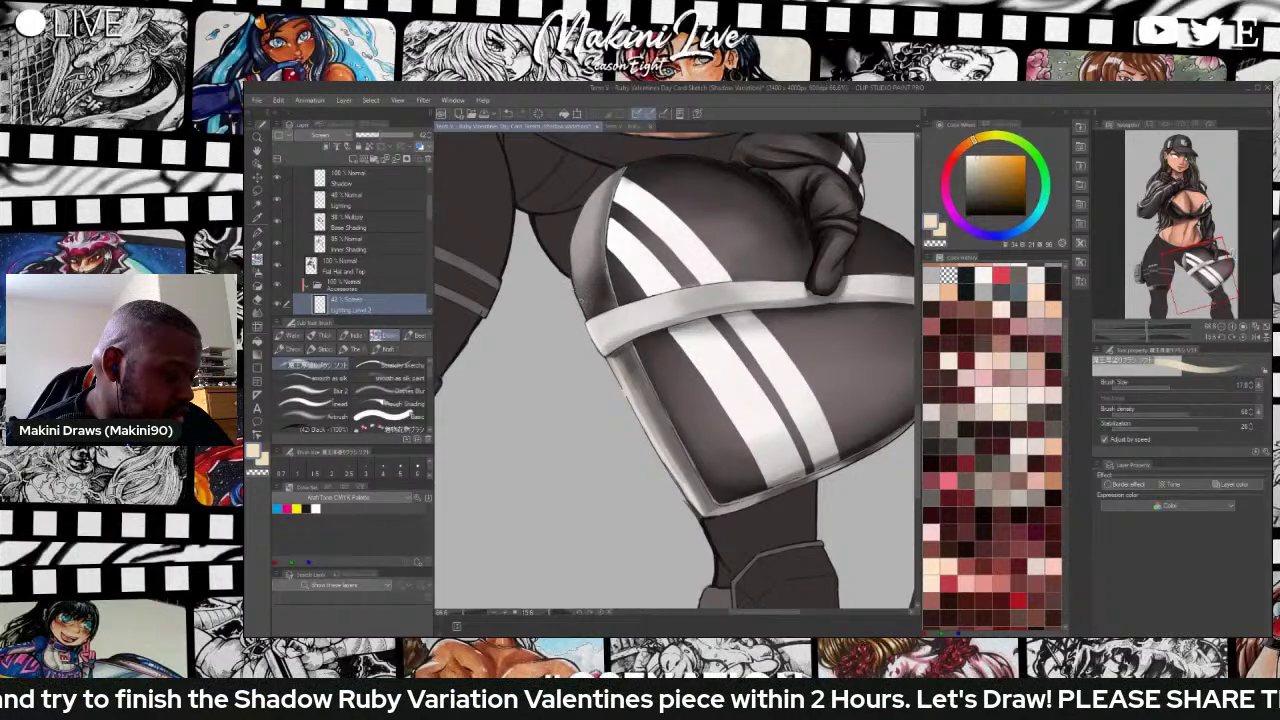
mouse_move(578, 300)
mouse_down()
mouse_move(577, 222)
mouse_move(619, 170)
mouse_up()
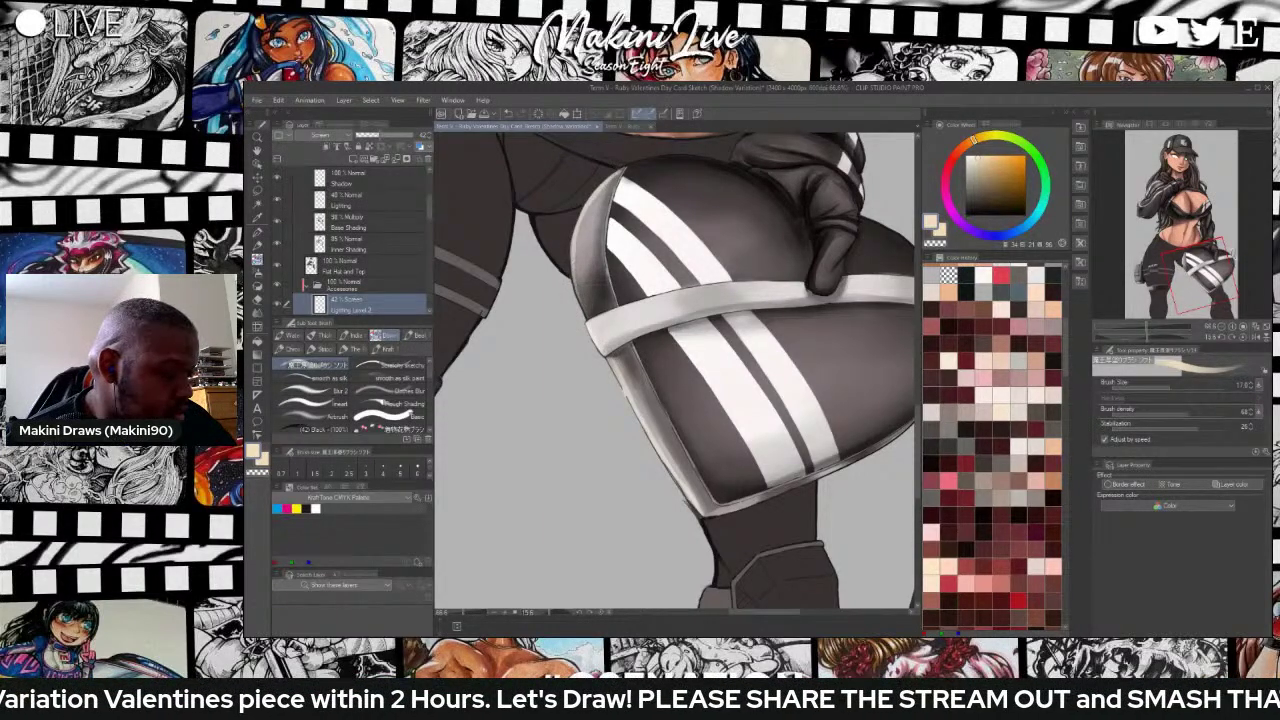
drag(575, 284, 586, 316)
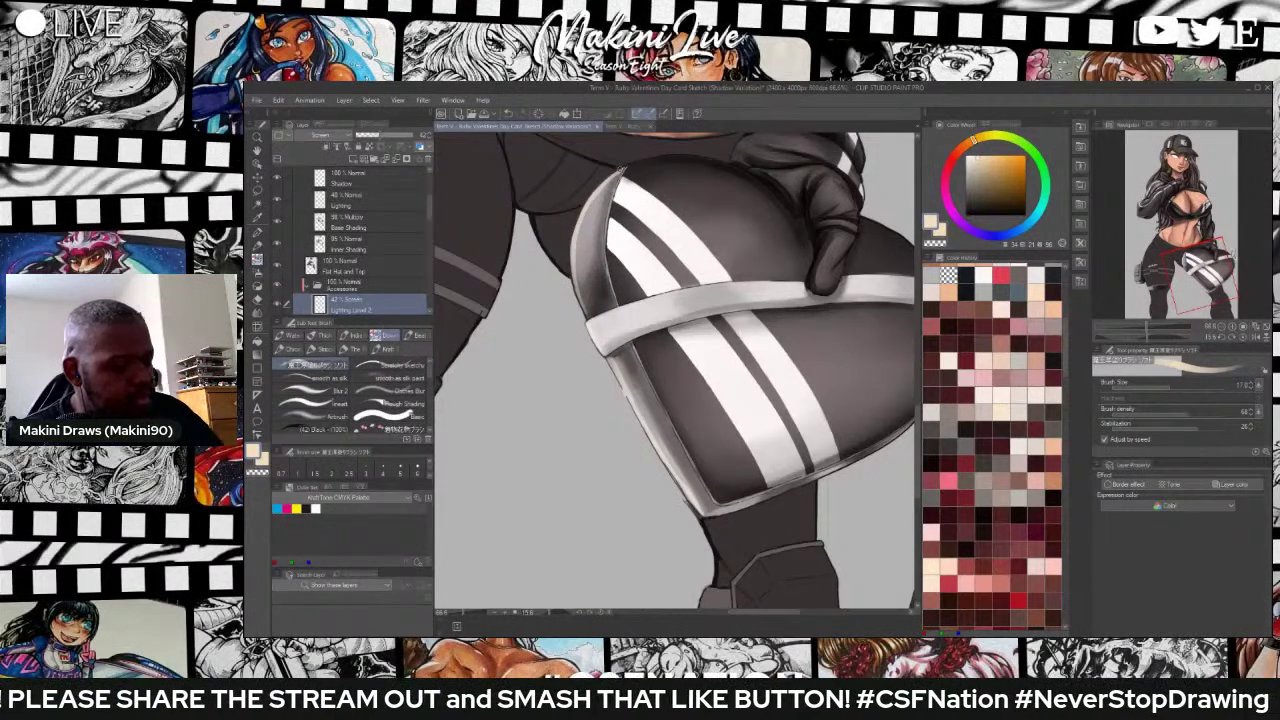
click(391, 391)
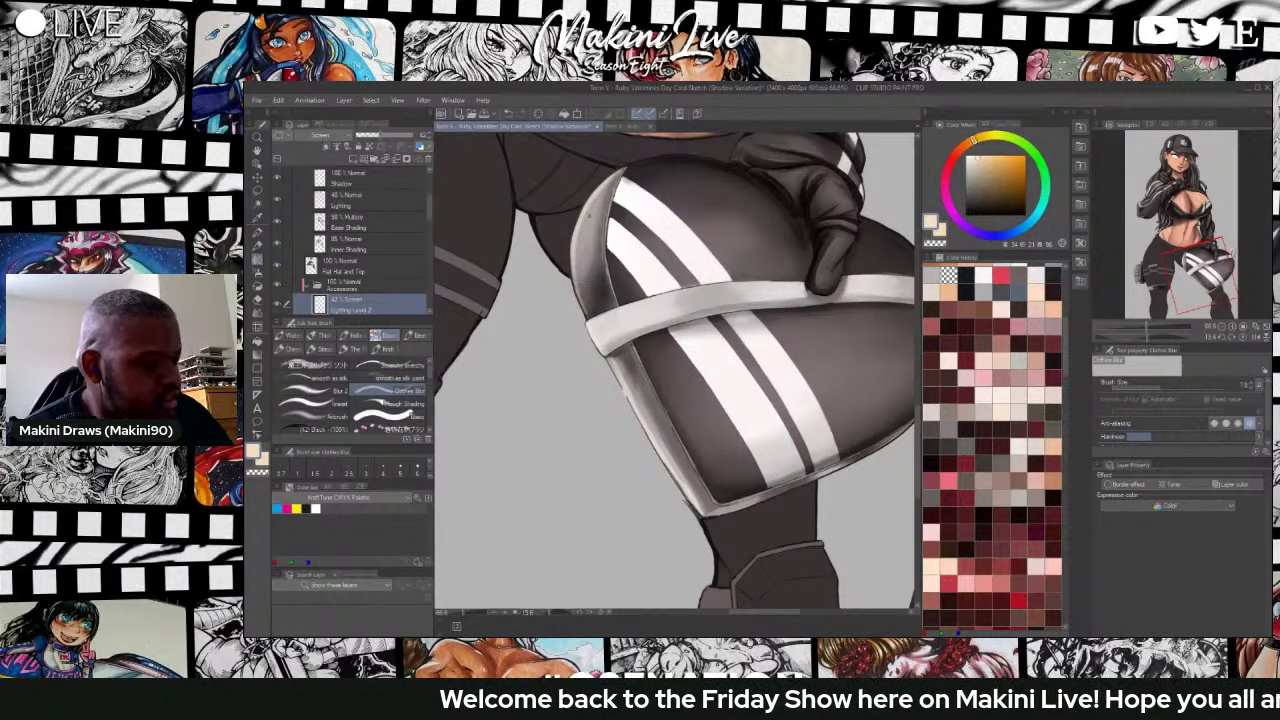
scroll(587, 214, down, 4)
scroll(560, 209, up, 2)
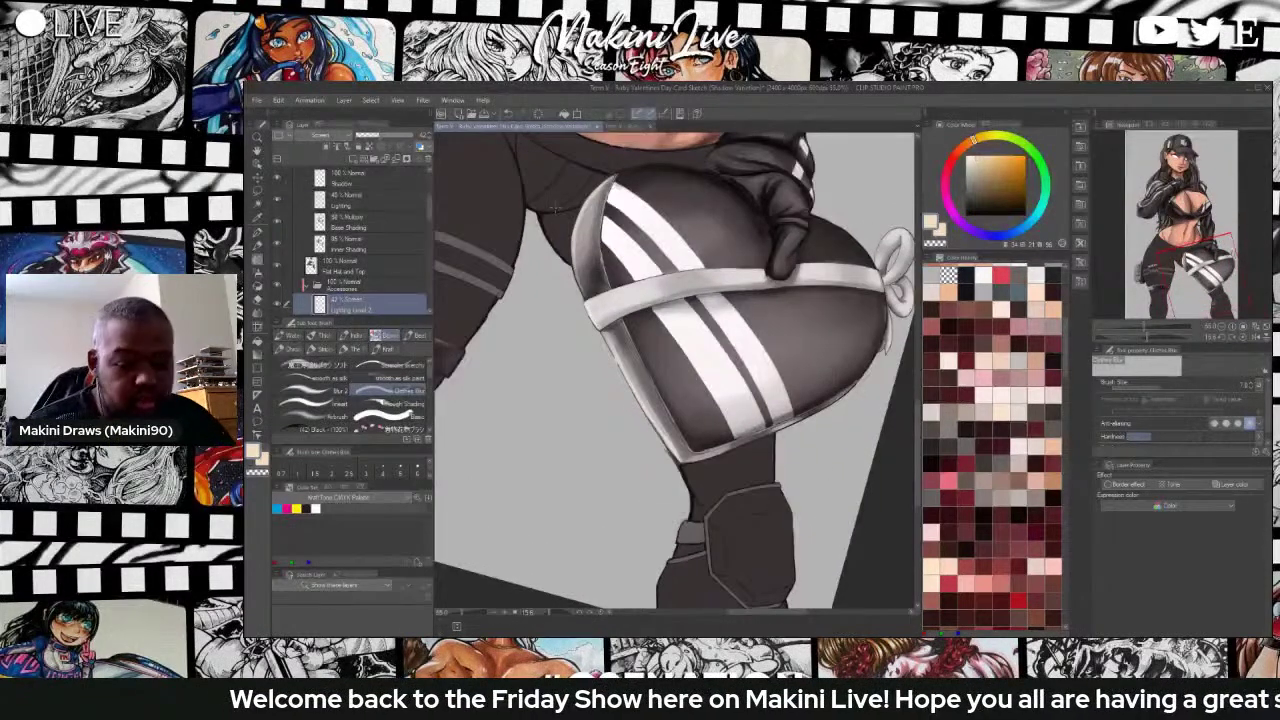
Refine the thin rim light on the heart box's lower side and bottom tip with a smaller brush, and blend it with Clothes Blur.
click(310, 363)
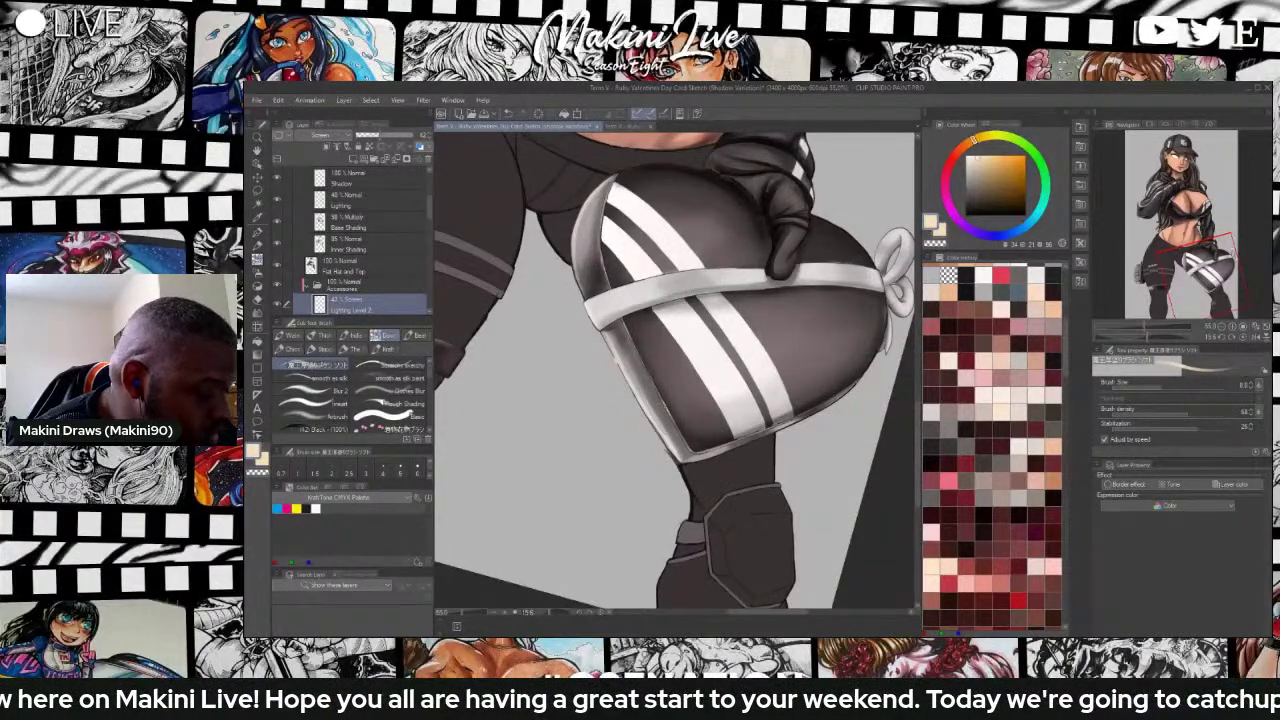
scroll(640, 375, up, 3)
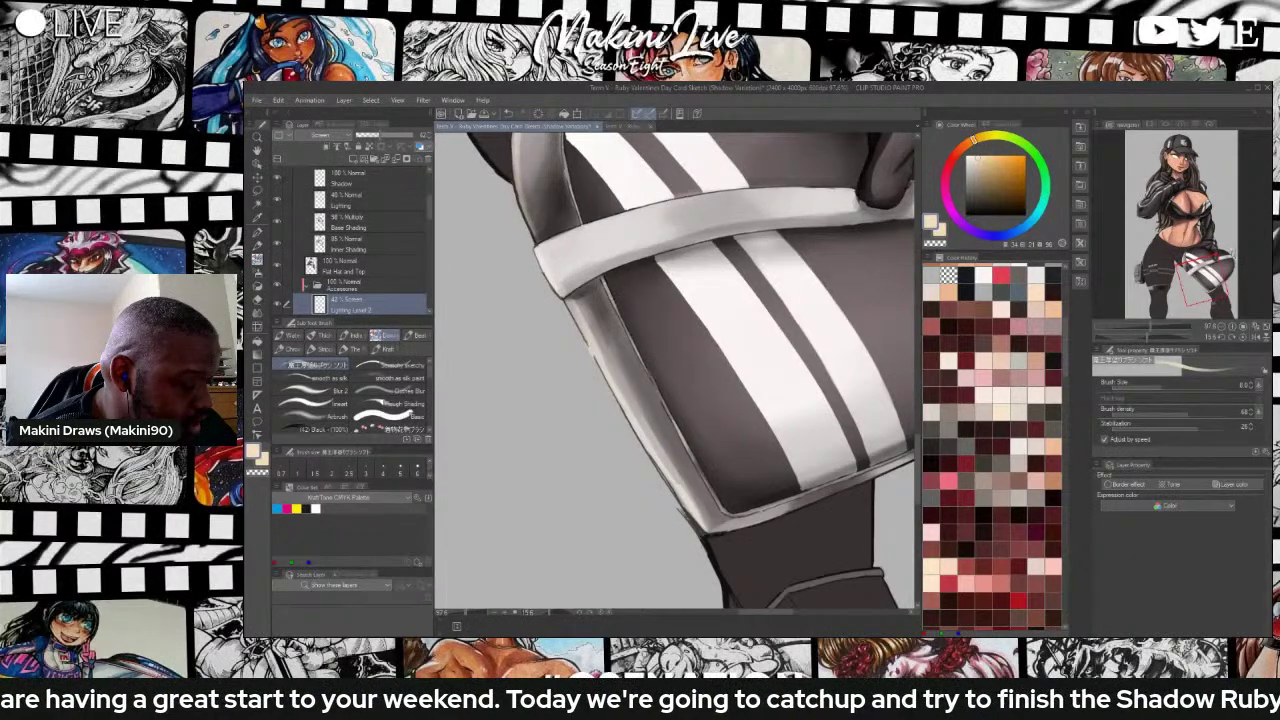
scroll(585, 212, down, 3)
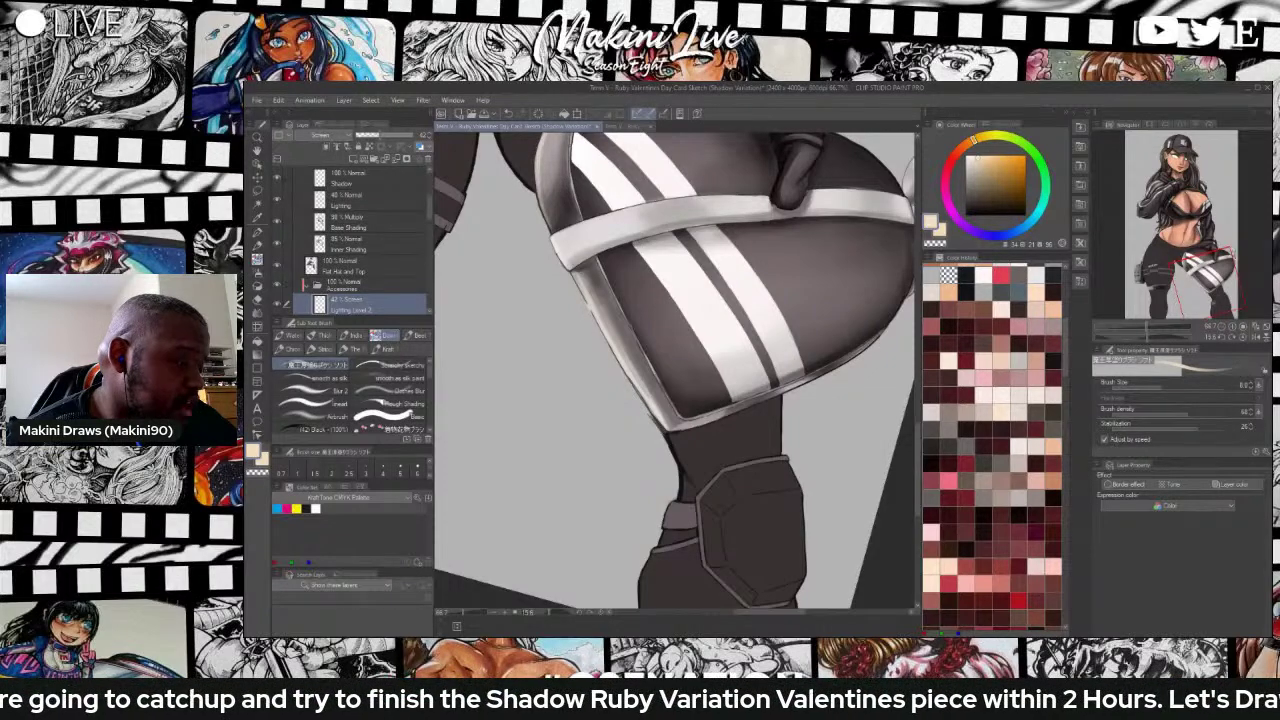
scroll(675, 370, up, 3)
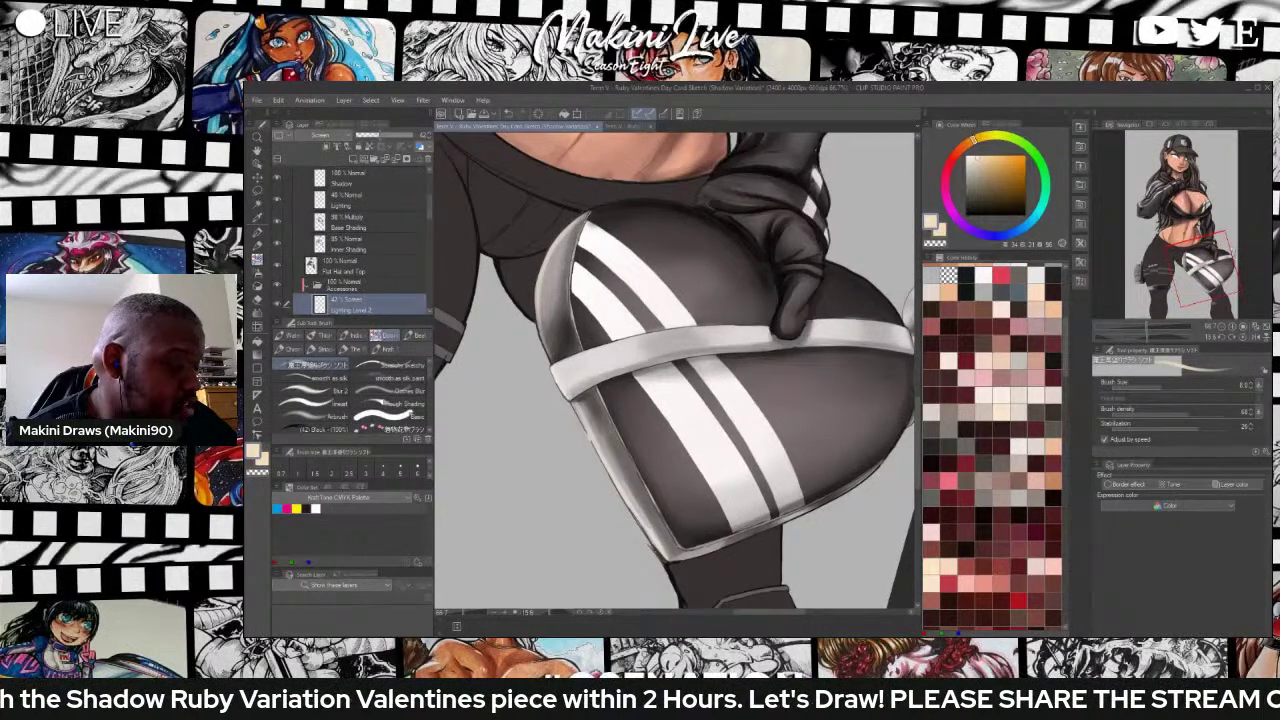
scroll(675, 370, down, 1)
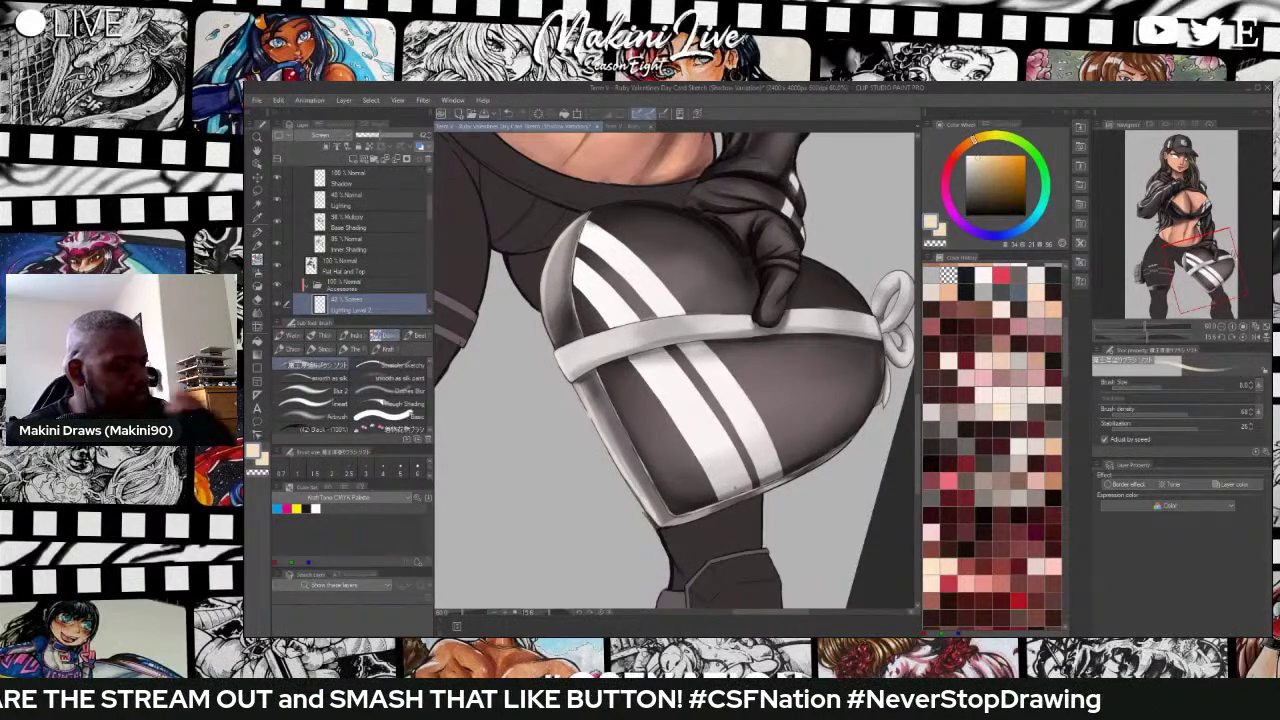
click(310, 389)
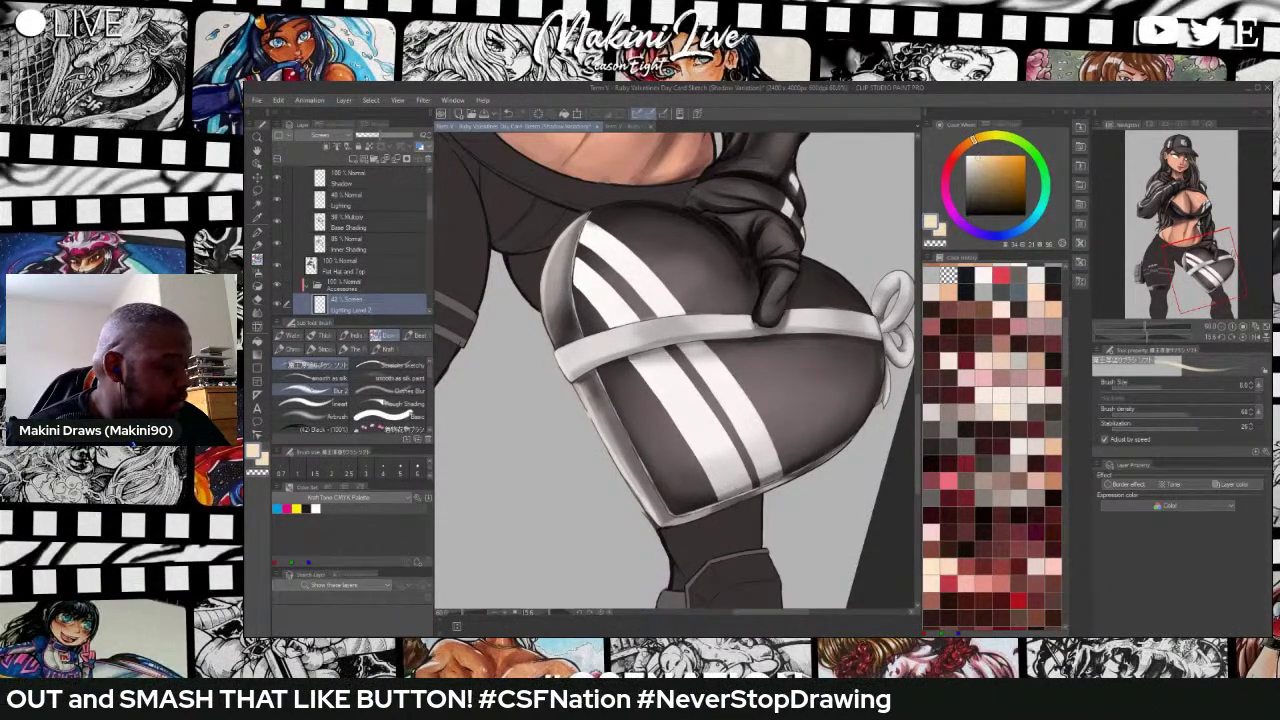
click(310, 377)
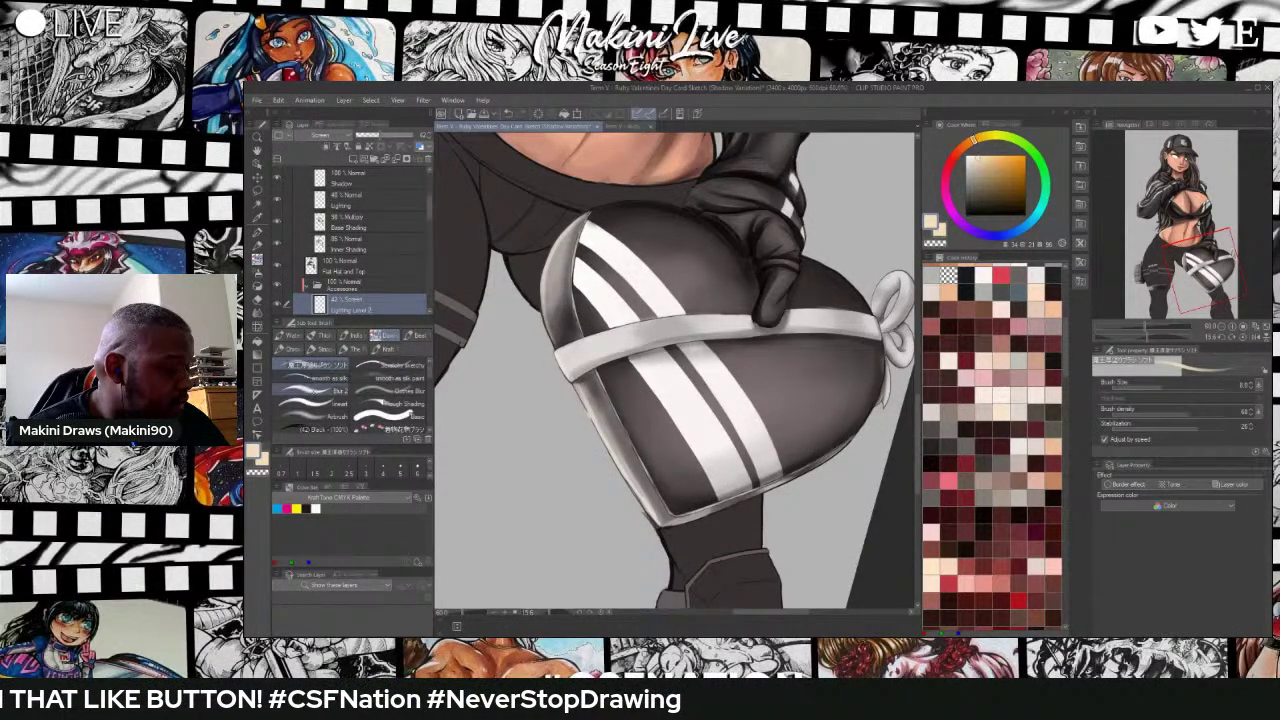
click(388, 376)
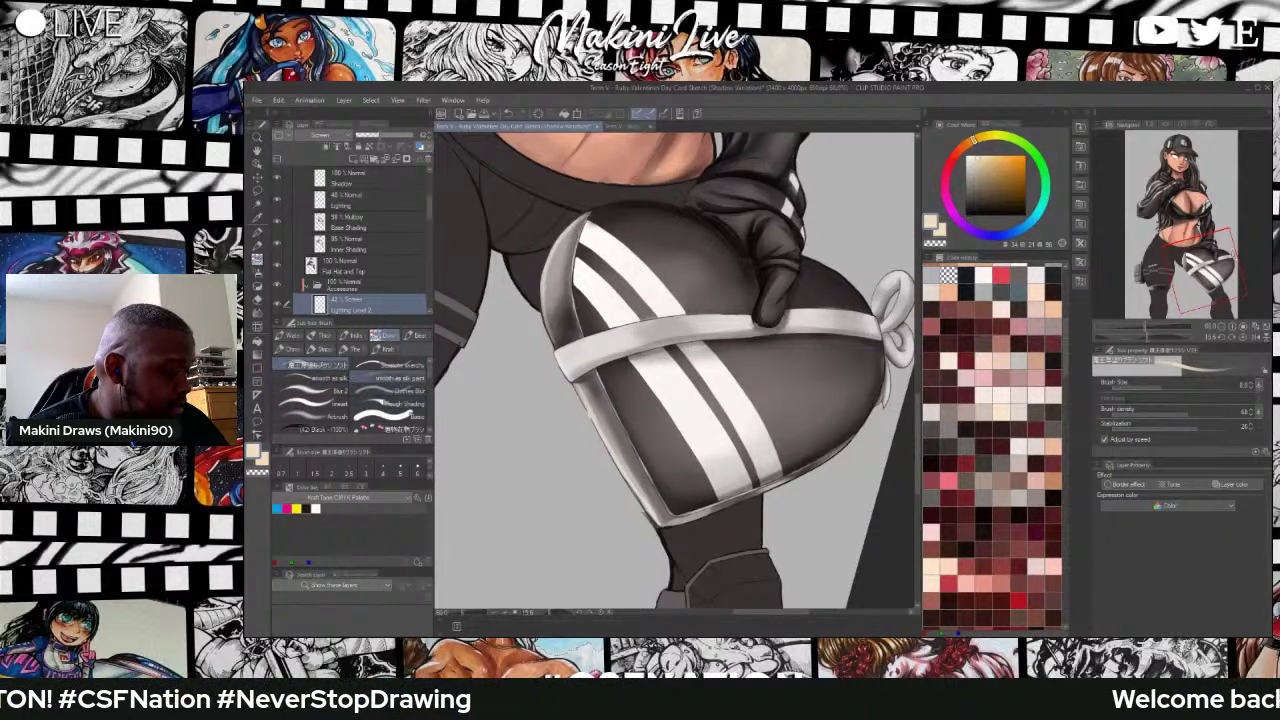
click(390, 390)
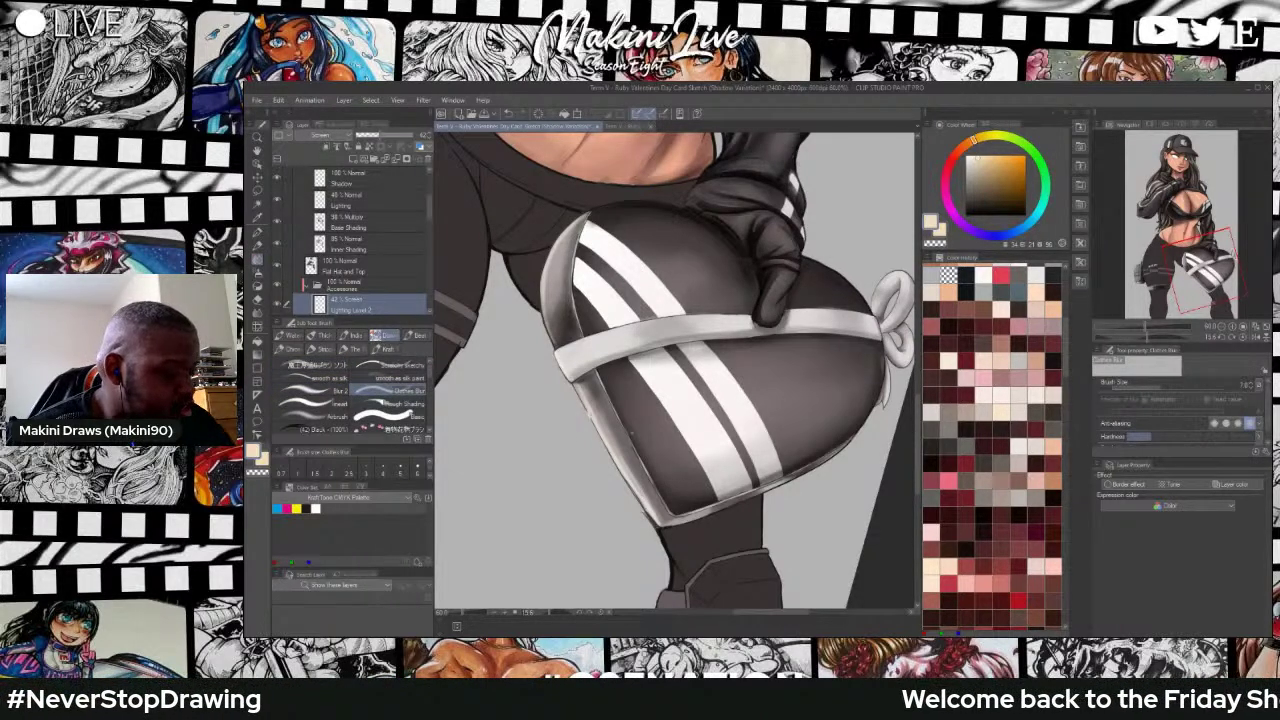
scroll(638, 453, up, 3)
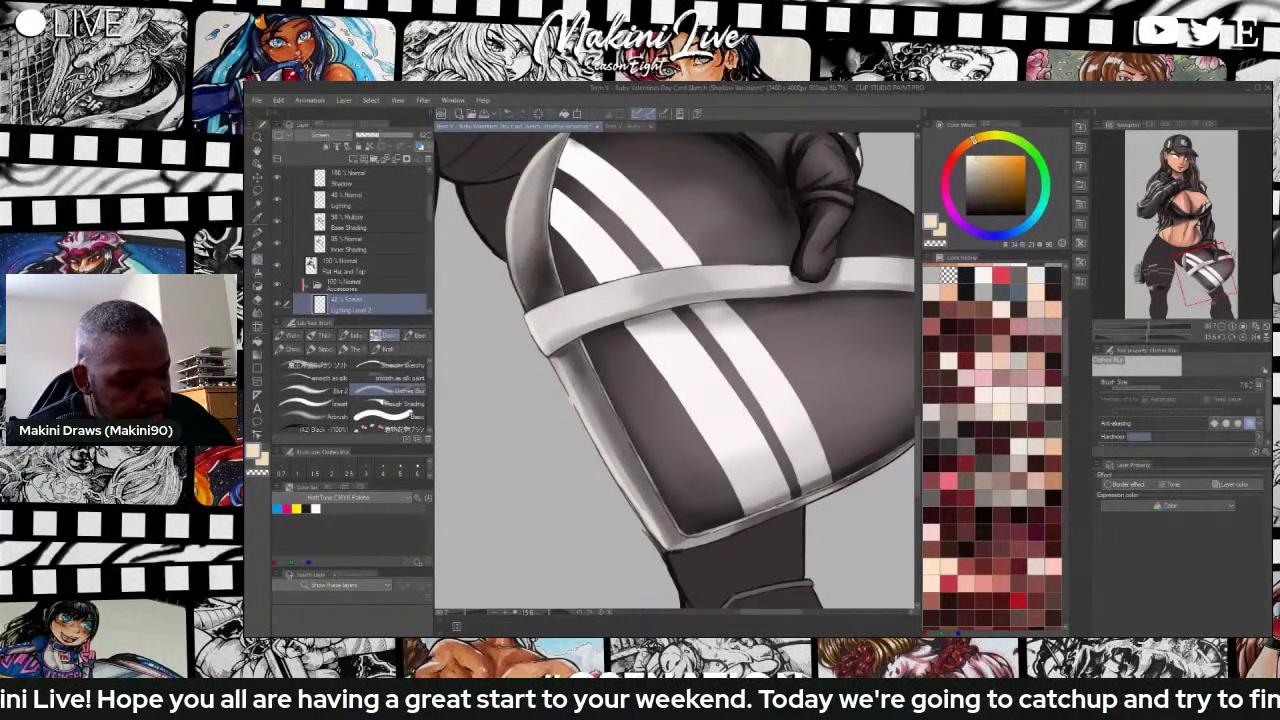
Examine the rim lighting on the heart box against the thigh accessories and the rest of the figure.
scroll(840, 405, down, 5)
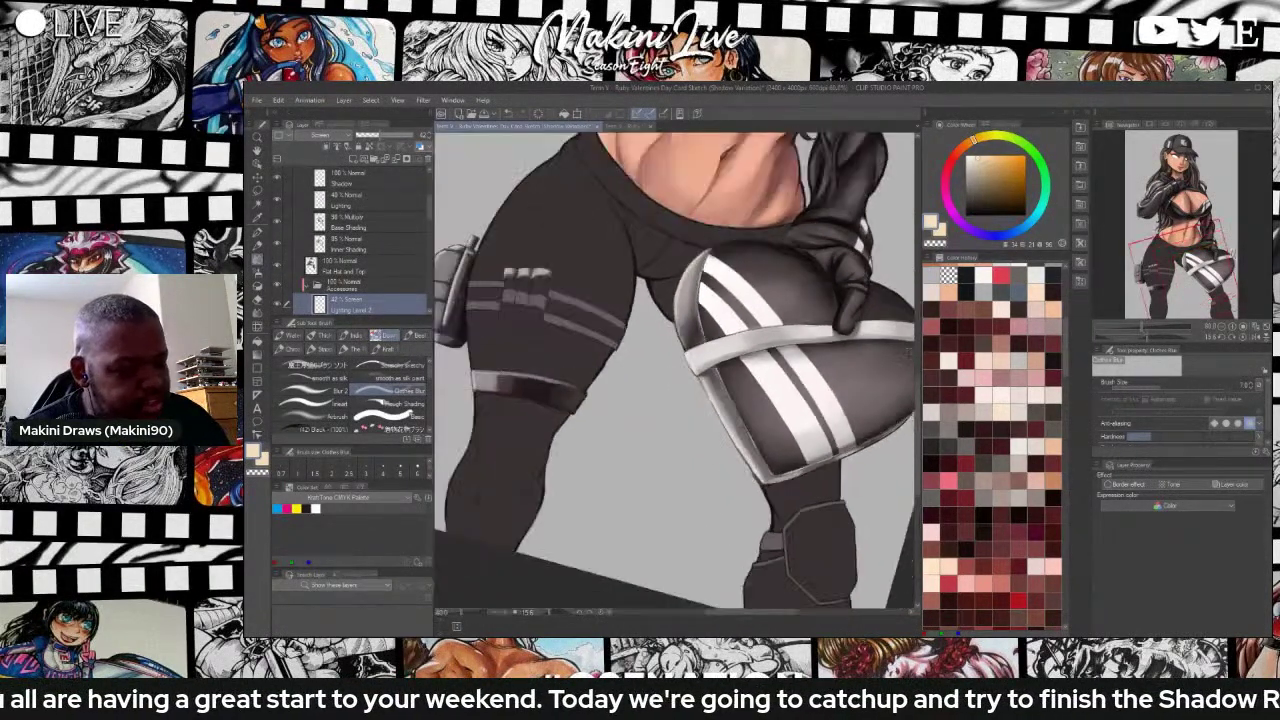
drag(690, 556, 680, 196)
scroll(680, 196, up, 2)
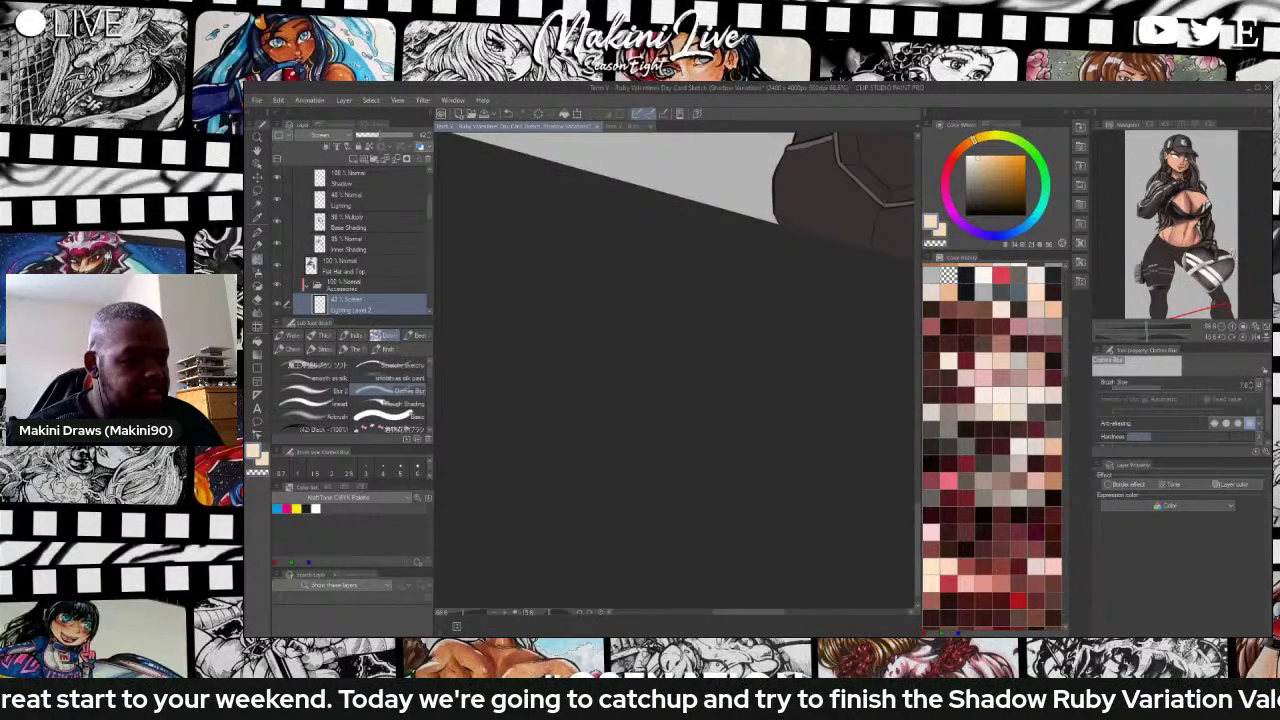
drag(916, 551, 914, 452)
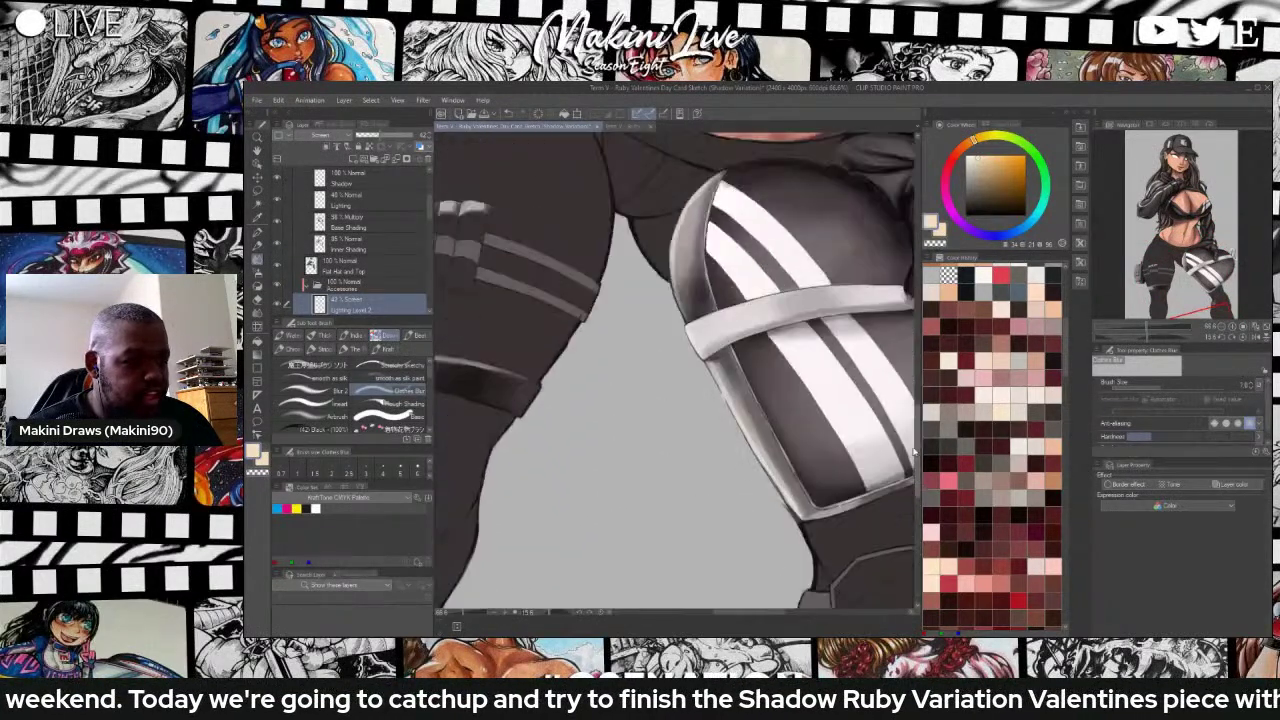
scroll(913, 453, up, 3)
drag(732, 614, 766, 614)
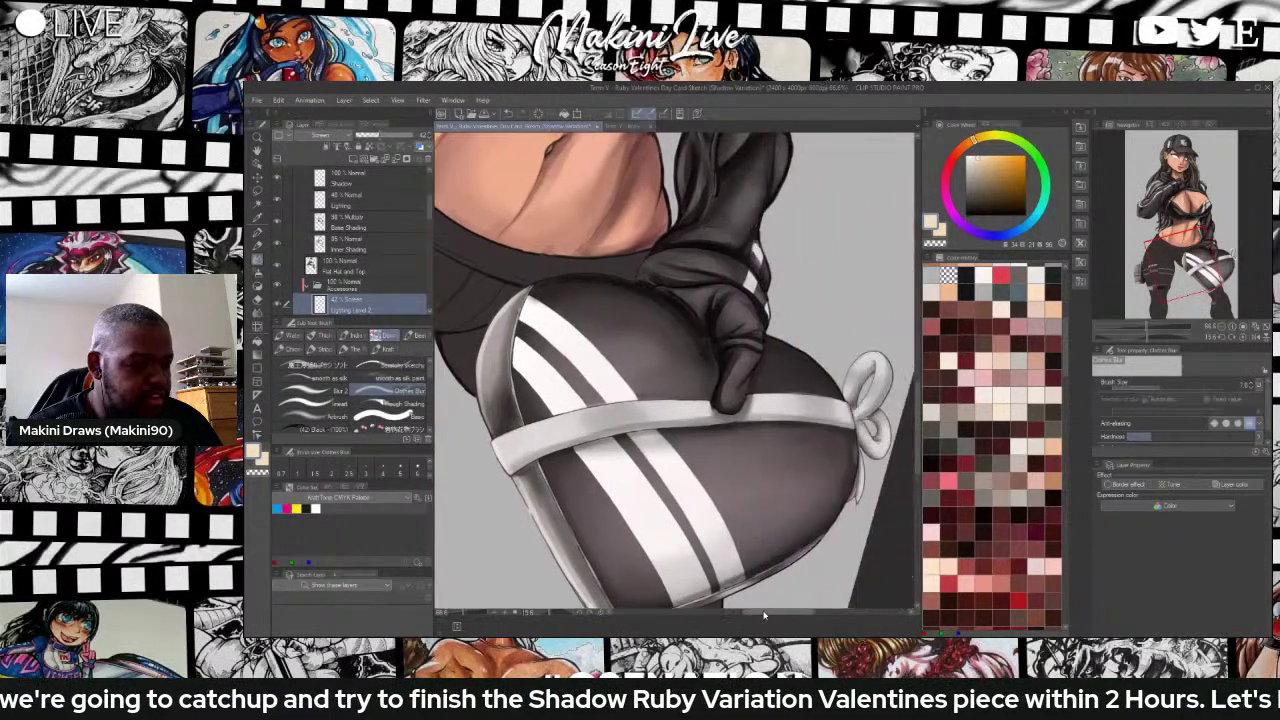
scroll(758, 478, down, 1)
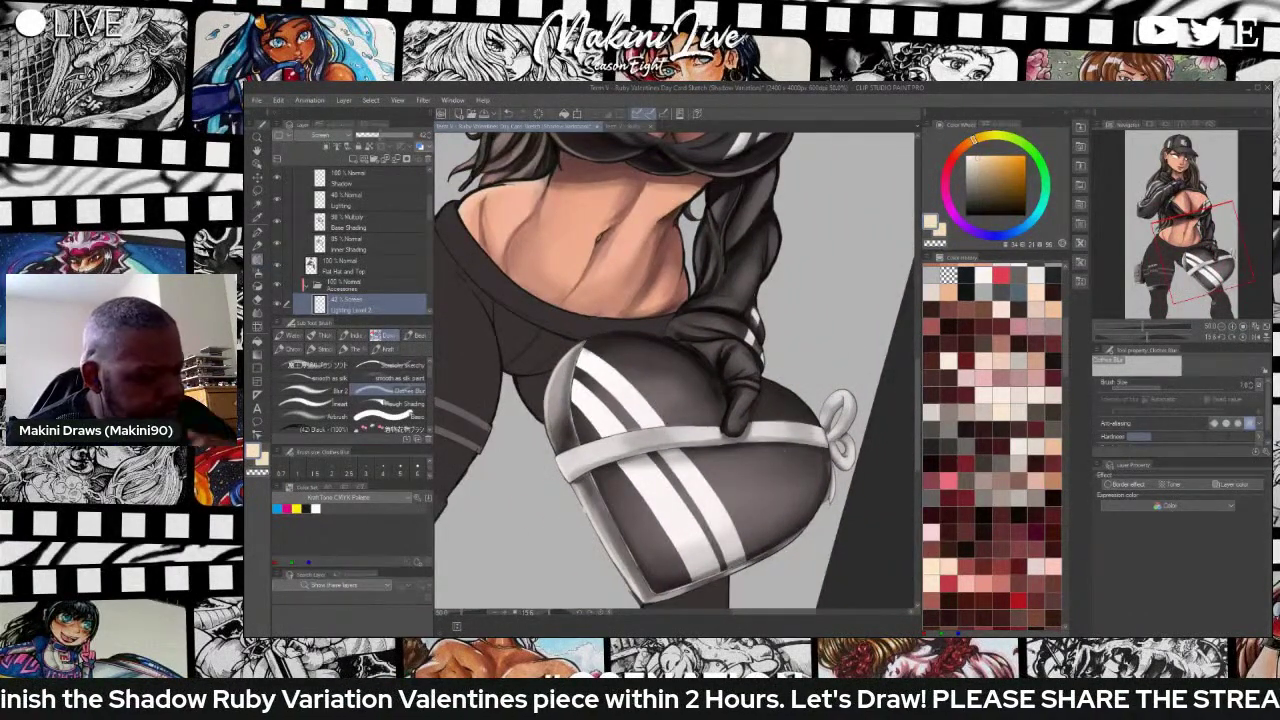
scroll(820, 421, up, 4)
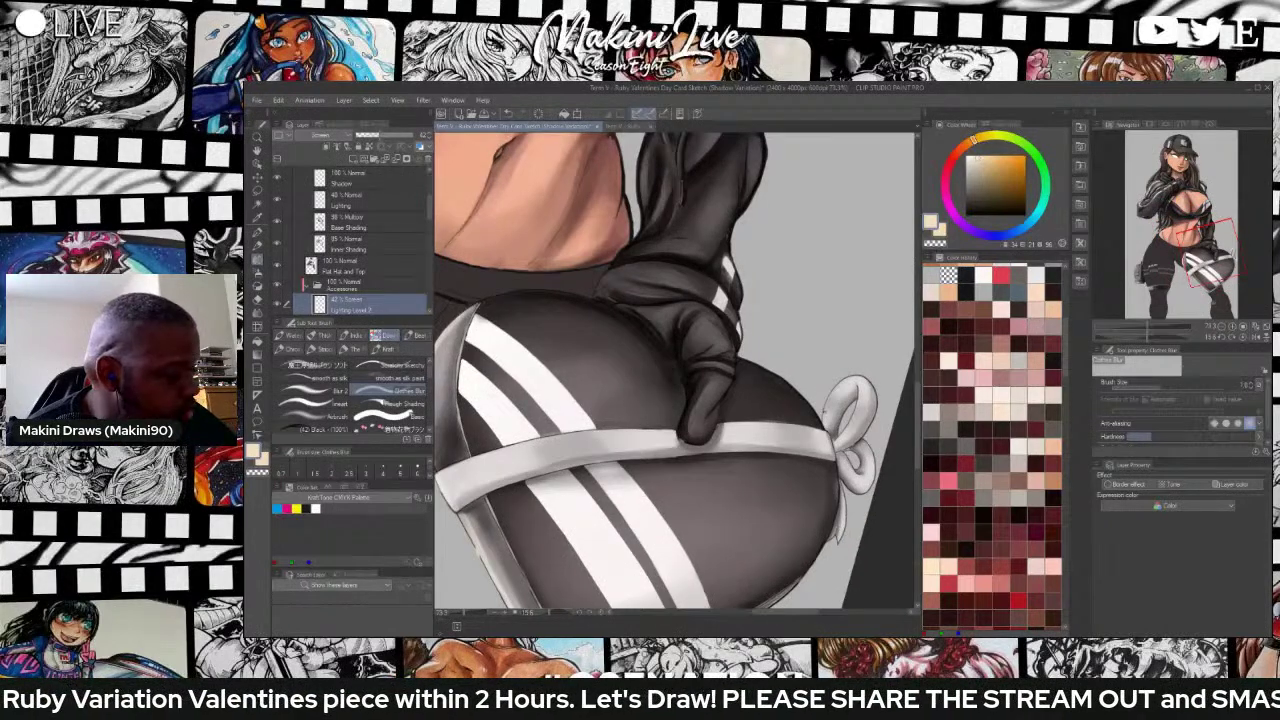
Rotate the canvas, add light touches along the heart box's ribbon and bow, and soften them with the Clothes Blur brush.
click(318, 366)
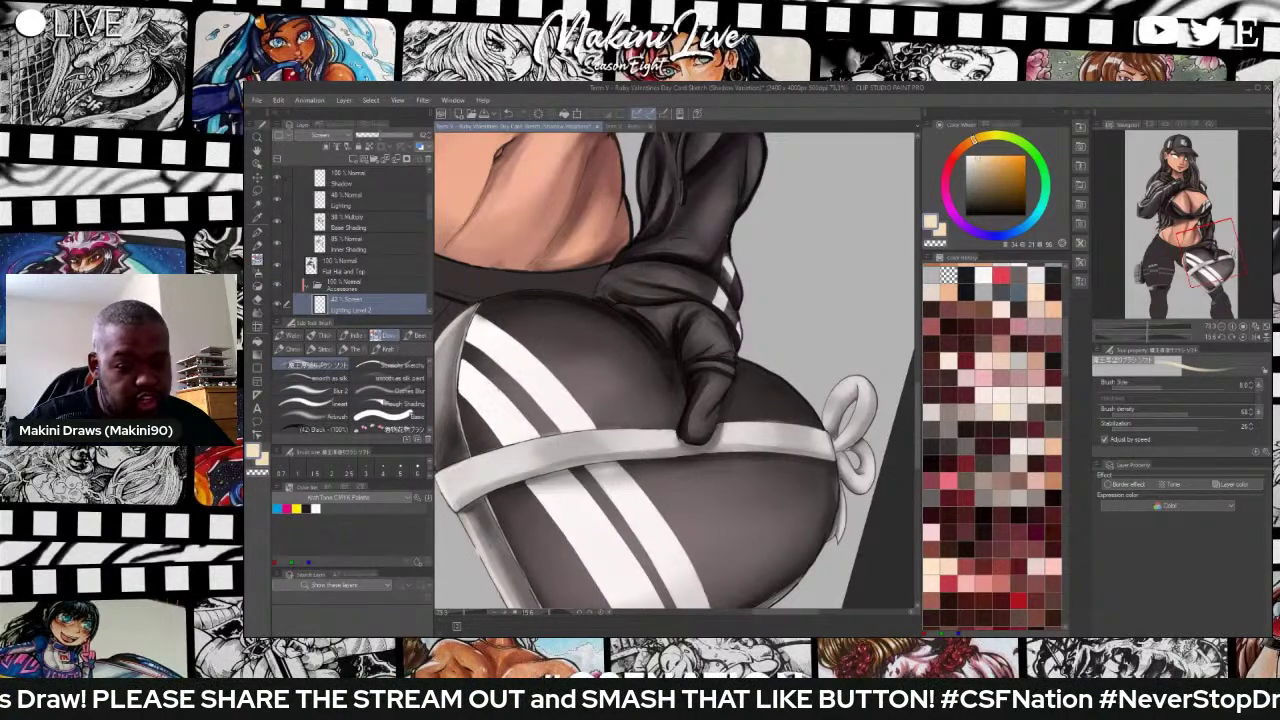
key(r)
mouse_move(594, 343)
mouse_down()
mouse_move(591, 368)
mouse_move(638, 455)
mouse_up()
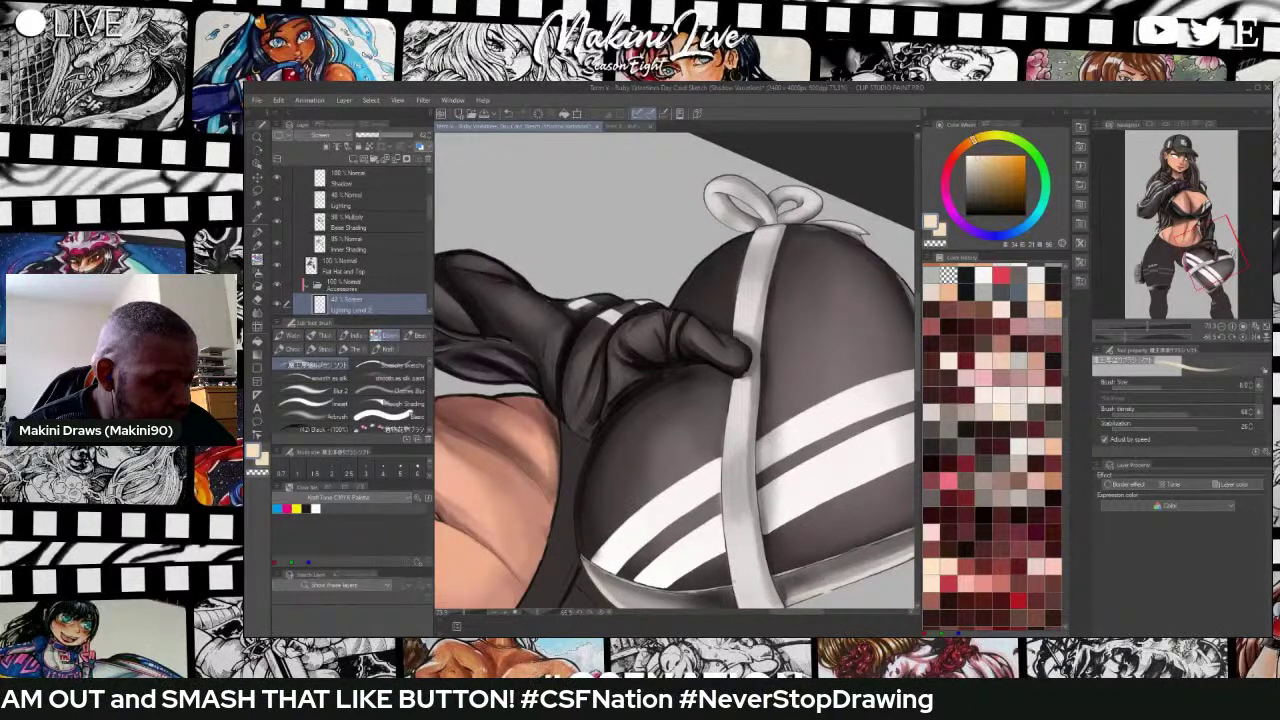
click(390, 391)
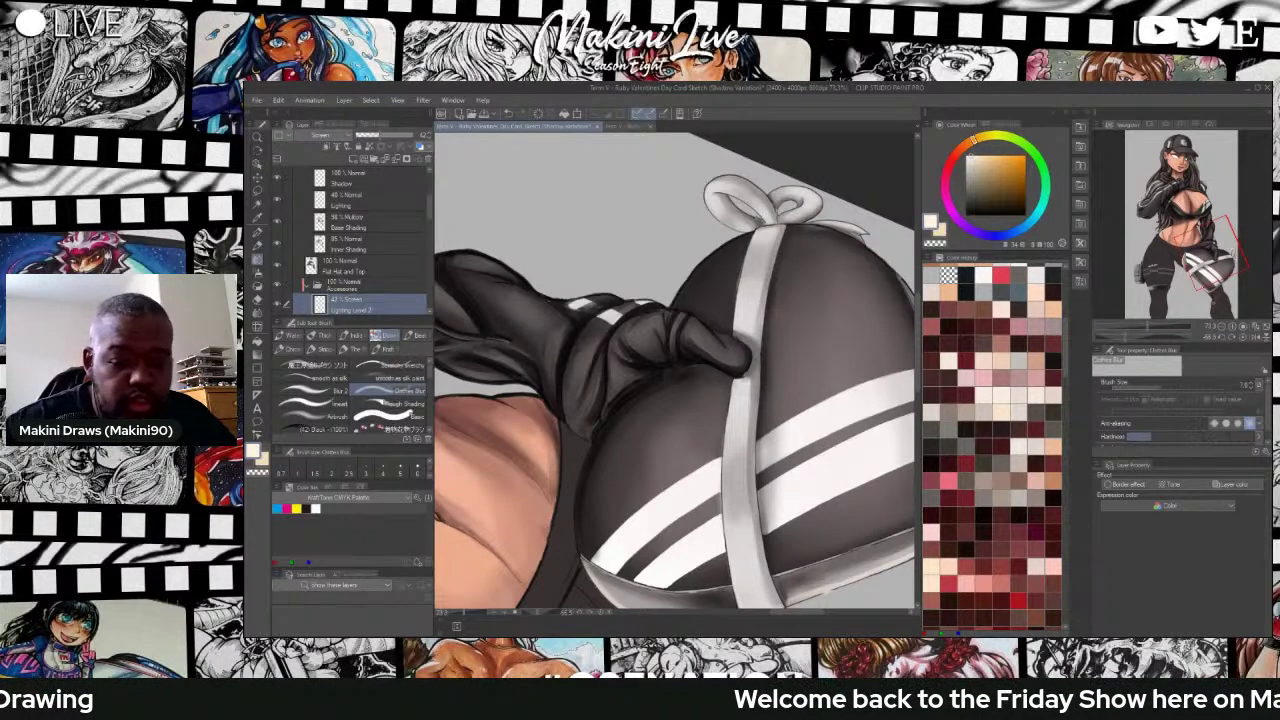
Turn the canvas back, add near-white highlights to the heart box's ribbon, blend them with Clothes Blur, and check the whole box.
key(shift+space)
drag(732, 223, 831, 393)
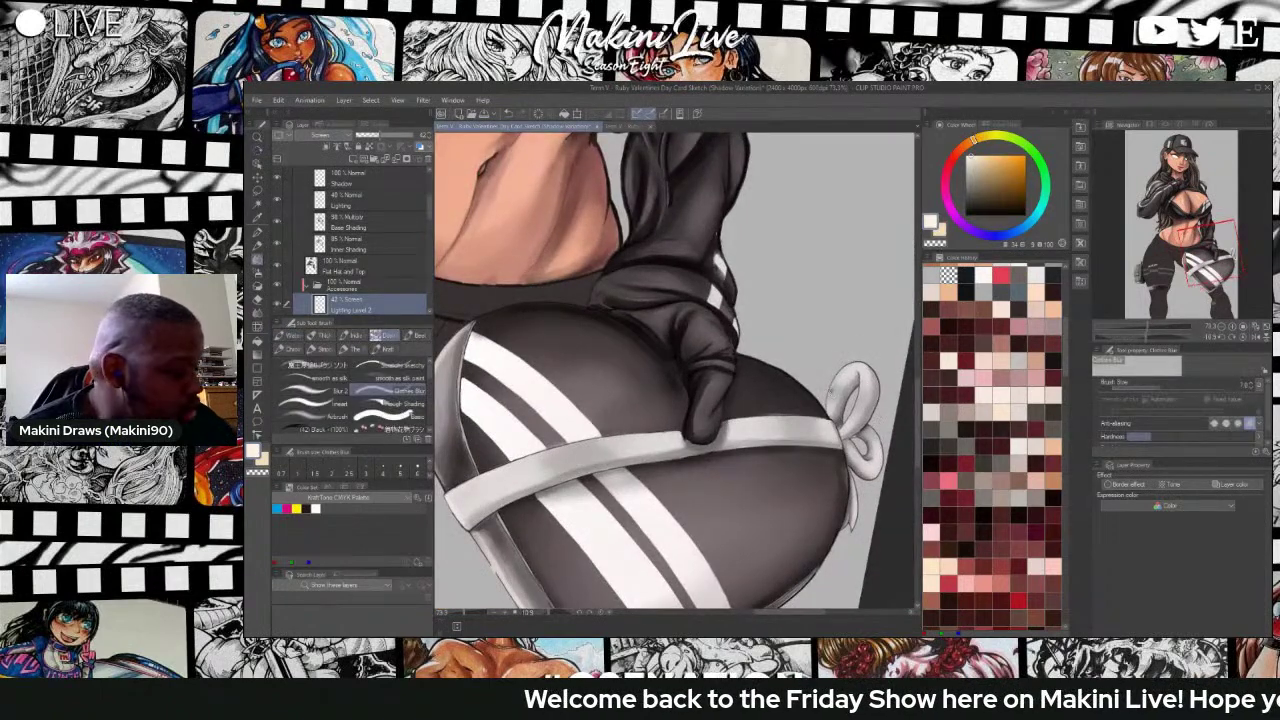
click(316, 365)
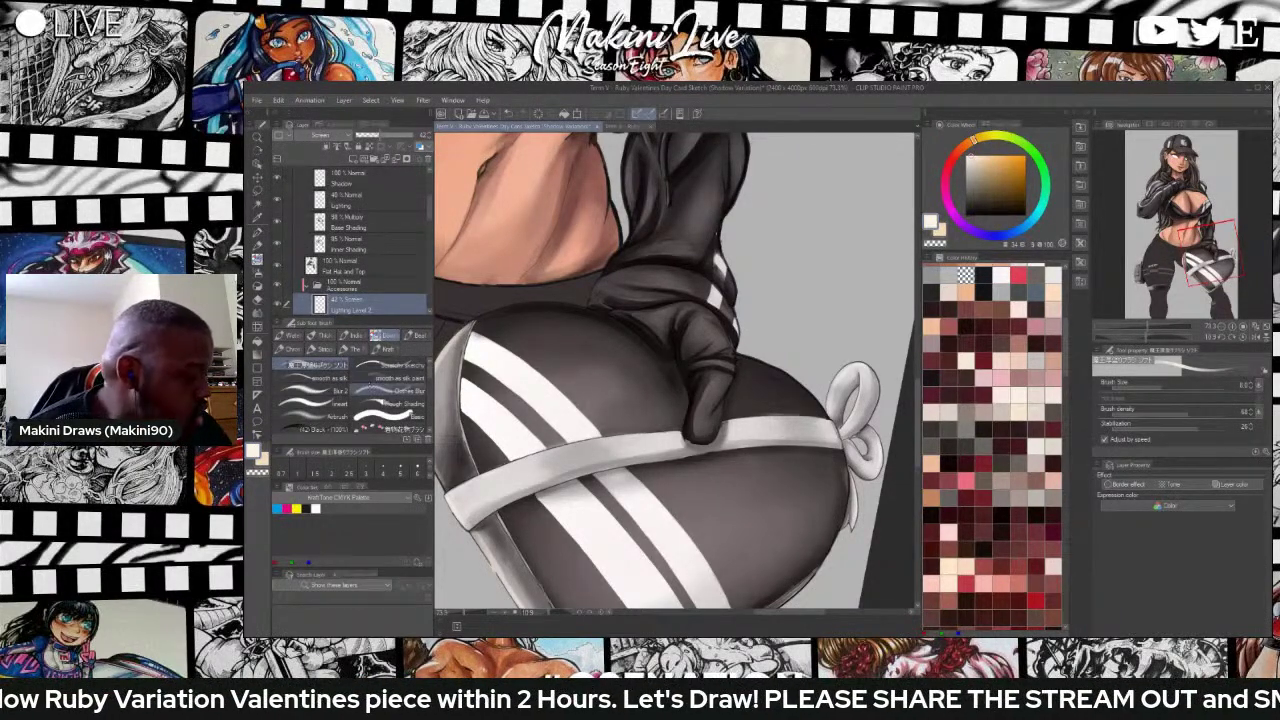
click(405, 392)
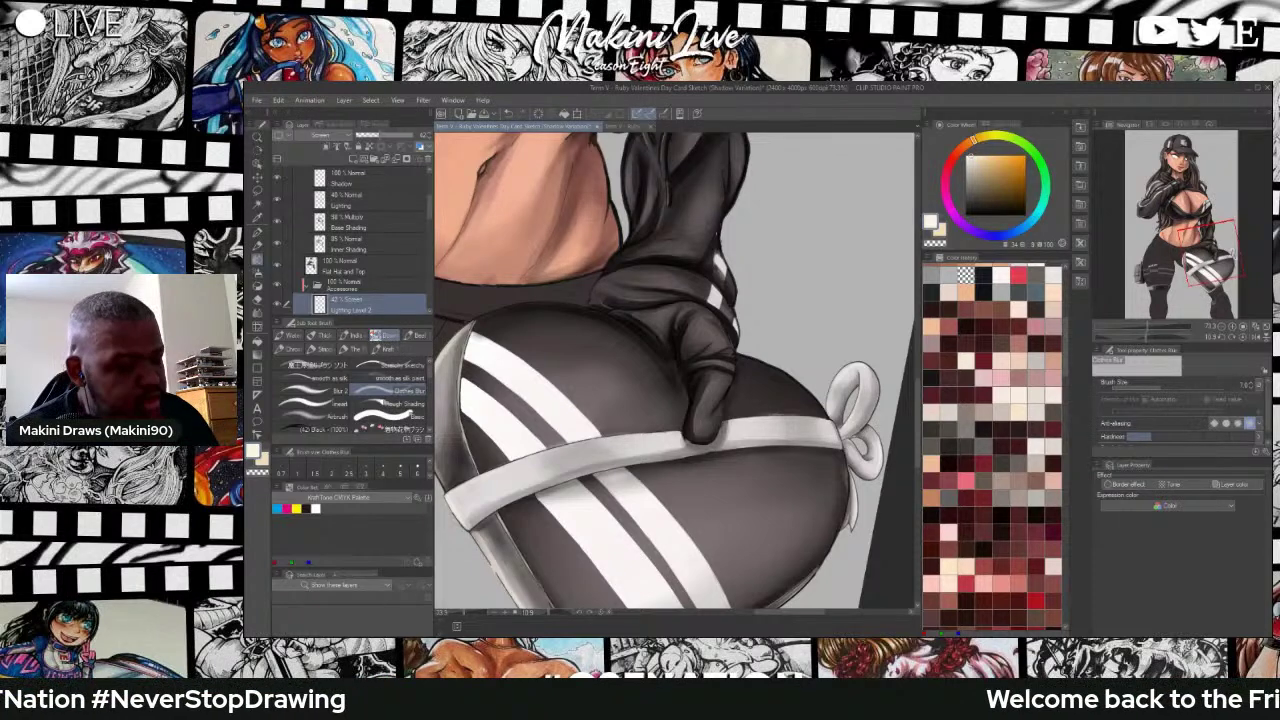
scroll(652, 328, down, 2)
scroll(630, 325, down, 1)
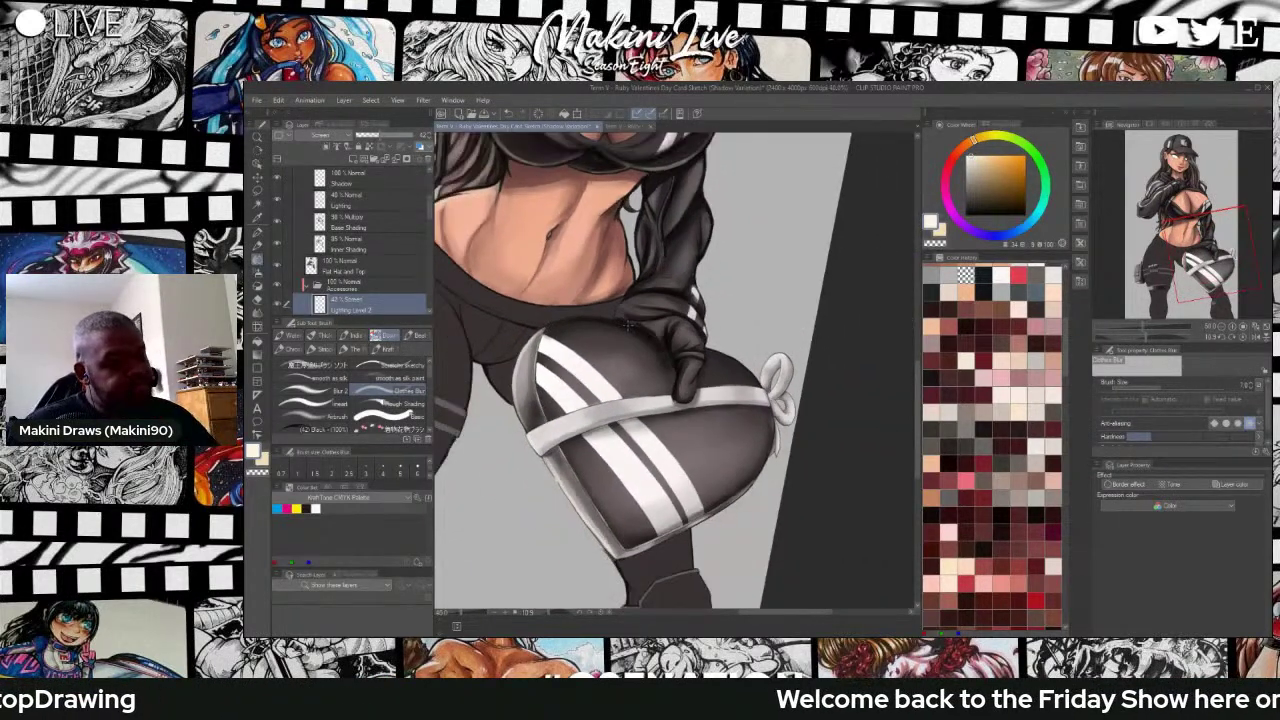
scroll(606, 326, down, 1)
scroll(603, 315, up, 2)
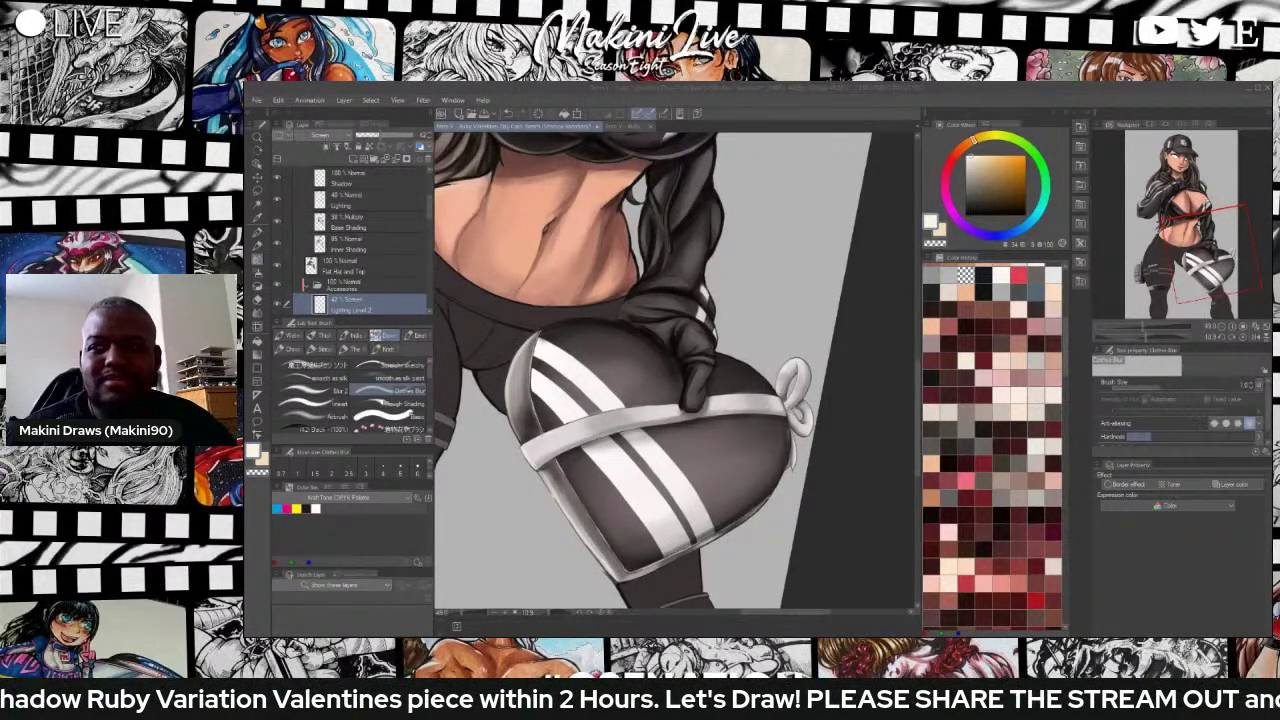
scroll(580, 508, up, 3)
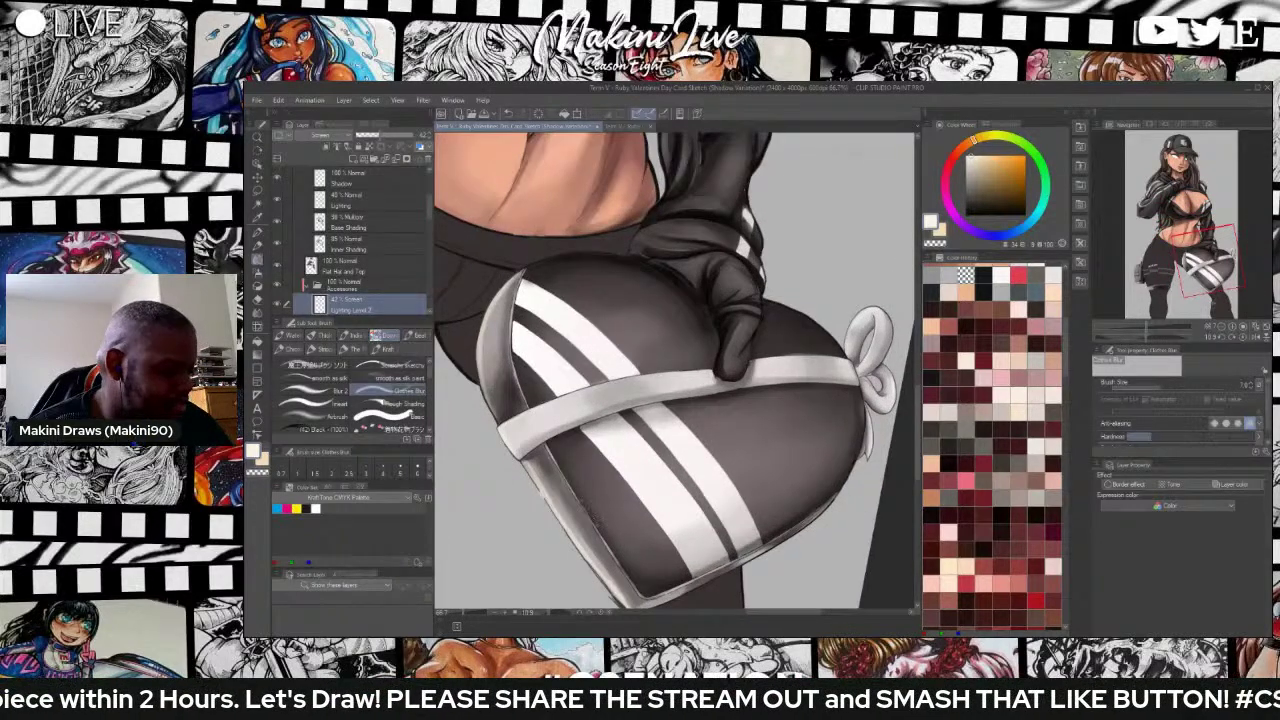
Add light strokes along the lid edge on the heart box's lower side, down to its tip, with a size 12 brush.
click(318, 365)
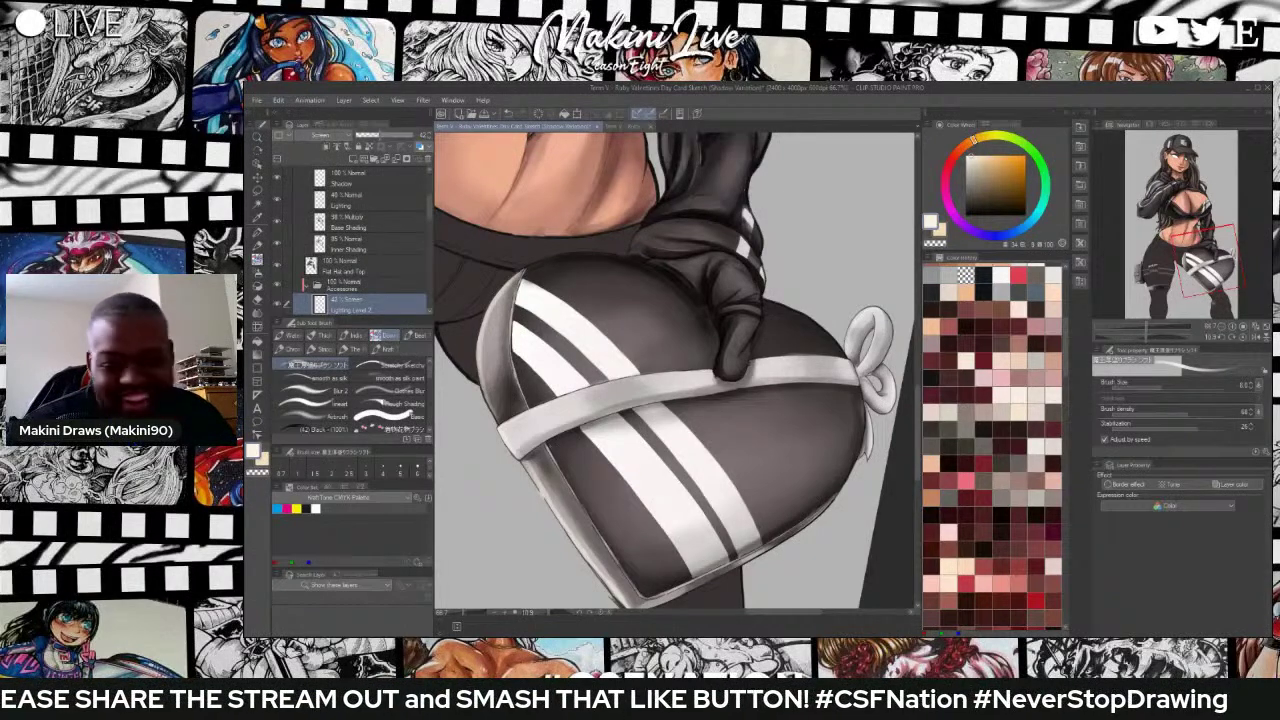
key(bracketright)
key(bracketright)
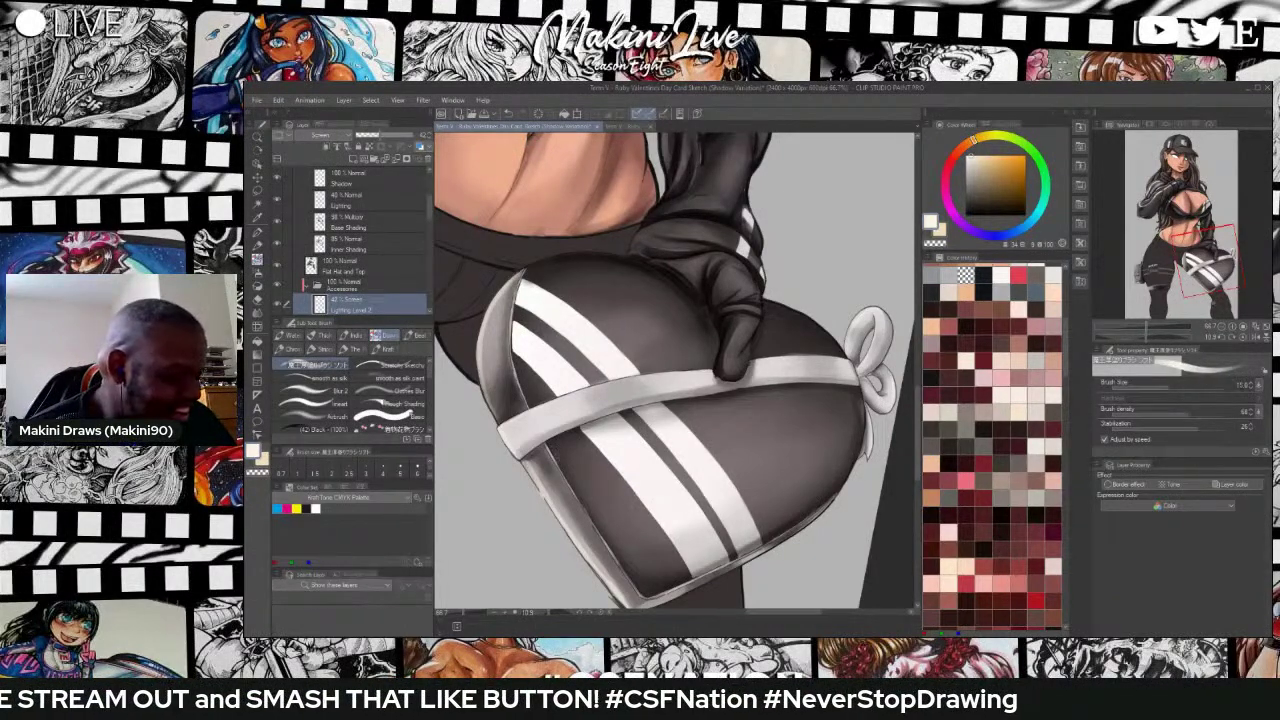
drag(552, 450, 594, 519)
mouse_move(553, 453)
mouse_down()
mouse_move(570, 480)
mouse_move(560, 462)
mouse_up()
drag(596, 522, 643, 593)
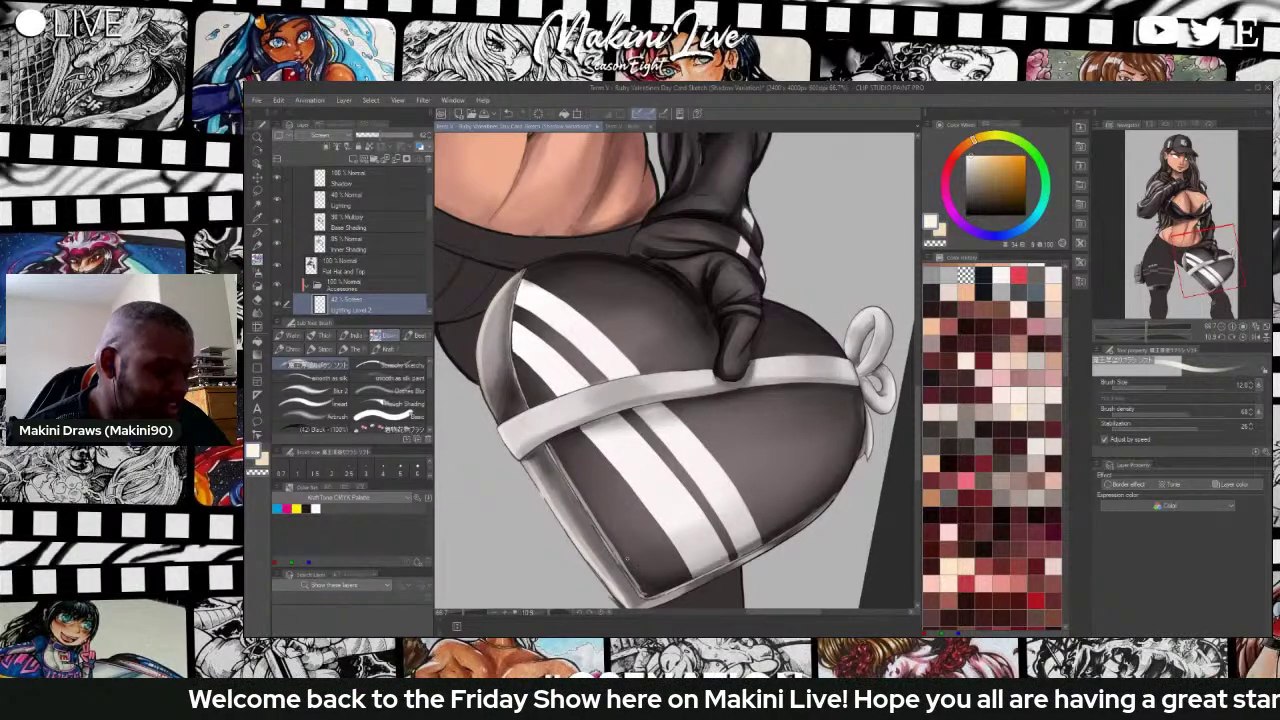
Rotate the canvas to extend the light along the heart box's remaining lid edge and onto the side wall by the ribbon.
key(shift+space)
mouse_move(773, 439)
mouse_down()
mouse_move(788, 329)
mouse_move(771, 298)
mouse_up()
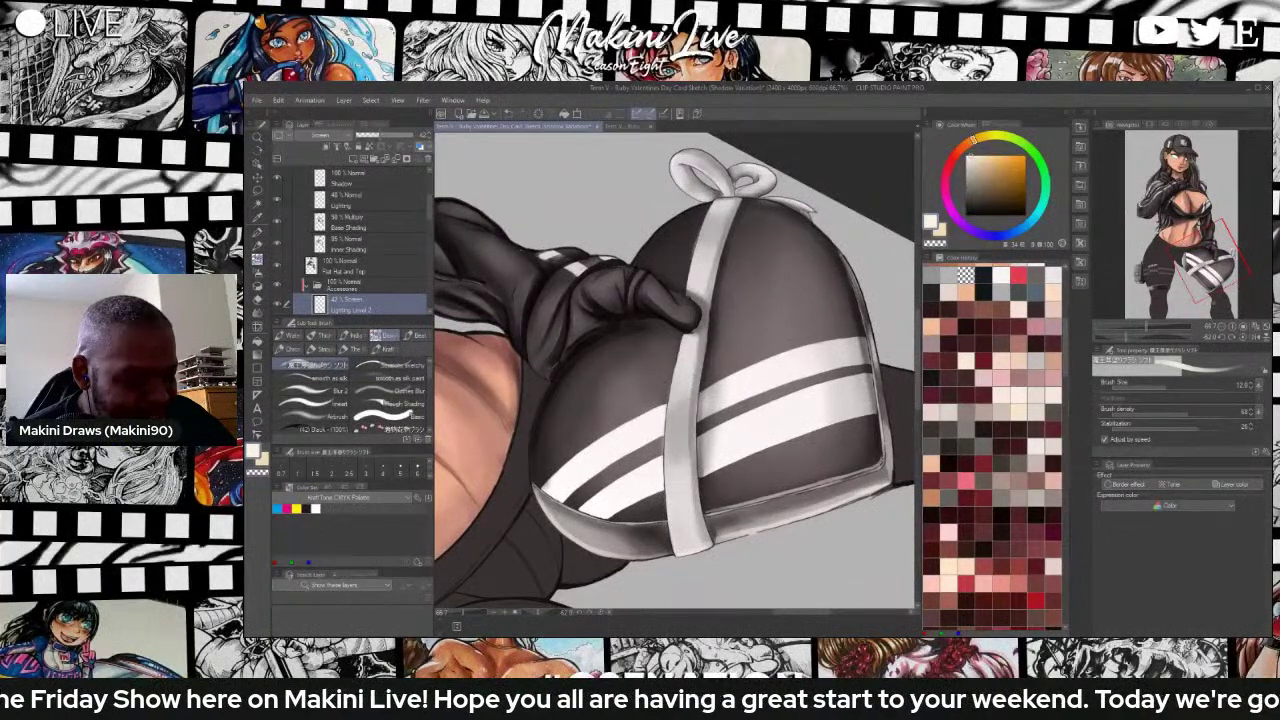
drag(882, 459, 849, 282)
drag(858, 312, 816, 228)
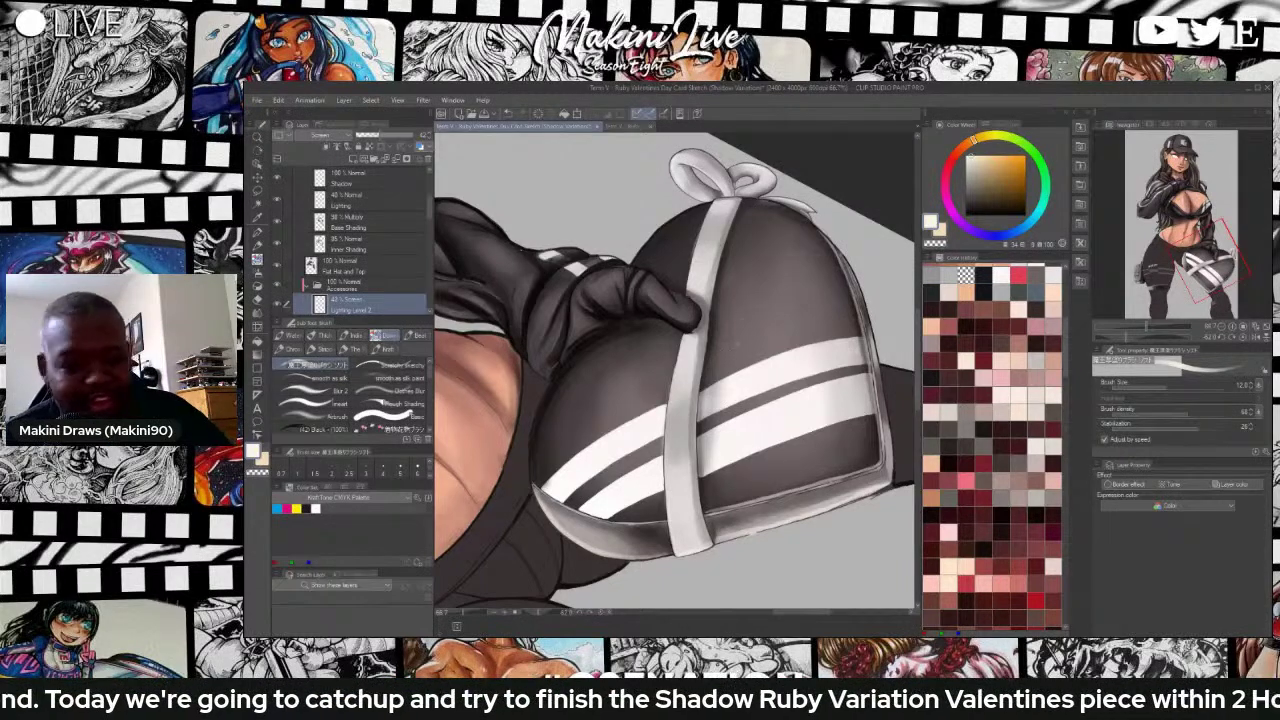
mouse_move(826, 323)
mouse_down()
mouse_move(700, 223)
mouse_move(670, 215)
mouse_up()
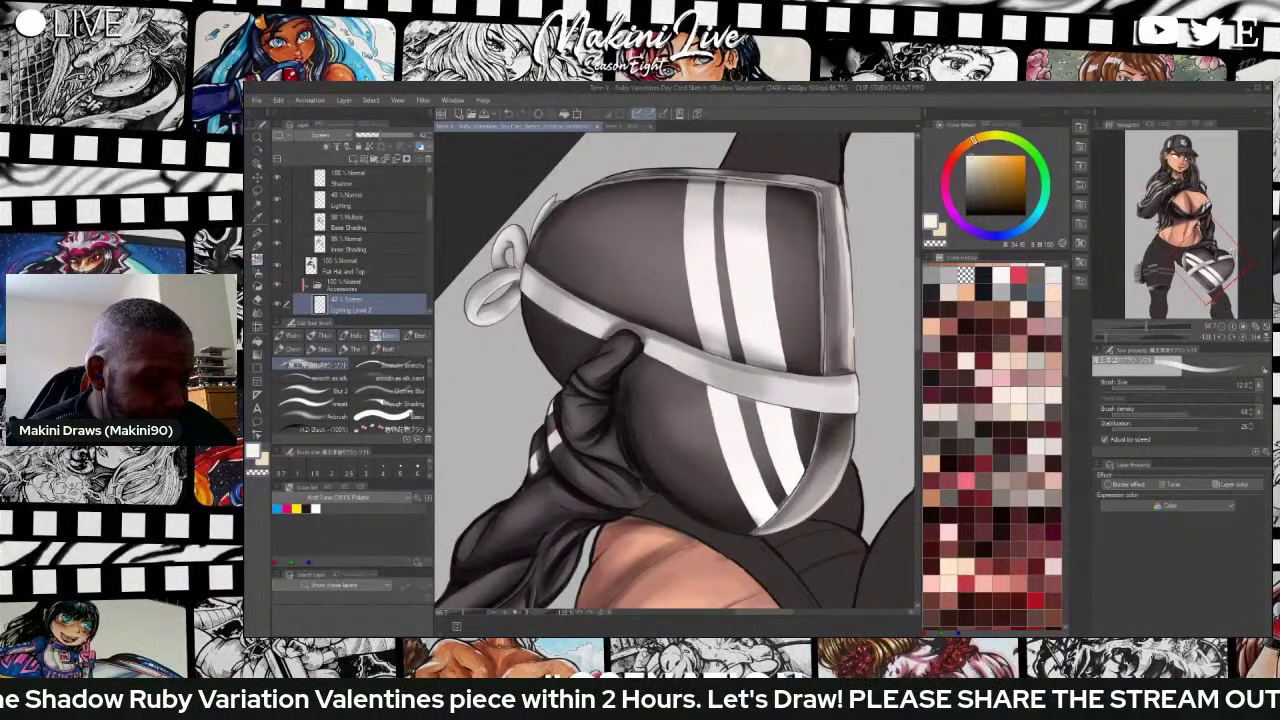
drag(813, 455, 822, 413)
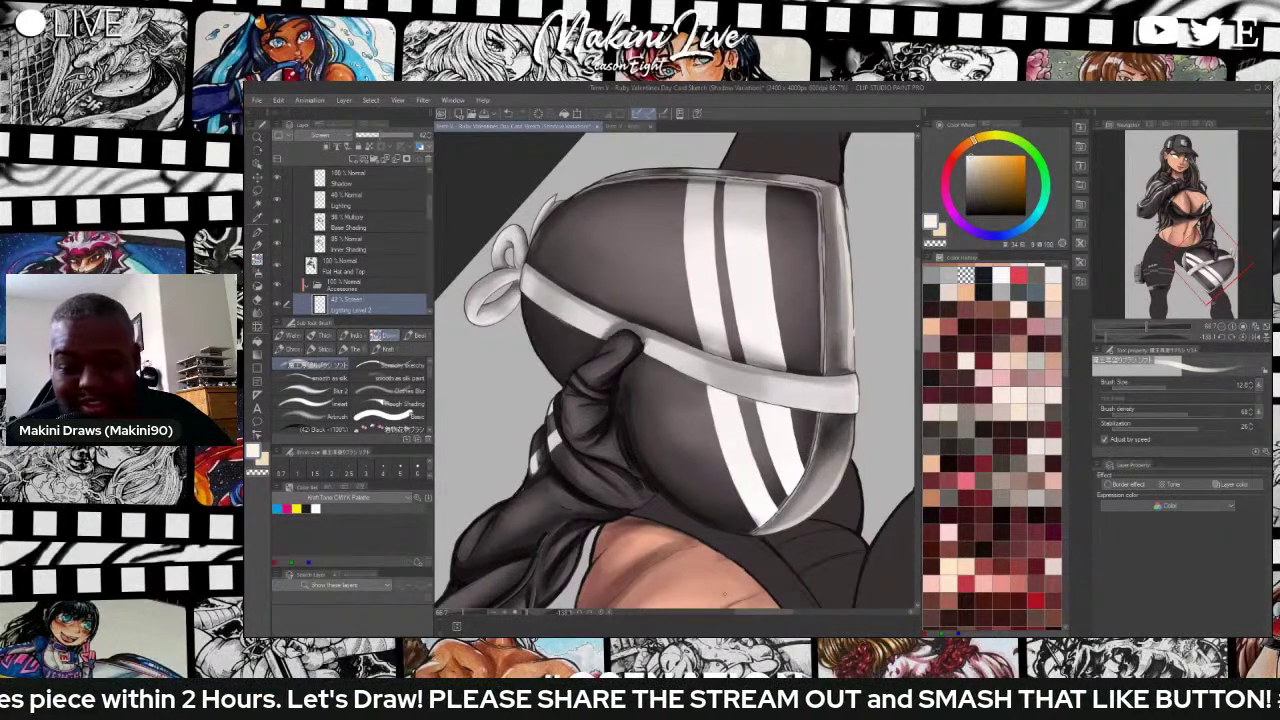
key(g)
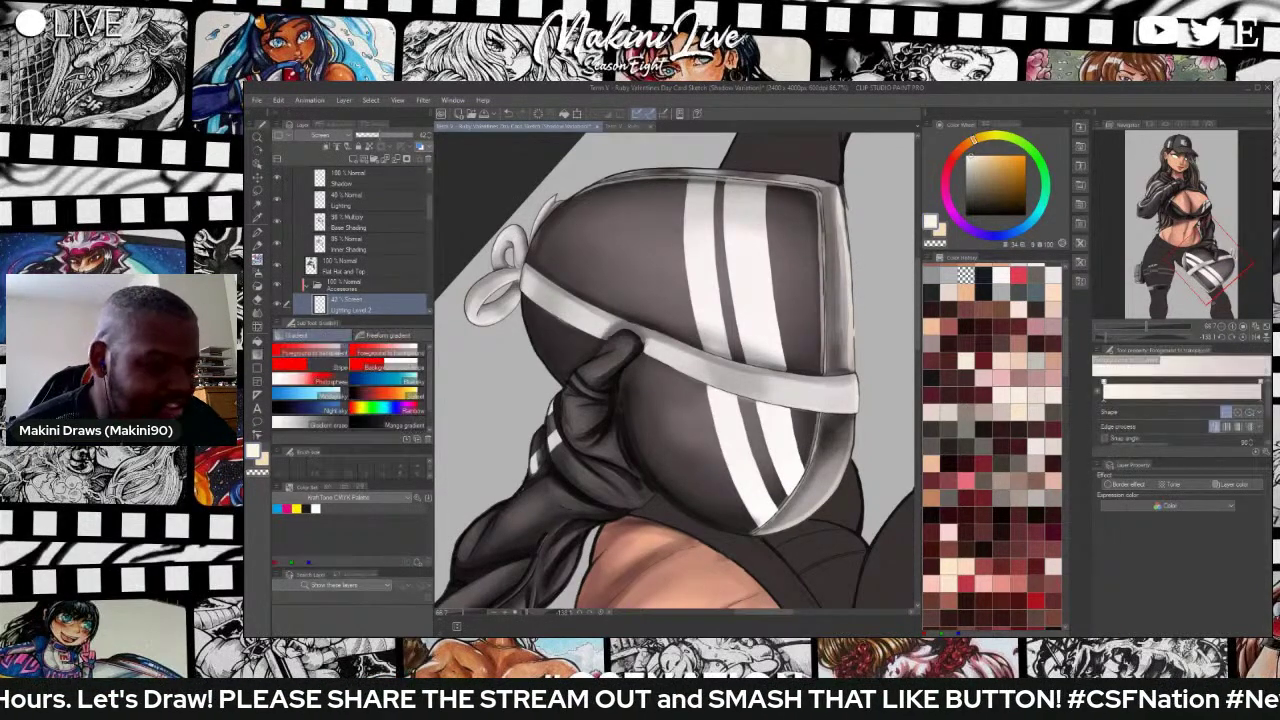
key(j)
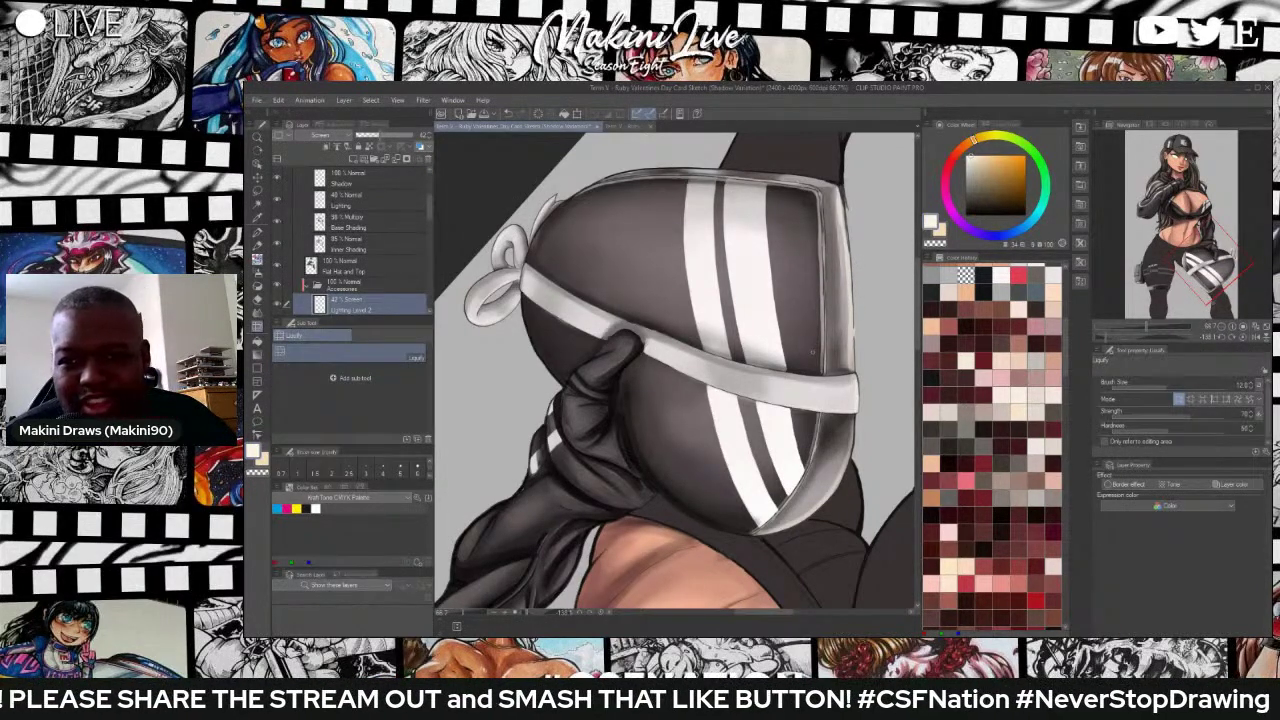
key(h)
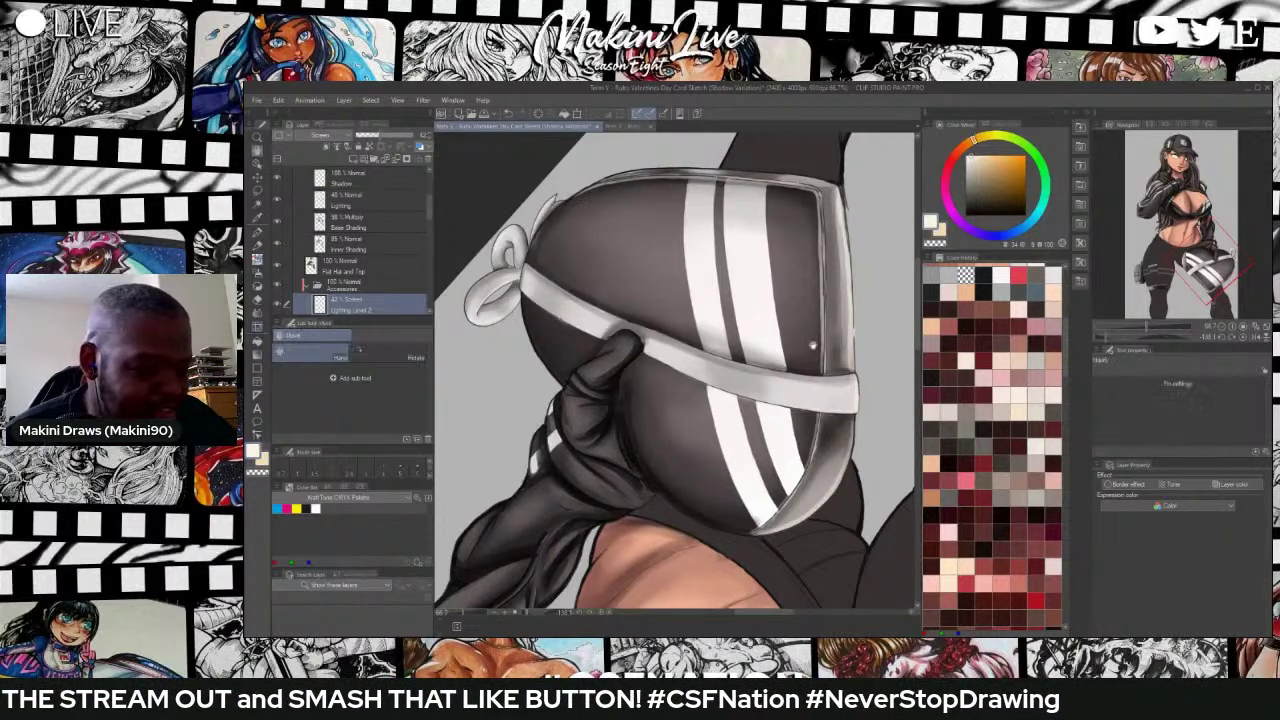
key(b)
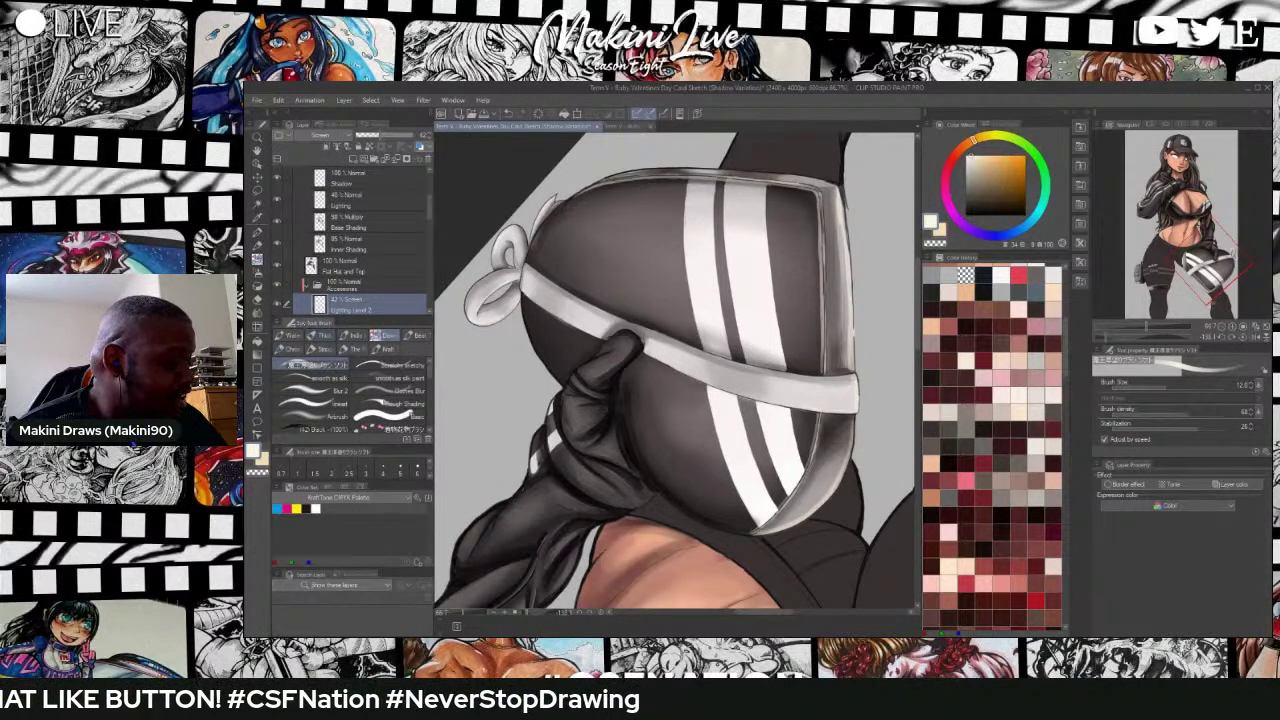
key(b)
key(b)
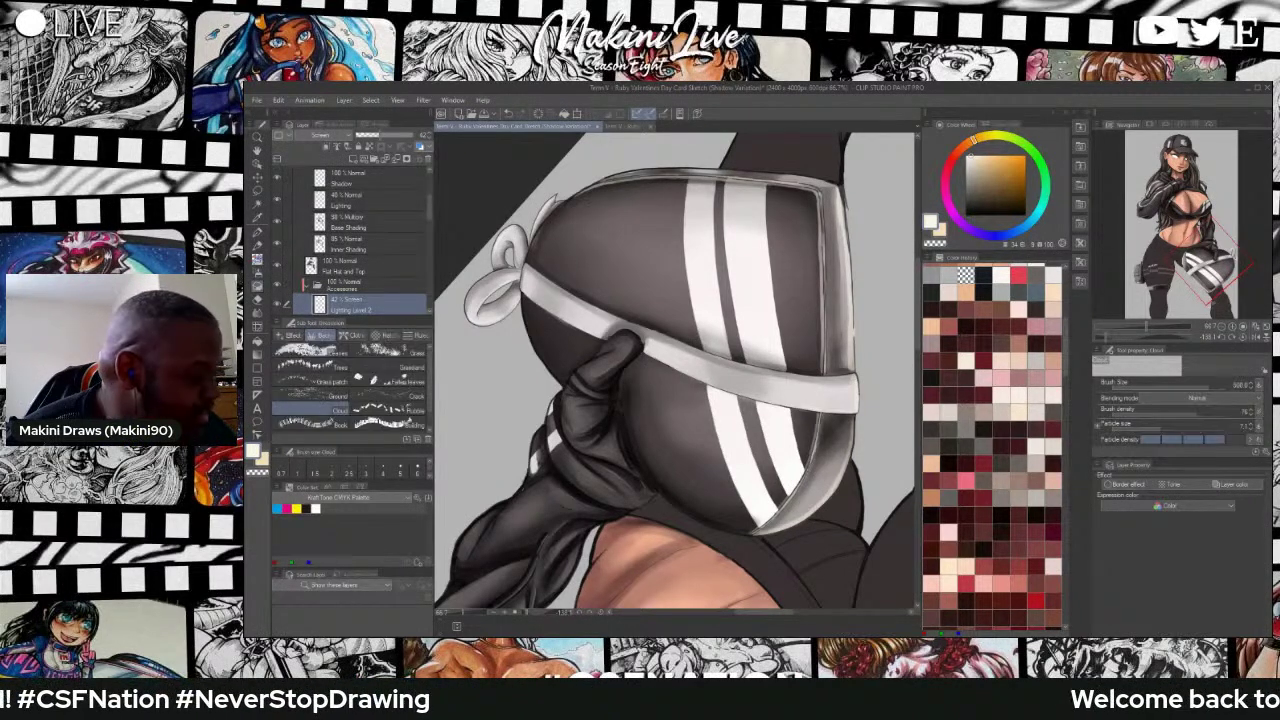
key(b)
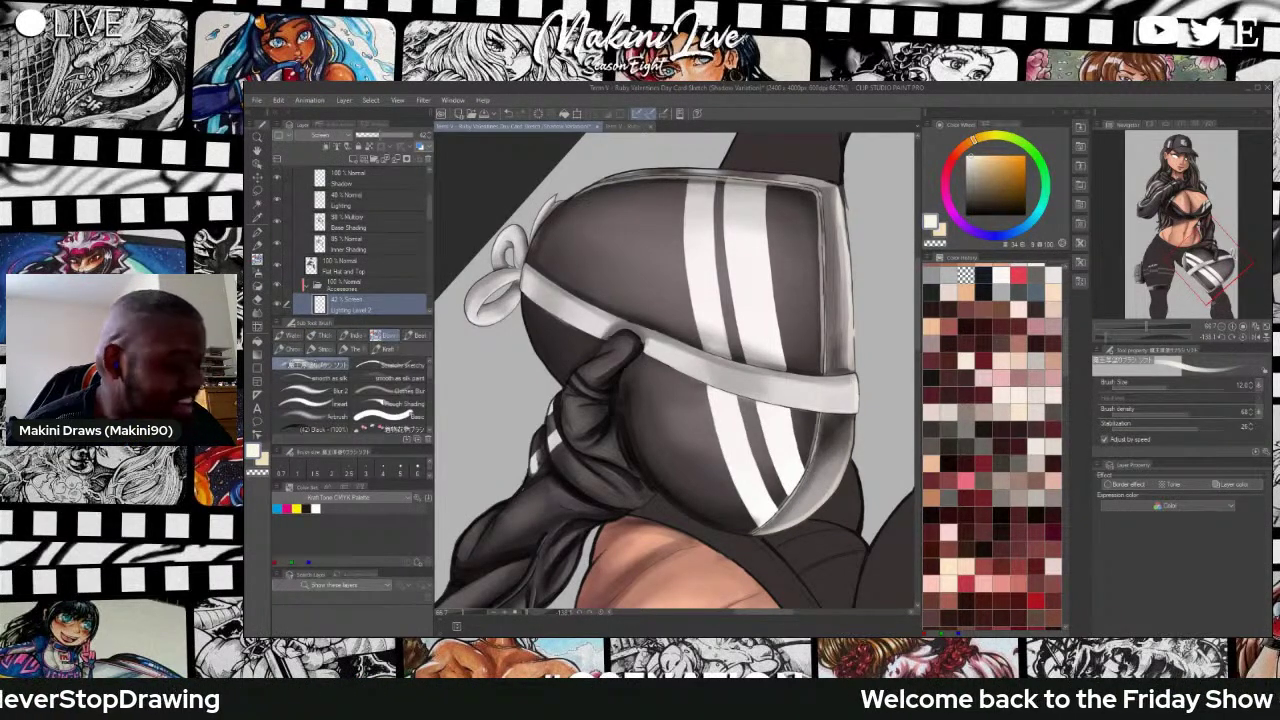
Soften the new edge light on the heart box with the Clothes Blur brush, and check the box against the whole figure.
key(bracketright)
key(bracketright)
key(bracketright)
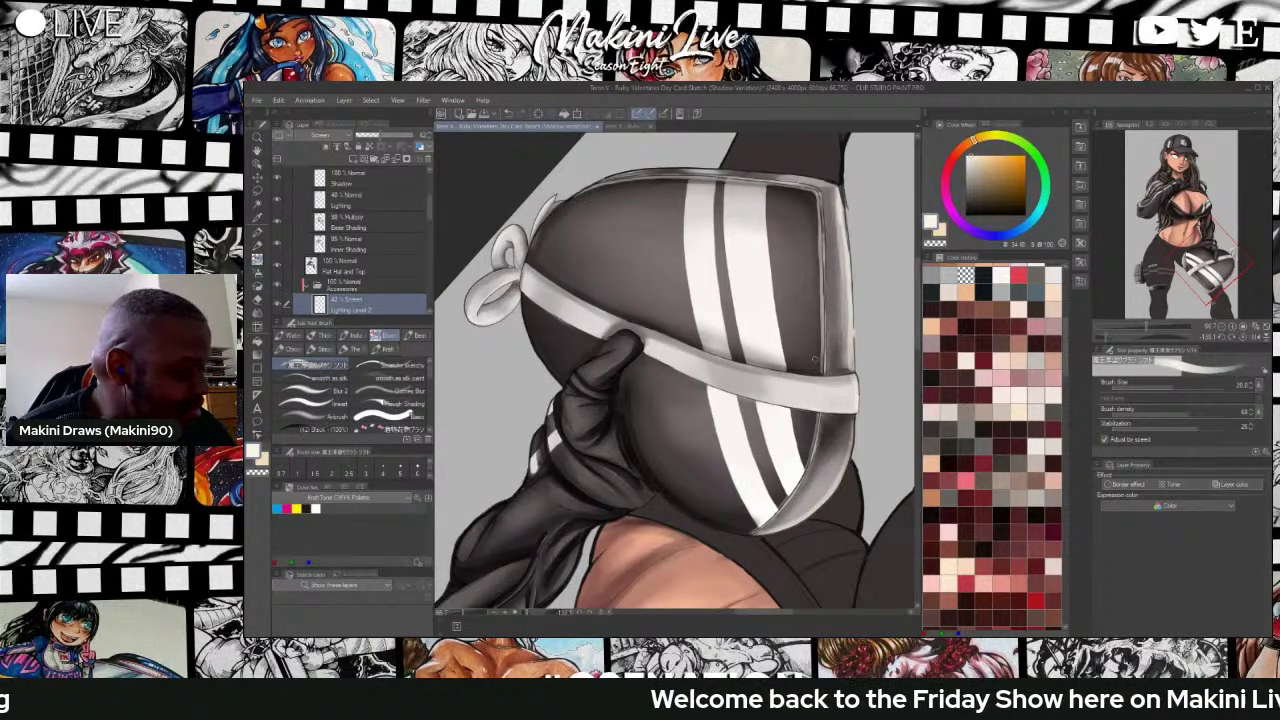
click(386, 391)
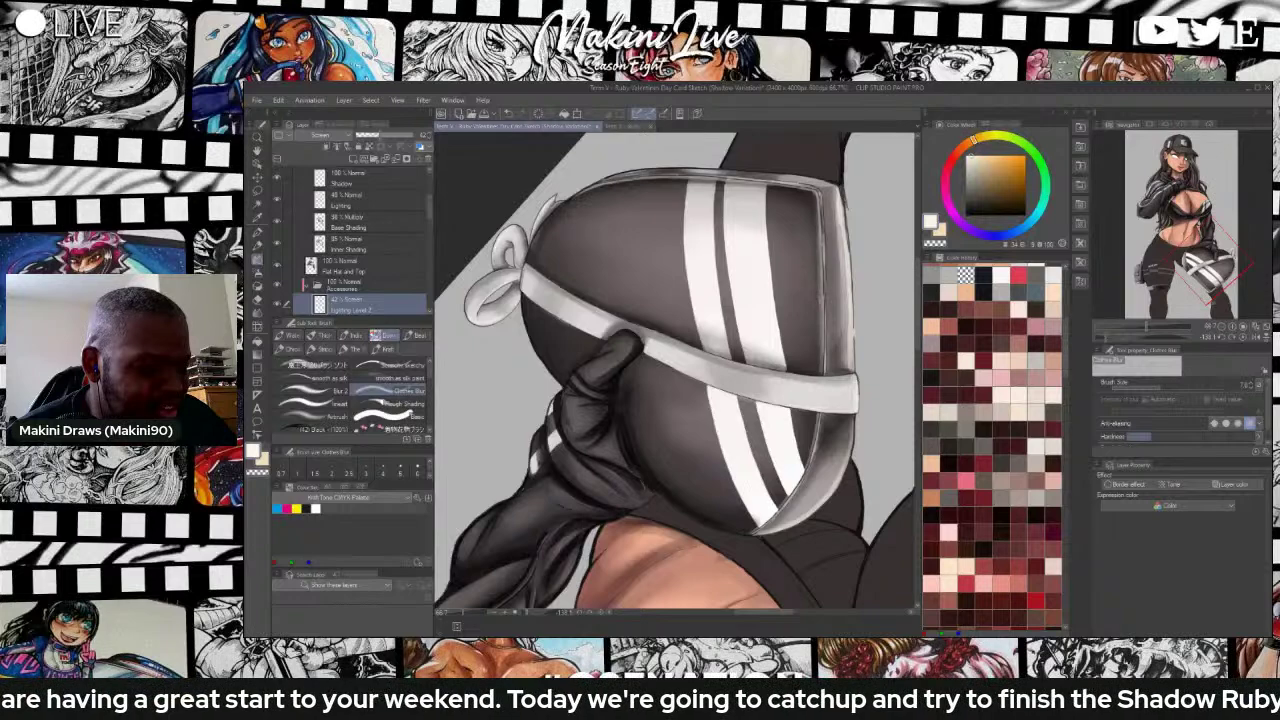
mouse_move(791, 204)
mouse_down()
mouse_move(813, 224)
mouse_move(832, 494)
mouse_move(805, 525)
mouse_up()
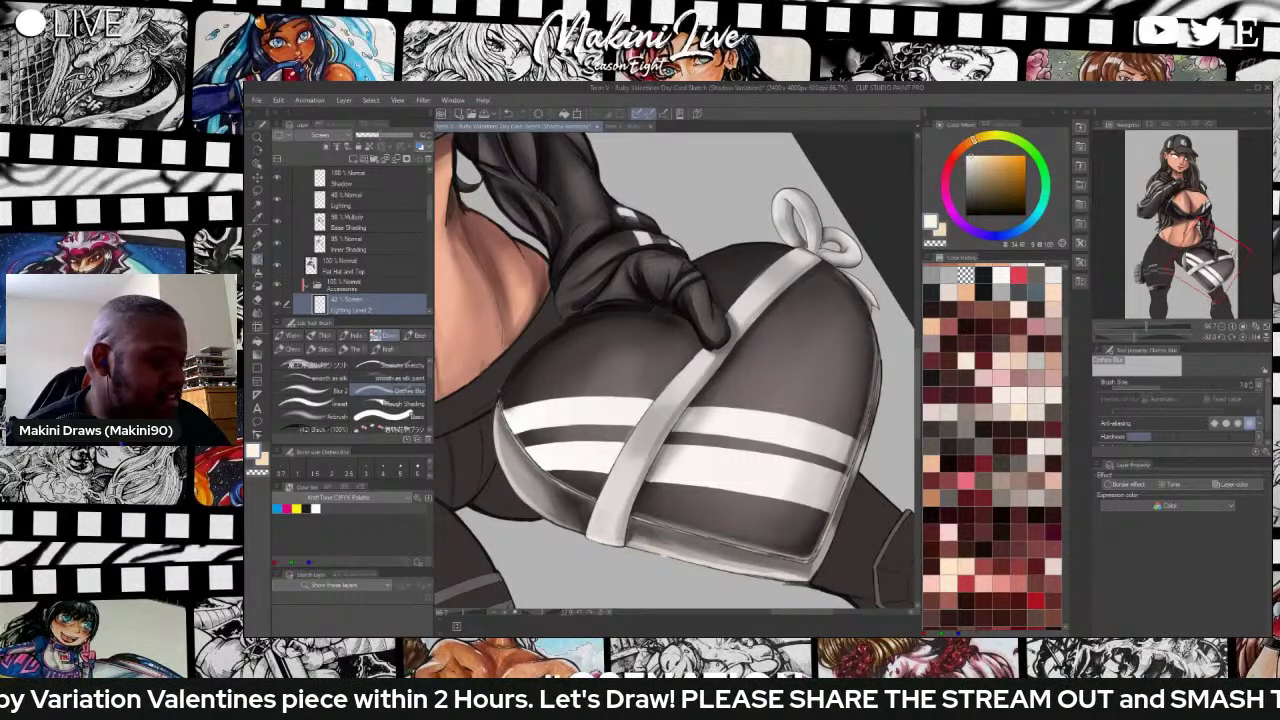
scroll(625, 390, down, 4)
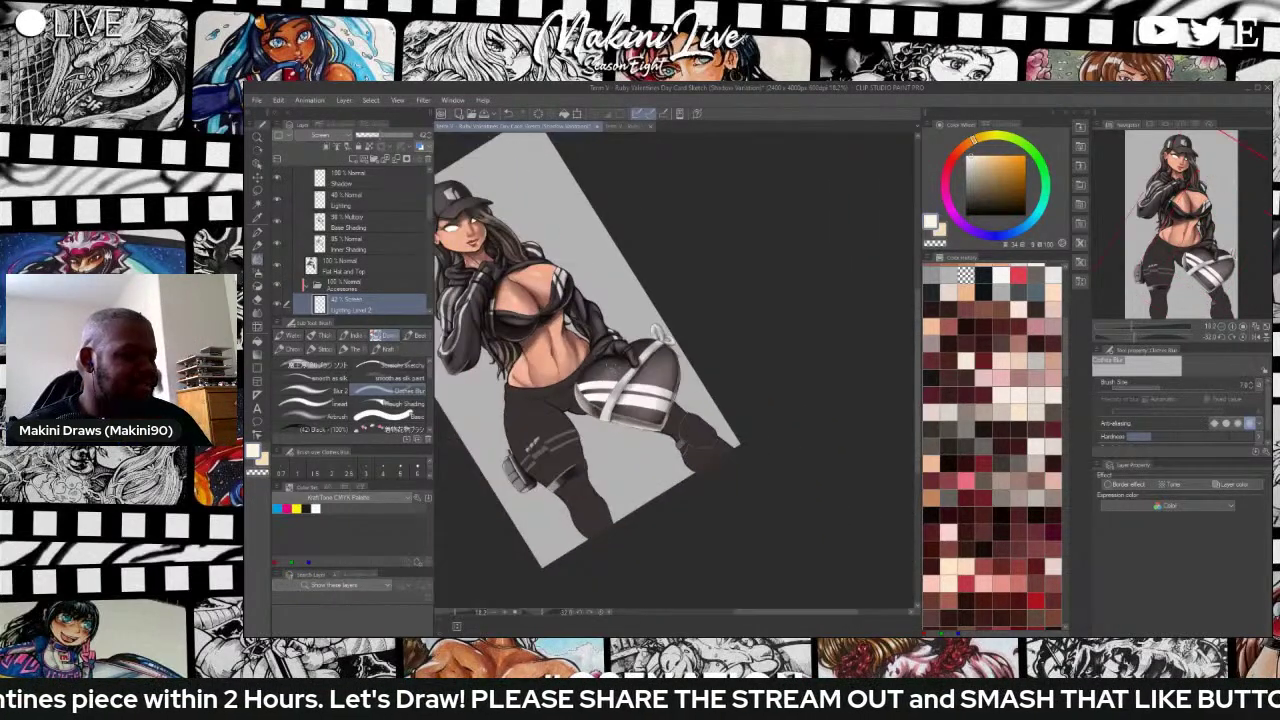
scroll(570, 345, up, 1)
scroll(670, 372, up, 2)
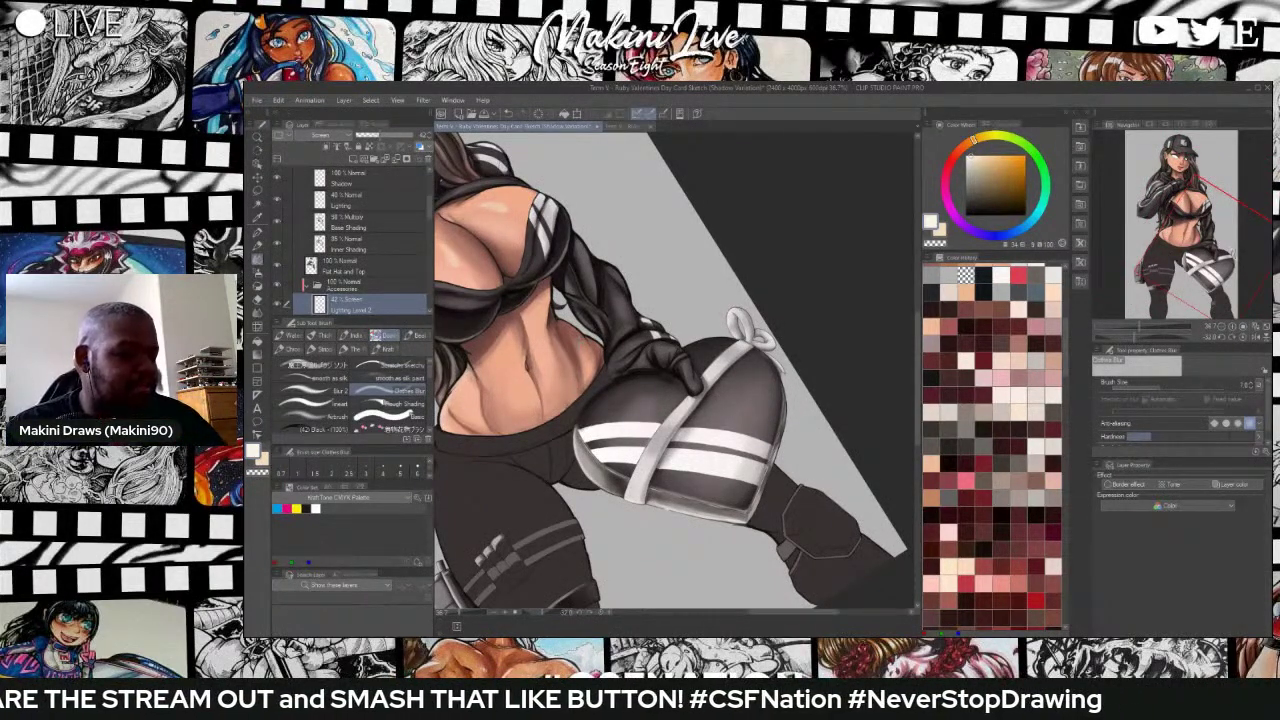
Paint a fine light line from the heart box's tip up along the lid edge with a smaller brush.
scroll(757, 481, up, 3)
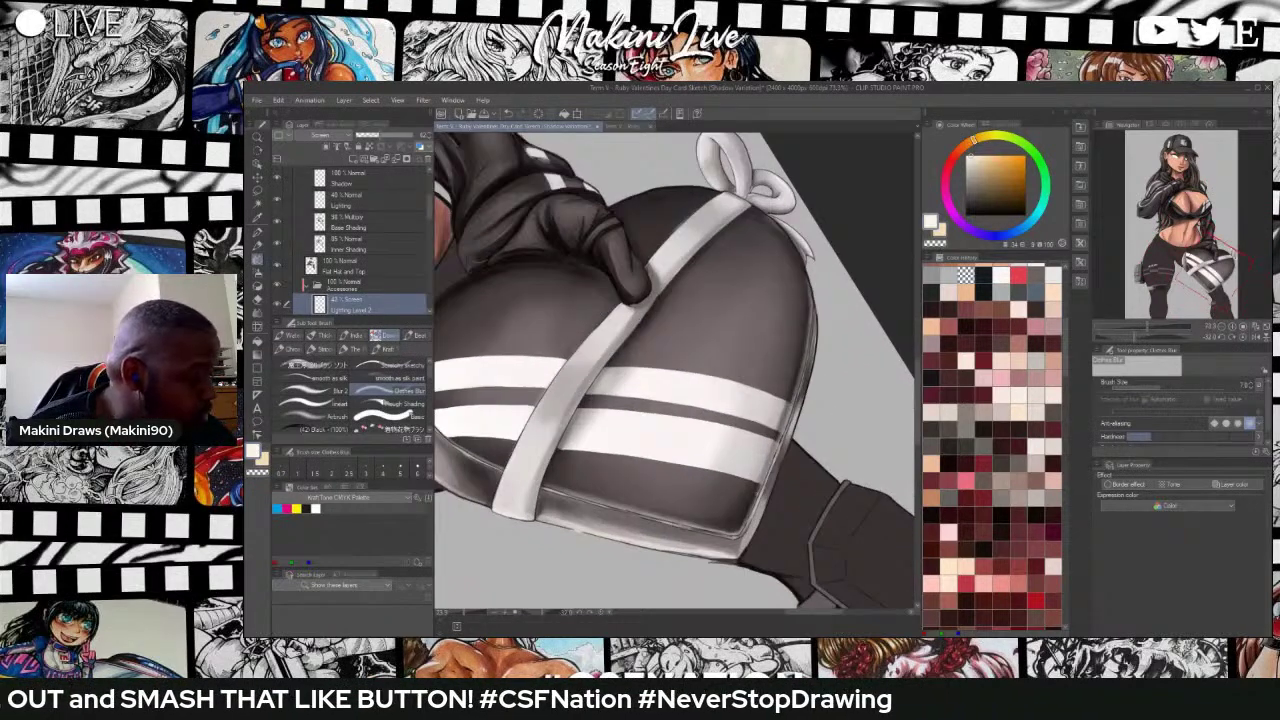
click(314, 366)
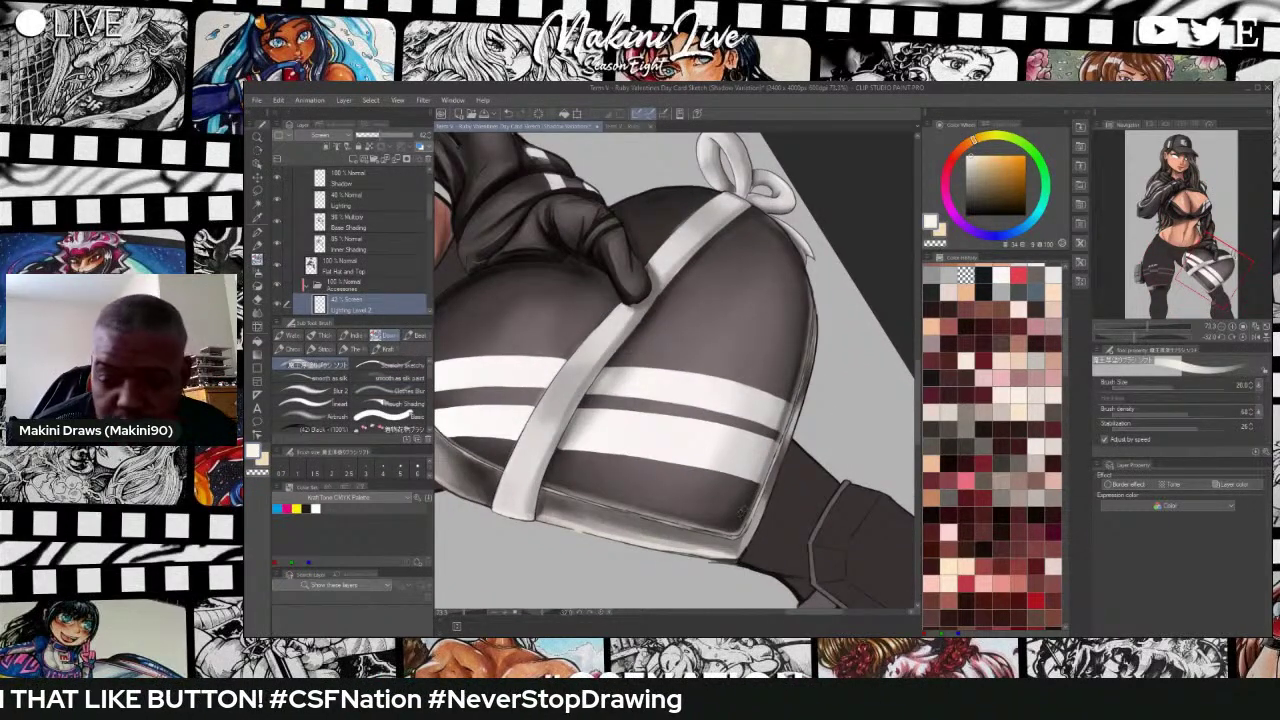
key(bracketleft)
key(bracketleft)
key(bracketleft)
key(bracketleft)
key(bracketleft)
drag(742, 518, 785, 403)
mouse_move(771, 447)
mouse_down()
mouse_move(798, 362)
mouse_move(792, 378)
mouse_up()
drag(796, 370, 802, 344)
Blend the fine light line on the heart box's lid edge using the Blend tool at size 15.
key(j)
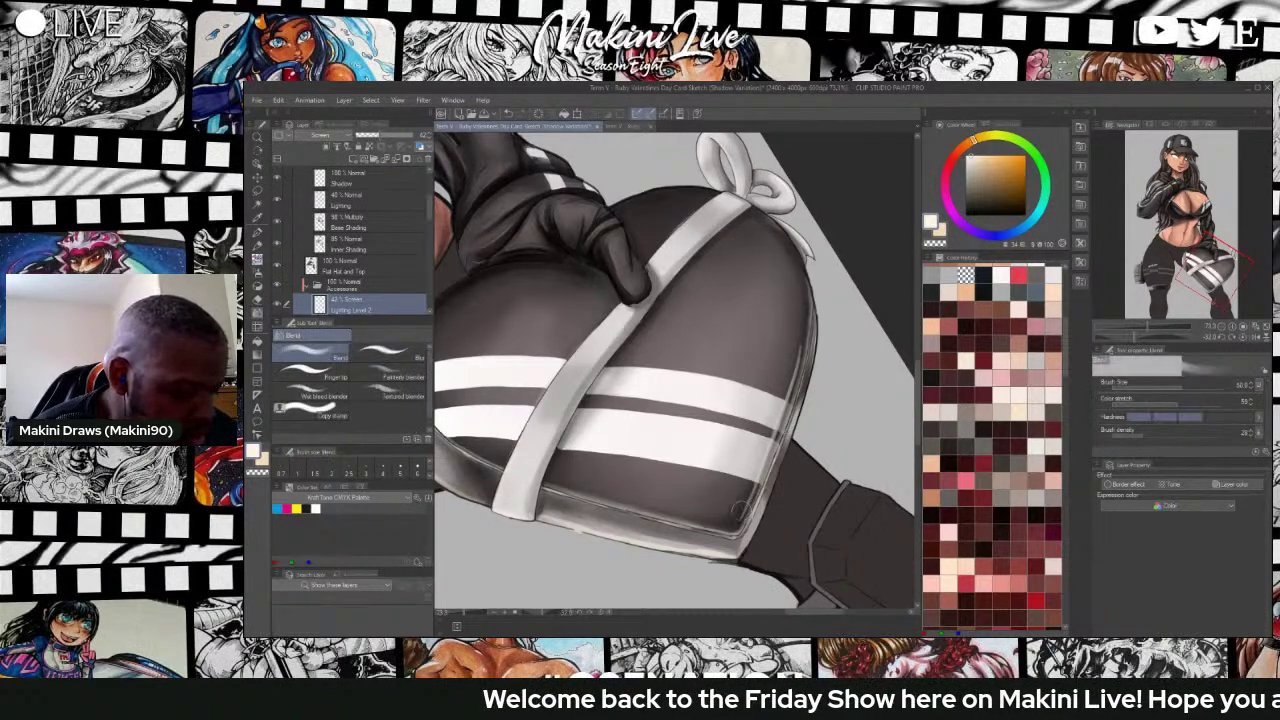
mouse_move(744, 506)
mouse_down()
mouse_move(738, 524)
mouse_move(750, 490)
mouse_up()
drag(794, 380, 804, 328)
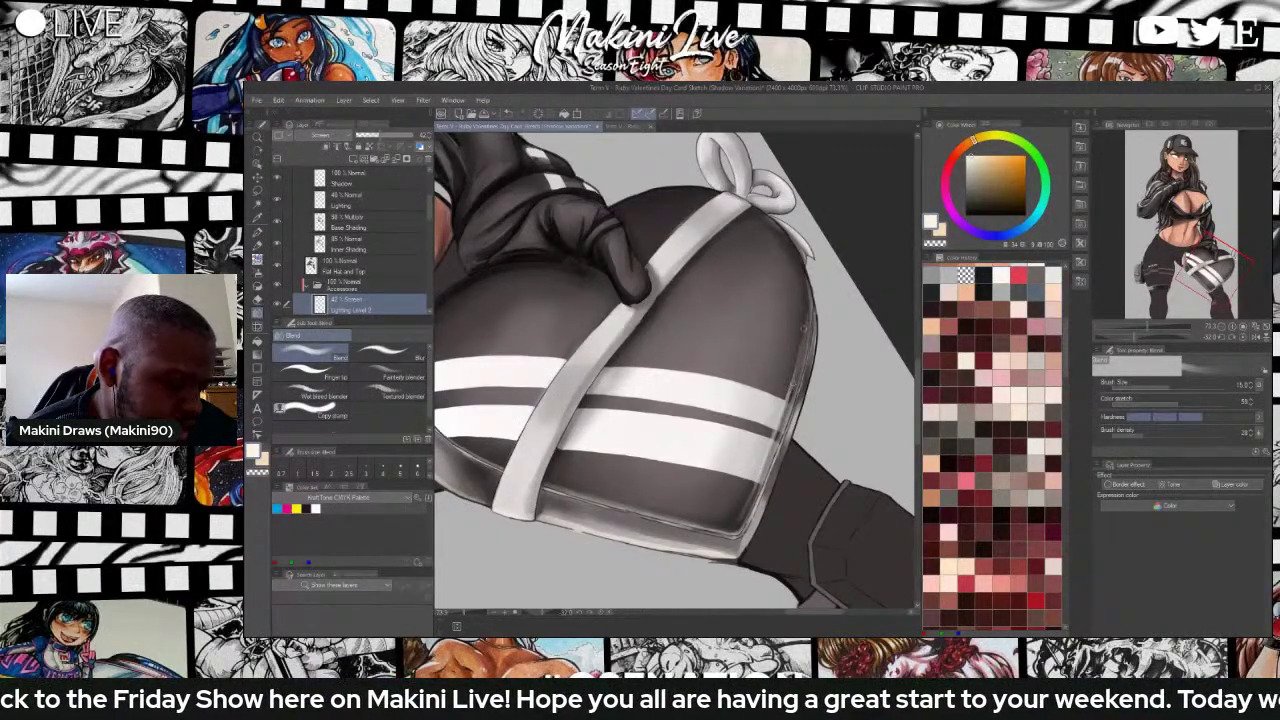
scroll(772, 230, down, 5)
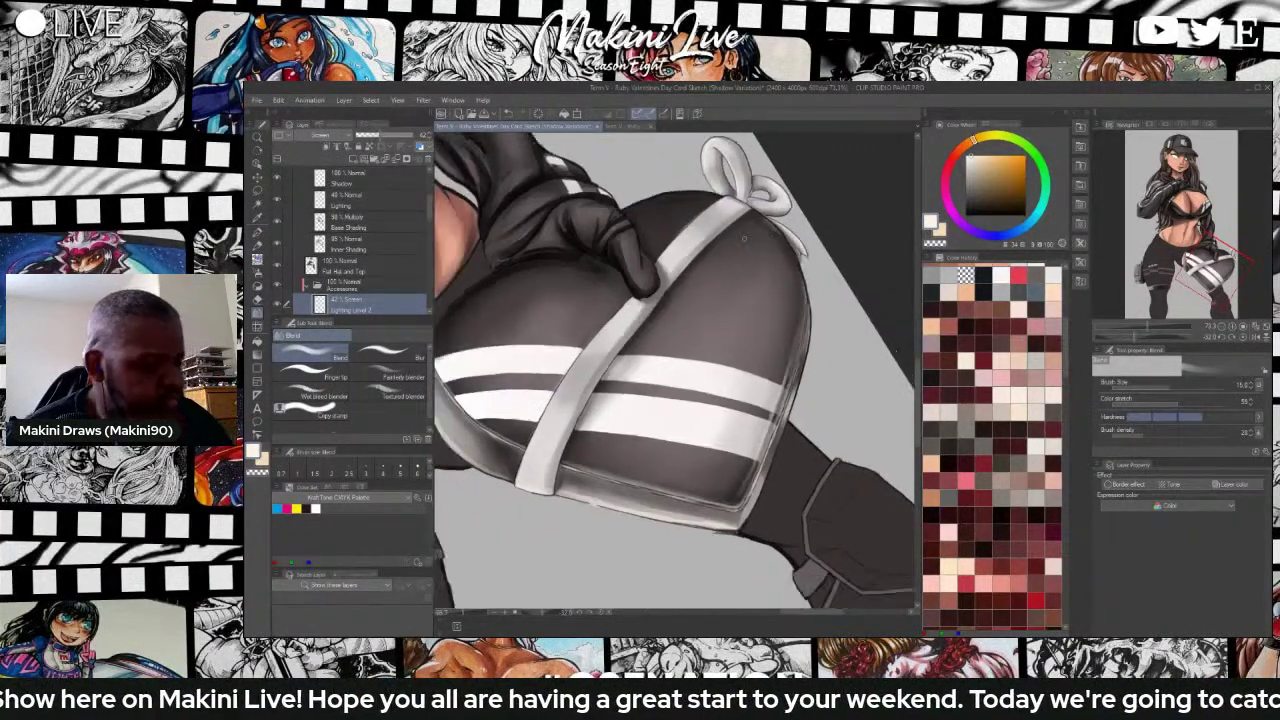
scroll(755, 208, up, 2)
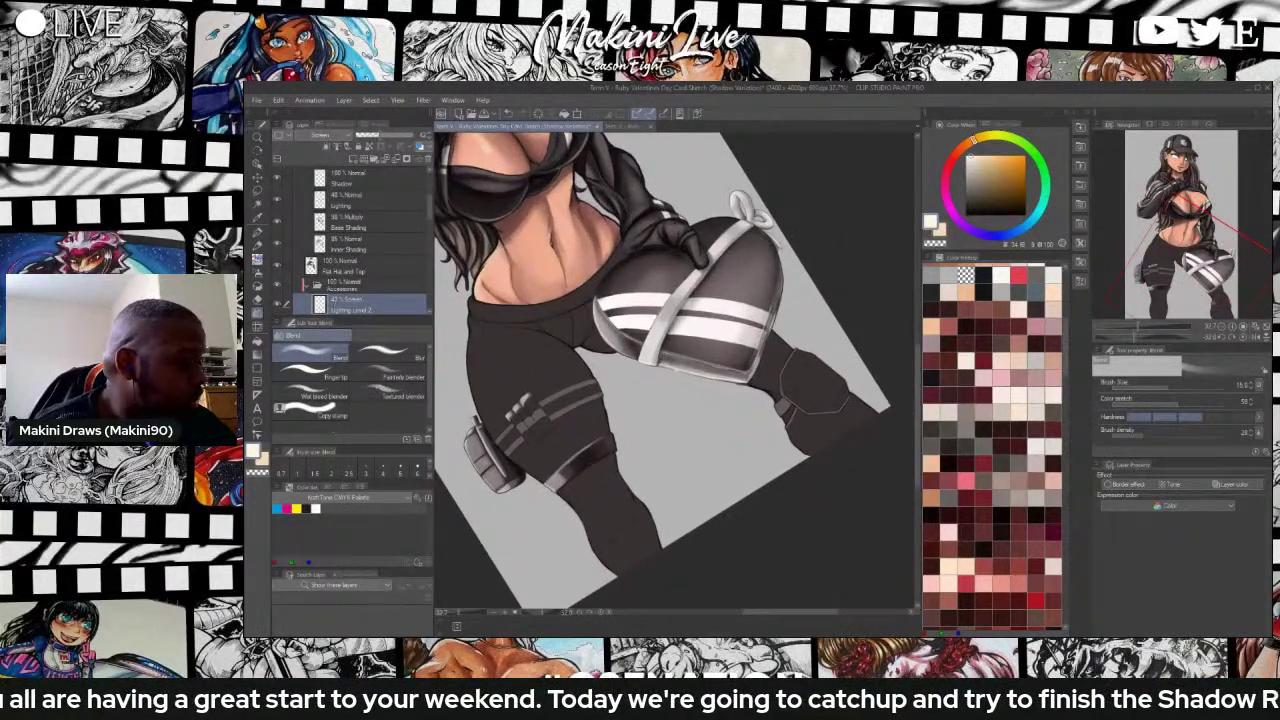
Add a new layer above the accessories' second-level lighting and name it "Highlight Glossy Layer".
key(ctrl+shift+n)
double_click(353, 308)
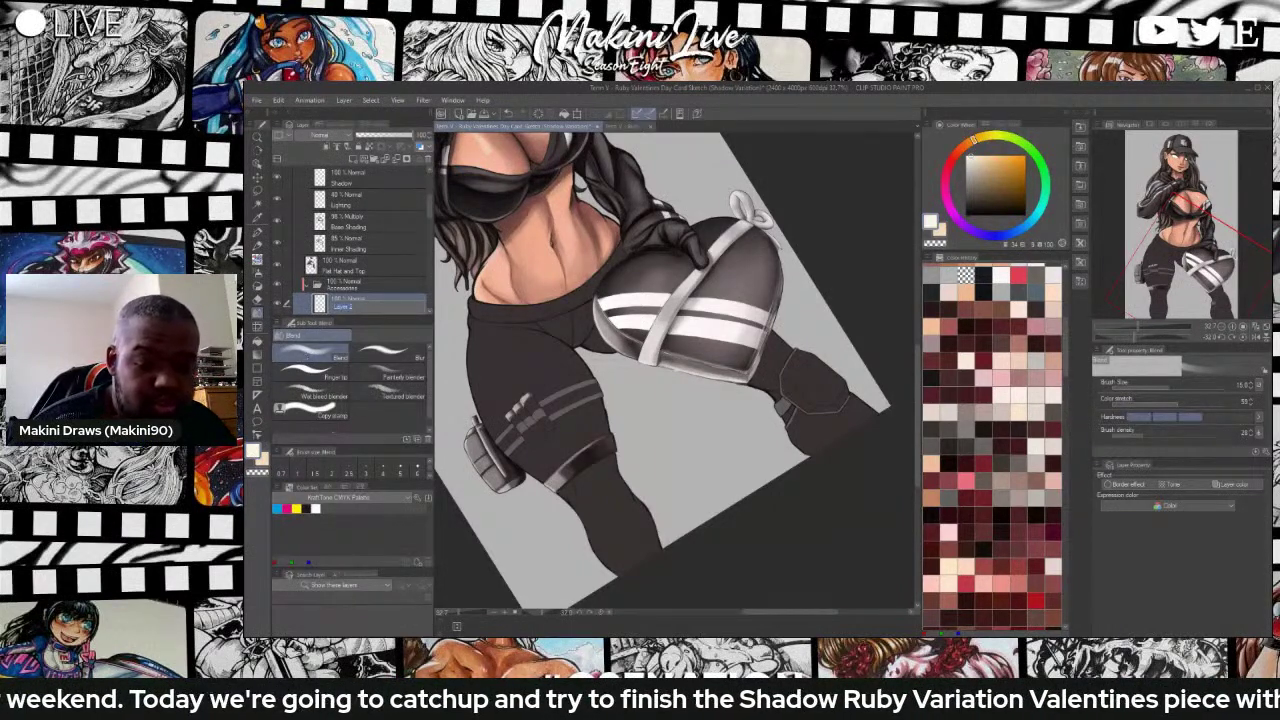
text(Li)
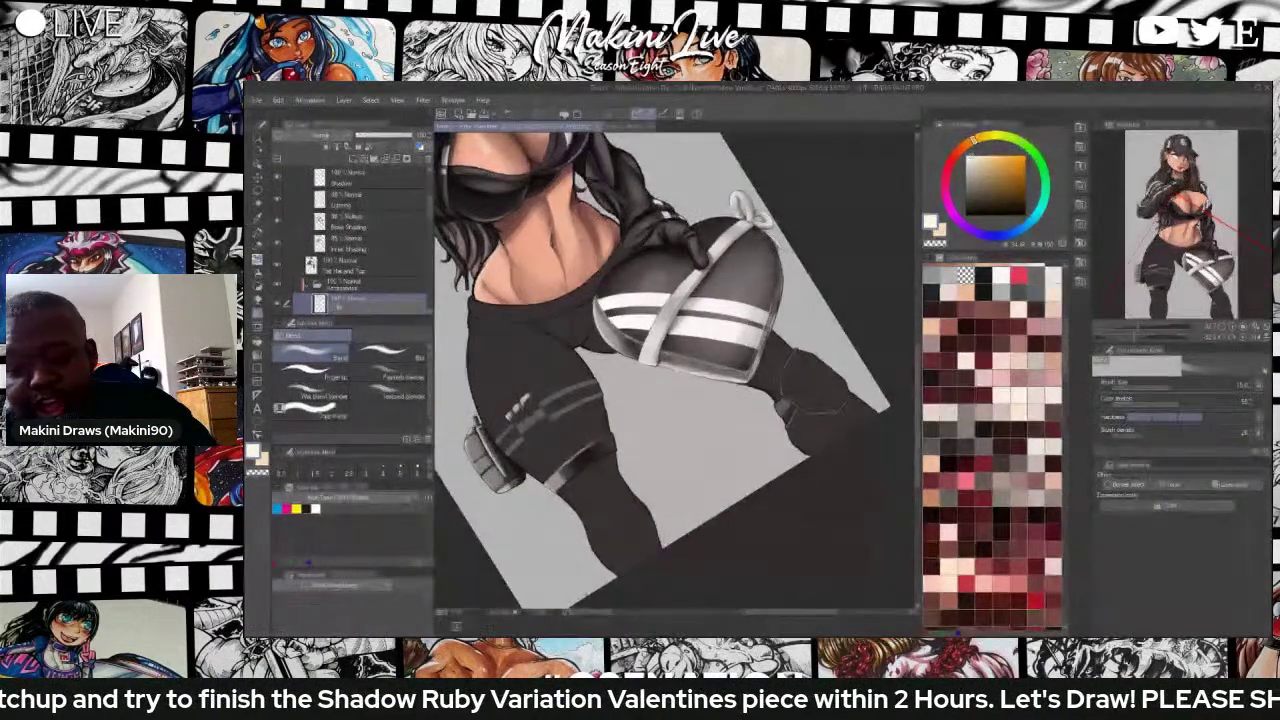
text(ghligh samp)
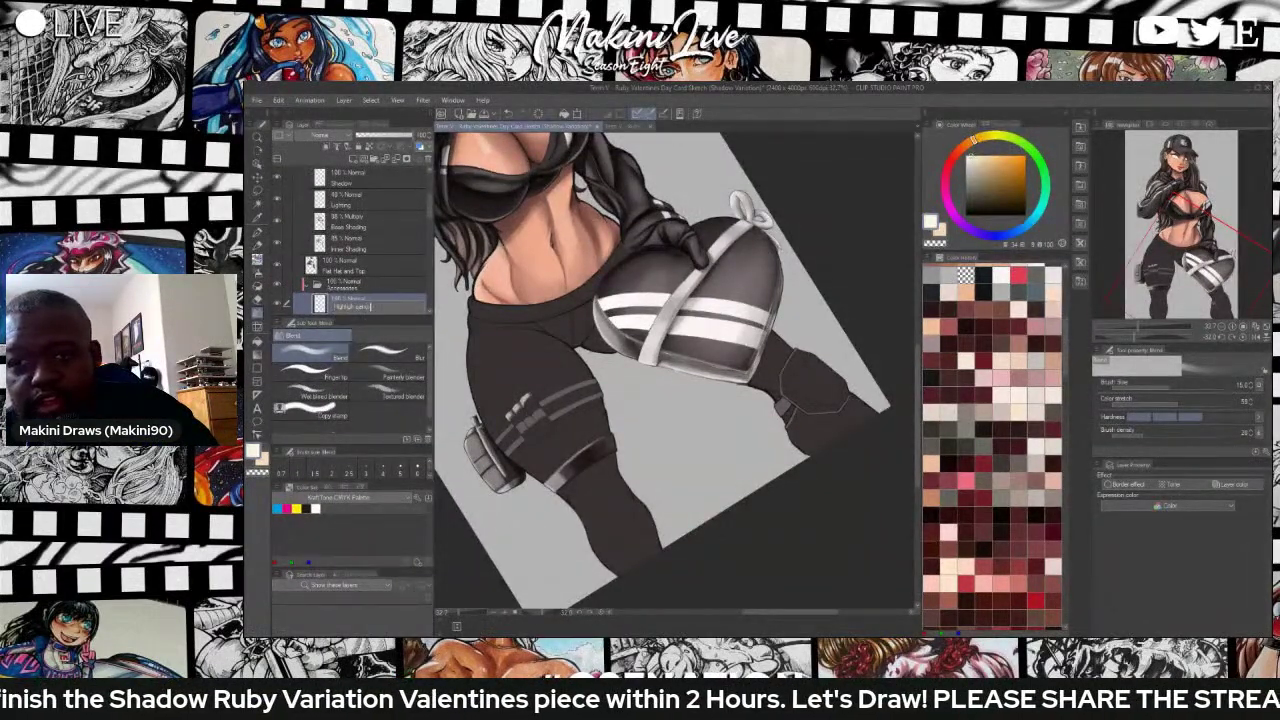
text( Glossy)
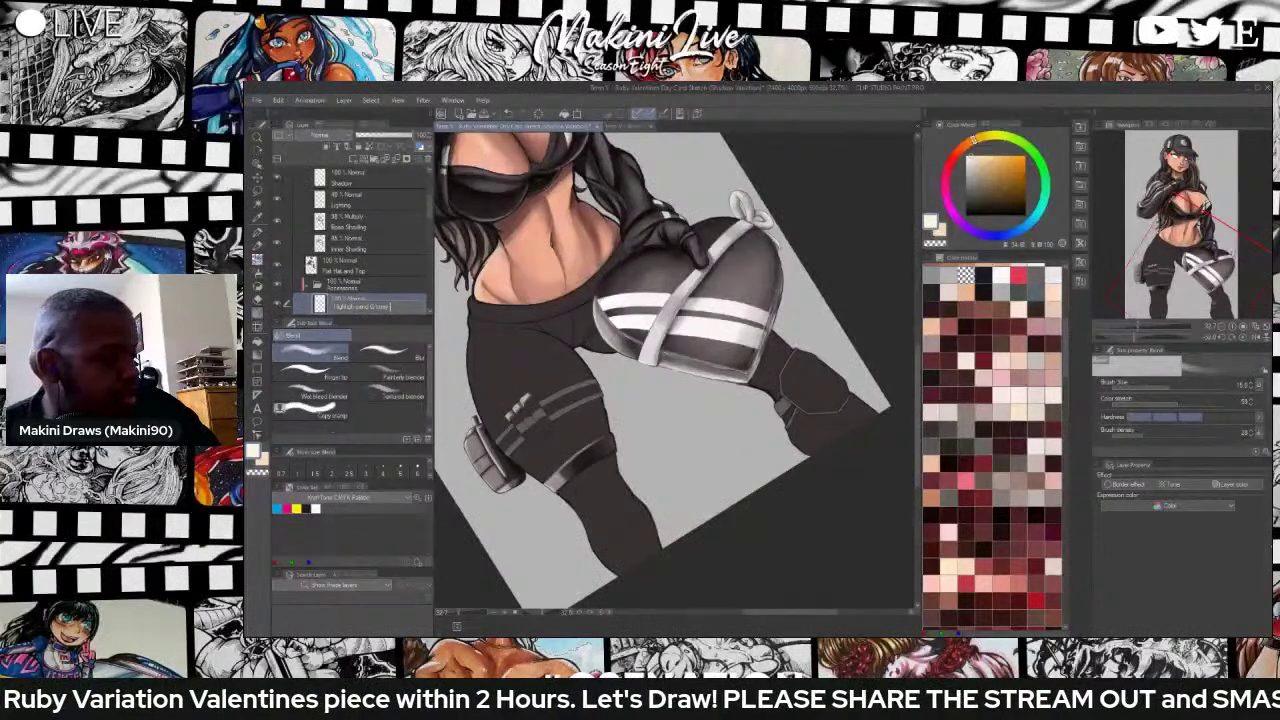
key(BackSpace)
key(BackSpace)
key(BackSpace)
key(BackSpace)
key(BackSpace)
key(BackSpace)
key(BackSpace)
key(BackSpace)
key(BackSpace)
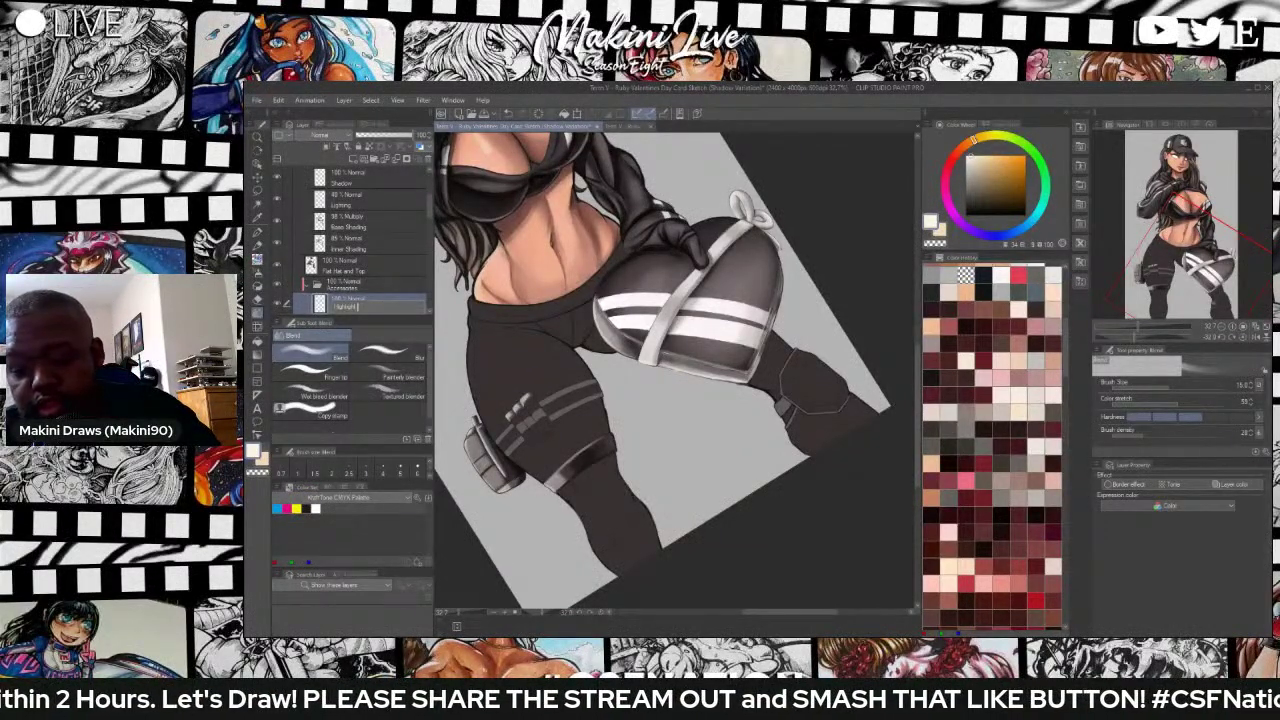
text(t Gloss Layer)
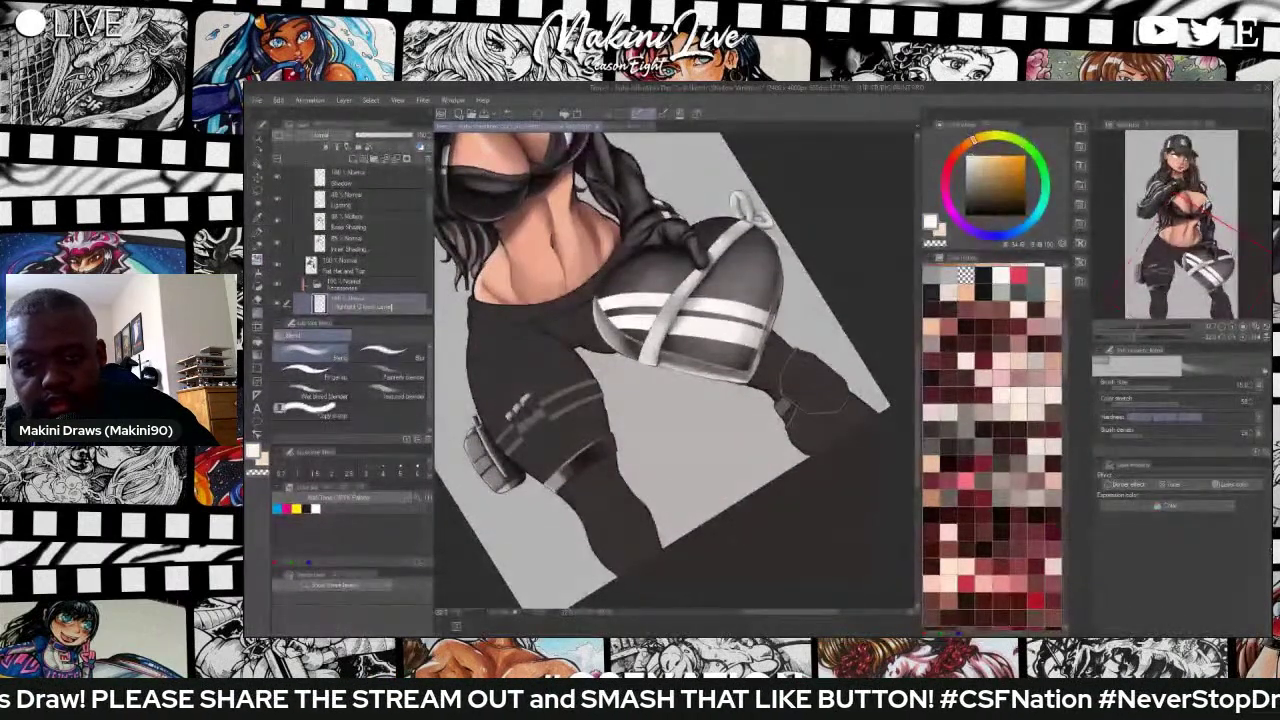
key(Return)
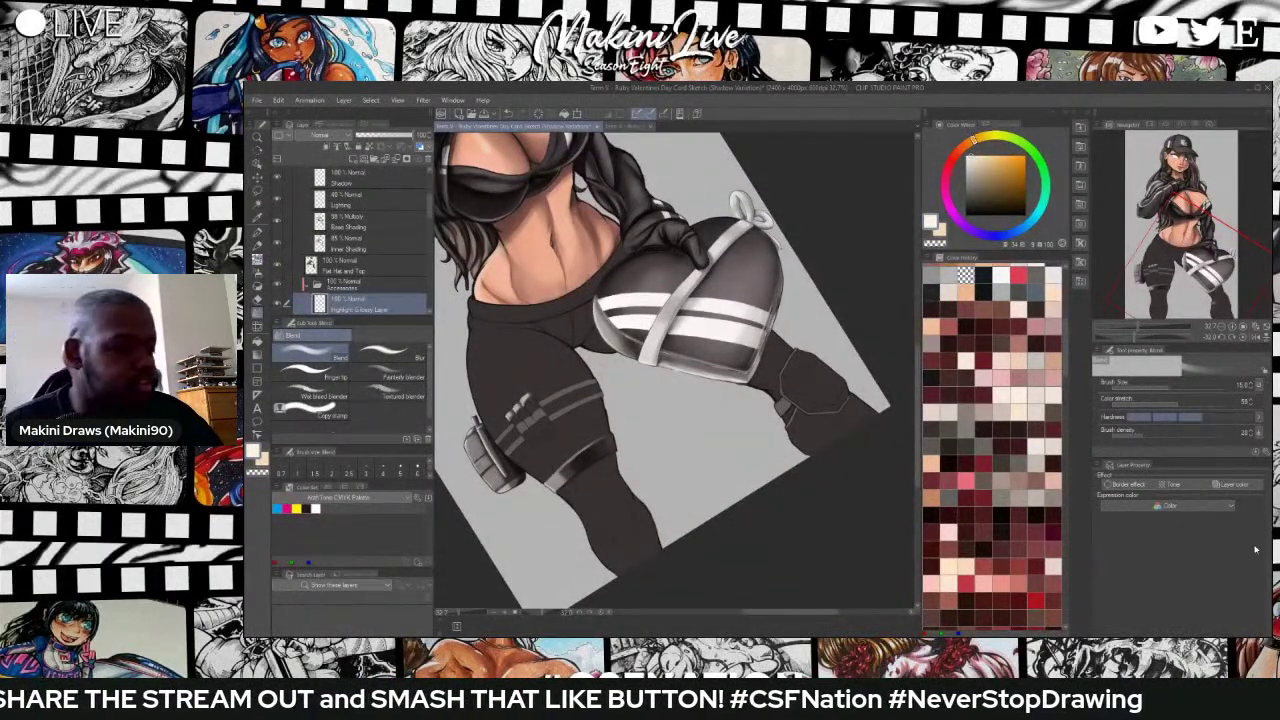
Paint off-white glossy streaks along the length of the hip pouch, after shifting the colour wheel's hue slightly towards orange.
scroll(496, 515, up, 5)
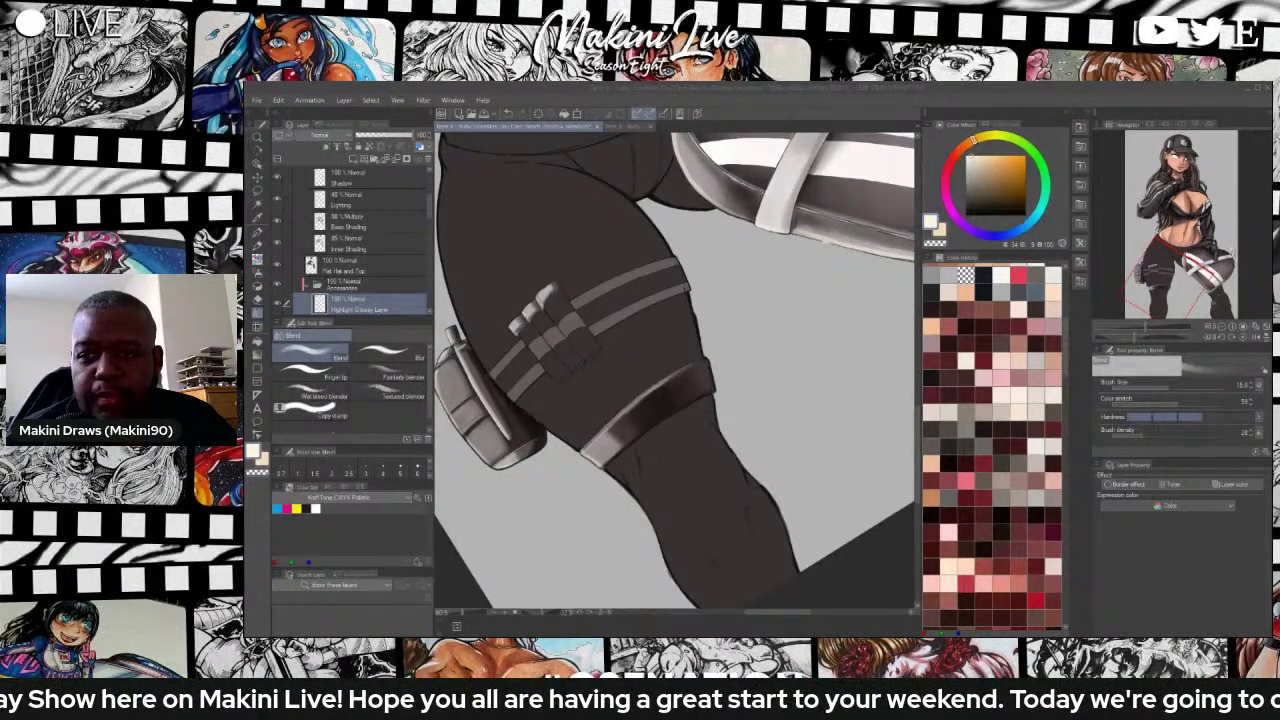
scroll(446, 509, up, 3)
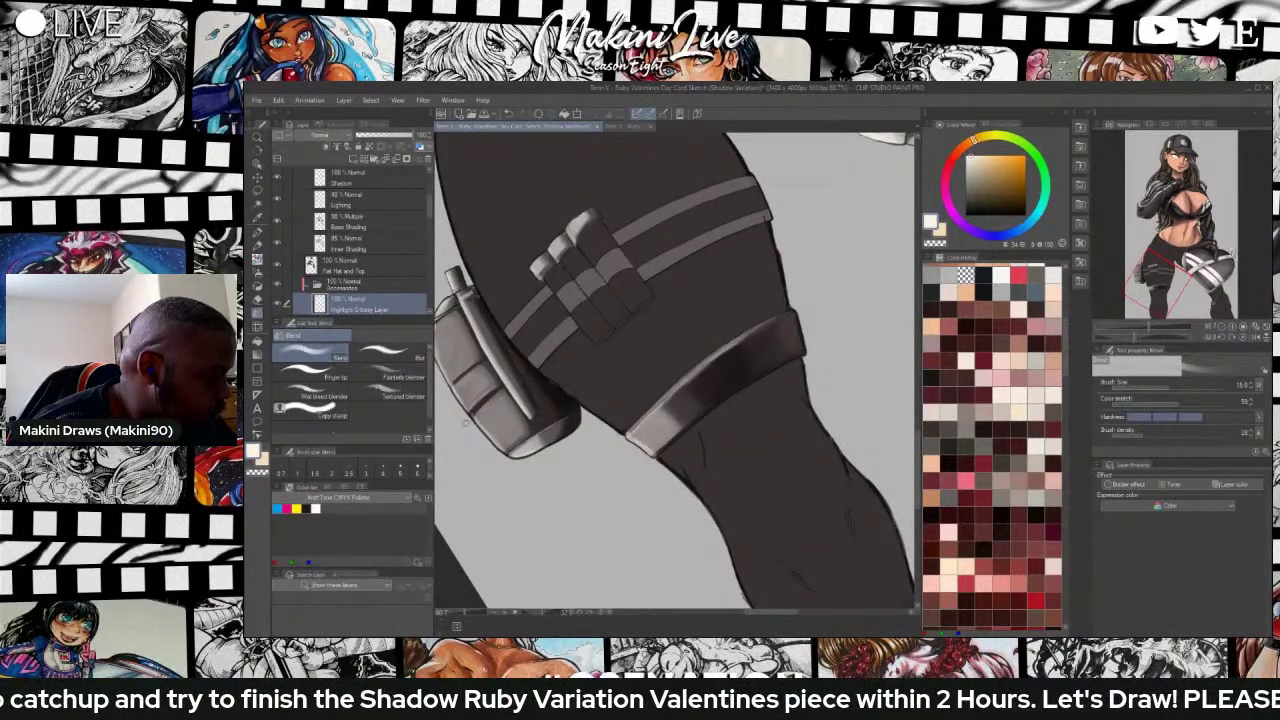
key(b)
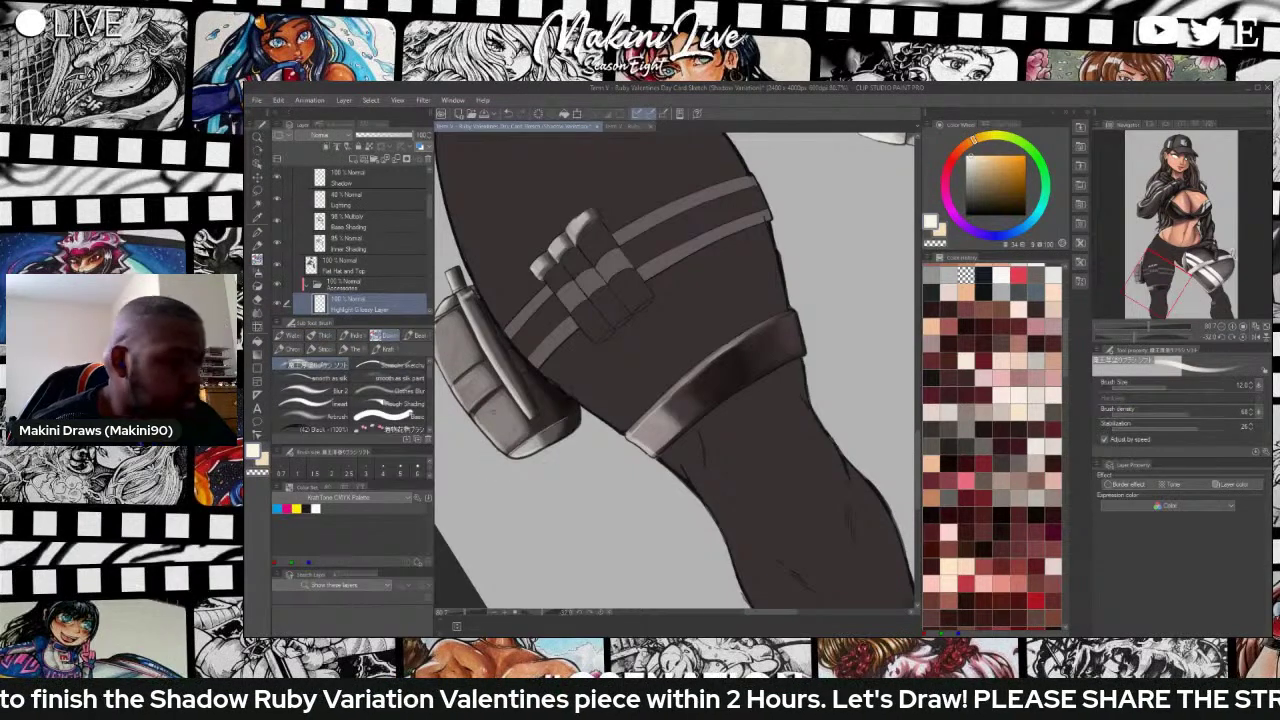
drag(971, 153, 965, 146)
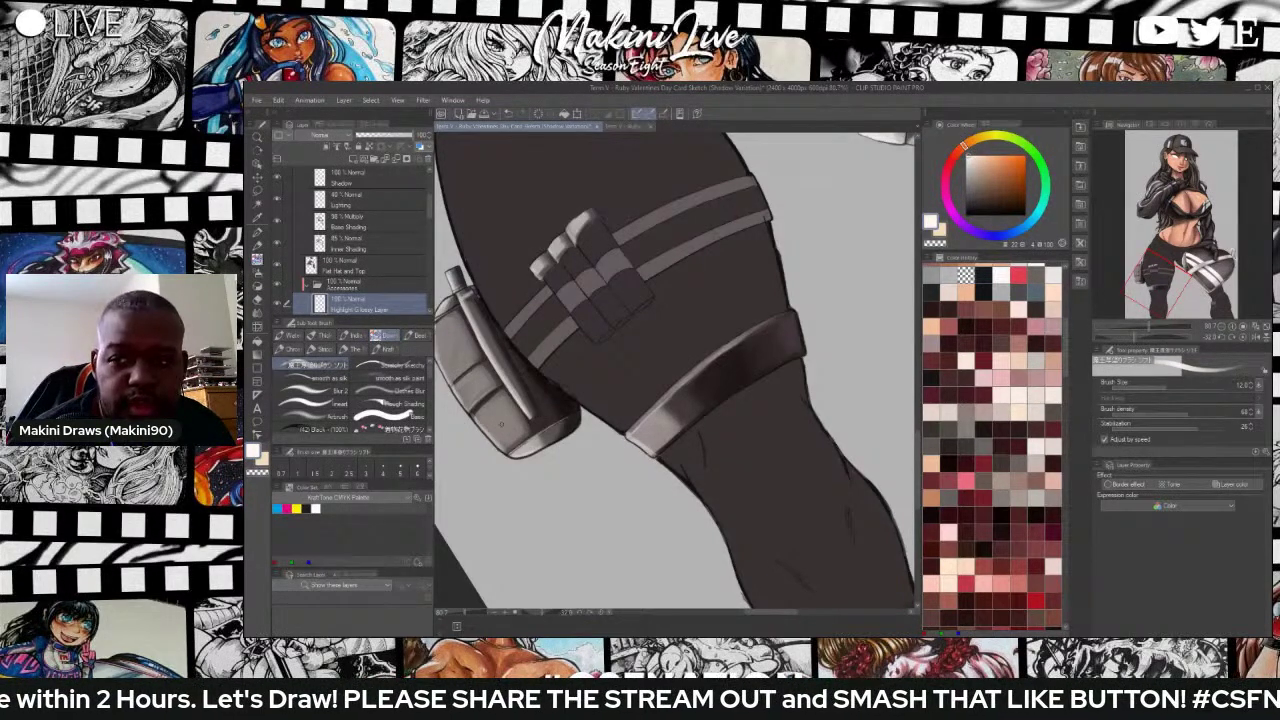
mouse_move(502, 429)
mouse_down()
mouse_move(511, 441)
mouse_move(490, 400)
mouse_move(523, 440)
mouse_move(456, 332)
mouse_up()
drag(460, 336, 448, 310)
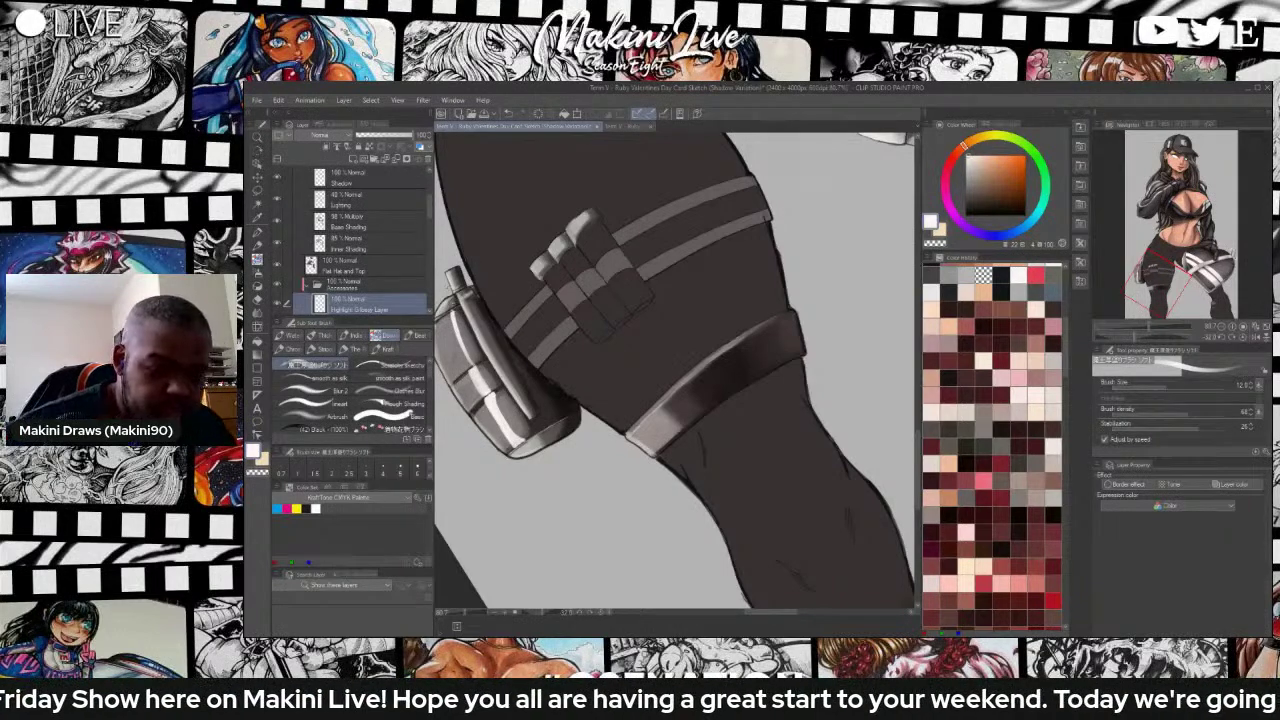
Undo the last streak on the pouch's upper section and repaint it with the G-pen at a much smaller size.
key(ctrl+z)
key(p)
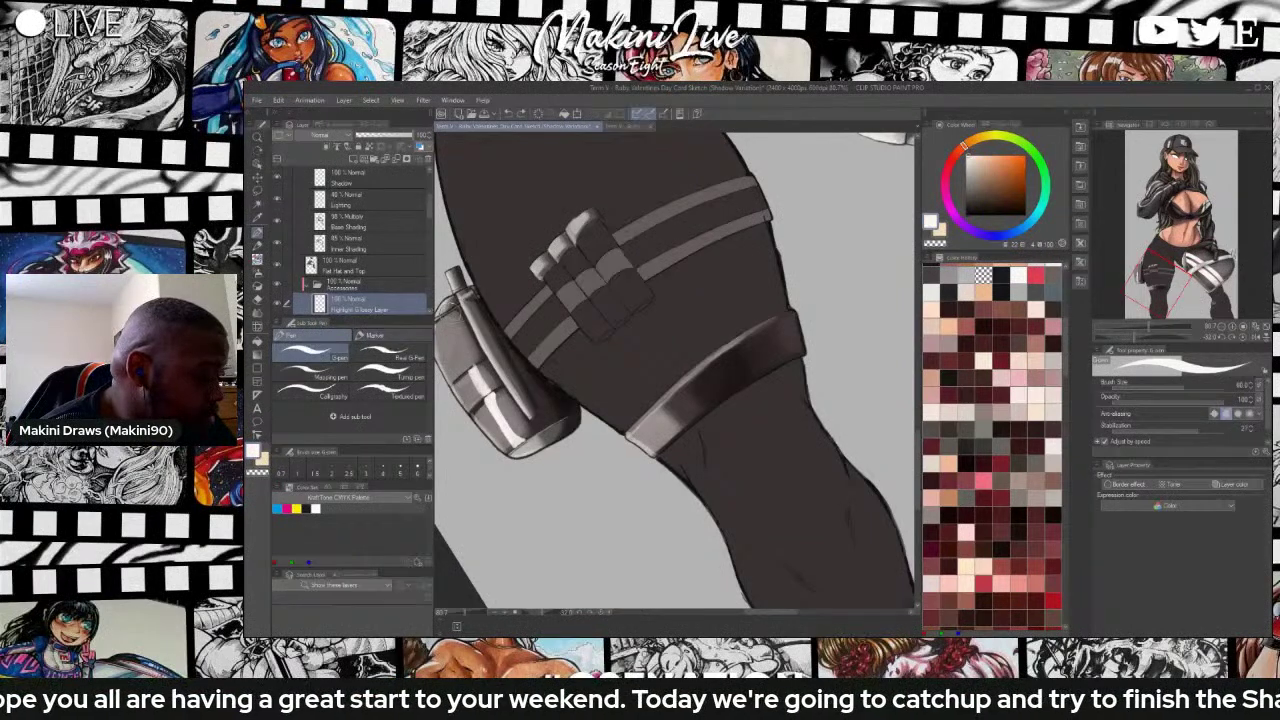
click(1160, 387)
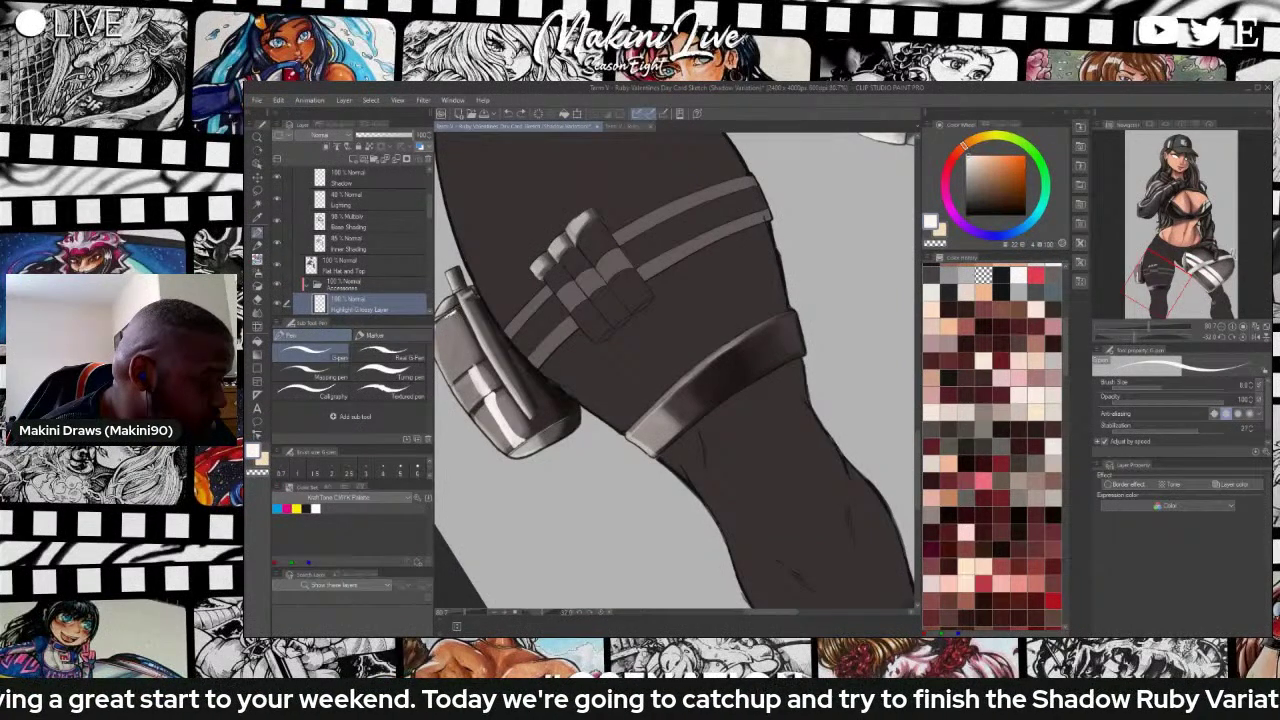
key(bracketright)
key(bracketright)
key(bracketright)
key(bracketright)
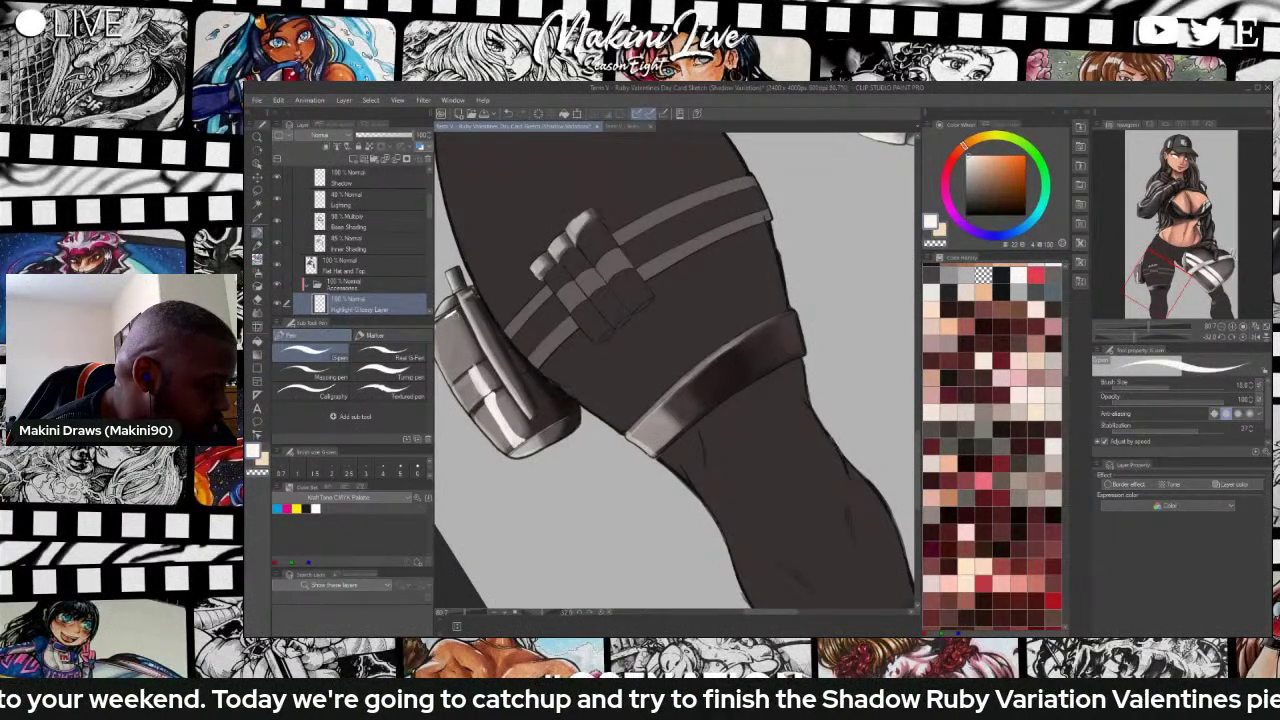
mouse_move(455, 312)
mouse_down()
mouse_move(475, 368)
mouse_move(446, 318)
mouse_move(466, 366)
mouse_move(456, 323)
mouse_up()
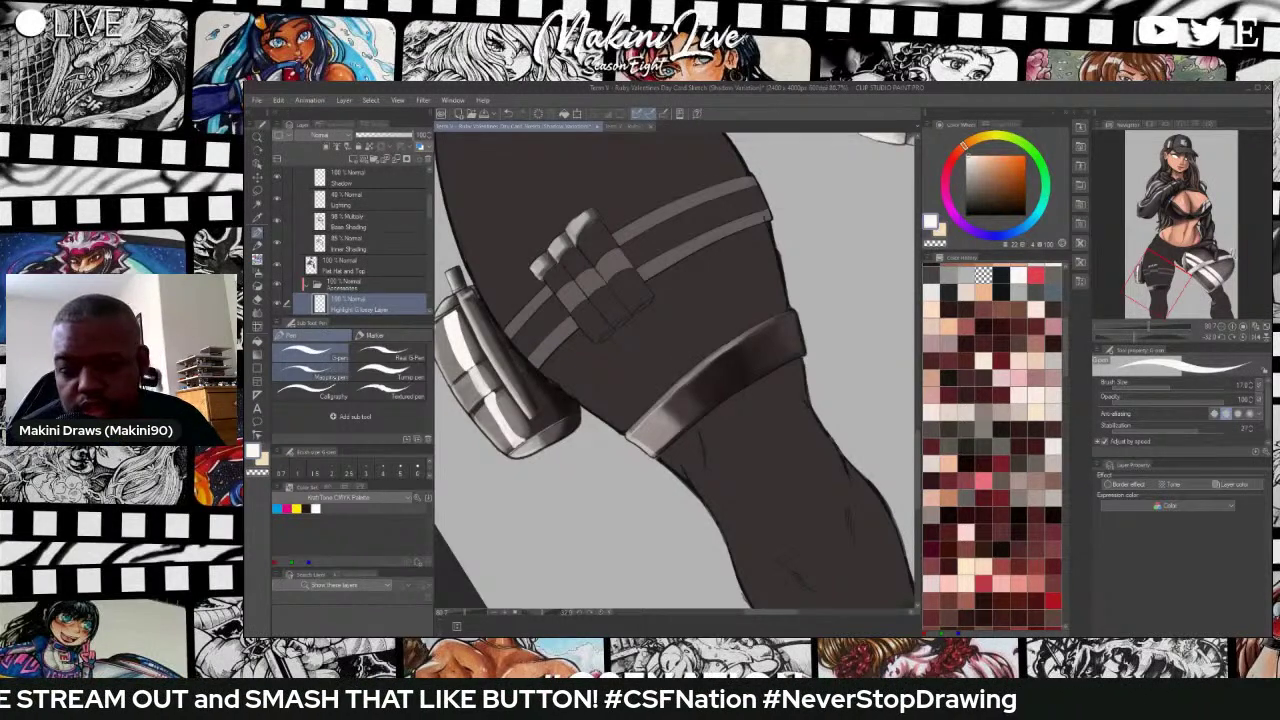
Switch to the Clothes Blur brush and enlarge it to size 20.
key(j)
key(j)
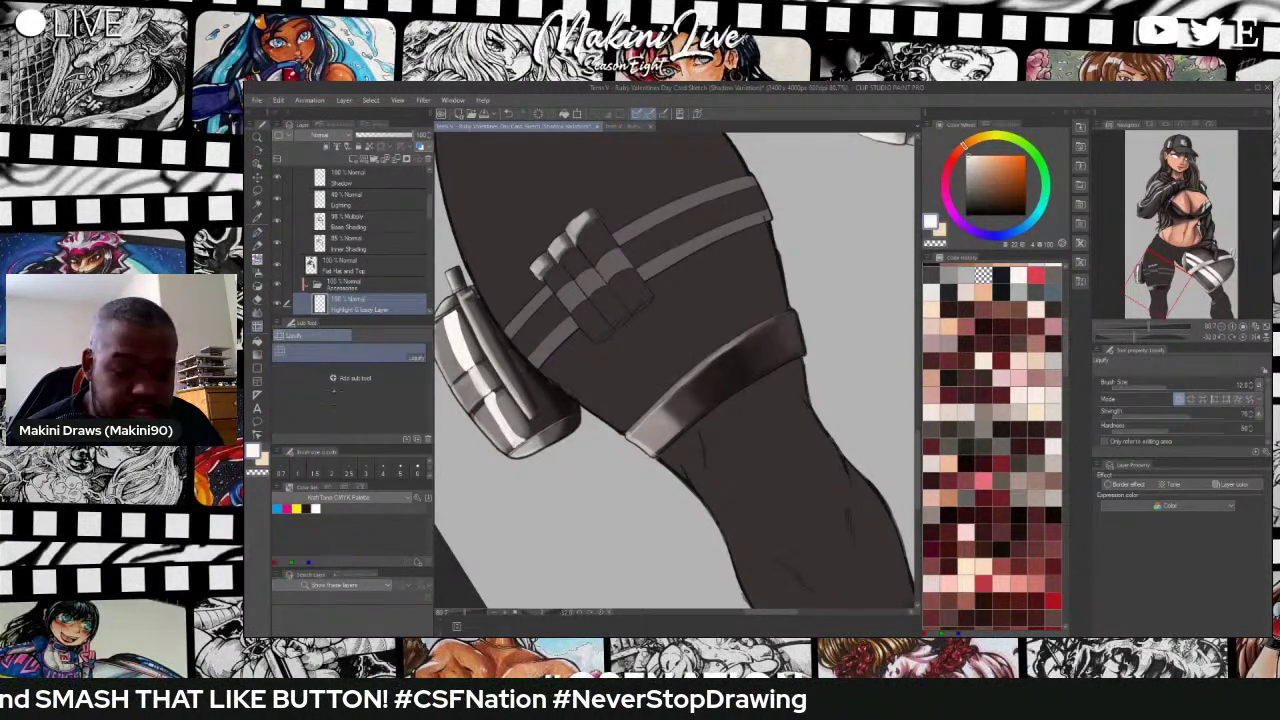
key(j)
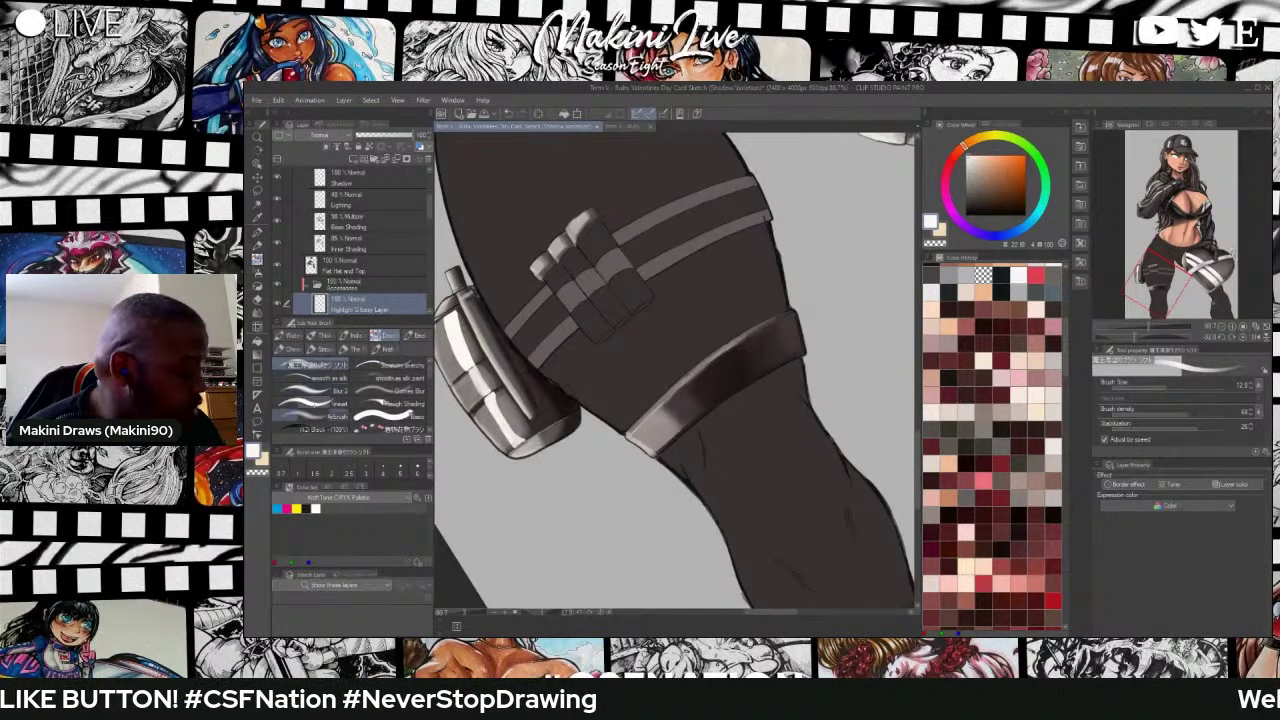
click(391, 391)
key(asciicircum)
key(asciicircum)
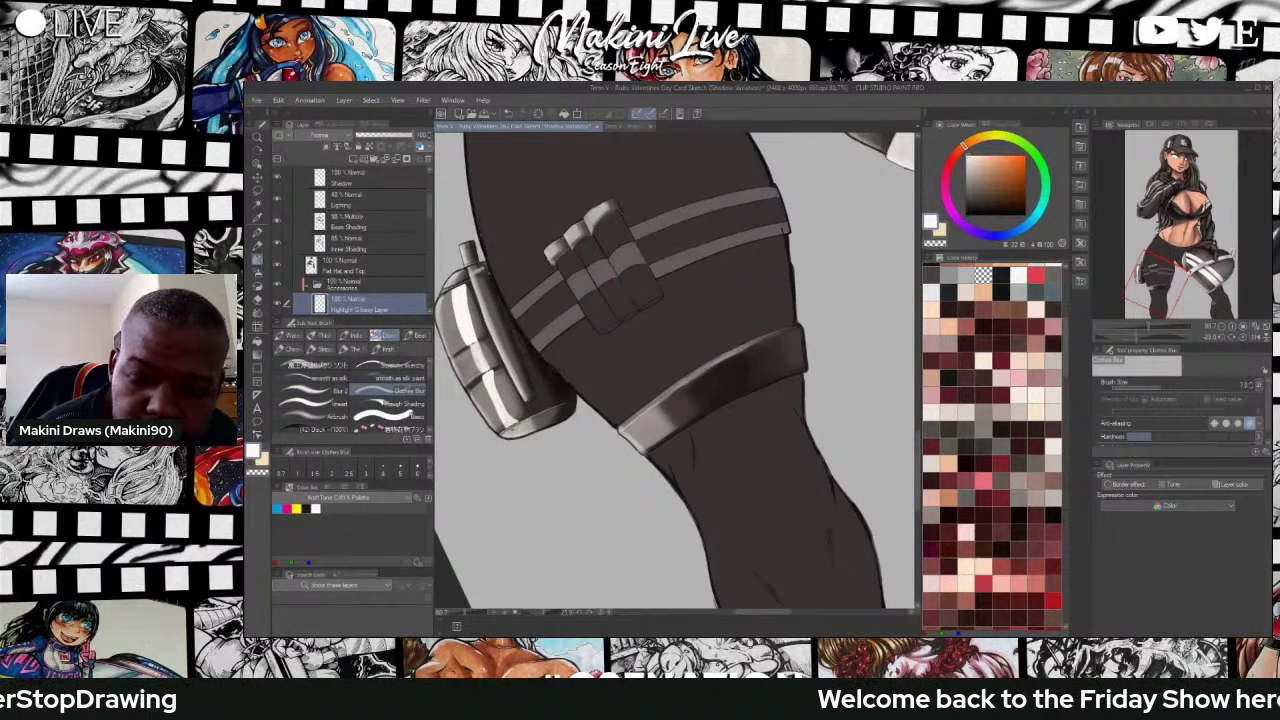
key(bracketright)
key(bracketright)
key(bracketright)
key(bracketright)
key(bracketright)
key(bracketright)
key(bracketright)
key(bracketright)
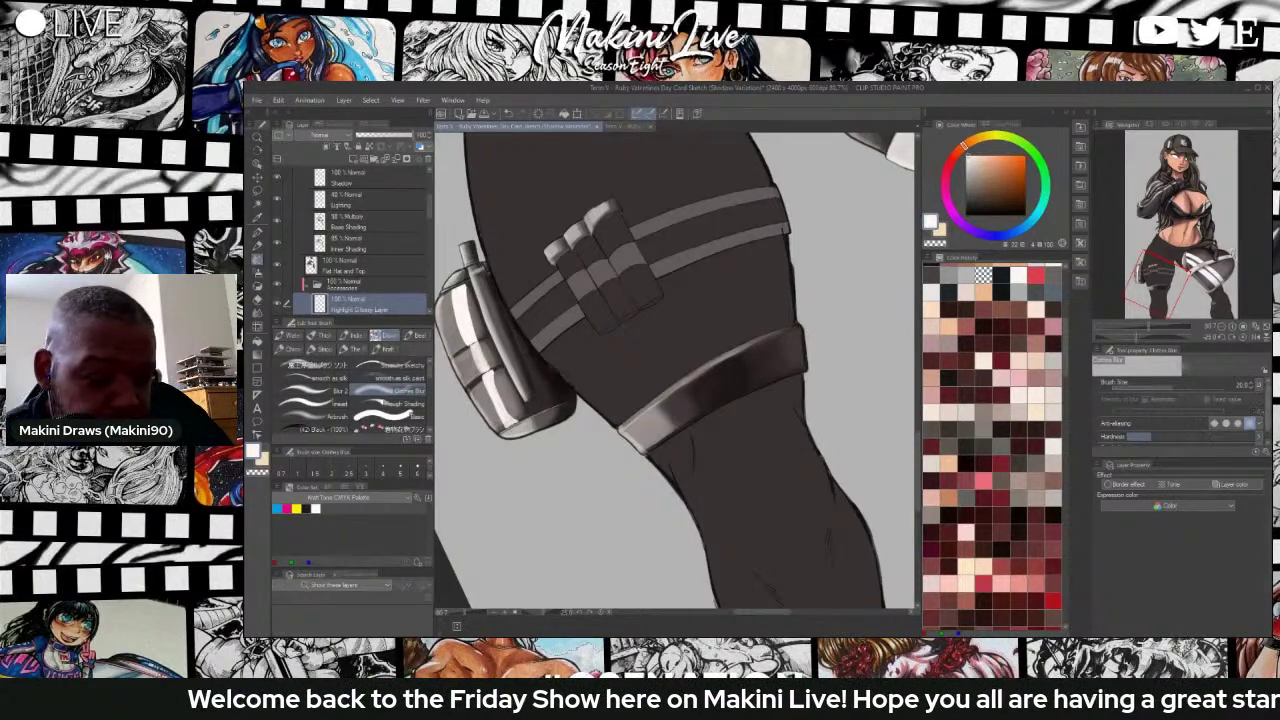
Raise the Clothes Blur brush density to 54 and soften the lower pouch streak's edges with a smaller brush size.
drag(1267, 405, 1267, 422)
drag(1176, 456, 1176, 535)
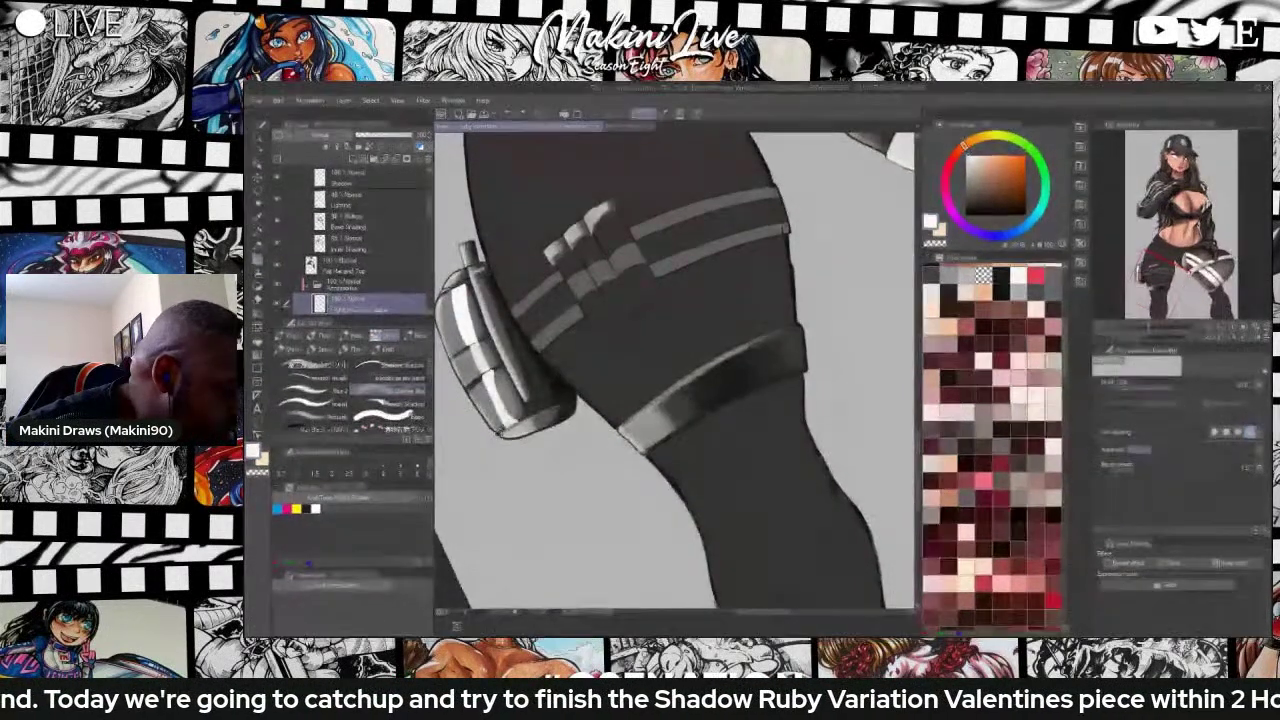
scroll(502, 416, up, 4)
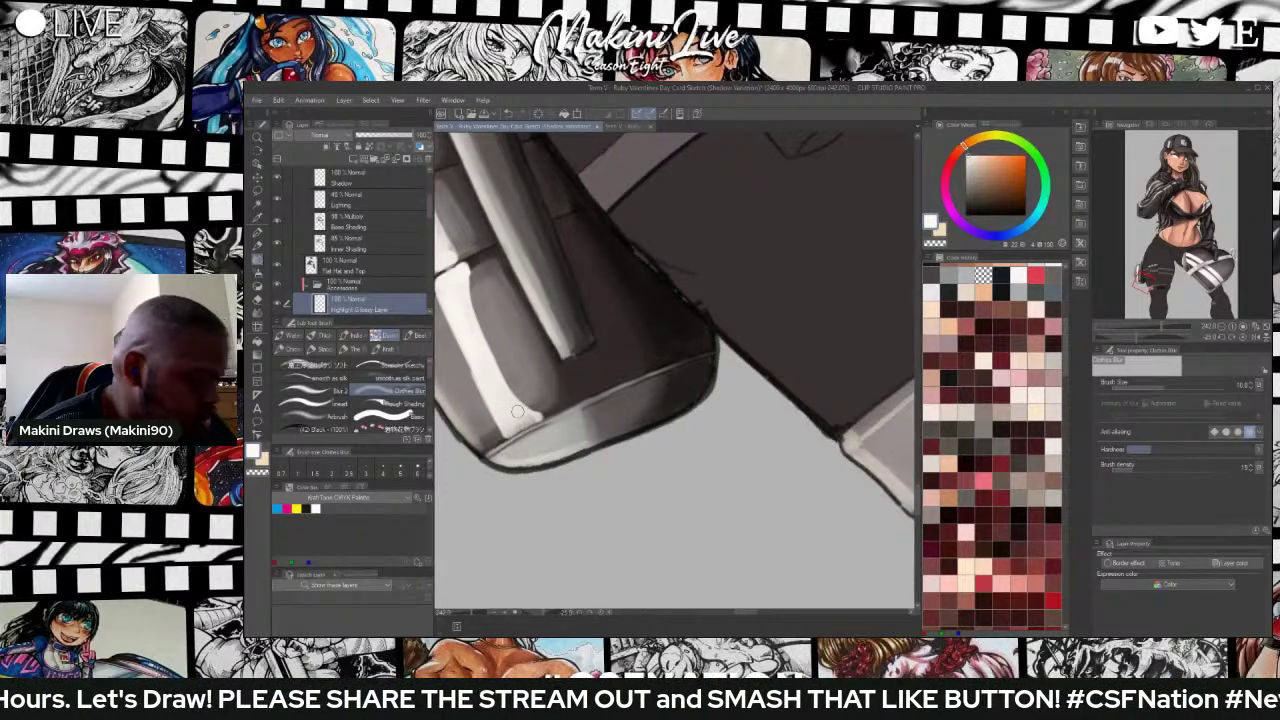
click(1171, 469)
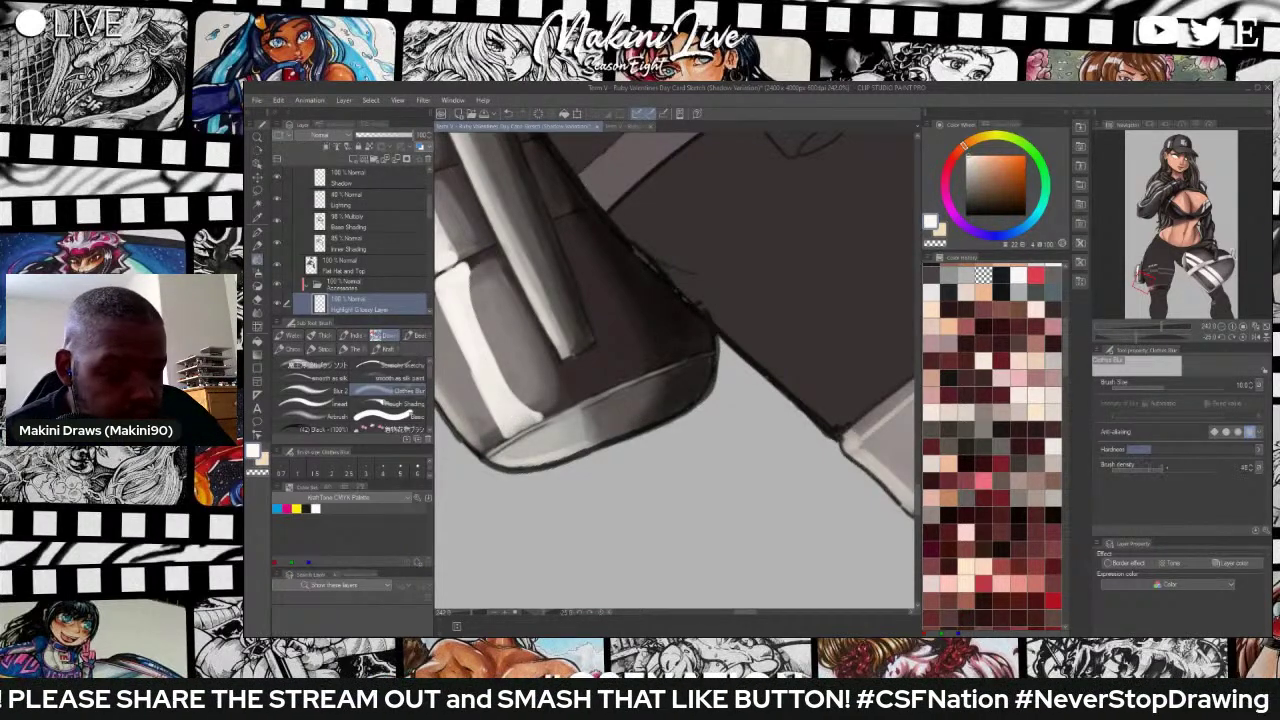
key([)
key([)
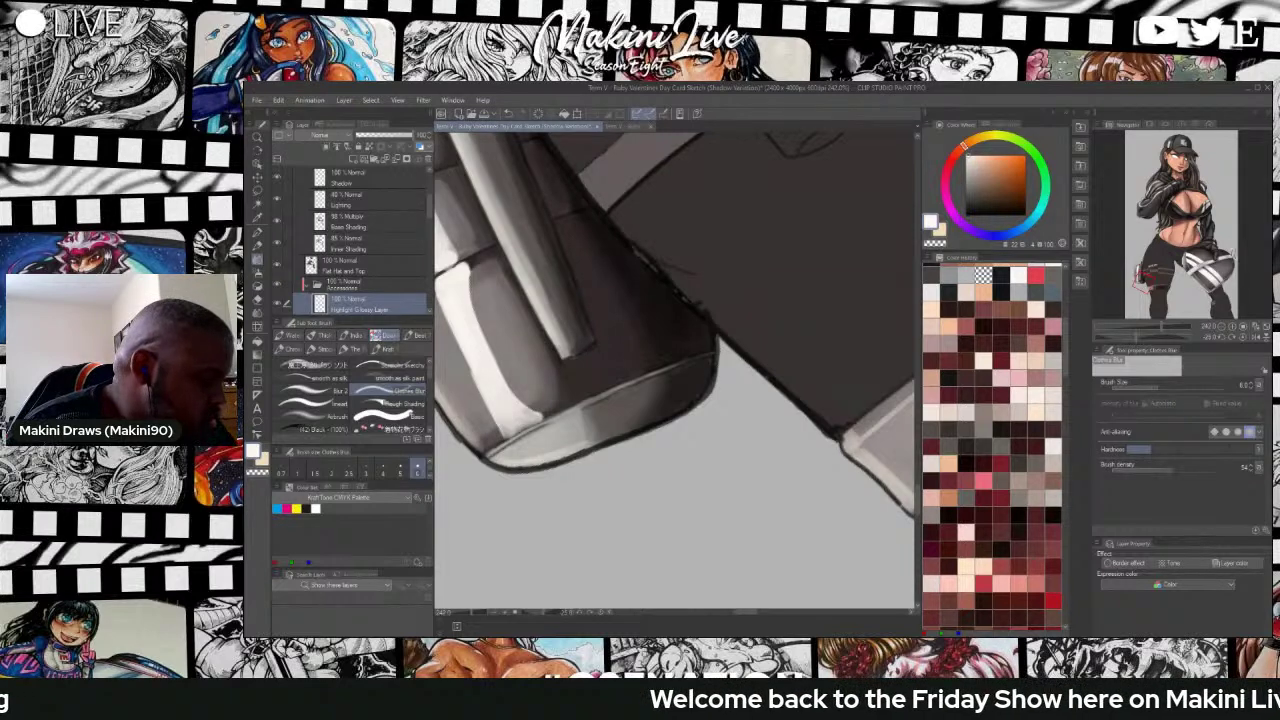
key(bracketleft)
key(bracketleft)
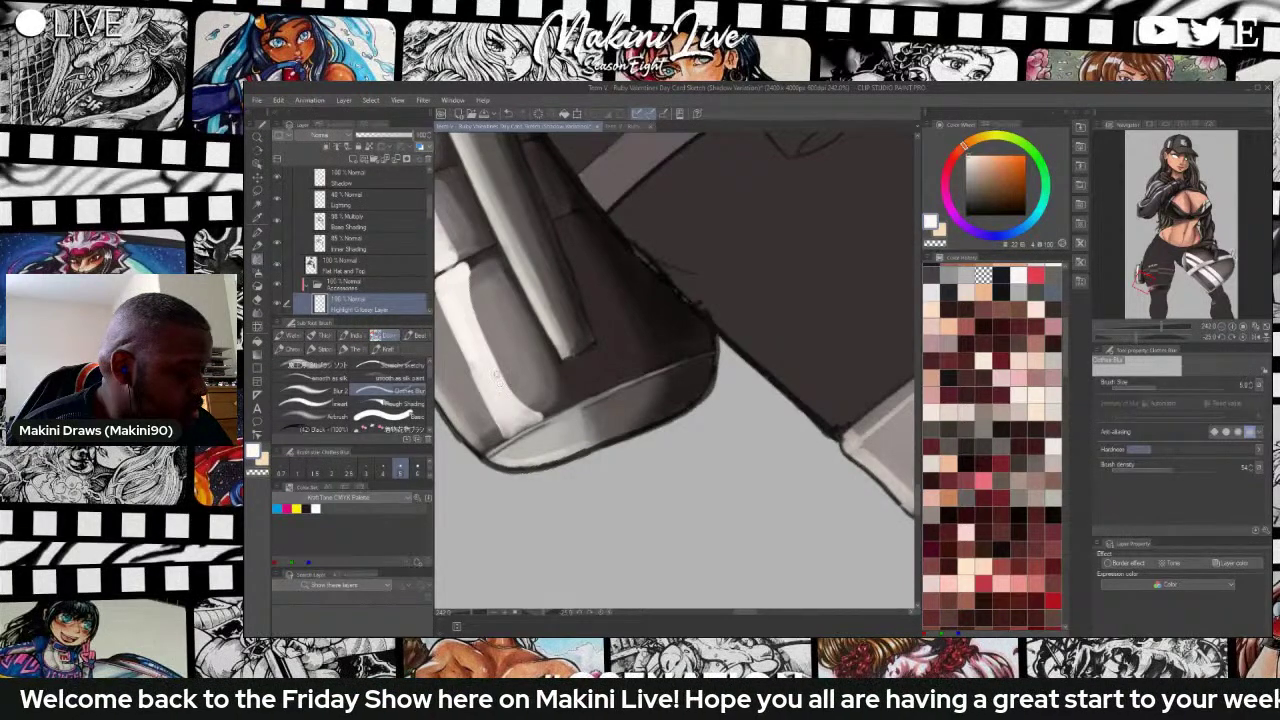
Smooth the bottom end of the lower pouch streak using the Blend tool at size 15.
key(j)
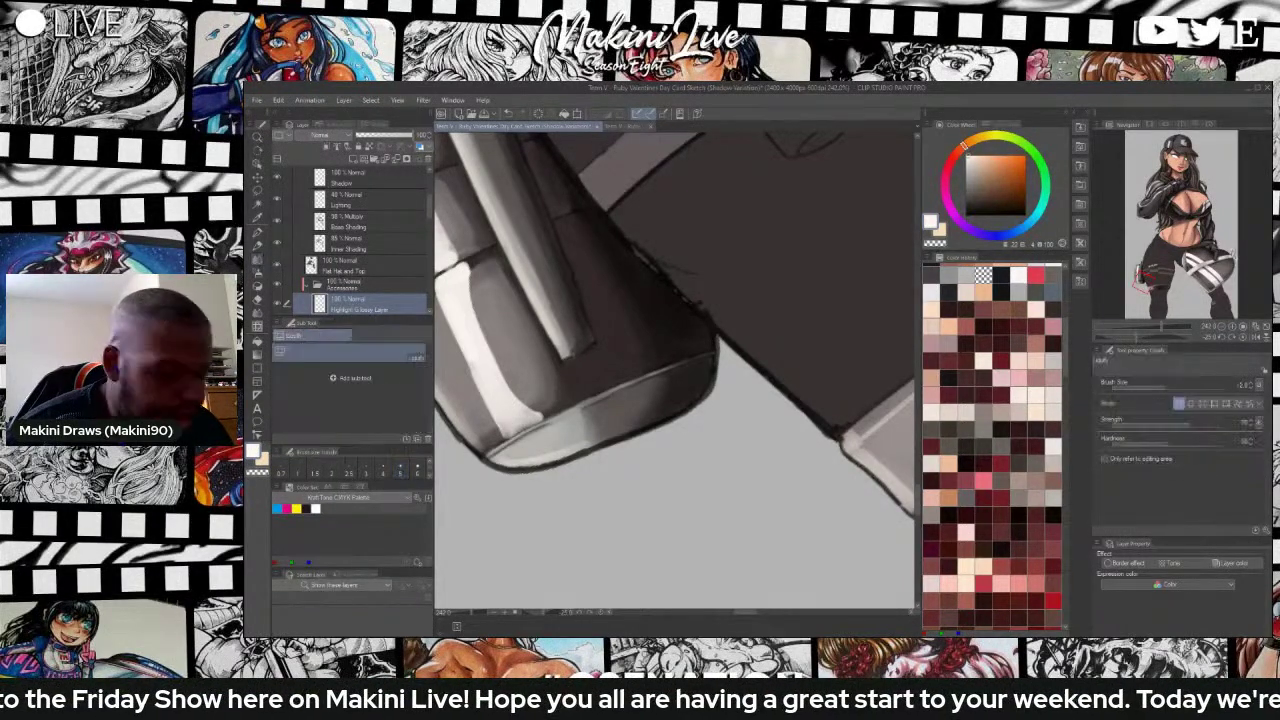
click(257, 313)
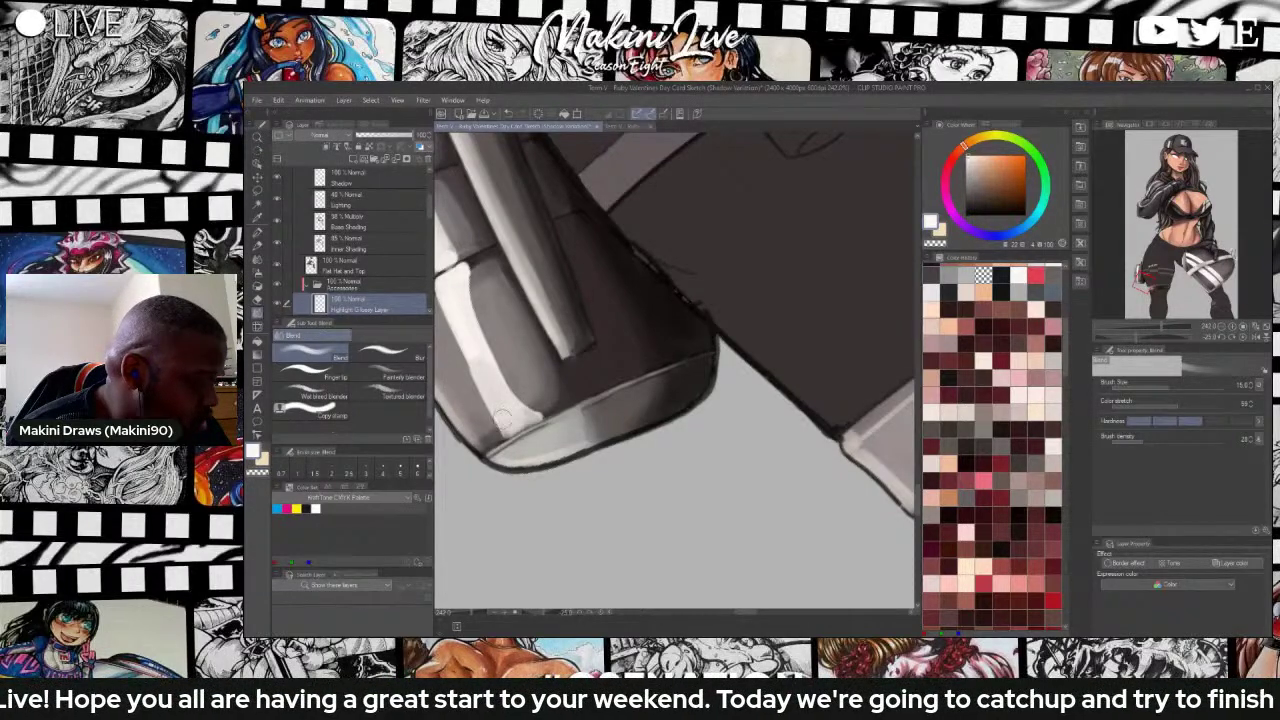
mouse_move(488, 380)
mouse_down()
mouse_move(500, 406)
mouse_move(532, 422)
mouse_up()
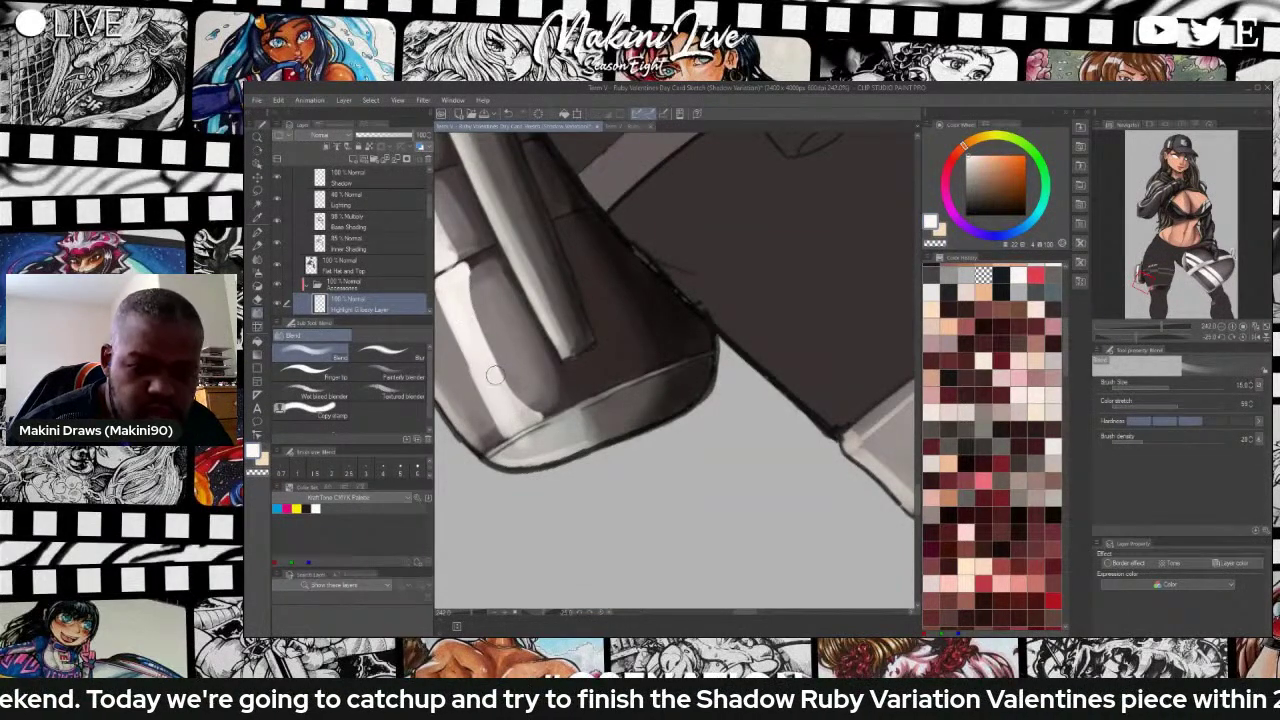
Erase the inside of the lower pouch streak with a smaller hard eraser, leaving thin light lines along its edges.
key(e)
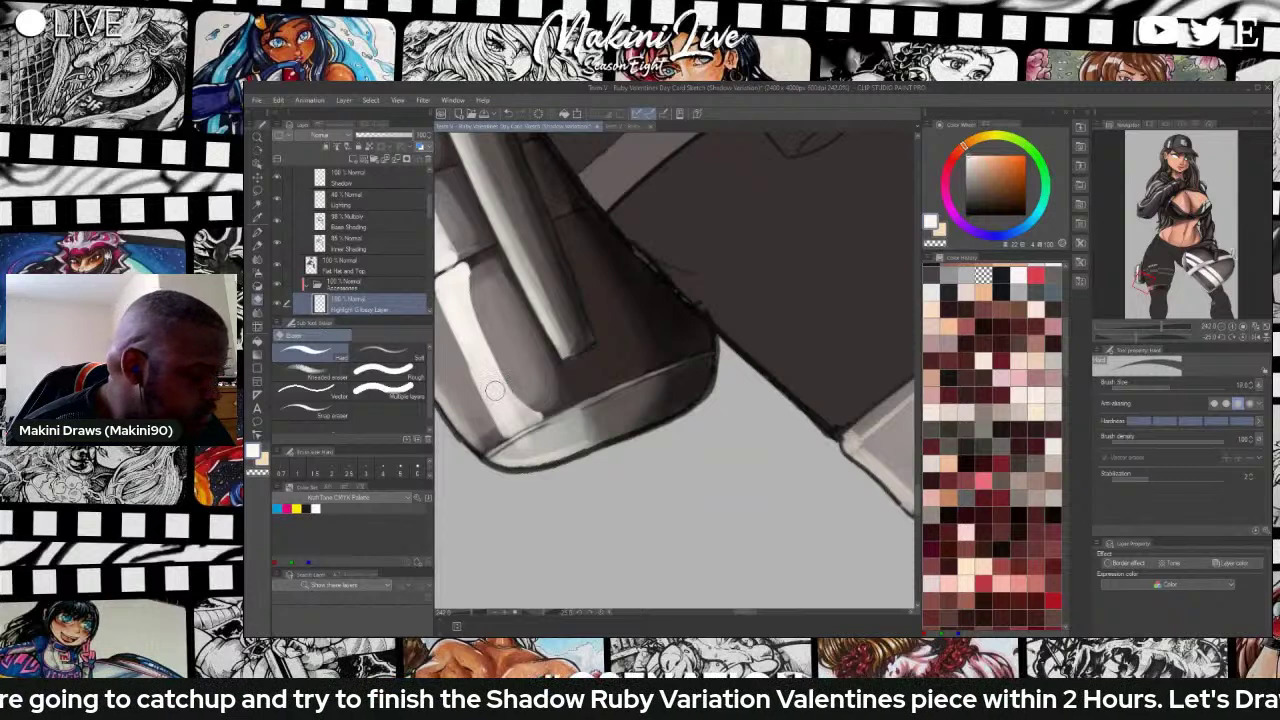
key(bracketleft)
key(bracketleft)
mouse_move(486, 378)
mouse_down()
mouse_move(505, 432)
mouse_move(498, 407)
mouse_move(522, 425)
mouse_move(522, 407)
mouse_move(478, 367)
mouse_move(492, 402)
mouse_move(490, 362)
mouse_up()
Soften the cut-out lower pouch streak with the Clothes Blur brush so it fades towards the pouch's base.
key(j)
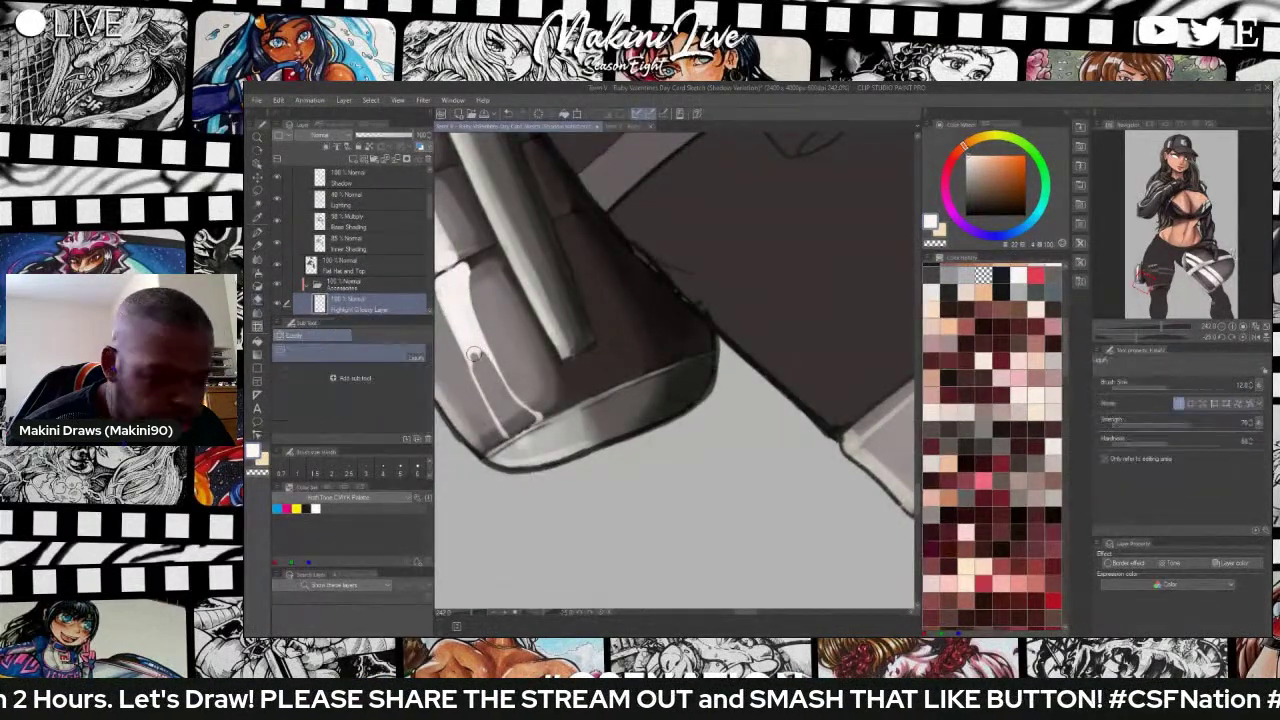
key(j)
key(b)
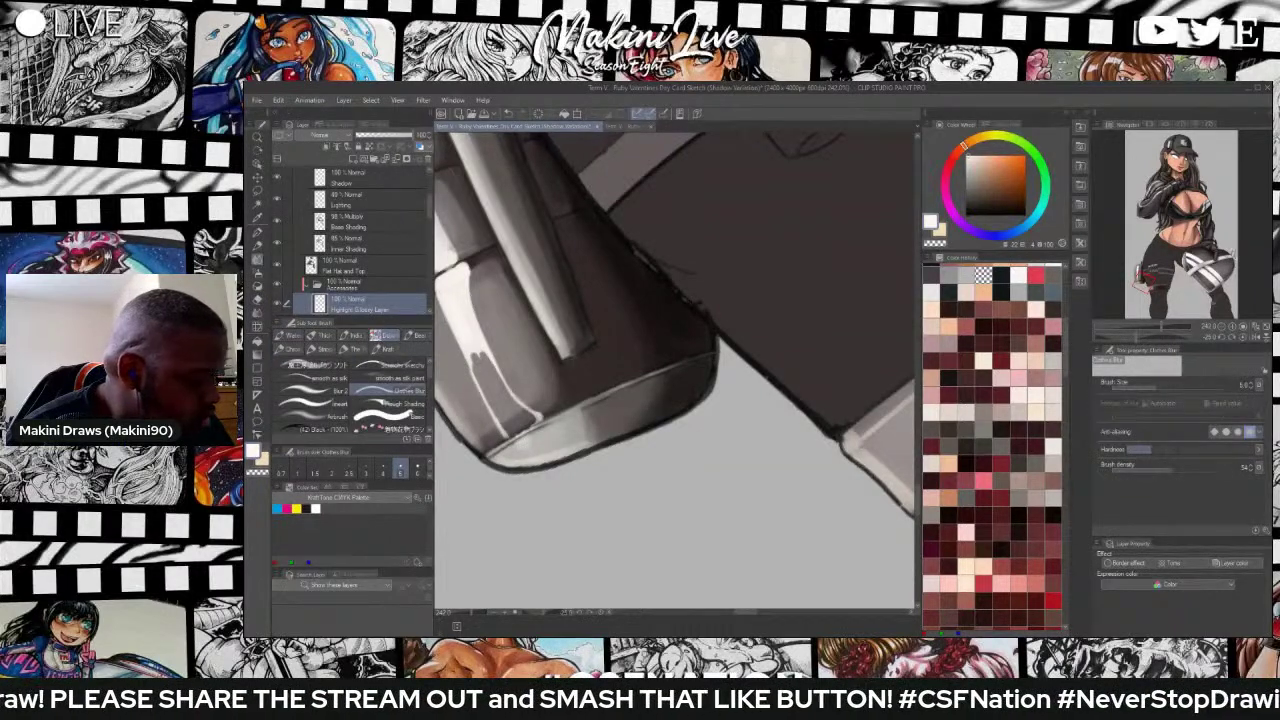
drag(468, 351, 475, 379)
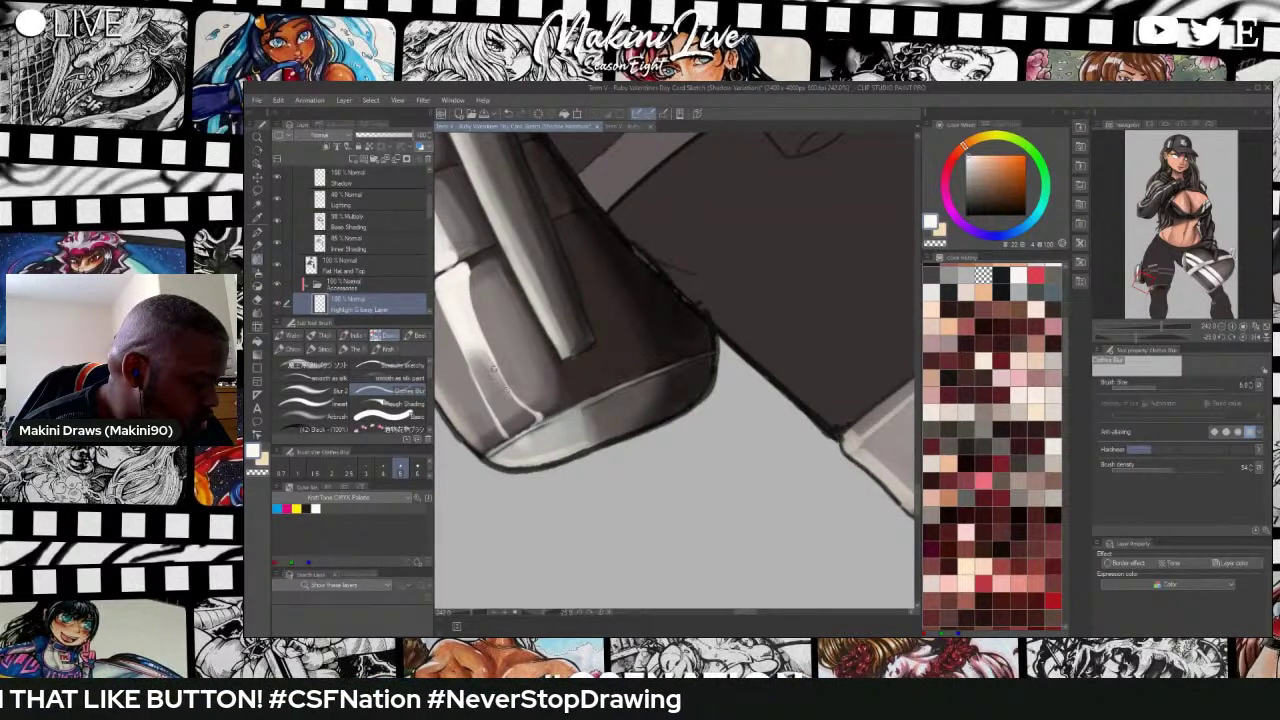
drag(478, 379, 506, 432)
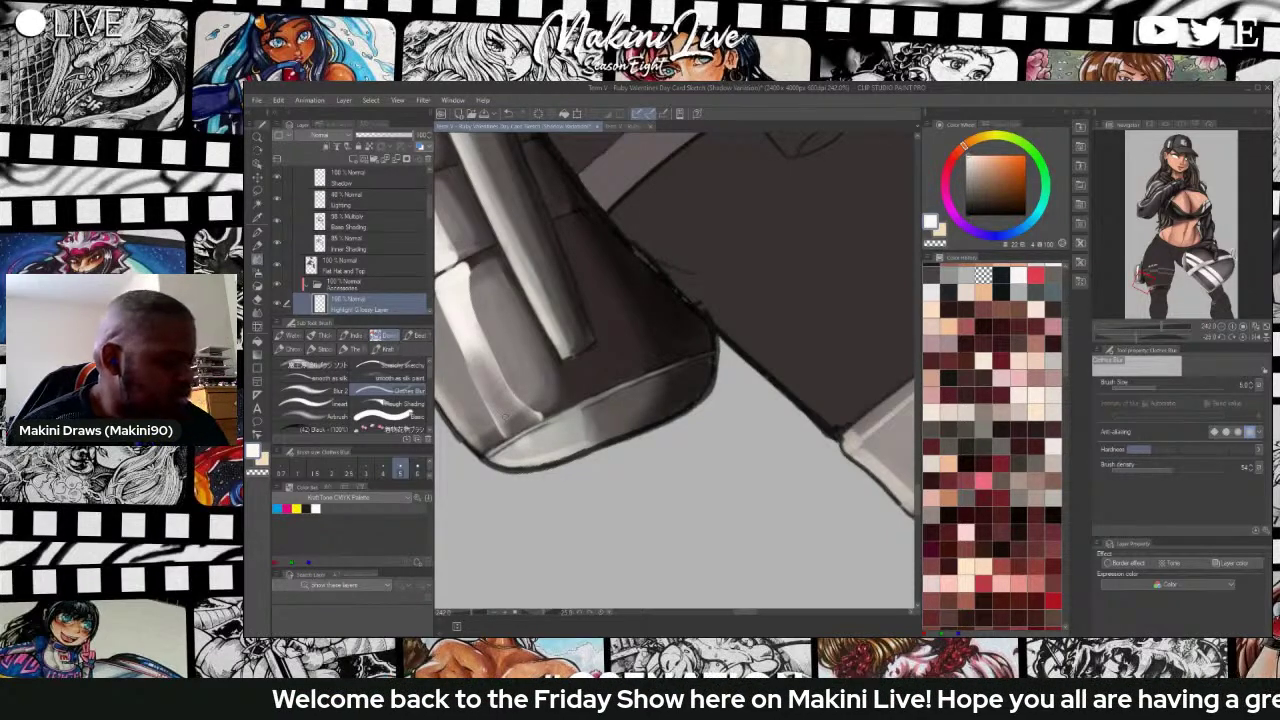
Set the Highlight Glossy Layer's blending mode to Lighten and reduce its opacity.
scroll(511, 415, down, 5)
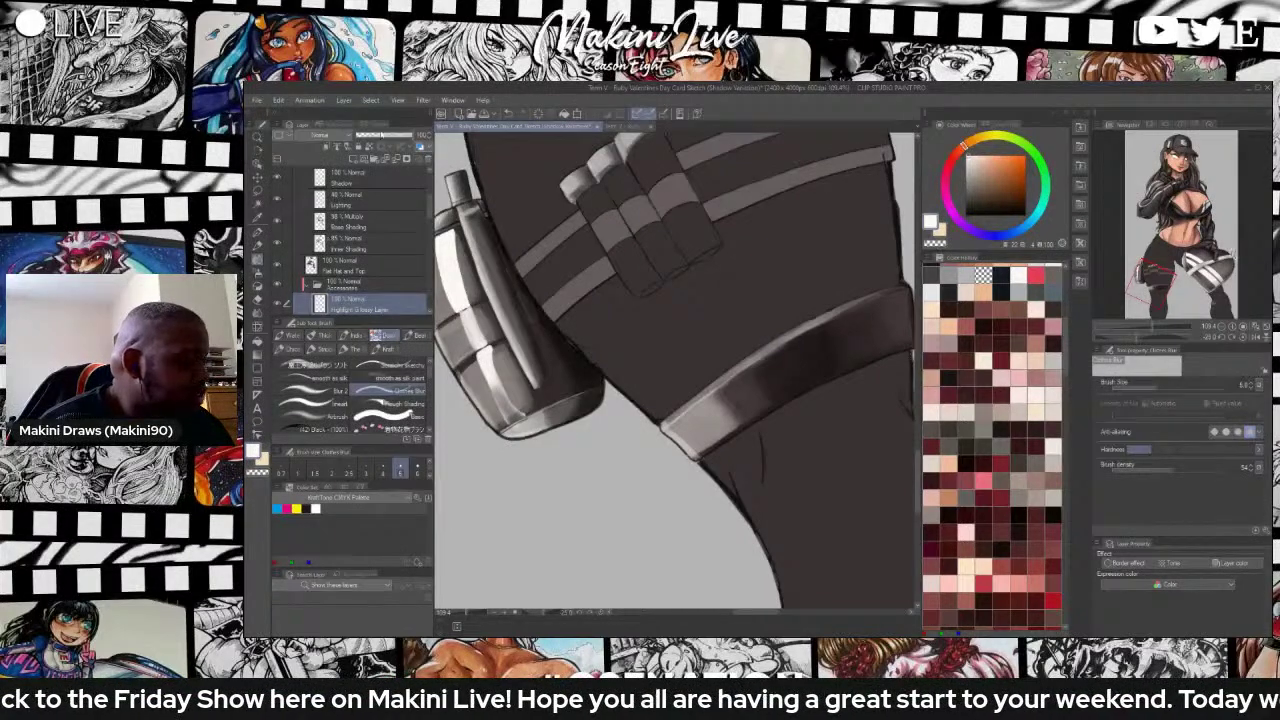
drag(383, 136, 387, 138)
click(312, 138)
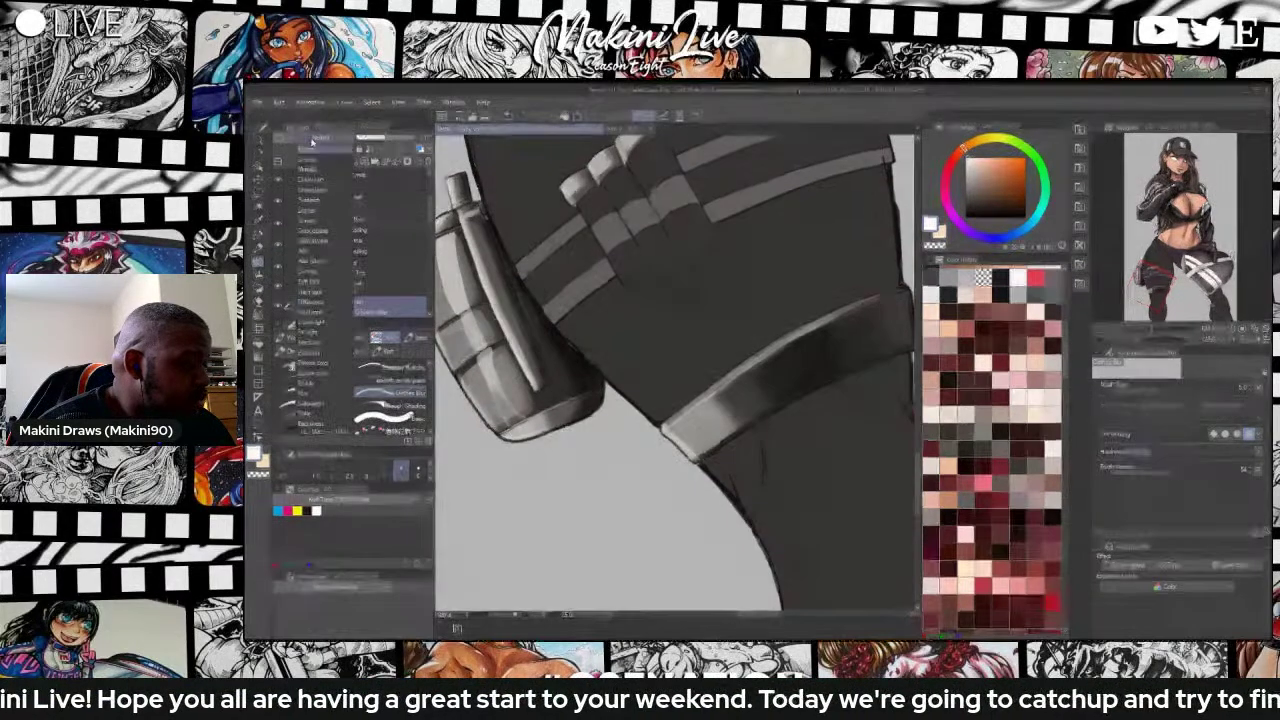
click(308, 211)
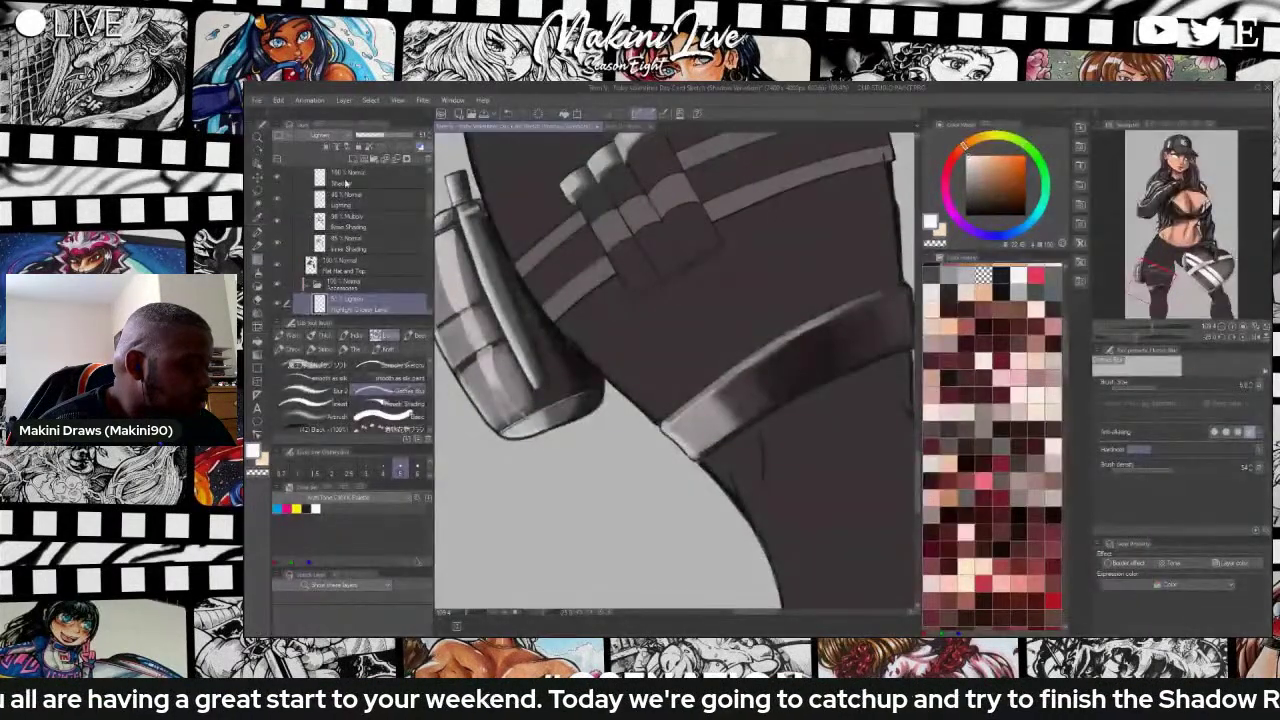
drag(369, 150, 378, 140)
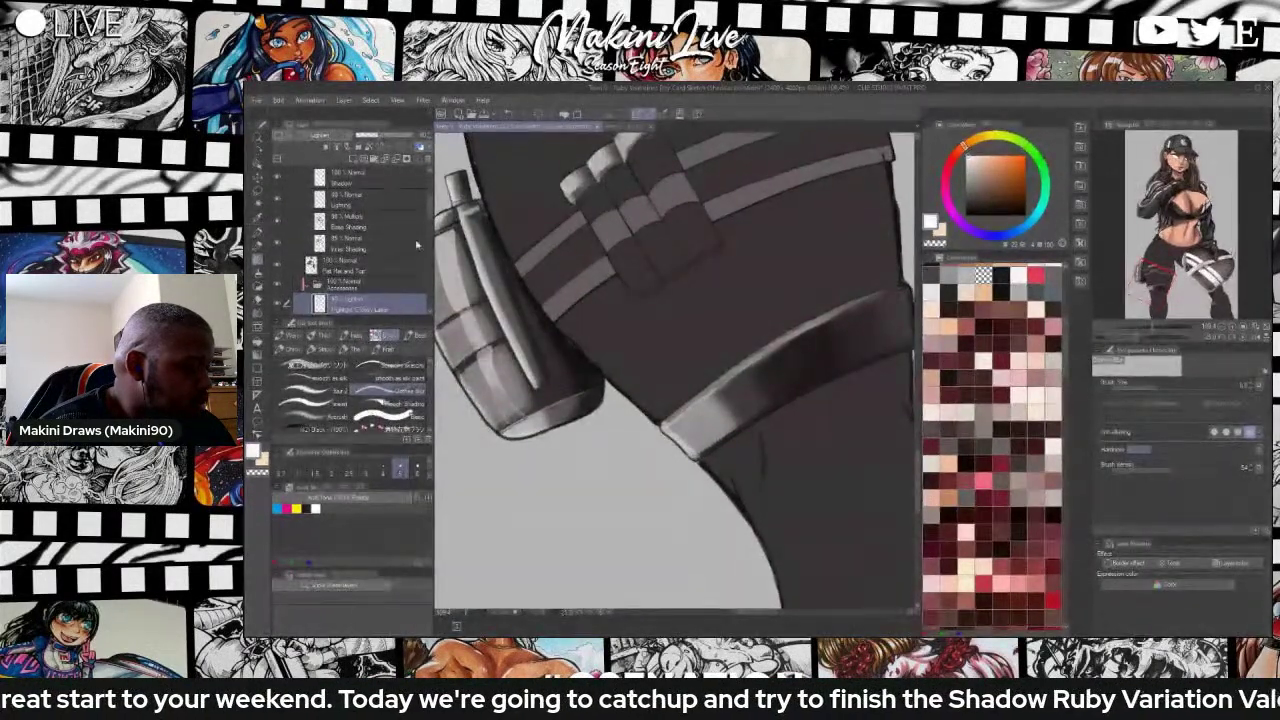
Clean the highlight around the seams of the pouch's middle band with the hard eraser and soften it with the Clothes Blur brush.
scroll(418, 247, up, 1)
scroll(462, 348, up, 2)
scroll(472, 340, up, 1)
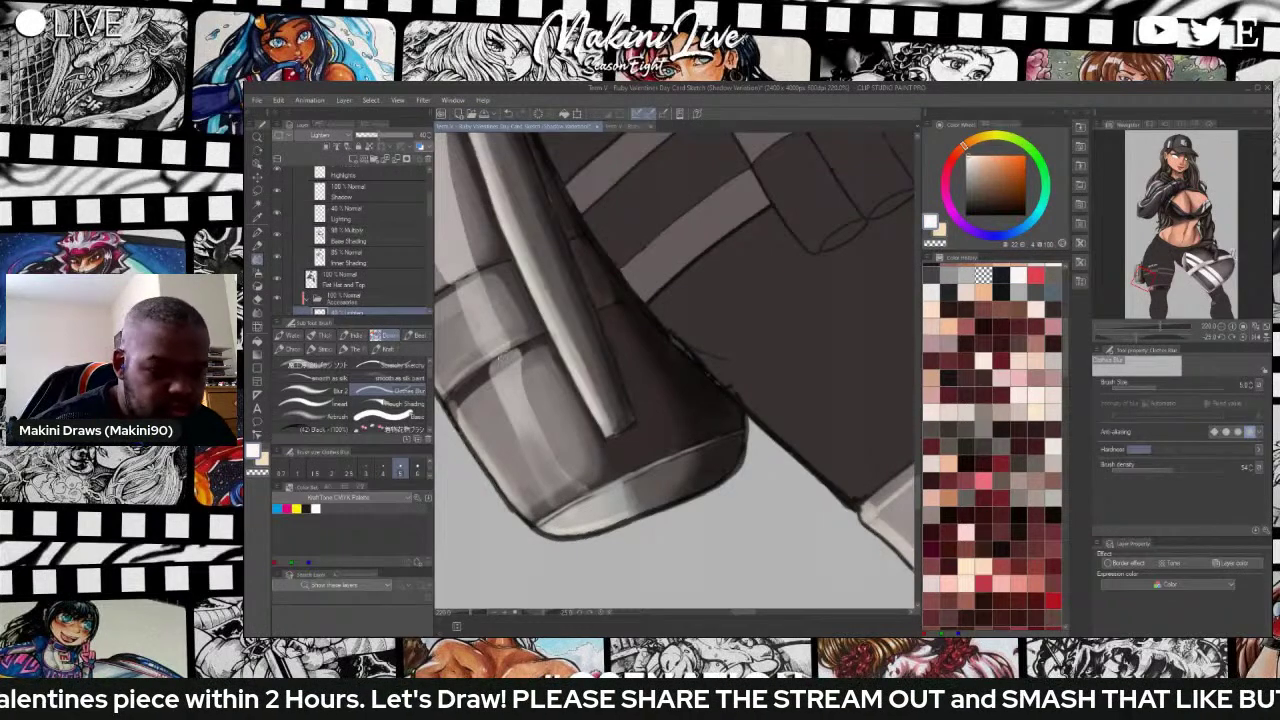
key(e)
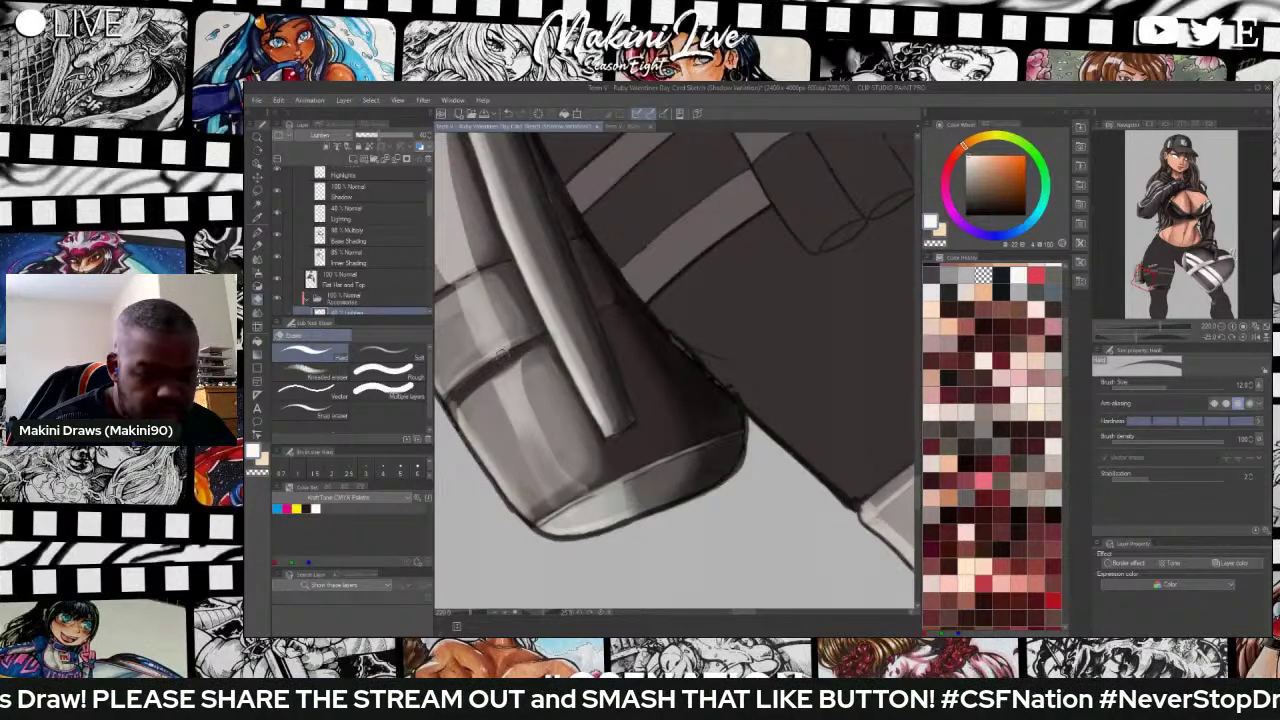
key(b)
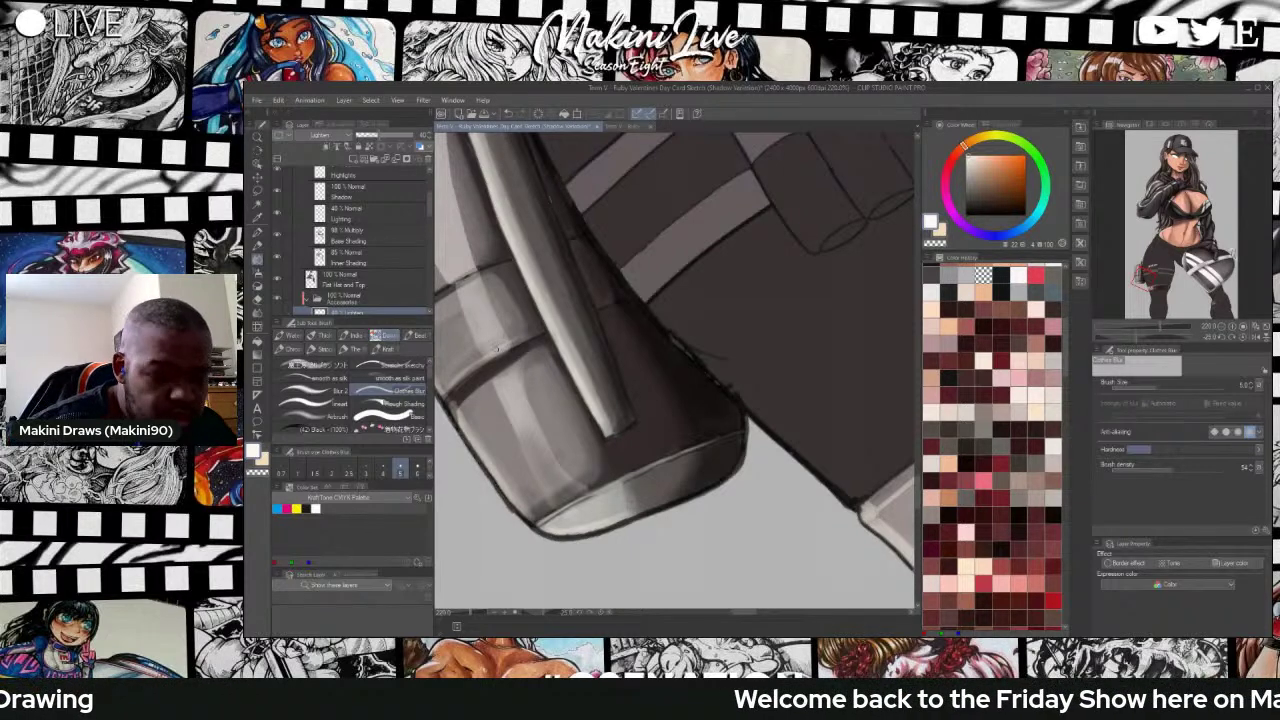
key(e)
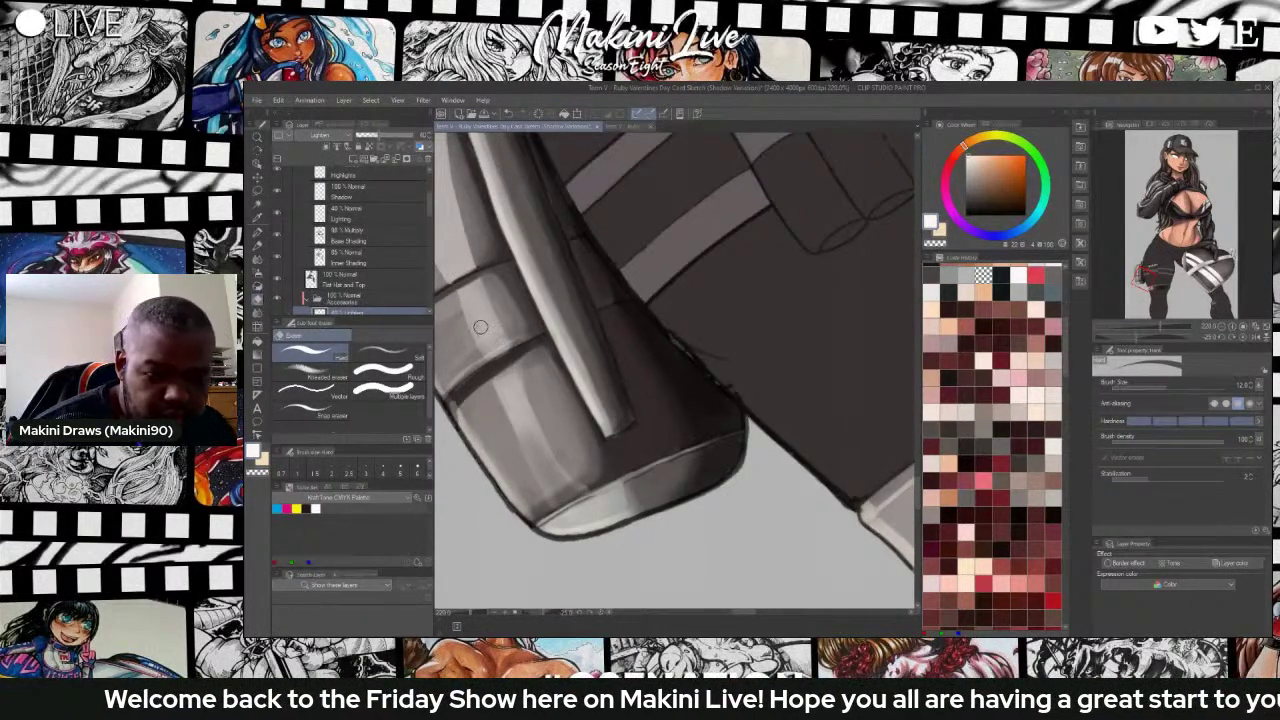
key(j)
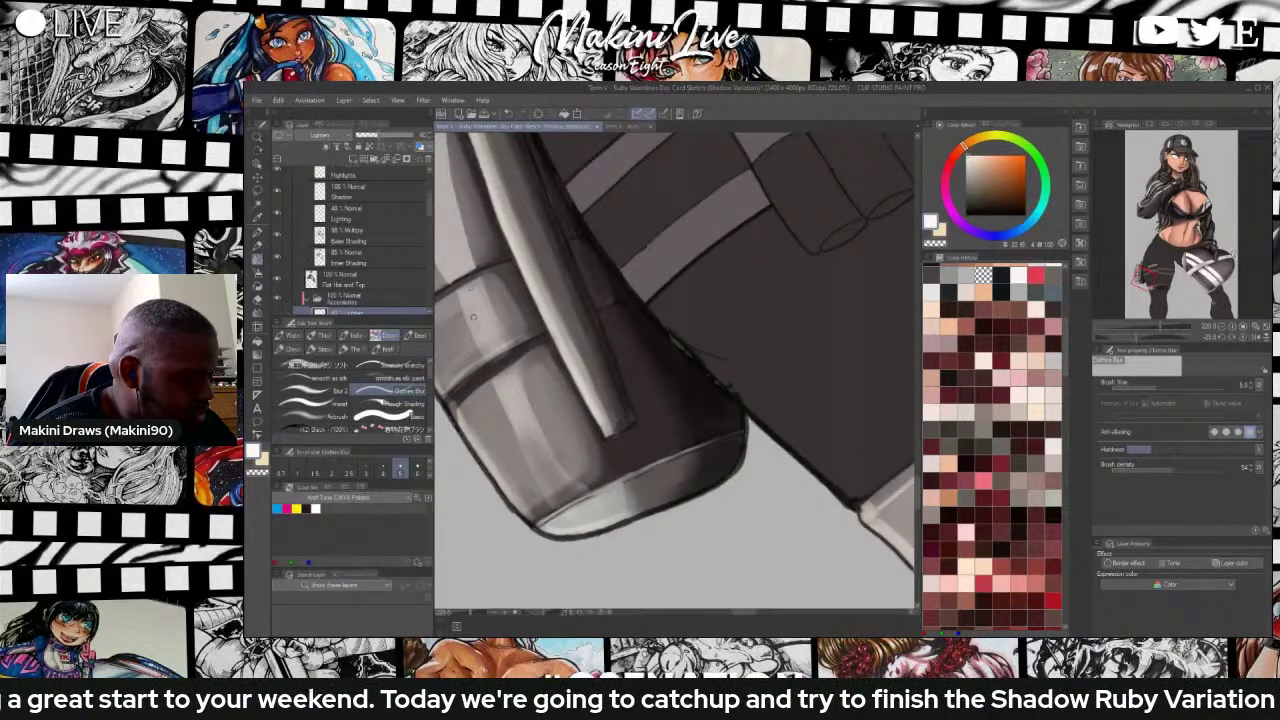
scroll(573, 360, down, 8)
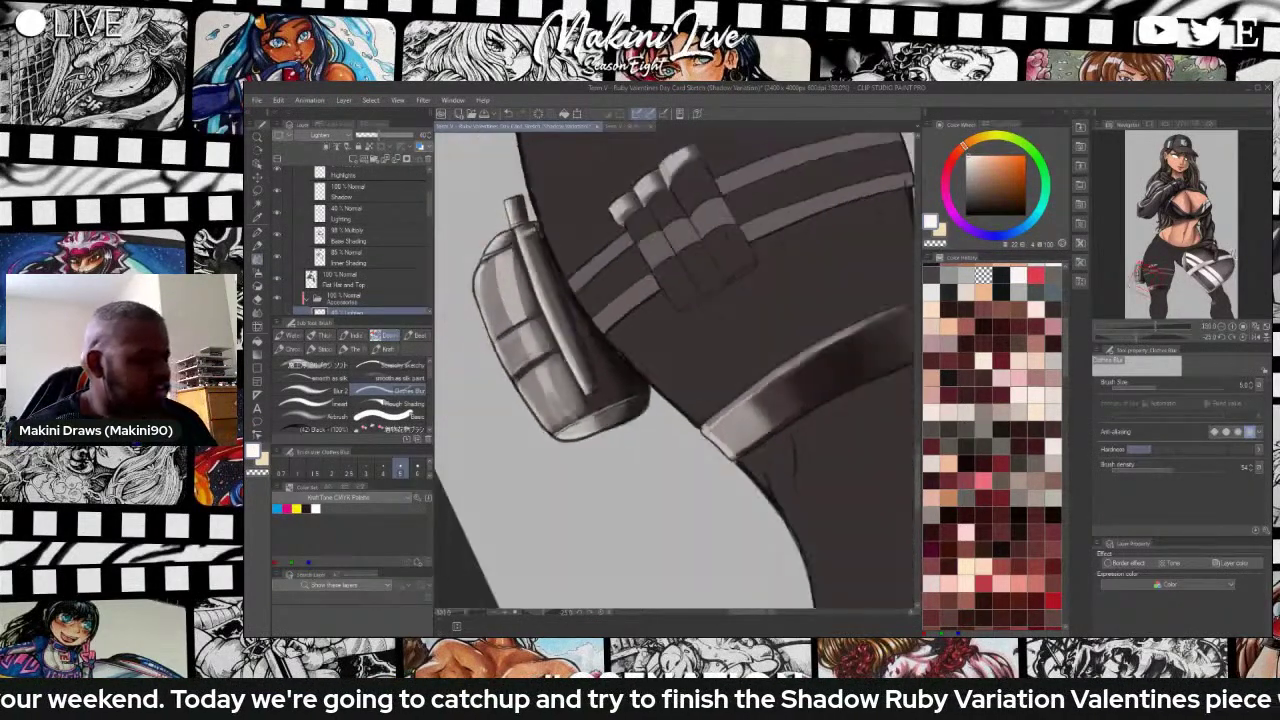
Erase the excess highlight from the upper pouch streak and along the seam beneath it with the hard eraser.
scroll(478, 326, up, 6)
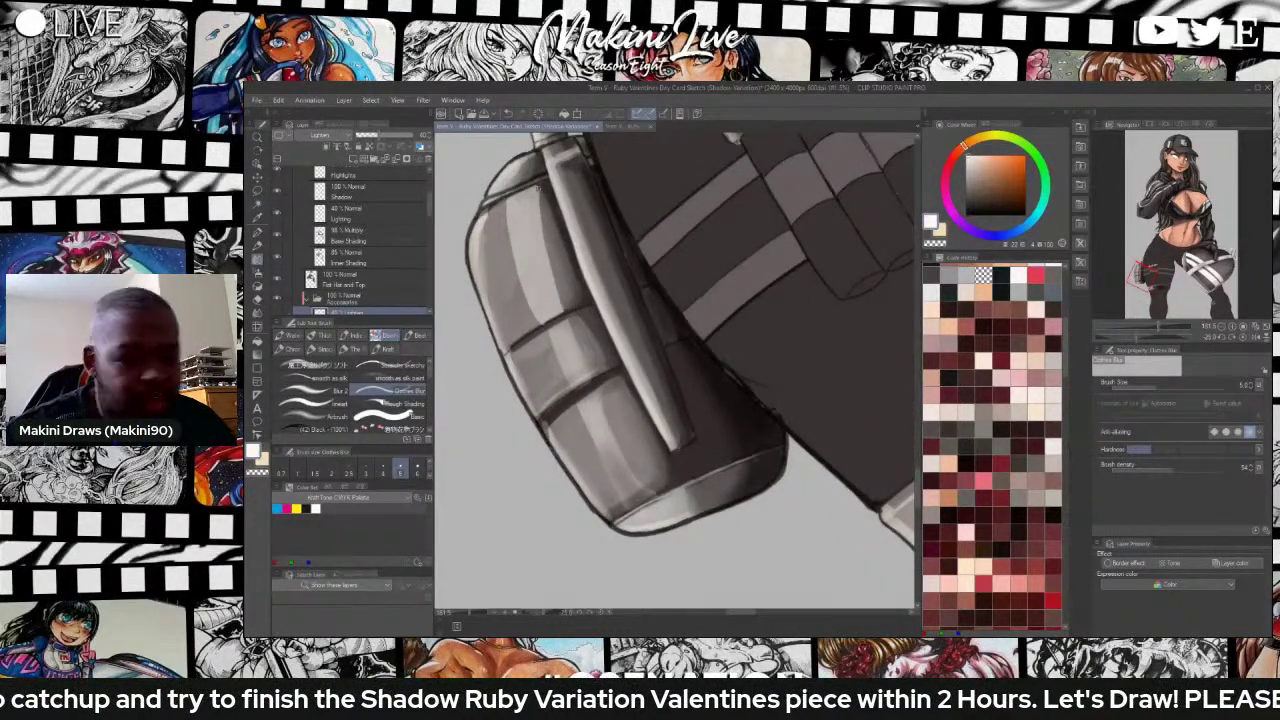
key(e)
mouse_move(533, 195)
mouse_down()
mouse_move(508, 204)
mouse_move(537, 192)
mouse_move(517, 216)
mouse_up()
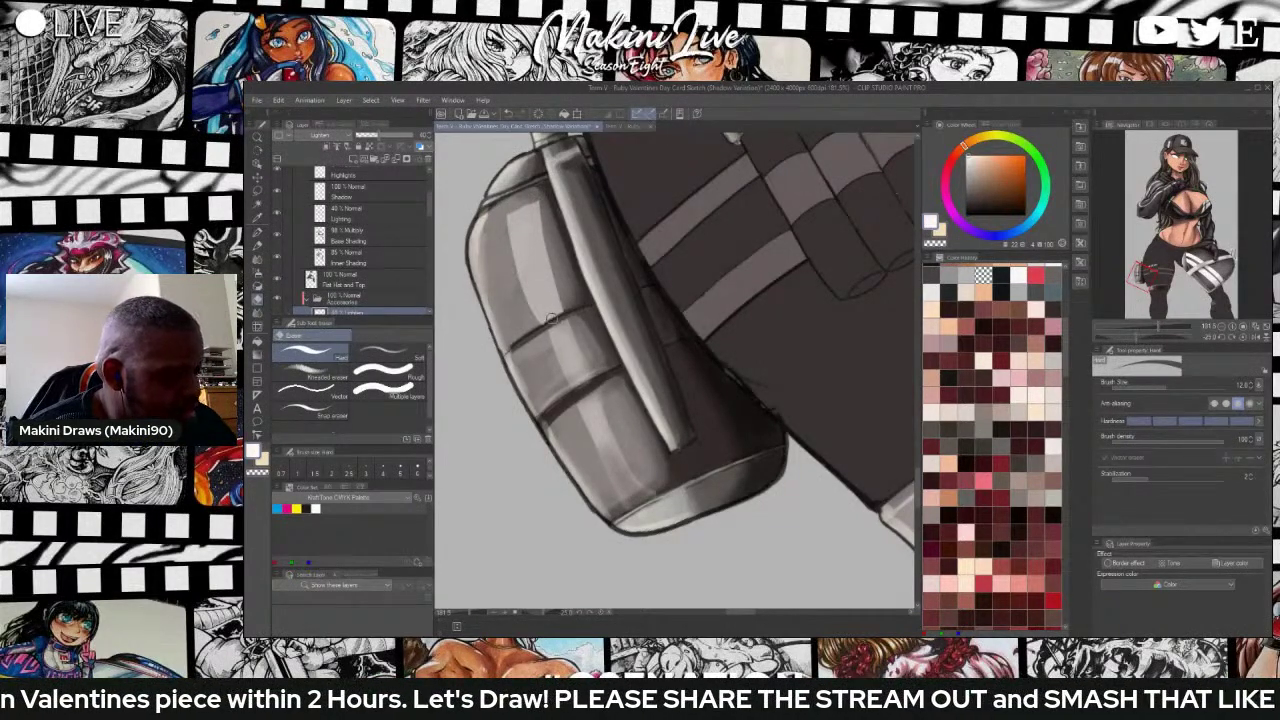
mouse_move(551, 317)
mouse_down()
mouse_move(562, 315)
mouse_move(541, 327)
mouse_move(555, 321)
mouse_up()
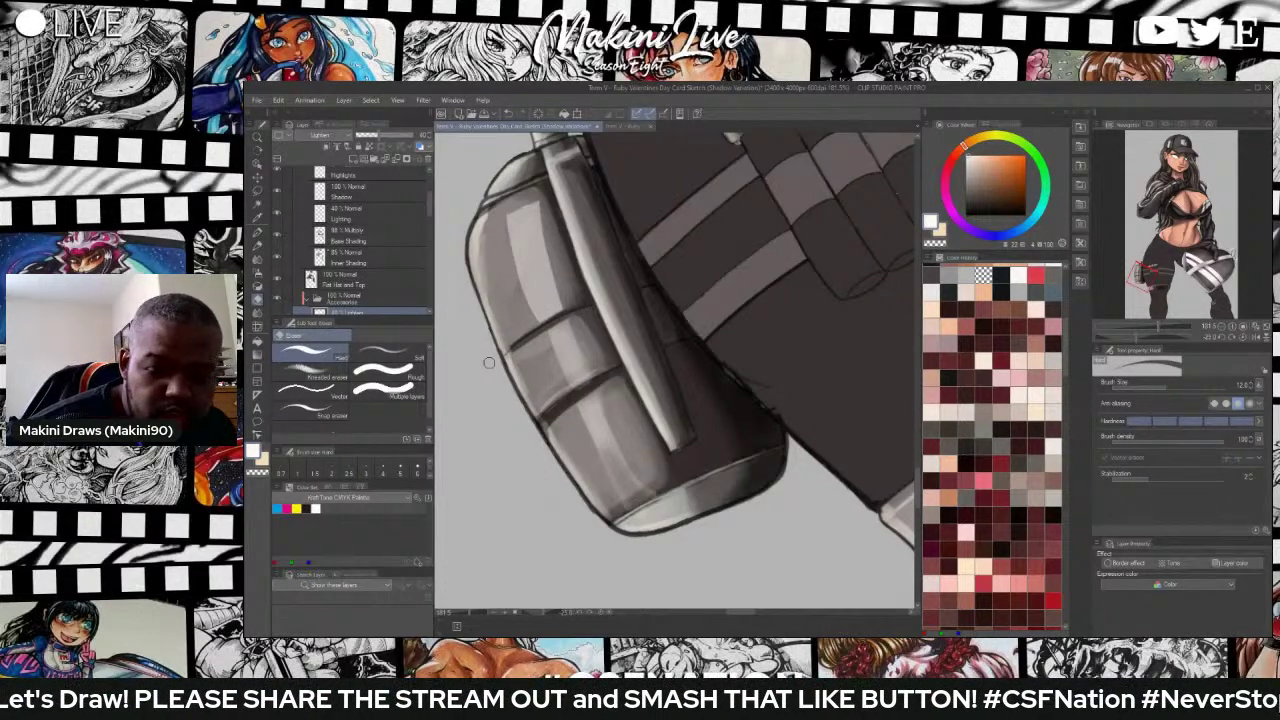
Lower the Clothes Blur brush density and soften the upper pouch streak at brush size 15.
key(b)
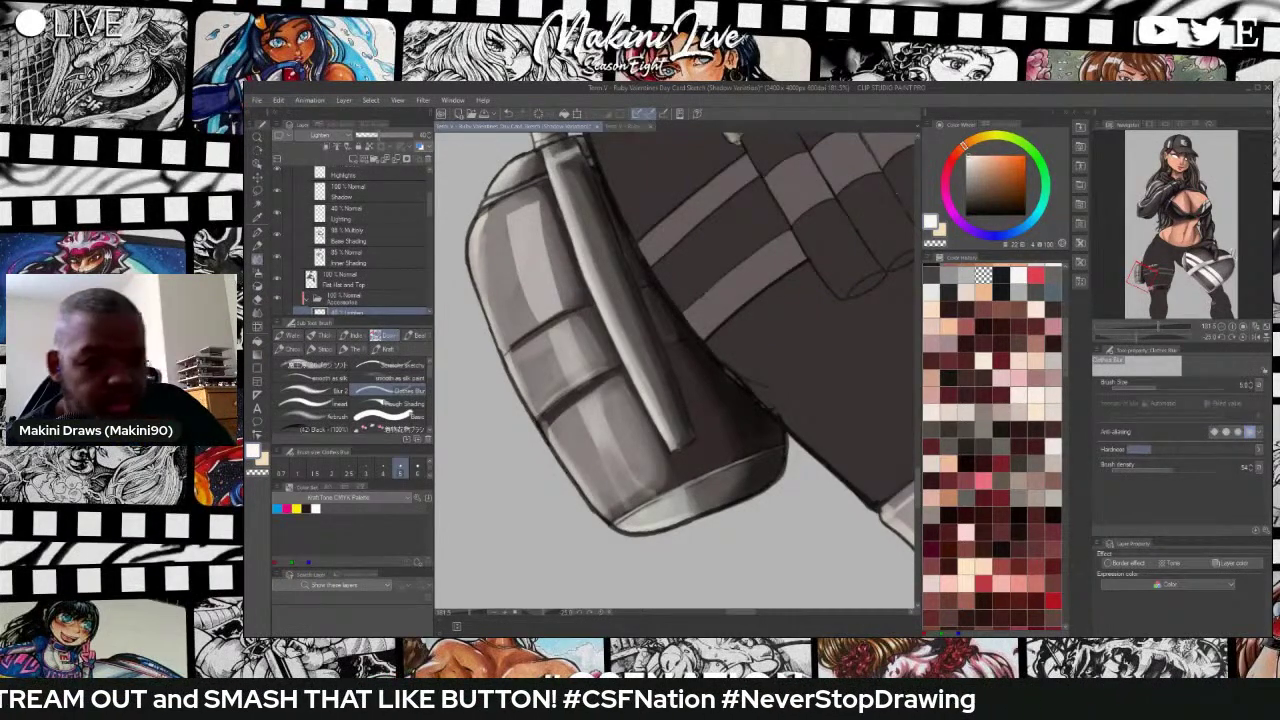
drag(1170, 469, 1150, 469)
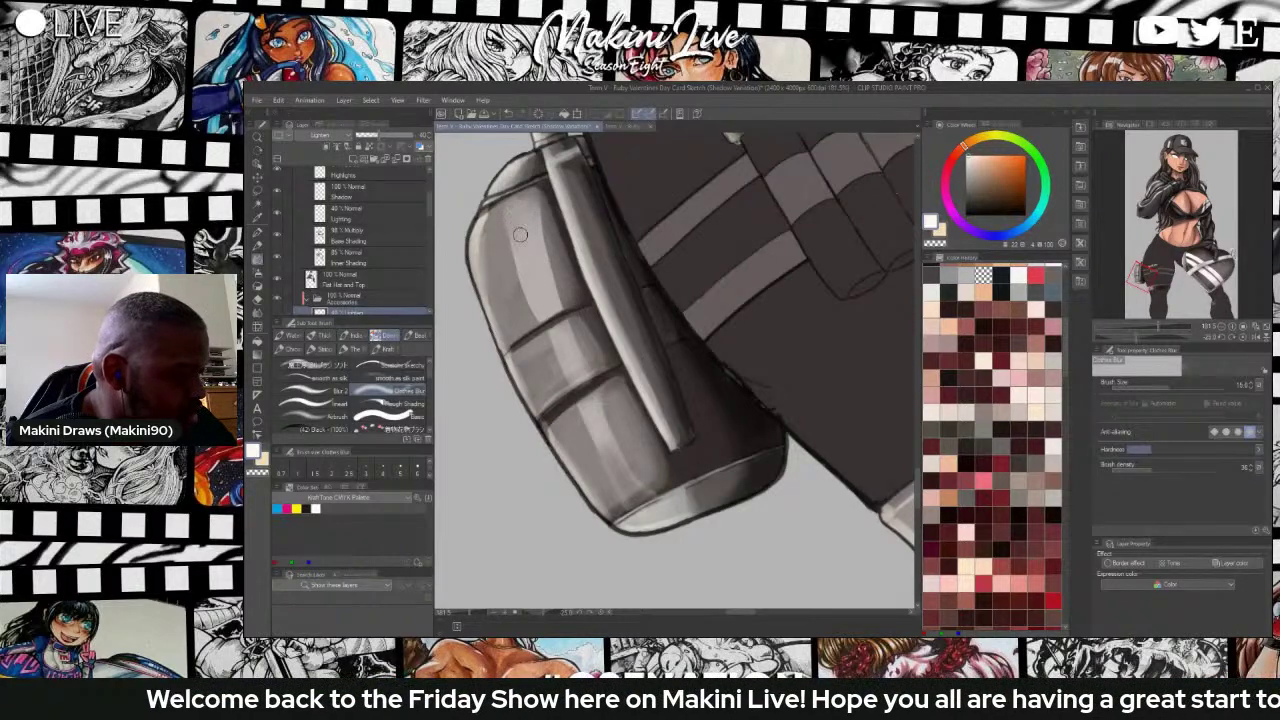
scroll(556, 344, down, 5)
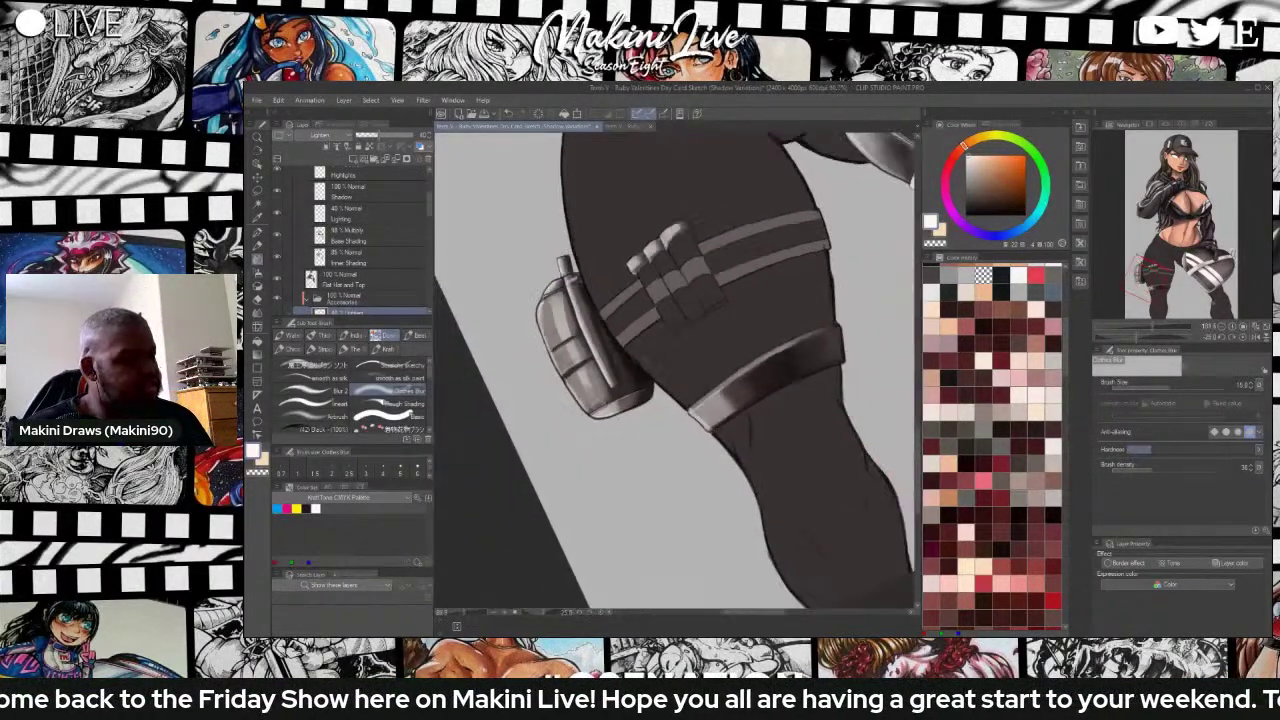
scroll(656, 360, up, 2)
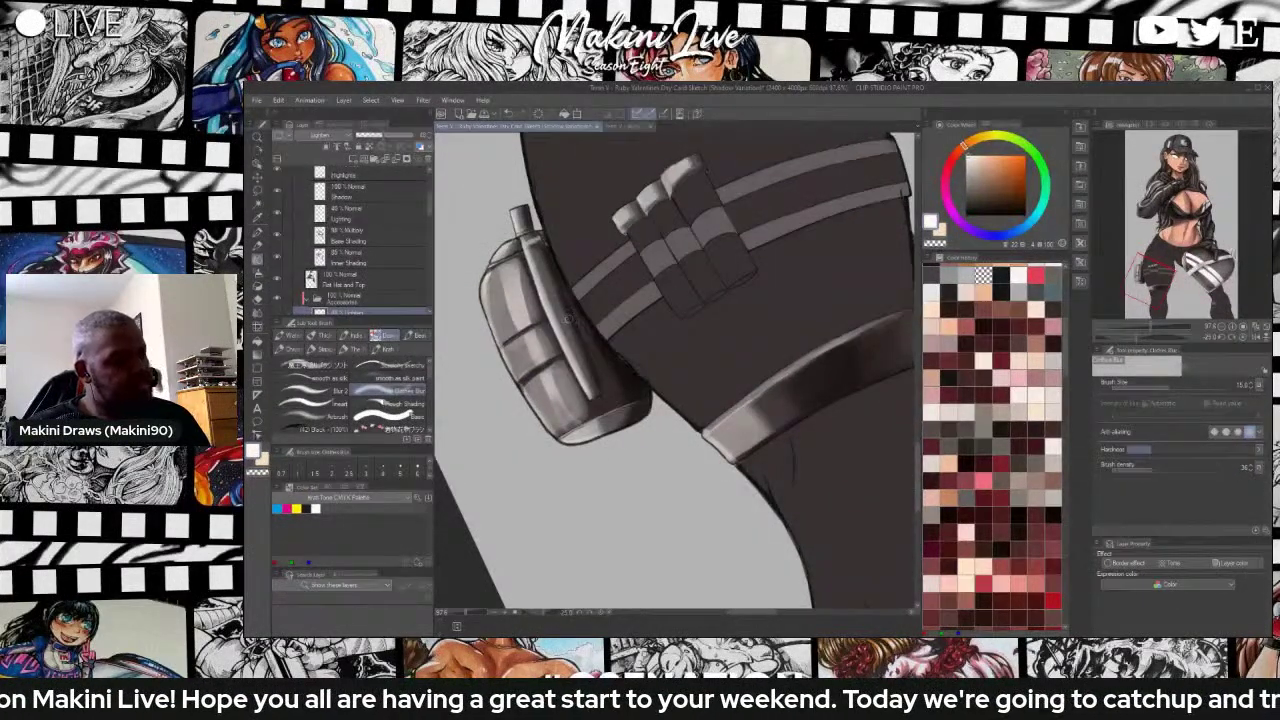
scroll(568, 320, down, 2)
scroll(570, 314, up, 2)
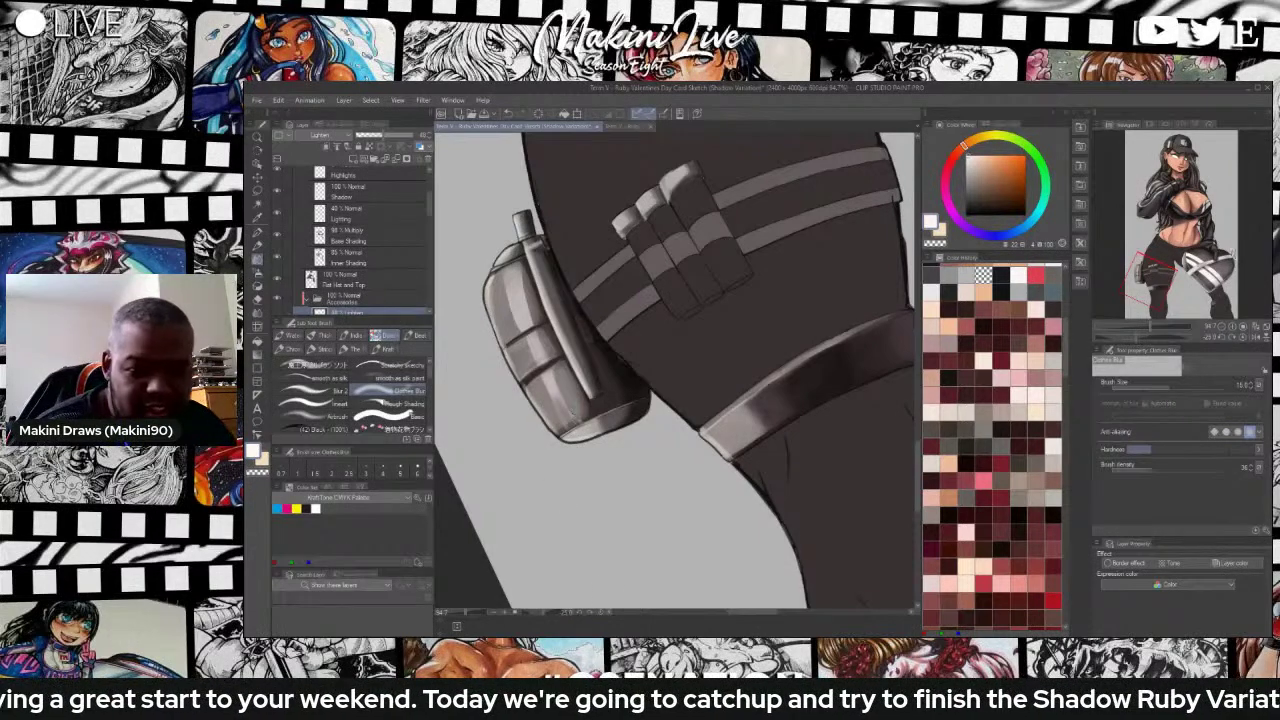
Soften the highlight on the pouch's base rim with the Clothes Blur brush at size 10.
key(b)
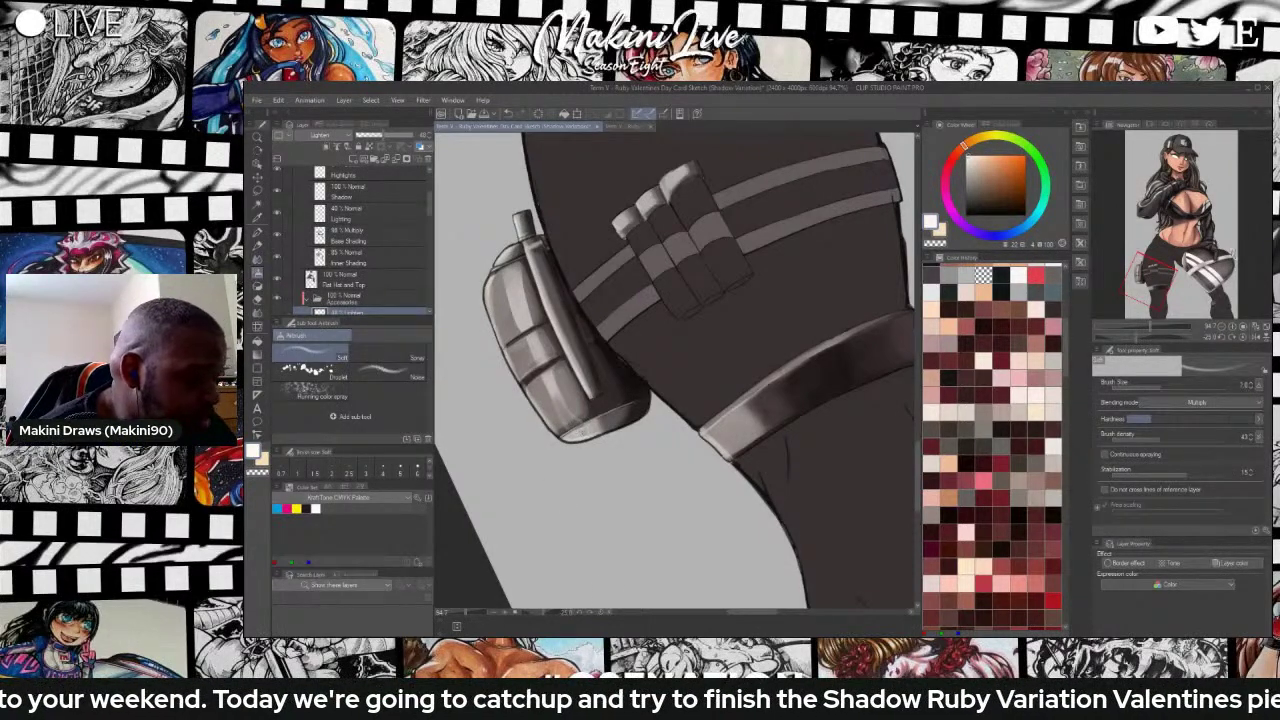
scroll(590, 400, up, 3)
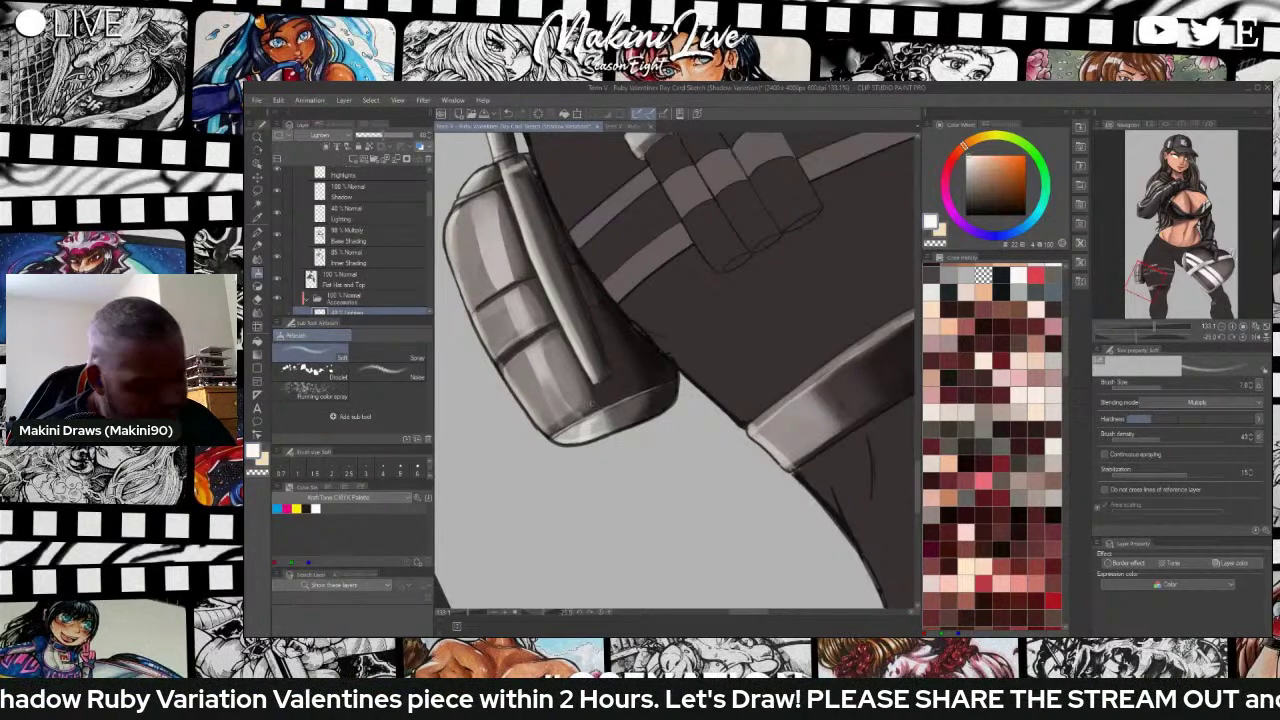
key(j)
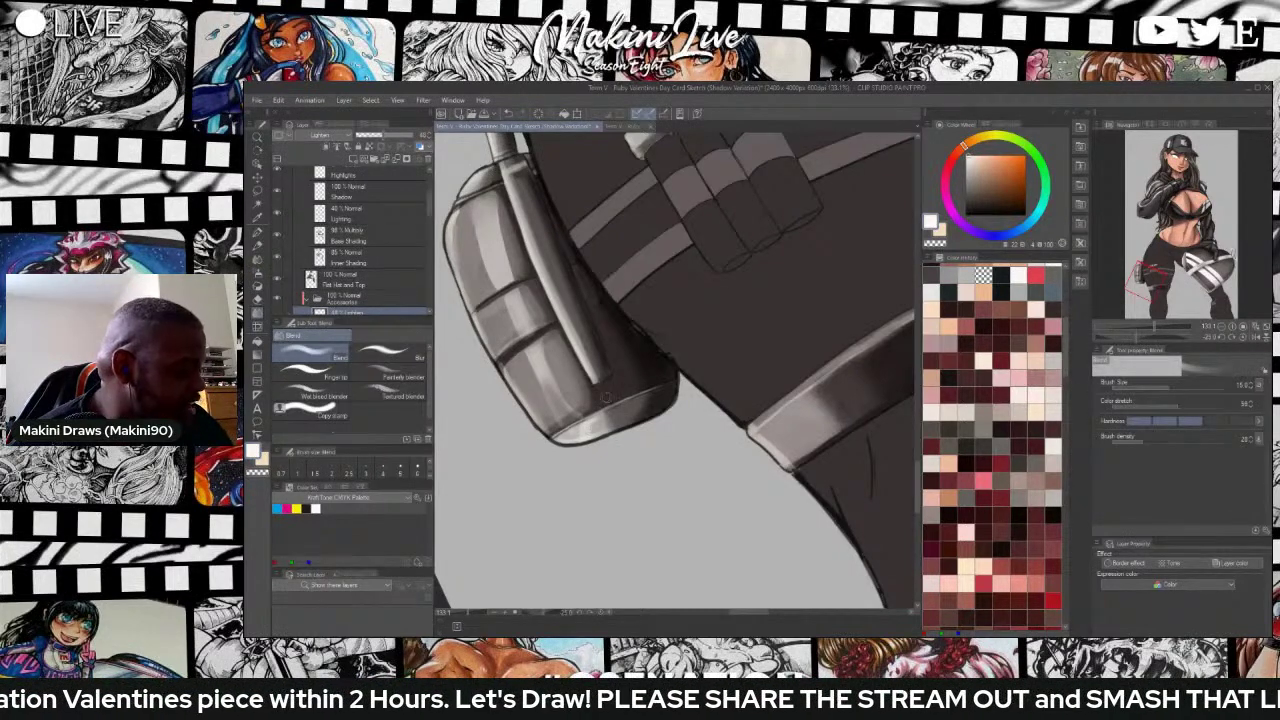
key(b)
key(b)
key(b)
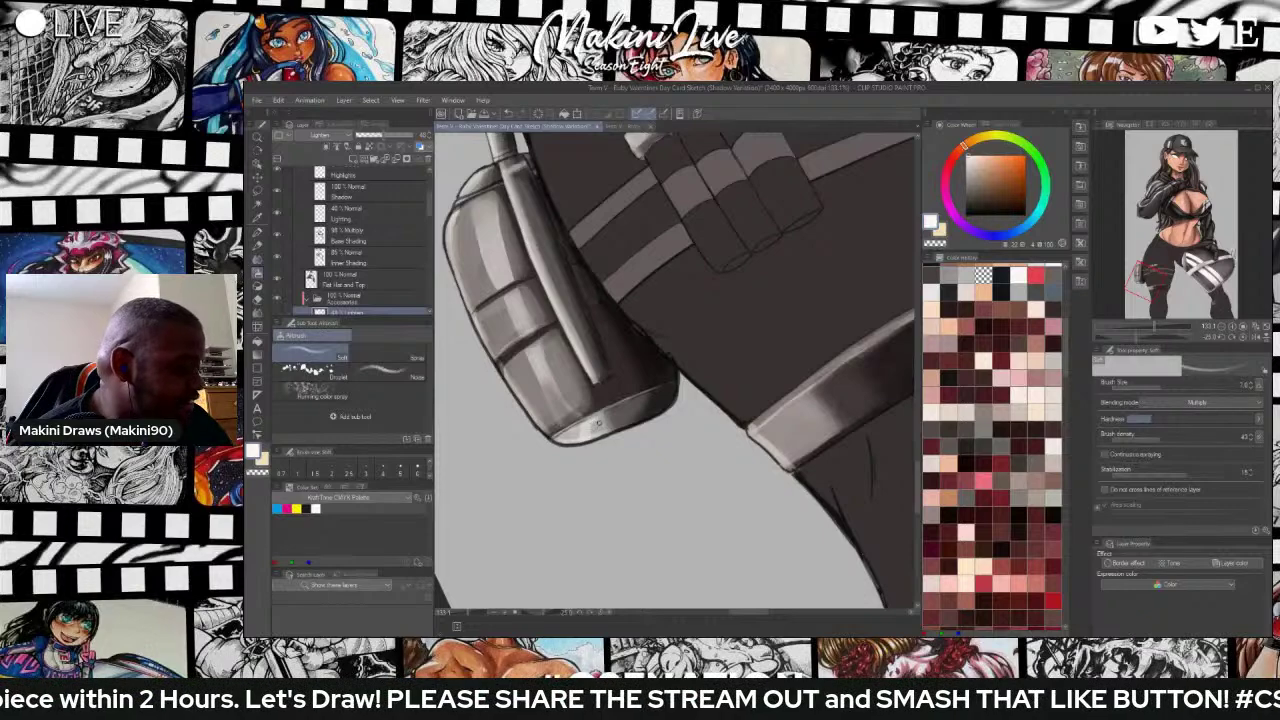
key(b)
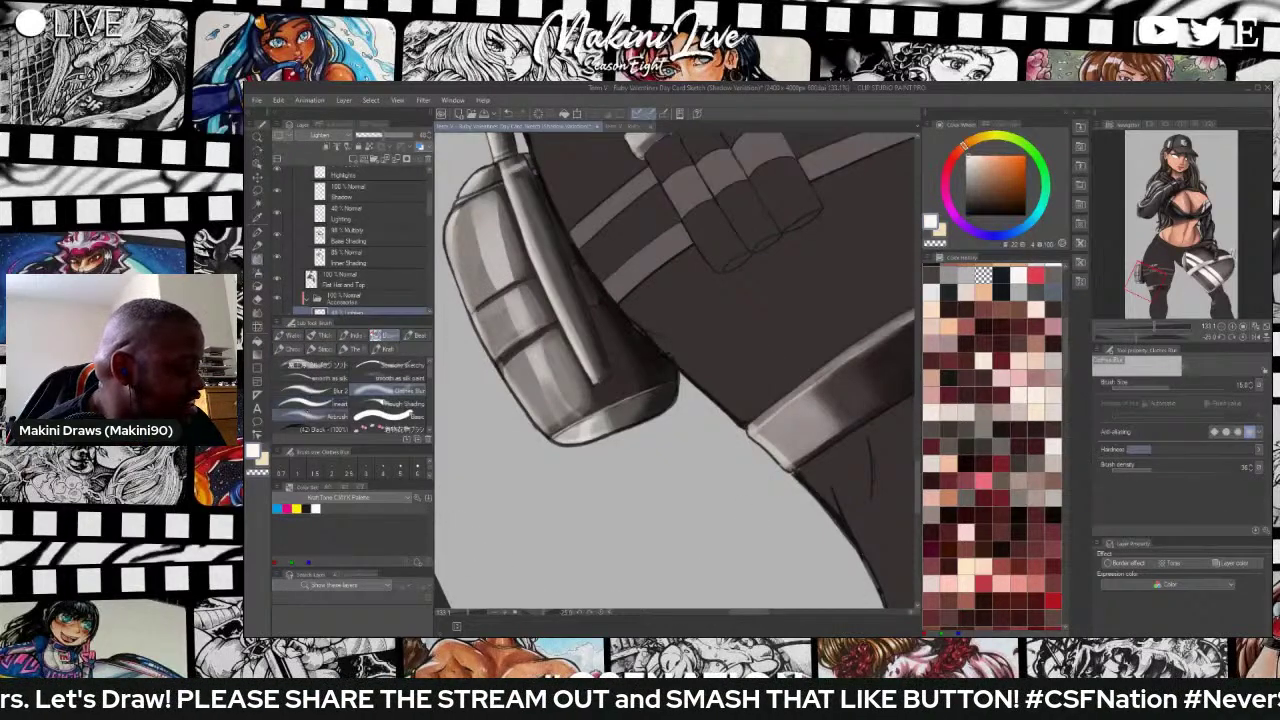
key(bracketleft)
key(bracketleft)
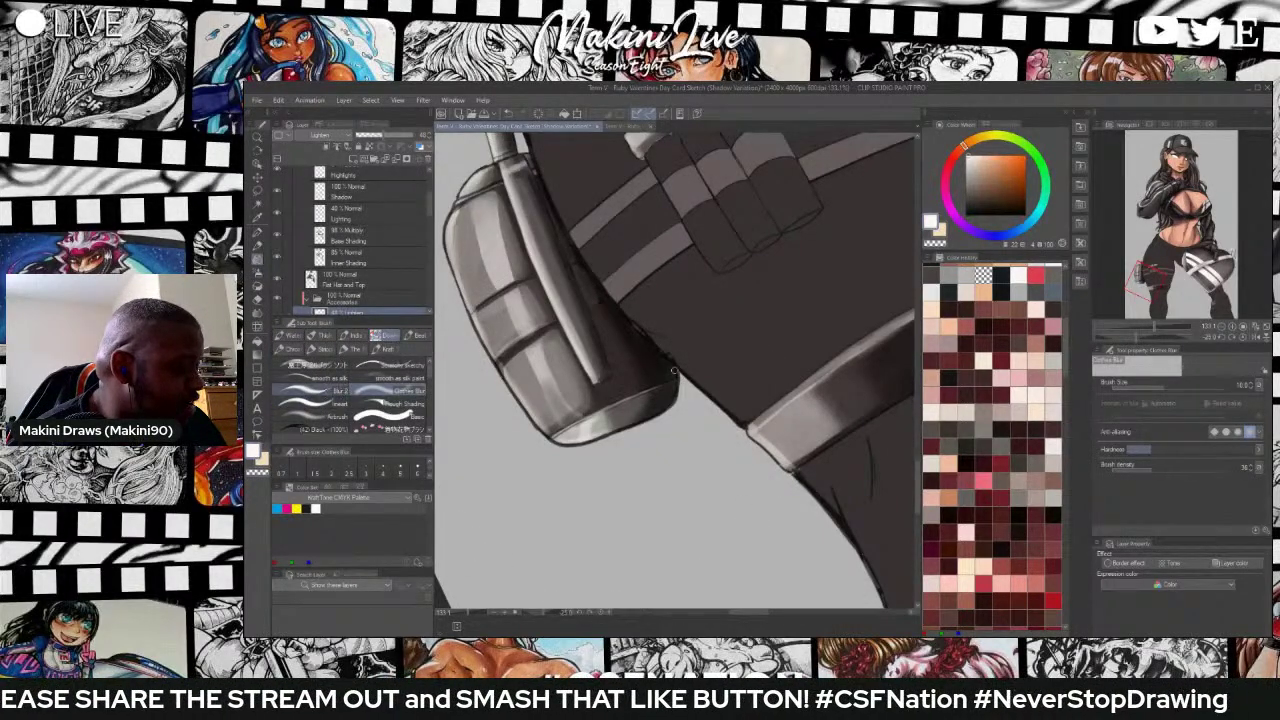
drag(600, 413, 571, 429)
scroll(632, 423, down, 3)
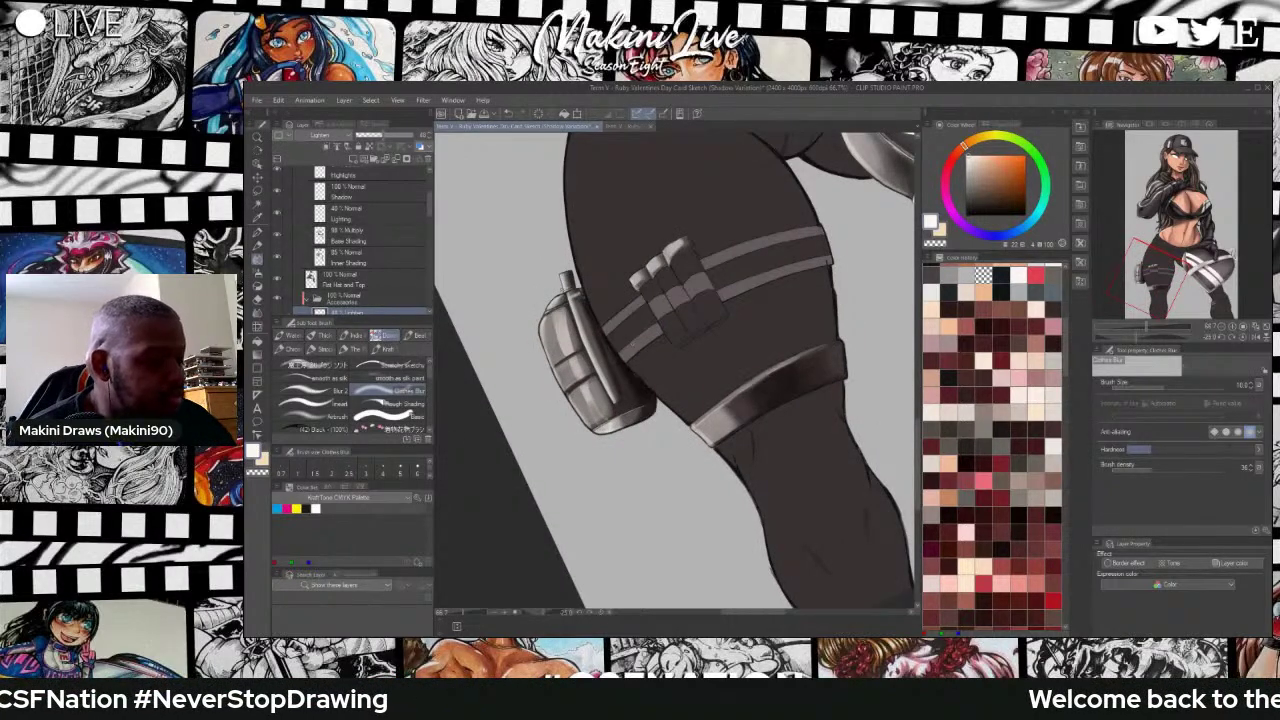
Soften the highlight on the pouch's rounded top flap with the Clothes Blur brush at size 10.
scroll(560, 305, up, 3)
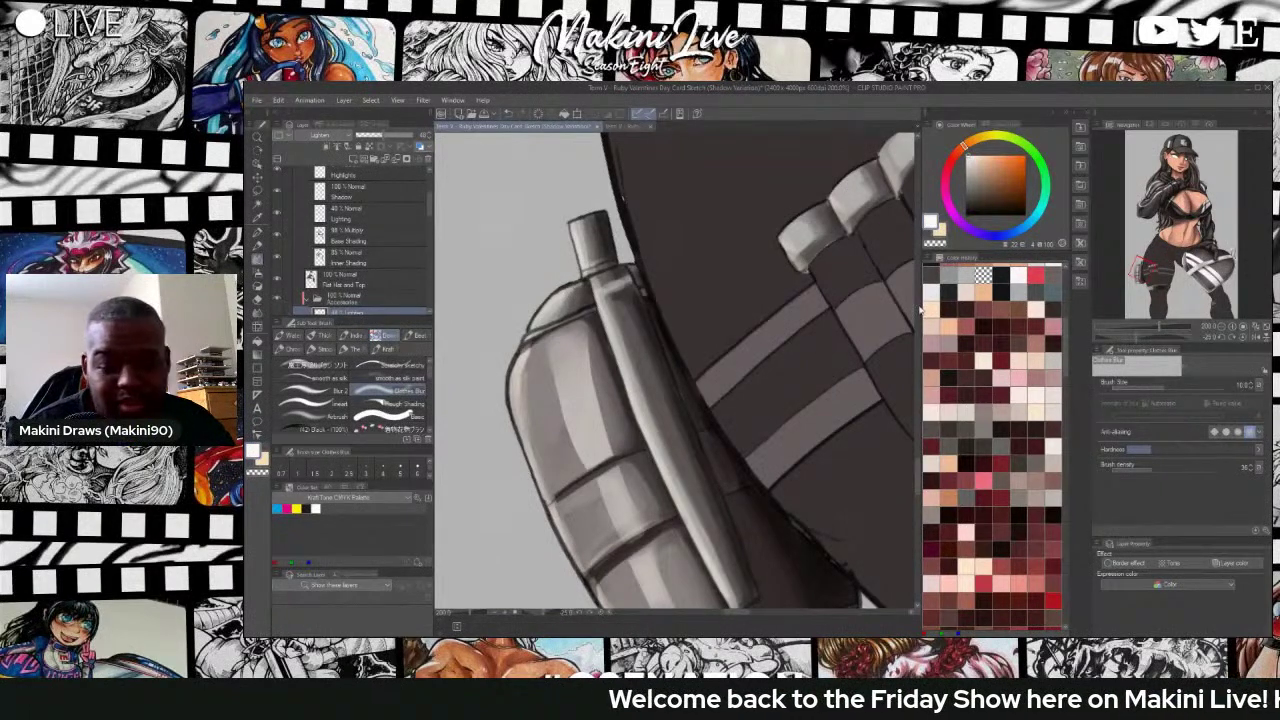
key(b)
key(b)
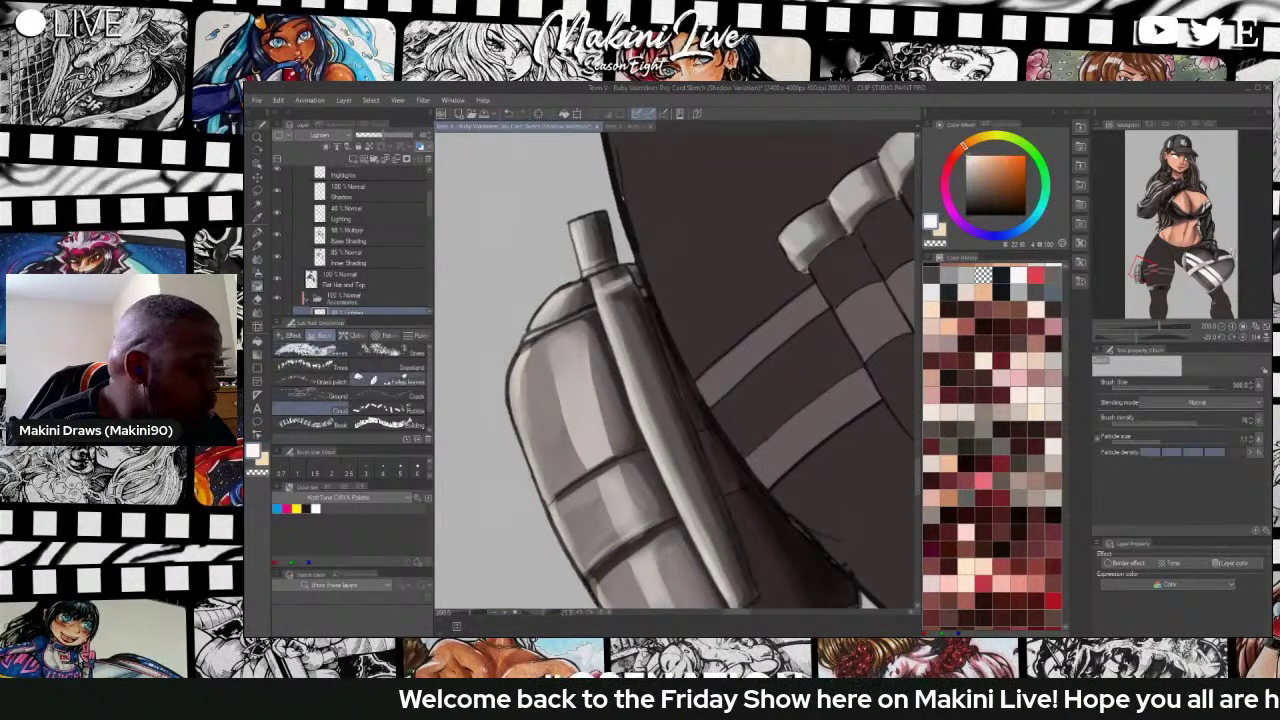
key(b)
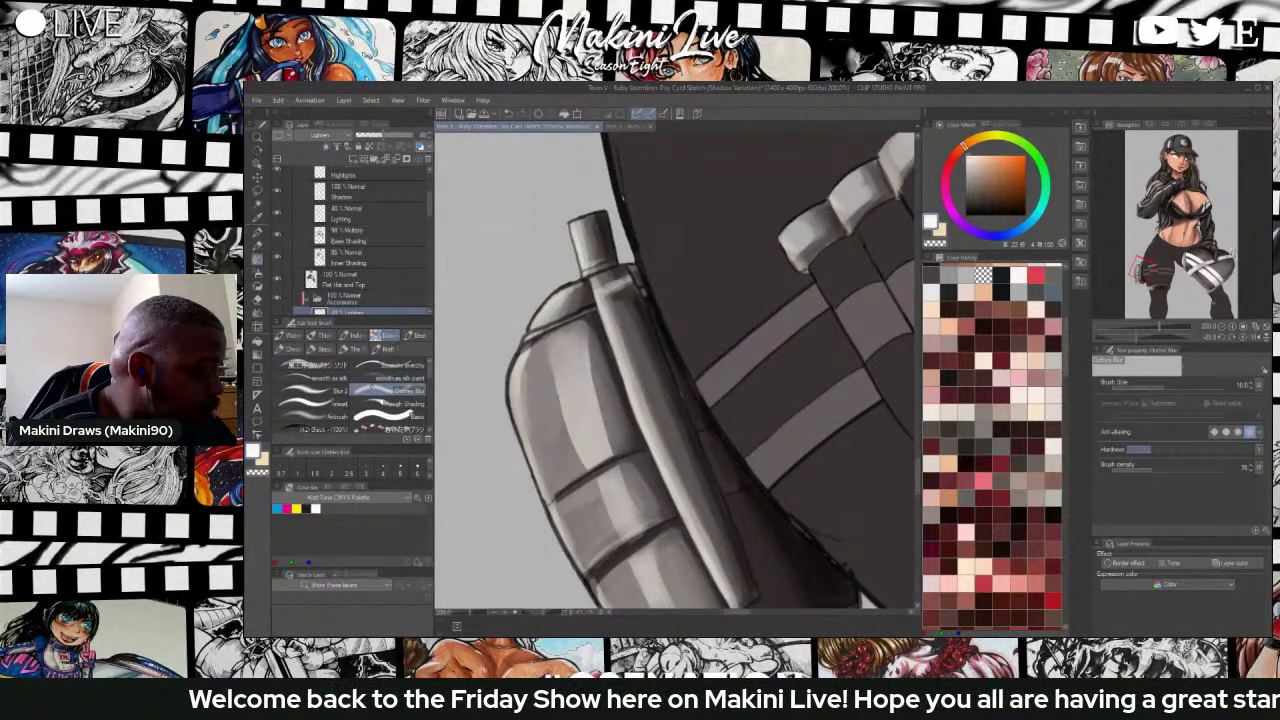
click(320, 364)
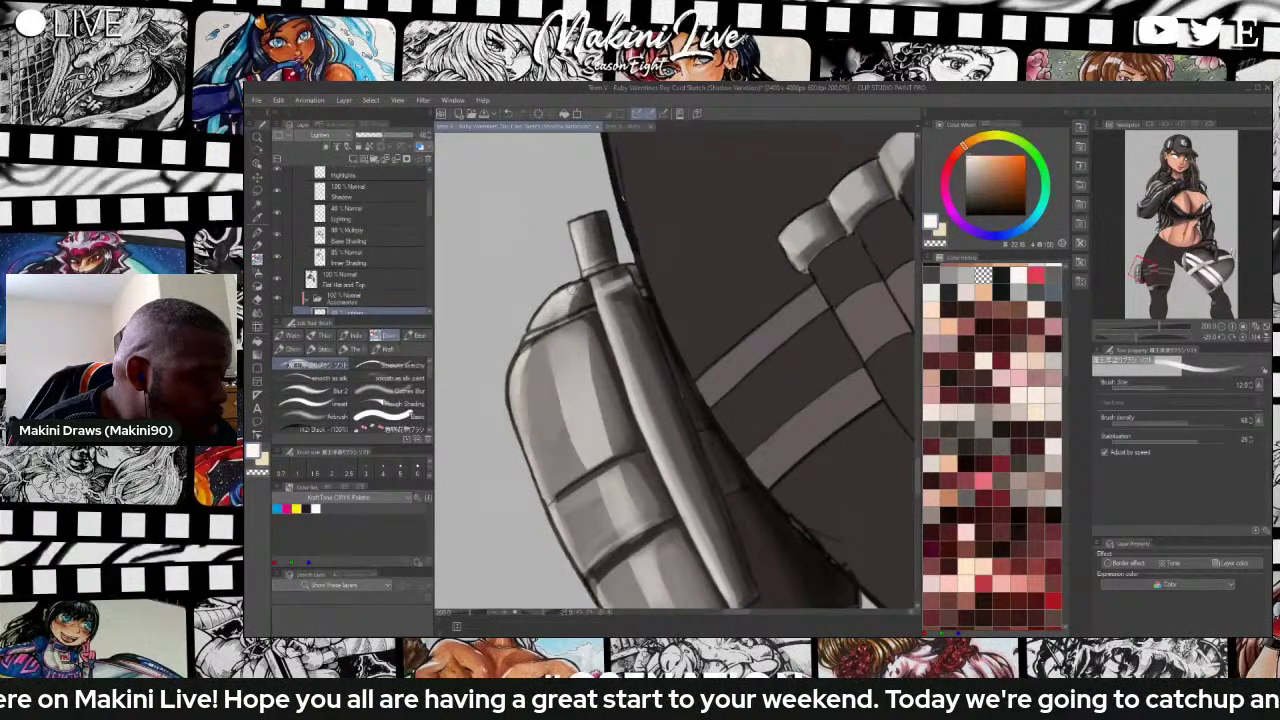
key(b)
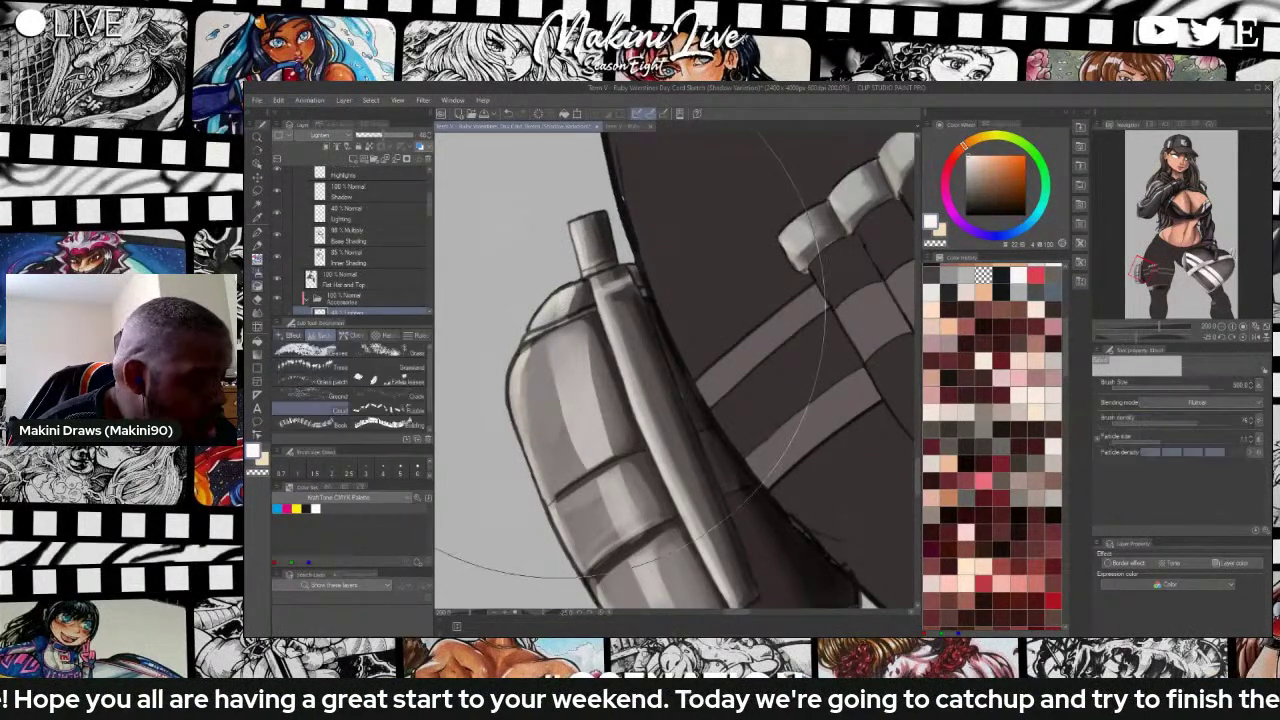
key(b)
key(b)
key(b)
key(b)
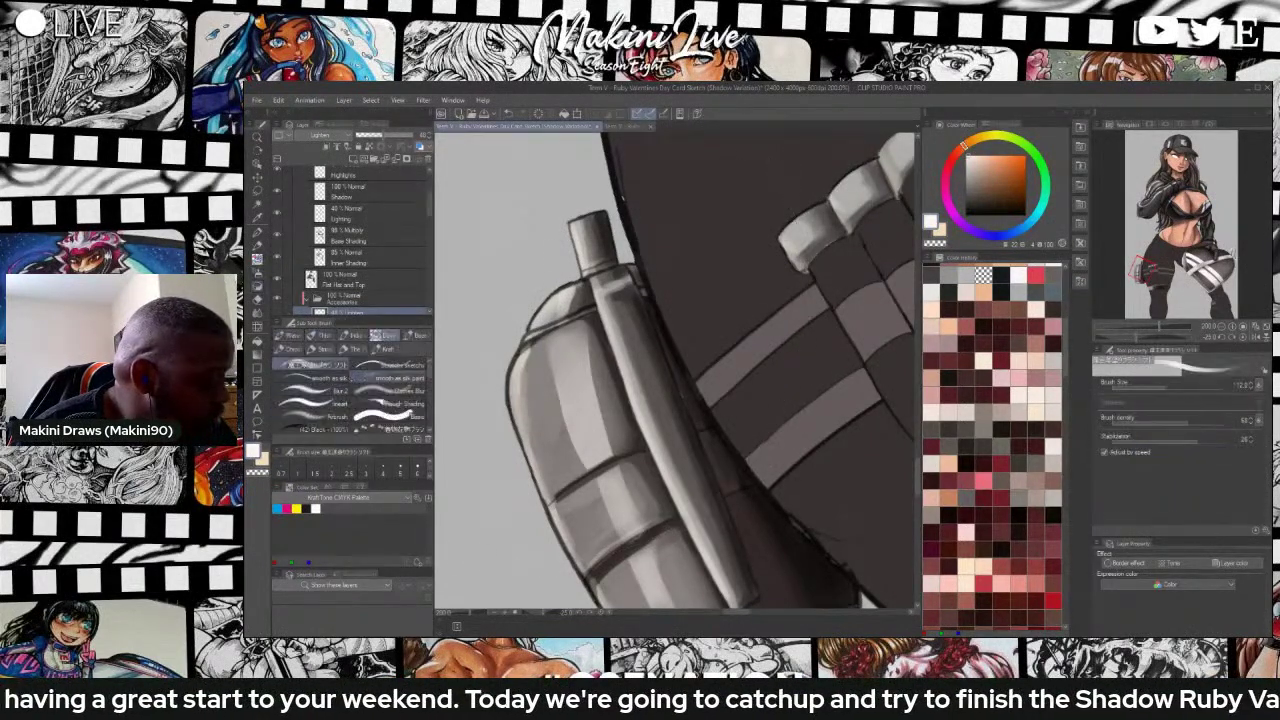
click(388, 390)
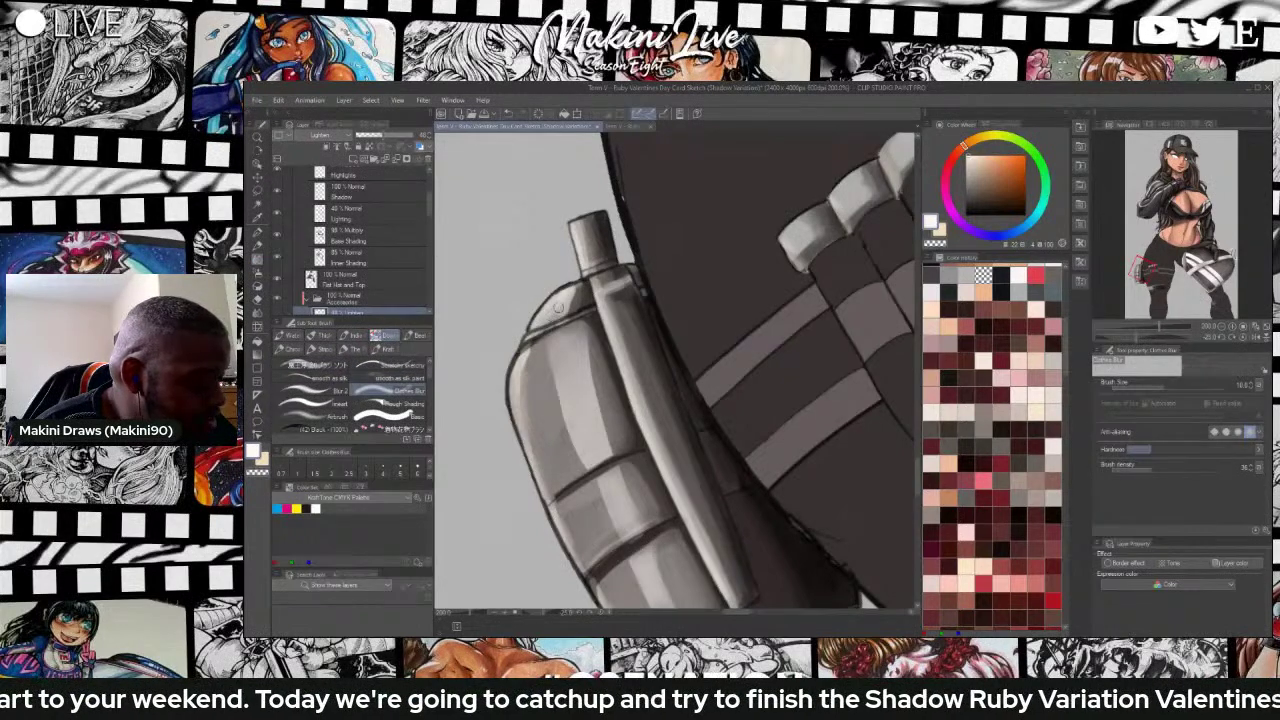
drag(560, 305, 586, 277)
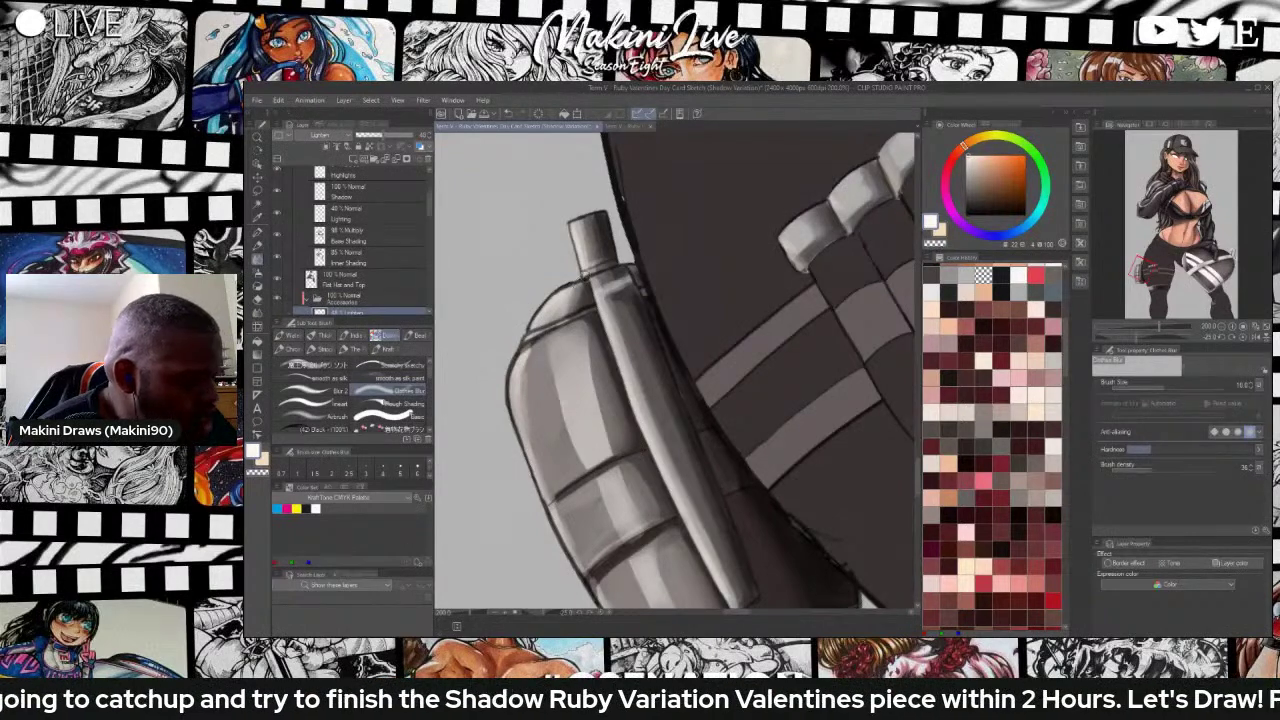
scroll(468, 270, down, 3)
scroll(468, 270, up, 1)
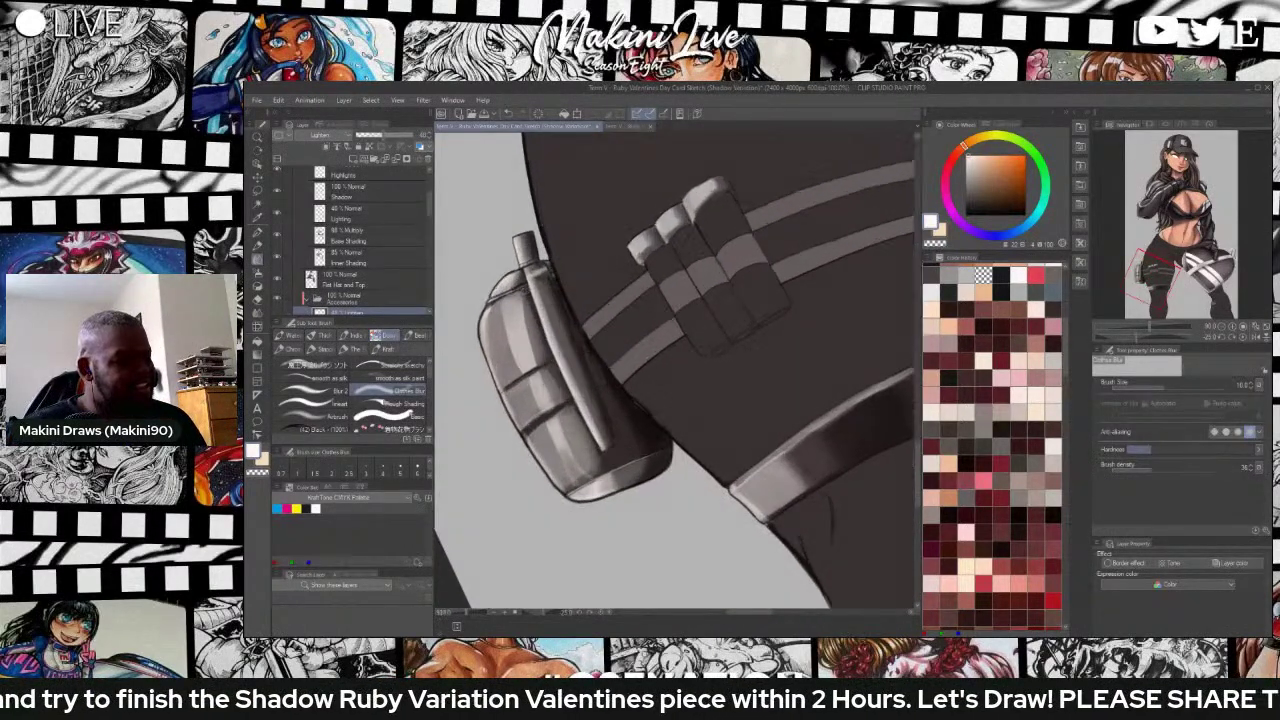
Paint a short glossy highlight across the middle of the slanted tube on the pouch and soften it with the Clothes Blur brush.
scroll(548, 288, up, 1)
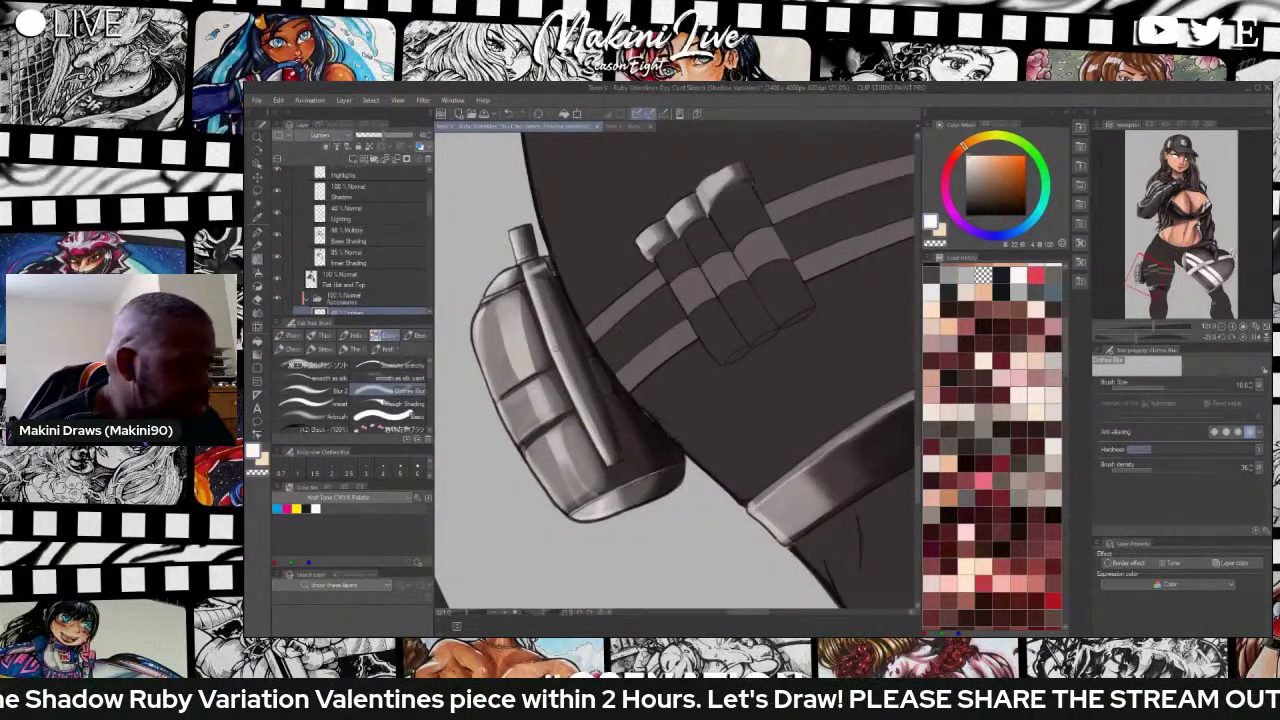
click(313, 365)
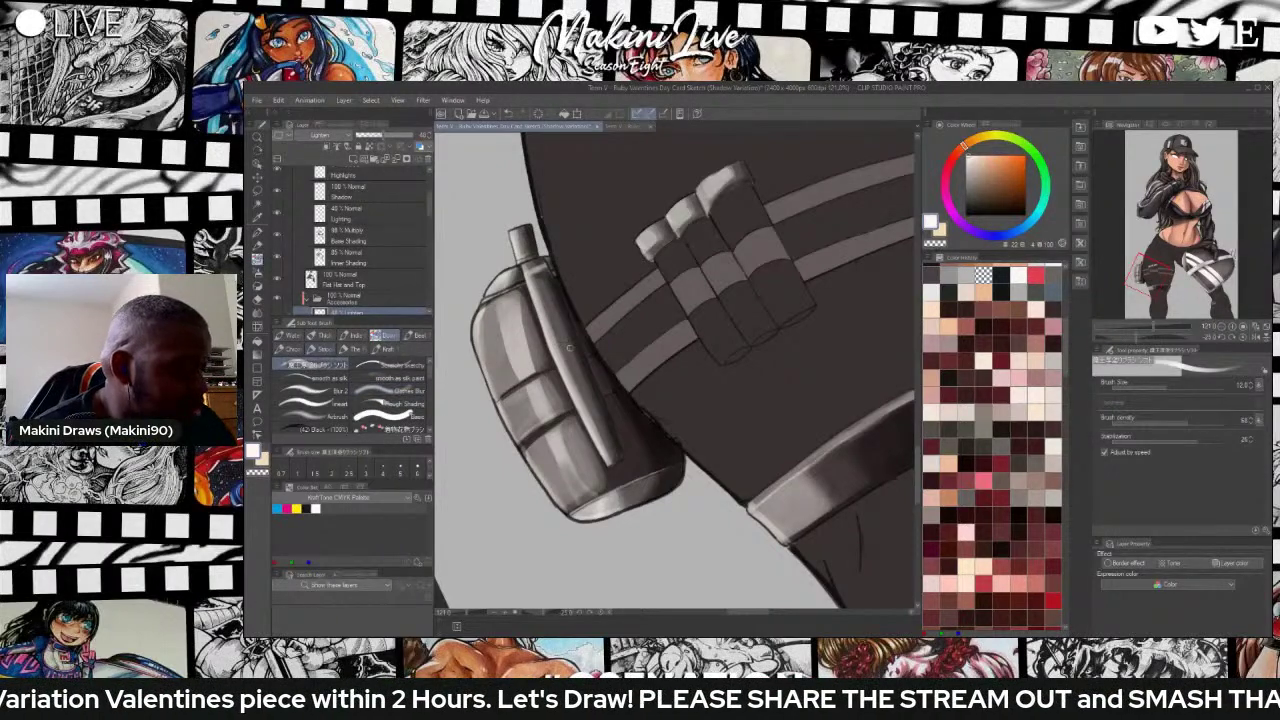
mouse_move(558, 352)
mouse_down()
mouse_move(580, 349)
mouse_move(577, 359)
mouse_move(563, 362)
mouse_move(584, 352)
mouse_move(576, 342)
mouse_move(560, 356)
mouse_move(583, 360)
mouse_up()
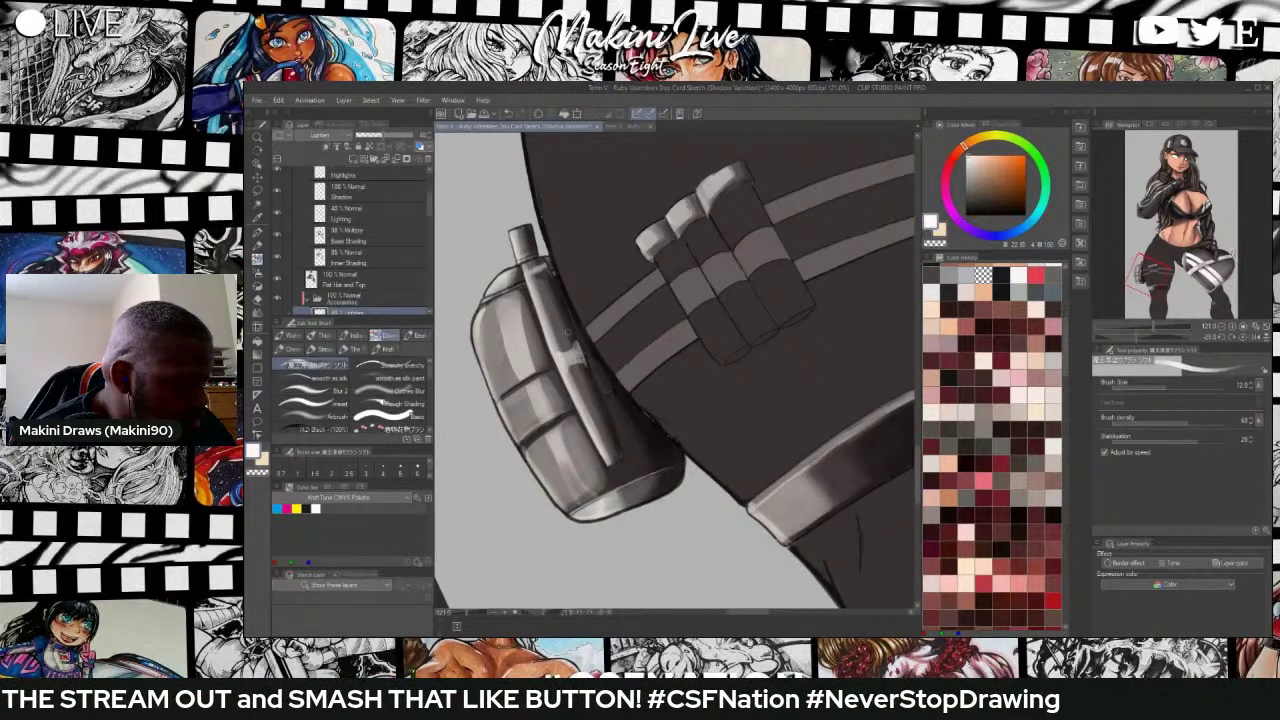
click(388, 390)
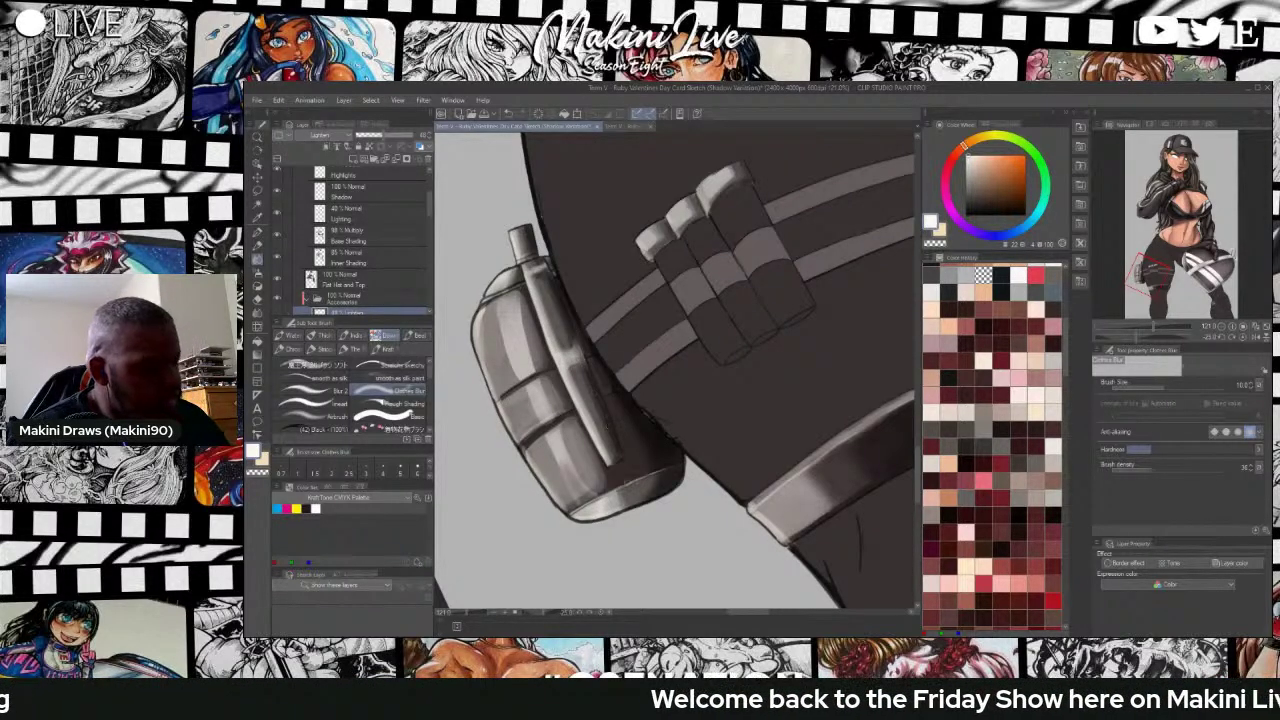
scroll(643, 492, down, 5)
scroll(692, 508, up, 4)
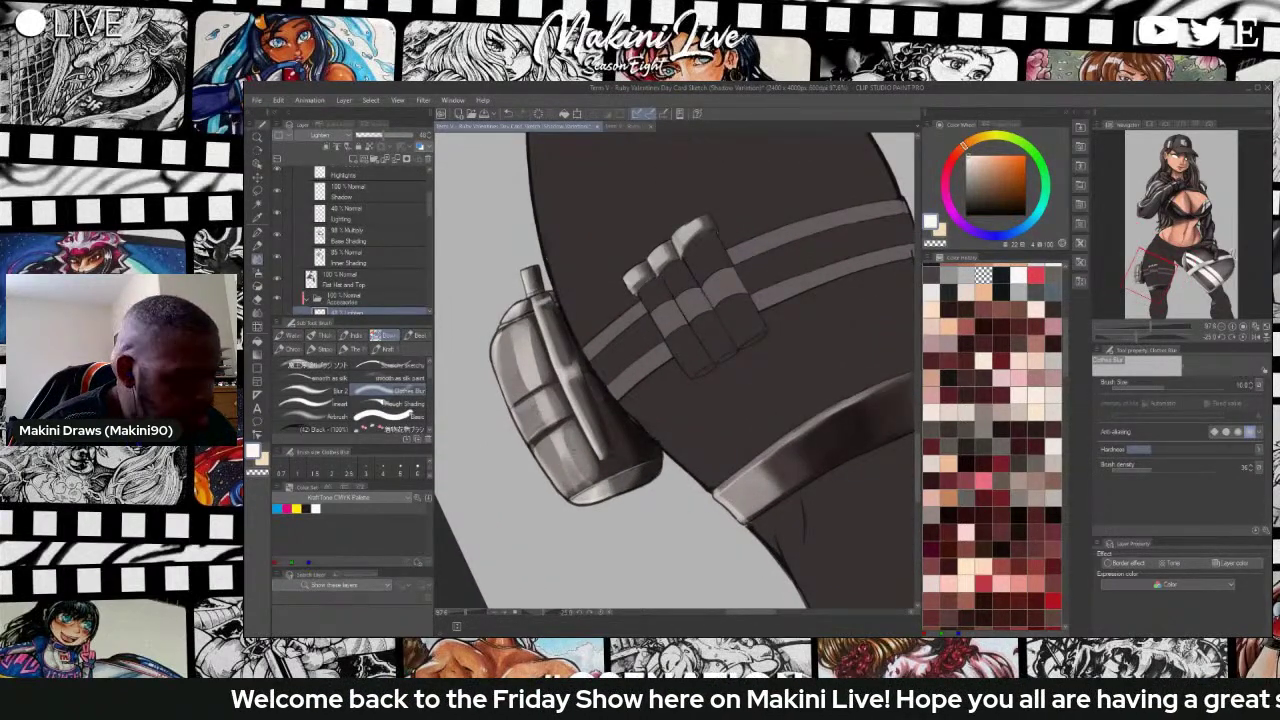
Touch up the glossy highlights on the hip pouch at brush size 6 and soften them with the Clothes Blur brush.
key(b)
key(b)
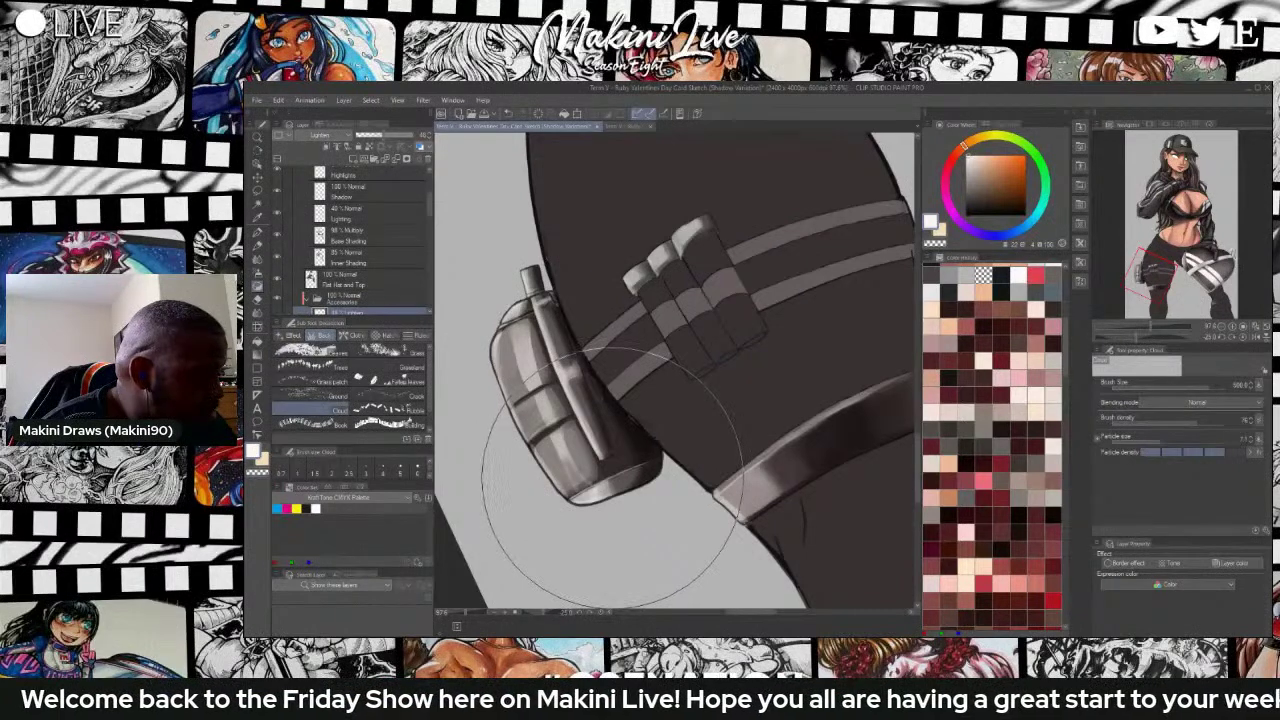
key(b)
click(322, 367)
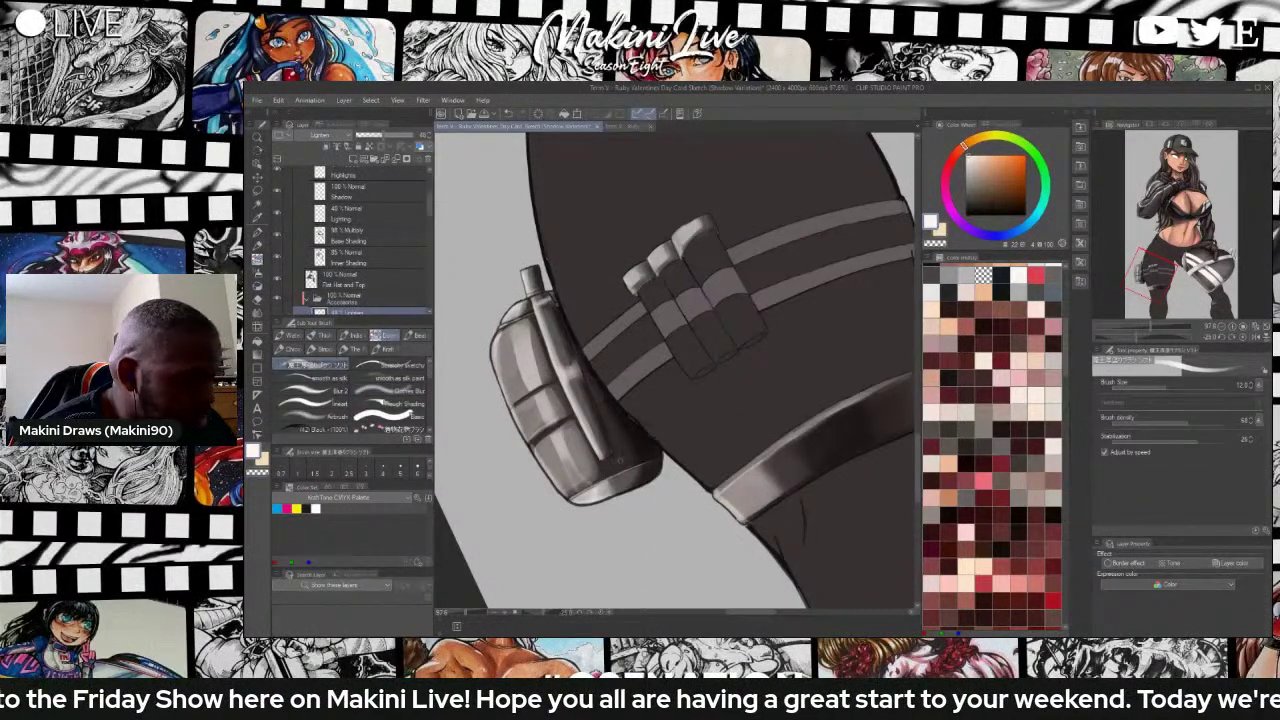
key(bracketleft)
key(bracketleft)
key(bracketleft)
key(bracketleft)
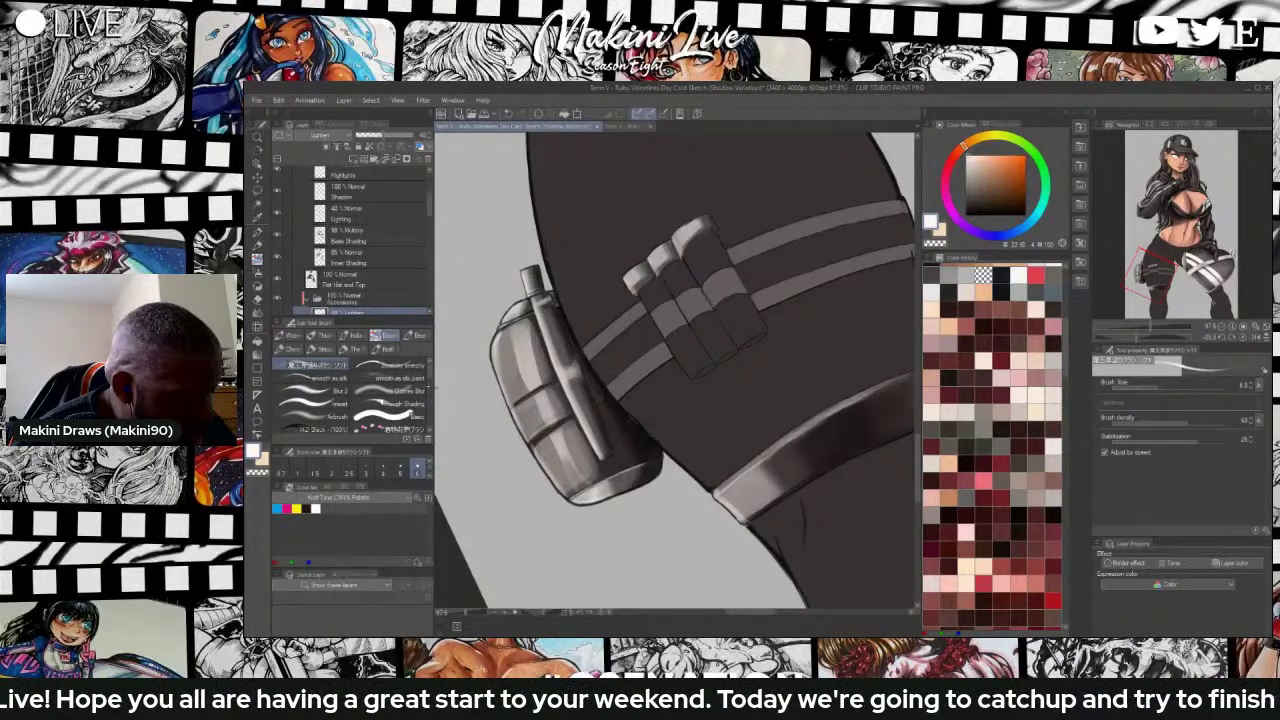
click(398, 391)
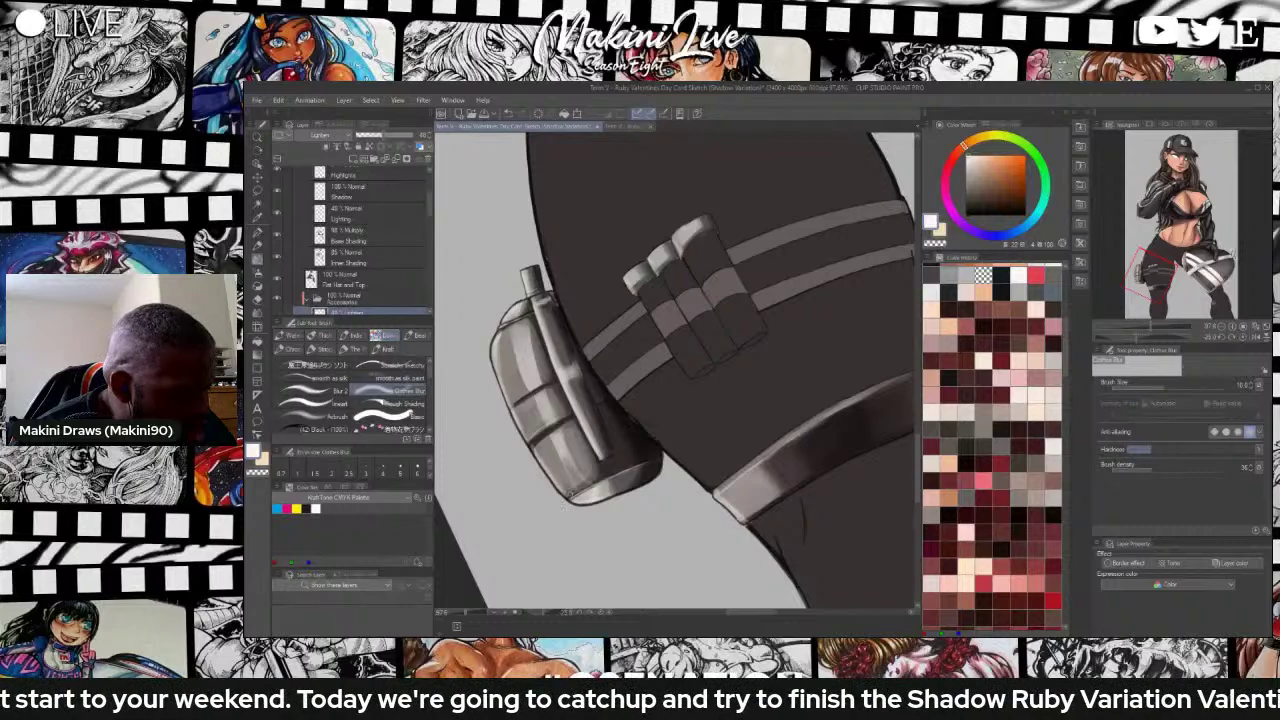
key(j)
key(b)
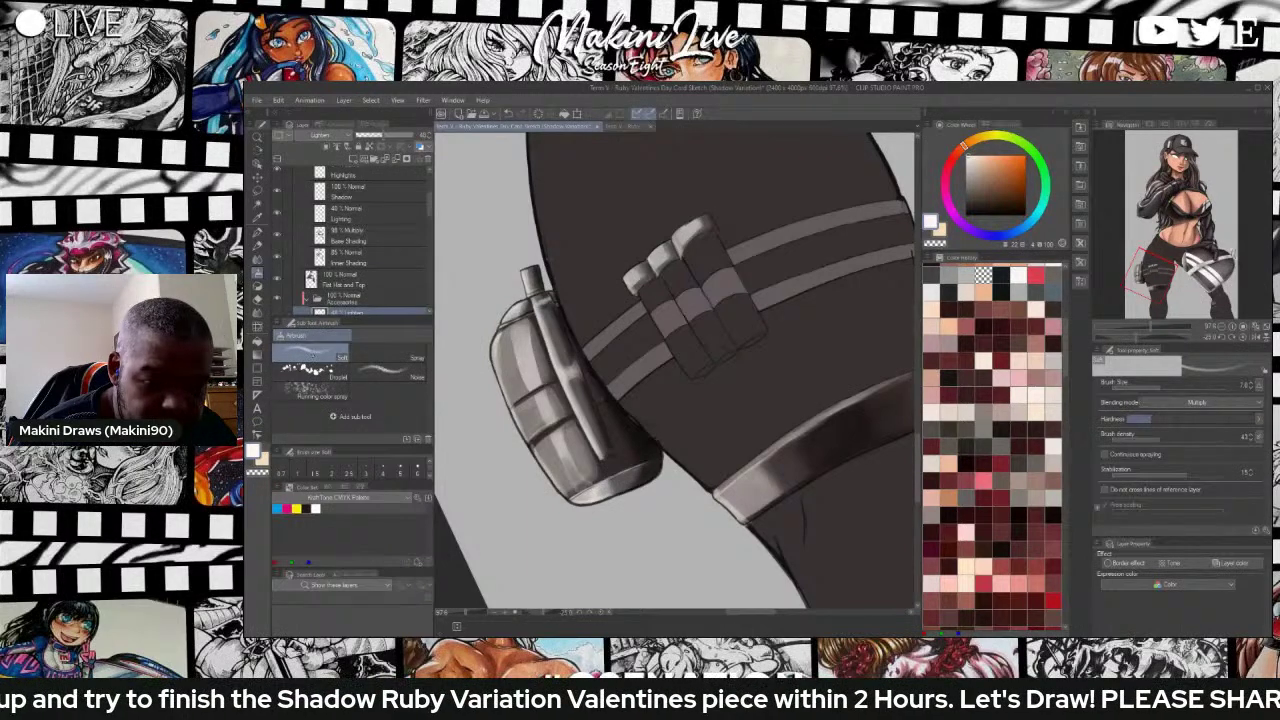
key(j)
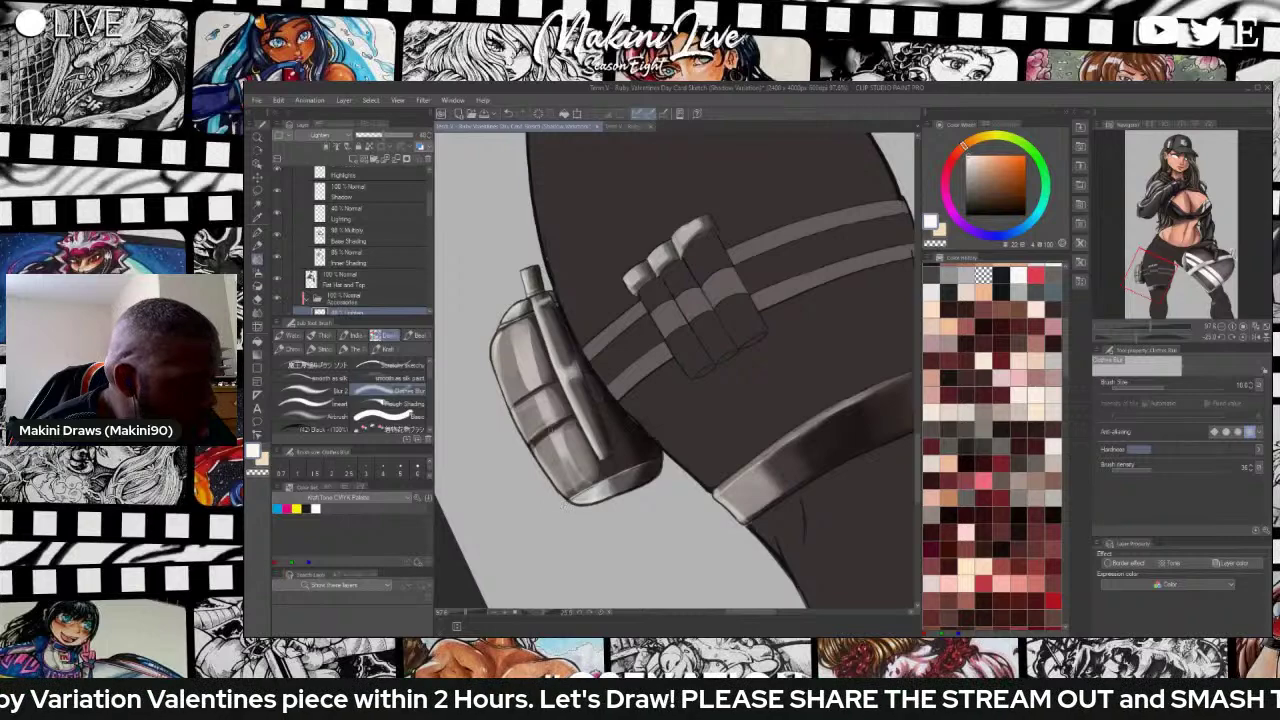
Paint glossy highlights on the caps of the three tubes strapped to the thigh at brush size 6 and soften them with Clothes Blur.
scroll(675, 370, down, 3)
scroll(675, 370, up, 1)
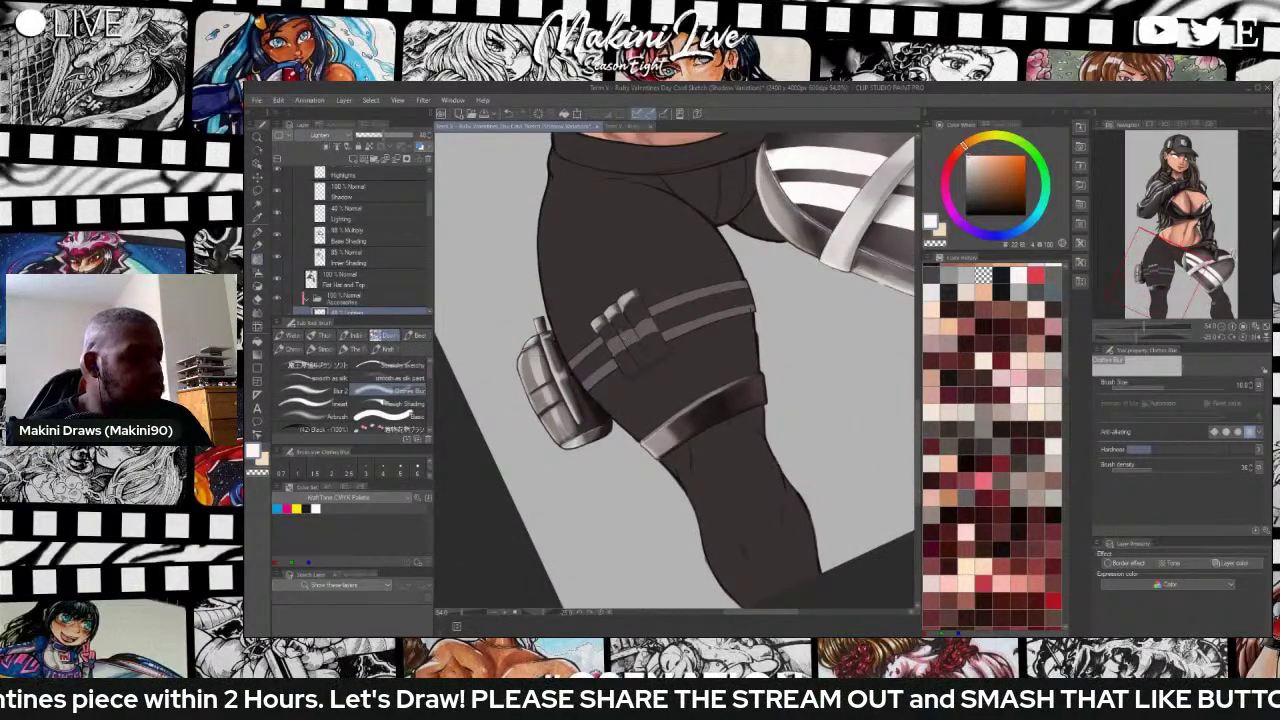
scroll(675, 370, up, 1)
scroll(579, 298, up, 1)
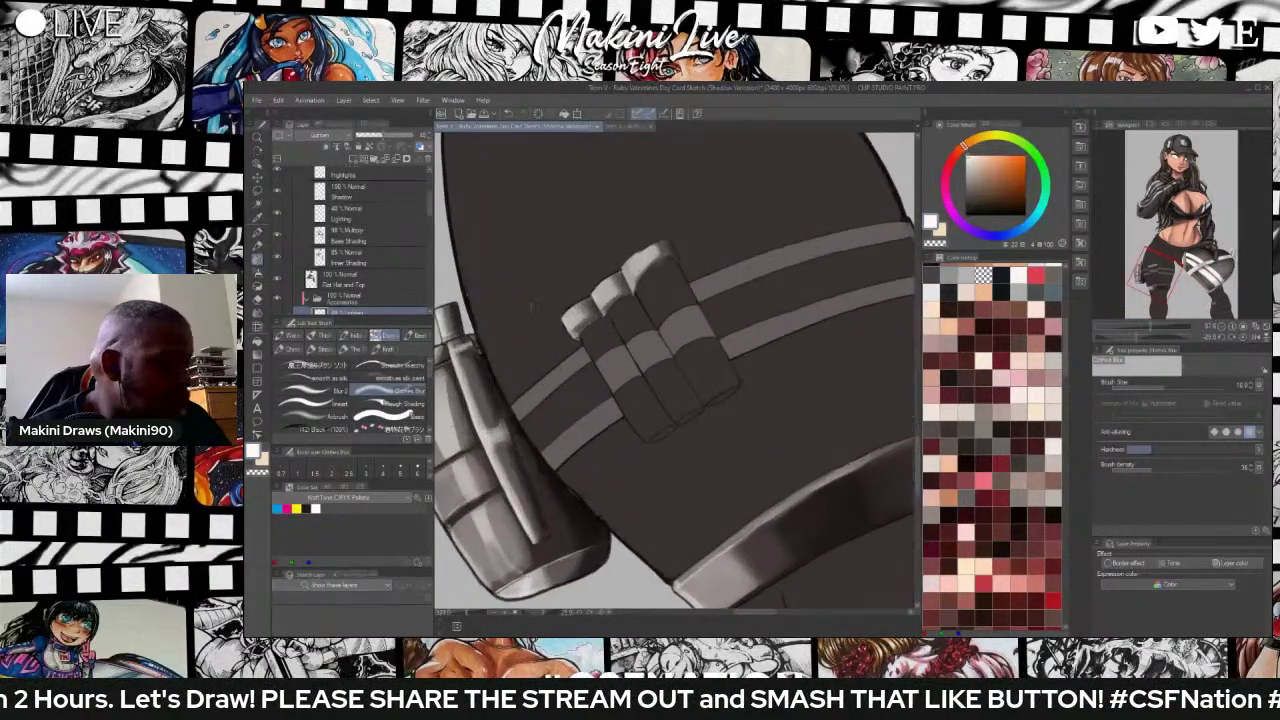
click(312, 366)
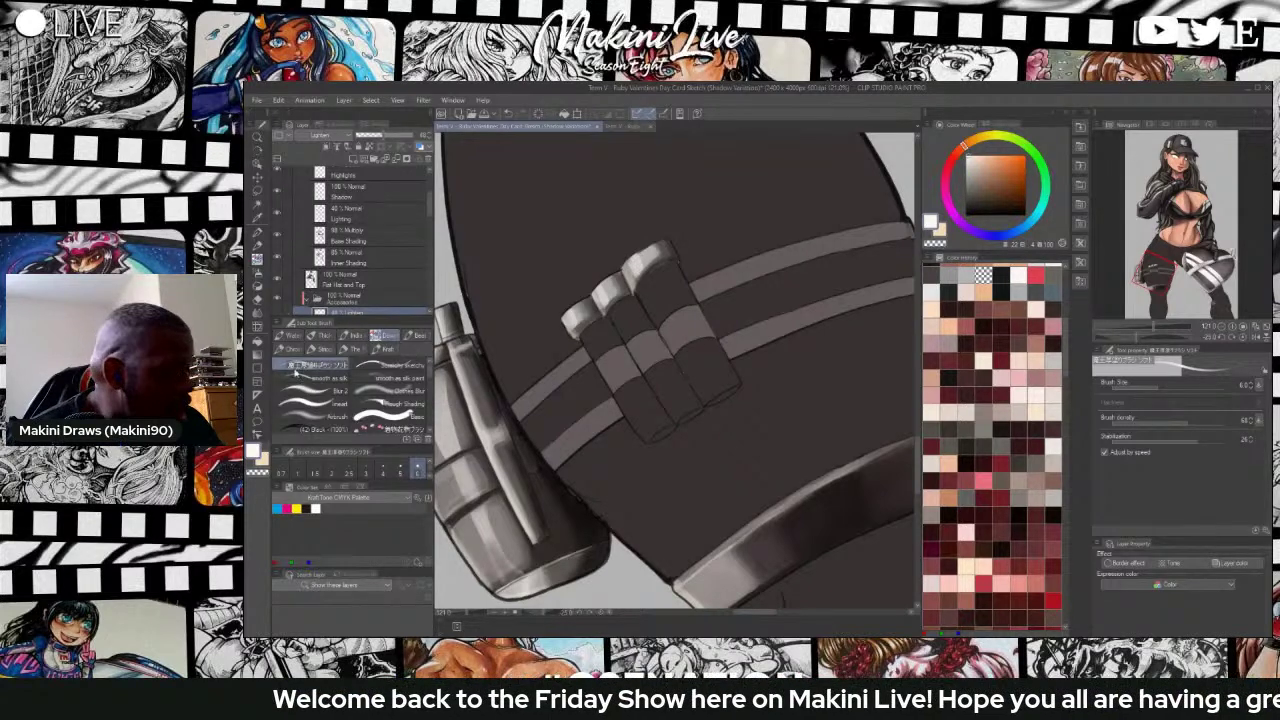
click(353, 389)
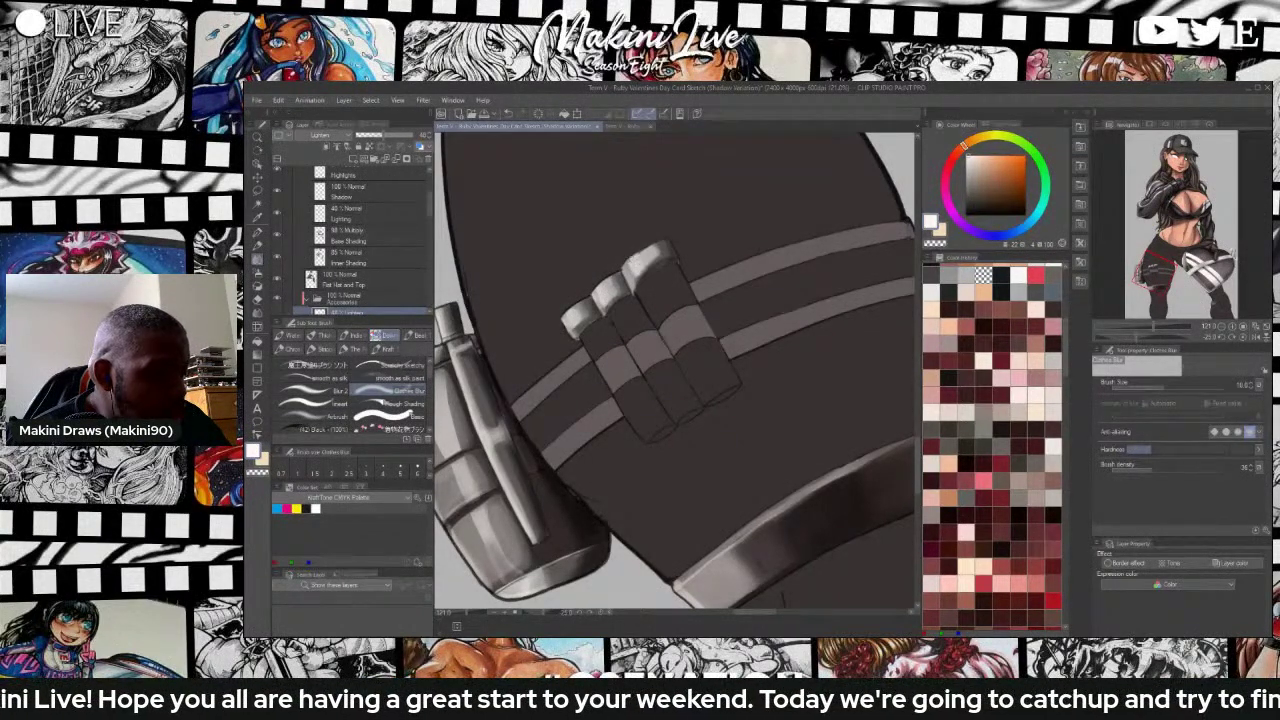
Outline and fill a glossy highlight streak across the outer end of the lower thigh band at brush size 6.
scroll(667, 250, down, 5)
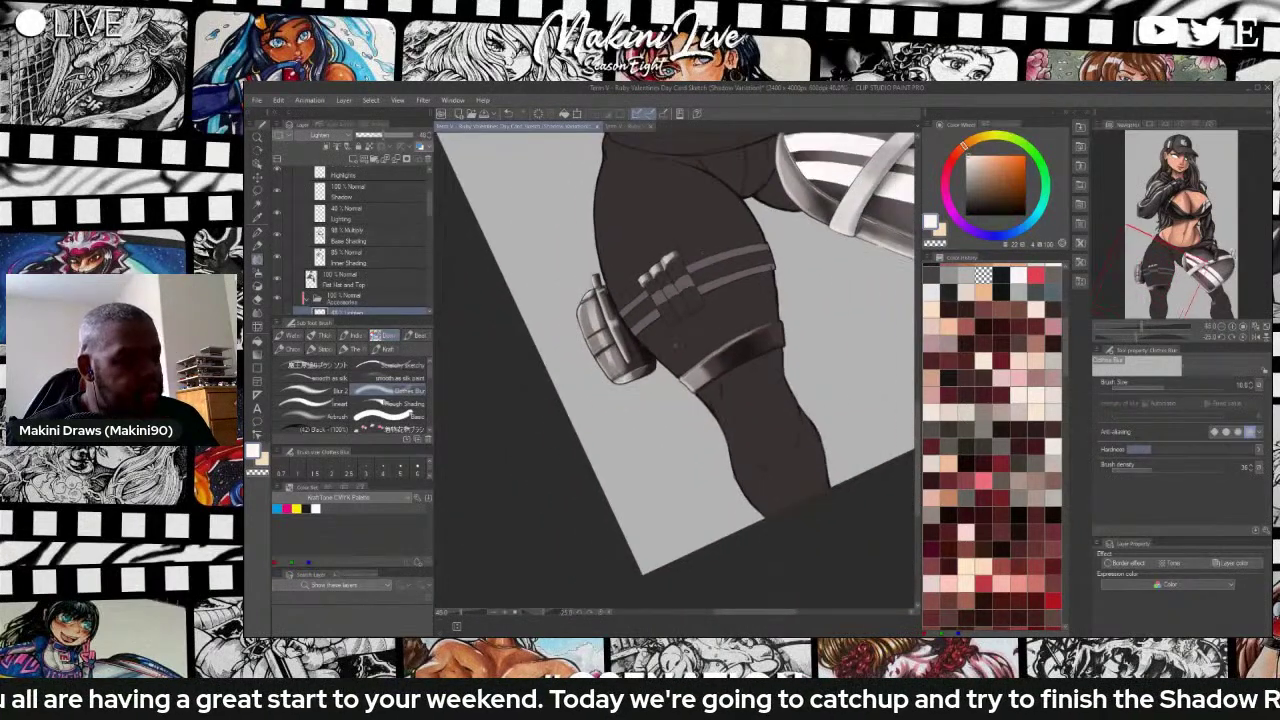
drag(754, 613, 776, 613)
scroll(562, 407, up, 5)
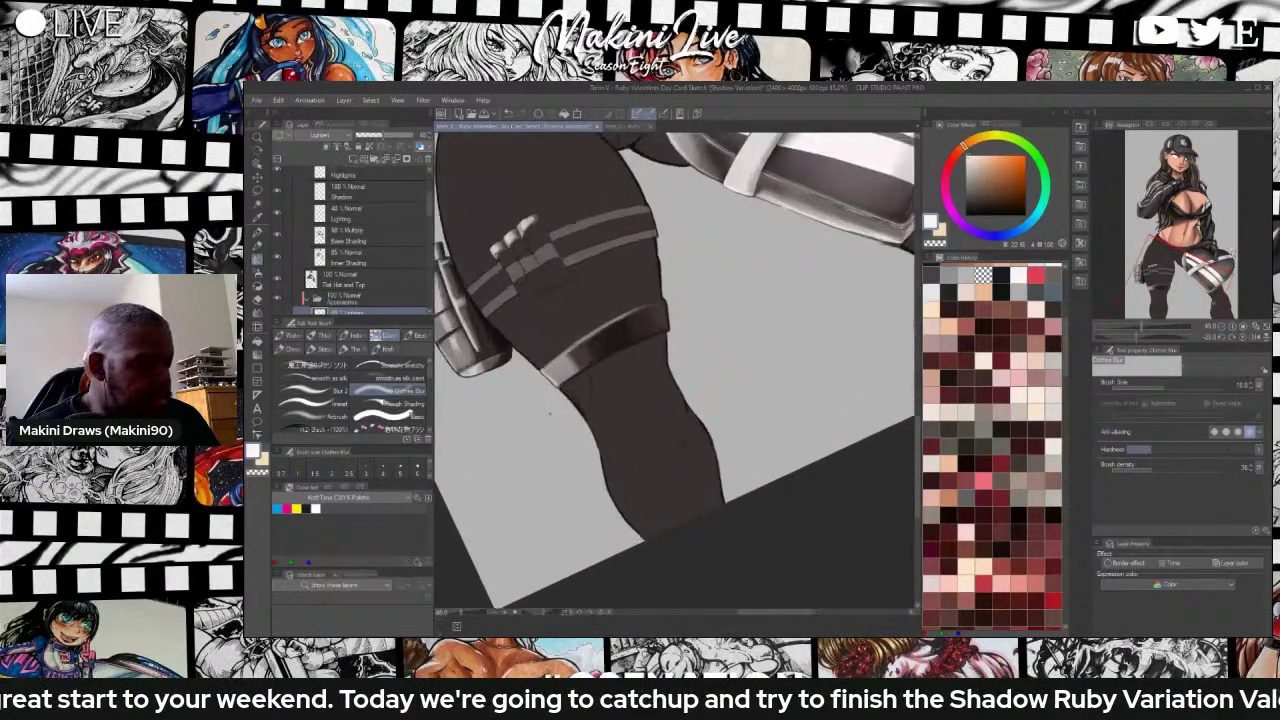
scroll(575, 394, up, 1)
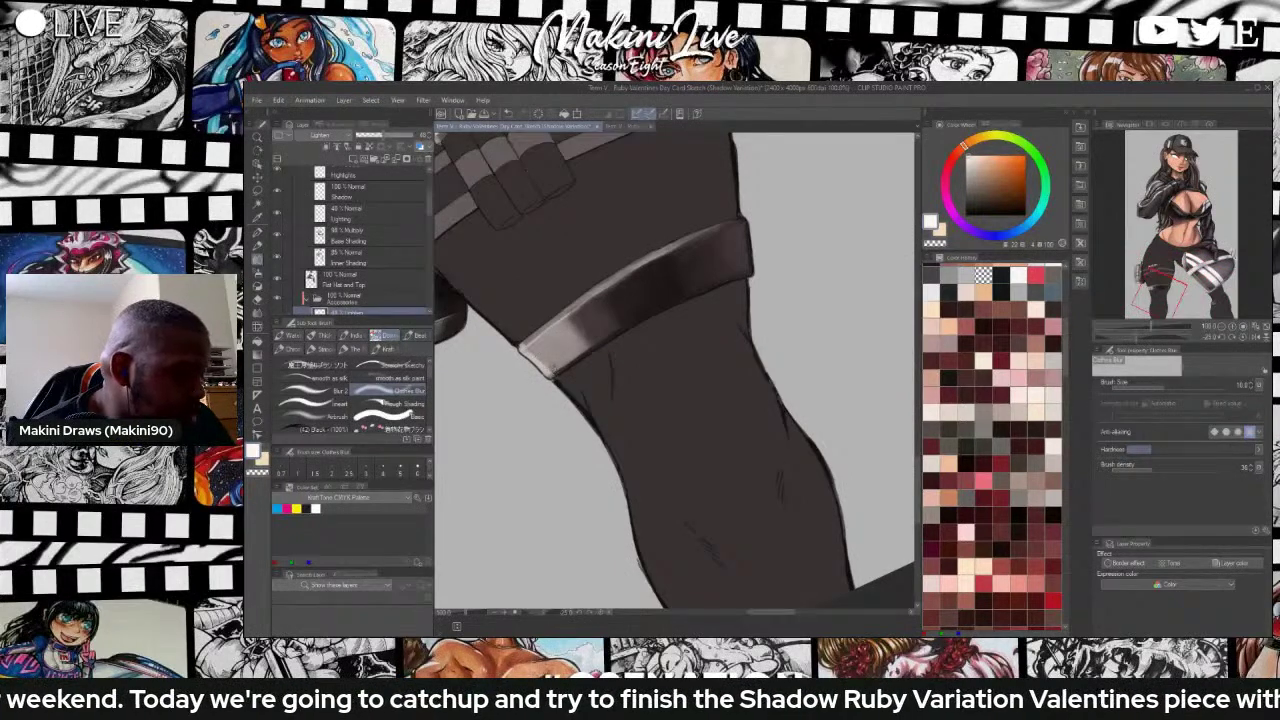
click(320, 366)
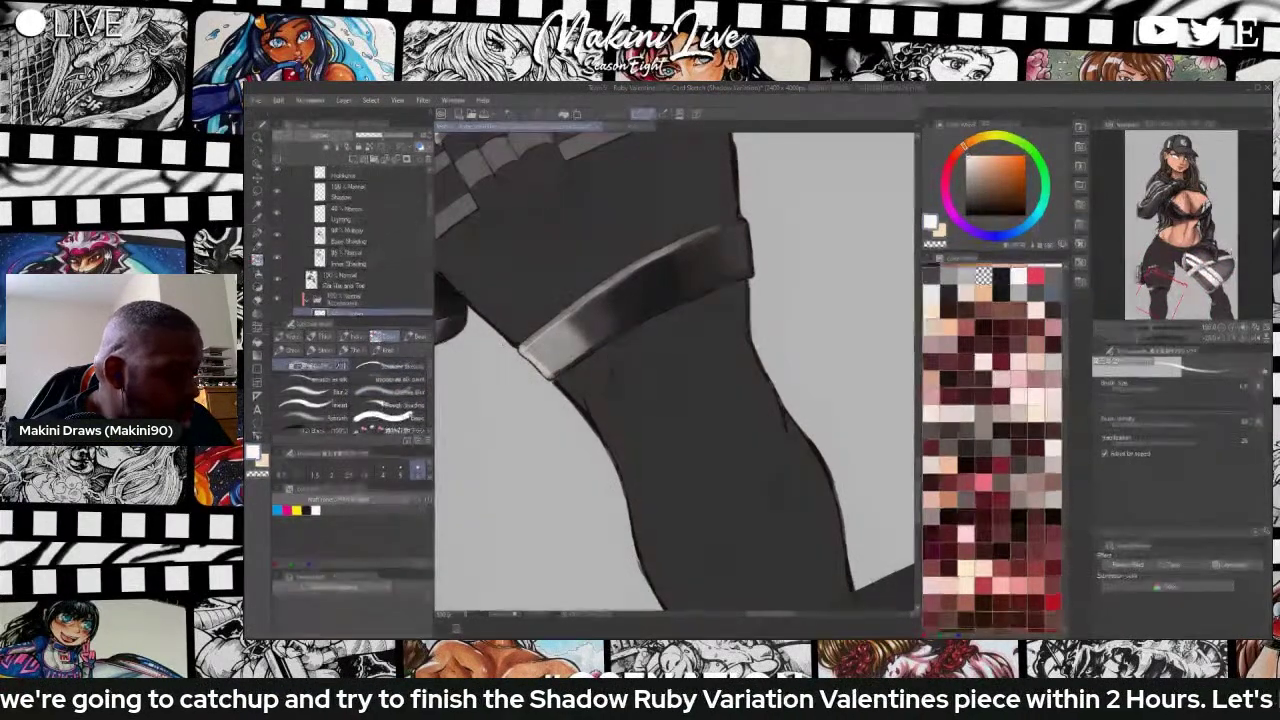
drag(553, 345, 557, 361)
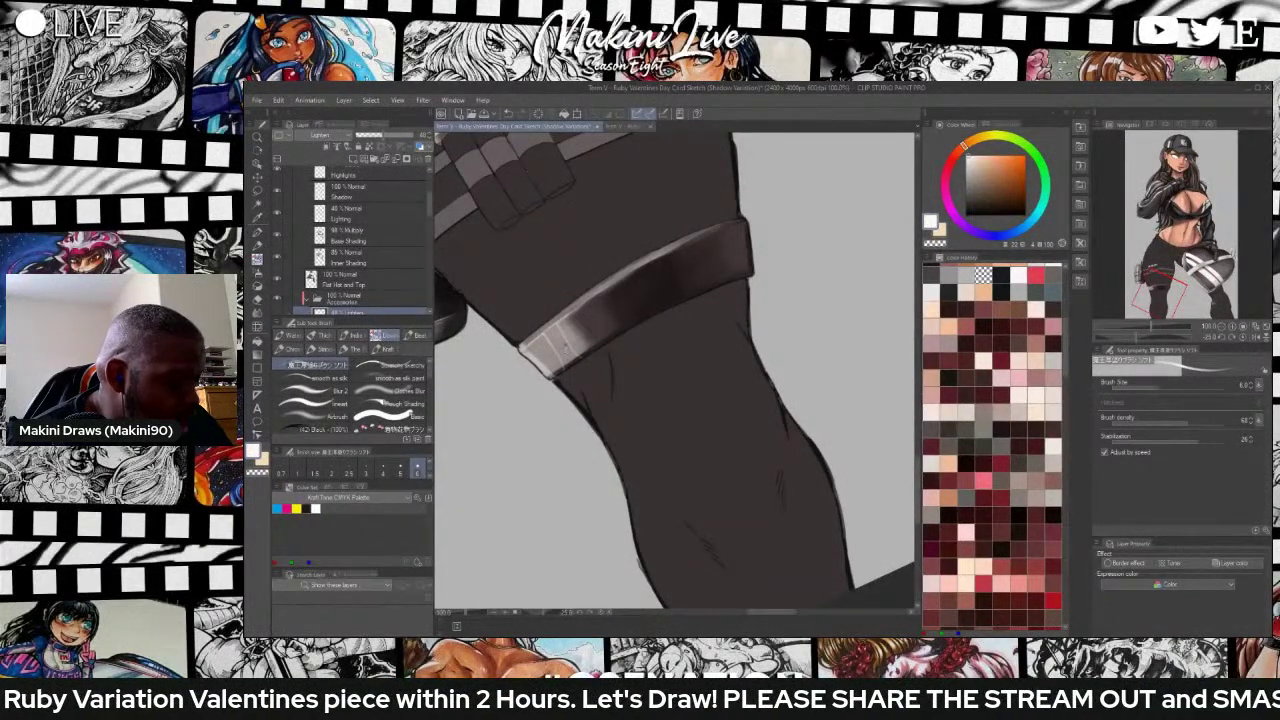
scroll(561, 345, up, 3)
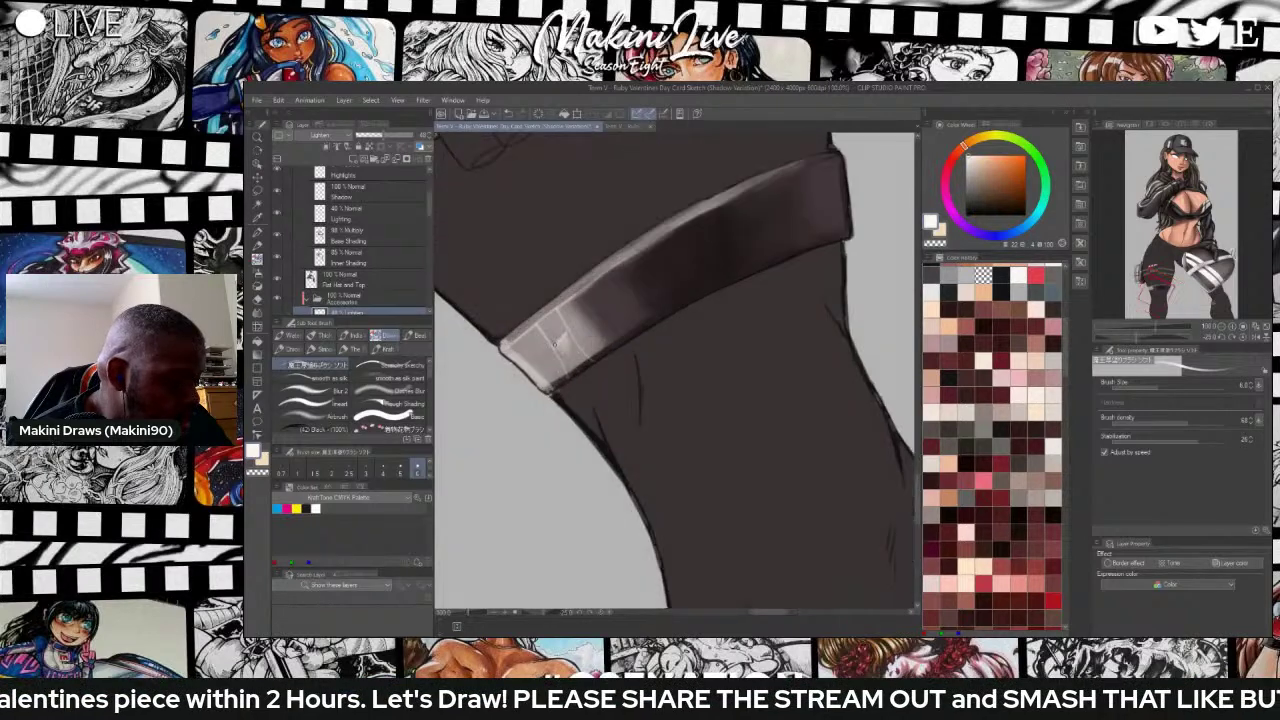
drag(559, 359, 584, 351)
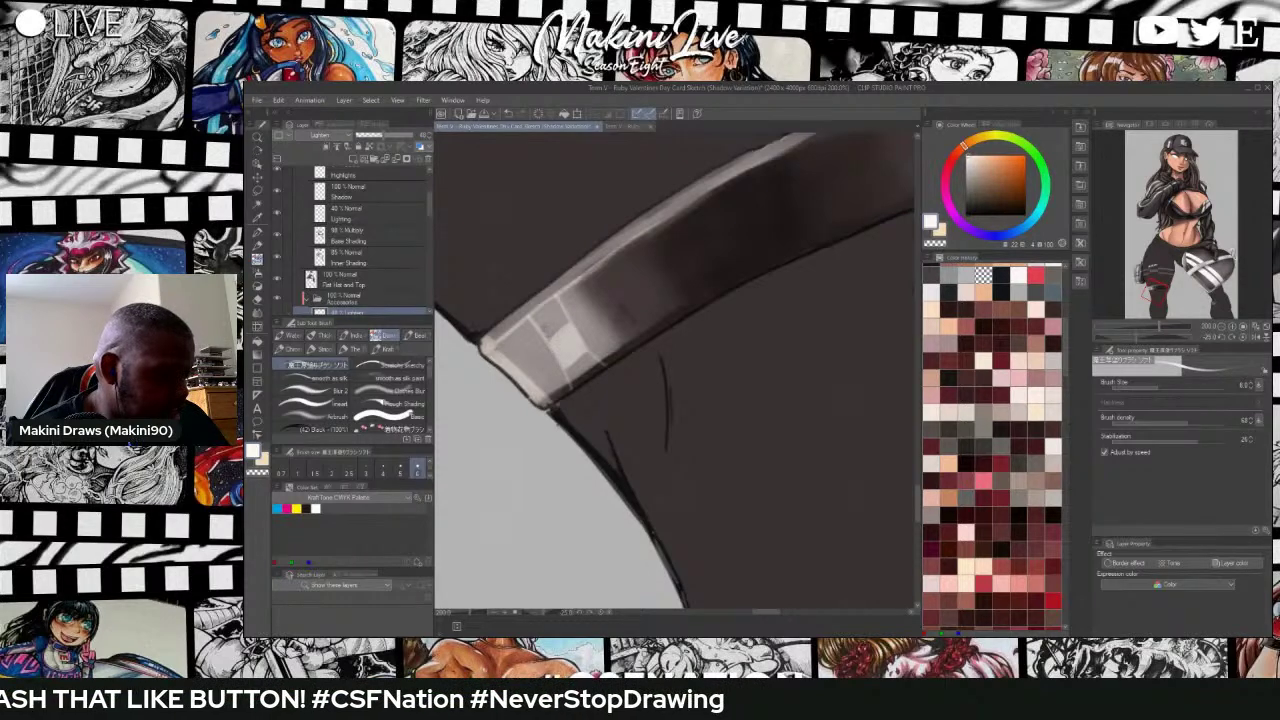
Soften the streak on the lower thigh band with the Clothes Blur brush at size 10.
click(402, 391)
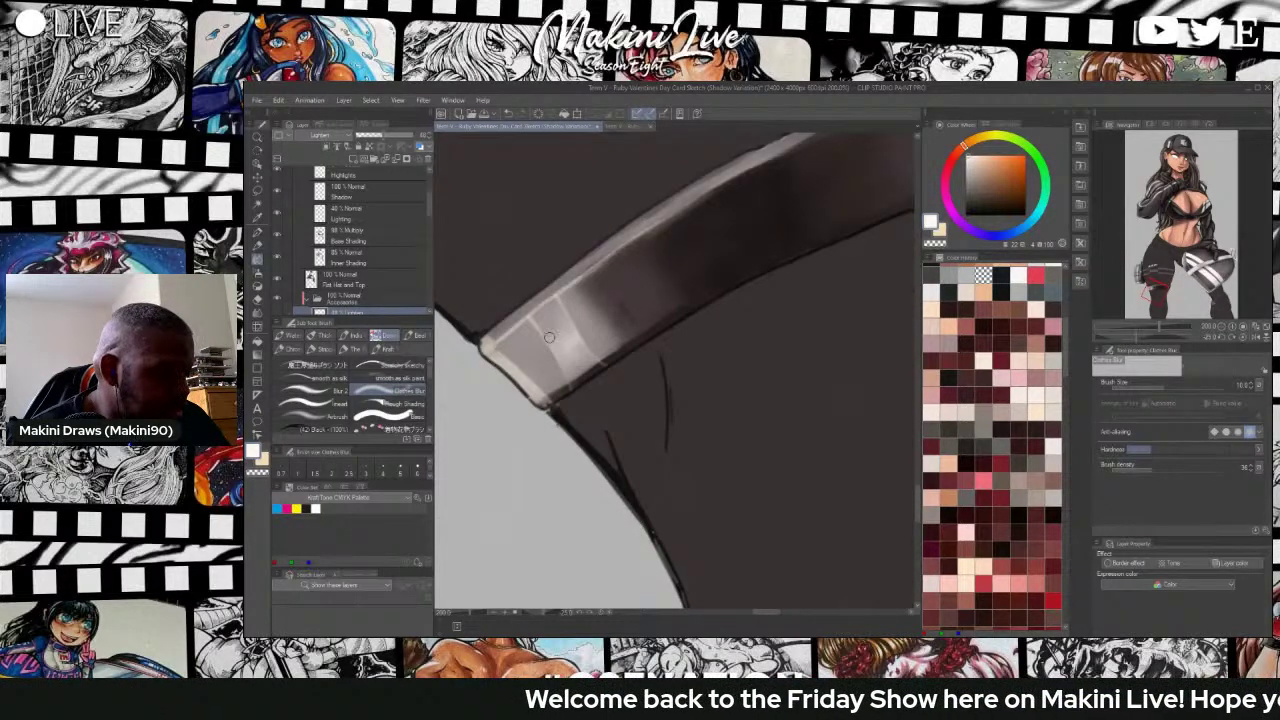
scroll(558, 342, down, 8)
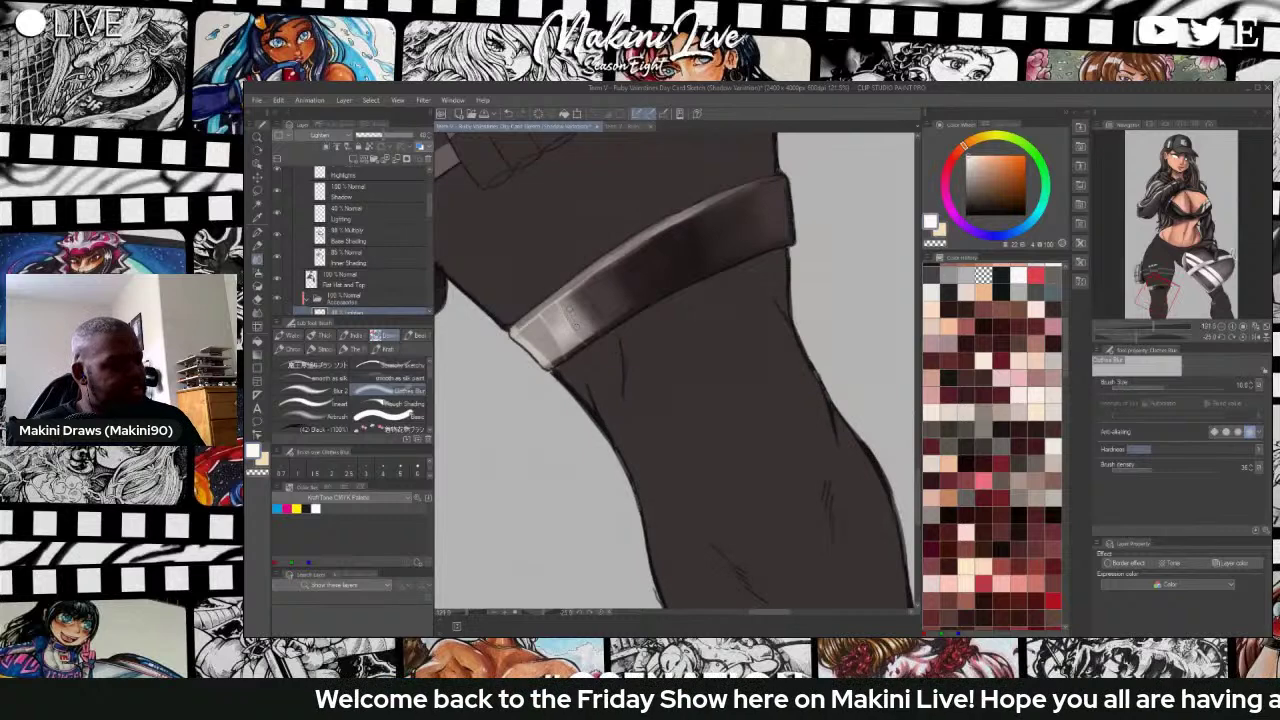
scroll(566, 340, up, 13)
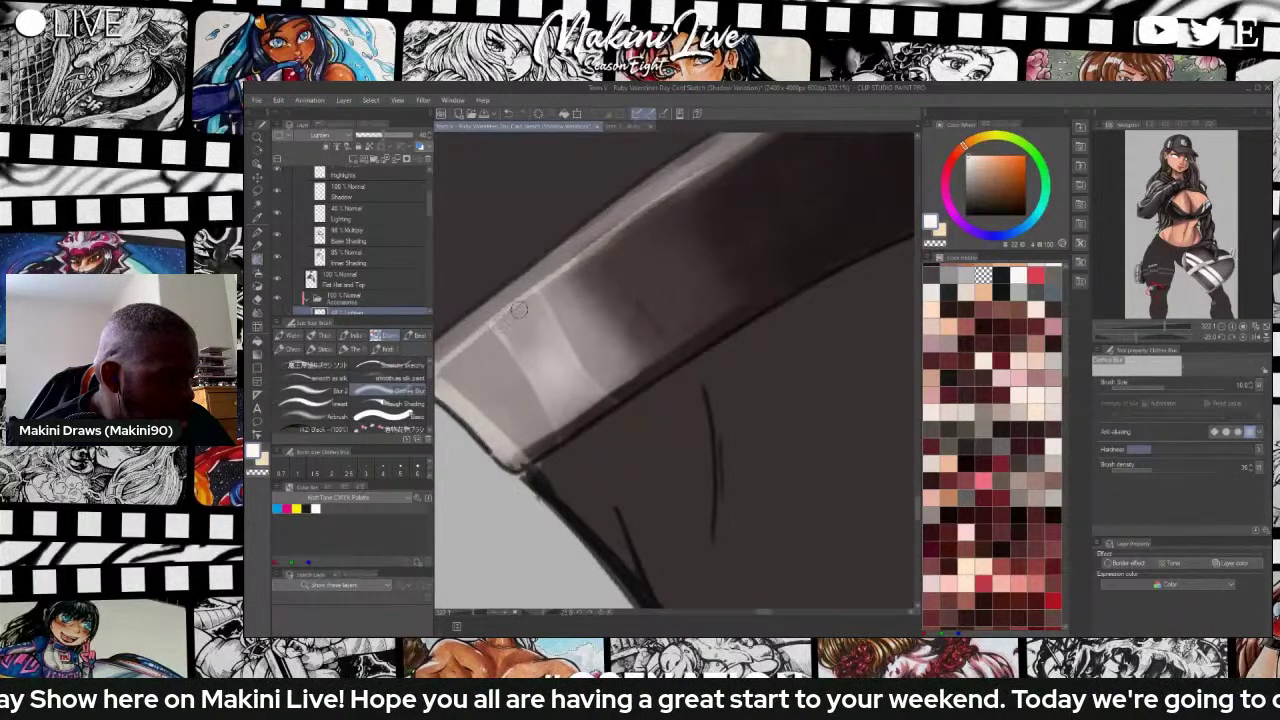
scroll(593, 430, down, 10)
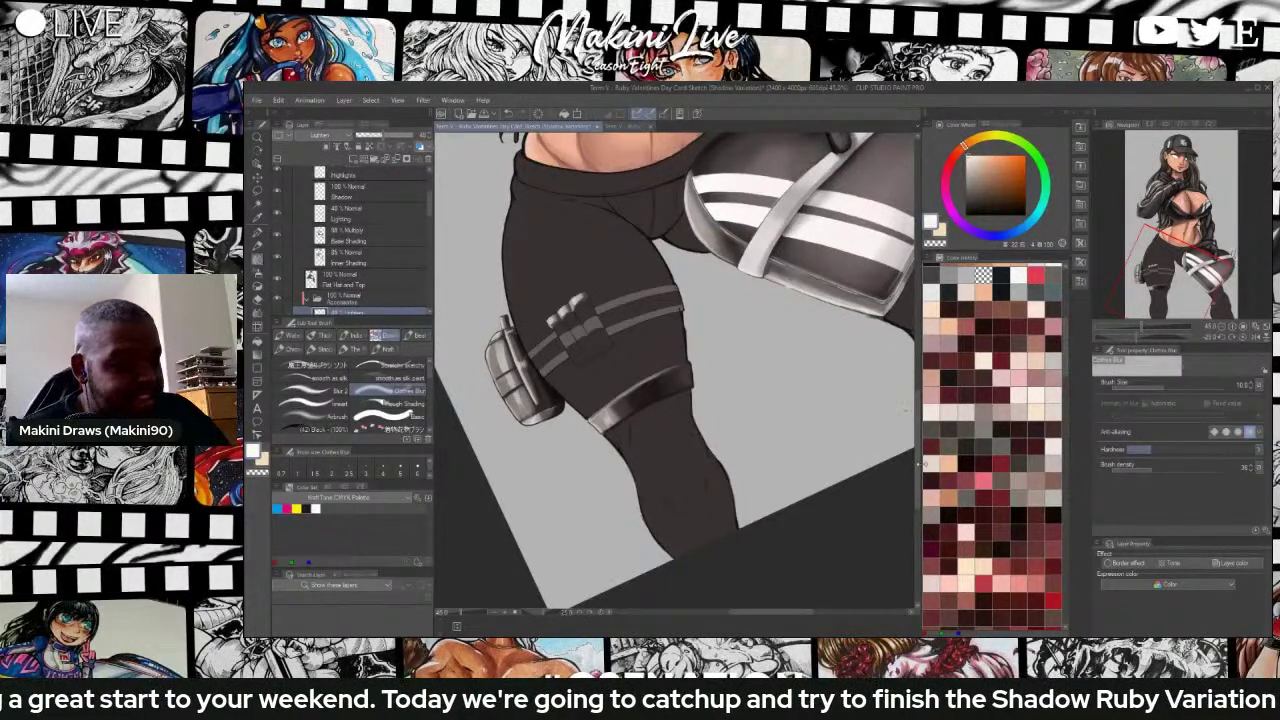
Paint glossy highlights along the diagonal ribbon on the heart-shaped box at brush size 25.
drag(918, 464, 918, 433)
scroll(777, 348, up, 2)
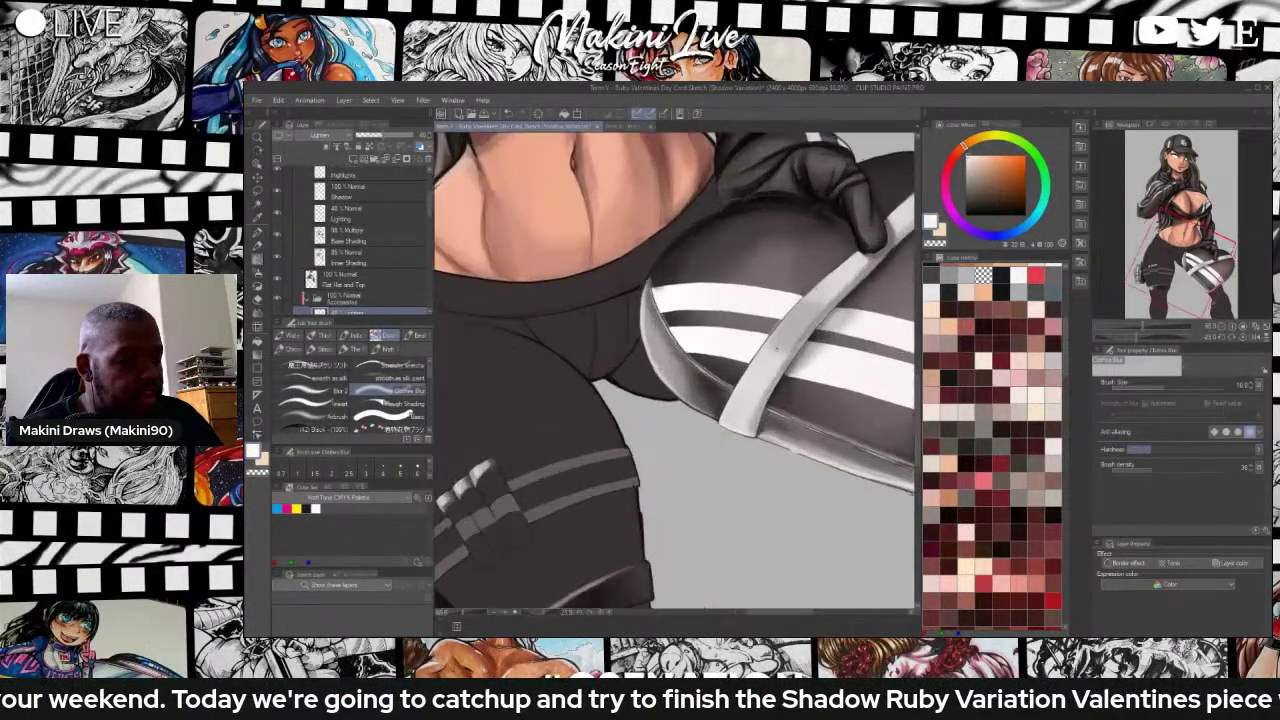
scroll(777, 348, up, 1)
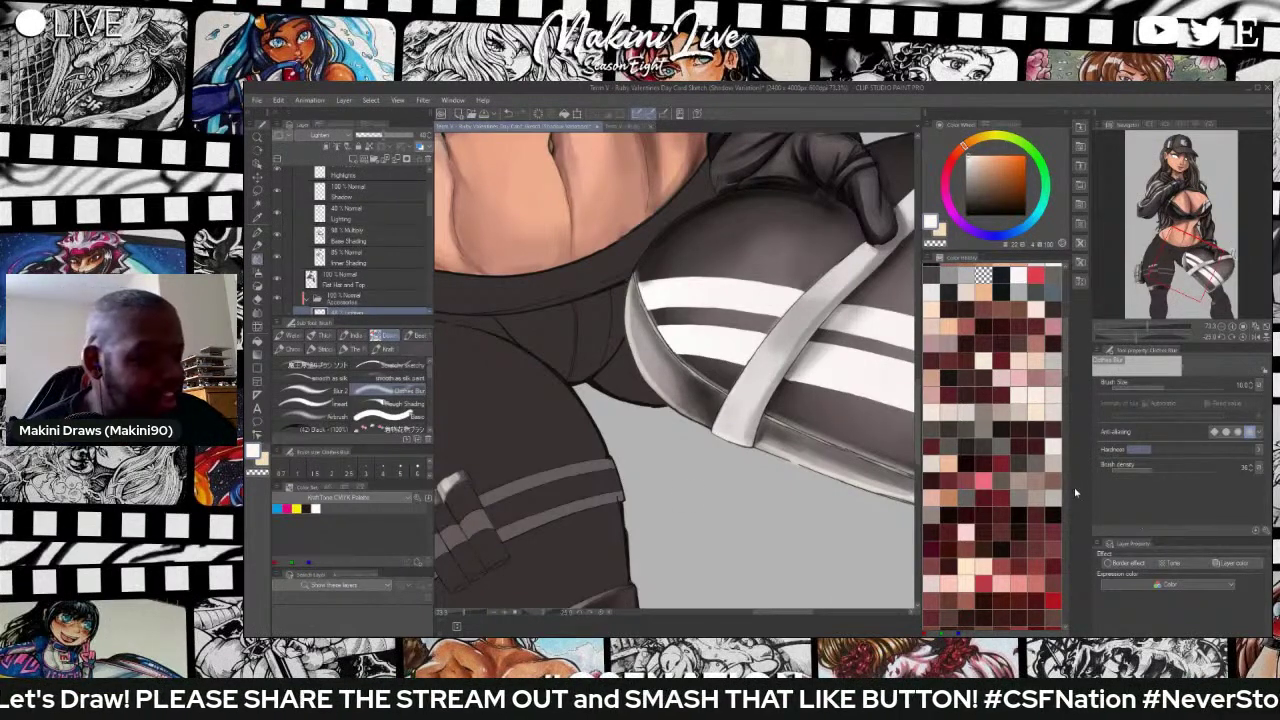
scroll(758, 370, up, 3)
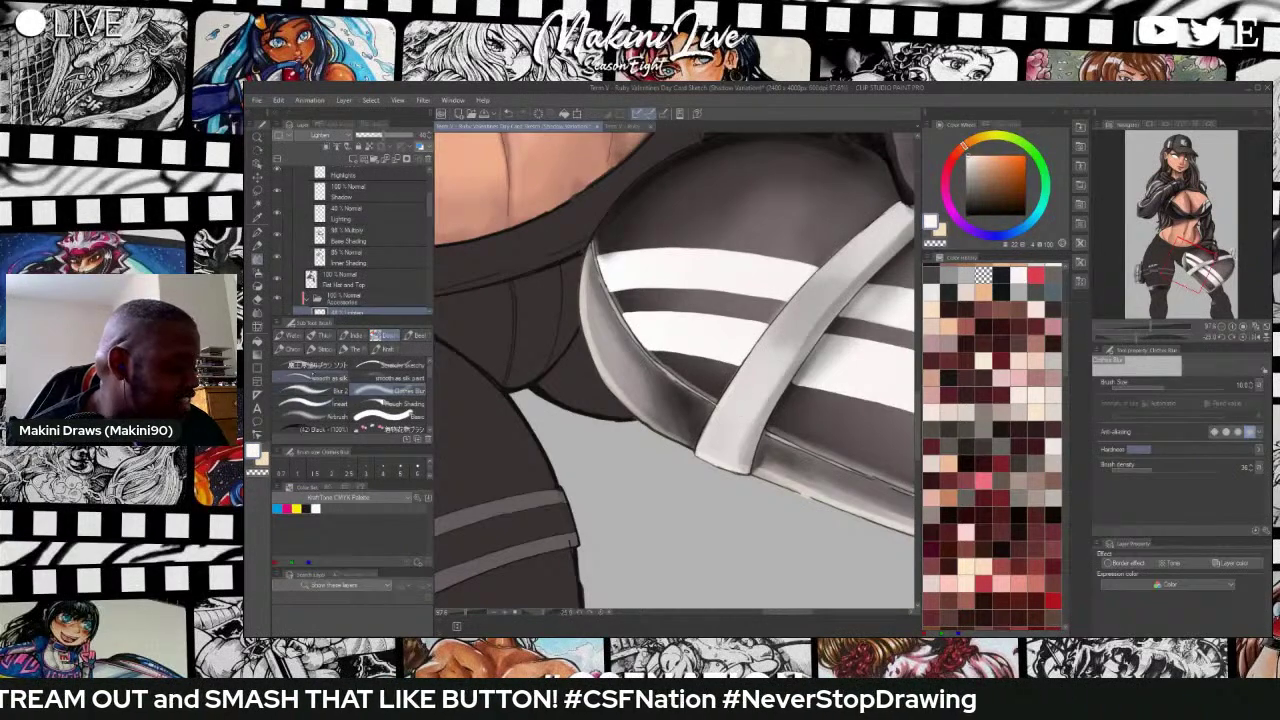
click(318, 366)
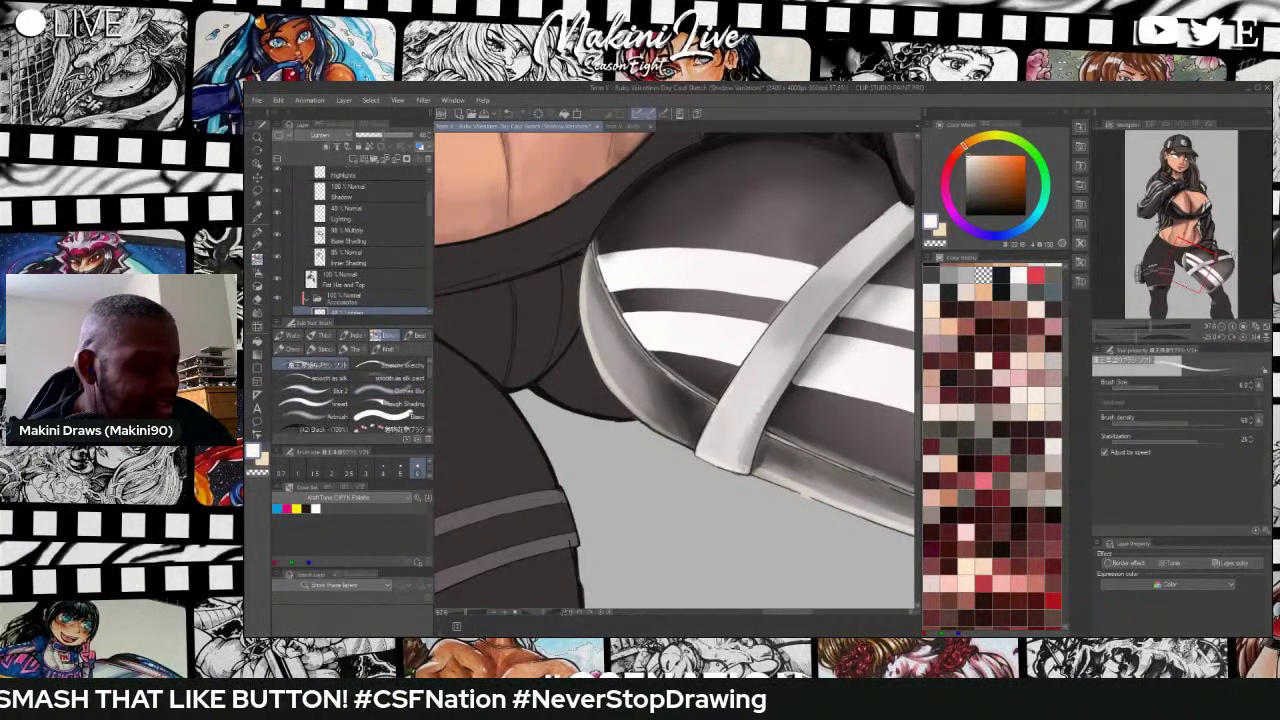
key(bracketright)
key(bracketright)
key(bracketright)
key(bracketright)
key(bracketright)
key(bracketright)
key(bracketright)
key(bracketright)
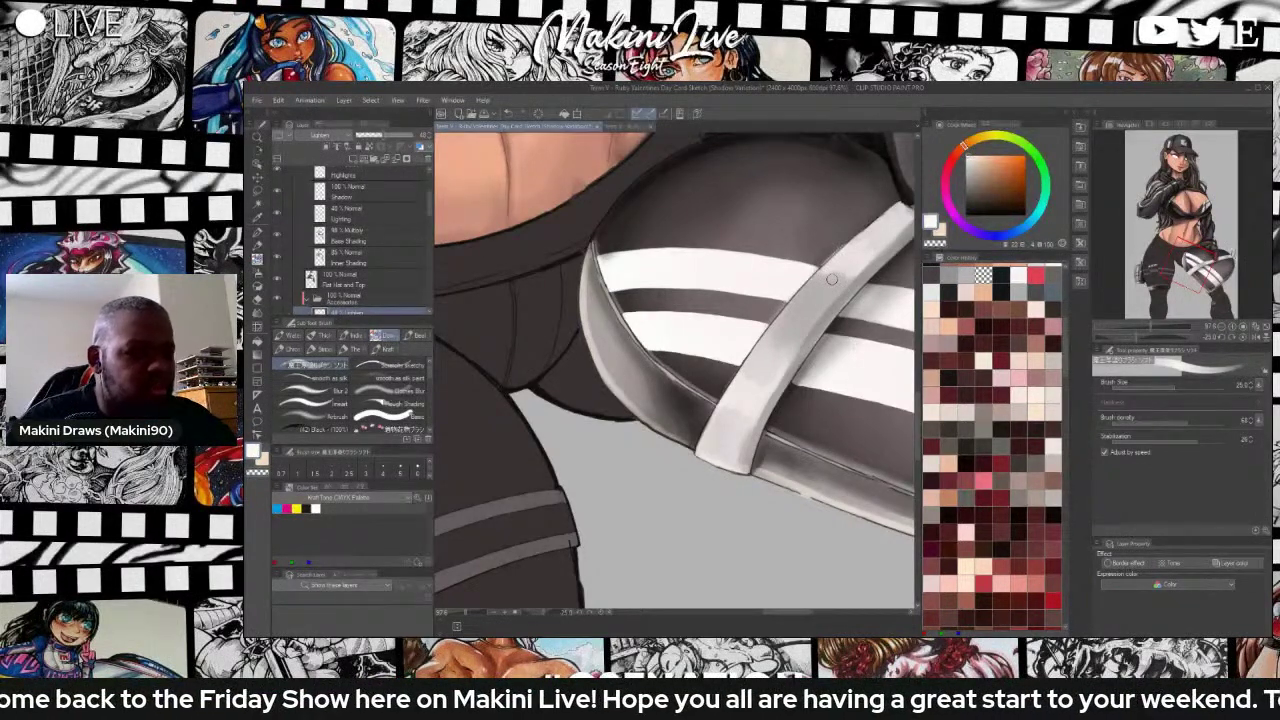
Clean up the ribbon highlights with the Hard eraser and smooth them with the Blend tool at size 15.
key(e)
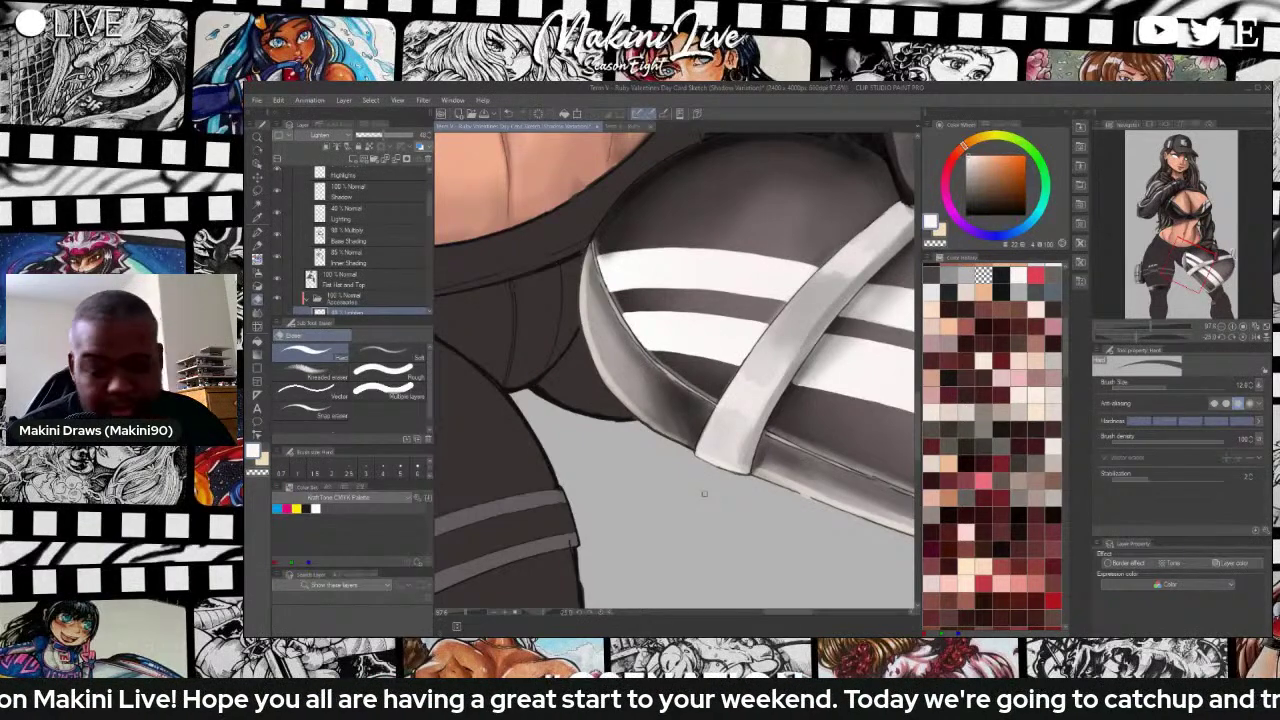
key(j)
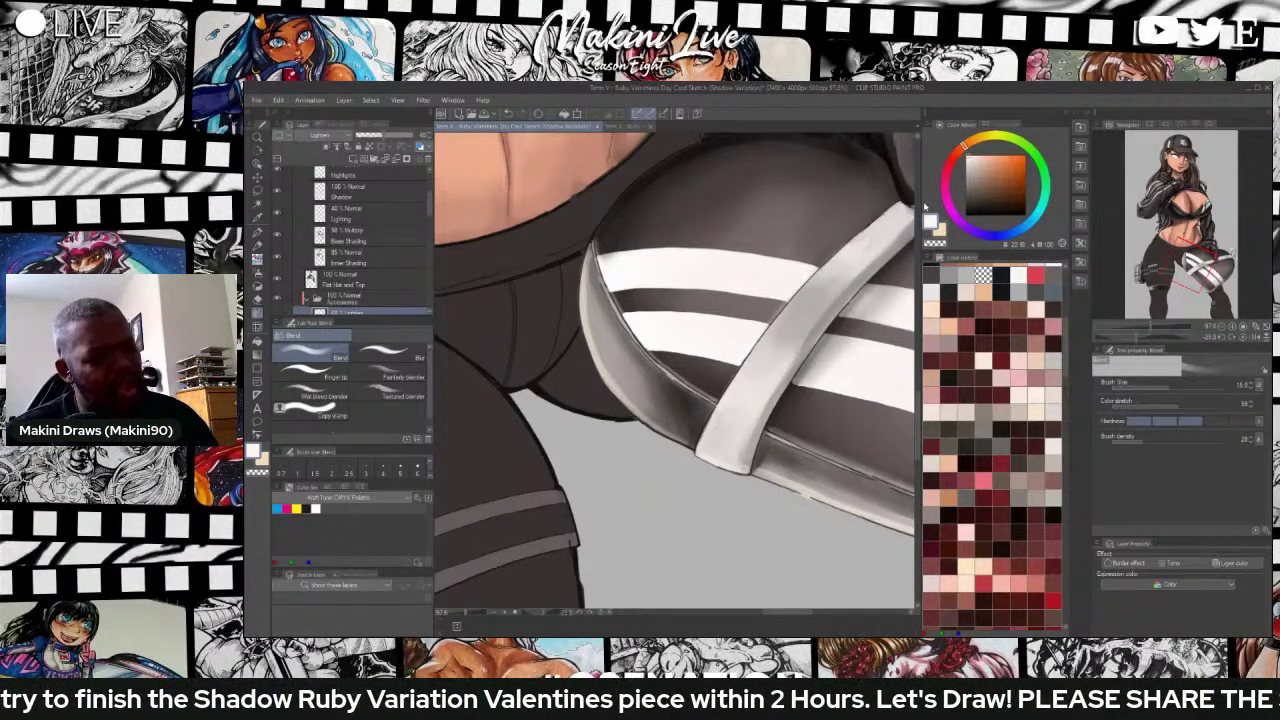
scroll(914, 210, down, 2)
scroll(762, 246, down, 1)
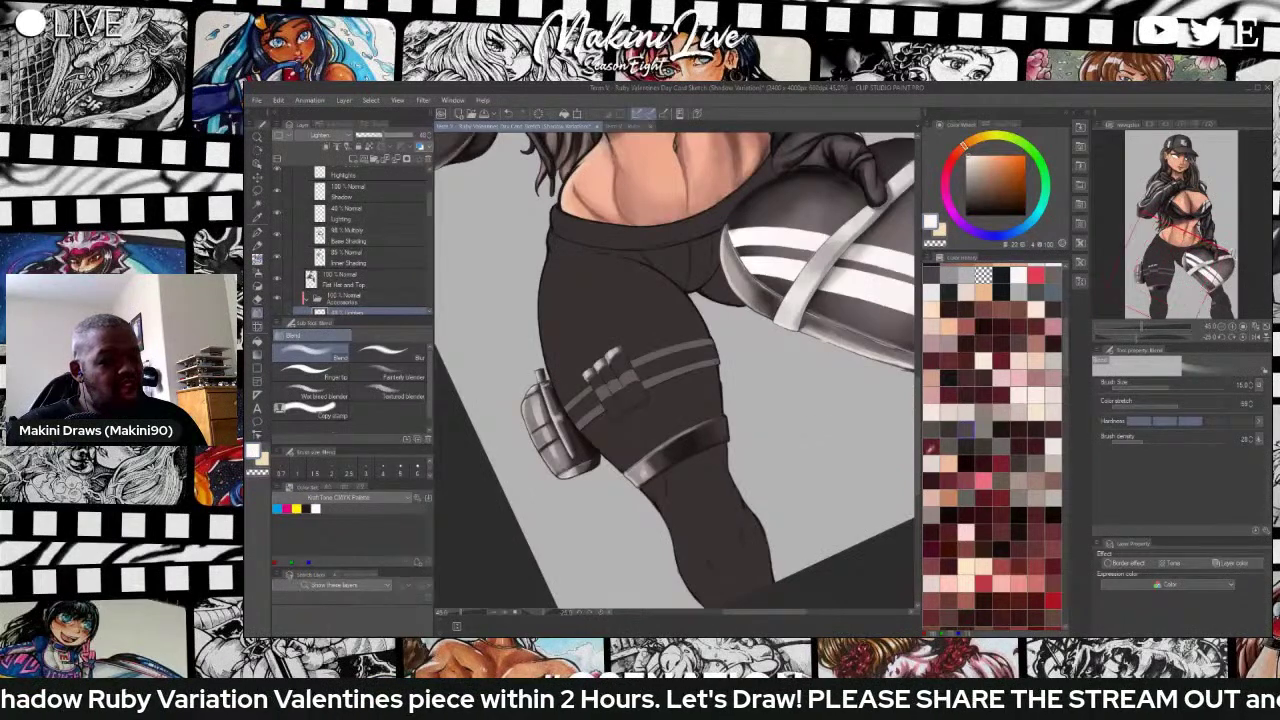
Draw thin highlight lines across the curved side rim of the heart-shaped box at brush size 7.
drag(787, 613, 811, 614)
scroll(757, 267, up, 1)
scroll(757, 267, up, 2)
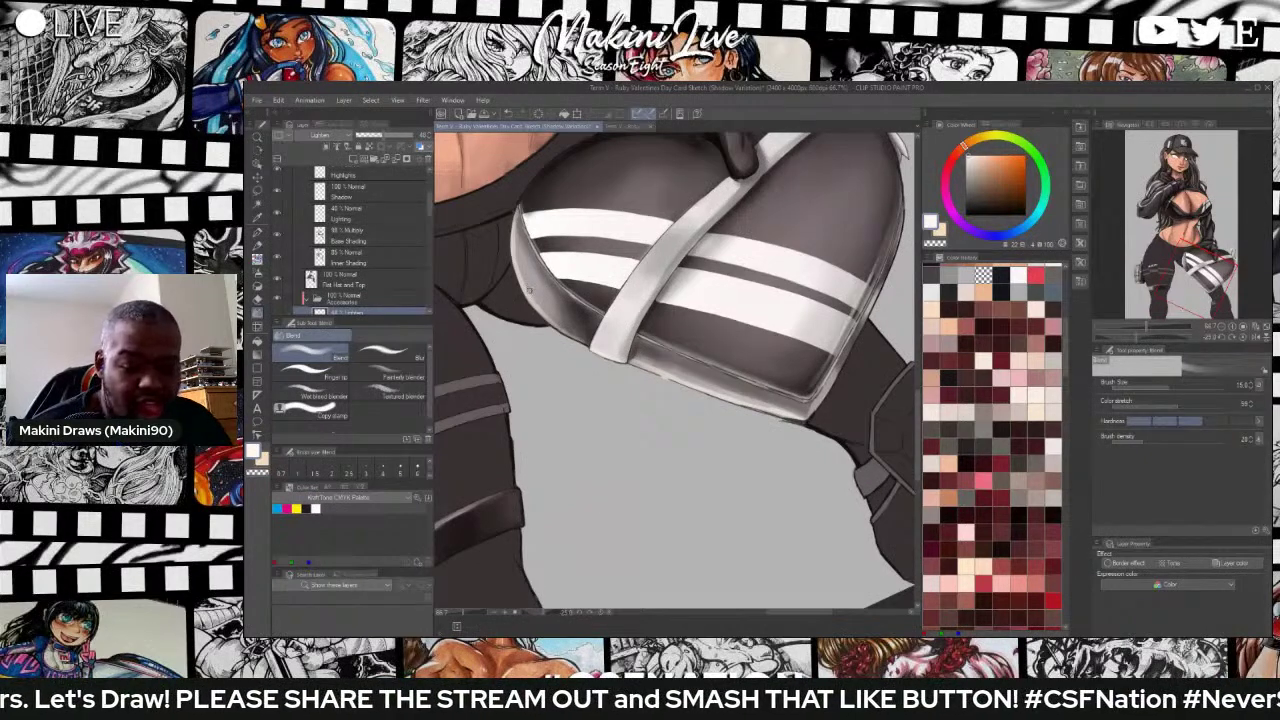
key(b)
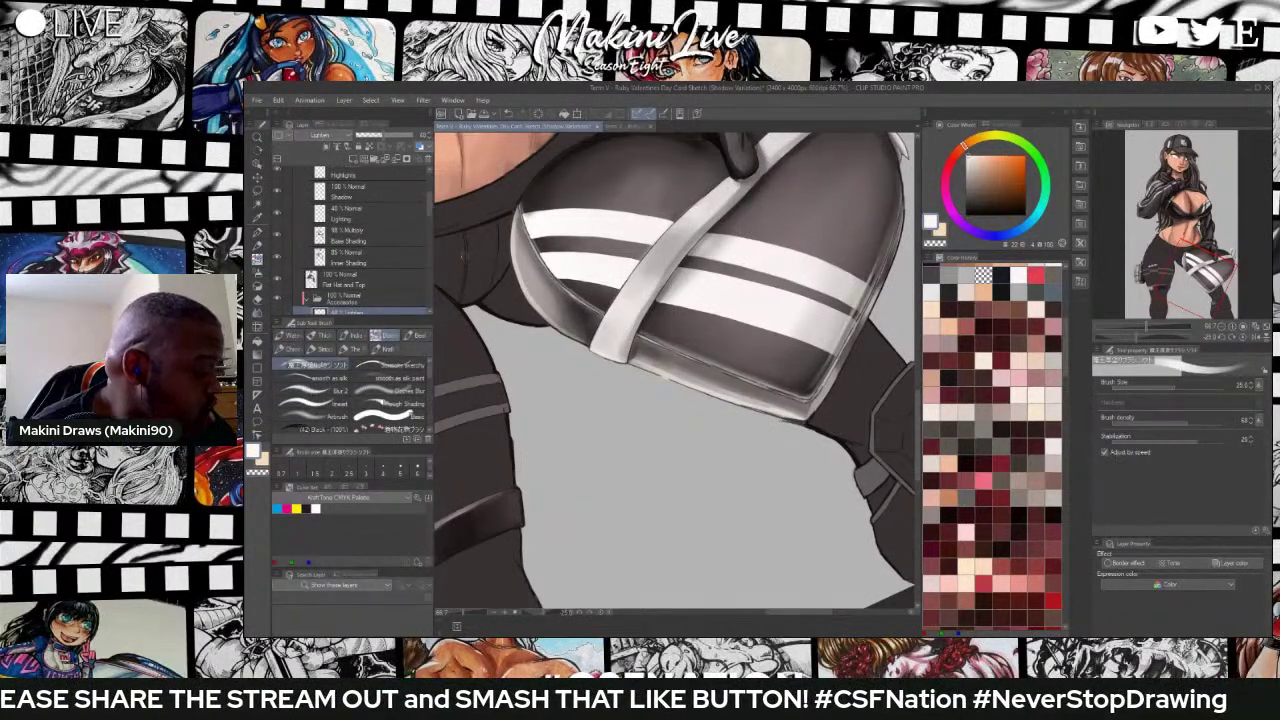
scroll(534, 275, up, 6)
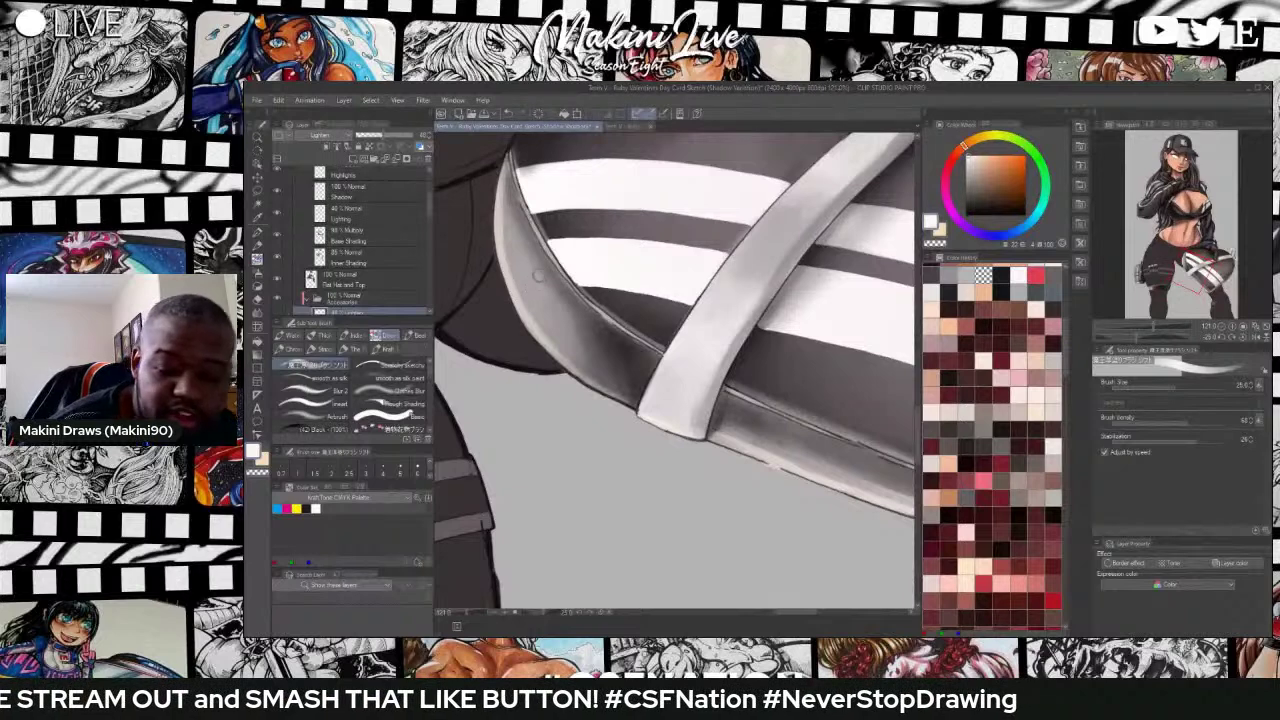
key(bracketleft)
key(bracketleft)
key(bracketleft)
key(bracketleft)
key(bracketleft)
key(bracketleft)
key(bracketleft)
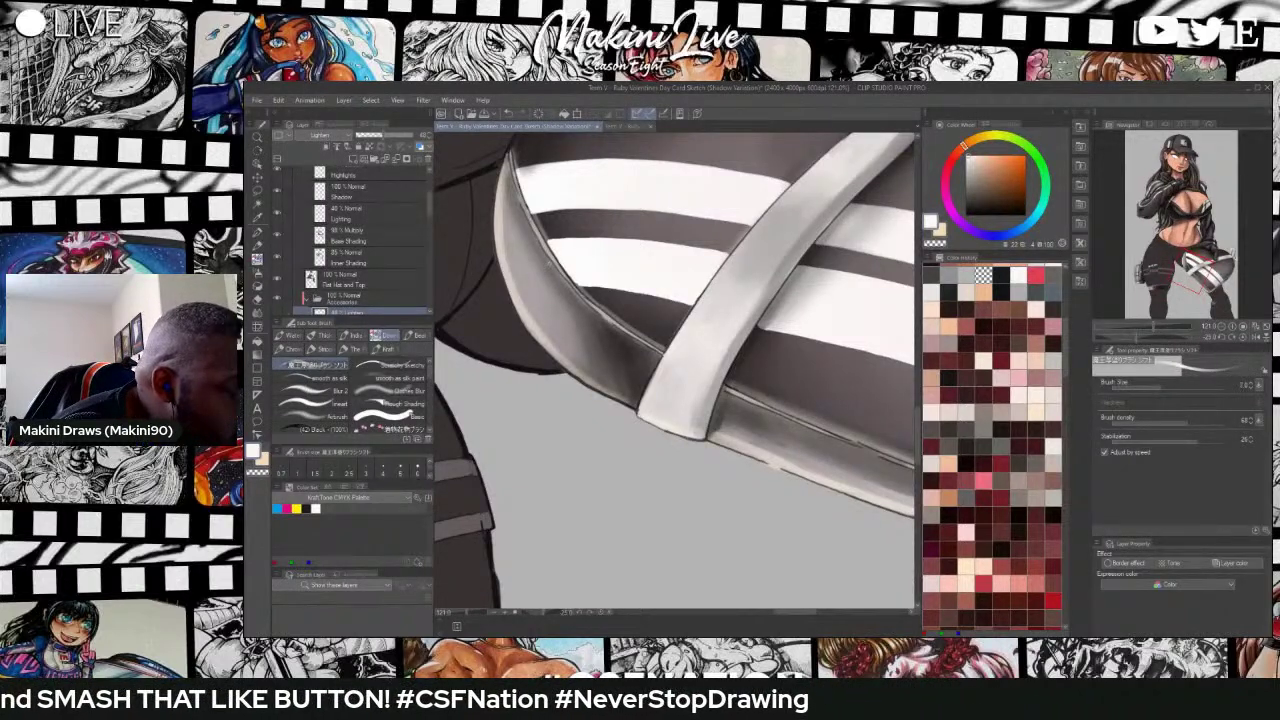
mouse_move(546, 270)
mouse_down()
mouse_move(522, 295)
mouse_move(542, 268)
mouse_move(516, 298)
mouse_move(574, 298)
mouse_move(558, 330)
mouse_up()
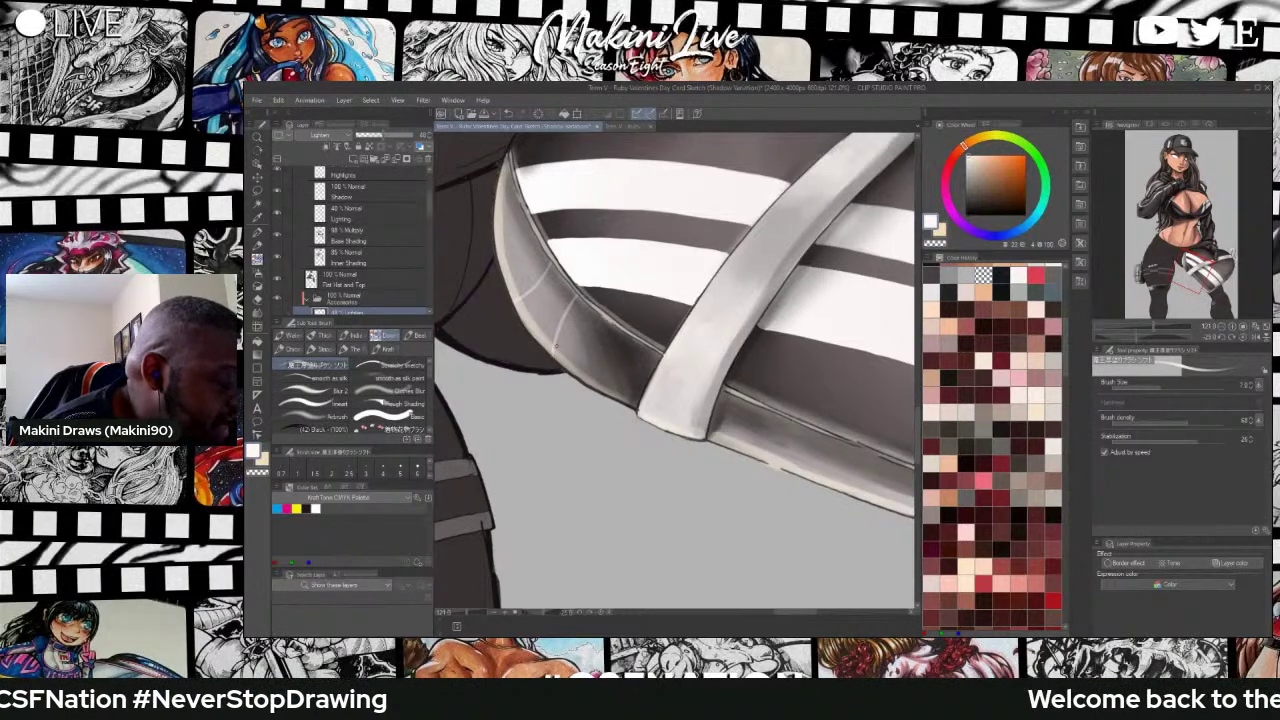
Fill the space between the thin highlight lines on the box's curved side rim at brush size 17.
key(bracketright)
key(bracketright)
key(bracketright)
key(bracketright)
key(bracketright)
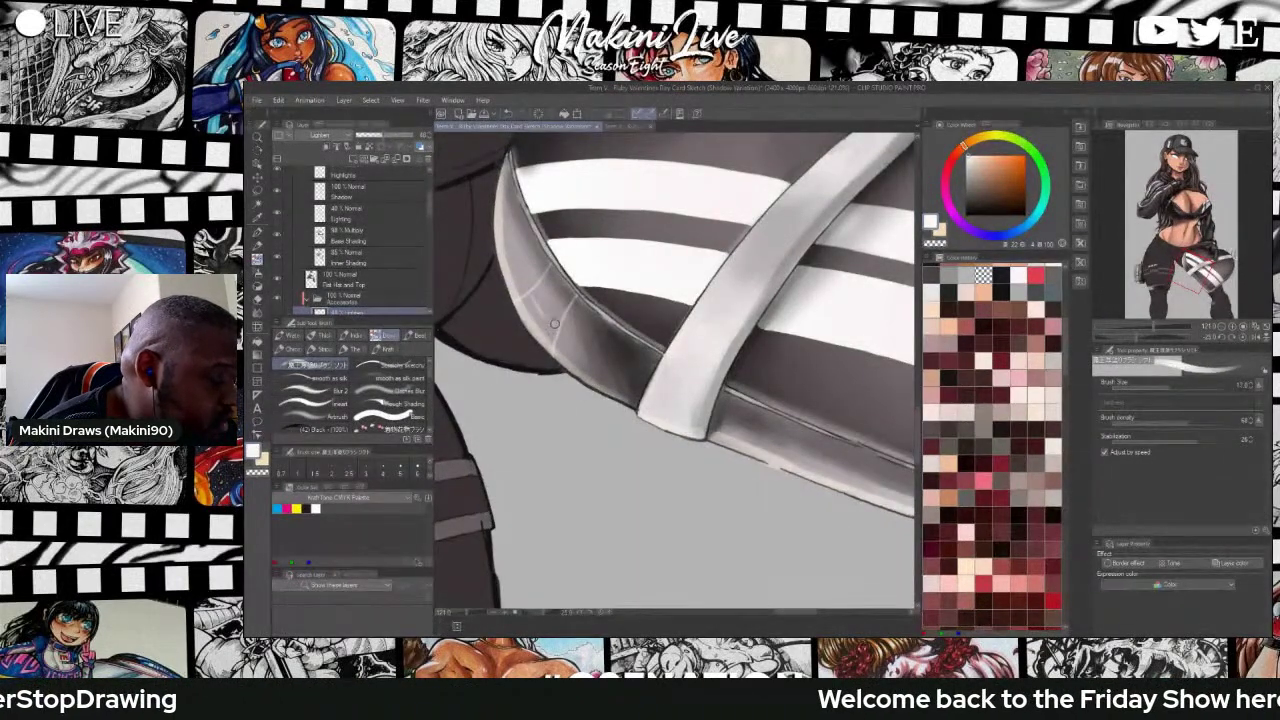
mouse_move(554, 329)
mouse_down()
mouse_move(566, 306)
mouse_move(547, 283)
mouse_move(537, 307)
mouse_move(552, 340)
mouse_move(558, 308)
mouse_move(535, 297)
mouse_move(549, 332)
mouse_move(532, 303)
mouse_up()
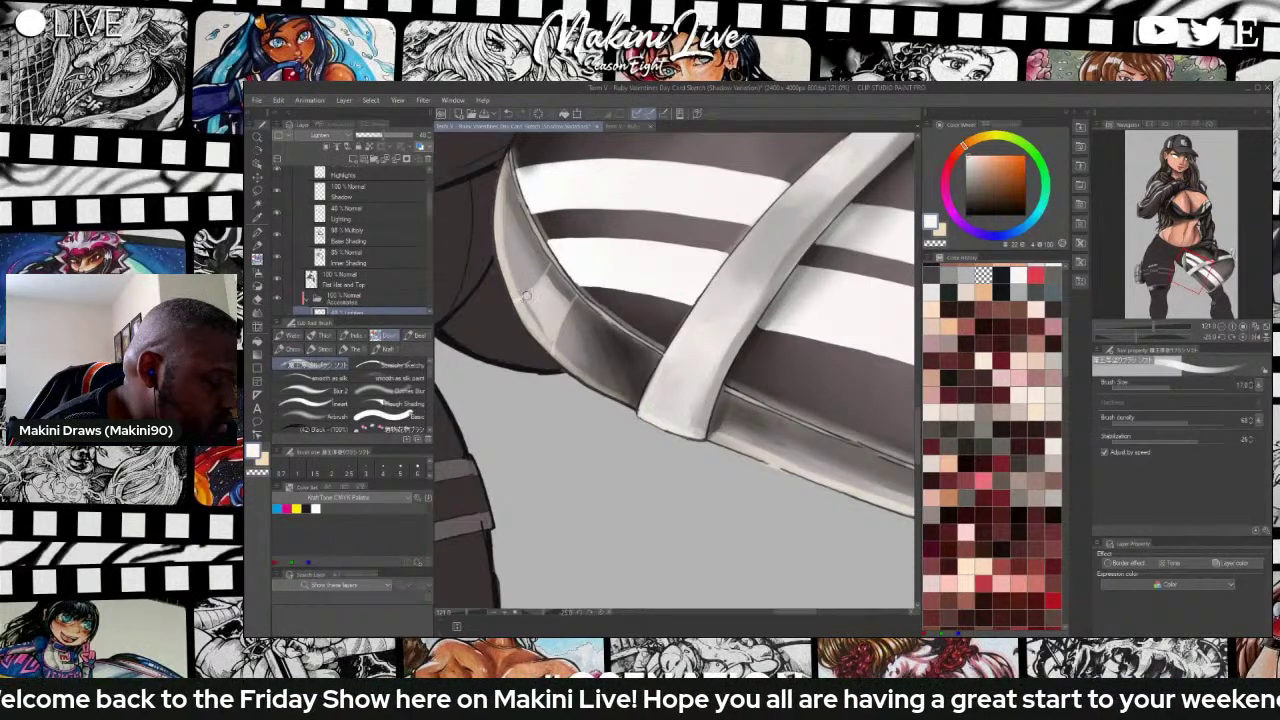
Soften the curved rim highlight with the Clothes Blur brush at size 12 and the Blur 2 brush at size 20.
click(395, 390)
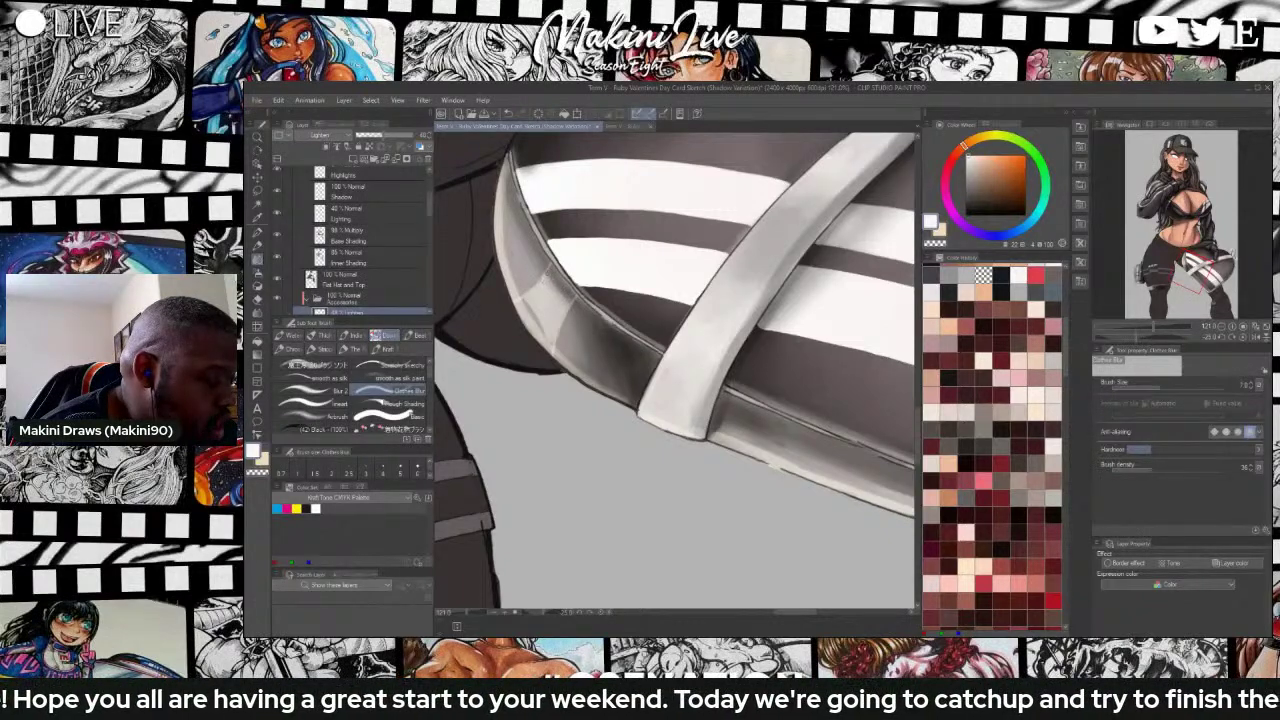
key(bracketright)
key(bracketright)
key(bracketright)
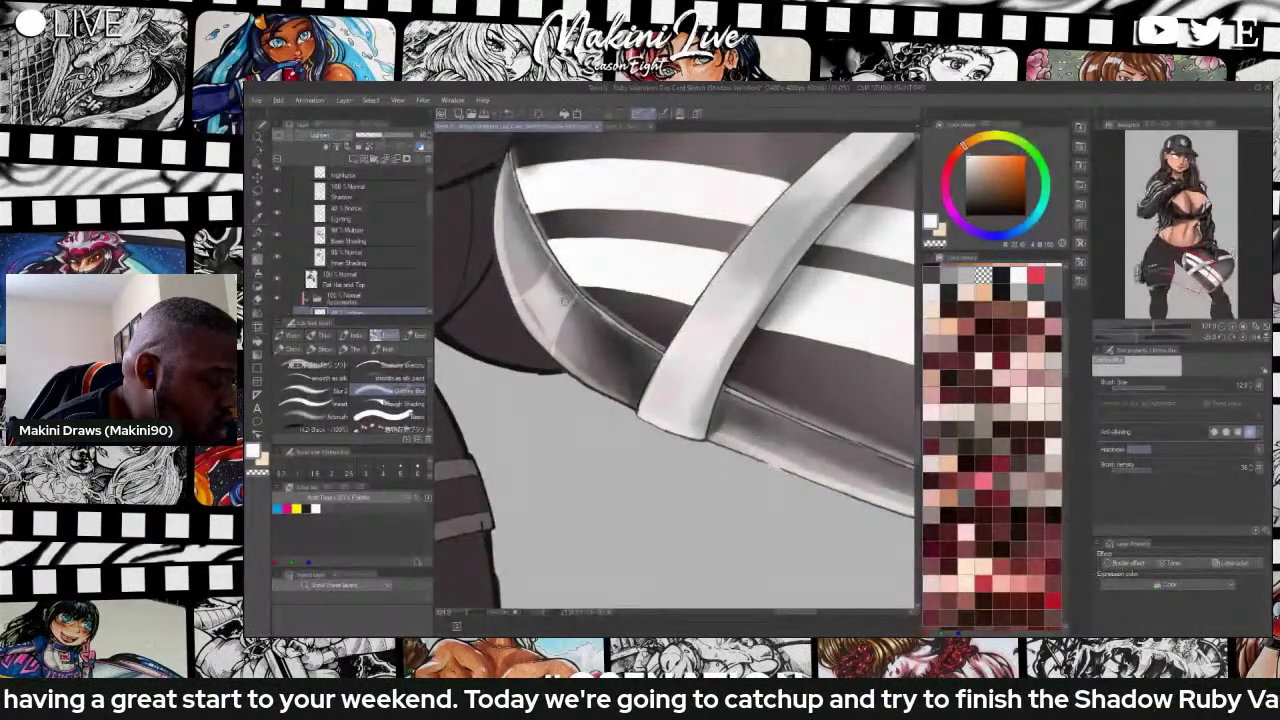
mouse_move(540, 323)
mouse_down()
mouse_move(550, 345)
mouse_move(530, 298)
mouse_move(549, 345)
mouse_move(529, 323)
mouse_up()
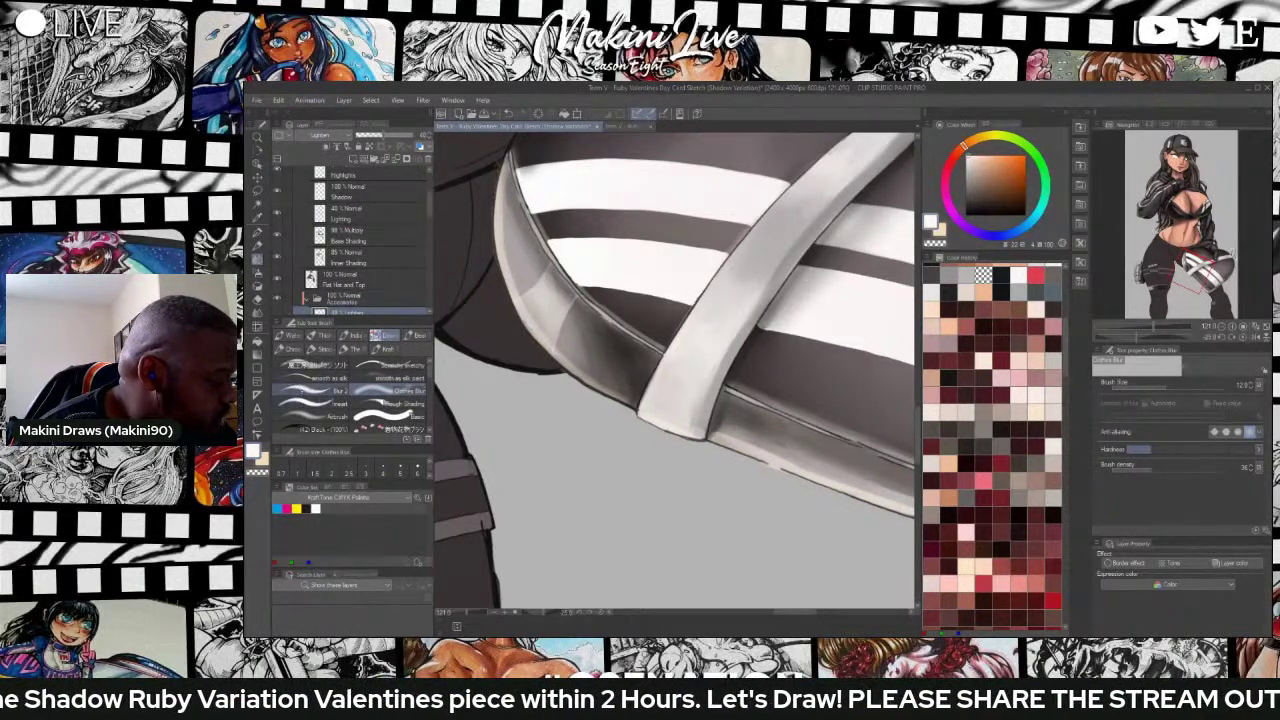
click(320, 390)
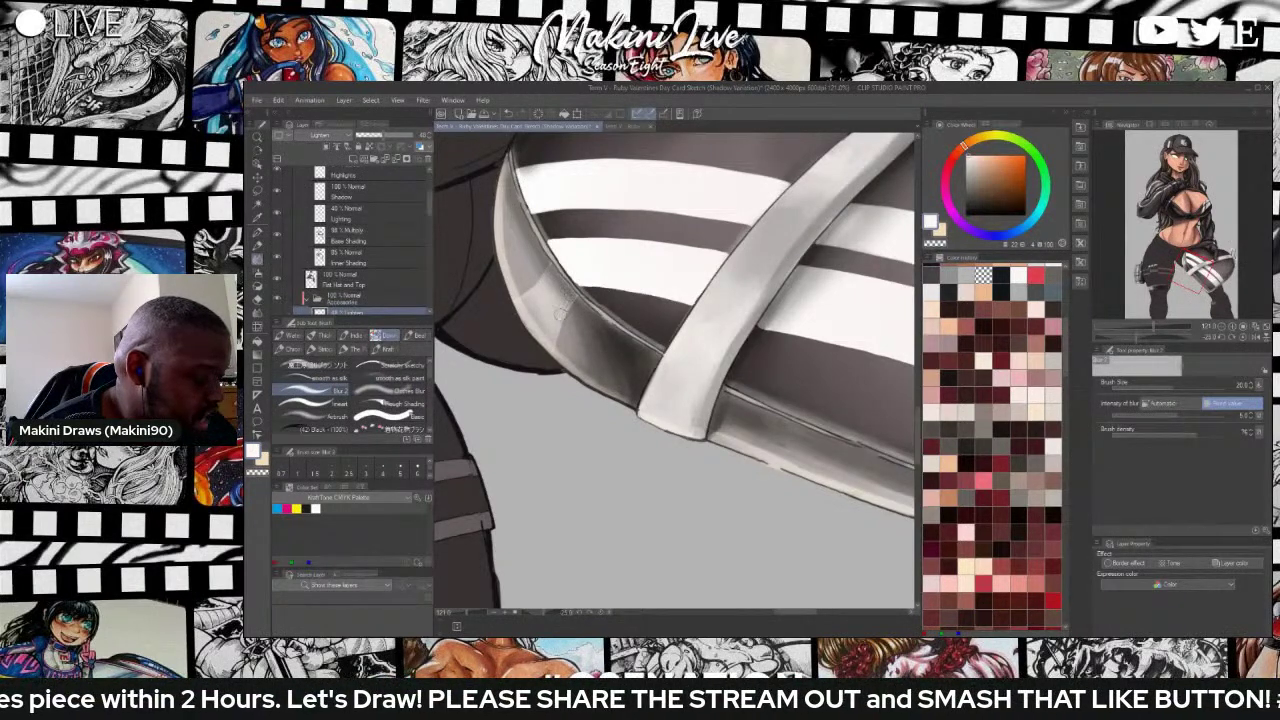
scroll(622, 252, down, 4)
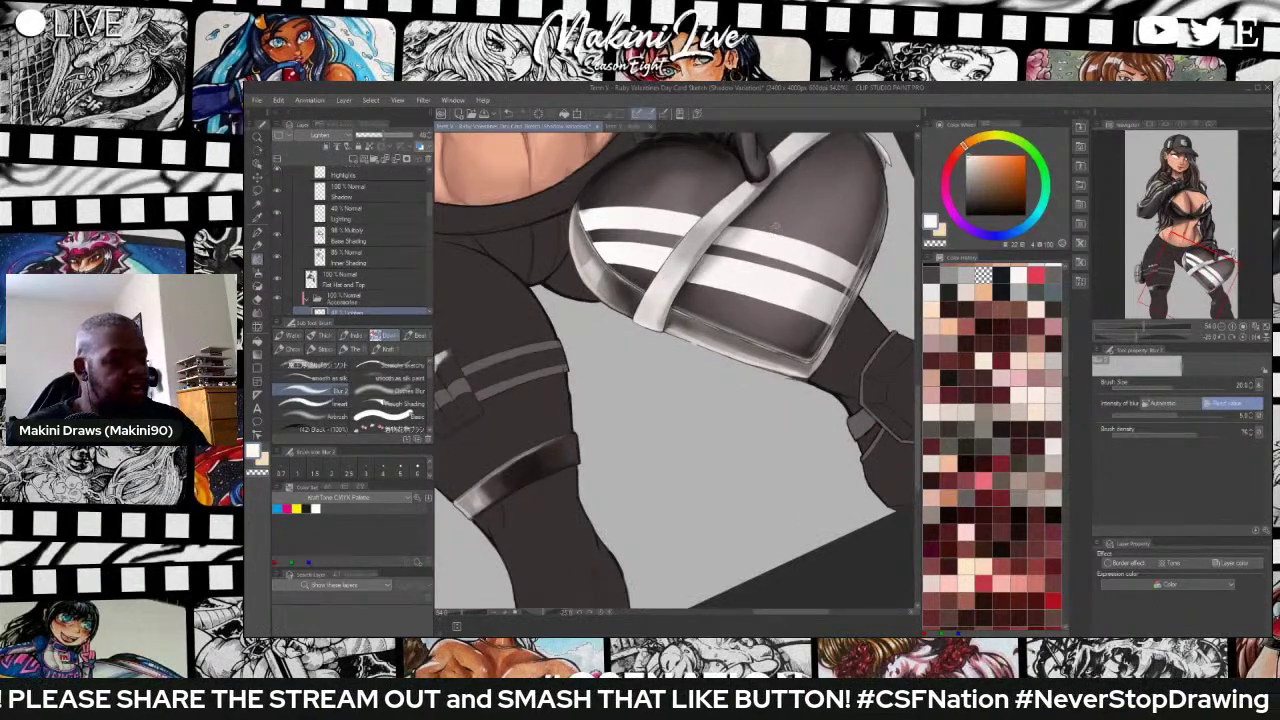
scroll(776, 225, up, 2)
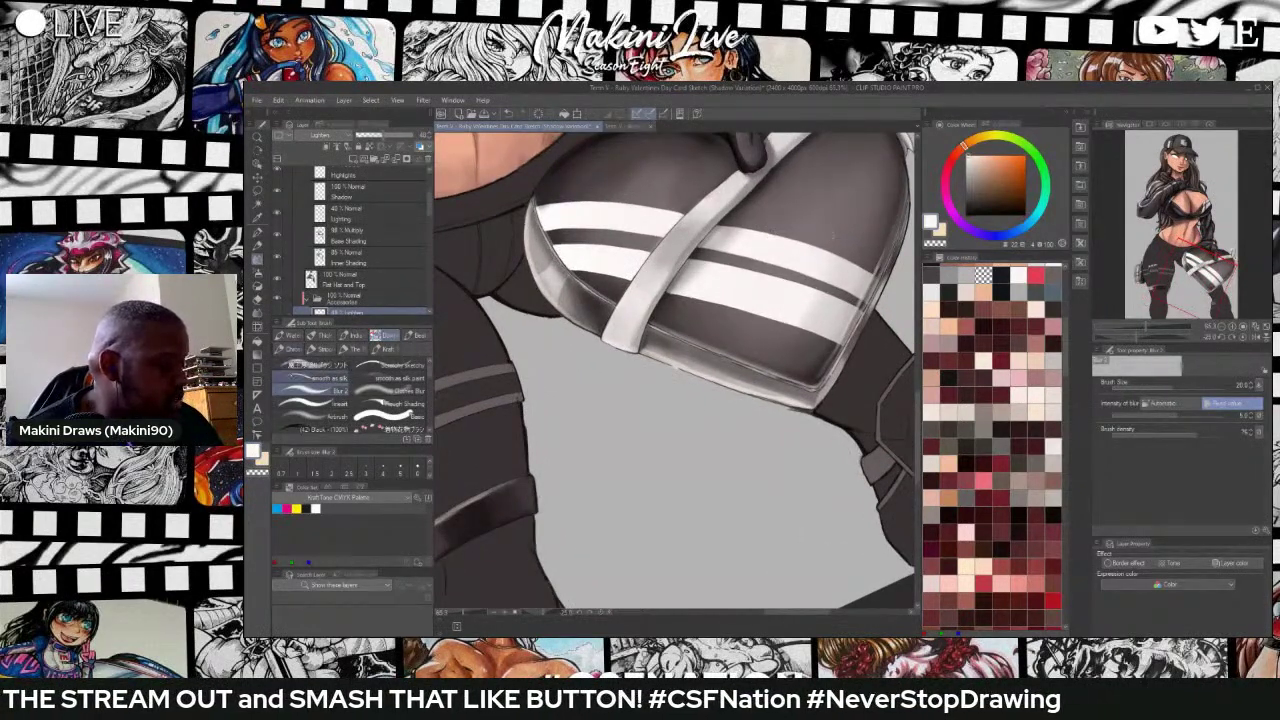
Paint a highlight patch across the box's straight lower rim, just past the ribbon, at brush size 17.
click(312, 378)
click(314, 415)
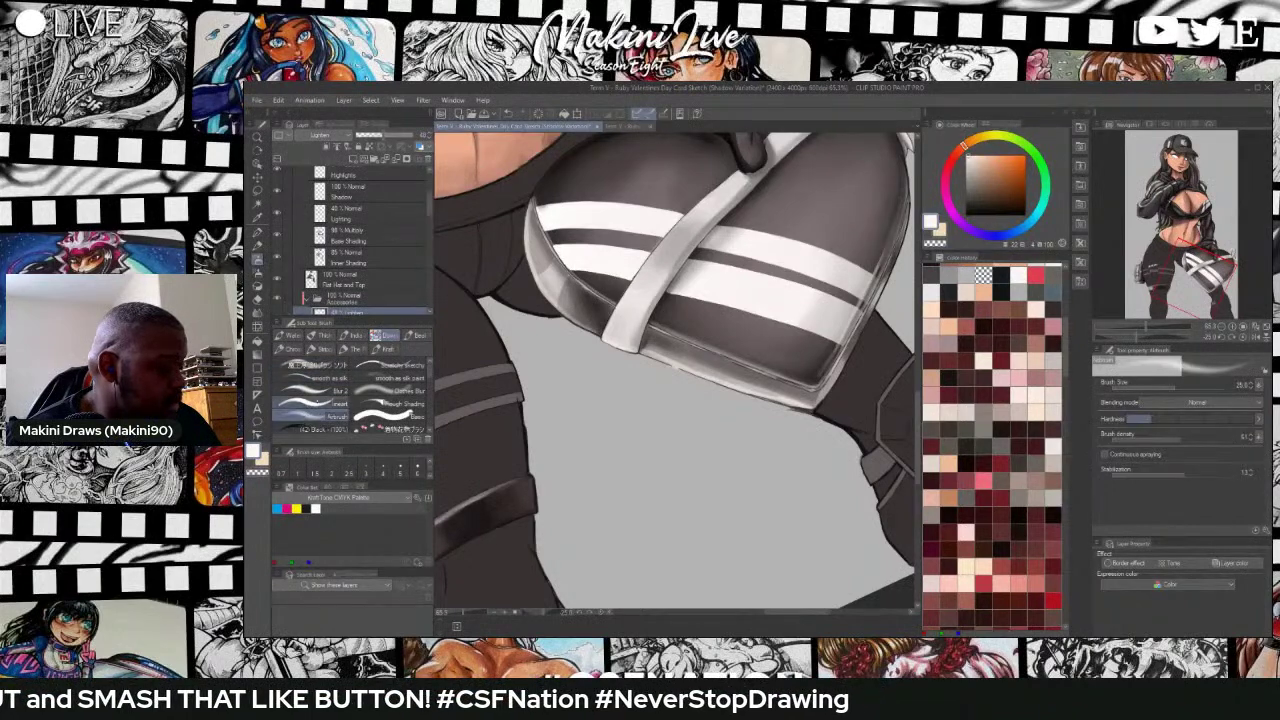
click(310, 404)
scroll(466, 432, up, 1)
scroll(466, 432, up, 1)
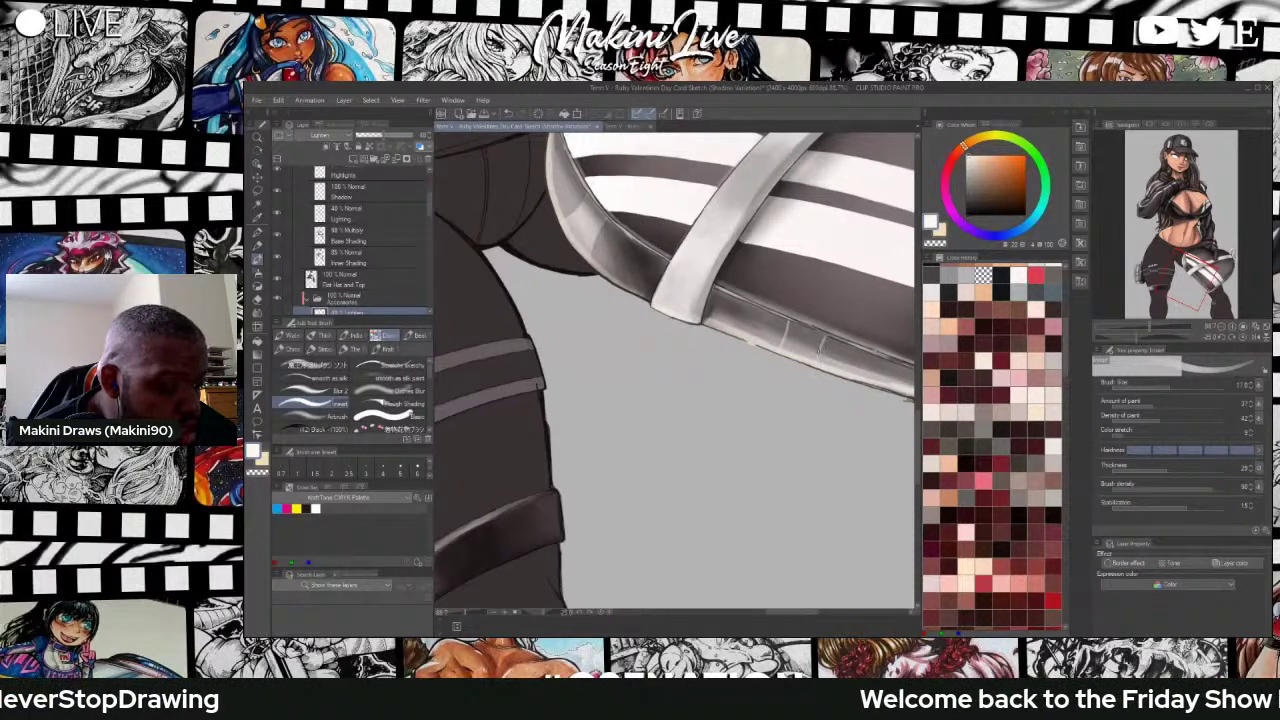
mouse_move(816, 350)
mouse_down()
mouse_move(781, 345)
mouse_move(816, 346)
mouse_up()
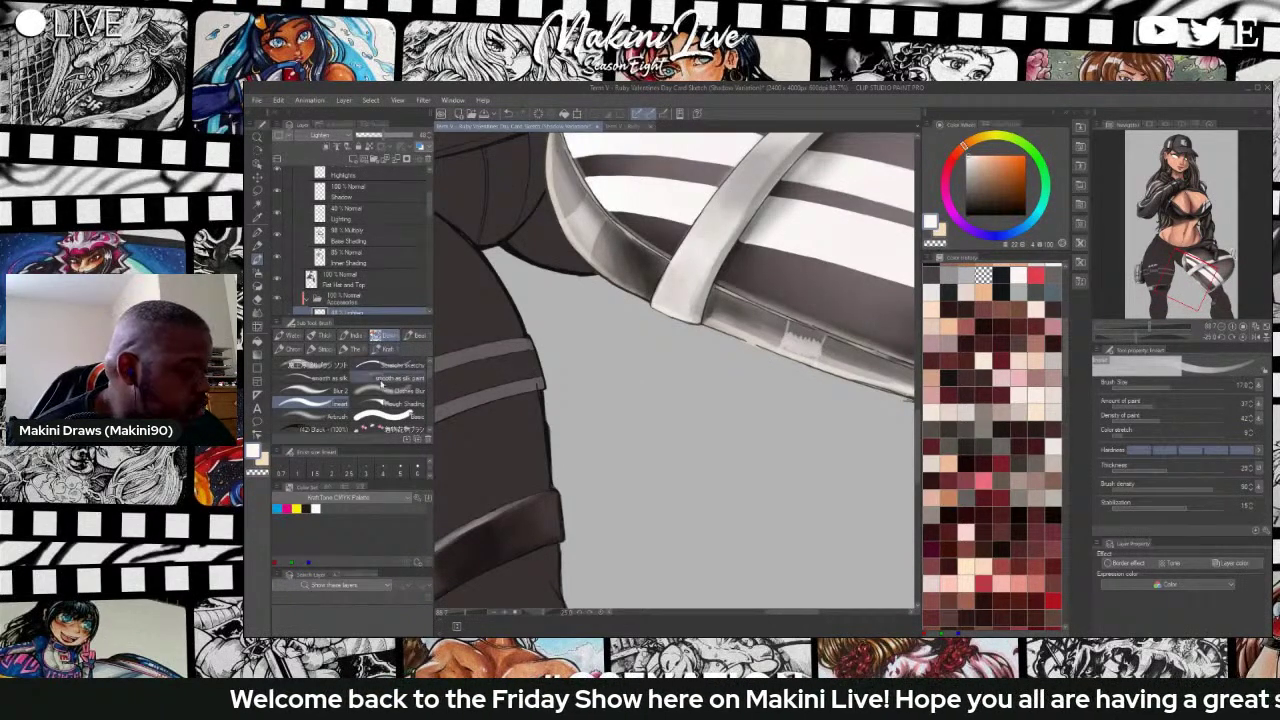
Soften the lower rim highlight with Clothes Blur at brush density 64 and with the Blur 2 brush.
click(400, 390)
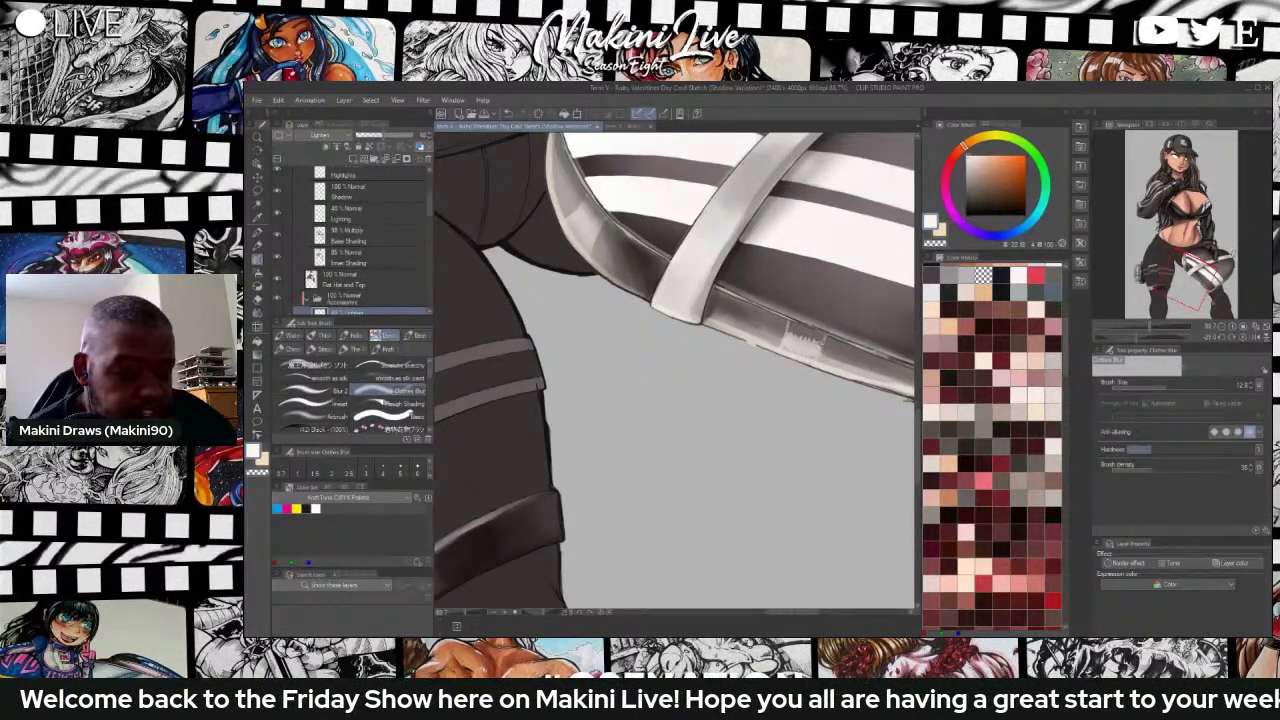
drag(1151, 469, 1184, 470)
drag(822, 340, 819, 352)
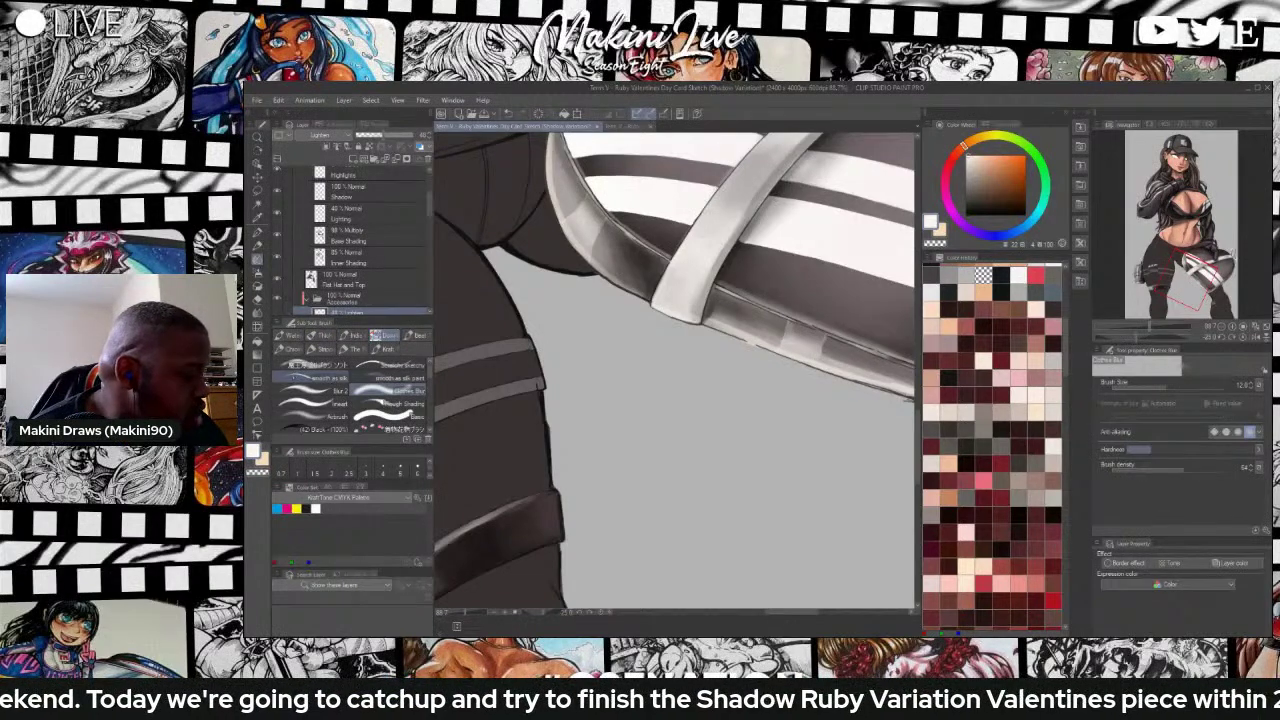
click(312, 392)
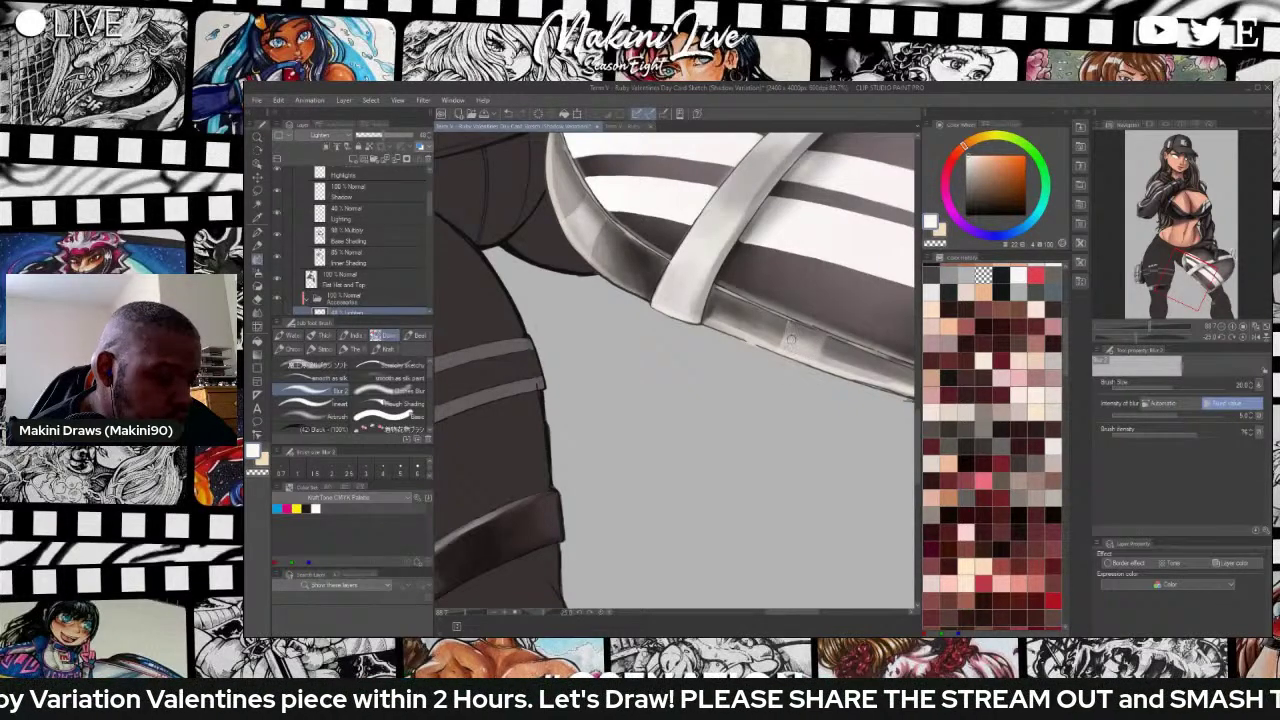
scroll(790, 345, down, 3)
scroll(818, 329, up, 1)
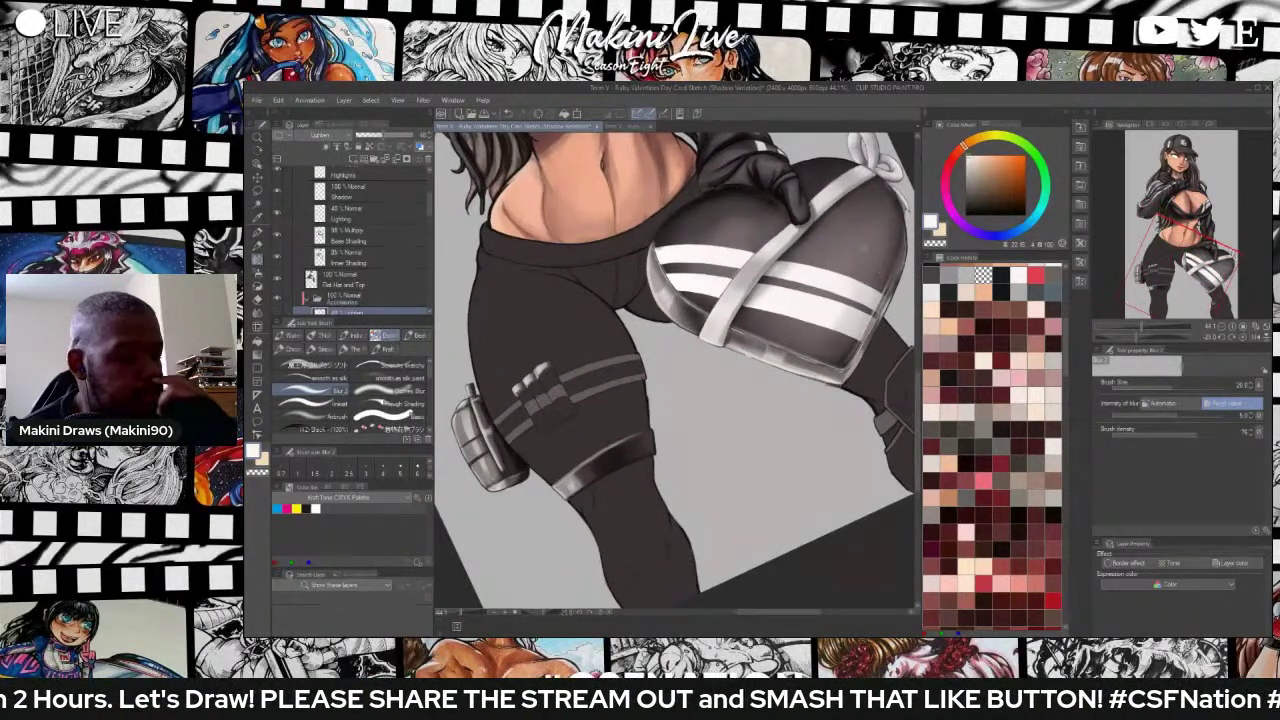
scroll(858, 266, down, 2)
scroll(790, 302, up, 1)
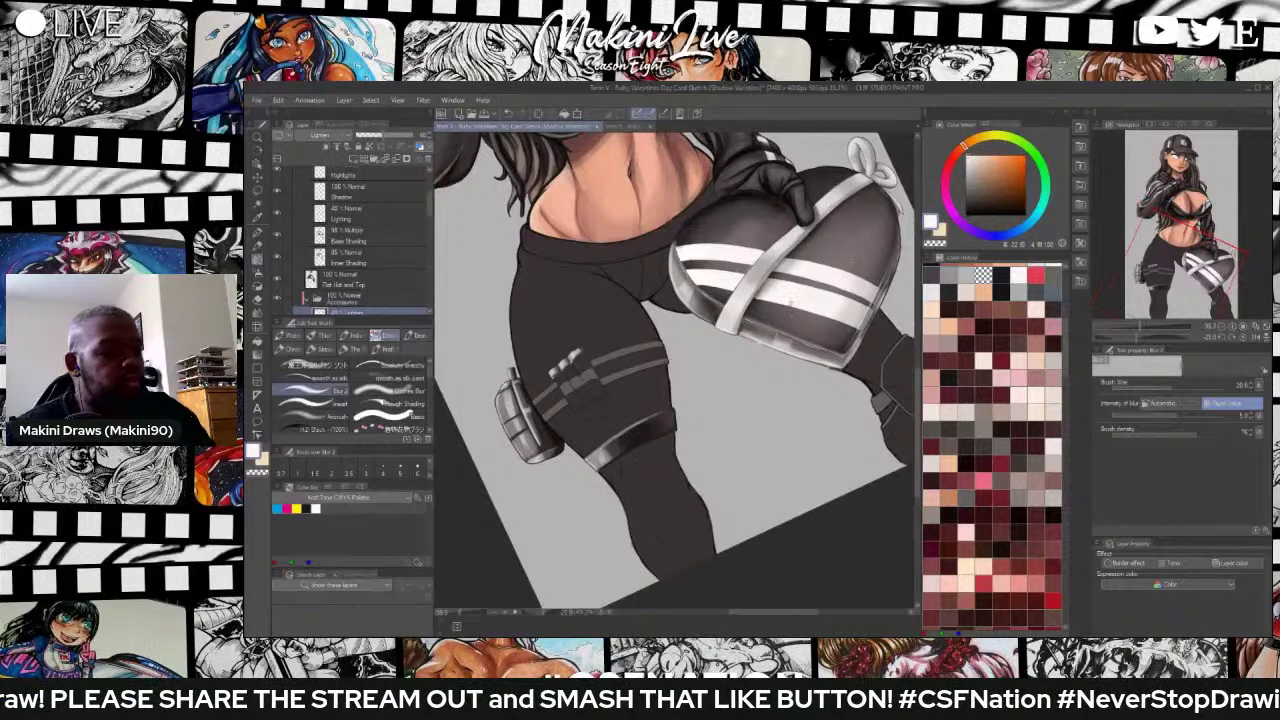
scroll(790, 302, up, 1)
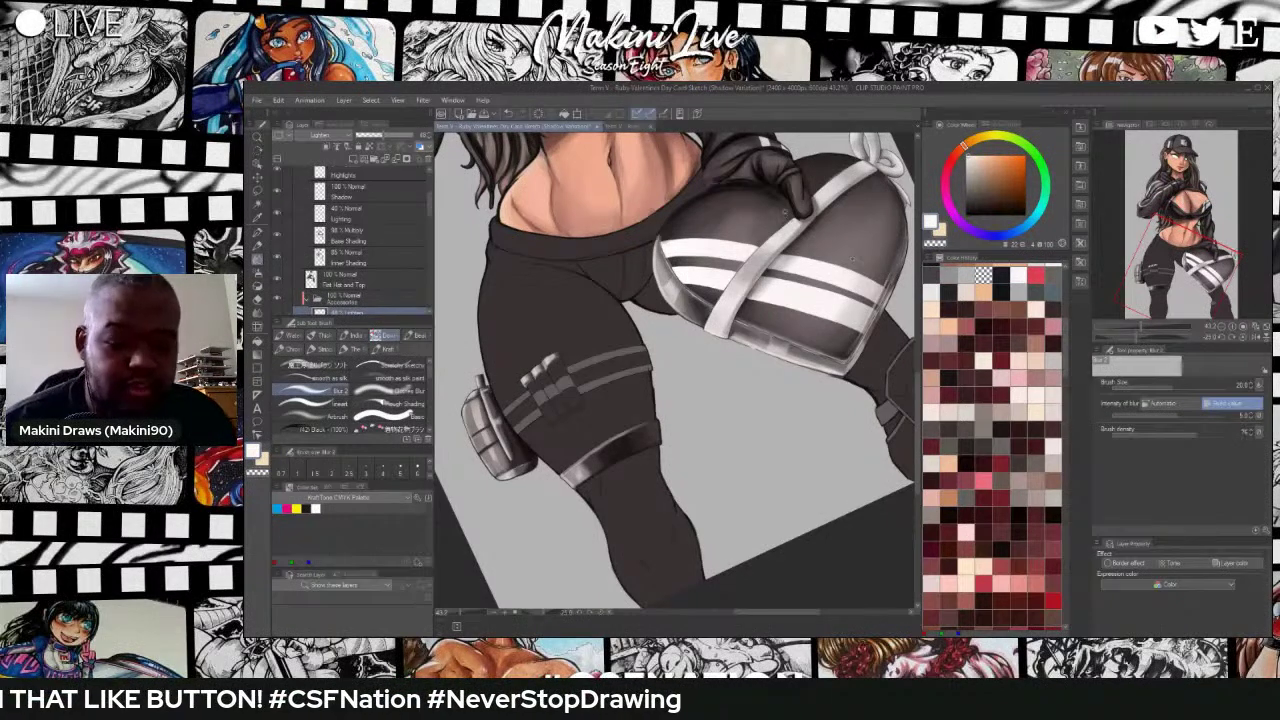
drag(785, 212, 657, 287)
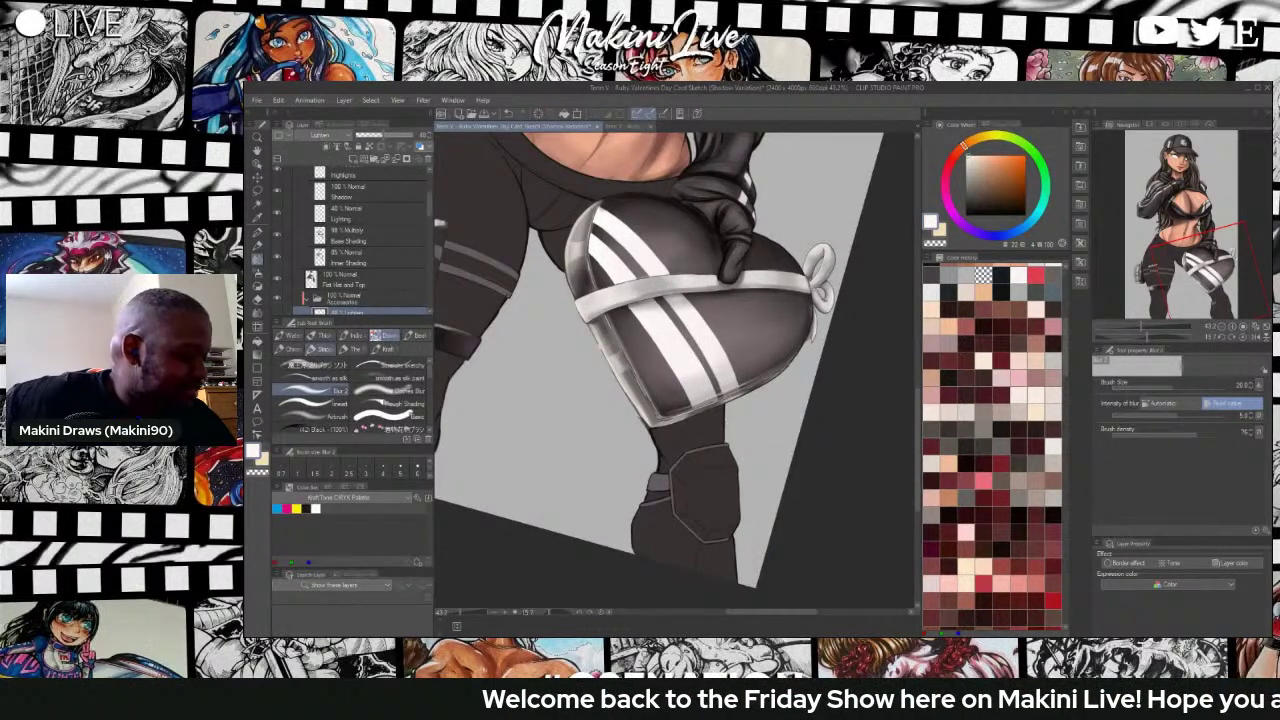
click(312, 403)
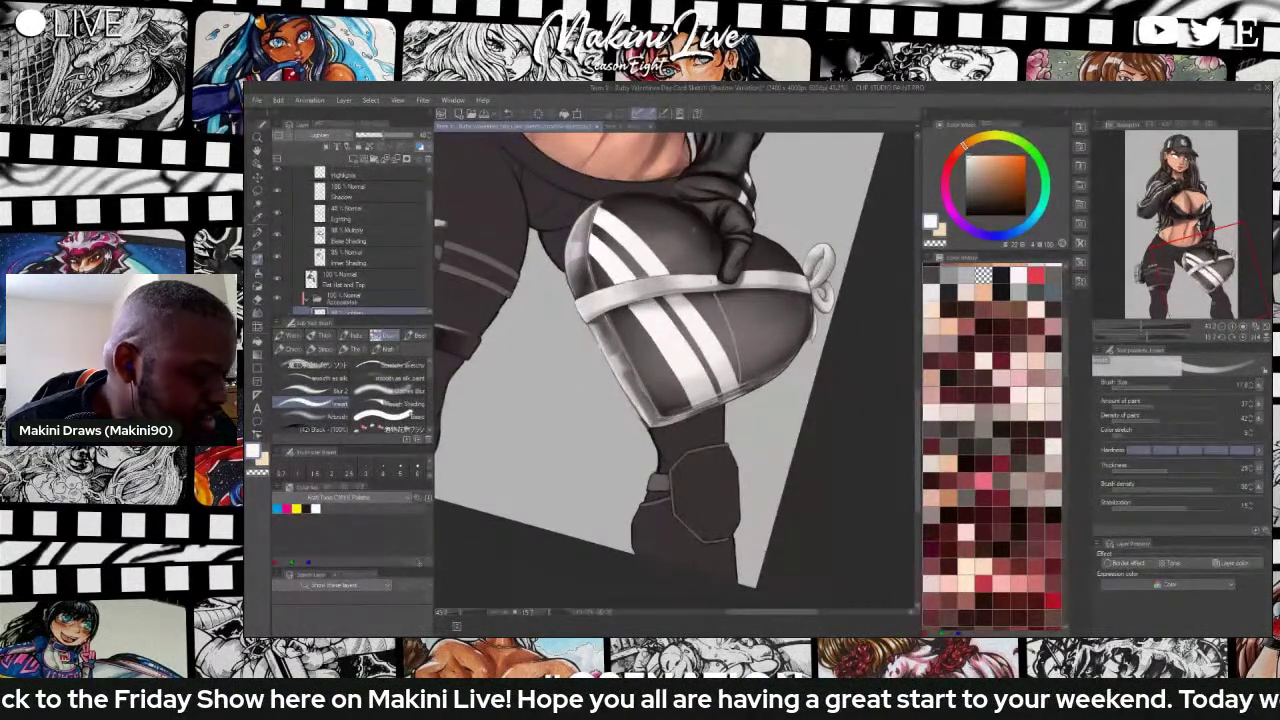
drag(708, 272, 694, 226)
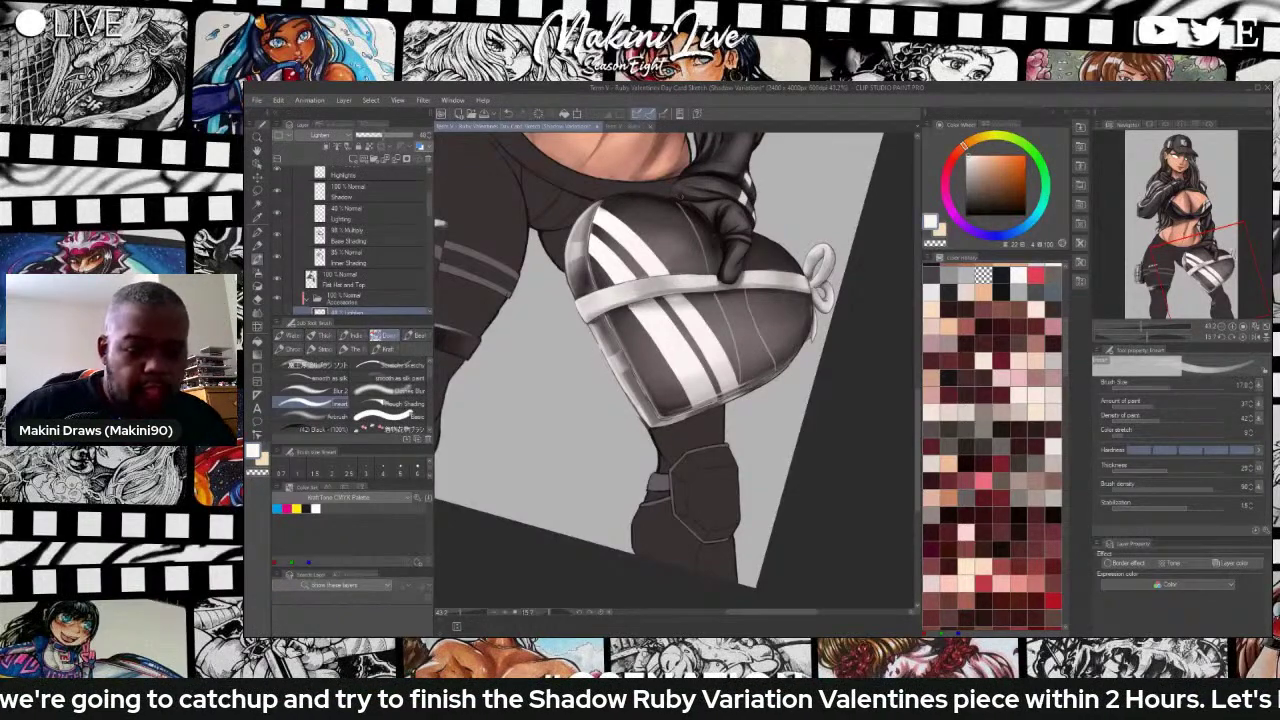
key(ctrl+z)
key(ctrl+z)
key(ctrl+z)
key(ctrl+z)
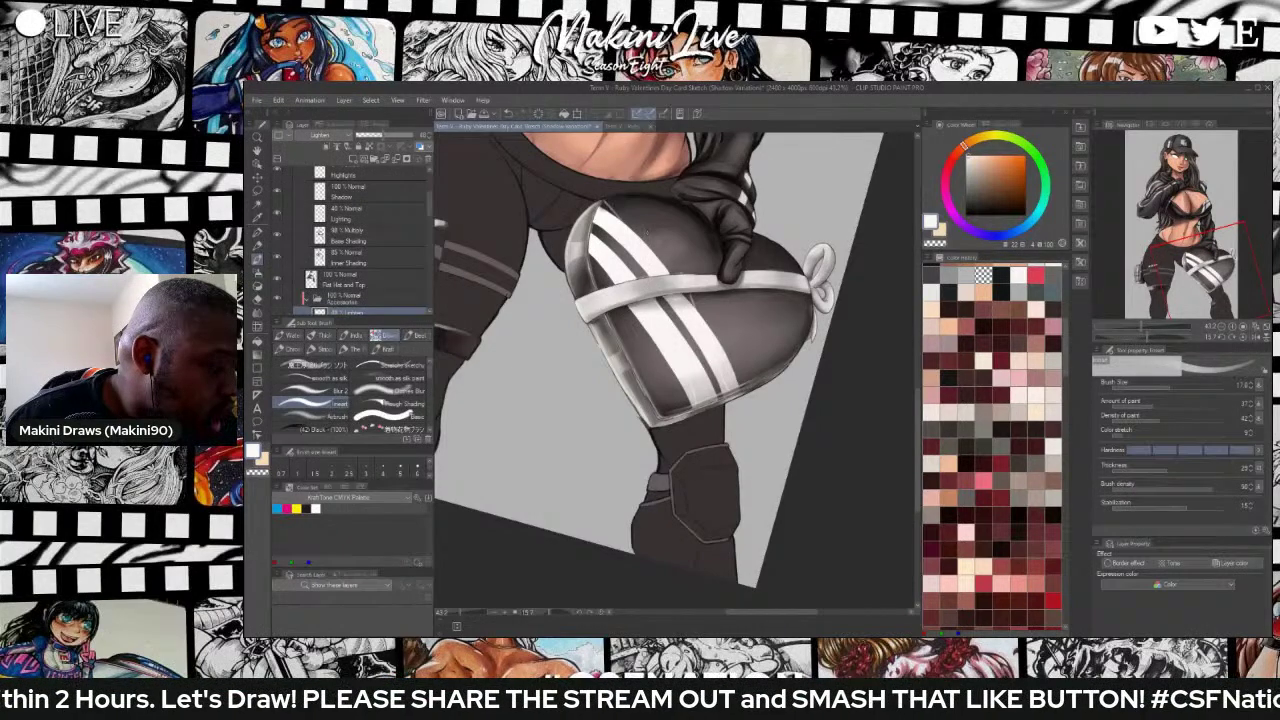
Draw a thin edge line across the heart lid's upper lobe, and paint broad highlights on that lobe and the lower ends of the stripes.
drag(675, 256, 661, 203)
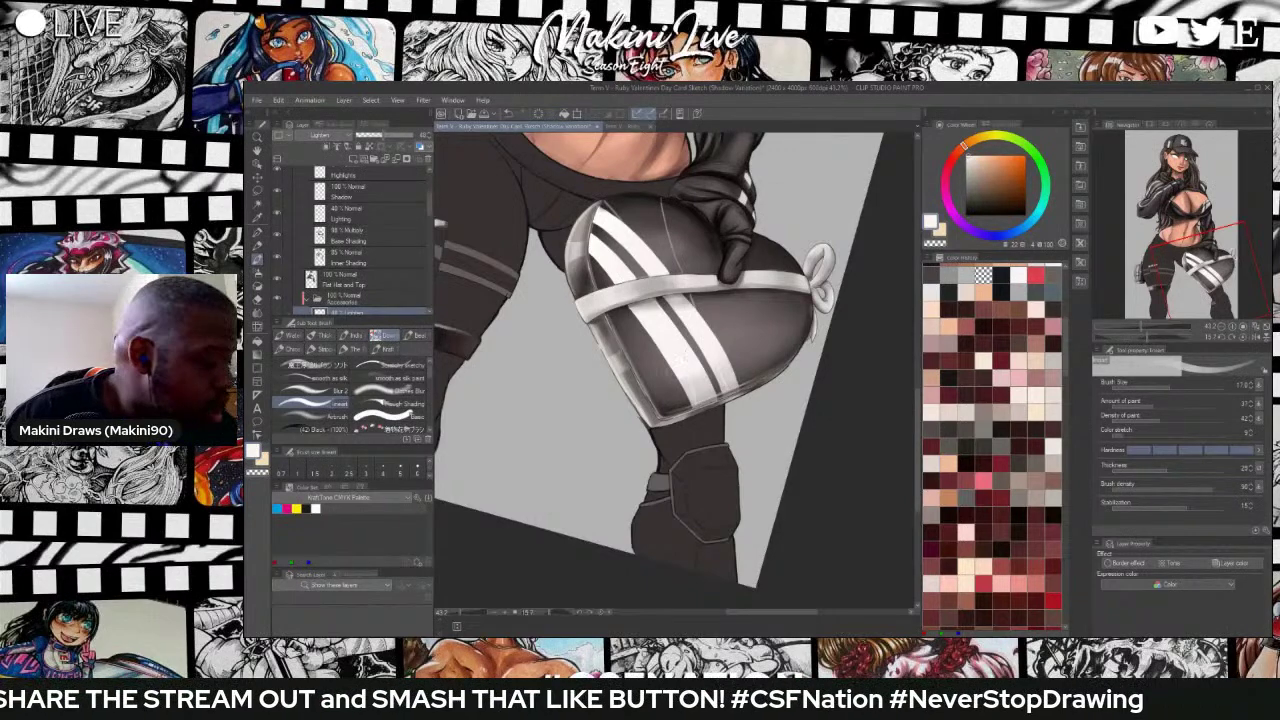
click(316, 365)
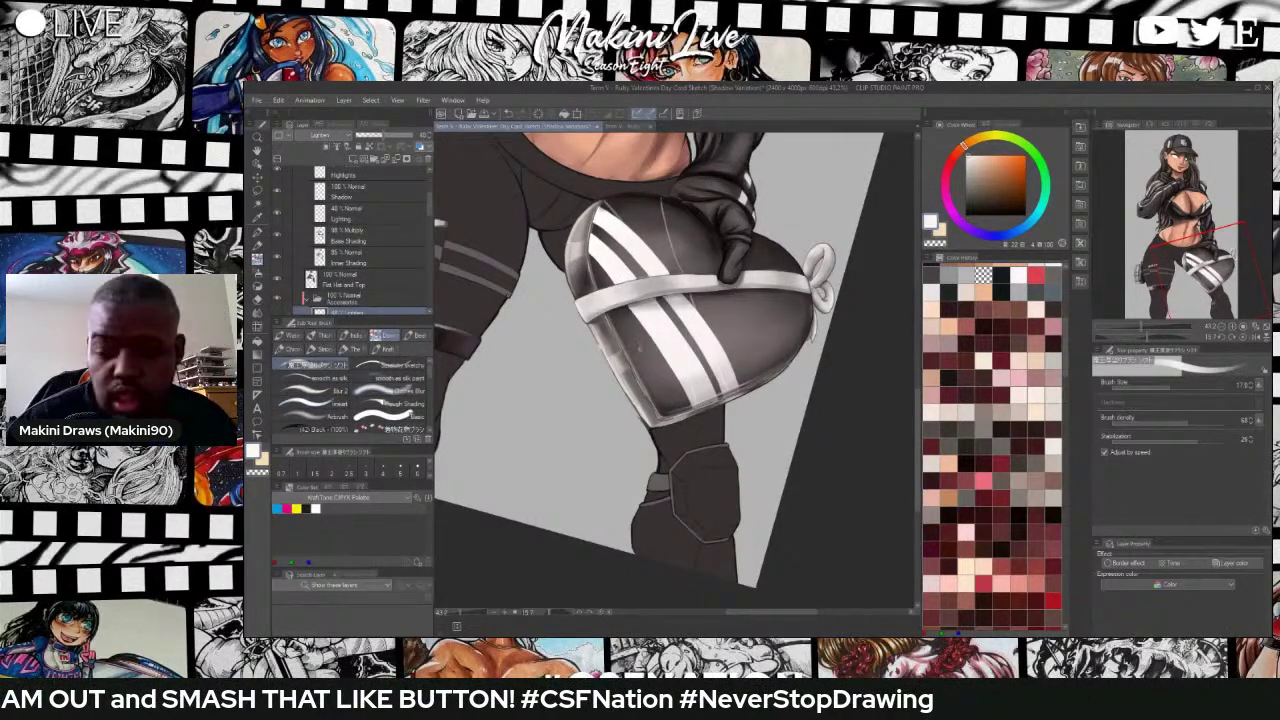
key(bracketright)
key(bracketright)
key(bracketright)
key(bracketright)
key(bracketright)
key(bracketright)
key(bracketright)
key(bracketright)
key(bracketright)
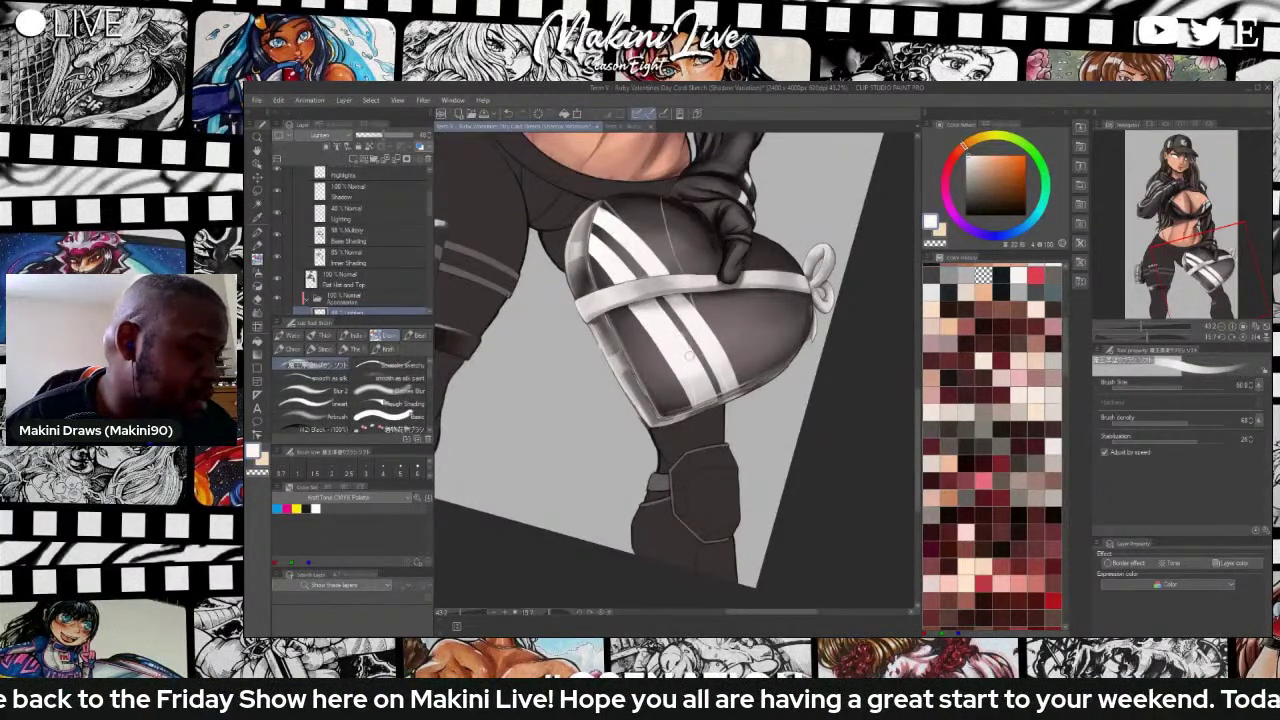
drag(682, 331, 699, 362)
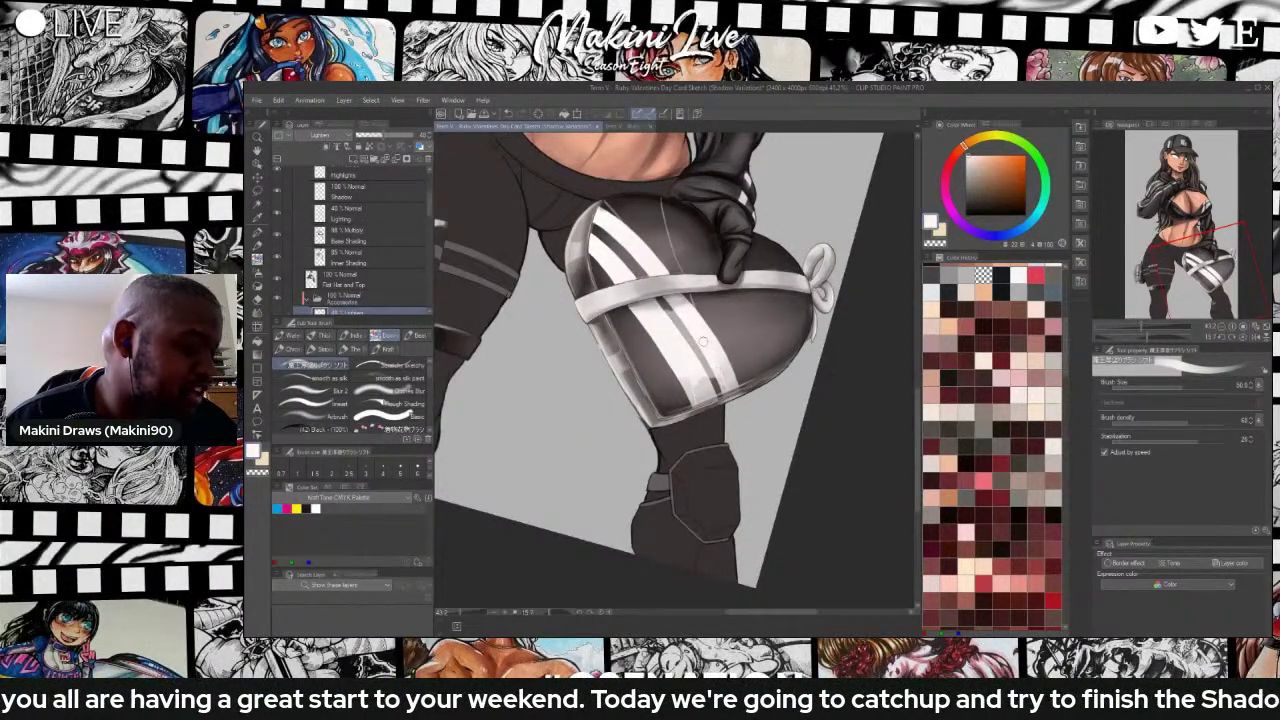
mouse_move(661, 229)
mouse_down()
mouse_move(667, 250)
mouse_move(628, 227)
mouse_move(642, 259)
mouse_move(676, 264)
mouse_up()
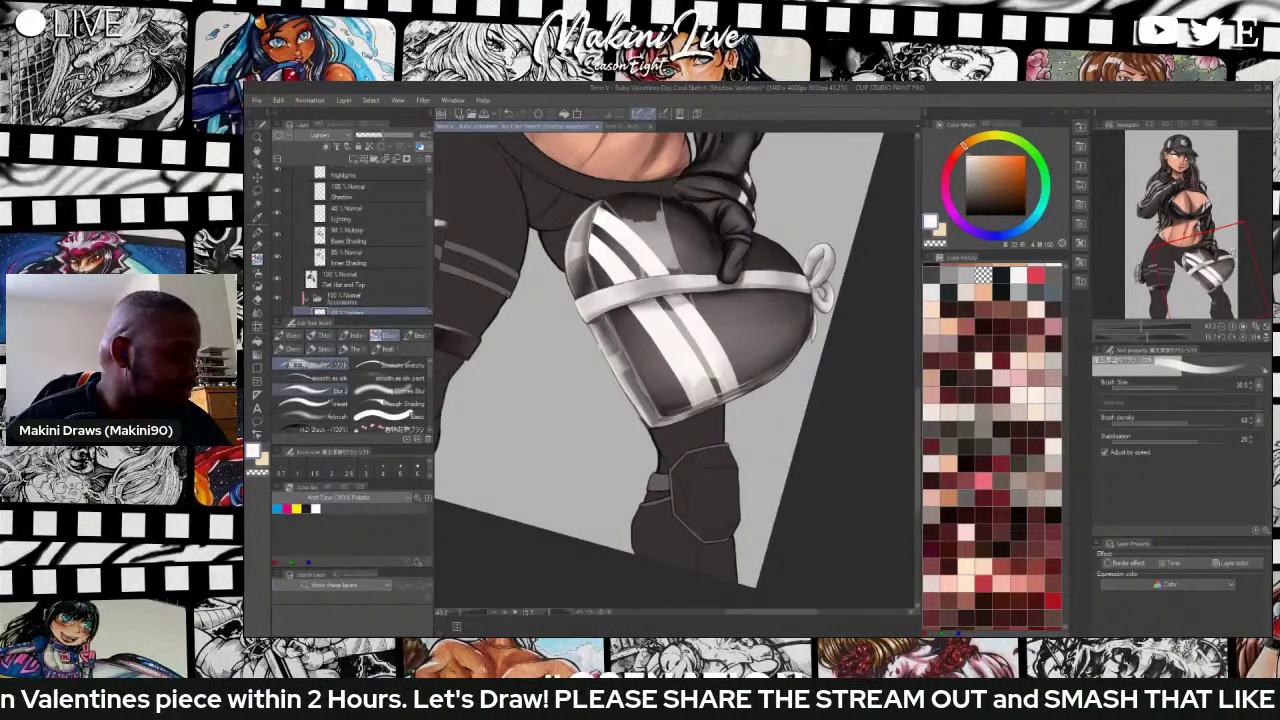
Touch up and soften the heart lid's broad highlights with the Clothes Blur and Blur 2 brushes at size 20.
click(388, 391)
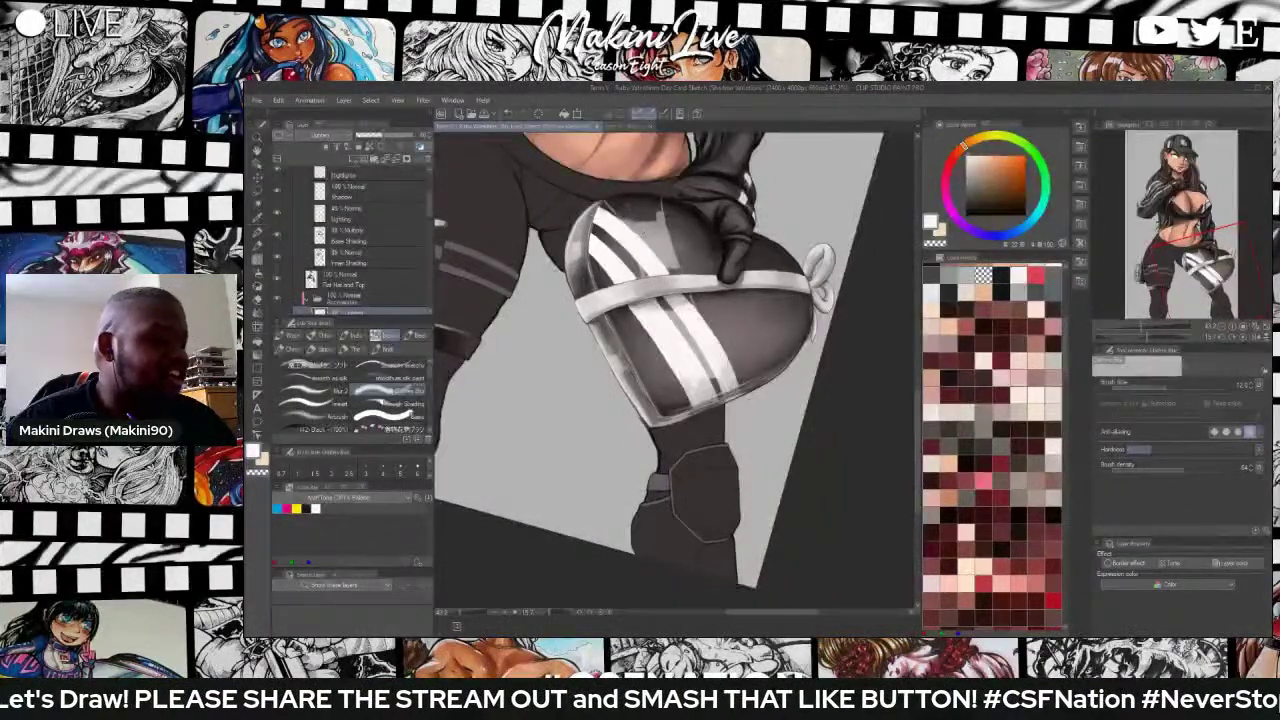
mouse_move(635, 220)
mouse_down()
mouse_move(646, 229)
mouse_move(655, 211)
mouse_up()
key(])
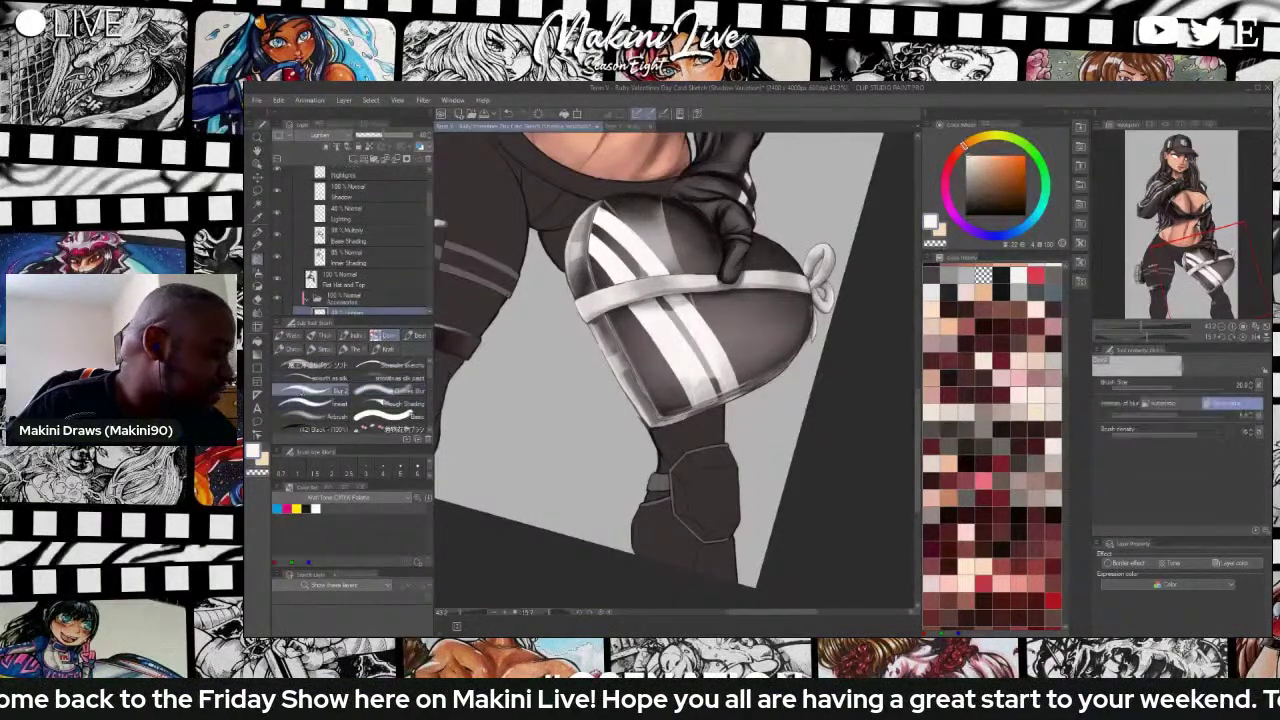
click(310, 365)
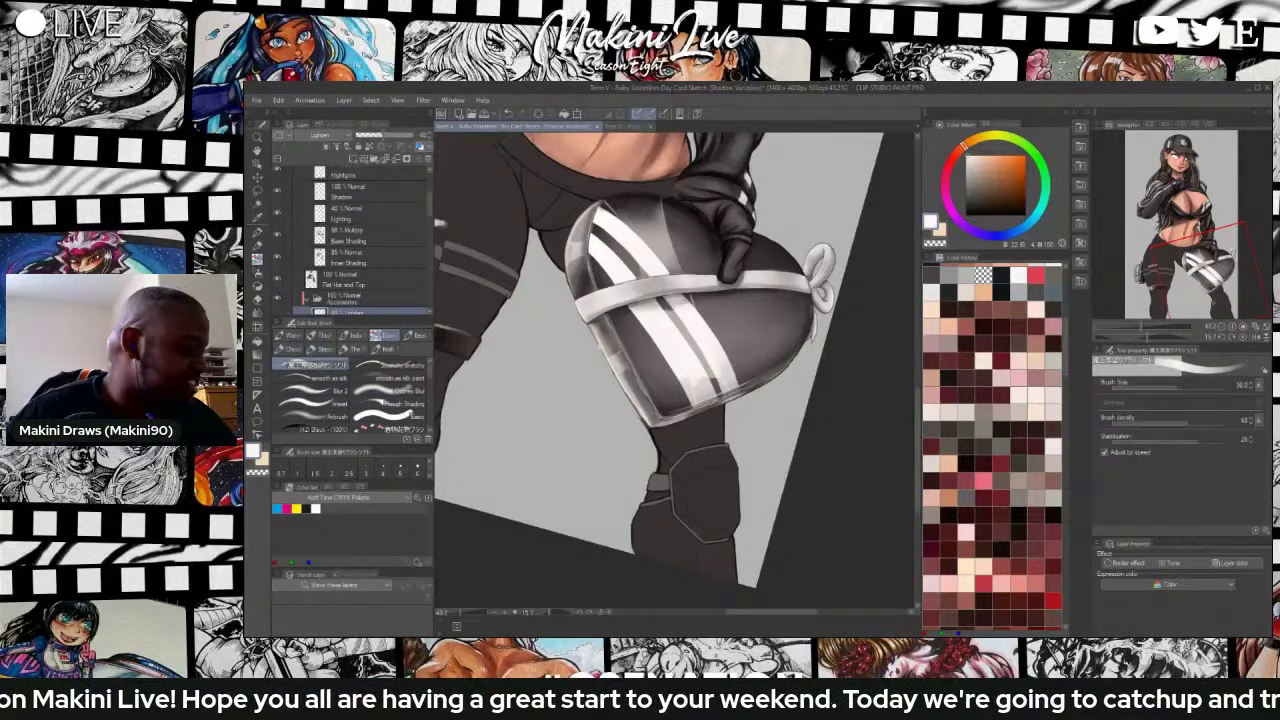
click(398, 391)
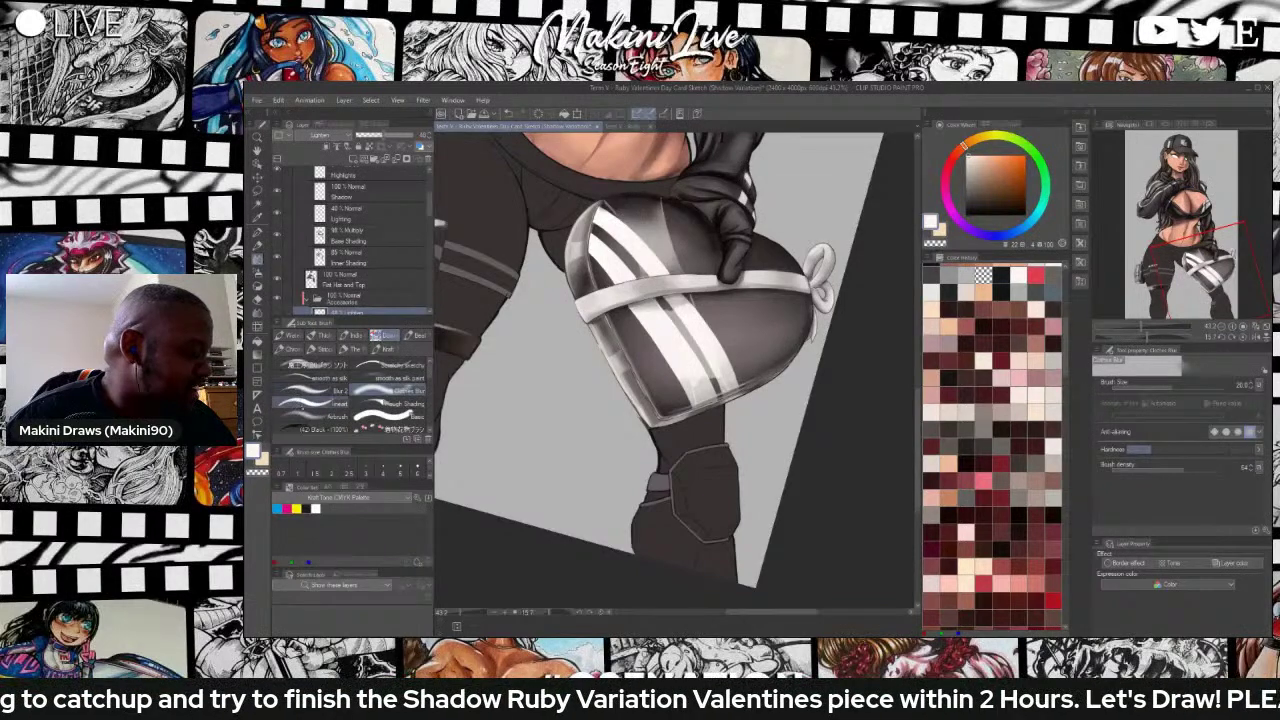
click(305, 390)
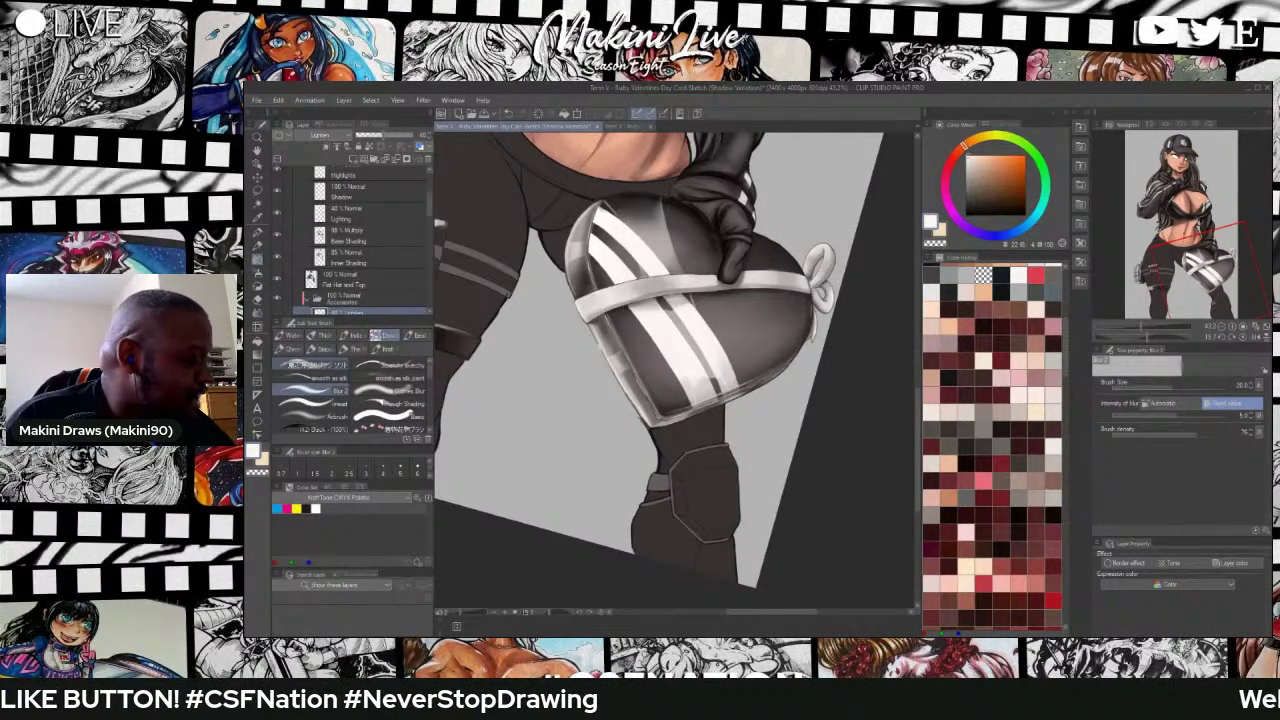
click(390, 391)
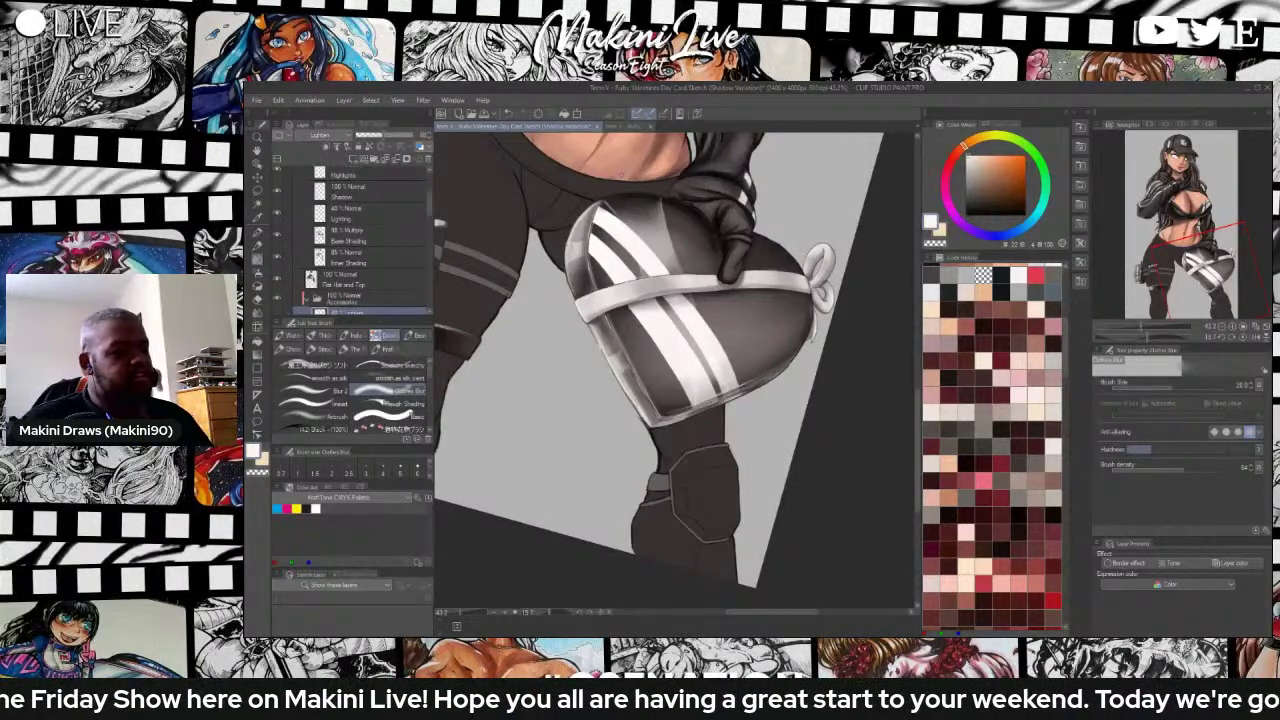
Paint highlight streaks on the heart lid's other lobe below the ribbon, reducing the brush size to 40.
scroll(640, 178, down, 2)
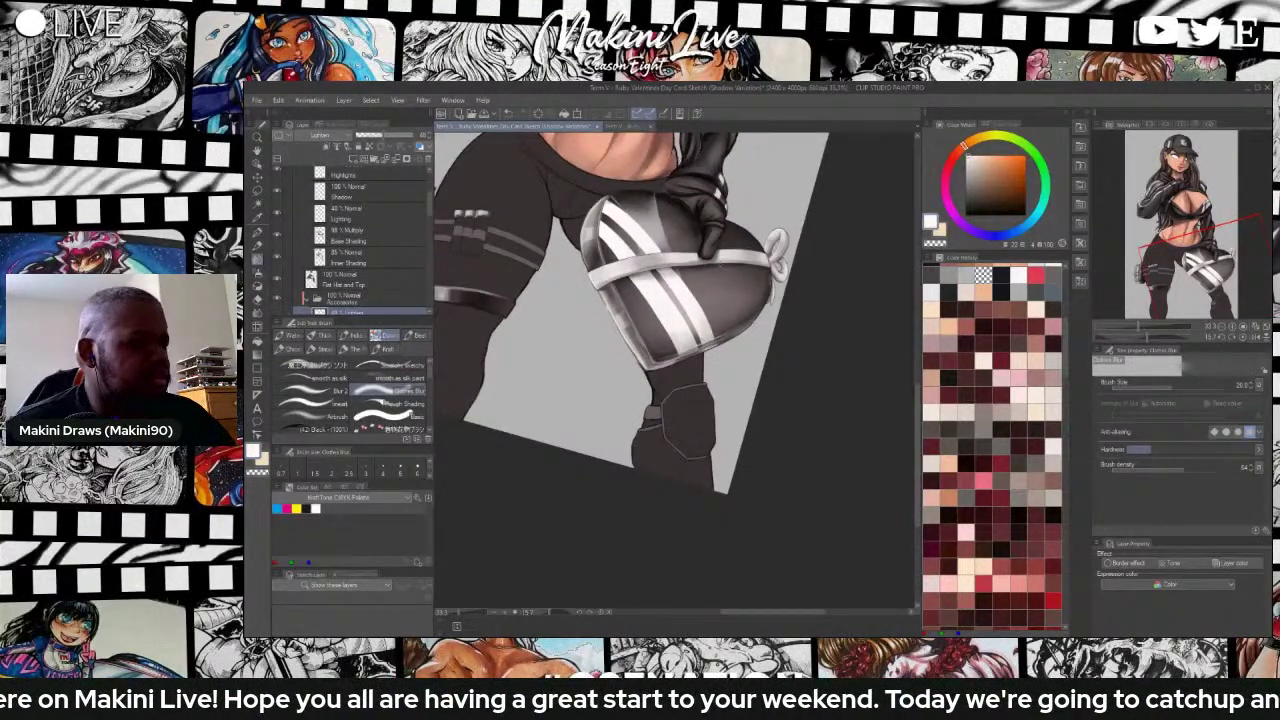
click(318, 365)
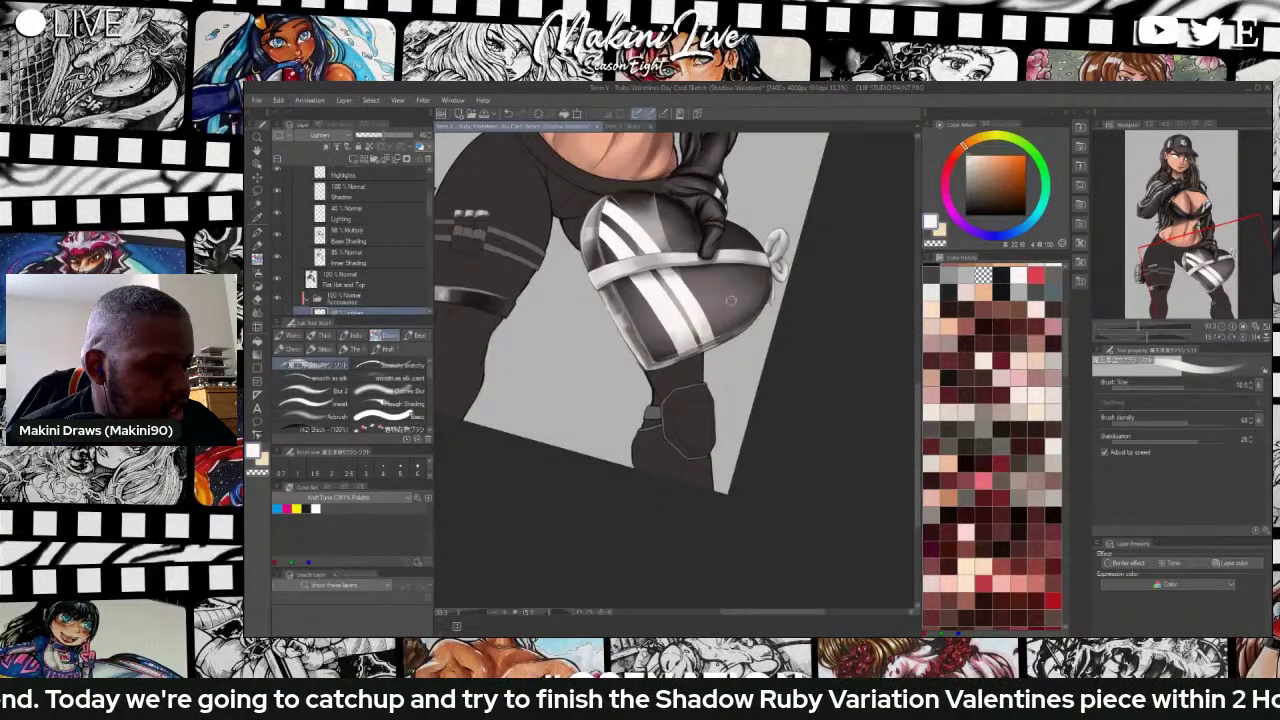
mouse_move(731, 302)
mouse_down()
mouse_move(676, 331)
mouse_move(730, 302)
mouse_move(687, 322)
mouse_move(652, 314)
mouse_move(632, 286)
mouse_move(640, 302)
mouse_up()
key(bracketleft)
key(bracketleft)
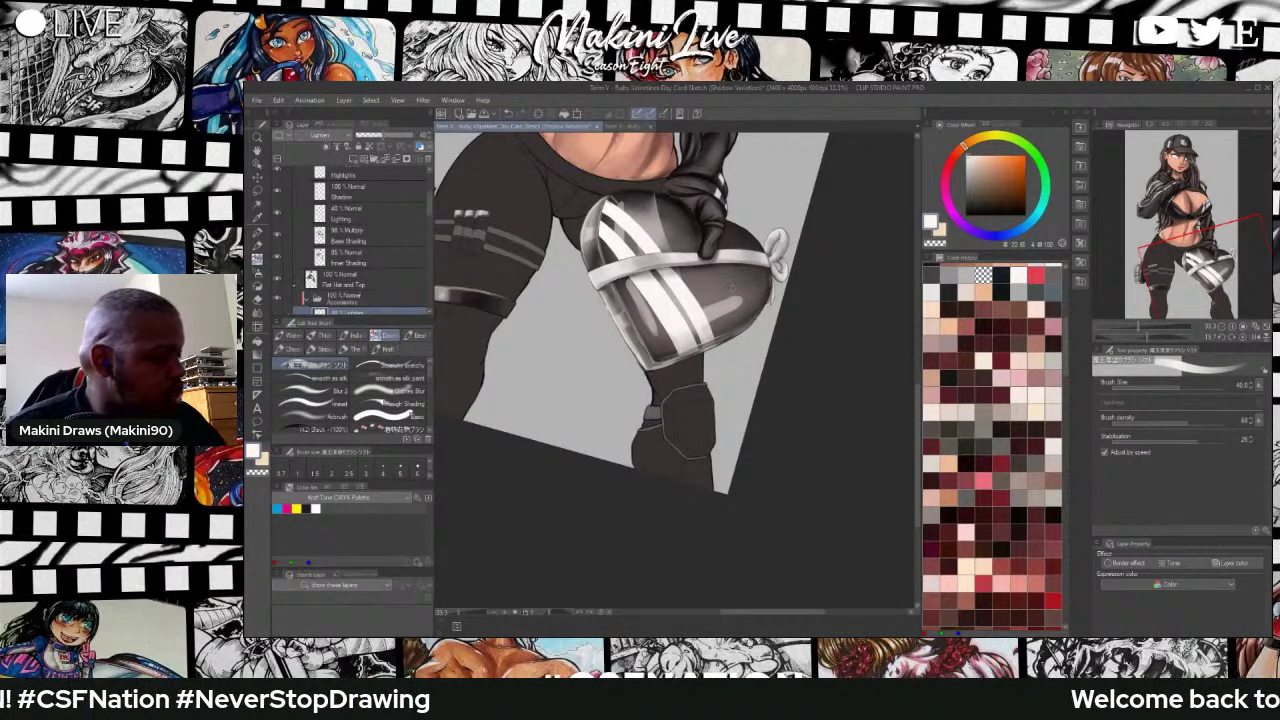
Soften the highlight streaks on the heart lid's lobe below the ribbon with the Clothes Blur brush.
click(400, 379)
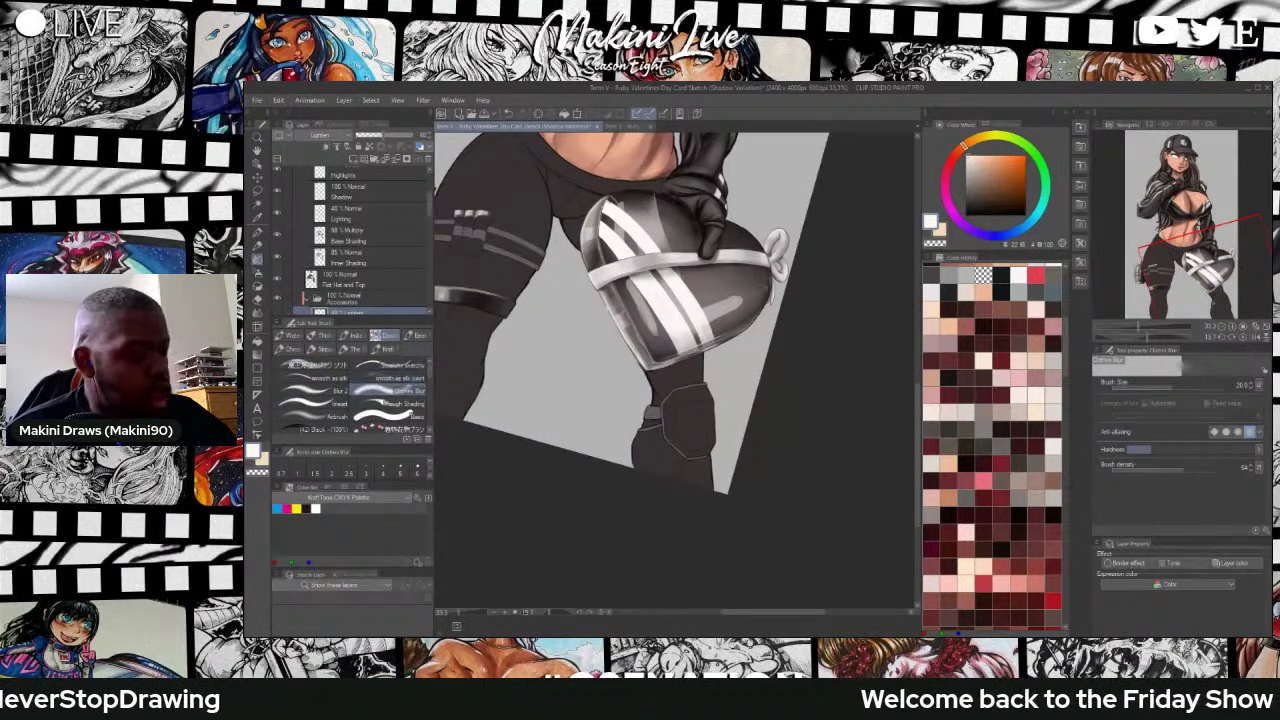
key(bracketleft)
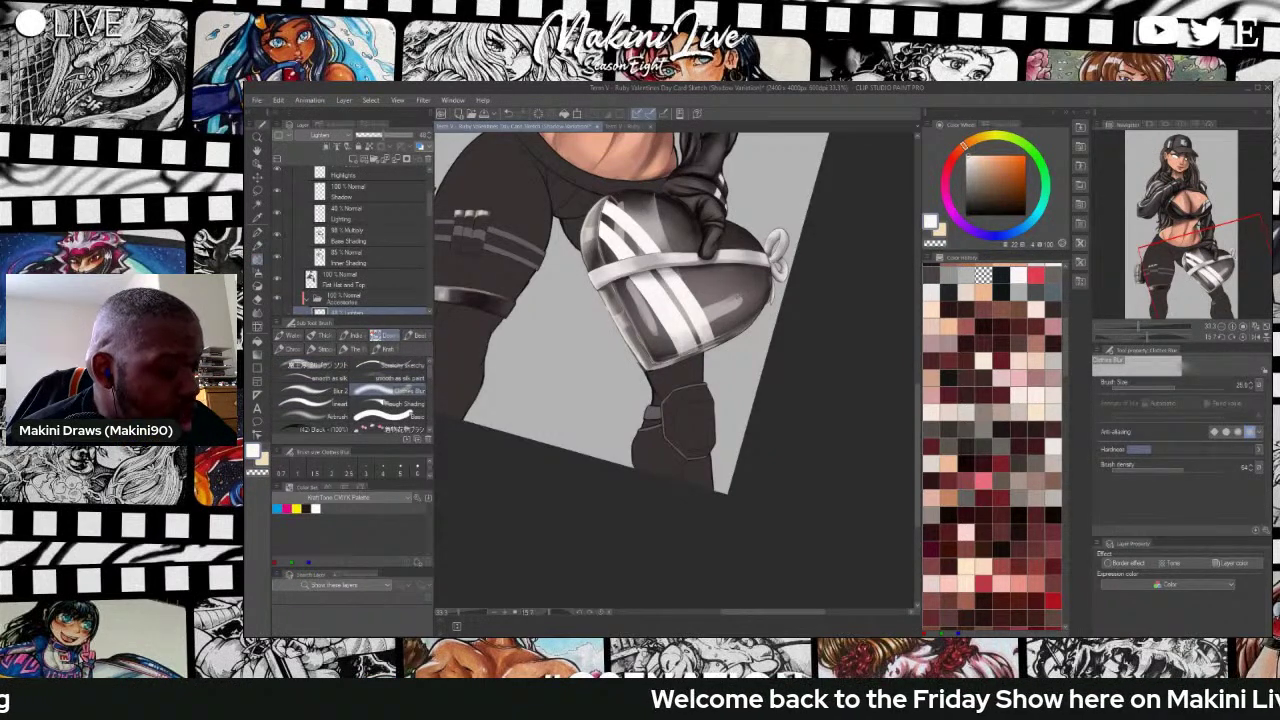
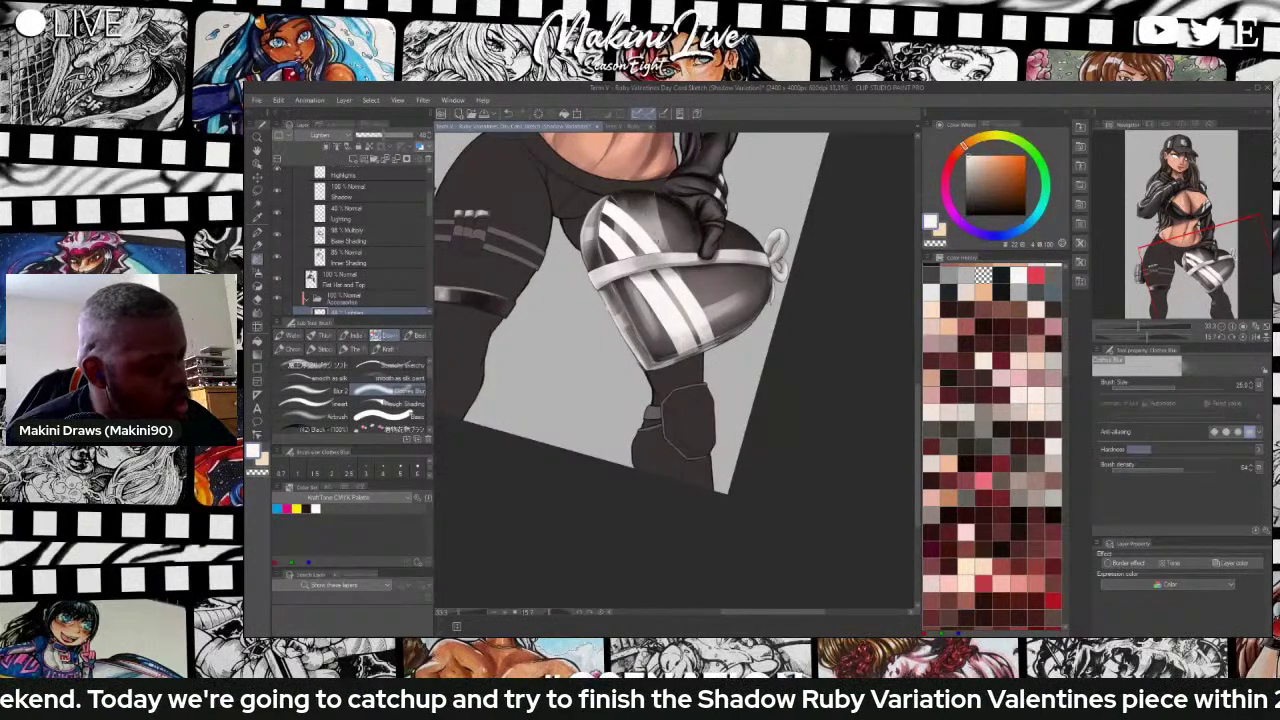
scroll(592, 250, down, 3)
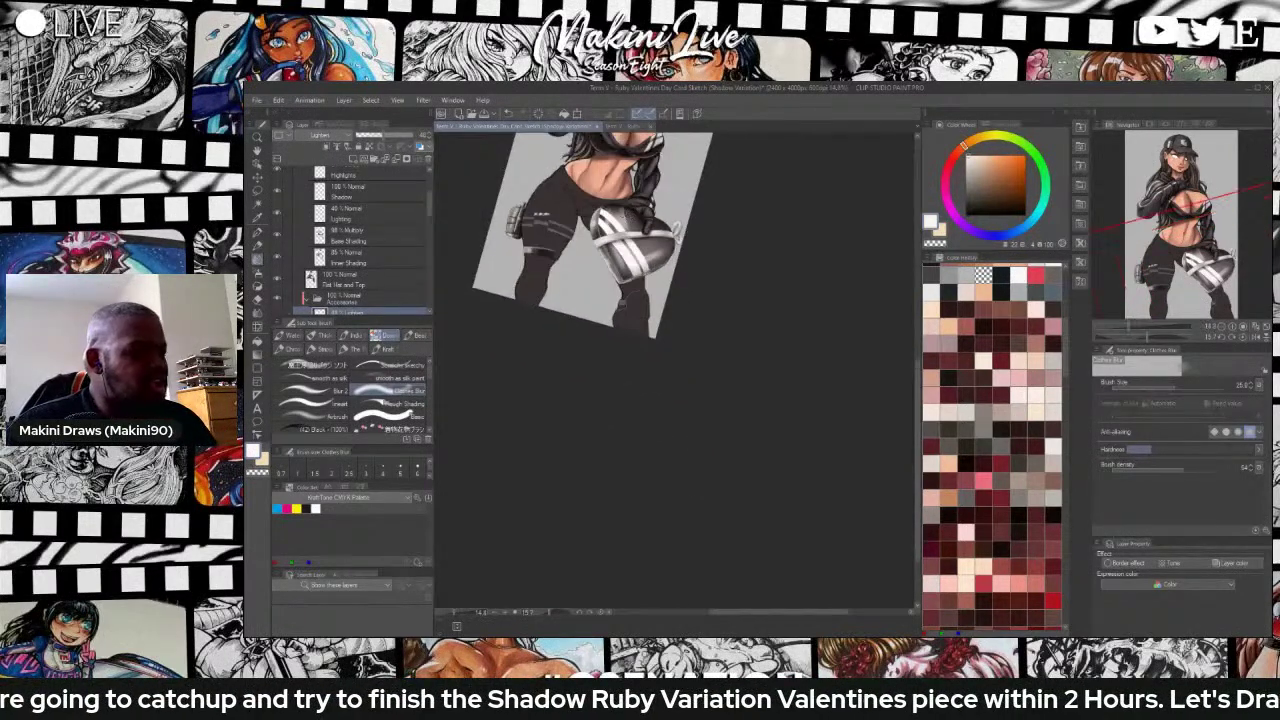
scroll(665, 220, up, 2)
scroll(610, 260, up, 1)
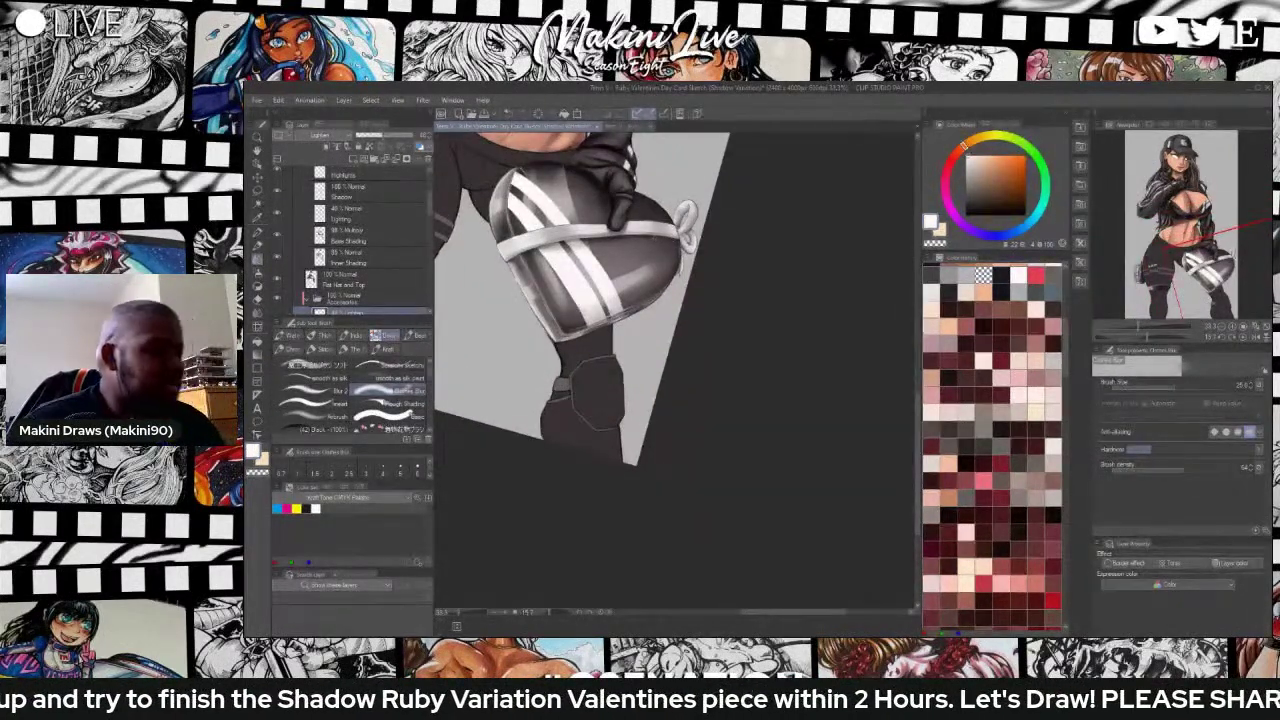
scroll(645, 240, down, 1)
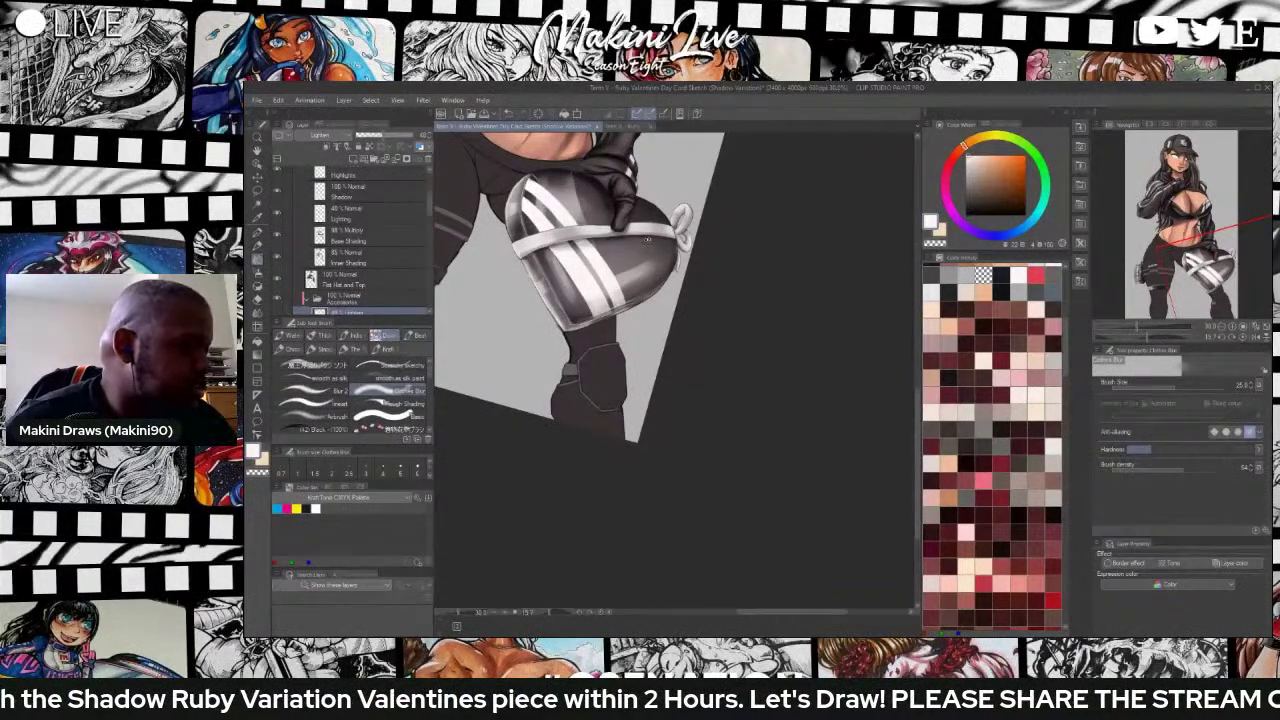
scroll(350, 240, up, 1)
Paint small, crisp highlight streaks along the outer edge of the lid's lobe beside the bow, above and below the ribbon.
click(308, 365)
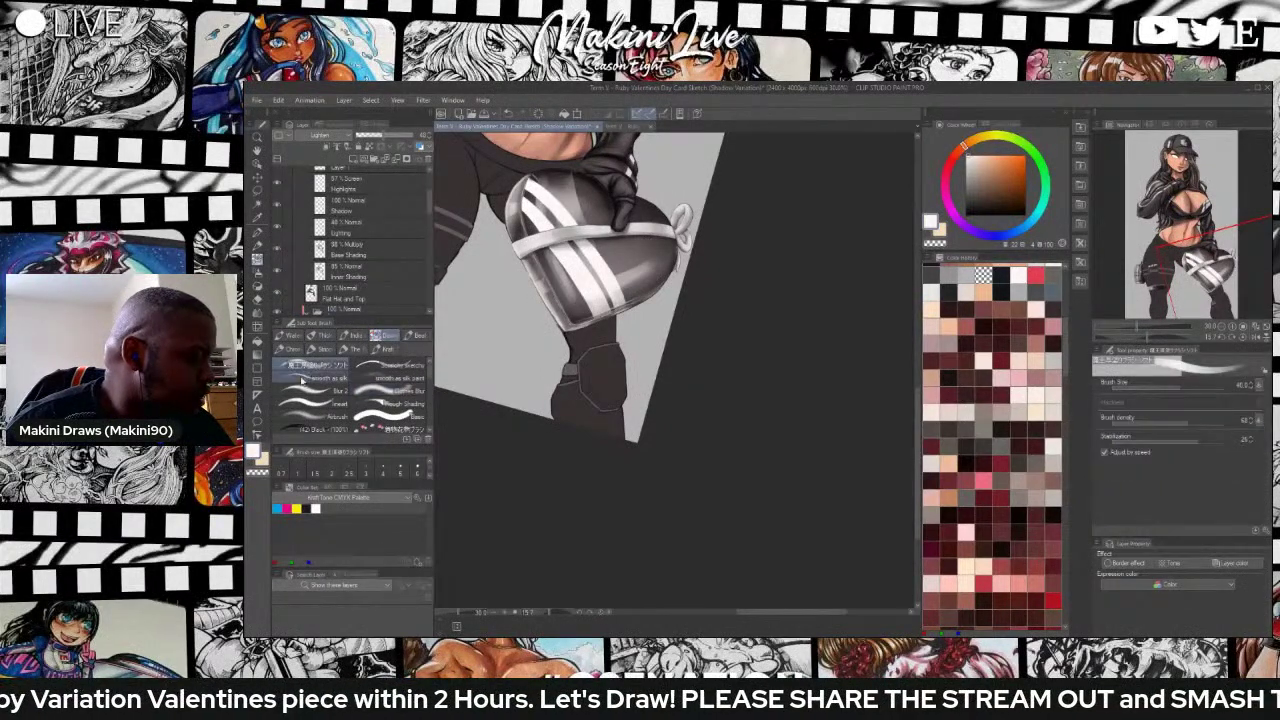
click(311, 404)
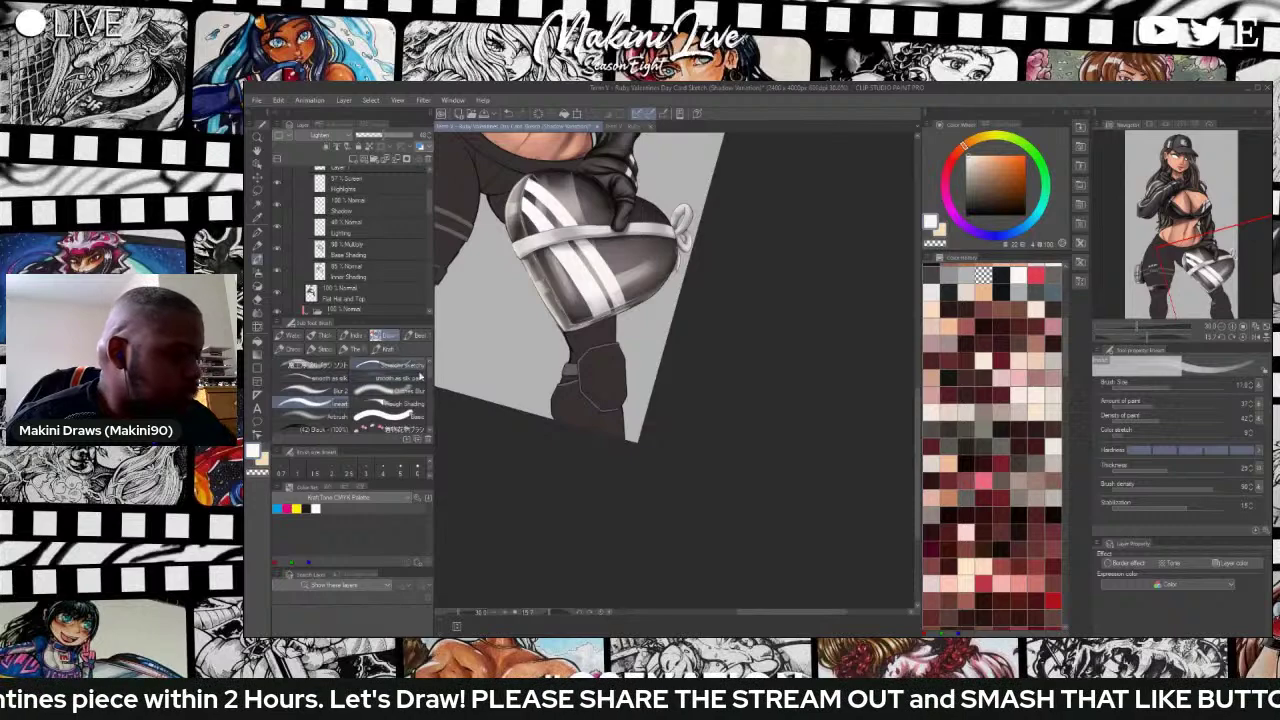
scroll(686, 226, up, 2)
key(ctrl+plus)
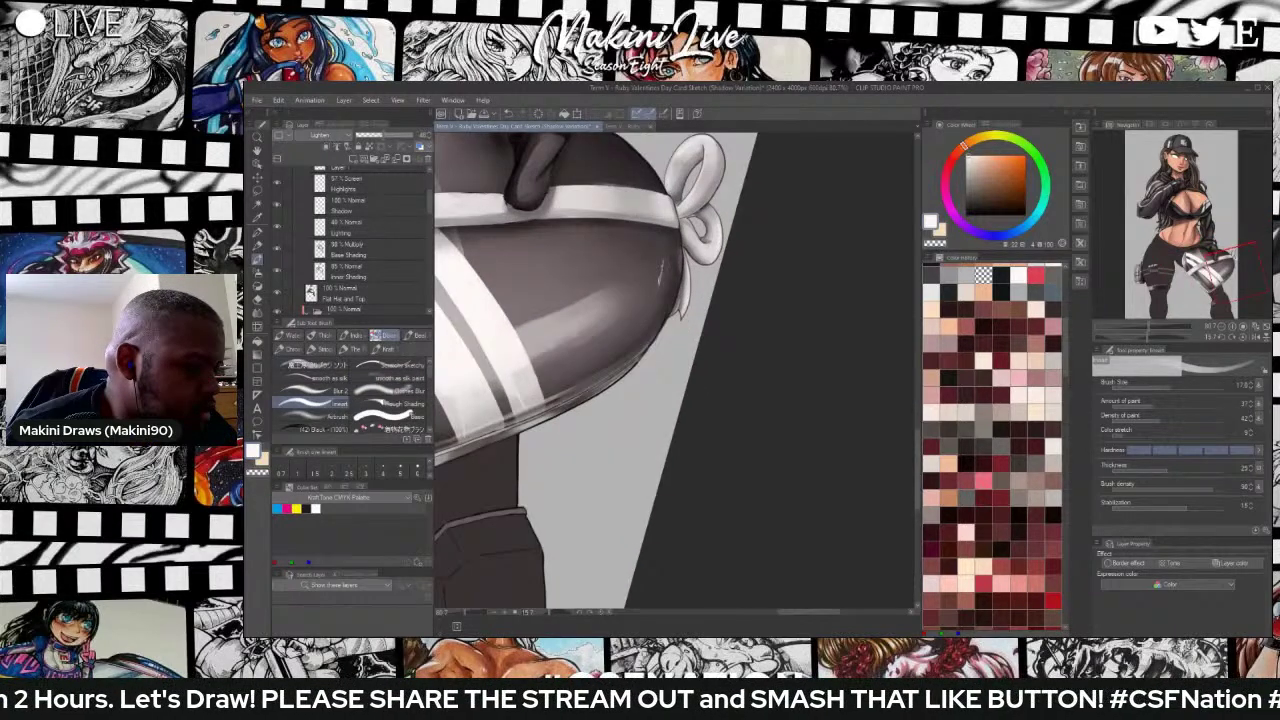
drag(659, 284, 664, 235)
scroll(663, 233, down, 3)
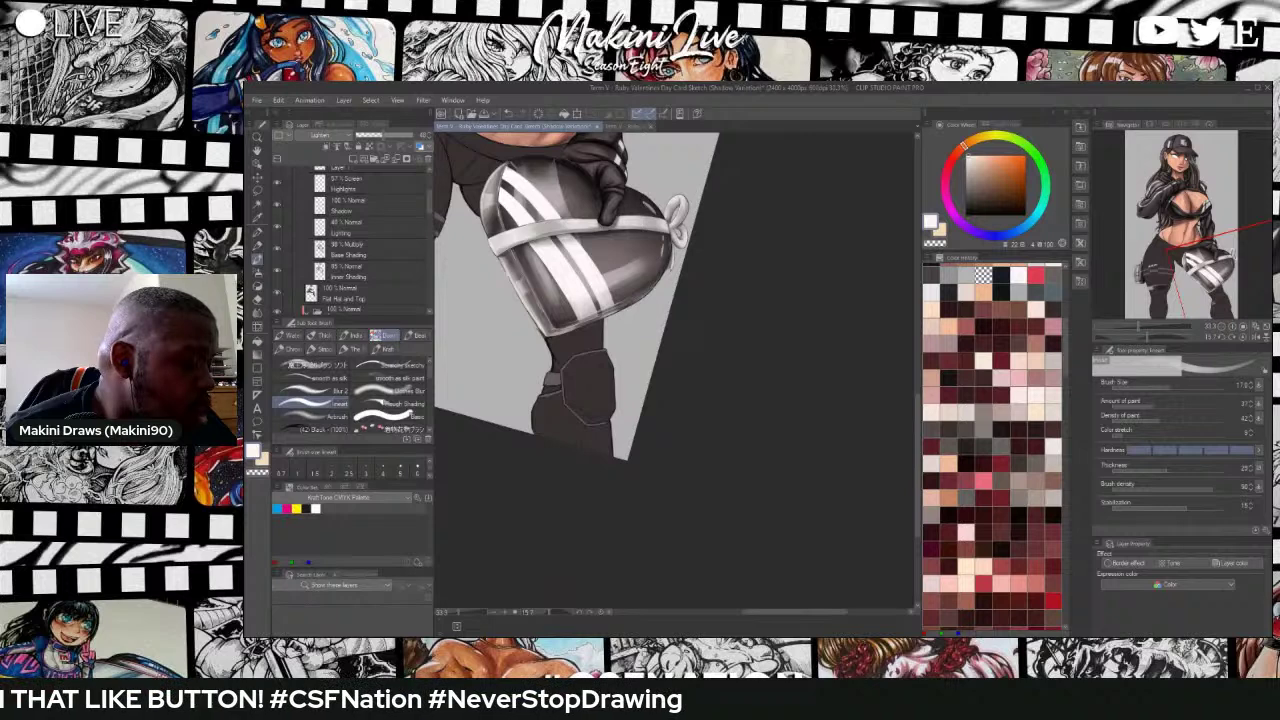
key(ctrl+minus)
key(ctrl+minus)
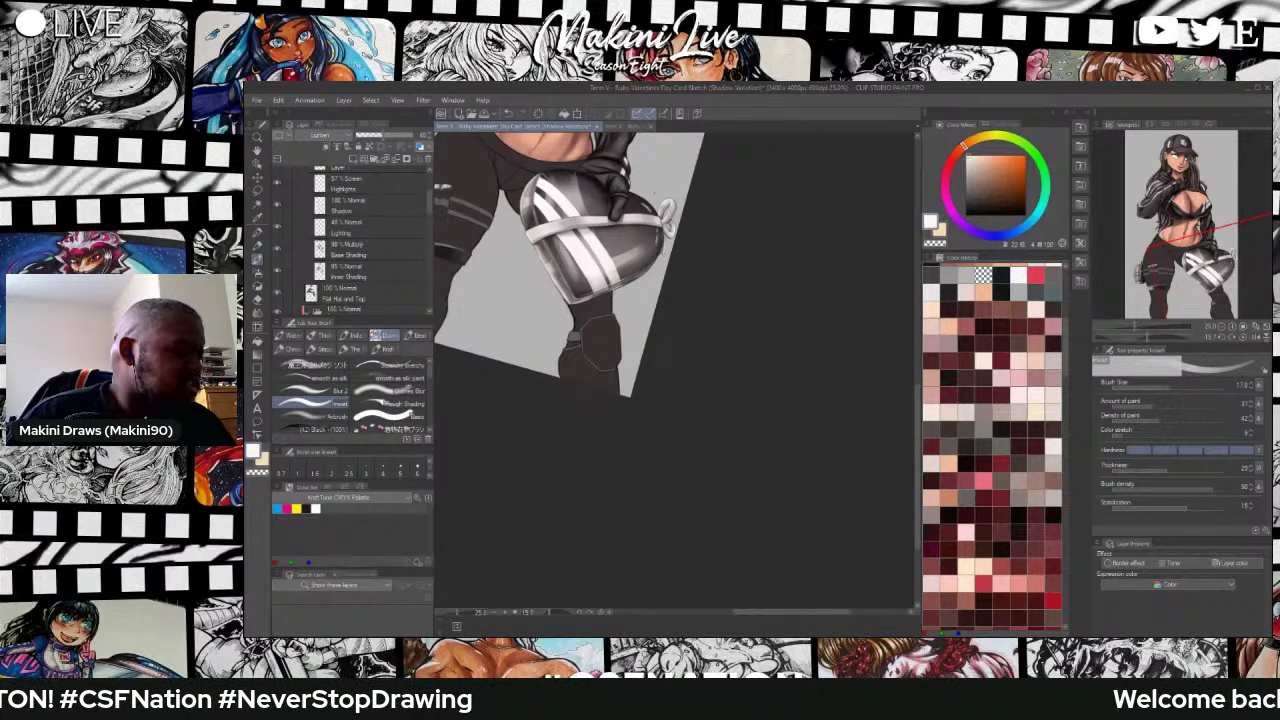
scroll(604, 195, down, 1)
scroll(604, 196, up, 4)
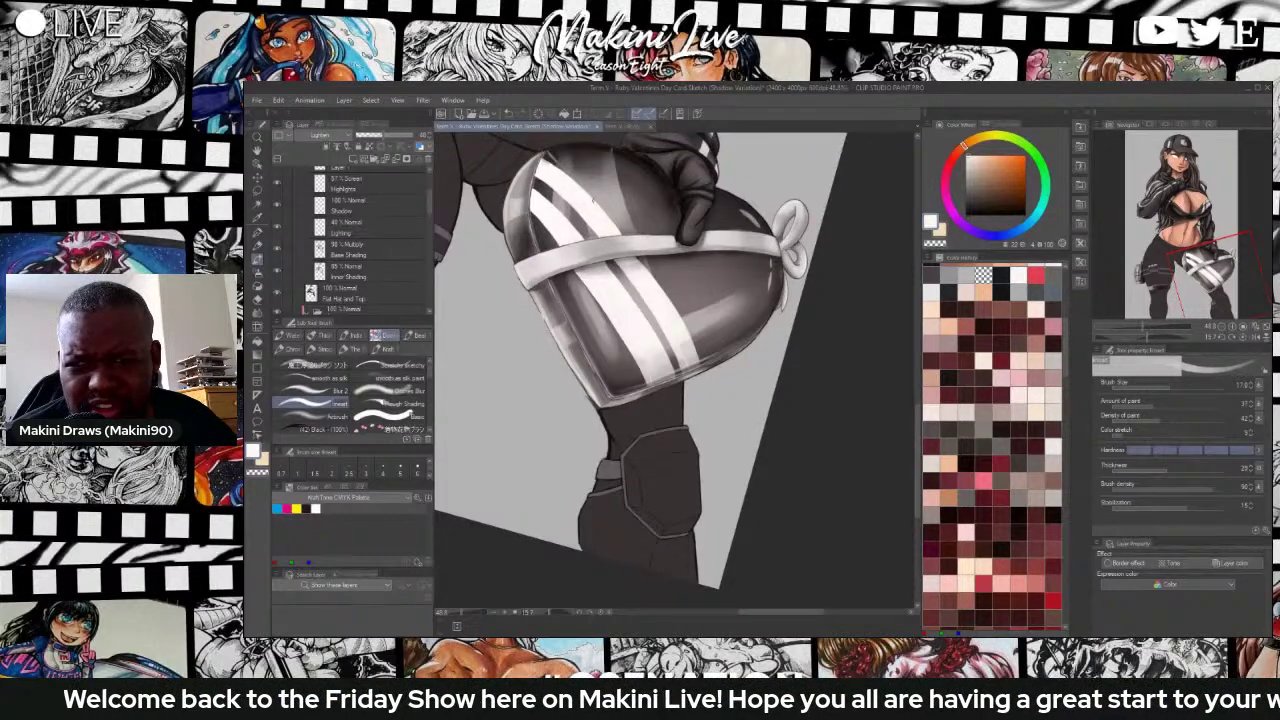
scroll(593, 199, up, 1)
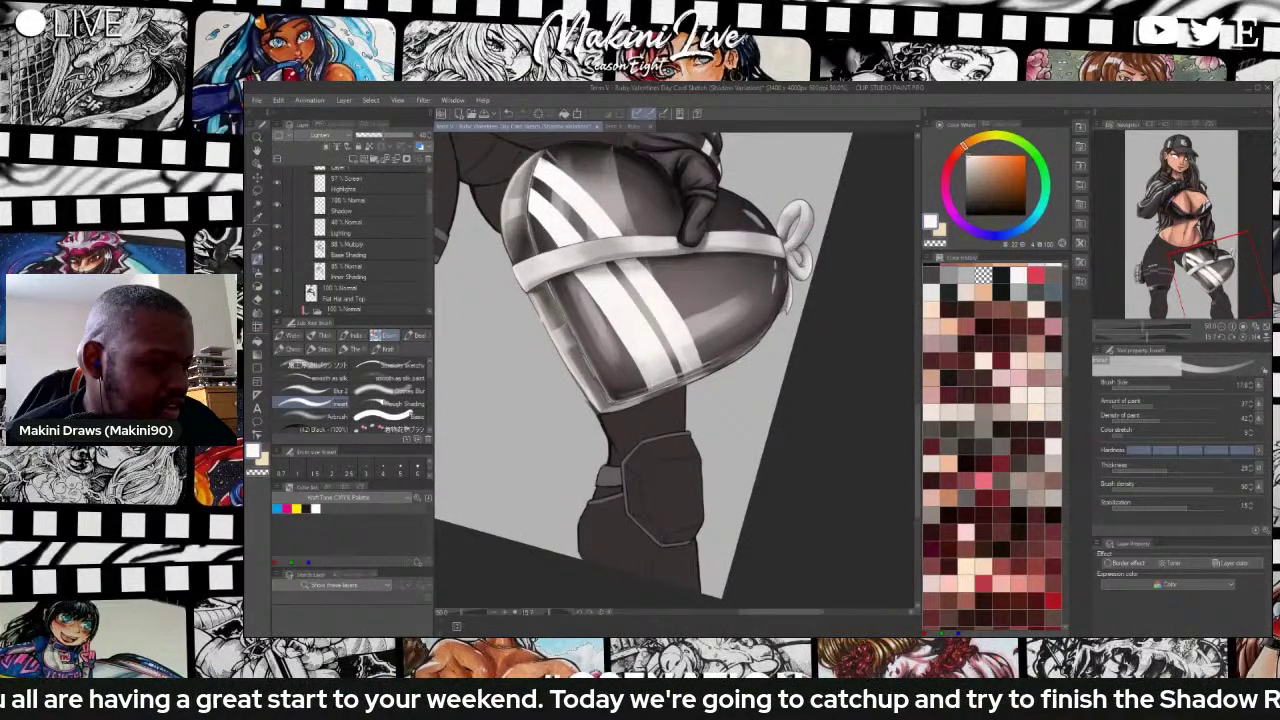
Paint highlights on the loops and tail of the ribbon bow at the heart box's edge.
scroll(790, 240, up, 5)
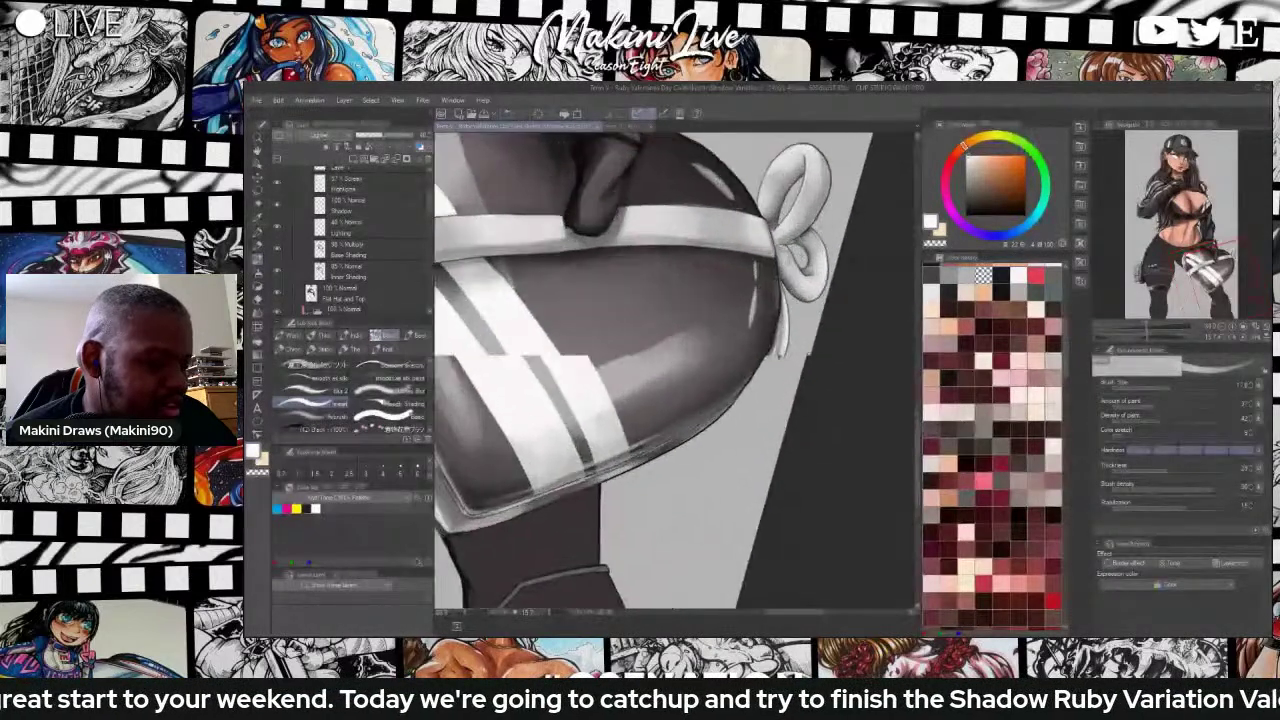
drag(801, 273, 814, 279)
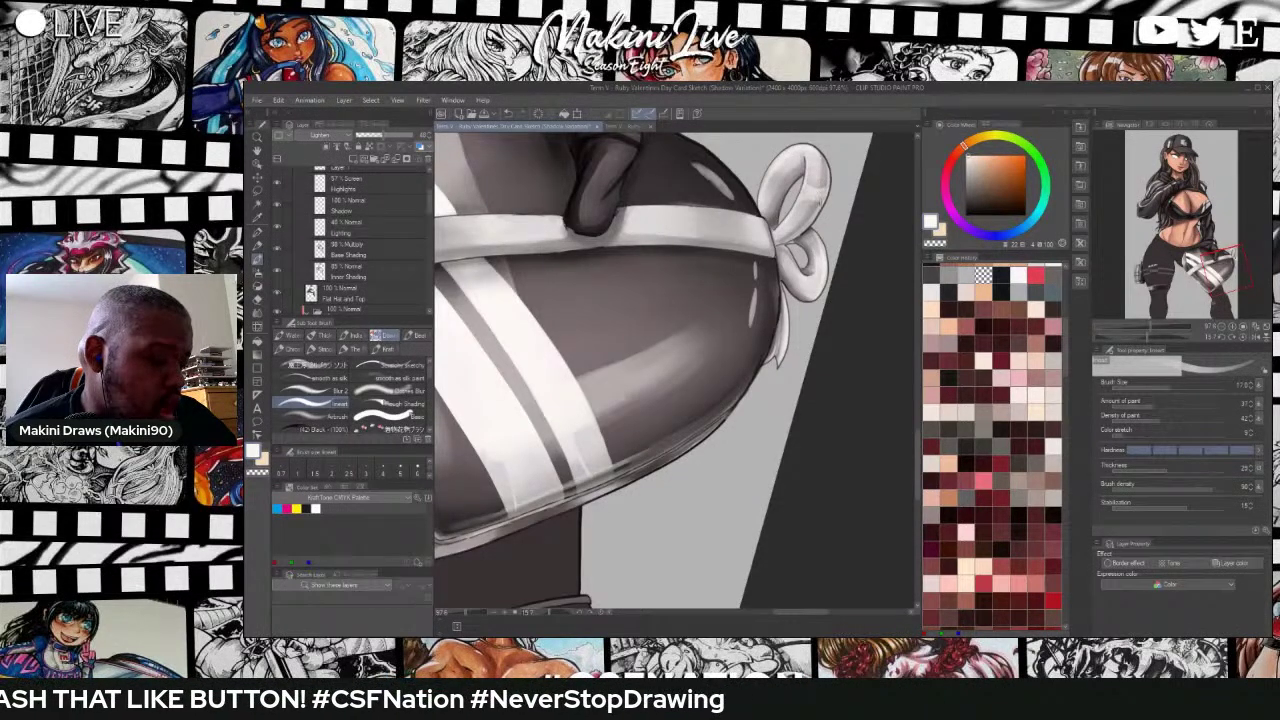
scroll(820, 202, down, 2)
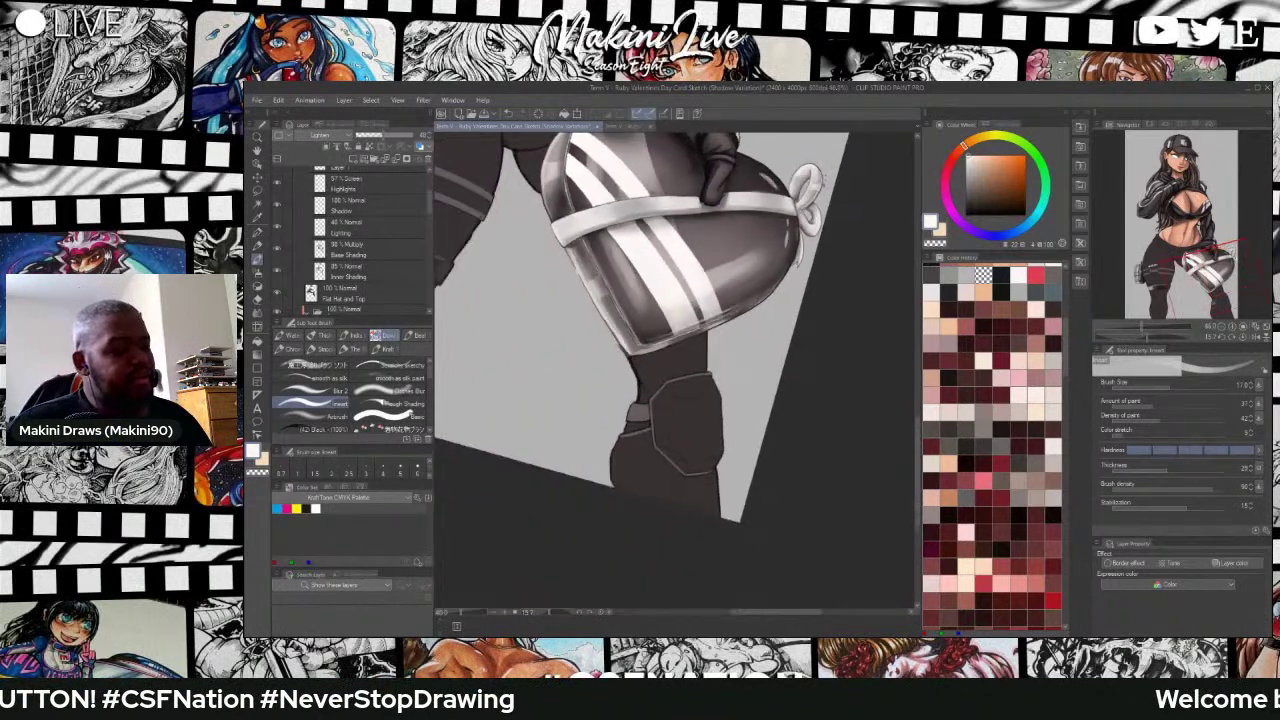
scroll(680, 180, up, 3)
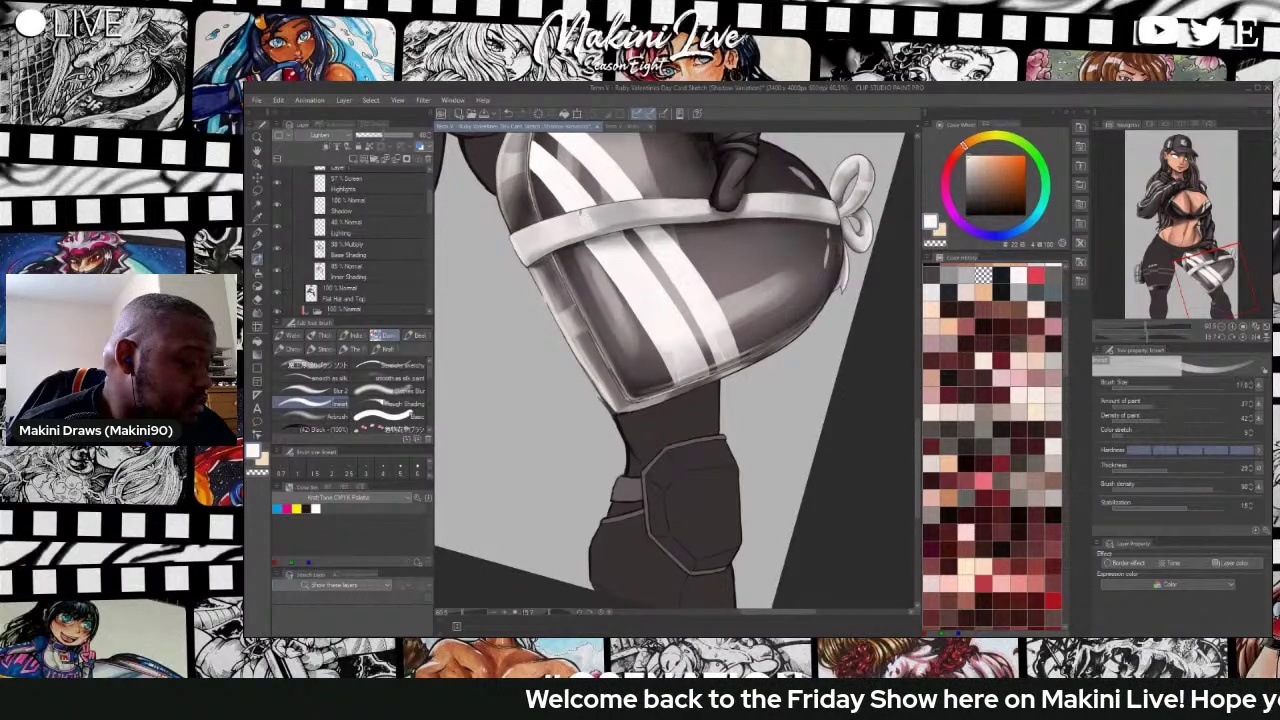
Examine the heart box's highlights against the rest of the figure, both close up and from a distance.
scroll(609, 222, down, 6)
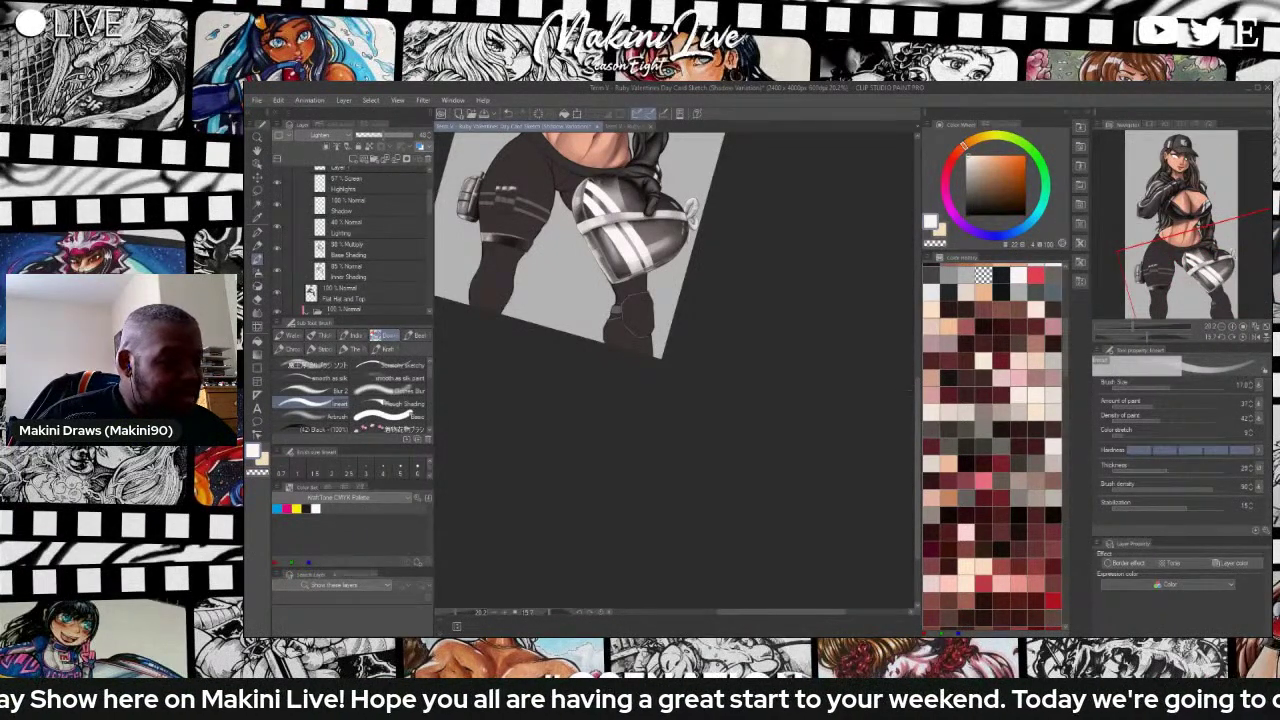
drag(920, 396, 910, 358)
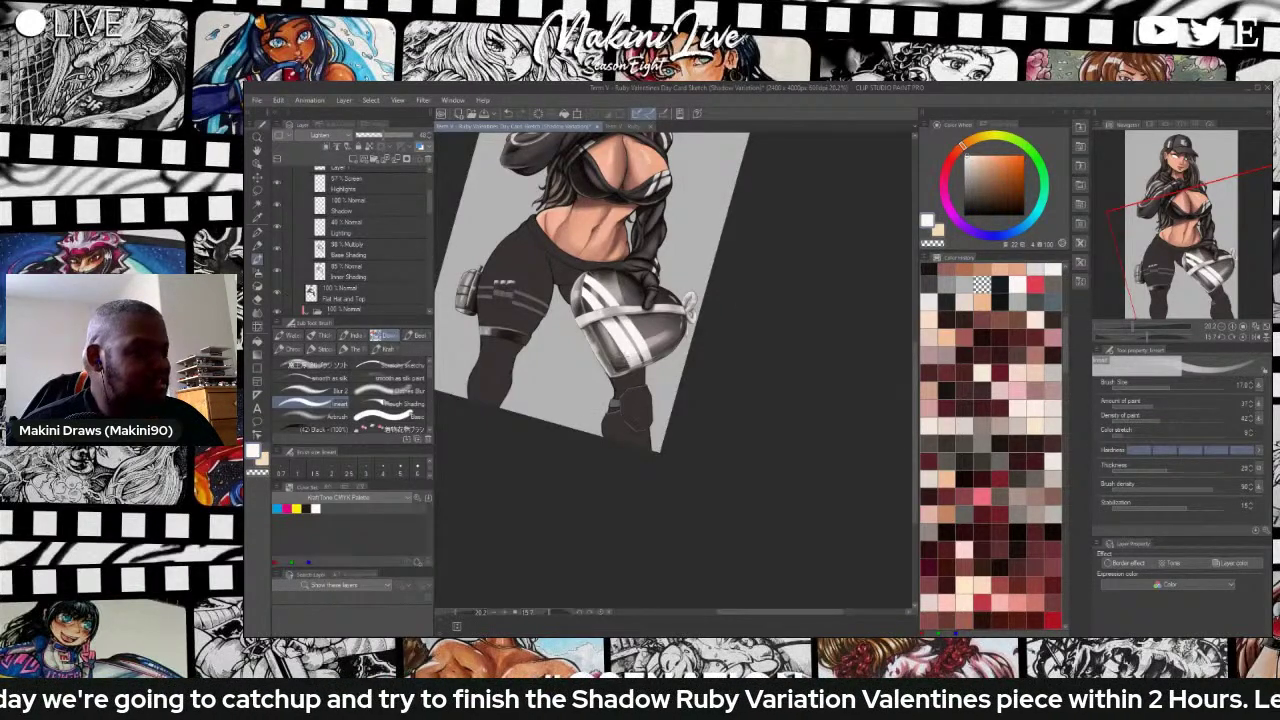
scroll(577, 278, down, 2)
scroll(577, 278, up, 3)
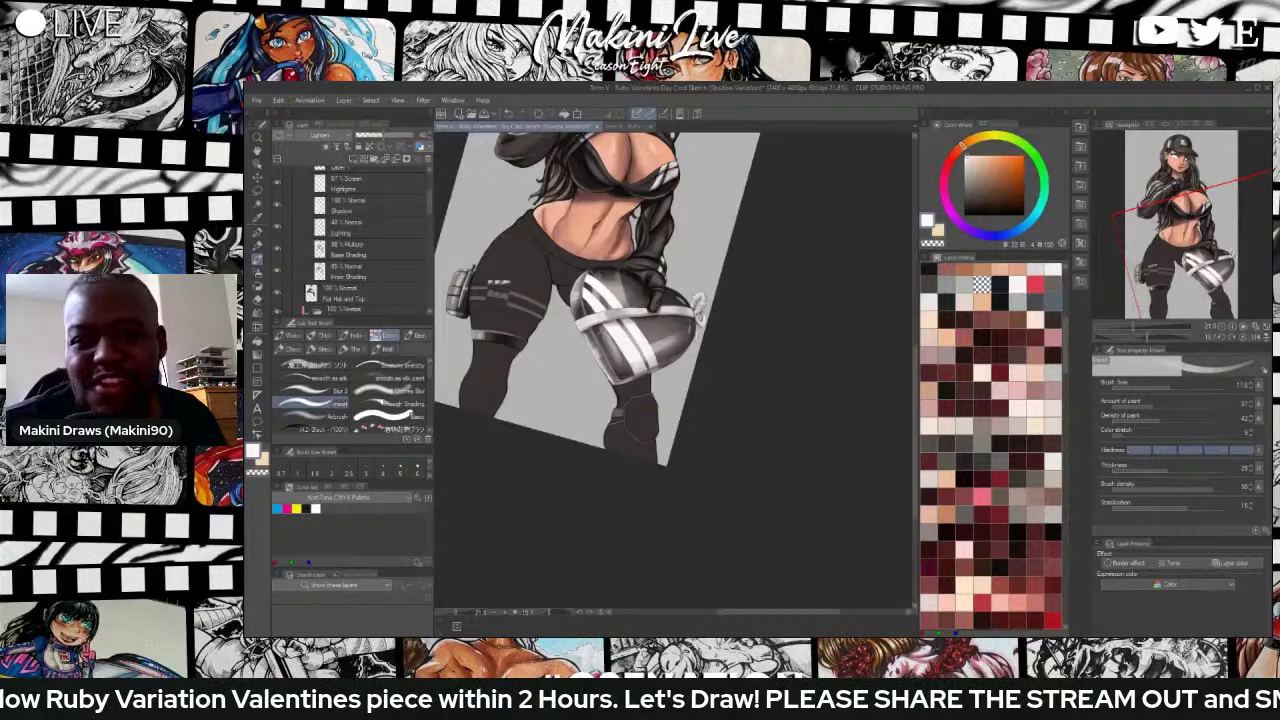
scroll(597, 320, up, 3)
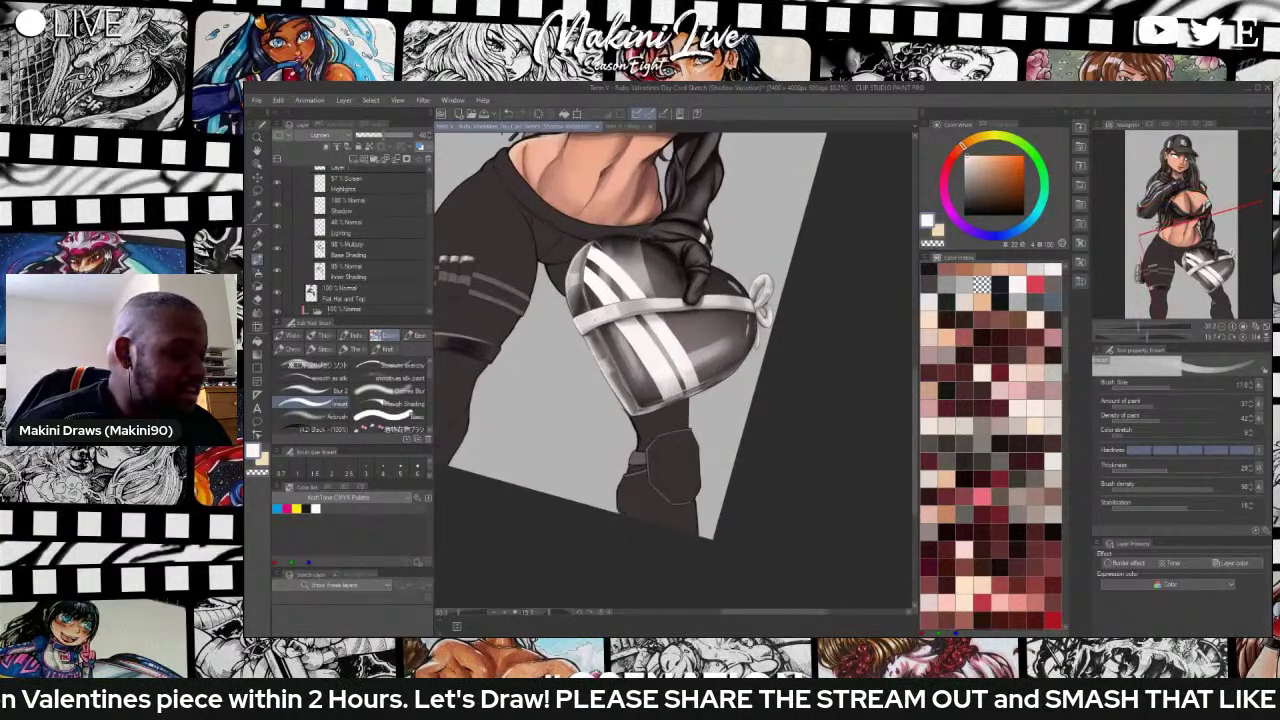
drag(755, 612, 728, 616)
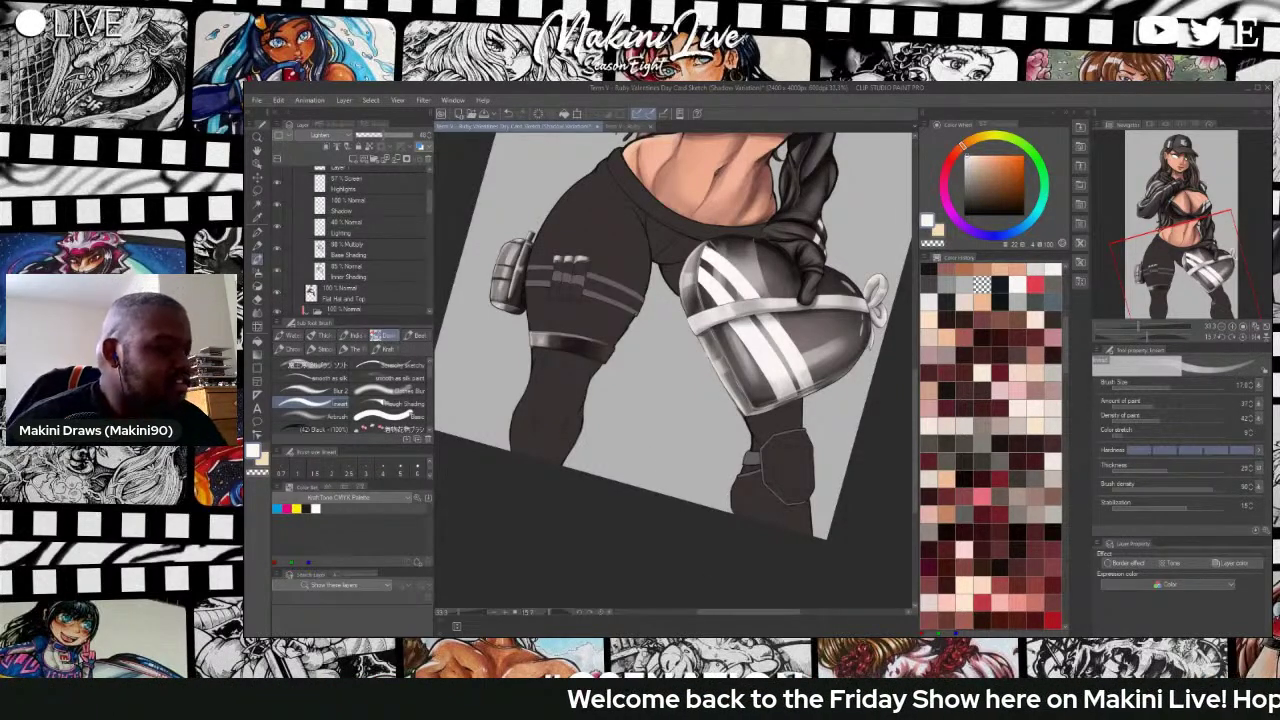
scroll(574, 287, down, 4)
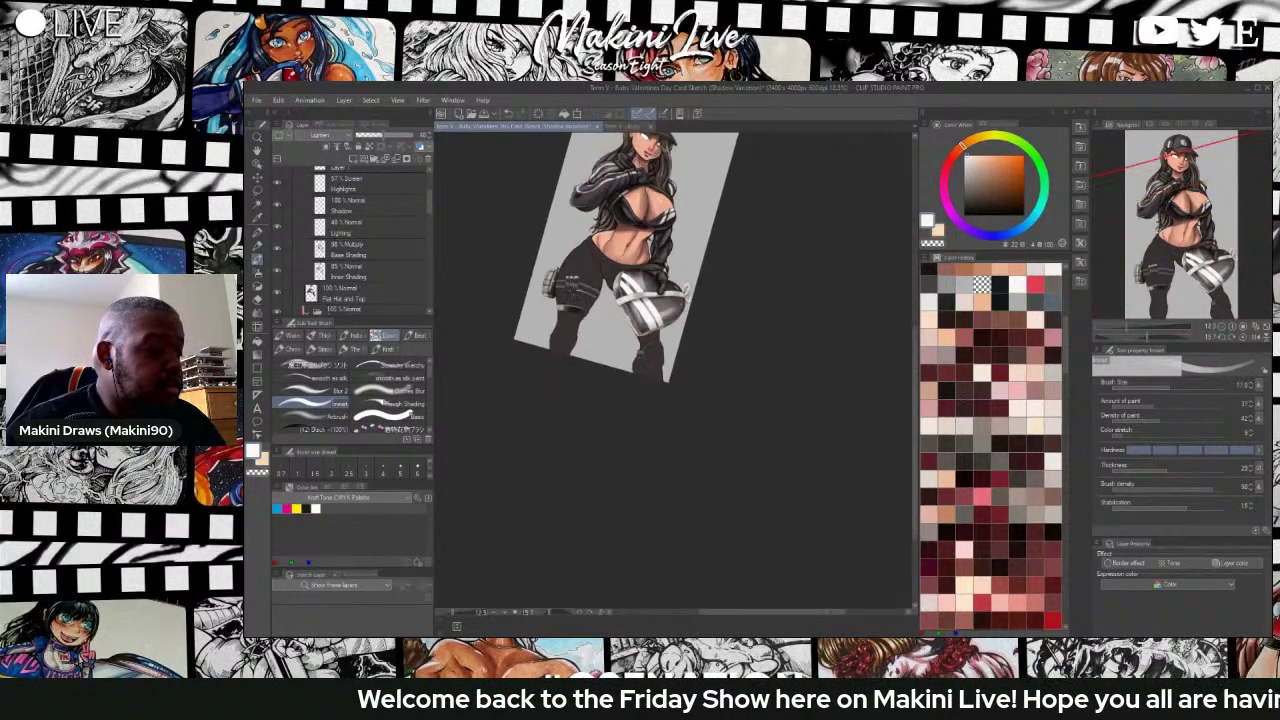
scroll(557, 291, up, 4)
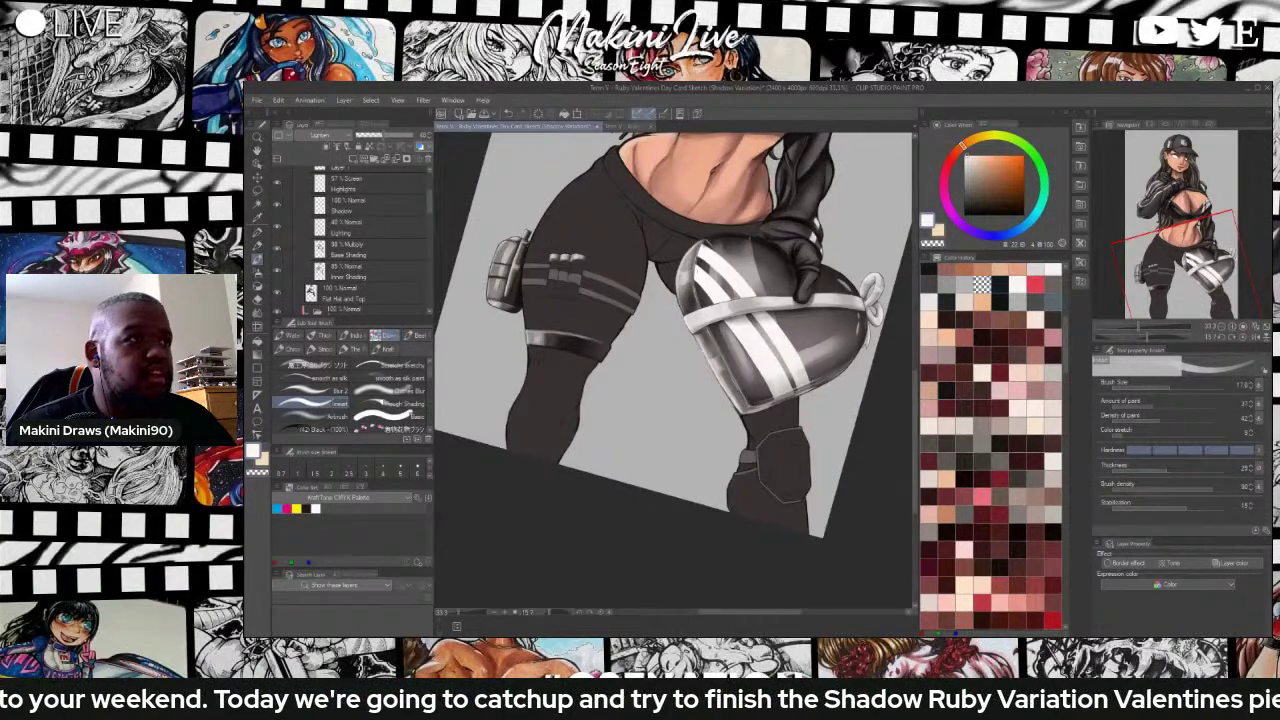
scroll(566, 398, up, 1)
scroll(566, 398, up, 1)
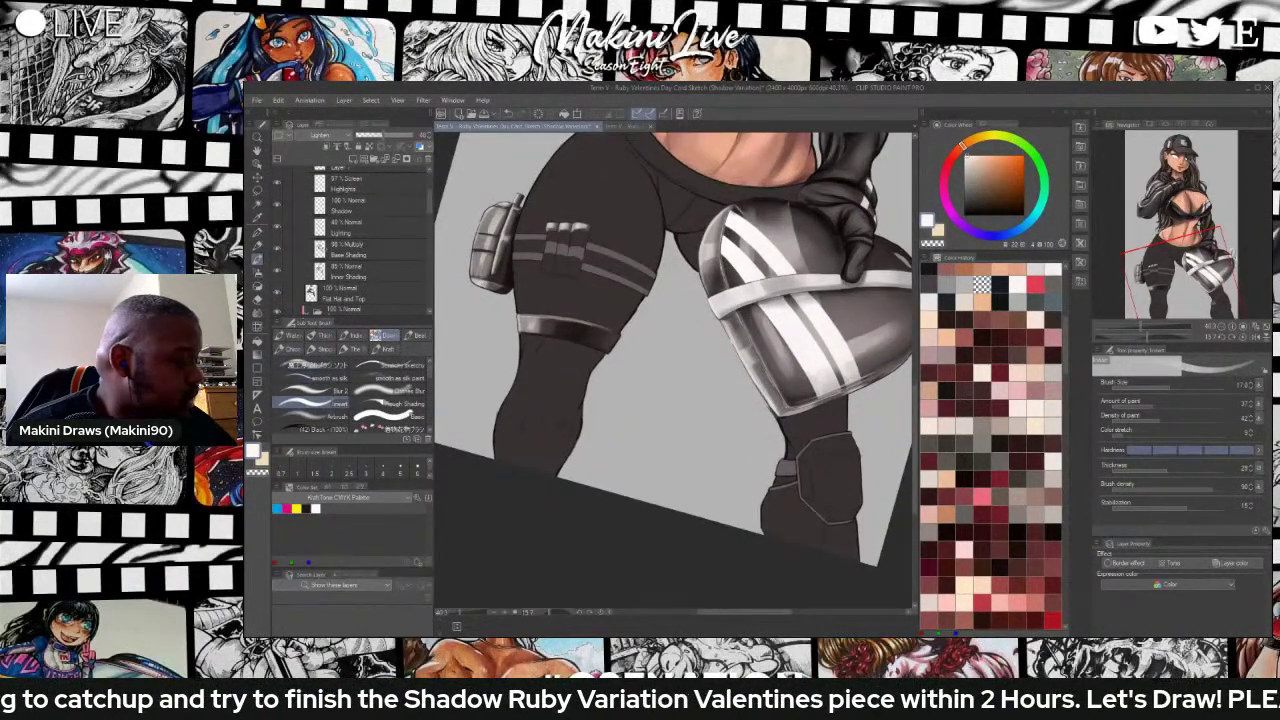
Collapse the Hats and Top folder in the layer list, keeping its parent folder expanded.
scroll(352, 241, up, 3)
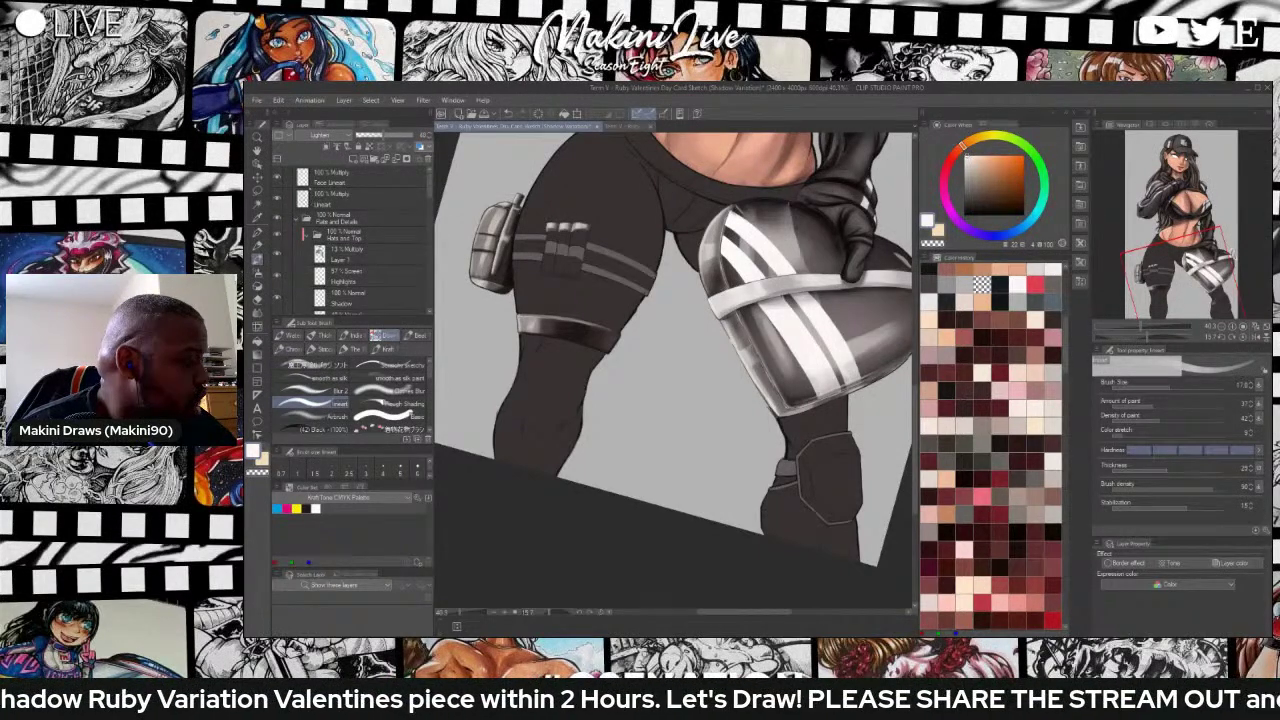
click(296, 218)
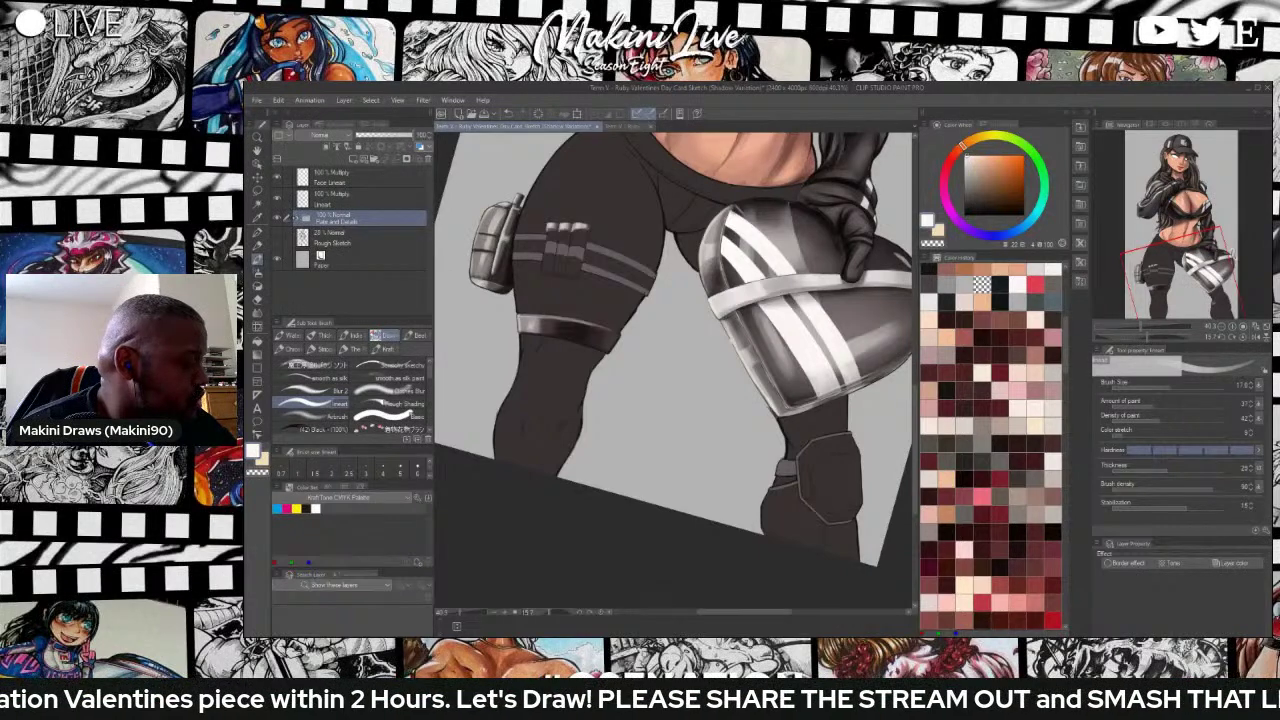
click(306, 218)
click(316, 233)
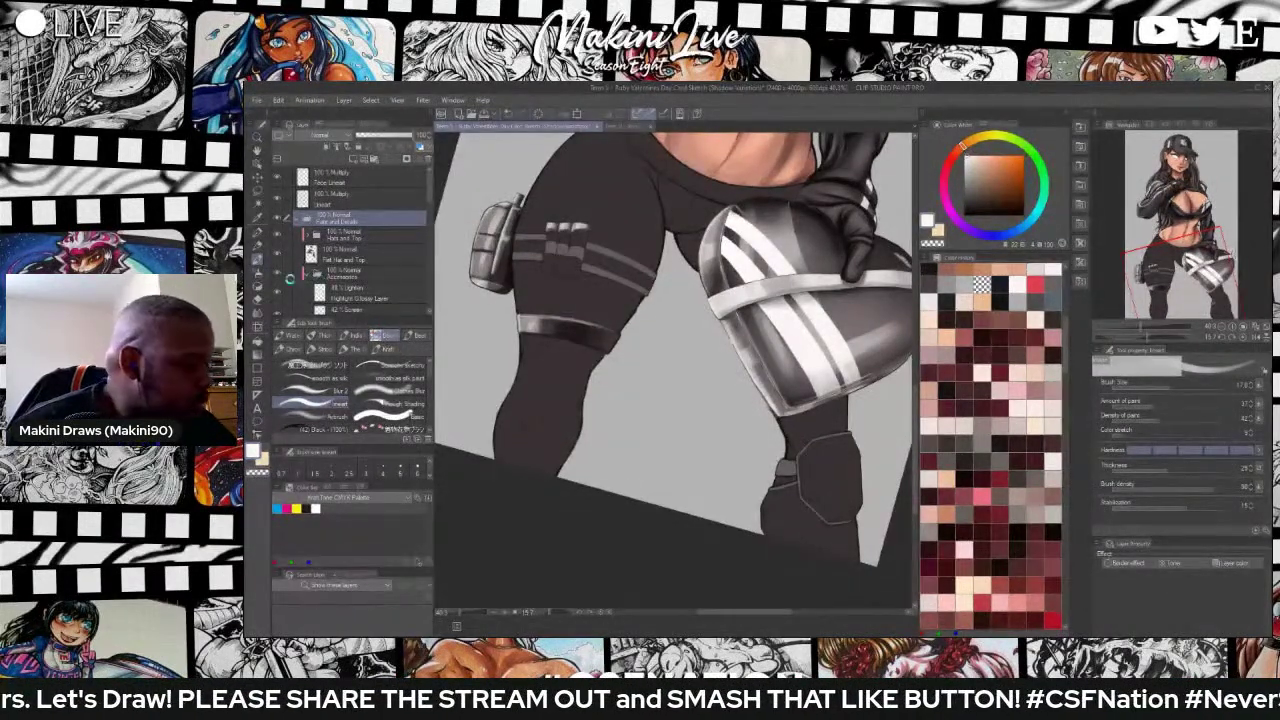
Select the Flat Pants layer and toggle its visibility off and on to check what it covers.
scroll(350, 240, down, 5)
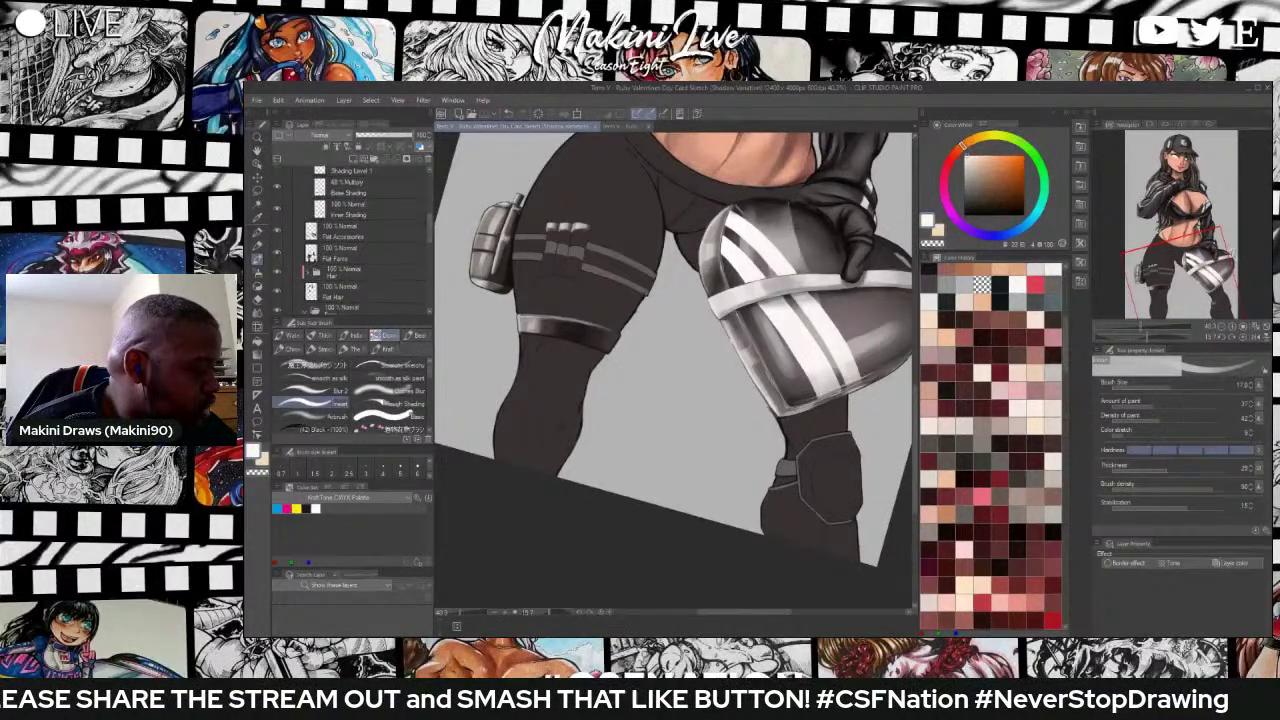
click(318, 252)
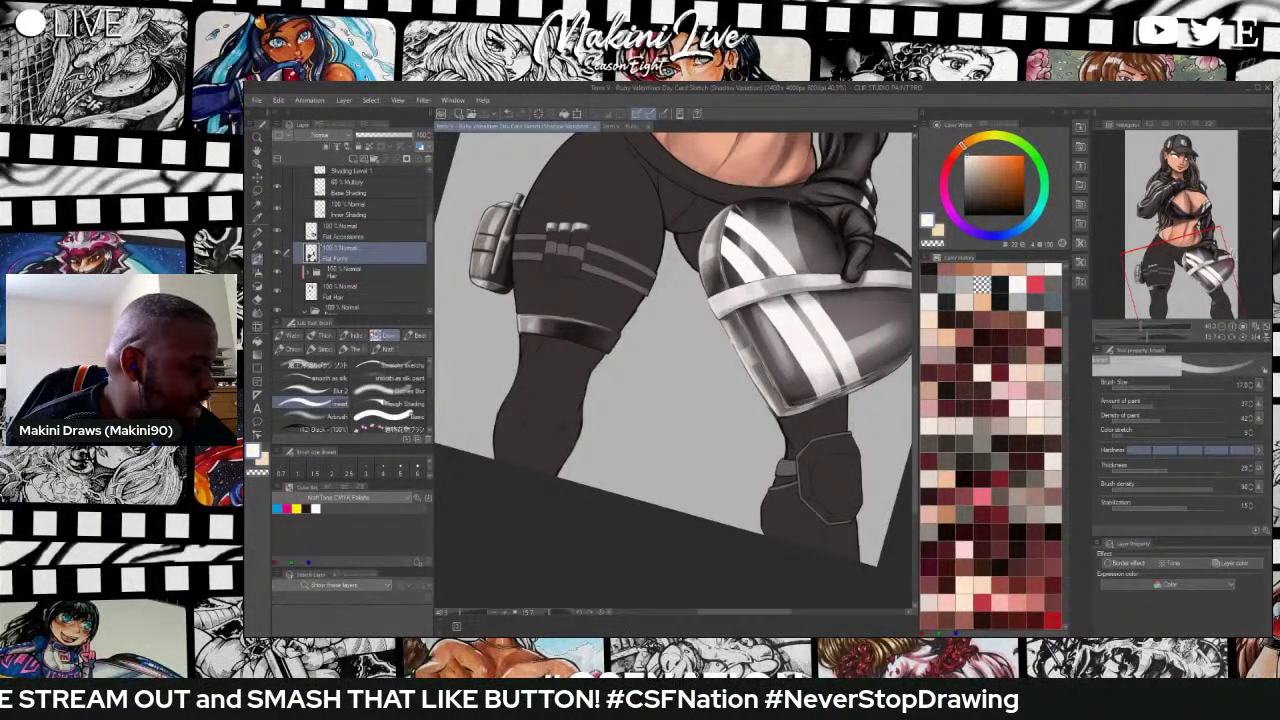
click(277, 252)
click(278, 252)
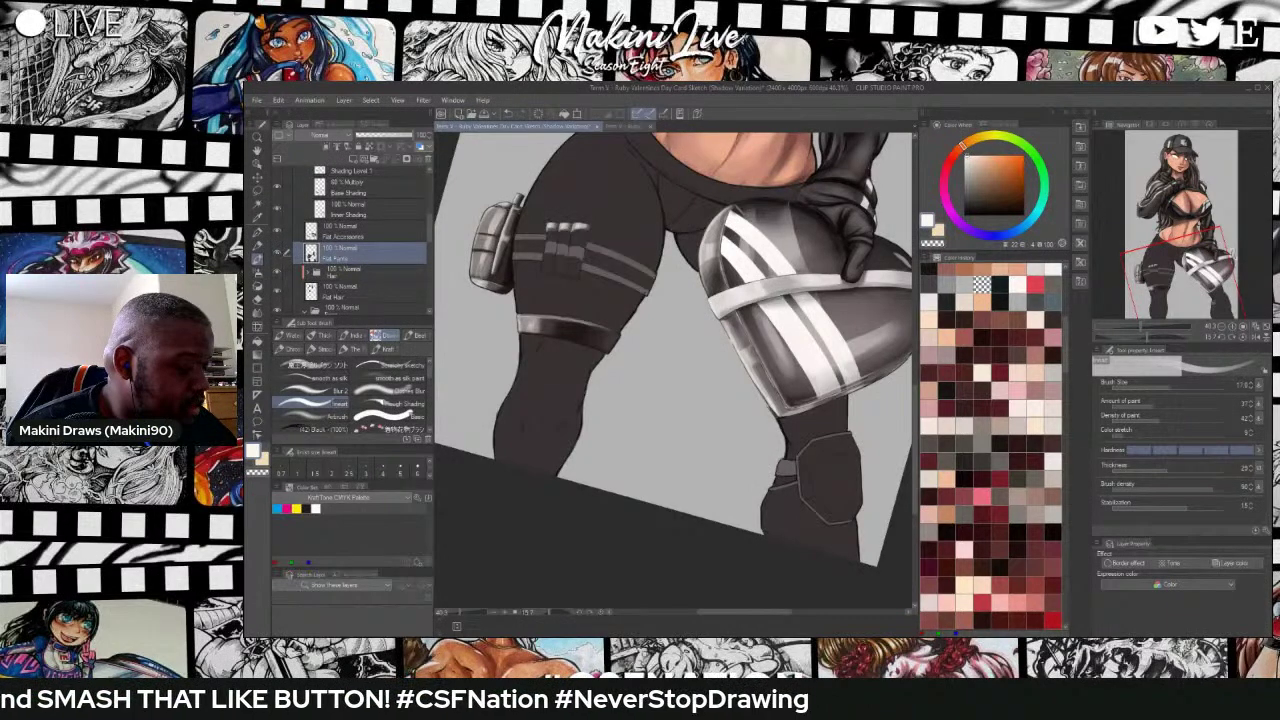
click(278, 252)
click(278, 252)
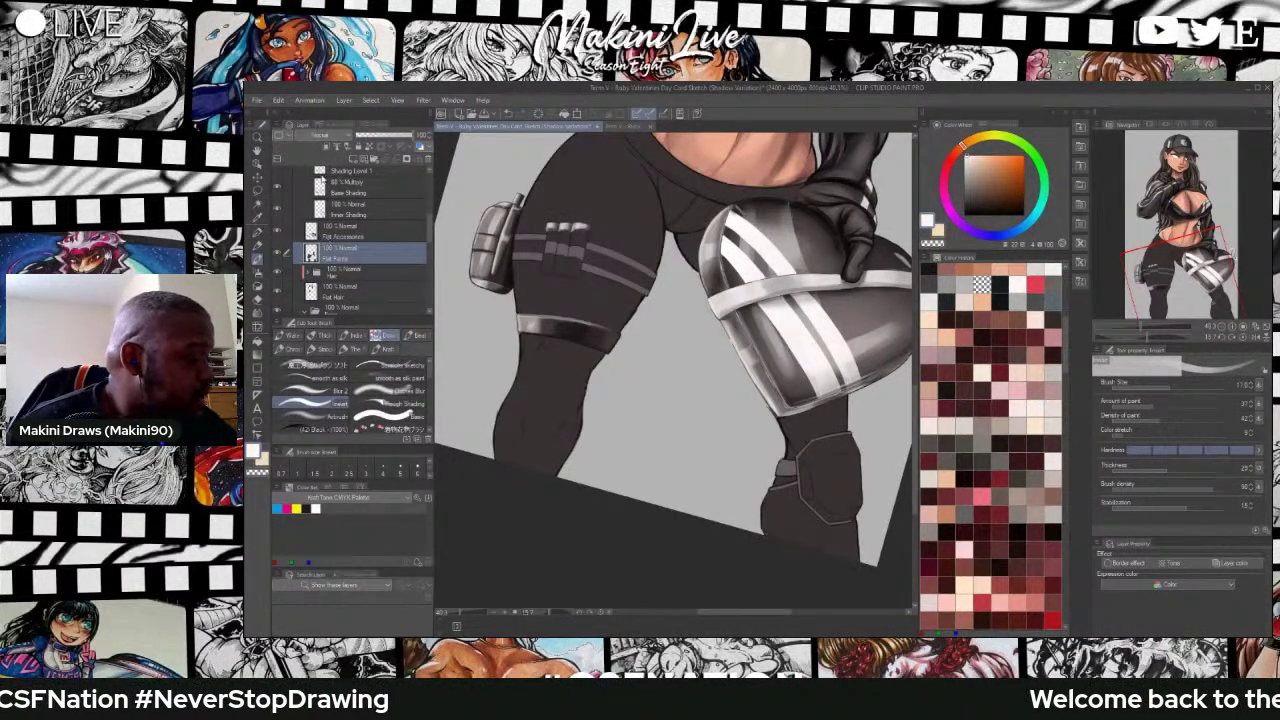
Create a layer folder directly above the Flat Pants layer and name it Pants.
click(374, 159)
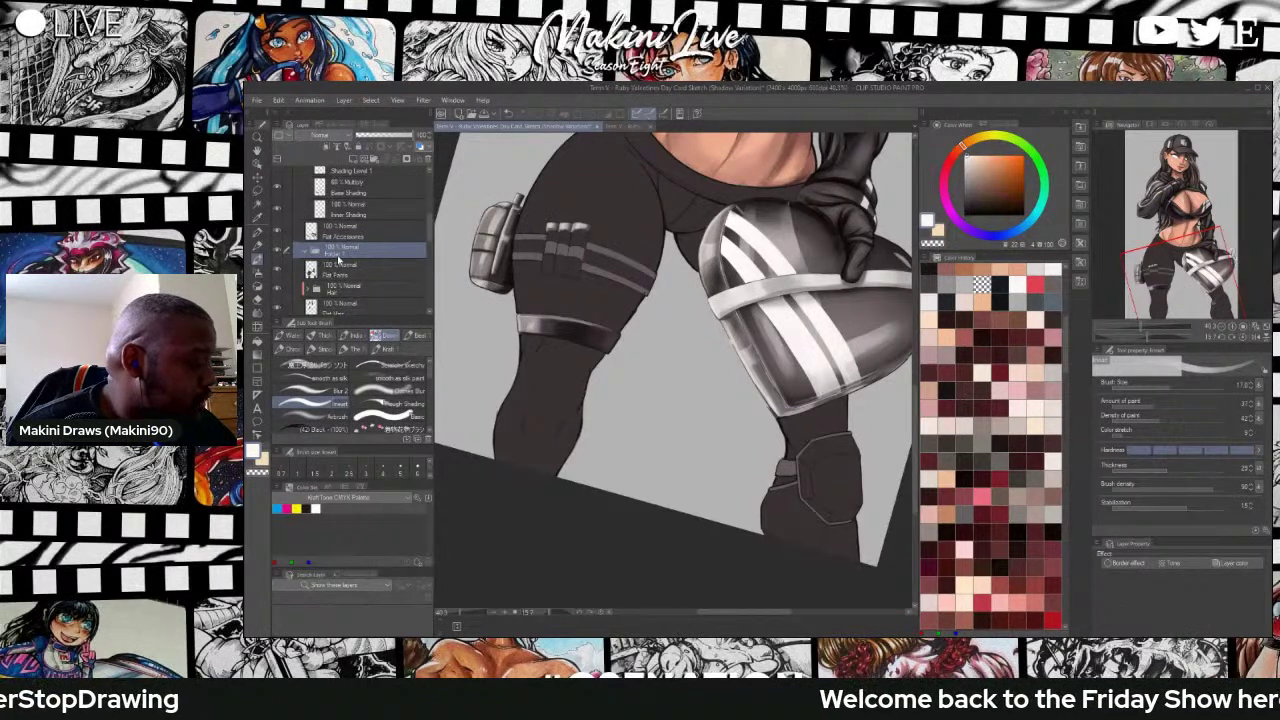
double_click(337, 256)
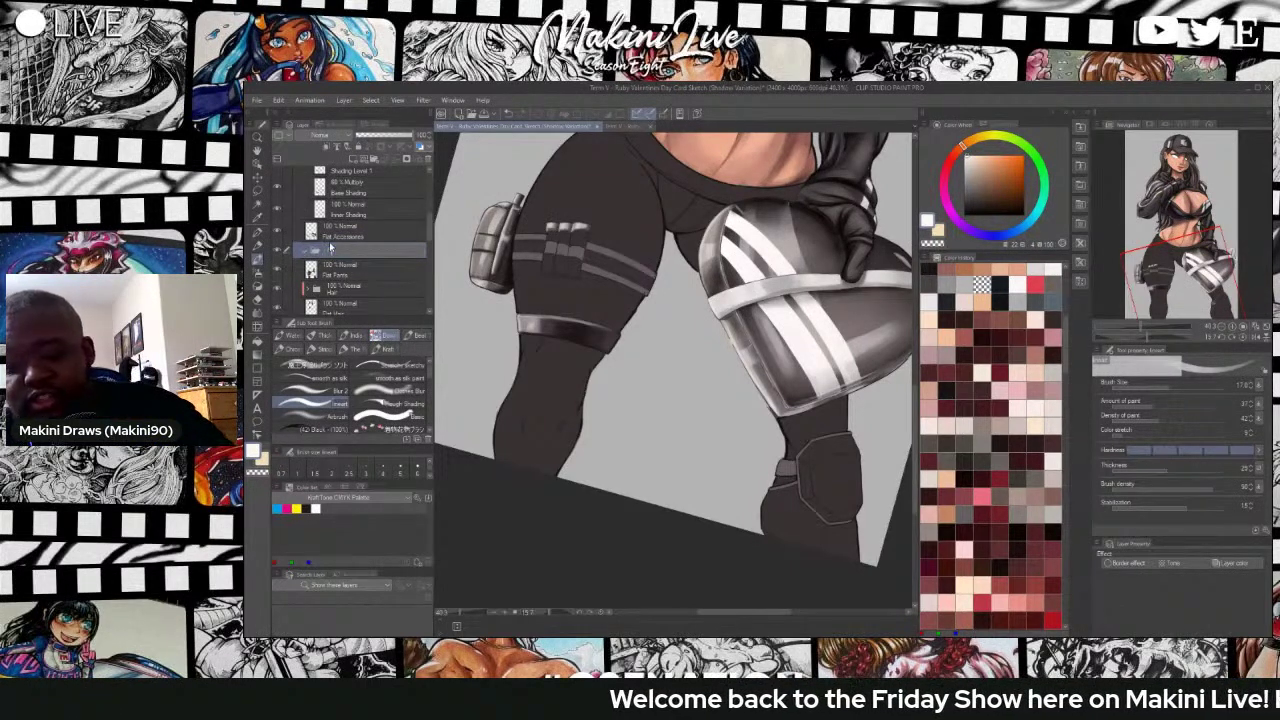
text(Pan)
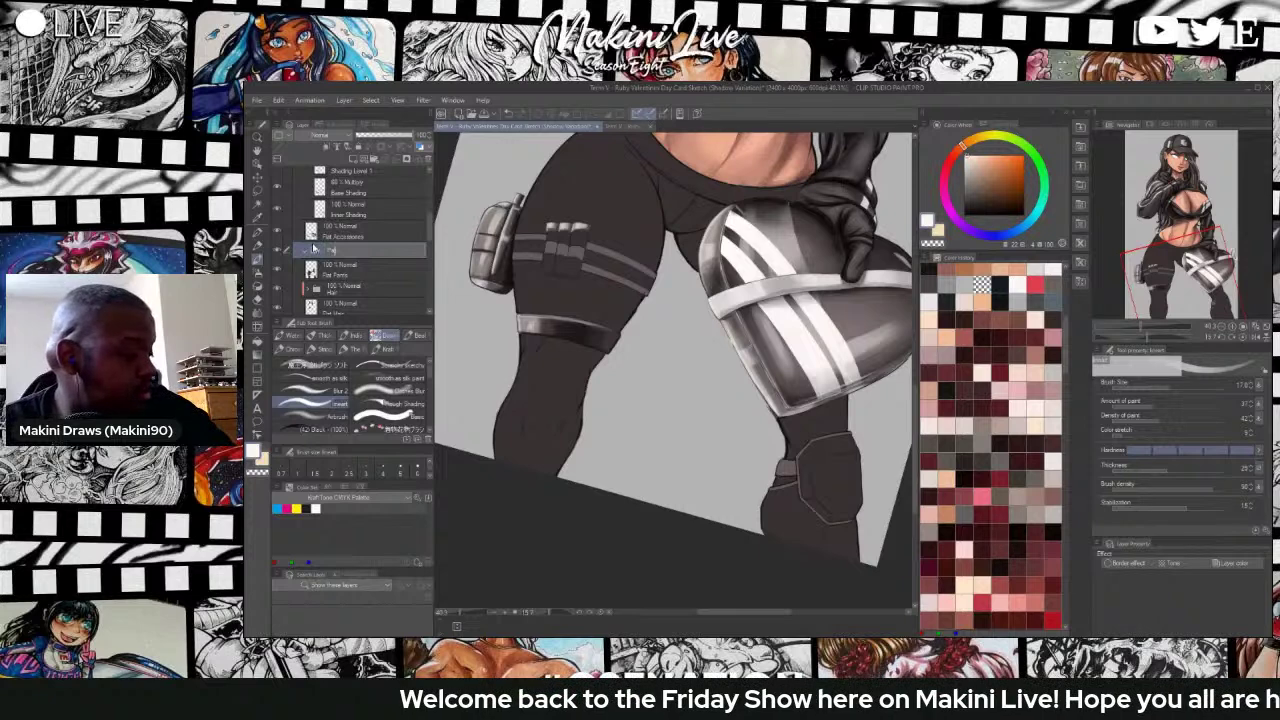
text(ts S)
key(BackSpace)
key(BackSpace)
key(BackSpace)
key(BackSpace)
key(BackSpace)
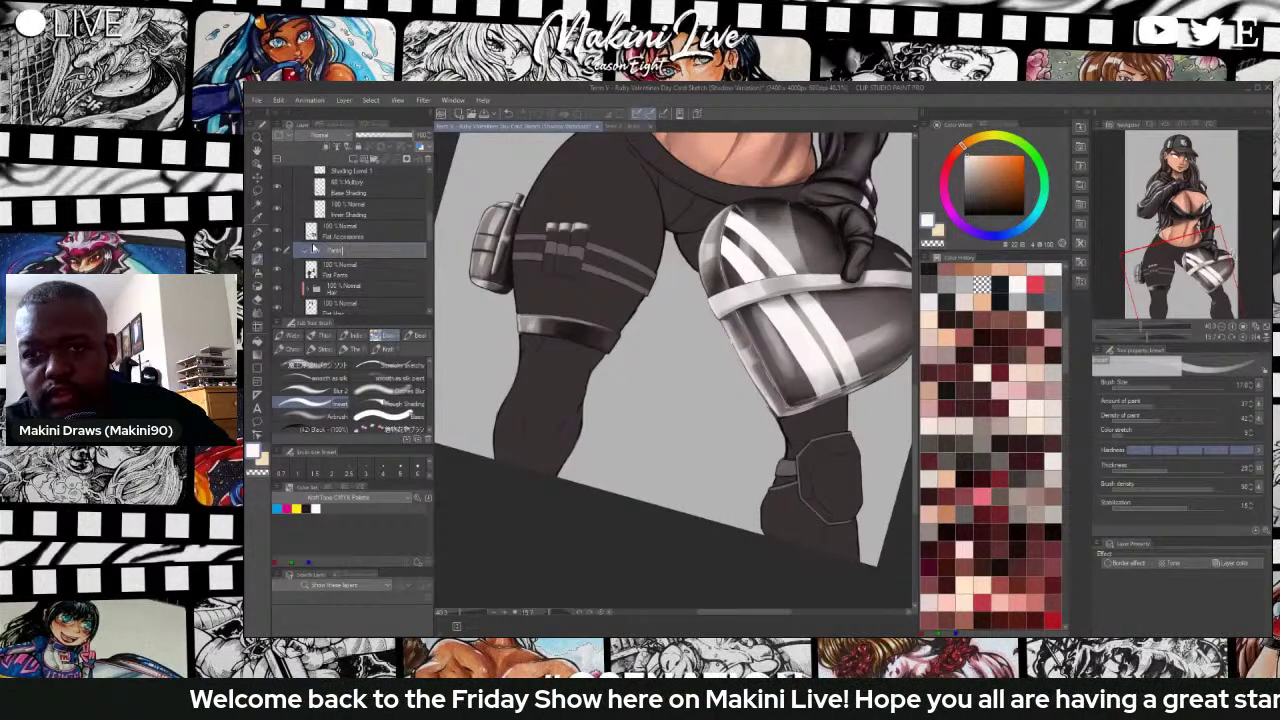
key(Return)
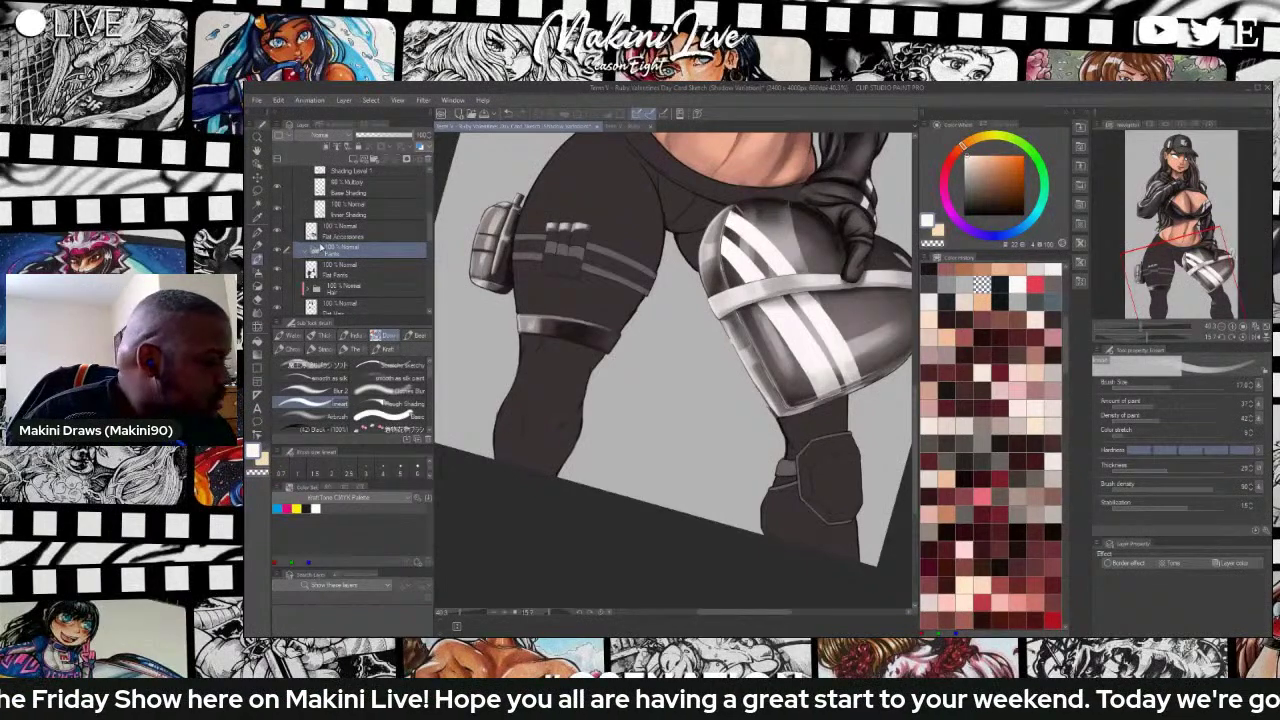
Add a new raster layer inside the Pants folder and name it Base Shading.
click(353, 160)
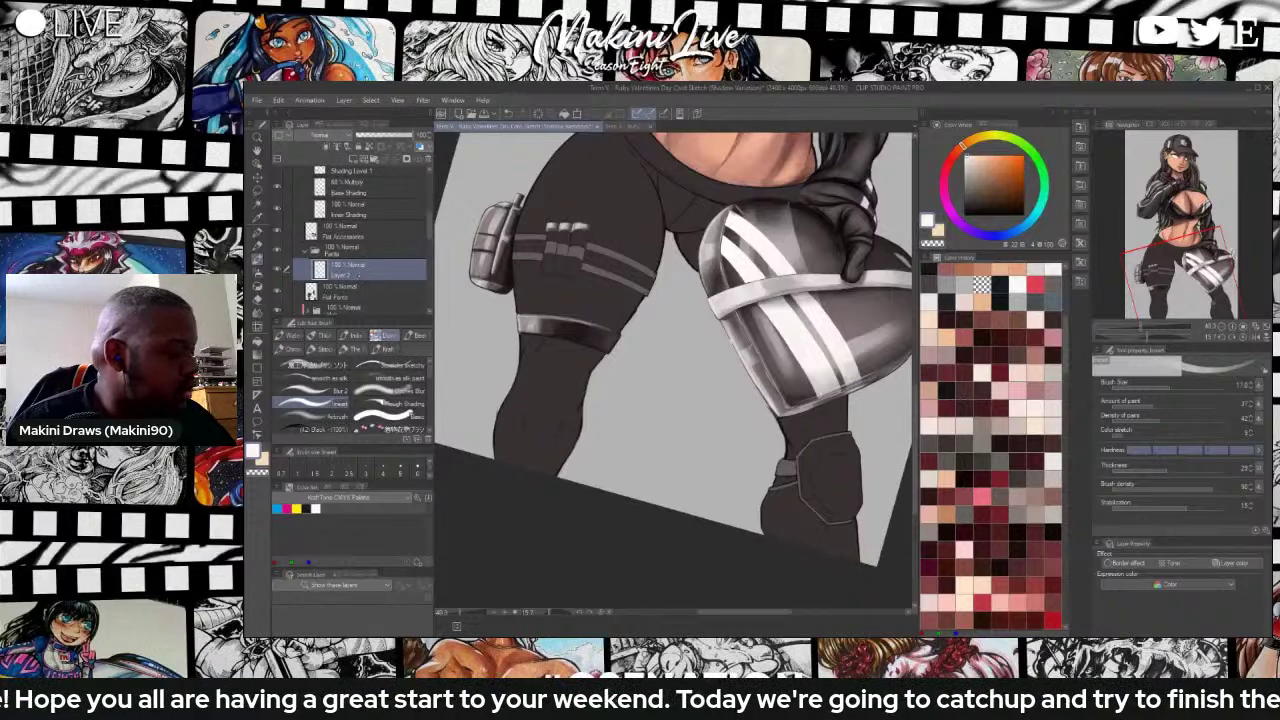
double_click(357, 275)
key(BackSpace)
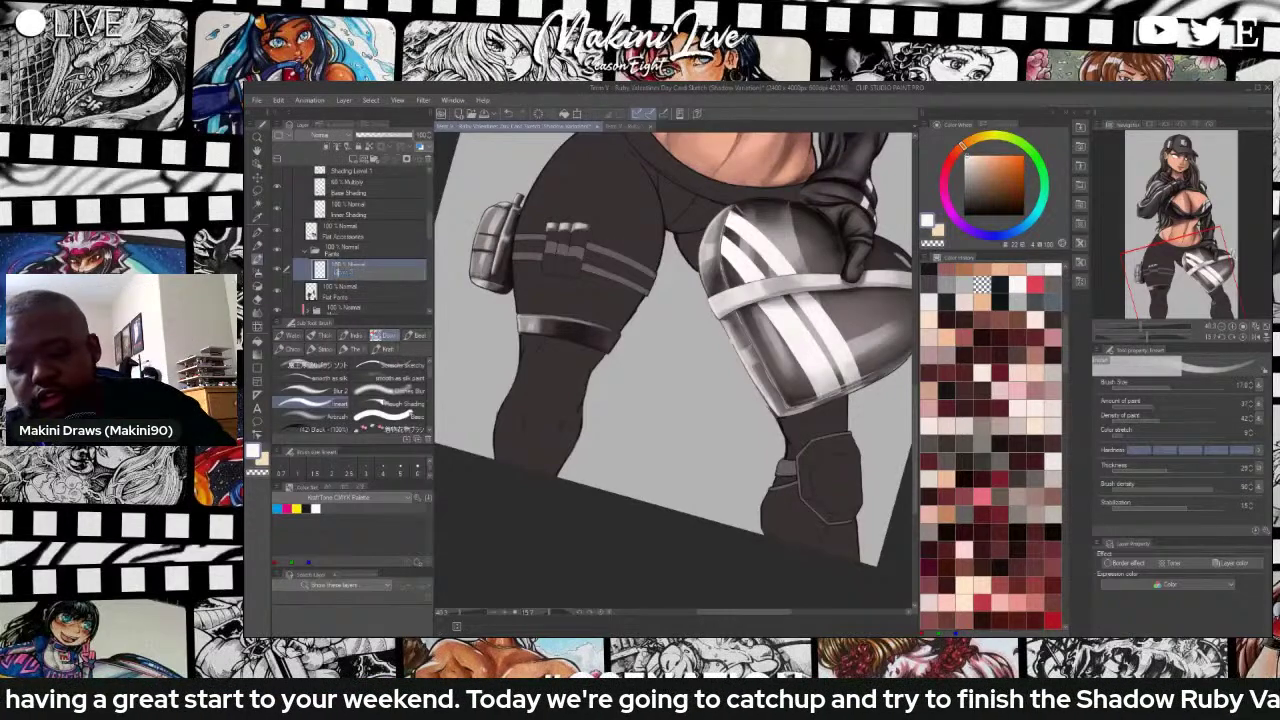
text(Base)
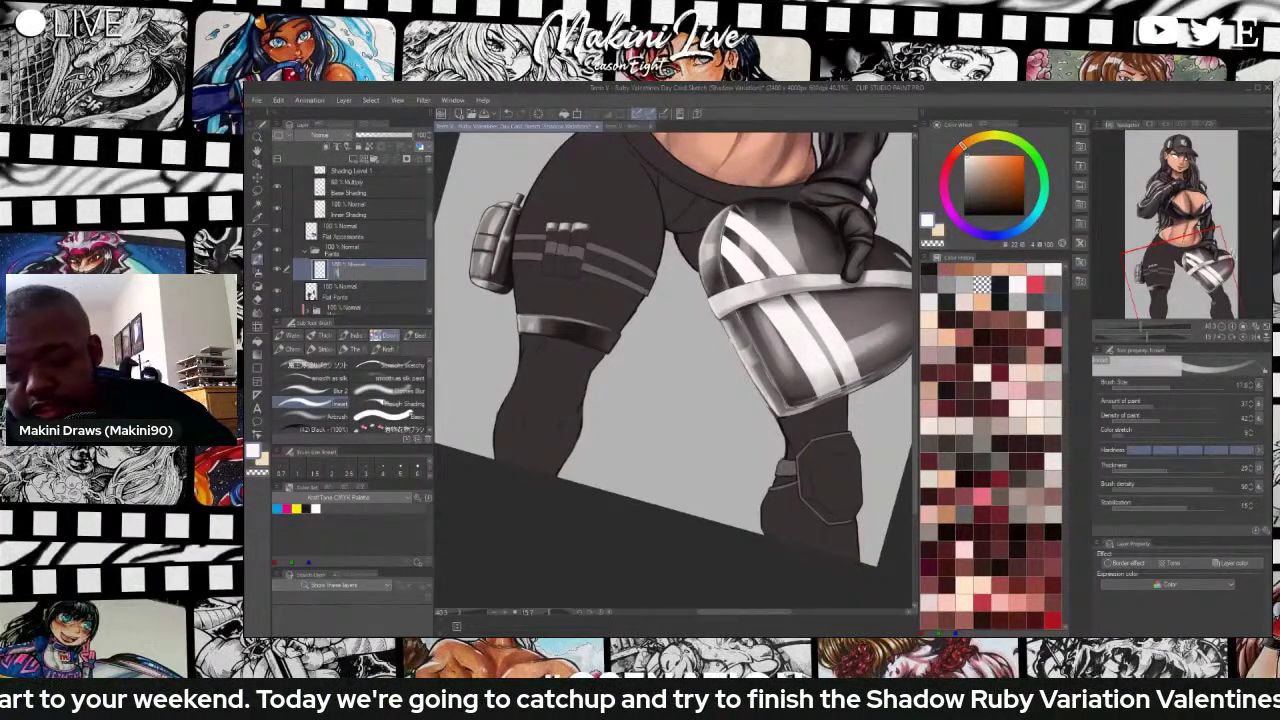
text( Shading)
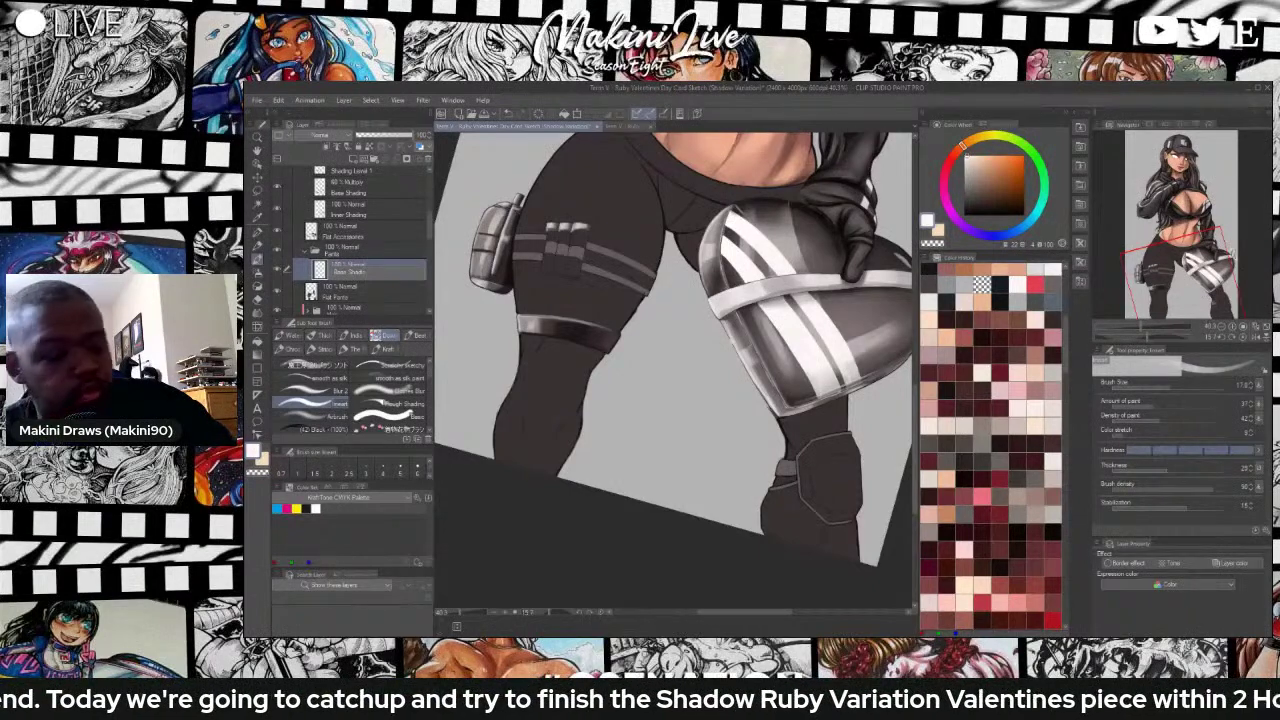
Name the new layer Base Shading and clip the Pants folder to the layer below, keeping Base Shading active.
key(Return)
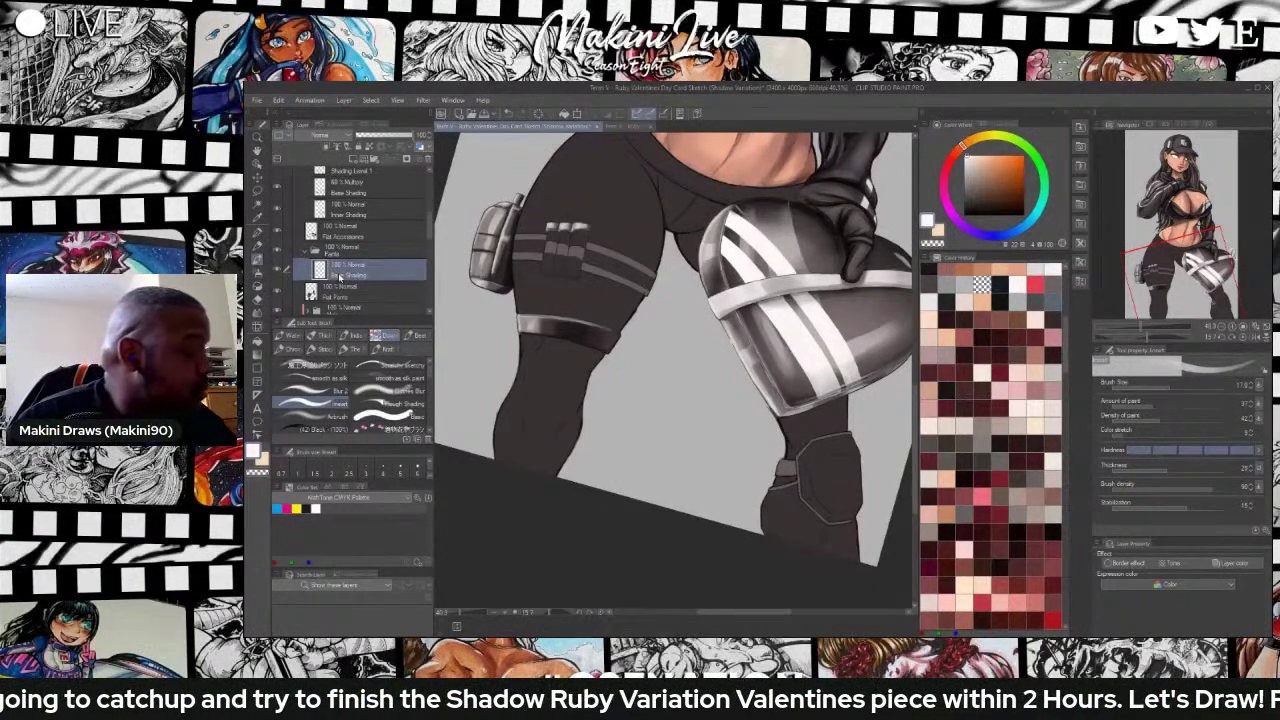
click(362, 251)
click(352, 290)
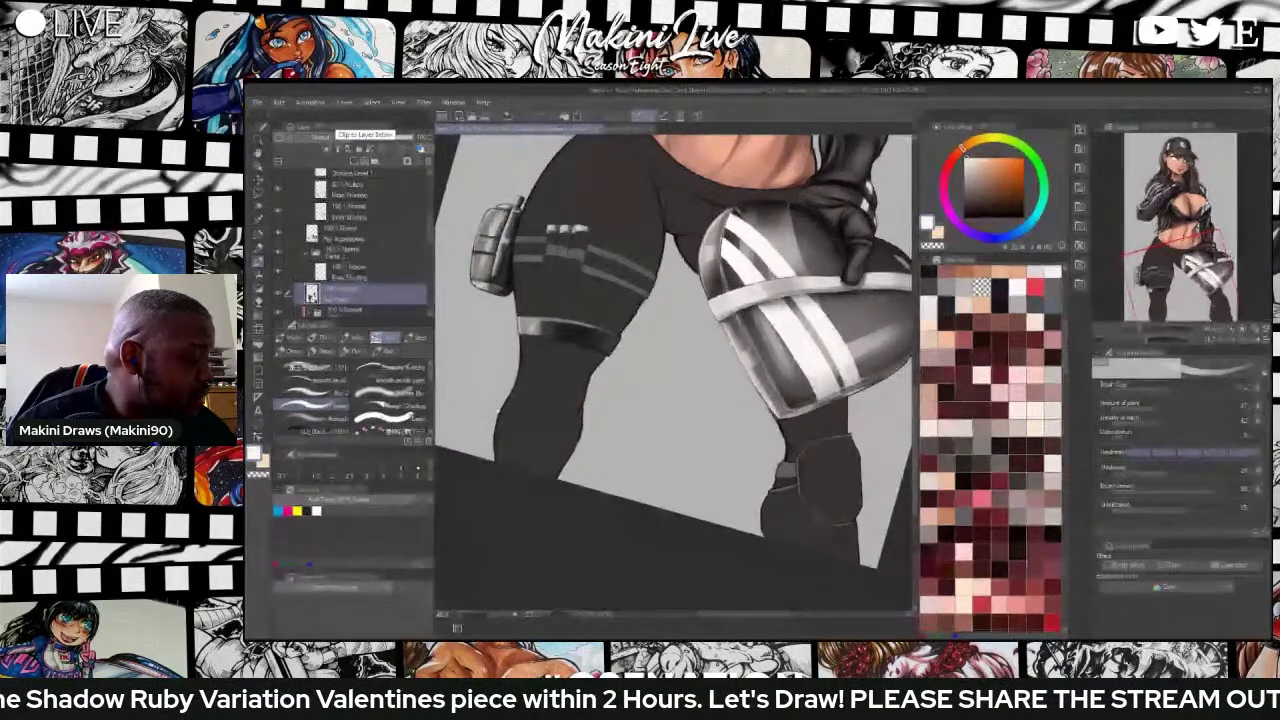
click(360, 250)
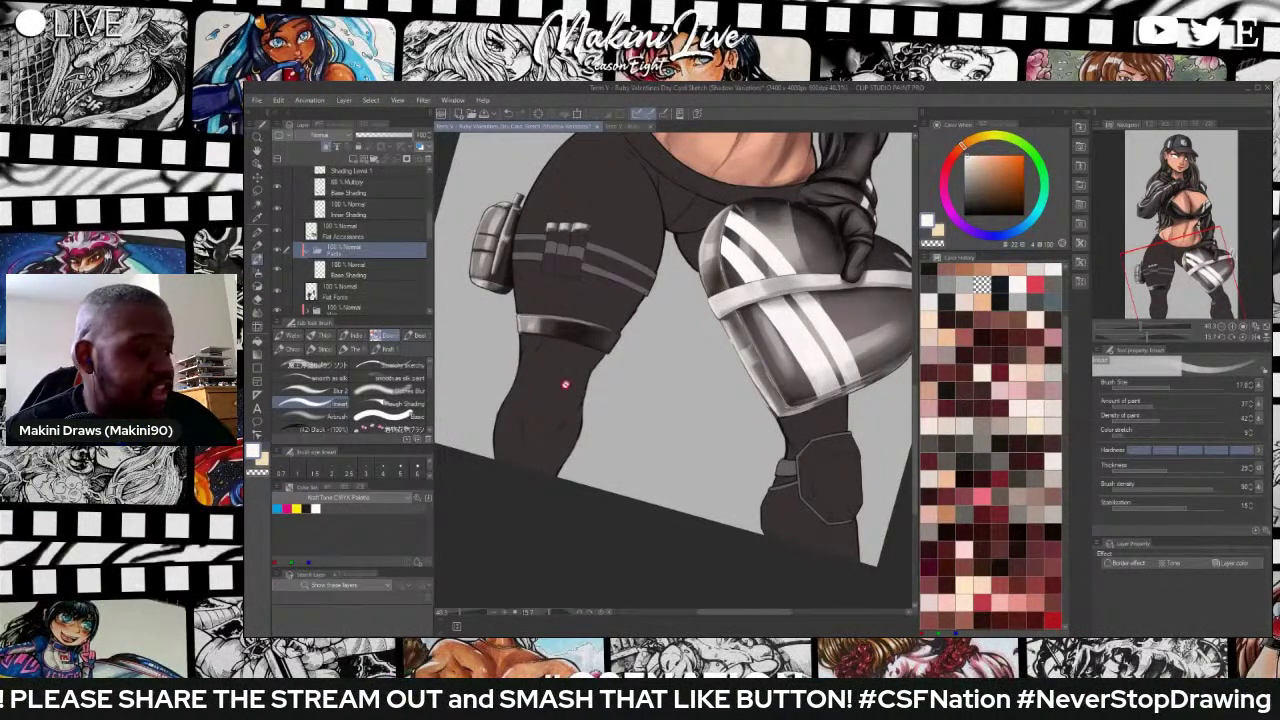
click(337, 272)
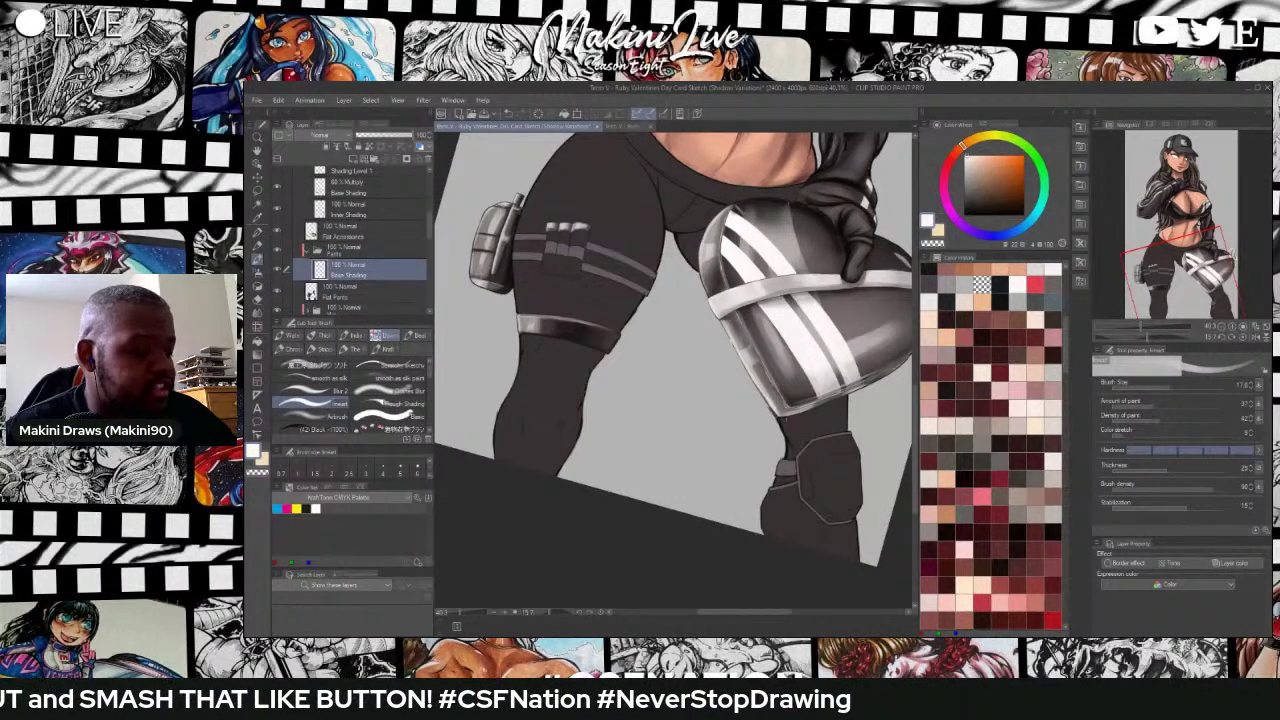
Choose a very dark brown from the color history and paint a first shading stroke on the thigh of the pants.
scroll(675, 235, down, 4)
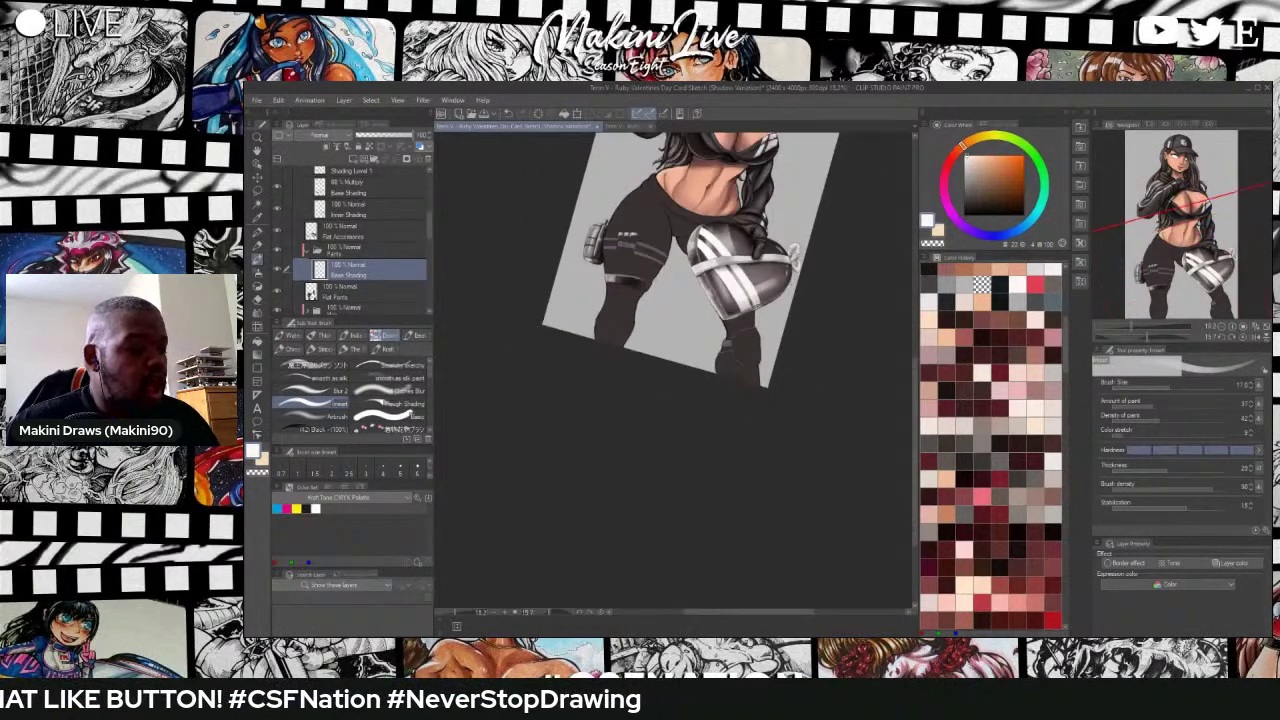
drag(914, 378, 908, 334)
scroll(908, 337, up, 5)
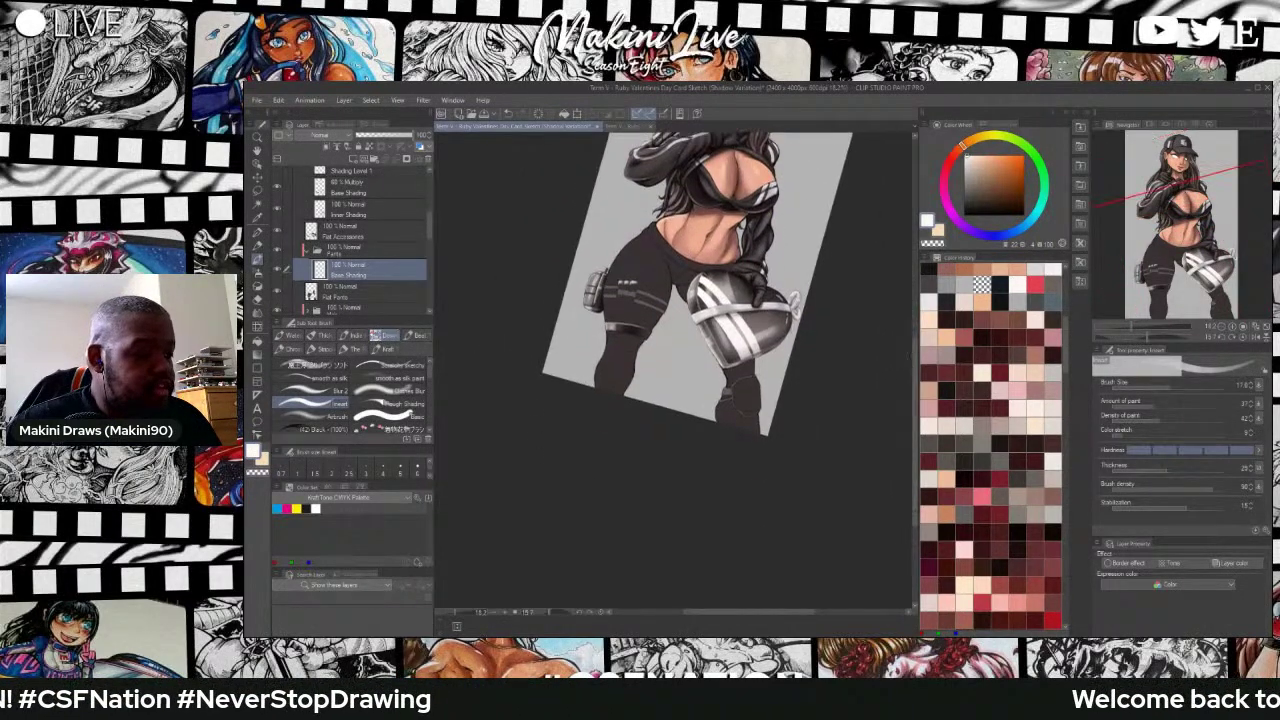
scroll(685, 370, up, 3)
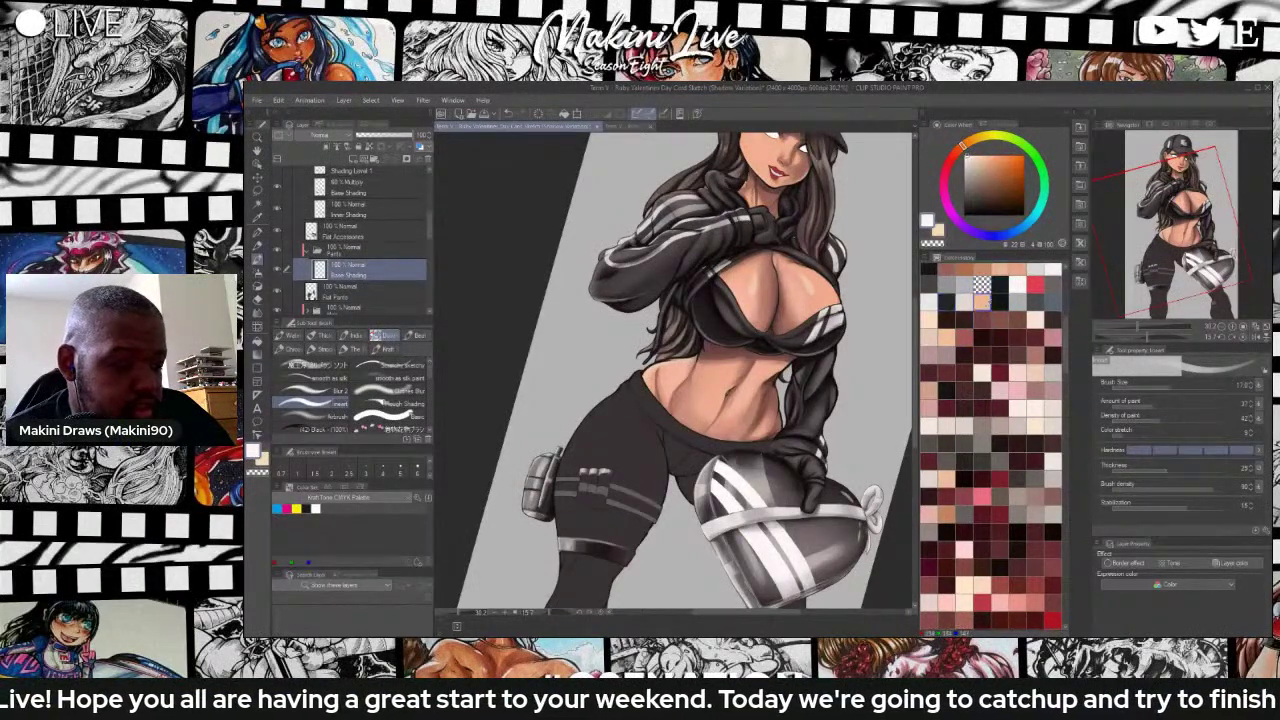
click(1000, 302)
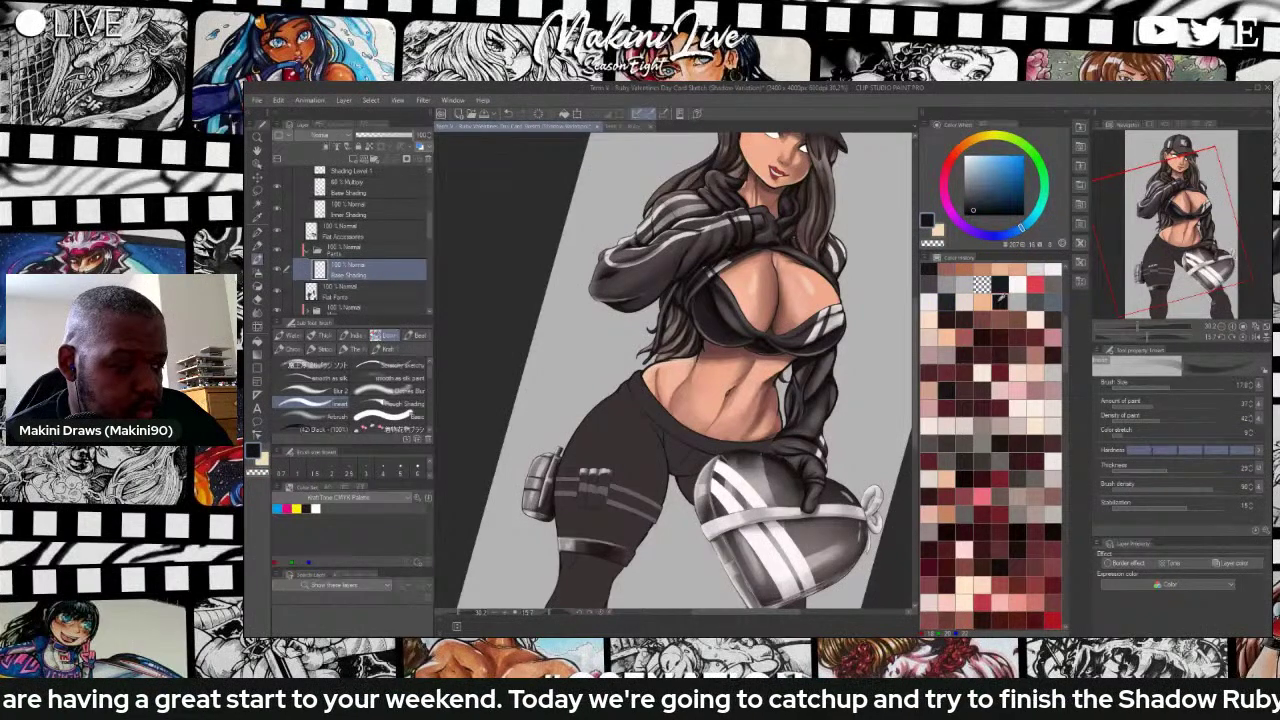
click(963, 458)
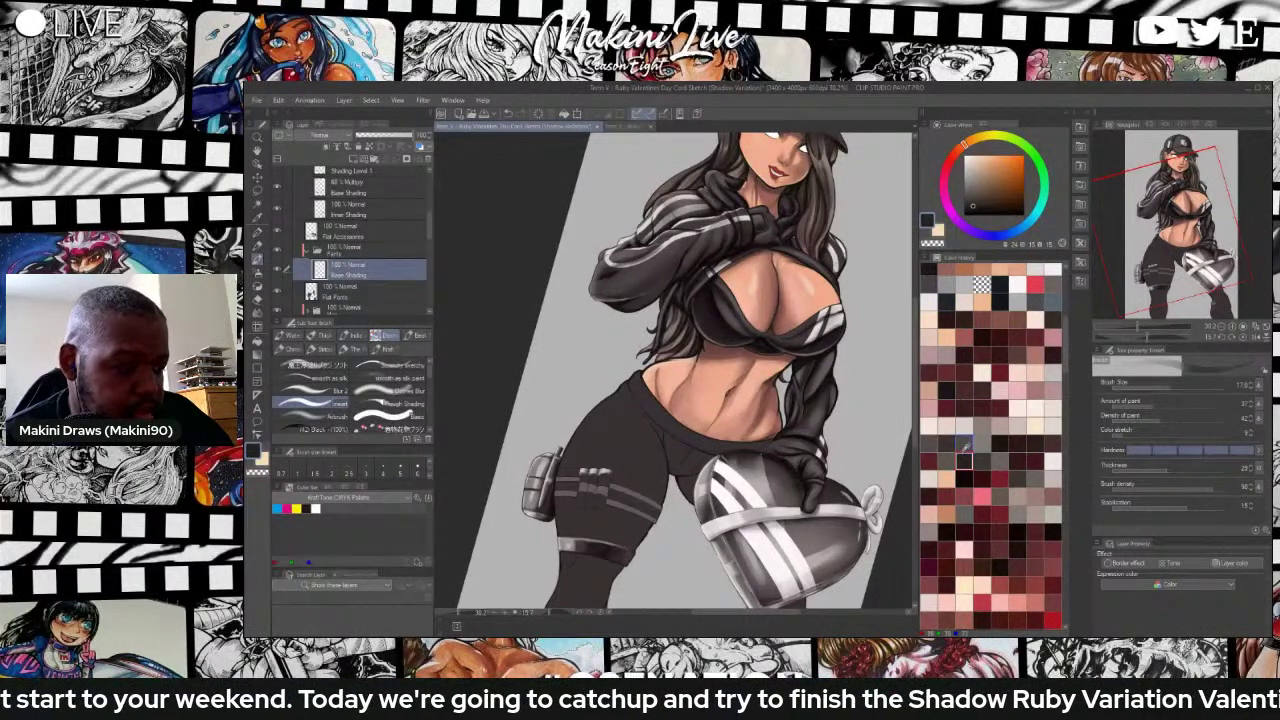
click(946, 443)
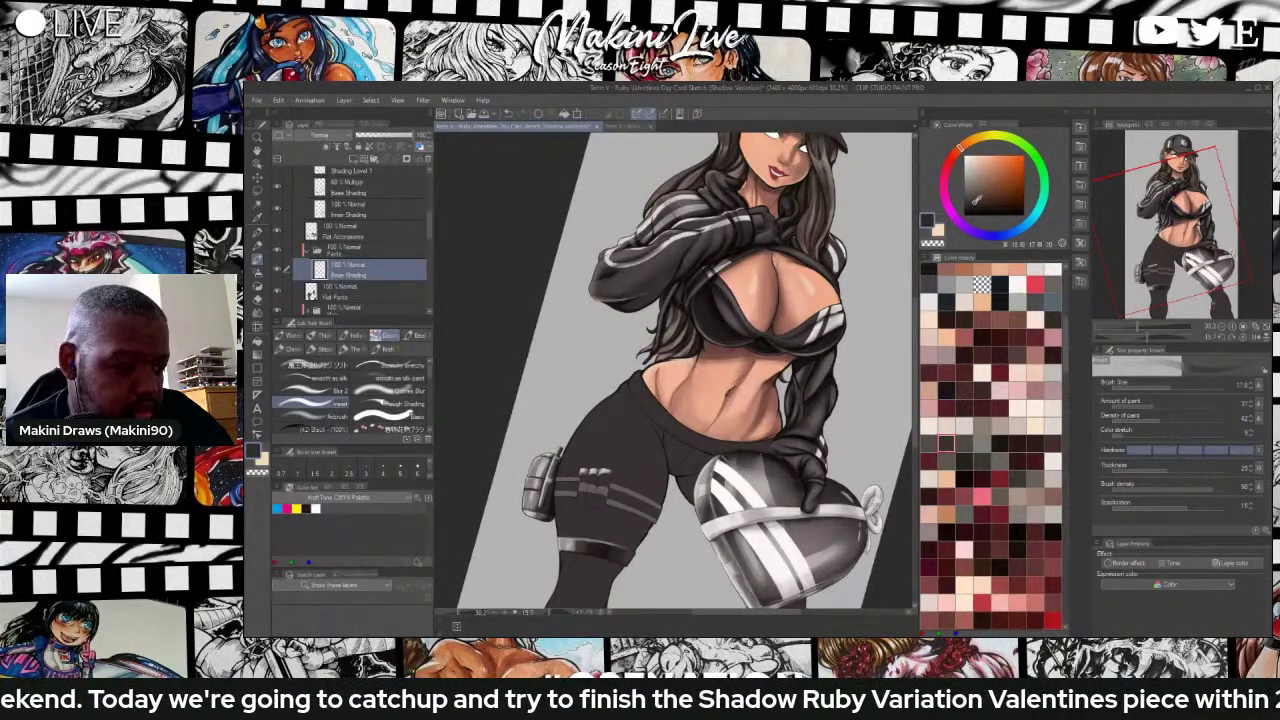
scroll(648, 478, up, 3)
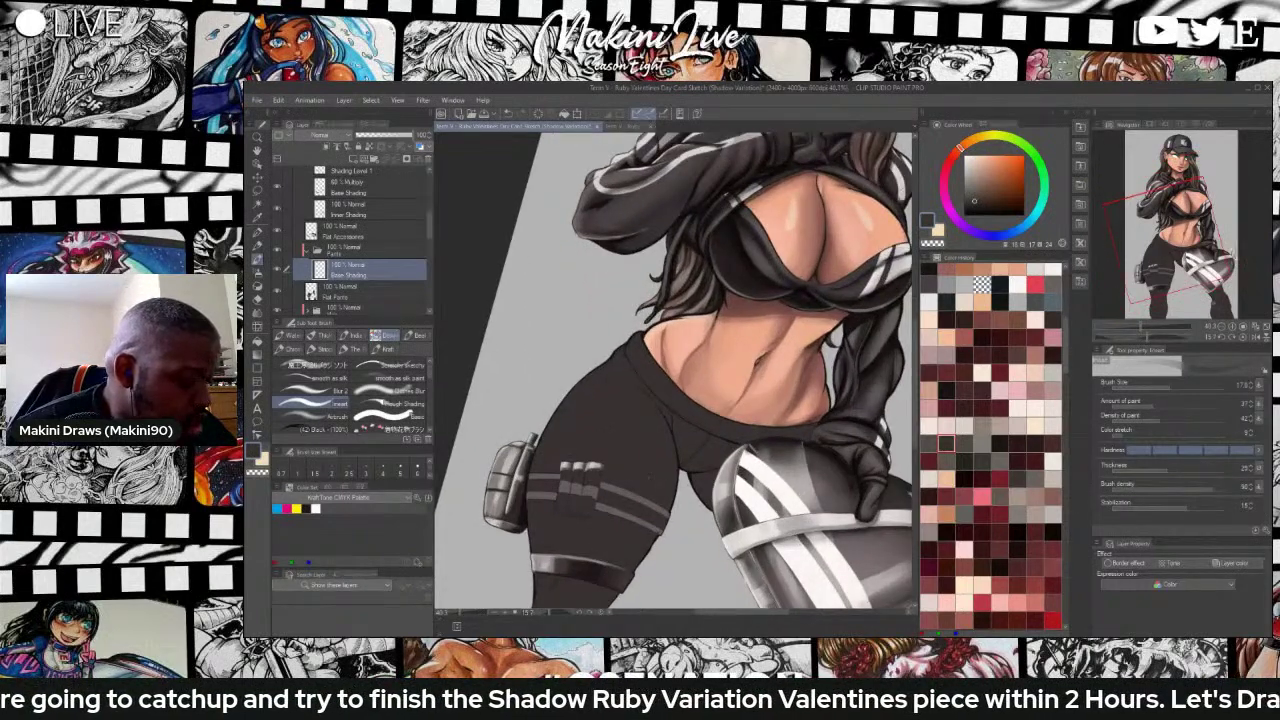
drag(648, 478, 668, 491)
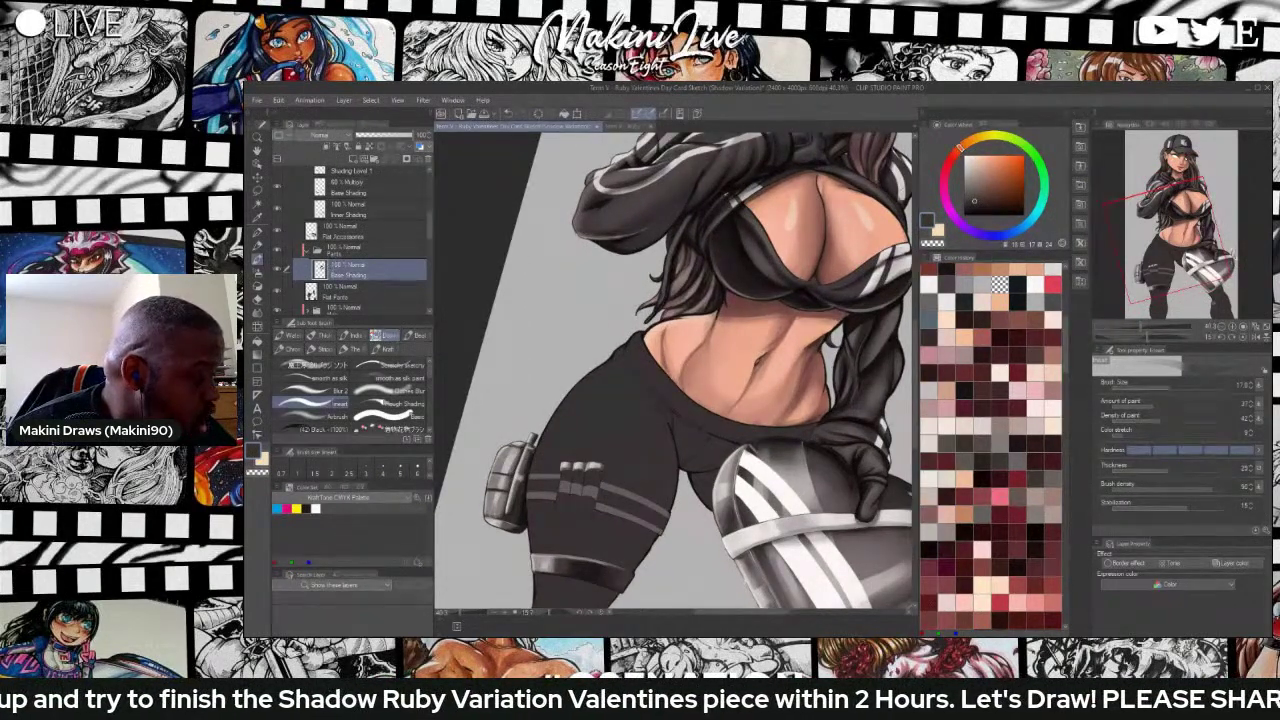
Switch to the soft shading brush, shift the color to a near-black red, and shade the inner thigh up to the crotch.
click(314, 366)
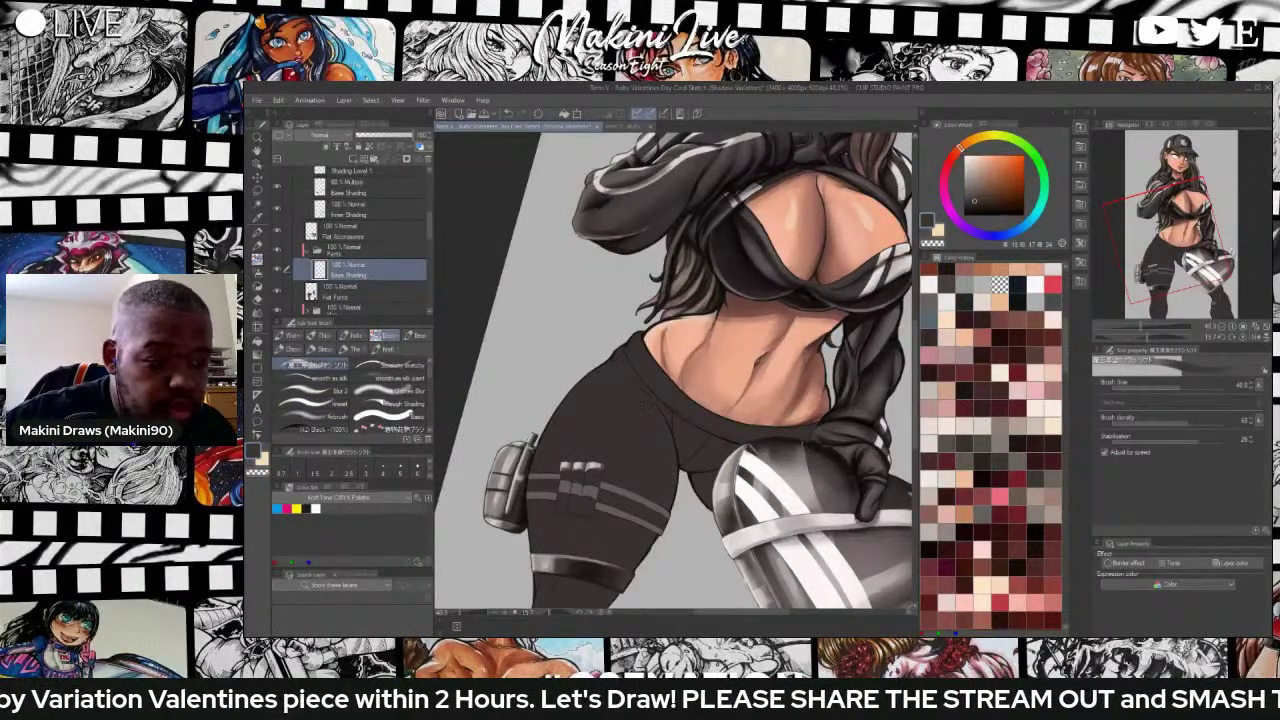
click(975, 209)
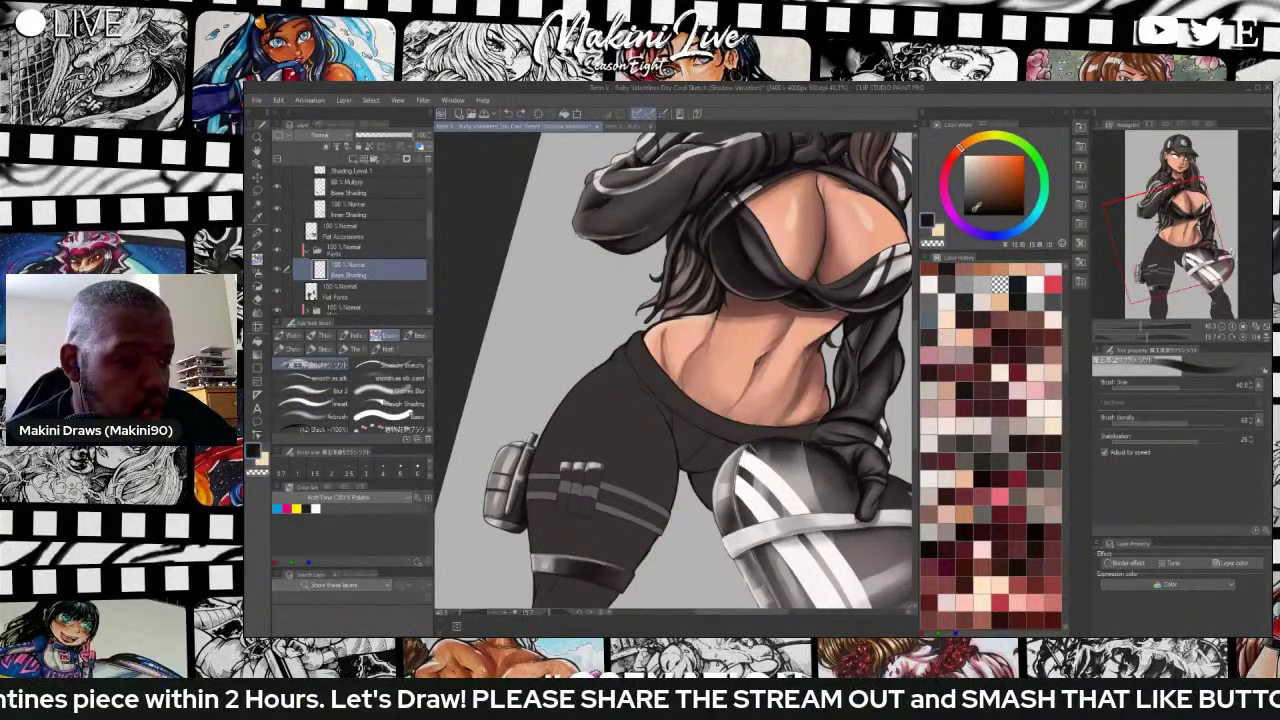
drag(960, 148, 955, 153)
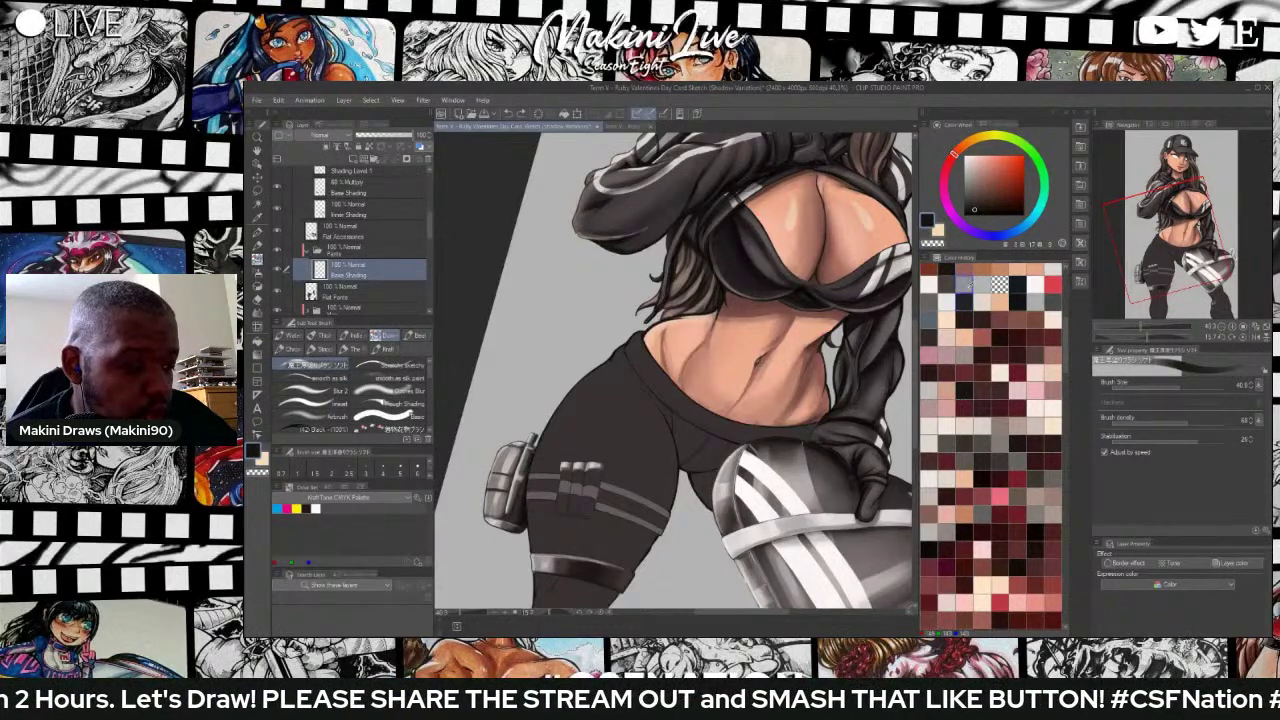
click(950, 270)
click(975, 208)
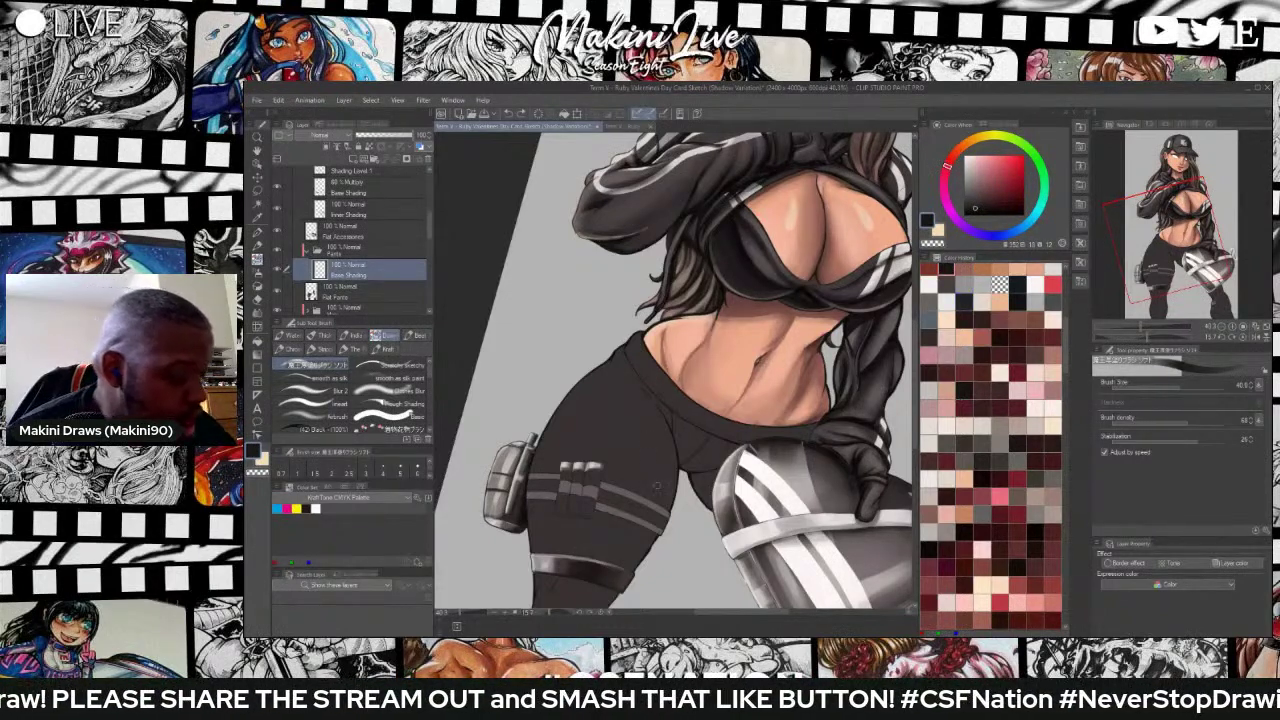
drag(667, 493, 669, 506)
drag(675, 461, 671, 503)
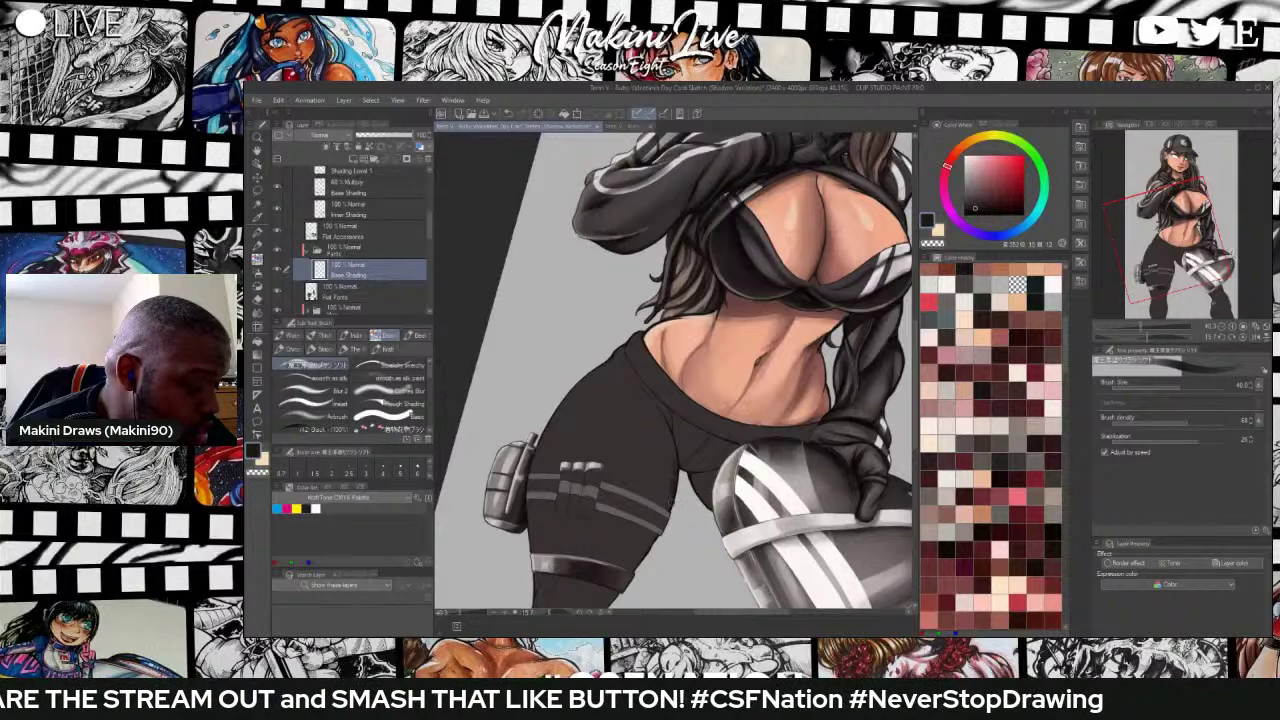
drag(672, 436, 675, 488)
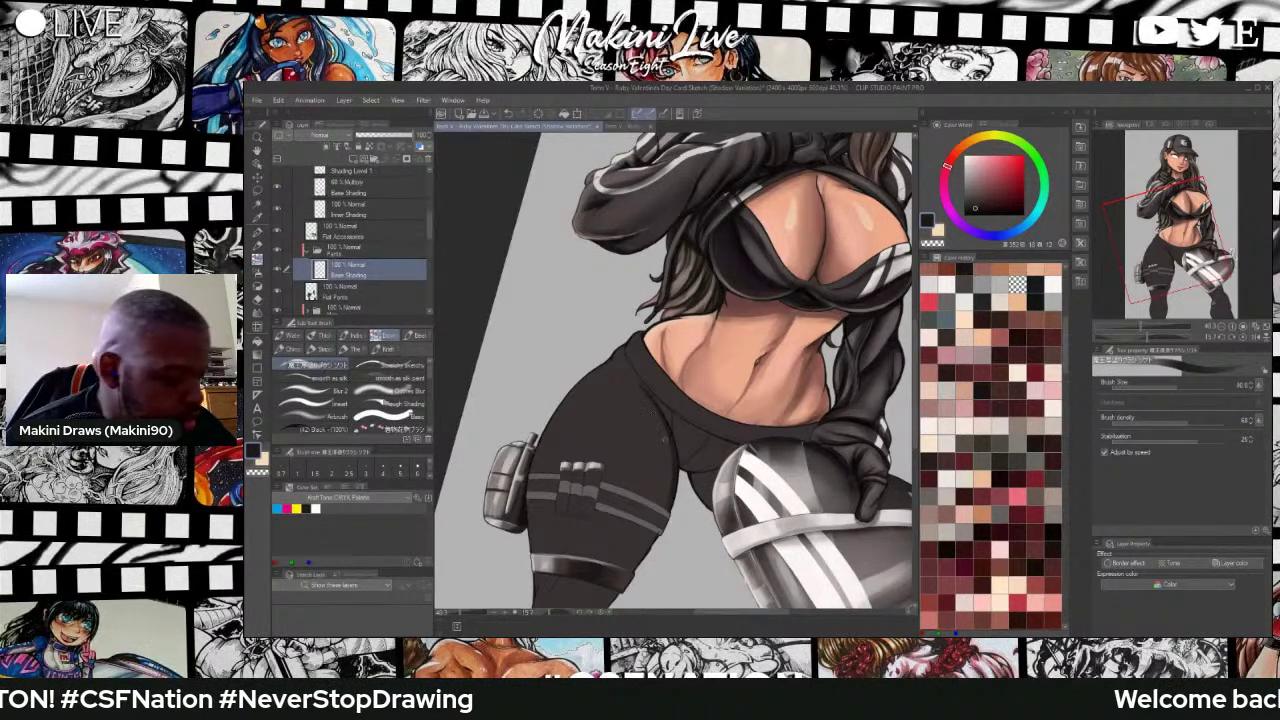
Reduce the brush size to 17 and shade the pants along the upper thigh, hip and waistband.
key([)
key([)
key([)
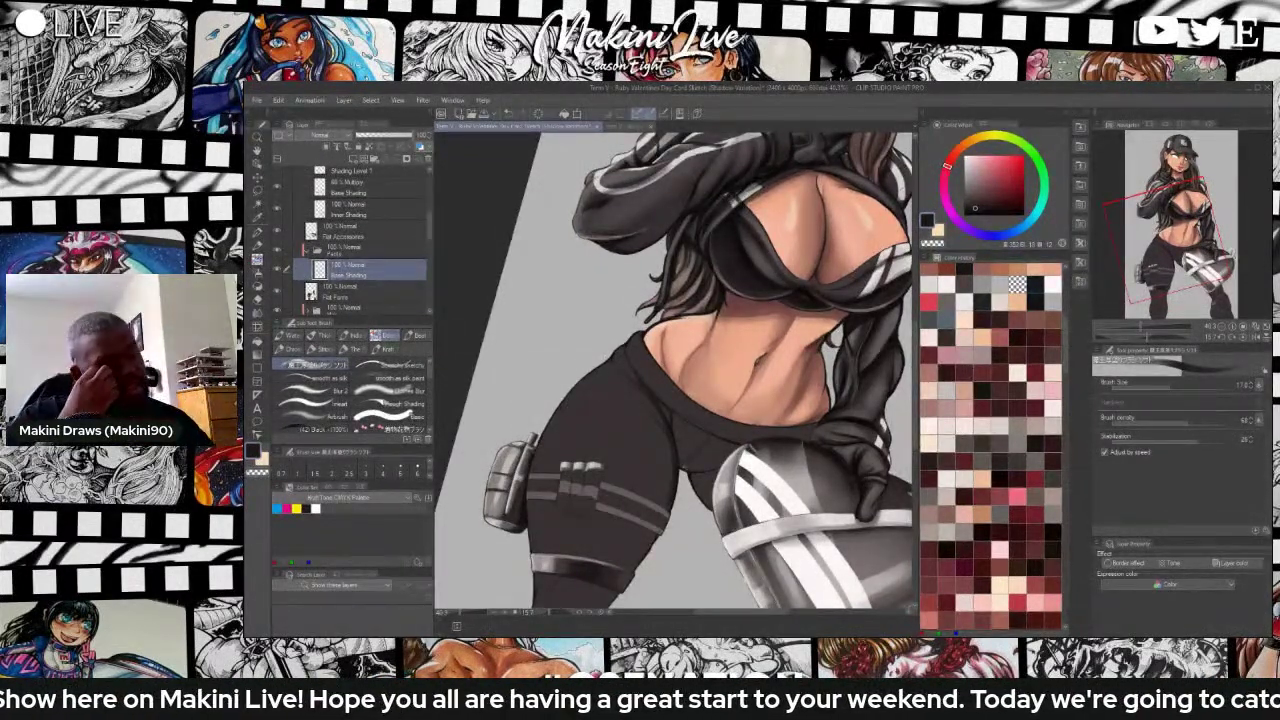
key(t)
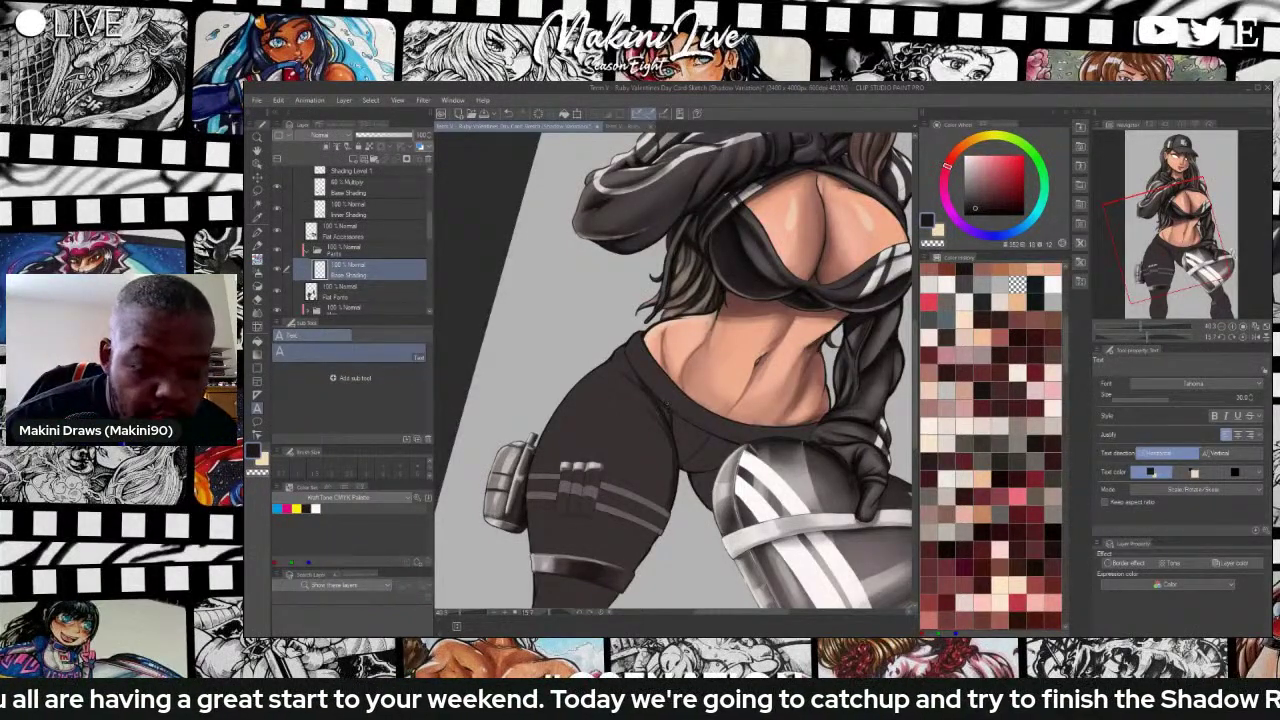
key(r)
drag(665, 406, 595, 316)
key(b)
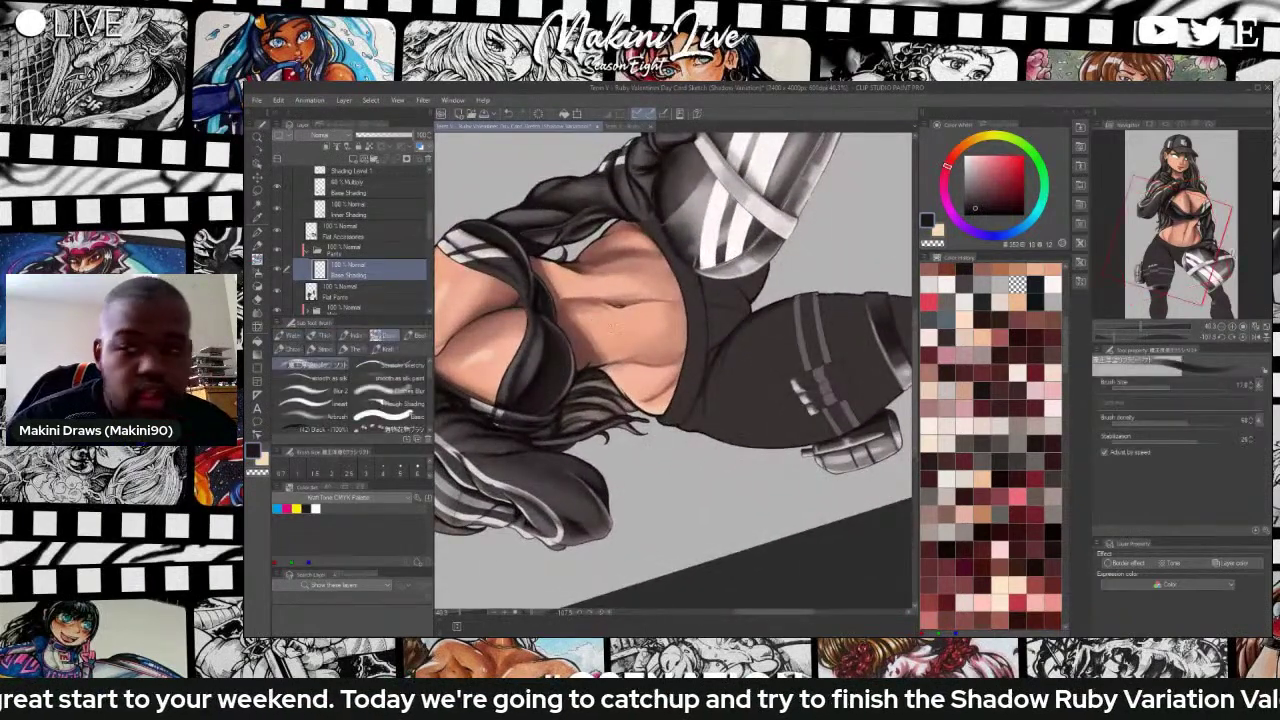
scroll(692, 408, up, 2)
scroll(691, 420, up, 1)
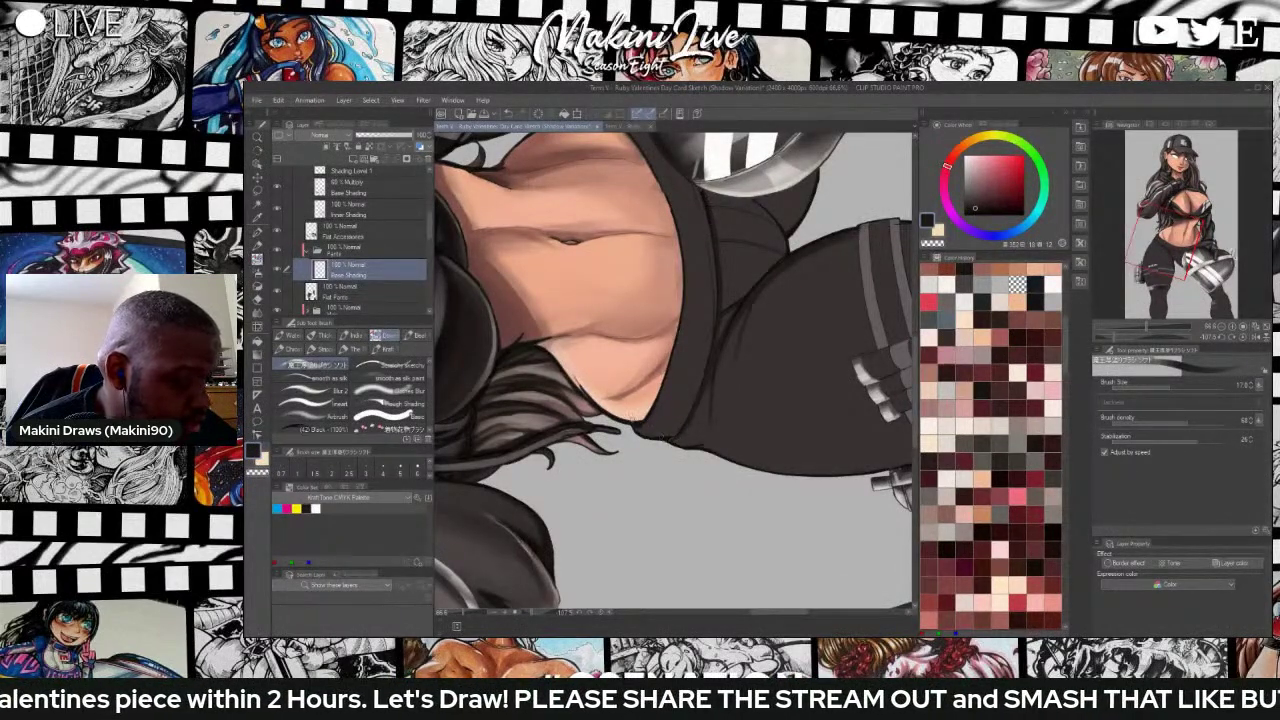
scroll(668, 210, down, 1)
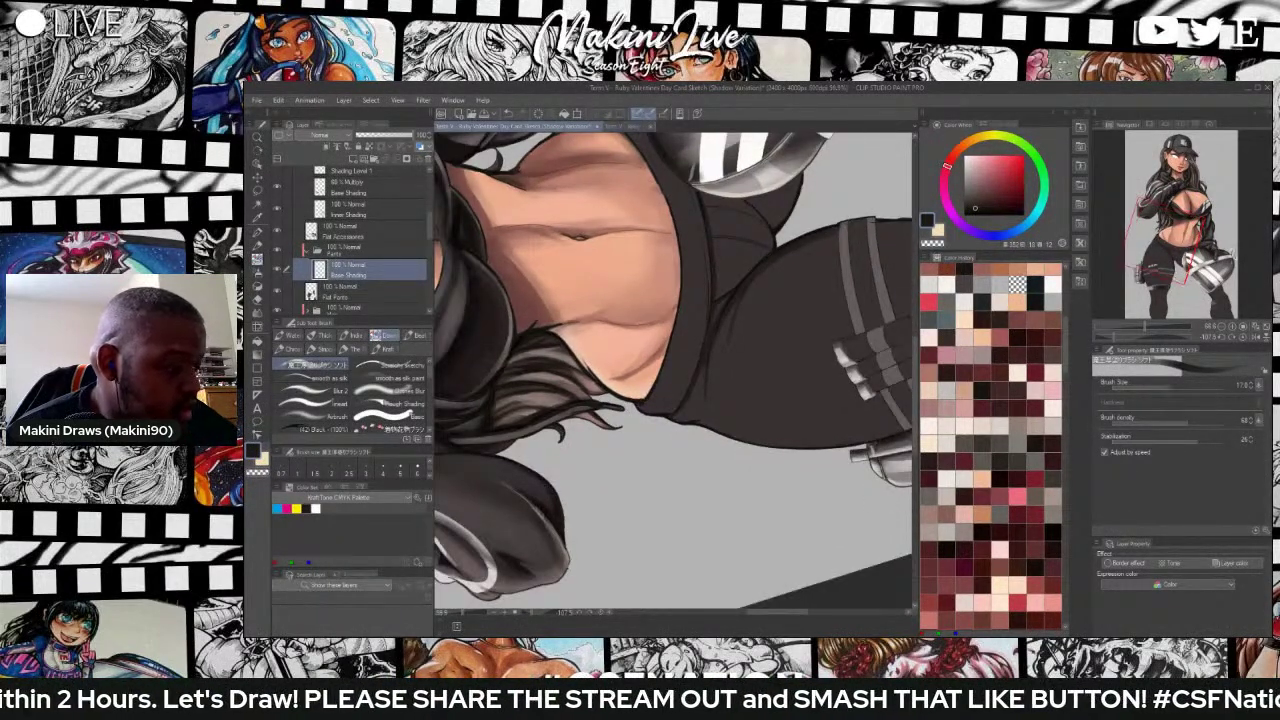
drag(914, 407, 914, 350)
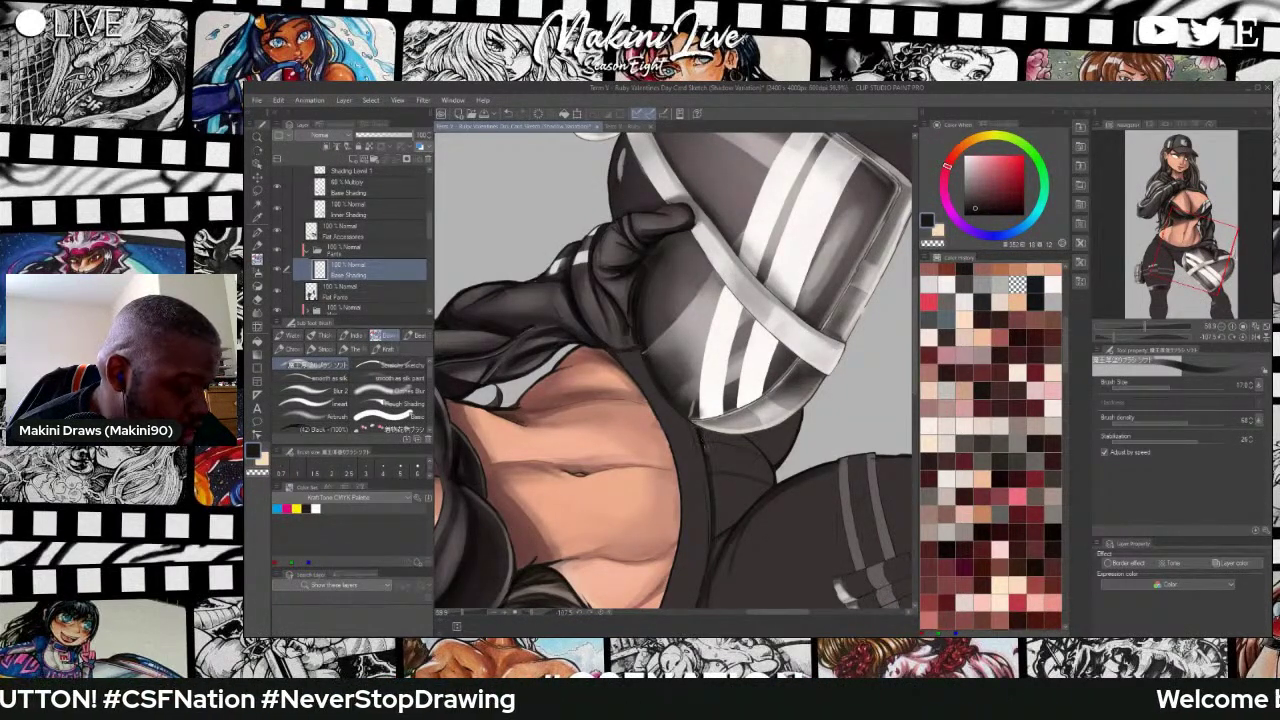
Reduce the brush size to 10 and shade the crotch seams and folds of the pants beside the heart box.
key(r)
mouse_move(786, 342)
mouse_down()
mouse_move(776, 312)
mouse_move(638, 255)
mouse_move(607, 269)
mouse_up()
scroll(770, 312, up, 3)
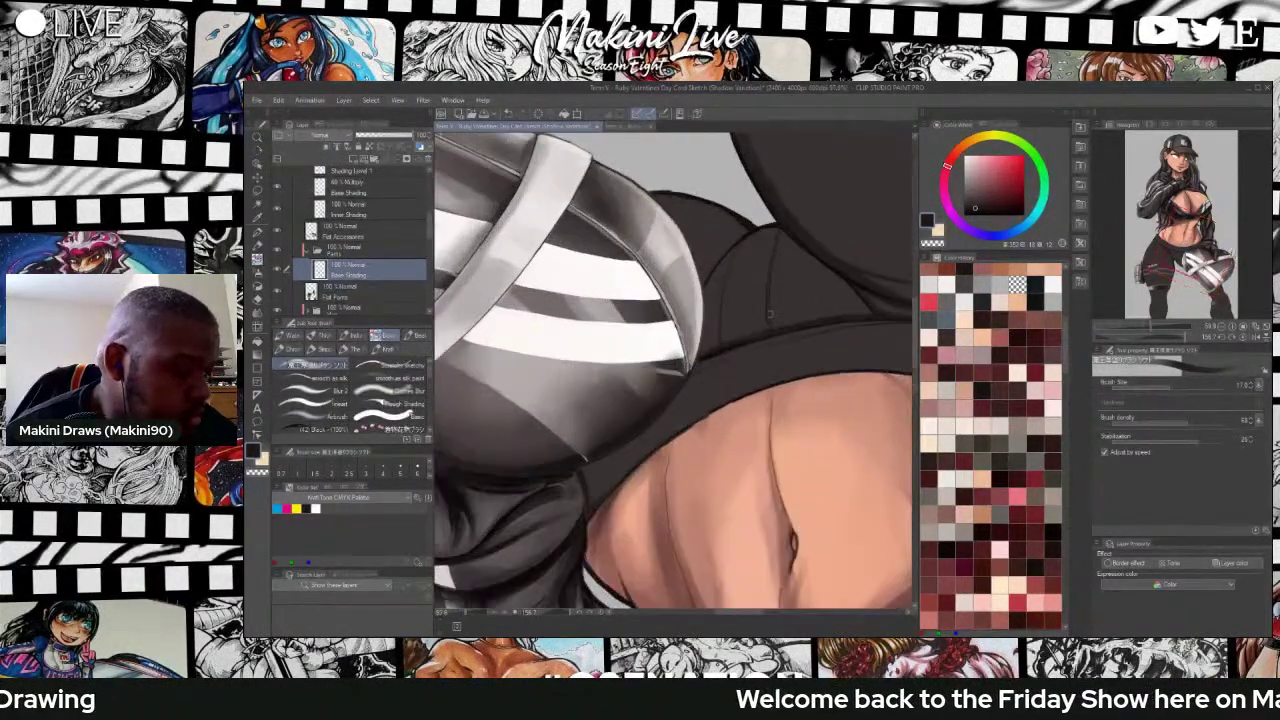
key(bracketleft)
key(bracketleft)
key(bracketleft)
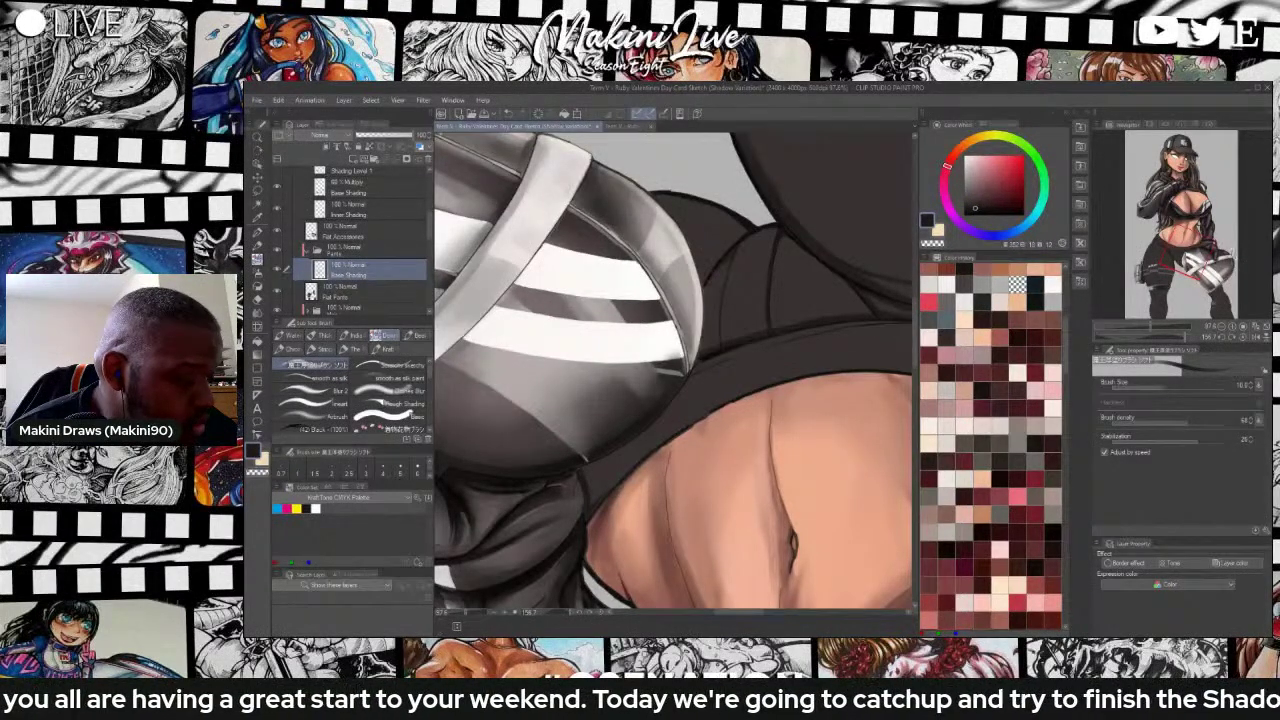
key(r)
mouse_move(704, 235)
mouse_down()
mouse_move(836, 290)
mouse_move(848, 370)
mouse_up()
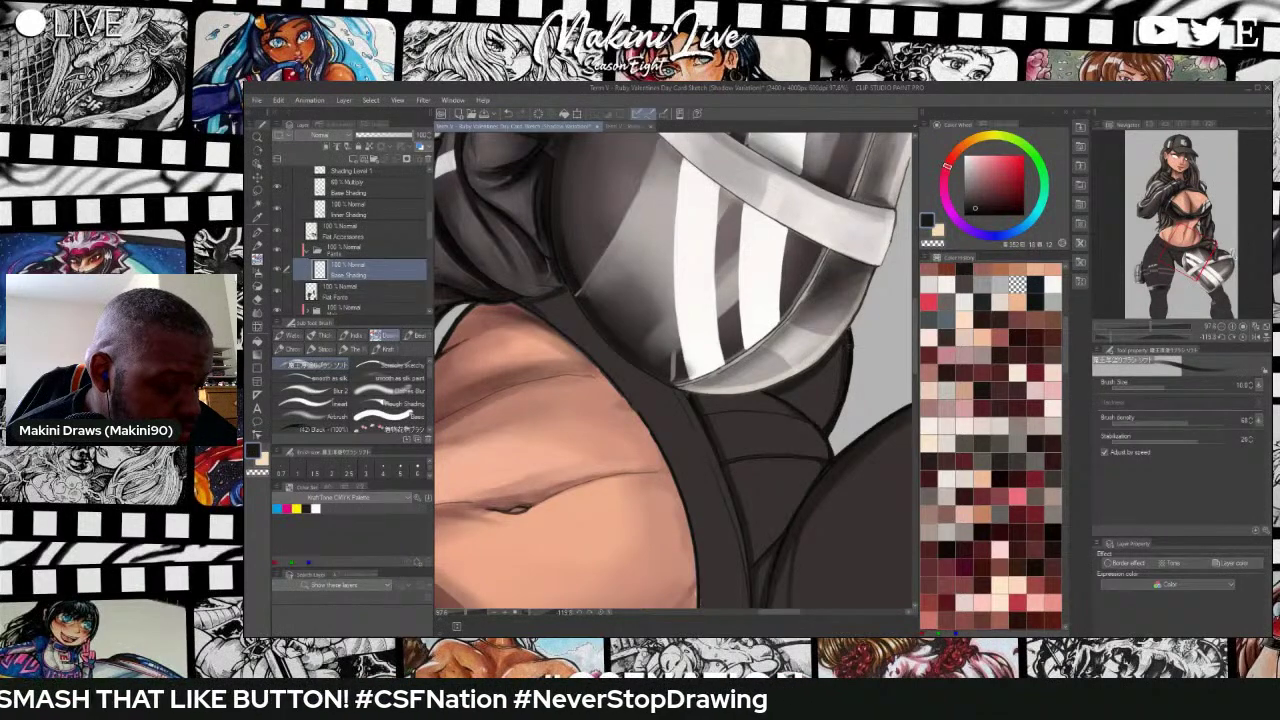
Shade the inner edge of the strapped thigh on the pants, switching briefly to the hard eraser and back to the brush.
scroll(846, 308, down, 6)
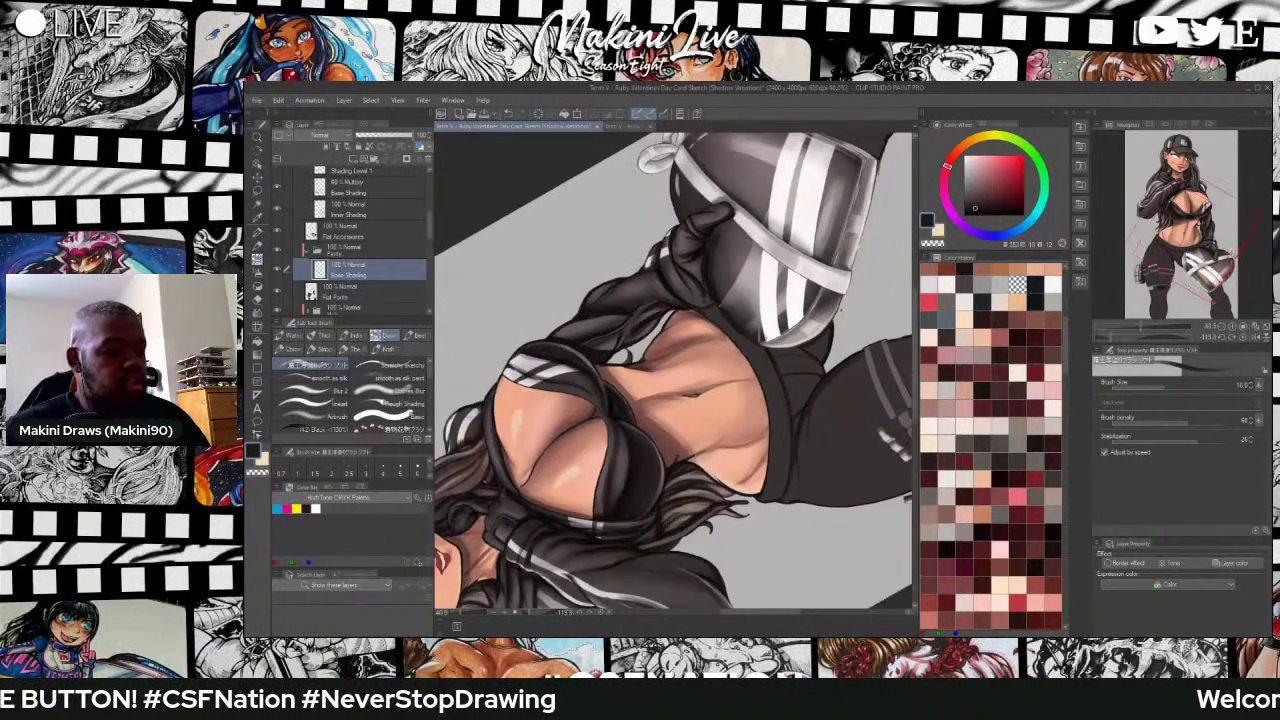
key(r)
mouse_move(828, 293)
mouse_down()
mouse_move(808, 272)
mouse_move(694, 233)
mouse_move(656, 238)
mouse_up()
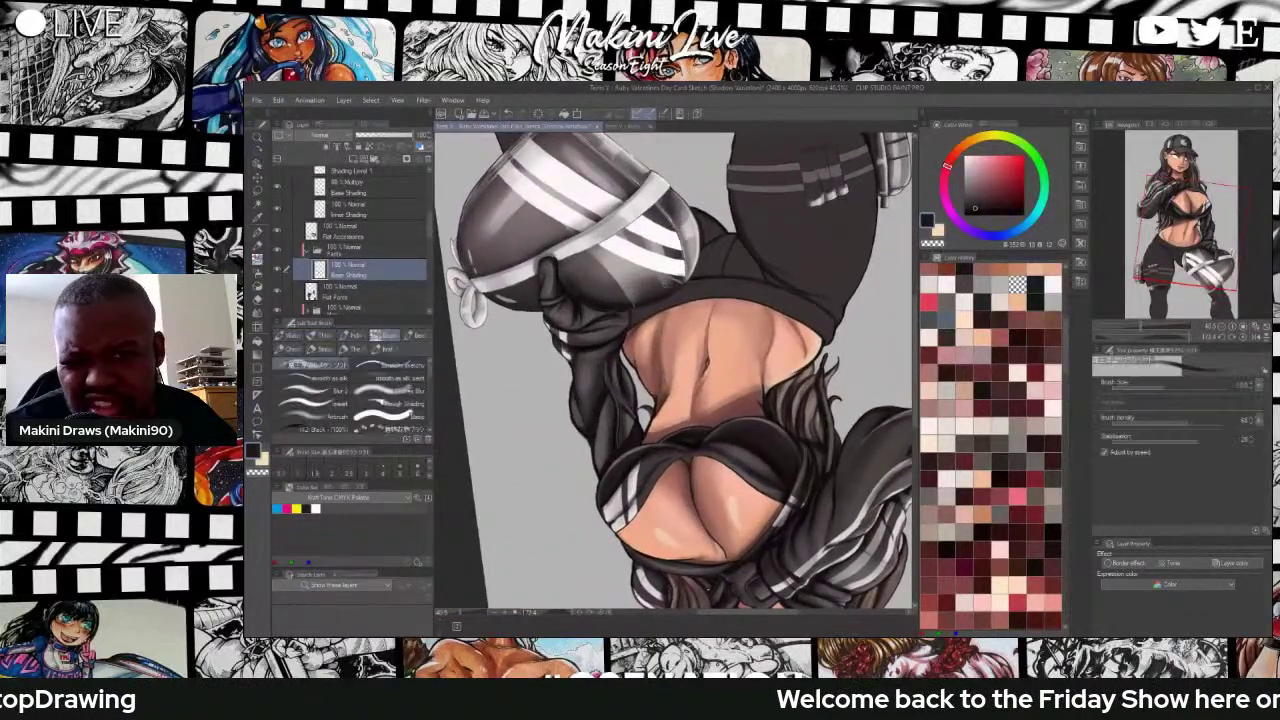
key(space)
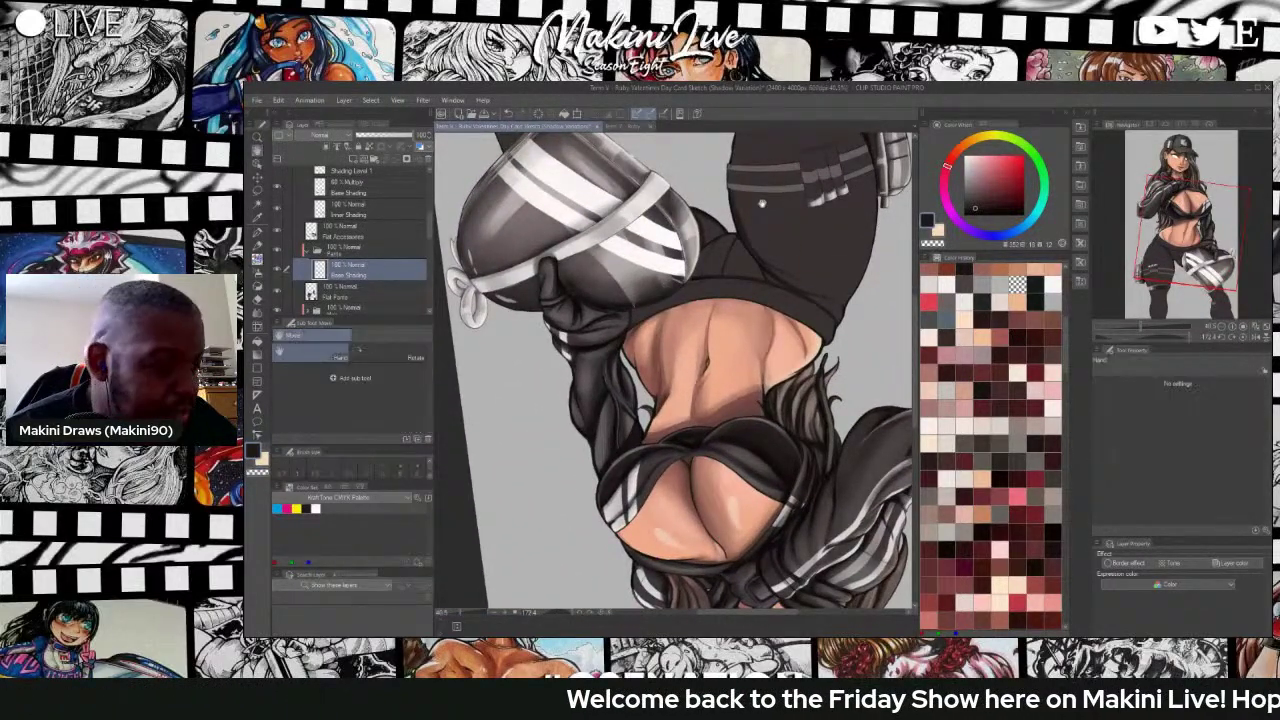
drag(762, 203, 793, 348)
scroll(788, 342, up, 3)
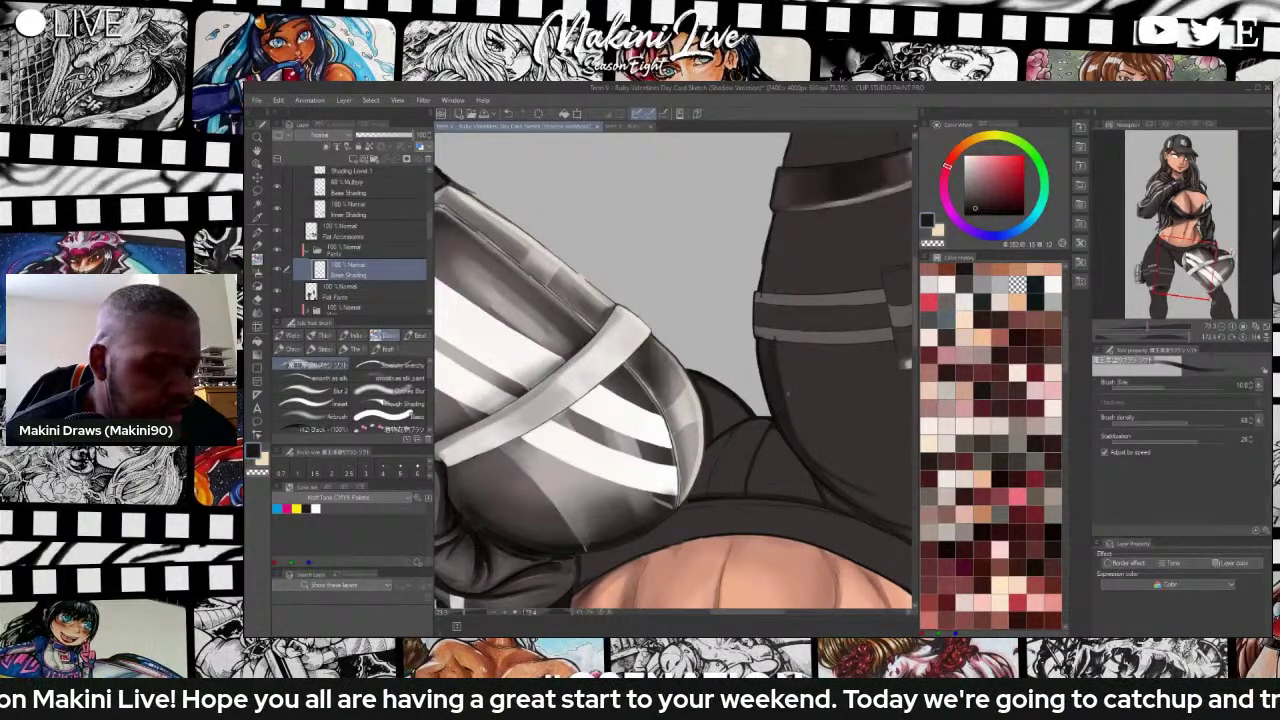
key(e)
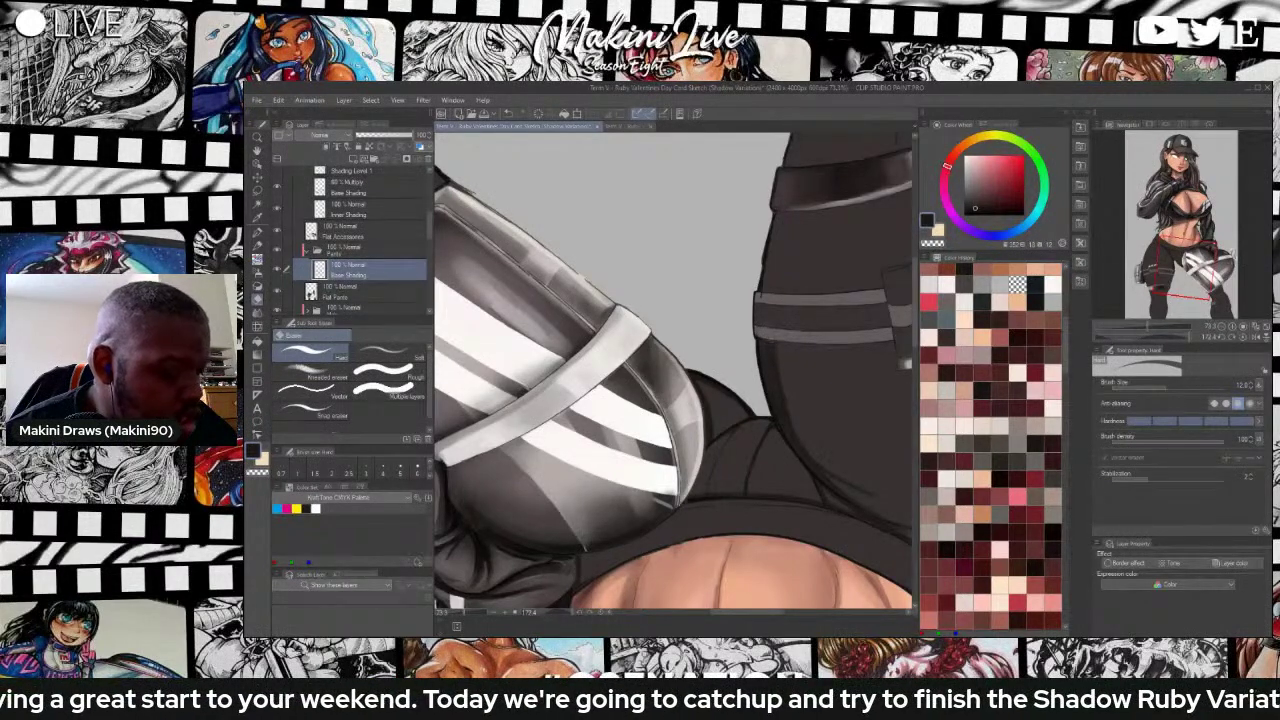
key(b)
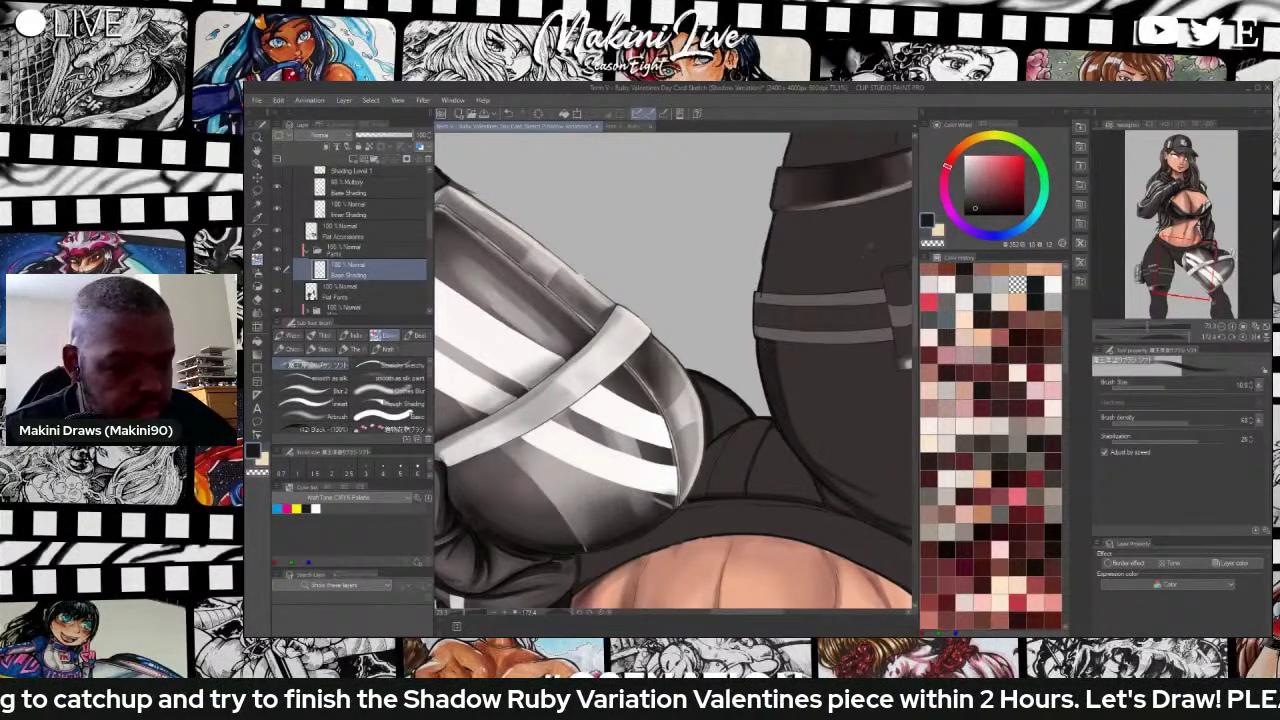
Paint dark shading on the pants around the two thigh straps and below the ammo pouches.
key(r)
drag(865, 250, 499, 275)
key(b)
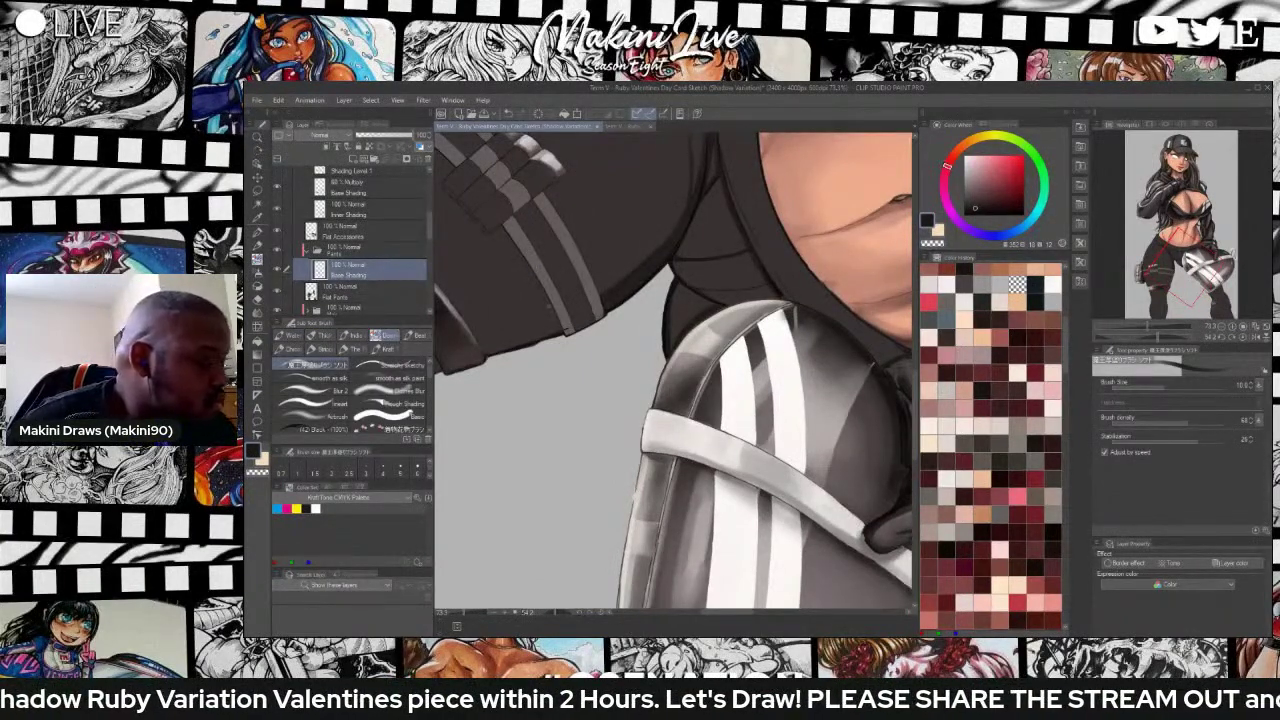
mouse_move(564, 328)
mouse_down()
mouse_move(506, 226)
mouse_move(516, 242)
mouse_up()
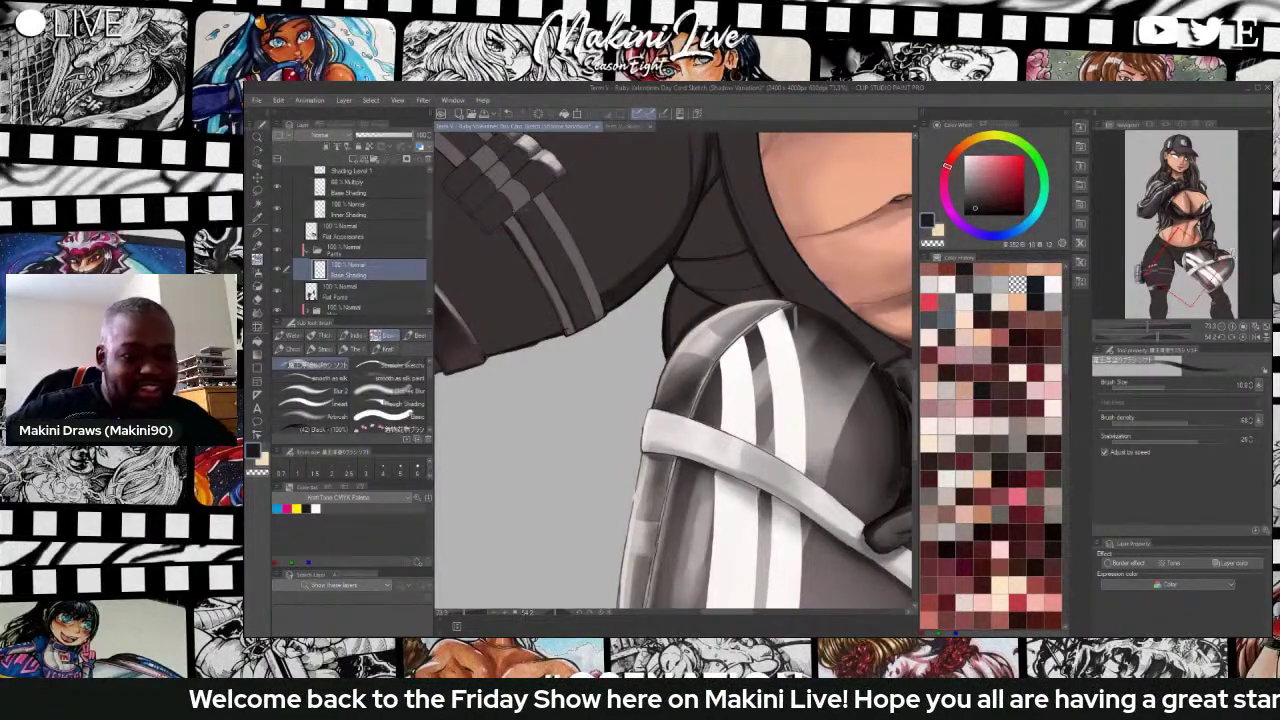
Paint dark shading along the gaps between the three ammo pouches on the thigh strap.
key(r)
drag(800, 480, 834, 321)
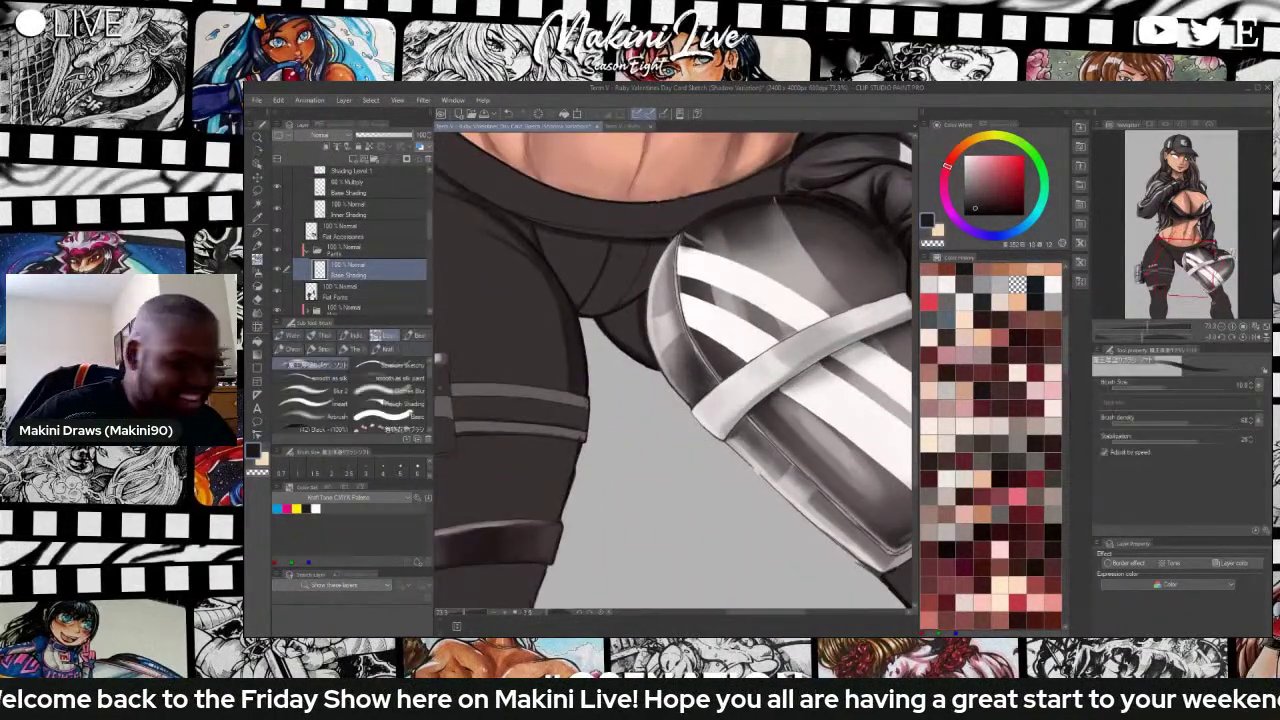
key(space)
drag(531, 348, 676, 307)
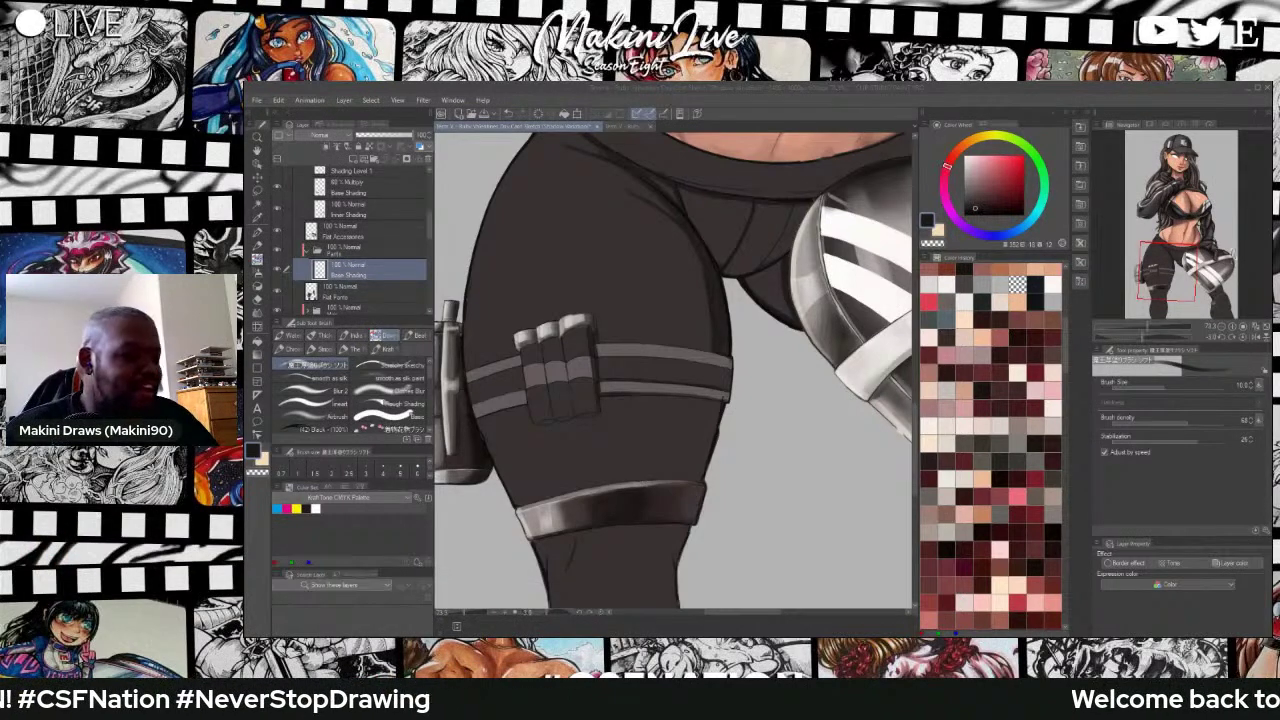
mouse_move(550, 299)
mouse_down()
mouse_move(597, 318)
mouse_move(535, 340)
mouse_move(507, 394)
mouse_up()
key(r)
scroll(640, 448, up, 4)
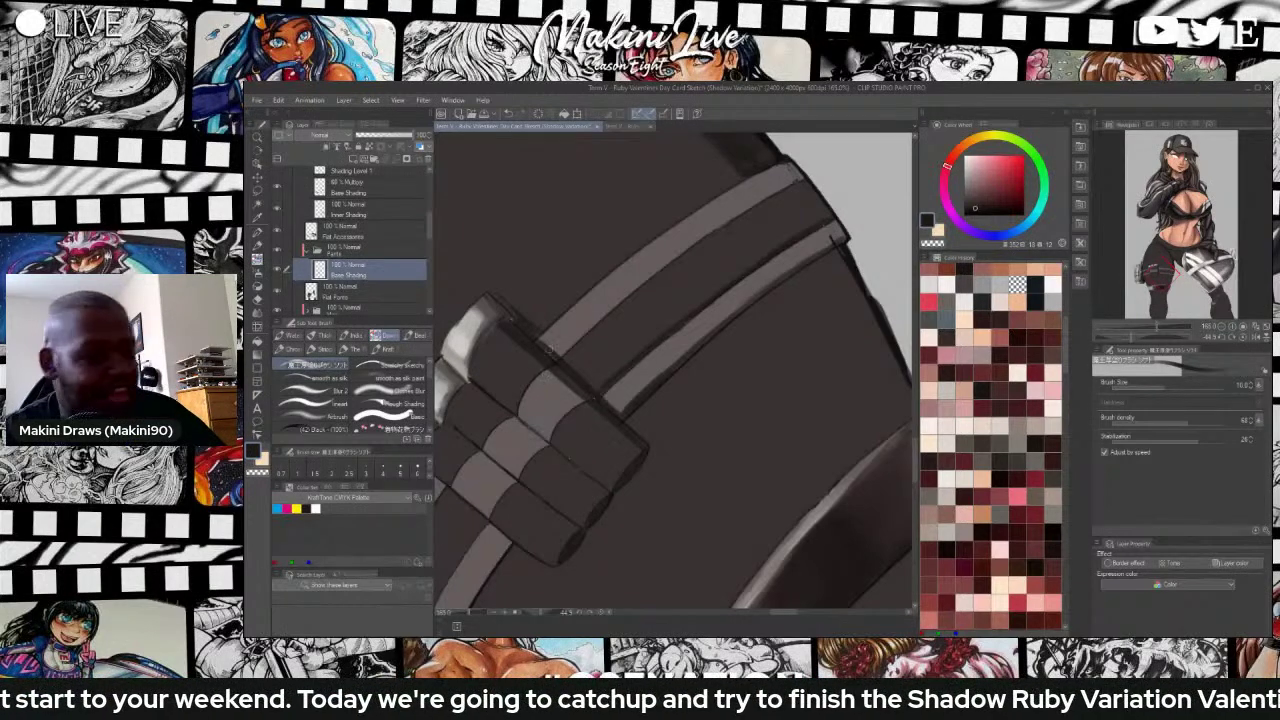
mouse_move(548, 405)
mouse_down()
mouse_move(541, 380)
mouse_move(592, 290)
mouse_up()
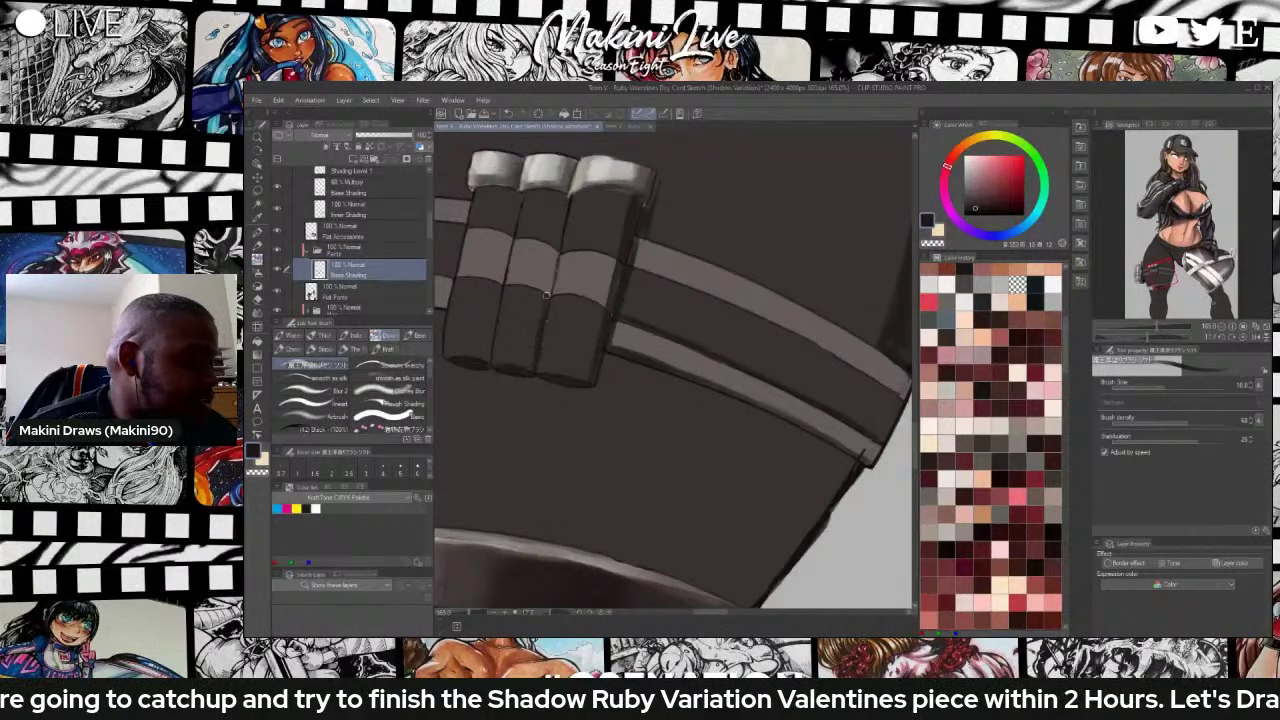
mouse_move(549, 297)
mouse_down()
mouse_move(551, 248)
mouse_move(549, 298)
mouse_move(563, 200)
mouse_up()
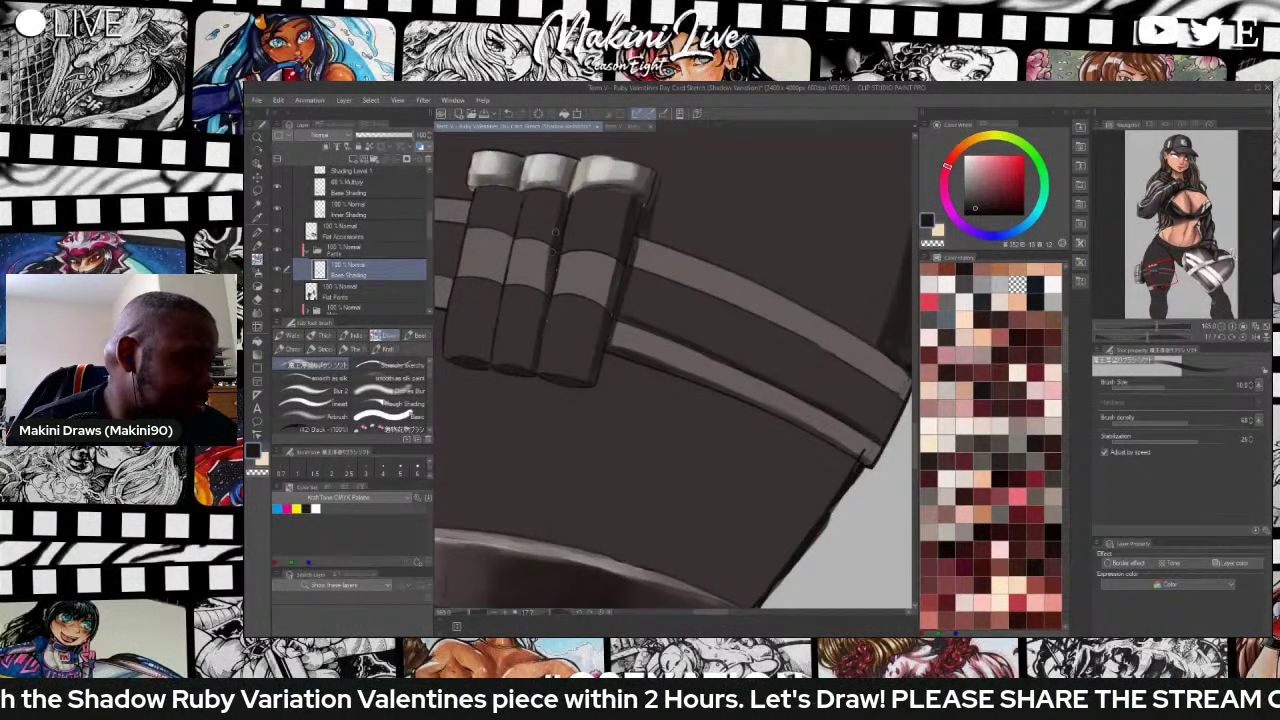
drag(535, 348, 551, 266)
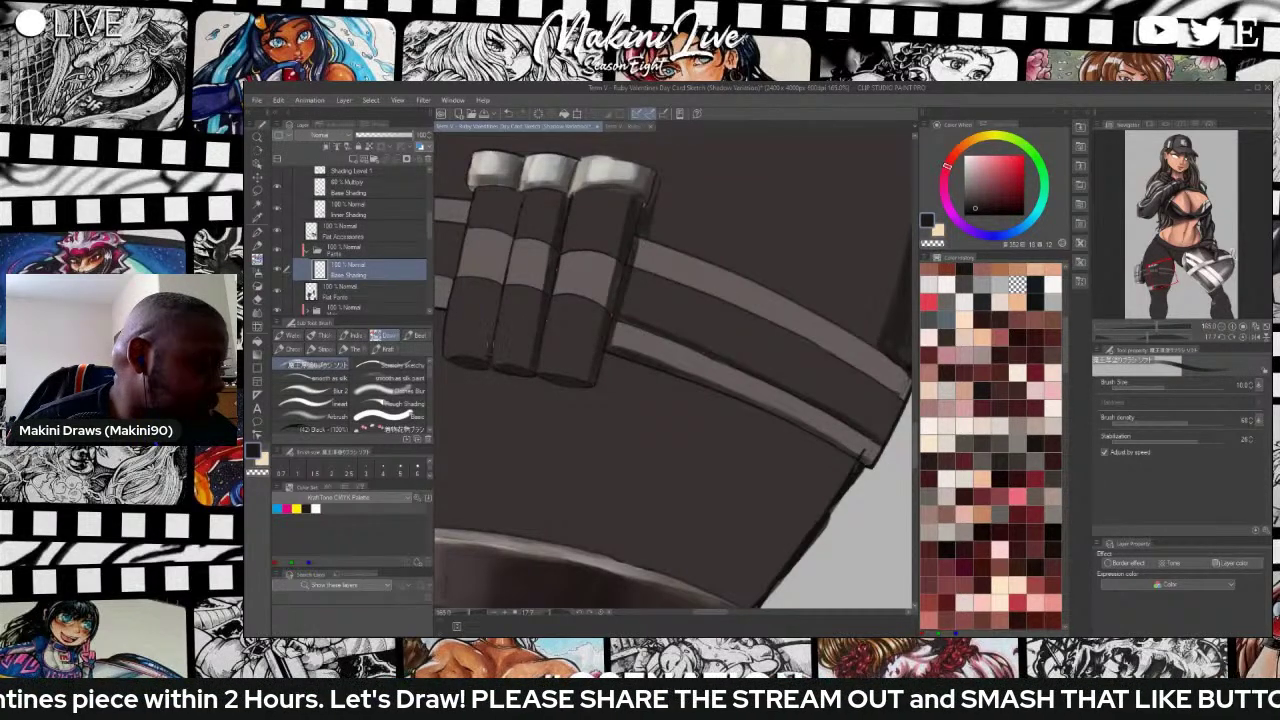
drag(489, 358, 510, 235)
drag(500, 291, 519, 194)
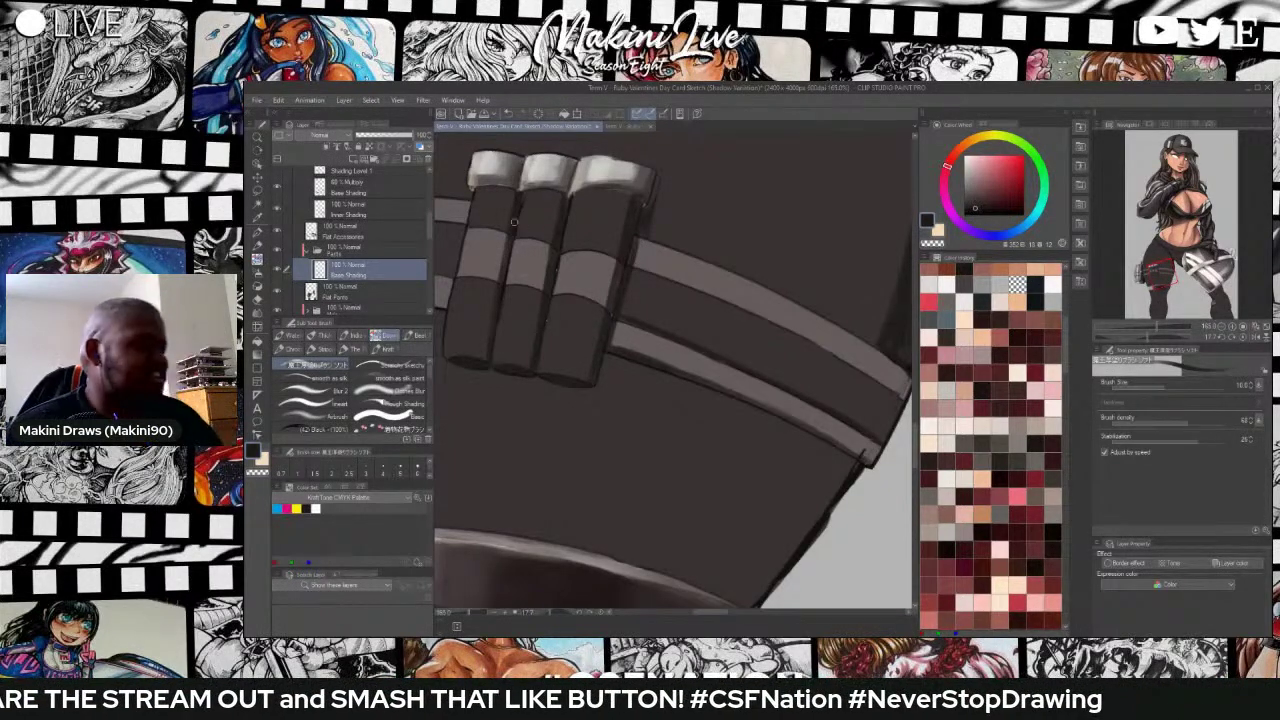
Try painting dark vertical stripes down the fronts of the three ammo pouches.
scroll(498, 192, down, 2)
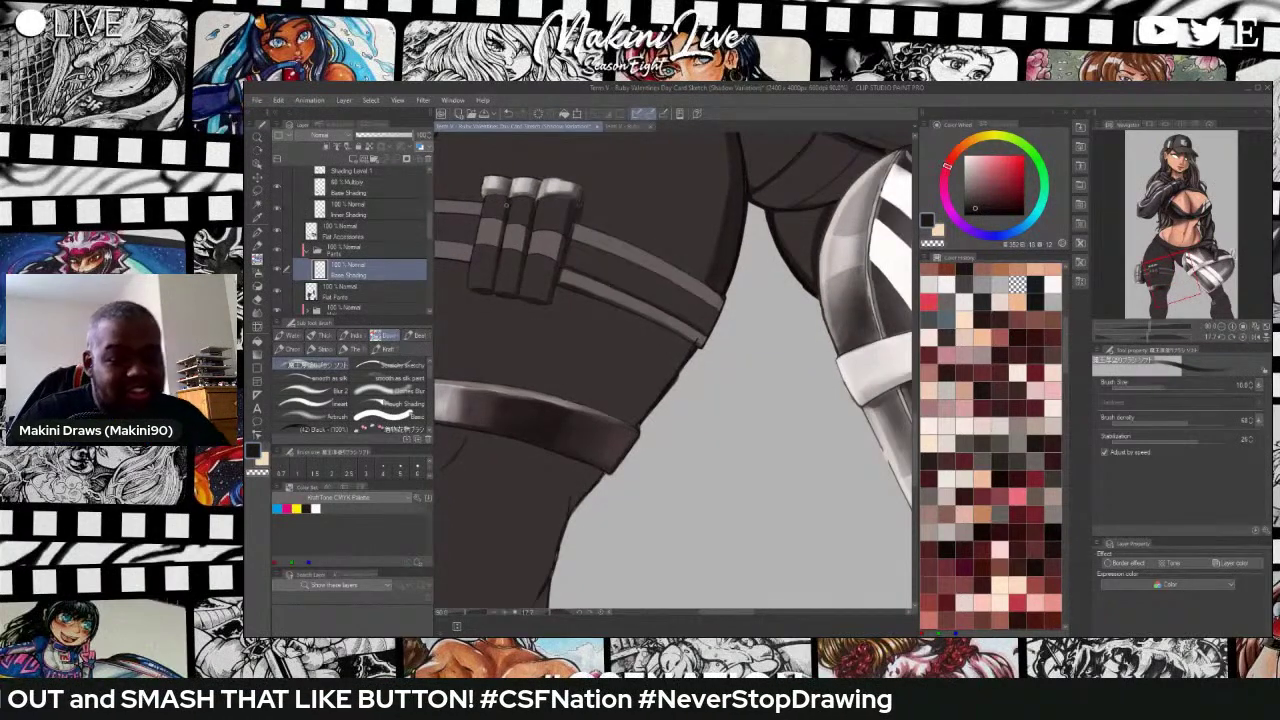
mouse_move(580, 202)
mouse_down()
mouse_move(608, 186)
mouse_move(765, 296)
mouse_up()
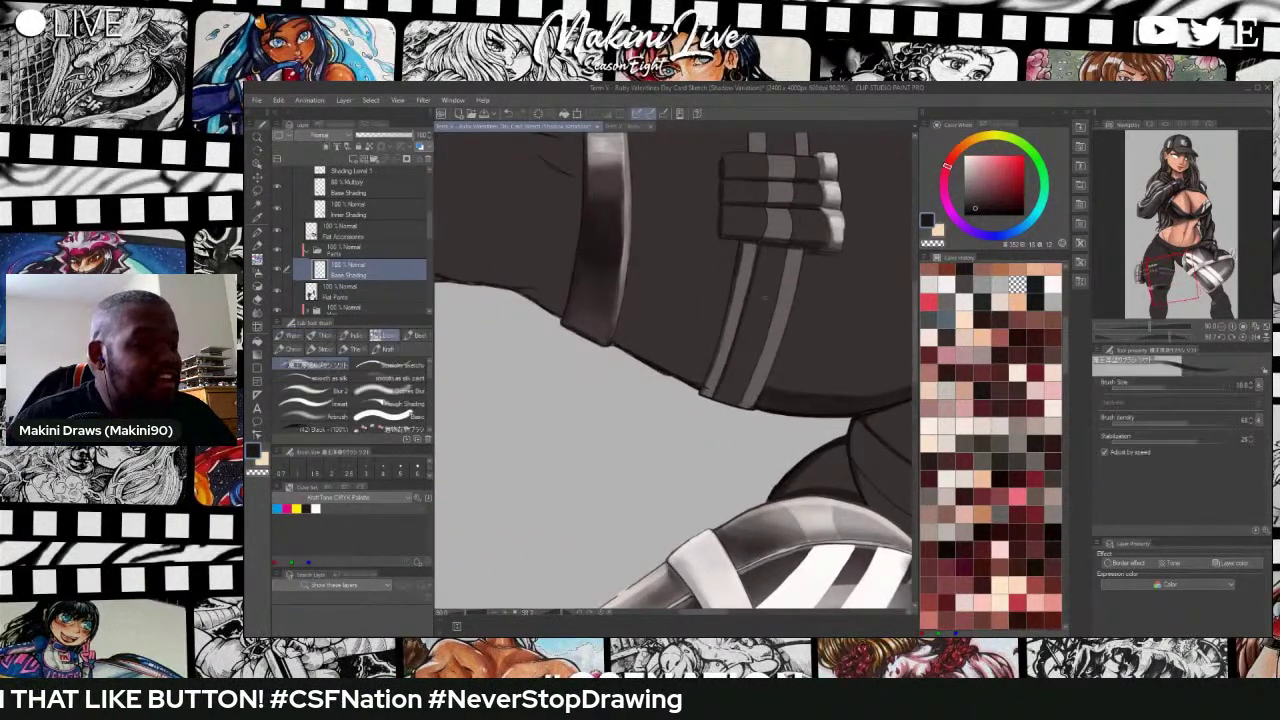
drag(915, 365, 915, 327)
scroll(749, 322, up, 2)
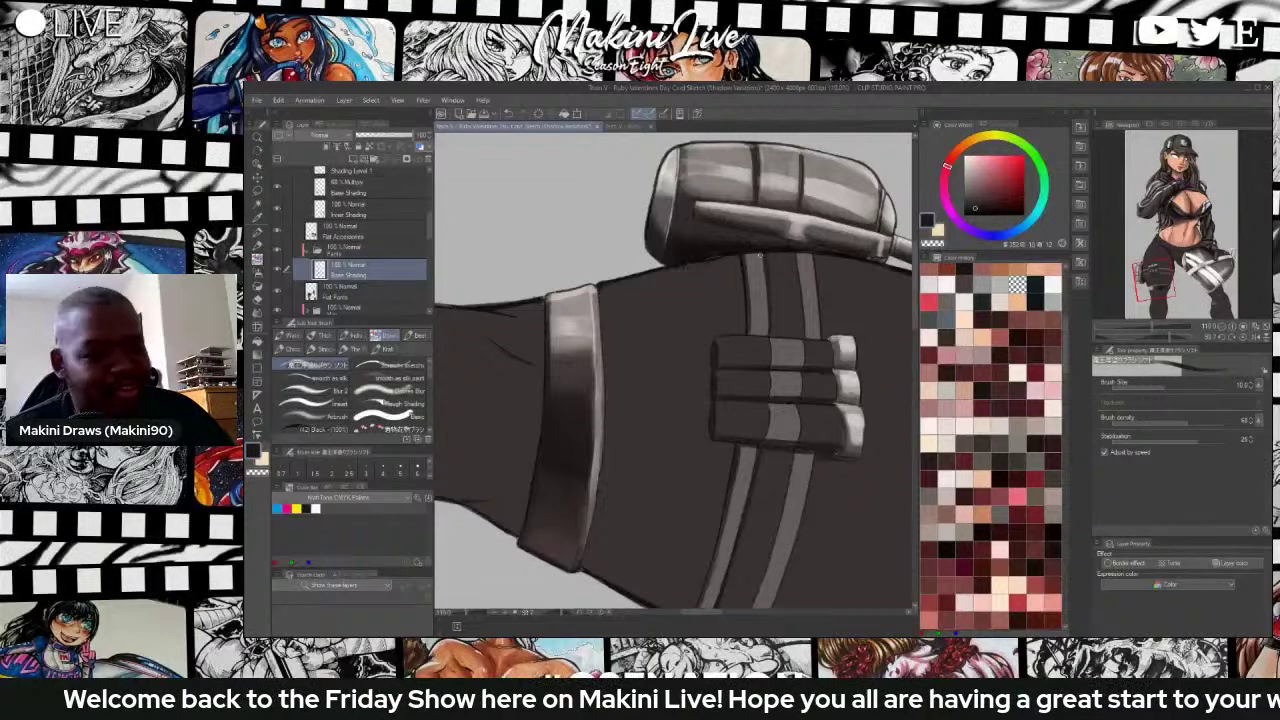
key(r)
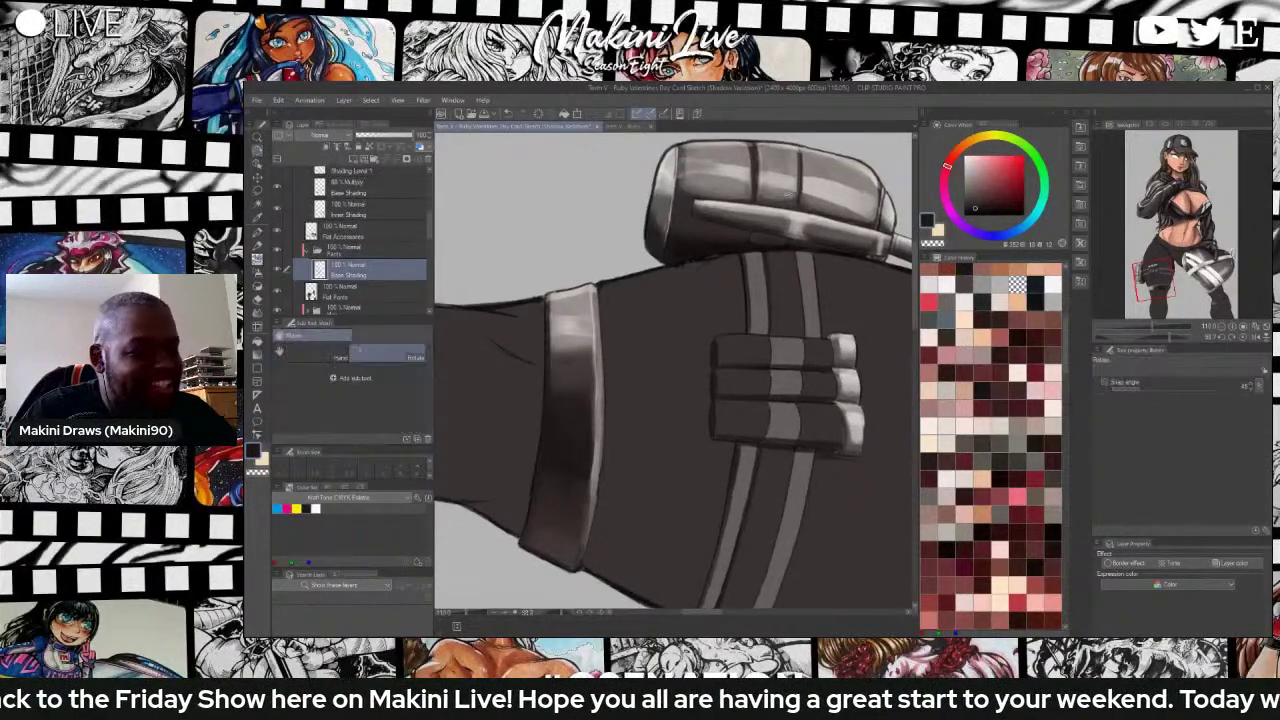
mouse_move(781, 208)
mouse_down()
mouse_move(538, 230)
mouse_move(511, 262)
mouse_up()
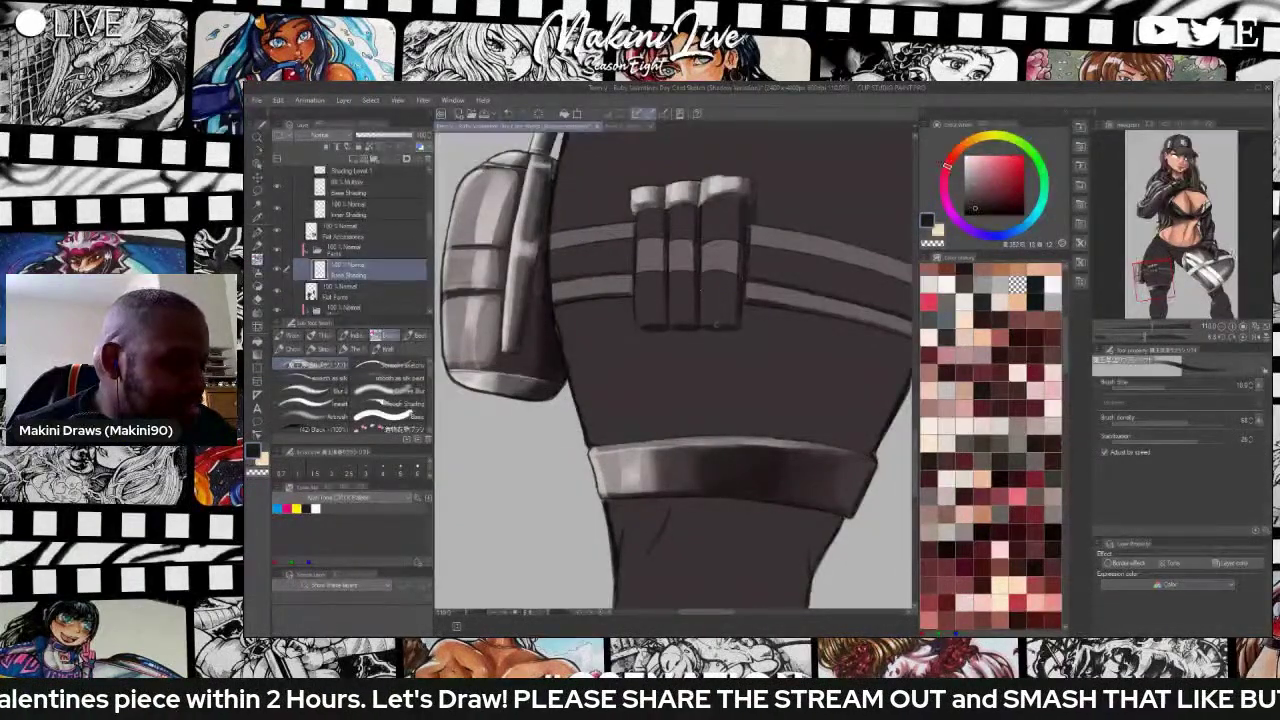
drag(721, 272, 723, 238)
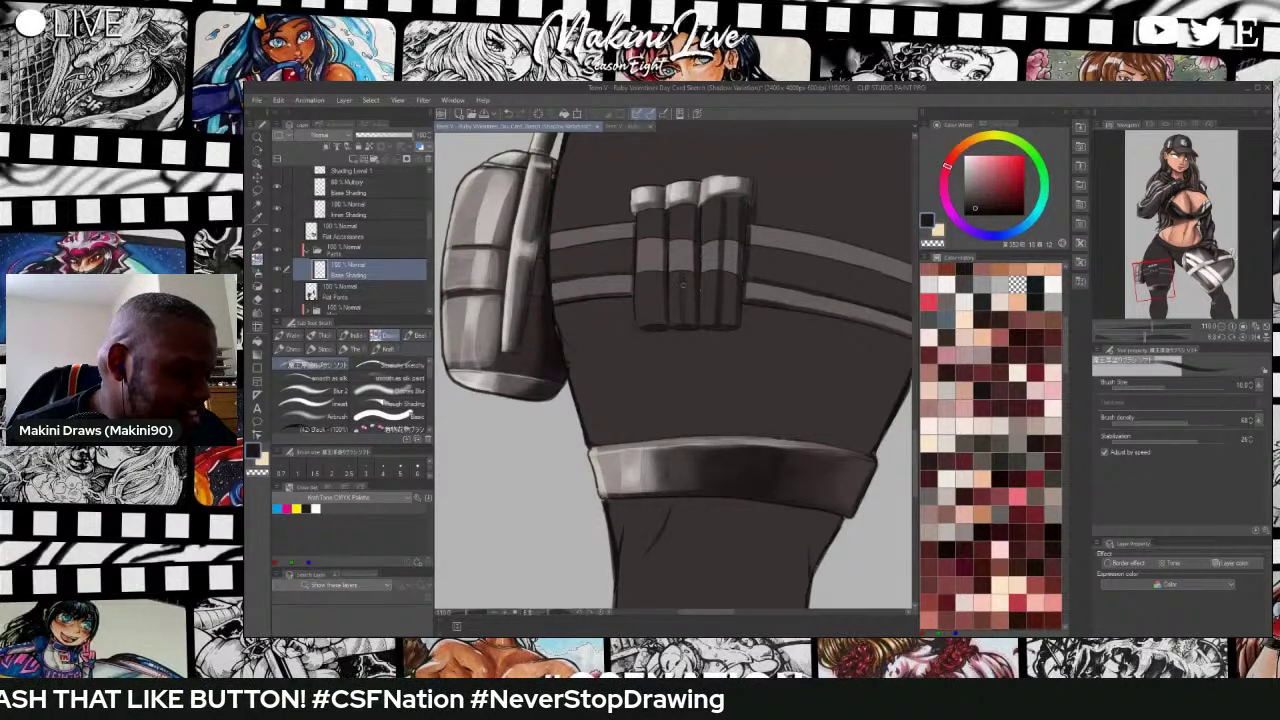
mouse_move(682, 270)
mouse_down()
mouse_move(681, 238)
mouse_move(683, 266)
mouse_up()
drag(679, 244, 679, 278)
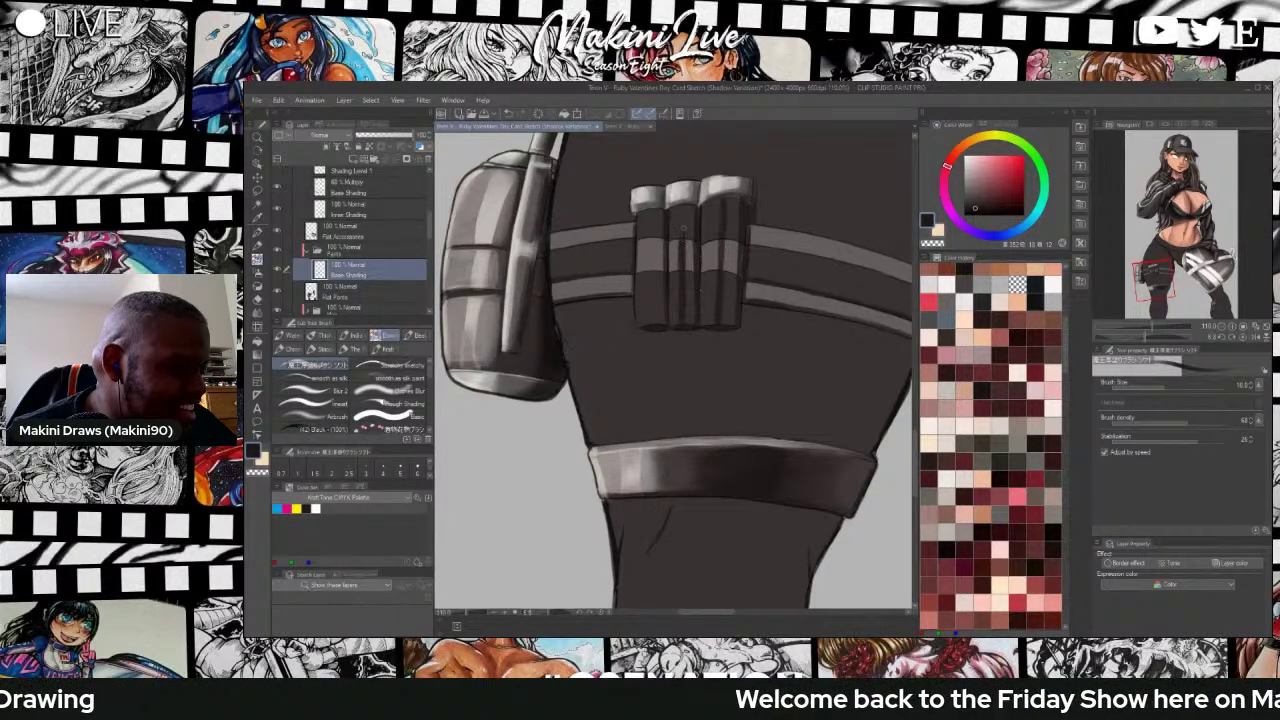
drag(683, 204, 684, 233)
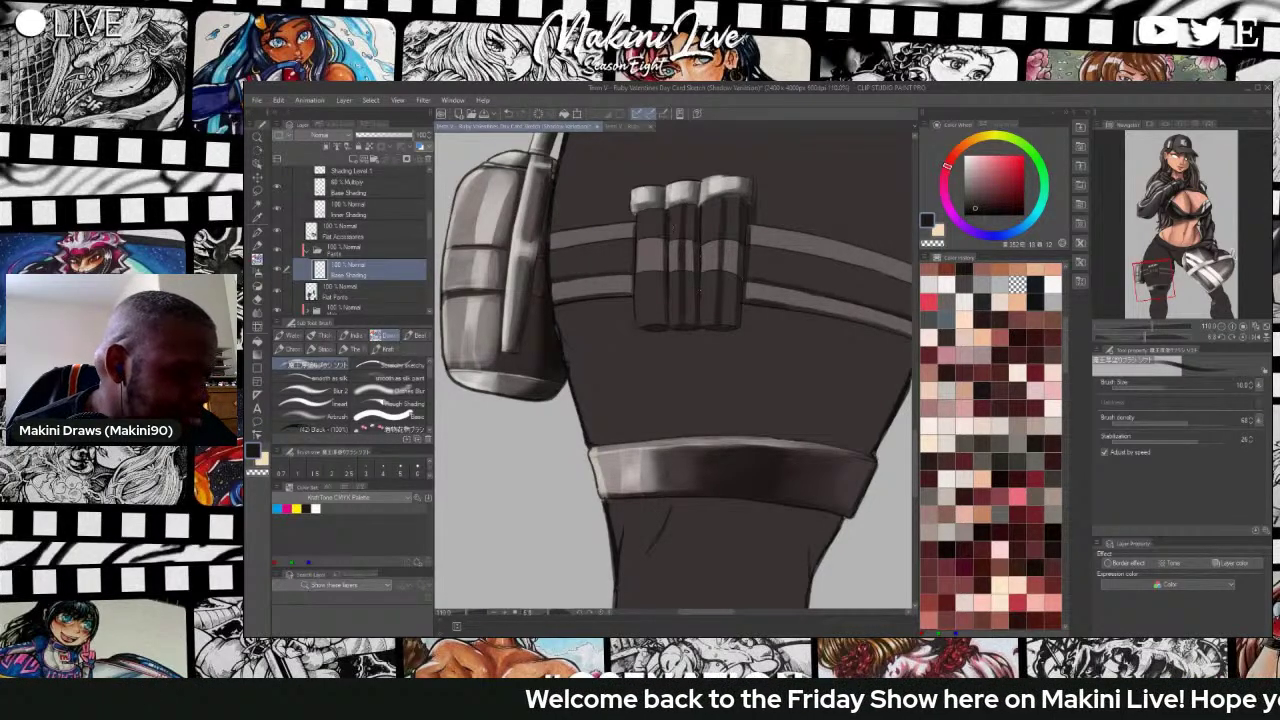
drag(651, 264, 652, 250)
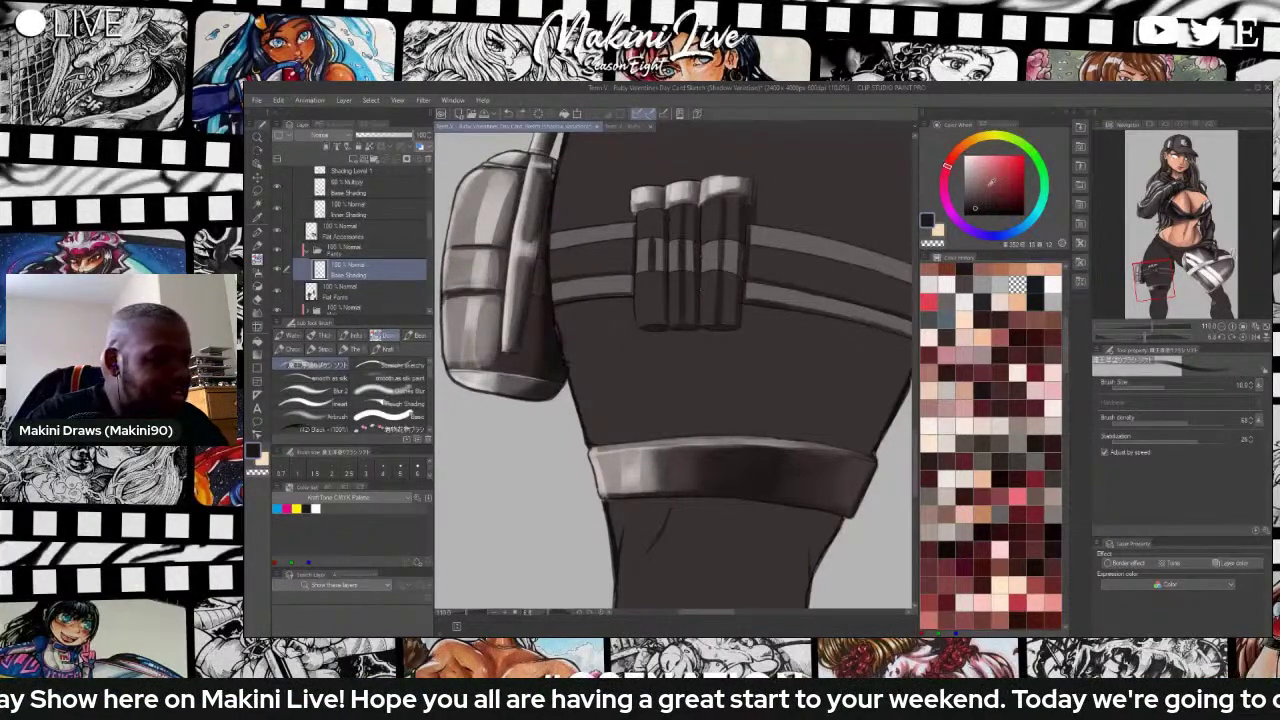
Undo the vertical stripe strokes on the three ammo pouches.
key(ctrl+z)
key(ctrl+z)
key(ctrl+z)
key(ctrl+z)
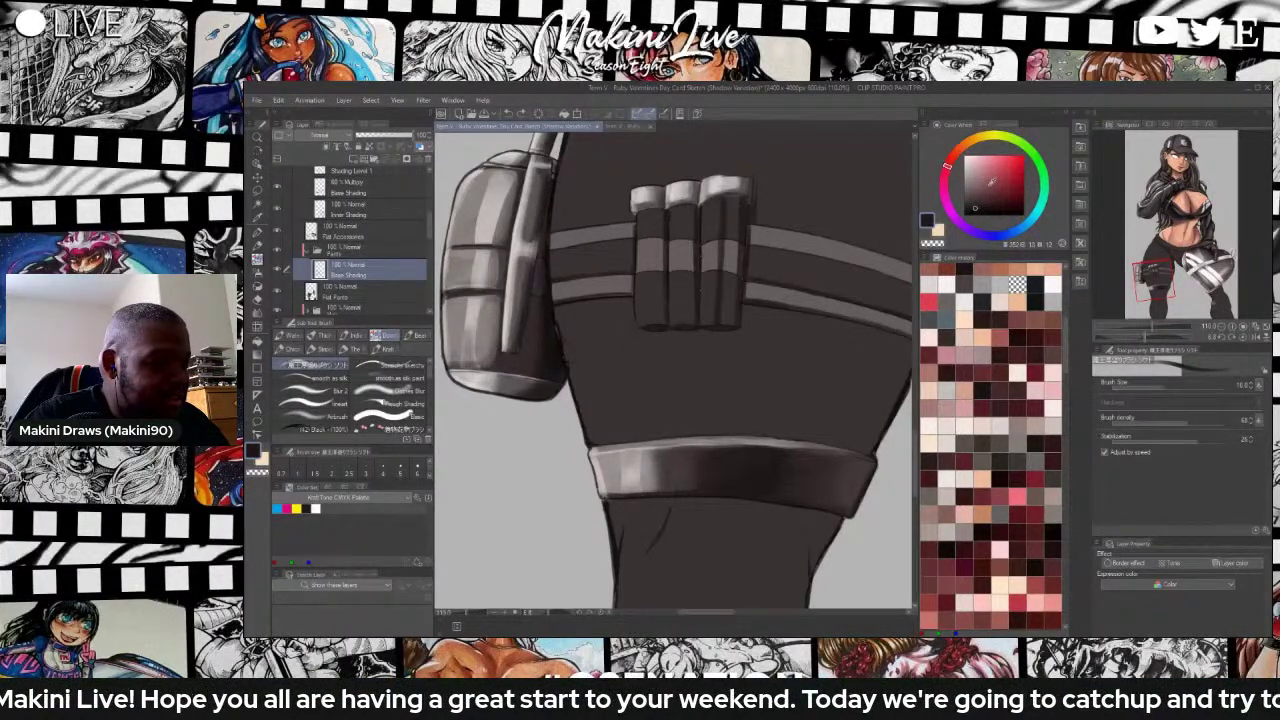
key(ctrl+z)
key(ctrl+z)
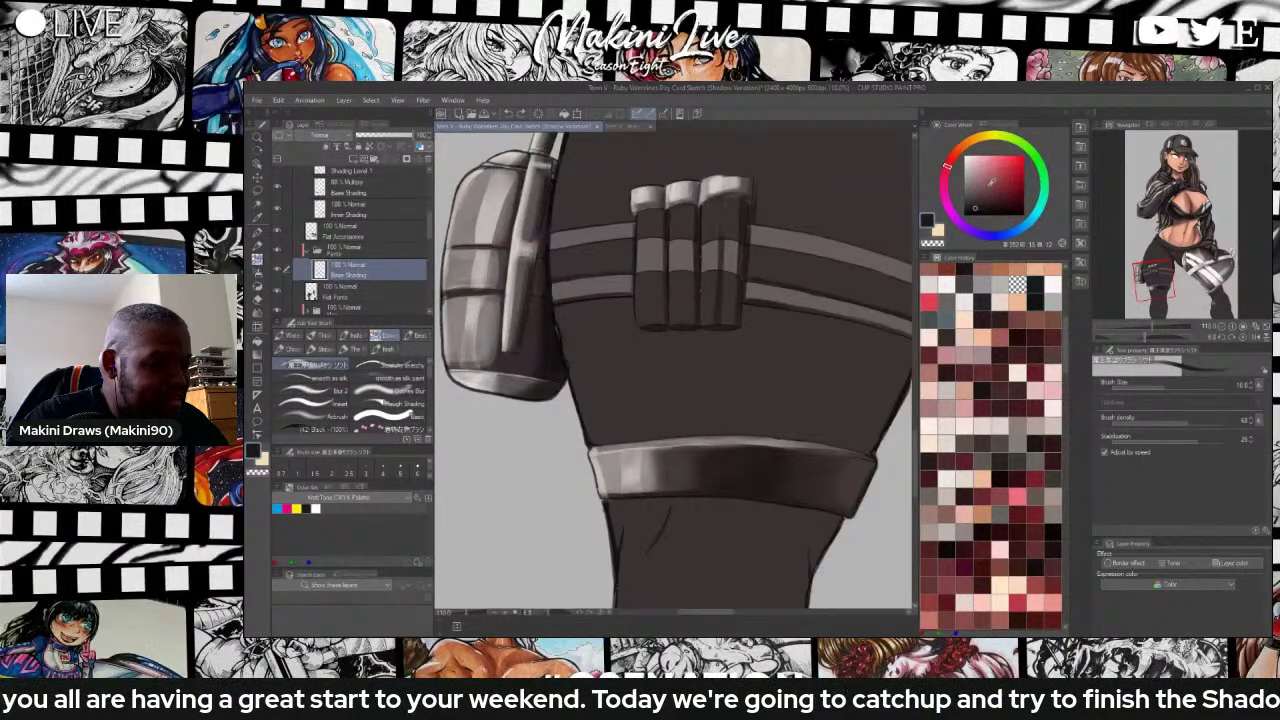
key(ctrl+z)
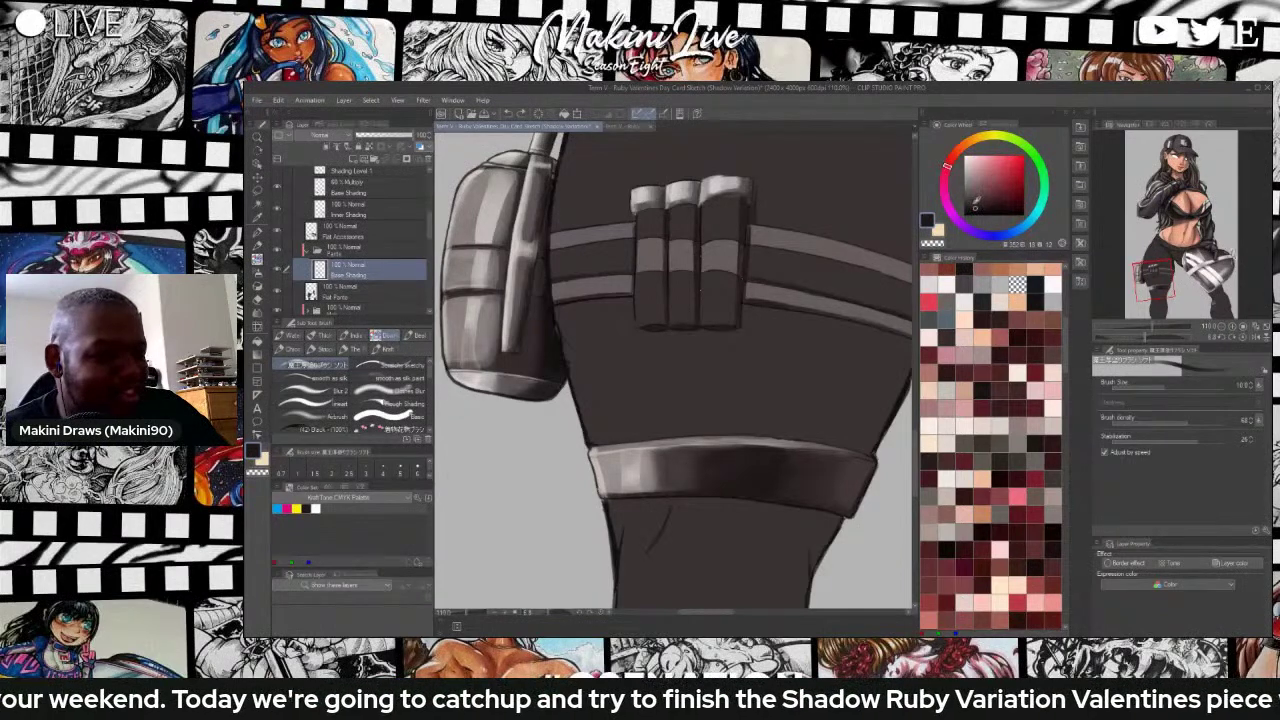
Try out slightly lighter dark tones for the shading on the ammo pouches.
click(973, 196)
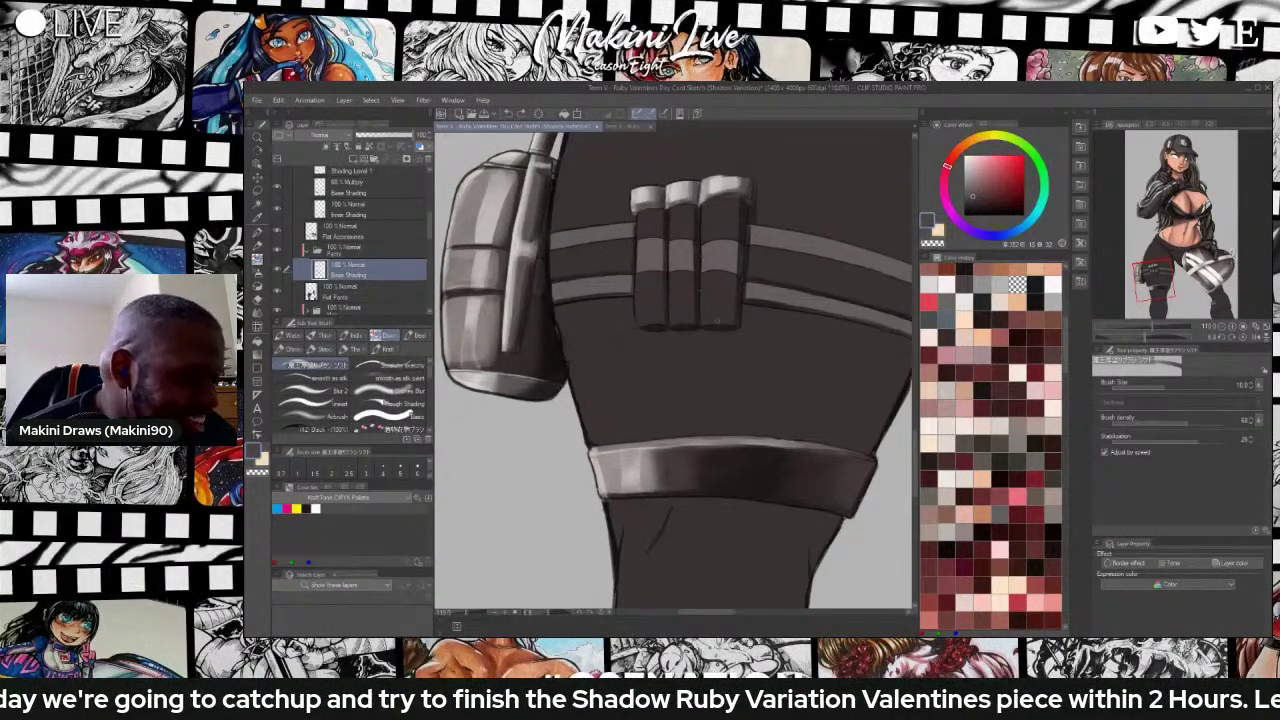
drag(717, 321, 718, 314)
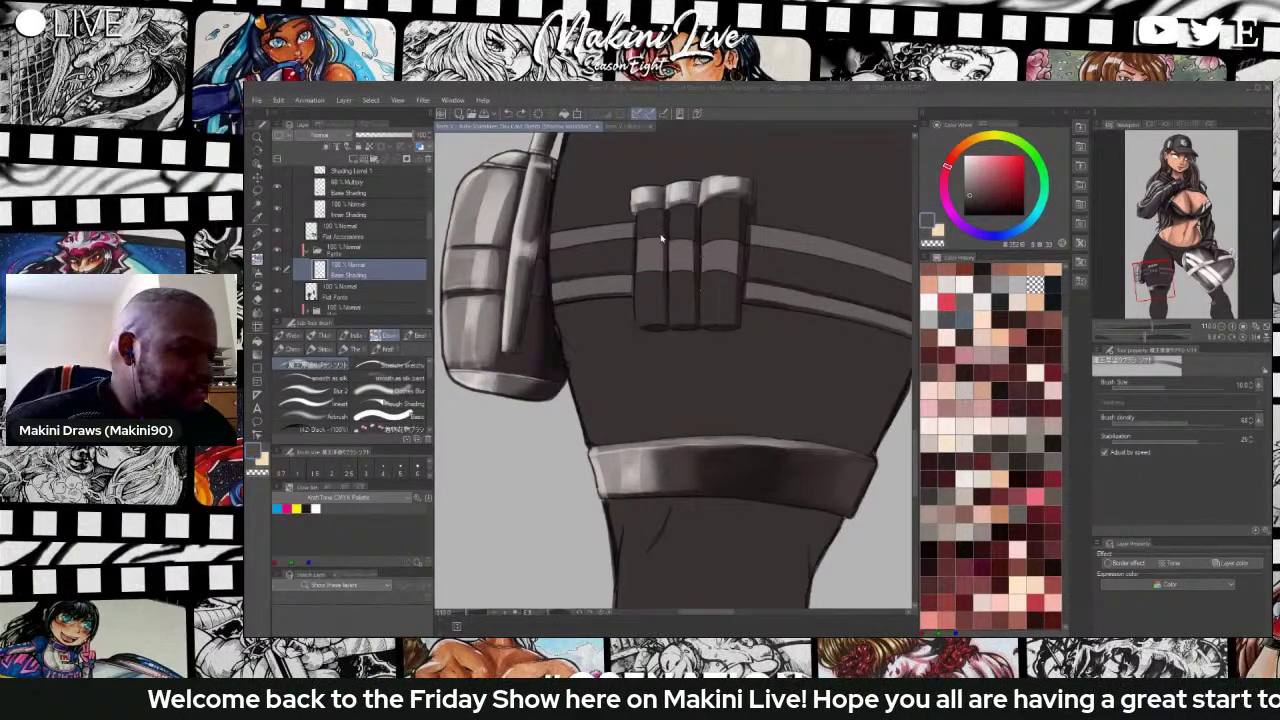
click(661, 237)
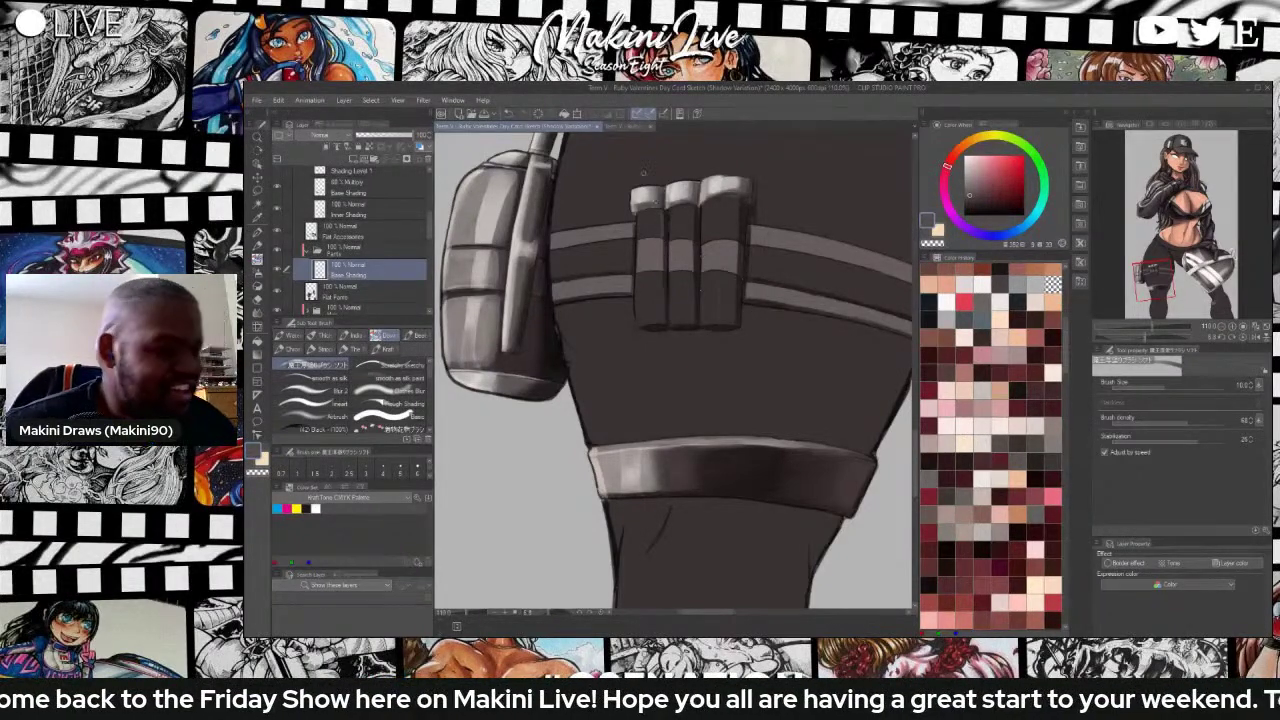
click(967, 202)
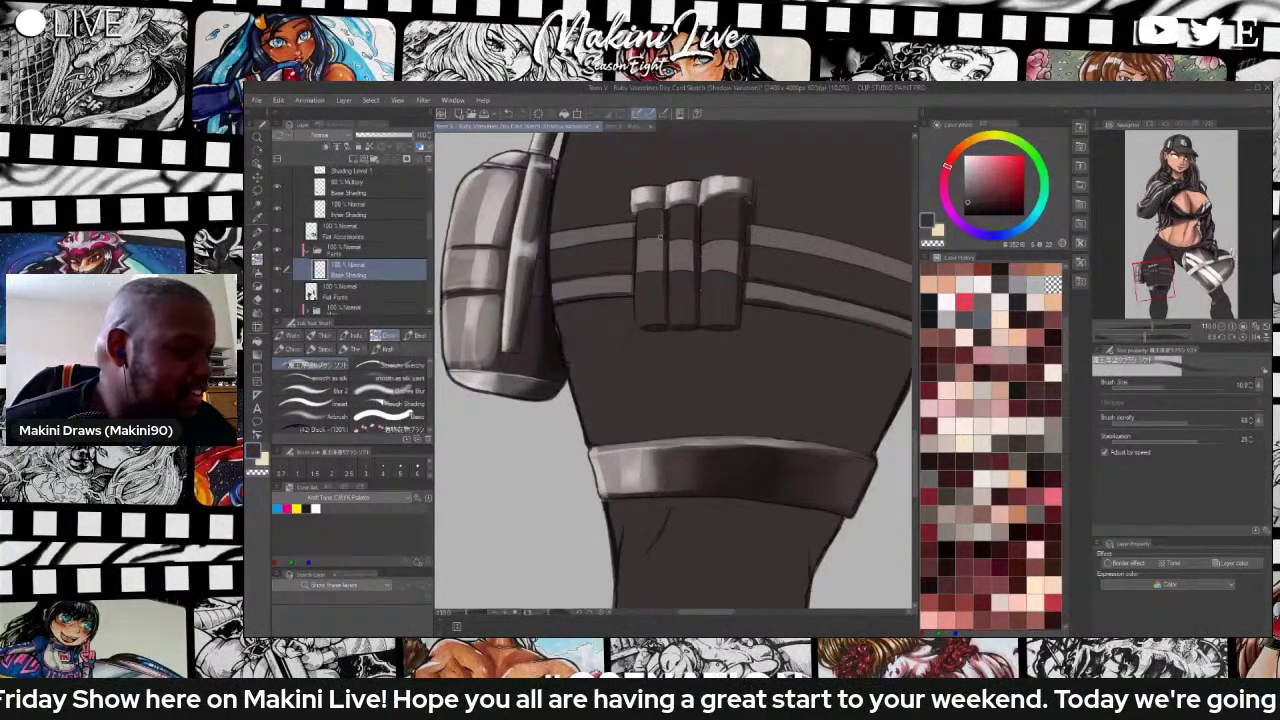
drag(660, 237, 661, 225)
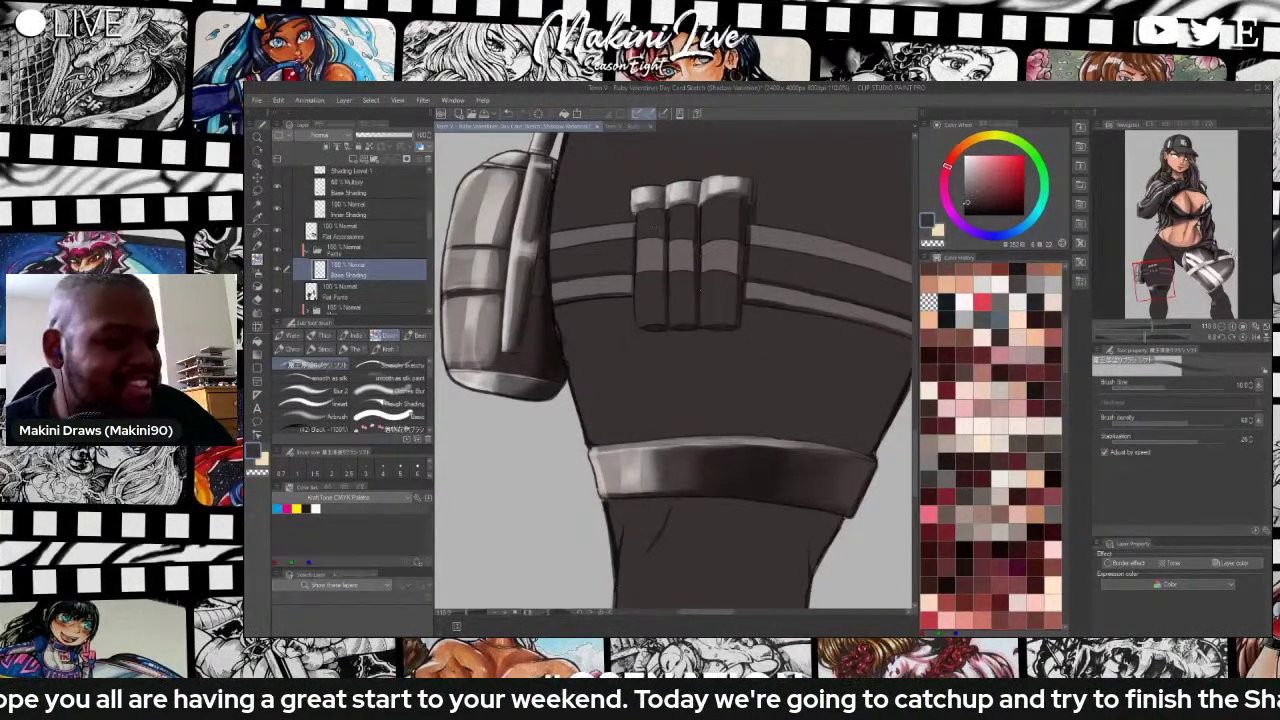
Choose a darker tone and shade the right-hand edges of the three ammo pouches where the grey bands cross them.
click(968, 208)
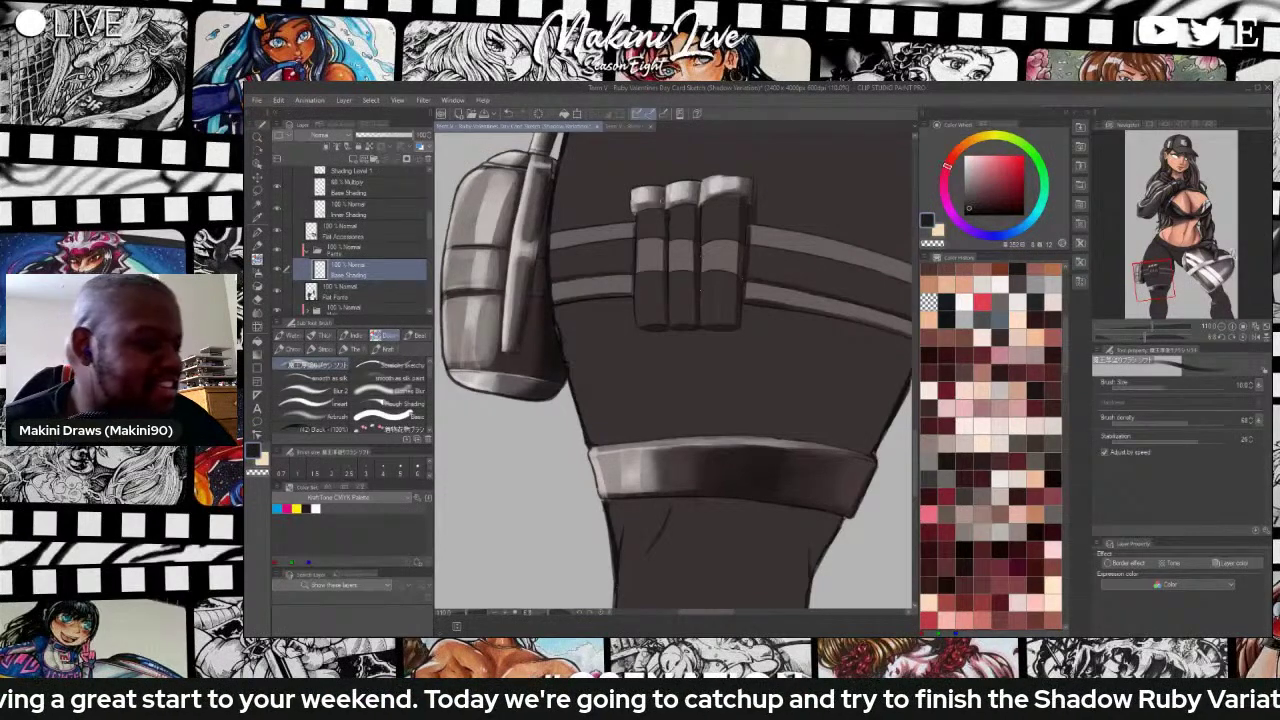
click(661, 228)
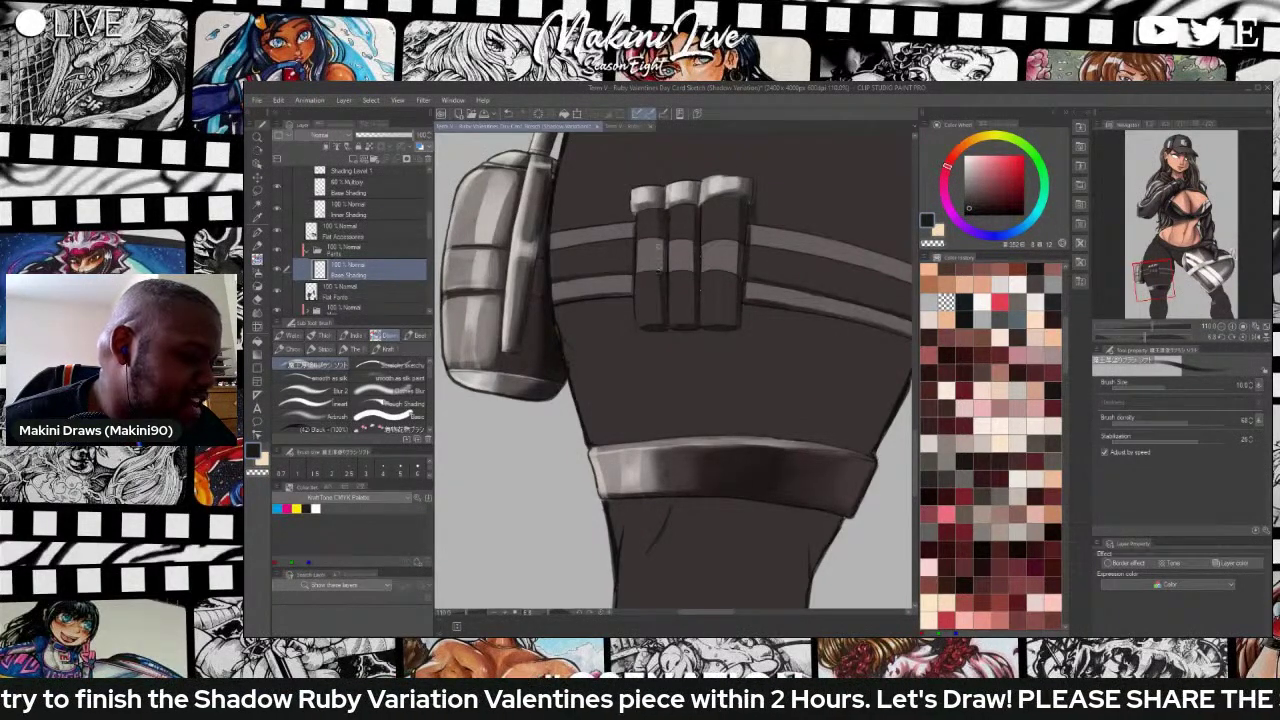
drag(664, 272, 660, 238)
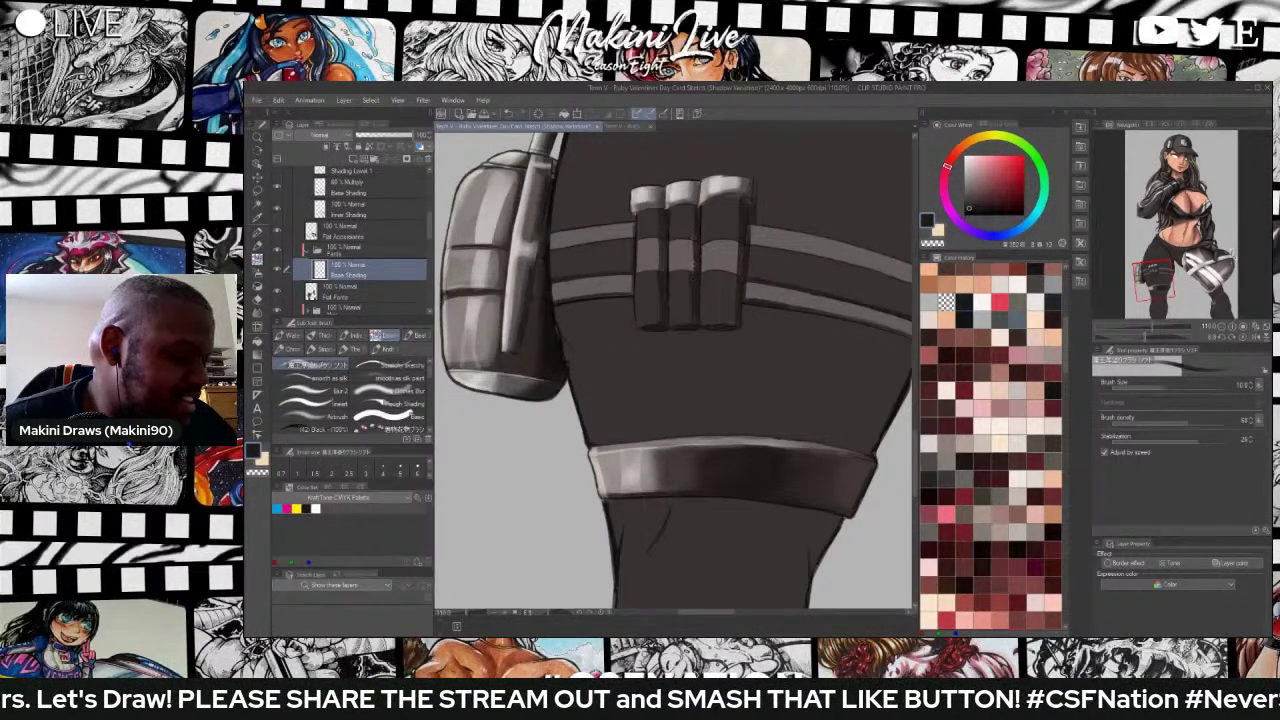
drag(693, 268, 692, 236)
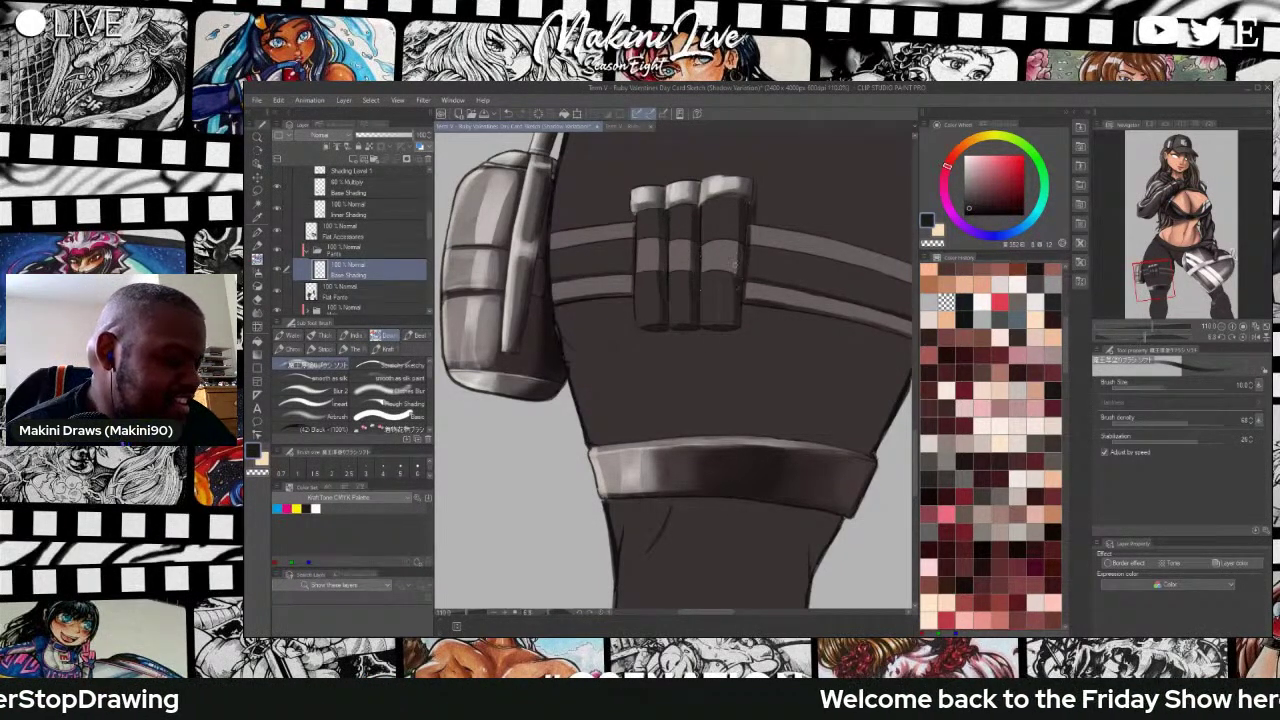
drag(734, 270, 737, 246)
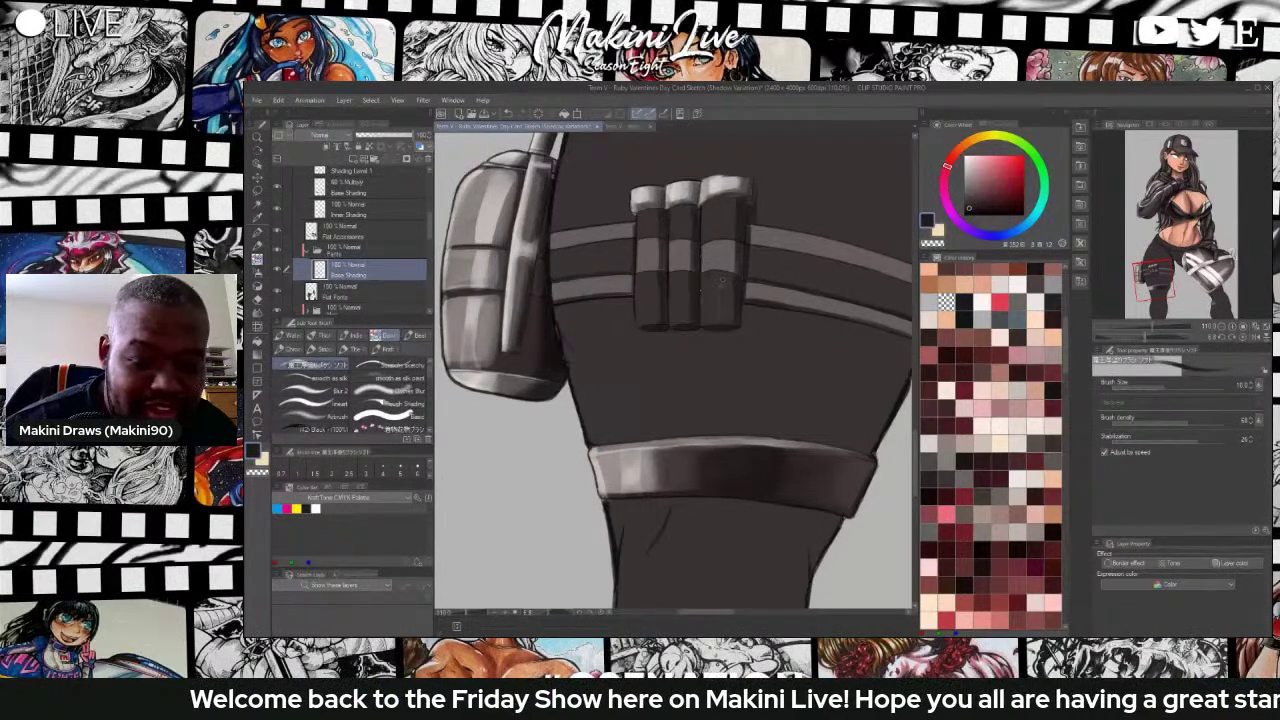
Sample the dark shade from the inner thigh, set the brush size to 20 and shade the inner edge between the straps and the lower thigh band.
key(e)
scroll(687, 268, down, 5)
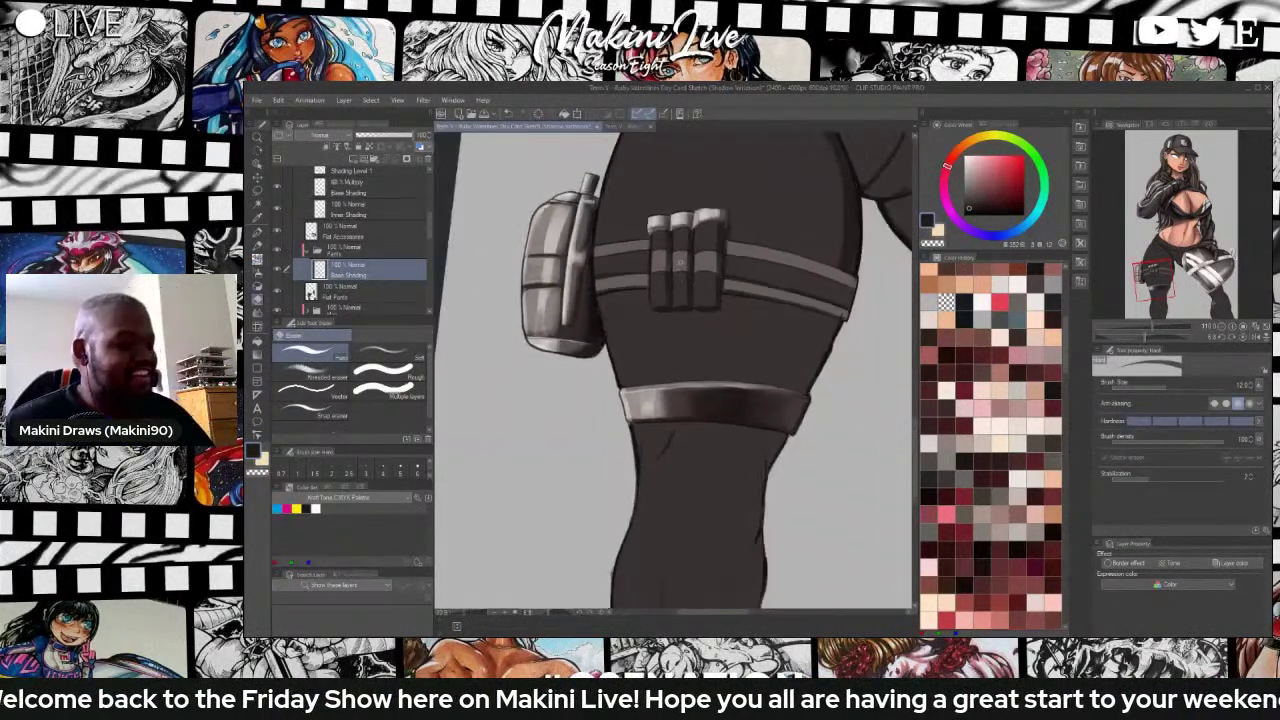
scroll(688, 255, up, 3)
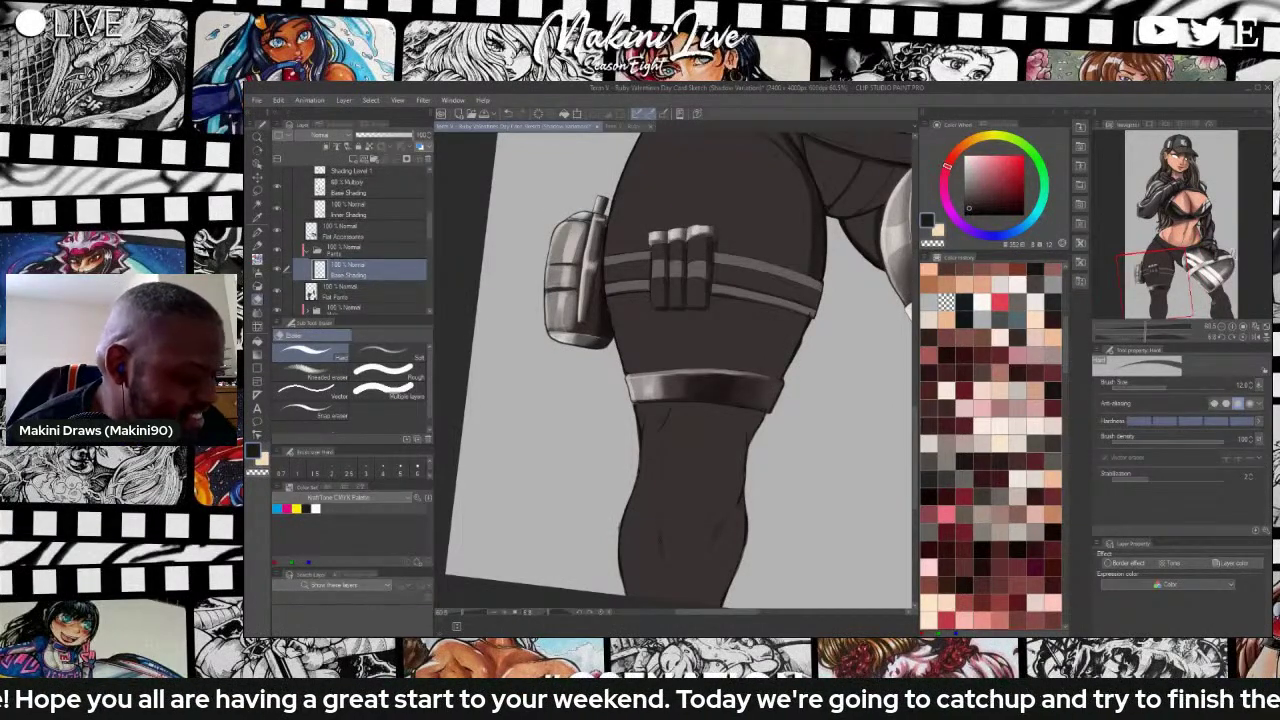
key(i)
click(826, 242)
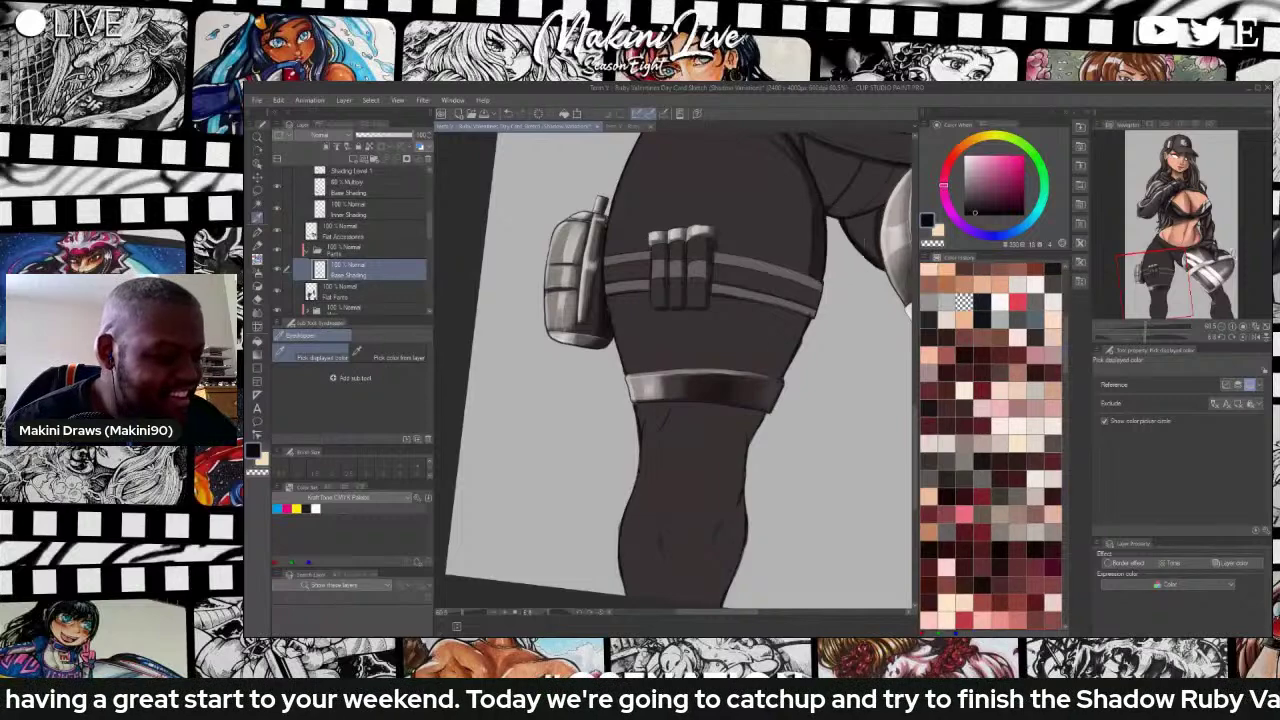
key(b)
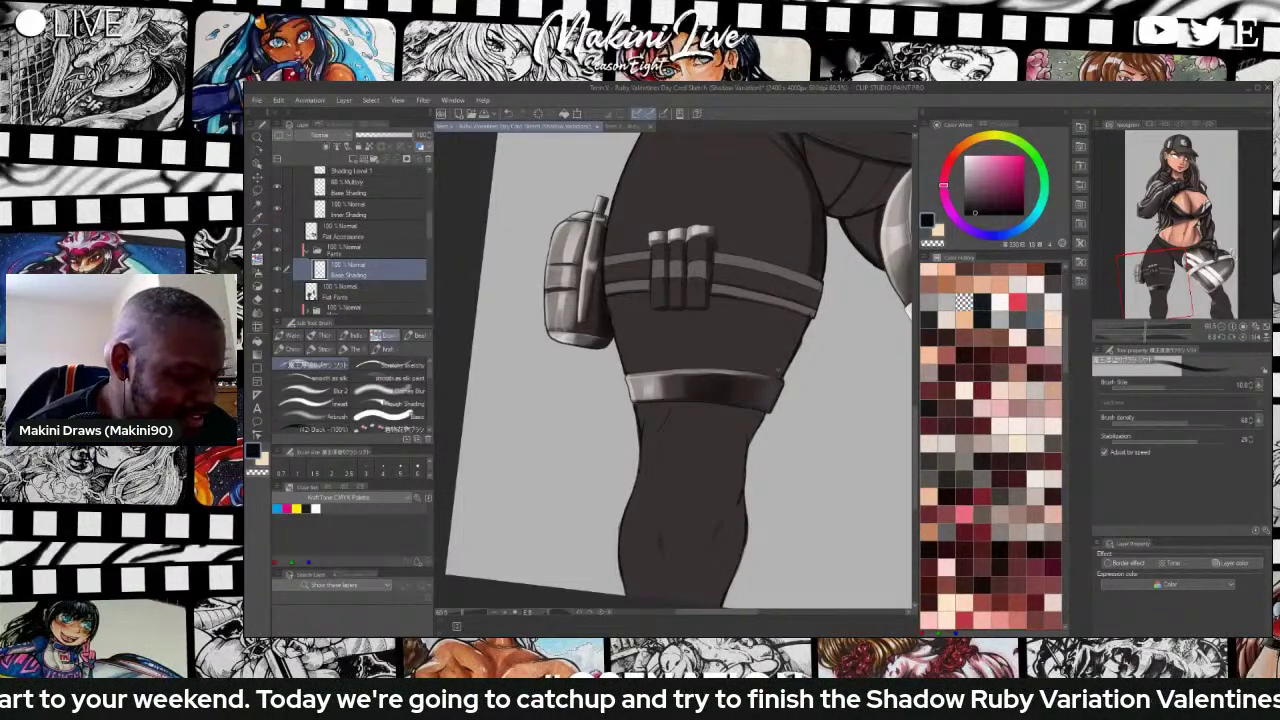
key(bracketright)
key(bracketright)
key(bracketright)
key(bracketright)
drag(780, 379, 810, 317)
drag(778, 373, 800, 321)
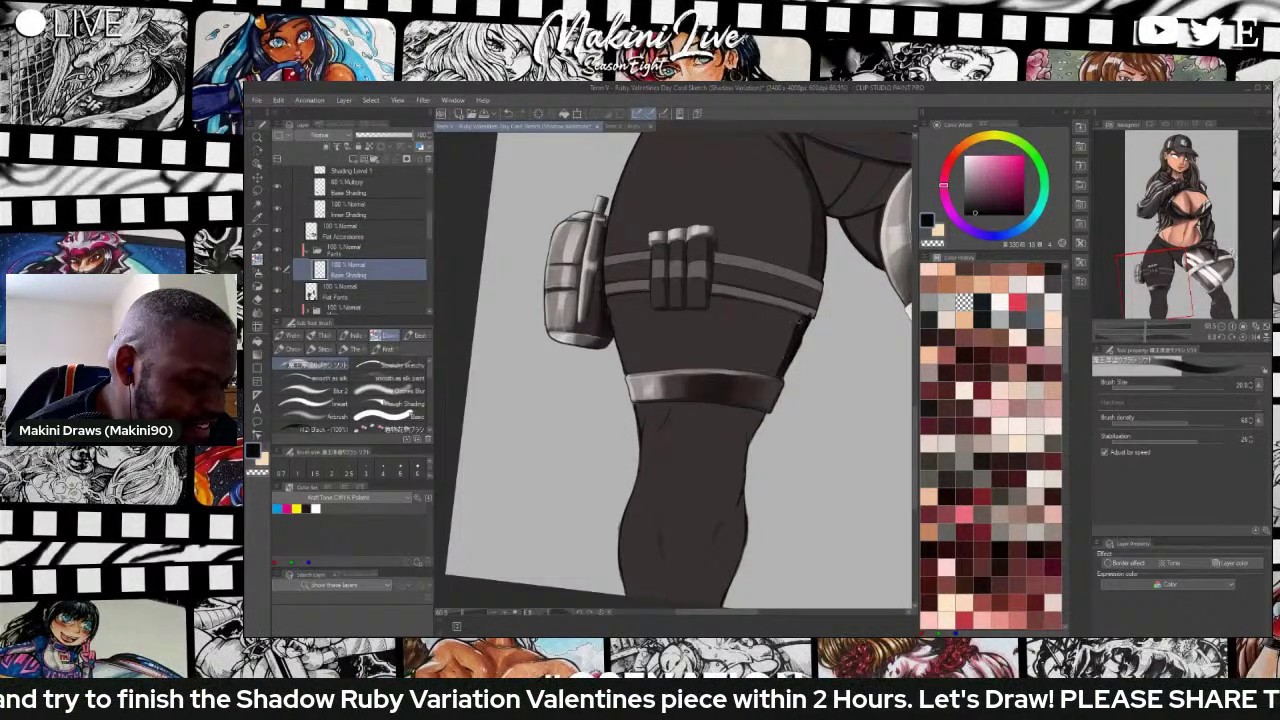
key(e)
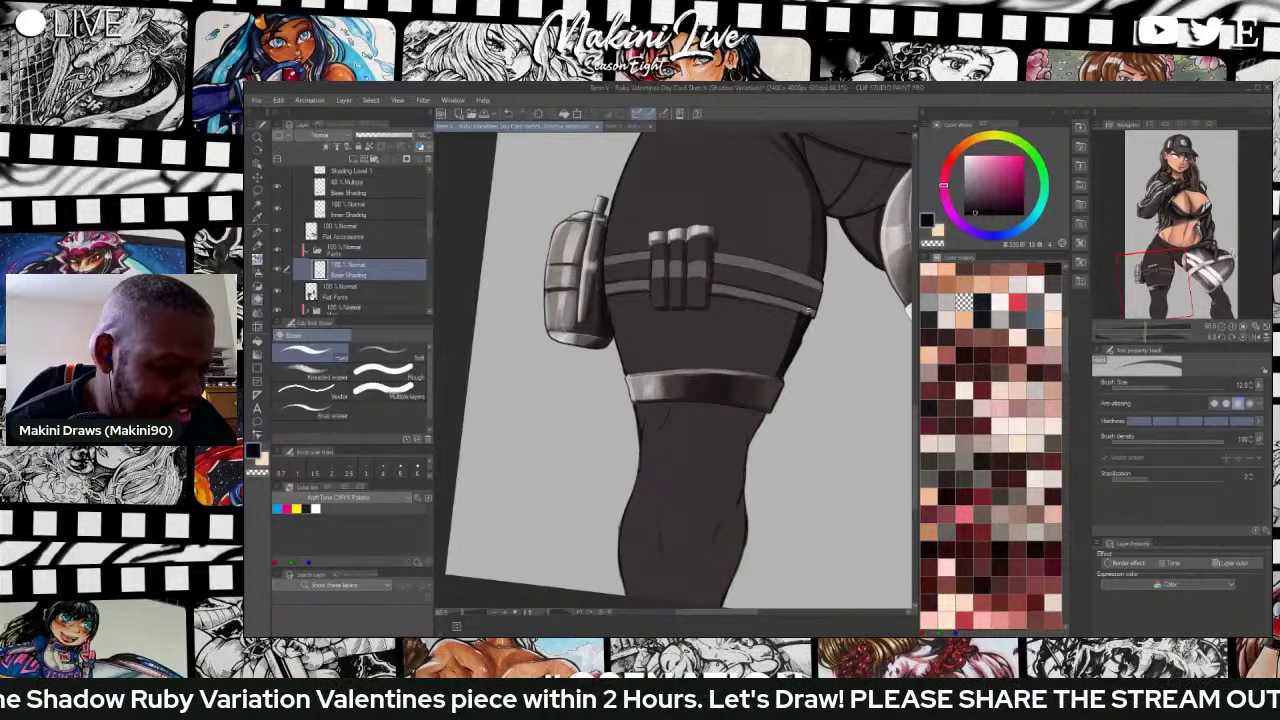
Shade the outer edge of the leg just below the lower thigh band with the brush at size 20.
scroll(562, 434, down, 5)
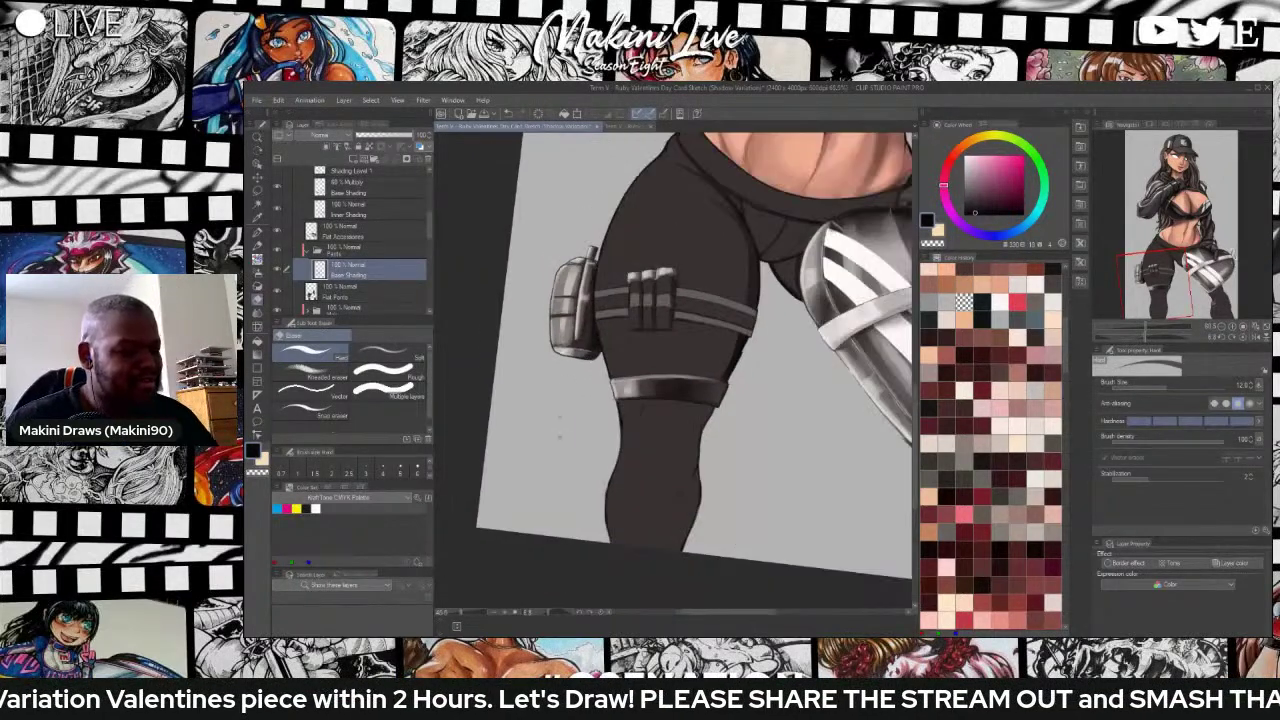
scroll(544, 450, up, 1)
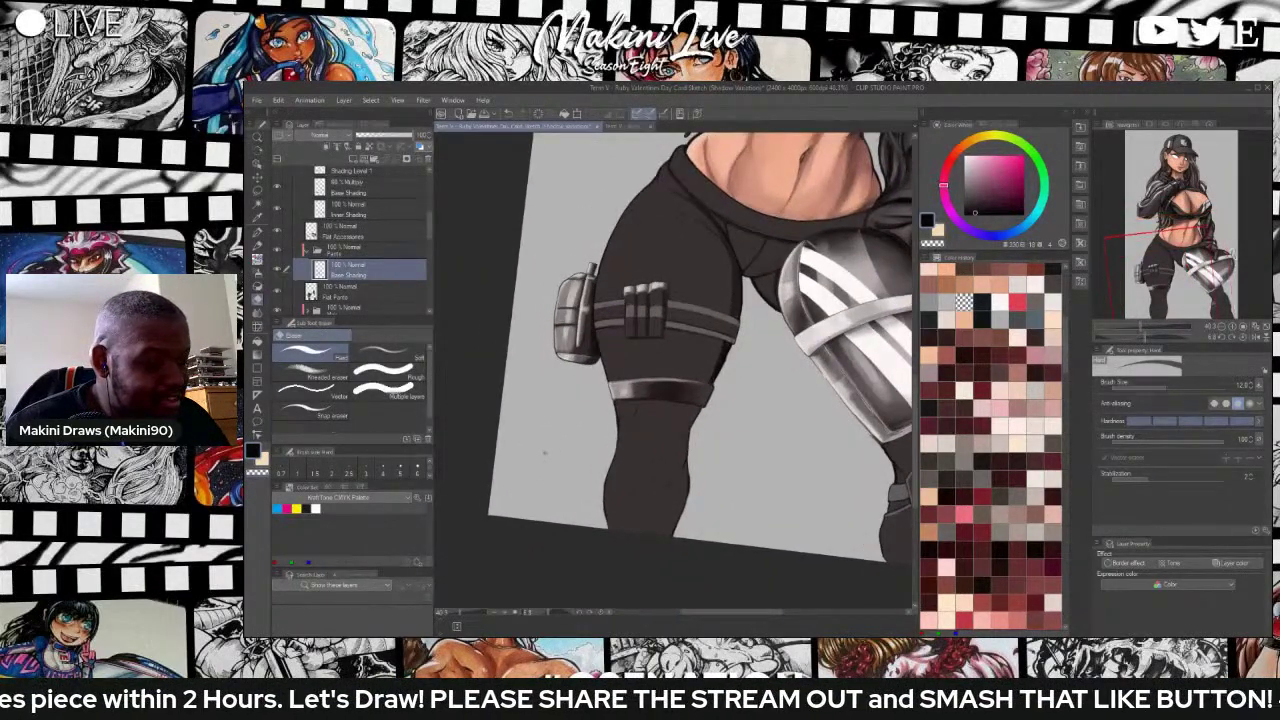
scroll(544, 450, down, 2)
scroll(778, 487, up, 2)
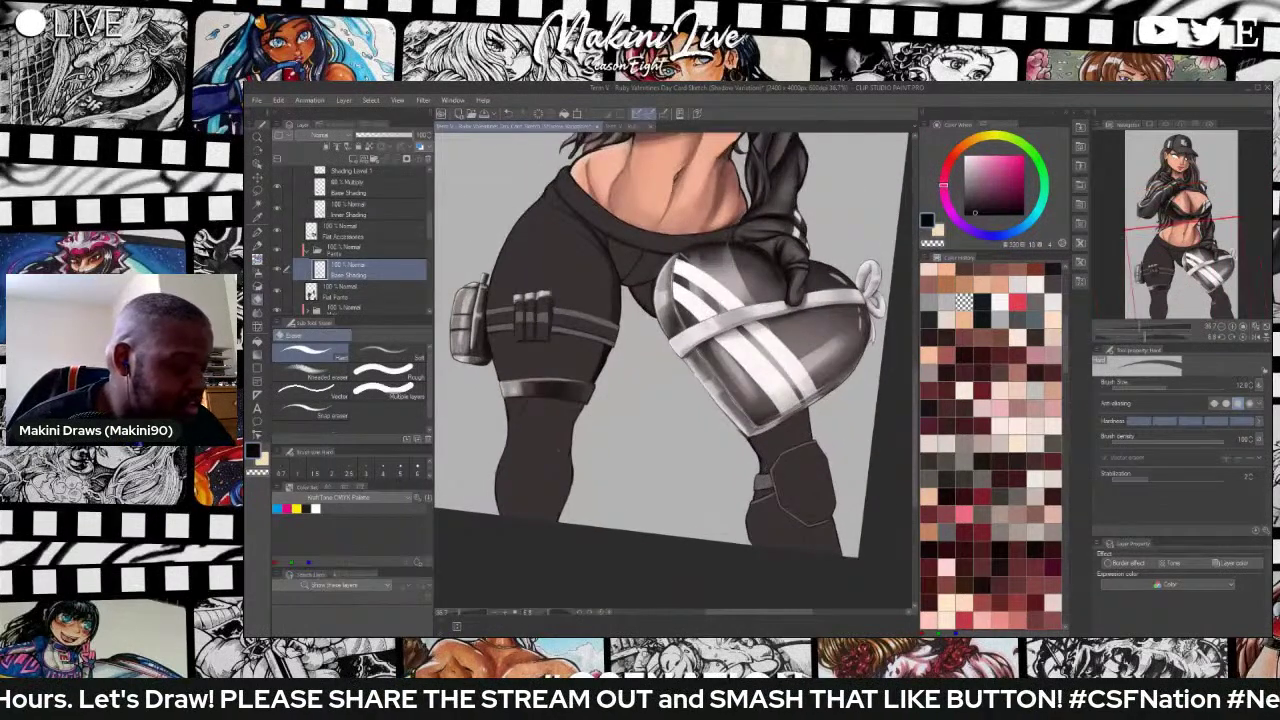
scroll(470, 350, up, 1)
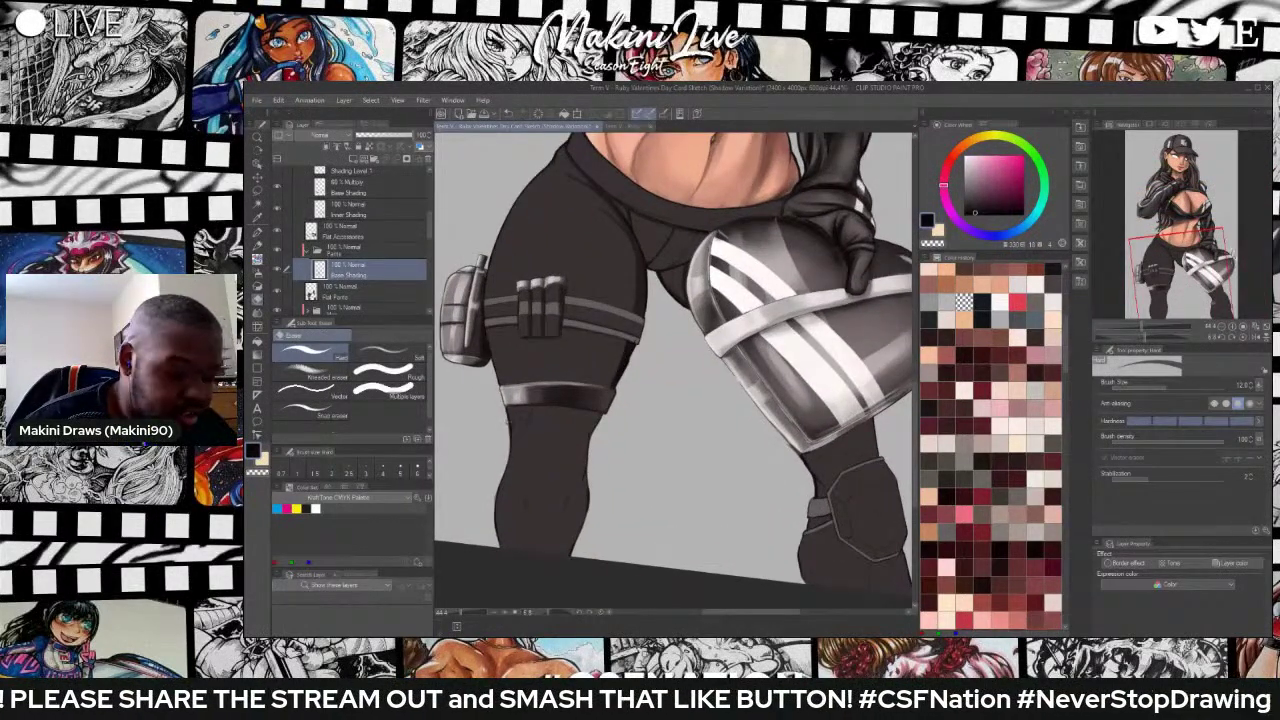
key(b)
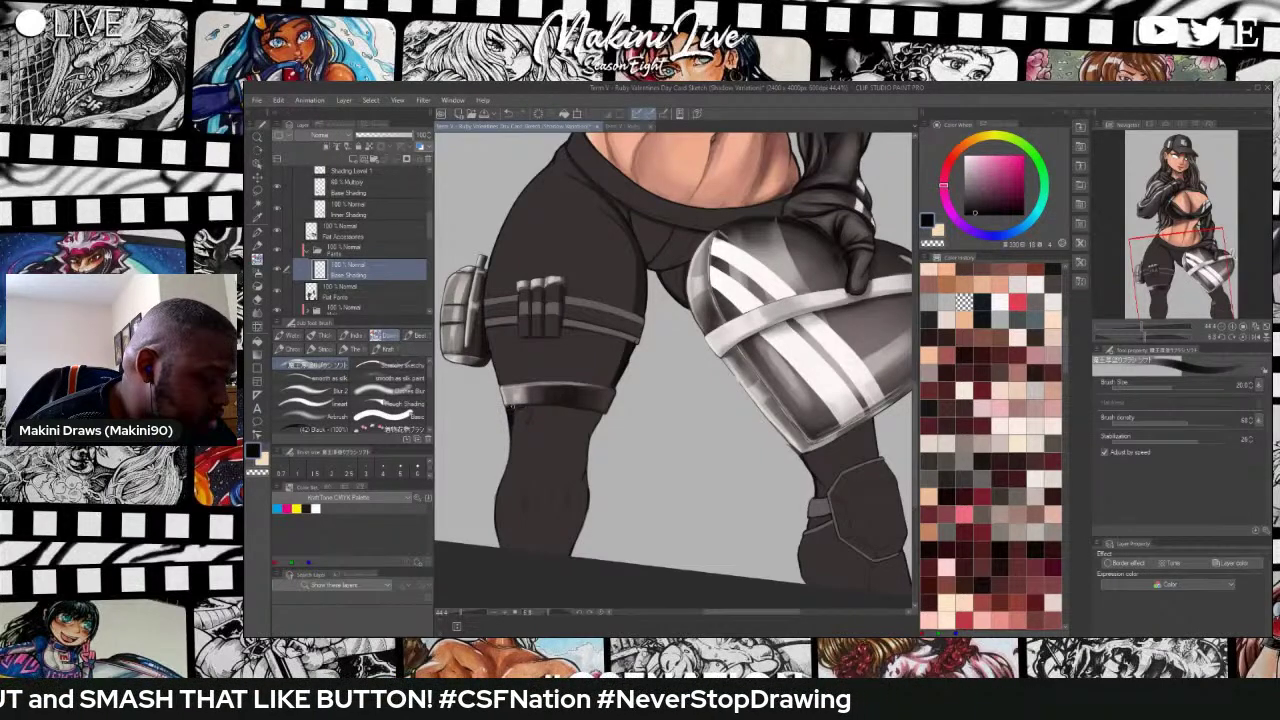
key(r)
drag(500, 415, 632, 178)
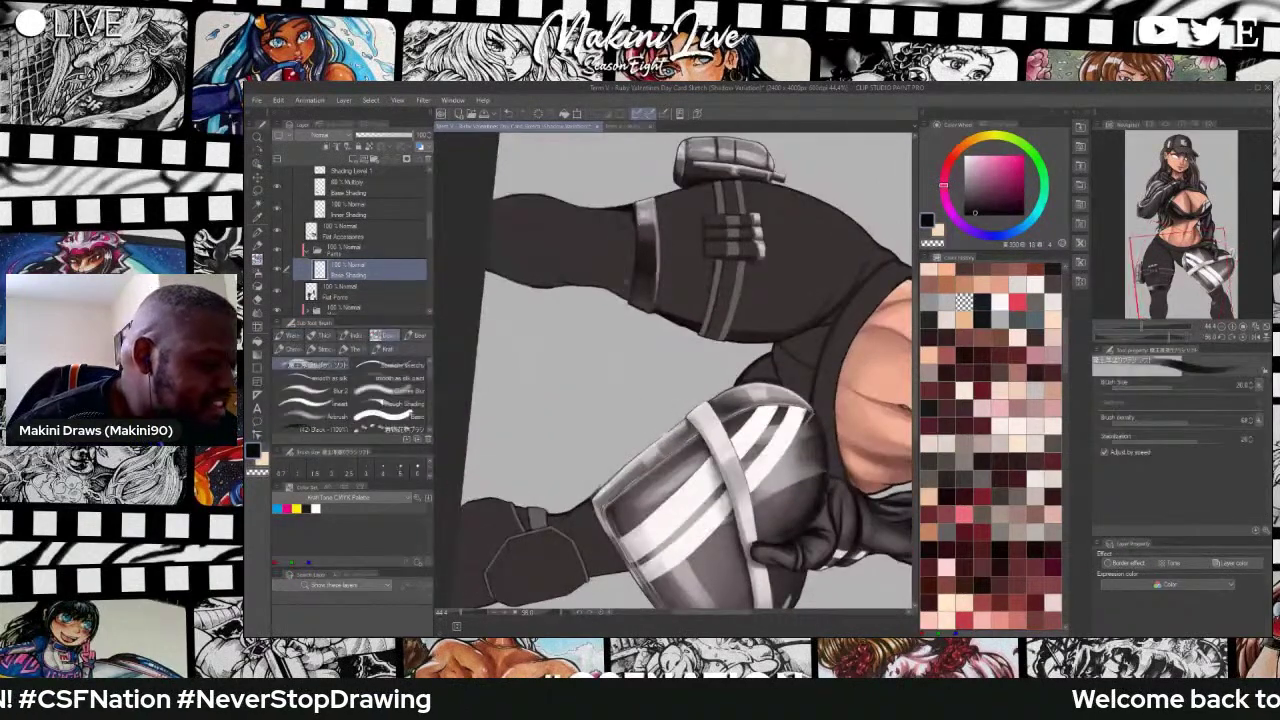
drag(628, 300, 634, 208)
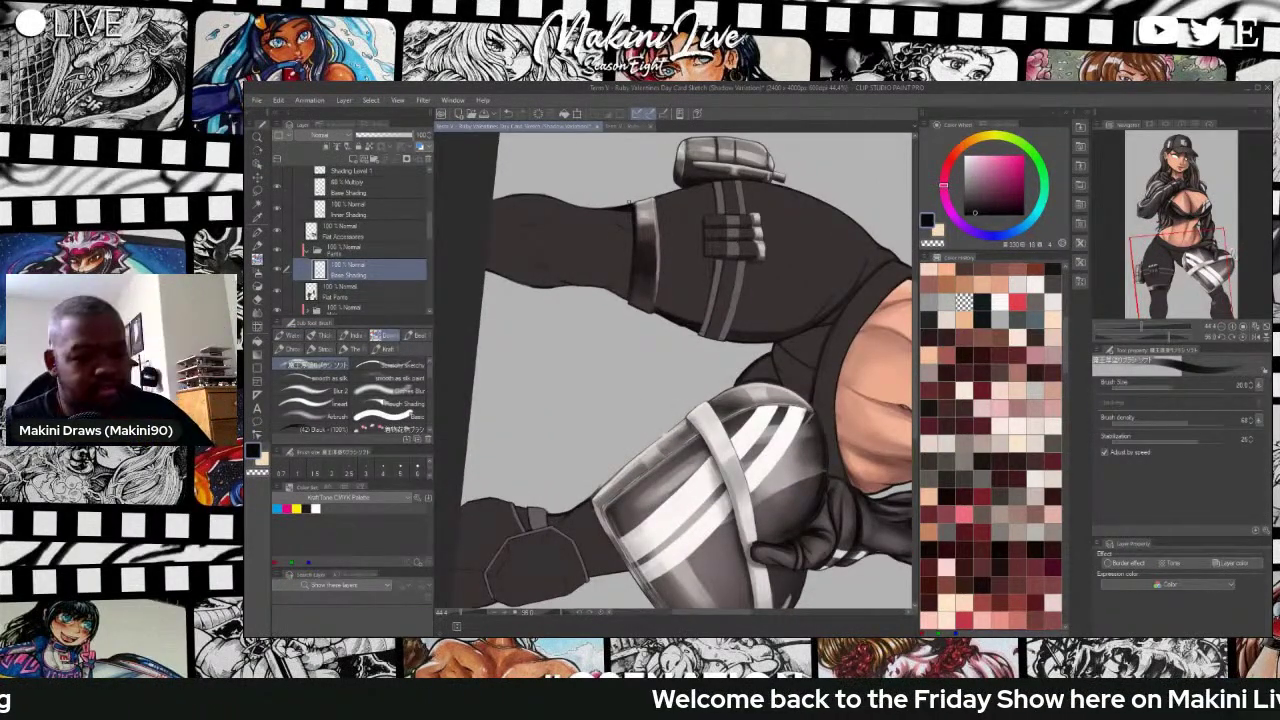
Paint dark shading along both side contours of the lower leg and on the pants directly beneath the lower thigh band.
key(r)
mouse_move(630, 200)
mouse_down()
mouse_move(814, 321)
mouse_move(820, 347)
mouse_up()
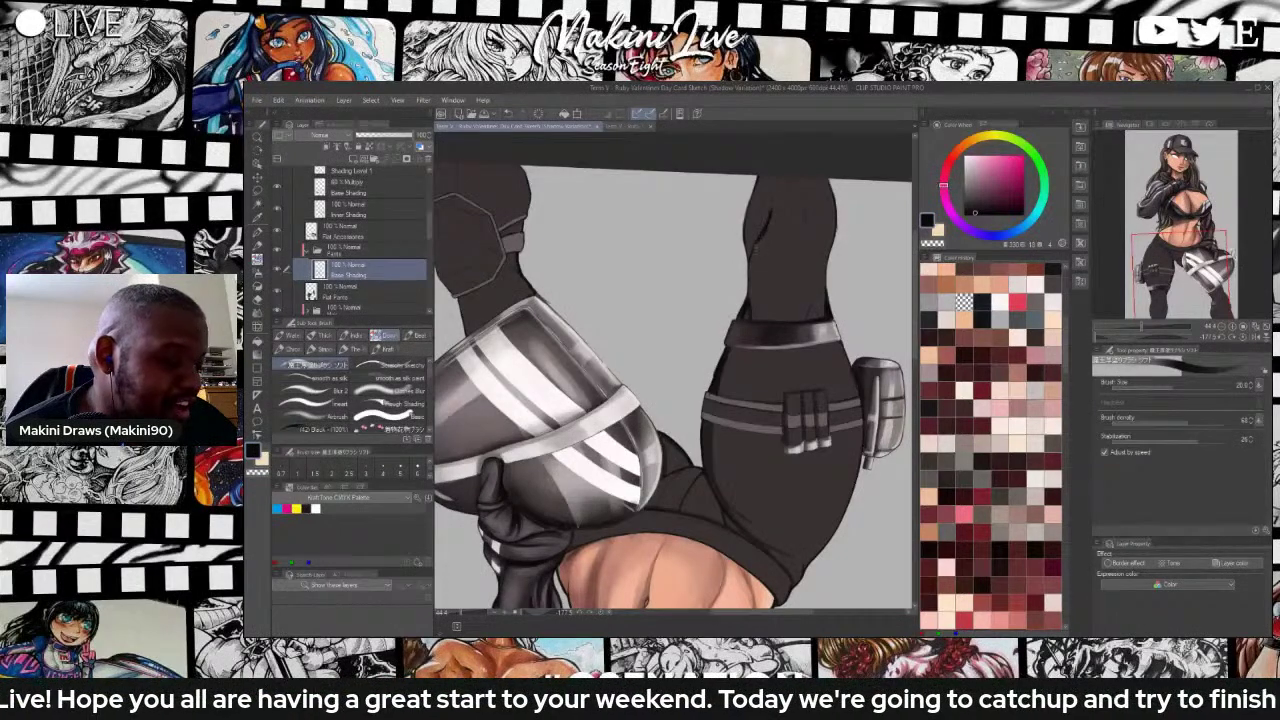
drag(751, 253, 759, 178)
drag(750, 232, 765, 174)
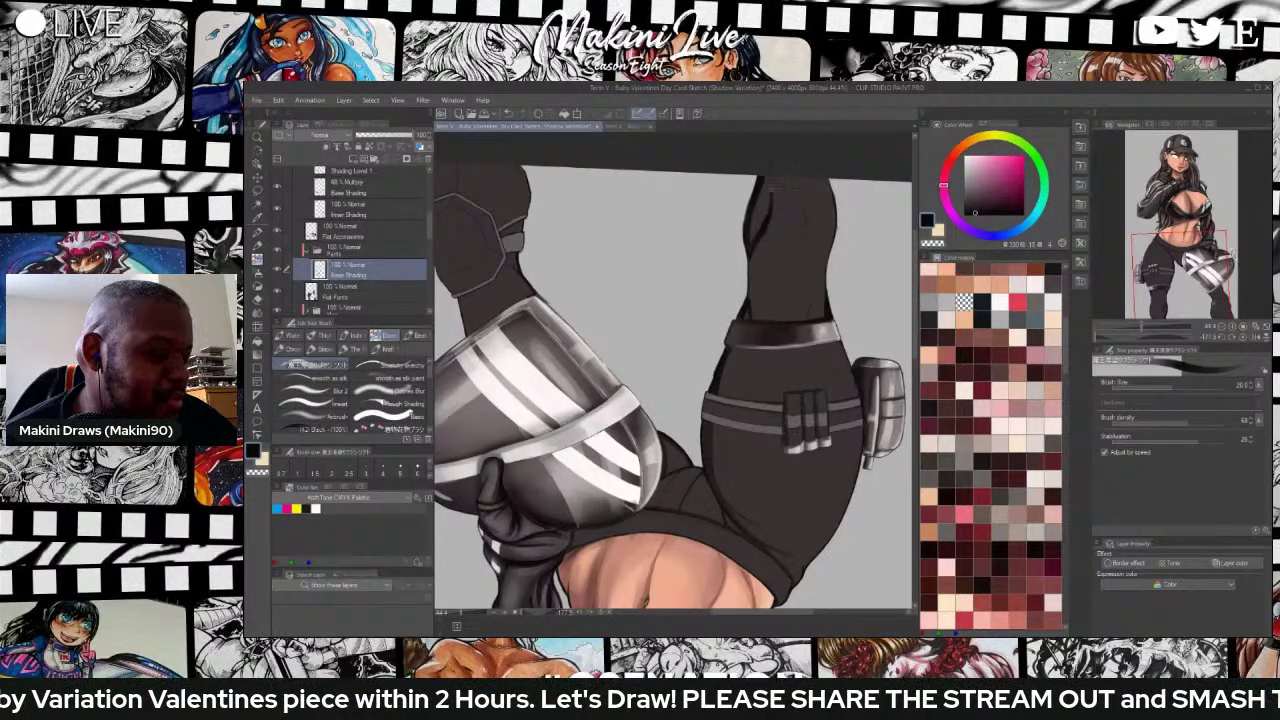
drag(806, 211, 810, 234)
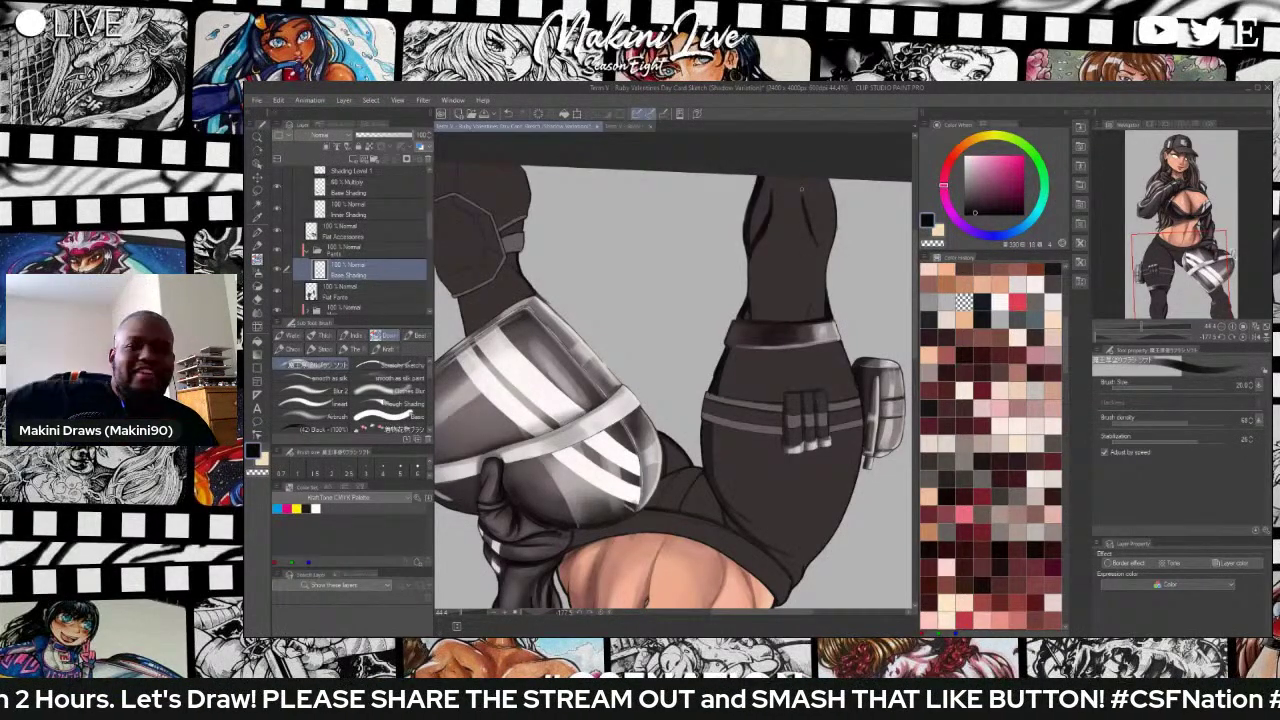
drag(748, 234, 754, 225)
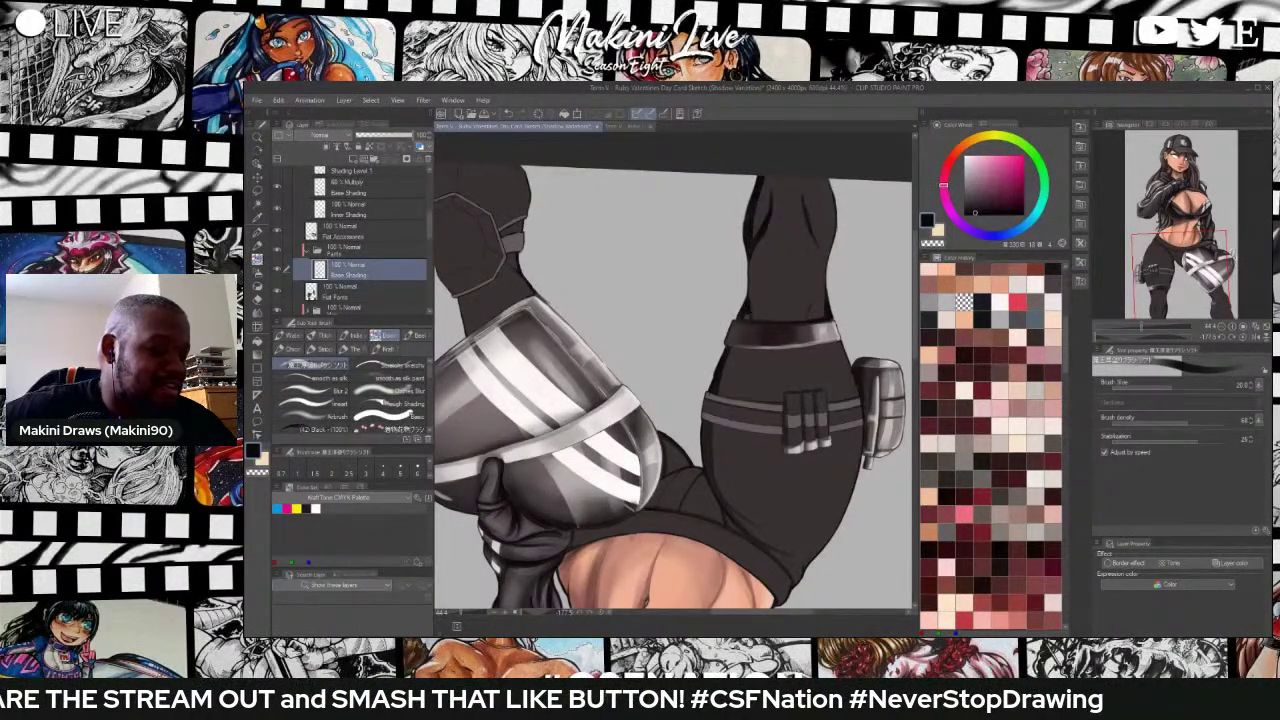
mouse_move(747, 300)
mouse_down()
mouse_move(750, 262)
mouse_move(754, 314)
mouse_up()
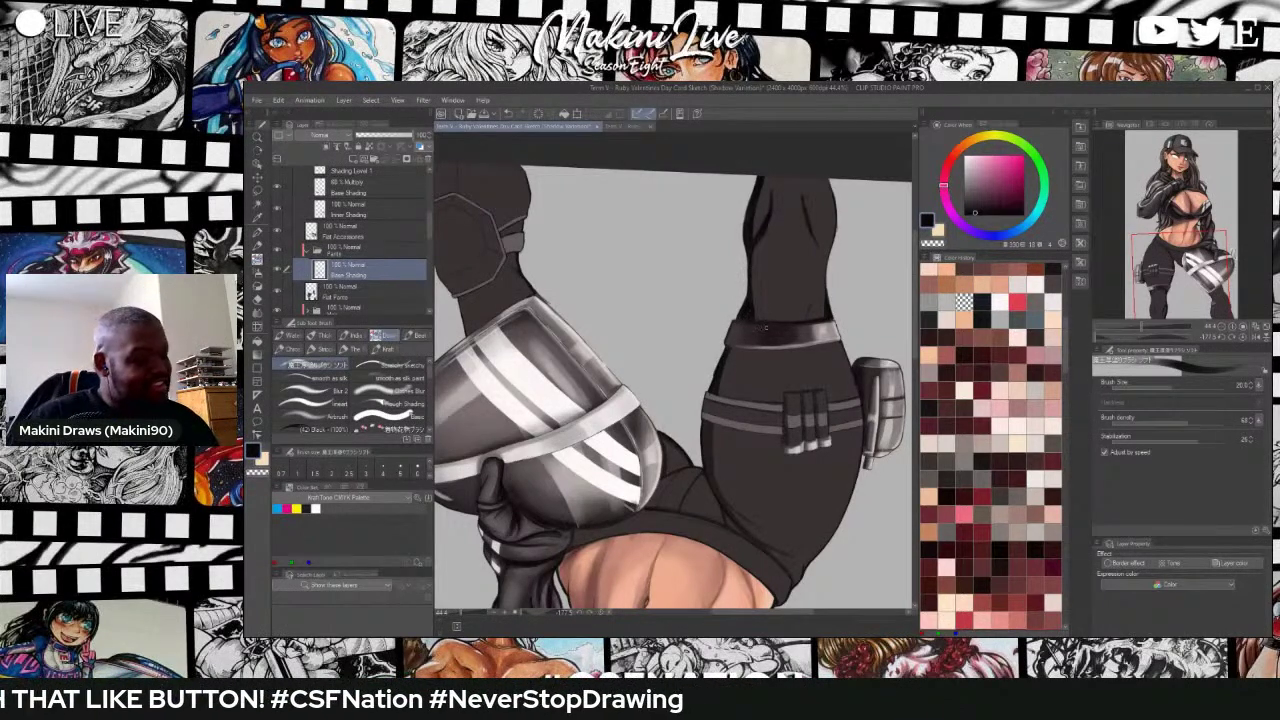
Enlarge the eraser to size 120 and erase the crease shading on the lower leg beneath the thigh band.
scroll(765, 328, down, 2)
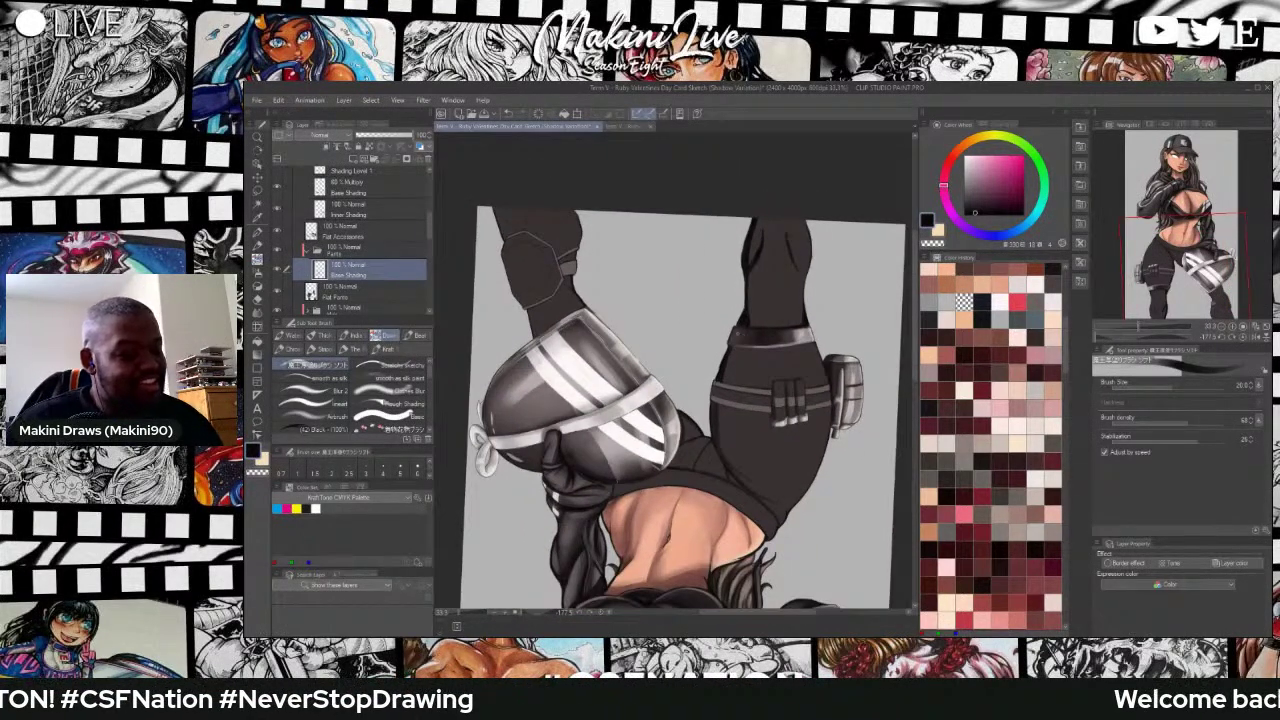
scroll(700, 400, up, 2)
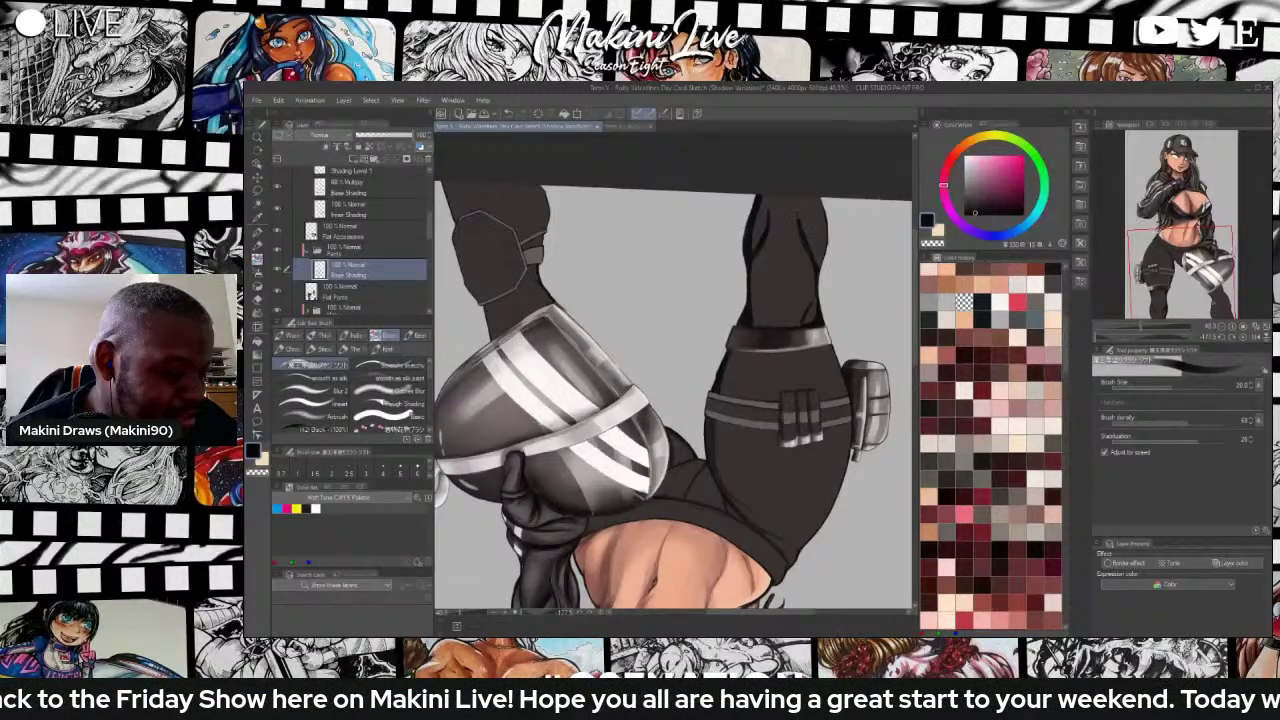
scroll(796, 200, down, 4)
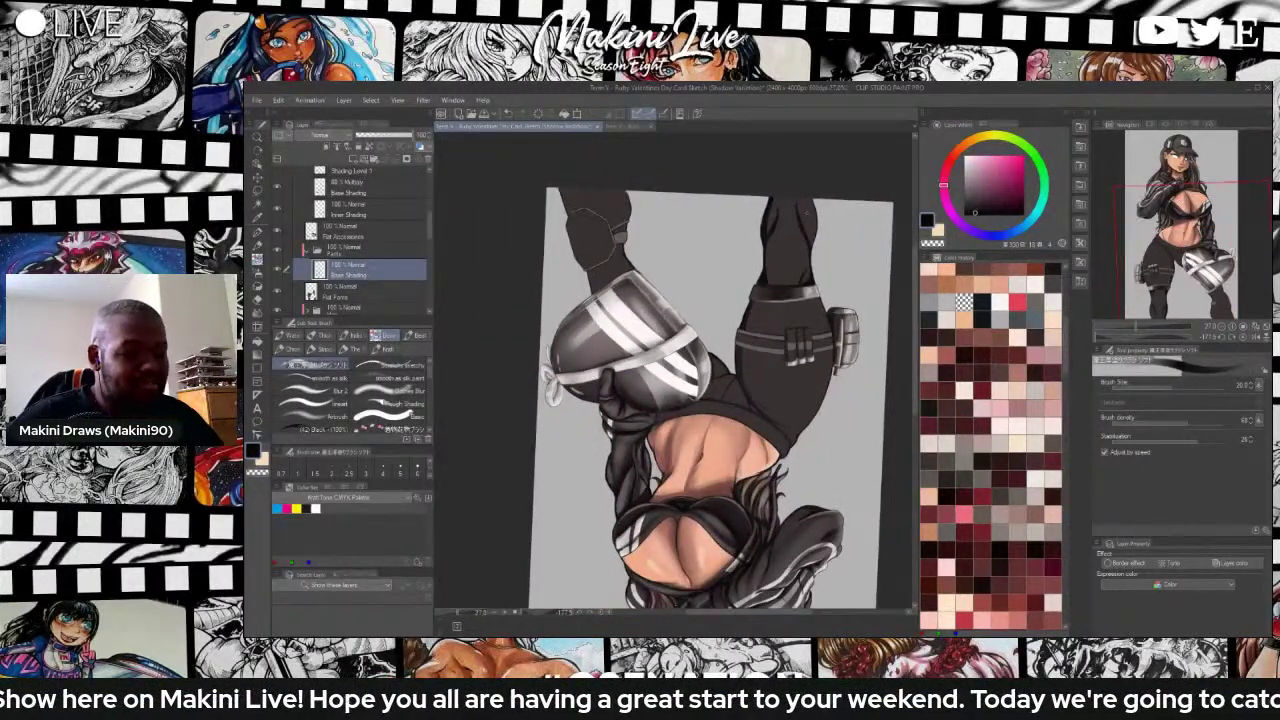
key(r)
mouse_move(686, 236)
mouse_down()
mouse_move(800, 308)
mouse_move(604, 512)
mouse_up()
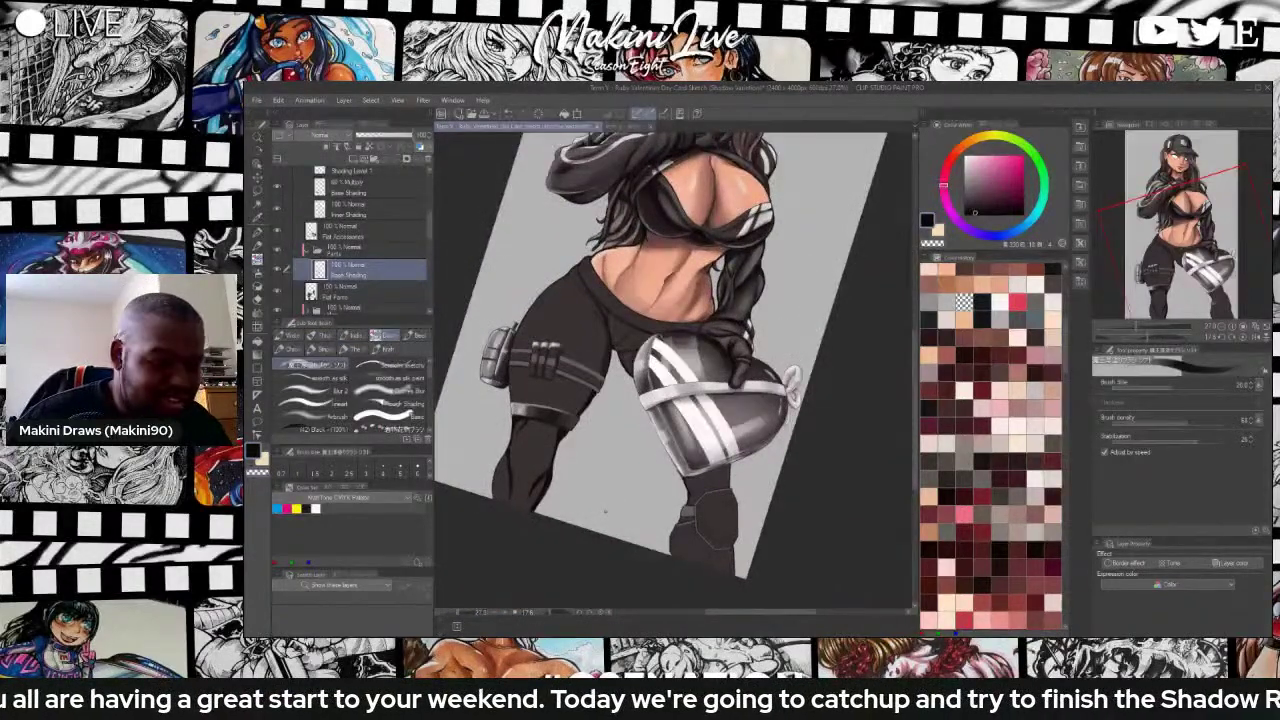
key(e)
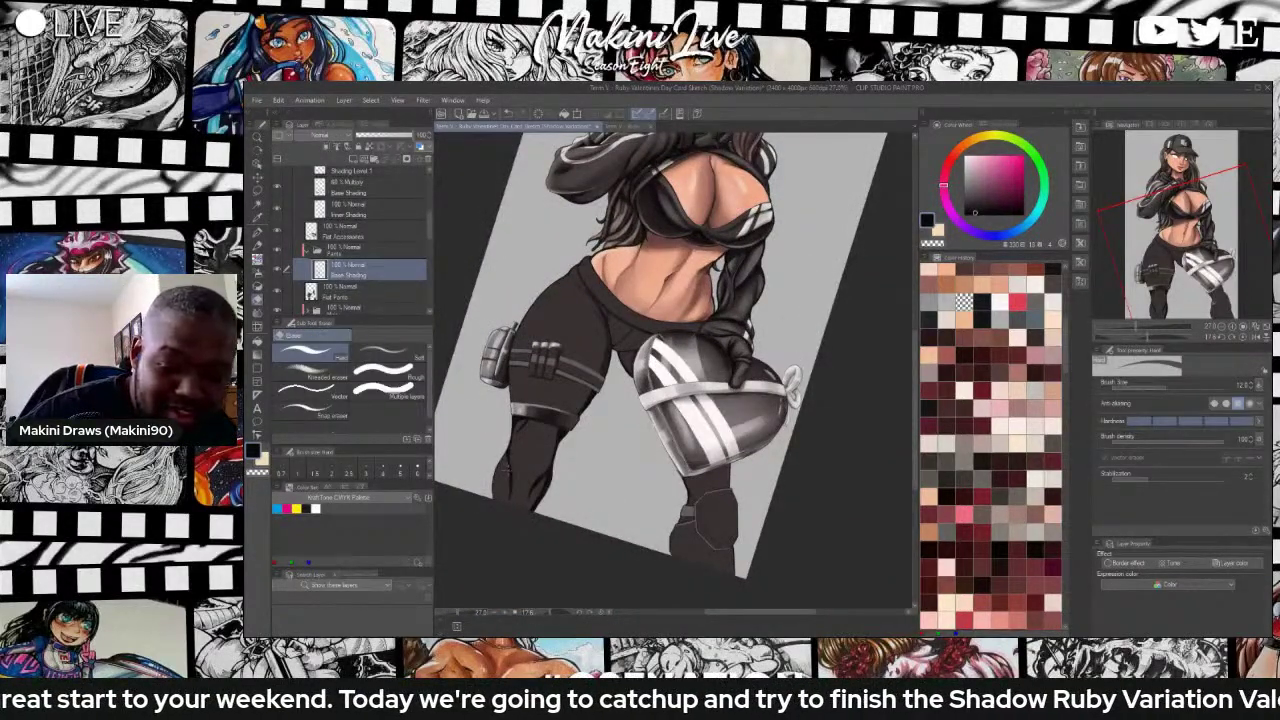
key(bracketright)
key(bracketright)
key(bracketright)
key(bracketright)
key(bracketright)
key(bracketright)
key(bracketright)
key(bracketright)
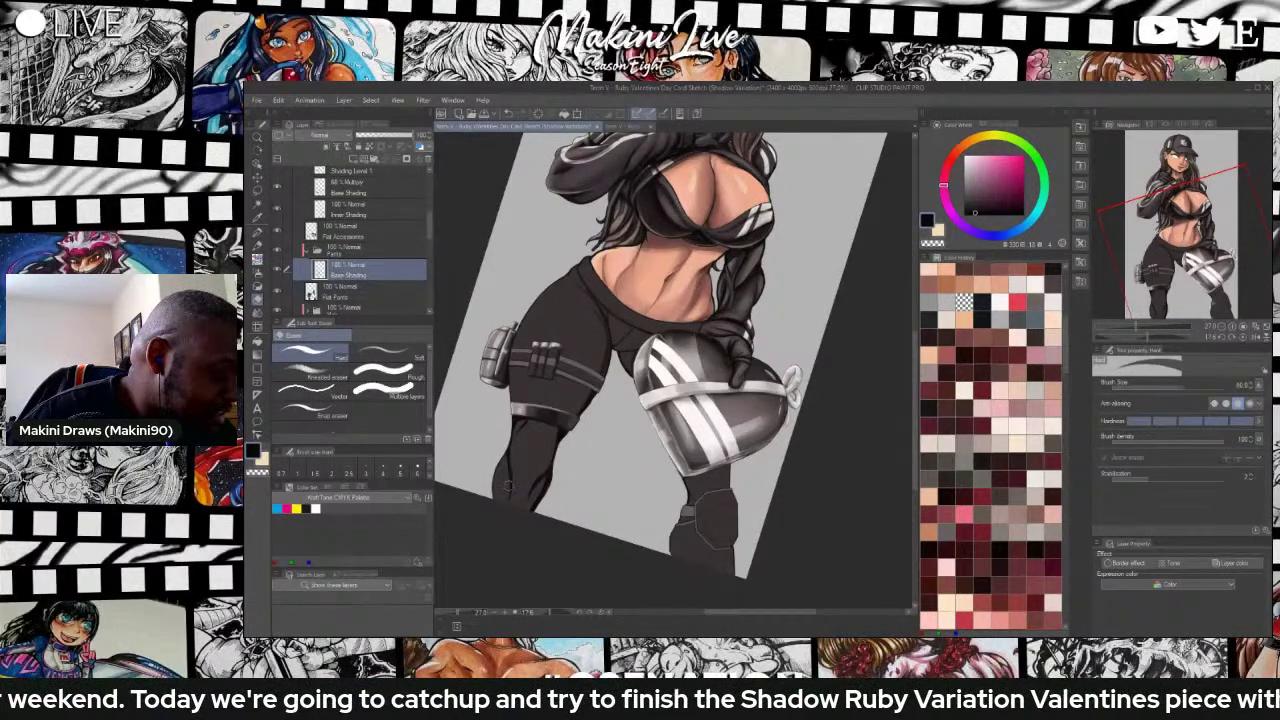
key(bracketright)
key(bracketright)
key(bracketright)
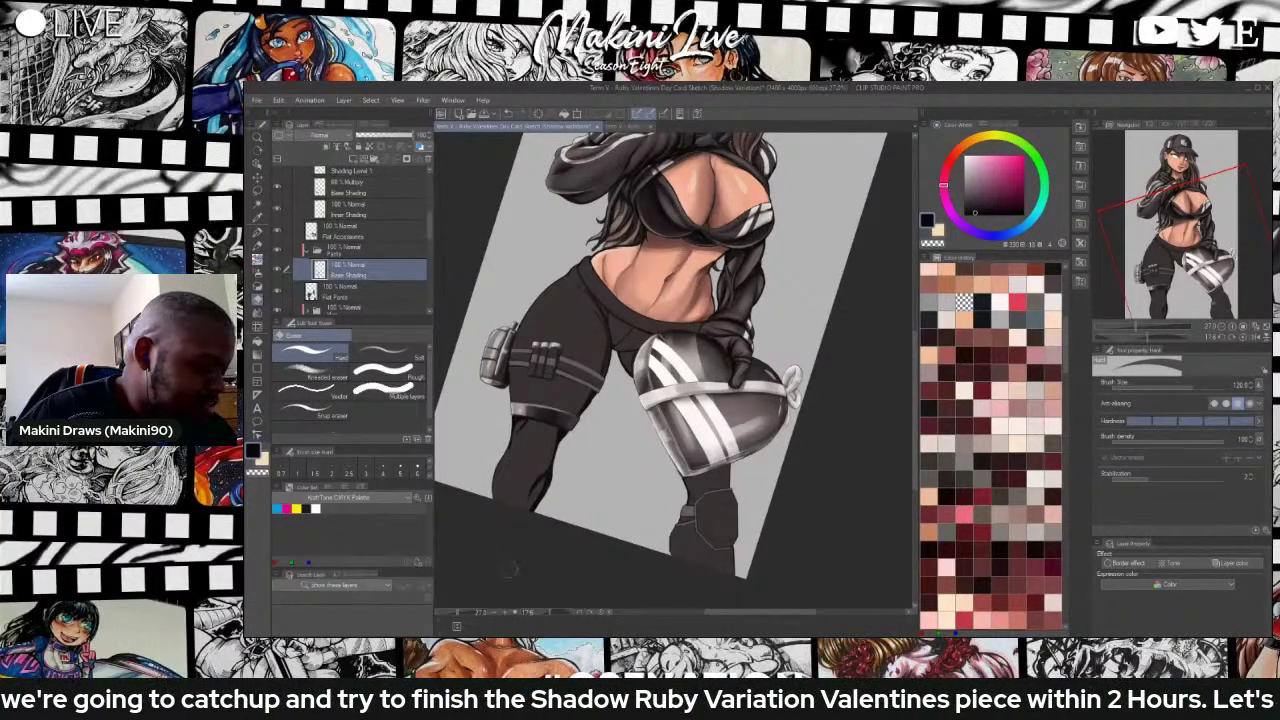
Repaint the lower-leg crease at brush size 17 and shade the other leg between the heart box and the knee strap.
key(b)
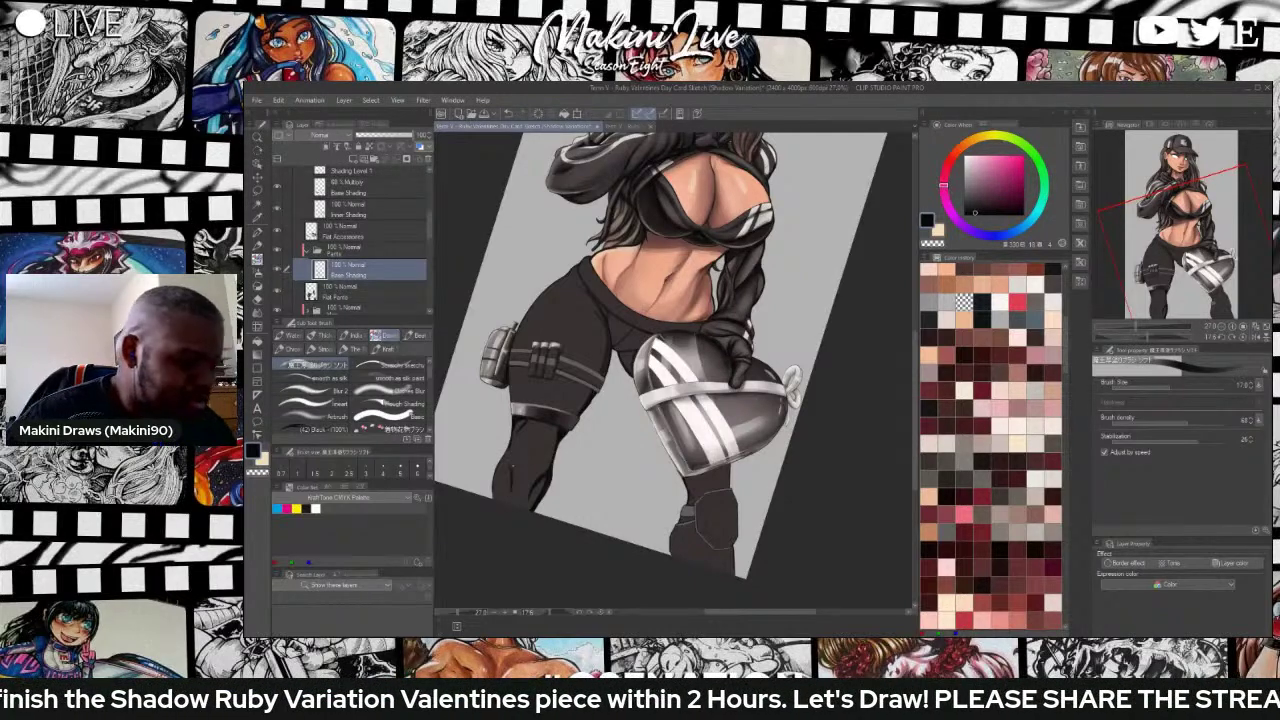
scroll(560, 435, down, 1)
scroll(640, 430, up, 2)
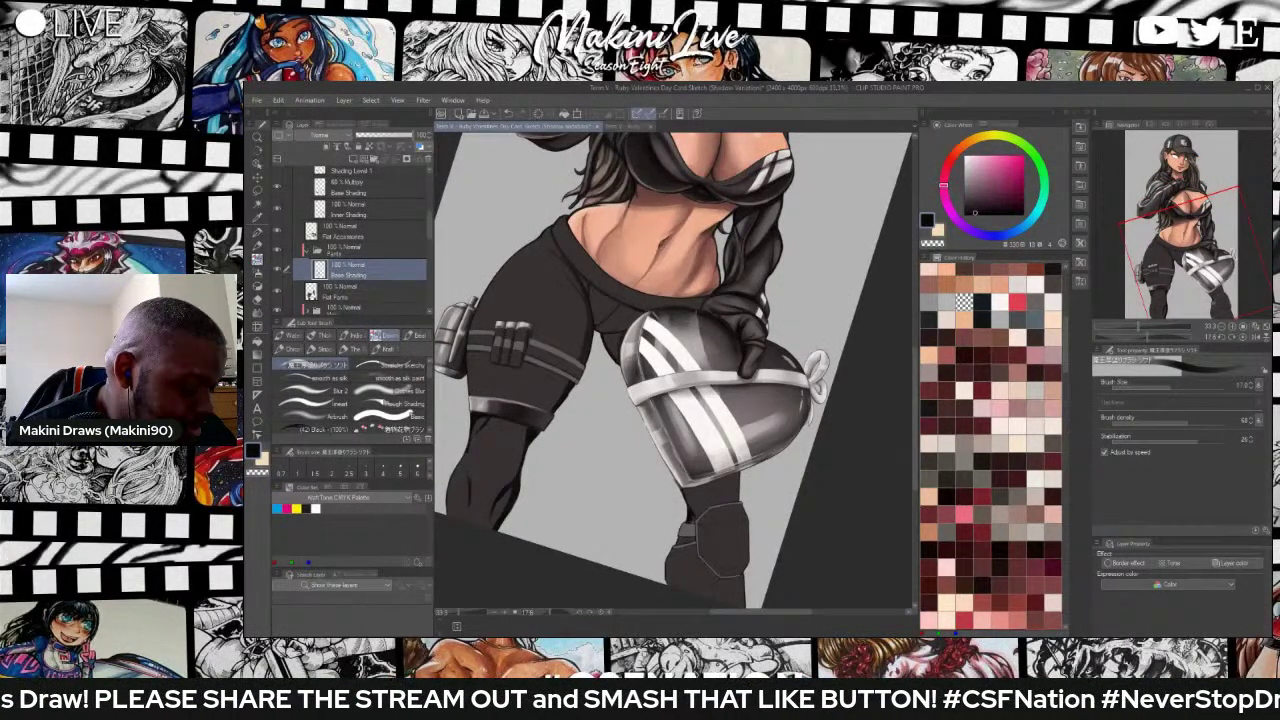
drag(707, 512, 695, 524)
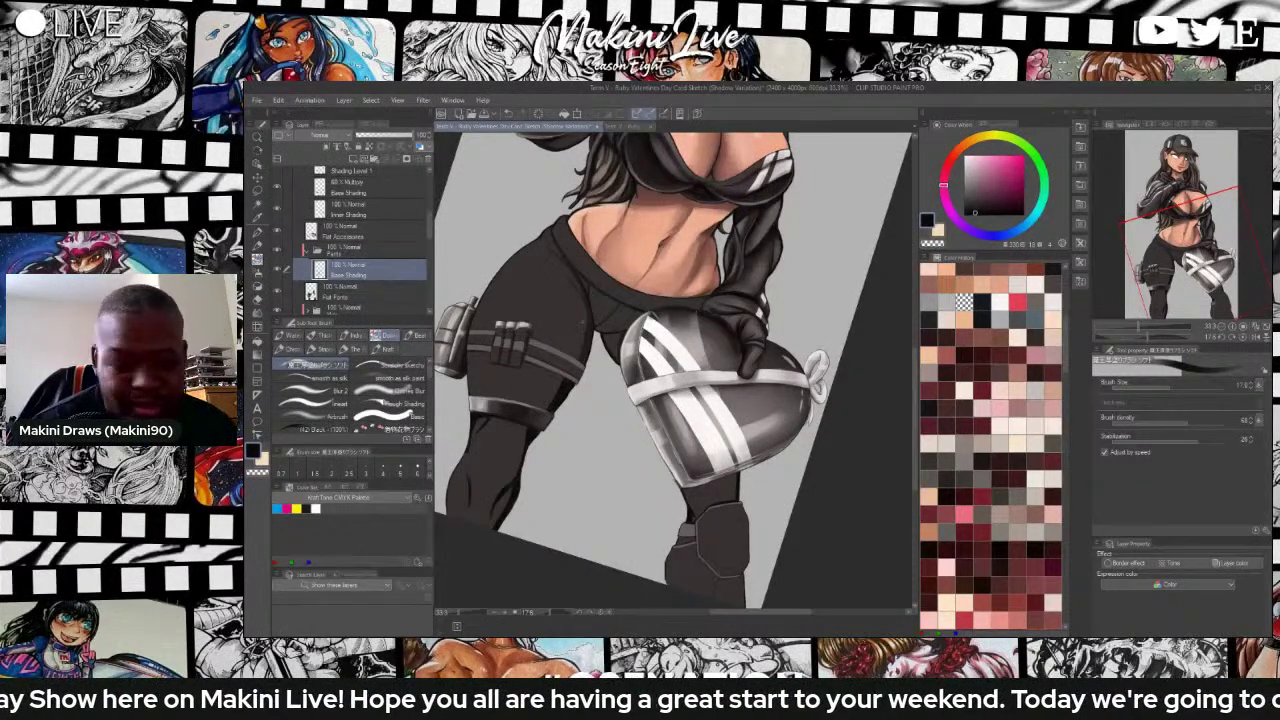
Set the brush size to 30, clean up around the knee strap with the eraser and shade the strap beside the knee pad.
key(bracketright)
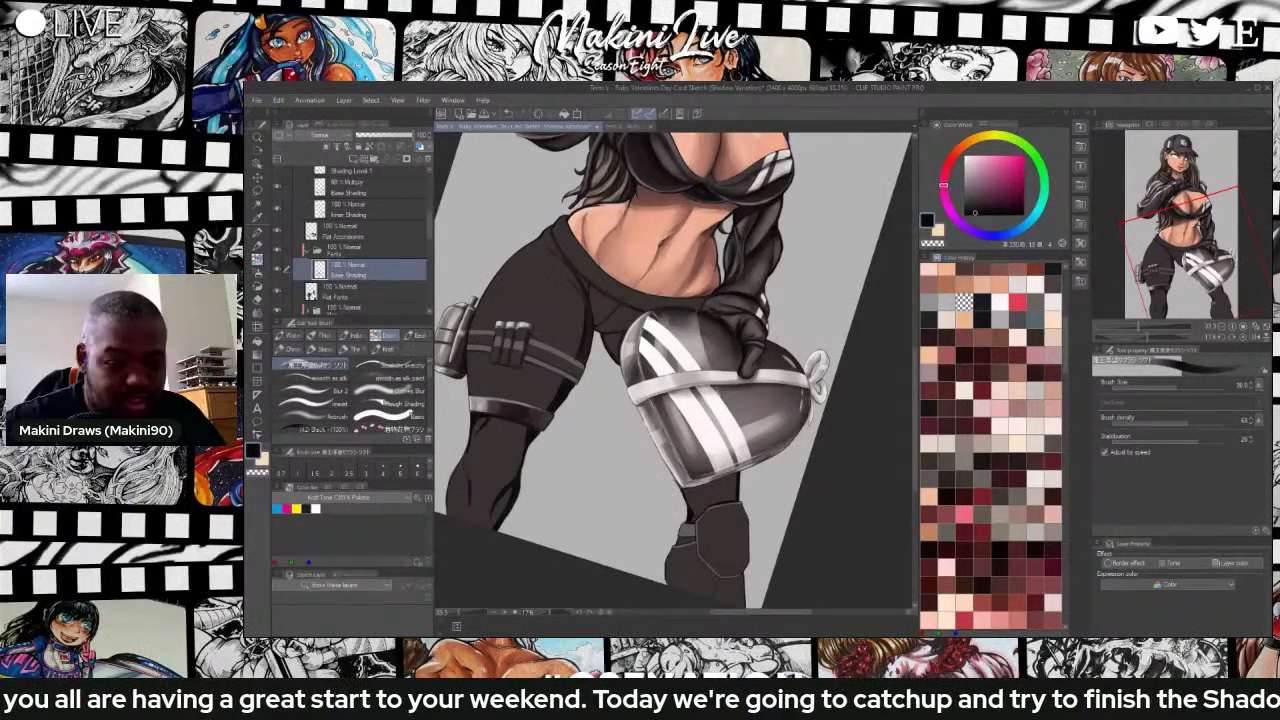
key(e)
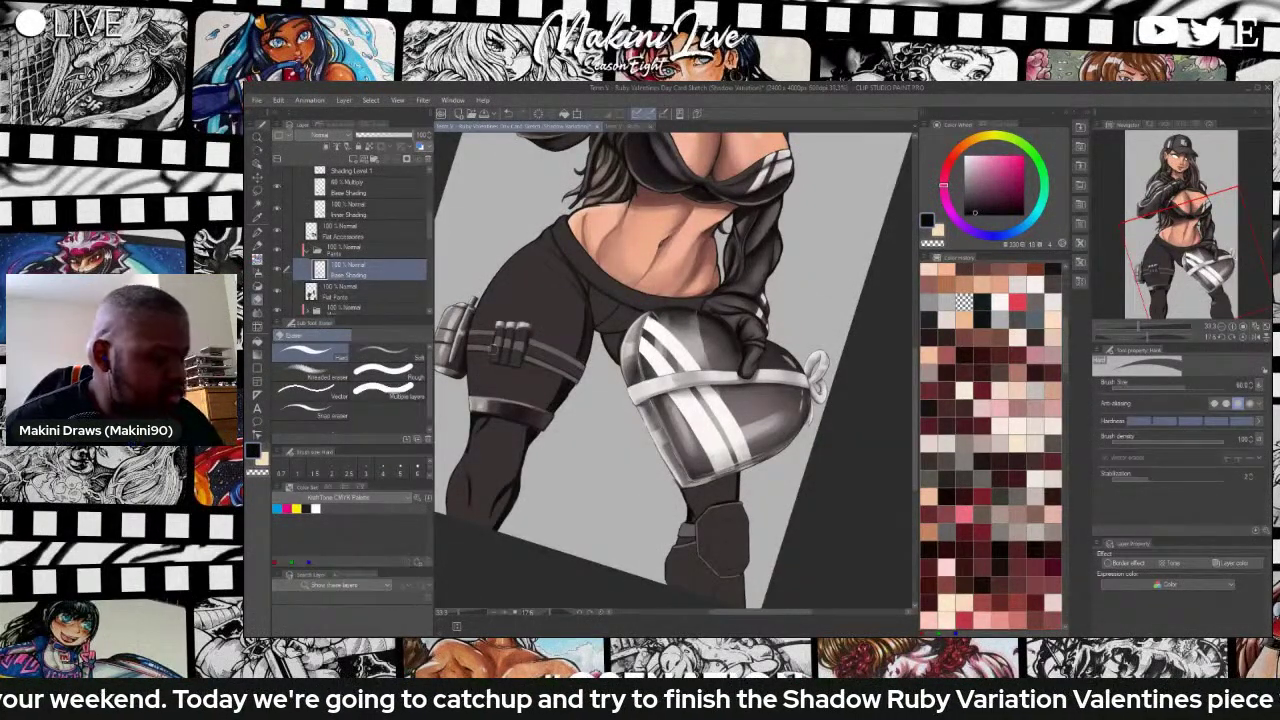
scroll(546, 352, down, 1)
scroll(546, 352, up, 1)
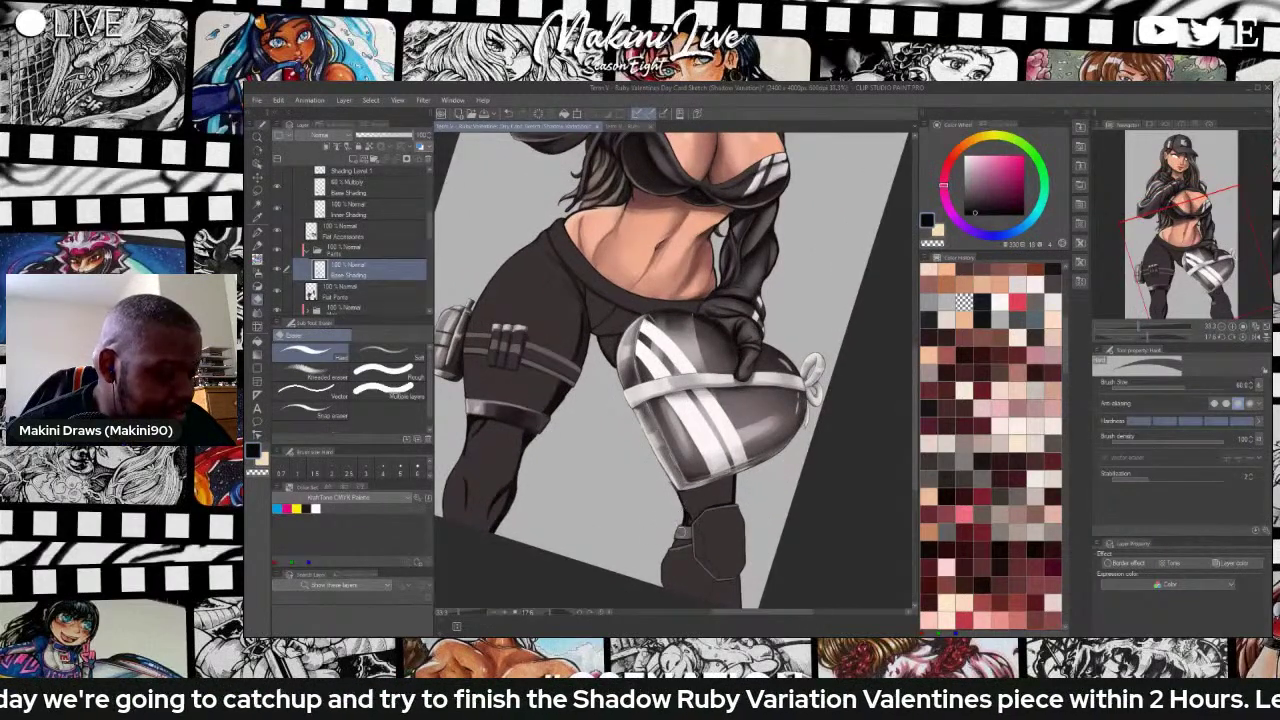
scroll(683, 512, up, 1)
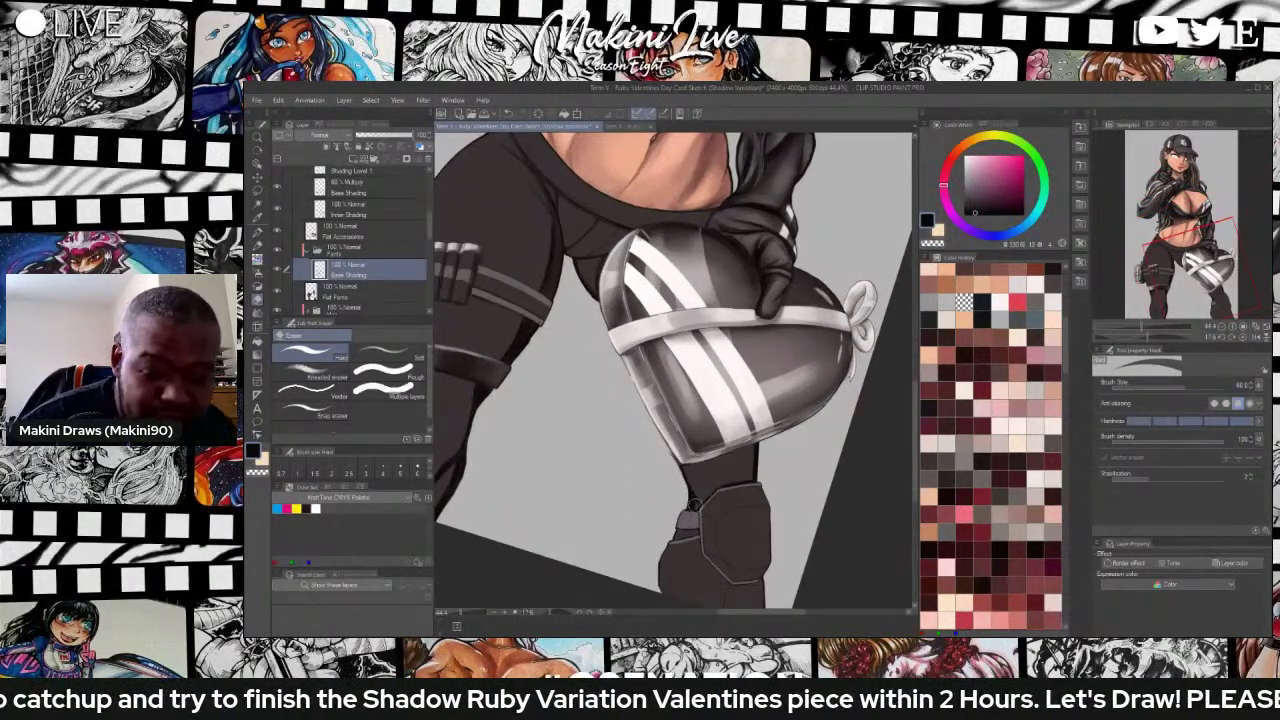
key(b)
drag(697, 511, 690, 525)
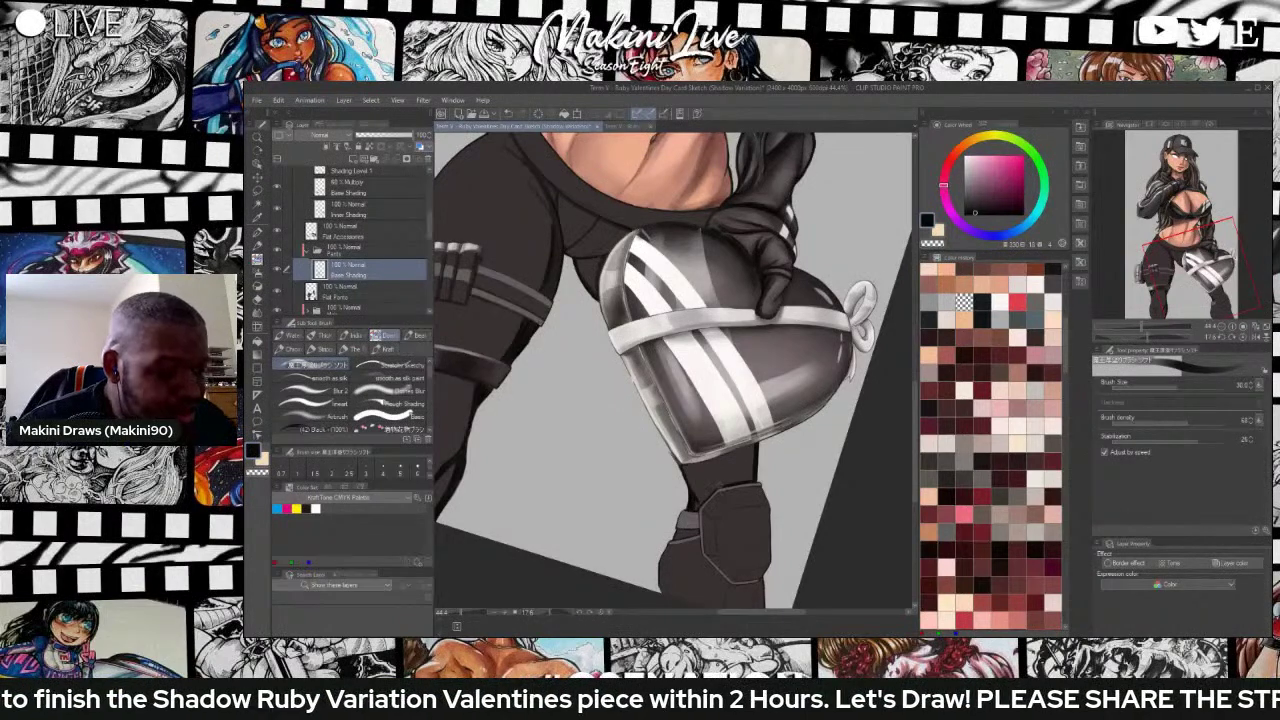
Choose slightly lighter dark tones and shade the knee strap and the leg fold just below it.
click(973, 203)
click(968, 199)
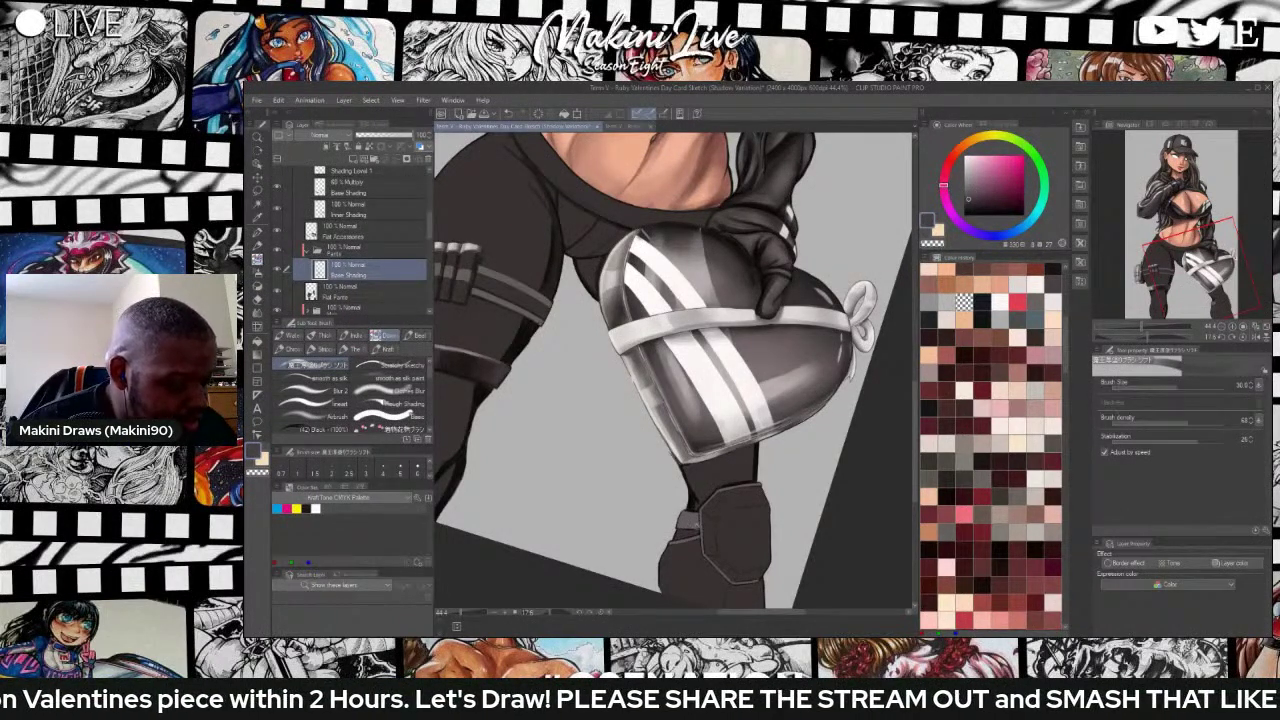
drag(699, 523, 697, 525)
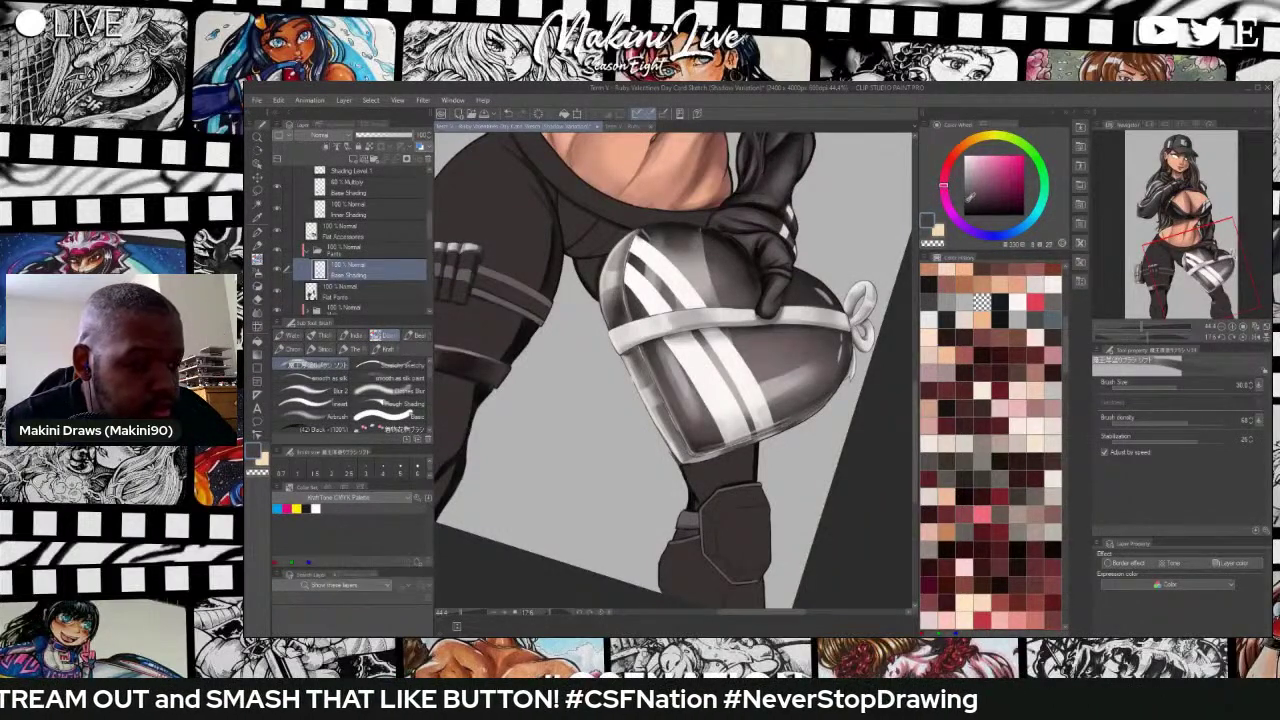
click(971, 201)
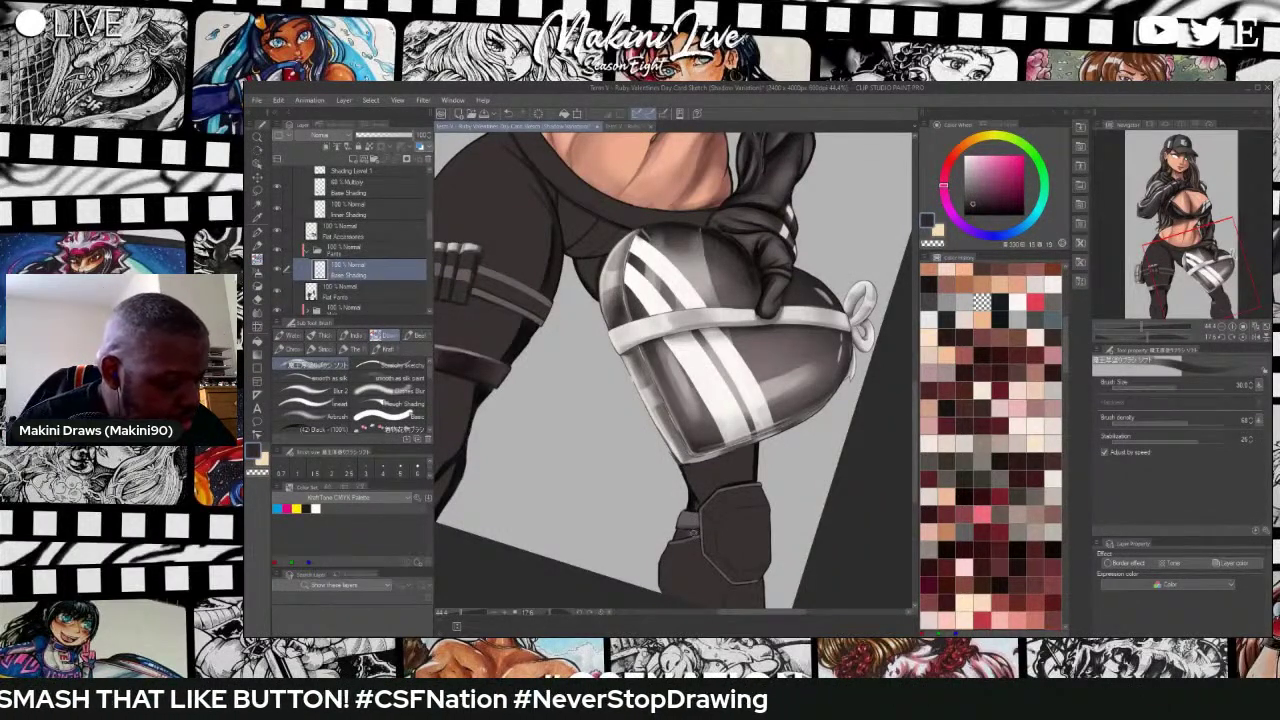
drag(692, 532, 694, 530)
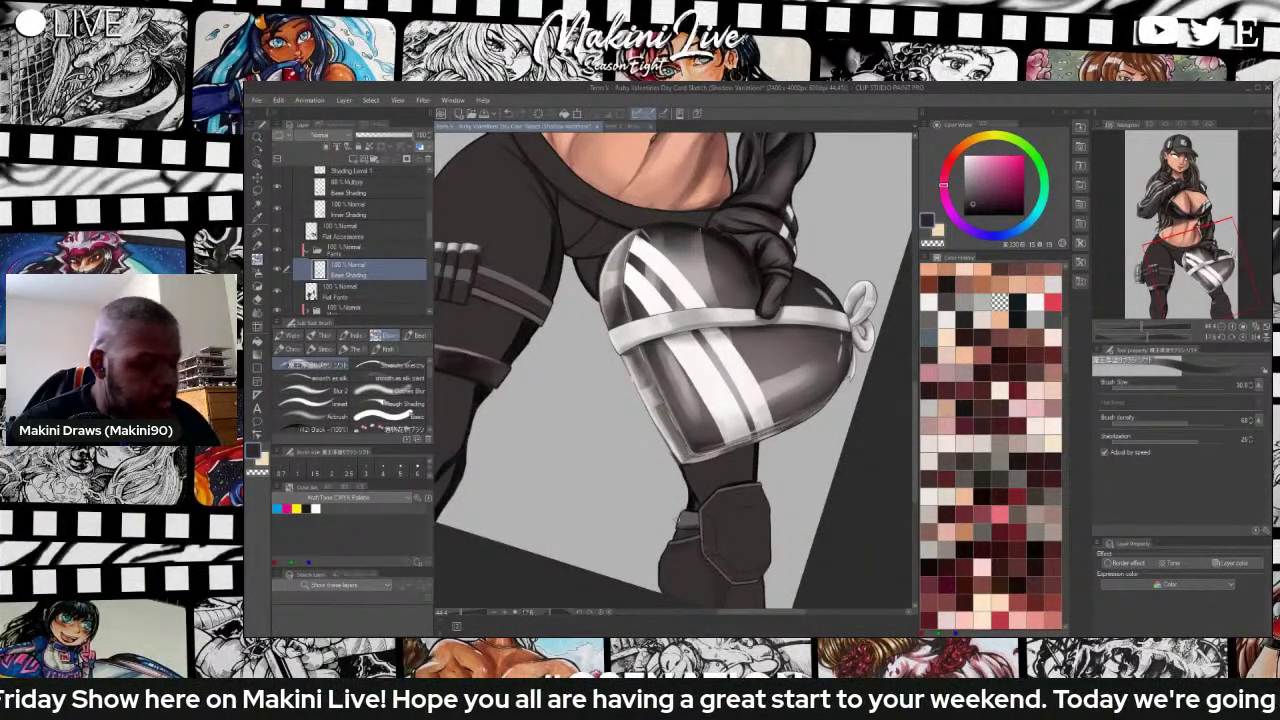
Paint base shading on the facets of the knee pad, using brush sizes 15 and 25.
scroll(718, 598, down, 1)
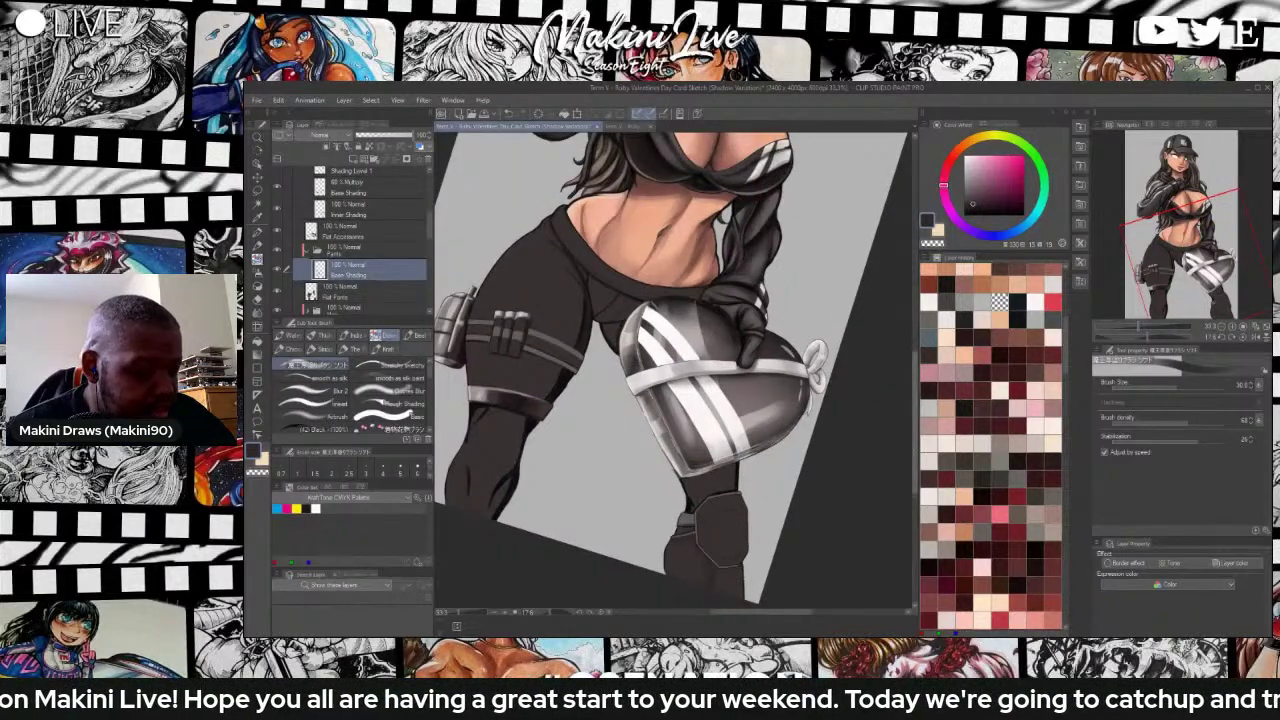
scroll(736, 521, down, 3)
scroll(712, 370, up, 2)
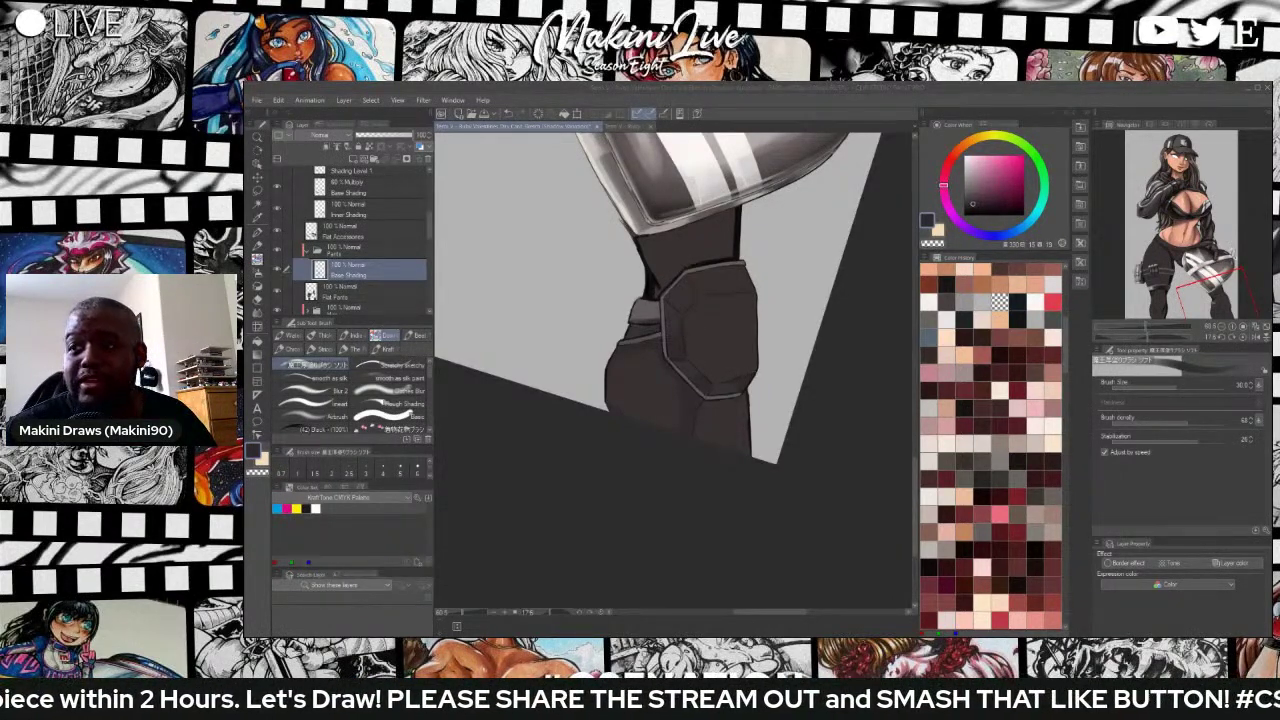
scroll(690, 299, up, 1)
click(687, 310)
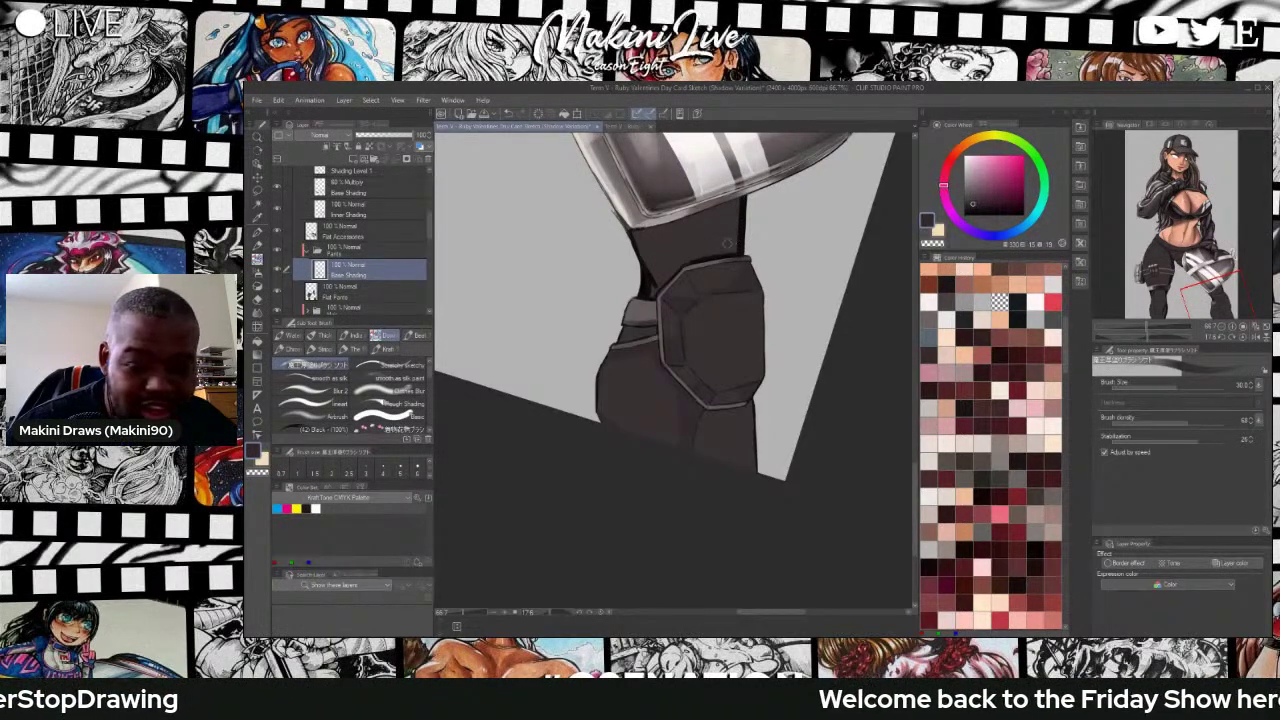
key(bracketleft)
key(bracketleft)
key(bracketleft)
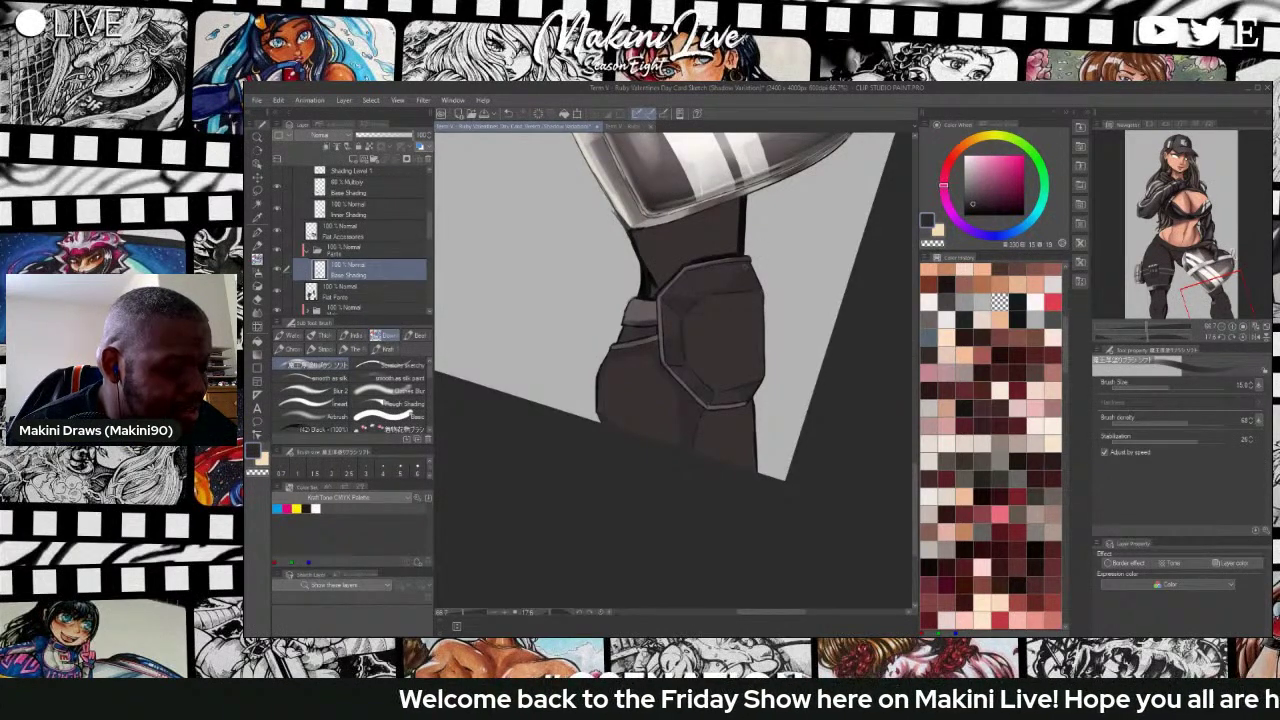
key(bracketright)
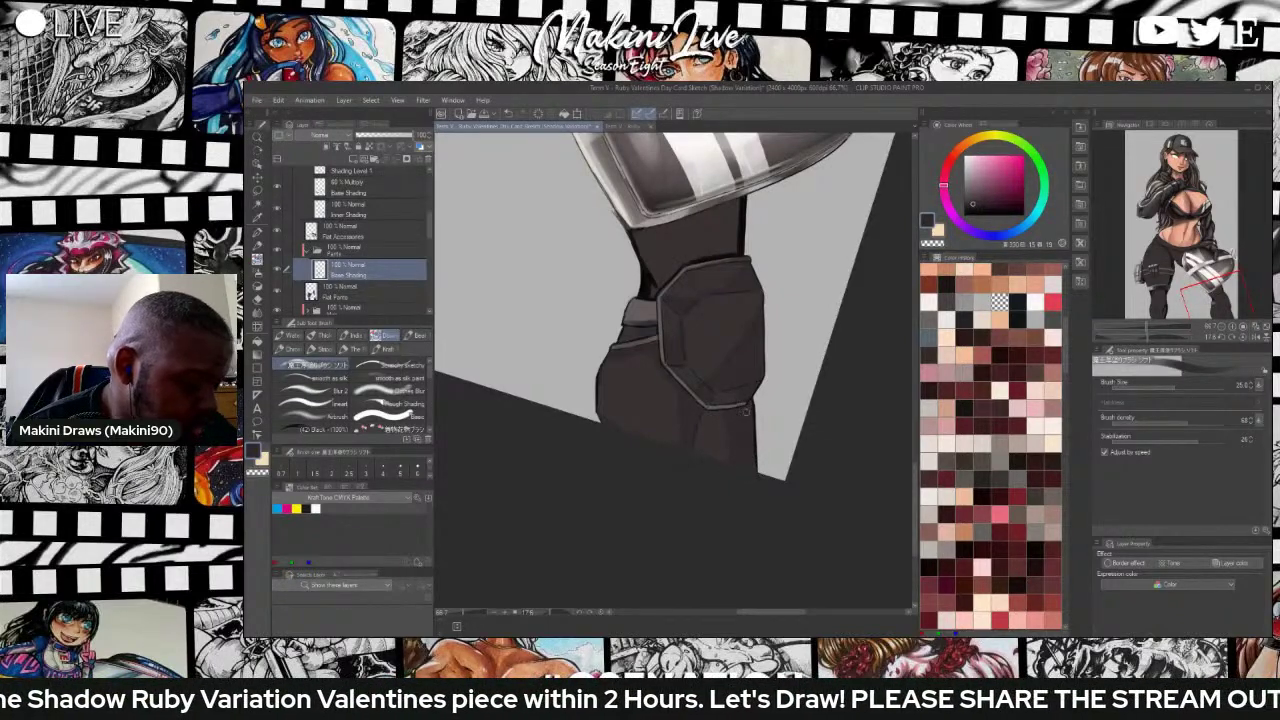
Sample a darker tone from the leg and deepen the shadow between the heart box and the knee pad.
scroll(724, 413, down, 2)
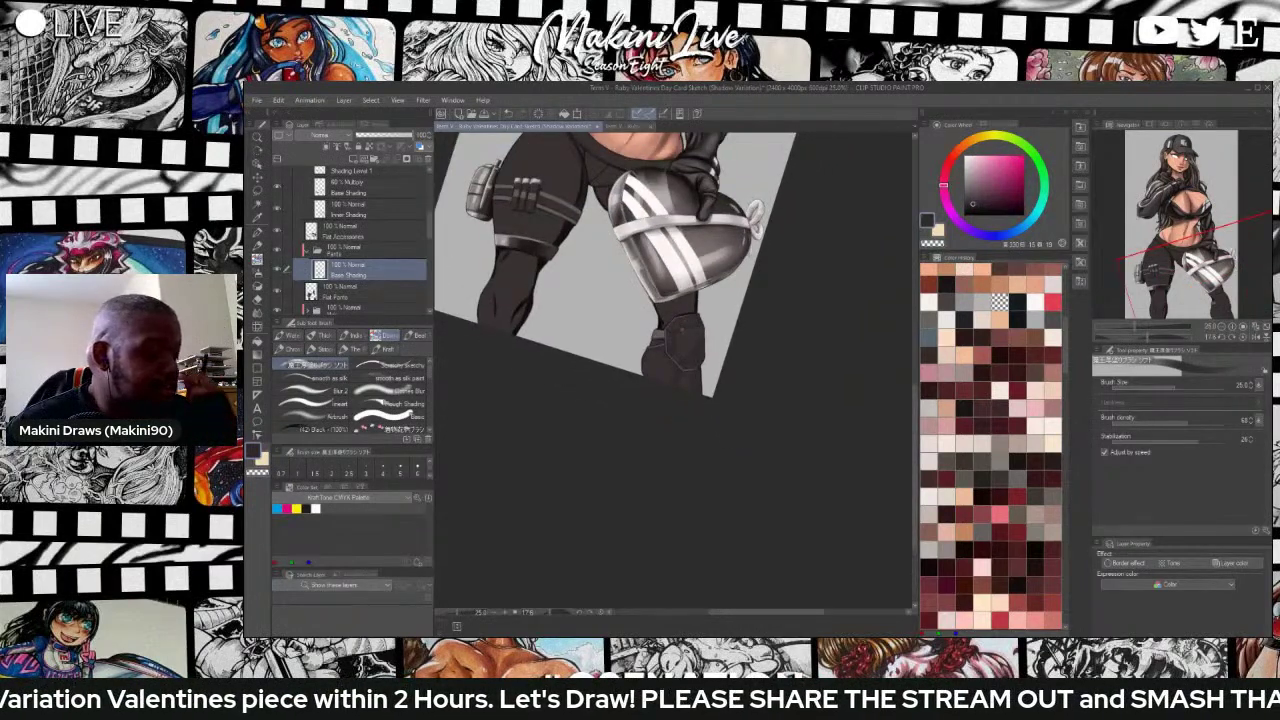
scroll(688, 343, up, 2)
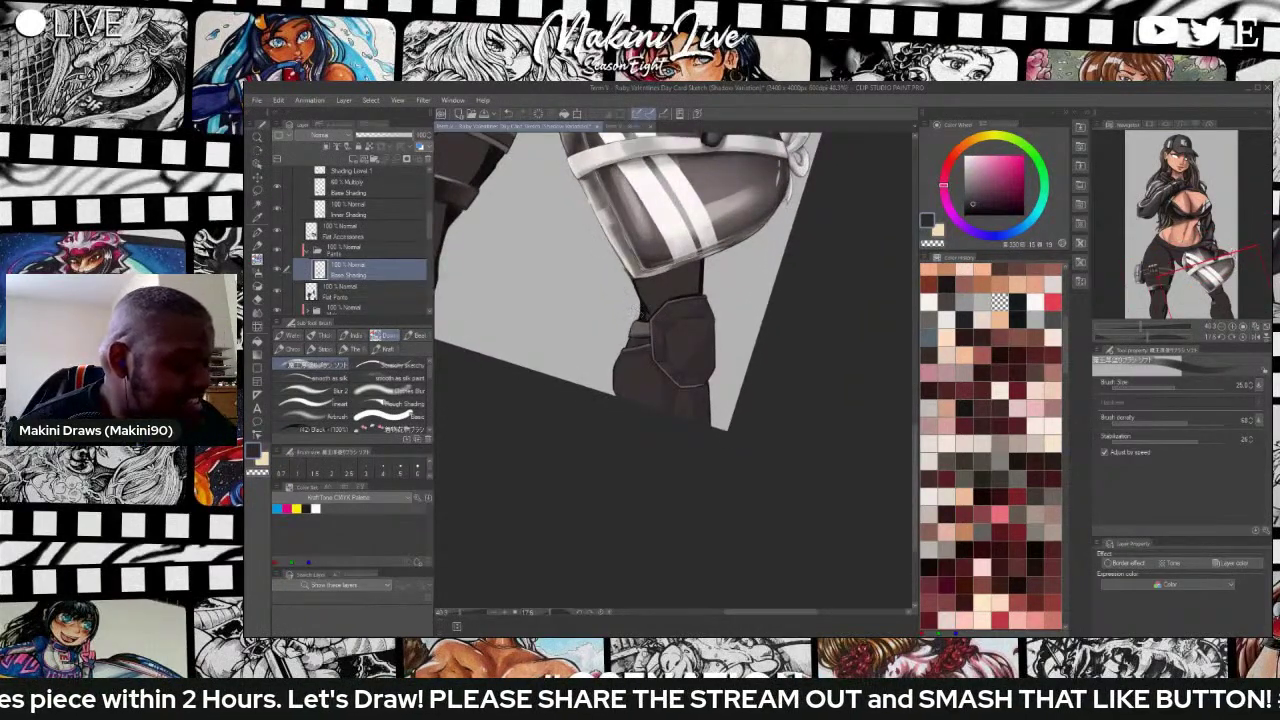
key(i)
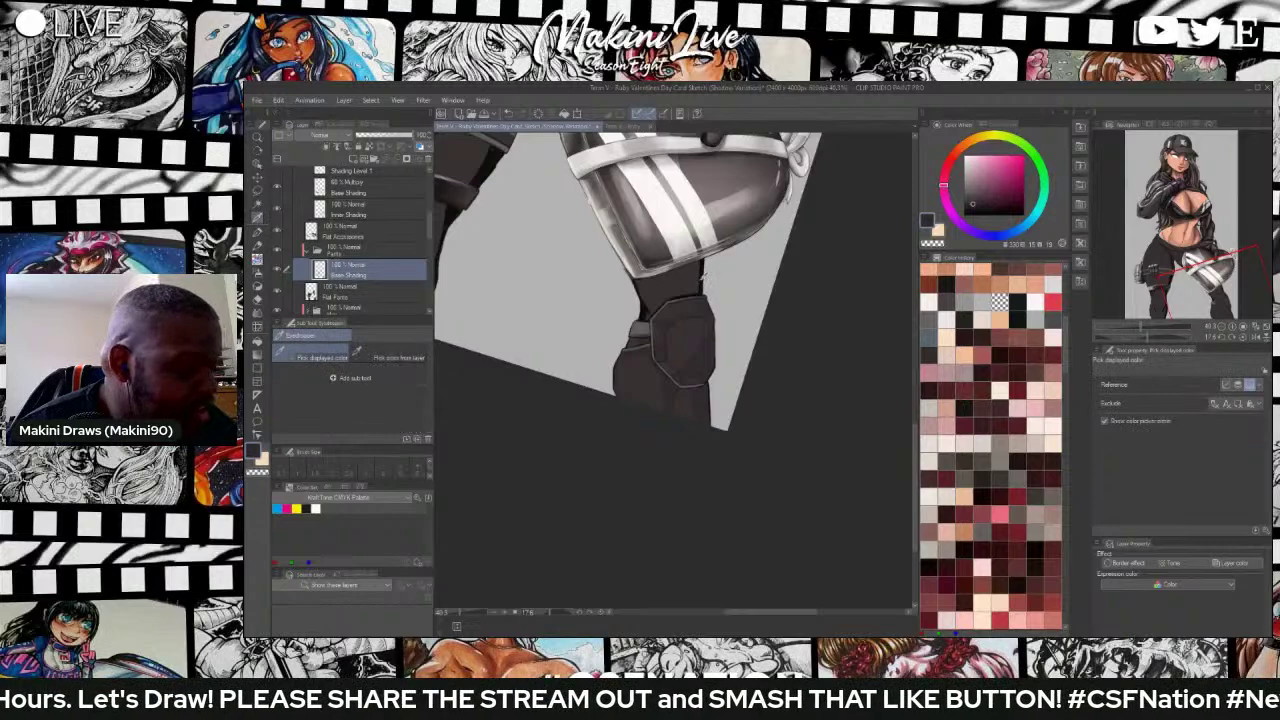
click(701, 277)
key(b)
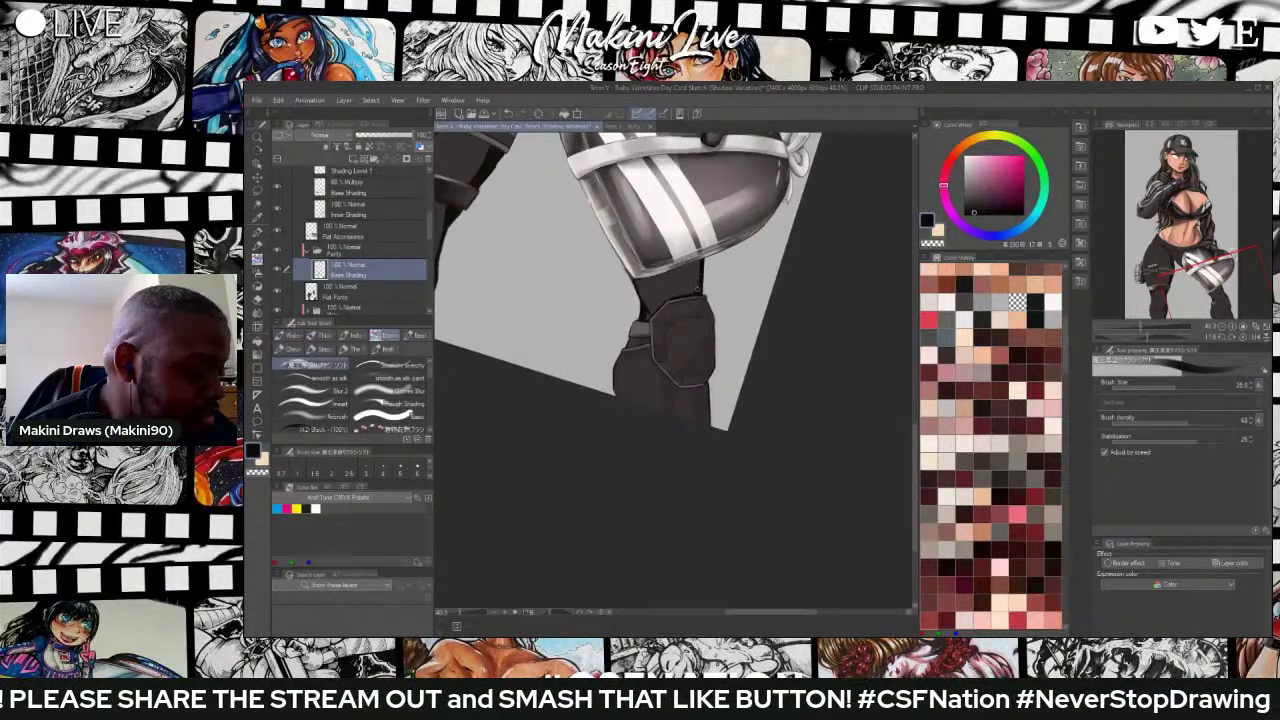
mouse_move(700, 266)
mouse_down()
mouse_move(685, 298)
mouse_move(676, 269)
mouse_move(643, 281)
mouse_move(673, 272)
mouse_up()
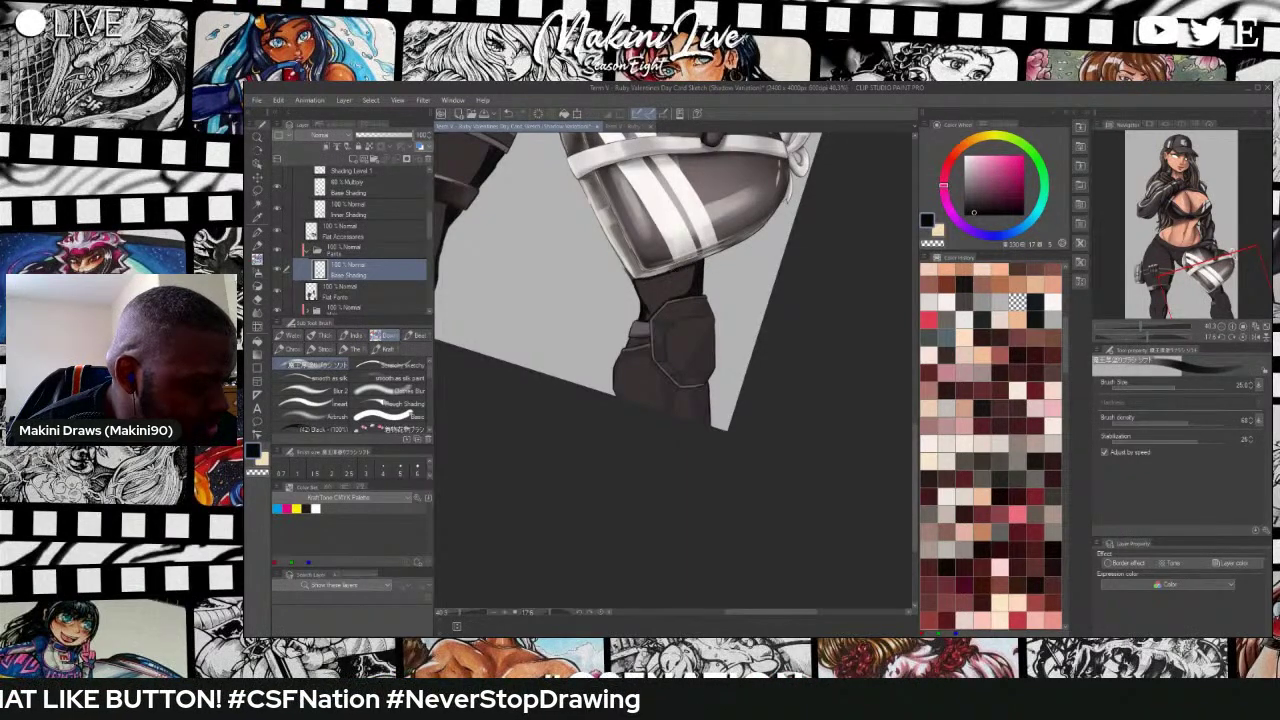
Switch to the blur brush at size 12 and soften the base shading on the pants and legs.
scroll(700, 263, down, 5)
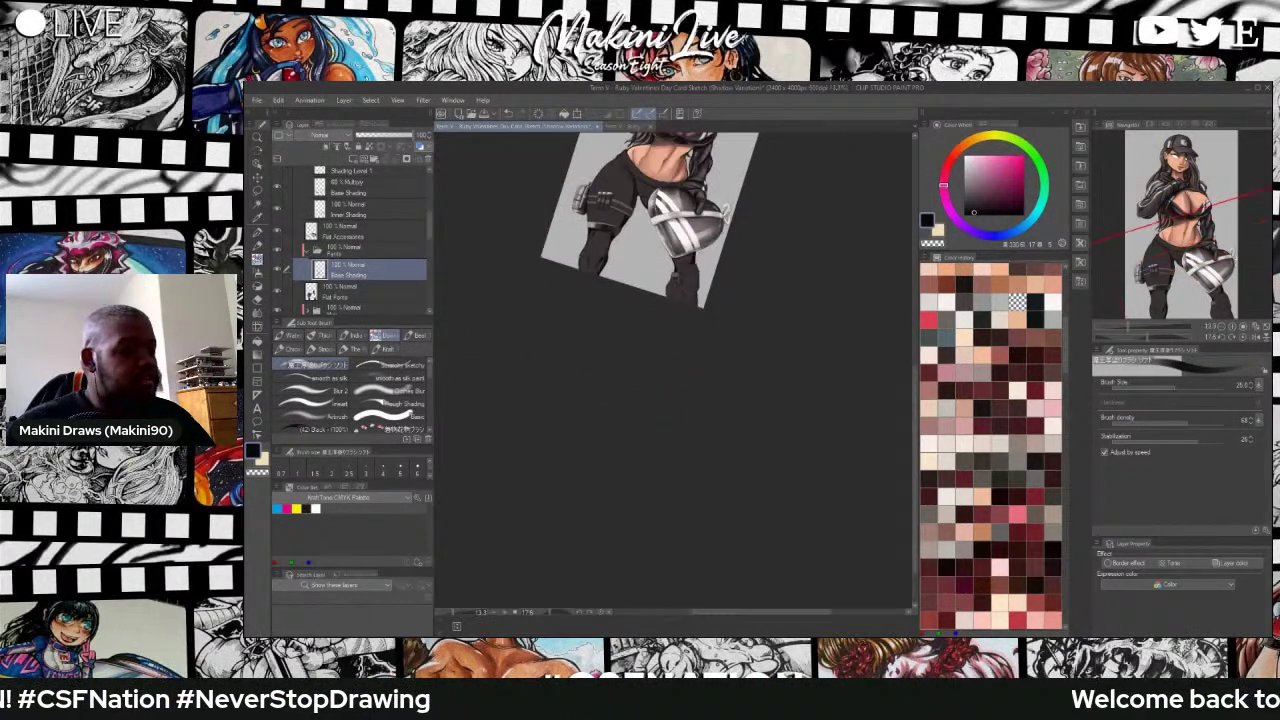
drag(914, 405, 911, 375)
key(ctrl+plus)
key(ctrl+plus)
key(ctrl+plus)
key(ctrl+plus)
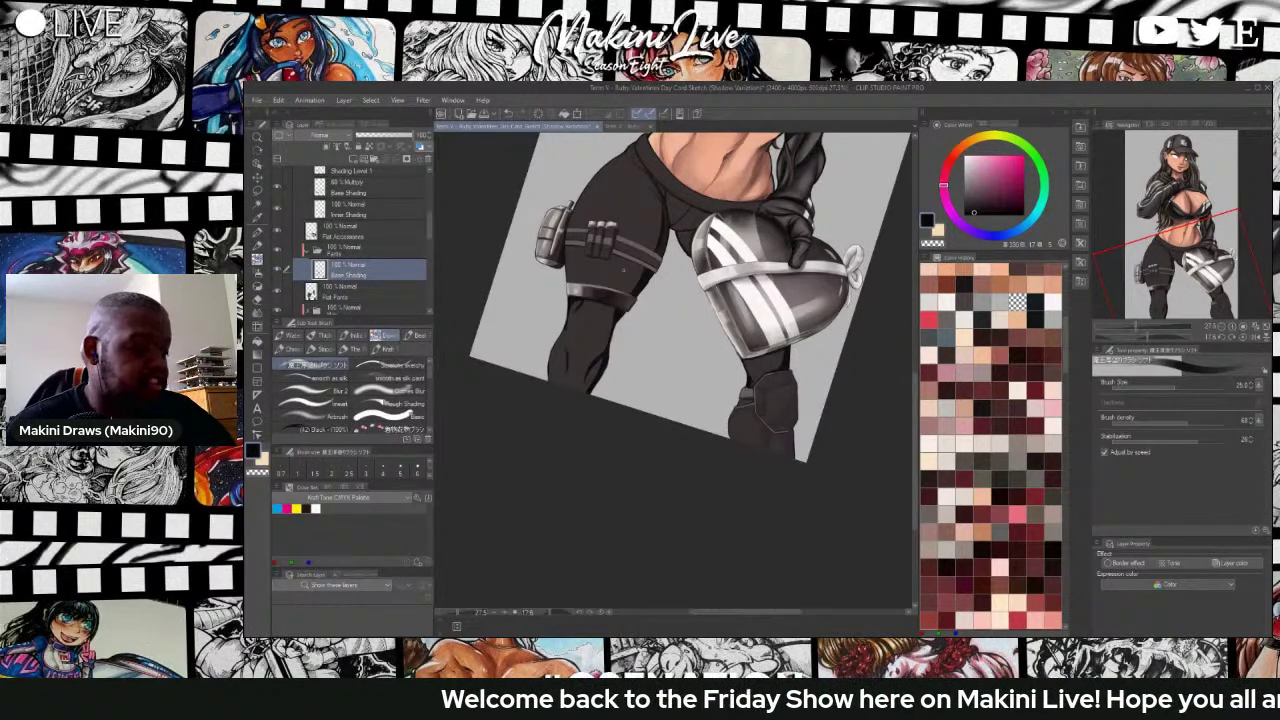
scroll(625, 269, up, 1)
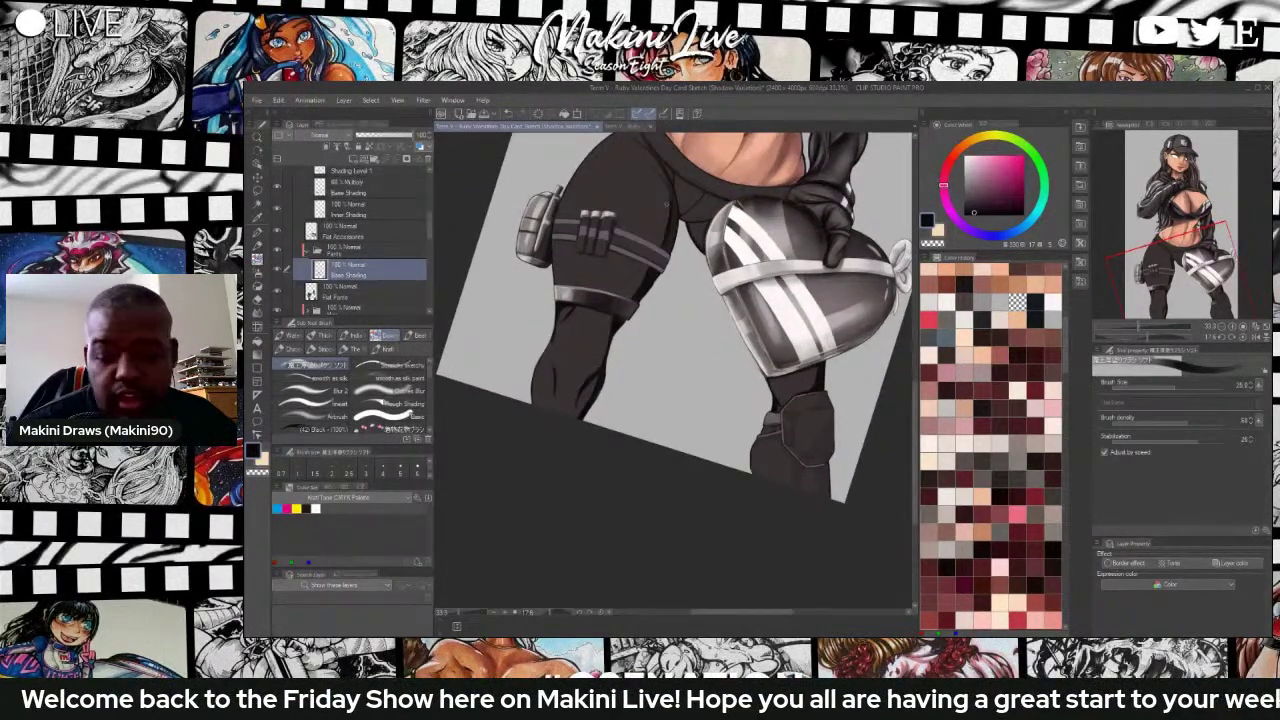
click(378, 391)
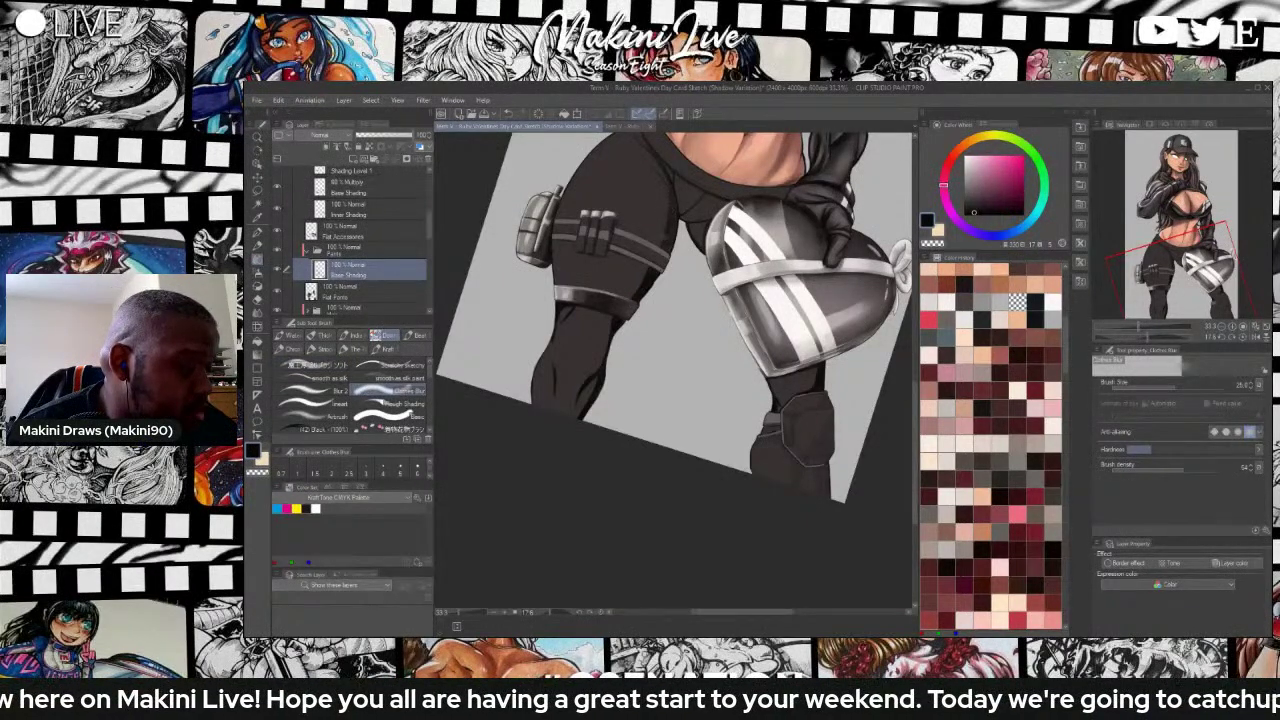
scroll(640, 190, up, 3)
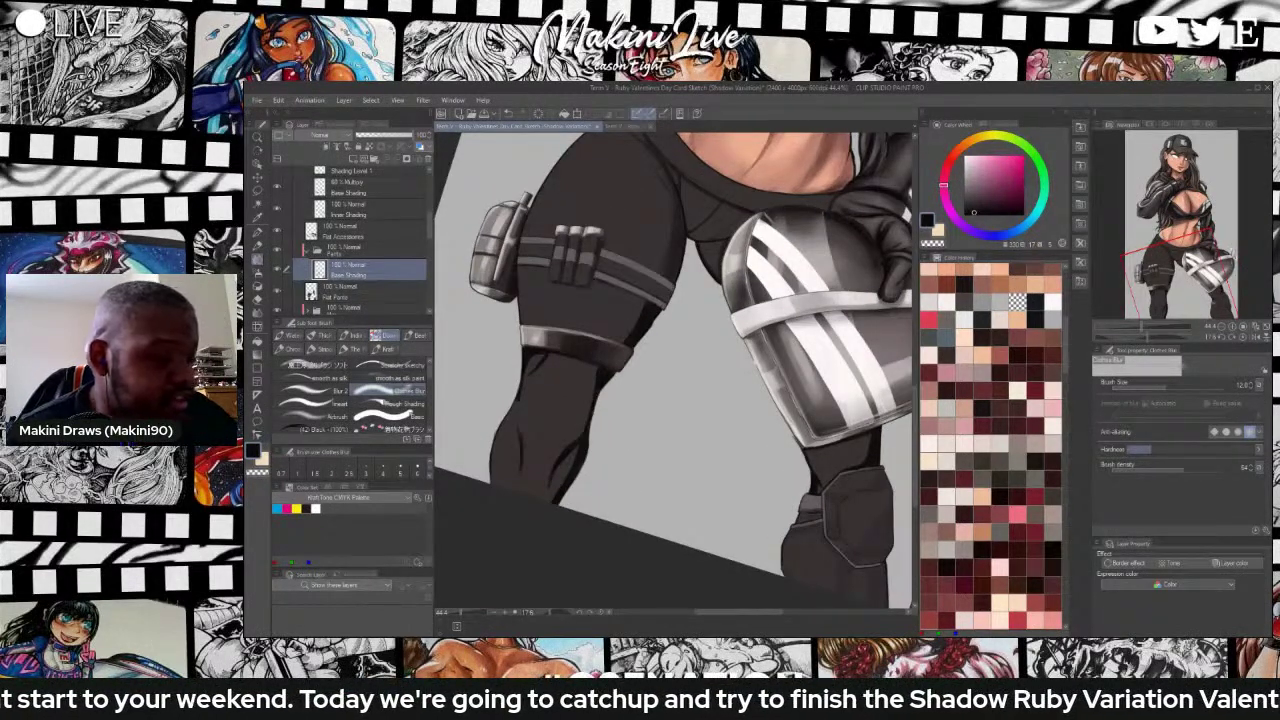
drag(915, 445, 915, 404)
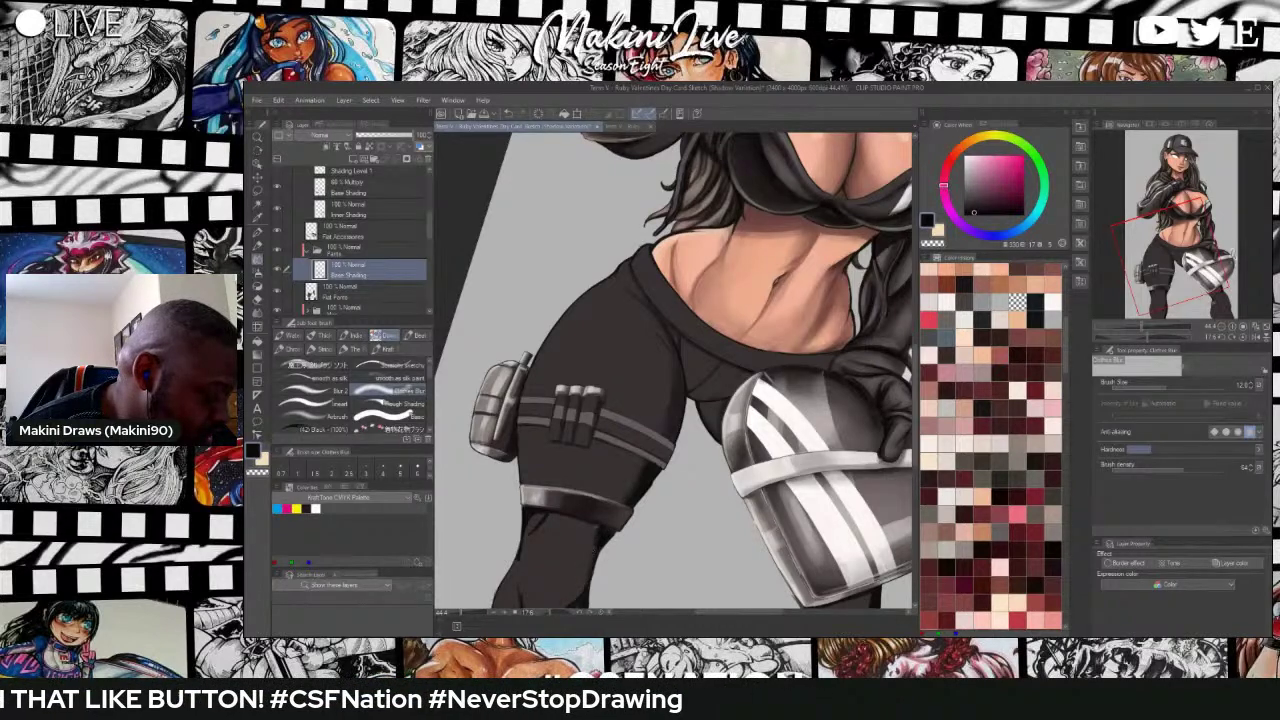
Examine the blended shading on the pants, thigh straps and knee pad against the whole figure.
scroll(575, 582, down, 1)
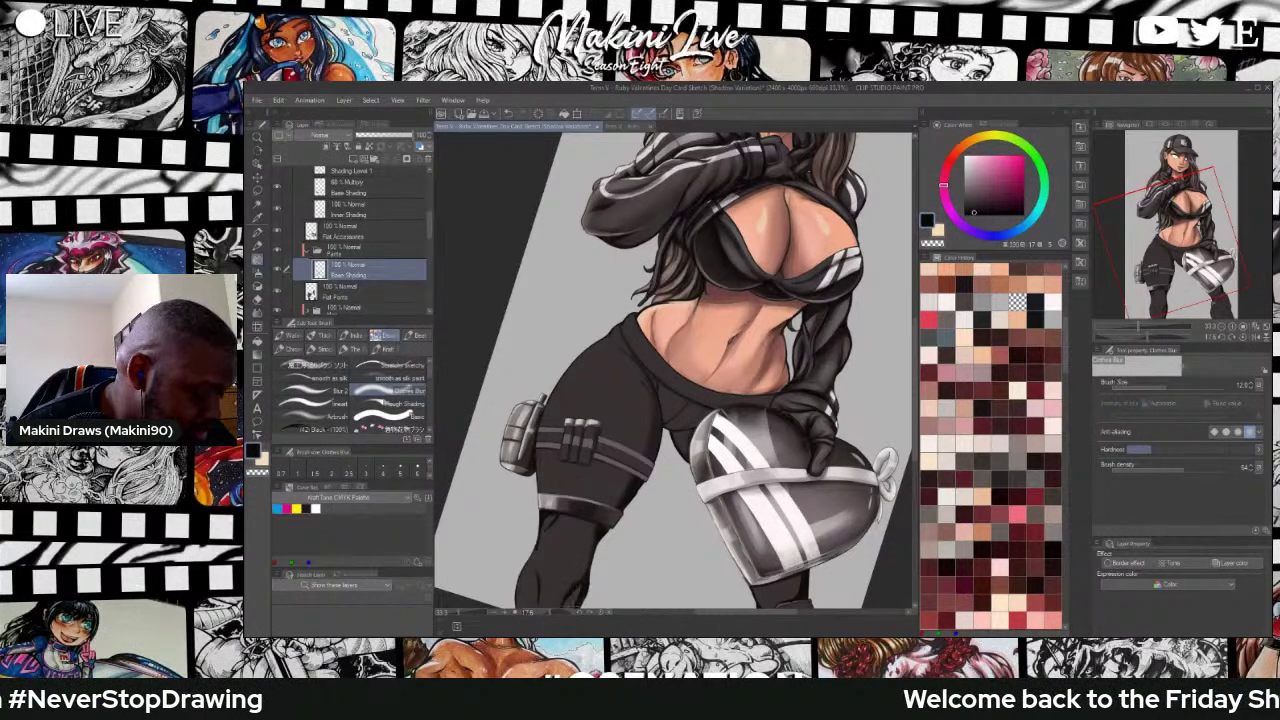
scroll(579, 566, down, 1)
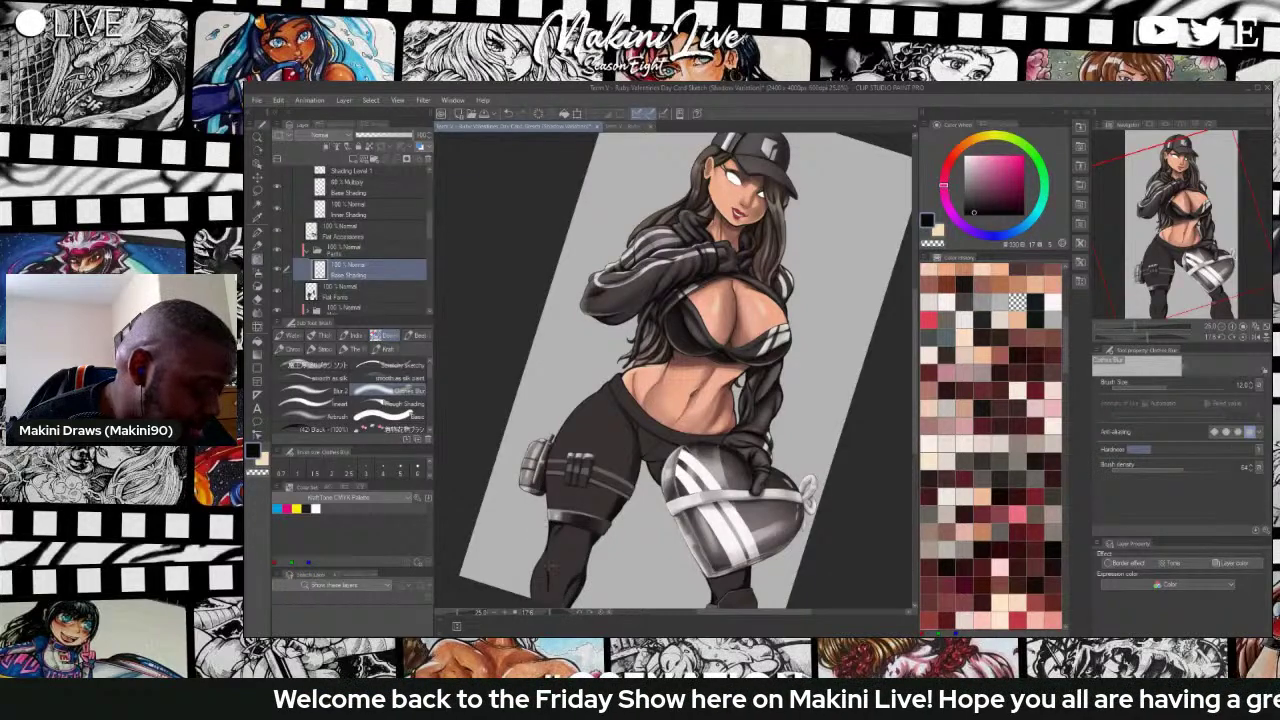
scroll(541, 521, up, 1)
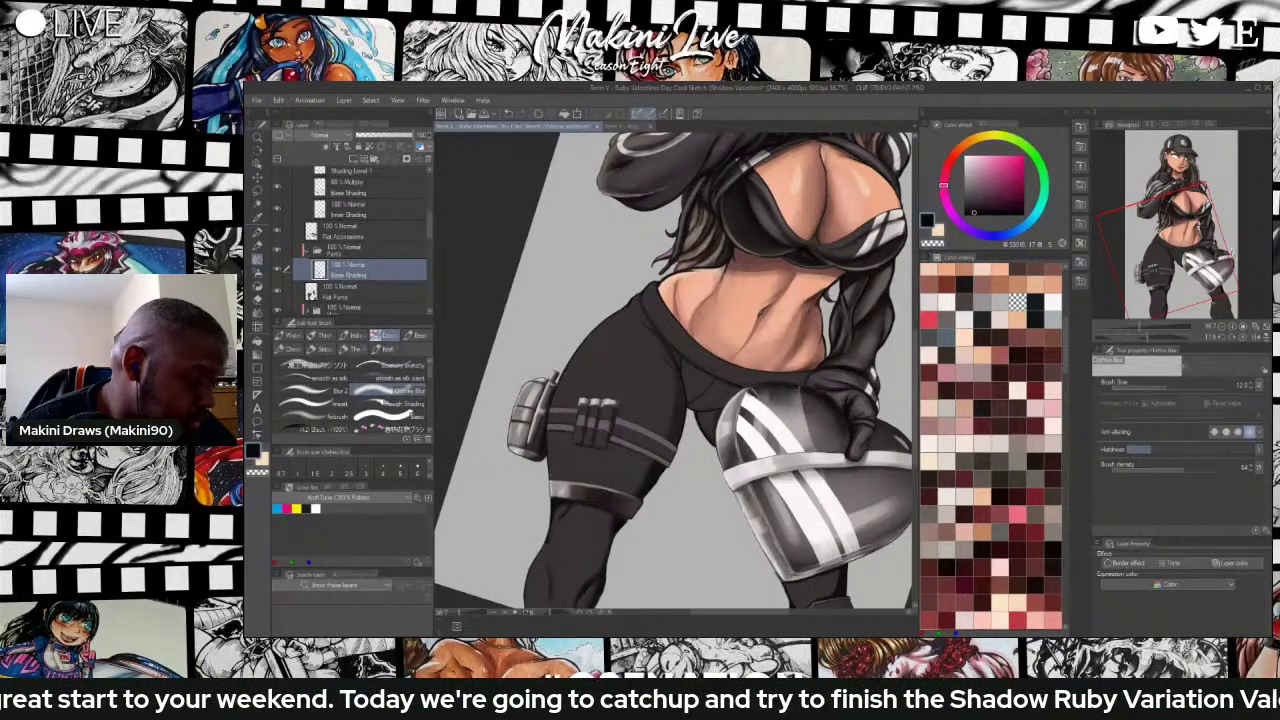
scroll(572, 416, down, 4)
scroll(576, 412, up, 3)
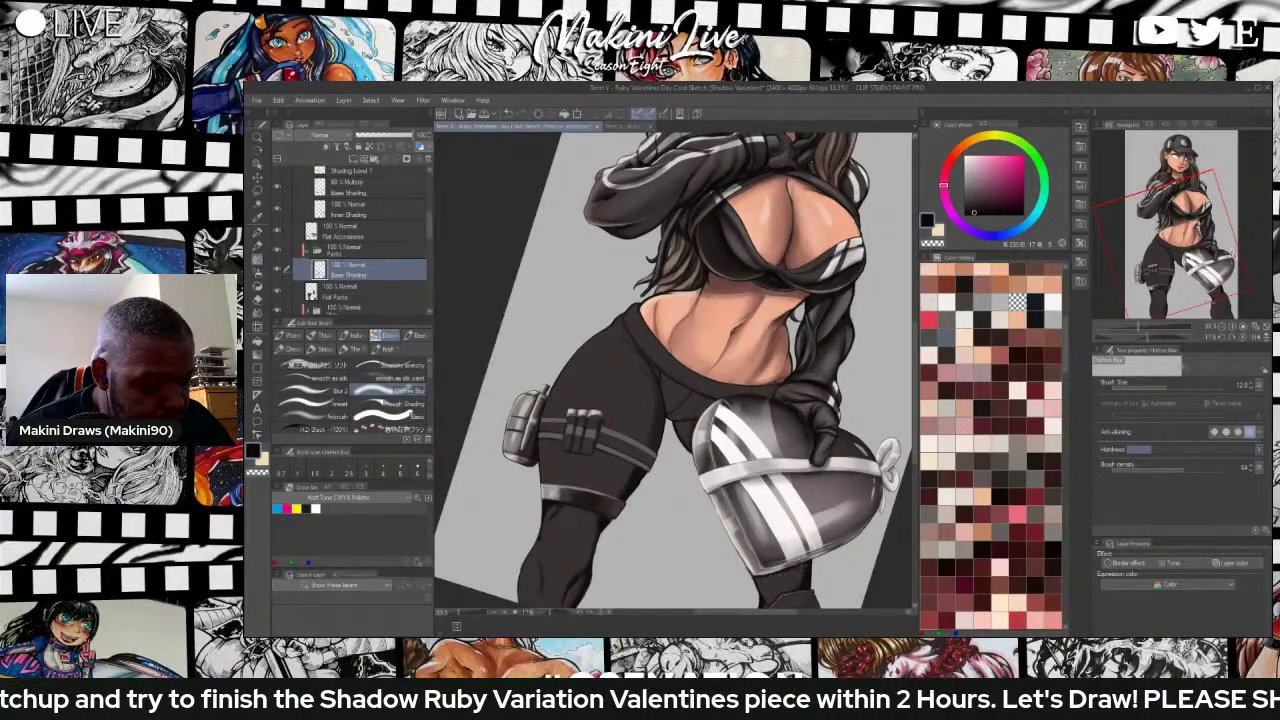
scroll(772, 600, down, 4)
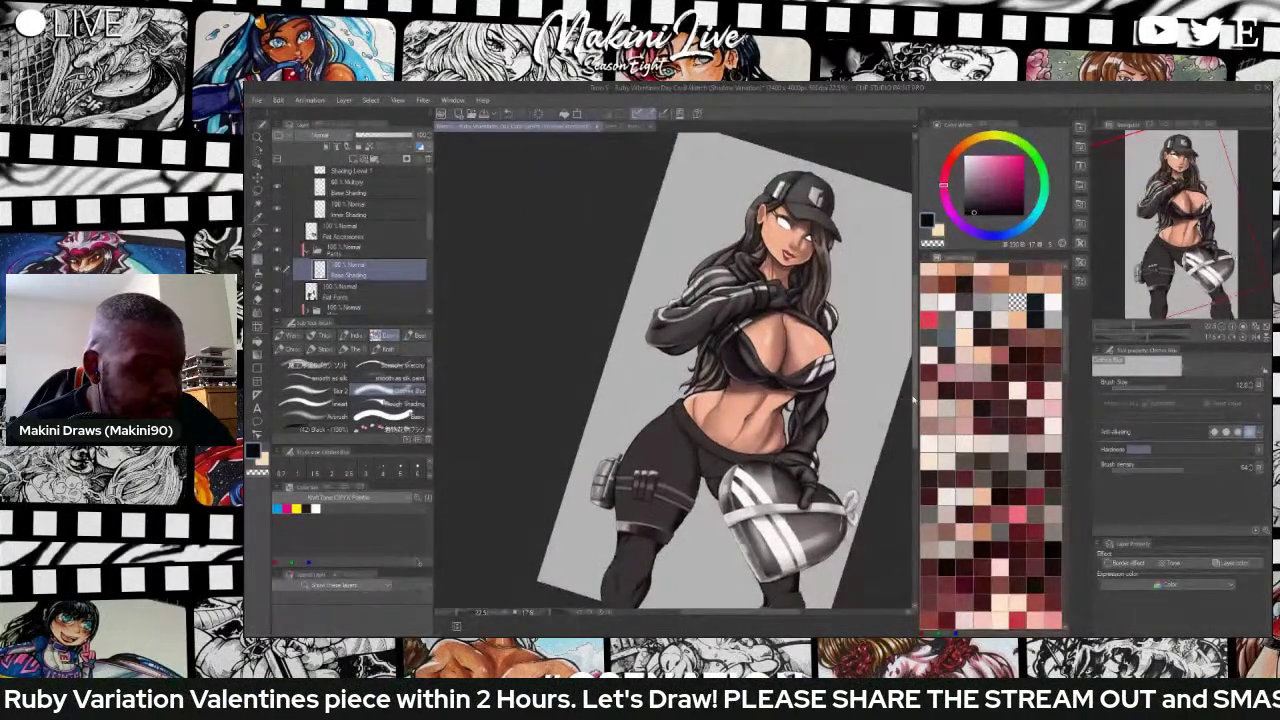
scroll(676, 370, down, 5)
scroll(807, 447, up, 6)
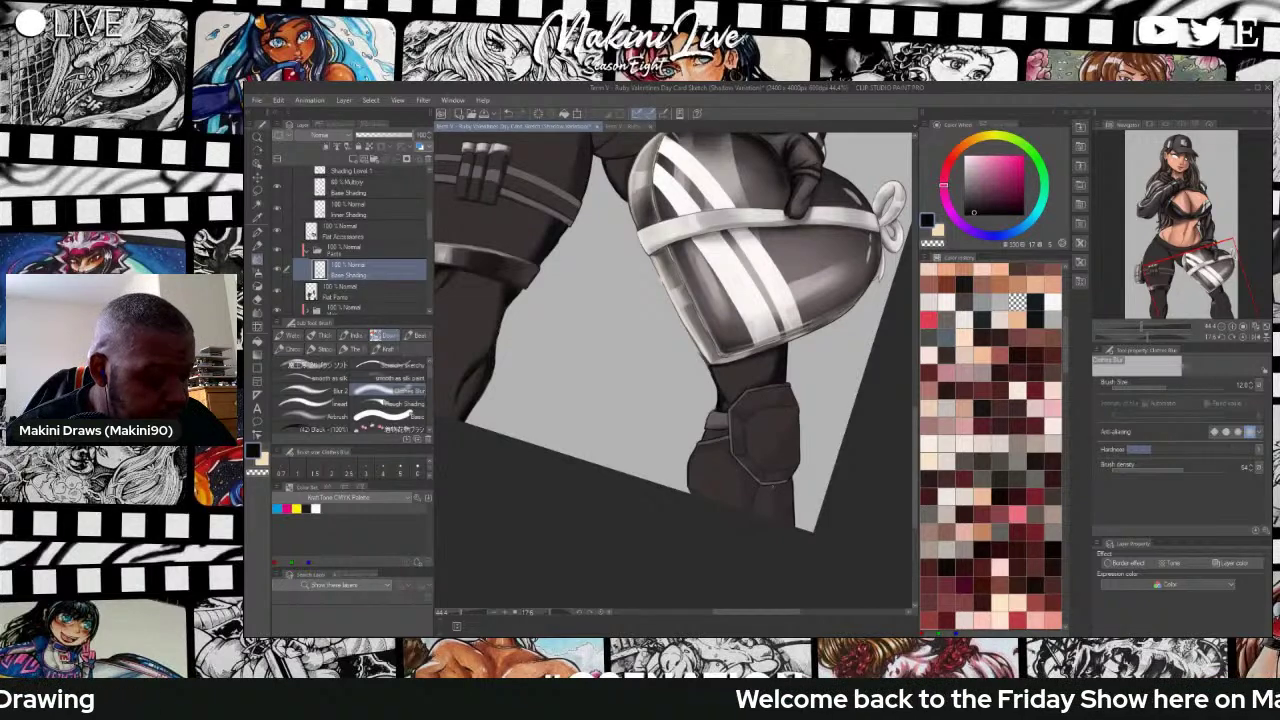
scroll(784, 437, down, 4)
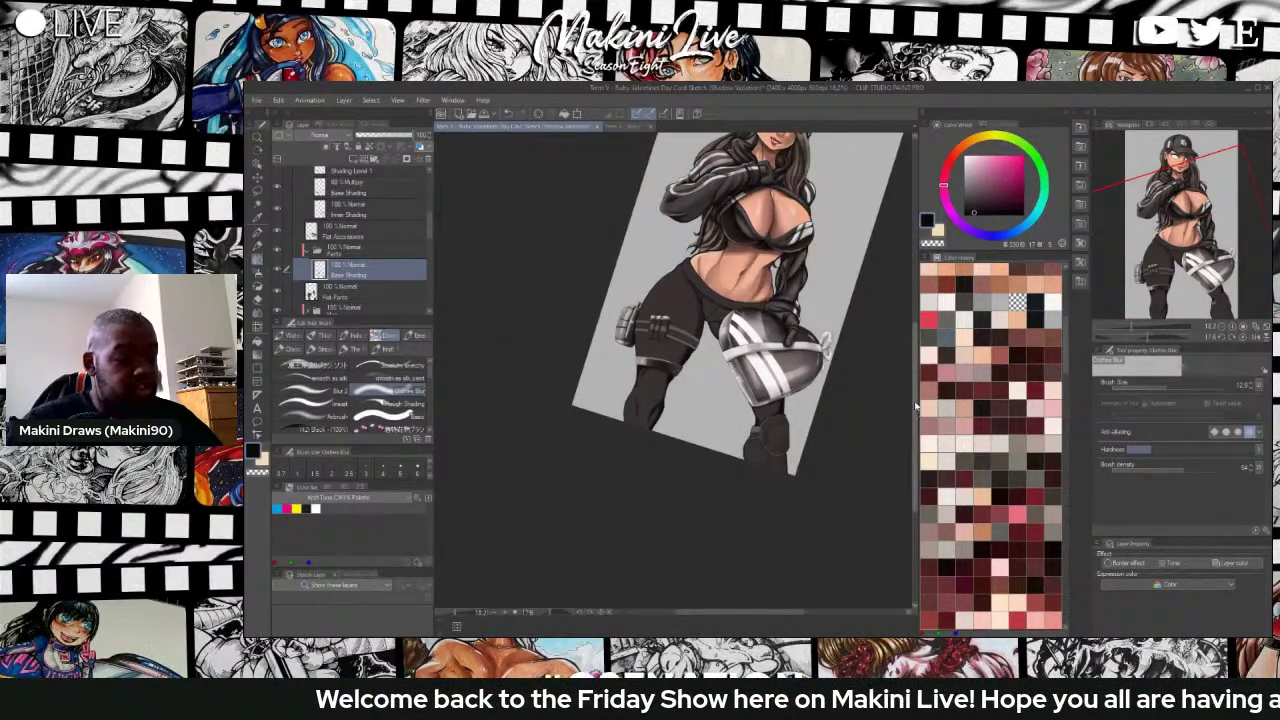
scroll(906, 412, up, 2)
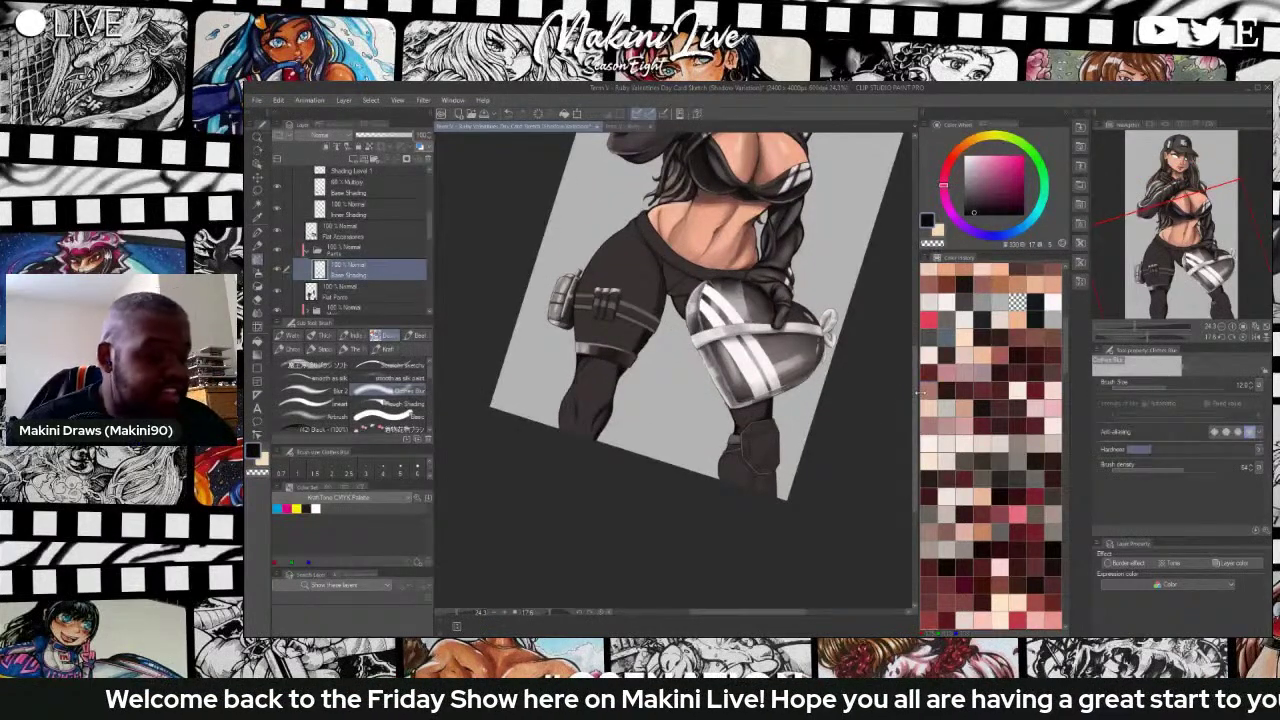
drag(915, 388, 915, 368)
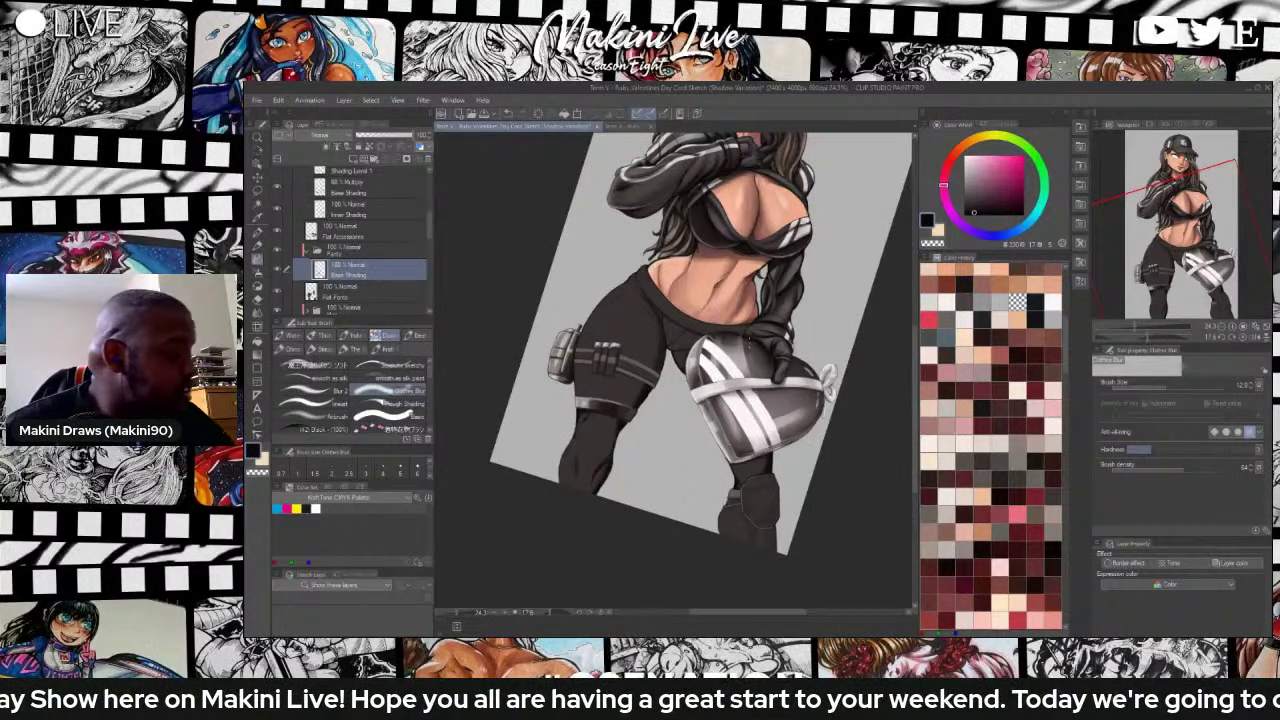
Add a new layer beneath the pants' Base Shading layer and name it Inner Shading.
click(353, 158)
drag(348, 269, 348, 300)
double_click(348, 297)
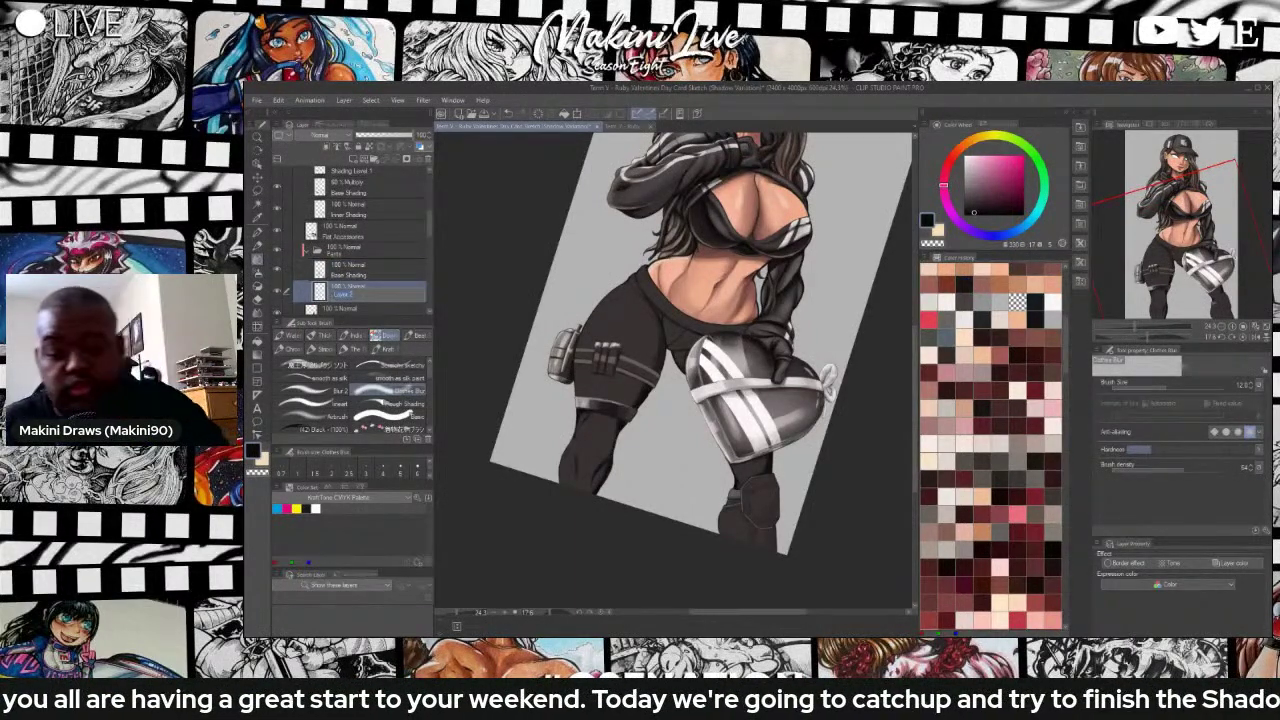
key(BackSpace)
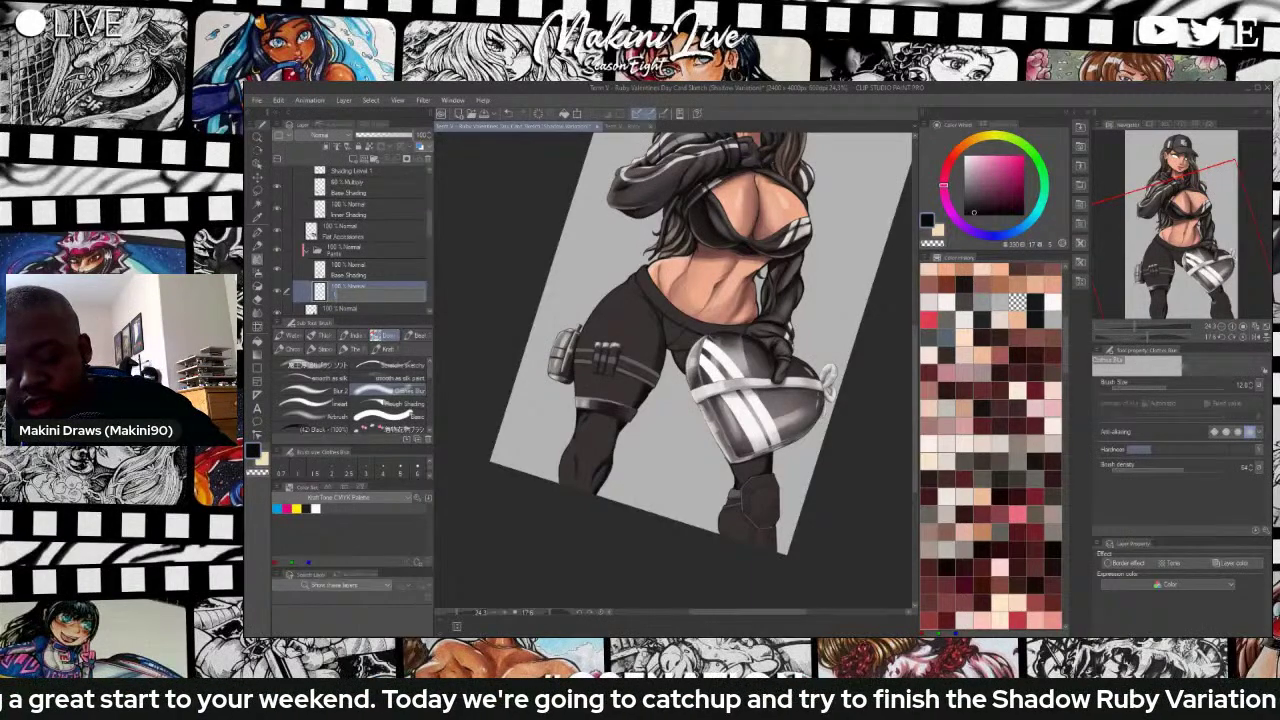
text(Inner)
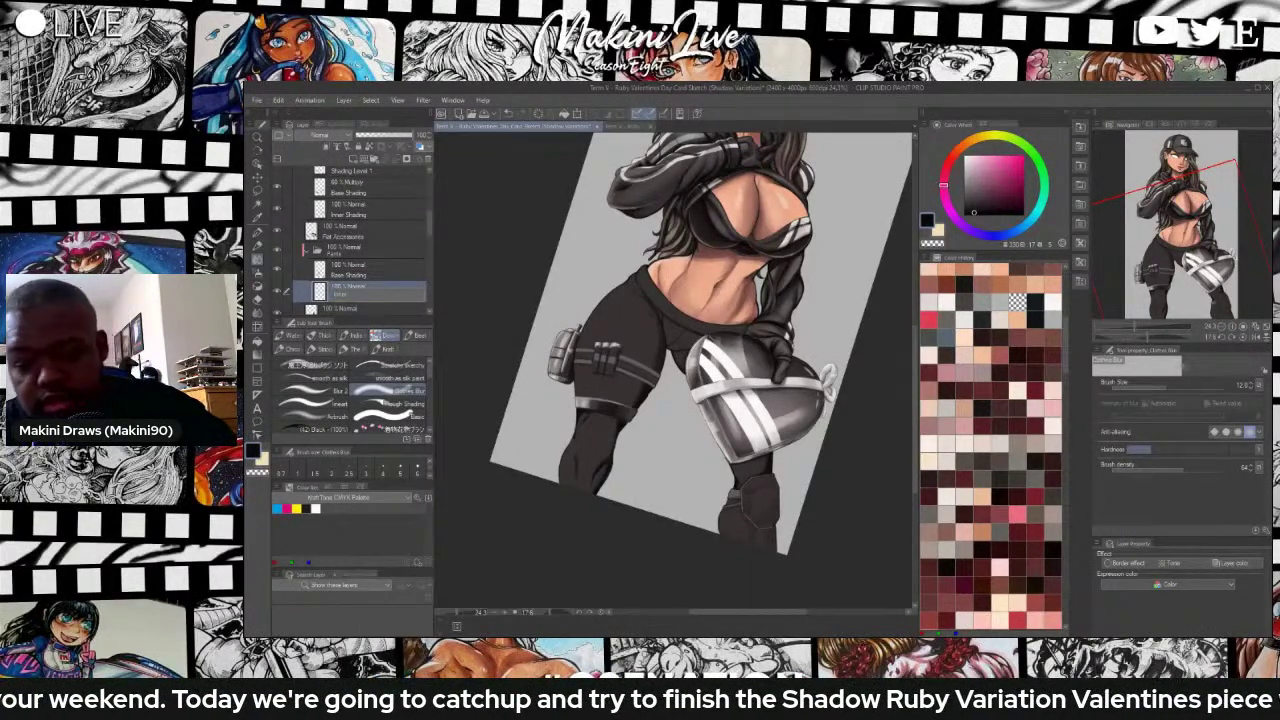
text( Shading)
key(Return)
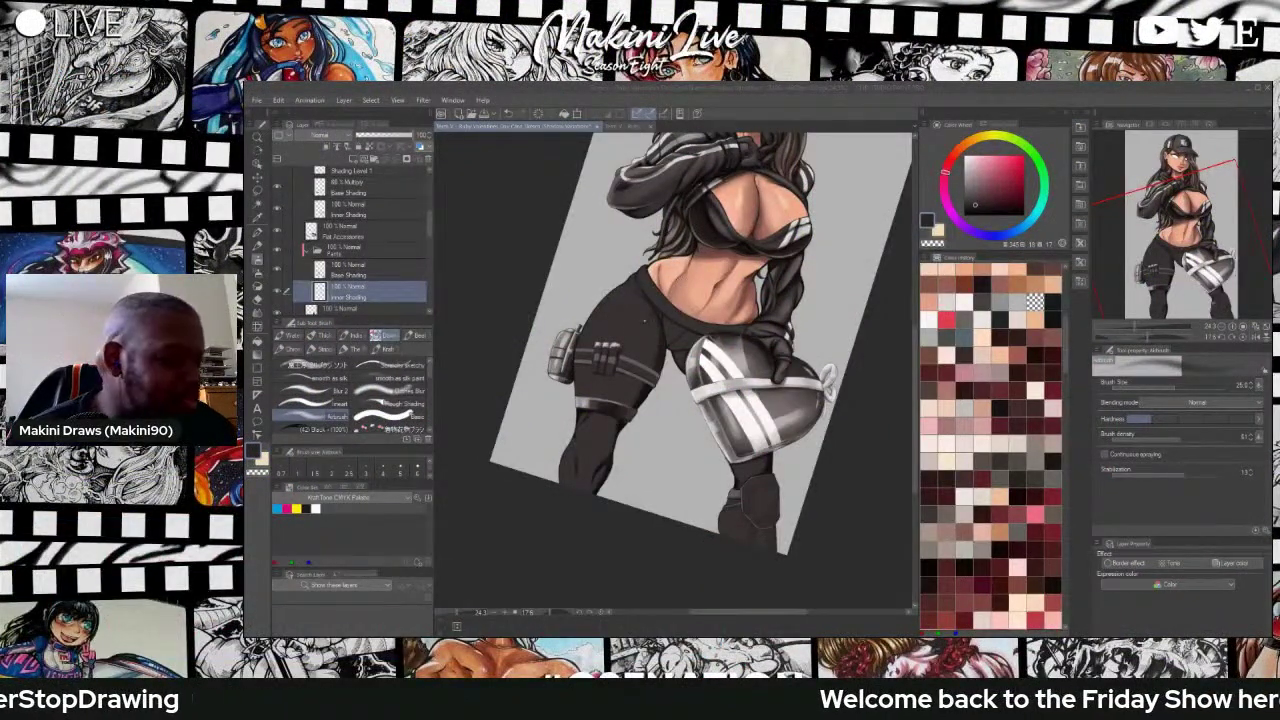
Sample a dark tone from the character's black clothing and ready the airbrush for the pants' inner shading.
scroll(645, 346, up, 2)
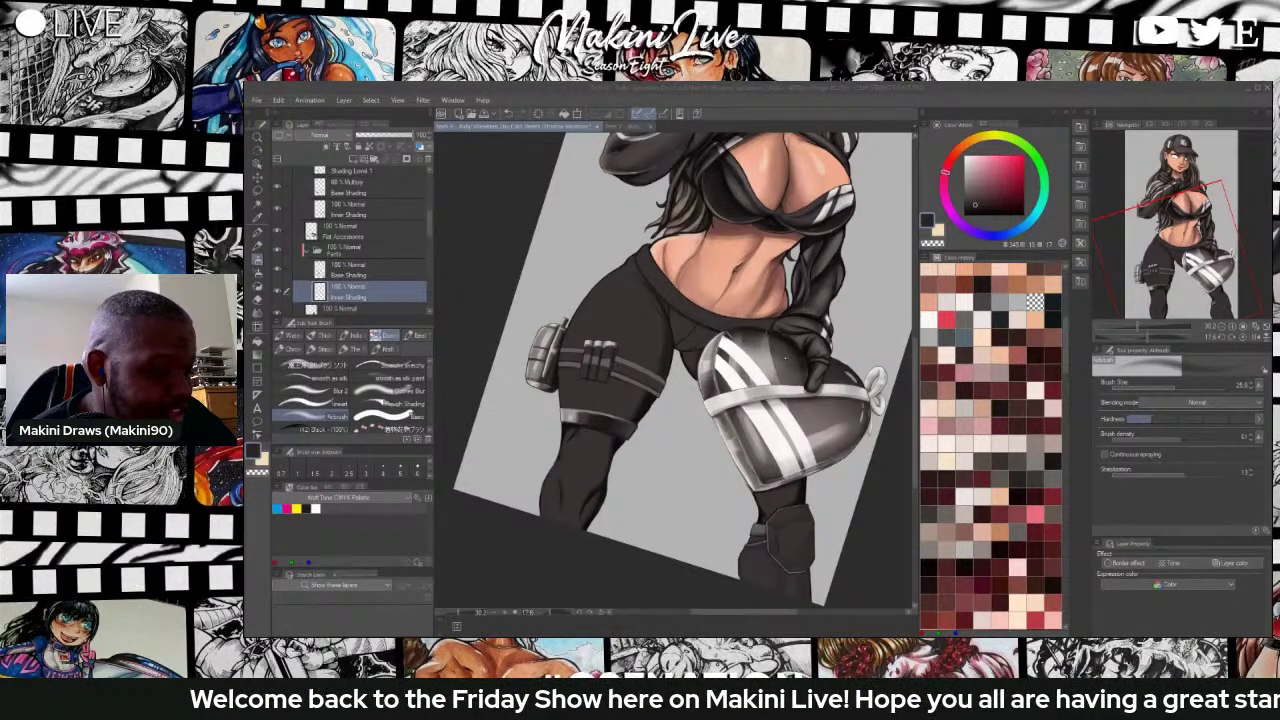
key(i)
click(817, 290)
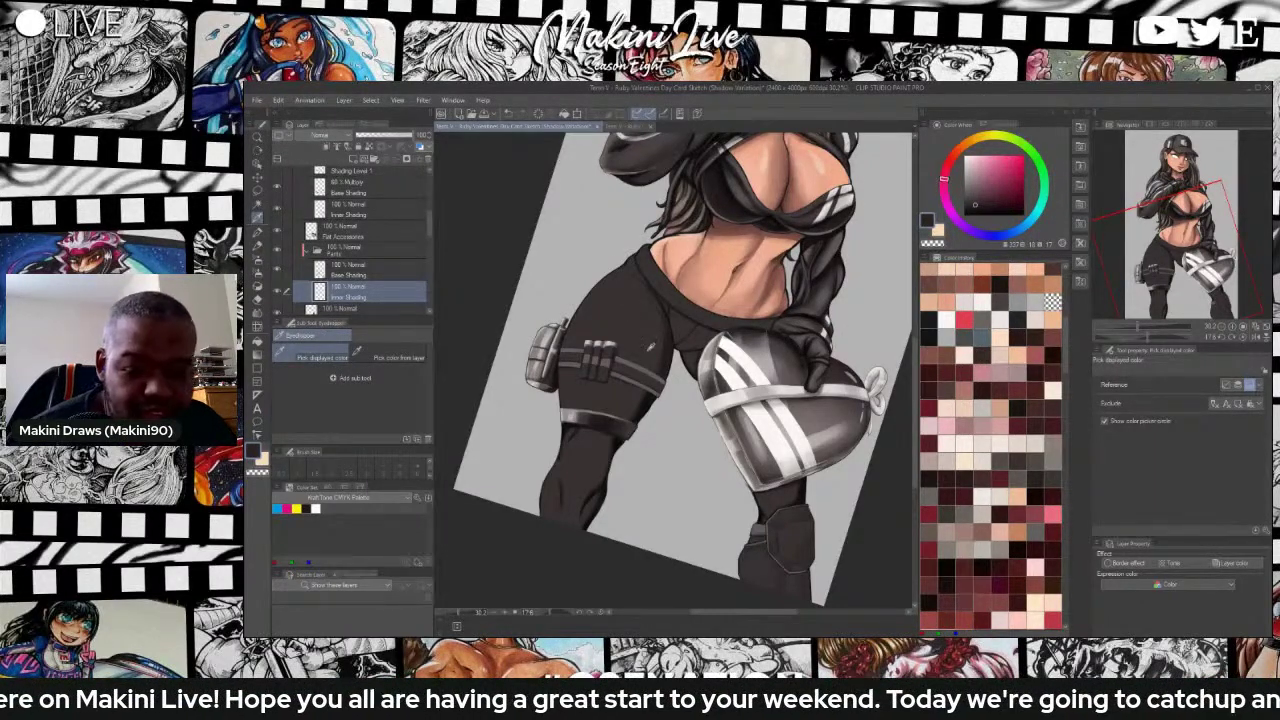
key(b)
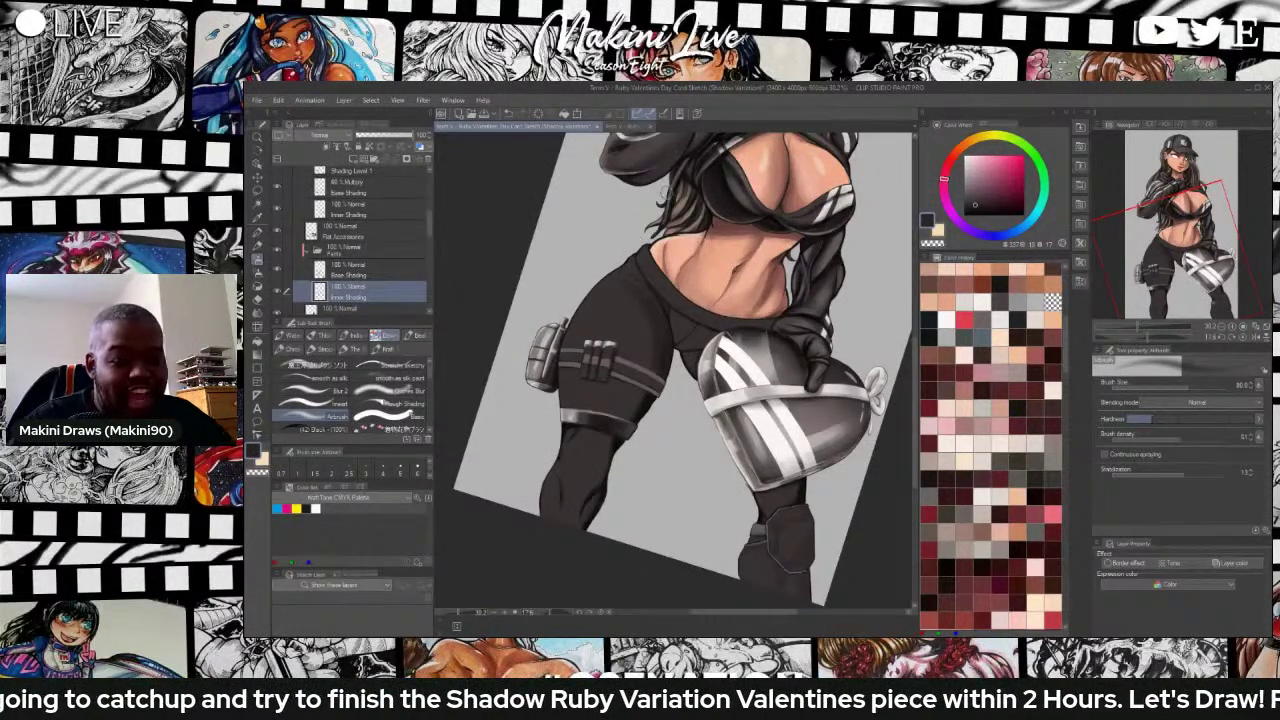
key(r)
mouse_move(730, 243)
mouse_down()
mouse_move(570, 298)
mouse_move(572, 382)
mouse_up()
key(b)
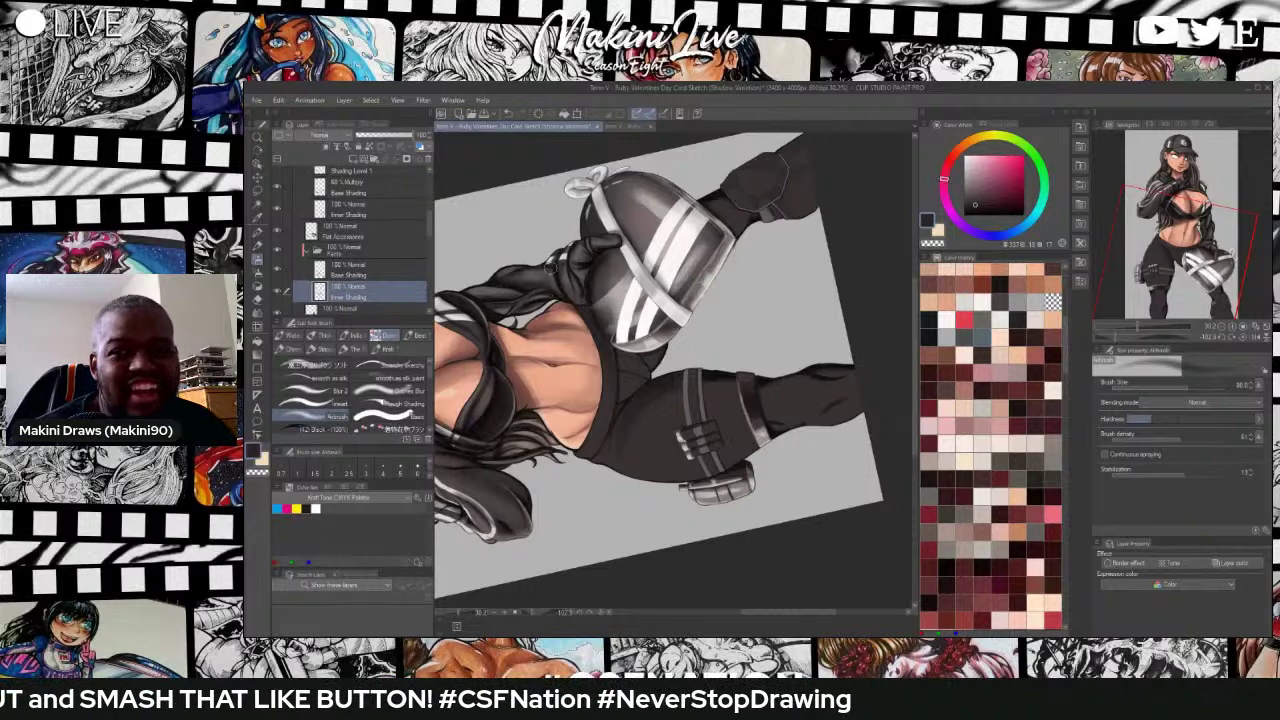
Airbrush inner shading over the hip and upper thigh of the pants on the Inner Shading layer.
scroll(662, 384, up, 1)
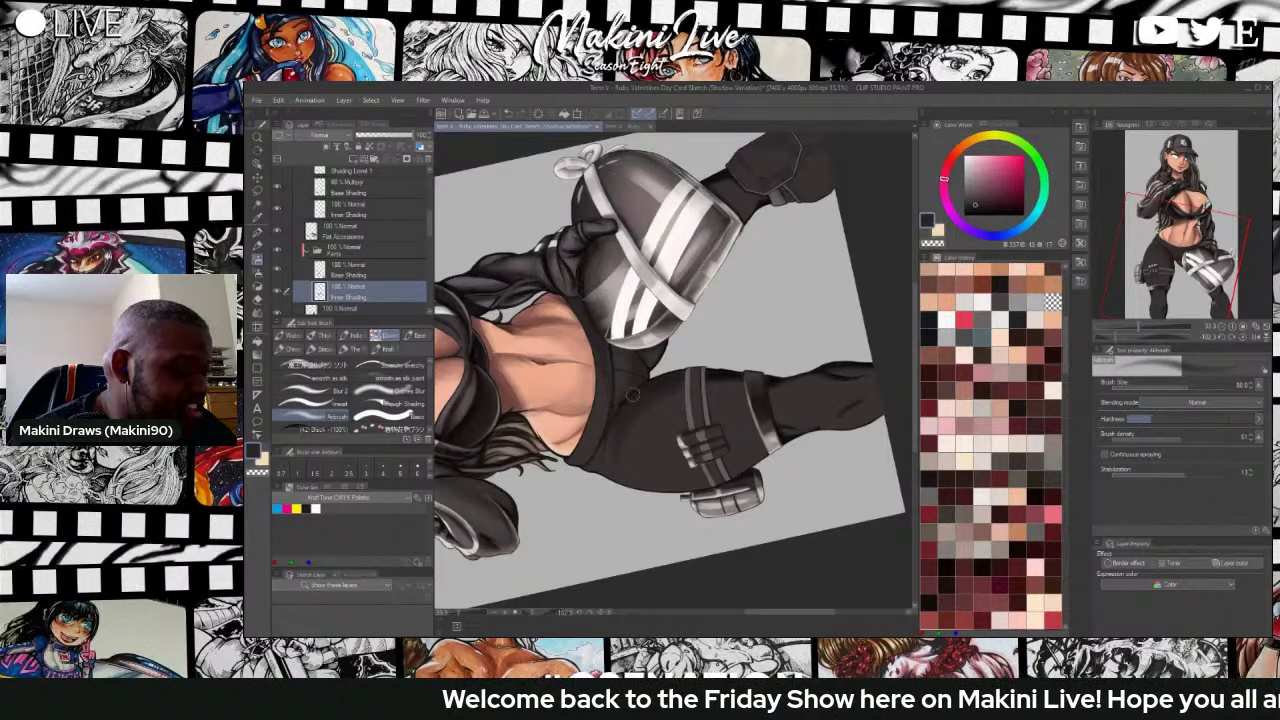
scroll(632, 397, down, 2)
scroll(630, 408, up, 3)
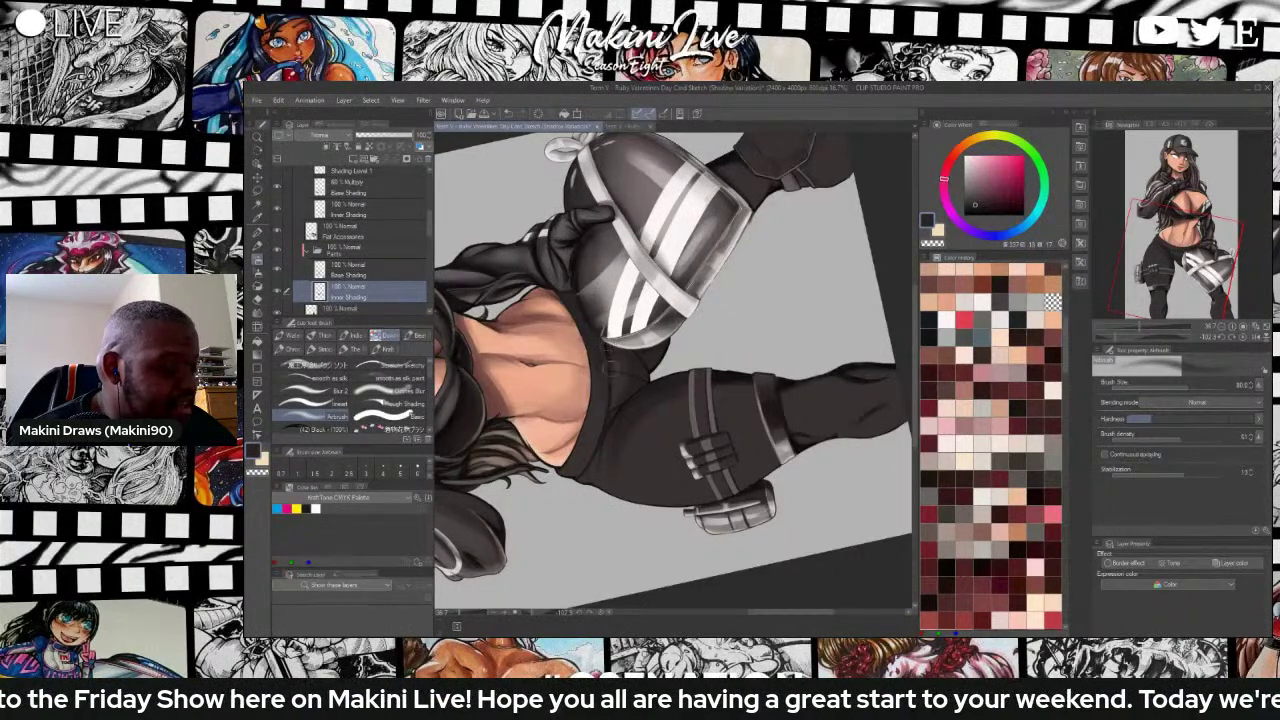
scroll(604, 321, down, 3)
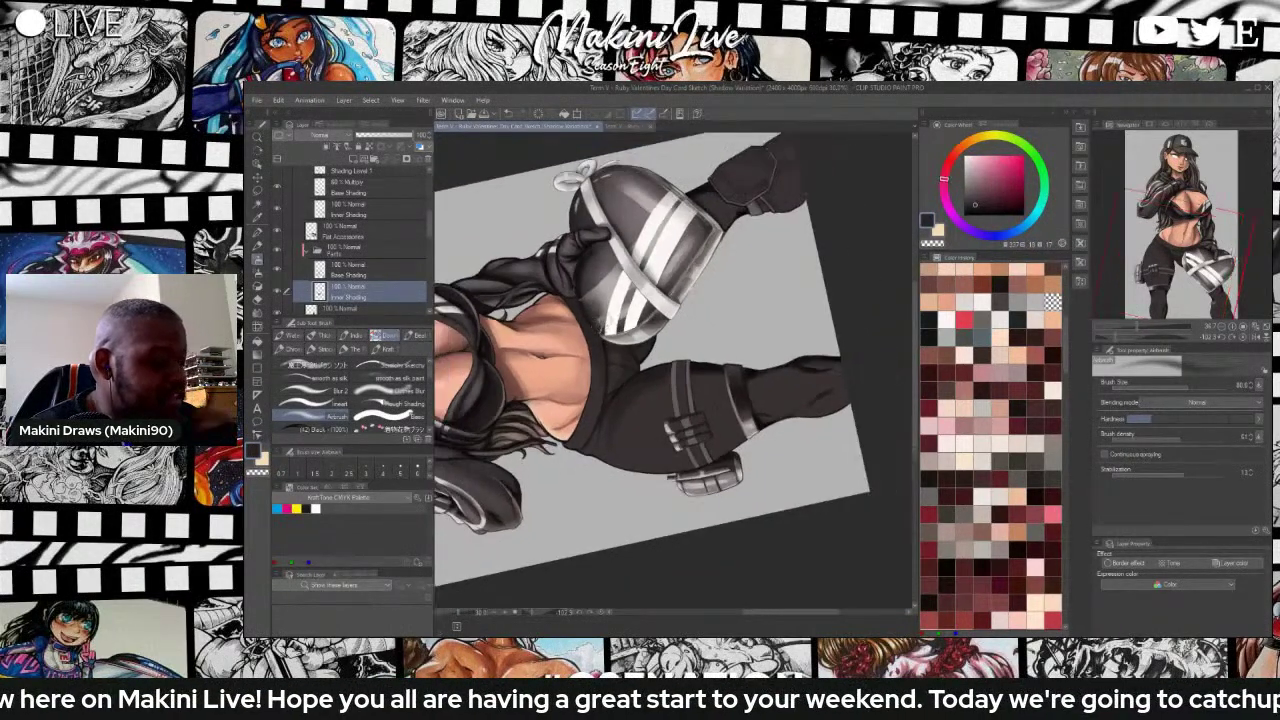
scroll(602, 326, up, 4)
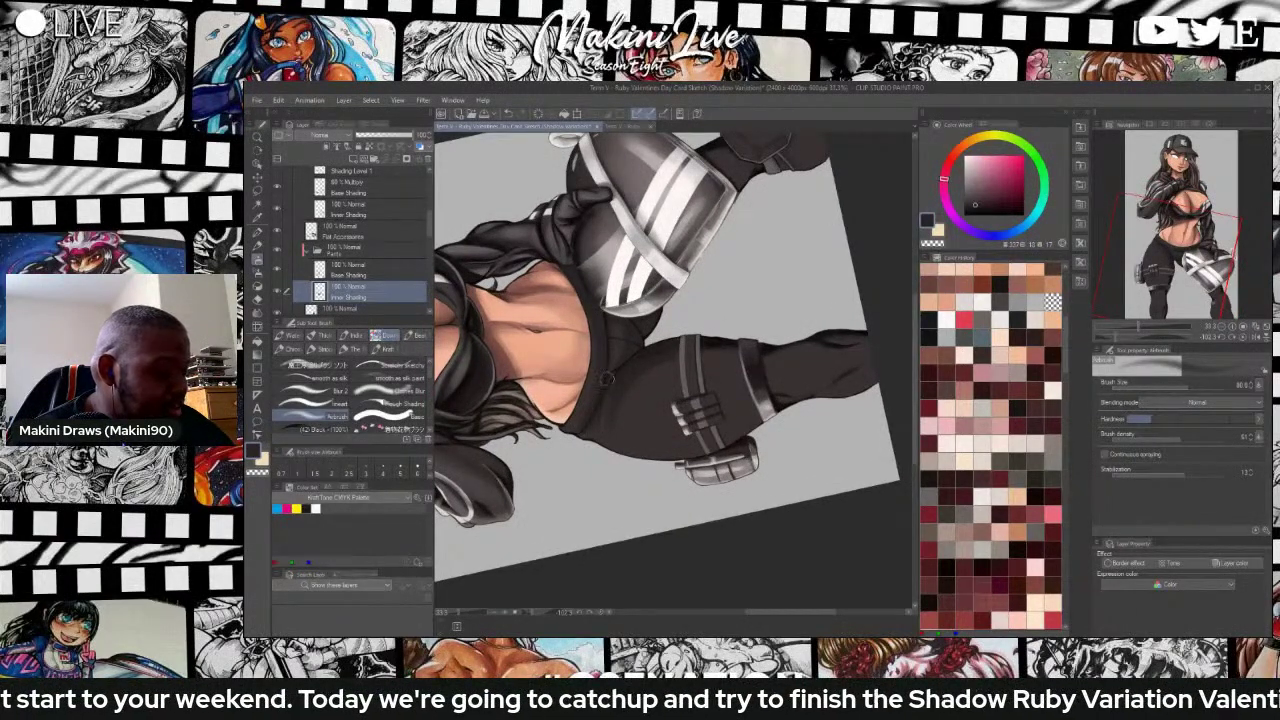
scroll(592, 305, down, 1)
scroll(583, 292, down, 2)
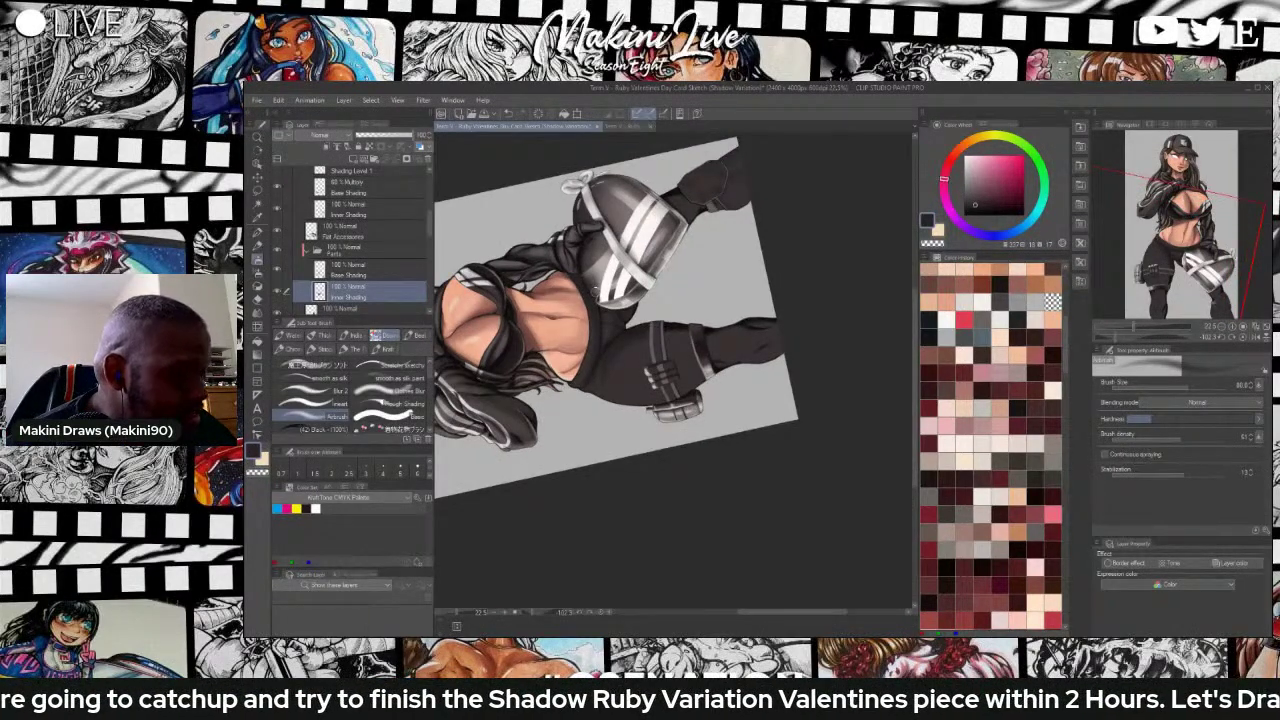
Continue airbrushing inner shading on the thigh around the ammo straps and down toward the lower strap.
scroll(640, 378, up, 1)
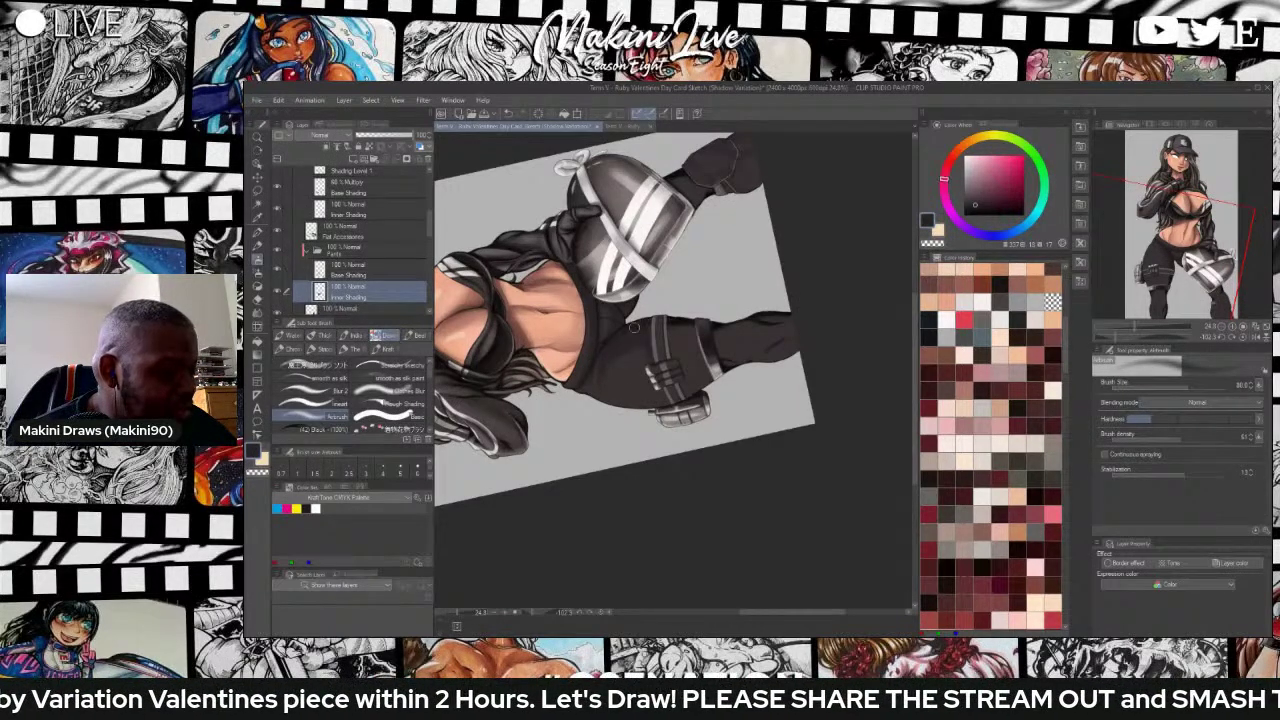
scroll(642, 325, down, 2)
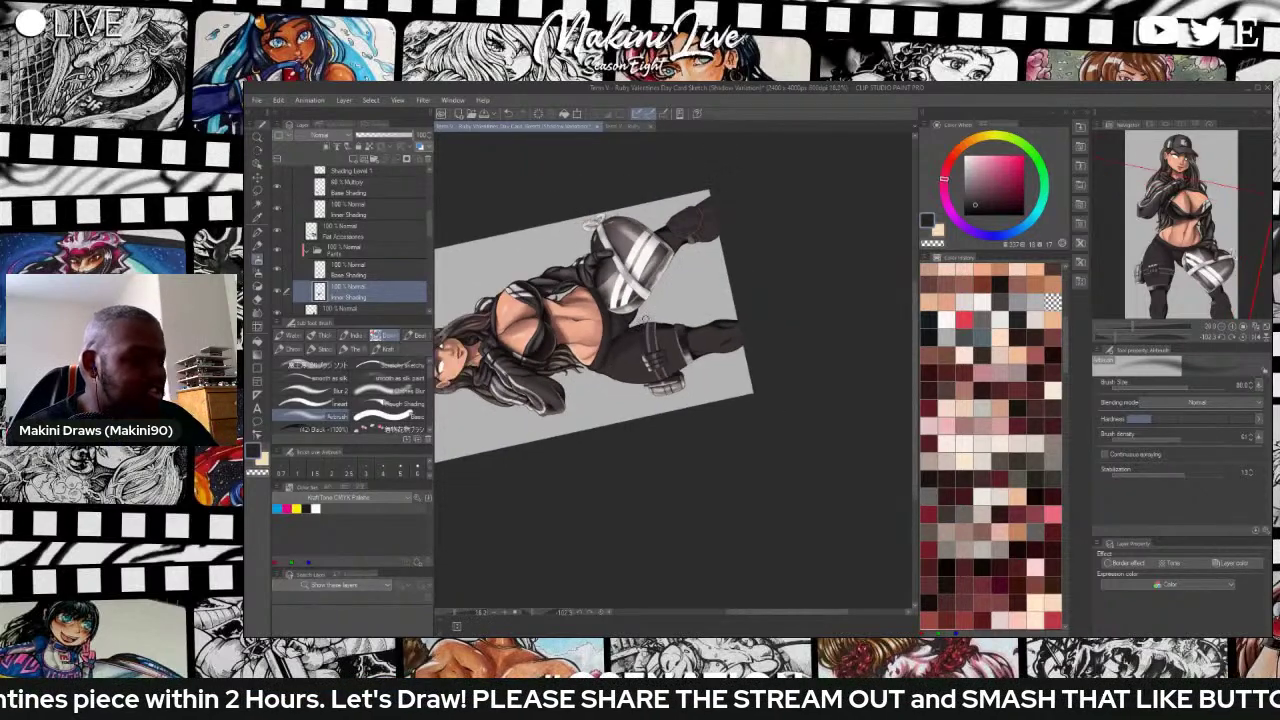
scroll(656, 344, up, 1)
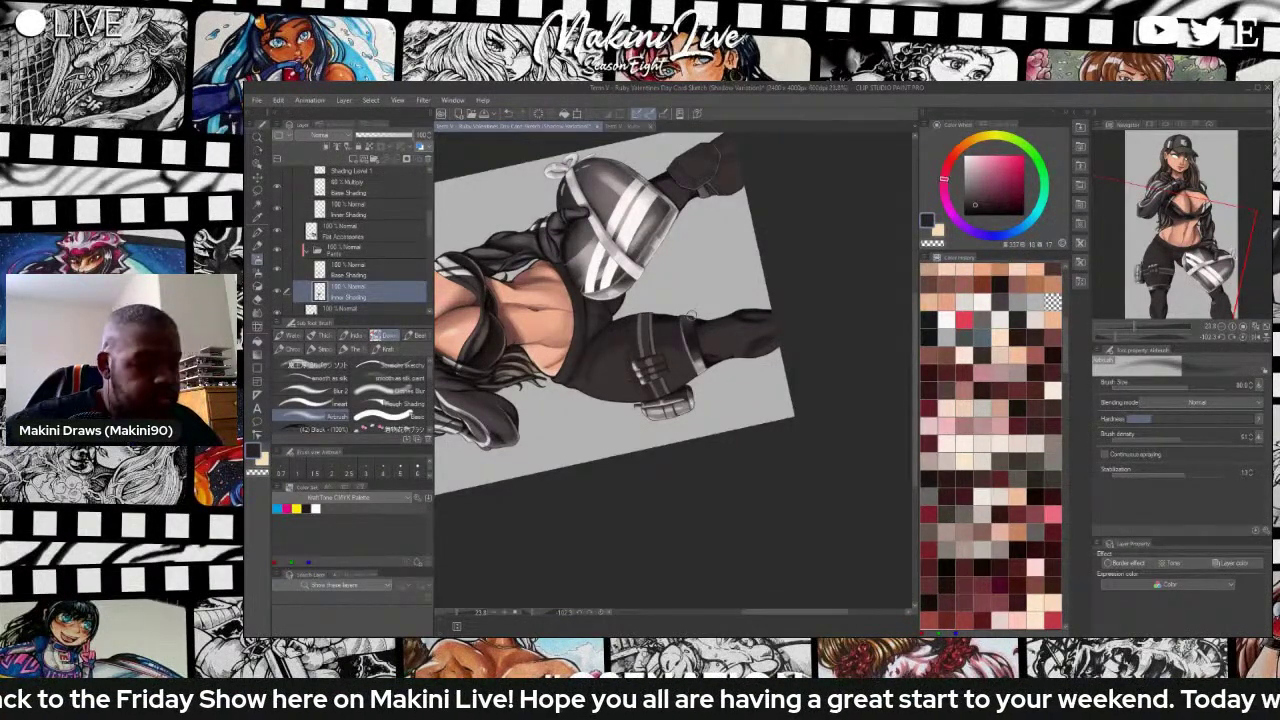
scroll(690, 316, up, 3)
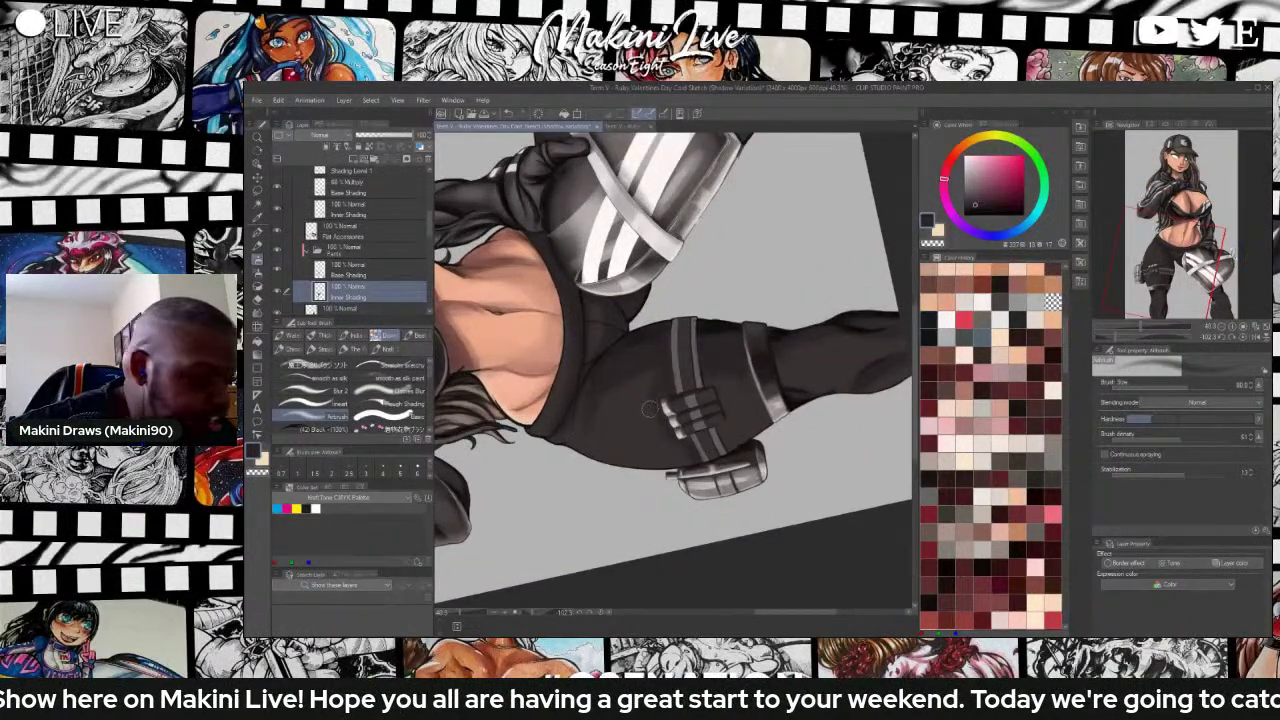
scroll(648, 408, up, 2)
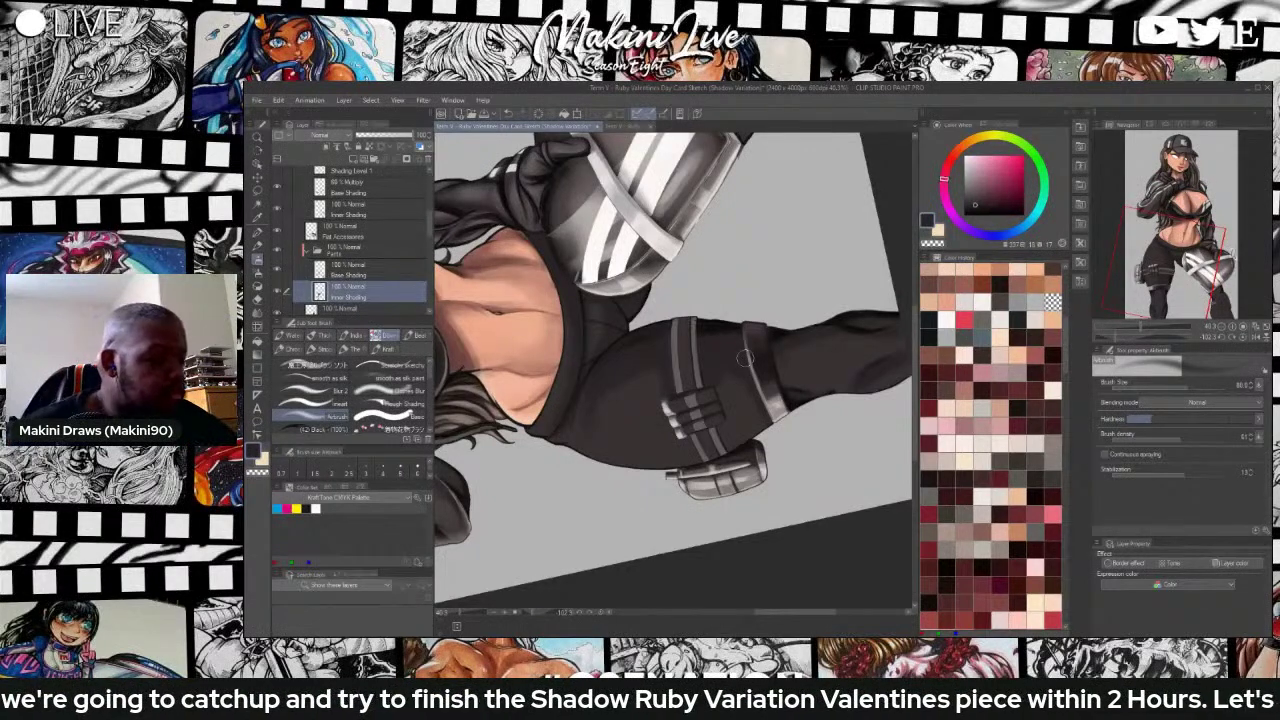
scroll(745, 357, up, 2)
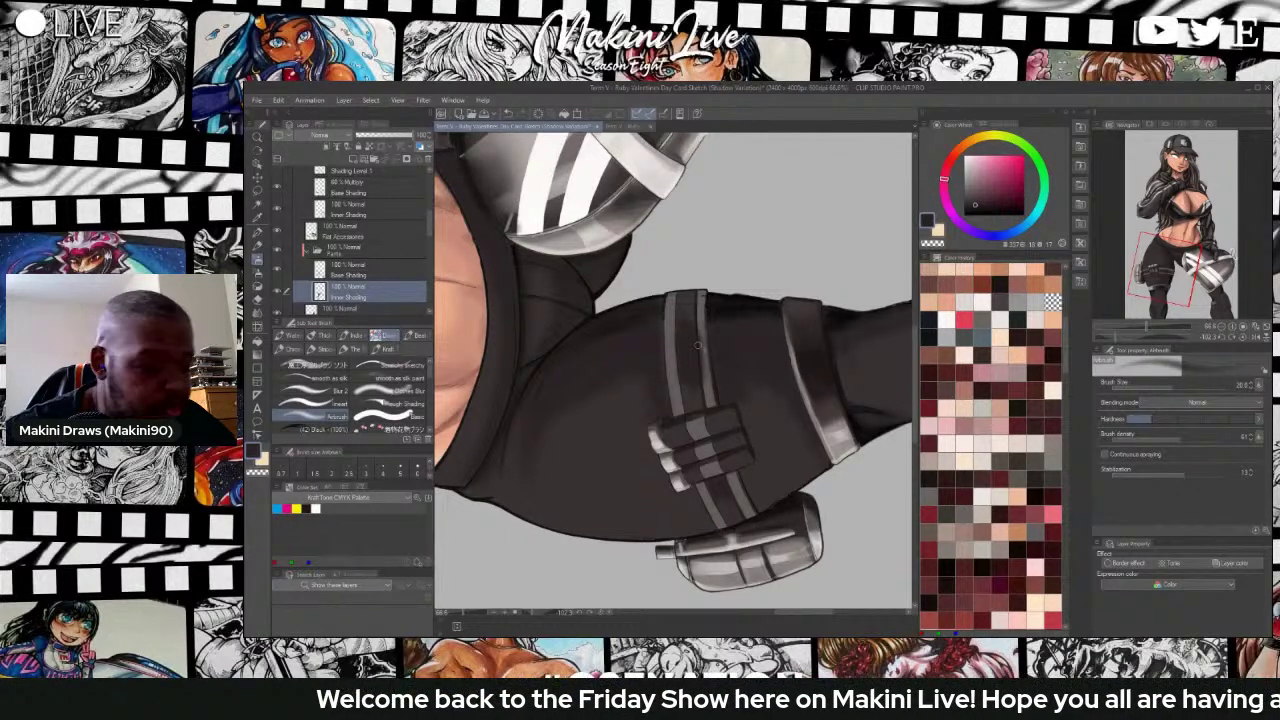
Erase the inner shading spilling over the edge of the upper thigh strap with a smaller hard eraser.
key(e)
key(bracketleft)
key(bracketleft)
key(bracketleft)
key(bracketleft)
key(bracketleft)
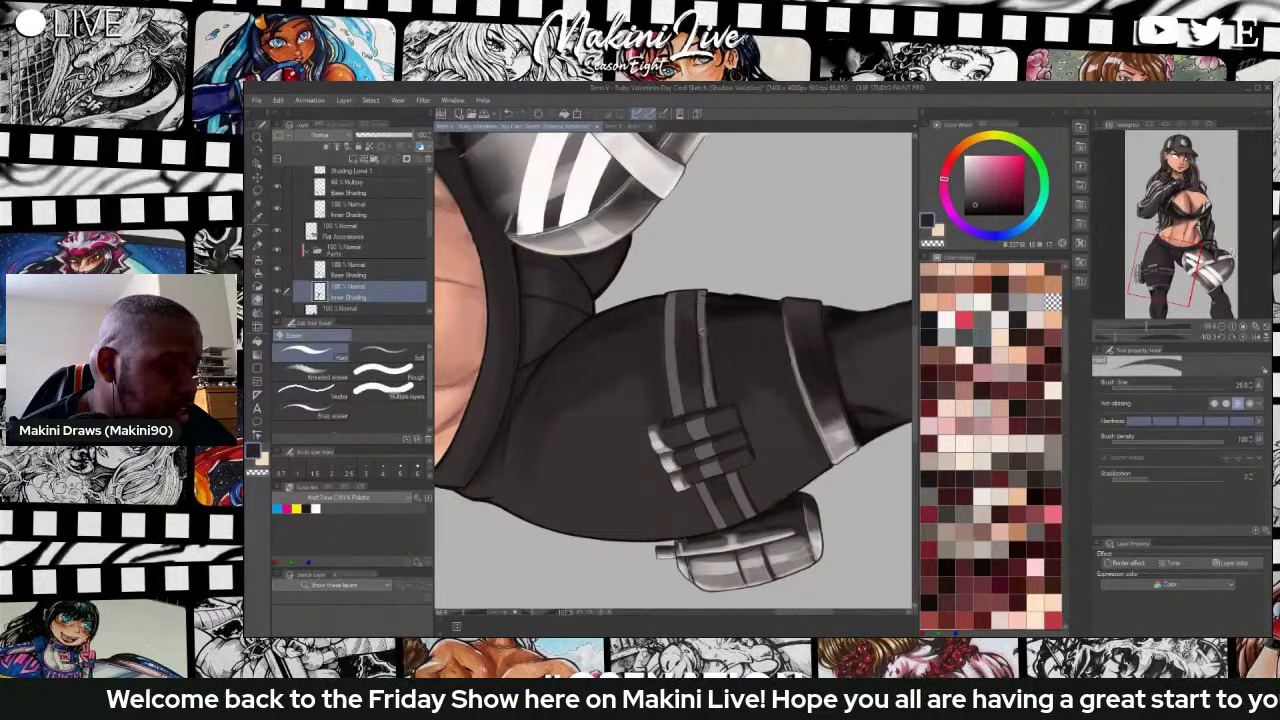
mouse_move(704, 376)
mouse_down()
mouse_move(702, 328)
mouse_move(702, 352)
mouse_up()
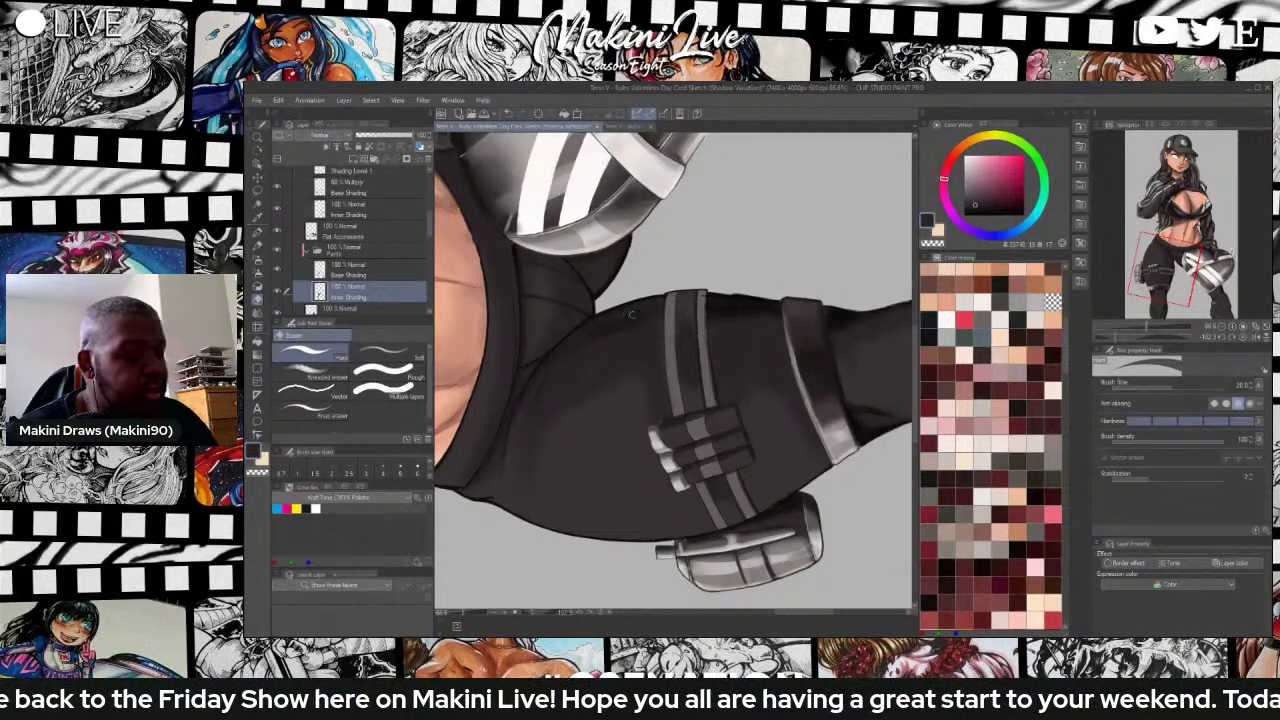
Airbrush inner shading on the knee pad at size 20 and clean it up with the hard eraser.
scroll(672, 316, down, 5)
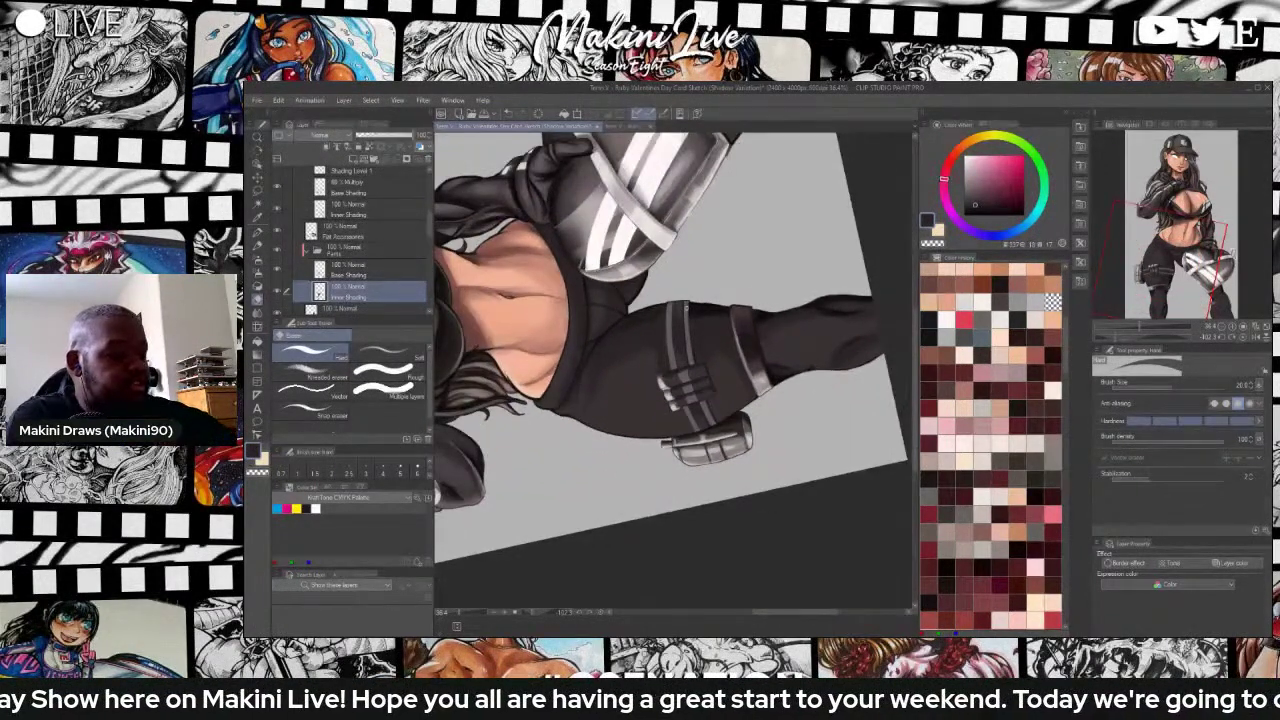
drag(915, 345, 915, 298)
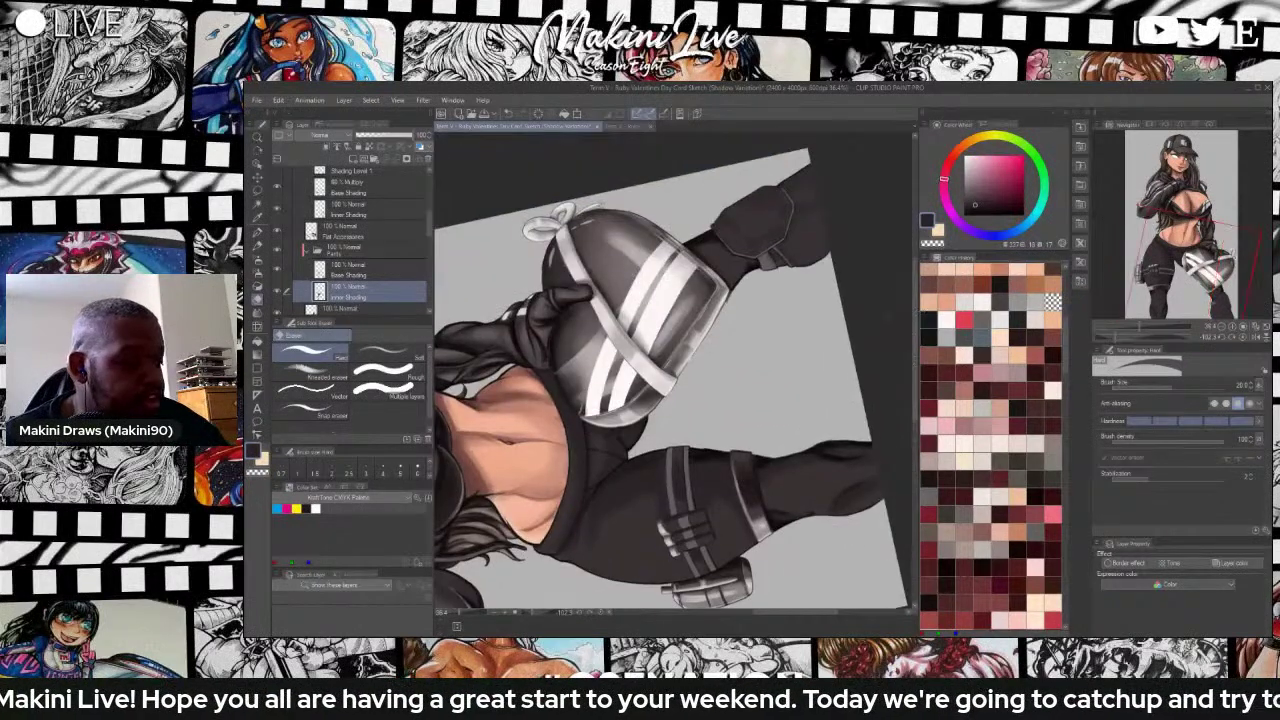
scroll(830, 320, up, 1)
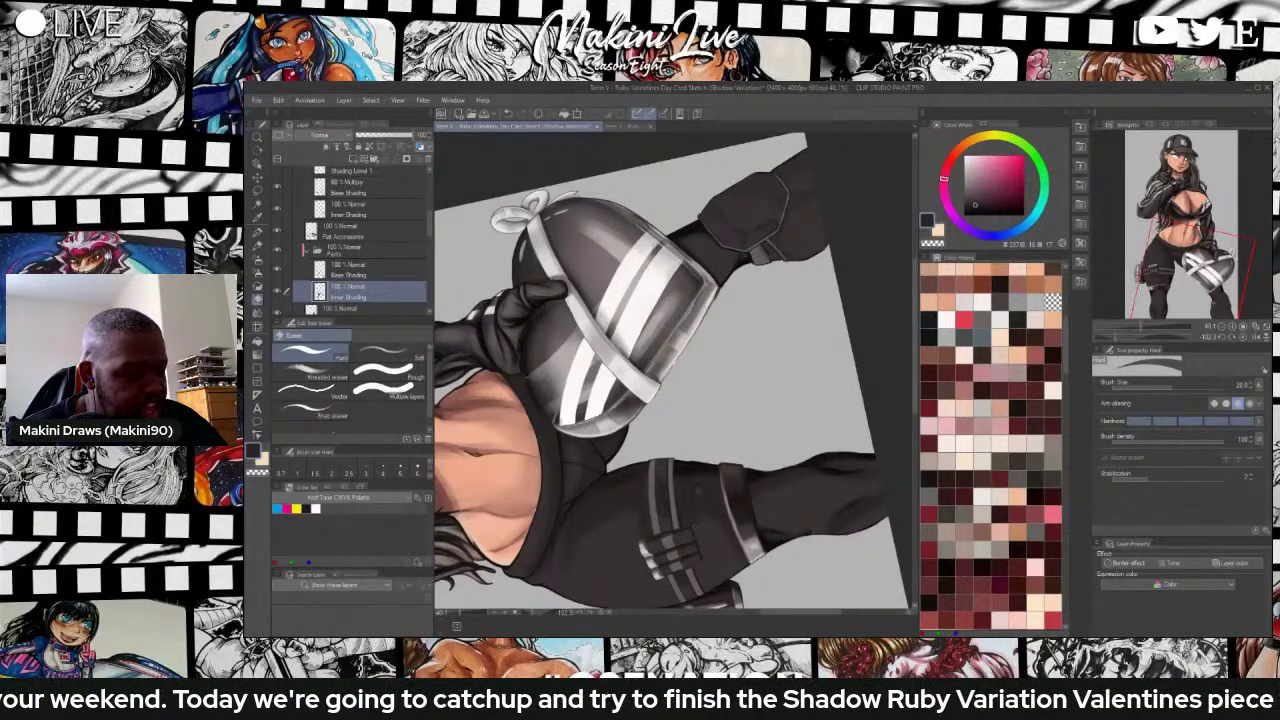
key(b)
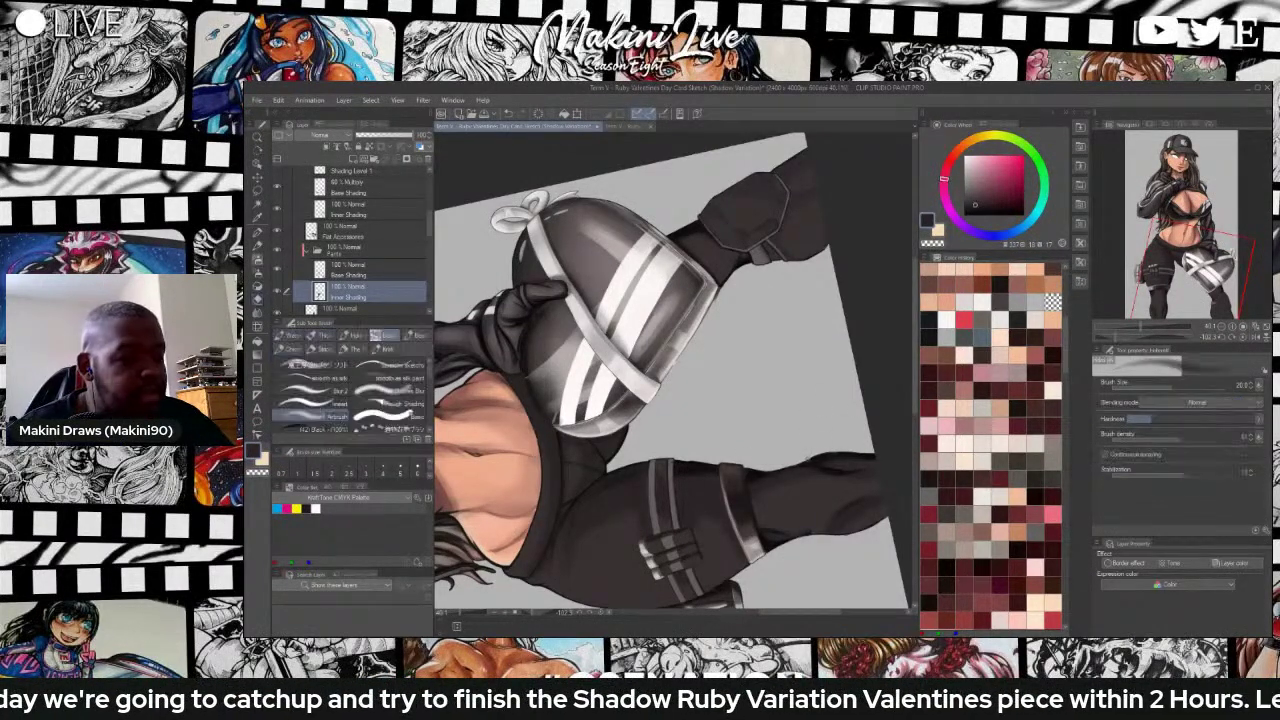
scroll(728, 264, up, 2)
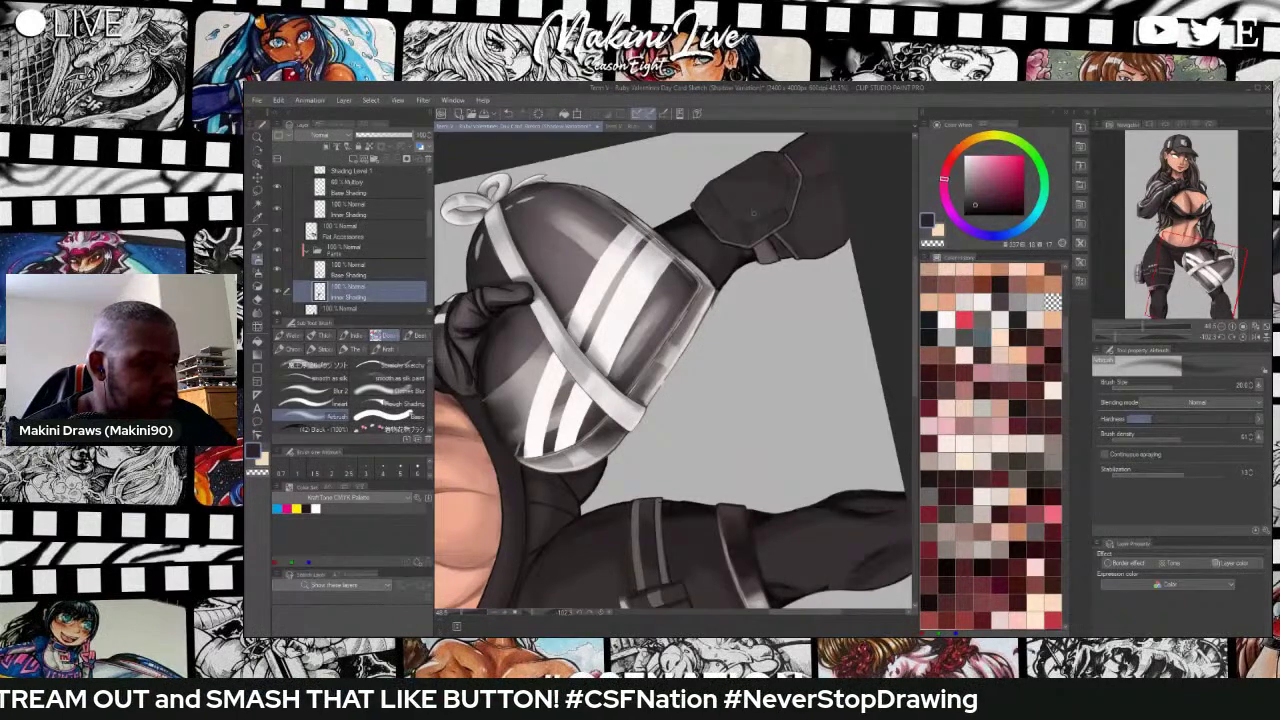
key(e)
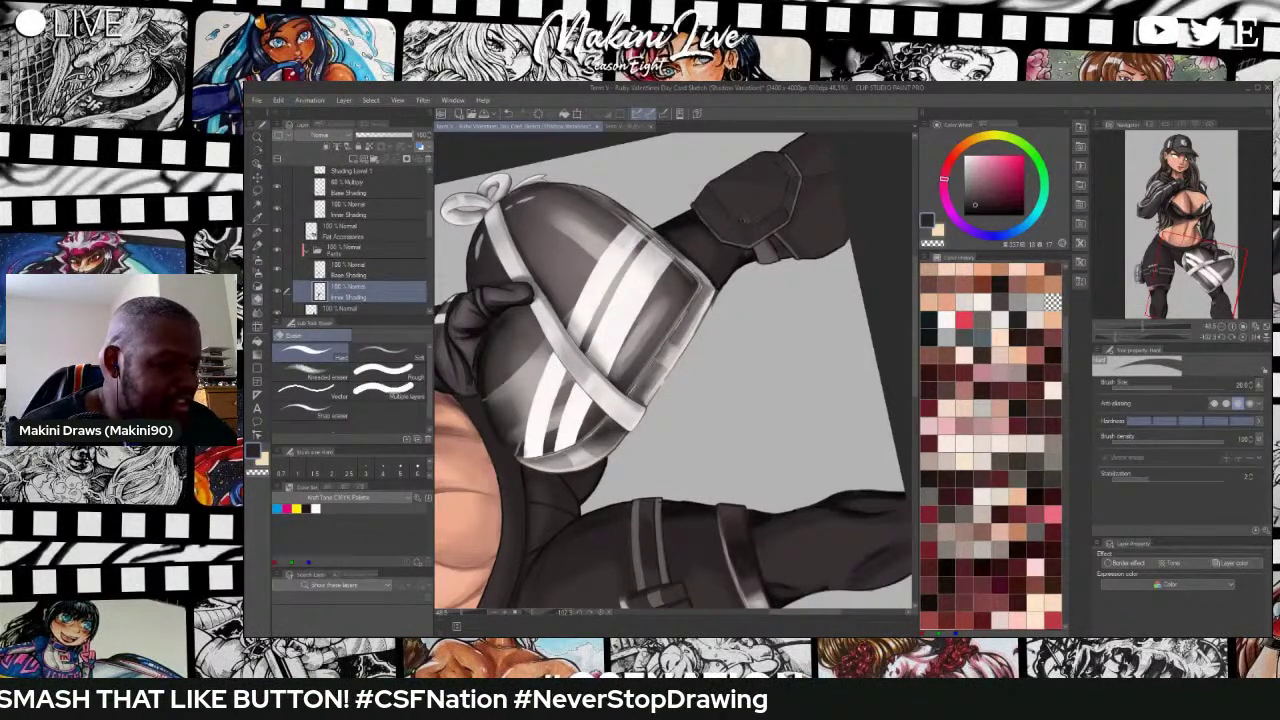
scroll(737, 205, down, 5)
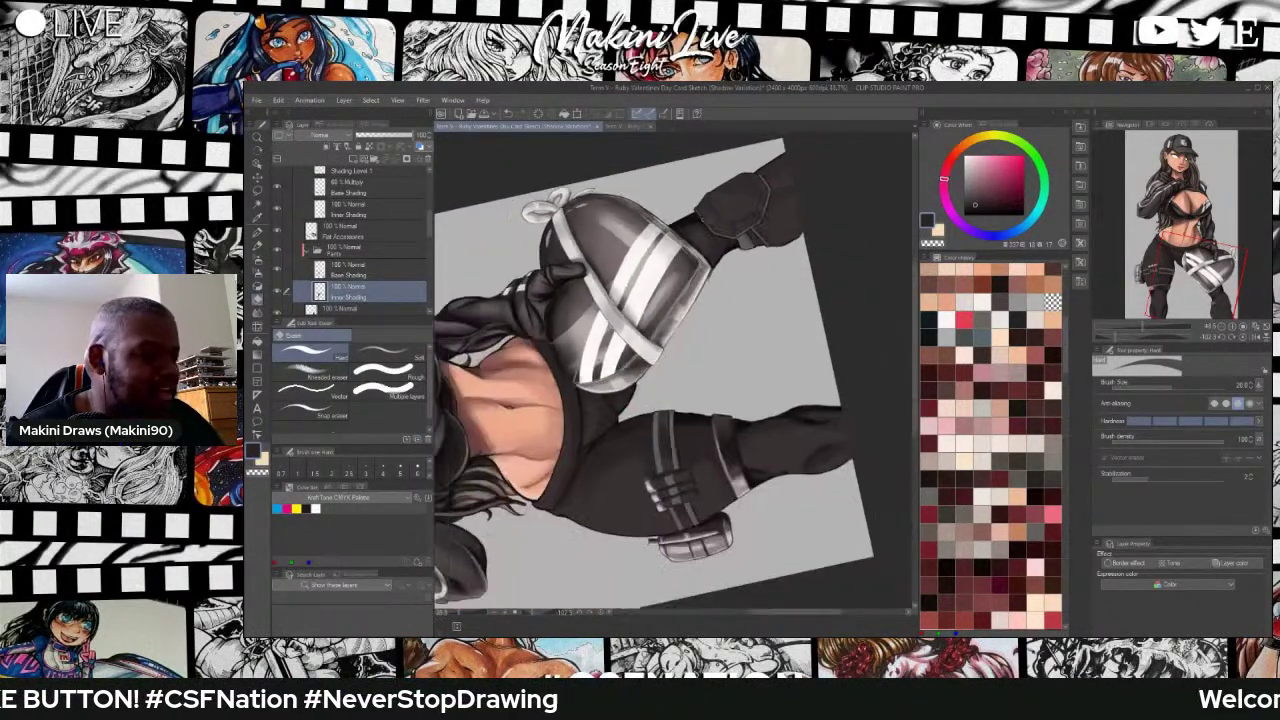
scroll(760, 250, up, 2)
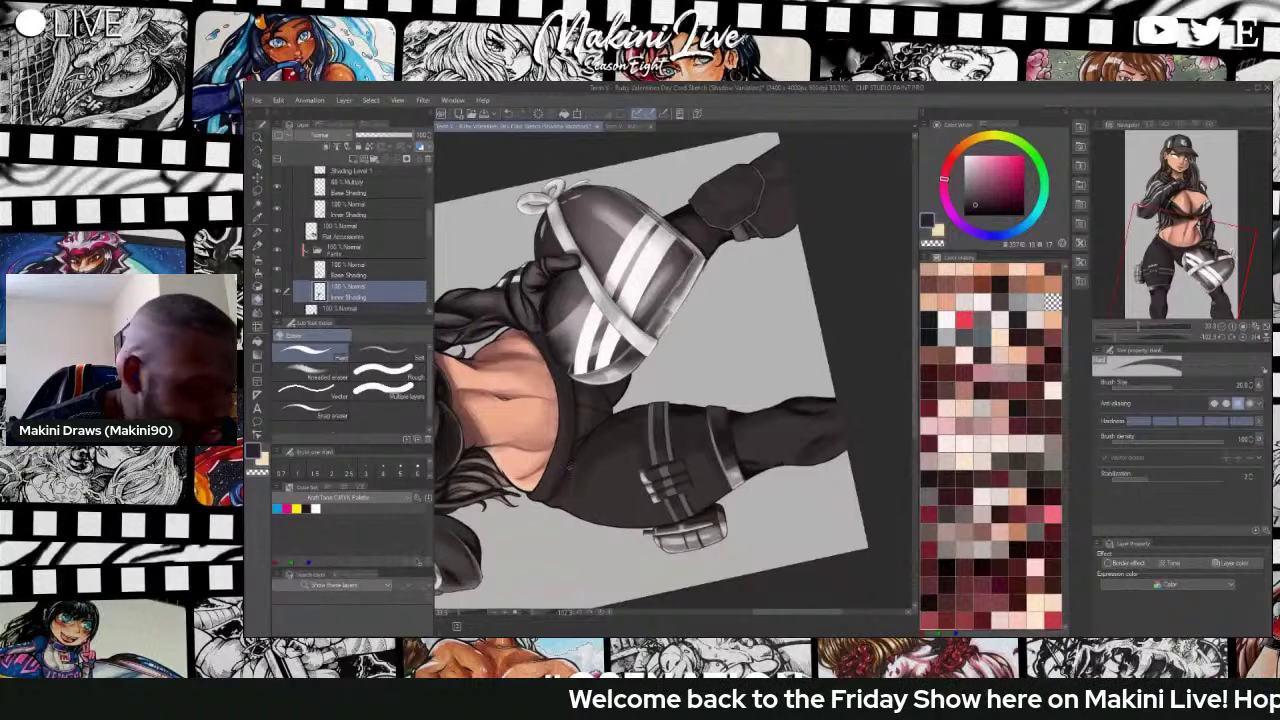
Pick a slightly lighter dark tone and airbrush inner shading onto the upper thigh strap beside the ammo pouches.
key(b)
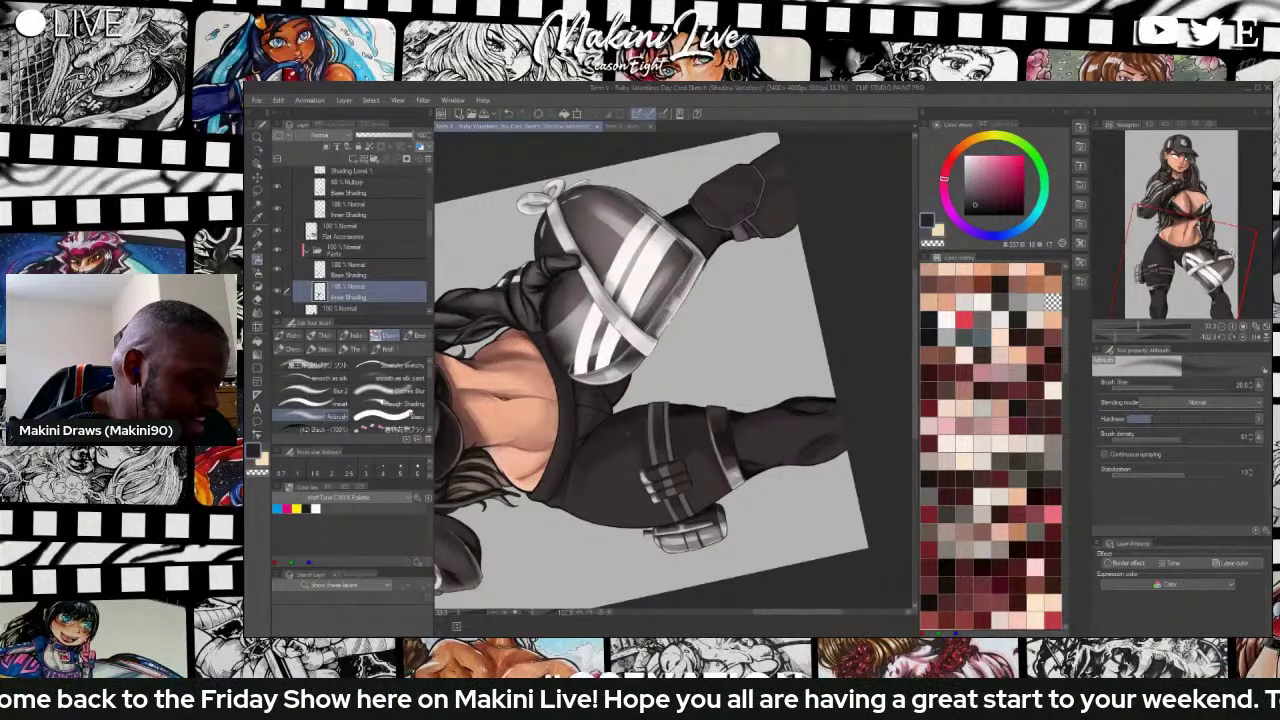
scroll(642, 413, down, 3)
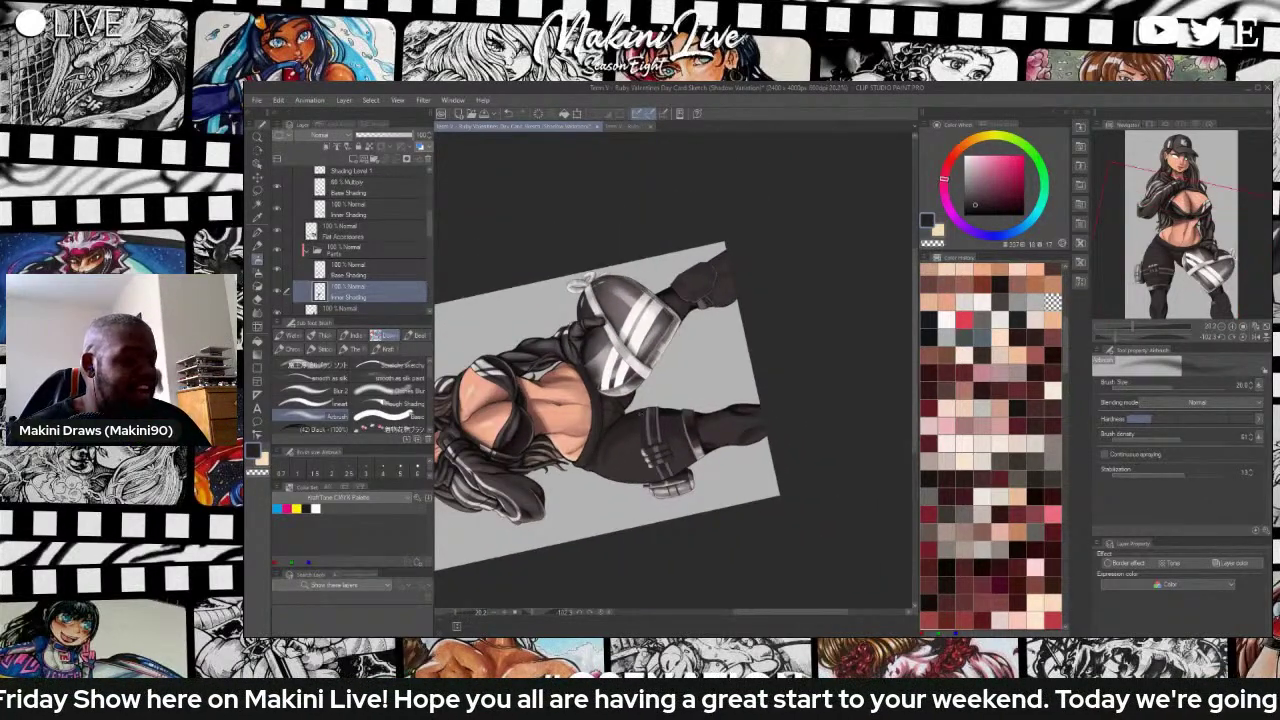
key(shift+space)
mouse_move(657, 277)
mouse_down()
mouse_move(756, 321)
mouse_move(763, 419)
mouse_up()
scroll(585, 351, up, 3)
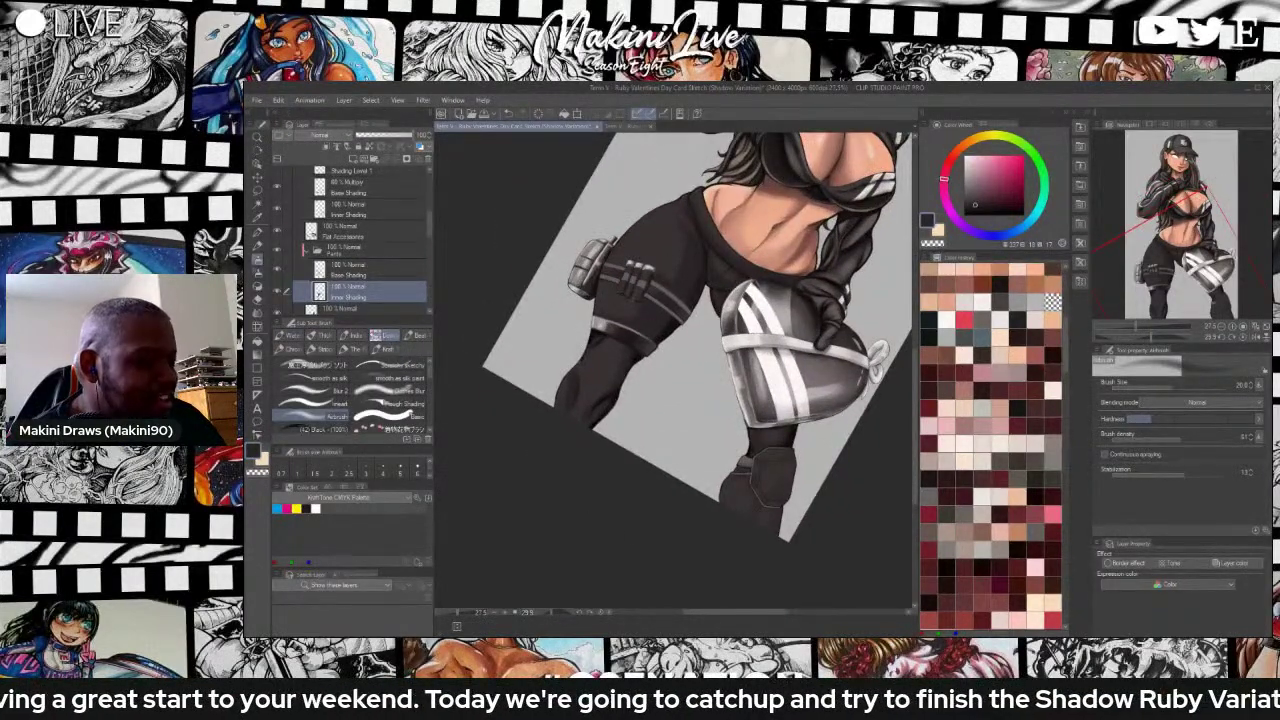
key(ctrl+plus)
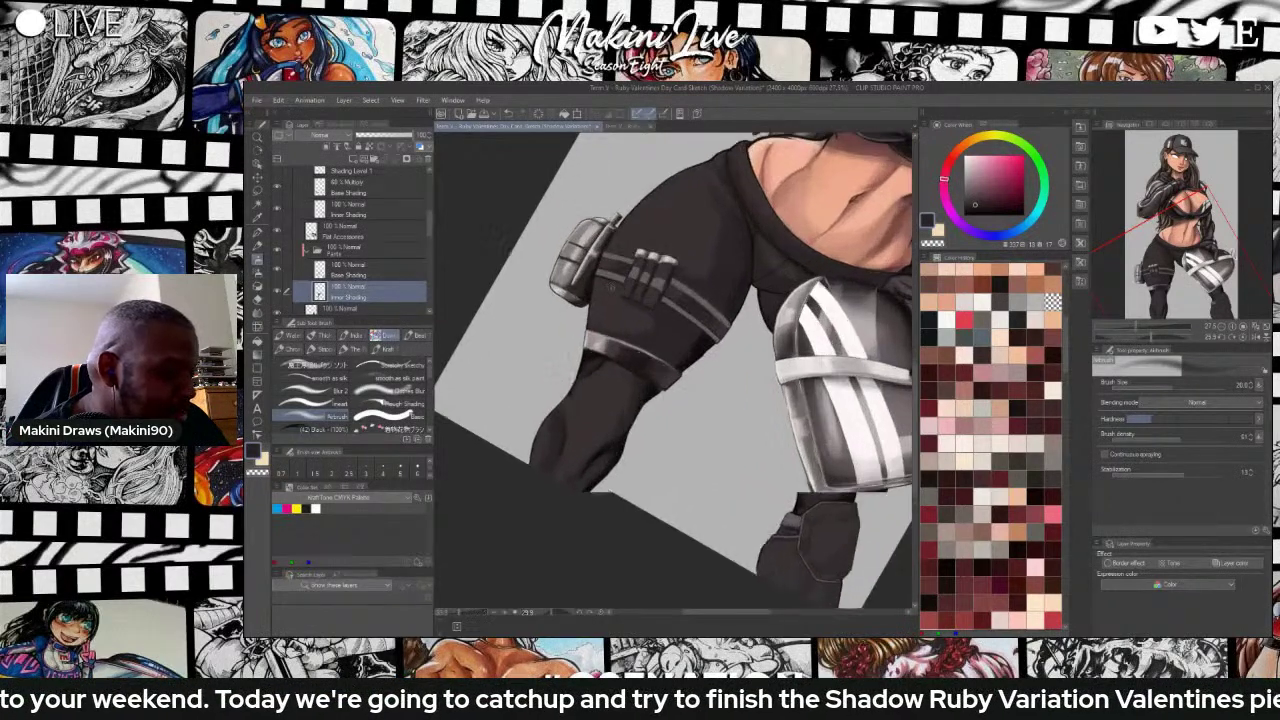
key(ctrl+plus)
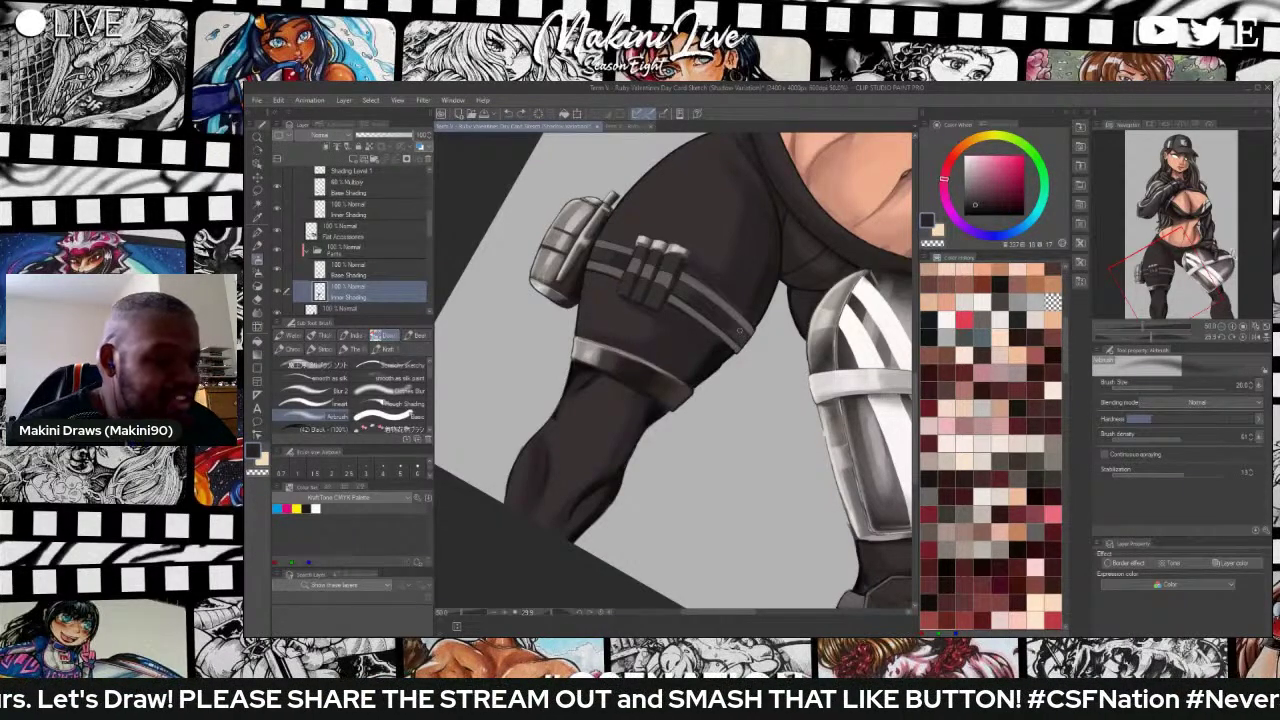
drag(969, 198, 973, 201)
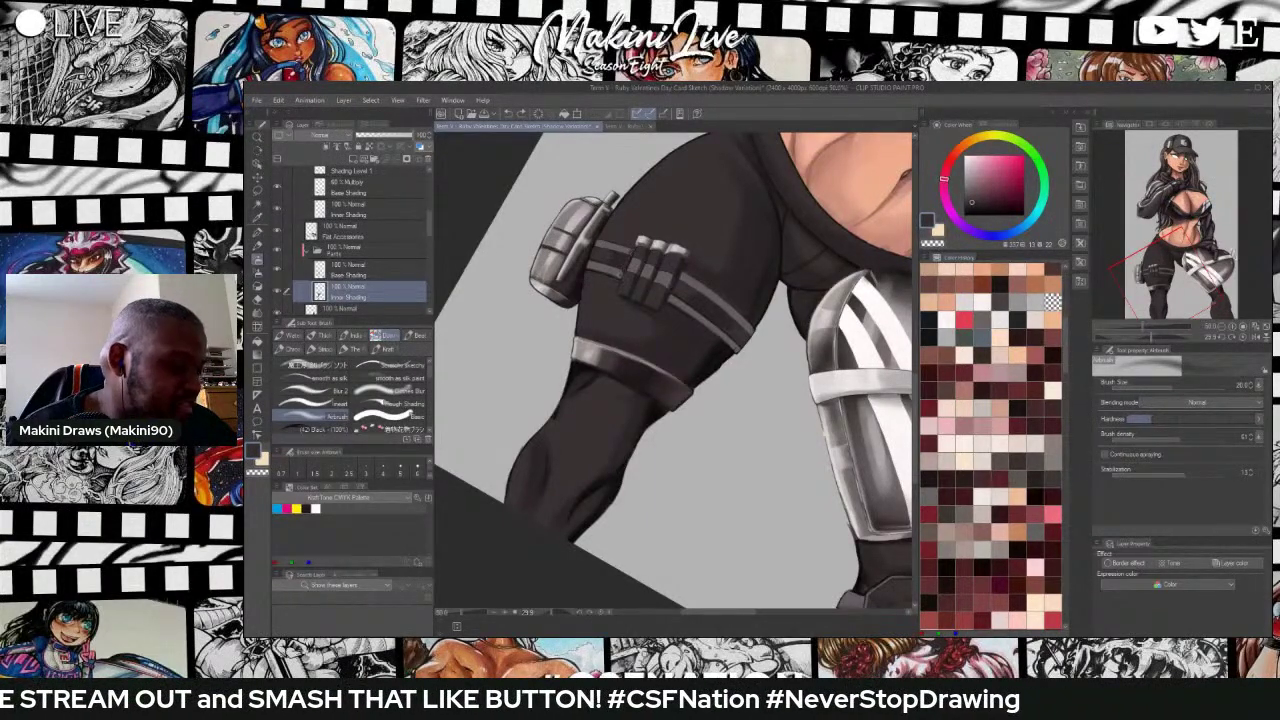
drag(627, 247, 625, 254)
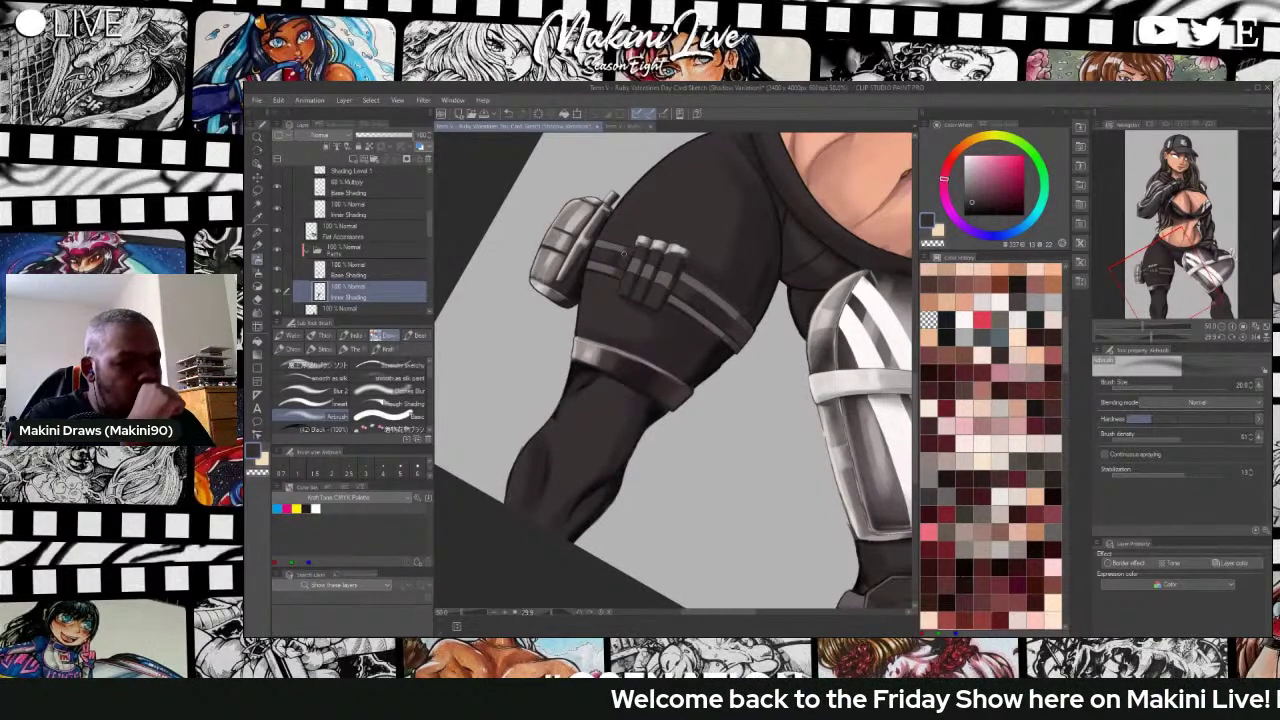
Switch to the blur brush, enlarge it, and soften the inner shading on the thigh.
click(406, 392)
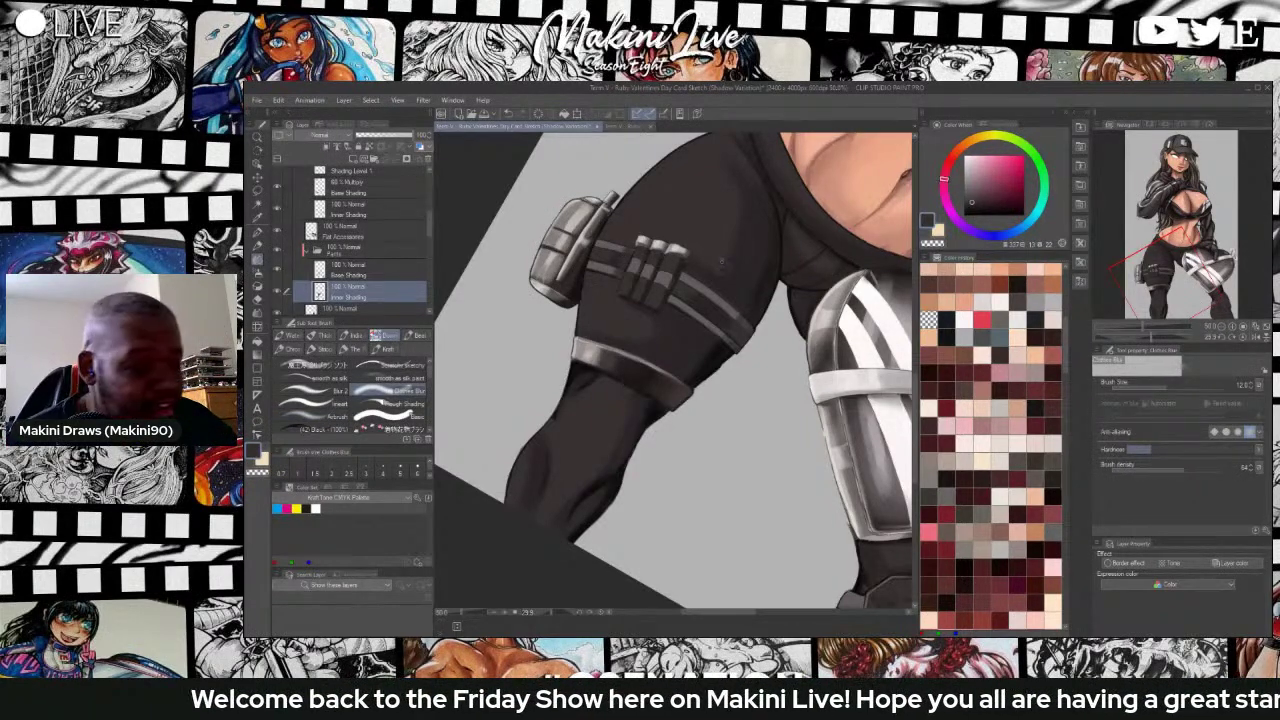
key(bracketright)
key(bracketright)
key(bracketright)
key(bracketright)
key(bracketright)
key(bracketright)
key(bracketright)
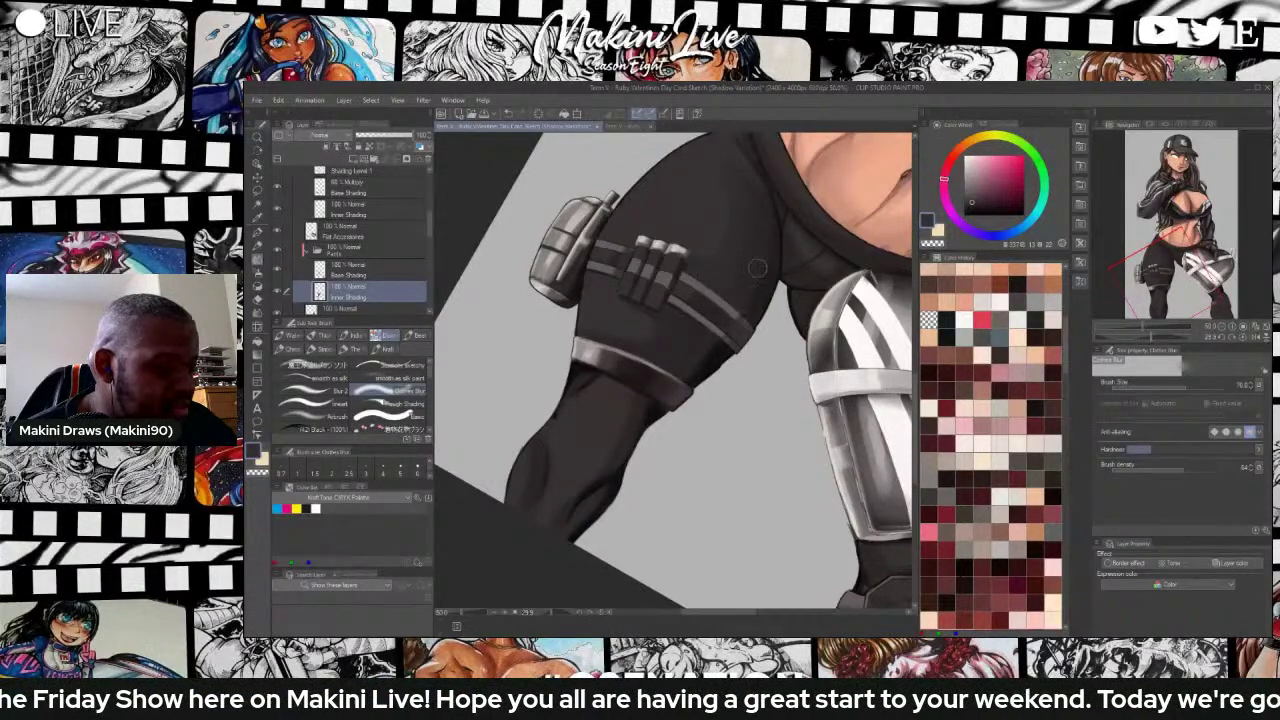
key(bracketright)
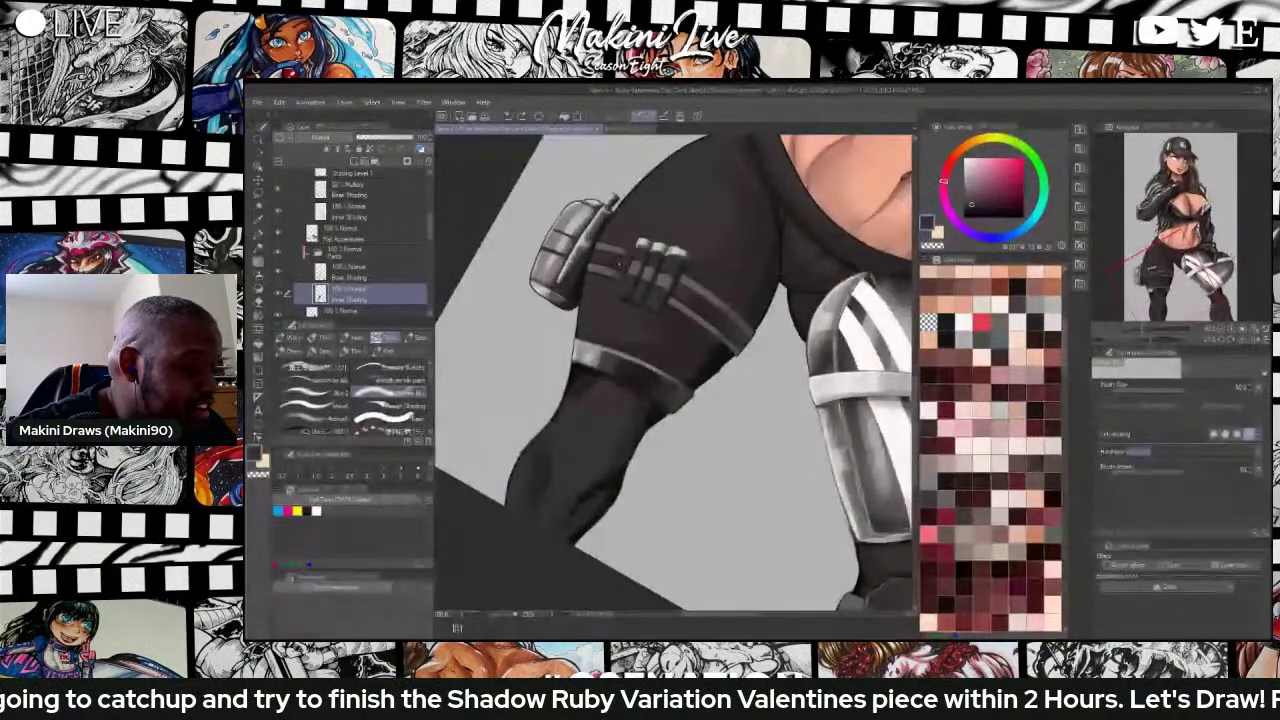
Blend the remaining inner shading on the thigh and its straps with a smaller blur brush.
key(bracketleft)
key(bracketleft)
key(bracketleft)
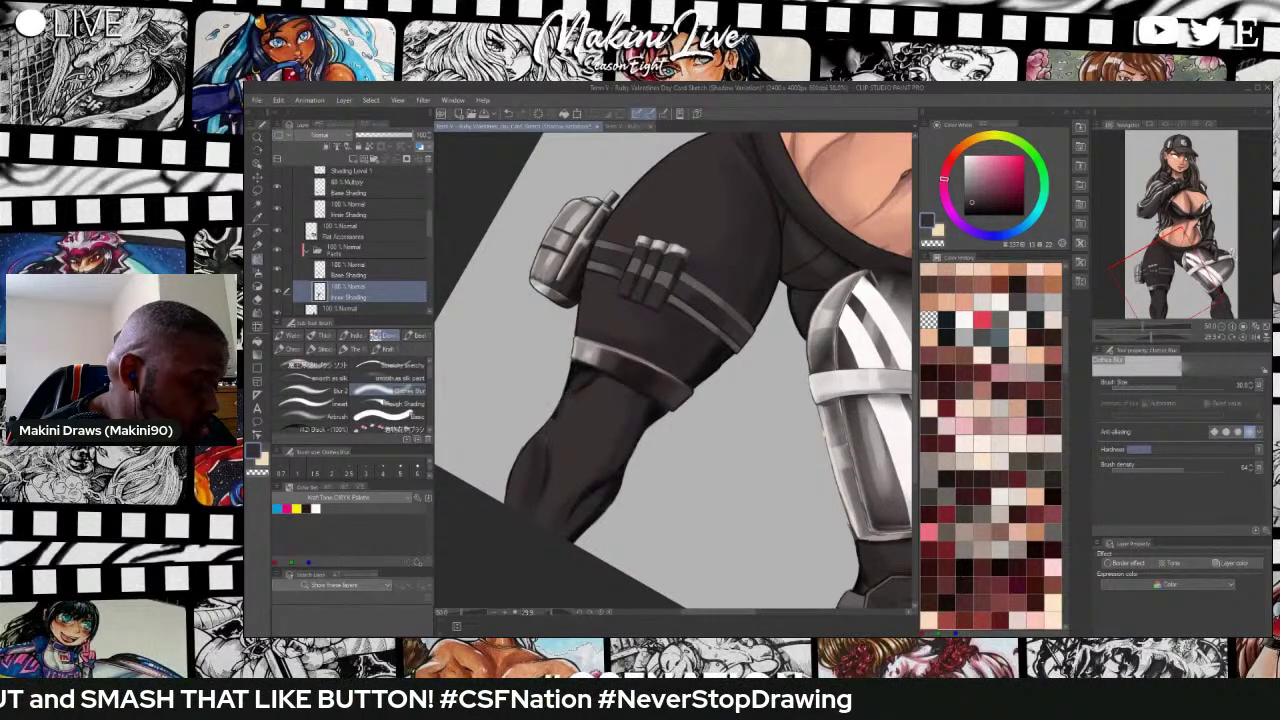
scroll(547, 438, down, 3)
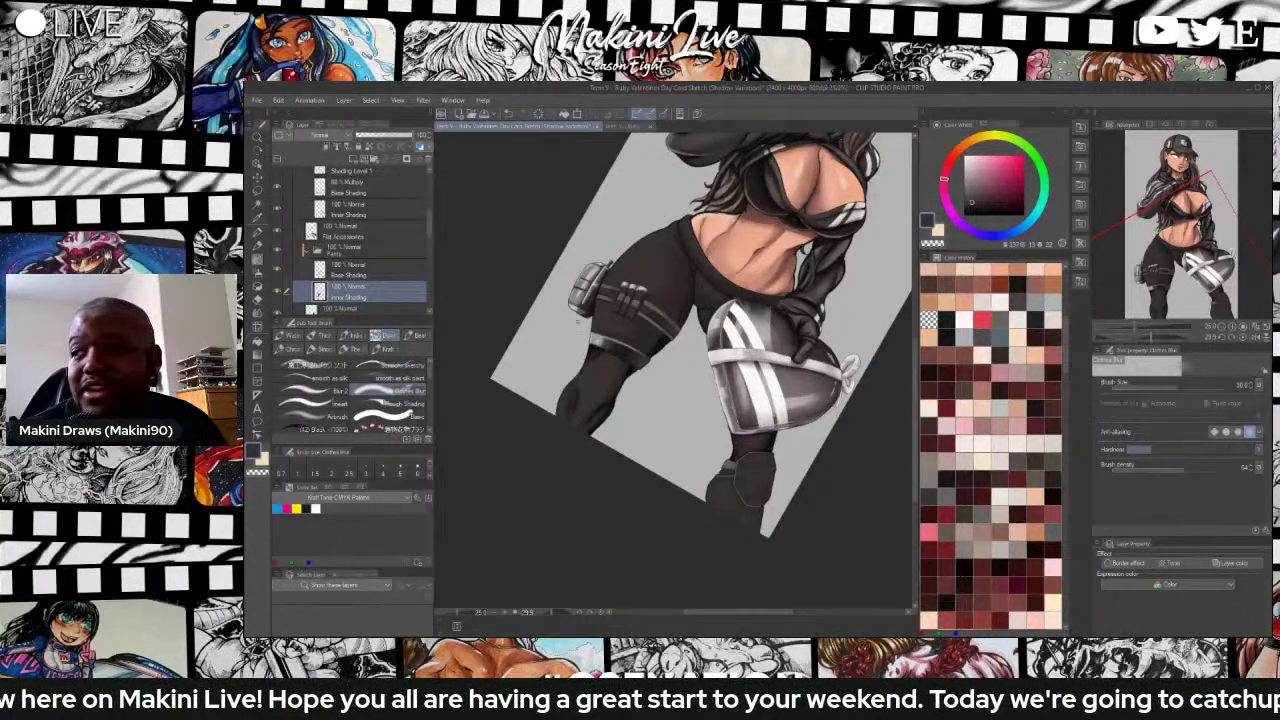
scroll(667, 369, down, 1)
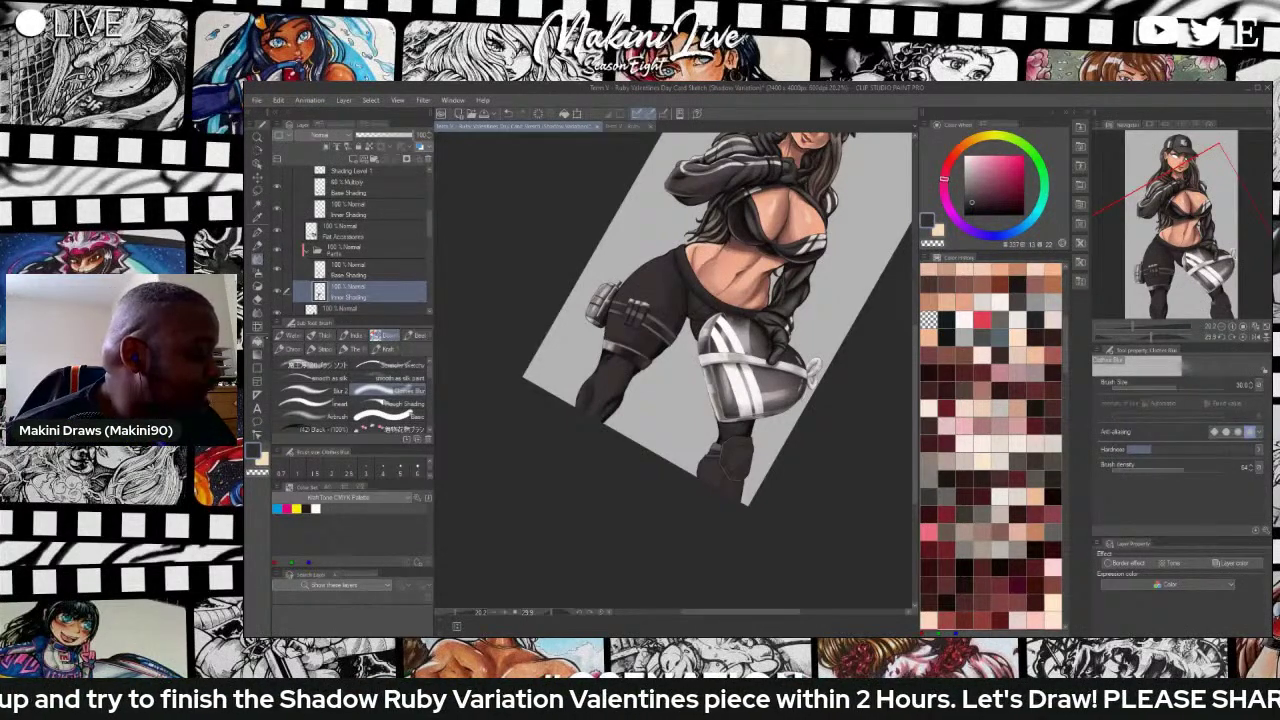
Add a new layer above Base Shading in the Pants folder and name it Base Lighting.
click(310, 364)
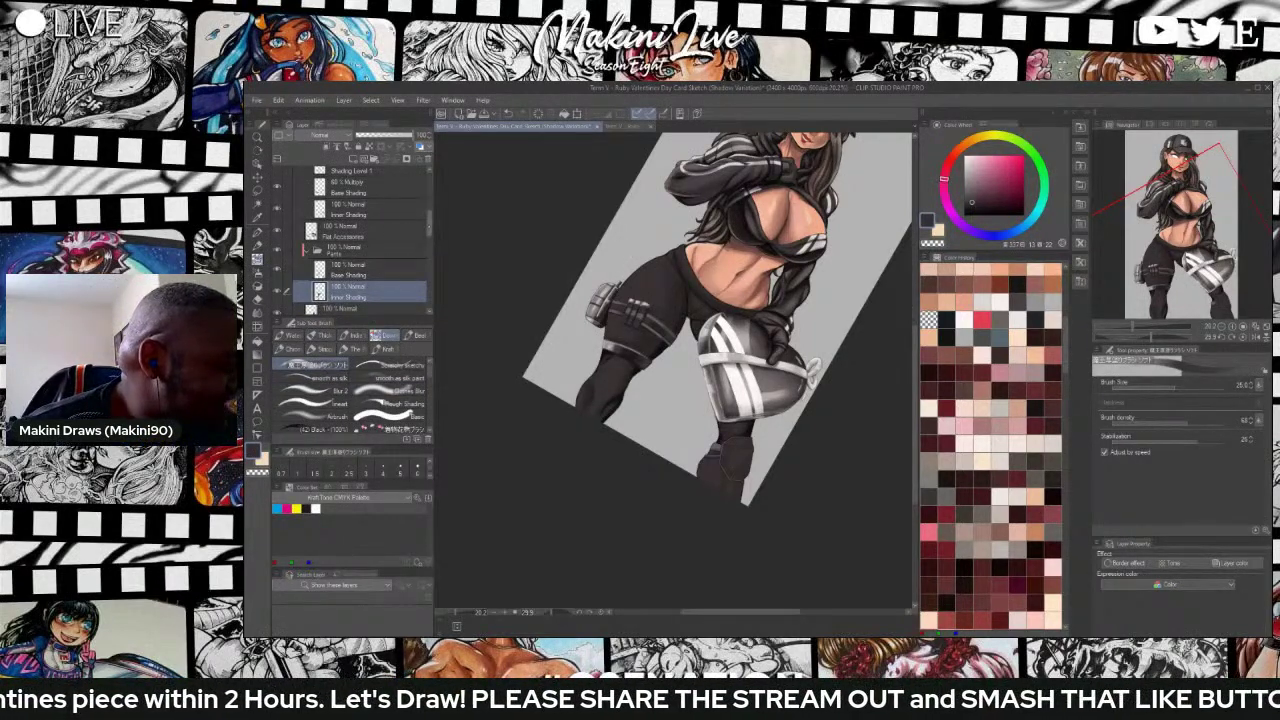
scroll(430, 240, down, 3)
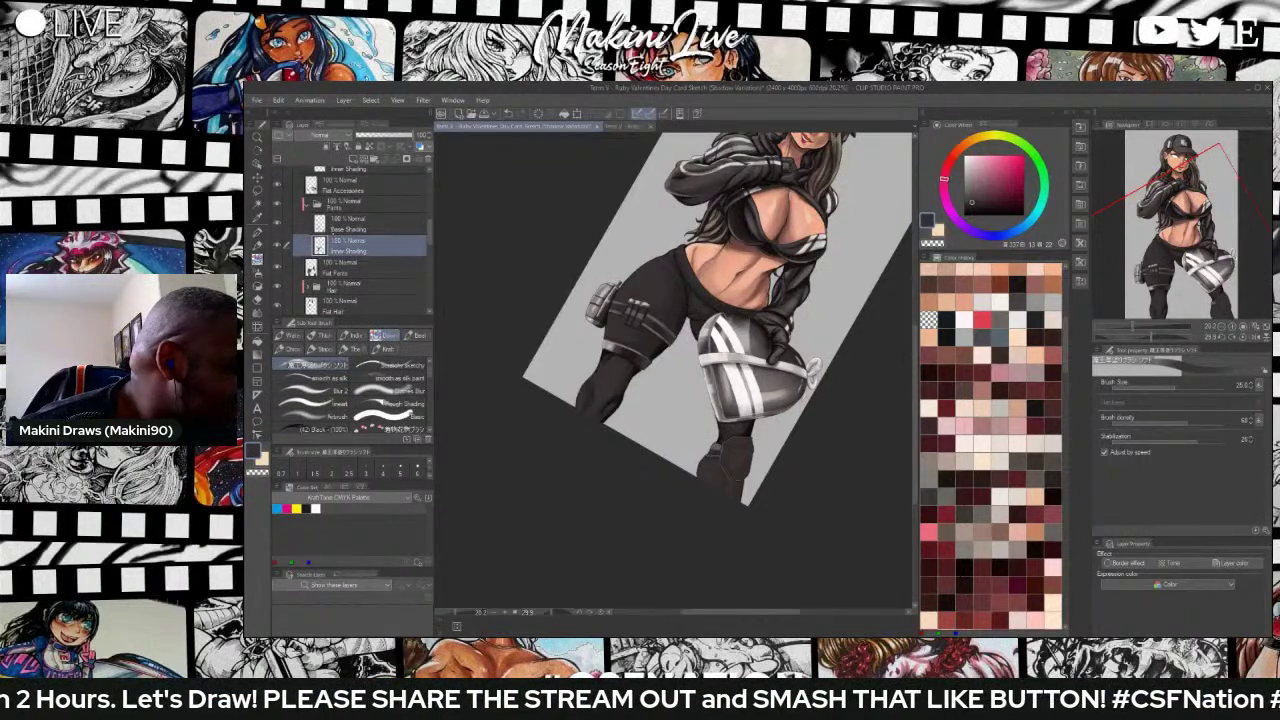
key(ctrl+shift+n)
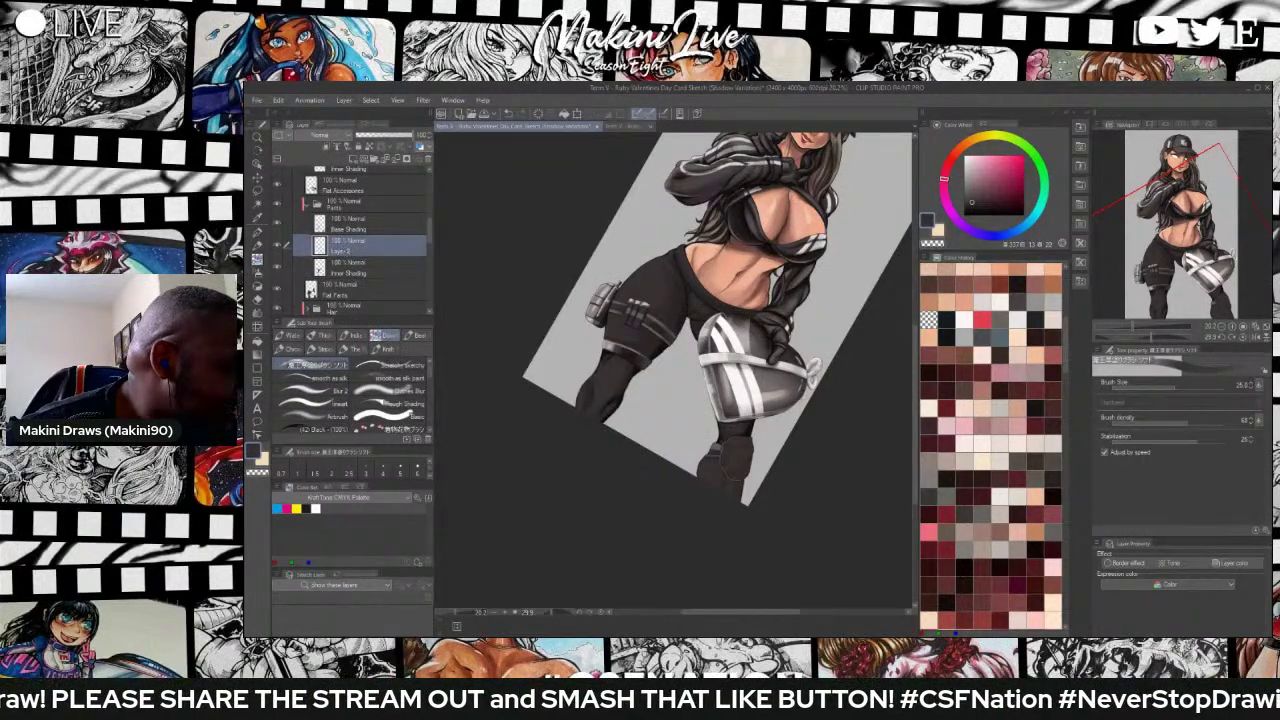
mouse_move(372, 246)
mouse_down()
mouse_move(372, 213)
mouse_move(372, 268)
mouse_move(372, 214)
mouse_up()
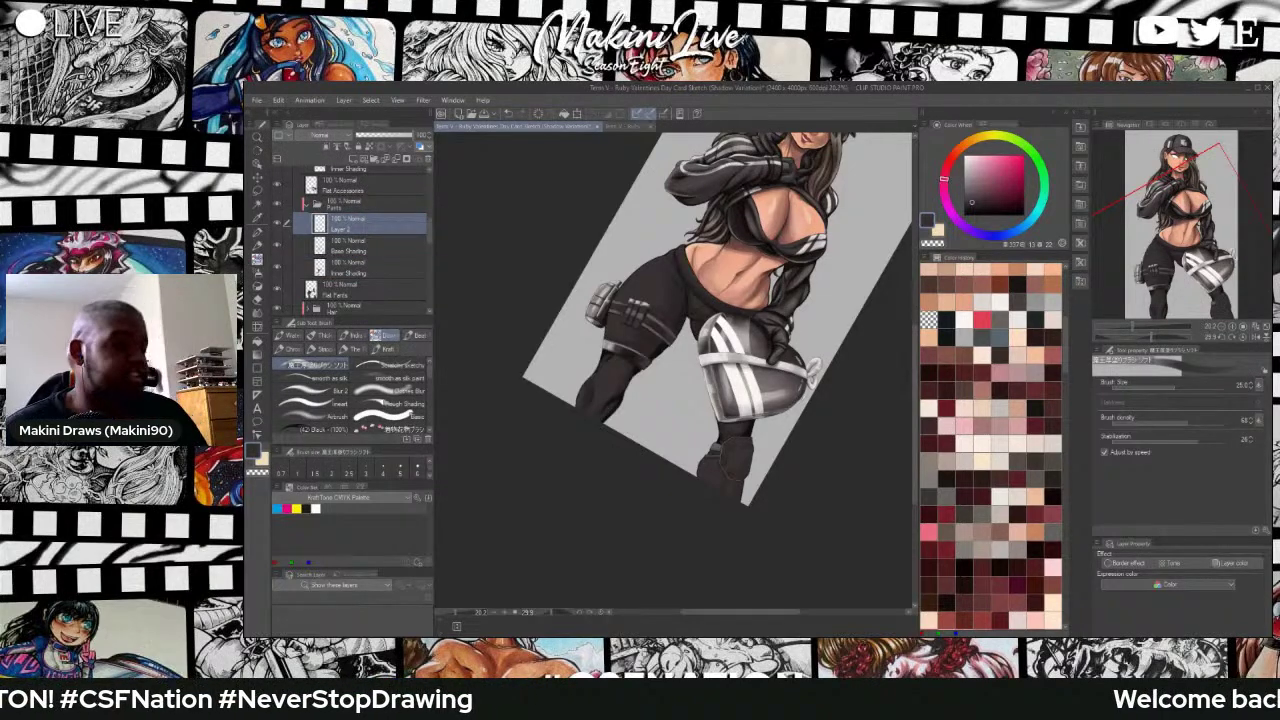
scroll(550, 332, up, 2)
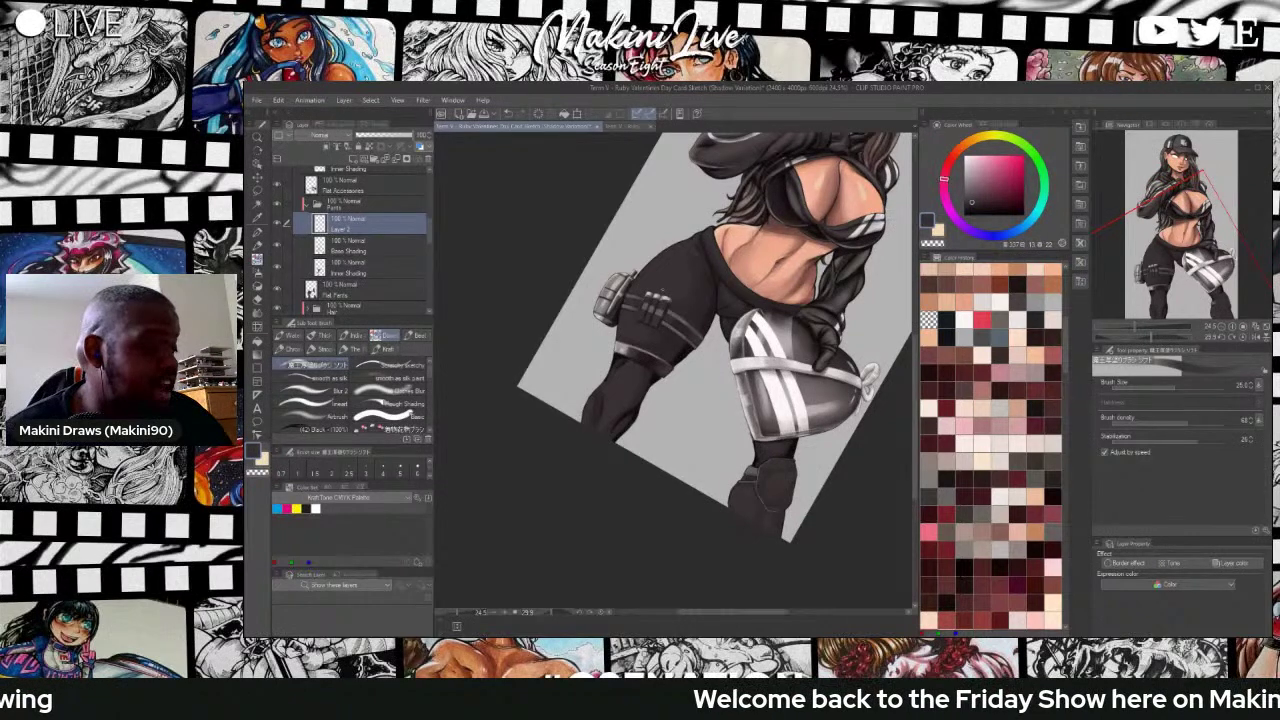
double_click(350, 229)
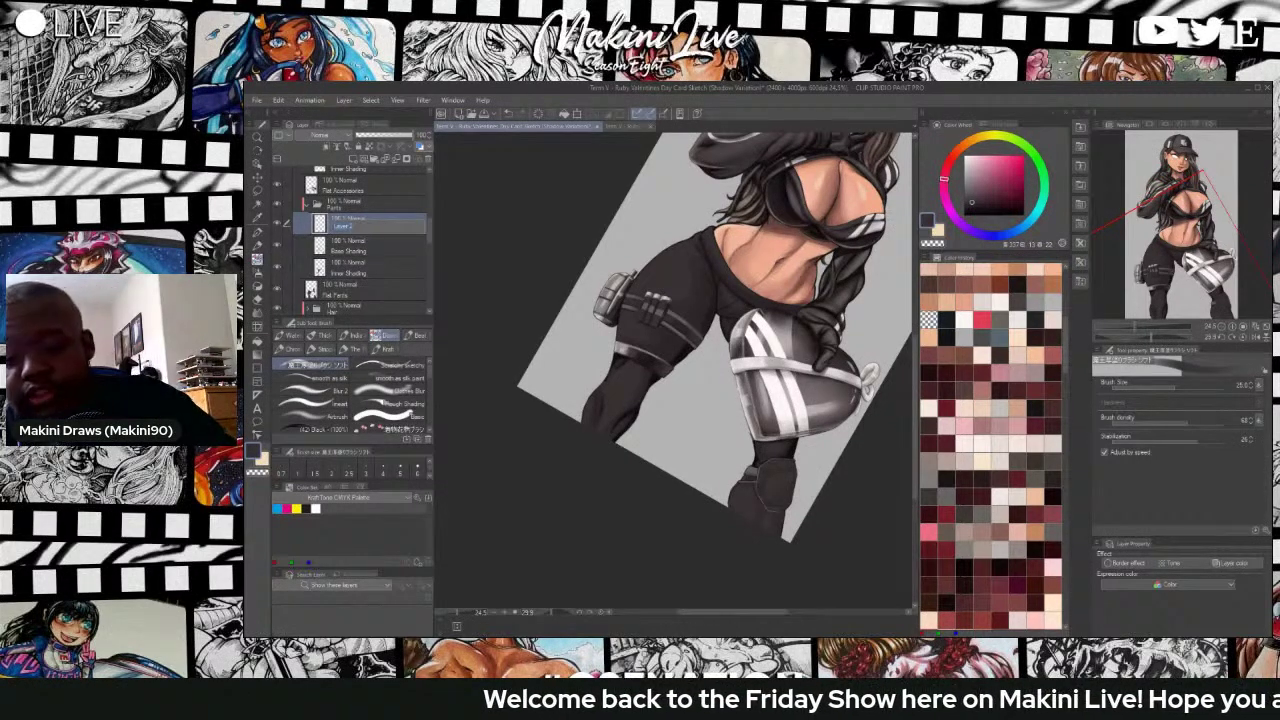
text(Back)
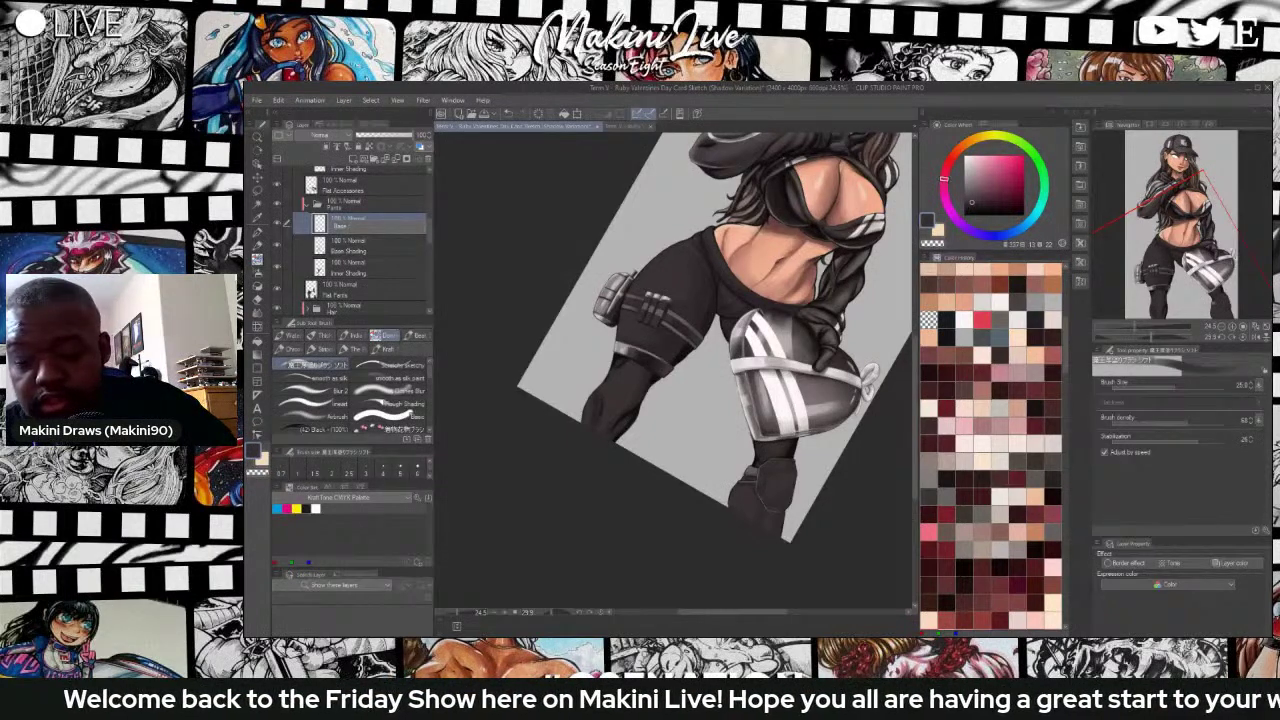
text( Lighting)
key(Return)
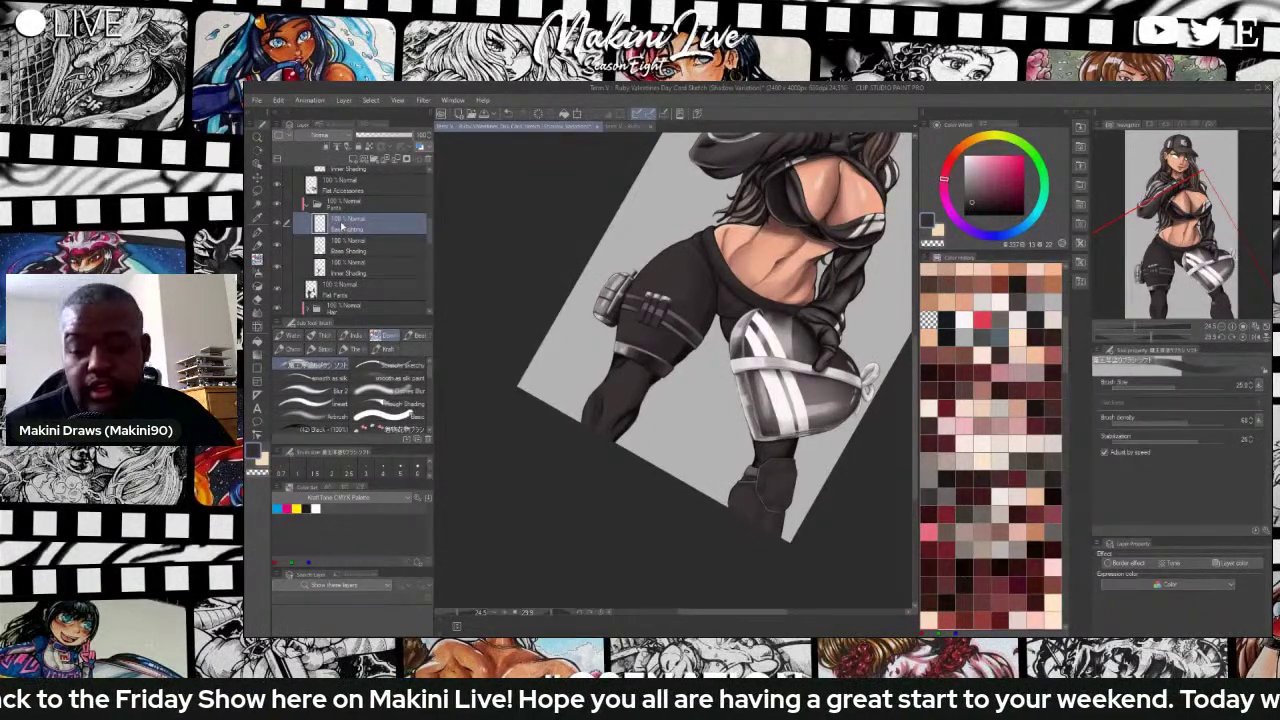
Sample the dark tone of the jacket sleeve and lighten it to a mid grey for the highlights.
key(o)
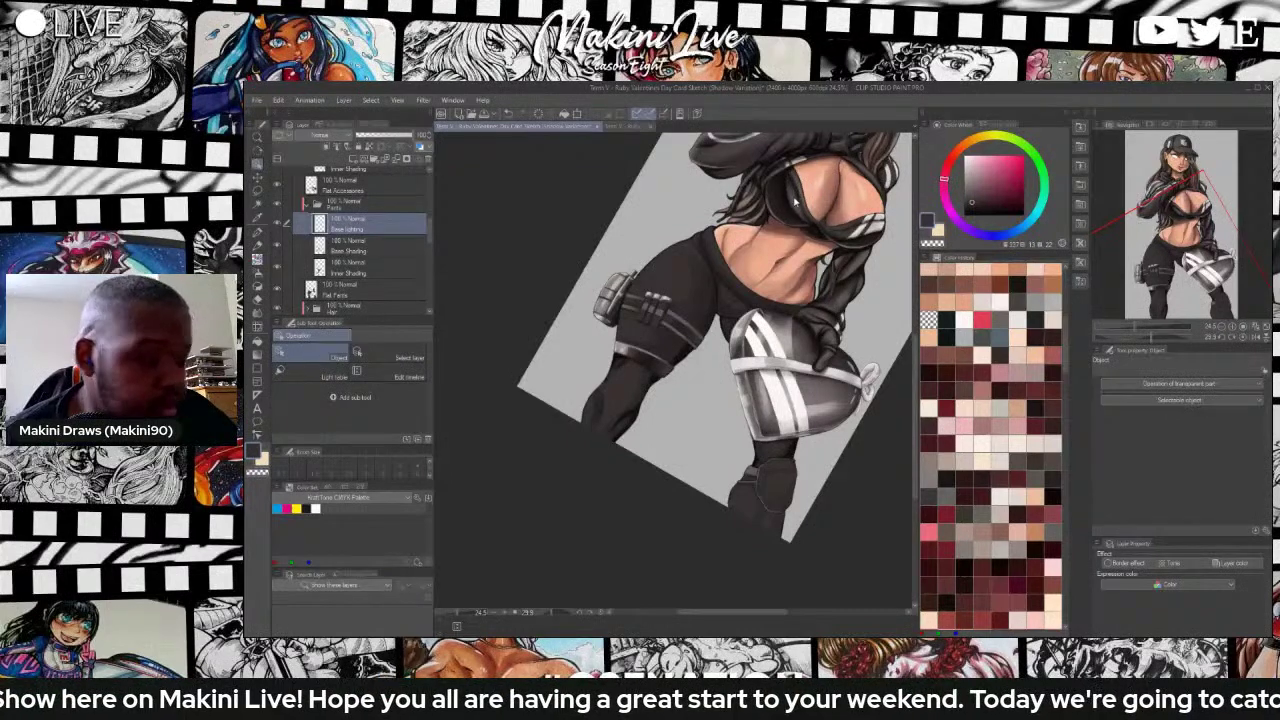
key(i)
click(738, 156)
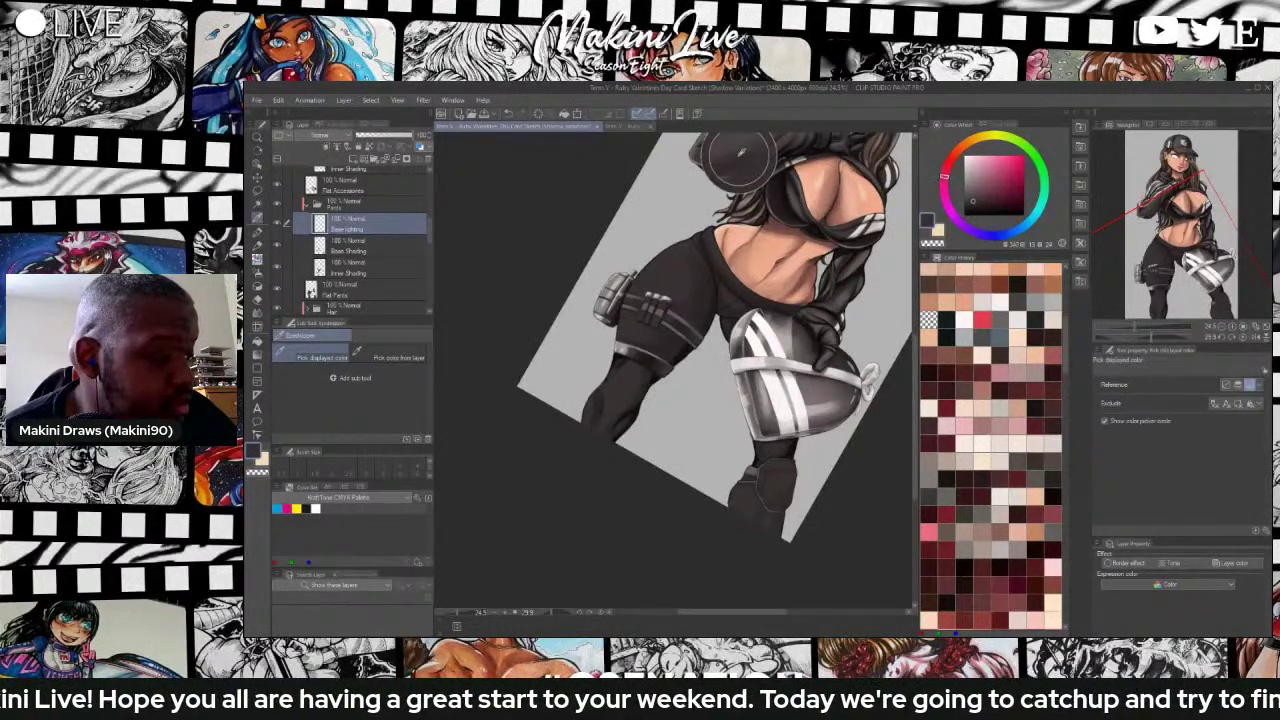
drag(973, 198, 975, 180)
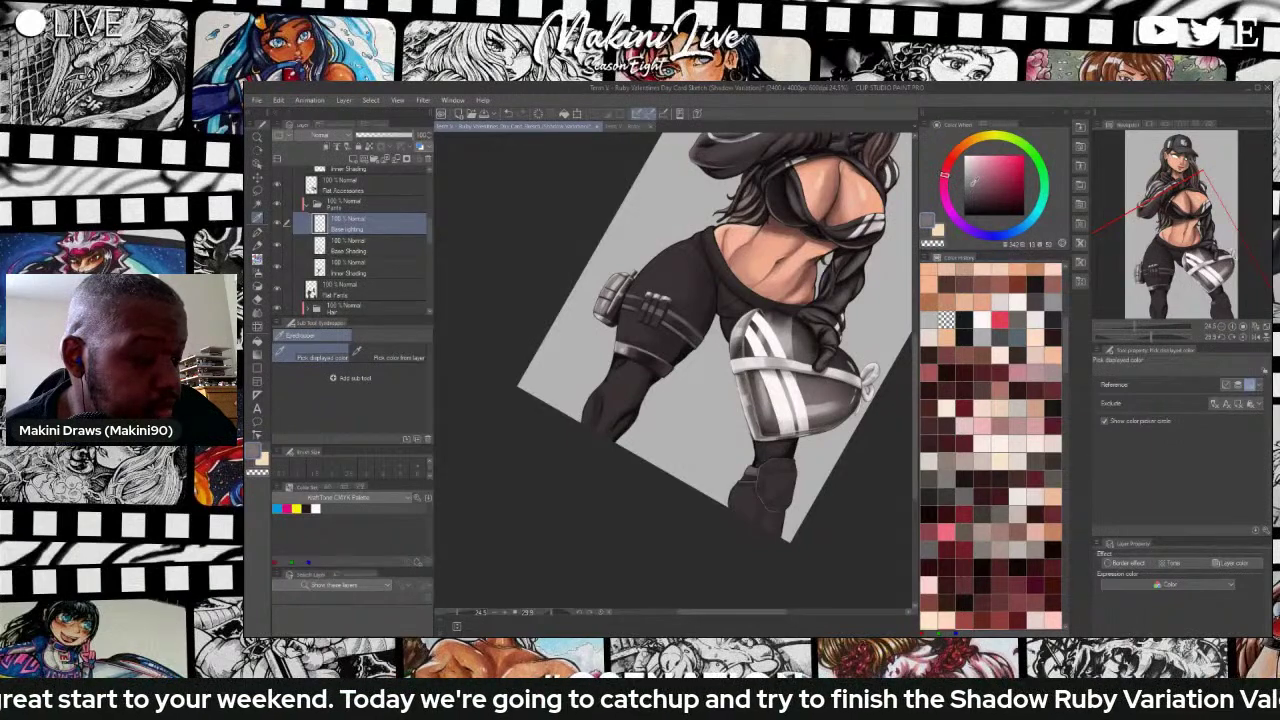
Paint a broad base highlight on the upper thigh above the ammo pouches with an enlarged brush.
key(b)
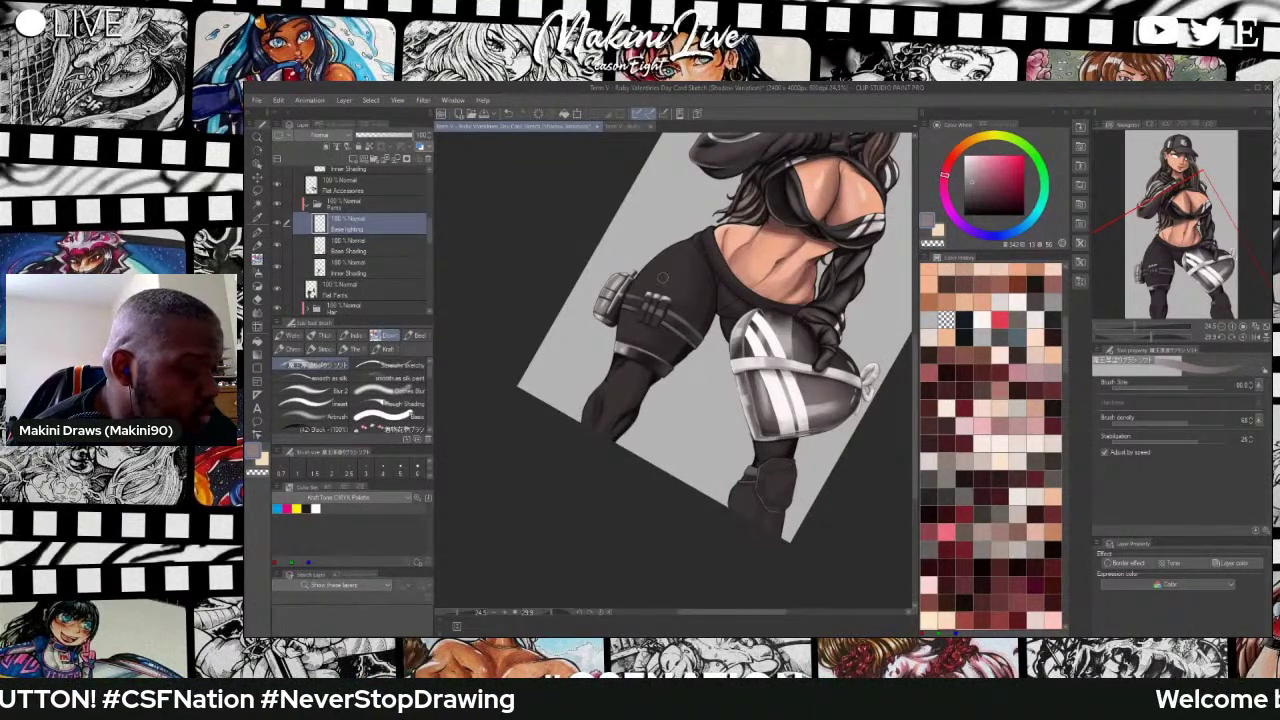
key(bracketright)
key(bracketright)
key(bracketright)
key(bracketright)
drag(654, 278, 677, 276)
key(bracketright)
key(bracketleft)
key(bracketleft)
key(bracketleft)
key(bracketleft)
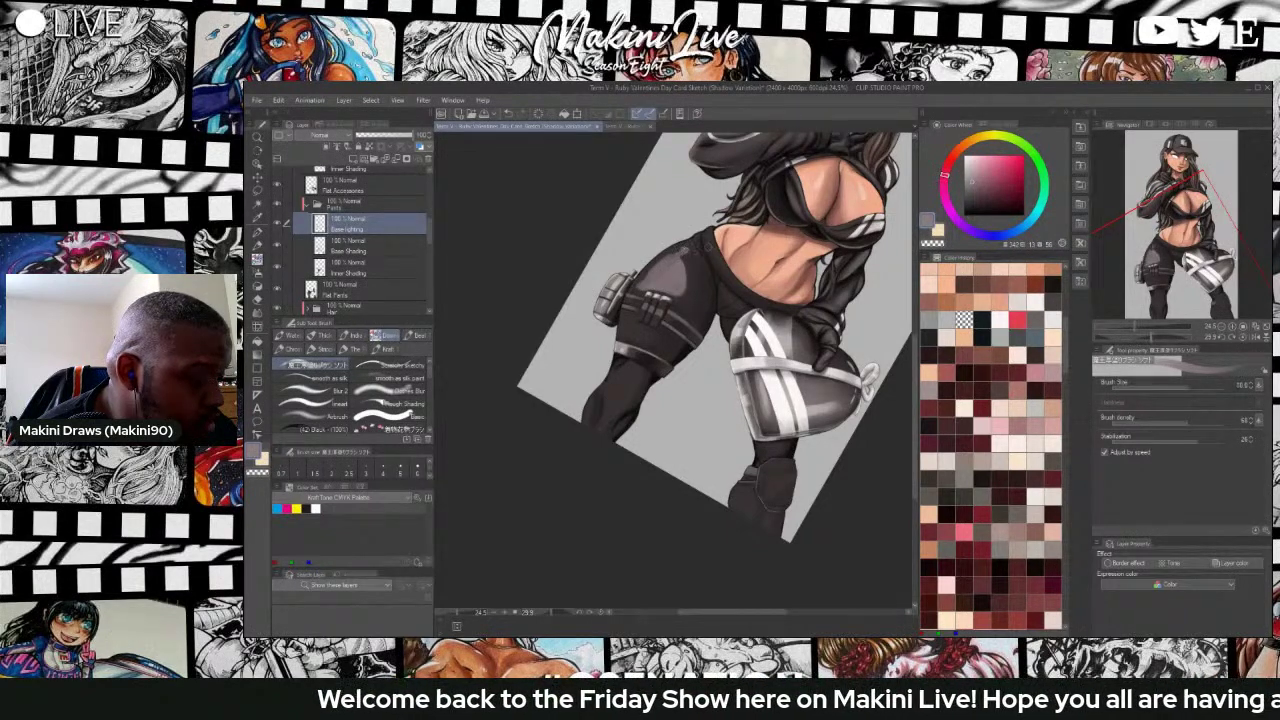
Paint base lighting along the hip seam, the waistband and the pants folds beneath it, reducing the brush size for the narrow areas.
scroll(700, 265, up, 4)
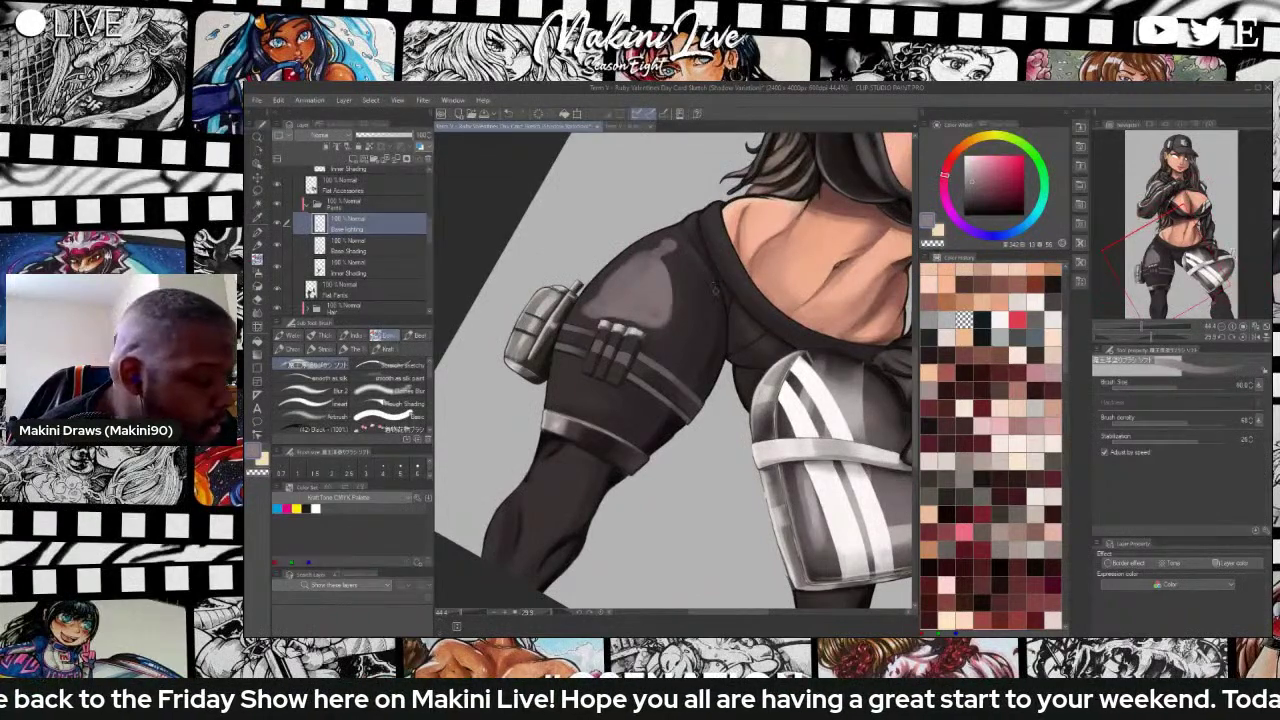
drag(715, 291, 686, 247)
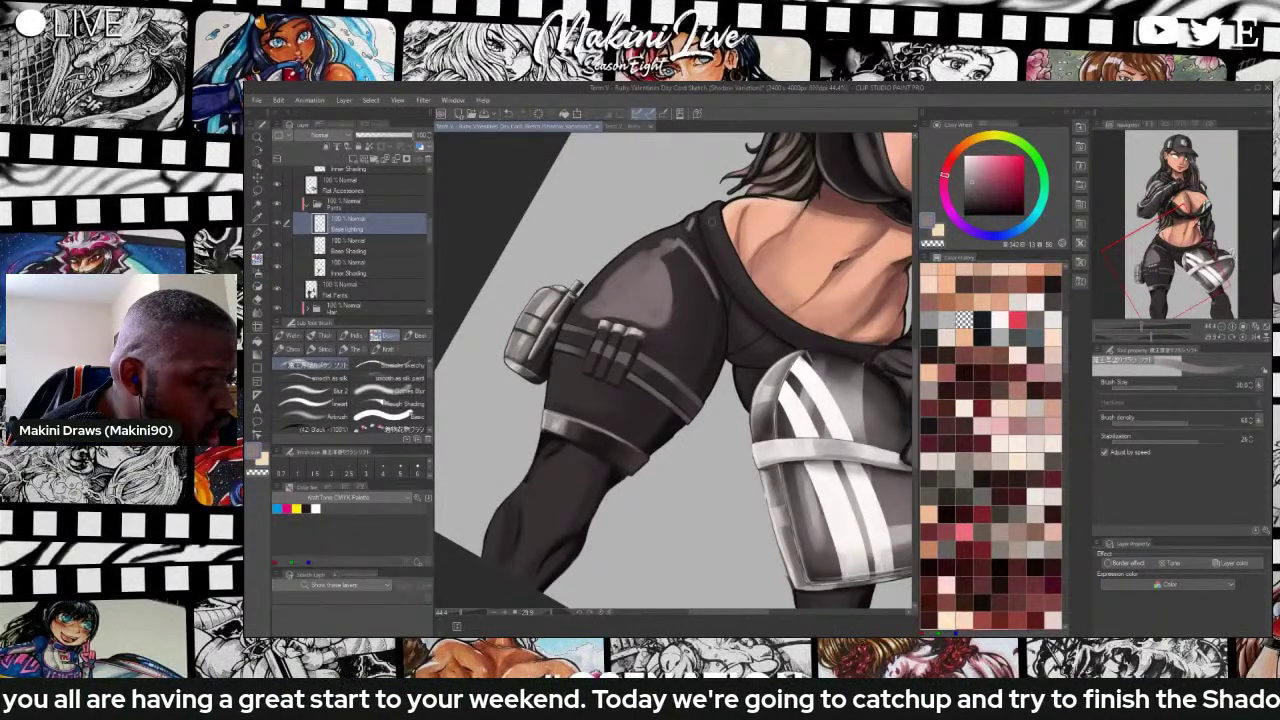
mouse_move(716, 222)
mouse_down()
mouse_move(737, 287)
mouse_move(739, 276)
mouse_move(806, 340)
mouse_up()
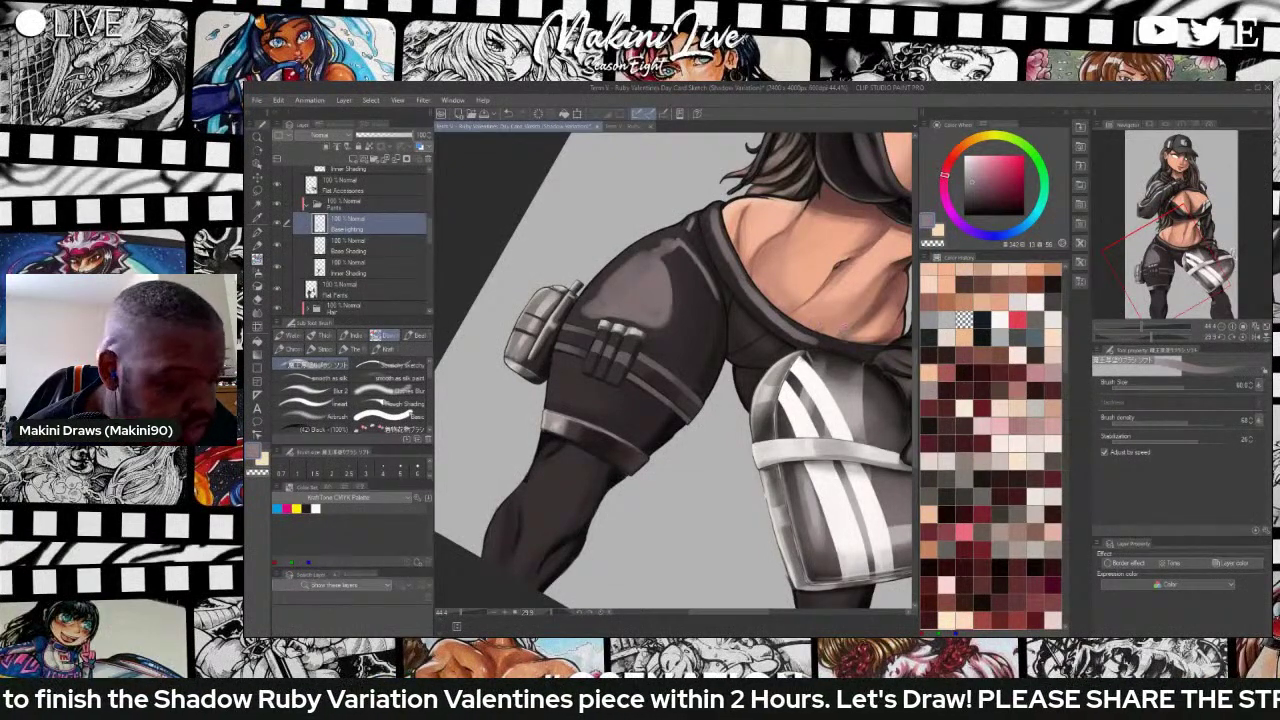
key(bracketleft)
key(bracketleft)
drag(813, 342, 844, 349)
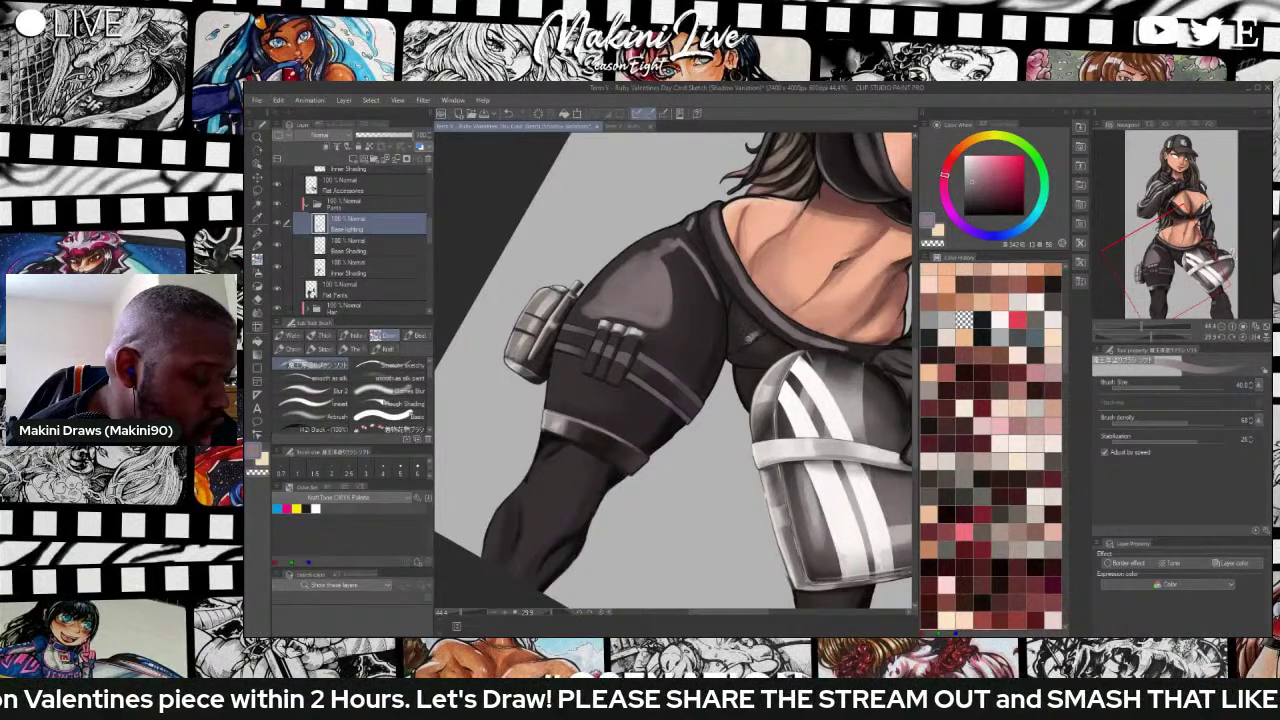
mouse_move(750, 338)
mouse_down()
mouse_move(741, 326)
mouse_move(757, 330)
mouse_up()
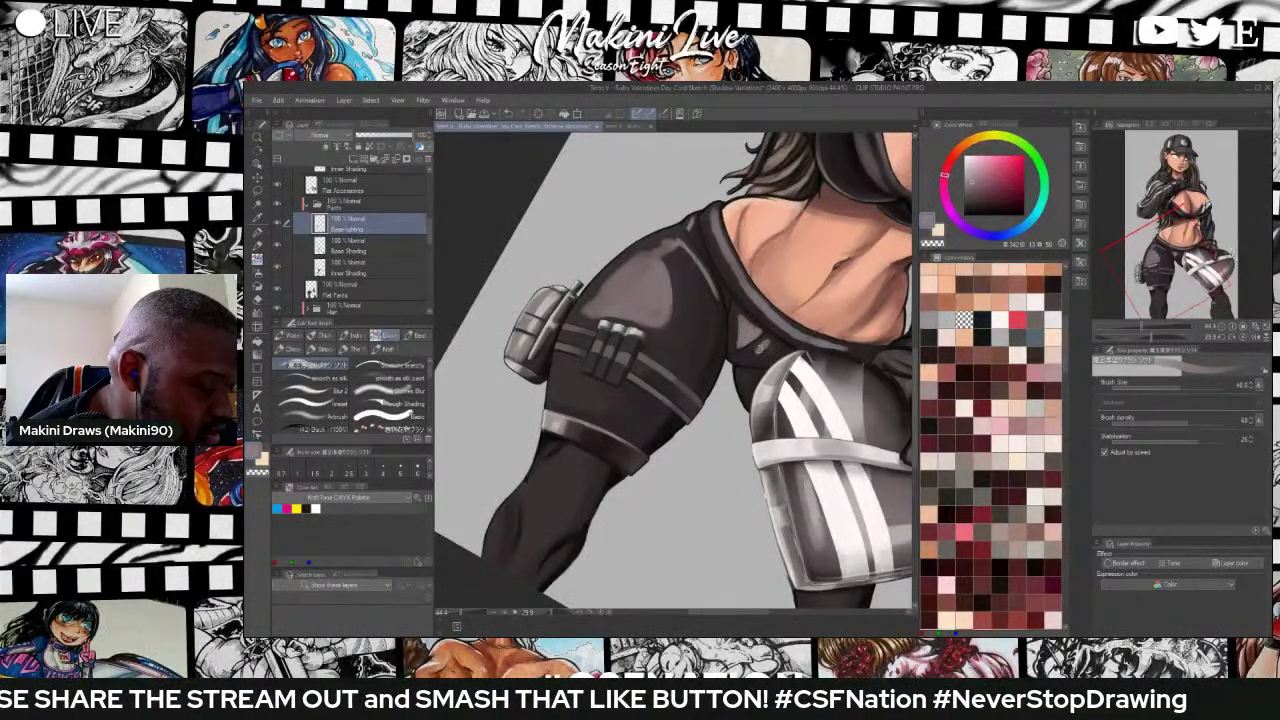
mouse_move(762, 347)
mouse_down()
mouse_move(778, 343)
mouse_move(755, 350)
mouse_up()
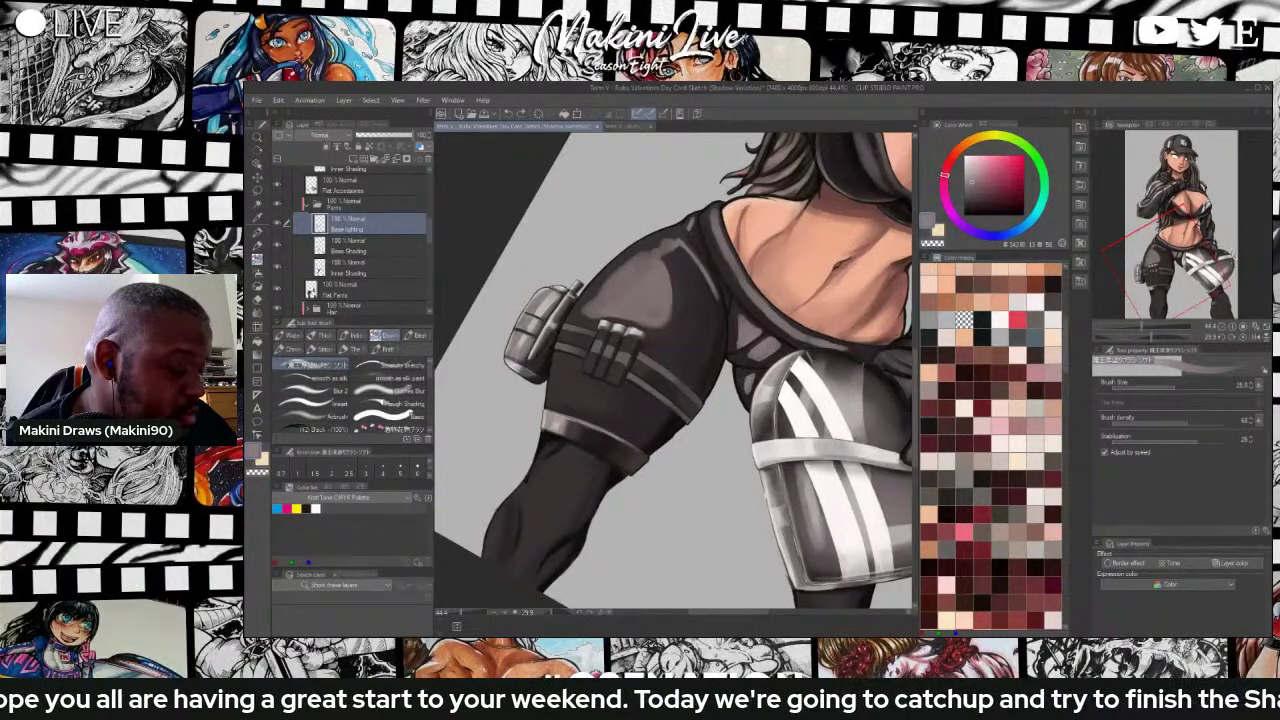
Paint base lighting on the lower thigh between the straps and down the lower leg.
scroll(792, 348, down, 1)
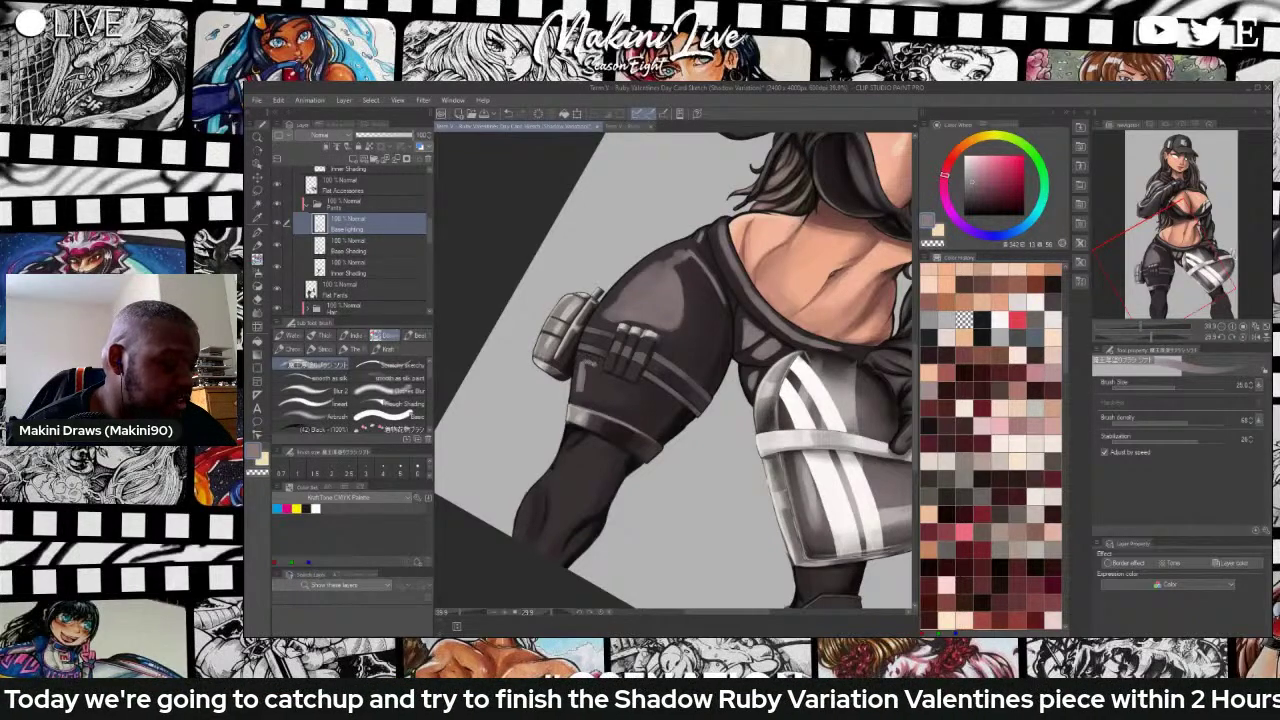
mouse_move(597, 366)
mouse_down()
mouse_move(597, 382)
mouse_move(626, 390)
mouse_move(621, 408)
mouse_move(584, 397)
mouse_move(616, 408)
mouse_move(626, 396)
mouse_move(608, 382)
mouse_up()
mouse_move(628, 404)
mouse_down()
mouse_move(585, 364)
mouse_move(597, 359)
mouse_move(590, 403)
mouse_move(616, 412)
mouse_move(629, 388)
mouse_move(626, 413)
mouse_up()
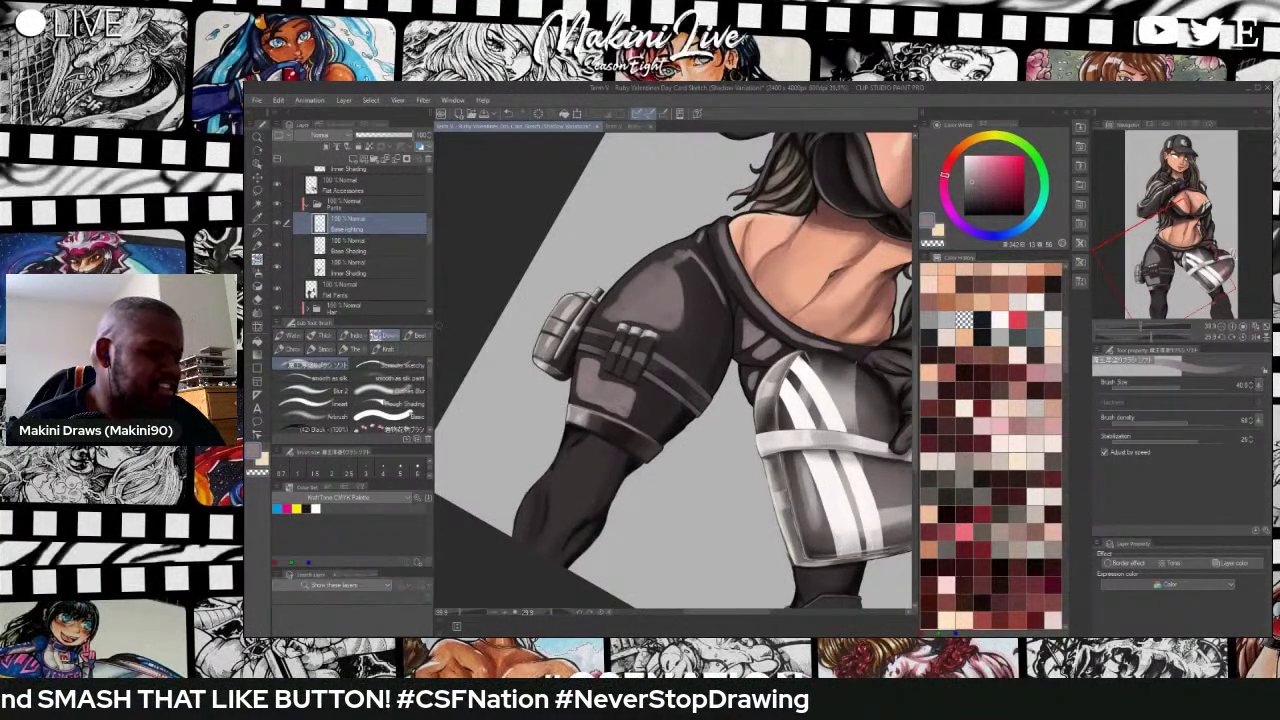
scroll(446, 328, down, 1)
mouse_move(534, 499)
mouse_down()
mouse_move(536, 454)
mouse_move(548, 476)
mouse_move(570, 440)
mouse_move(542, 450)
mouse_move(550, 426)
mouse_move(581, 429)
mouse_up()
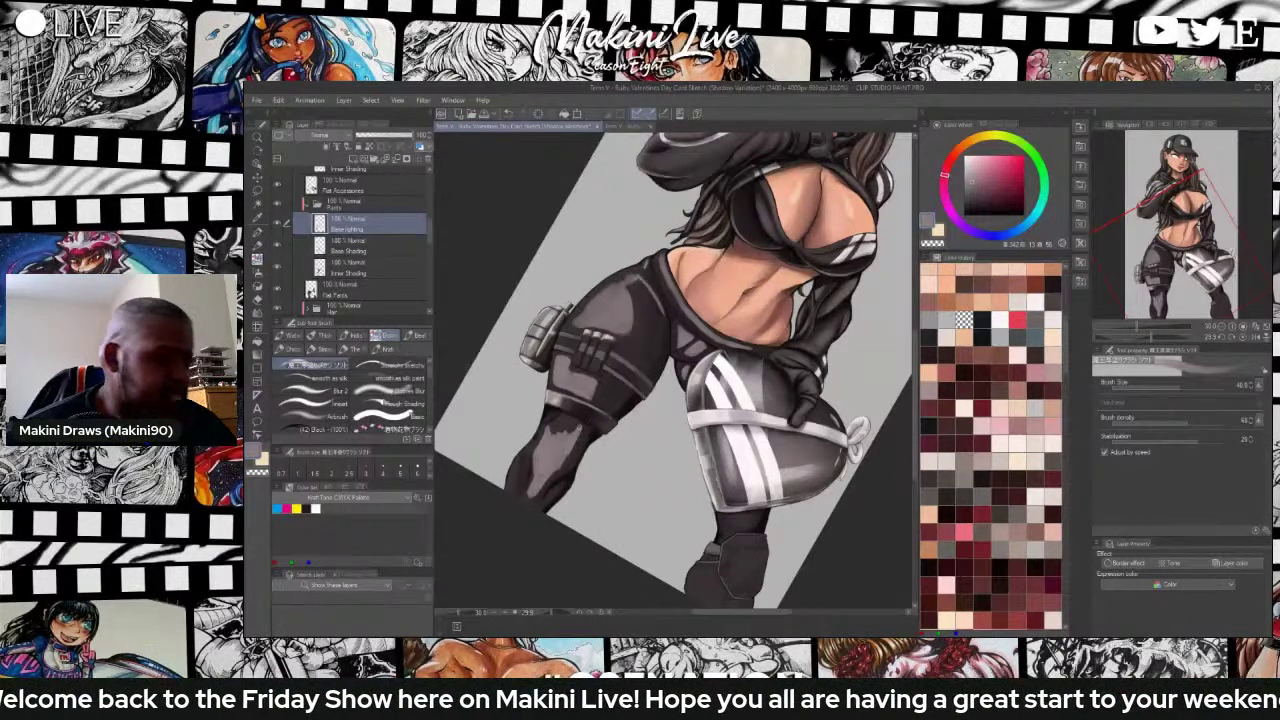
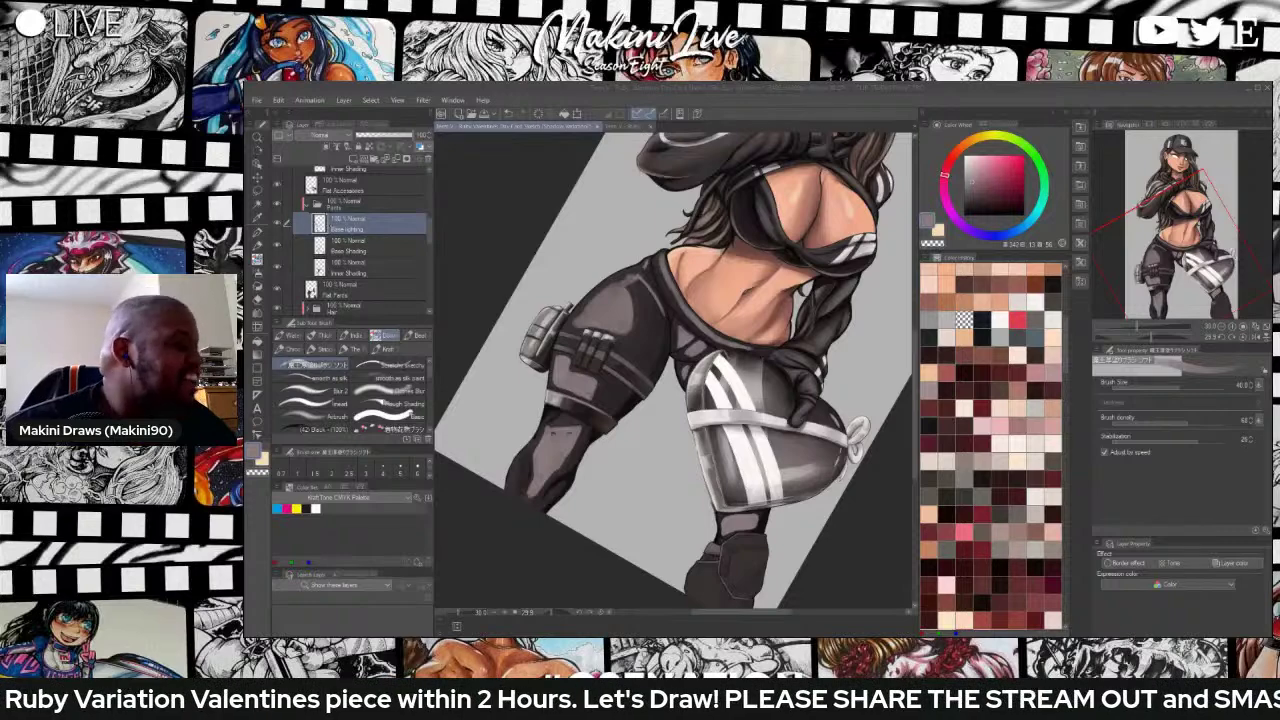
Blend the pants highlights with the smooth as silk paint brush, and soften them on the thigh and lower leg with the blur brush.
click(389, 378)
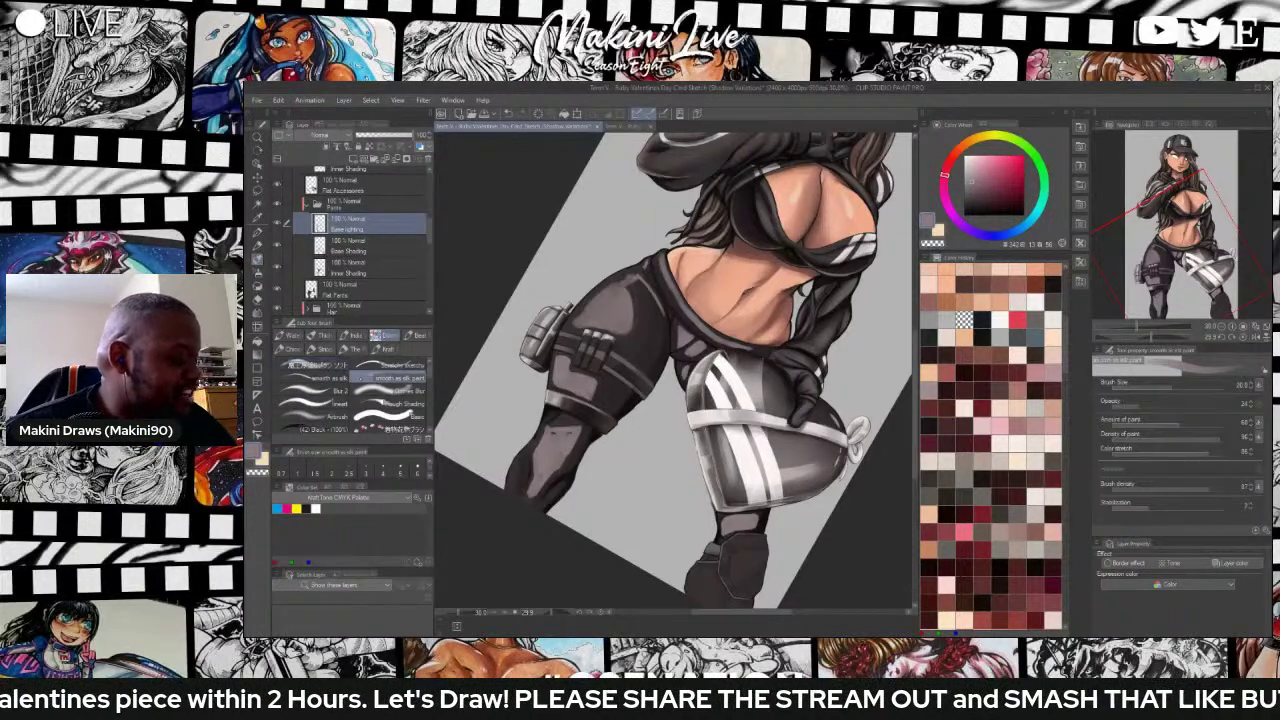
click(389, 391)
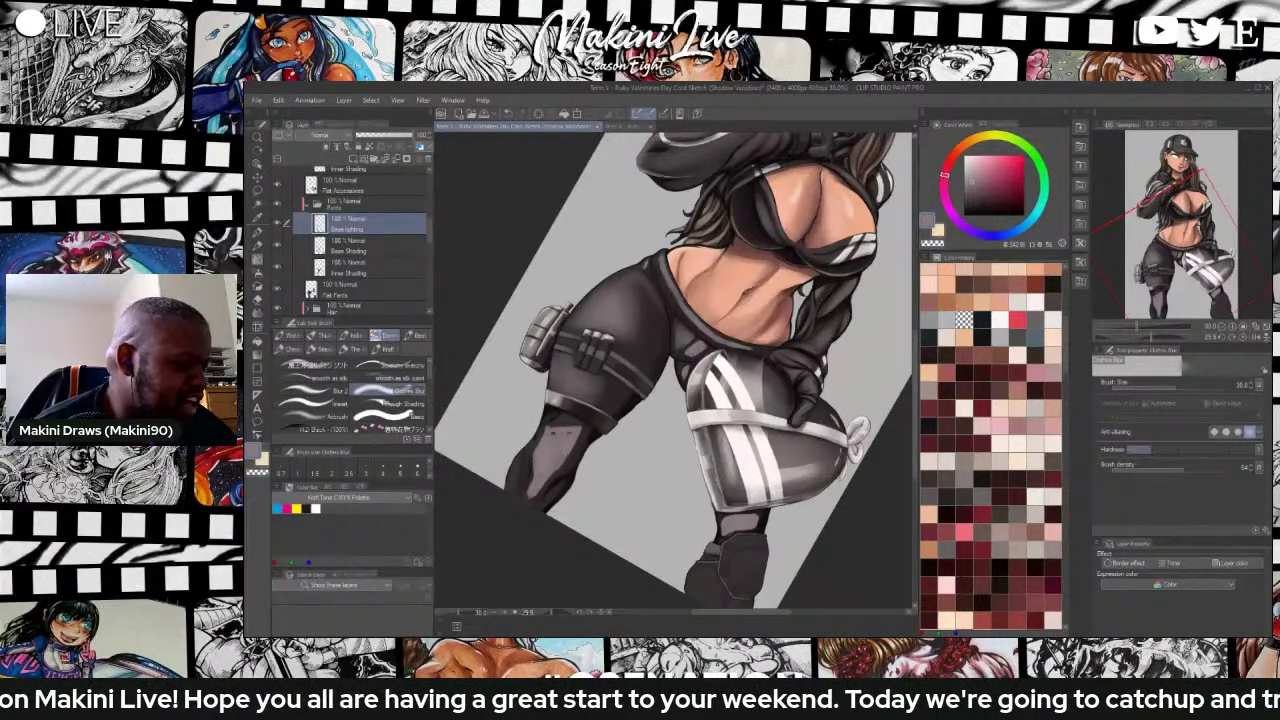
drag(544, 488, 560, 462)
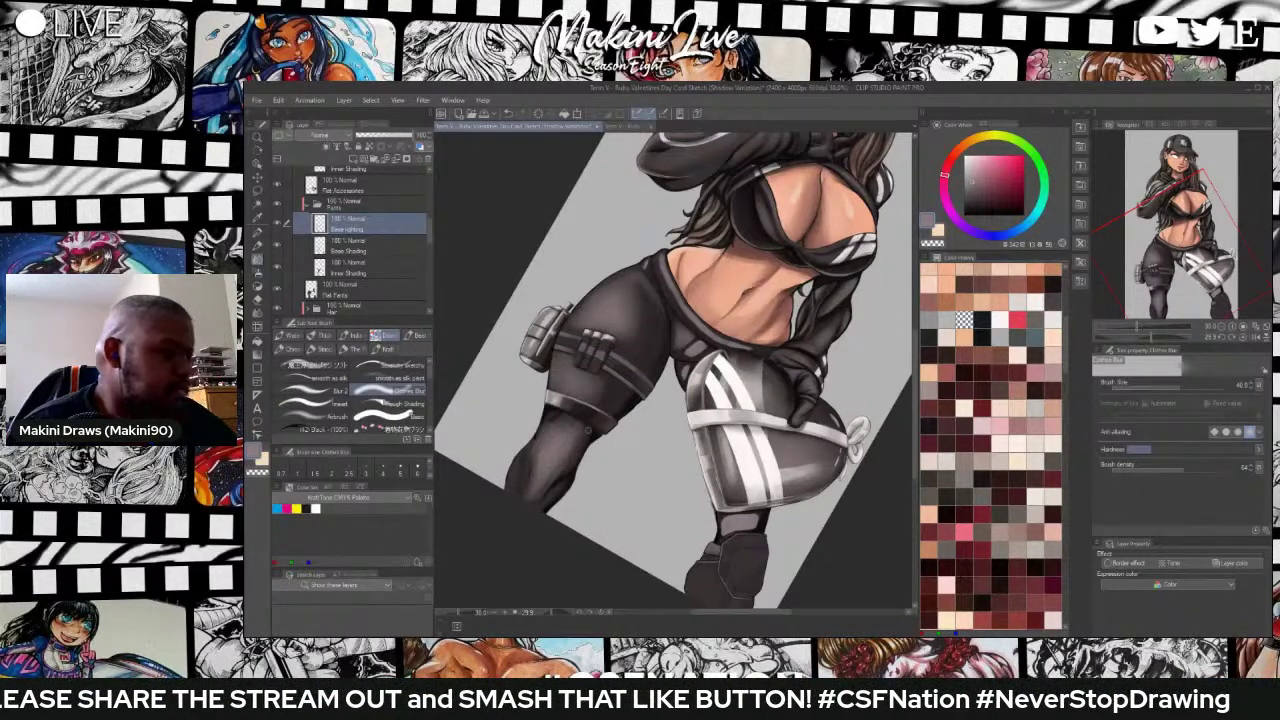
Lower the opacity of the Base Lighting layer and fine-tune it against the whole figure.
drag(405, 135, 394, 135)
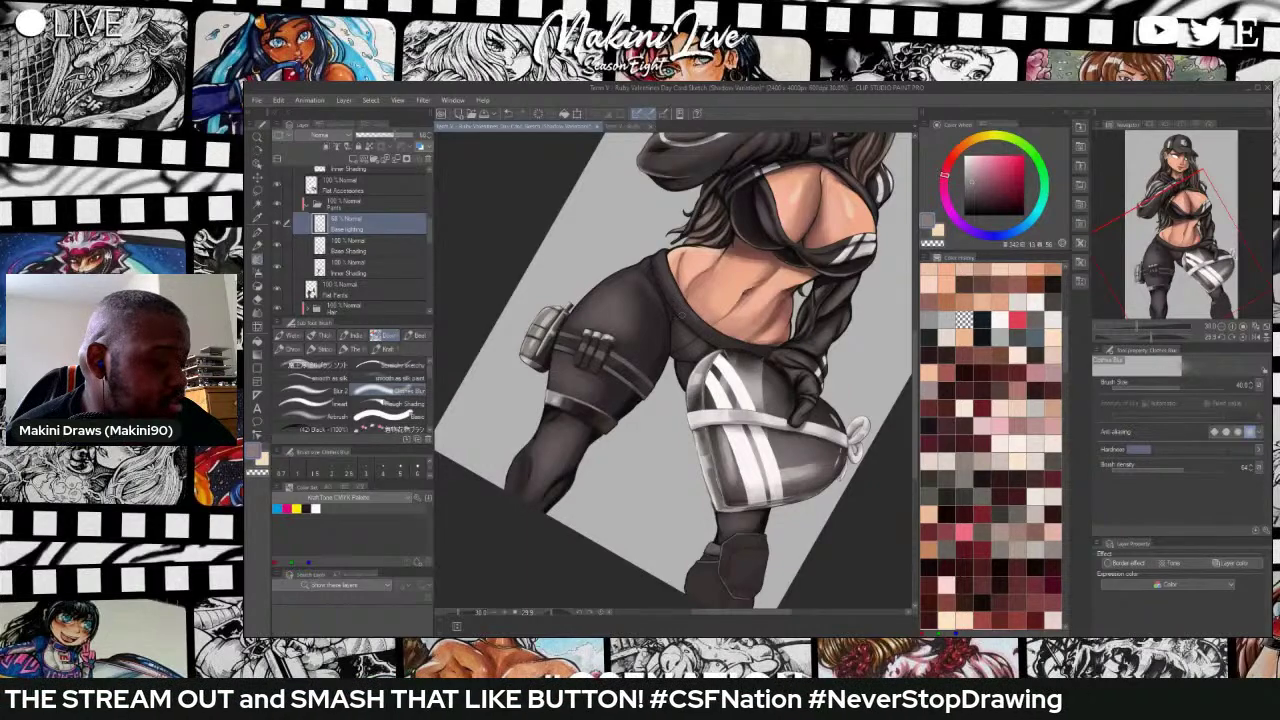
scroll(650, 273, down, 5)
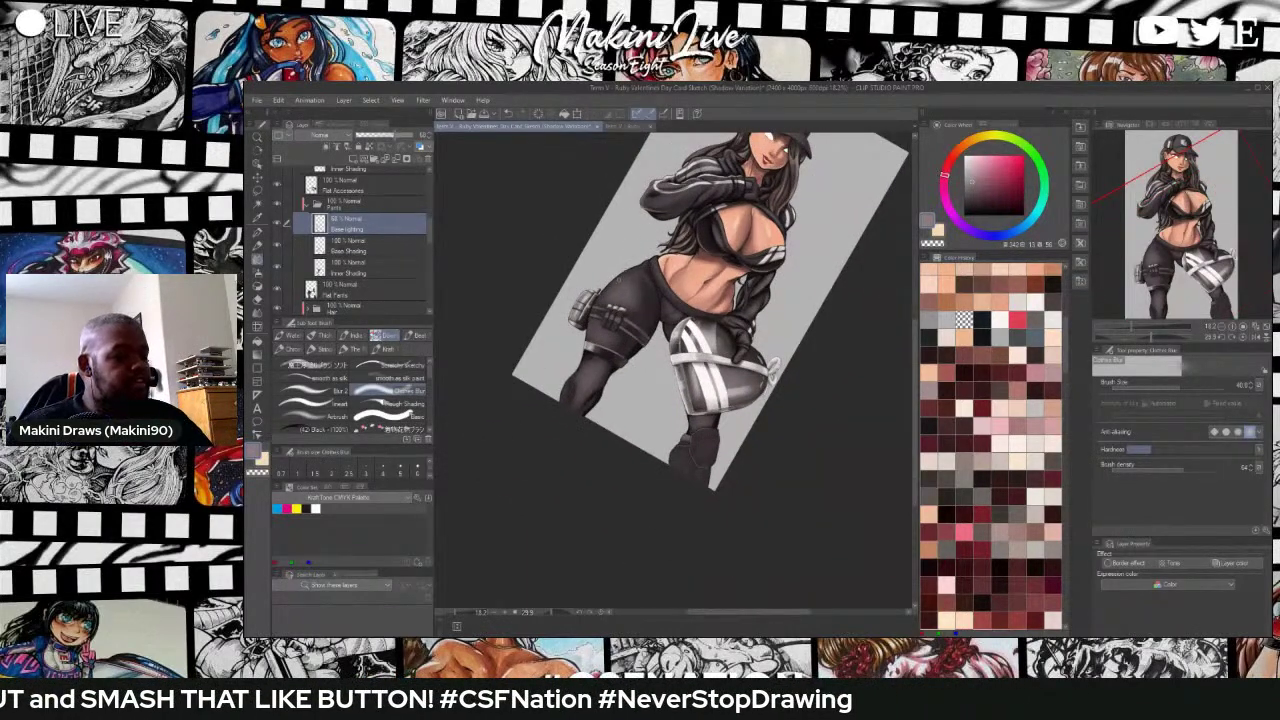
scroll(628, 270, down, 1)
scroll(632, 264, up, 3)
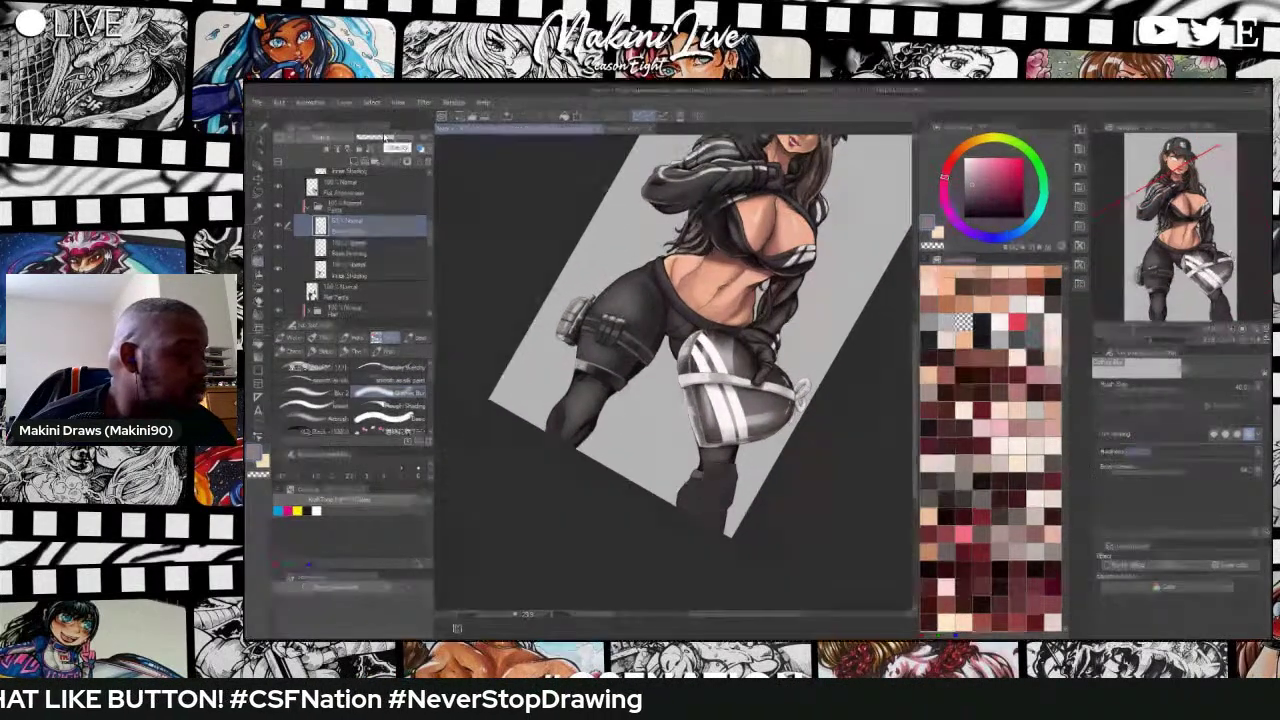
click(386, 137)
scroll(610, 262, up, 1)
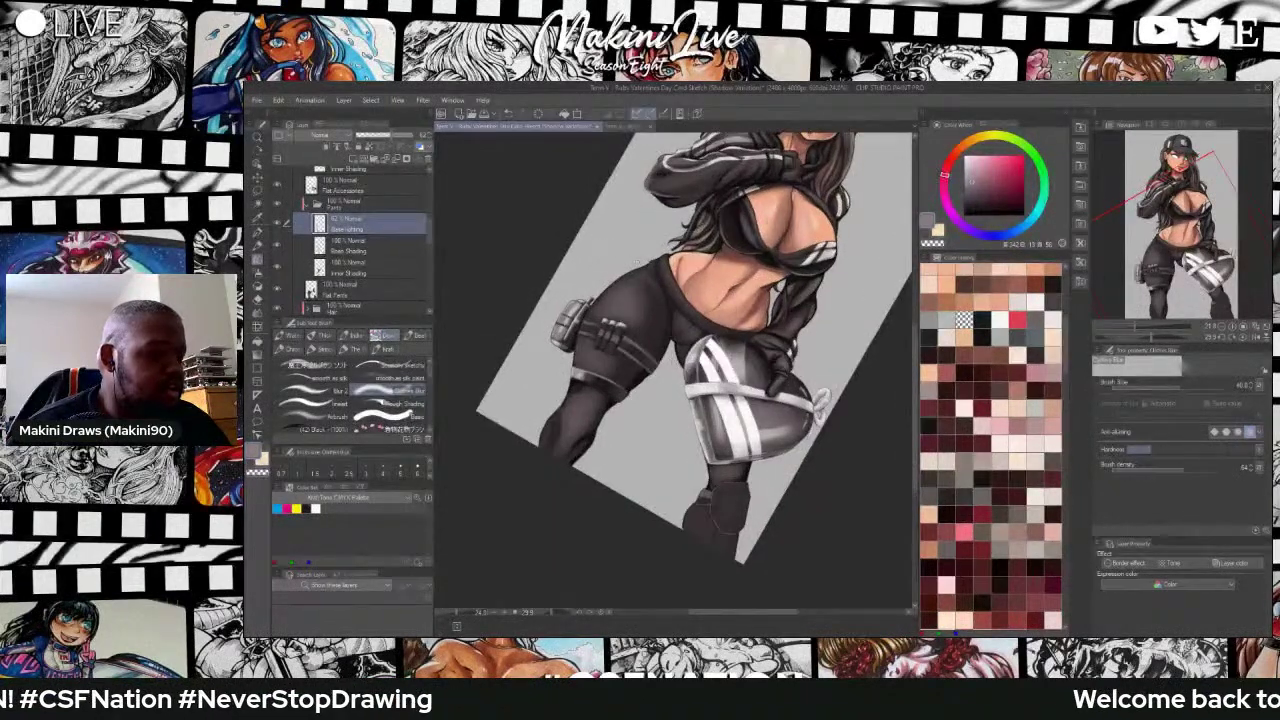
scroll(652, 258, up, 2)
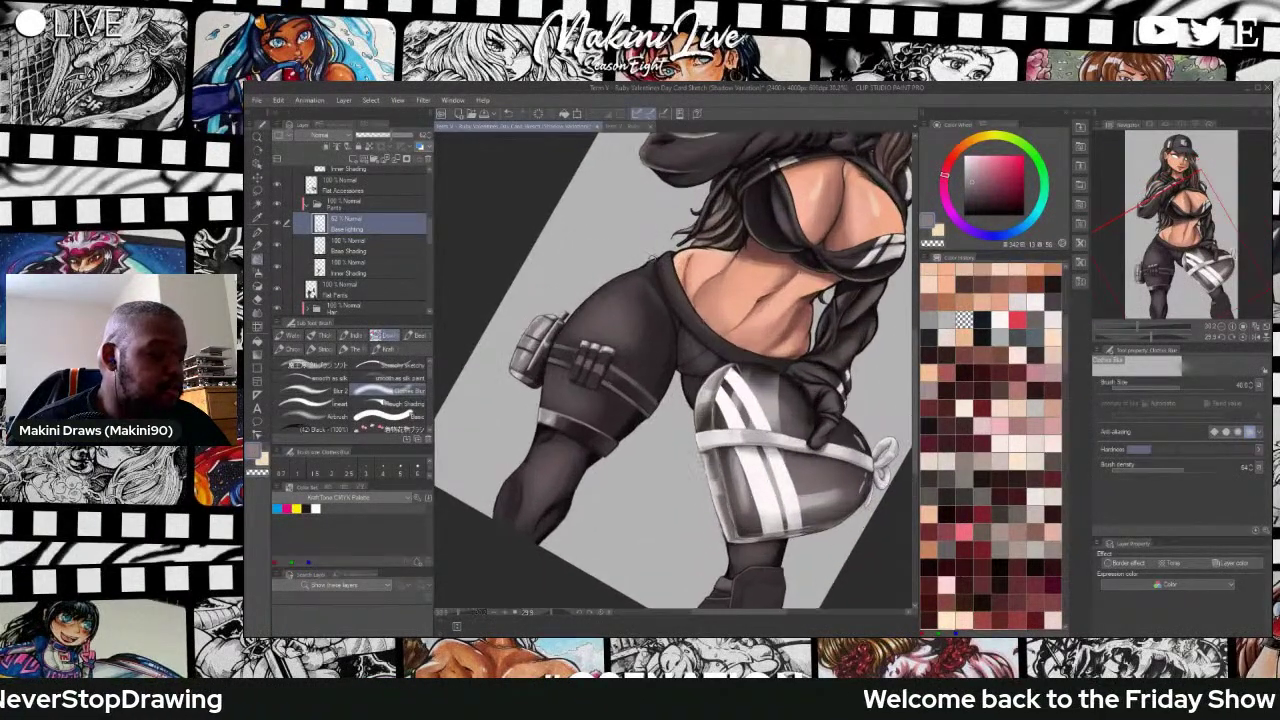
scroll(650, 257, up, 1)
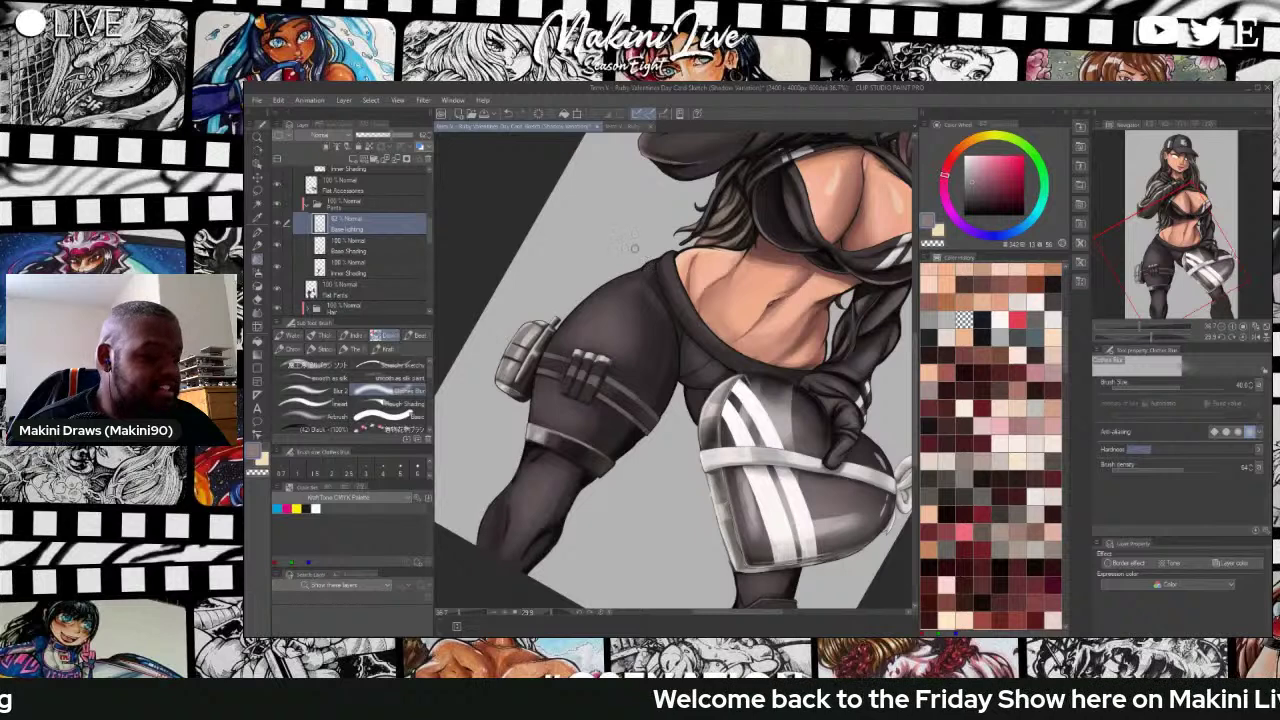
Paint base lighting on the small pouches attached to the upper thigh strap.
scroll(635, 250, up, 1)
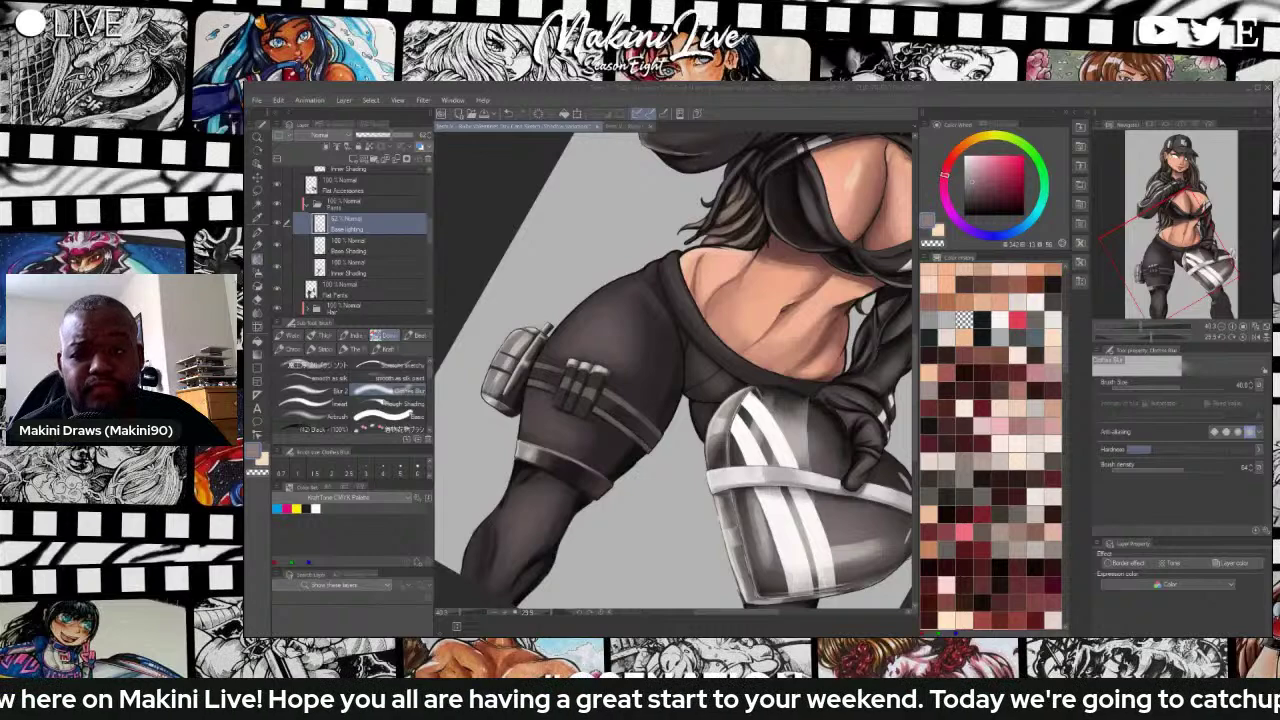
scroll(588, 384, up, 3)
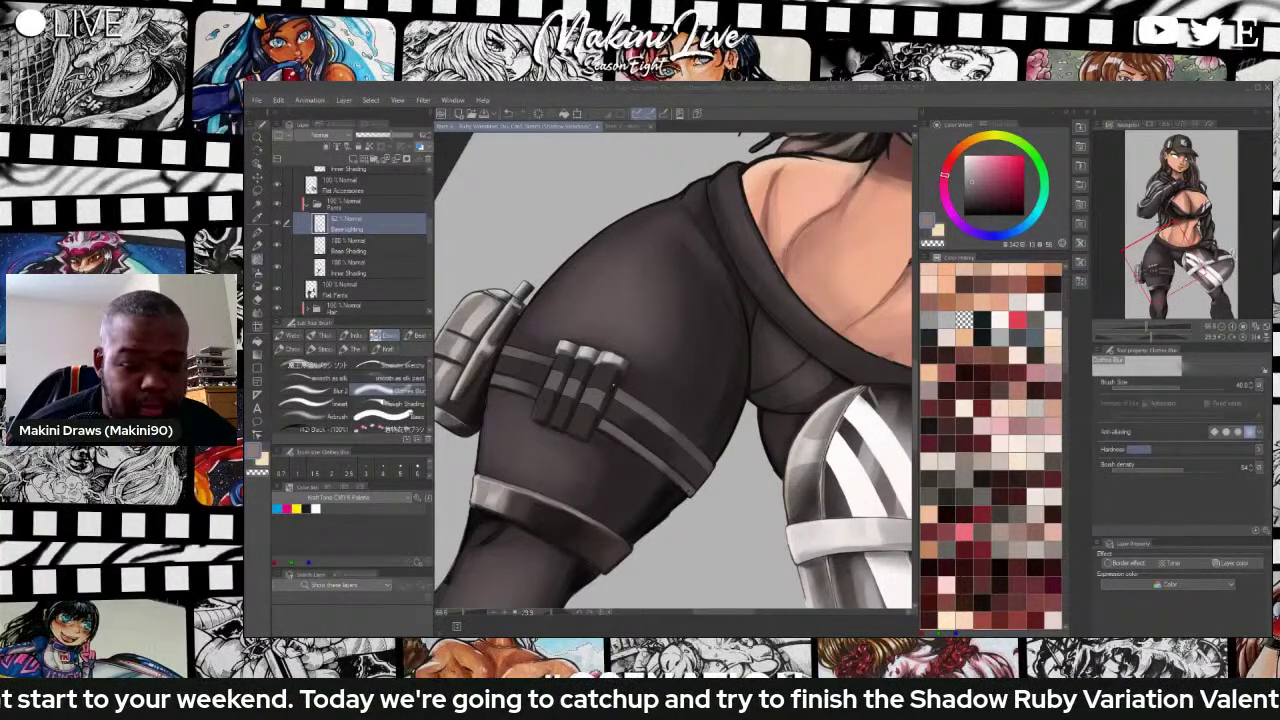
click(598, 391)
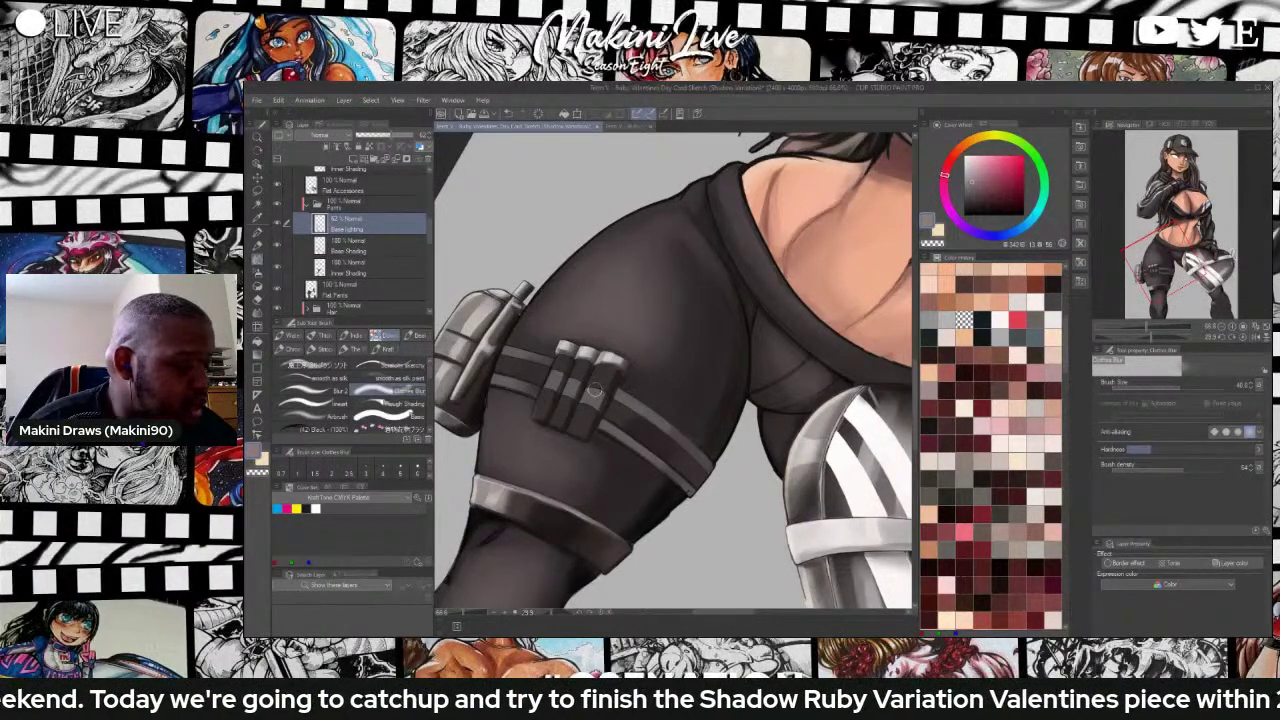
key(b)
key(b)
key(b)
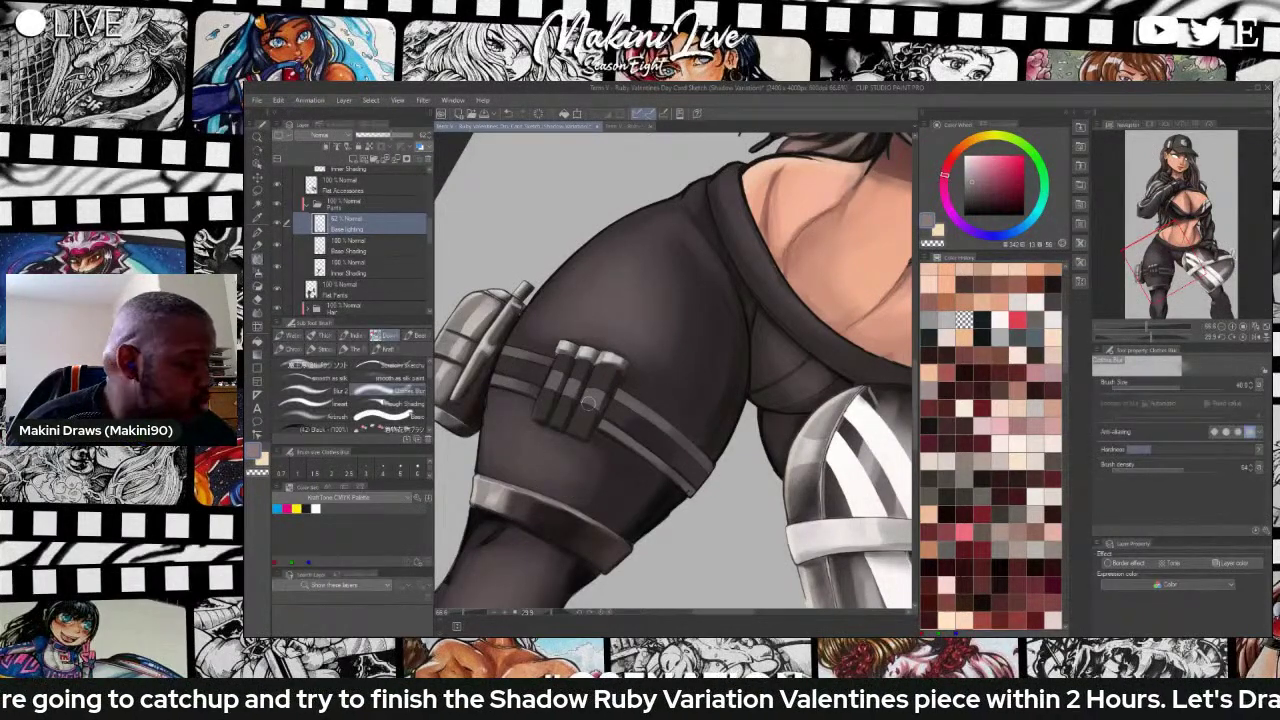
click(316, 366)
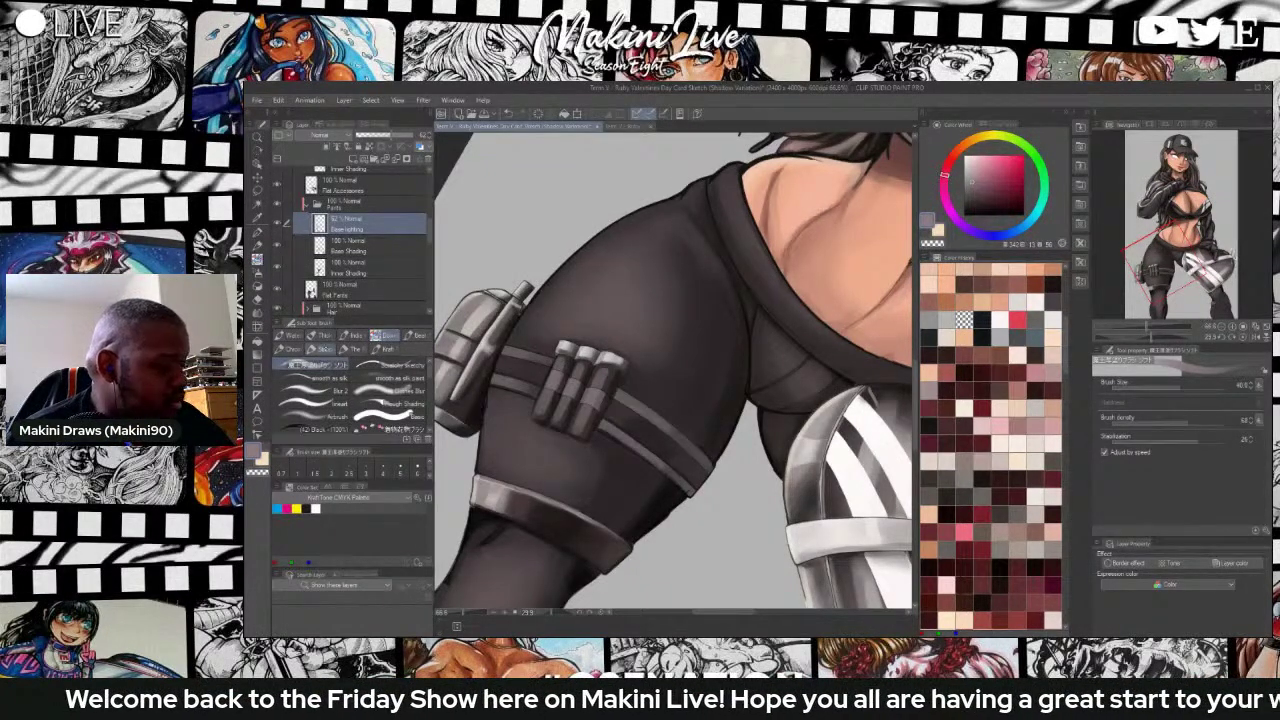
Touch up the thigh pouch highlights and soften them with the blur brush, reducing its size to 15.
click(390, 390)
click(312, 365)
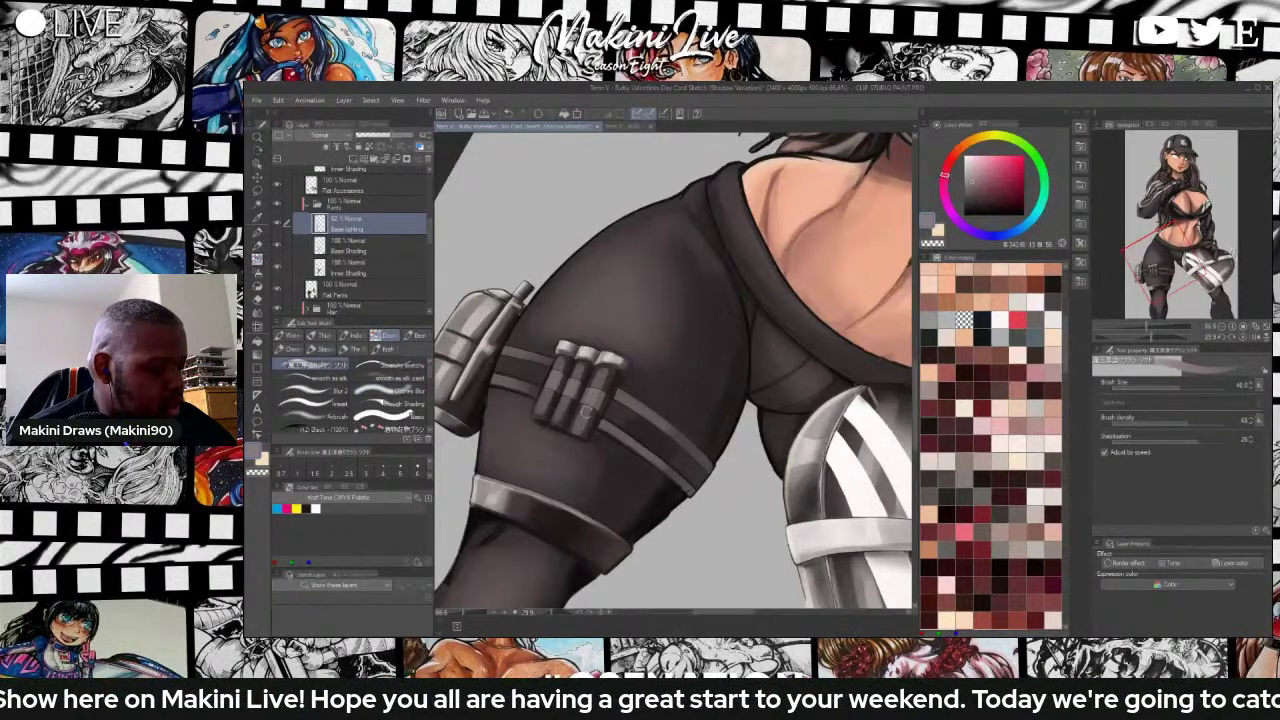
click(400, 389)
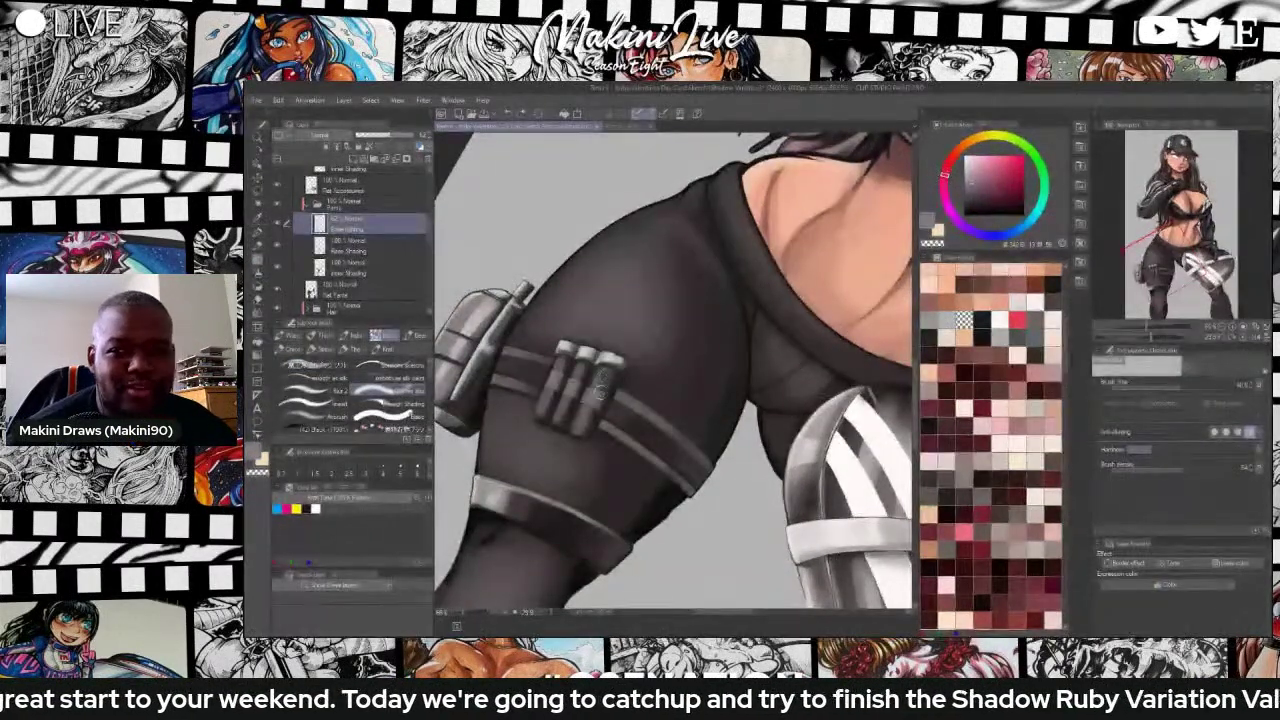
key([)
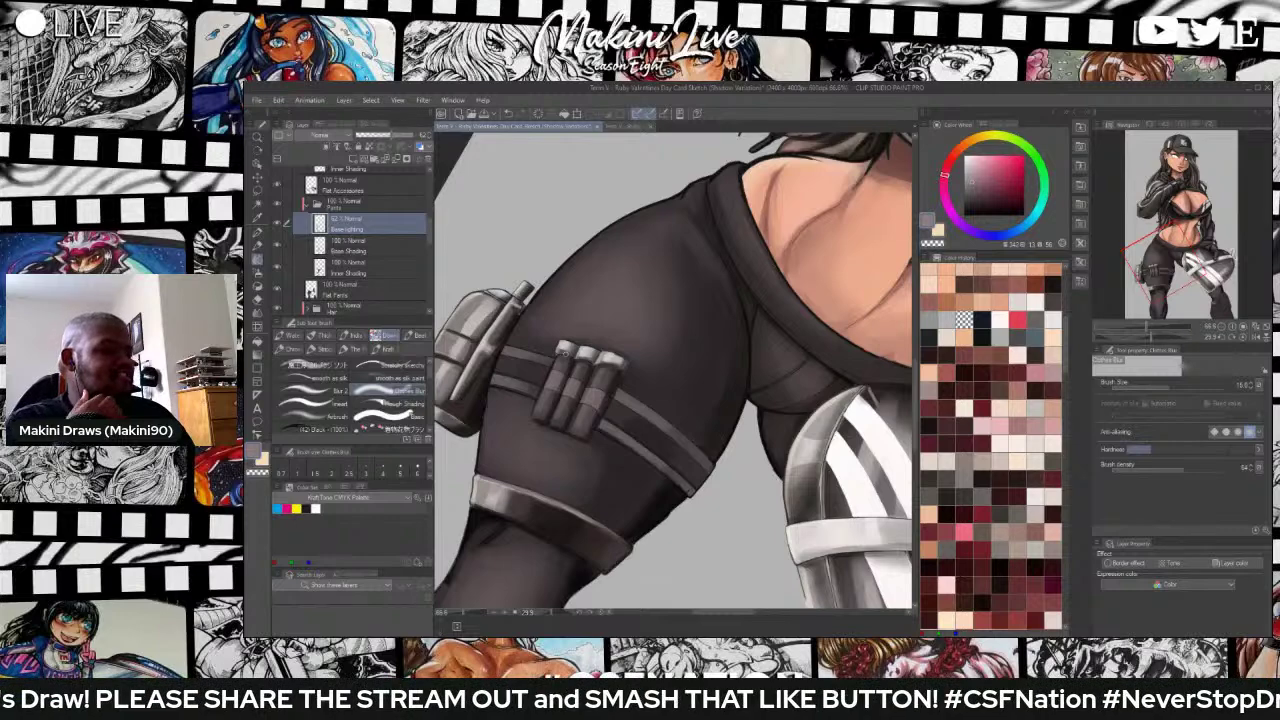
Check the finished red version for reference and try a lighter base lighting stroke on the leg beside the knee pad, undoing it.
scroll(646, 318, down, 4)
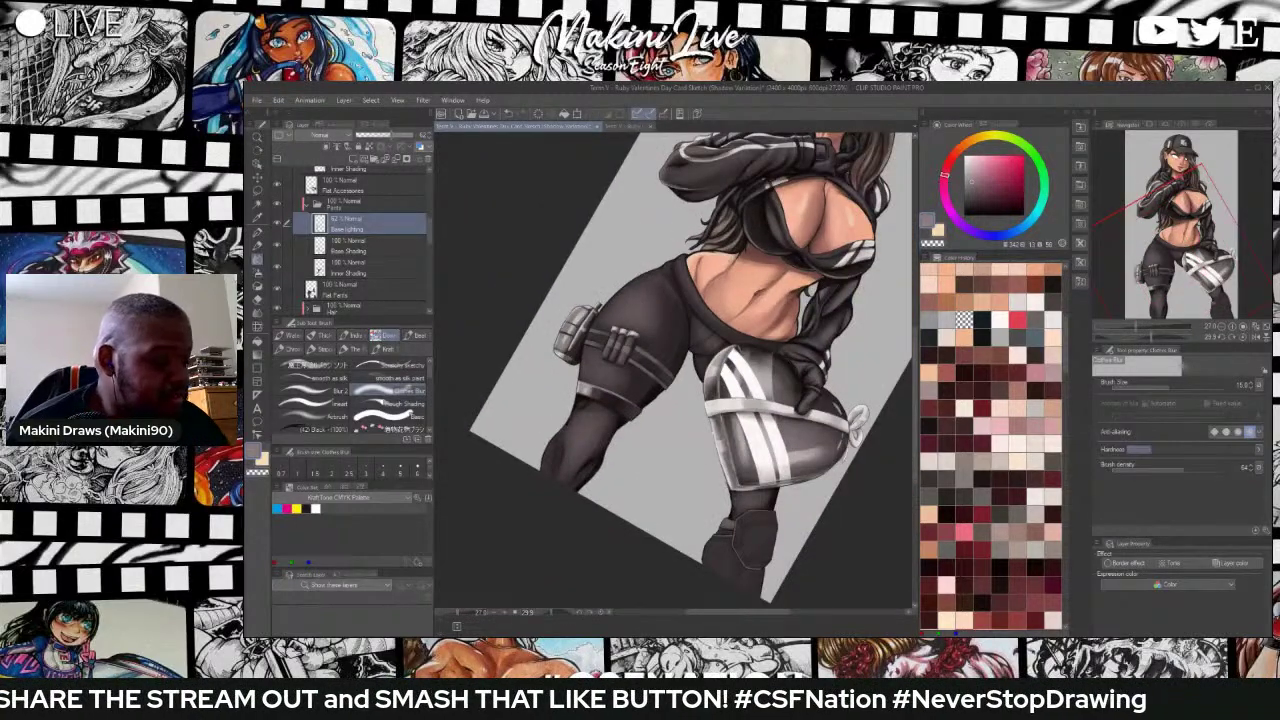
drag(915, 405, 915, 461)
scroll(715, 352, up, 3)
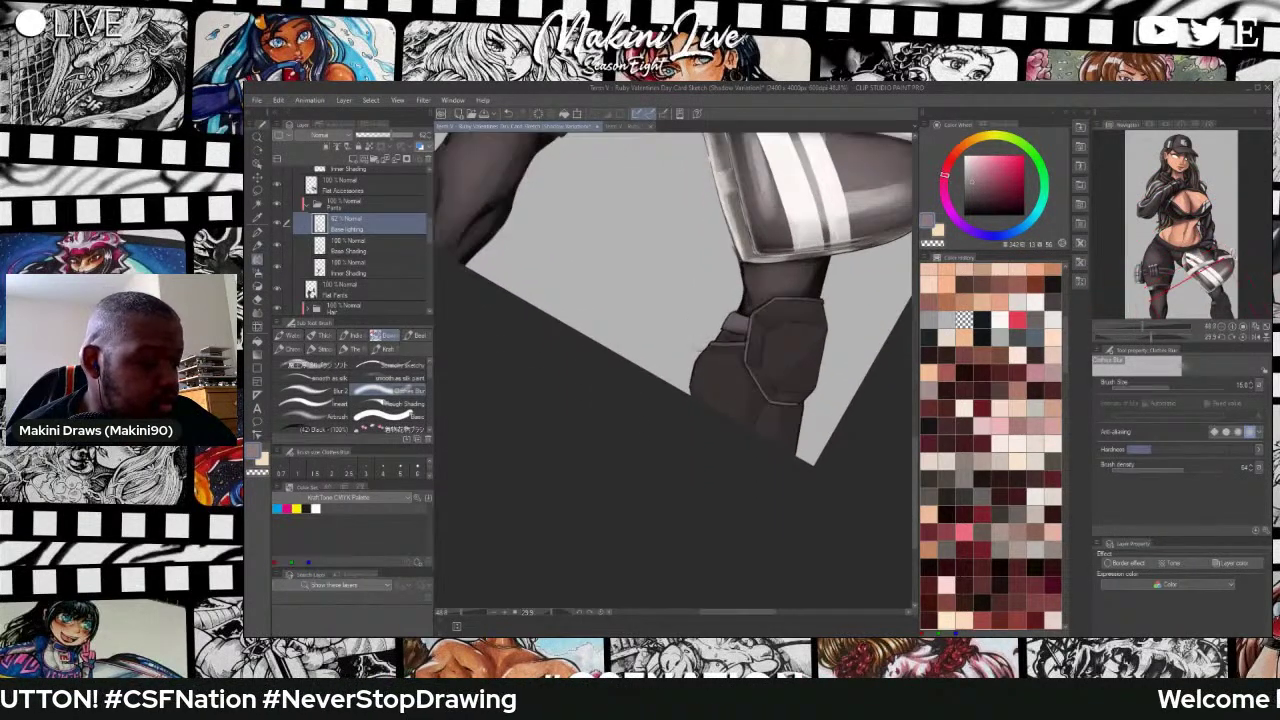
click(628, 127)
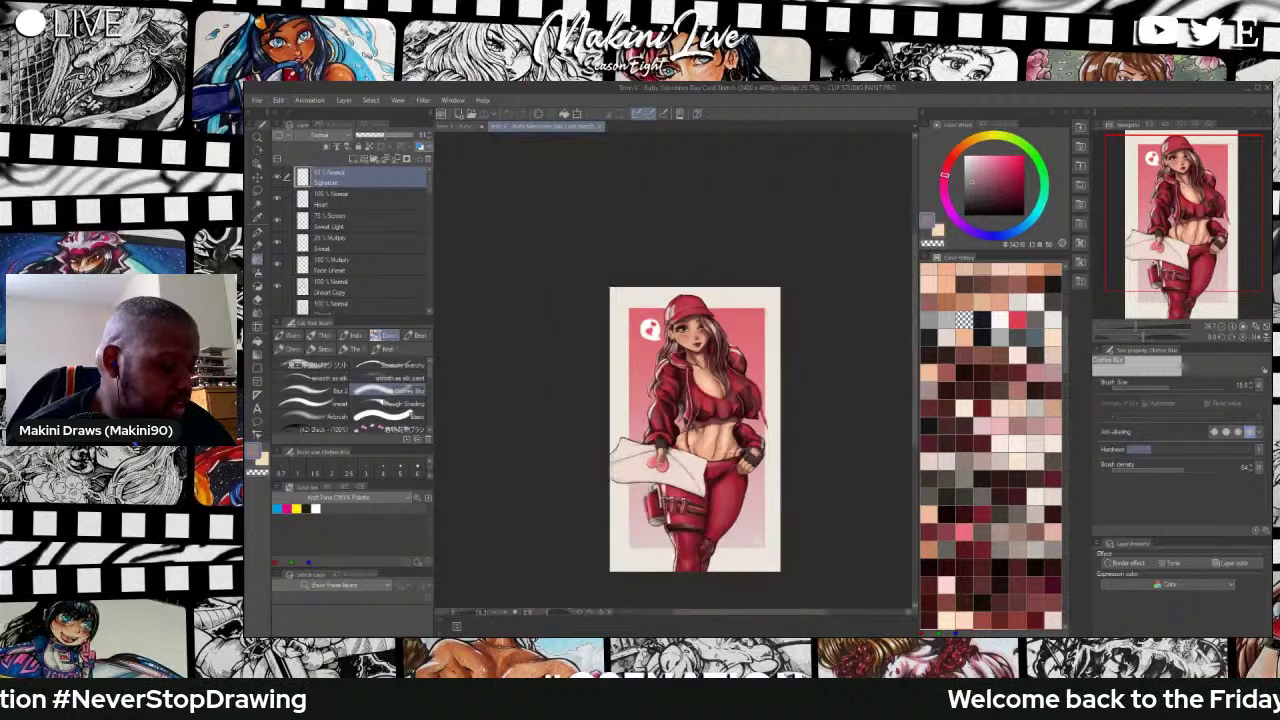
click(460, 127)
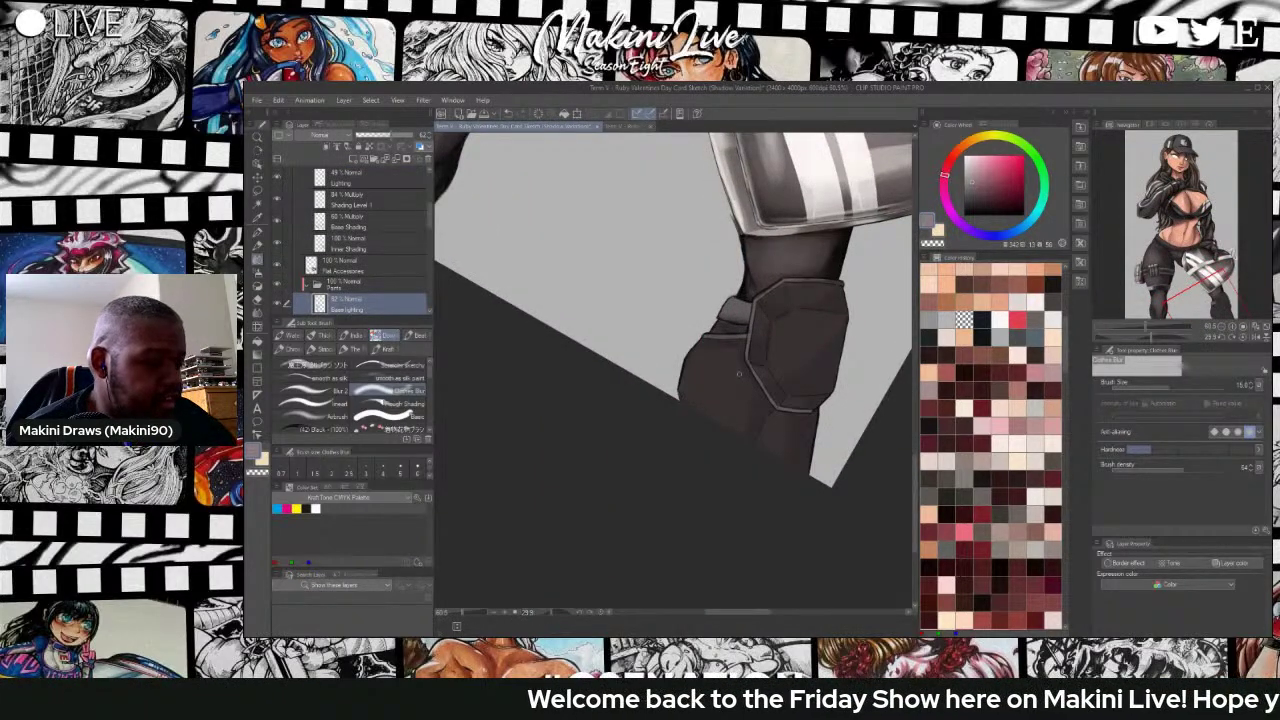
click(967, 185)
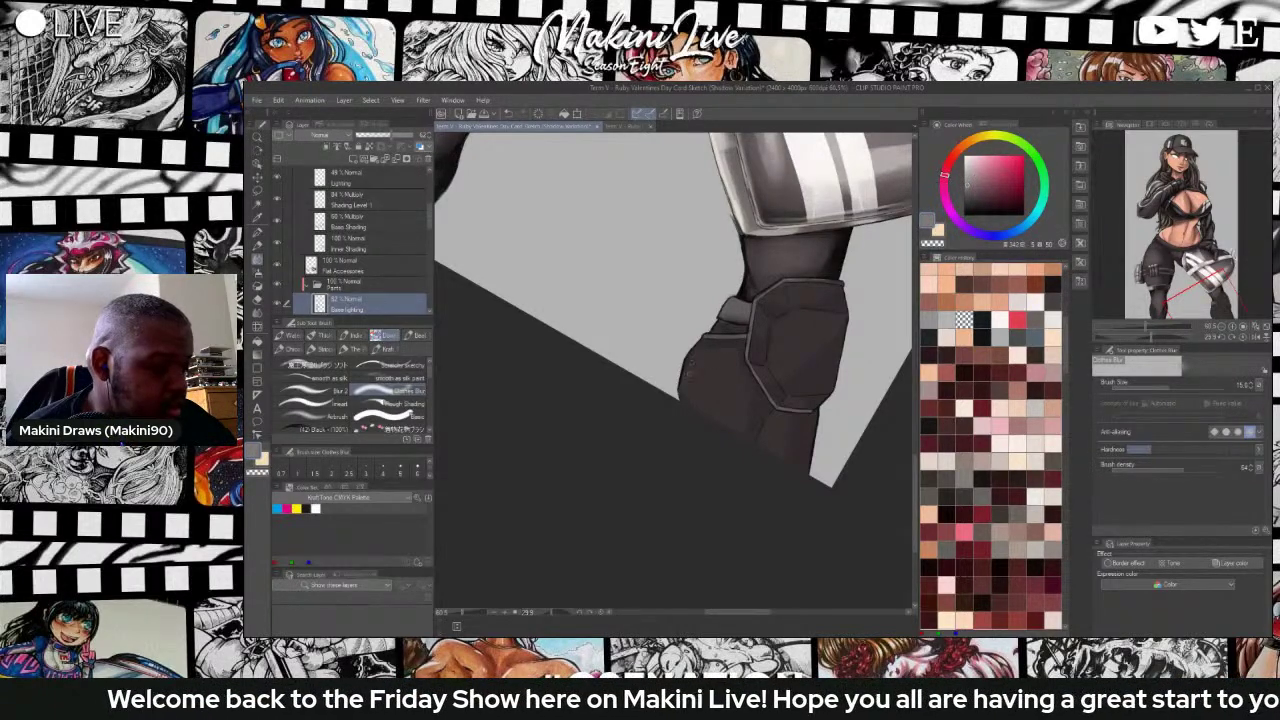
drag(697, 410, 692, 340)
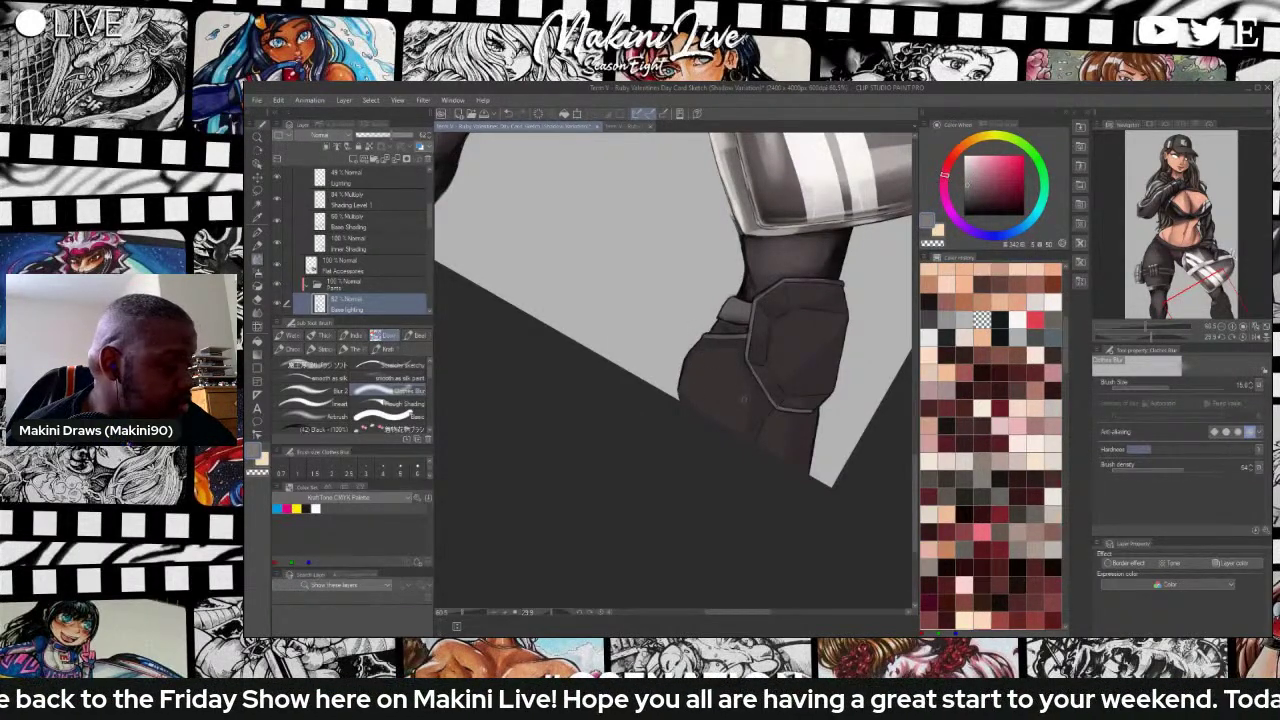
click(312, 365)
drag(739, 400, 737, 410)
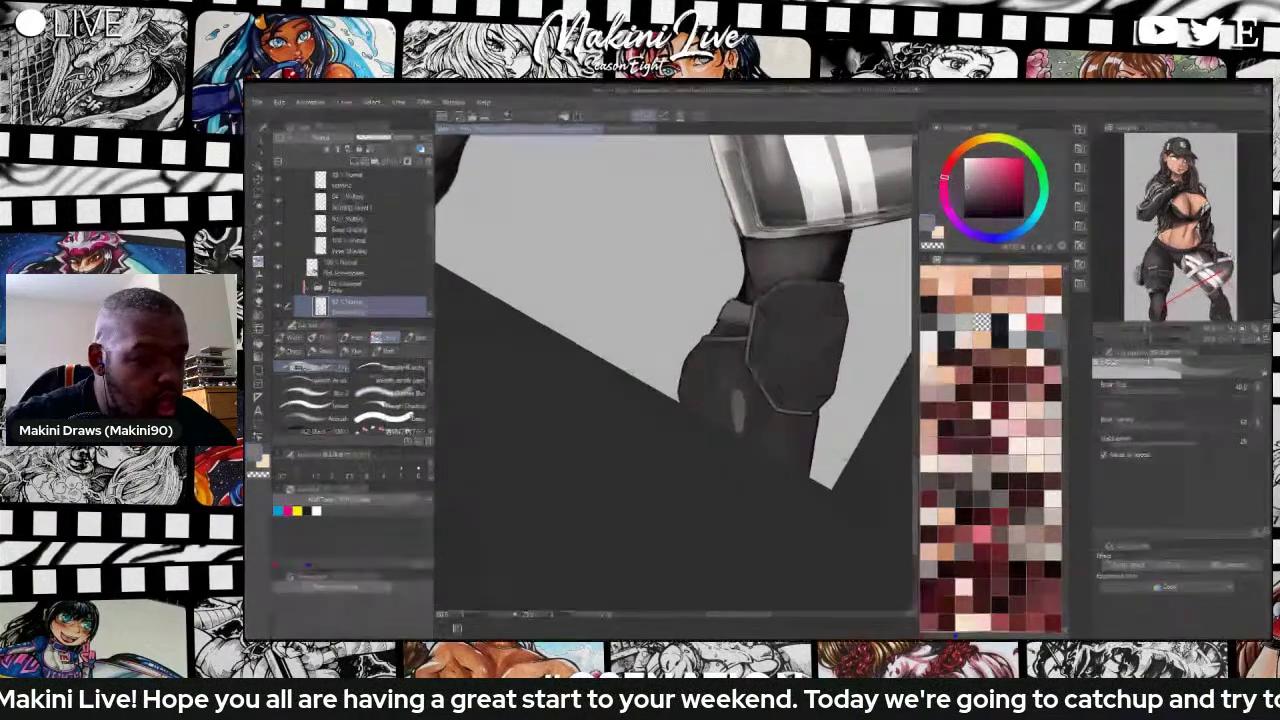
key(ctrl+z)
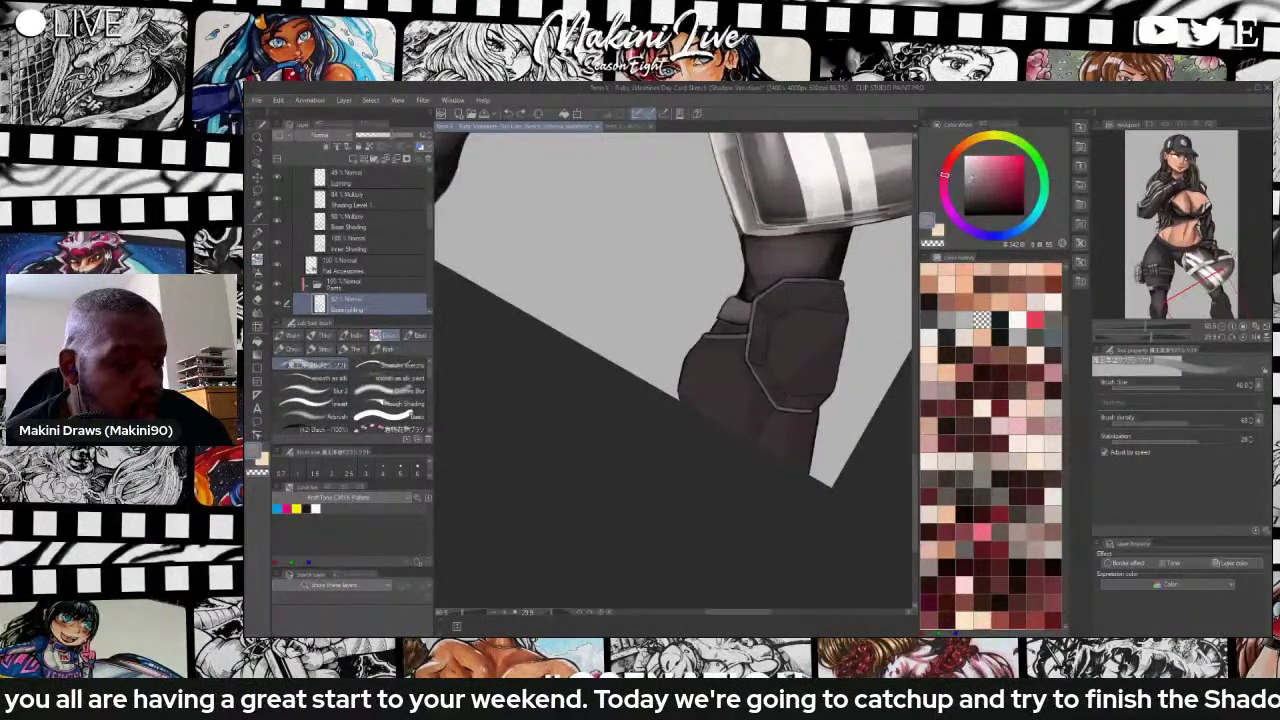
Pick a darker muted grey and paint base lighting on the bent leg beside and below the knee pad.
click(972, 194)
click(973, 189)
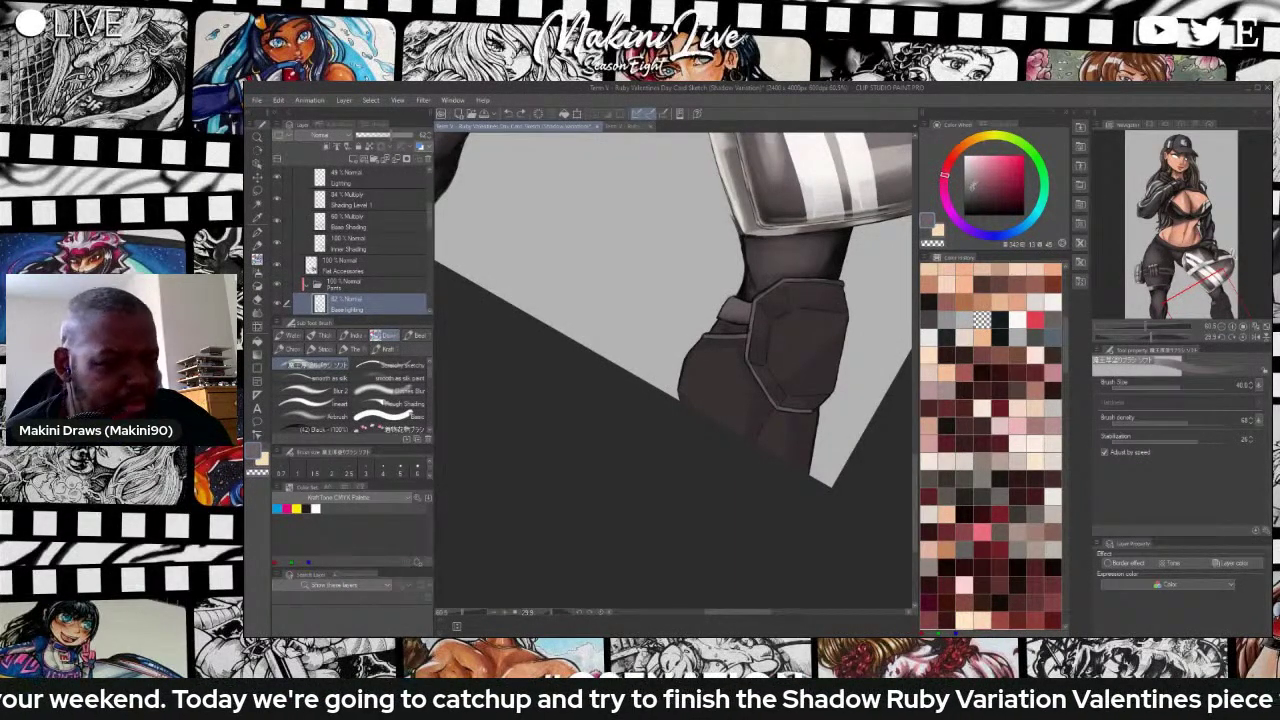
click(972, 191)
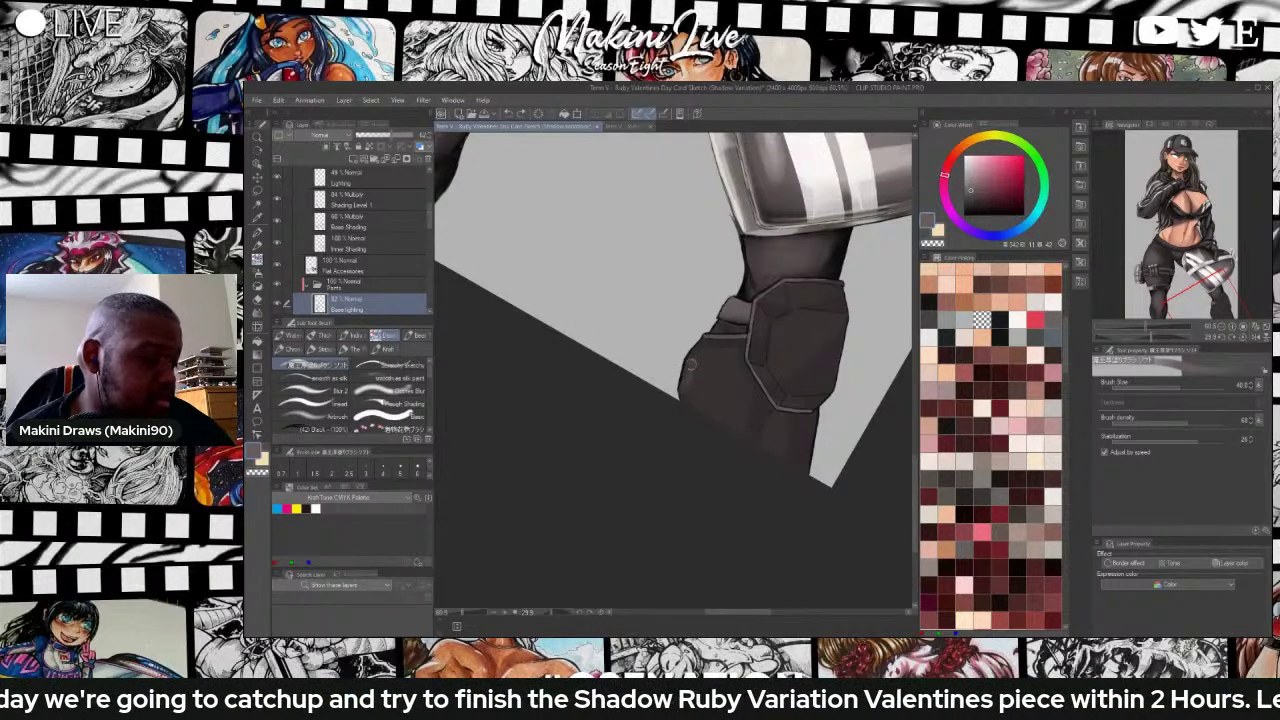
mouse_move(690, 365)
mouse_down()
mouse_move(721, 414)
mouse_move(738, 399)
mouse_move(742, 412)
mouse_move(729, 353)
mouse_move(687, 373)
mouse_up()
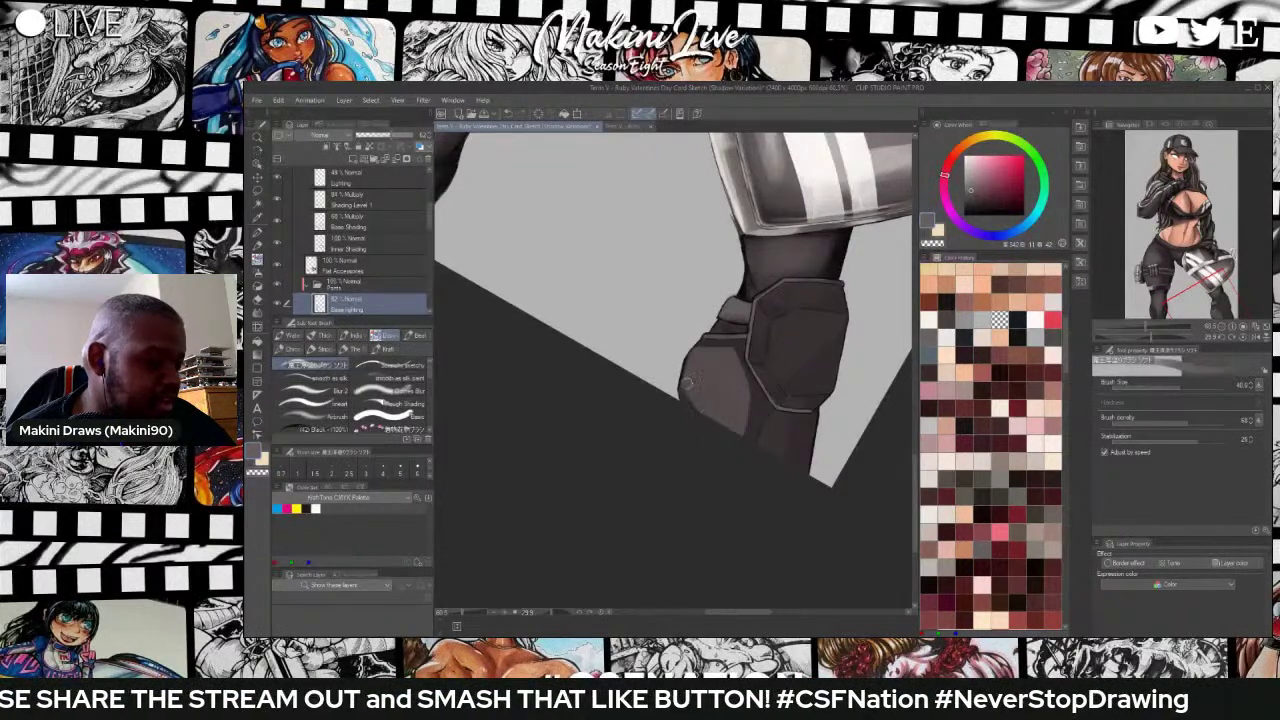
mouse_move(775, 421)
mouse_down()
mouse_move(768, 442)
mouse_move(791, 451)
mouse_move(789, 423)
mouse_up()
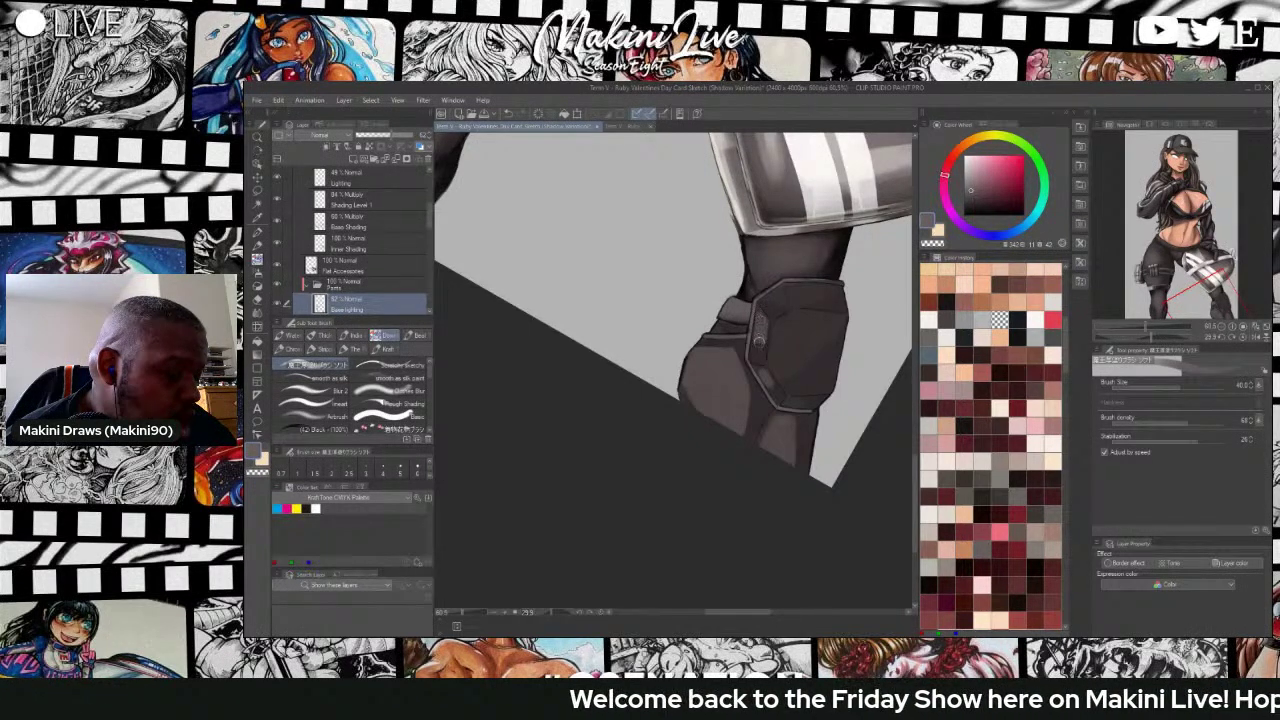
Paint base lighting on the knee pad's beveled rim, and use a darker grey for its front face.
click(782, 303)
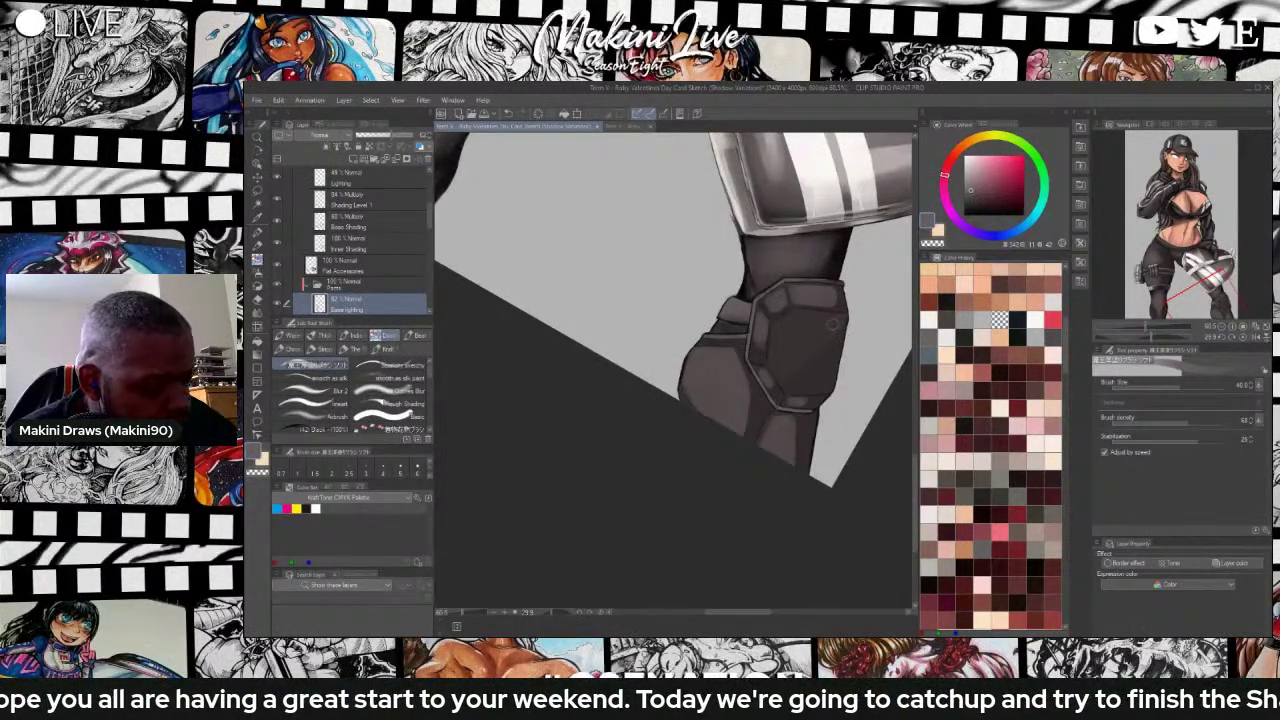
click(967, 201)
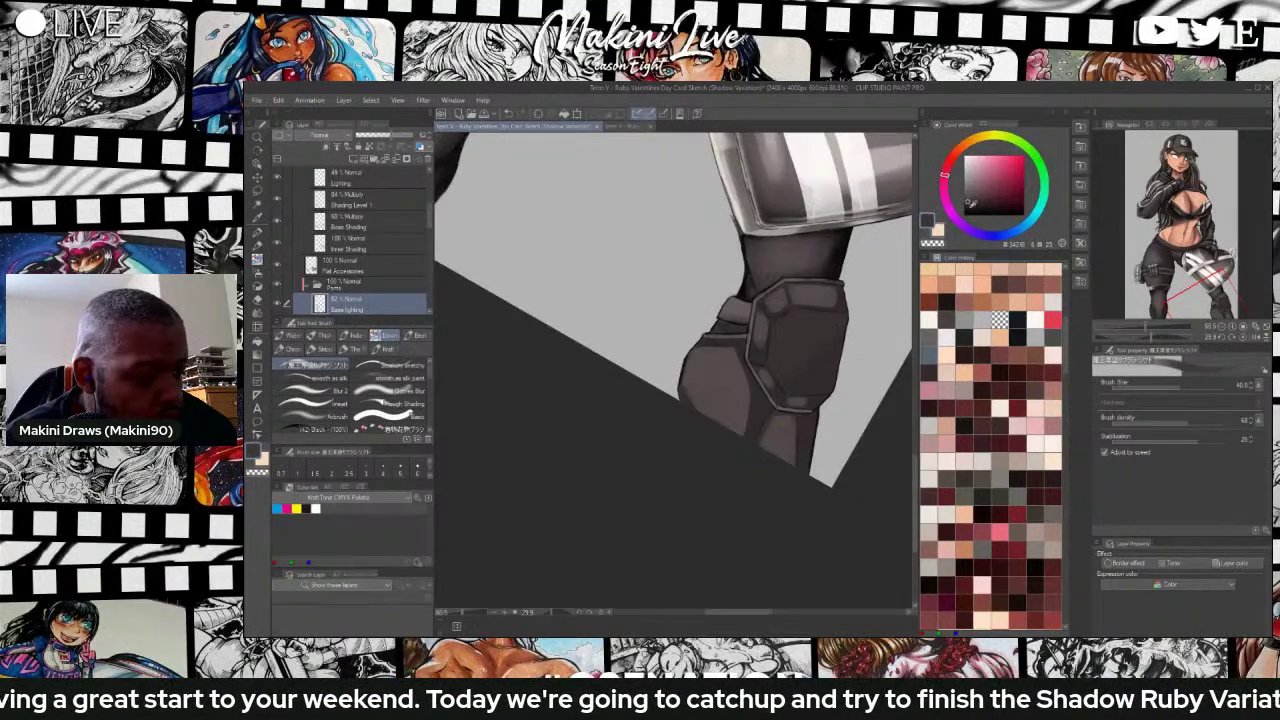
click(969, 198)
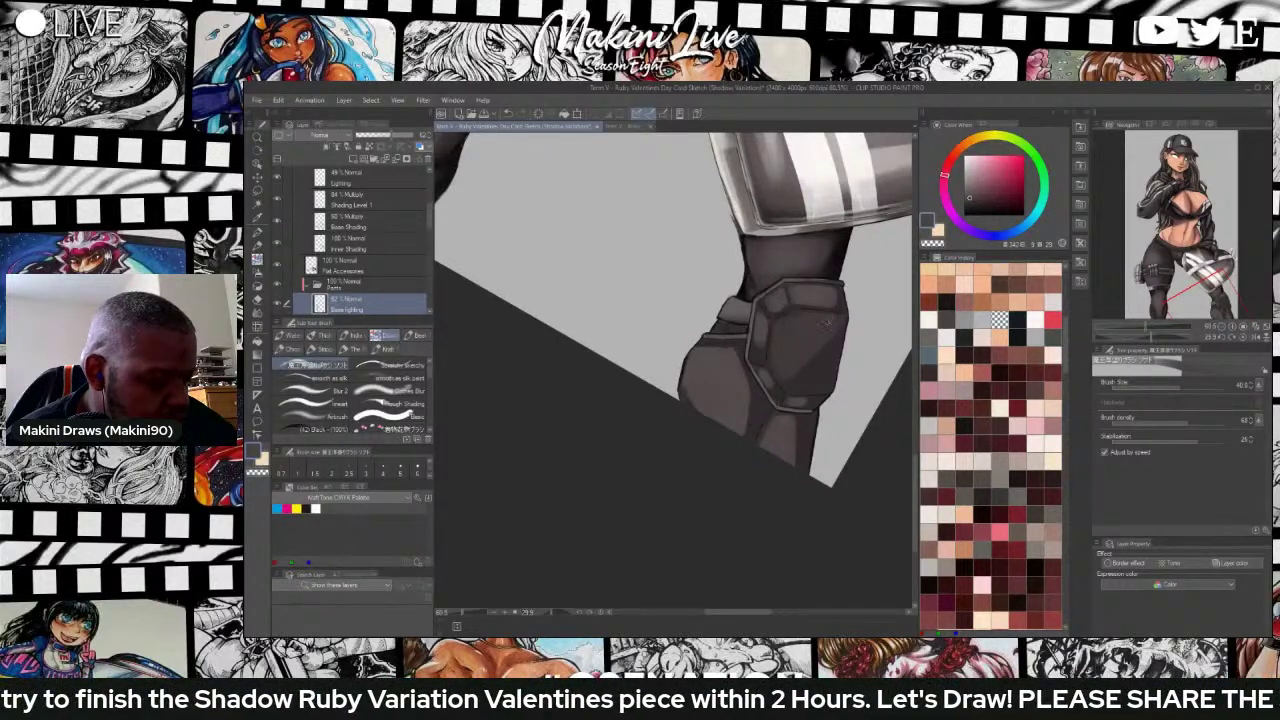
drag(843, 320, 786, 372)
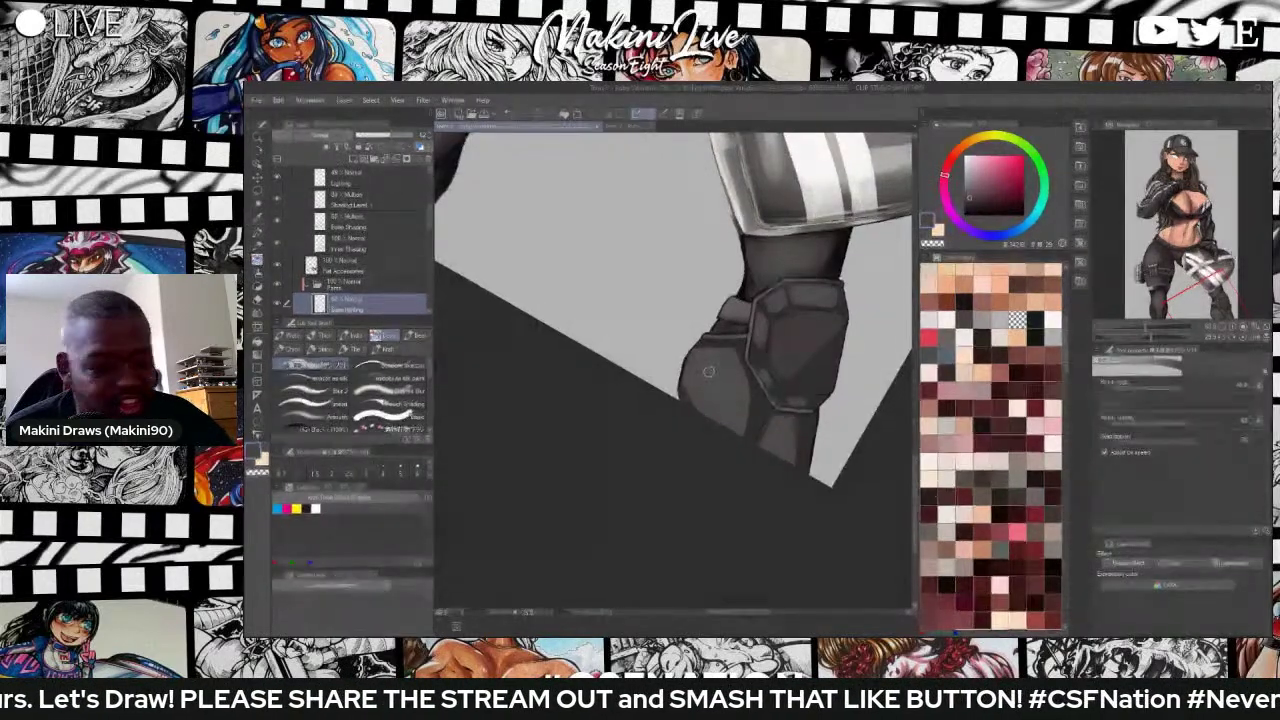
Try Liquify on the lower leg's highlight edge, and blend the leg and knee pad lighting with the paint and blur brushes.
click(257, 327)
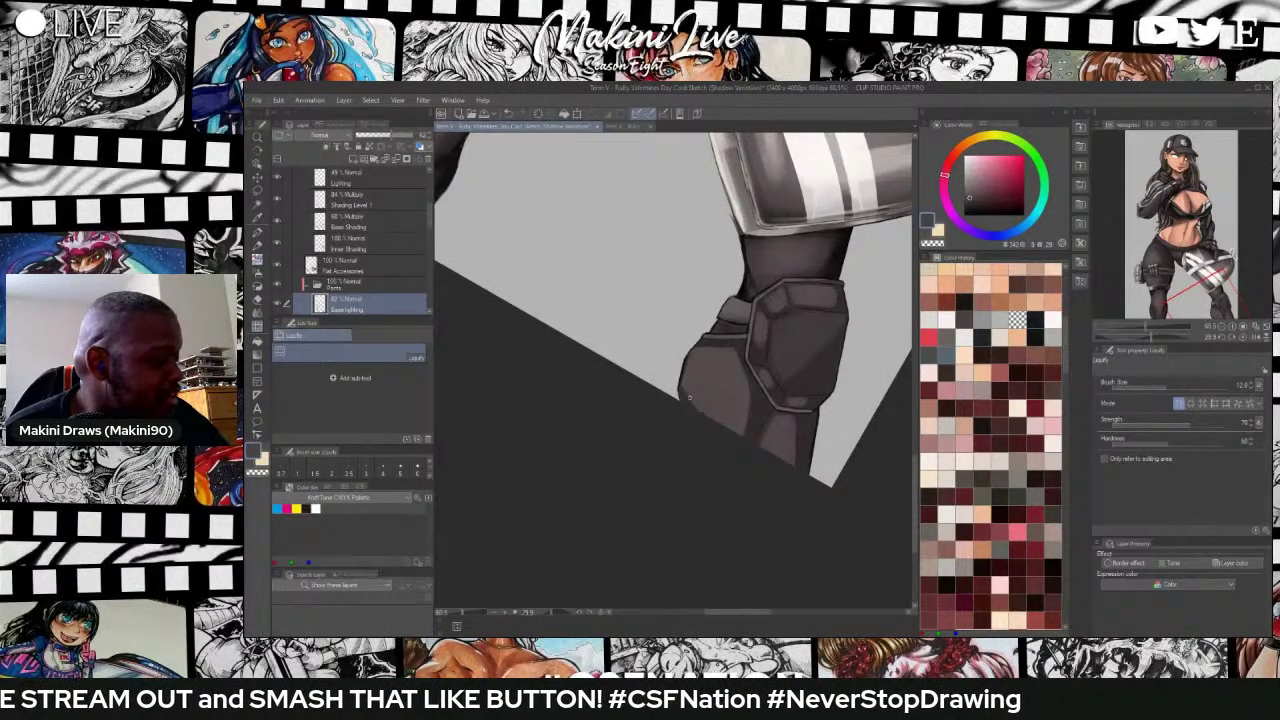
click(257, 260)
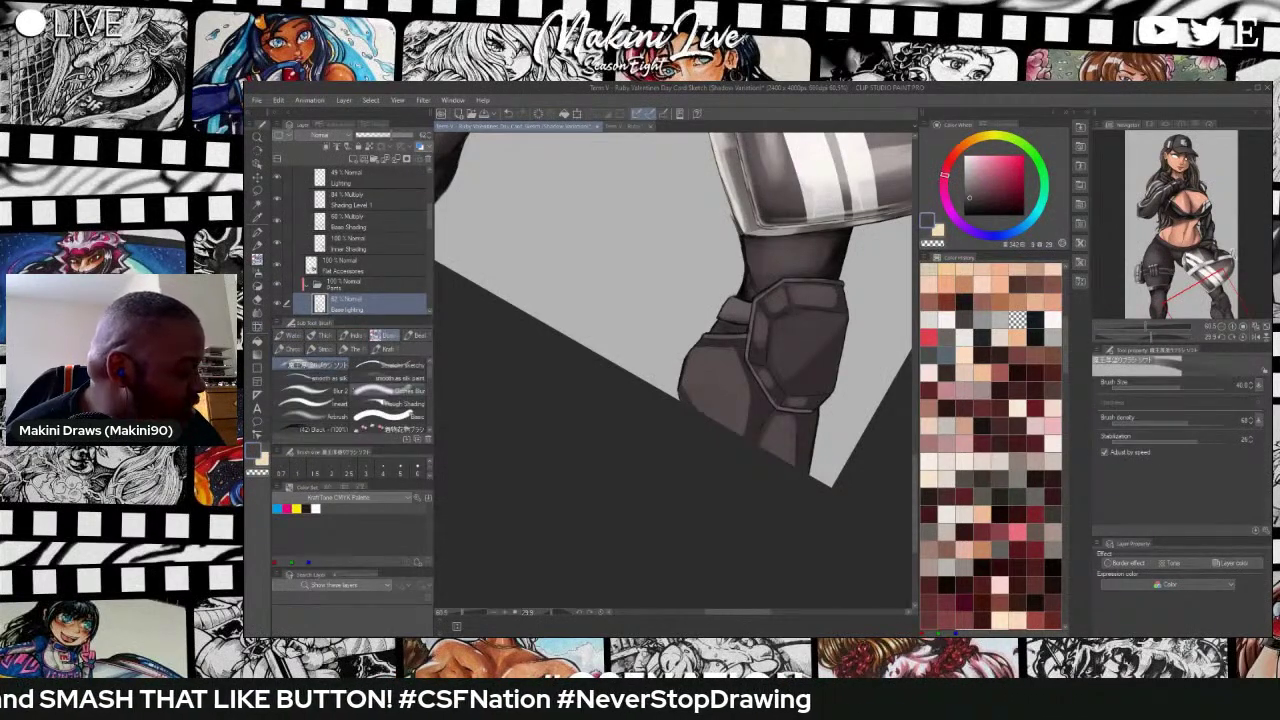
click(372, 390)
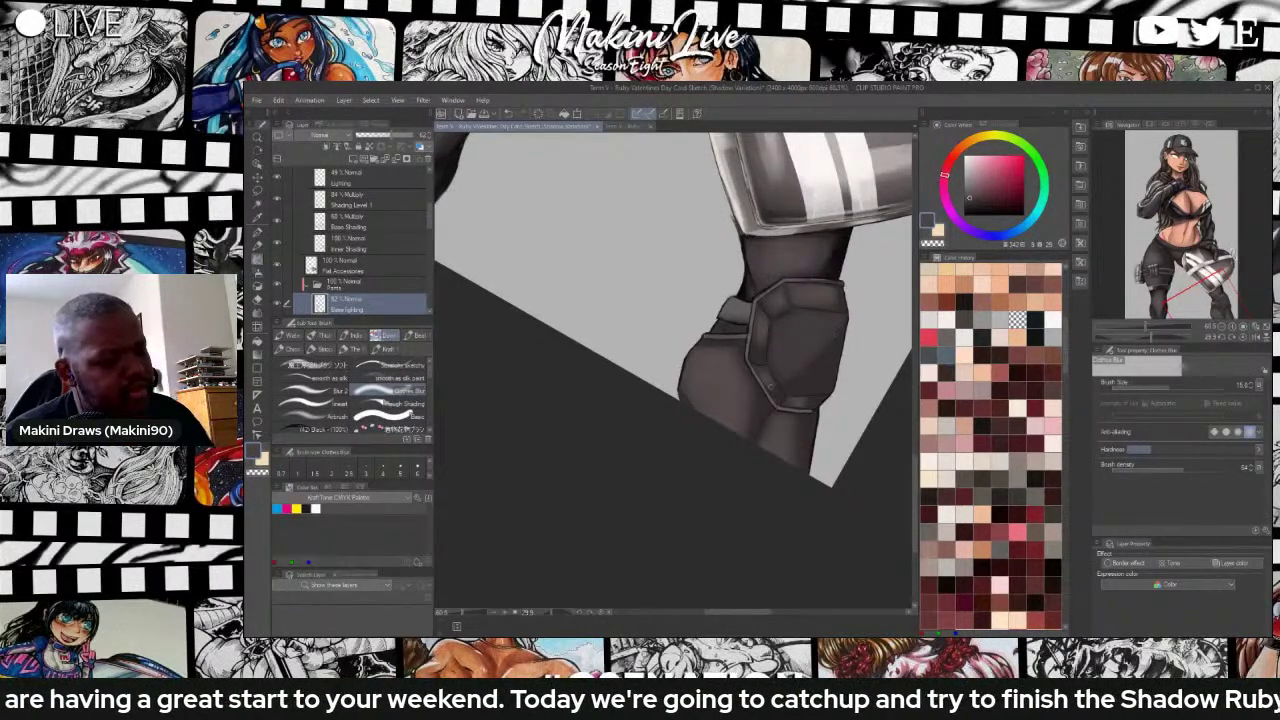
scroll(741, 372, down, 3)
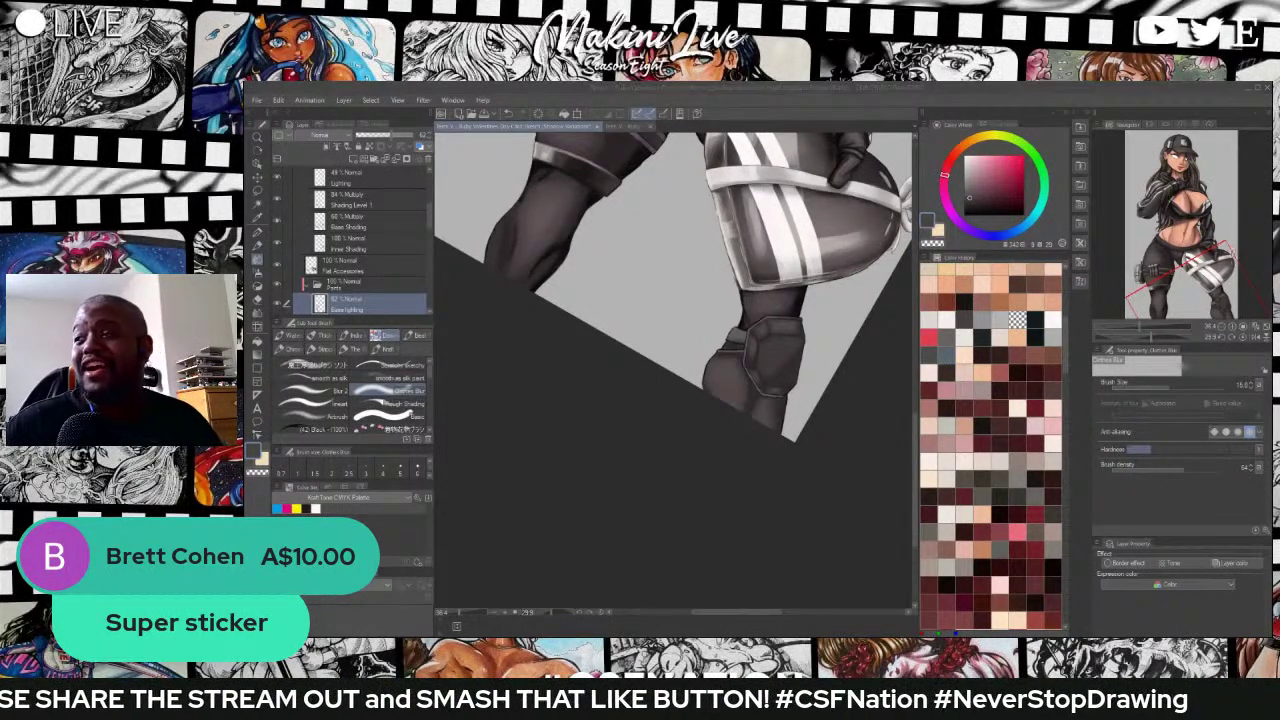
click(748, 311)
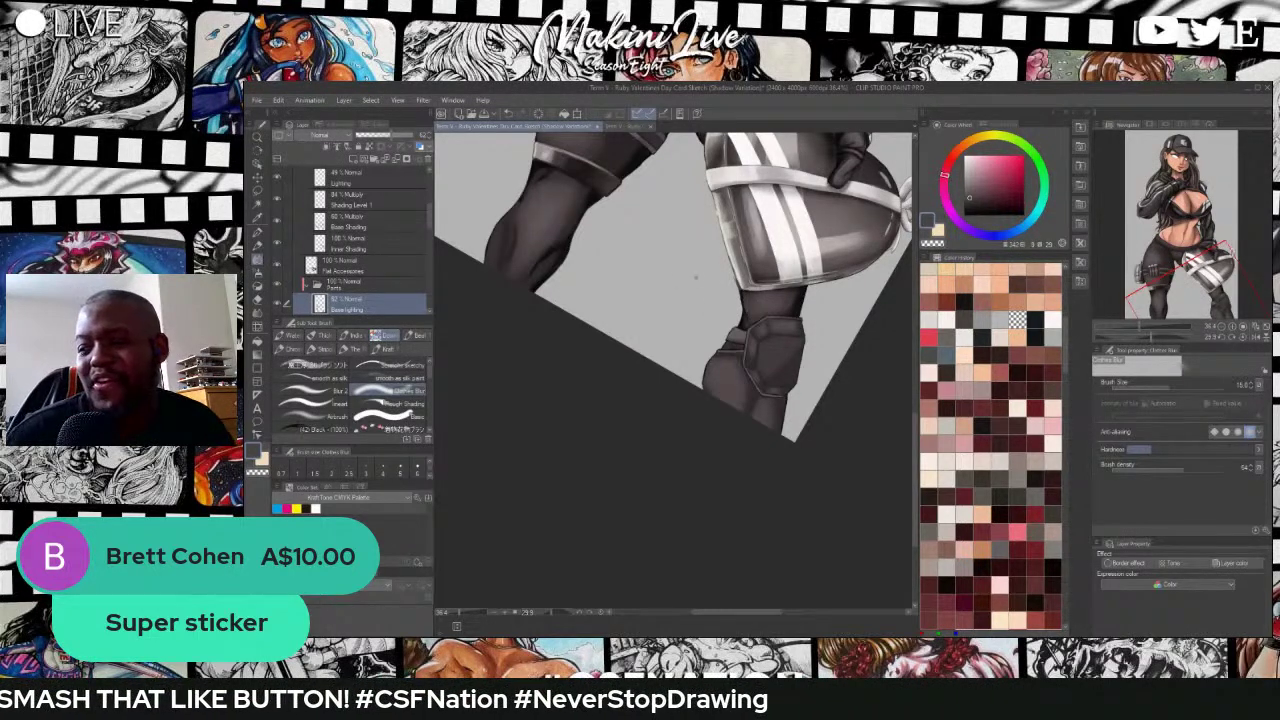
Review the lighting on both legs and move the Base Lighting layer below Base Shading in the Pants folder.
scroll(862, 316, down, 1)
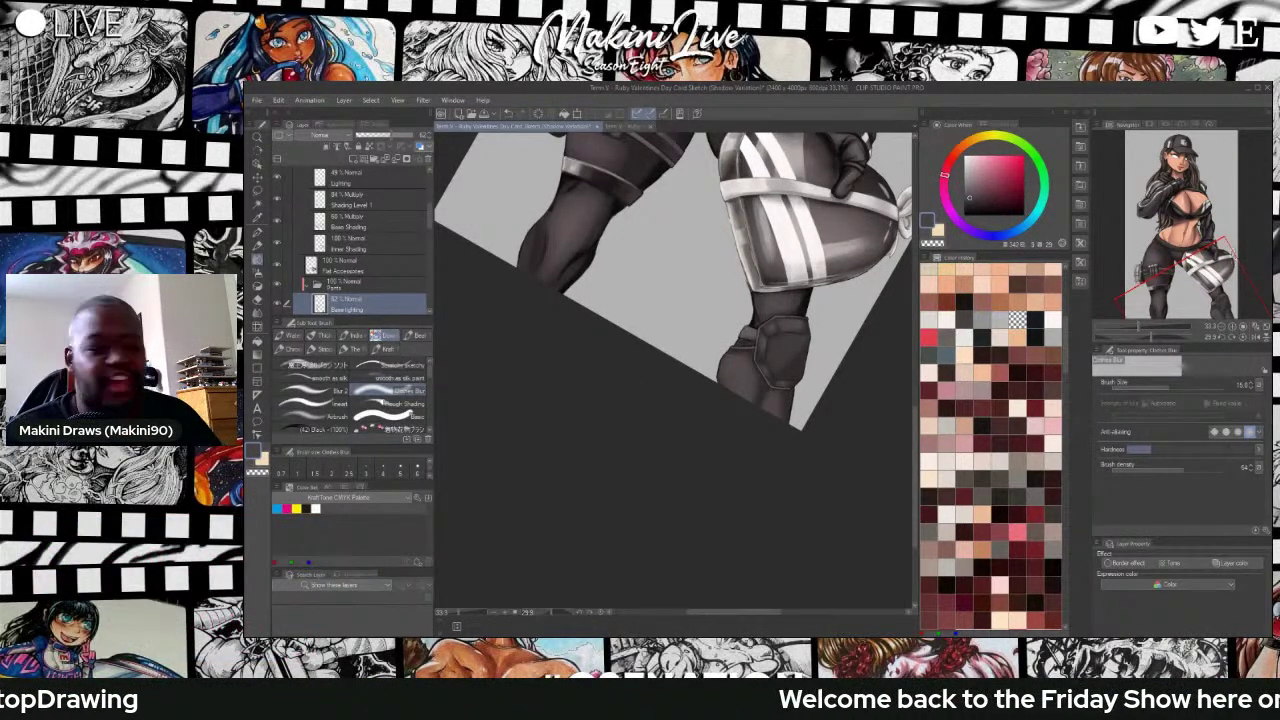
scroll(787, 325, up, 2)
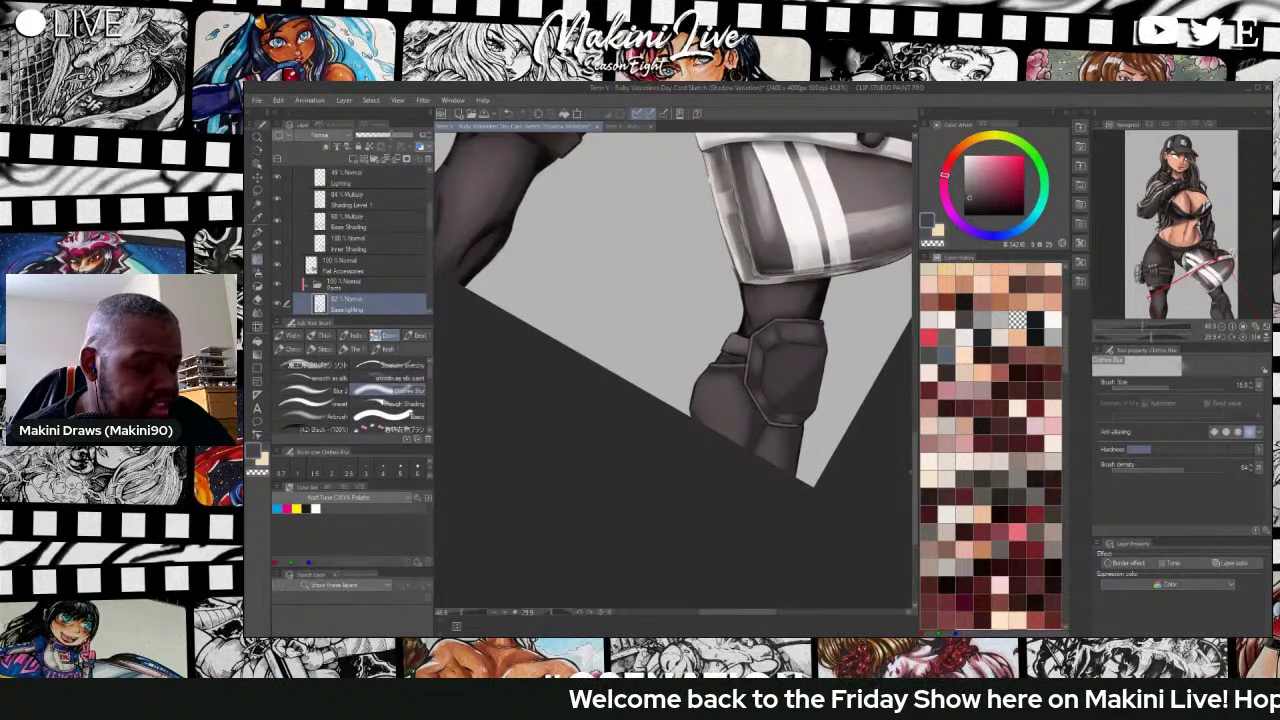
drag(913, 471, 913, 409)
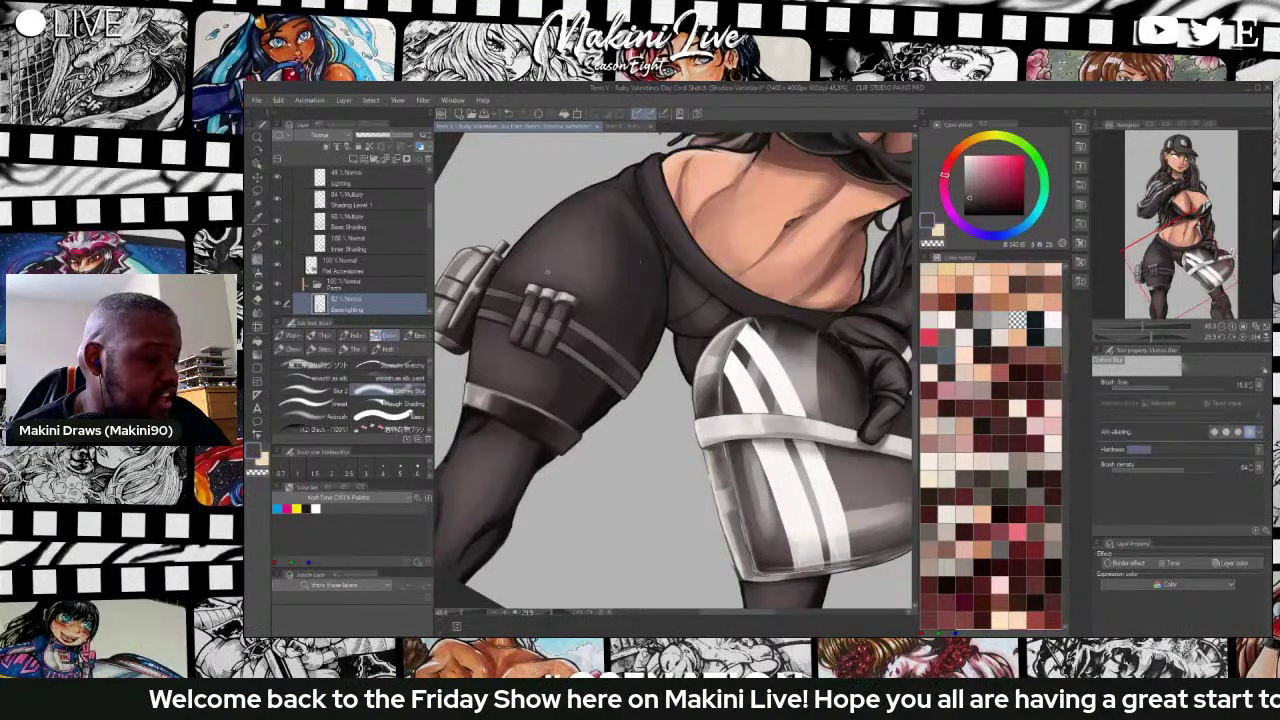
scroll(620, 203, down, 3)
scroll(600, 240, up, 1)
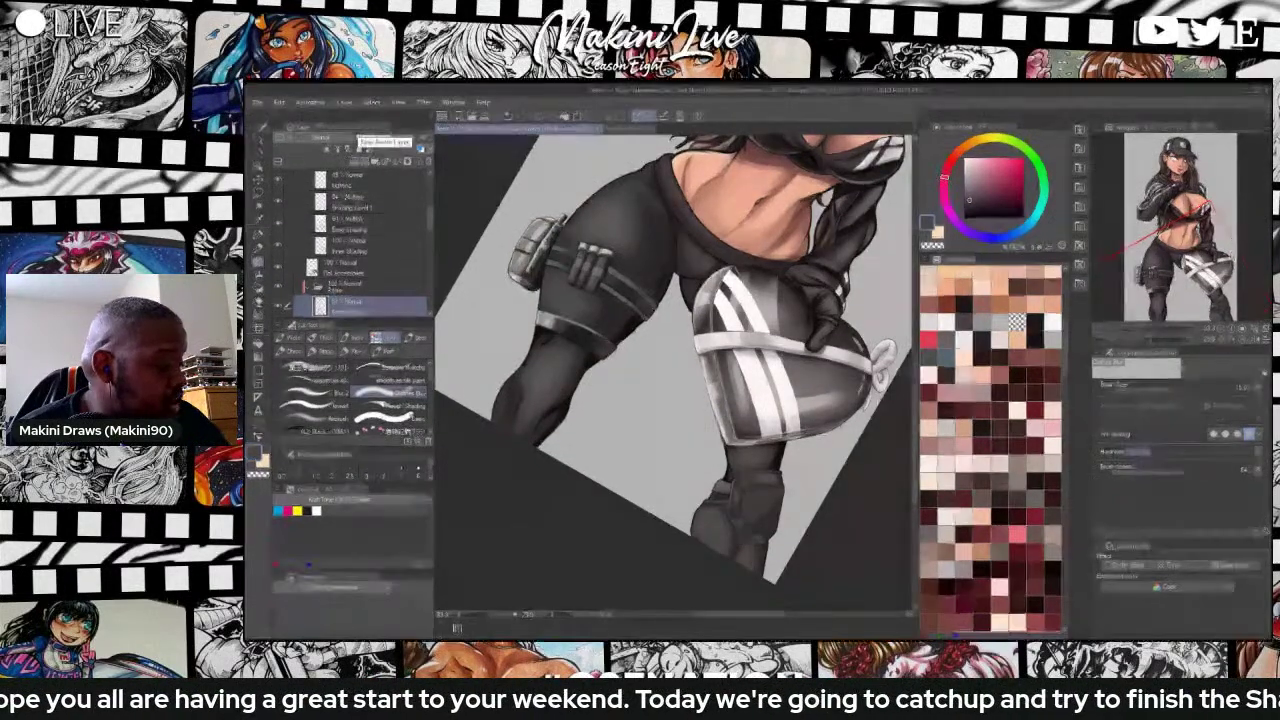
scroll(350, 262, down, 1)
scroll(350, 240, down, 1)
click(352, 235)
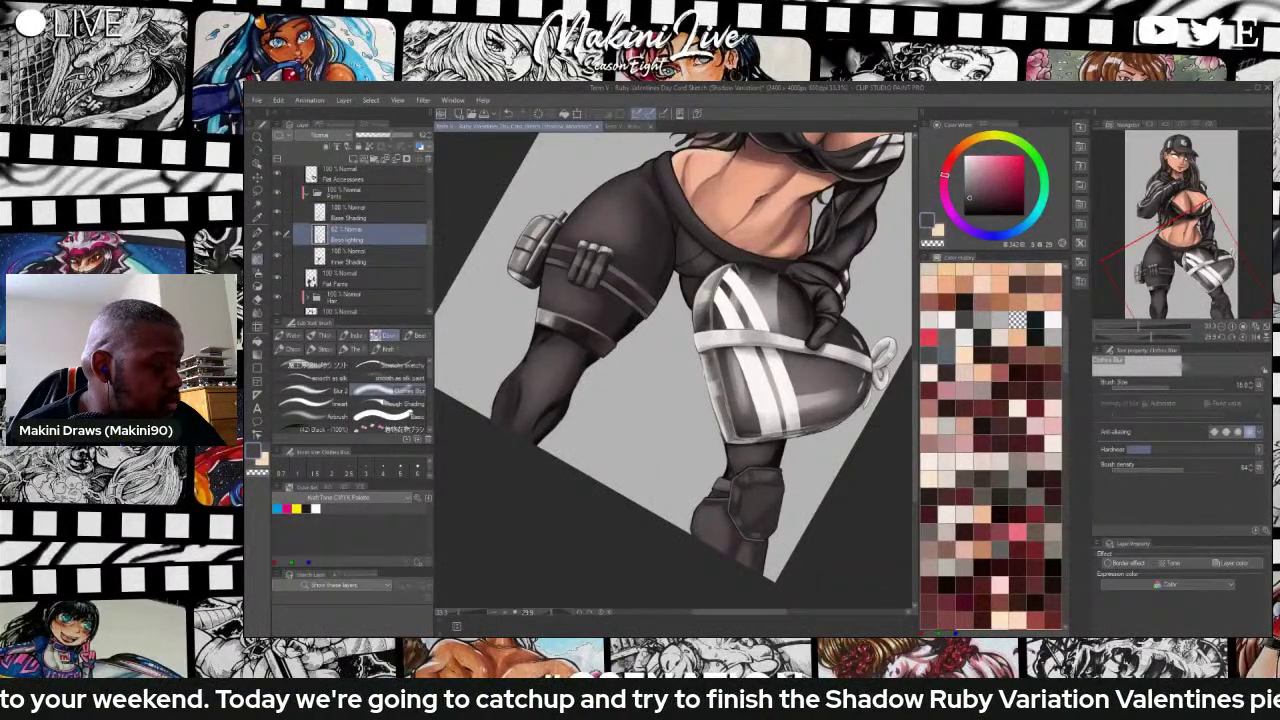
mouse_move(345, 236)
mouse_down()
mouse_move(341, 262)
mouse_move(344, 228)
mouse_up()
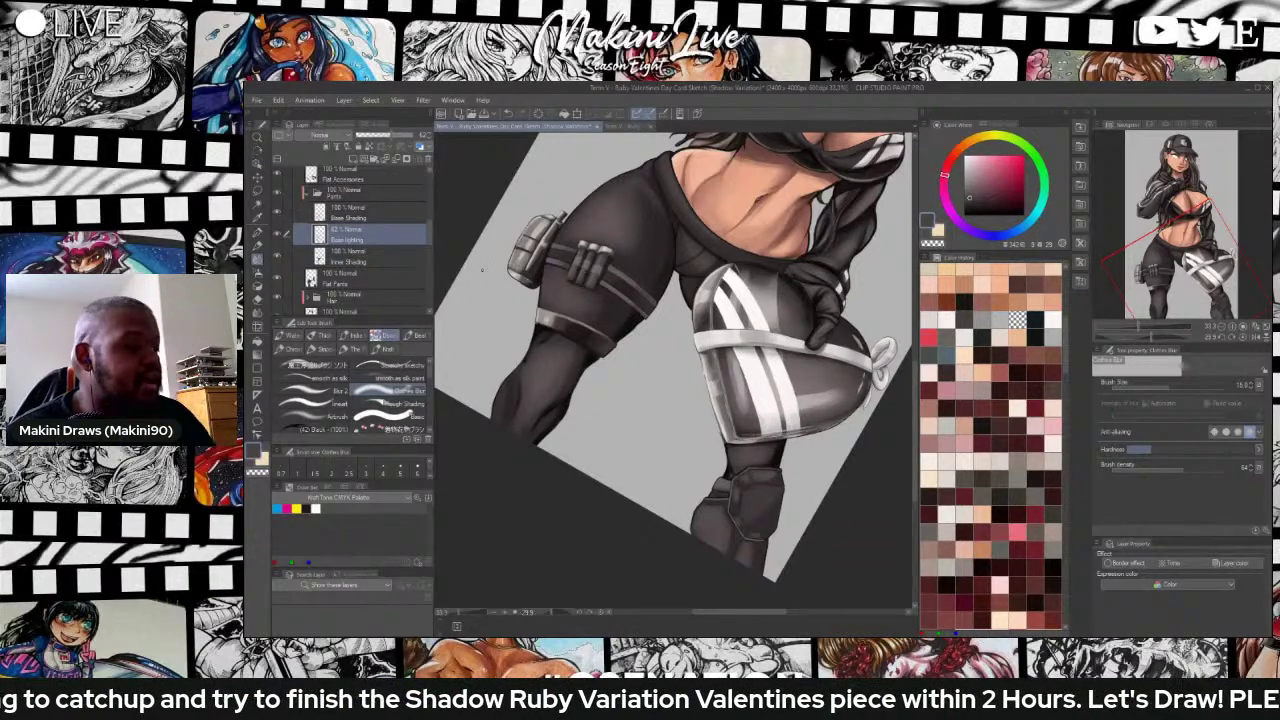
Create a new layer above Base Shading in the Pants folder and name it "Lighting lEVEL 1".
scroll(462, 271, down, 3)
scroll(494, 258, up, 3)
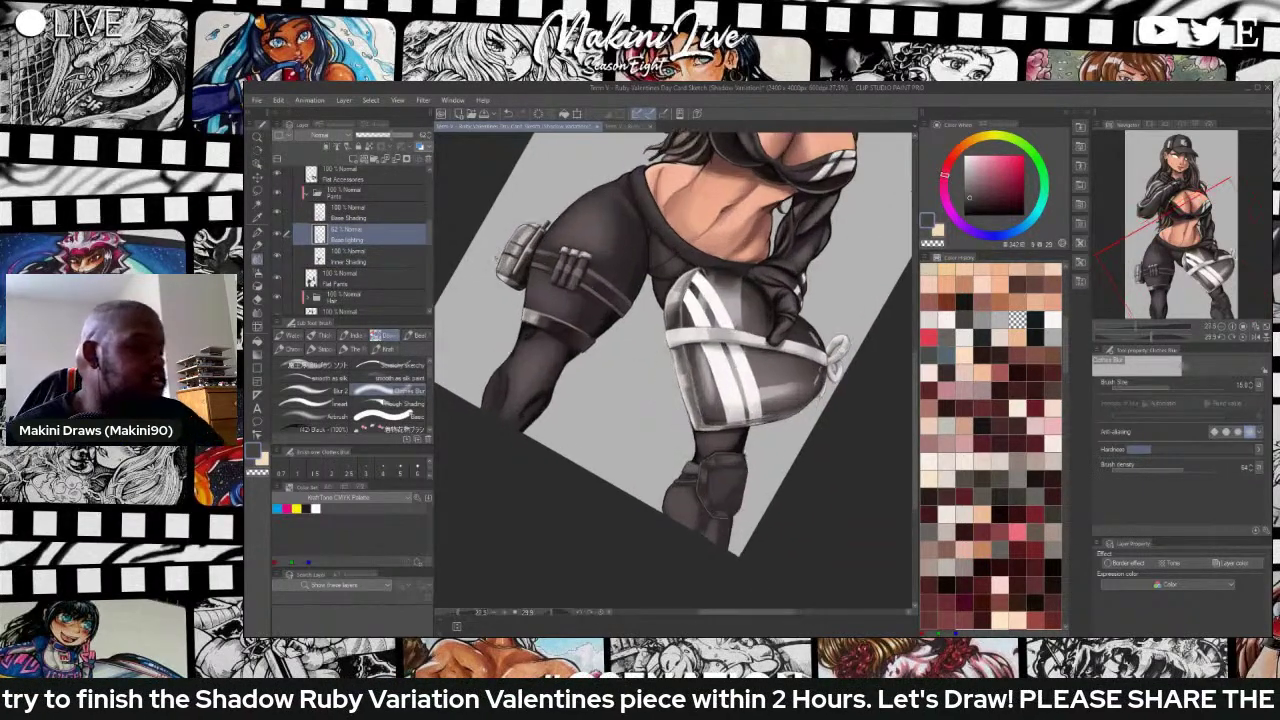
click(350, 213)
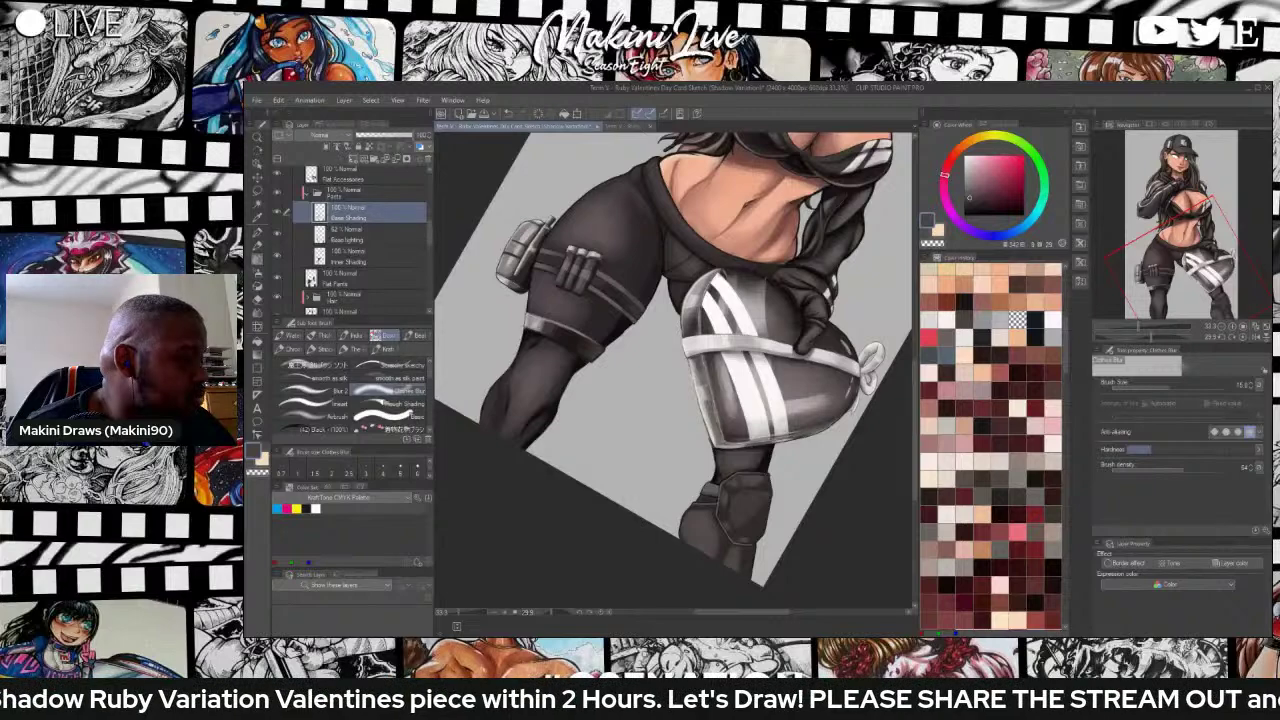
click(353, 159)
double_click(342, 217)
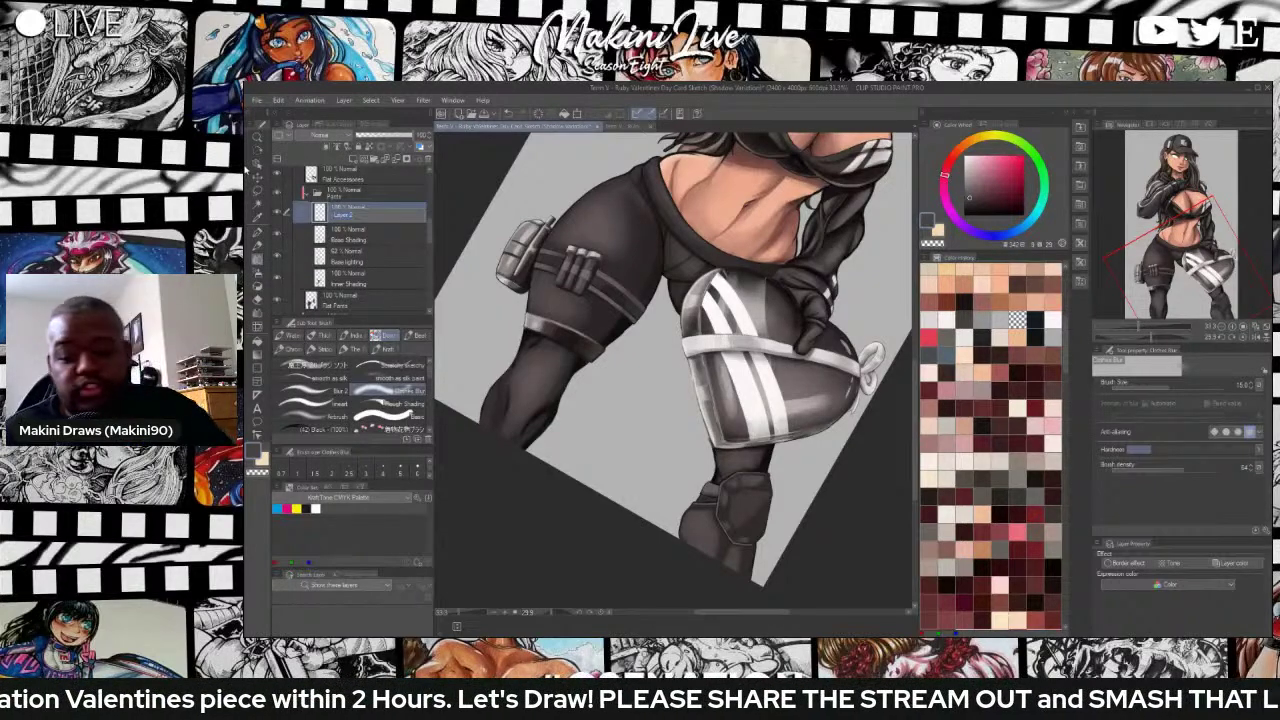
text(Lighting)
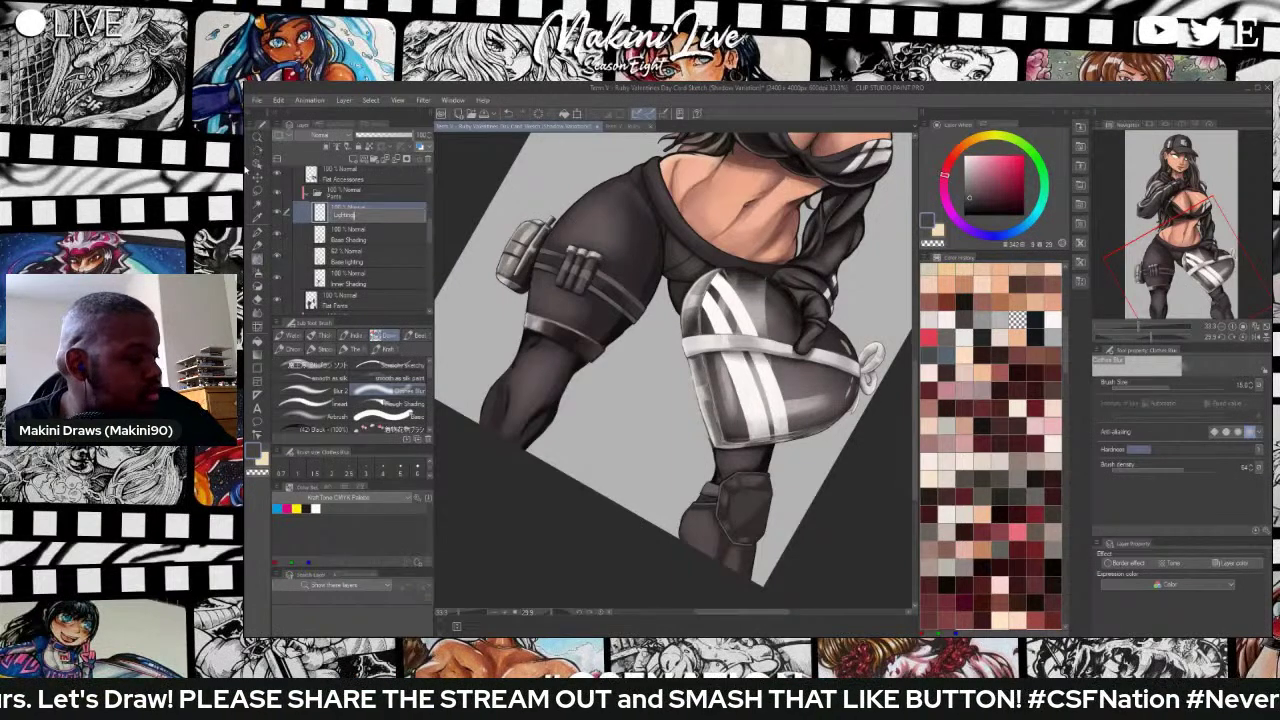
text( lEVEL )
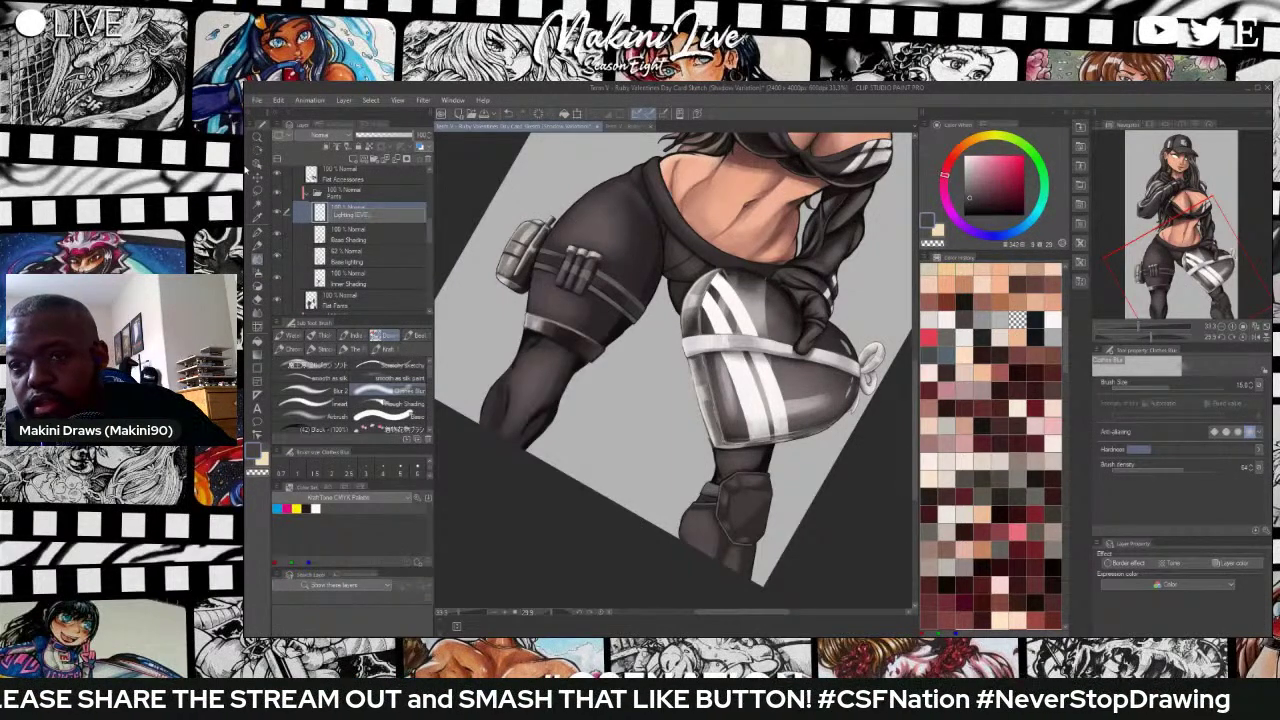
text(1)
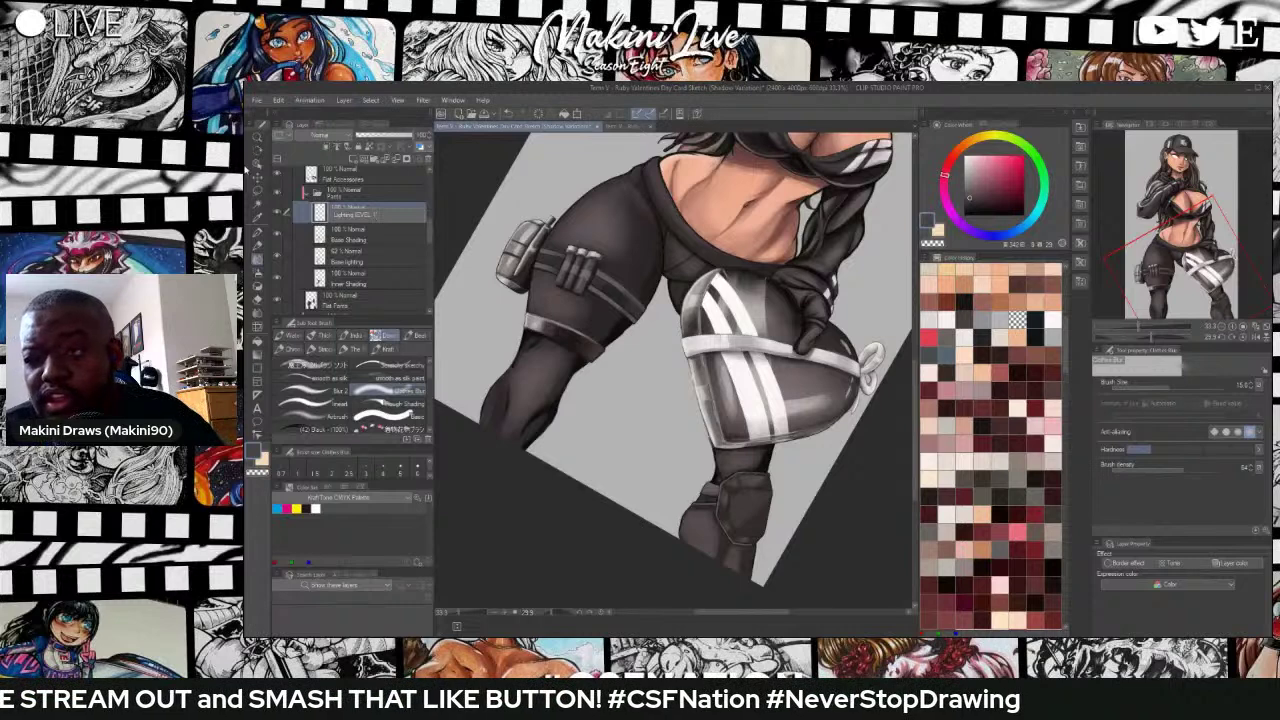
key(Return)
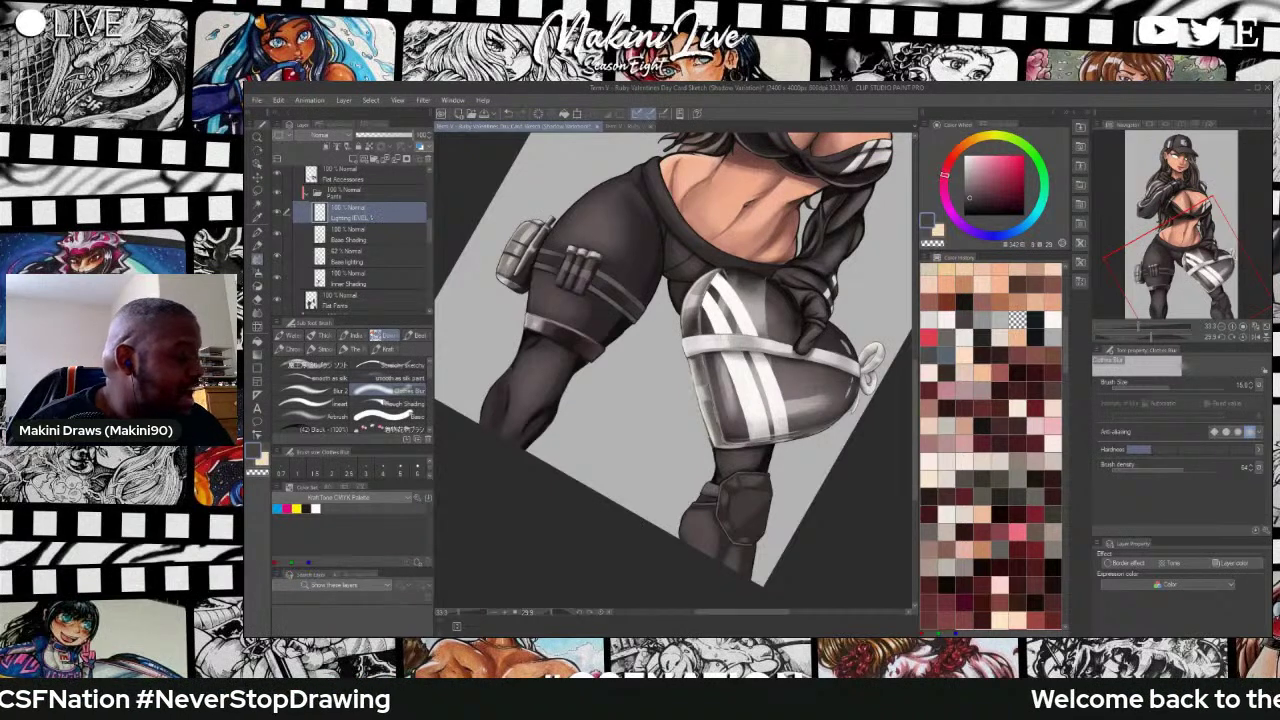
Correct the capitalization of the new layer's name so it reads "Lighting Level 1".
double_click(352, 217)
key(BackSpace)
key(BackSpace)
key(BackSpace)
key(BackSpace)
key(BackSpace)
key(BackSpace)
key(BackSpace)
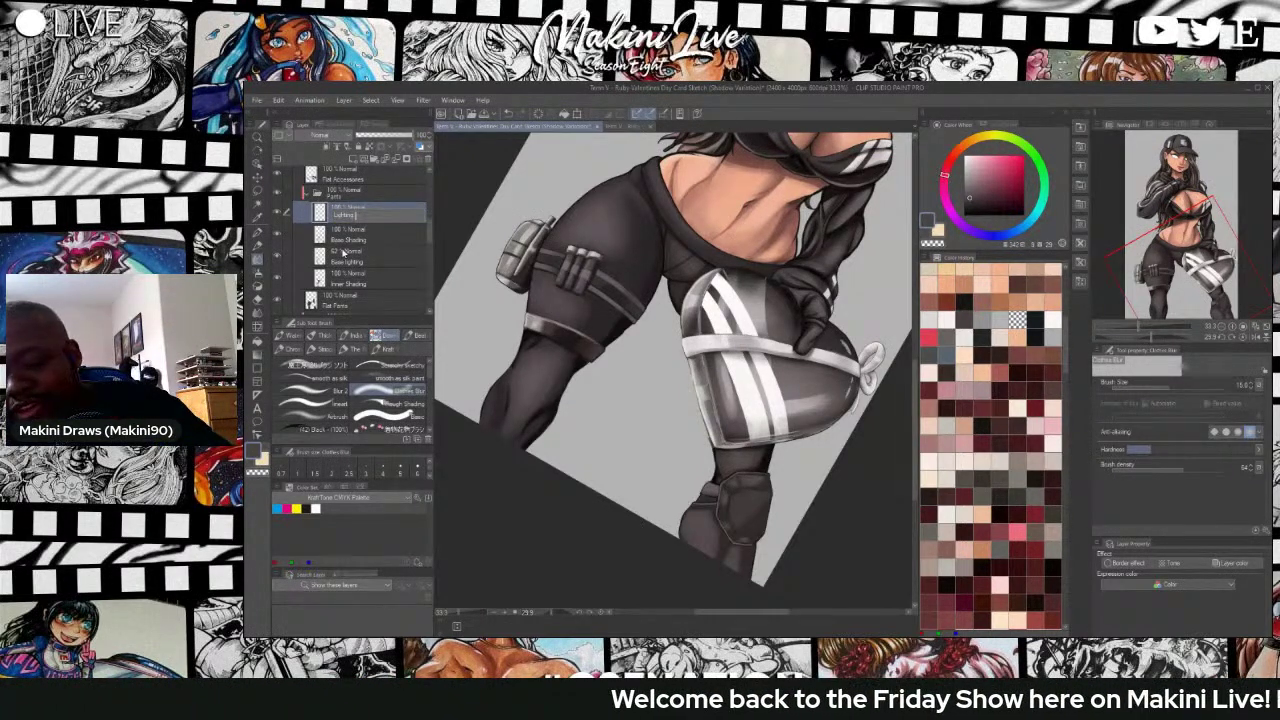
text(L)
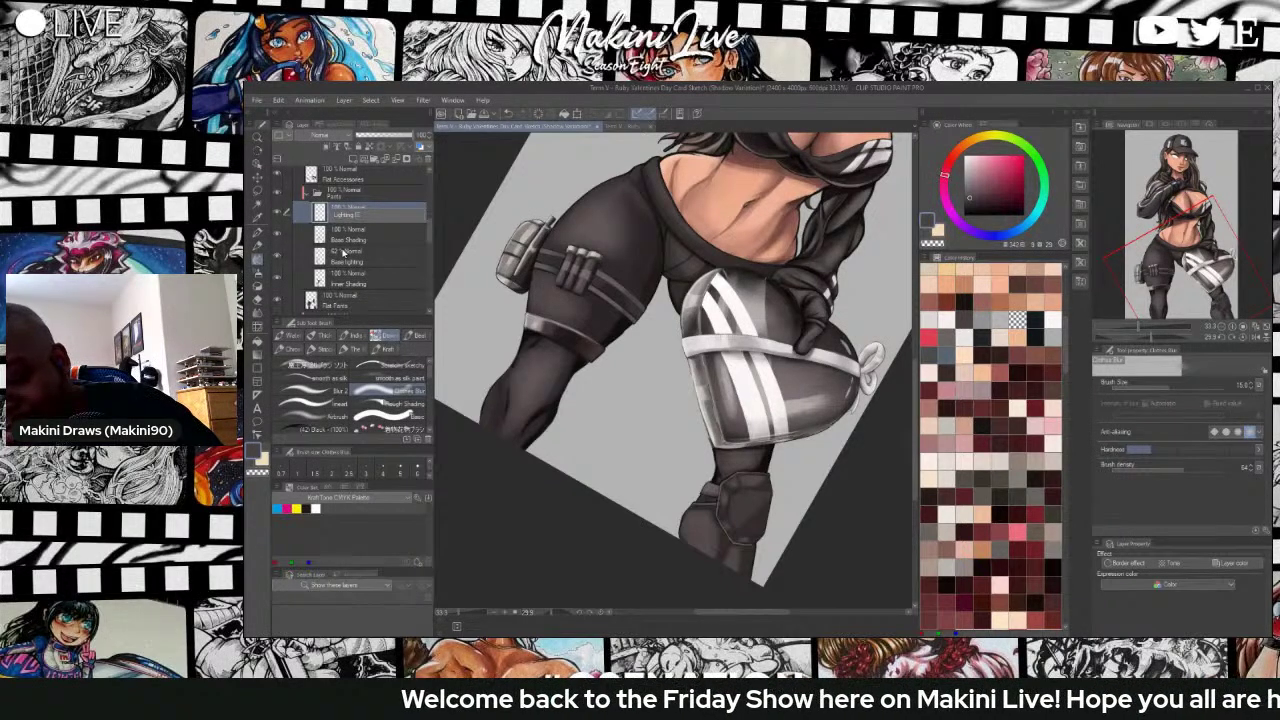
text(EVEL 1)
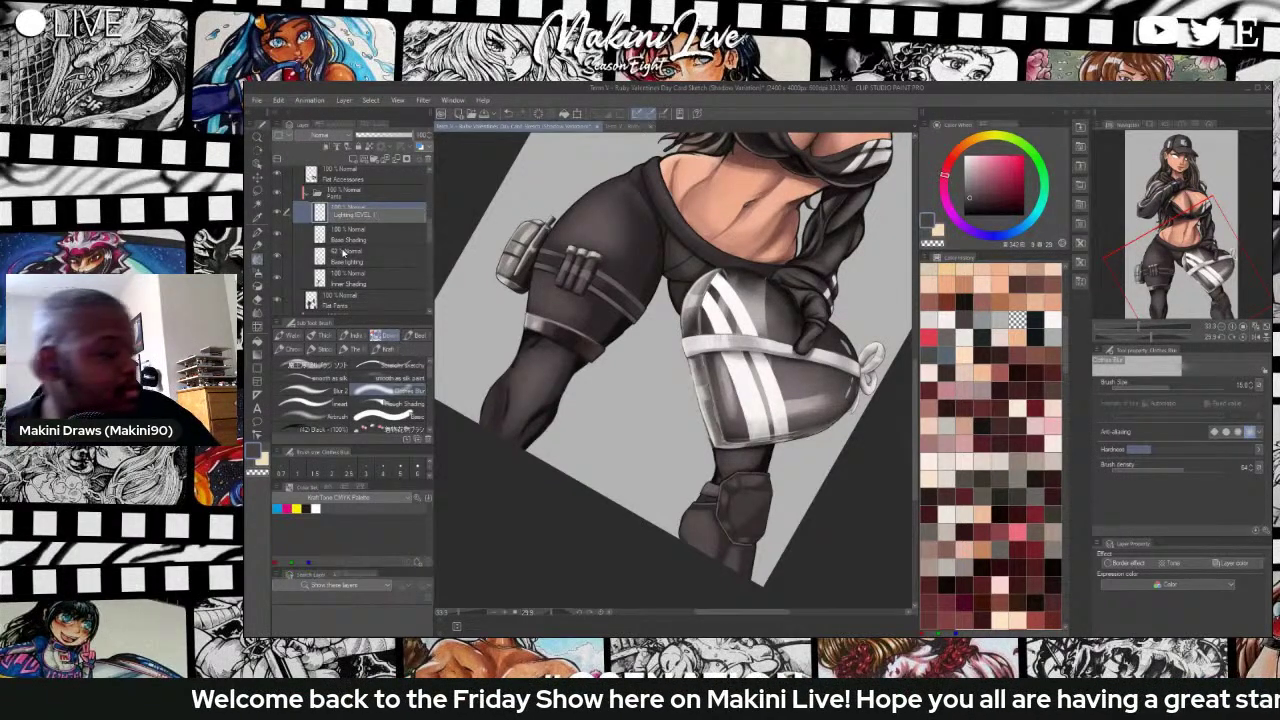
key(BackSpace)
key(BackSpace)
key(BackSpace)
key(BackSpace)
key(BackSpace)
key(BackSpace)
key(BackSpace)
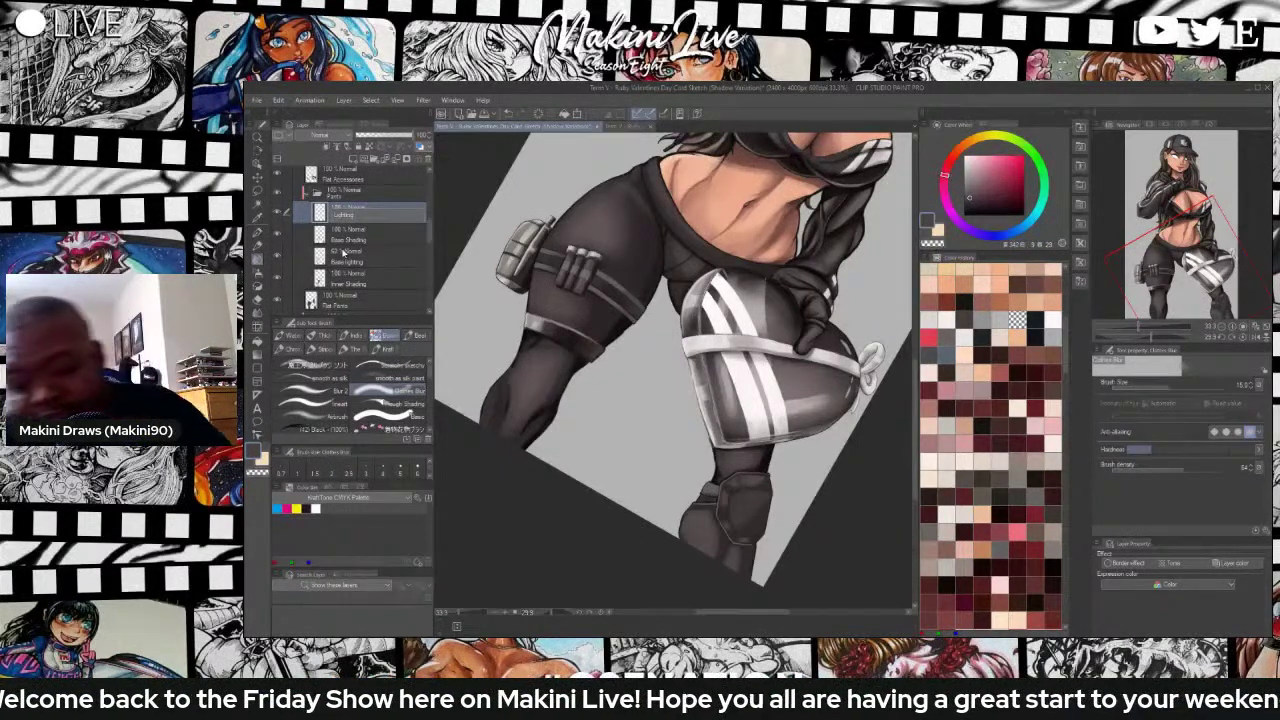
text(Level)
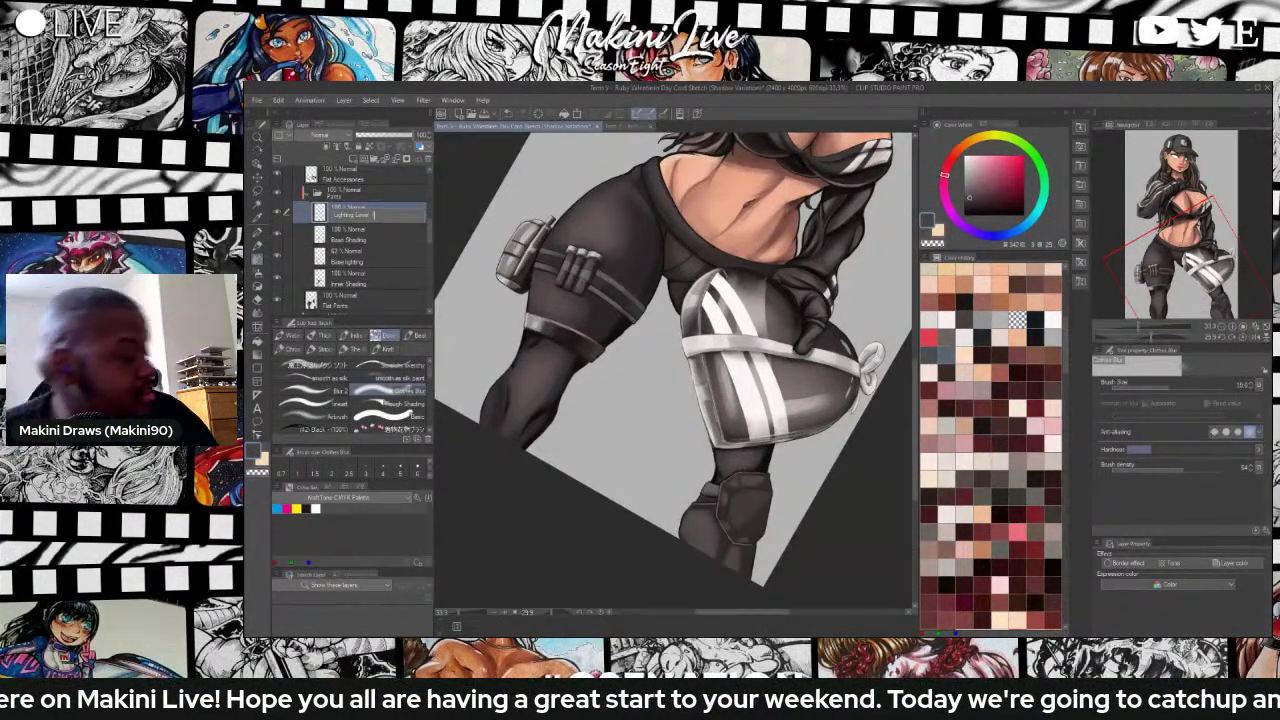
text( 1)
key(Return)
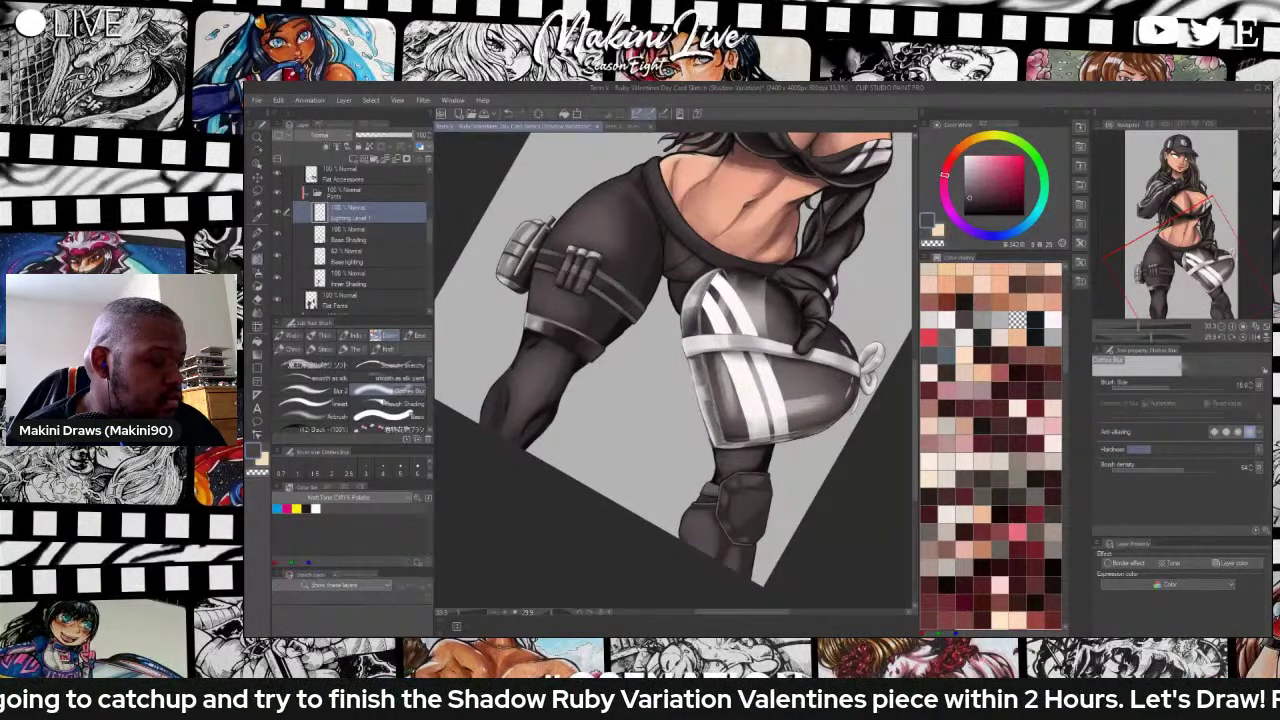
Choose the tapered paint brush, pick a light muted grey and stroke highlights on the front thigh pouch with a reduced brush size.
drag(680, 212, 631, 215)
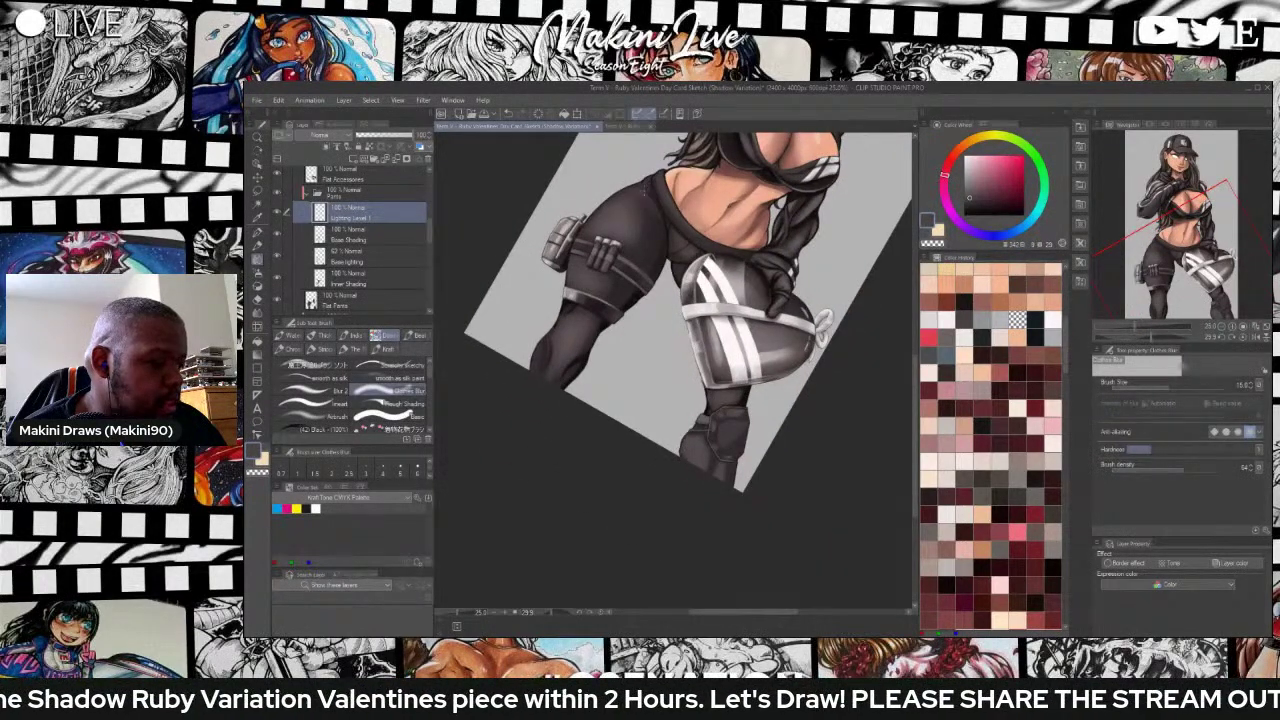
drag(644, 190, 764, 191)
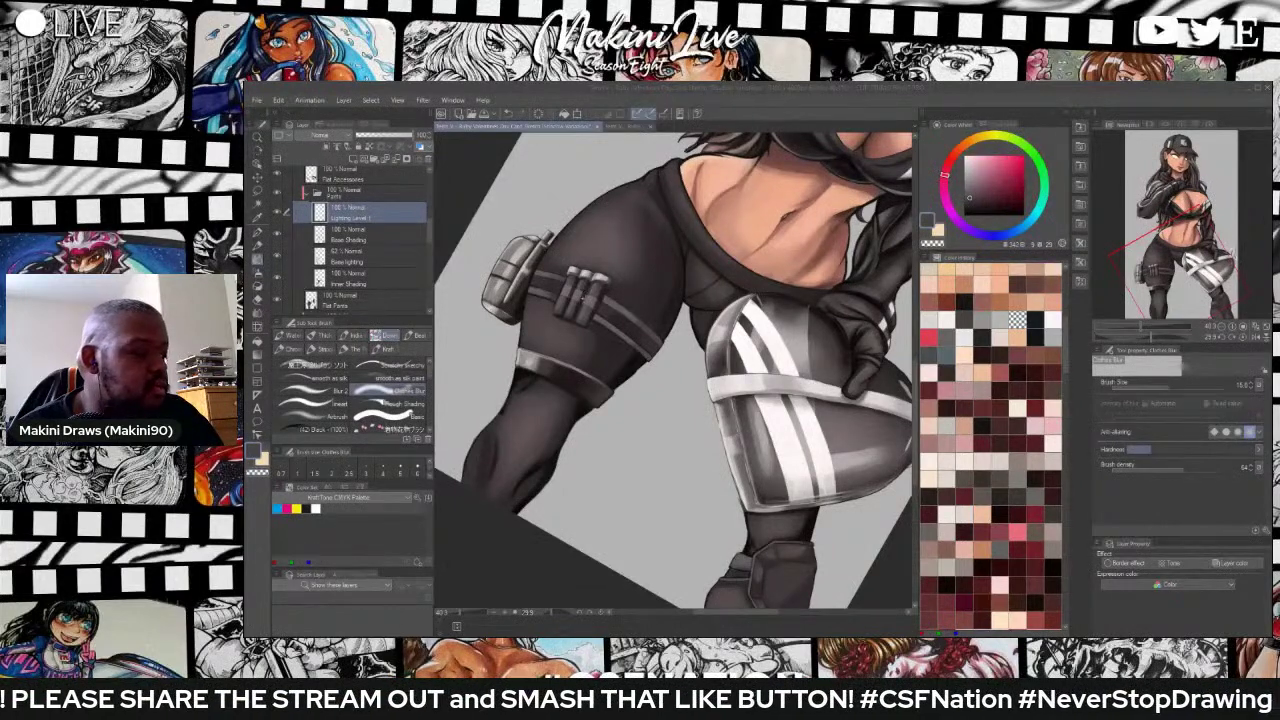
scroll(584, 304, up, 2)
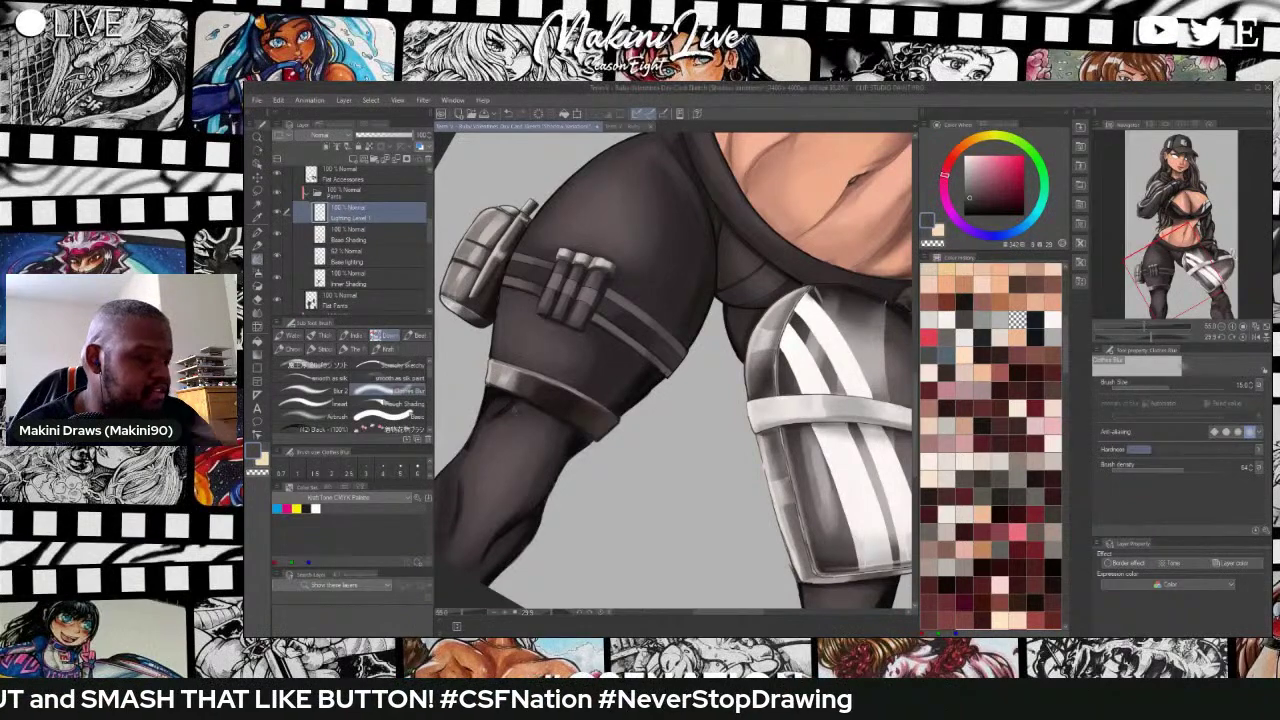
scroll(899, 324, down, 4)
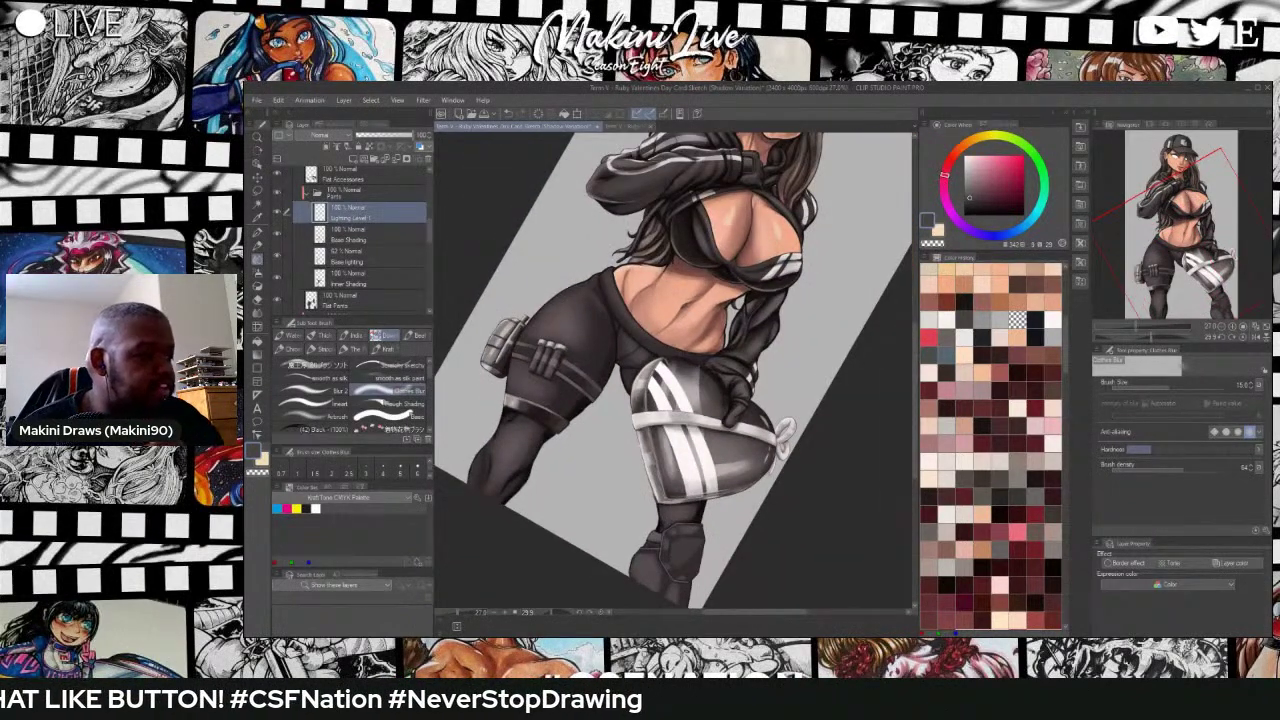
scroll(587, 360, up, 5)
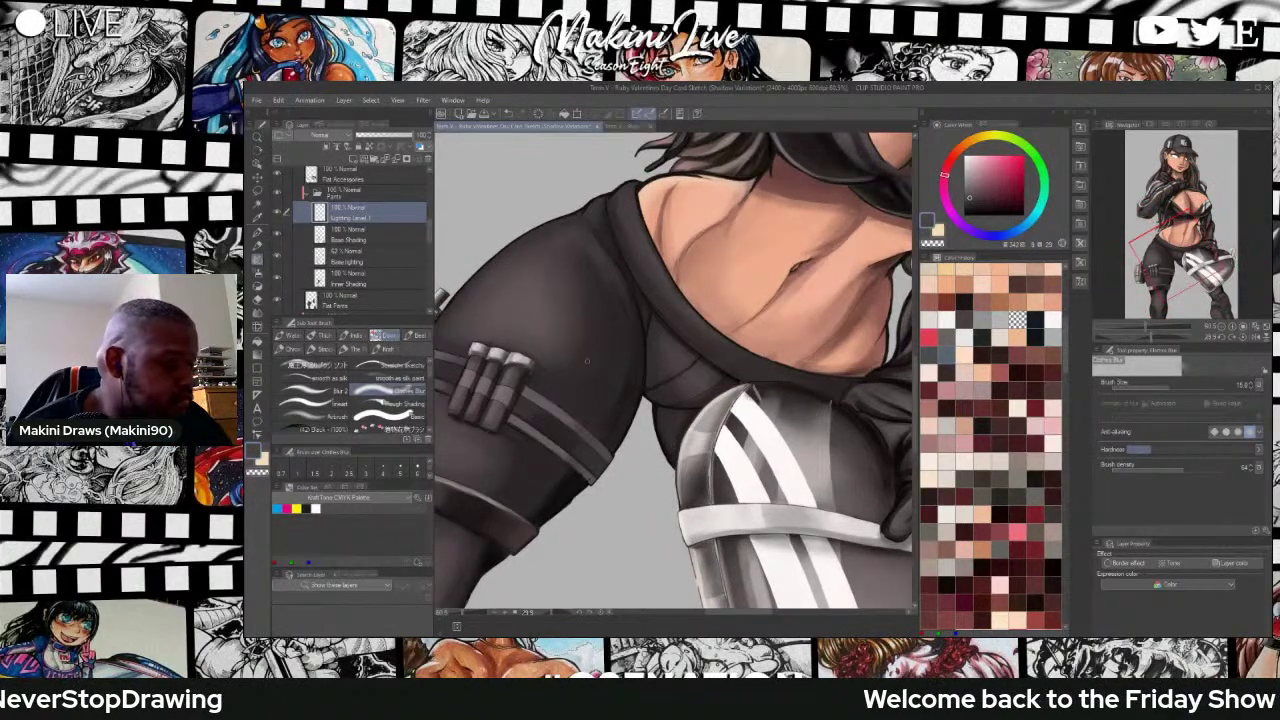
scroll(496, 388, up, 1)
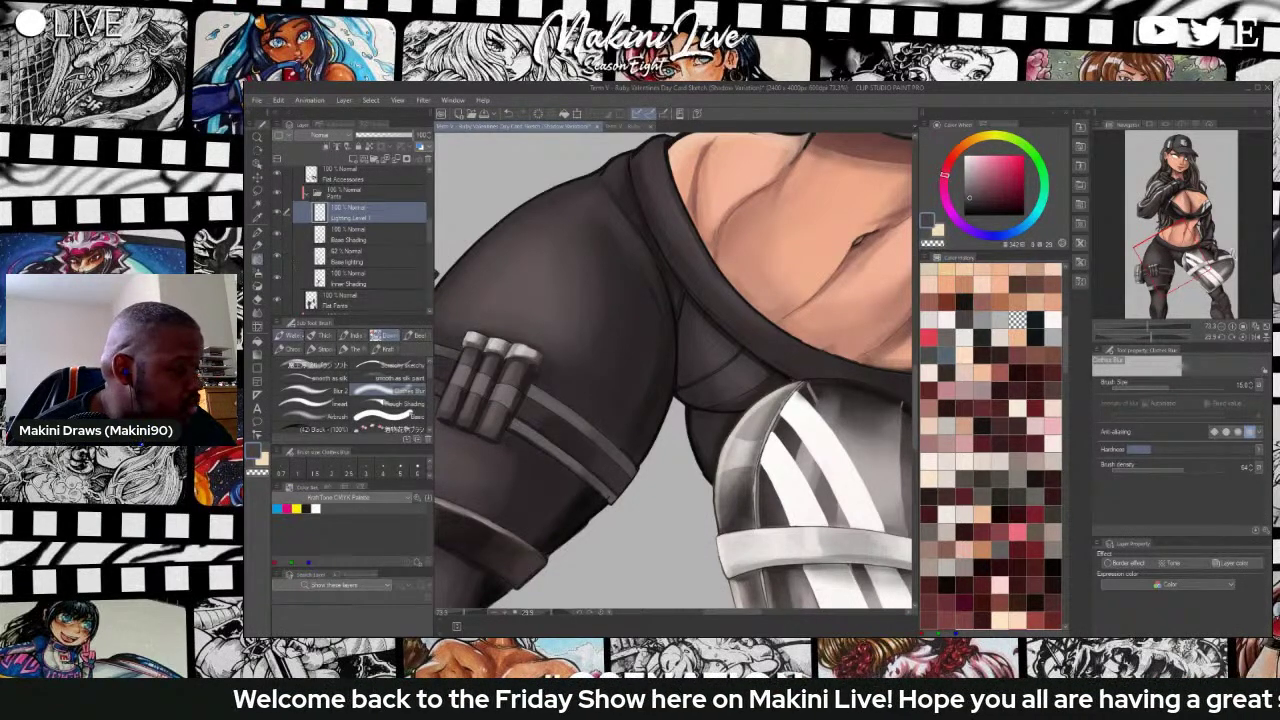
click(311, 363)
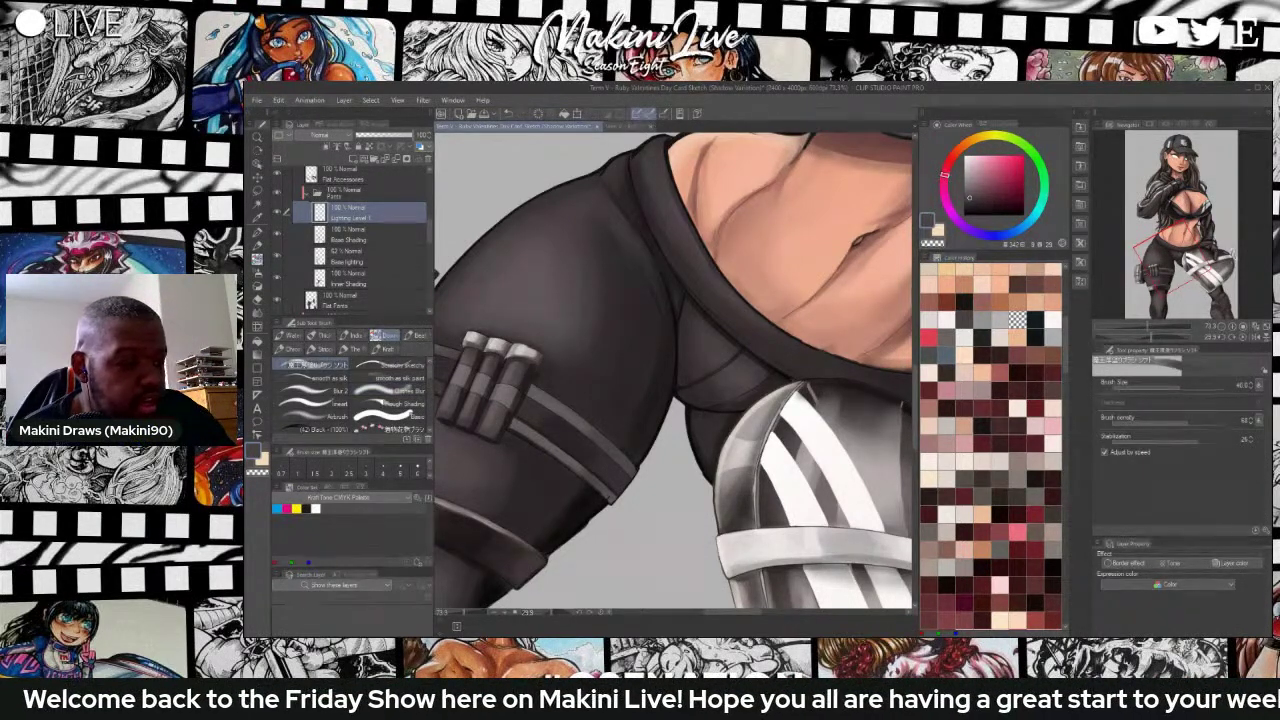
mouse_move(971, 195)
mouse_down()
mouse_move(981, 155)
mouse_move(973, 165)
mouse_up()
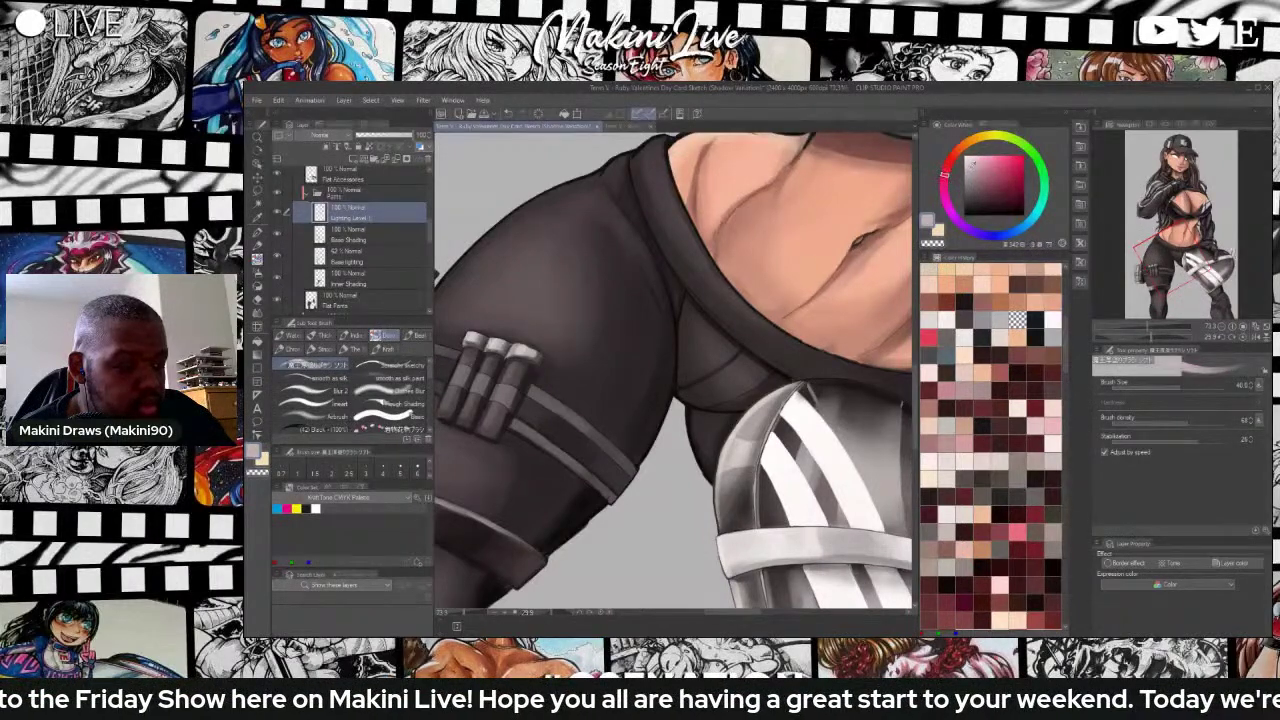
key(bracketleft)
key(bracketleft)
key(bracketleft)
mouse_move(506, 396)
mouse_down()
mouse_move(507, 379)
mouse_move(489, 418)
mouse_up()
key(bracketleft)
key(bracketleft)
key(bracketleft)
drag(507, 371, 491, 419)
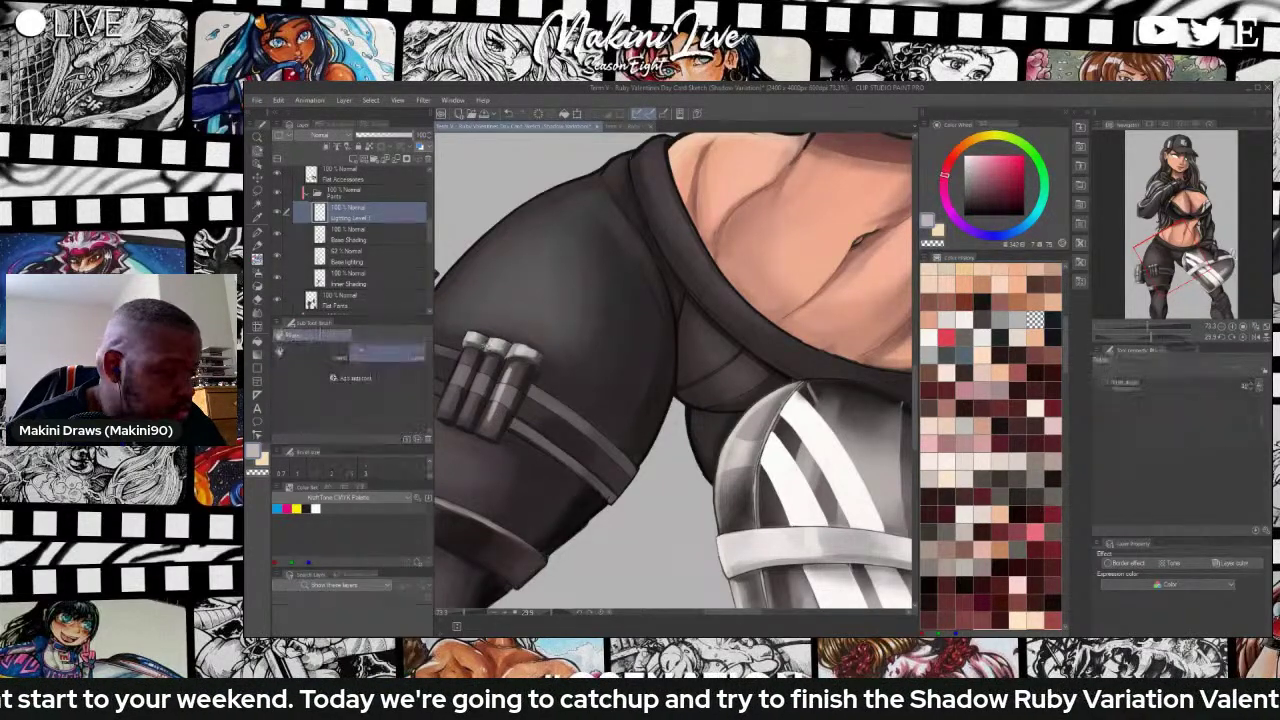
Paint thin light grey highlights along the seams across the small cylindrical thigh pouches.
drag(487, 355, 508, 282)
scroll(504, 332, up, 4)
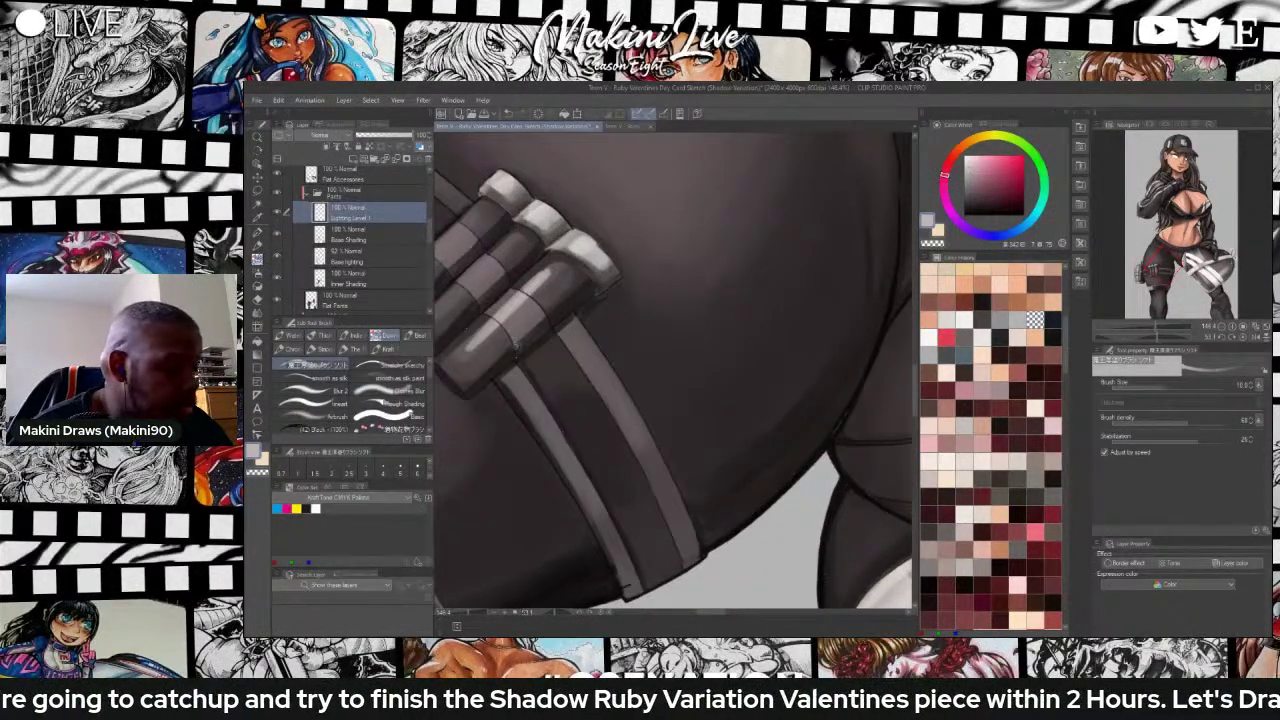
drag(517, 353, 490, 313)
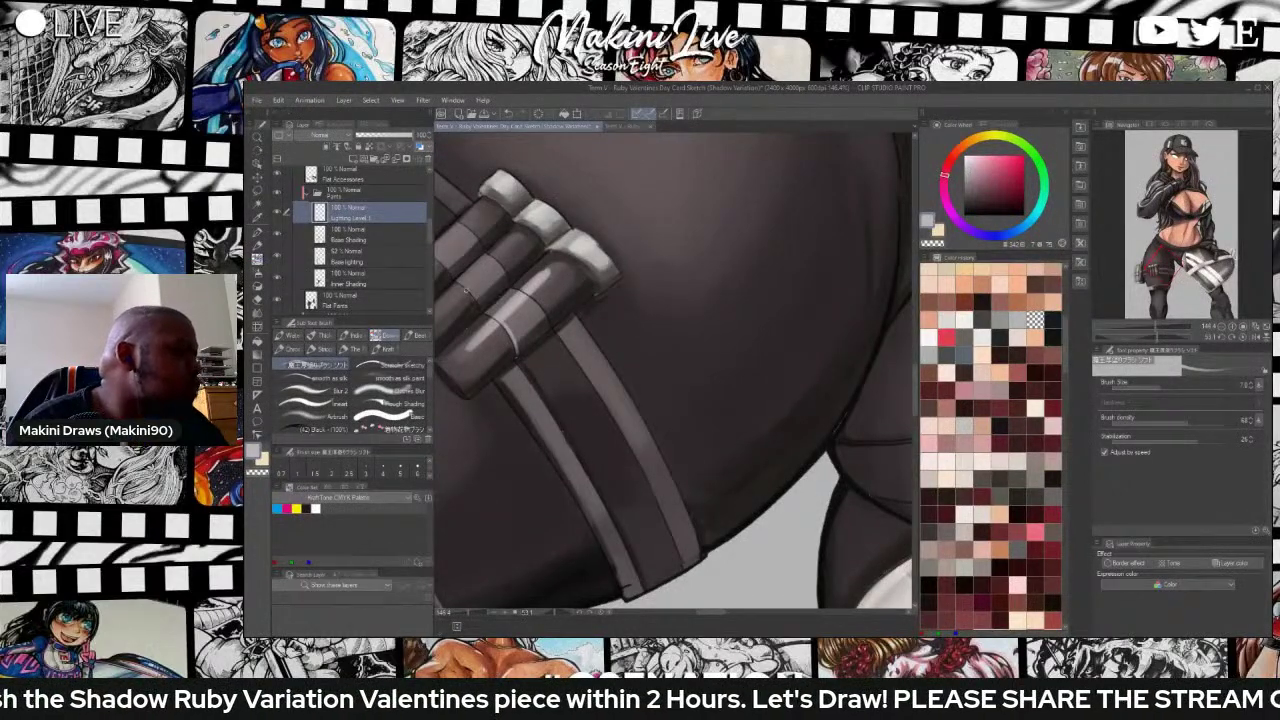
mouse_move(481, 305)
mouse_down()
mouse_move(441, 261)
mouse_move(469, 292)
mouse_move(507, 246)
mouse_move(446, 314)
mouse_up()
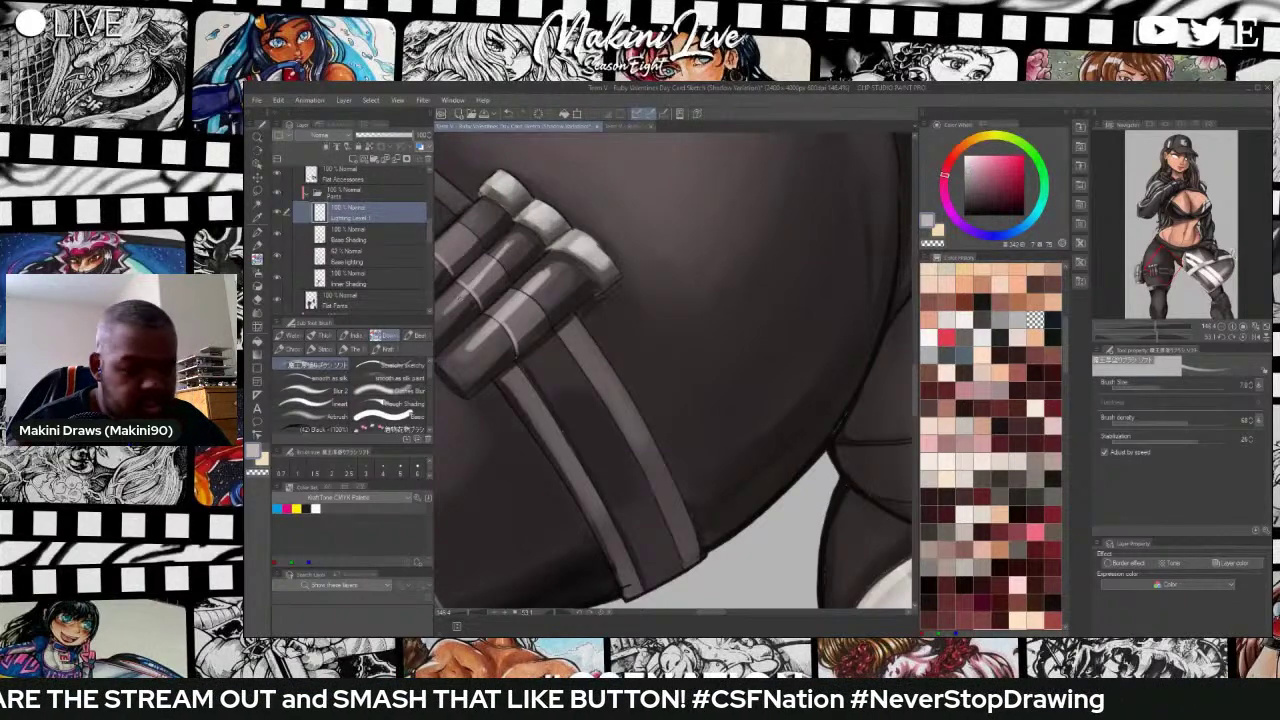
Rotate the canvas and add fine light grey highlights along the length of the outermost cylindrical pouch.
key(r)
mouse_move(485, 272)
mouse_down()
mouse_move(470, 304)
mouse_move(558, 559)
mouse_up()
scroll(526, 553, down, 3)
mouse_move(543, 547)
mouse_down()
mouse_move(573, 573)
mouse_move(546, 545)
mouse_up()
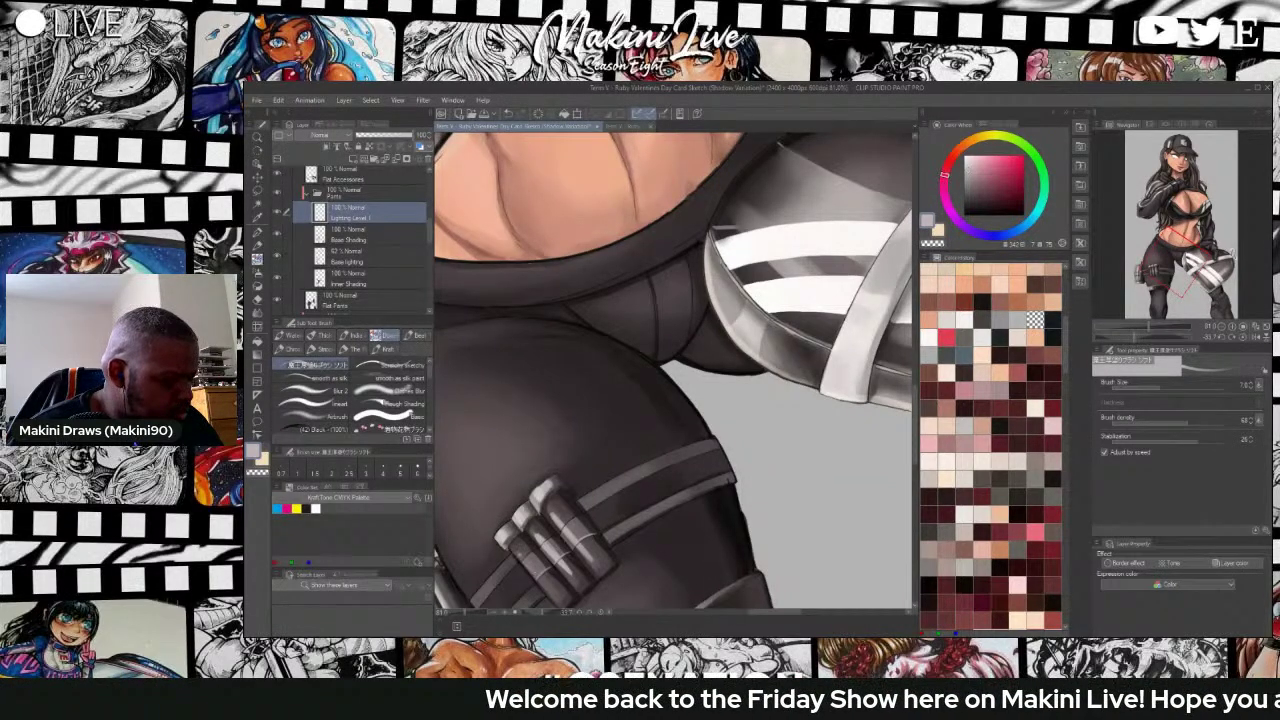
drag(518, 554, 549, 589)
mouse_move(519, 555)
mouse_down()
mouse_move(551, 593)
mouse_move(535, 573)
mouse_up()
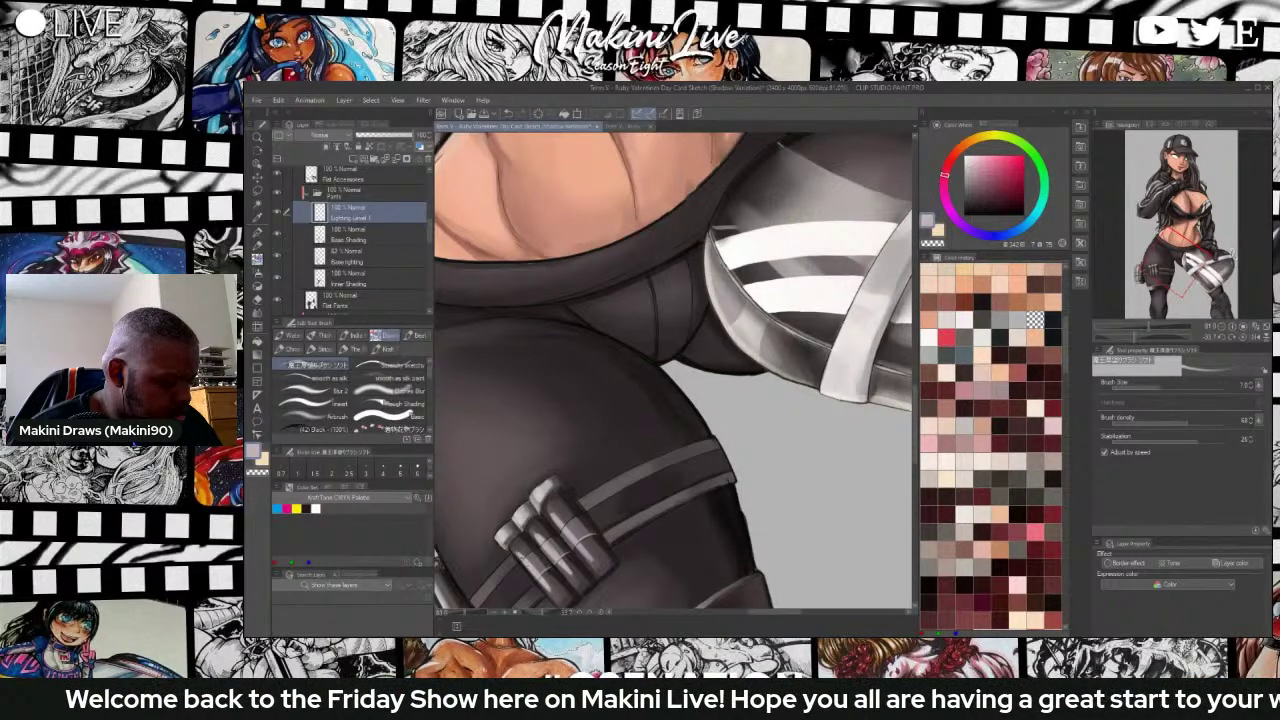
scroll(477, 544, down, 4)
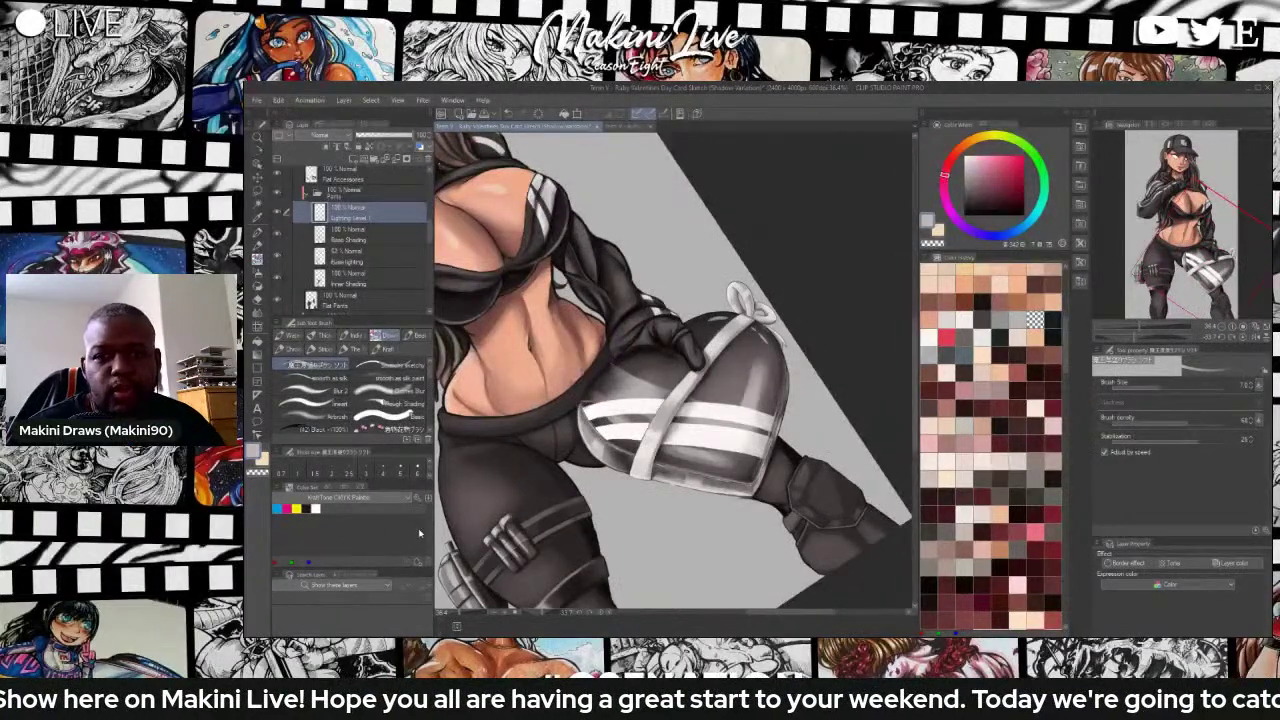
key(g)
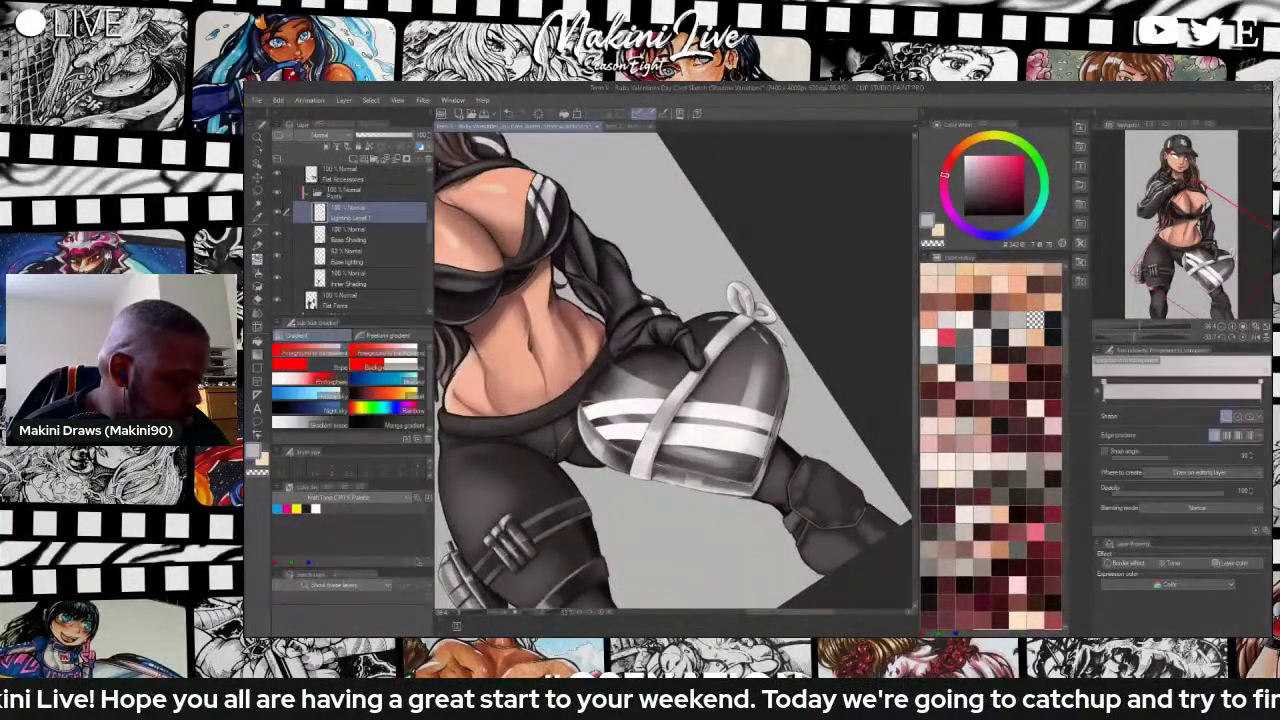
drag(643, 376, 540, 466)
key(b)
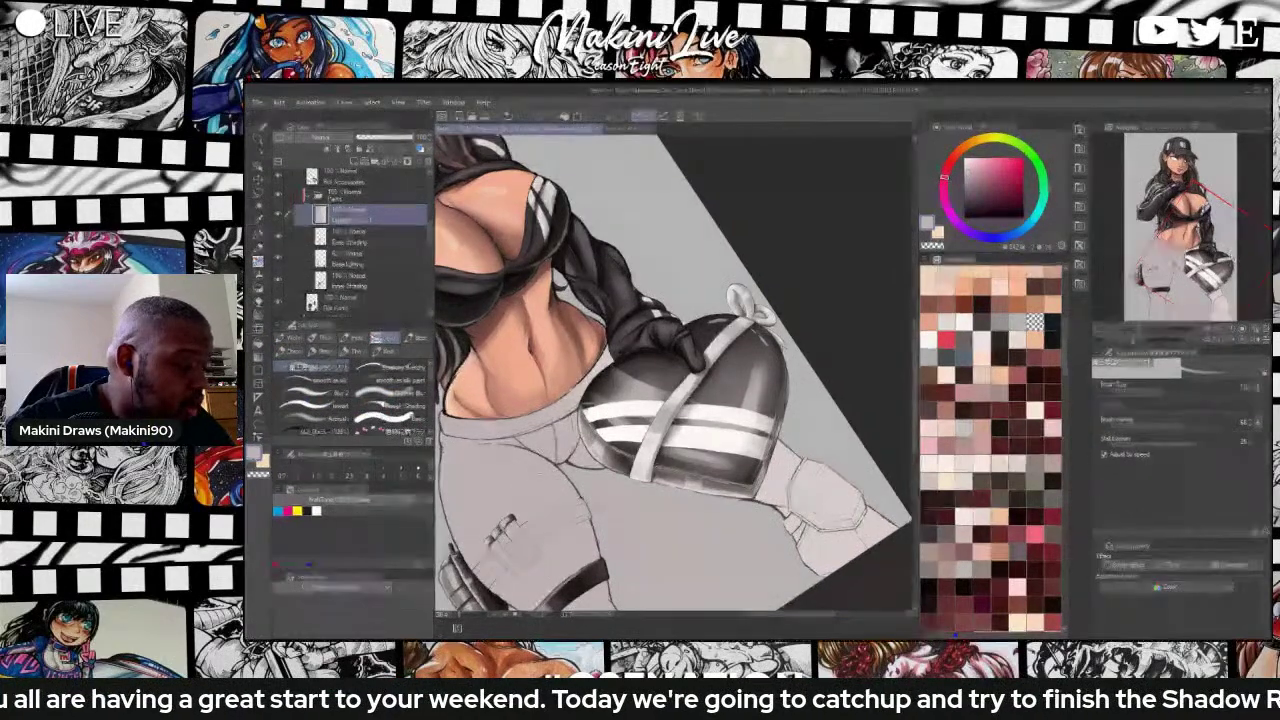
key(ctrl+z)
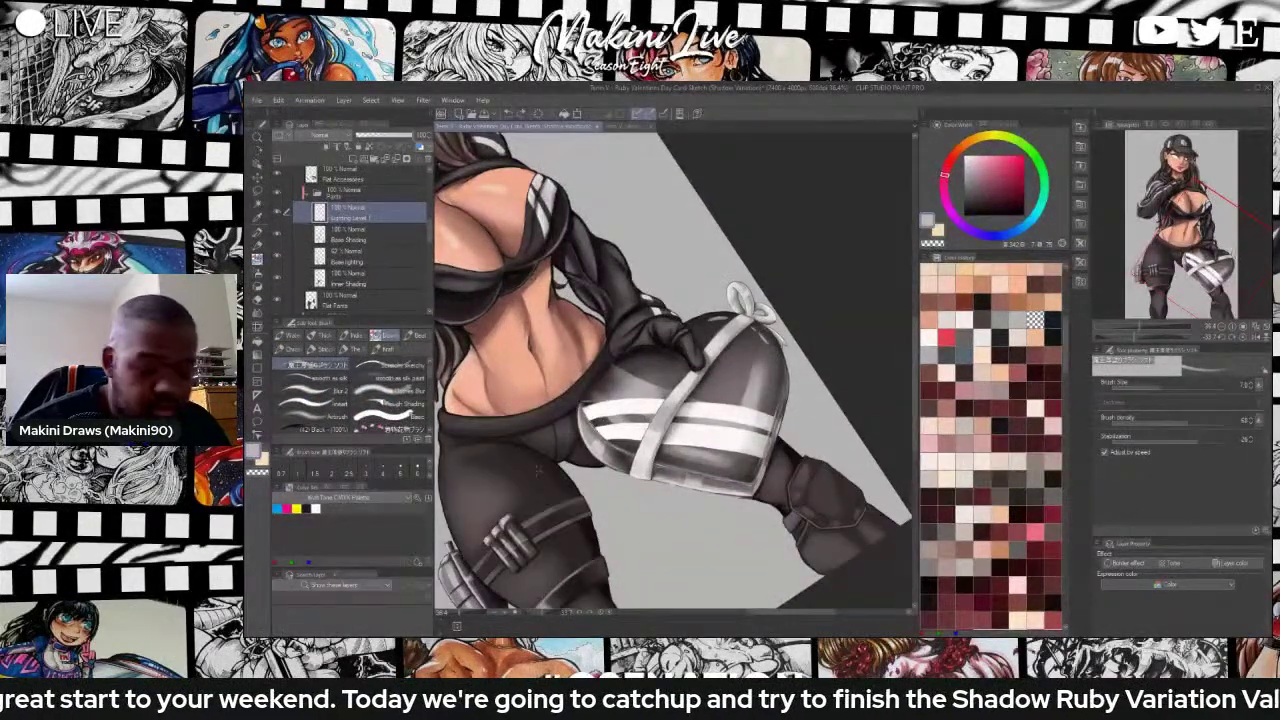
key(g)
key(b)
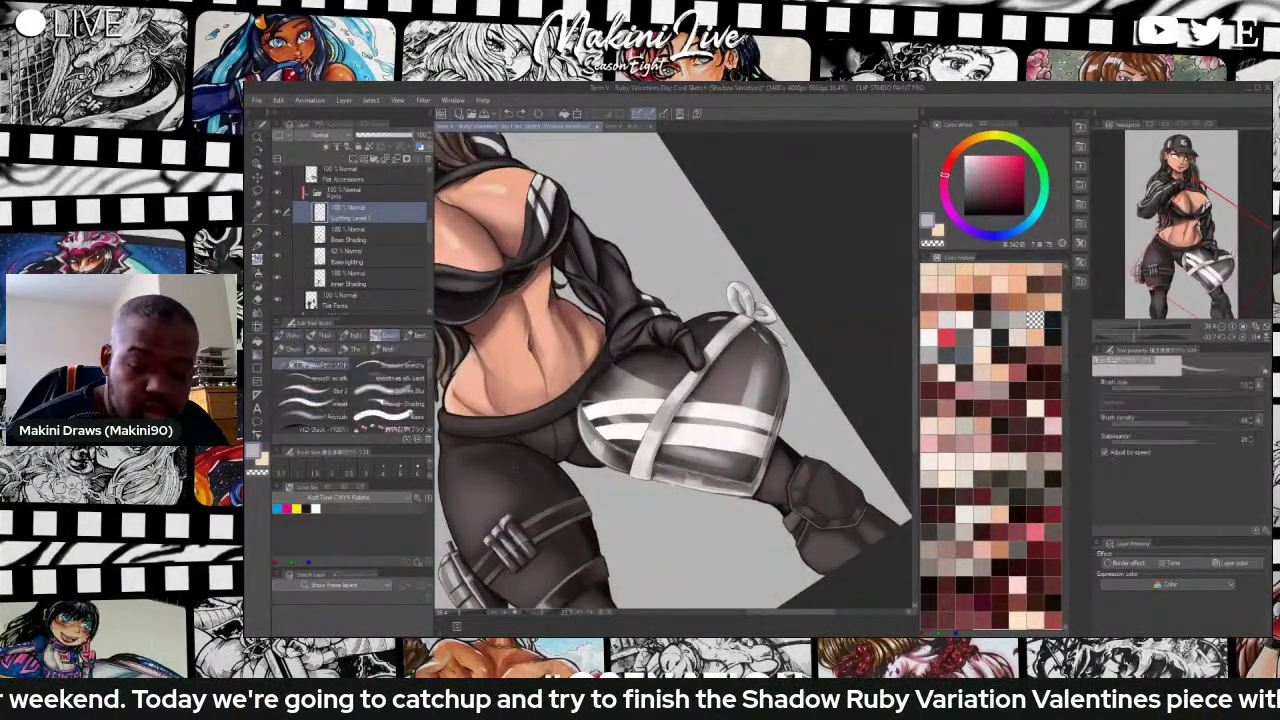
key(space)
drag(516, 471, 666, 349)
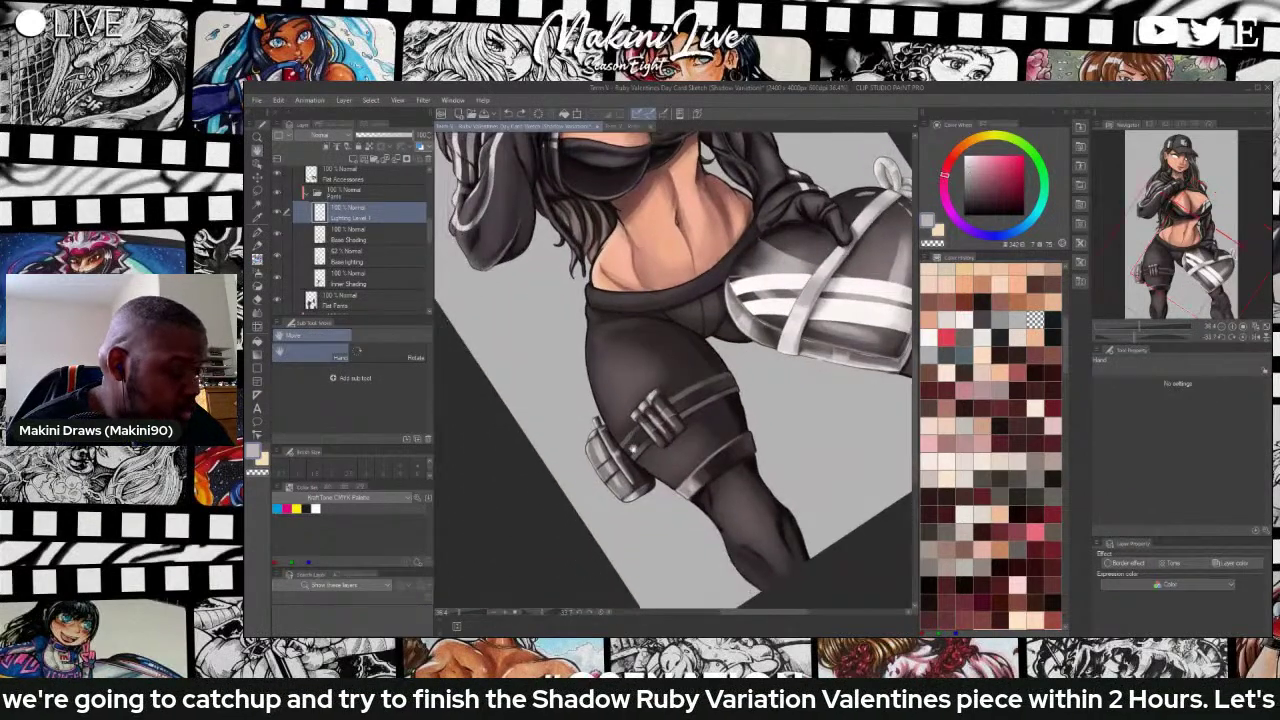
scroll(608, 463, up, 2)
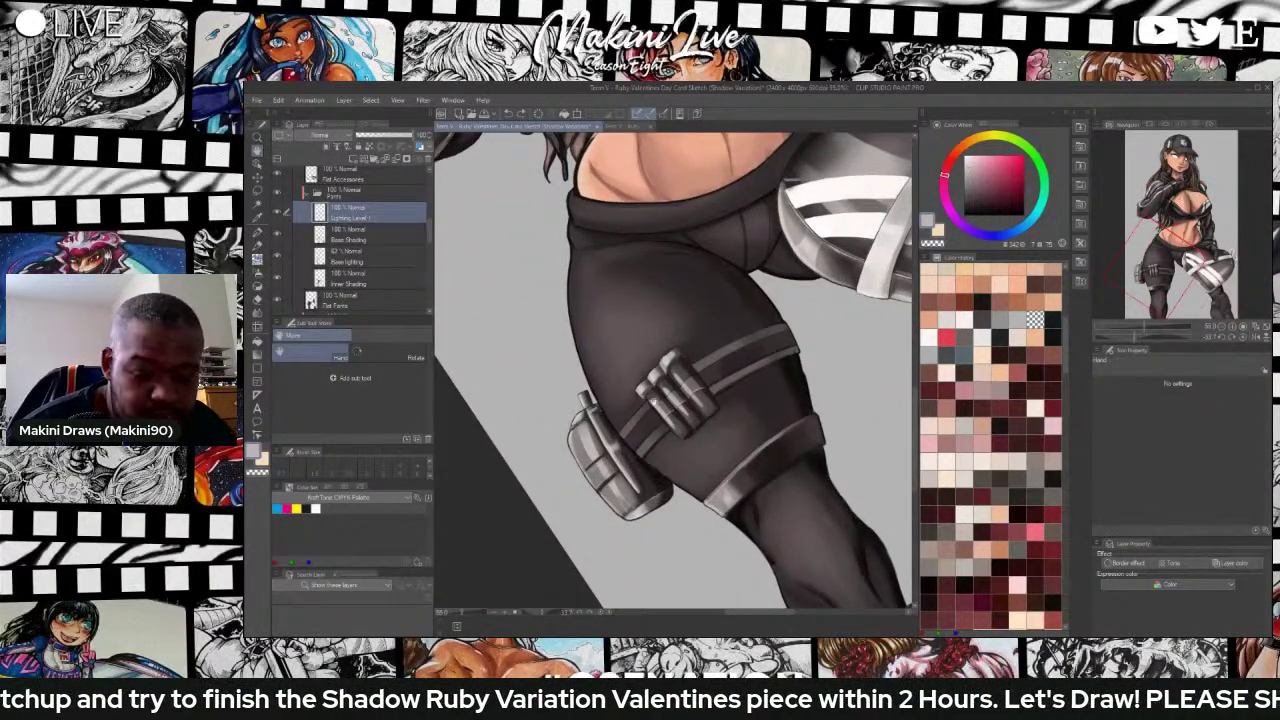
key(b)
scroll(635, 418, up, 2)
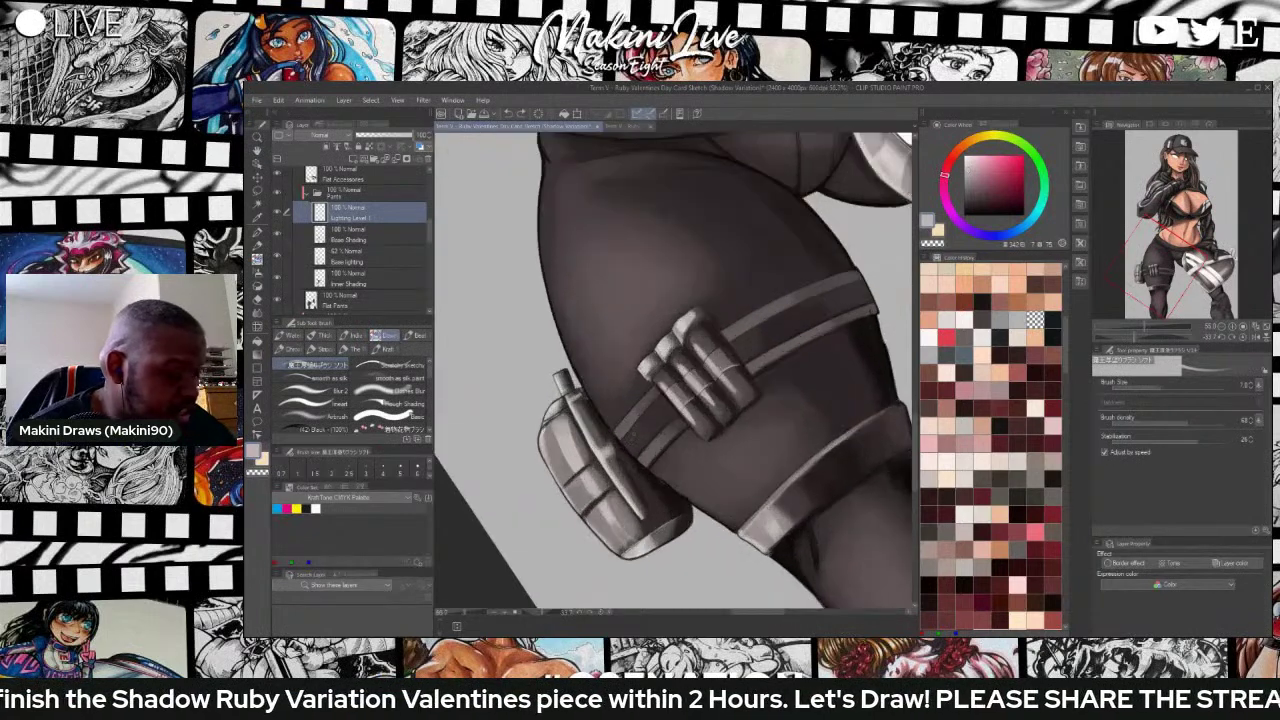
Paint a thin light grey highlight on the thigh strap between the cylindrical pouches and the large outer pouch.
scroll(635, 418, up, 1)
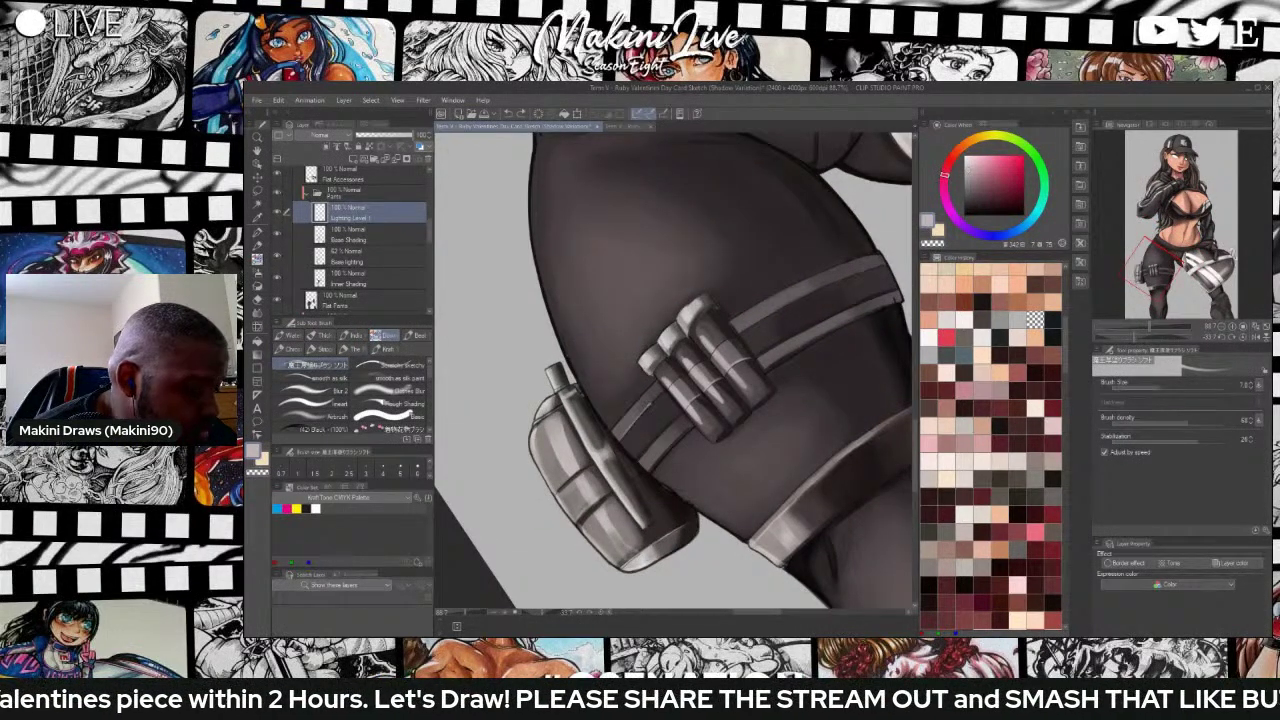
drag(642, 460, 651, 446)
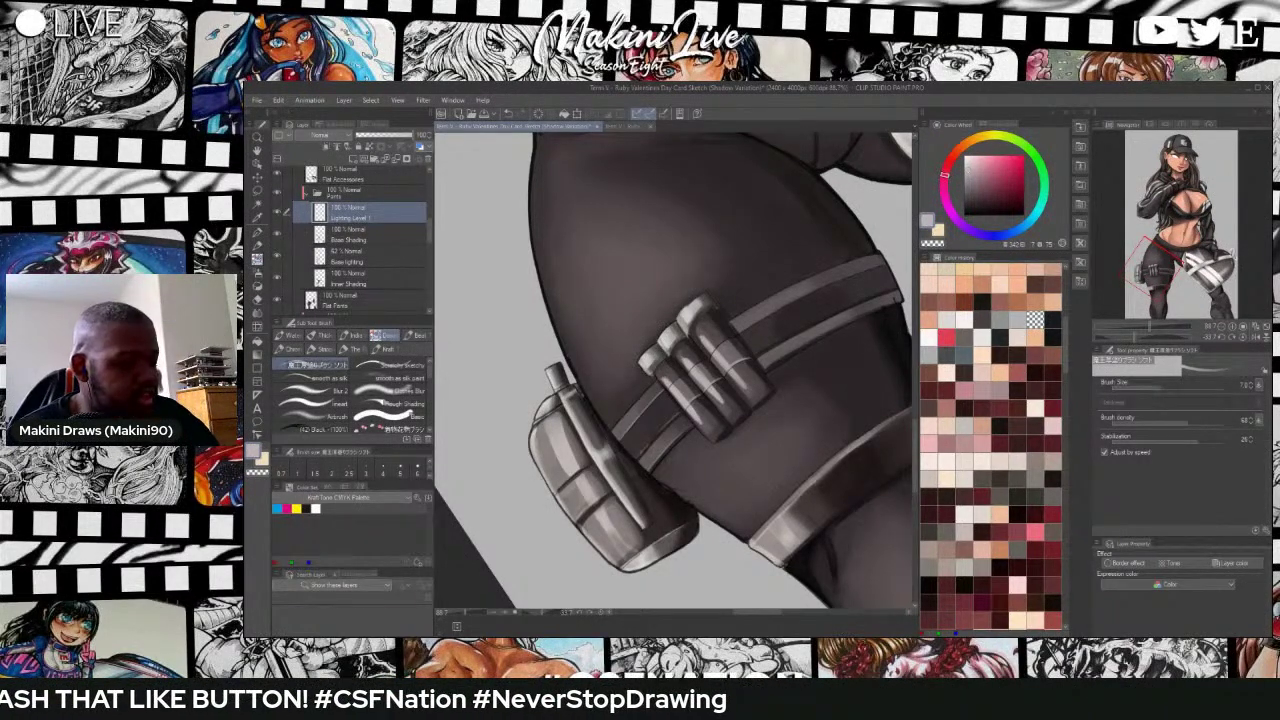
key(t)
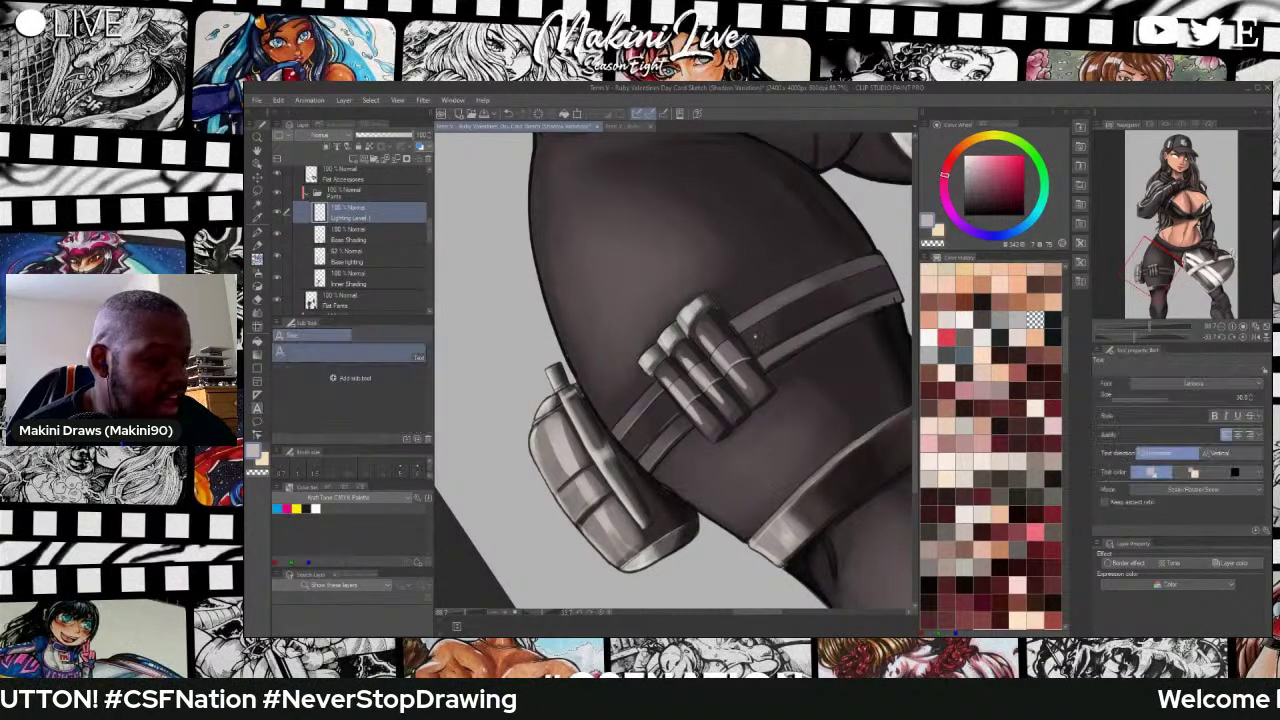
key(b)
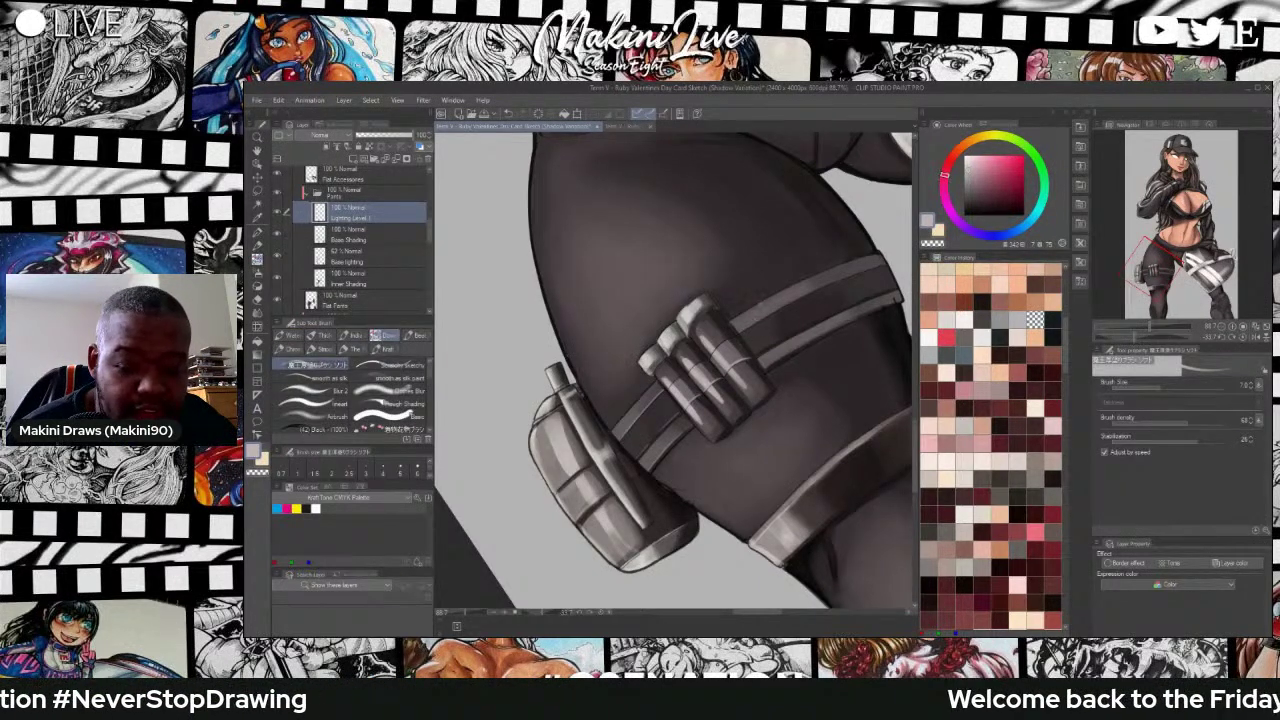
key(e)
key(b)
key(e)
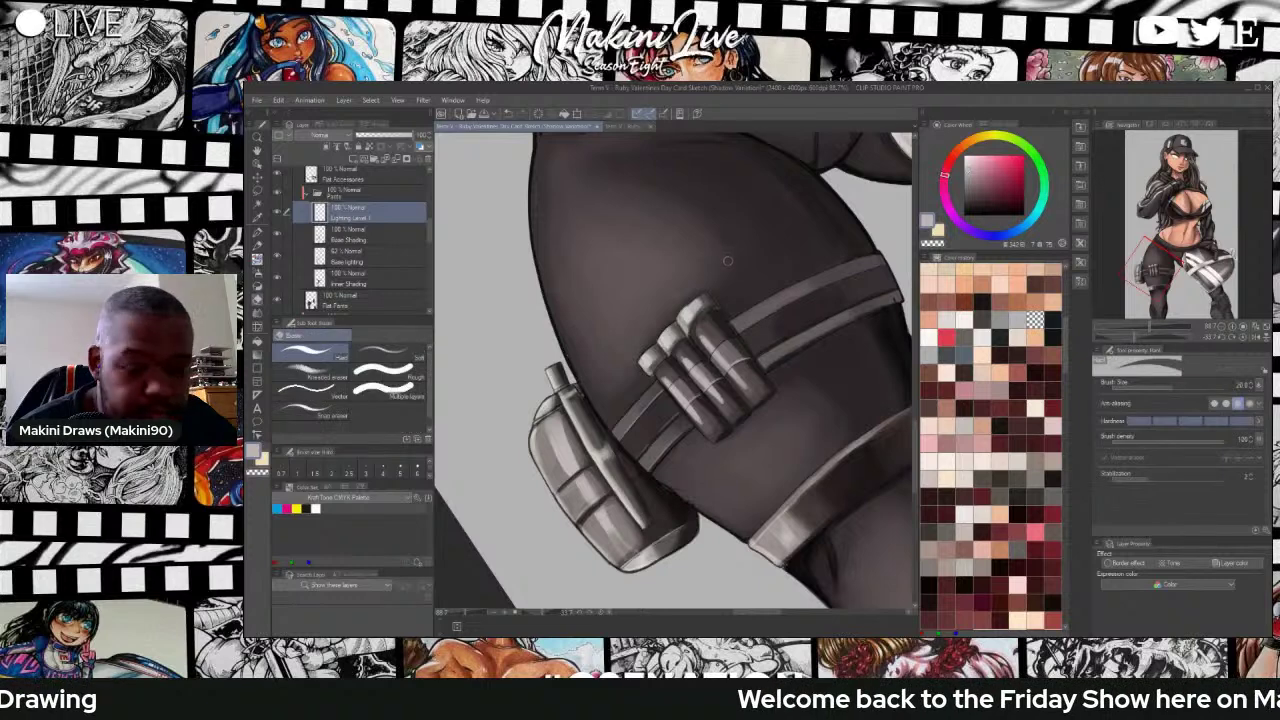
Rotate the canvas and paint thin light grey highlights along both bands of the thigh strap above the cylindrical pouches, touching them up.
key(shift+space)
mouse_move(758, 262)
mouse_down()
mouse_move(686, 206)
mouse_move(646, 204)
mouse_up()
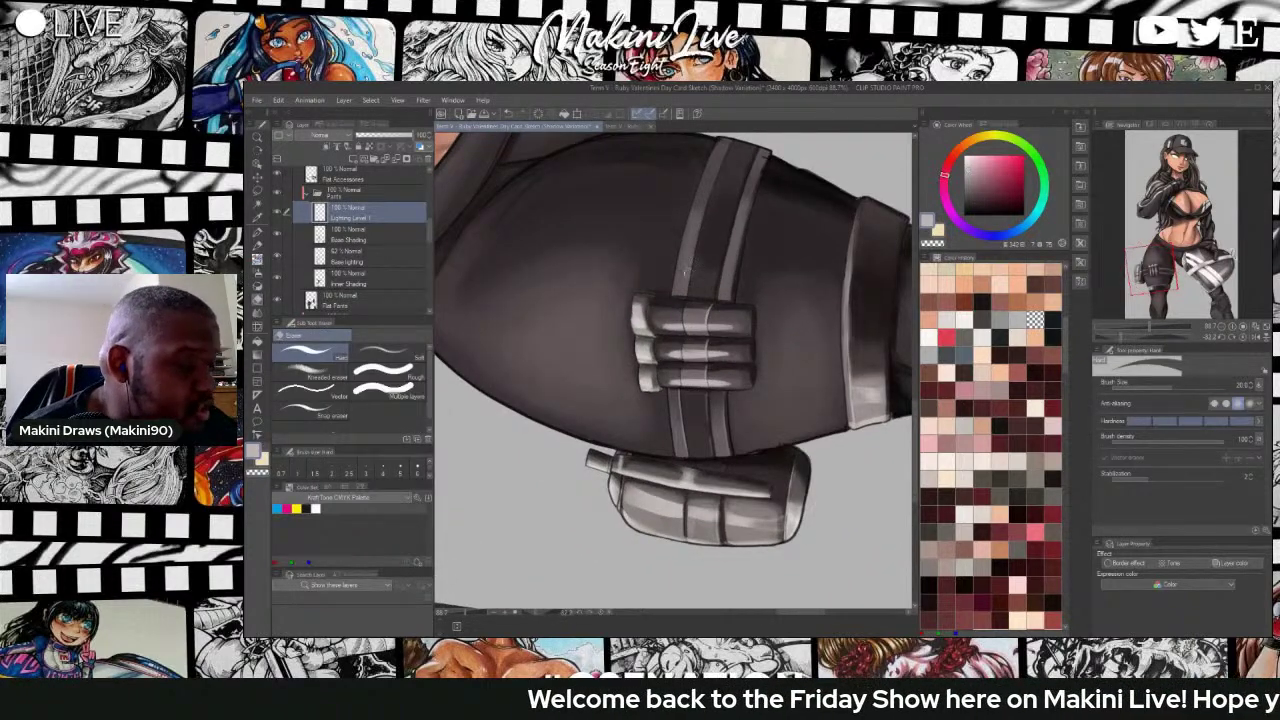
key(b)
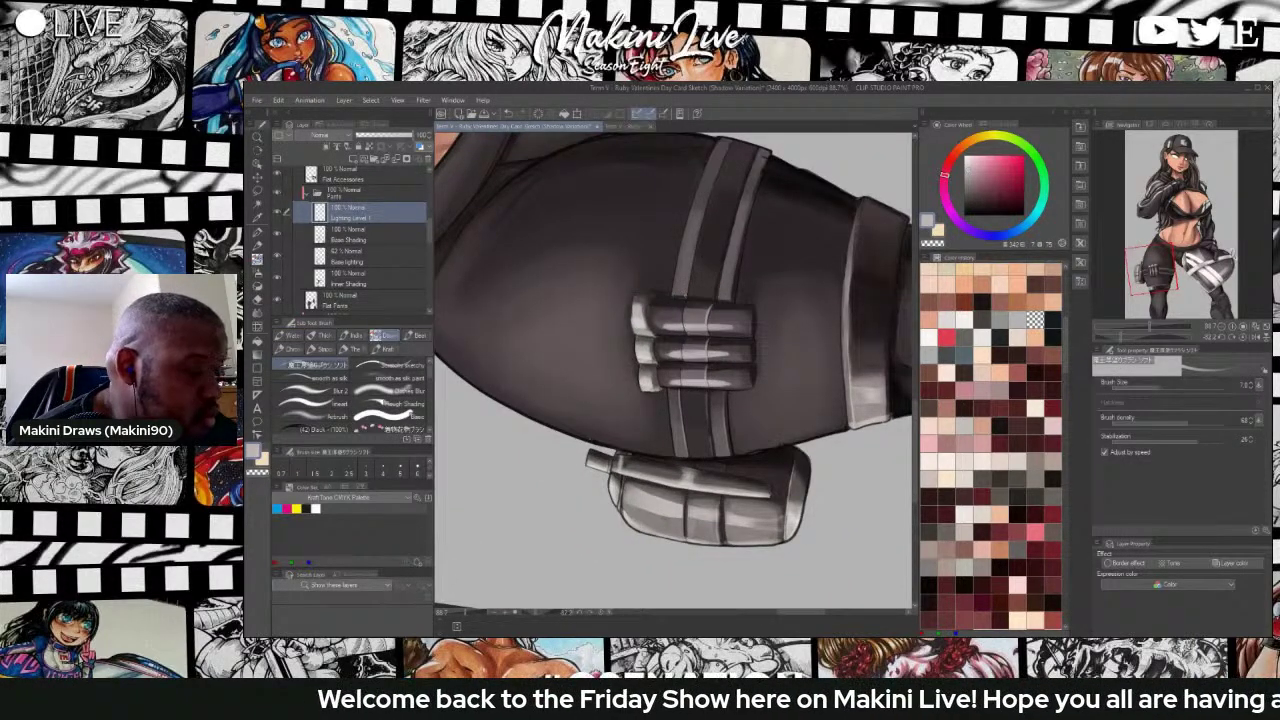
drag(689, 274, 697, 239)
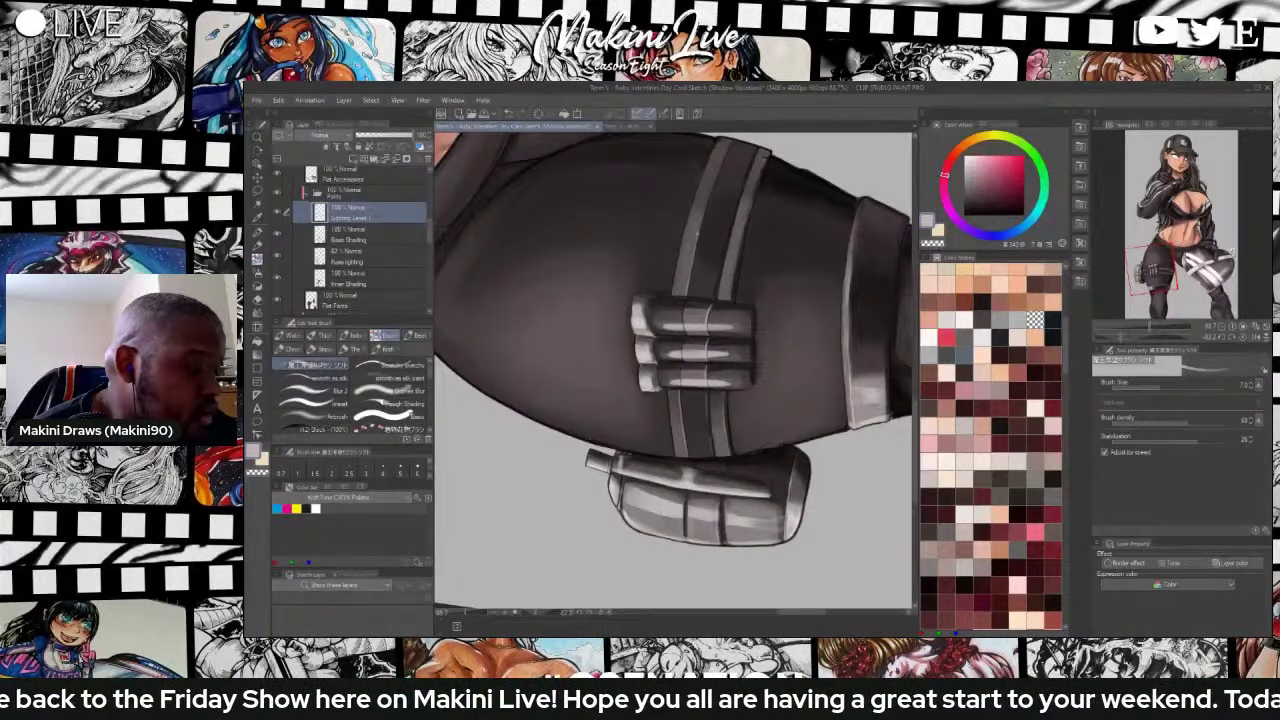
drag(707, 196, 727, 145)
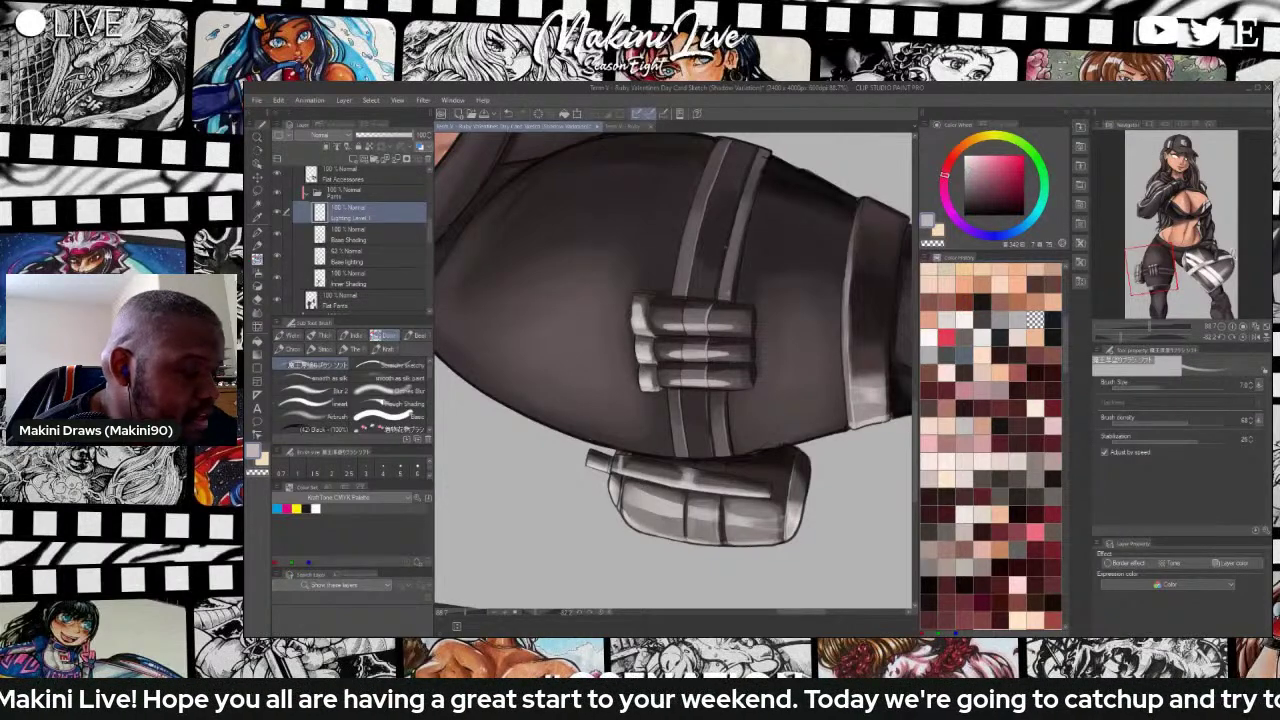
drag(732, 296, 736, 258)
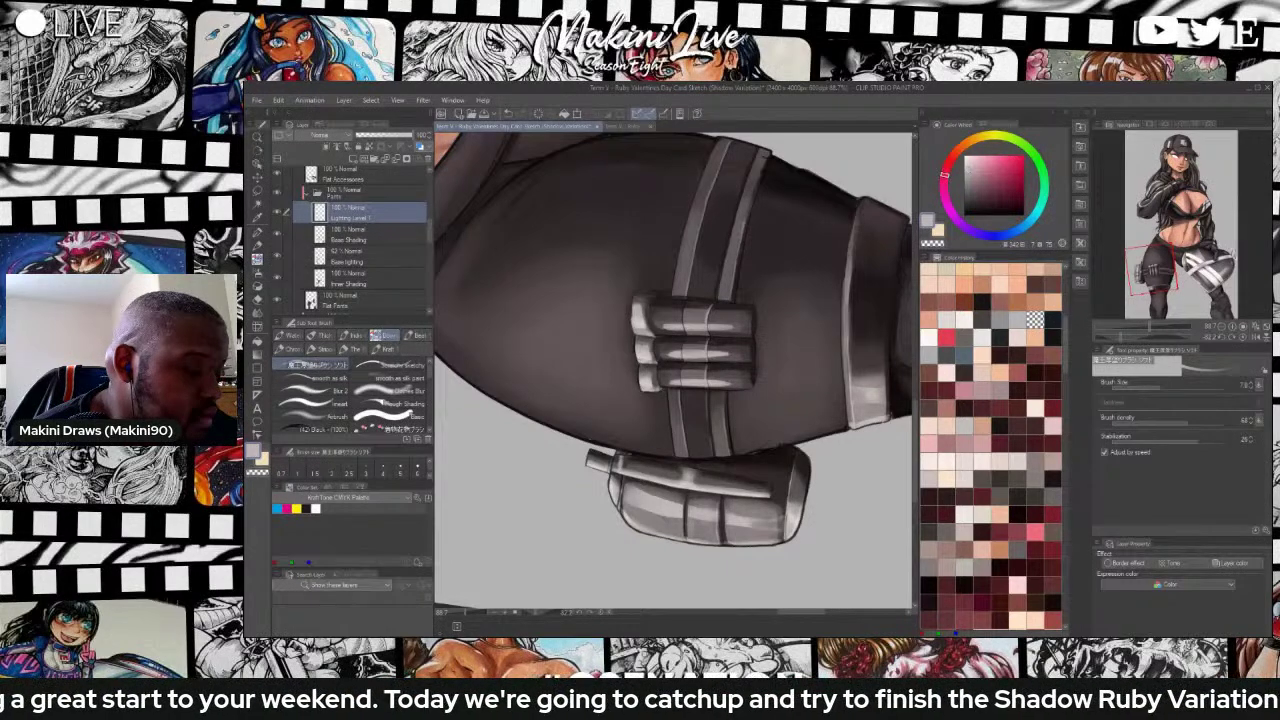
drag(748, 206, 760, 168)
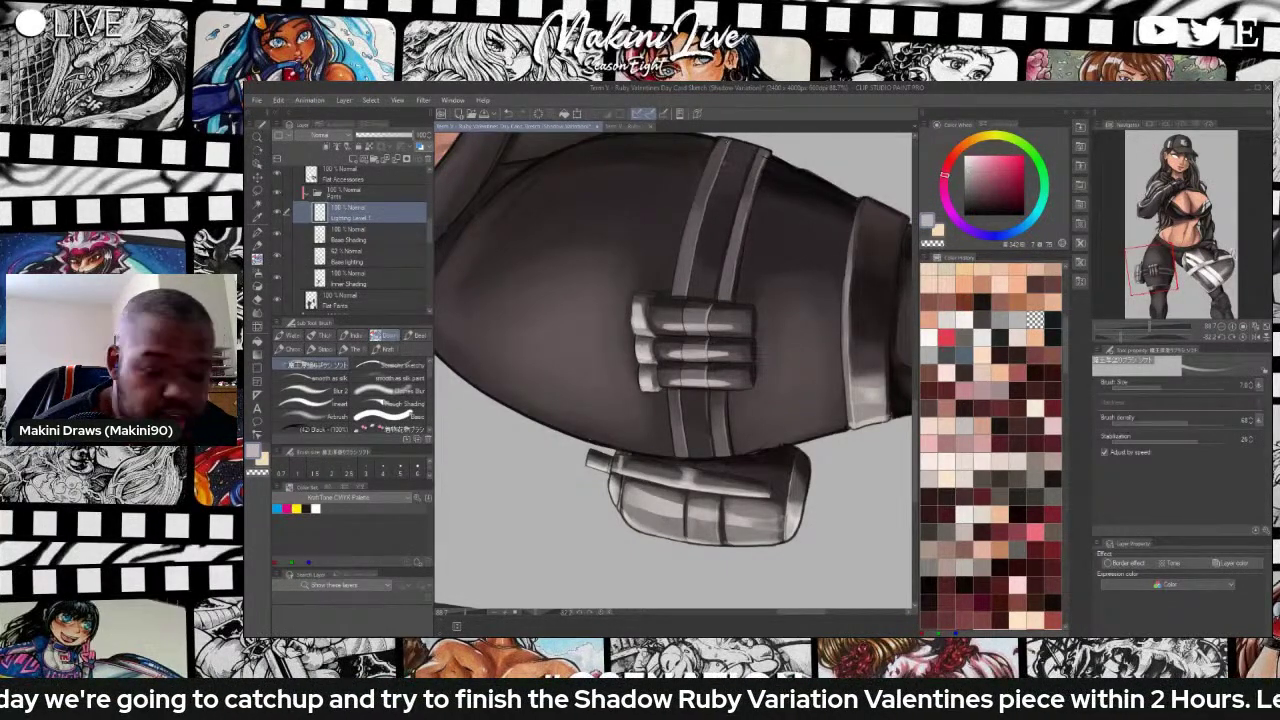
key(e)
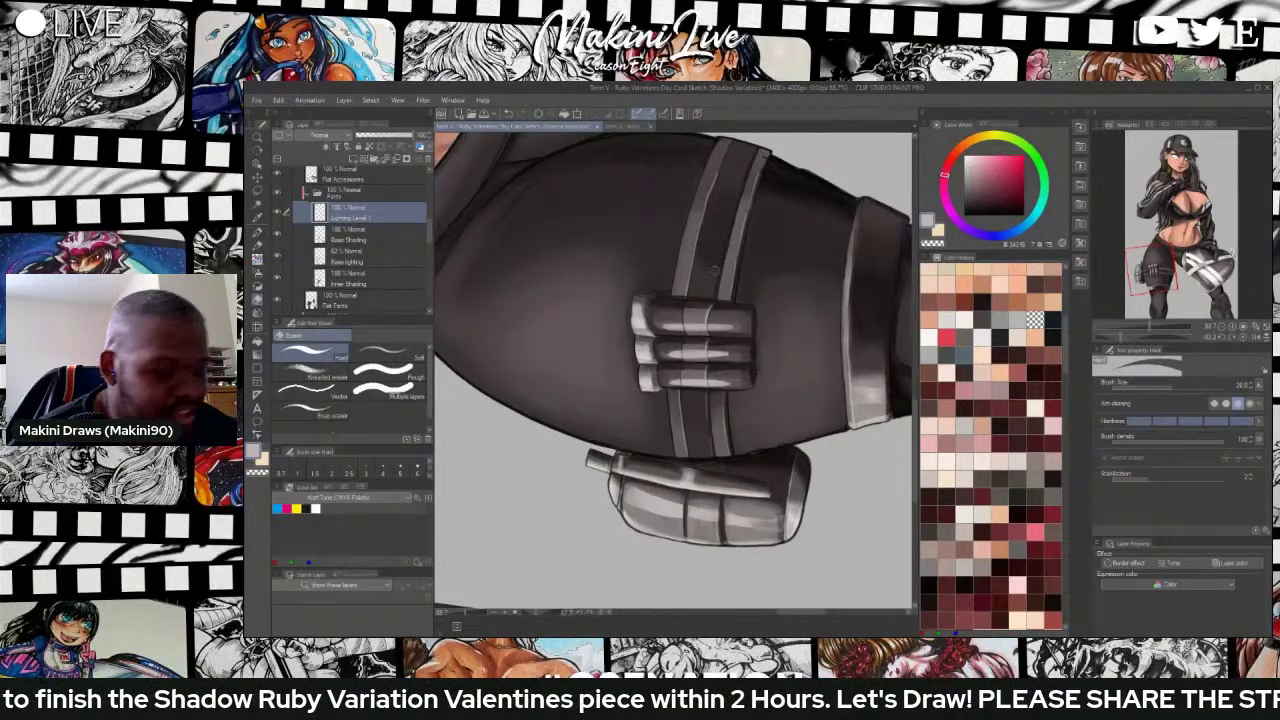
key(b)
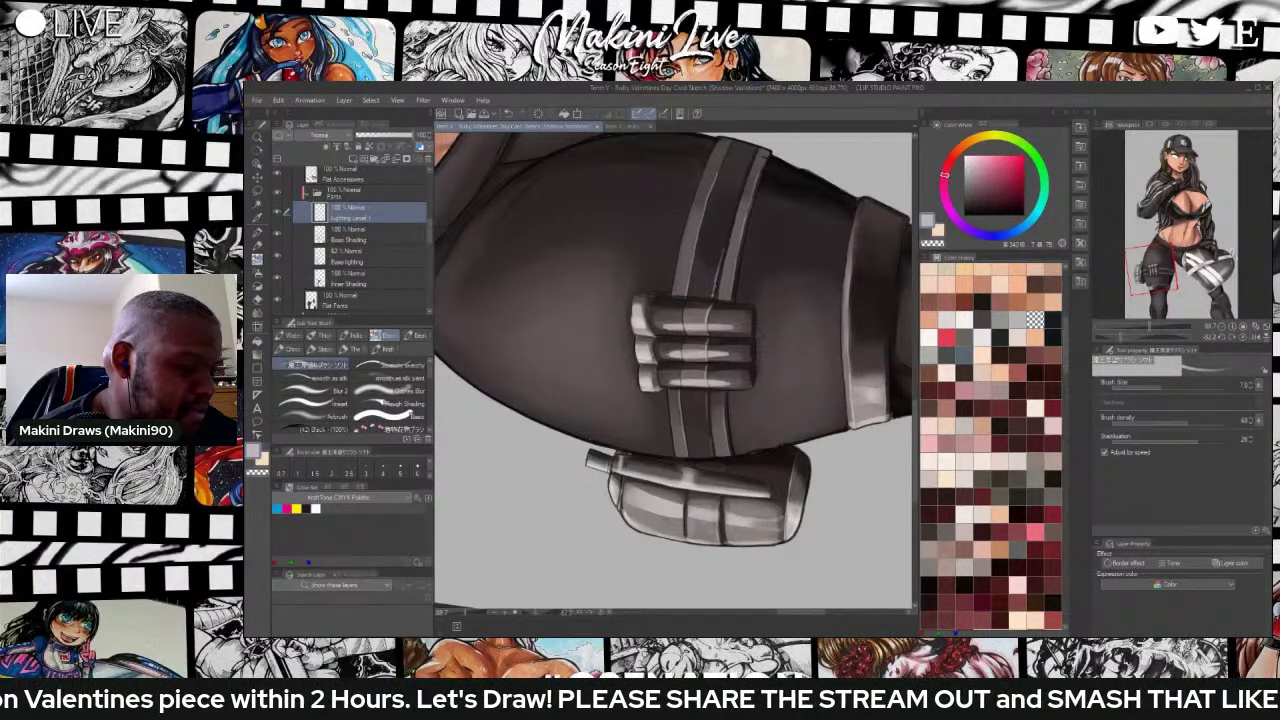
drag(745, 173, 739, 191)
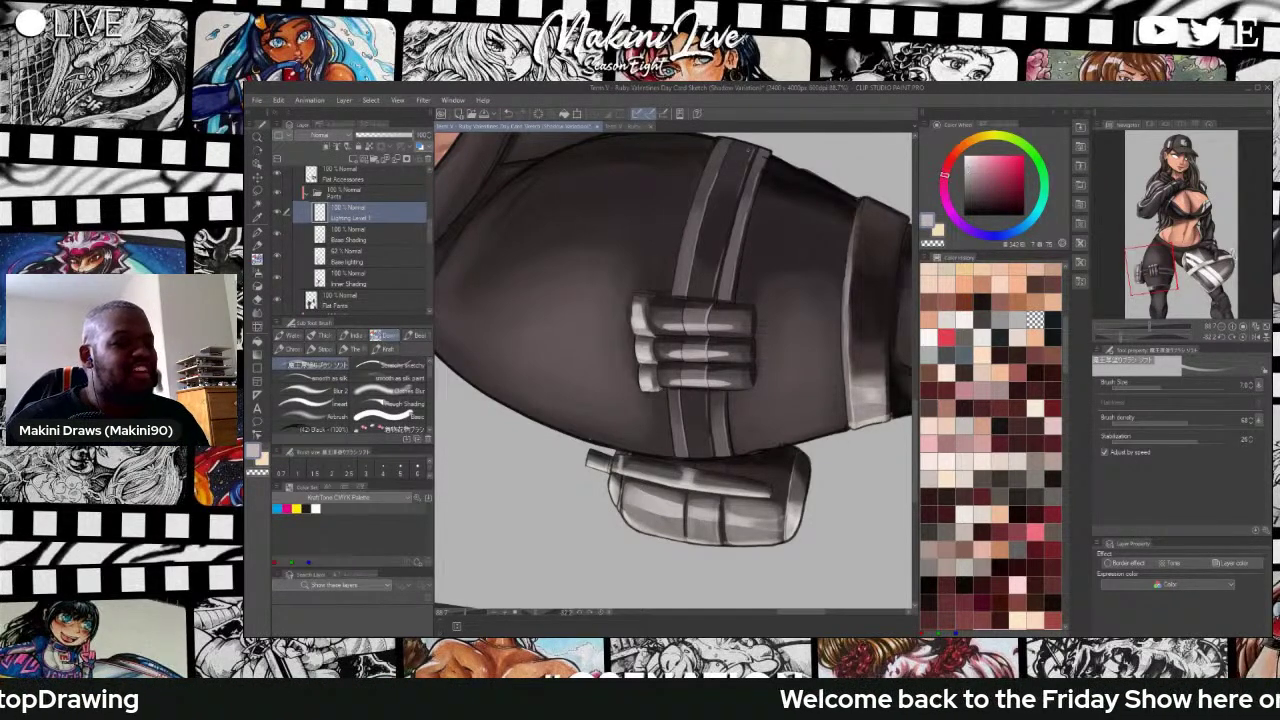
scroll(788, 166, down, 4)
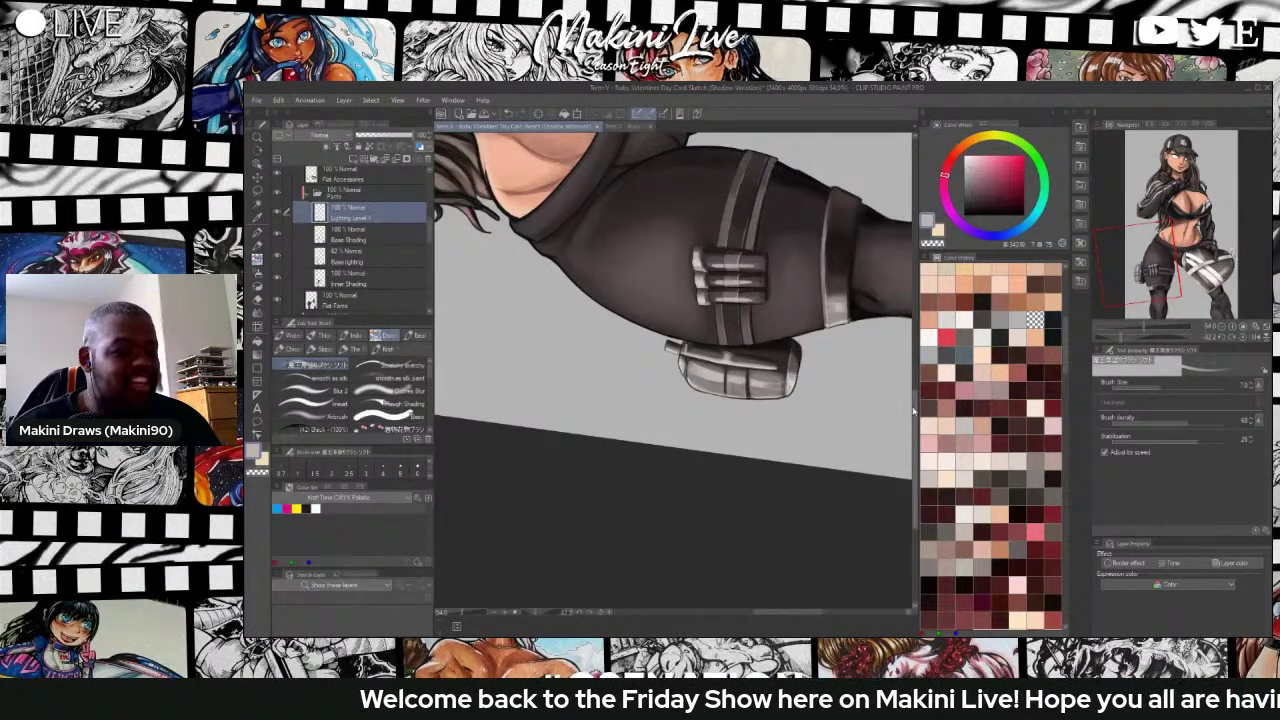
scroll(906, 390, up, 2)
scroll(748, 258, up, 3)
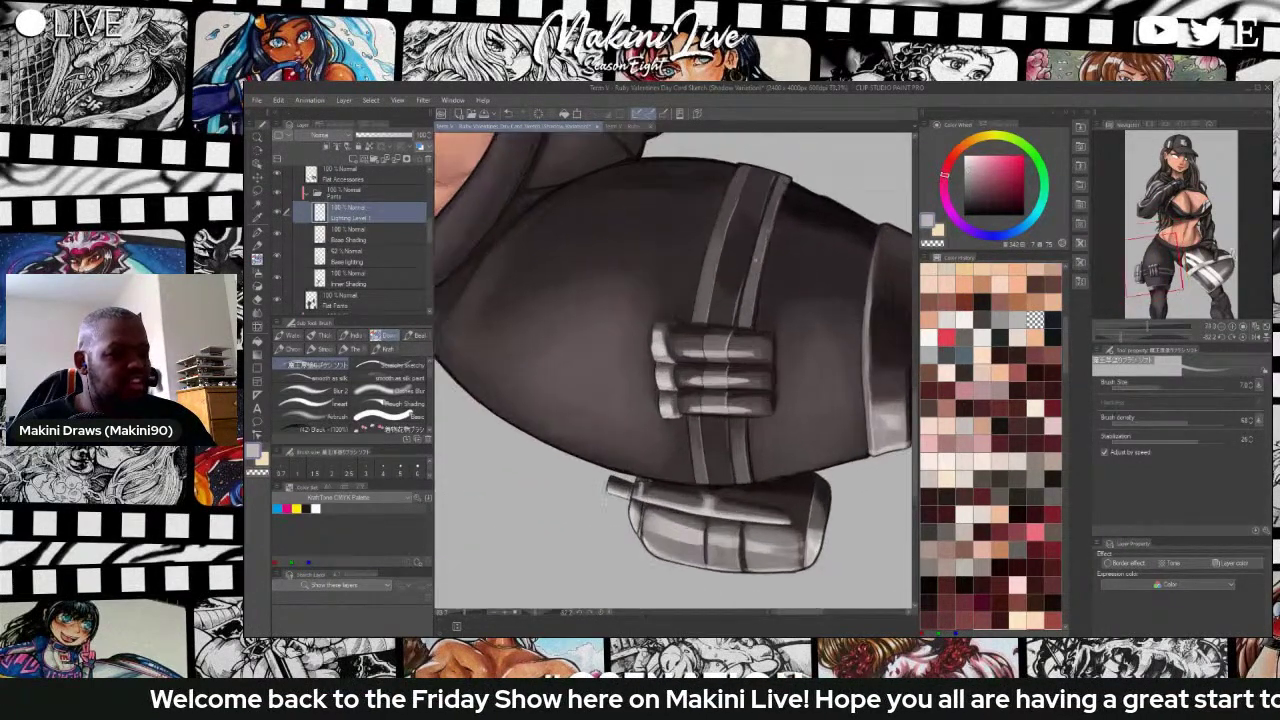
scroll(750, 258, down, 3)
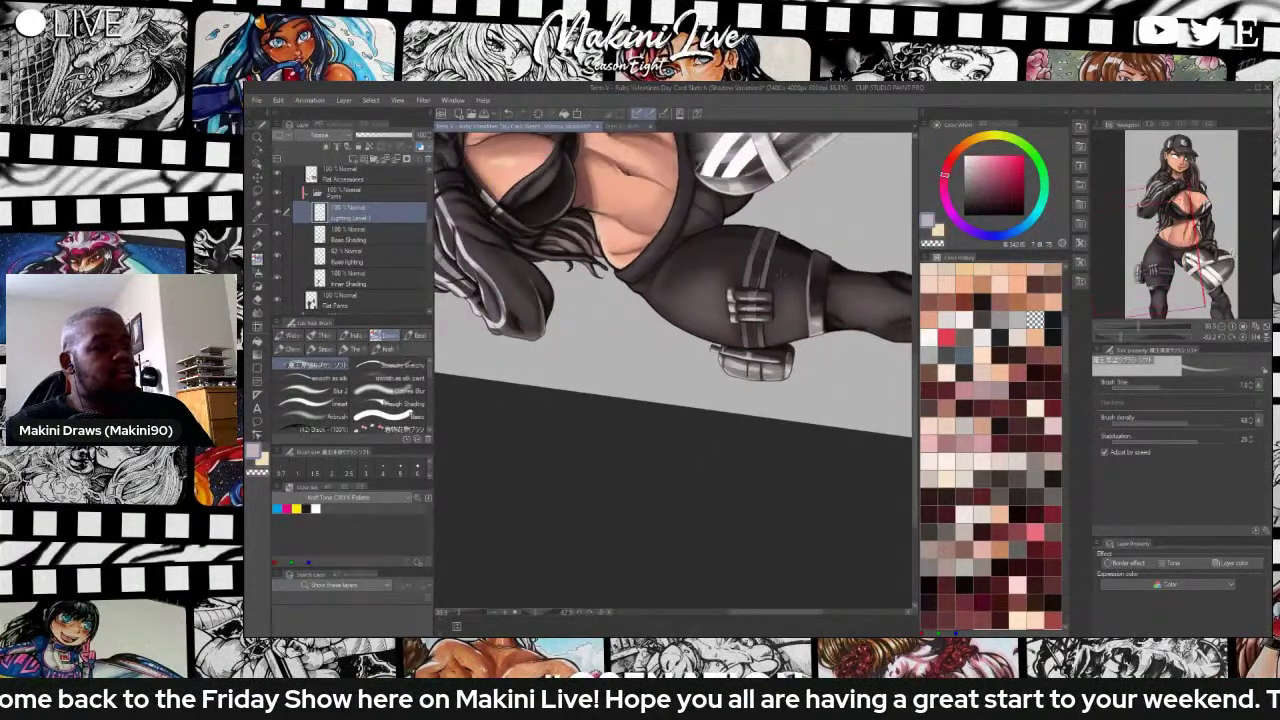
scroll(794, 258, down, 1)
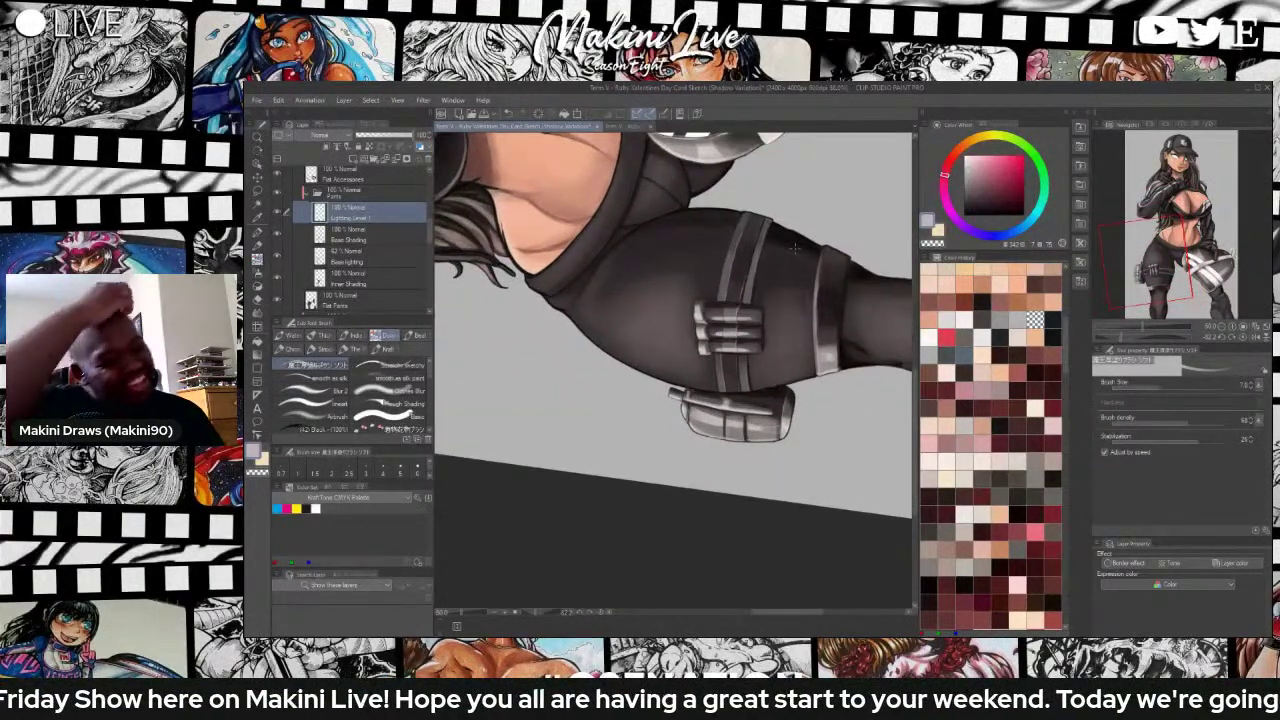
scroll(794, 247, up, 2)
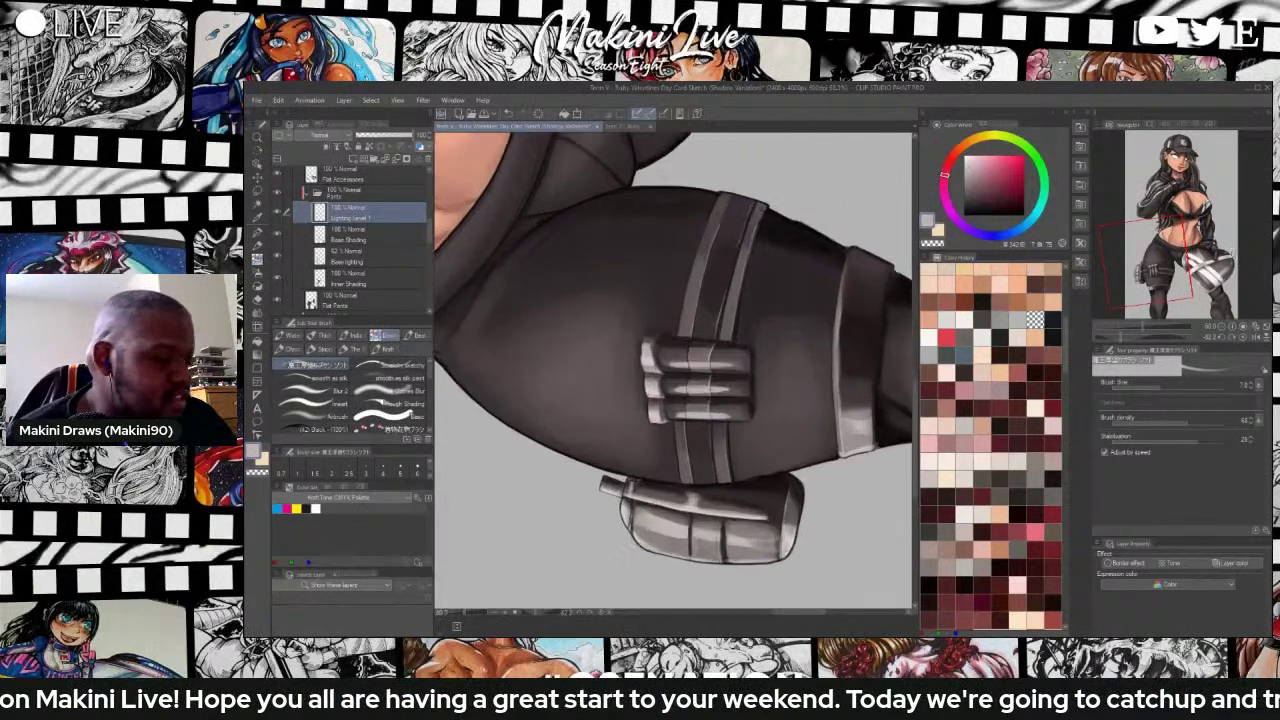
Choose the clothes blur brush, reduce its size and soften the new highlights on the thigh straps and pouches.
key(j)
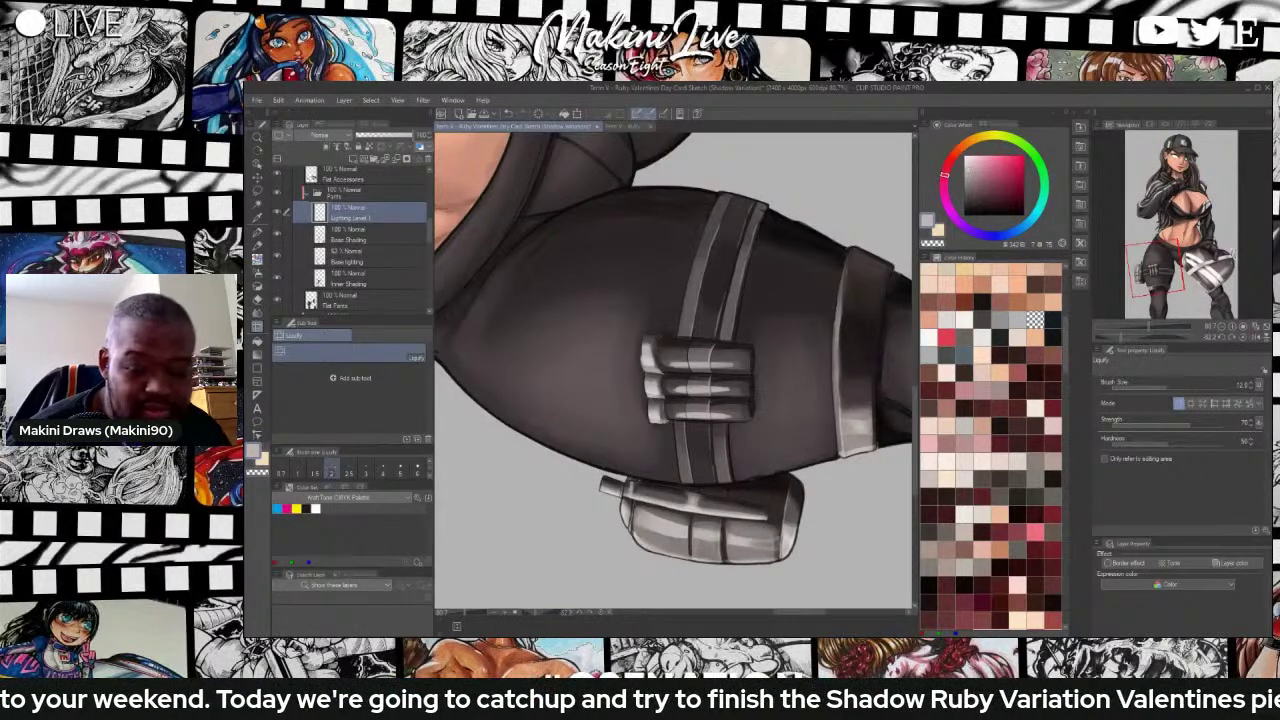
key(b)
click(395, 391)
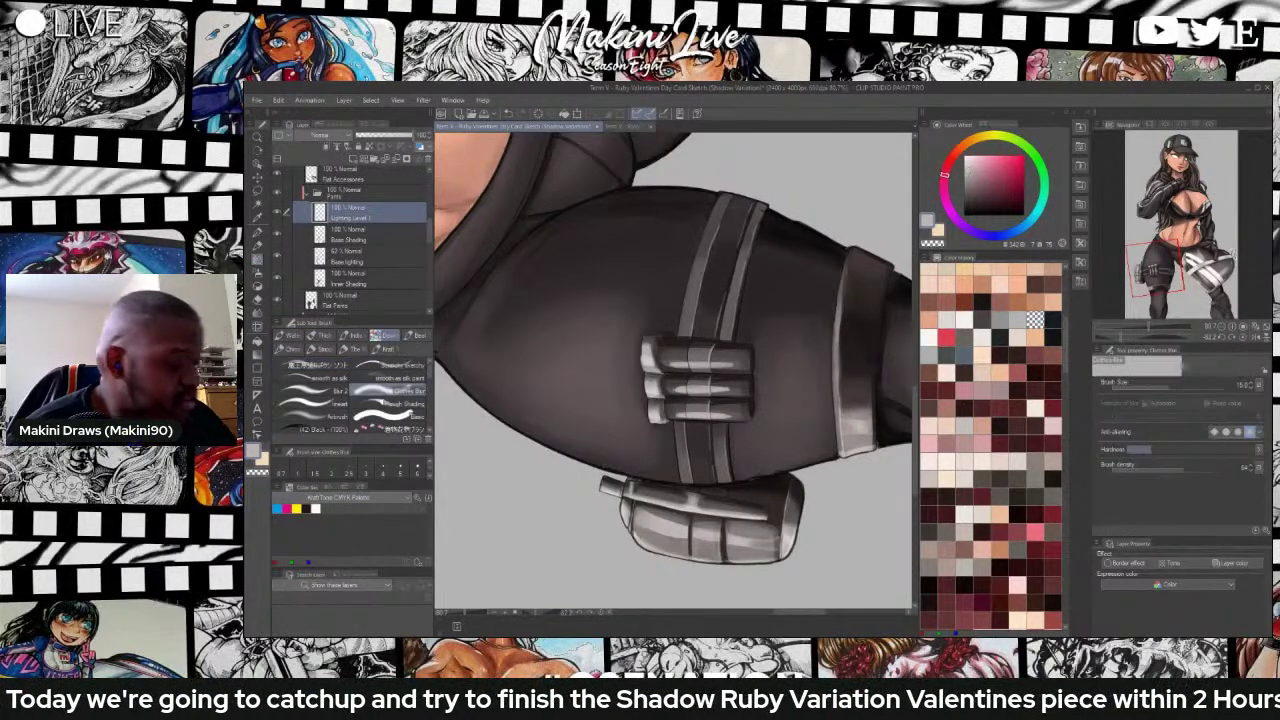
key(bracketleft)
key(bracketleft)
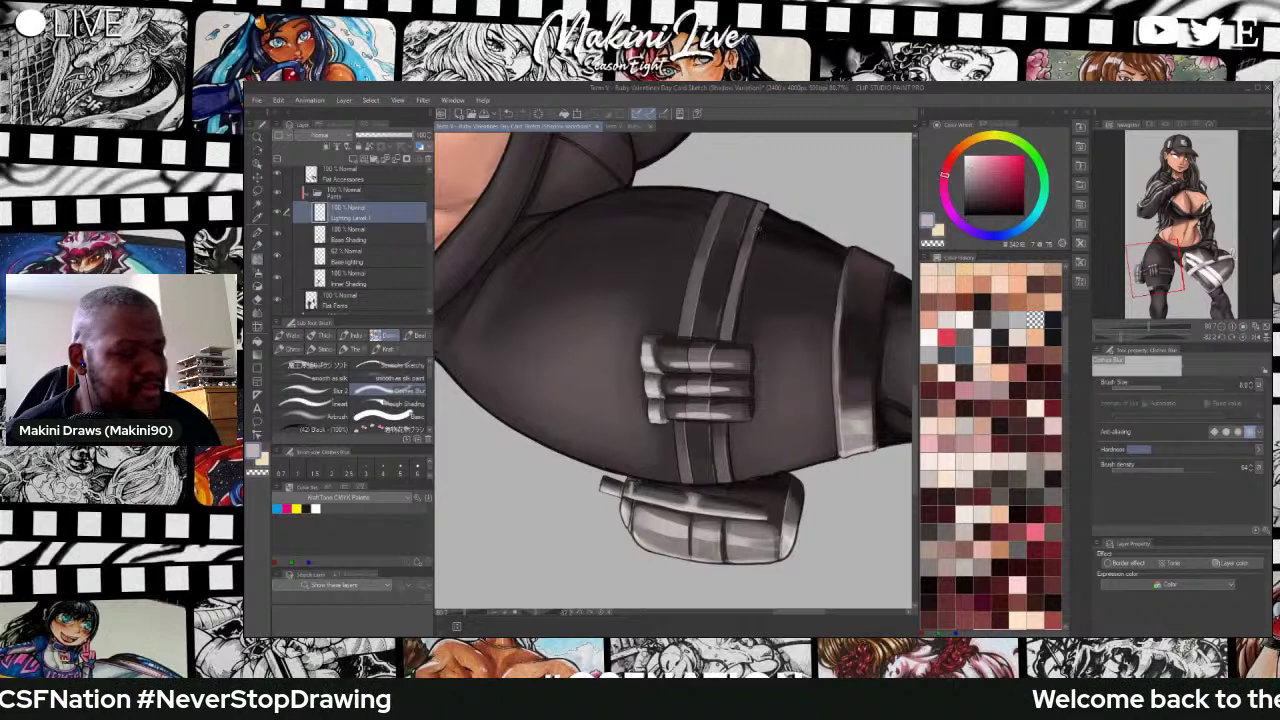
scroll(755, 250, down, 2)
scroll(738, 330, up, 2)
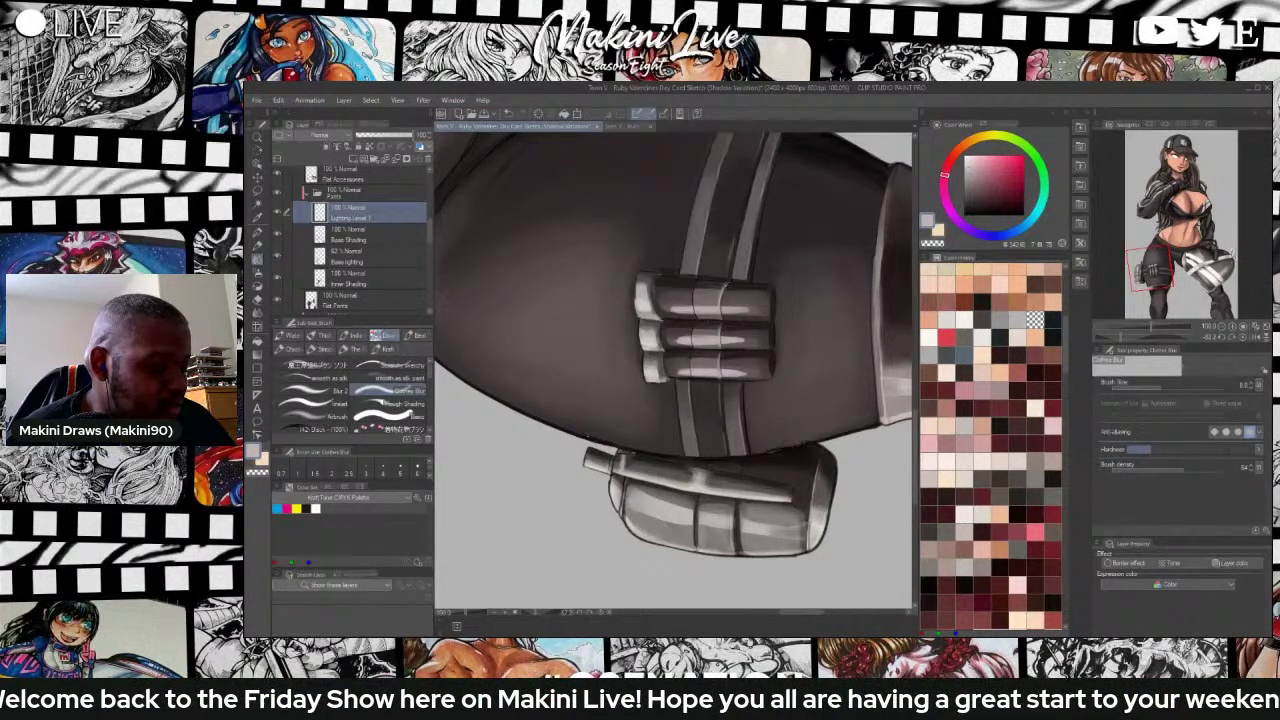
scroll(716, 272, down, 2)
scroll(612, 368, up, 2)
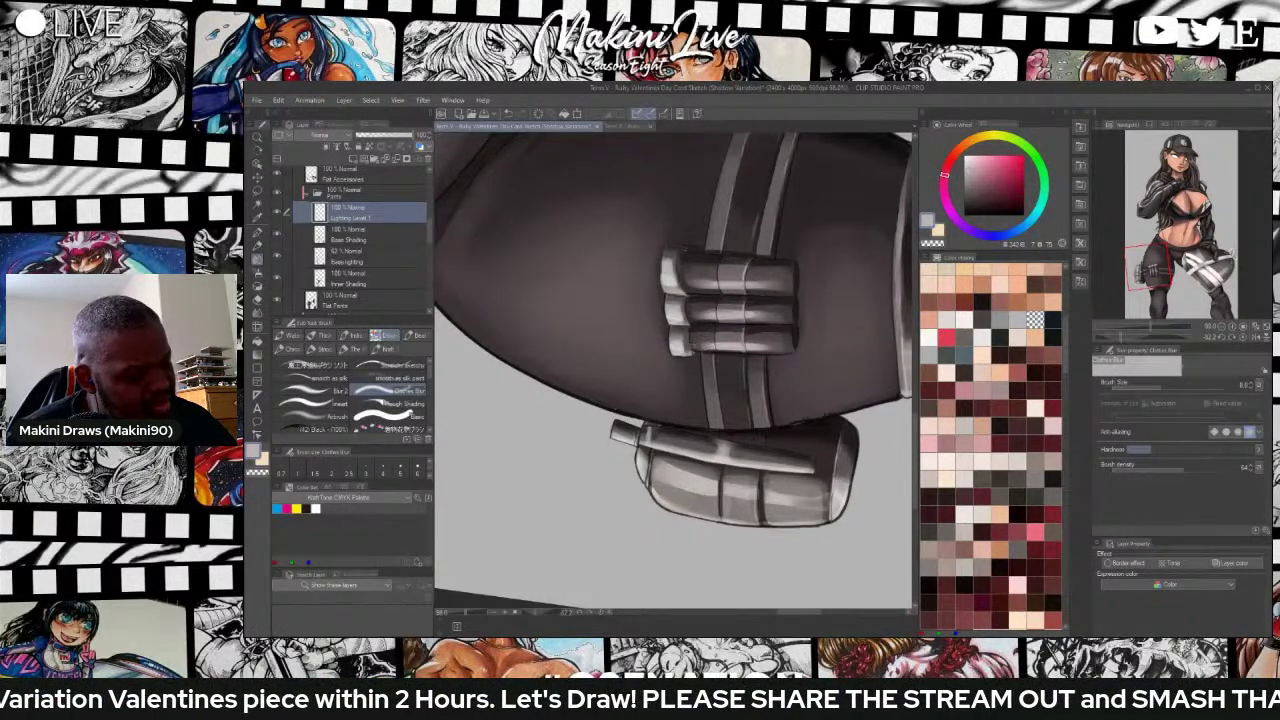
scroll(768, 290, down, 4)
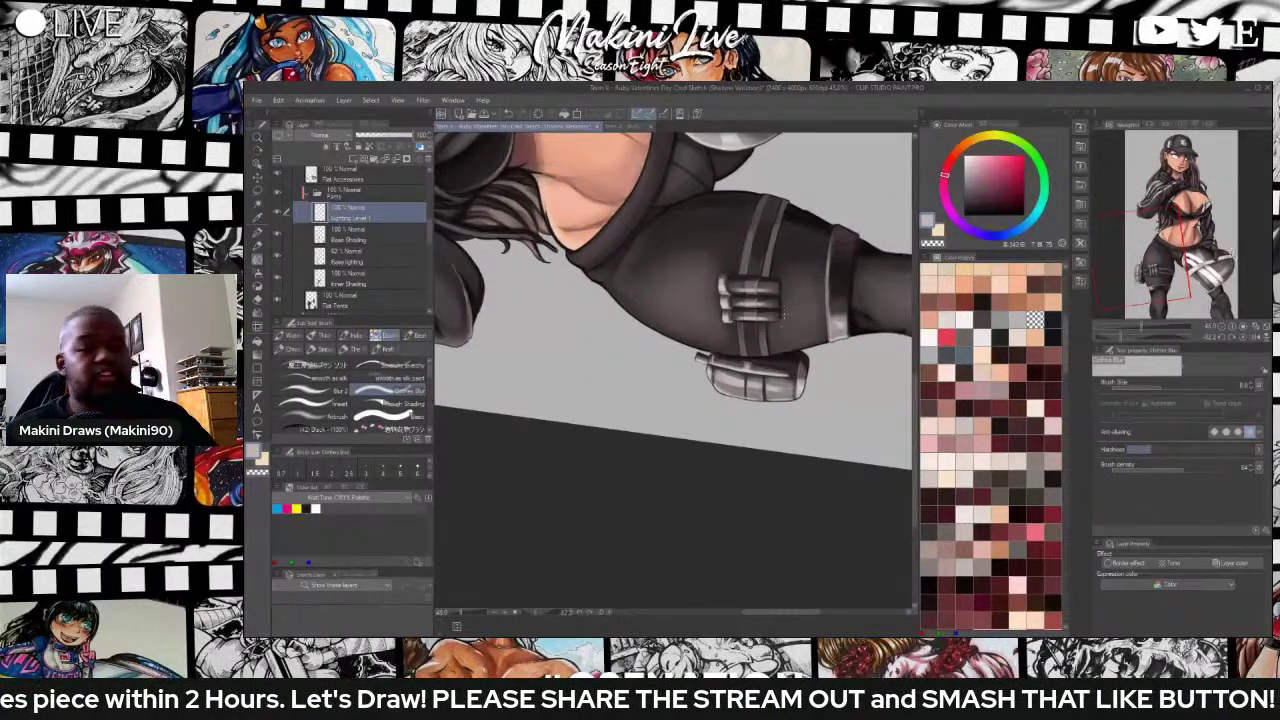
scroll(785, 313, up, 3)
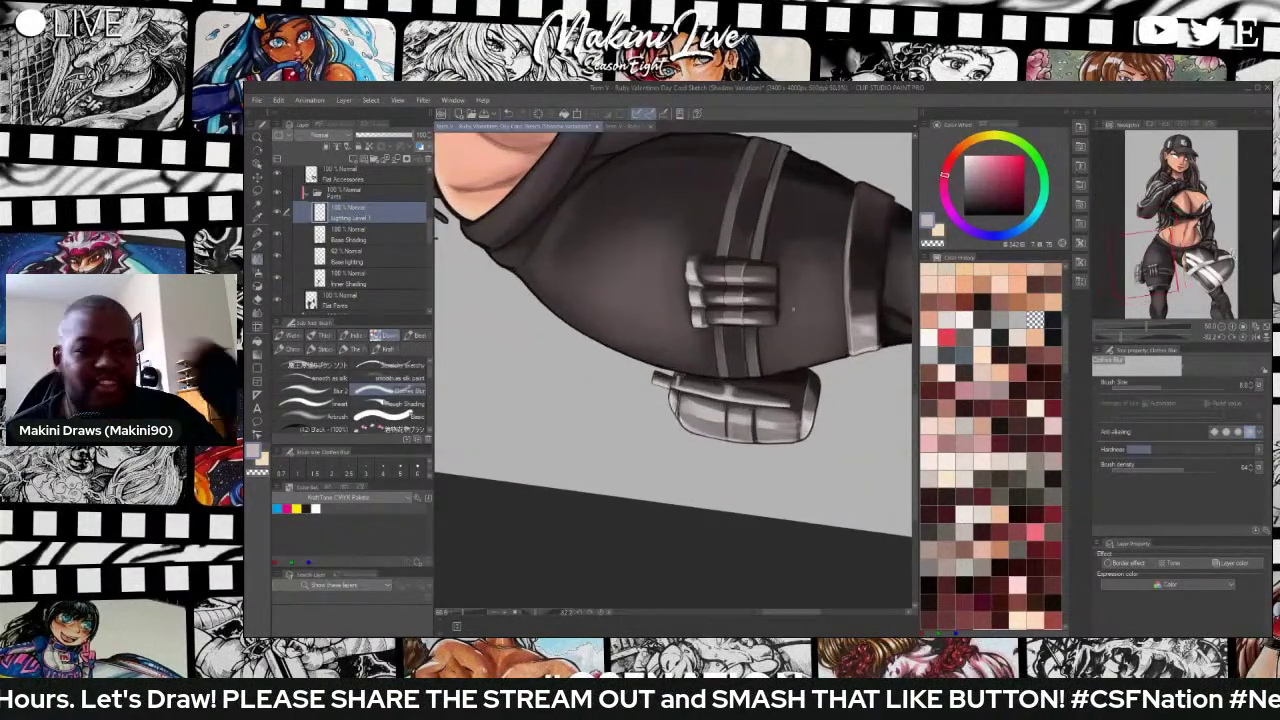
scroll(793, 309, up, 2)
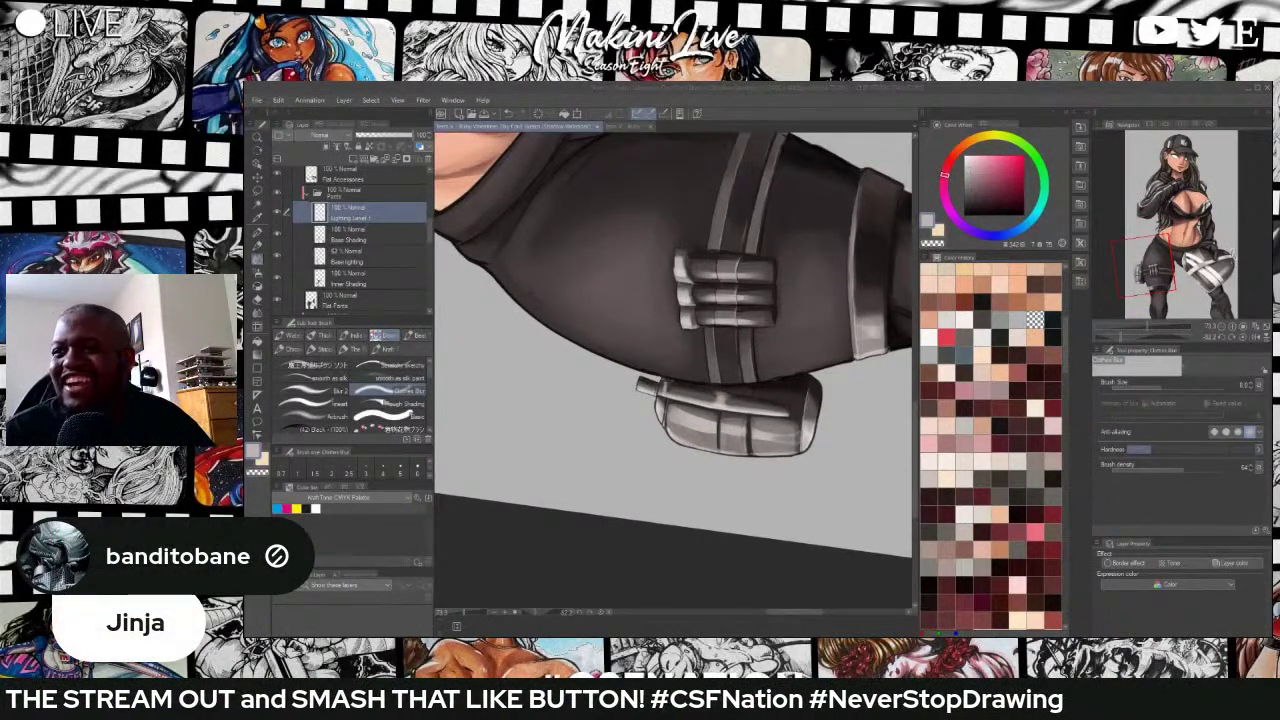
scroll(690, 341, up, 2)
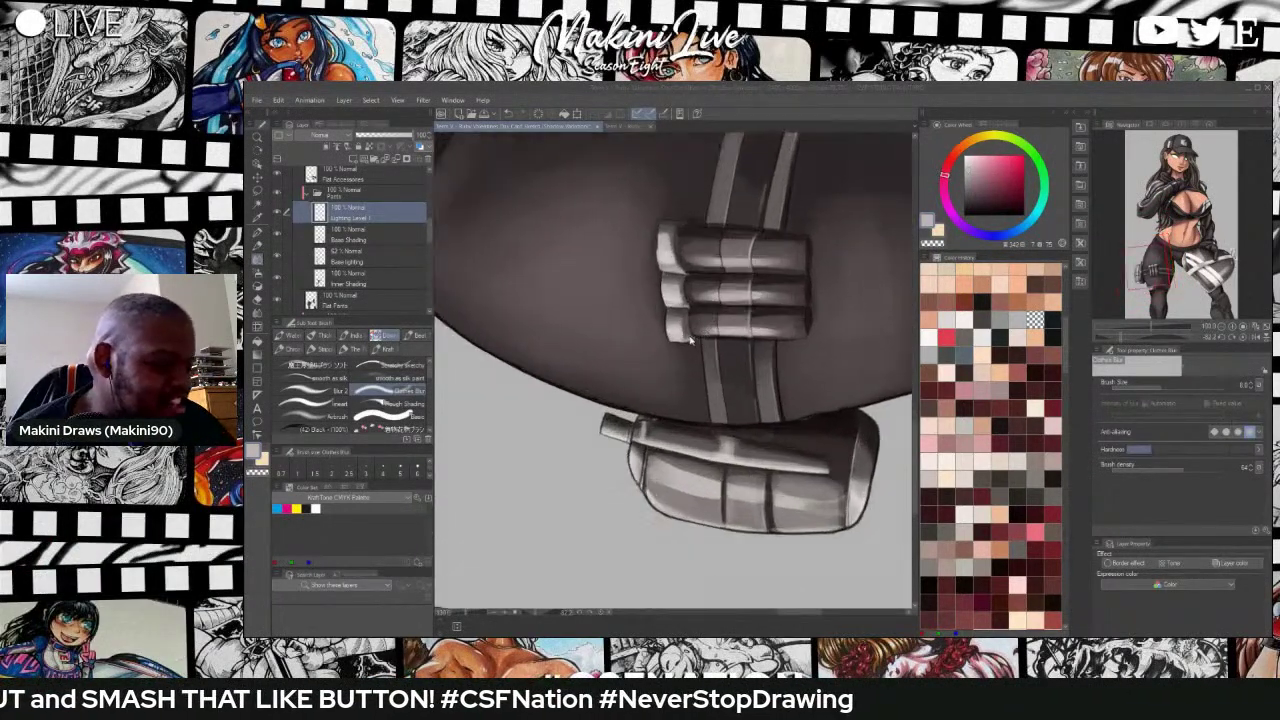
Choose the fine brush, rotate the canvas to the other leg's knee pad and brighten its rim with thin light grey highlights.
scroll(690, 341, down, 4)
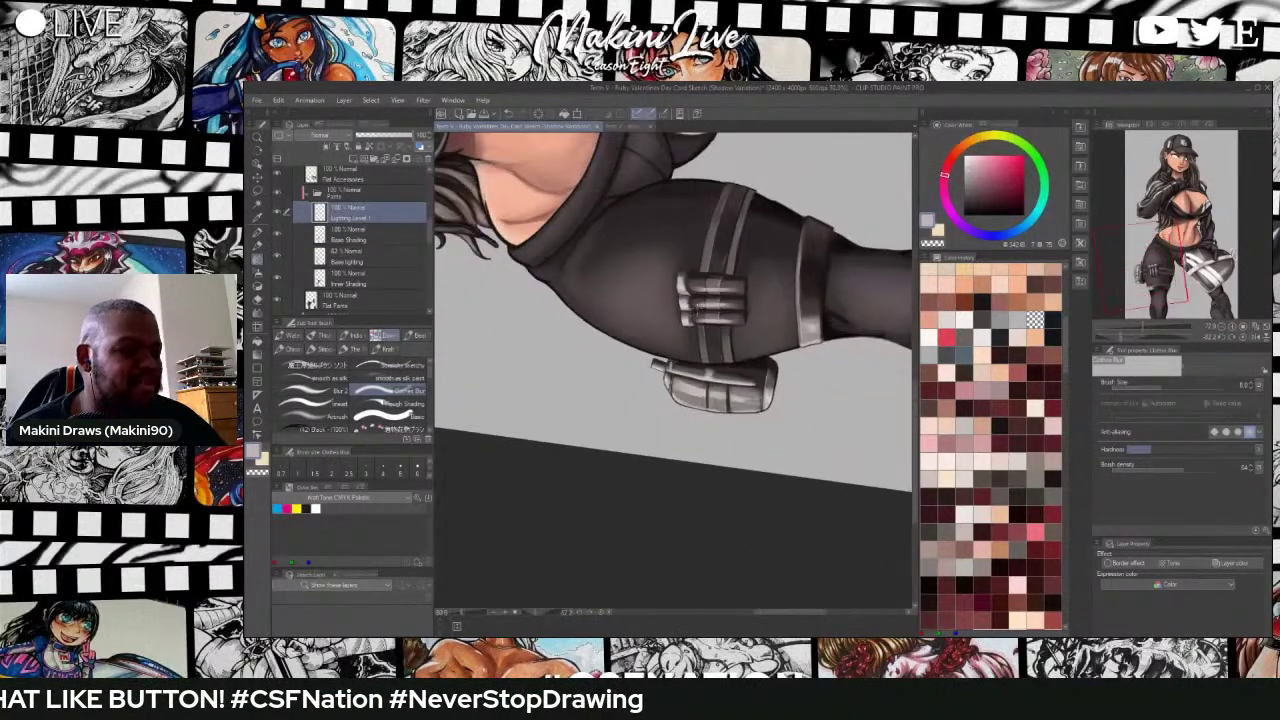
scroll(720, 306, down, 2)
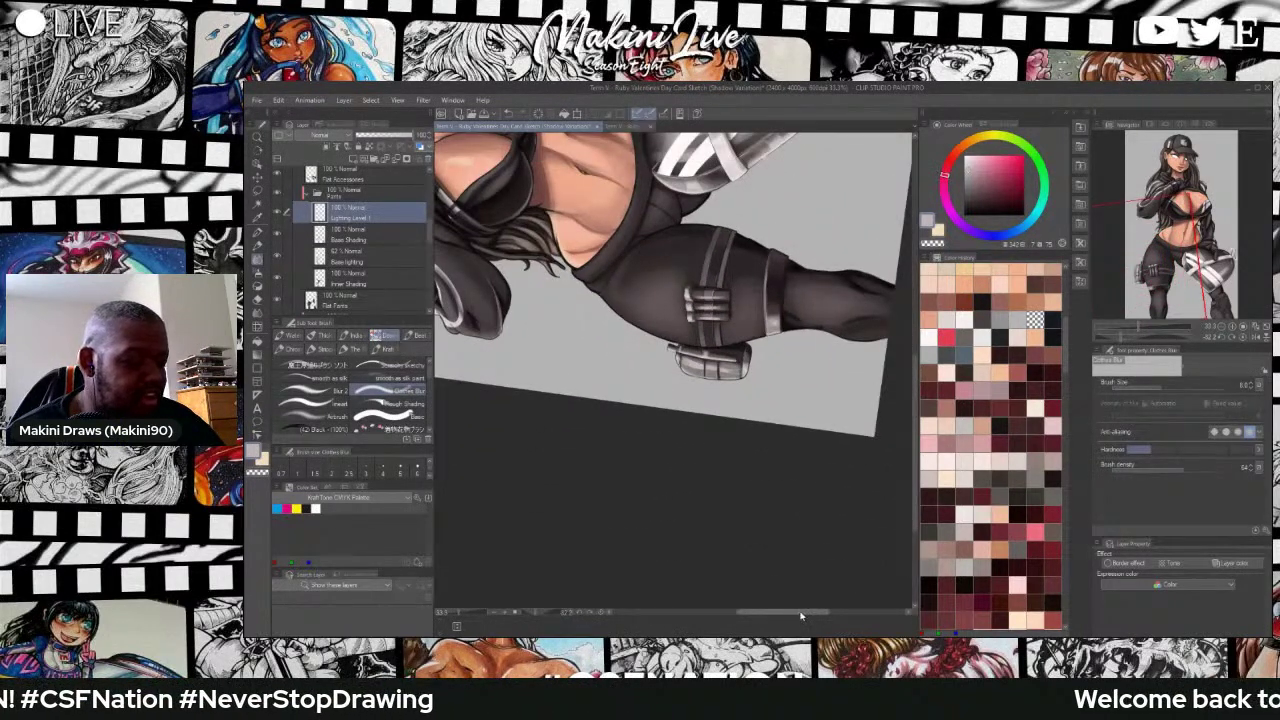
drag(803, 612, 829, 612)
scroll(757, 326, up, 2)
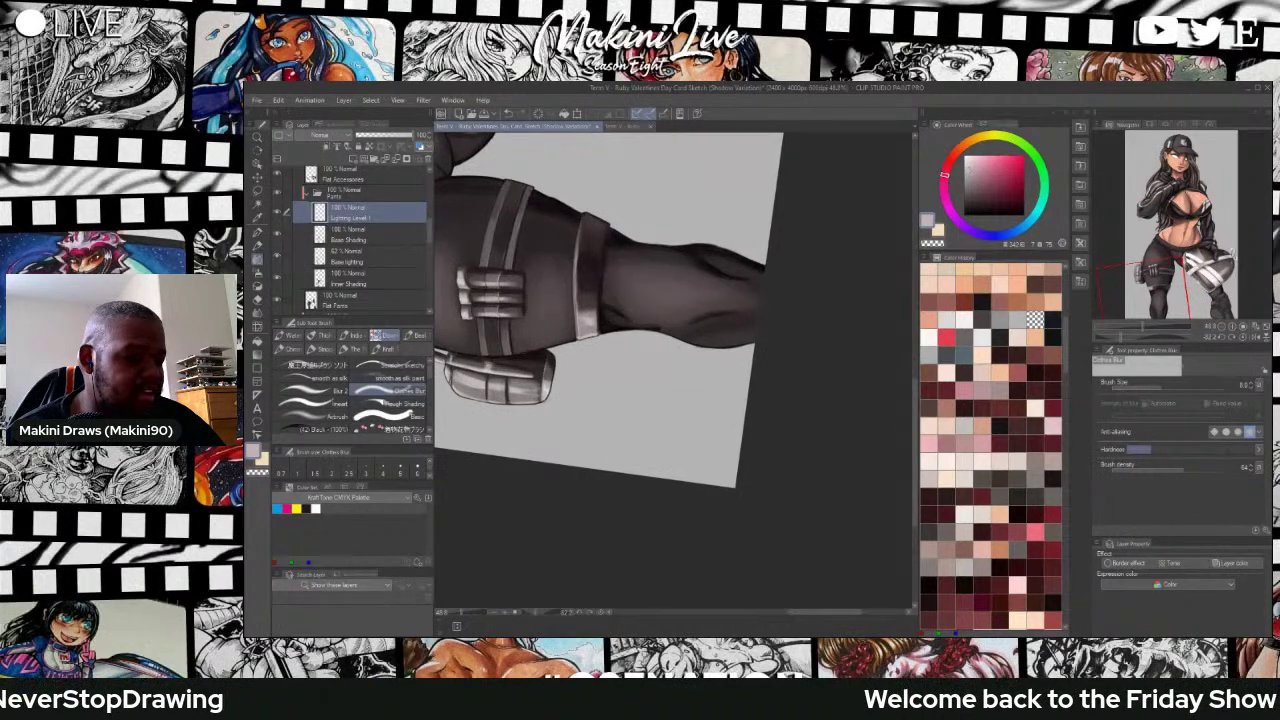
drag(914, 430, 897, 330)
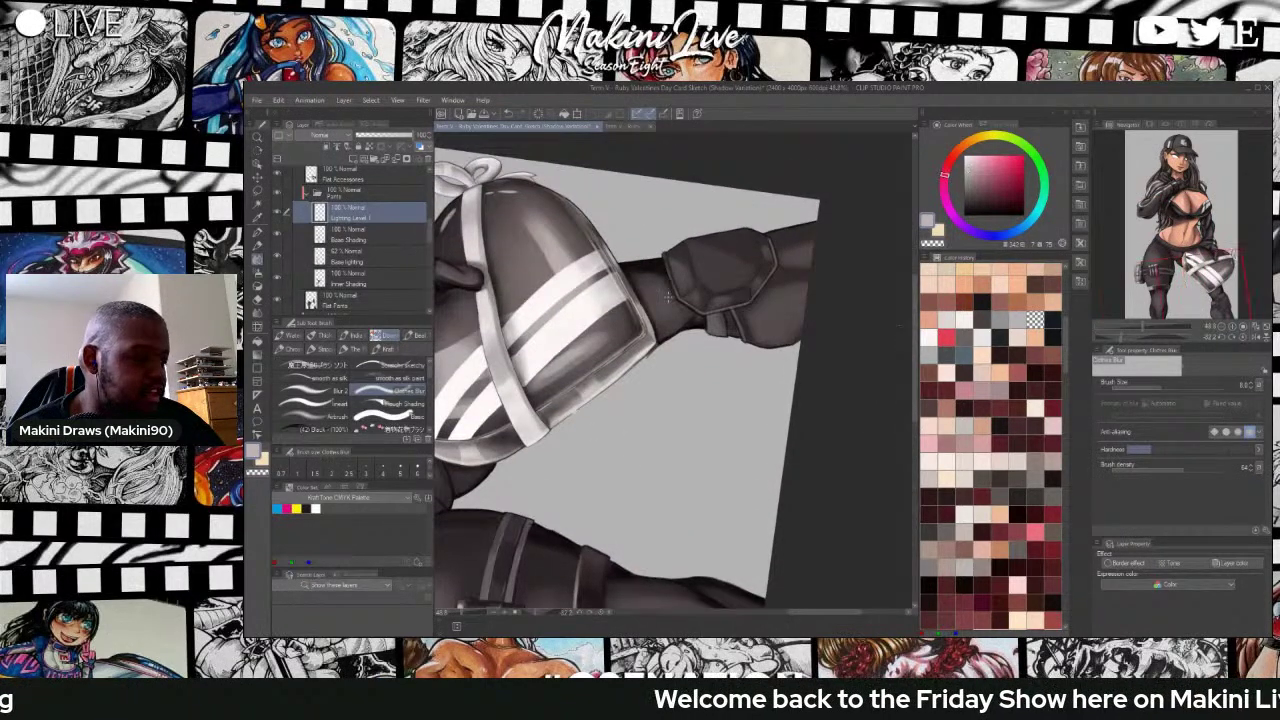
scroll(668, 296, up, 2)
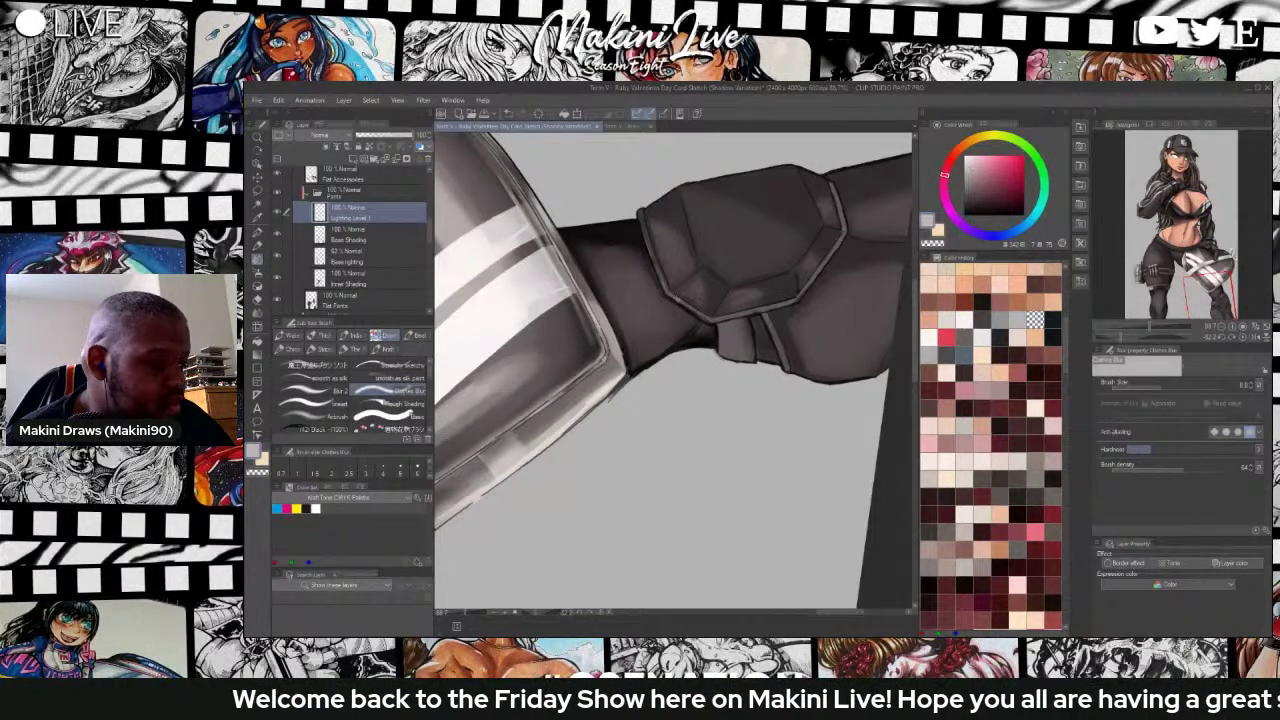
click(316, 365)
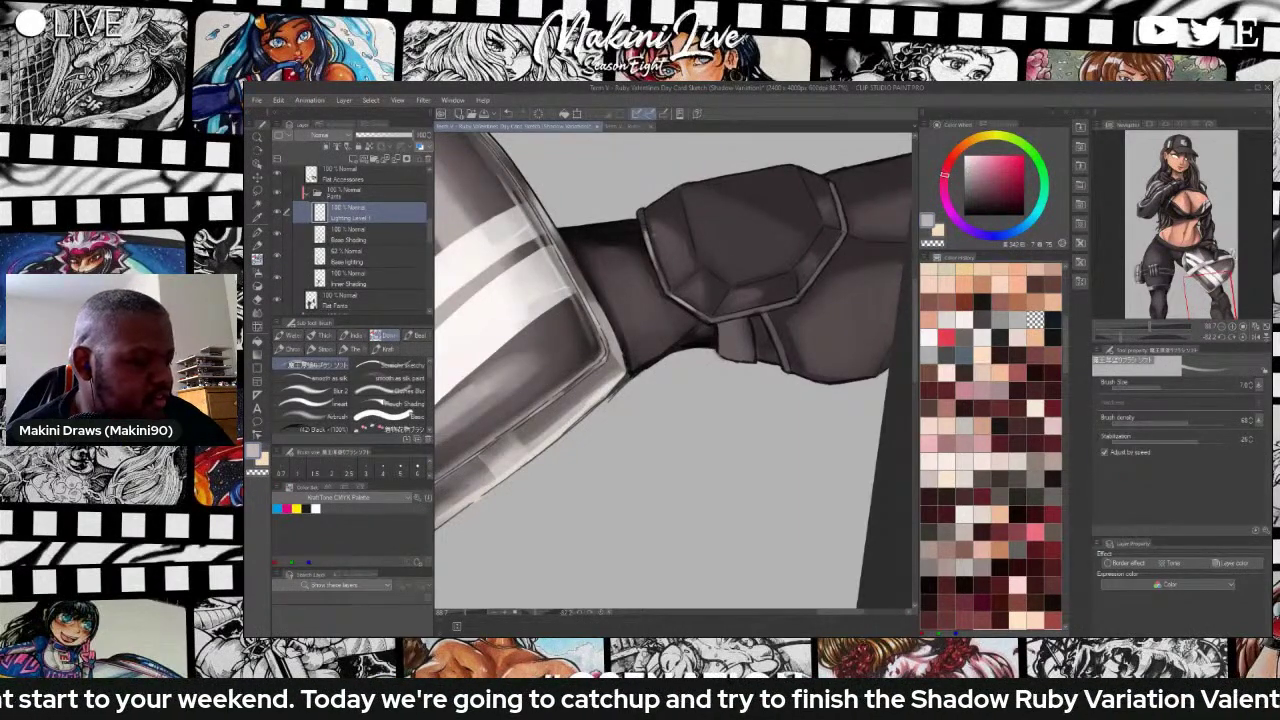
key(shift+space)
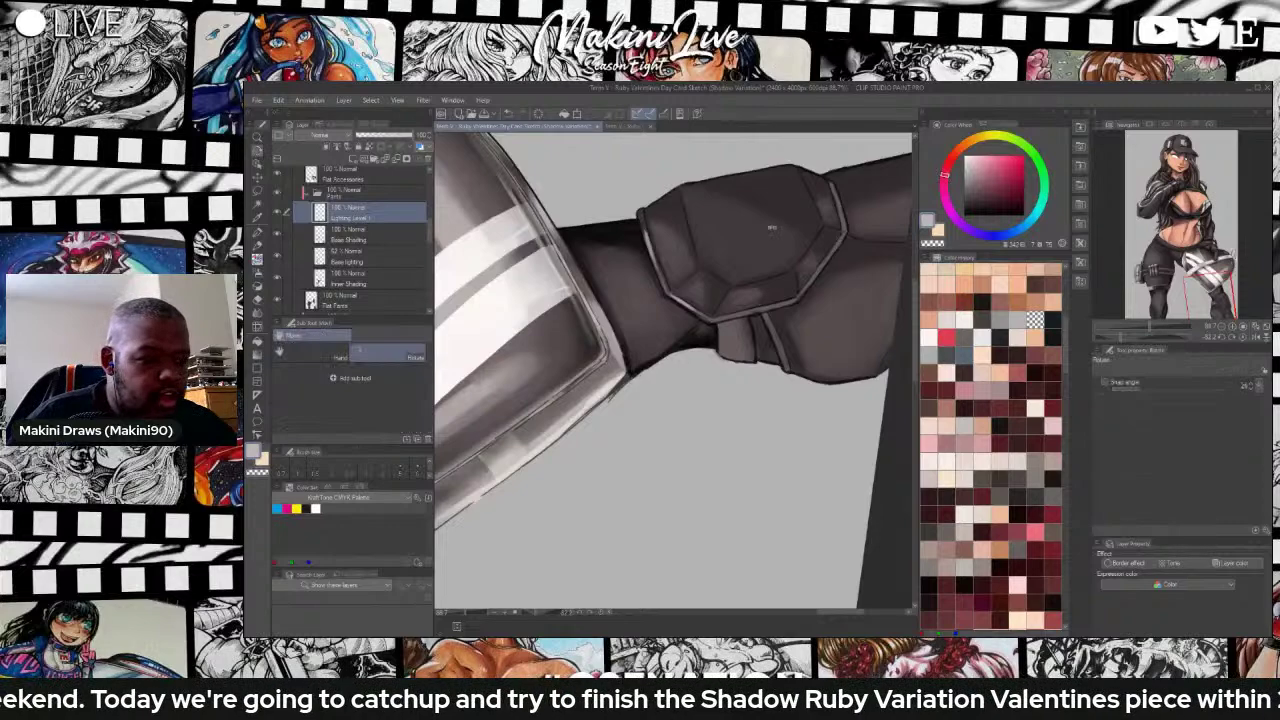
mouse_move(774, 222)
mouse_down()
mouse_move(766, 194)
mouse_move(678, 187)
mouse_up()
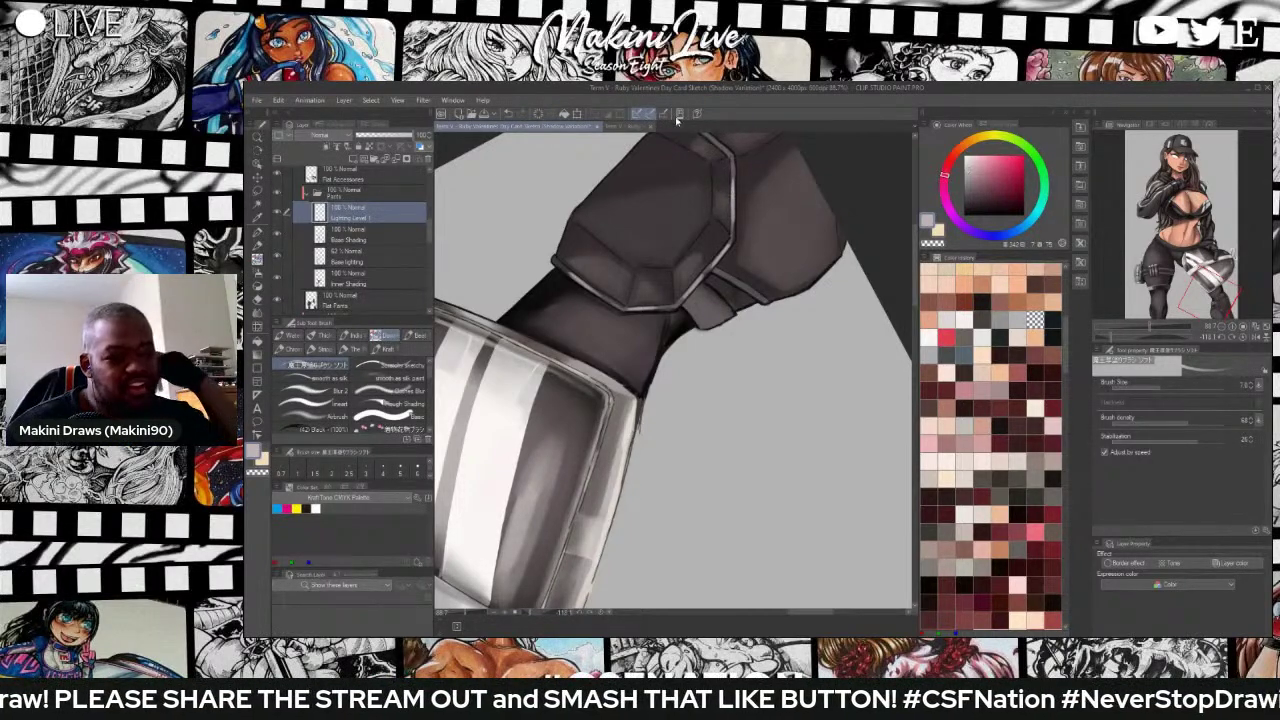
scroll(725, 178, down, 3)
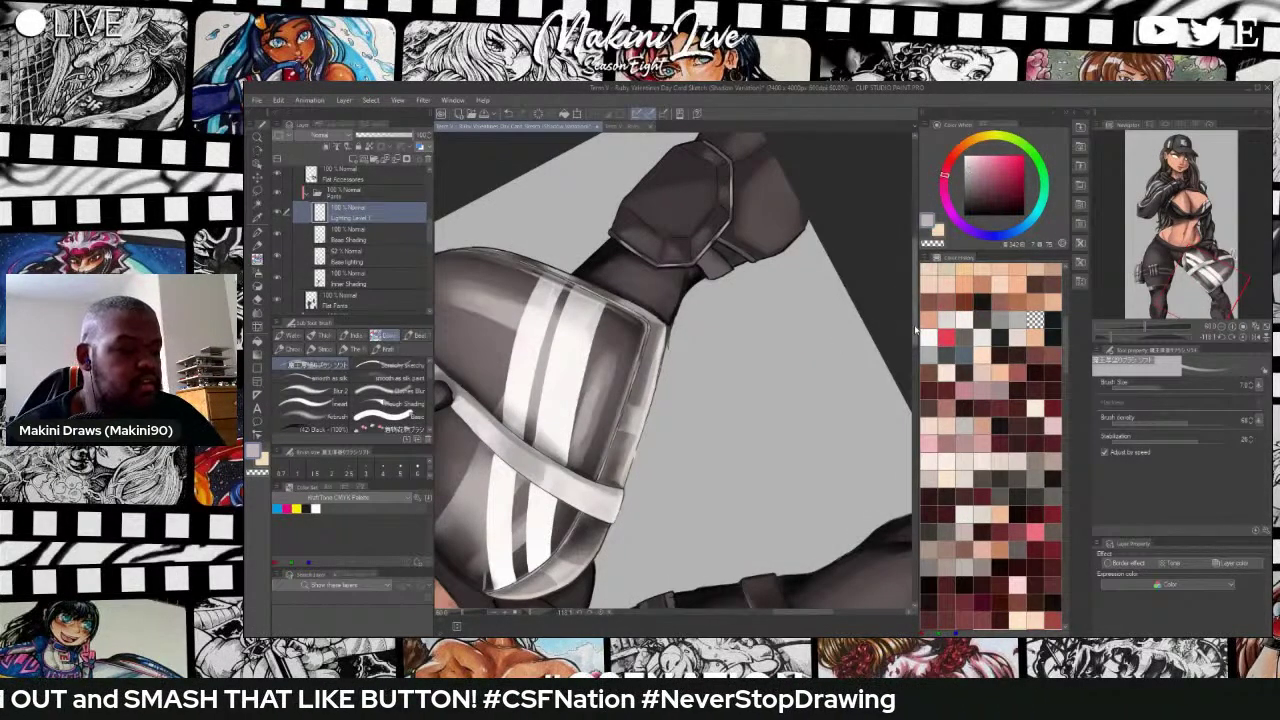
drag(915, 326, 914, 312)
scroll(757, 262, up, 4)
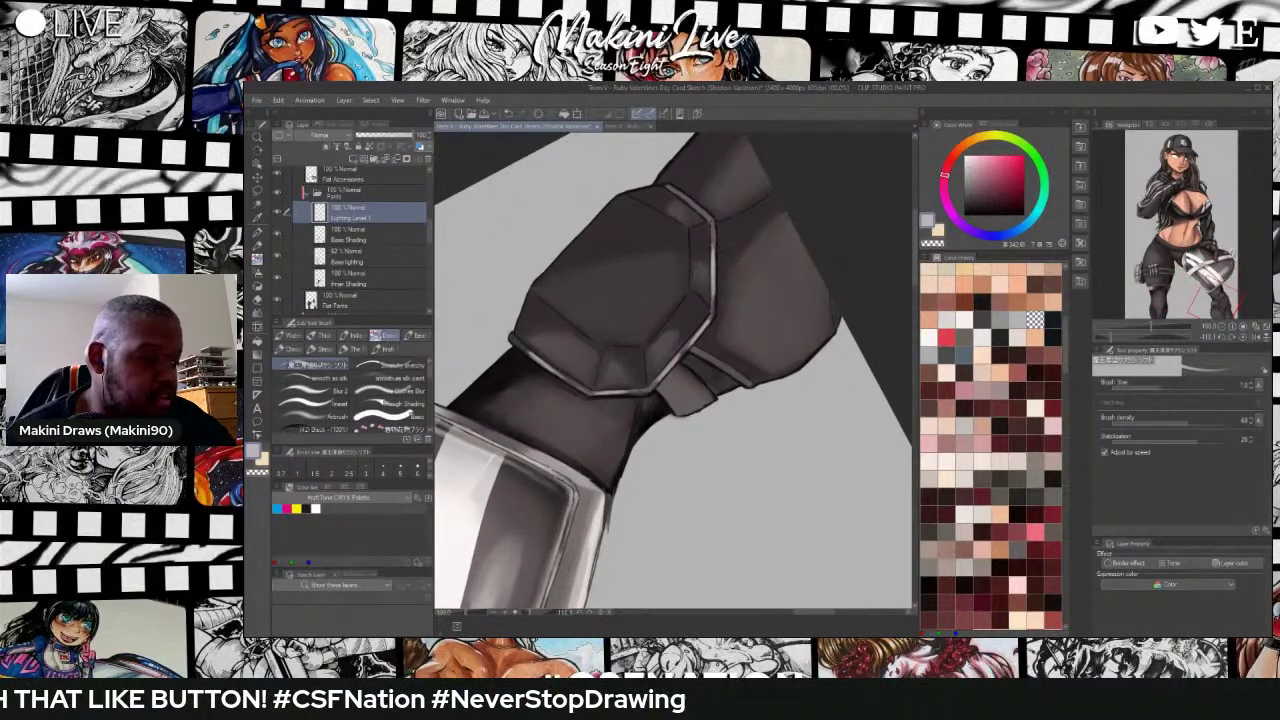
key(r)
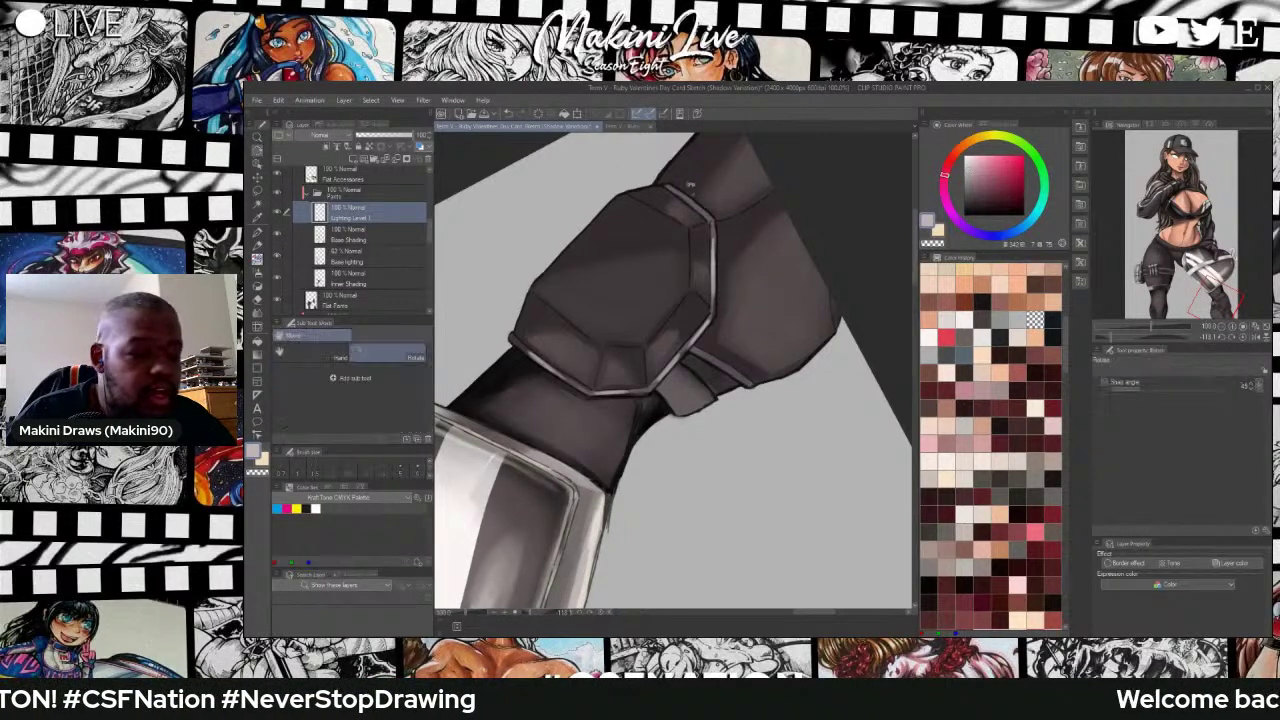
mouse_move(701, 189)
mouse_down()
mouse_move(750, 211)
mouse_move(787, 266)
mouse_move(808, 272)
mouse_up()
drag(806, 248, 808, 274)
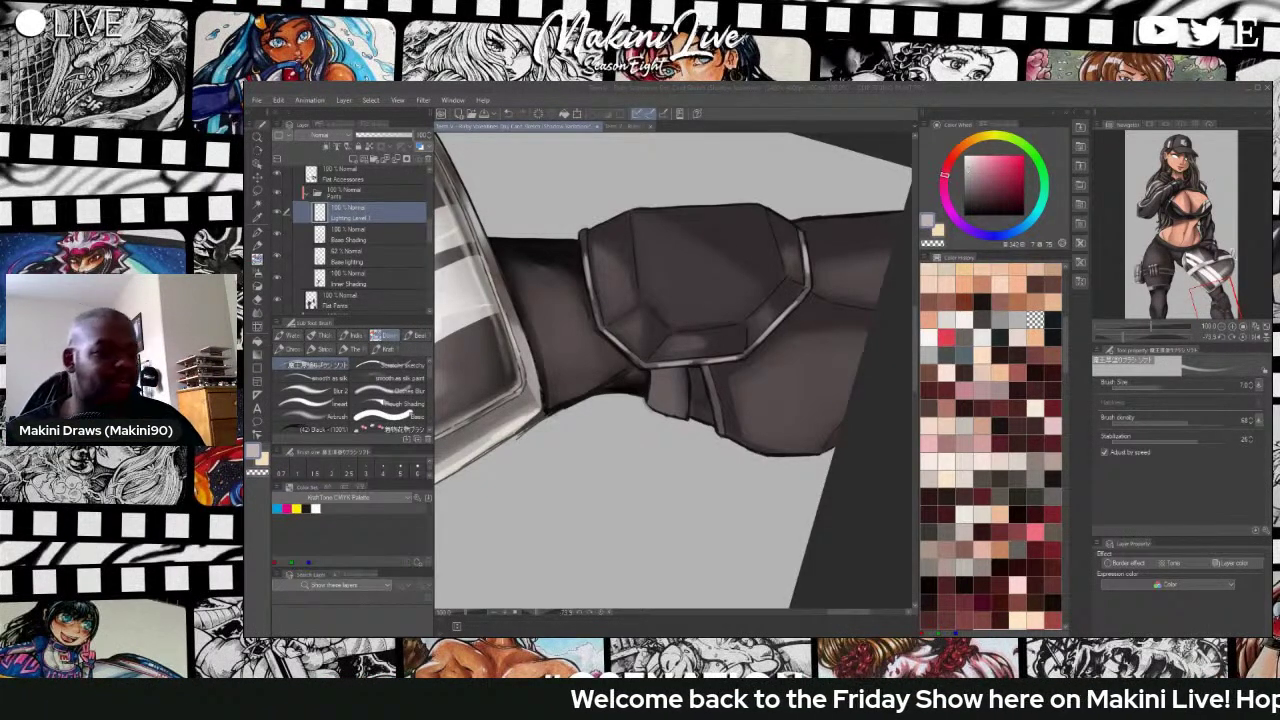
Reinforce the light grey highlight at the shin-side end of the knee pad's rim.
click(1025, 150)
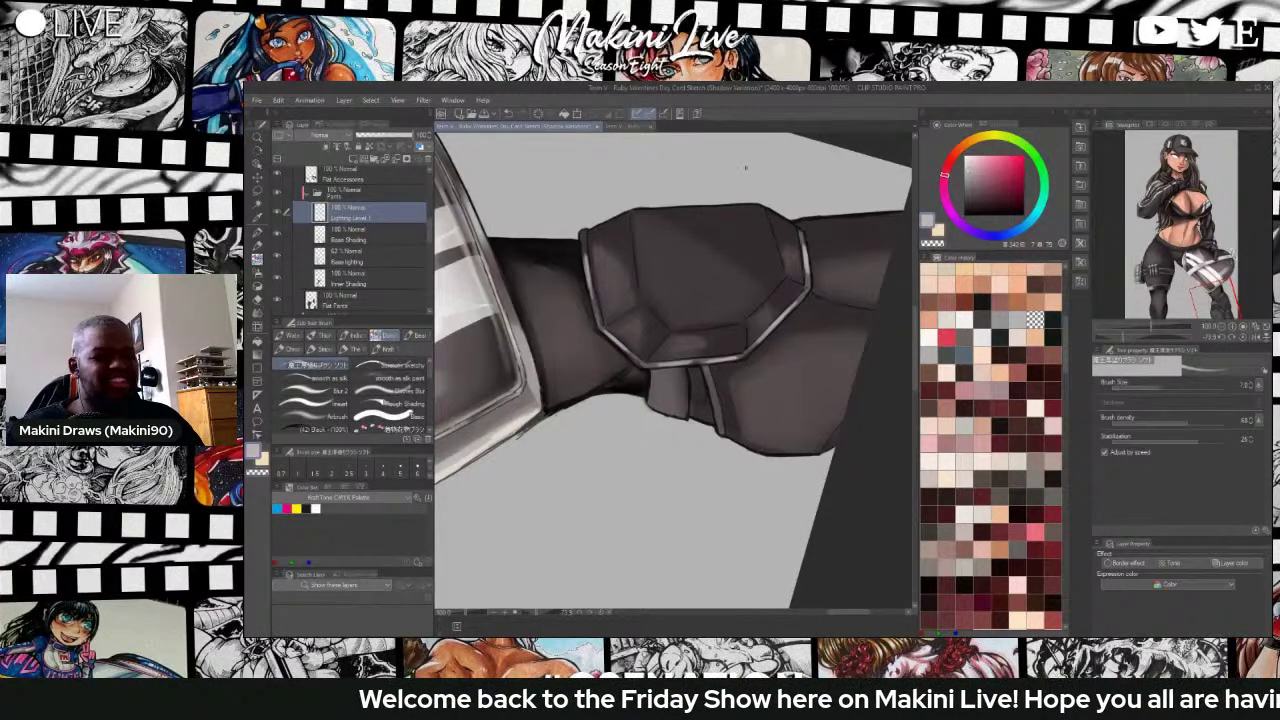
scroll(722, 195, up, 2)
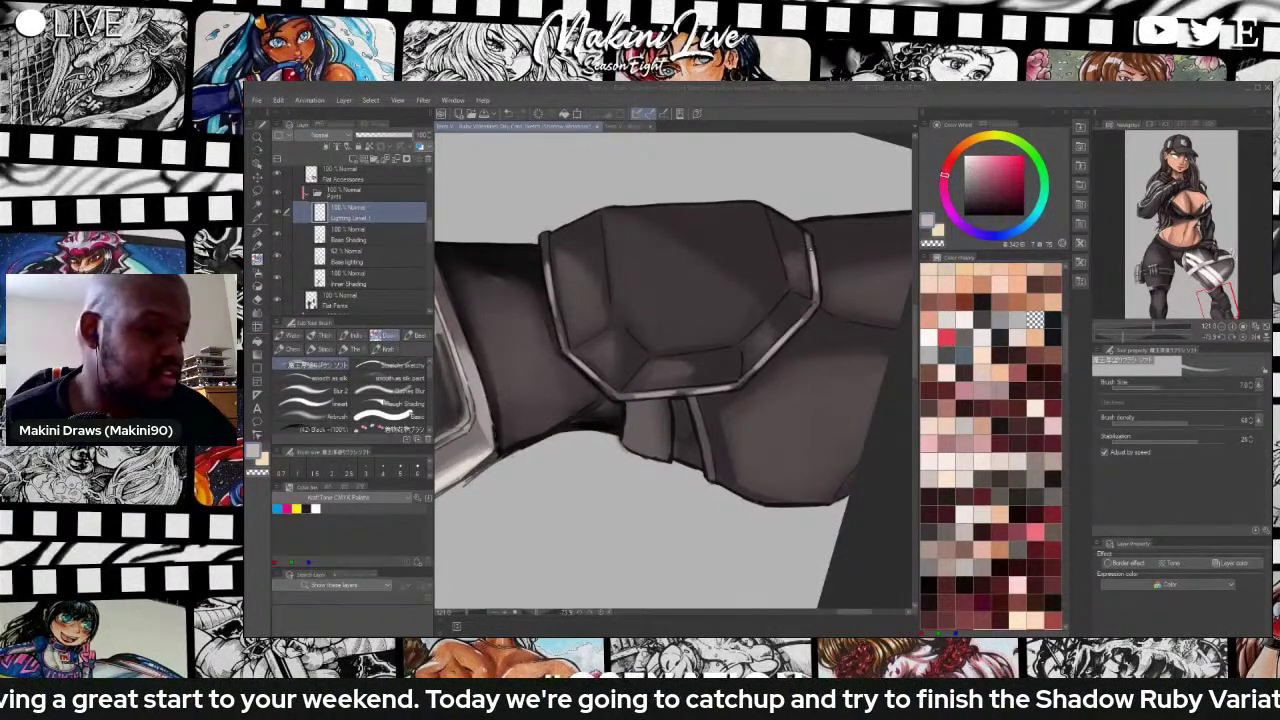
click(810, 241)
drag(808, 241, 813, 263)
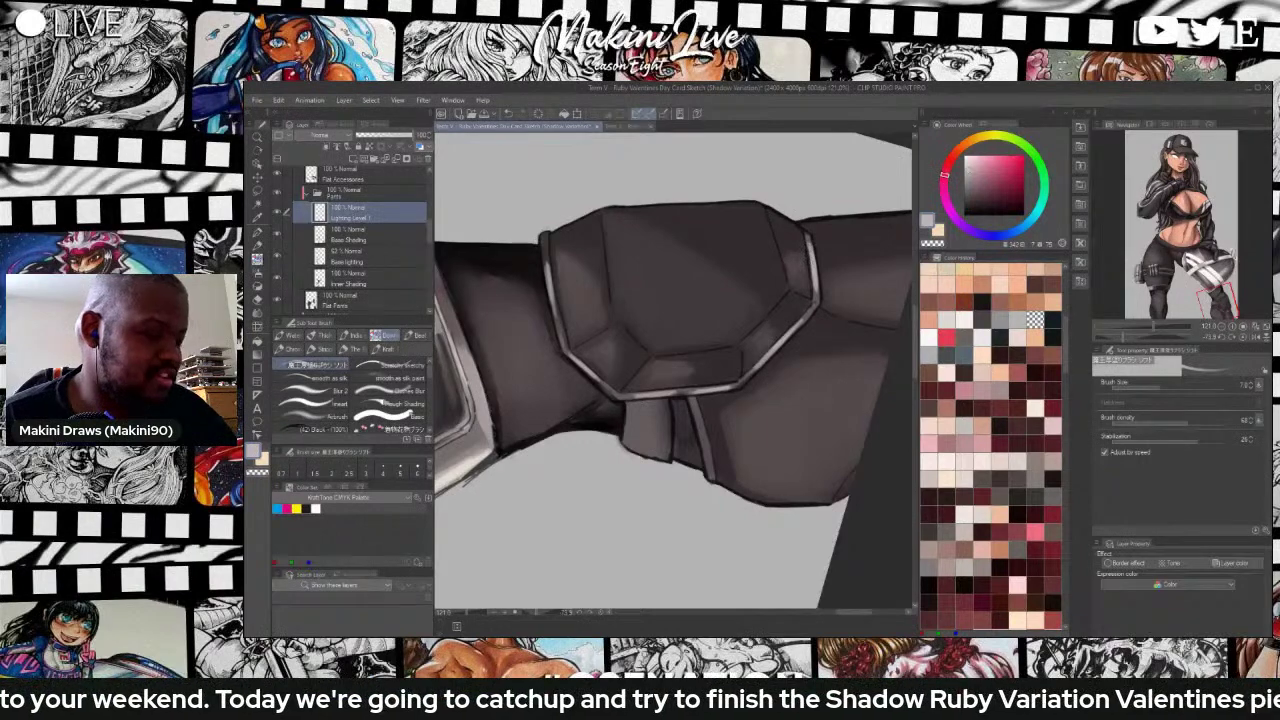
Switch to the clothes blur brush and soften the highlights on the knee pad's rim.
key(j)
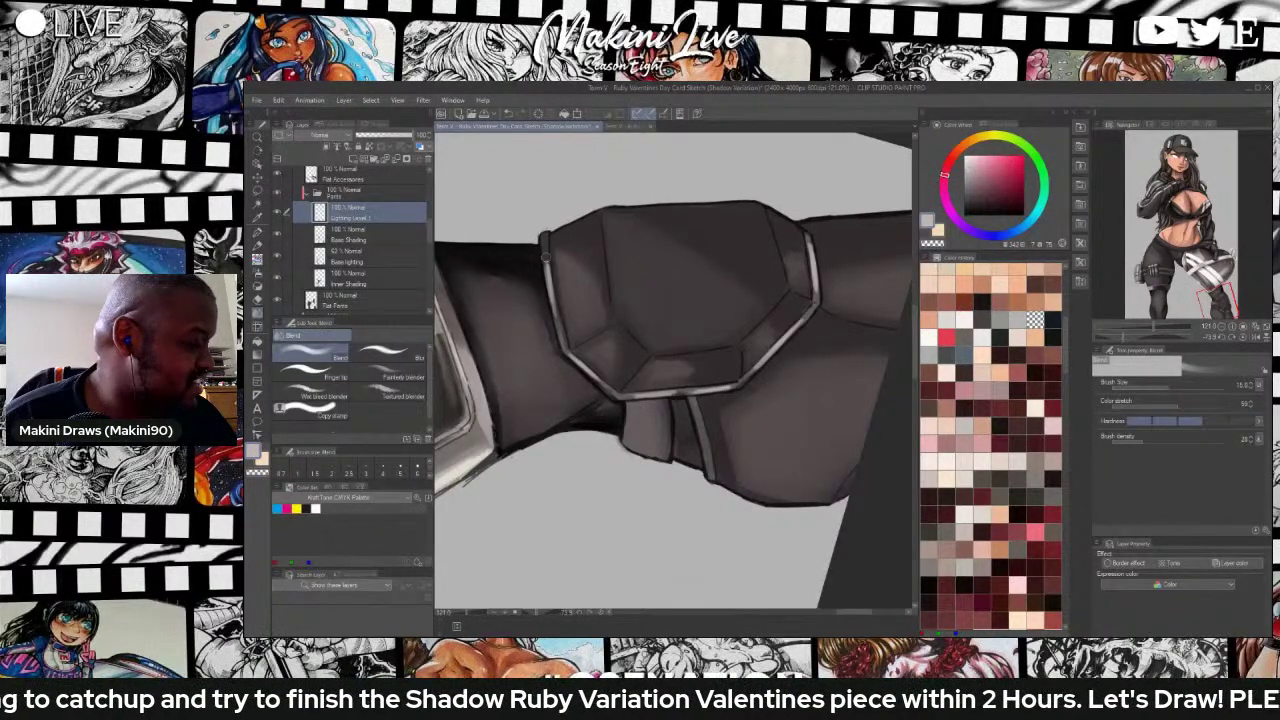
key(b)
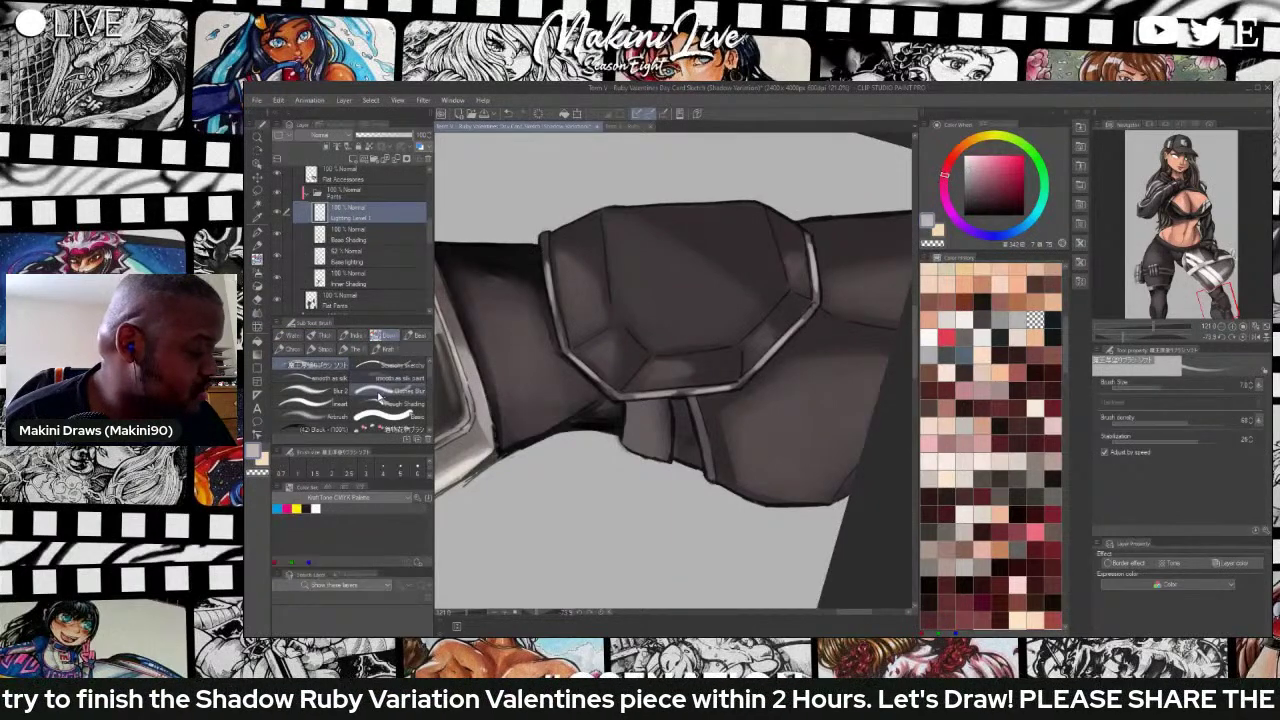
click(378, 397)
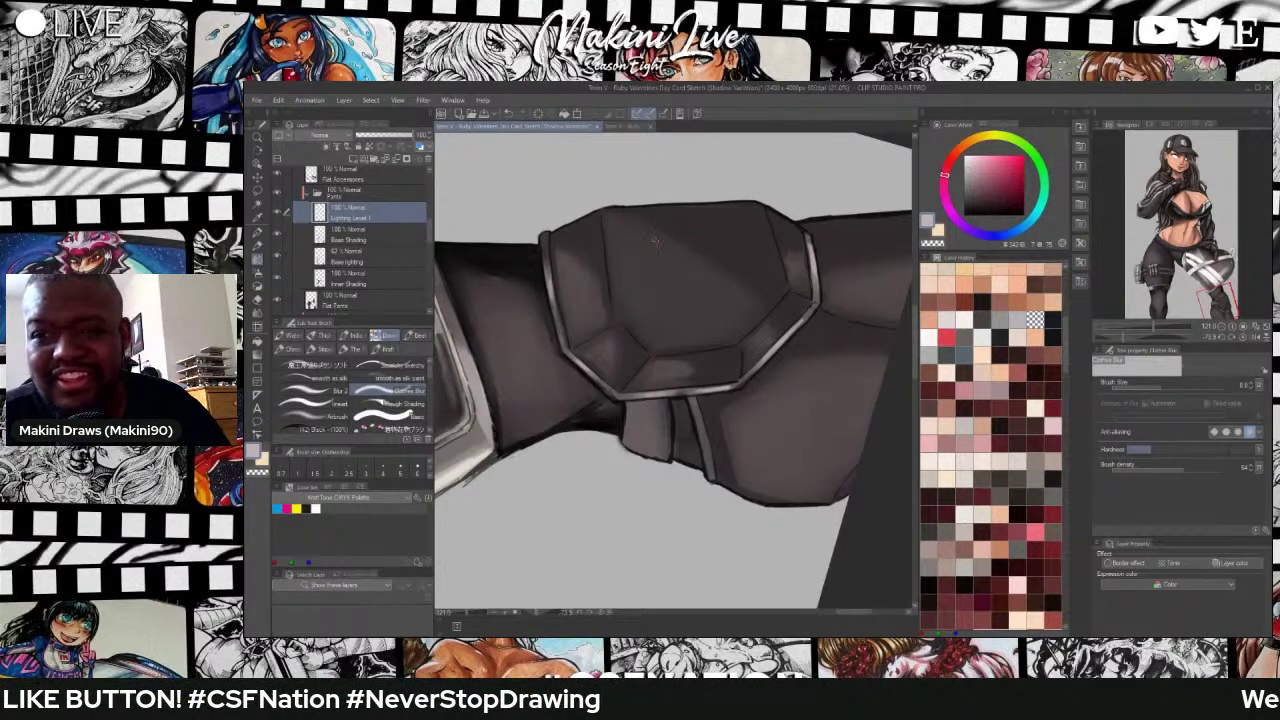
key(r)
mouse_move(656, 243)
mouse_down()
mouse_move(843, 312)
mouse_move(824, 371)
mouse_up()
key(b)
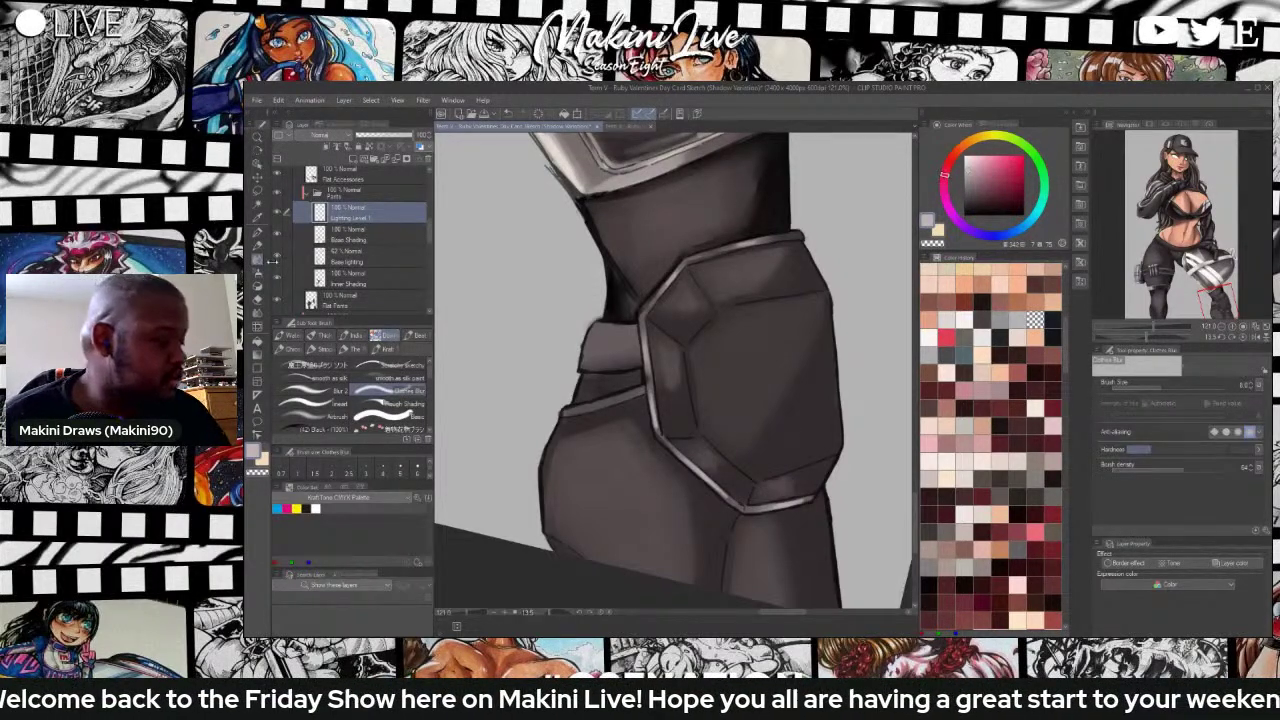
With the fine brush, outline the knee pad's shin-side bevel facet with thin light grey highlights along its seams and inner edge.
click(316, 366)
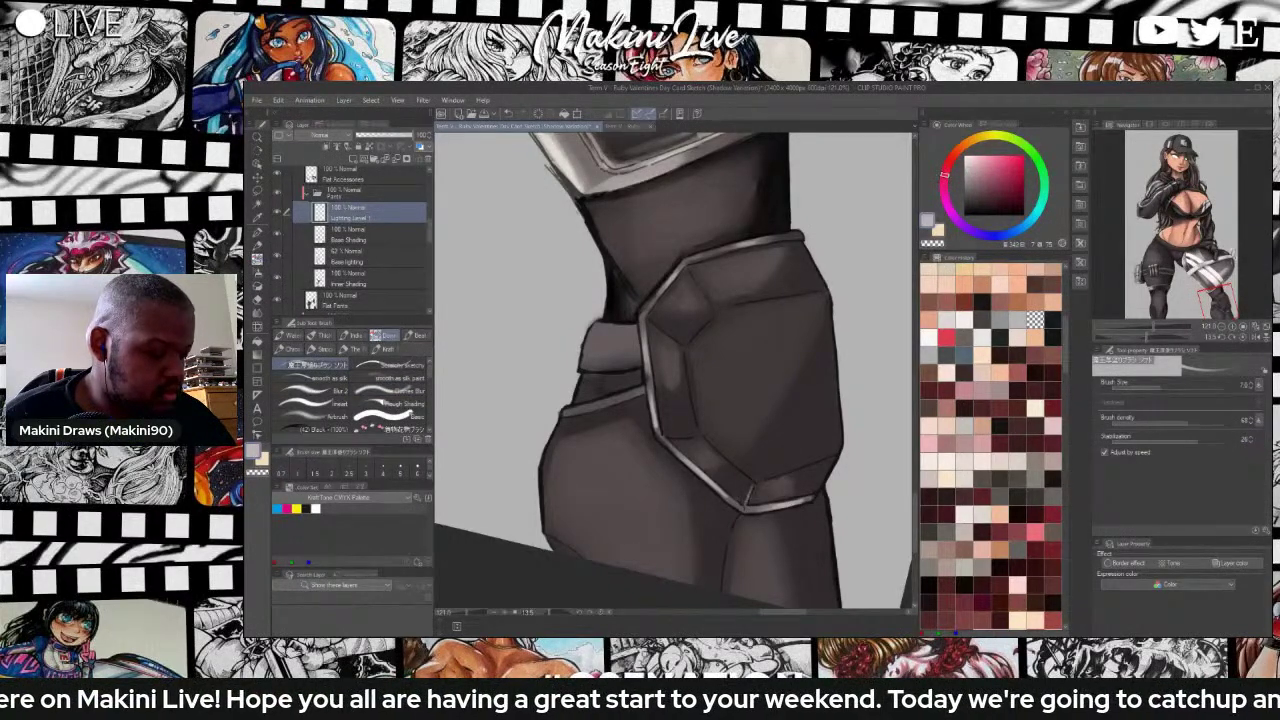
drag(756, 482, 745, 498)
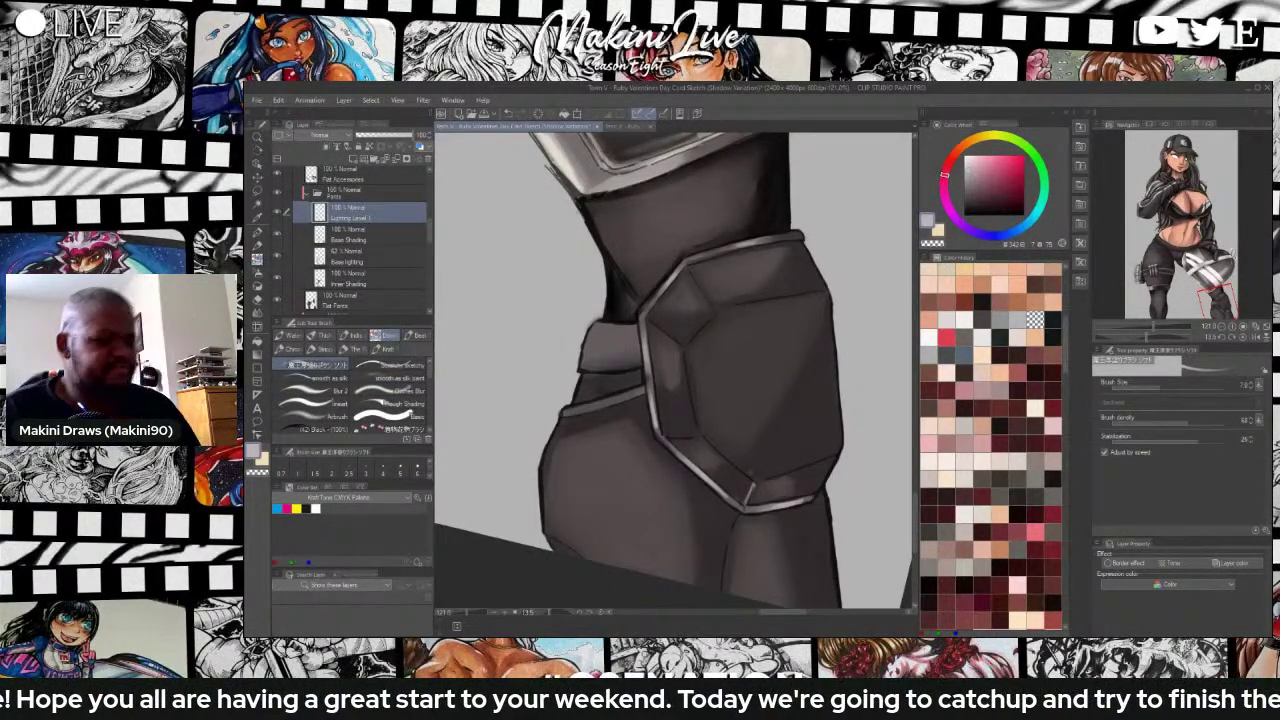
key(r)
mouse_move(711, 340)
mouse_down()
mouse_move(711, 308)
mouse_move(766, 349)
mouse_up()
drag(661, 509, 657, 492)
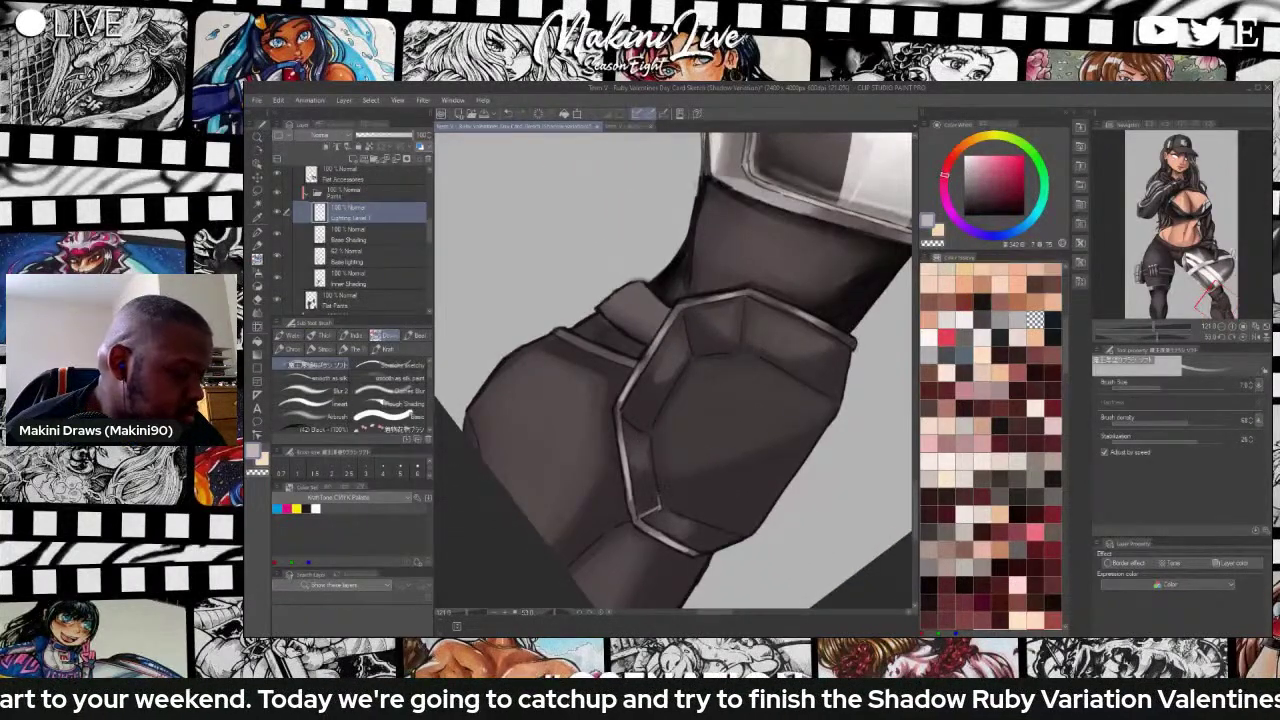
mouse_move(651, 443)
mouse_down()
mouse_move(652, 461)
mouse_move(624, 419)
mouse_move(637, 433)
mouse_up()
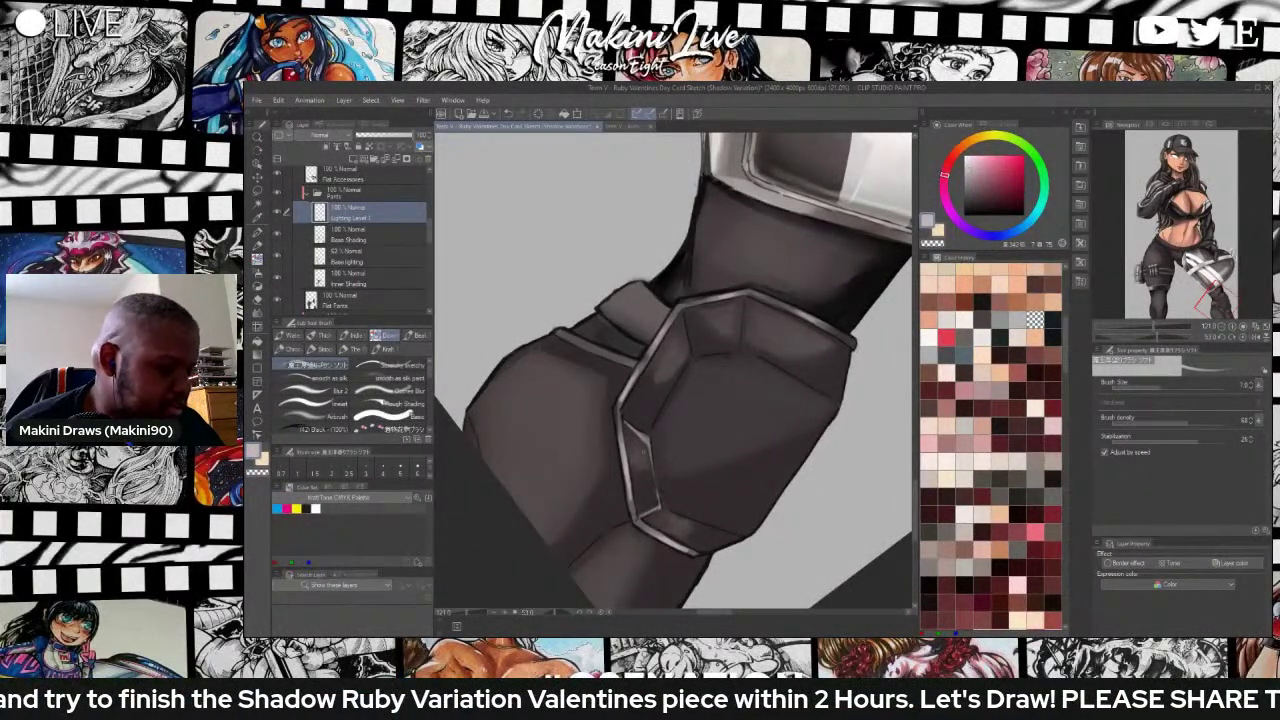
drag(659, 507, 650, 457)
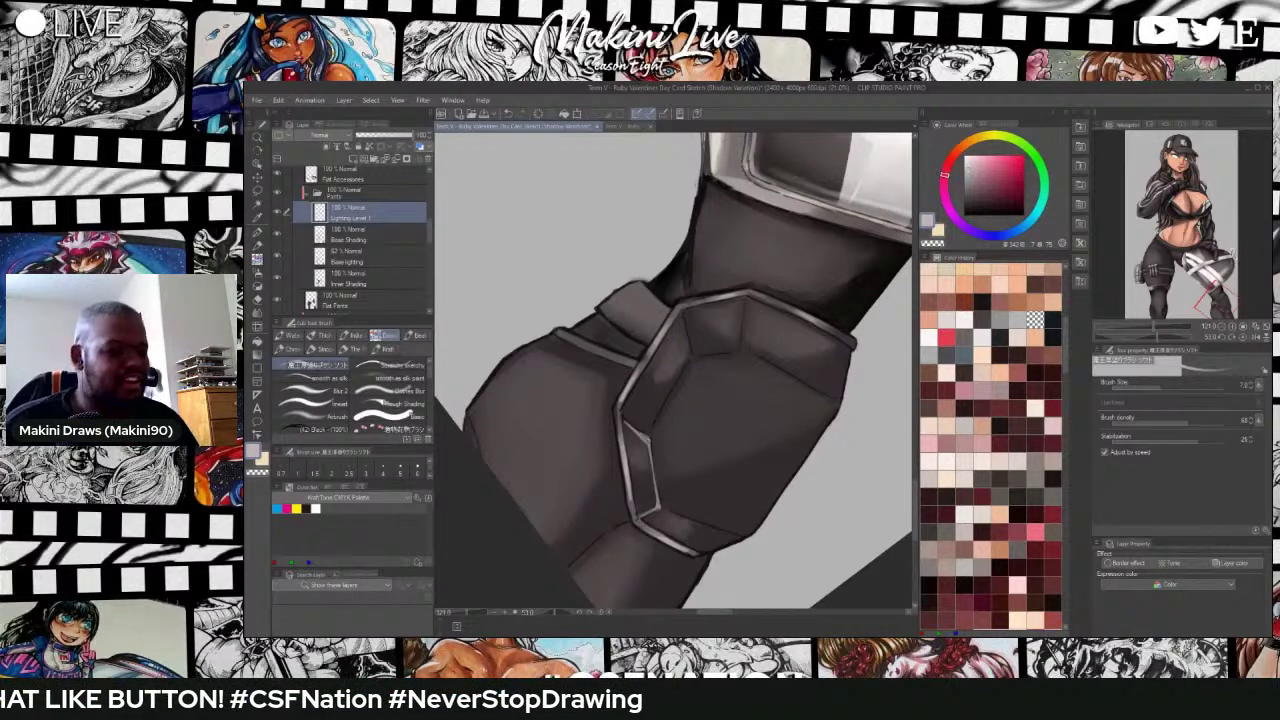
Rotate the canvas and paint thin light grey highlights along the inner edge and thigh-side seam of the knee pad's middle bevel facet.
key(shift+space)
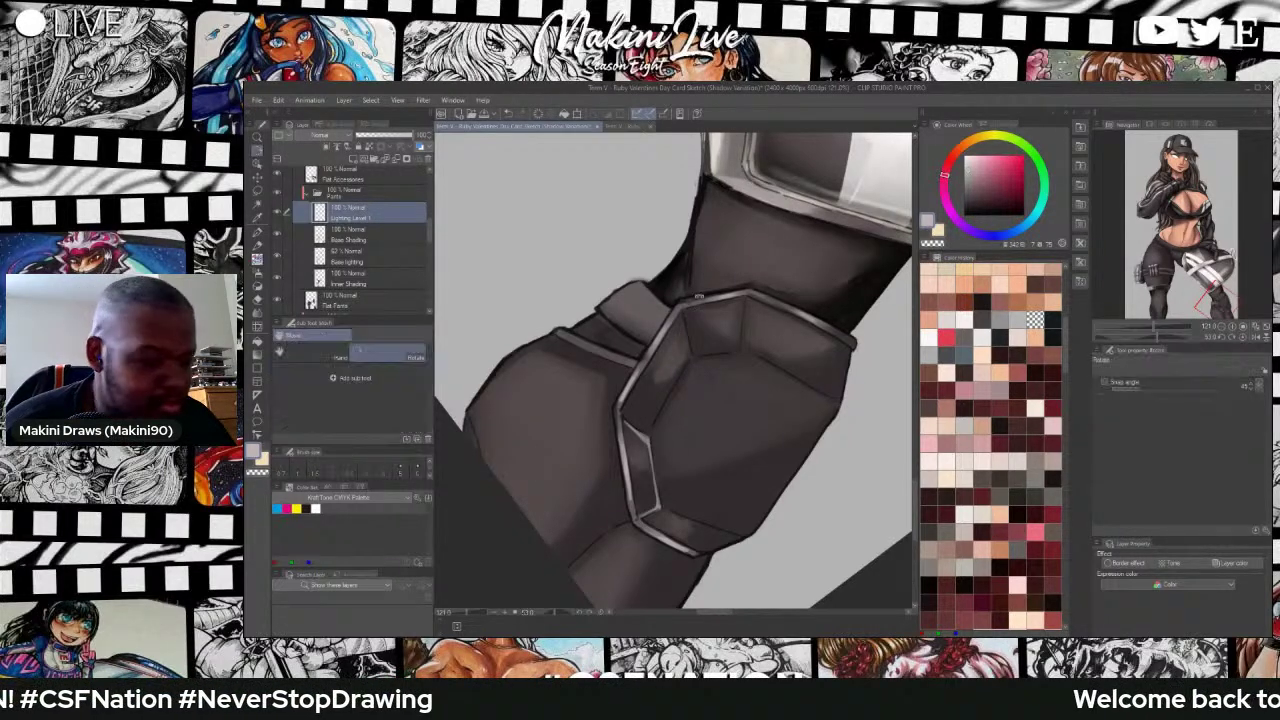
drag(640, 282, 581, 343)
drag(693, 401, 704, 428)
drag(692, 400, 704, 430)
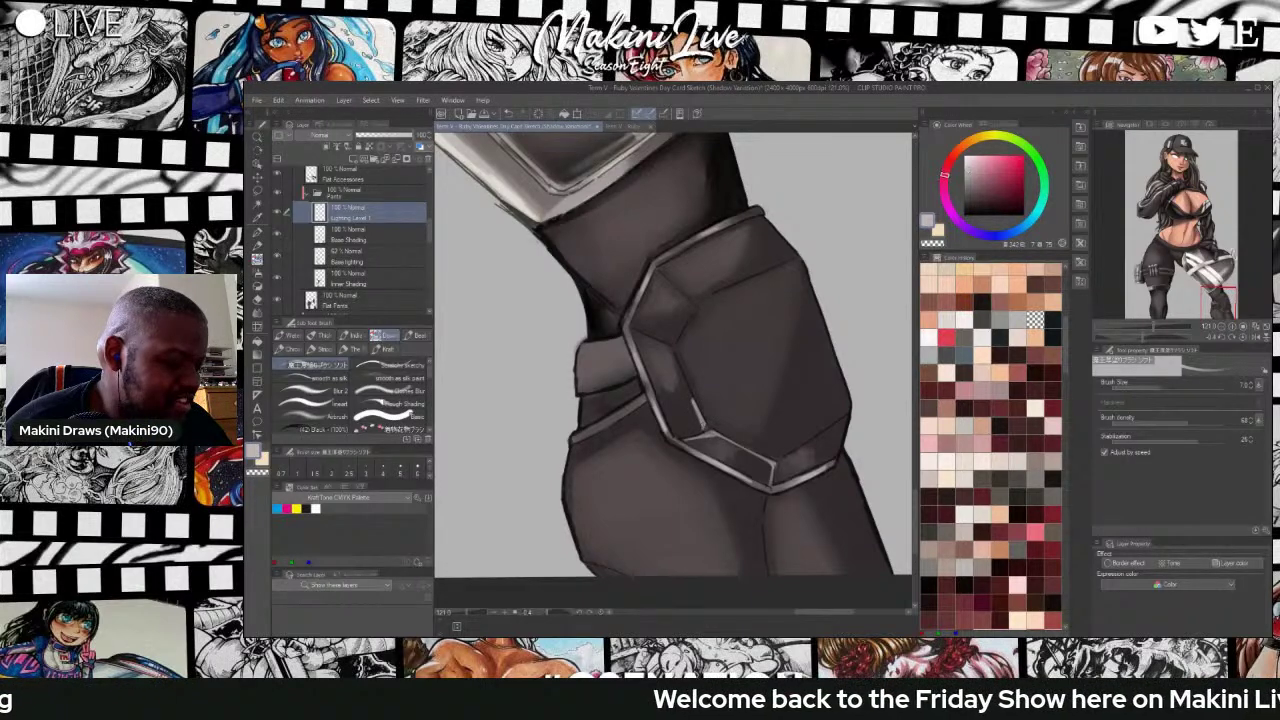
mouse_move(684, 378)
mouse_down()
mouse_move(695, 405)
mouse_move(688, 384)
mouse_move(690, 396)
mouse_up()
drag(671, 352, 702, 422)
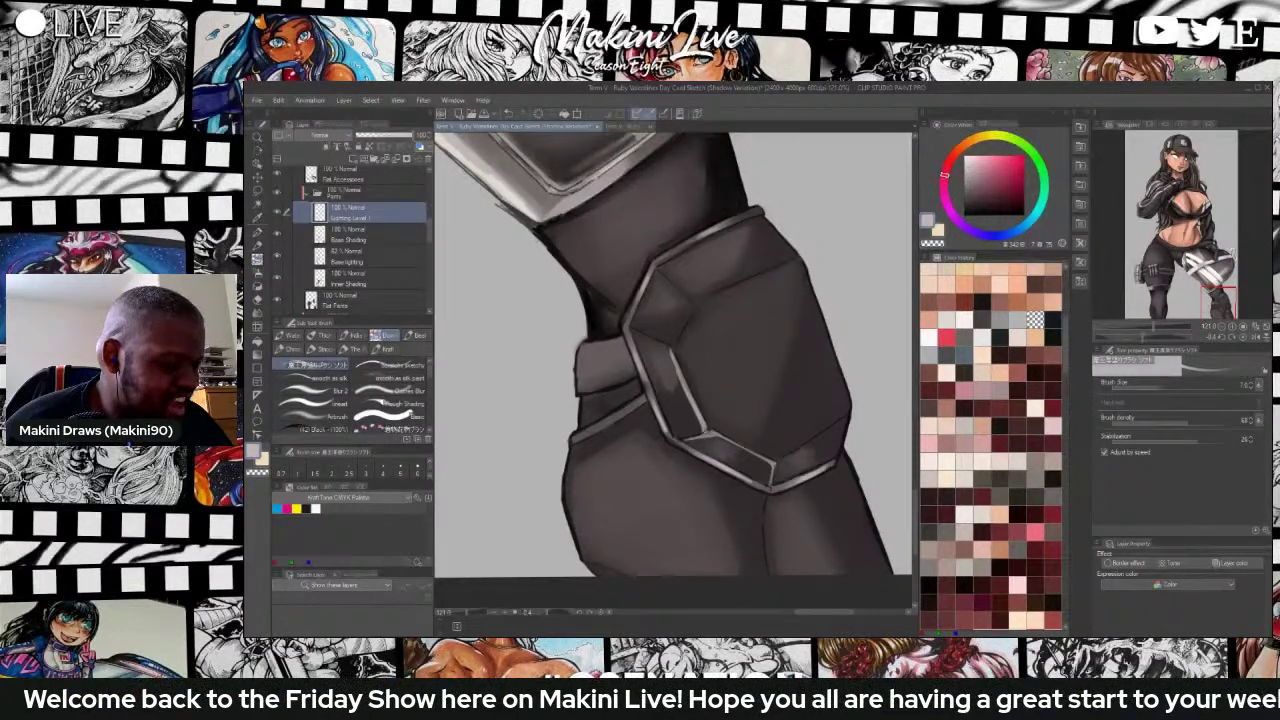
key(shift+space)
mouse_move(664, 306)
mouse_down()
mouse_move(728, 332)
mouse_move(691, 367)
mouse_up()
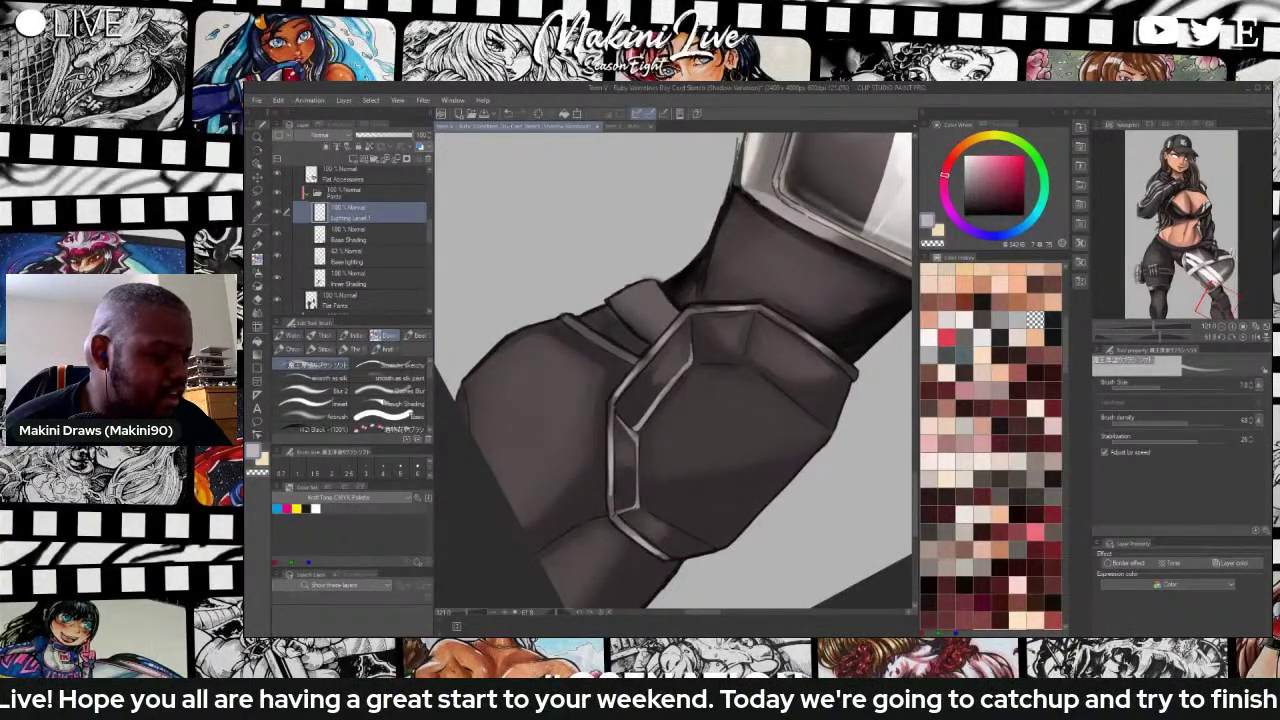
drag(690, 339, 690, 359)
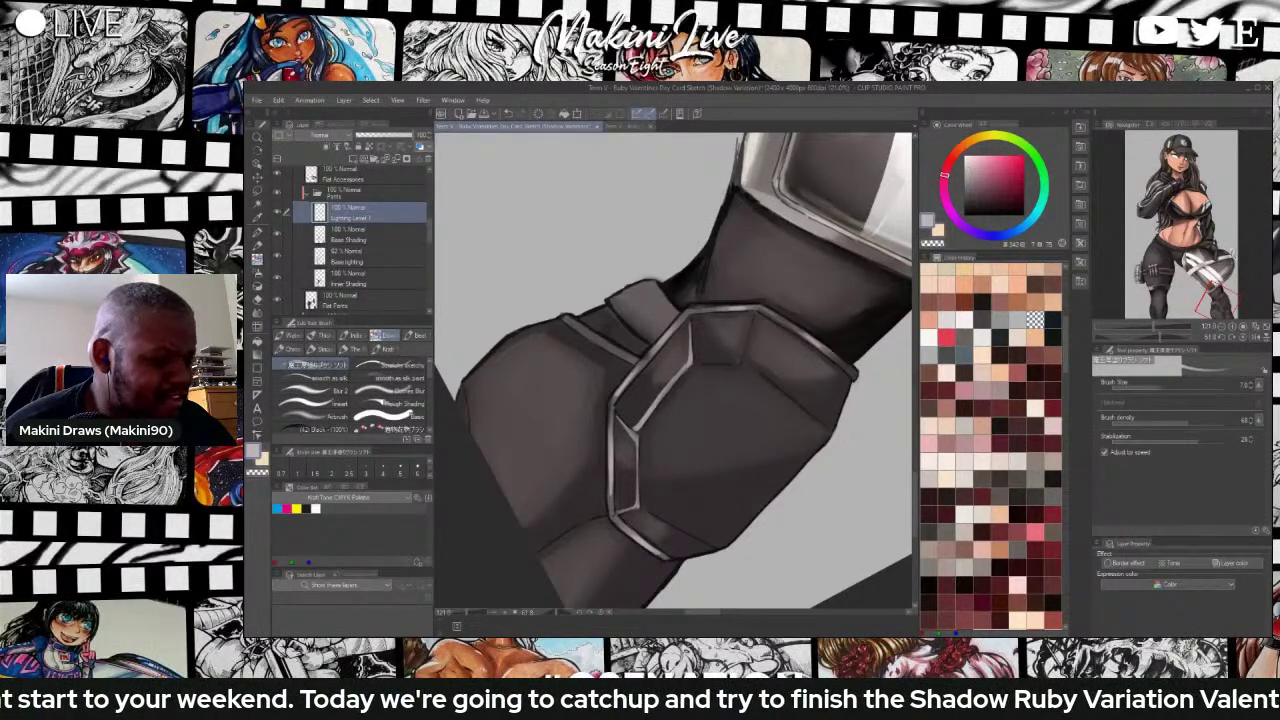
Highlight the inner edge and far seam of the thigh-side bevel facet in thin light grey, undoing and repainting unsatisfactory strokes.
mouse_move(740, 364)
mouse_down()
mouse_move(754, 318)
mouse_move(707, 366)
mouse_up()
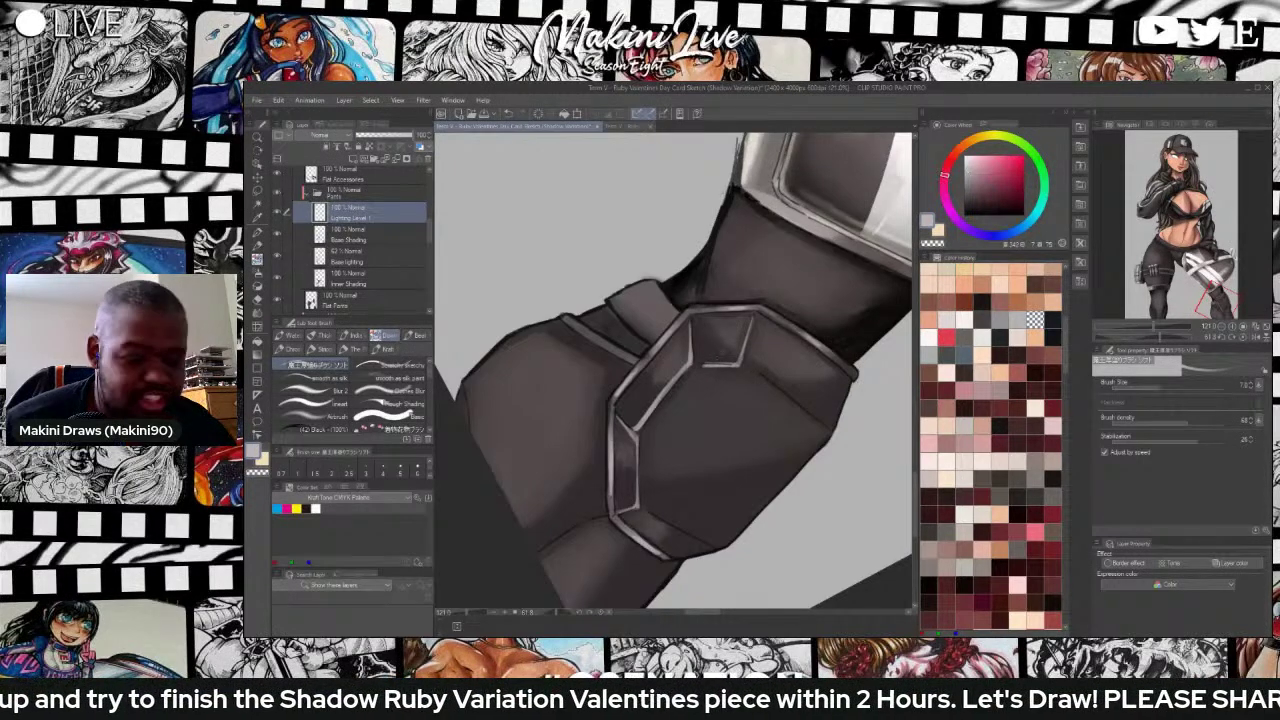
key(ctrl+z)
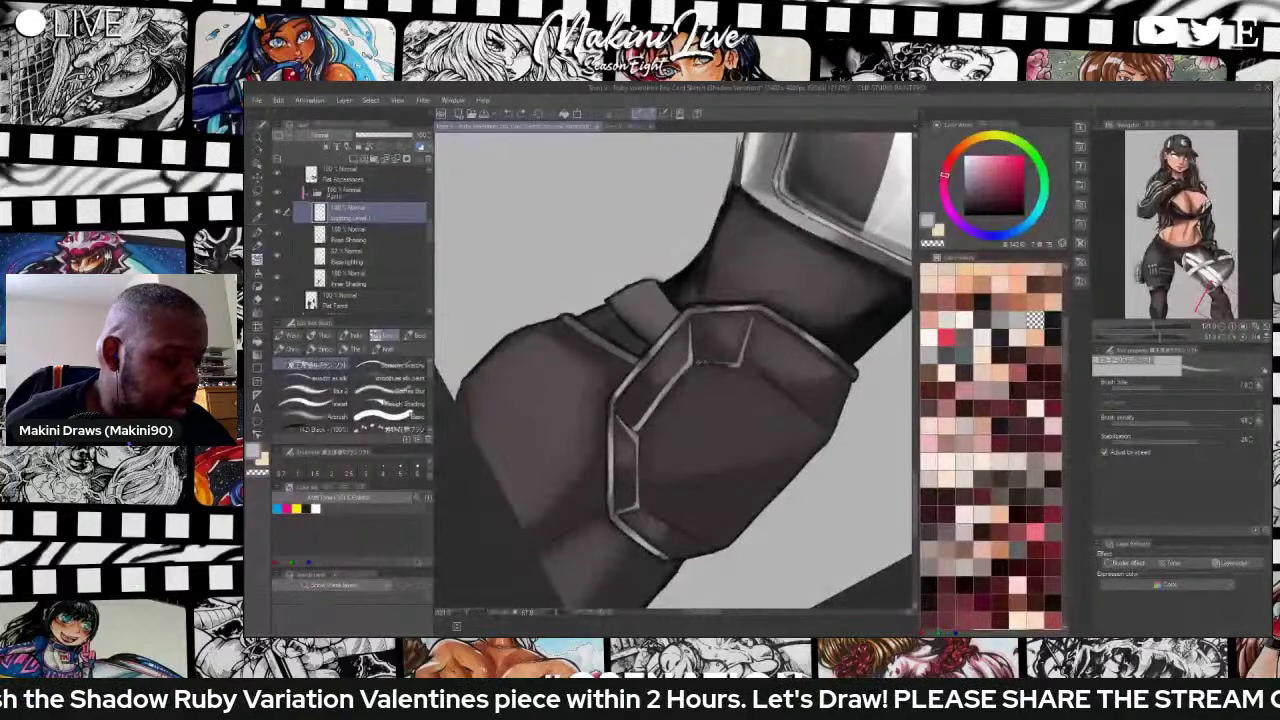
mouse_move(718, 364)
mouse_down()
mouse_move(696, 362)
mouse_move(736, 364)
mouse_move(748, 343)
mouse_up()
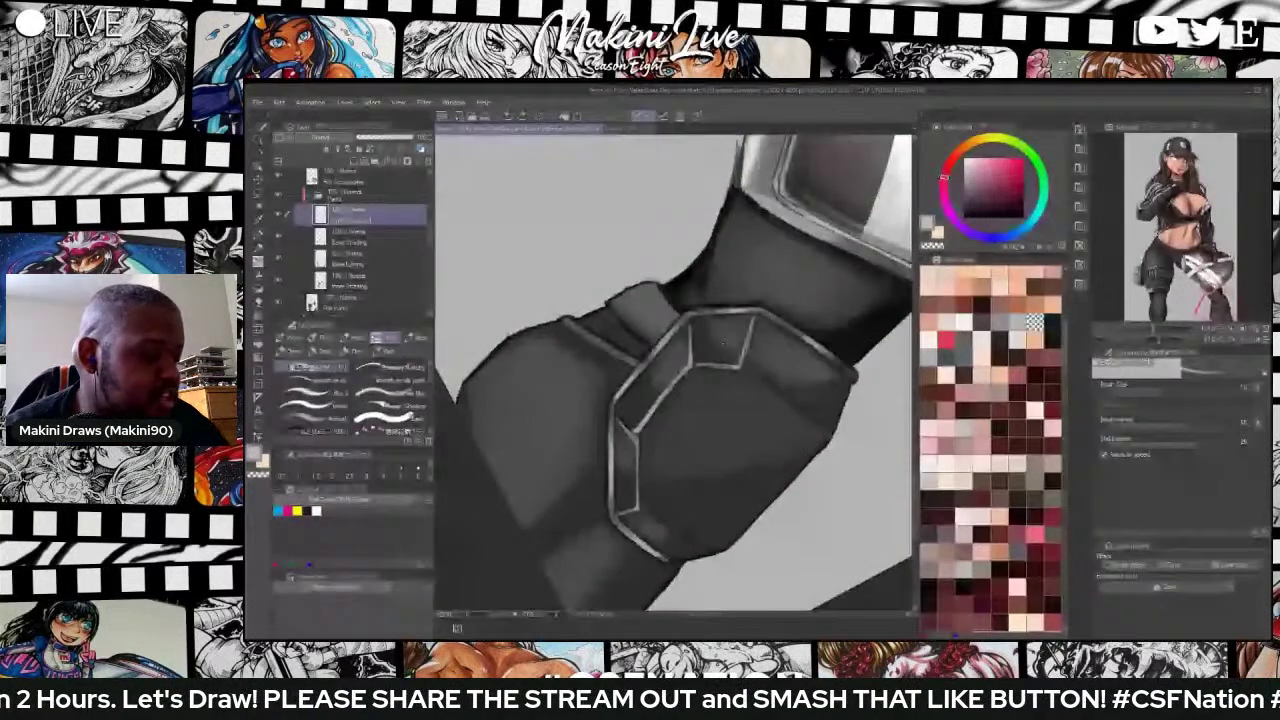
drag(750, 318, 739, 366)
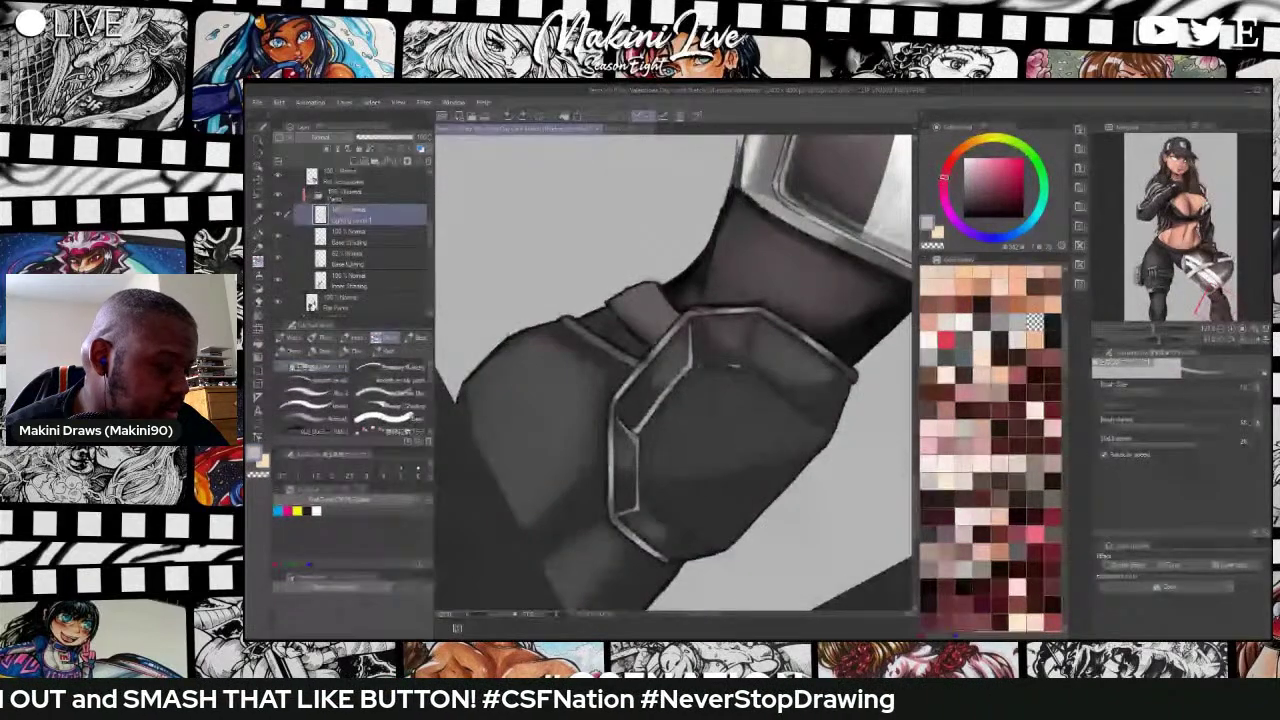
key(ctrl+z)
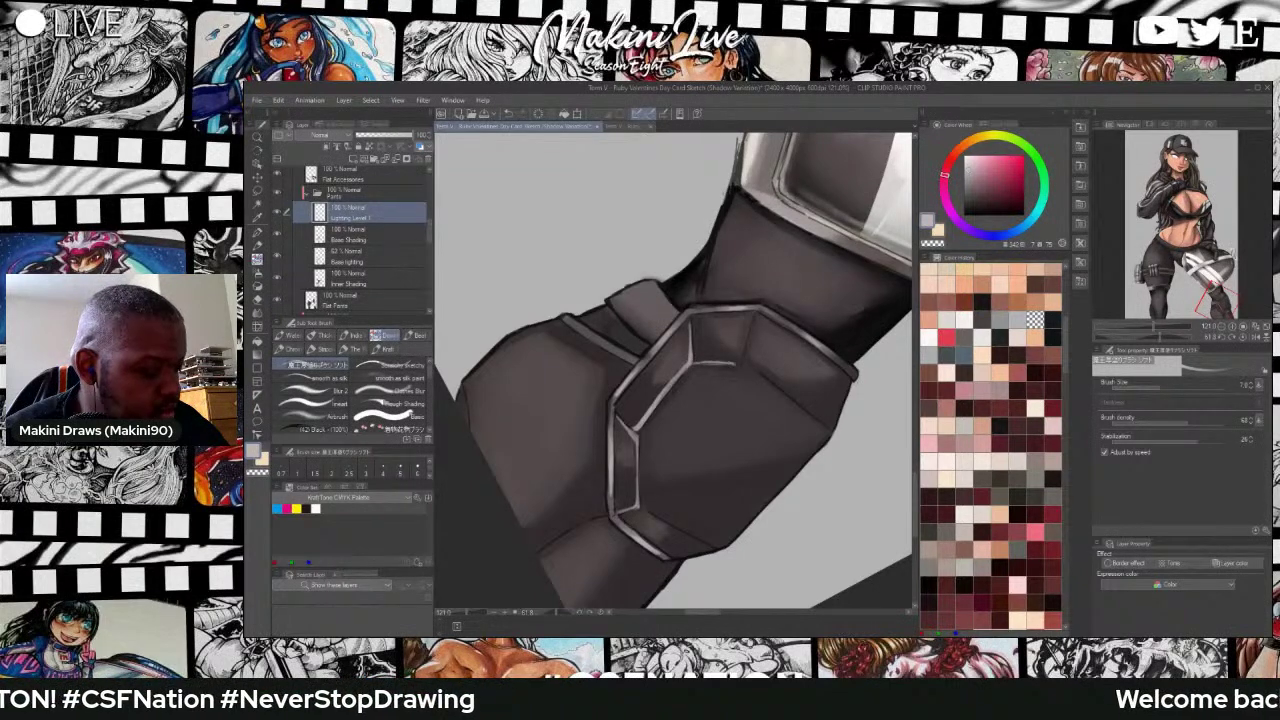
drag(740, 362, 752, 311)
drag(741, 359, 752, 311)
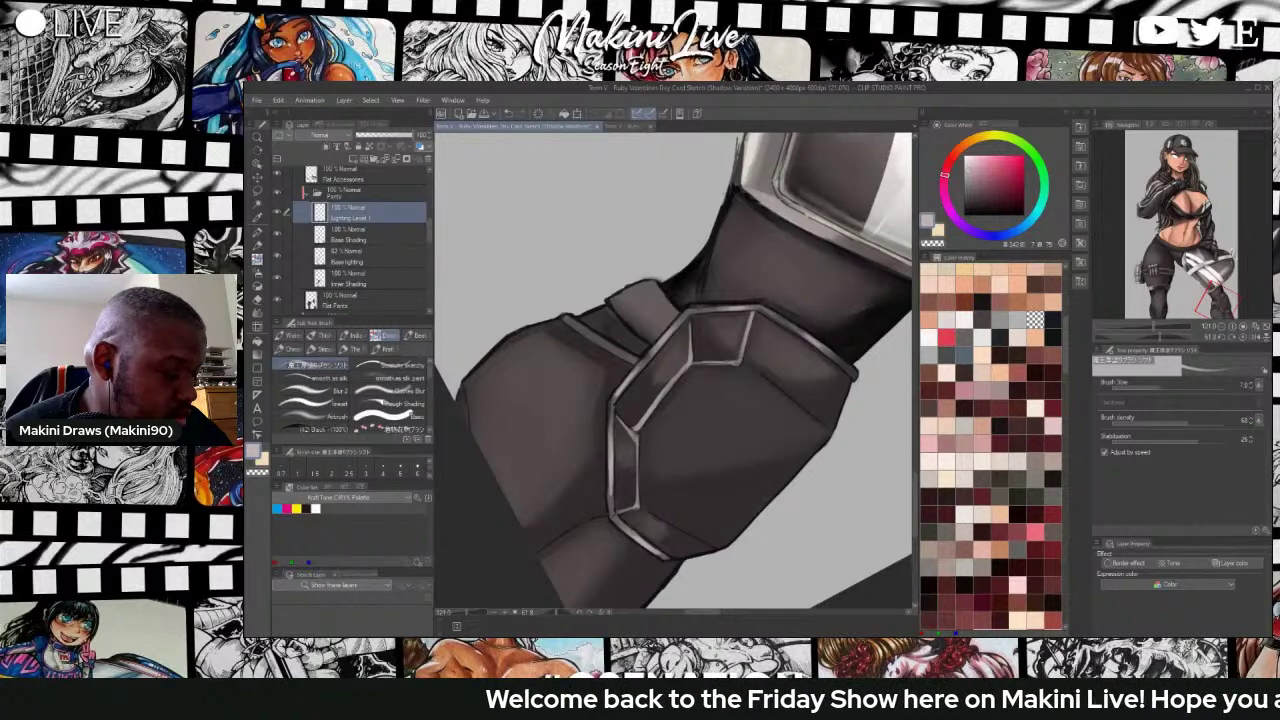
drag(696, 362, 722, 359)
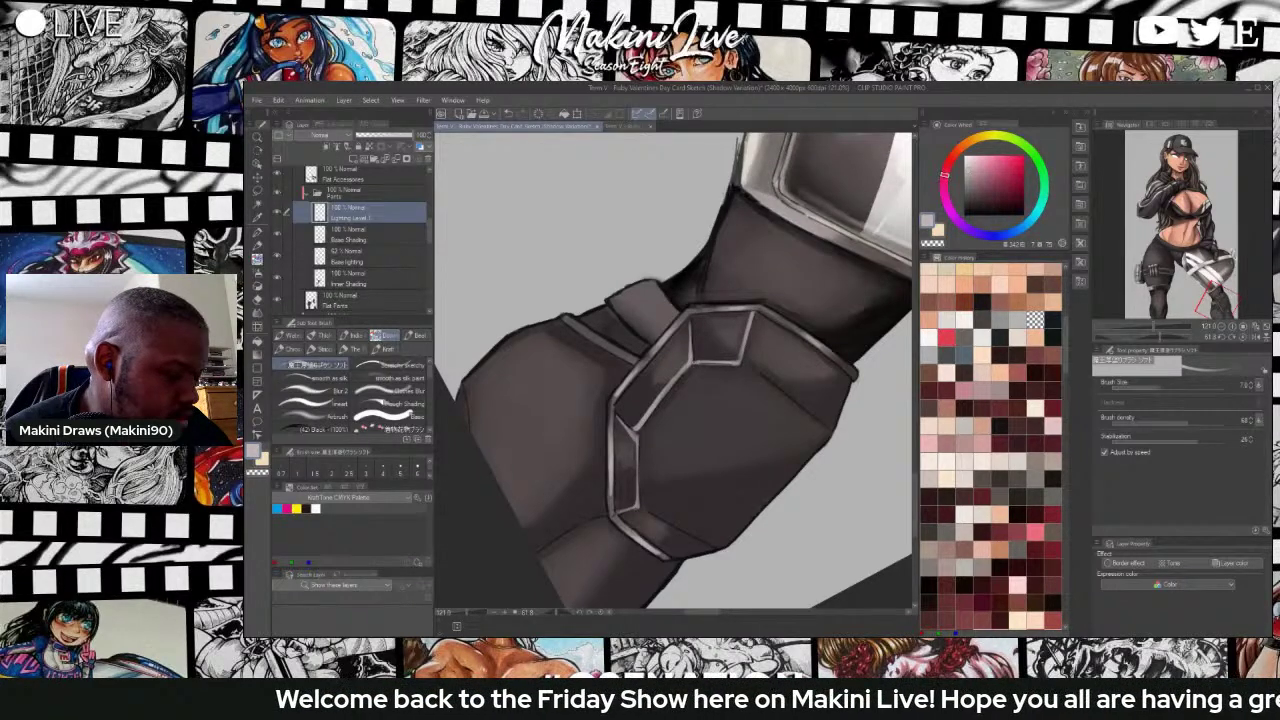
Use the hard eraser to trim the highlight along the inner edge of the knee pad's thigh-side facet.
key(e)
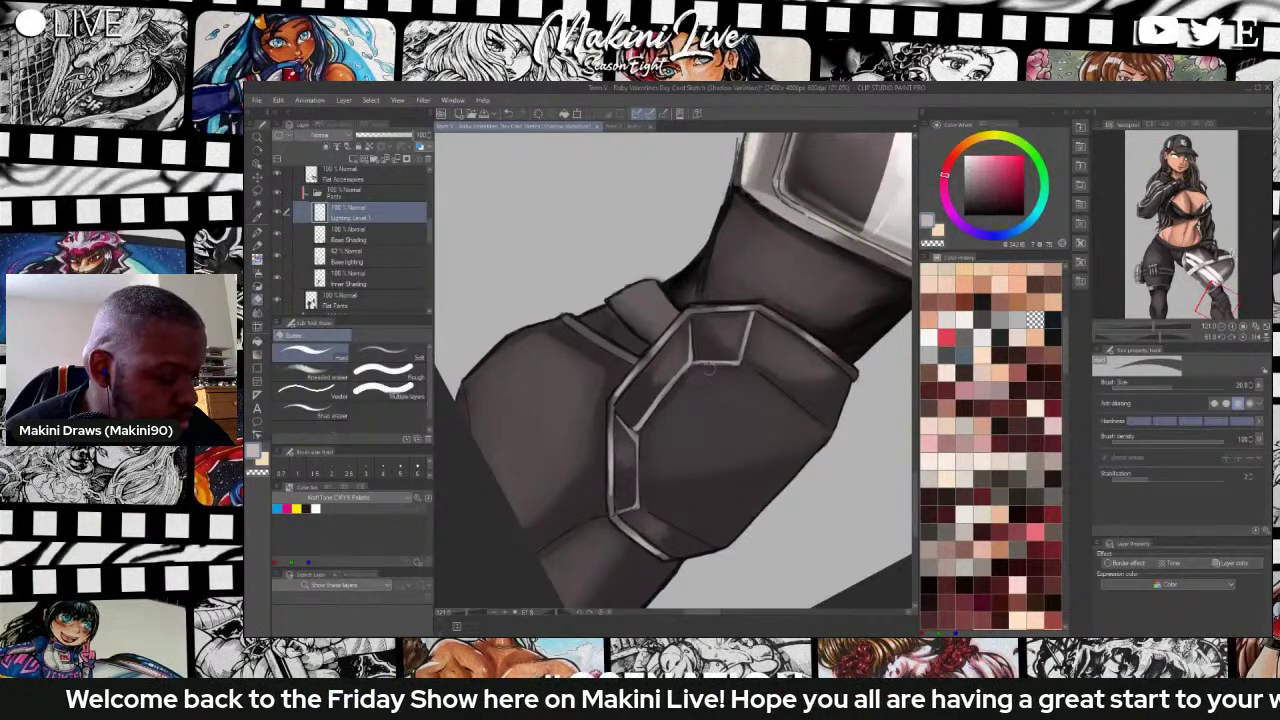
drag(712, 369, 738, 367)
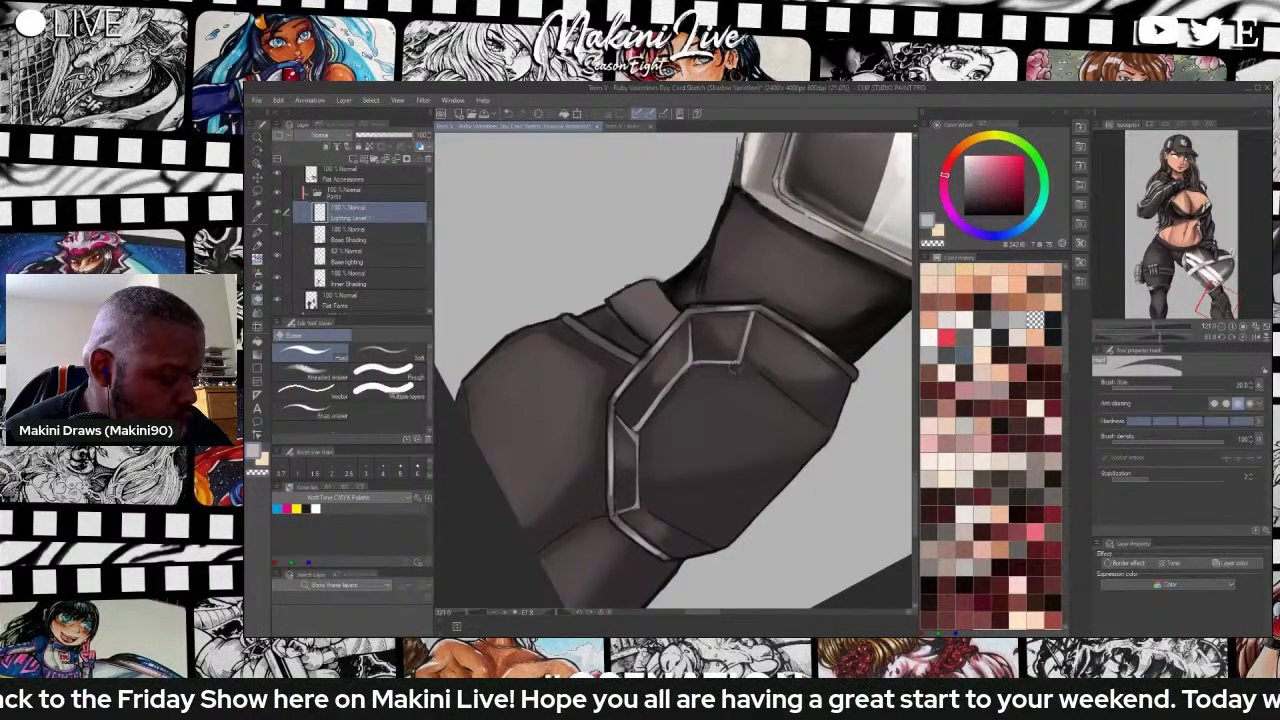
scroll(771, 177, down, 6)
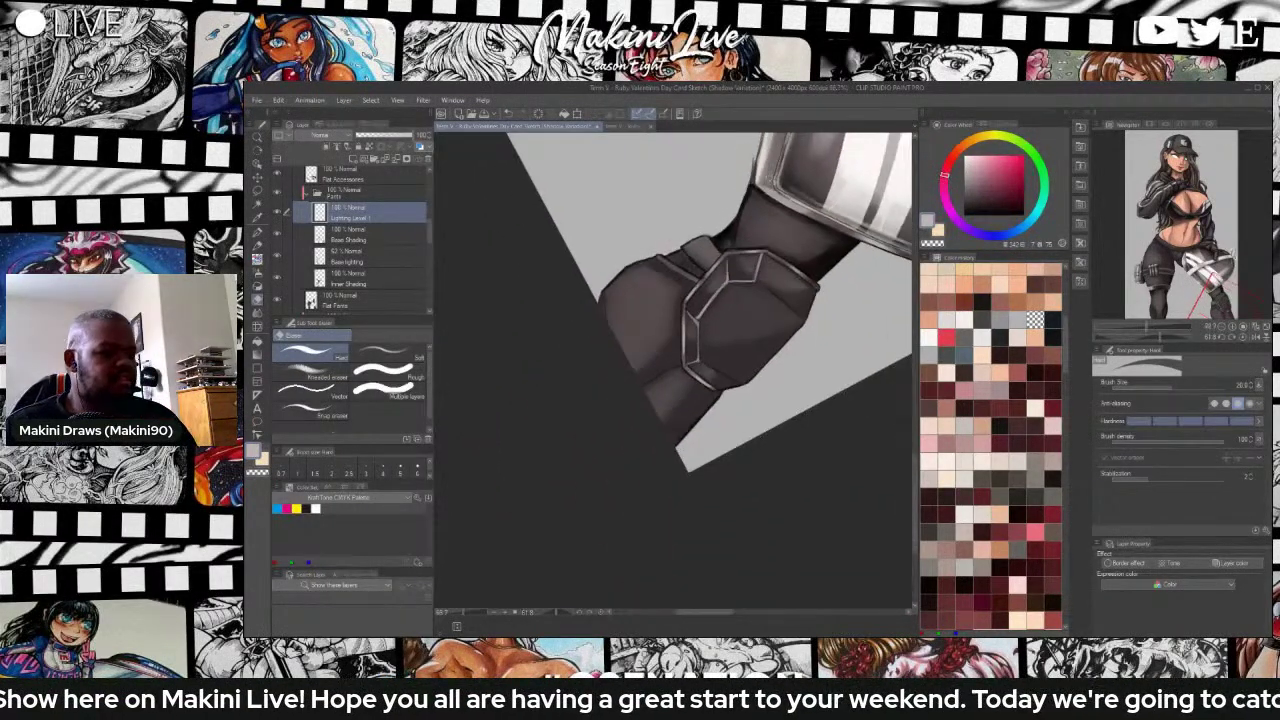
scroll(695, 168, up, 2)
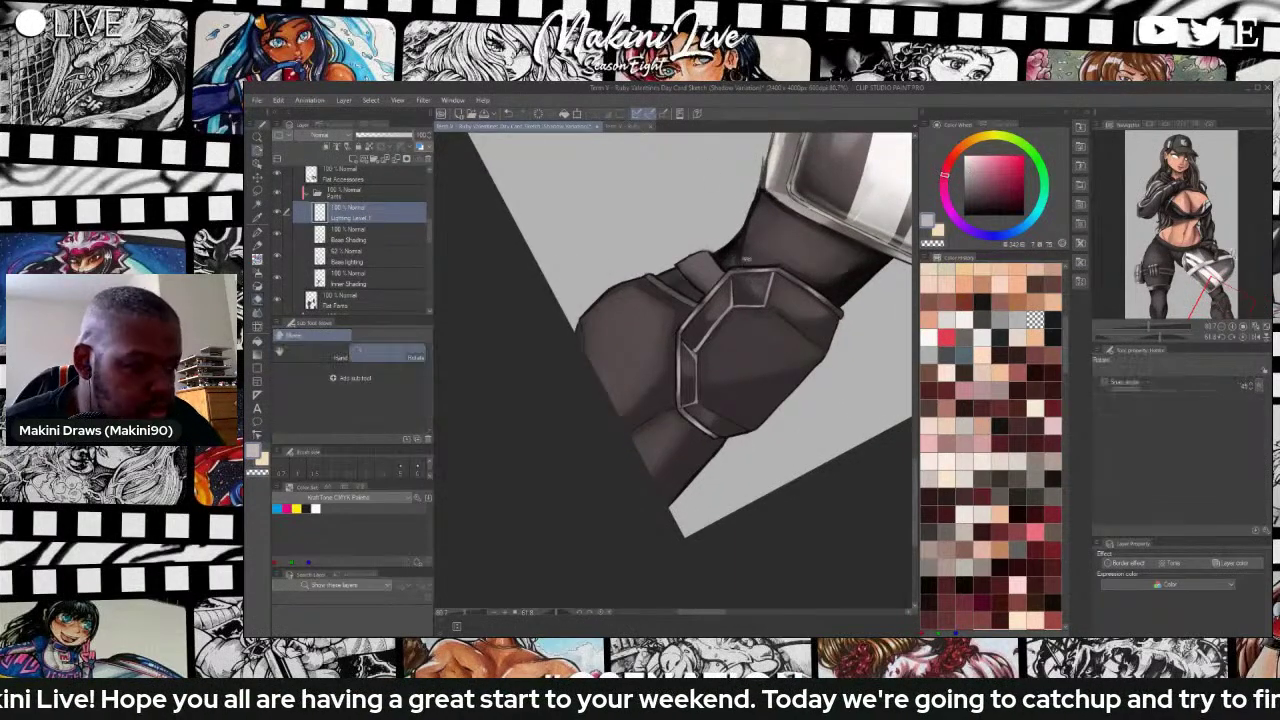
Paint light edge highlights along the knee pad's facets on the Lighting Level 1 layer and soften them.
key(shift+space)
drag(755, 285, 822, 327)
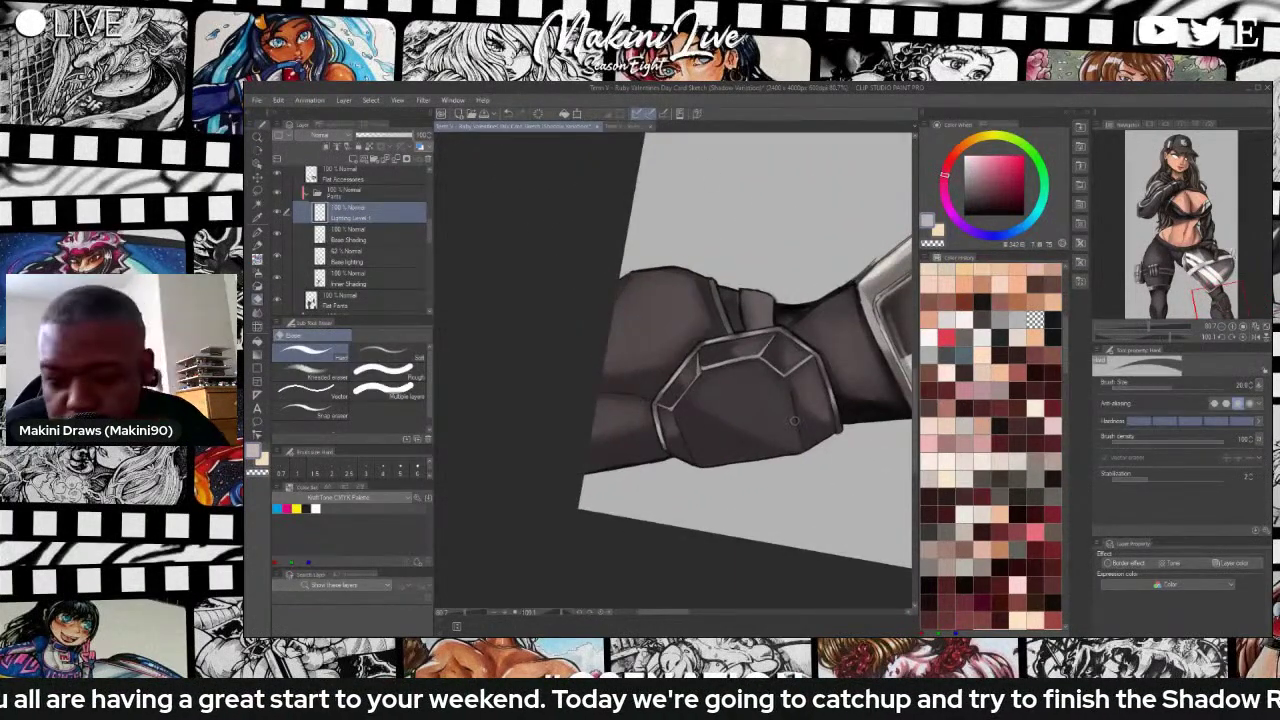
key(b)
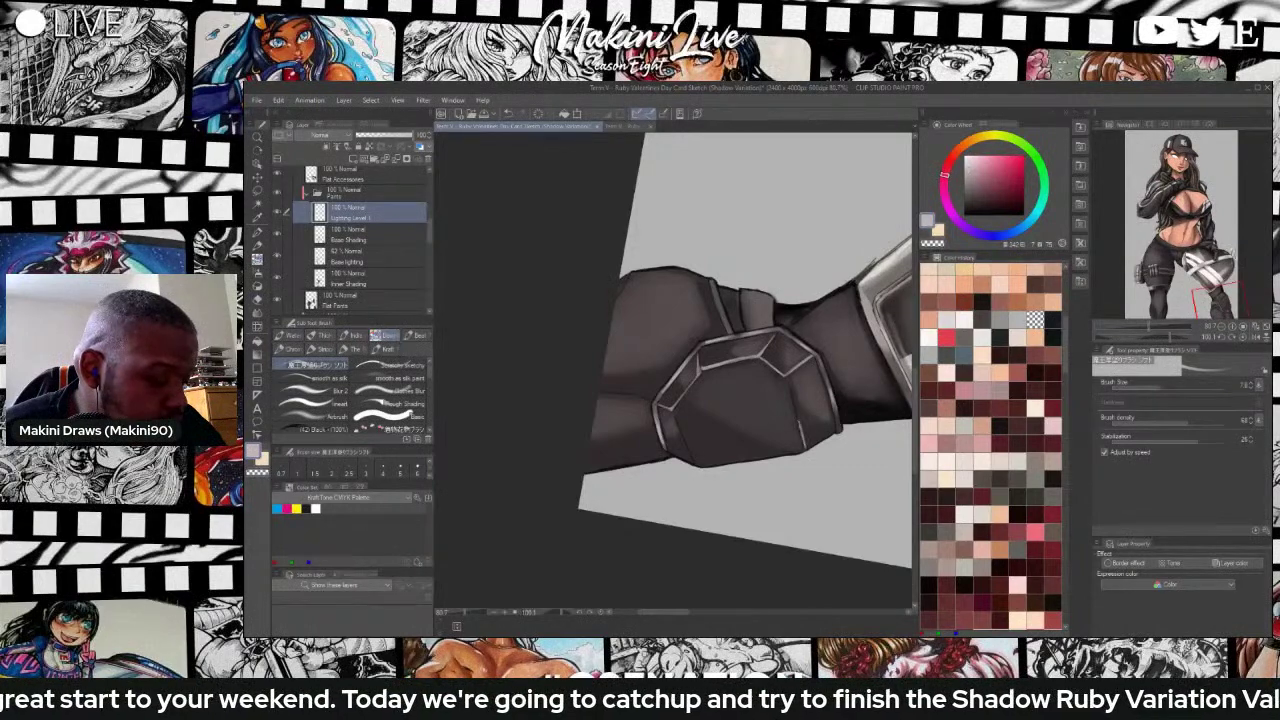
drag(799, 420, 792, 391)
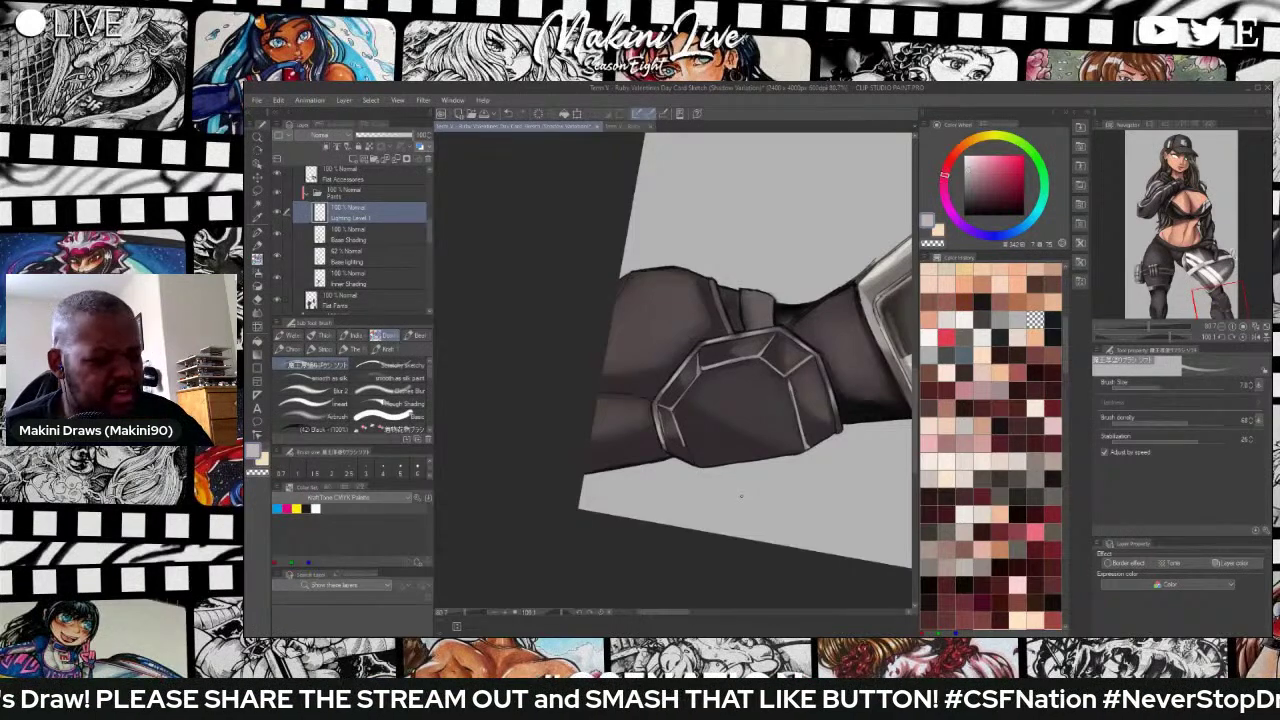
key(h)
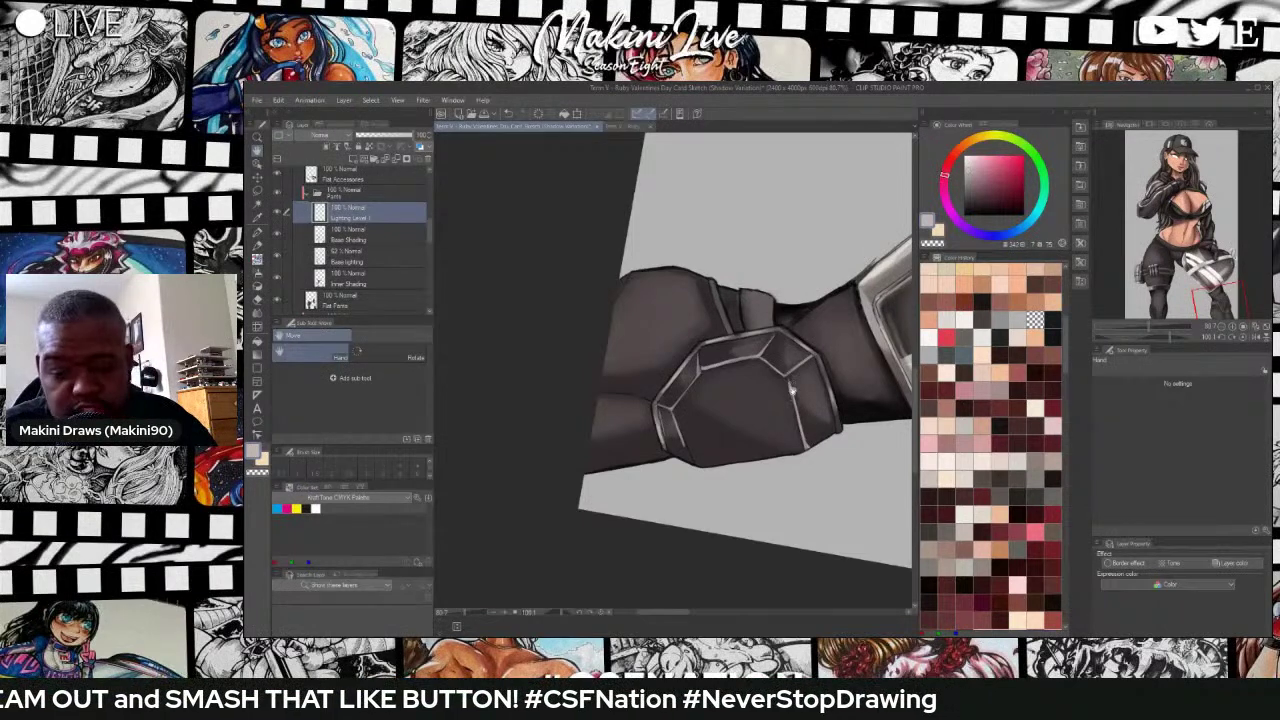
key(j)
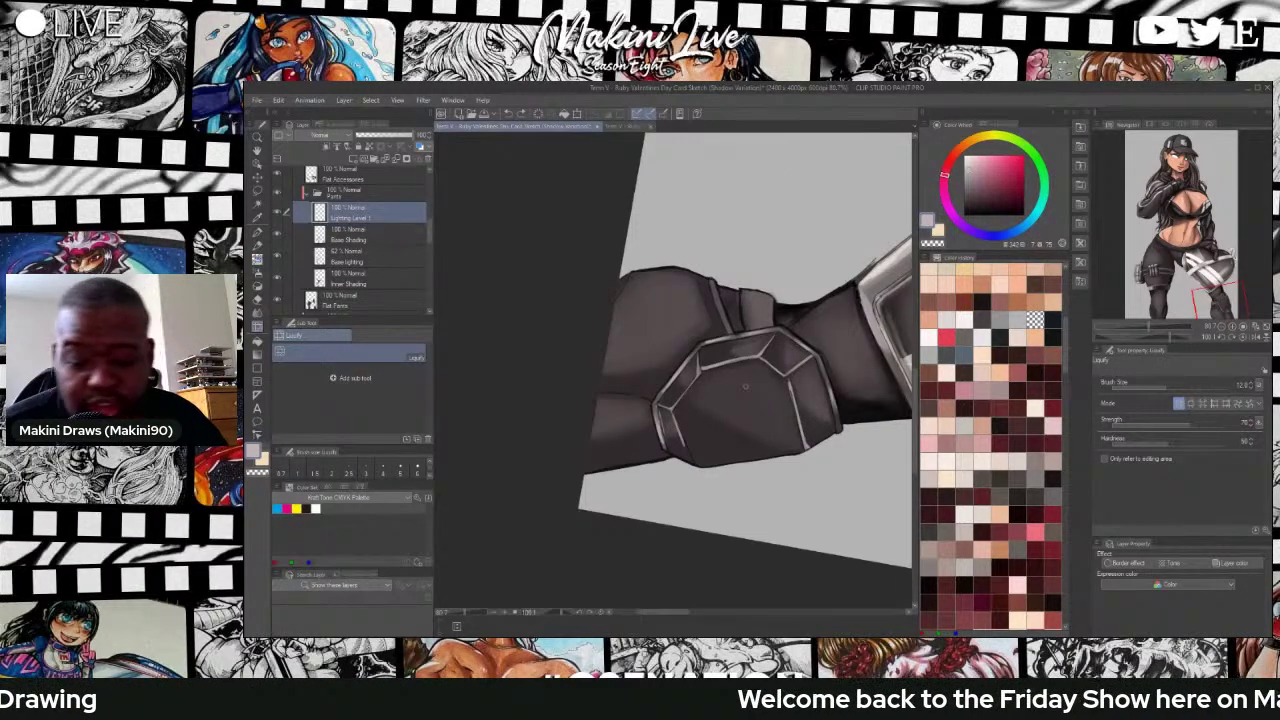
key(b)
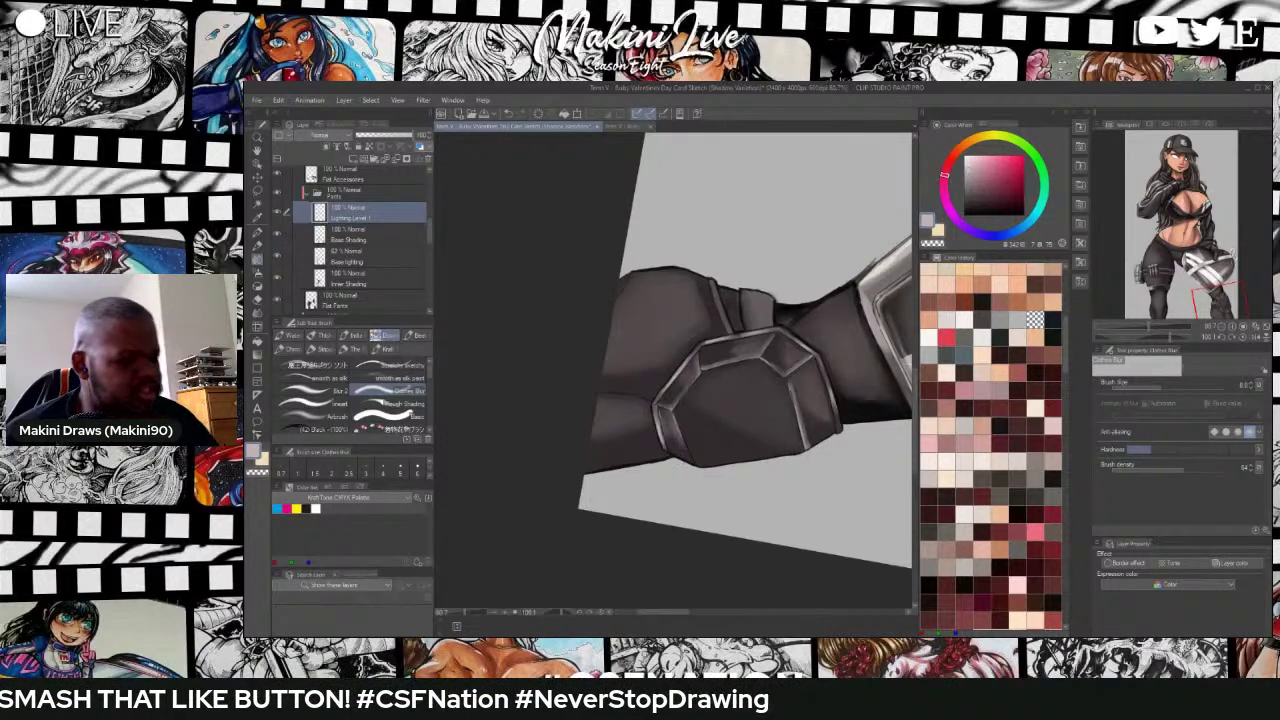
Paint a thin highlight along the calf's edge behind the knee pad with the drawing brush.
scroll(978, 395, down, 1)
scroll(686, 385, down, 7)
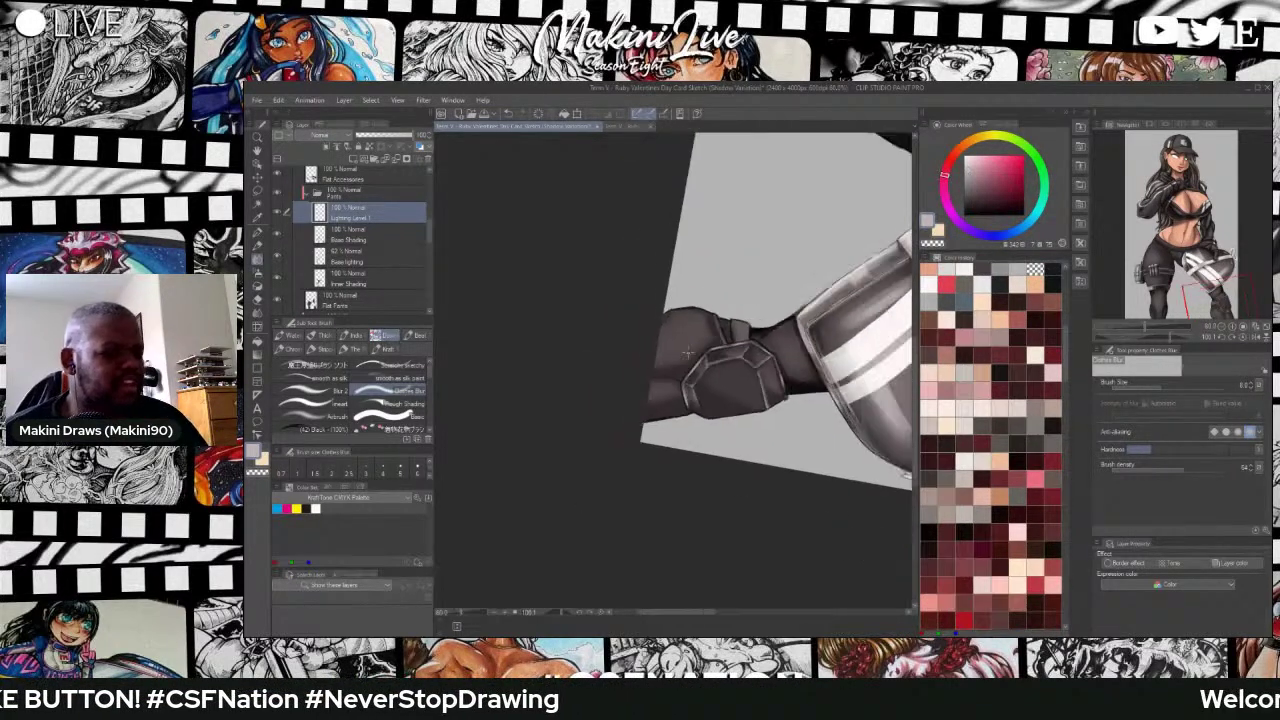
scroll(618, 314, up, 5)
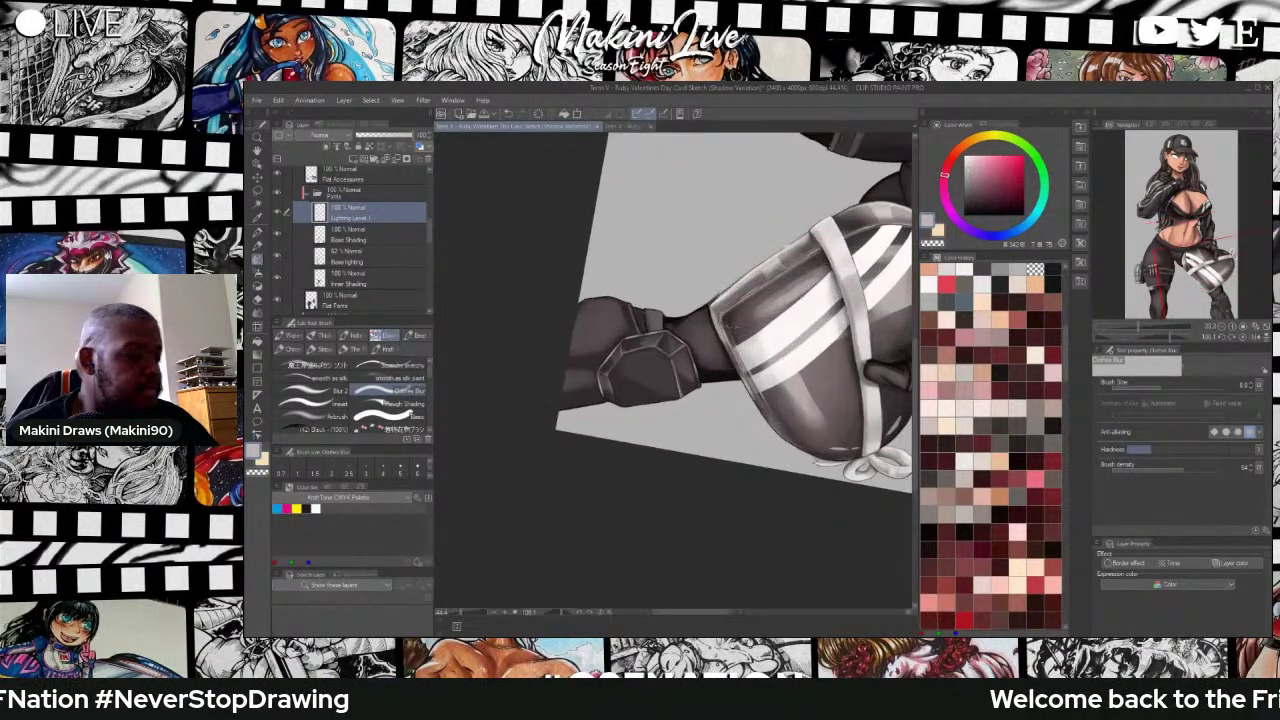
scroll(617, 312, up, 2)
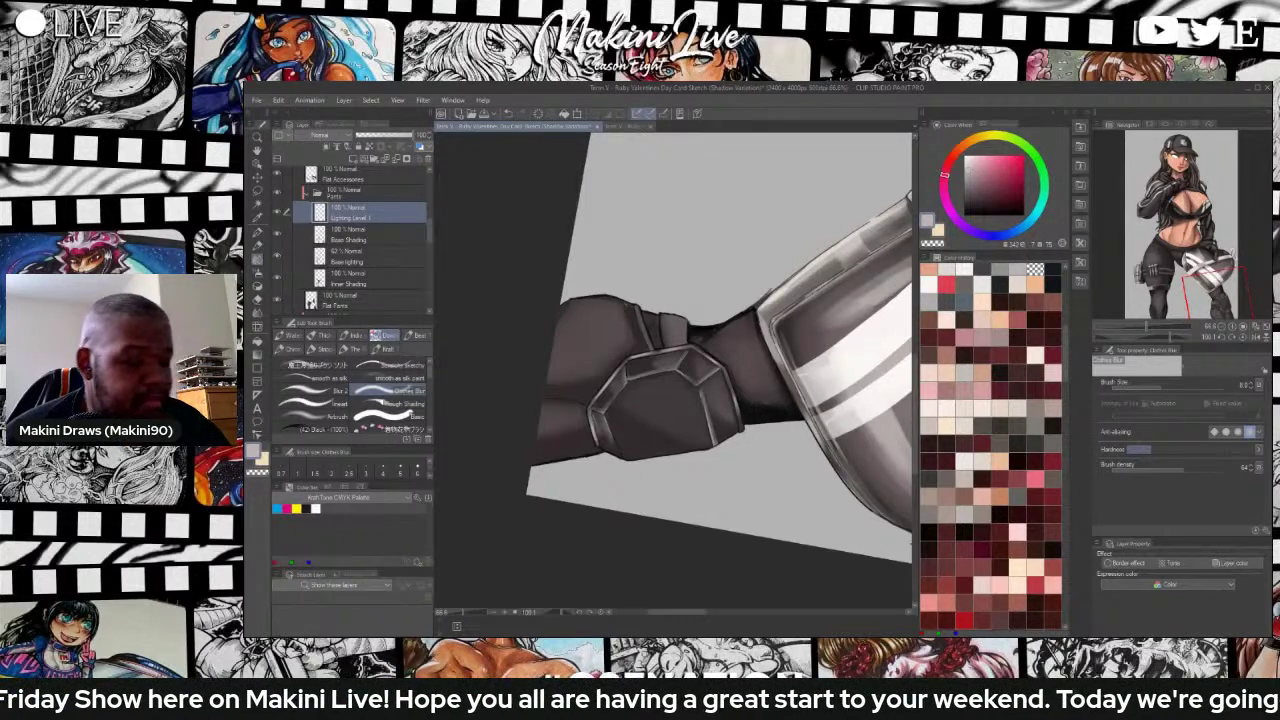
key(b)
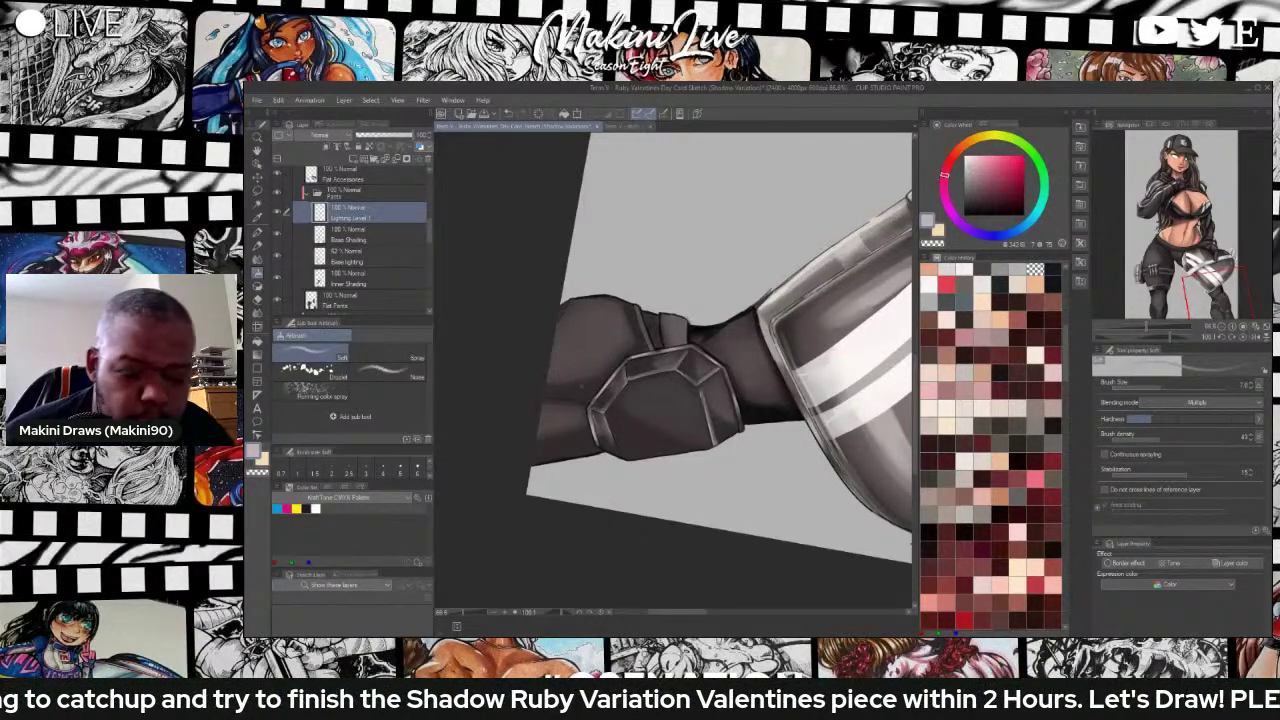
key(b)
key(b)
key(b)
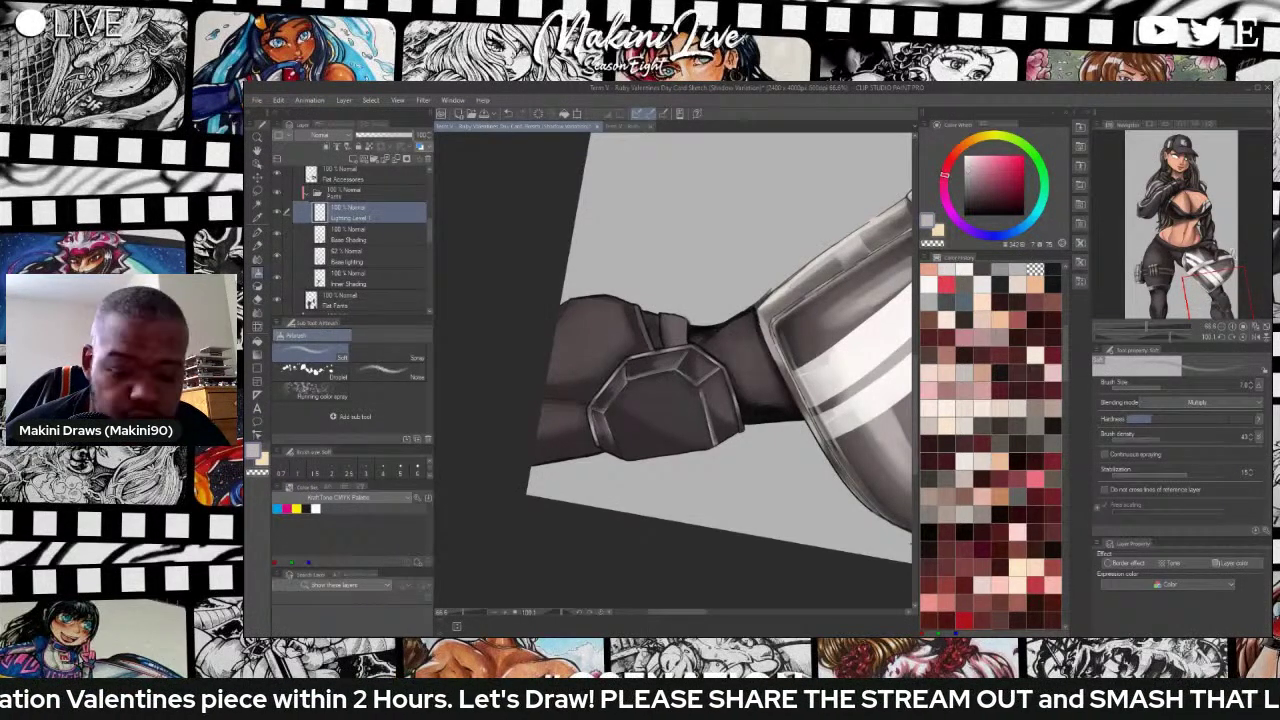
key(b)
key(b)
click(316, 366)
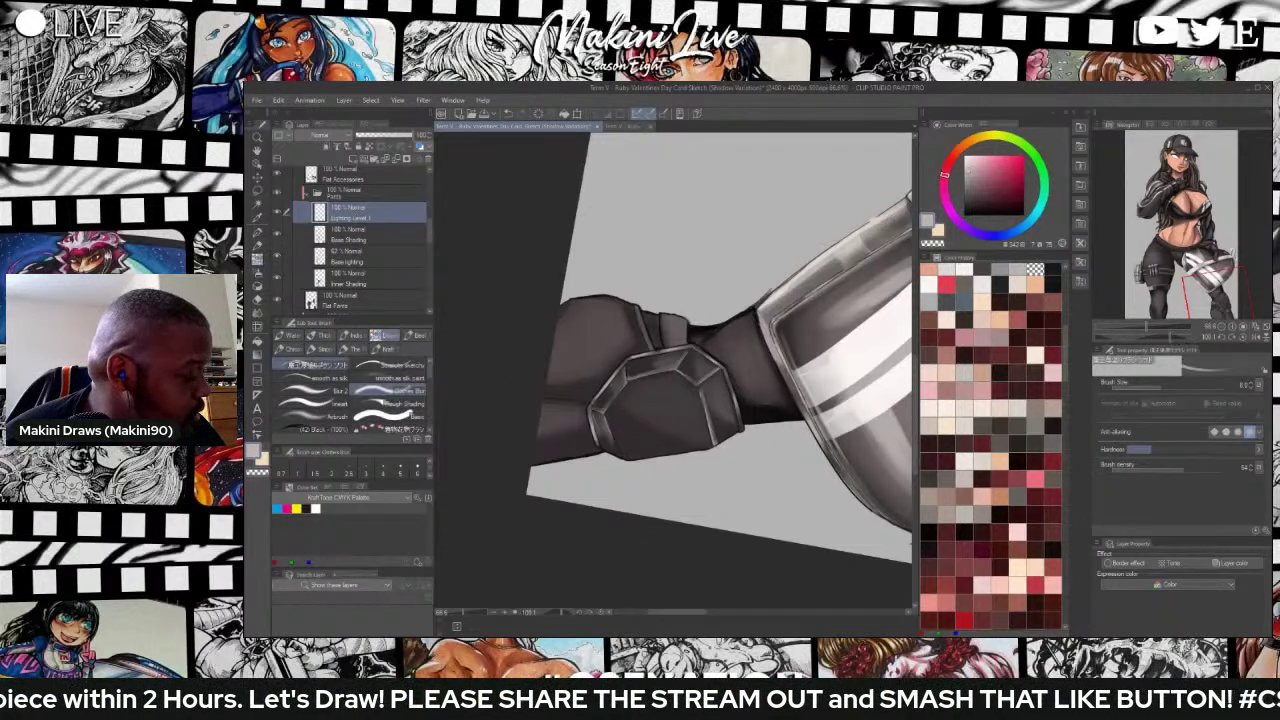
key(b)
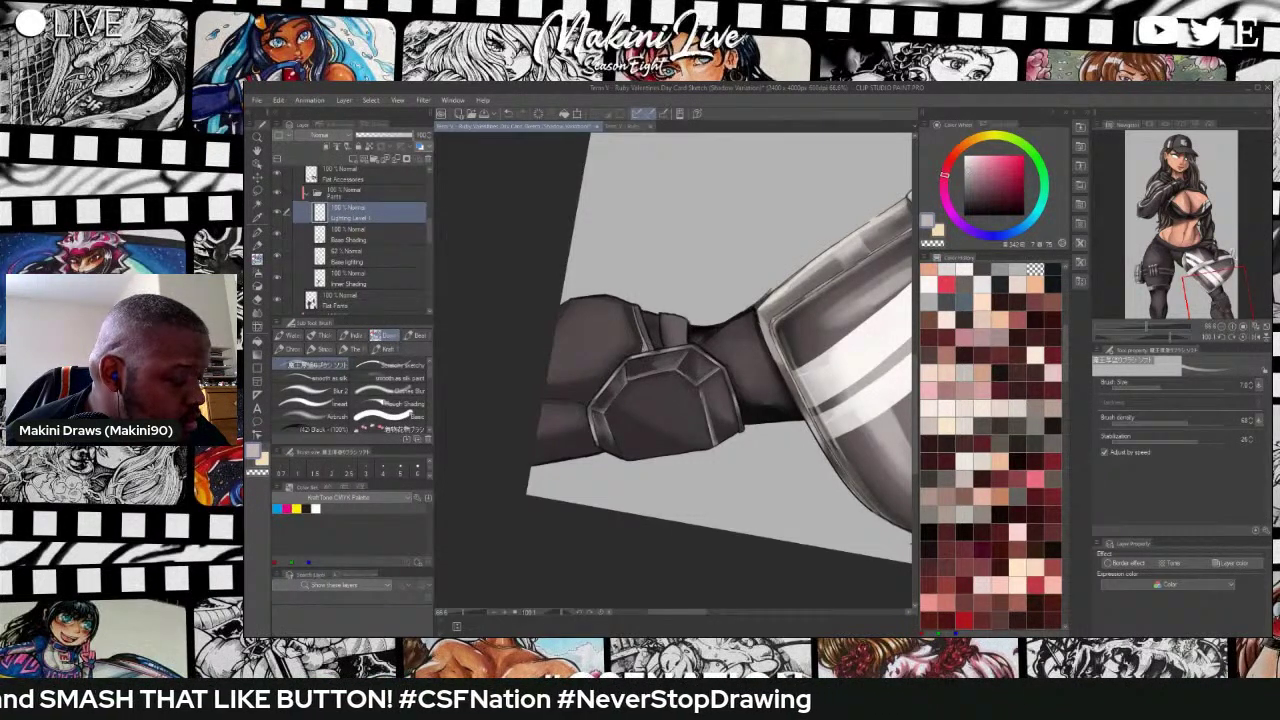
Paint a highlight along the shin seam between the knee pad and the canvas edge, and soften it with the Clothes Blur brush.
key(j)
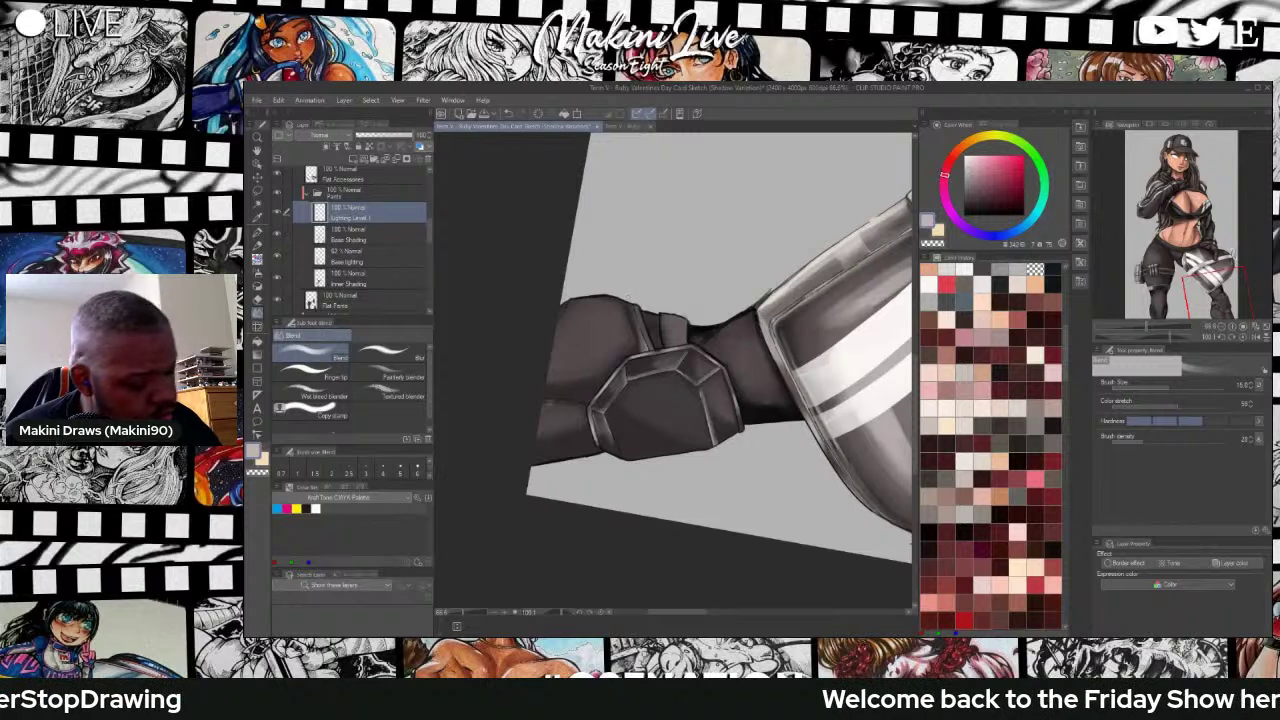
key(b)
key(j)
key(j)
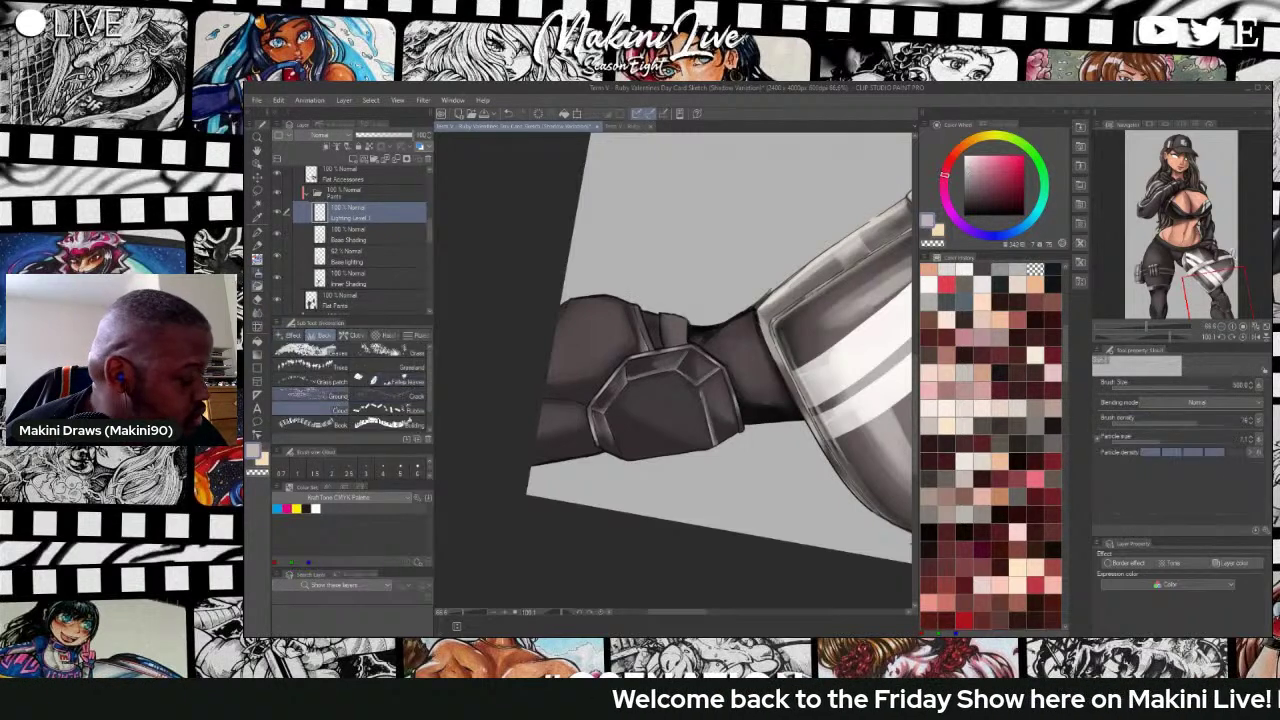
key(b)
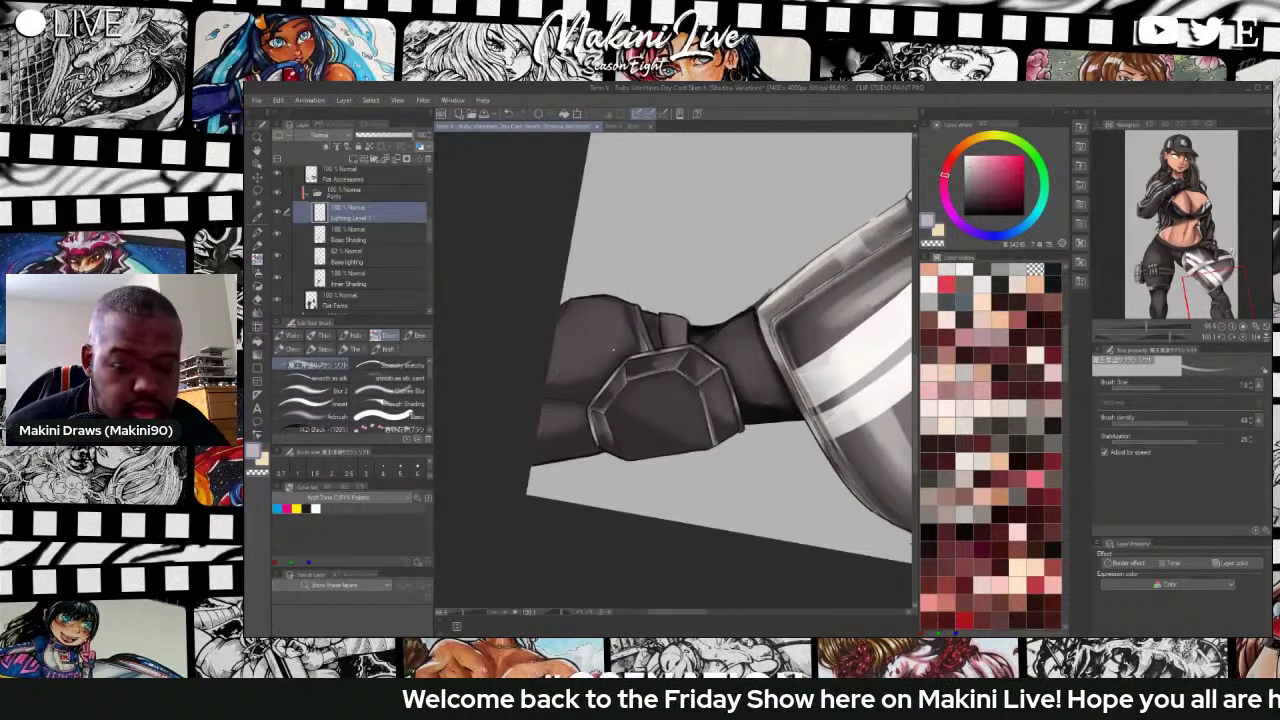
key(r)
mouse_move(604, 312)
mouse_down()
mouse_move(722, 293)
mouse_move(750, 320)
mouse_up()
key(b)
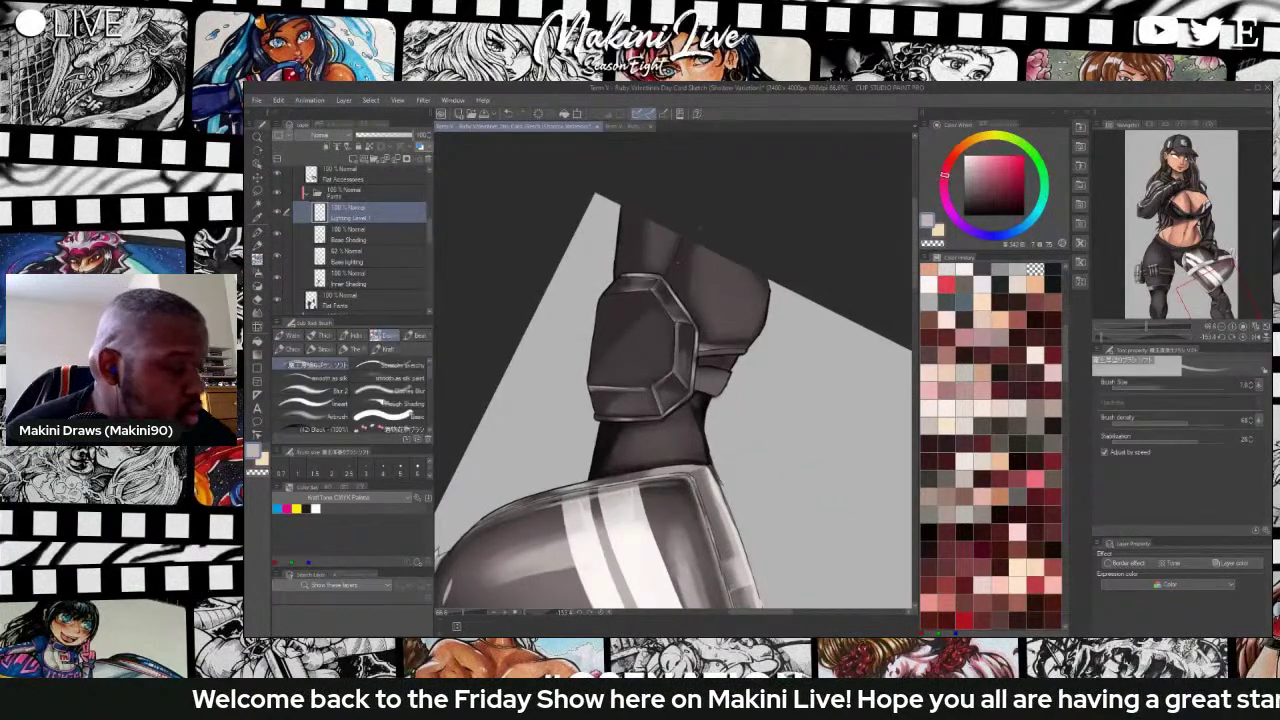
drag(667, 275, 684, 237)
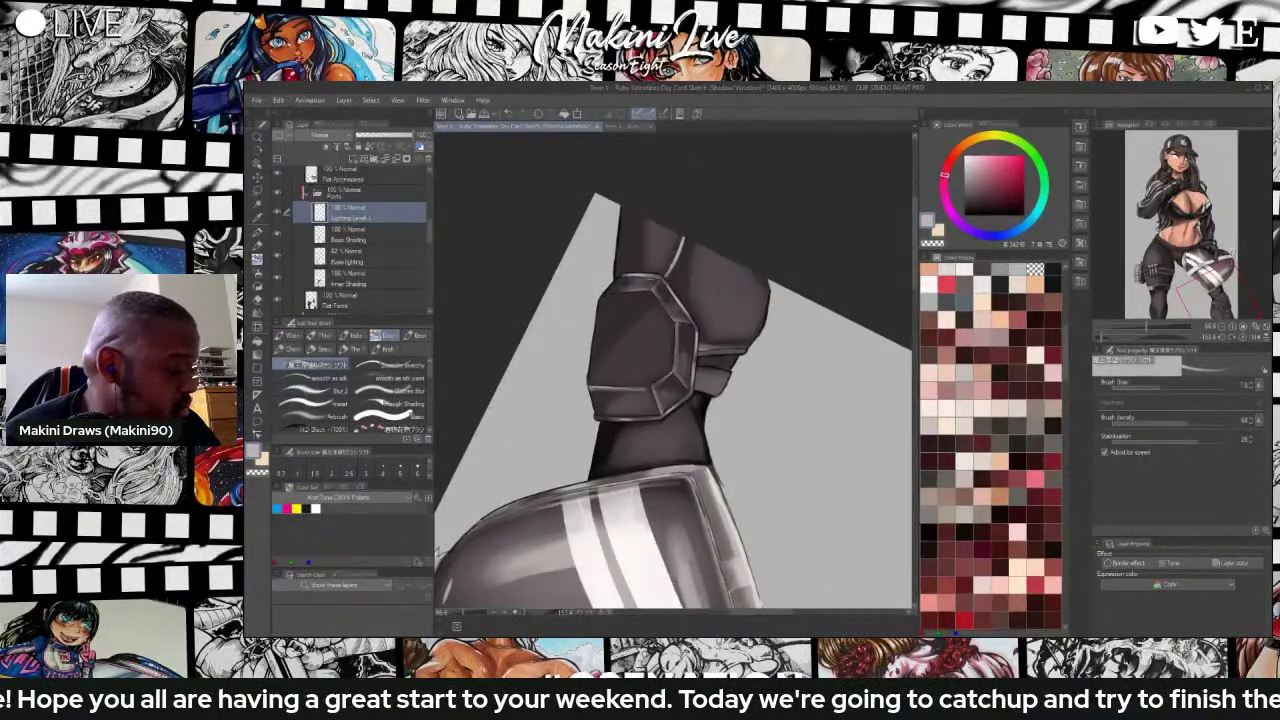
click(390, 390)
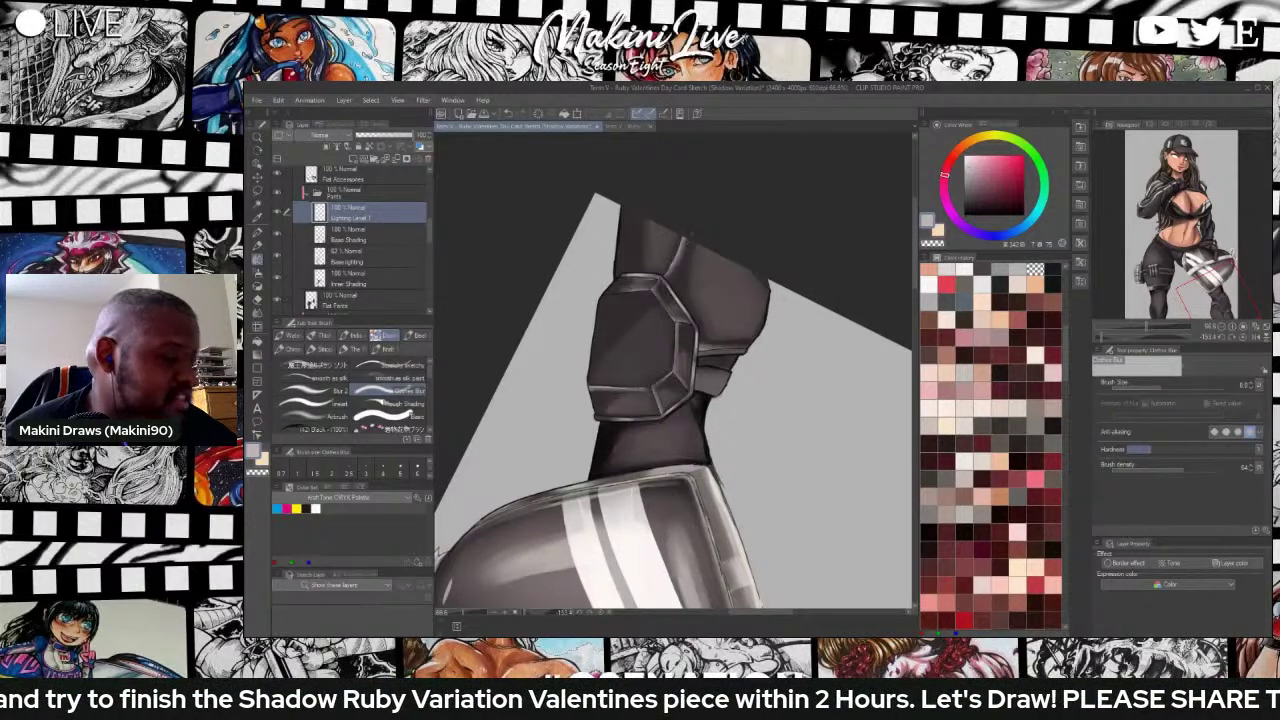
scroll(700, 234, down, 2)
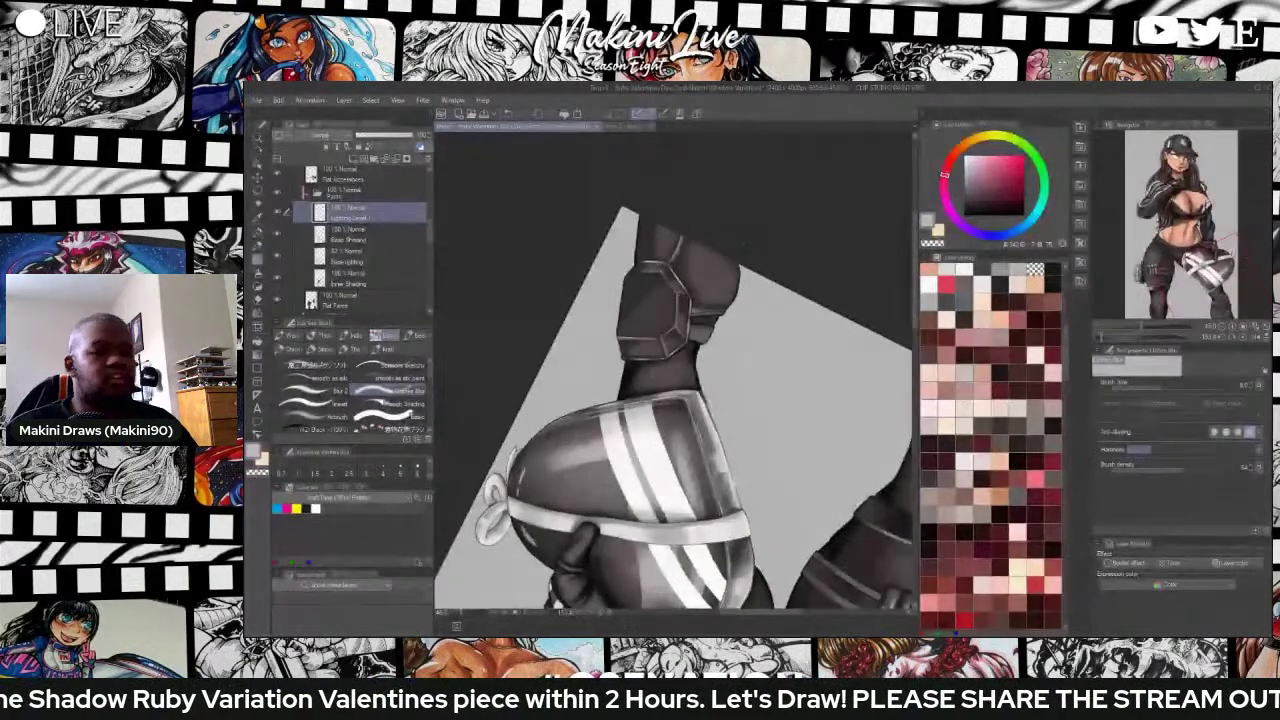
scroll(731, 241, up, 1)
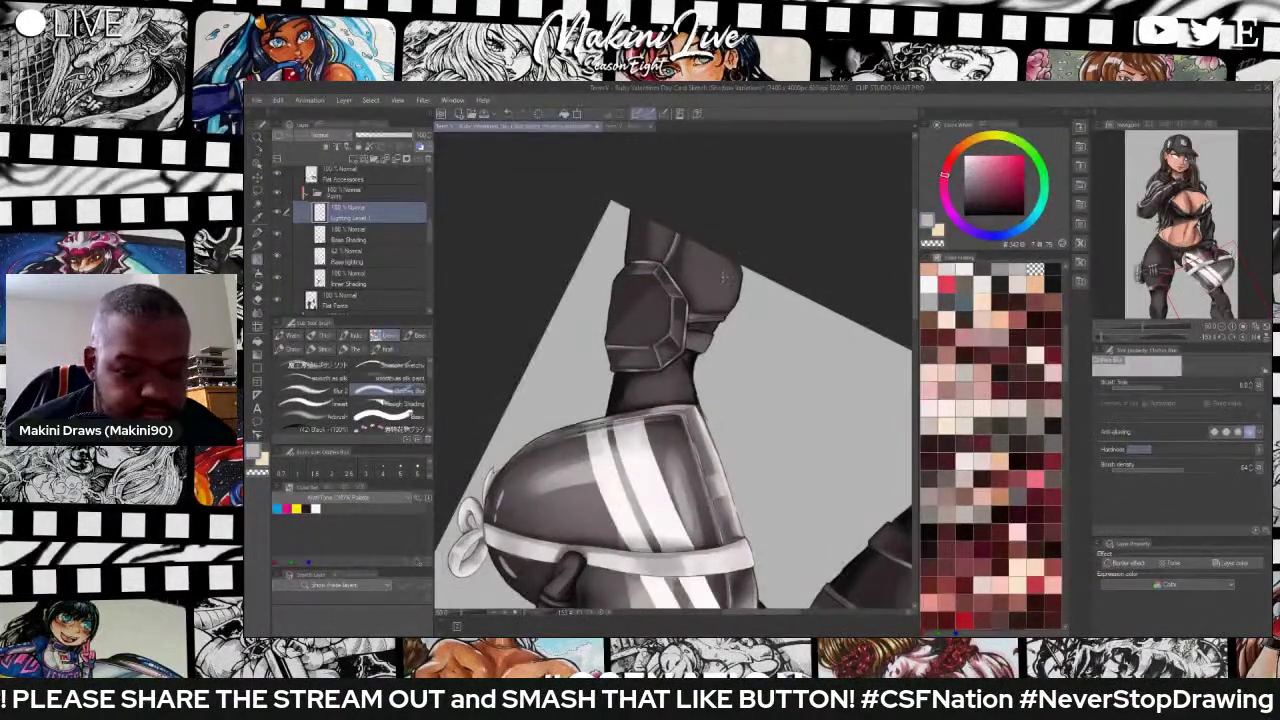
Set the Lighting Level 1 layer's blending mode to Lighten and its opacity to 67%.
click(312, 365)
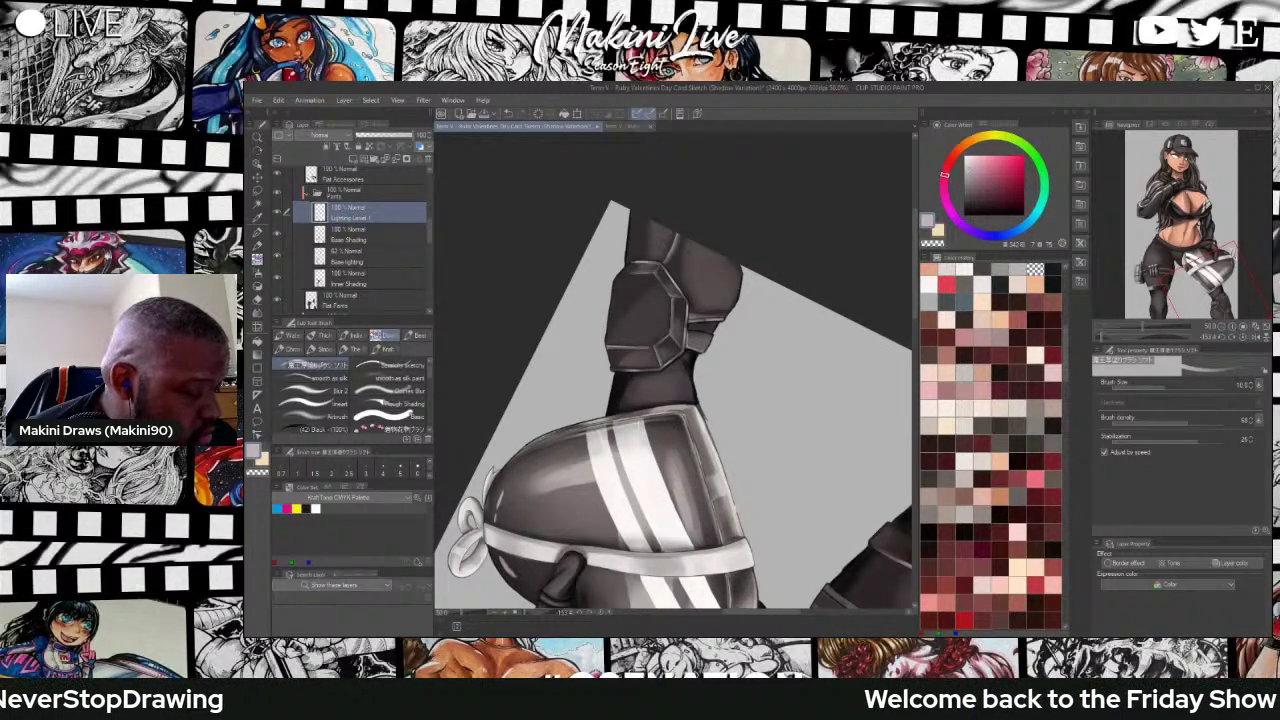
scroll(698, 340, down, 1)
scroll(791, 354, down, 2)
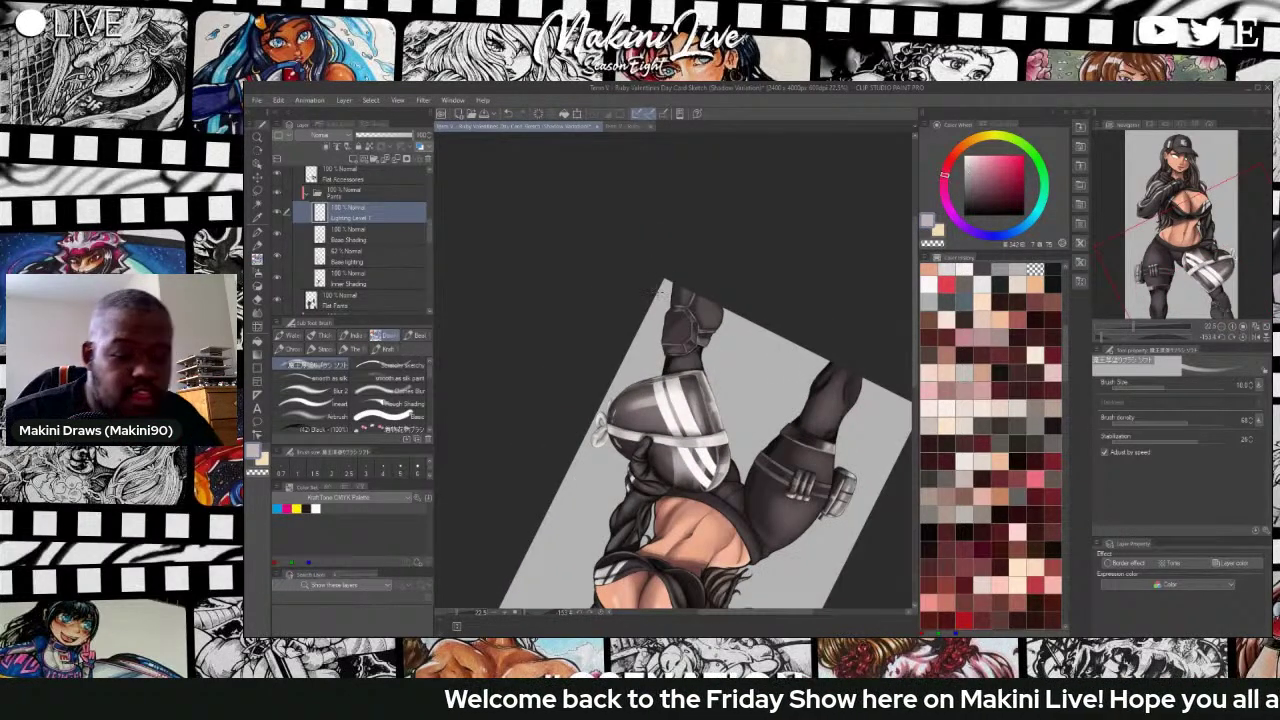
key(r)
mouse_move(655, 292)
mouse_down()
mouse_move(692, 256)
mouse_move(694, 515)
mouse_move(674, 518)
mouse_up()
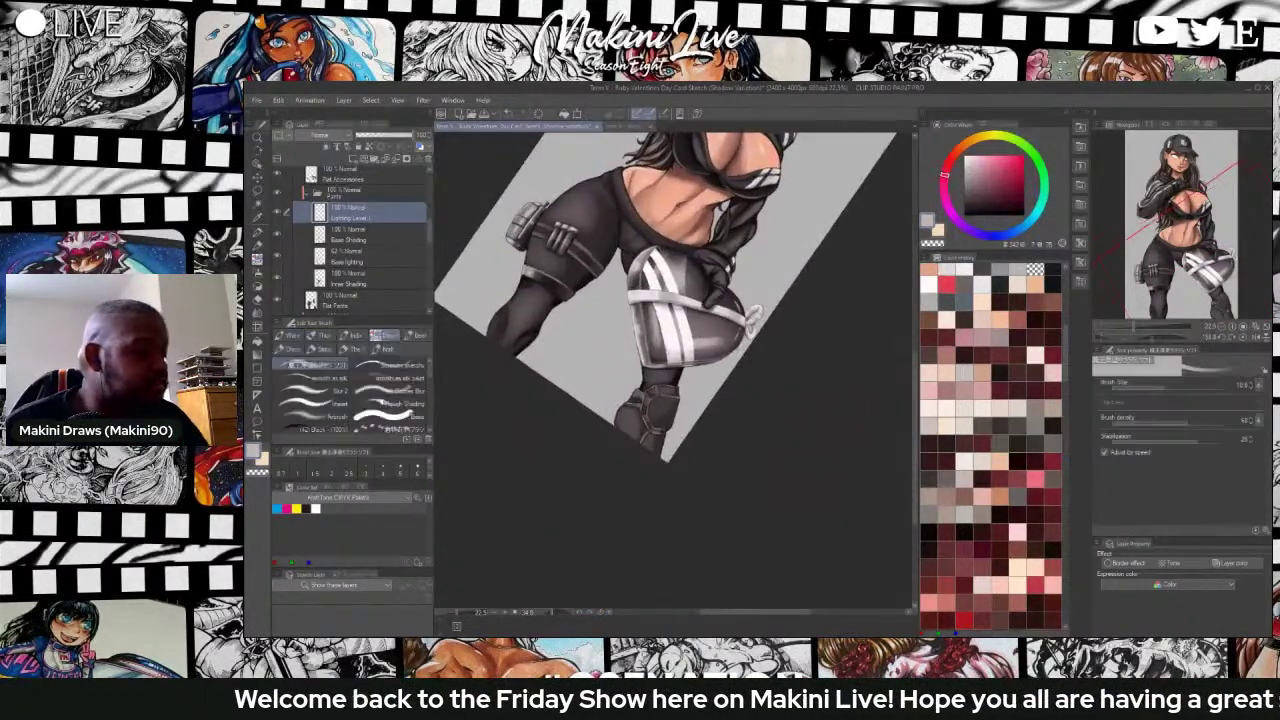
scroll(502, 273, up, 1)
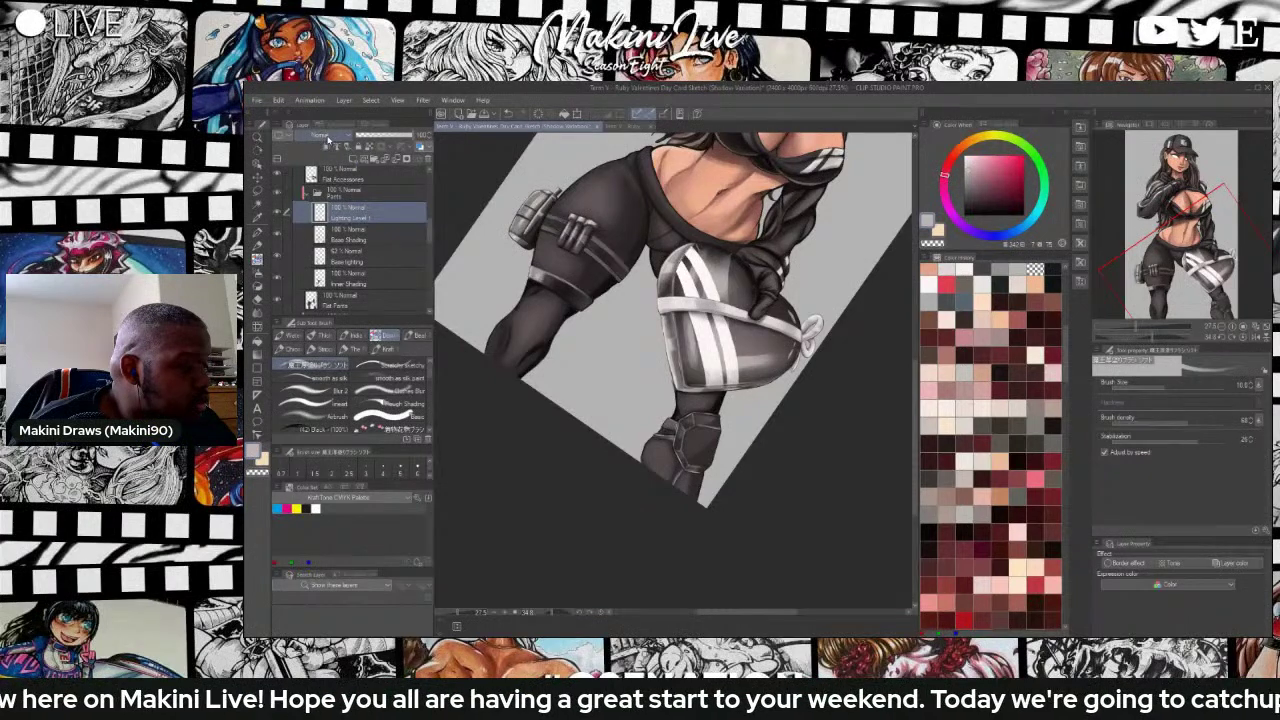
click(328, 136)
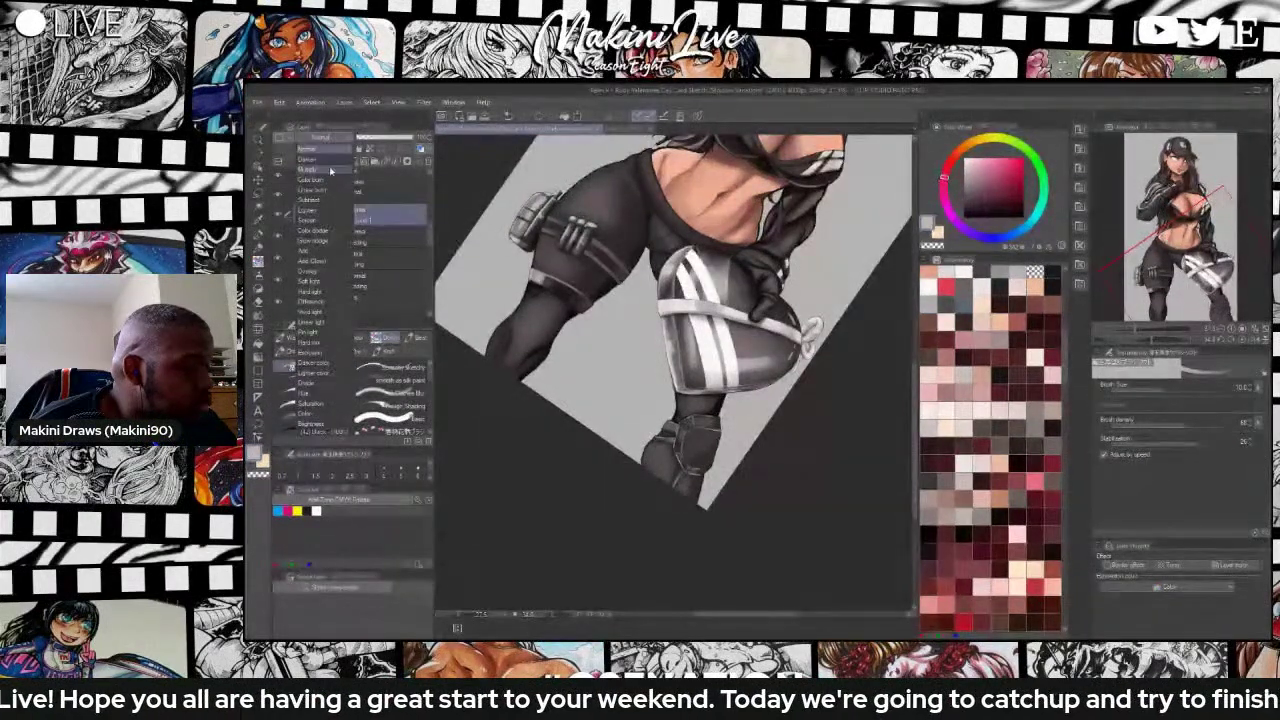
click(328, 210)
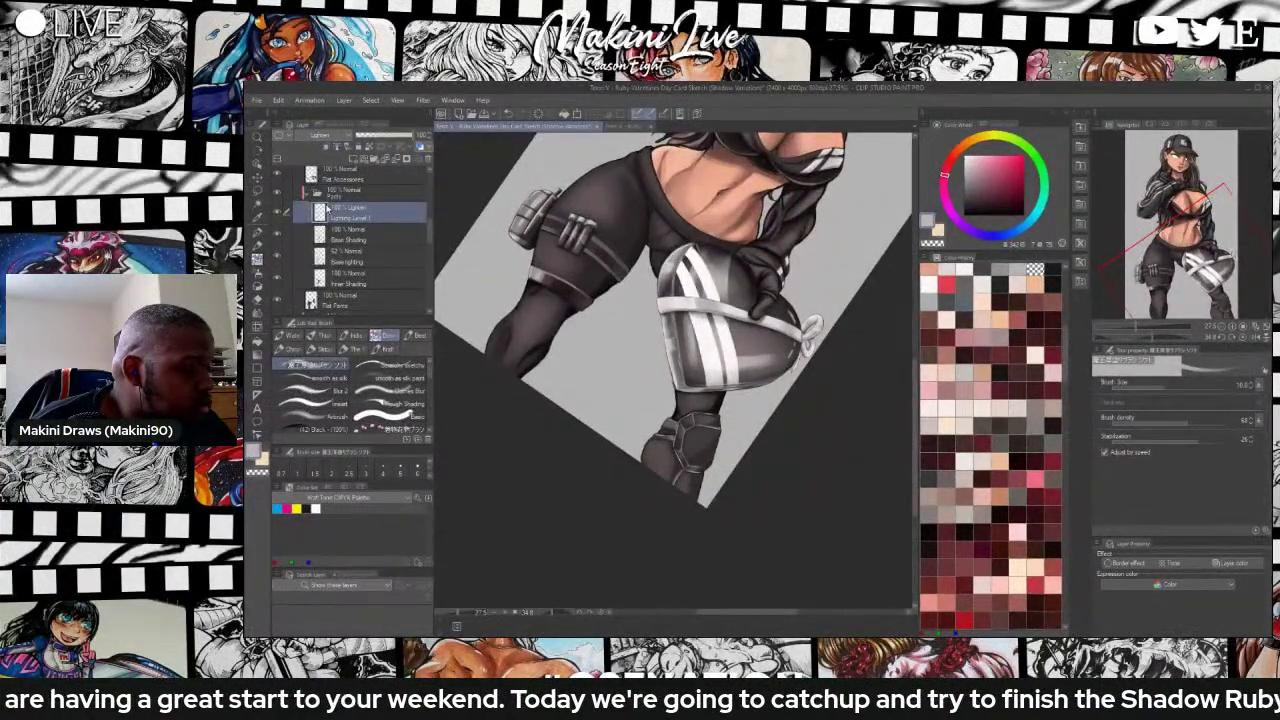
click(392, 136)
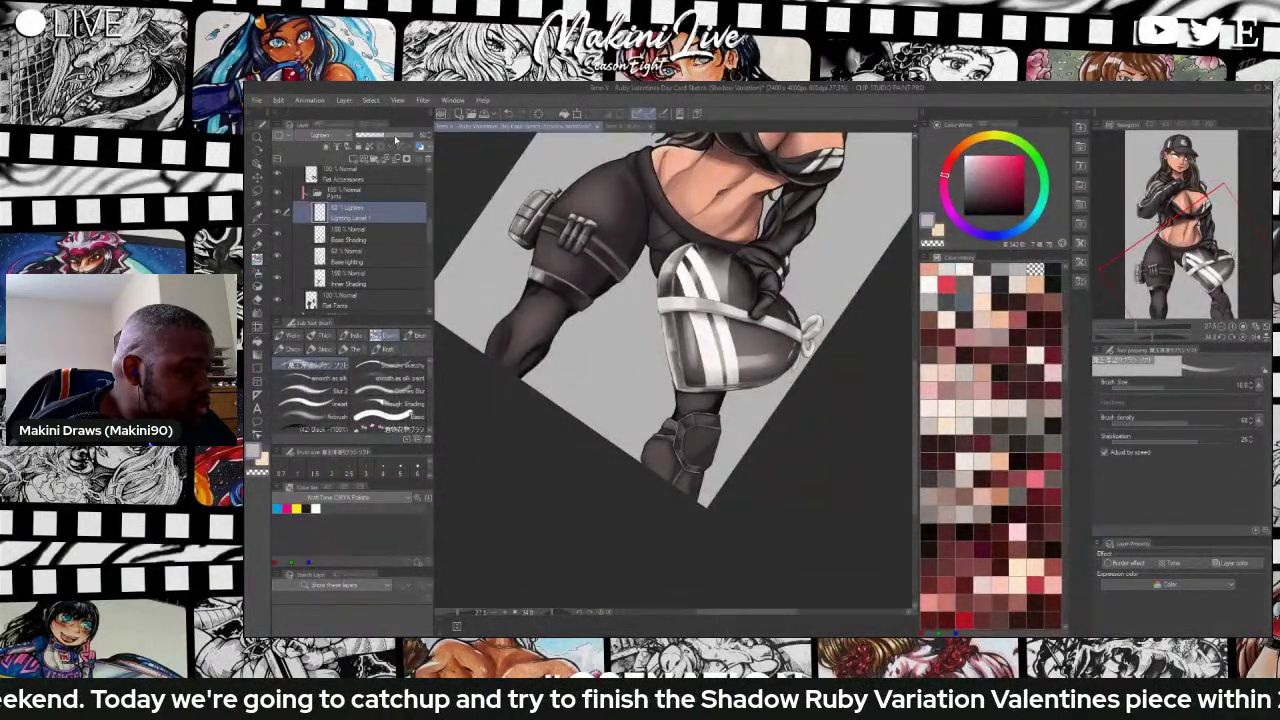
scroll(572, 220, up, 8)
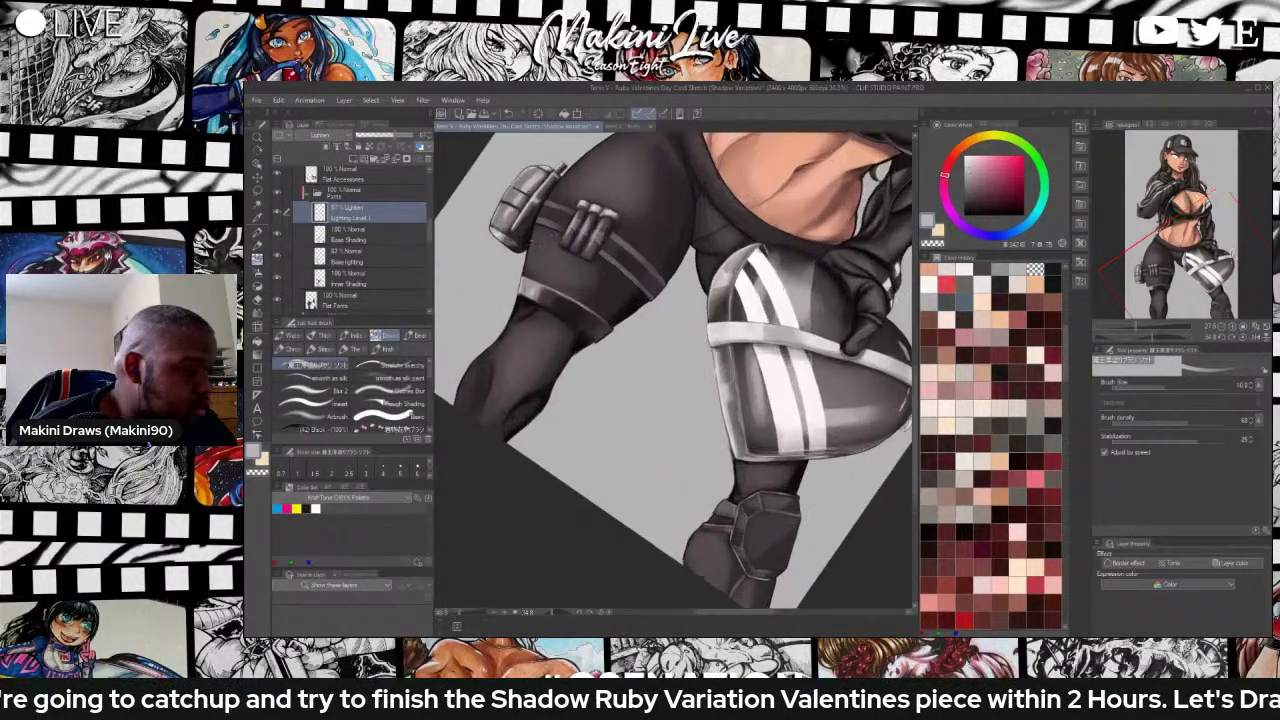
scroll(572, 220, down, 9)
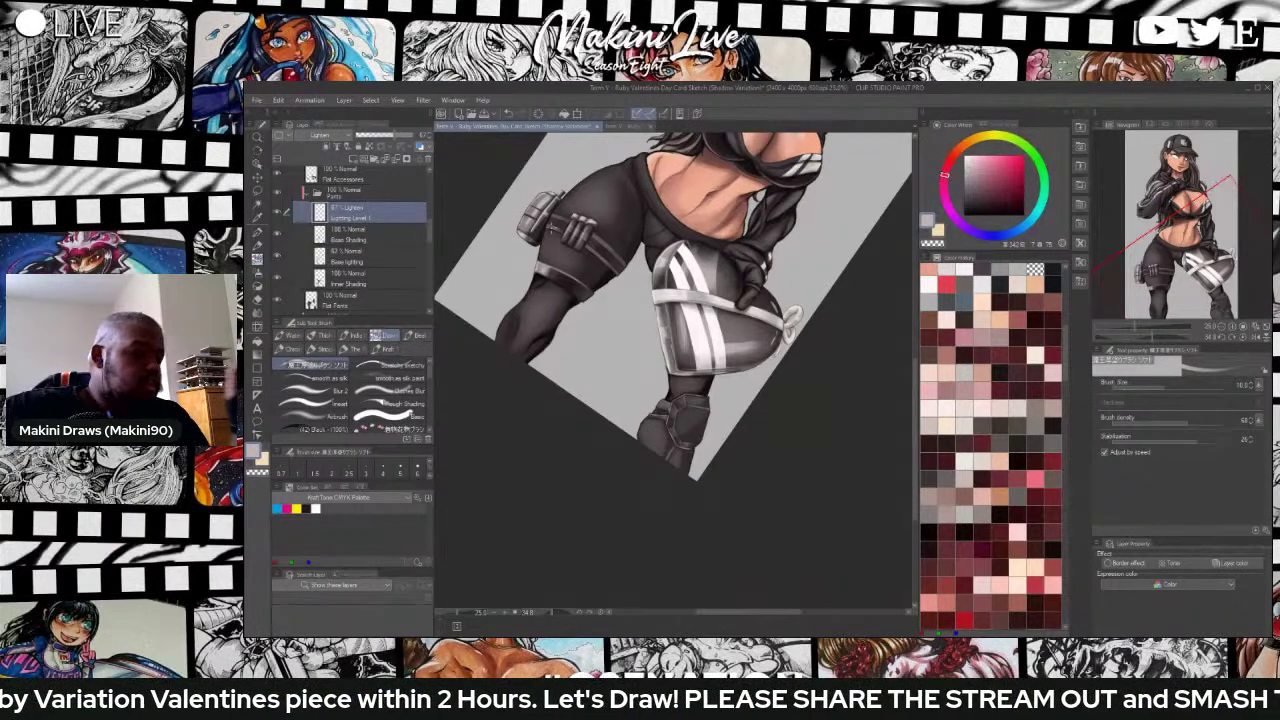
Add a new layer above Lighting Level 1 in the pants folder and name it Lighting Level 2.
click(354, 159)
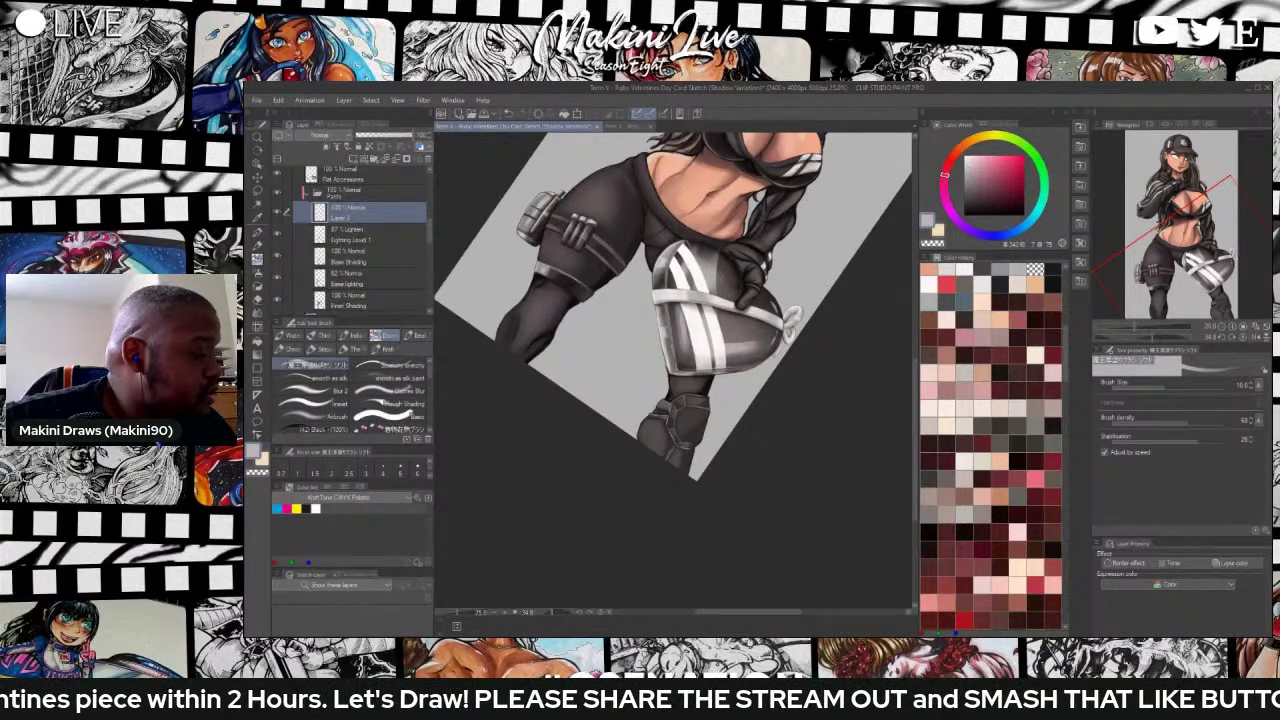
double_click(343, 217)
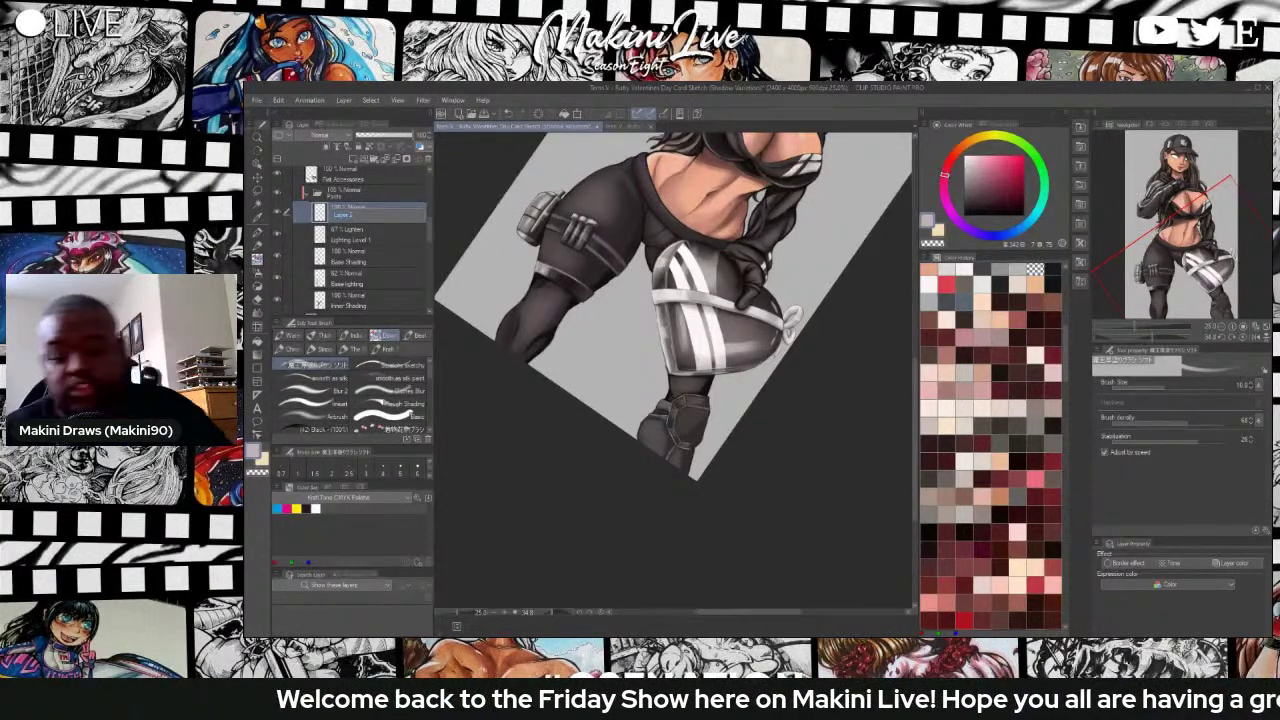
text(Li)
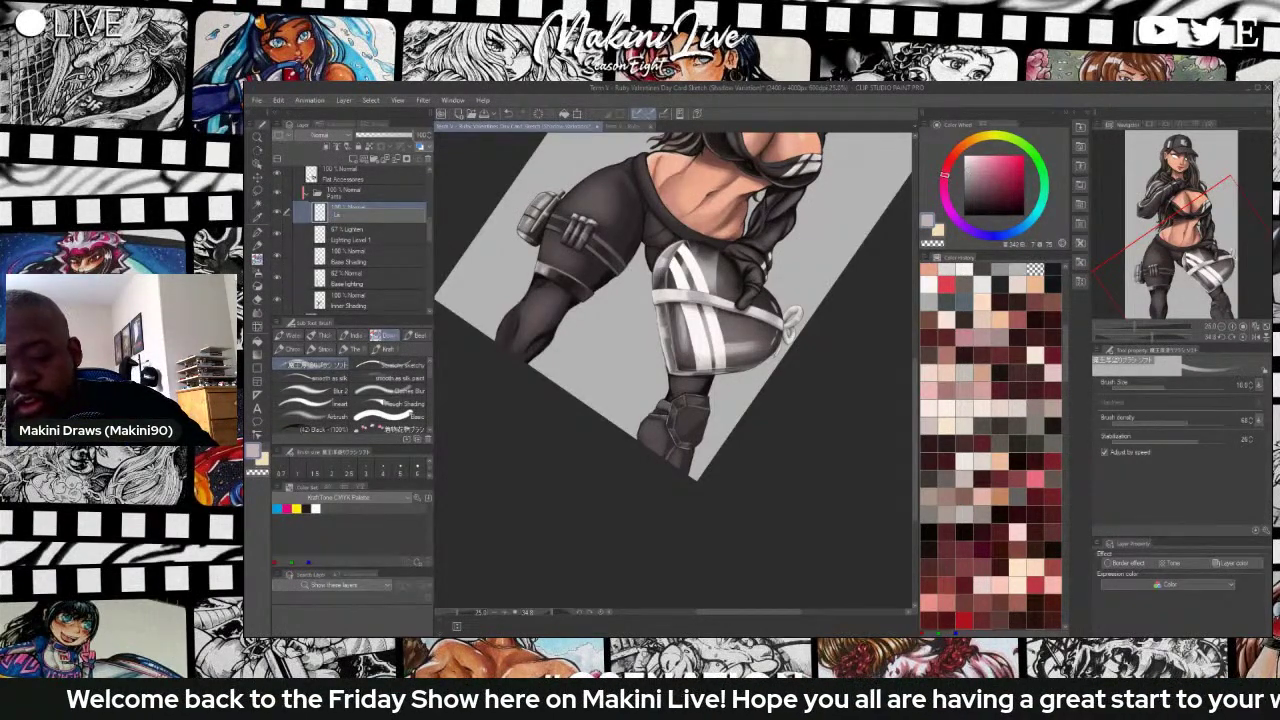
text(vel)
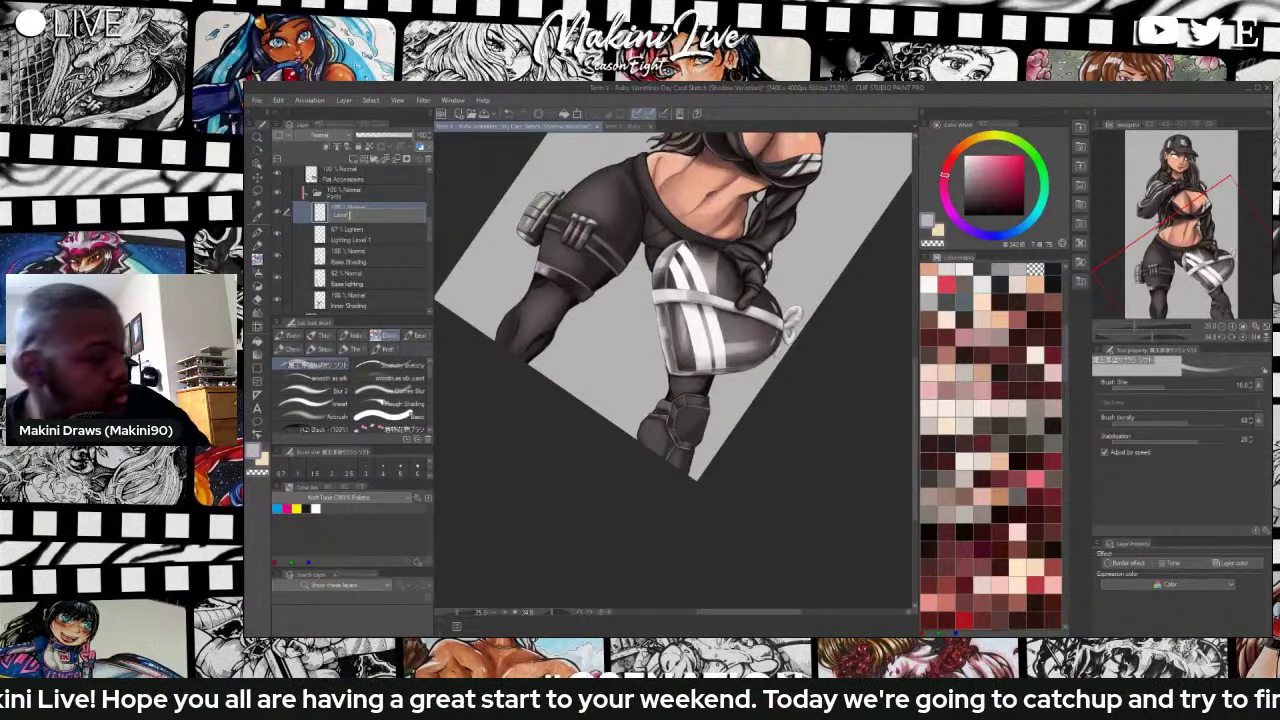
key(BackSpace)
key(BackSpace)
key(BackSpace)
key(BackSpace)
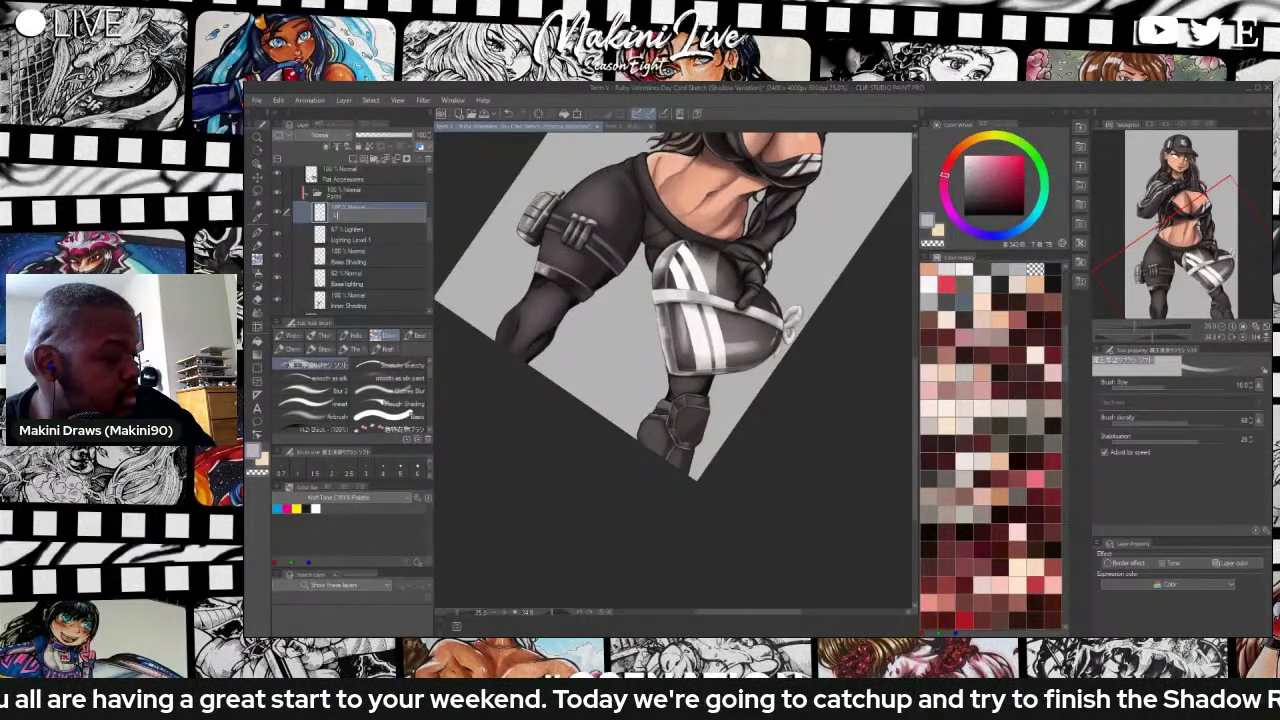
text(igh)
key(BackSpace)
key(BackSpace)
key(BackSpace)
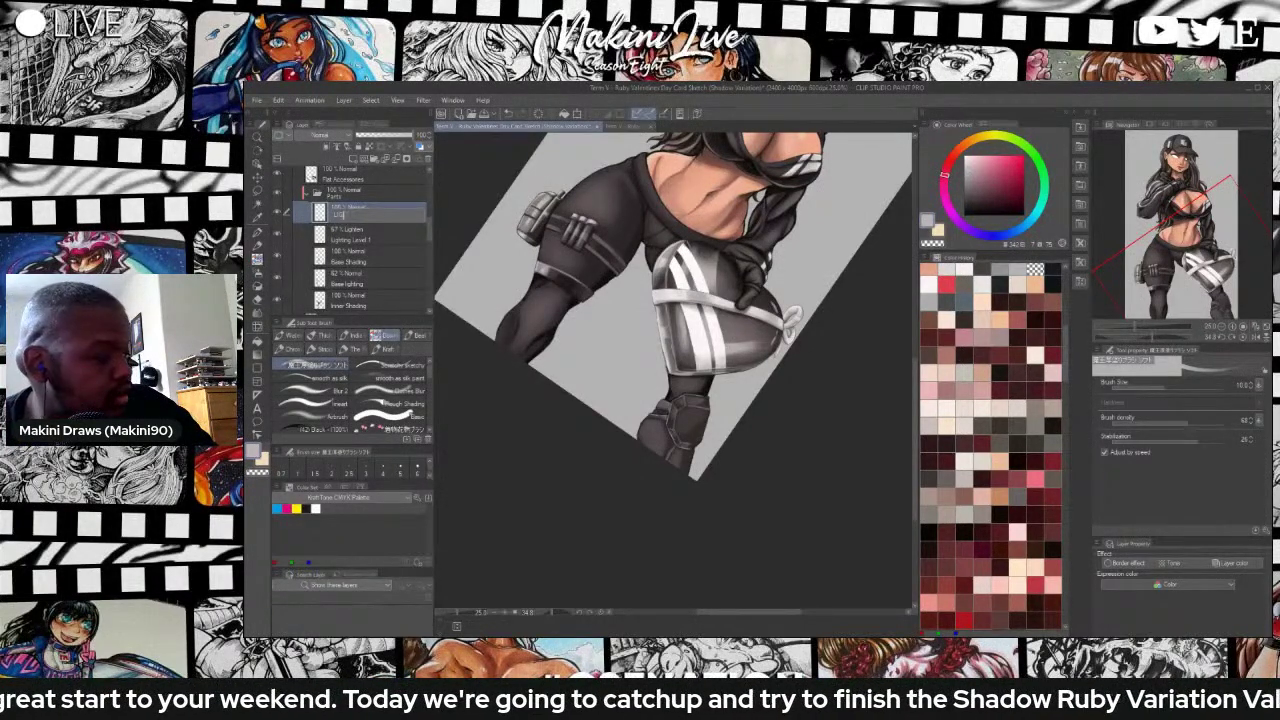
text(ighting)
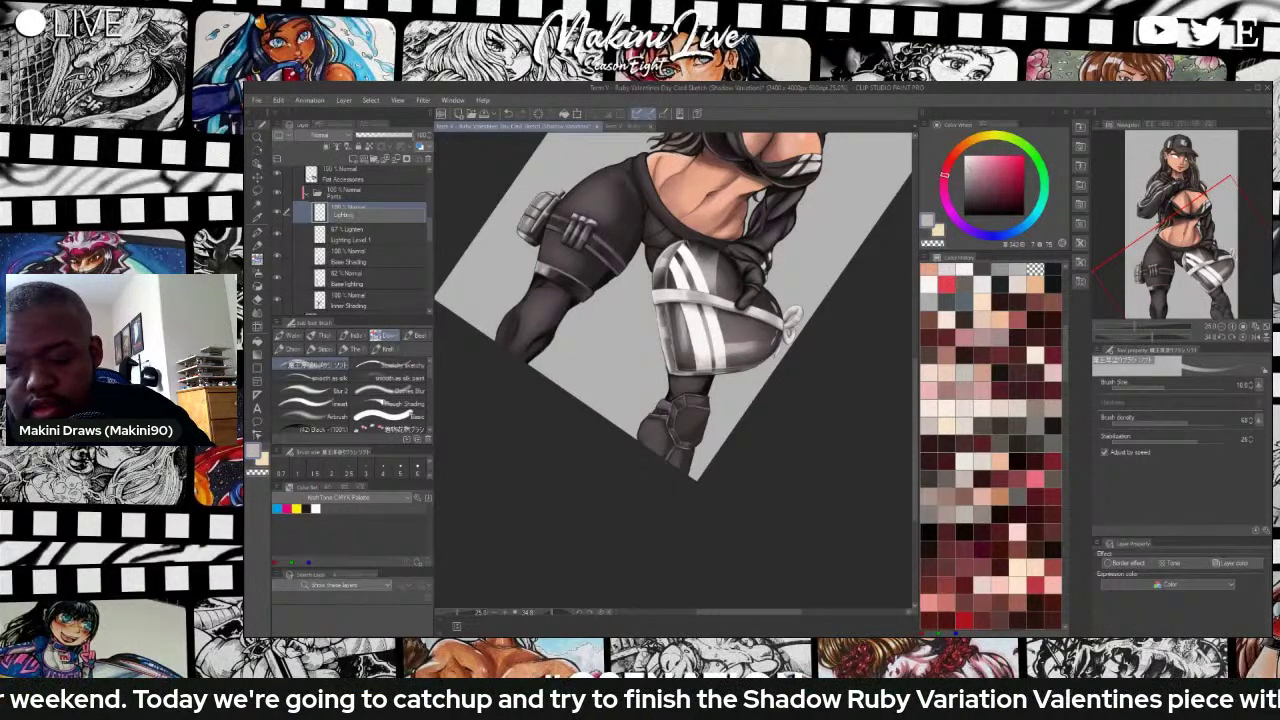
text( Le)
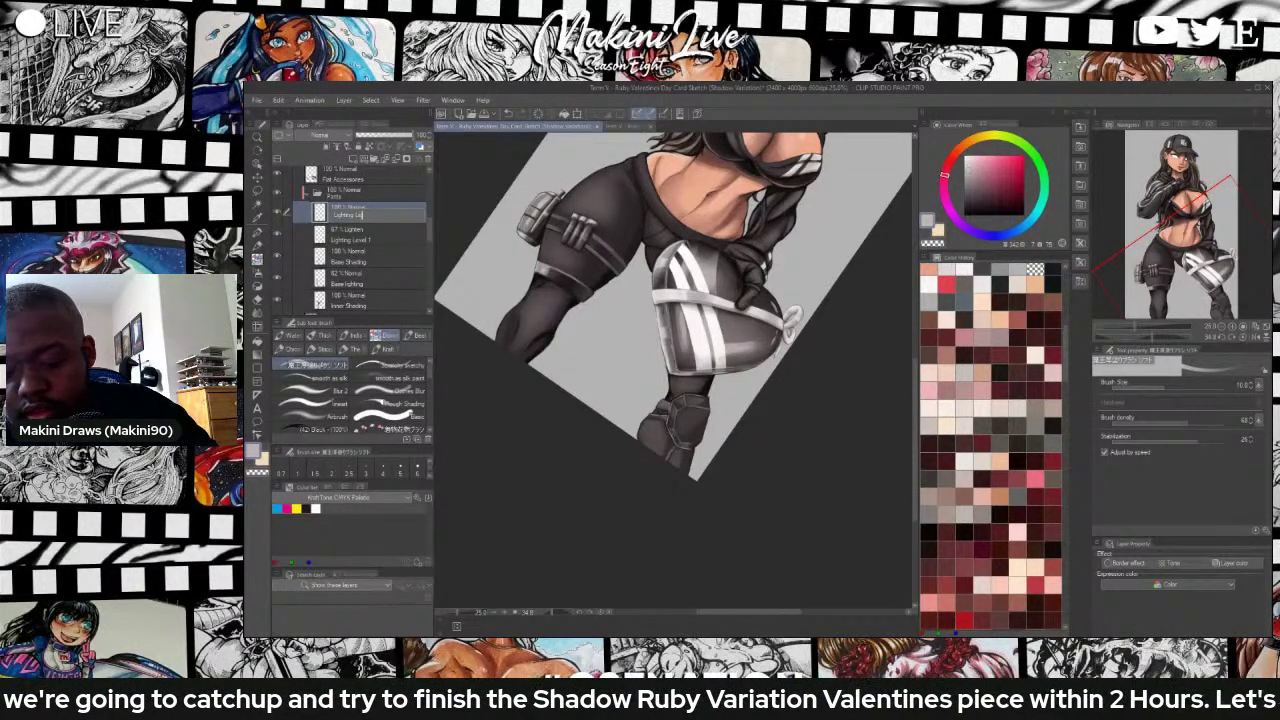
text(vel)
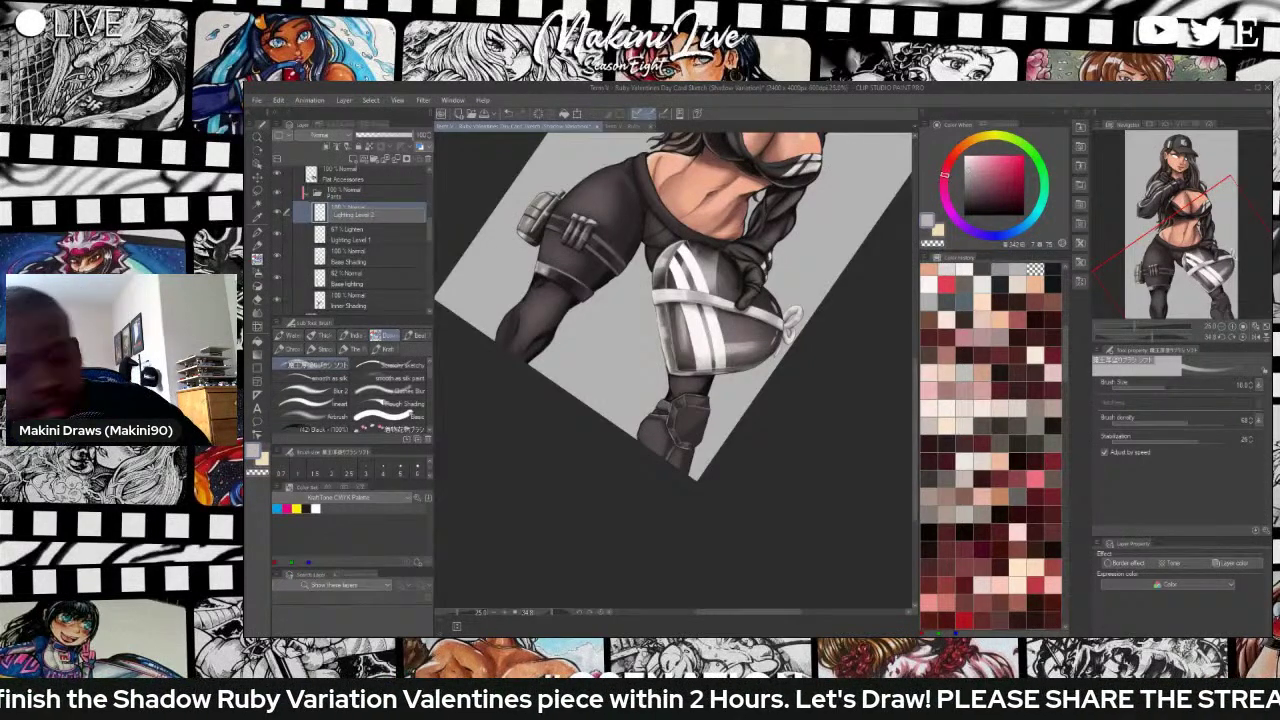
text( 2)
key(Return)
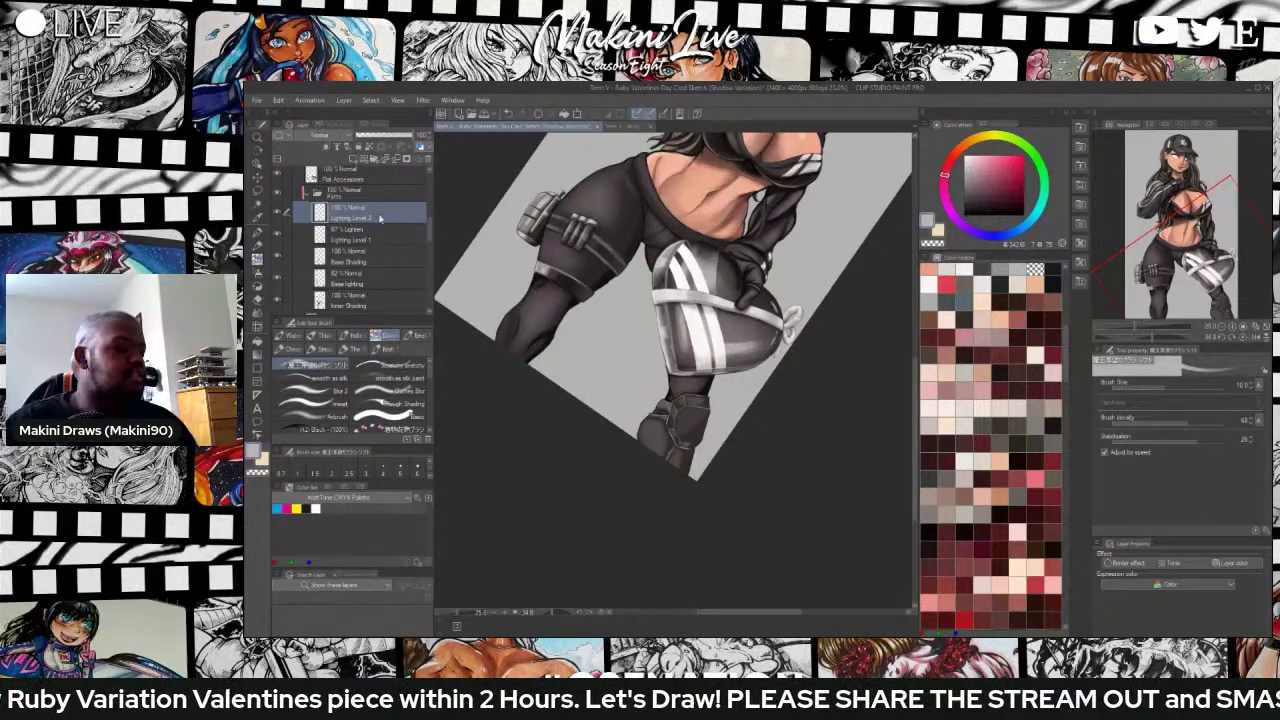
Pick a warm near-white colour and paint a rim highlight along the outer thigh from the hip to the pouch.
scroll(460, 224, up, 1)
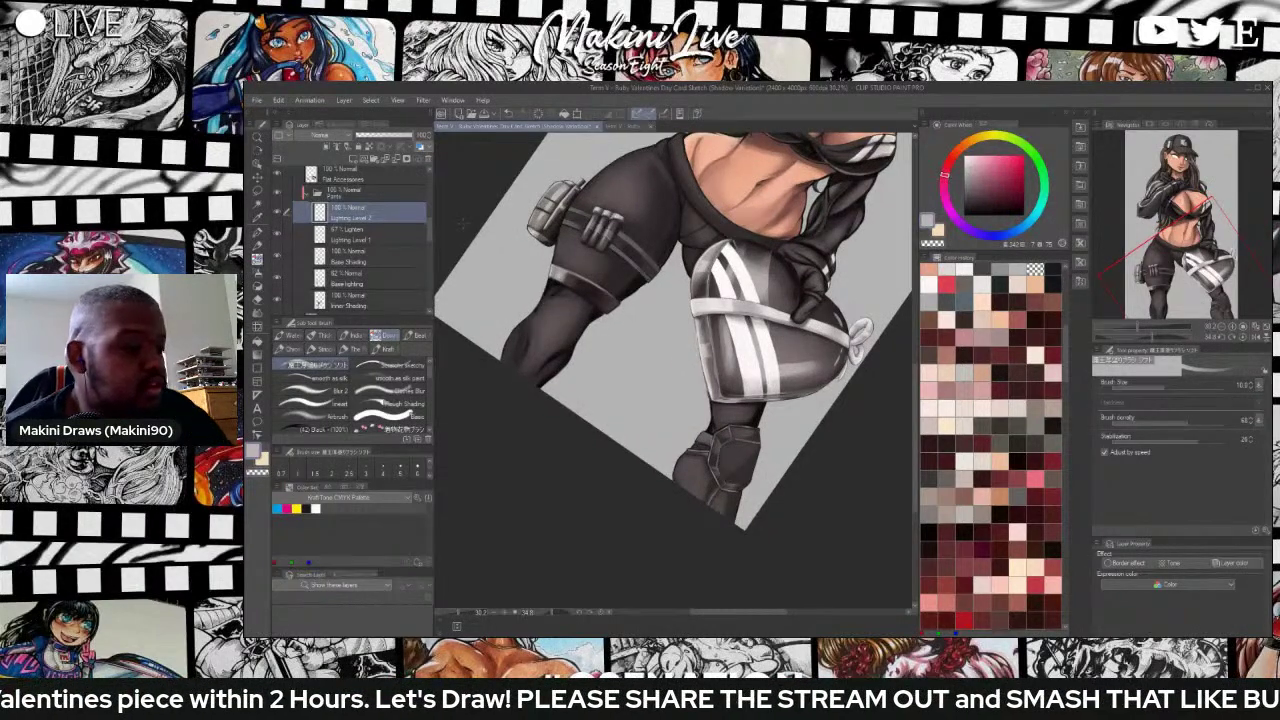
drag(944, 175, 966, 144)
click(968, 157)
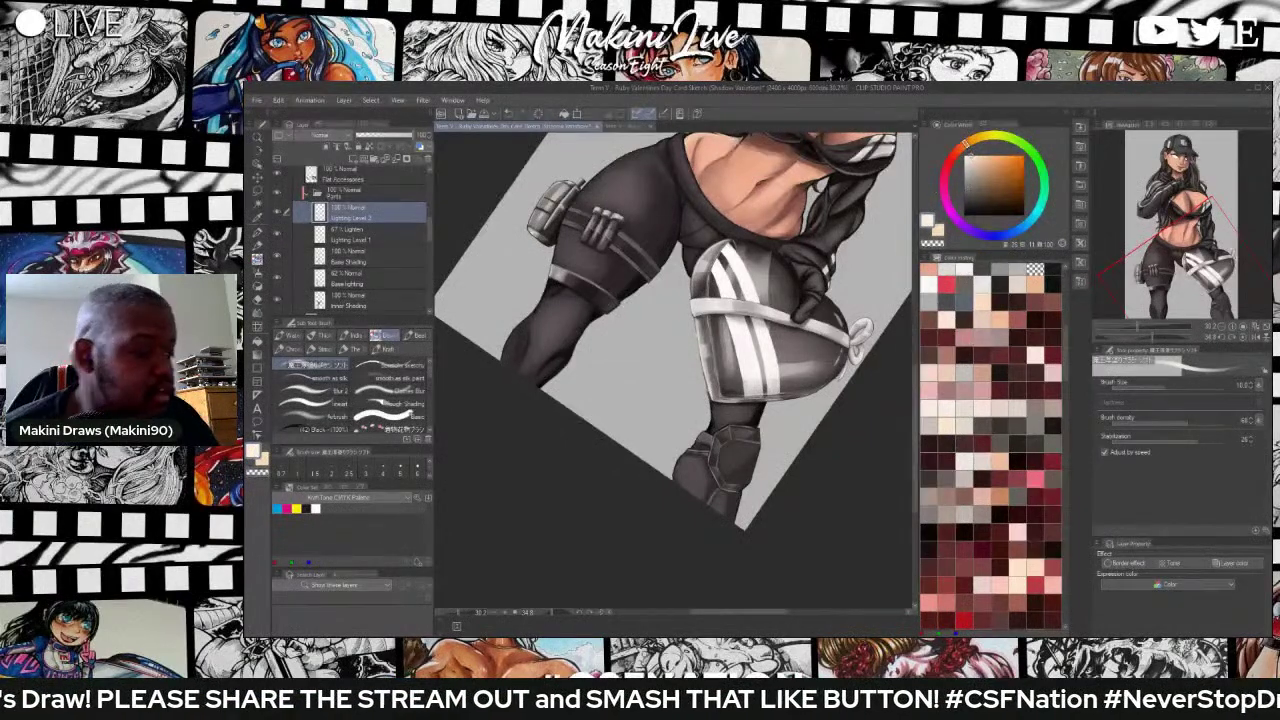
drag(915, 440, 915, 408)
scroll(519, 428, up, 1)
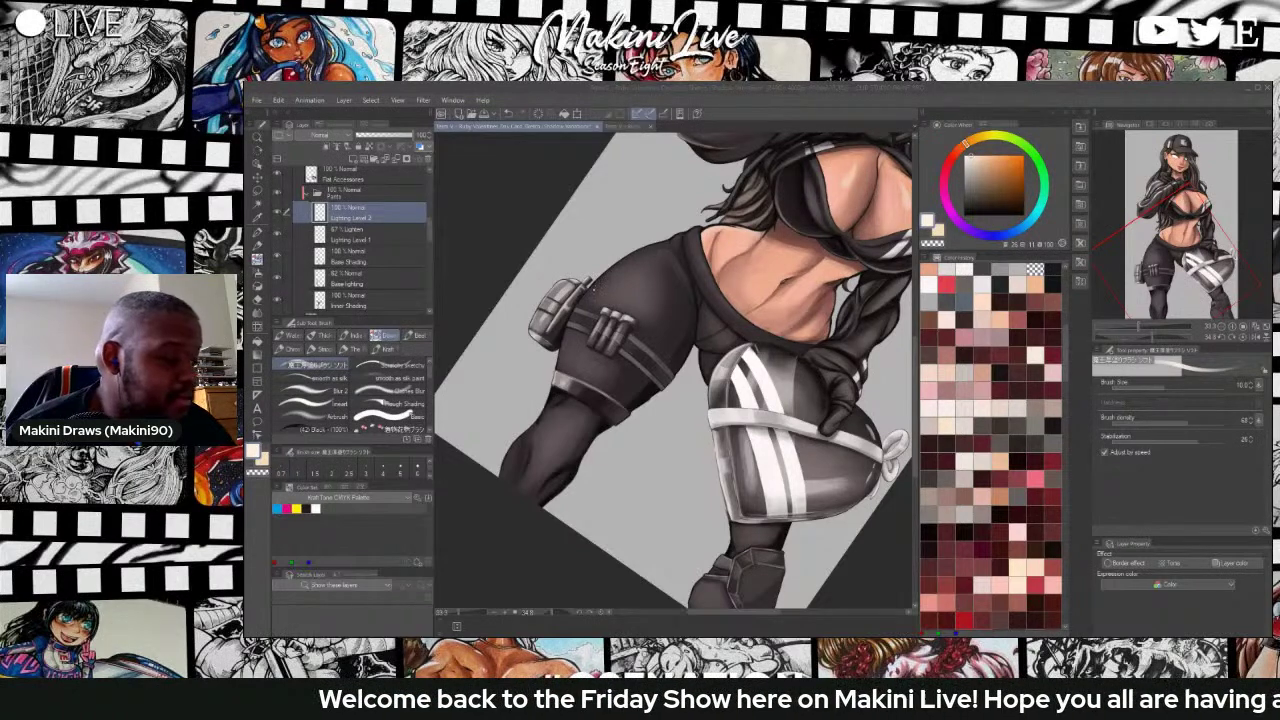
drag(594, 289, 586, 298)
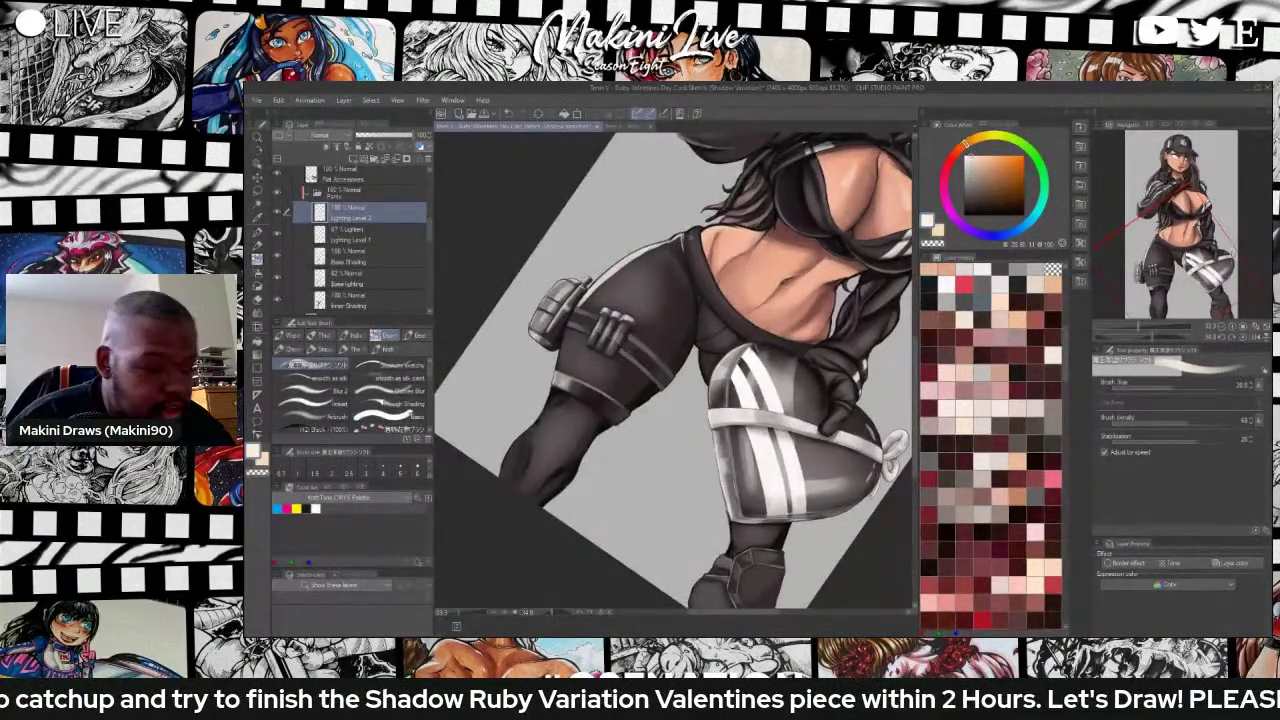
Extend the rim highlight across the outer end of the waistband at the hip, using the size 20 brush.
key(e)
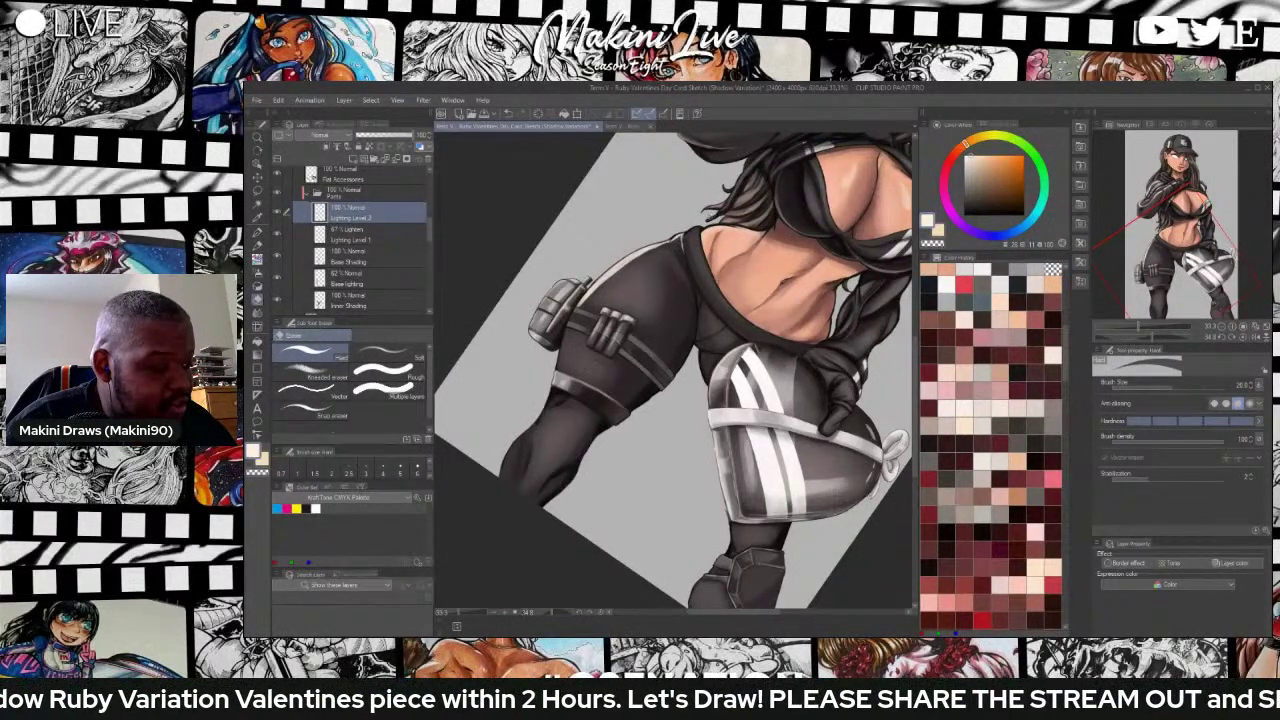
key(r)
mouse_move(710, 221)
mouse_down()
mouse_move(741, 238)
mouse_move(752, 460)
mouse_up()
key(b)
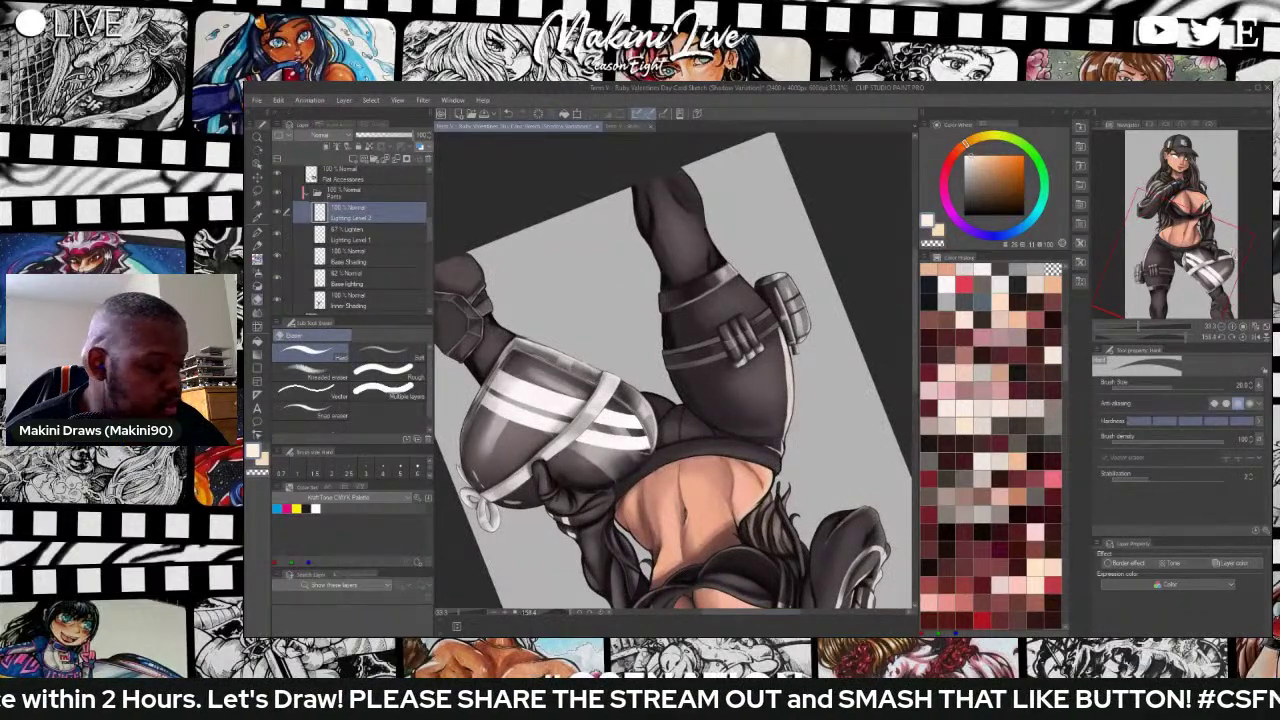
key(b)
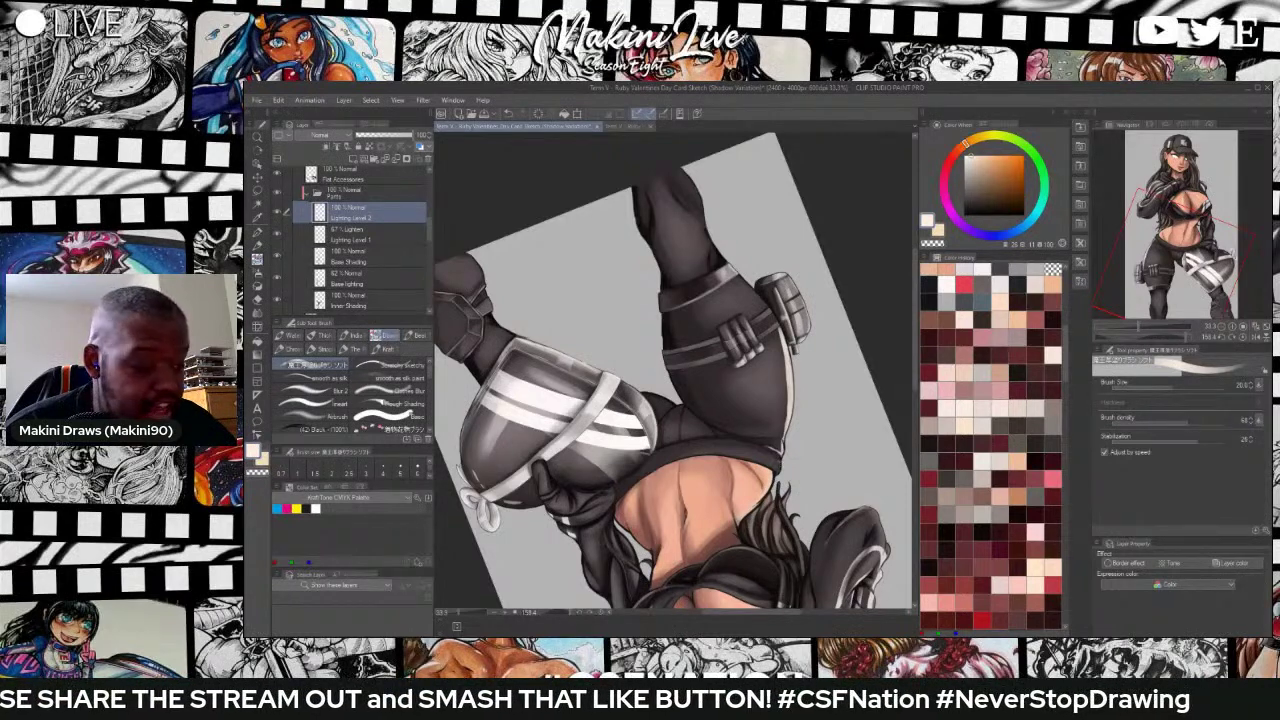
drag(781, 460, 778, 472)
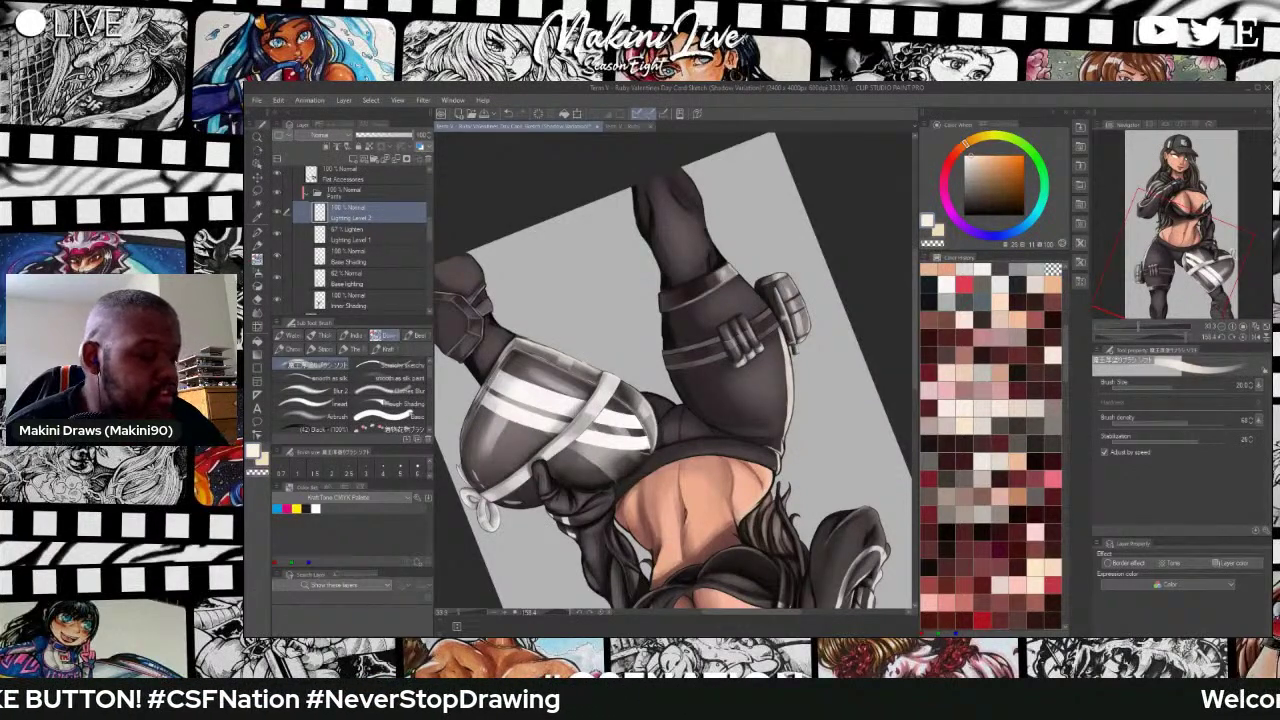
Paint the rim highlight along the lower thigh below the pouch and down the calf's outer edge to the canvas border.
scroll(752, 295, up, 3)
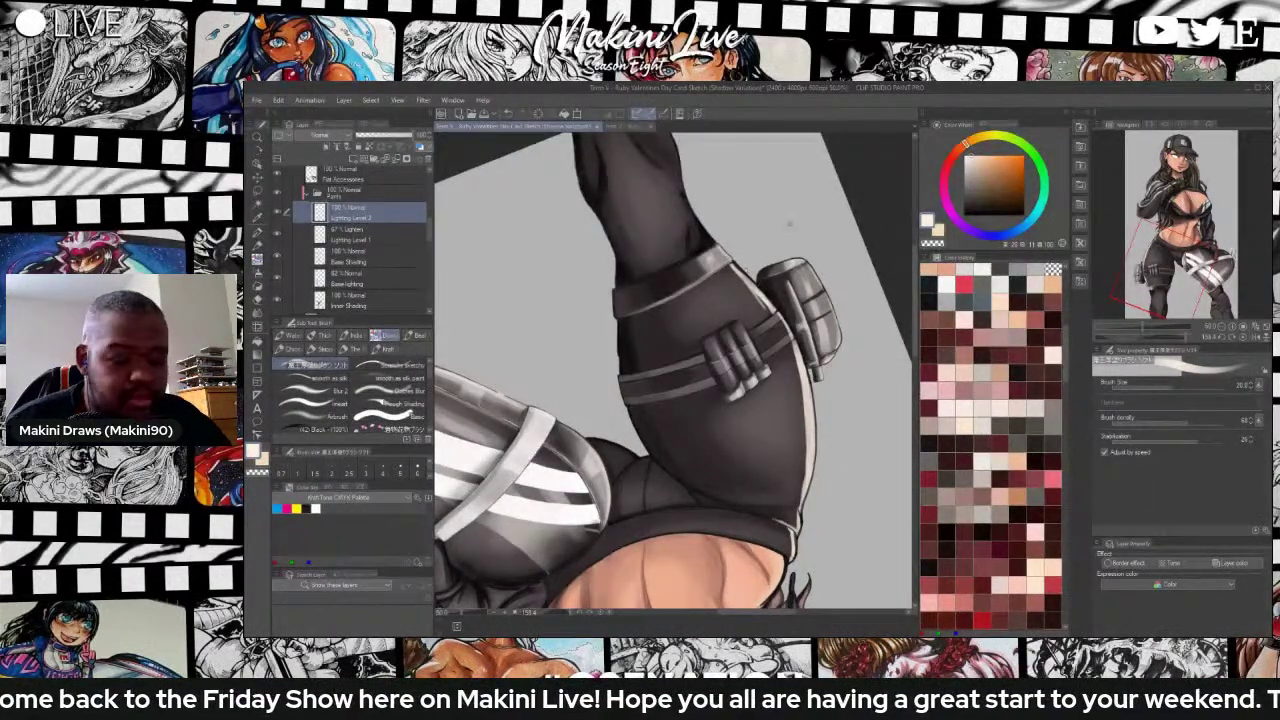
key(e)
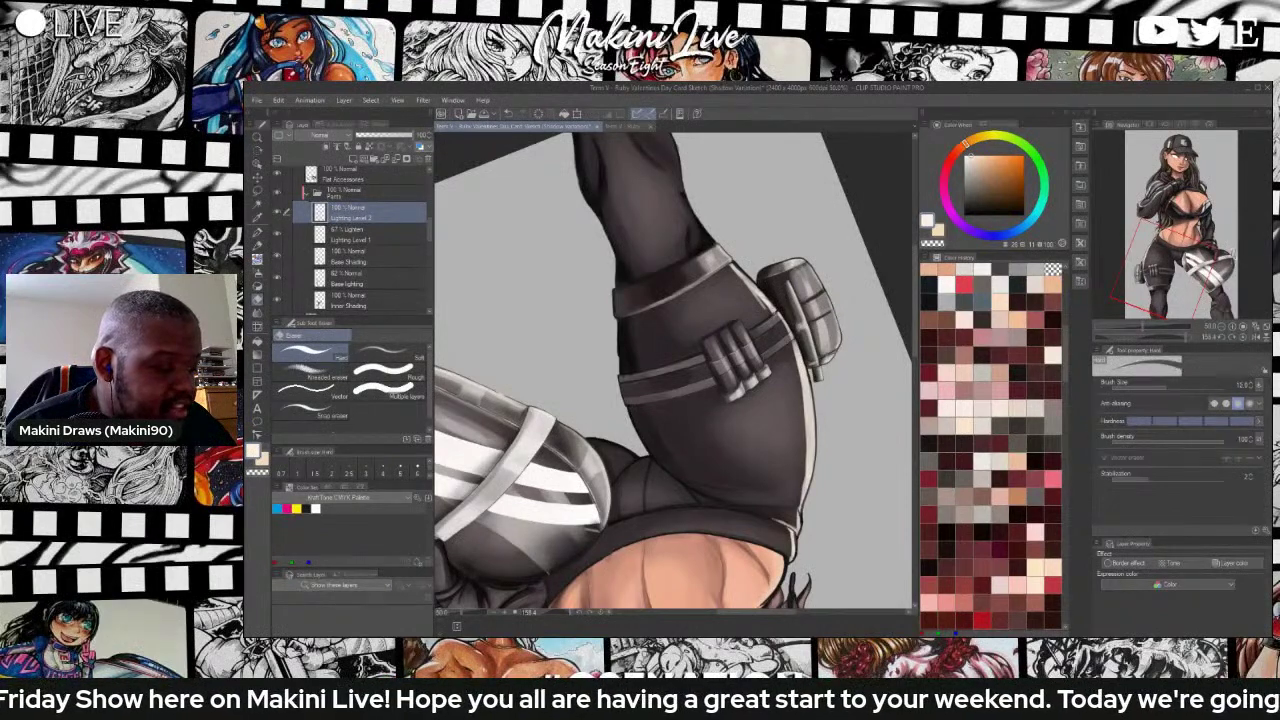
scroll(681, 145, up, 1)
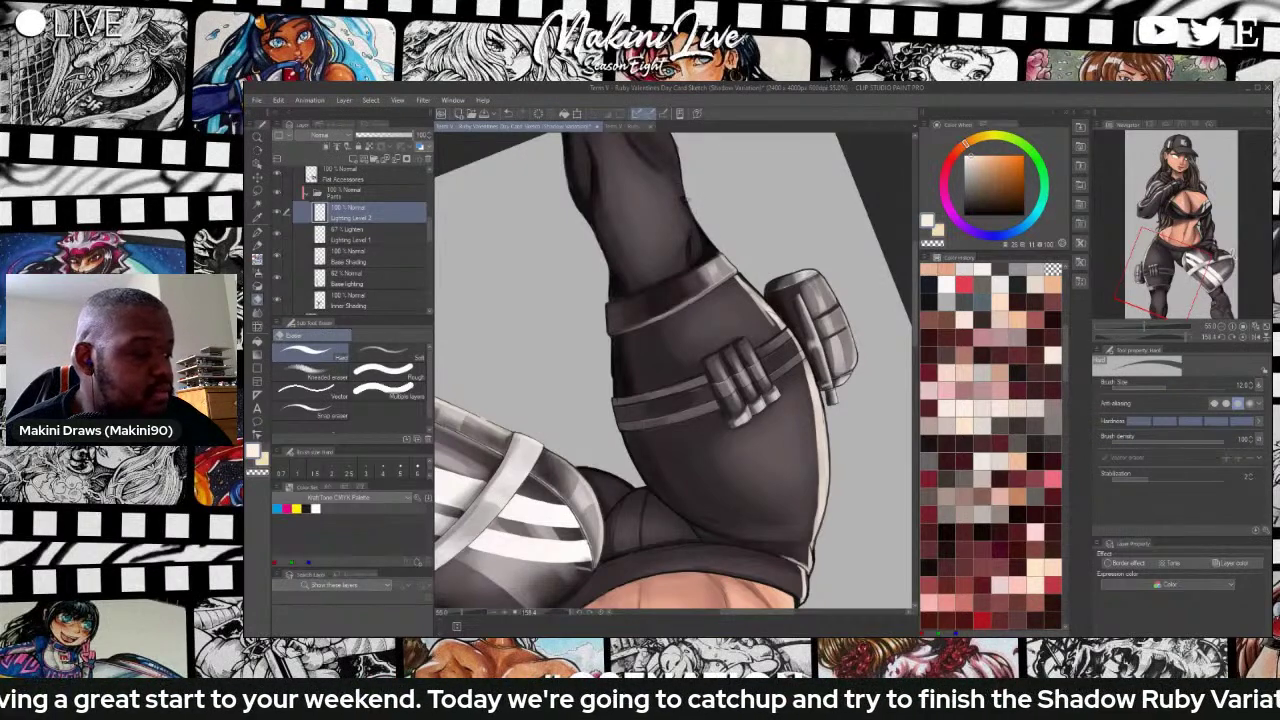
key(b)
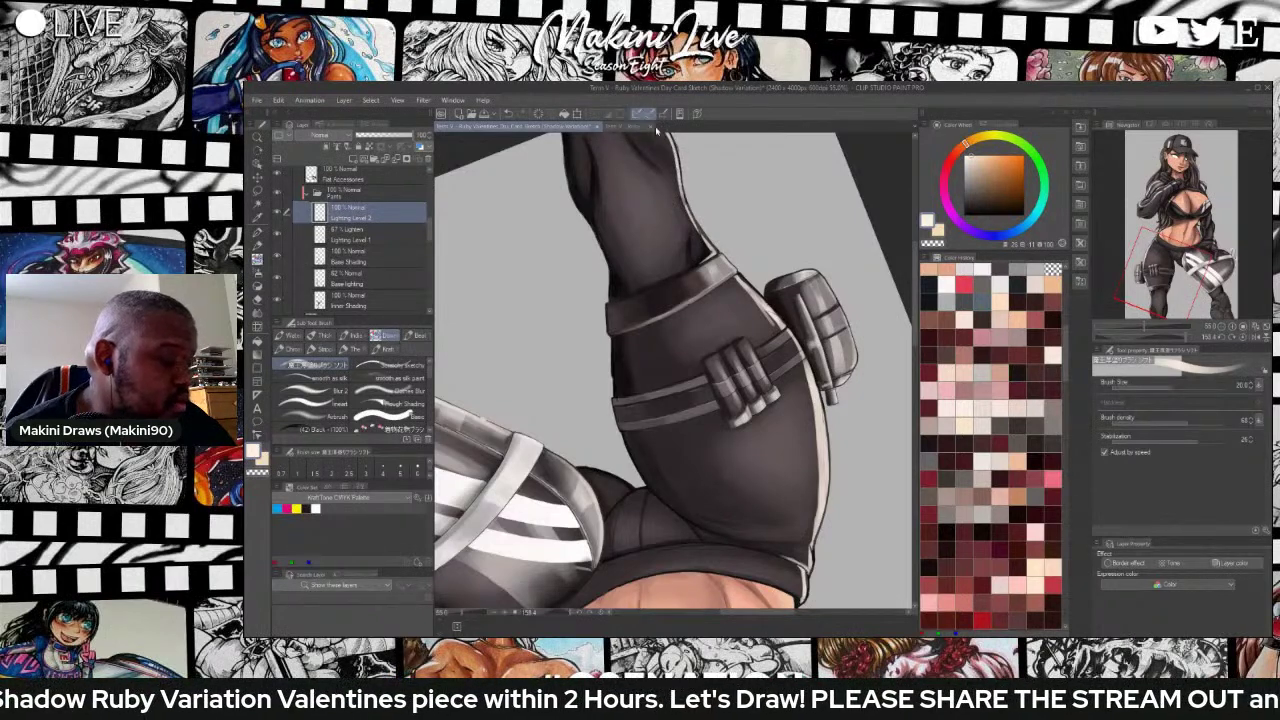
scroll(640, 184, down, 2)
drag(640, 220, 639, 297)
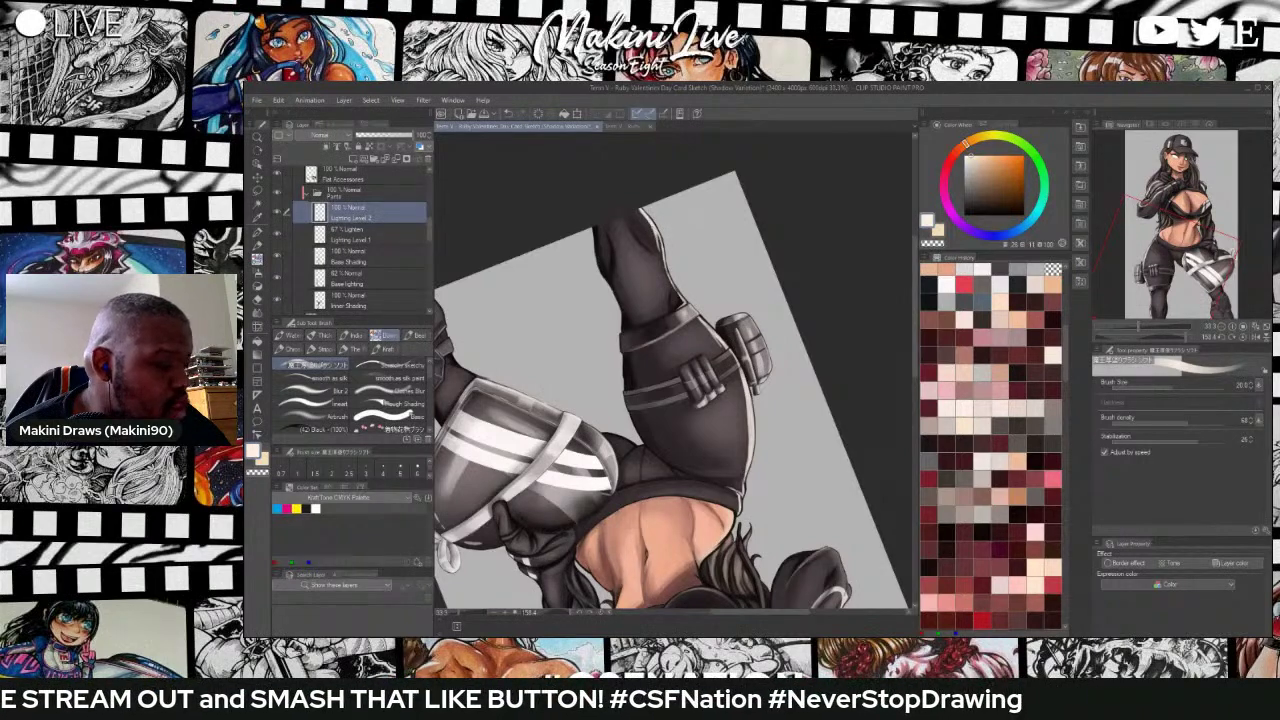
scroll(608, 207, down, 3)
scroll(608, 207, up, 2)
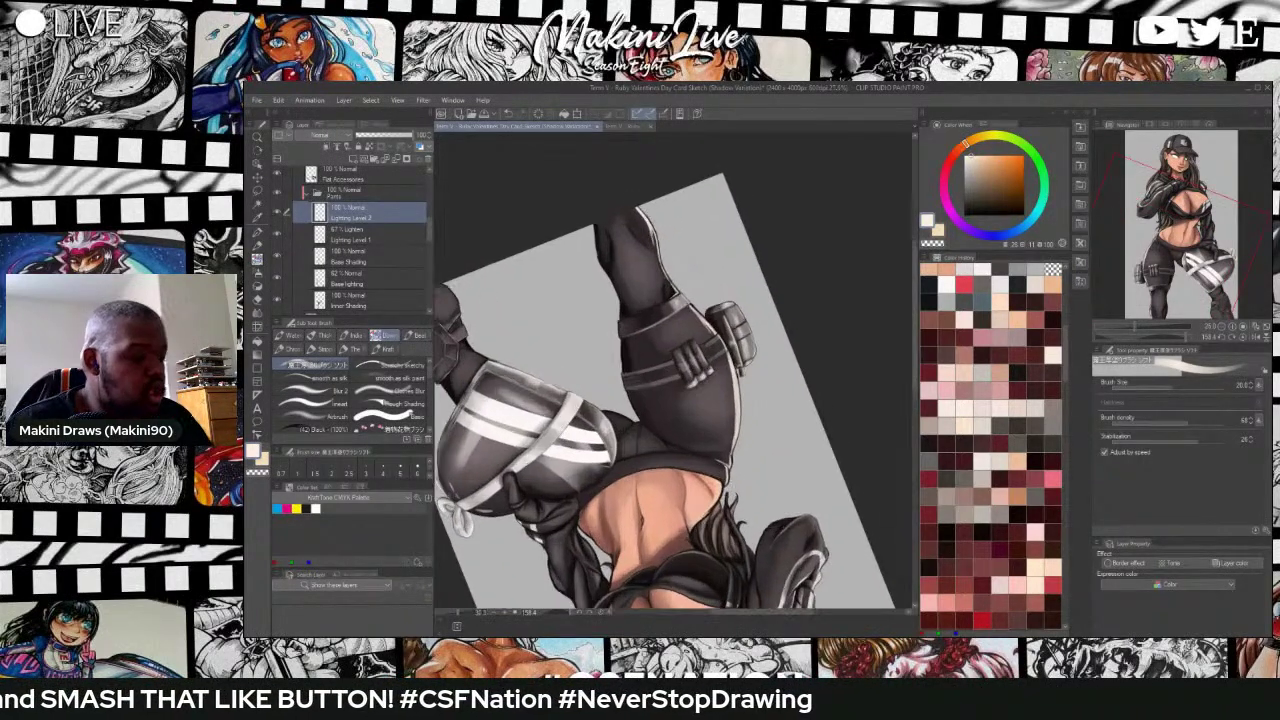
Reduce the brush size to 12 and paint a thin highlight along the seam where the waistband meets the thigh.
drag(642, 322, 746, 336)
scroll(586, 383, up, 3)
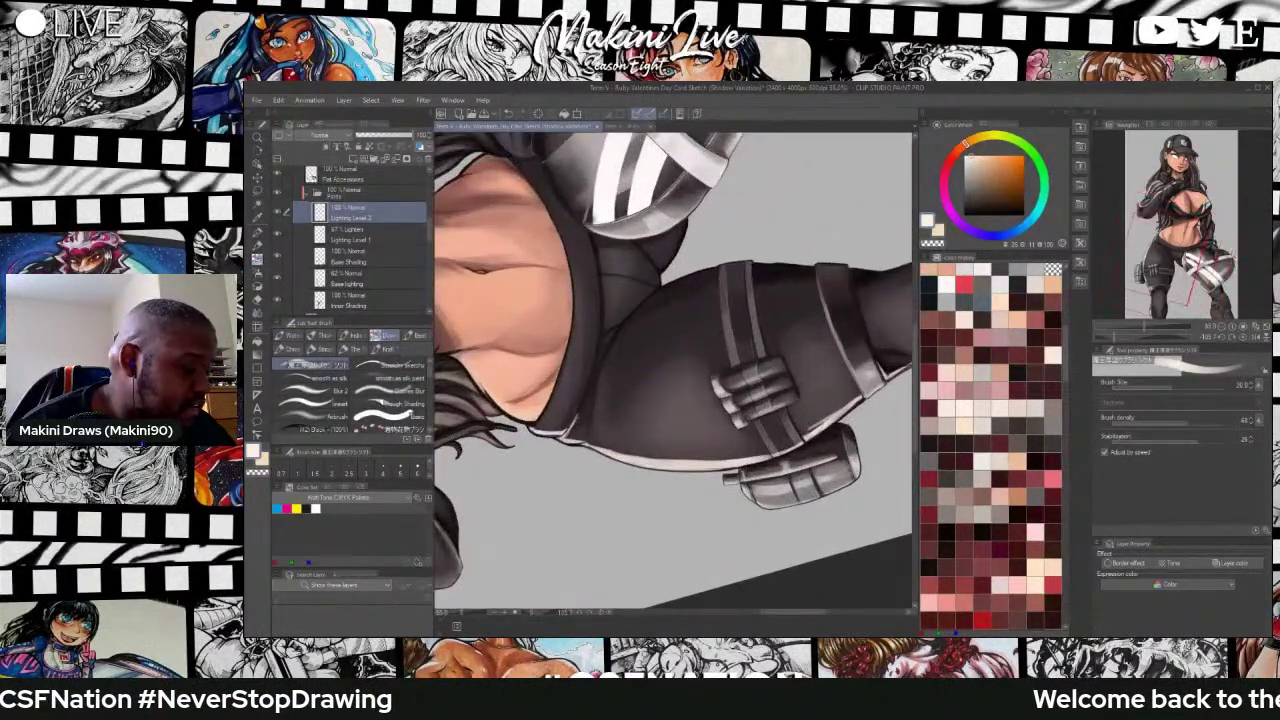
drag(574, 427, 586, 394)
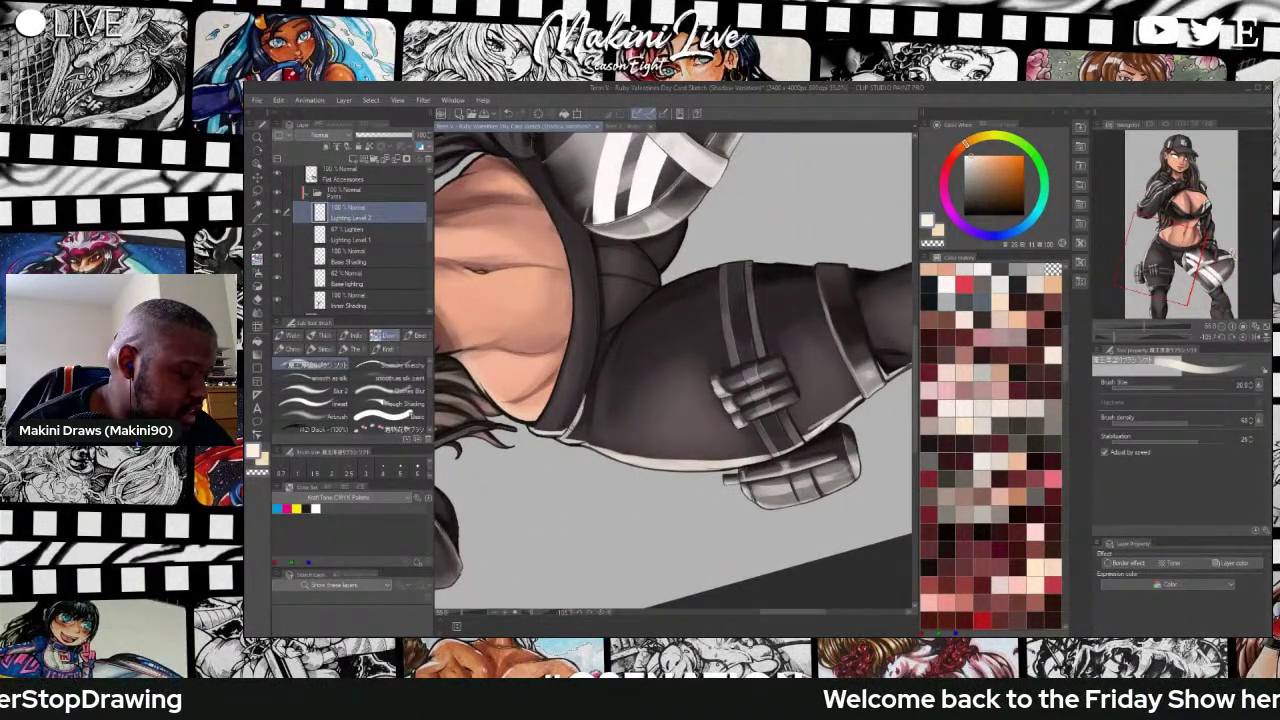
key(bracketleft)
key(bracketleft)
key(bracketleft)
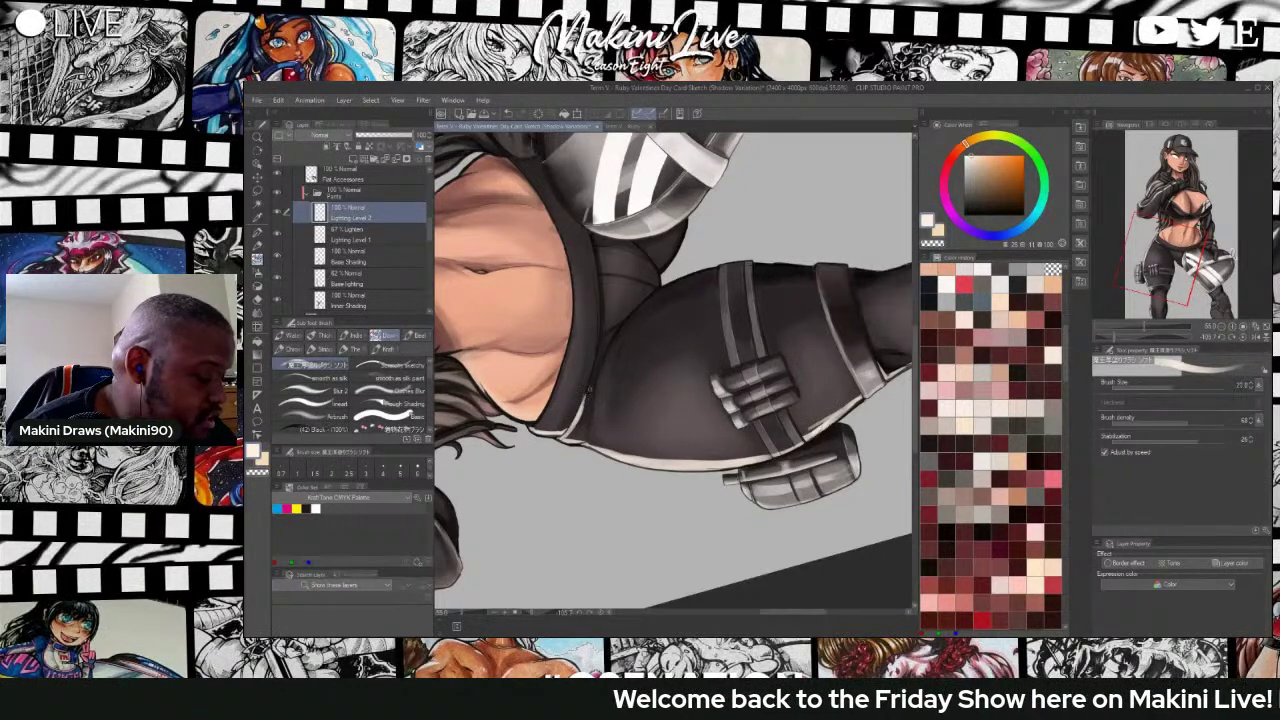
drag(590, 389, 598, 346)
scroll(604, 284, down, 1)
scroll(600, 285, up, 3)
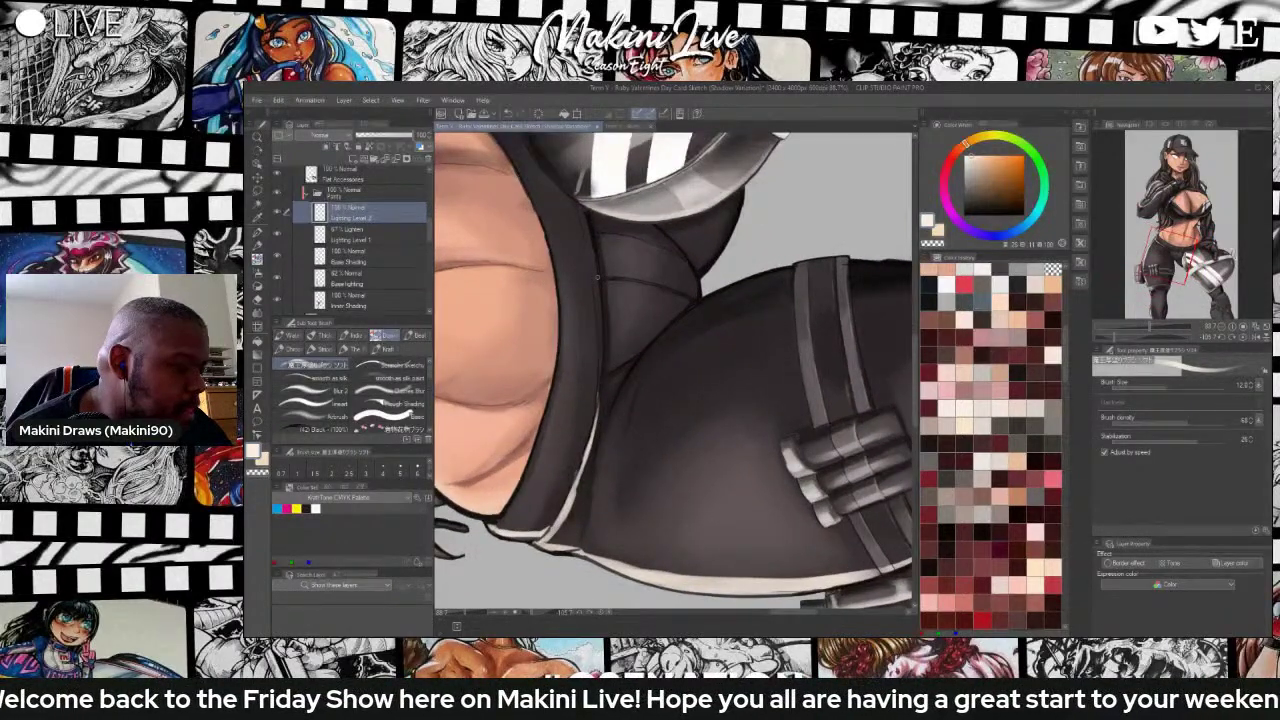
scroll(598, 278, down, 2)
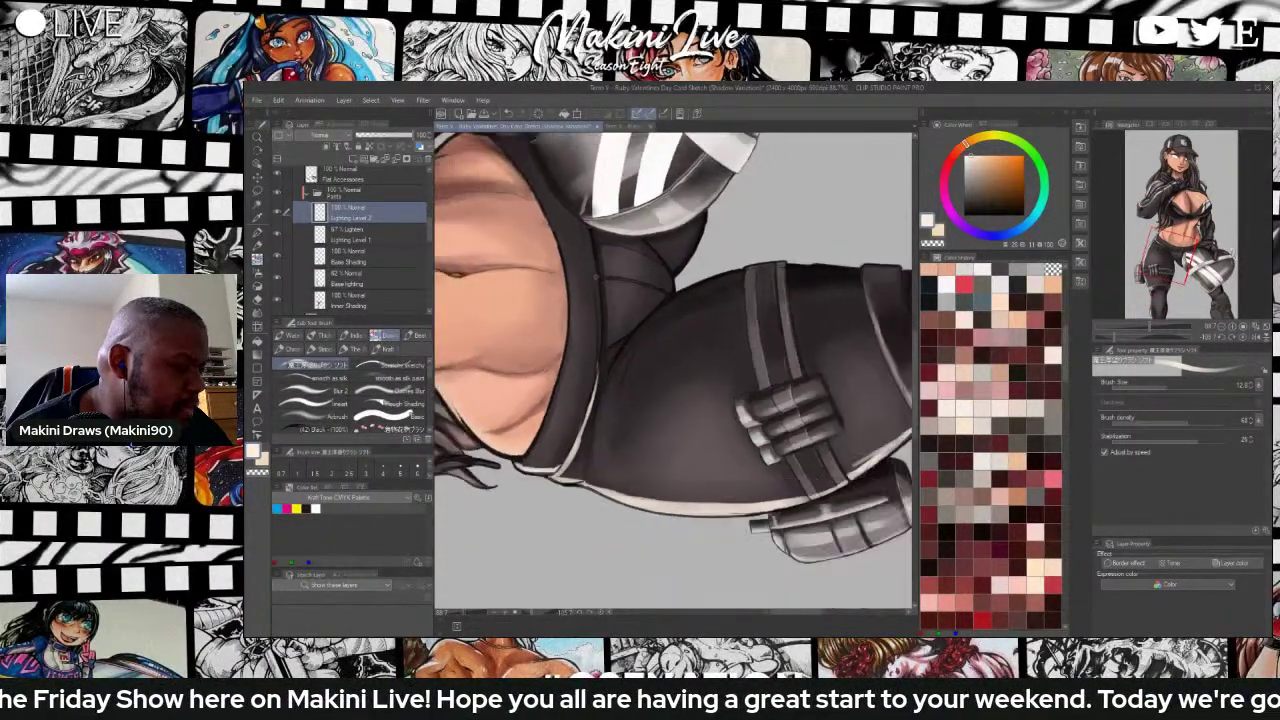
scroll(655, 275, down, 2)
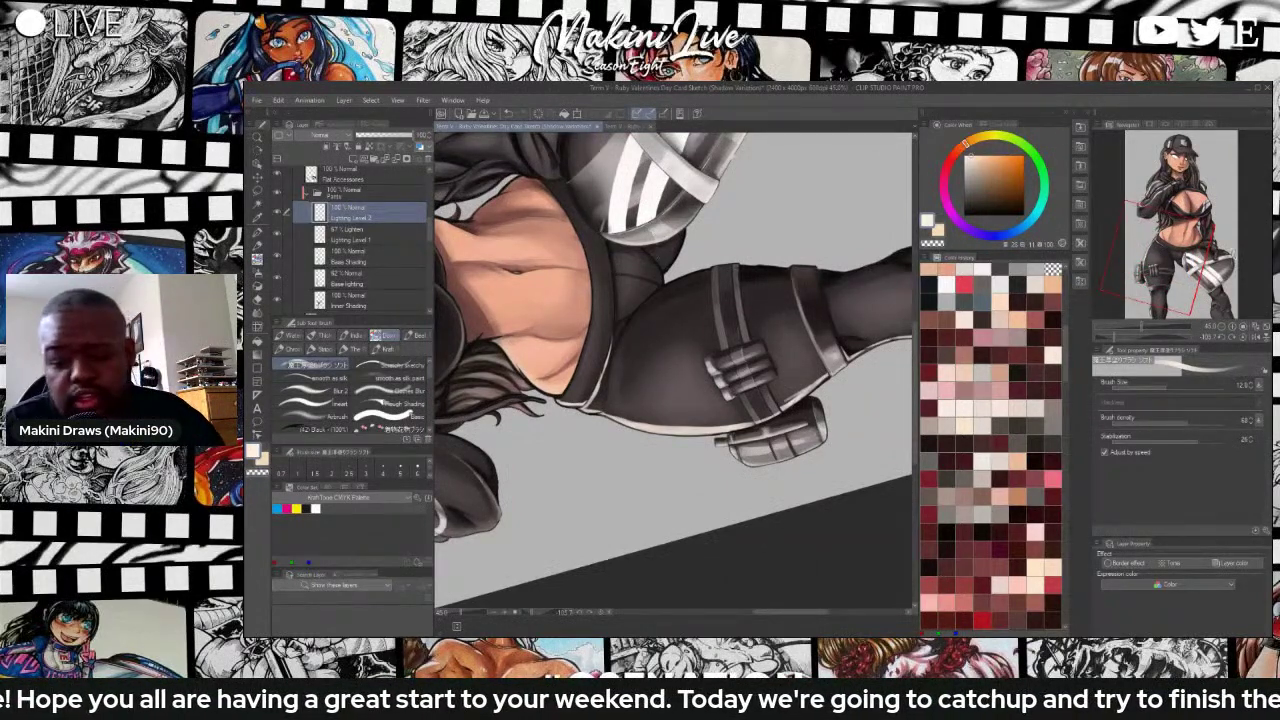
Paint thin rim highlights on the leg behind the heart box, above the knee pad and along the calf's edge.
key(r)
mouse_move(678, 240)
mouse_down()
mouse_move(778, 262)
mouse_move(834, 424)
mouse_move(780, 501)
mouse_up()
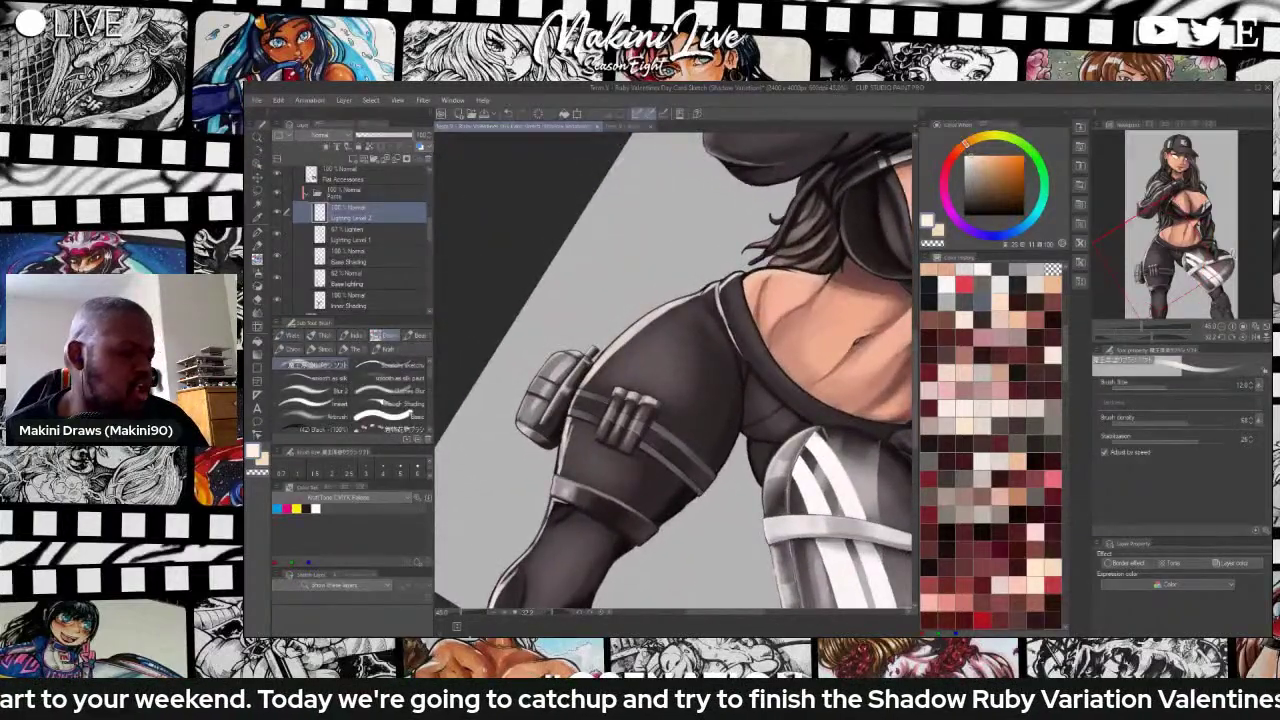
key(ctrl+0)
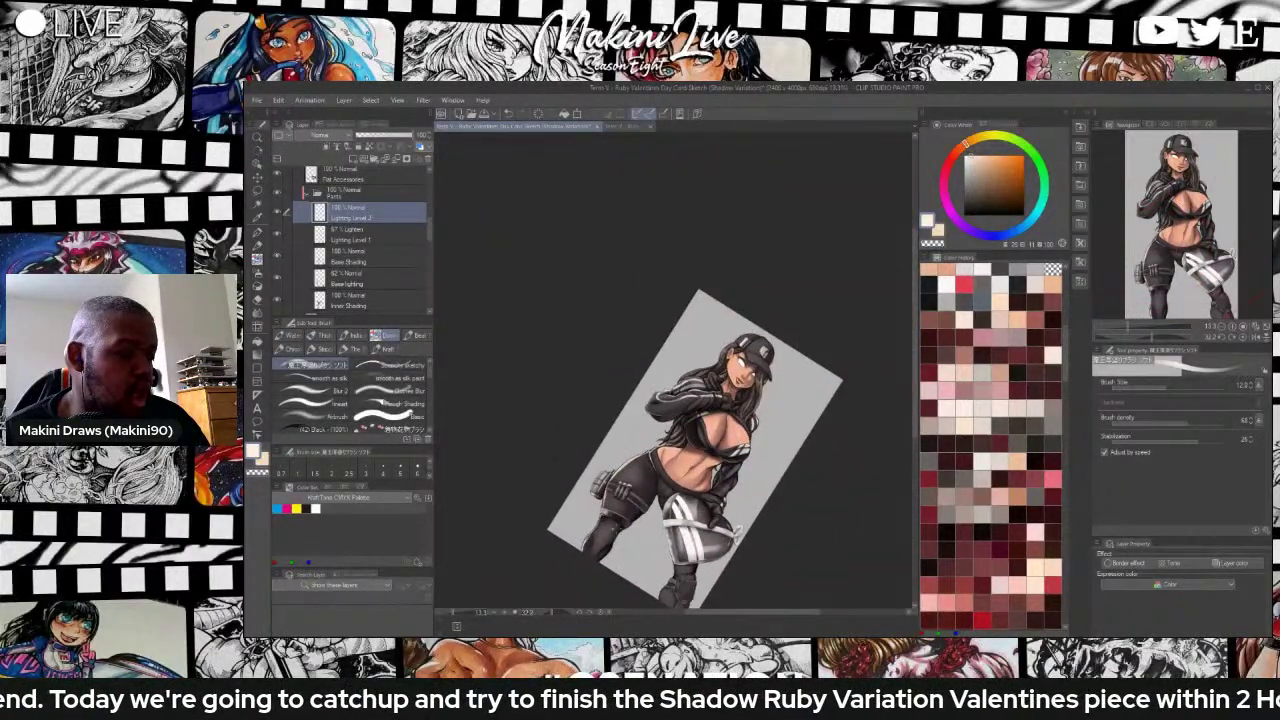
scroll(763, 306, up, 2)
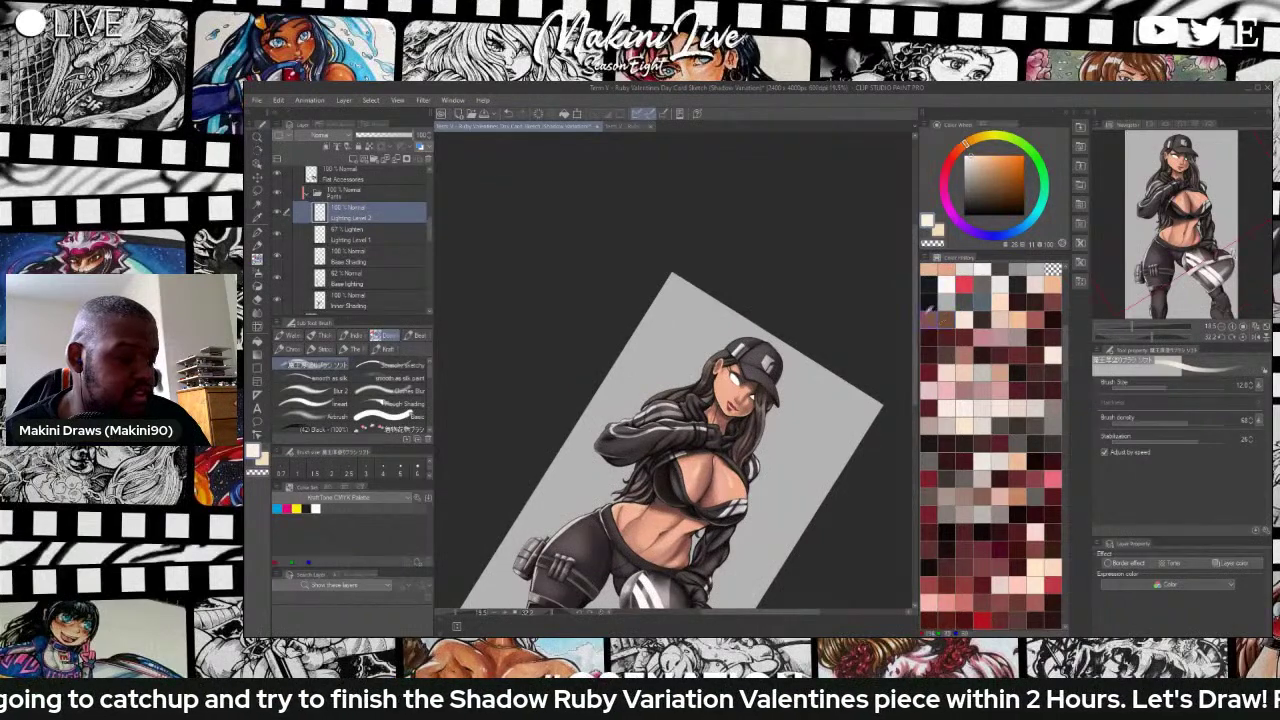
drag(915, 303, 915, 391)
scroll(635, 455, up, 5)
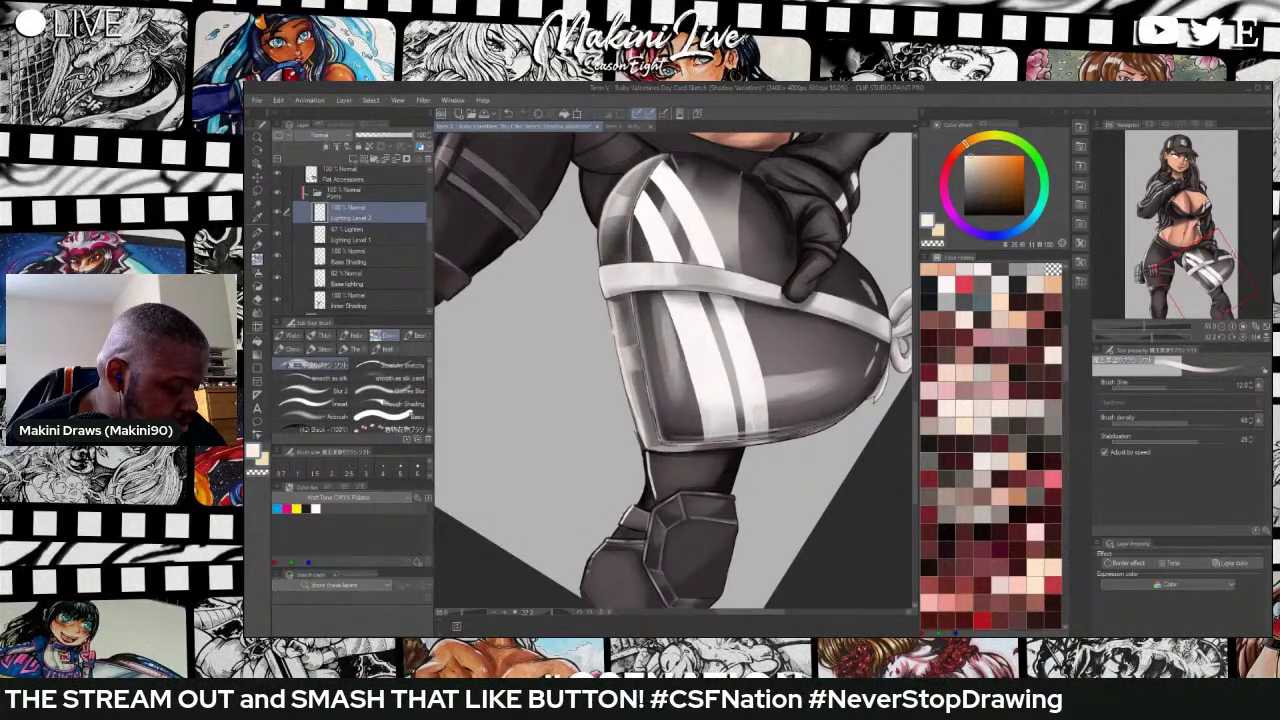
drag(591, 557, 586, 602)
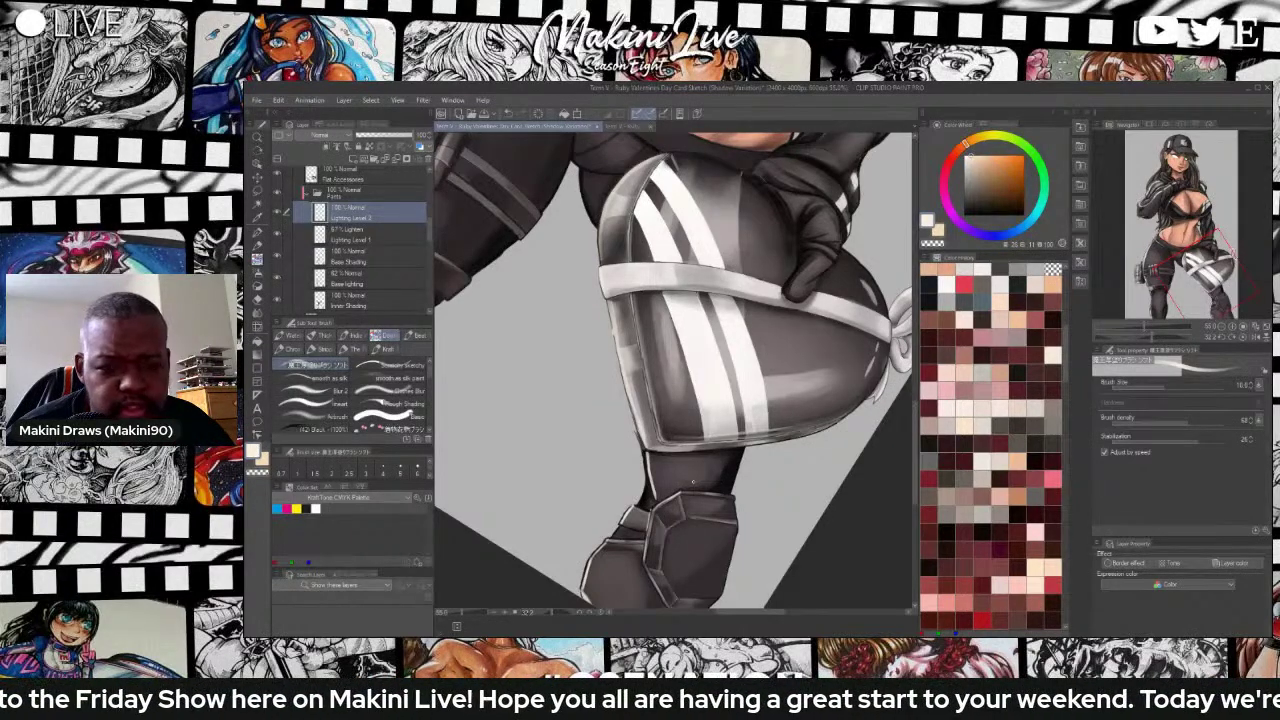
key(r)
mouse_move(693, 482)
mouse_down()
mouse_move(567, 327)
mouse_move(673, 484)
mouse_move(781, 407)
mouse_move(783, 339)
mouse_up()
key(b)
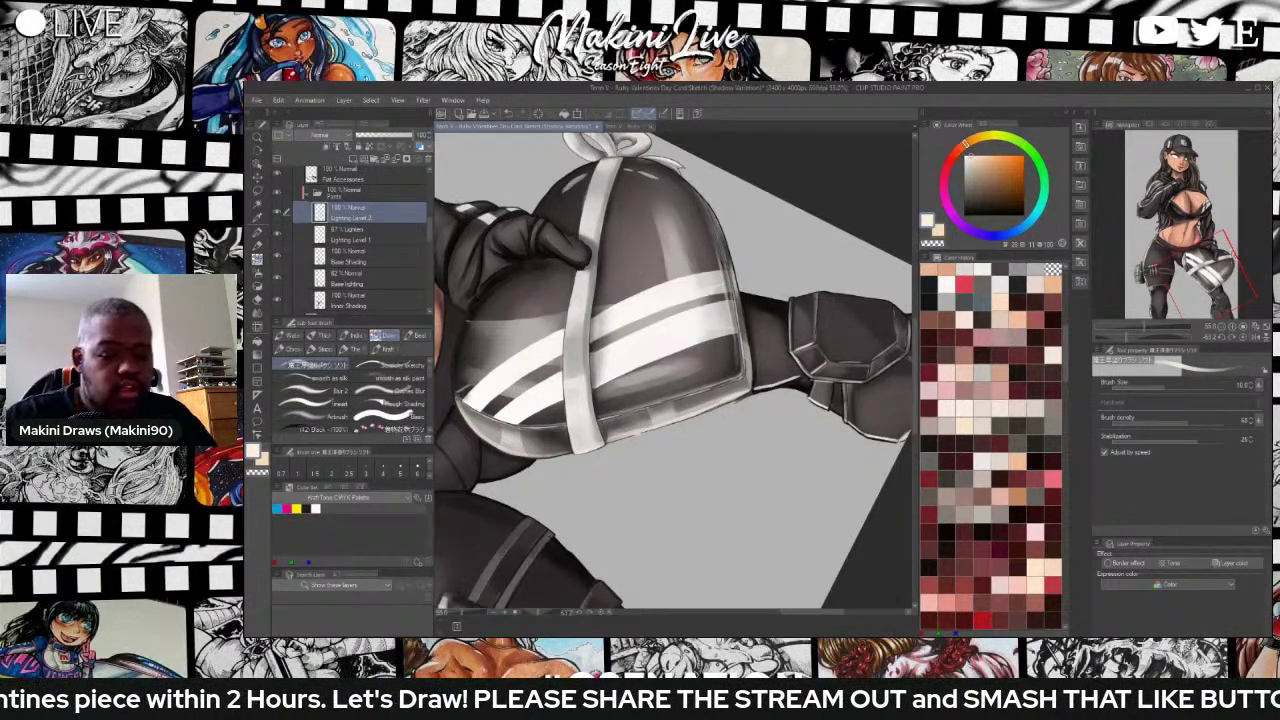
key(e)
key(r)
mouse_move(722, 264)
mouse_down()
mouse_move(784, 295)
mouse_move(808, 468)
mouse_up()
scroll(672, 450, down, 5)
scroll(685, 440, up, 1)
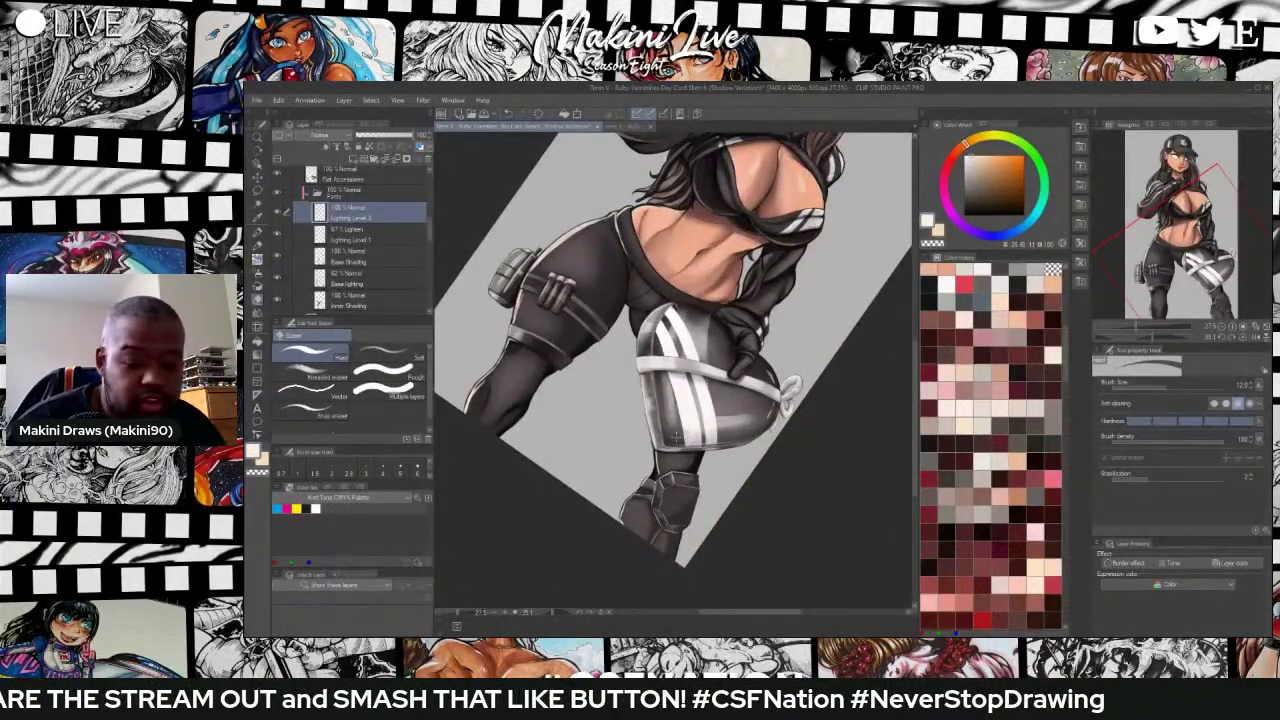
Soften the thin highlight along the waistband-thigh seam with the Clothes Blur brush at size 10.
key(b)
click(380, 393)
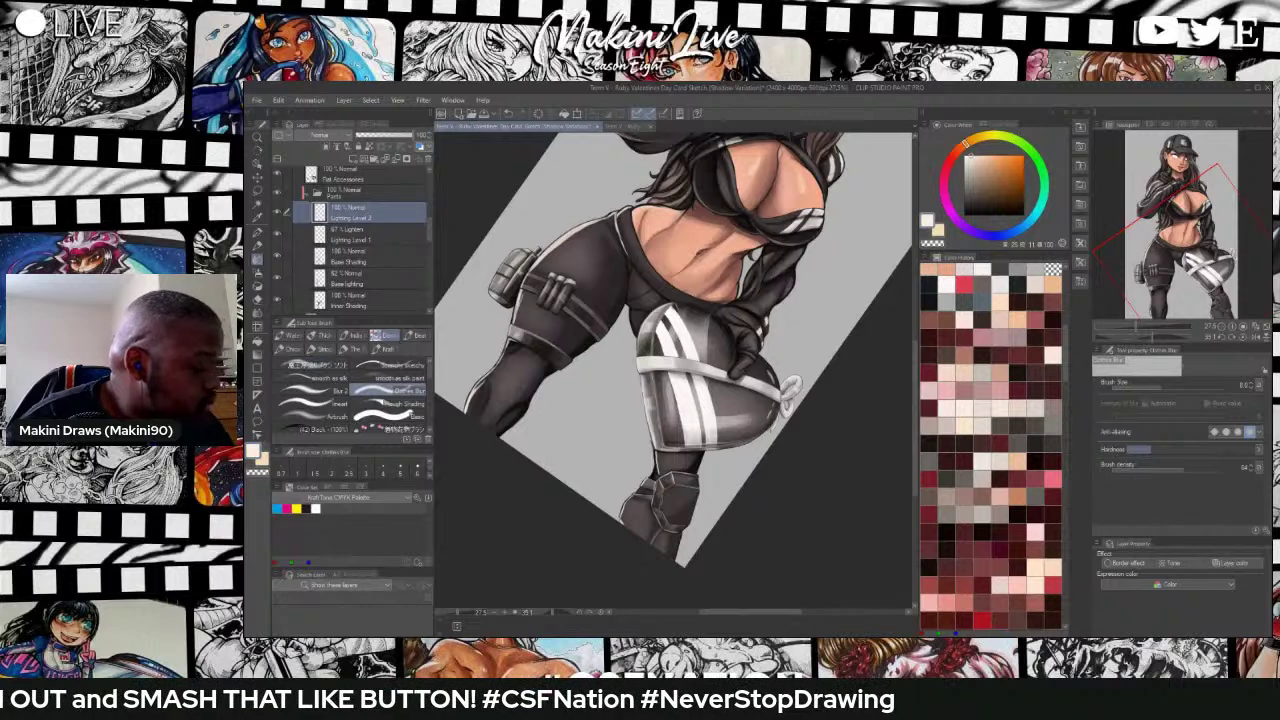
scroll(516, 384, up, 2)
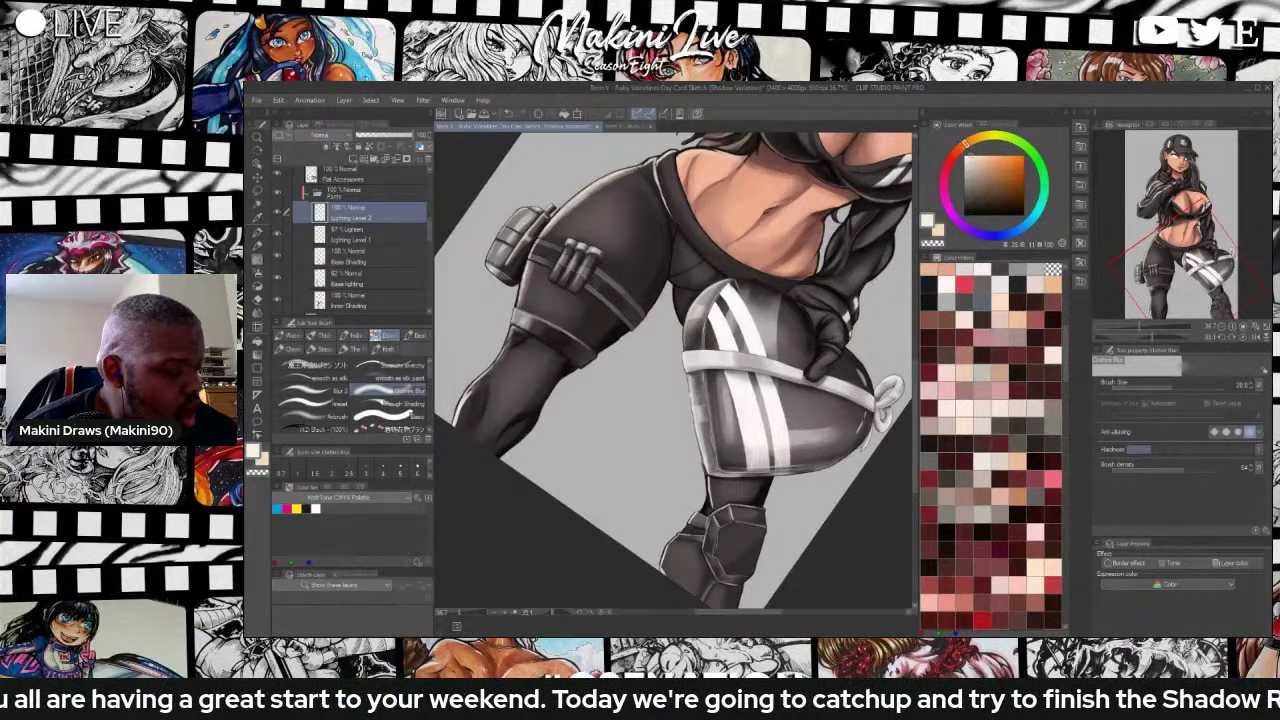
scroll(640, 170, up, 6)
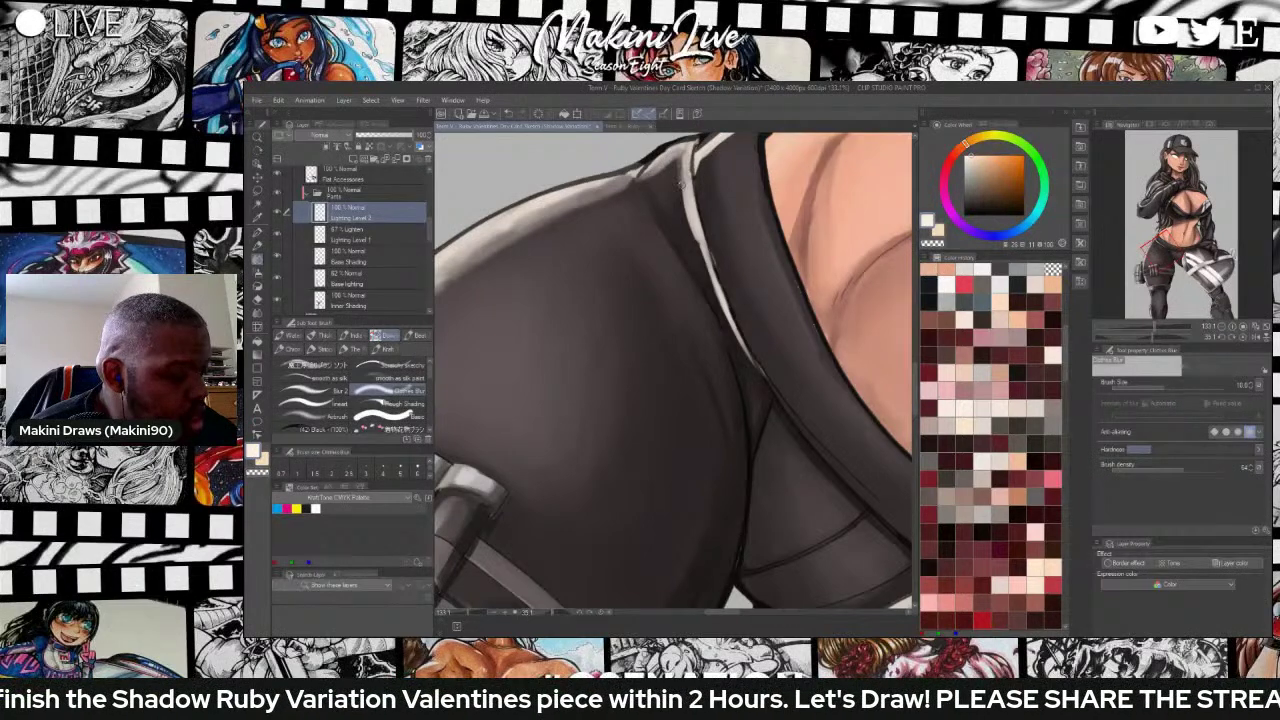
mouse_move(685, 198)
mouse_down()
mouse_move(712, 290)
mouse_move(705, 270)
mouse_move(779, 401)
mouse_up()
drag(748, 356, 791, 415)
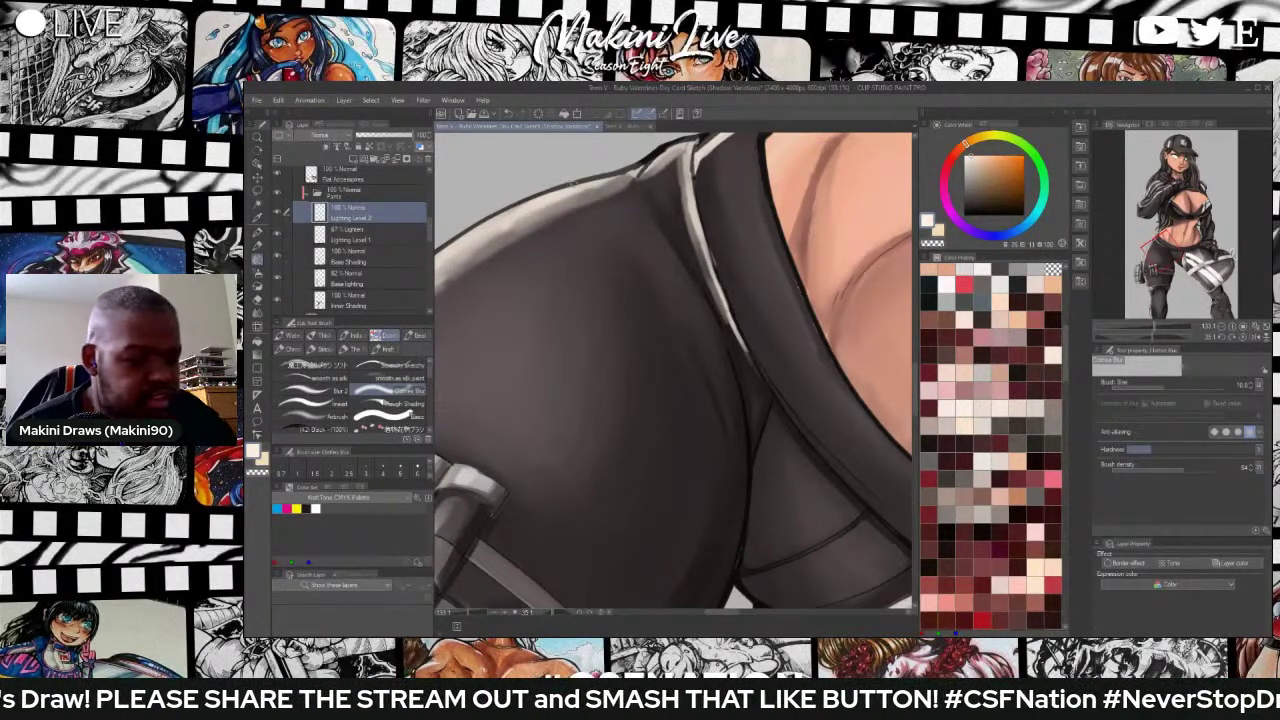
Blur the inner edge of the rim highlight from the hip down the outer thigh with the Blur 2 brush at size 20.
click(306, 389)
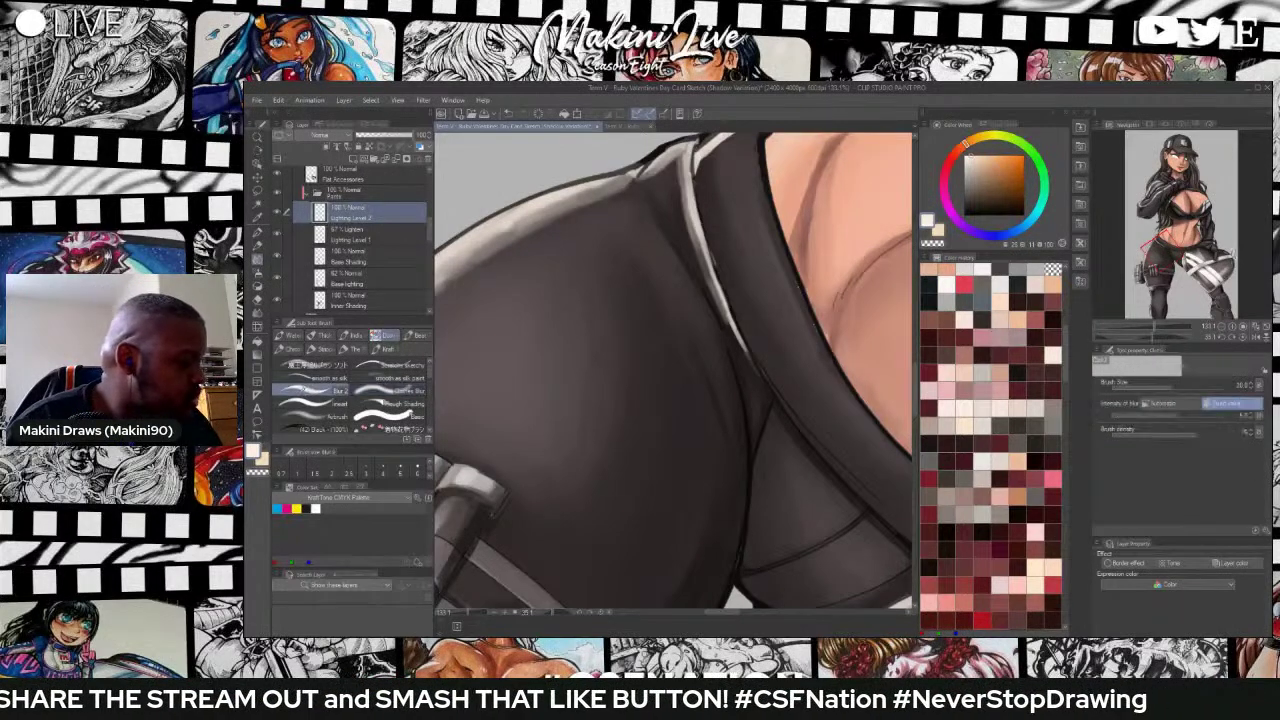
mouse_move(661, 178)
mouse_down()
mouse_move(673, 157)
mouse_move(630, 198)
mouse_move(558, 213)
mouse_move(493, 255)
mouse_move(515, 240)
mouse_up()
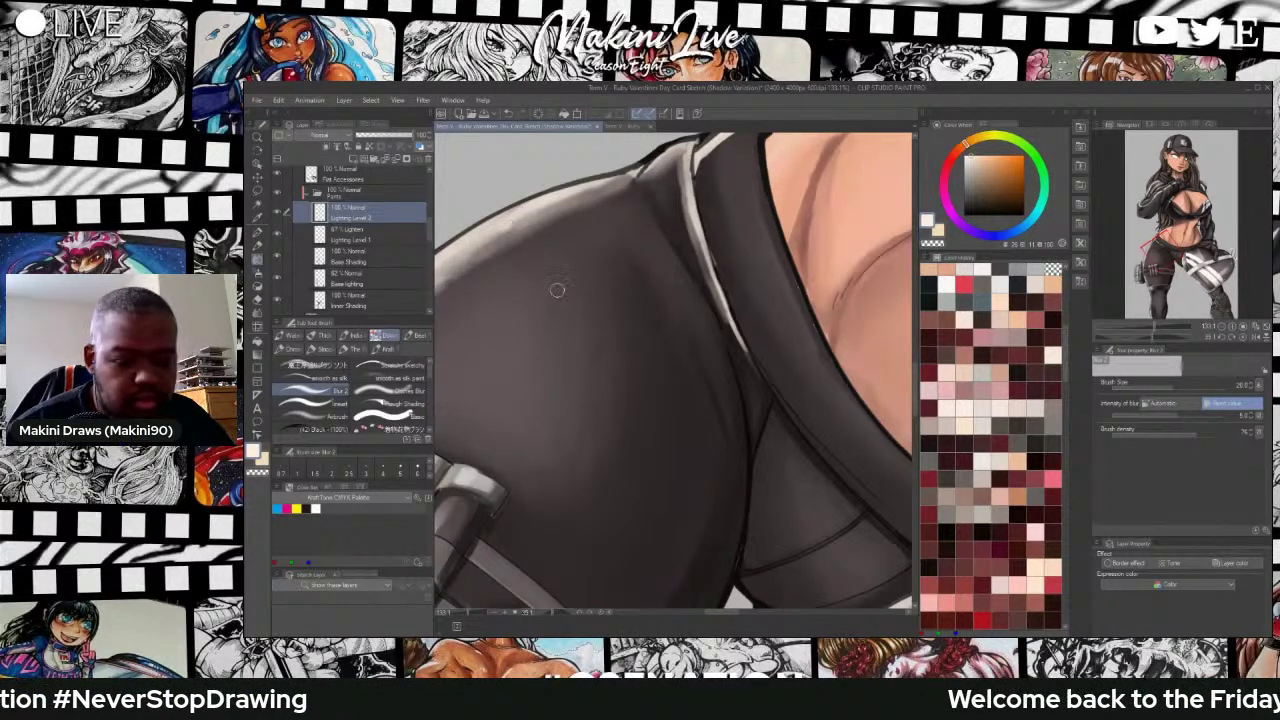
key(r)
drag(557, 290, 733, 455)
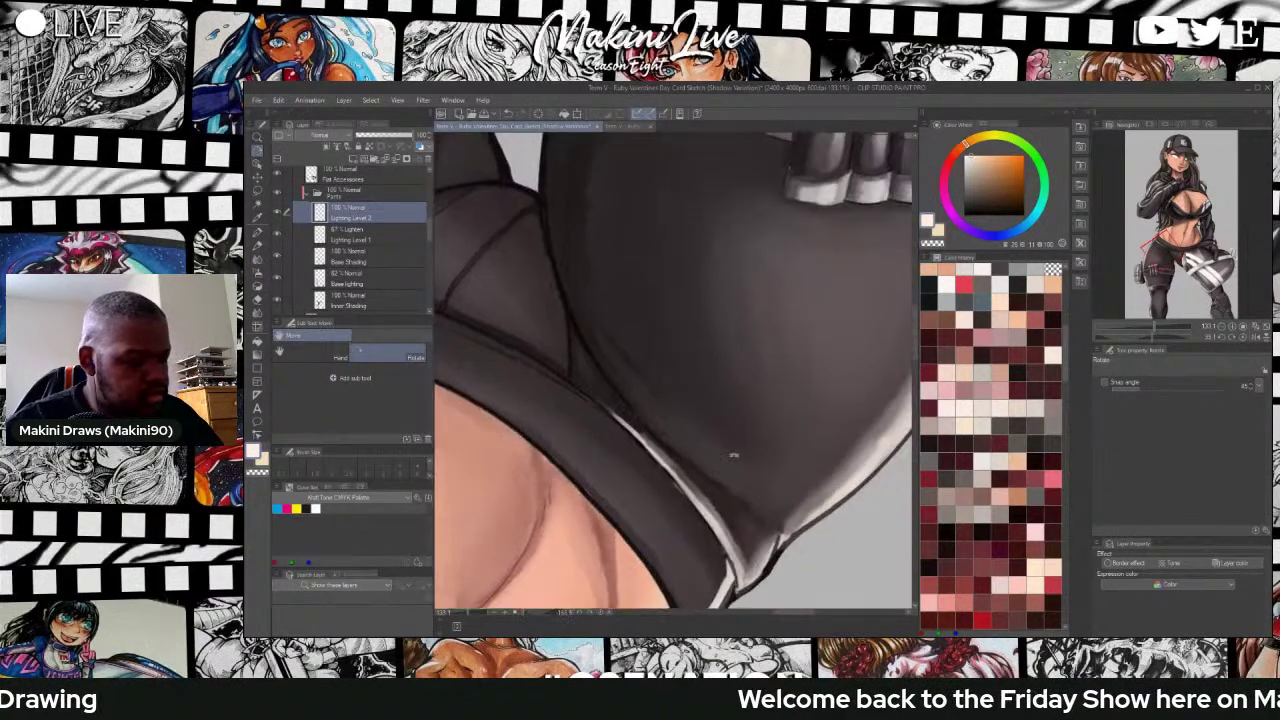
key(space)
mouse_move(788, 340)
mouse_down()
mouse_move(662, 343)
mouse_move(590, 391)
mouse_up()
mouse_move(679, 424)
mouse_down()
mouse_move(688, 462)
mouse_move(706, 422)
mouse_move(716, 433)
mouse_up()
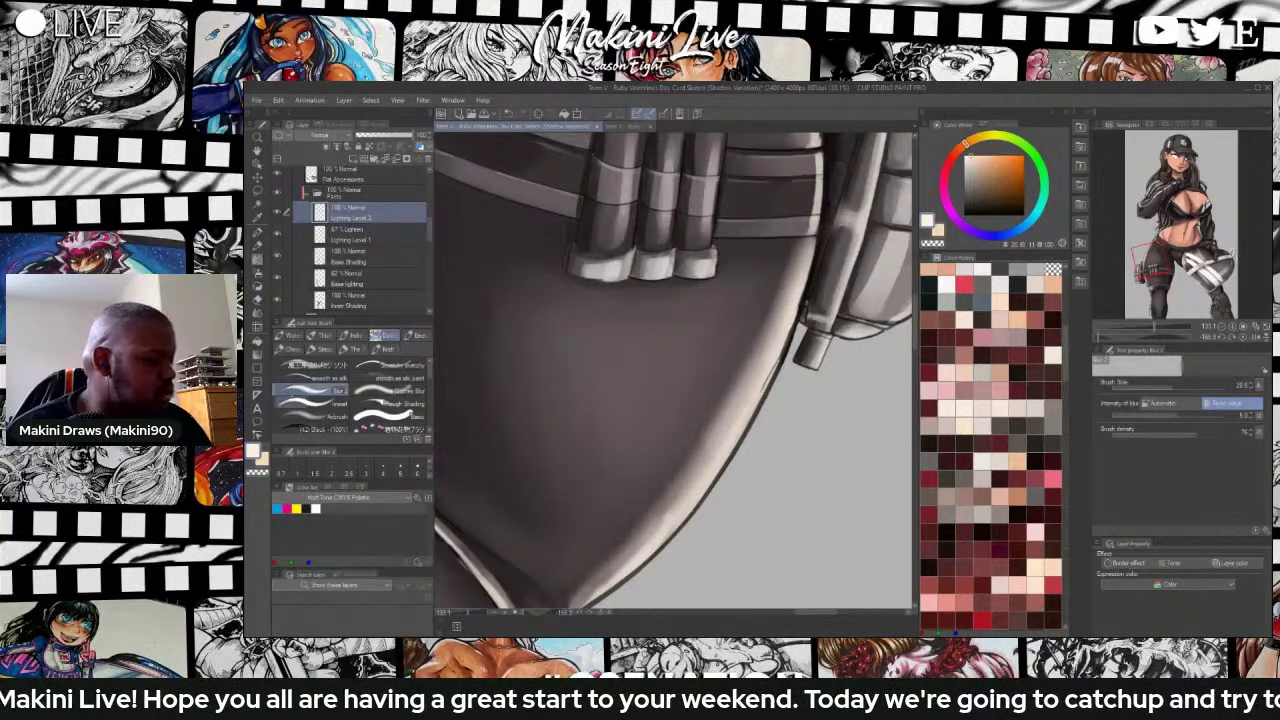
Blend the outer thigh's rim highlight around the pouch straps using the Clothes Blur brush at size 6.
click(395, 391)
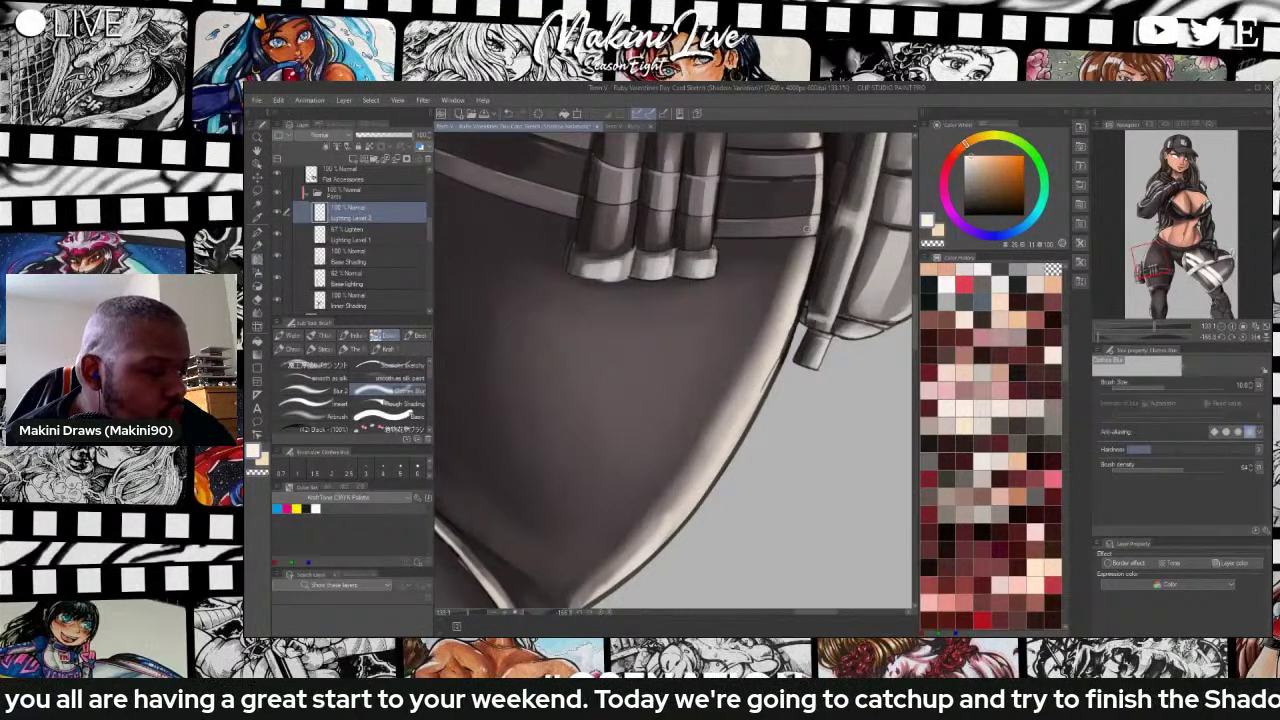
key(bracketleft)
key(bracketleft)
key(bracketleft)
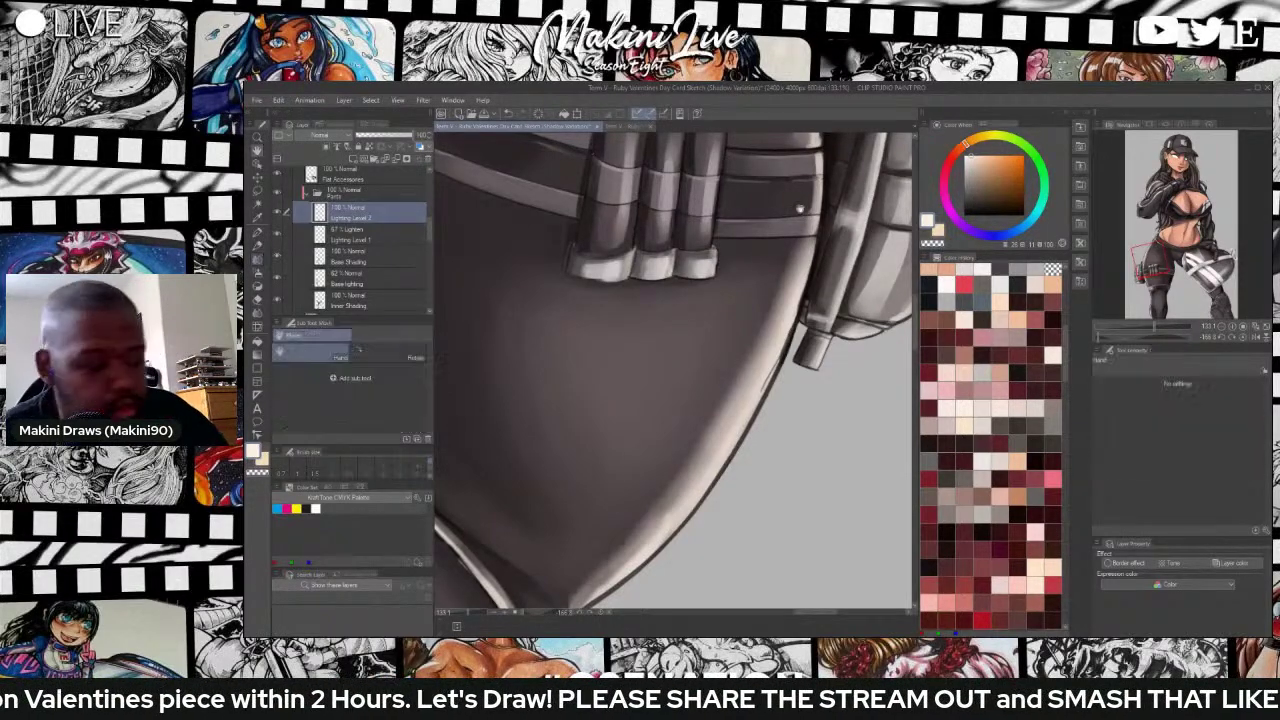
drag(800, 200, 806, 402)
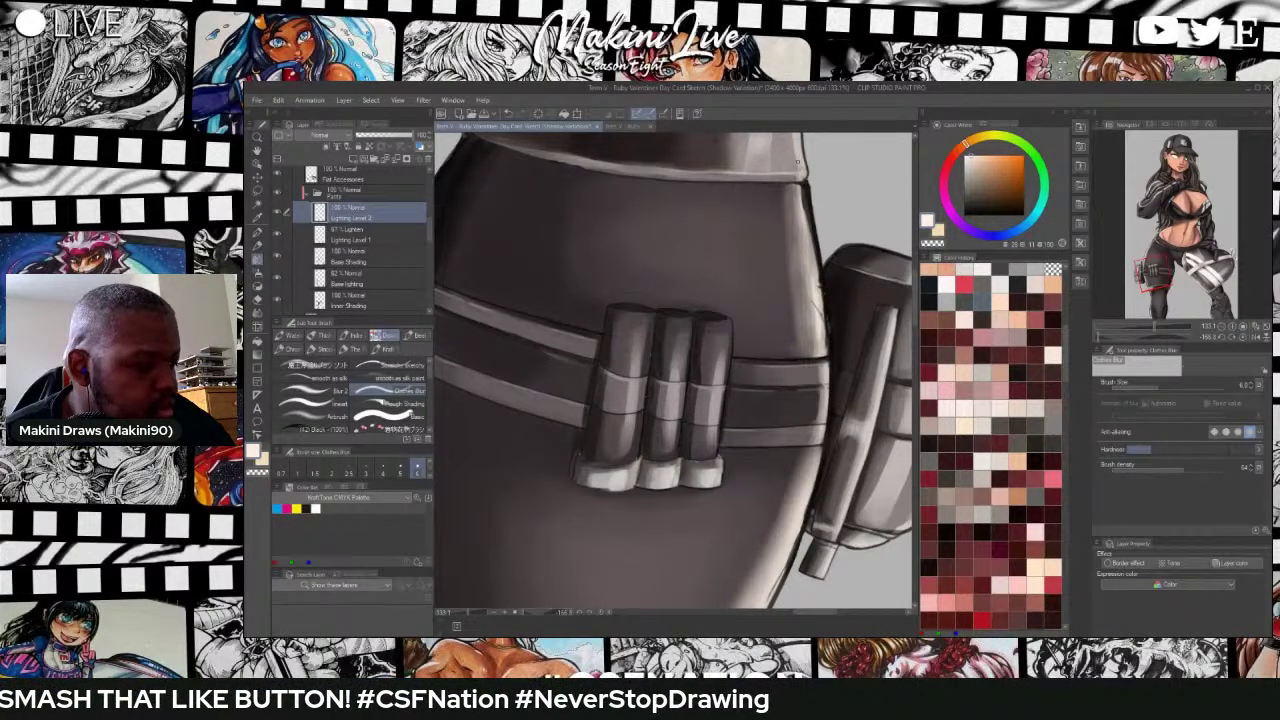
Soften the rim highlight on the lower leg just beyond the wide thigh band.
scroll(793, 150, down, 4)
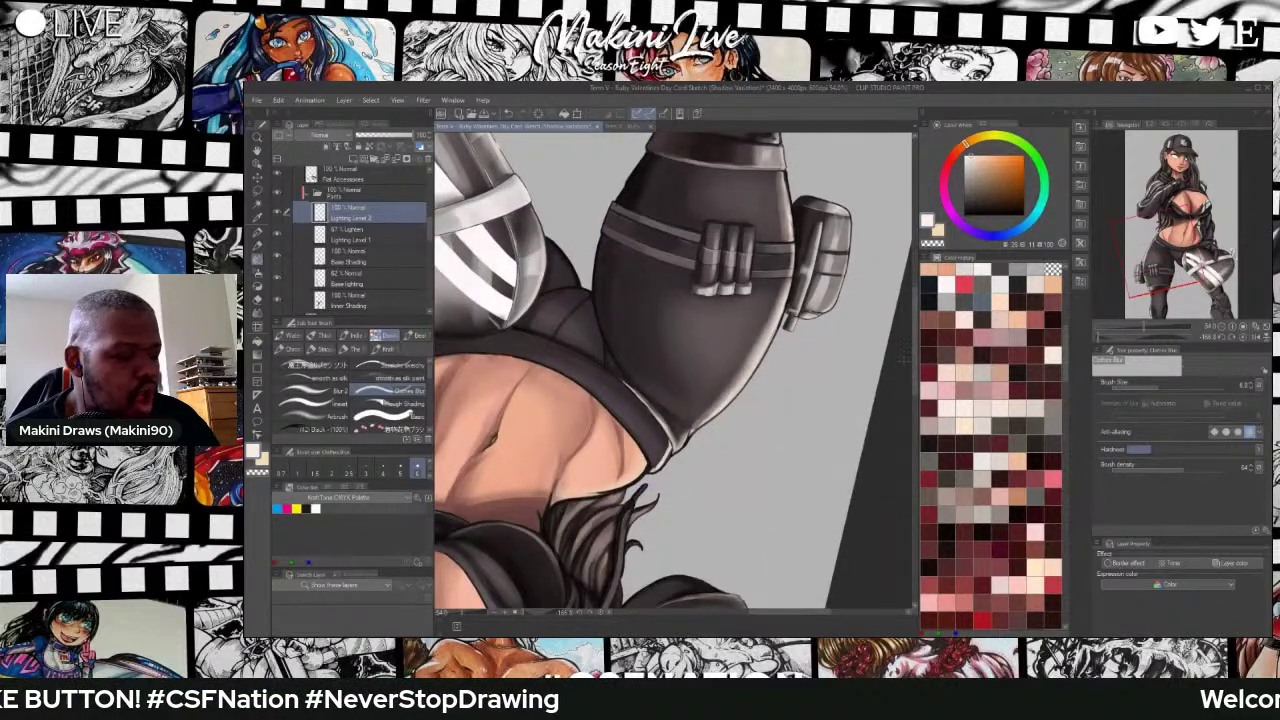
drag(914, 362, 914, 324)
scroll(782, 249, up, 4)
scroll(782, 341, up, 3)
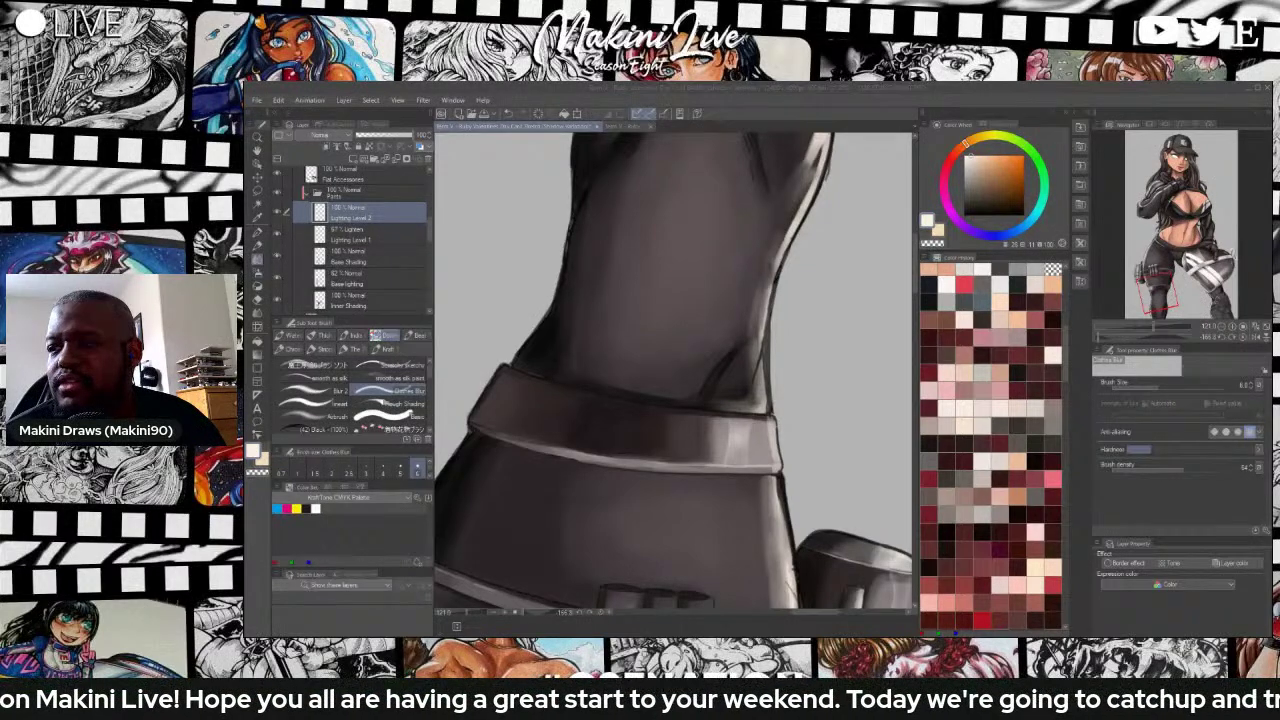
scroll(790, 246, up, 2)
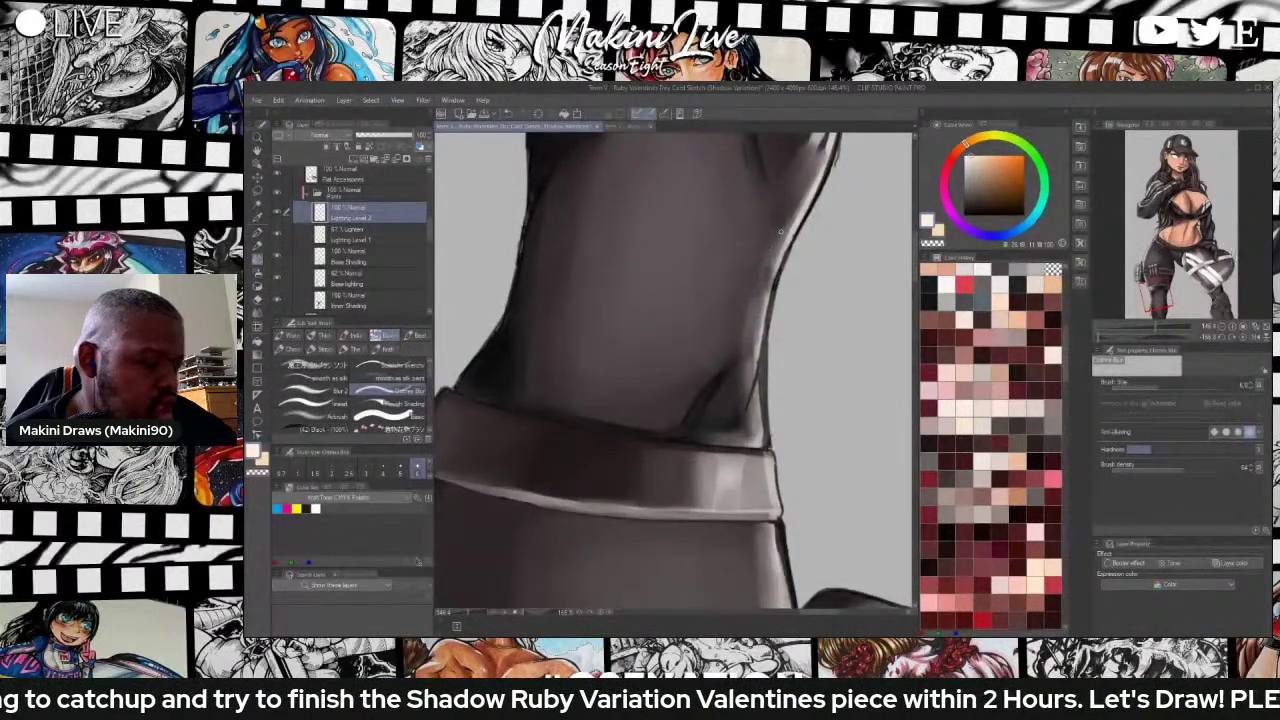
Enlarge the Clothes Blur brush to size 10 and smooth the calf's rim highlight near the canvas border.
scroll(781, 232, down, 3)
drag(914, 309, 911, 275)
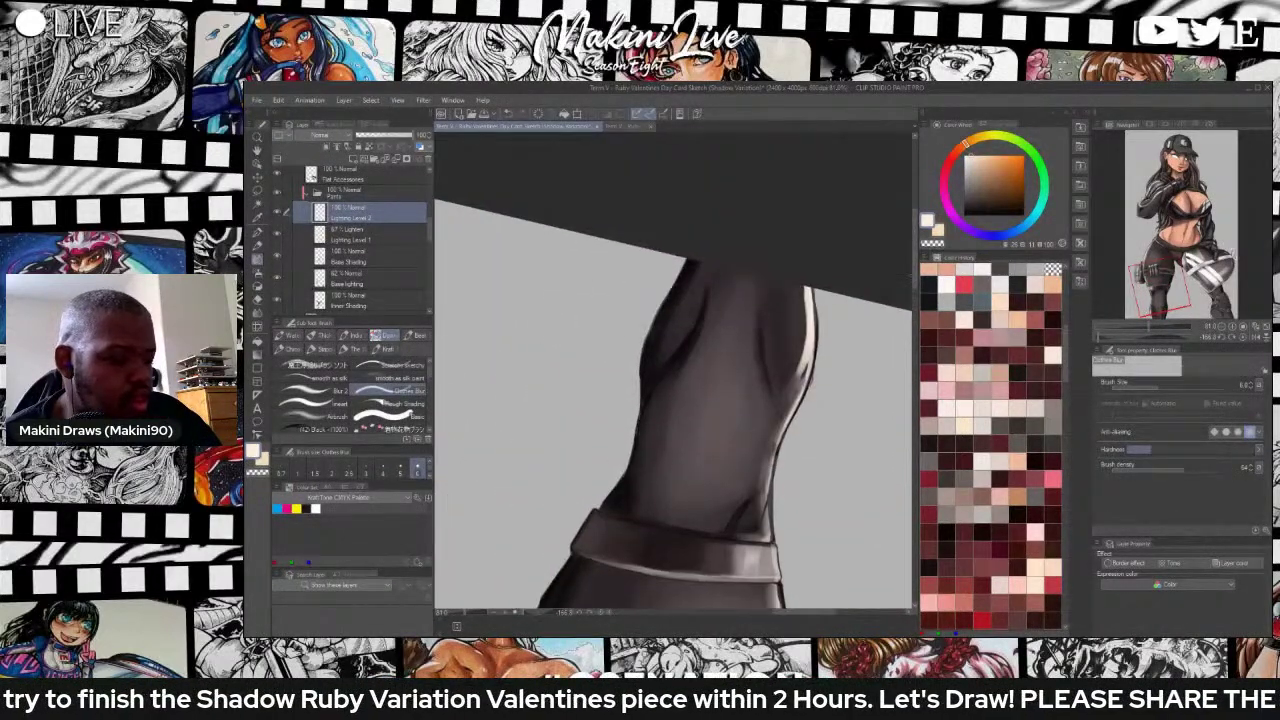
scroll(803, 370, up, 2)
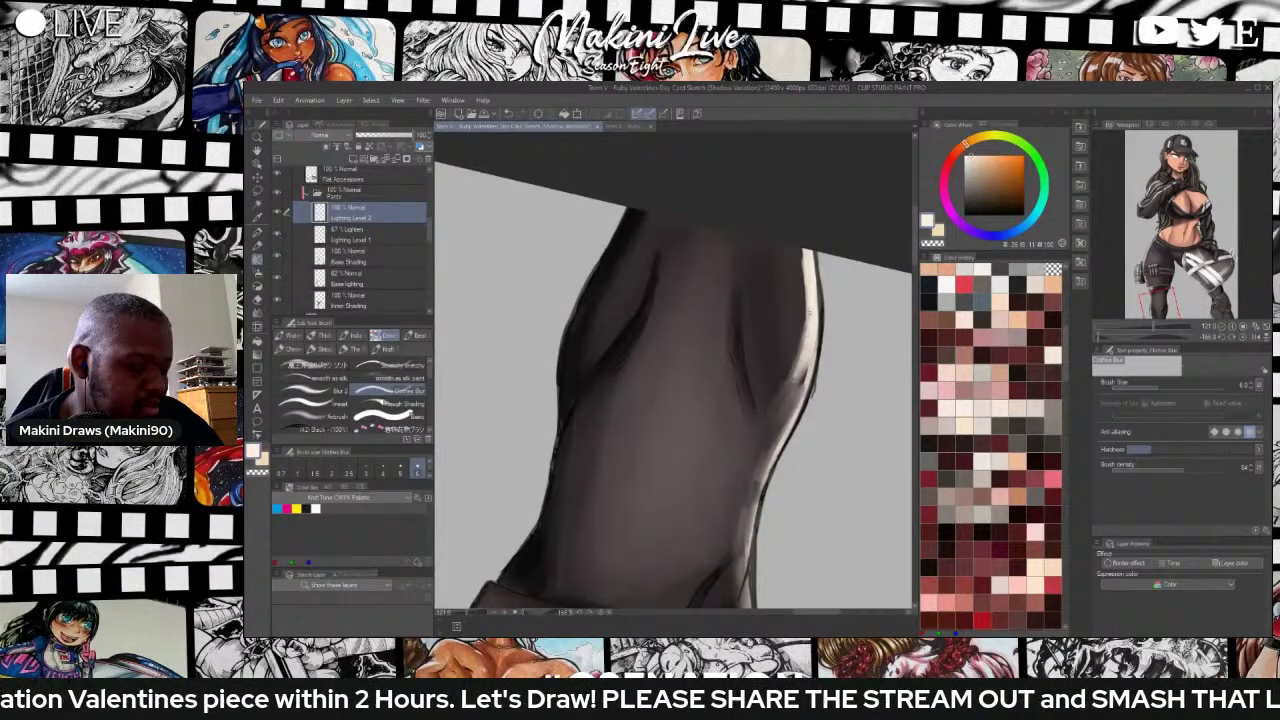
key(])
key(])
key(])
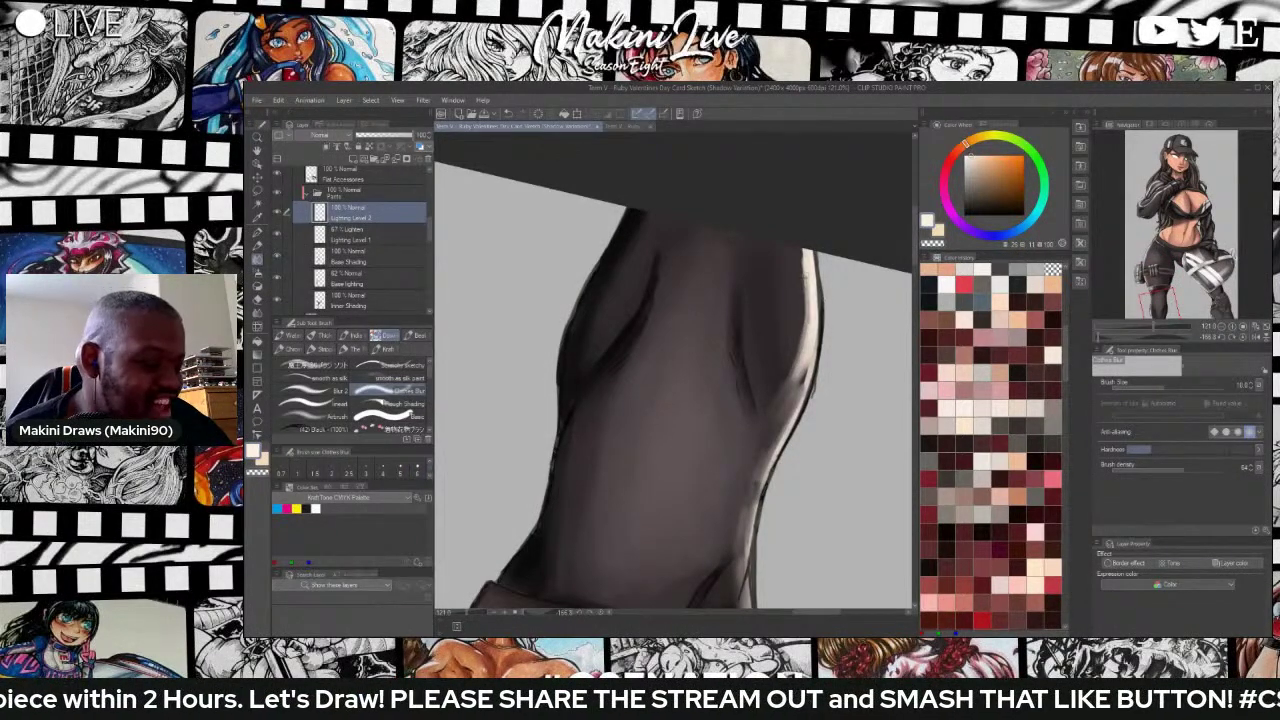
drag(804, 262, 808, 313)
mouse_move(802, 256)
mouse_down()
mouse_move(807, 312)
mouse_move(786, 384)
mouse_up()
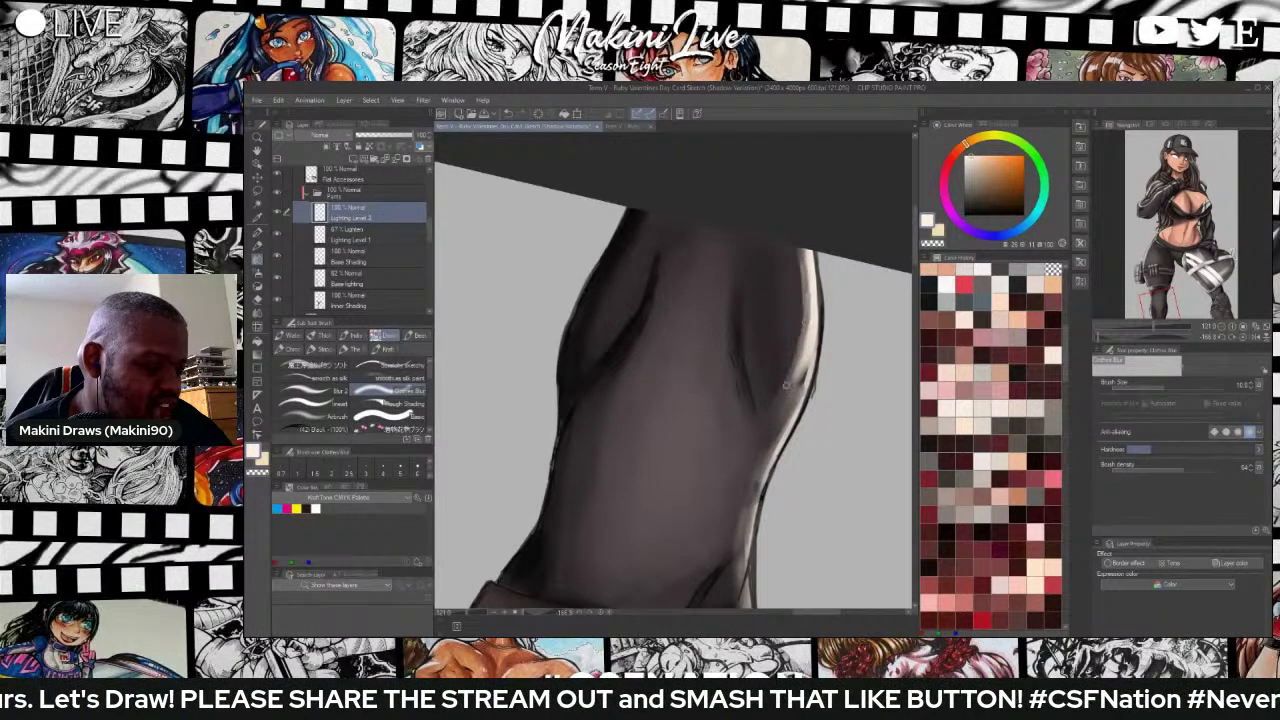
drag(800, 266, 802, 328)
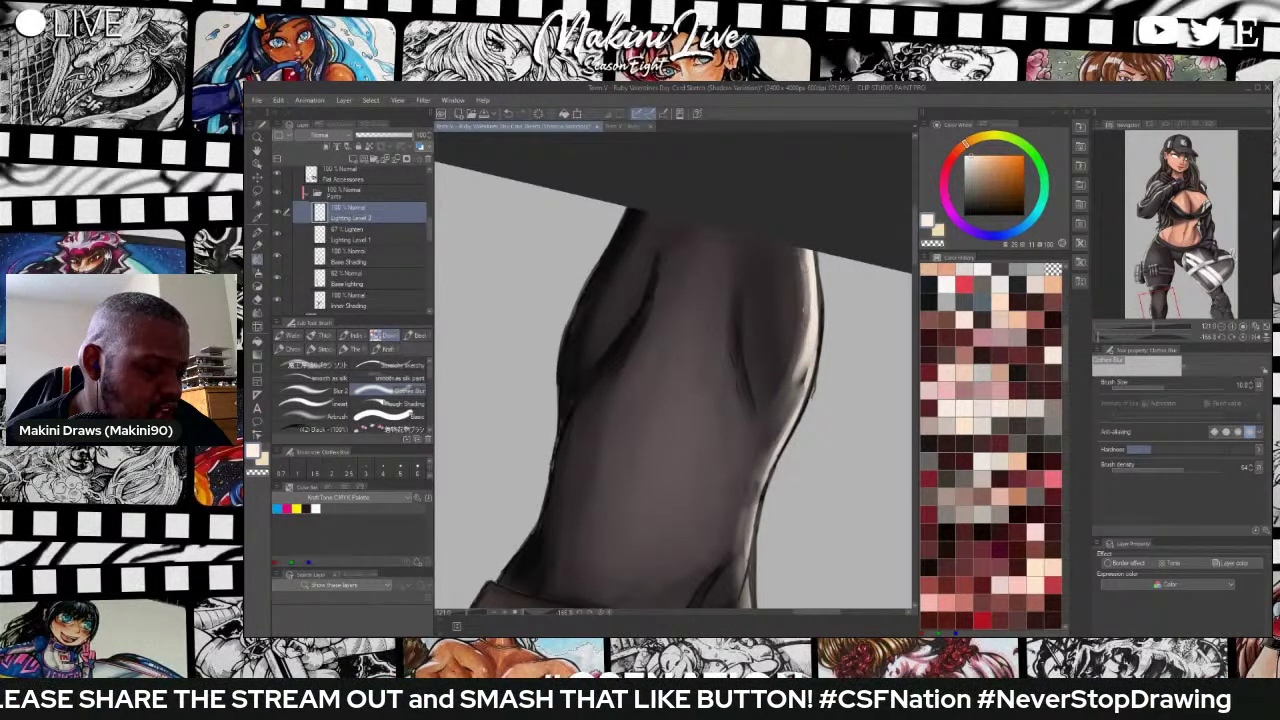
drag(801, 256, 789, 377)
drag(807, 318, 803, 348)
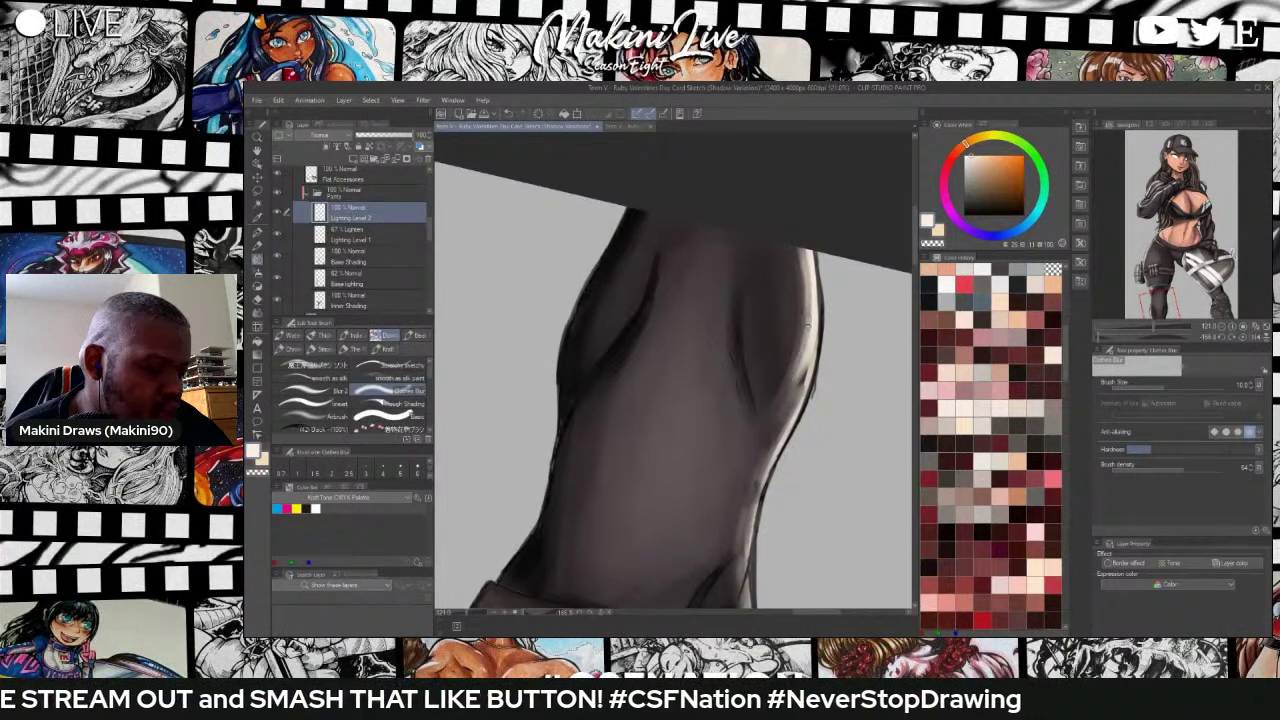
drag(805, 272, 798, 374)
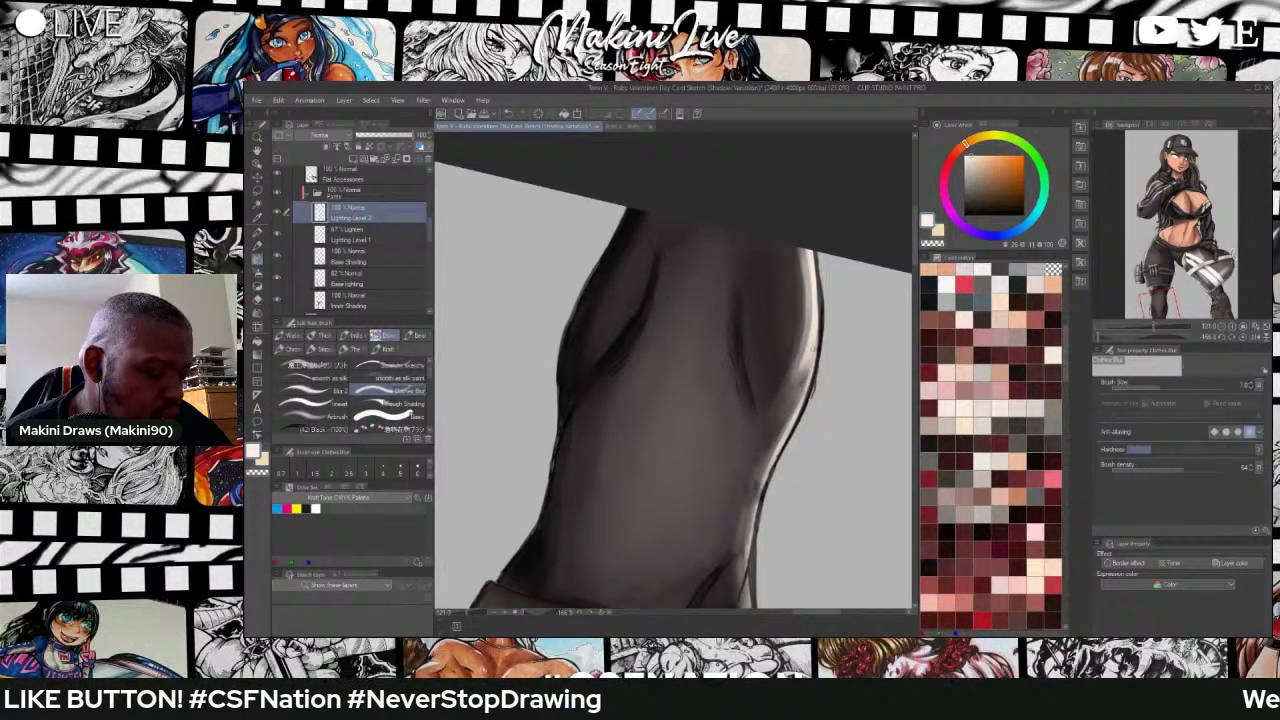
Lower the Clothes Blur brush density to 22 and blend the highlights on the strap and leg beside the knee pad.
scroll(820, 265, down, 8)
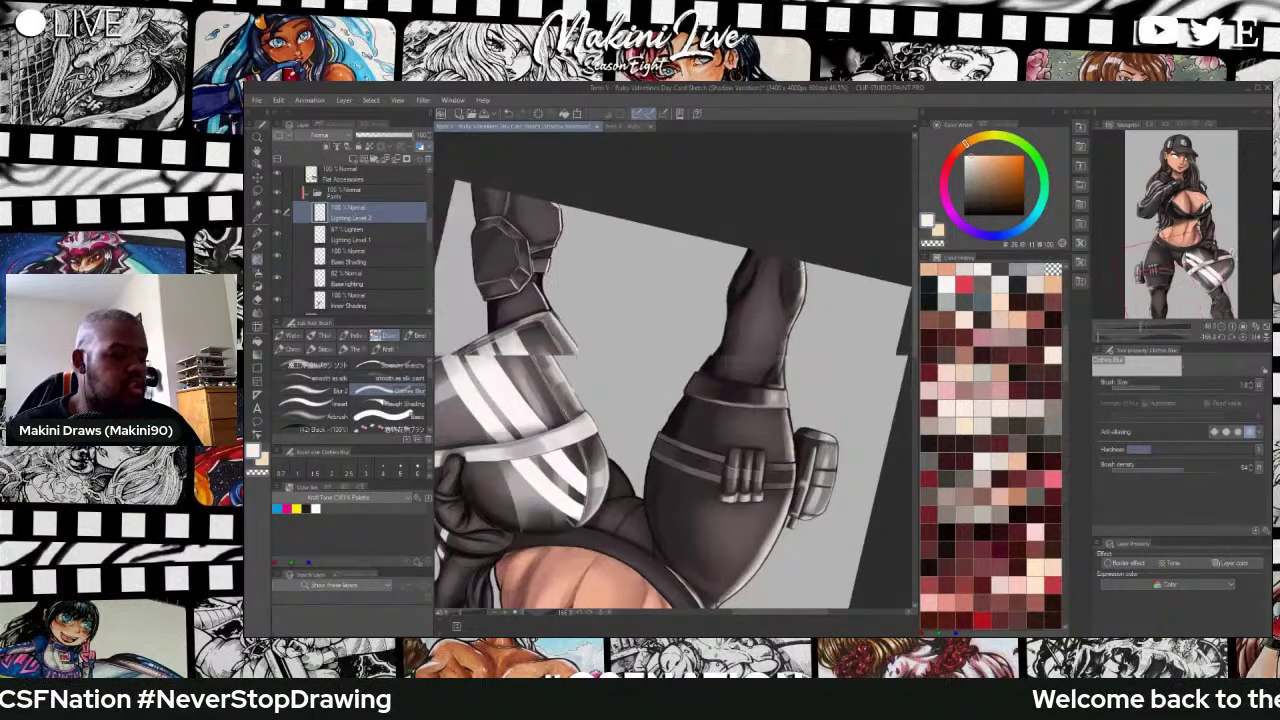
scroll(808, 298, down, 1)
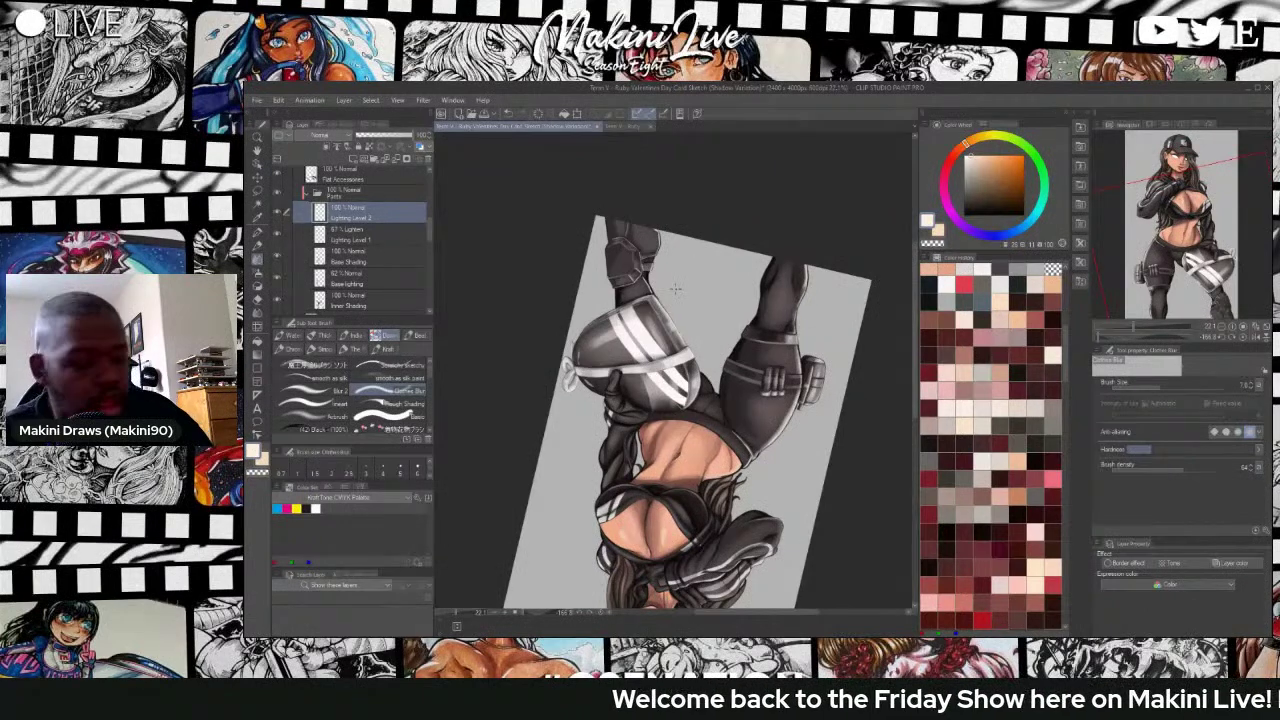
scroll(683, 310, up, 2)
scroll(640, 330, up, 3)
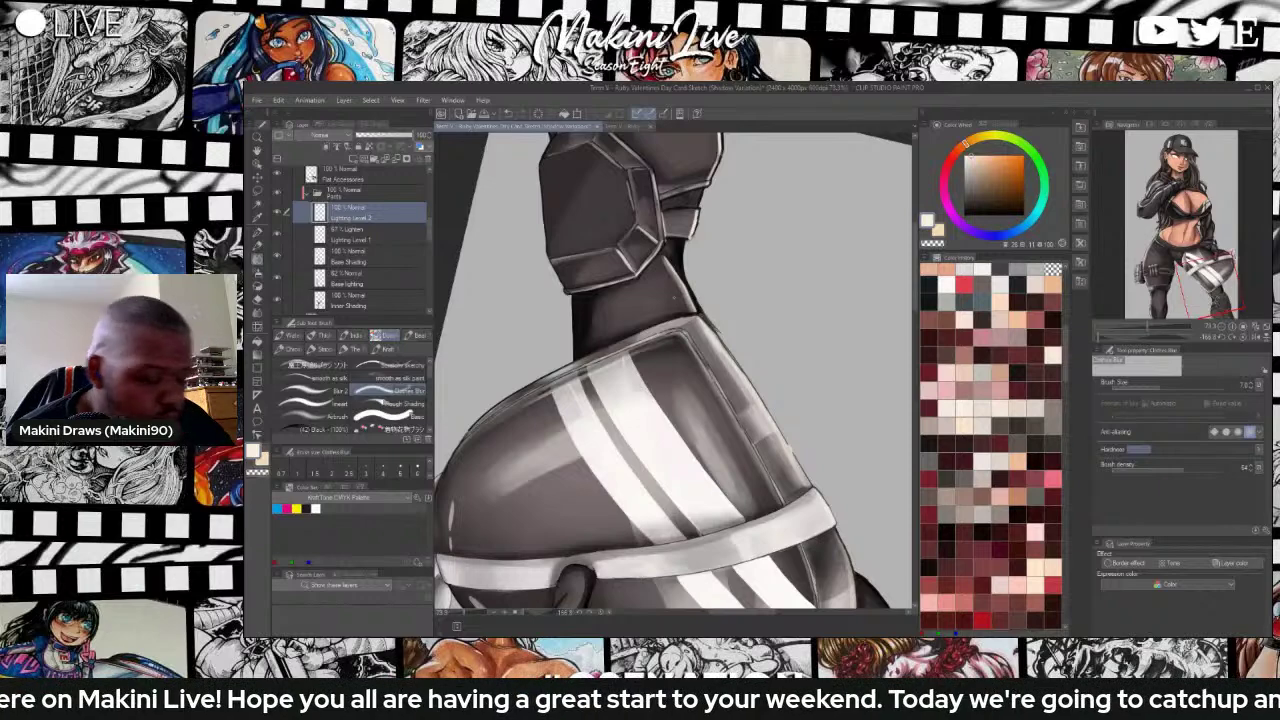
drag(1151, 469, 1134, 469)
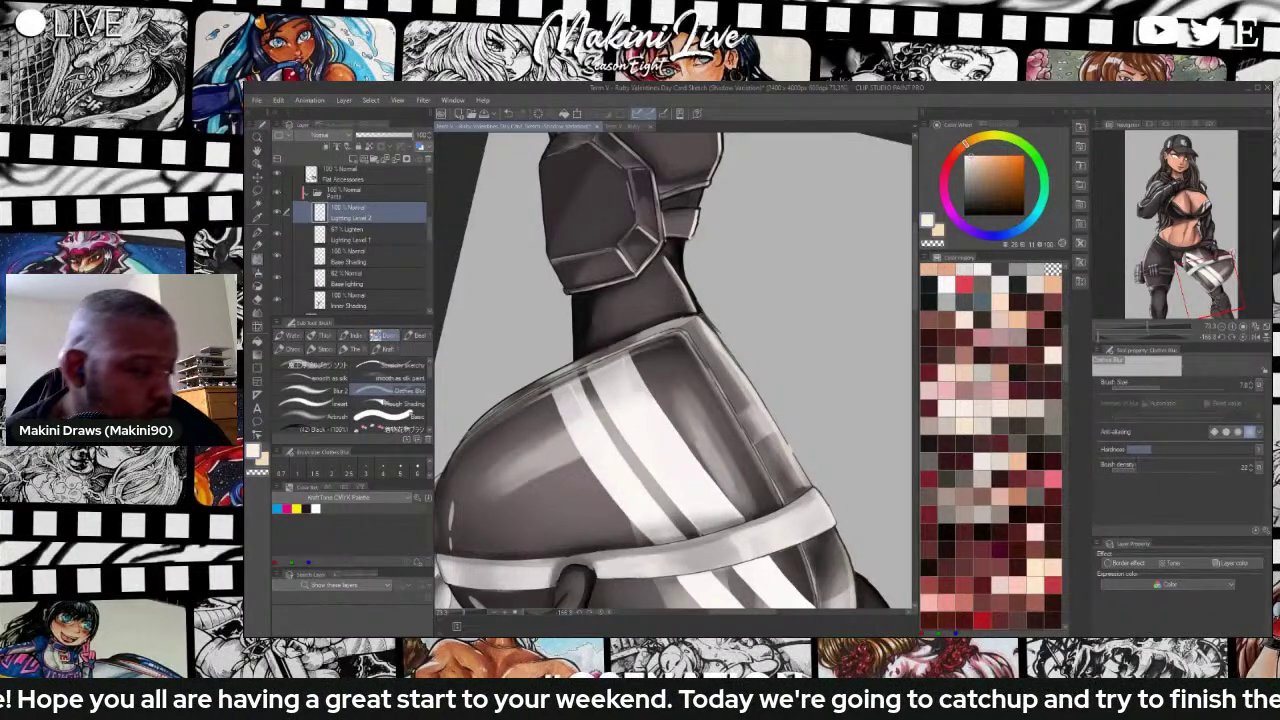
scroll(686, 224, up, 2)
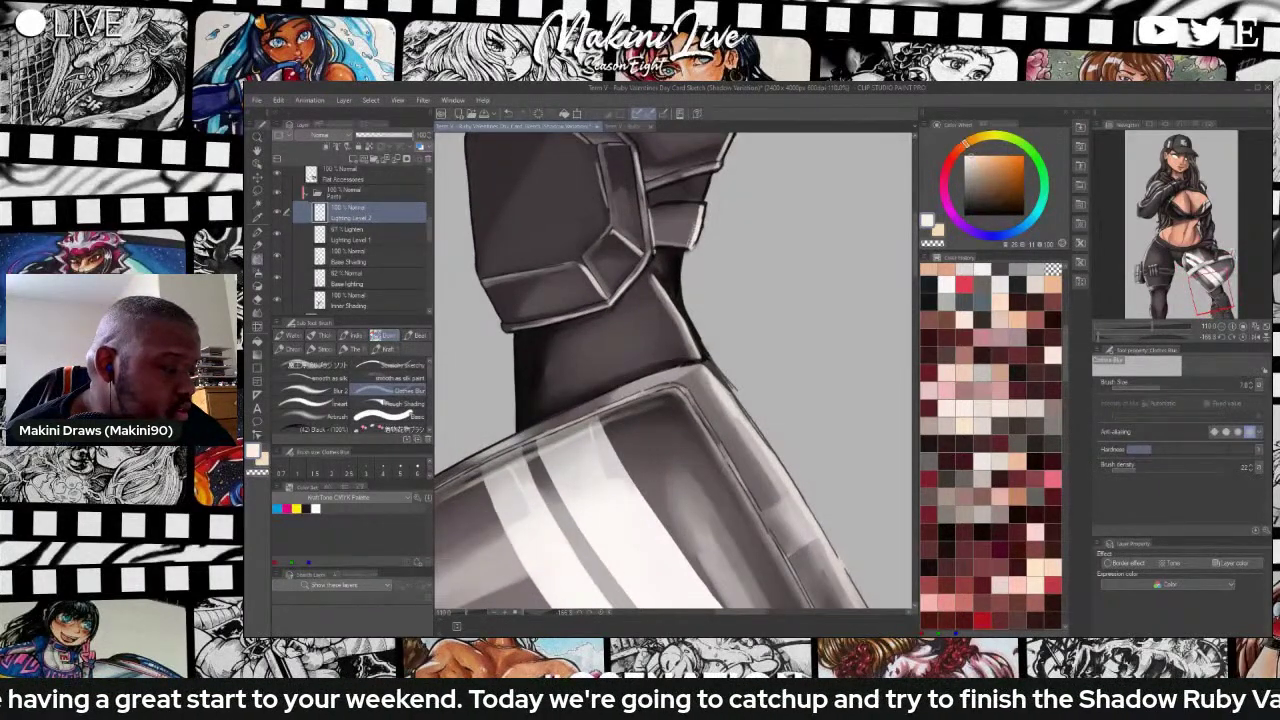
drag(698, 210, 692, 237)
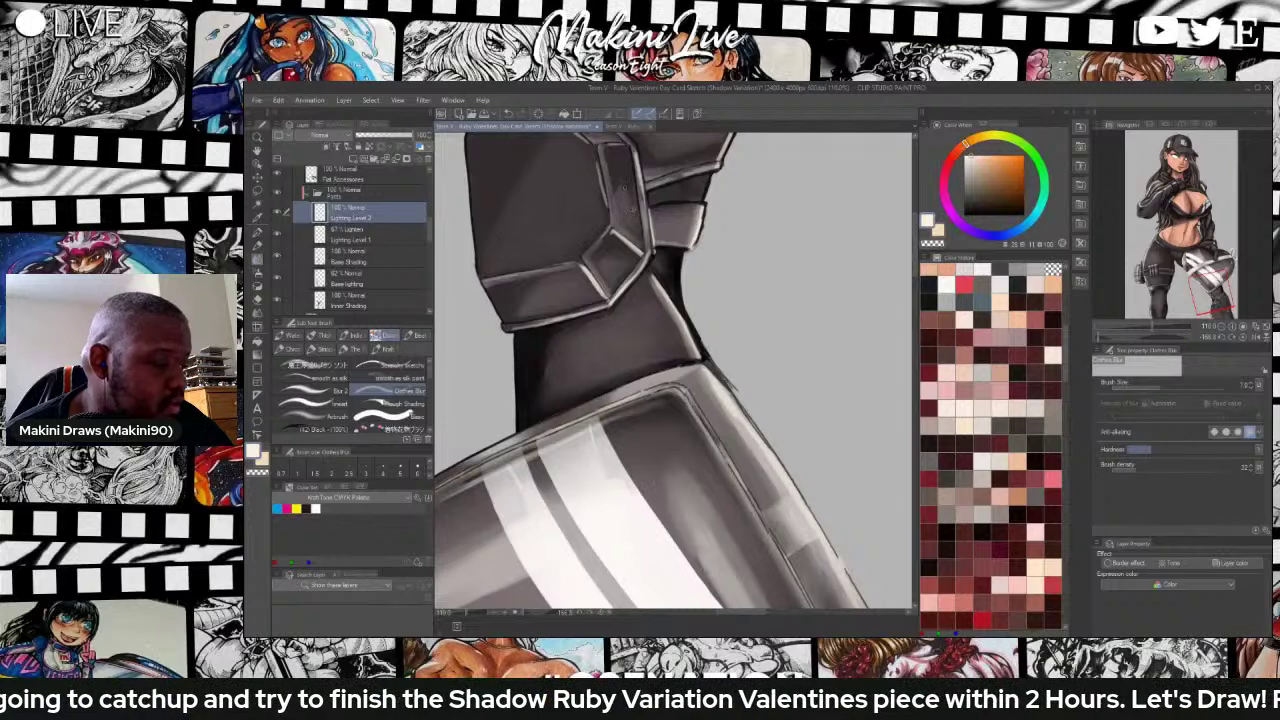
scroll(618, 214, up, 2)
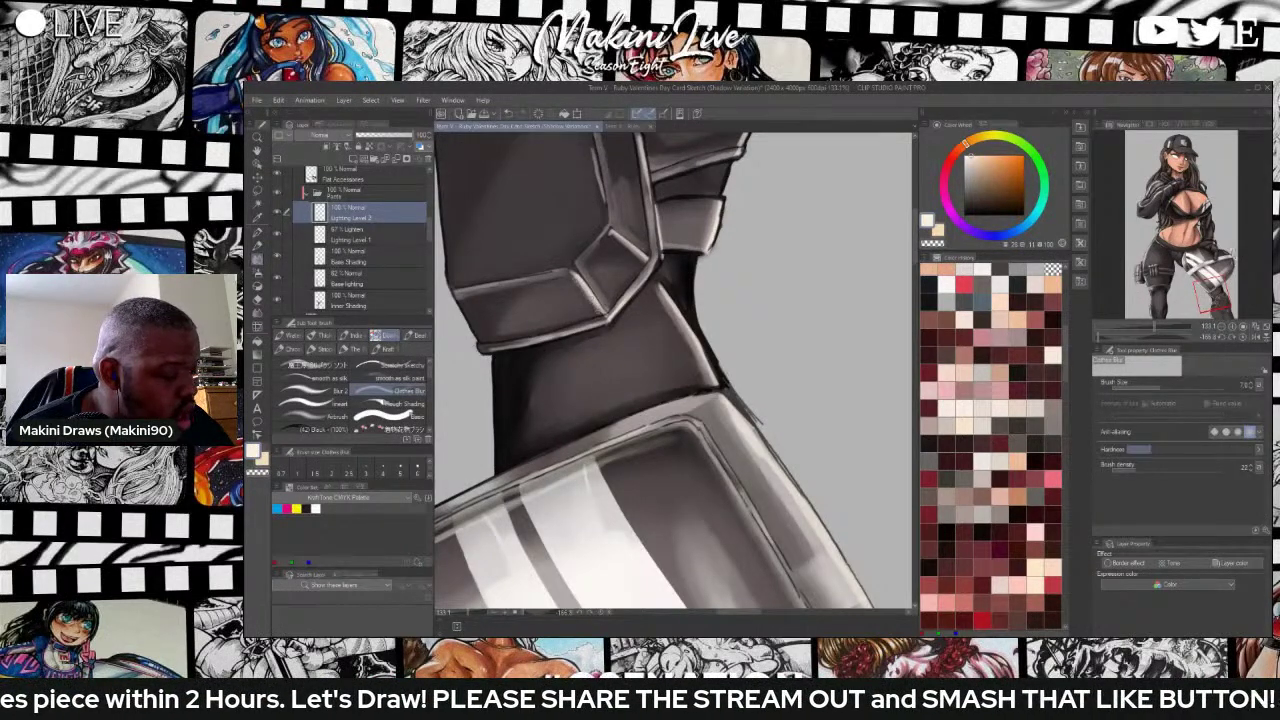
Blend the rim highlight along the calf edge behind the knee pad.
scroll(586, 250, down, 5)
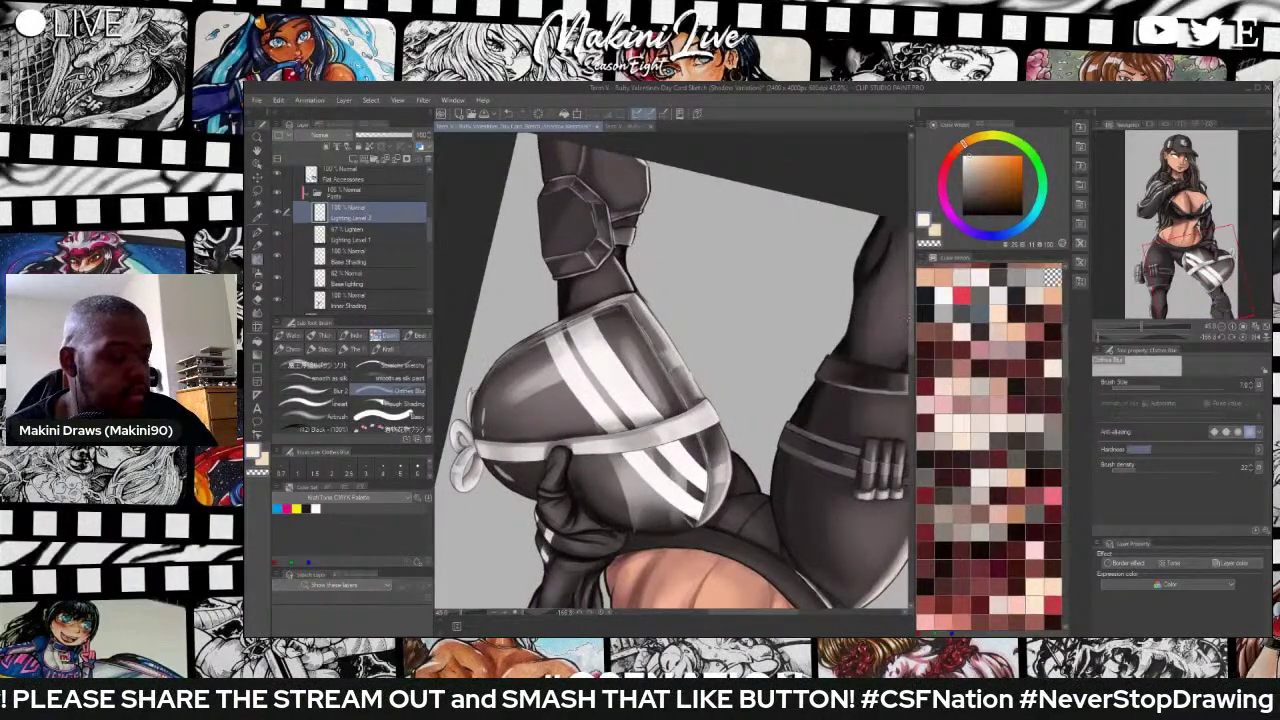
drag(606, 212, 606, 320)
scroll(606, 320, up, 4)
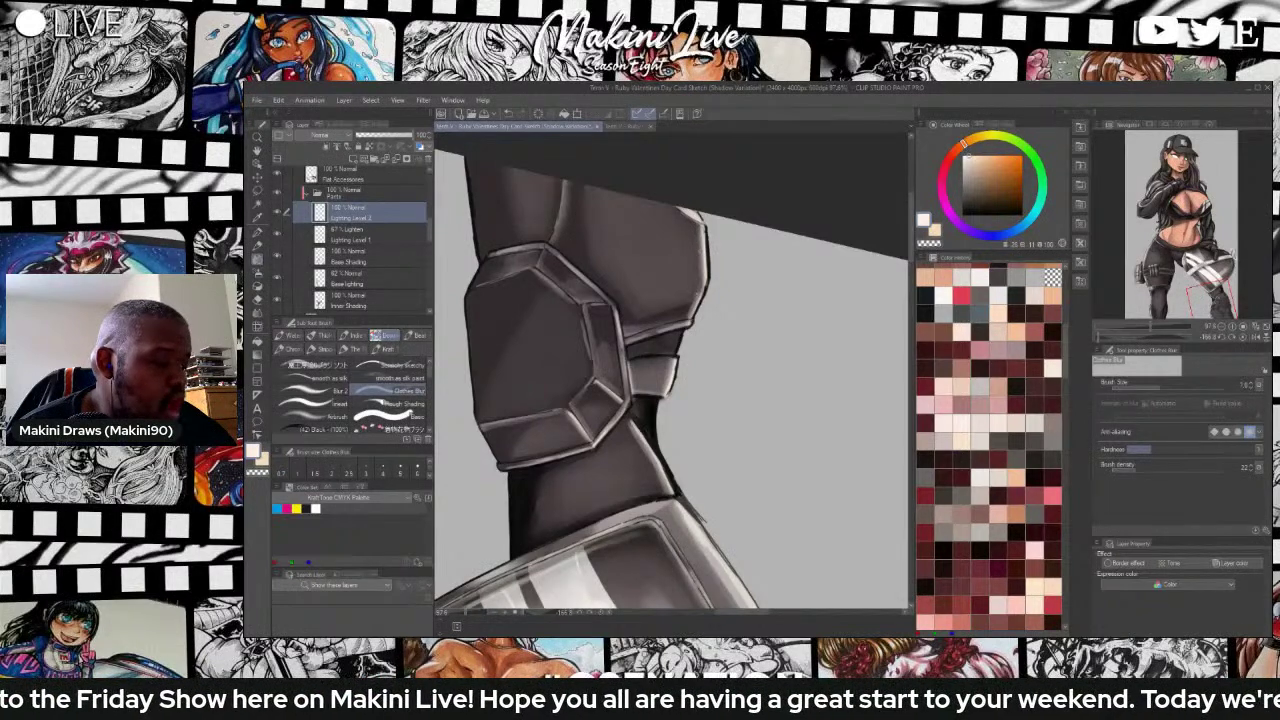
scroll(673, 201, up, 2)
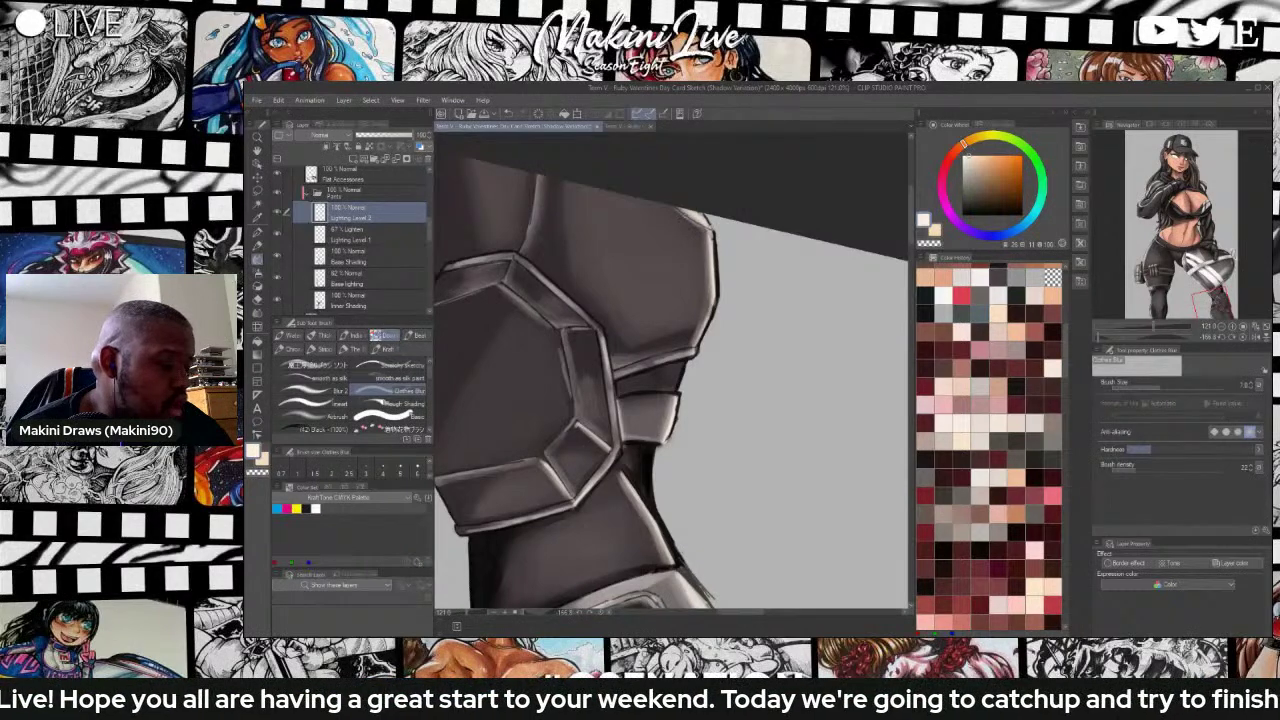
scroll(668, 204, down, 8)
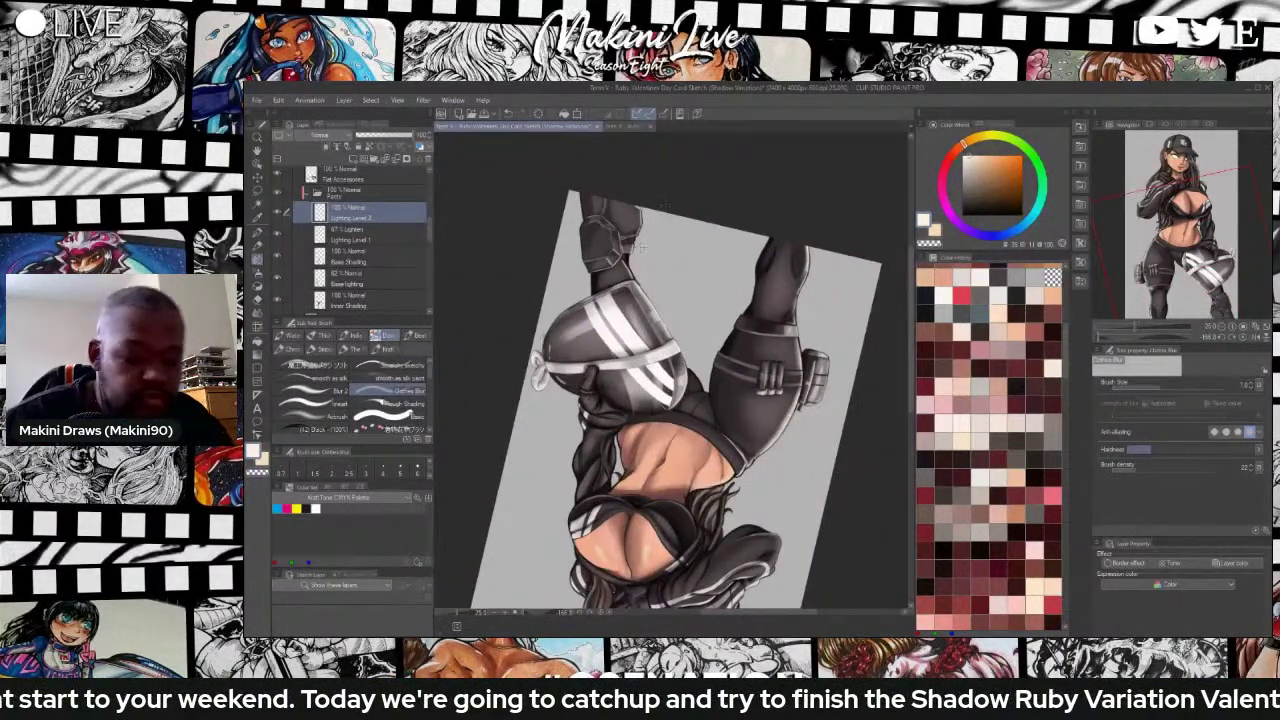
key(r)
drag(662, 205, 704, 530)
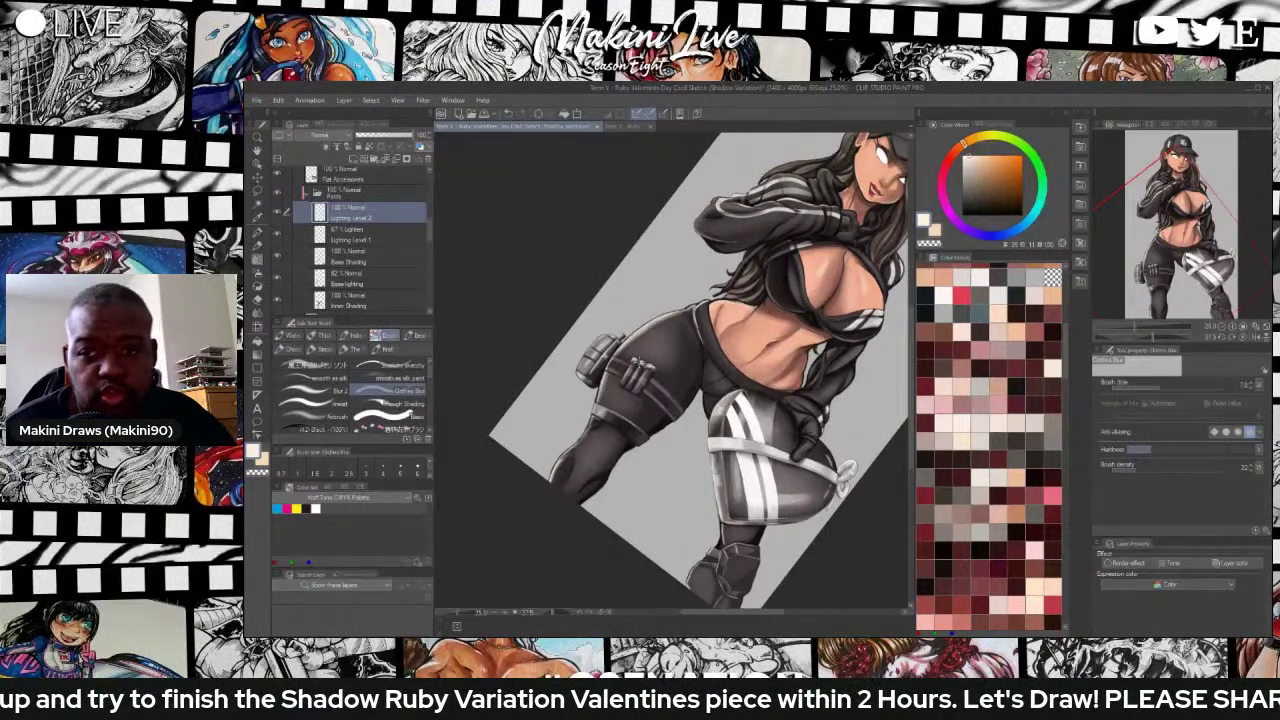
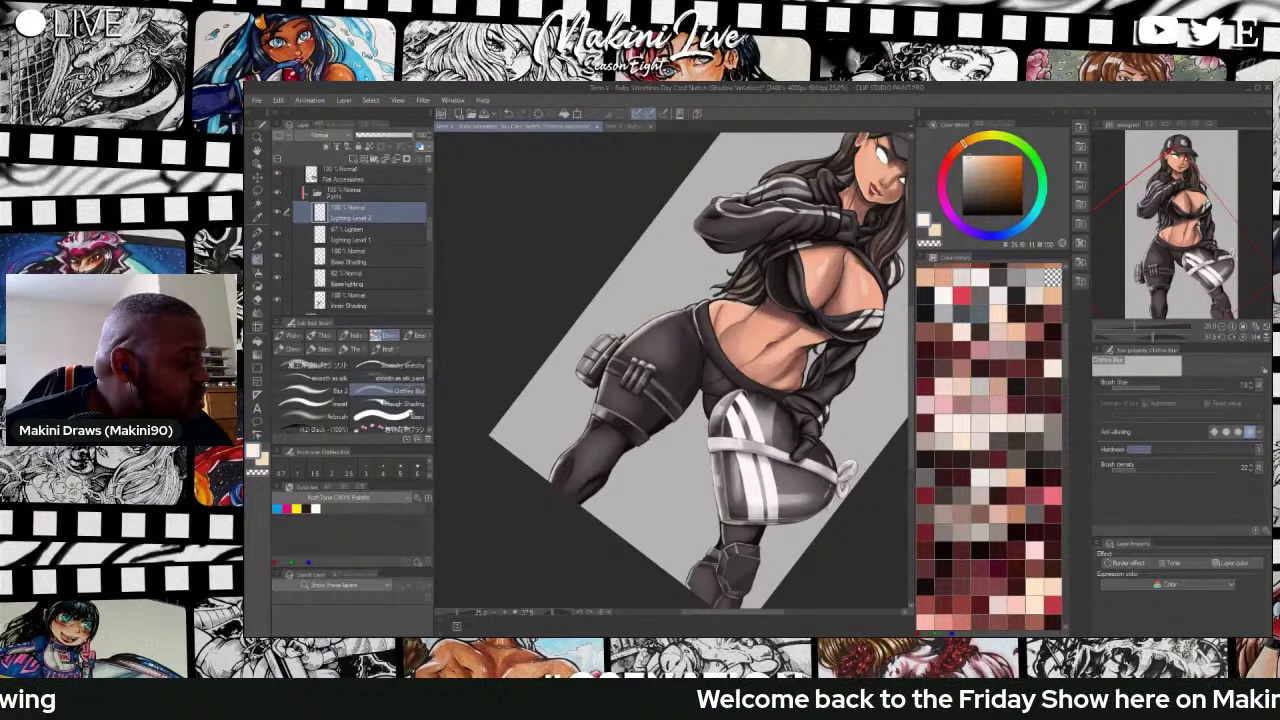
Add a new layer named "Gloss & Highlights" above the Lighting Level 2 layer in the Pants folder.
key(ctrl+shift+n)
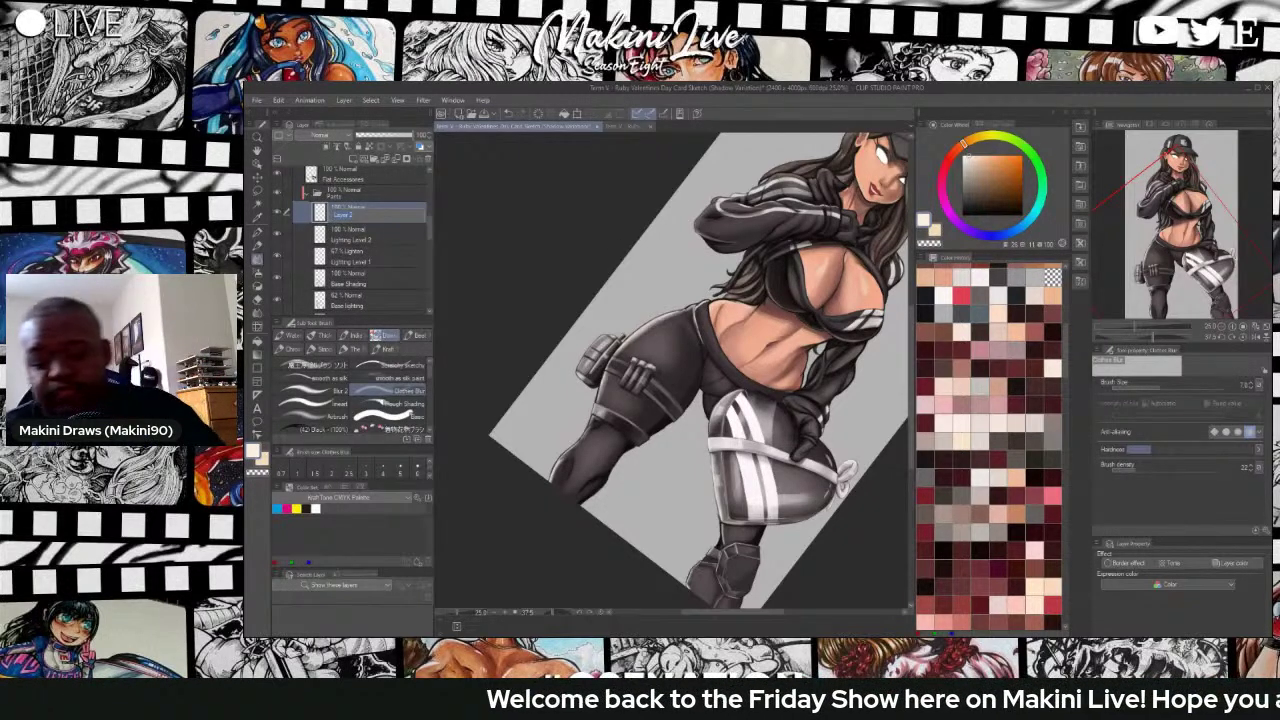
text(Gloss)
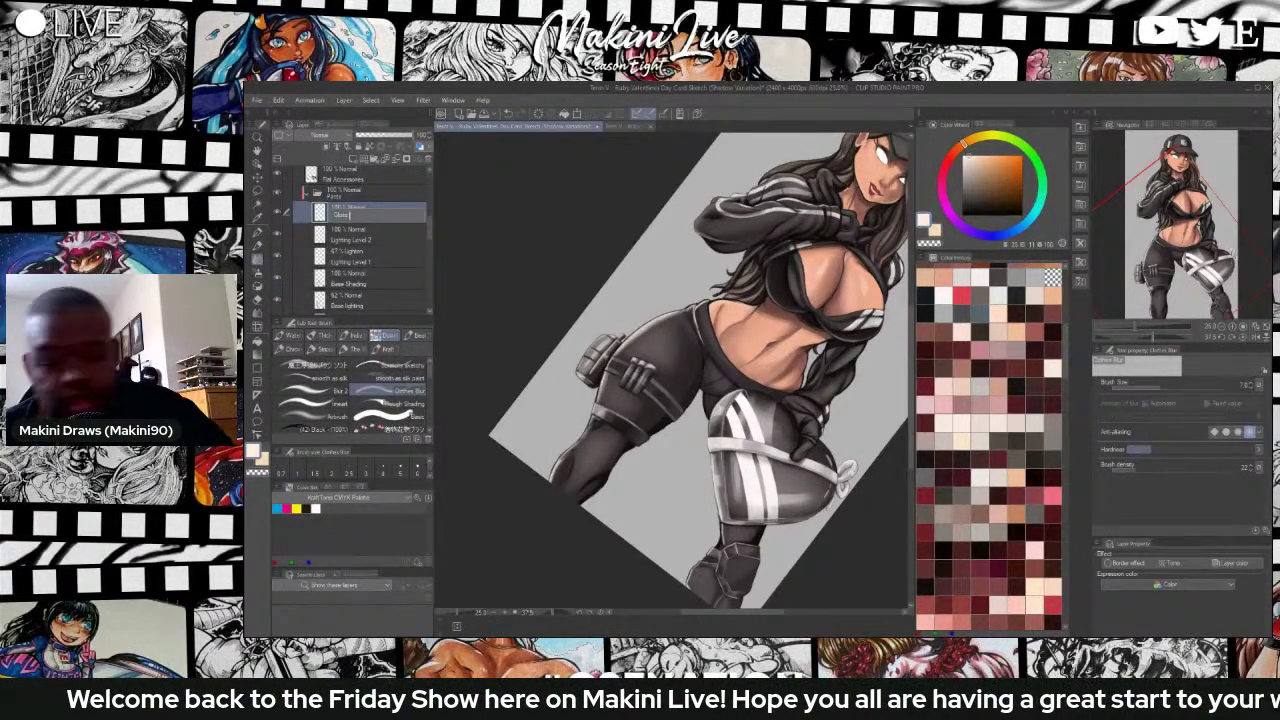
text( & Hig)
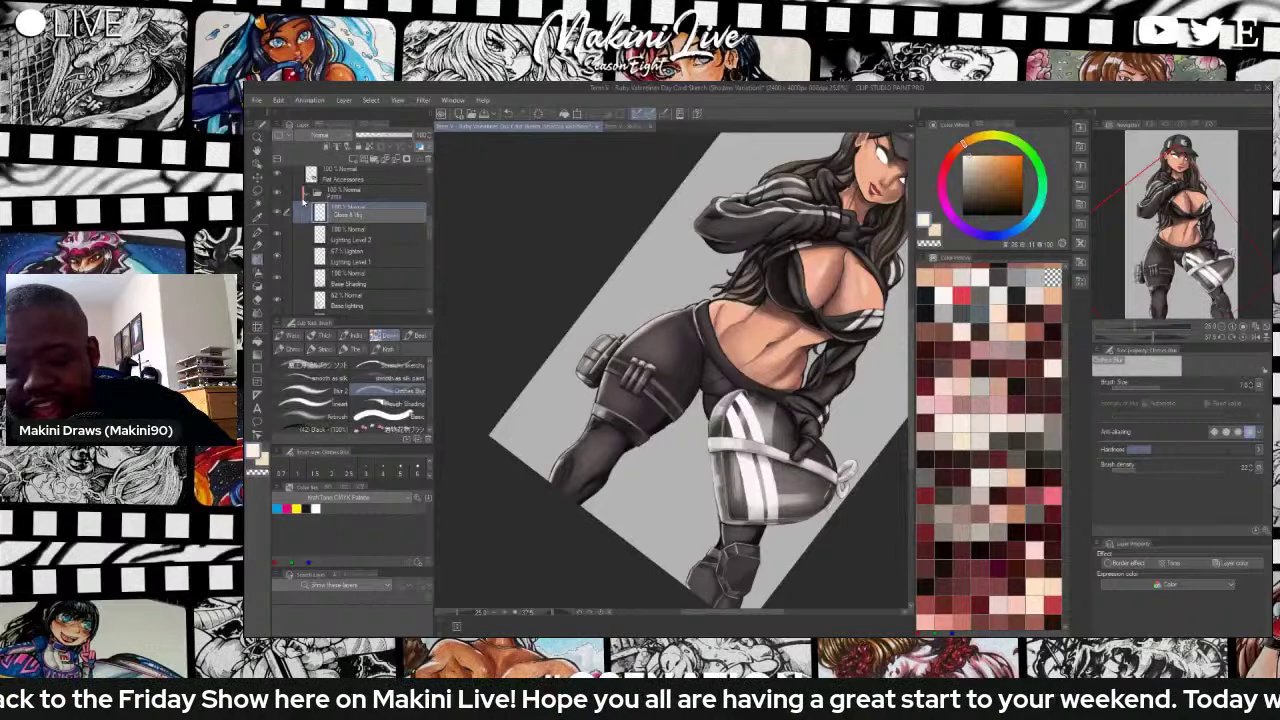
text(hlights)
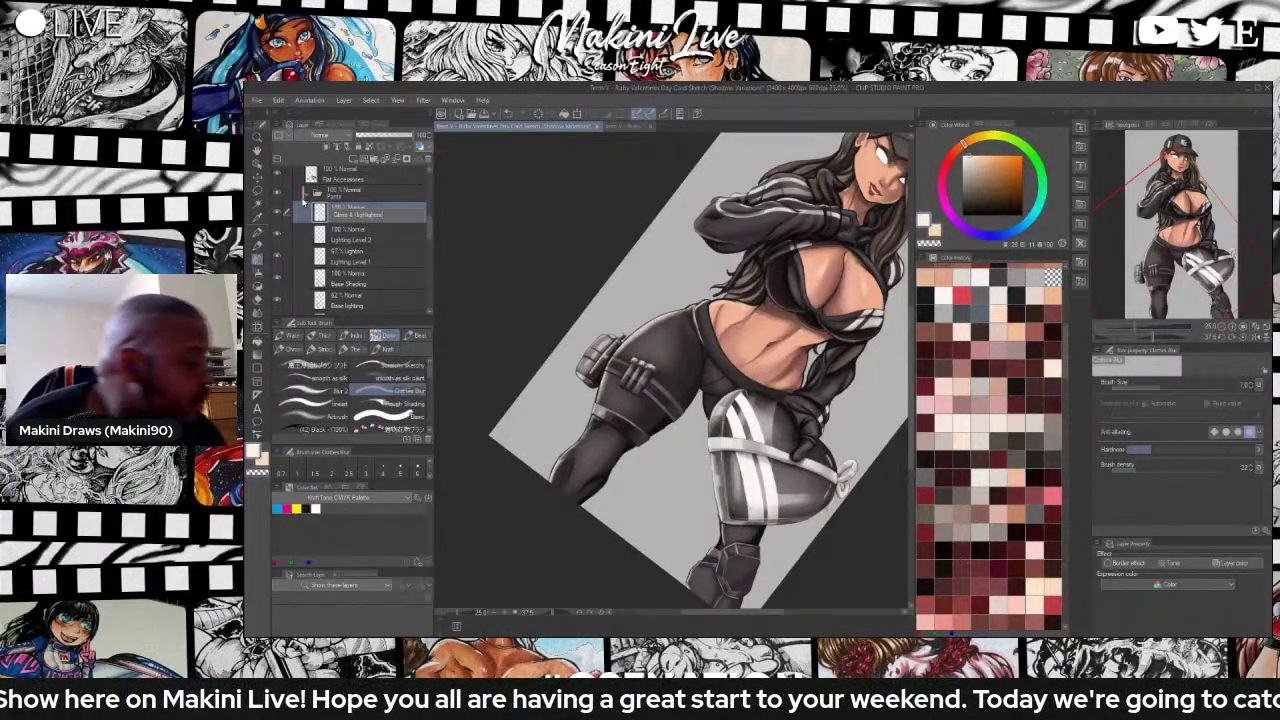
key(Return)
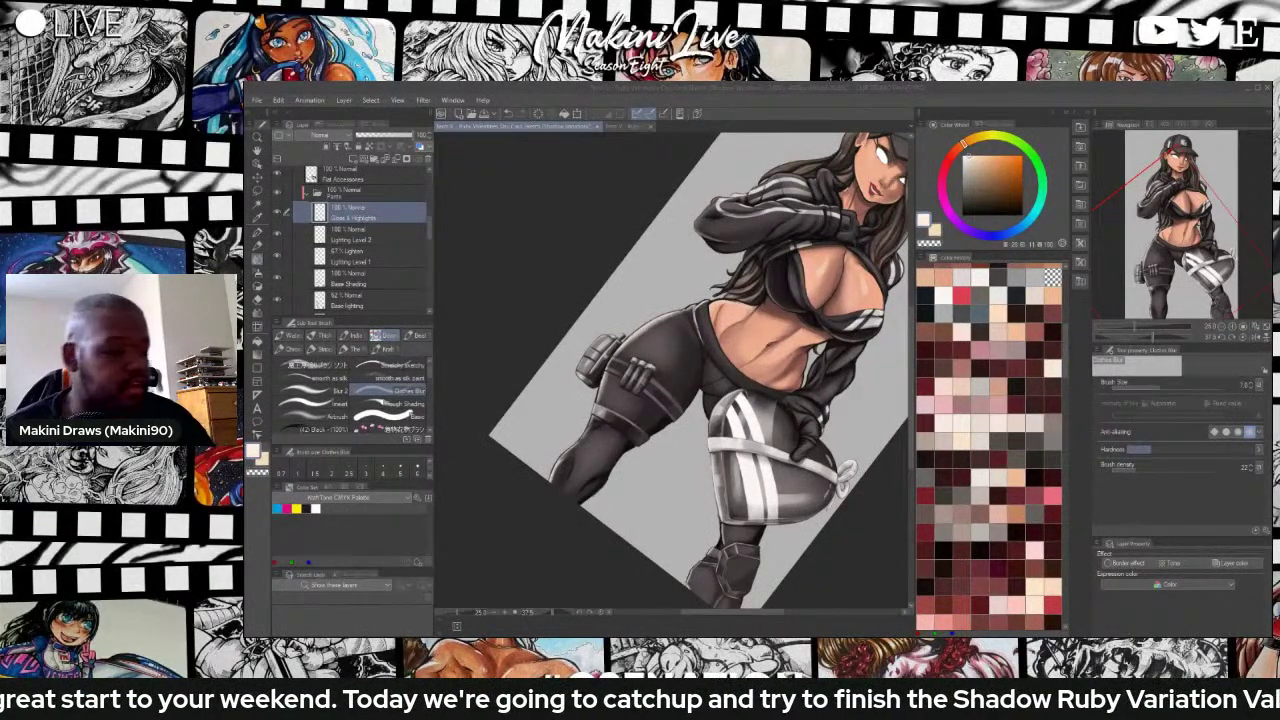
Paint a jagged light highlight on the upper thigh near the hip with the watercolor brush at size 20.
scroll(679, 342, up, 3)
scroll(668, 365, down, 1)
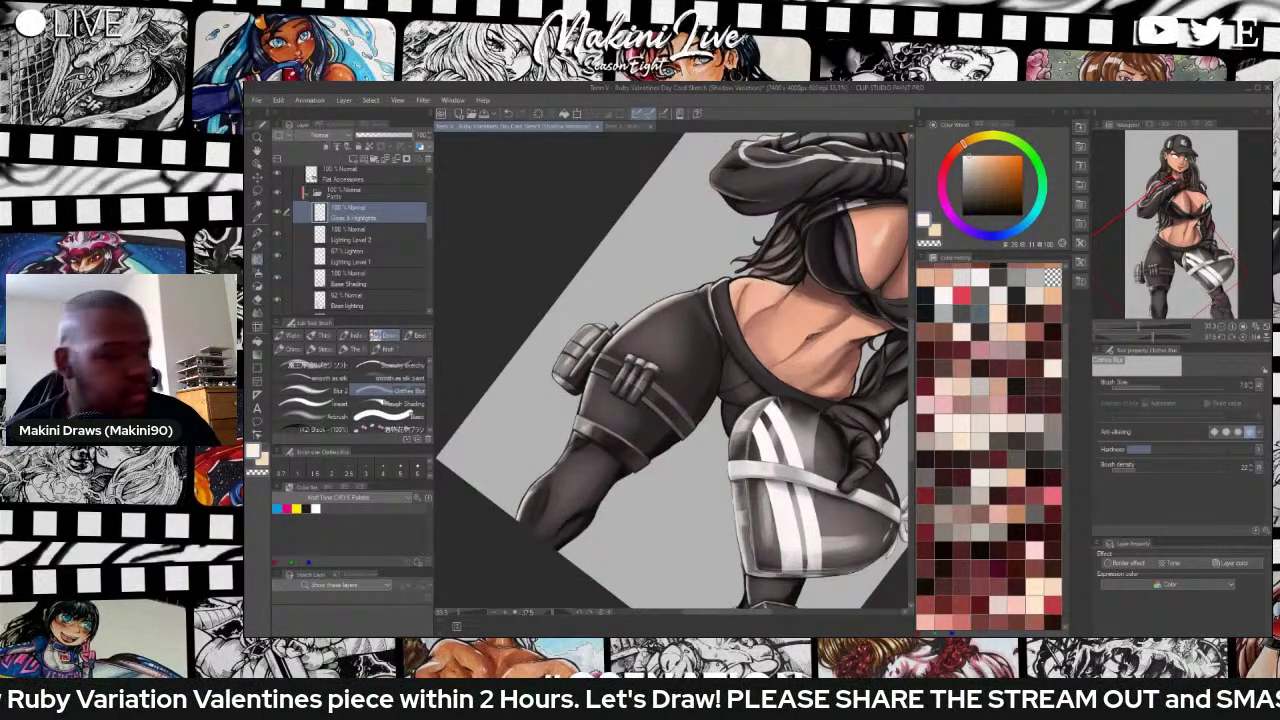
scroll(520, 397, down, 3)
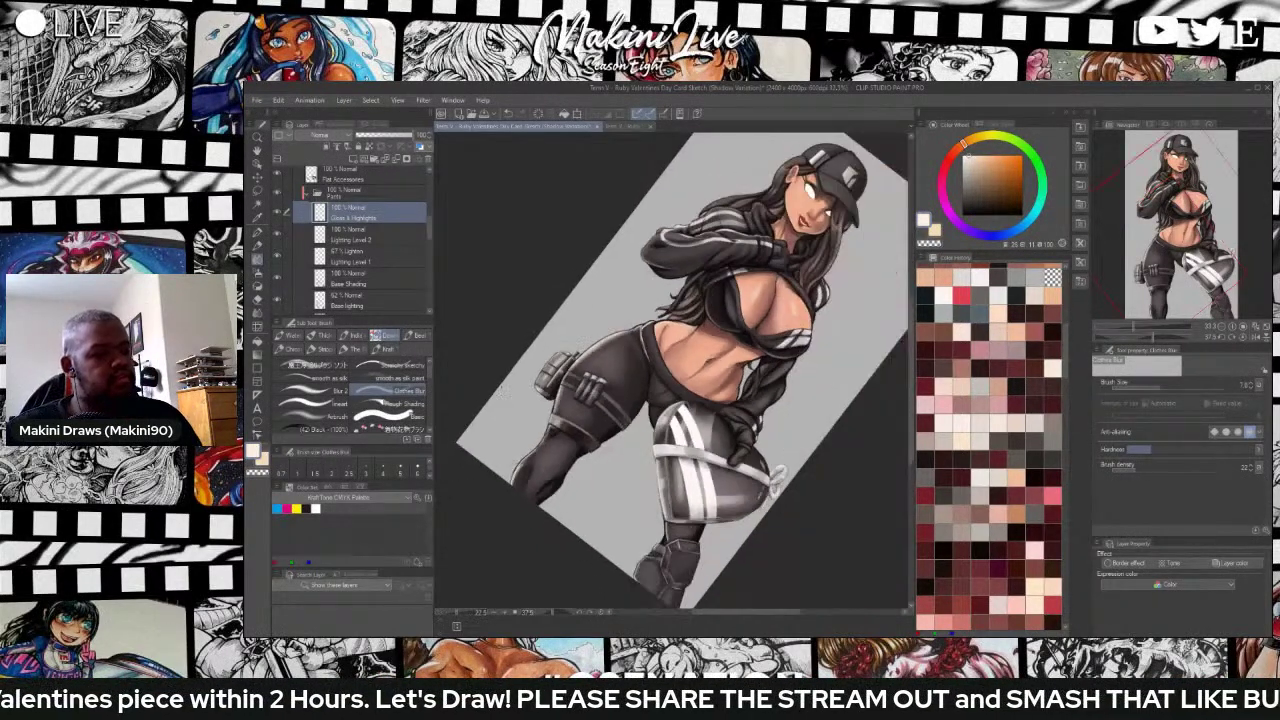
scroll(518, 374, up, 3)
scroll(506, 390, up, 1)
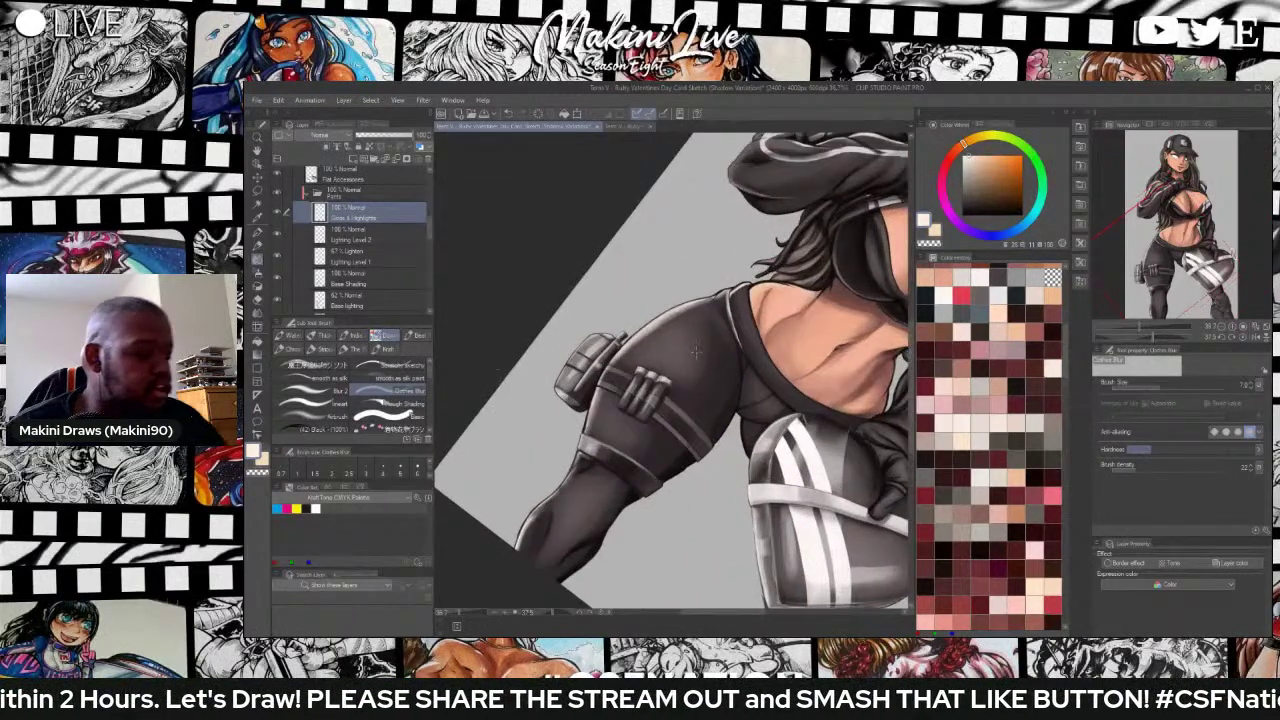
click(314, 366)
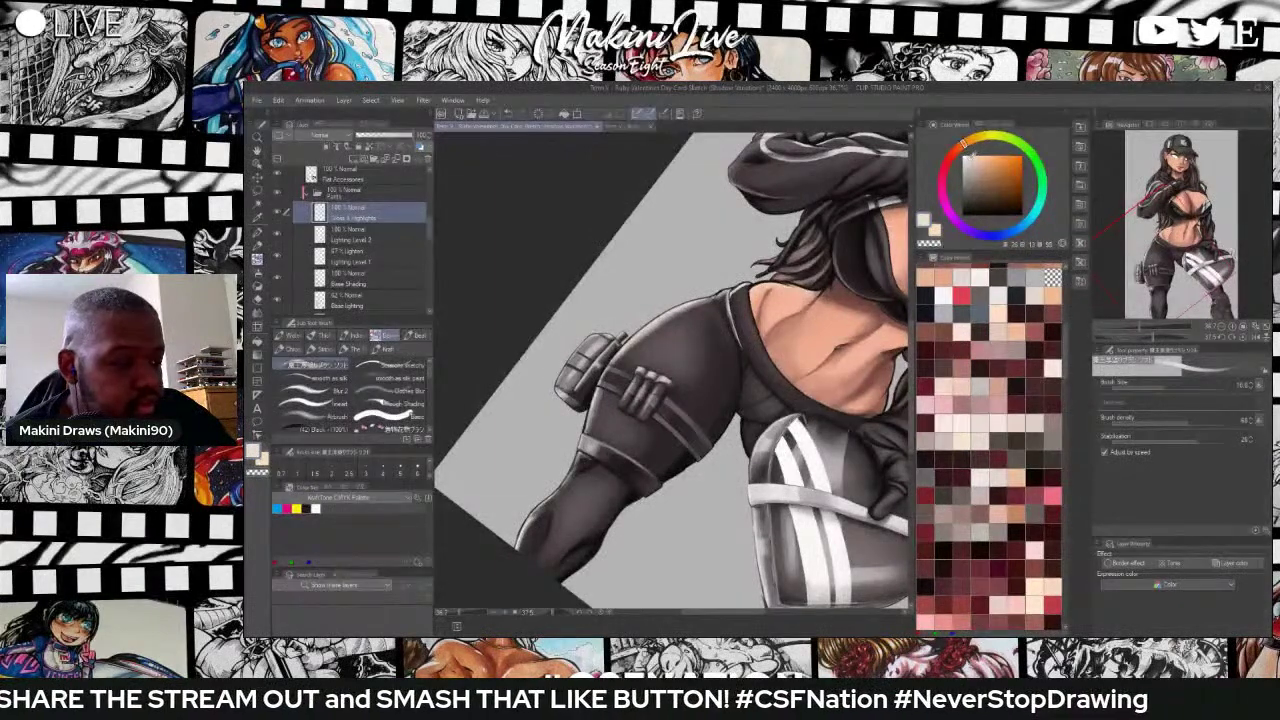
key(])
key(])
key(])
key(])
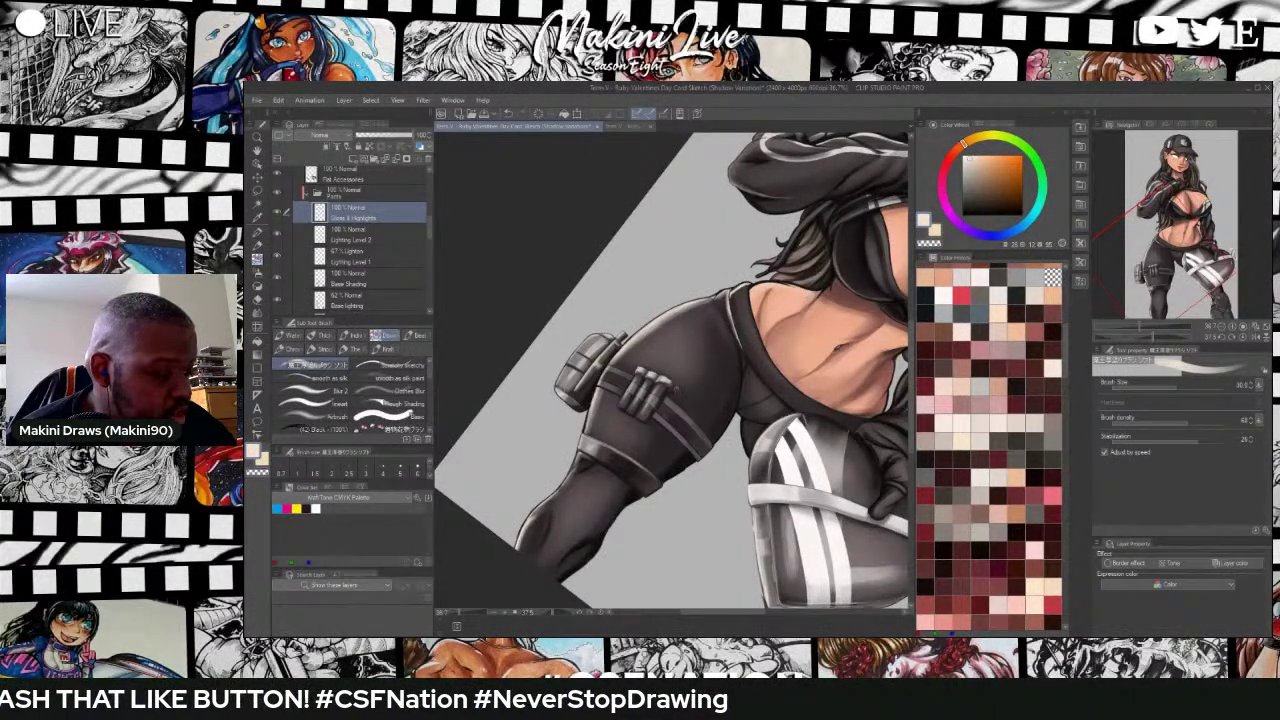
mouse_move(677, 388)
mouse_down()
mouse_move(722, 322)
mouse_move(717, 347)
mouse_up()
key([)
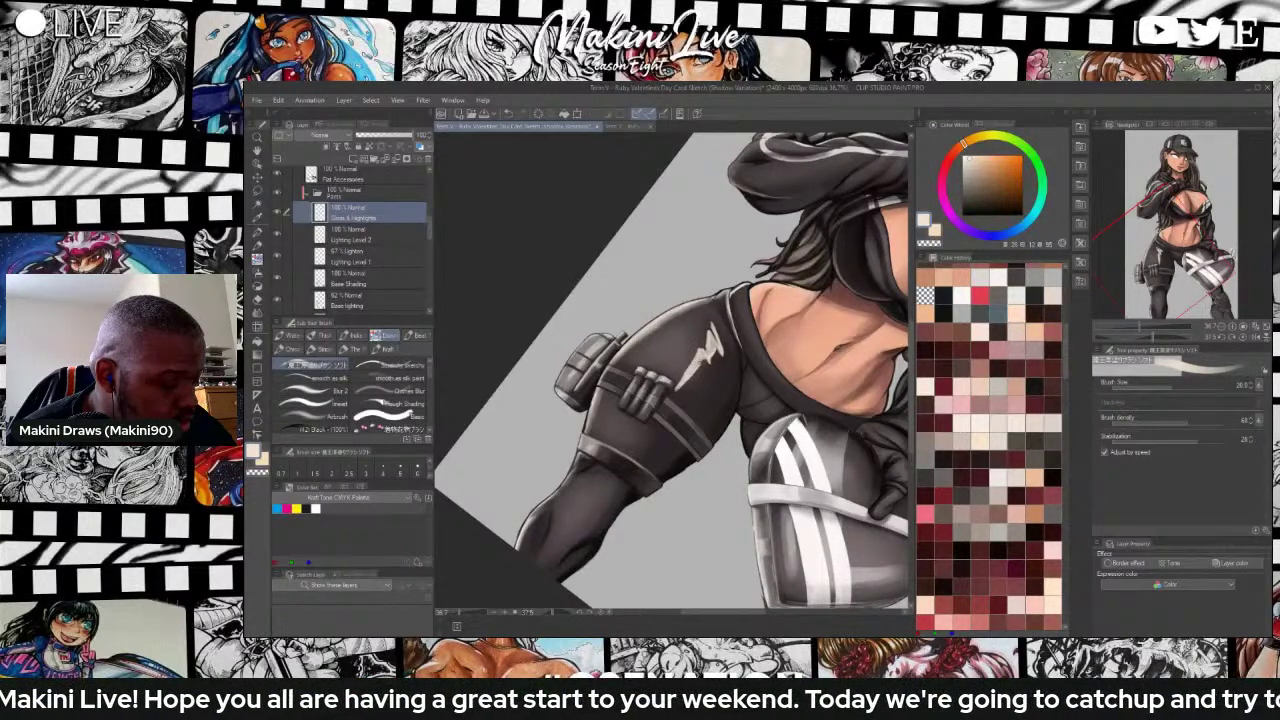
drag(699, 366, 706, 344)
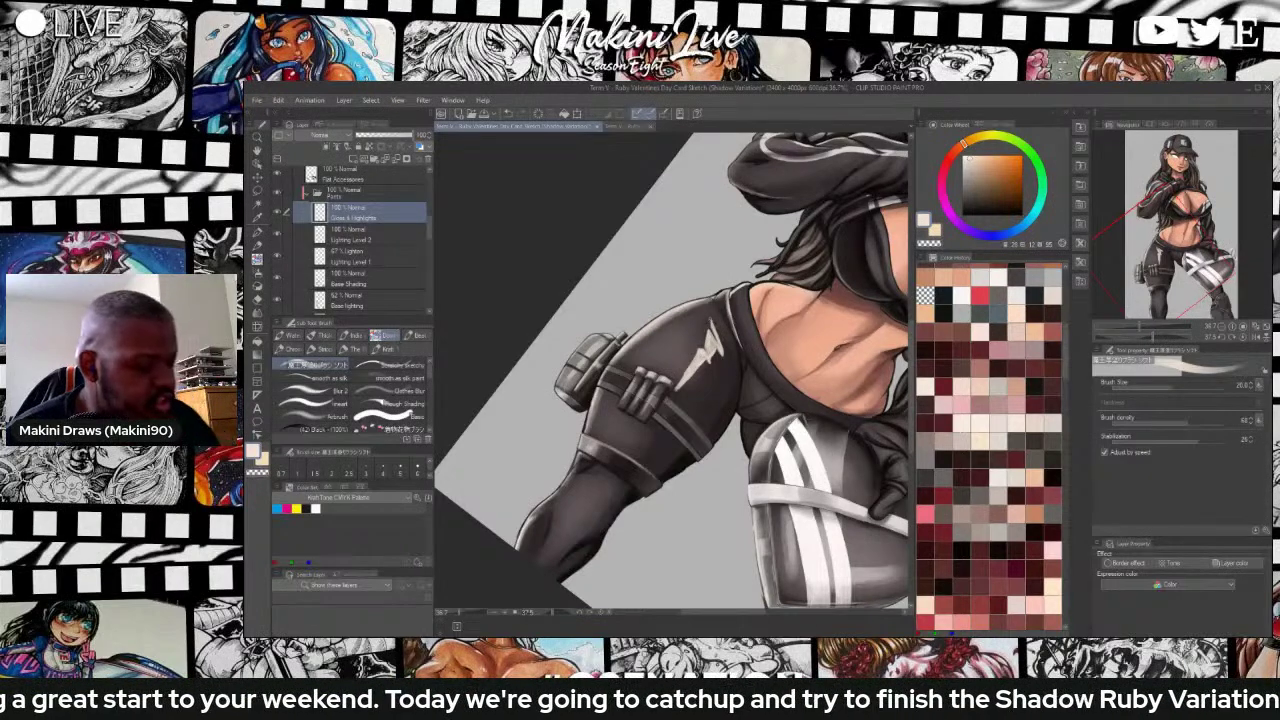
Paint short light highlights on the lower thigh under the pouches and on the leg below the thigh band.
scroll(615, 388, down, 2)
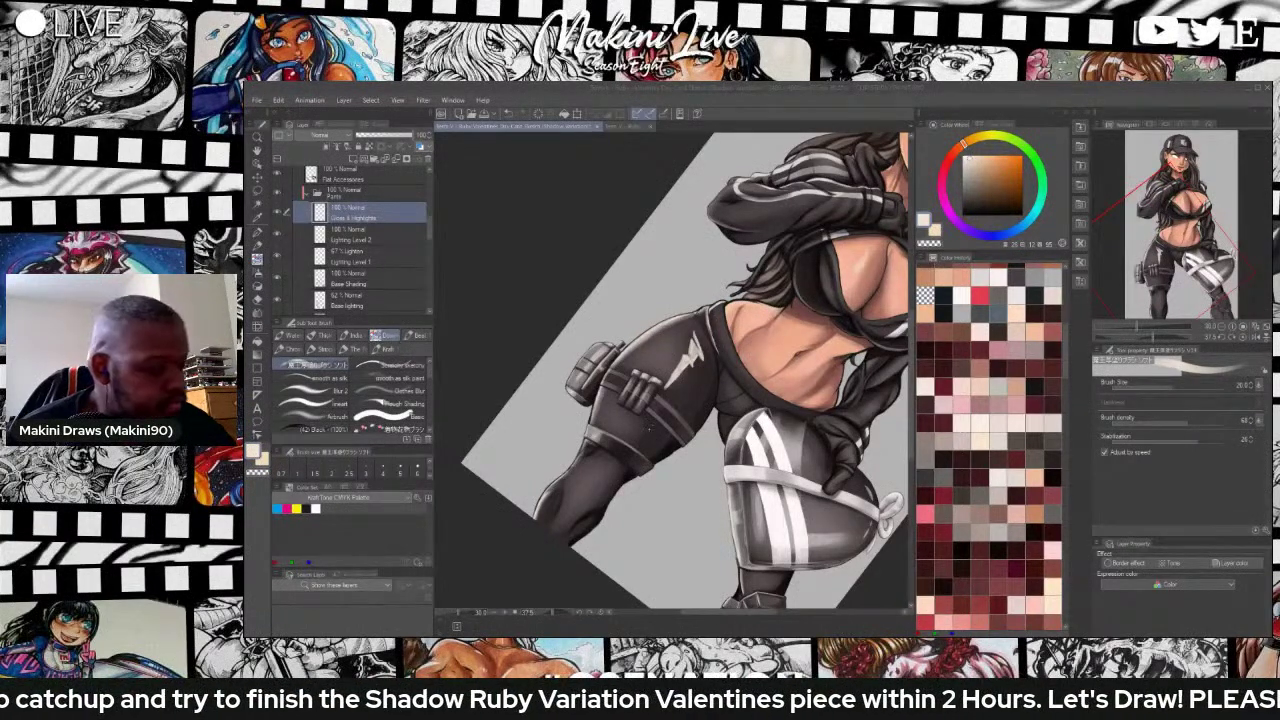
drag(640, 418, 637, 430)
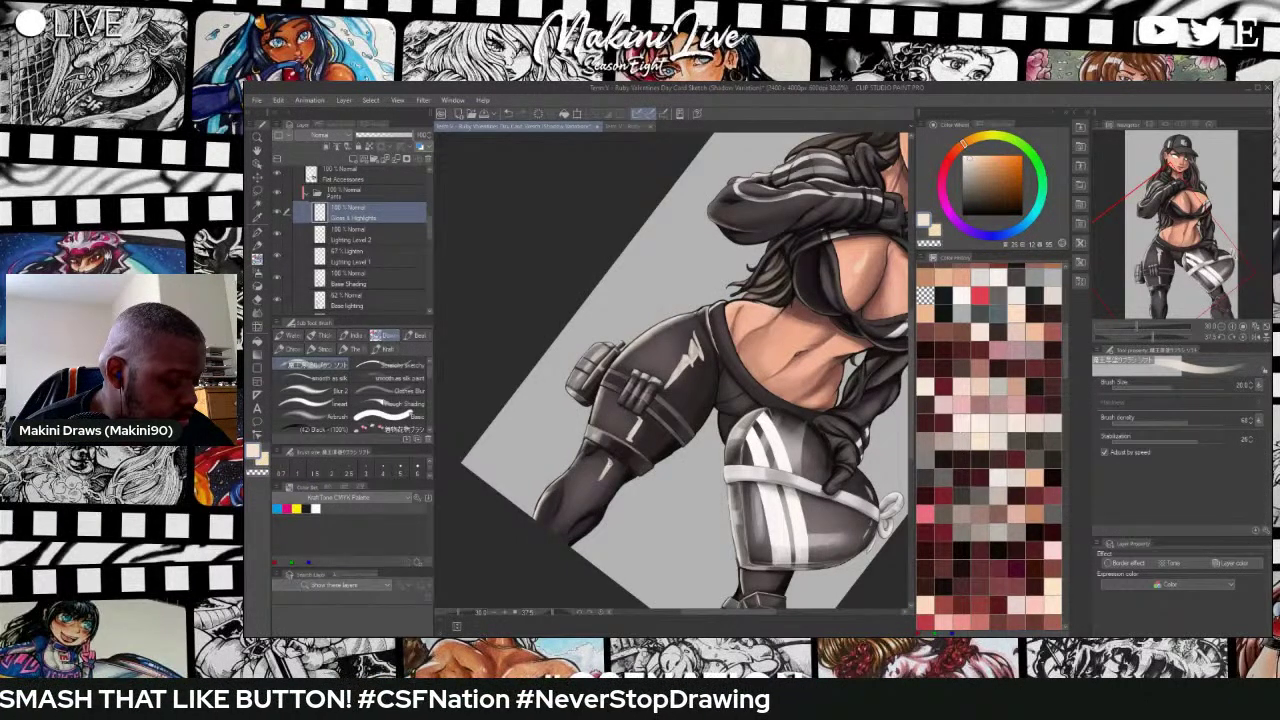
scroll(607, 450, down, 1)
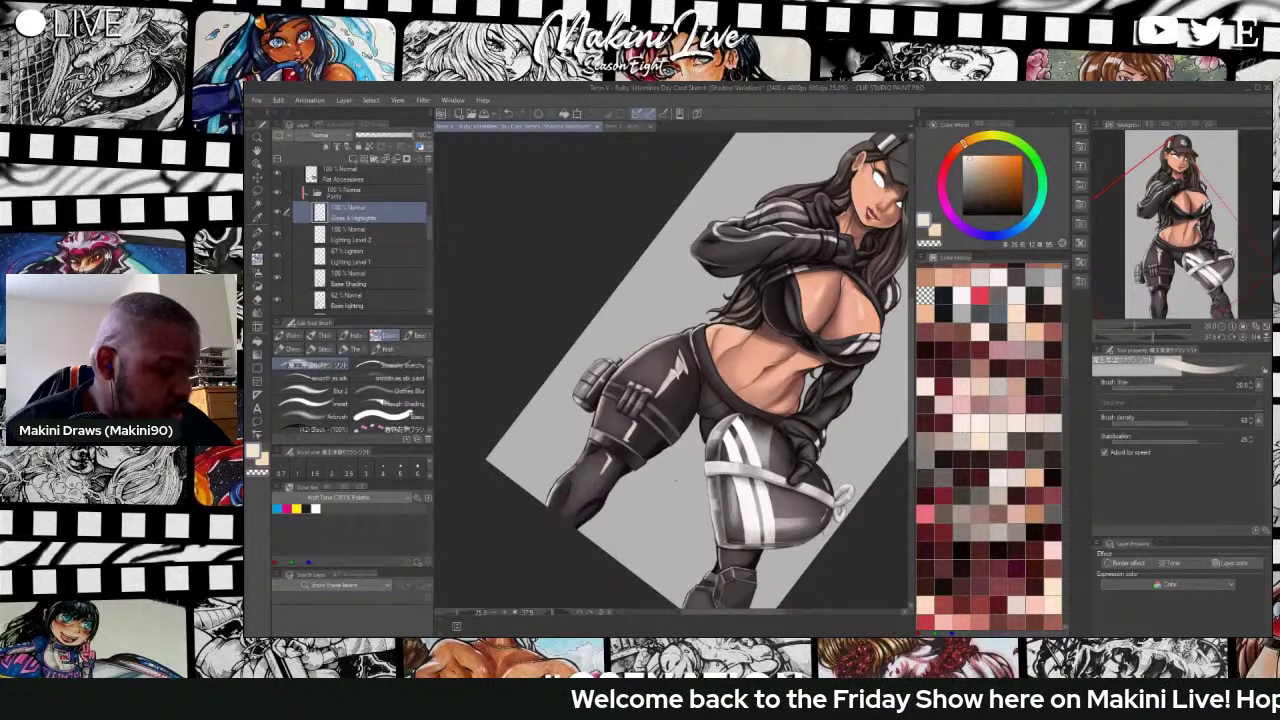
Change the Gloss & Highlights layer's blending mode to Lighten and lower its opacity.
click(322, 135)
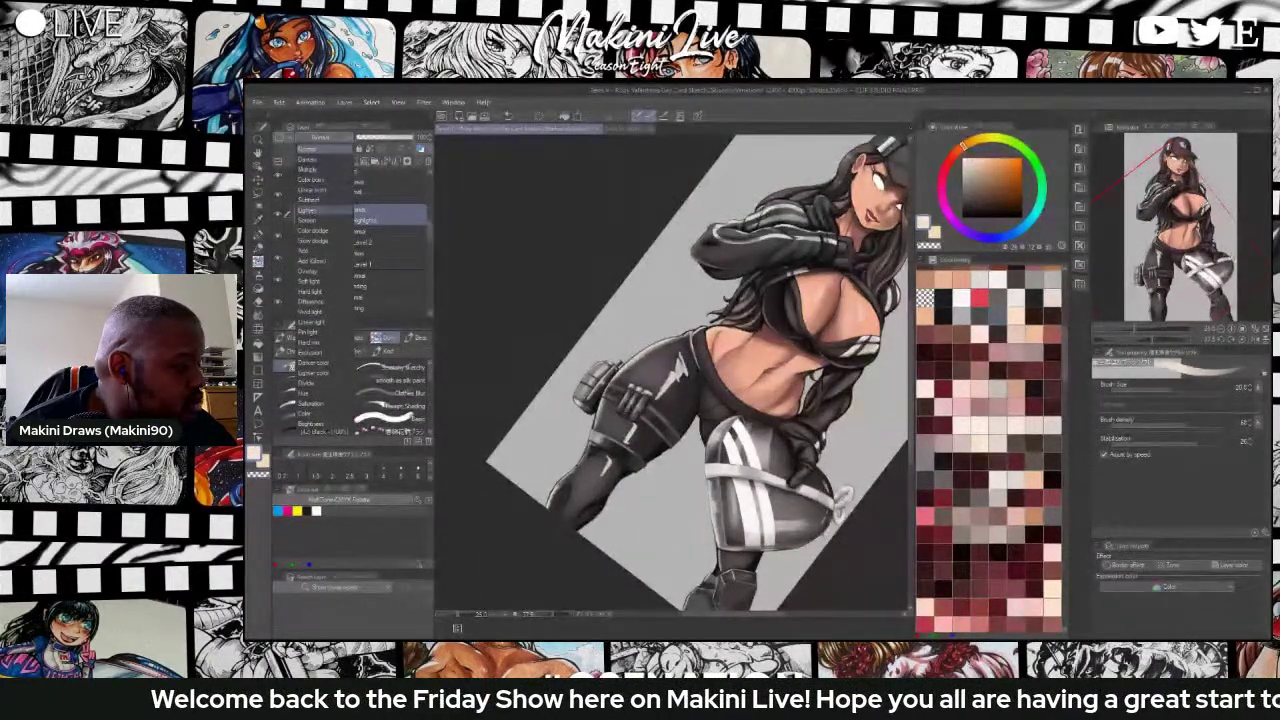
click(310, 210)
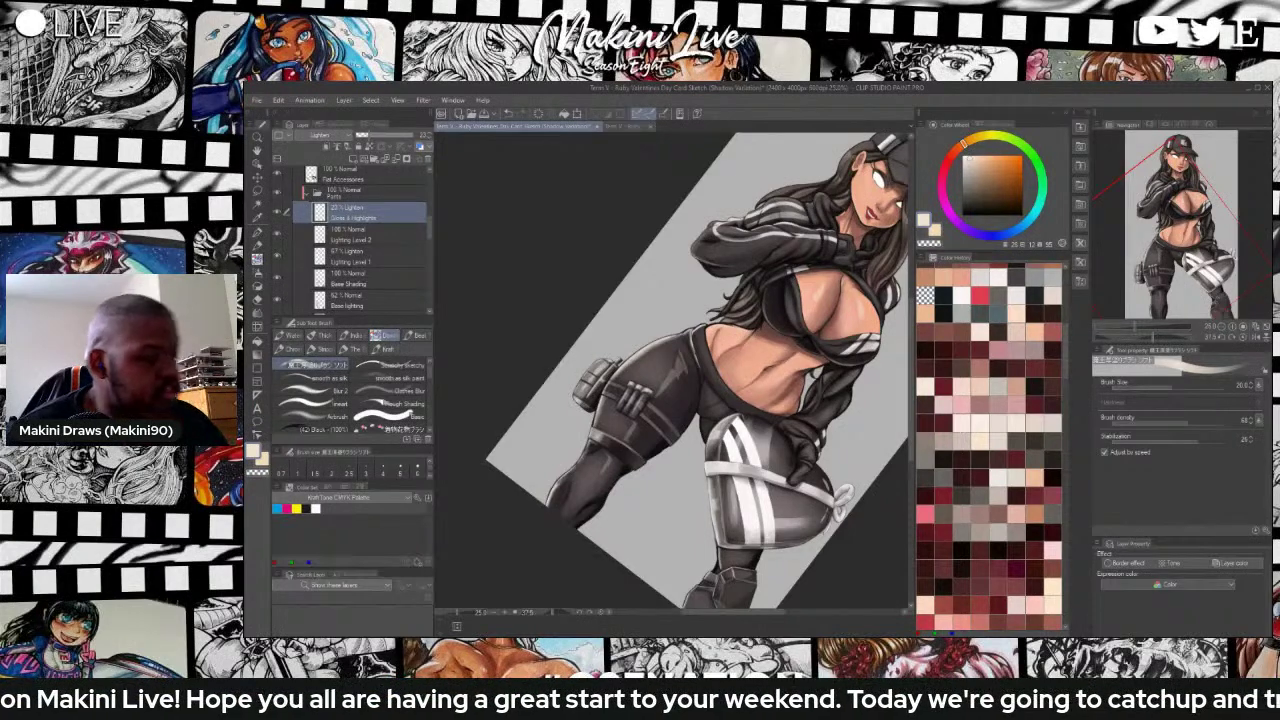
Try softening the highlight on the lower leg below the thigh band with the Blur 2 brush.
scroll(571, 498, up, 5)
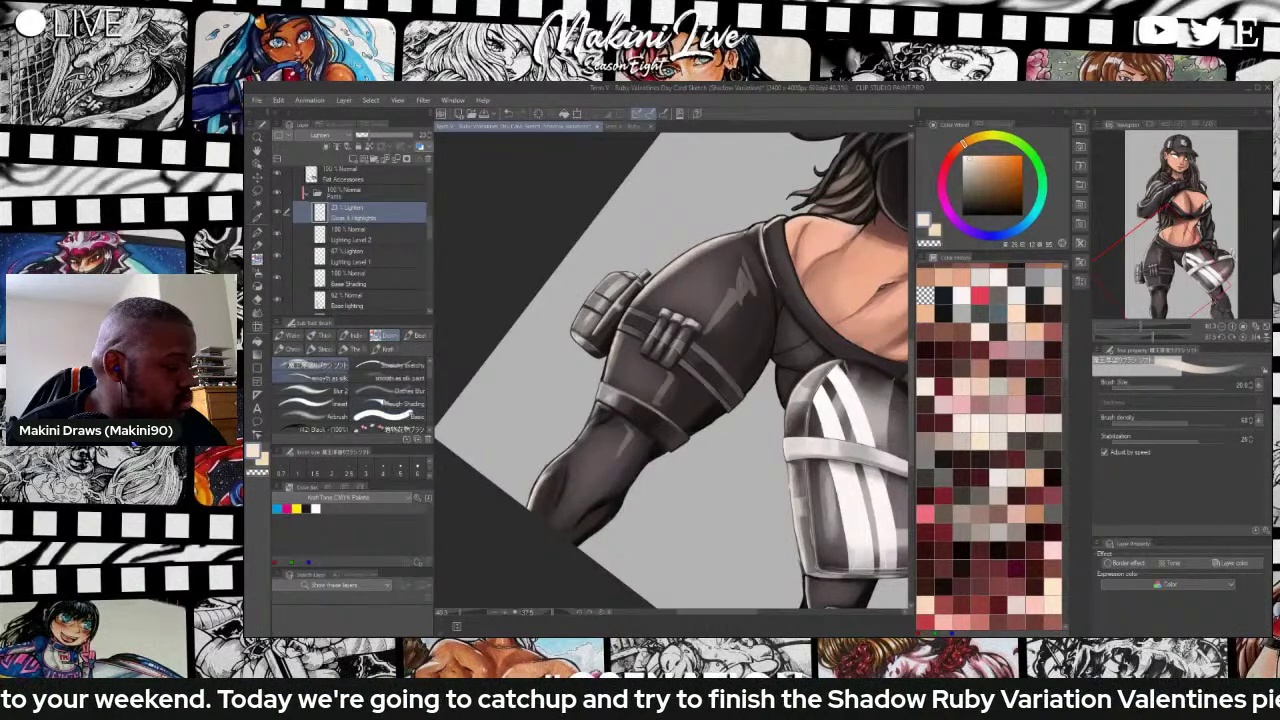
click(316, 414)
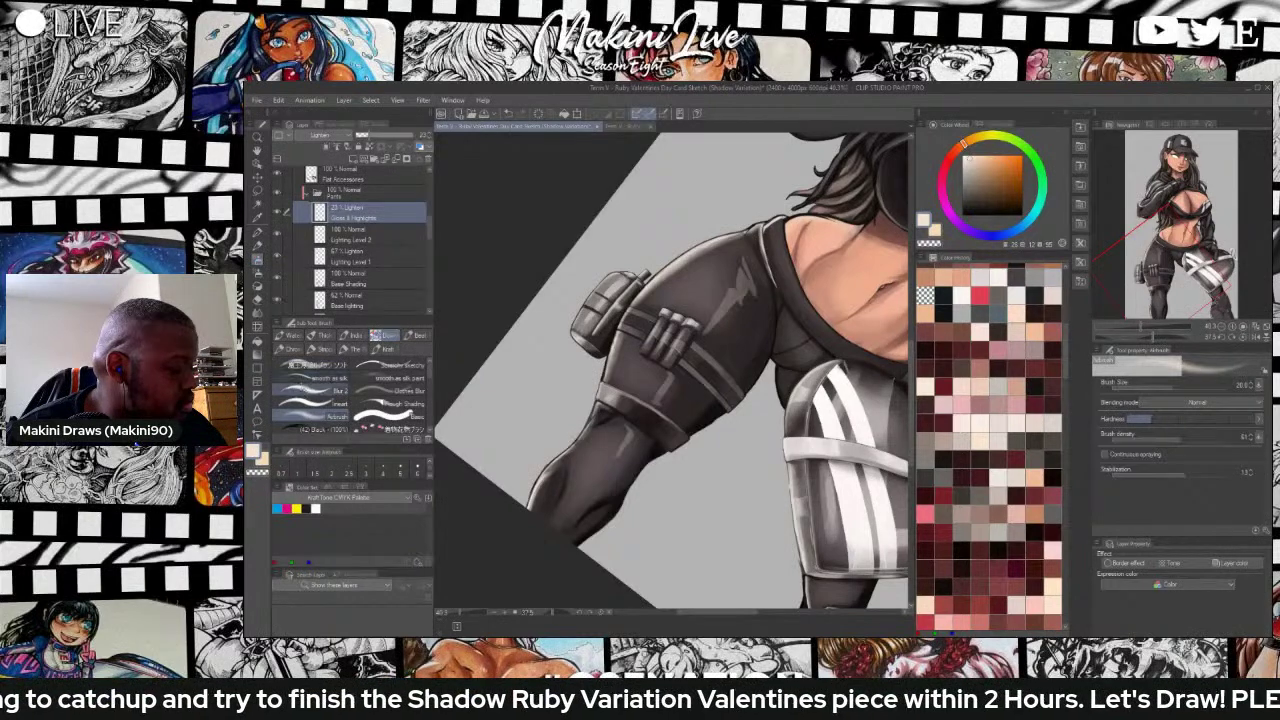
click(310, 391)
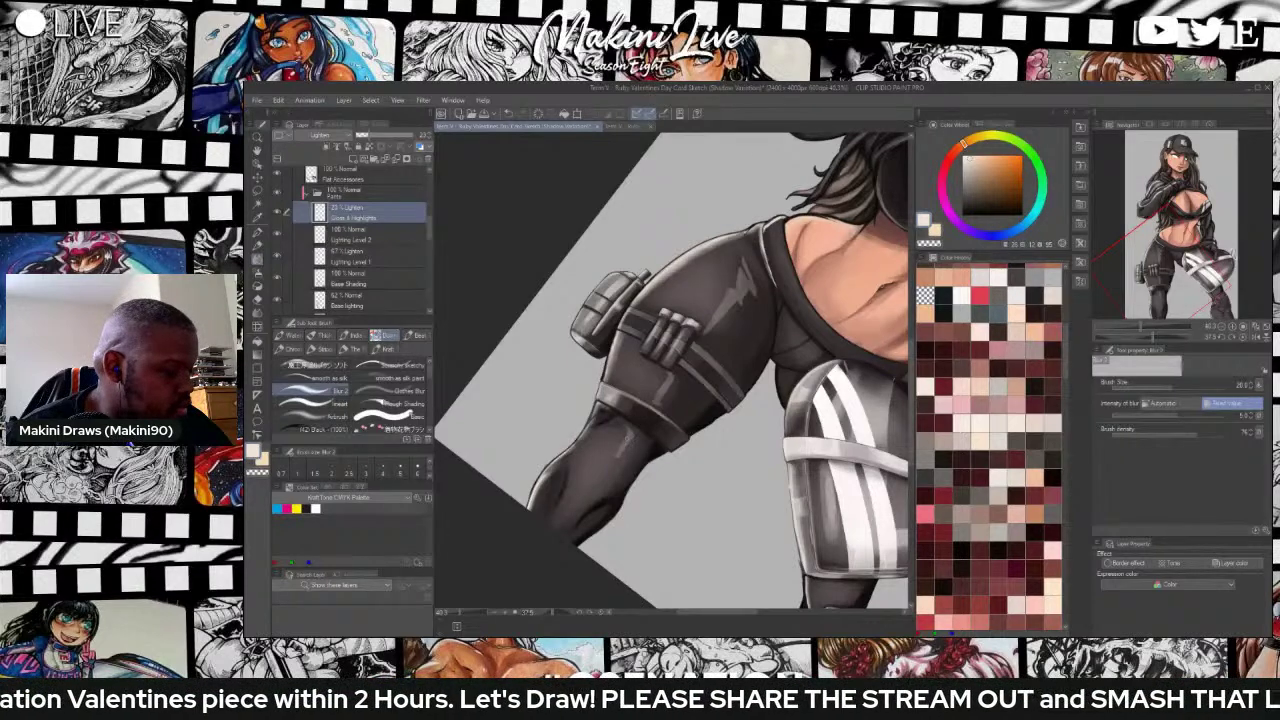
drag(612, 460, 588, 484)
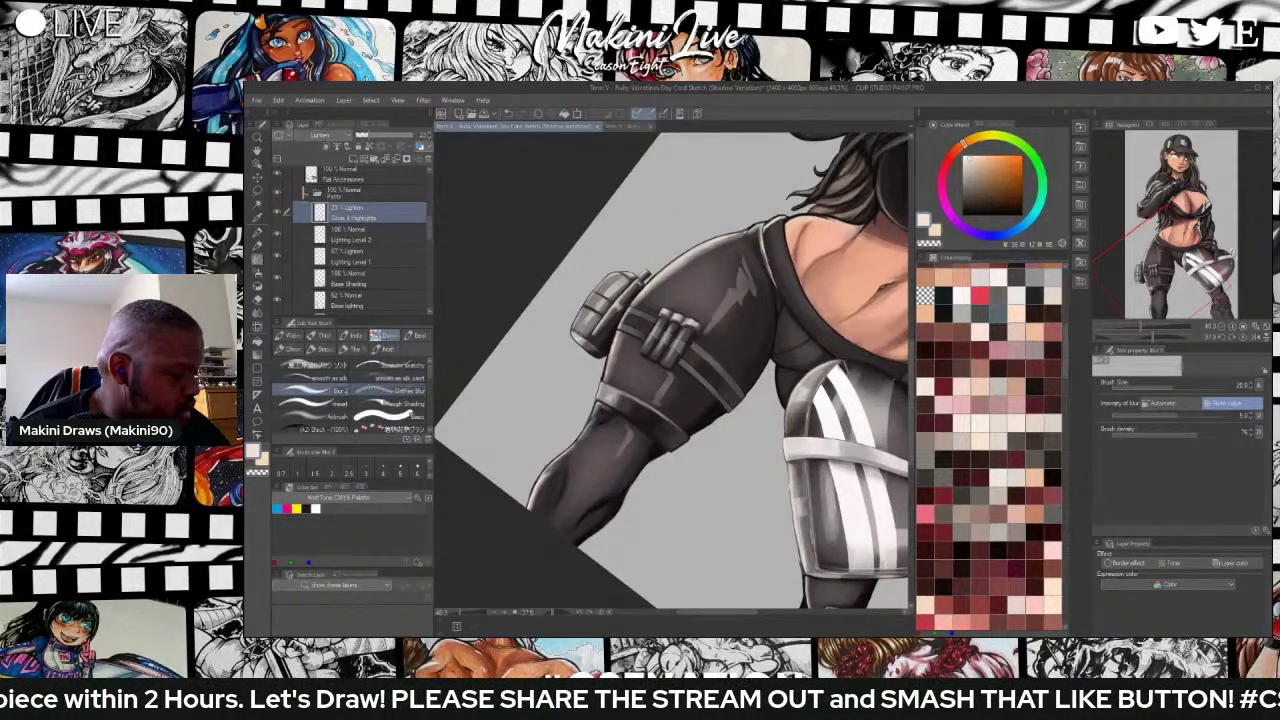
Enlarge the Clothes Blur brush to size 20 and try blending the highlights on the thigh and lower leg.
click(390, 391)
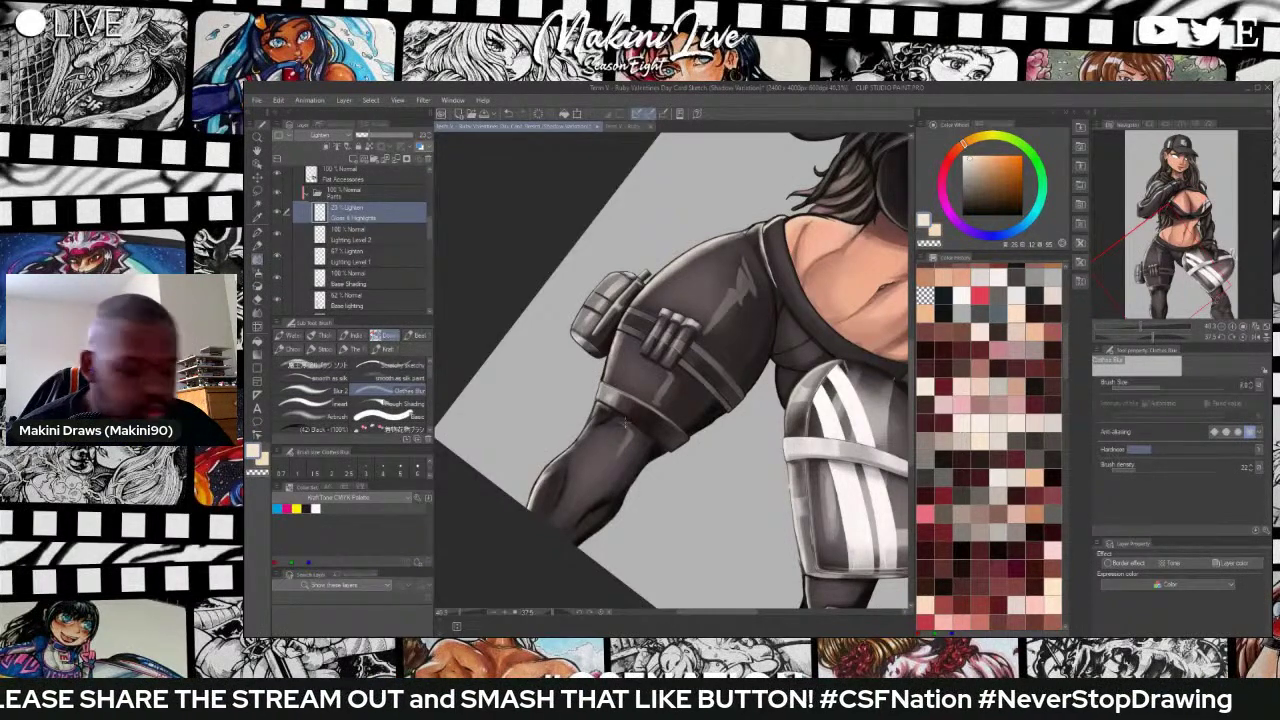
key(])
key(])
key(])
key(])
key(])
key(])
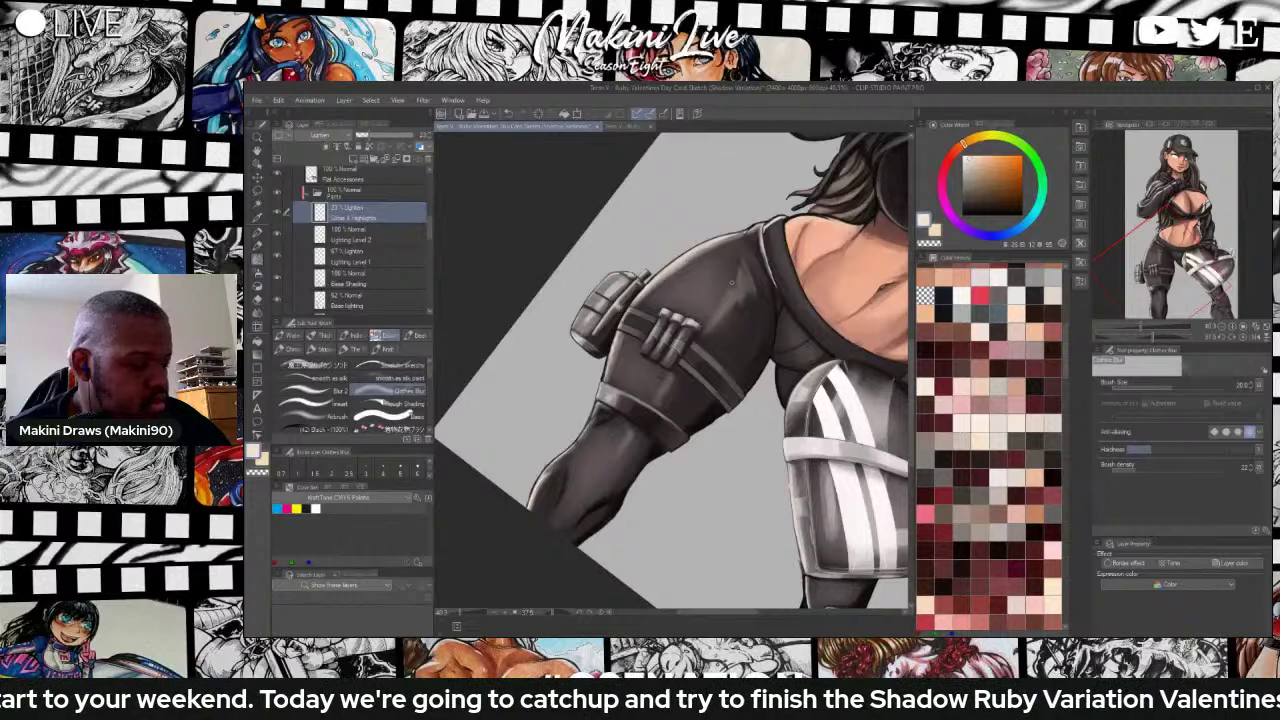
scroll(730, 250, down, 3)
scroll(760, 244, up, 2)
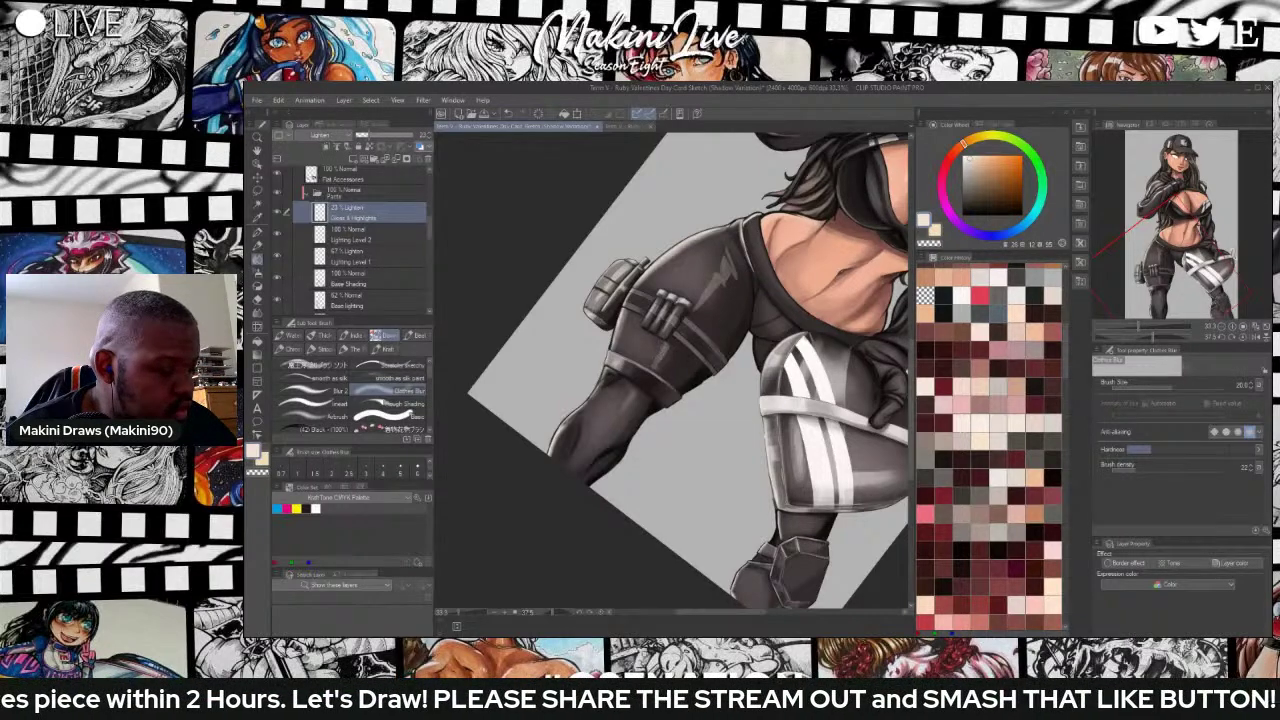
Raise the Clothes Blur brush's hardness, turn off its anti-aliasing and blend the jagged upper-thigh highlight at size 10.
click(1190, 450)
click(1214, 432)
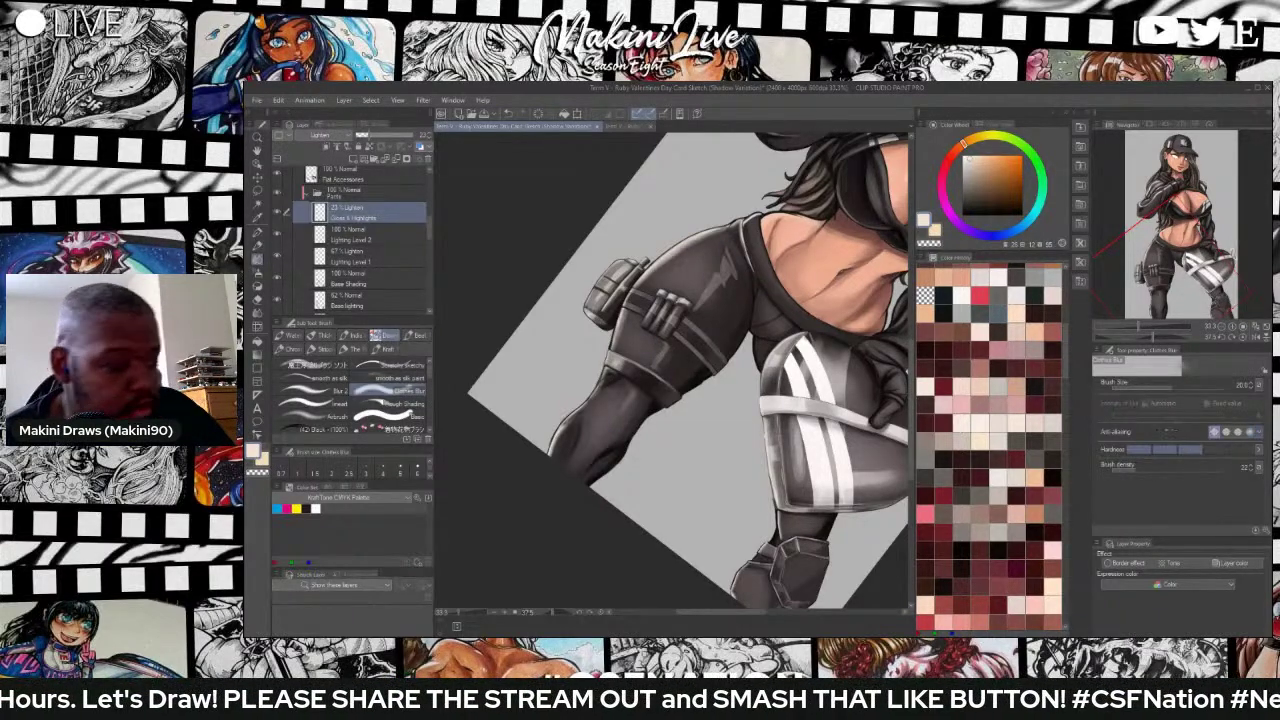
scroll(708, 285, up, 2)
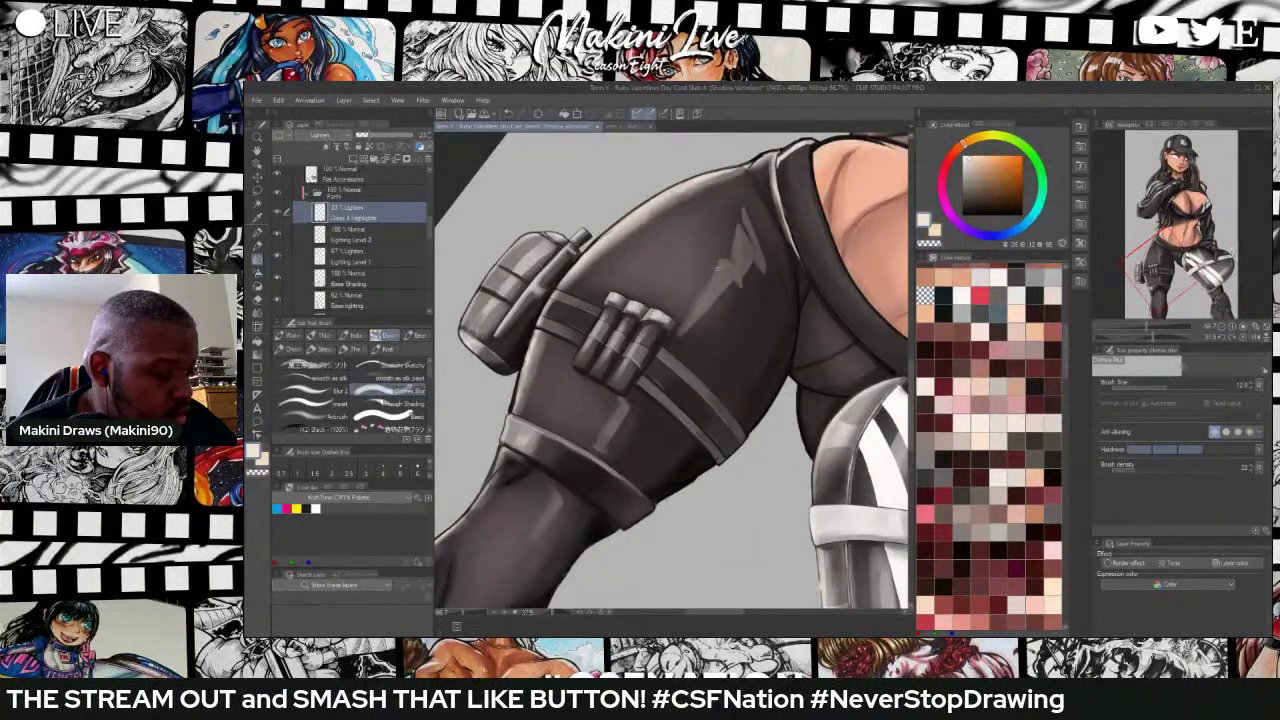
drag(732, 262, 738, 230)
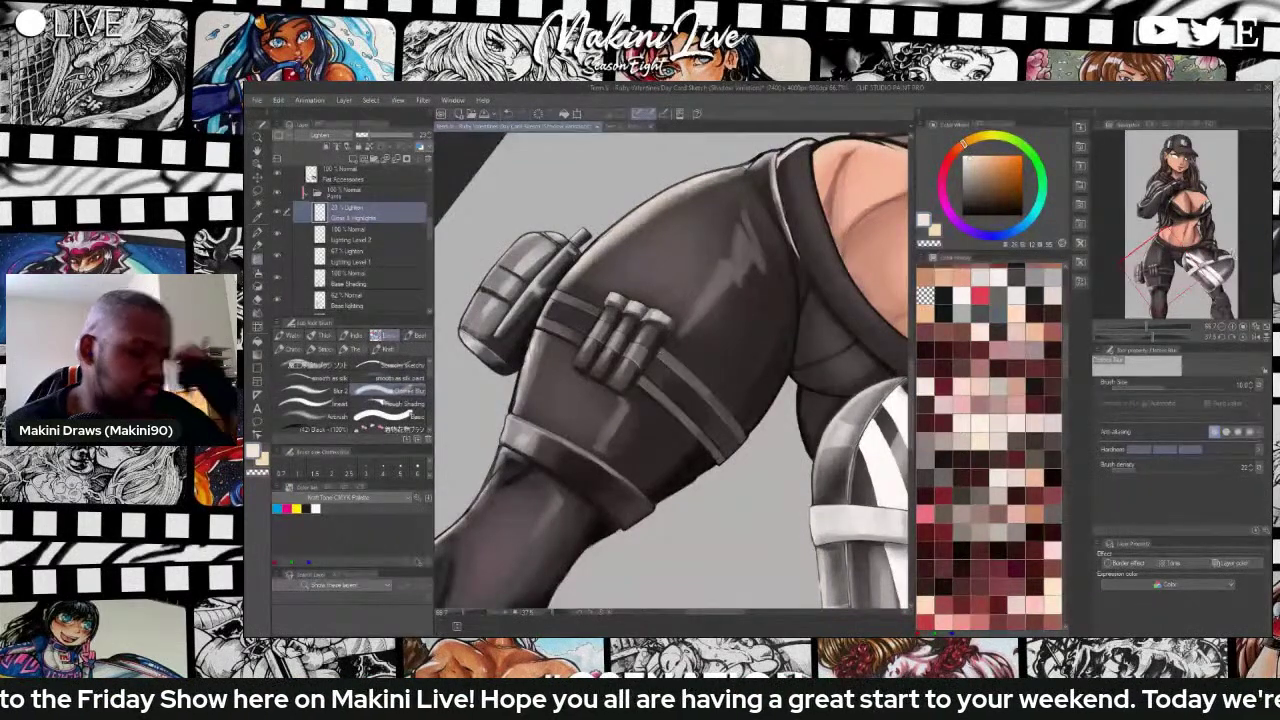
Examine the blended highlights across the thigh, lower leg and knee pad from close up and from farther away.
scroll(584, 304, down, 4)
scroll(596, 322, down, 1)
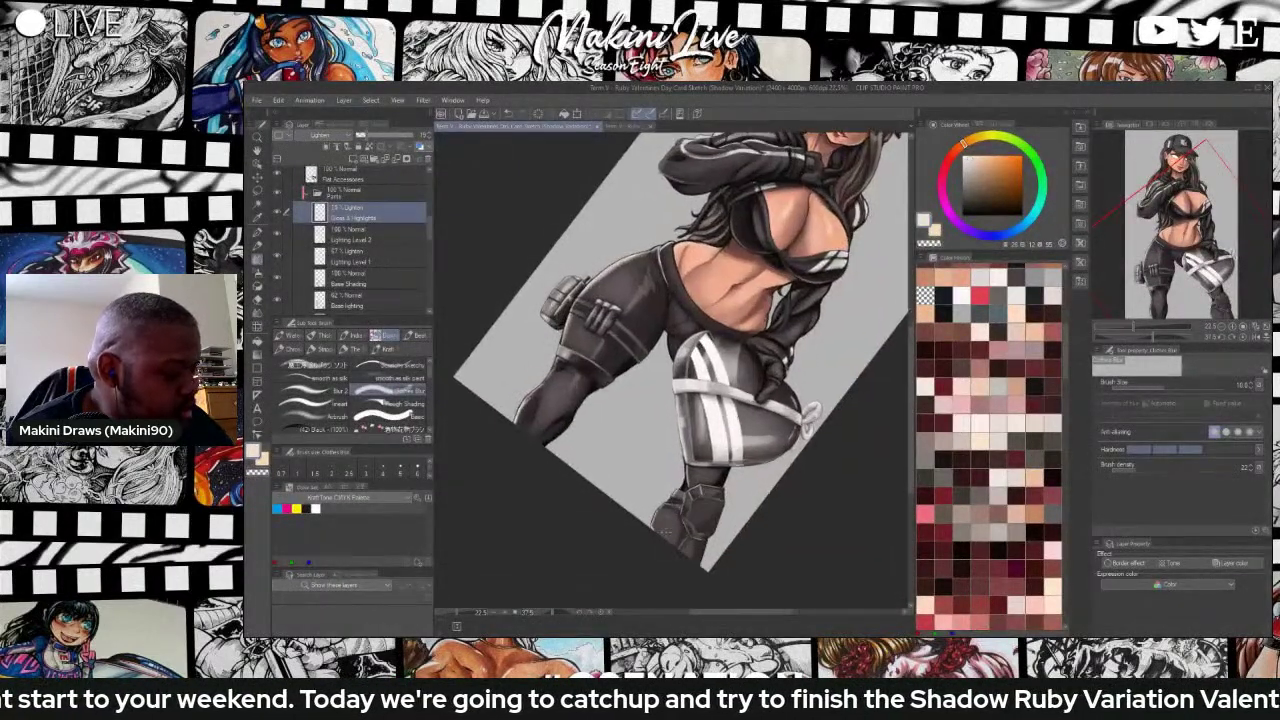
key(ctrl+plus)
key(ctrl+plus)
scroll(672, 508, down, 2)
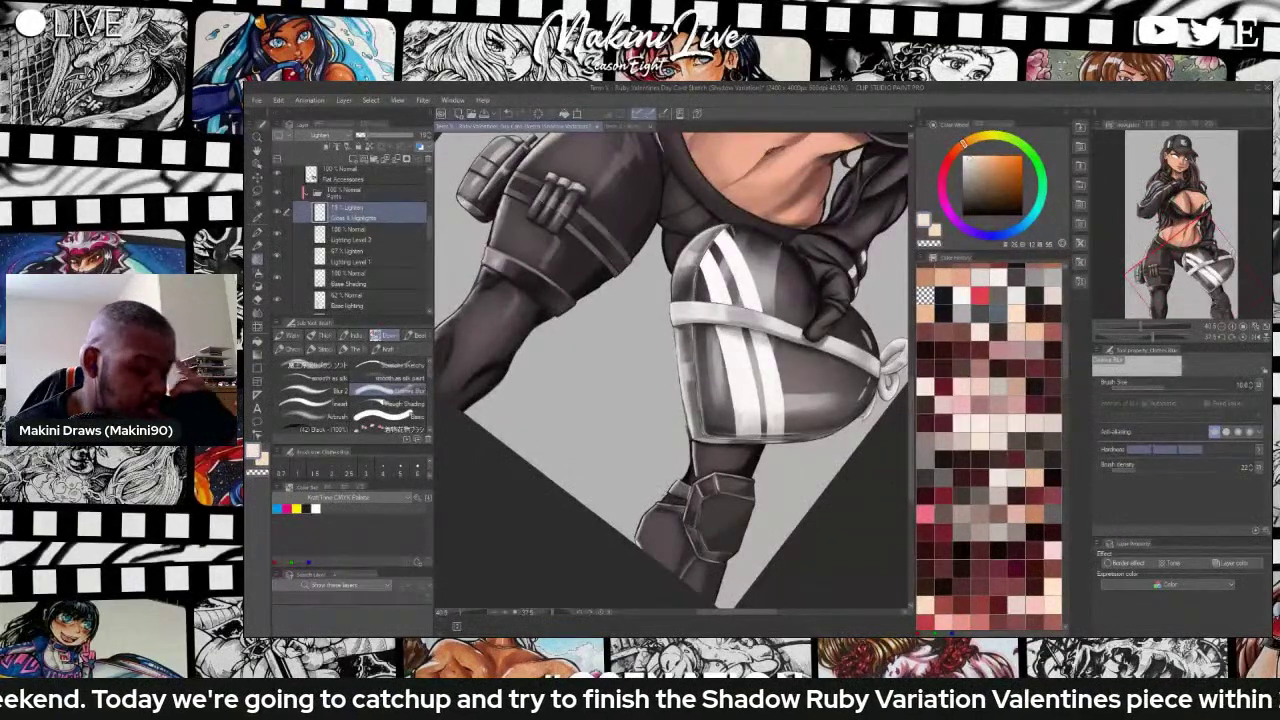
key(ctrl+minus)
key(ctrl+minus)
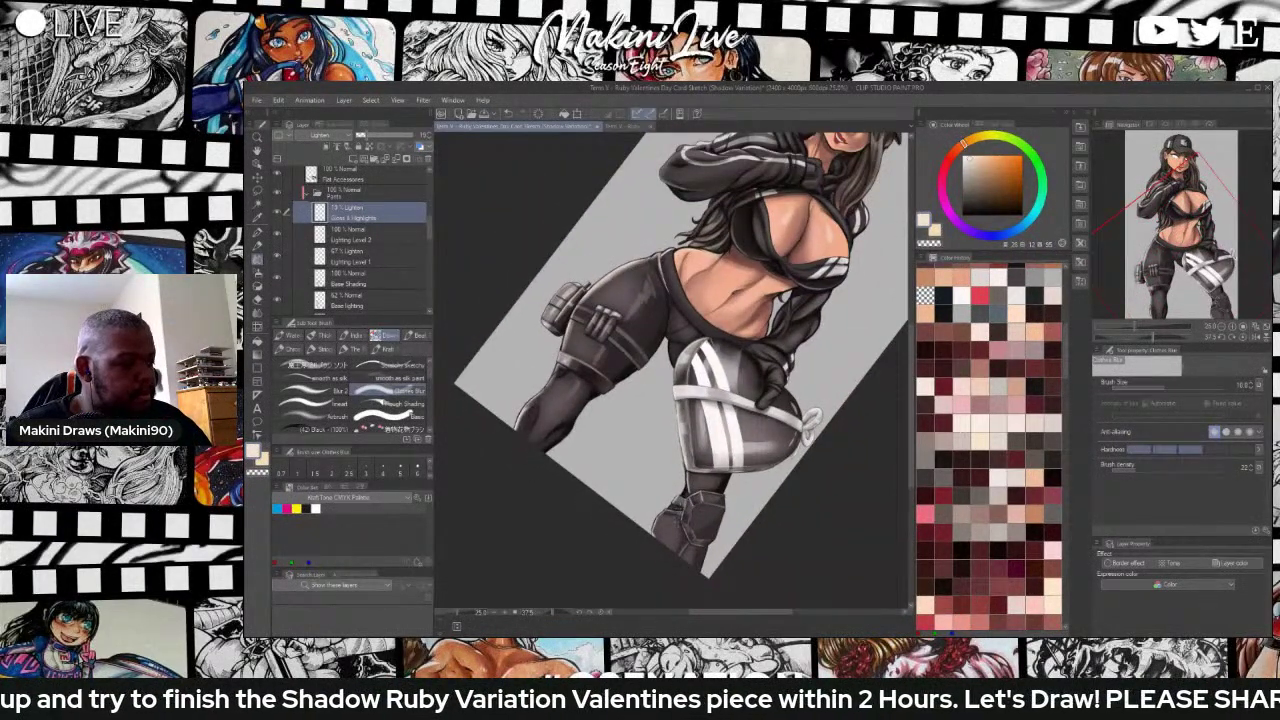
Rename the Gloss & Highlights layer as "Pants Highlights".
double_click(347, 212)
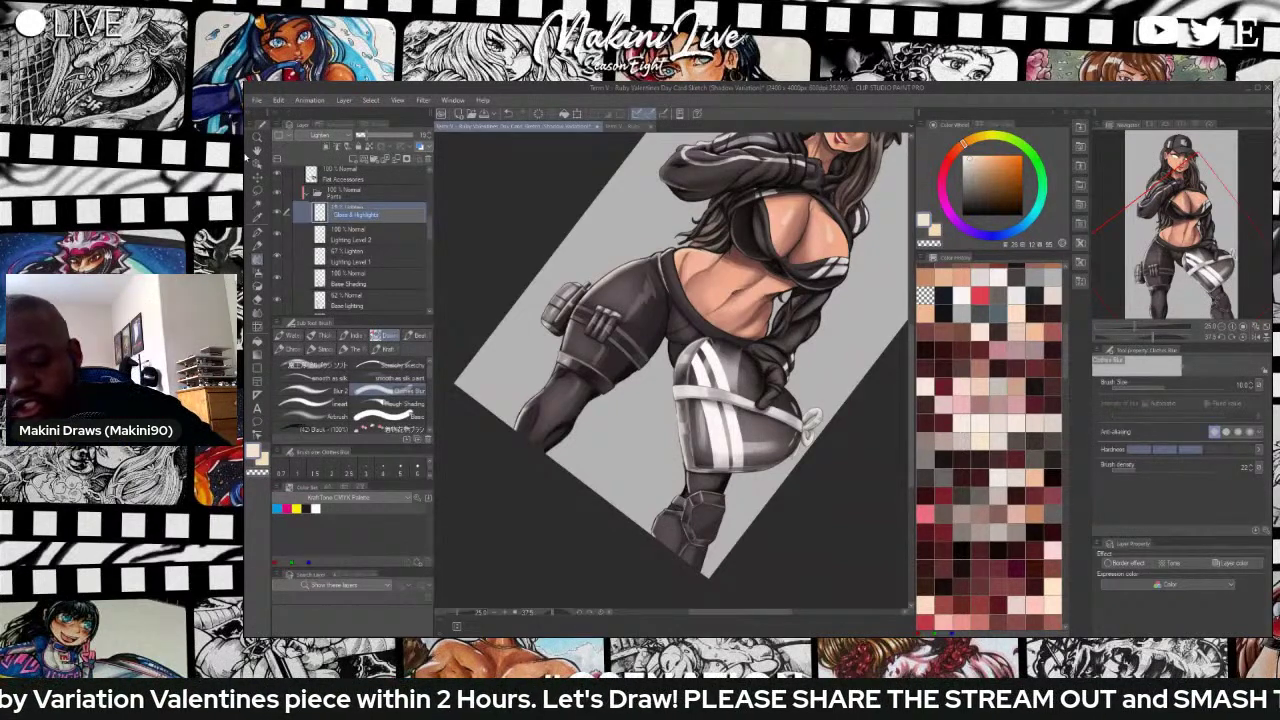
key(BackSpace)
text(Pants)
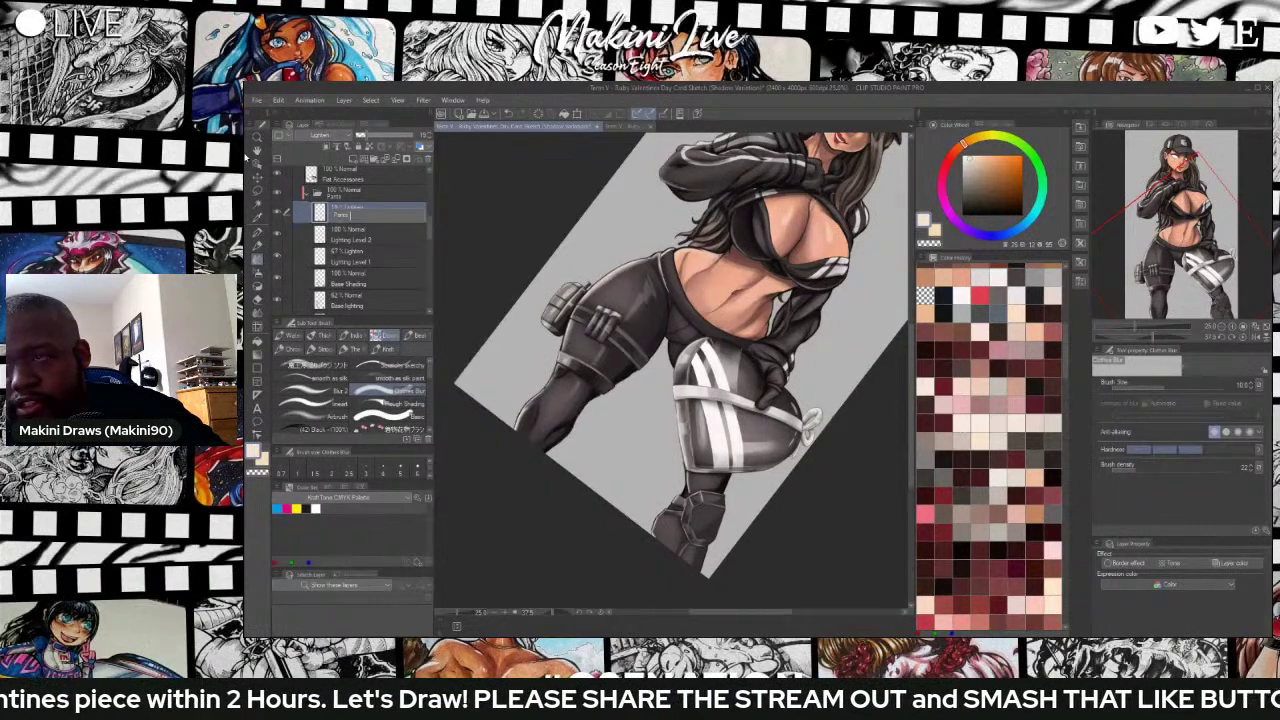
text( Highlights)
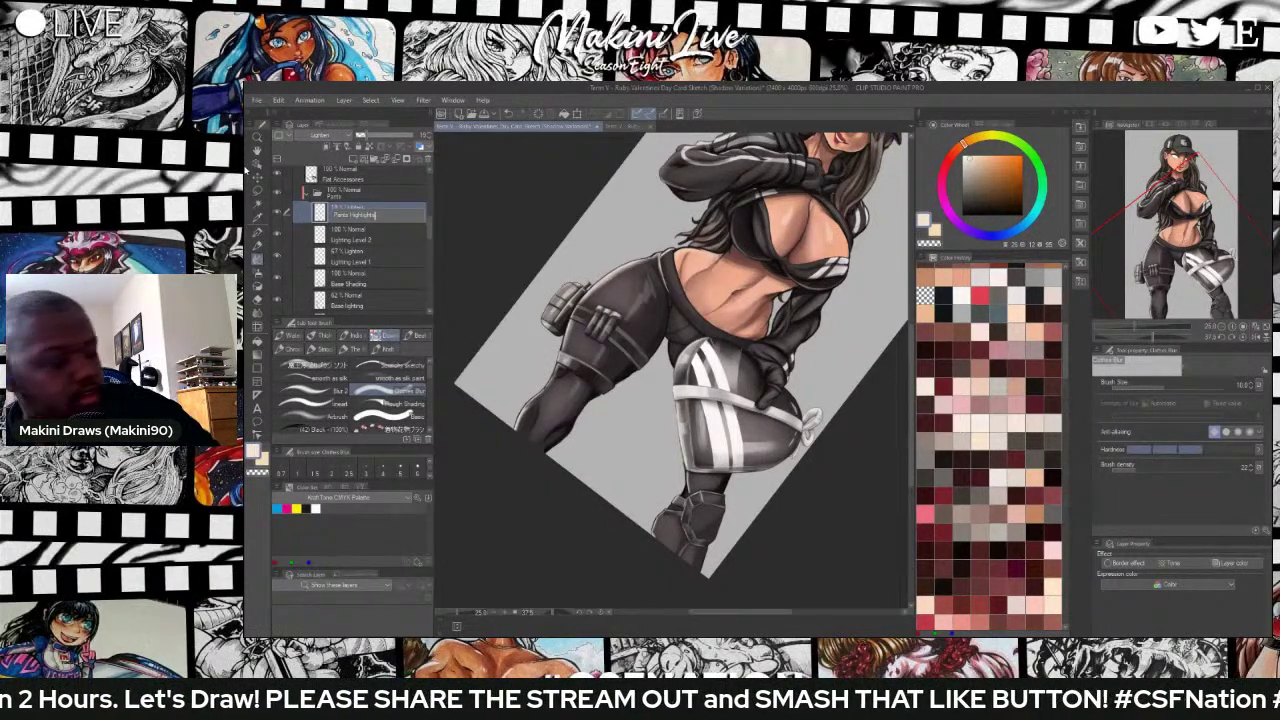
key(Return)
scroll(409, 199, up, 2)
scroll(686, 268, up, 1)
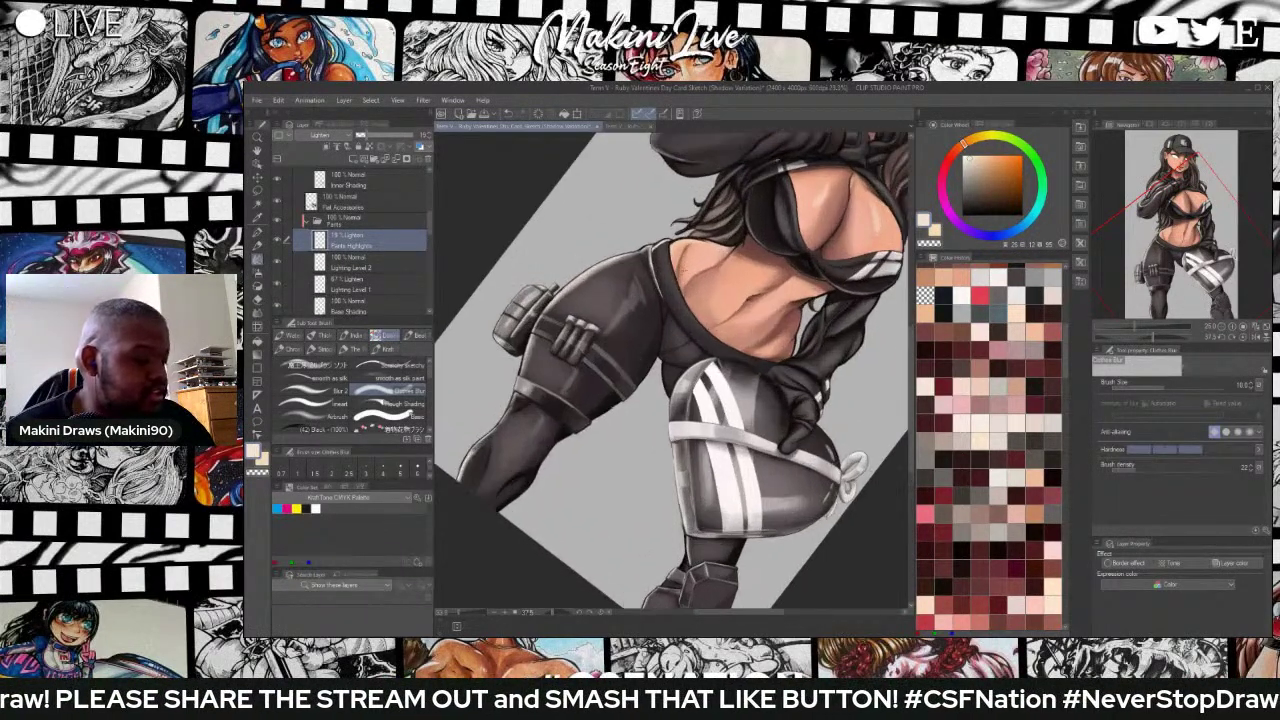
Paint a thin highlight along the hip seam beside the waistband with the soft brush at size 10.
scroll(669, 266, down, 1)
scroll(669, 262, up, 2)
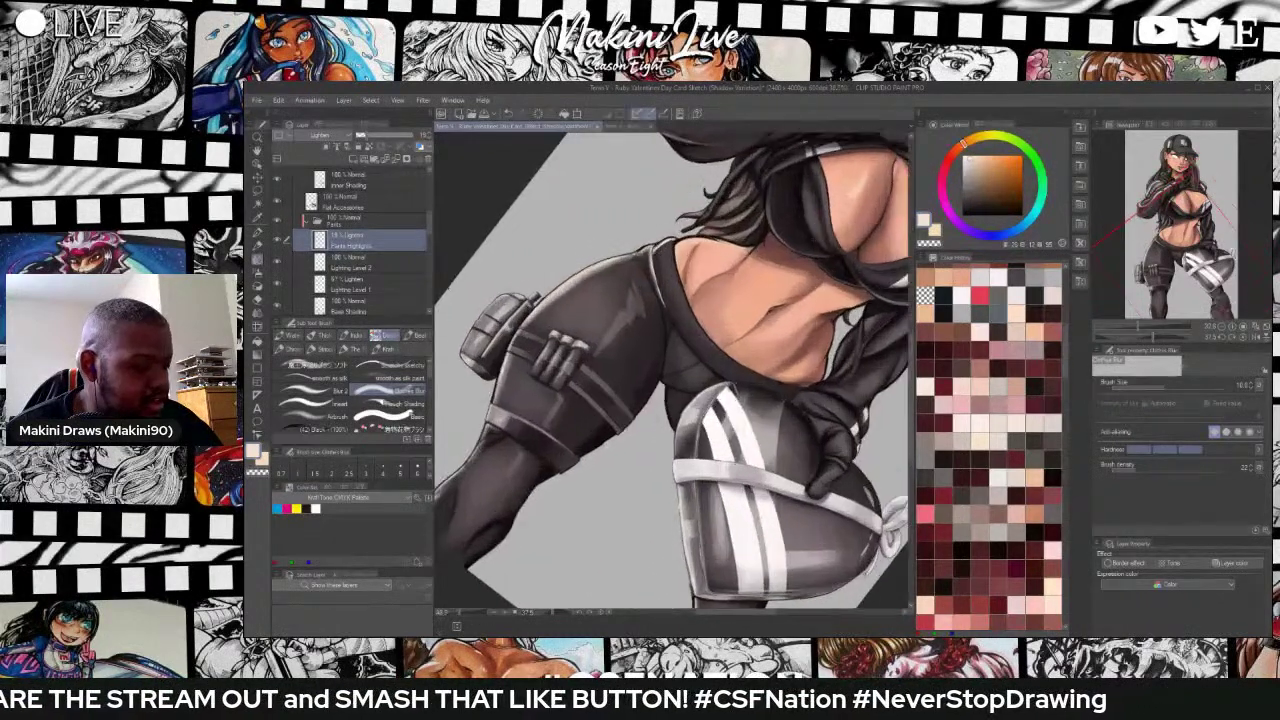
scroll(672, 372, up, 2)
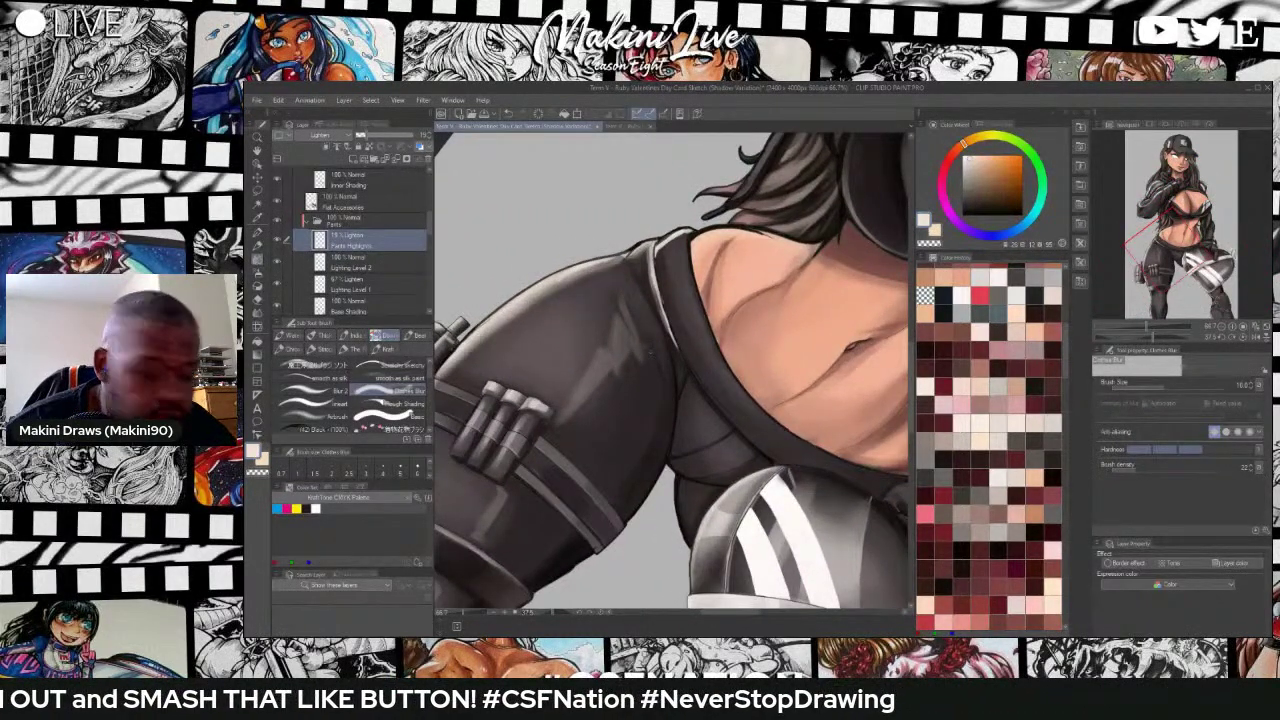
click(314, 366)
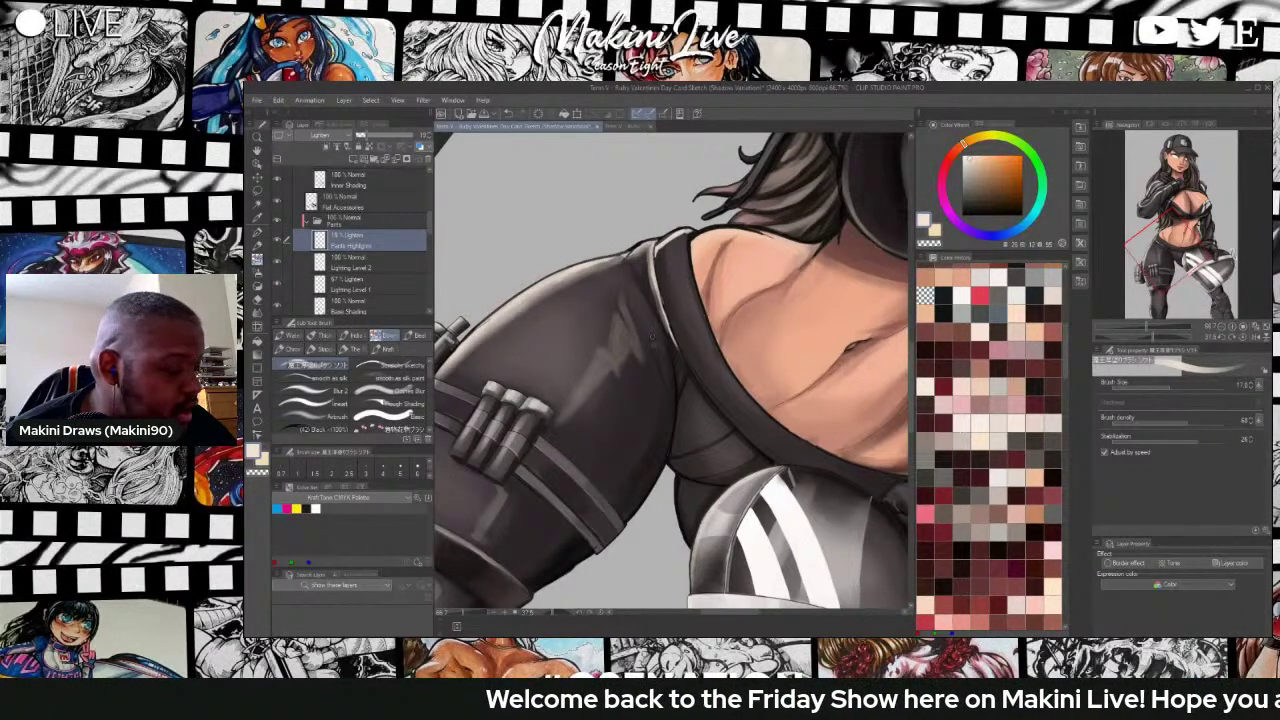
key(bracketleft)
key(bracketleft)
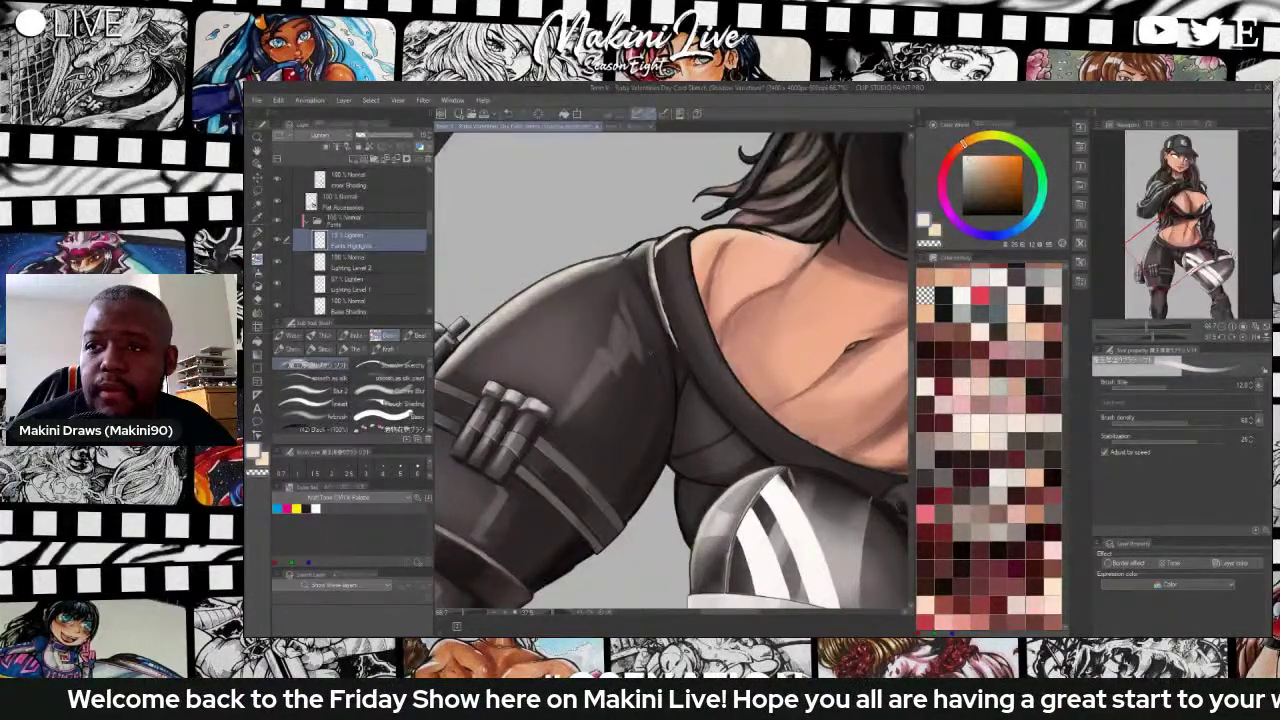
key(bracketleft)
scroll(656, 360, up, 5)
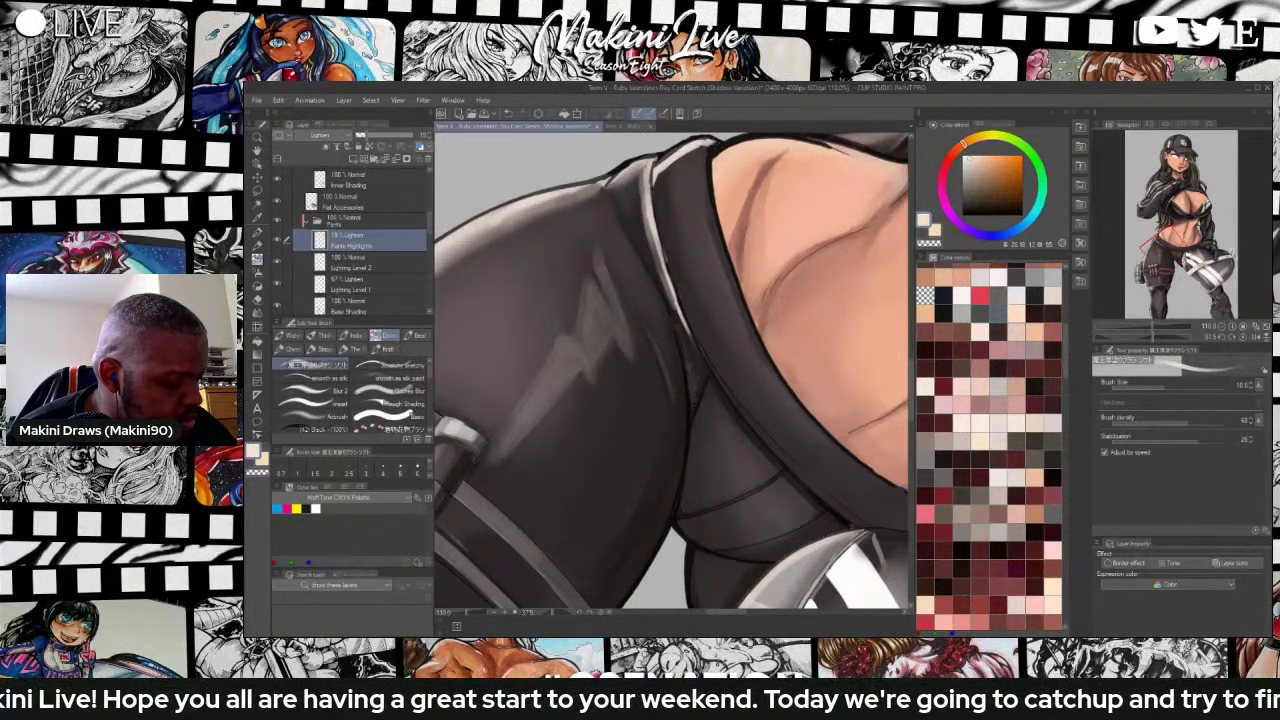
drag(675, 316, 685, 350)
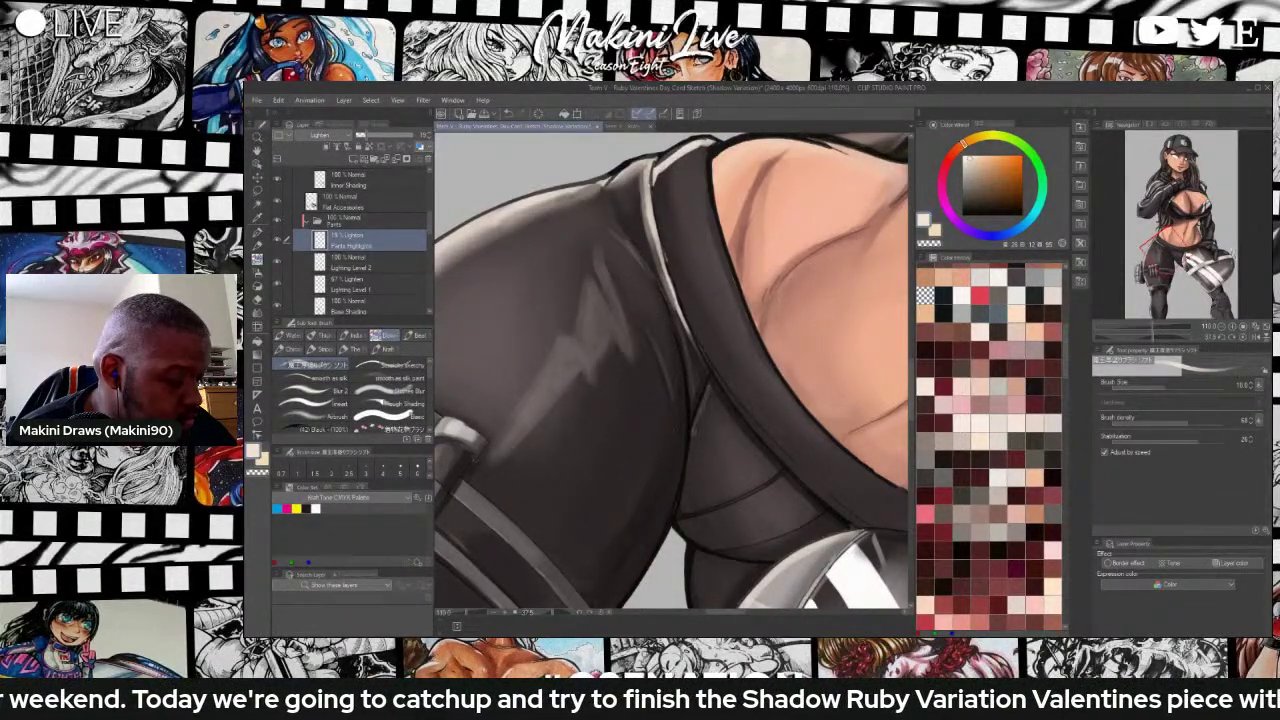
Reduce the soft highlight brush to size 8 and switch to the Hard eraser at the upper thigh.
scroll(668, 538, down, 4)
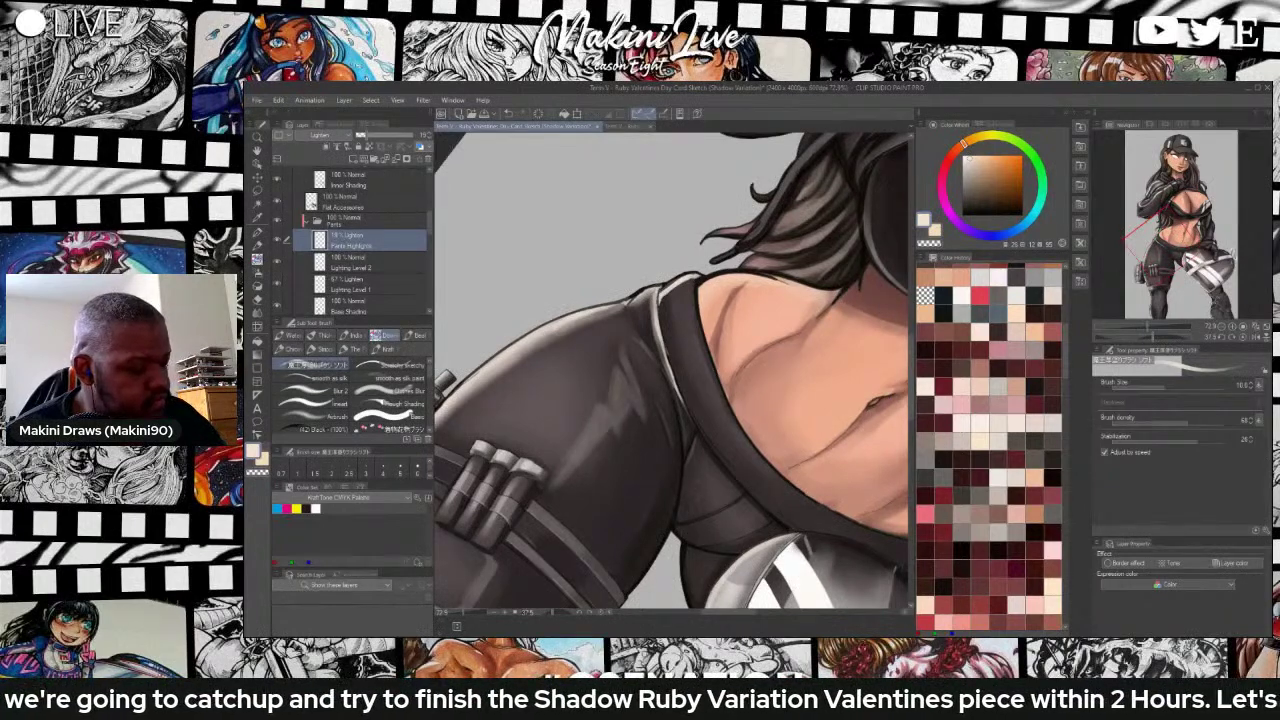
key(bracketleft)
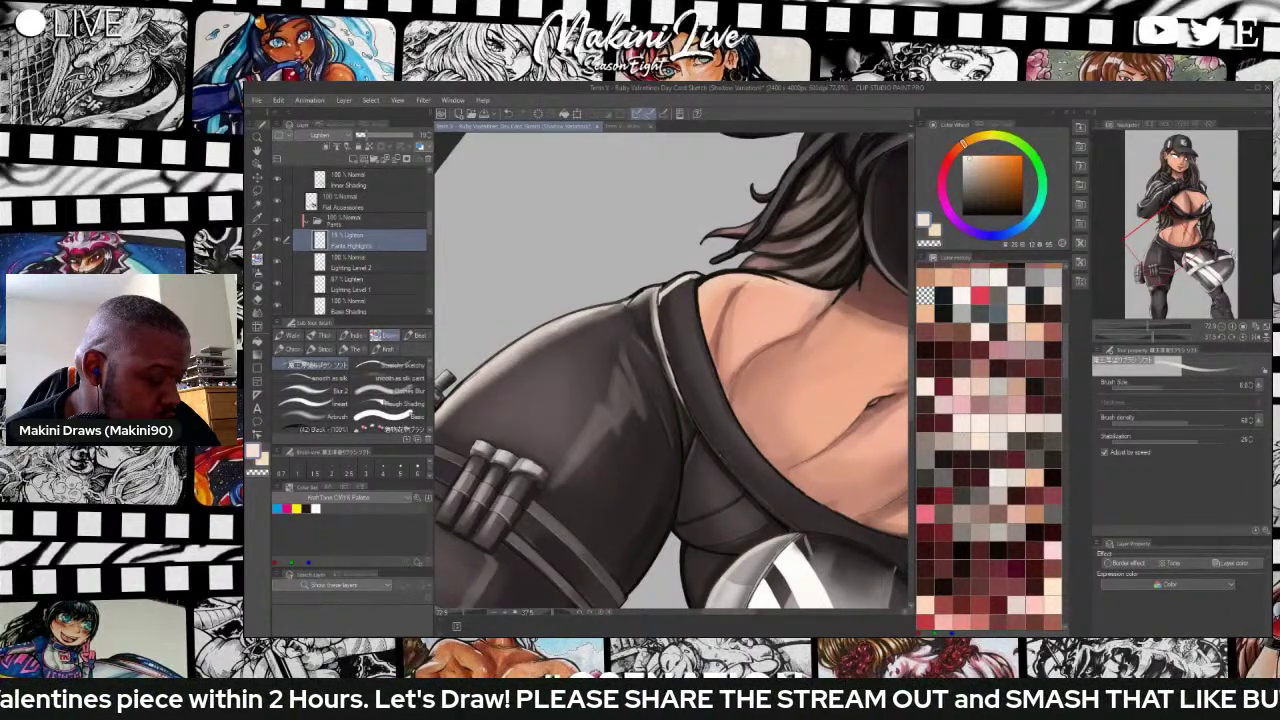
key(e)
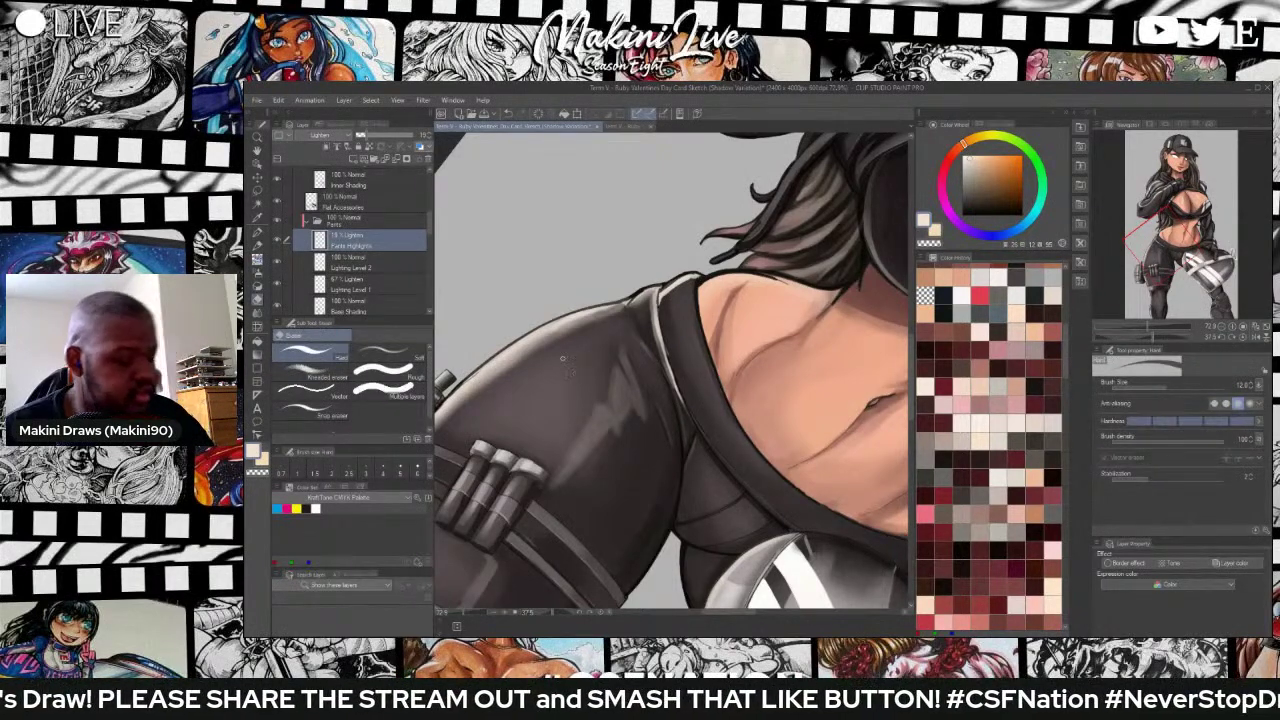
Examine the highlights across the thigh, striped knee area and lower leg from farther away and close up.
scroll(600, 358, down, 6)
scroll(656, 340, up, 2)
scroll(654, 340, up, 2)
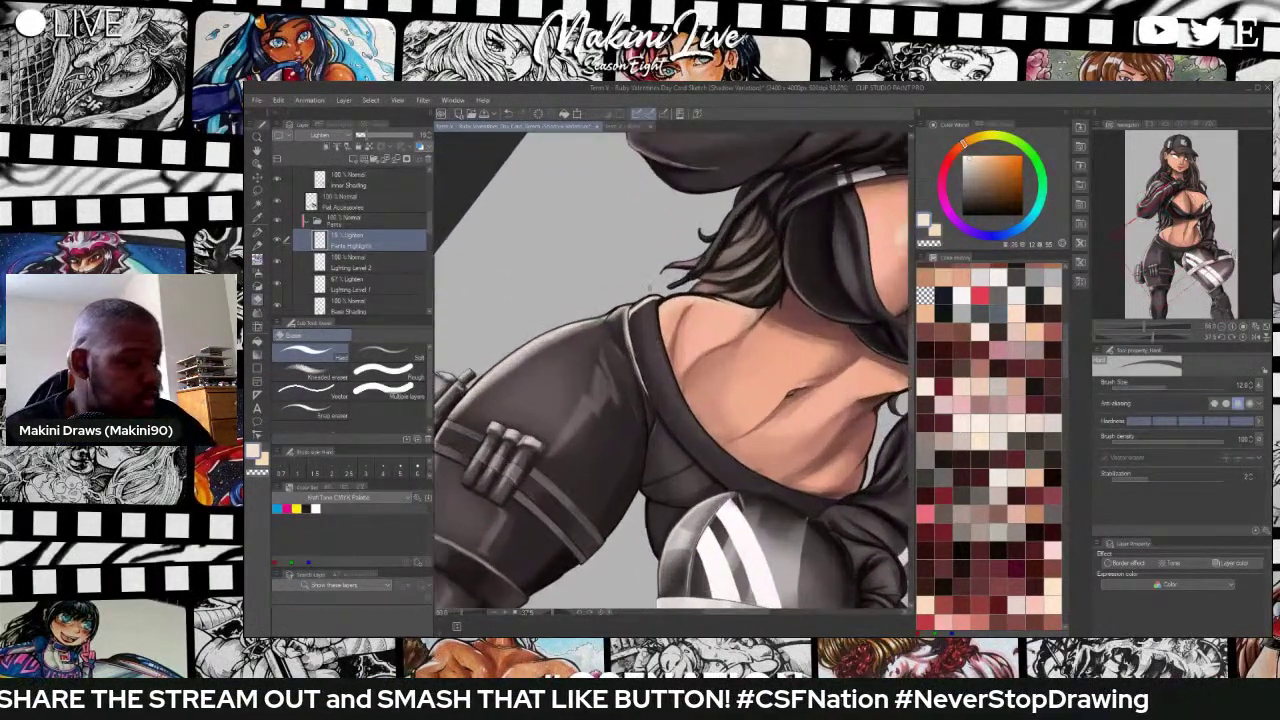
scroll(643, 345, down, 2)
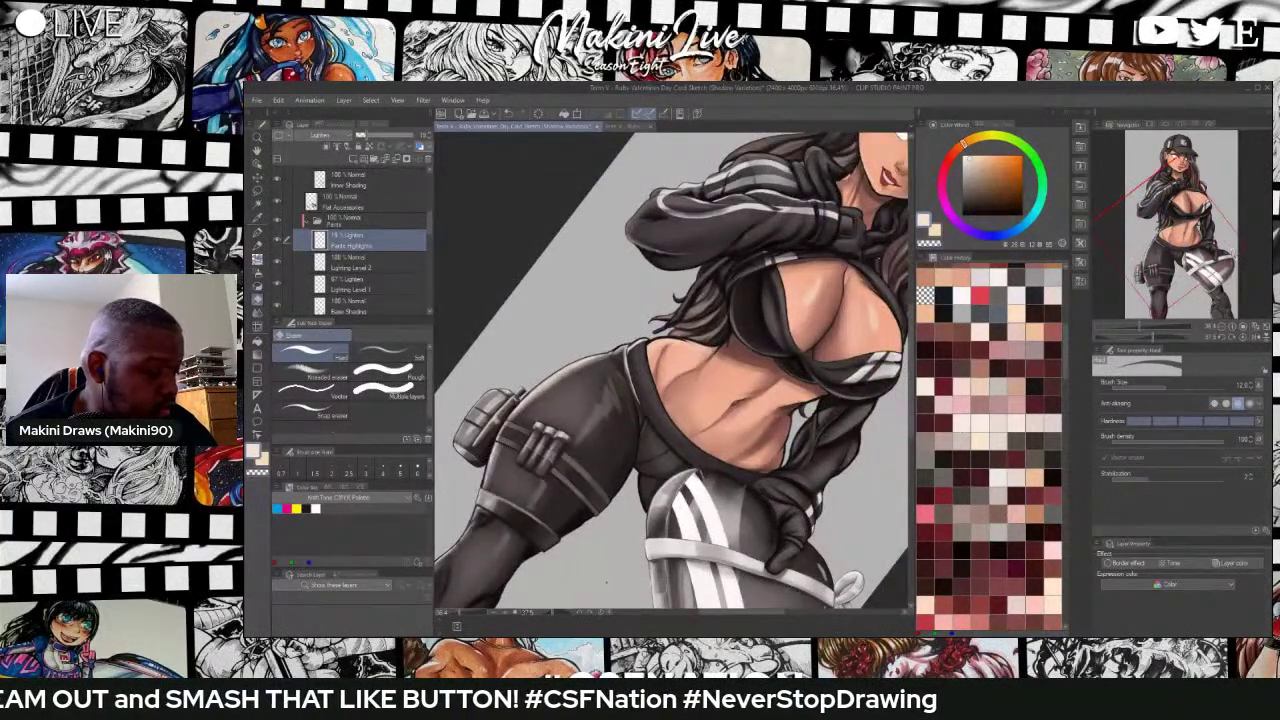
scroll(490, 331, down, 3)
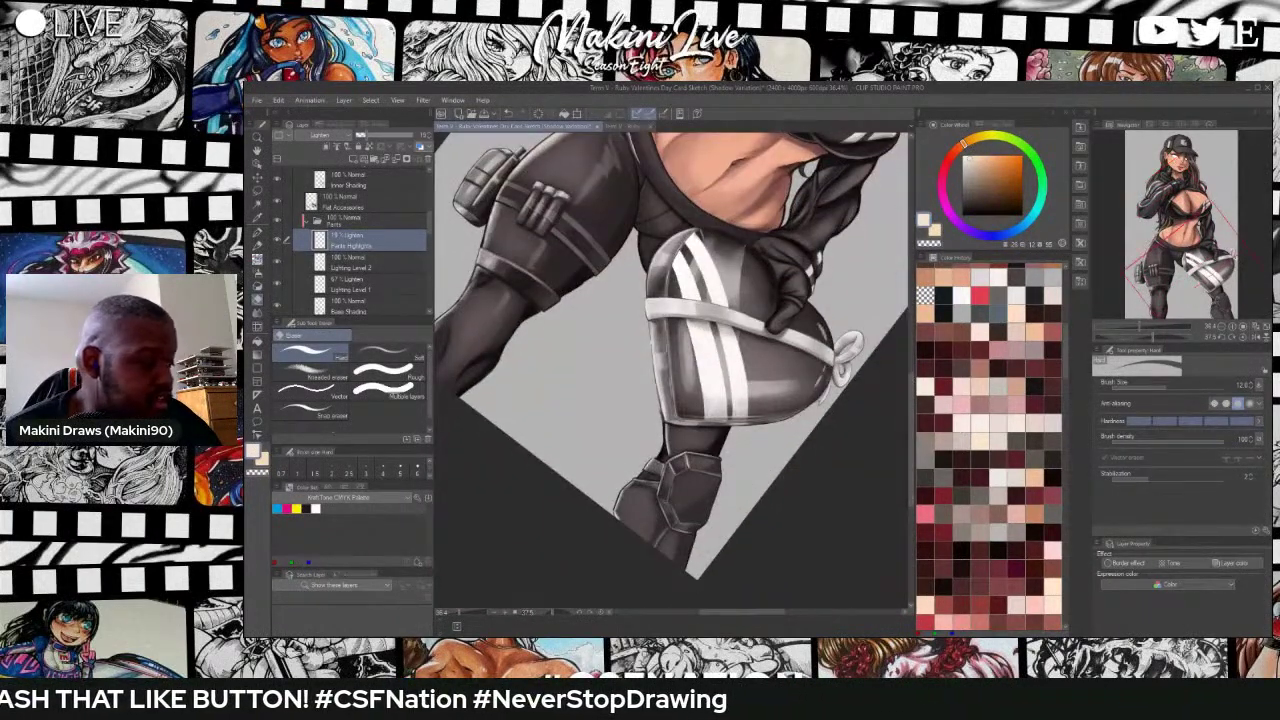
scroll(490, 331, down, 2)
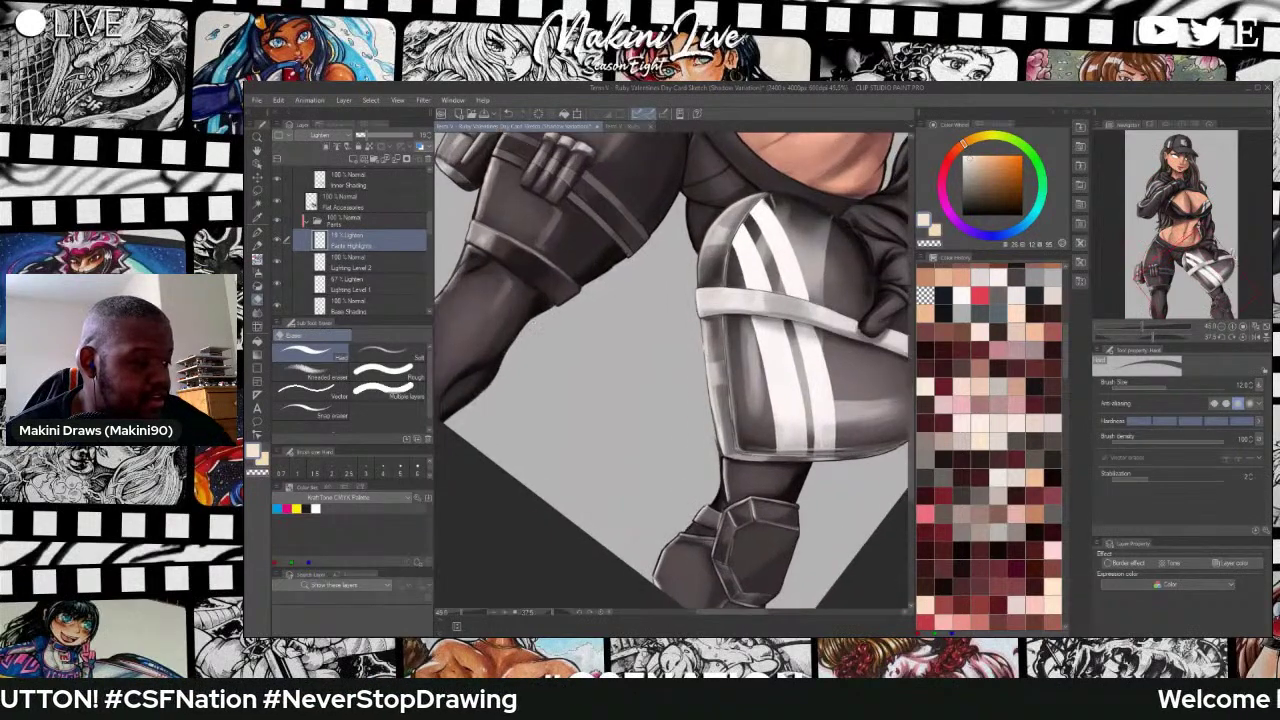
scroll(730, 182, up, 2)
scroll(730, 182, up, 2)
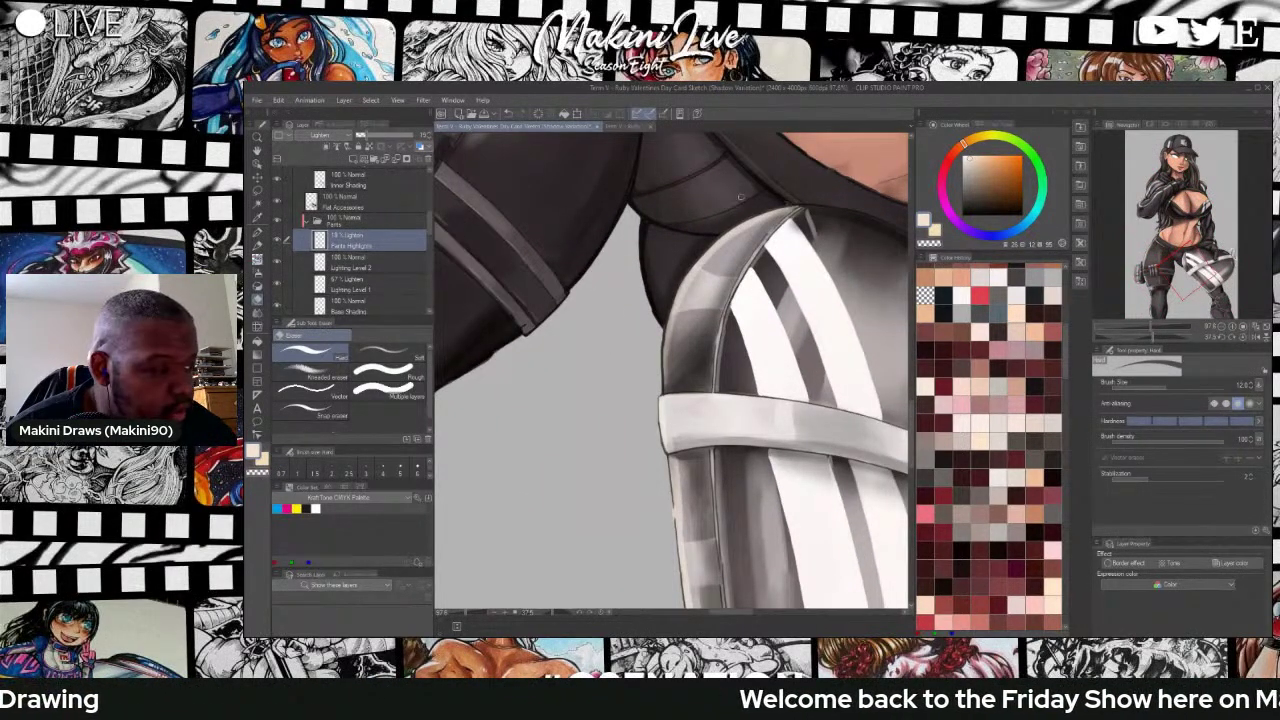
Return to the soft highlight brush and compare the pants lighting against the full figure and in close-up.
key(b)
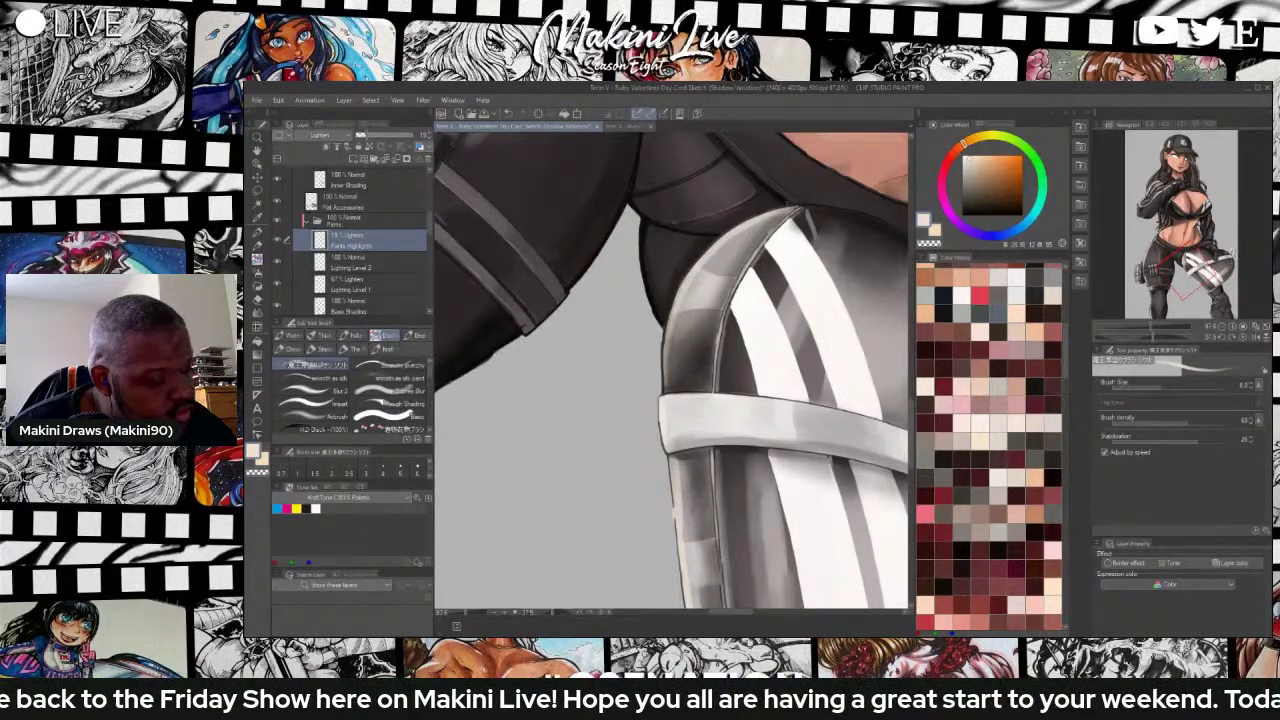
scroll(662, 244, down, 5)
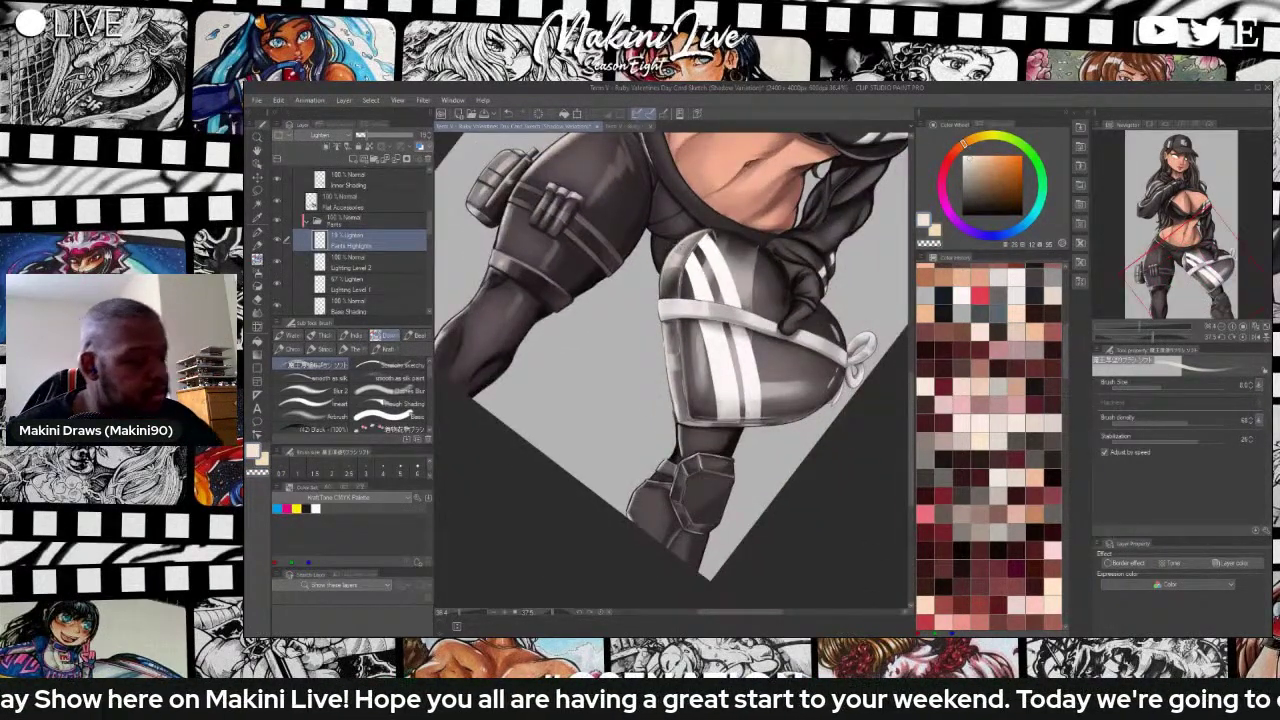
scroll(672, 372, up, 3)
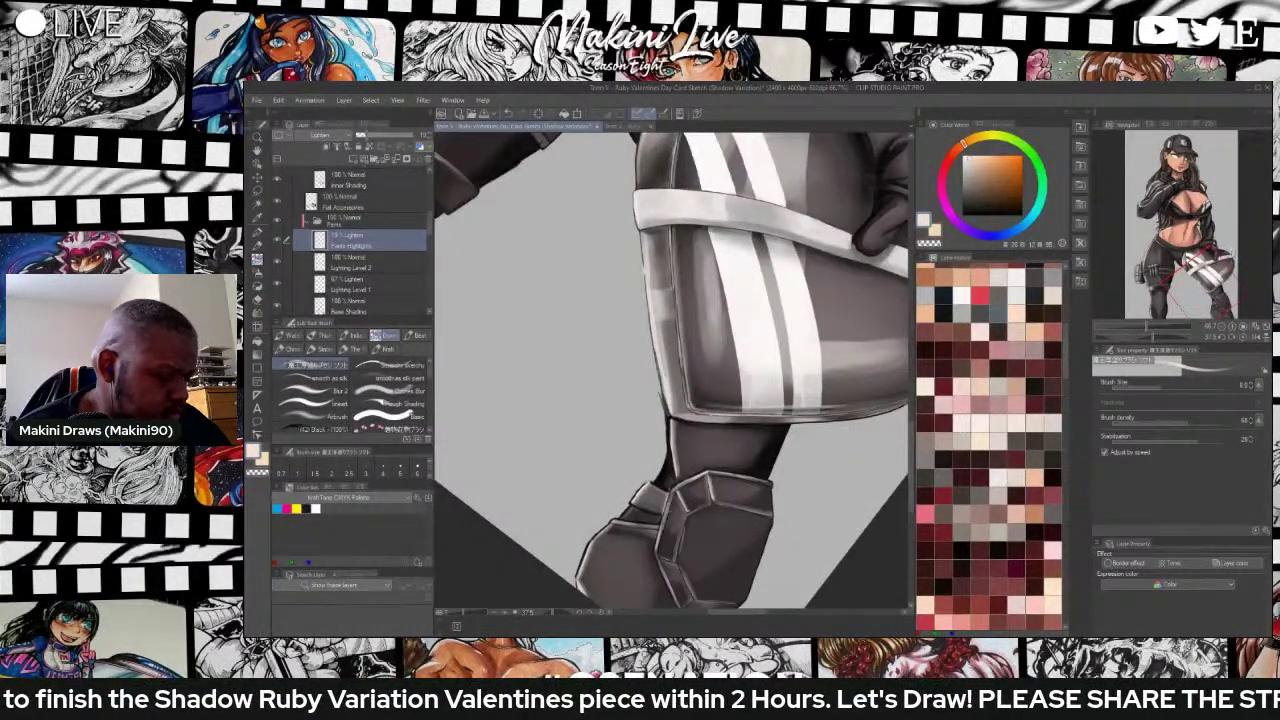
scroll(691, 459, down, 4)
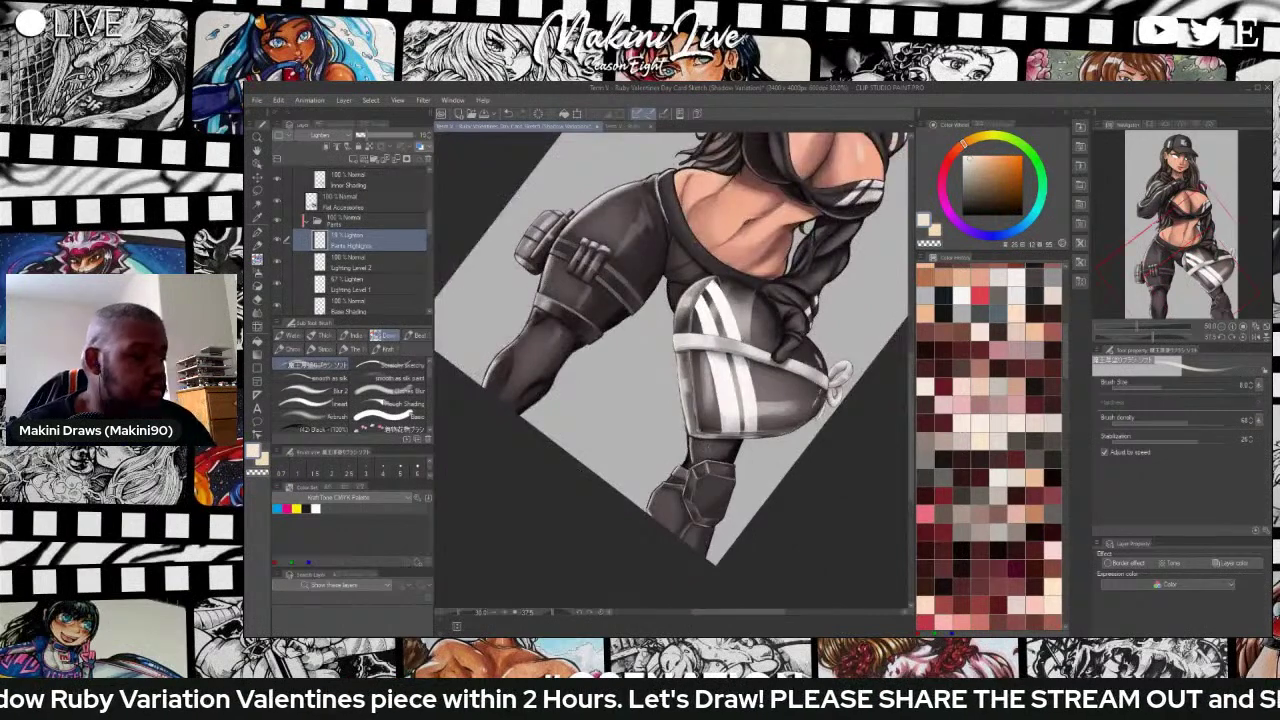
scroll(551, 306, up, 2)
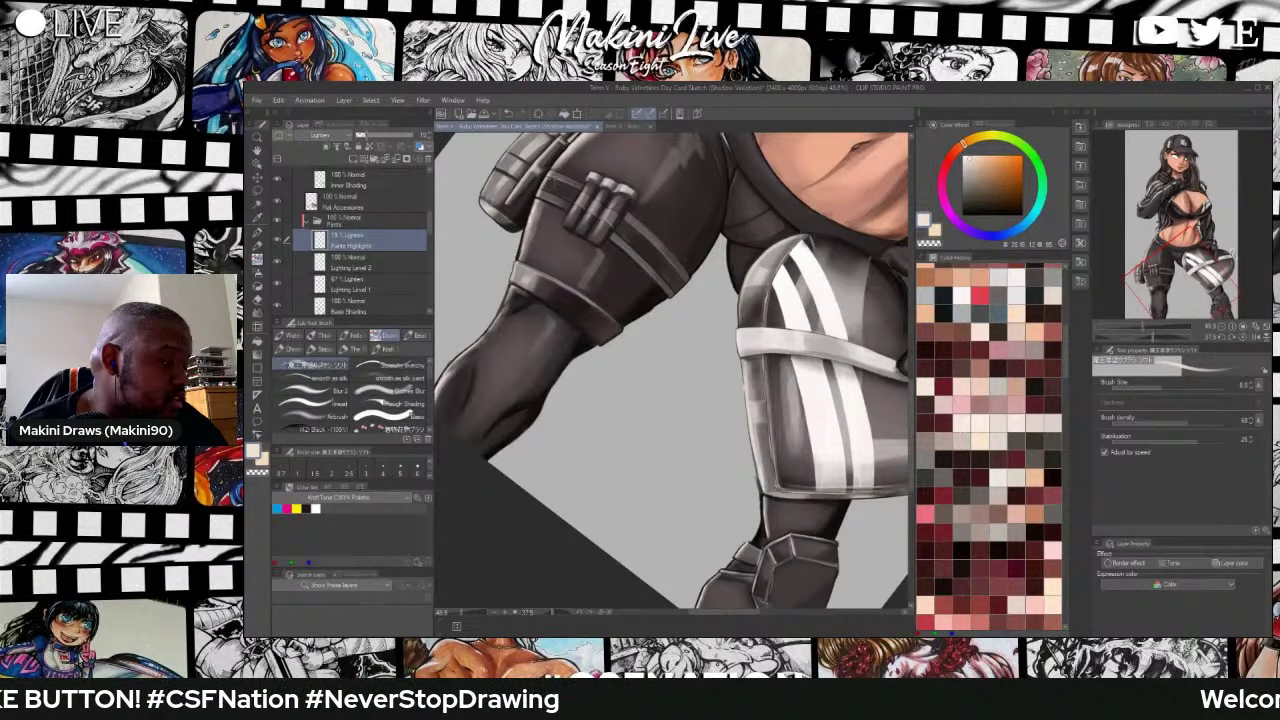
scroll(638, 191, down, 4)
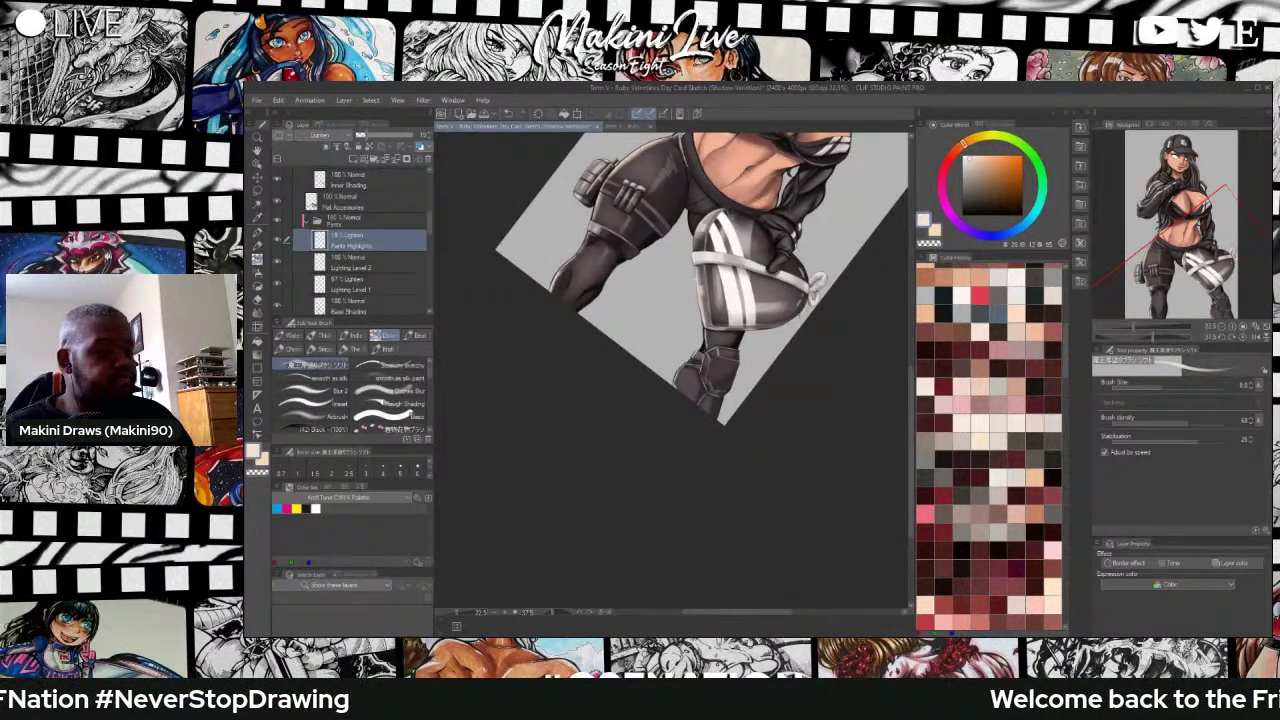
scroll(905, 360, up, 3)
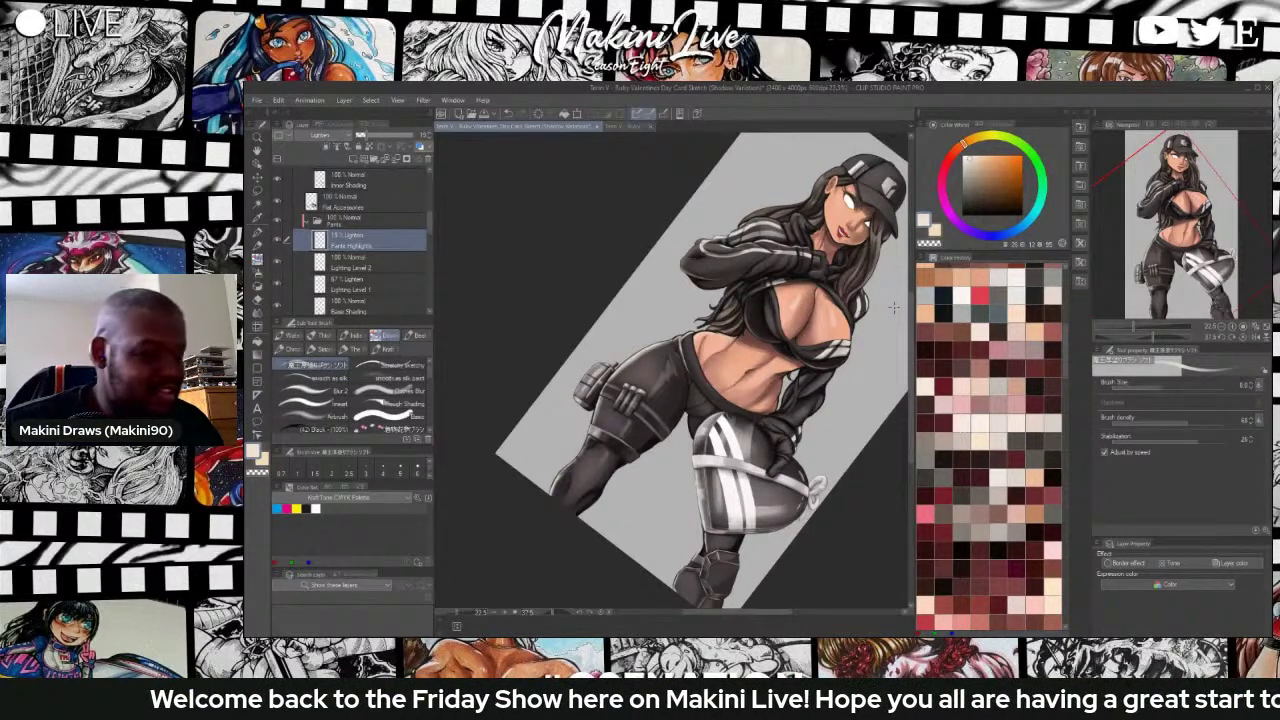
scroll(612, 405, up, 4)
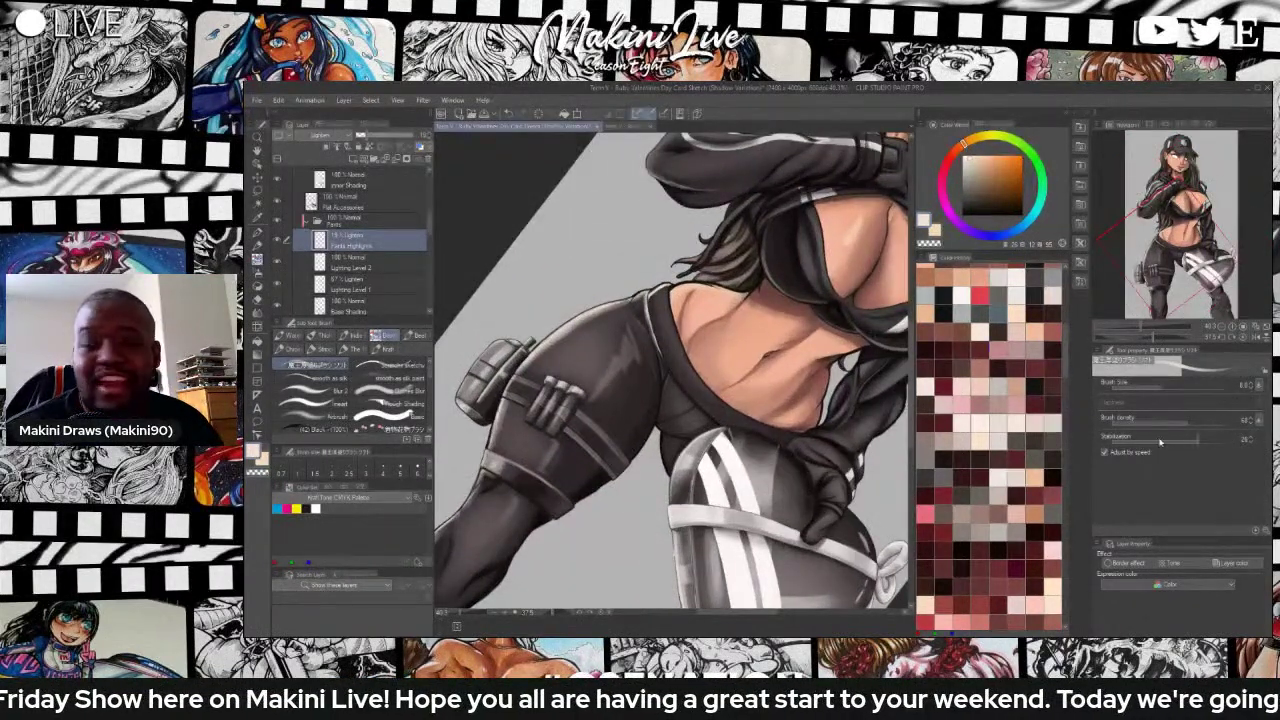
scroll(767, 414, up, 2)
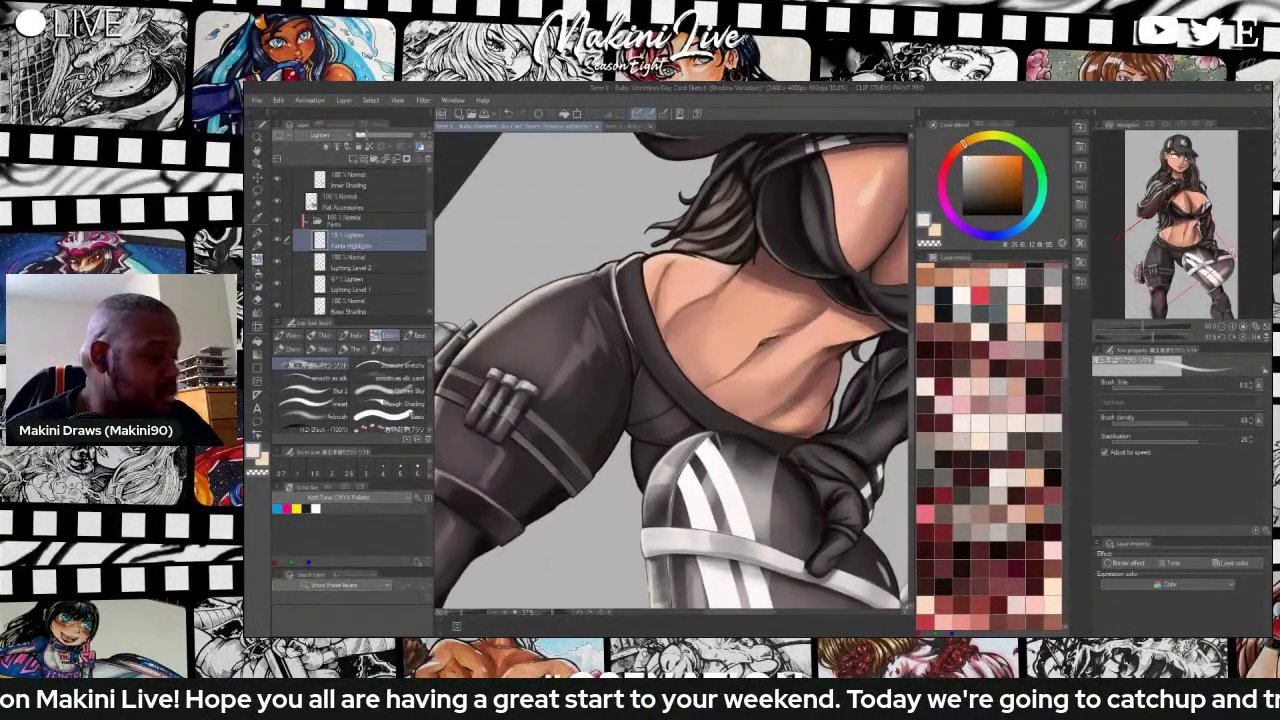
Airbrush a highlight along the pants waistband below the navel at size 20, using a darker grey than the first attempt.
click(320, 379)
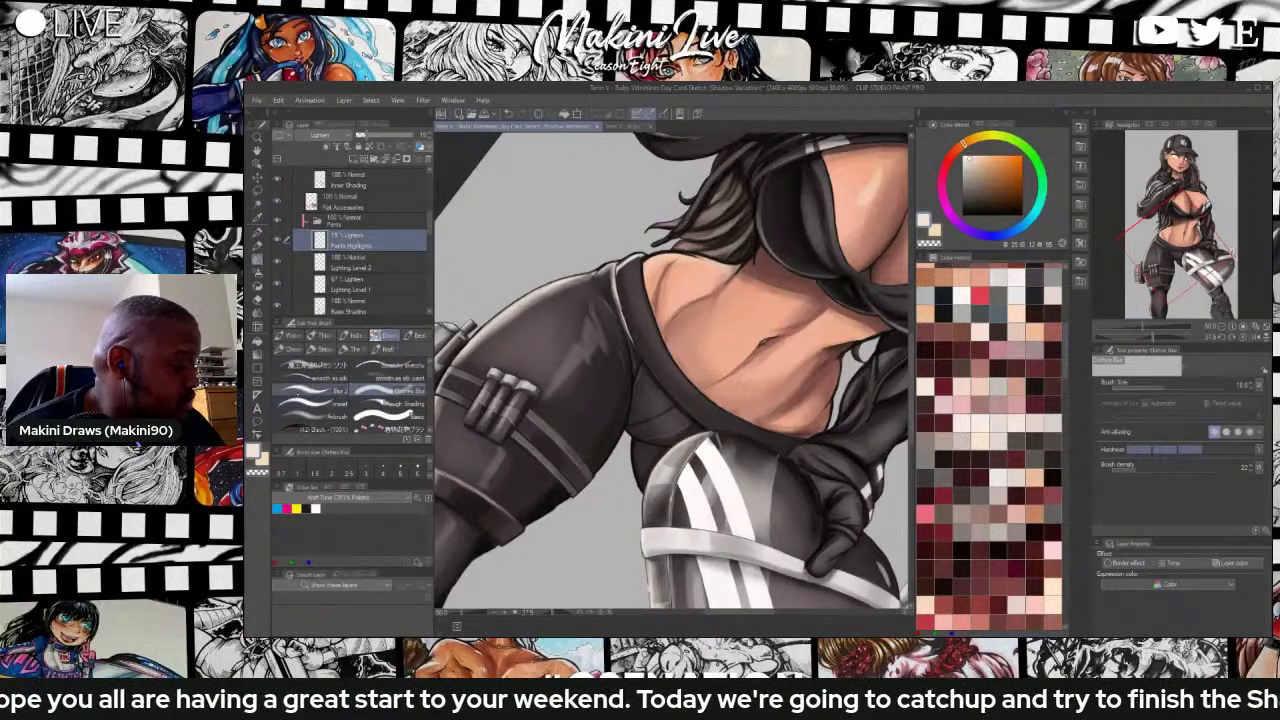
click(320, 391)
click(322, 416)
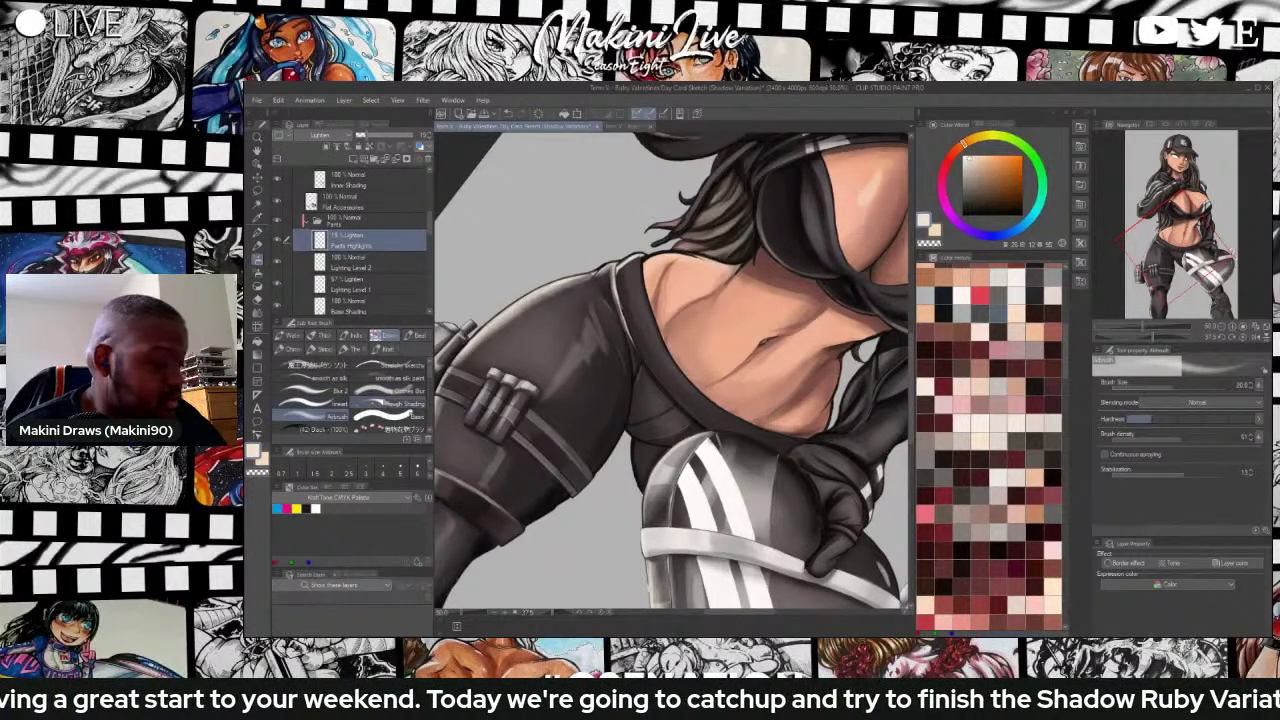
scroll(667, 380, up, 1)
scroll(666, 379, up, 1)
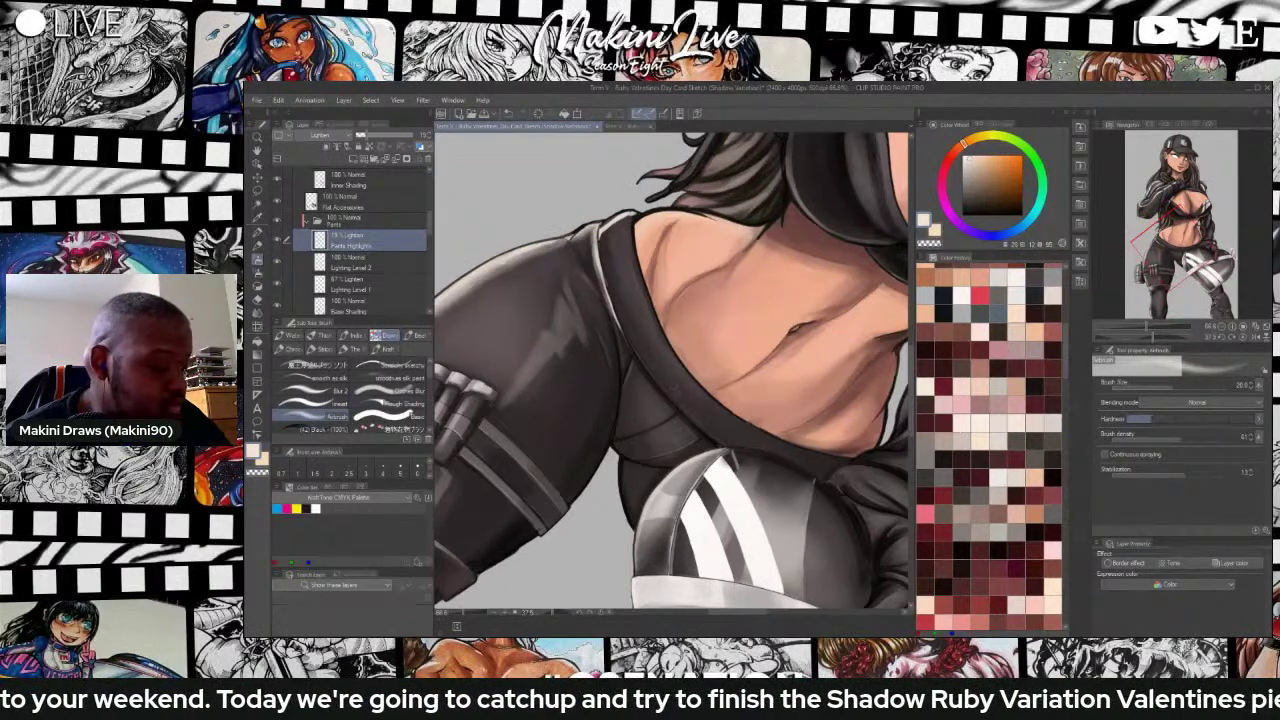
mouse_move(678, 390)
mouse_down()
mouse_move(691, 380)
mouse_move(697, 411)
mouse_move(666, 383)
mouse_up()
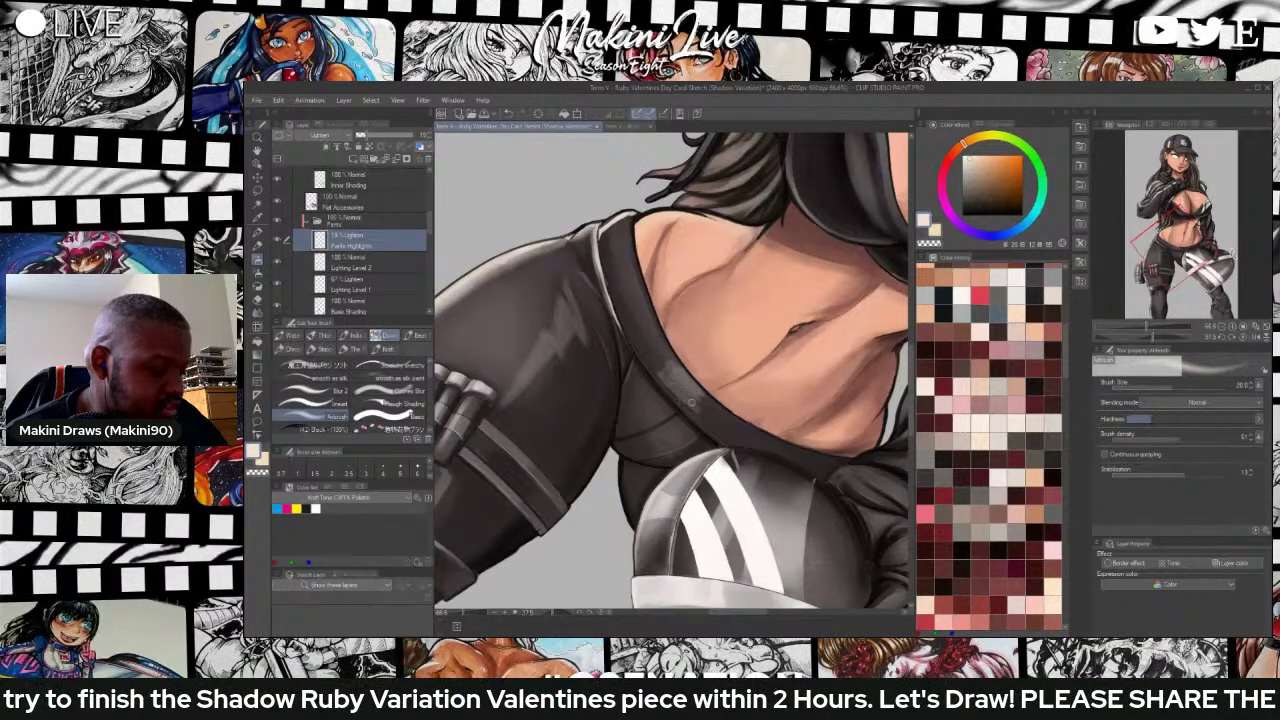
key(ctrl+z)
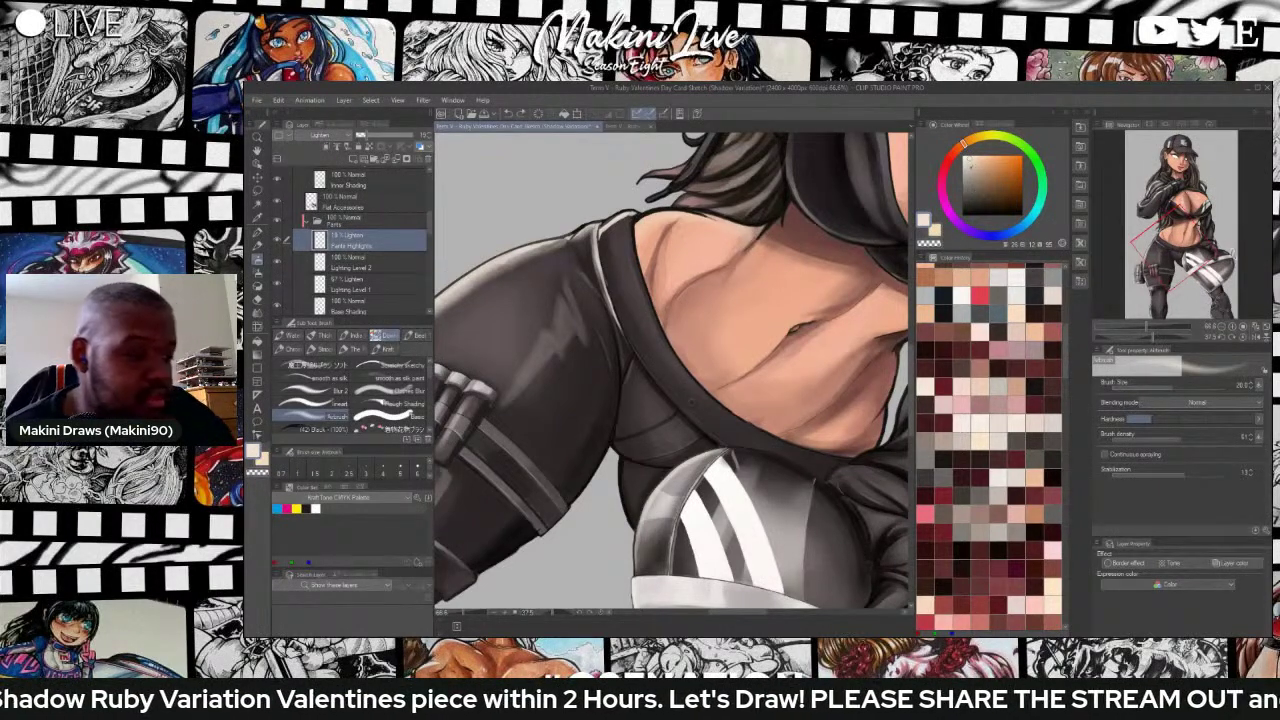
drag(969, 162, 973, 175)
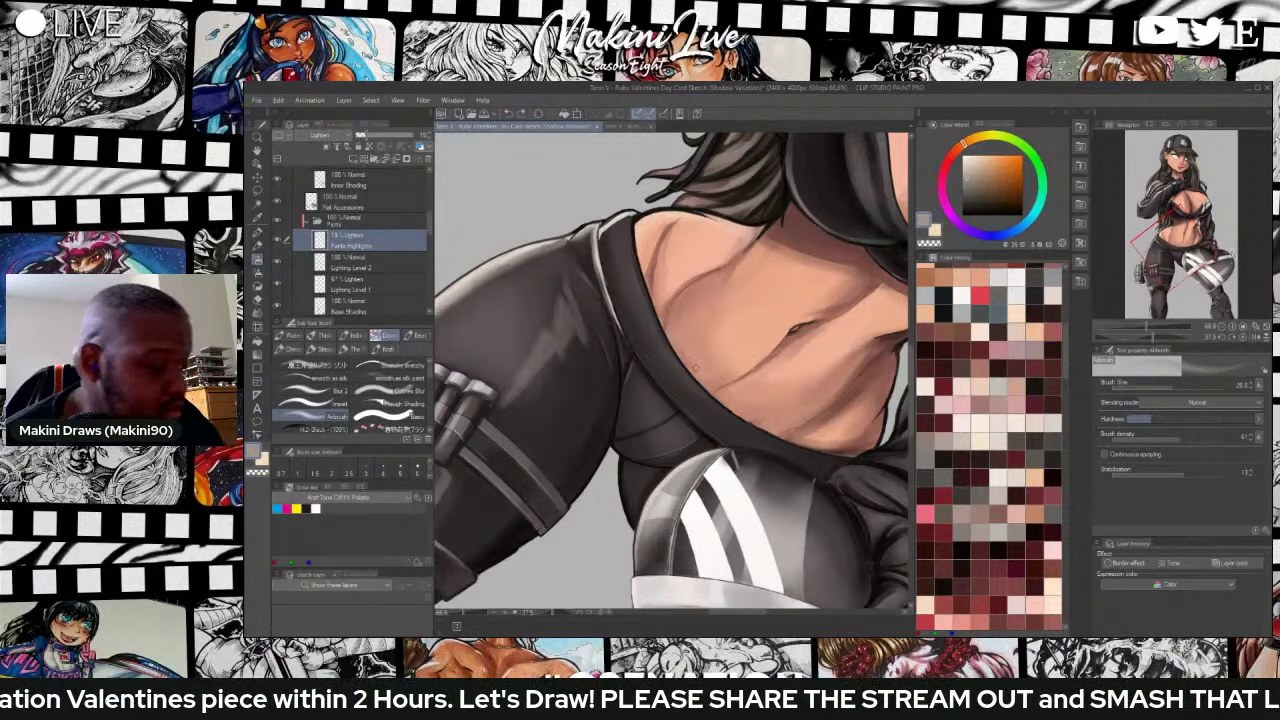
drag(668, 378, 682, 388)
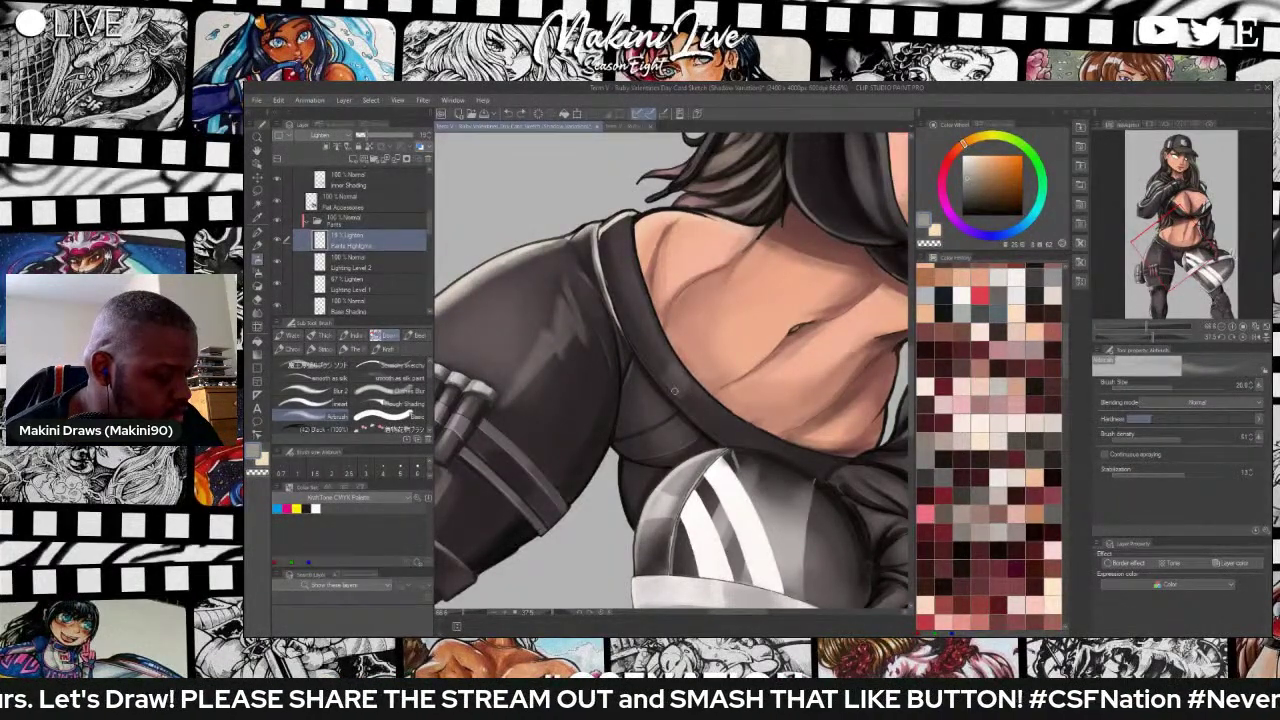
click(681, 373)
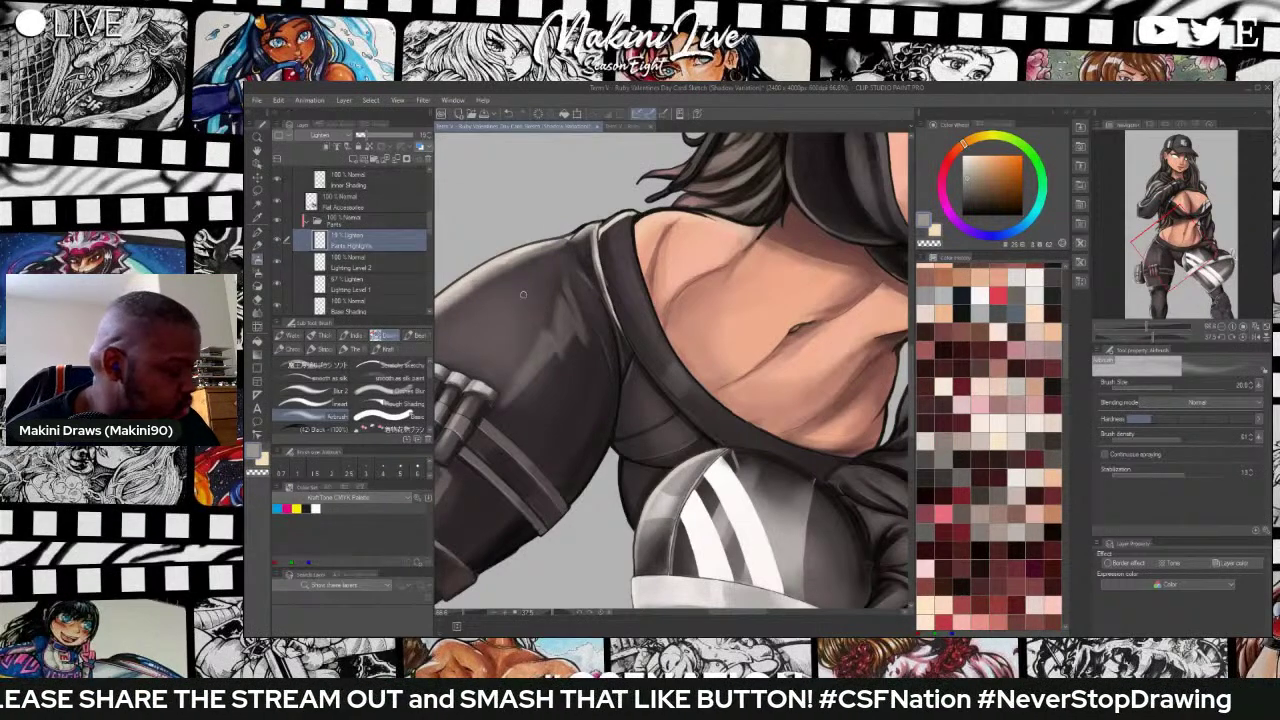
Blend the waistband highlight with an enlarged Clothes Blur brush.
click(395, 391)
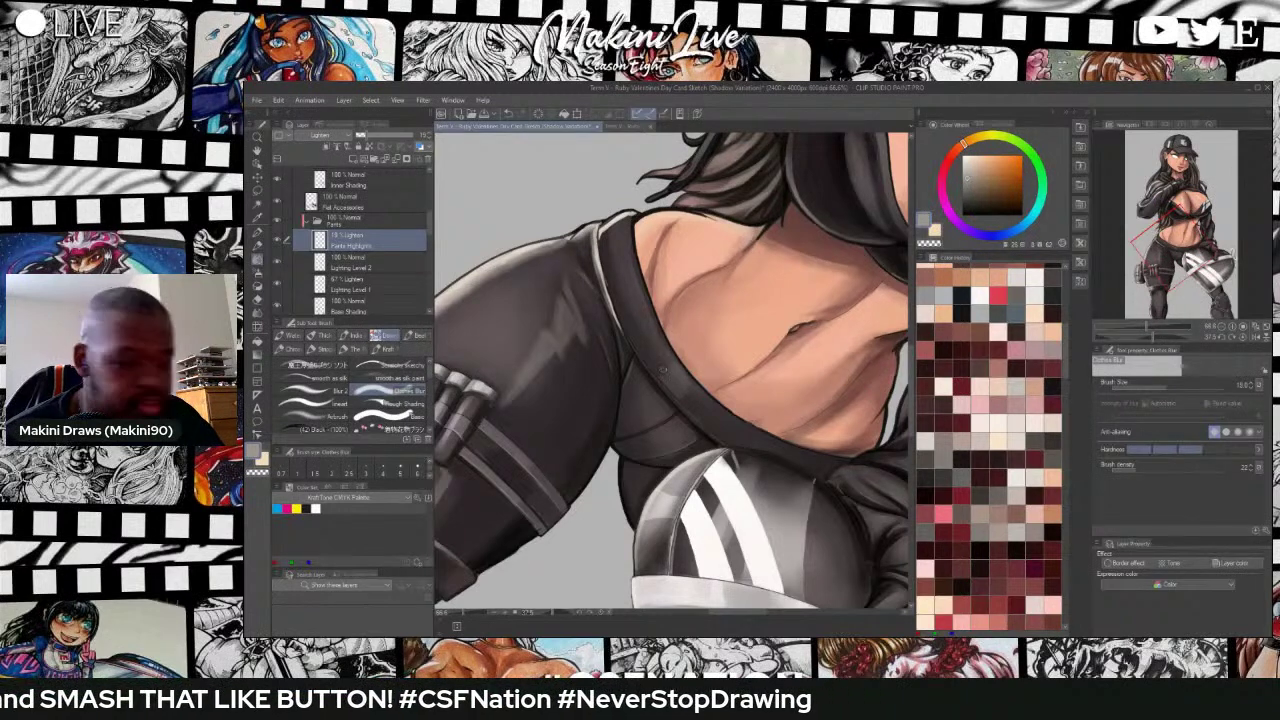
key(bracketright)
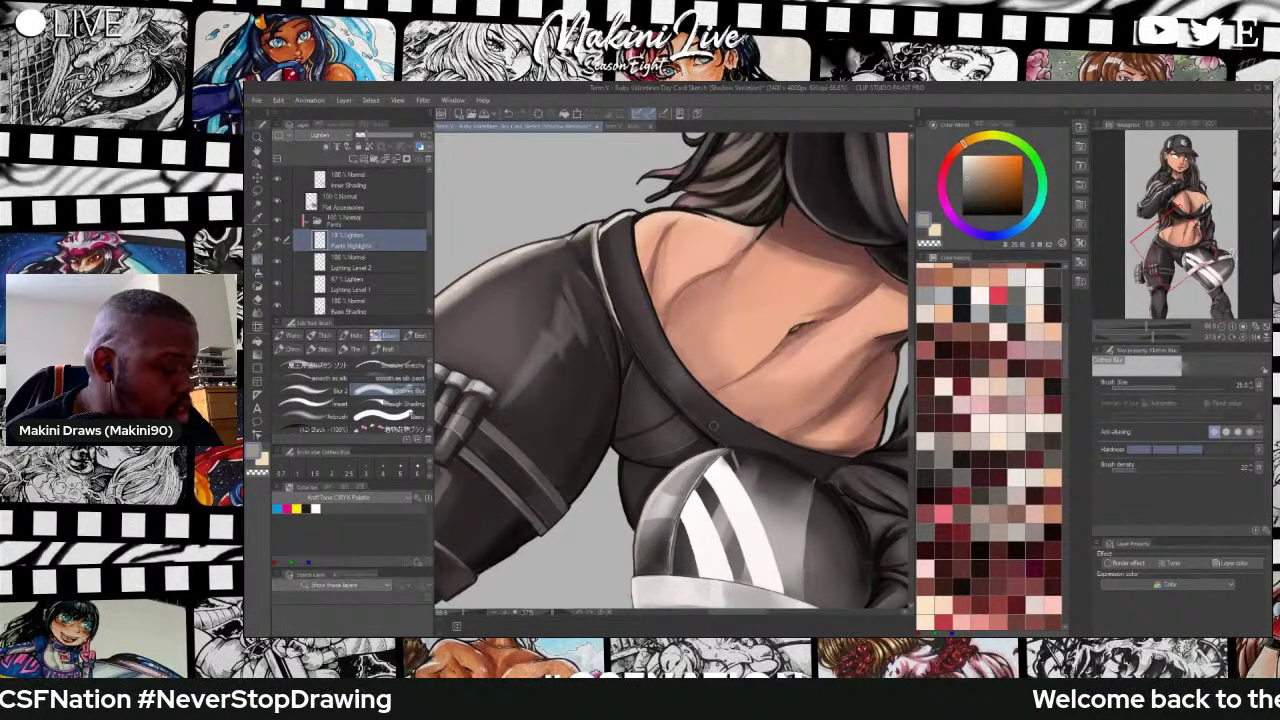
Add a new raster layer directly above Pants Highlights in the Pants folder.
key(ctrl+0)
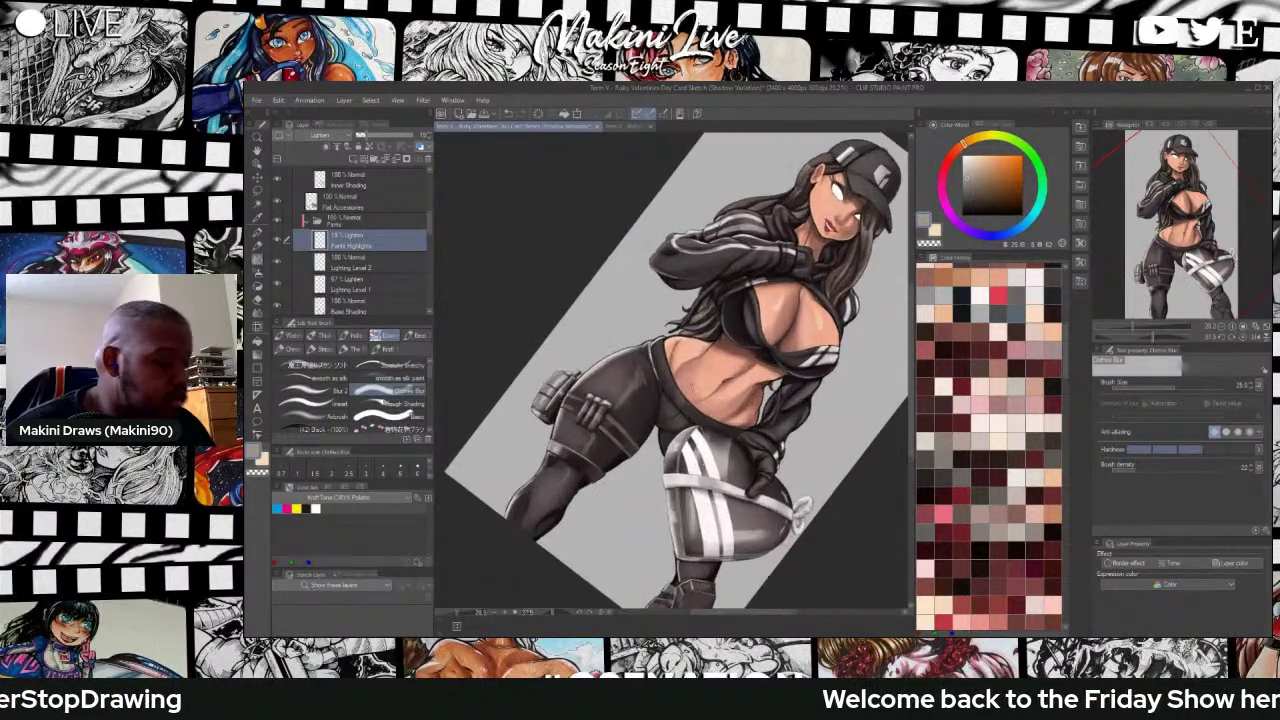
key(ctrl+shift+n)
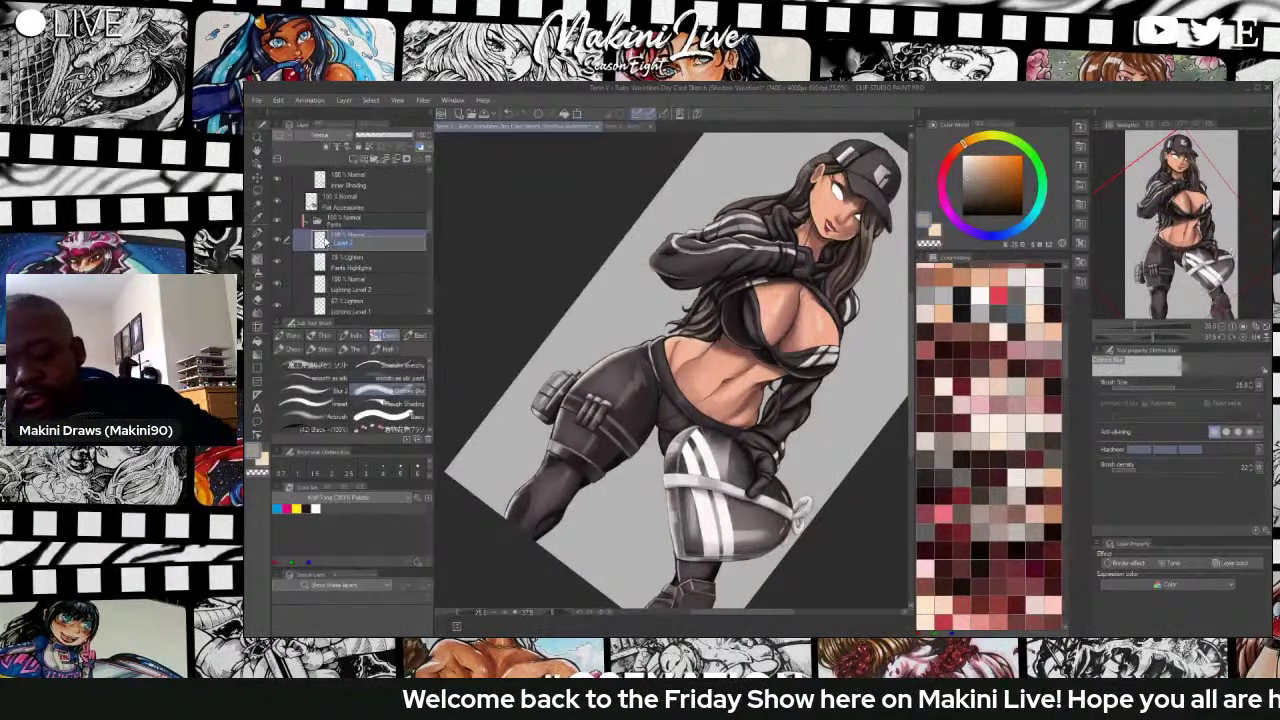
Name the new layer above Pants Highlights and paint a light grey highlight band across the leg section beside the knee pad.
text(Shade)
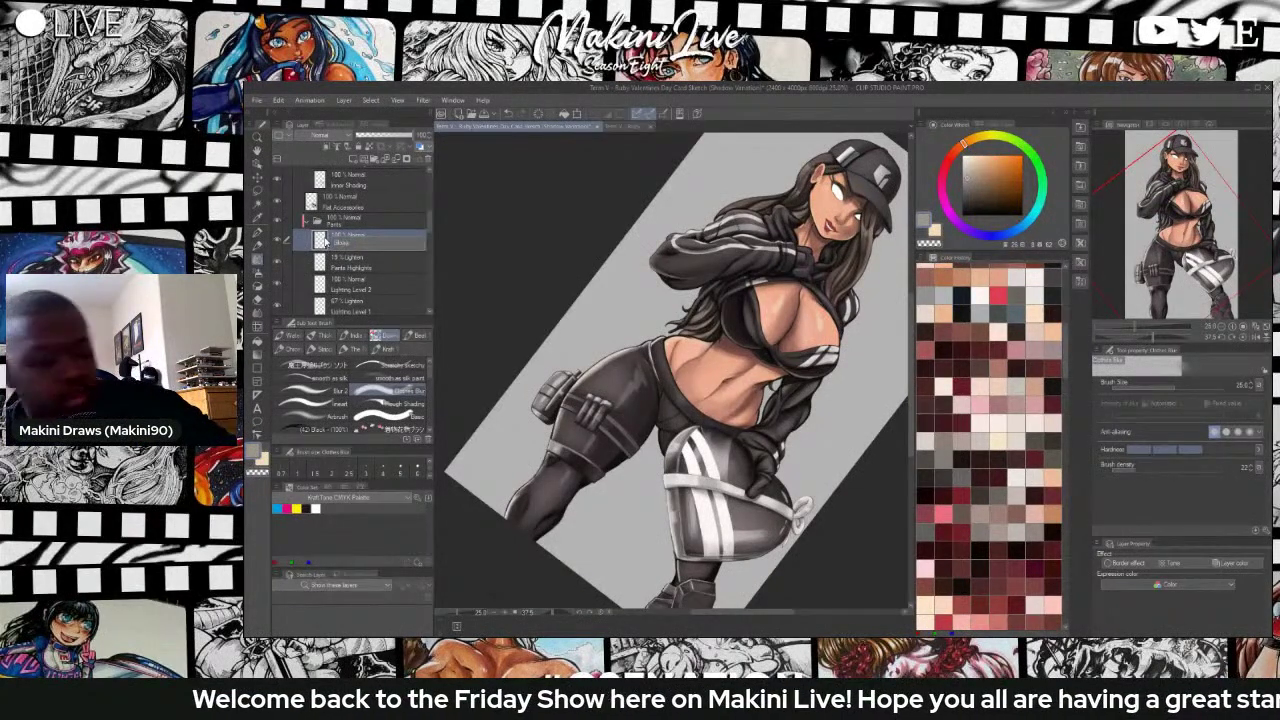
key(Return)
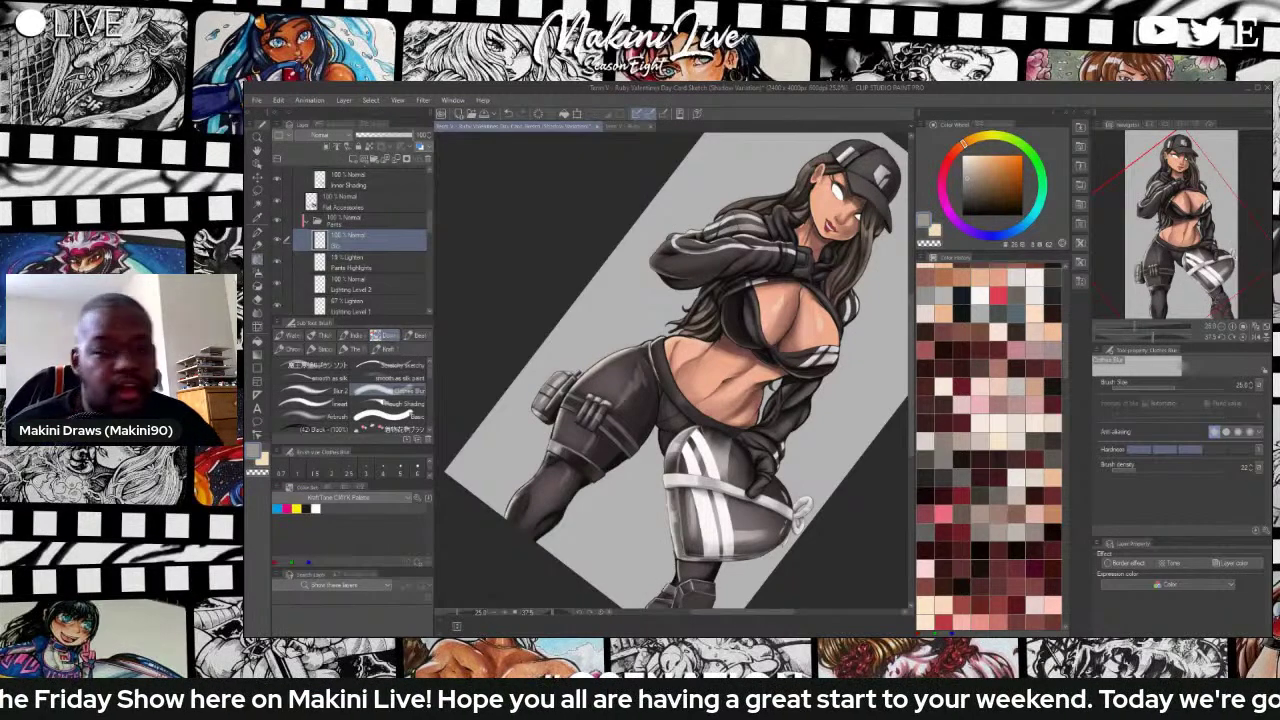
key(ctrl+plus)
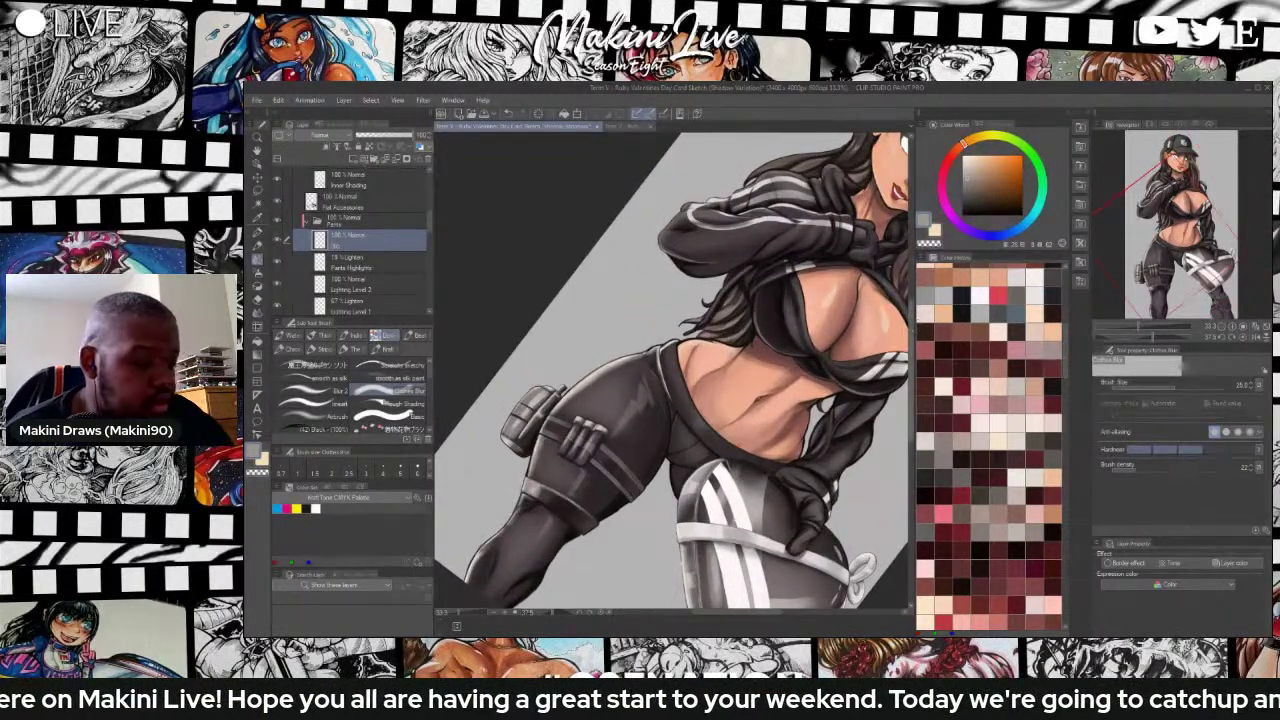
drag(910, 334, 908, 400)
scroll(571, 264, up, 5)
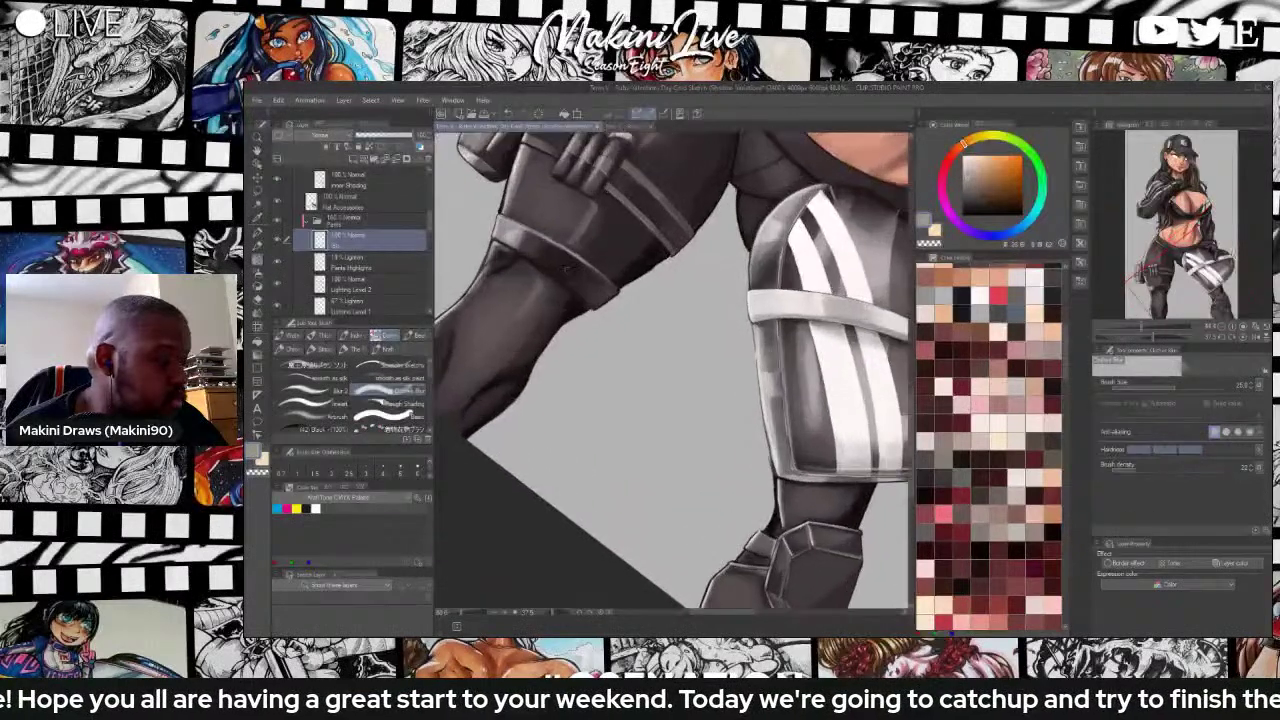
scroll(664, 317, up, 3)
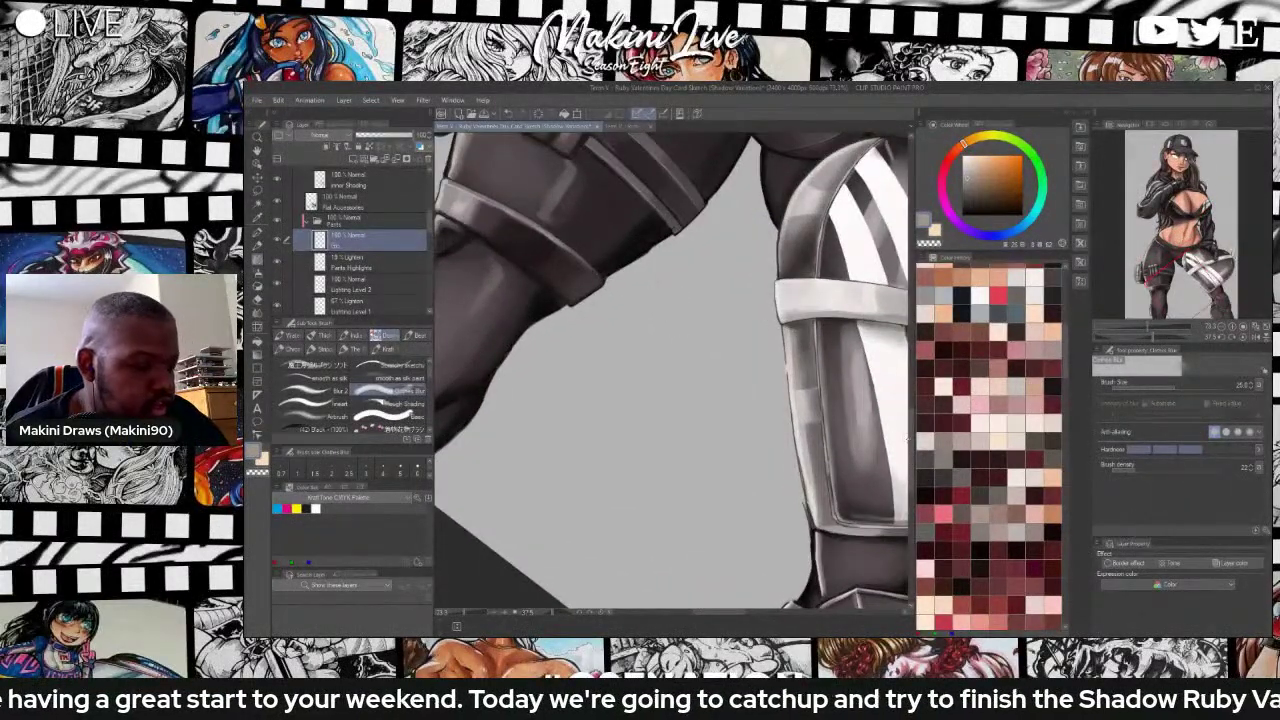
drag(909, 442, 909, 481)
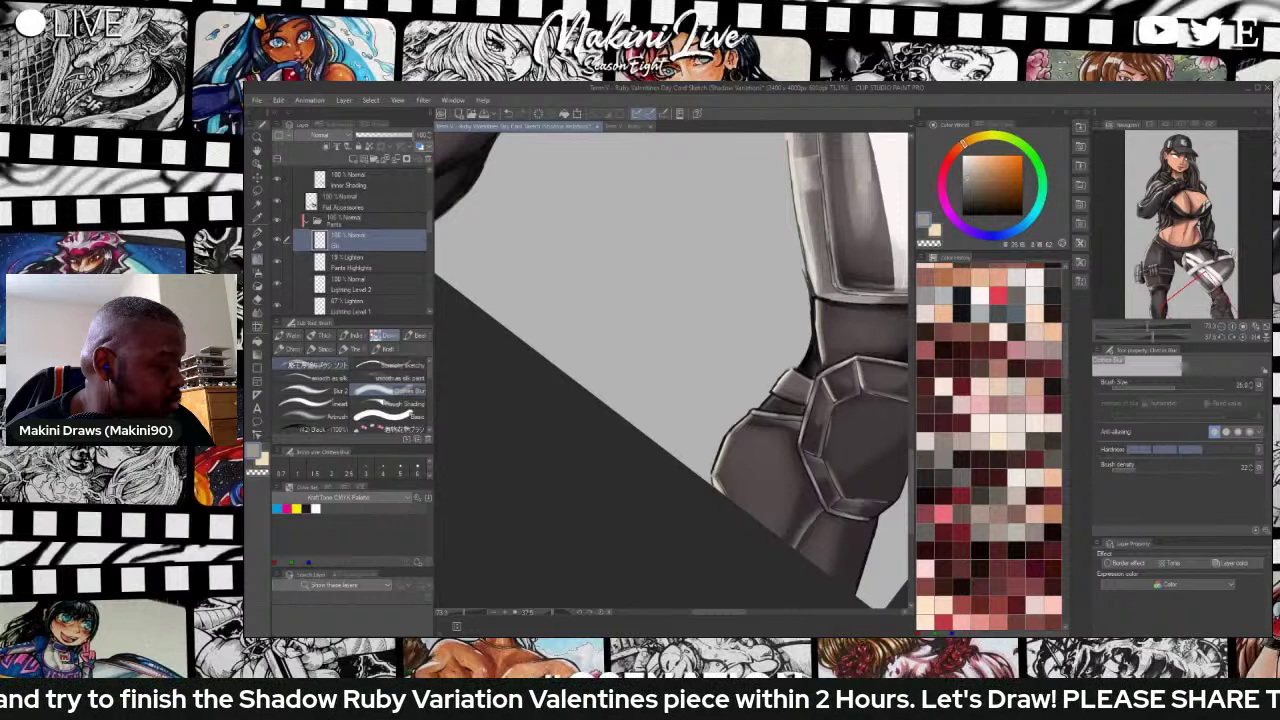
click(310, 366)
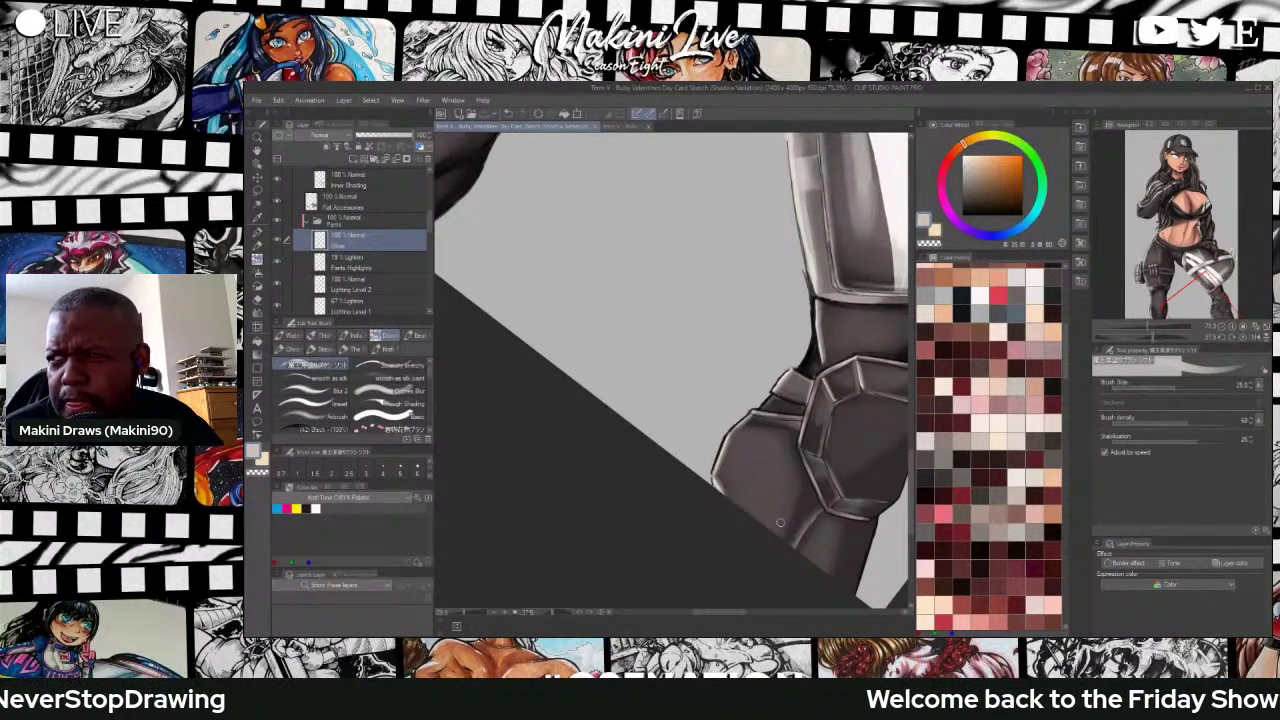
mouse_move(782, 536)
mouse_down()
mouse_move(758, 439)
mouse_move(733, 438)
mouse_move(753, 522)
mouse_move(748, 467)
mouse_move(767, 483)
mouse_move(756, 442)
mouse_move(745, 452)
mouse_move(747, 468)
mouse_move(757, 451)
mouse_move(770, 515)
mouse_up()
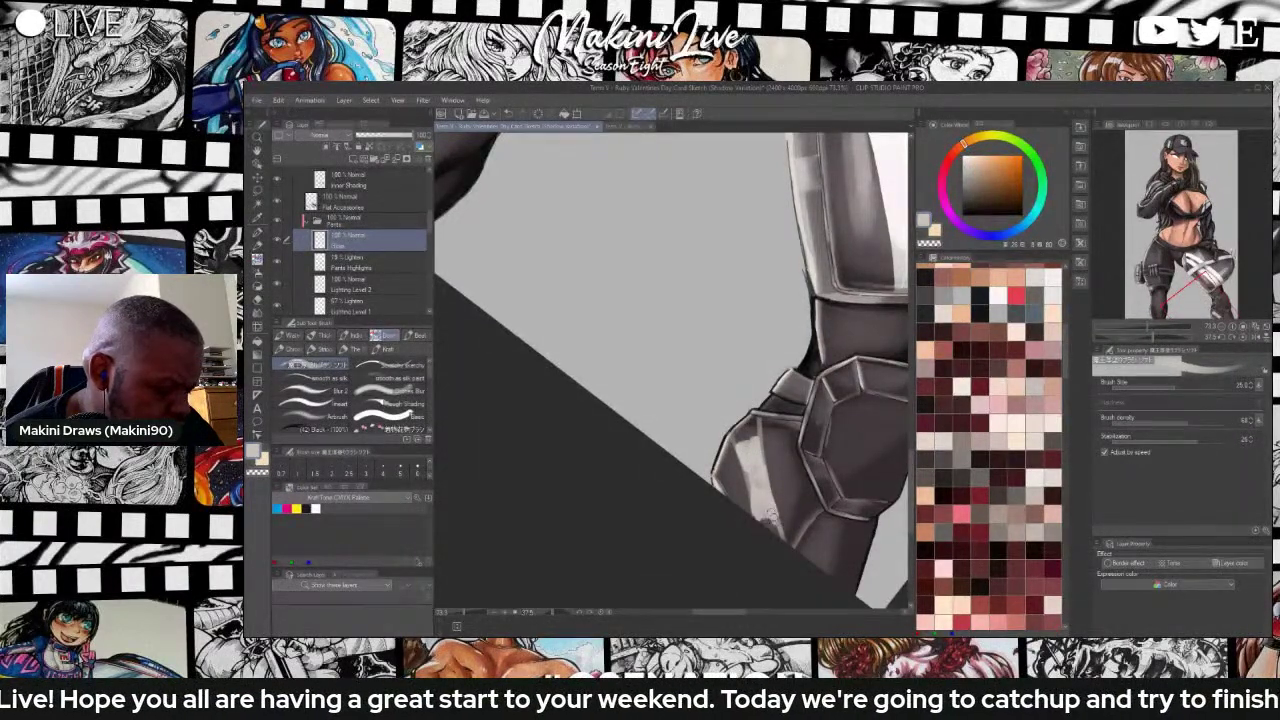
Blend the highlight band beside the knee pad with the Clothes Blur brush, lowering the brush hardness to its lowest level.
click(388, 393)
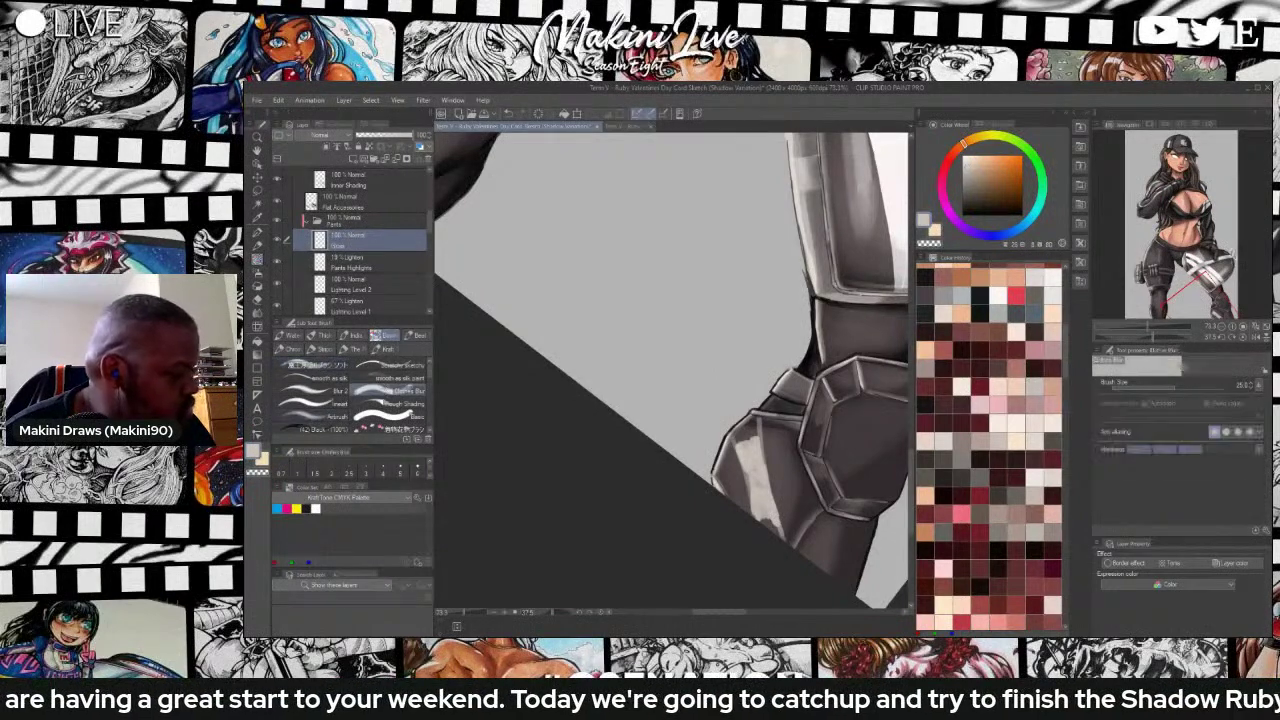
mouse_move(738, 447)
mouse_down()
mouse_move(741, 437)
mouse_move(758, 456)
mouse_move(748, 470)
mouse_move(742, 453)
mouse_move(759, 502)
mouse_move(763, 462)
mouse_move(756, 505)
mouse_move(774, 524)
mouse_move(760, 490)
mouse_up()
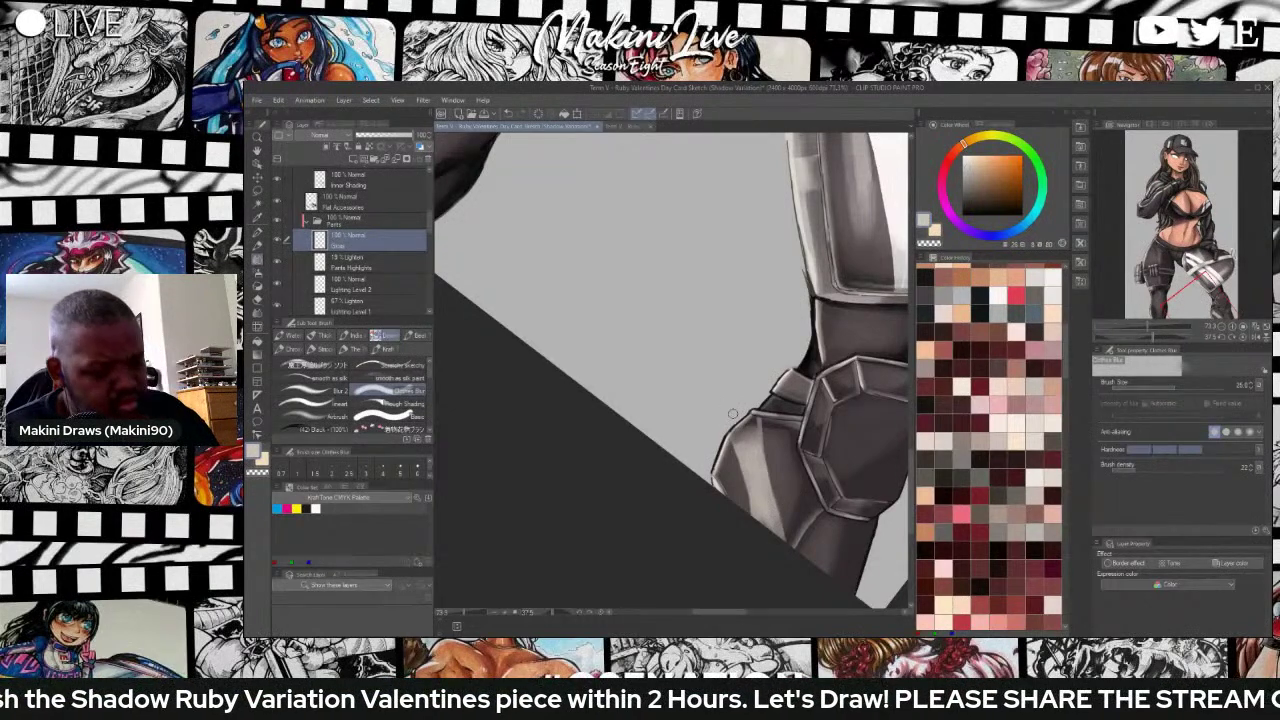
click(1165, 450)
click(1140, 450)
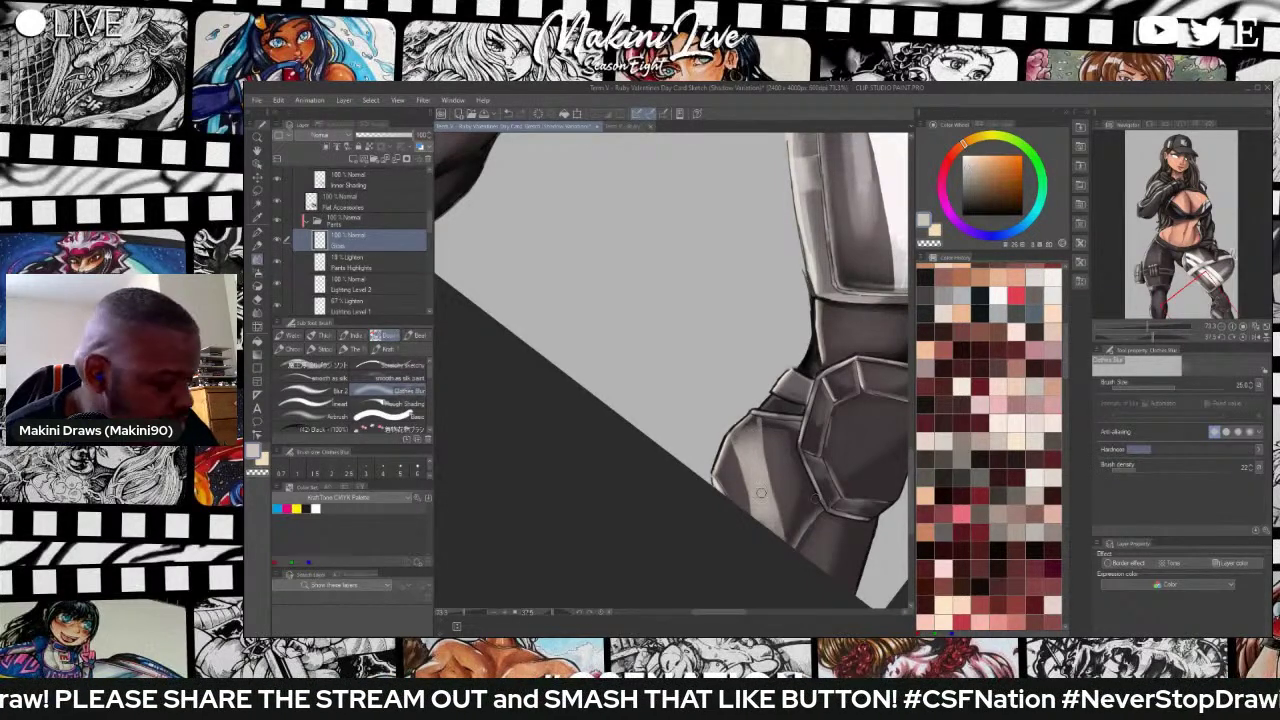
Outline and fill a light grey highlight on the shin below the knee pad and soften it with Clothes Blur.
click(312, 403)
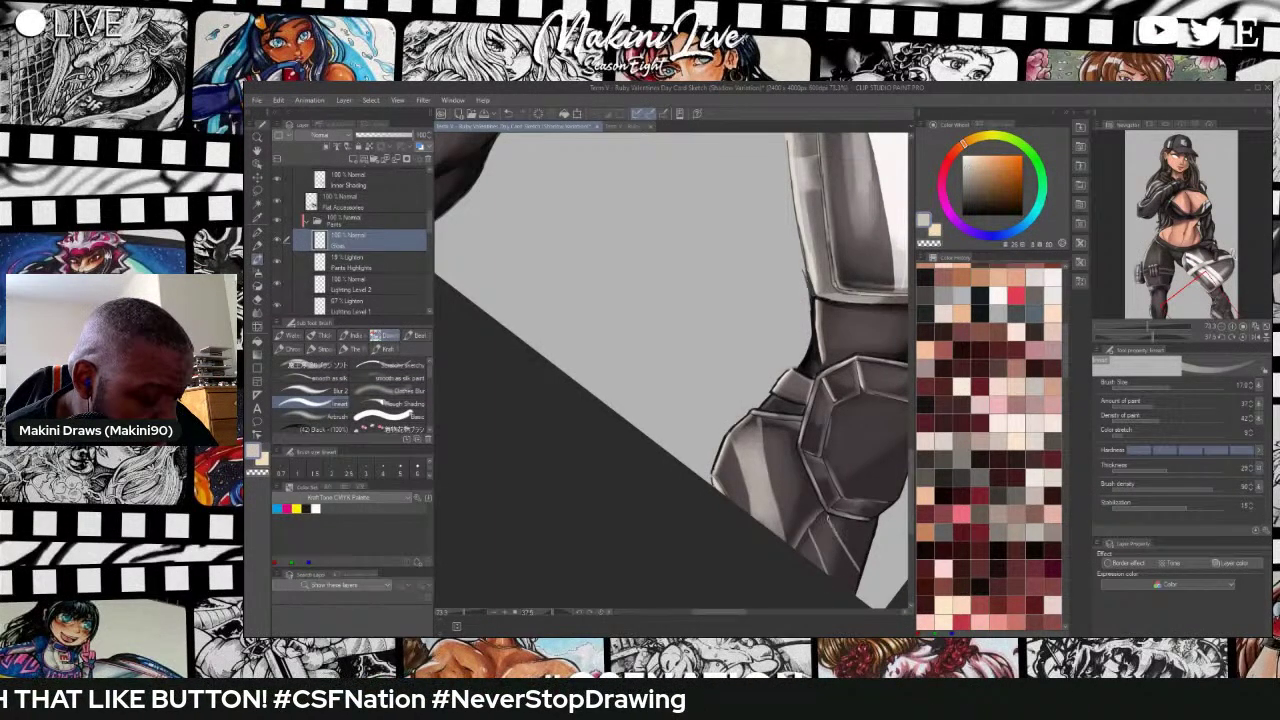
mouse_move(819, 555)
mouse_down()
mouse_move(830, 580)
mouse_move(836, 532)
mouse_move(834, 582)
mouse_move(858, 546)
mouse_move(822, 530)
mouse_up()
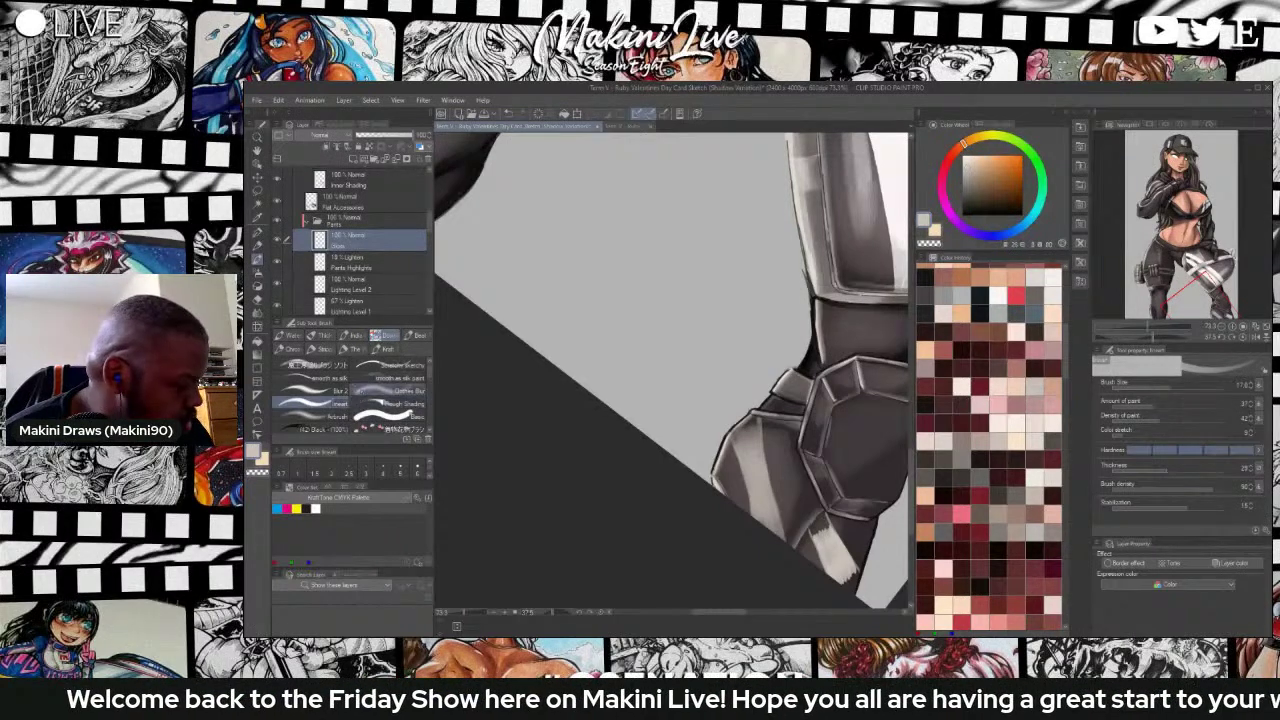
click(395, 391)
mouse_move(816, 535)
mouse_down()
mouse_move(829, 533)
mouse_move(824, 555)
mouse_move(849, 573)
mouse_move(845, 556)
mouse_move(833, 578)
mouse_move(827, 547)
mouse_up()
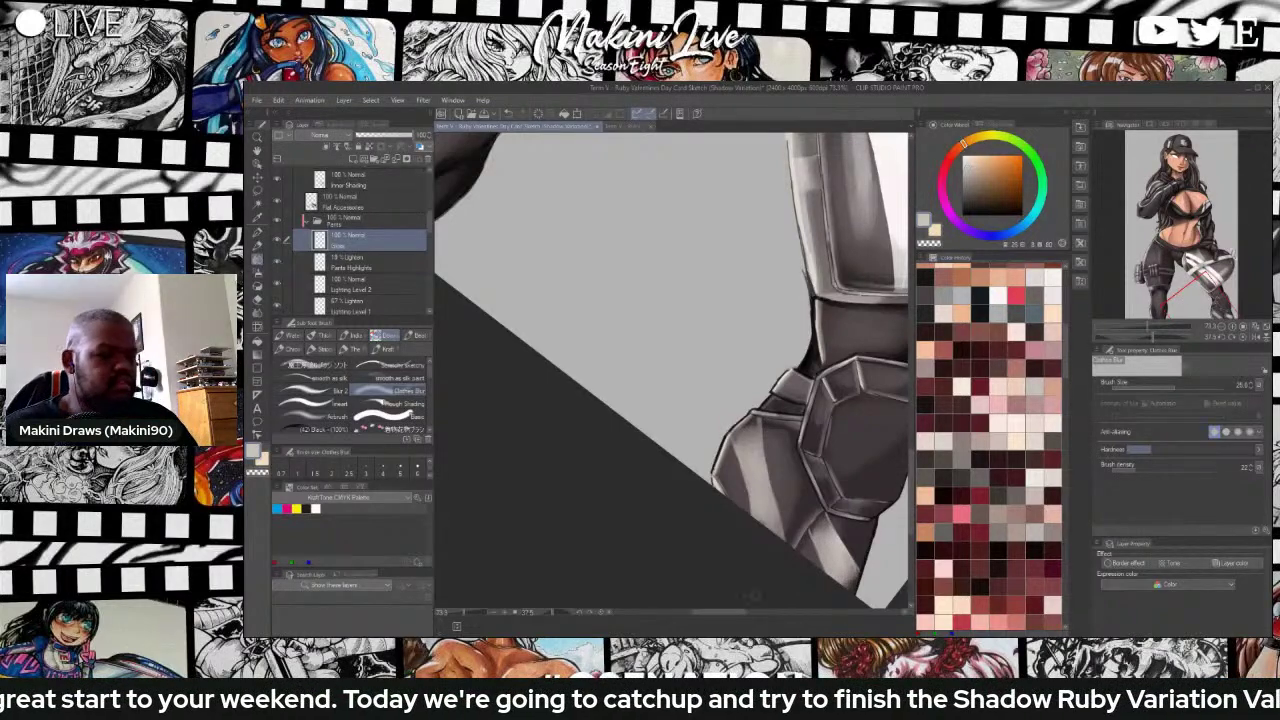
scroll(768, 497, down, 6)
scroll(809, 493, up, 3)
scroll(837, 490, up, 2)
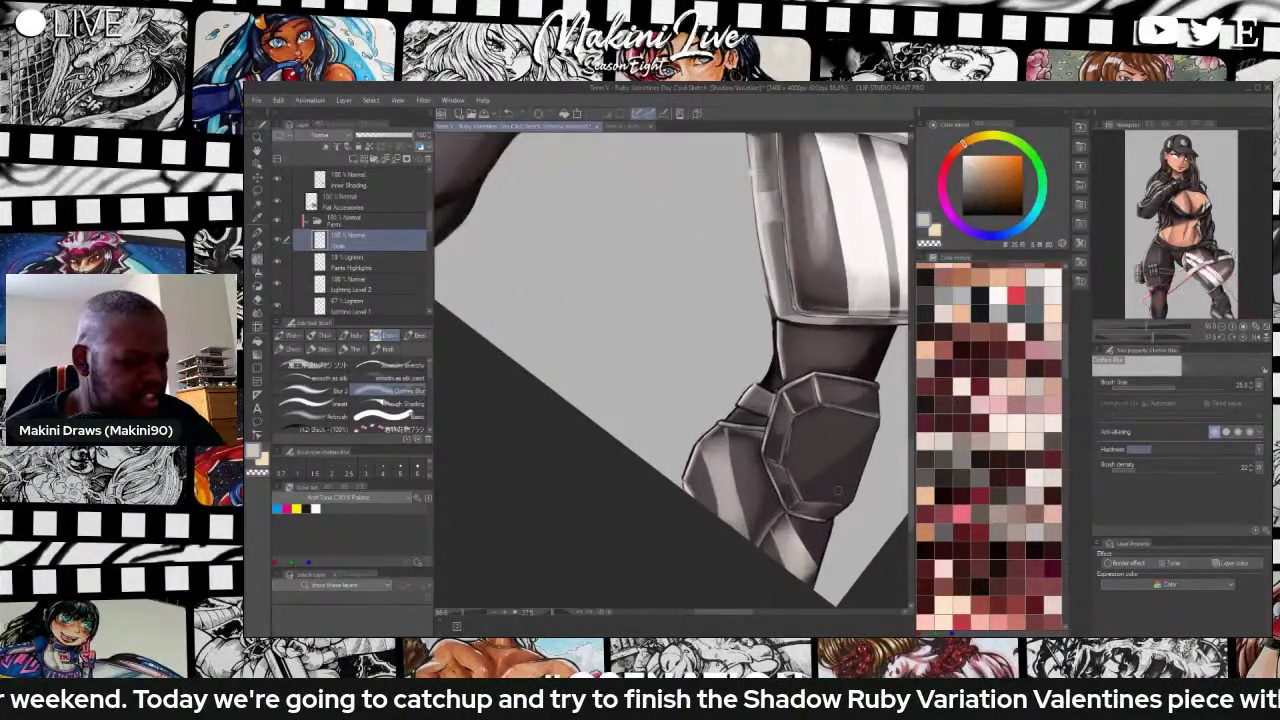
key(b)
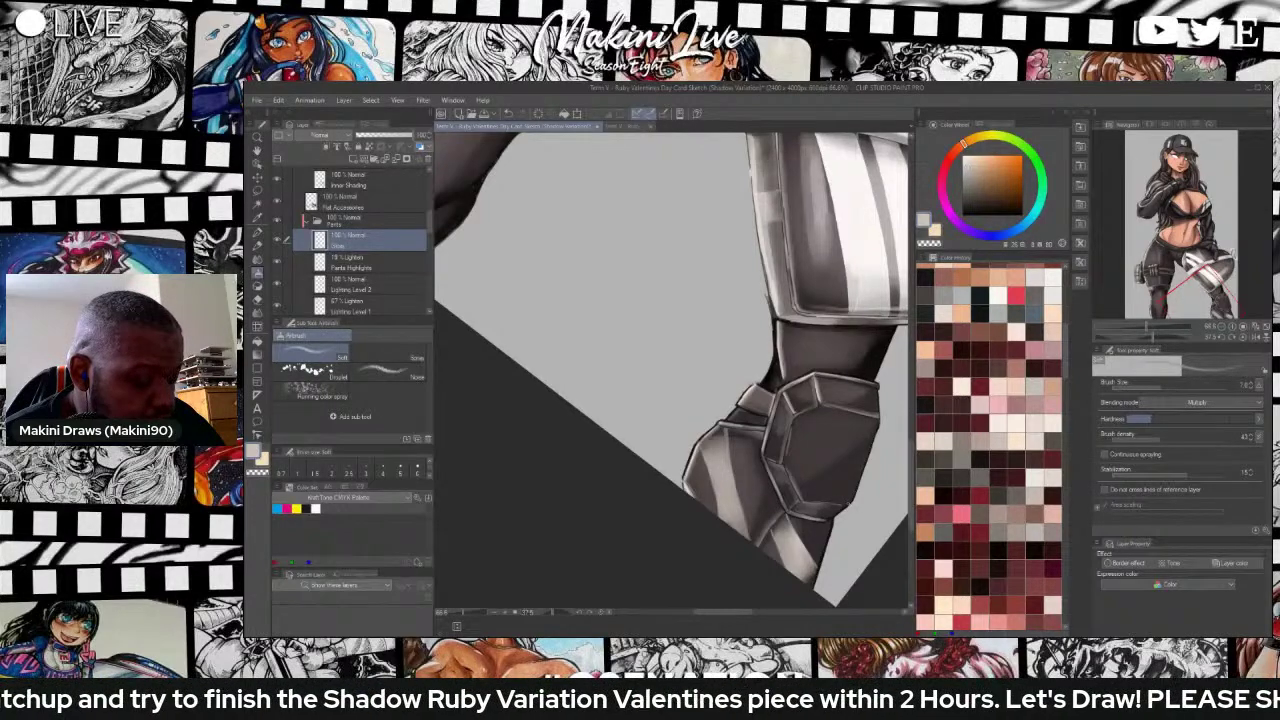
key(])
key(])
key(])
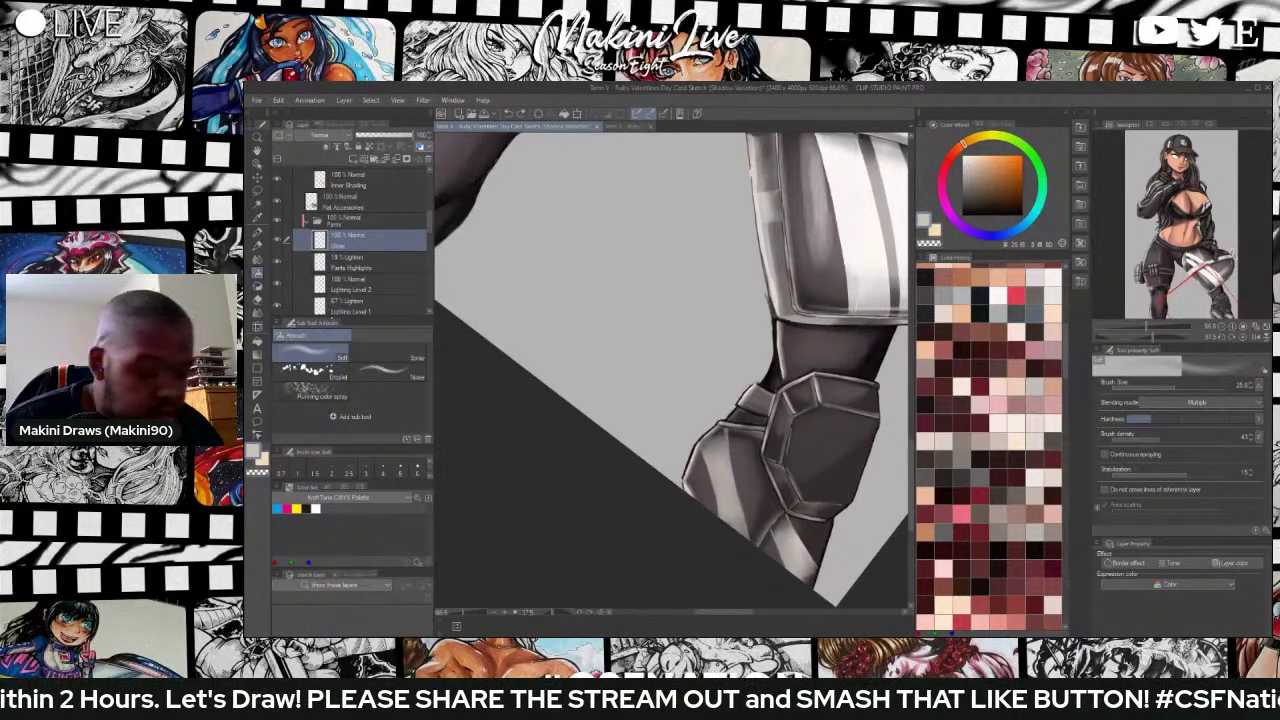
key(b)
key(b)
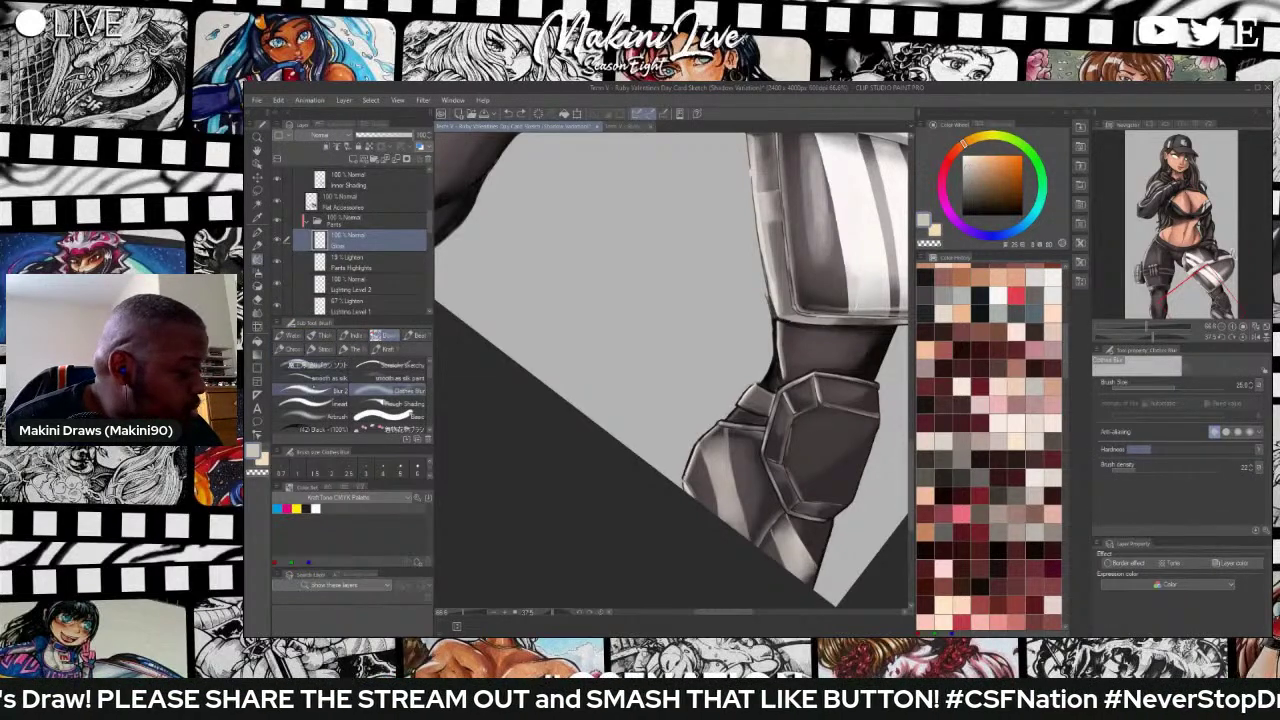
Outline a curved highlight on the knee pad's centre plate and fill it light grey with a larger soft brush.
click(328, 391)
click(328, 403)
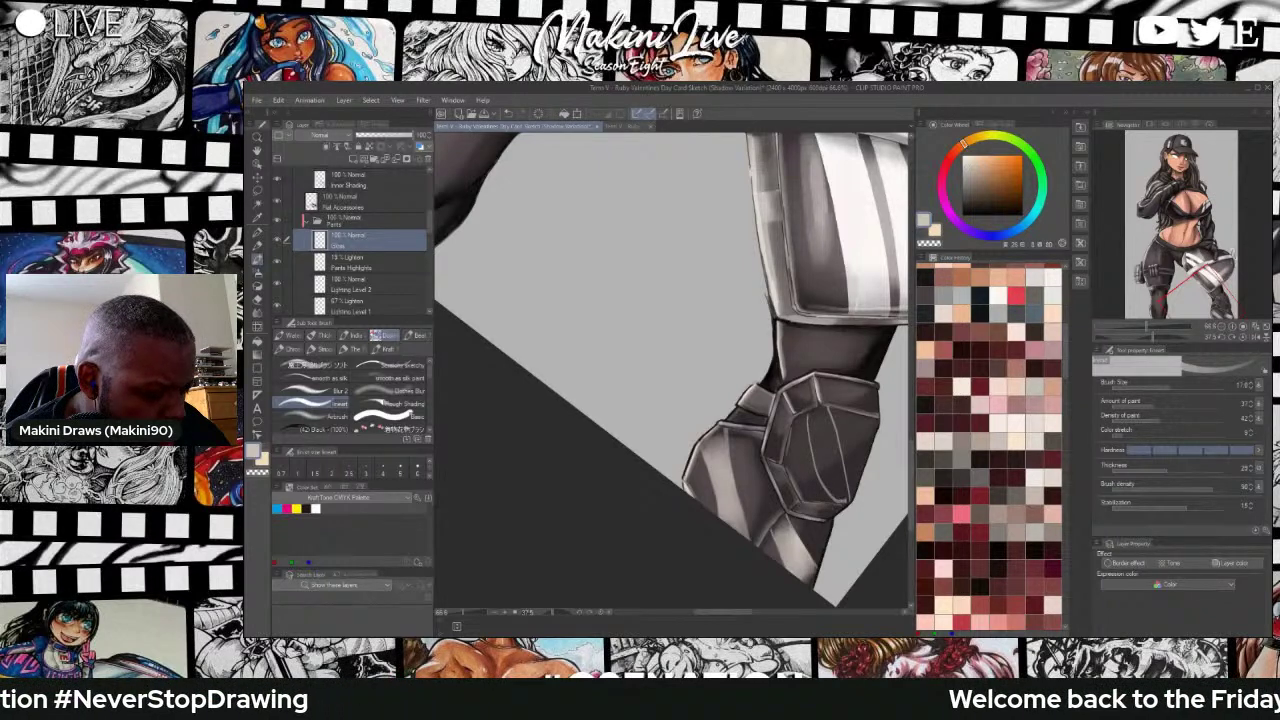
drag(847, 501, 834, 460)
click(312, 366)
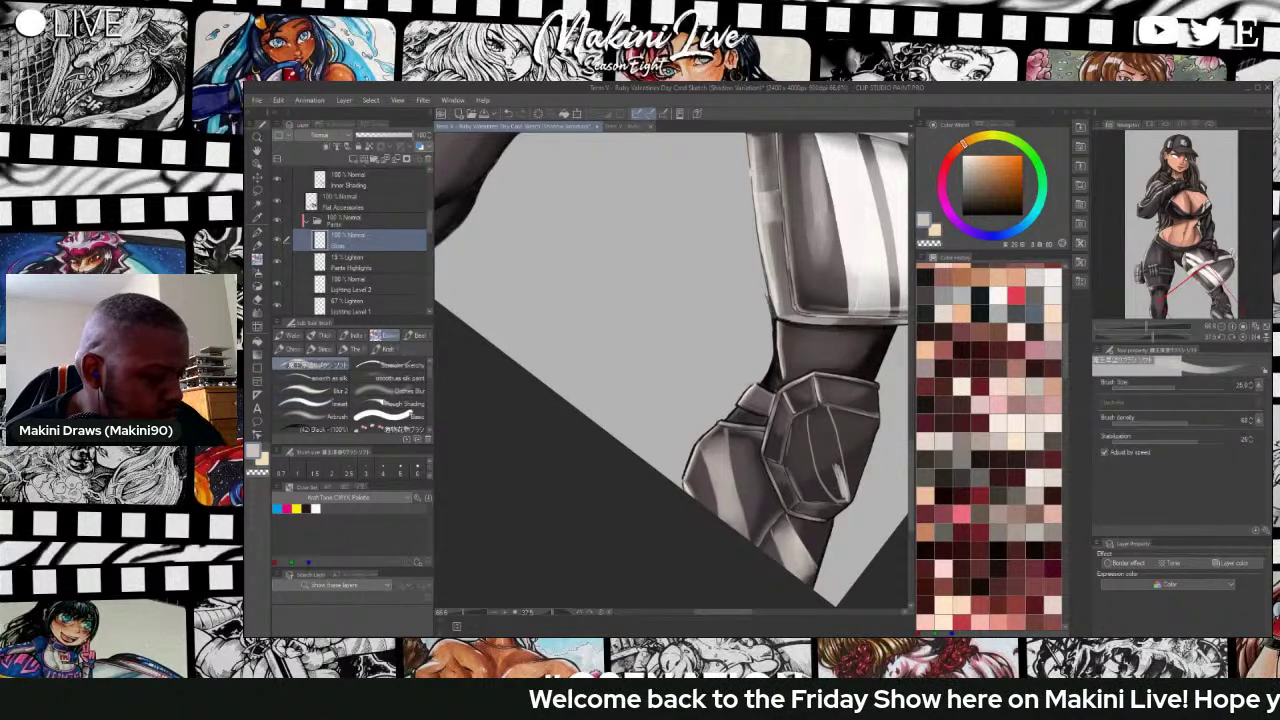
key(bracketright)
key(bracketright)
key(bracketright)
mouse_move(825, 460)
mouse_down()
mouse_move(840, 490)
mouse_move(816, 424)
mouse_move(818, 462)
mouse_move(822, 418)
mouse_move(830, 434)
mouse_move(821, 409)
mouse_move(832, 430)
mouse_move(829, 417)
mouse_move(808, 431)
mouse_move(807, 416)
mouse_move(811, 436)
mouse_up()
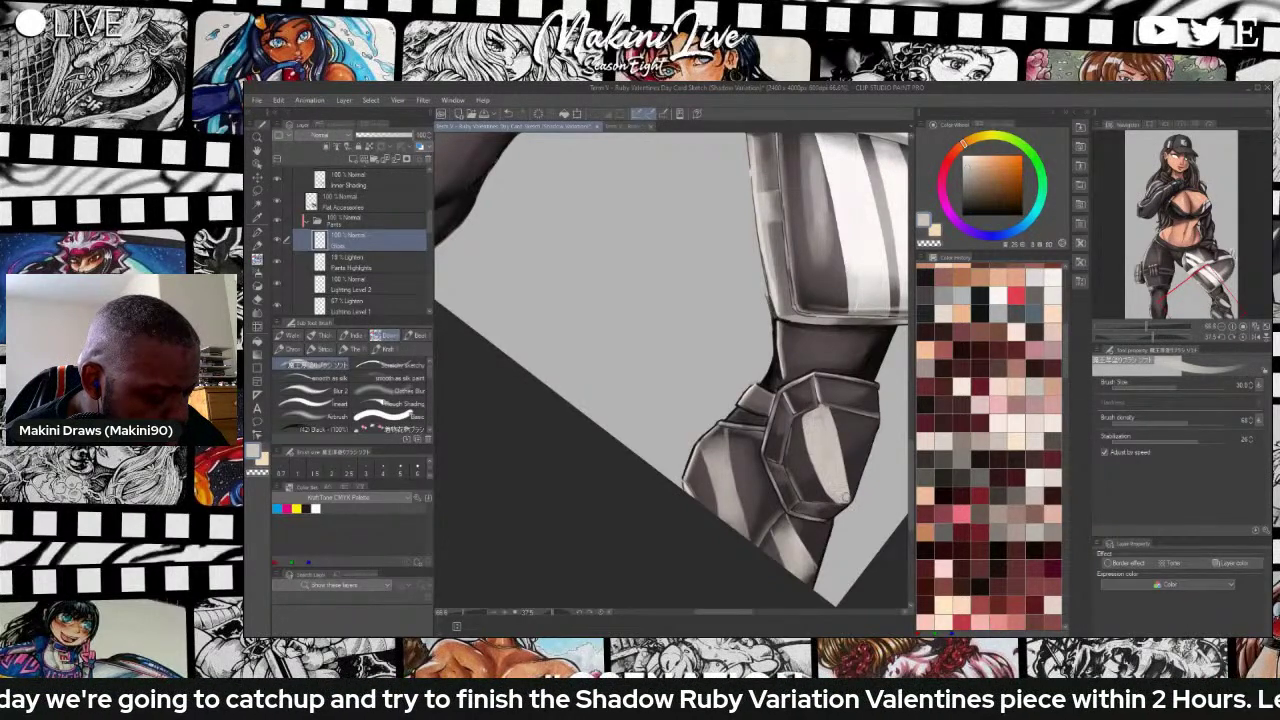
Rotate the canvas and soften the lower edge of the knee pad highlight with Clothes Blur at size 60.
key(r)
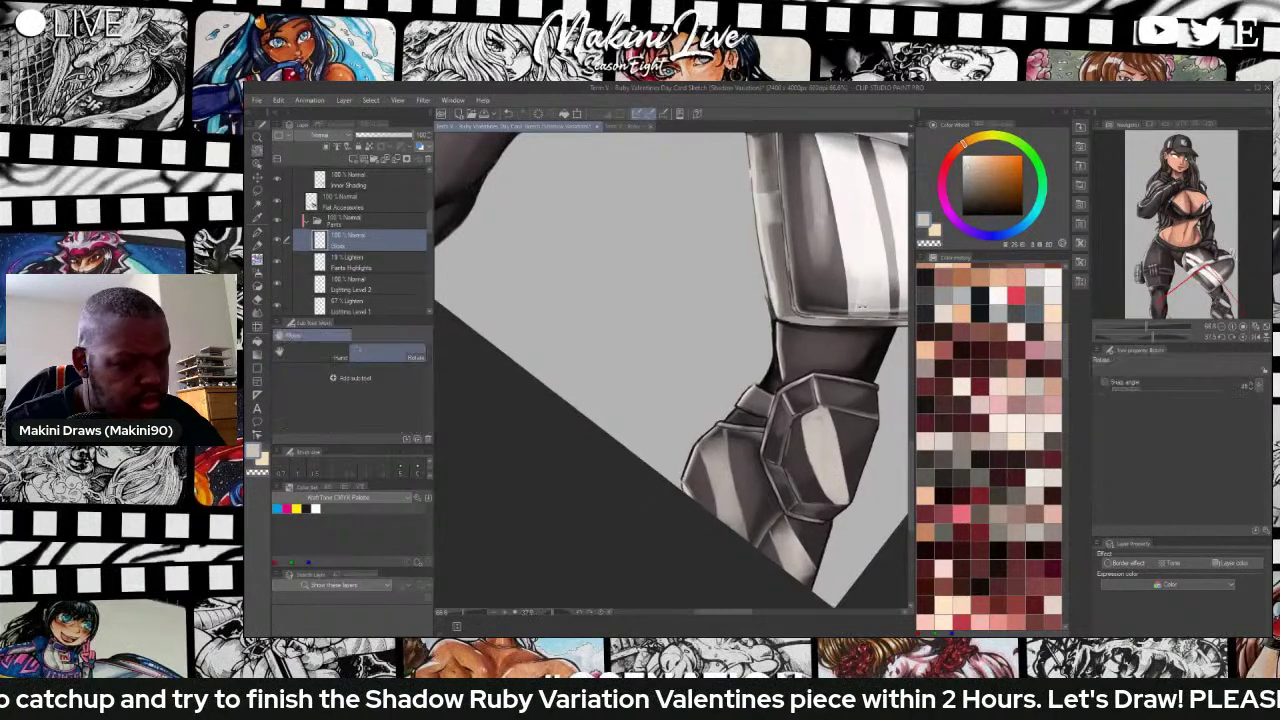
mouse_move(863, 307)
mouse_down()
mouse_move(750, 186)
mouse_move(698, 172)
mouse_up()
click(388, 391)
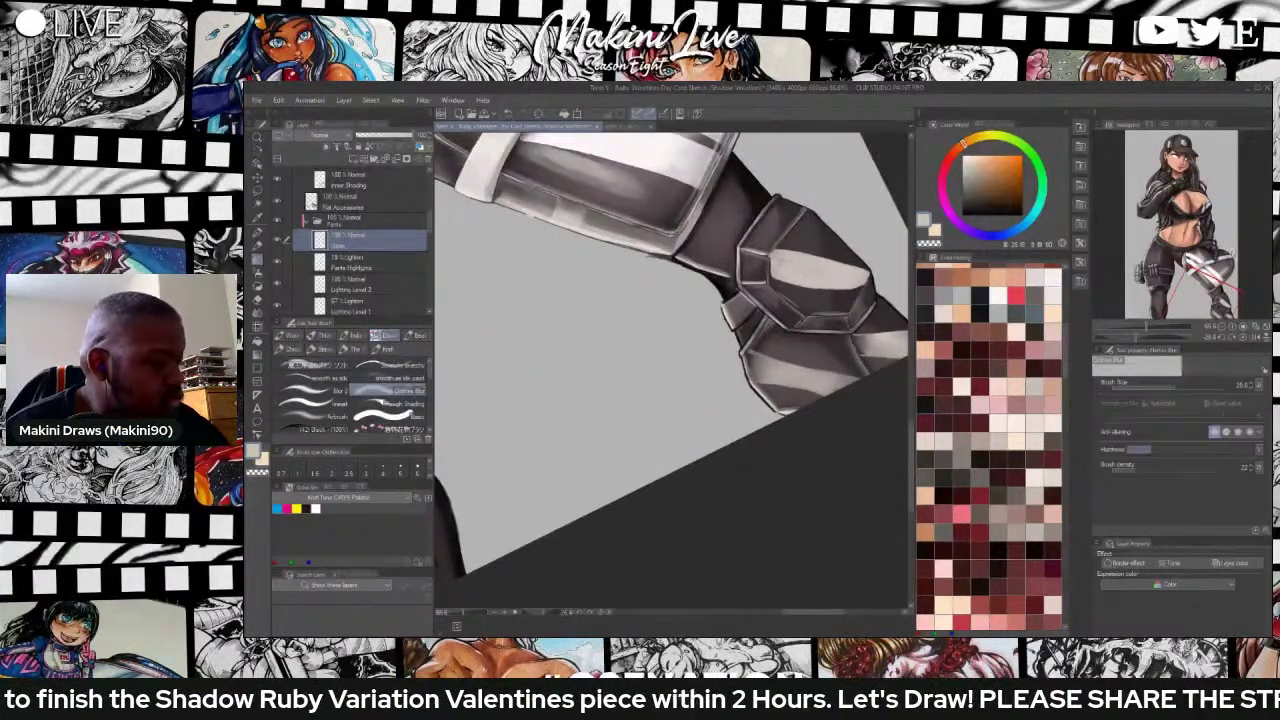
drag(840, 280, 851, 288)
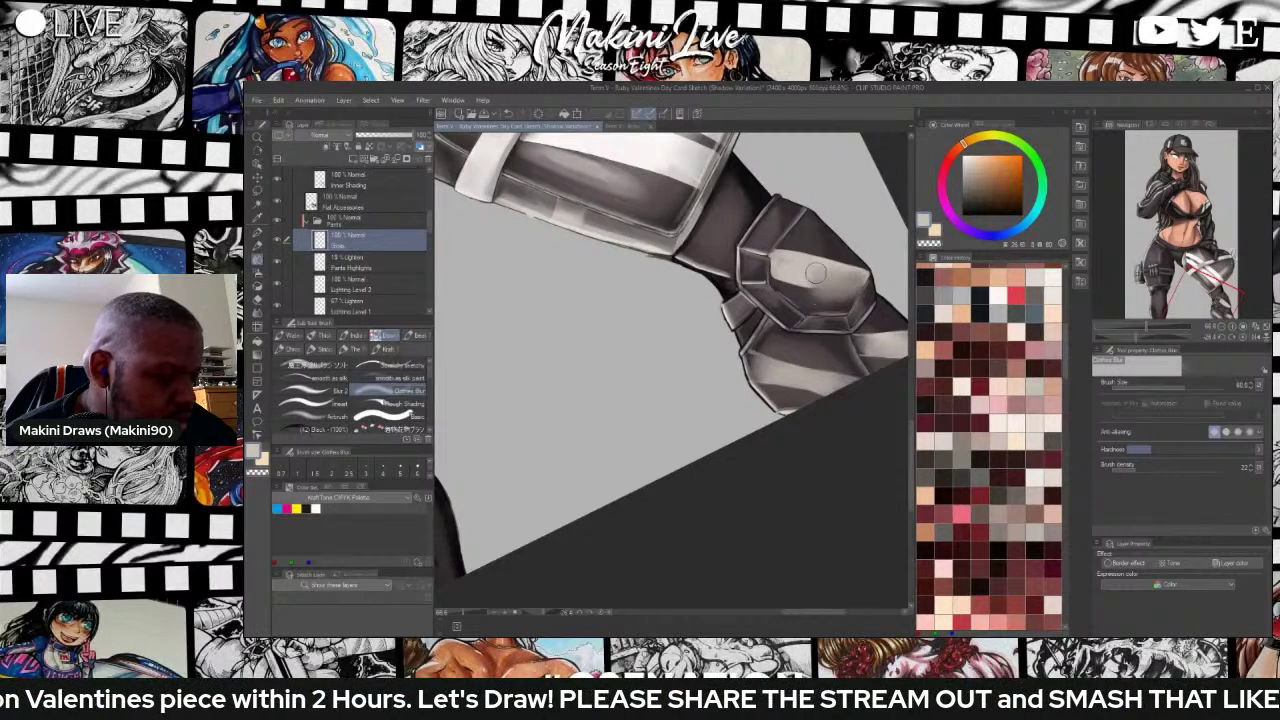
drag(781, 268, 791, 272)
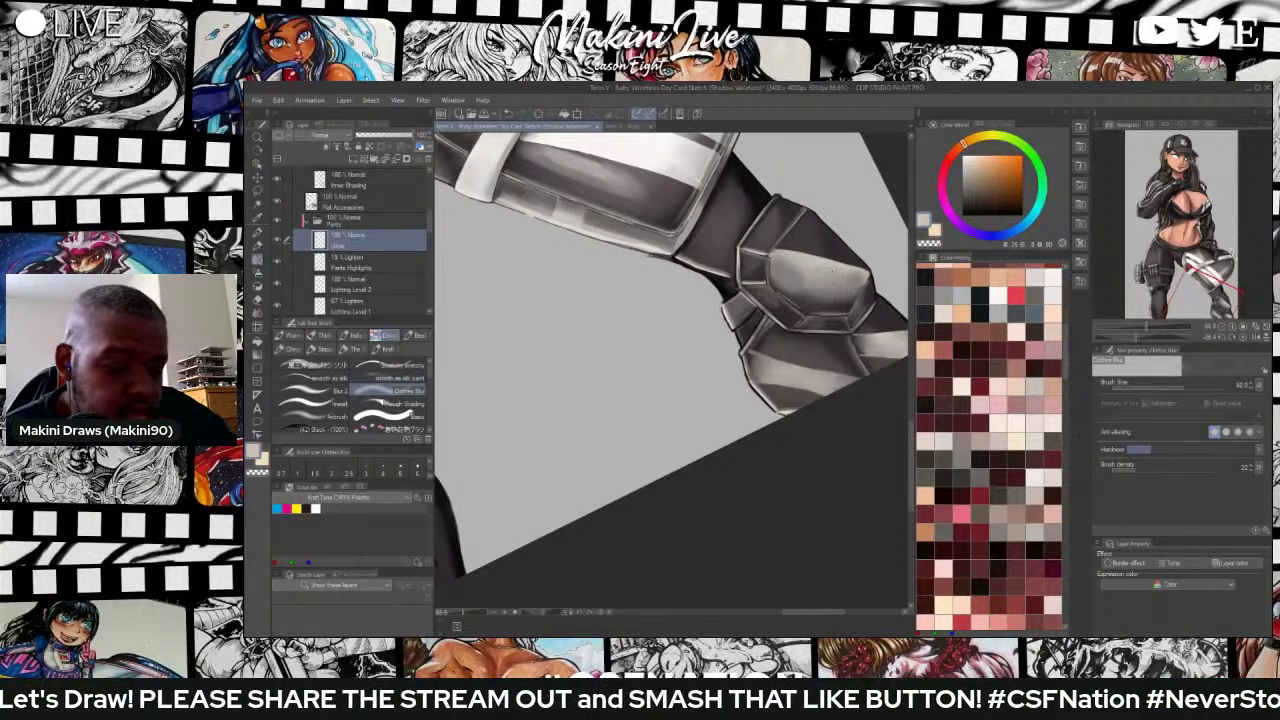
Raise the Clothes Blur brush density, reduce its size to 40 and blend the knee pad highlight further.
drag(1136, 469, 1201, 469)
key(bracketleft)
key(bracketleft)
mouse_move(852, 290)
mouse_down()
mouse_move(786, 280)
mouse_move(797, 272)
mouse_move(784, 263)
mouse_move(776, 277)
mouse_move(843, 276)
mouse_up()
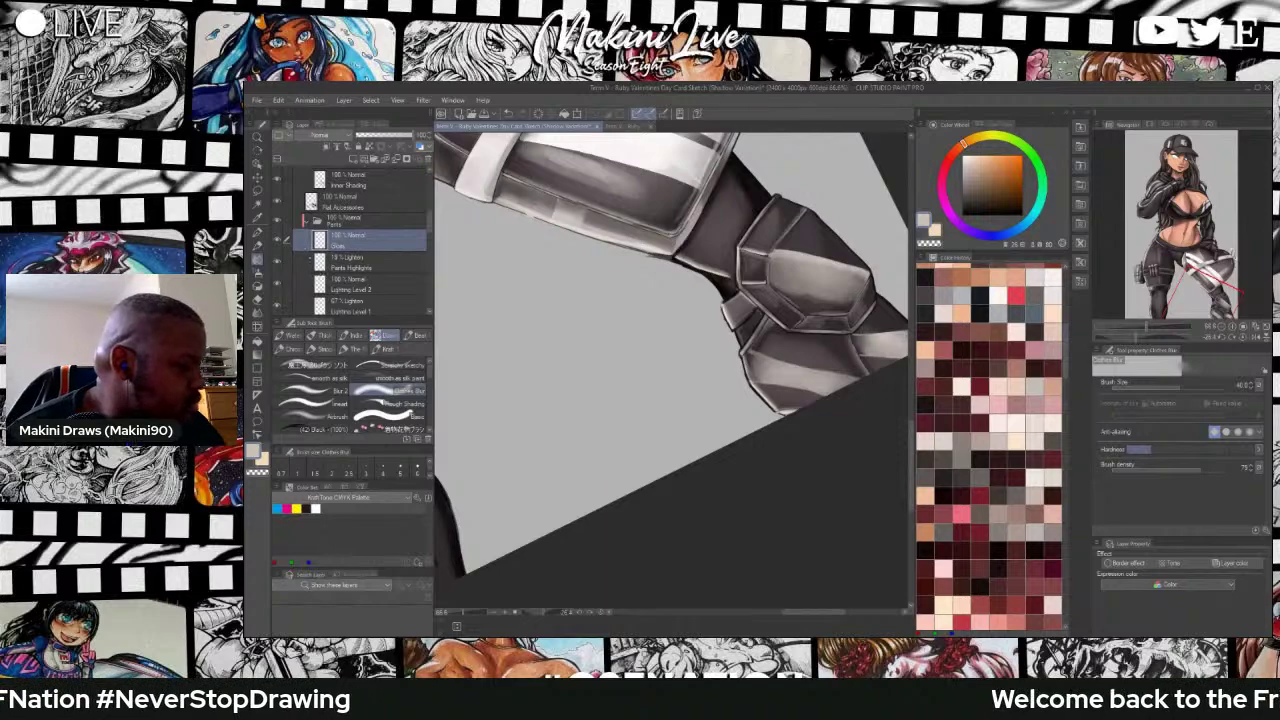
Try the Blur and Blend tools on the knee pad highlight.
click(257, 286)
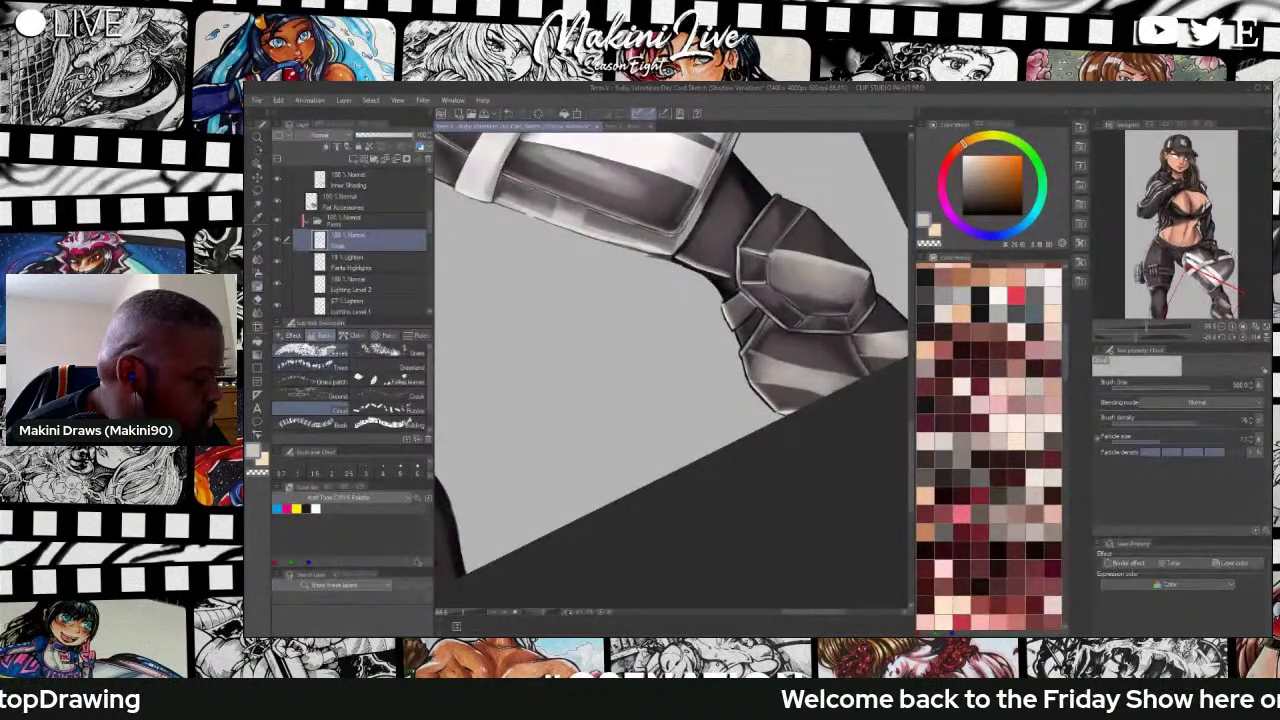
key(b)
key(j)
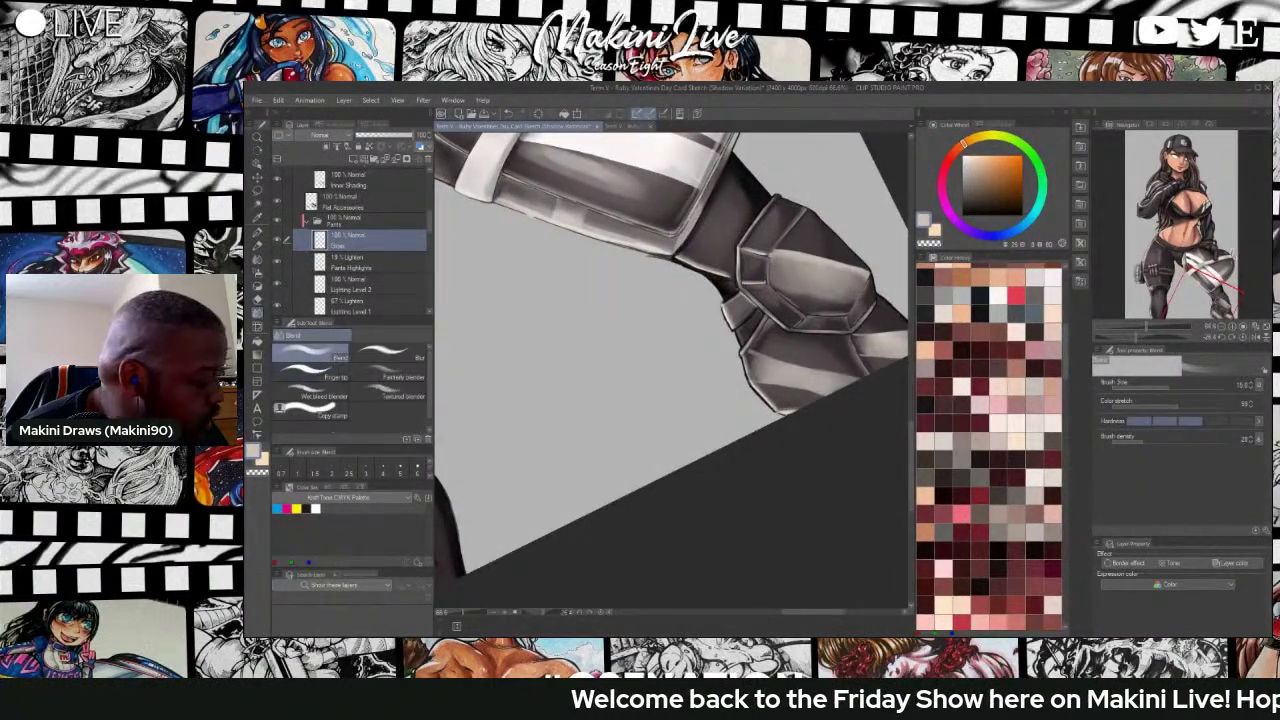
click(395, 355)
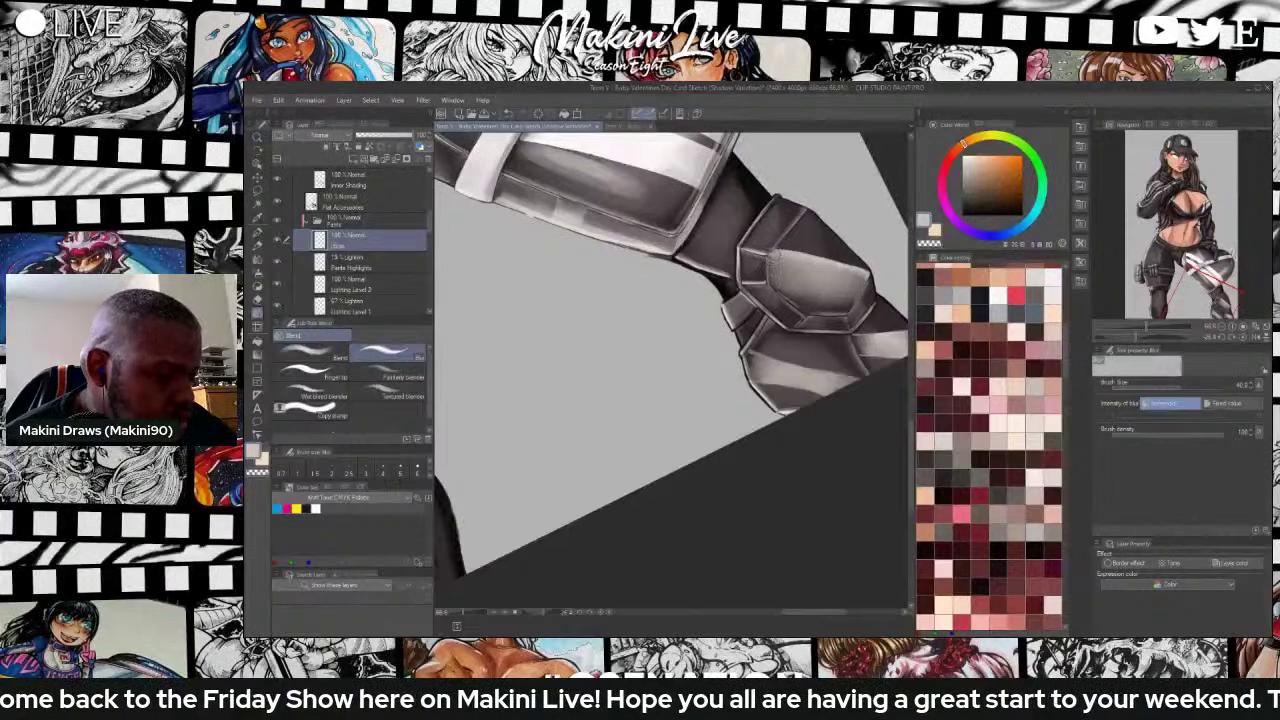
click(314, 353)
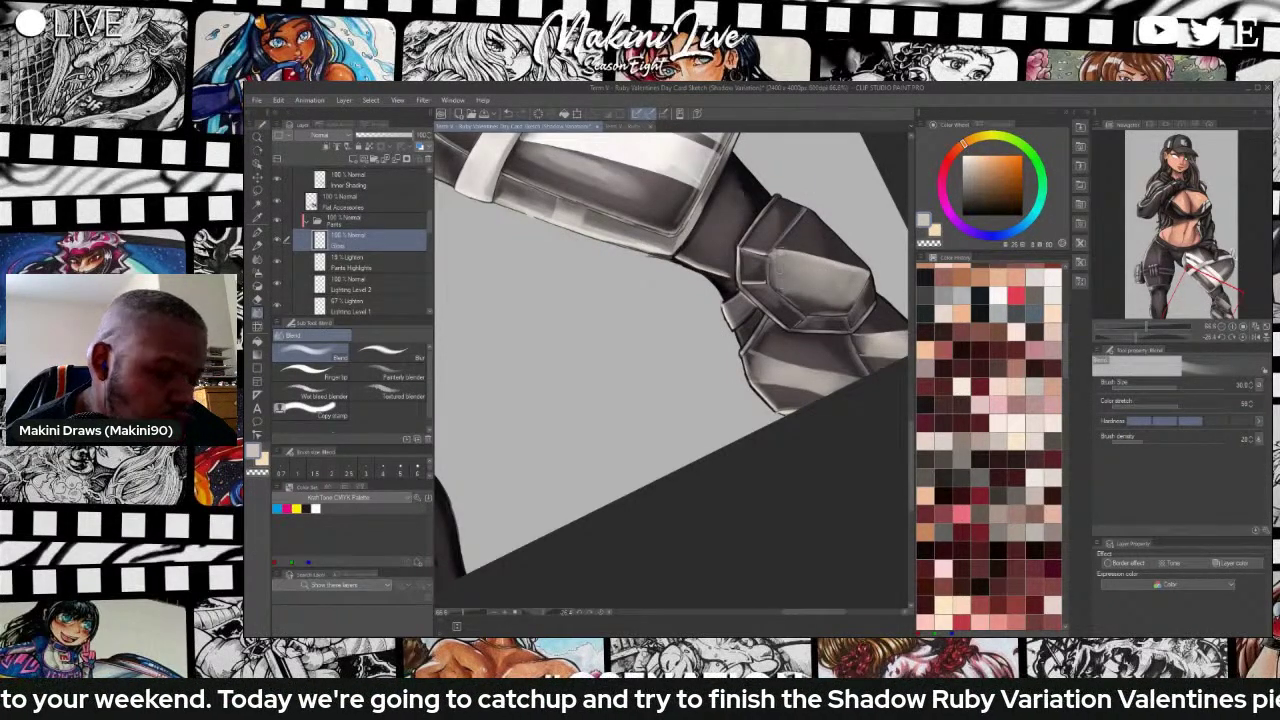
Erase the lower part of the knee pad highlight to a clean edge with the Hard eraser at size 40.
key(e)
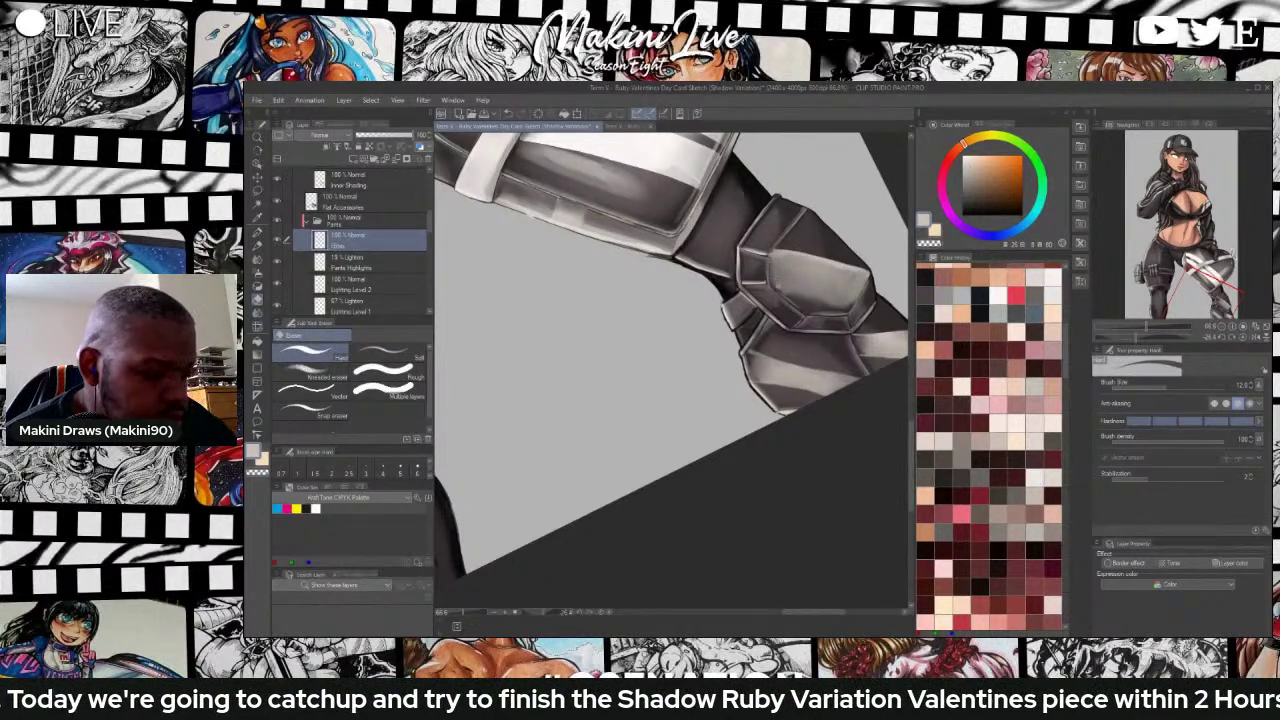
key(])
key(])
key(])
key(])
key(])
key(])
mouse_move(776, 284)
mouse_down()
mouse_move(840, 304)
mouse_move(851, 300)
mouse_move(769, 278)
mouse_move(779, 290)
mouse_move(860, 291)
mouse_up()
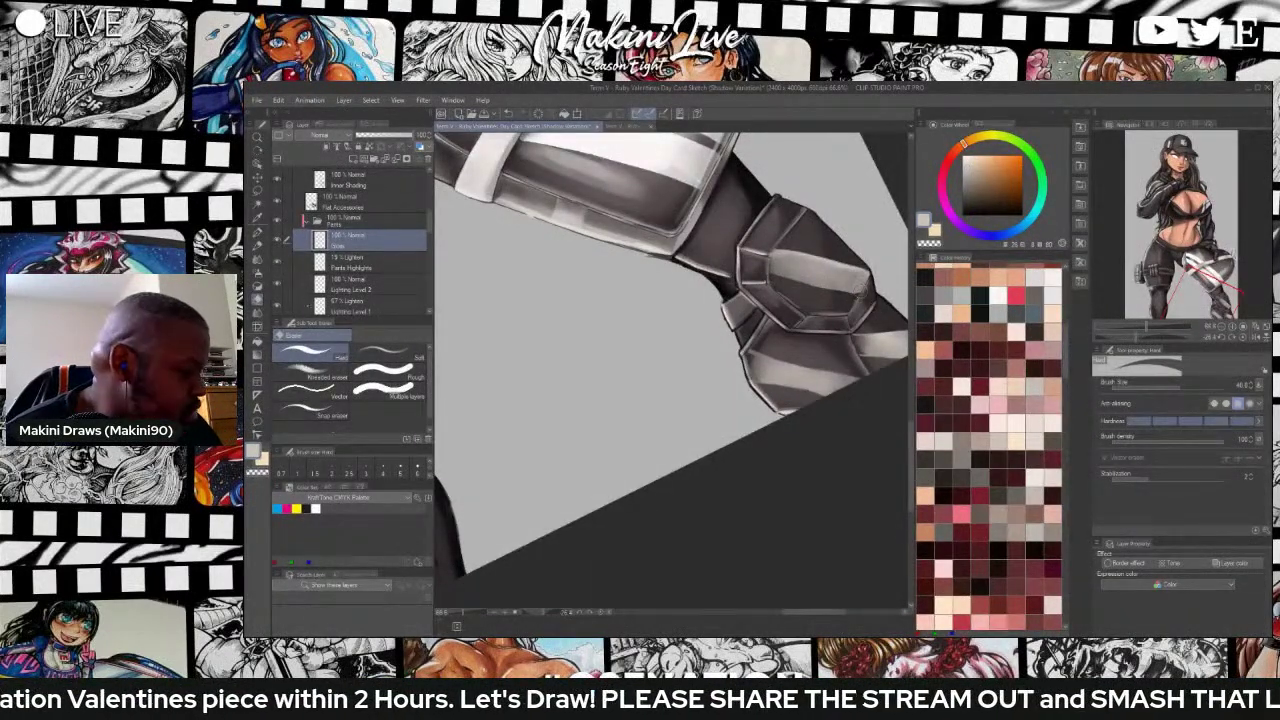
Blend the trimmed knee pad highlight into the centre plate with Clothes Blur at size 60.
key(b)
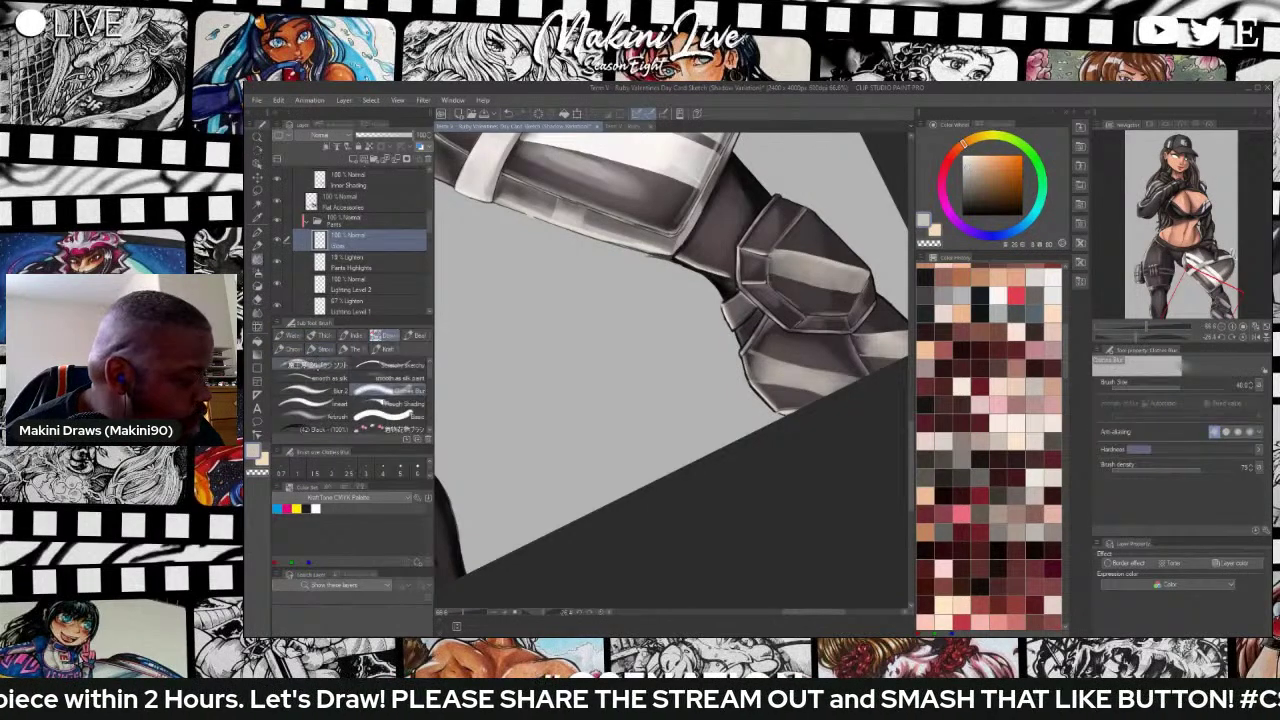
key(bracketright)
key(bracketright)
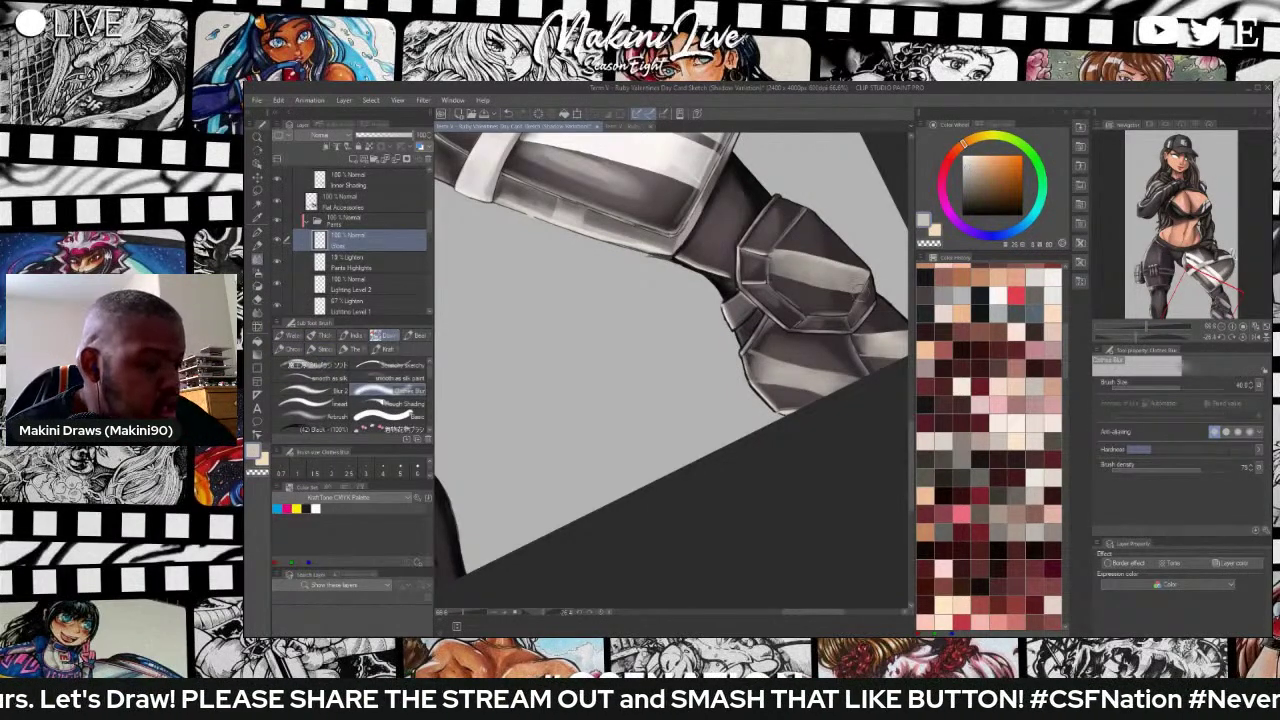
mouse_move(860, 293)
mouse_down()
mouse_move(813, 293)
mouse_move(780, 265)
mouse_up()
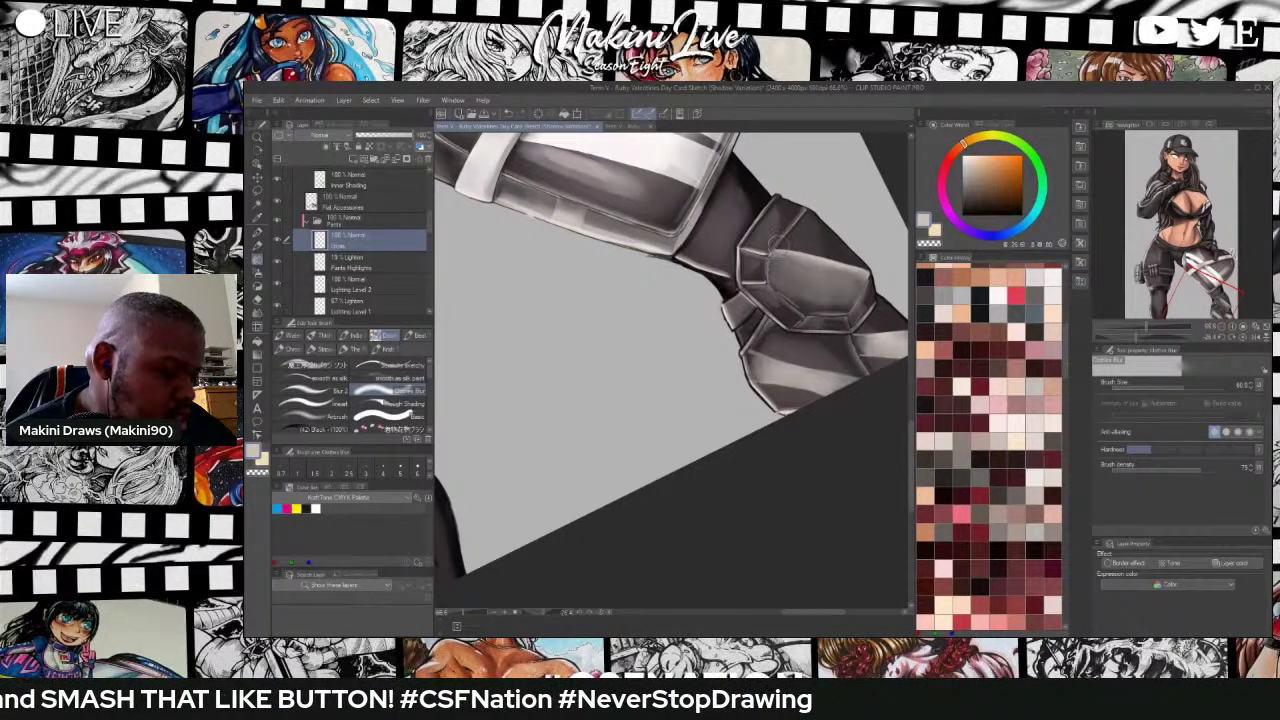
Soften the highlight on the knee pad's centre plate with the Blur 2 brush.
scroll(768, 212, down, 3)
scroll(820, 198, up, 4)
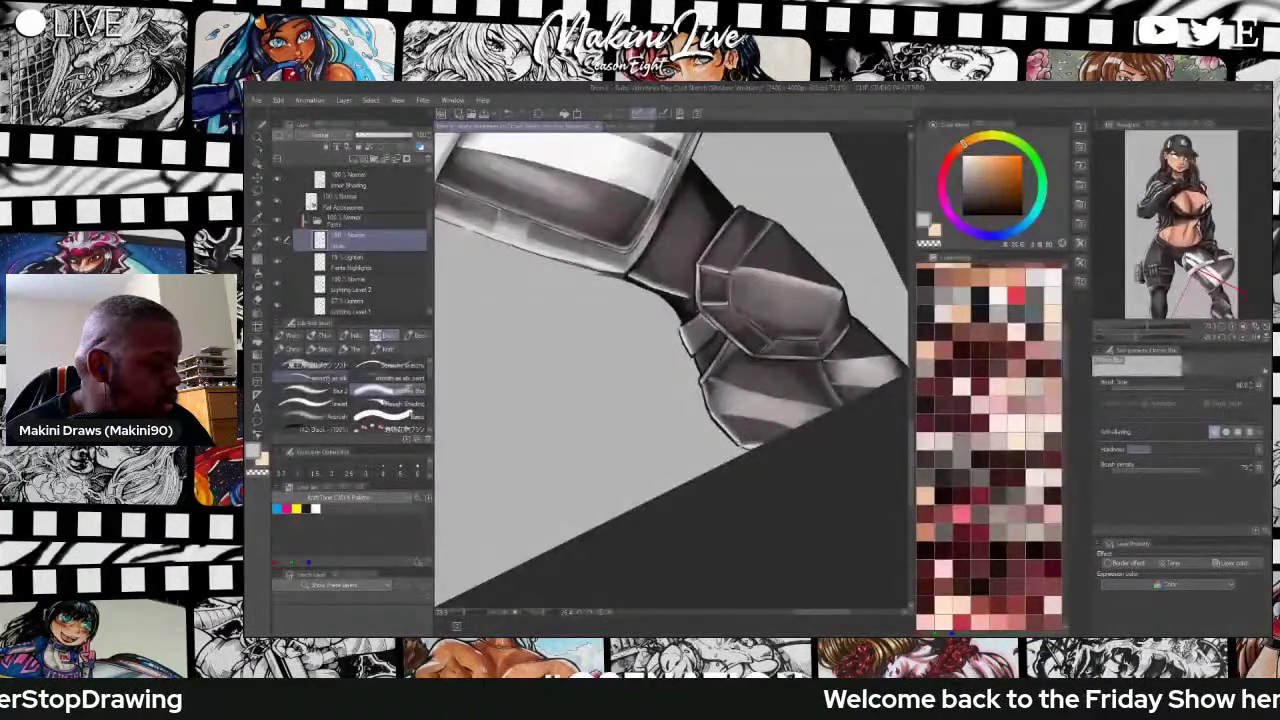
click(330, 389)
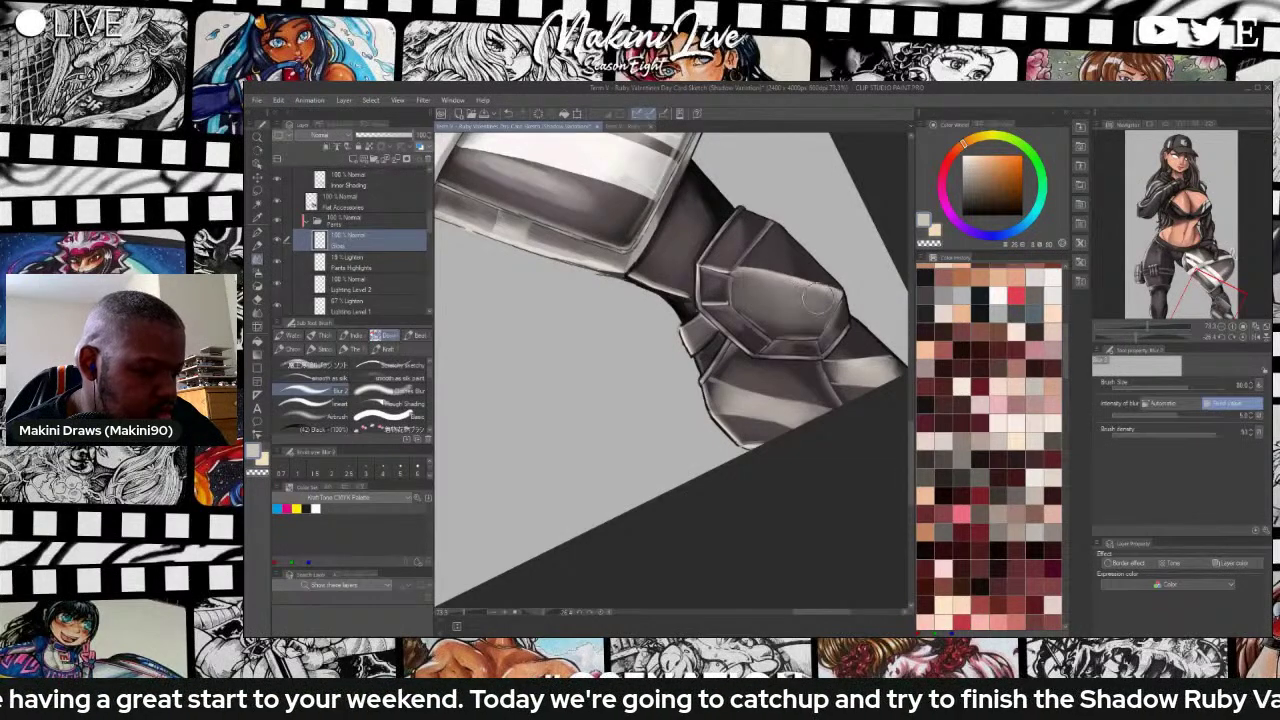
scroll(826, 252, down, 3)
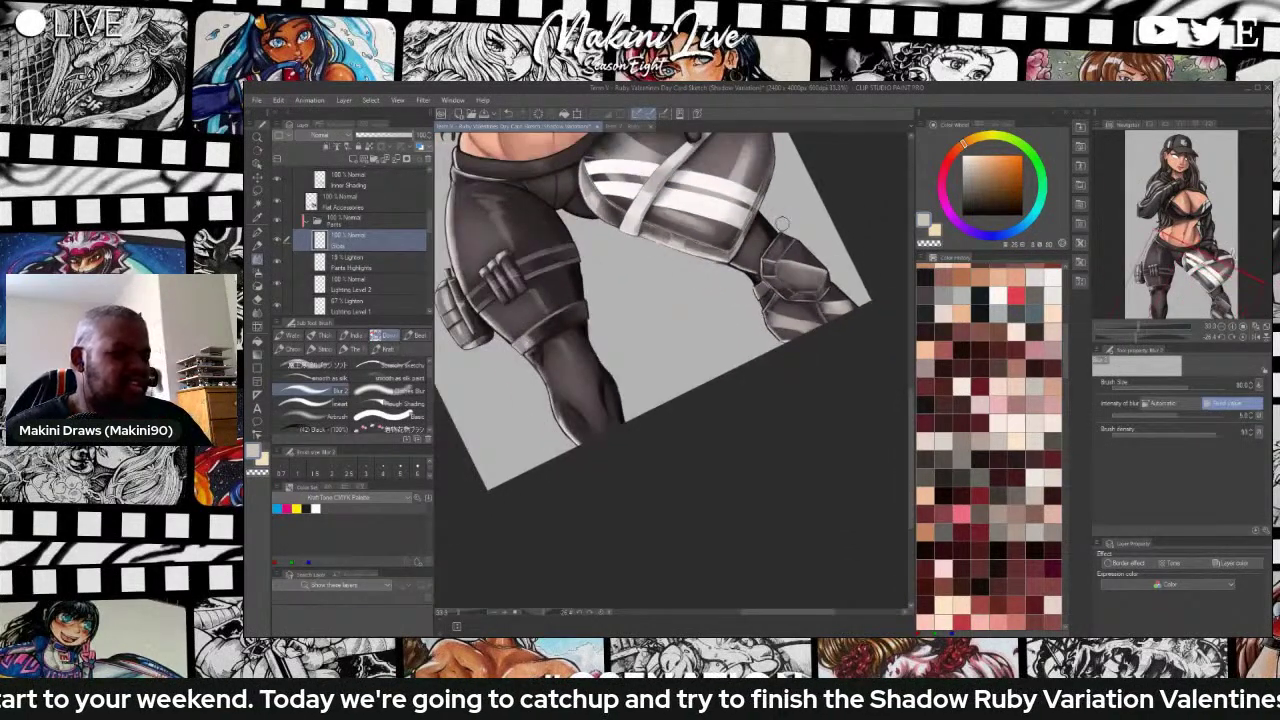
scroll(789, 228, up, 2)
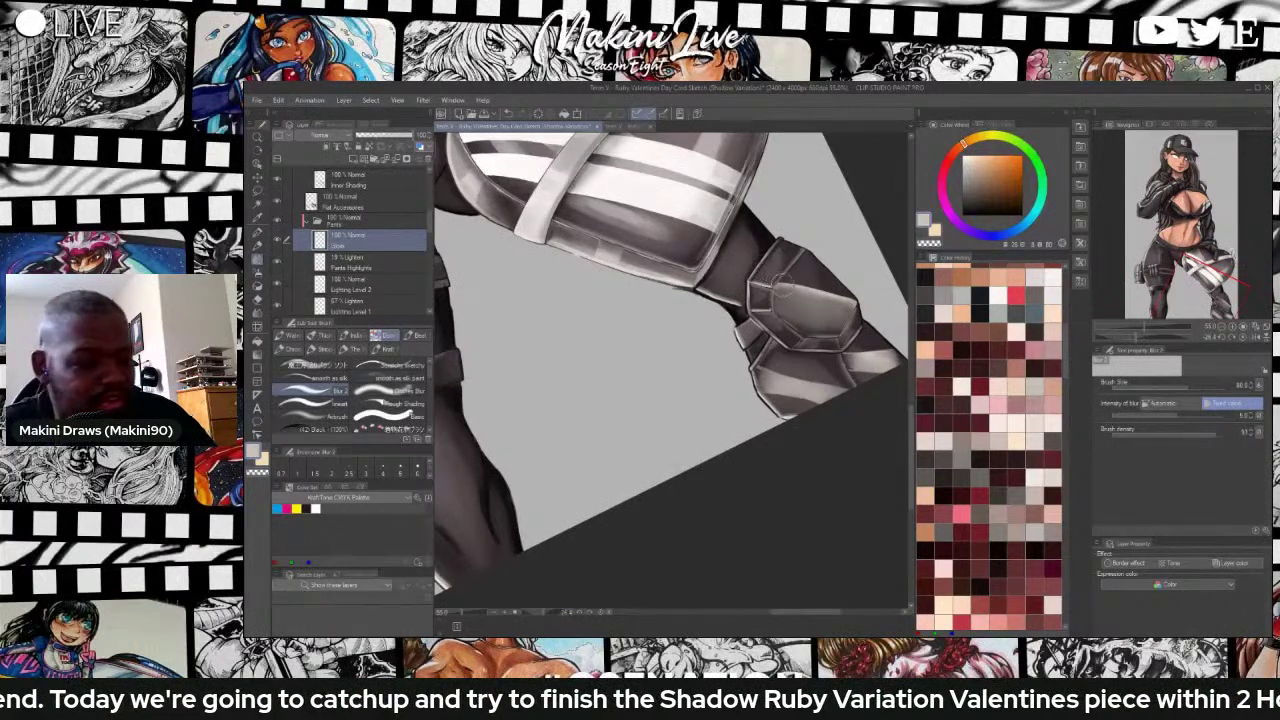
Add a highlight to the knee pad's upper facet and soften it with Blur 2 and Clothes Blur.
key(r)
mouse_move(783, 285)
mouse_down()
mouse_move(798, 312)
mouse_move(794, 438)
mouse_up()
scroll(778, 463, up, 4)
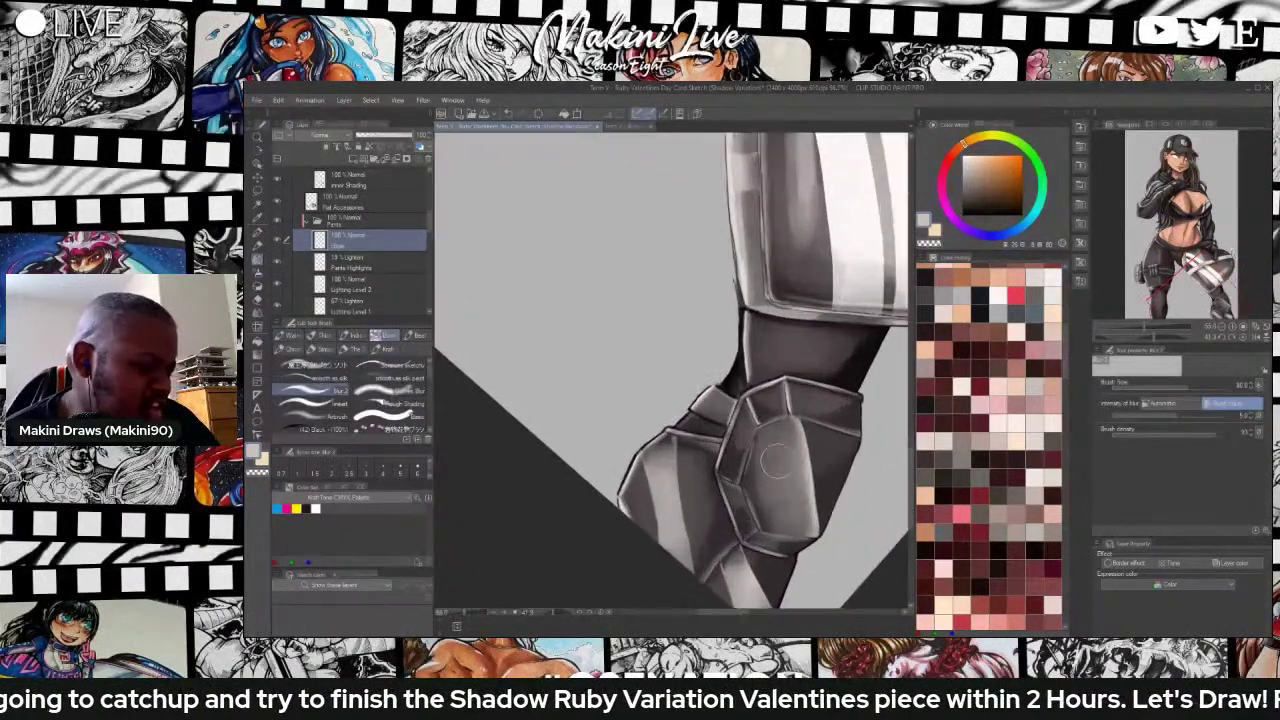
key(b)
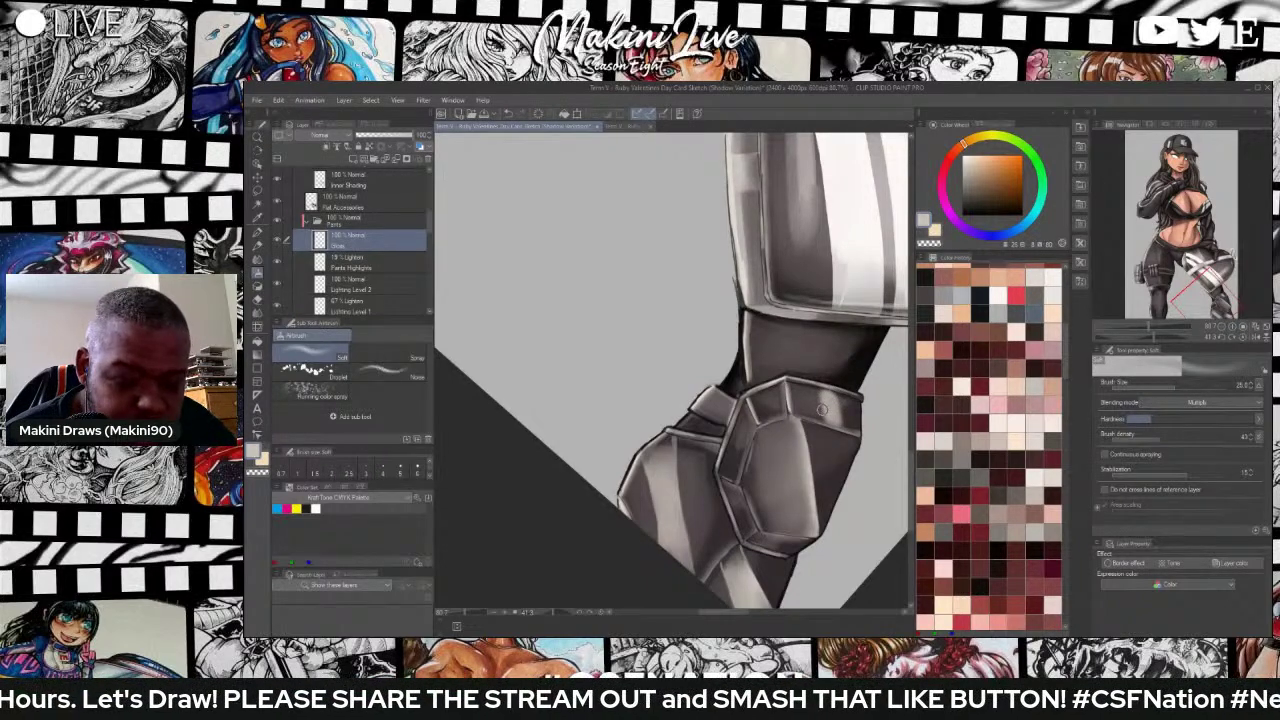
key(b)
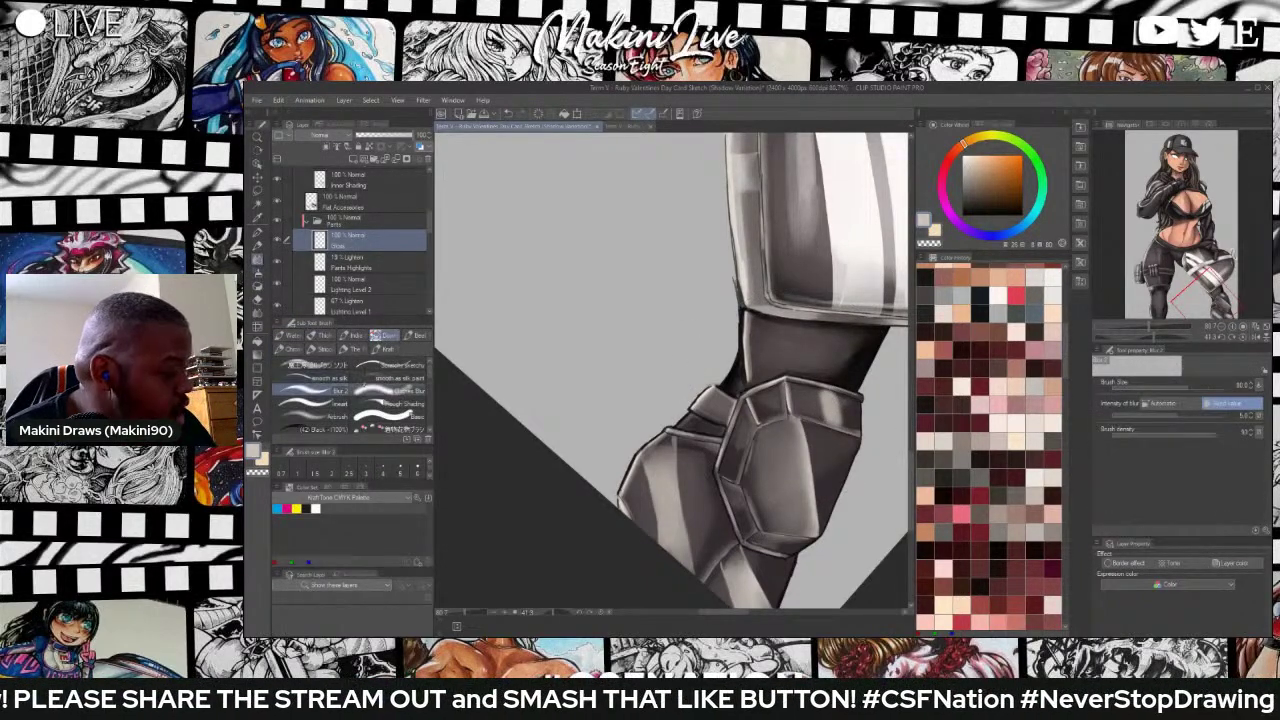
click(390, 379)
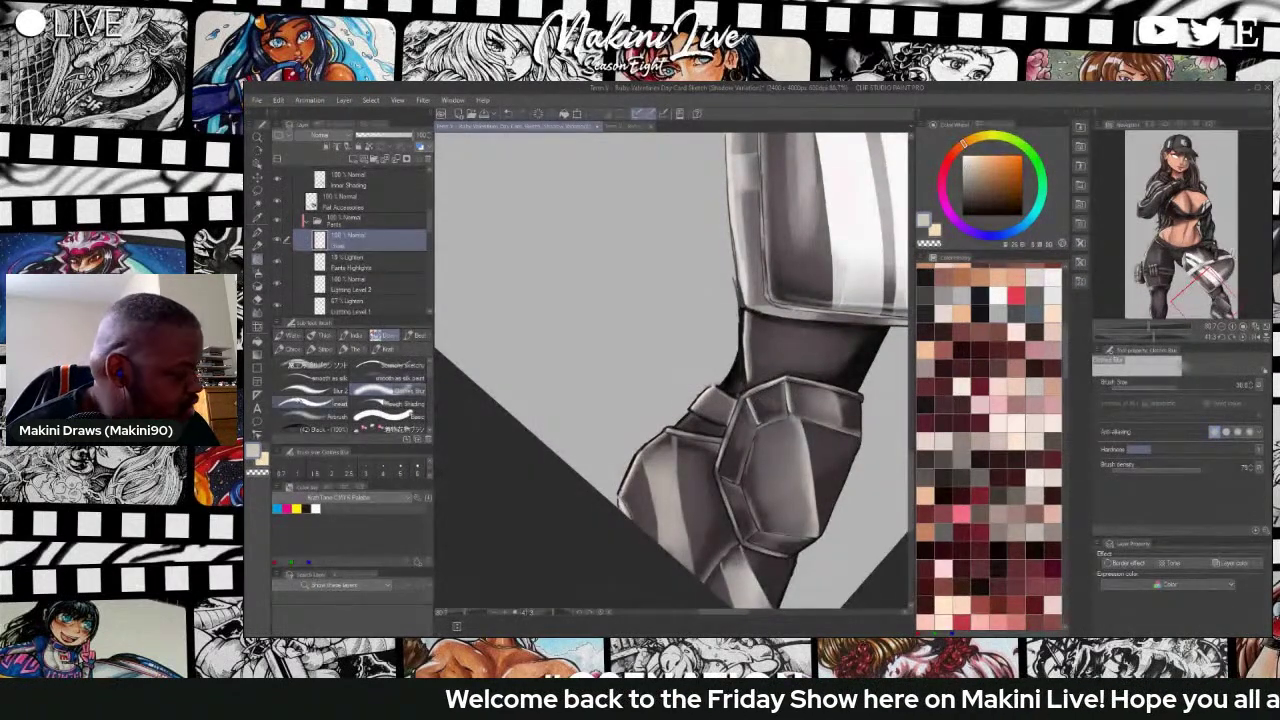
Paint a narrow light streak across the knee pad's upper corner facet and blend it with Clothes Blur at size 12.
click(301, 401)
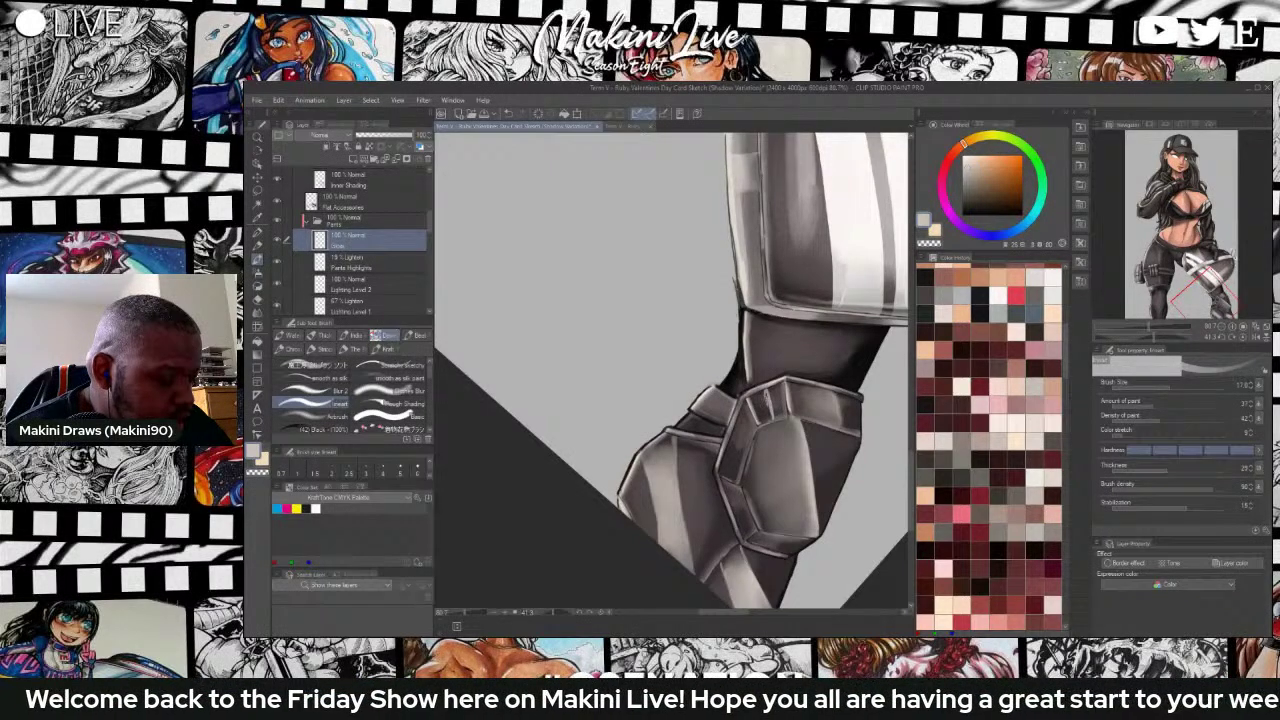
drag(766, 395, 771, 419)
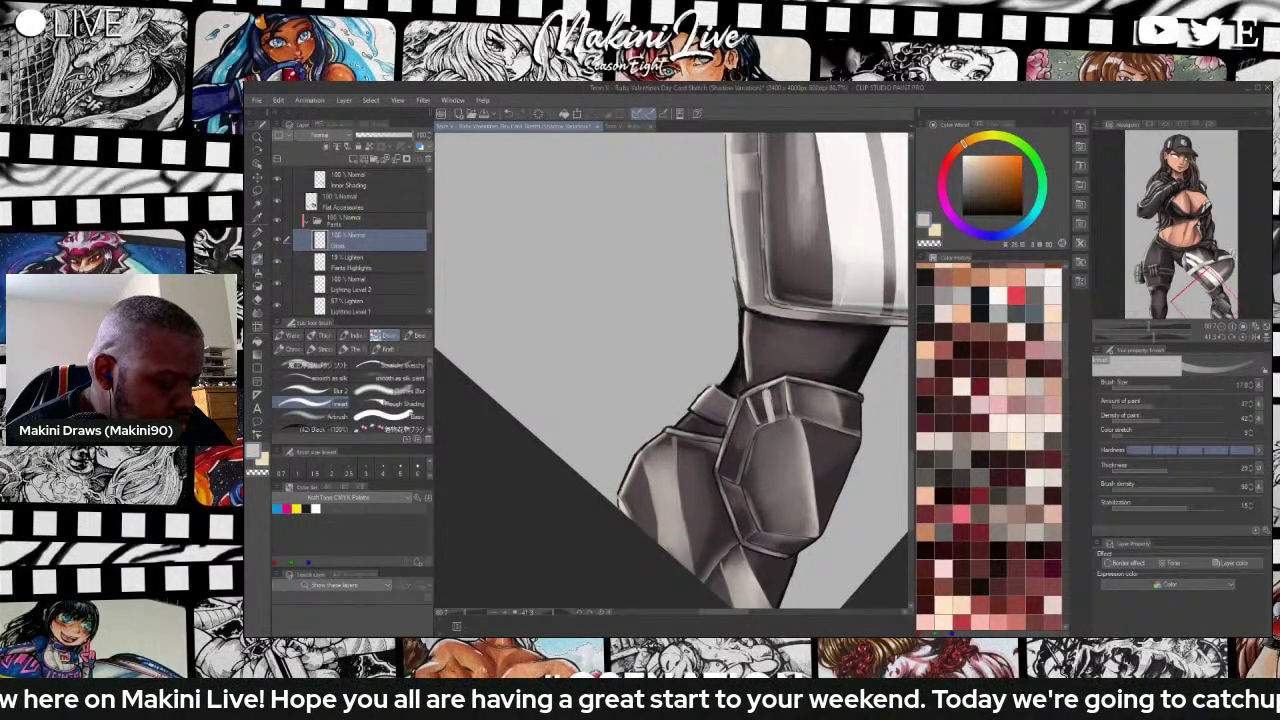
drag(770, 392, 774, 417)
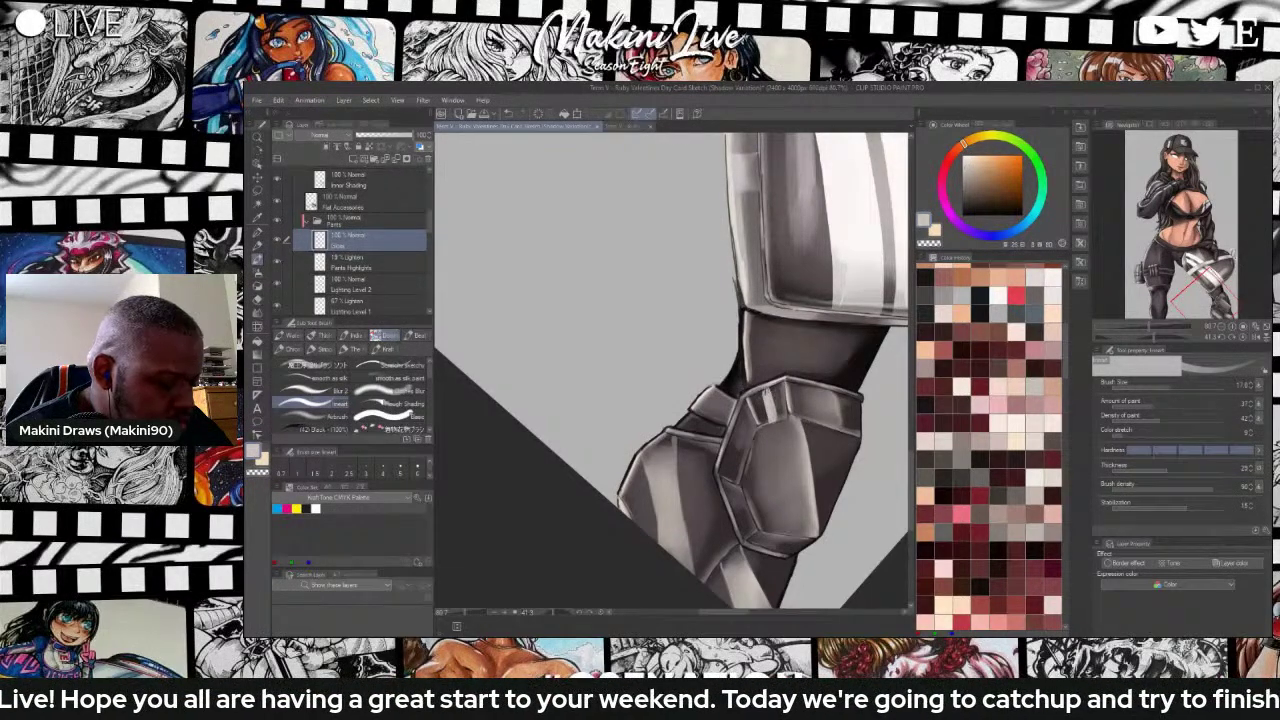
click(320, 389)
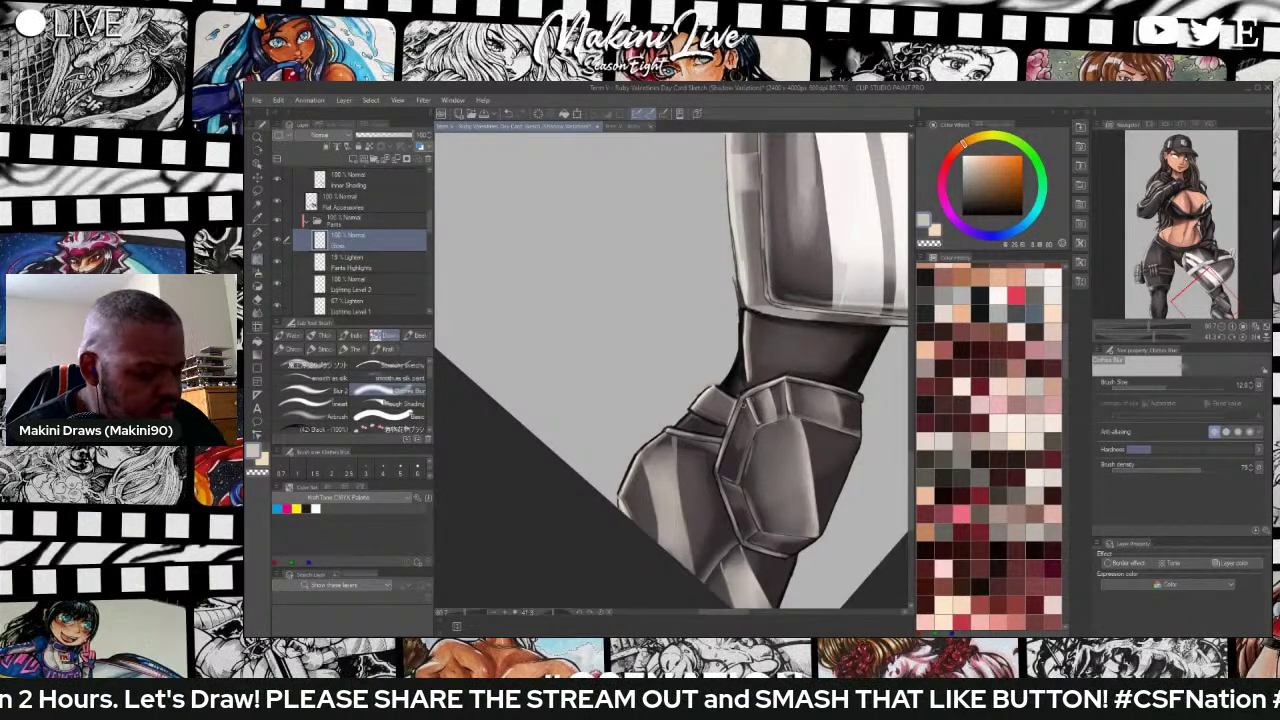
scroll(743, 405, down, 3)
scroll(752, 411, up, 3)
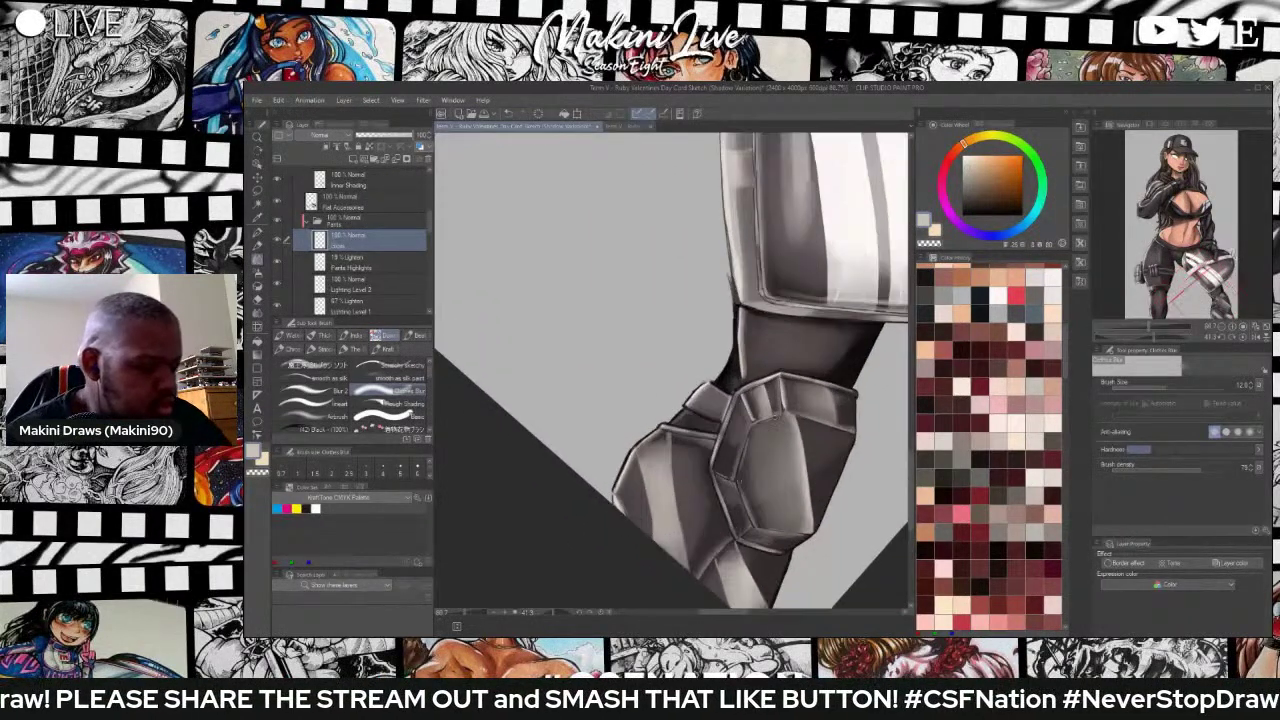
Paint highlights on the knee pad's side and lower rim facets and blend them with Clothes Blur at size 12.
click(326, 391)
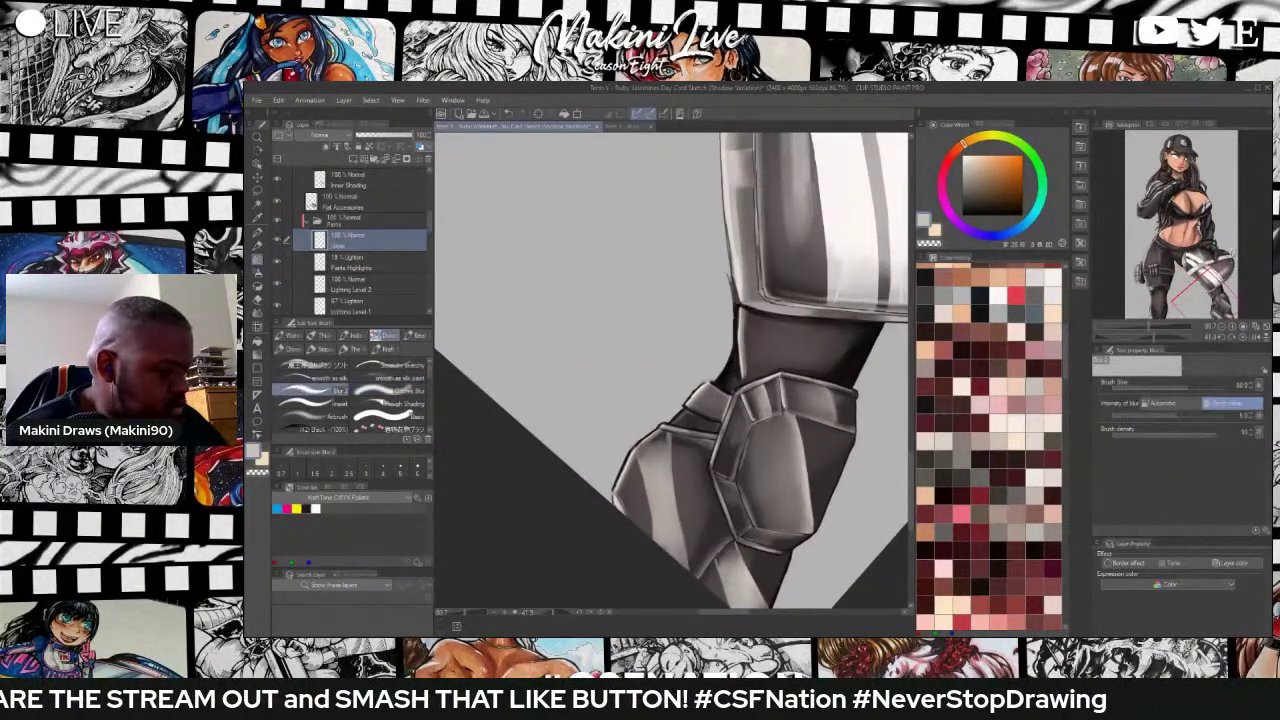
click(325, 403)
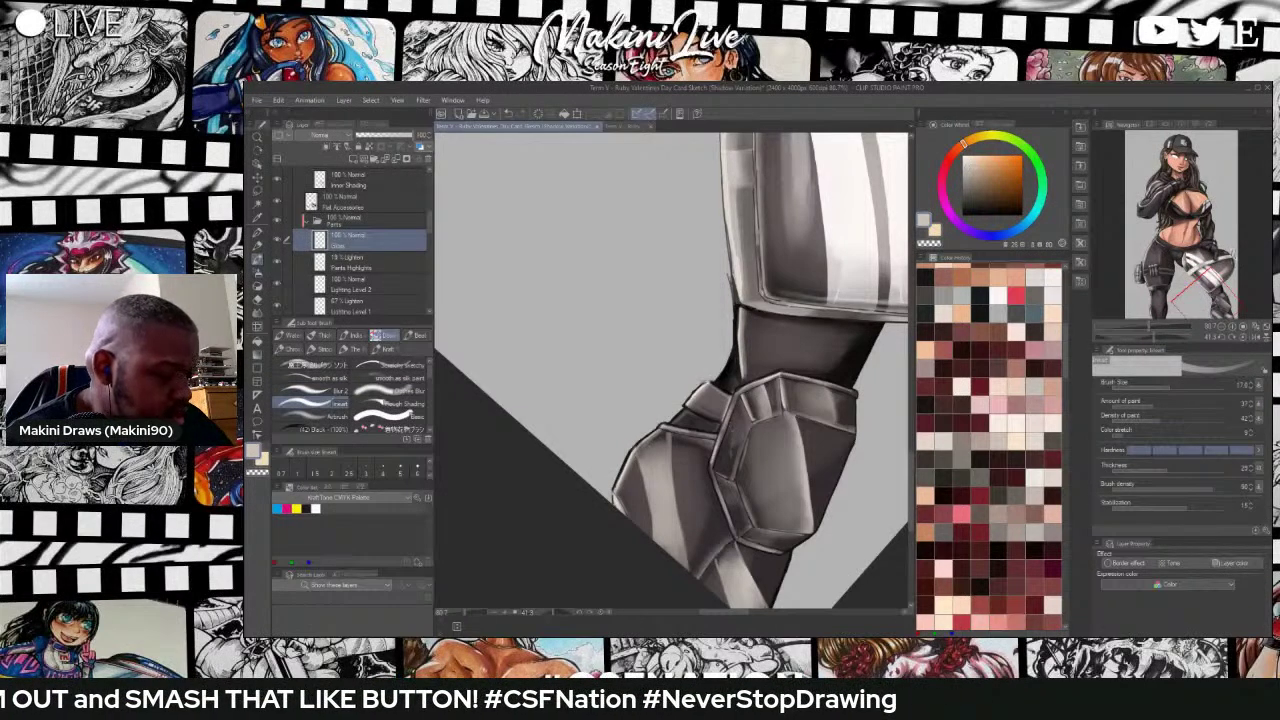
mouse_move(738, 458)
mouse_down()
mouse_move(731, 428)
mouse_move(729, 440)
mouse_up()
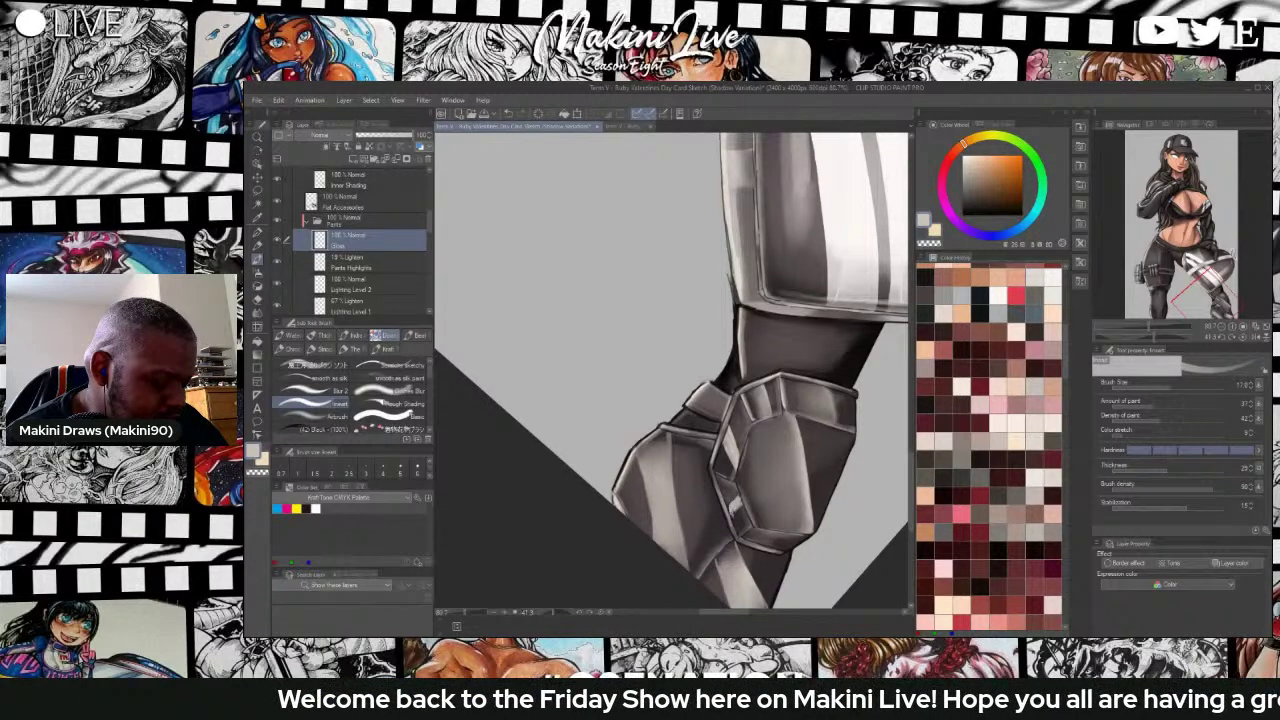
mouse_move(738, 512)
mouse_down()
mouse_move(740, 499)
mouse_move(727, 506)
mouse_move(769, 545)
mouse_move(772, 535)
mouse_up()
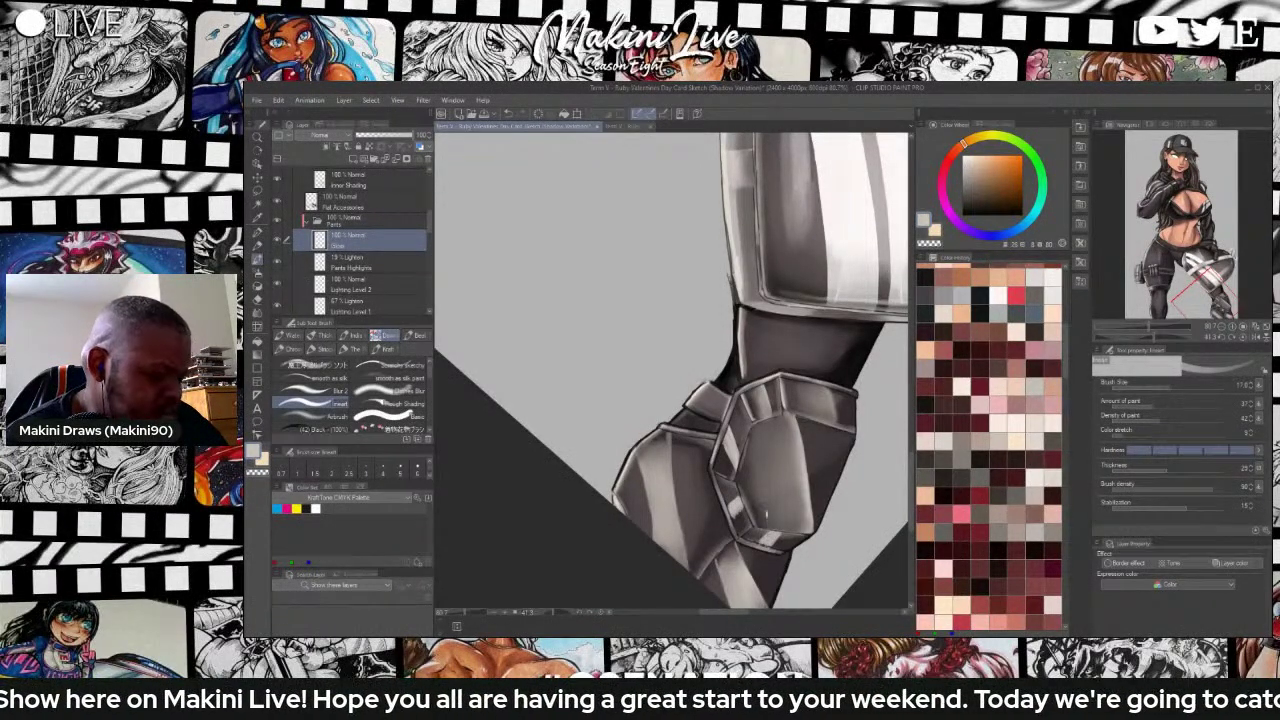
click(388, 390)
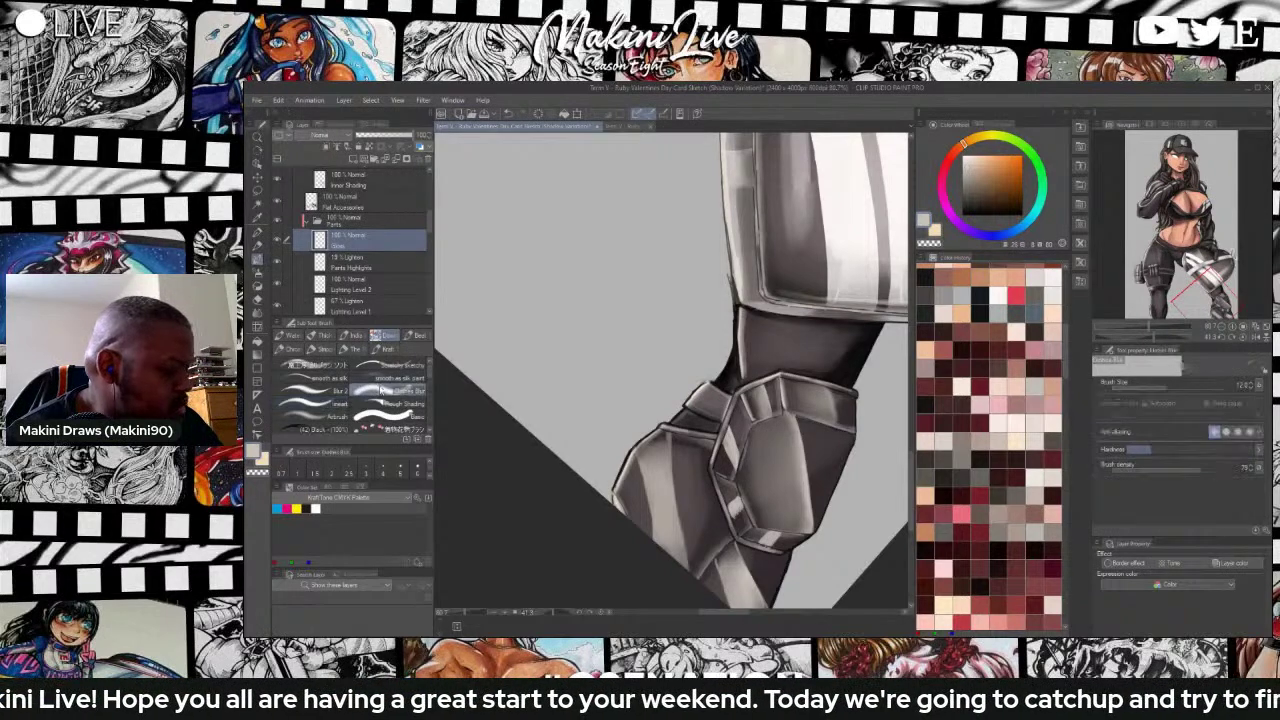
drag(733, 511, 740, 507)
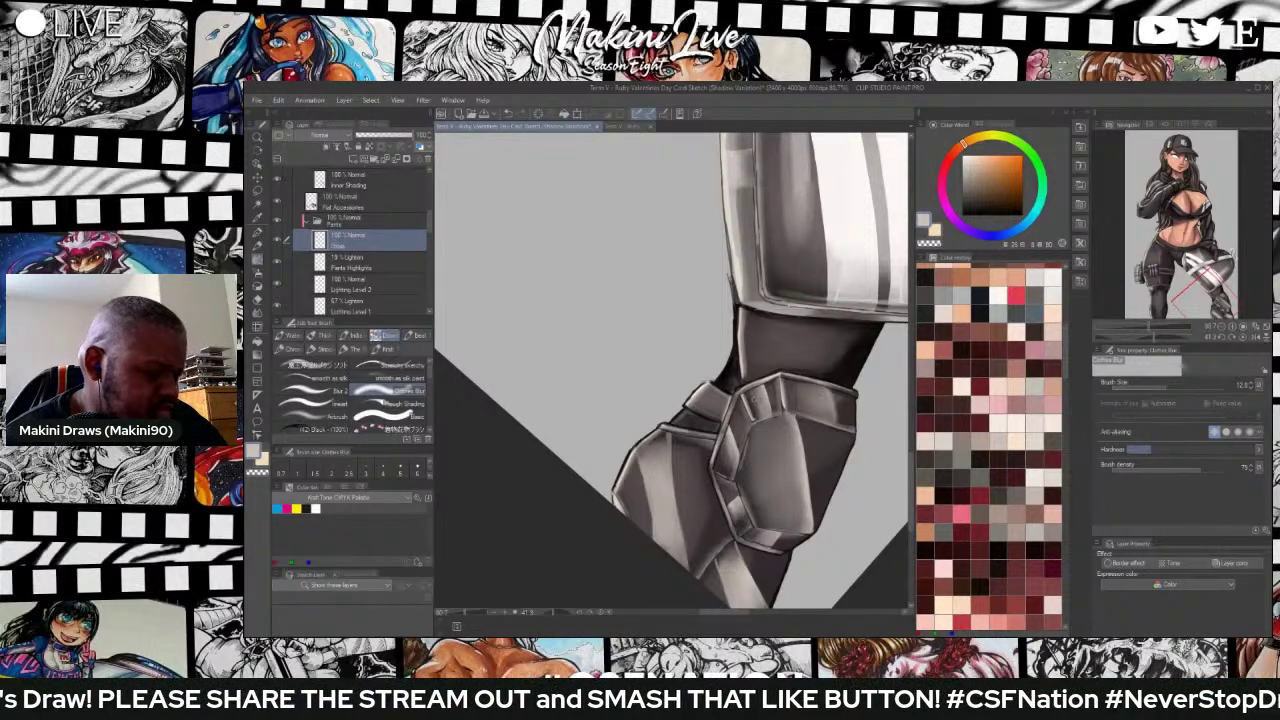
Lower the opacity of the layer above Pants Highlights, trying Screen blending before returning it to Normal.
scroll(798, 380, down, 5)
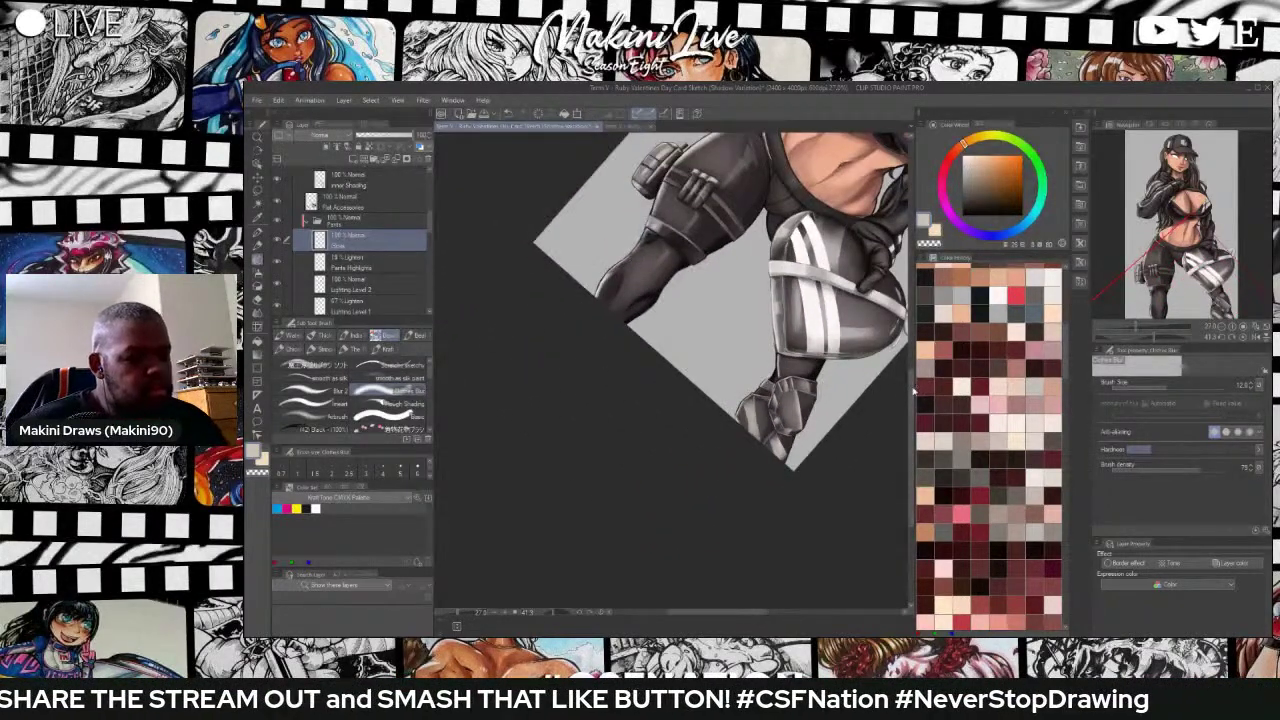
scroll(914, 390, up, 3)
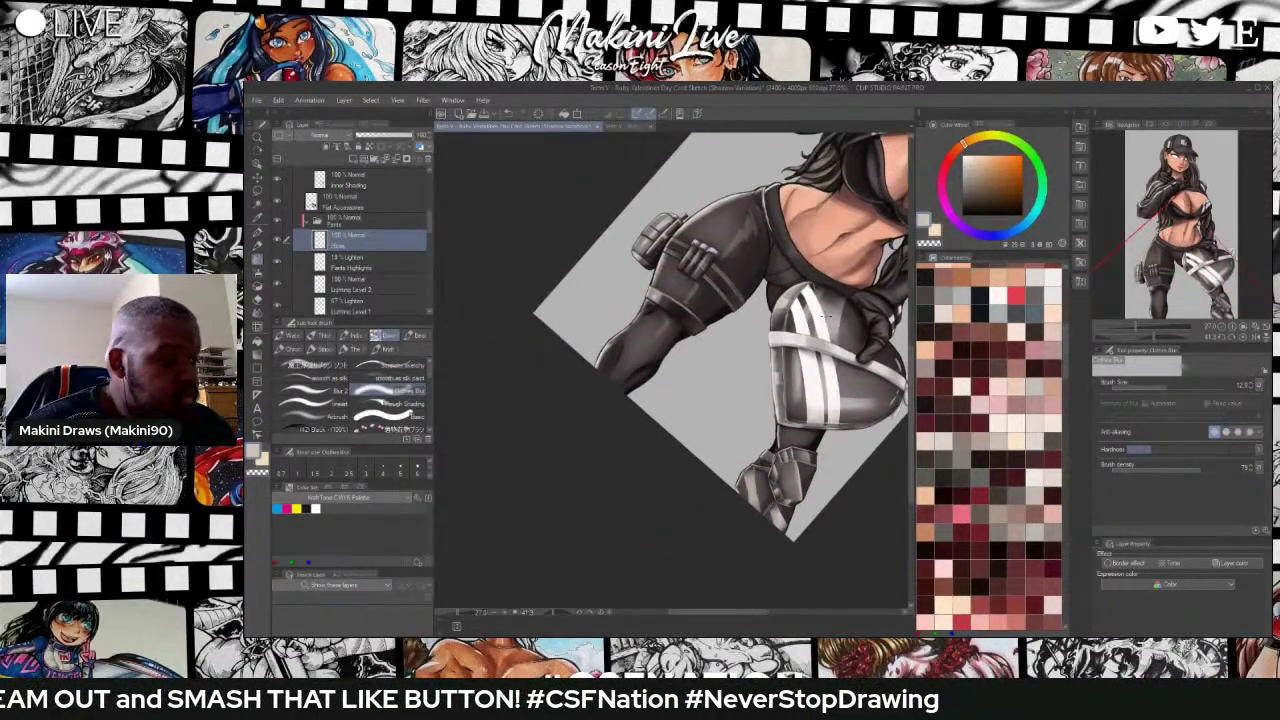
scroll(819, 313, up, 1)
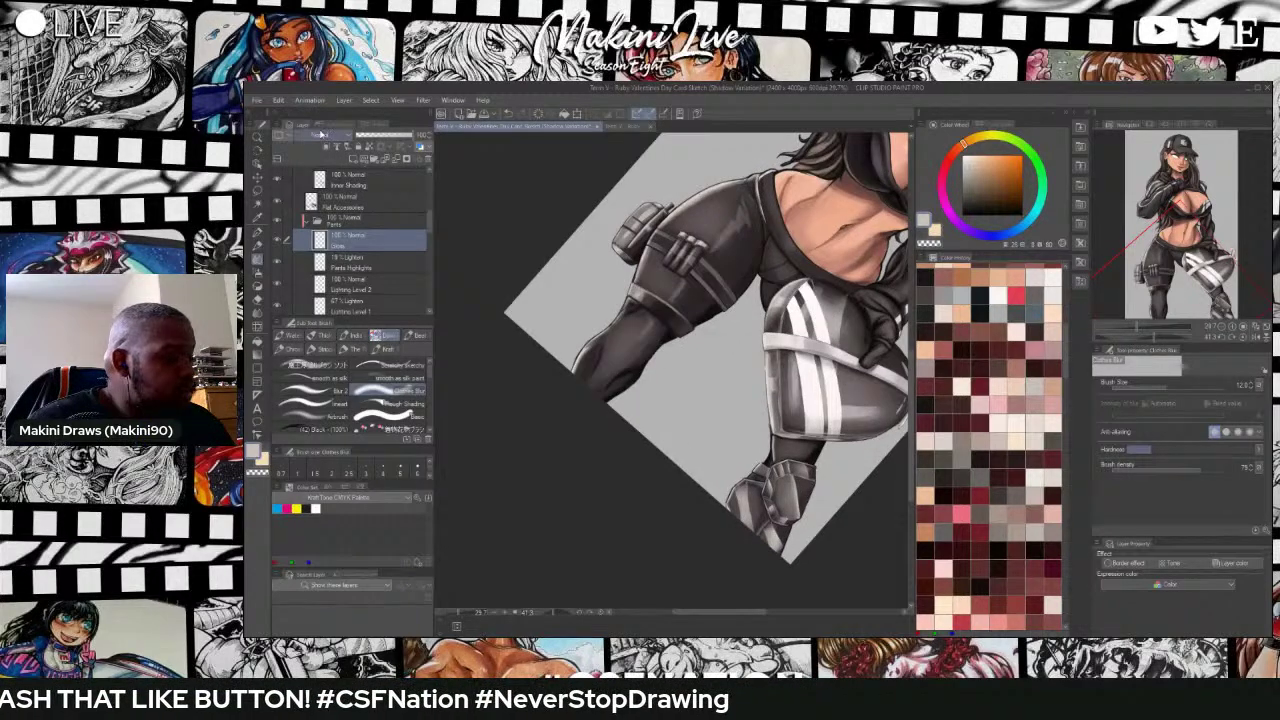
click(318, 137)
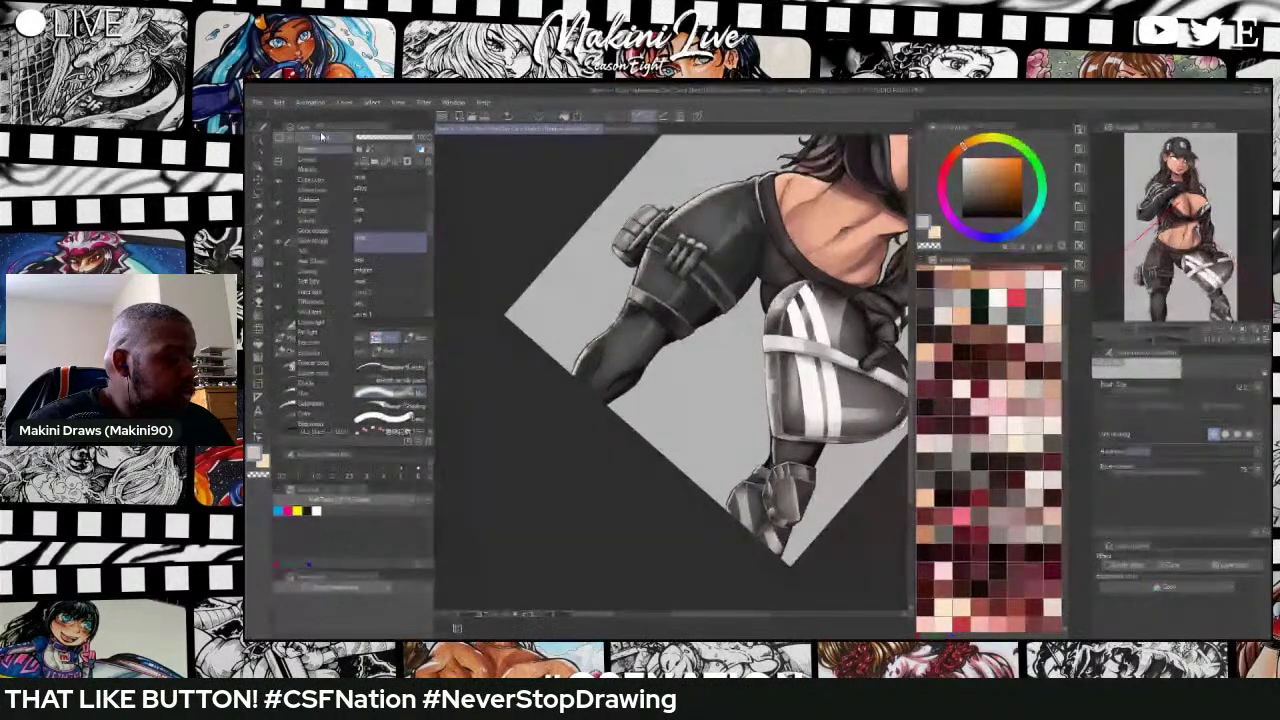
click(315, 215)
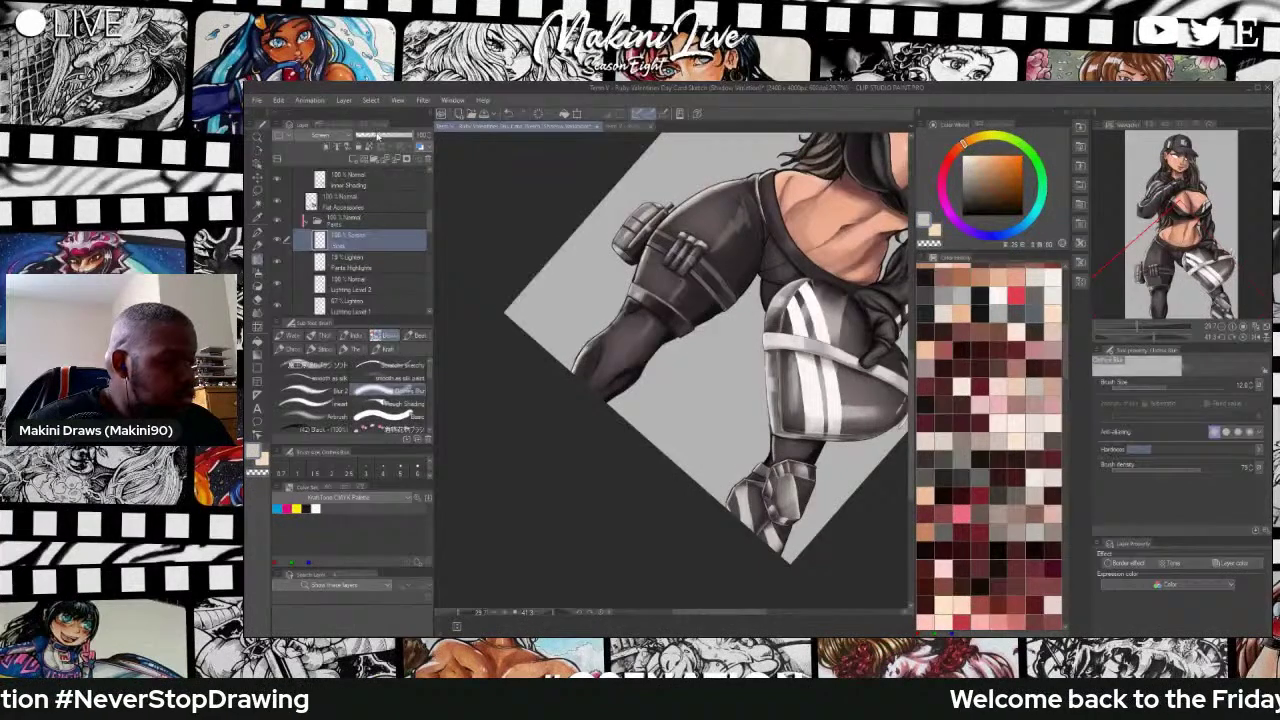
drag(376, 136, 376, 139)
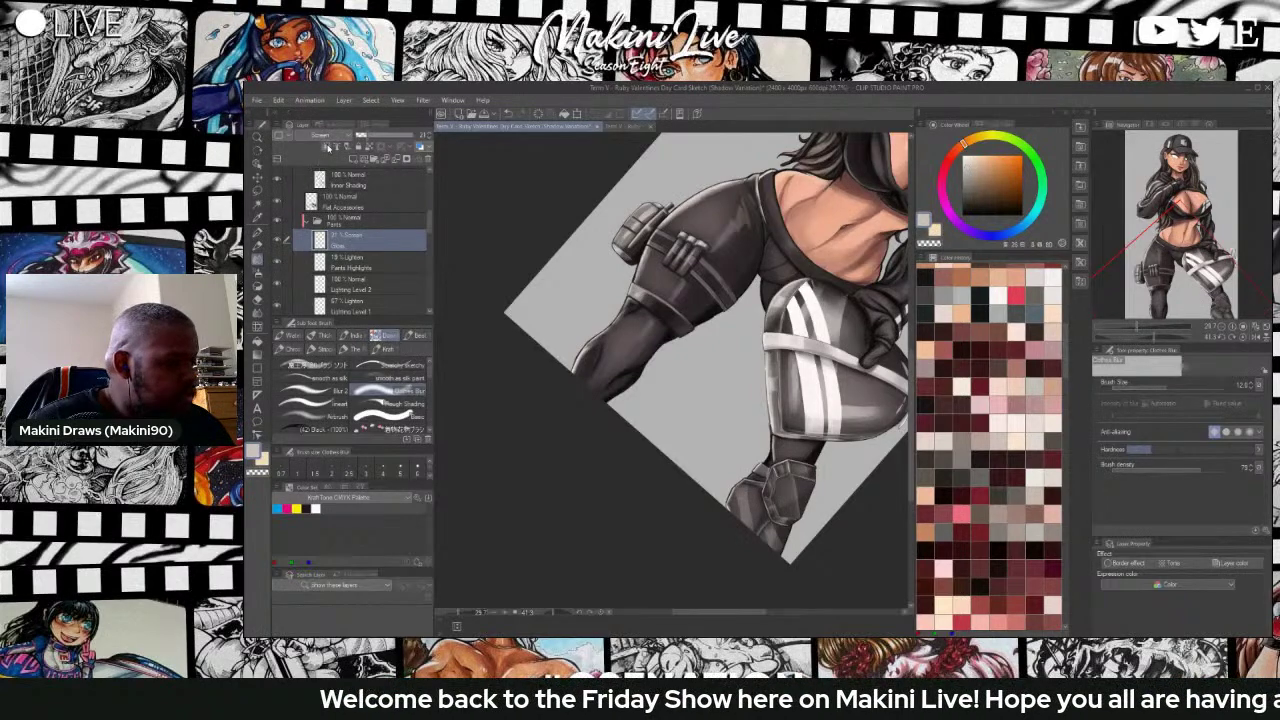
click(322, 135)
click(321, 147)
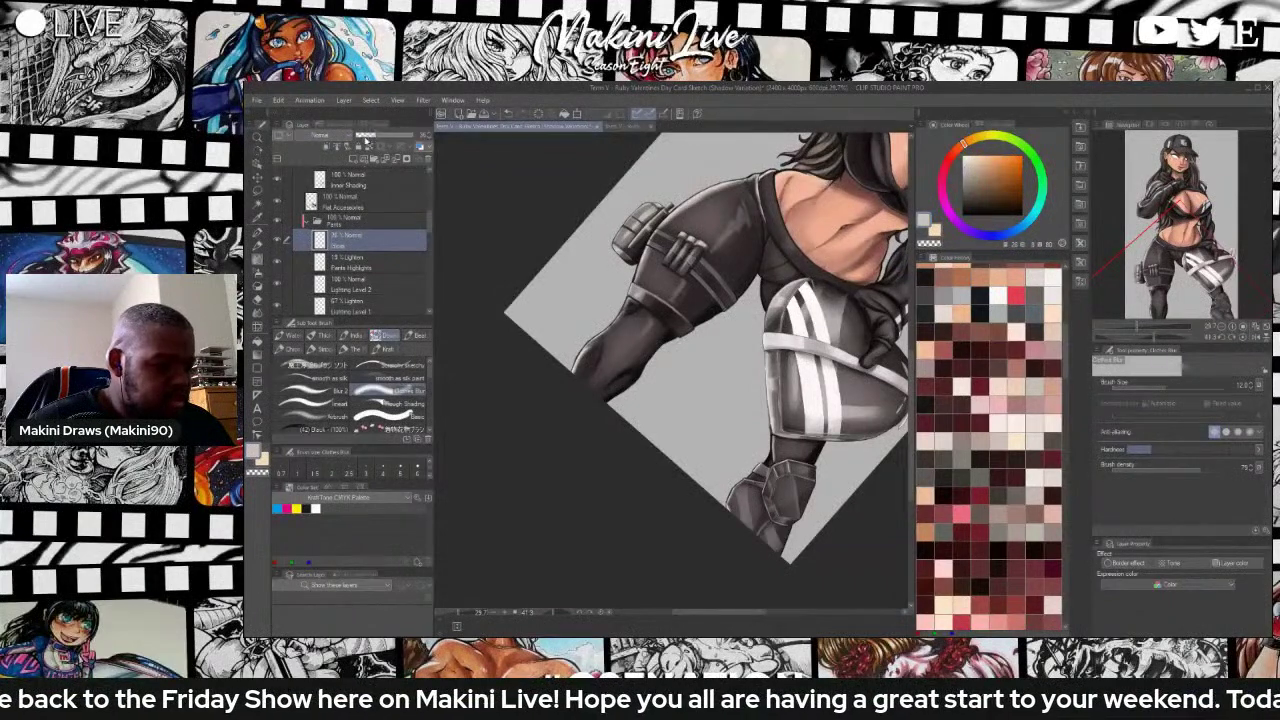
scroll(666, 265, down, 1)
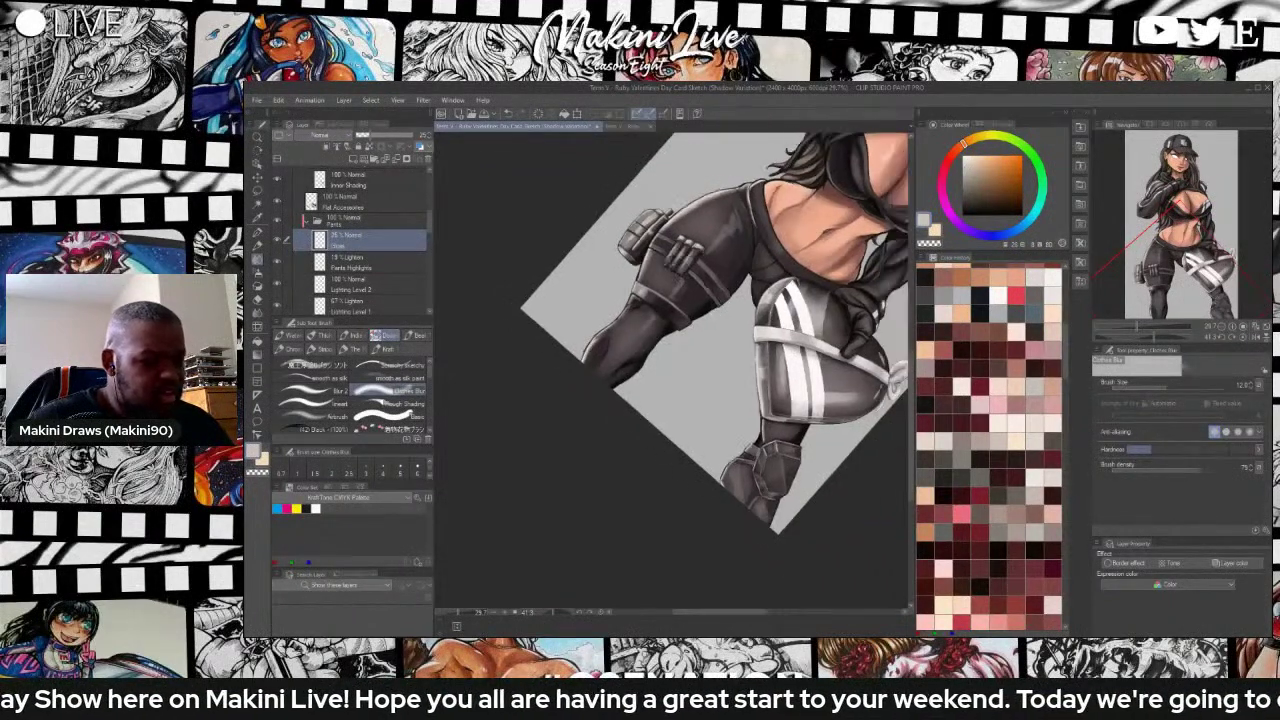
scroll(635, 295, up, 3)
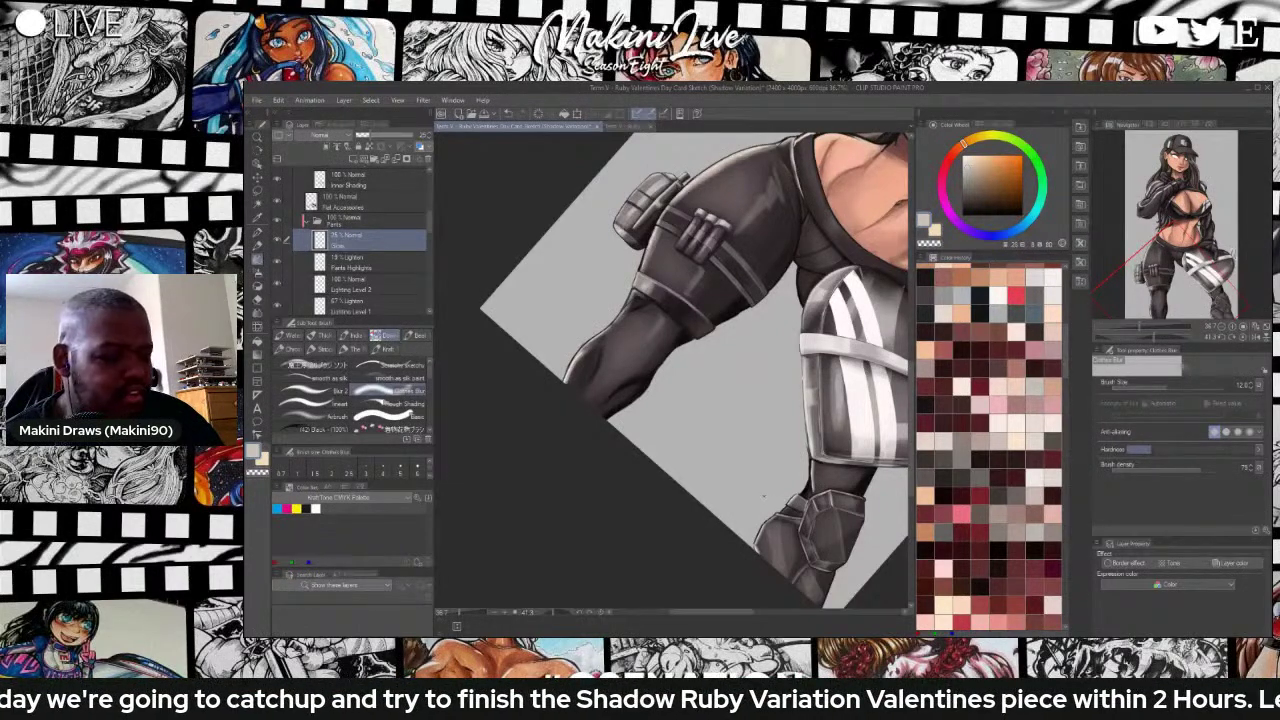
scroll(763, 494, down, 1)
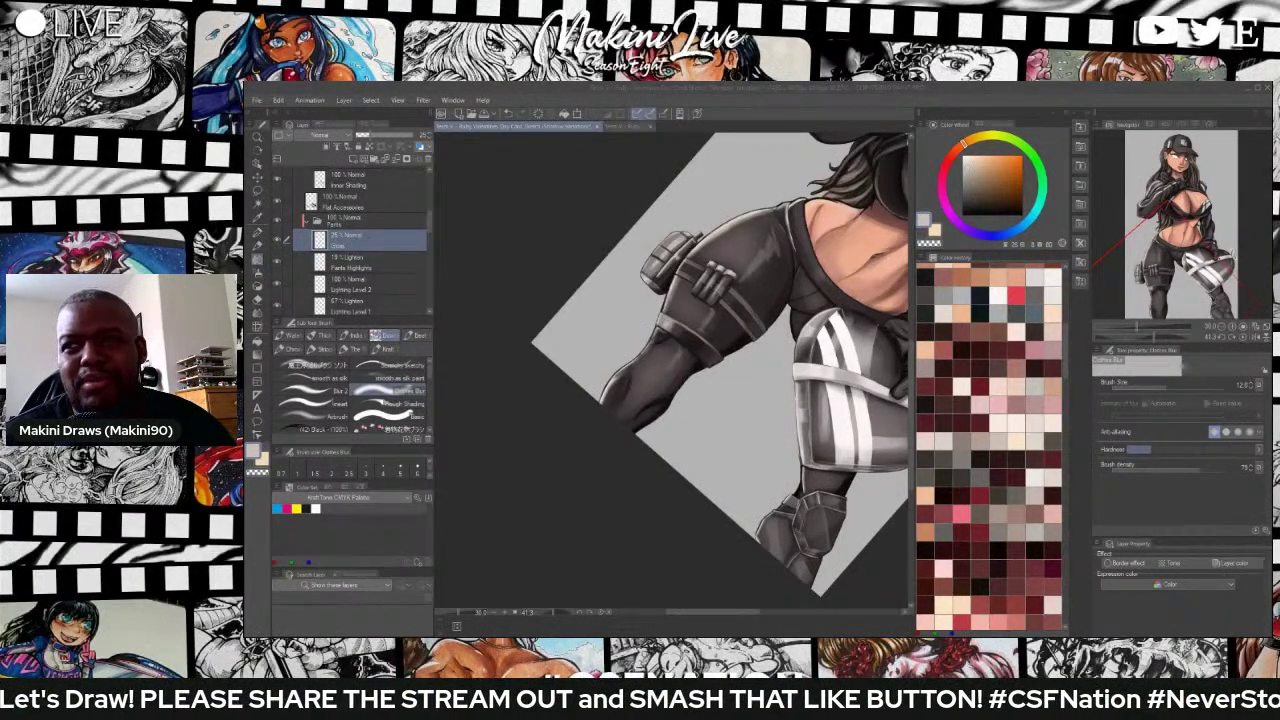
scroll(750, 430, up, 1)
scroll(618, 341, down, 2)
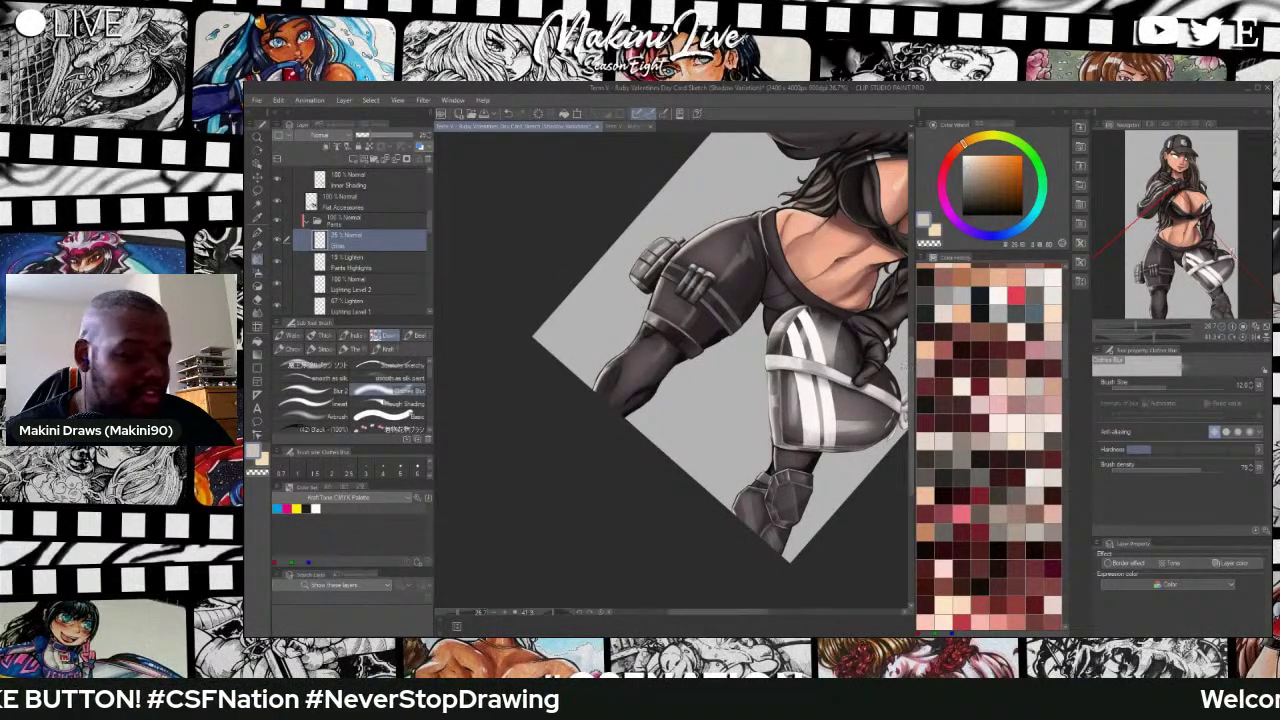
Paint light highlight strokes across the ammo straps on the other thigh.
scroll(737, 297, up, 5)
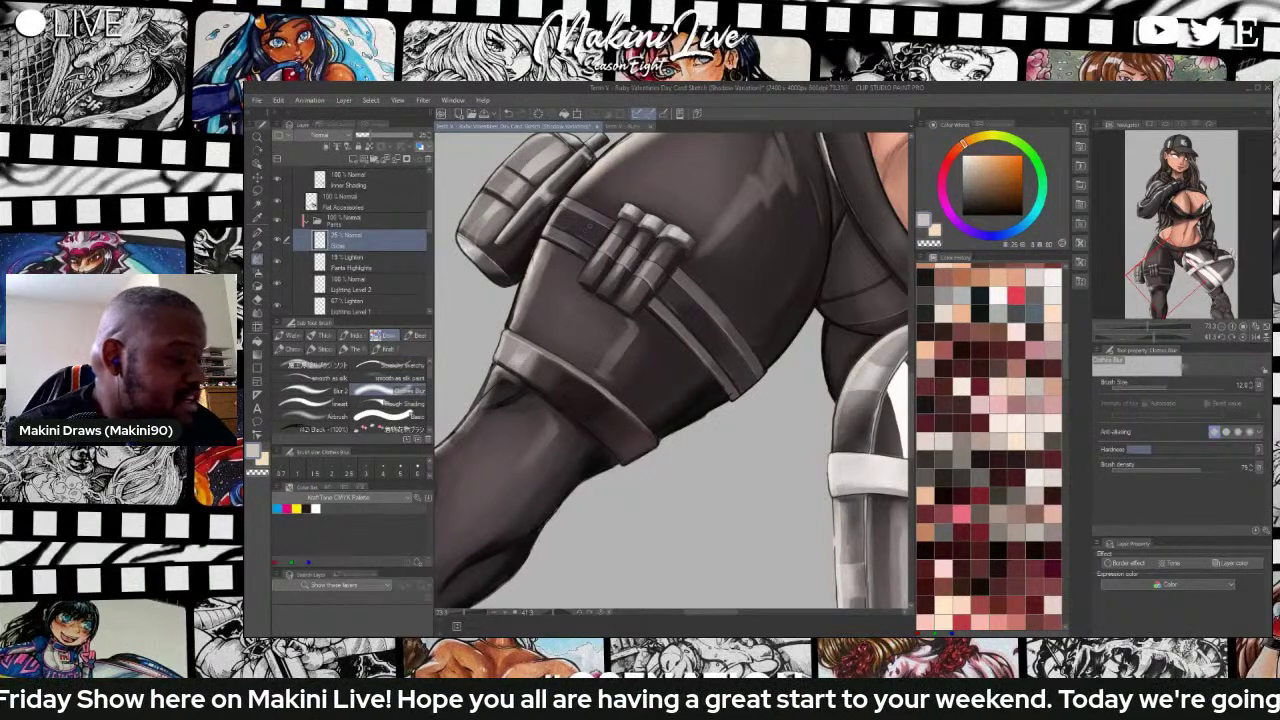
click(314, 365)
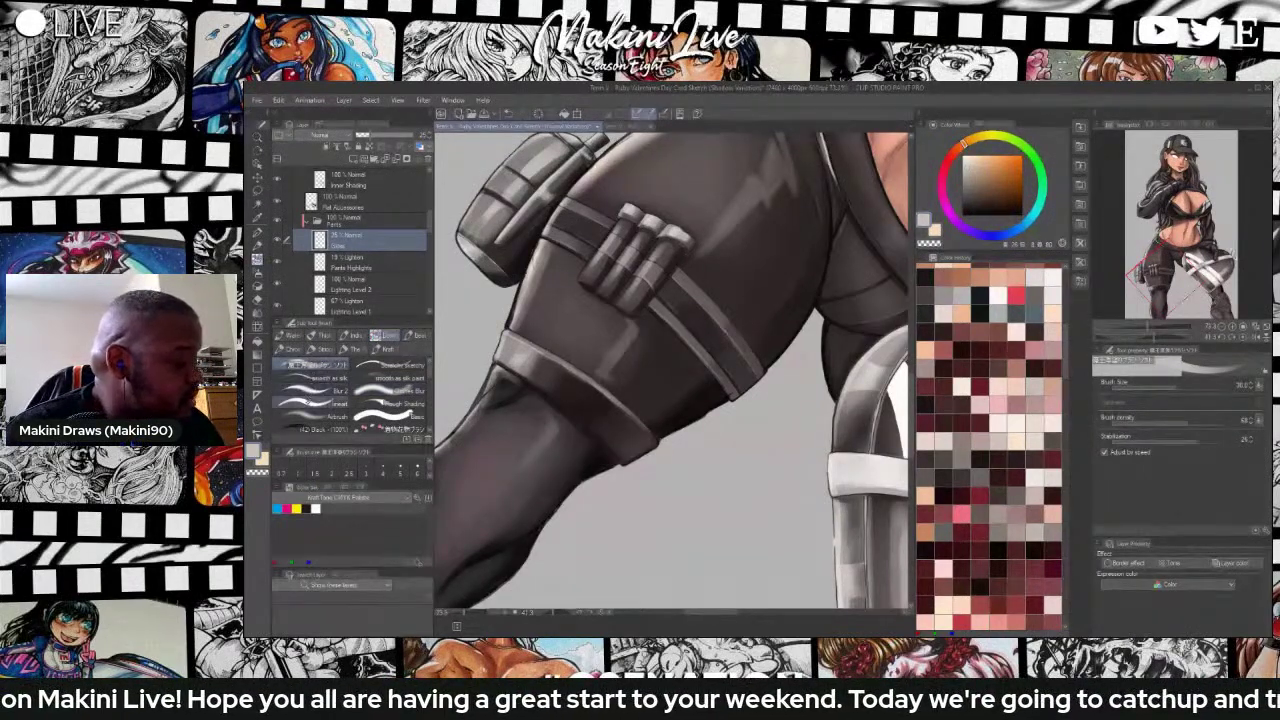
click(310, 403)
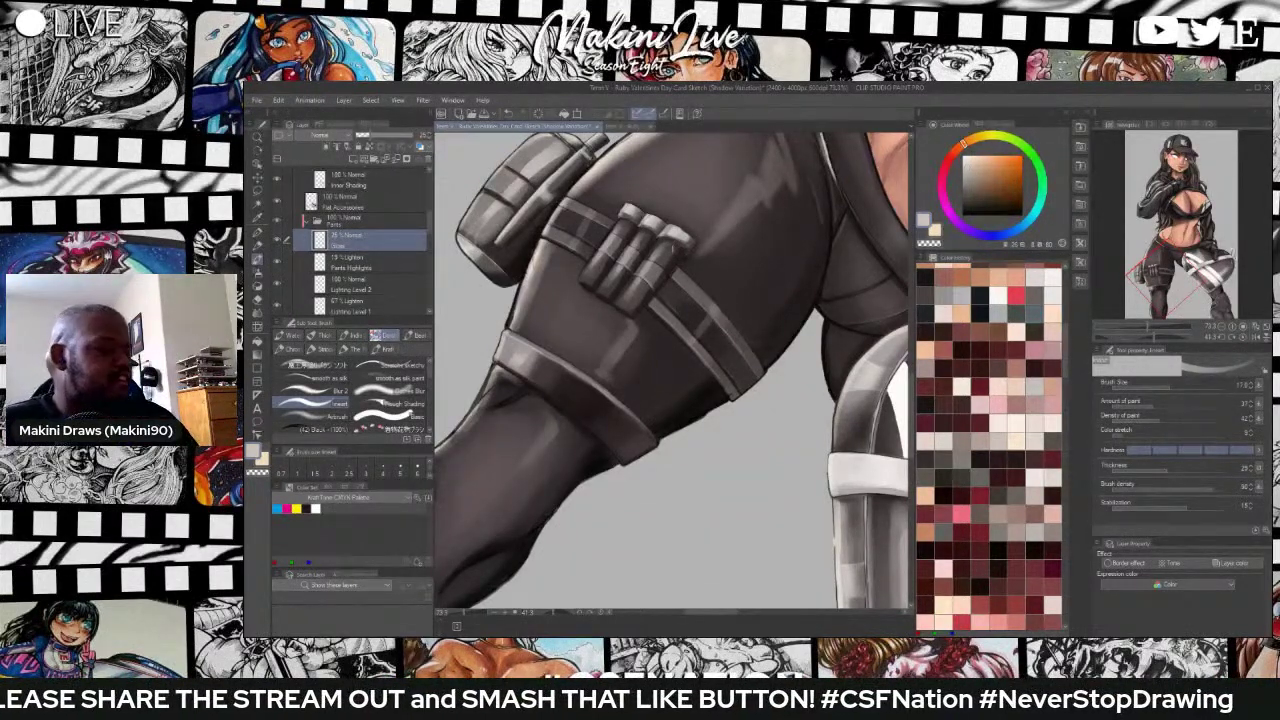
Reduce the blending brush to size 17 and smooth the highlights on the thigh straps.
click(315, 365)
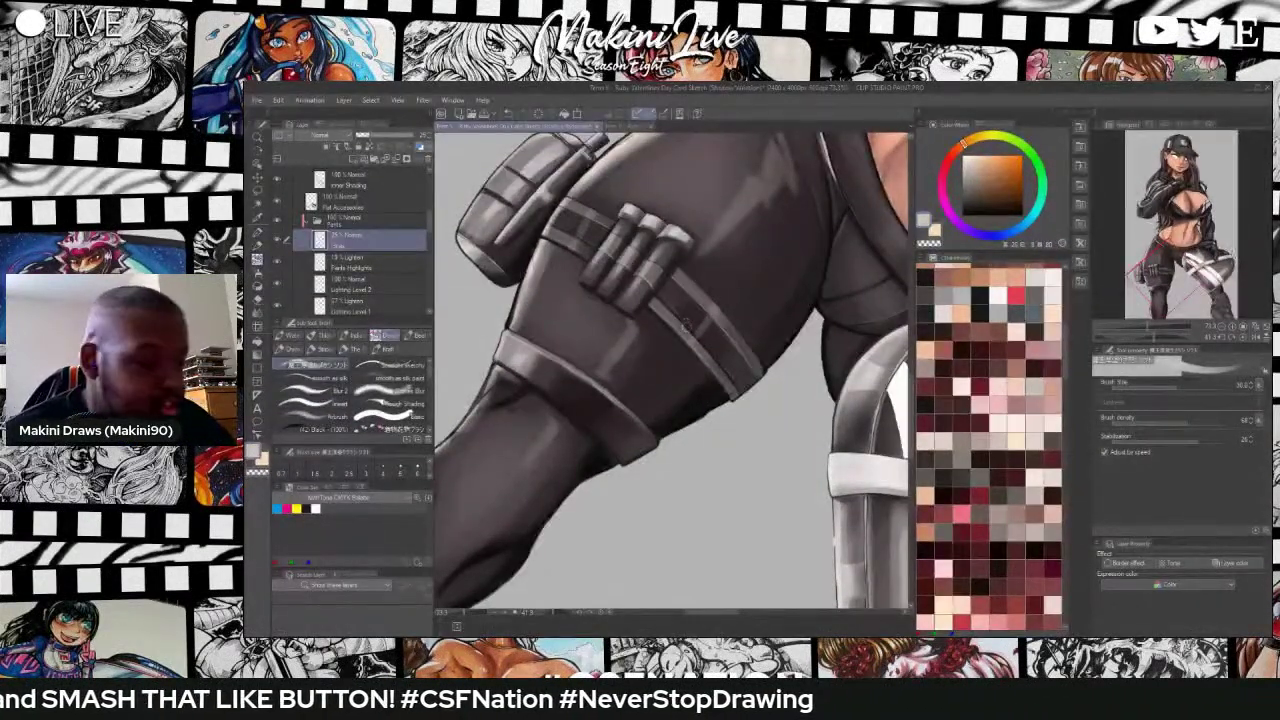
key(bracketleft)
key(bracketleft)
key(bracketleft)
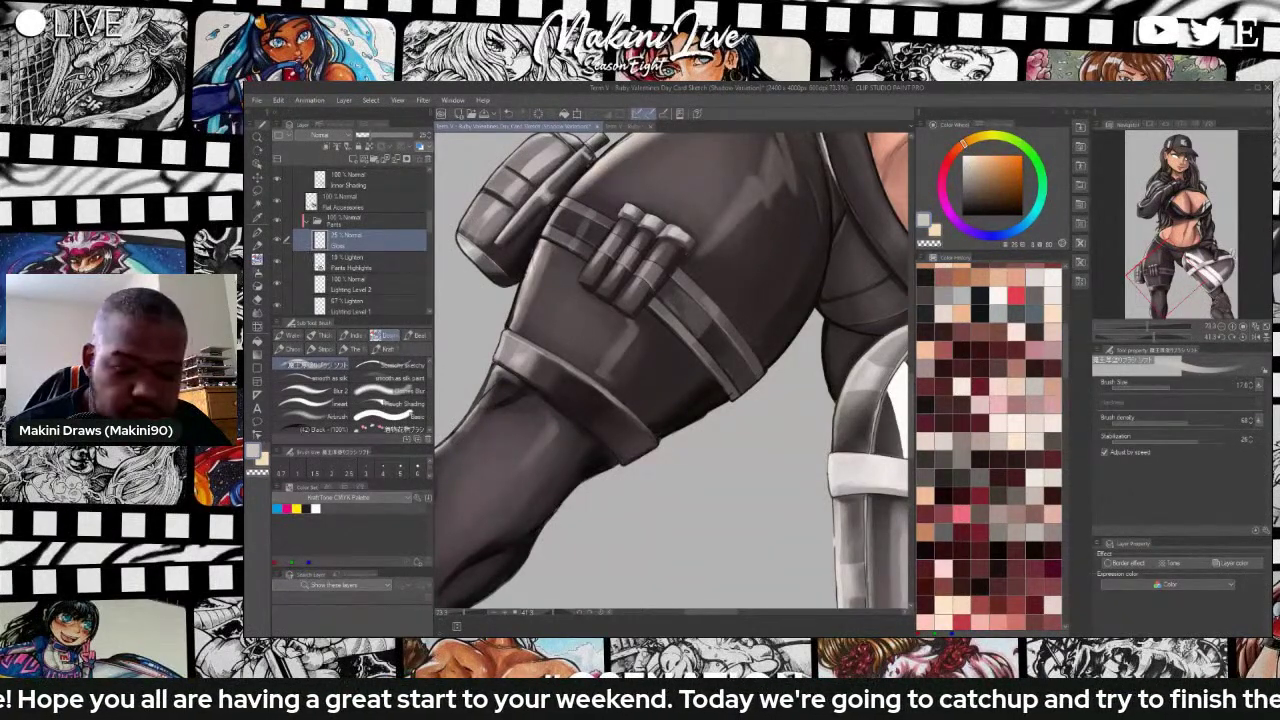
key(b)
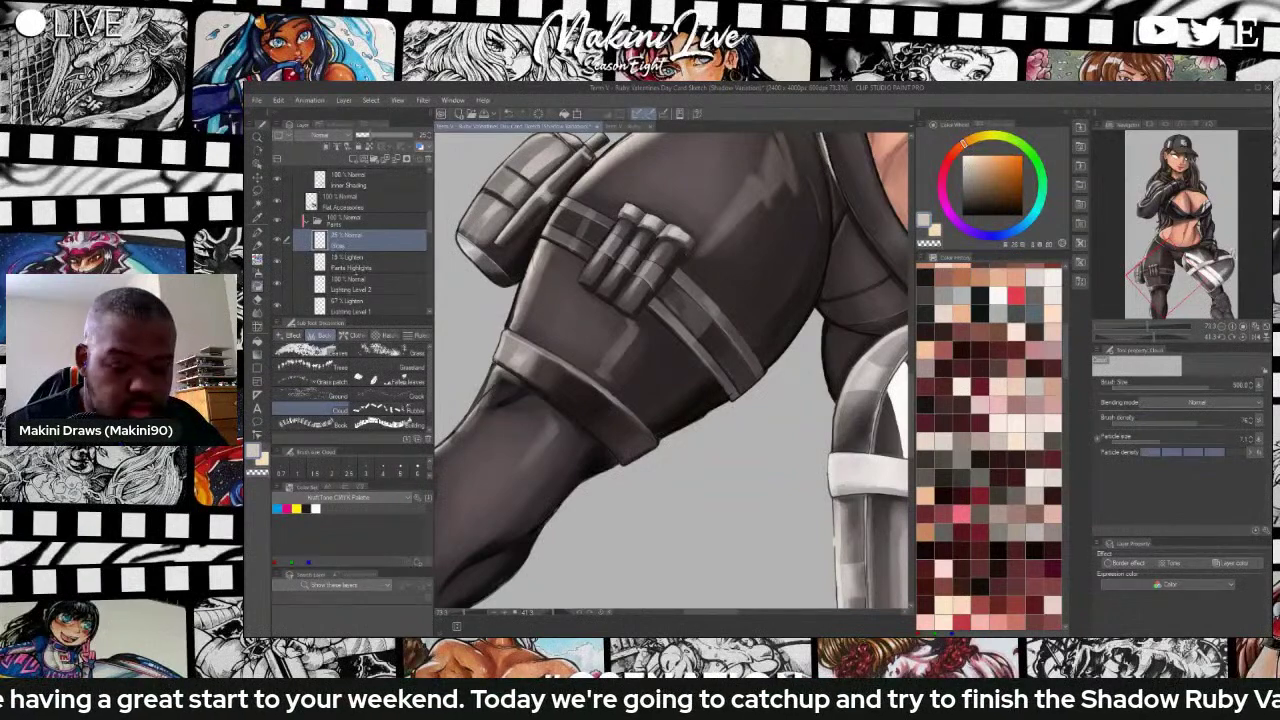
key(h)
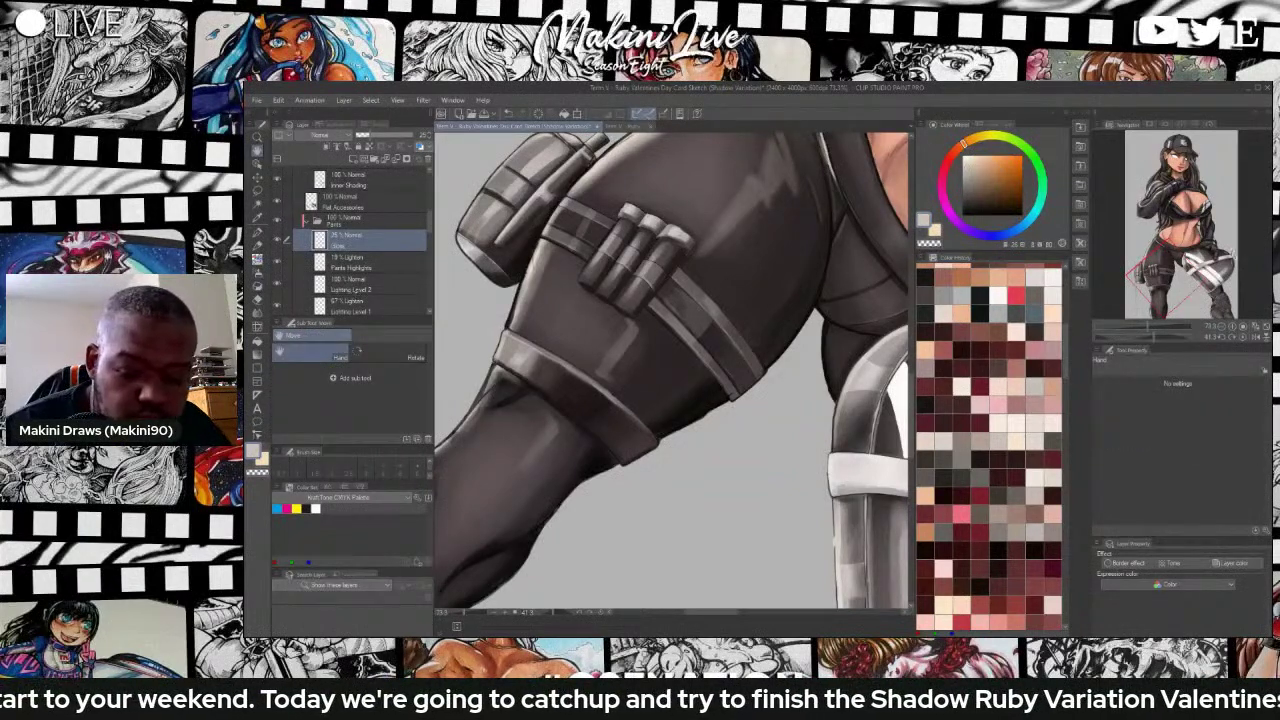
key(j)
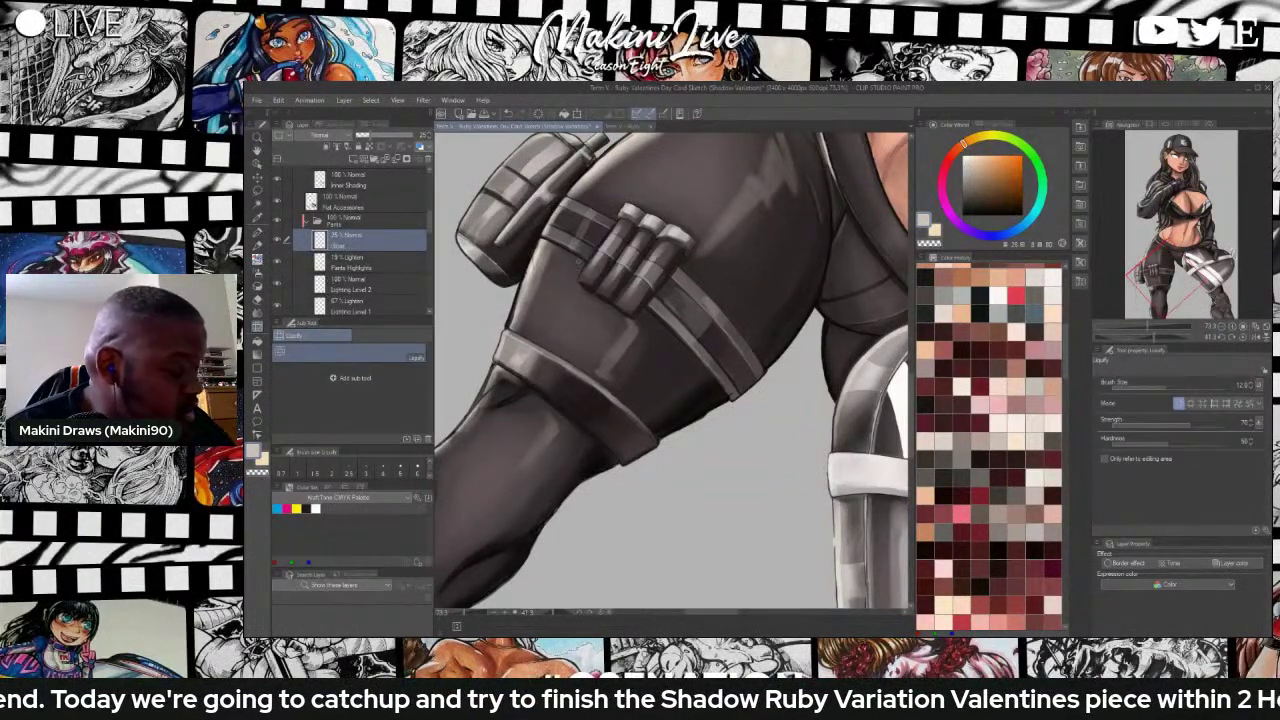
key(j)
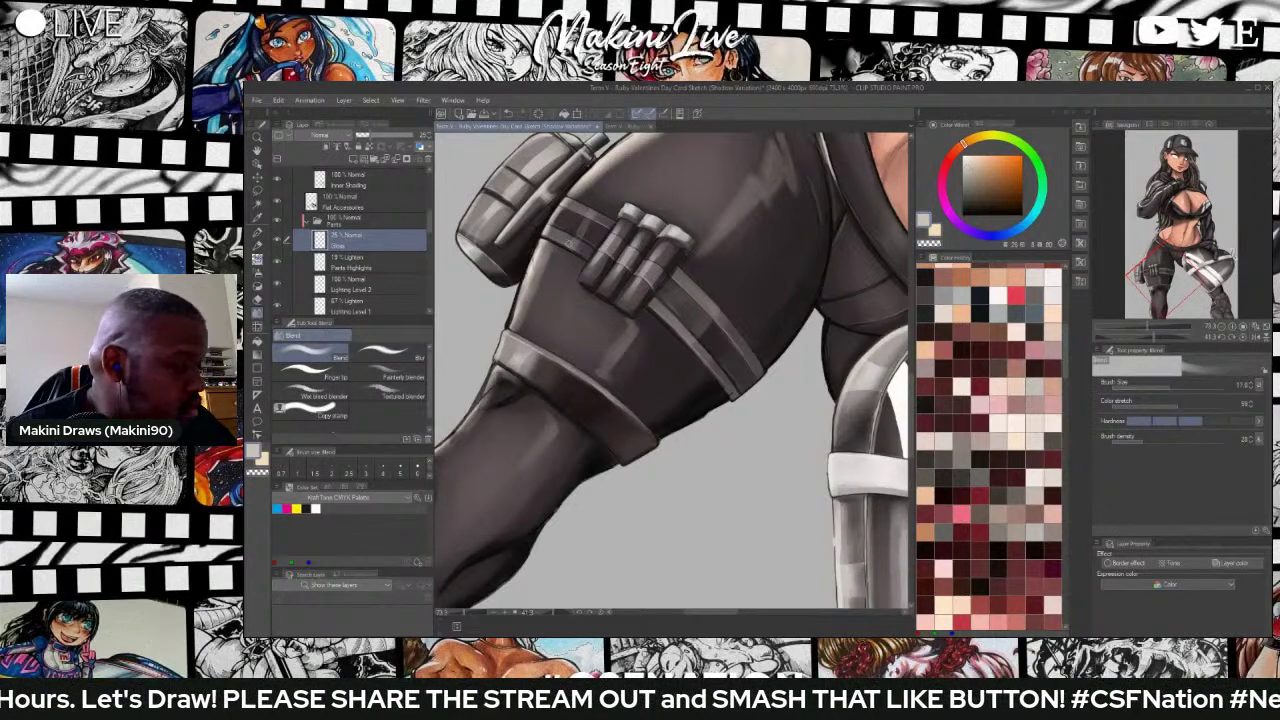
key([)
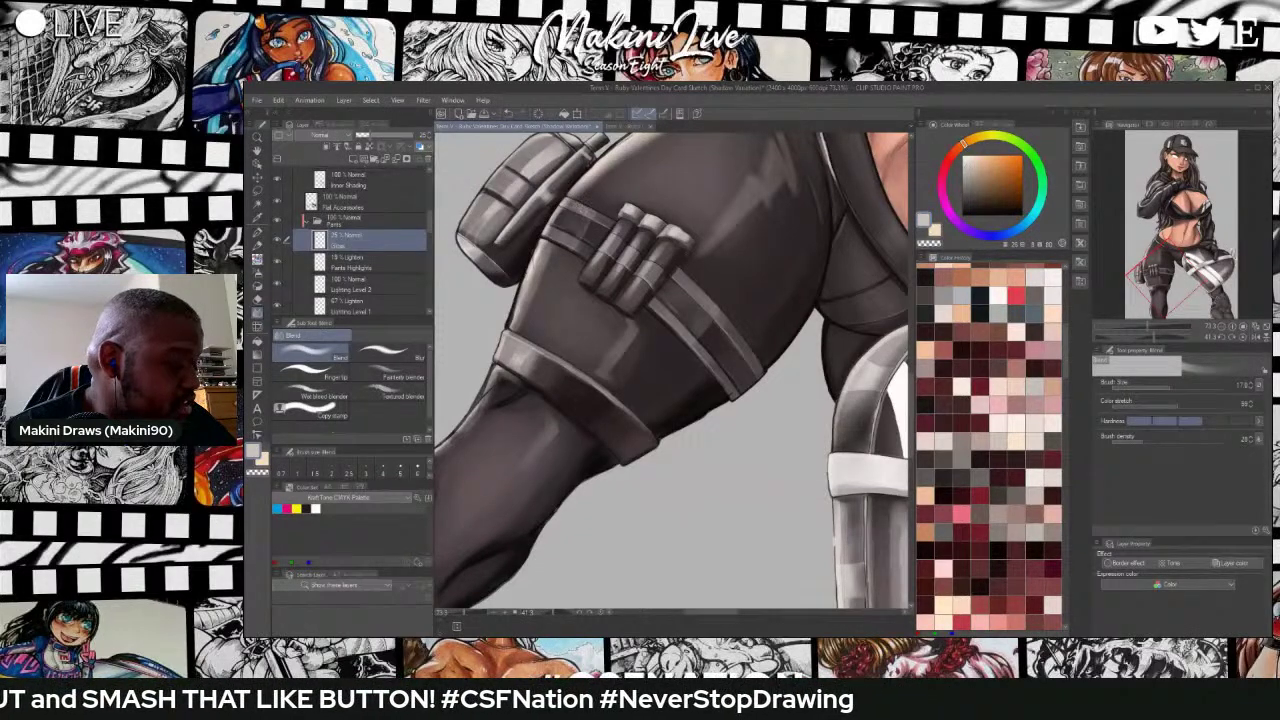
scroll(700, 183, down, 6)
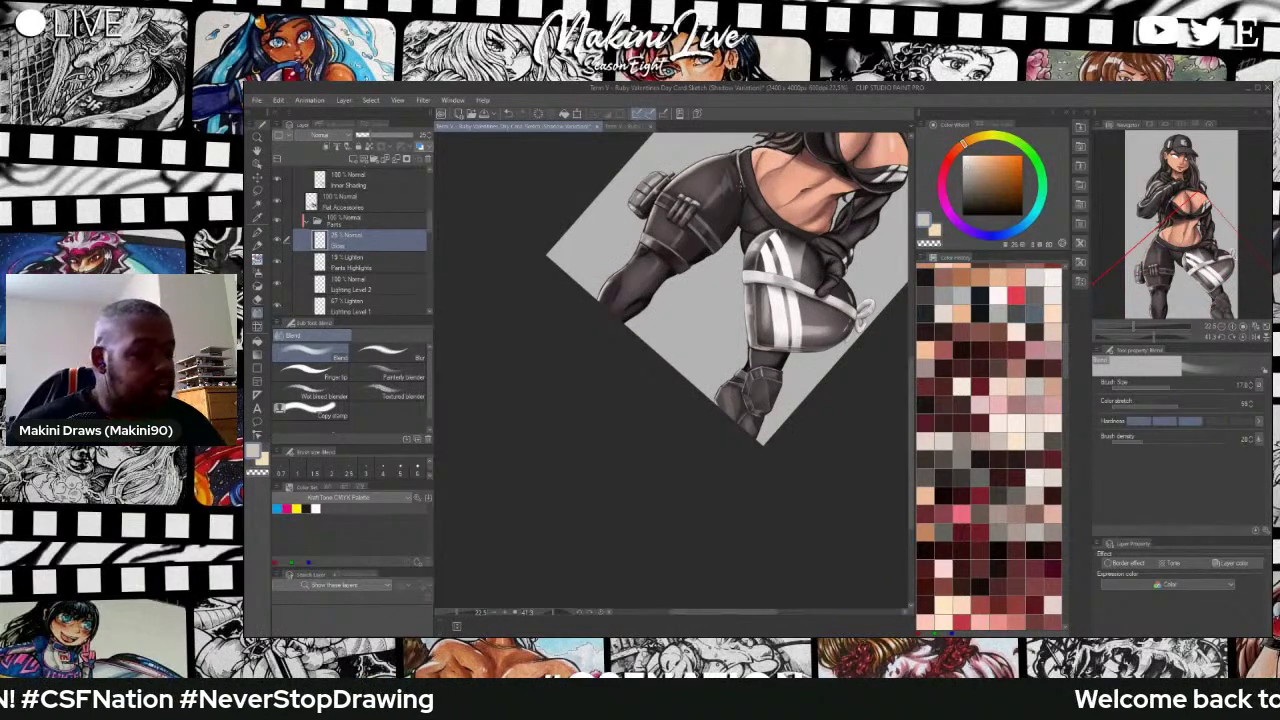
scroll(750, 151, up, 2)
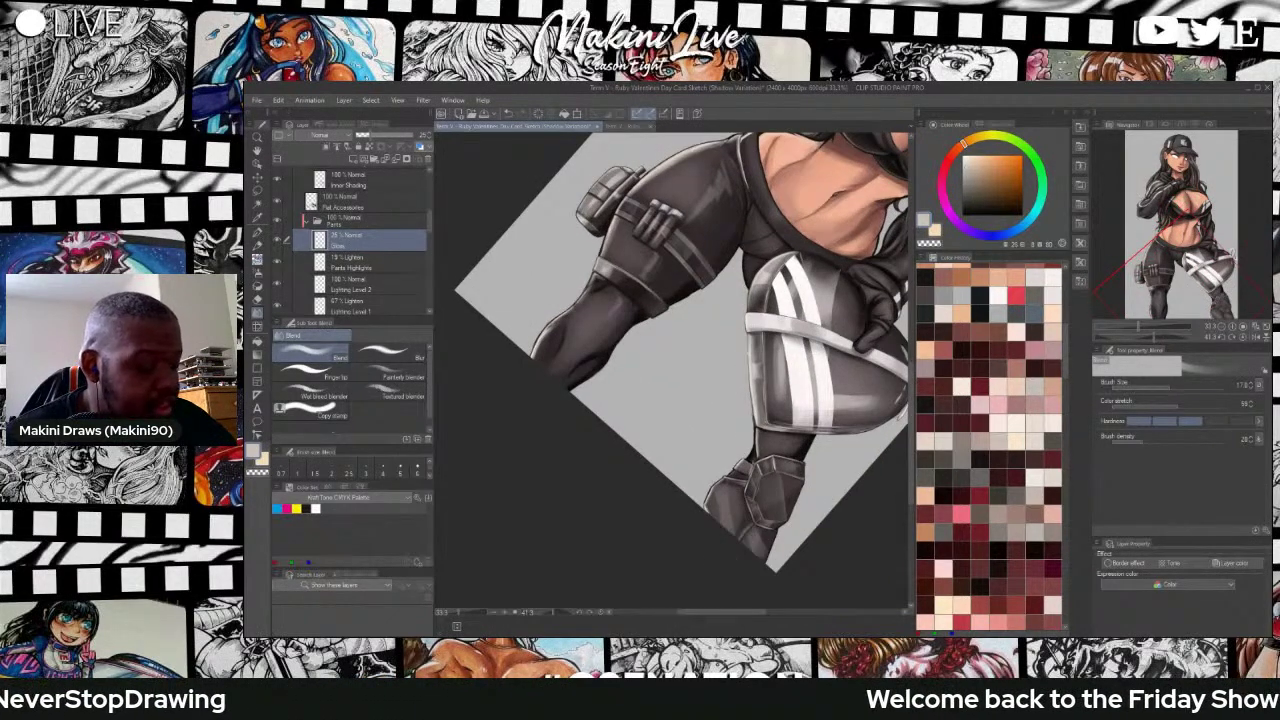
scroll(720, 520, up, 3)
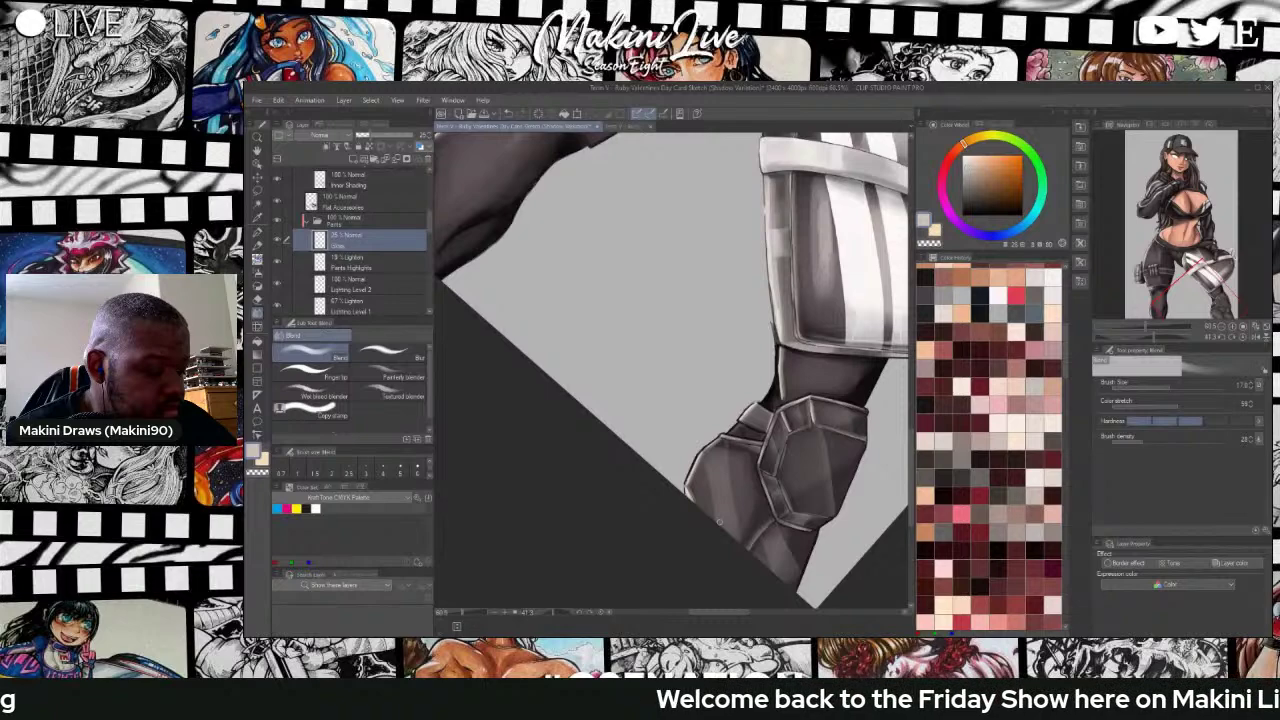
key(b)
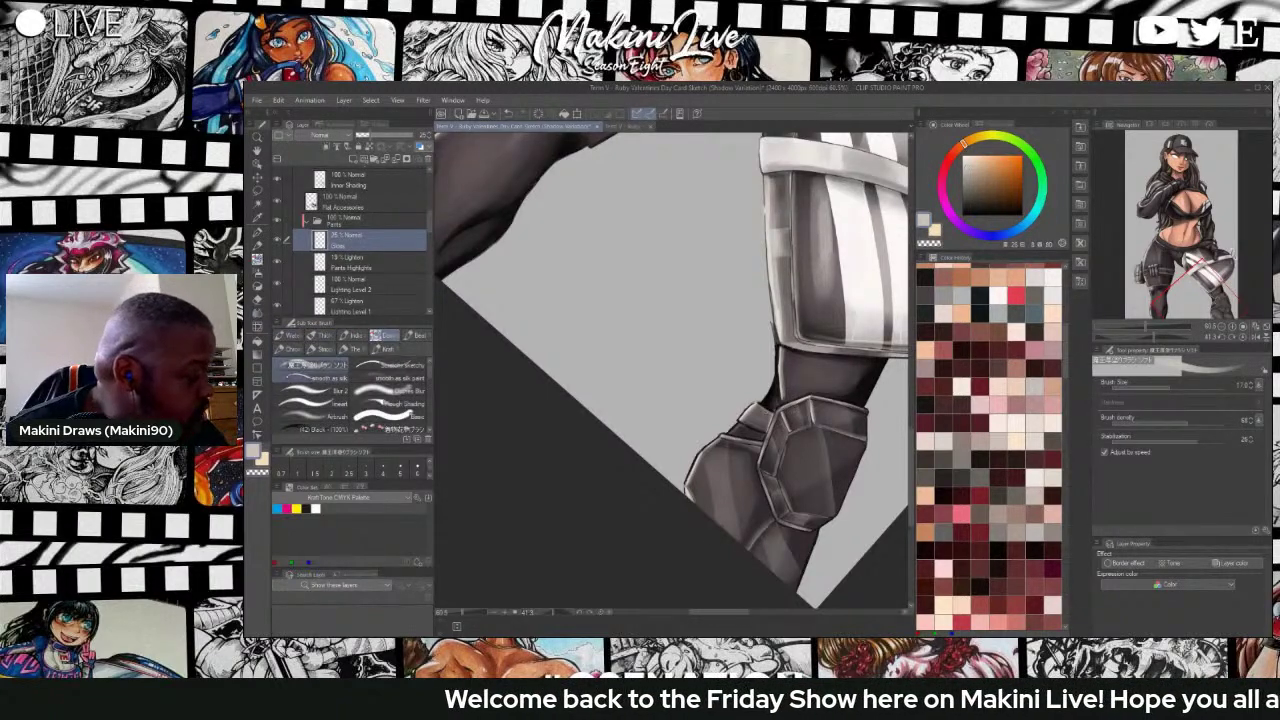
click(312, 404)
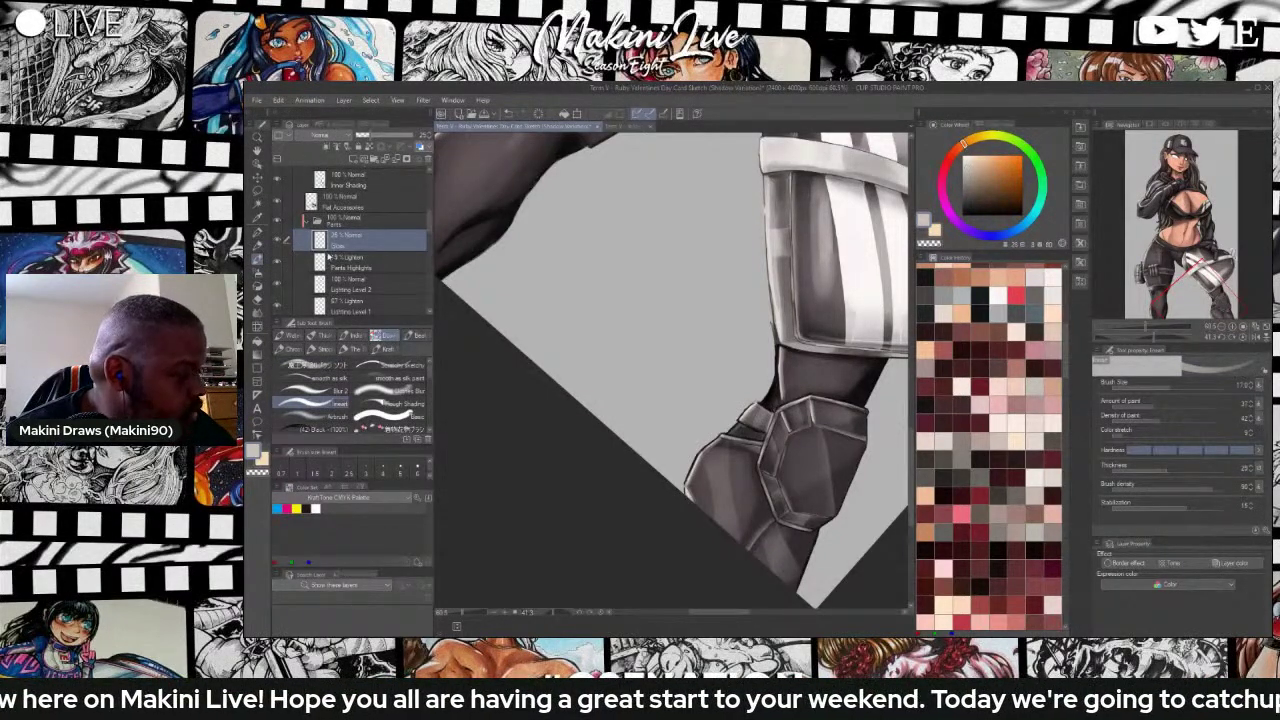
key(j)
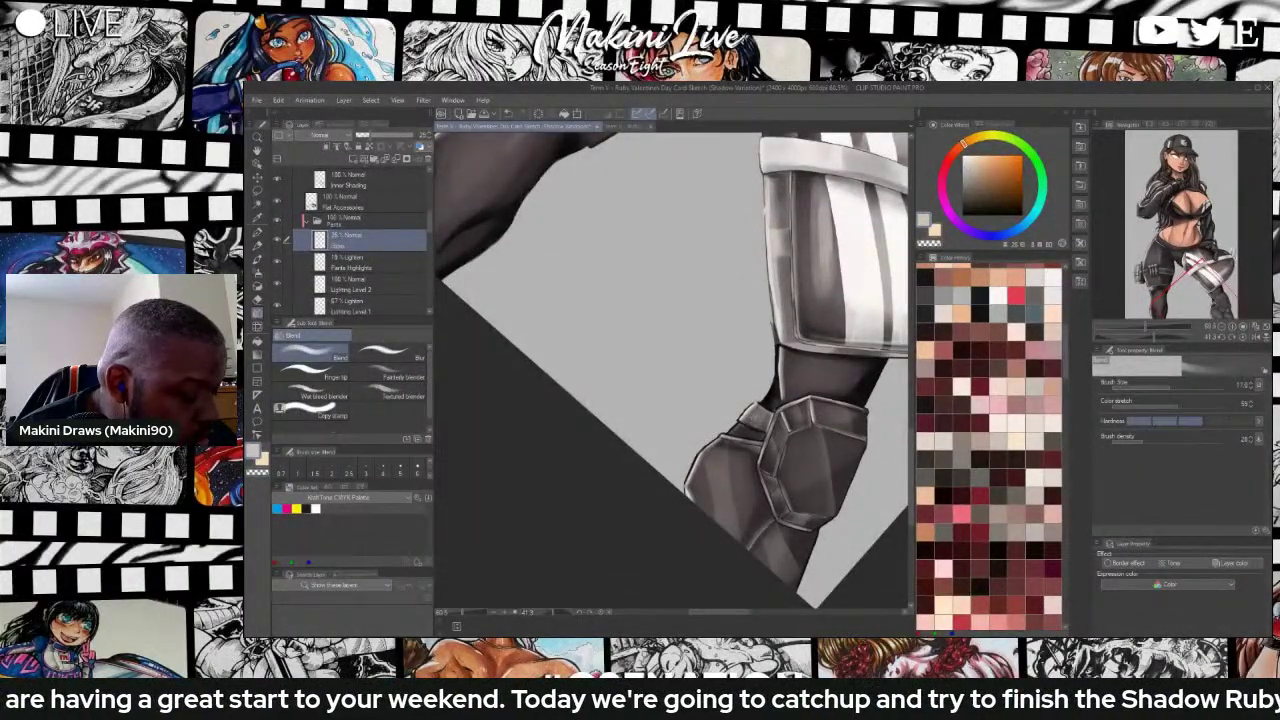
Compare the legs with the Pants folder hidden and shown, and inspect the thigh straps and pouches.
scroll(788, 364, down, 3)
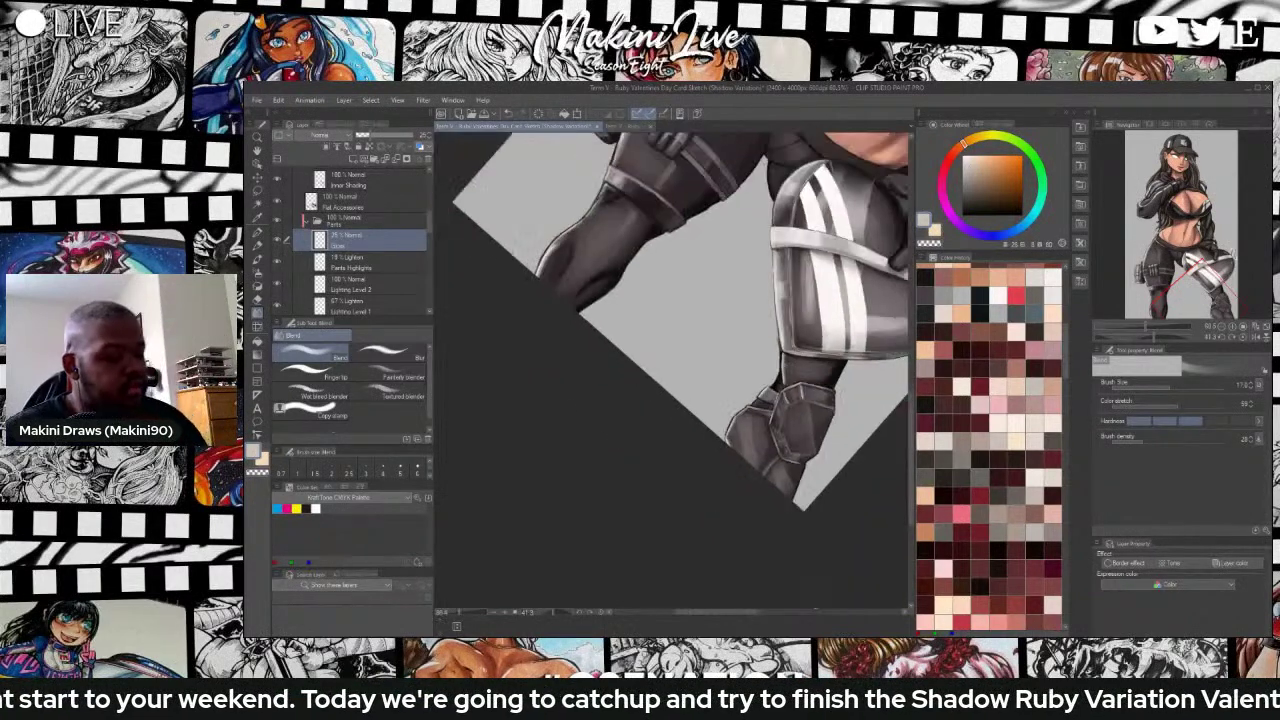
scroll(825, 381, down, 1)
drag(911, 438, 911, 386)
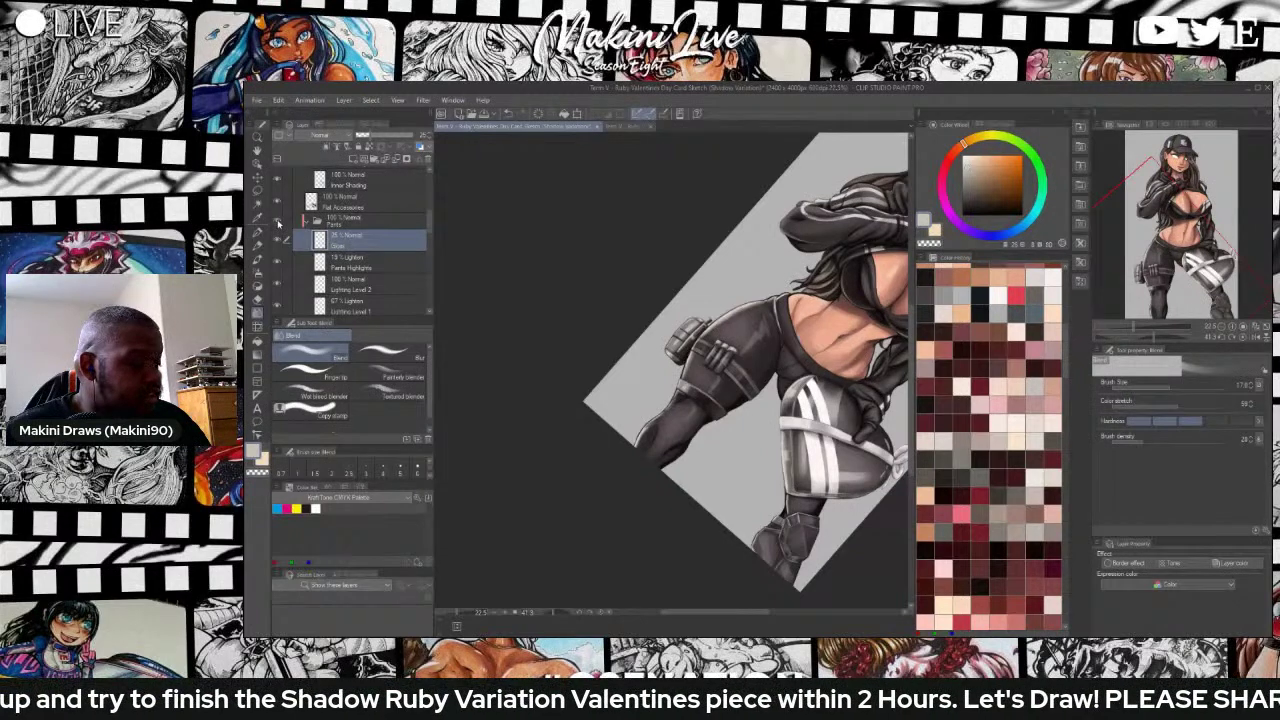
click(278, 222)
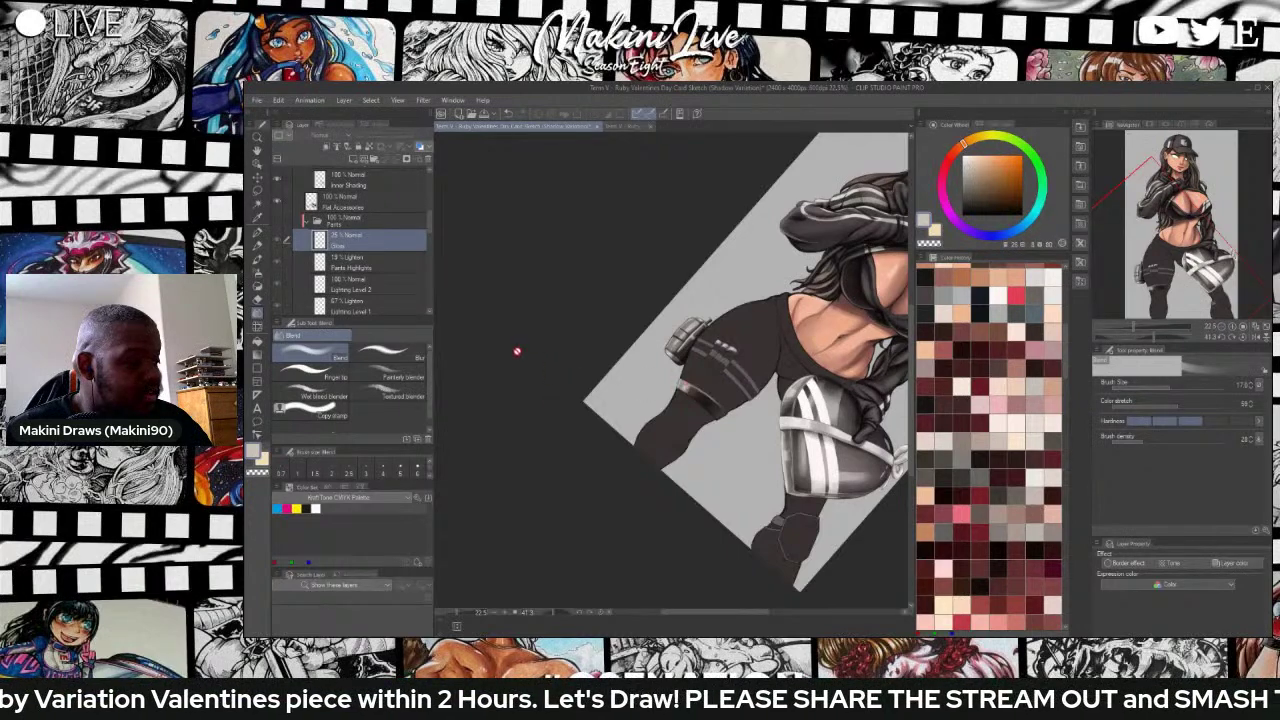
click(279, 226)
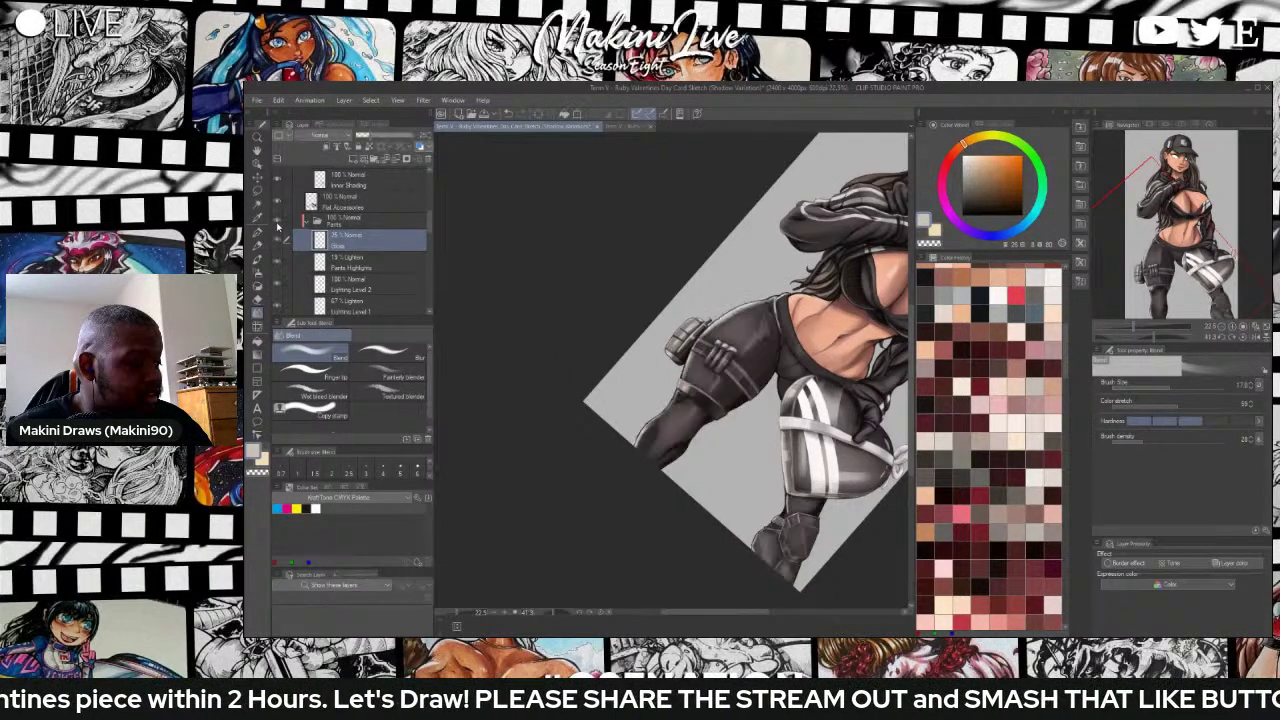
scroll(745, 437, down, 2)
scroll(740, 437, up, 3)
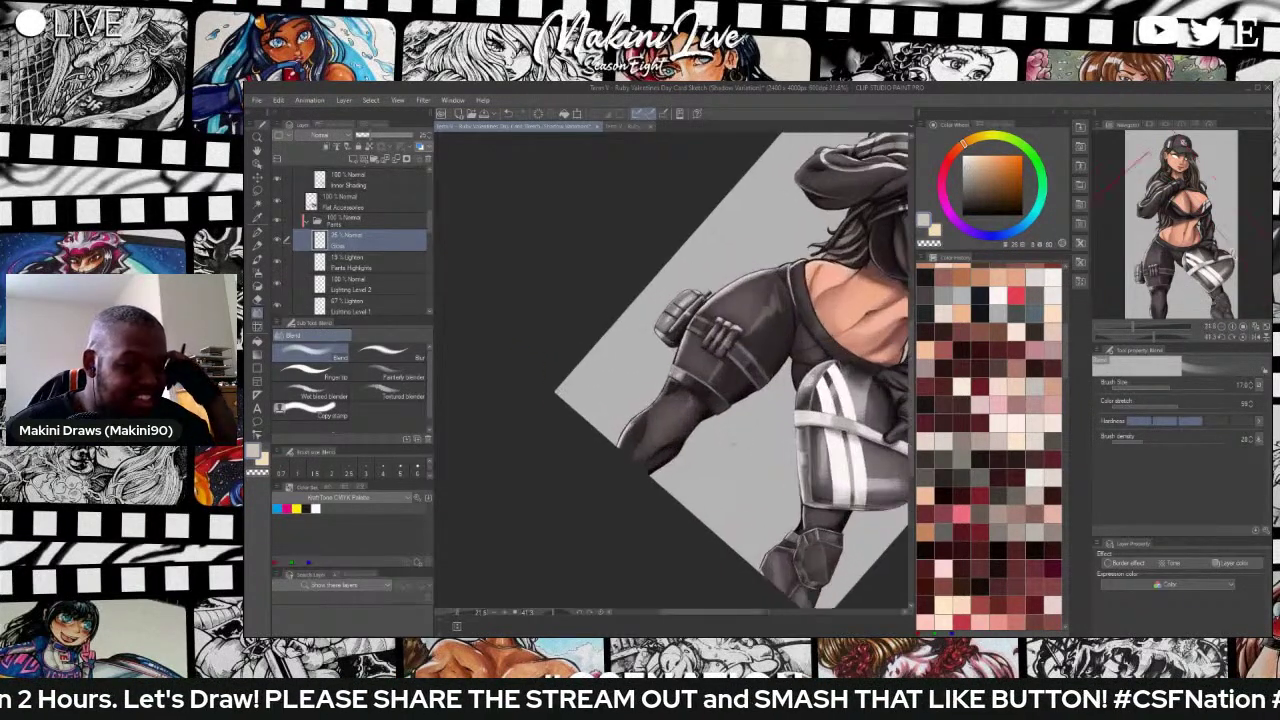
scroll(727, 448, up, 2)
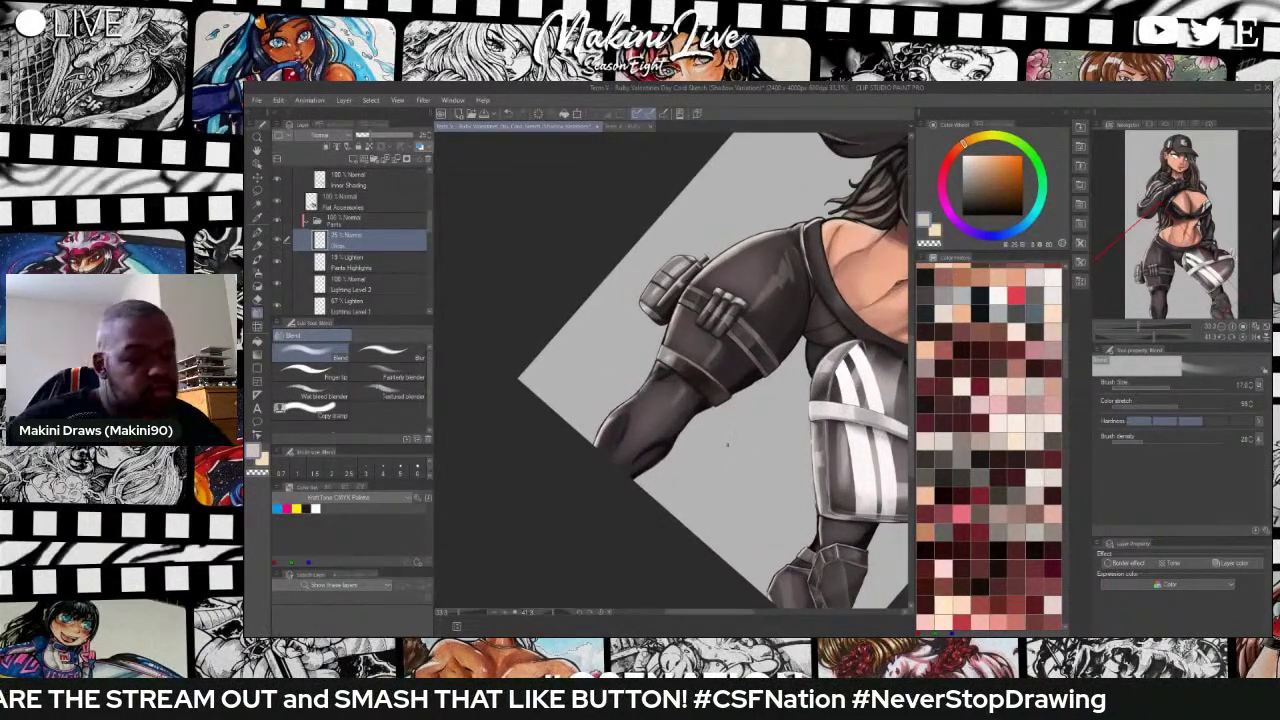
scroll(727, 448, up, 2)
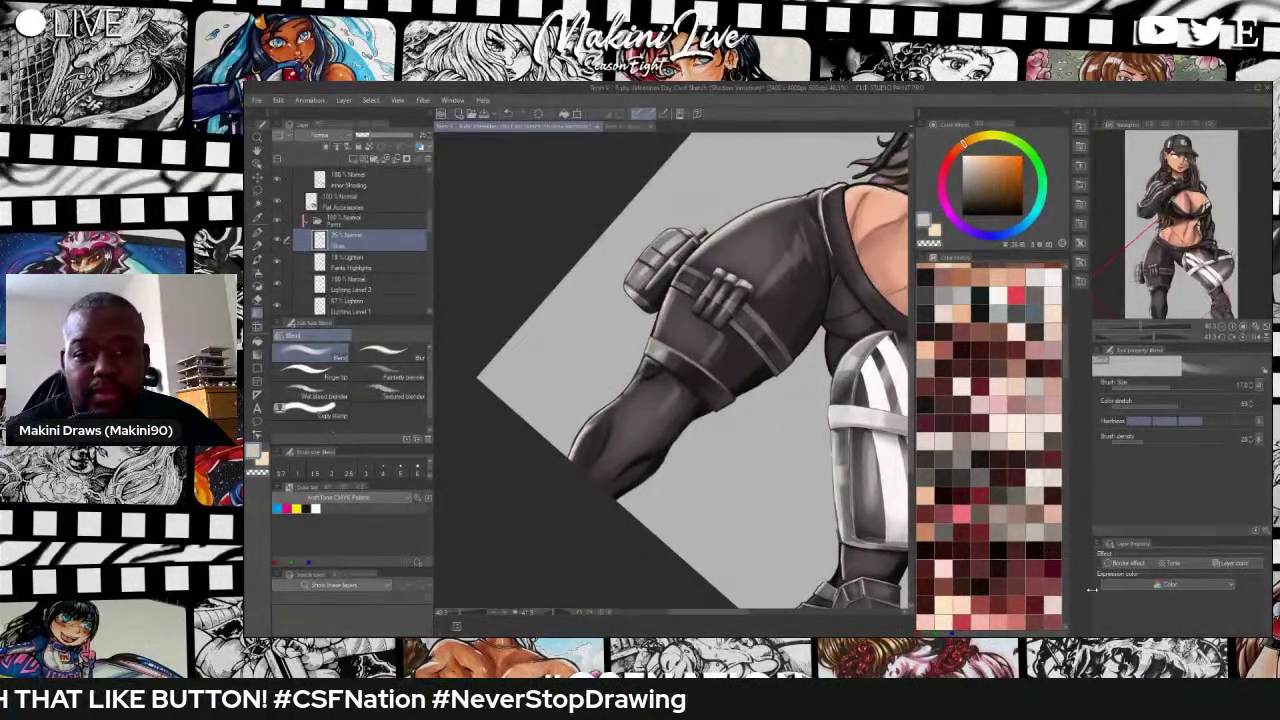
scroll(872, 526, down, 5)
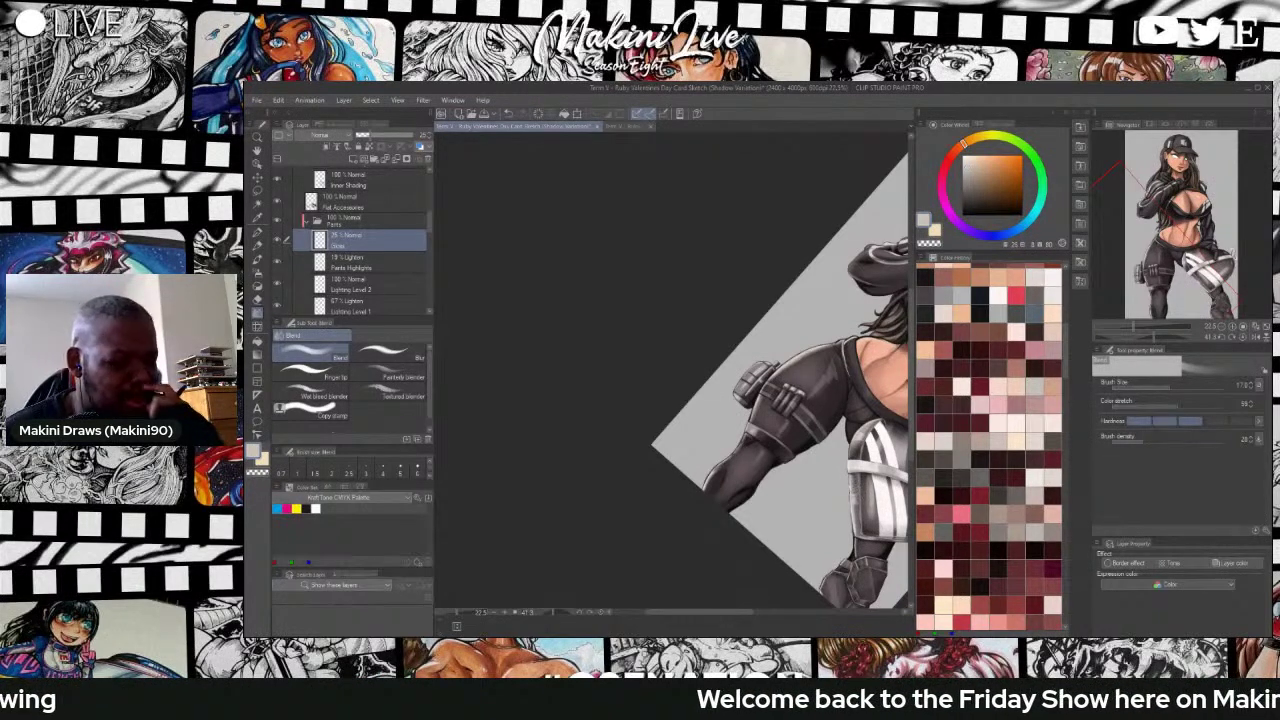
scroll(834, 478, up, 2)
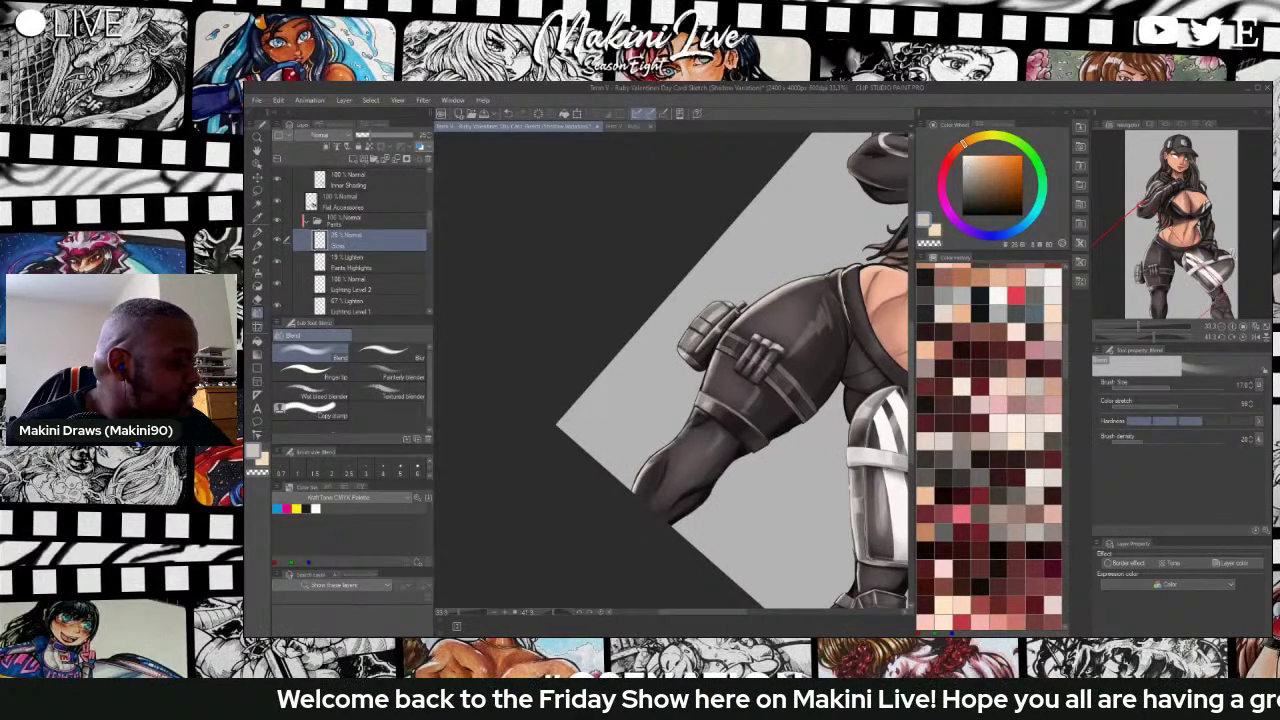
Add a new layer at the top of the Pants folder and name it Shadow.
drag(429, 220, 429, 218)
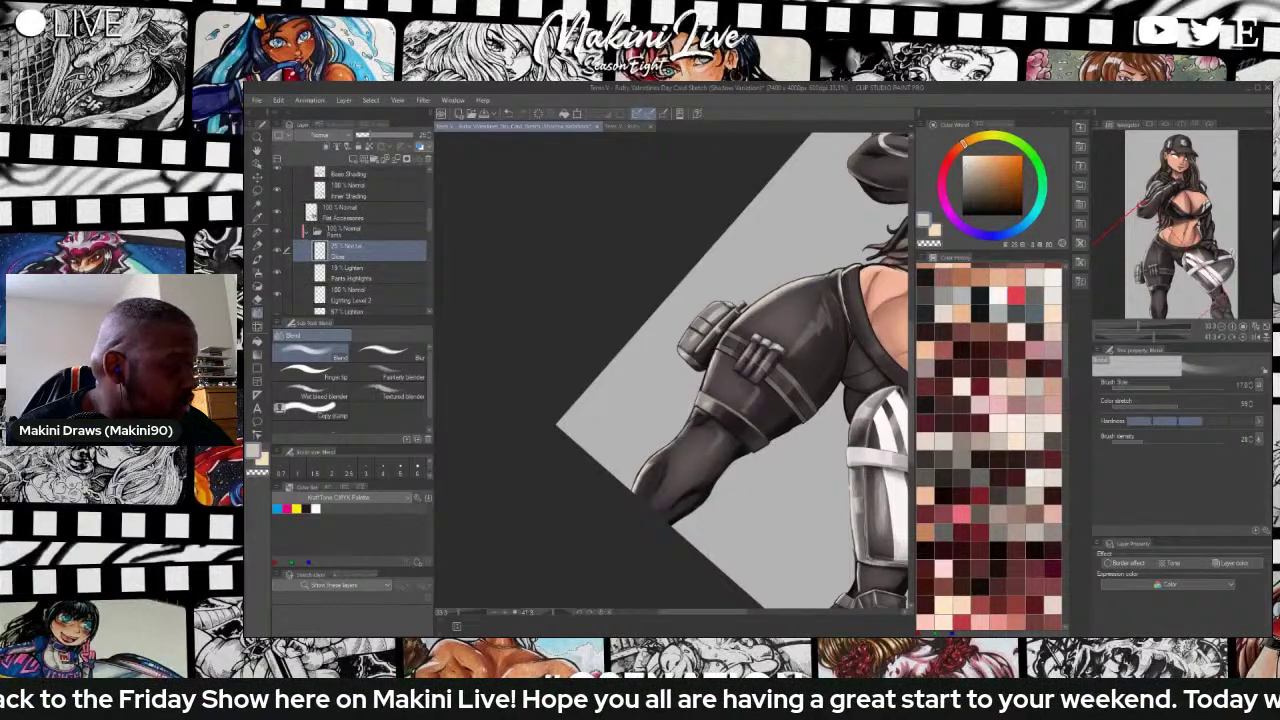
click(353, 159)
double_click(360, 255)
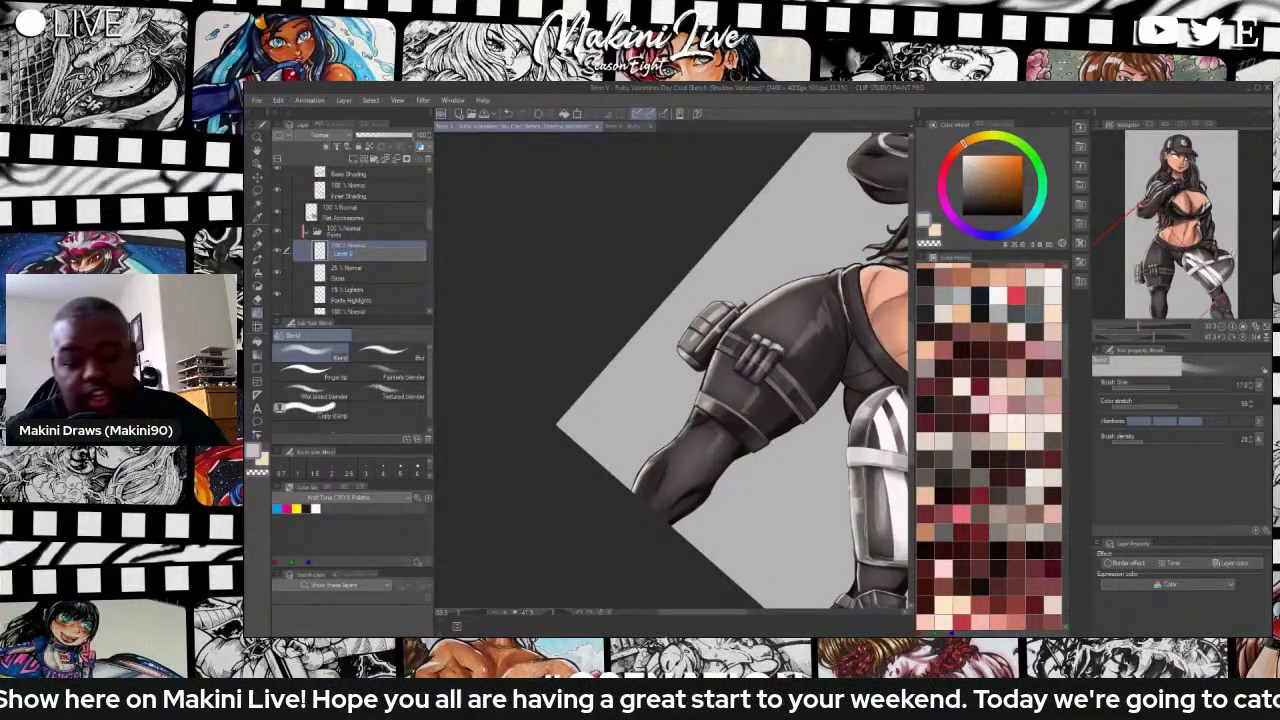
key(BackSpace)
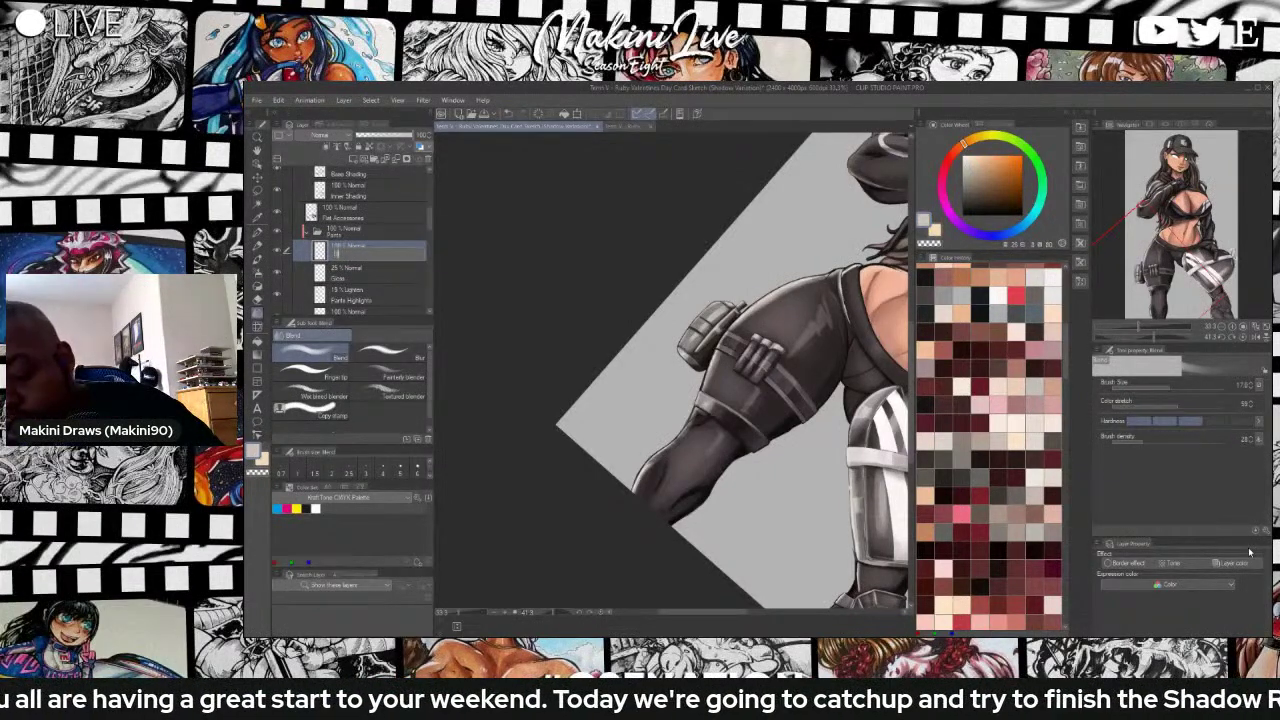
text(Shadow)
key(Return)
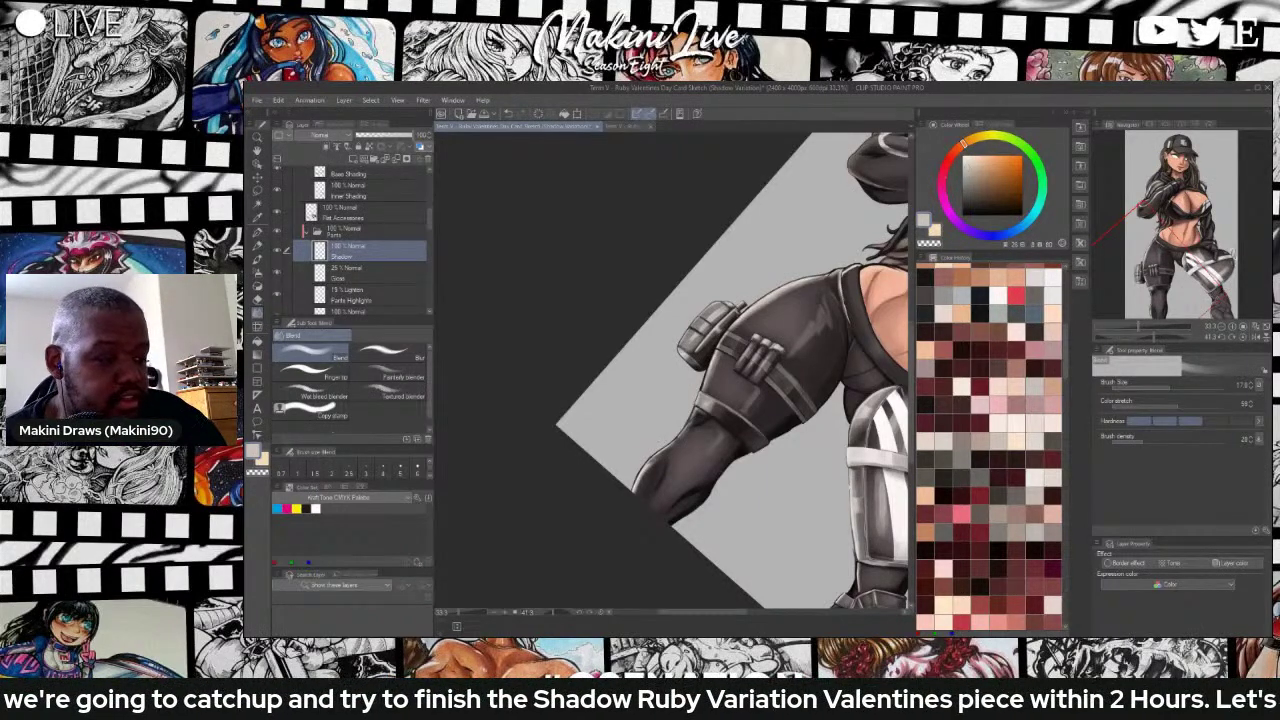
Choose a near-black shade from the colour history and fine-tune its tone on the colour wheel.
scroll(944, 294, up, 5)
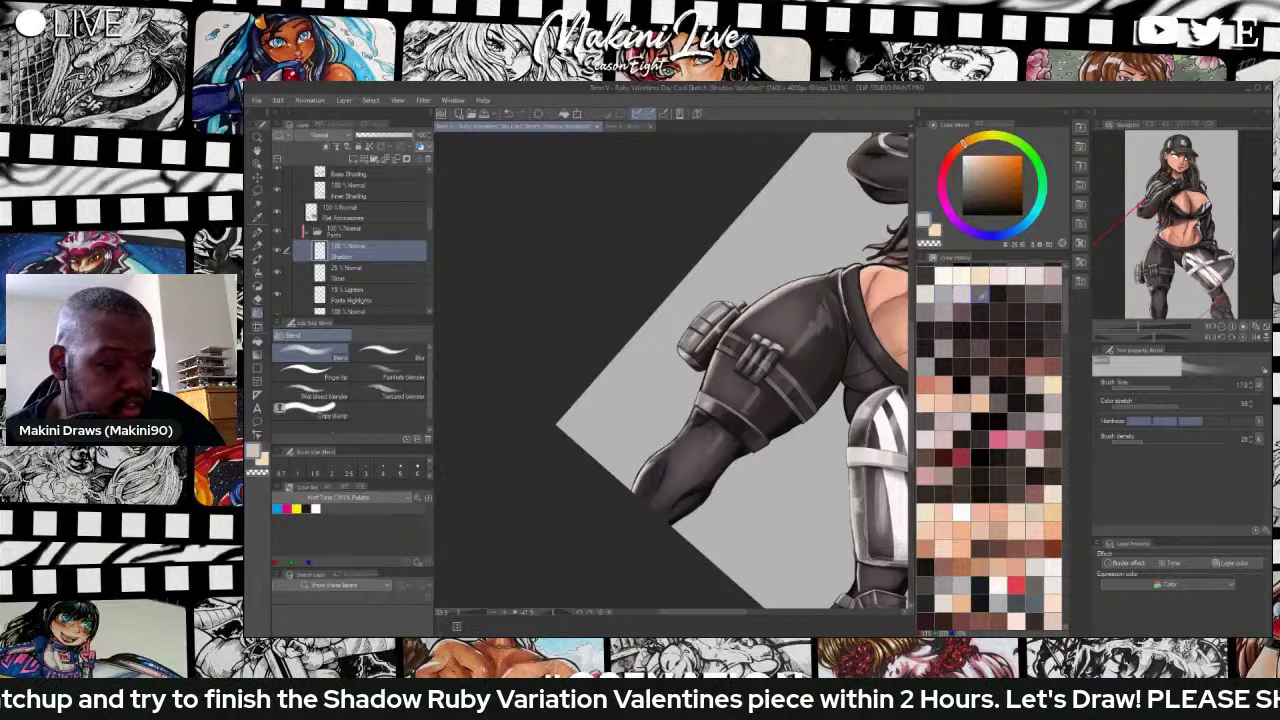
click(1052, 312)
drag(1065, 309, 1065, 302)
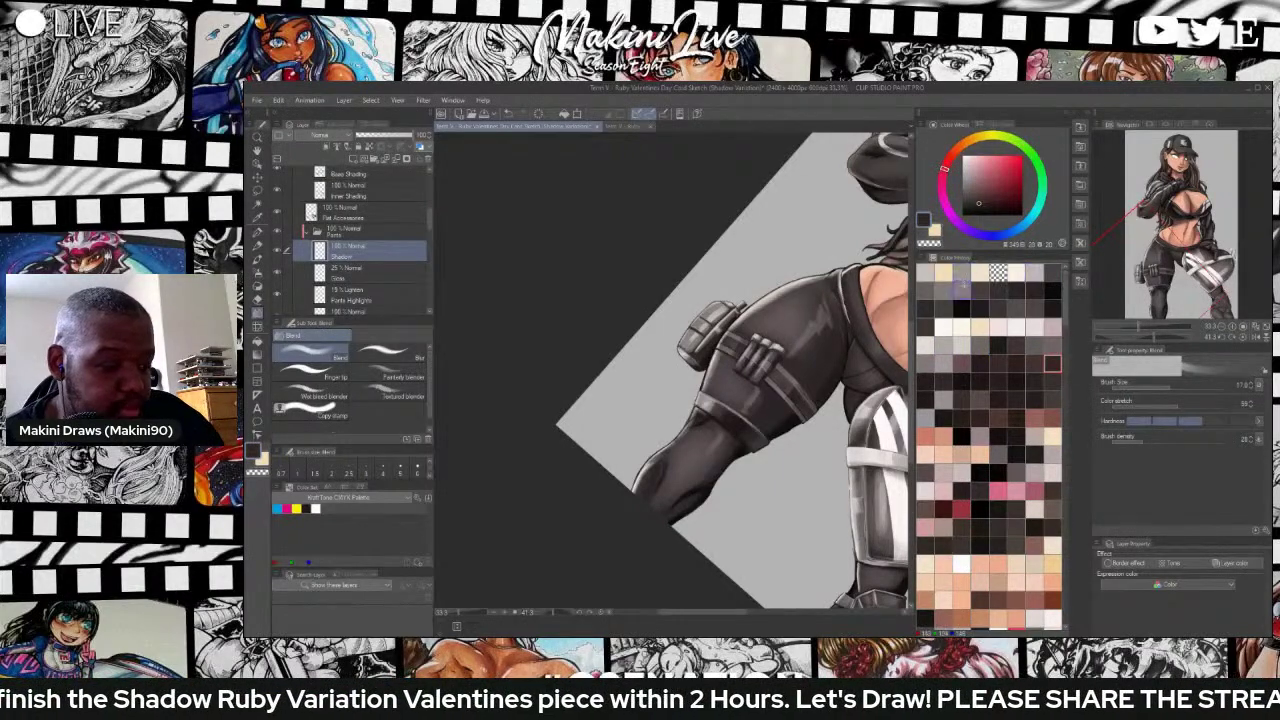
click(960, 310)
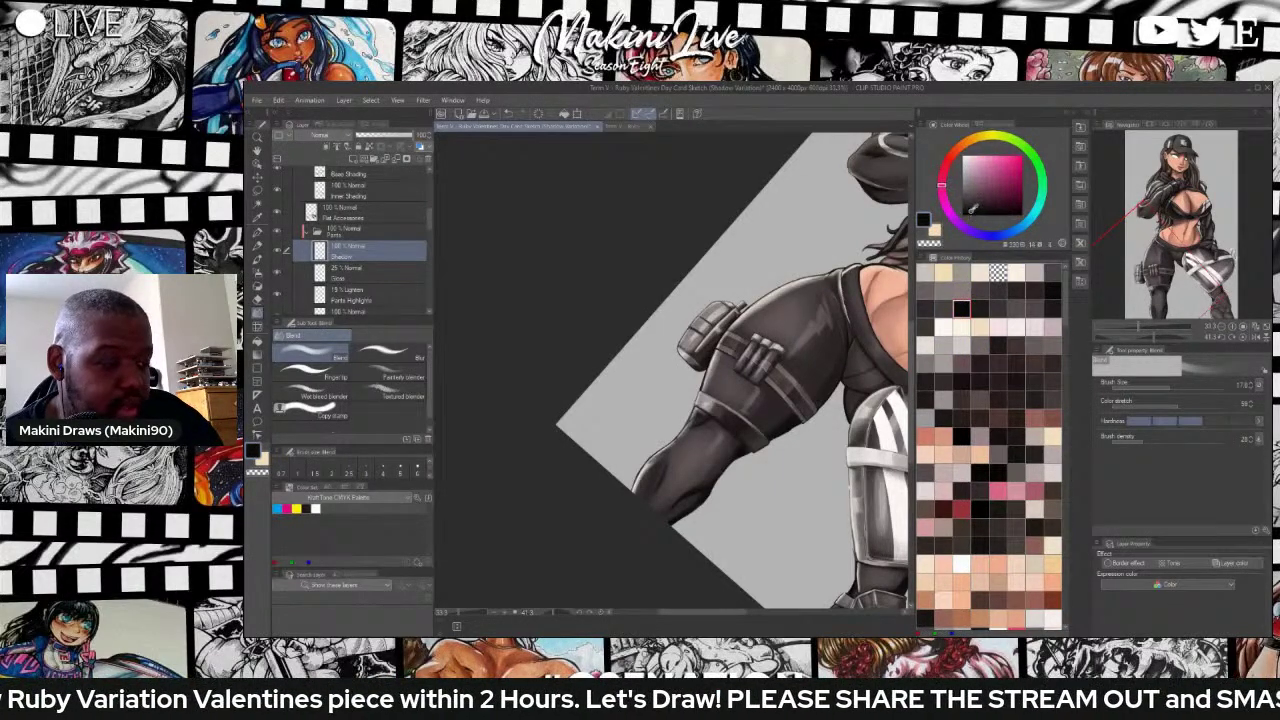
click(973, 208)
Select the size 17 painting brush and paint a dark shadow on the inner thigh above the strap.
scroll(837, 376, up, 2)
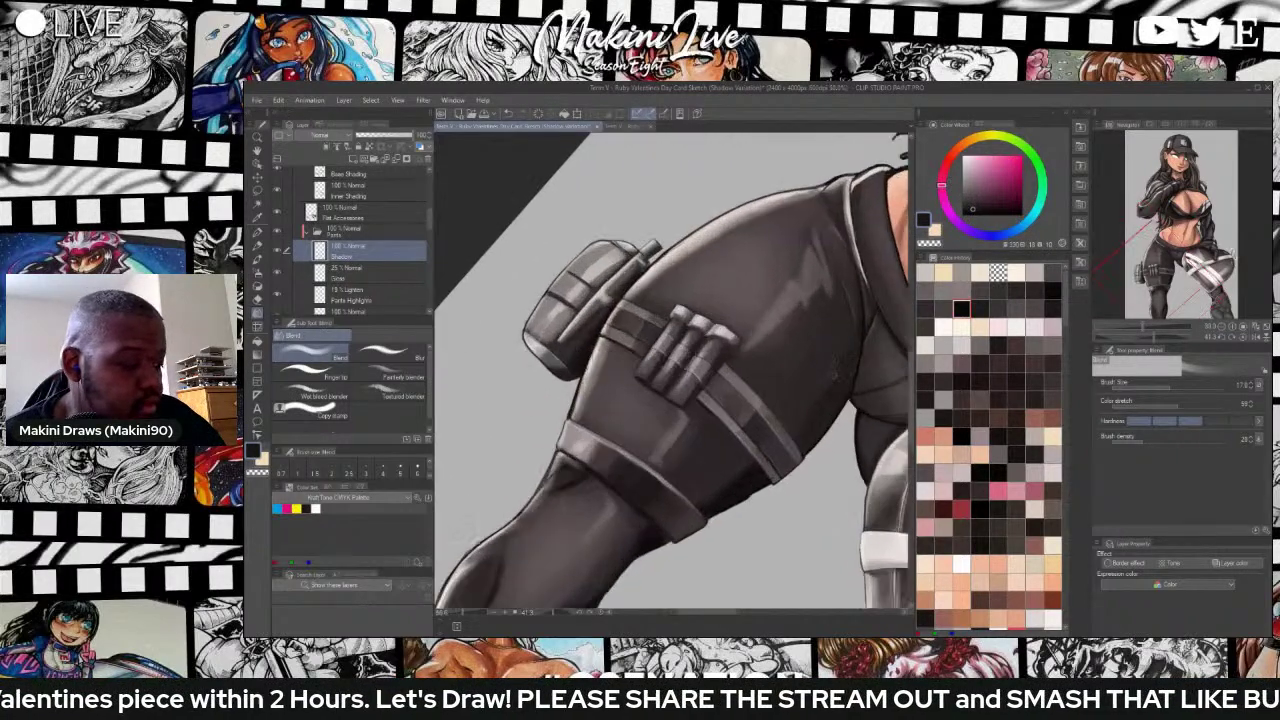
click(294, 369)
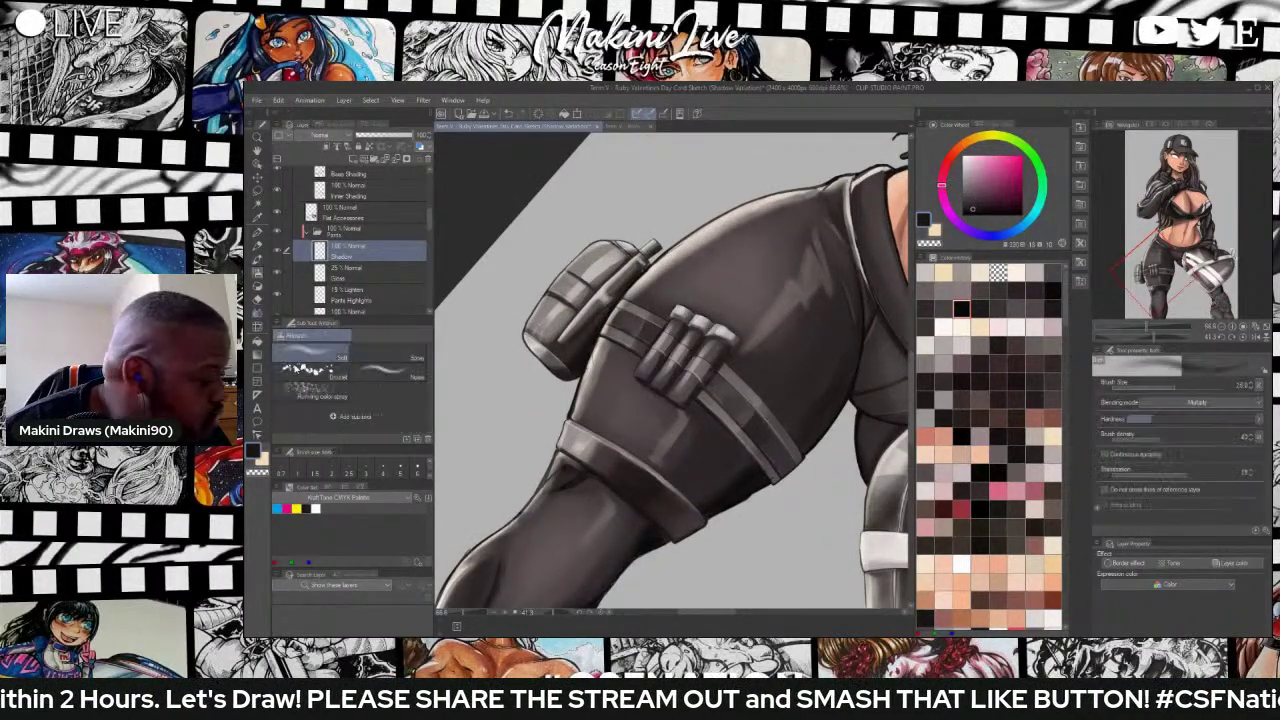
key(b)
key(b)
click(294, 369)
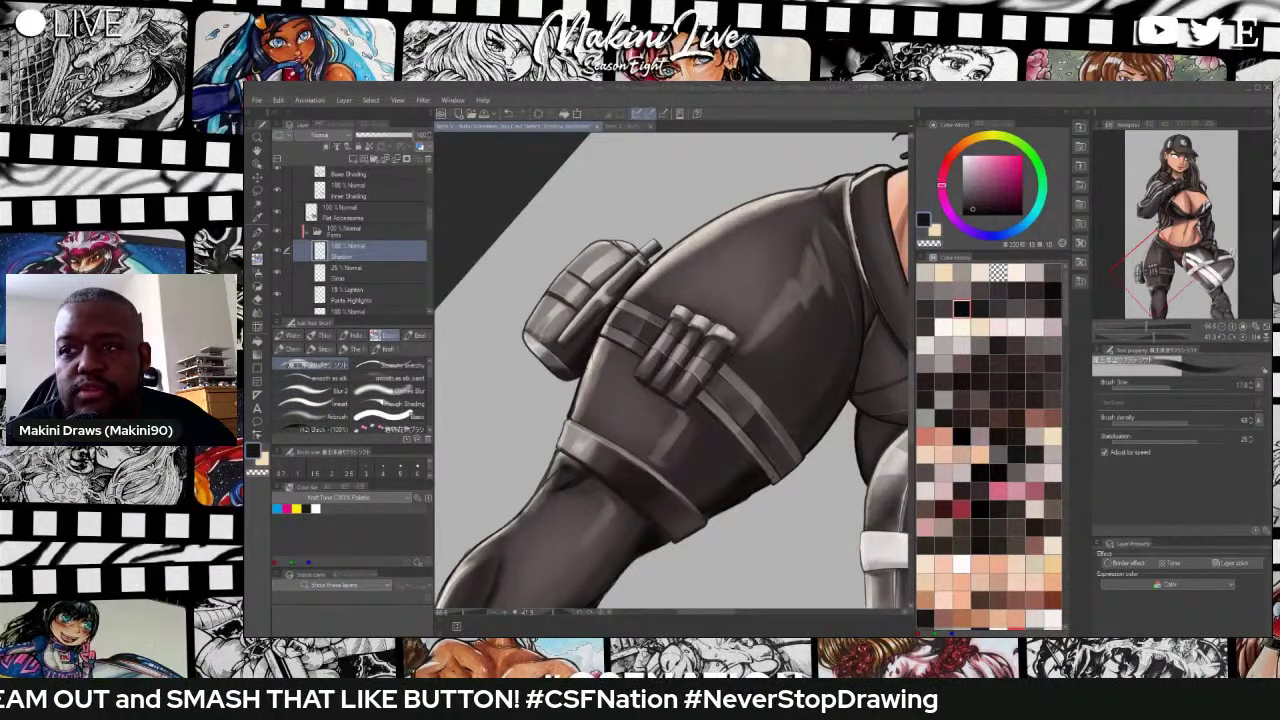
drag(848, 393, 854, 377)
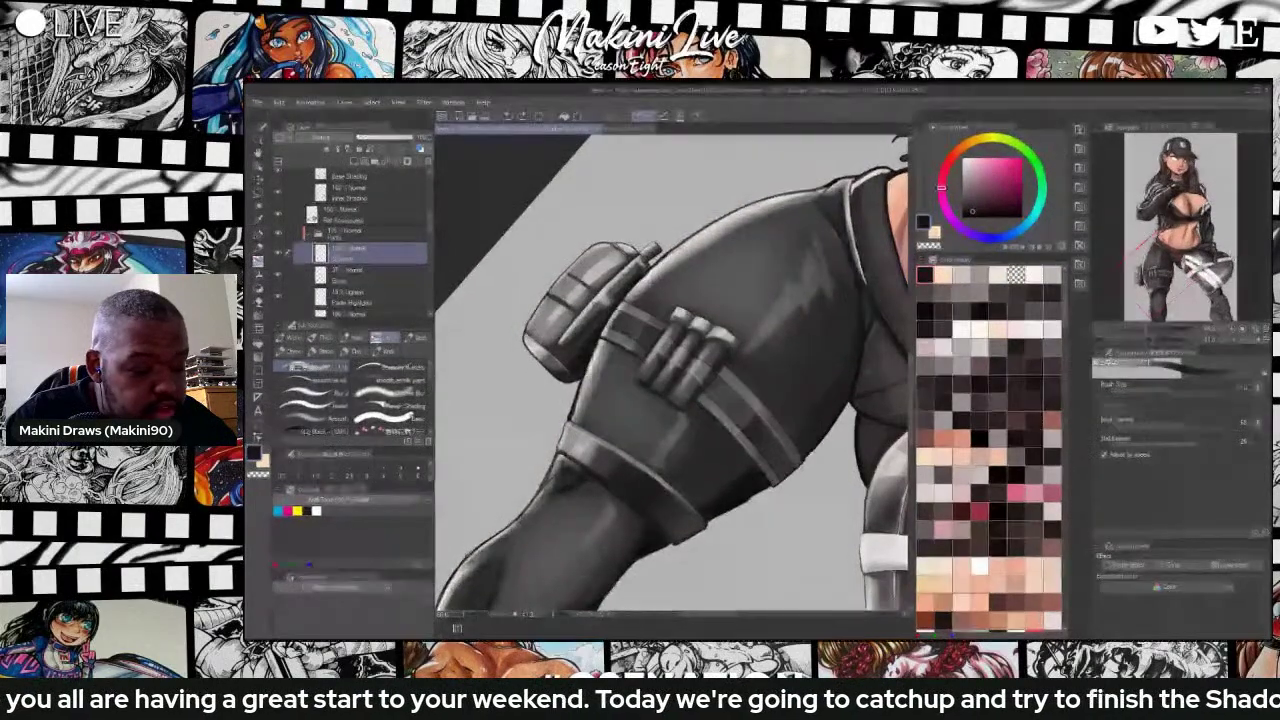
Paint dark shadows on the thigh along the side of the upper strap and around the small pouches.
key(r)
mouse_move(849, 304)
mouse_down()
mouse_move(838, 281)
mouse_move(711, 186)
mouse_move(684, 181)
mouse_move(702, 432)
mouse_move(751, 437)
mouse_move(750, 396)
mouse_up()
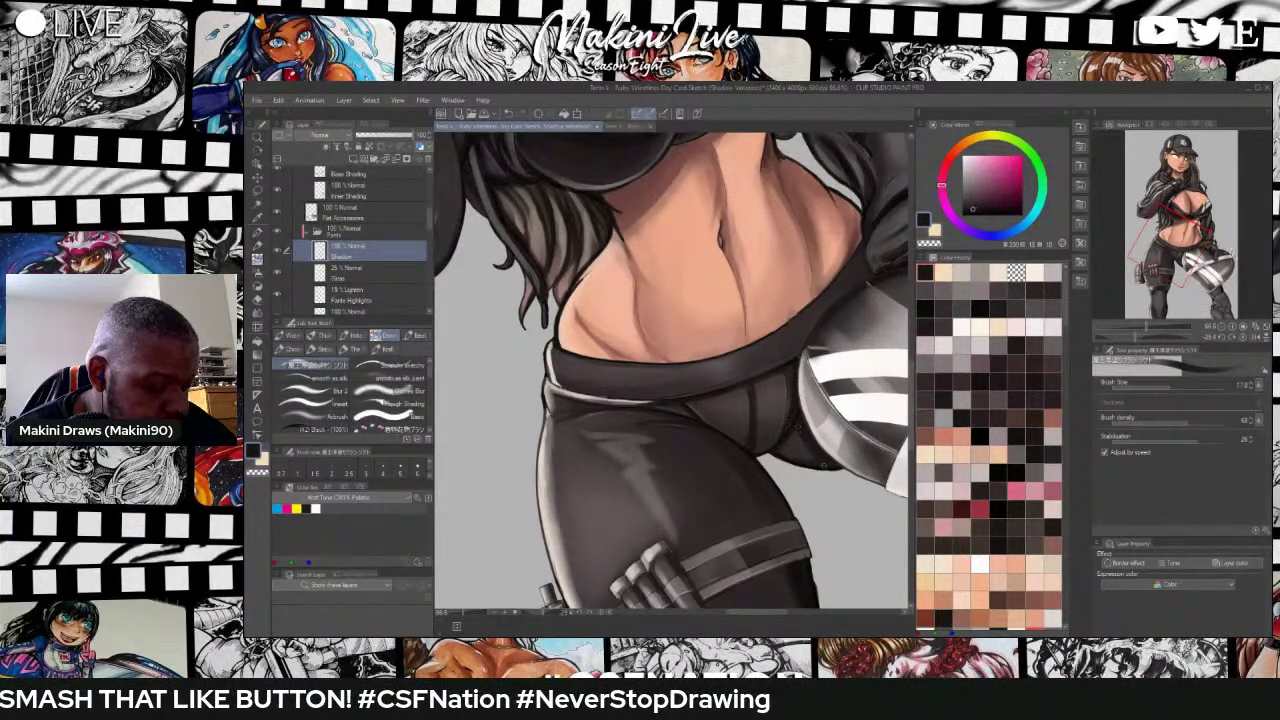
scroll(765, 394, down, 2)
scroll(765, 394, up, 1)
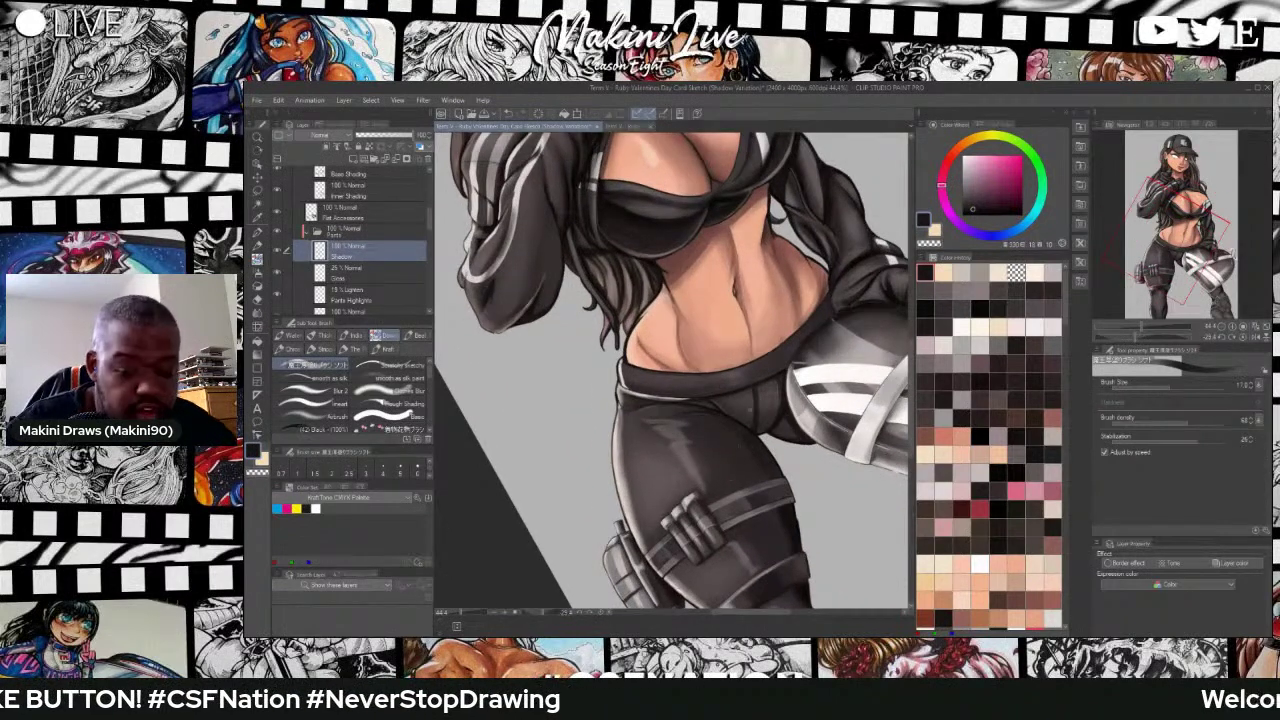
mouse_move(765, 366)
mouse_down()
mouse_move(706, 284)
mouse_move(714, 296)
mouse_up()
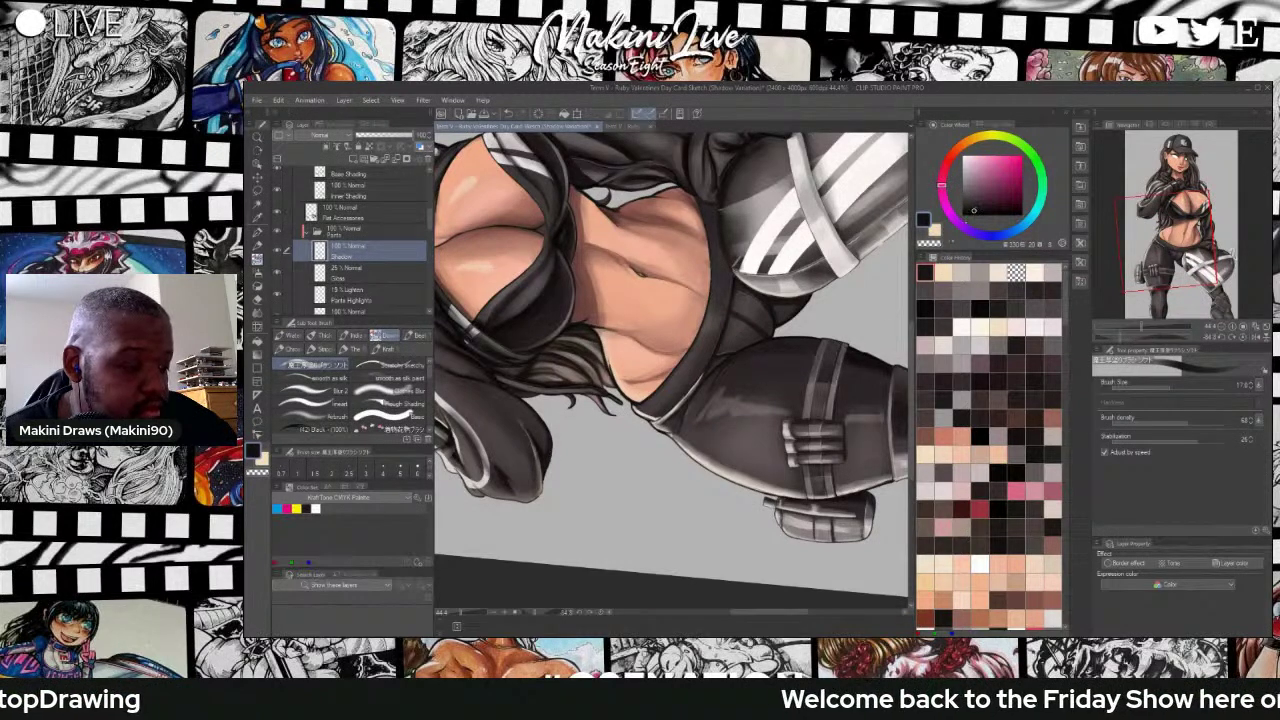
scroll(832, 418, up, 2)
drag(832, 418, 849, 342)
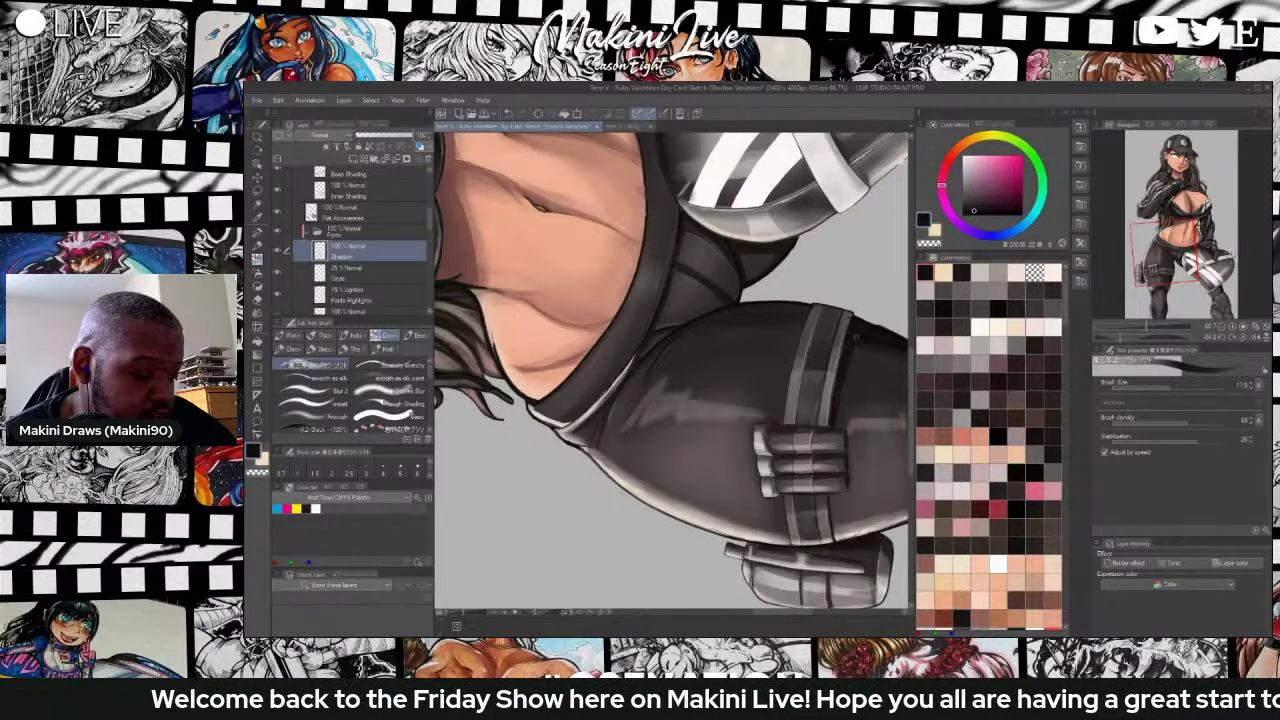
scroll(850, 358, up, 3)
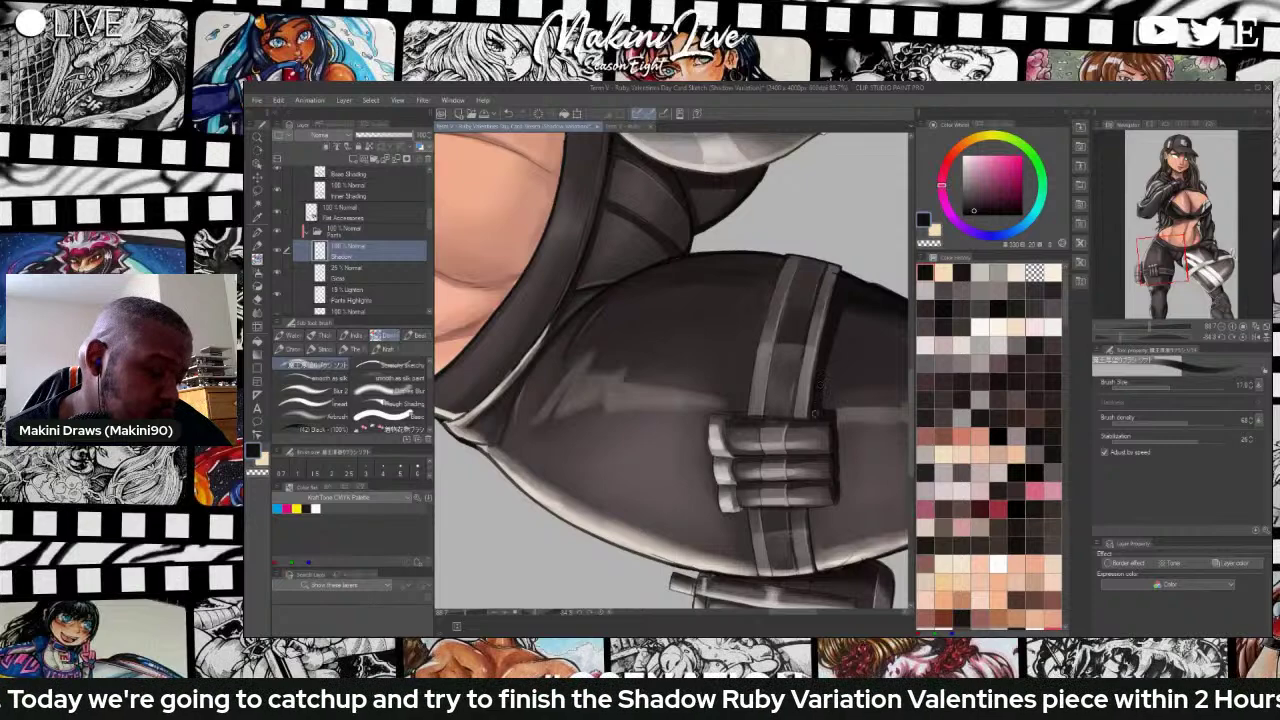
scroll(818, 410, down, 3)
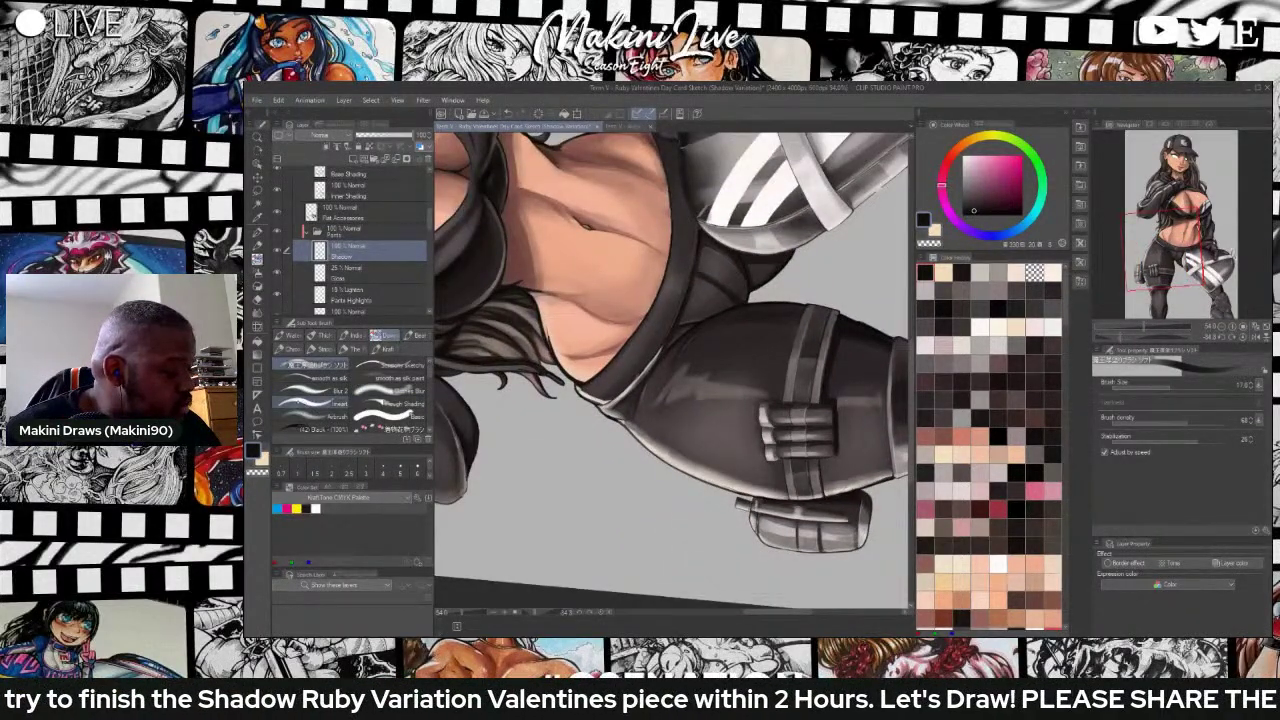
Switch to the size 17 paint-mixing brush and add dark shading beside the thigh pouches and along the lower thigh band.
click(312, 403)
click(312, 416)
click(312, 403)
scroll(463, 433, up, 2)
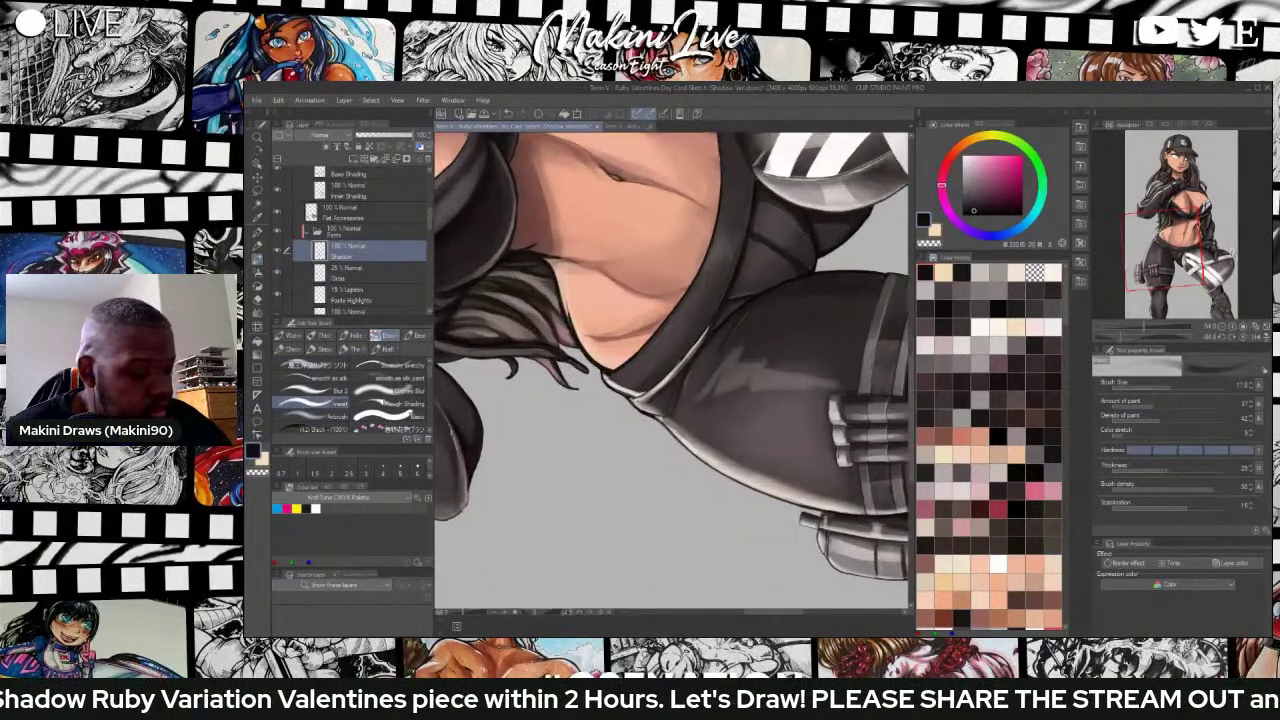
drag(798, 376, 601, 334)
drag(708, 440, 711, 456)
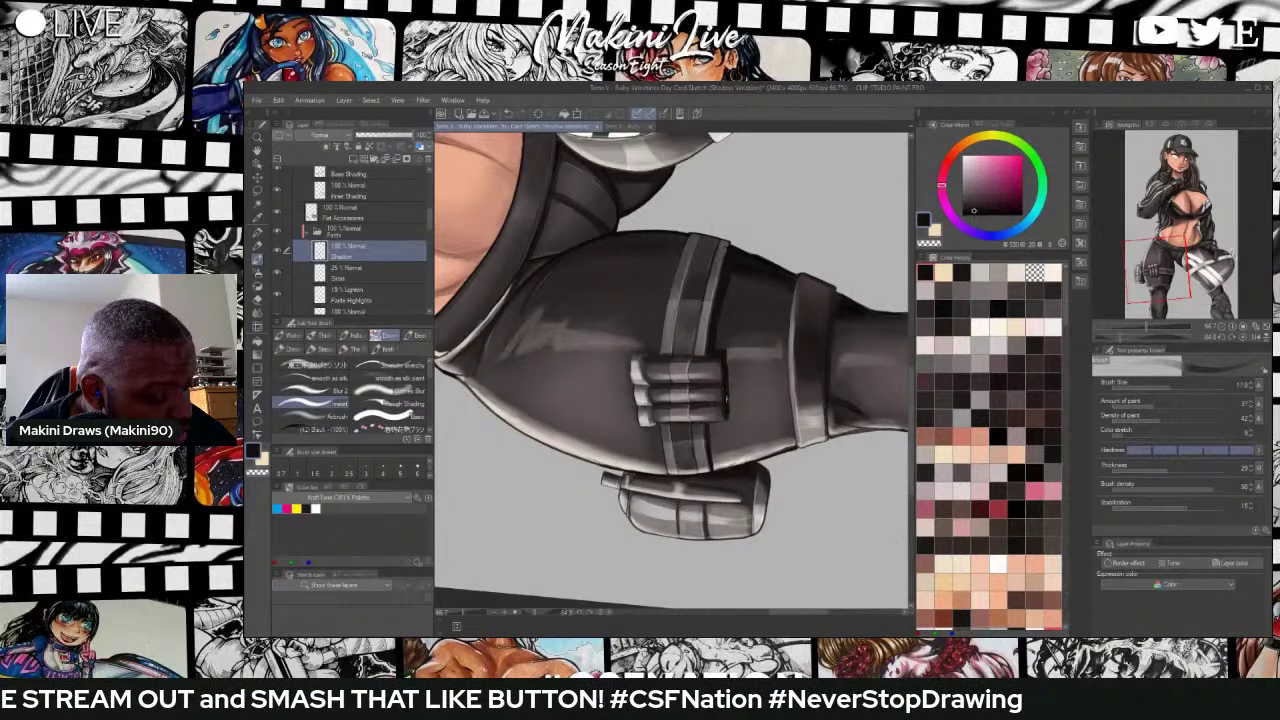
drag(827, 436, 828, 404)
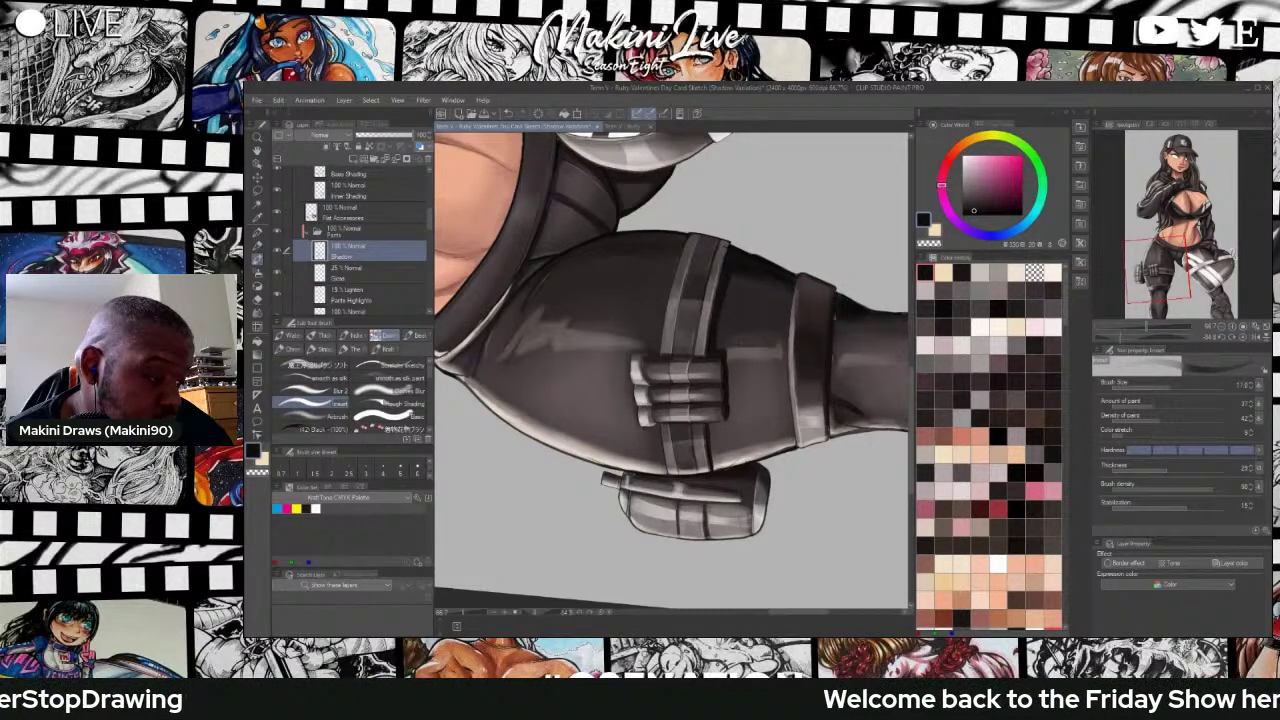
Paint a dark shadow on the lower leg along the outer edge of the knee pad.
scroll(858, 293, down, 5)
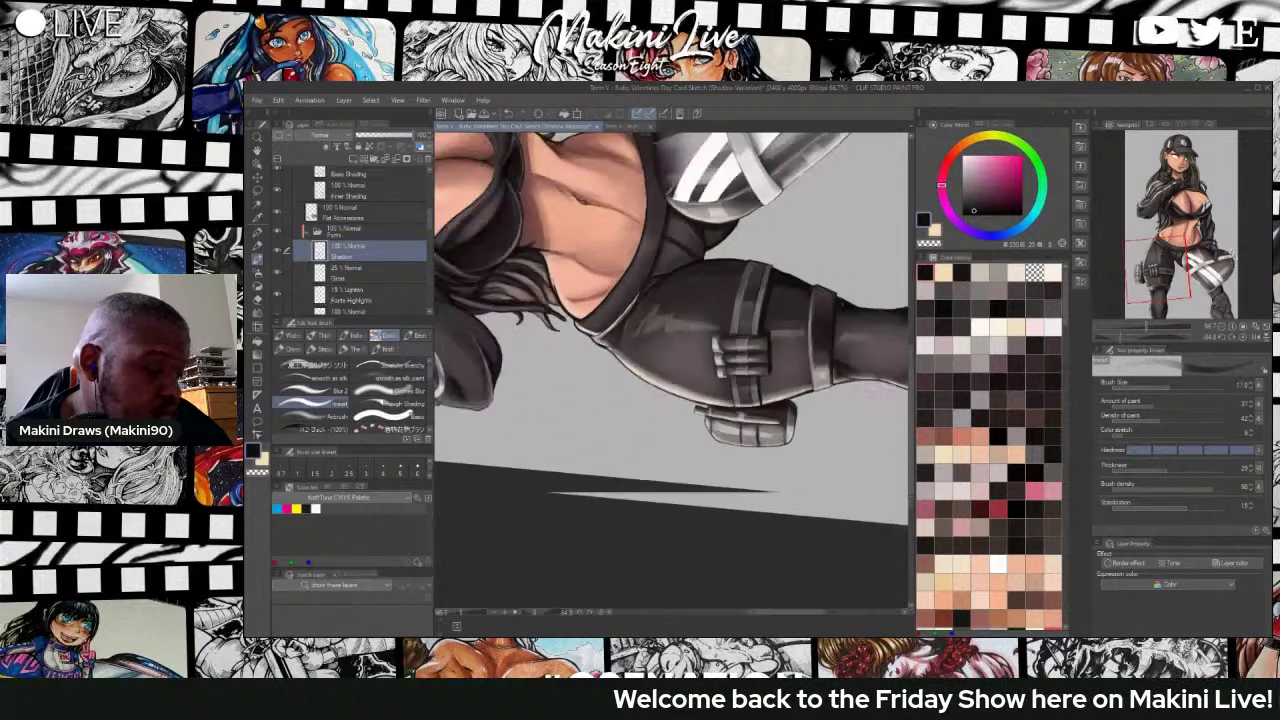
drag(858, 293, 692, 571)
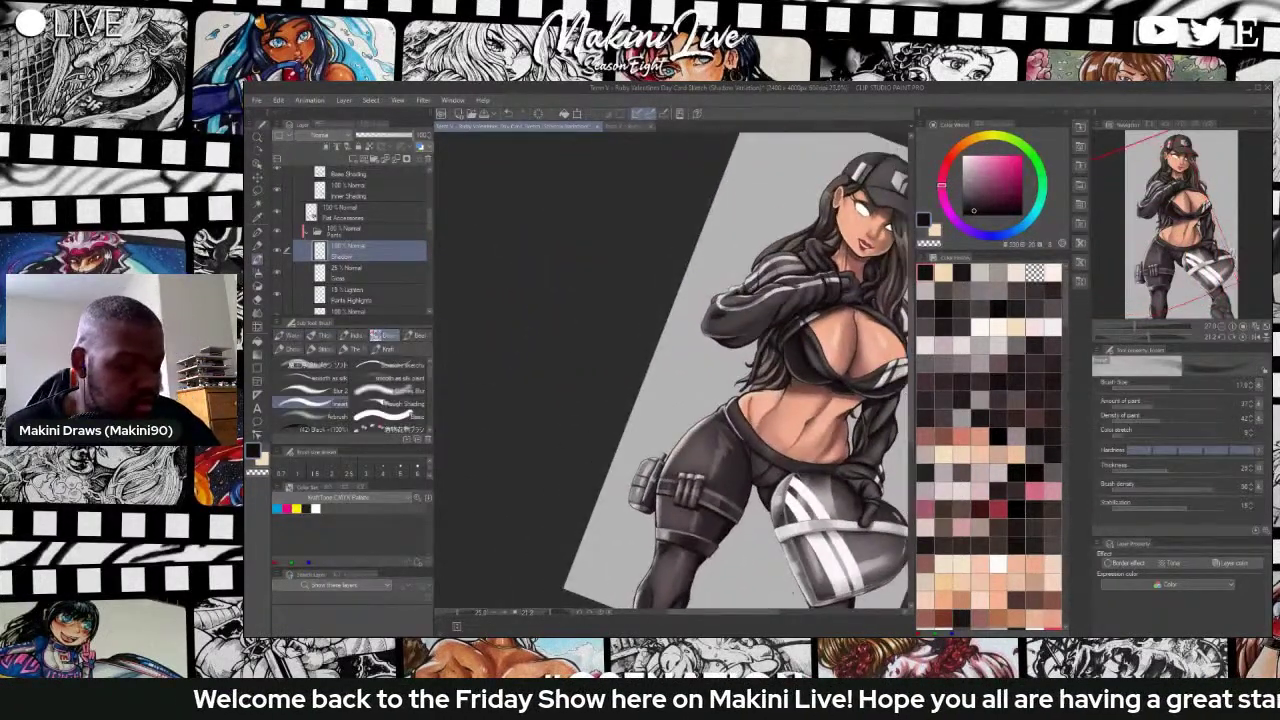
scroll(680, 370, down, 4)
scroll(826, 448, up, 3)
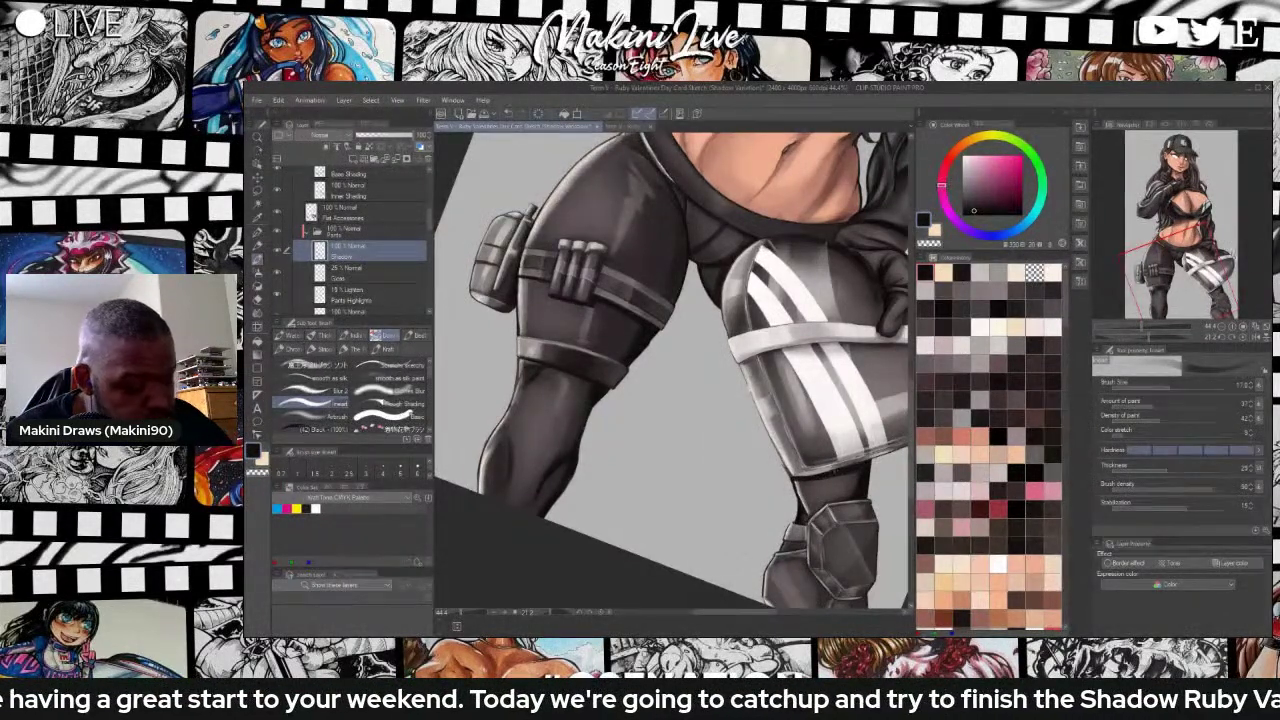
scroll(825, 595, down, 1)
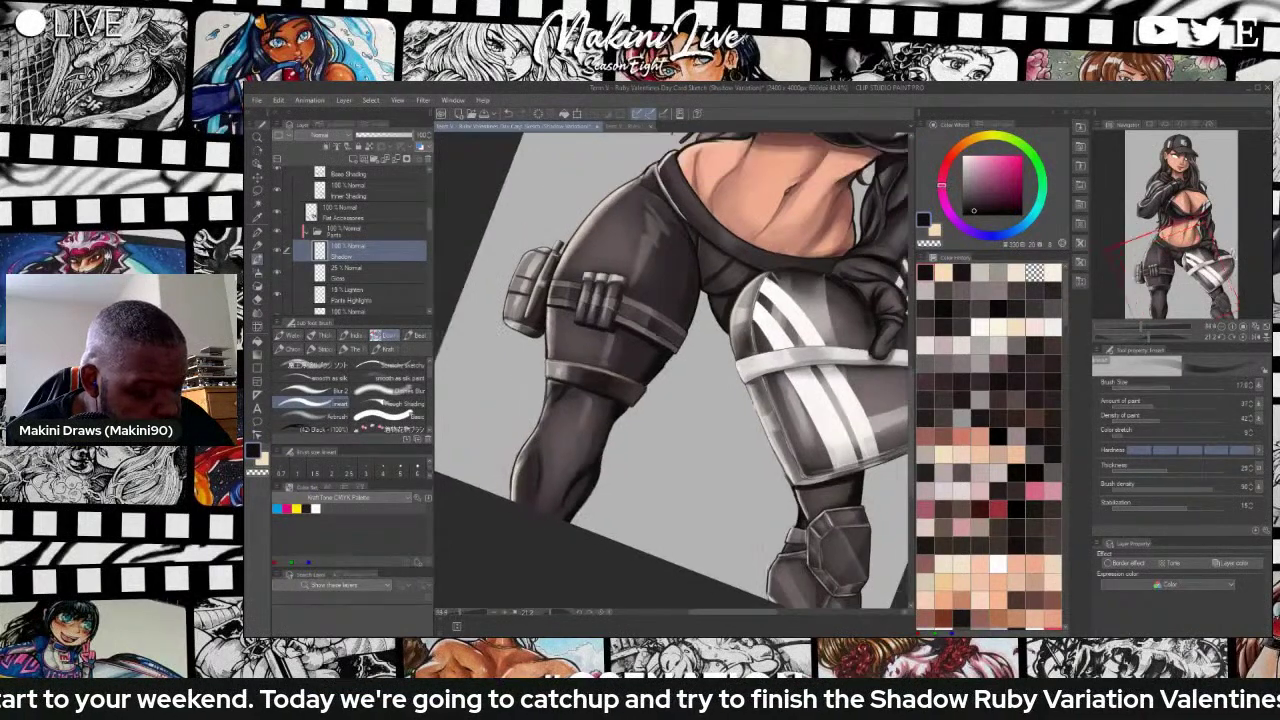
scroll(825, 595, up, 4)
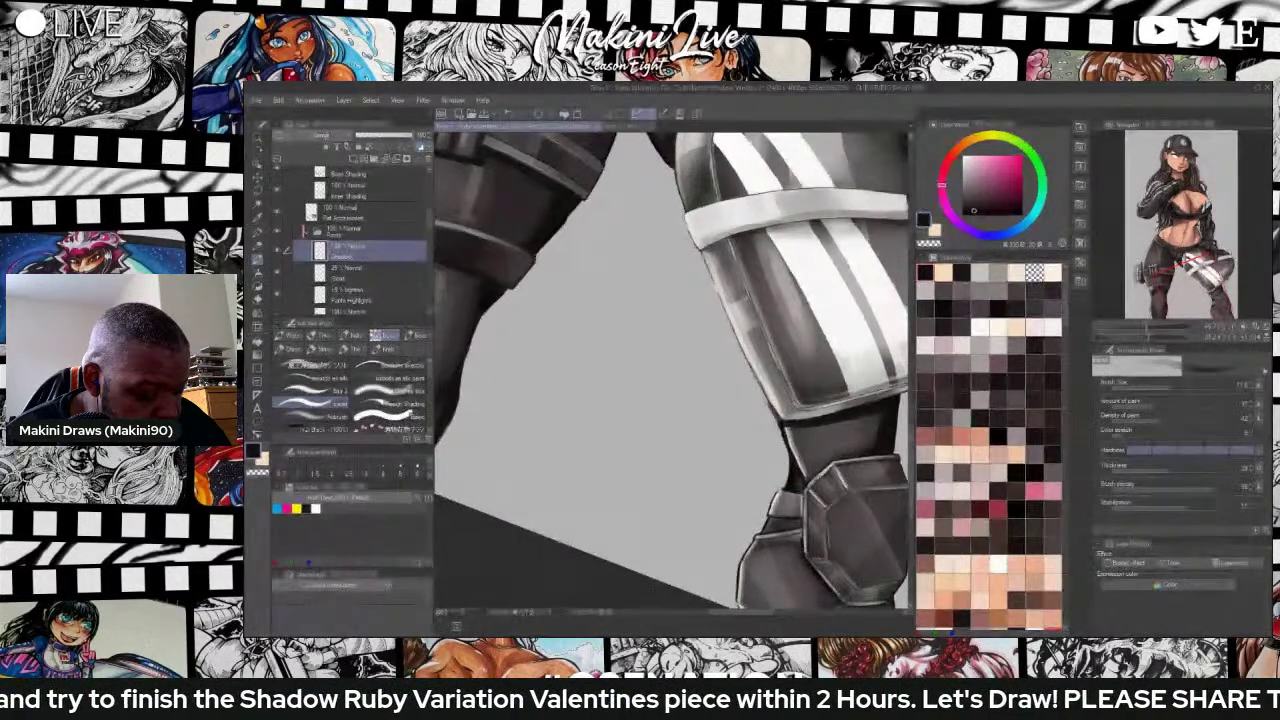
scroll(801, 512, down, 3)
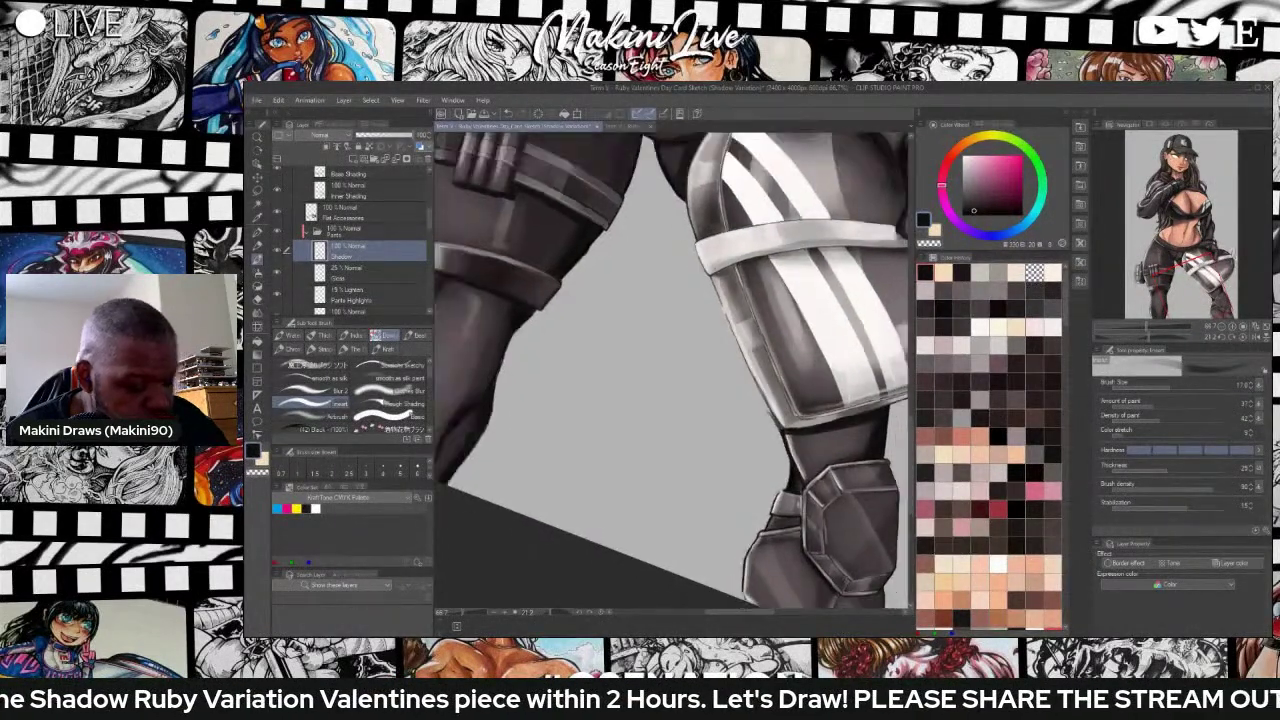
key(shift+space)
mouse_move(838, 480)
mouse_down()
mouse_move(868, 434)
mouse_move(850, 220)
mouse_move(690, 382)
mouse_up()
key(space)
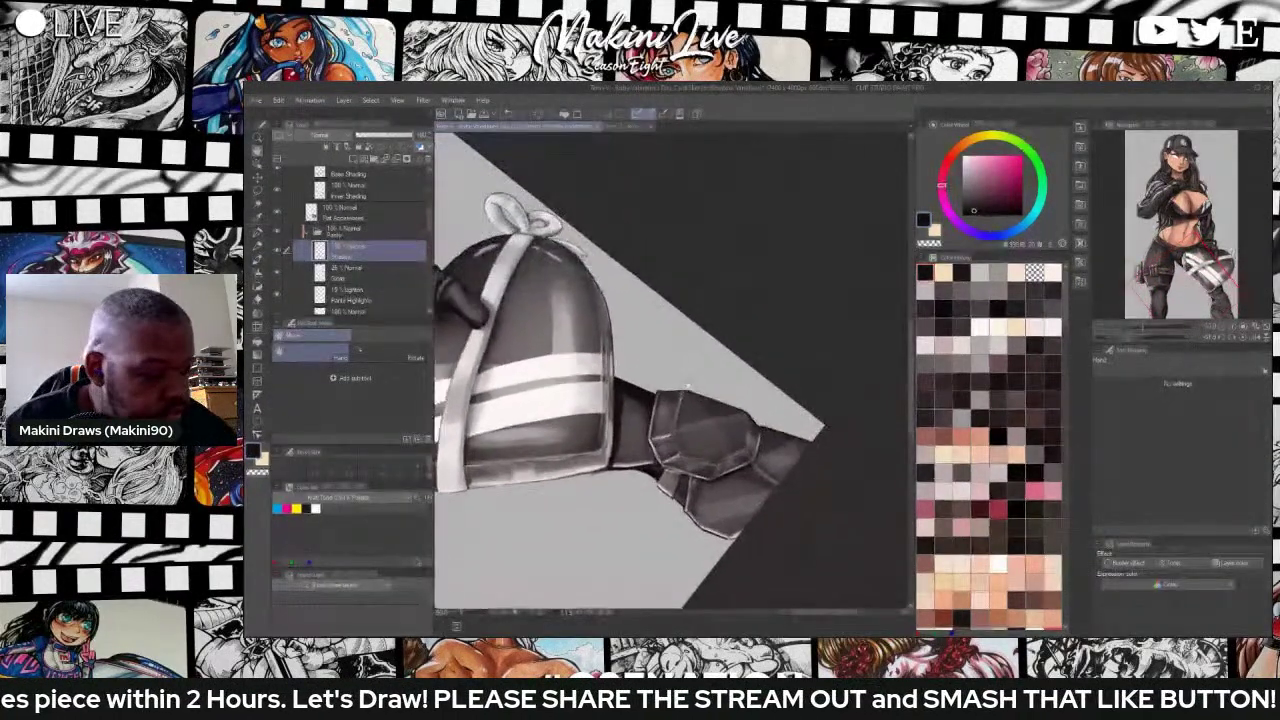
scroll(756, 456, up, 6)
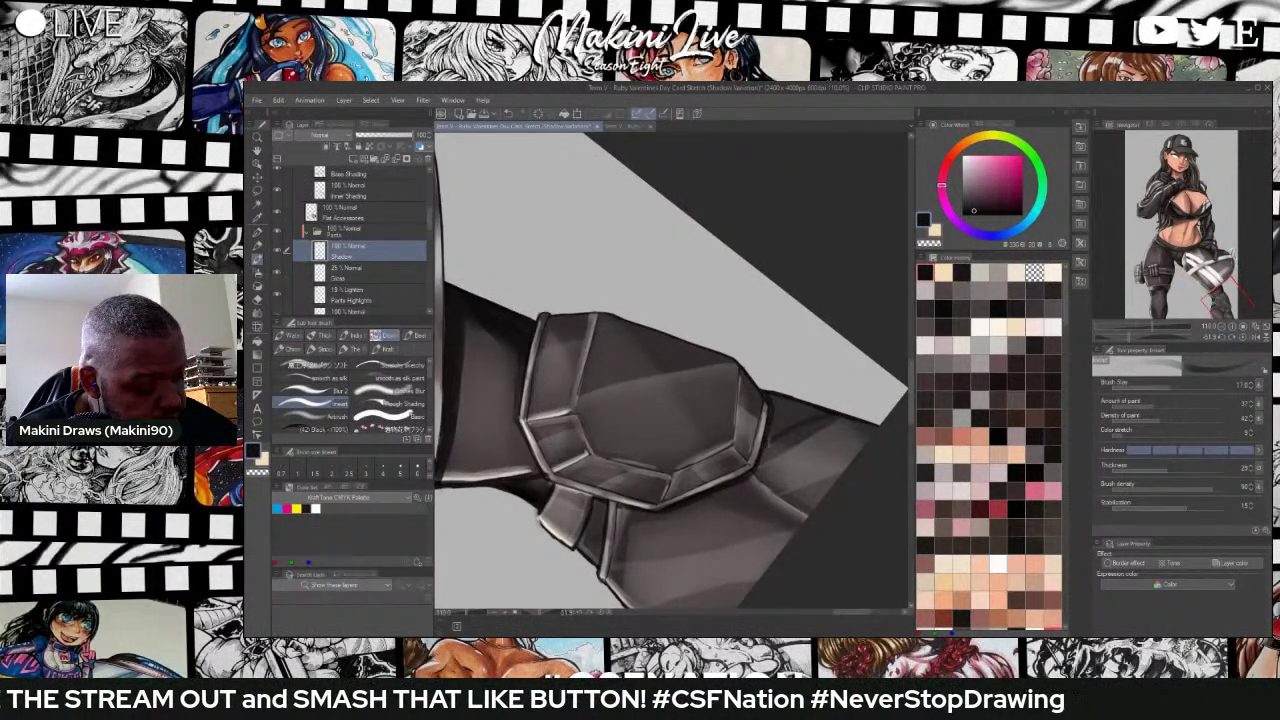
mouse_move(771, 417)
mouse_down()
mouse_move(771, 436)
mouse_move(776, 404)
mouse_move(780, 422)
mouse_move(818, 412)
mouse_move(776, 402)
mouse_move(798, 405)
mouse_move(772, 429)
mouse_move(771, 412)
mouse_move(772, 442)
mouse_move(828, 418)
mouse_up()
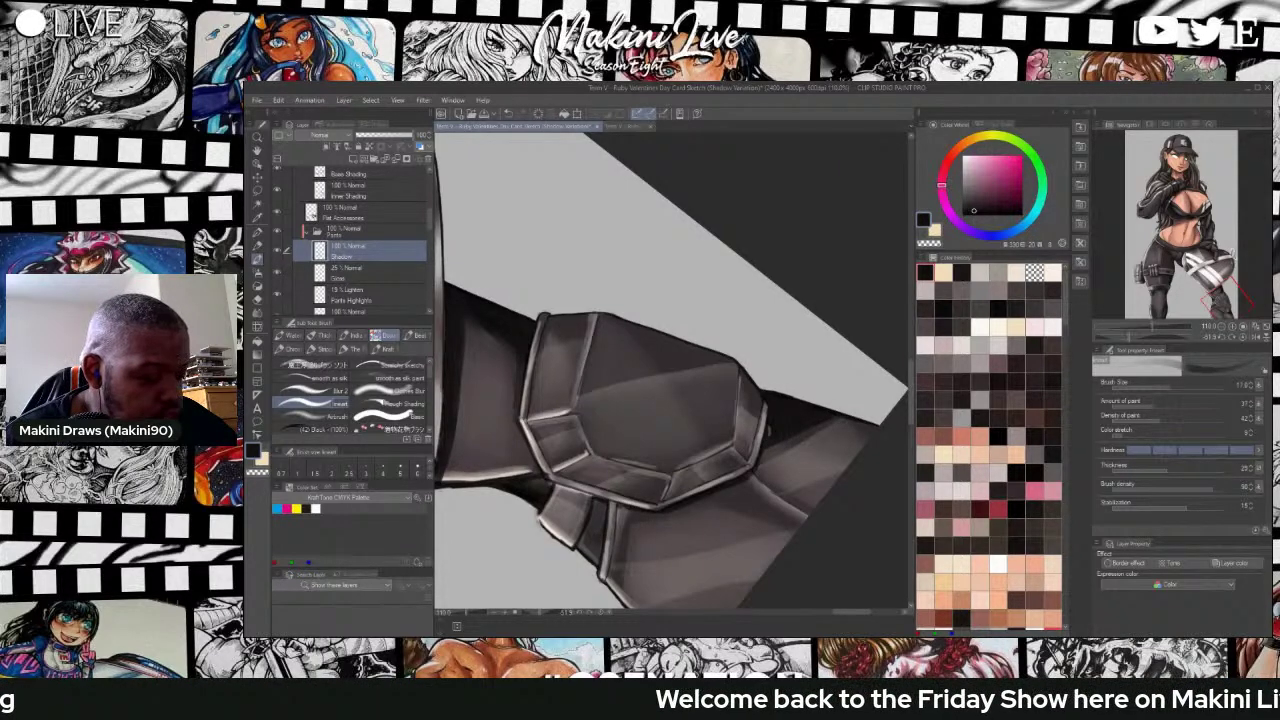
Examine the shading of both legs from a distance and close up.
scroll(787, 429, down, 3)
scroll(786, 430, down, 3)
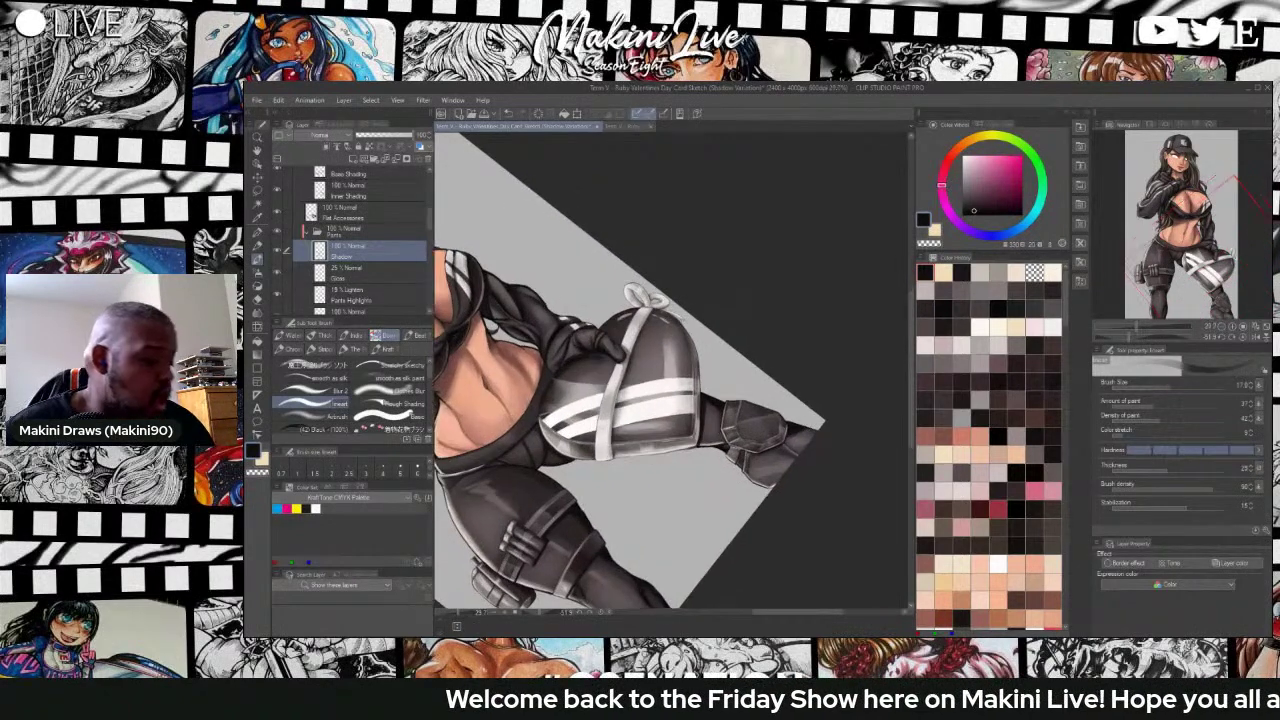
scroll(531, 381, up, 2)
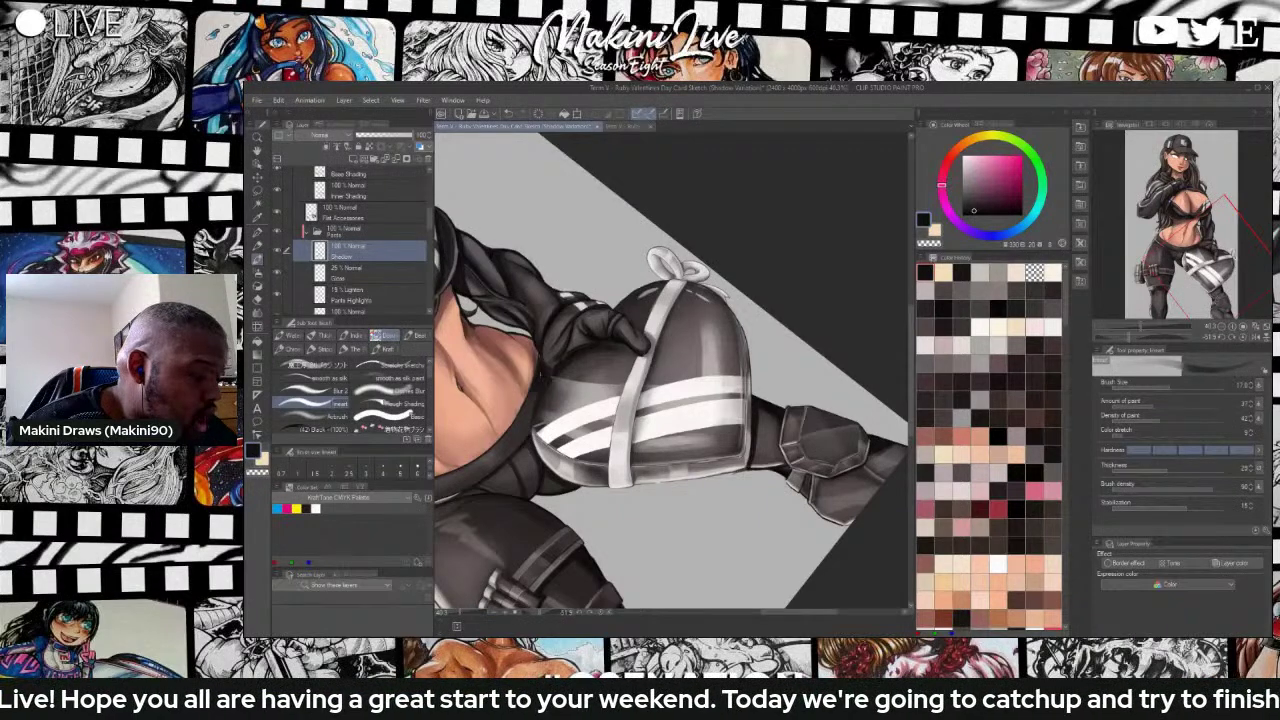
scroll(535, 405, down, 5)
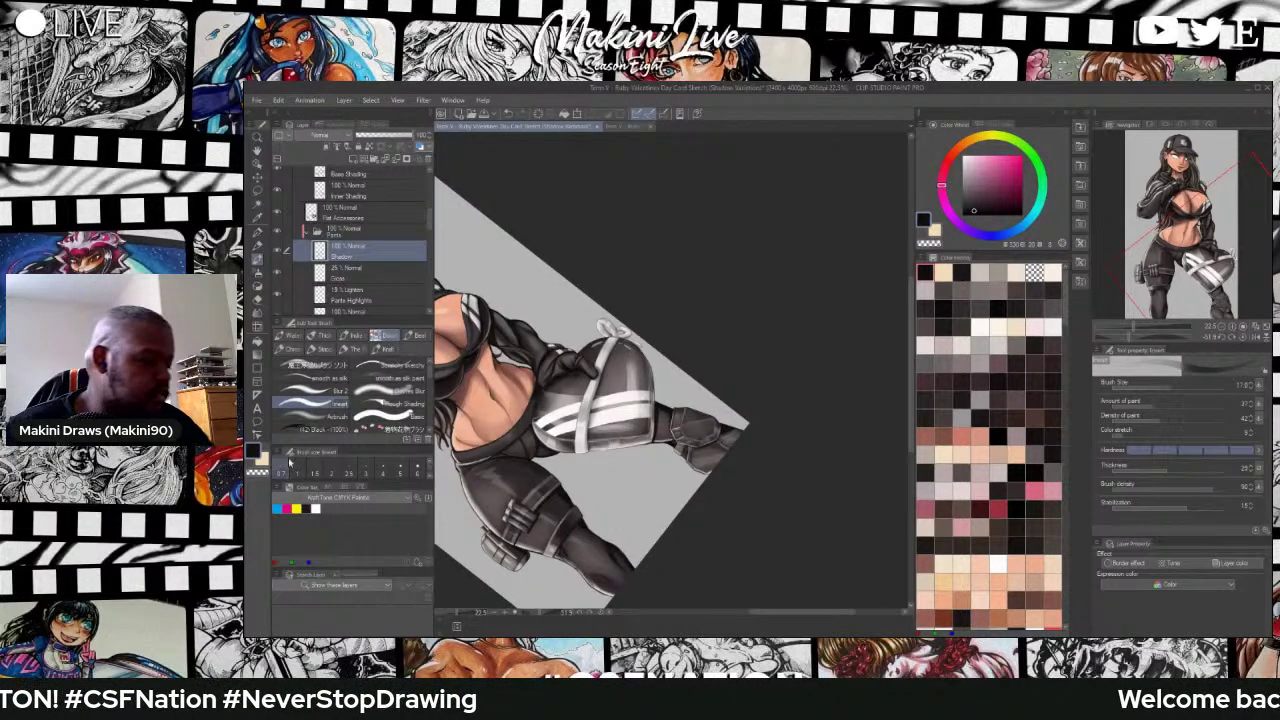
scroll(518, 456, up, 3)
scroll(543, 472, up, 4)
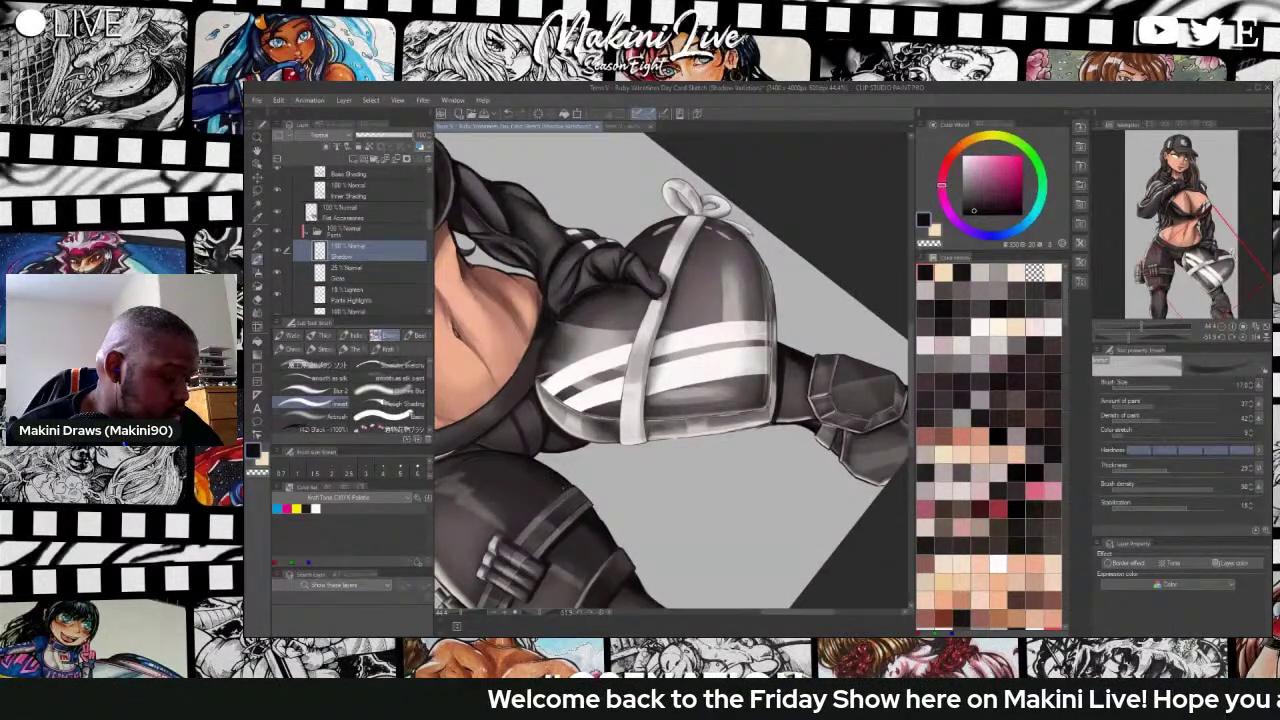
scroll(670, 370, down, 2)
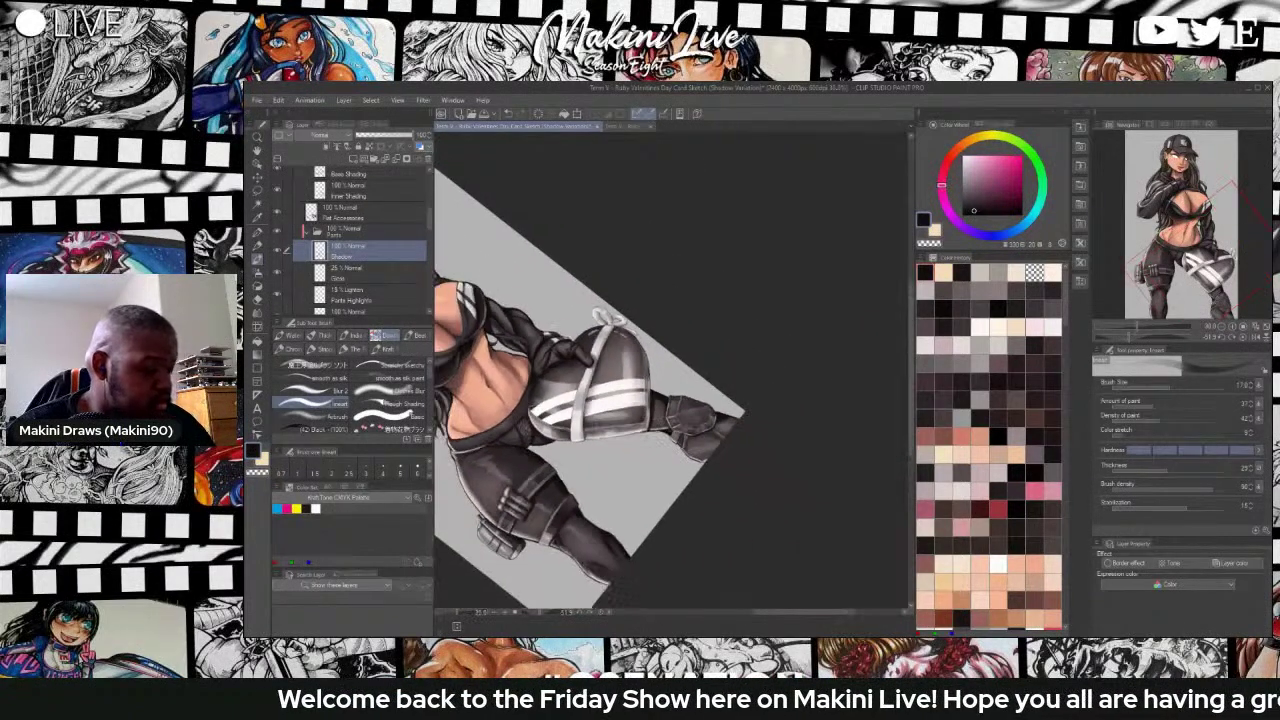
scroll(670, 370, up, 3)
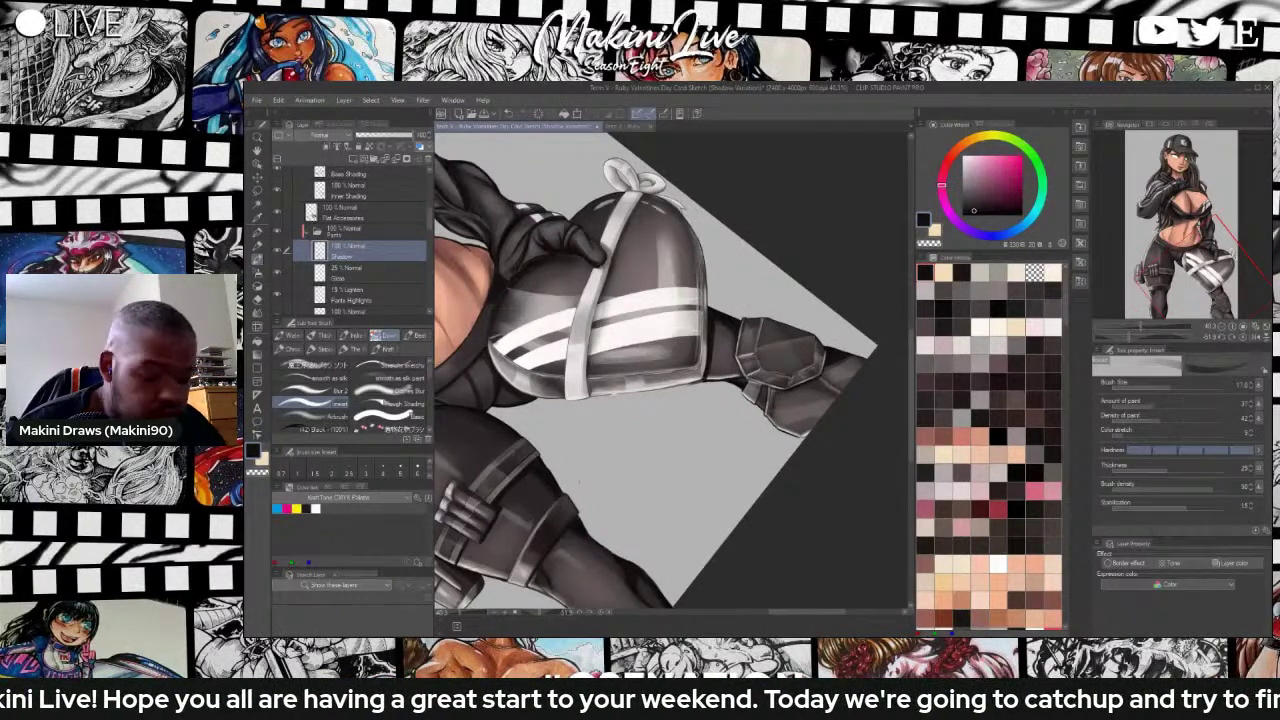
Soften the shadow on the shin below the strapped thigh with the Blend tool.
key(j)
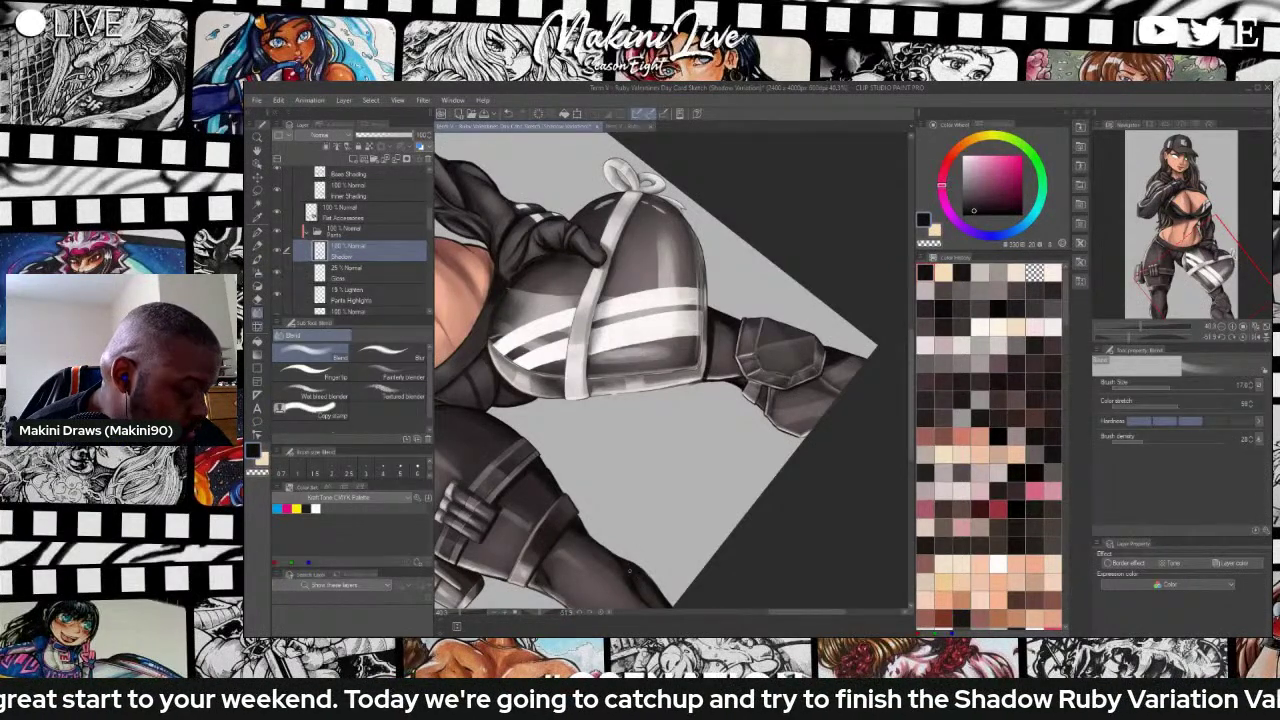
scroll(667, 526, down, 4)
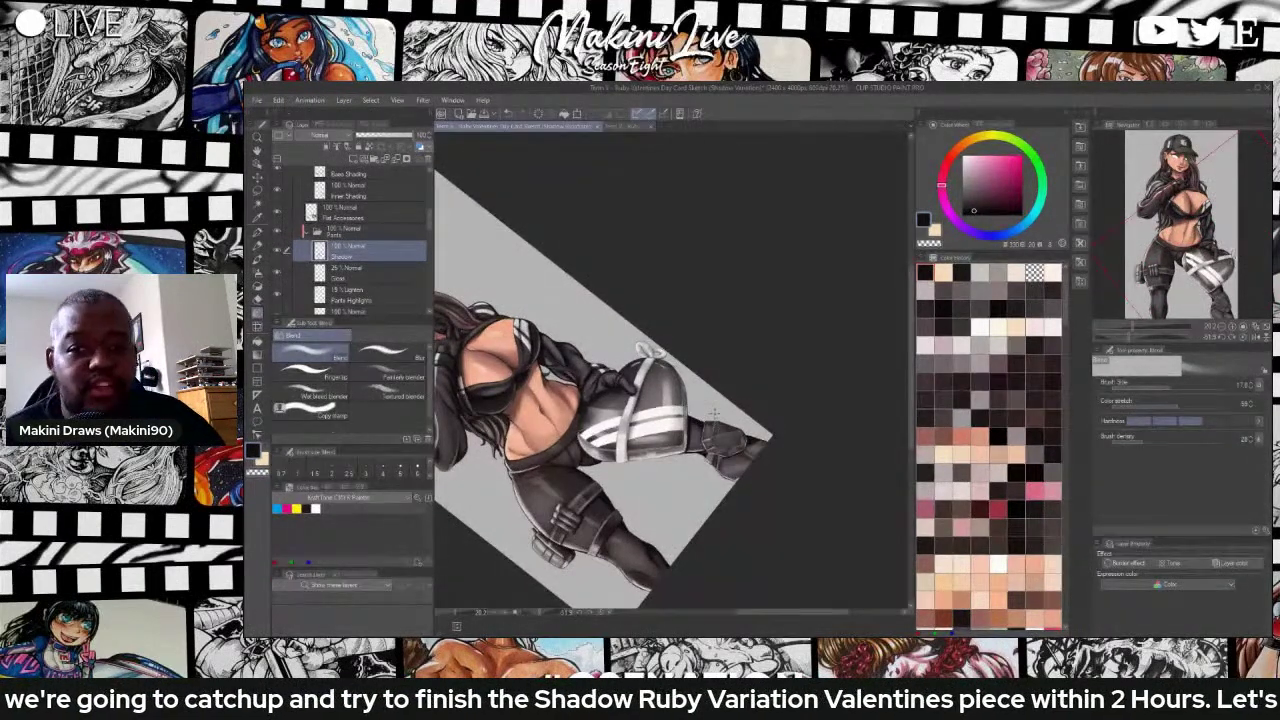
scroll(723, 428, up, 2)
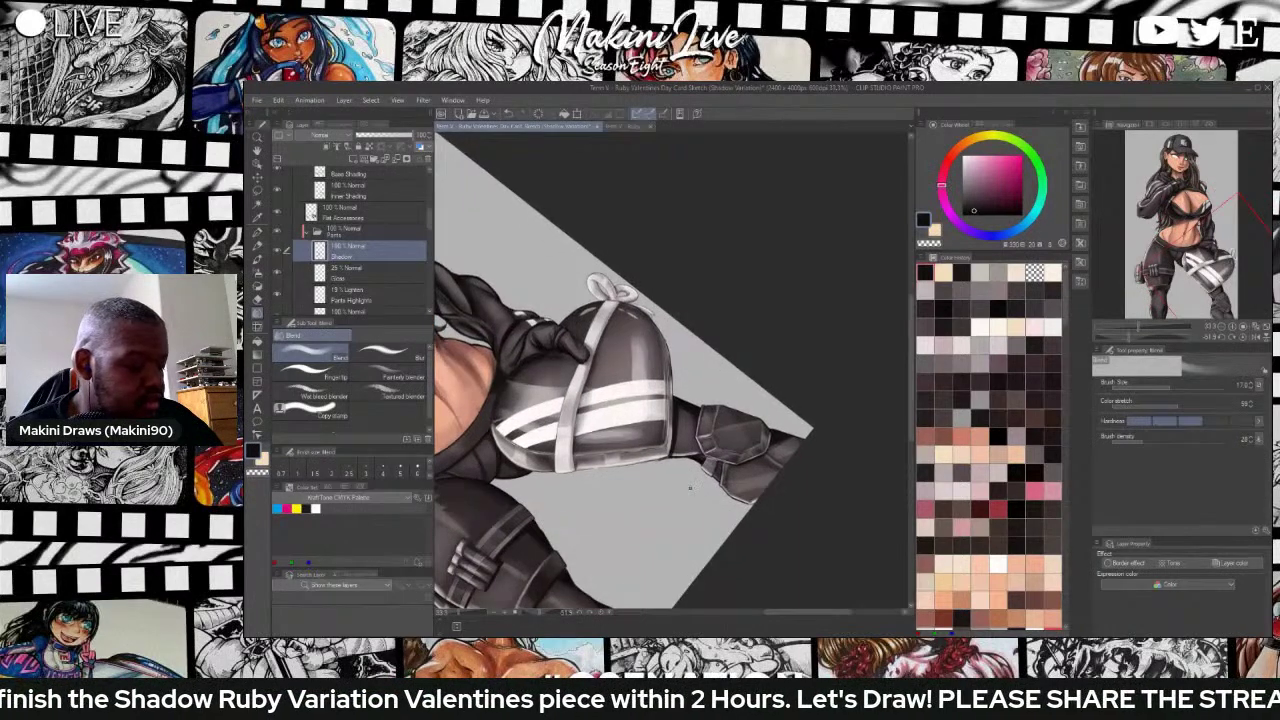
scroll(689, 488, up, 2)
scroll(689, 488, up, 1)
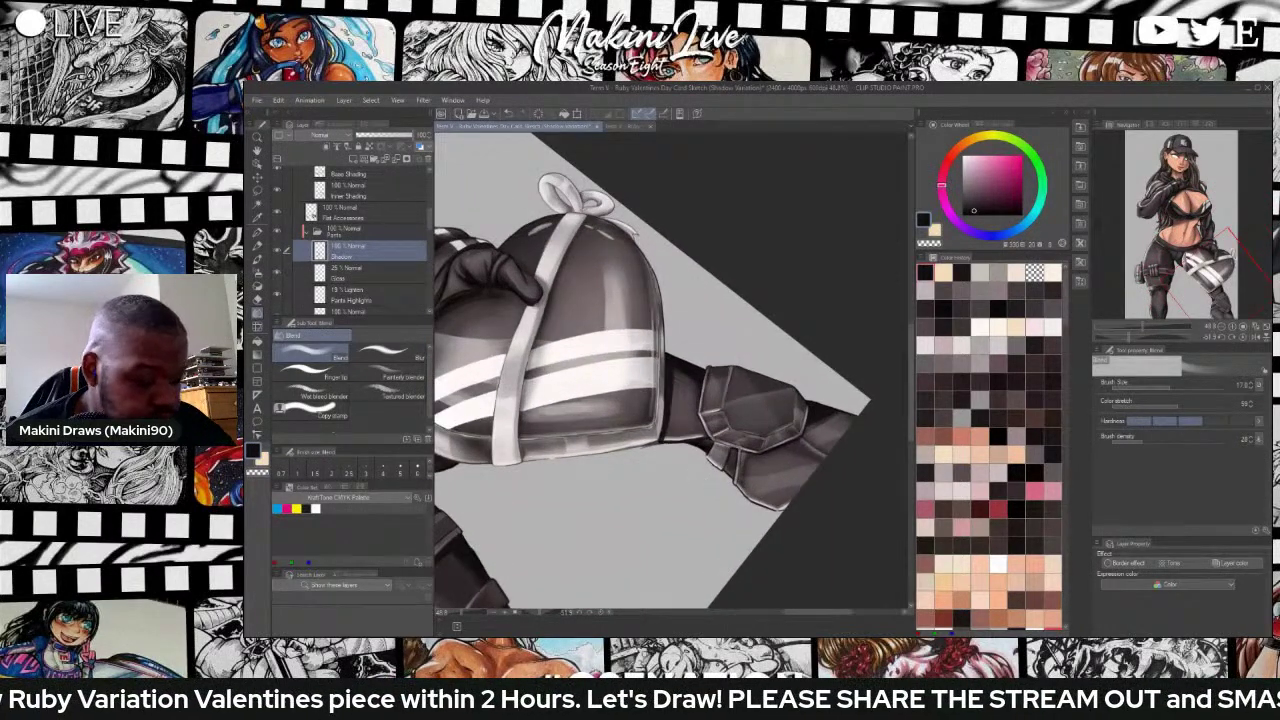
Paint a dark shadow on the lower leg just beneath the knee pad and select the Blend tool for softening it.
key(b)
scroll(725, 455, up, 2)
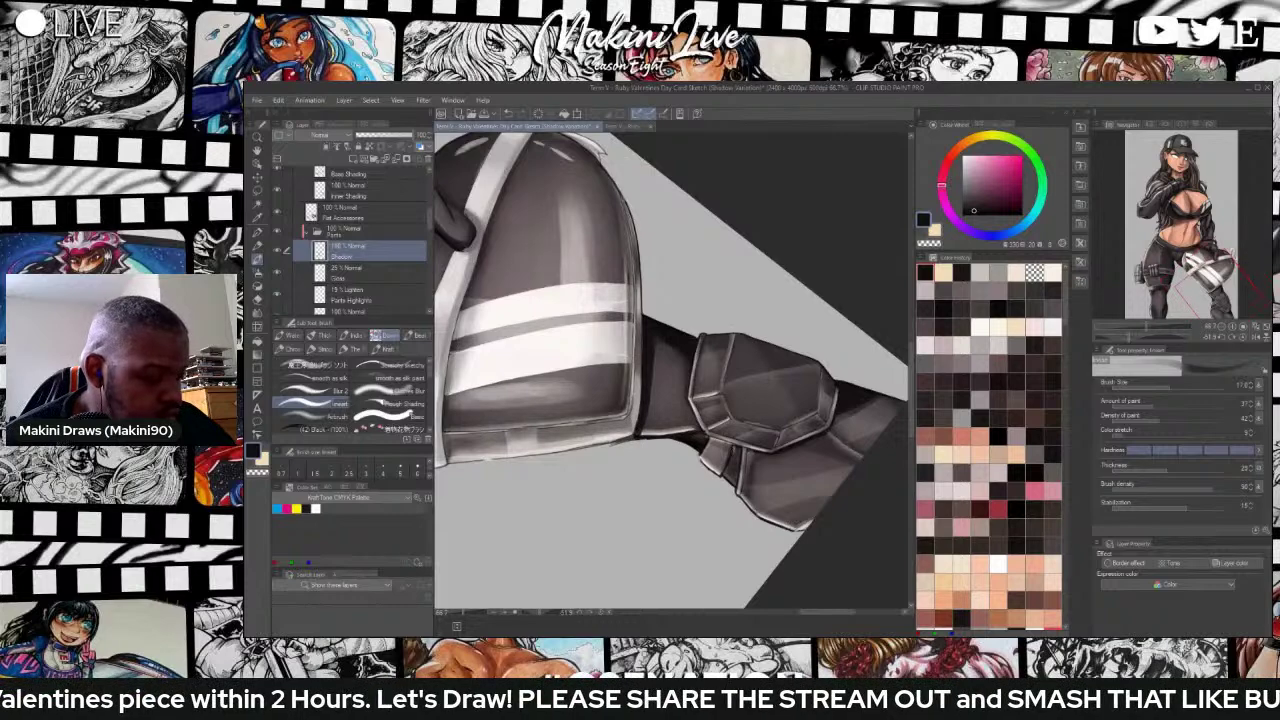
drag(733, 458, 738, 446)
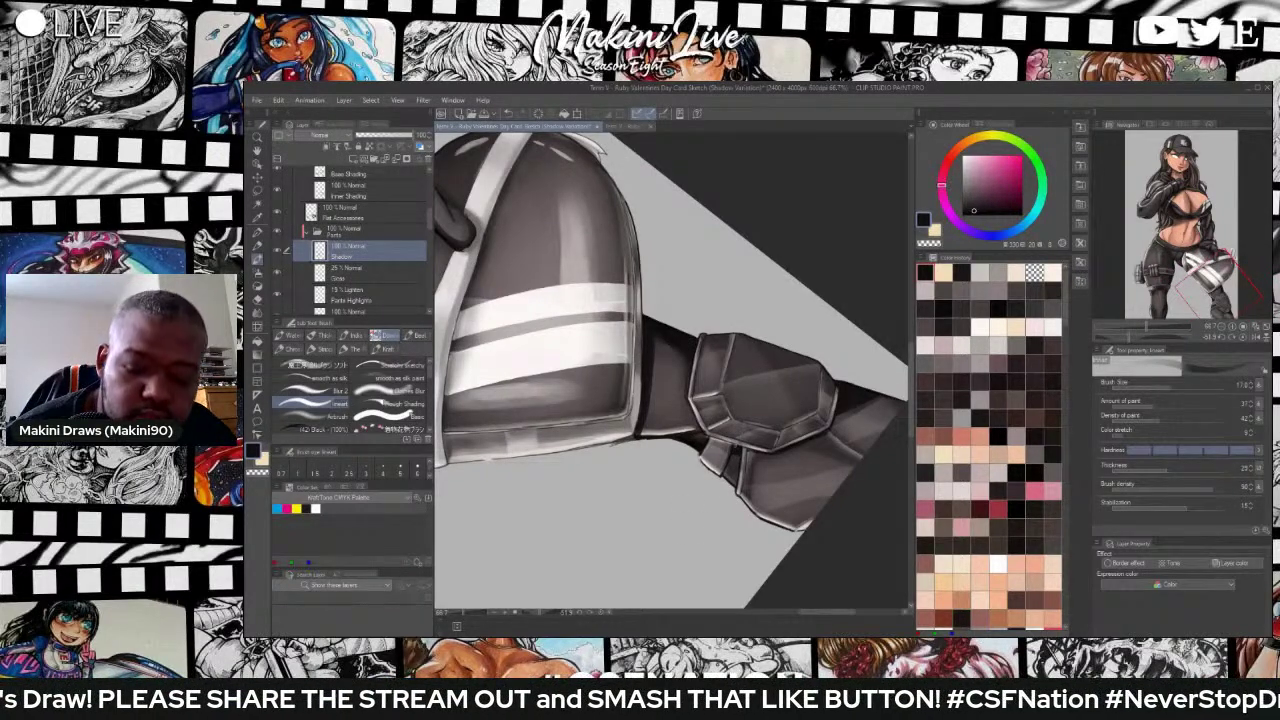
key(j)
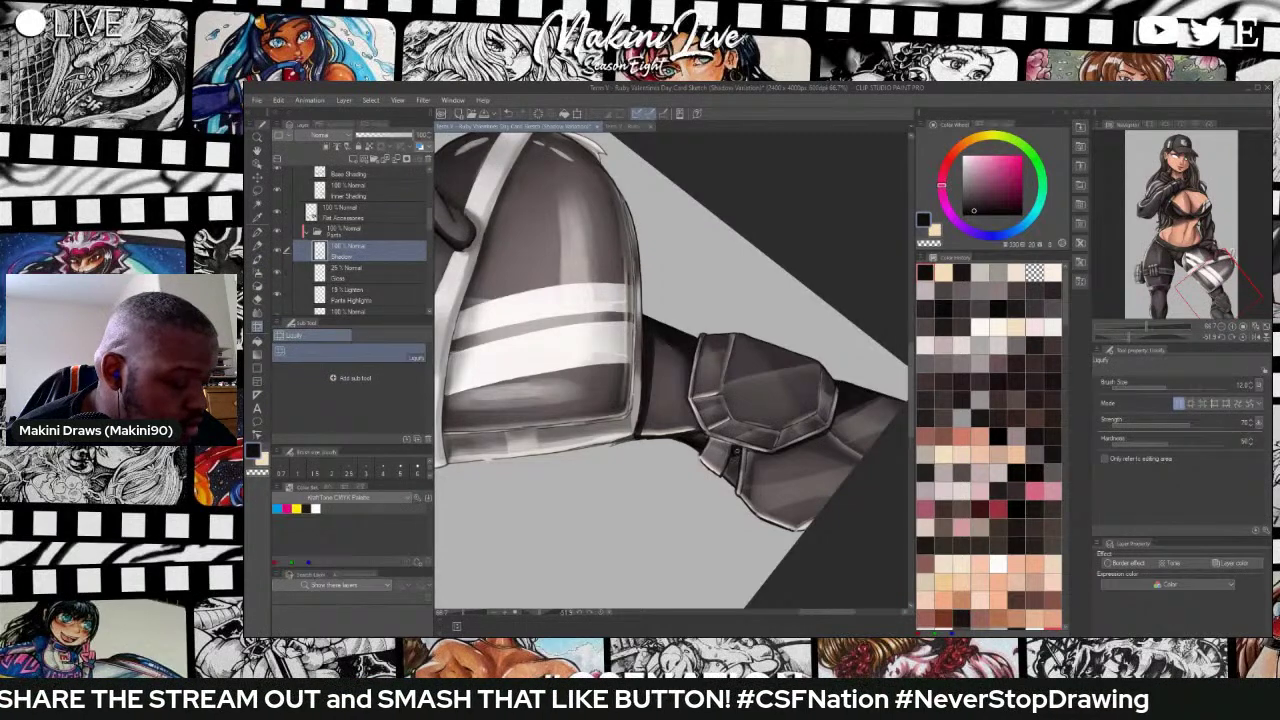
key(j)
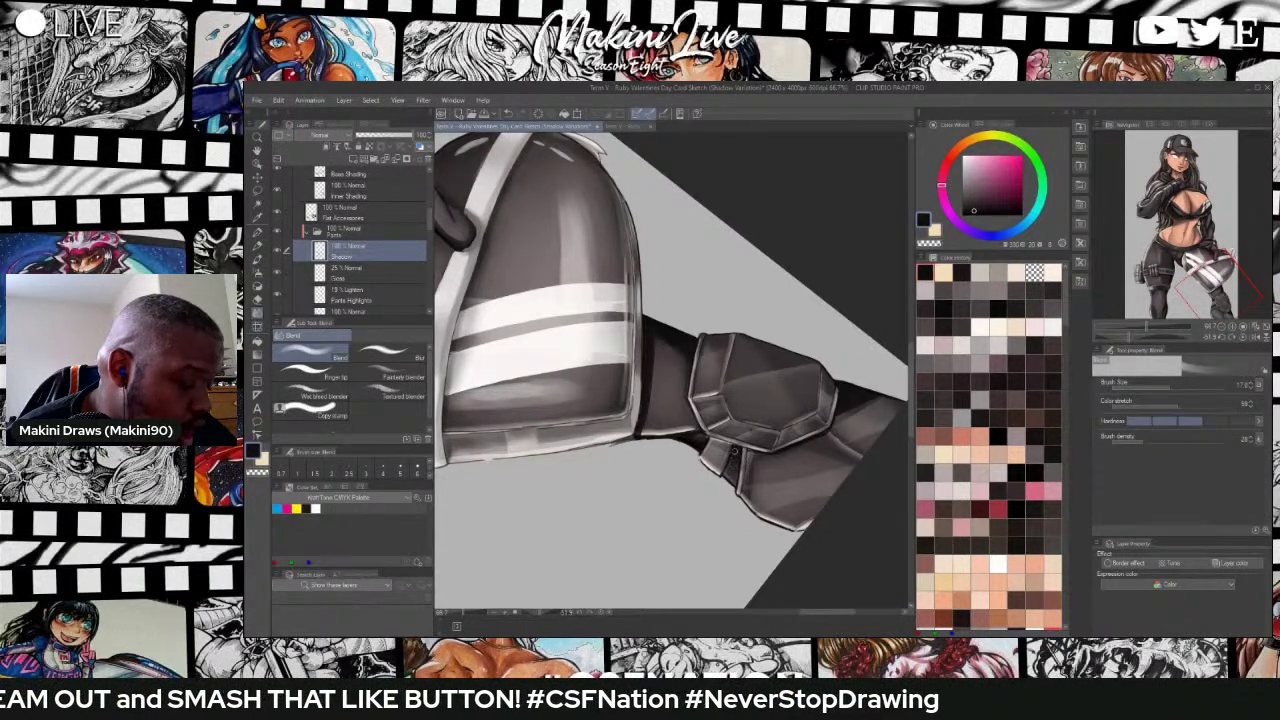
scroll(736, 455, down, 5)
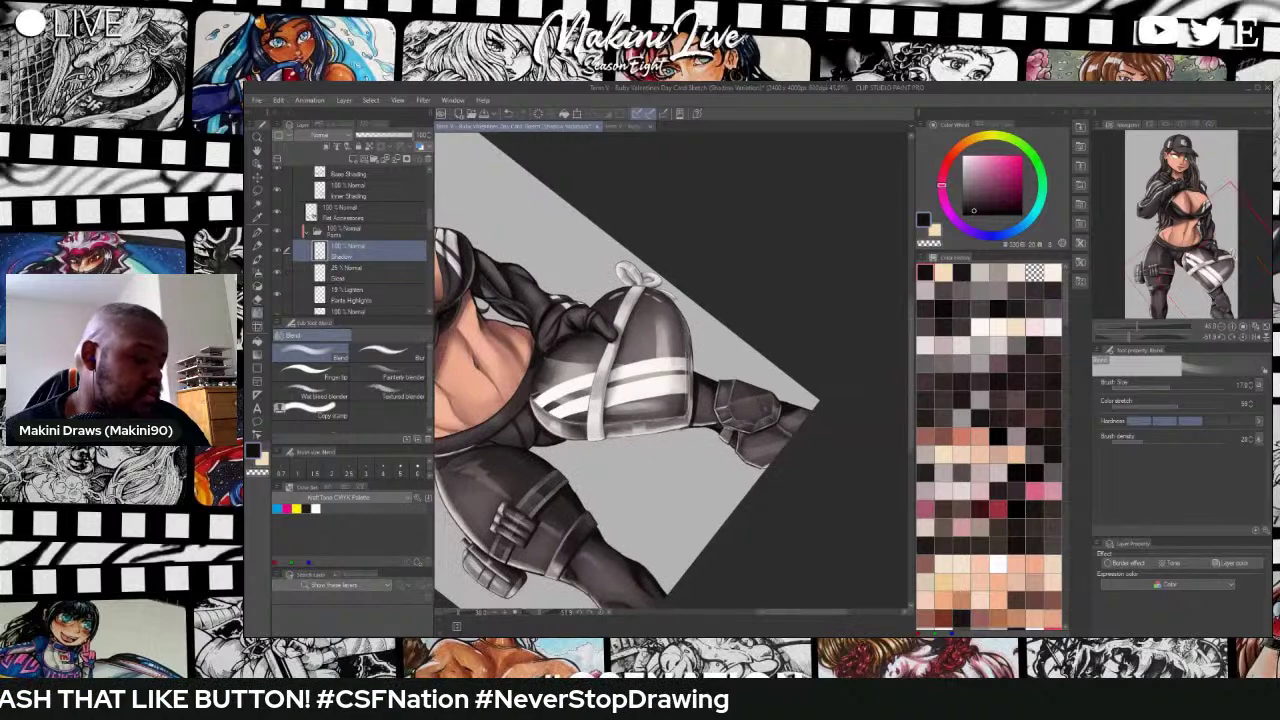
scroll(631, 371, up, 1)
scroll(631, 371, down, 1)
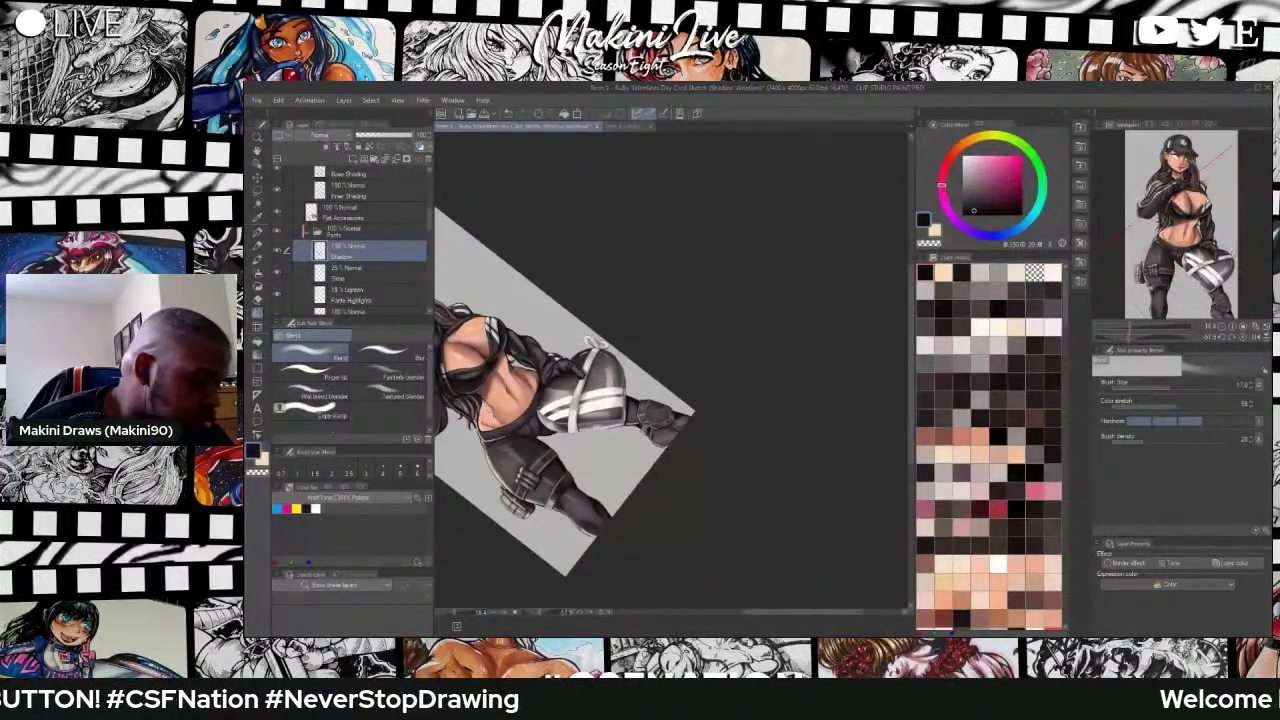
scroll(631, 371, up, 1)
scroll(631, 371, up, 2)
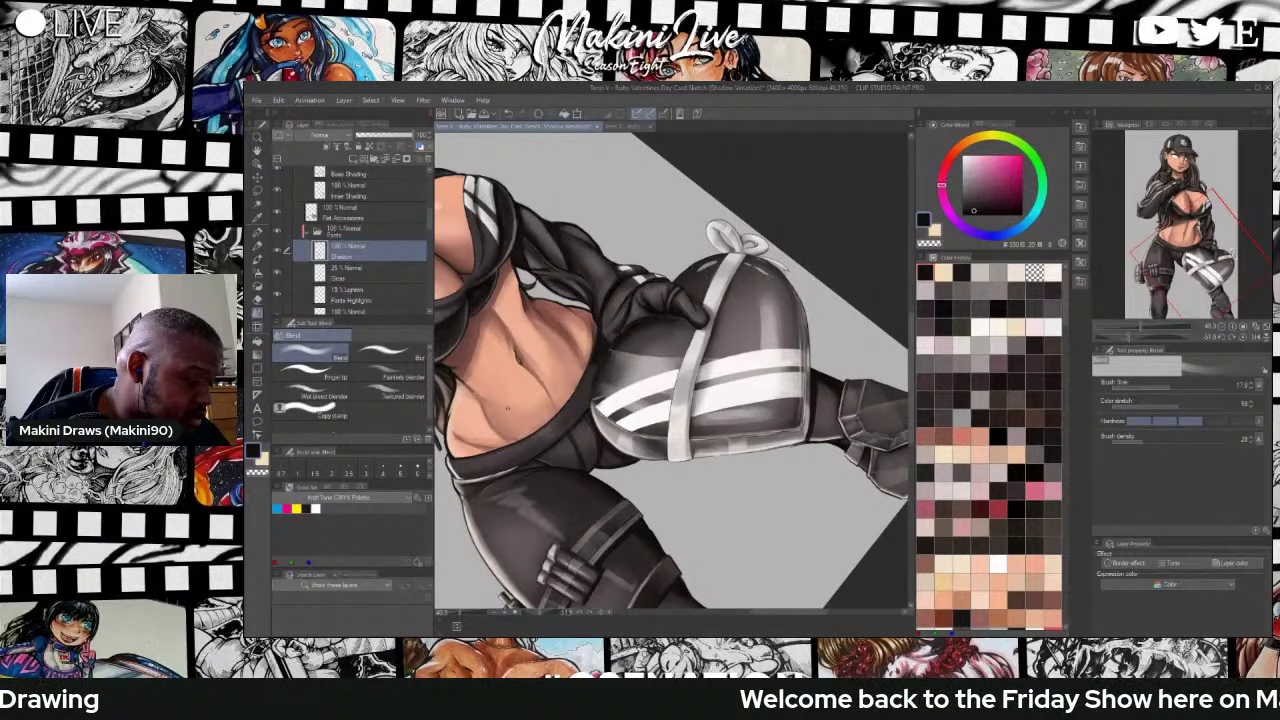
Set up the Blur 2 brush with a brush size of 15 and a lower brush density.
key(b)
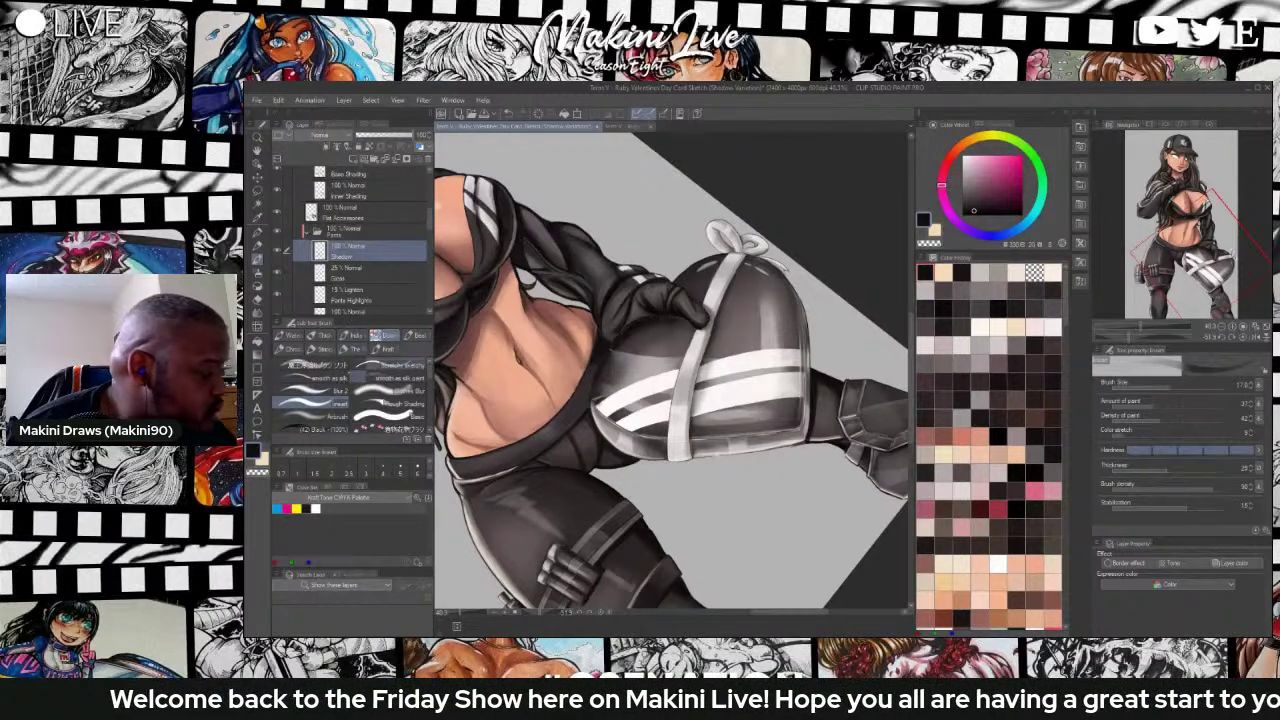
click(310, 390)
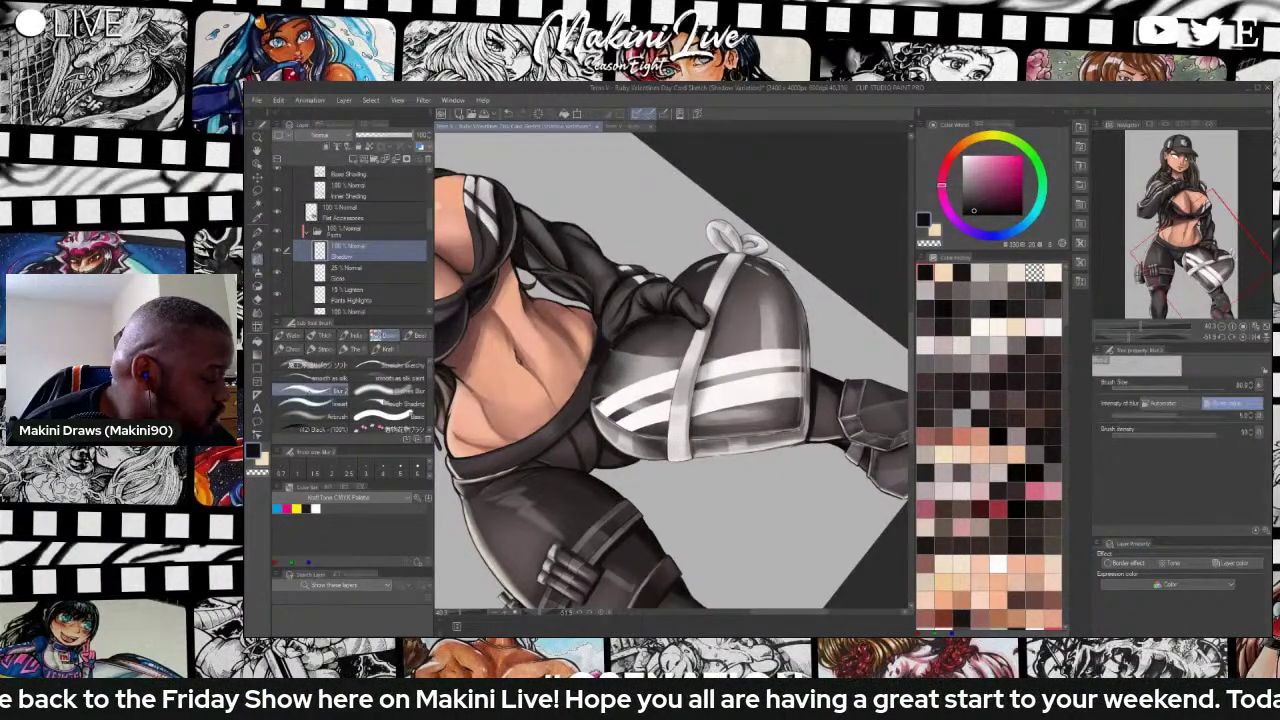
key(bracketleft)
key(bracketleft)
key(bracketleft)
key(bracketleft)
key(bracketleft)
key(bracketleft)
key(bracketleft)
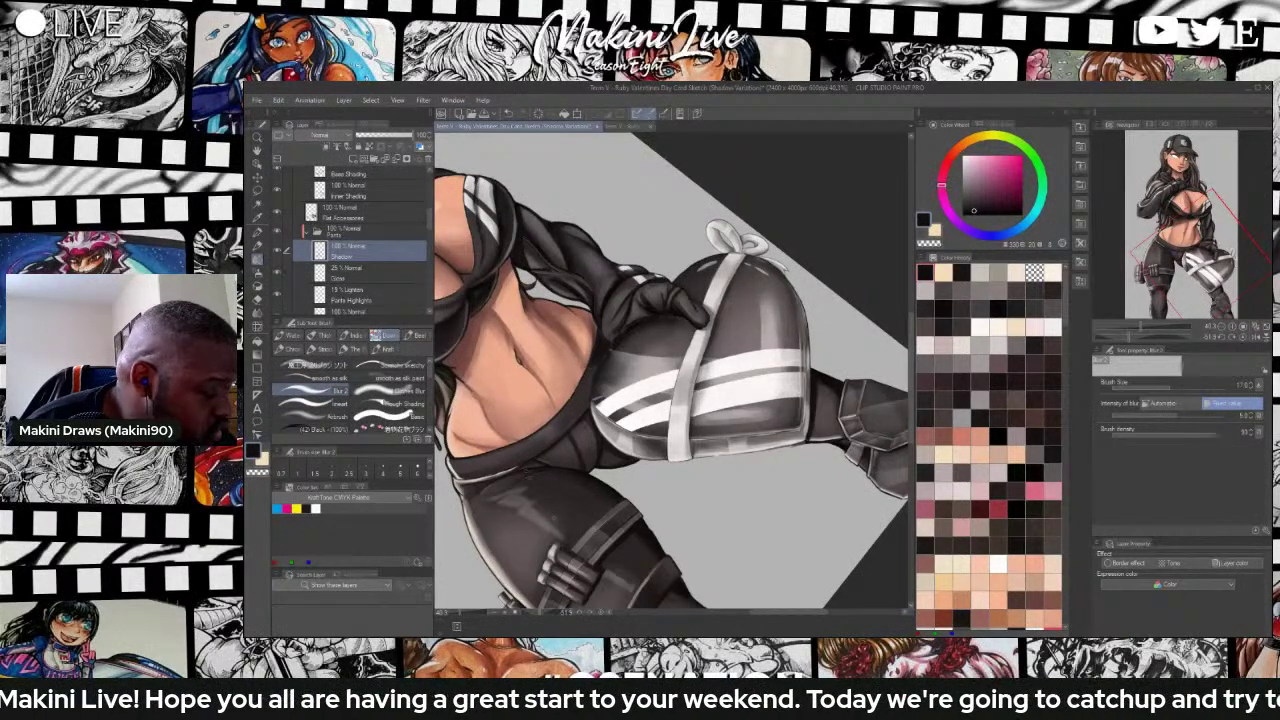
drag(1213, 434, 1167, 434)
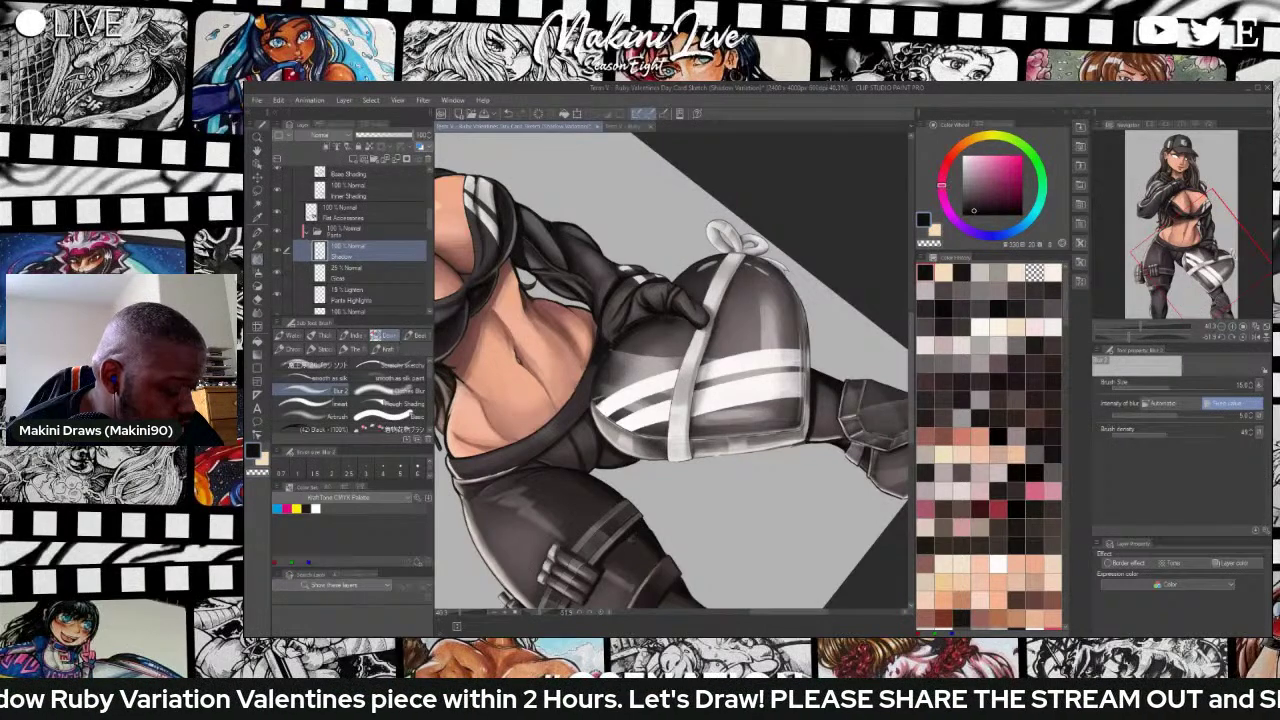
Examine the shading of the pants from a distance and close up, turning the canvas nearly upright.
scroll(646, 540, down, 4)
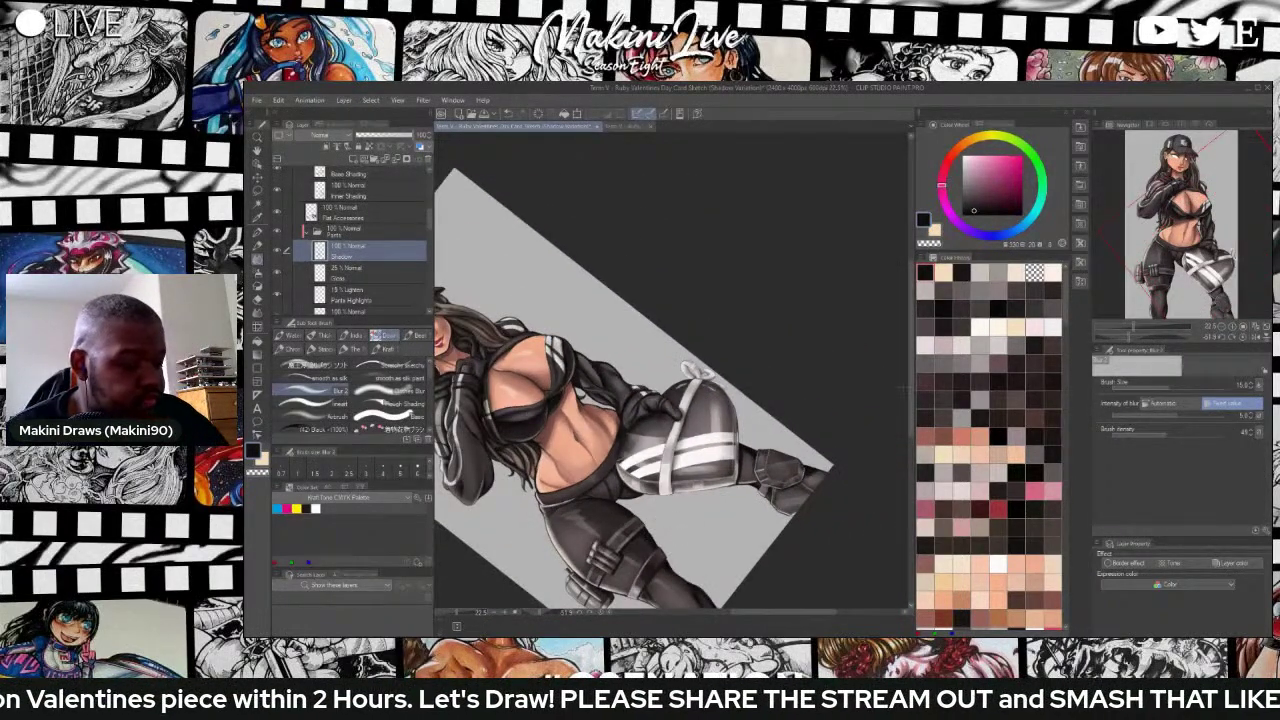
drag(911, 387, 911, 443)
scroll(621, 410, up, 3)
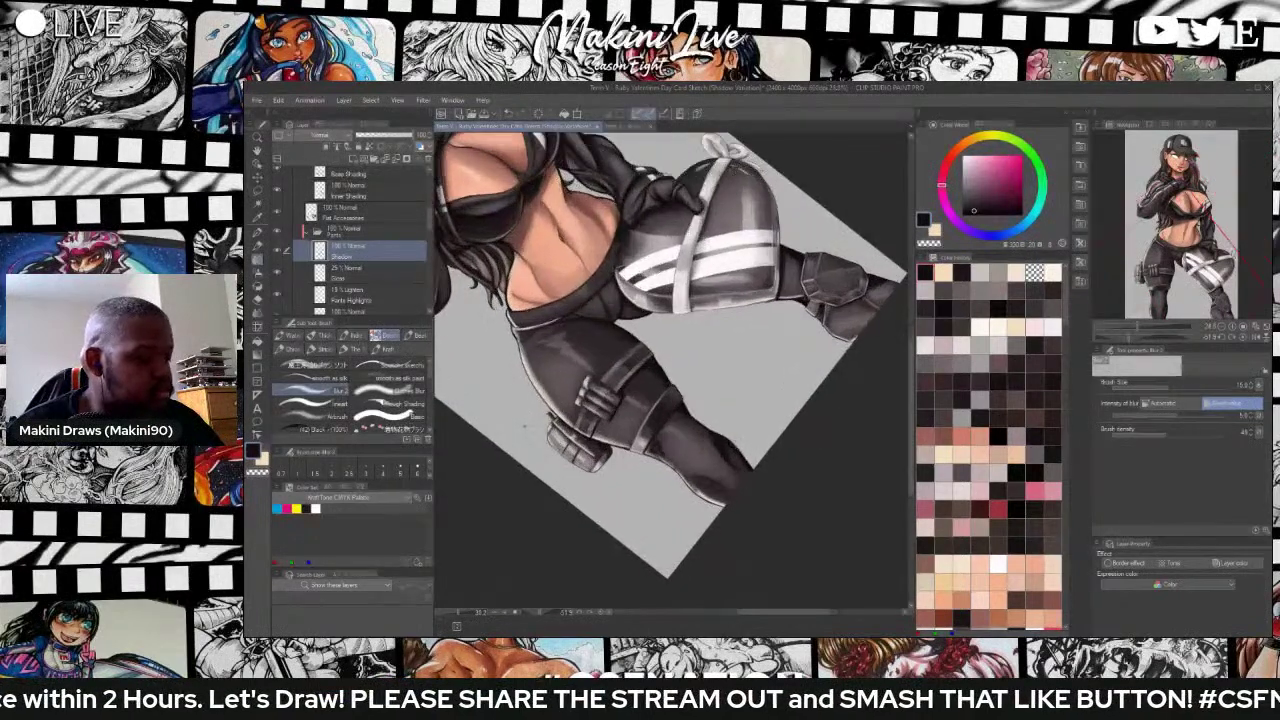
scroll(523, 425, up, 2)
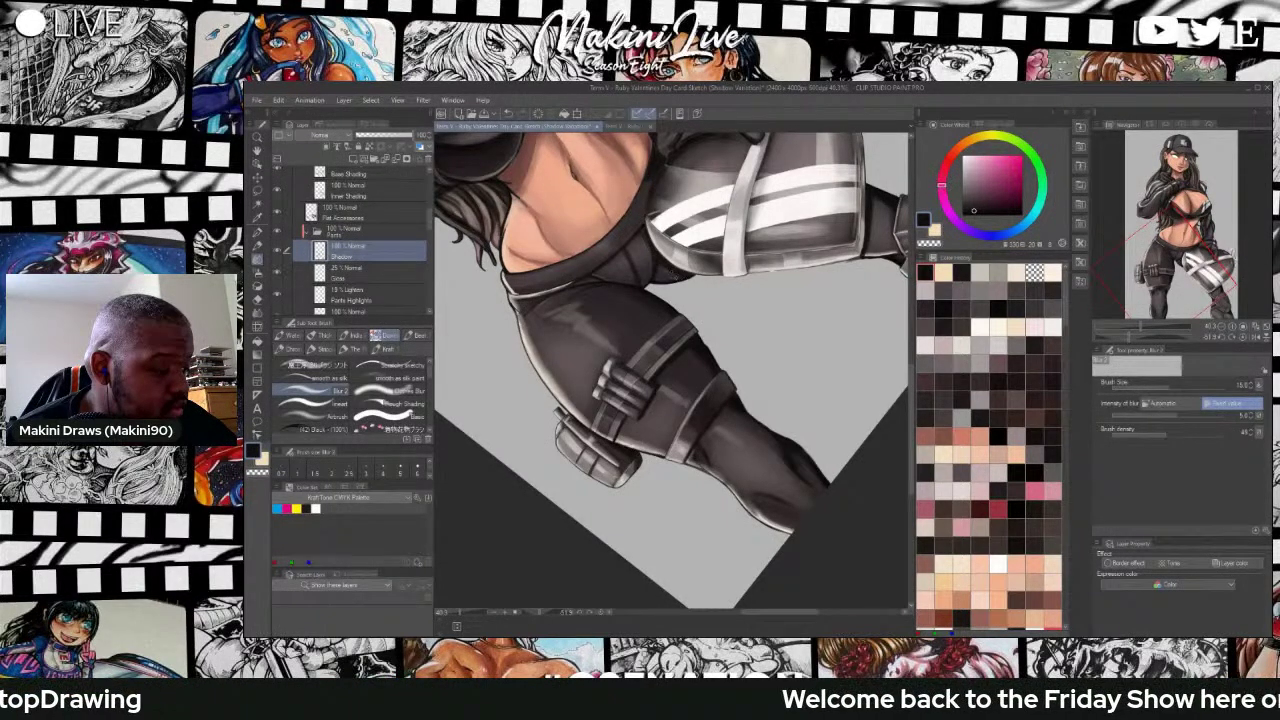
scroll(681, 273, down, 5)
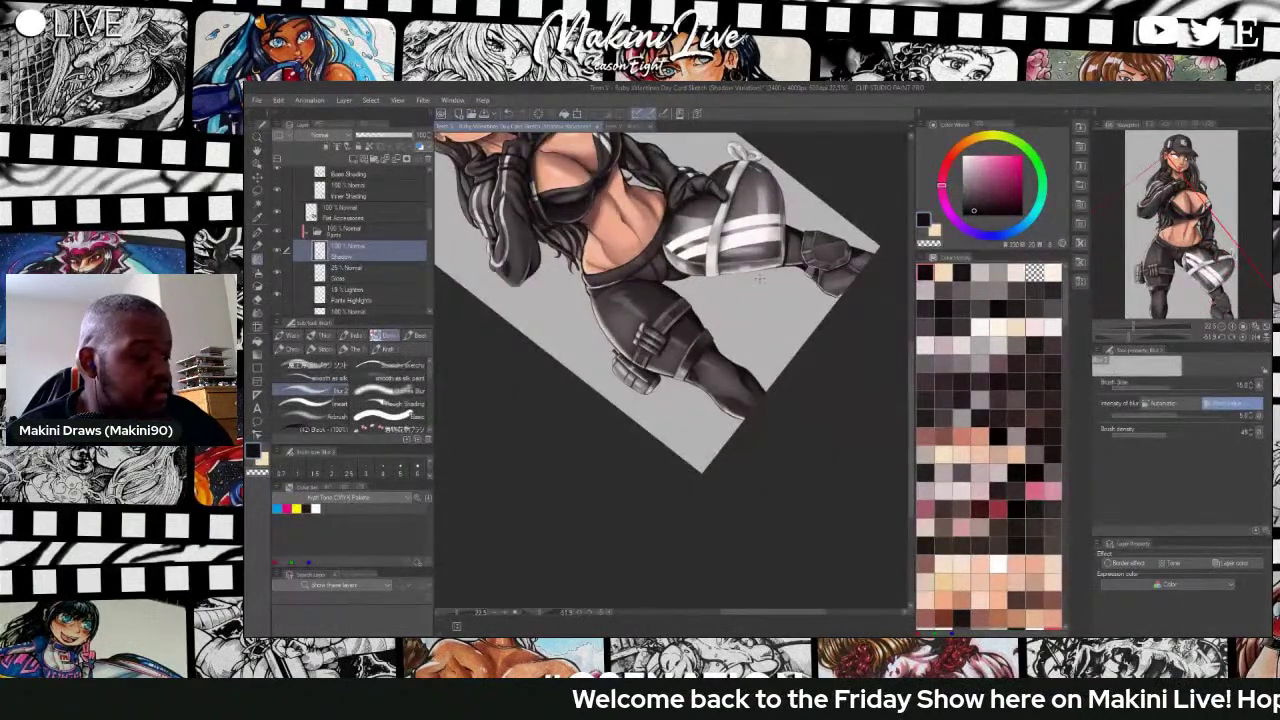
scroll(759, 280, up, 2)
scroll(834, 240, down, 2)
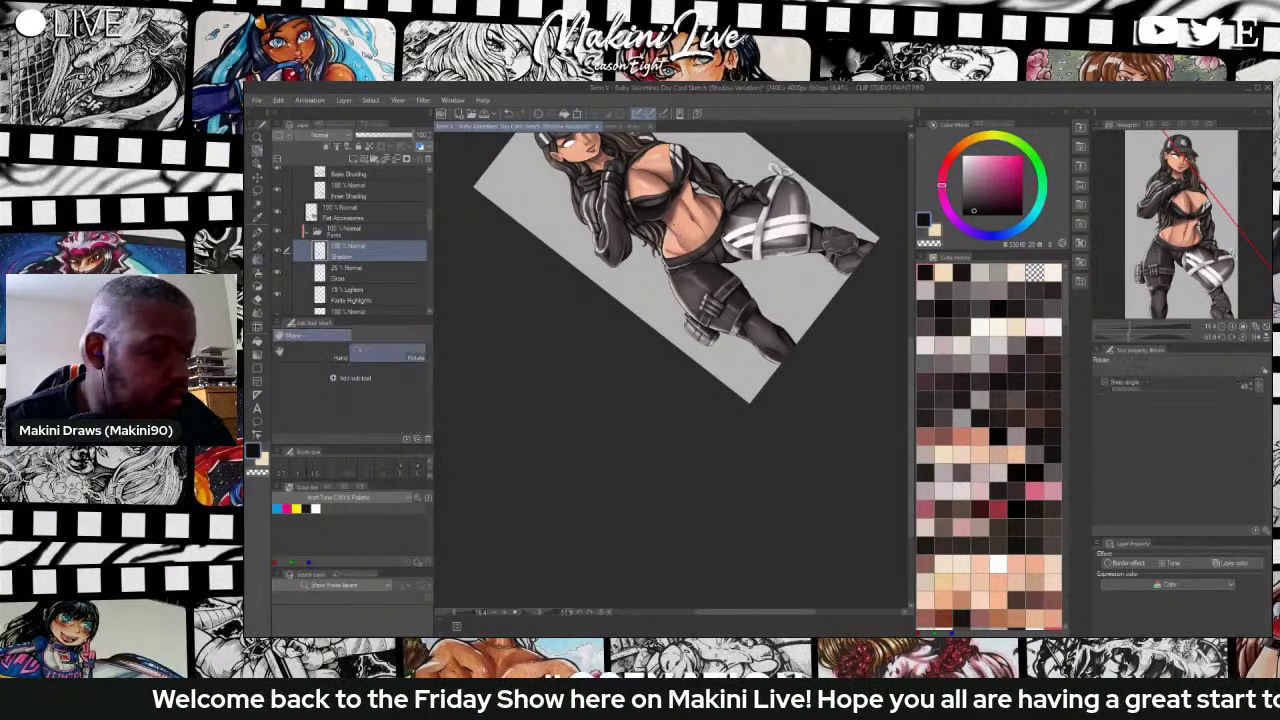
drag(834, 240, 856, 468)
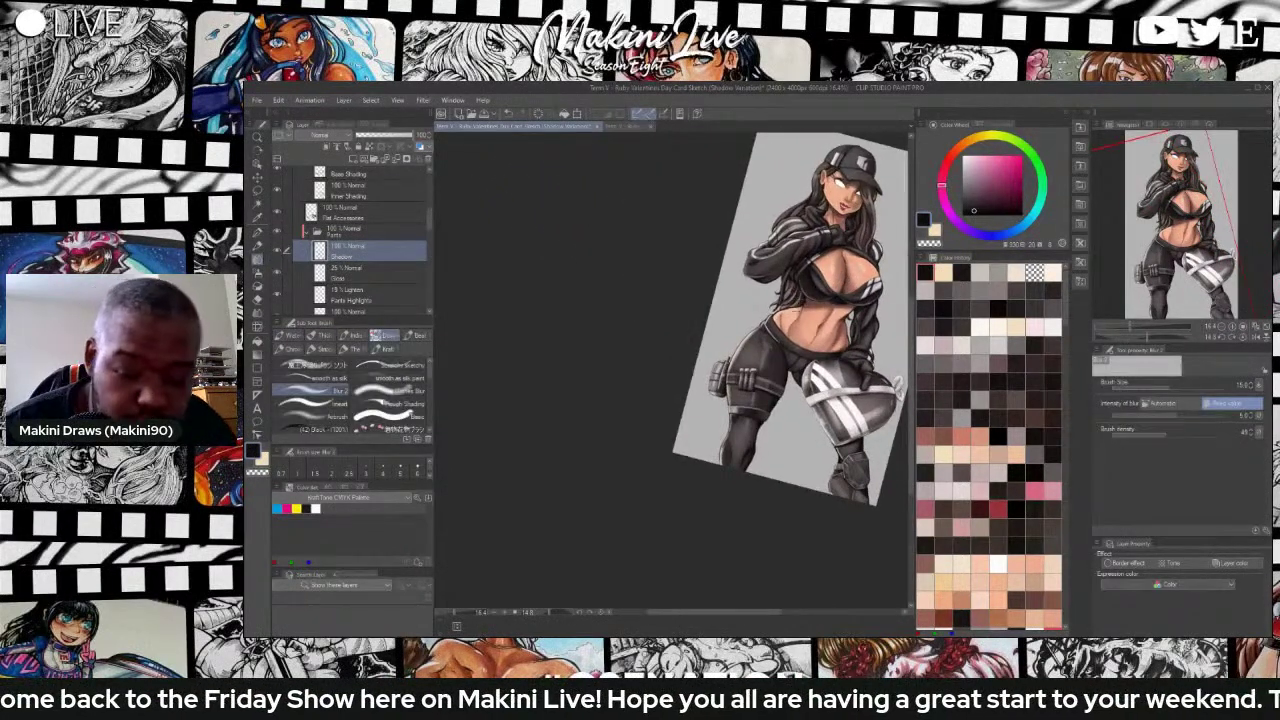
drag(800, 300, 696, 270)
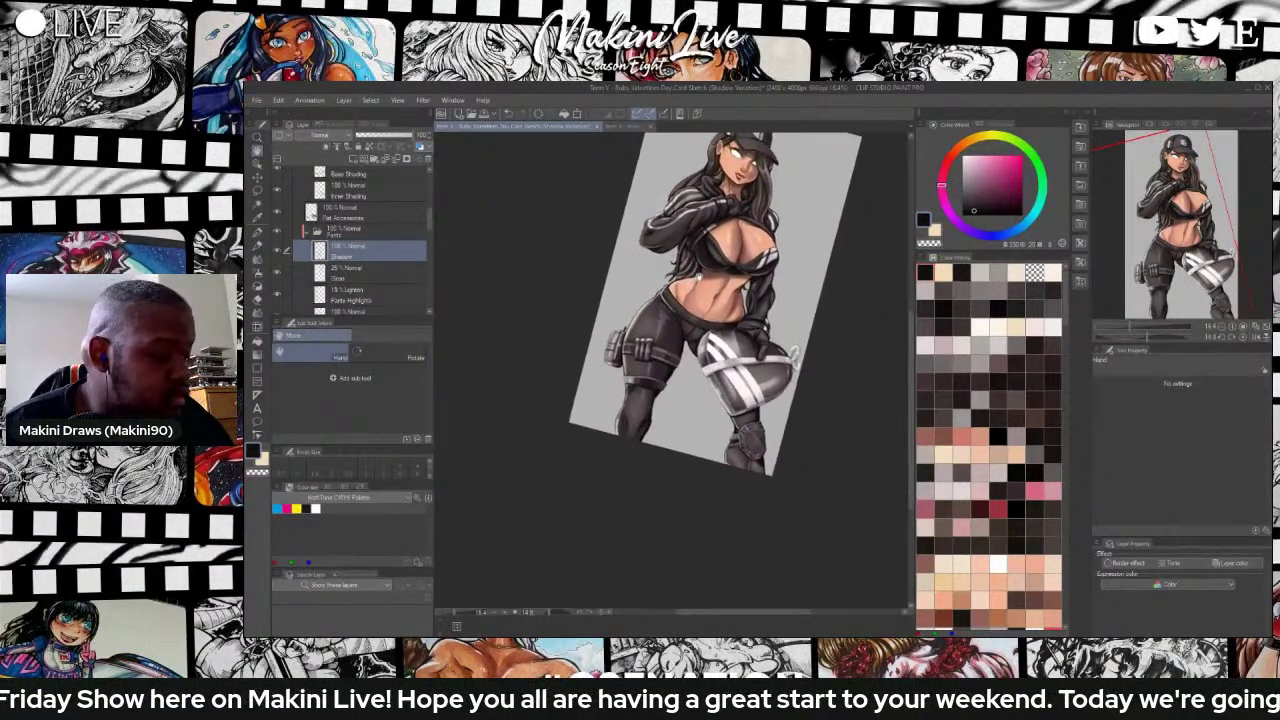
key(b)
scroll(731, 300, up, 4)
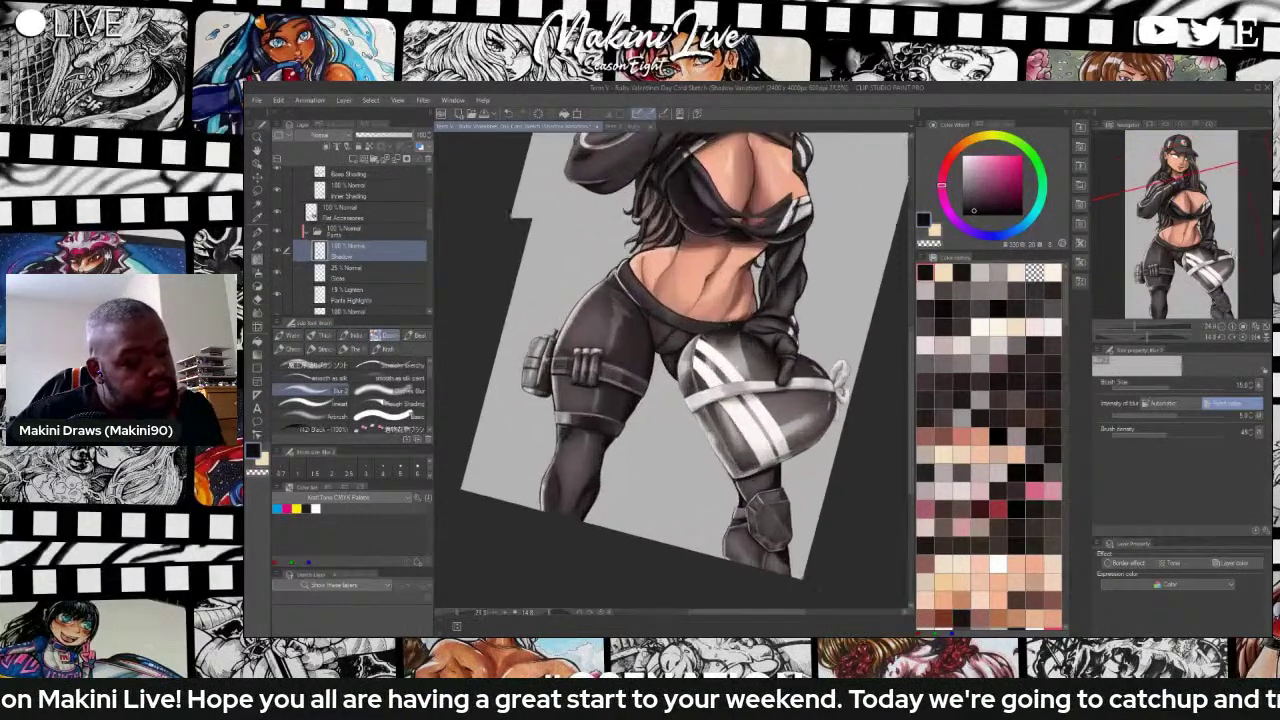
scroll(750, 345, up, 1)
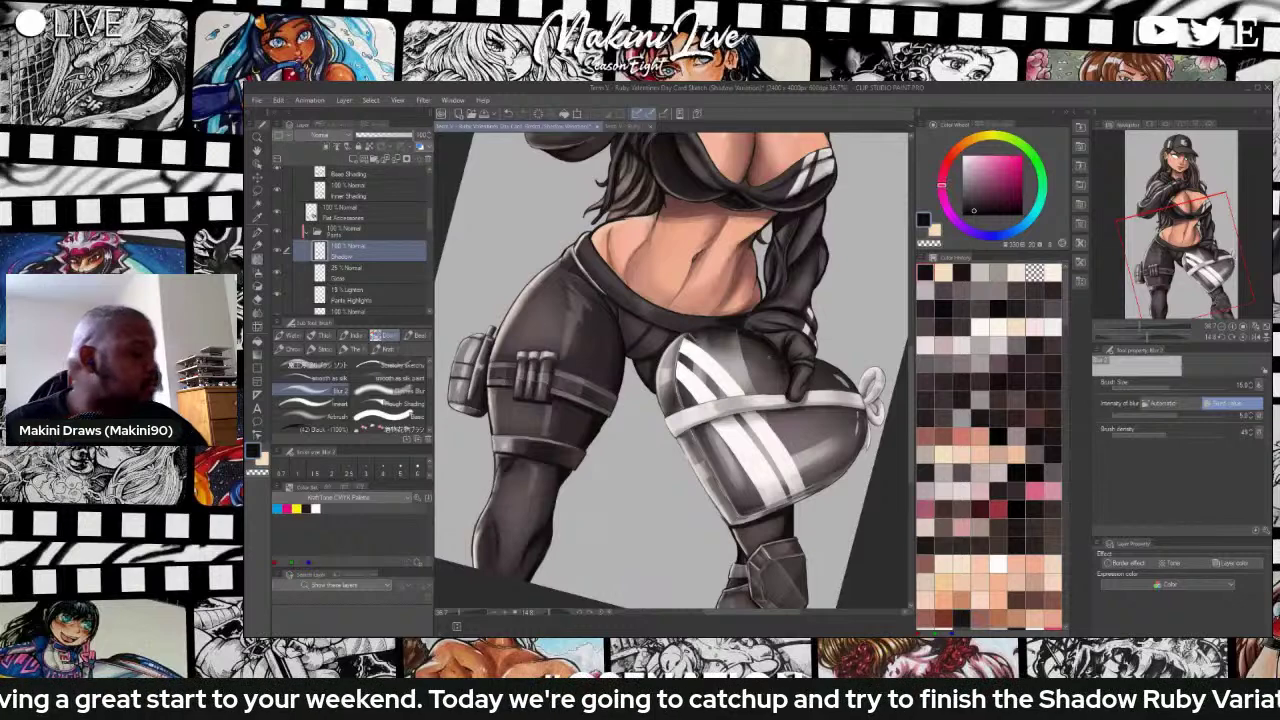
On the Pants Highlights layer, add a grey highlight sampled from the thigh along the waistband and soften it with a blending brush.
click(333, 274)
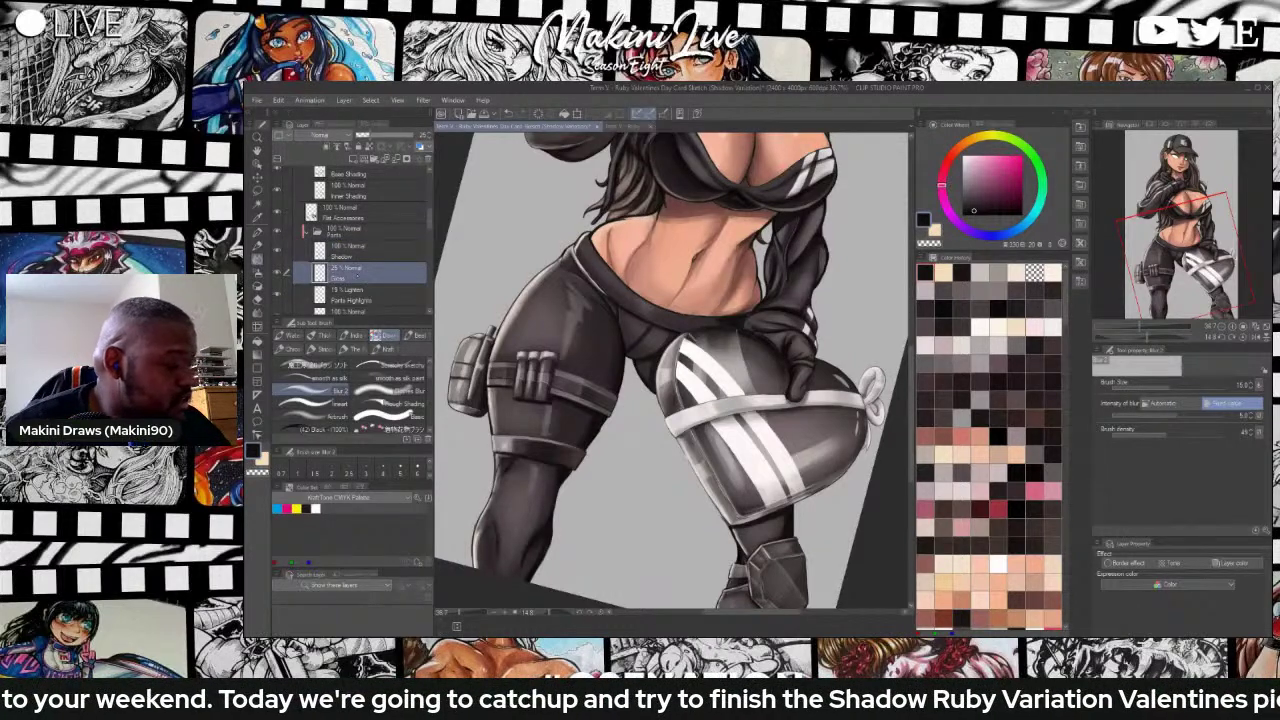
click(350, 296)
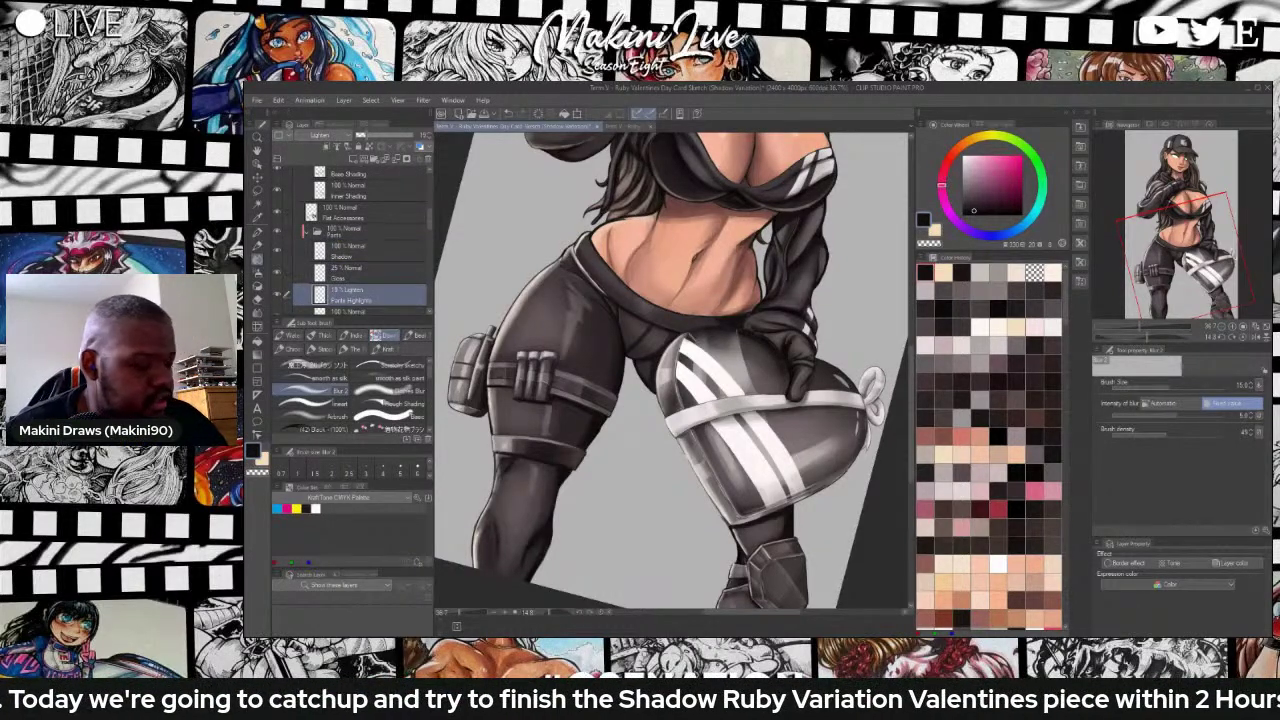
key(i)
click(569, 331)
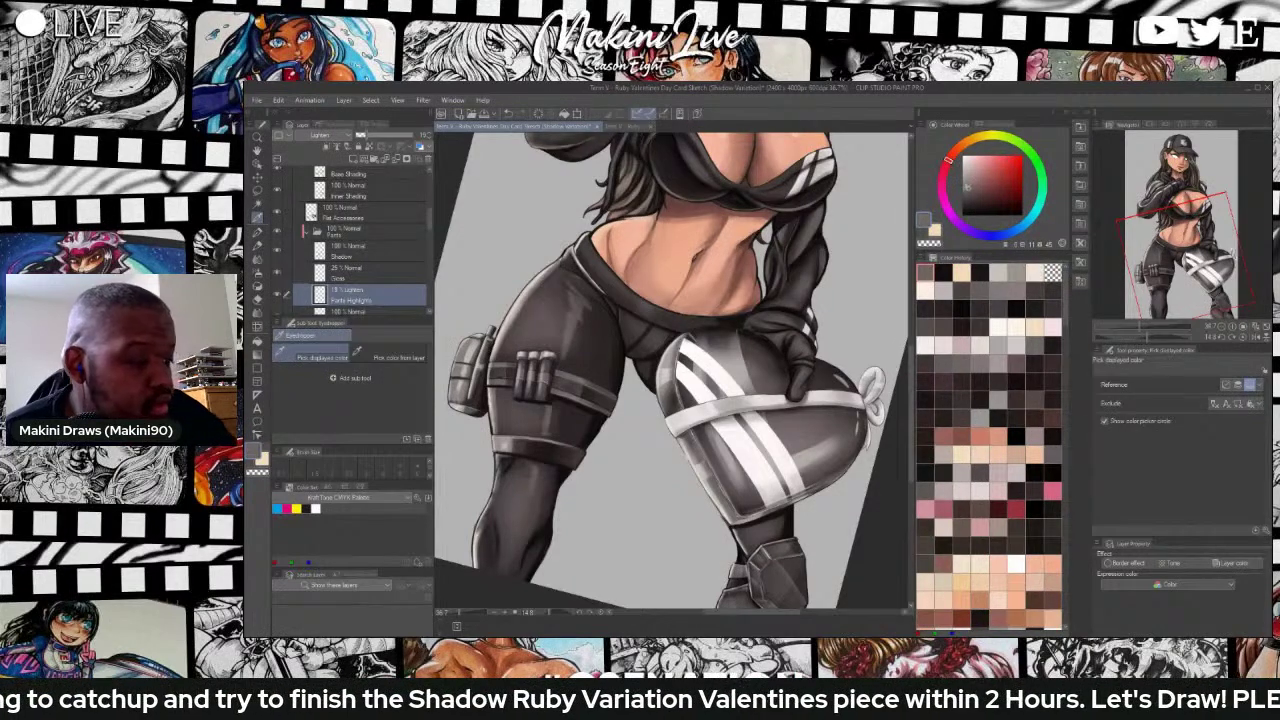
key(j)
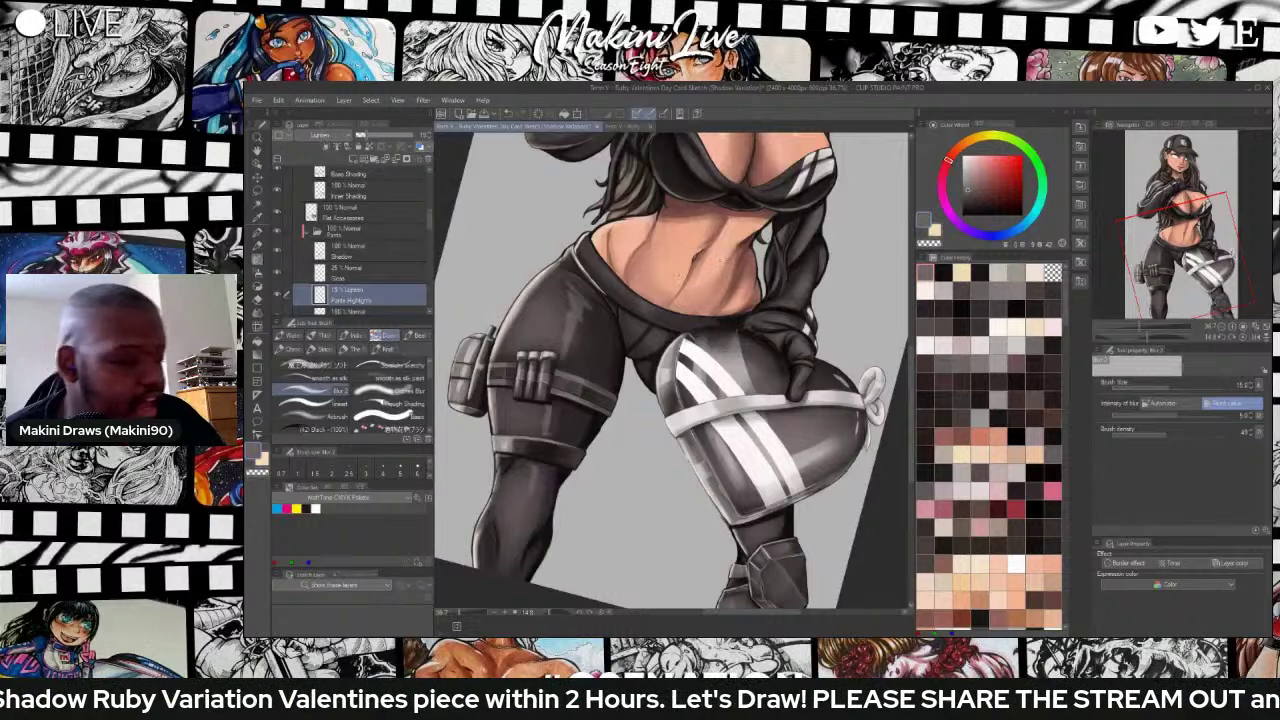
scroll(643, 322, up, 5)
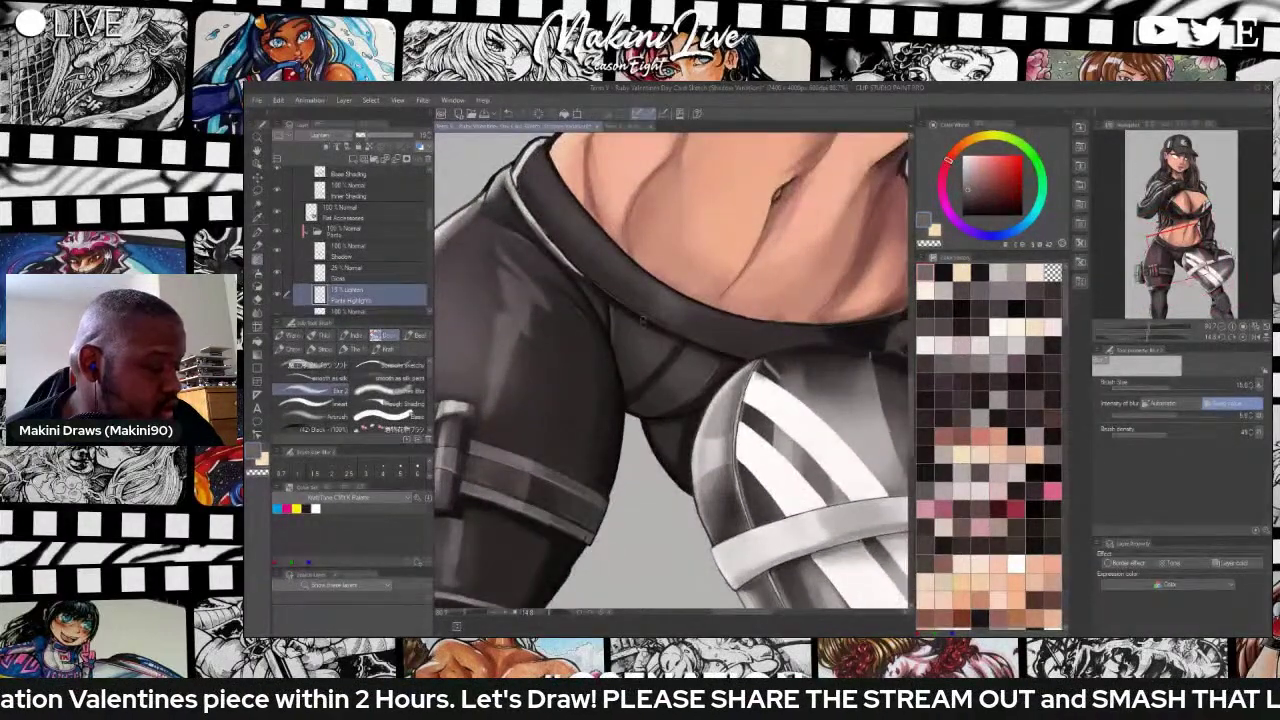
drag(648, 313, 642, 308)
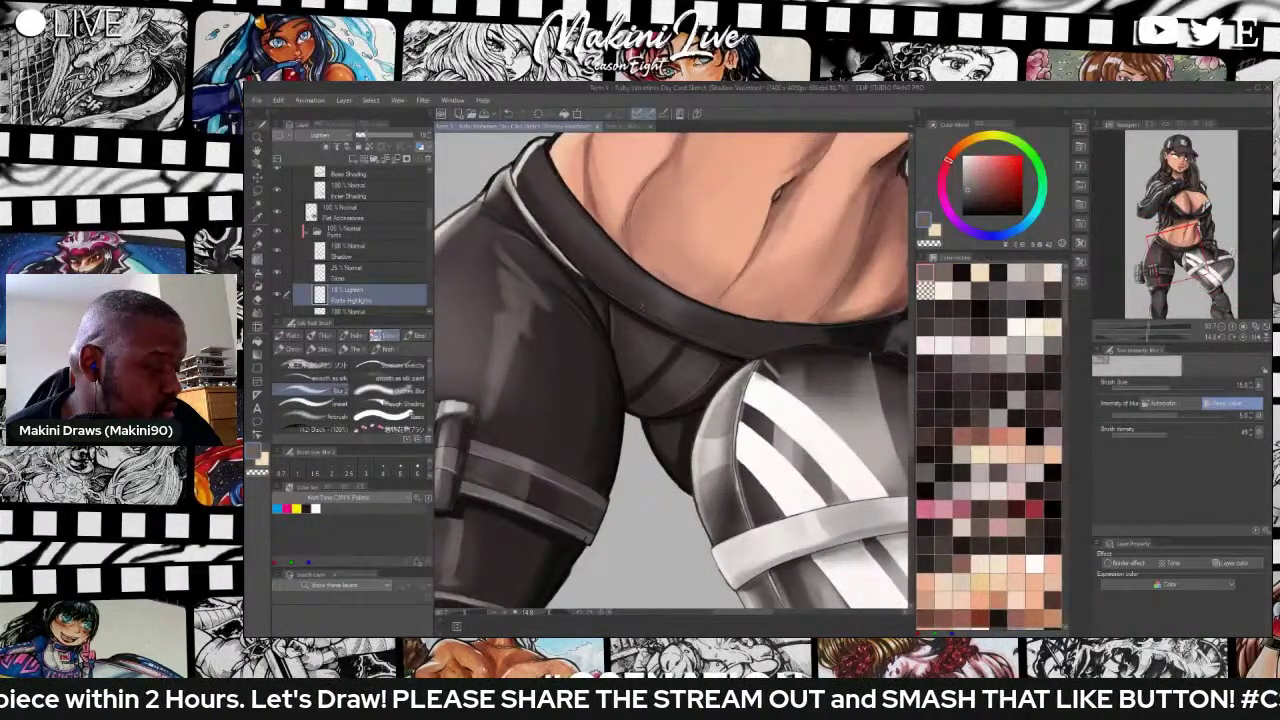
key(b)
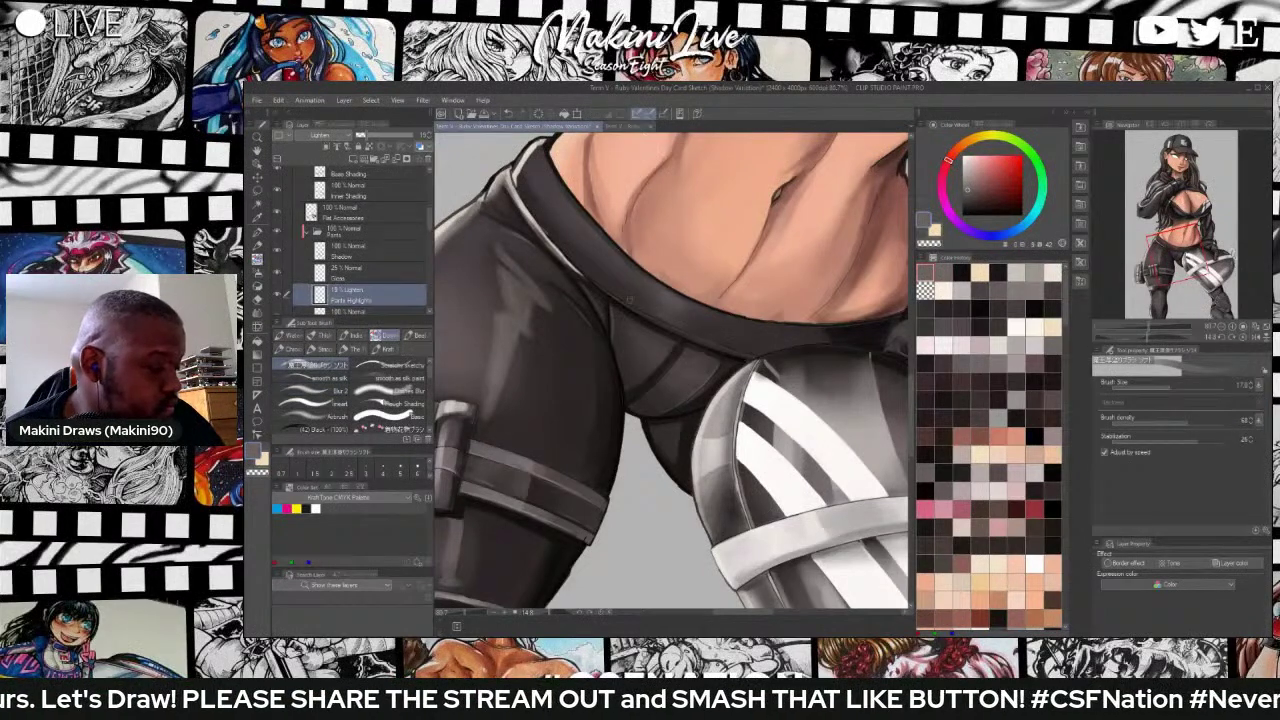
drag(624, 299, 639, 293)
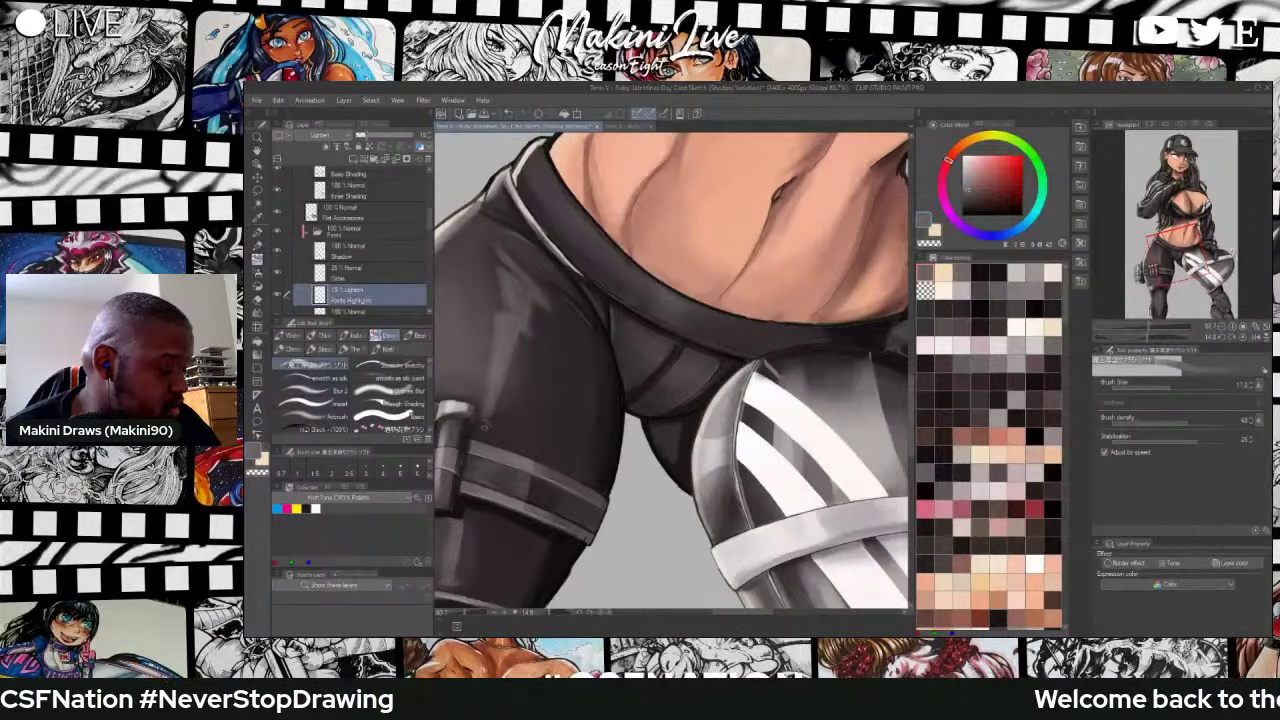
Check the whole figure and change the painting color to a muted pink.
scroll(515, 414, down, 6)
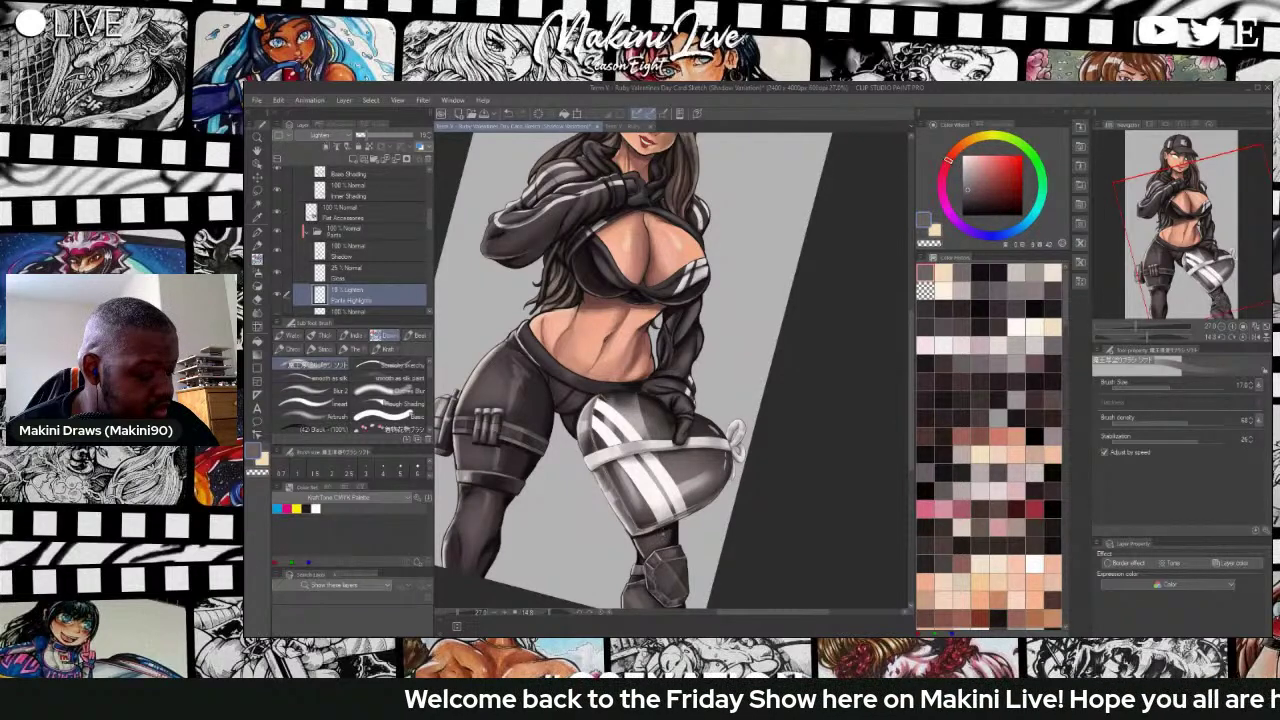
scroll(630, 548, down, 4)
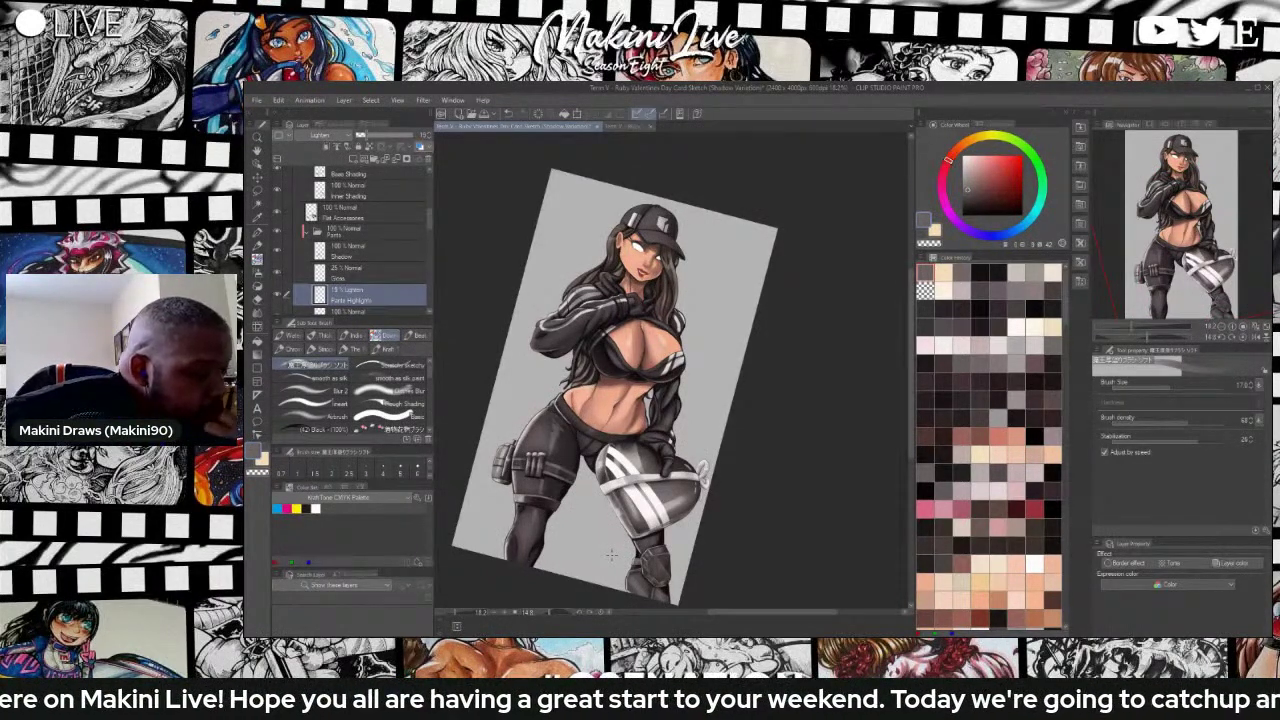
scroll(612, 554, up, 2)
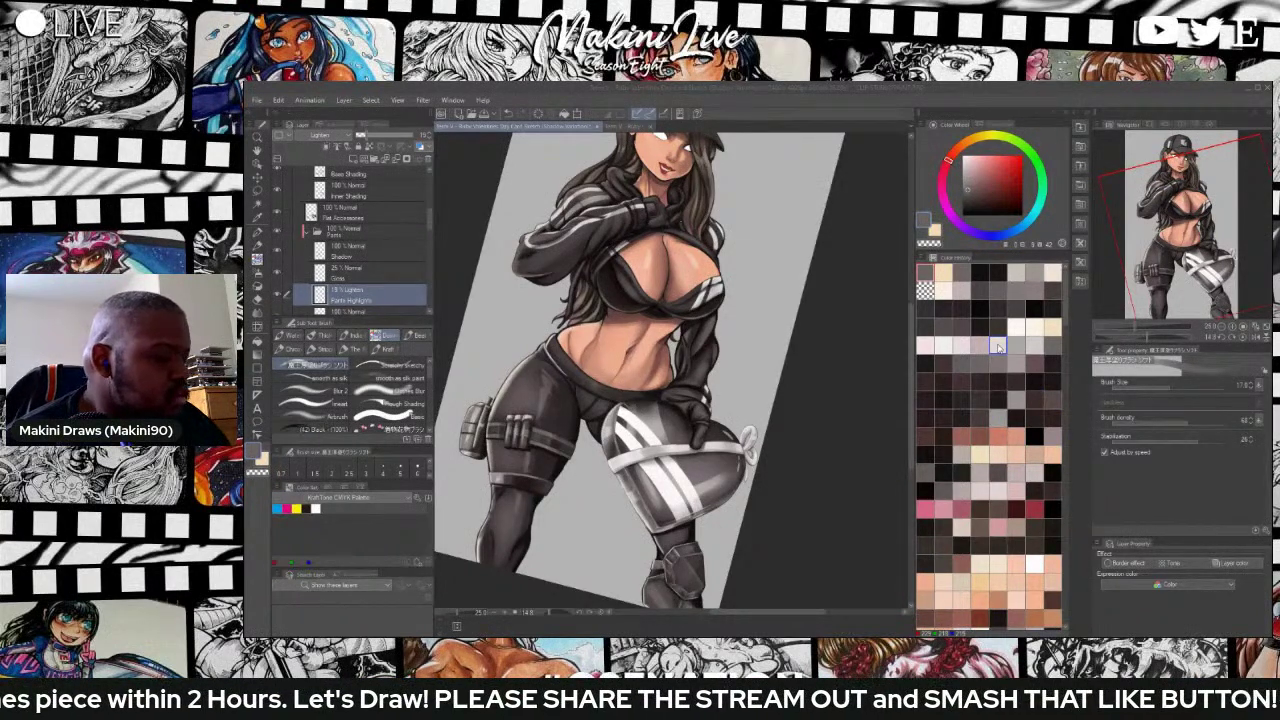
mouse_move(948, 161)
mouse_down()
mouse_move(943, 185)
mouse_move(979, 179)
mouse_up()
click(978, 182)
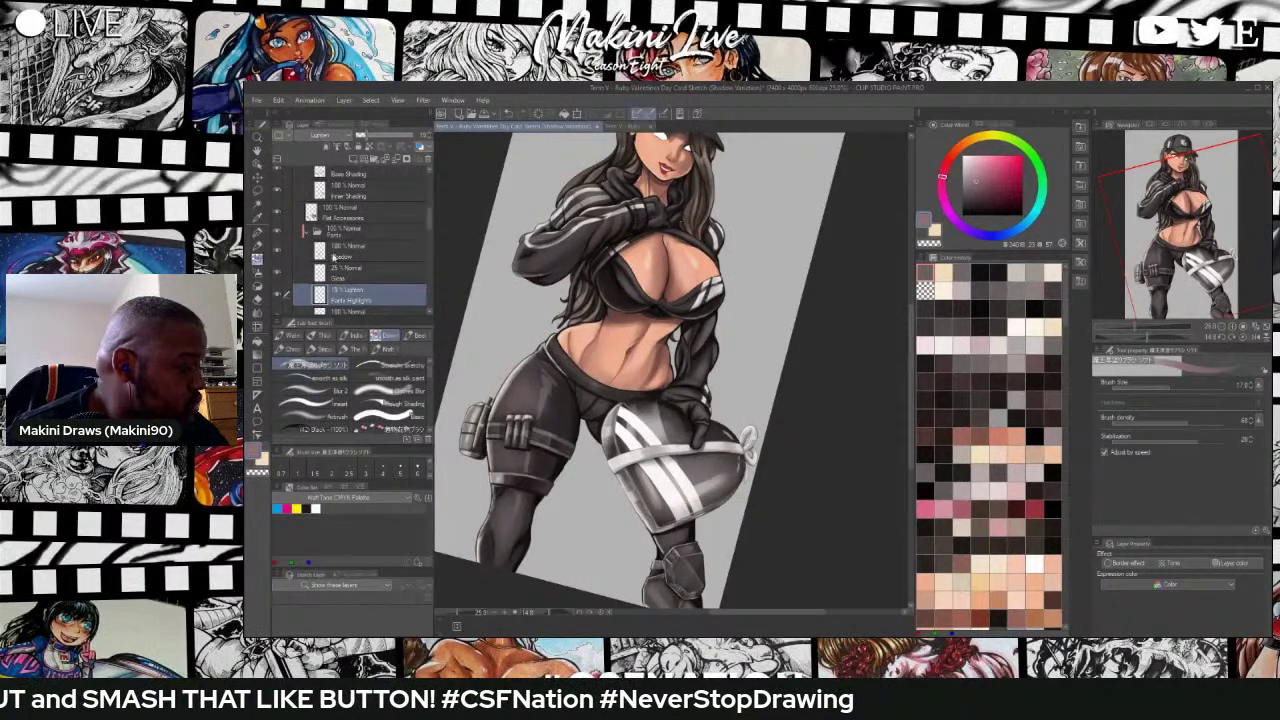
Add a new layer in the Pants folder, place it directly beneath Base Shading and rename it "Second Color".
click(338, 256)
click(353, 159)
mouse_move(350, 252)
mouse_down()
mouse_move(356, 318)
mouse_move(350, 231)
mouse_move(350, 262)
mouse_move(350, 248)
mouse_move(368, 275)
mouse_up()
click(370, 277)
double_click(371, 262)
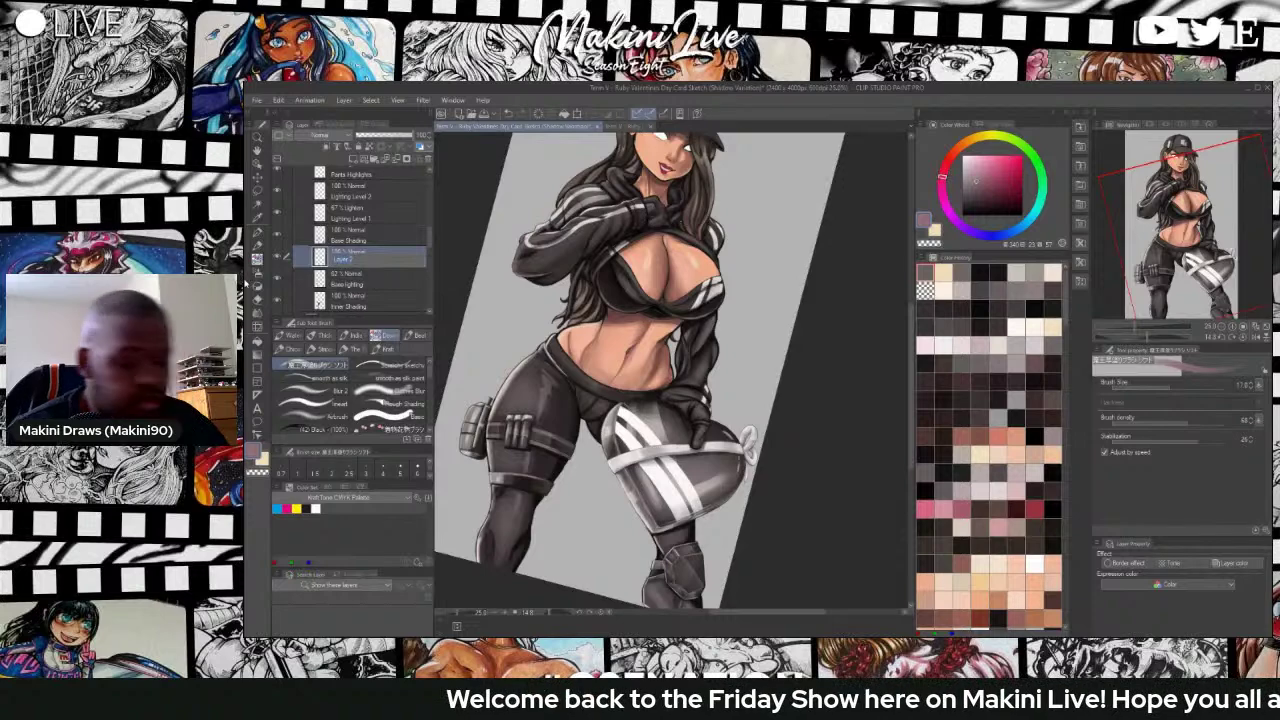
text(Hel)
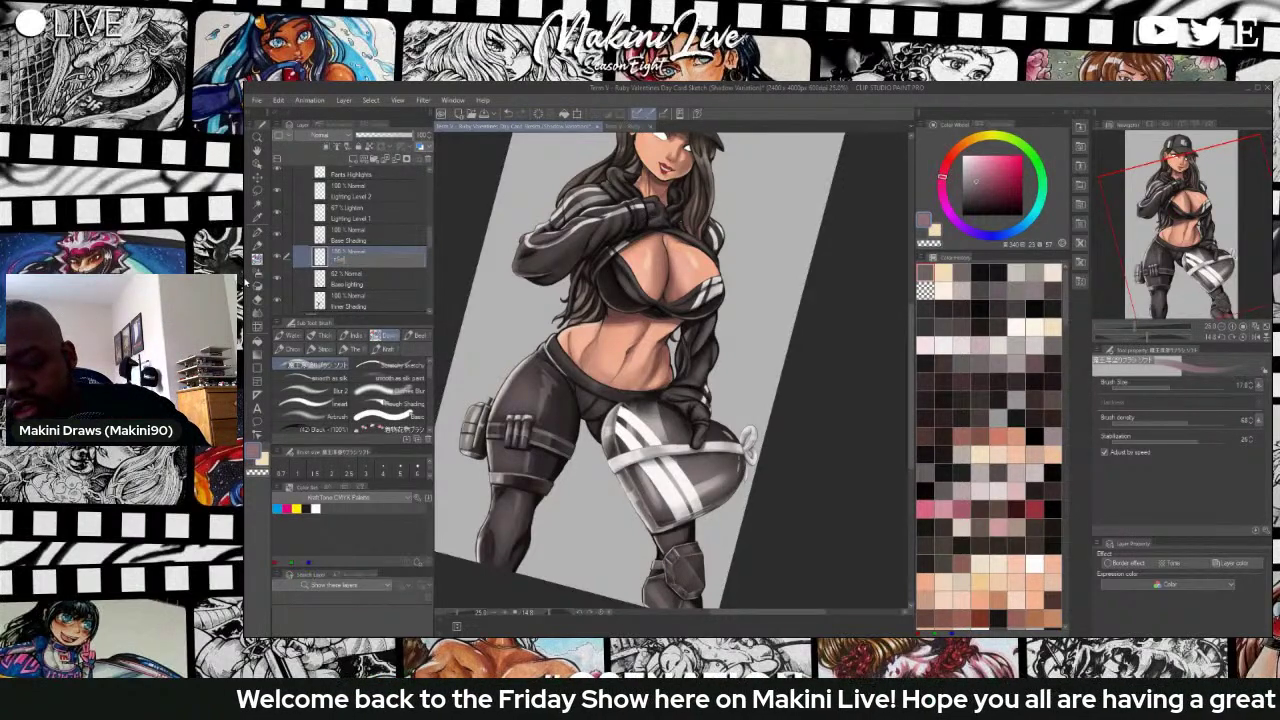
text(ond Co)
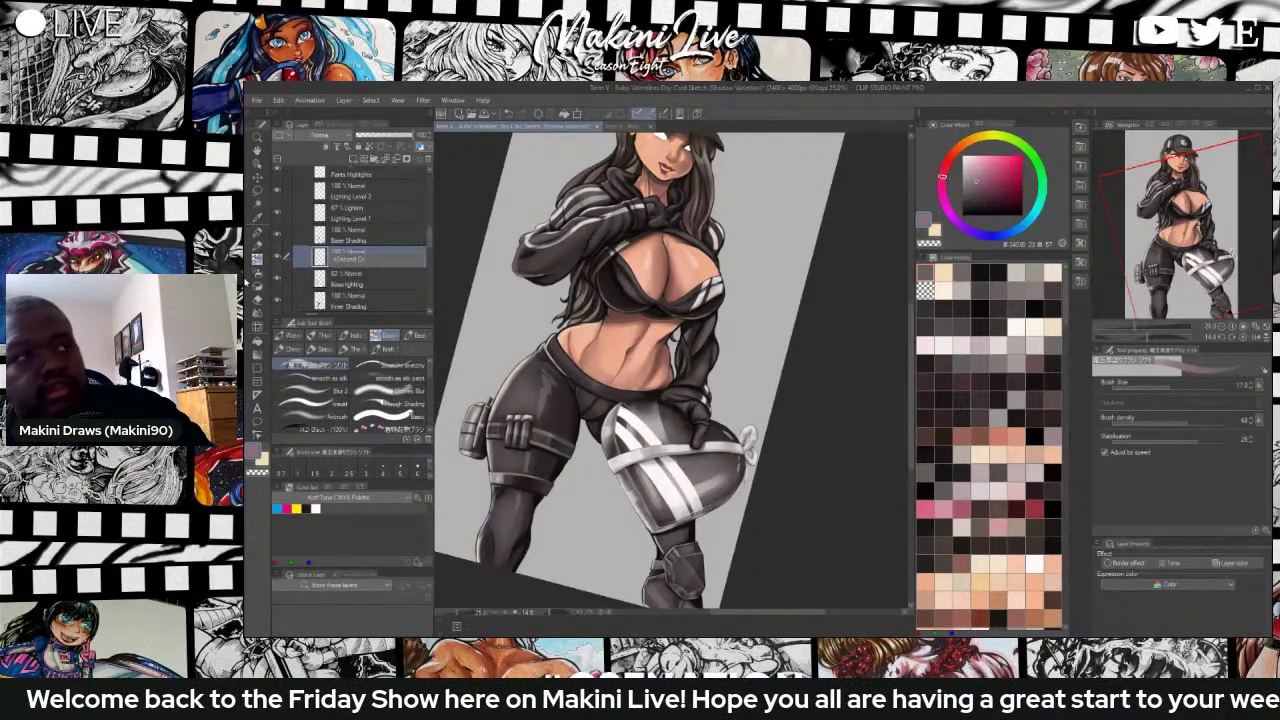
text(lor)
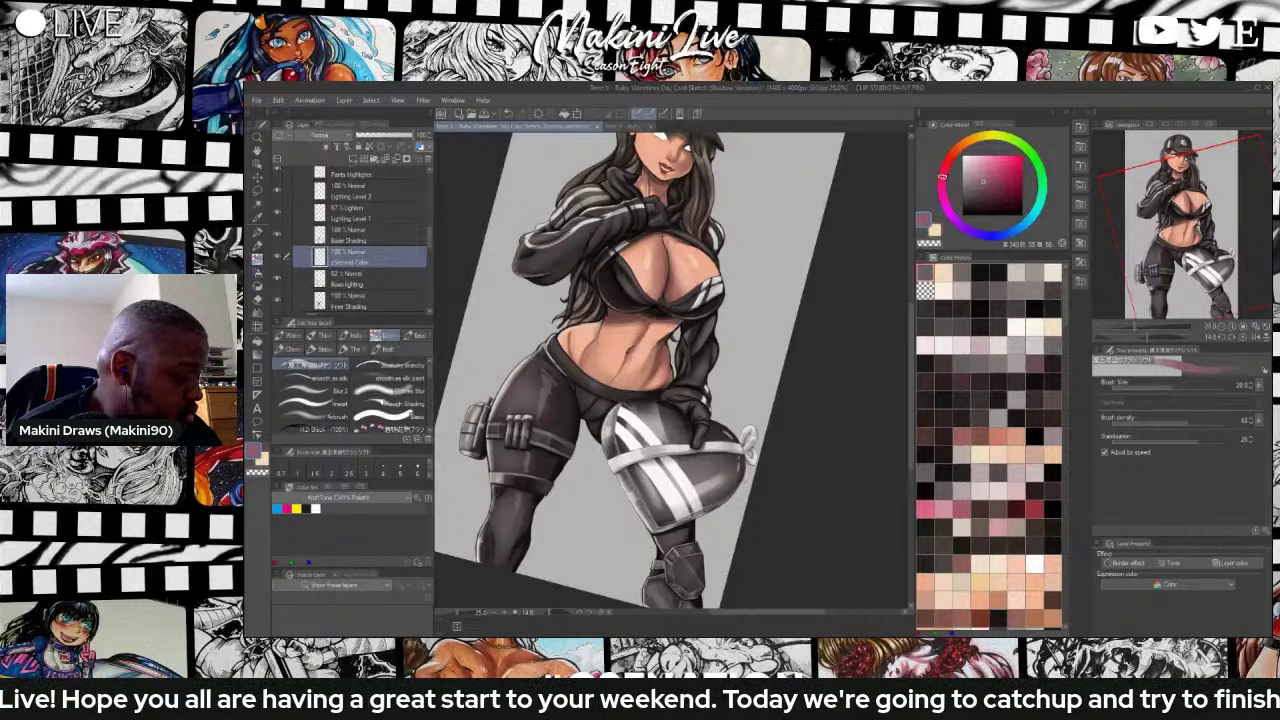
Airbrush the muted pink onto the outer edge of the lower leg beneath the strapped thigh with an enlarged brush.
click(318, 391)
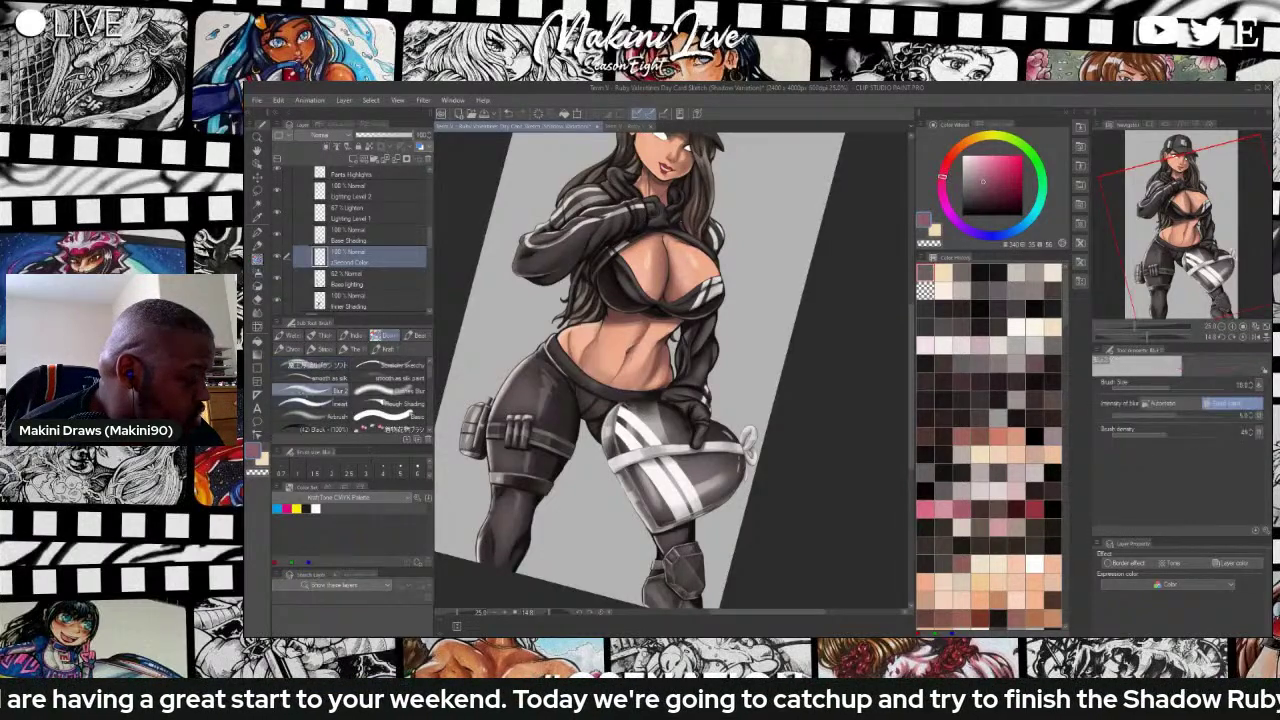
click(310, 416)
key(bracketright)
key(bracketright)
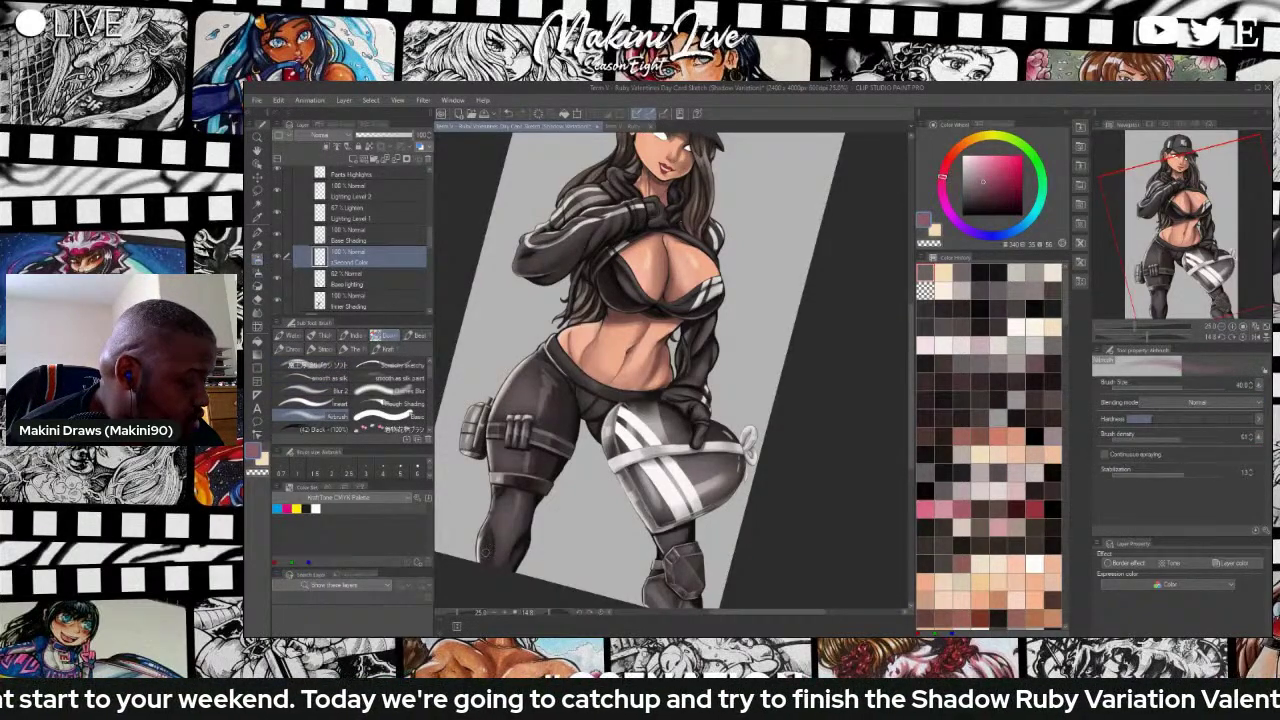
drag(483, 557, 485, 541)
drag(494, 496, 494, 506)
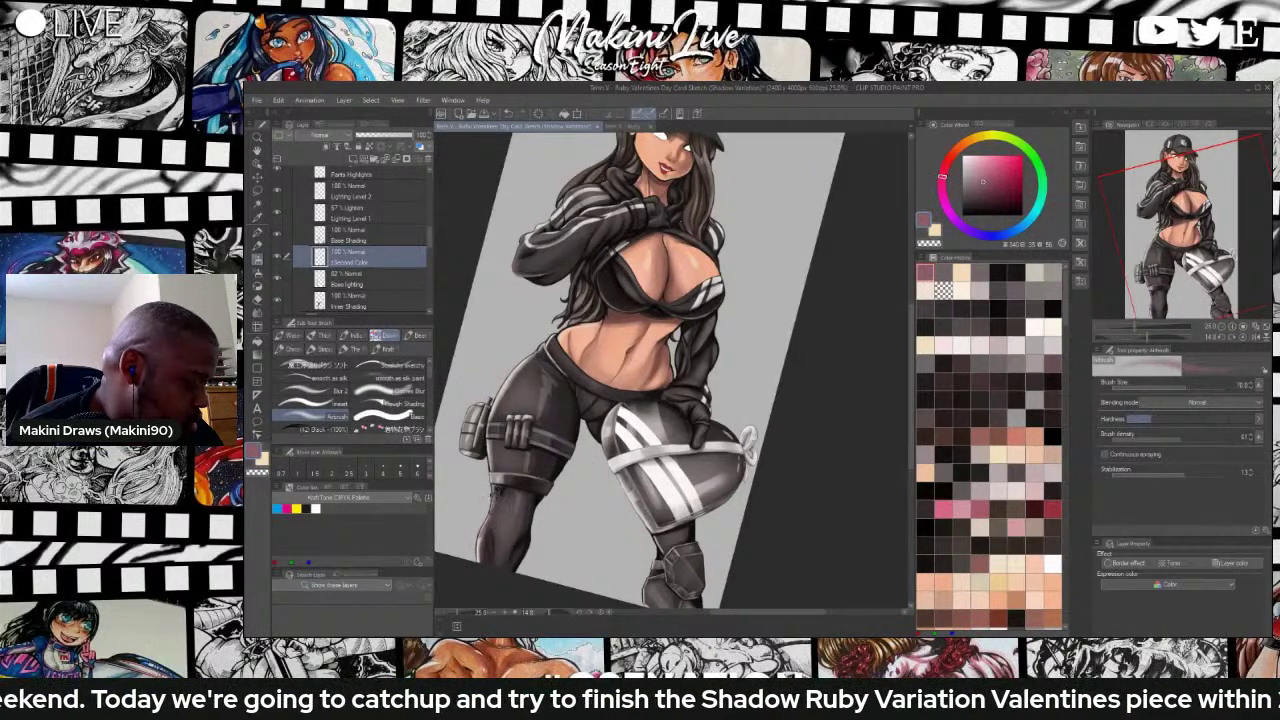
Brush color onto the thigh near the leg strap on the Second Color layer and pick the blur brush.
drag(493, 444, 494, 475)
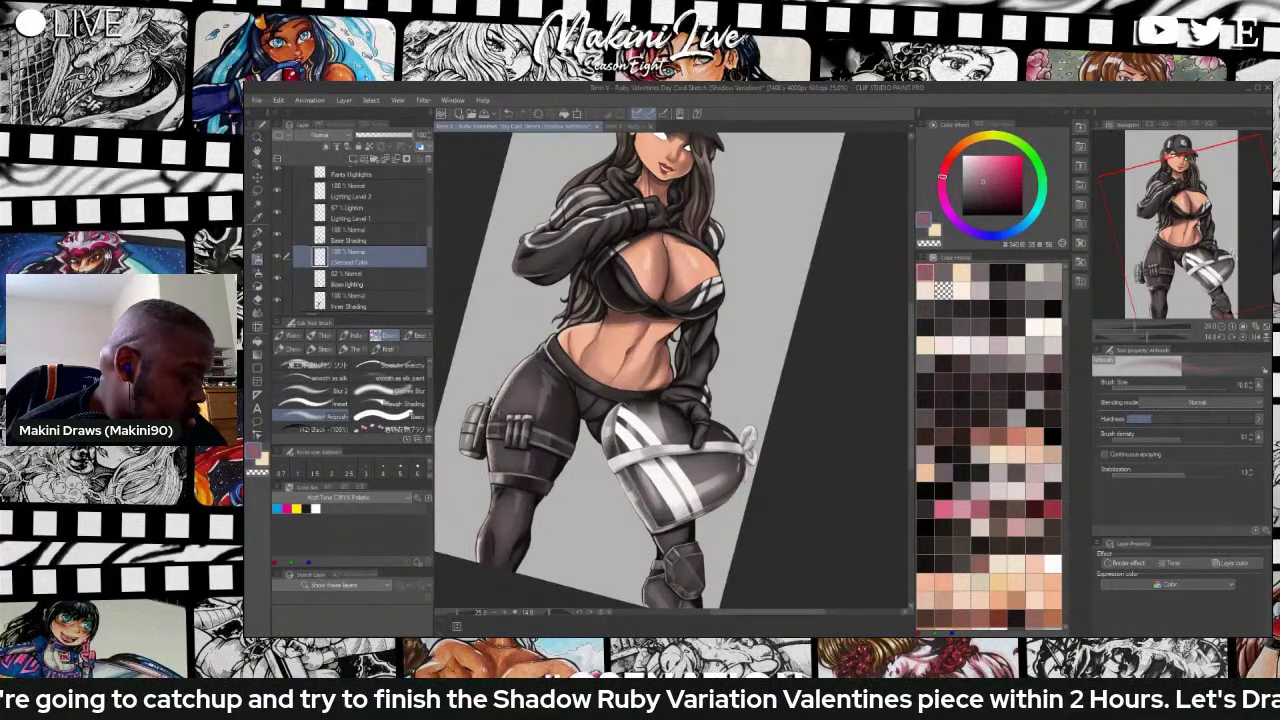
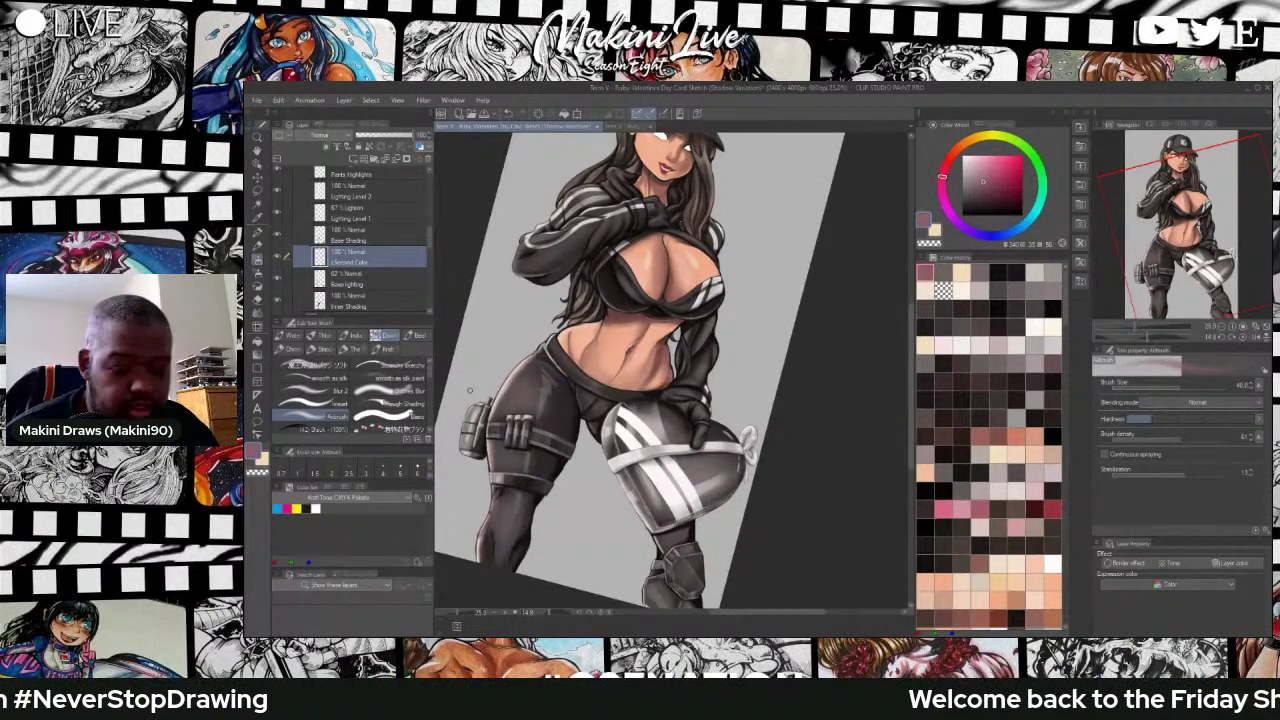
key(b)
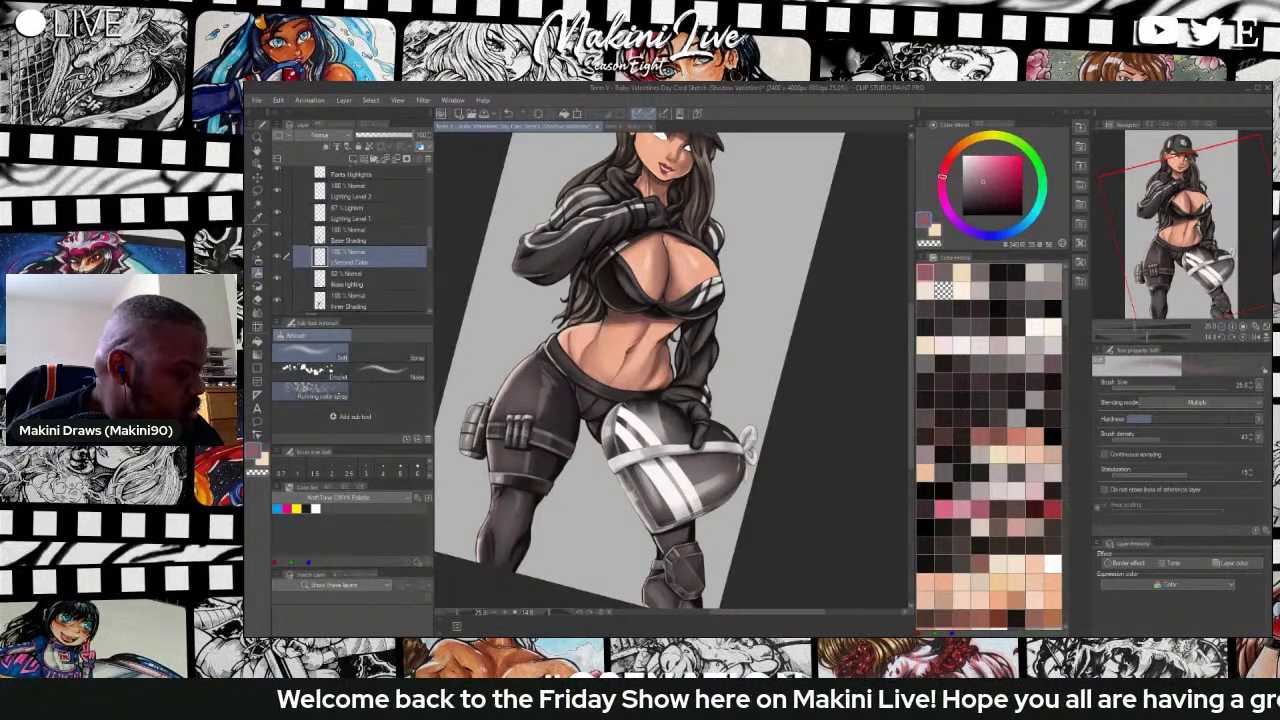
key(b)
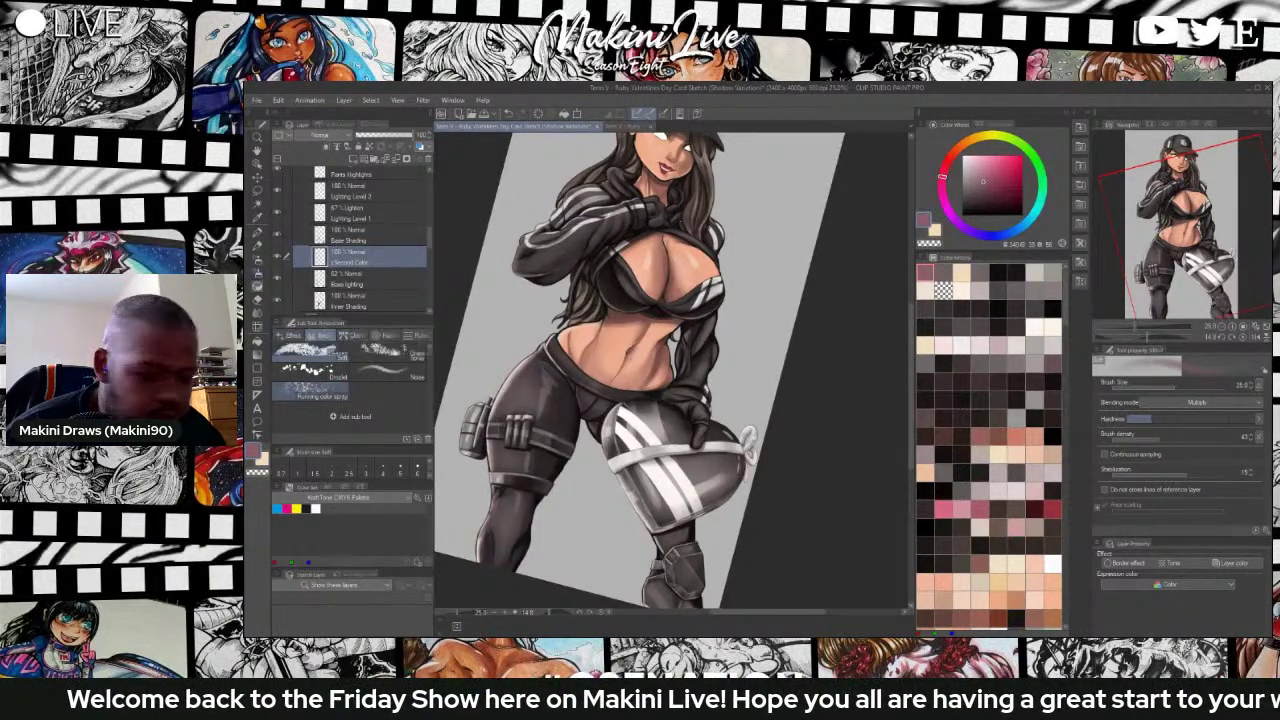
key(b)
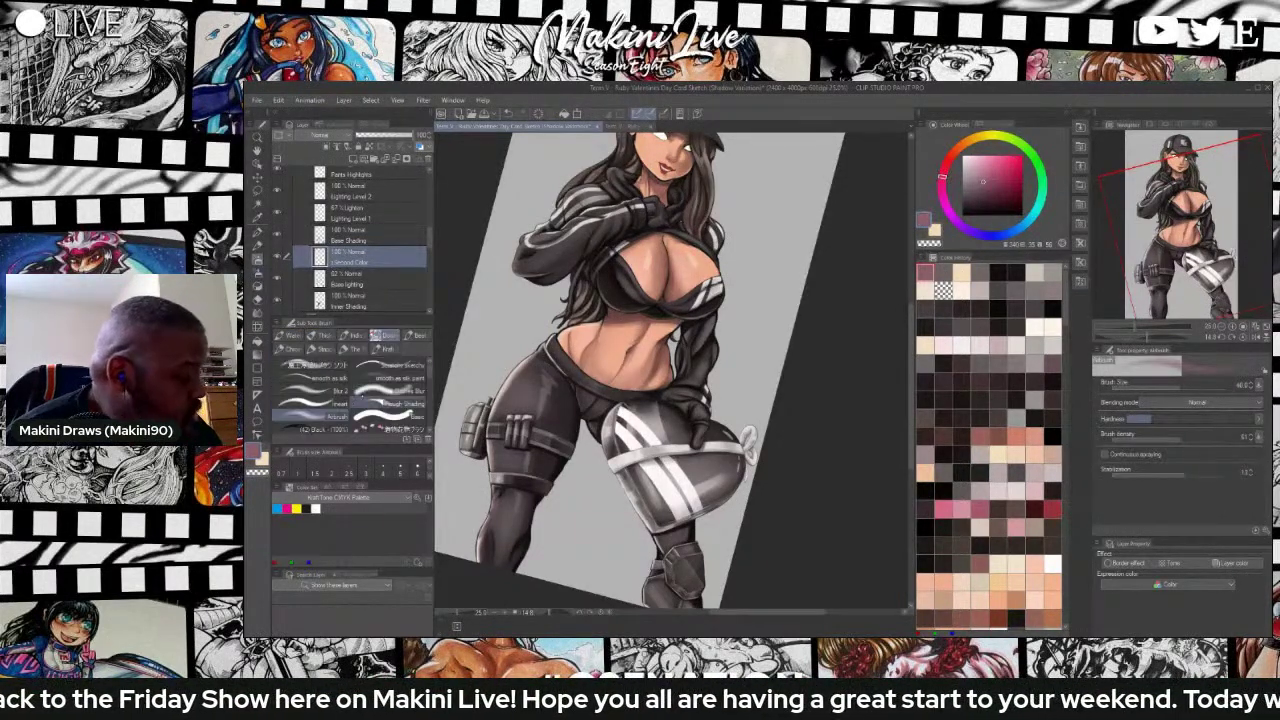
click(388, 392)
key(^)
key(^)
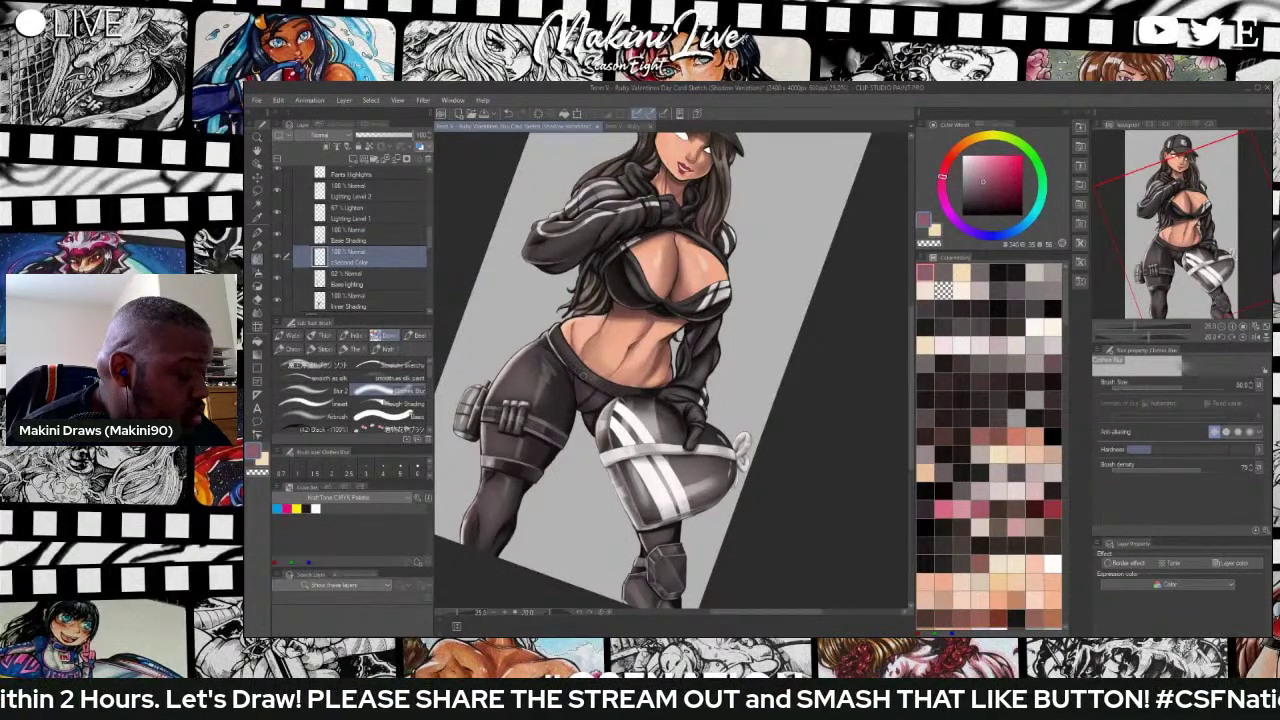
Try the Screen, Color dodge, Overlay and Lighten blending modes on the Second Color layer.
click(322, 135)
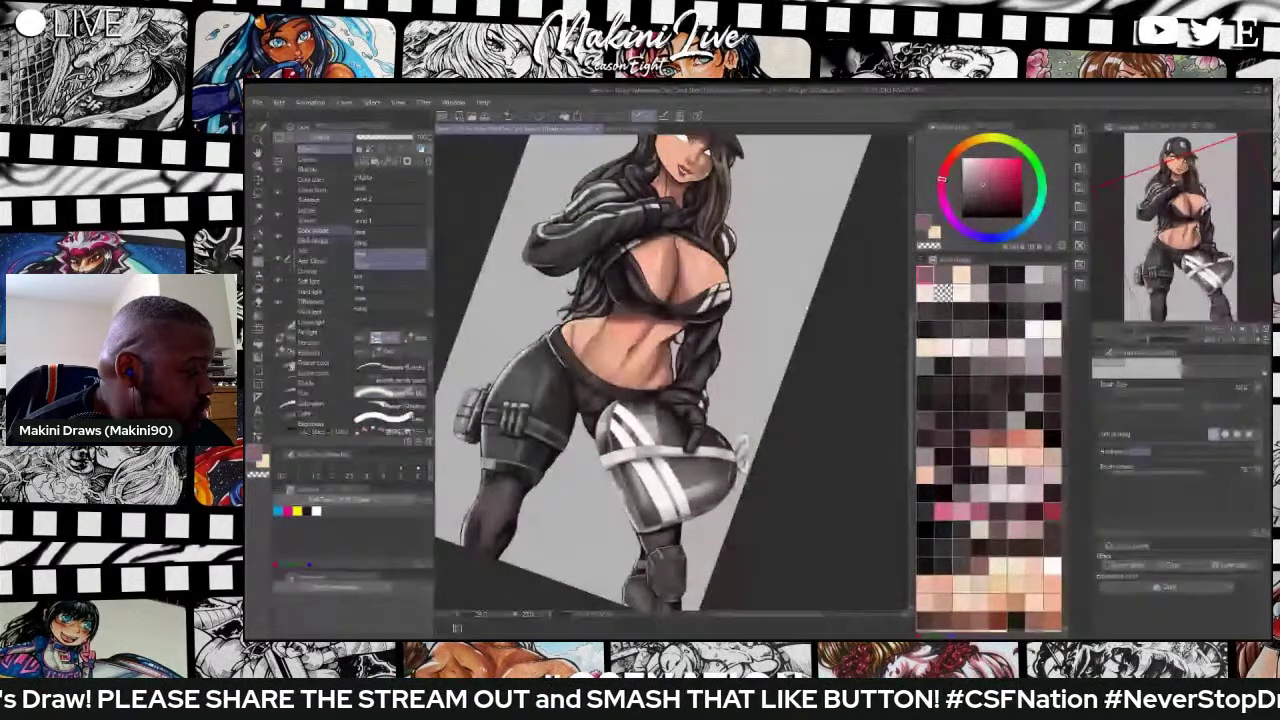
click(308, 221)
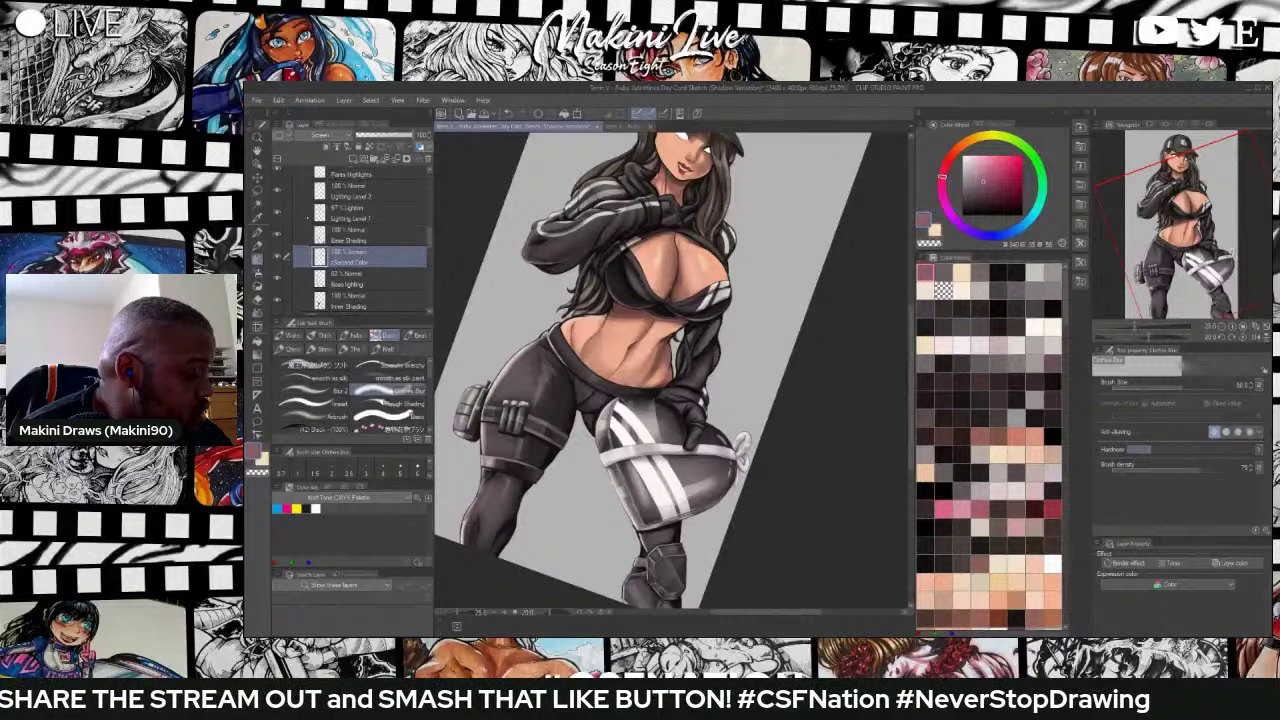
click(322, 135)
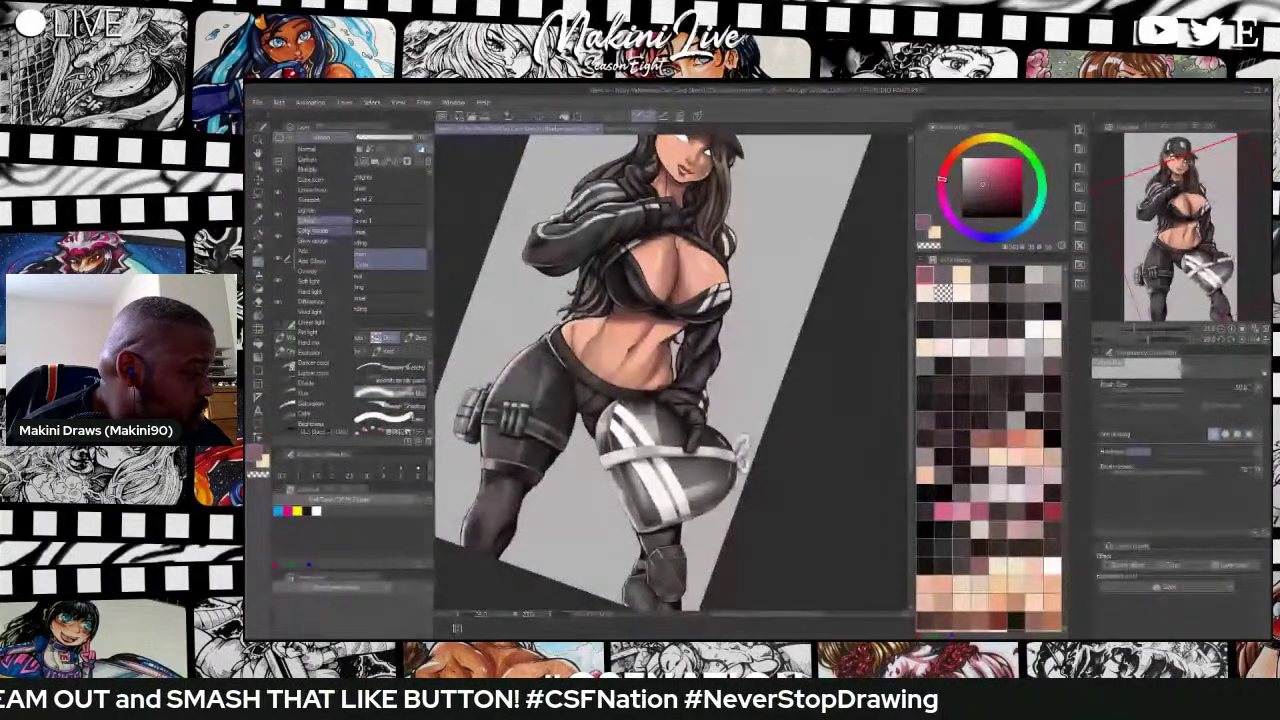
click(312, 231)
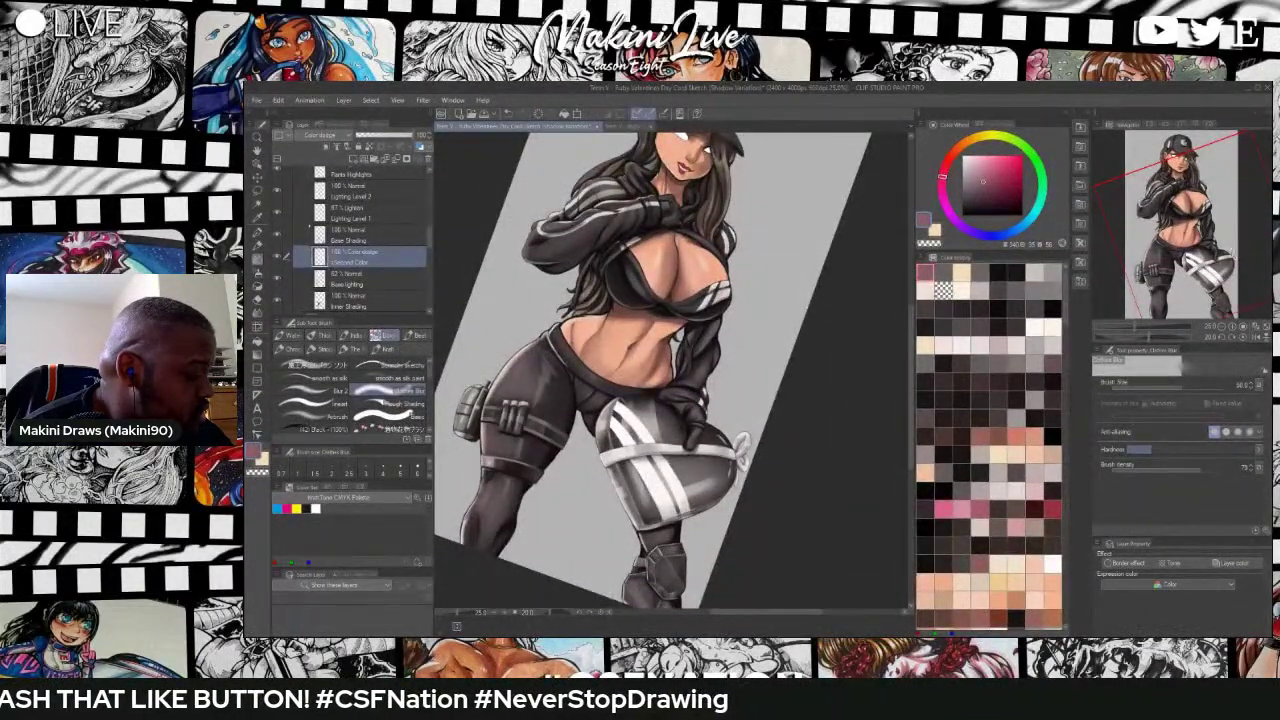
click(328, 135)
click(322, 271)
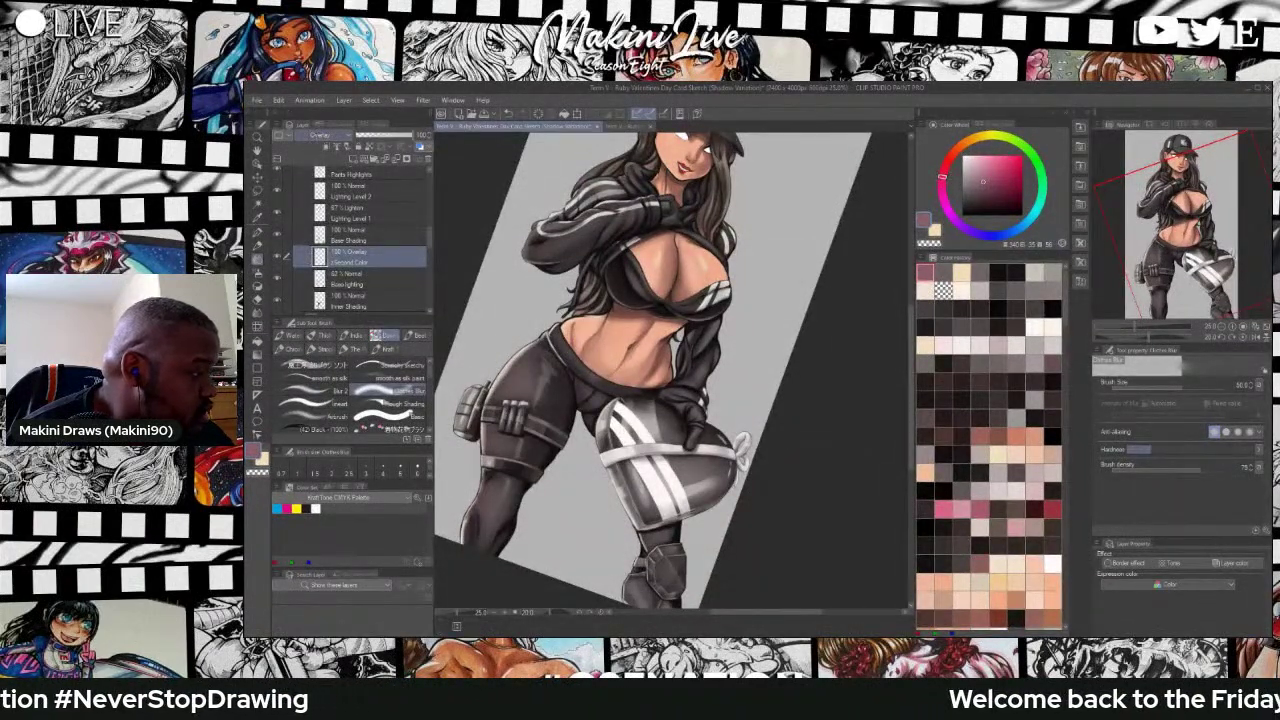
click(328, 135)
click(322, 210)
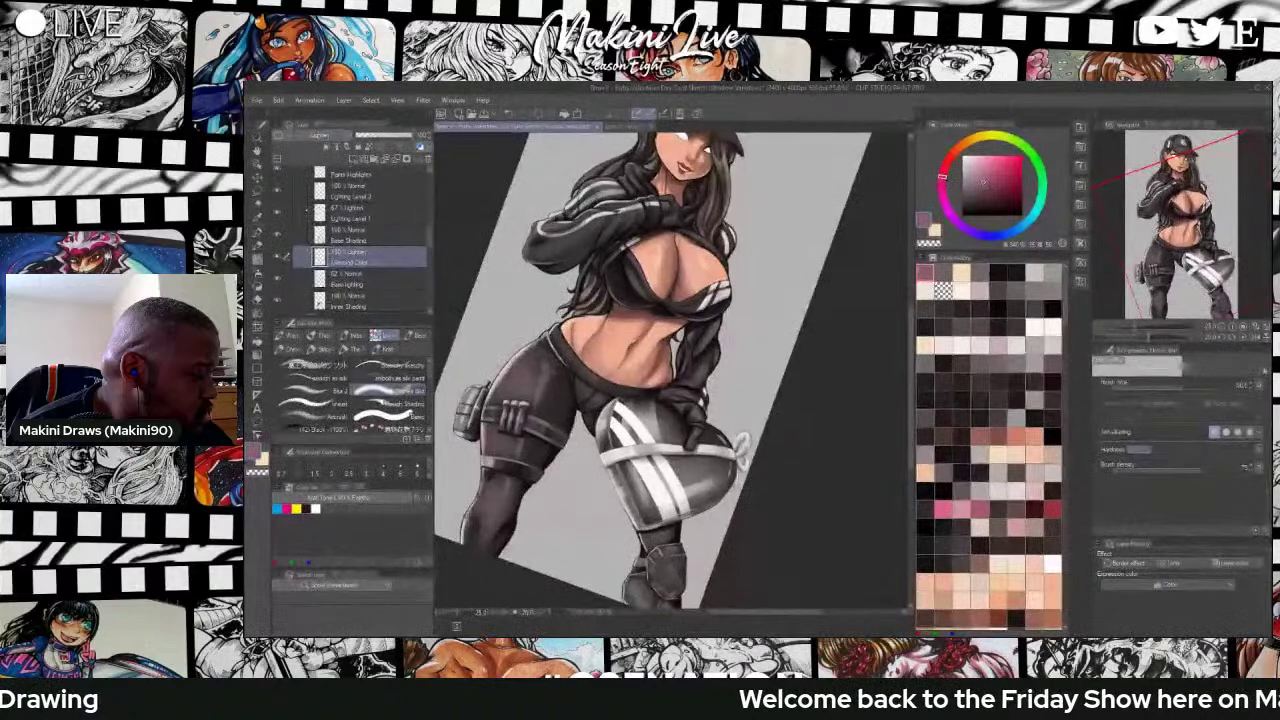
Set the Second Color layer's blending mode to Screen and its opacity to 64%.
click(328, 135)
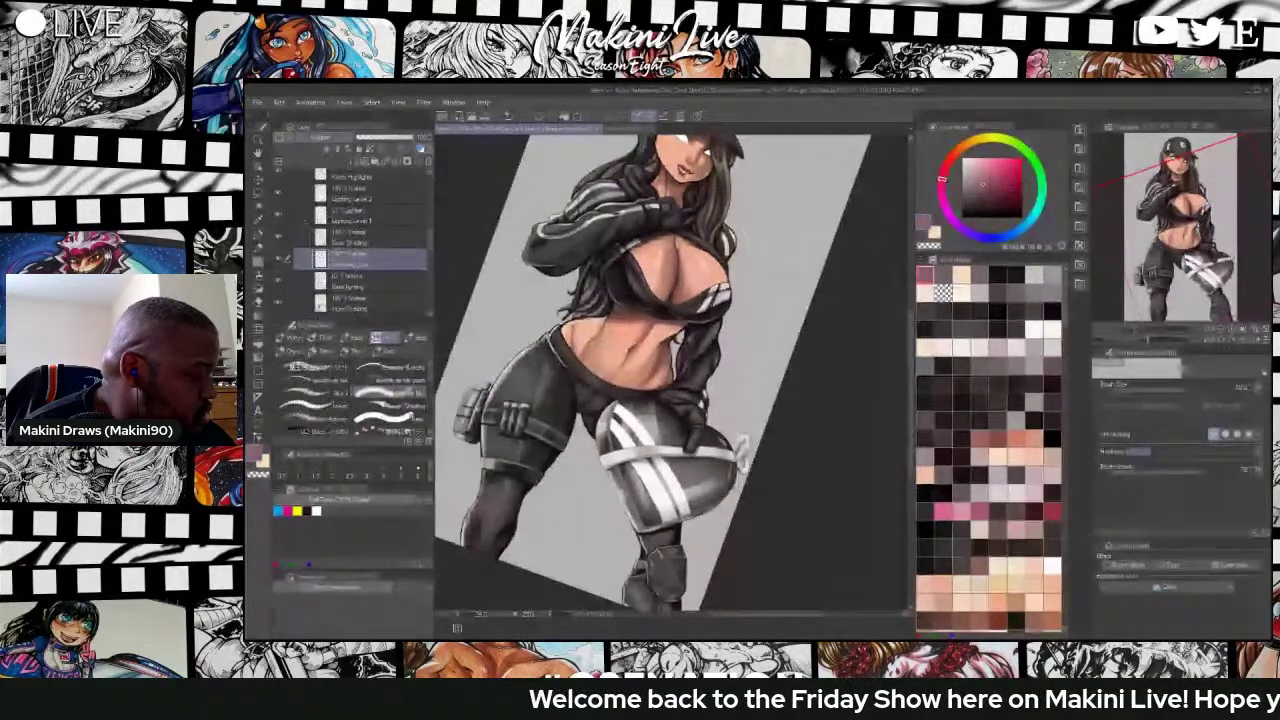
click(322, 220)
drag(410, 135, 399, 135)
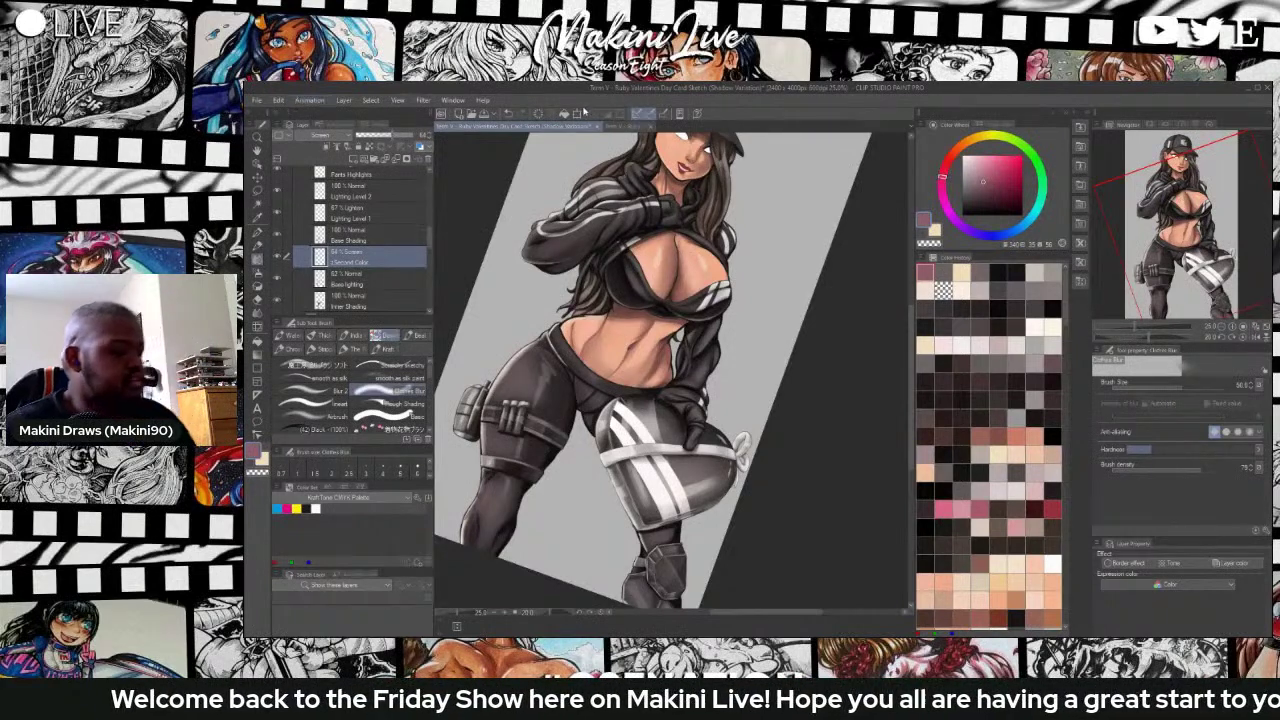
scroll(619, 205, down, 3)
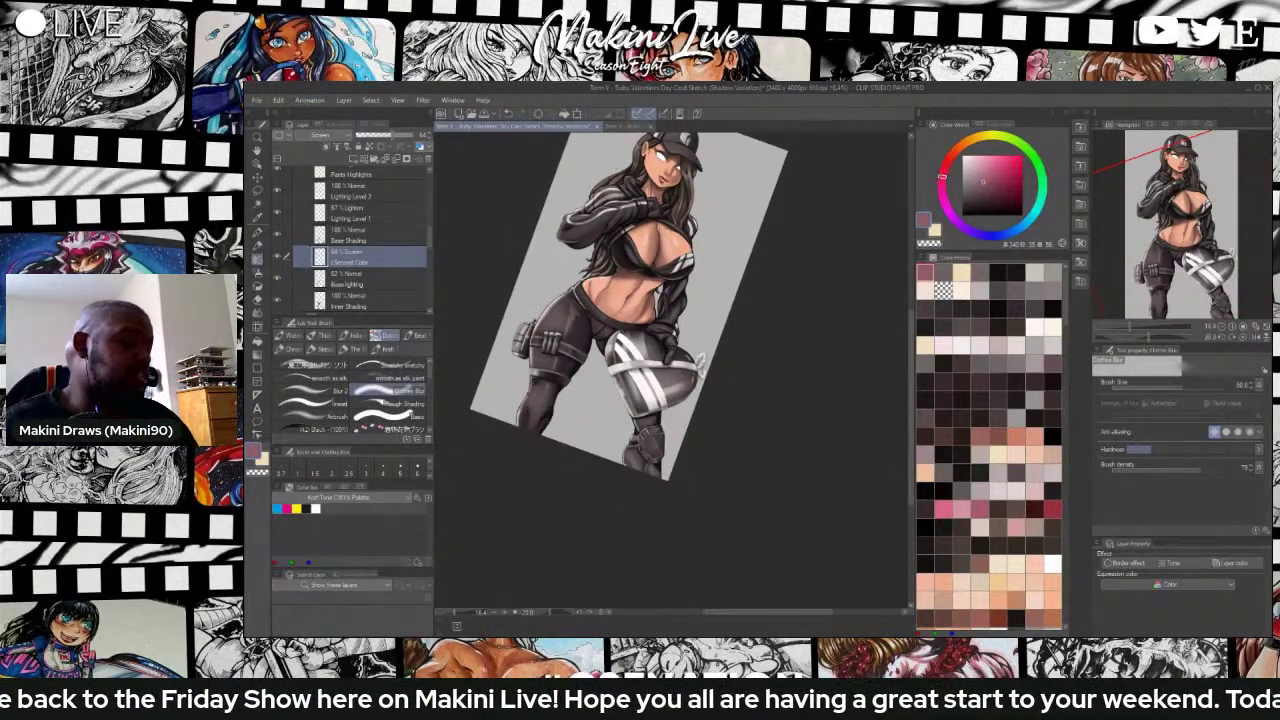
scroll(626, 154, up, 1)
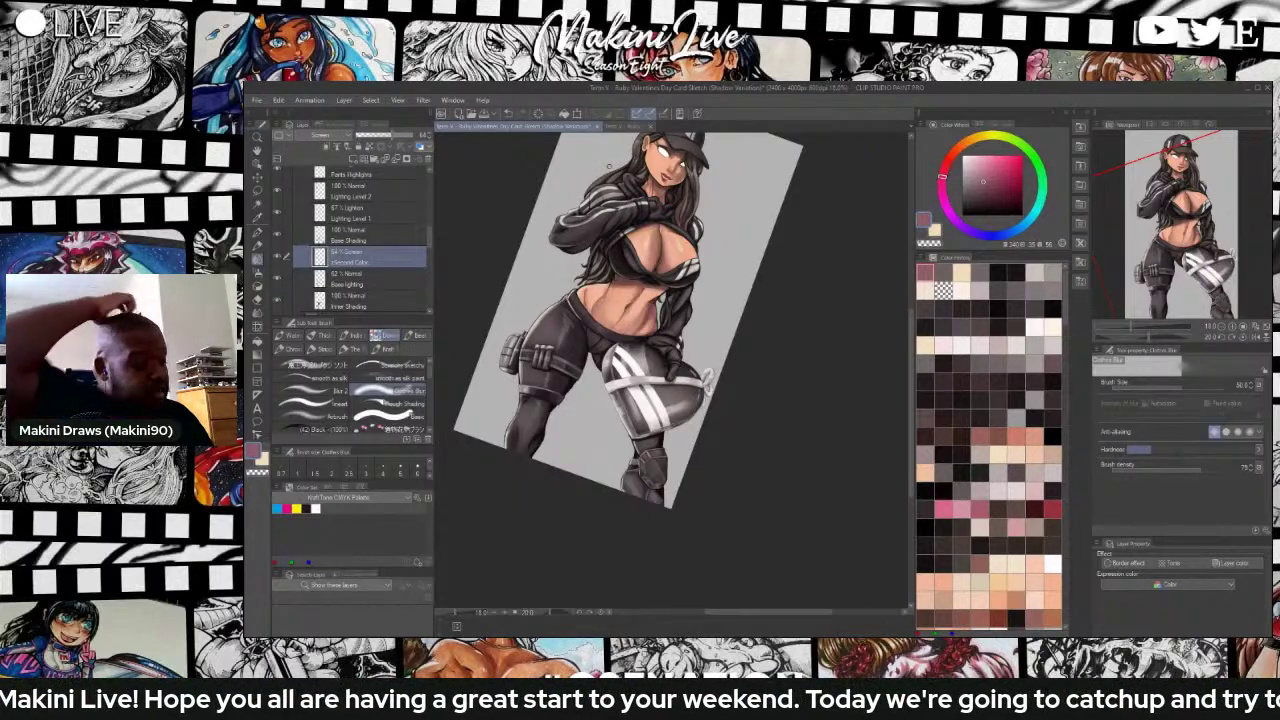
scroll(610, 165, up, 2)
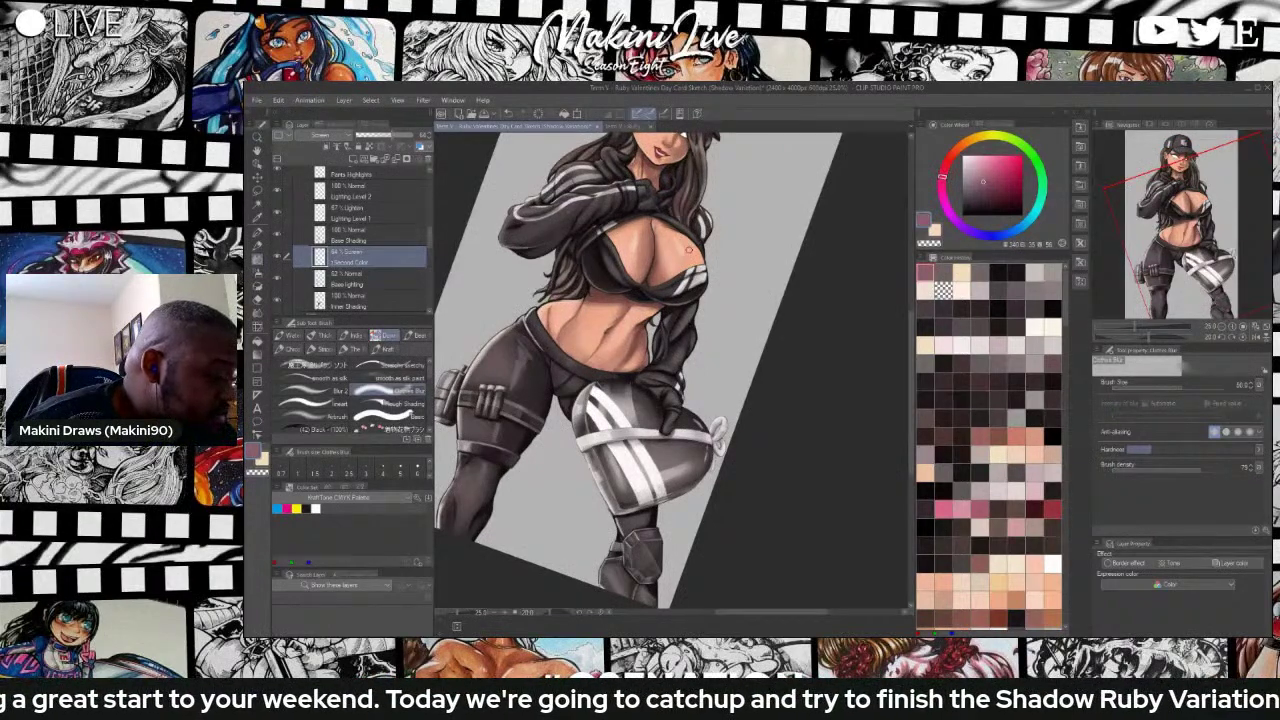
scroll(685, 246, down, 1)
scroll(688, 253, up, 1)
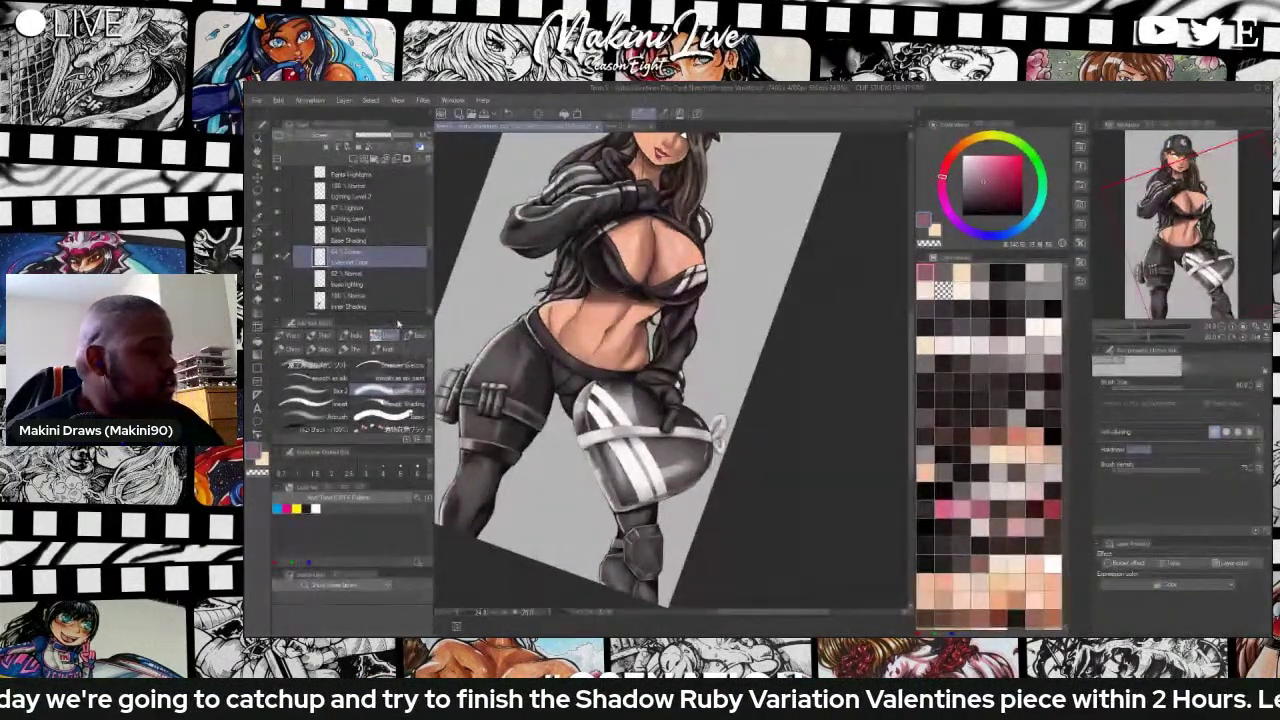
Add a new raster layer above the Shadow layer in the Pants folder and name it Texture.
scroll(331, 221, up, 3)
click(341, 224)
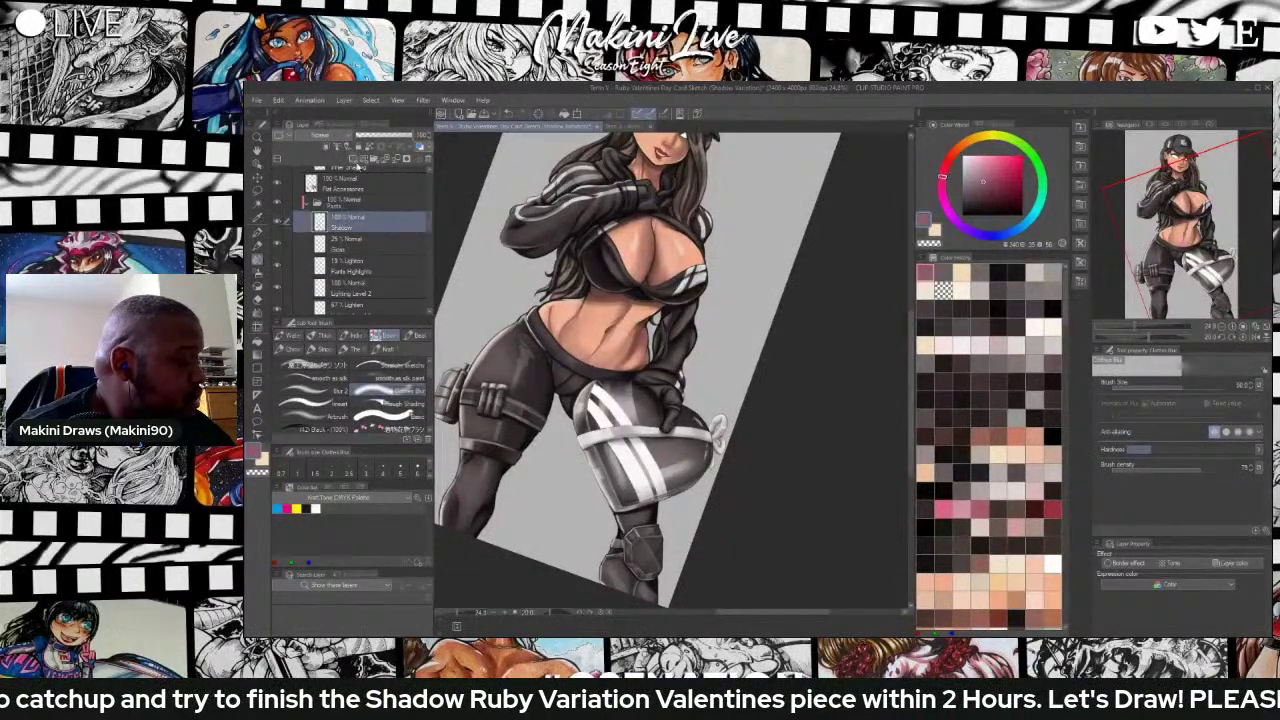
click(353, 160)
double_click(367, 228)
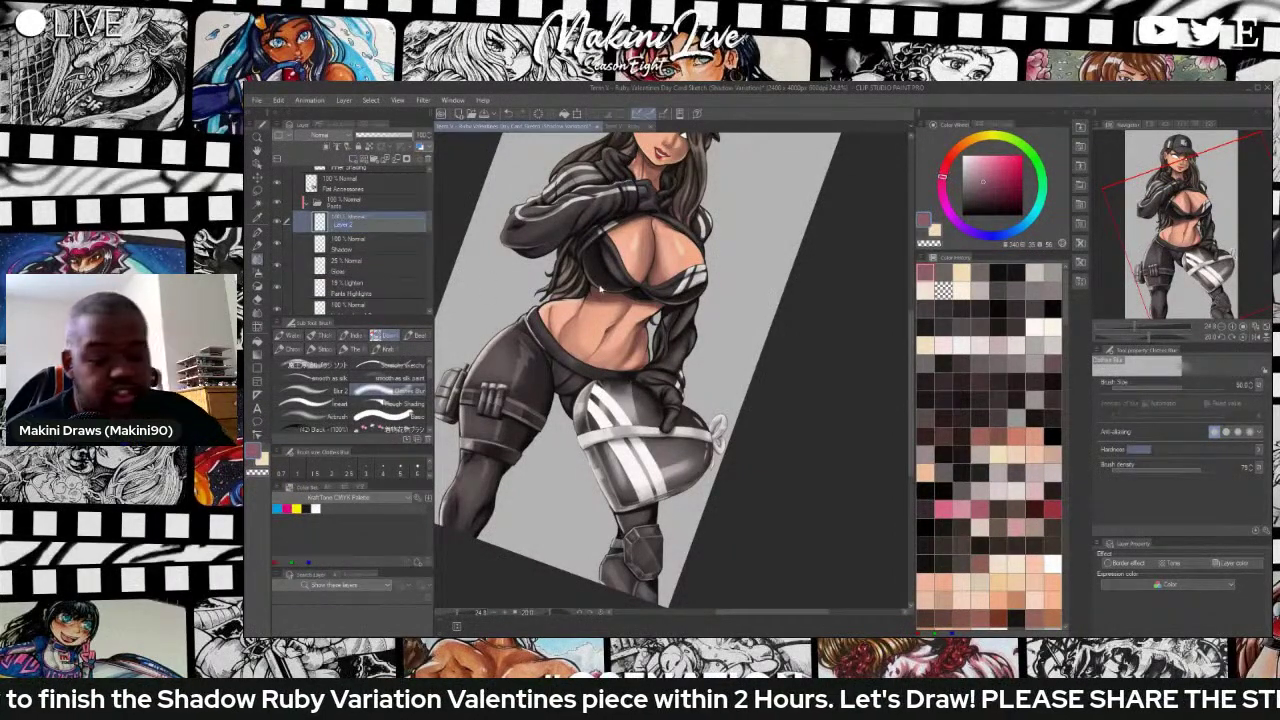
text(T)
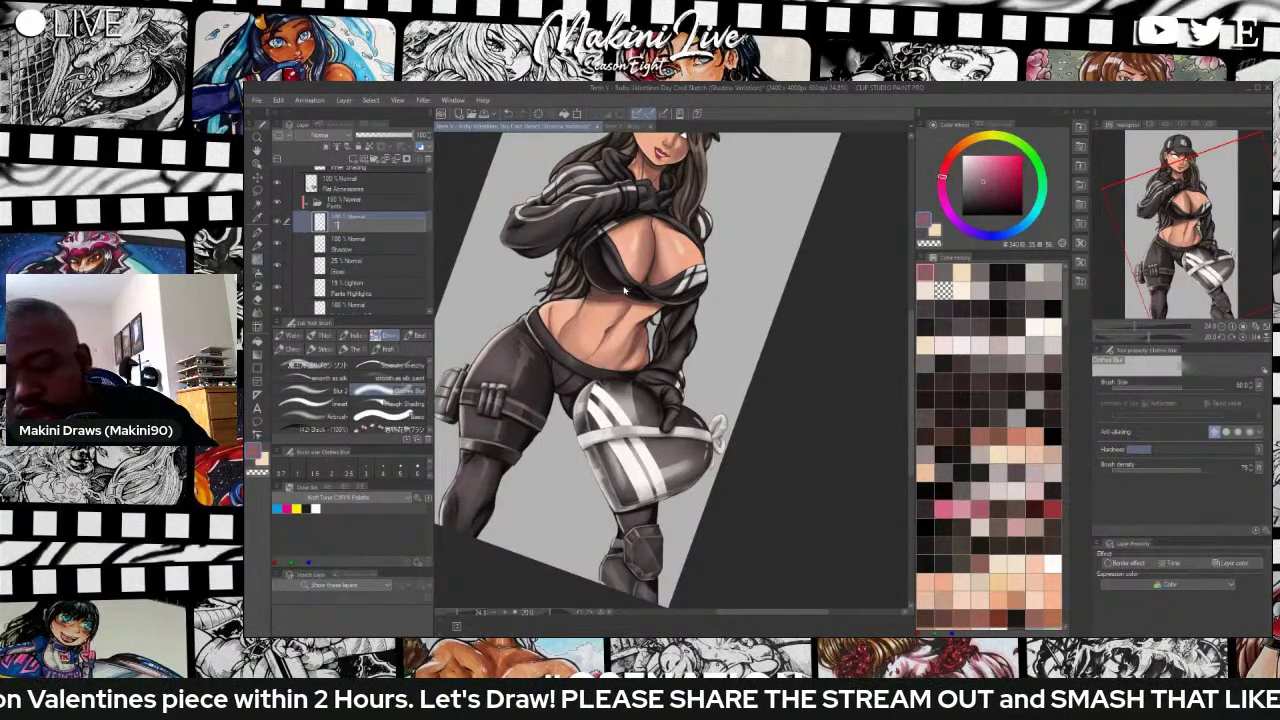
text(ex)
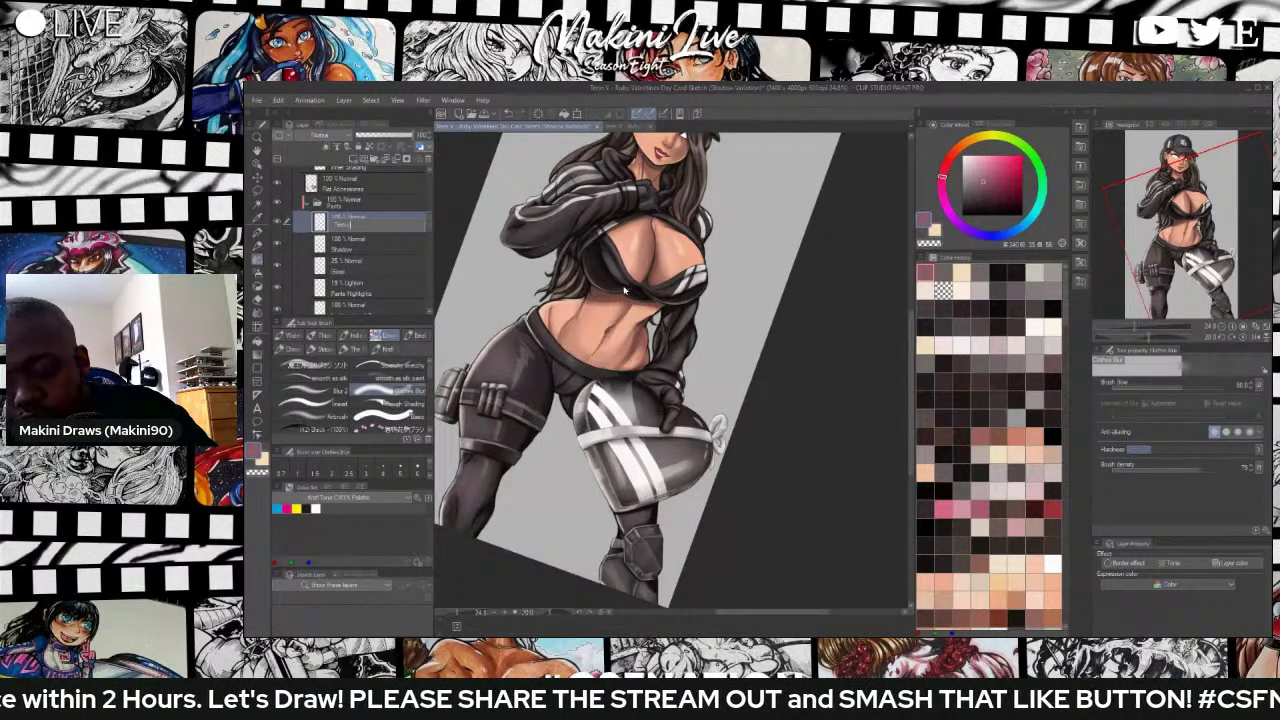
text(ture)
key(Return)
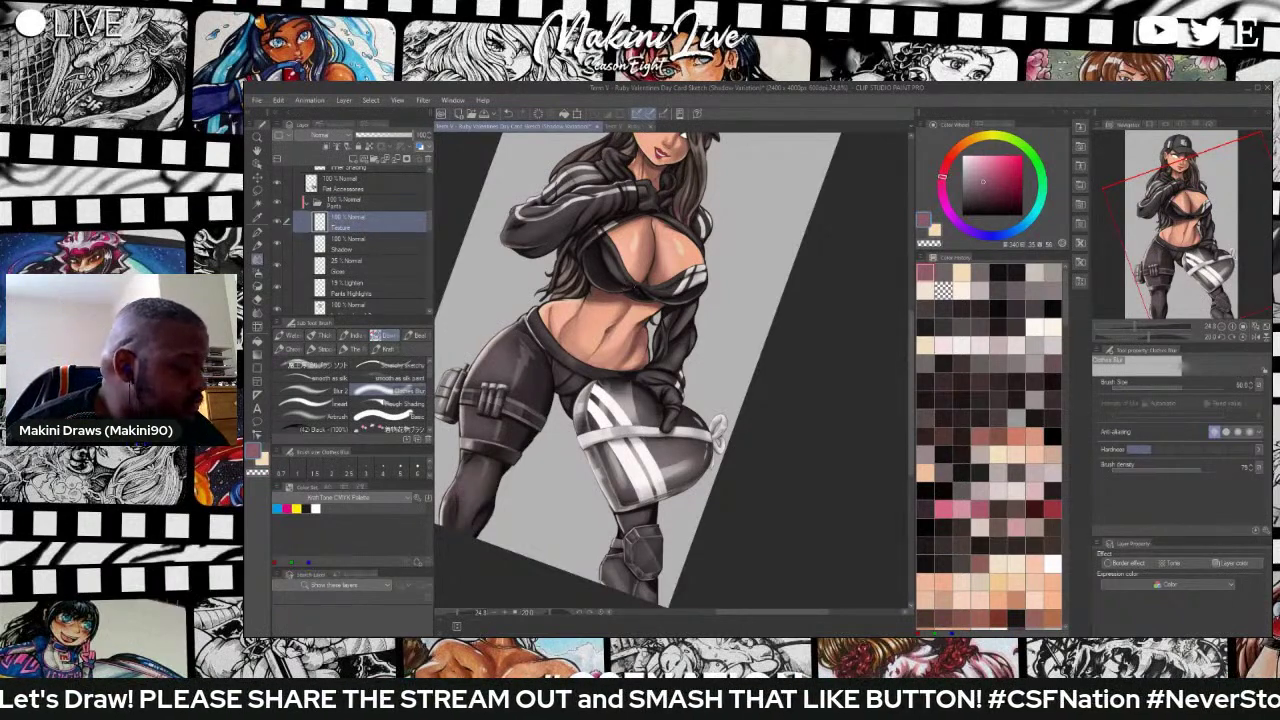
Load the Flat Pants layer's painted area as a selection and make the Texture layer active again.
drag(429, 218, 429, 251)
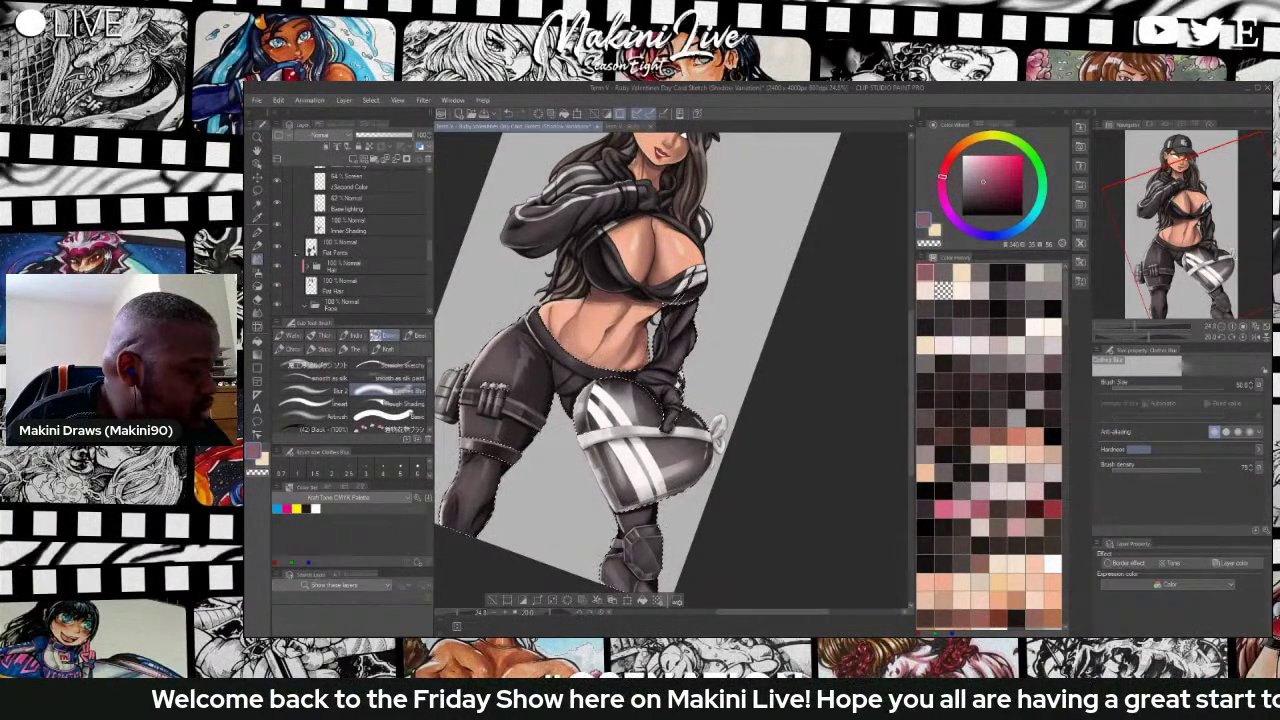
click(362, 247)
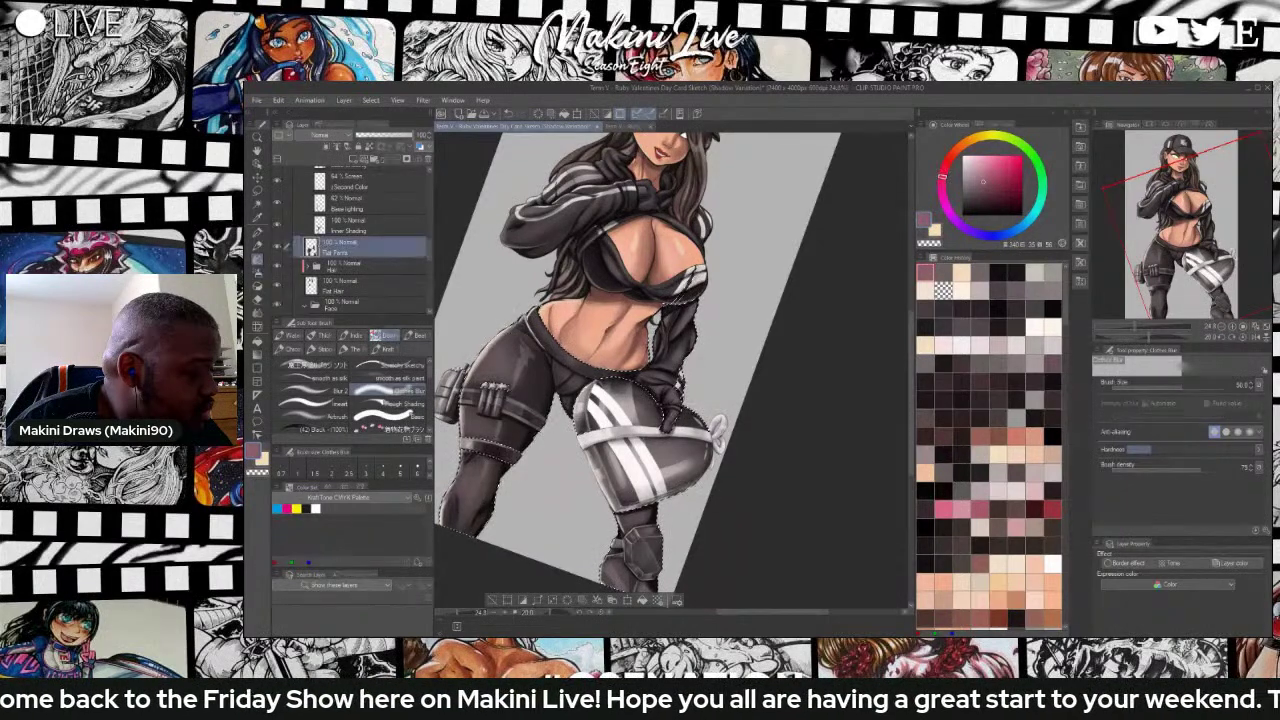
scroll(360, 240, up, 5)
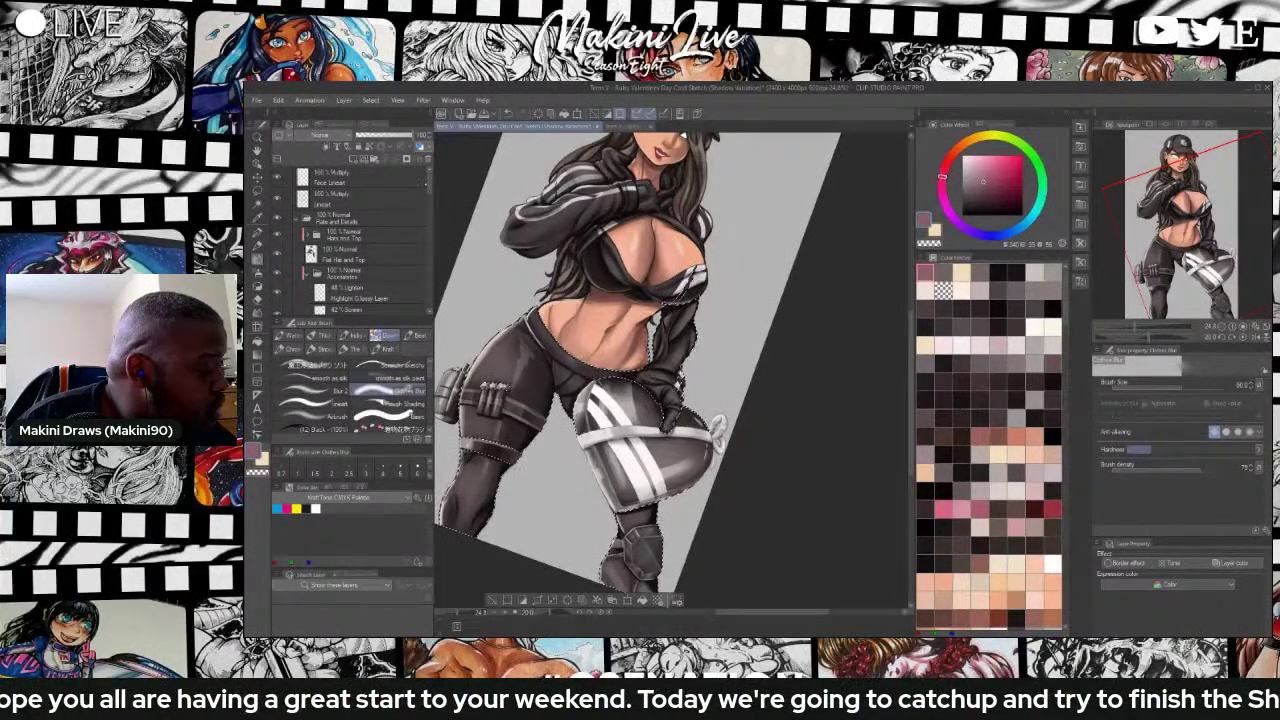
scroll(360, 240, down, 8)
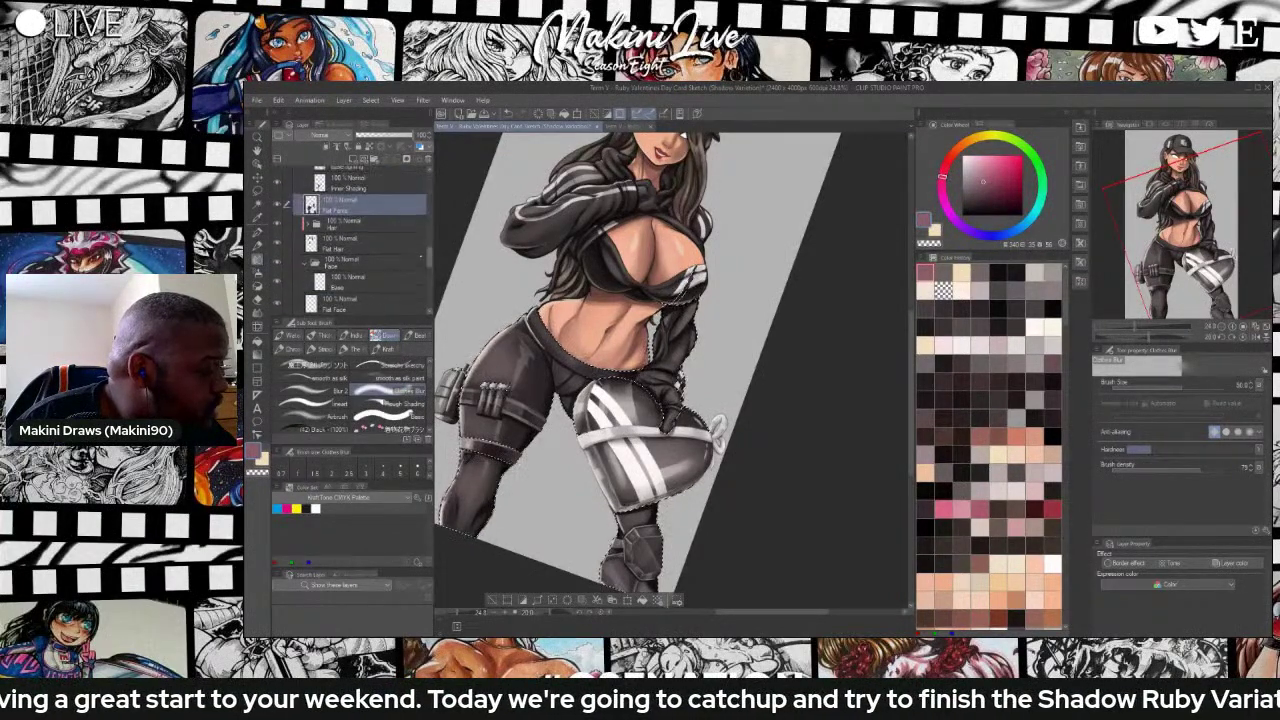
scroll(360, 240, up, 5)
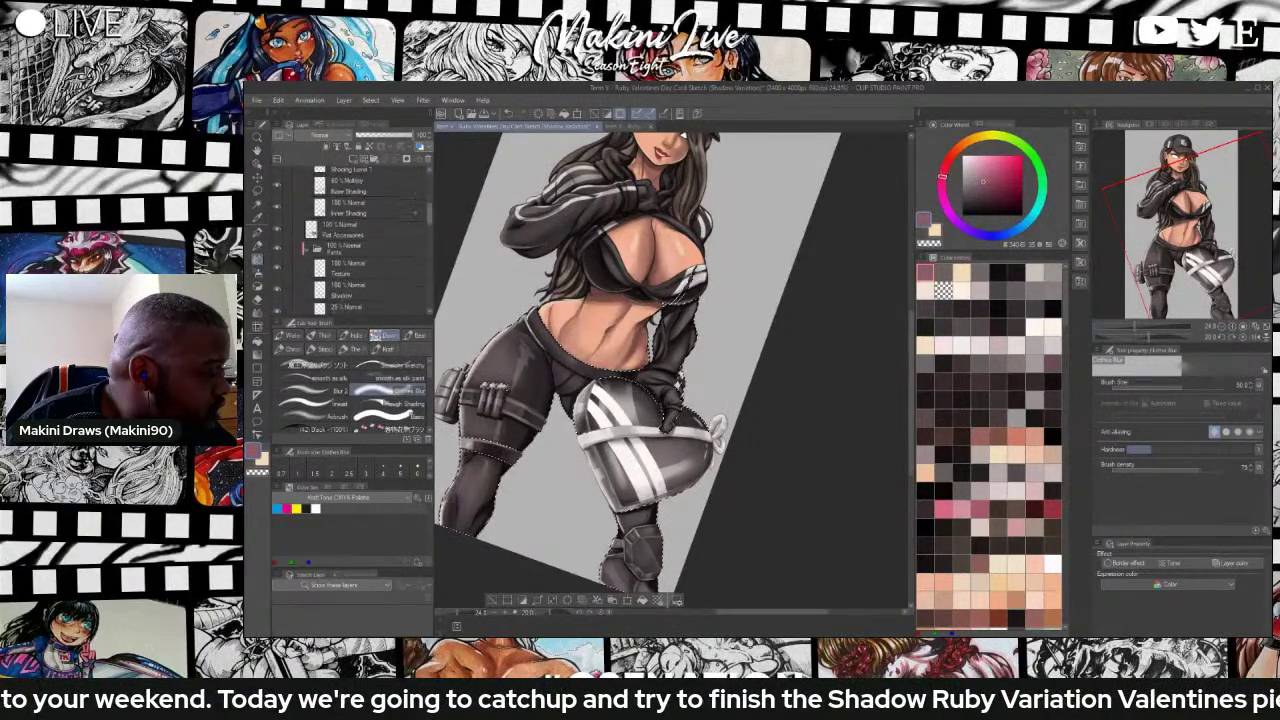
scroll(415, 213, up, 1)
click(342, 272)
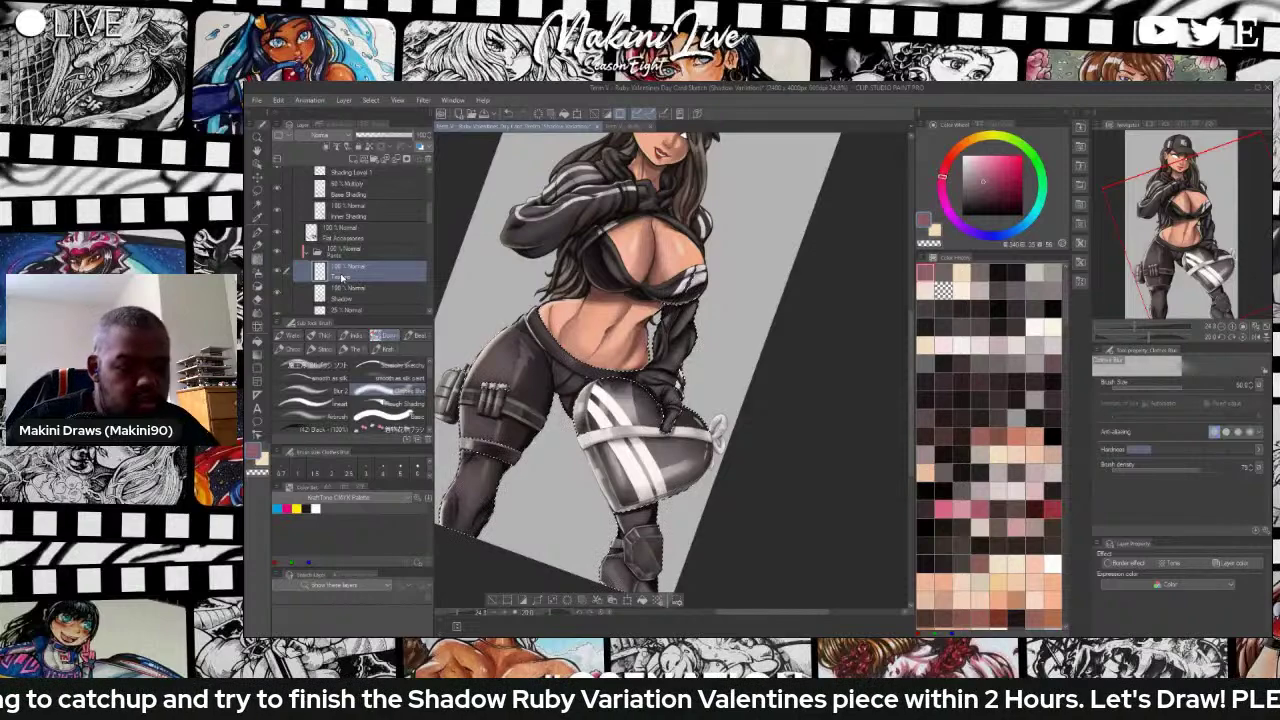
Try a Soft airbrush stroke at size 500 over the lower leg on the Texture layer, and undo it.
key(b)
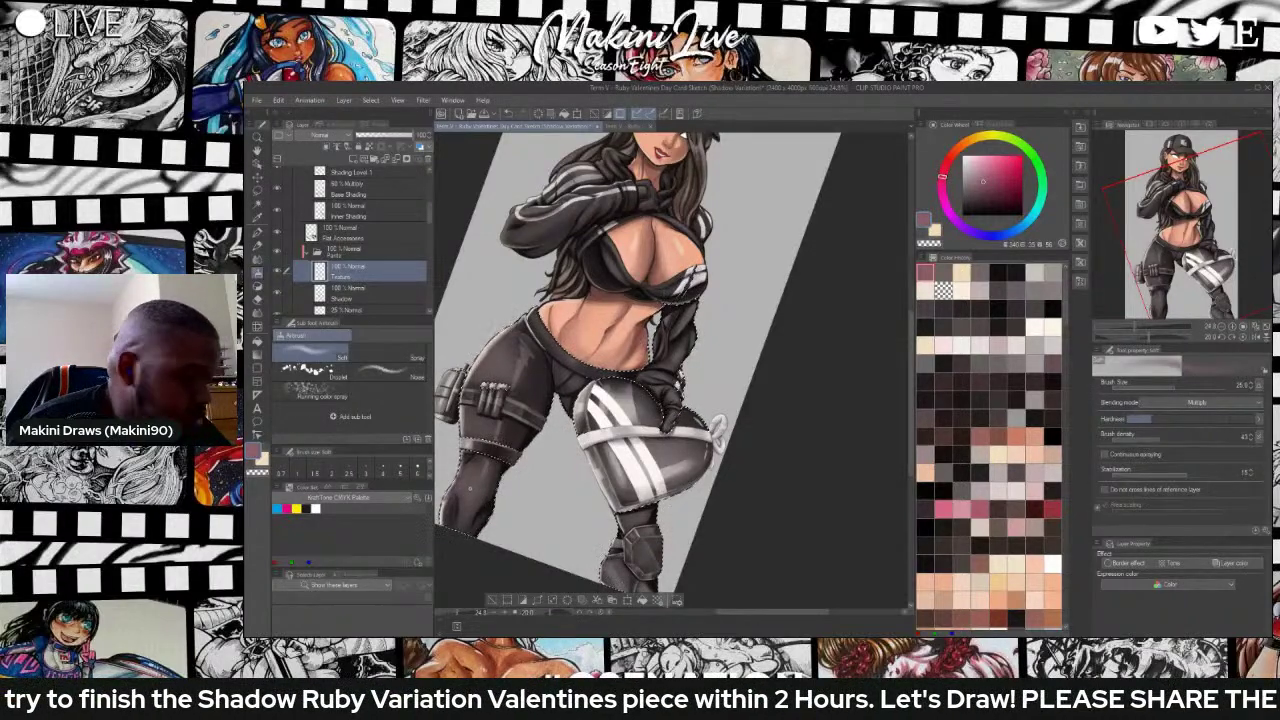
key(])
key(])
key(])
key(])
key(])
key(])
key(])
key(])
key(])
key(])
key(])
key(])
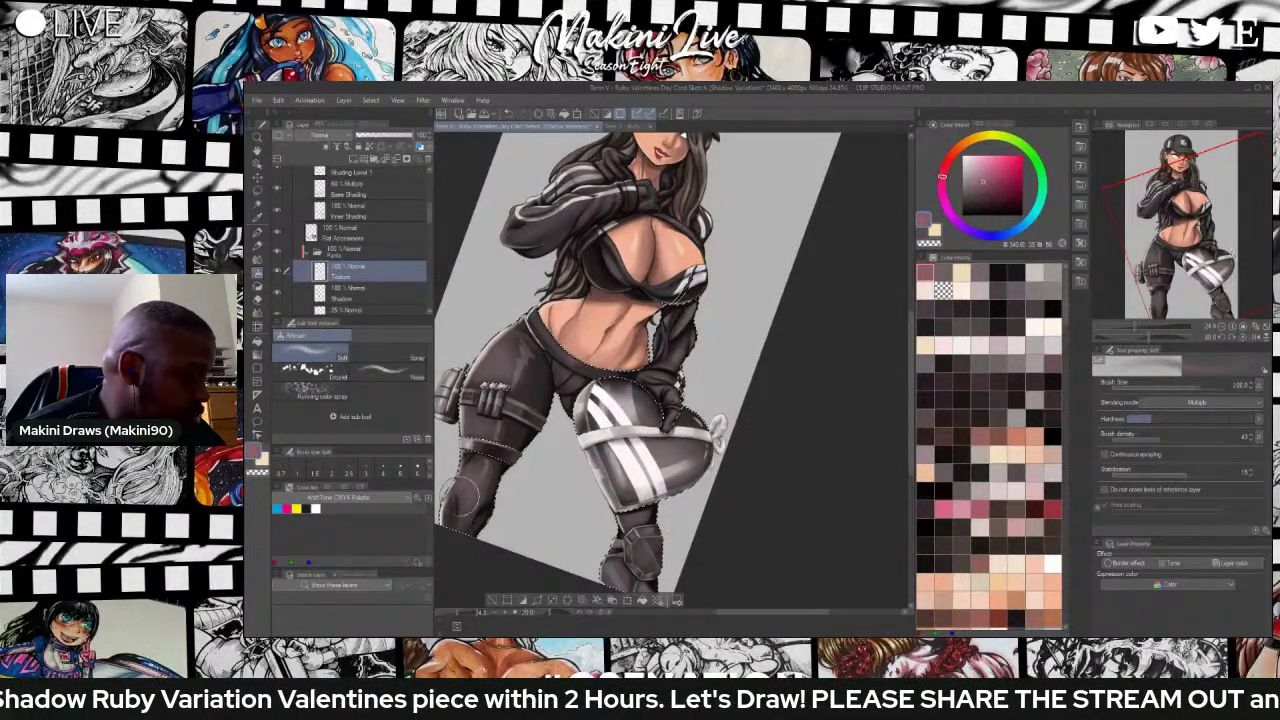
drag(468, 485, 477, 512)
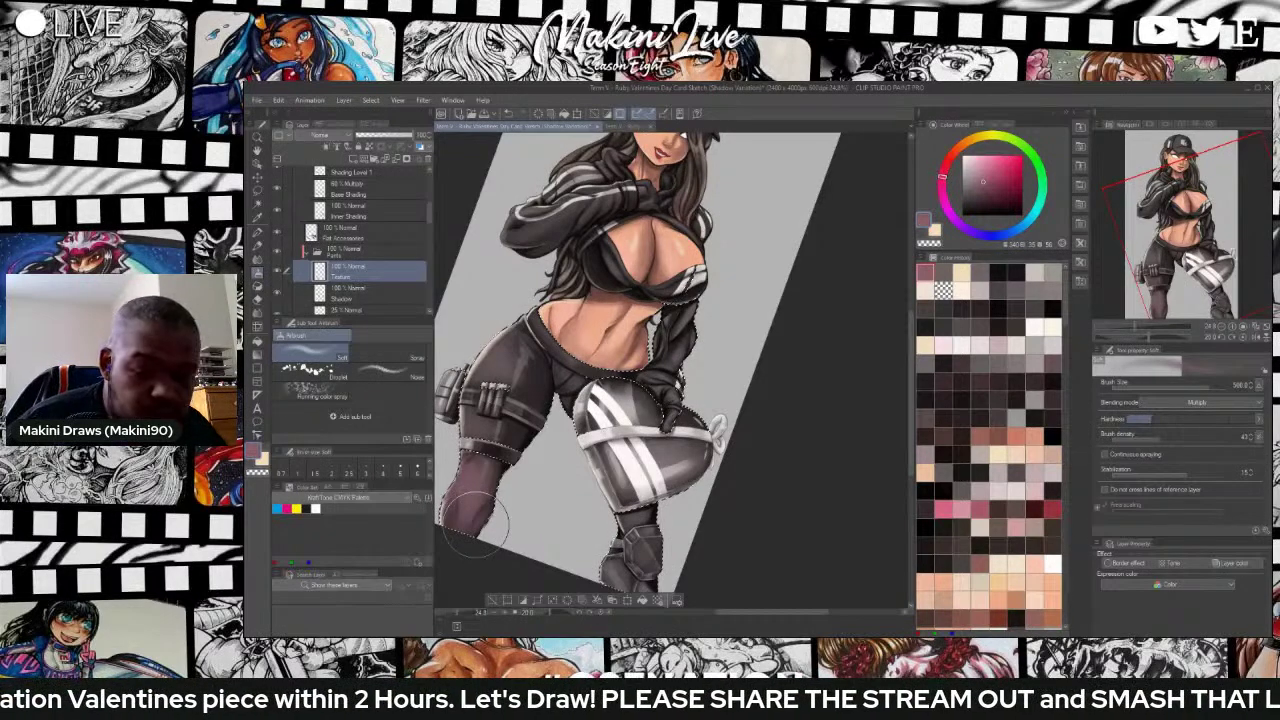
key(ctrl+z)
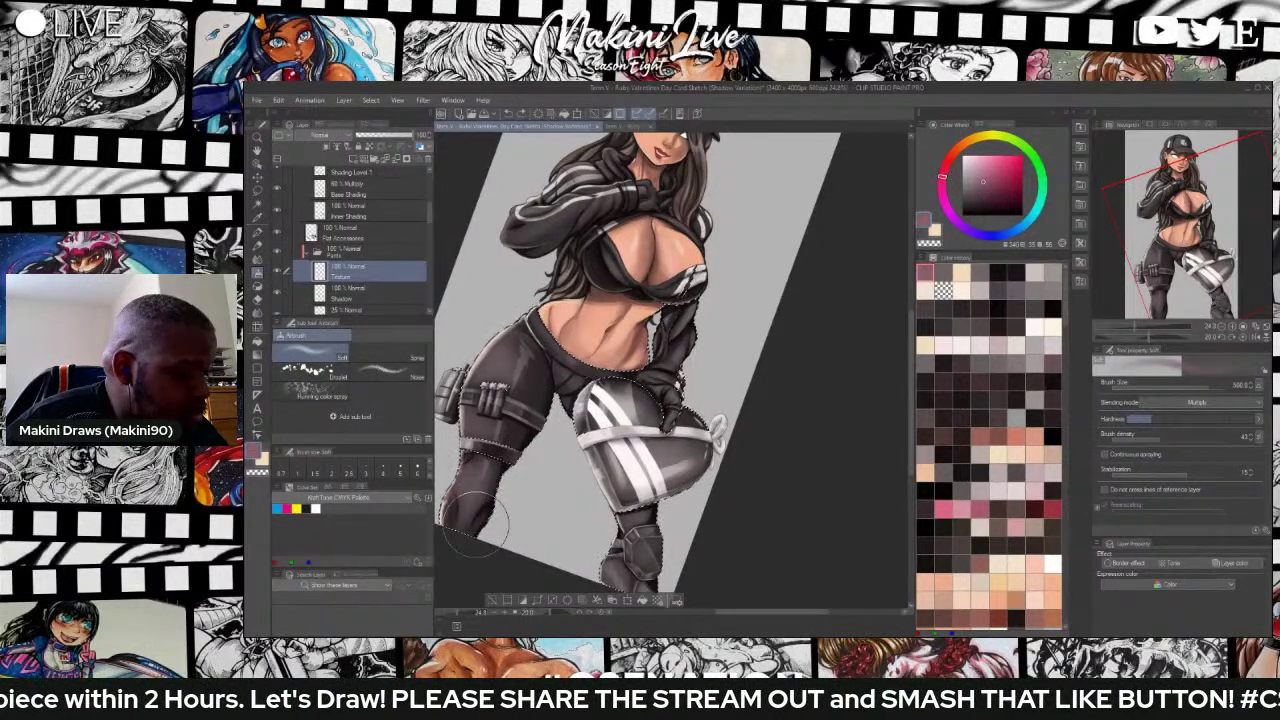
Browse the brush sub tools and pick an opaque brush suited to laying down flat color.
key(b)
key(b)
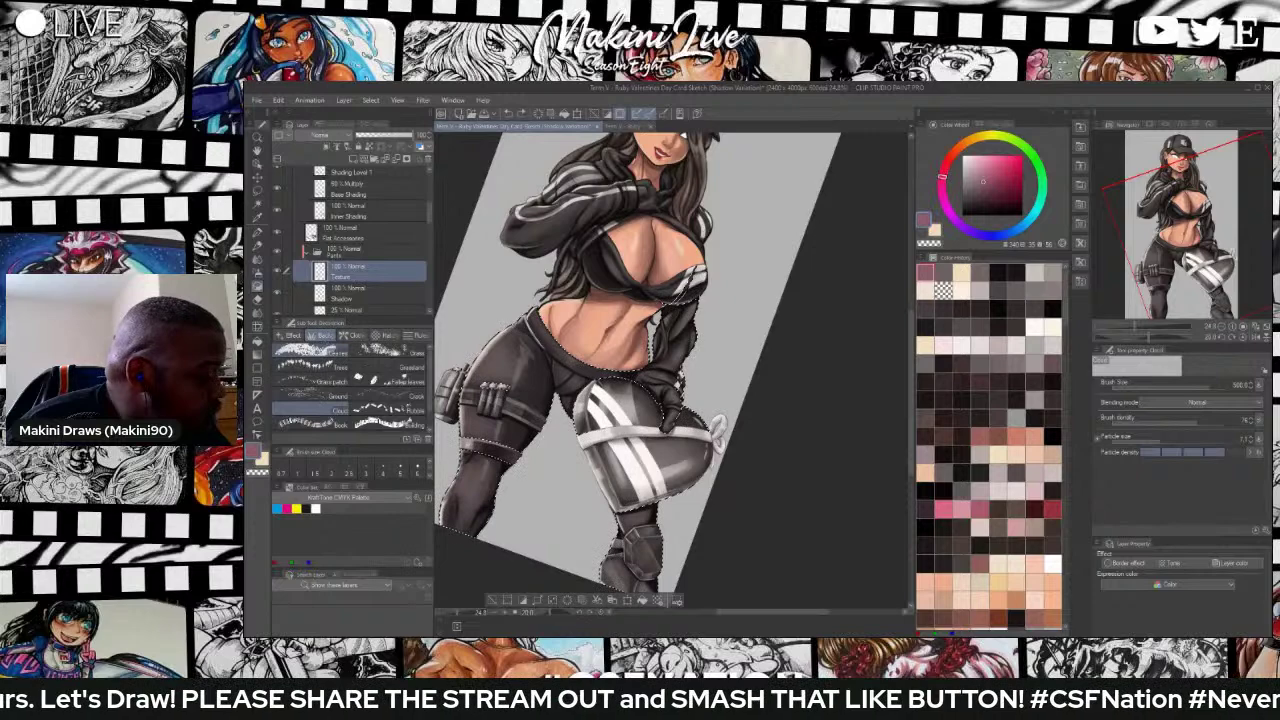
click(288, 335)
click(320, 404)
key(b)
key(b)
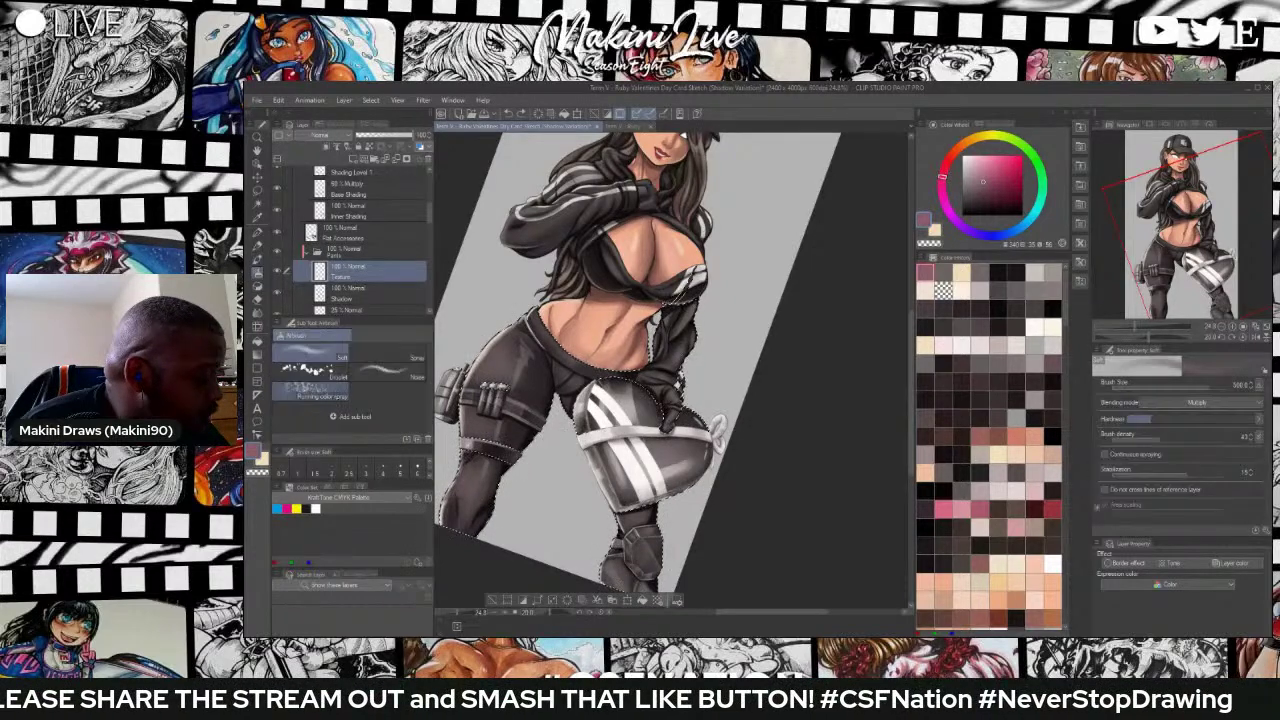
key(b)
click(384, 335)
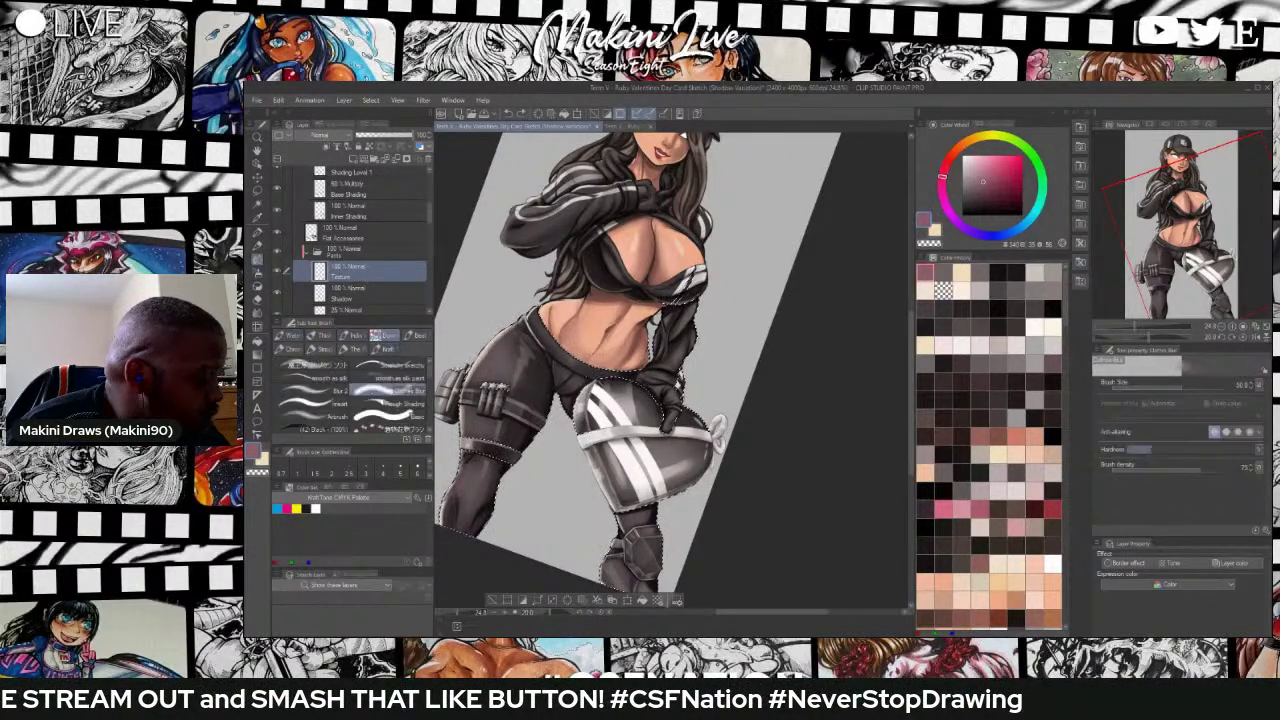
click(390, 415)
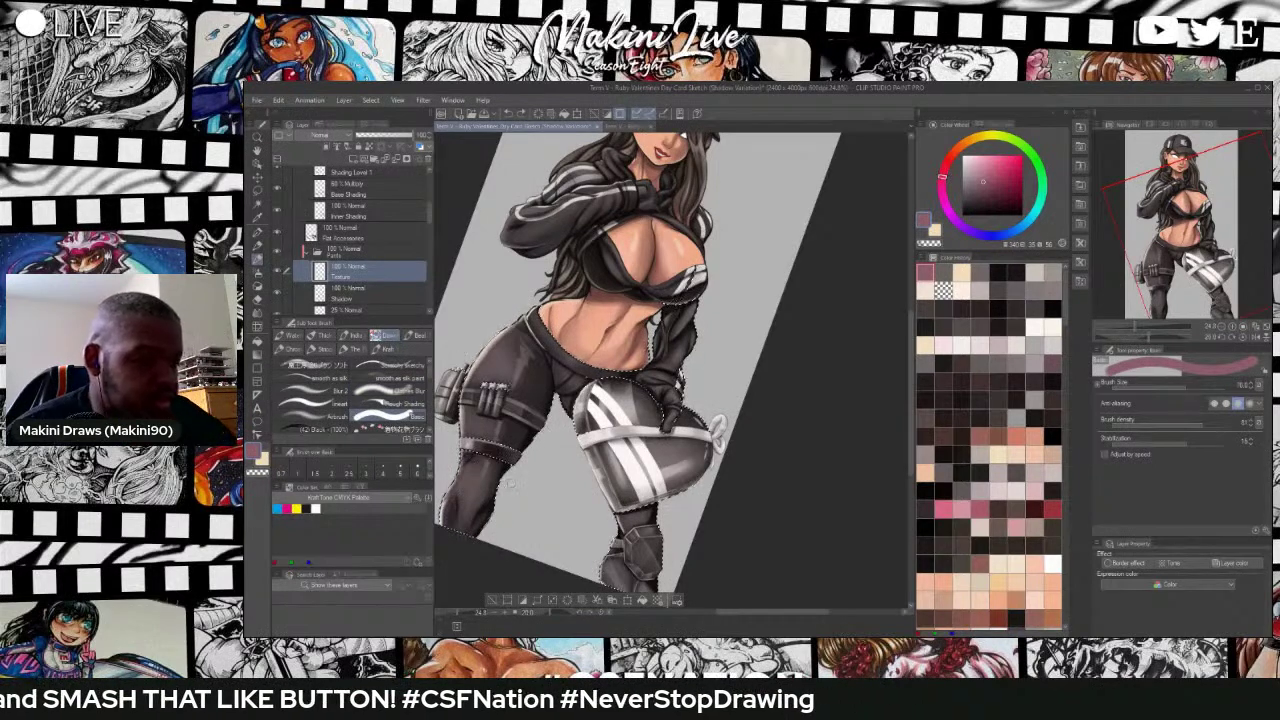
Paint the selected pants on both legs with a brighter pink on the Texture layer, adjusting the brush size to fit.
click(985, 165)
key(bracketright)
key(bracketright)
key(bracketright)
key(bracketright)
key(bracketright)
key(bracketright)
mouse_move(480, 493)
mouse_down()
mouse_move(467, 440)
mouse_move(500, 502)
mouse_move(493, 435)
mouse_move(512, 400)
mouse_move(545, 425)
mouse_up()
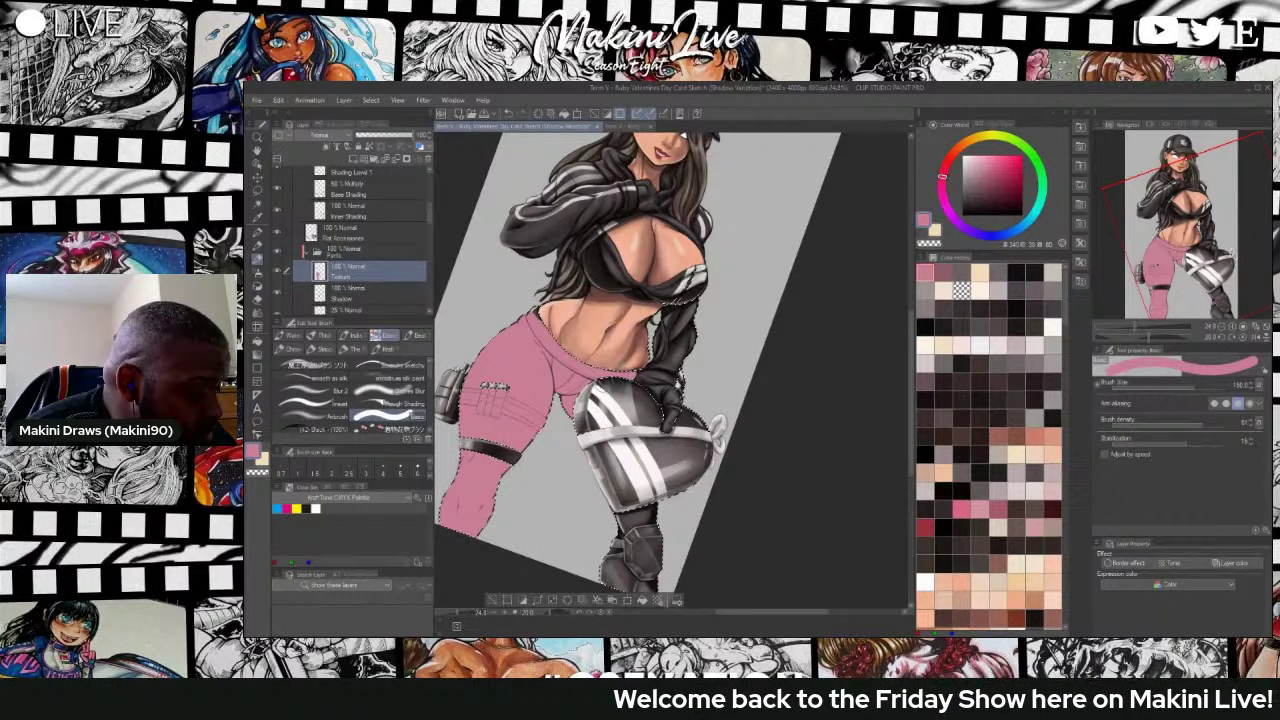
key(bracketleft)
key(bracketleft)
mouse_move(623, 513)
mouse_down()
mouse_move(620, 536)
mouse_move(655, 520)
mouse_move(654, 505)
mouse_up()
key(bracketleft)
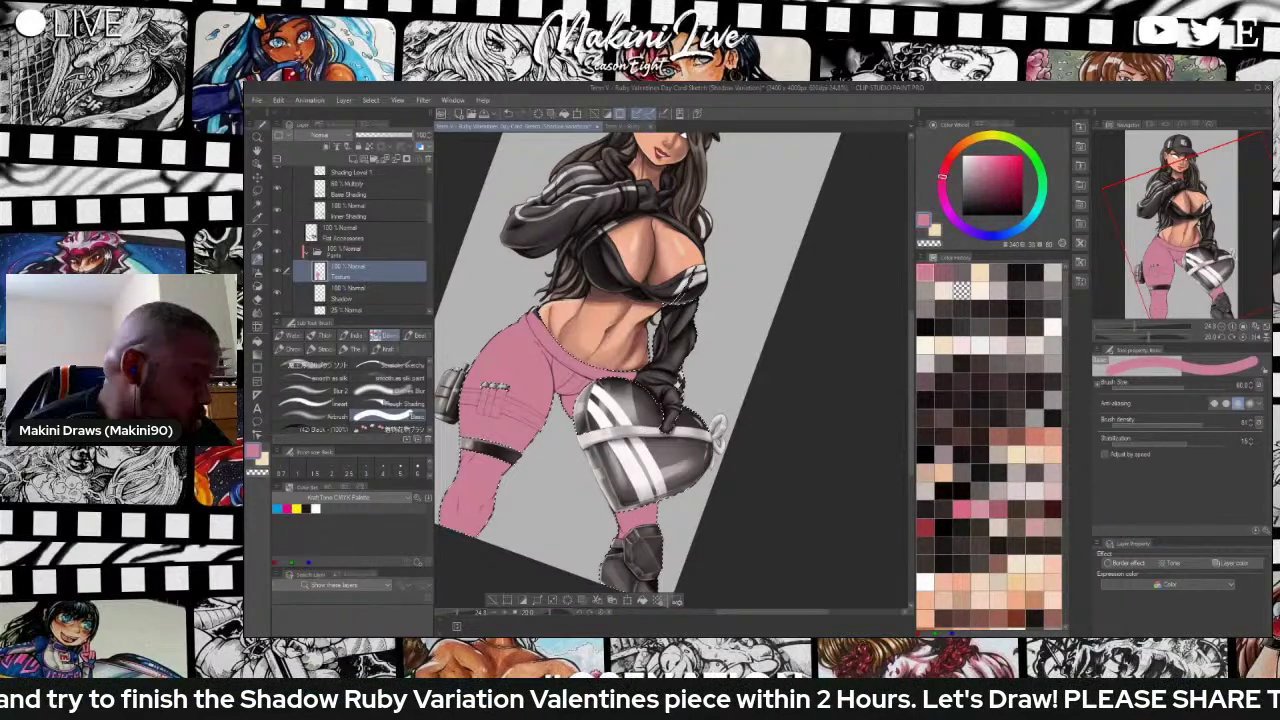
Erase the pink over the three cylindrical holders on the thigh strap with the Hard eraser.
scroll(460, 405, up, 5)
key(e)
mouse_move(524, 380)
mouse_down()
mouse_move(524, 426)
mouse_move(549, 430)
mouse_move(545, 397)
mouse_move(505, 376)
mouse_move(497, 418)
mouse_move(512, 424)
mouse_up()
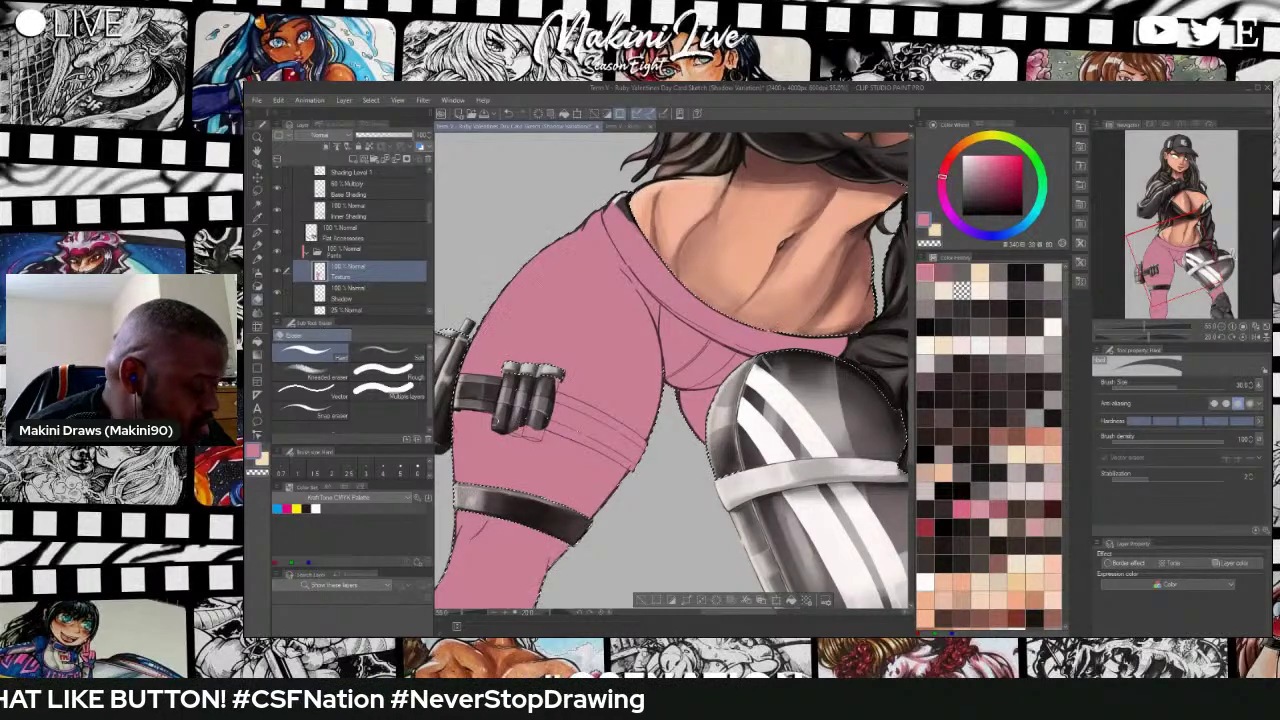
scroll(507, 434, up, 5)
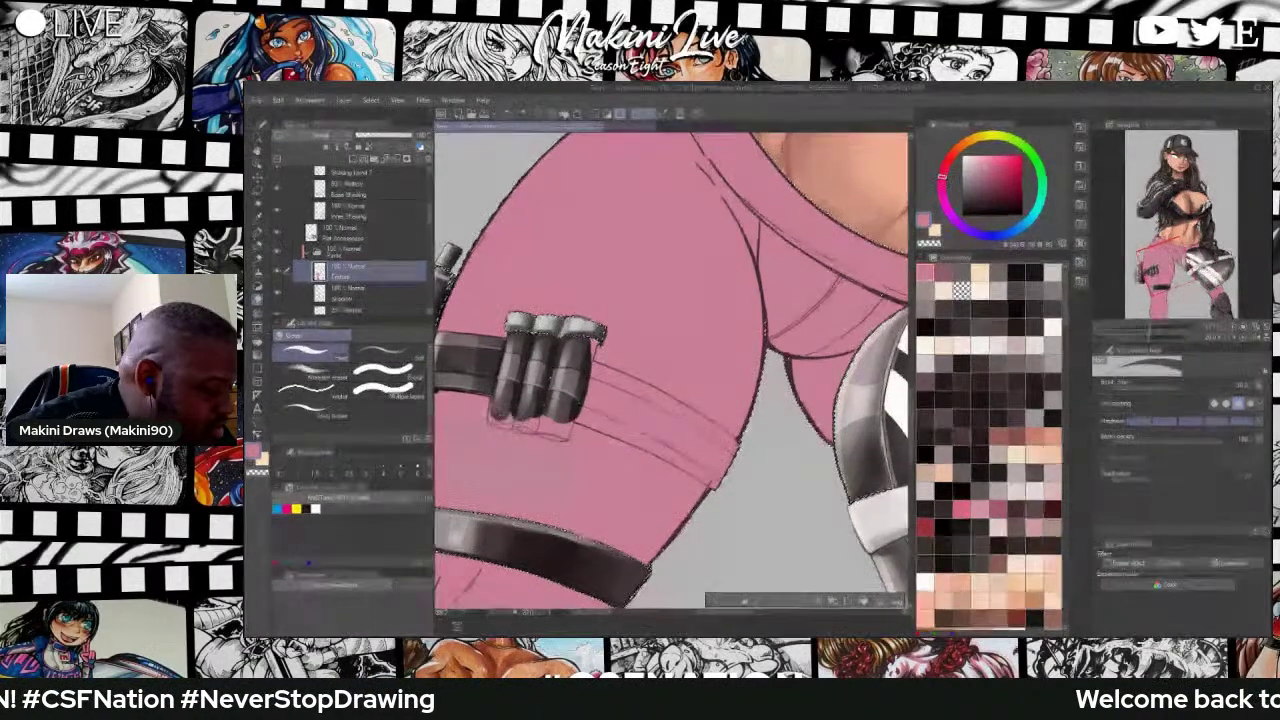
key(bracketleft)
key(bracketleft)
key(bracketleft)
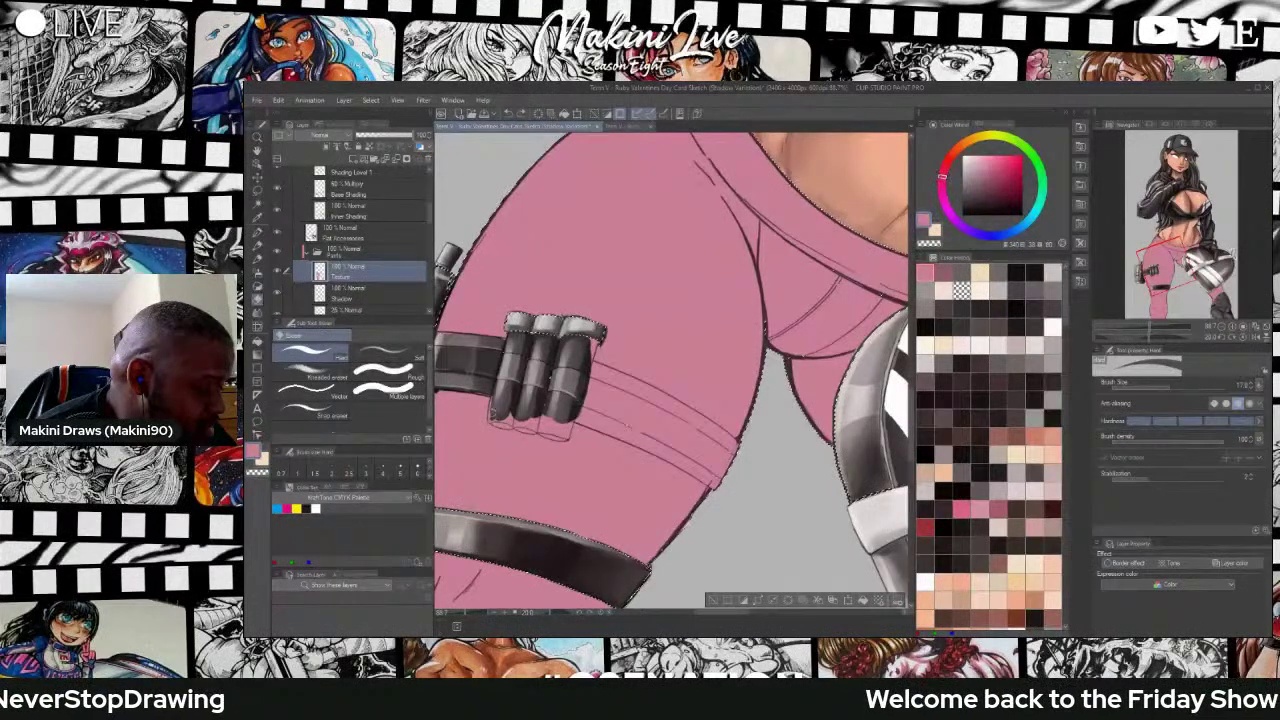
drag(494, 412, 492, 415)
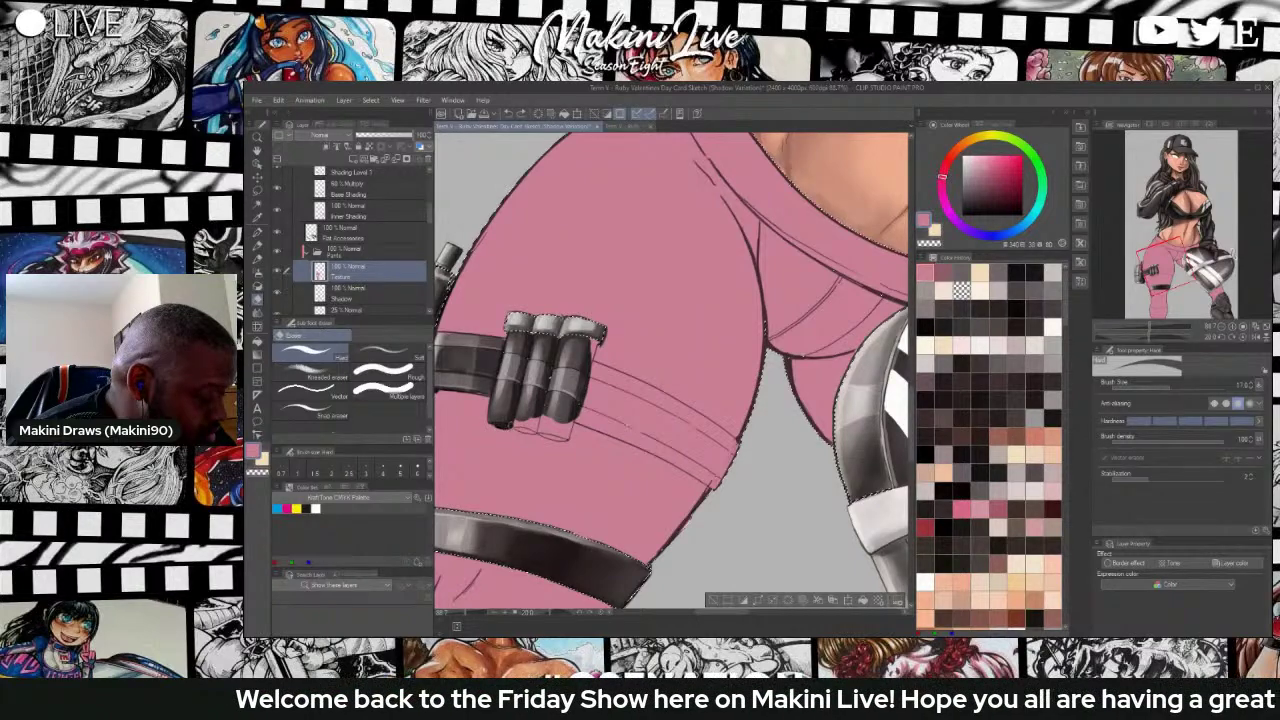
mouse_move(516, 411)
mouse_down()
mouse_move(523, 429)
mouse_move(540, 420)
mouse_up()
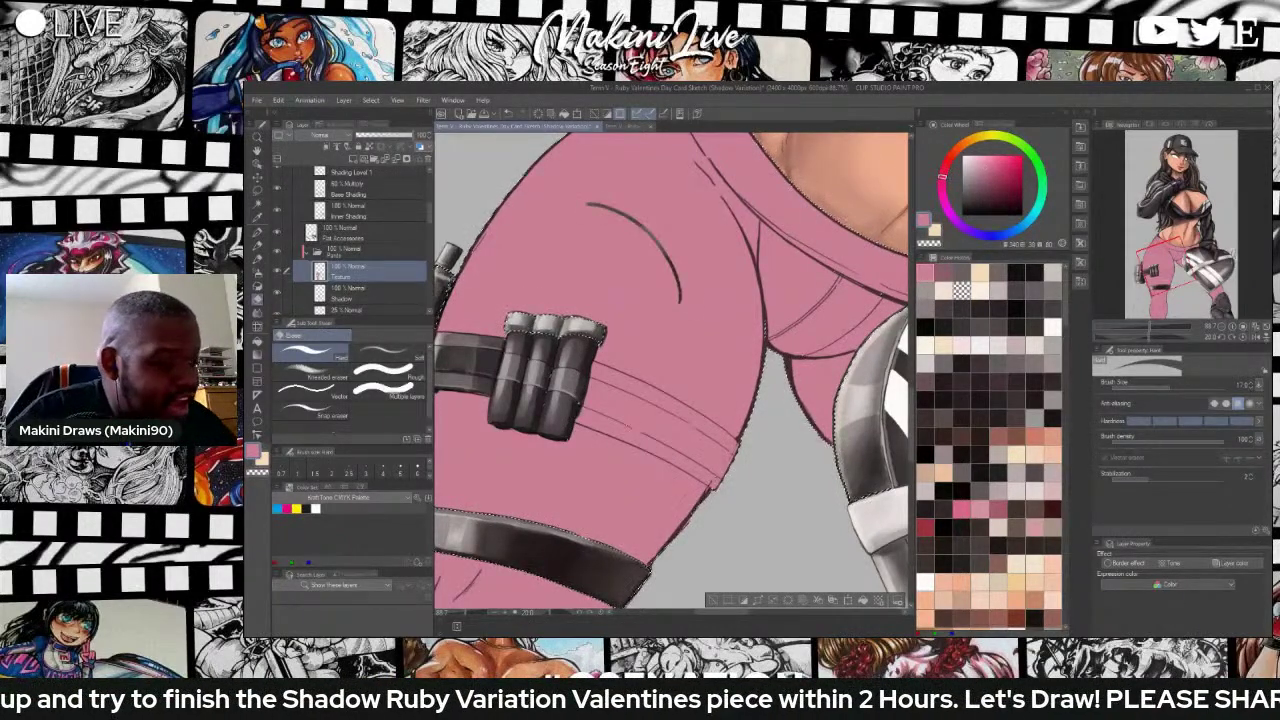
Erase the pink from the strap running across the thigh beside the cylindrical holders.
key(r)
mouse_move(520, 300)
mouse_down()
mouse_move(584, 512)
mouse_move(675, 537)
mouse_up()
key(p)
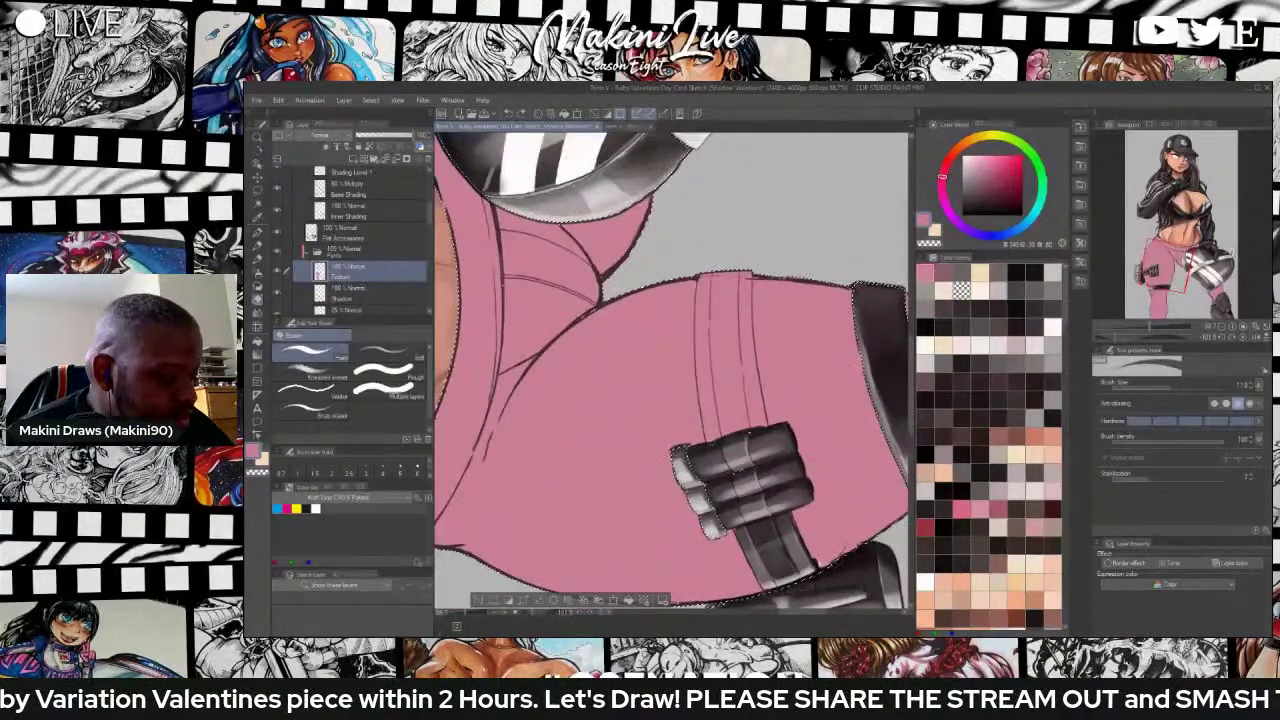
mouse_move(705, 407)
mouse_down()
mouse_move(710, 441)
mouse_move(728, 354)
mouse_move(748, 426)
mouse_up()
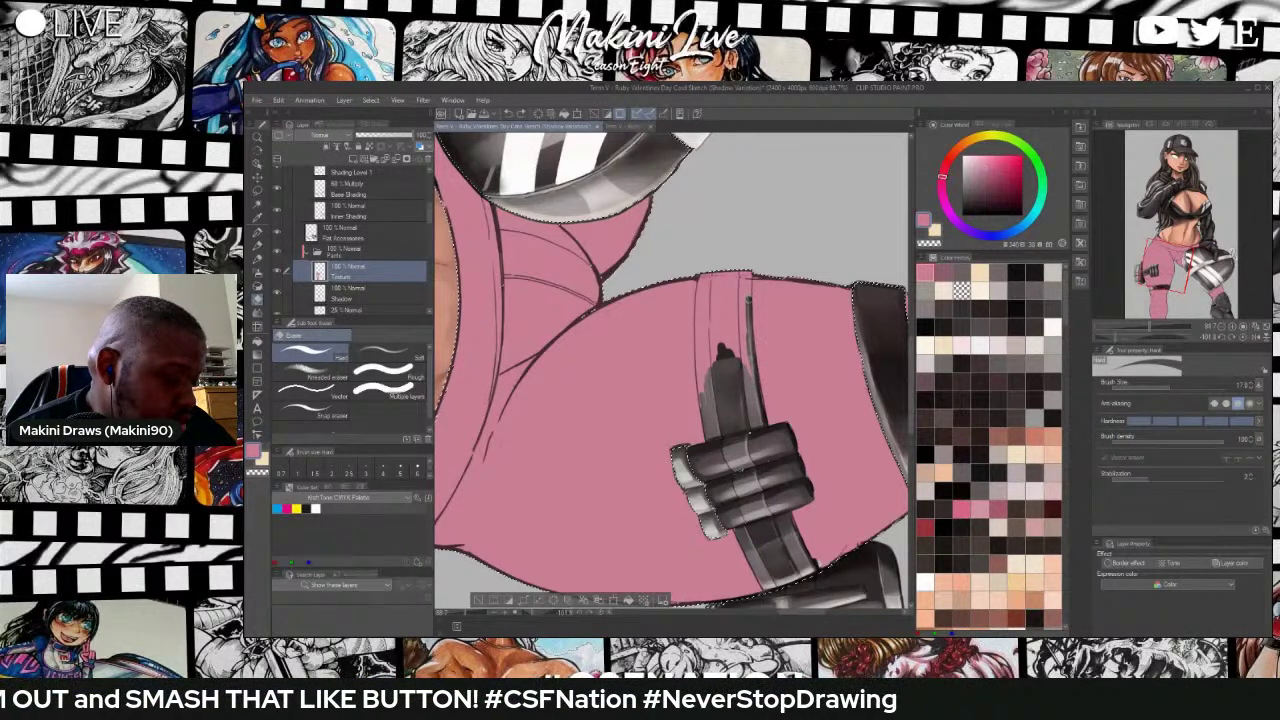
mouse_move(748, 294)
mouse_down()
mouse_move(745, 393)
mouse_move(741, 315)
mouse_move(748, 343)
mouse_move(733, 317)
mouse_move(726, 351)
mouse_move(718, 380)
mouse_up()
drag(708, 338, 698, 400)
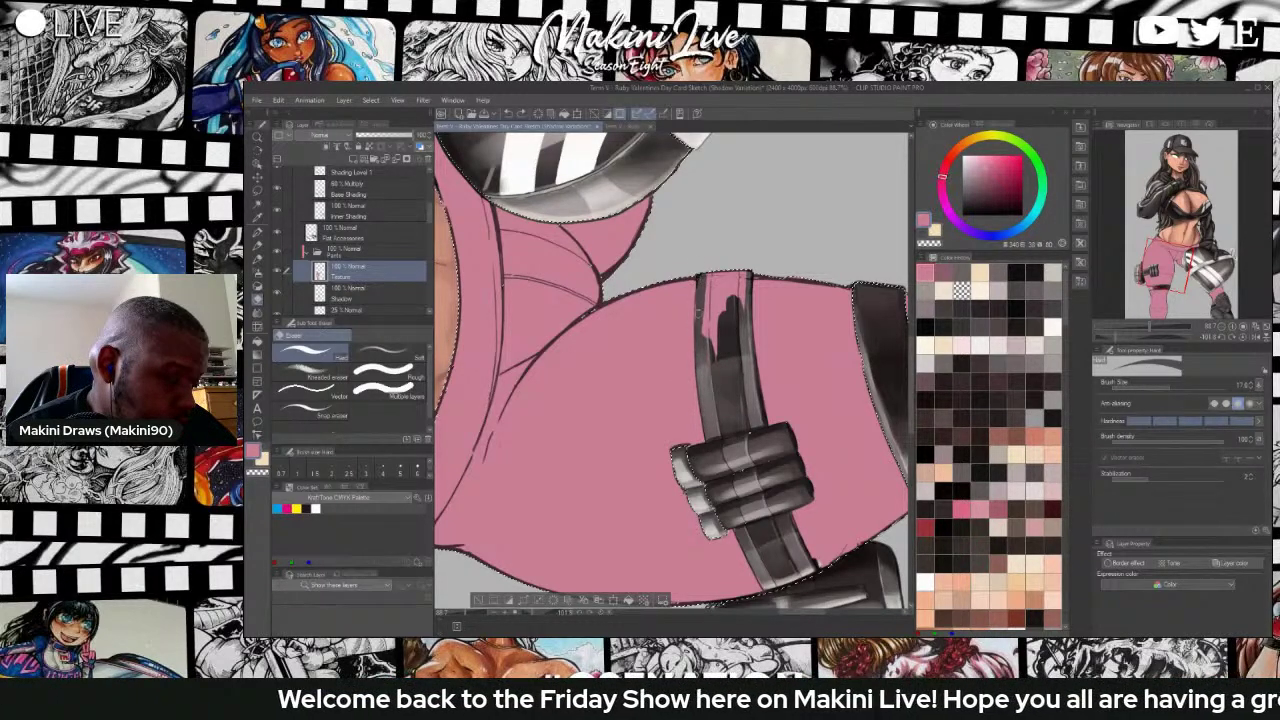
mouse_move(700, 274)
mouse_down()
mouse_move(720, 360)
mouse_move(722, 310)
mouse_move(744, 310)
mouse_move(703, 300)
mouse_move(699, 313)
mouse_up()
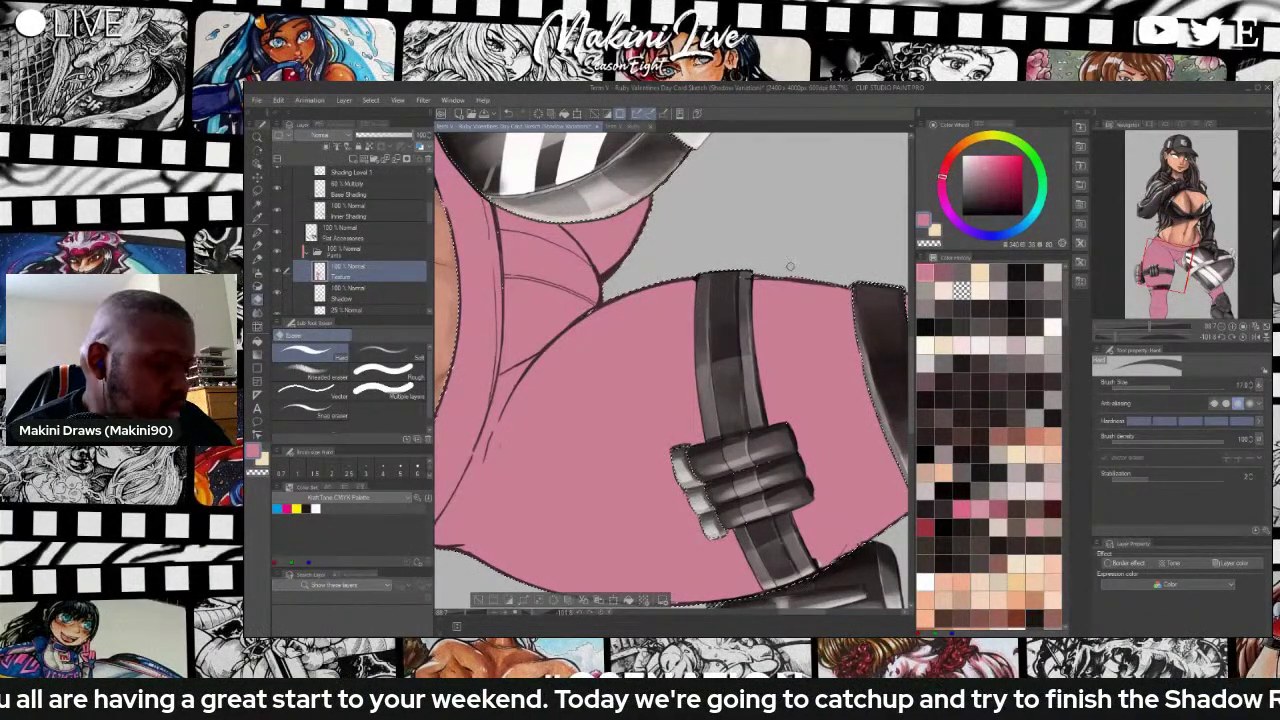
Apply the Perlin noise filter to the selected pants with a much finer scale, lower amplitude, adjusted attenuation and shifted offsets, and deselect.
scroll(788, 264, down, 5)
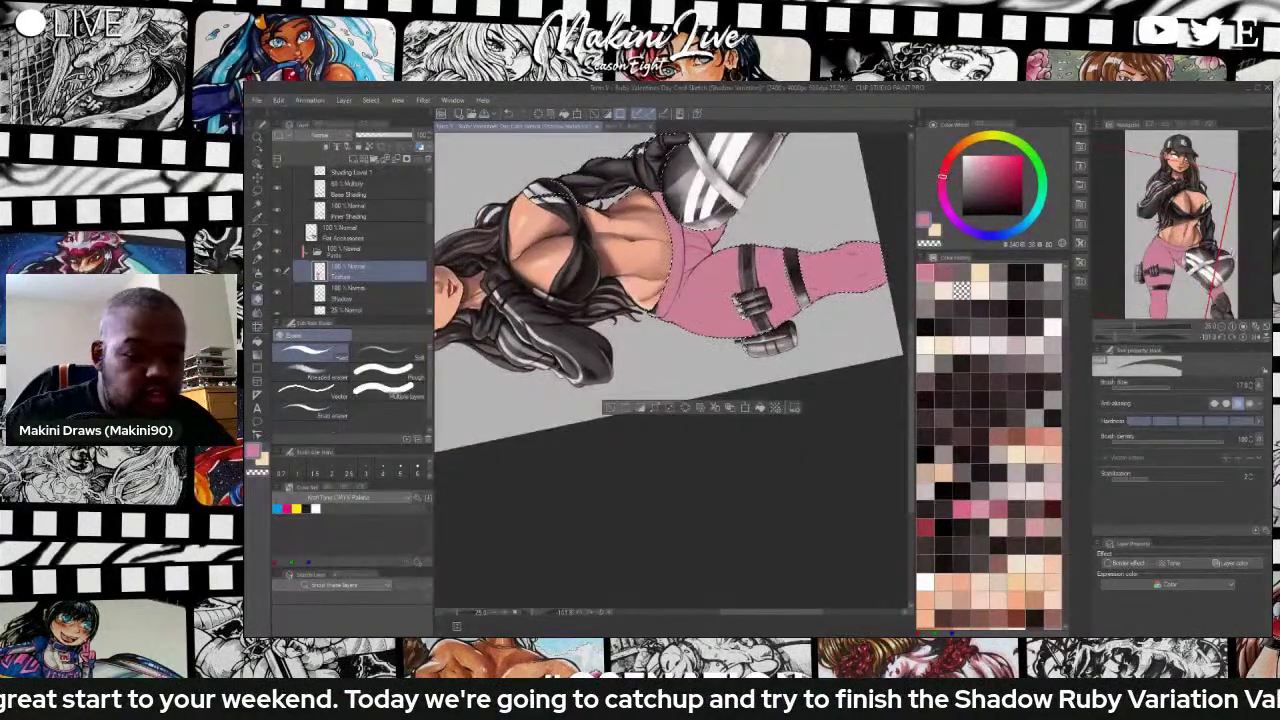
key(r)
mouse_move(603, 162)
mouse_down()
mouse_move(668, 168)
mouse_move(804, 371)
mouse_move(752, 266)
mouse_move(775, 453)
mouse_move(804, 371)
mouse_up()
key(space)
drag(890, 378, 873, 367)
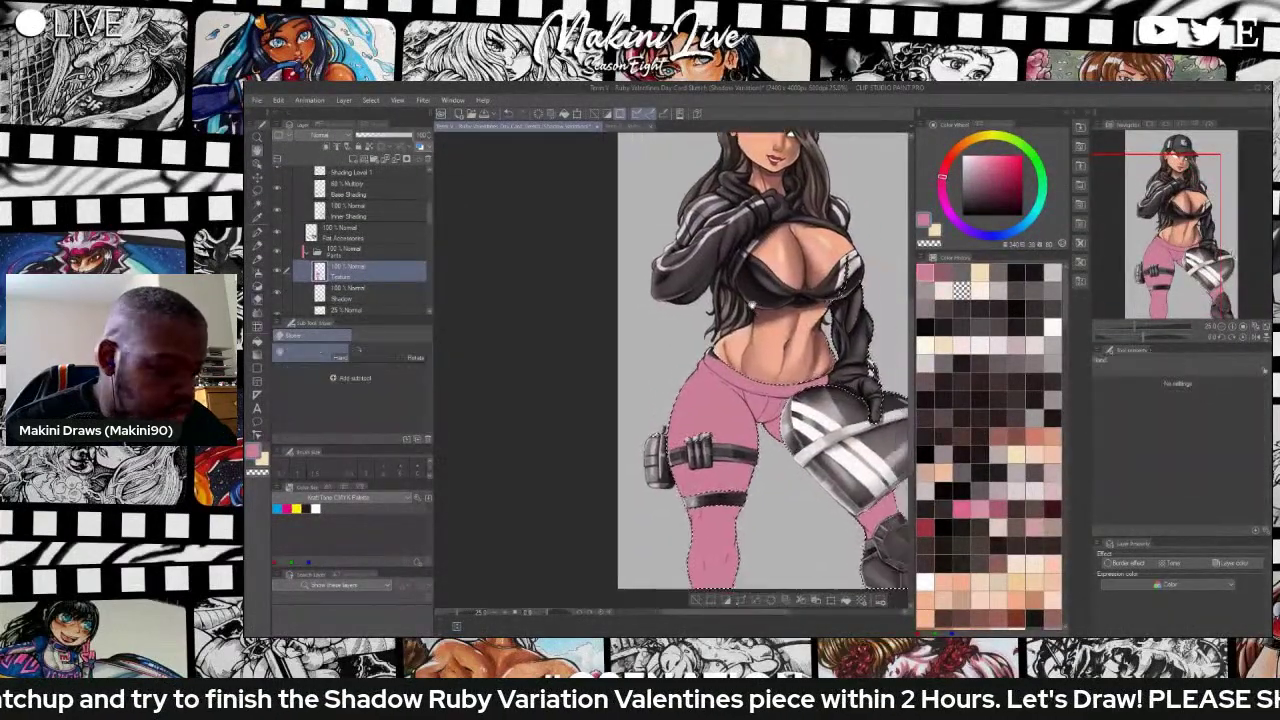
drag(752, 304, 632, 297)
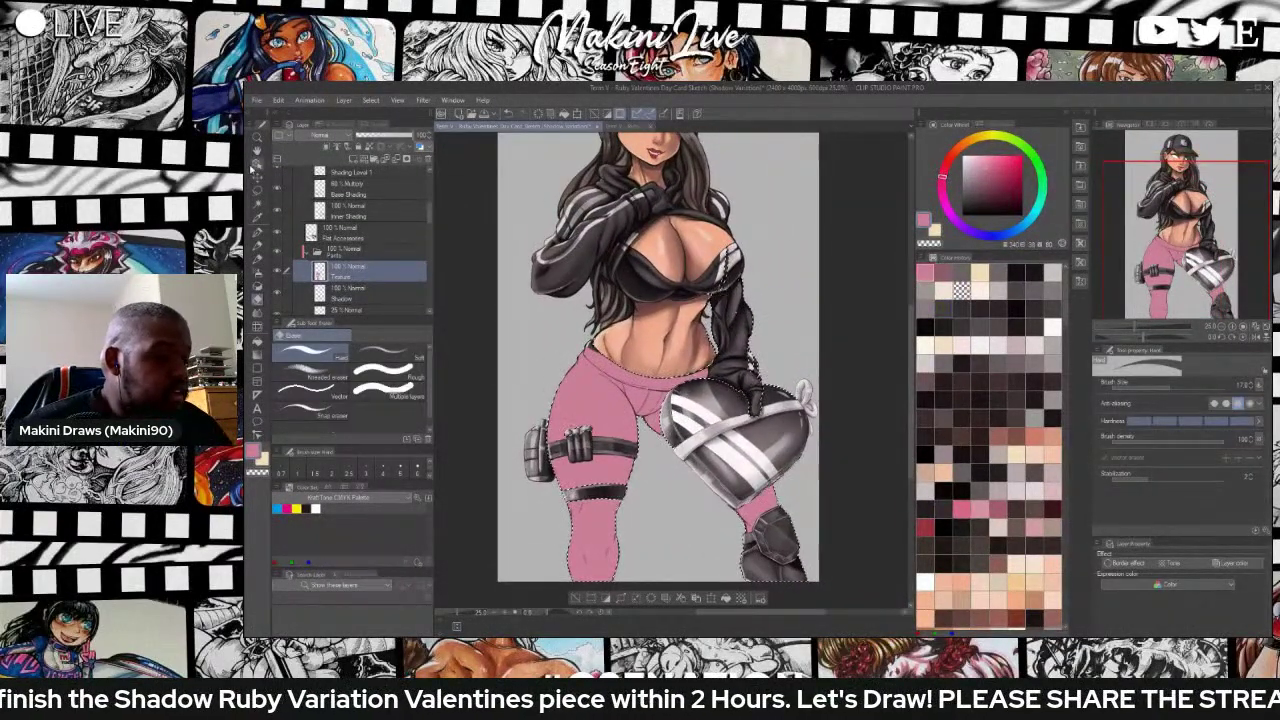
click(423, 101)
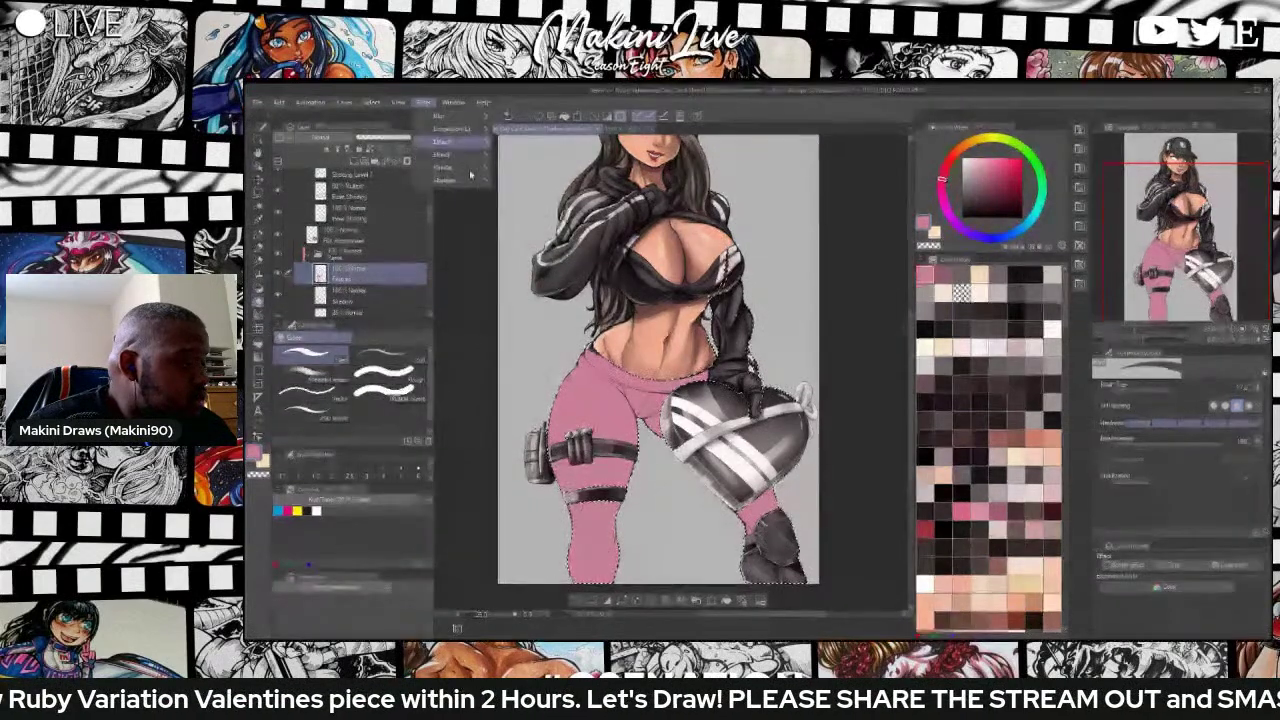
mouse_move(455, 127)
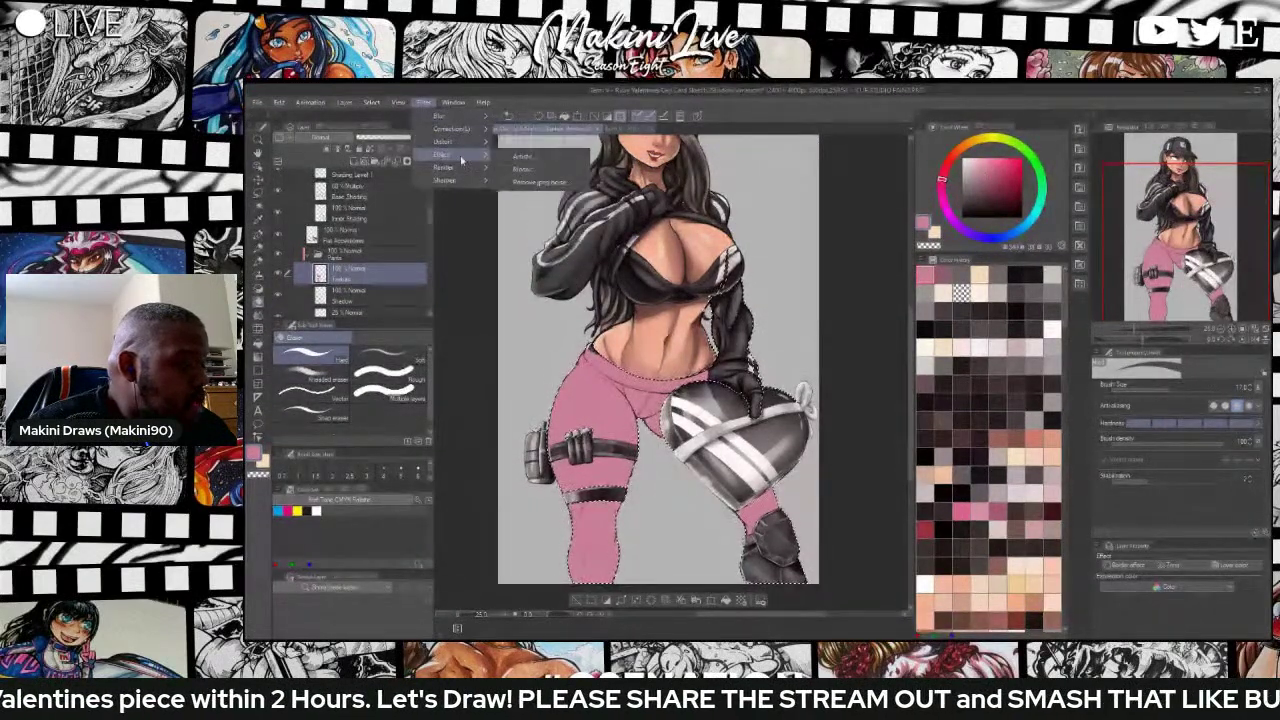
mouse_move(458, 154)
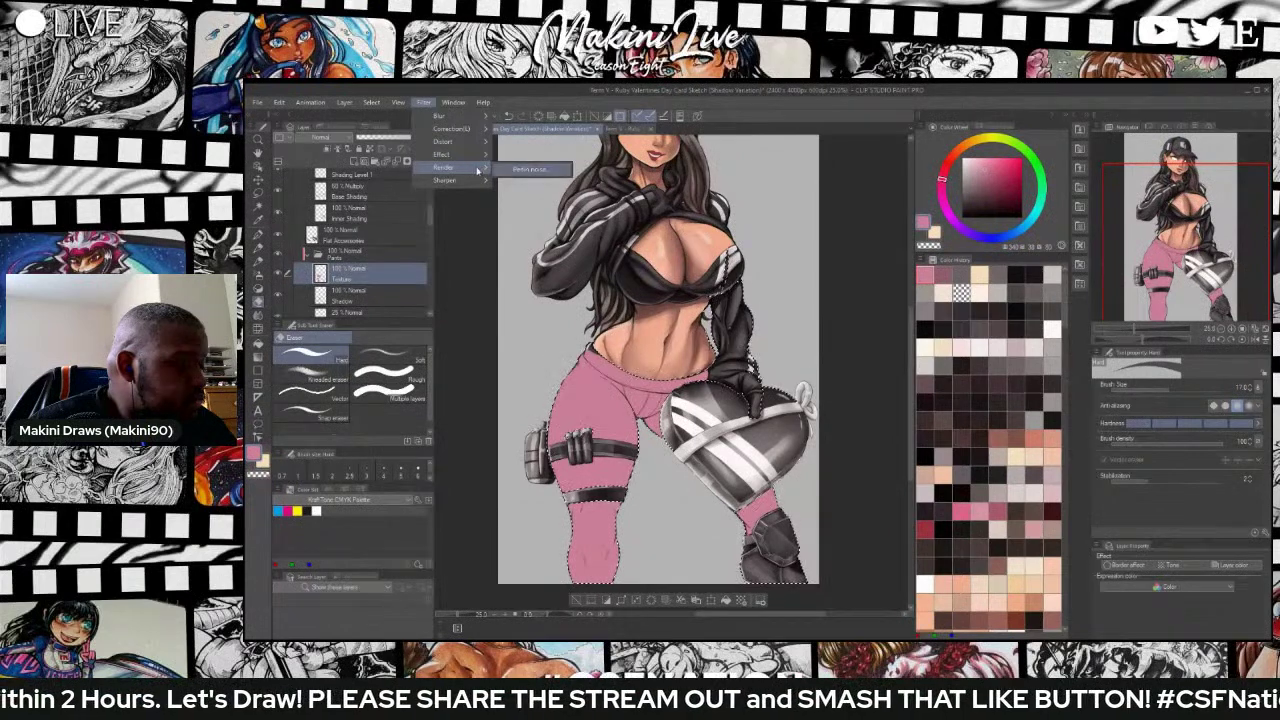
click(522, 169)
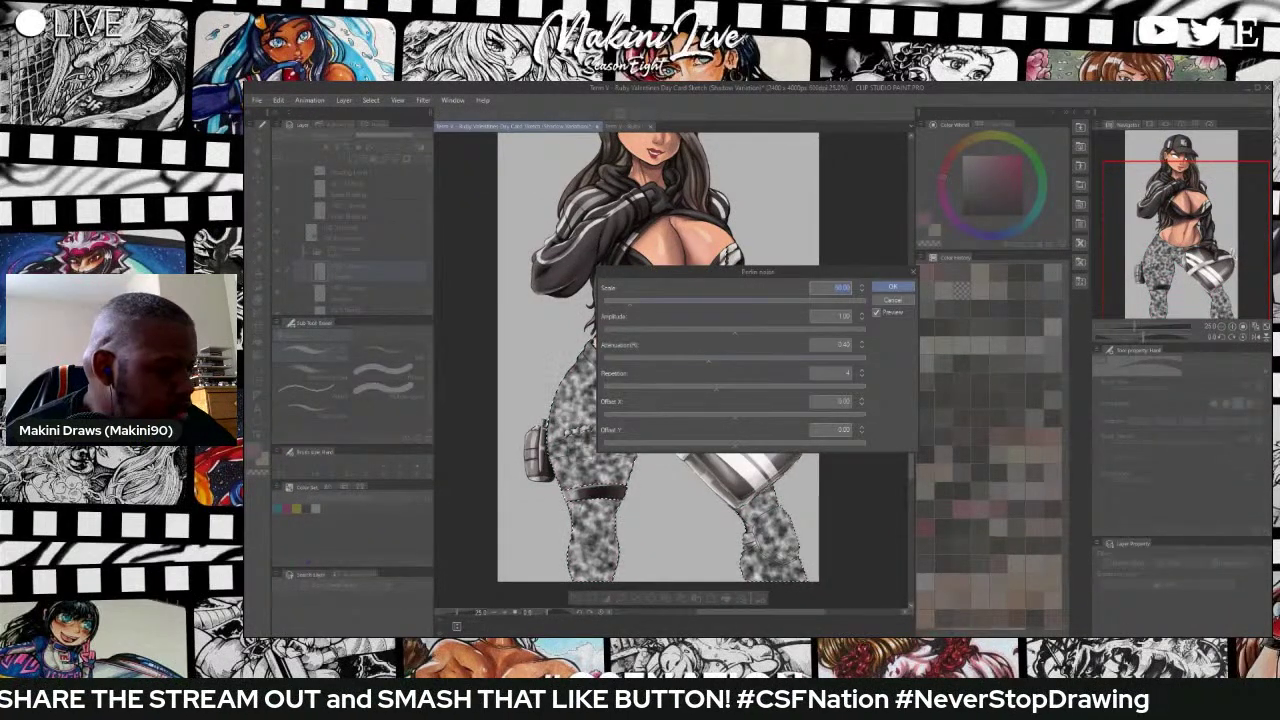
drag(629, 304, 610, 309)
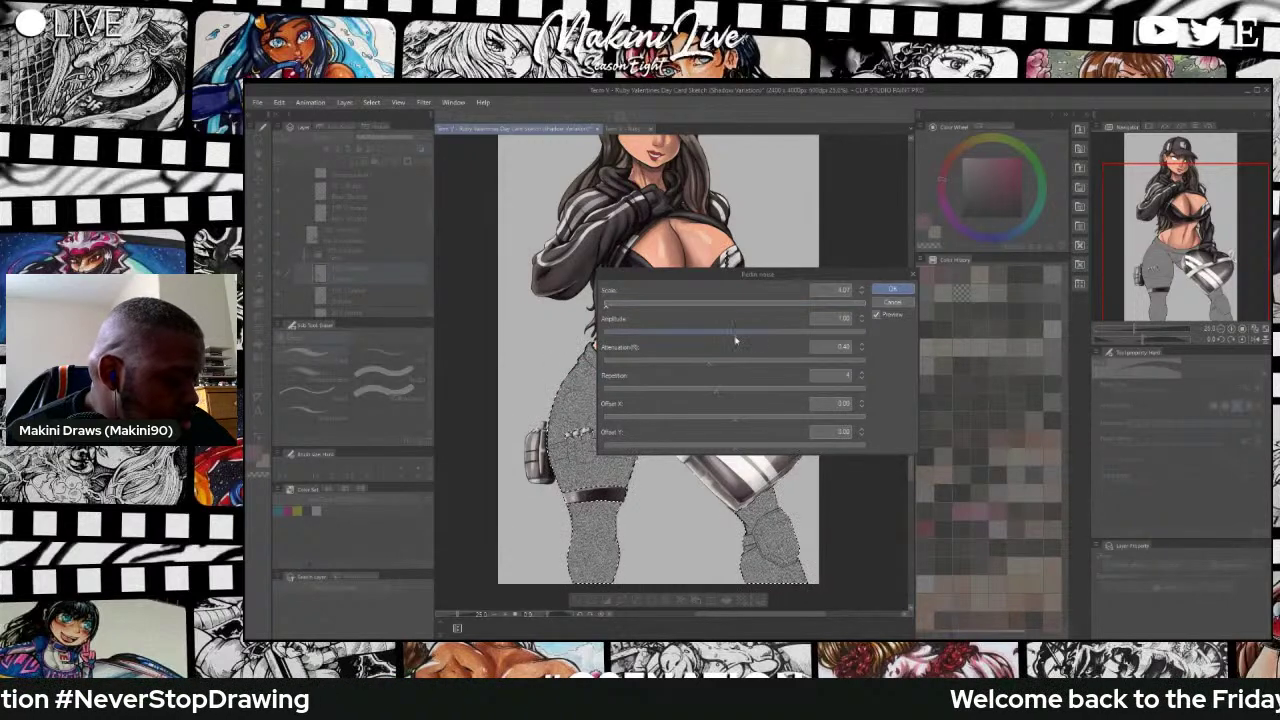
drag(734, 333, 717, 366)
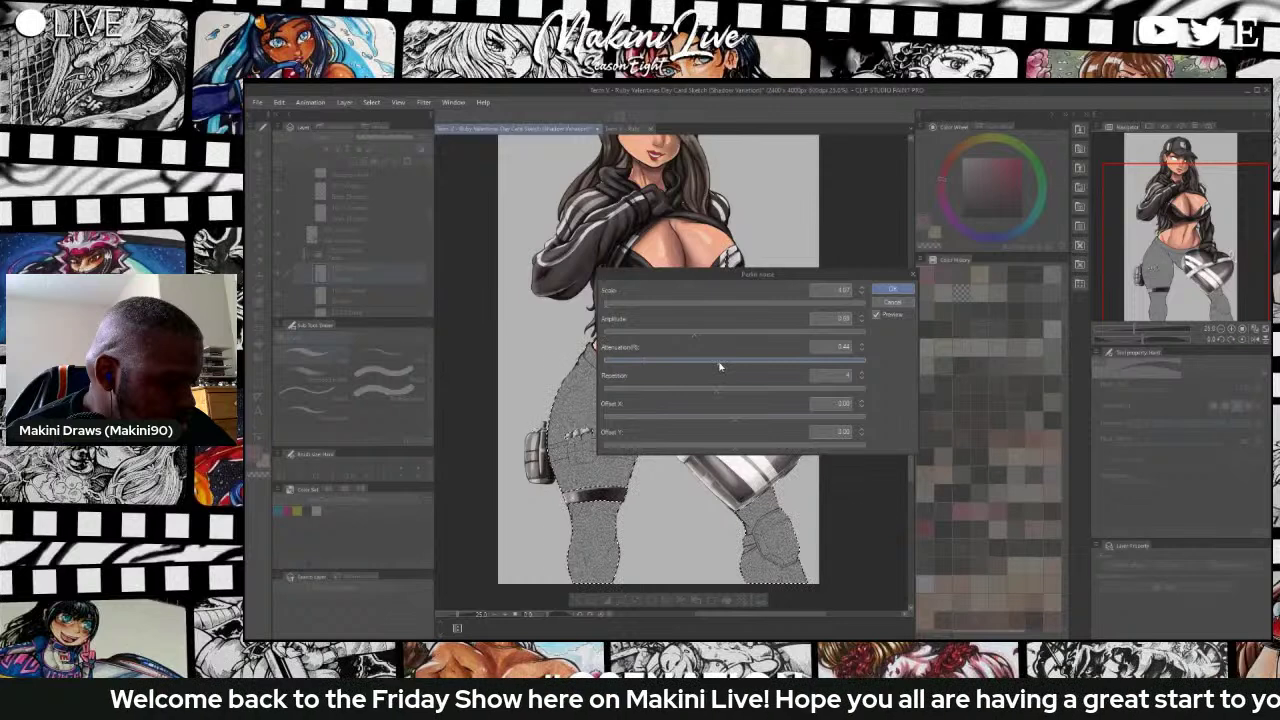
drag(746, 423, 726, 444)
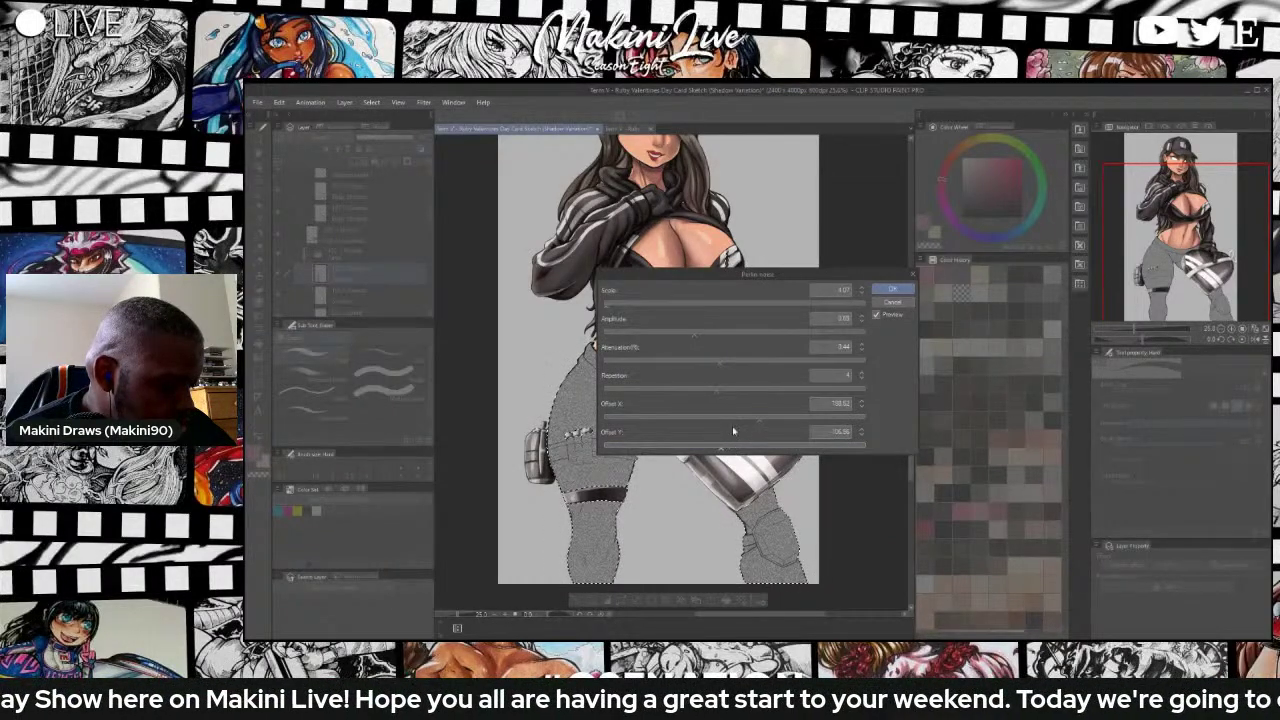
click(892, 289)
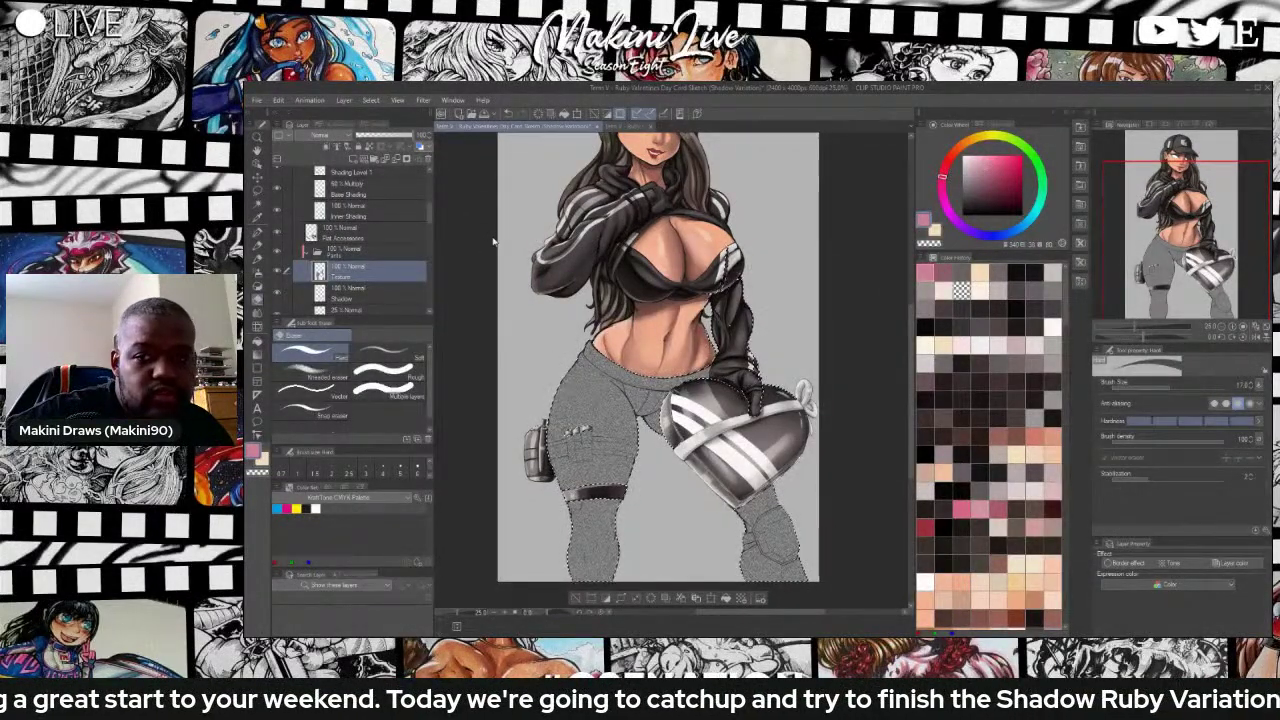
key(ctrl+d)
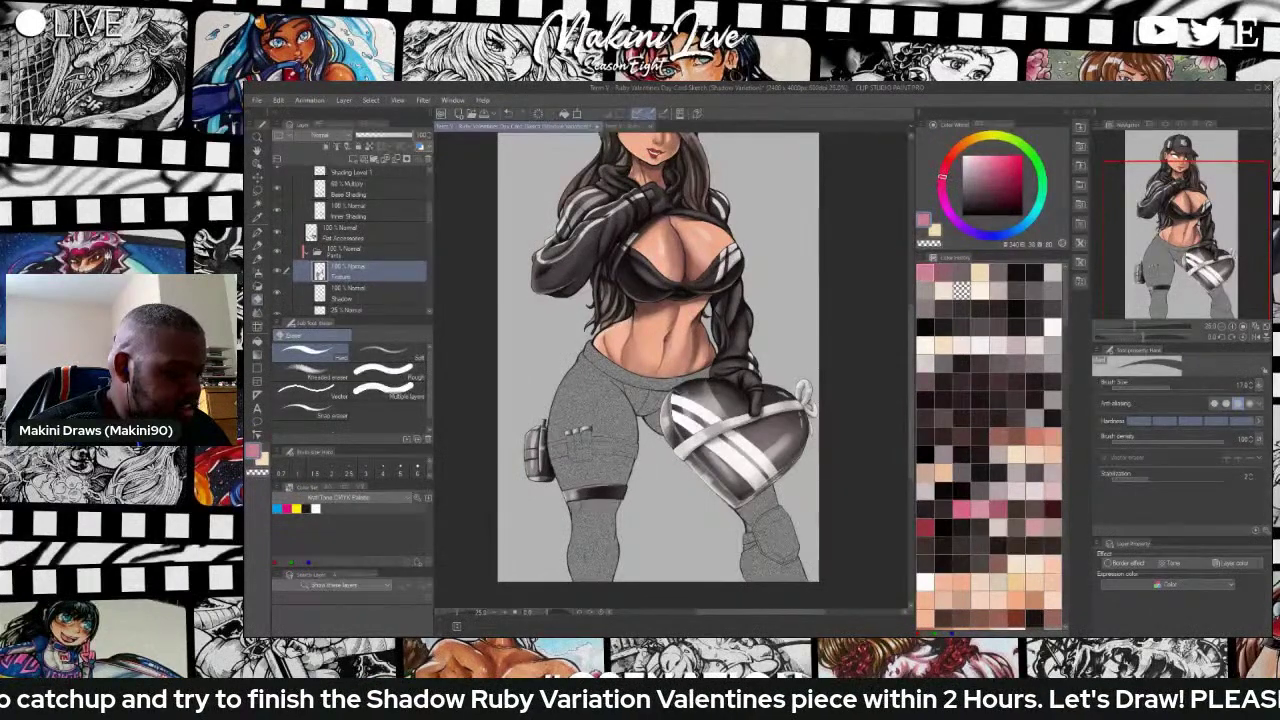
Try the Overlay blending mode on the Texture layer with a strongly reduced opacity.
scroll(580, 415, up, 3)
scroll(580, 415, down, 2)
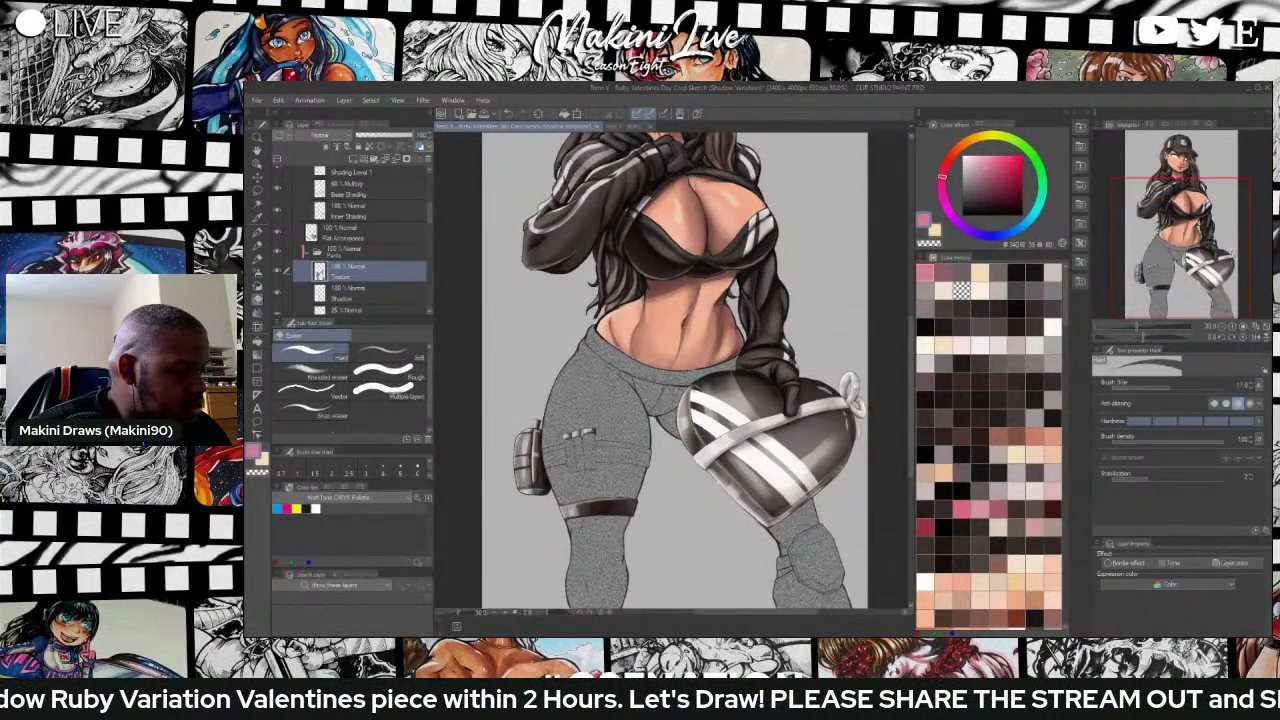
click(323, 140)
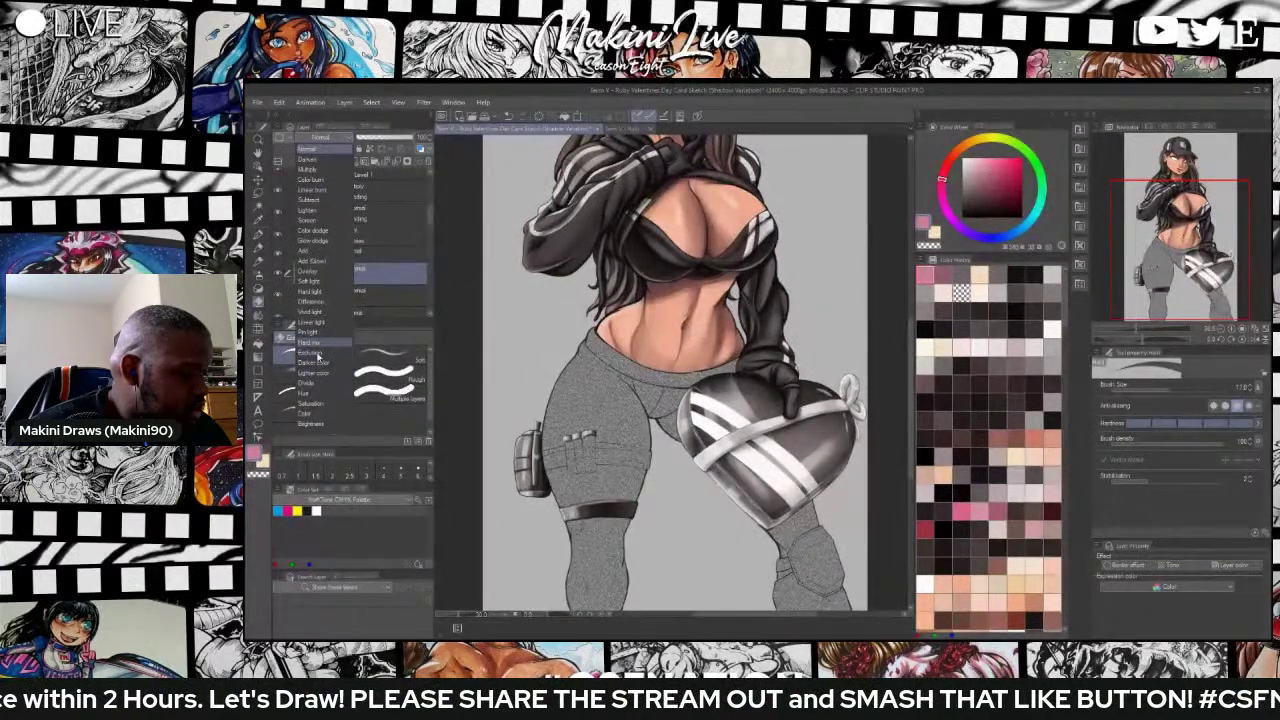
click(319, 274)
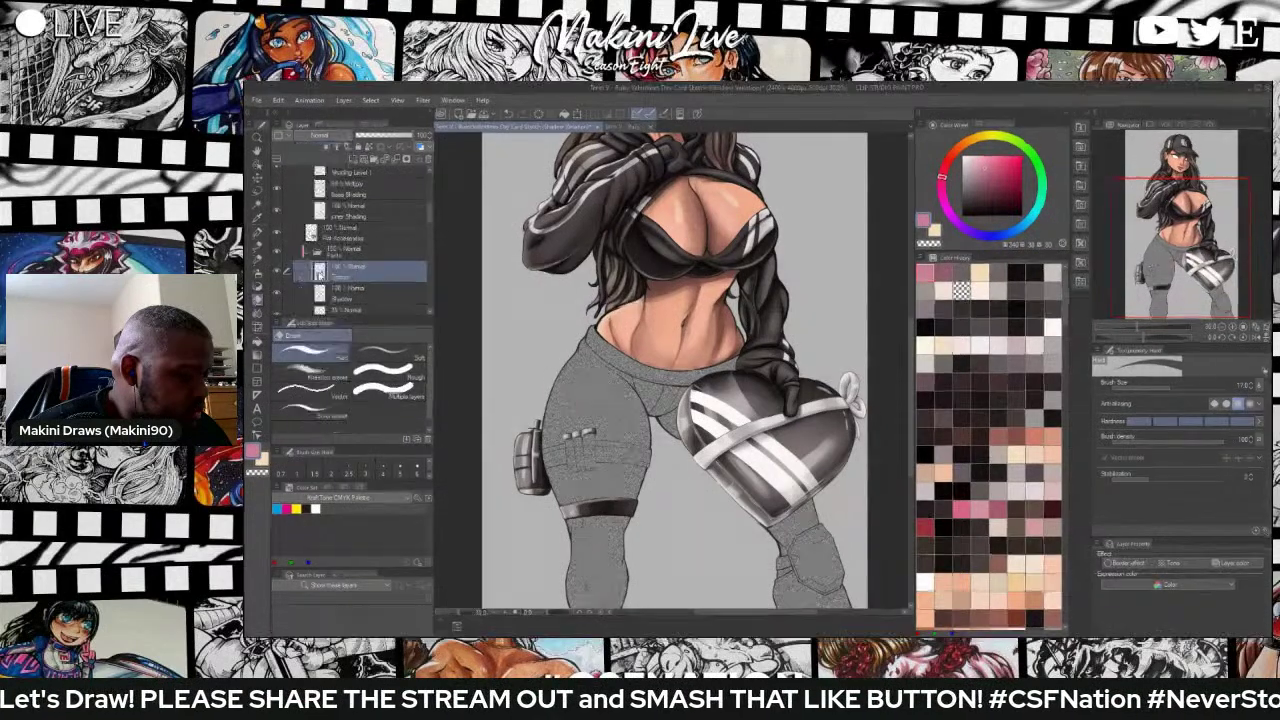
scroll(572, 362, up, 1)
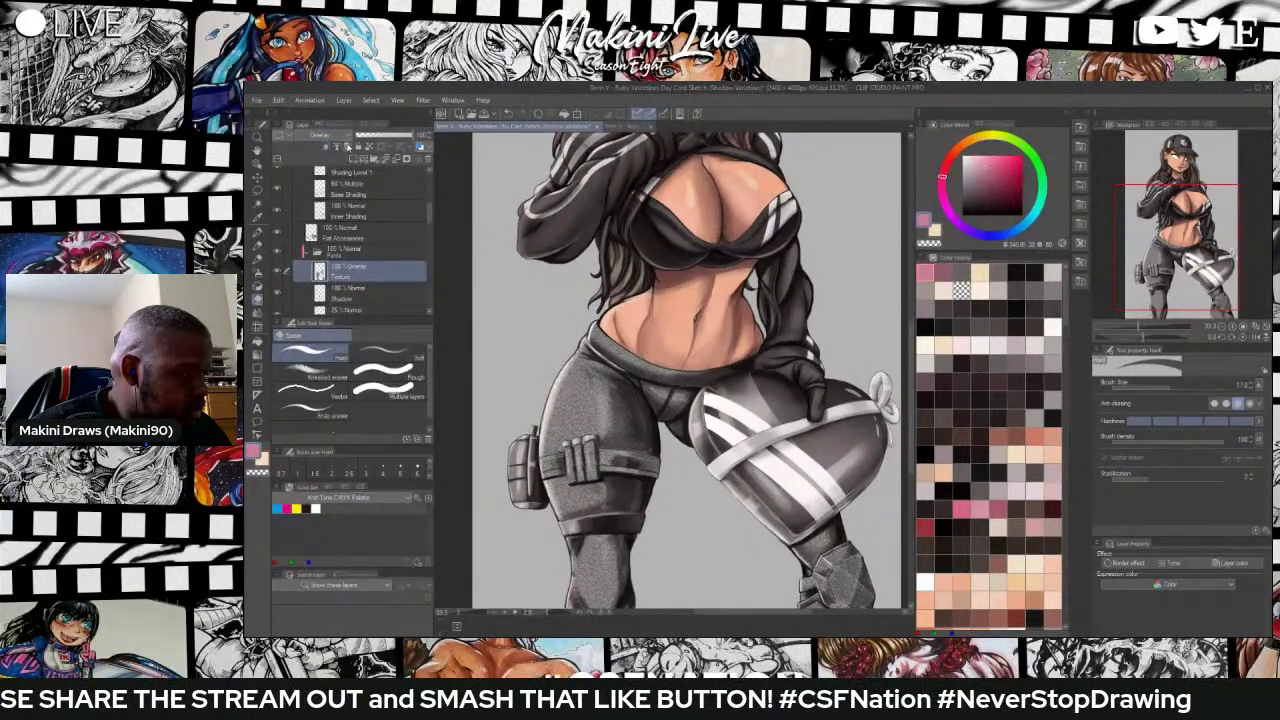
key(ctrl+plus)
key(ctrl+plus)
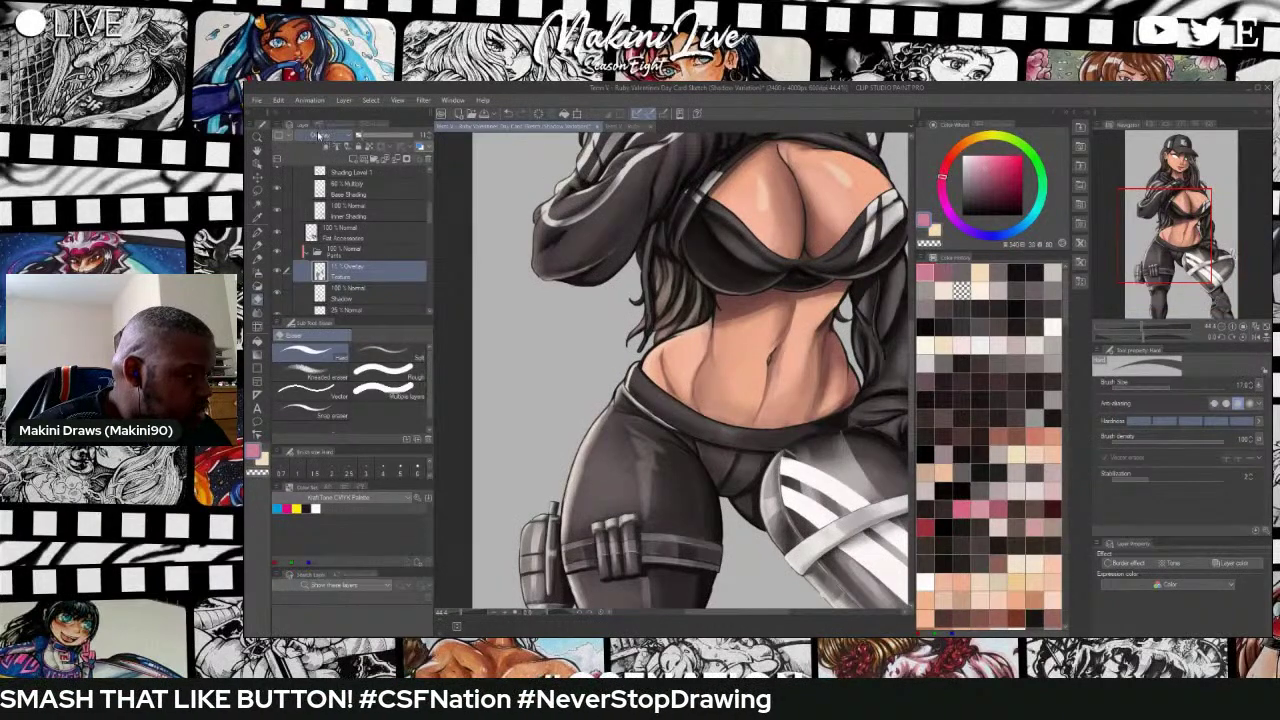
Change the Texture layer's blending mode to Multiply and lower its opacity to a faint grain on the pants.
click(318, 136)
click(314, 170)
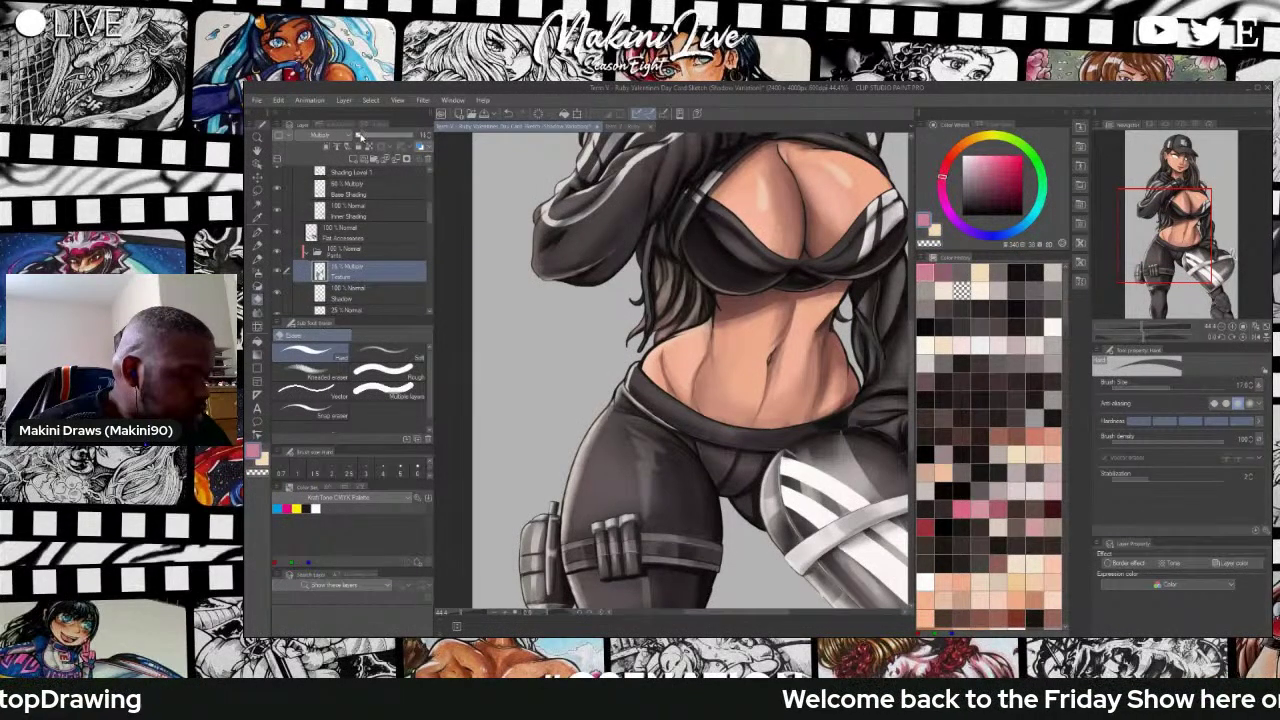
scroll(572, 308, down, 5)
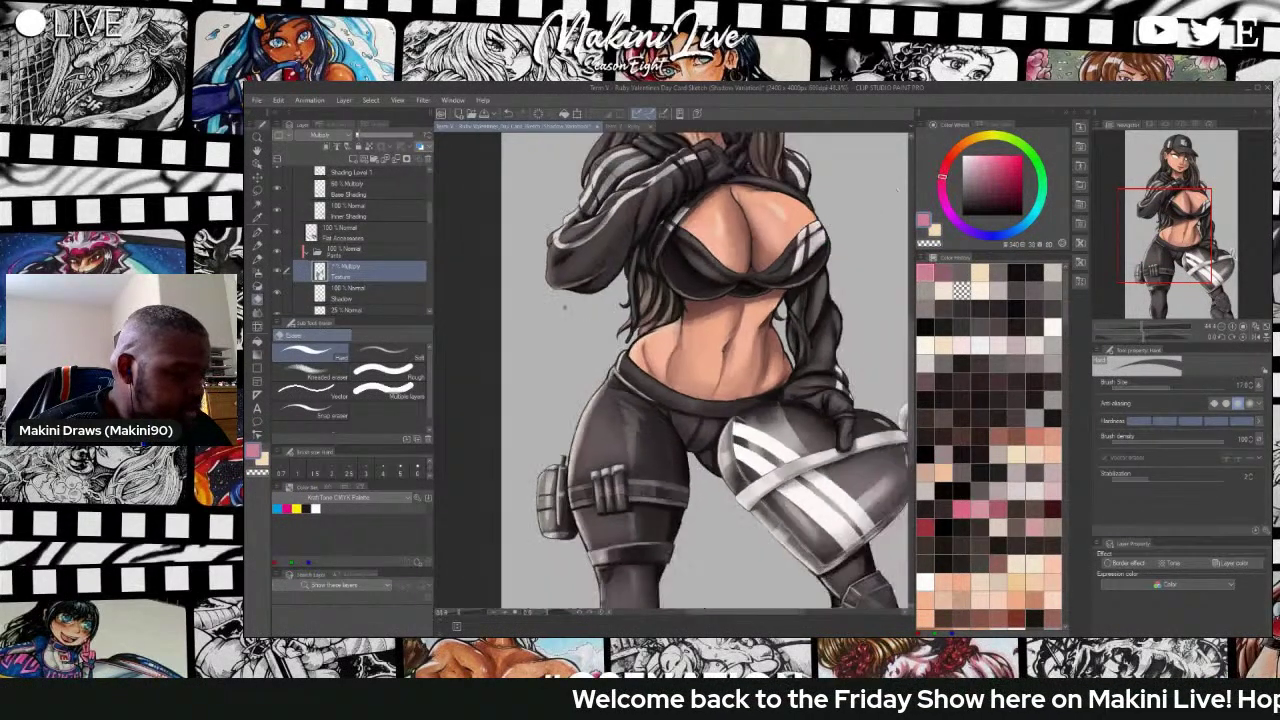
scroll(595, 345, up, 8)
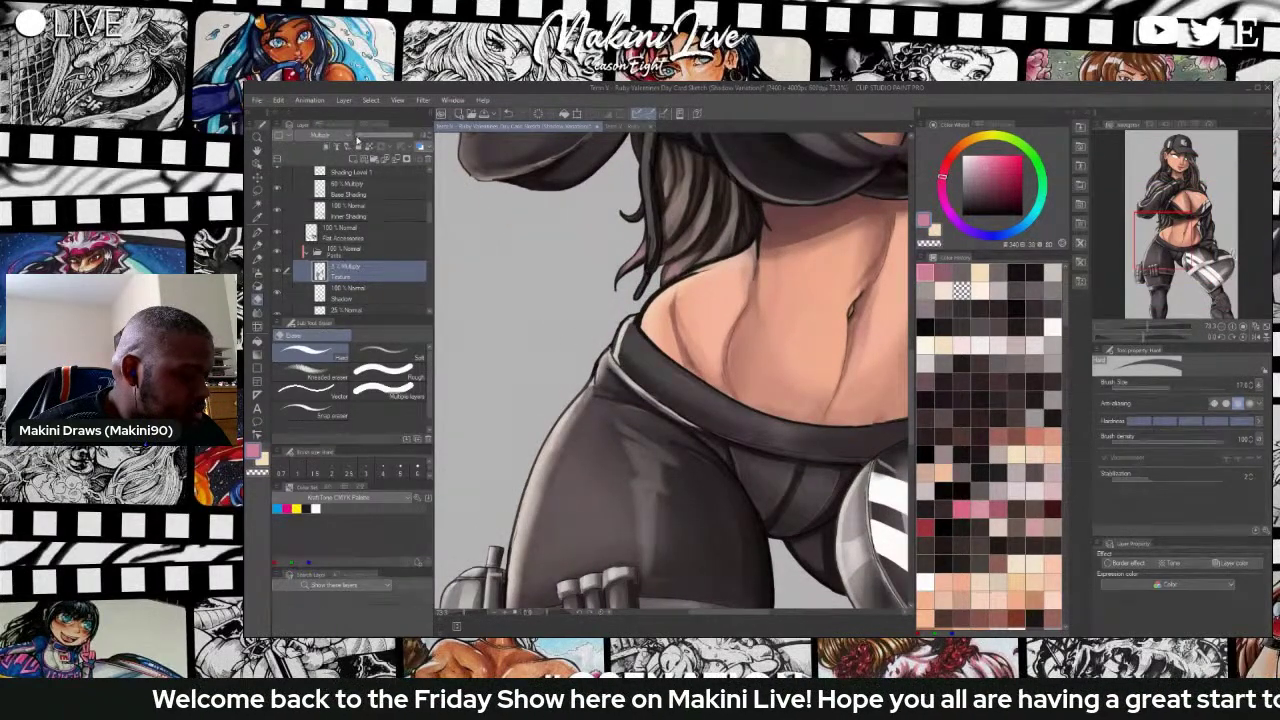
Lower the Texture layer's opacity to 14%.
key(ctrl+minus)
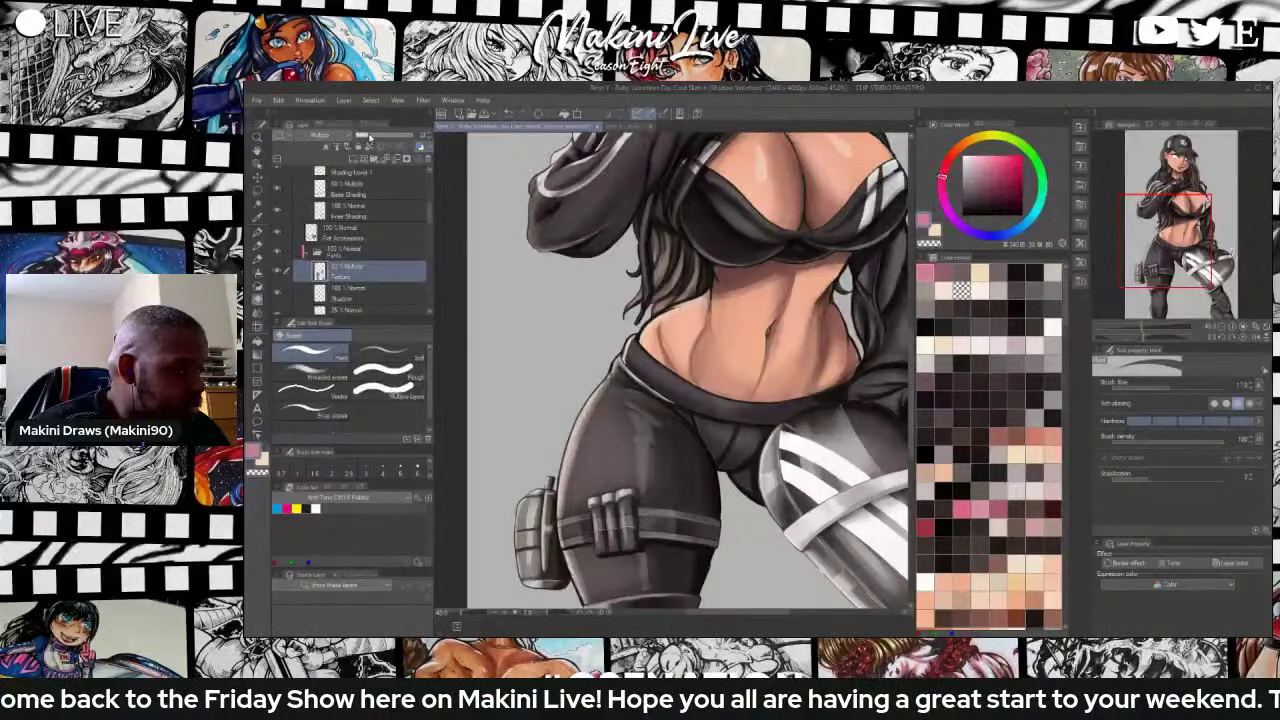
drag(363, 138, 364, 142)
scroll(534, 357, down, 2)
scroll(525, 355, up, 3)
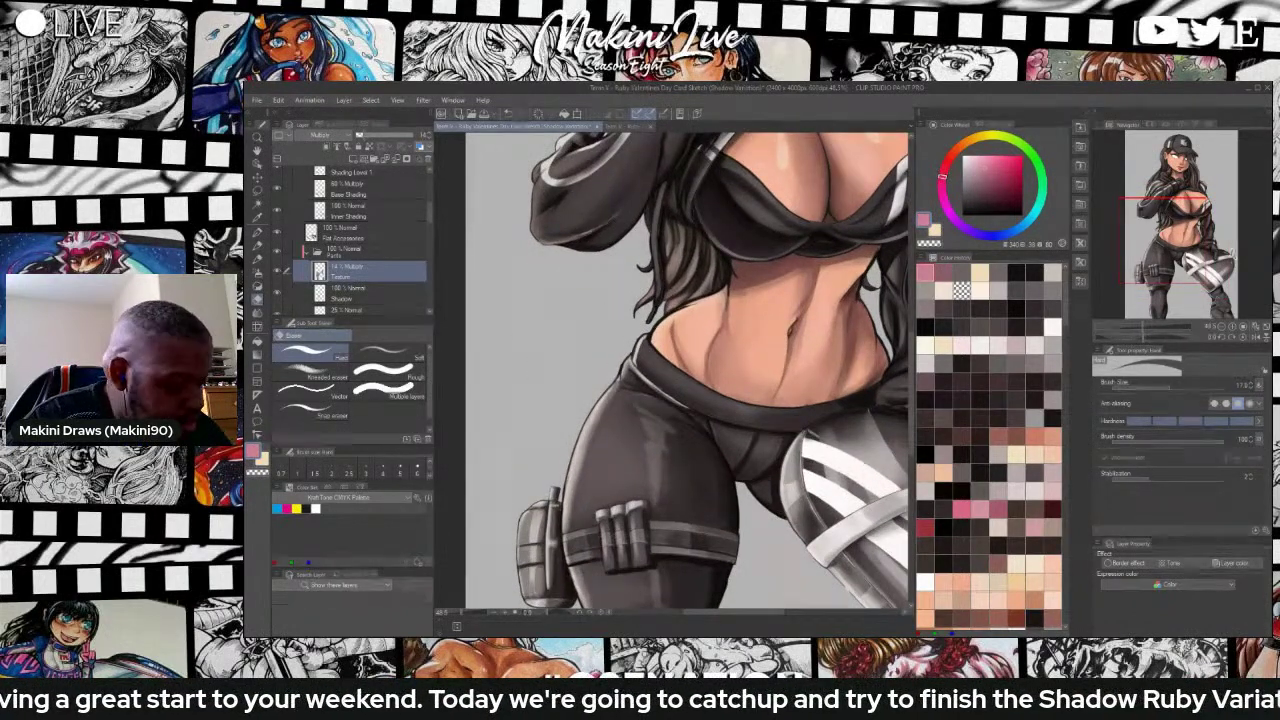
Rotate the canvas sideways and enlarge the hard eraser.
key(g)
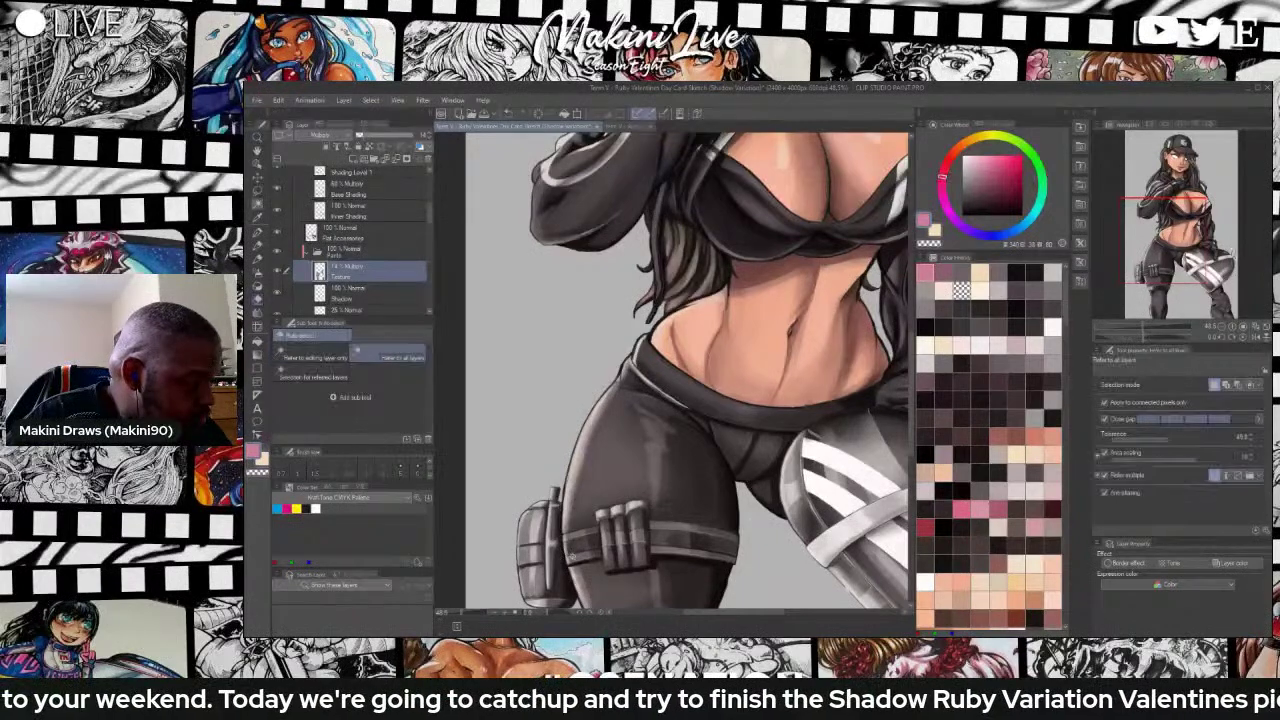
key(b)
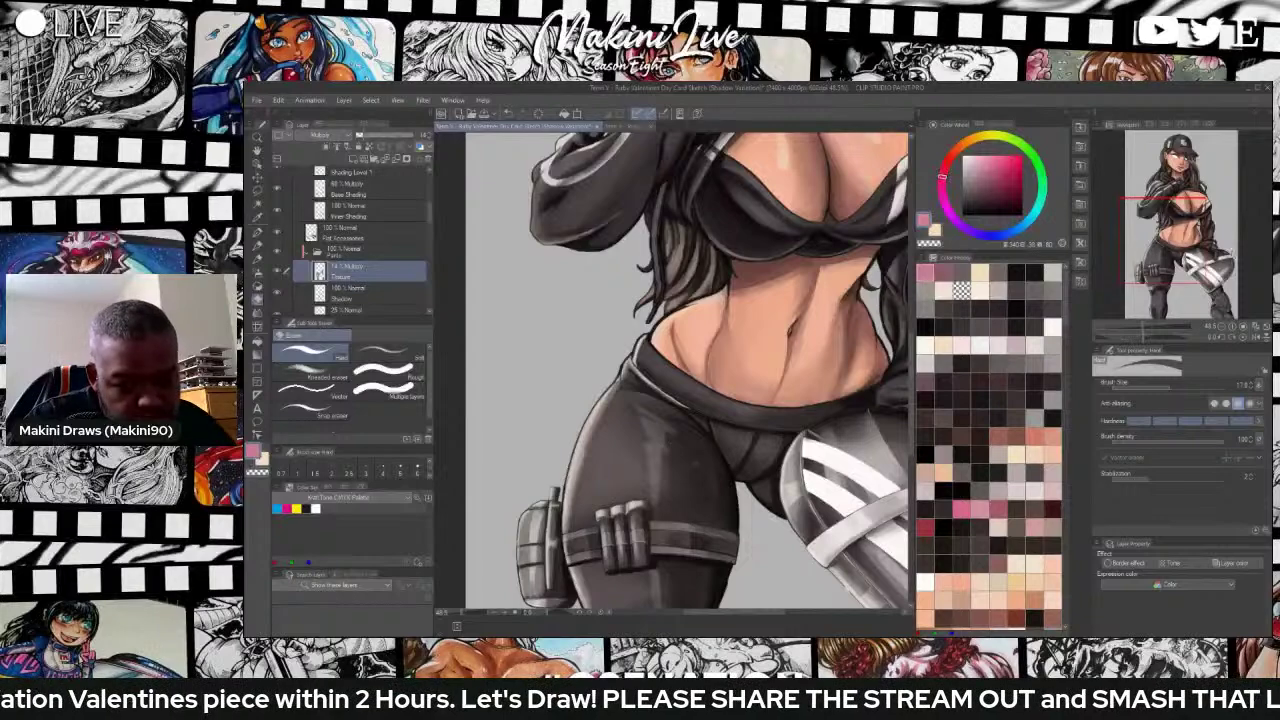
key(r)
mouse_move(738, 460)
mouse_down()
mouse_move(744, 402)
mouse_move(685, 346)
mouse_move(727, 348)
mouse_up()
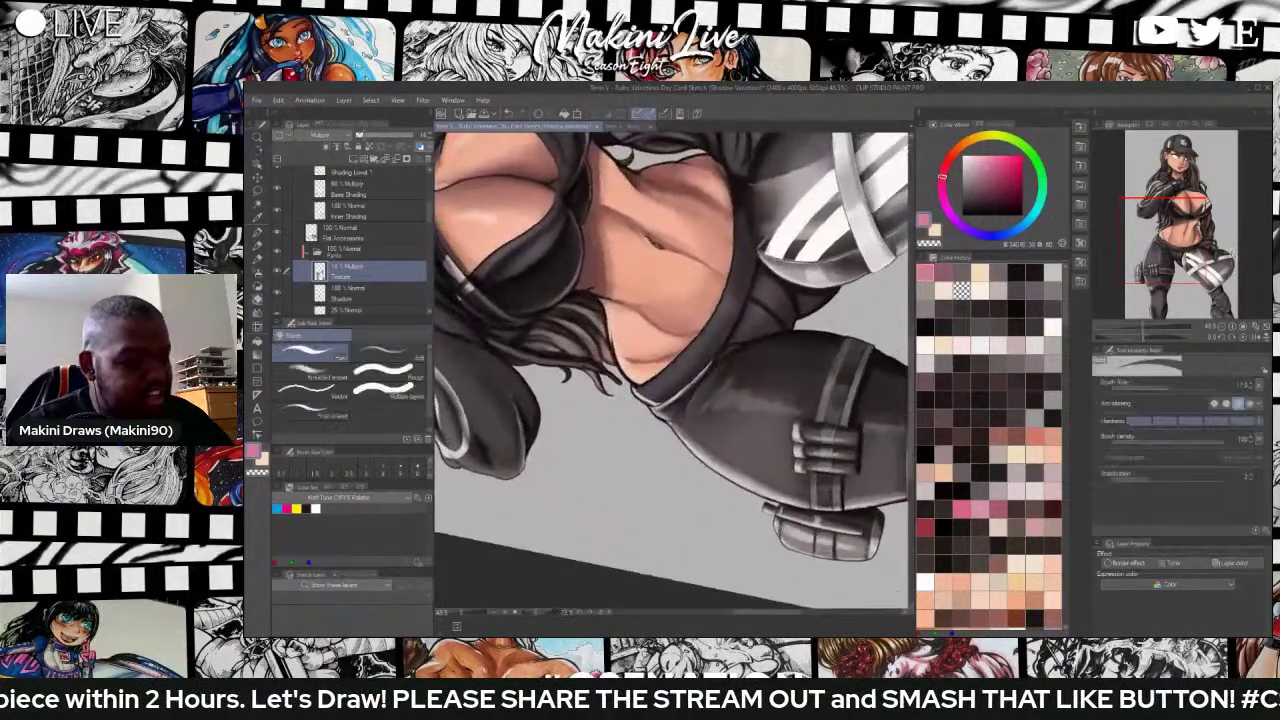
key(bracketright)
key(bracketright)
key(bracketright)
key(bracketright)
key(bracketright)
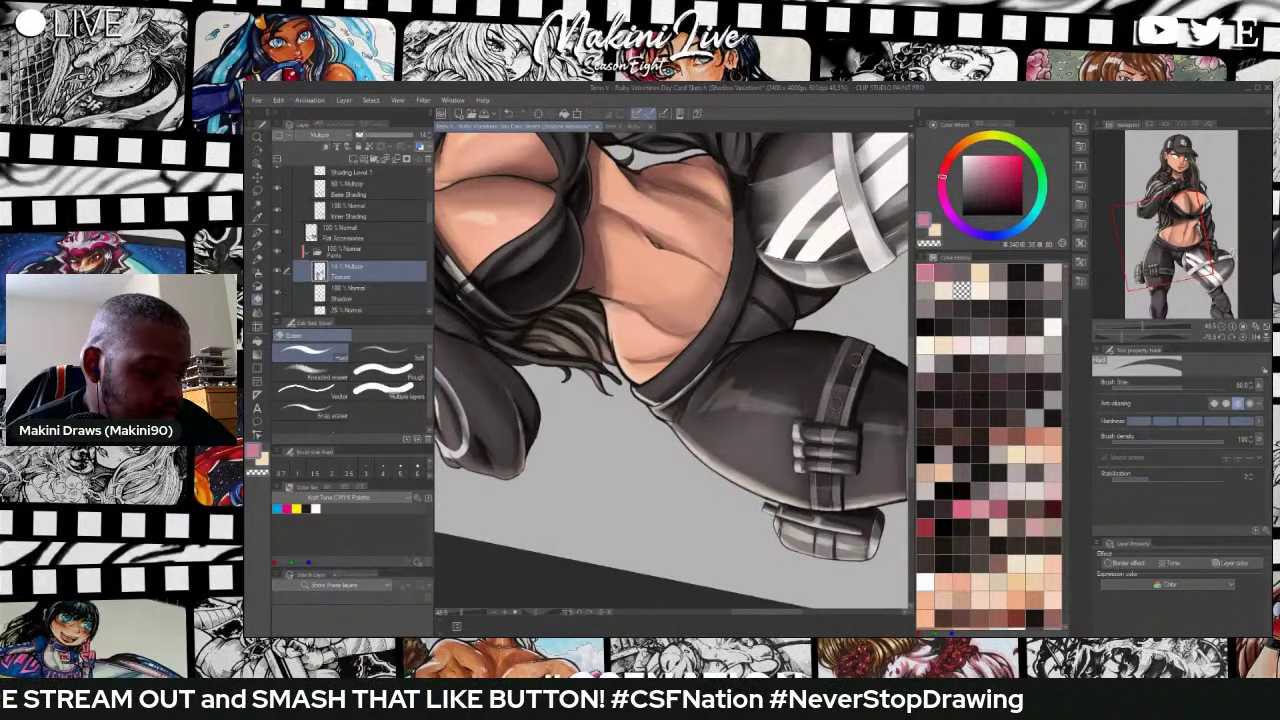
Examine the grain on the pants across both thighs, the lower leg and the knee pad, close up and from a distance.
scroll(822, 410, down, 3)
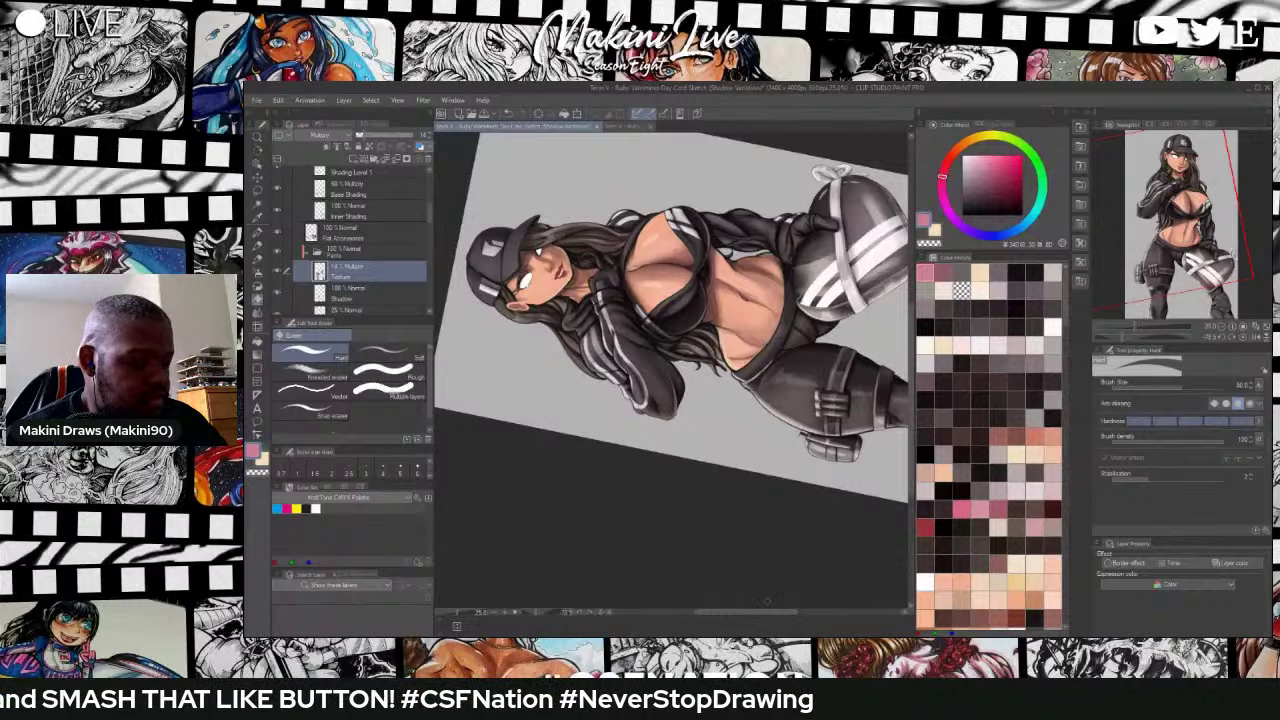
drag(766, 612, 806, 612)
scroll(703, 395, up, 2)
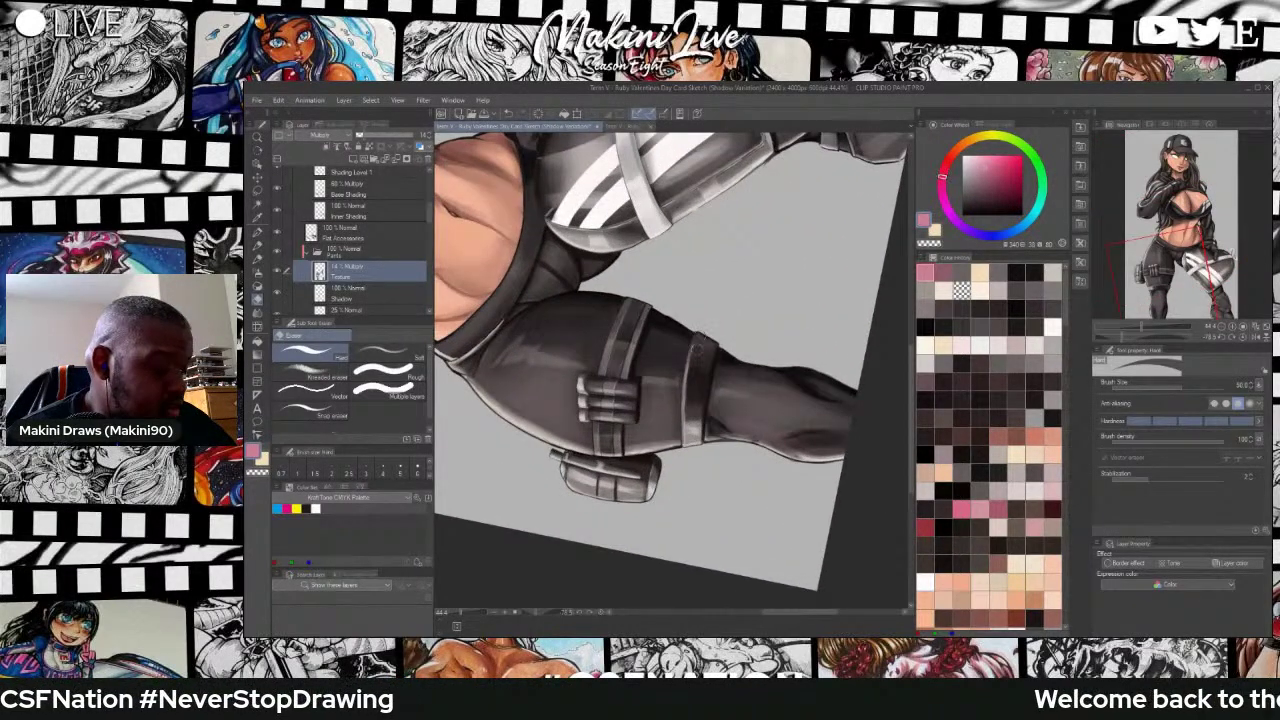
scroll(942, 271, down, 3)
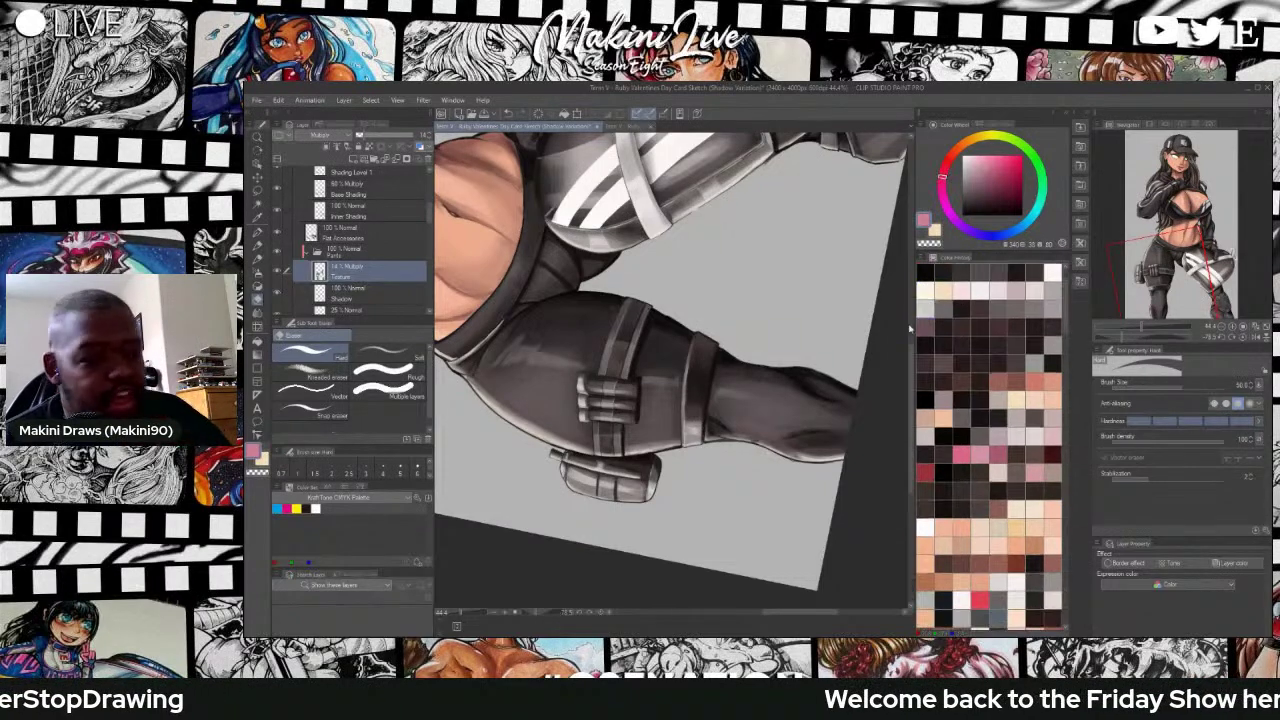
scroll(730, 331, down, 2)
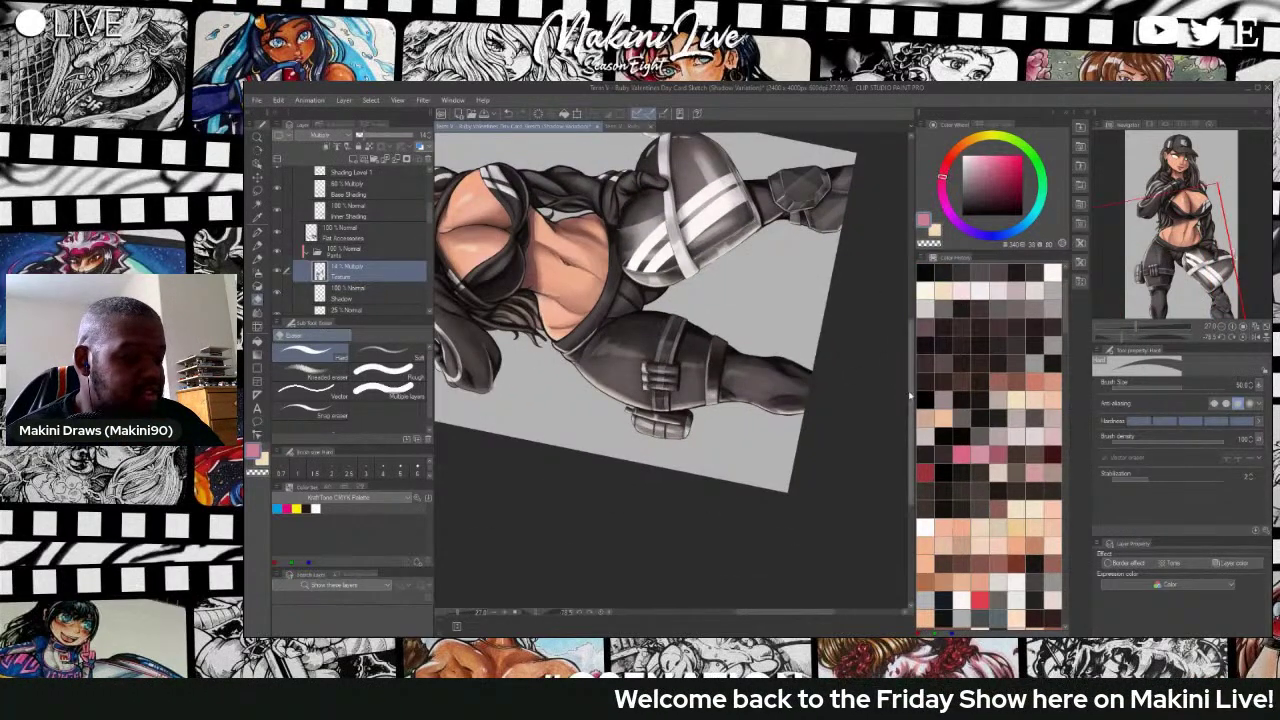
scroll(780, 155, up, 3)
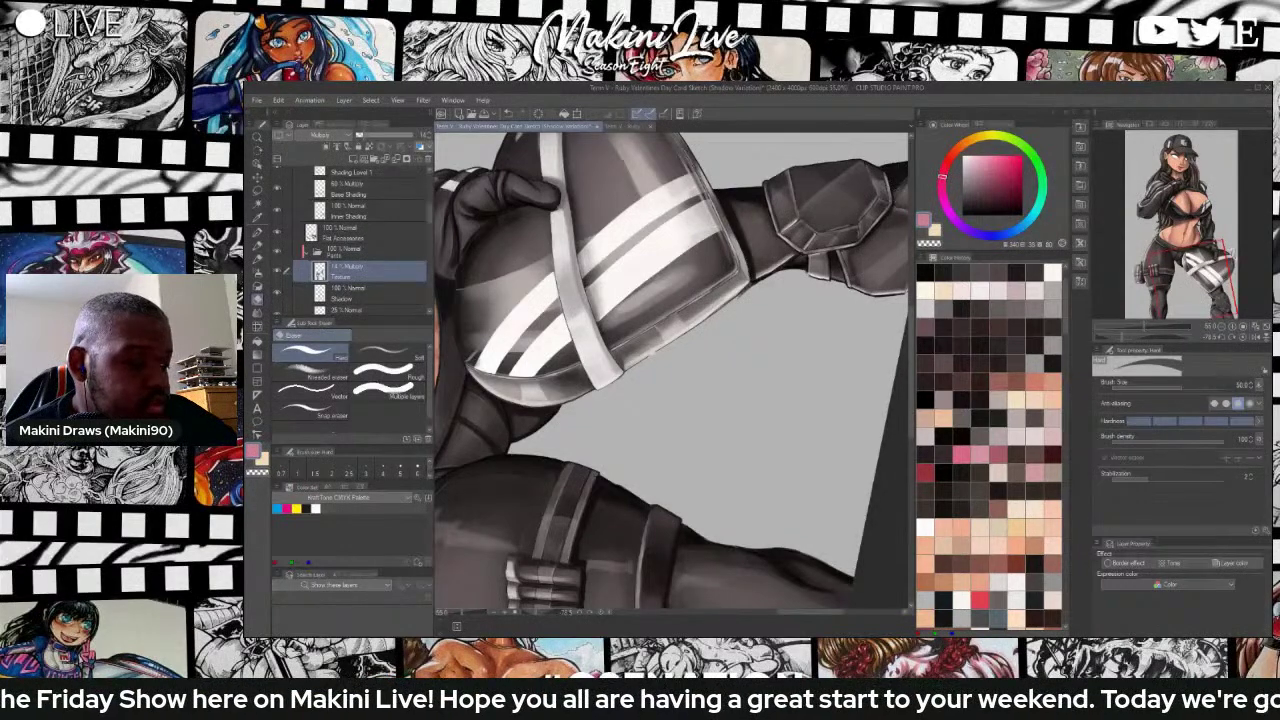
drag(818, 612, 842, 612)
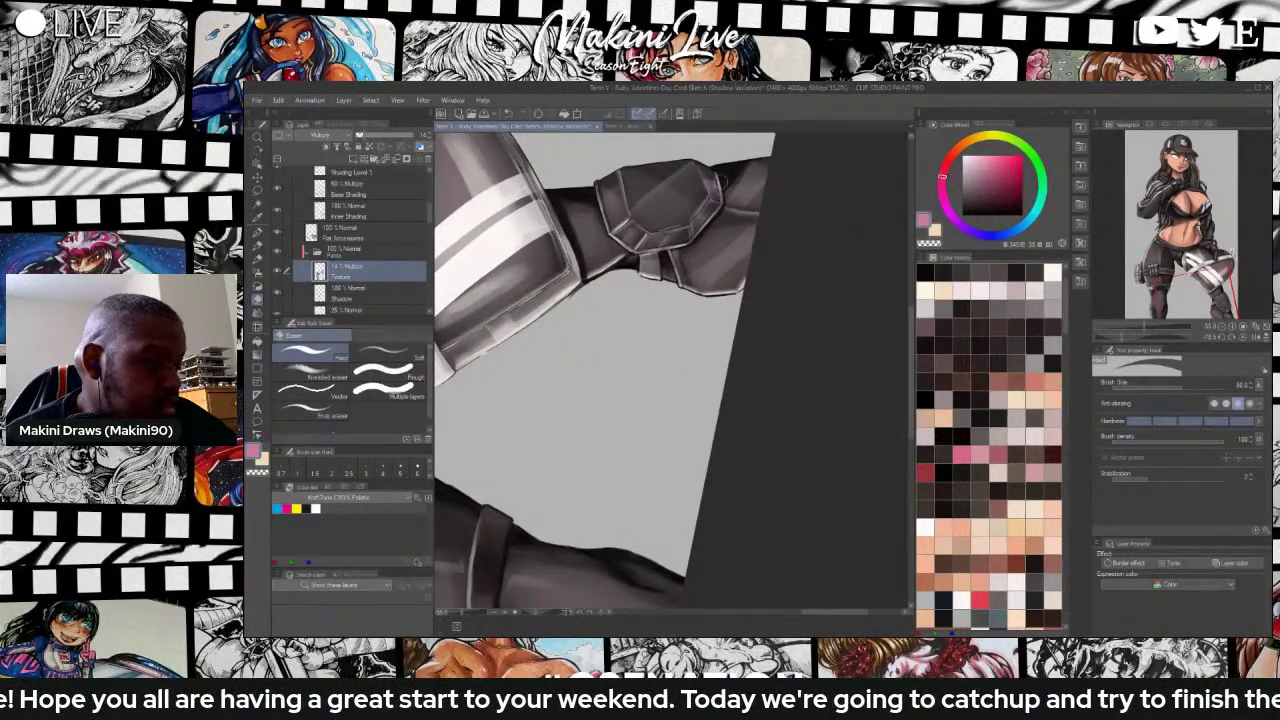
scroll(734, 215, down, 4)
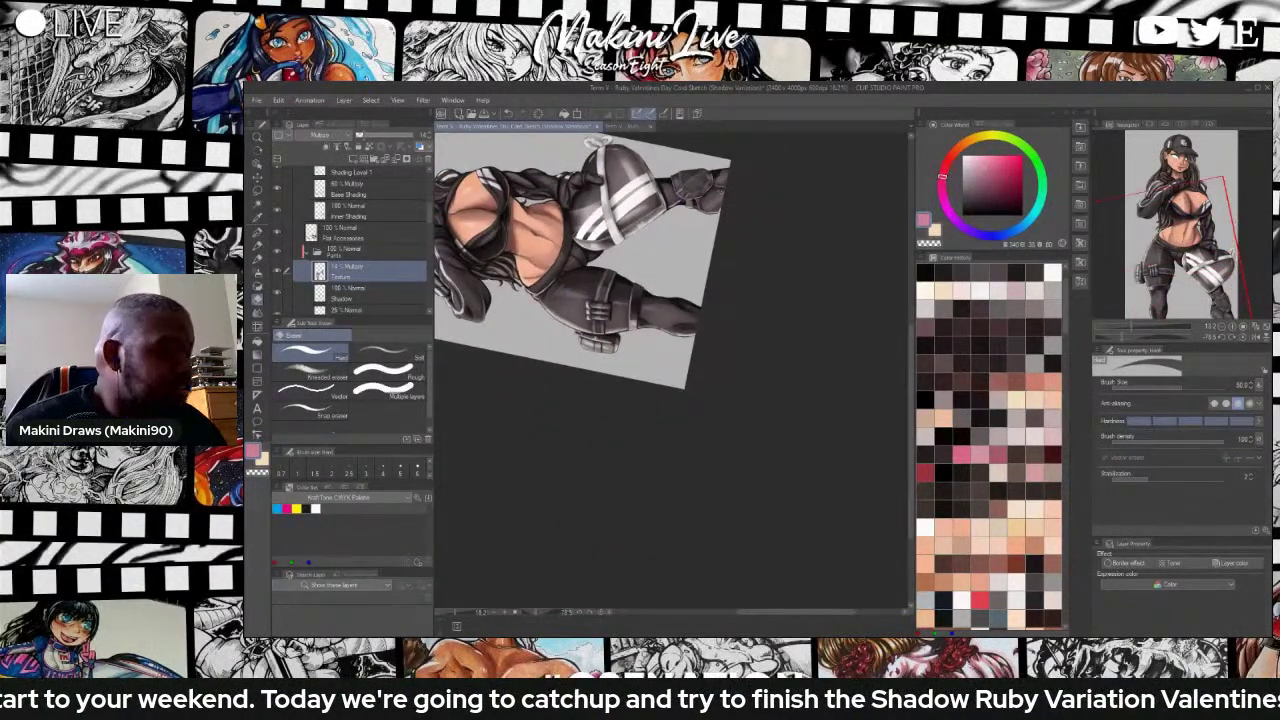
scroll(686, 220, up, 3)
scroll(686, 220, down, 3)
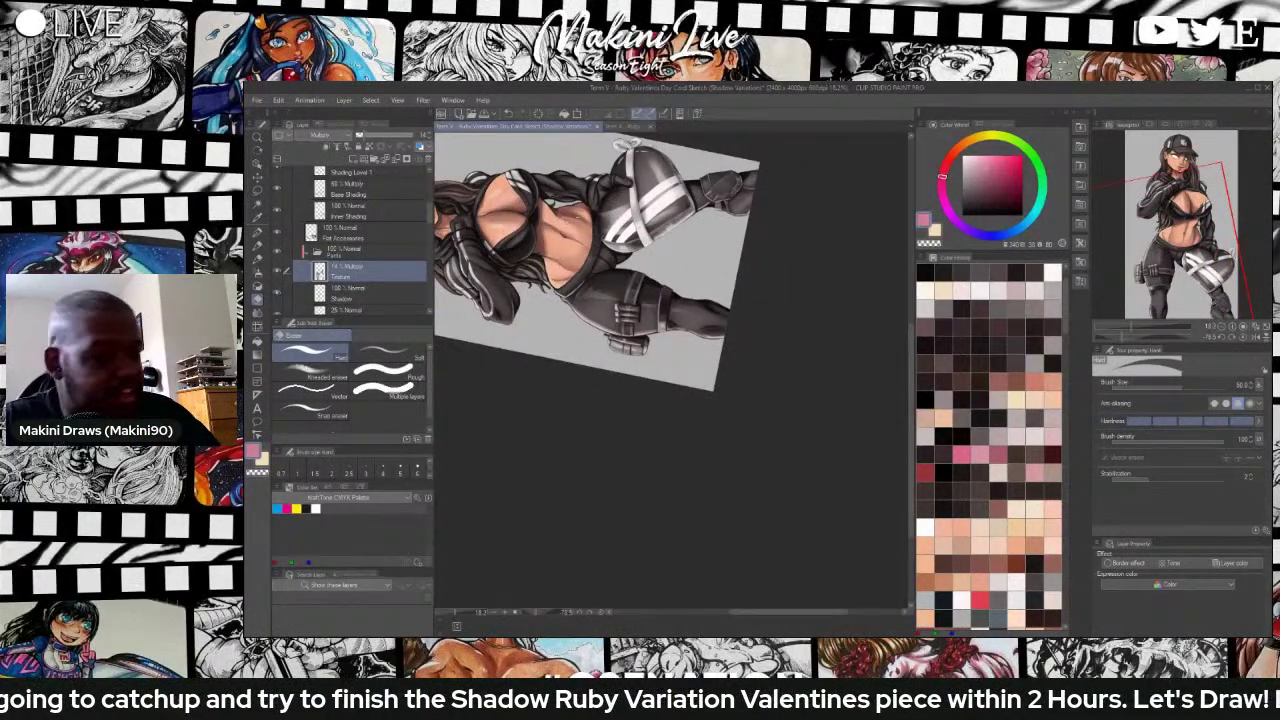
drag(573, 214, 852, 328)
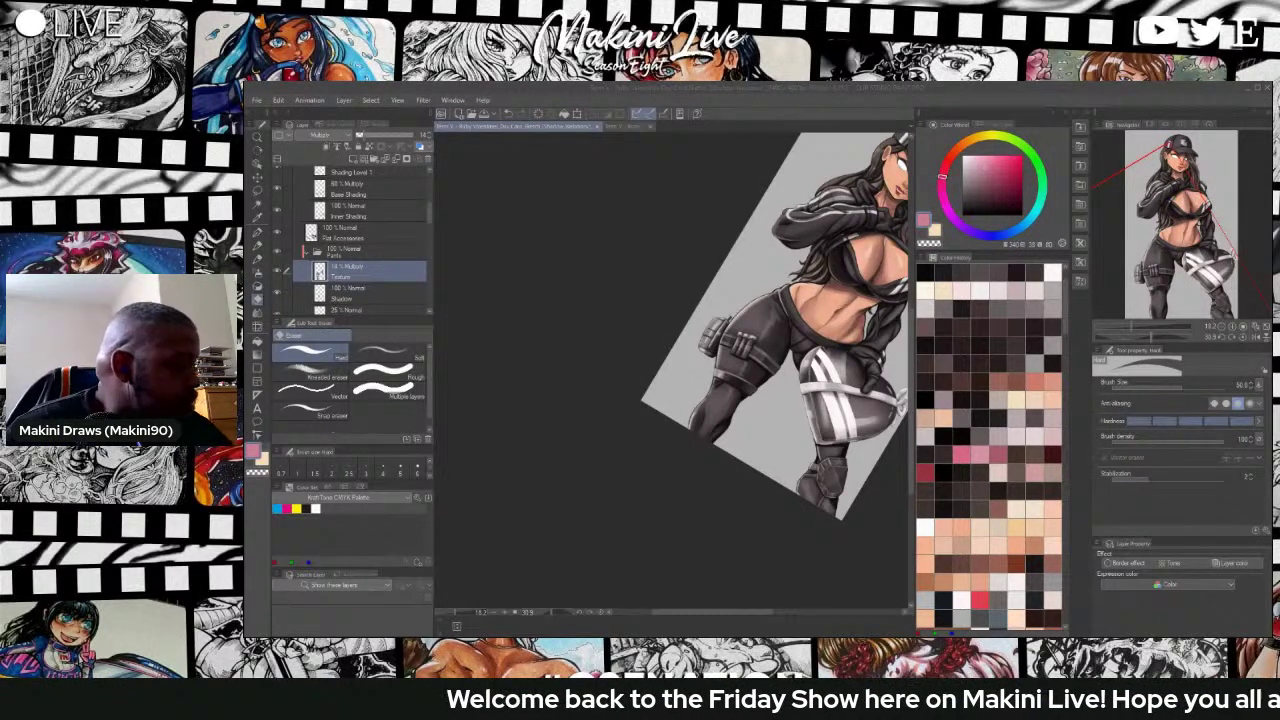
Select the Flat Pants layer and load its painted area as a selection.
mouse_move(430, 216)
mouse_down()
mouse_move(430, 237)
mouse_move(430, 225)
mouse_up()
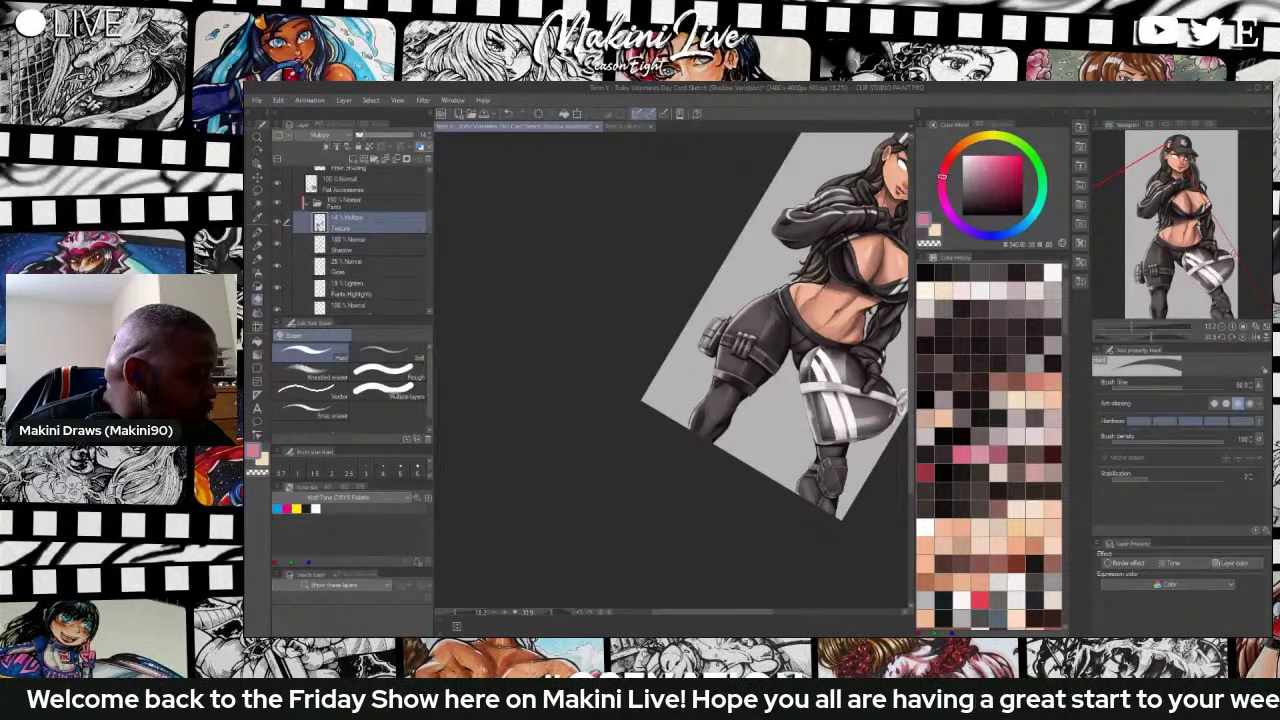
scroll(420, 233, down, 2)
scroll(337, 272, up, 3)
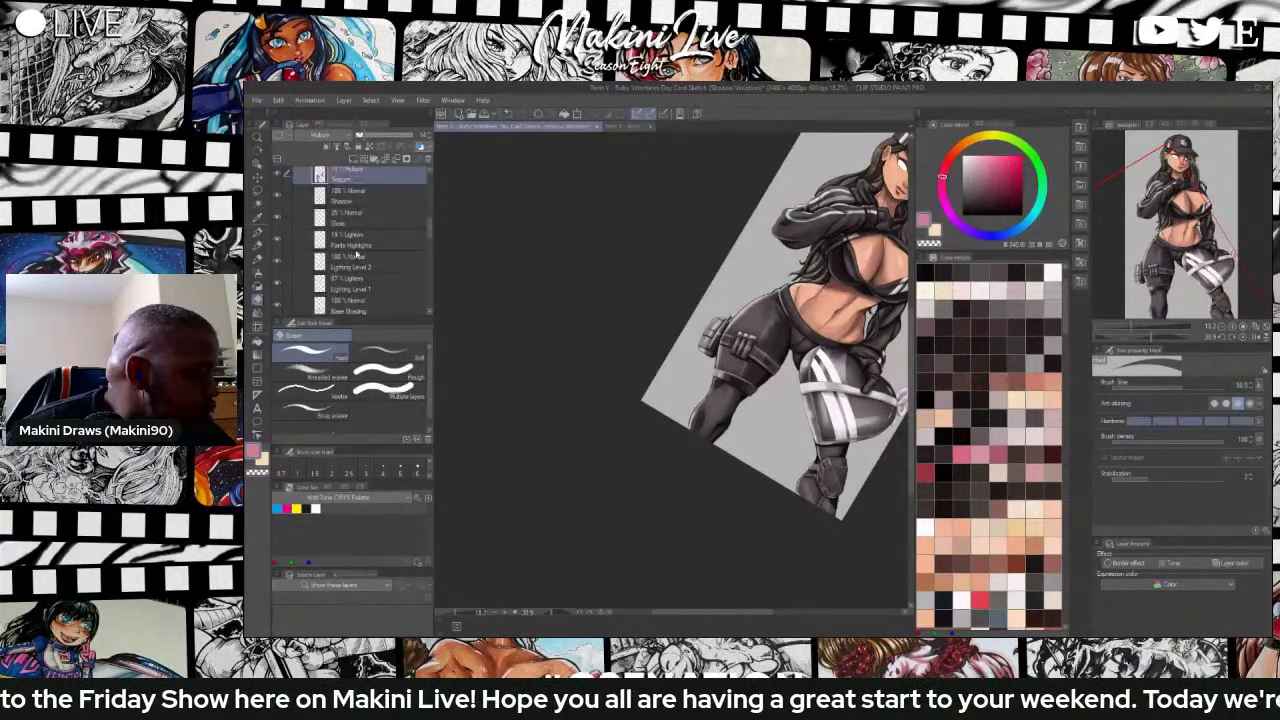
scroll(323, 252, down, 3)
scroll(335, 258, down, 3)
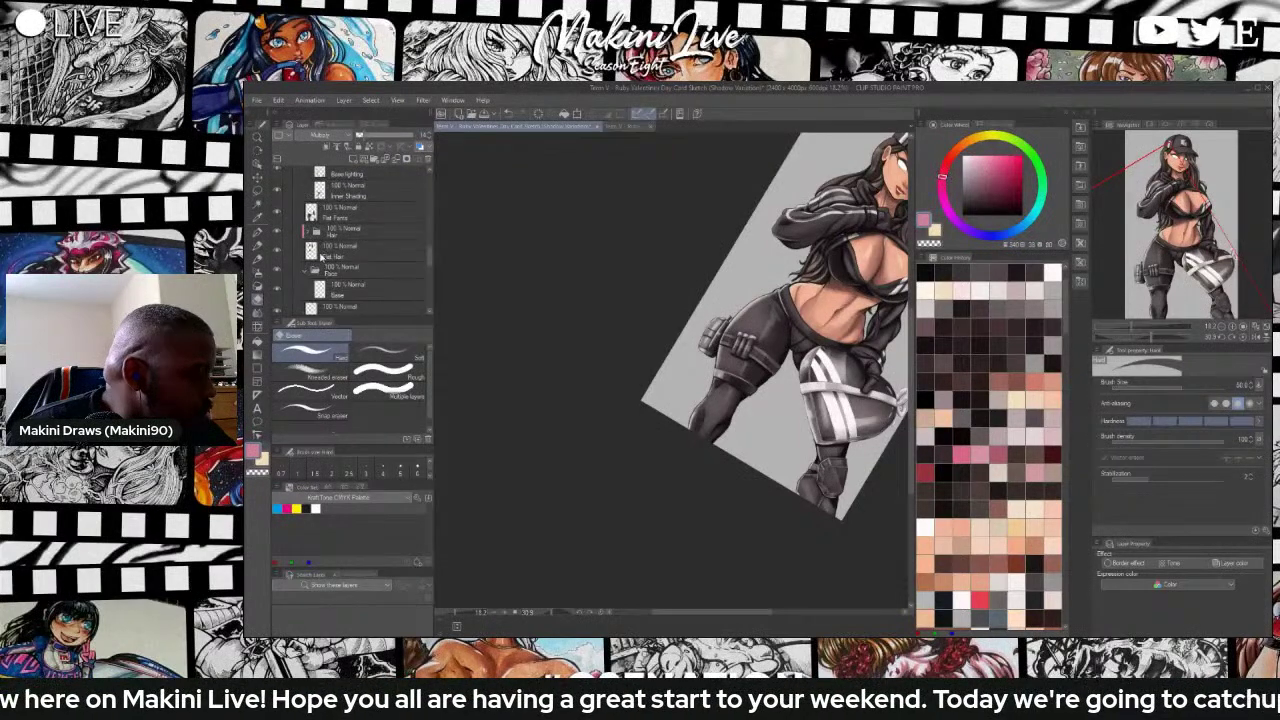
click(335, 228)
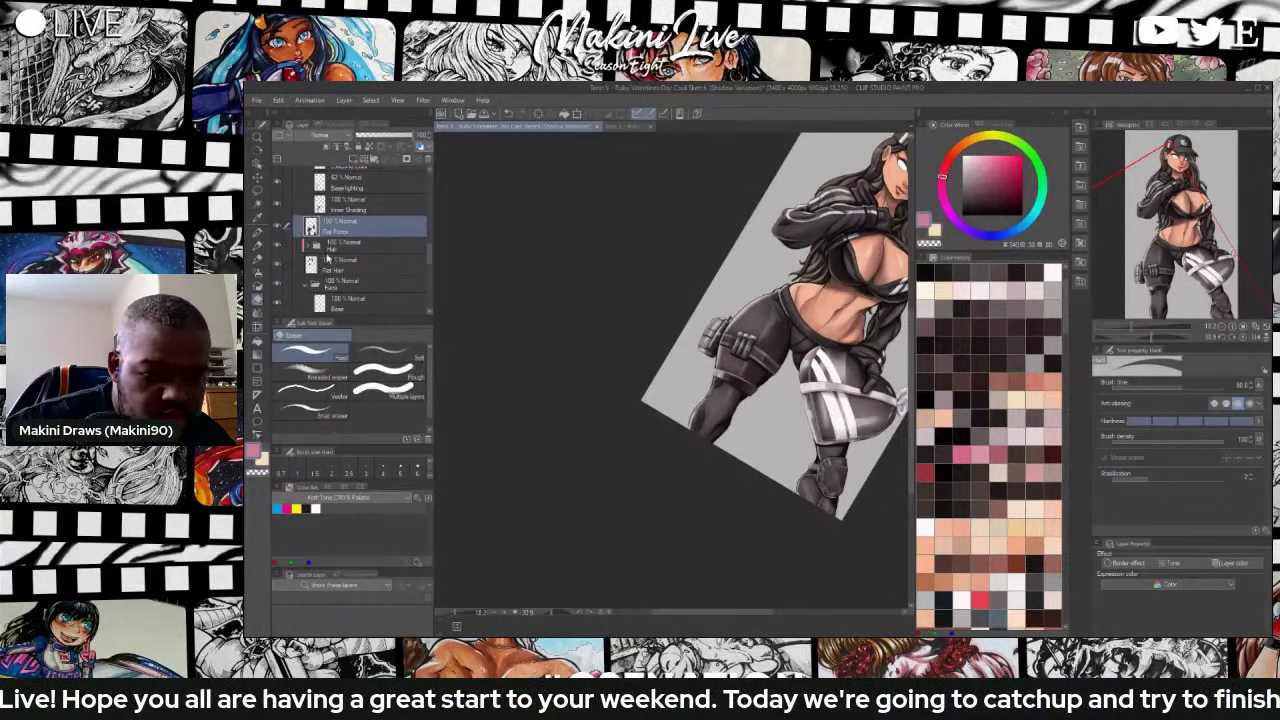
ctrl+click(312, 229)
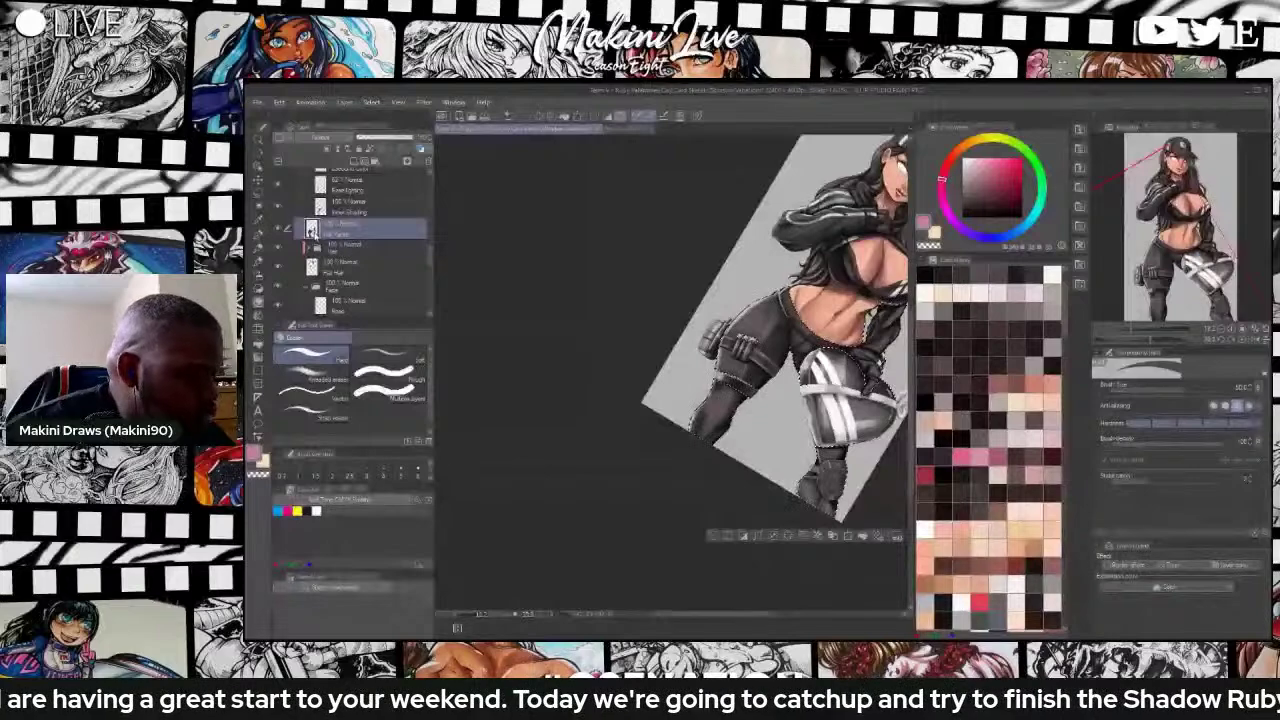
scroll(314, 232, up, 1)
scroll(727, 422, up, 5)
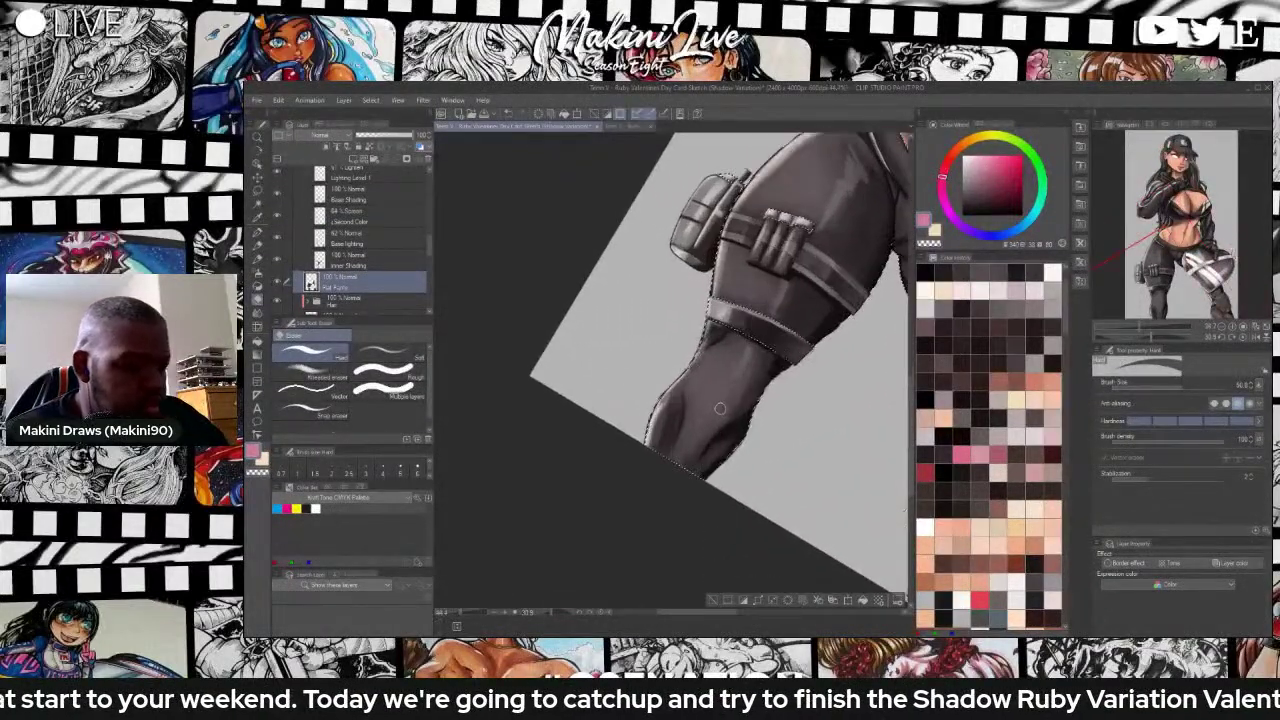
Paint a near-white patch with a pinkish hue along the outer edge of the lower leg, below the thigh straps, on the Flat Pants layer.
click(1053, 273)
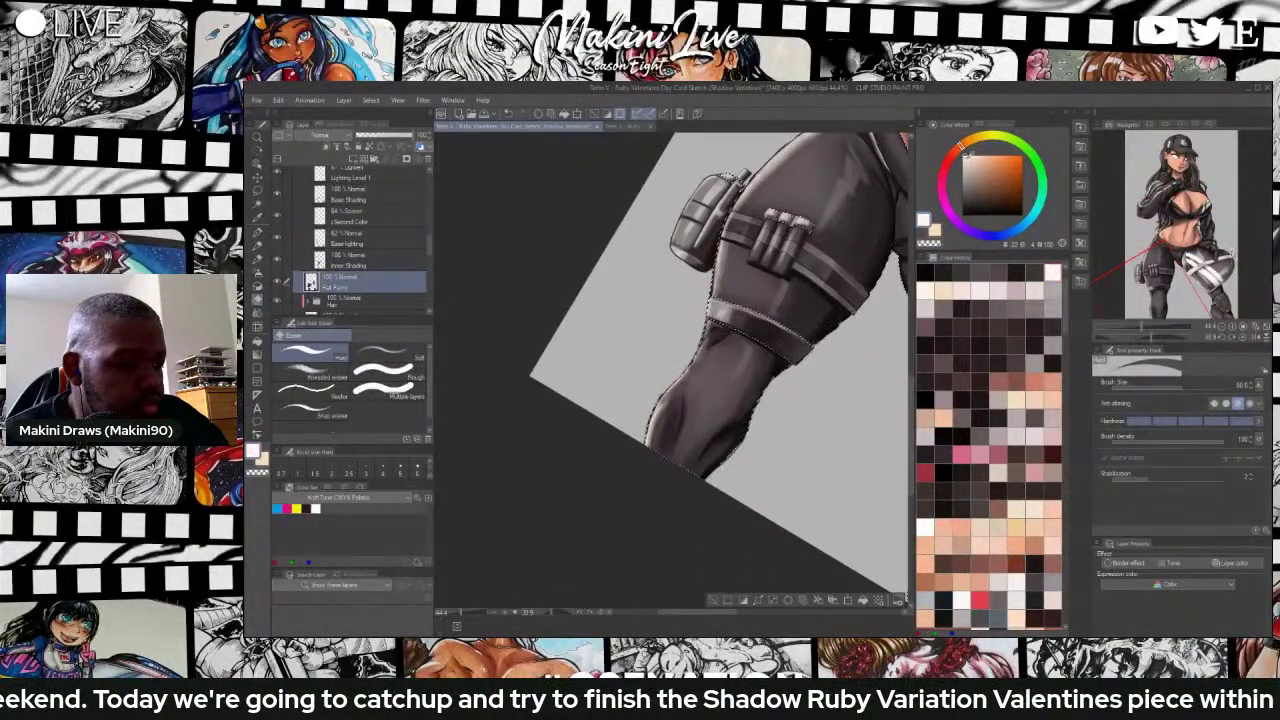
drag(960, 148, 942, 180)
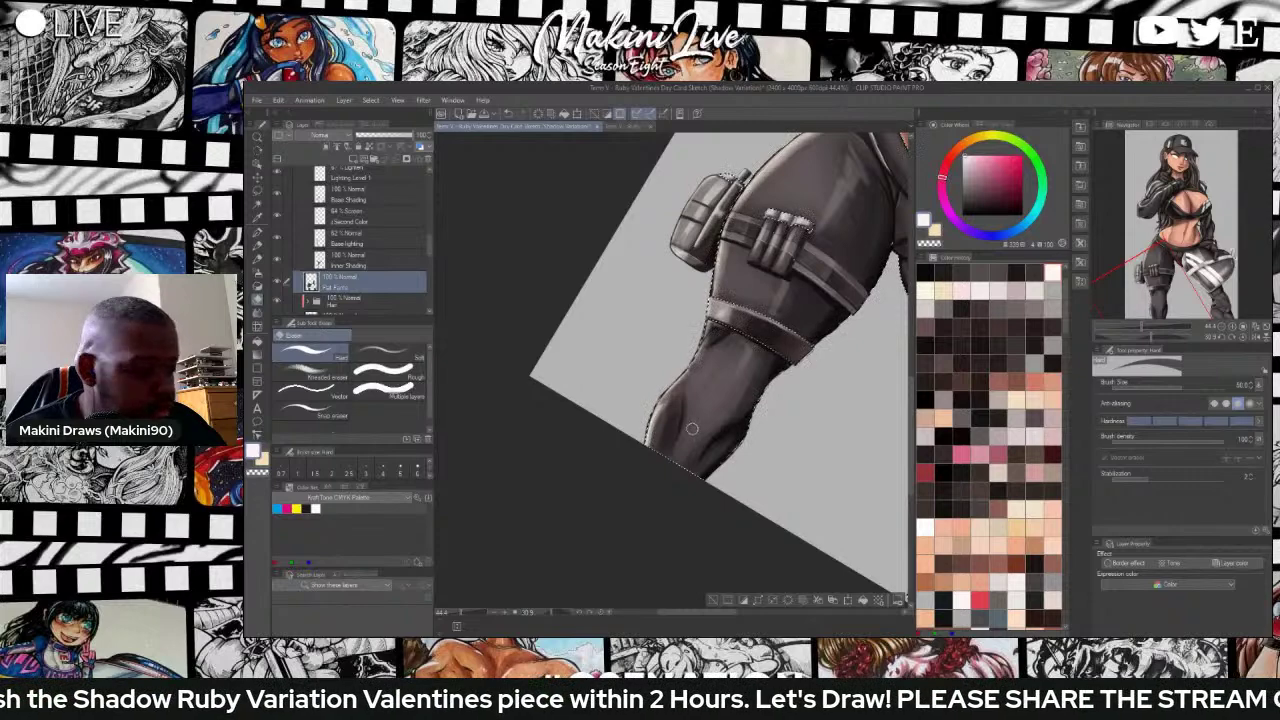
key(b)
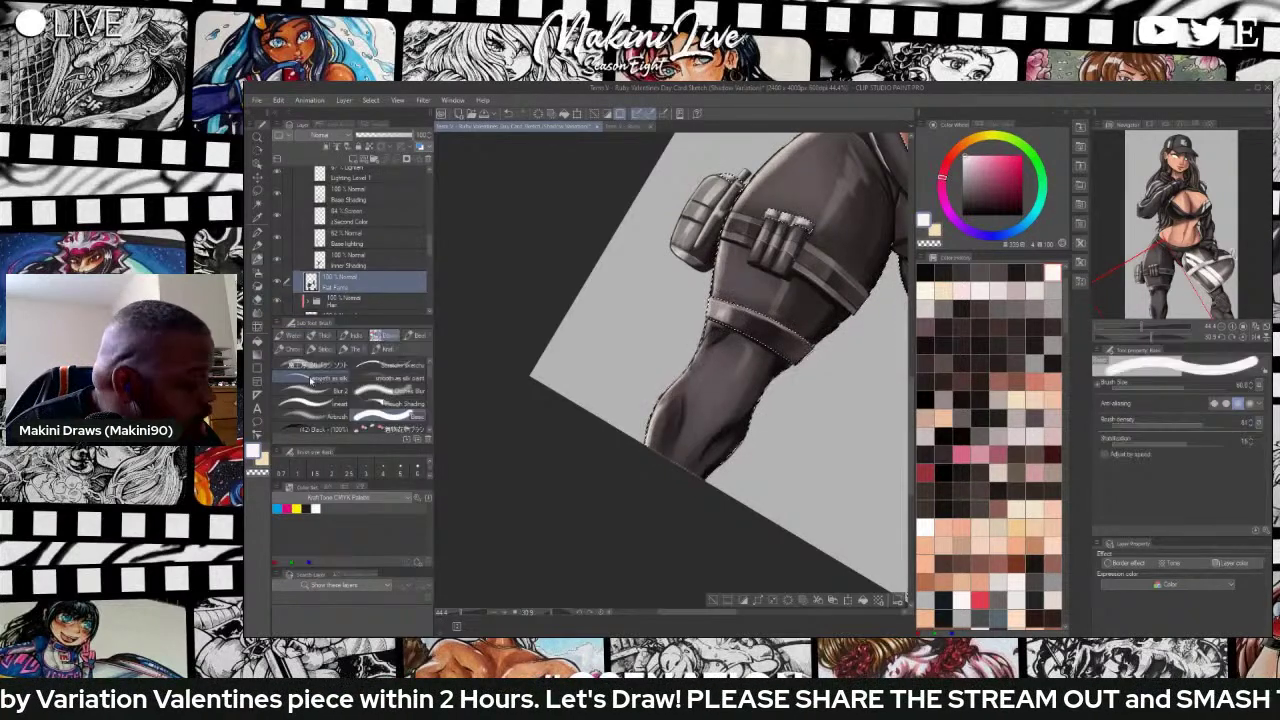
click(303, 370)
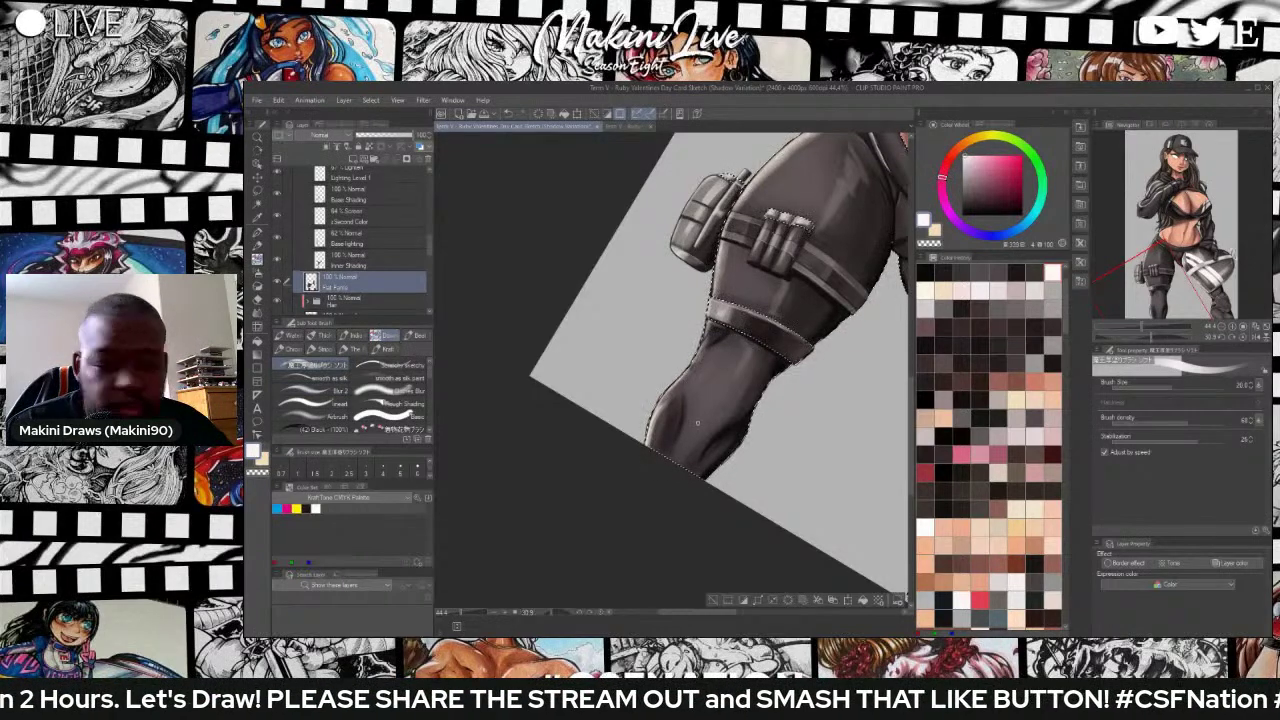
click(388, 413)
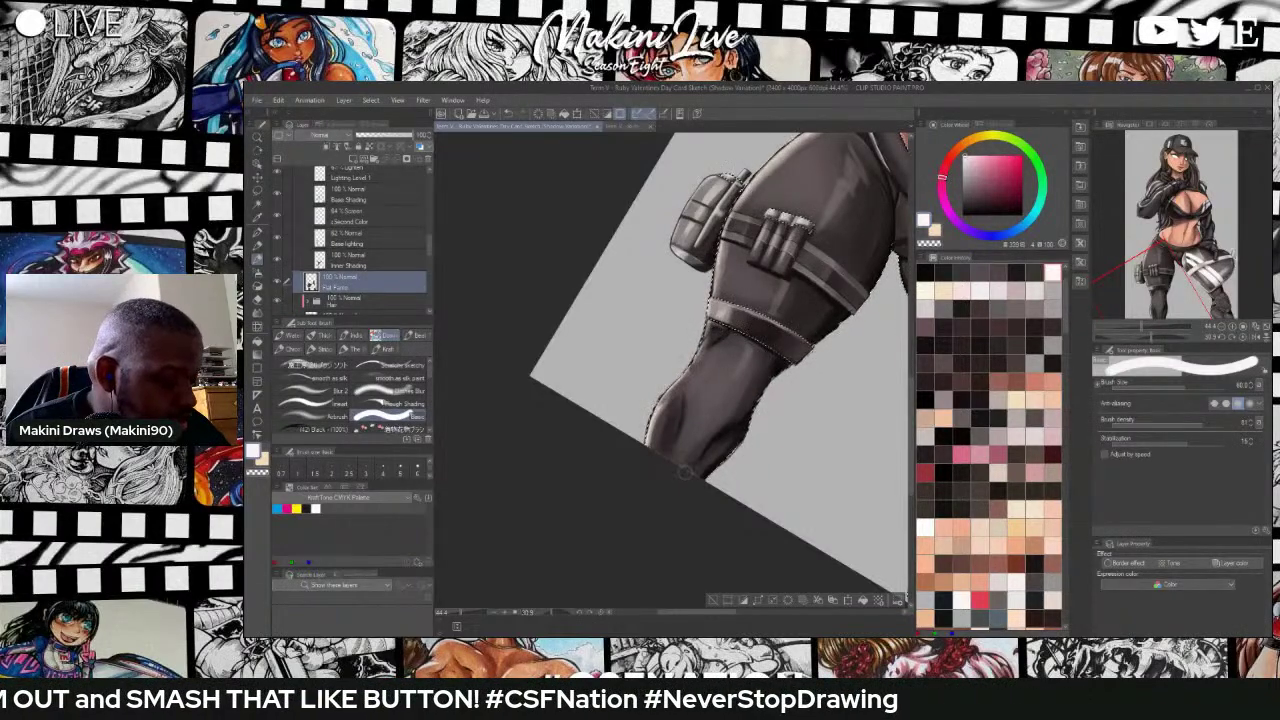
drag(685, 472, 669, 452)
key(ctrl+z)
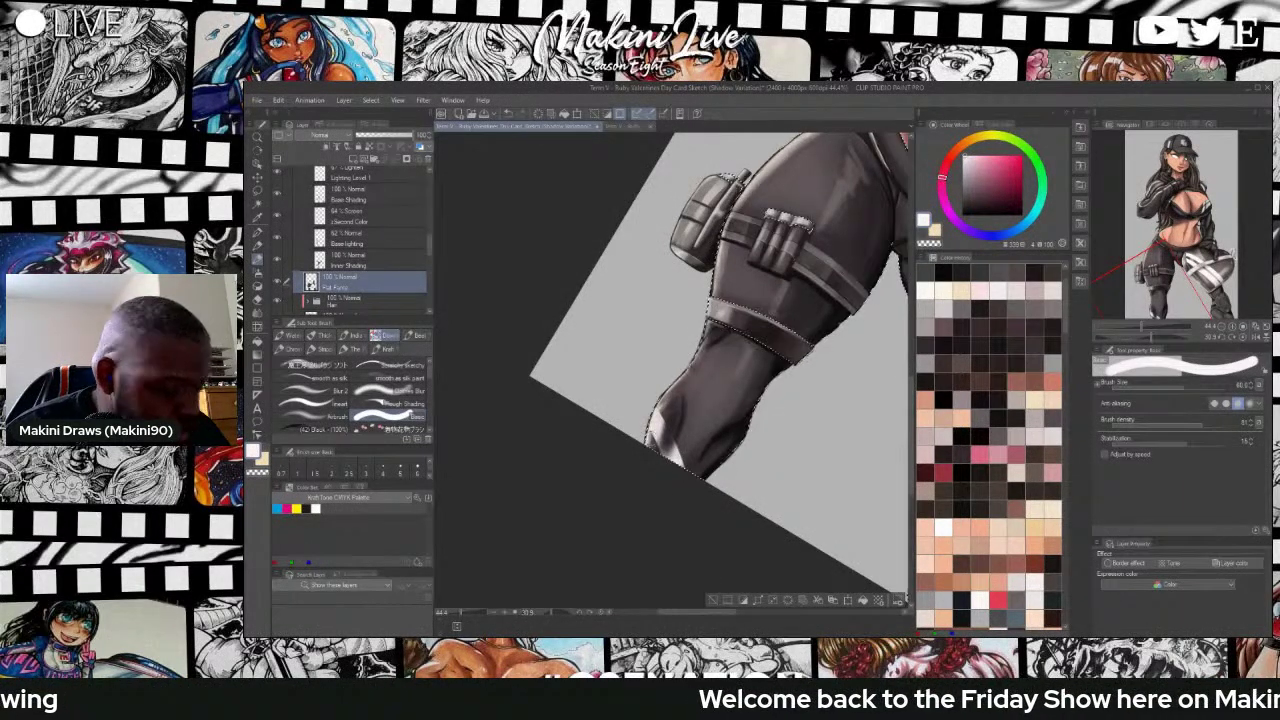
key([)
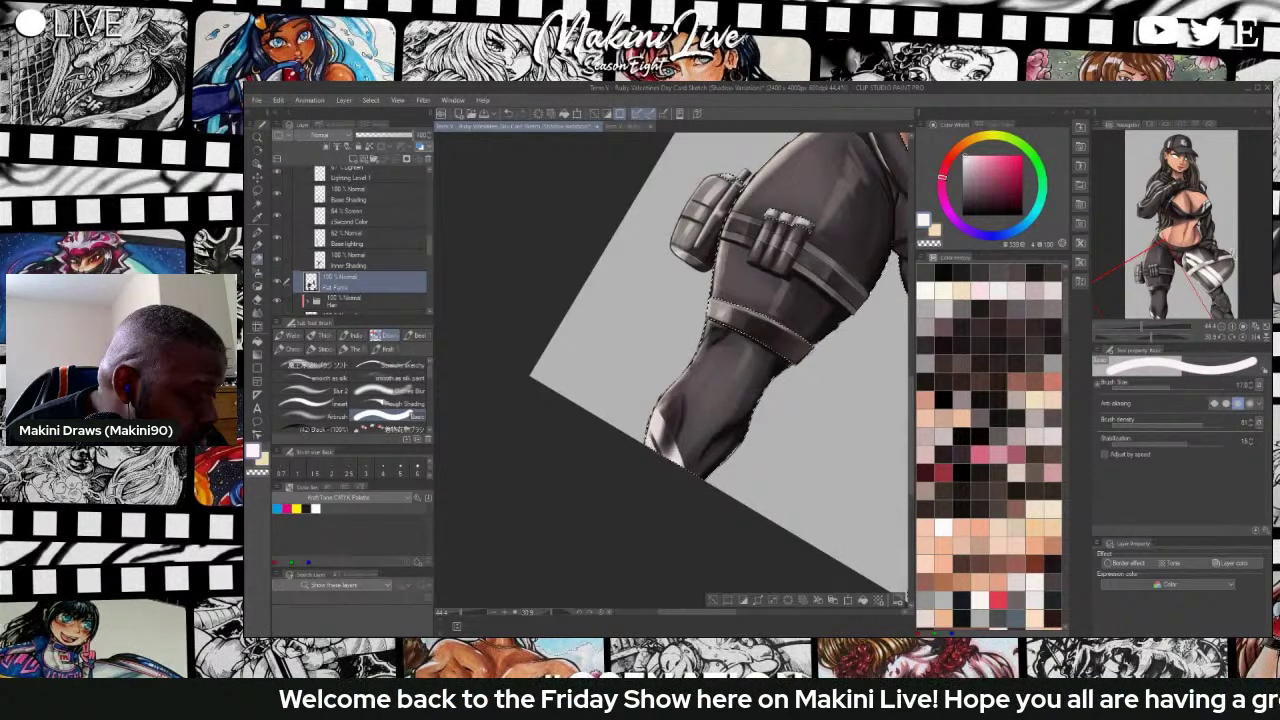
Clear the pants selection and review the whole figure.
scroll(621, 361, down, 6)
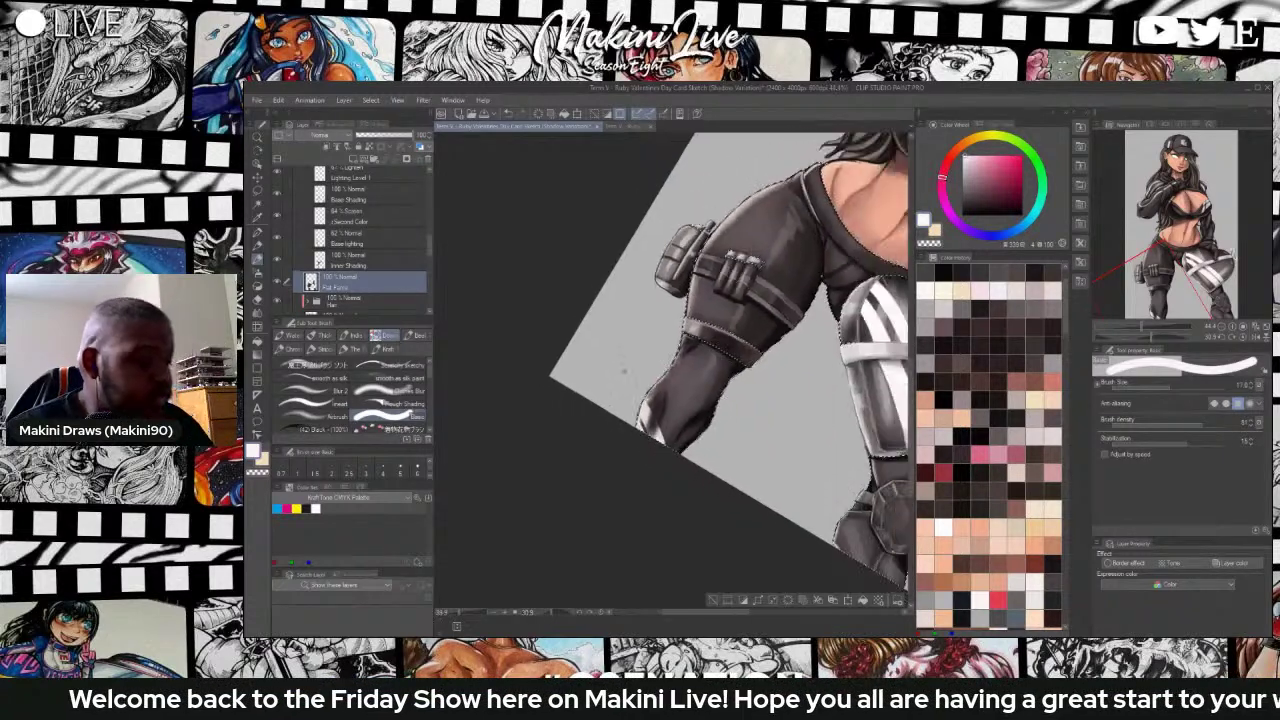
scroll(621, 361, down, 1)
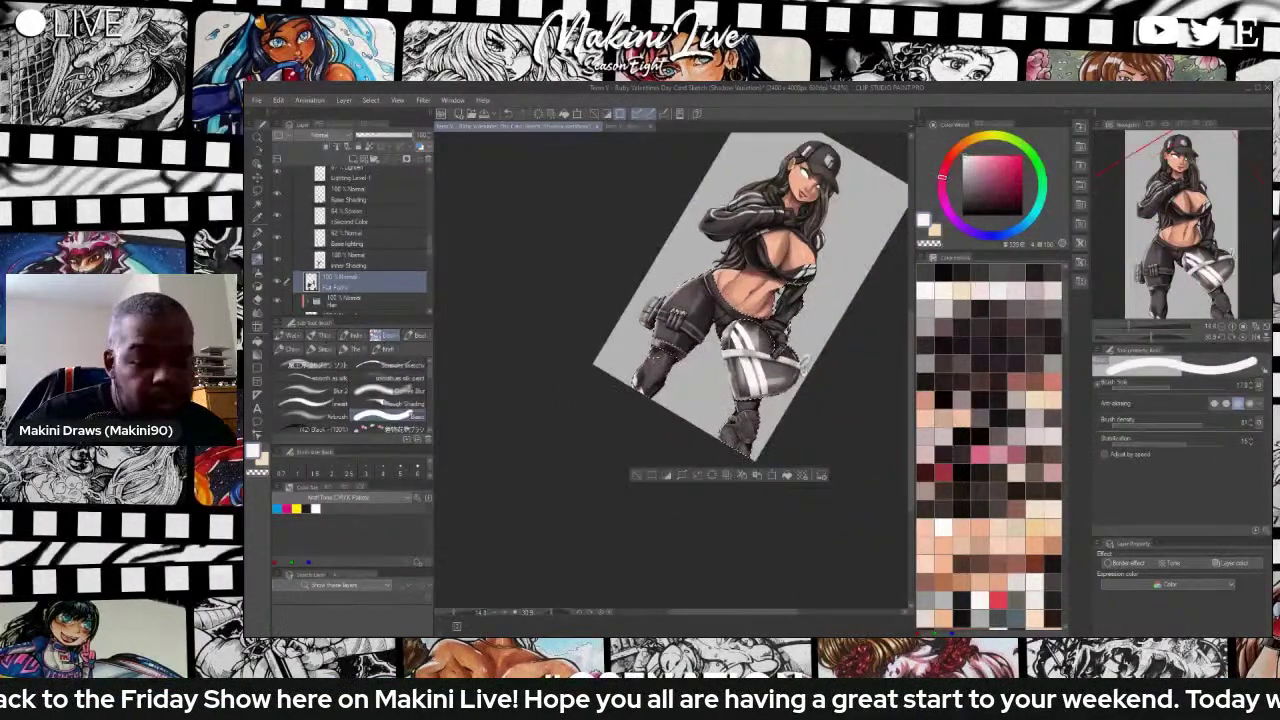
key(ctrl+d)
scroll(751, 297, down, 1)
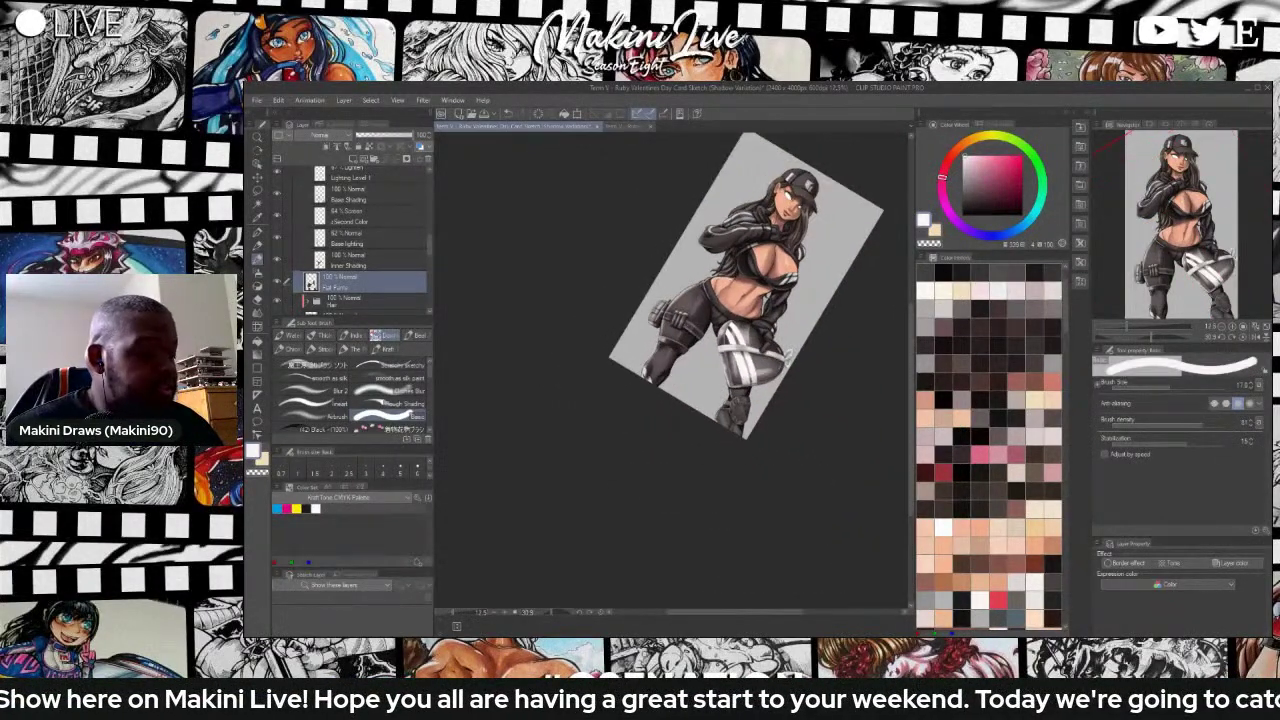
scroll(770, 210, up, 5)
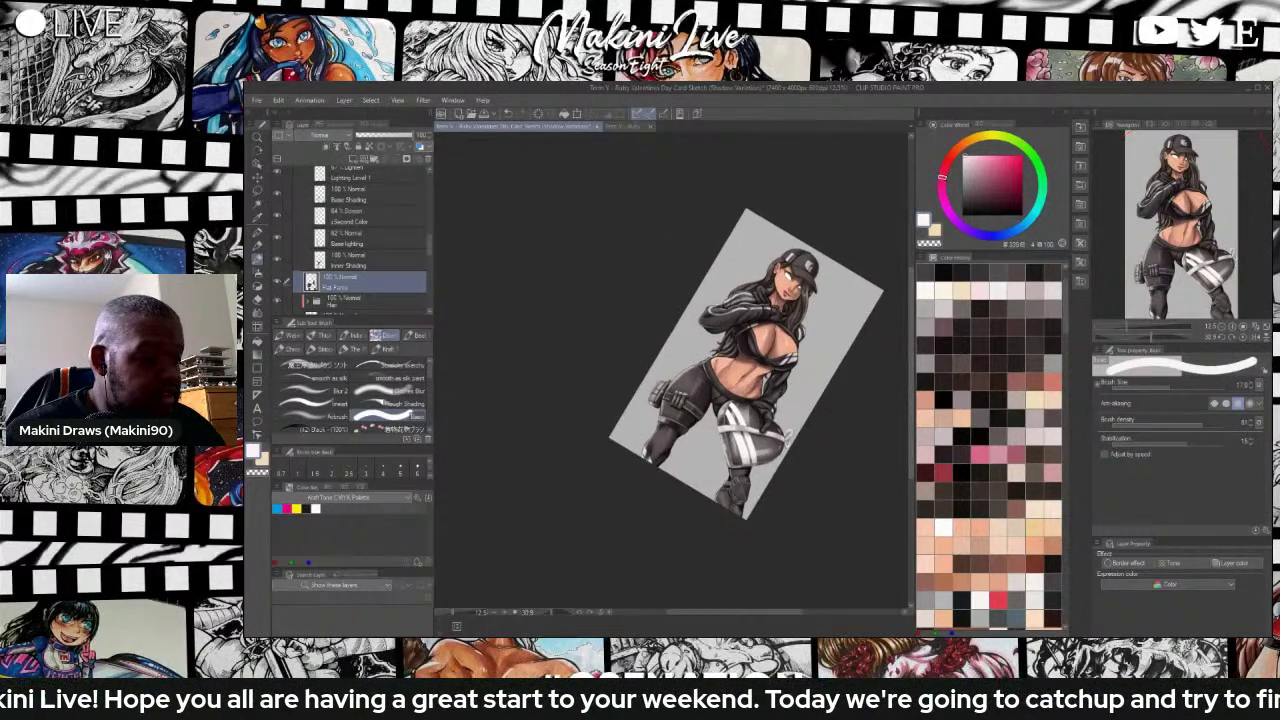
scroll(833, 338, down, 3)
scroll(833, 338, up, 2)
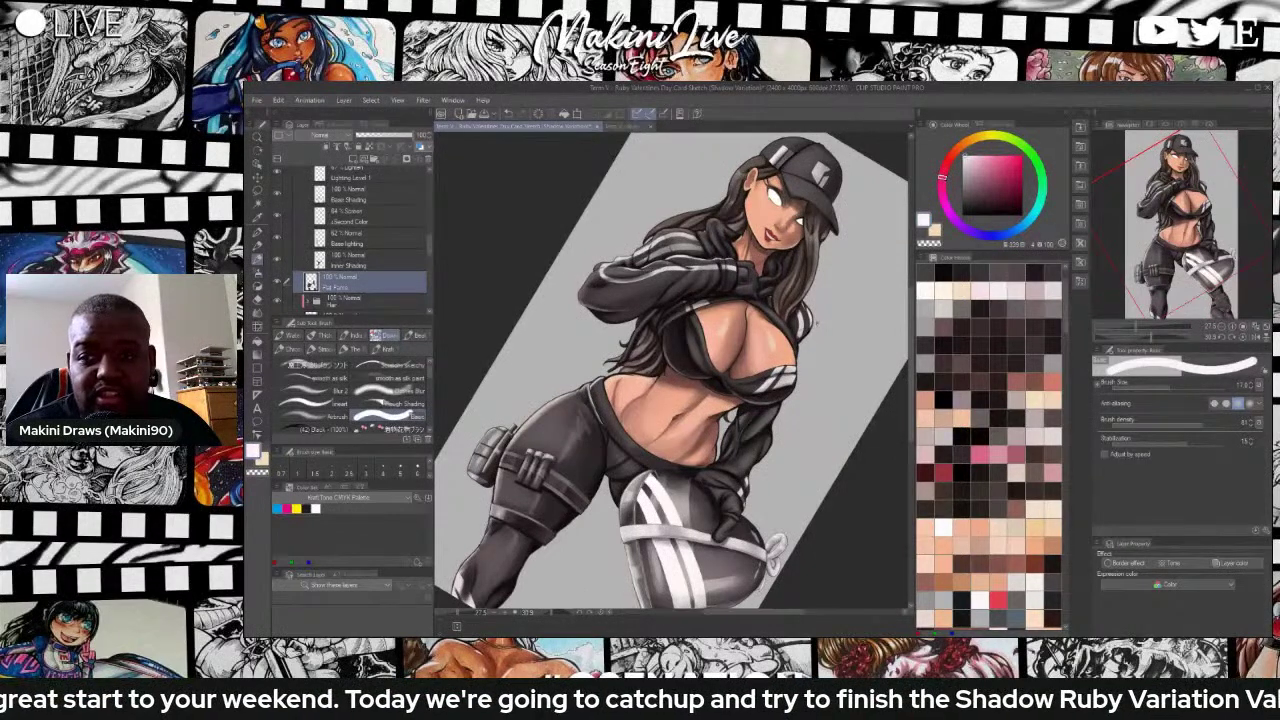
scroll(815, 322, down, 1)
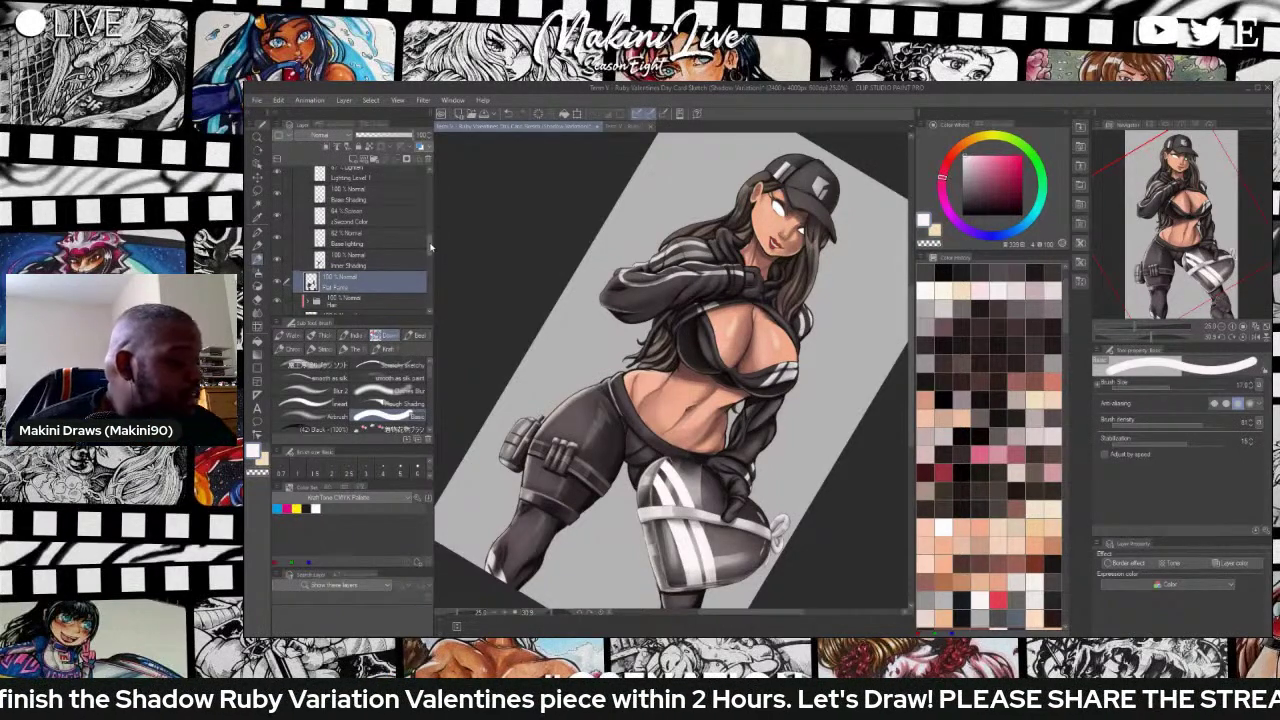
drag(431, 247, 429, 206)
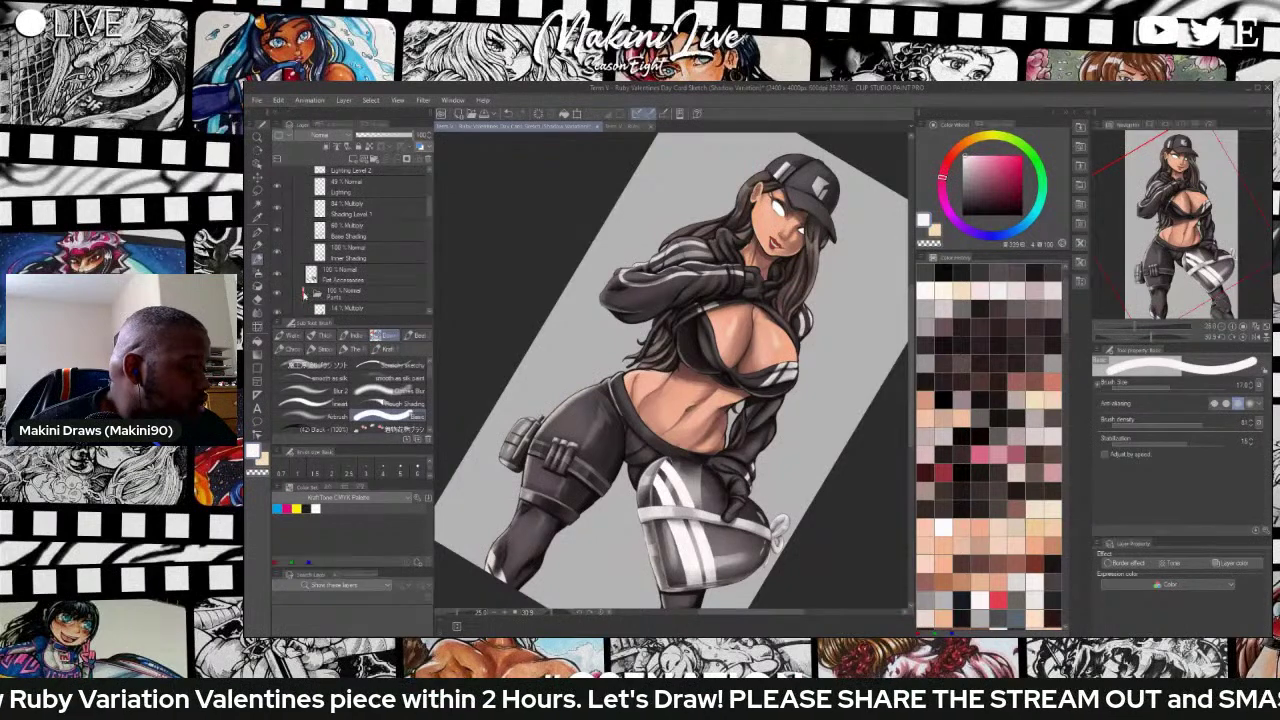
Collapse the Accessories layer folder and select the Base layer inside the Face folder.
scroll(308, 290, up, 5)
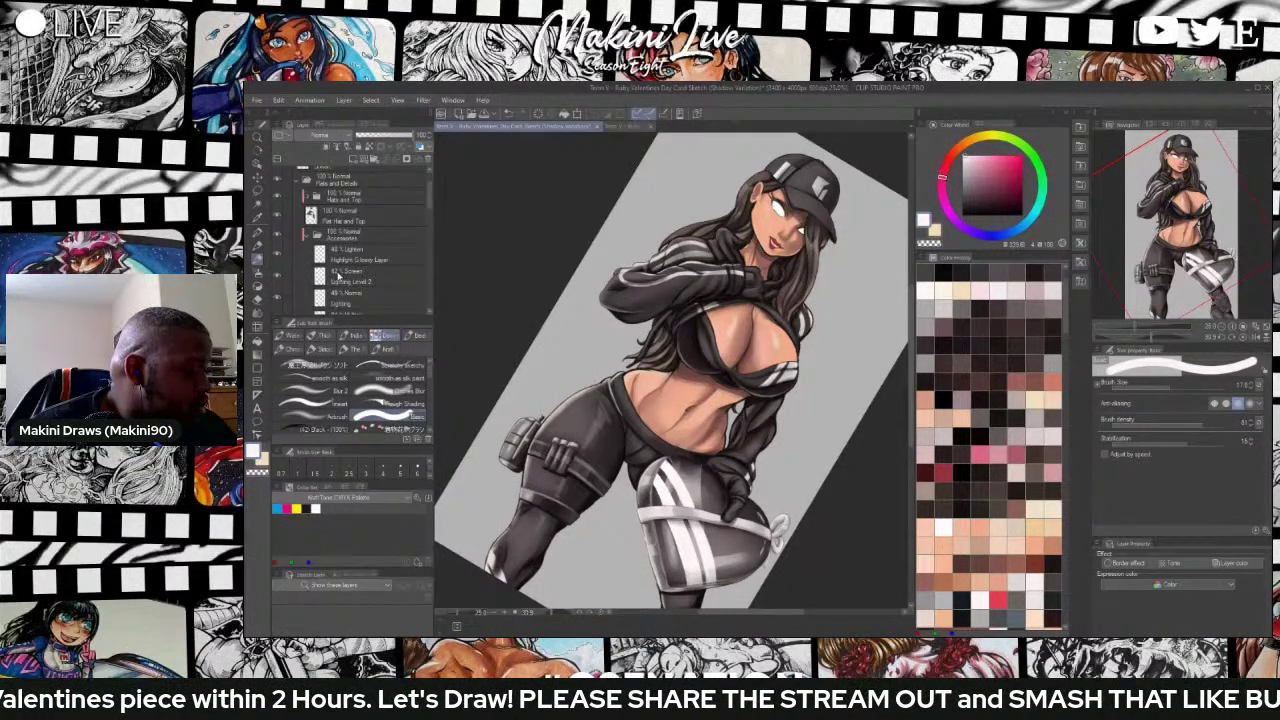
click(307, 236)
scroll(321, 235, up, 1)
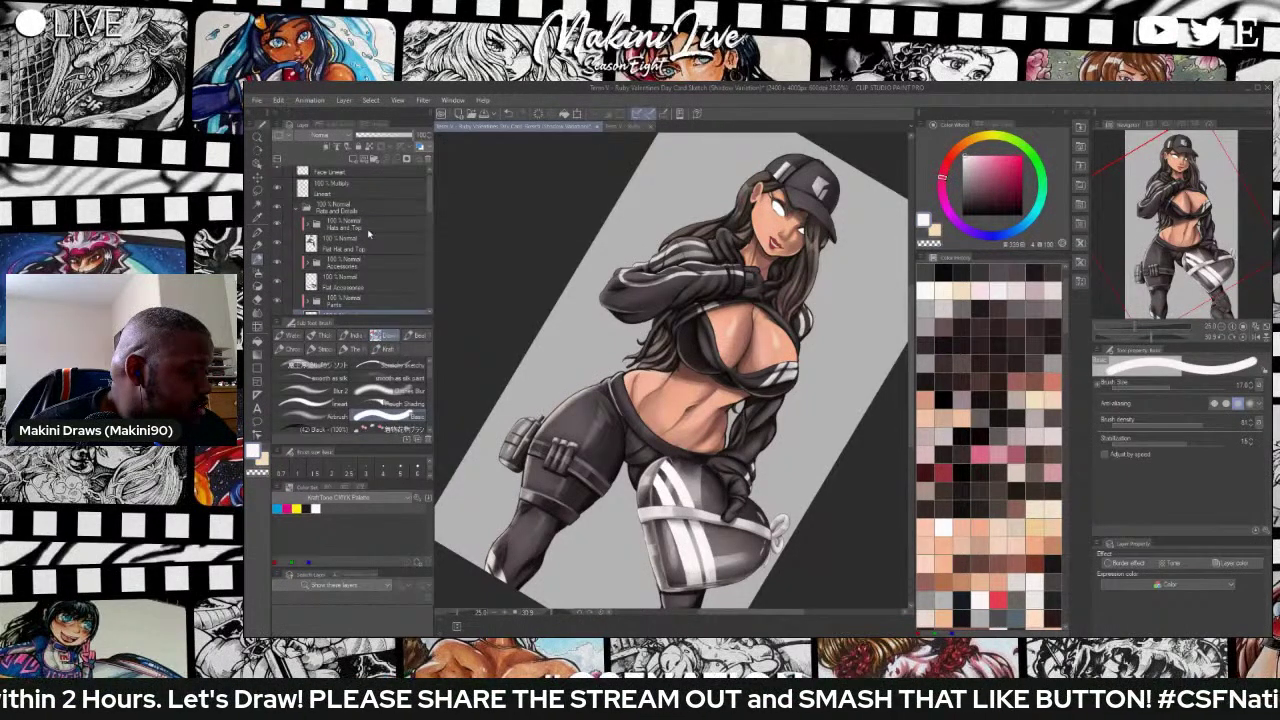
scroll(370, 230, down, 4)
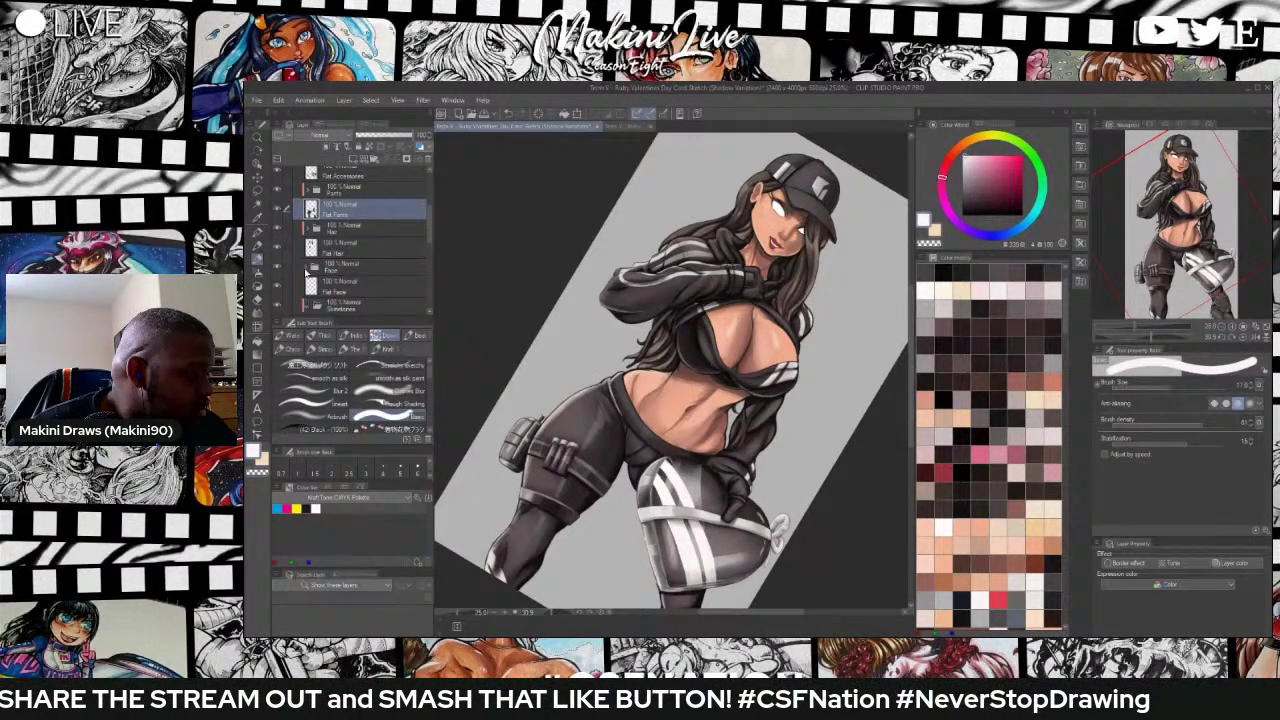
scroll(318, 270, down, 1)
click(309, 280)
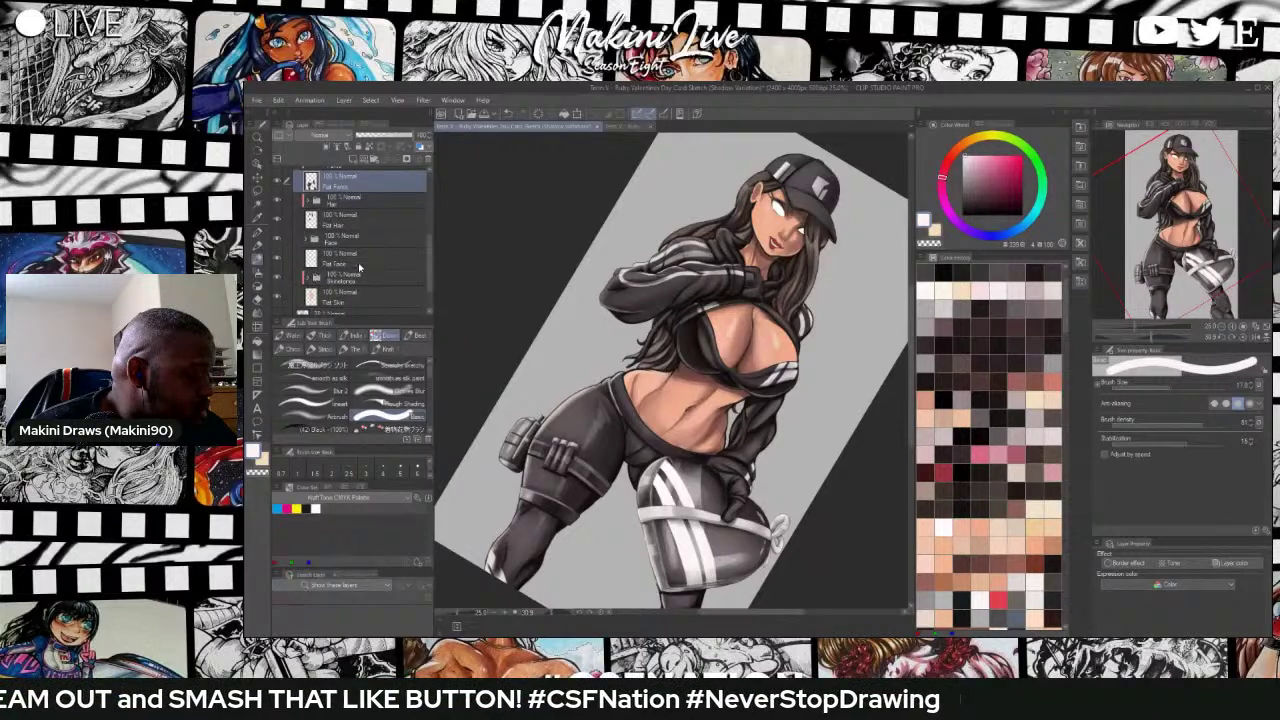
scroll(359, 267, down, 2)
scroll(361, 267, up, 1)
click(310, 226)
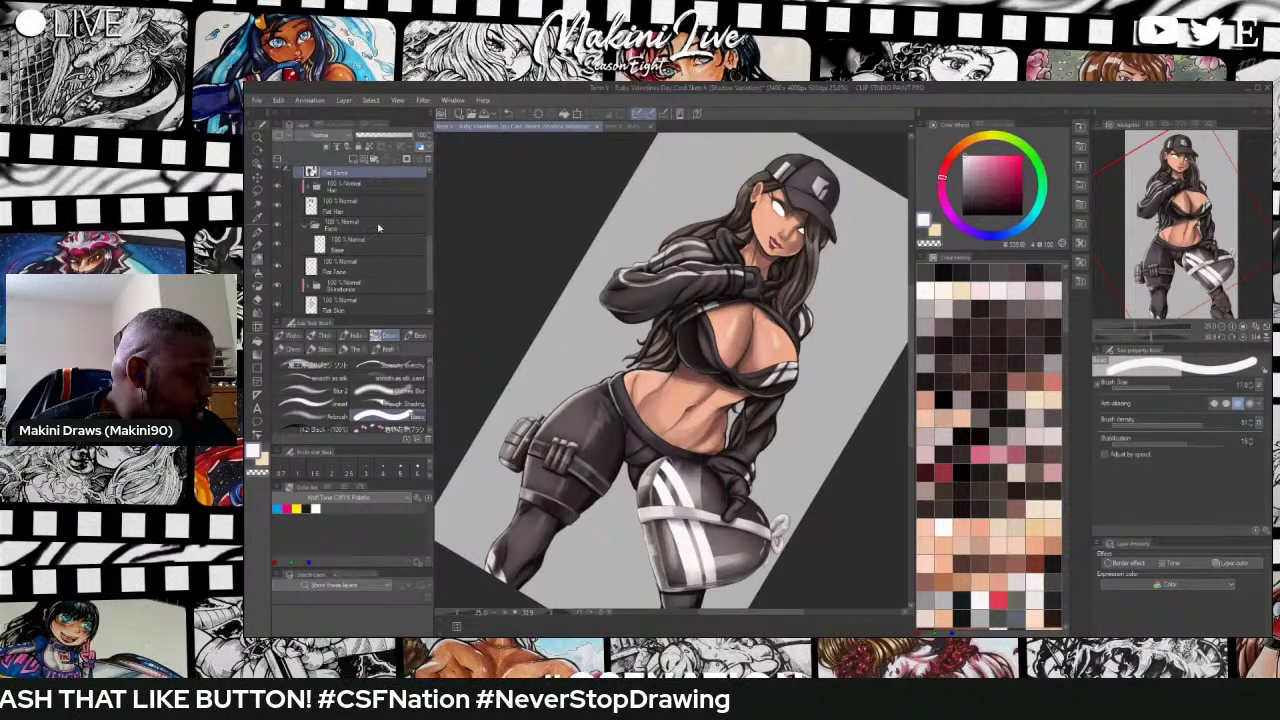
click(358, 248)
Switch to the Airbrush for painting on the face close up.
scroll(763, 263, up, 5)
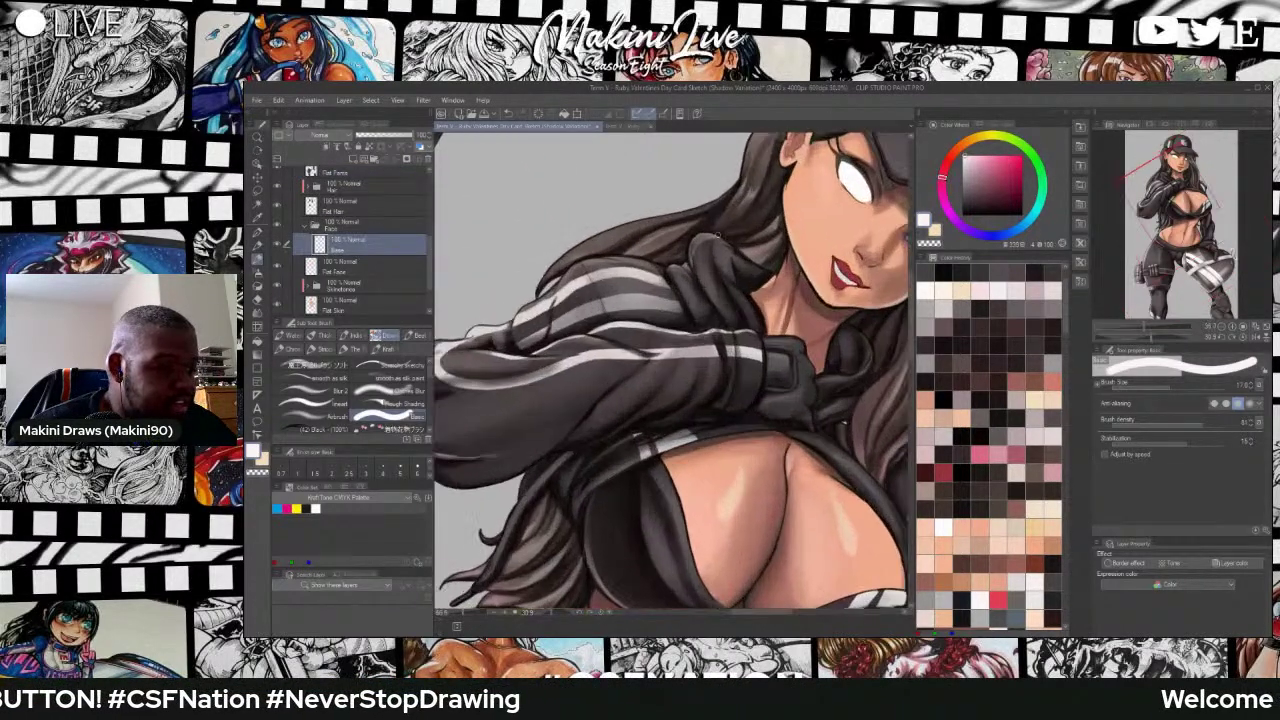
click(656, 612)
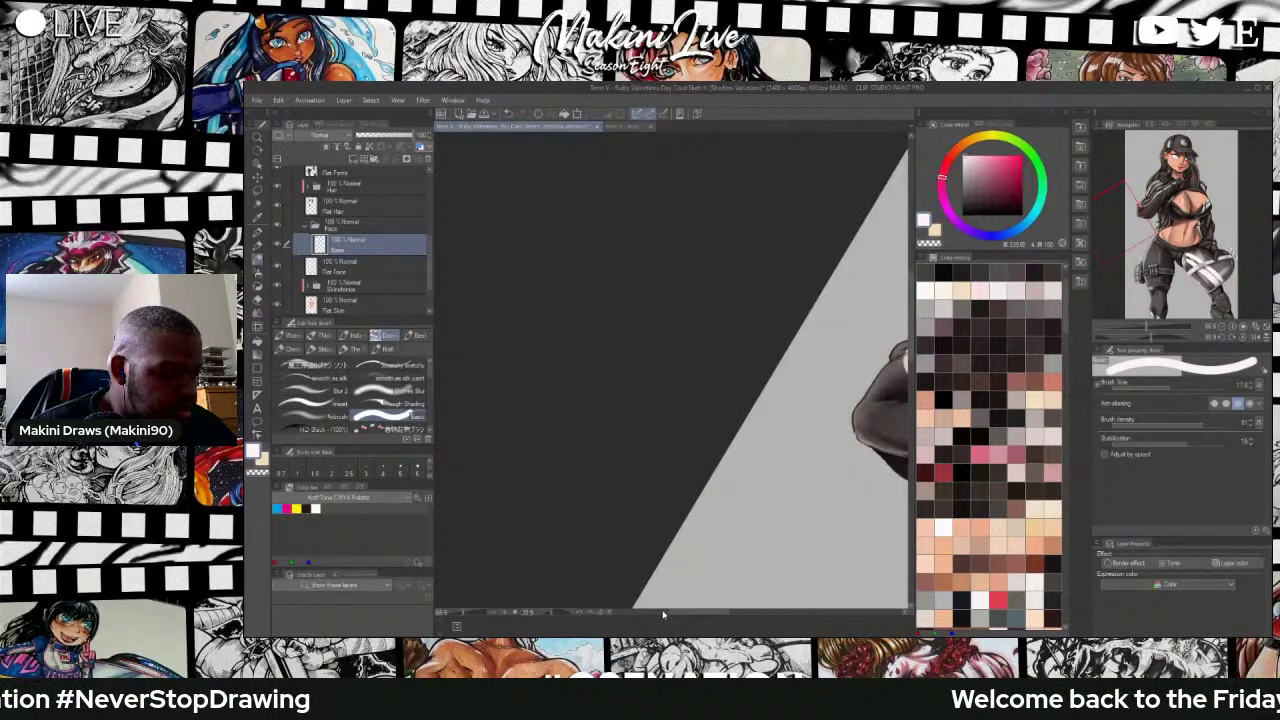
scroll(670, 614, down, 5)
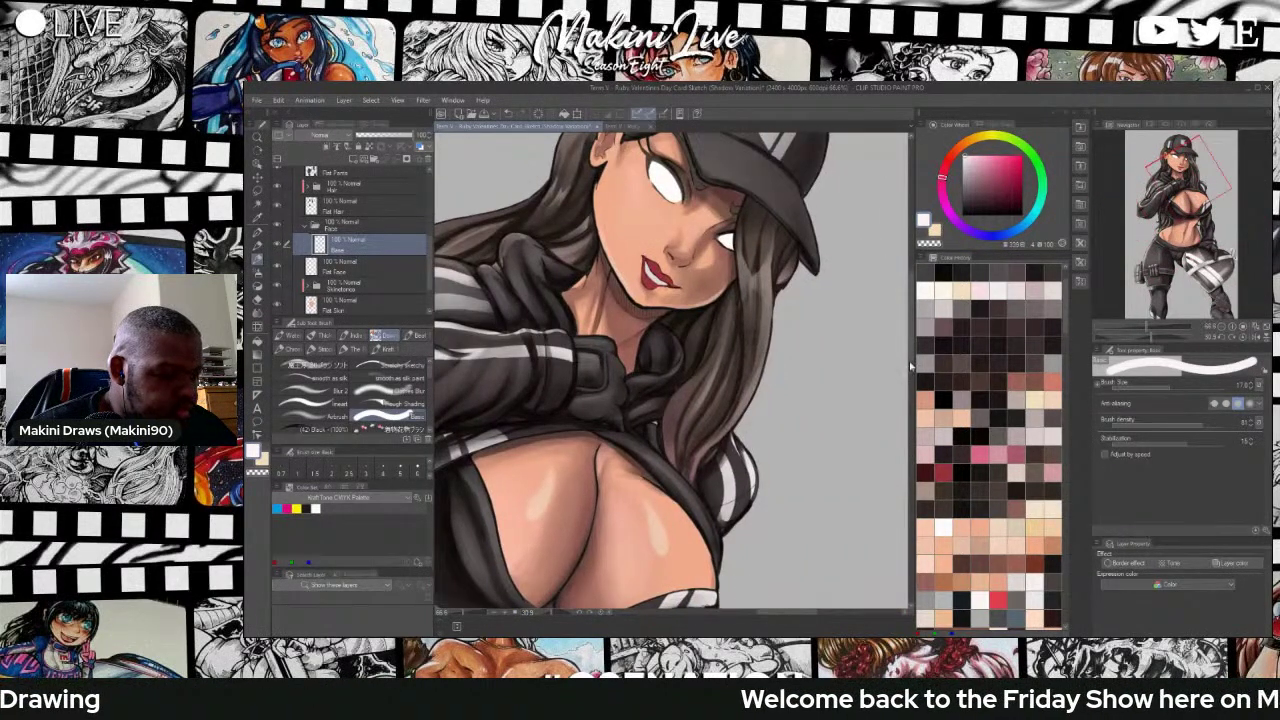
drag(909, 356, 909, 324)
scroll(667, 402, up, 5)
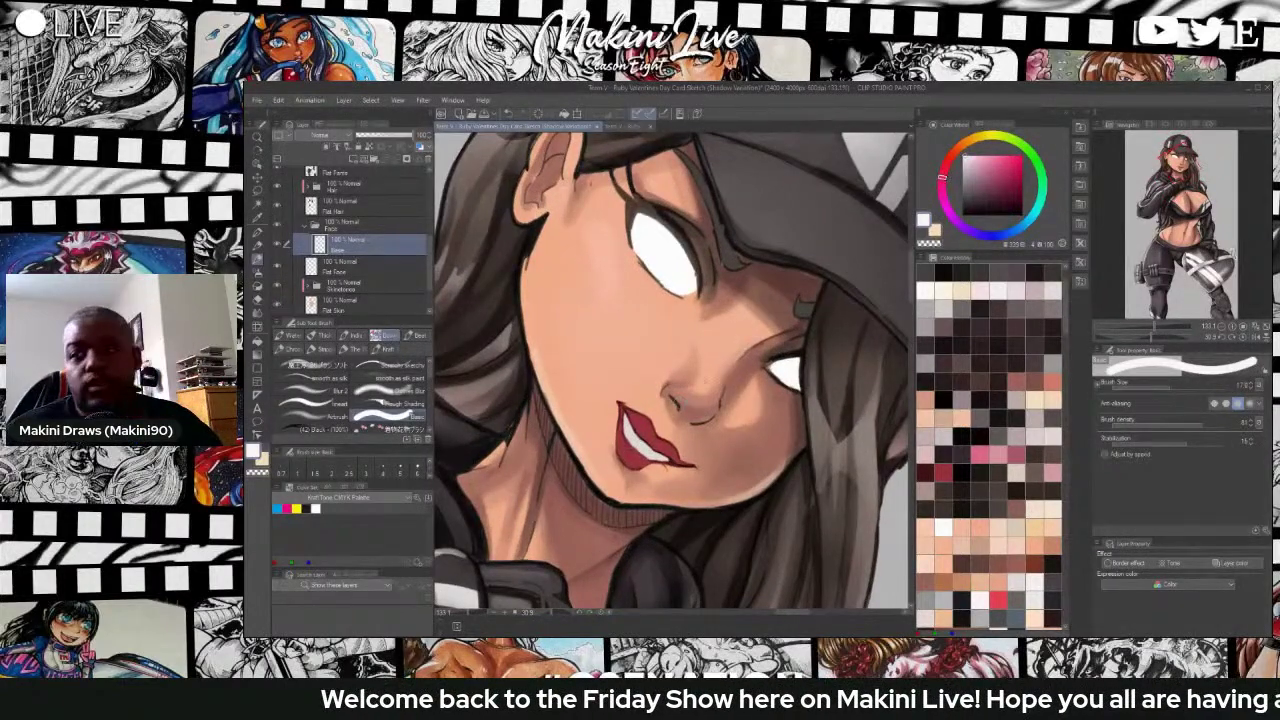
scroll(664, 327, down, 3)
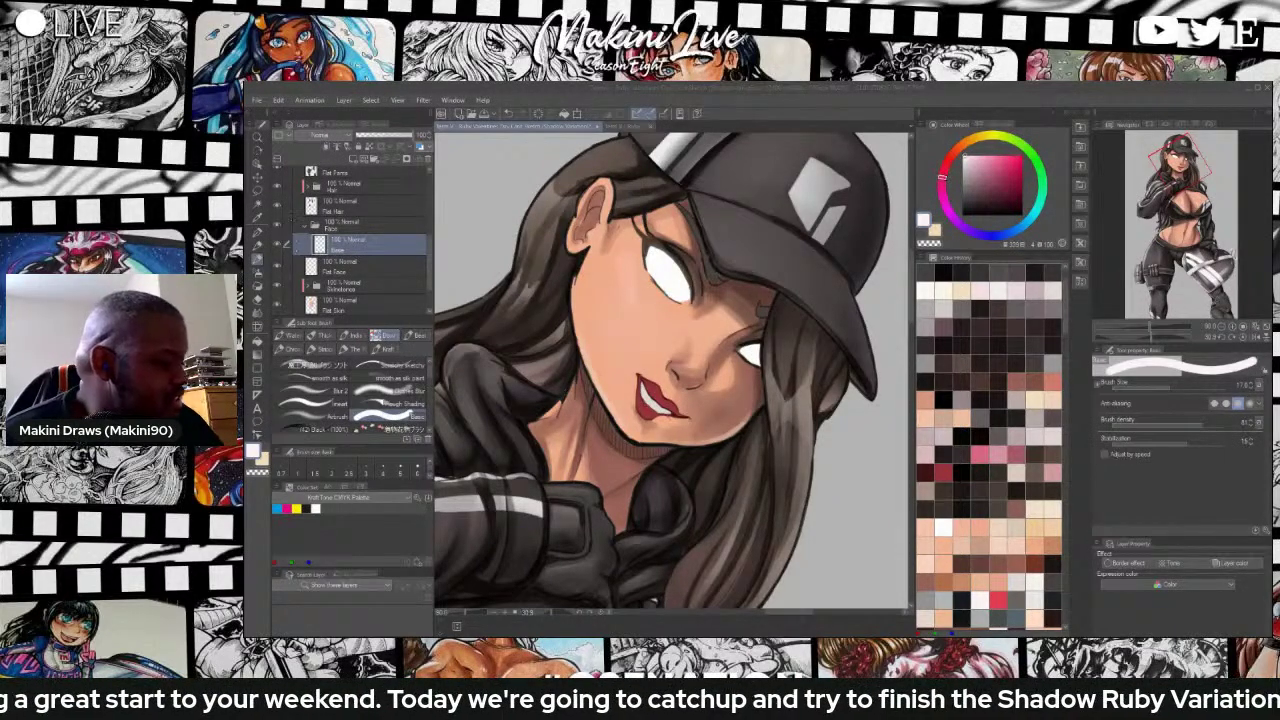
click(316, 416)
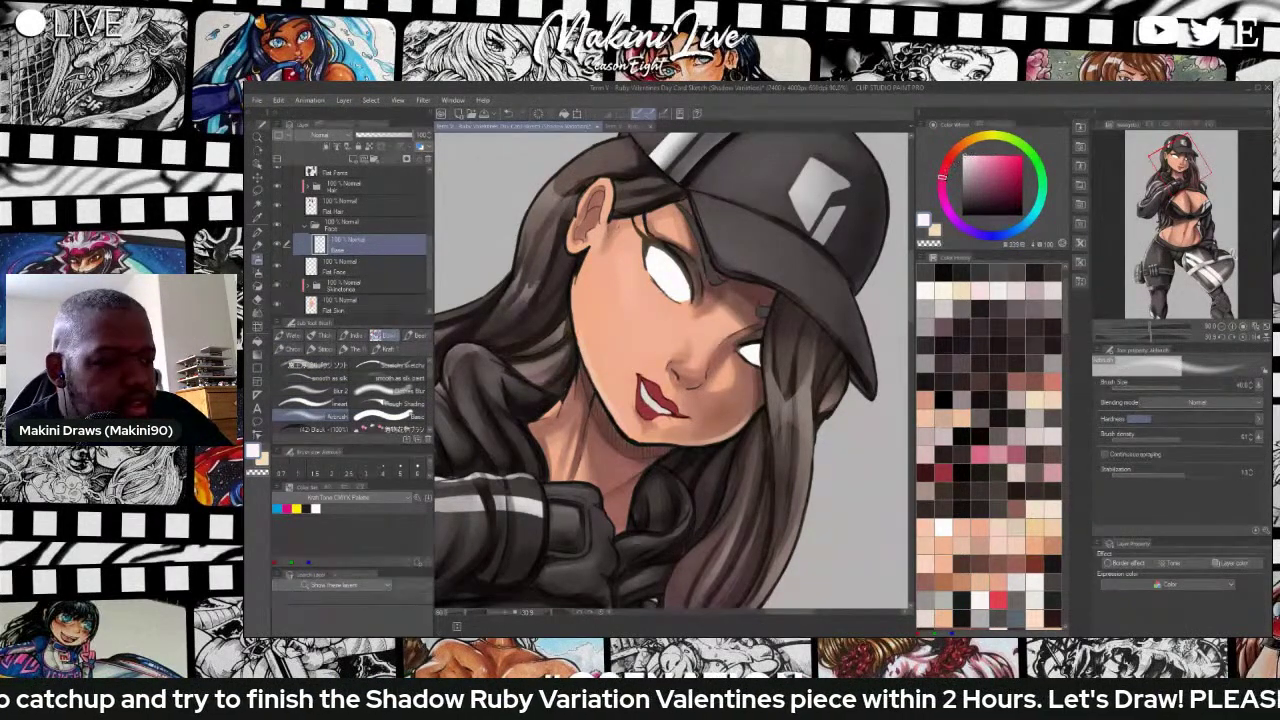
Try airbrushing a muted greyish-brown blush under the eye on the Base layer and undo it.
click(944, 170)
mouse_move(969, 156)
mouse_down()
mouse_move(989, 194)
mouse_move(977, 177)
mouse_up()
key(i)
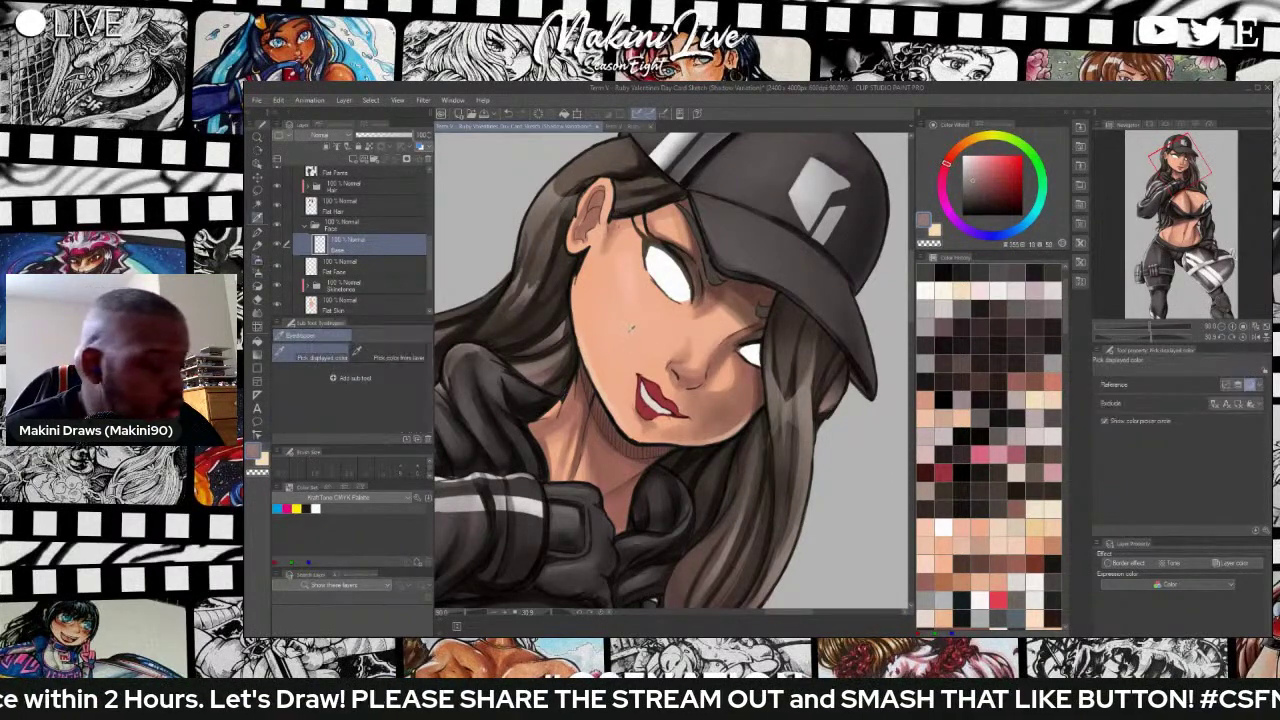
click(623, 333)
drag(986, 180, 946, 163)
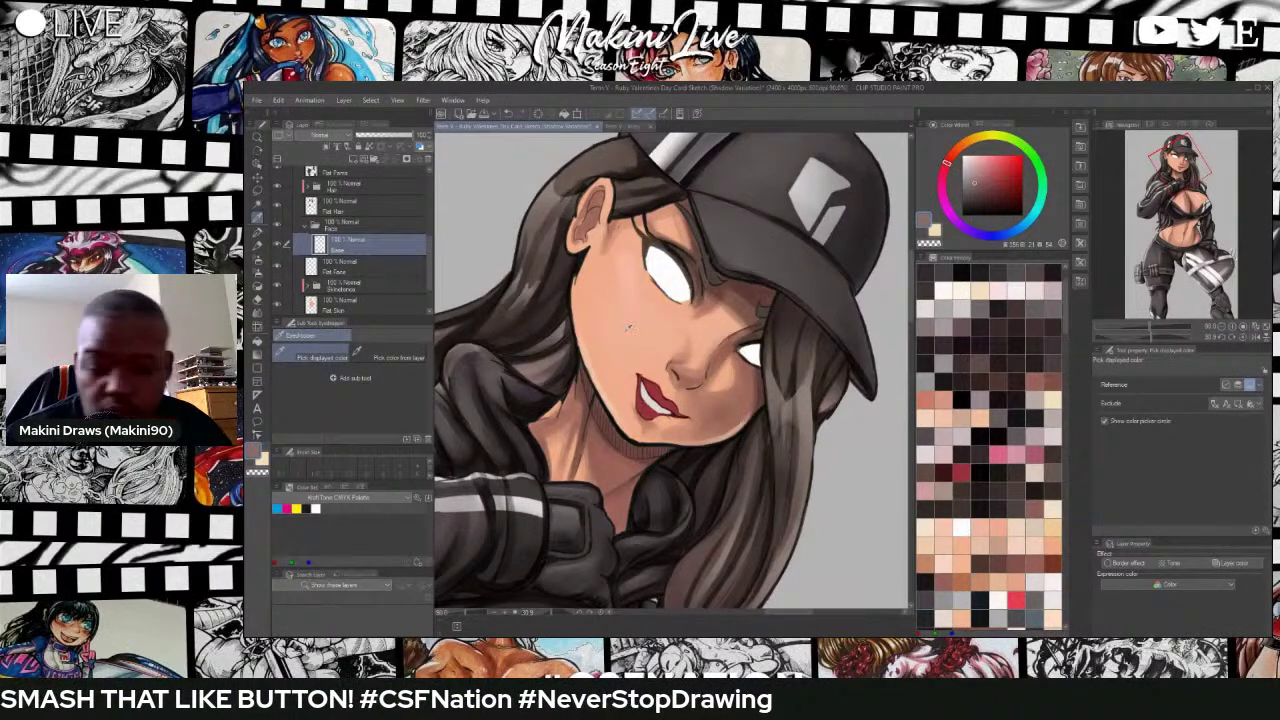
key(b)
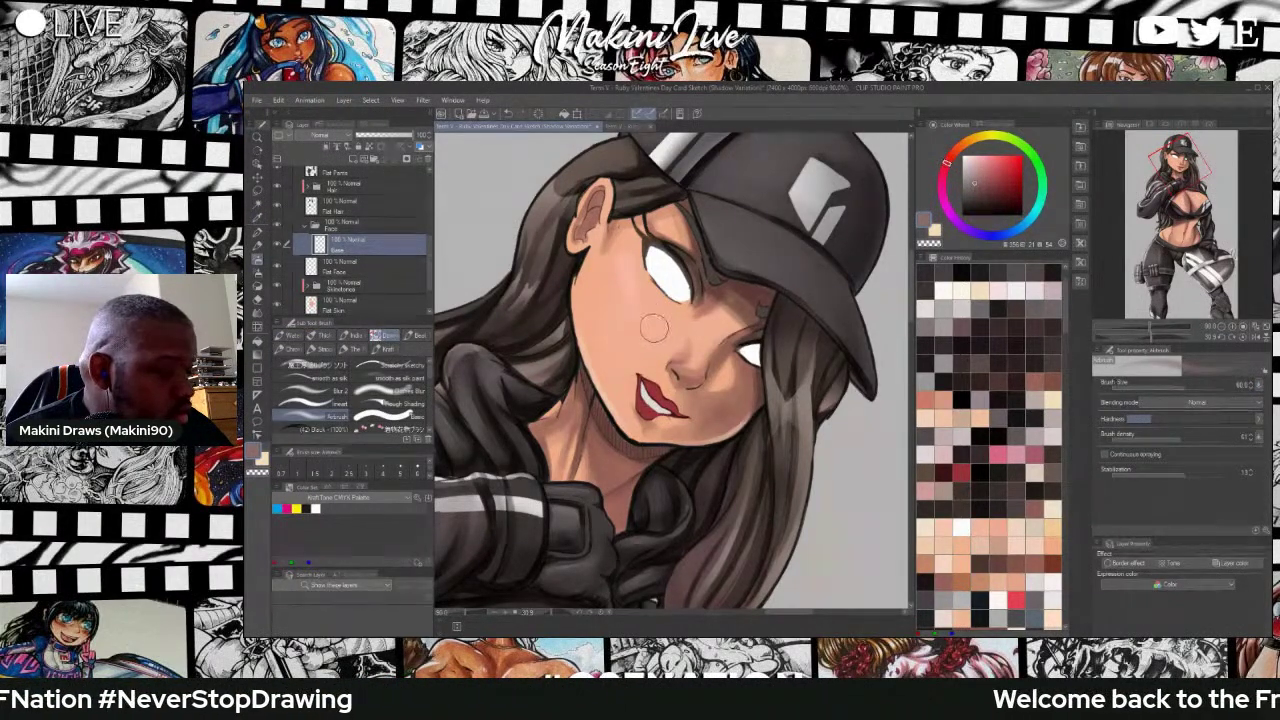
mouse_move(652, 320)
mouse_down()
mouse_move(635, 295)
mouse_move(632, 320)
mouse_move(619, 319)
mouse_up()
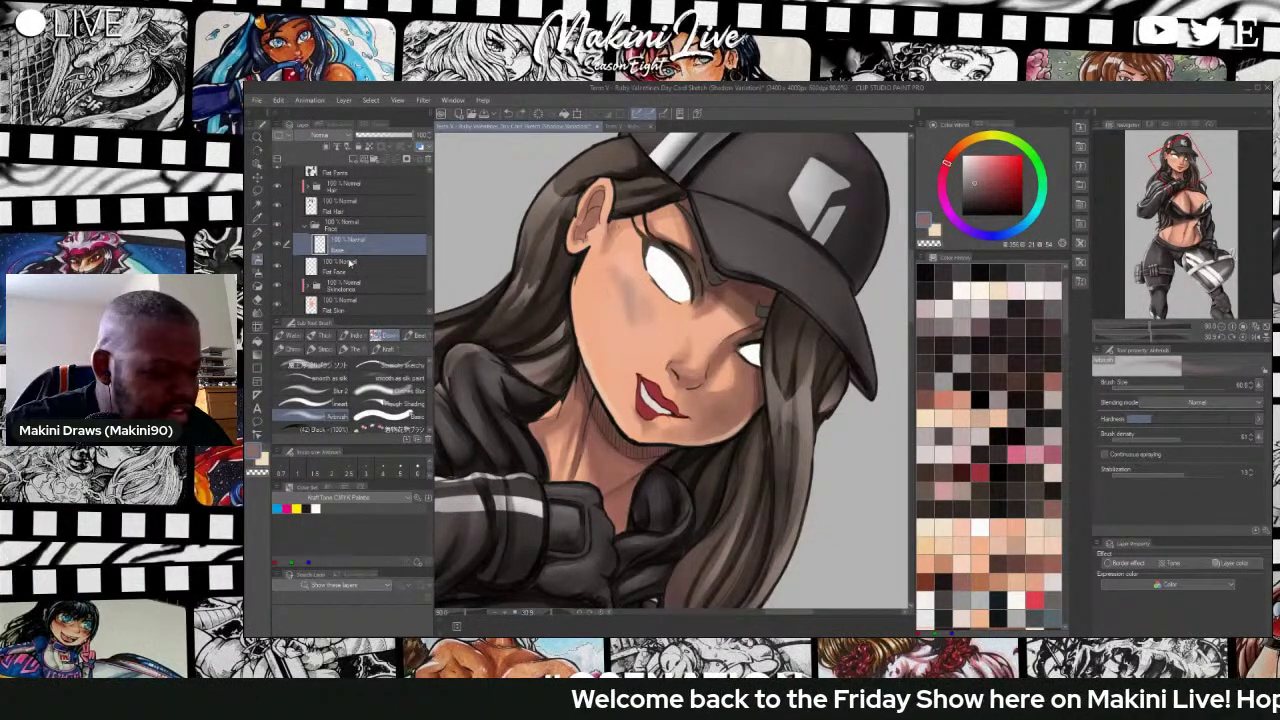
key(ctrl+z)
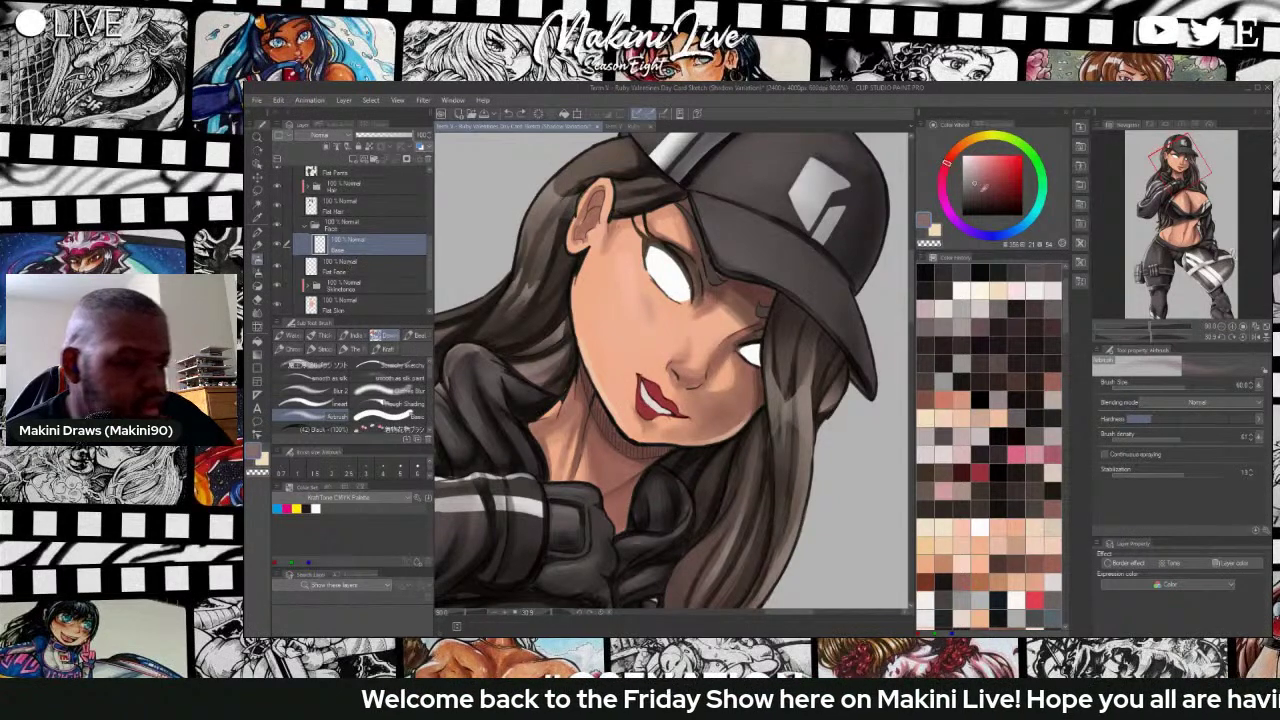
Try muted rose and darker brownish-red airbrush blushes across the cheek below the eye on the Base layer.
mouse_move(983, 187)
mouse_down()
mouse_move(995, 187)
mouse_move(988, 178)
mouse_up()
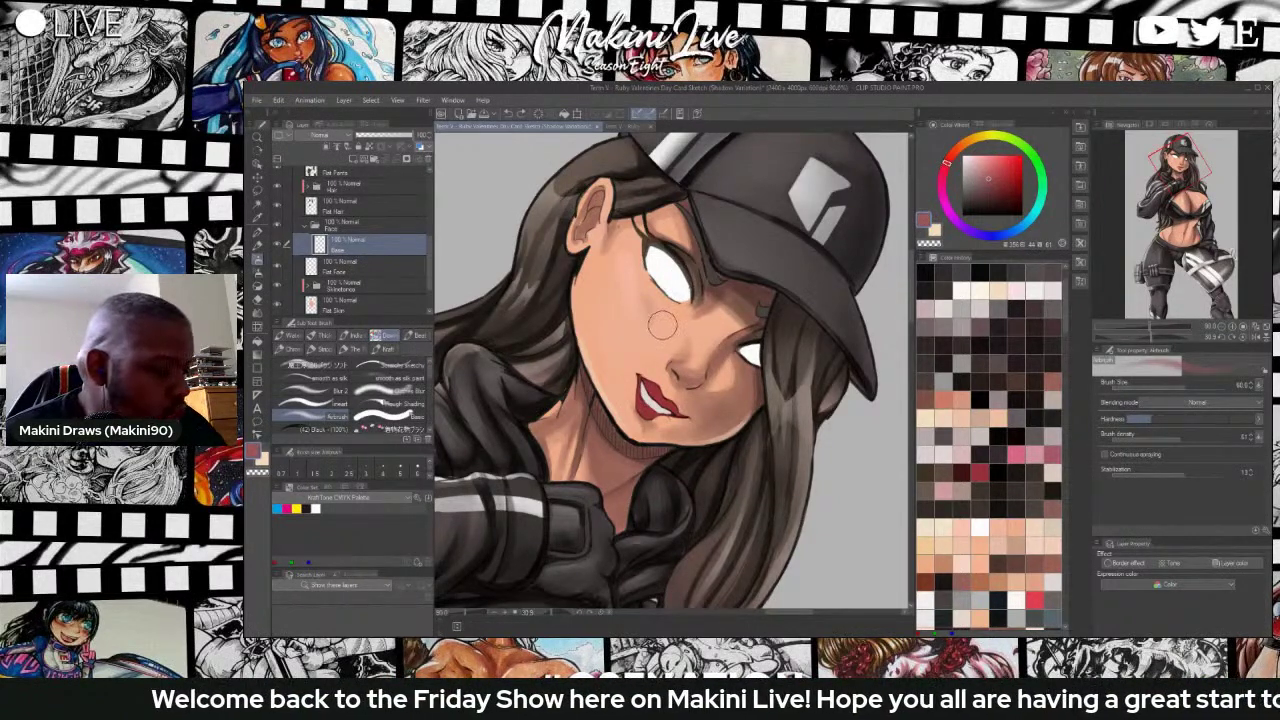
mouse_move(660, 318)
mouse_down()
mouse_move(636, 279)
mouse_move(641, 330)
mouse_move(612, 265)
mouse_move(616, 309)
mouse_move(604, 267)
mouse_move(673, 333)
mouse_move(689, 329)
mouse_move(726, 389)
mouse_move(709, 358)
mouse_up()
mouse_move(629, 274)
mouse_down()
mouse_move(641, 313)
mouse_move(629, 283)
mouse_move(654, 312)
mouse_move(616, 296)
mouse_move(604, 258)
mouse_up()
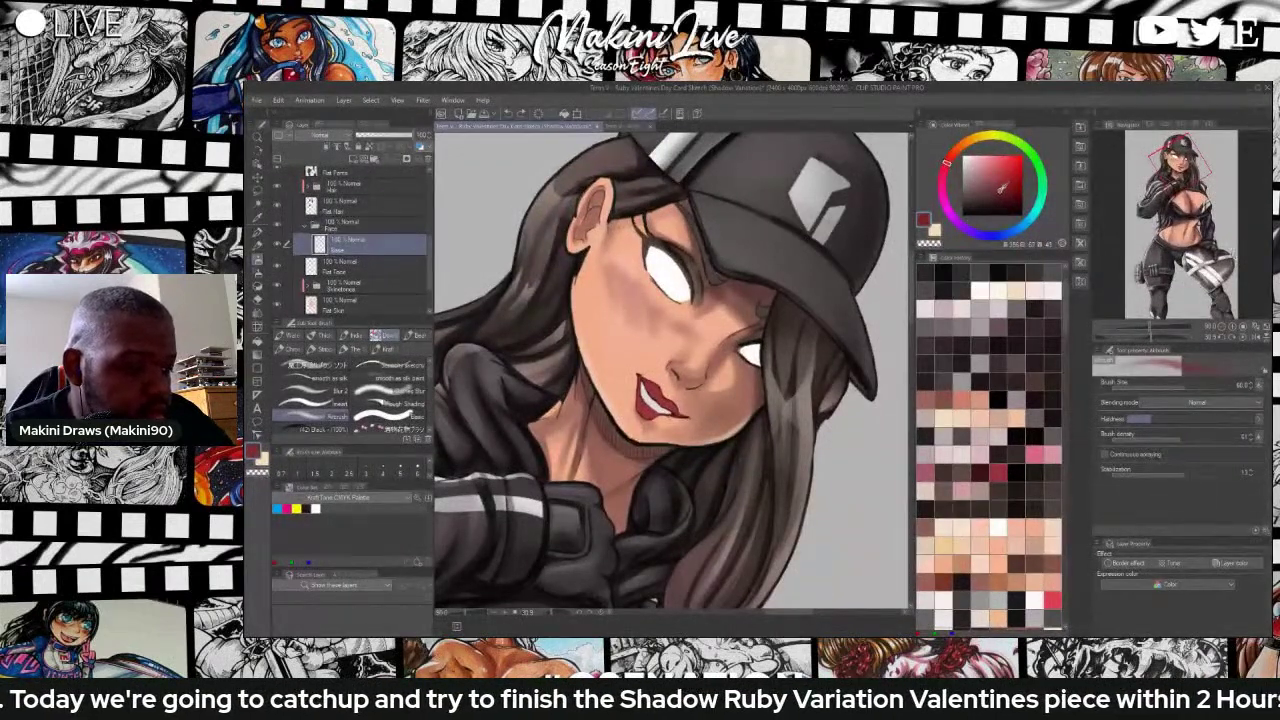
drag(947, 163, 952, 155)
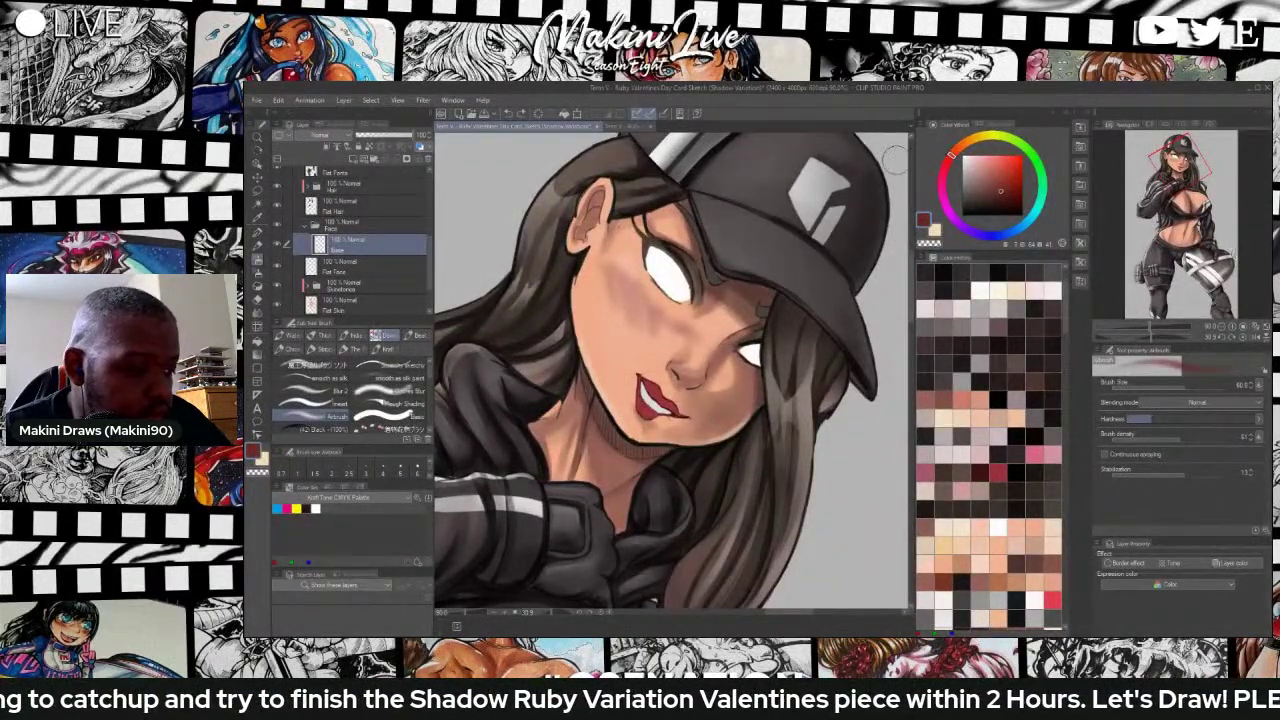
drag(667, 321, 660, 306)
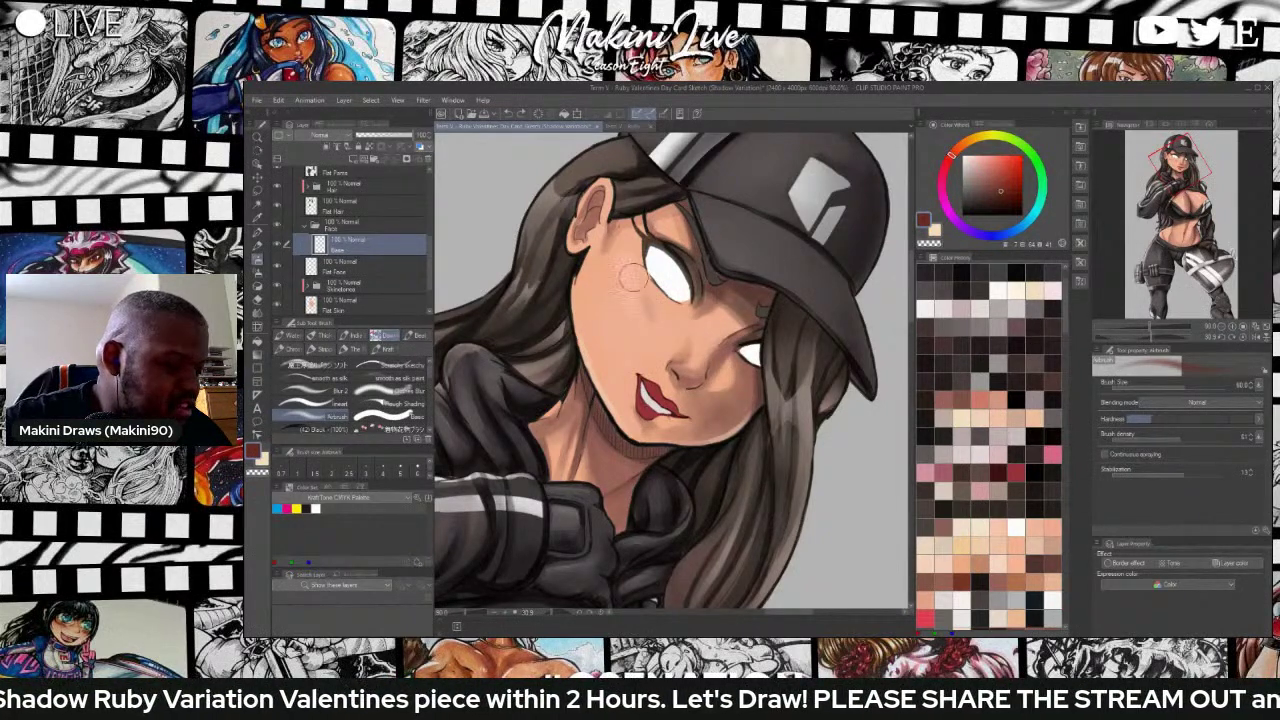
Set the paint color to a muted pinkish red for the cheeks.
click(999, 180)
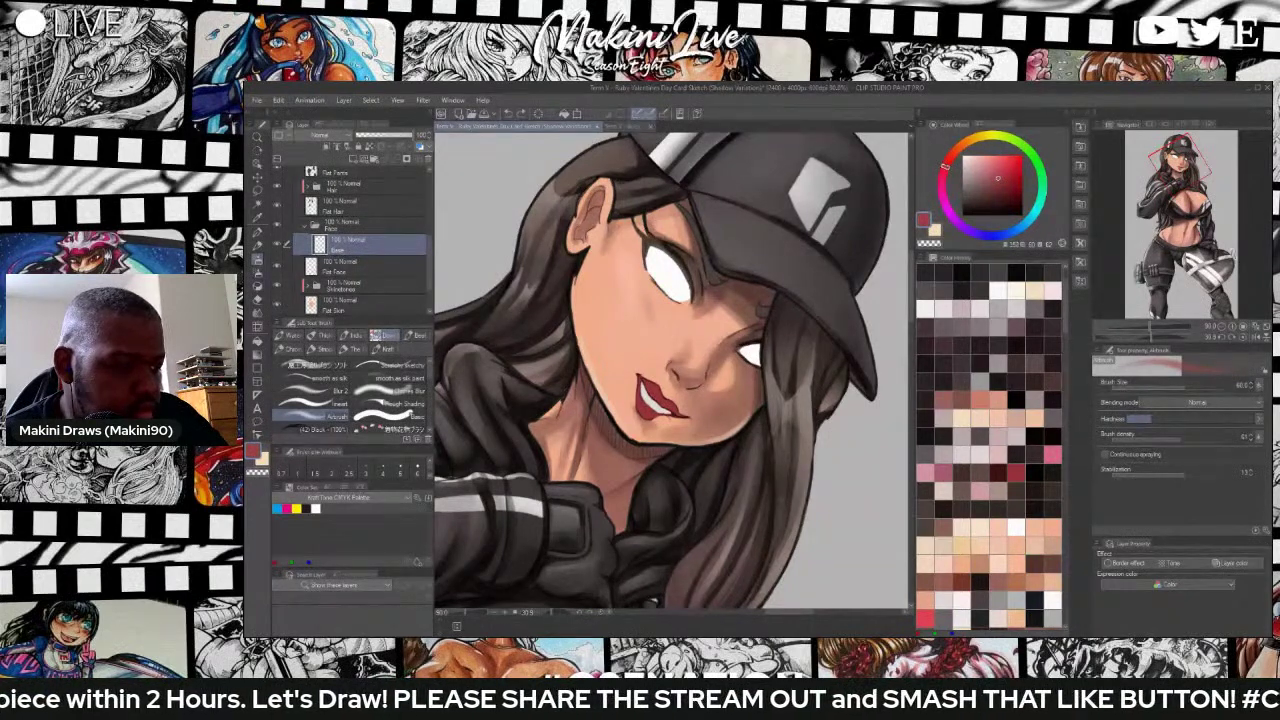
drag(997, 178, 995, 170)
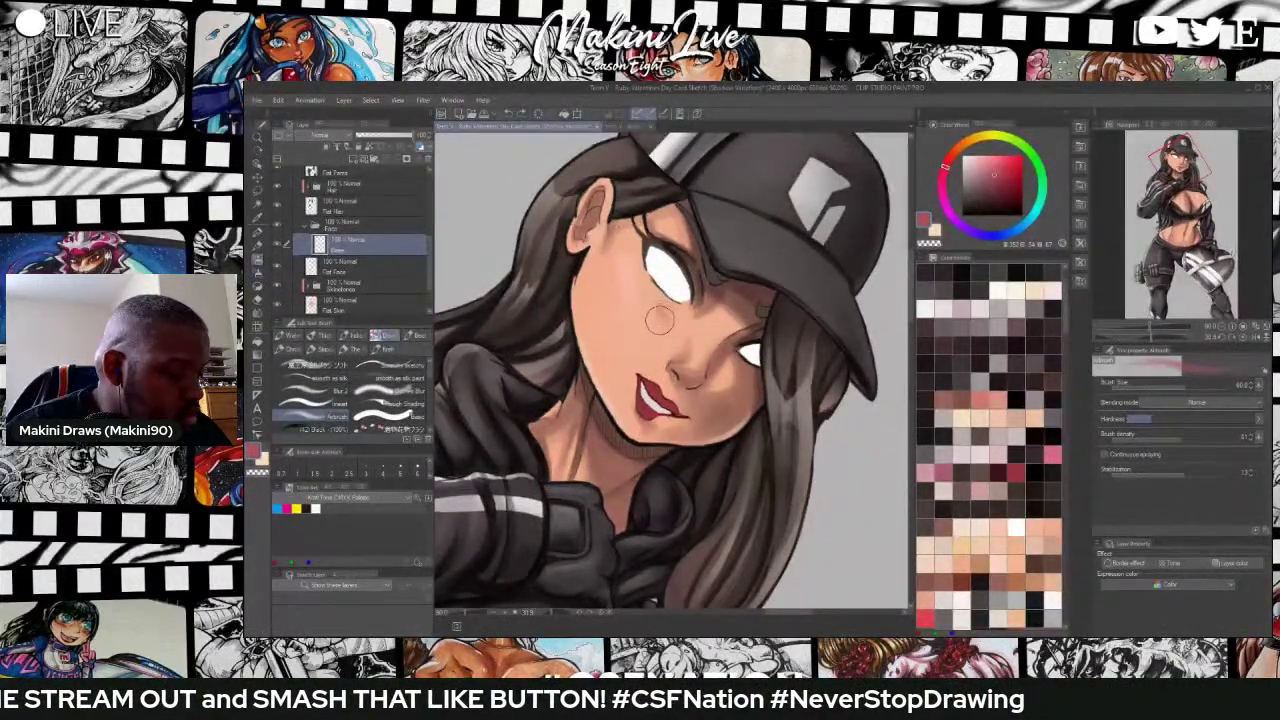
Try airbrushing pinkish-red blush on both cheeks on the Base layer and adjusting the layer's opacity.
mouse_move(657, 320)
mouse_down()
mouse_move(628, 272)
mouse_move(634, 318)
mouse_move(604, 276)
mouse_up()
drag(727, 370, 730, 380)
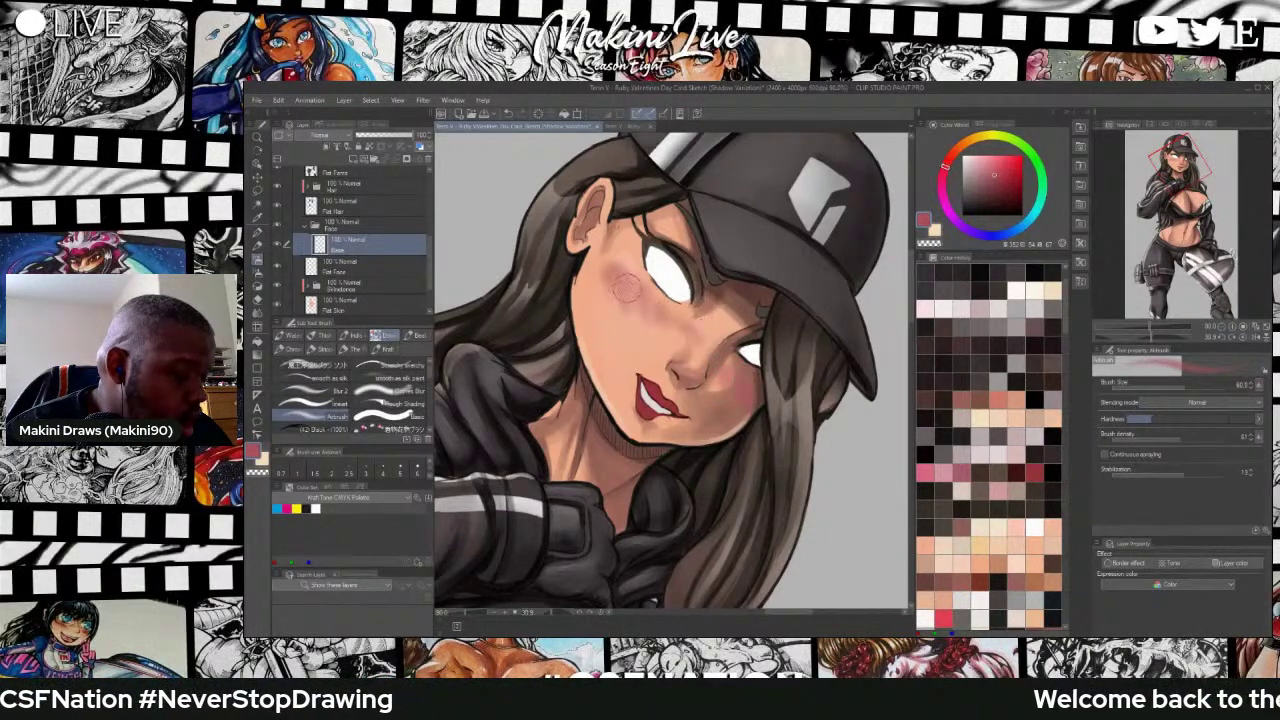
mouse_move(629, 287)
mouse_down()
mouse_move(616, 299)
mouse_move(604, 288)
mouse_up()
scroll(595, 271, down, 1)
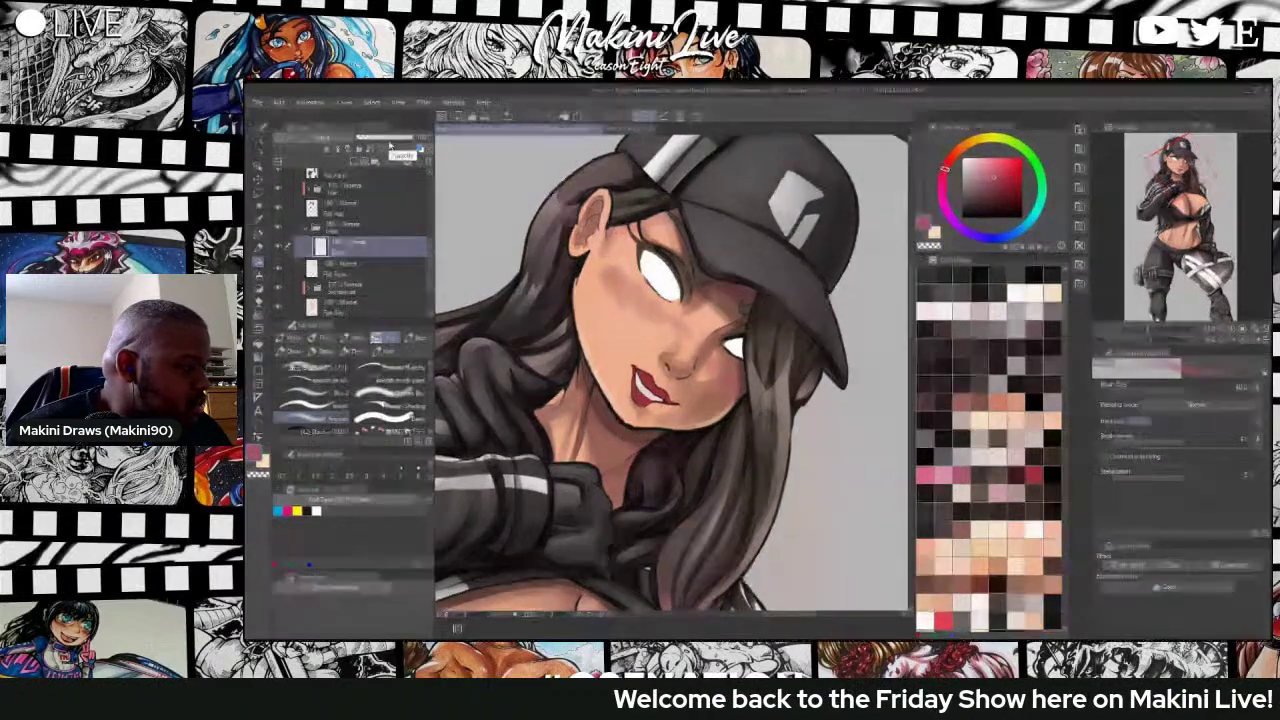
drag(390, 135, 418, 138)
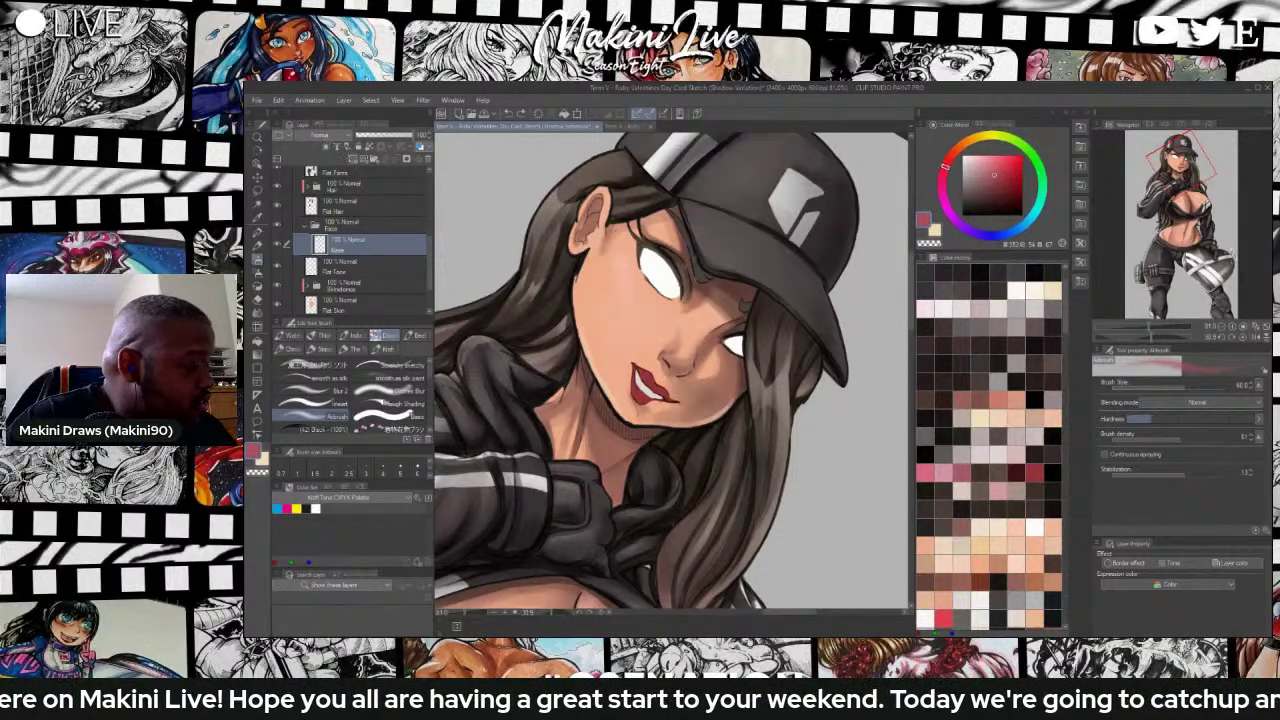
Add a new layer above Base in the Face folder and name it "Blushes and Blemishes".
click(352, 158)
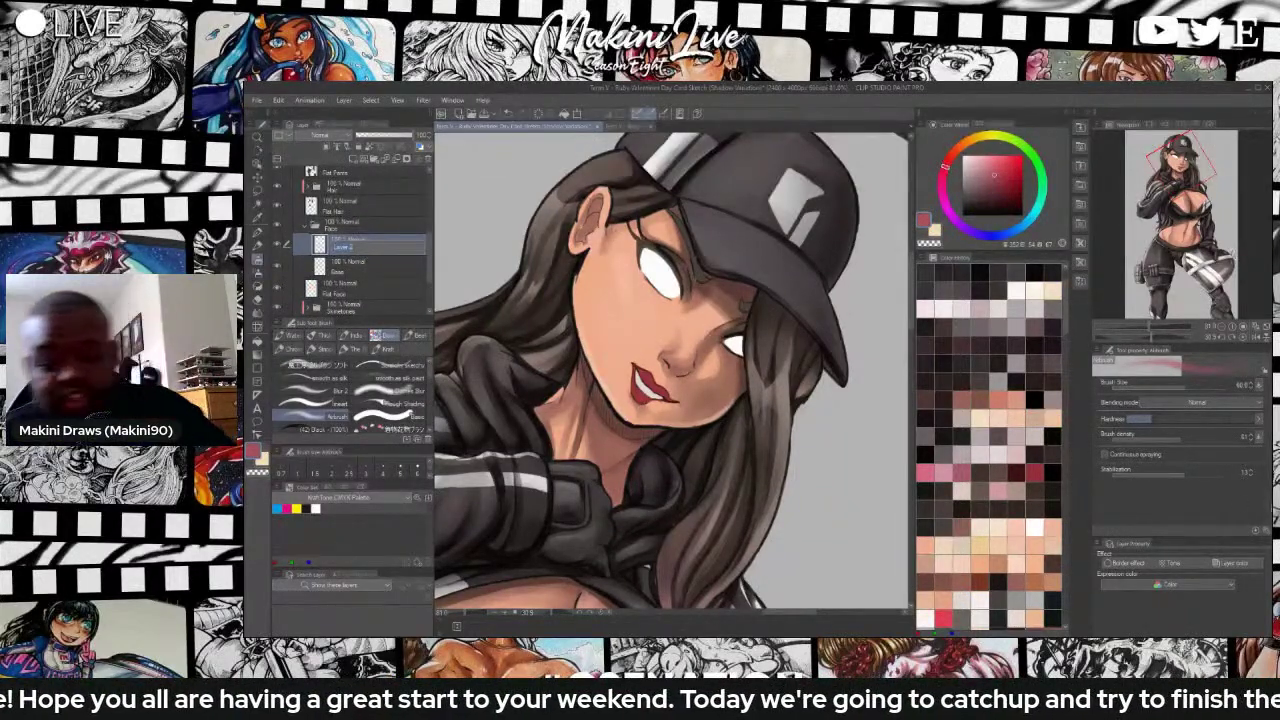
text(Blush)
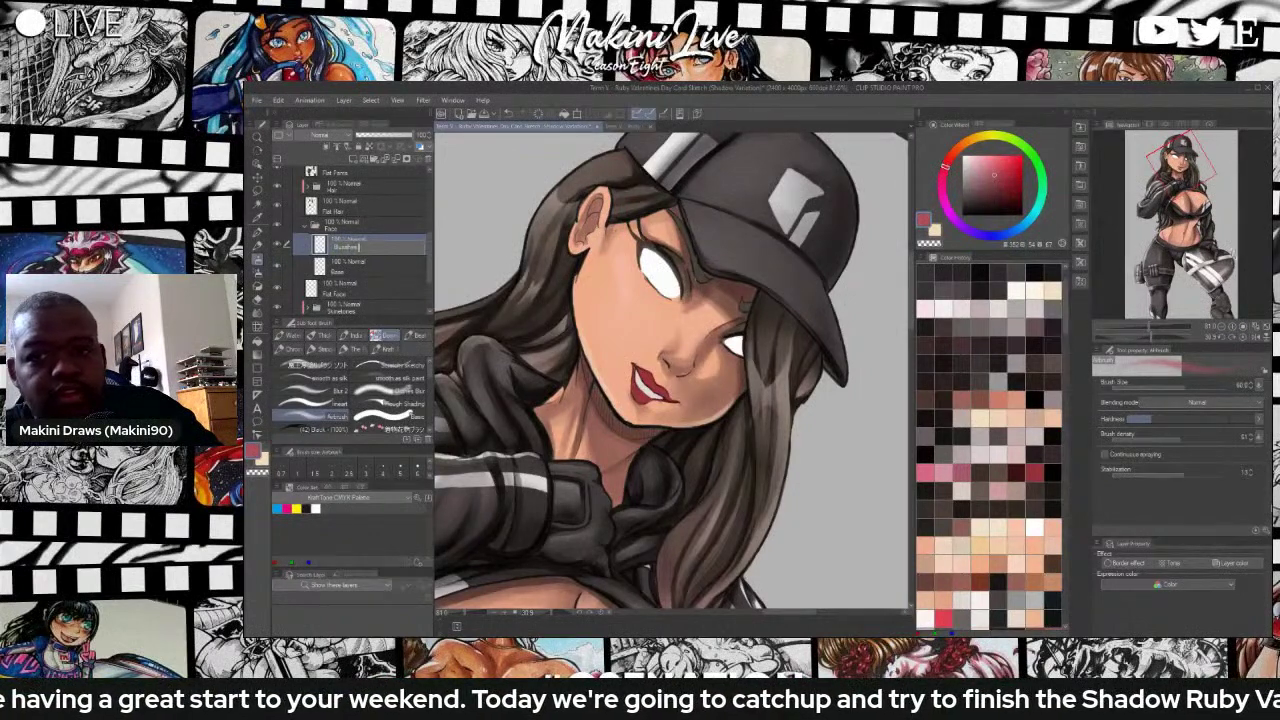
key(BackSpace)
key(BackSpace)
key(BackSpace)
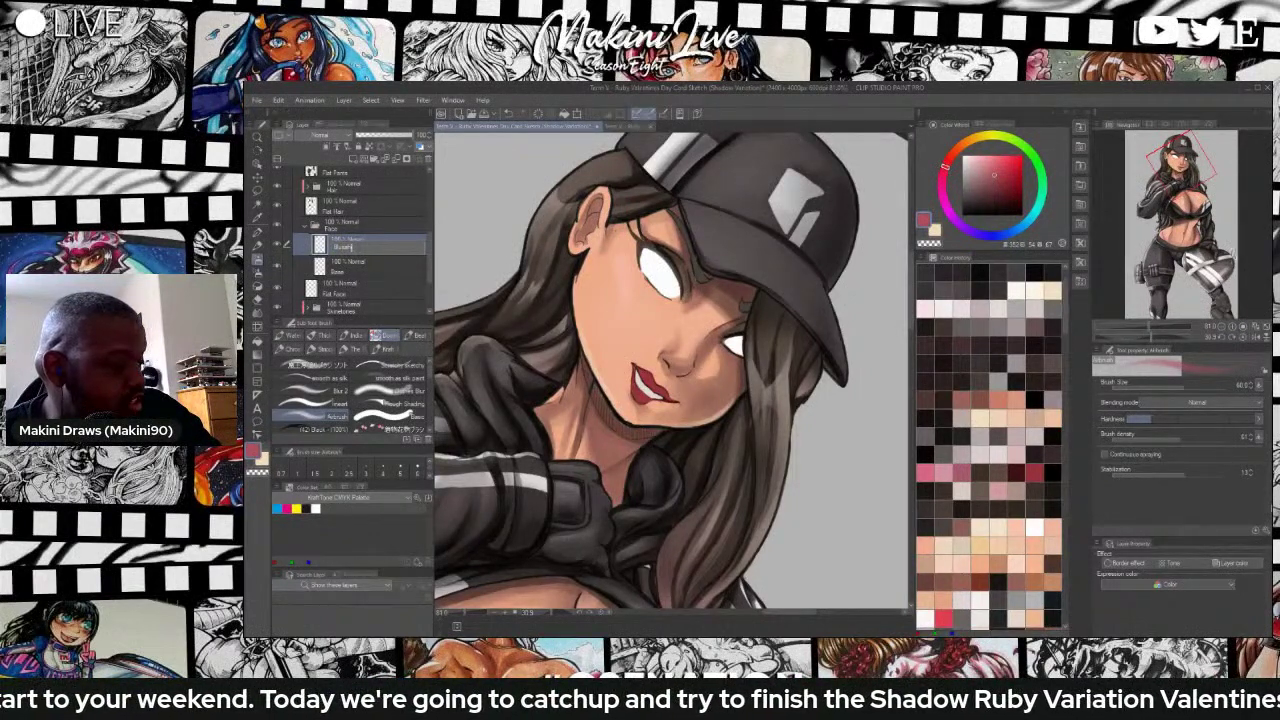
text(es and )
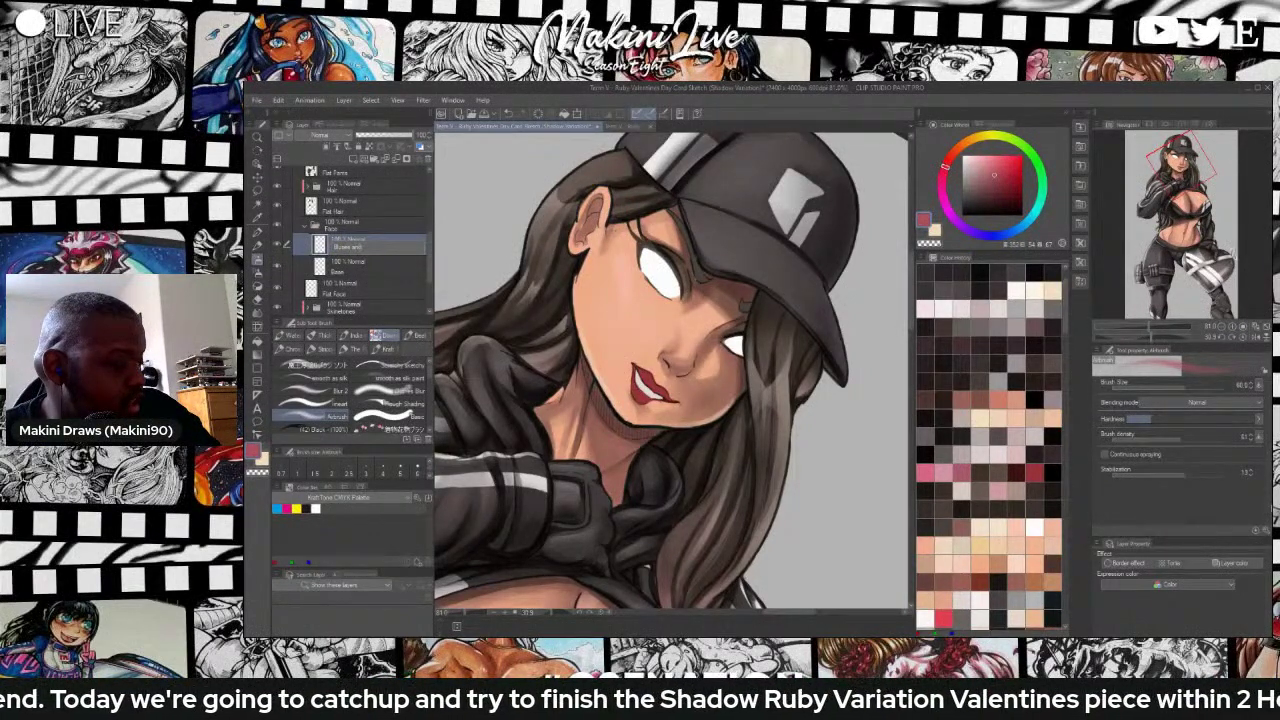
text(Blemishes)
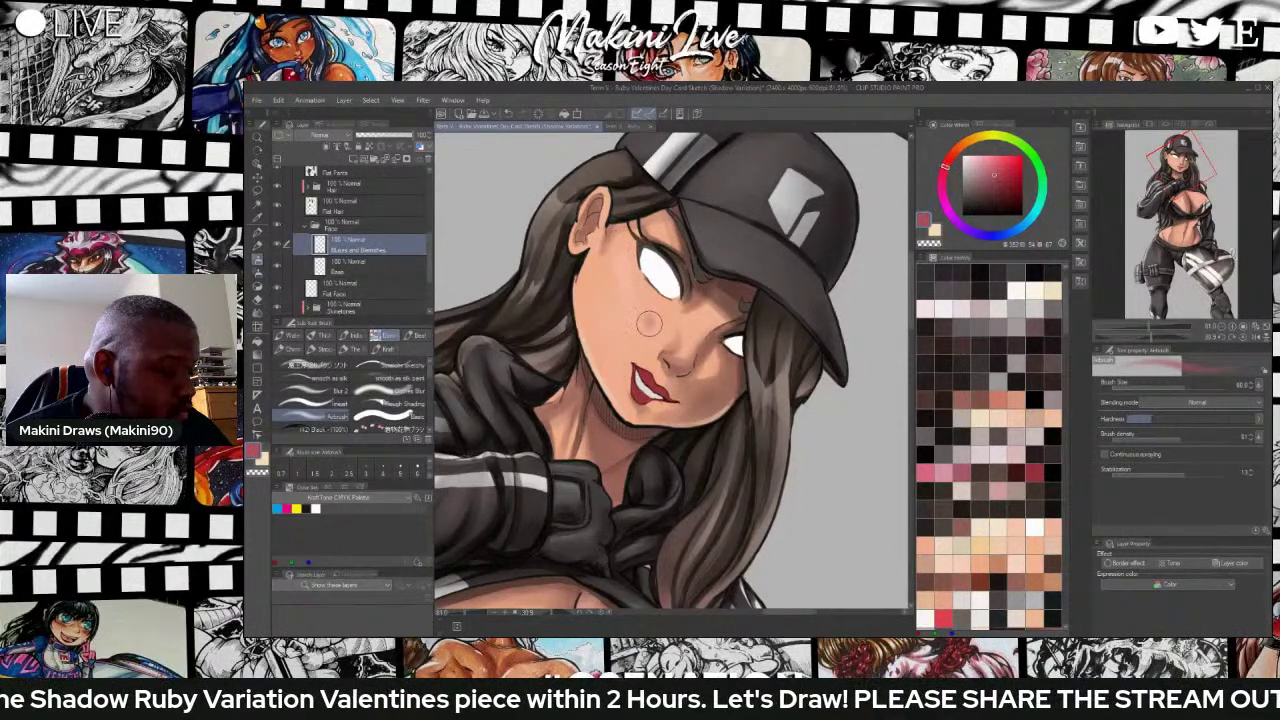
Airbrush pinkish-red blush over both cheeks and beneath the eye on the Blushes and Blemishes layer.
mouse_move(643, 307)
mouse_down()
mouse_move(645, 318)
mouse_move(637, 297)
mouse_move(604, 288)
mouse_move(690, 324)
mouse_move(711, 388)
mouse_up()
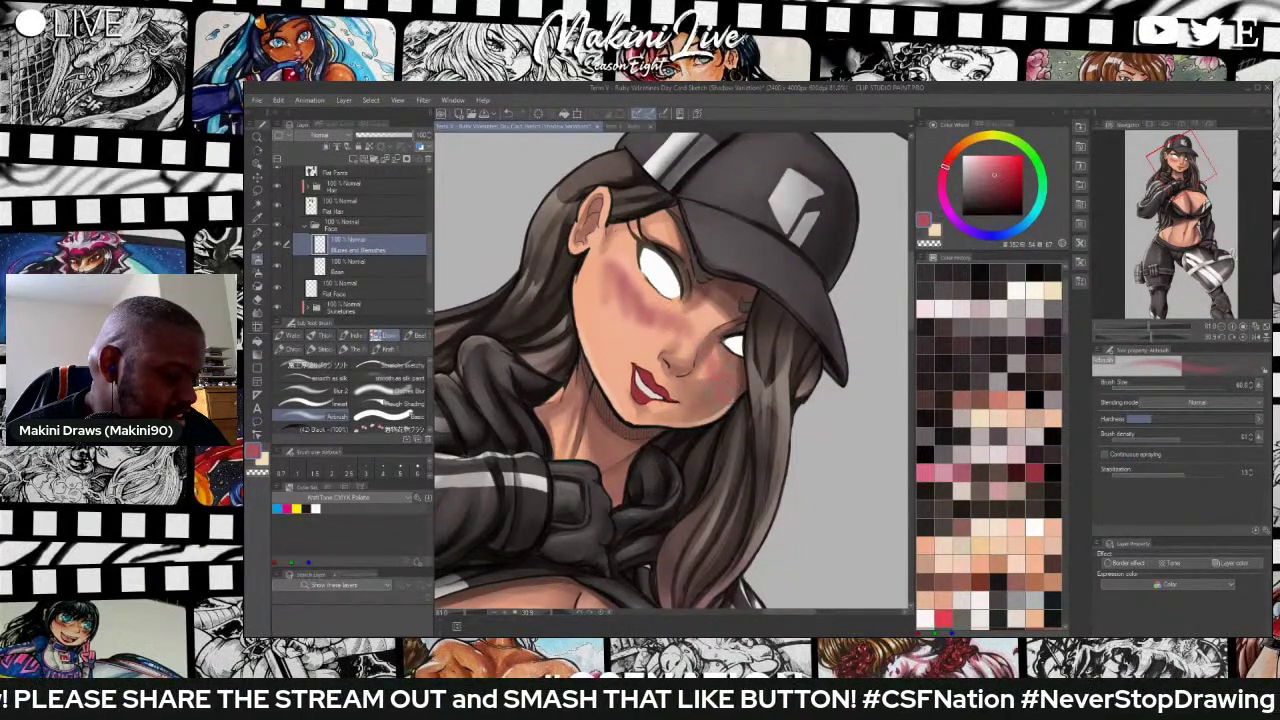
mouse_move(650, 301)
mouse_down()
mouse_move(642, 327)
mouse_move(606, 285)
mouse_move(650, 332)
mouse_up()
scroll(655, 288, down, 2)
scroll(653, 289, up, 1)
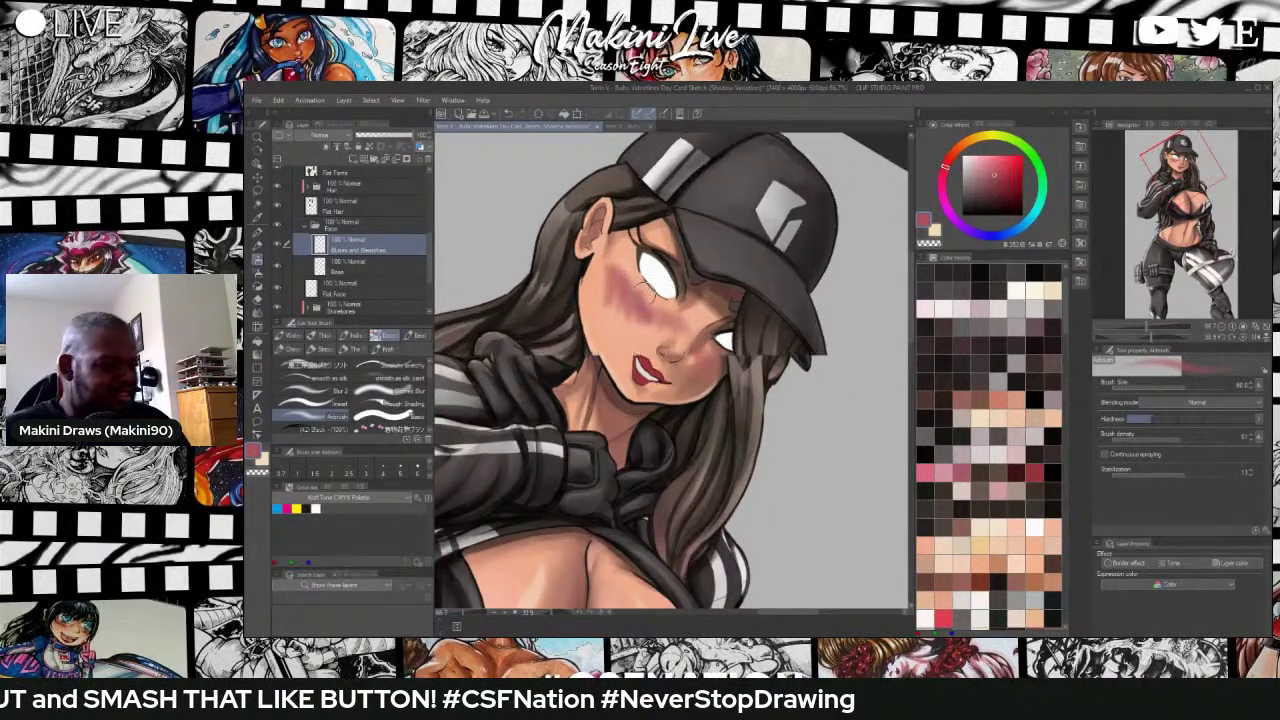
scroll(655, 289, up, 1)
Soften the blush on the cheek below the eye with an enlarged Blend tool.
key(j)
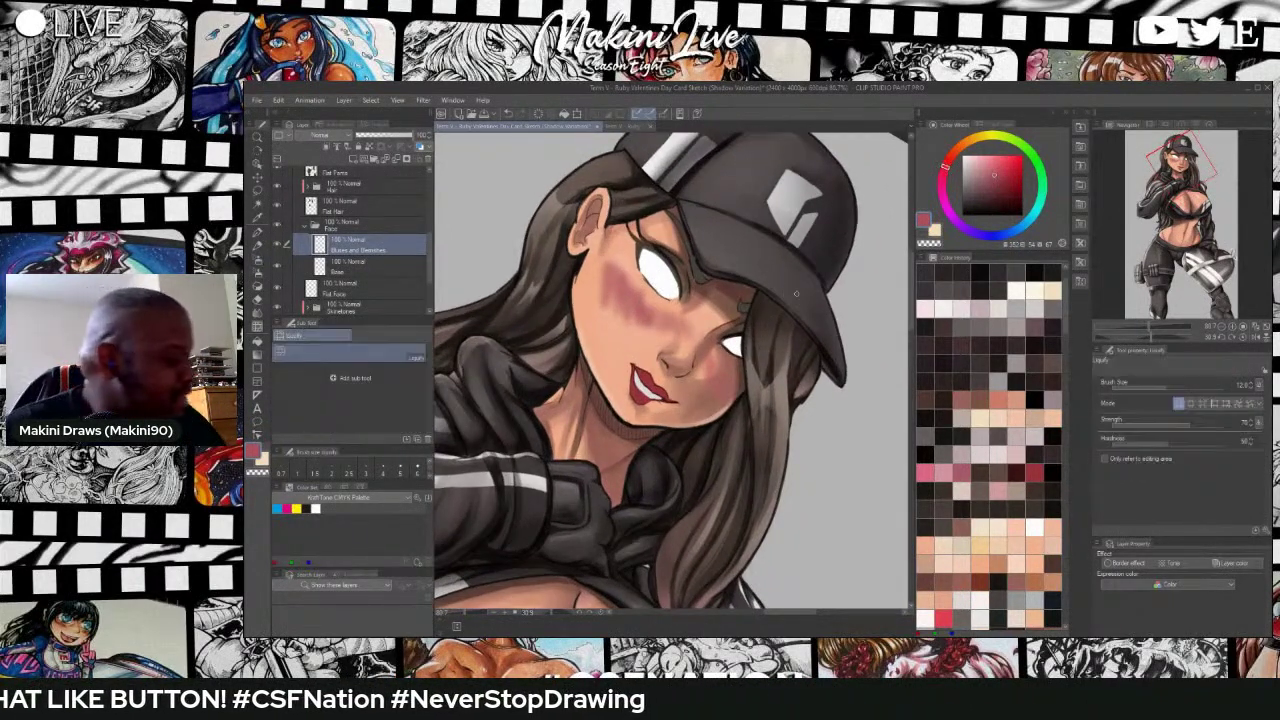
key(j)
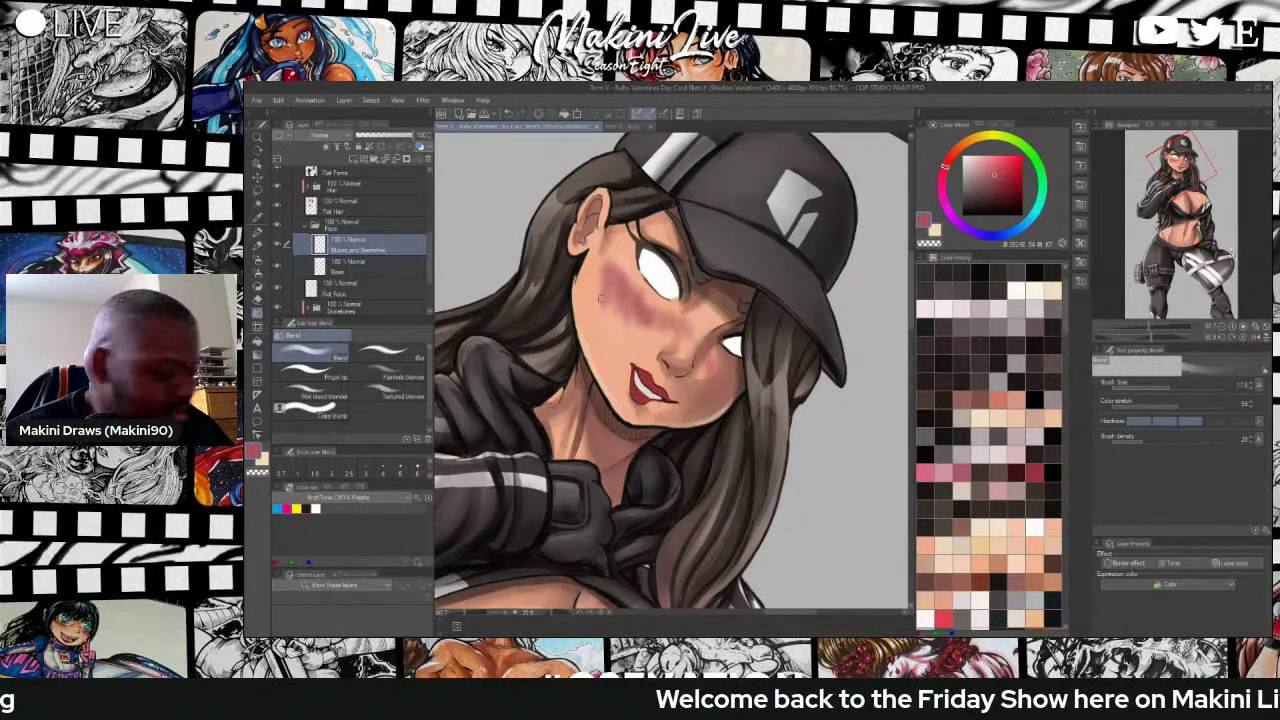
key(bracketright)
key(bracketright)
key(bracketright)
key(bracketright)
key(bracketright)
key(bracketright)
mouse_move(604, 302)
mouse_down()
mouse_move(619, 293)
mouse_move(655, 325)
mouse_move(674, 320)
mouse_move(711, 368)
mouse_move(691, 348)
mouse_up()
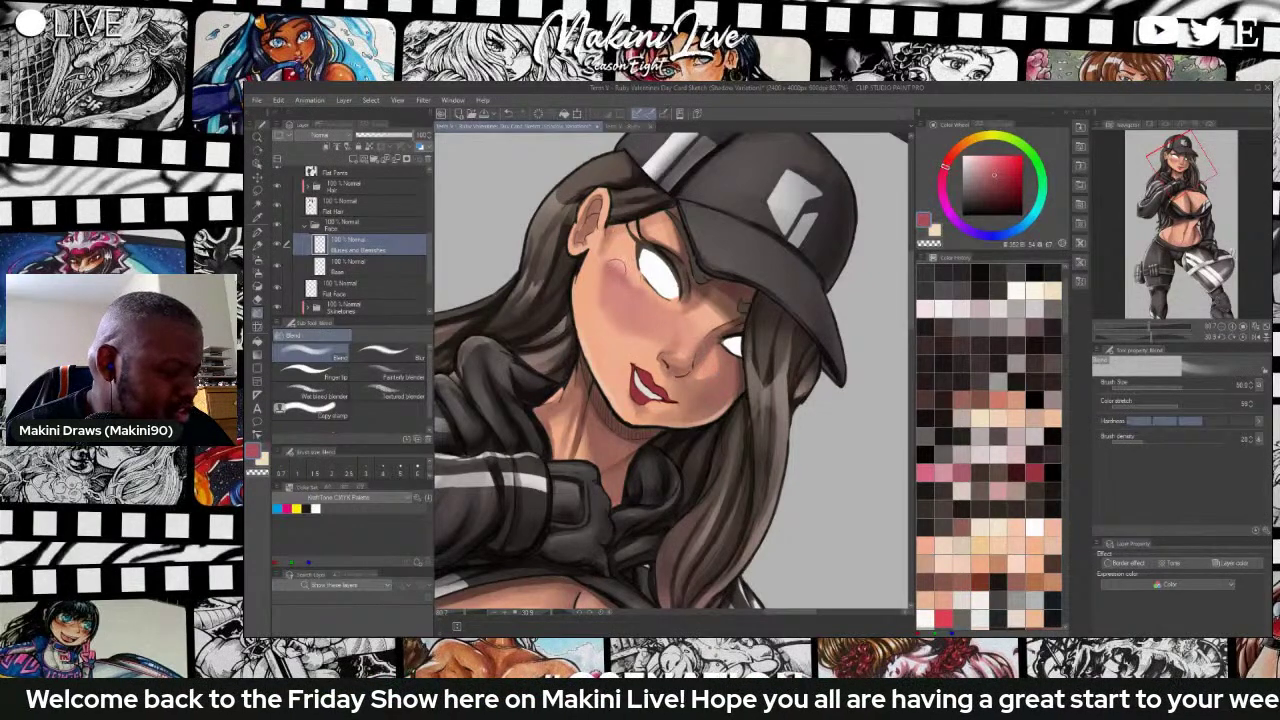
Blend the blush across the cheek below the eye and lower the opacity of the Blushes and Blemishes layer.
mouse_move(616, 267)
mouse_down()
mouse_move(626, 284)
mouse_move(618, 272)
mouse_move(600, 284)
mouse_move(650, 298)
mouse_move(610, 325)
mouse_move(652, 342)
mouse_move(690, 332)
mouse_move(610, 332)
mouse_move(632, 306)
mouse_move(670, 341)
mouse_up()
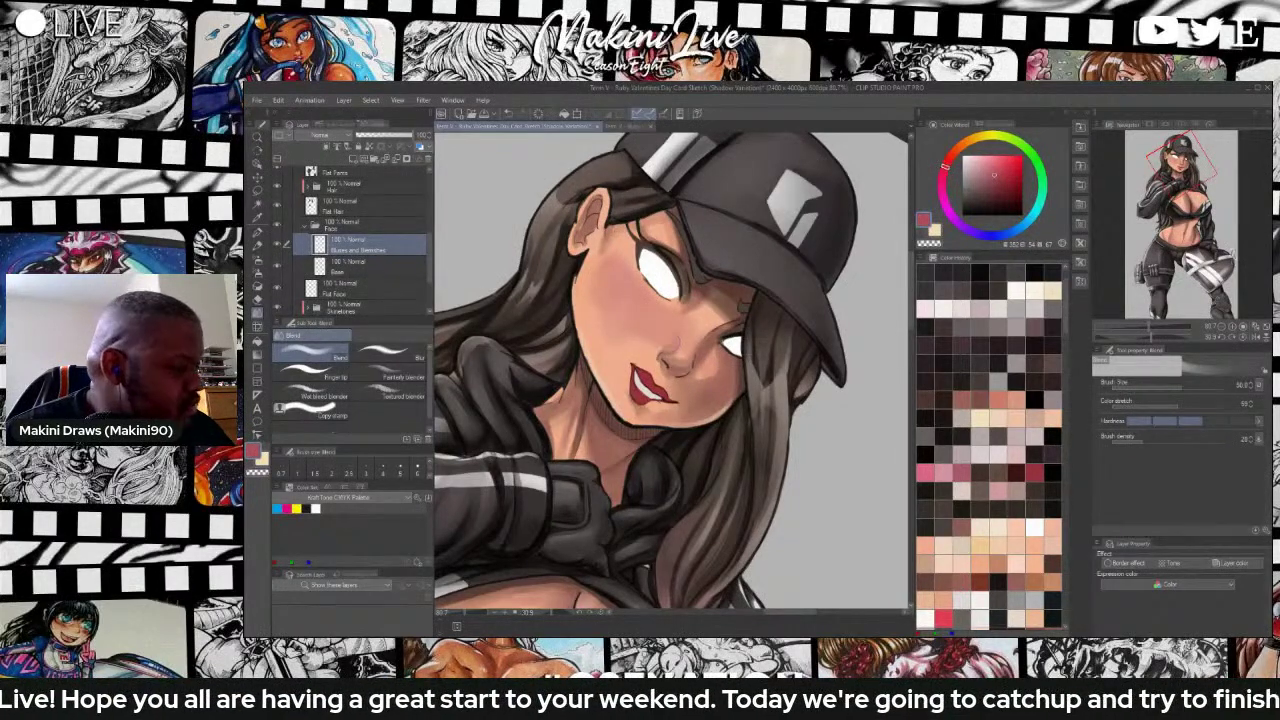
drag(389, 135, 378, 135)
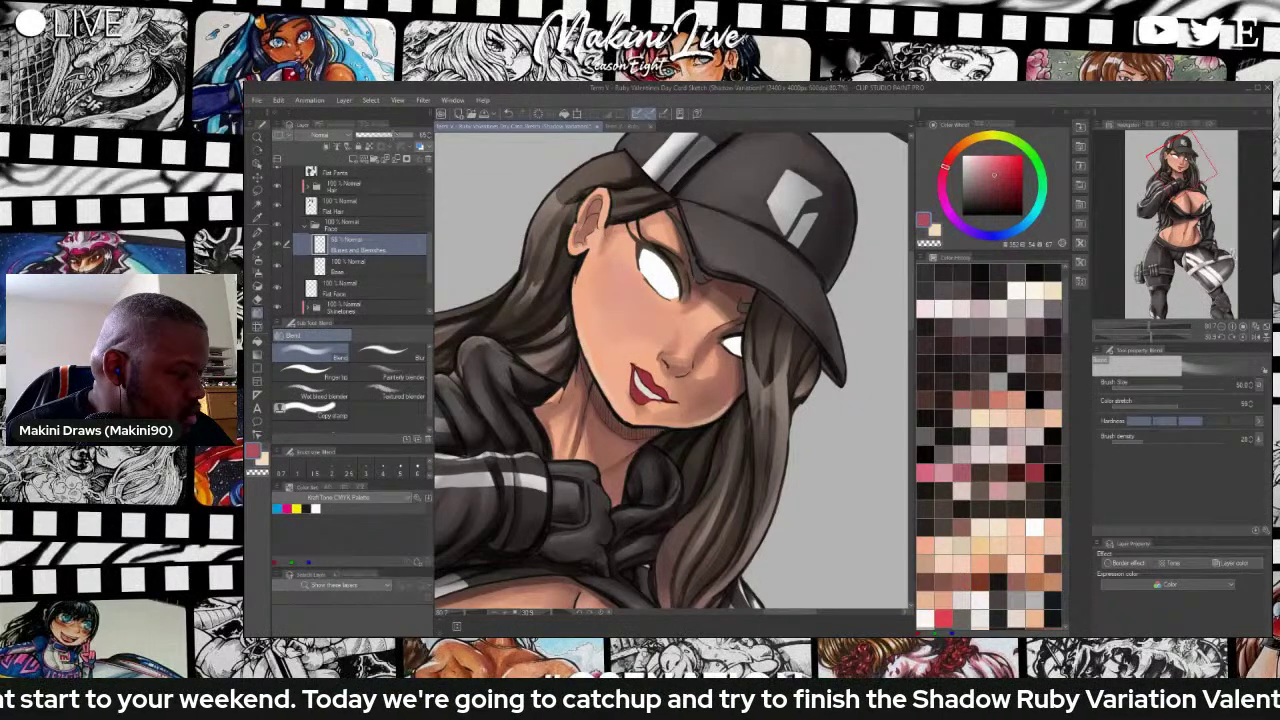
click(366, 135)
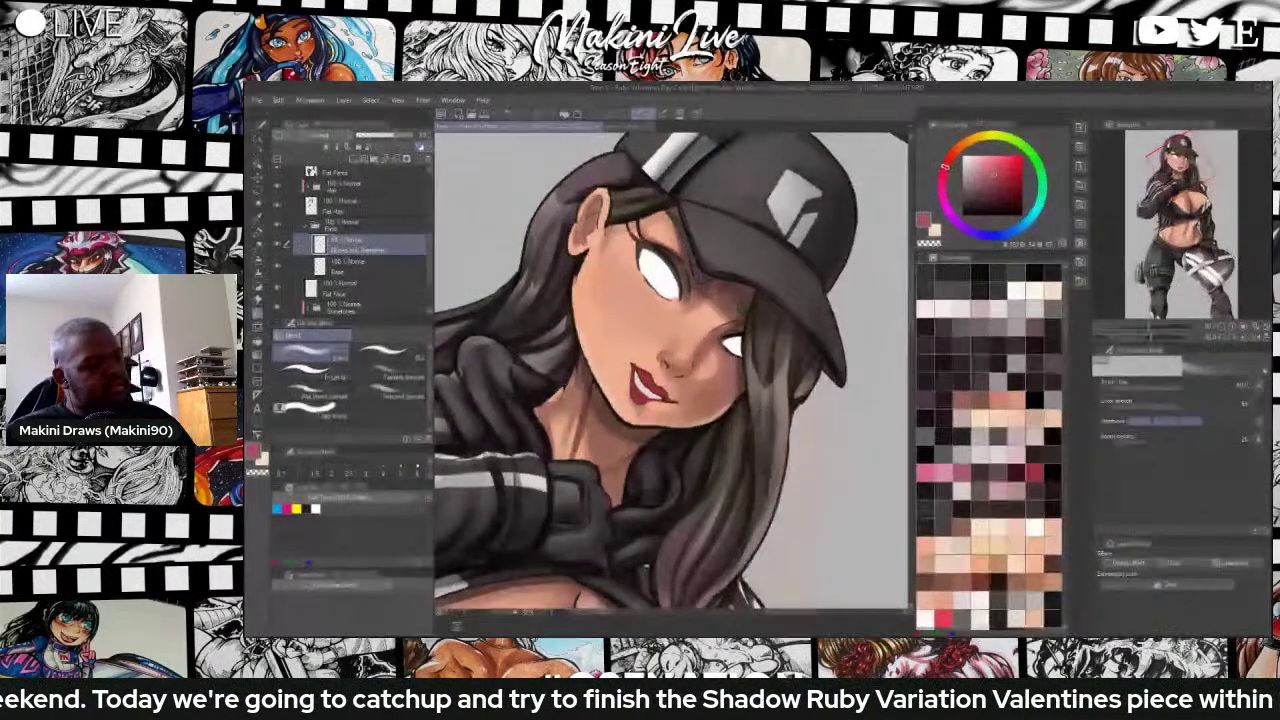
scroll(660, 280, down, 3)
scroll(652, 270, up, 4)
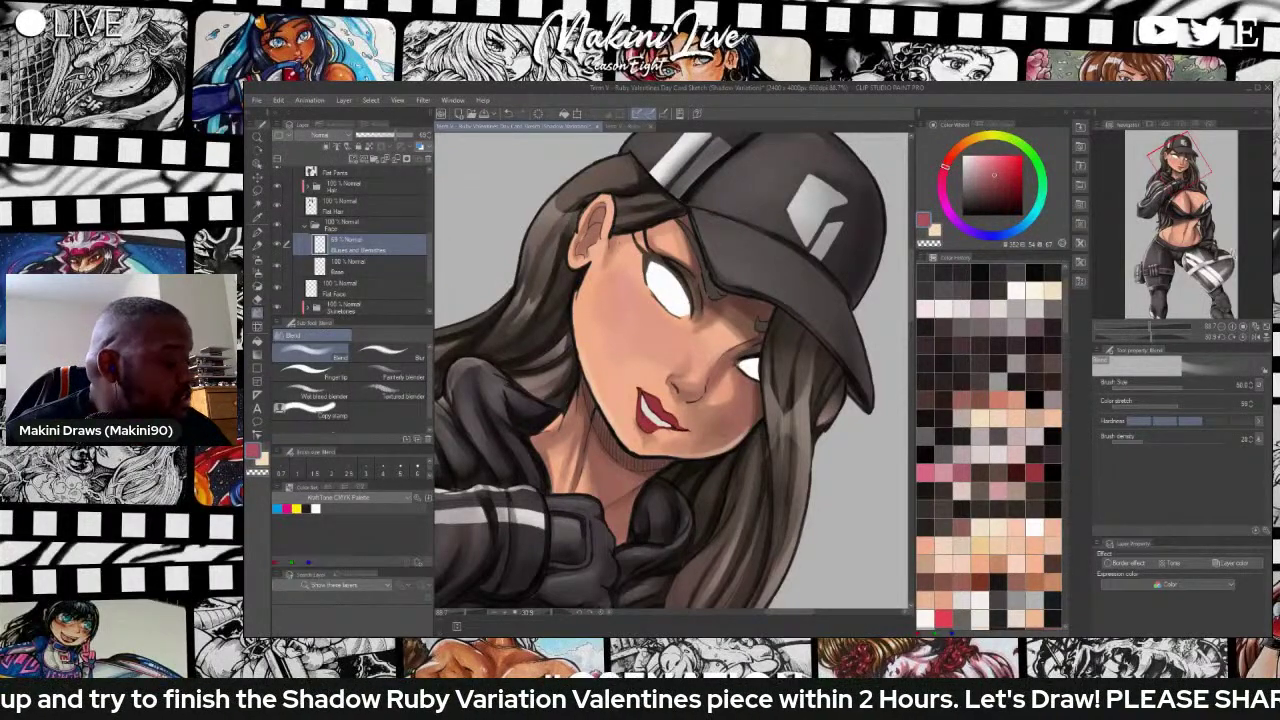
Add a new layer above Blushes and Blemishes in the Face folder and name it "Shading Level 1".
click(350, 154)
double_click(357, 249)
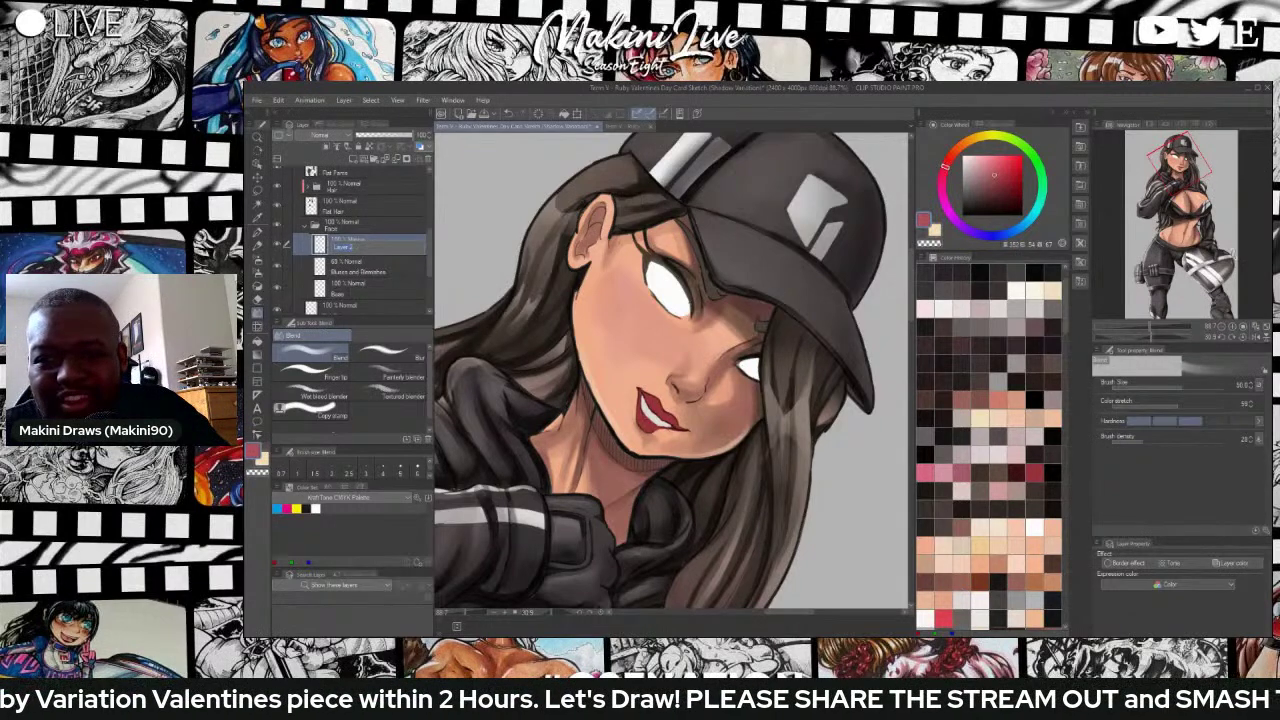
text(Sh)
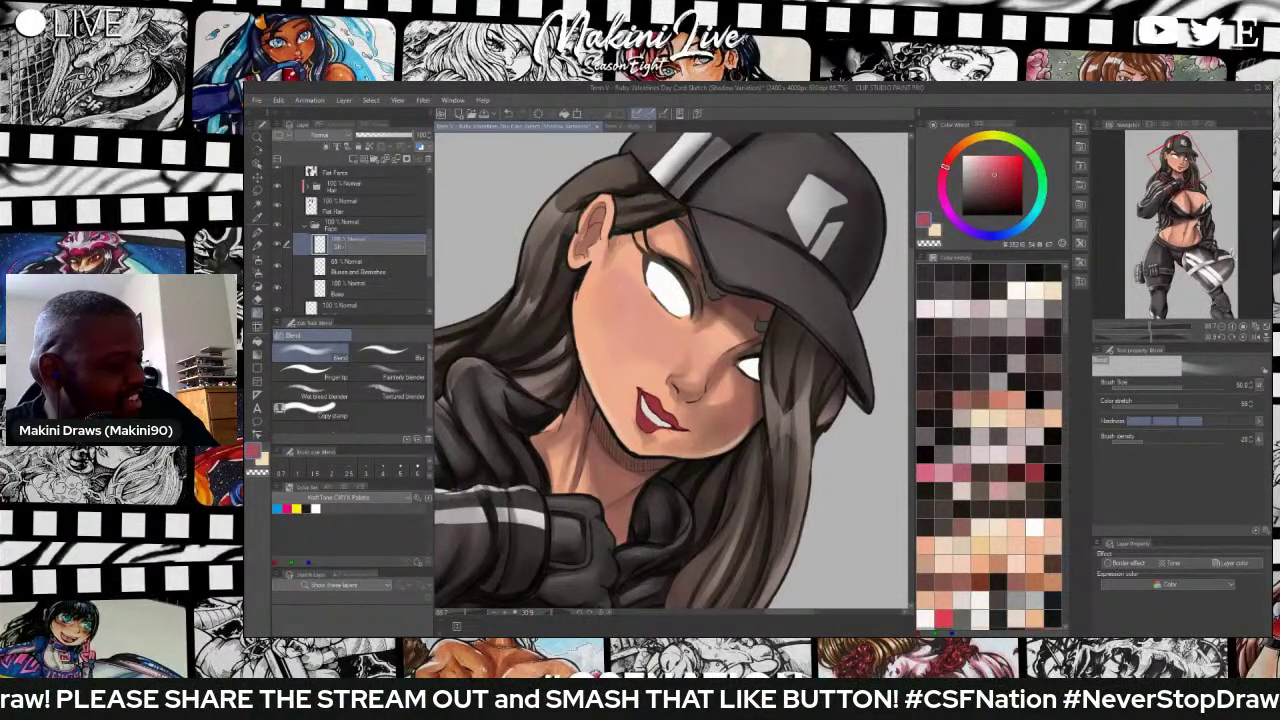
text(ading Layer)
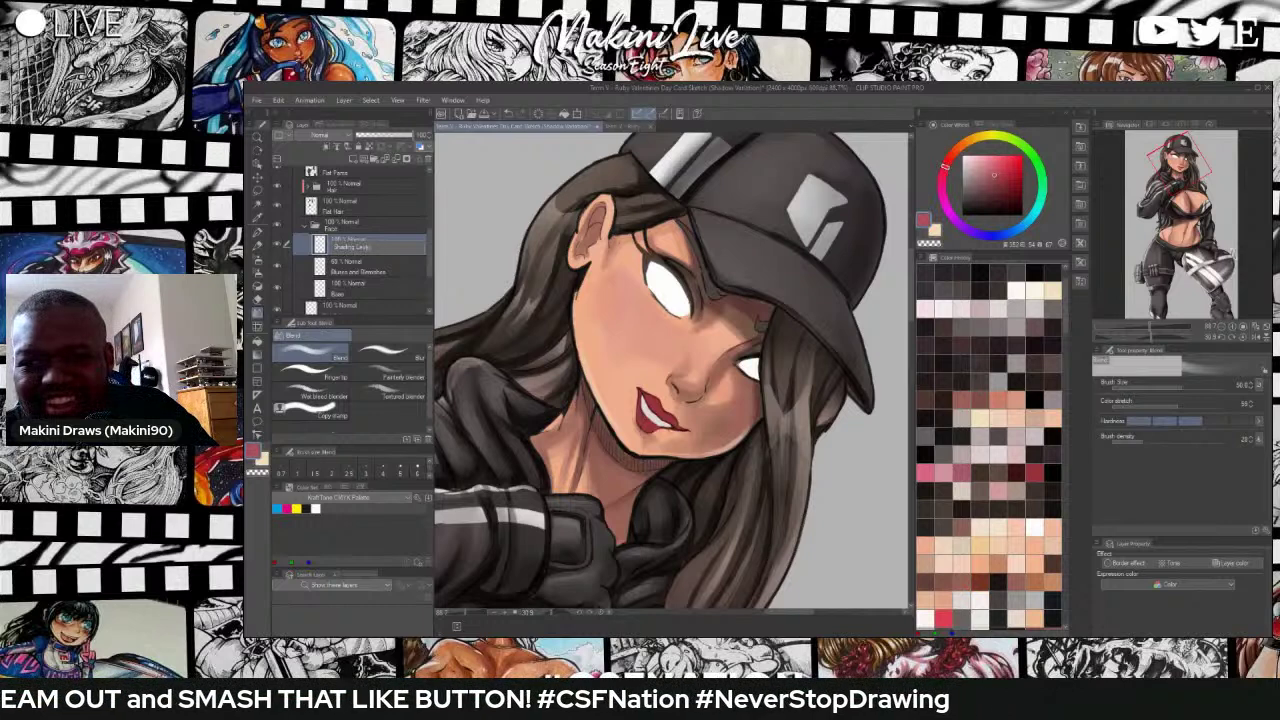
key(Return)
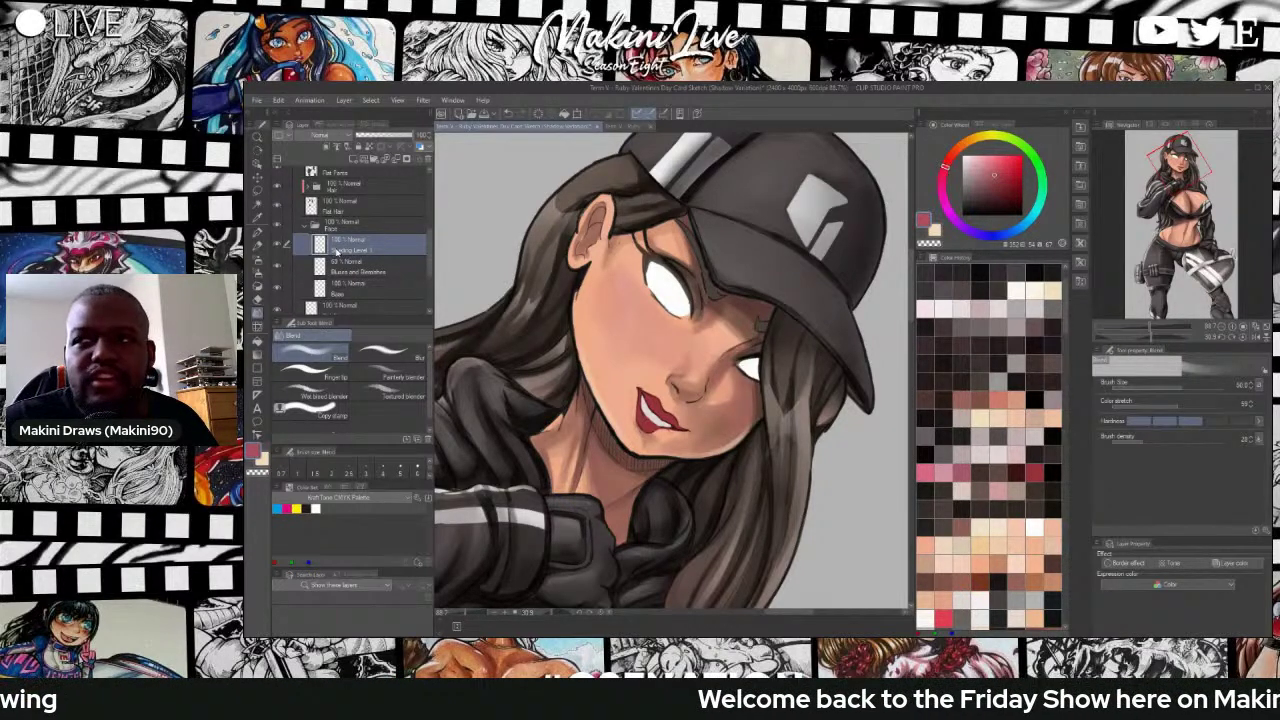
Sample a dark tone beside the cap brim, shift it to a dark brown and airbrush the nearer eyebrow with a much smaller brush.
scroll(665, 255, up, 1)
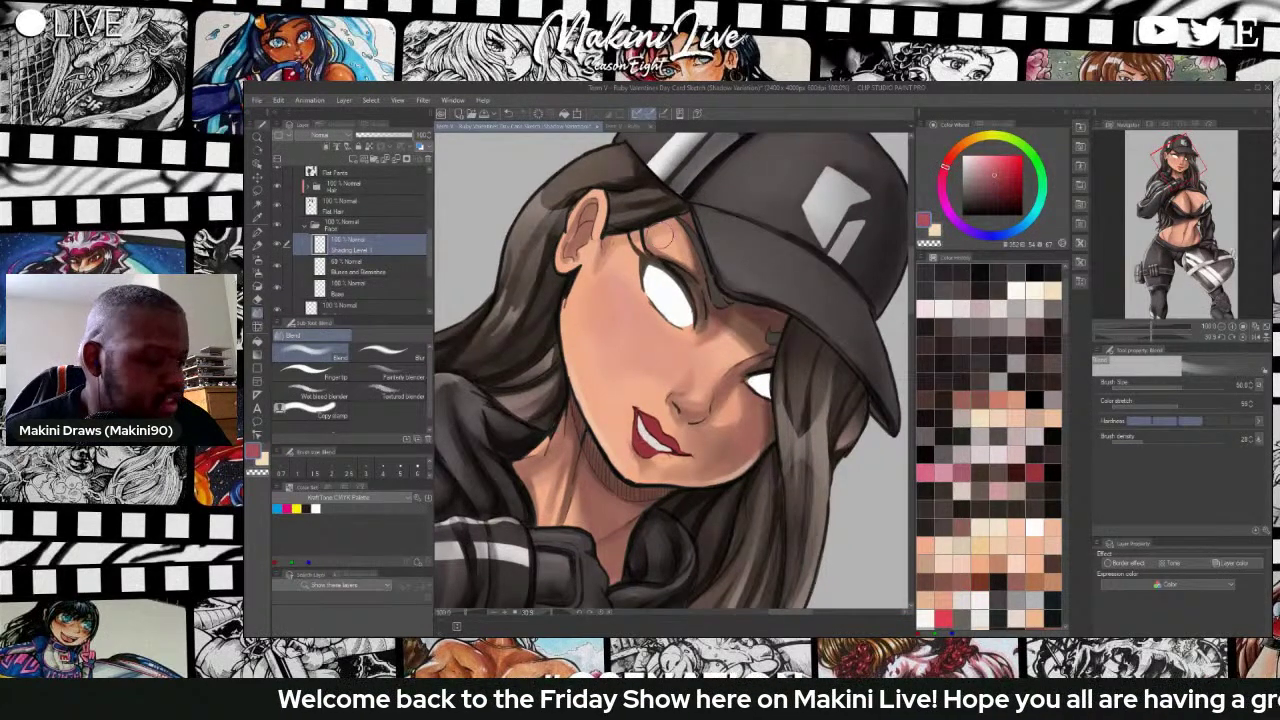
key(i)
click(705, 240)
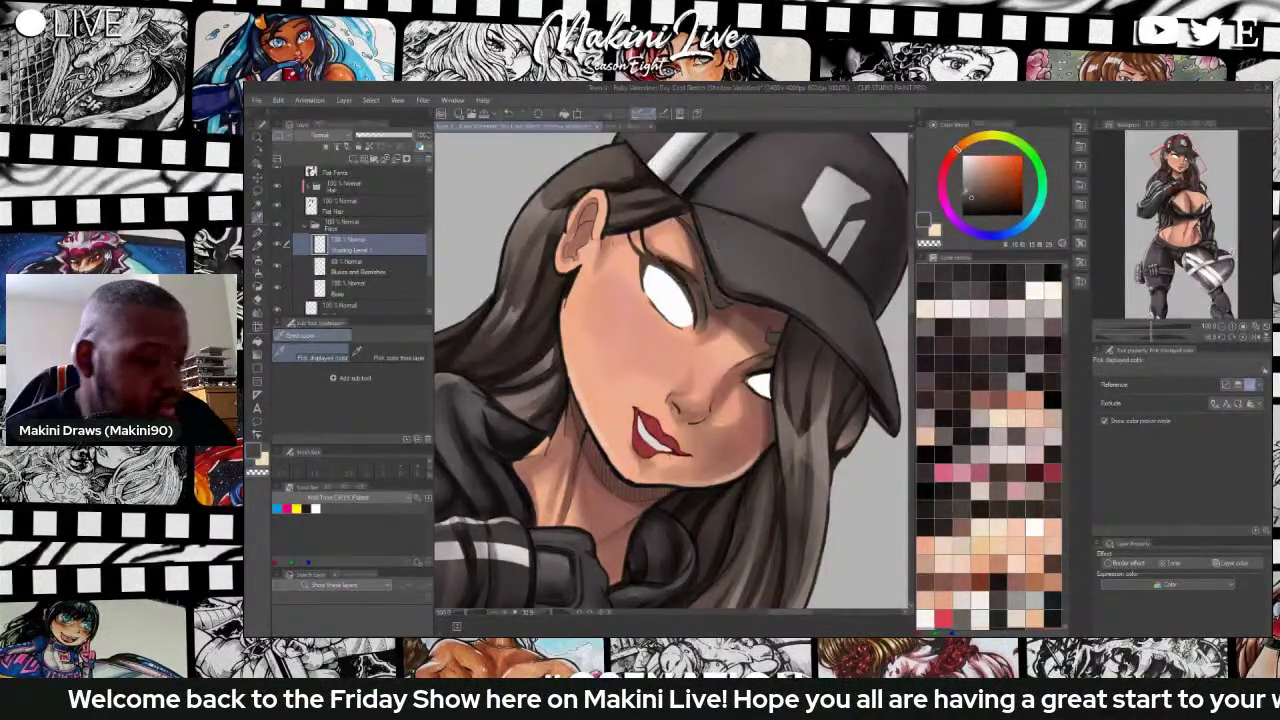
drag(970, 197, 983, 204)
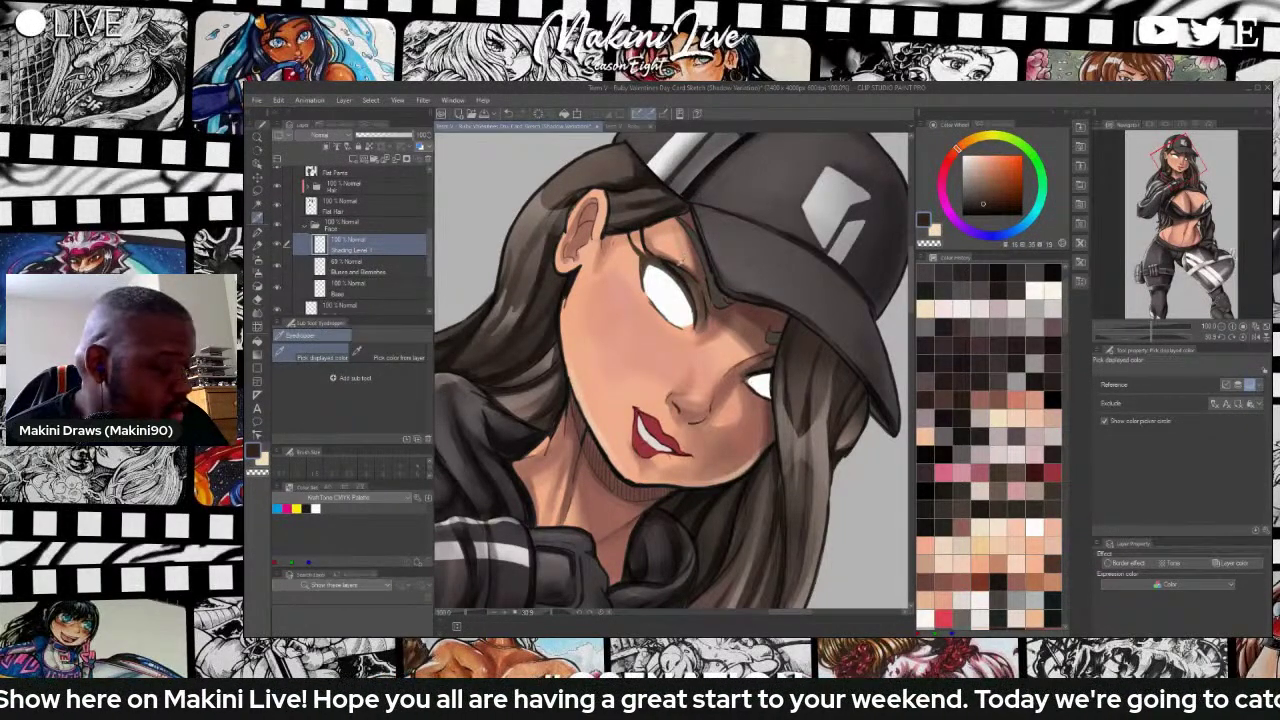
key(b)
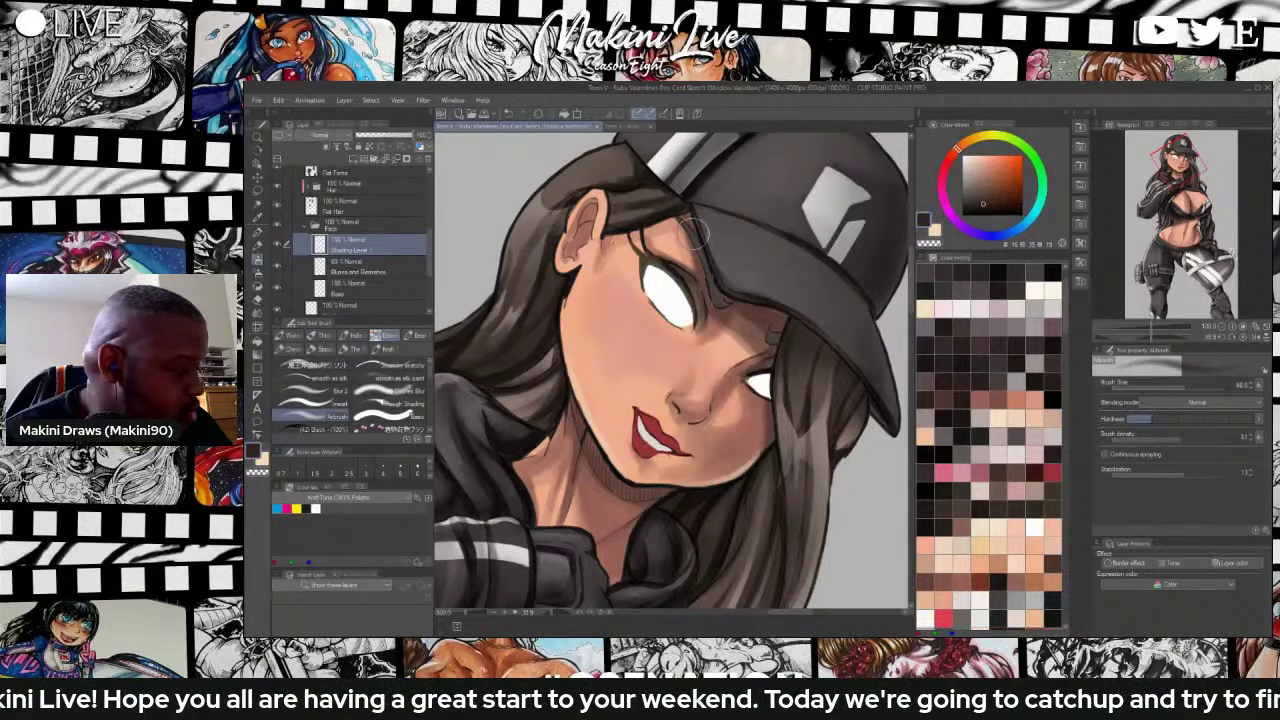
key(bracketleft)
key(bracketleft)
key(bracketleft)
key(bracketleft)
key(bracketleft)
key(bracketleft)
key(bracketleft)
key(bracketleft)
key(bracketleft)
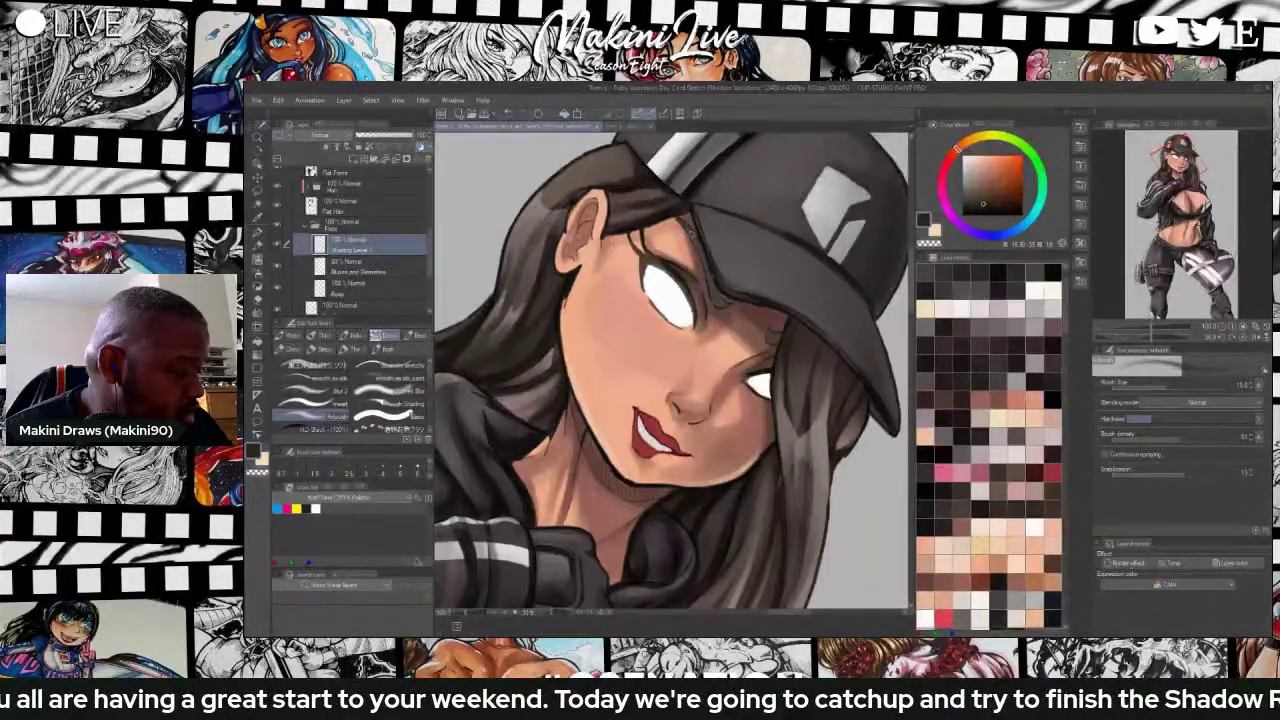
drag(691, 232, 684, 221)
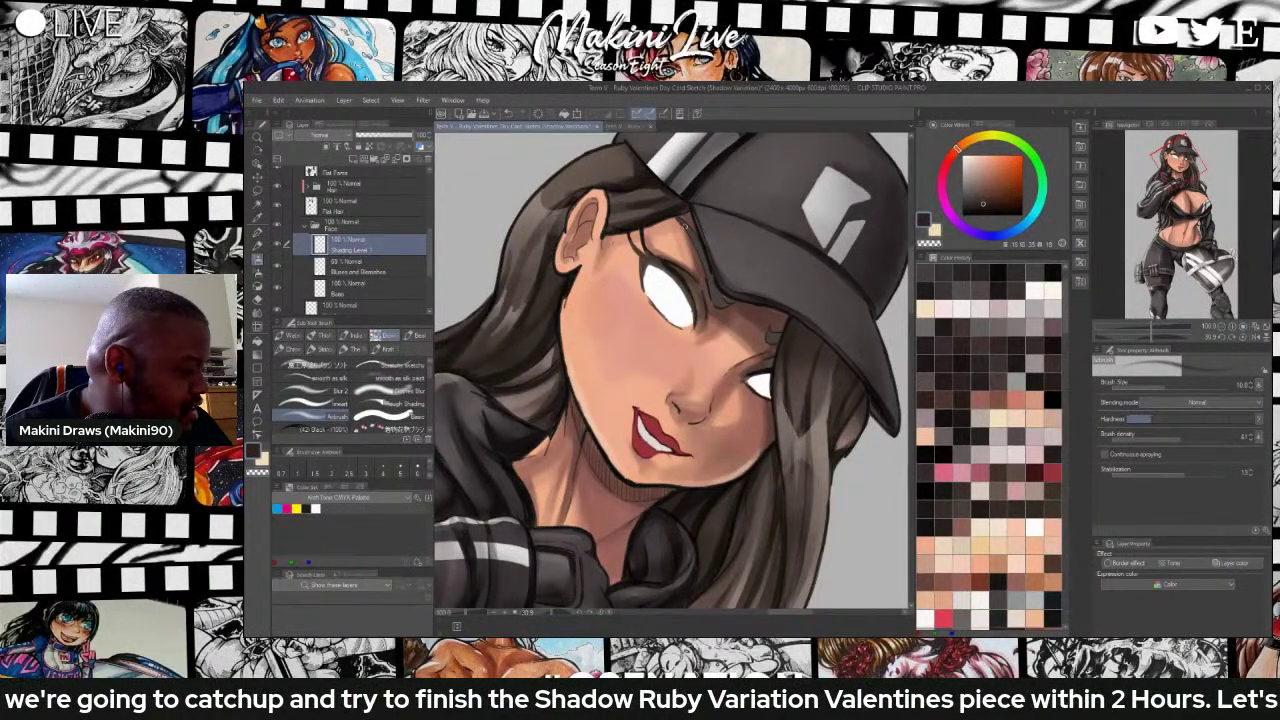
Fill in the eyebrow beside the cap brim with a harder tapered brush and switch to Liquify for reshaping it.
click(312, 366)
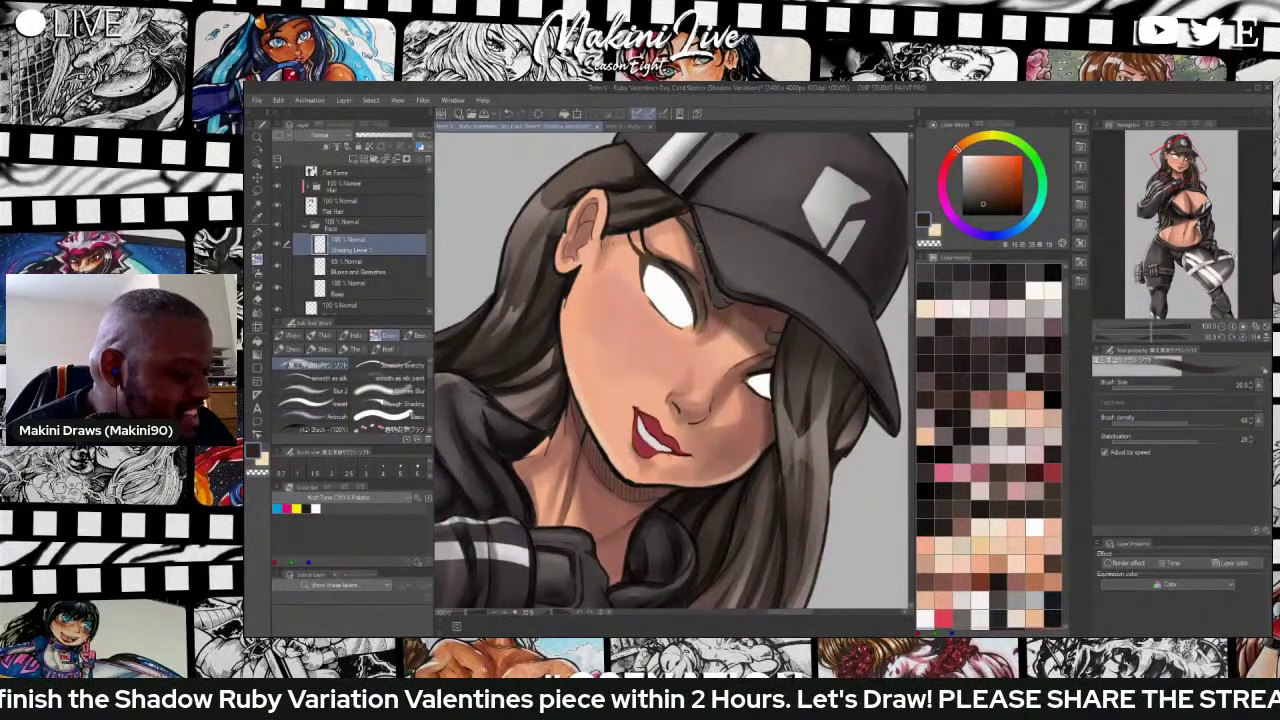
drag(692, 226, 701, 257)
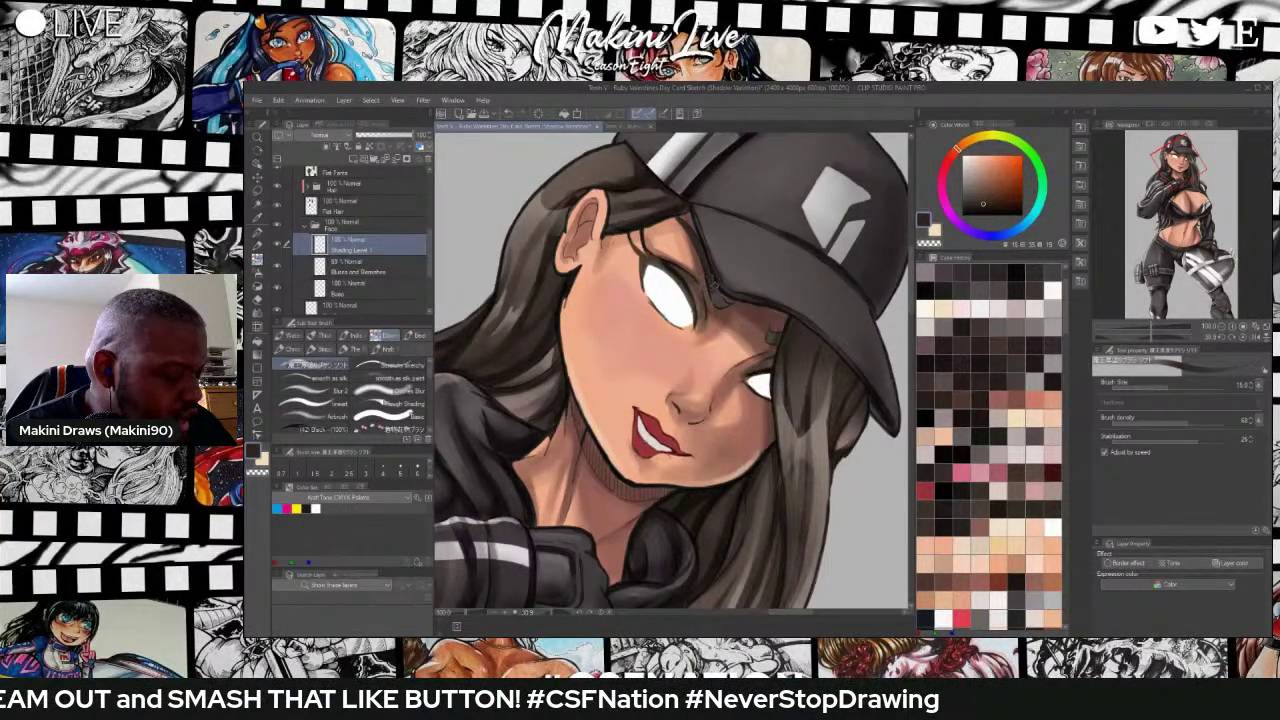
key(j)
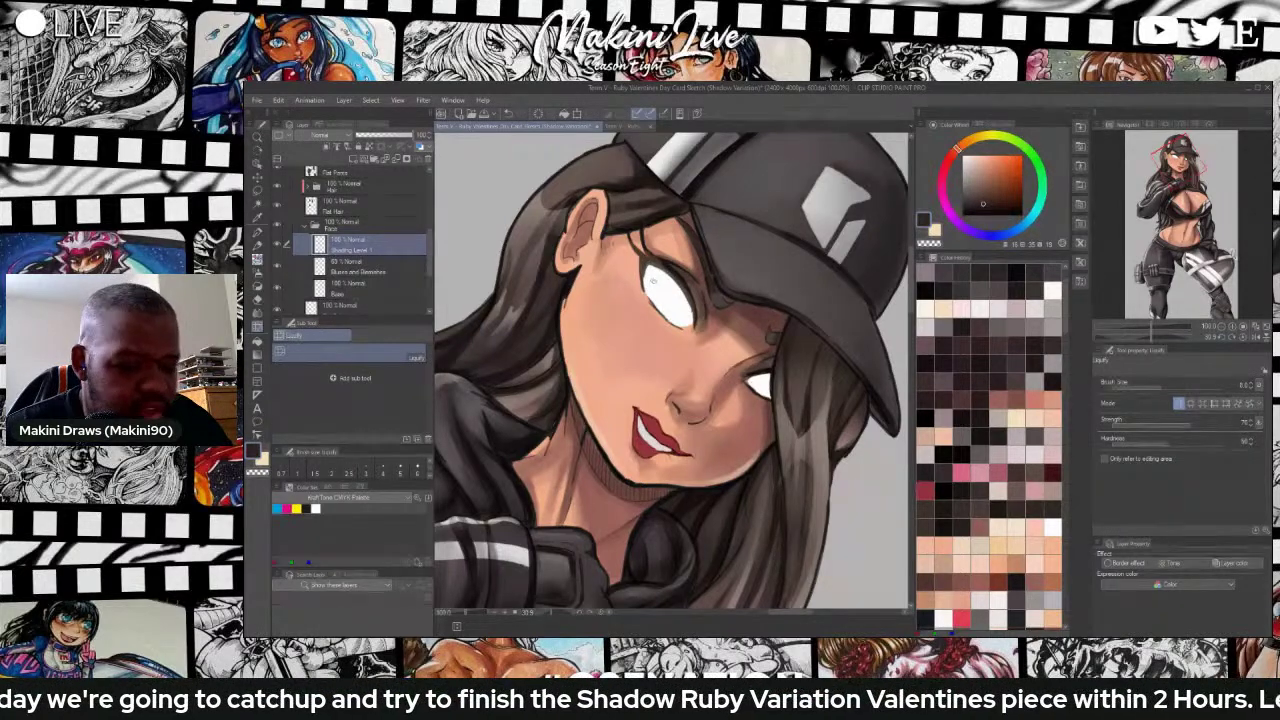
Soften the lower end of the nearer eyebrow with the Clothes Blur brush, reducing the brush size.
key(b)
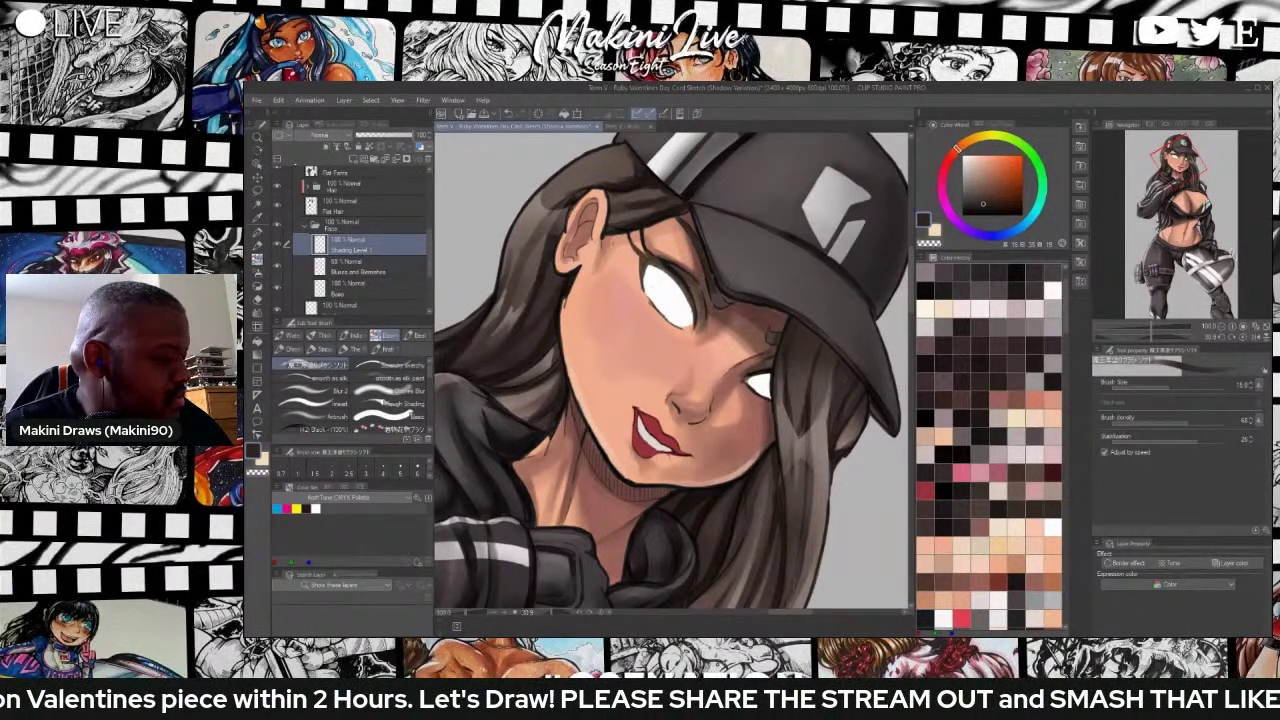
click(390, 390)
mouse_move(716, 278)
mouse_down()
mouse_move(717, 292)
mouse_move(709, 271)
mouse_up()
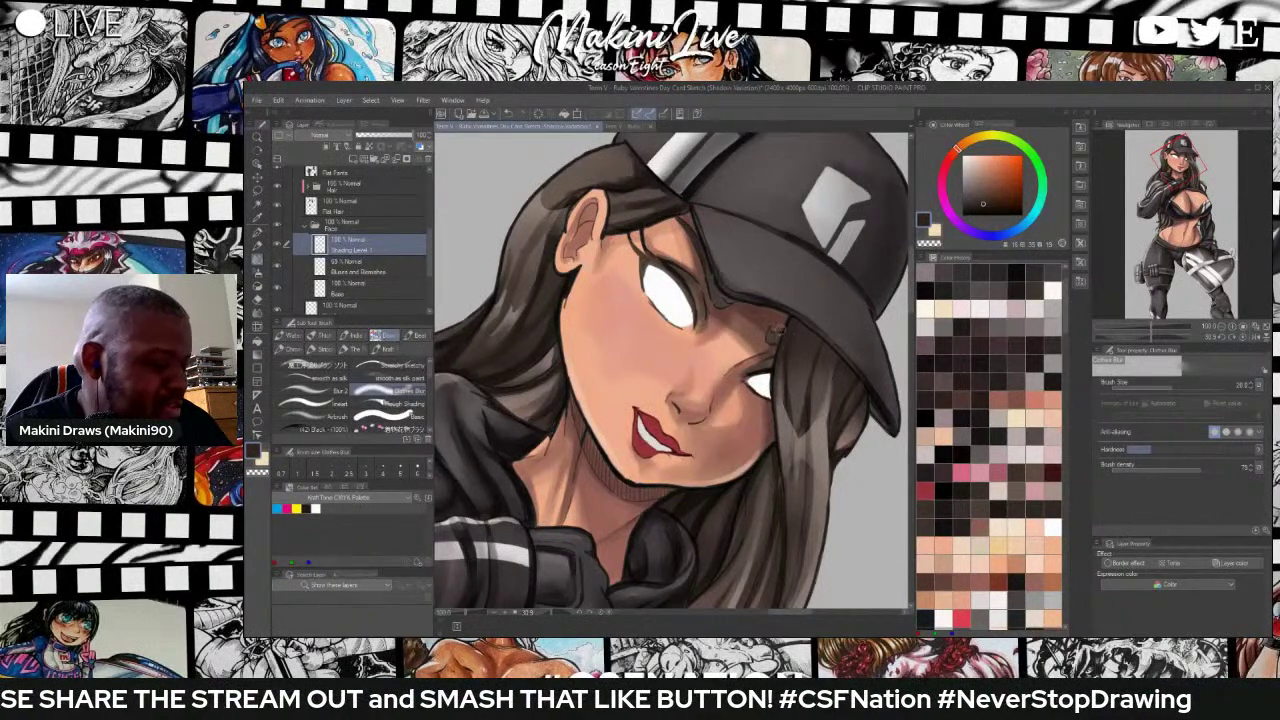
key(bracketleft)
key(bracketleft)
key(bracketleft)
key(bracketleft)
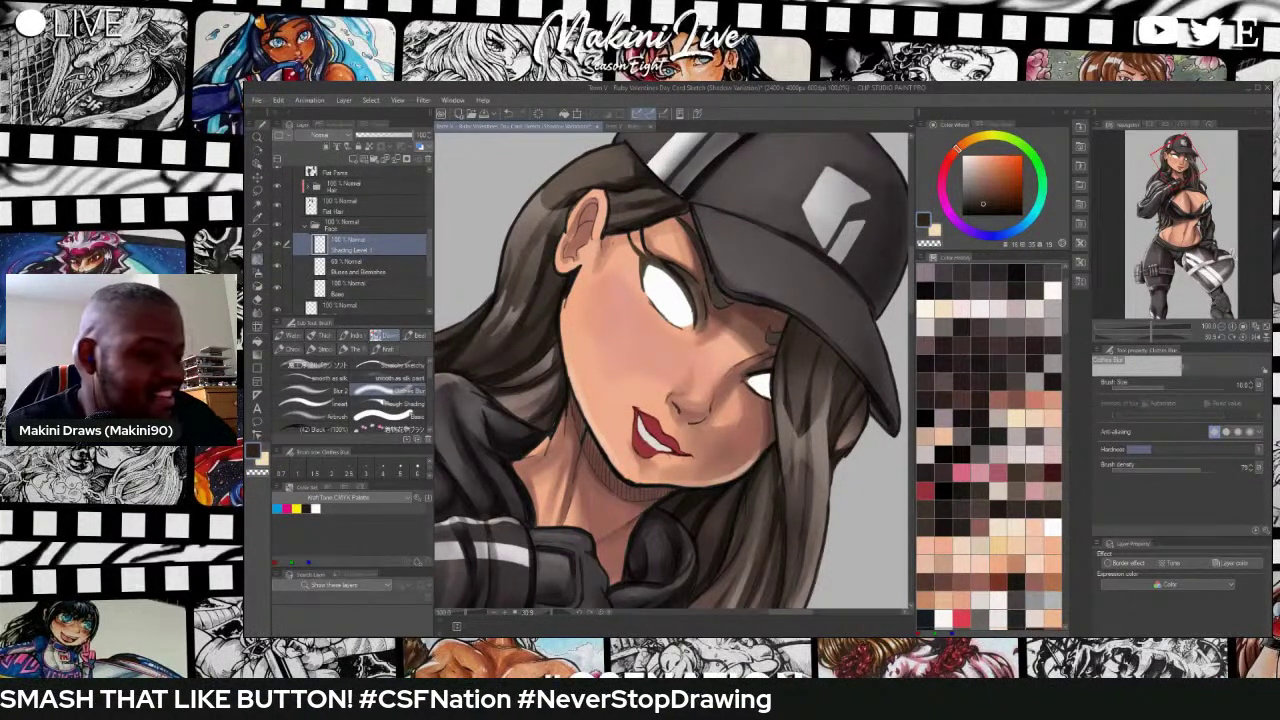
Shift the paint to a slightly less saturated dark brown and repaint the nearer eyebrow along the cap brim.
drag(983, 204, 976, 205)
key(b)
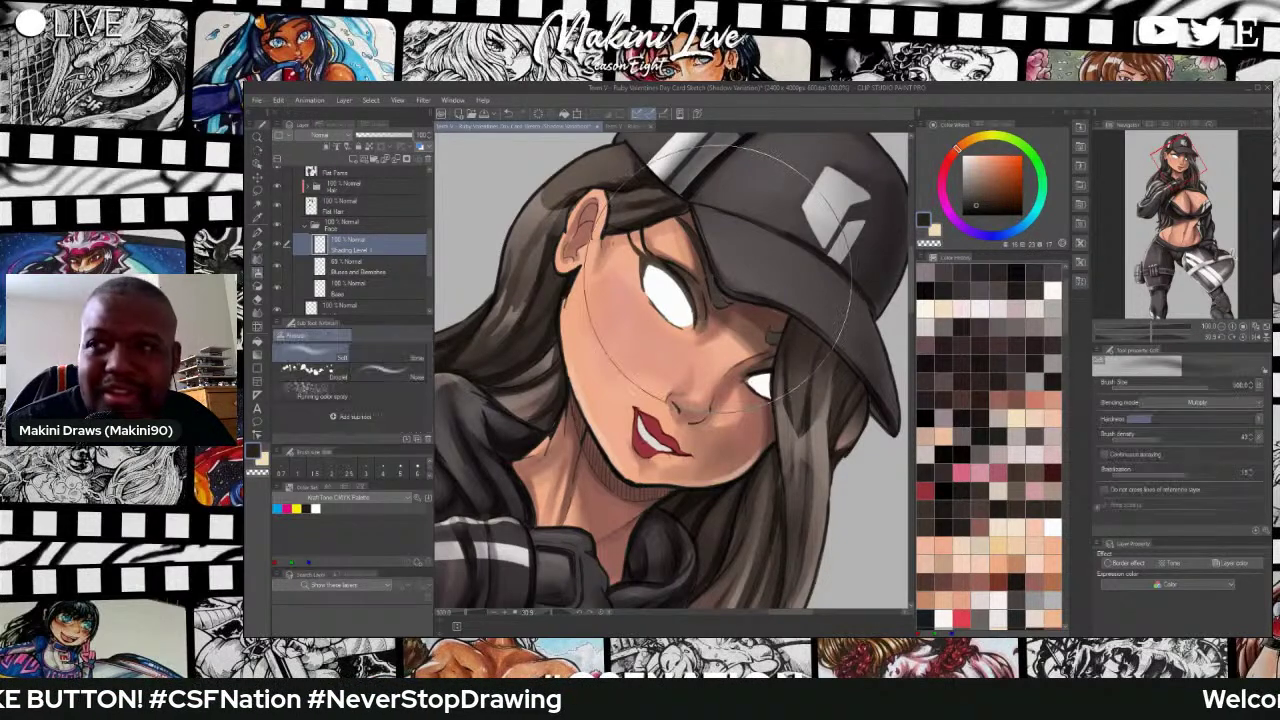
key(bracketleft)
key(bracketleft)
key(bracketleft)
key(bracketleft)
key(bracketleft)
key(bracketleft)
key(bracketleft)
key(bracketleft)
key(bracketleft)
key(bracketleft)
key(bracketleft)
key(bracketleft)
key(bracketleft)
key(bracketleft)
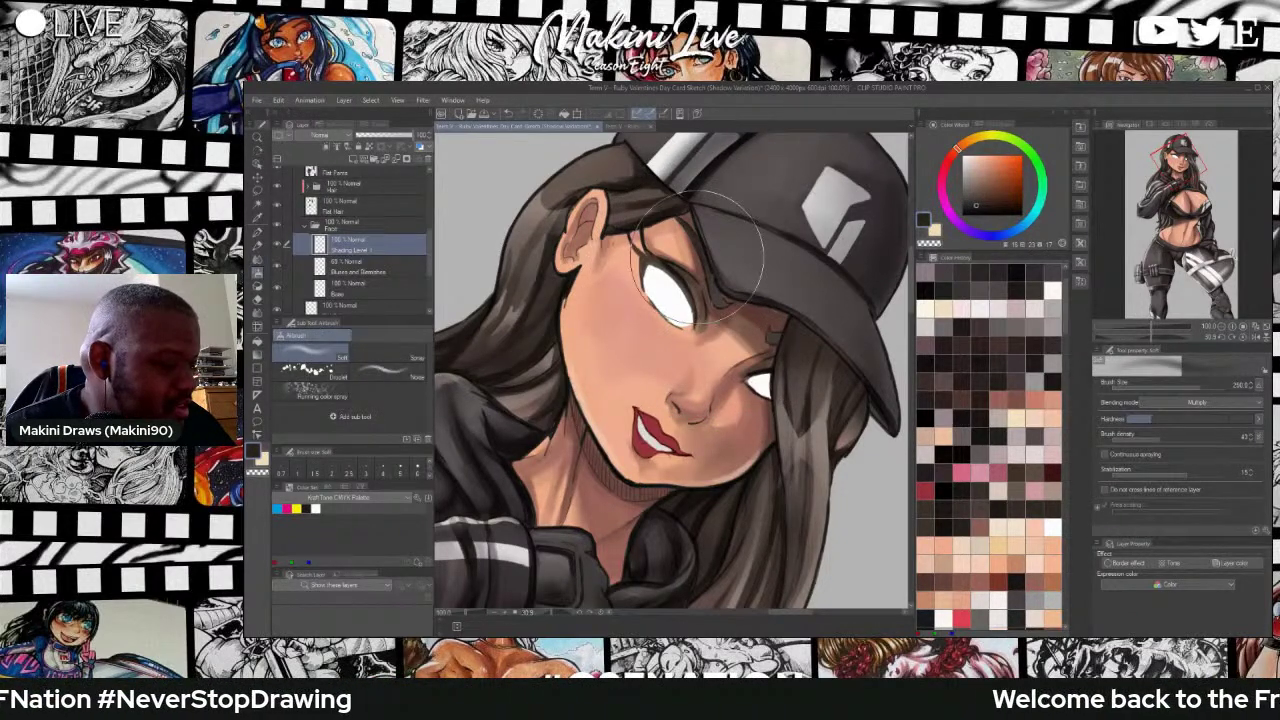
key(b)
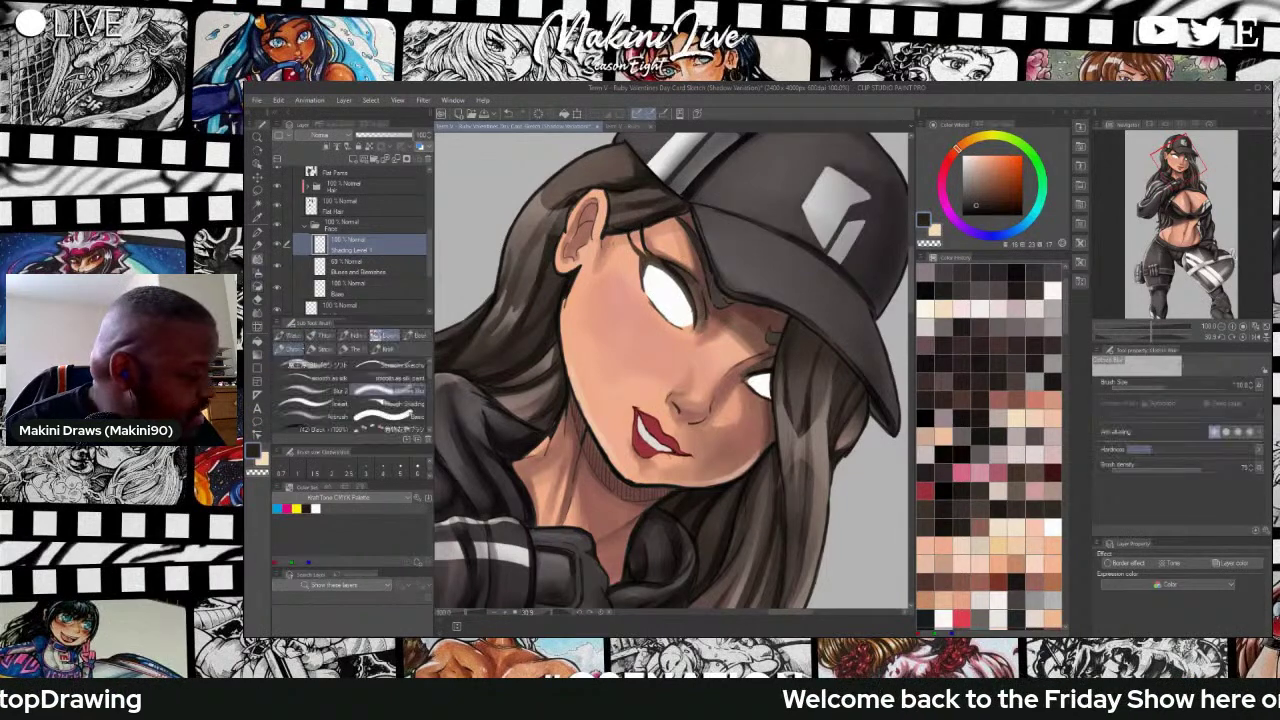
click(308, 365)
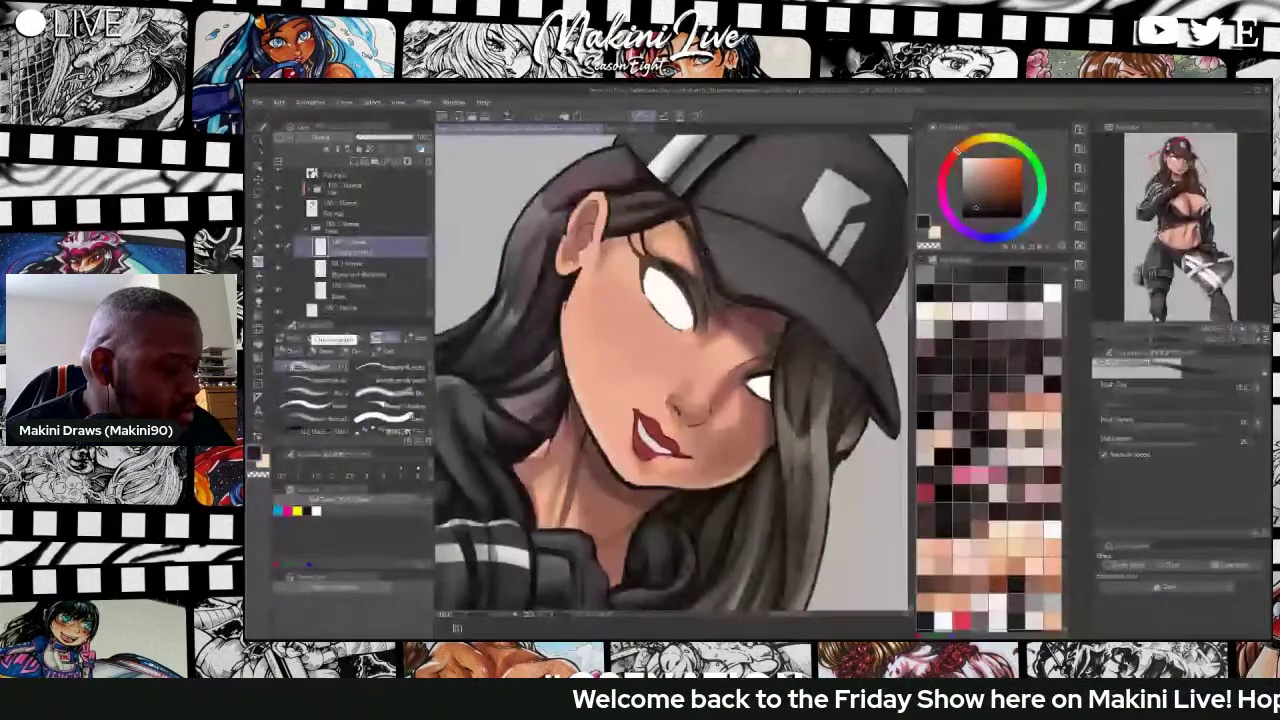
drag(694, 225, 708, 280)
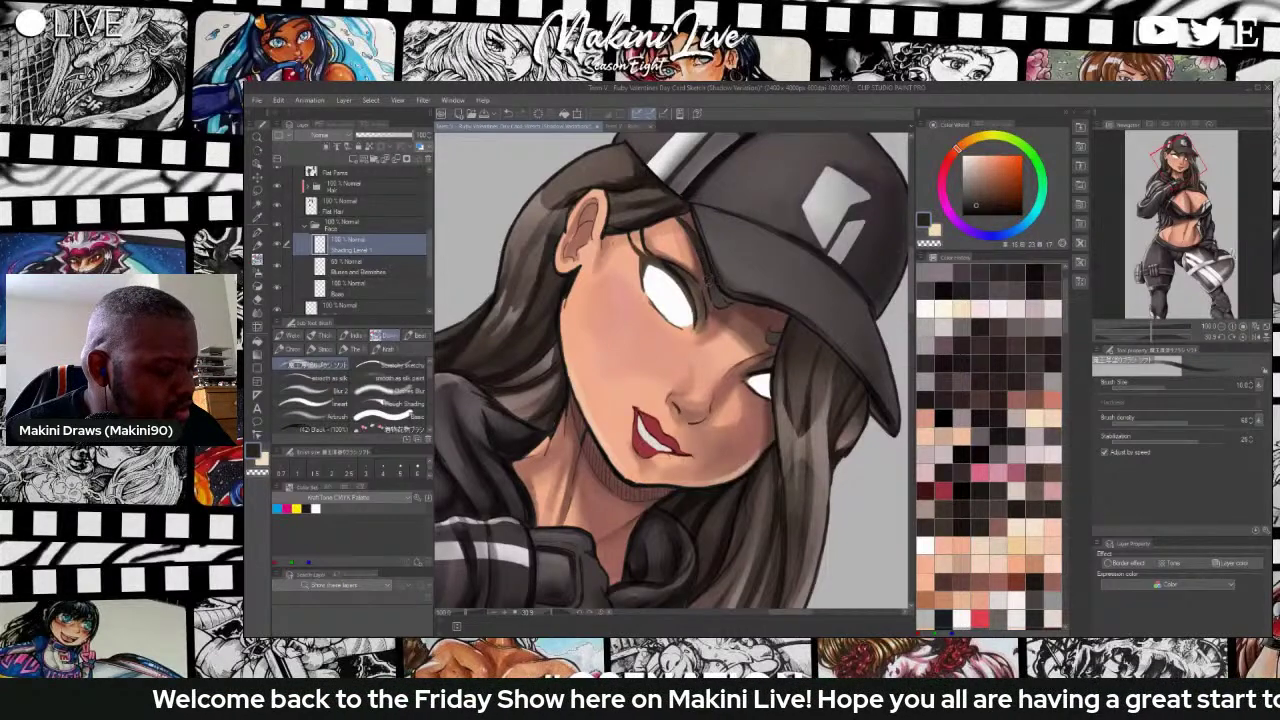
Blend the repainted eyebrow into the skin with the Blend tool at a reduced brush size.
key(j)
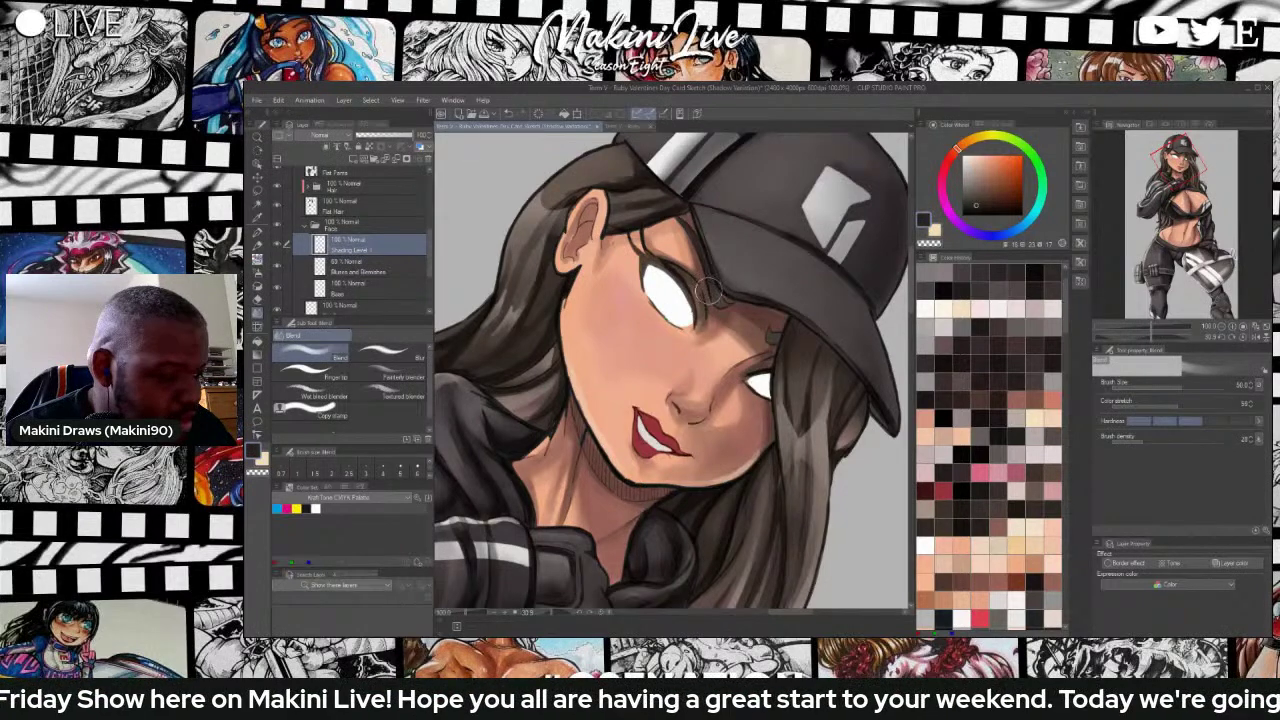
key(bracketleft)
key(bracketleft)
key(bracketleft)
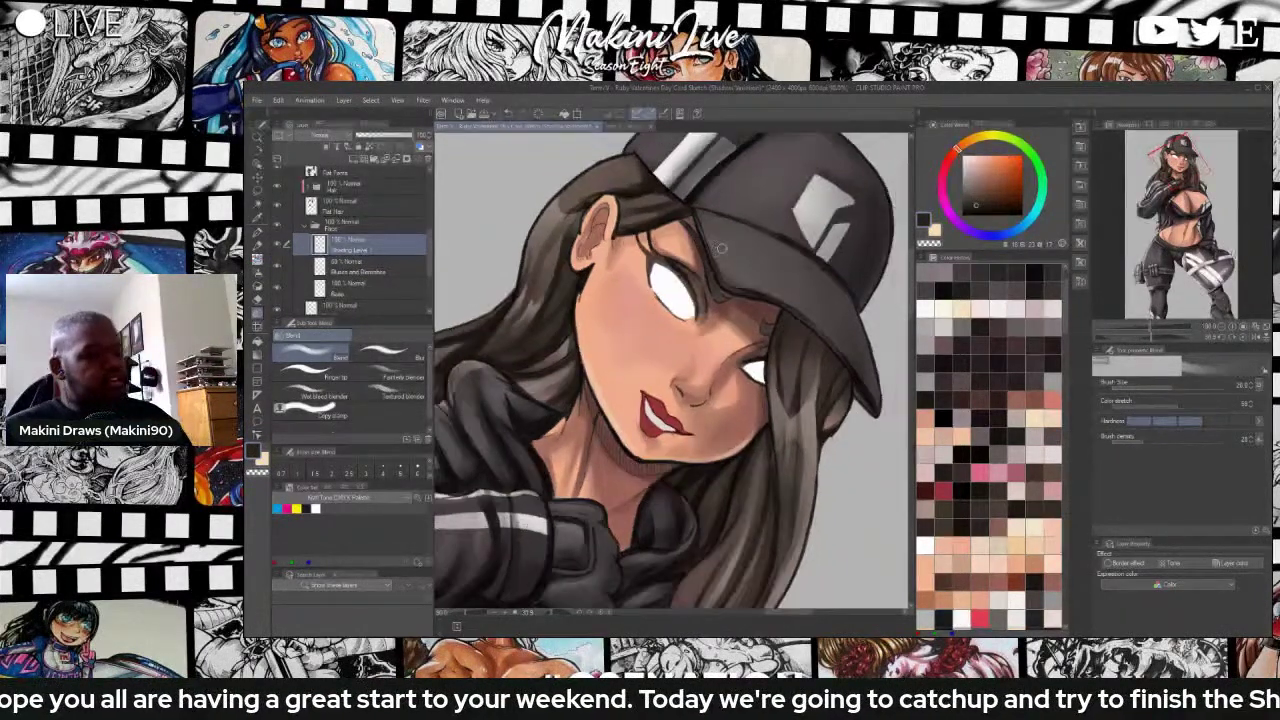
Paint and reshape the eyebrow above the far eye, using Liquify and the Clothes Blur brush to refine it.
key(b)
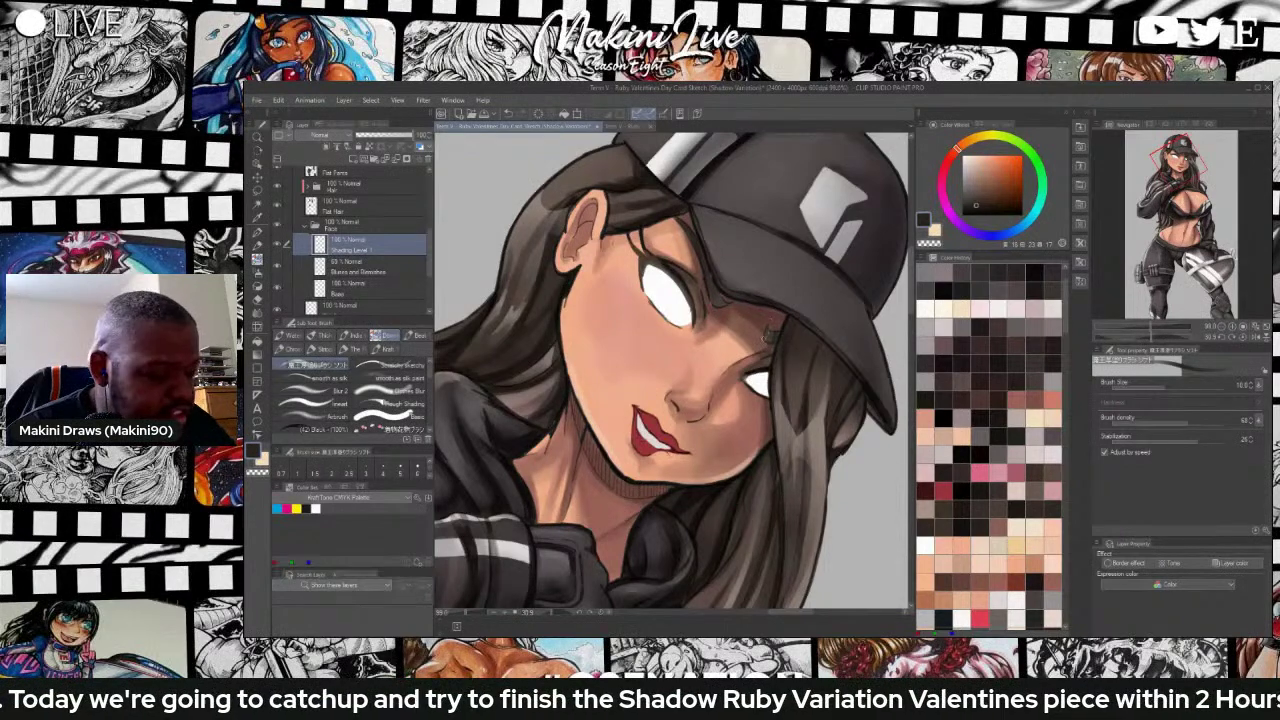
key(j)
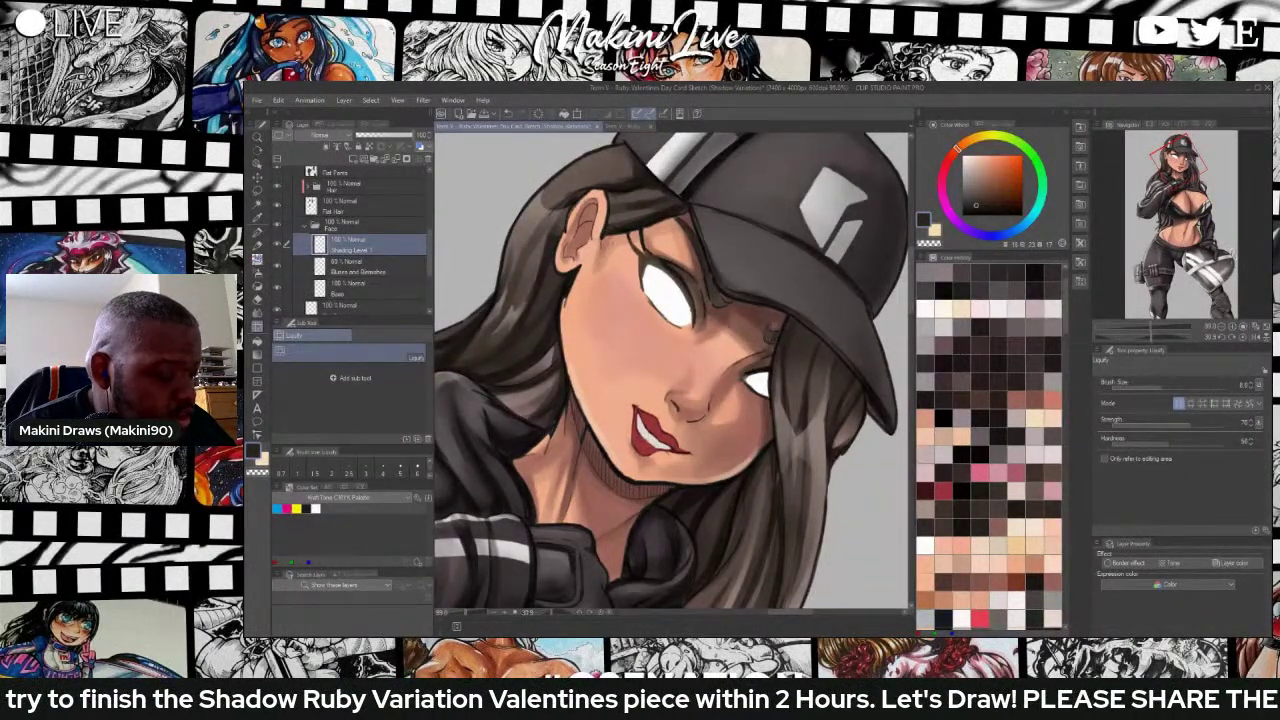
key(b)
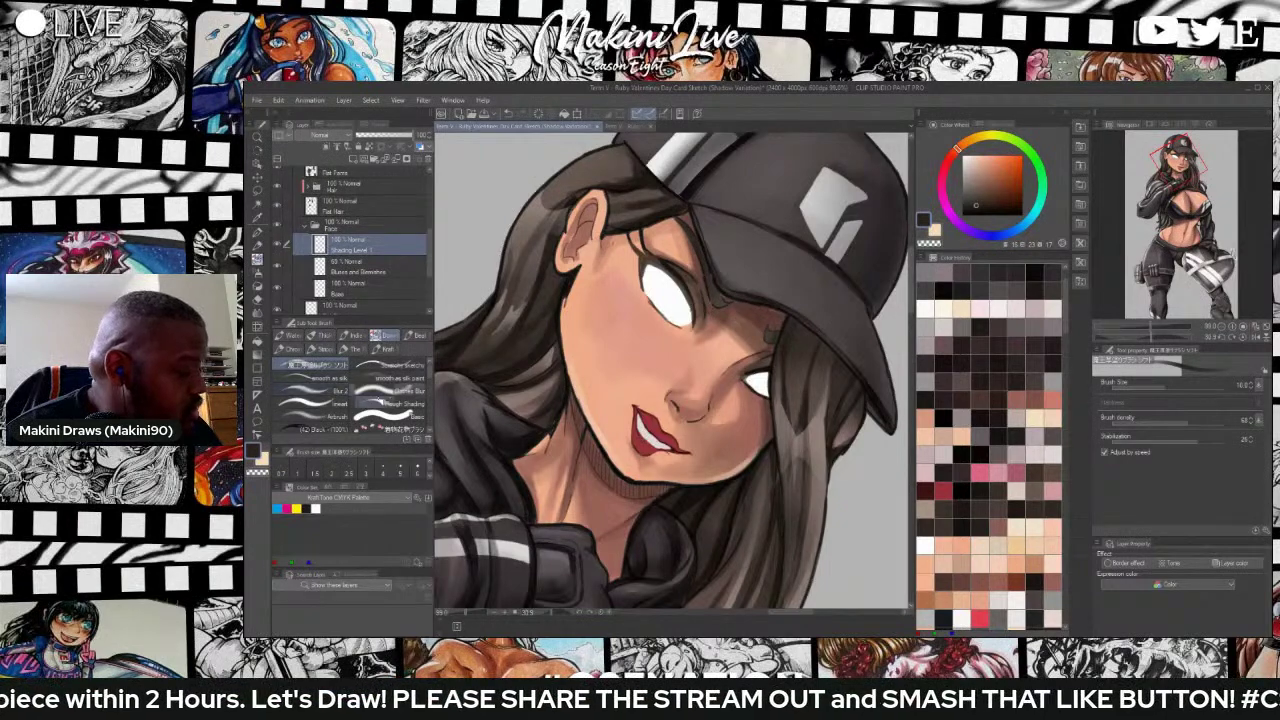
click(405, 389)
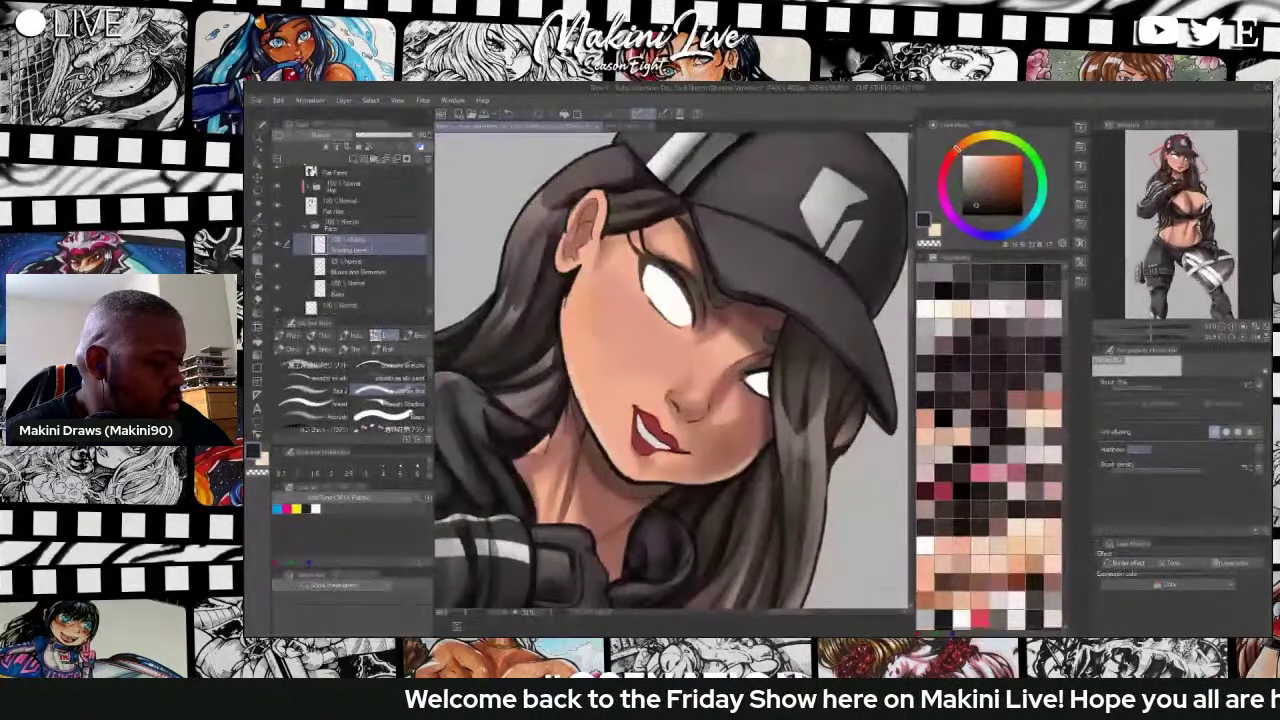
Set the Shading Level 1 layer to Multiply at reduced opacity and ready the tapered brush with a darker brown.
drag(410, 134, 398, 134)
click(975, 208)
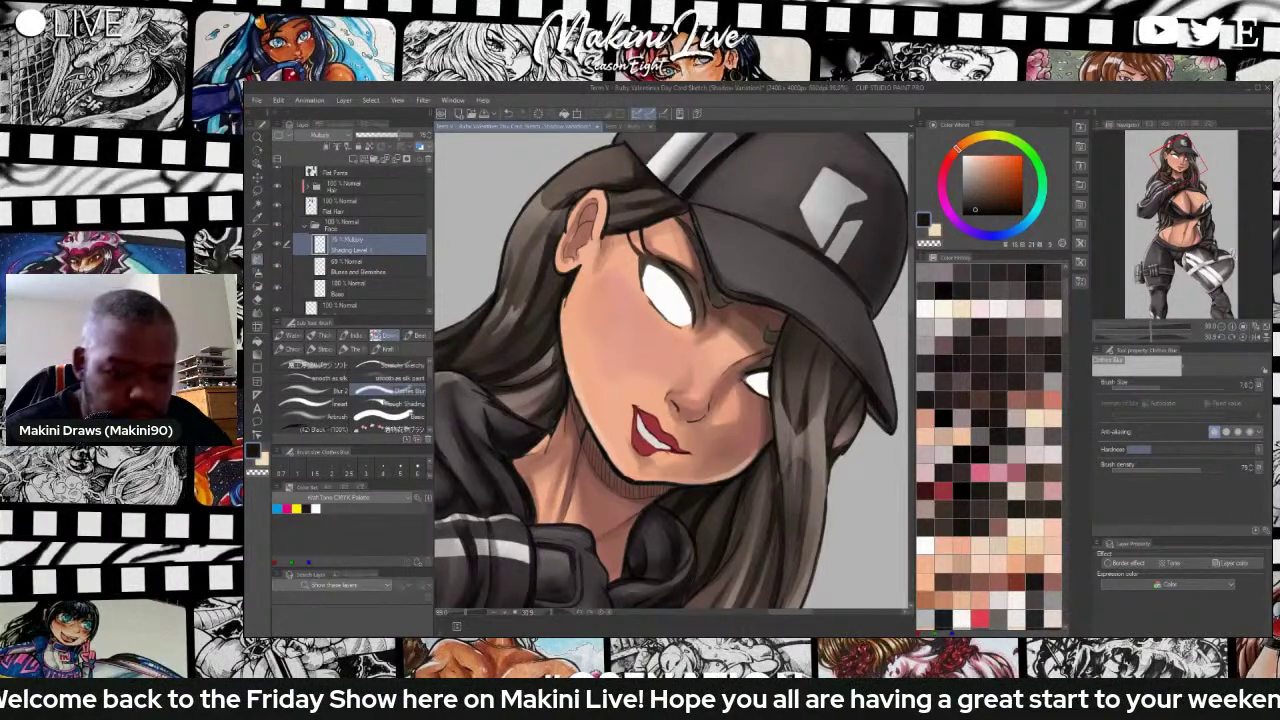
key(b)
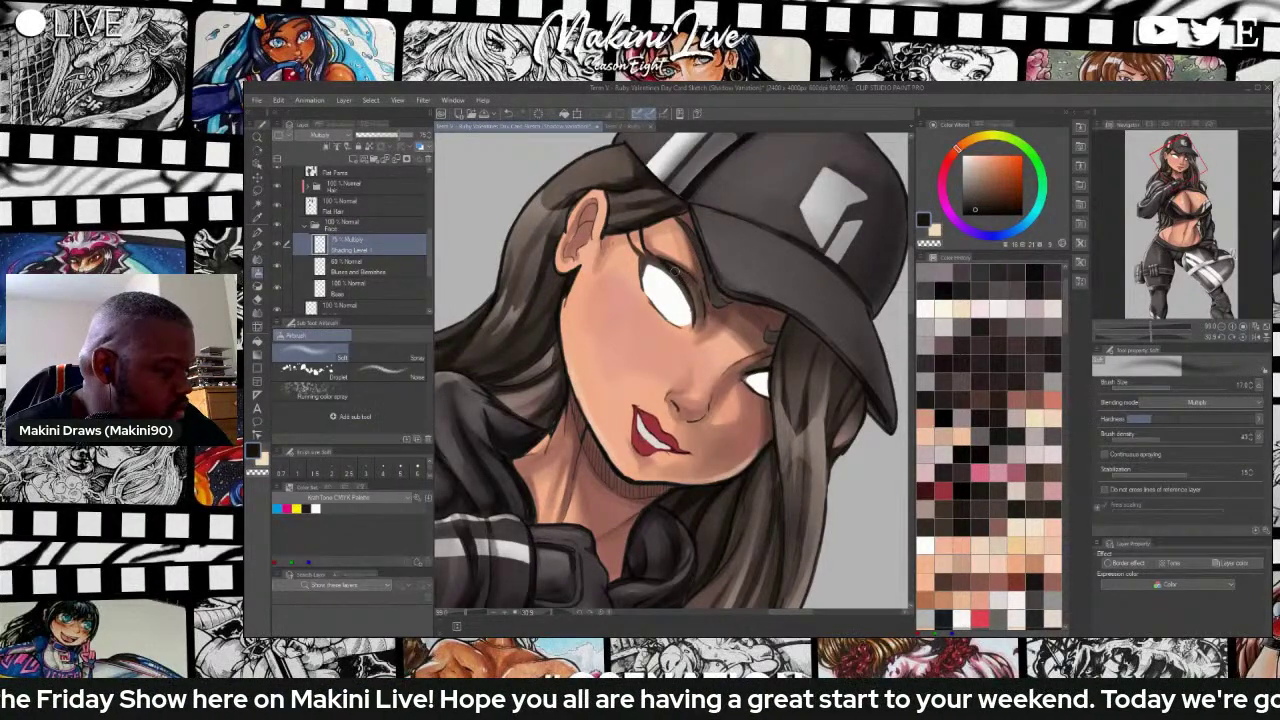
key(b)
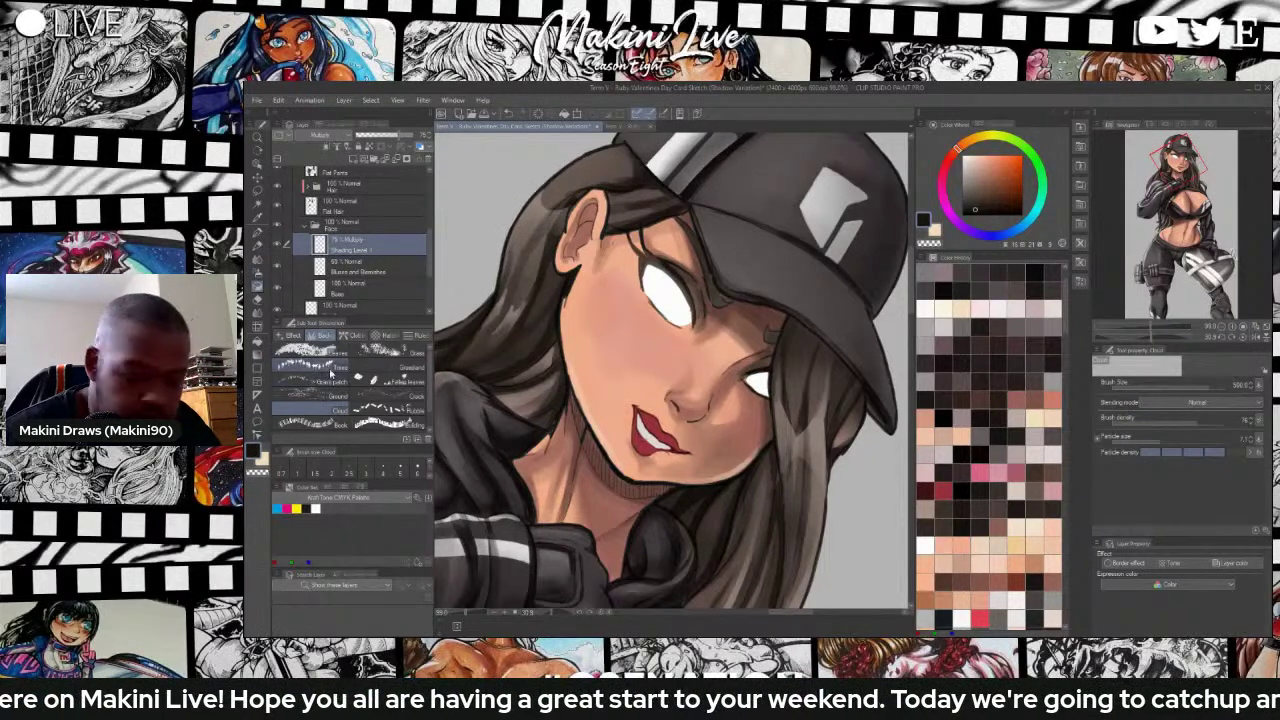
key(b)
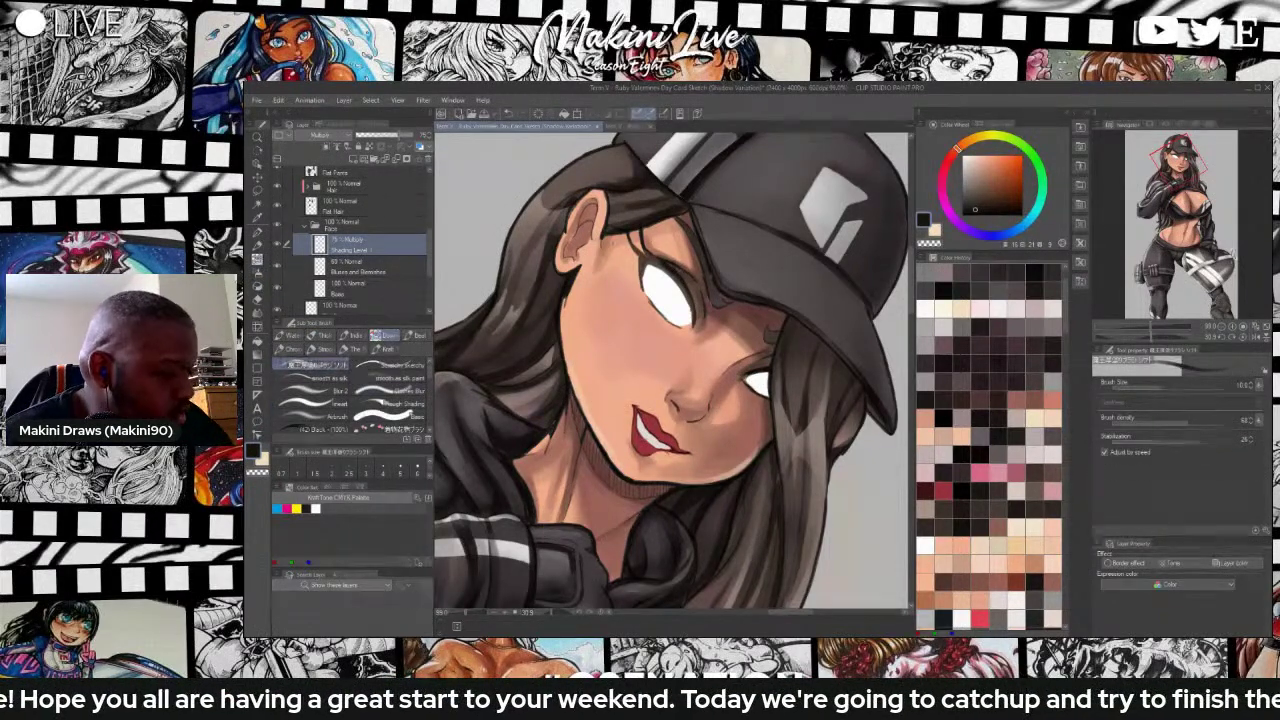
Paint a dark brown shadow along the upper edge of the nearer eye with an enlarged brush and ready the Blend tool.
key(])
key(])
drag(663, 260, 695, 284)
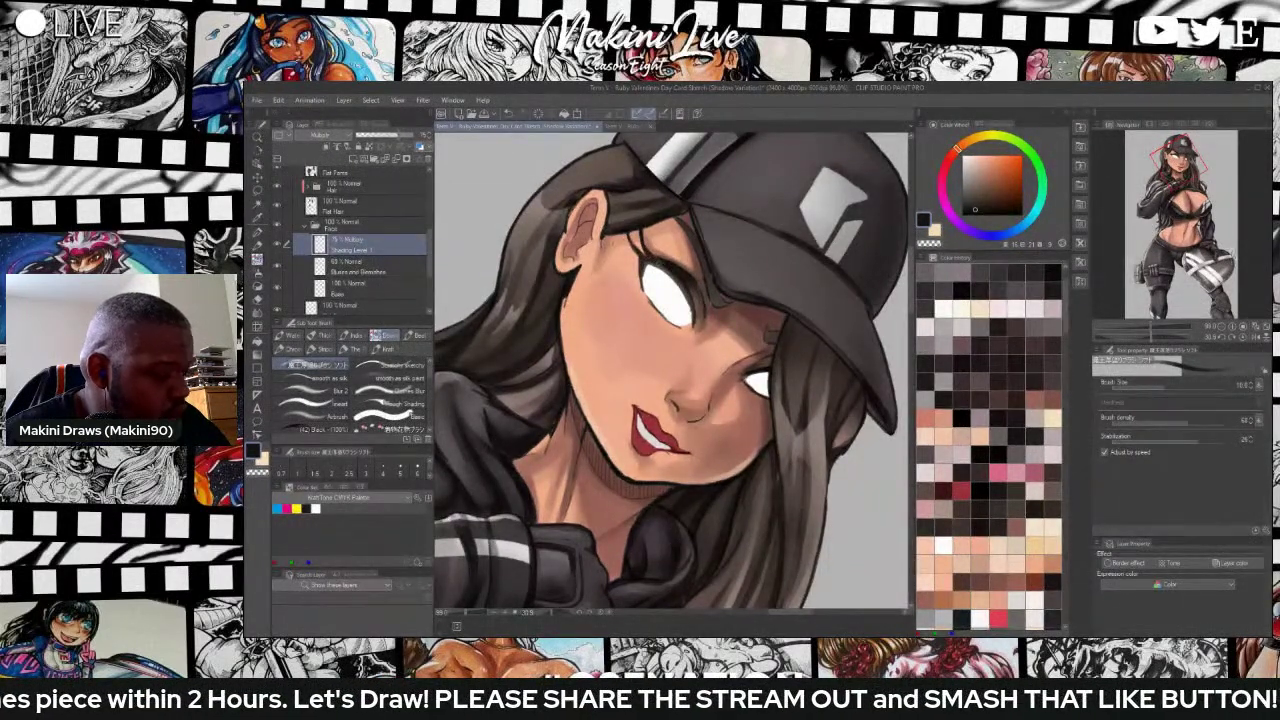
key(j)
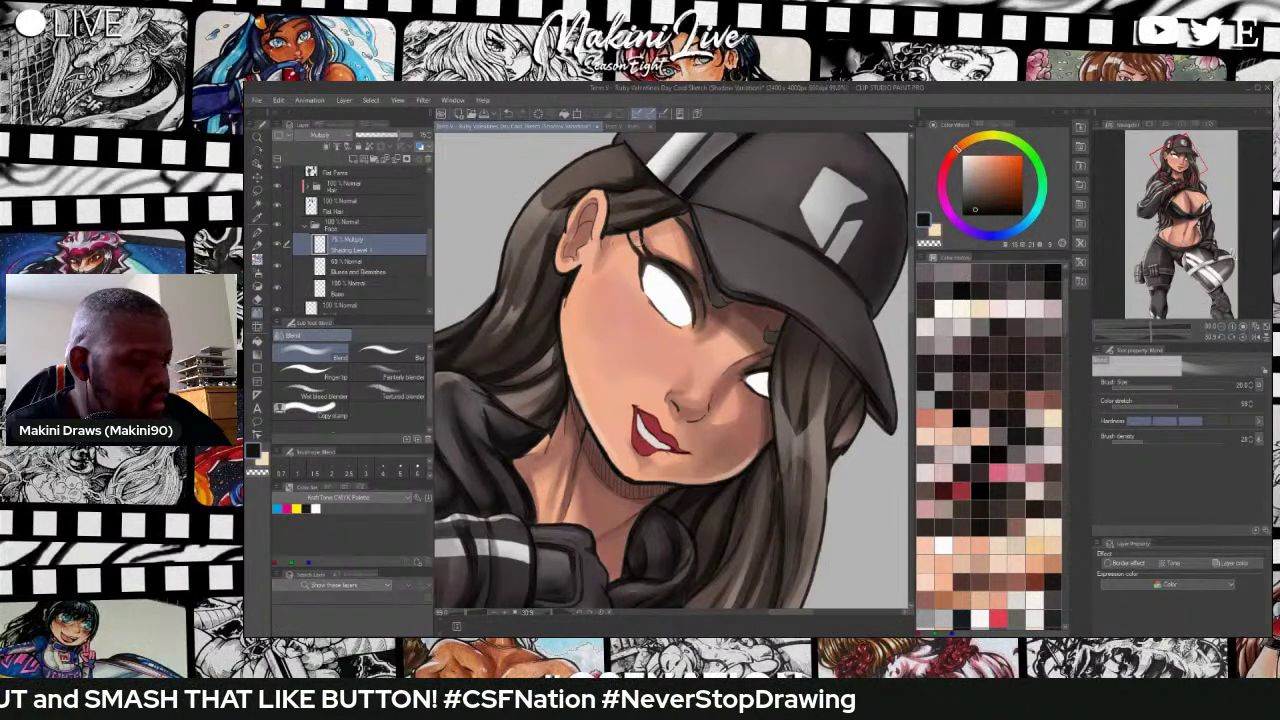
Shift to a more saturated dark brown, shade the far eye's corner with a smaller brush, and blend the shadows at both eyes.
click(993, 206)
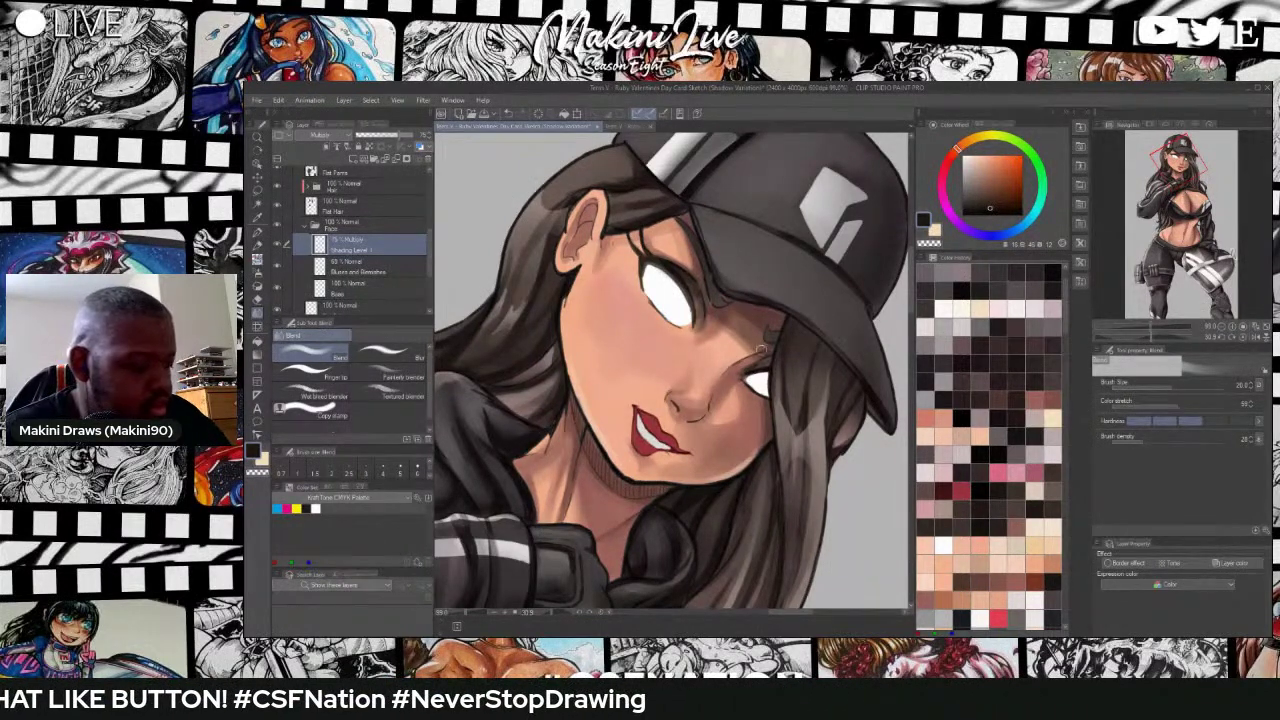
key(b)
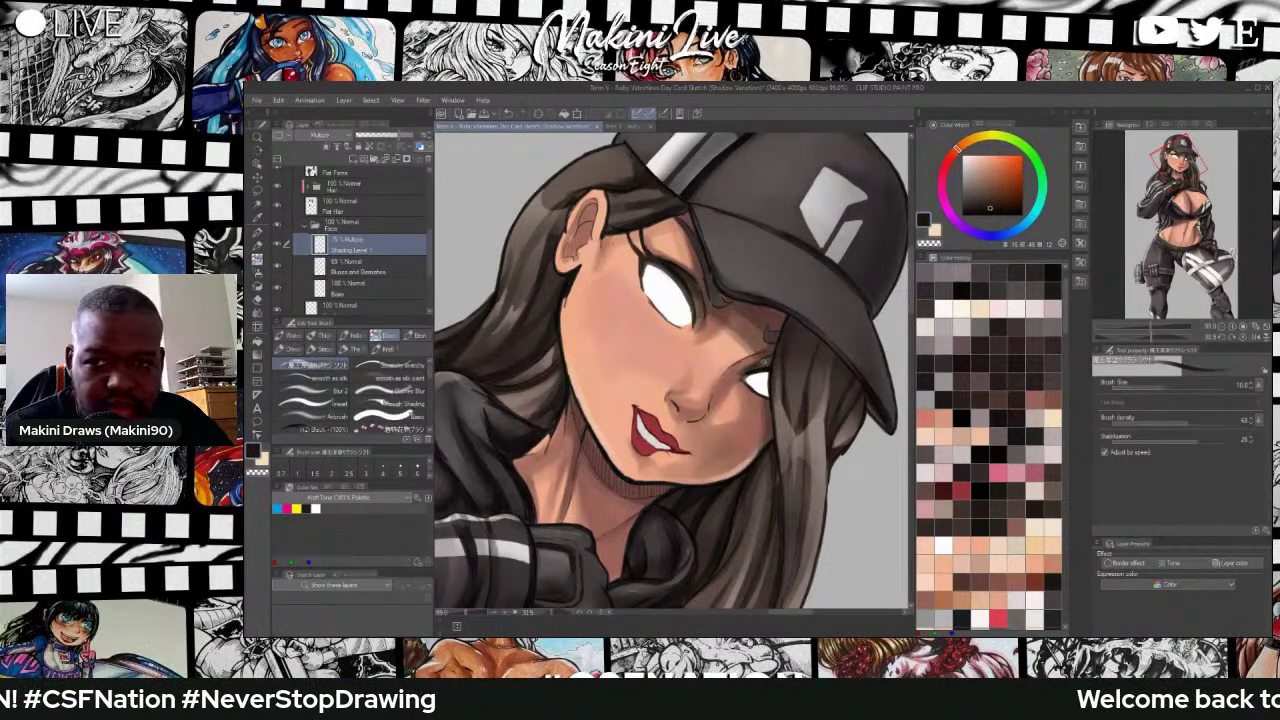
key([)
key([)
drag(763, 365, 773, 357)
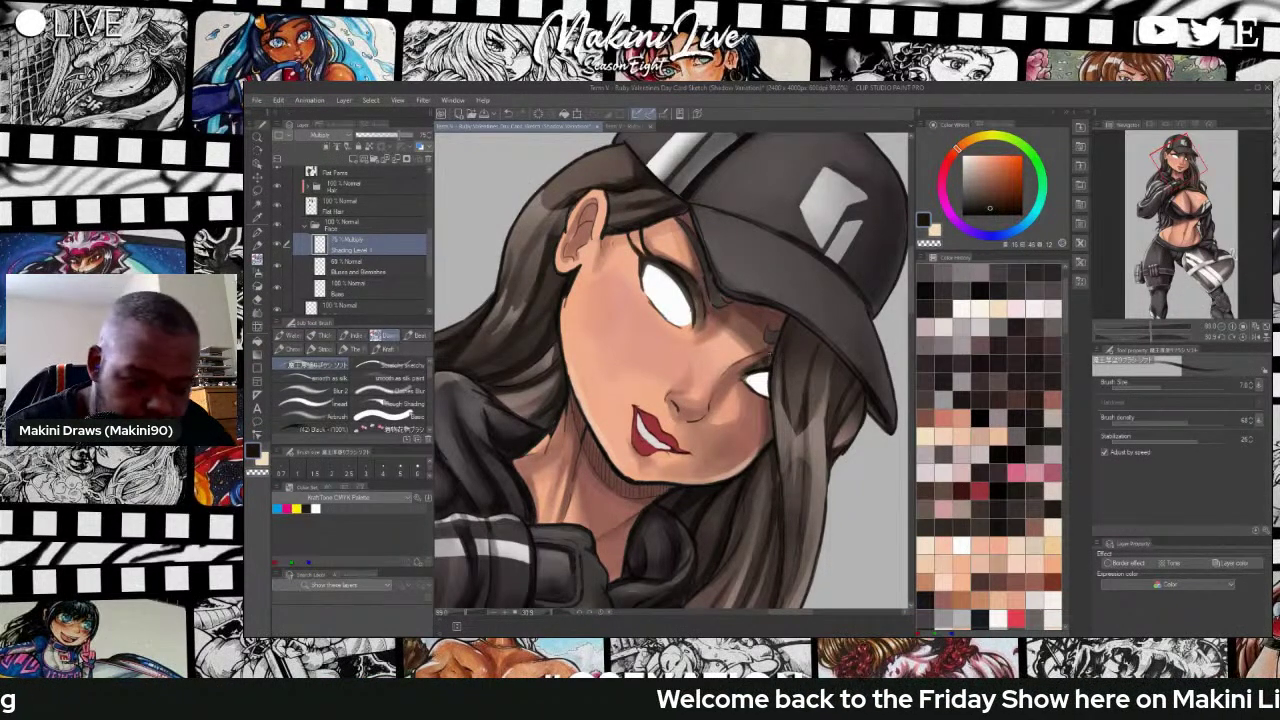
key(j)
mouse_move(763, 364)
mouse_down()
mouse_move(743, 370)
mouse_move(759, 363)
mouse_up()
mouse_move(676, 266)
mouse_down()
mouse_move(686, 282)
mouse_move(673, 270)
mouse_up()
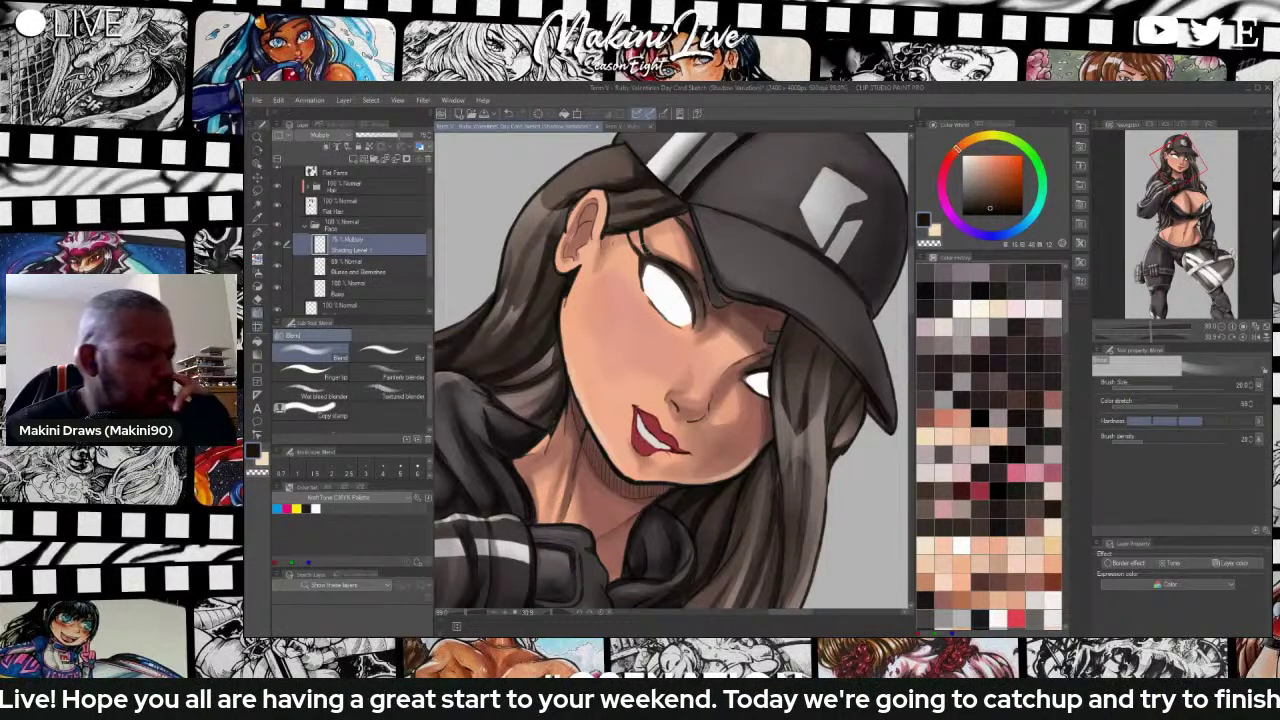
Shade under the nose with a reddish-brown Soft airbrush and refine it using the tapered brush and Liquify.
key(b)
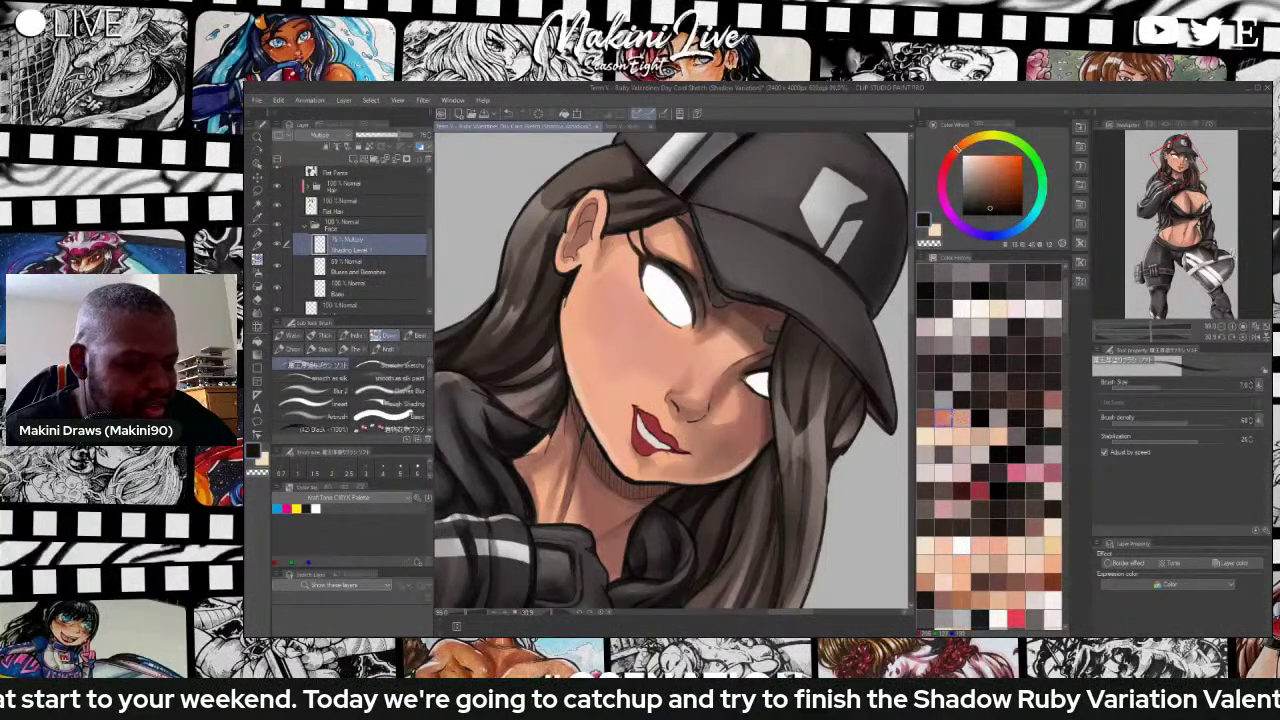
click(943, 418)
drag(990, 182, 994, 189)
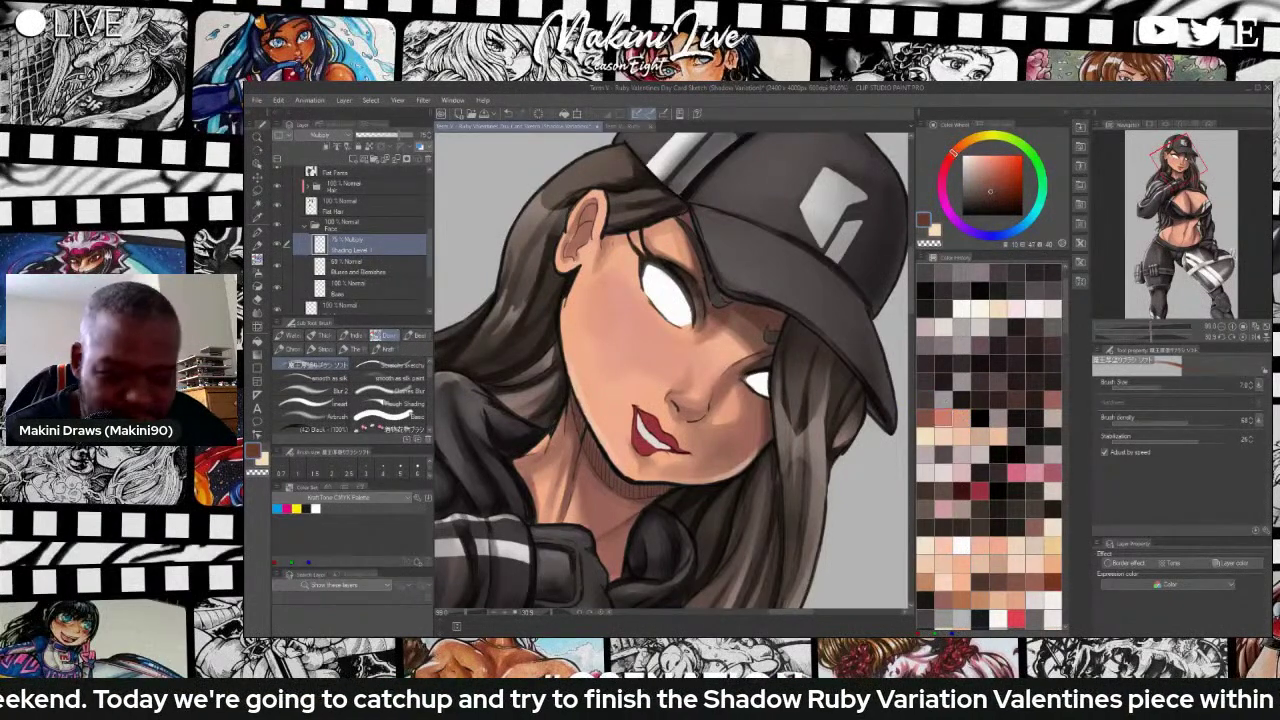
key(b)
mouse_move(690, 419)
mouse_down()
mouse_move(701, 420)
mouse_move(667, 396)
mouse_move(697, 417)
mouse_move(674, 411)
mouse_up()
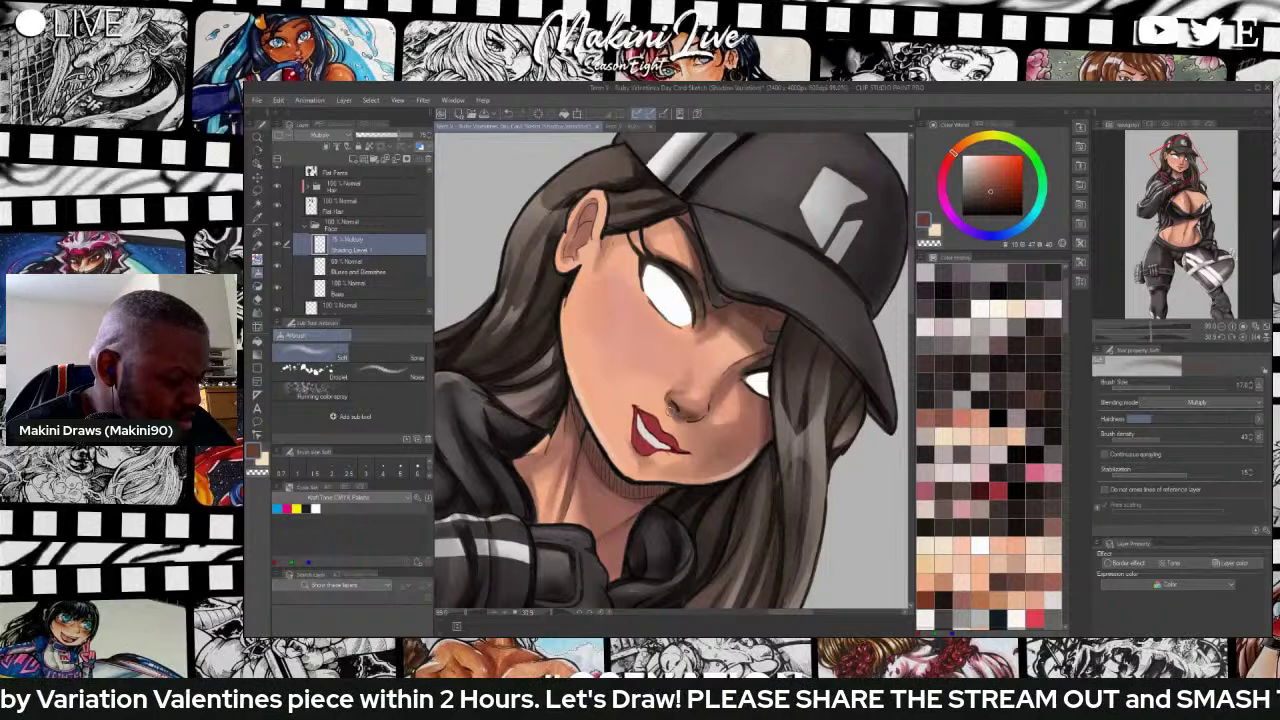
key(bracketleft)
key(bracketleft)
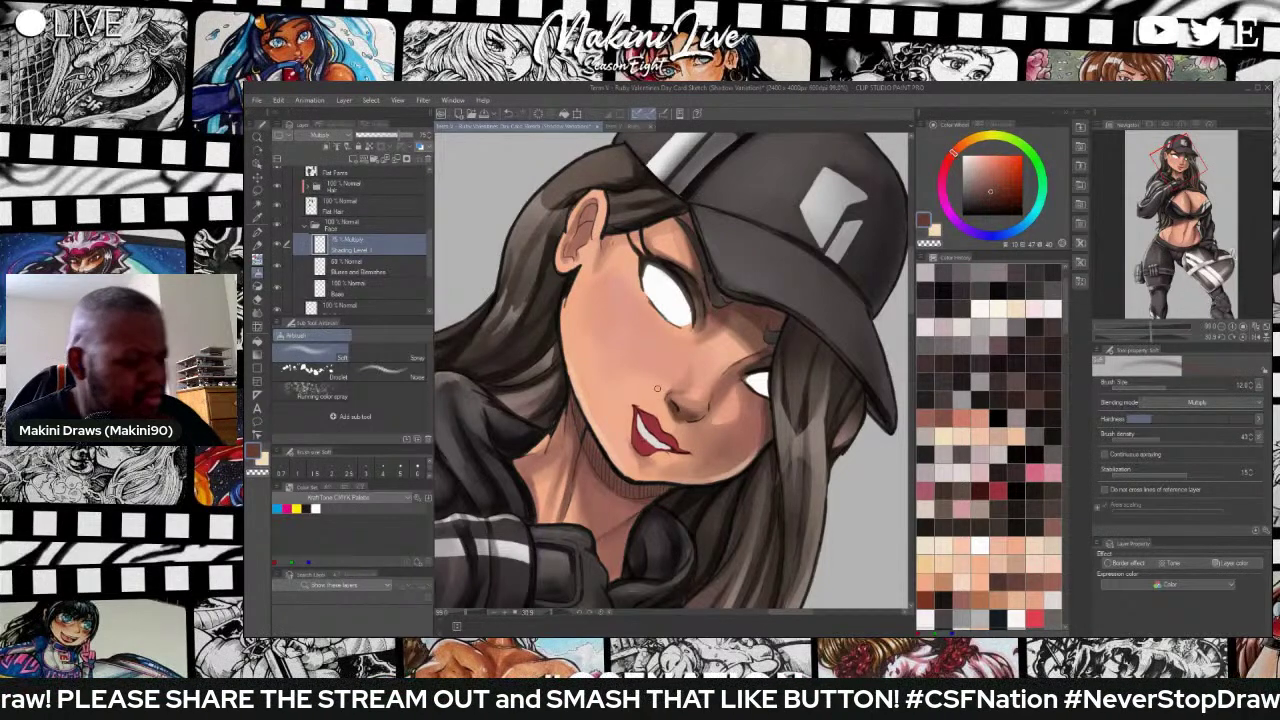
key(j)
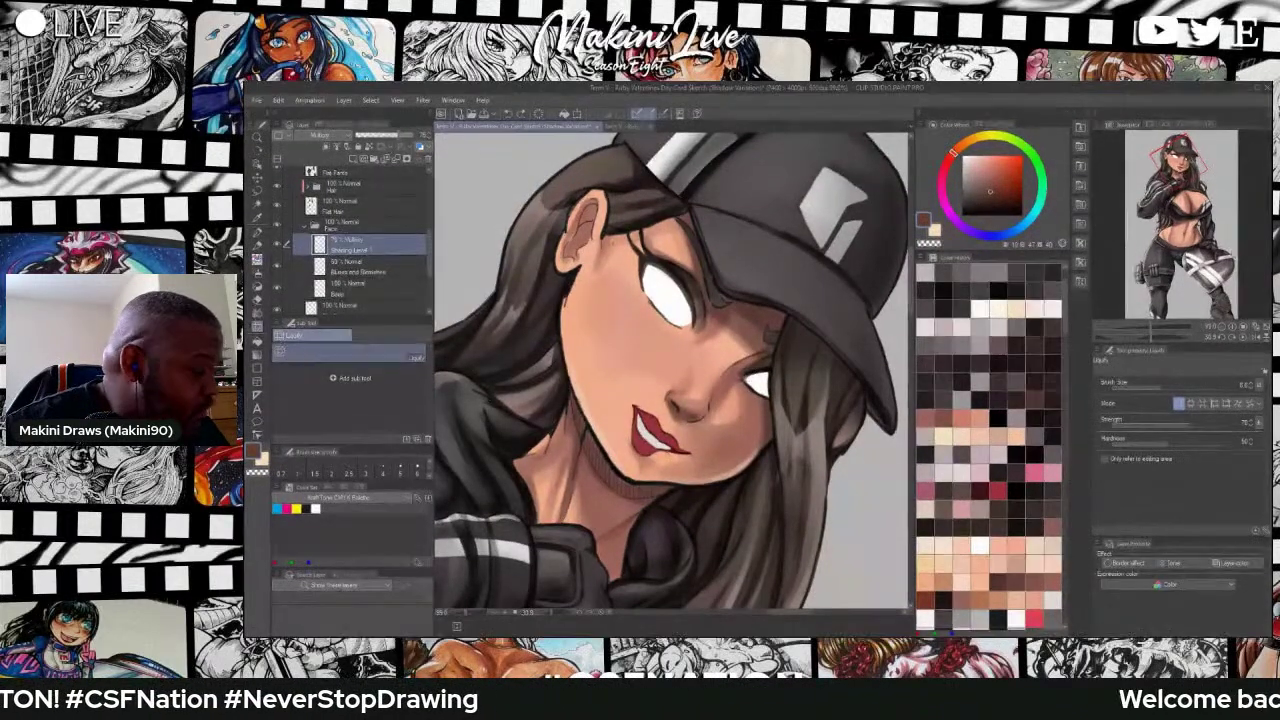
key(b)
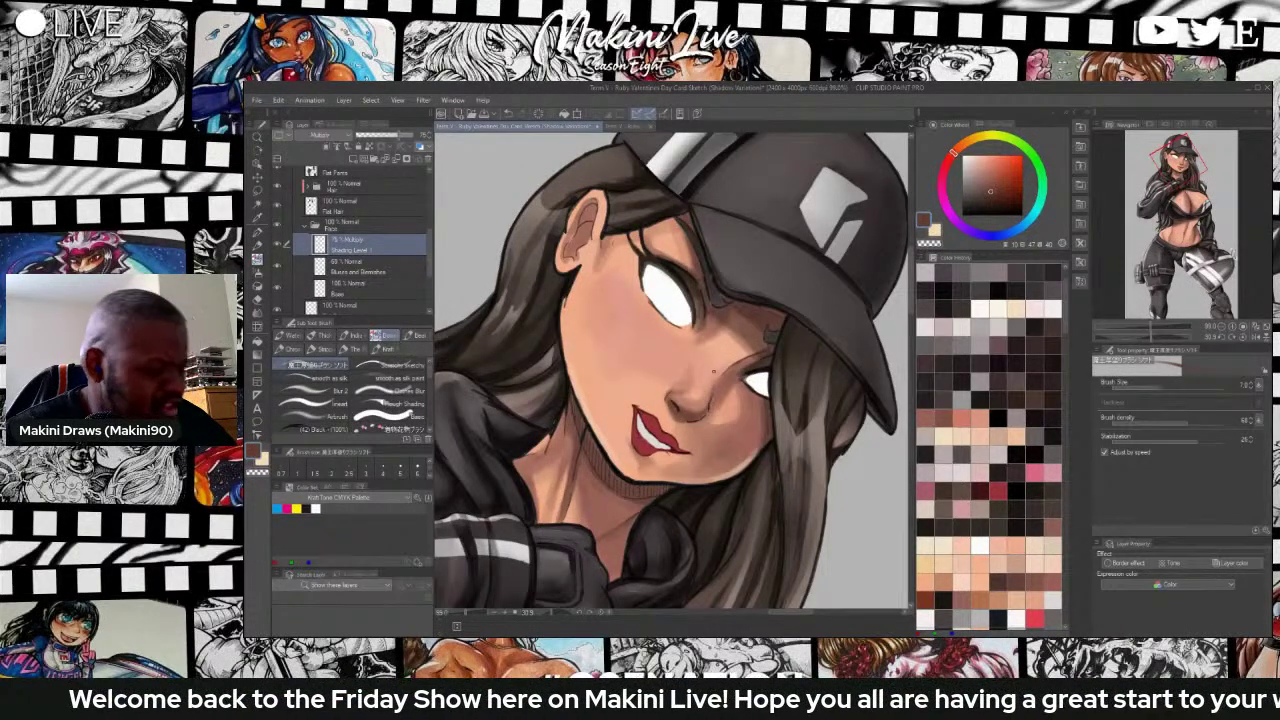
key(j)
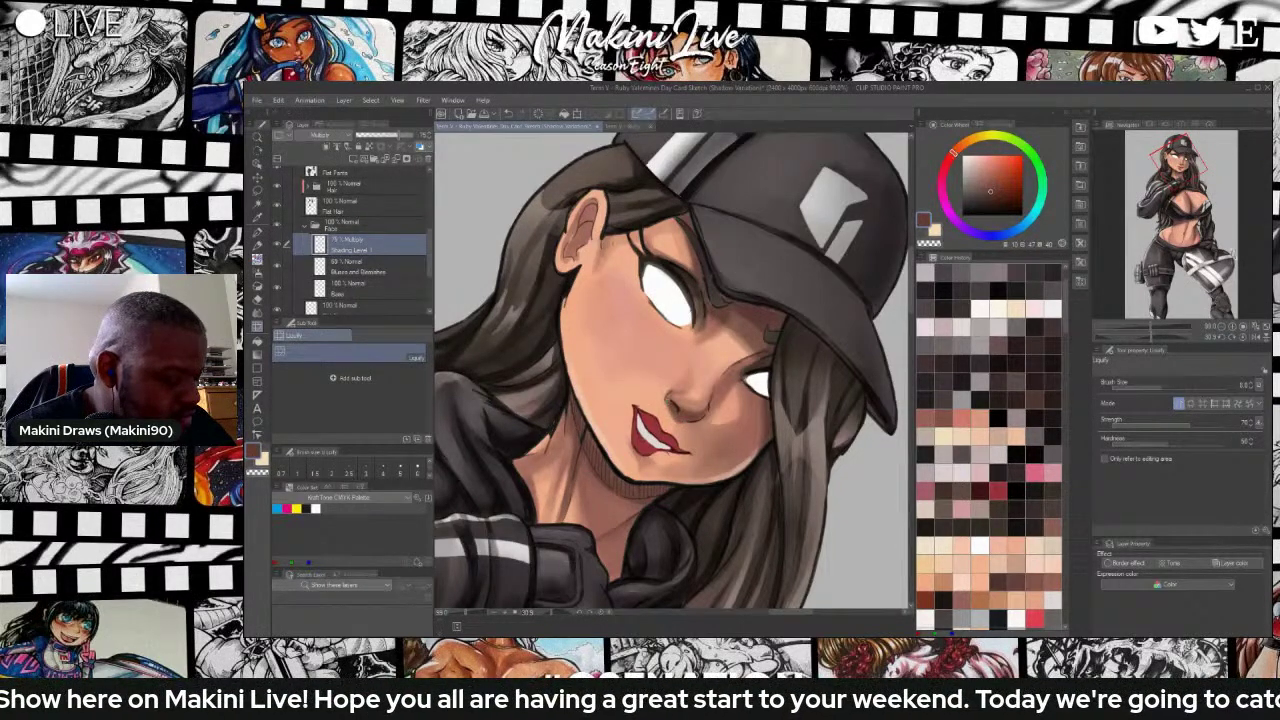
Sample the lips' red as the painting color and ready the tapered brush for close work on the mouth.
key(ctrl+minus)
key(ctrl+minus)
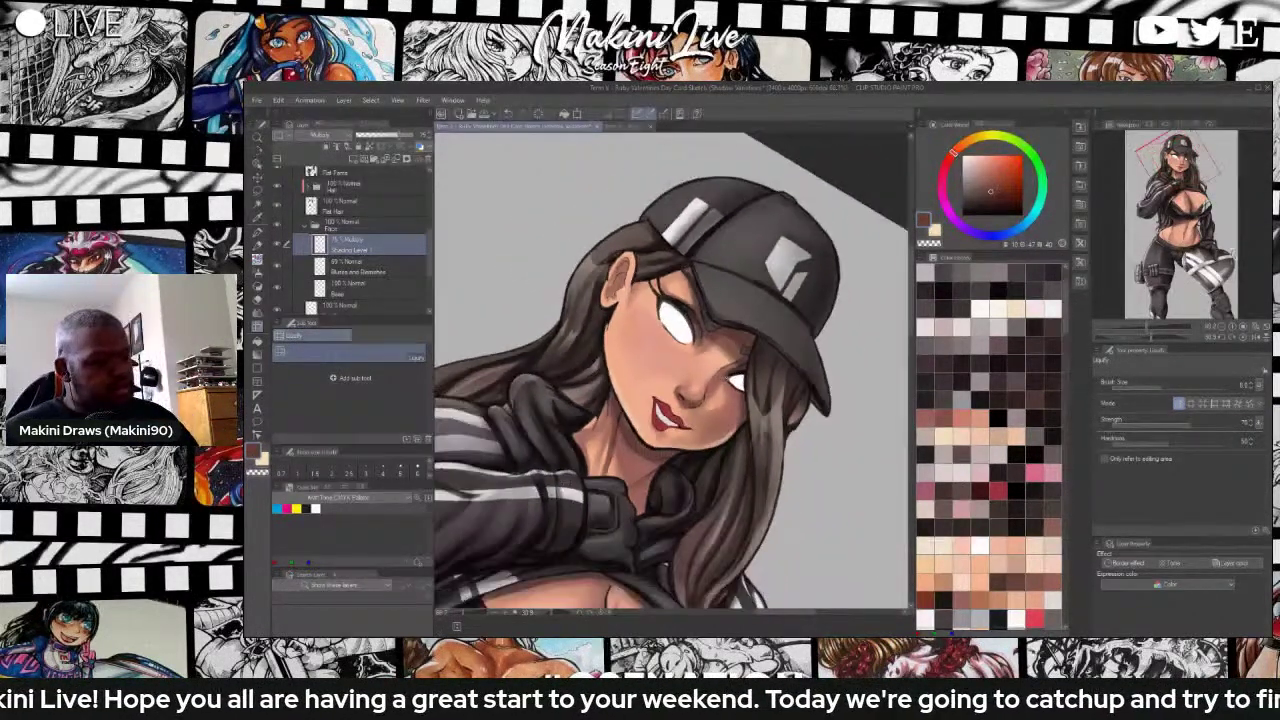
key(ctrl+plus)
key(ctrl+plus)
scroll(728, 382, up, 1)
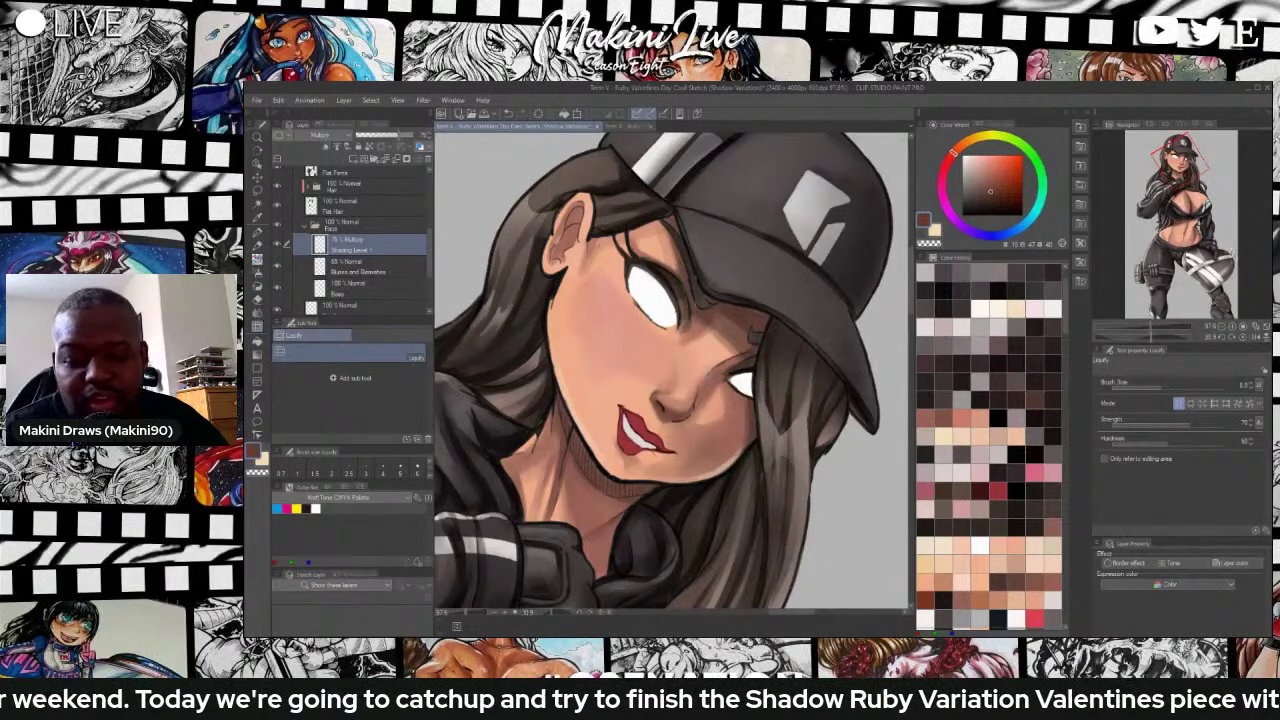
key(p)
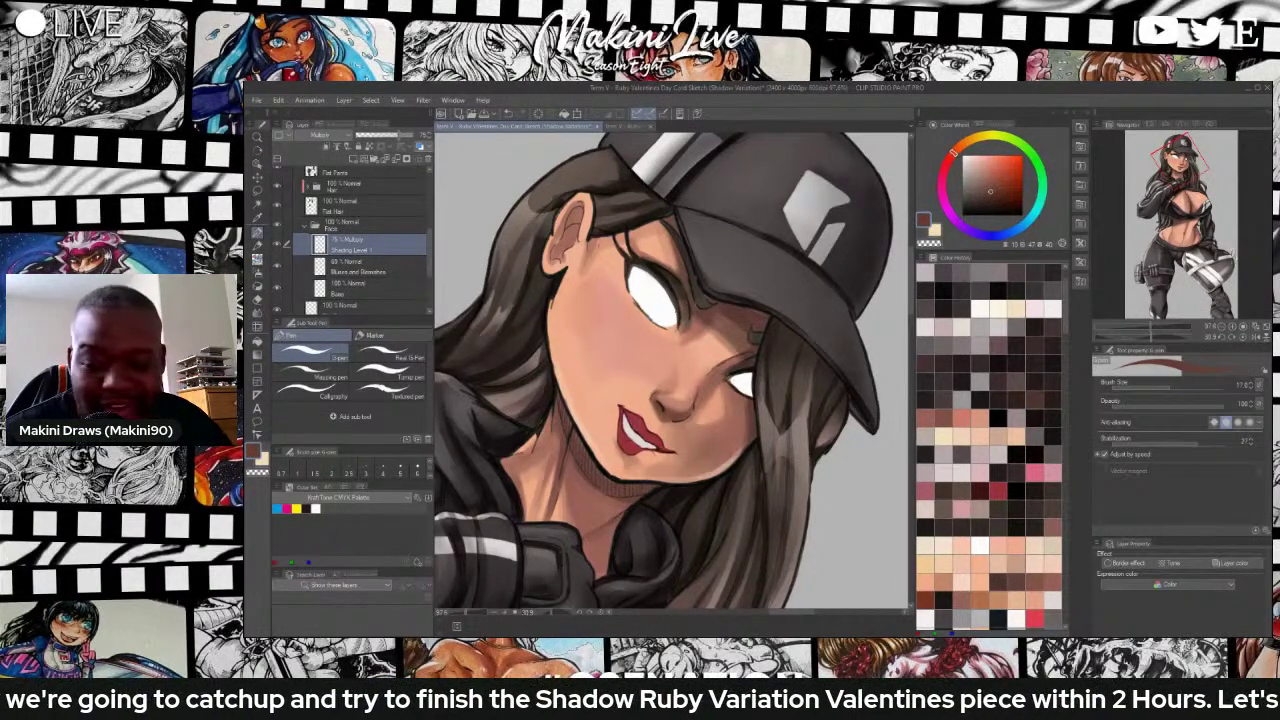
key(i)
click(636, 422)
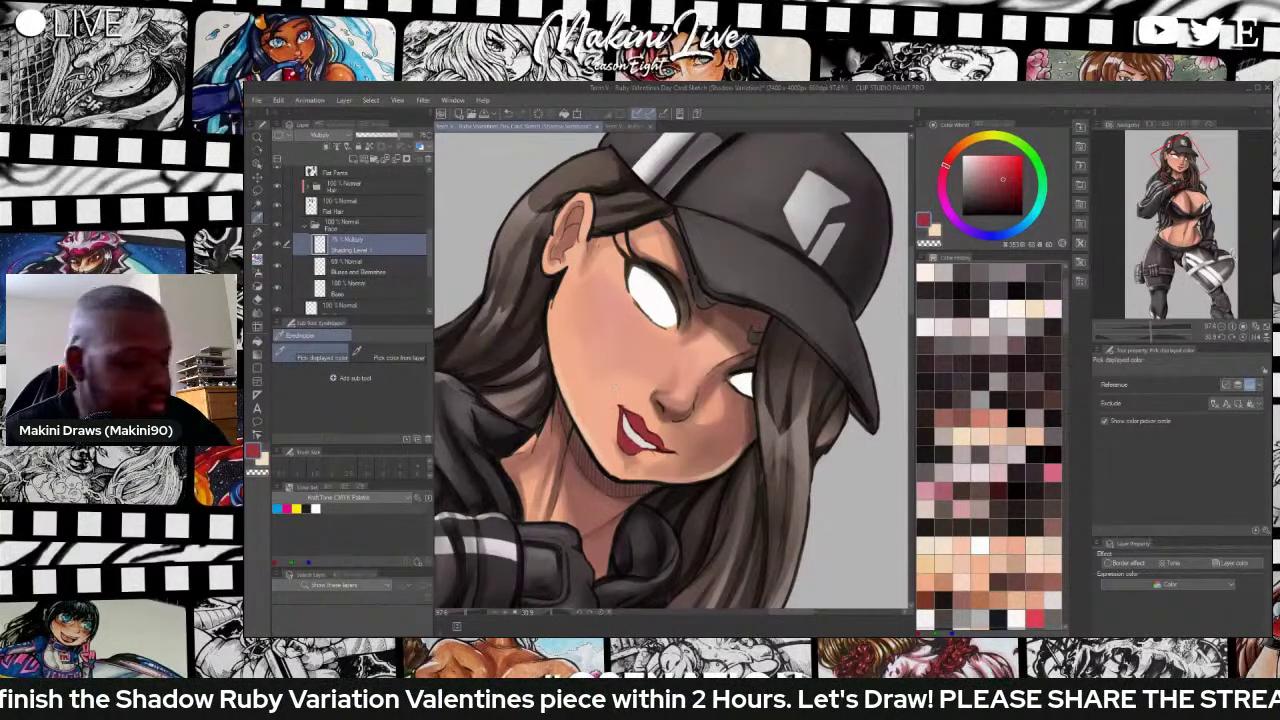
key(p)
scroll(630, 430, up, 3)
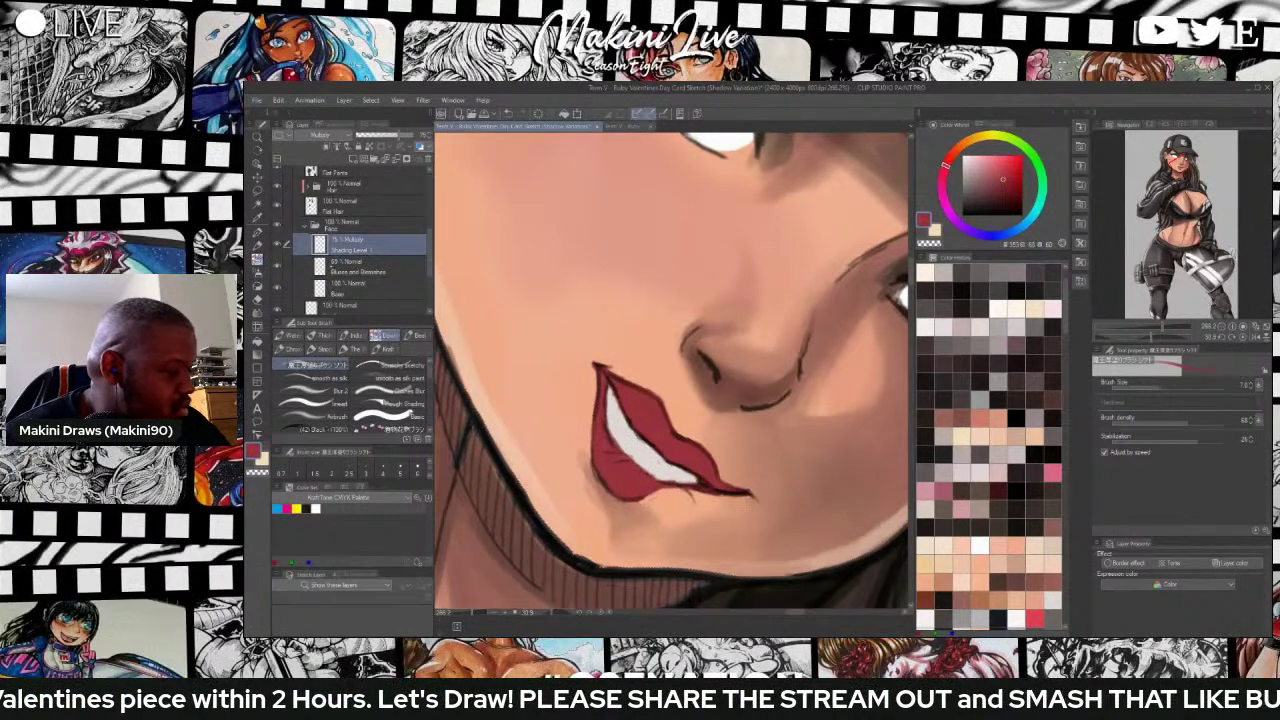
On the base layer in the Face folder, sample the teeth's off-white and repaint their lower edge near the mouth corner.
click(337, 291)
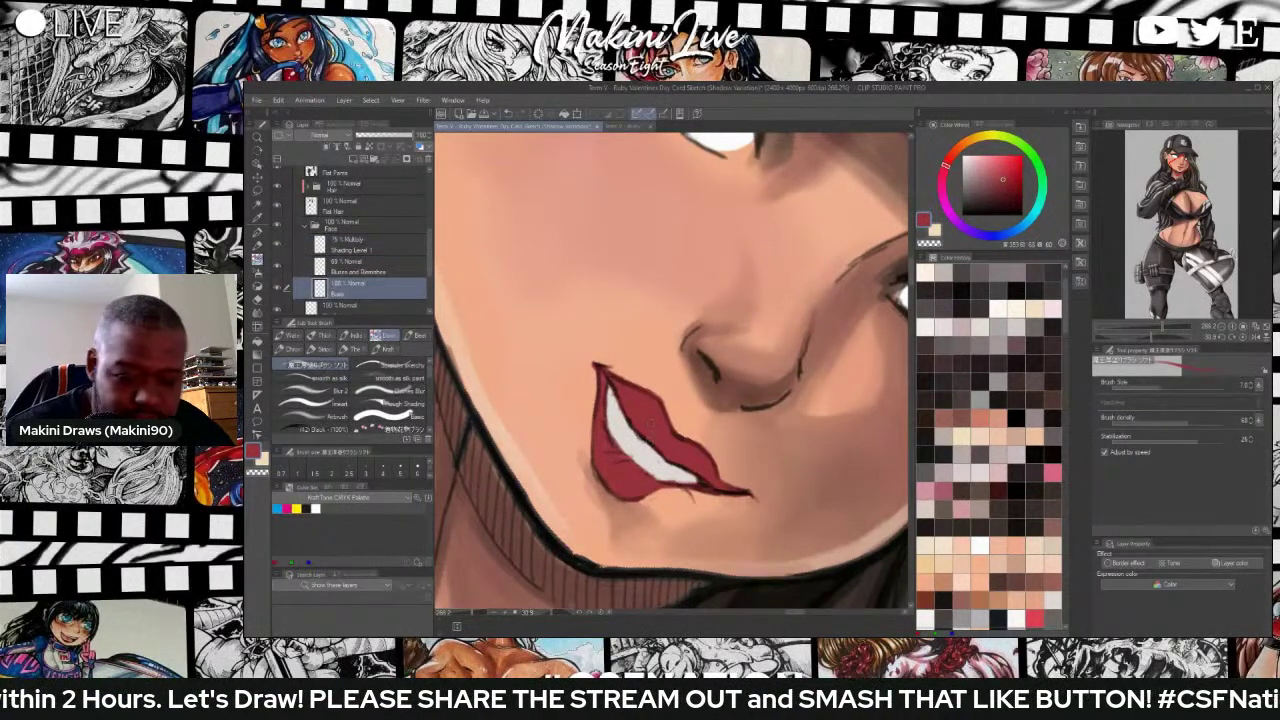
key(i)
click(651, 462)
key(p)
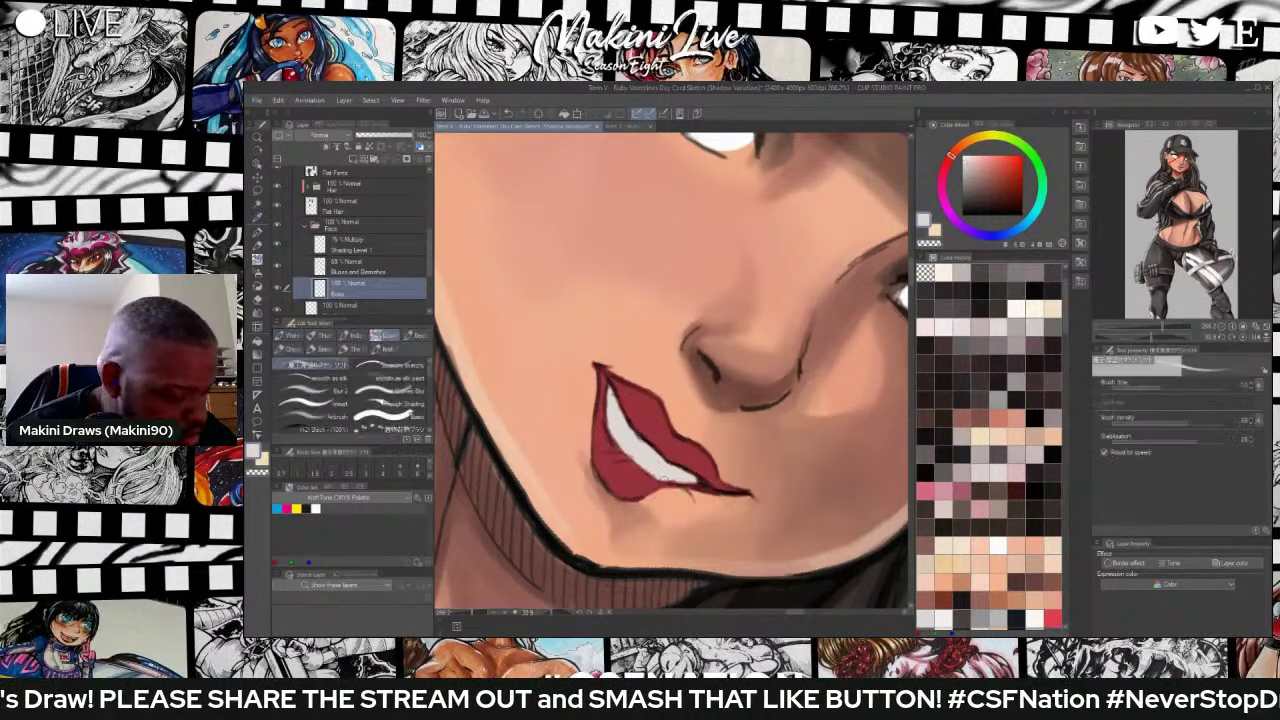
click(401, 468)
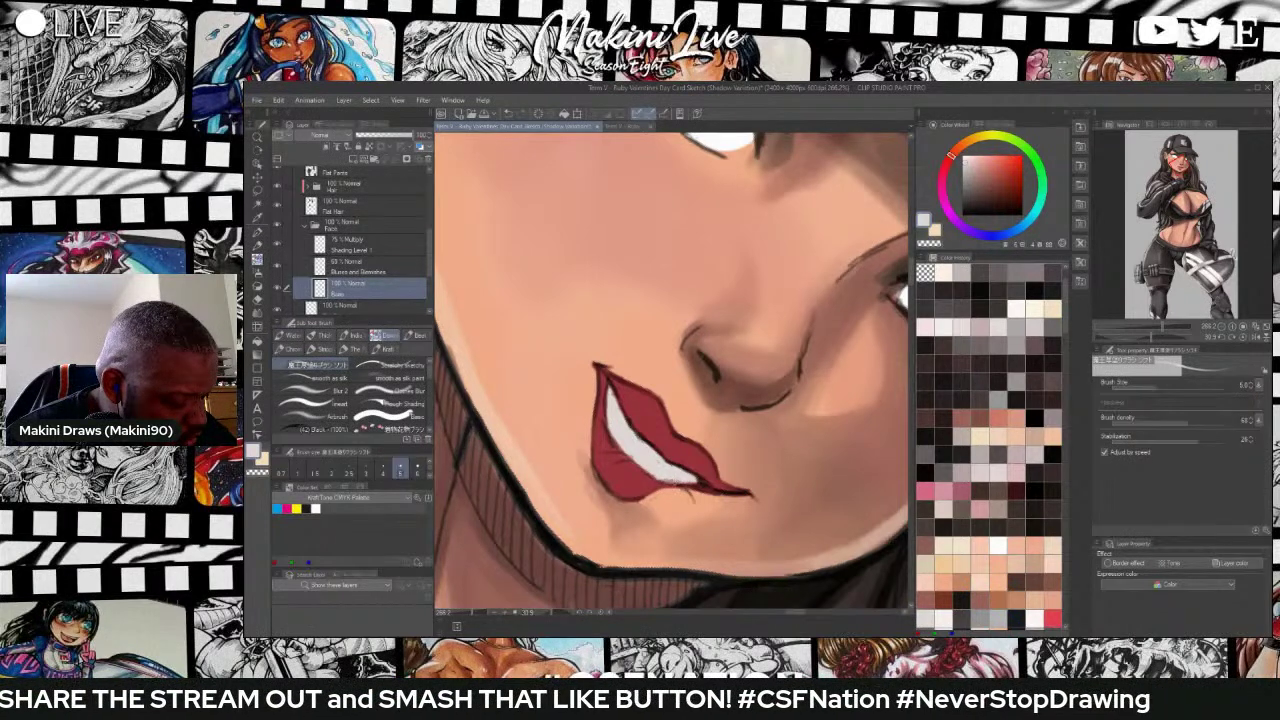
drag(673, 480, 696, 484)
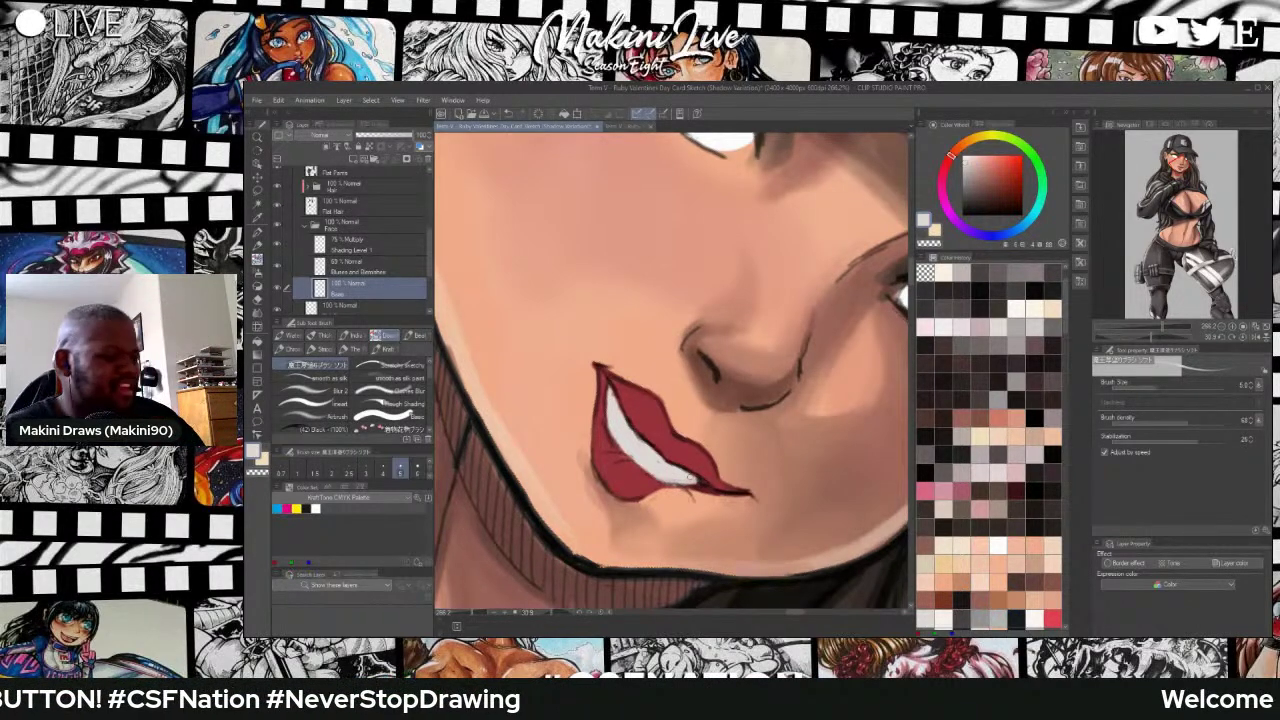
On the Shading Level 1 layer, shade the upper lip with a darker version of the sampled lip red and a larger brush.
click(364, 245)
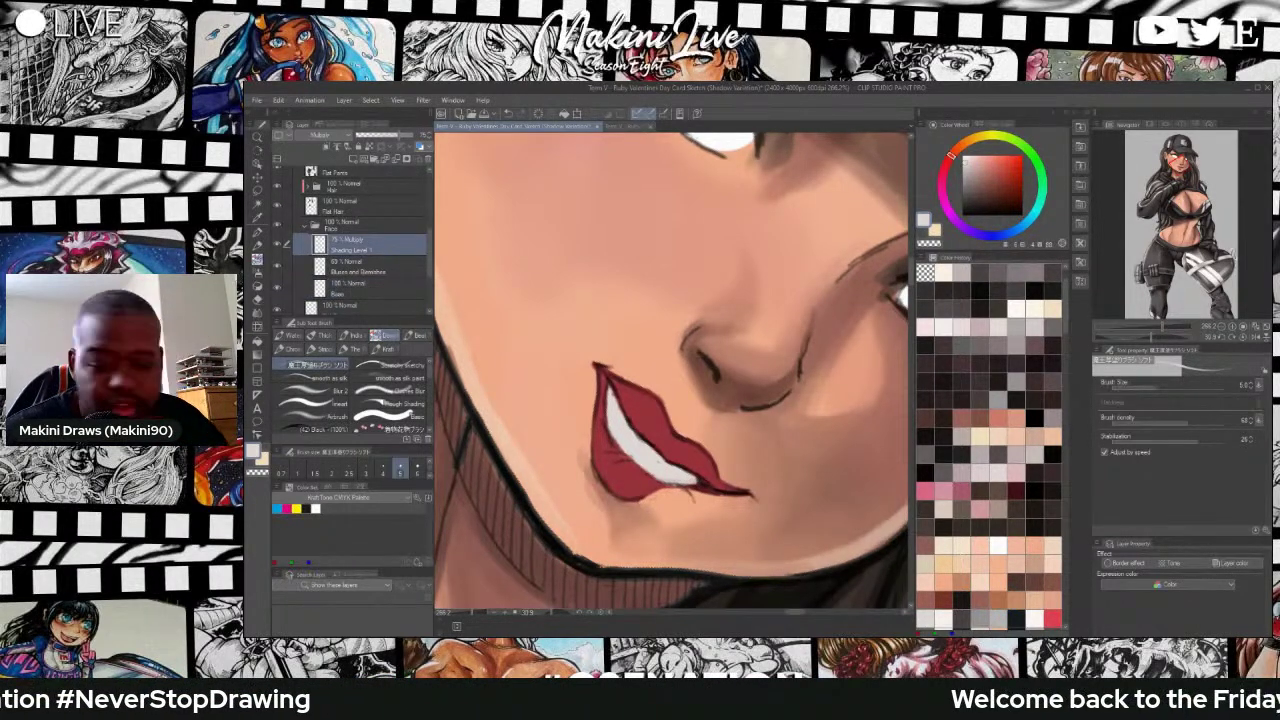
key(i)
click(640, 402)
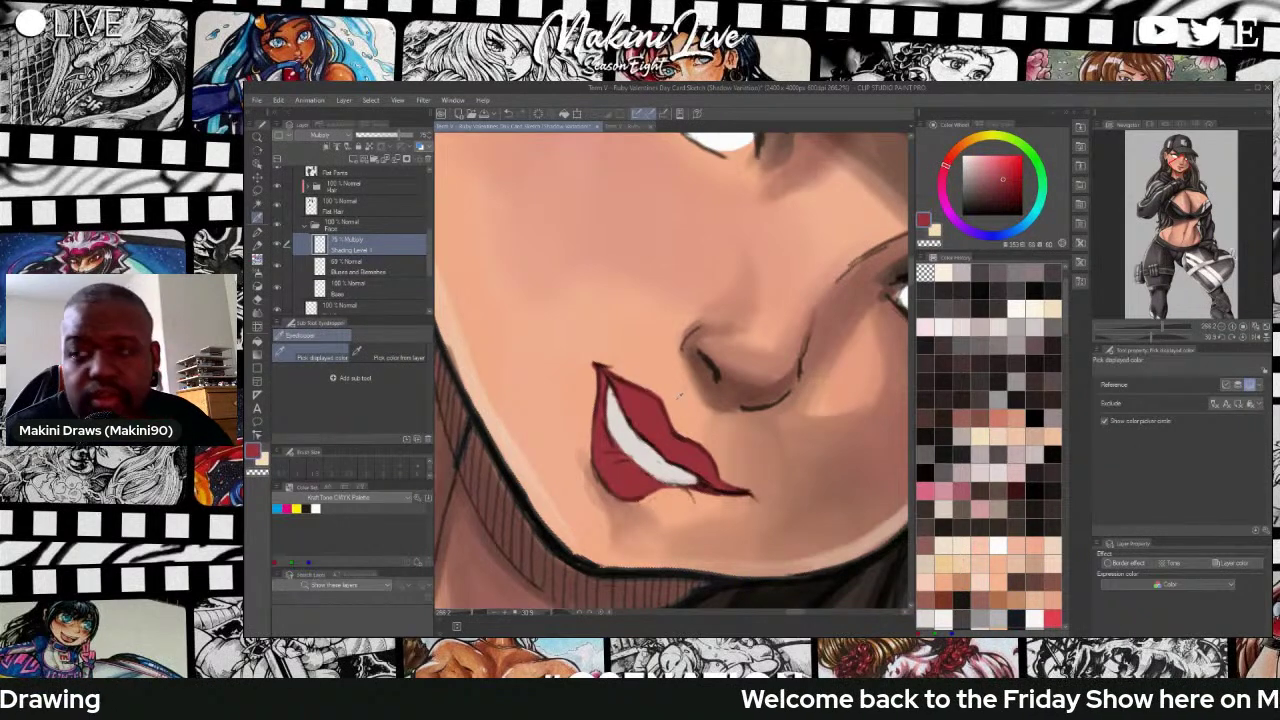
key(b)
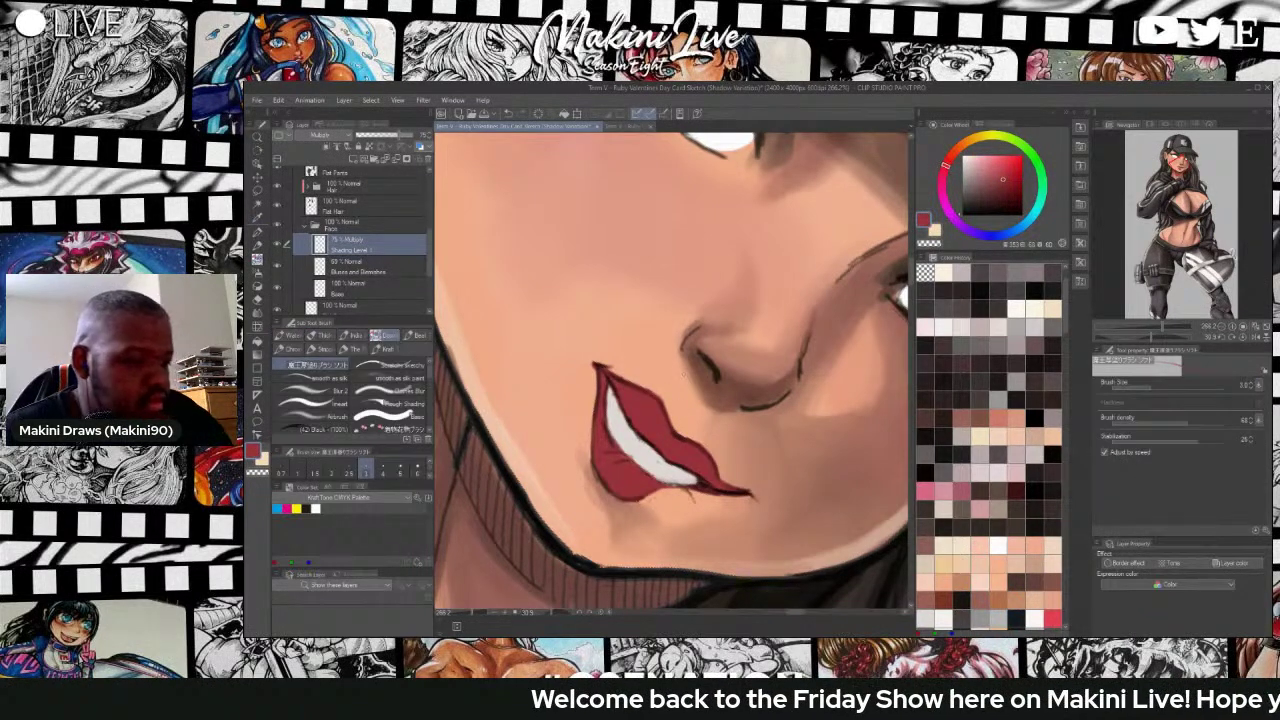
drag(1004, 181, 1007, 192)
key(])
key(])
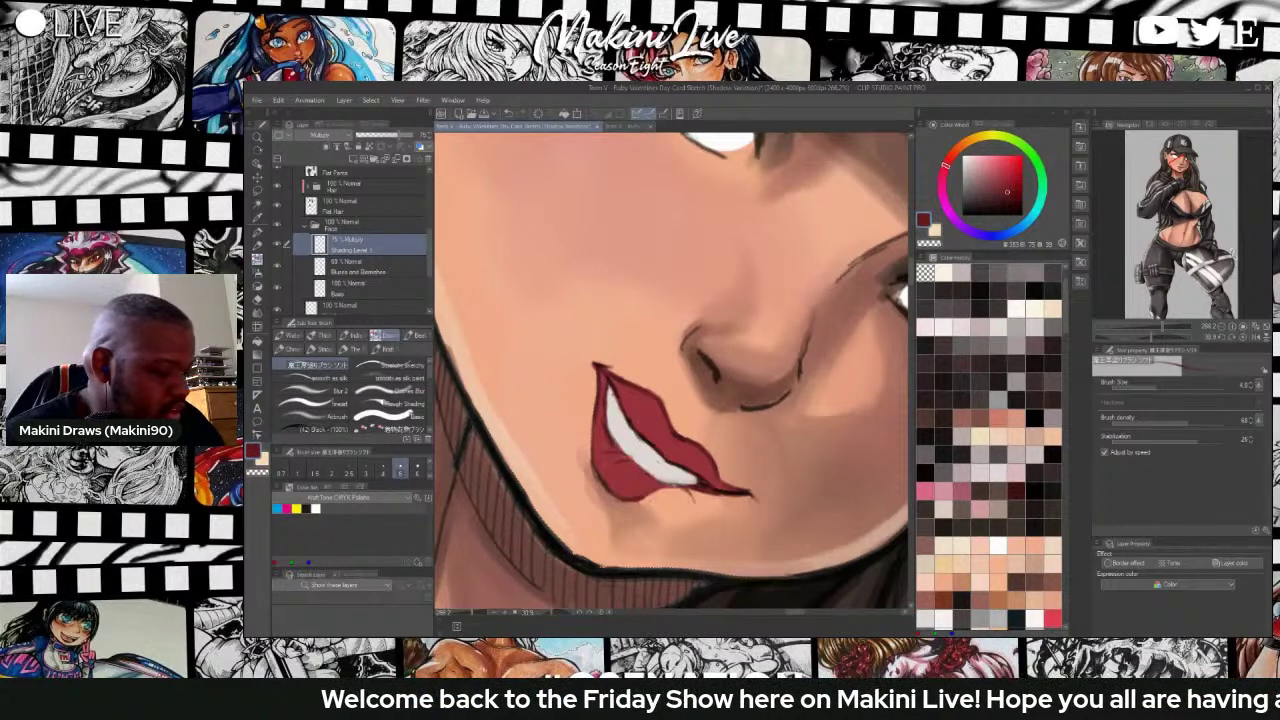
key(])
key(])
mouse_move(624, 396)
mouse_down()
mouse_move(629, 412)
mouse_move(625, 400)
mouse_move(647, 401)
mouse_move(717, 485)
mouse_move(711, 475)
mouse_up()
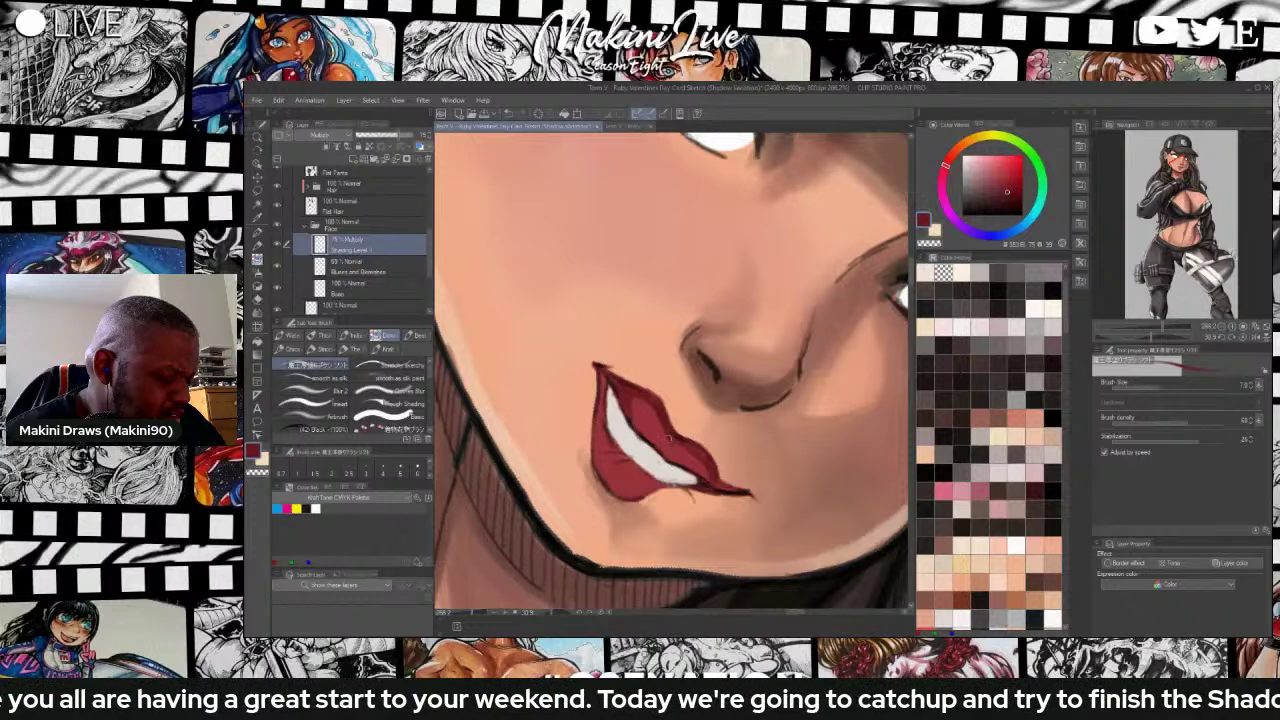
mouse_move(657, 413)
mouse_down()
mouse_move(704, 457)
mouse_move(620, 391)
mouse_up()
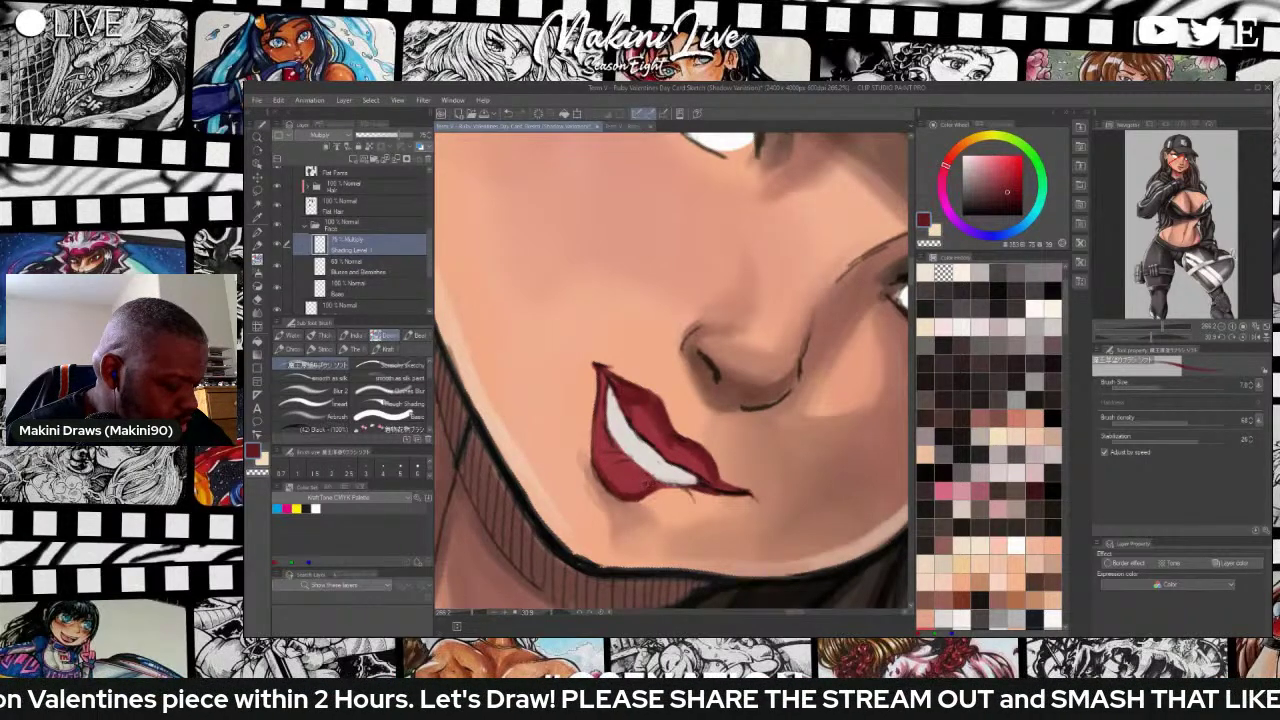
Shade the lower lip in the dark red and refine the lip edges around the teeth with a smaller brush.
mouse_move(645, 488)
mouse_down()
mouse_move(615, 488)
mouse_move(596, 428)
mouse_up()
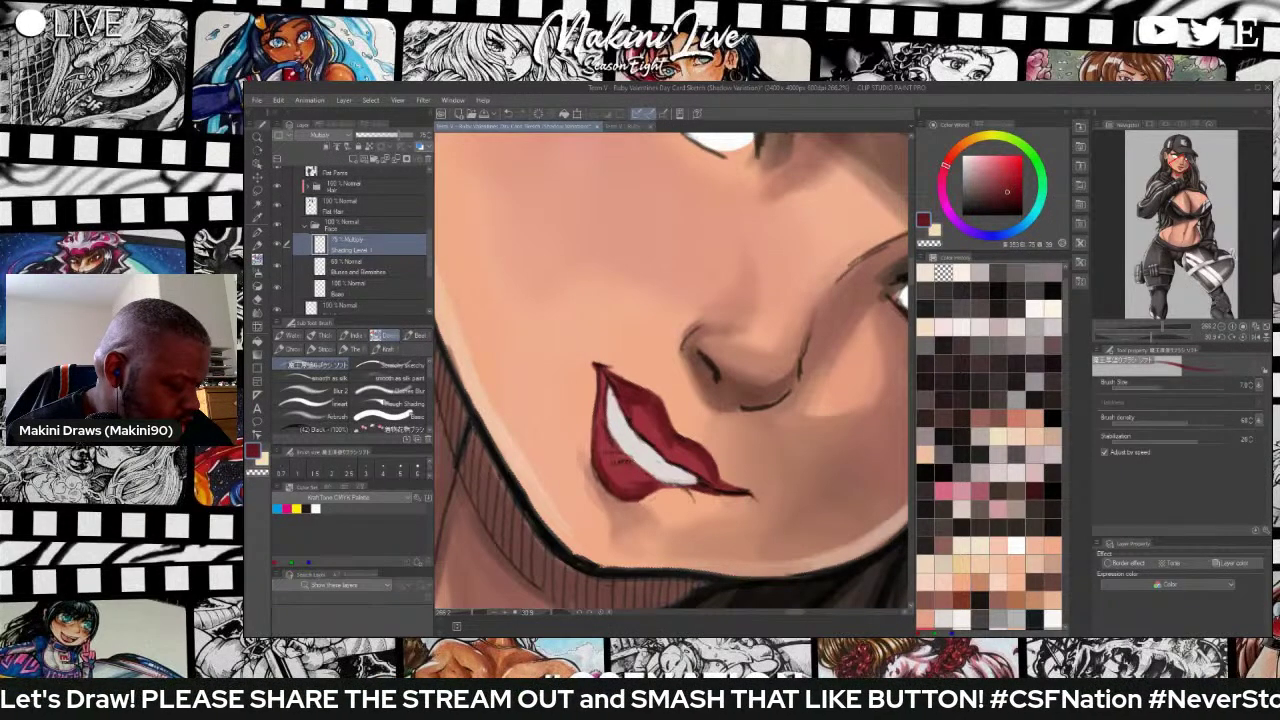
click(400, 468)
mouse_move(611, 450)
mouse_down()
mouse_move(621, 455)
mouse_move(615, 446)
mouse_up()
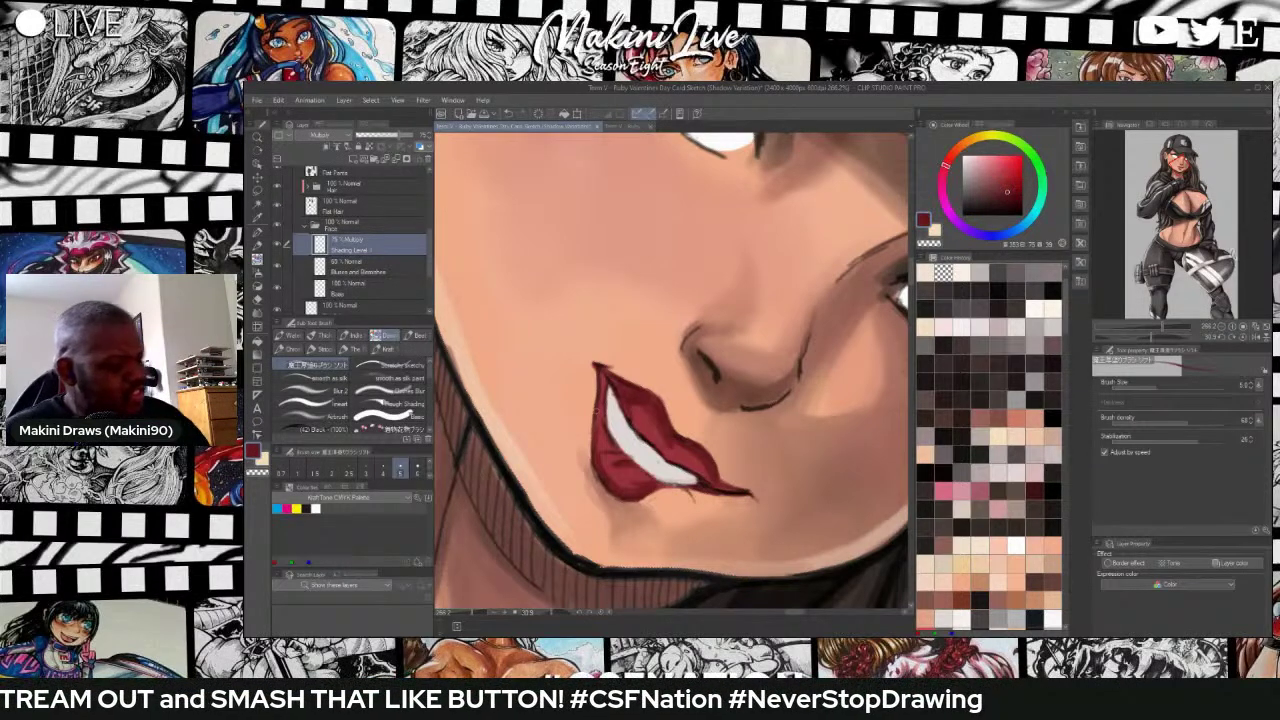
drag(622, 399, 634, 426)
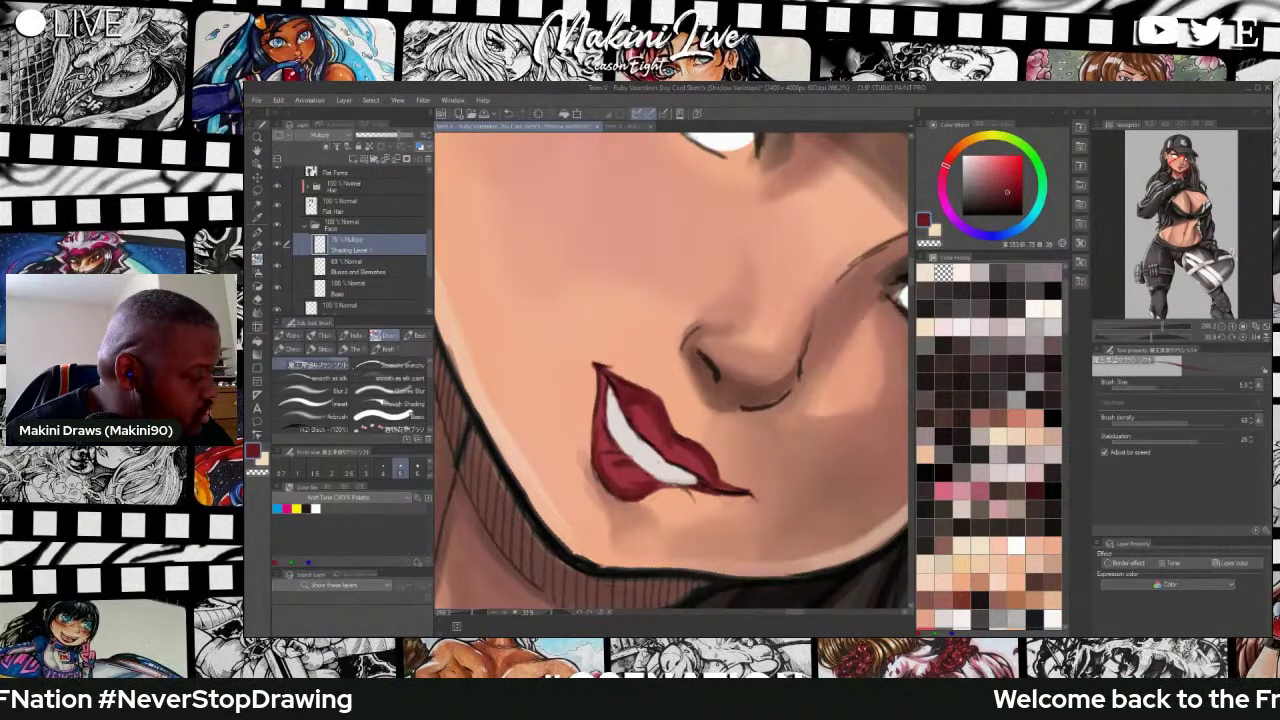
Soften the lip shading with the Clothes Blur brush at a reduced size and switch to the Soft airbrush.
click(388, 393)
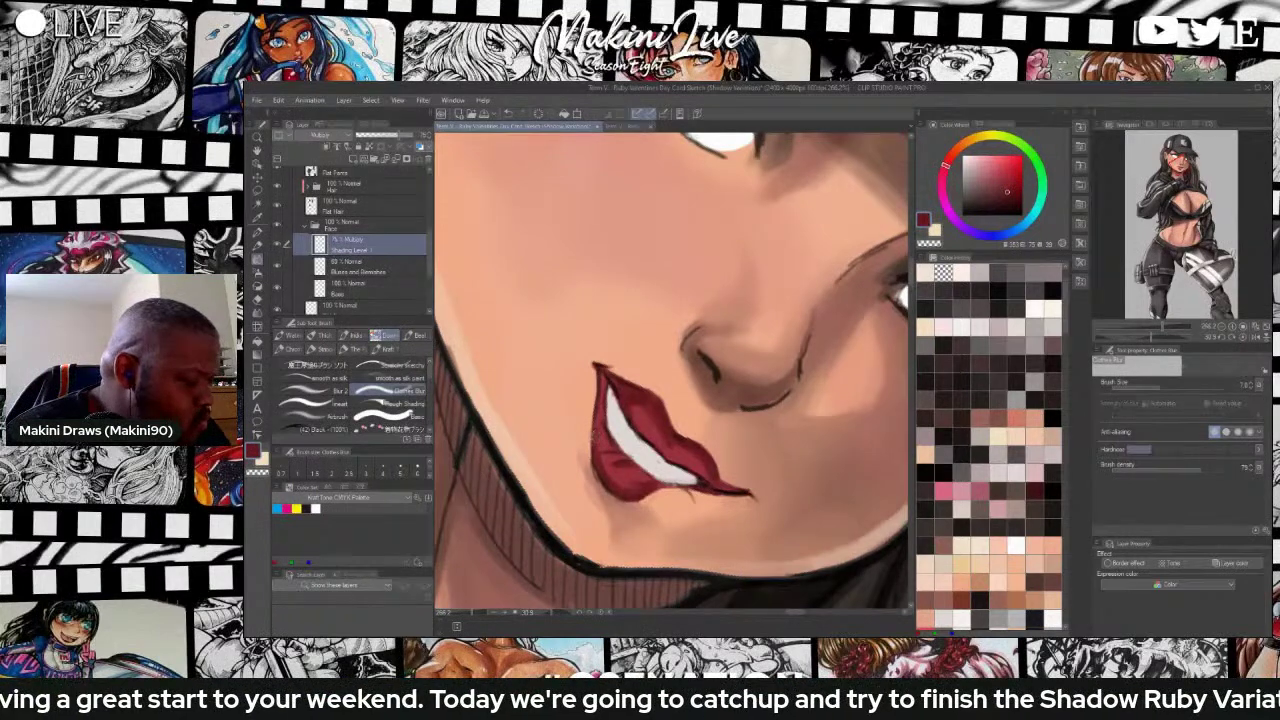
drag(616, 454, 631, 464)
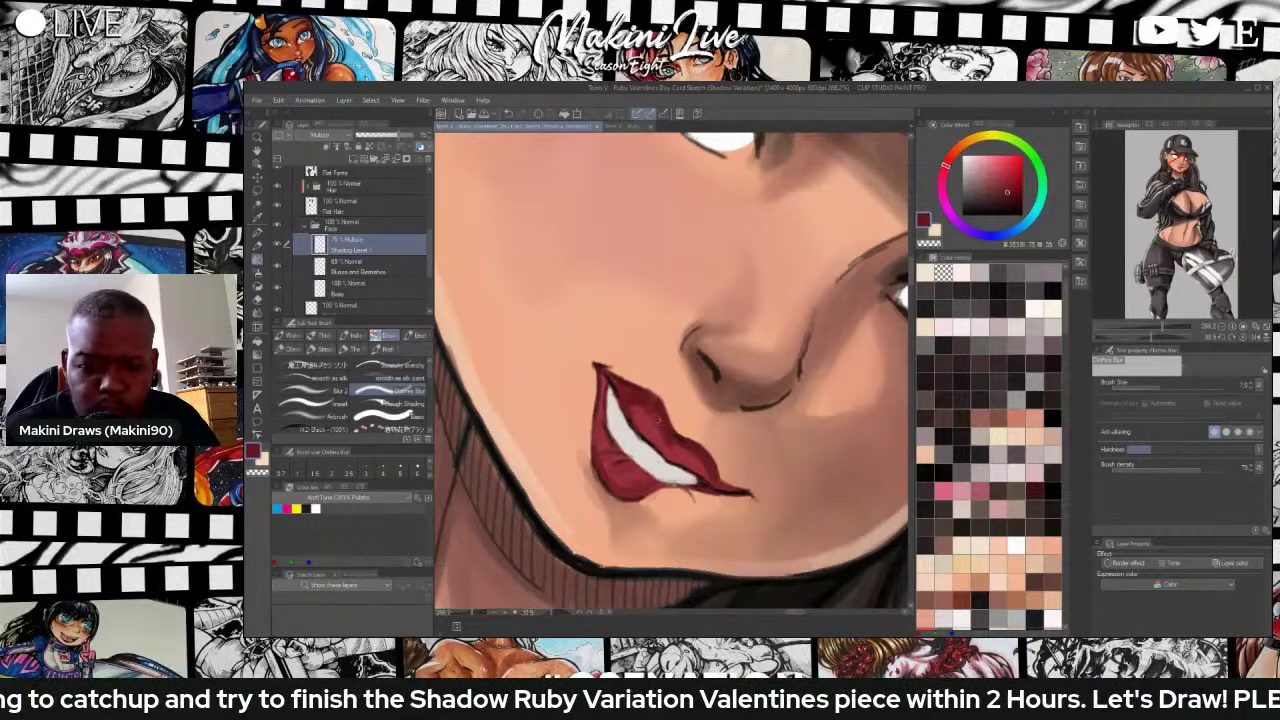
key(bracketleft)
key(bracketleft)
key(bracketleft)
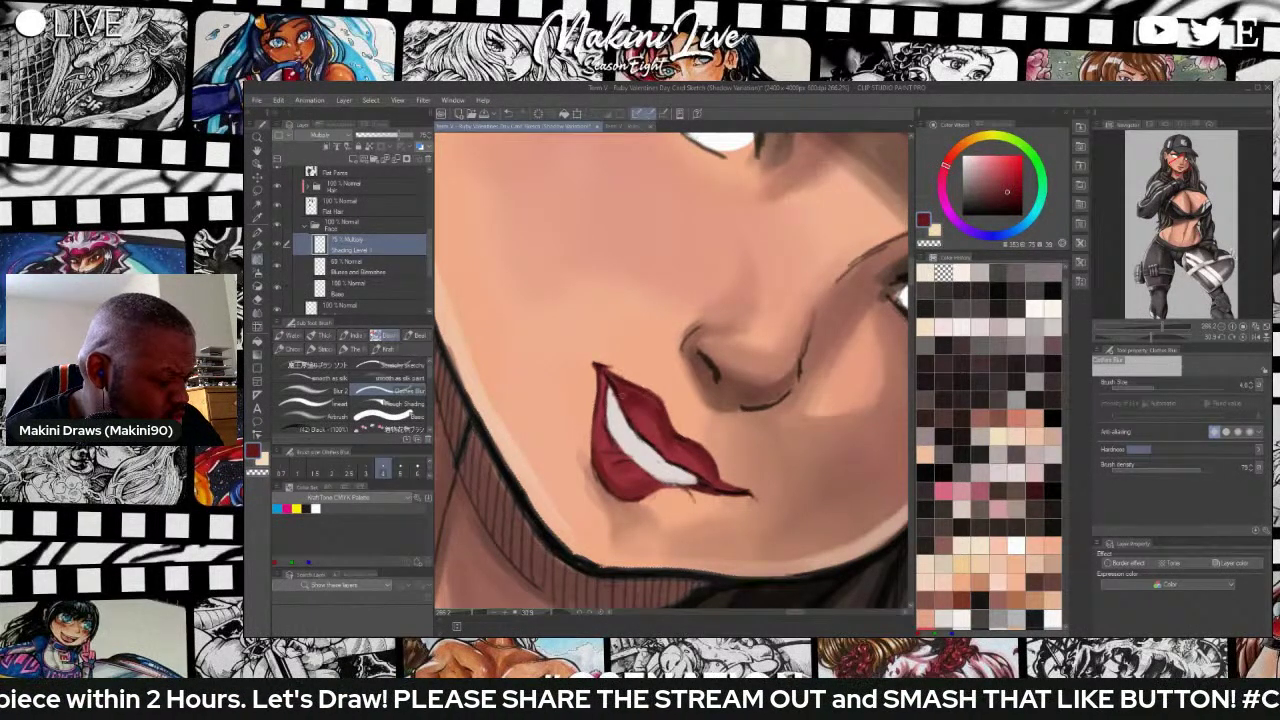
key(b)
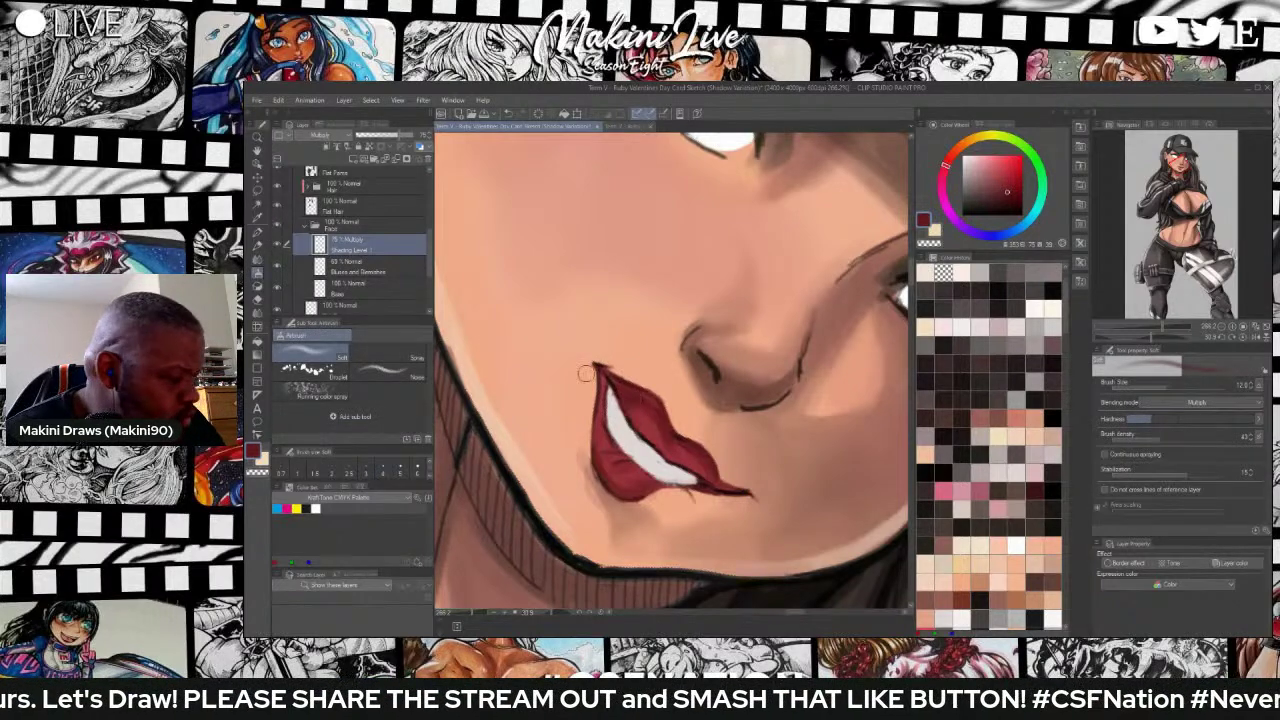
Sample the teeth's off-white, darken it to a muted greyish pink and shade the teeth with a larger brush on the Shading Level 1 layer.
key(b)
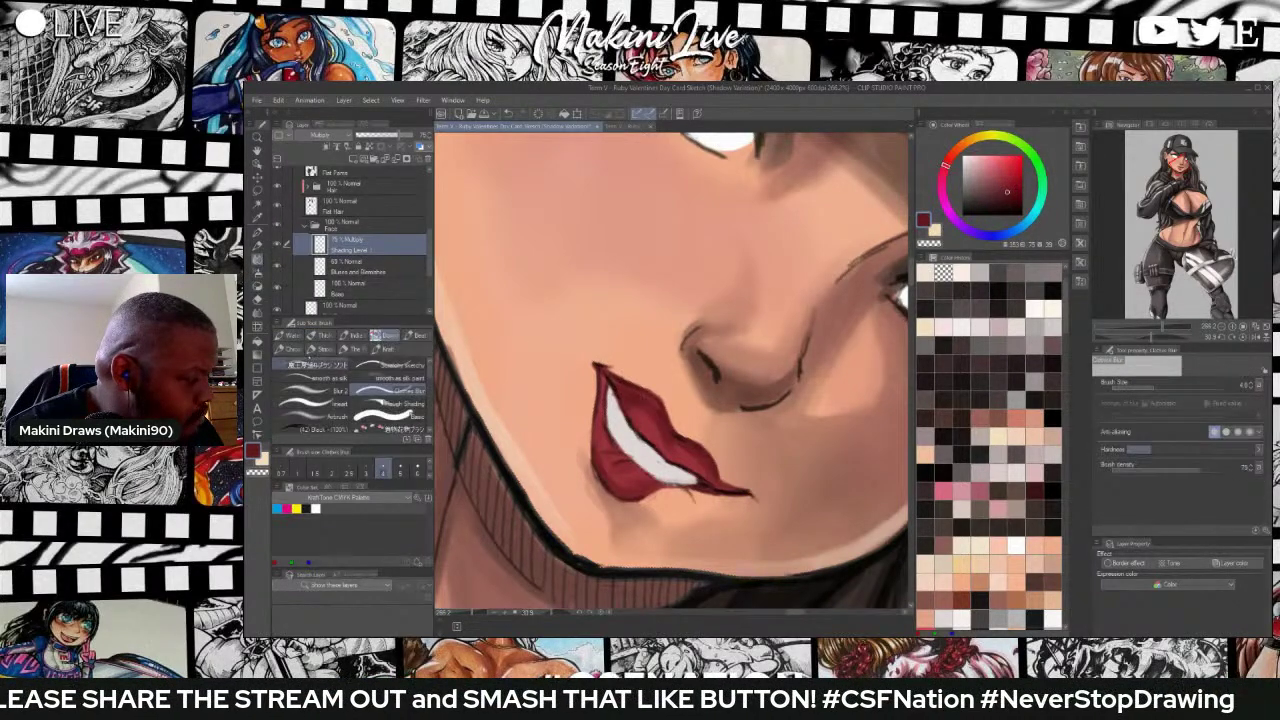
key(bracketleft)
key(bracketleft)
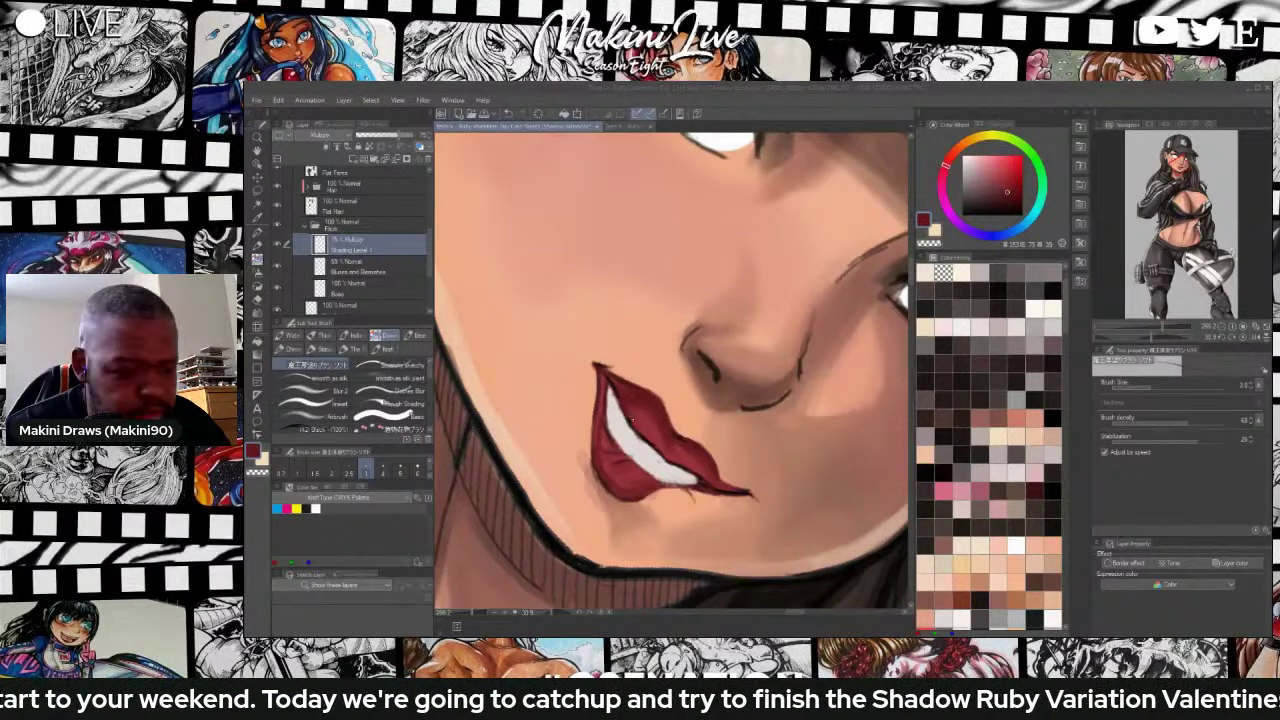
key(i)
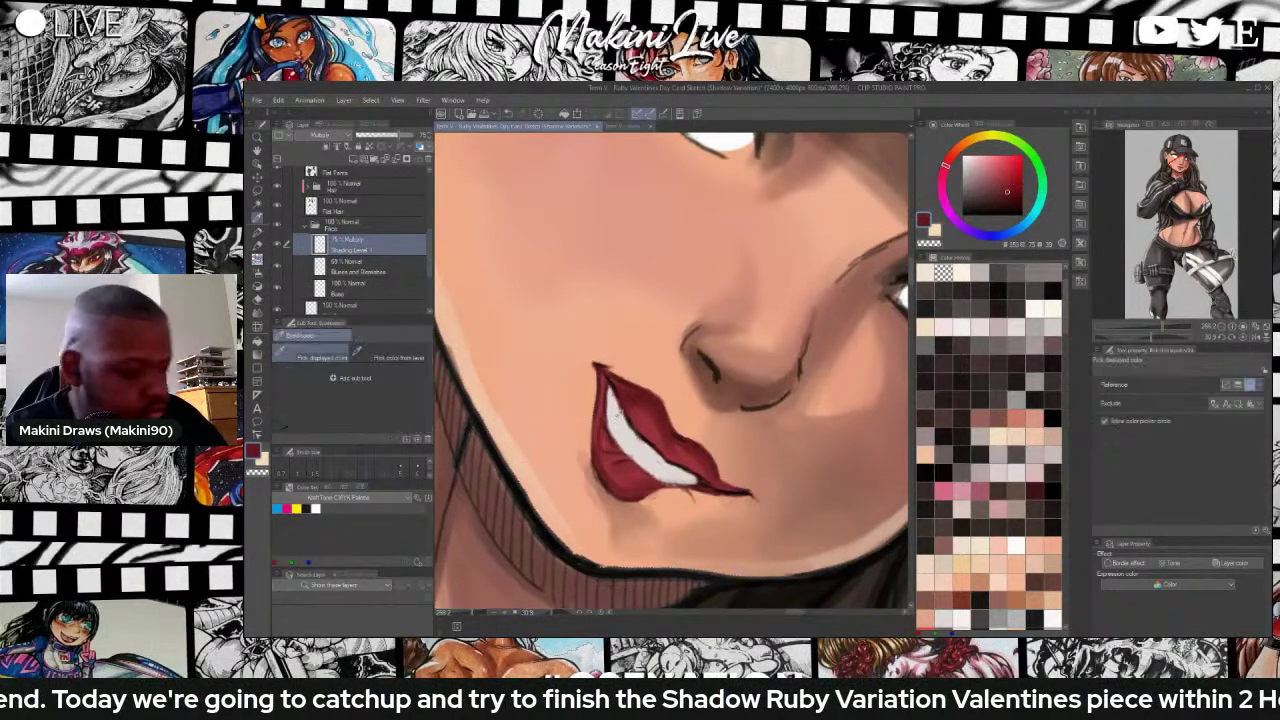
click(614, 416)
drag(973, 162, 977, 167)
key(b)
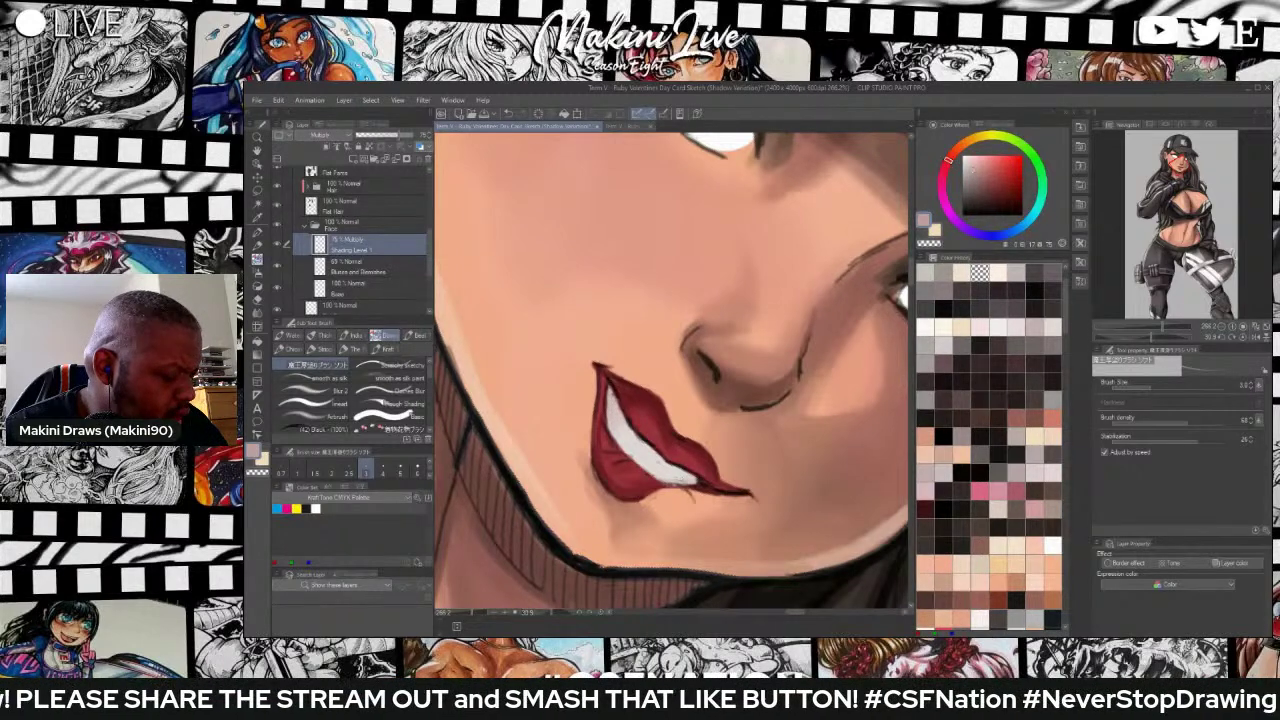
key(bracketright)
key(bracketright)
key(bracketright)
key(bracketright)
key(bracketright)
drag(682, 479, 650, 471)
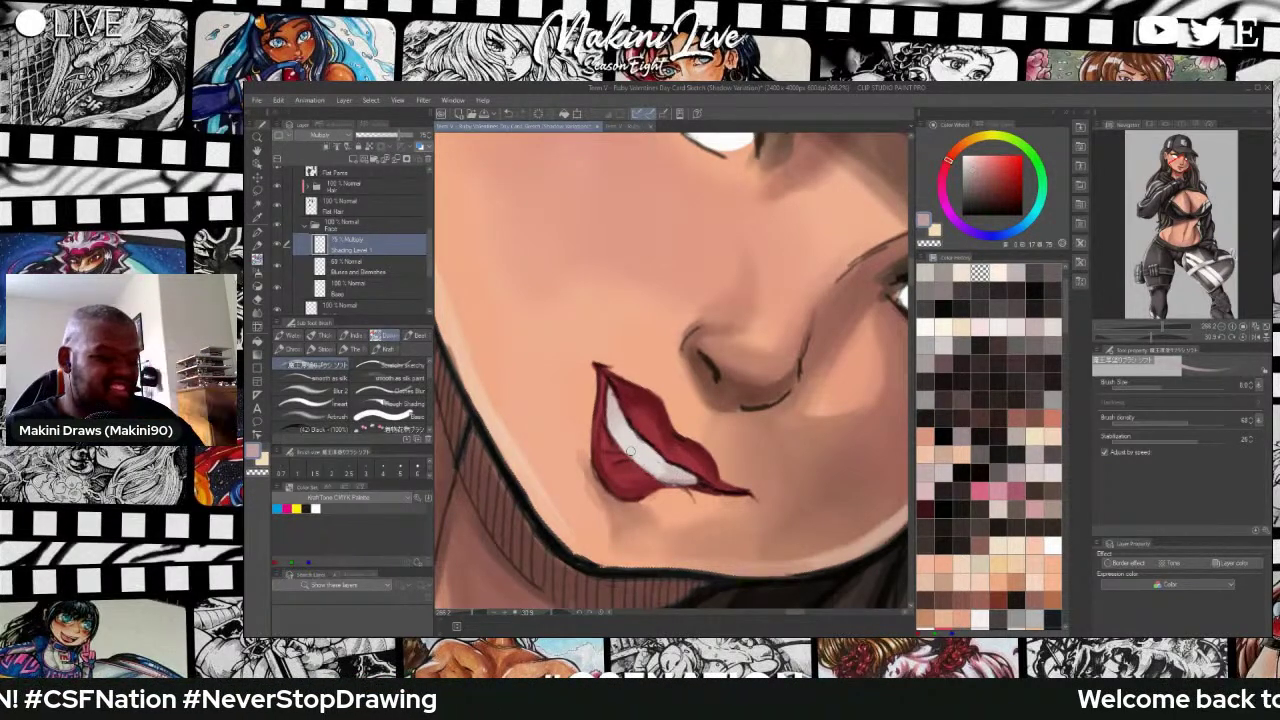
Smooth the teeth shading with the Blend tool at brush size 12.
key(j)
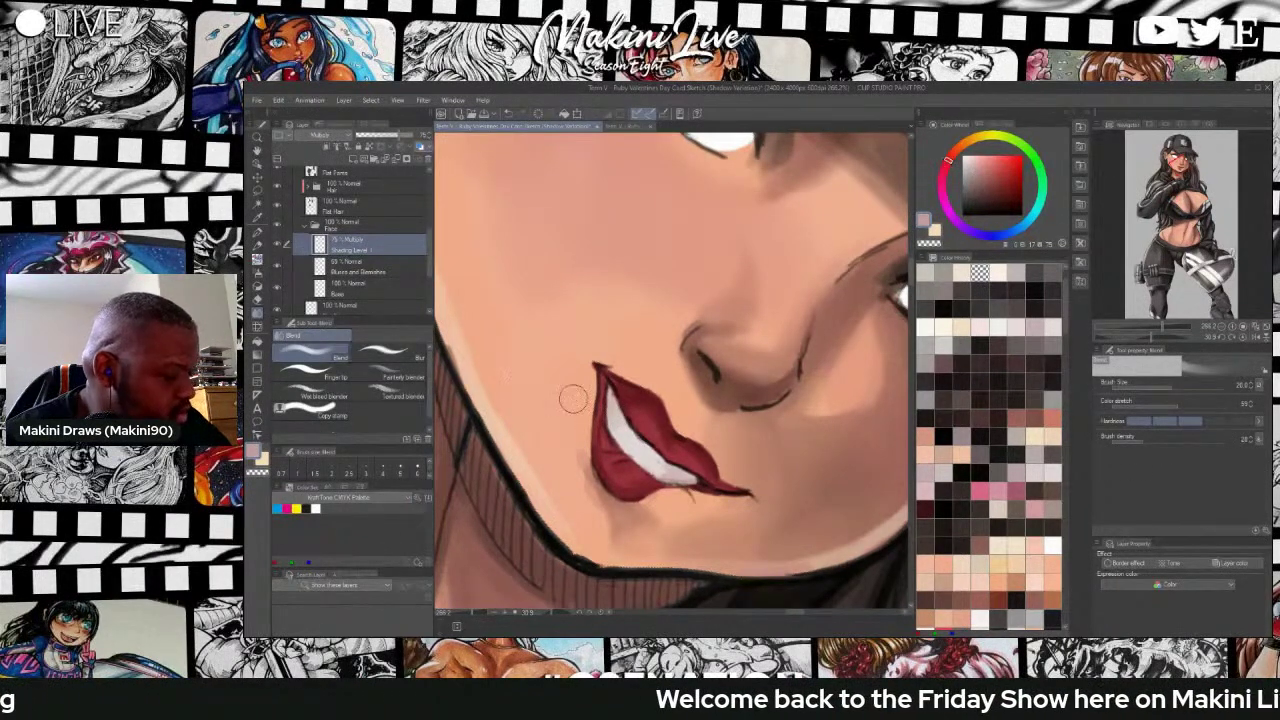
key(bracketleft)
key(bracketleft)
key(bracketleft)
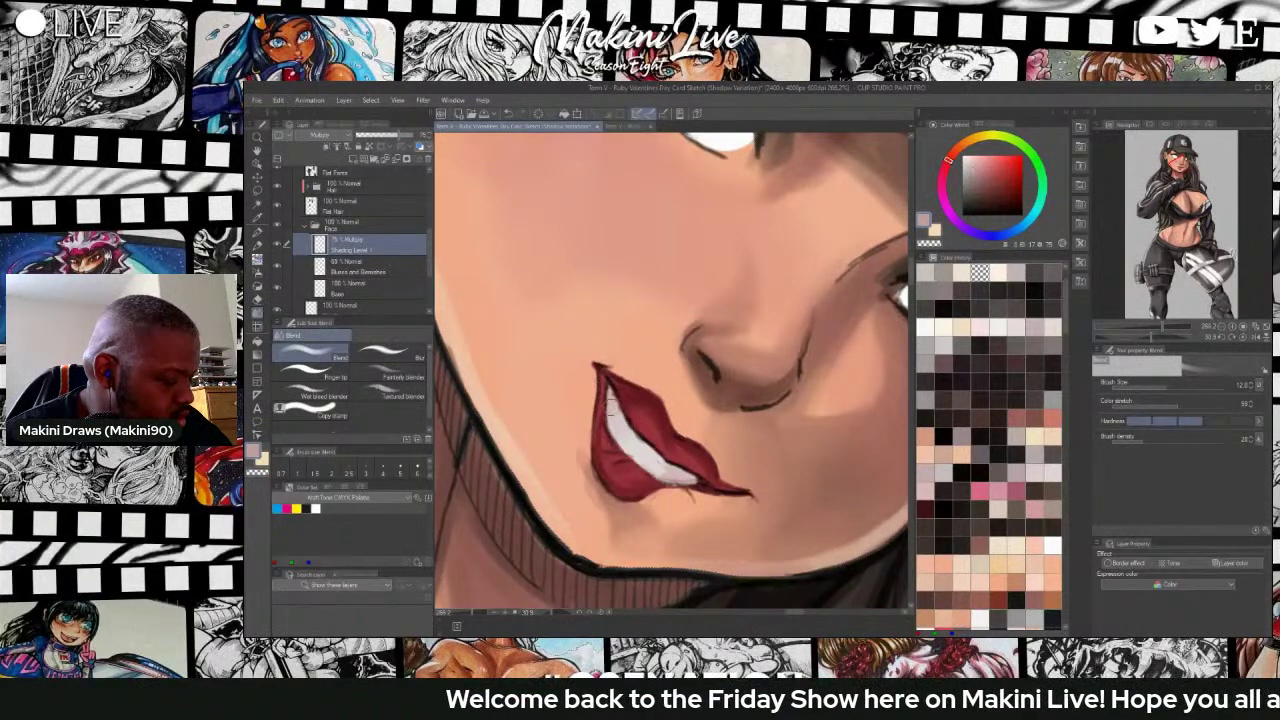
mouse_move(667, 467)
mouse_down()
mouse_move(683, 478)
mouse_move(661, 474)
mouse_up()
Add a new layer above Shading Level 1 in the Face folder and name it Base Light.
scroll(680, 320, down, 8)
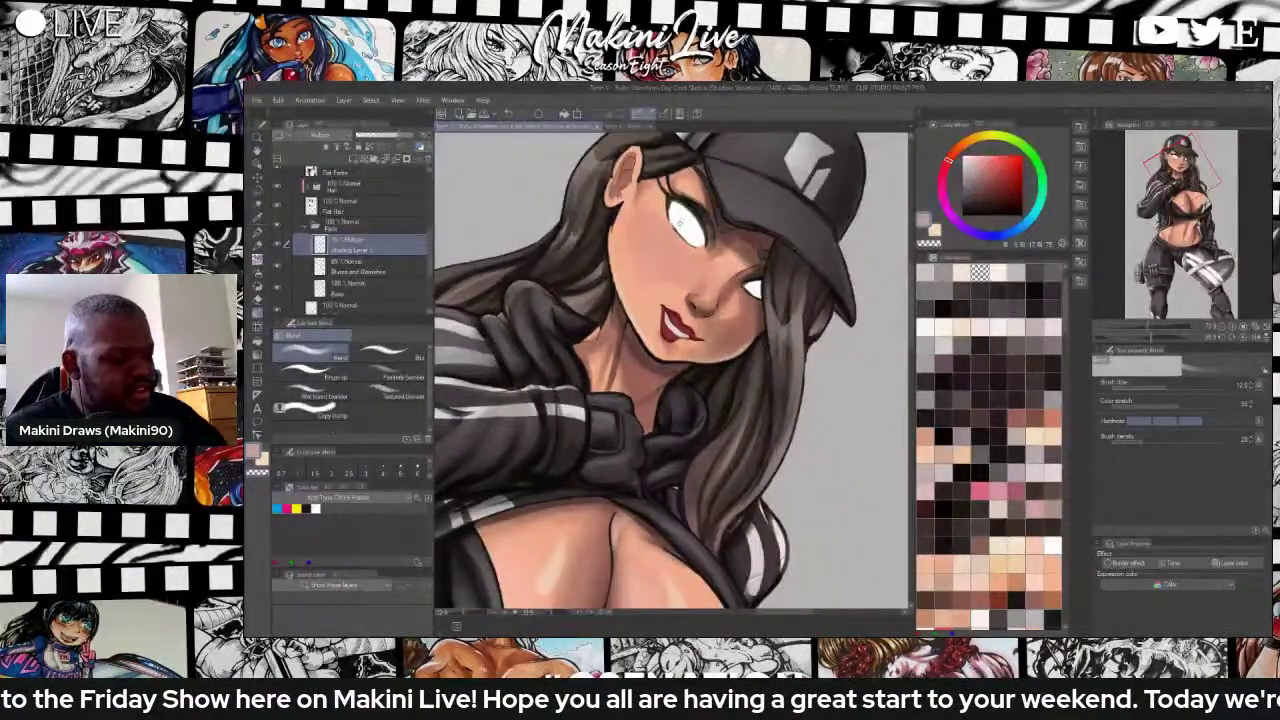
scroll(680, 224, up, 4)
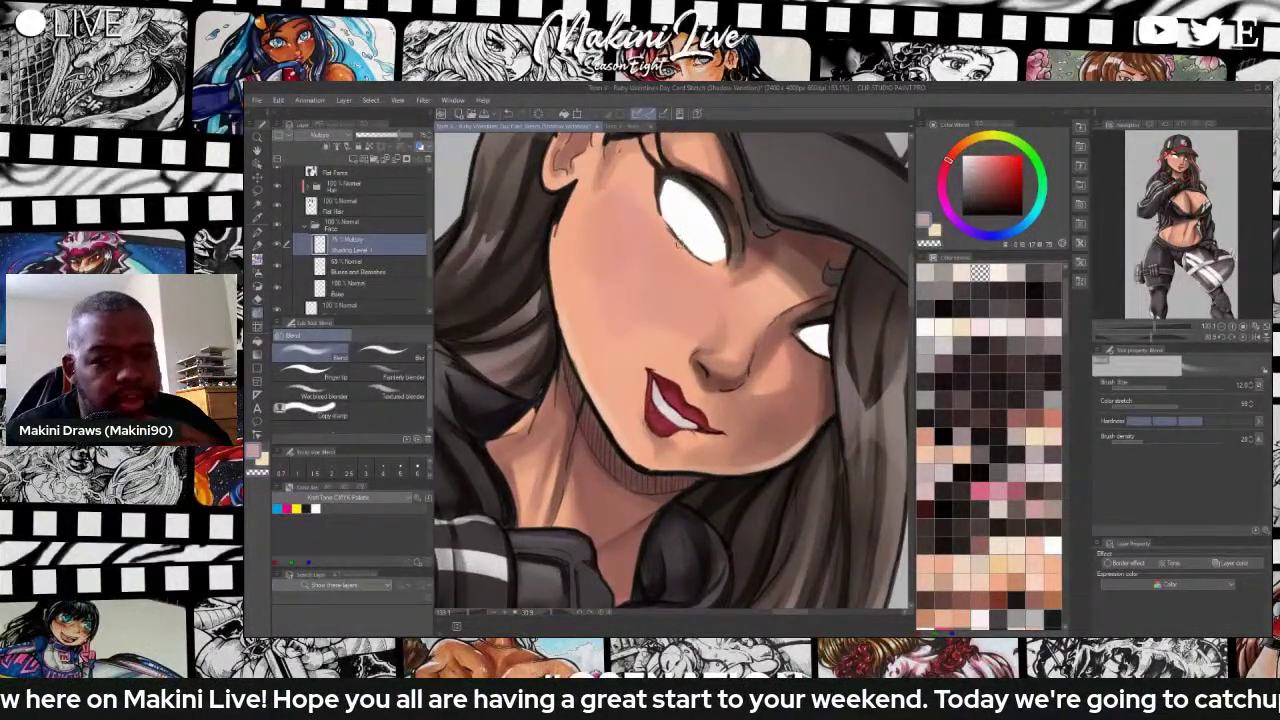
scroll(677, 243, up, 2)
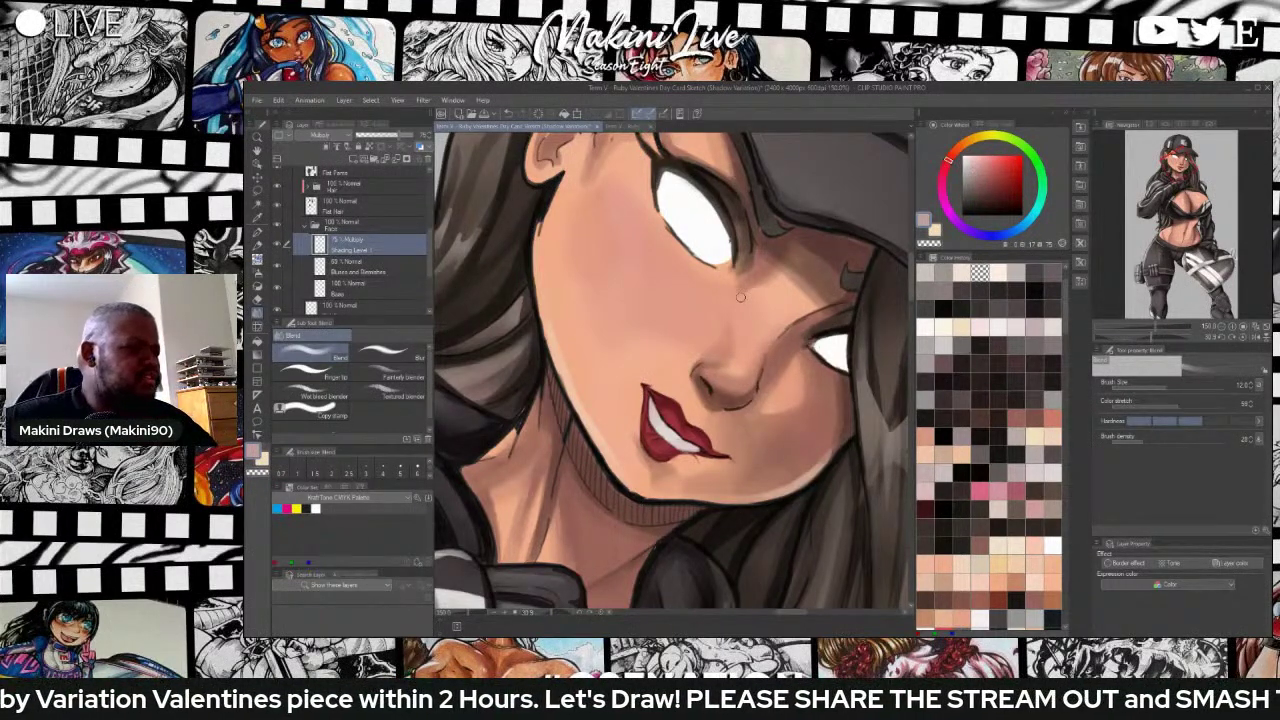
click(352, 158)
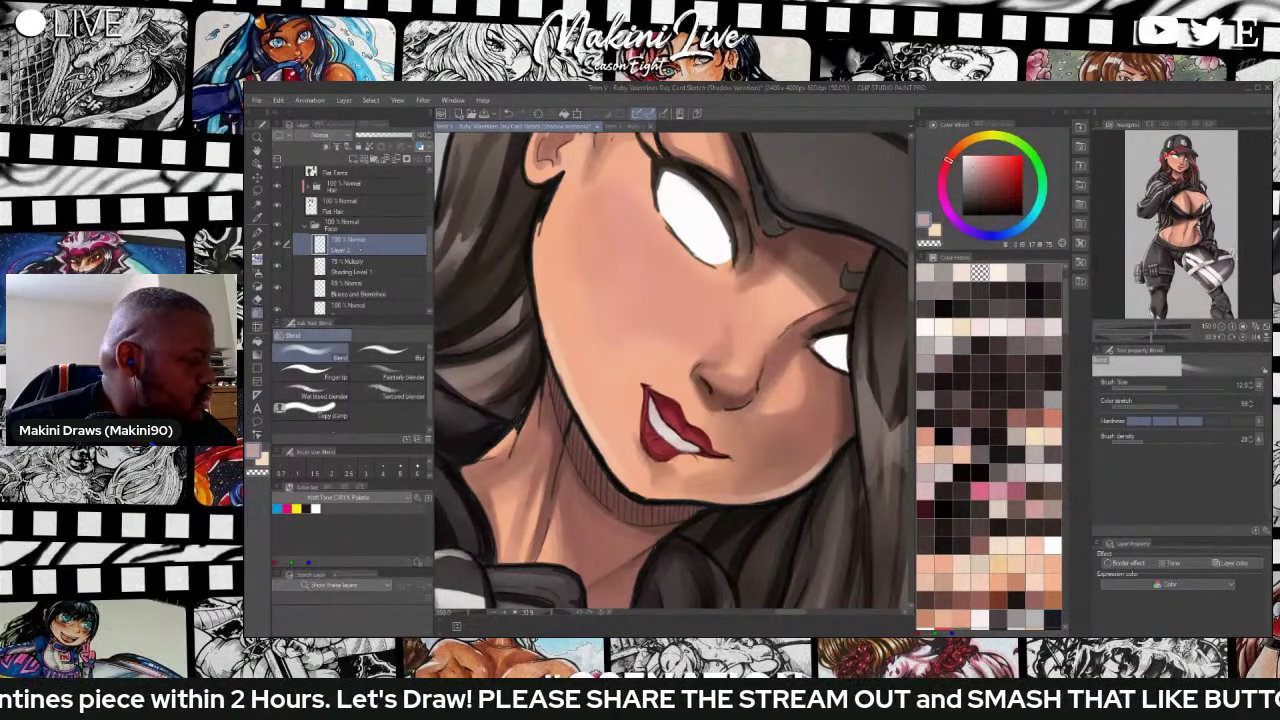
double_click(360, 250)
text(Eyes)
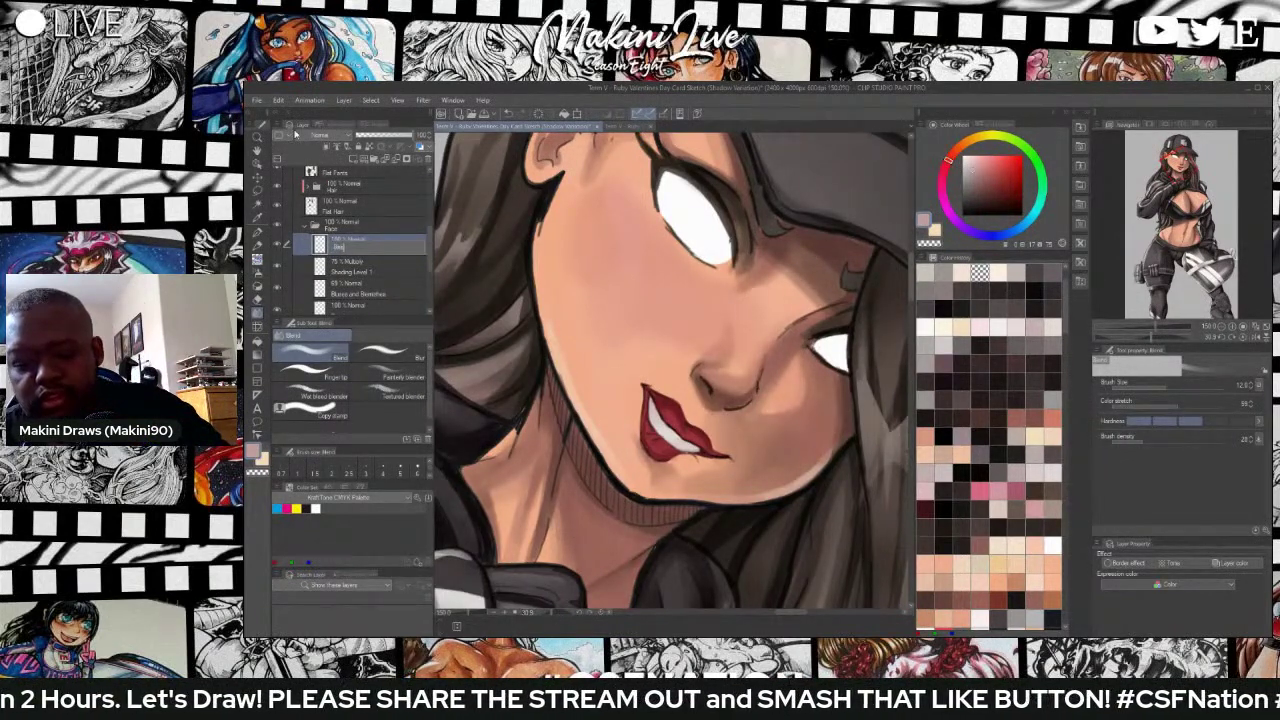
text(e Light)
key(Return)
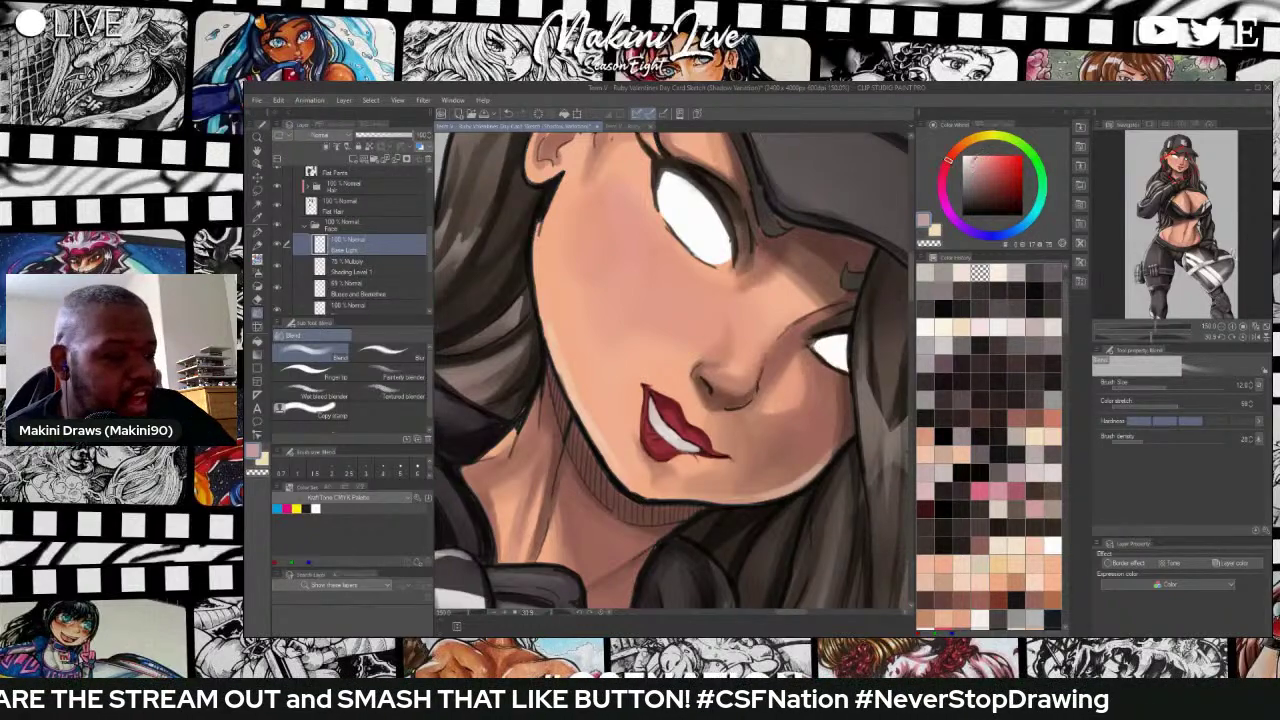
Sample the skin tone near the nose bridge, lighten it to a near-white and paint a highlight on the eyelid of the larger eye.
click(975, 158)
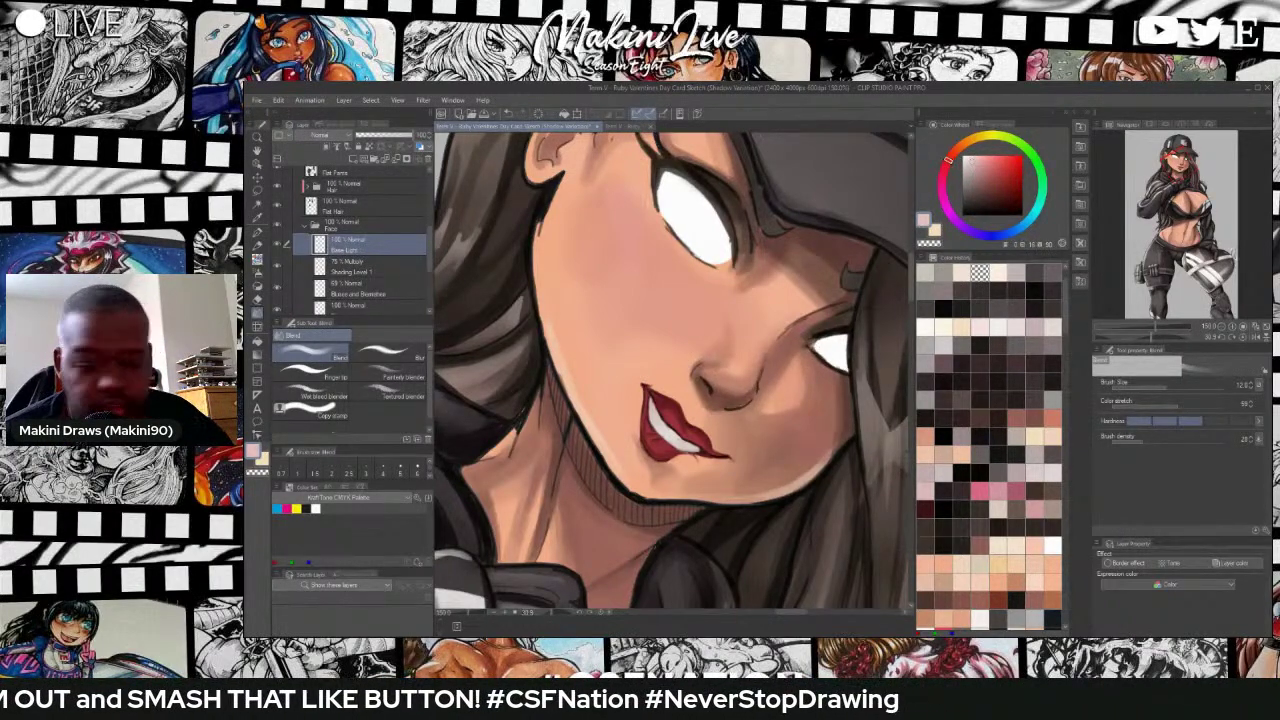
key(i)
click(756, 303)
click(787, 290)
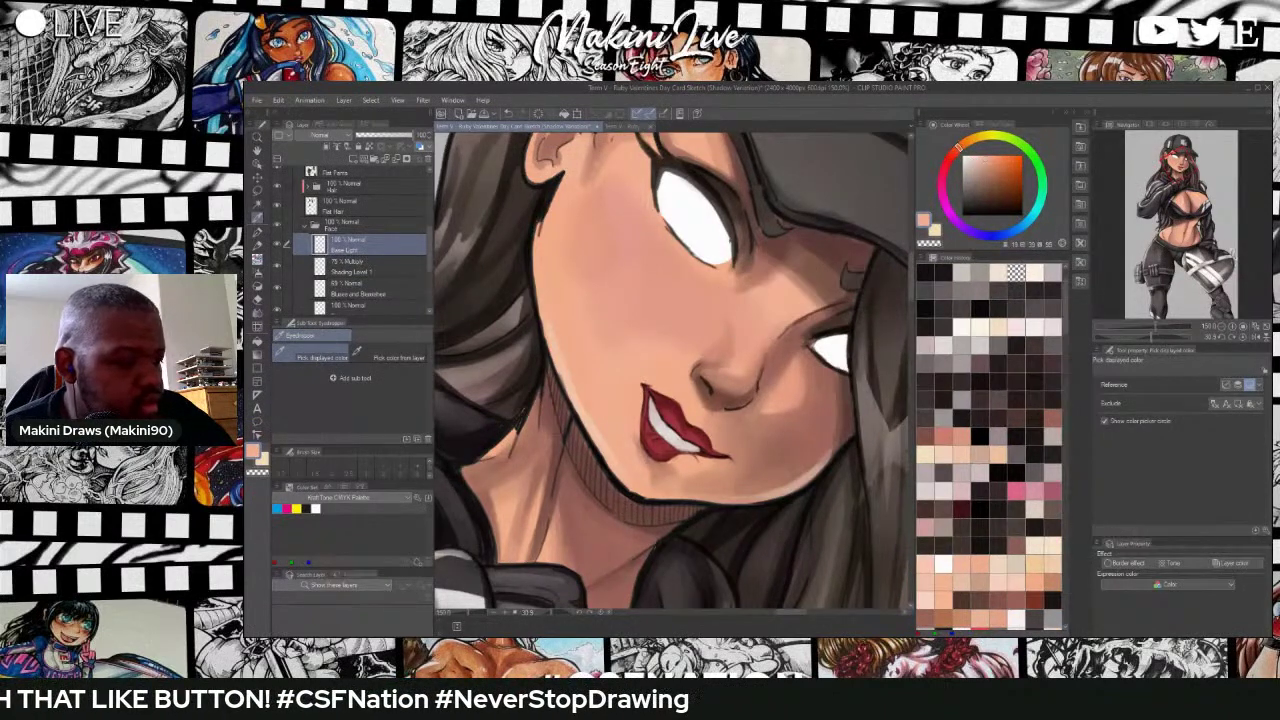
drag(982, 158, 971, 156)
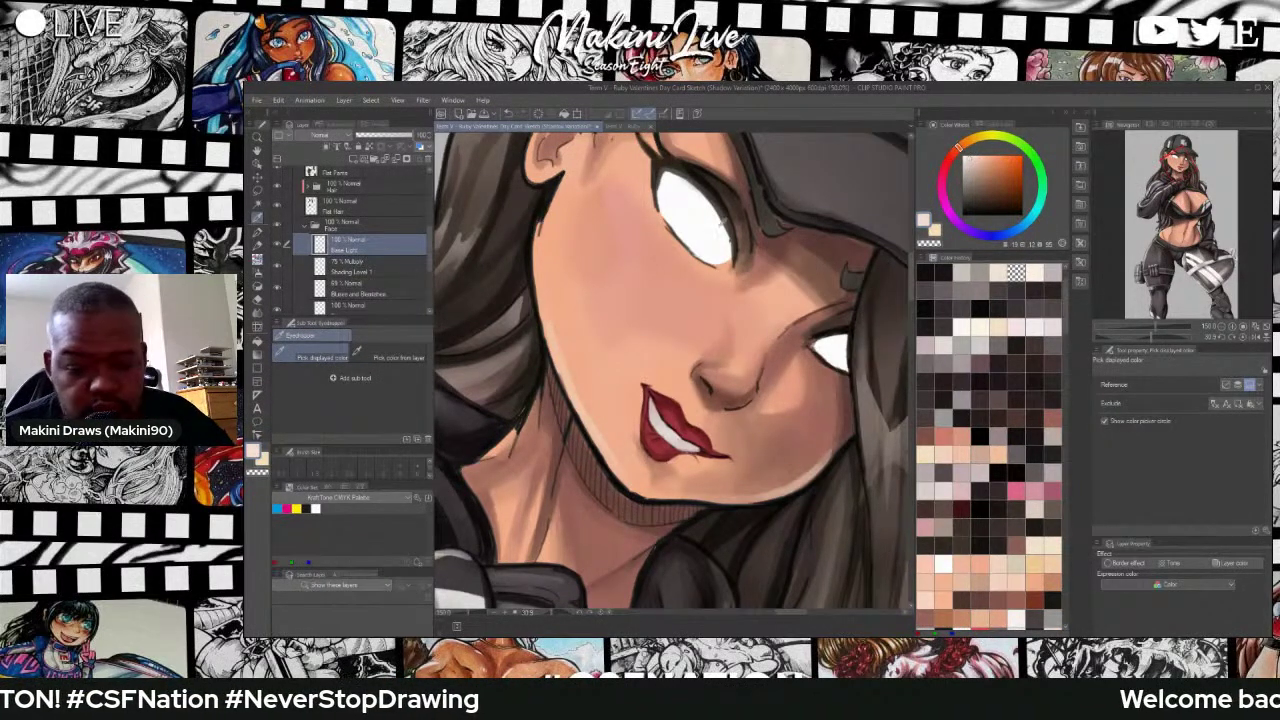
key(b)
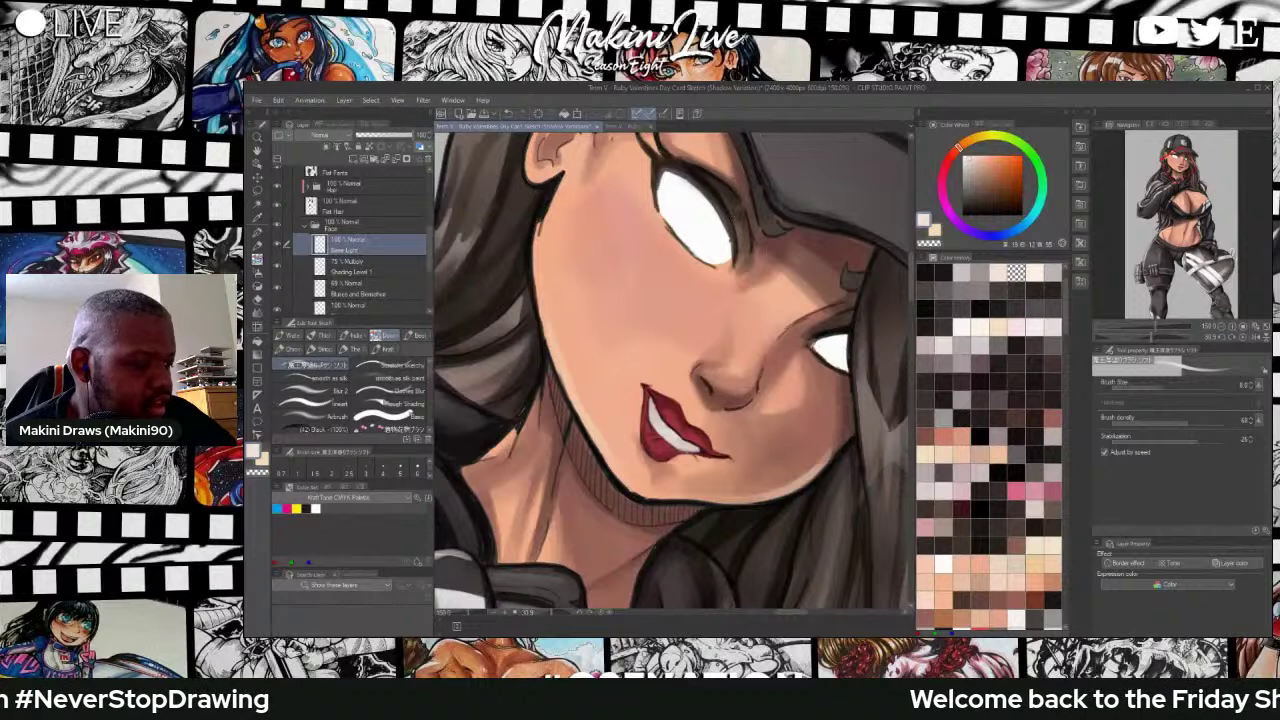
mouse_move(739, 244)
mouse_down()
mouse_move(744, 230)
mouse_move(741, 256)
mouse_move(745, 238)
mouse_up()
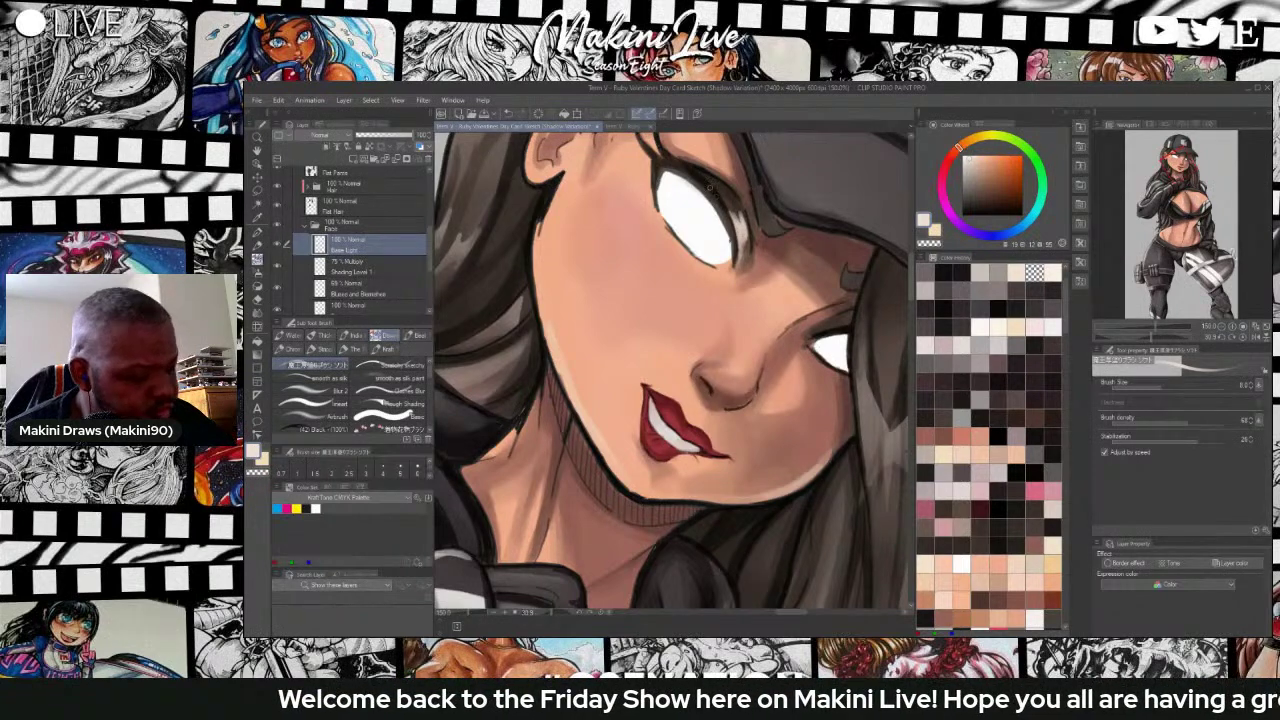
Blend the near-white eyelid highlight and soften its edges with the Clothes Blur brush.
key(j)
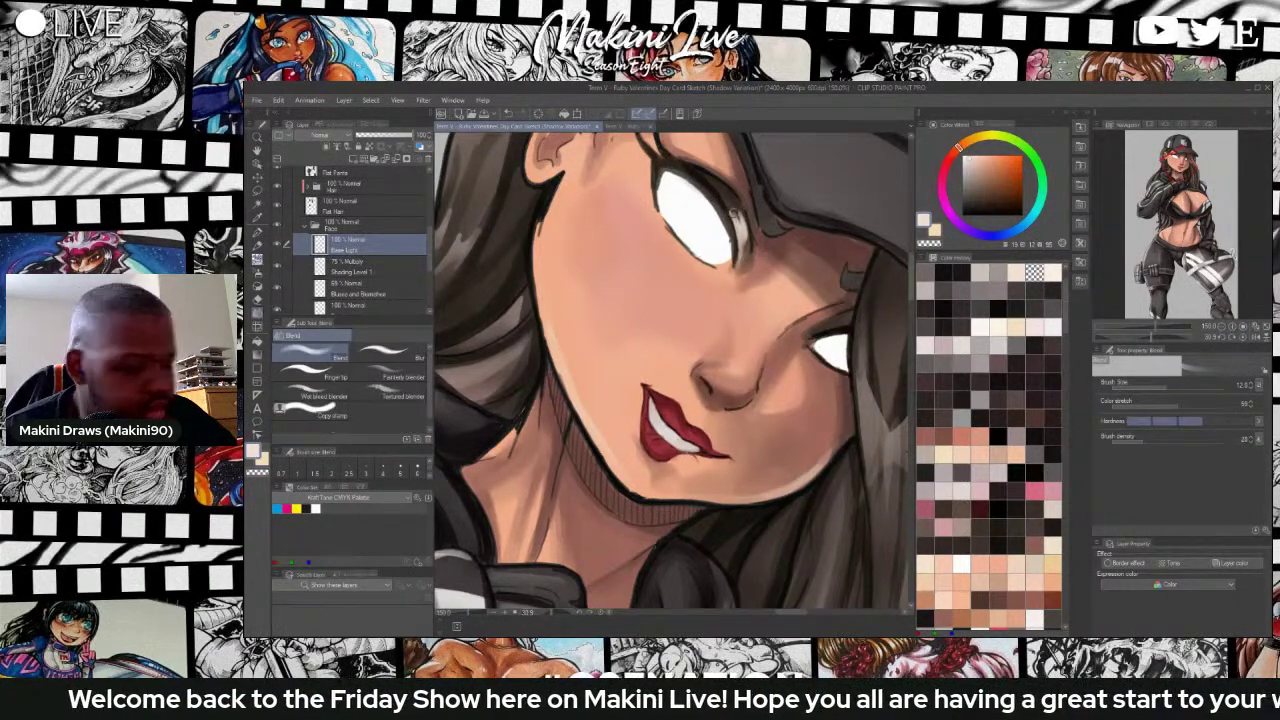
mouse_move(735, 211)
mouse_down()
mouse_move(741, 228)
mouse_move(730, 214)
mouse_up()
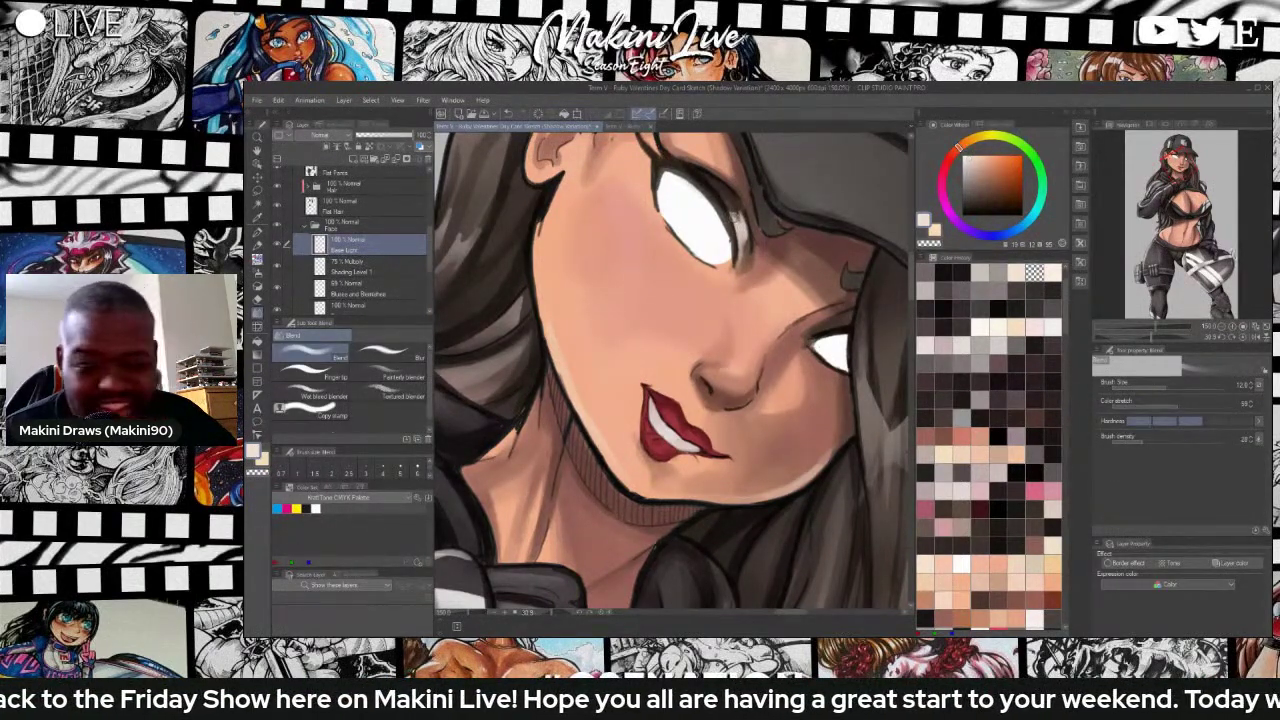
key(b)
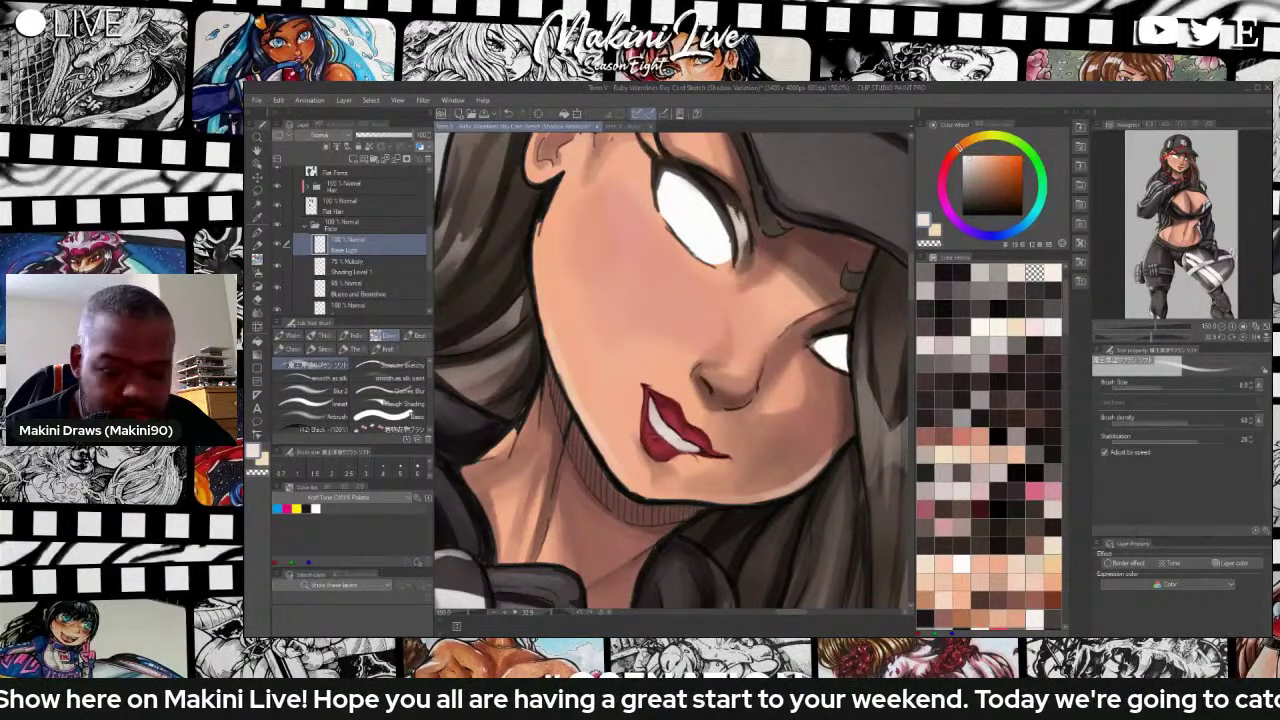
key(j)
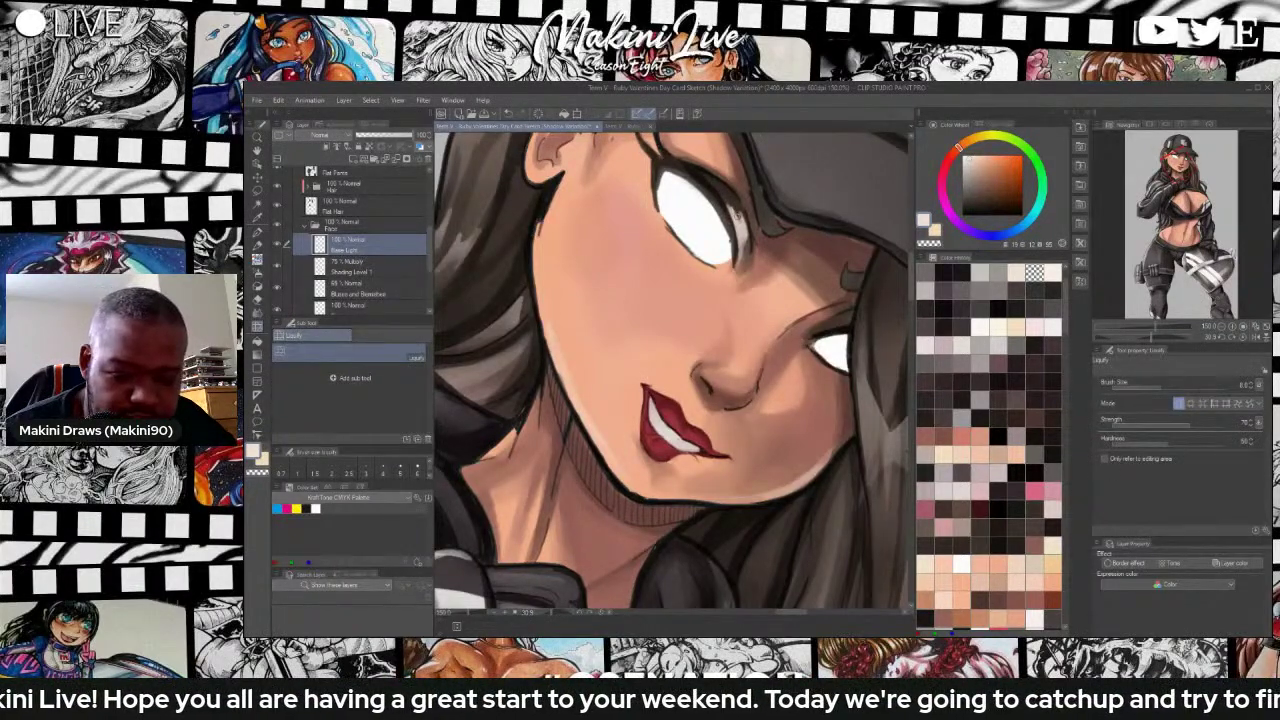
key(b)
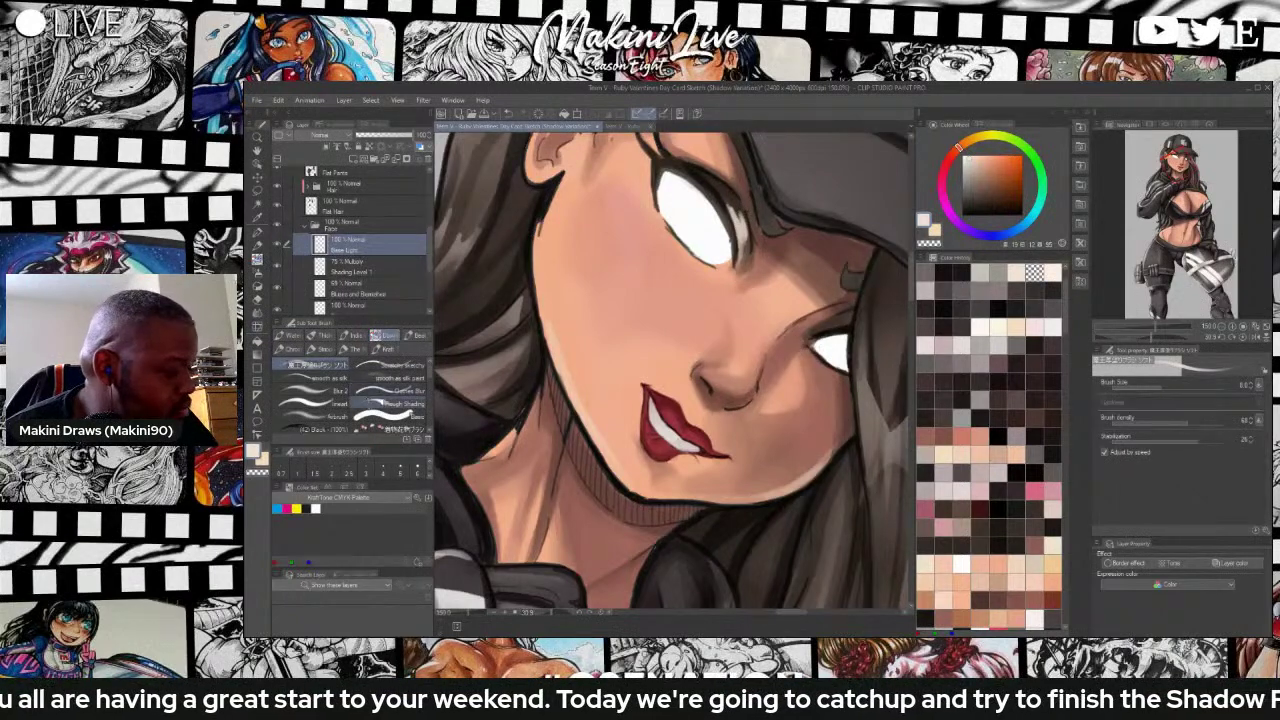
click(386, 414)
click(392, 391)
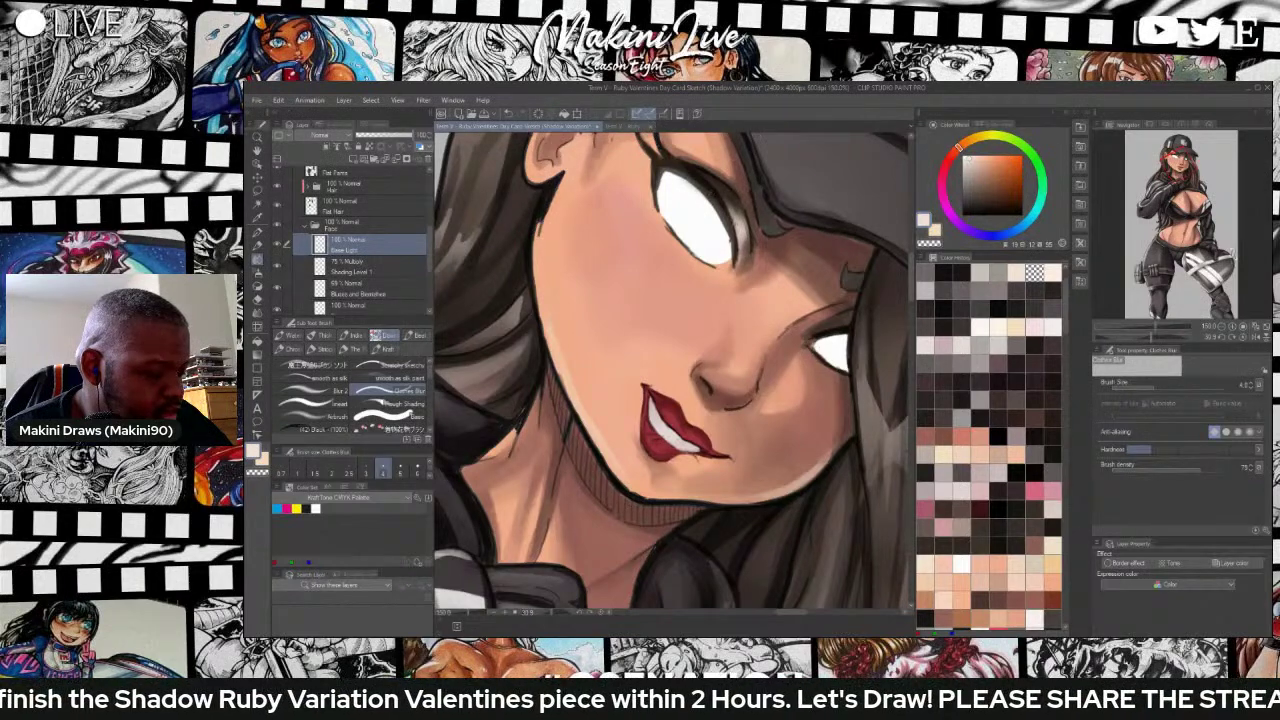
Airbrush a warmer light peach over the eyelid highlight, blend it and lower the Base Light layer's opacity.
scroll(673, 155, down, 1)
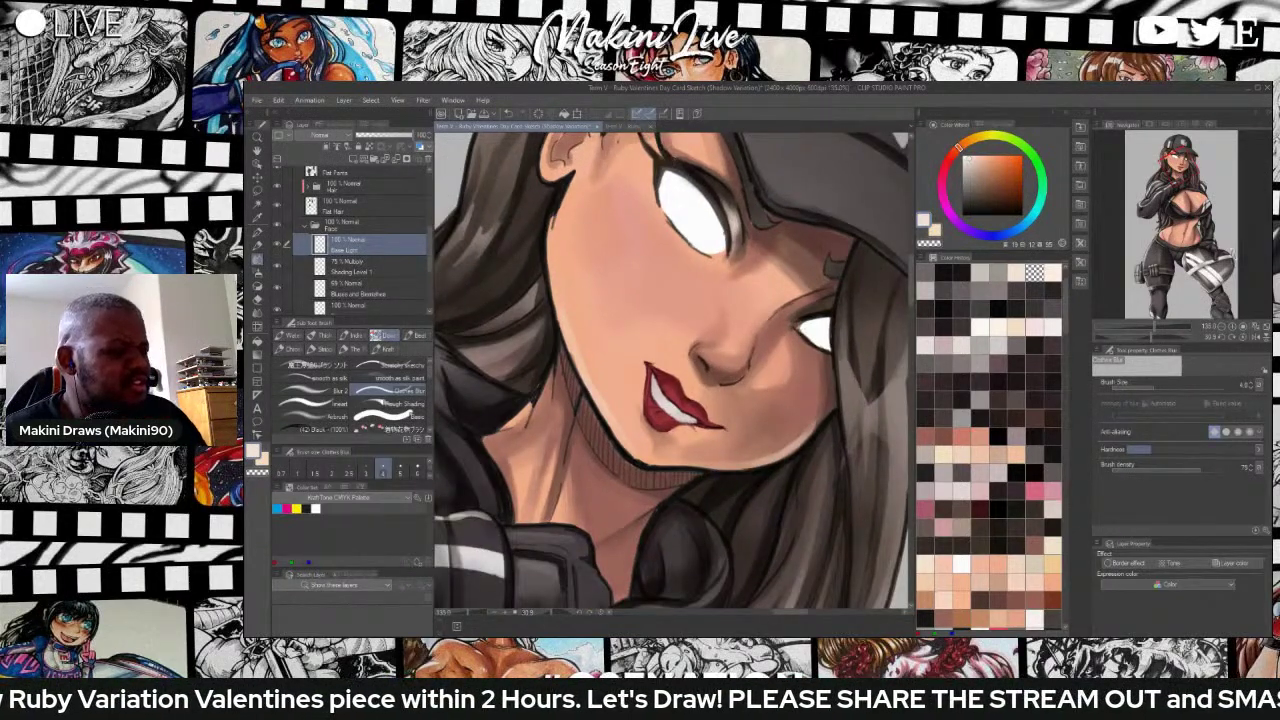
click(962, 145)
click(977, 156)
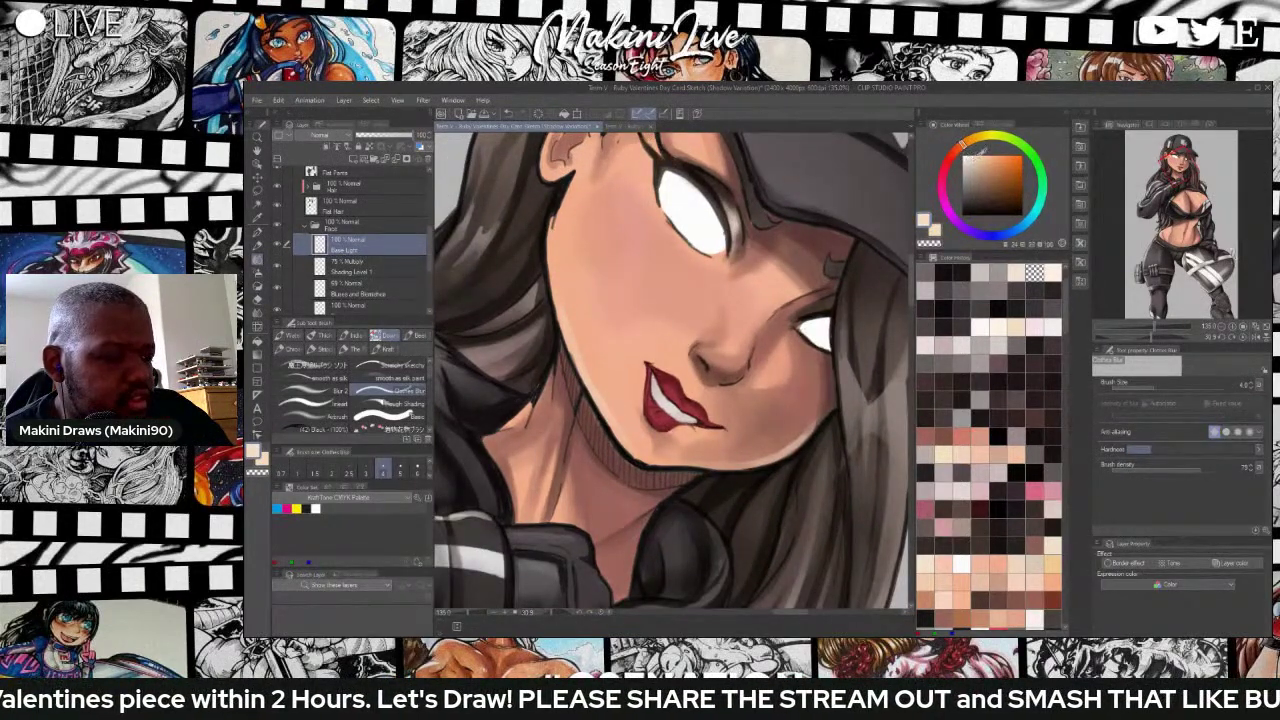
key(b)
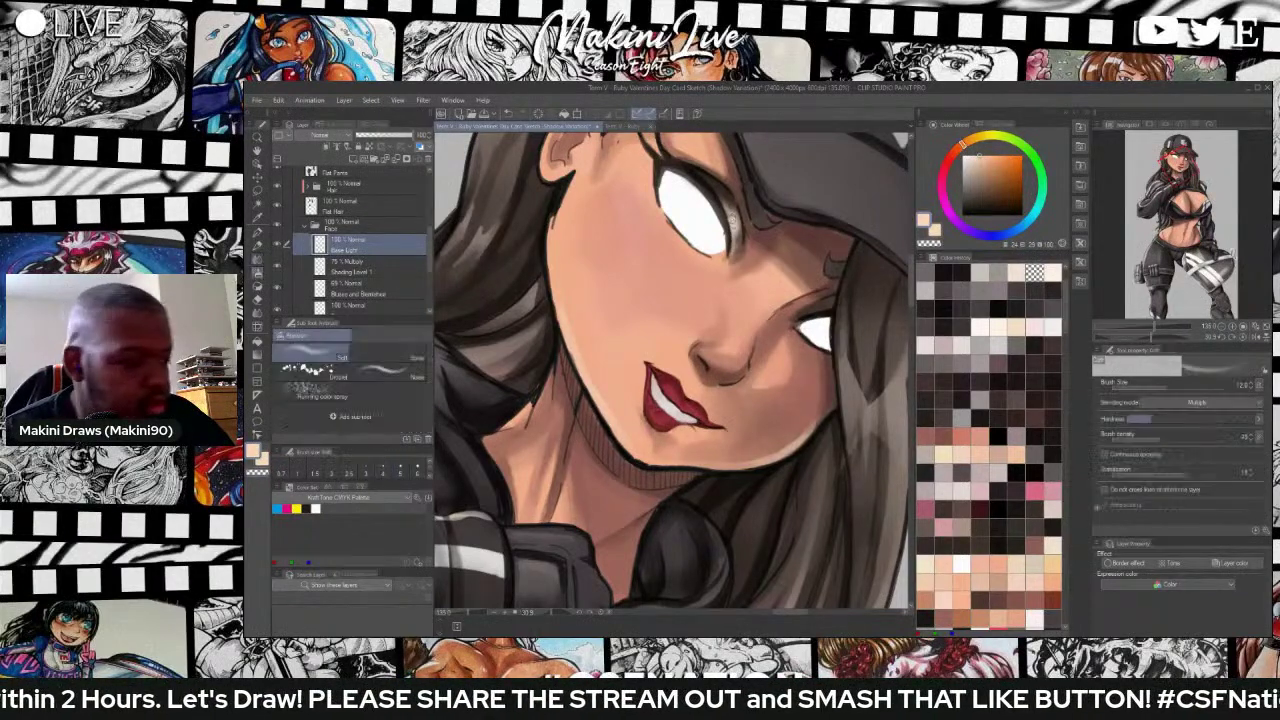
drag(731, 228, 735, 214)
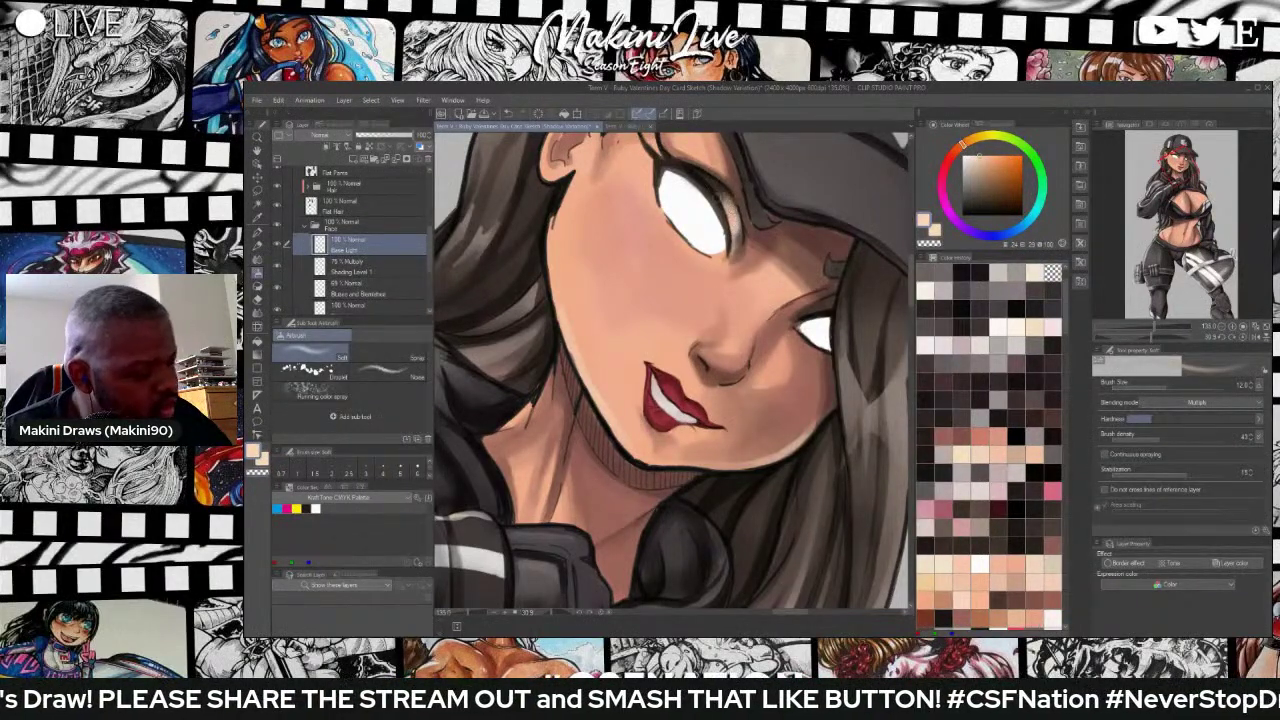
key(j)
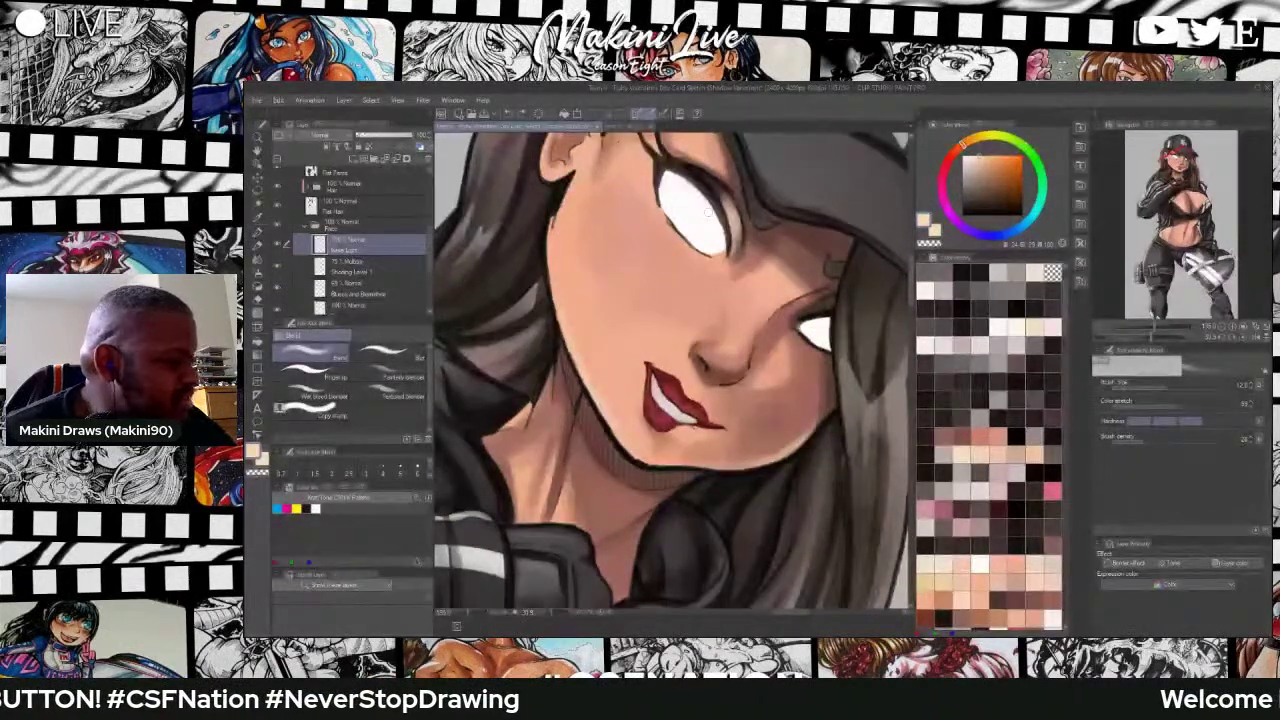
drag(399, 136, 383, 136)
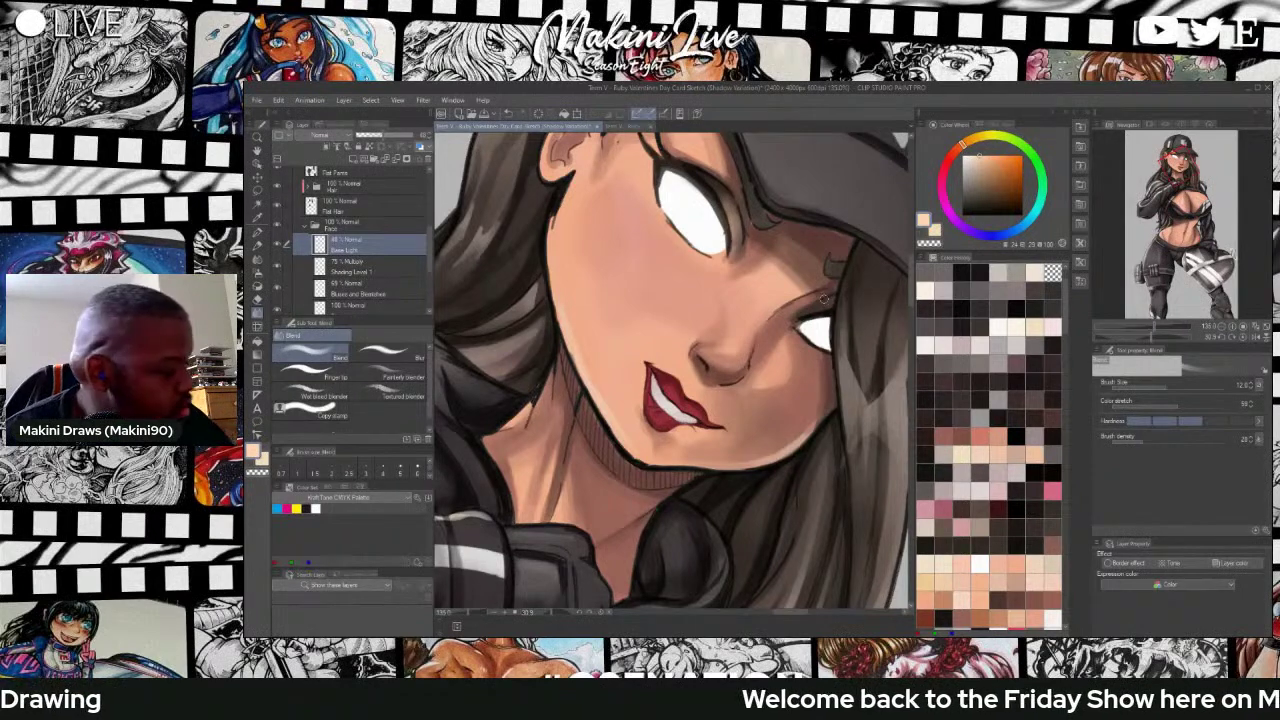
Paint a light peach highlight on the lid of the smaller eye and blend it into the skin.
key(b)
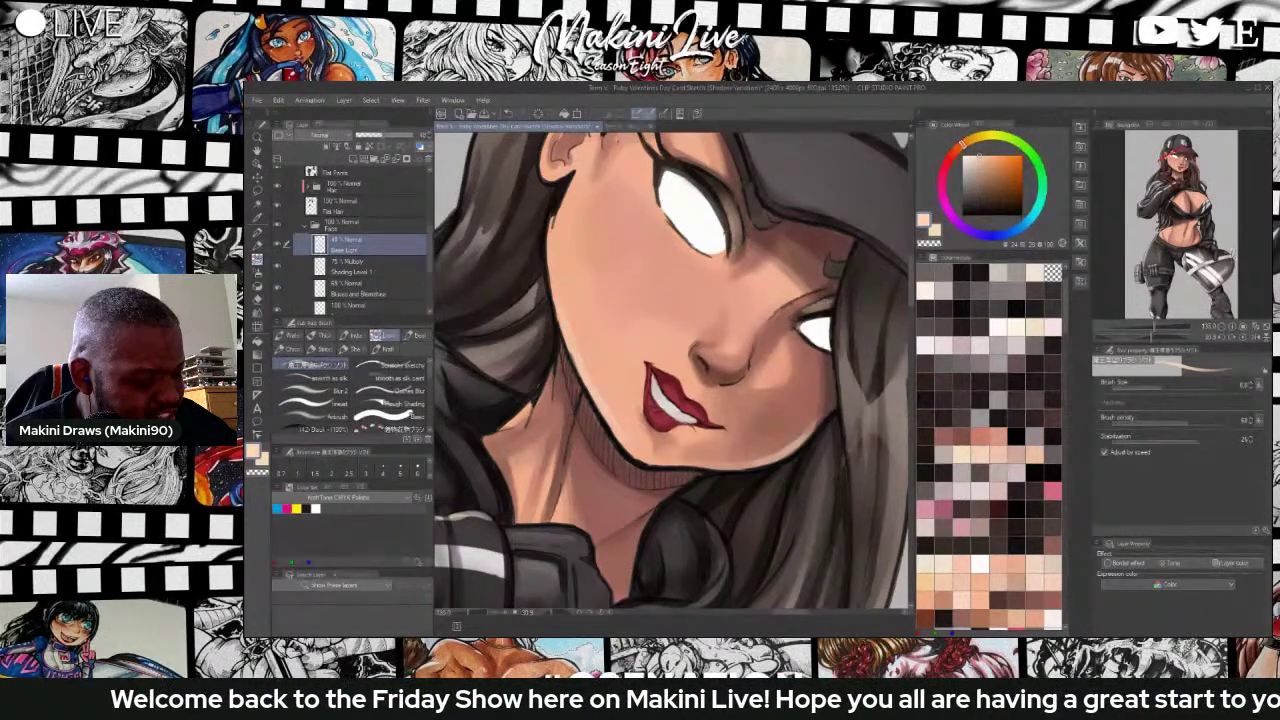
key(j)
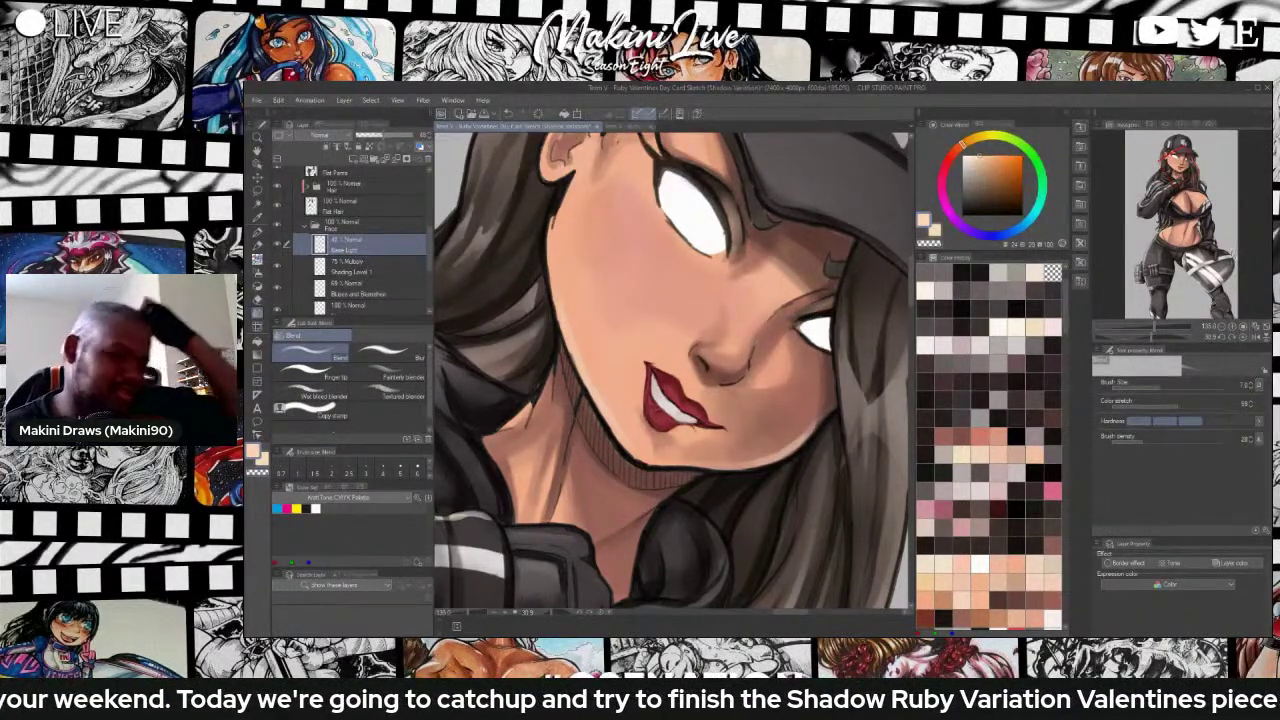
scroll(804, 311, down, 6)
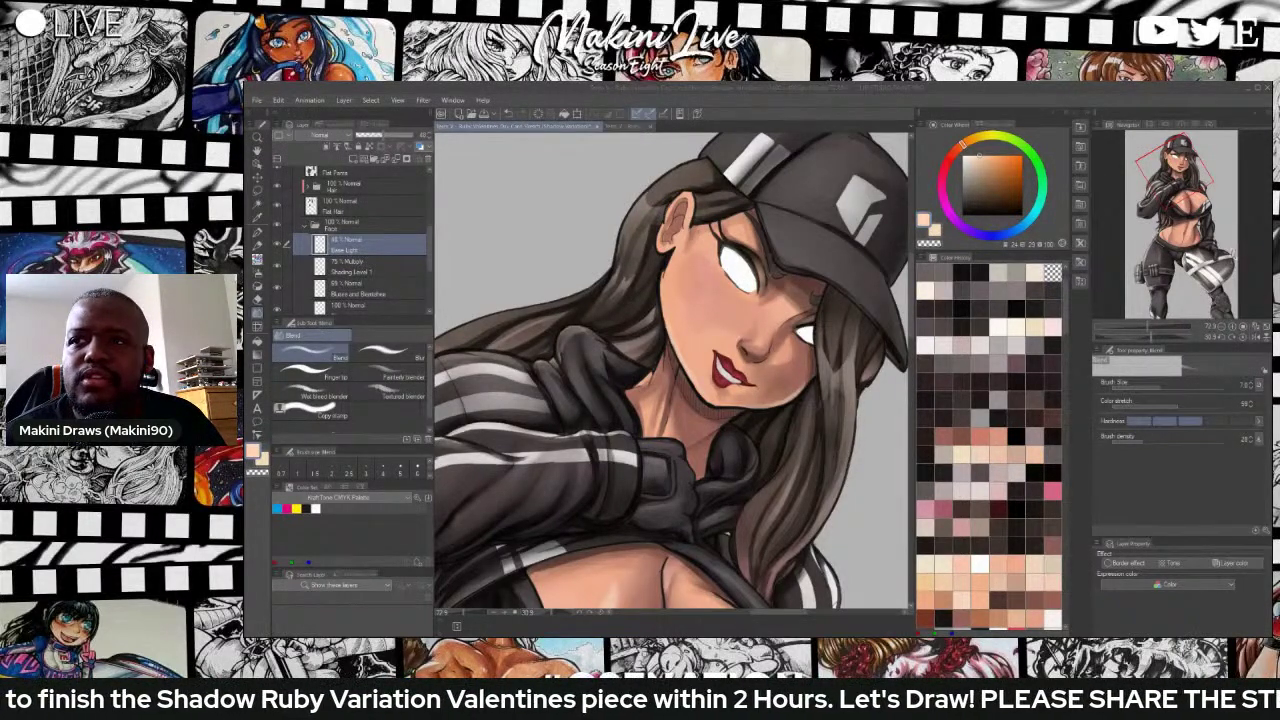
key(ctrl+plus)
key(ctrl+plus)
key(ctrl+plus)
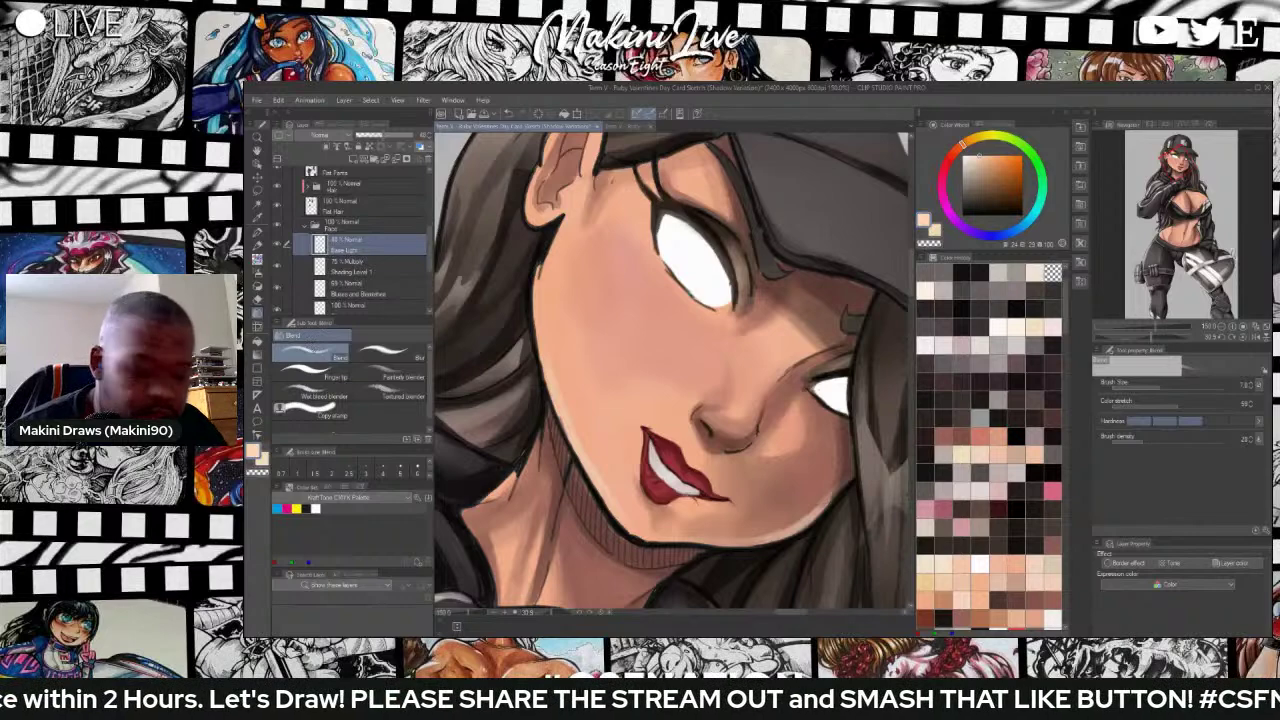
Add a light peach stroke to the eyebrow above the smaller eye and blend its edges.
key(b)
key(b)
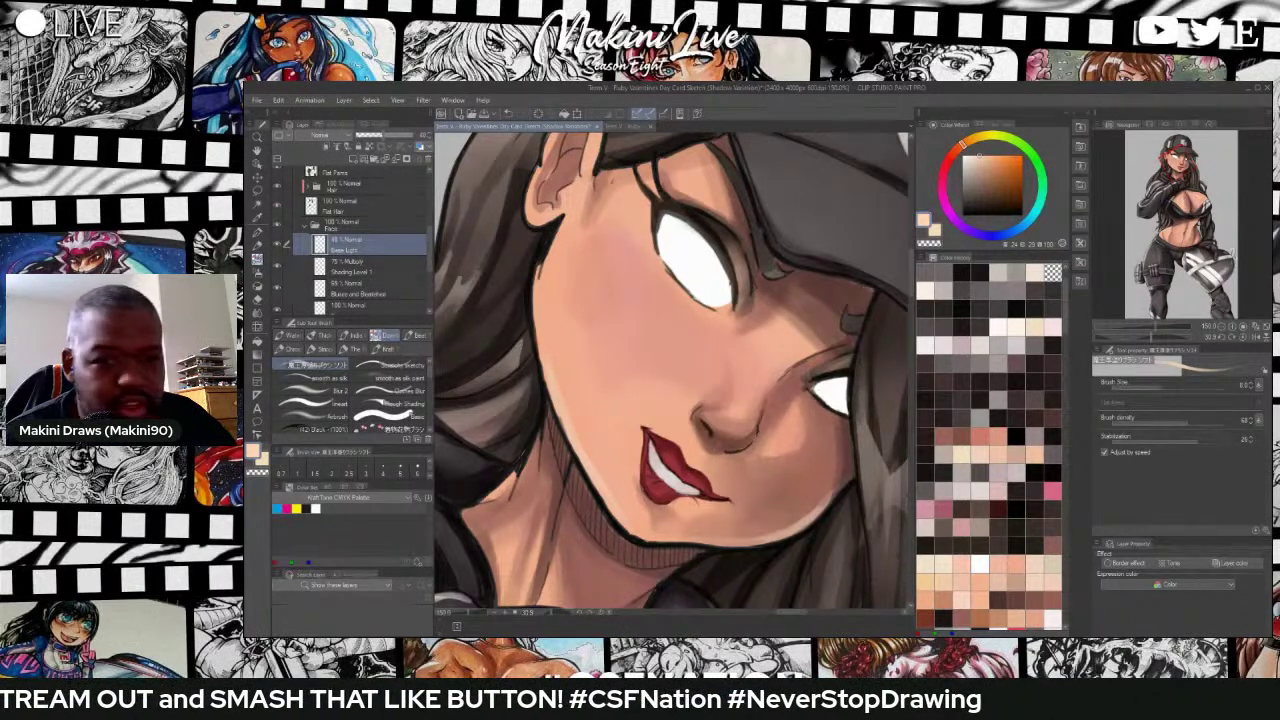
mouse_move(846, 314)
mouse_down()
mouse_move(845, 328)
mouse_move(850, 318)
mouse_up()
key(j)
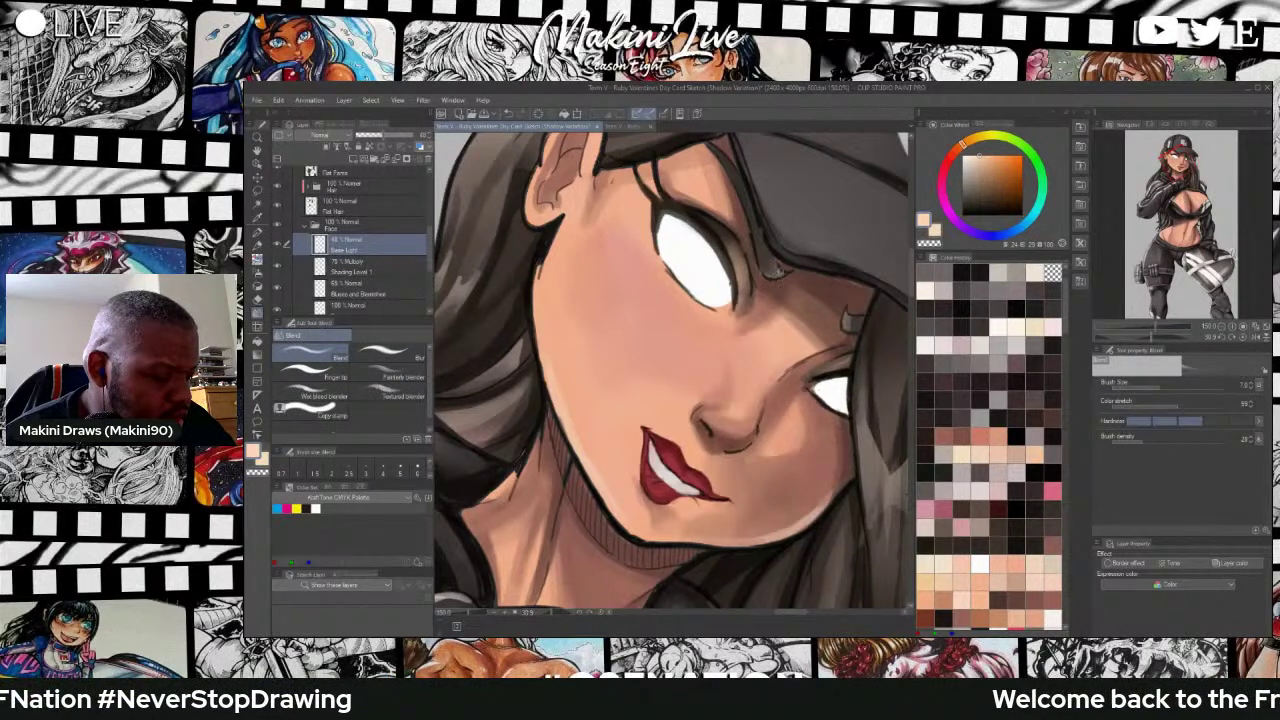
drag(848, 318, 868, 333)
scroll(762, 349, down, 2)
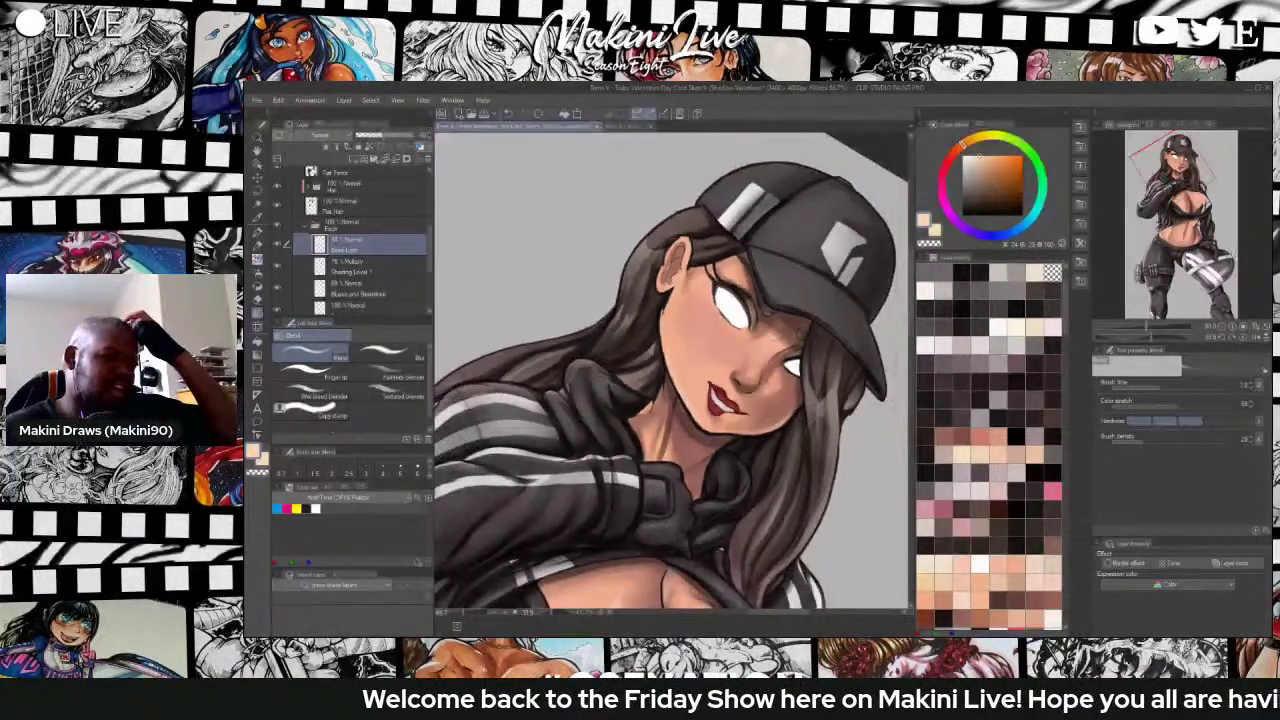
Paint muted tan light on the larger eye's brow under the cap brim, and darken the brush colour to a greyish brown.
scroll(752, 287, down, 1)
scroll(752, 287, up, 4)
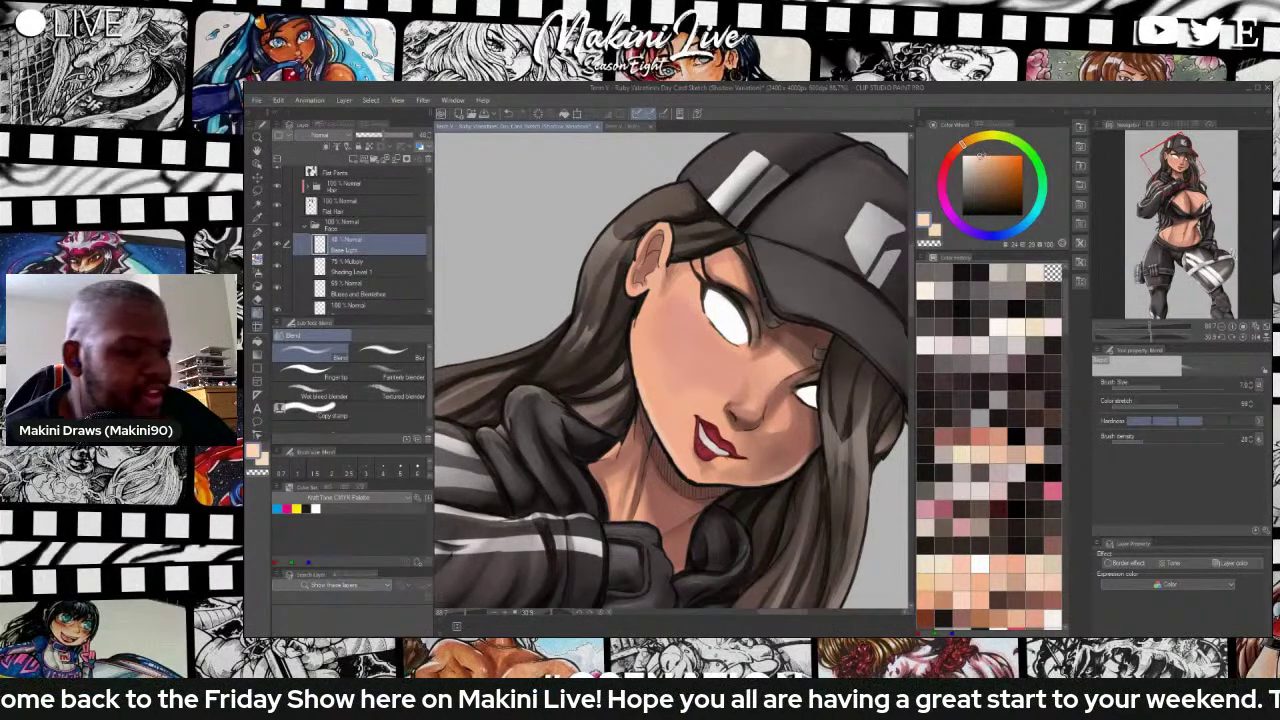
scroll(800, 275, up, 3)
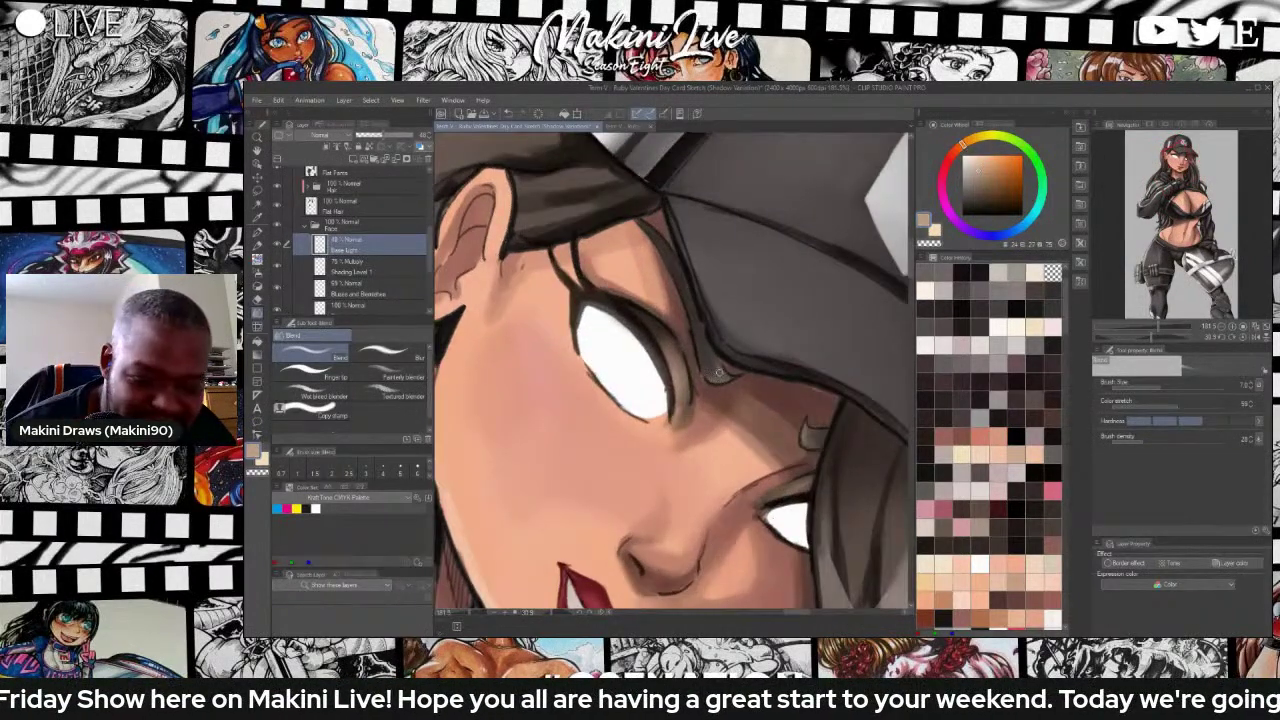
key(b)
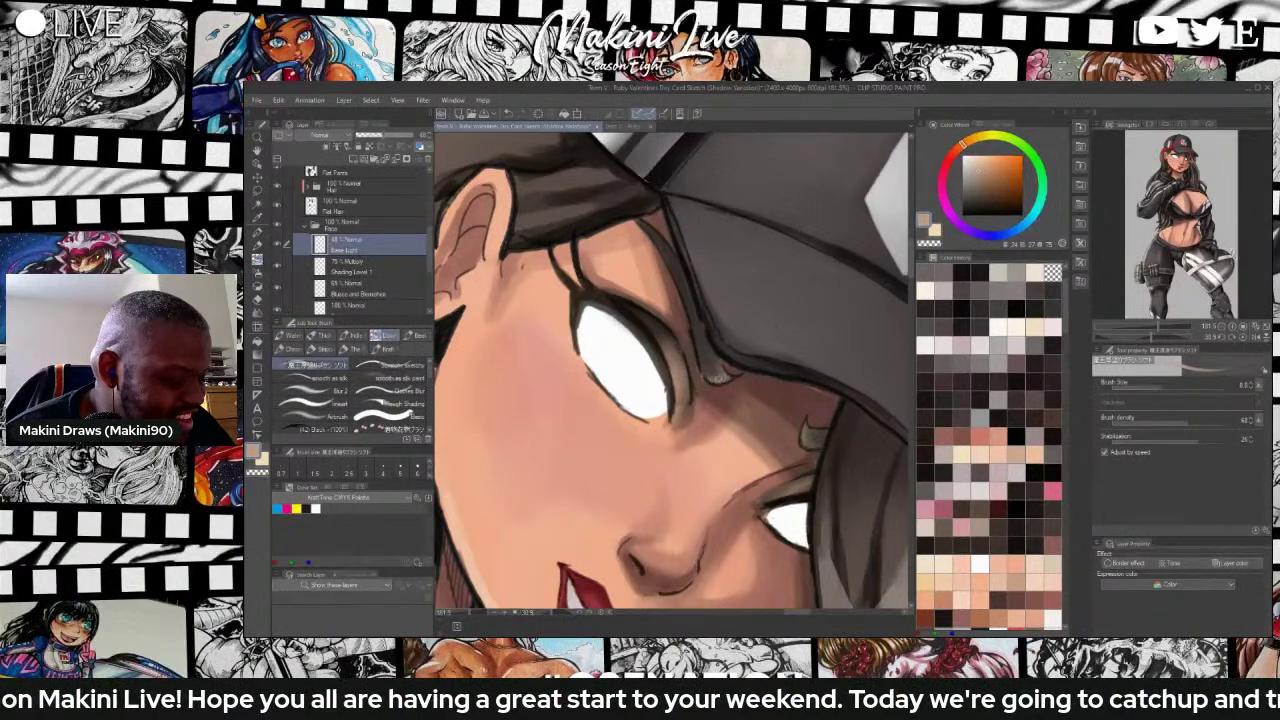
mouse_move(712, 369)
mouse_down()
mouse_move(722, 379)
mouse_move(706, 343)
mouse_up()
click(978, 182)
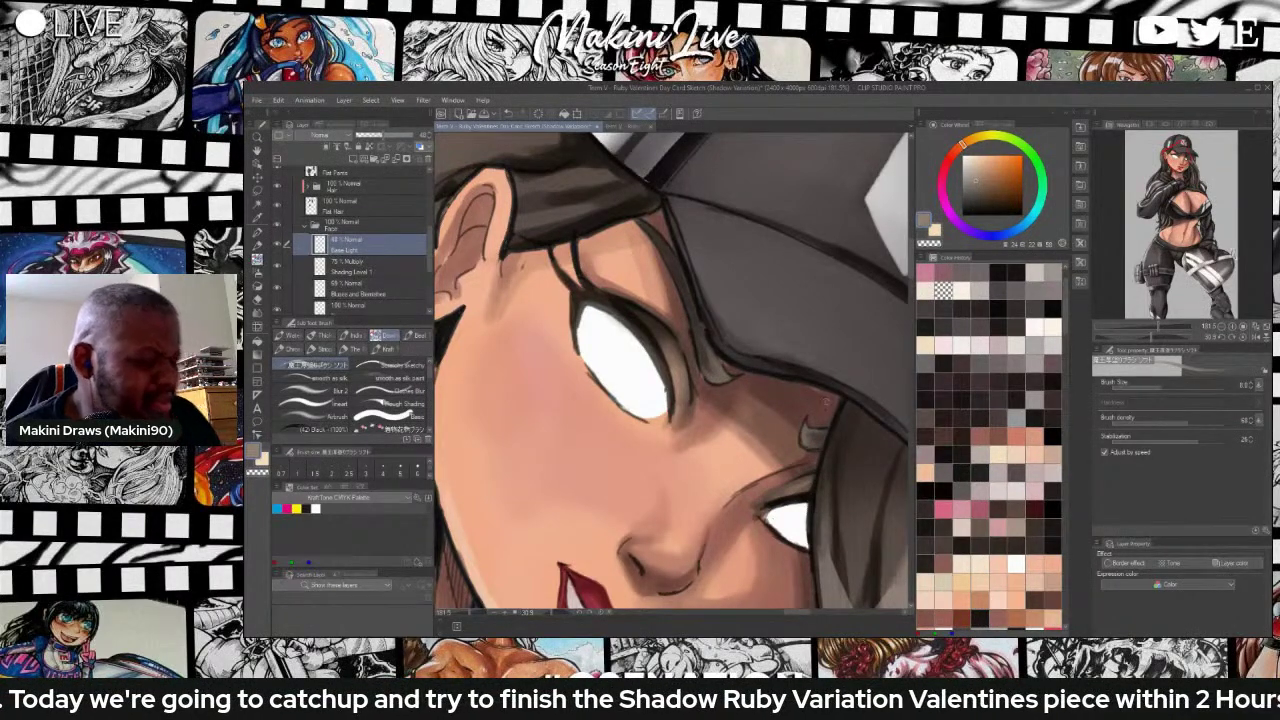
scroll(827, 402, down, 5)
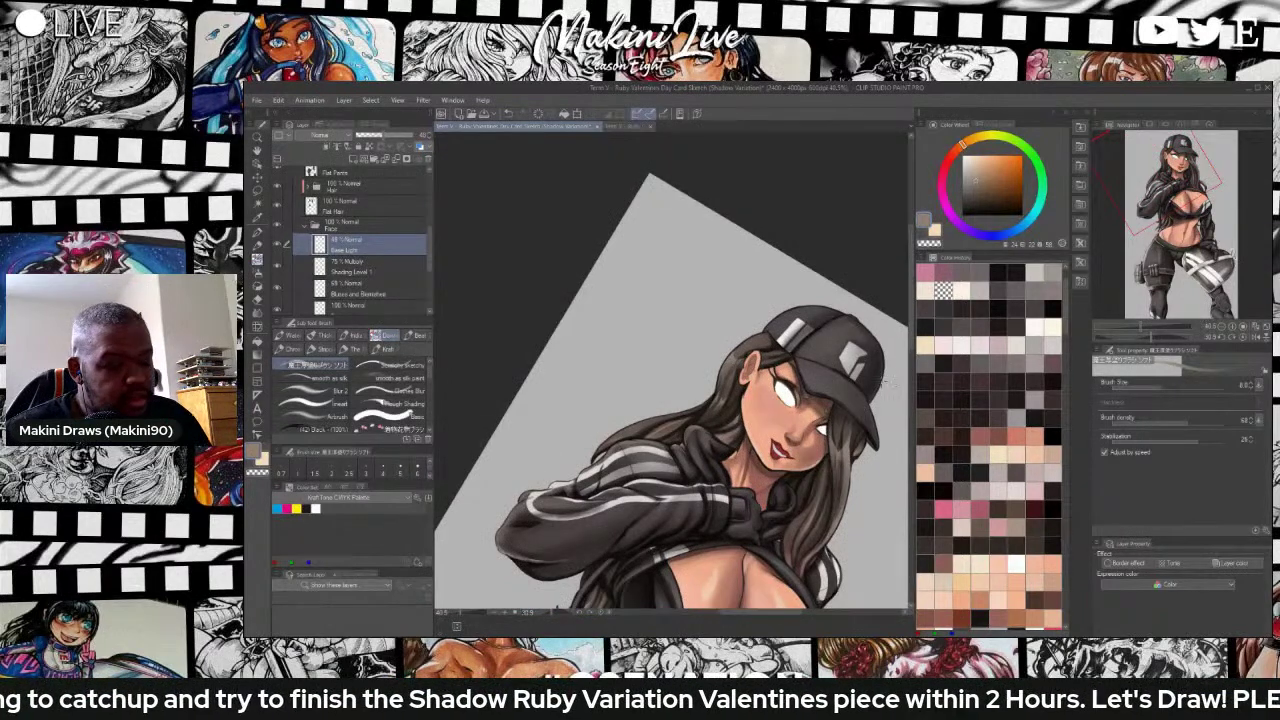
On the Shading Level 1 layer, sample the dark tone beside the cap brim, adjust it slightly and paint shadow along the forehead's edge.
key(e)
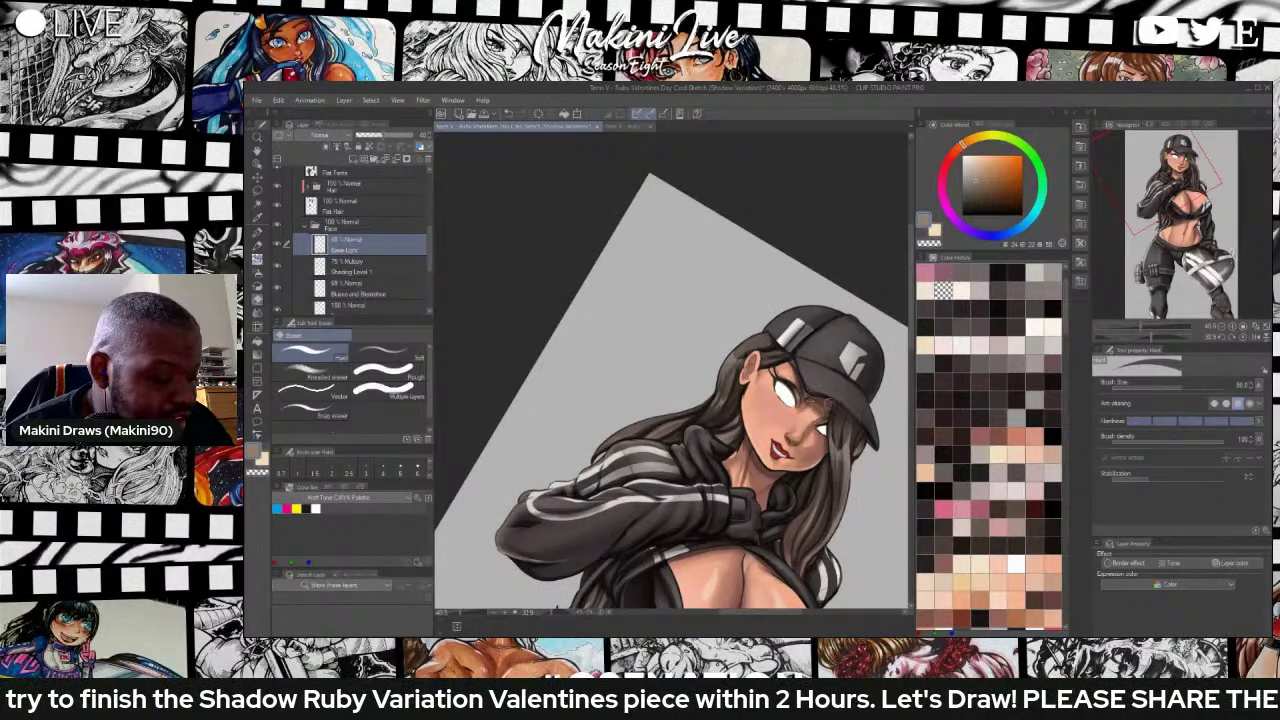
scroll(826, 395, down, 1)
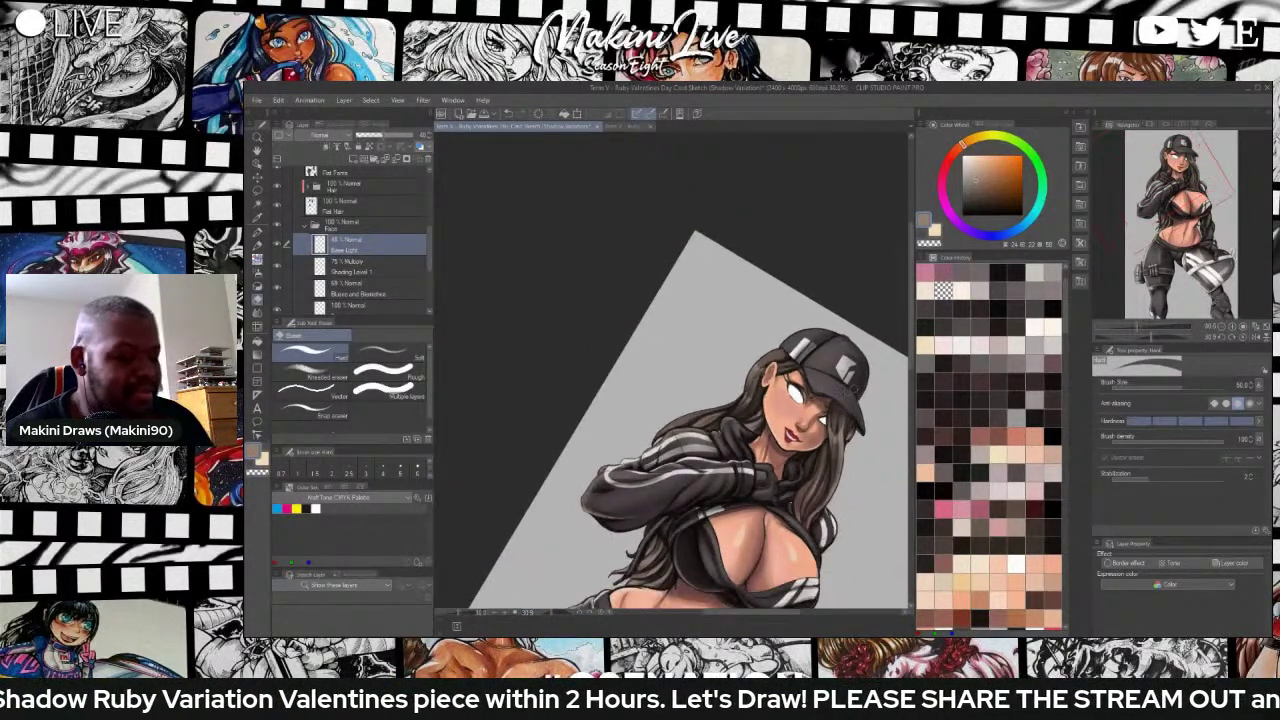
scroll(841, 405, up, 2)
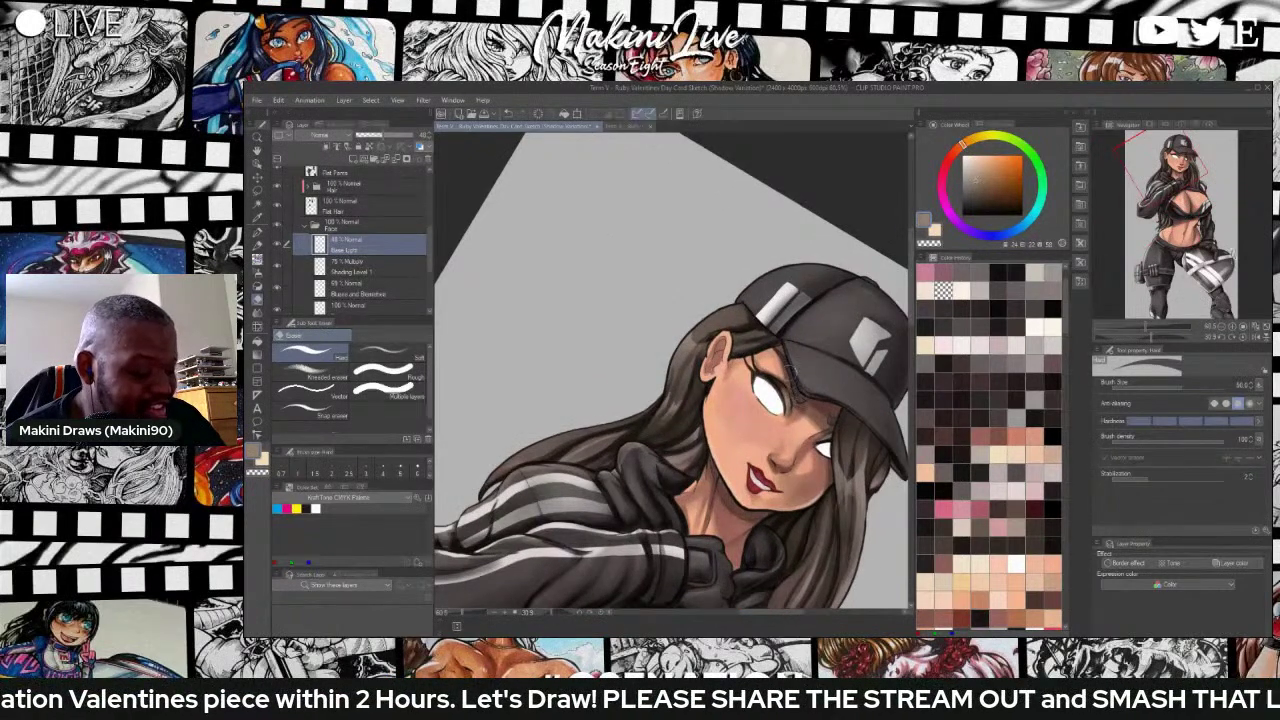
scroll(834, 353, down, 2)
scroll(836, 352, up, 3)
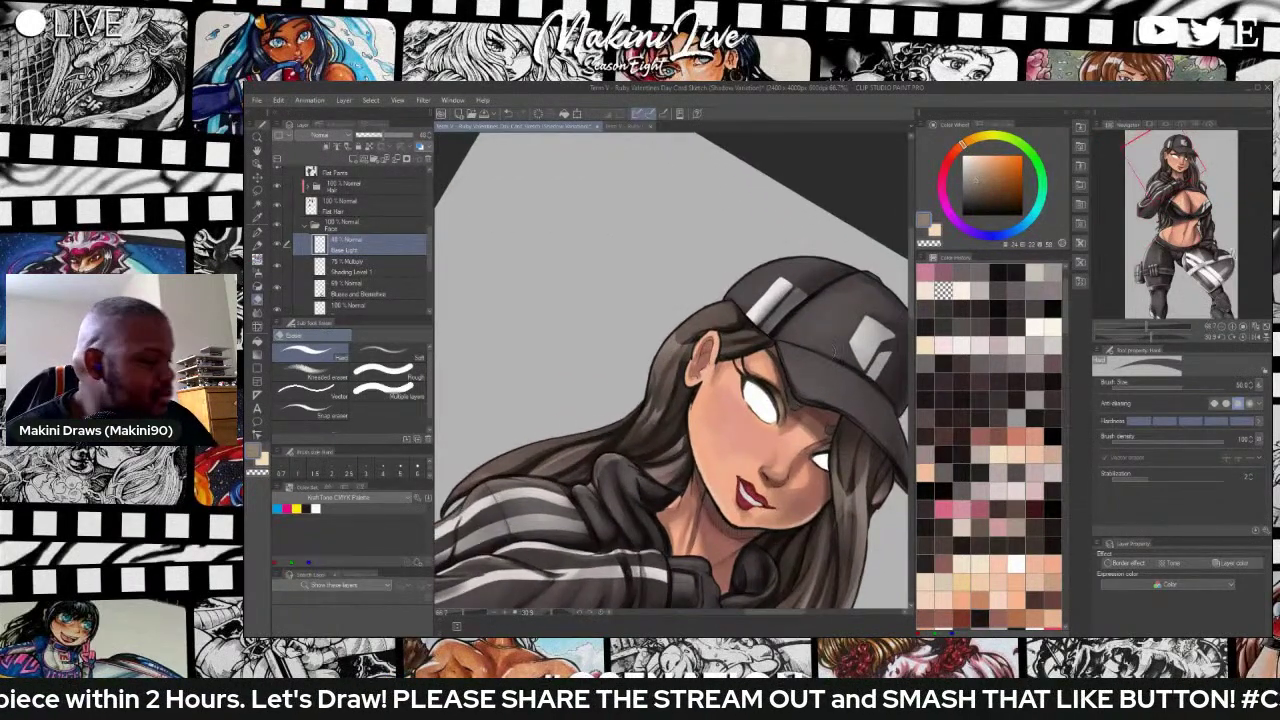
scroll(790, 395, up, 4)
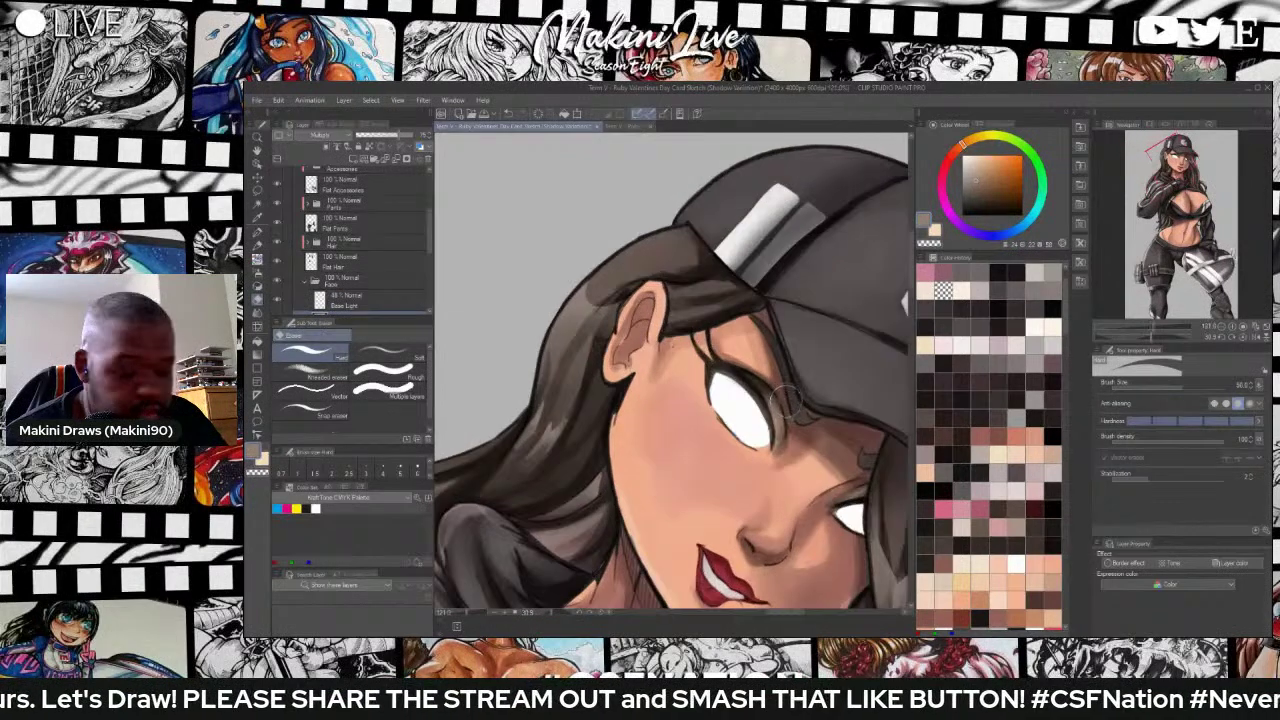
alt+click(790, 388)
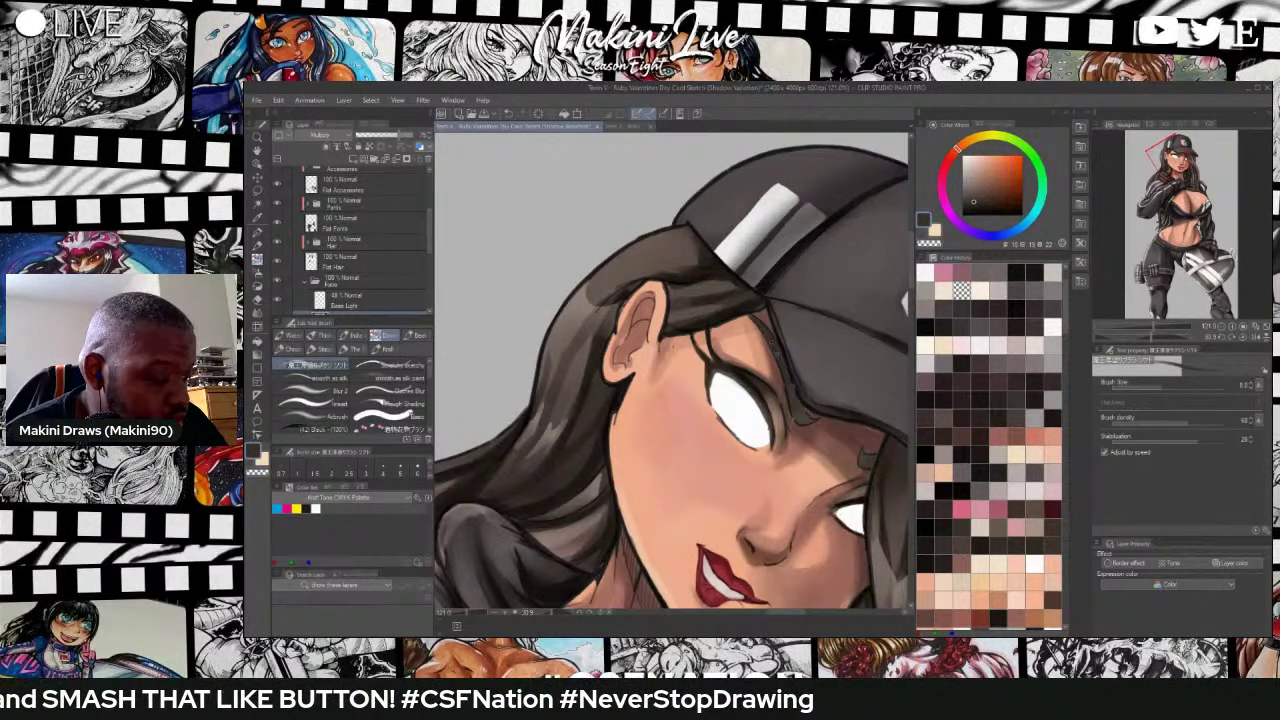
click(977, 209)
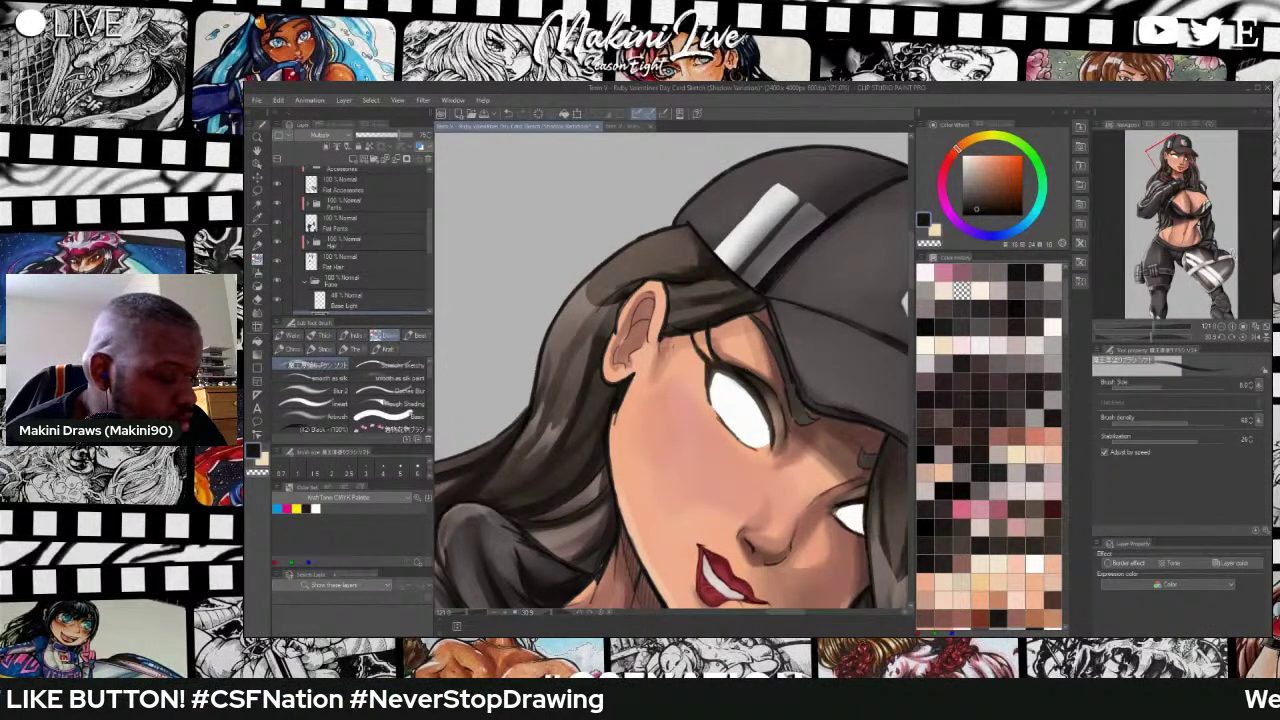
drag(760, 316, 775, 345)
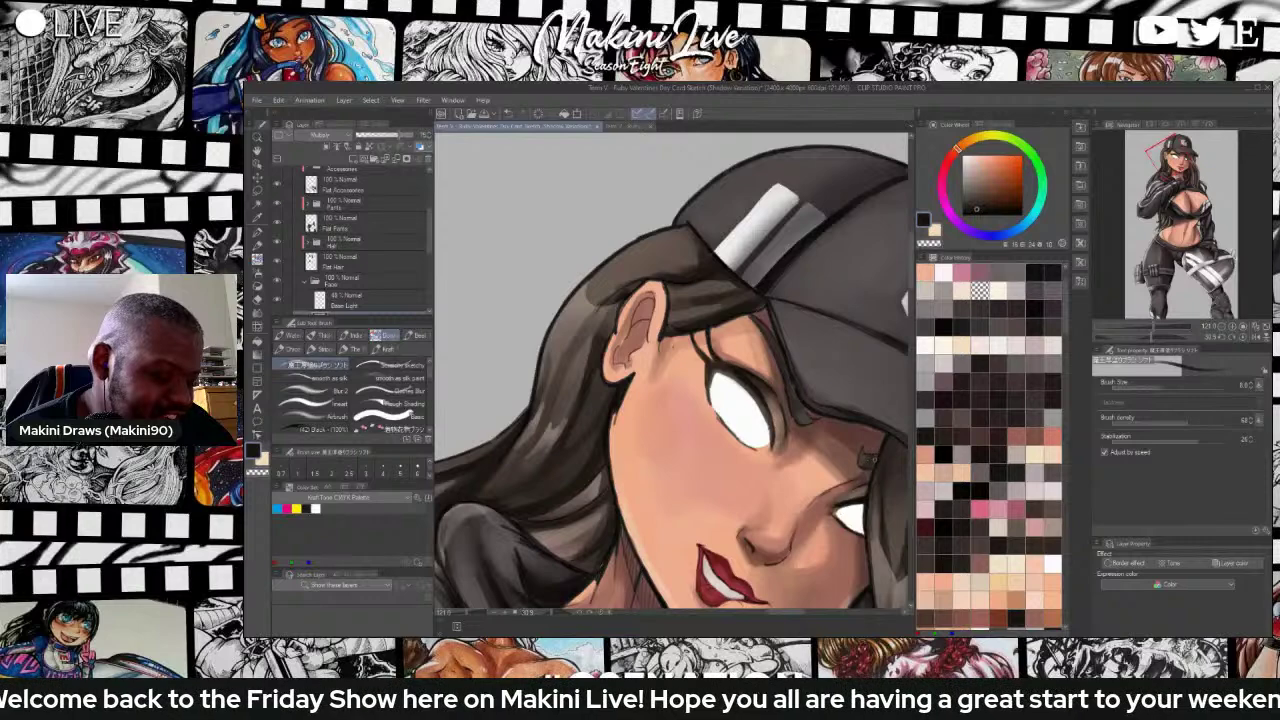
Examine the face shading up close and against the whole figure, along with the Face folder's layers.
scroll(827, 445, down, 2)
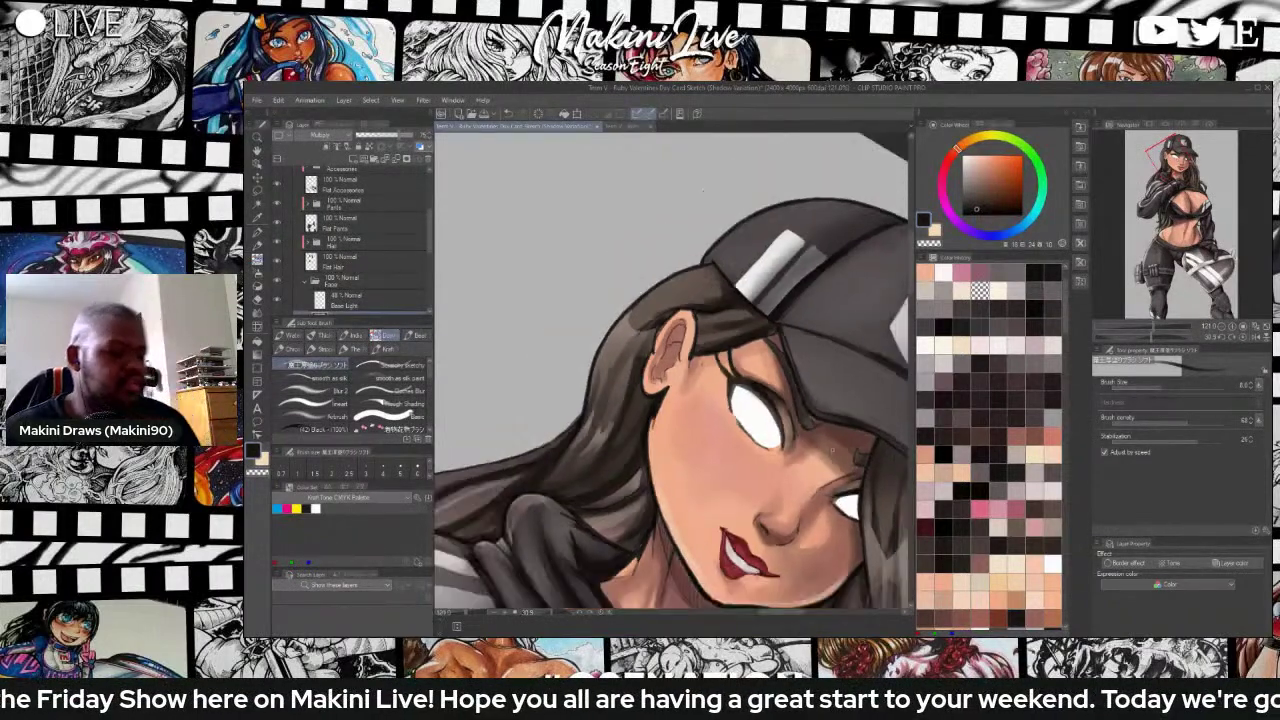
scroll(842, 447, down, 4)
scroll(845, 460, up, 6)
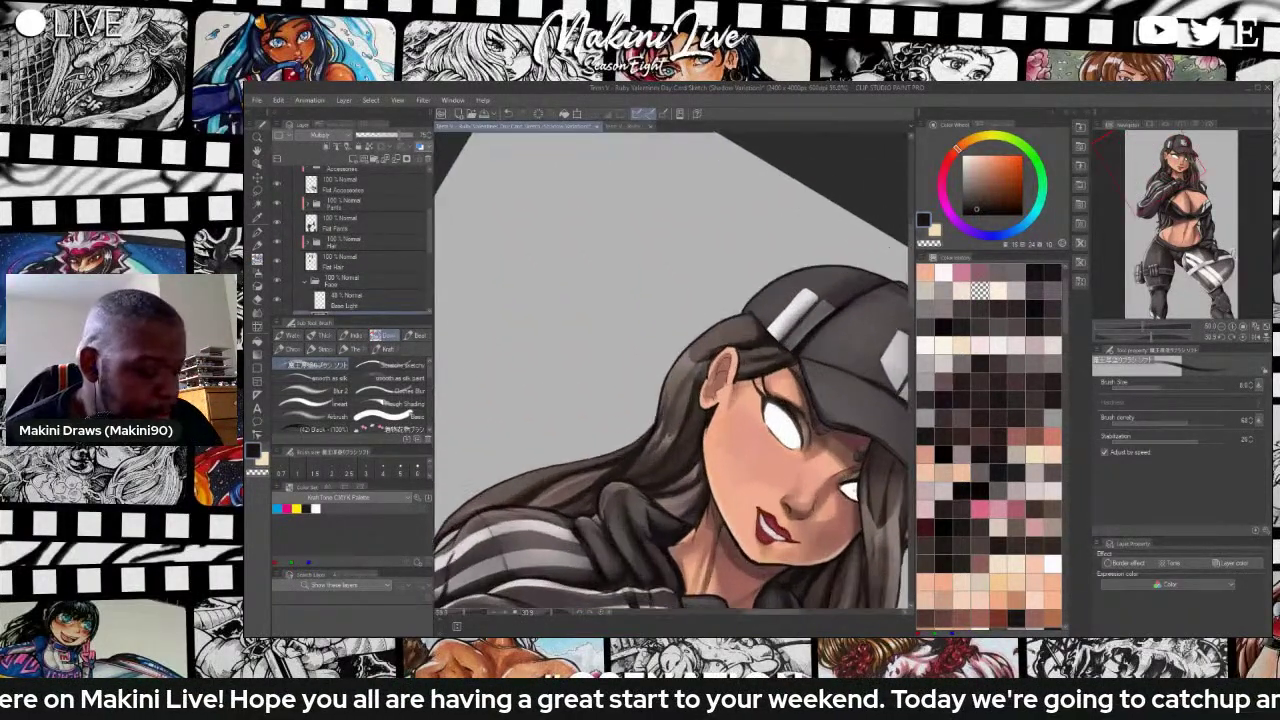
scroll(720, 520, up, 1)
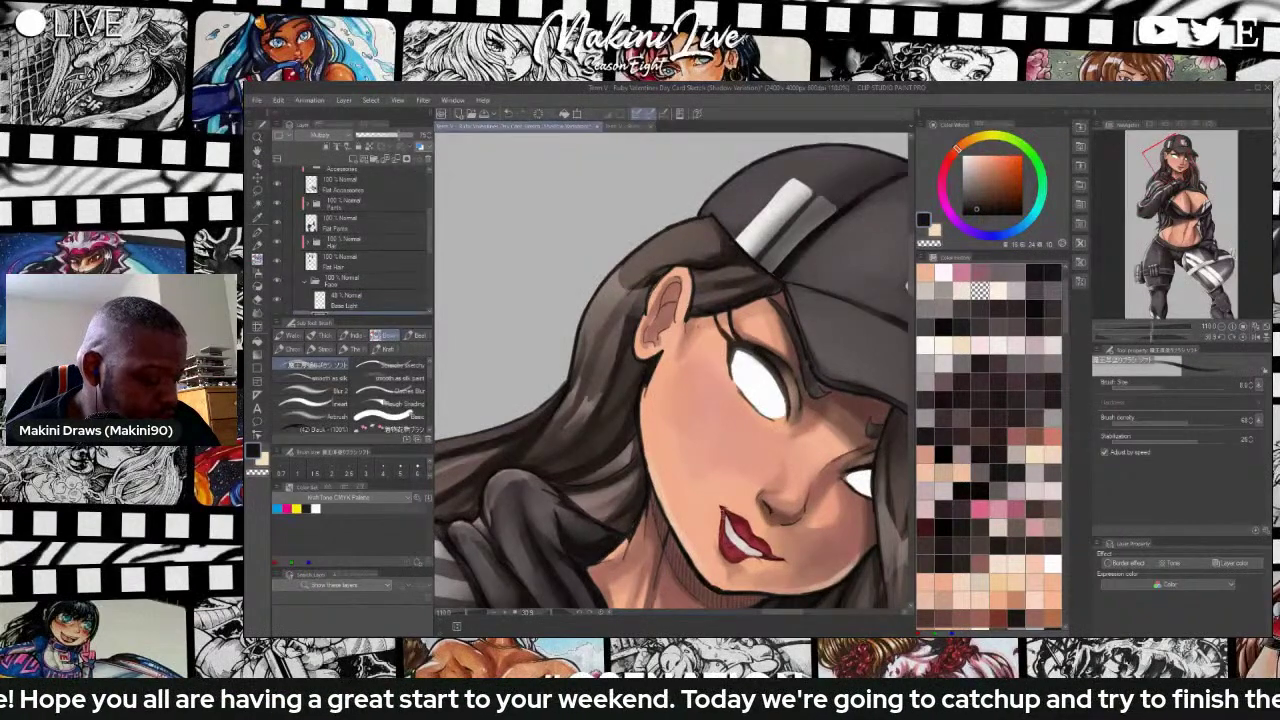
scroll(700, 525, down, 3)
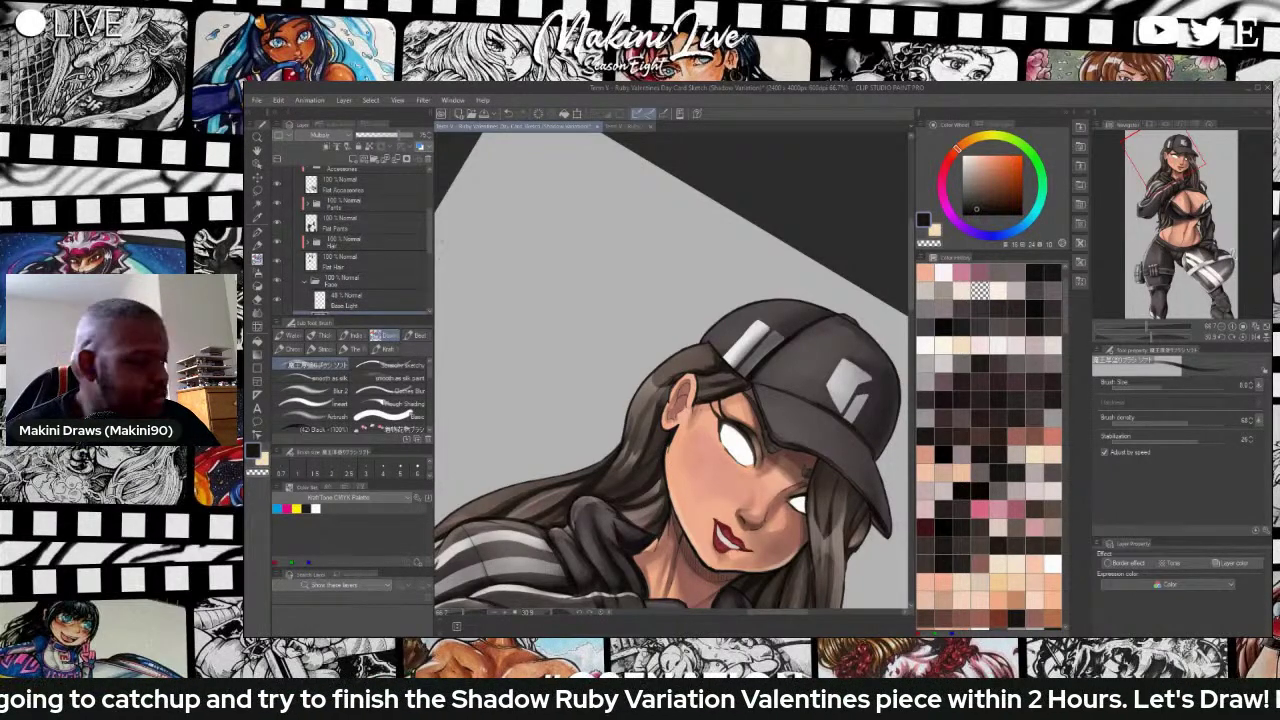
drag(431, 237, 431, 242)
scroll(350, 240, down, 3)
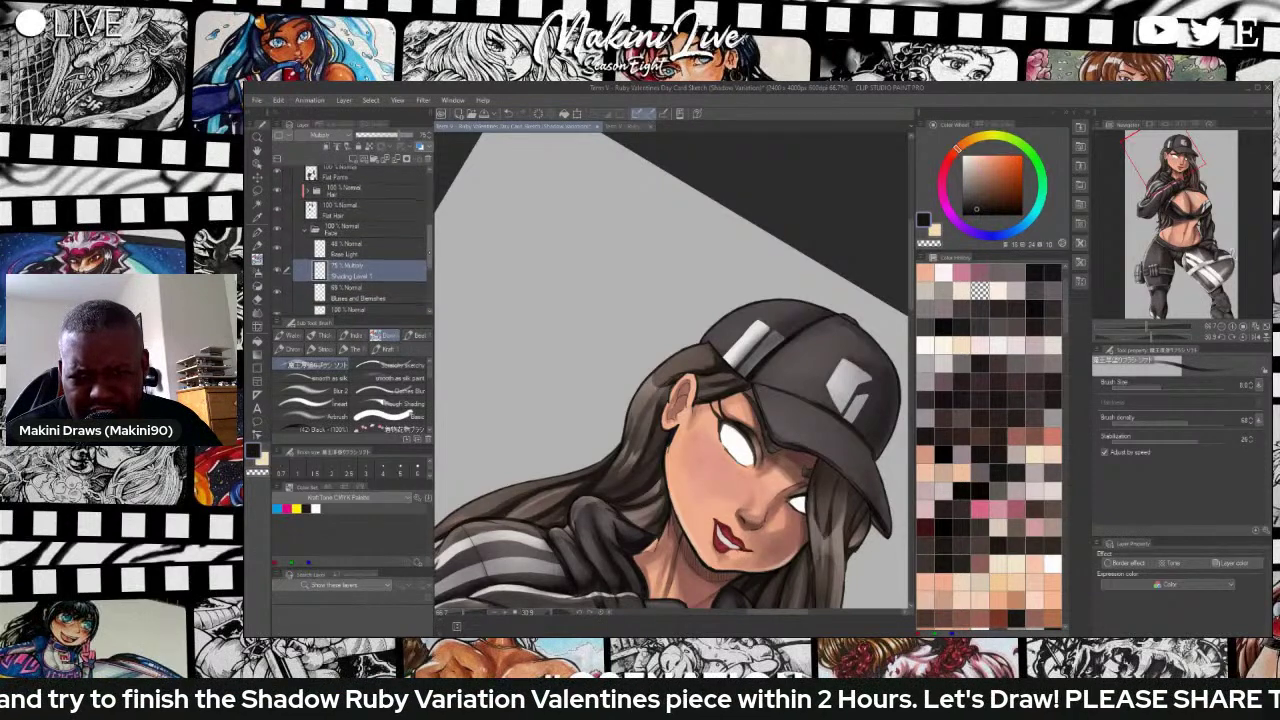
scroll(428, 289, down, 1)
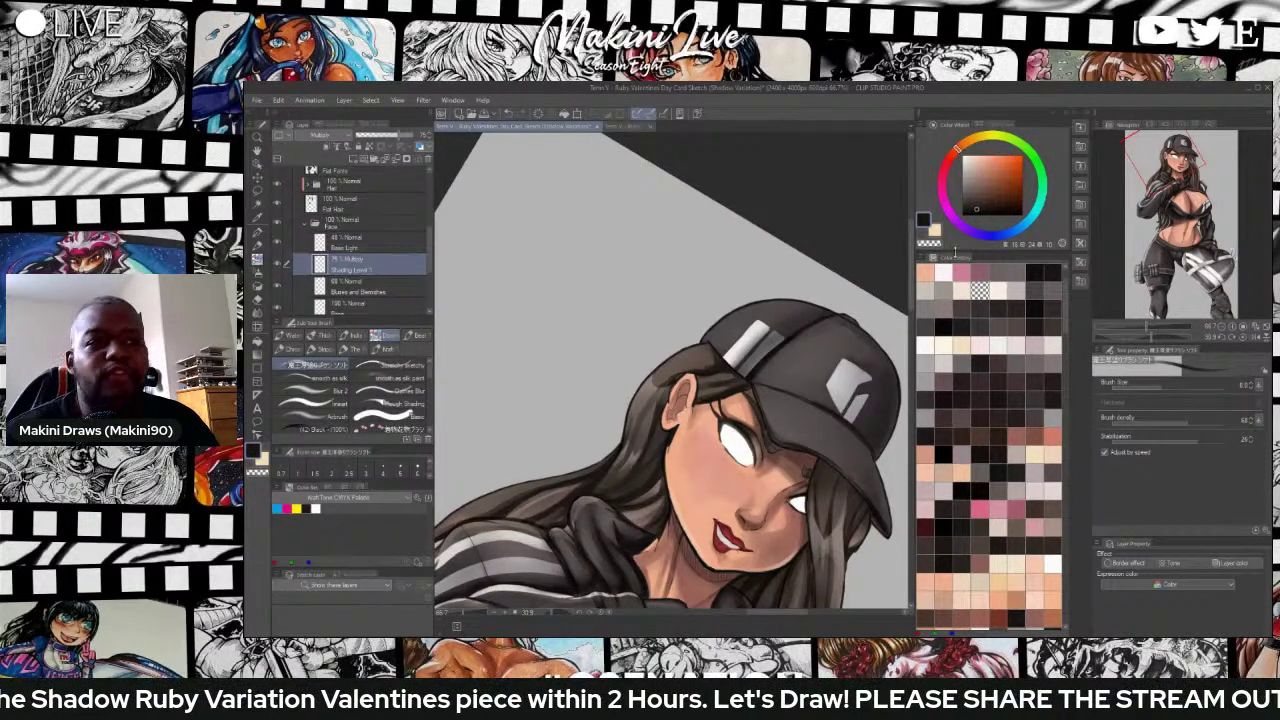
scroll(804, 297, down, 3)
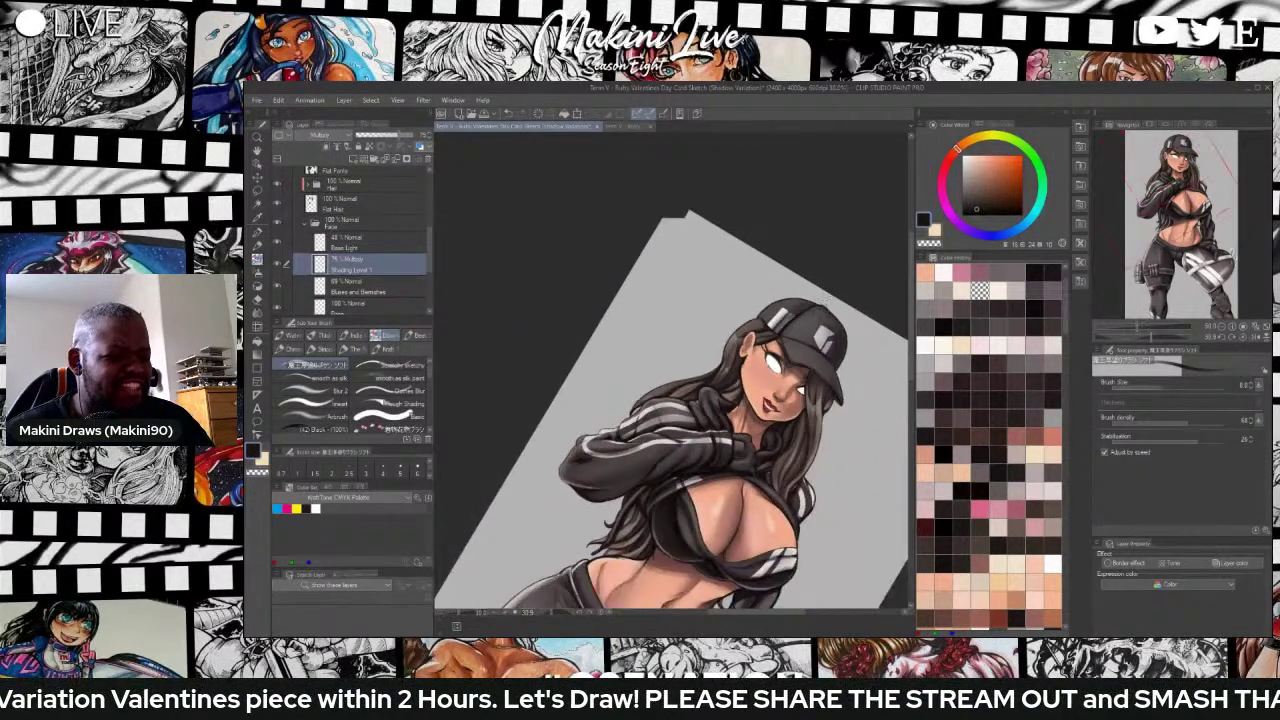
scroll(826, 300, down, 2)
scroll(828, 297, up, 5)
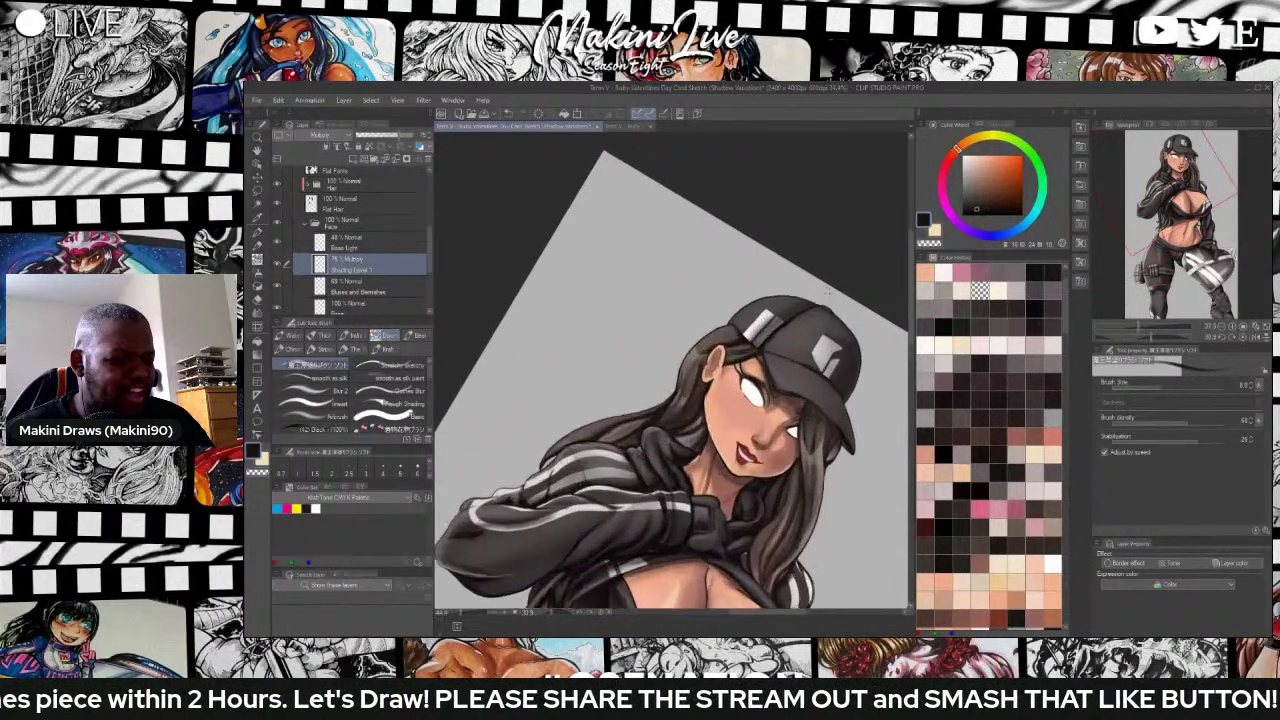
scroll(827, 293, up, 1)
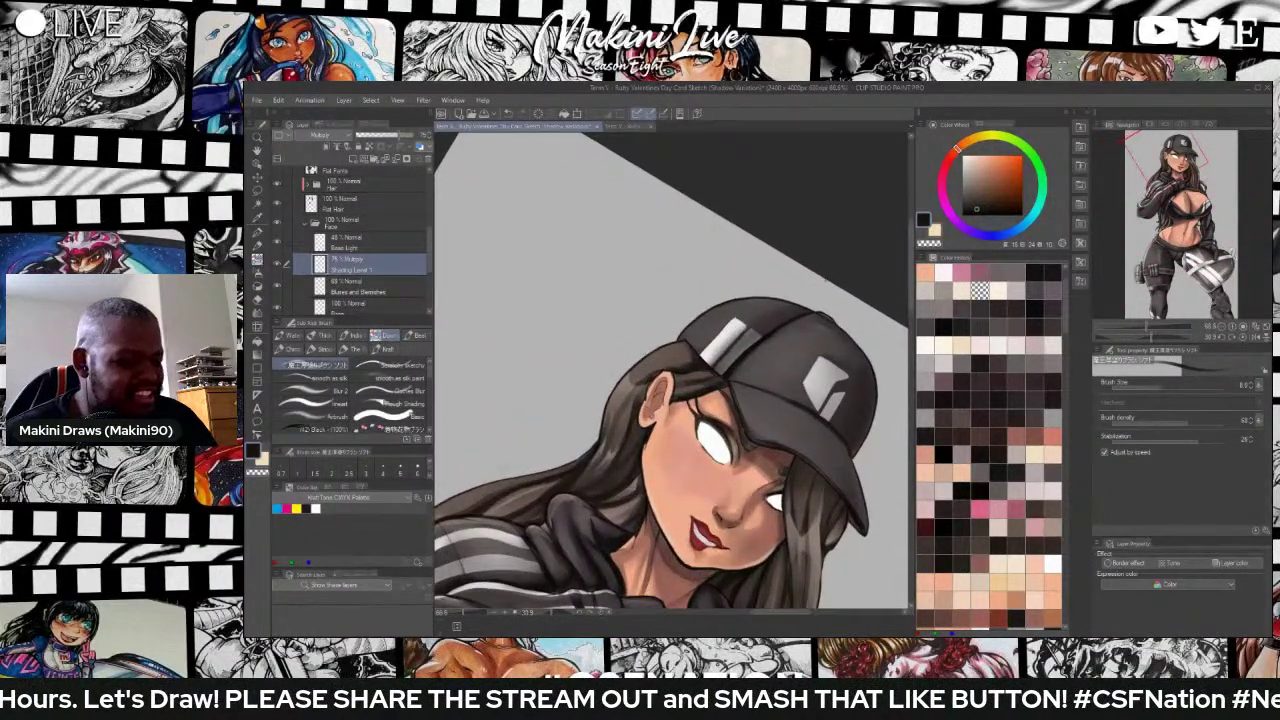
Add a new layer above Base Light in the Face folder and name it Highlights.
key(ctrl+shift+n)
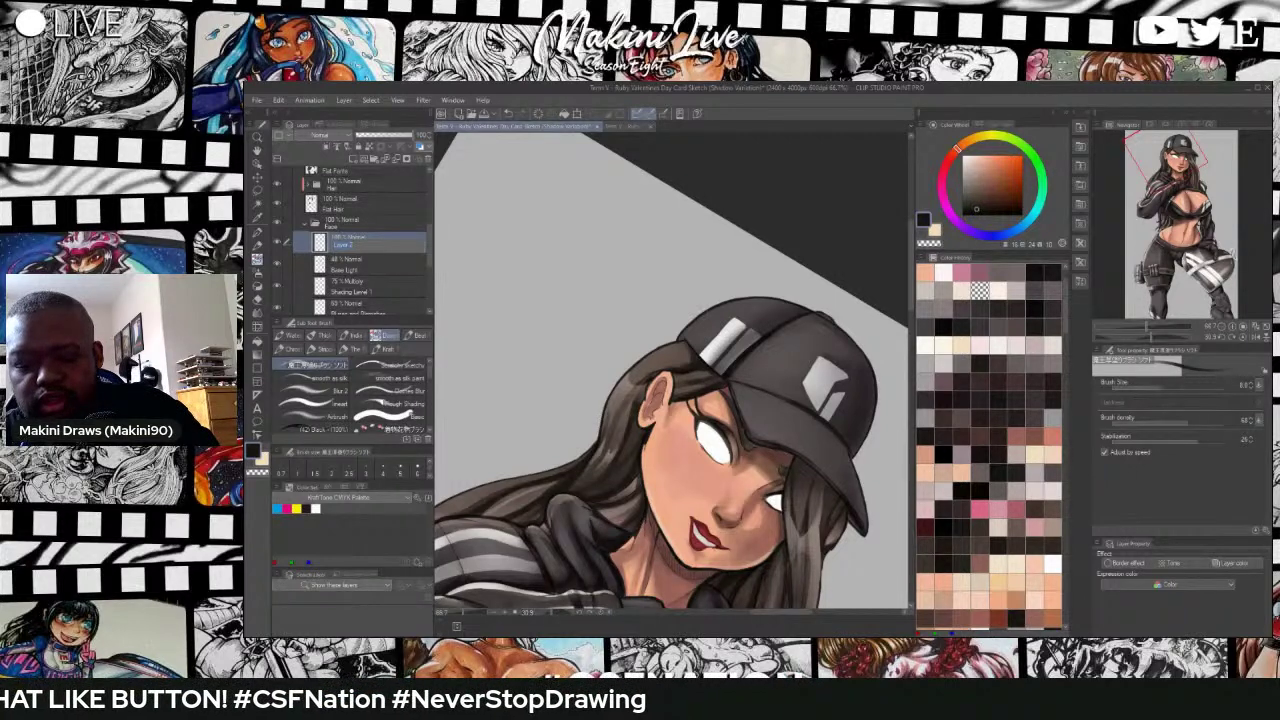
text(Highlight)
key(Return)
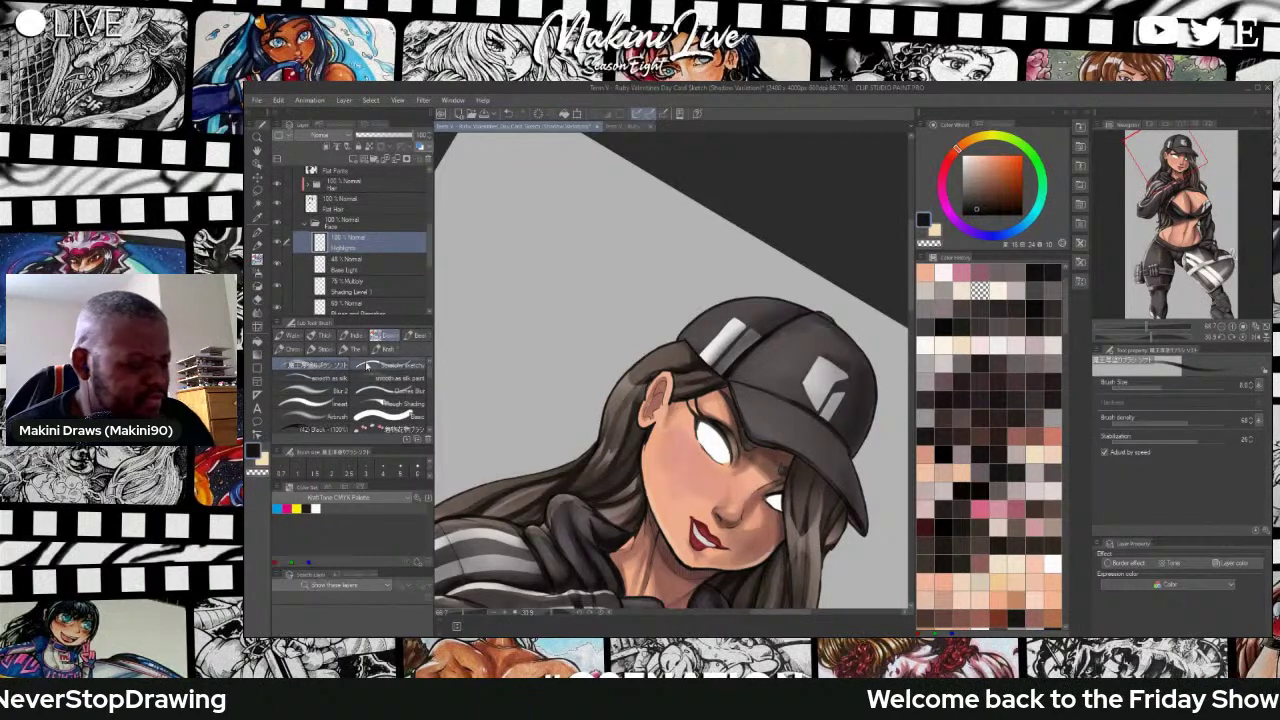
scroll(380, 370, down, 1)
scroll(757, 413, down, 2)
scroll(757, 413, down, 1)
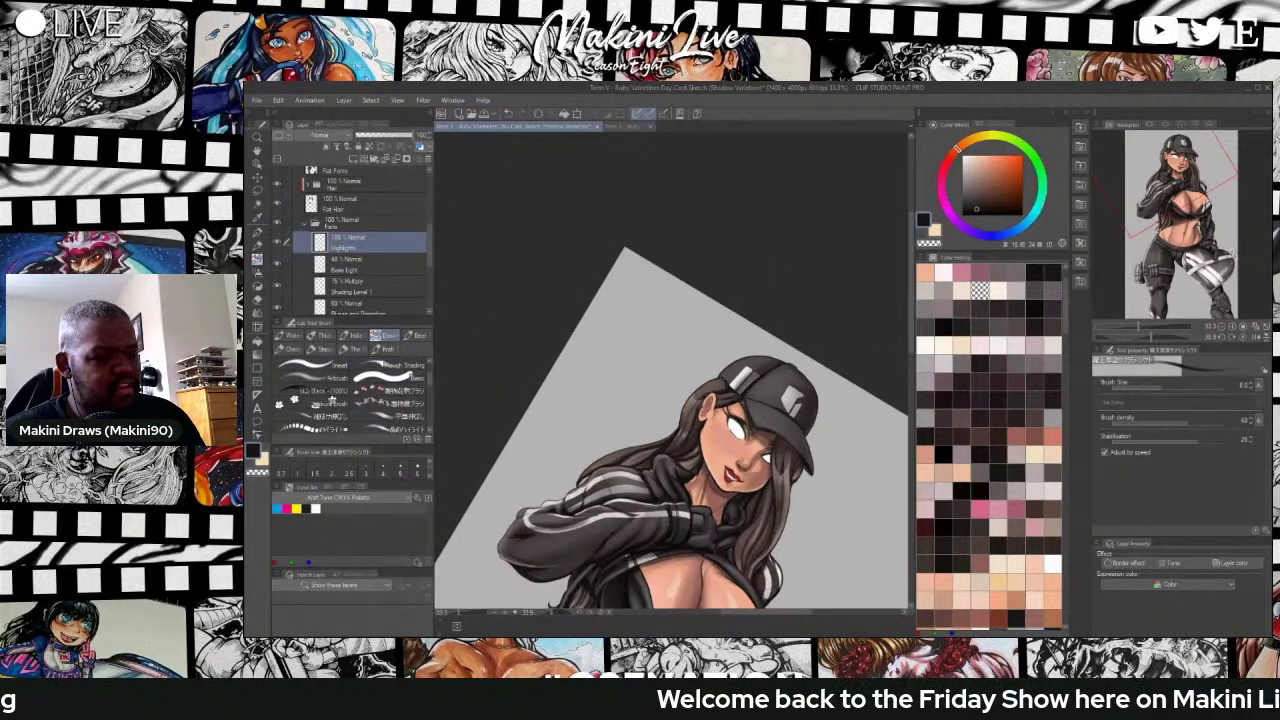
drag(910, 318, 910, 350)
scroll(737, 340, up, 2)
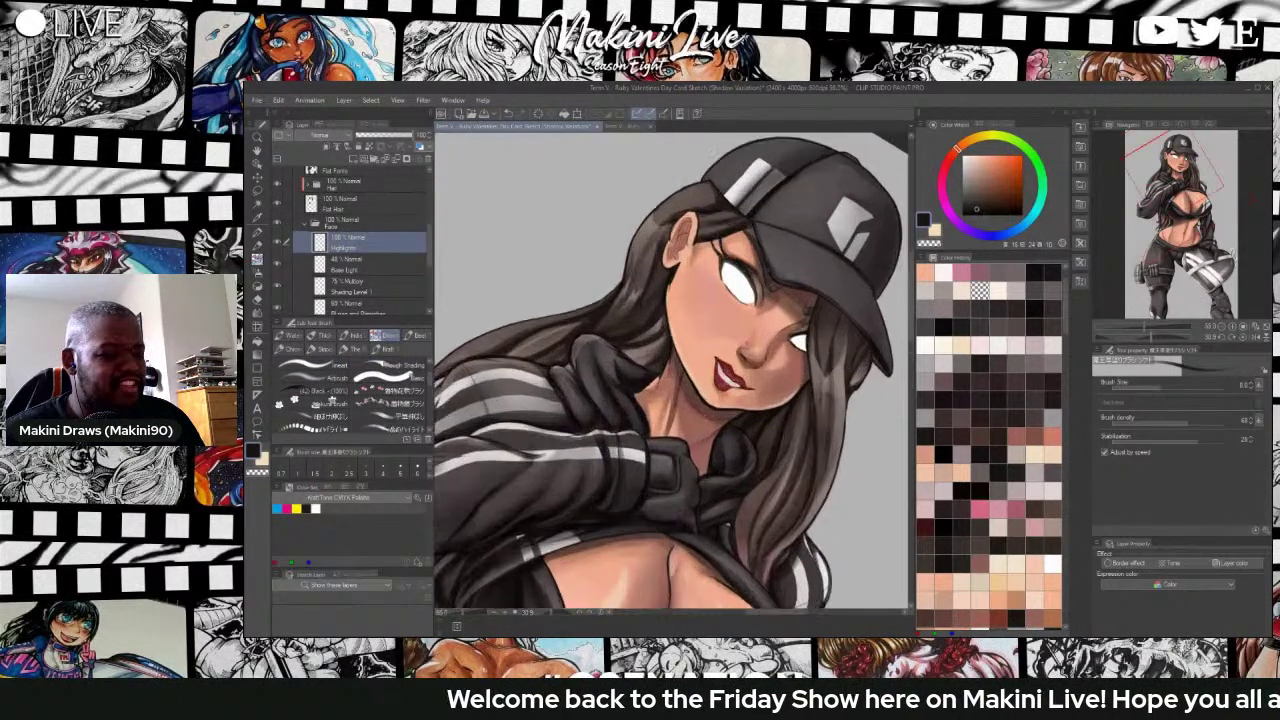
scroll(736, 339, up, 1)
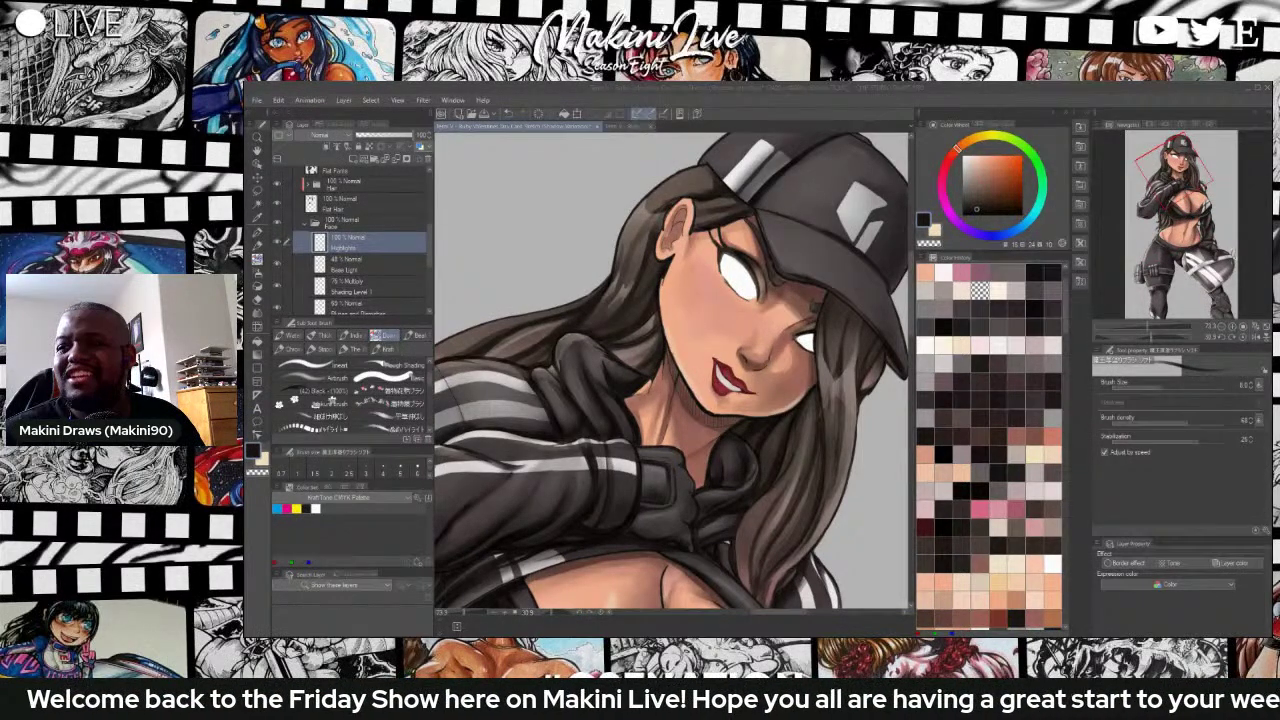
scroll(734, 288, up, 3)
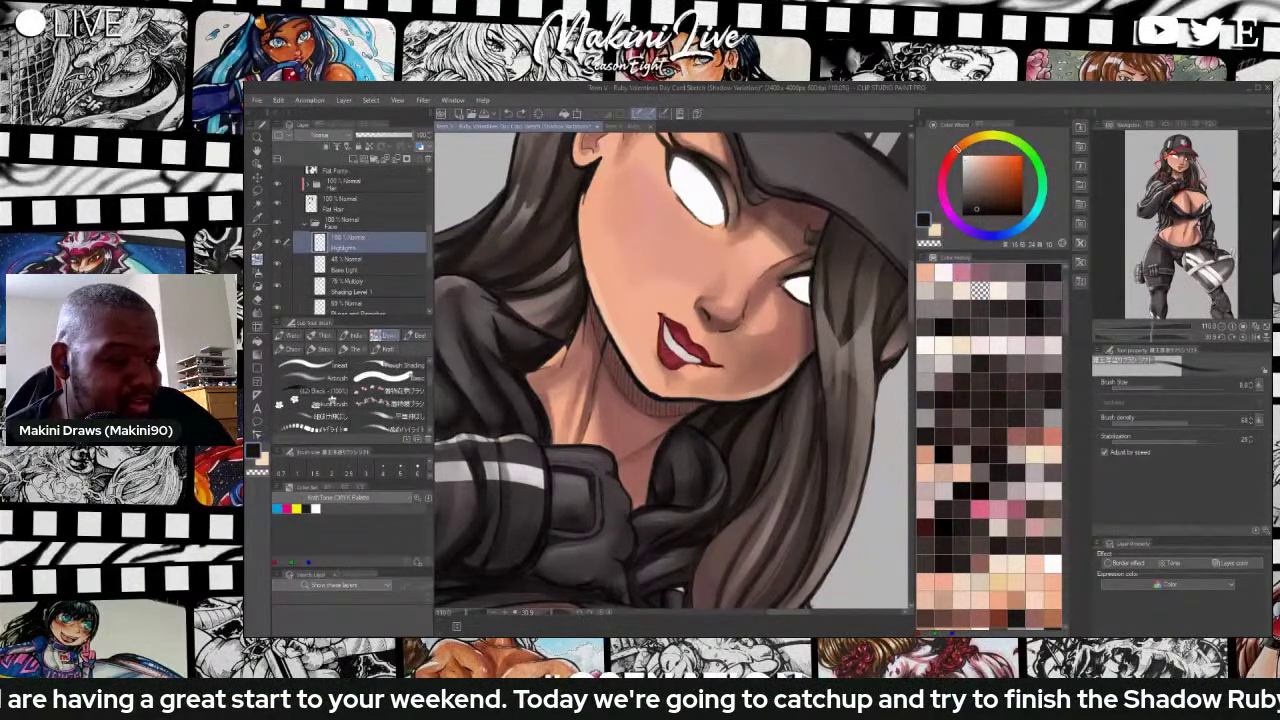
Choose a pale cream colour and paint a small highlight on the tip of the nose on the Highlights layer.
drag(957, 149, 974, 138)
drag(976, 190, 970, 140)
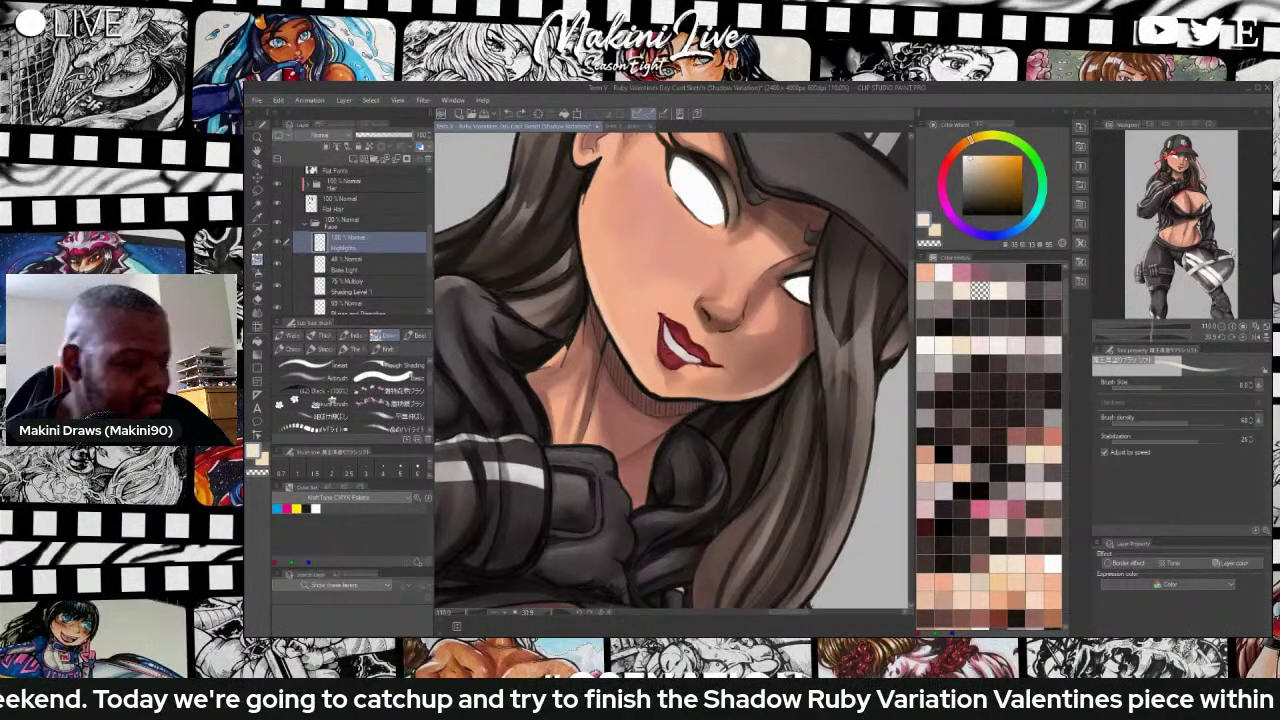
drag(735, 299, 736, 289)
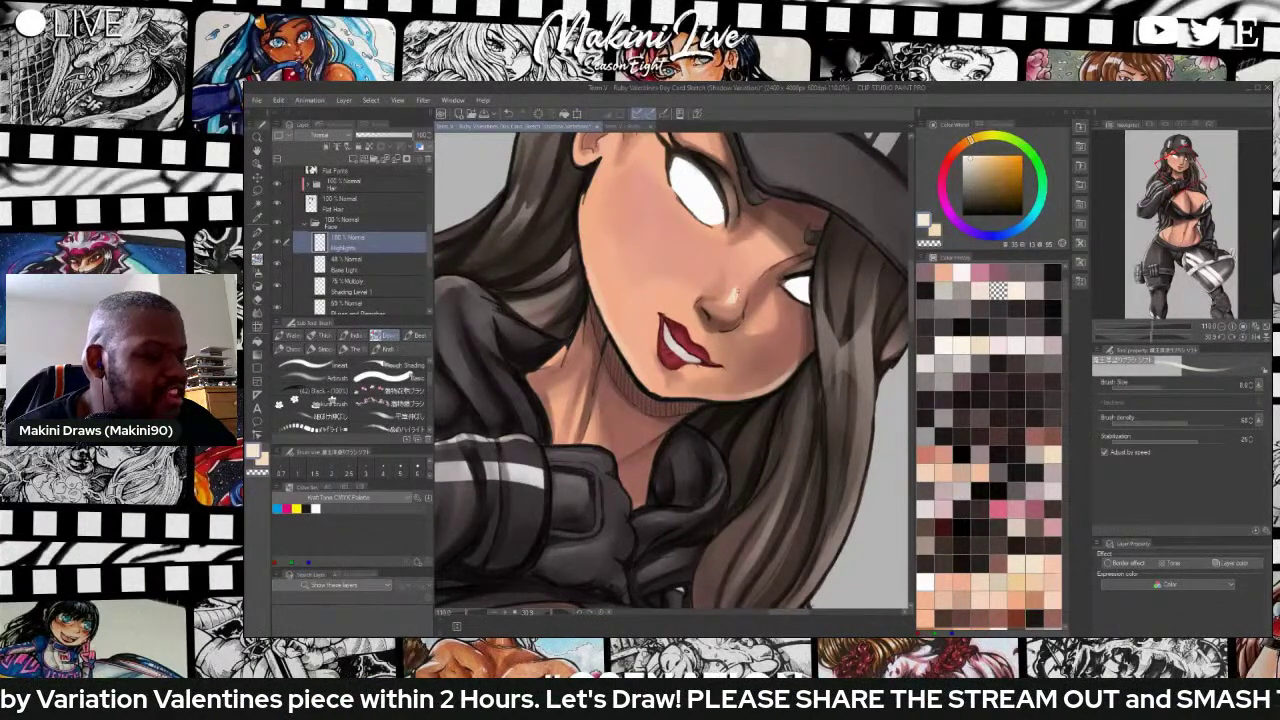
drag(736, 299, 736, 290)
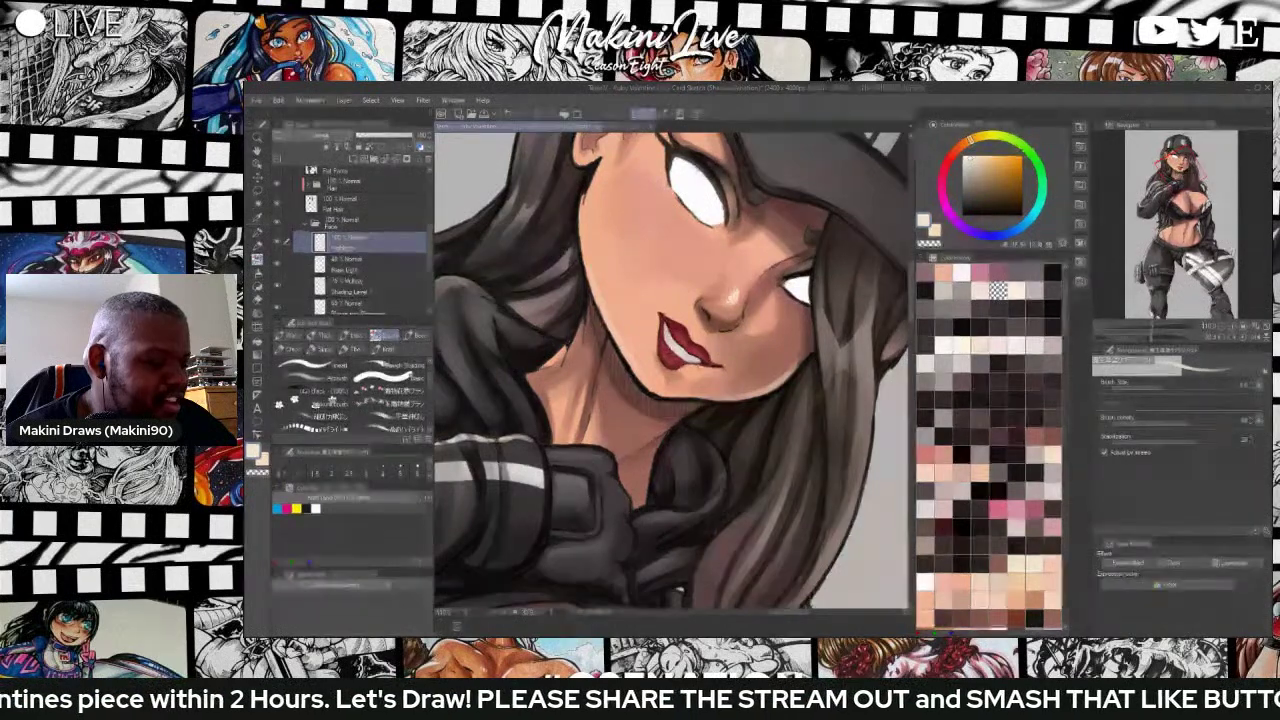
Paint a small pale cream highlight beneath the inner corner of the larger eye.
scroll(760, 162, down, 5)
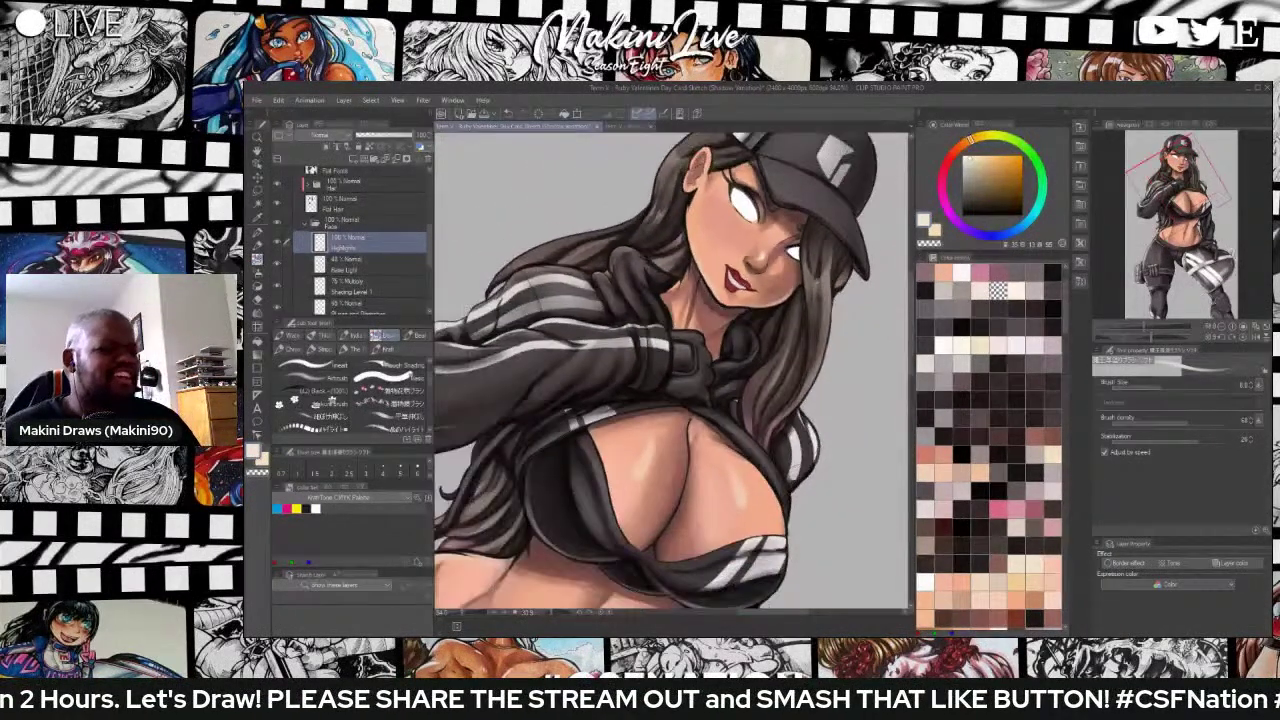
scroll(803, 299, down, 1)
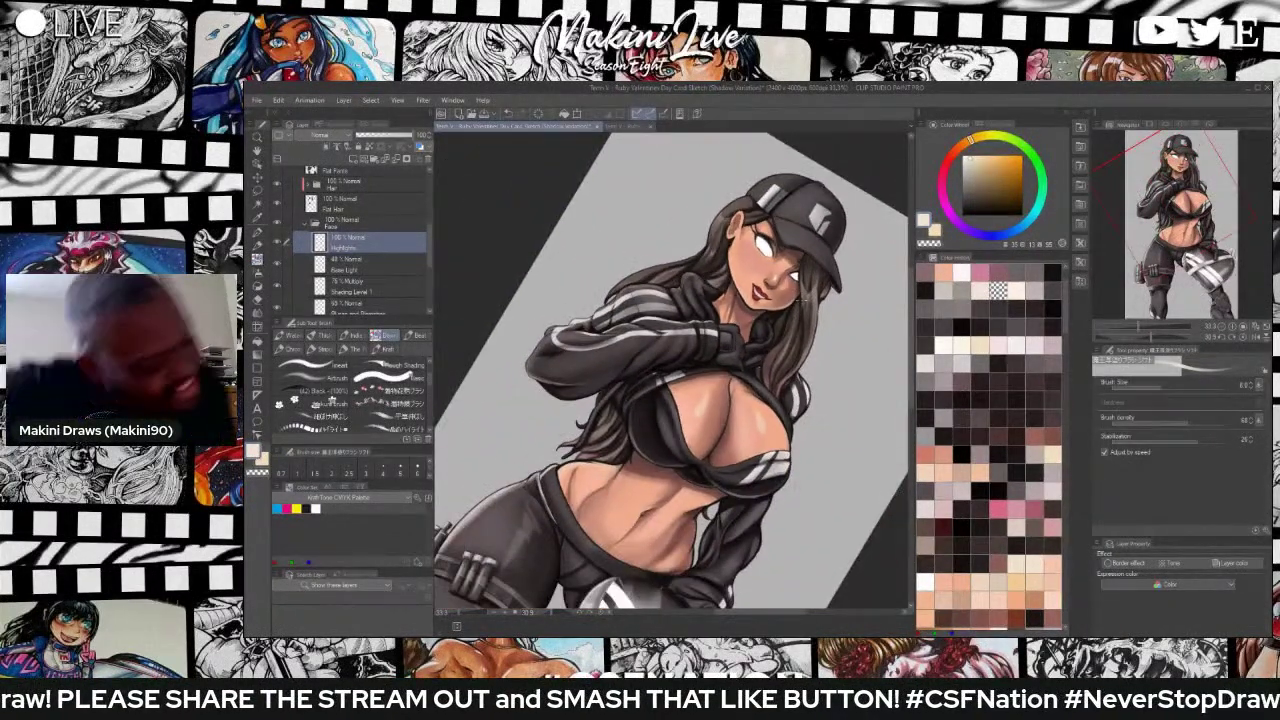
scroll(803, 299, up, 4)
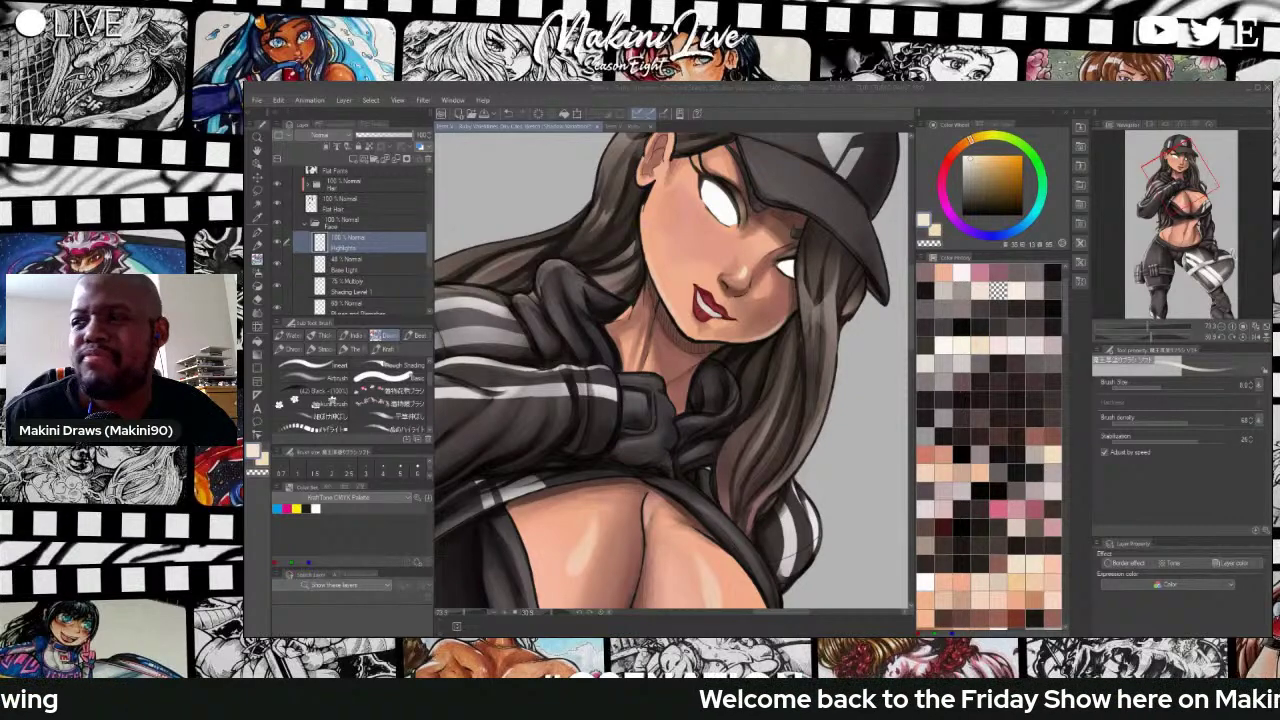
scroll(735, 217, up, 6)
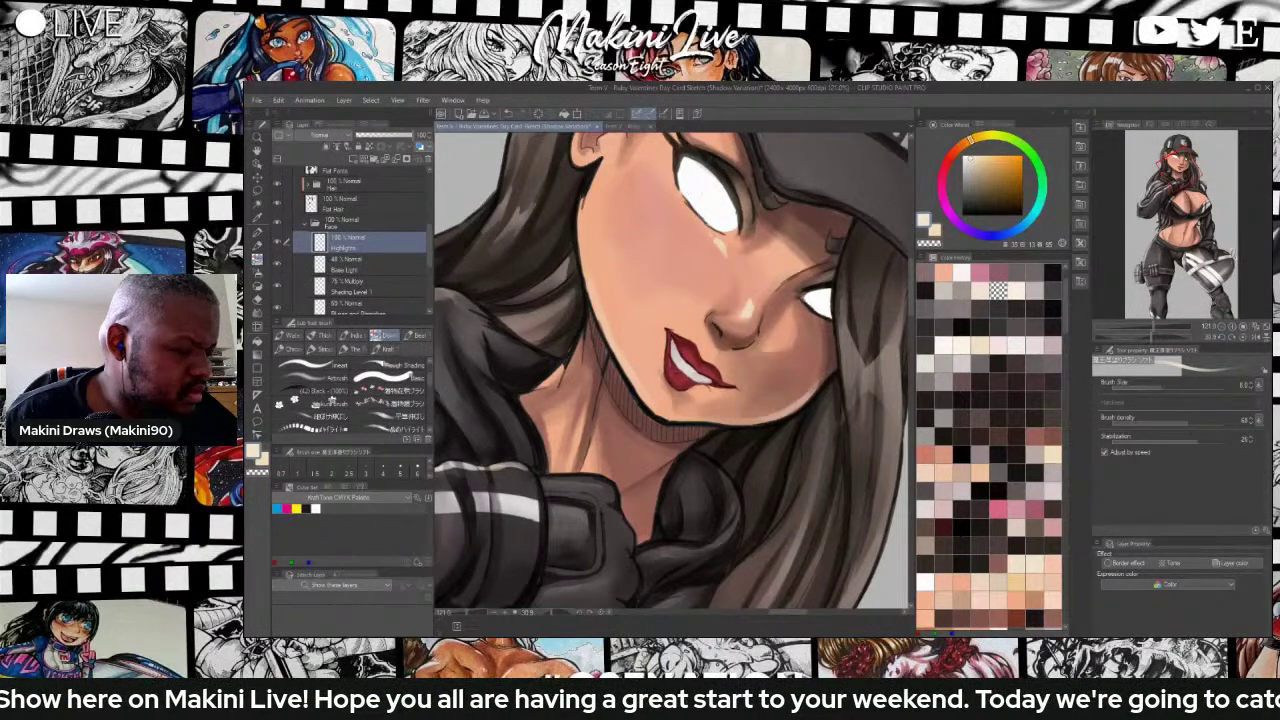
scroll(738, 178, up, 1)
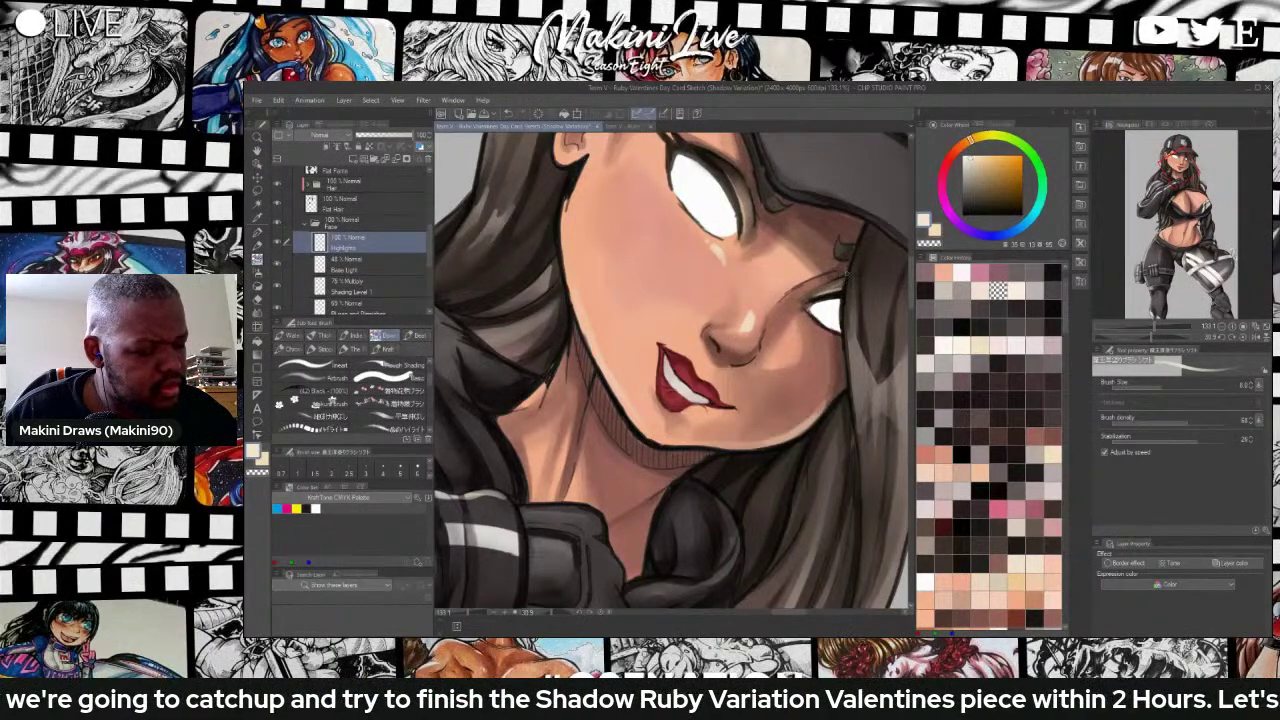
scroll(802, 304, down, 5)
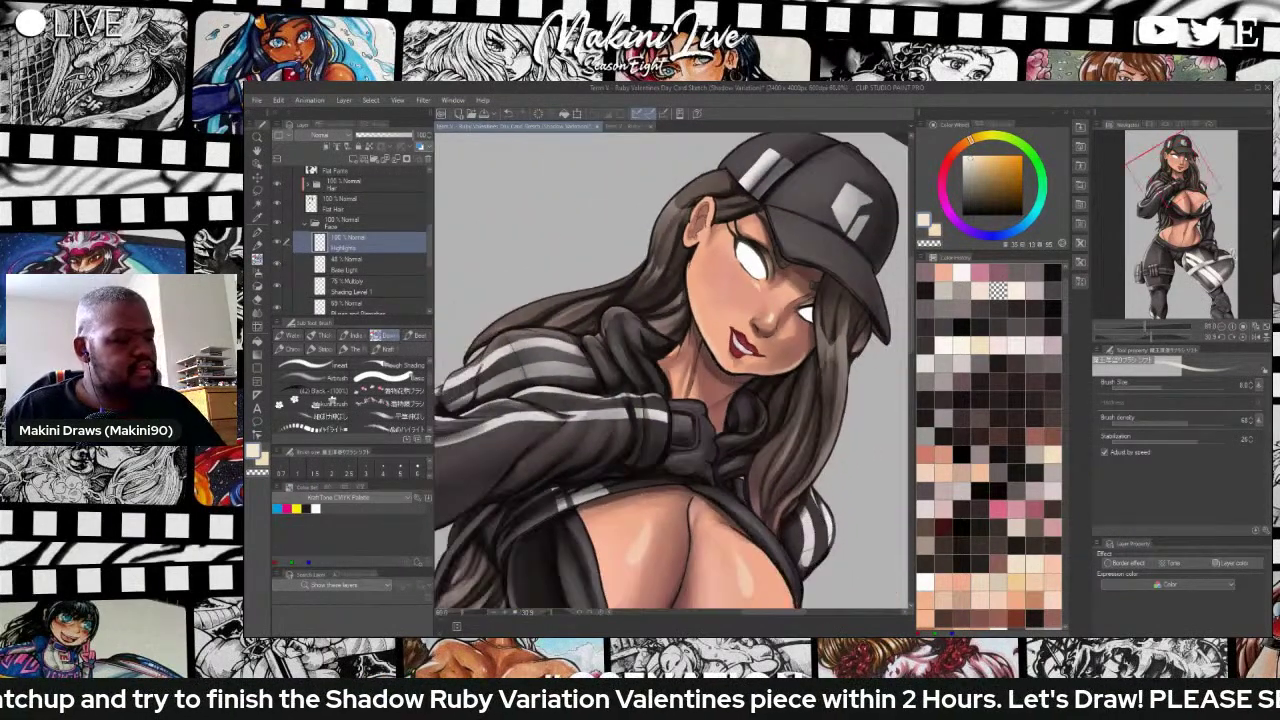
scroll(814, 320, up, 1)
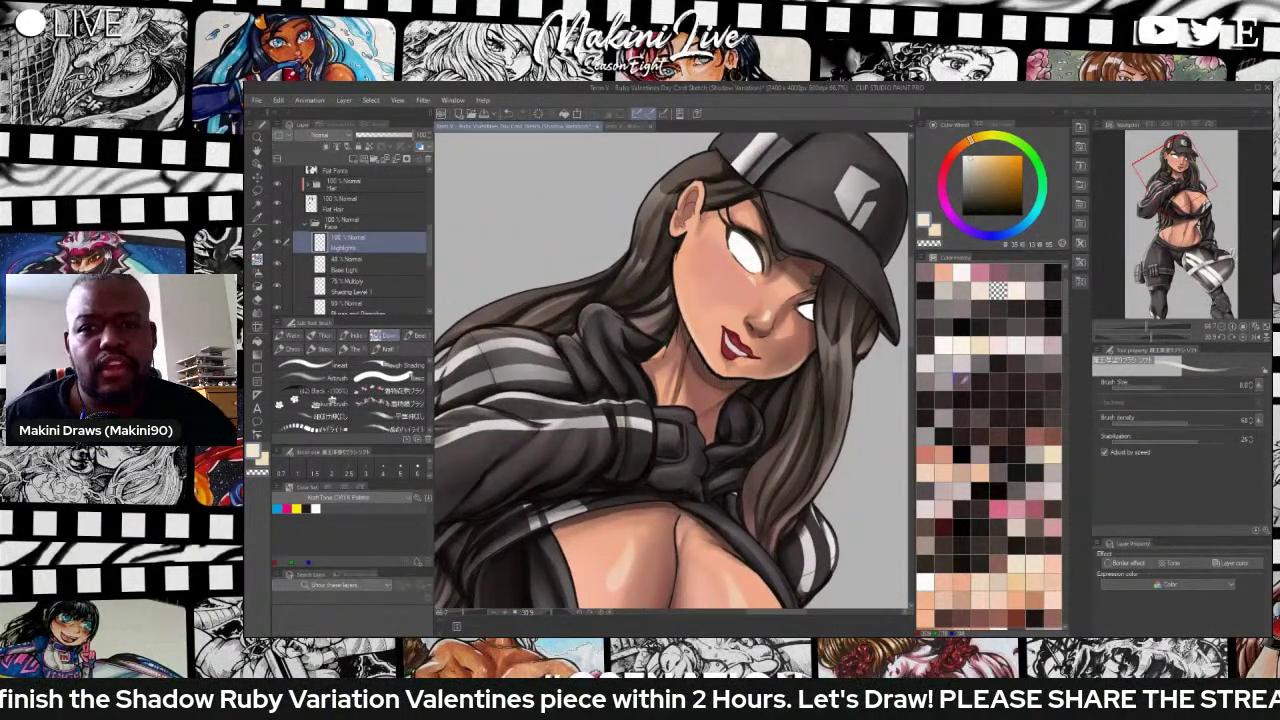
Set the brush size to 6 and paint small pale highlights on the lower lip.
scroll(975, 385, up, 1)
scroll(738, 478, up, 1)
scroll(743, 475, up, 8)
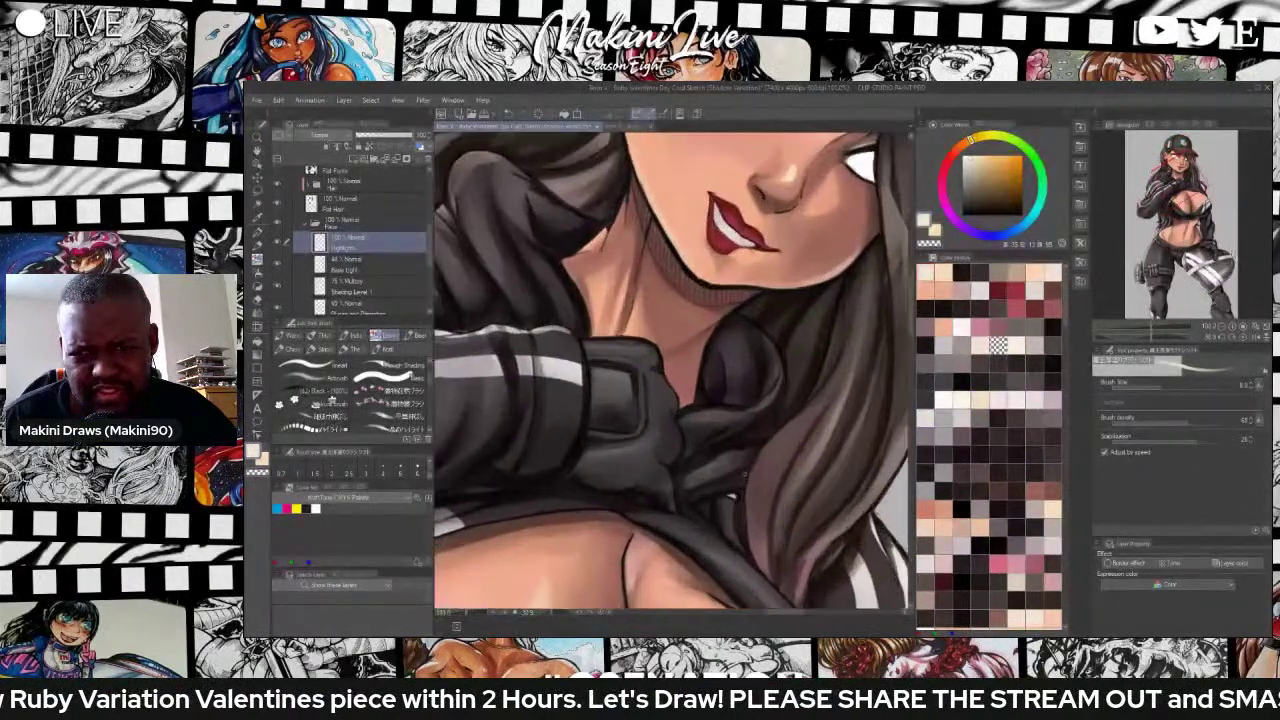
key(minus)
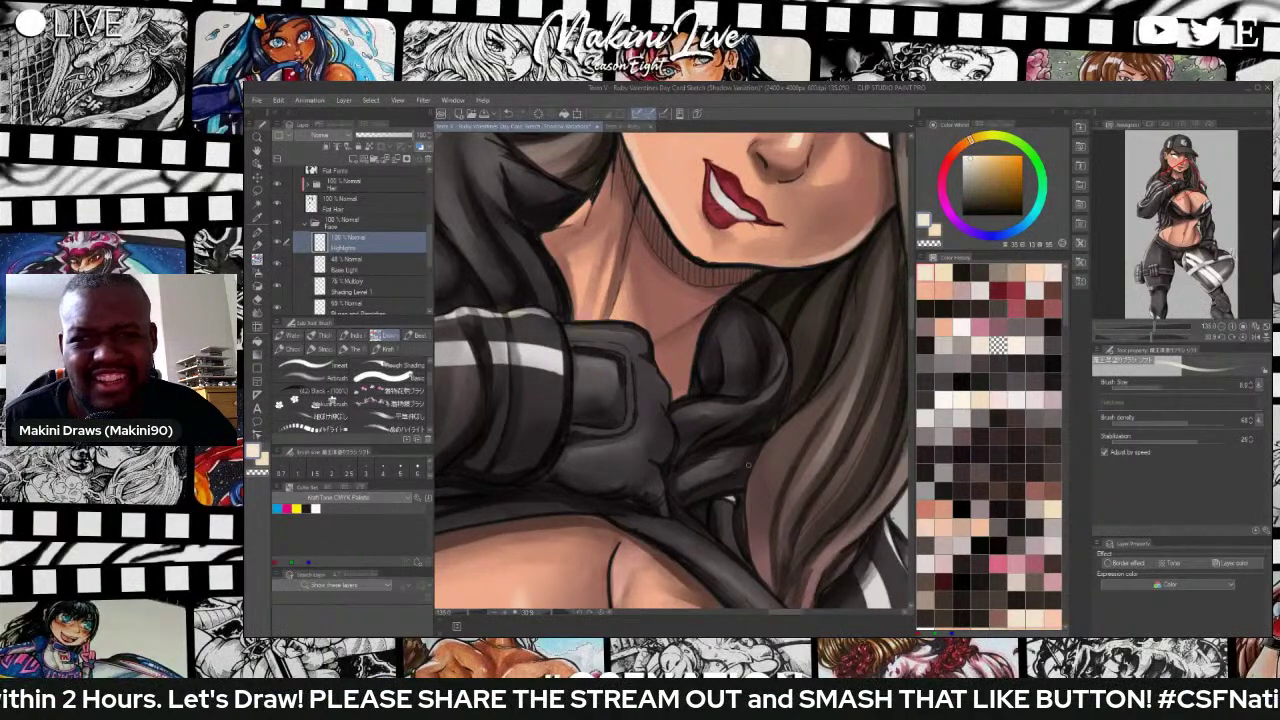
scroll(749, 465, up, 3)
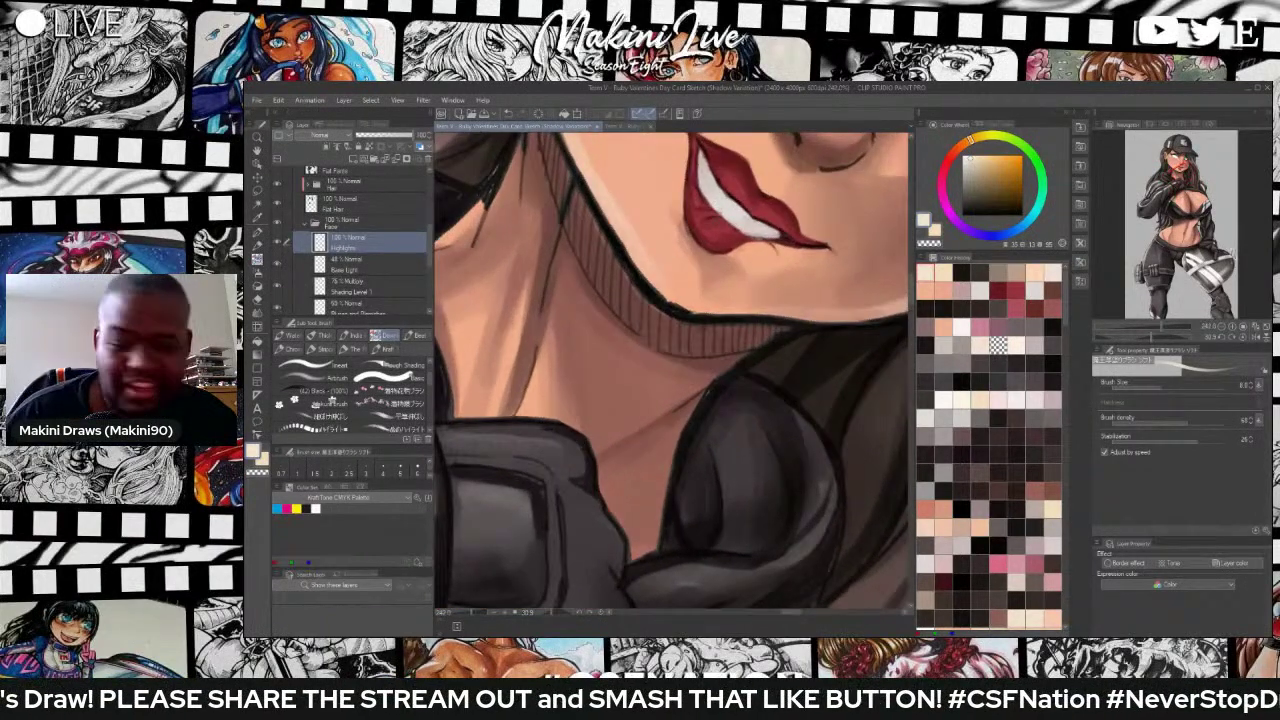
key(bracketleft)
key(bracketleft)
key(bracketleft)
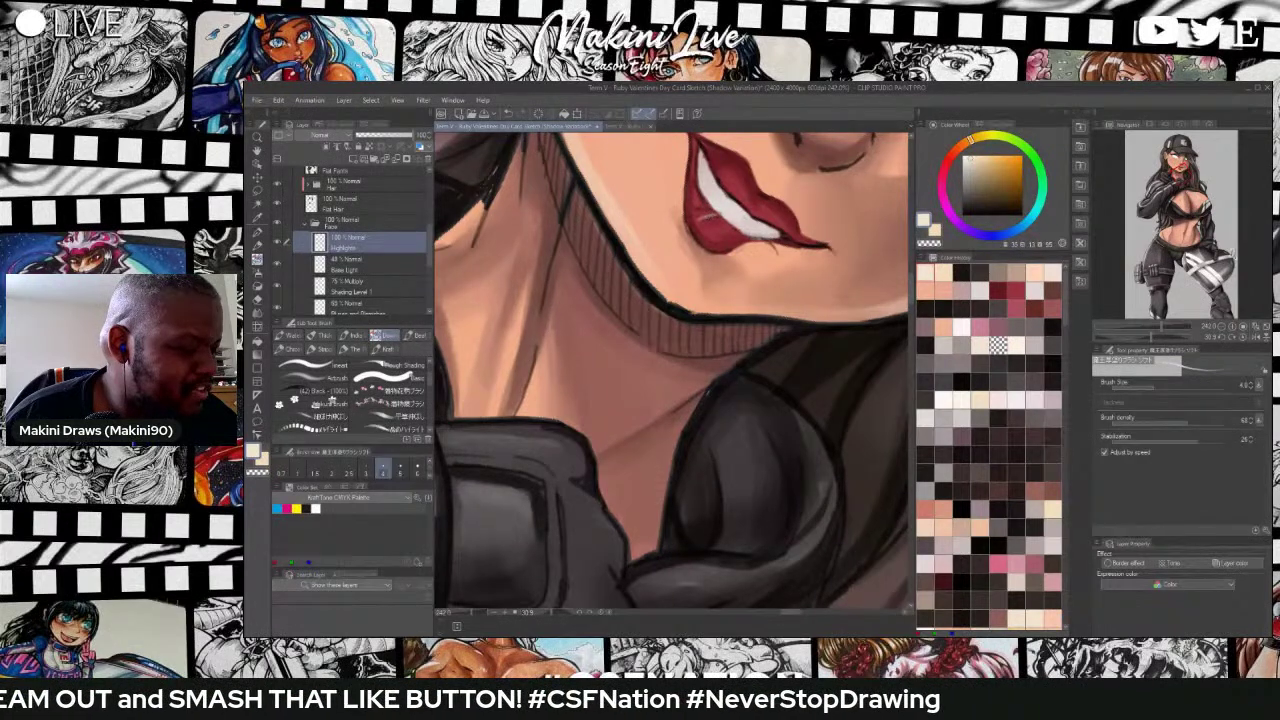
key(bracketright)
key(bracketright)
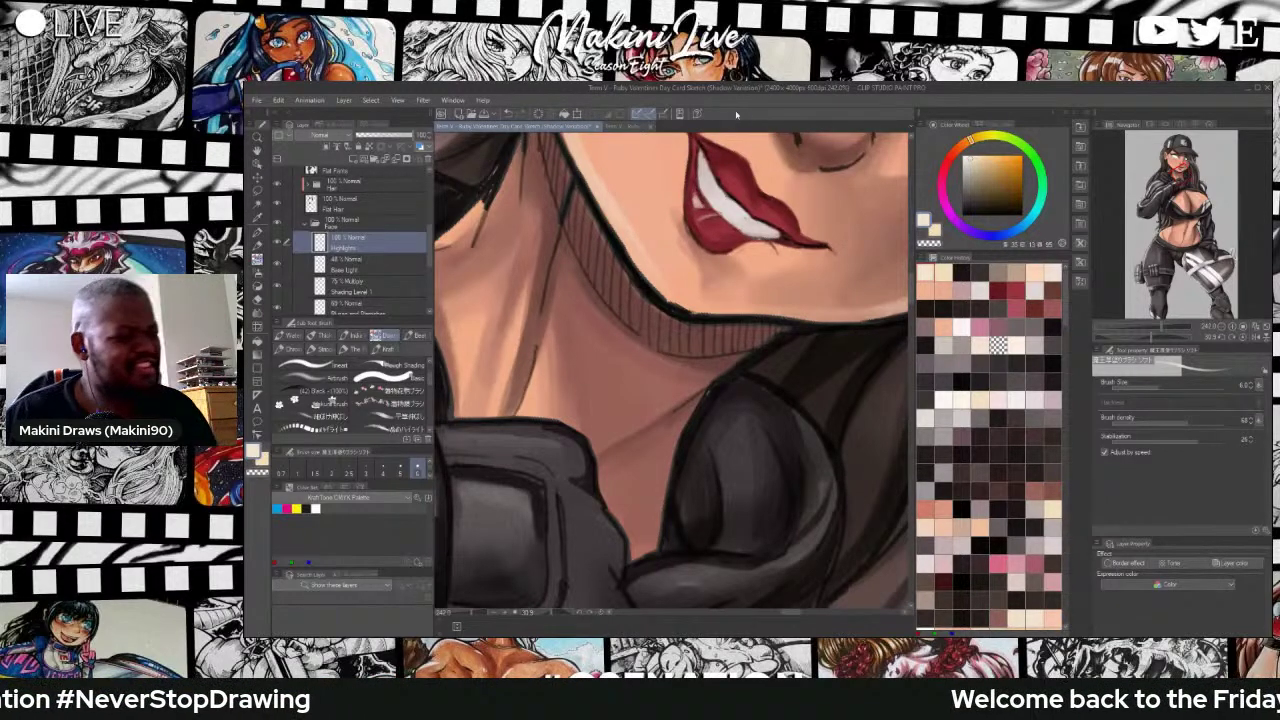
scroll(762, 170, down, 3)
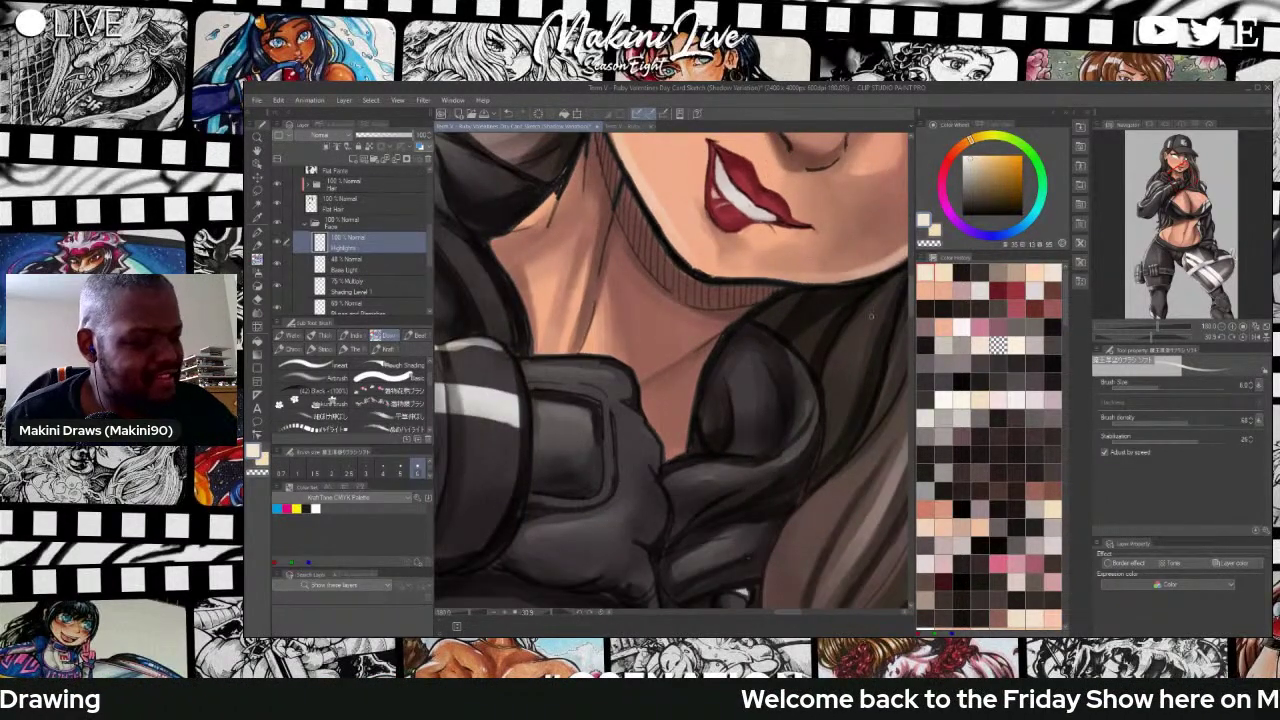
drag(871, 316, 876, 472)
scroll(860, 320, up, 3)
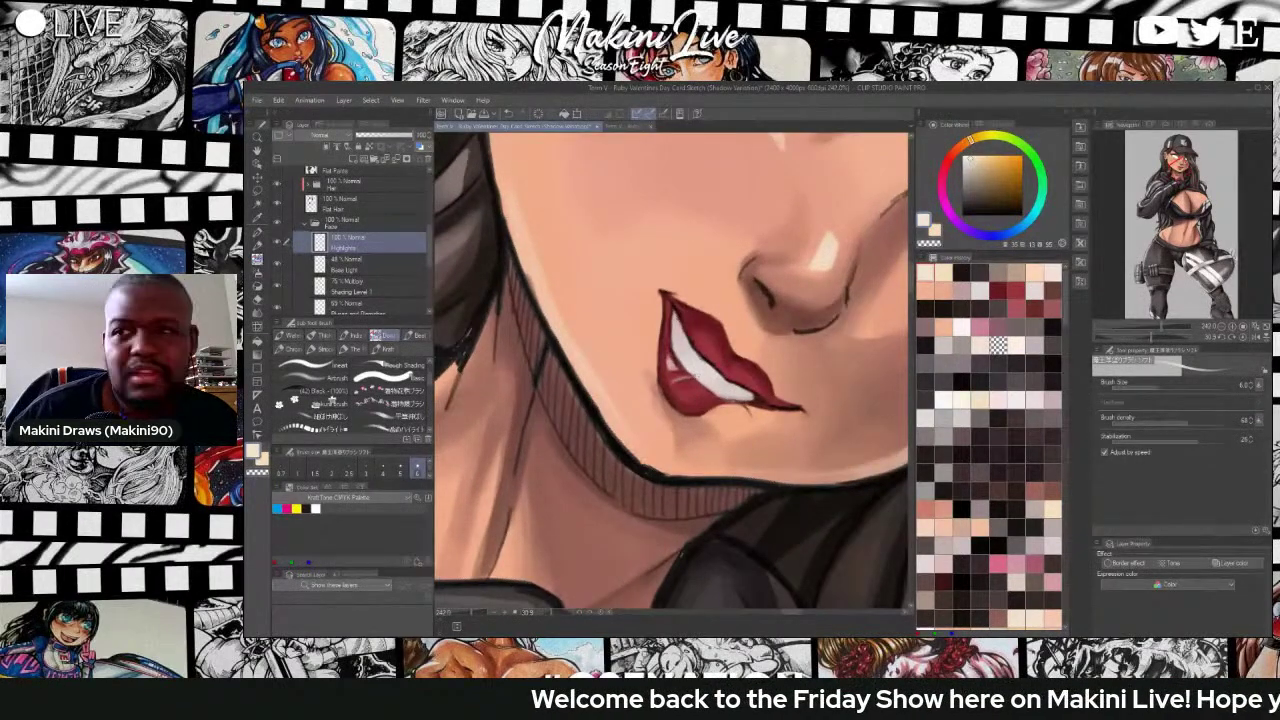
scroll(692, 388, up, 1)
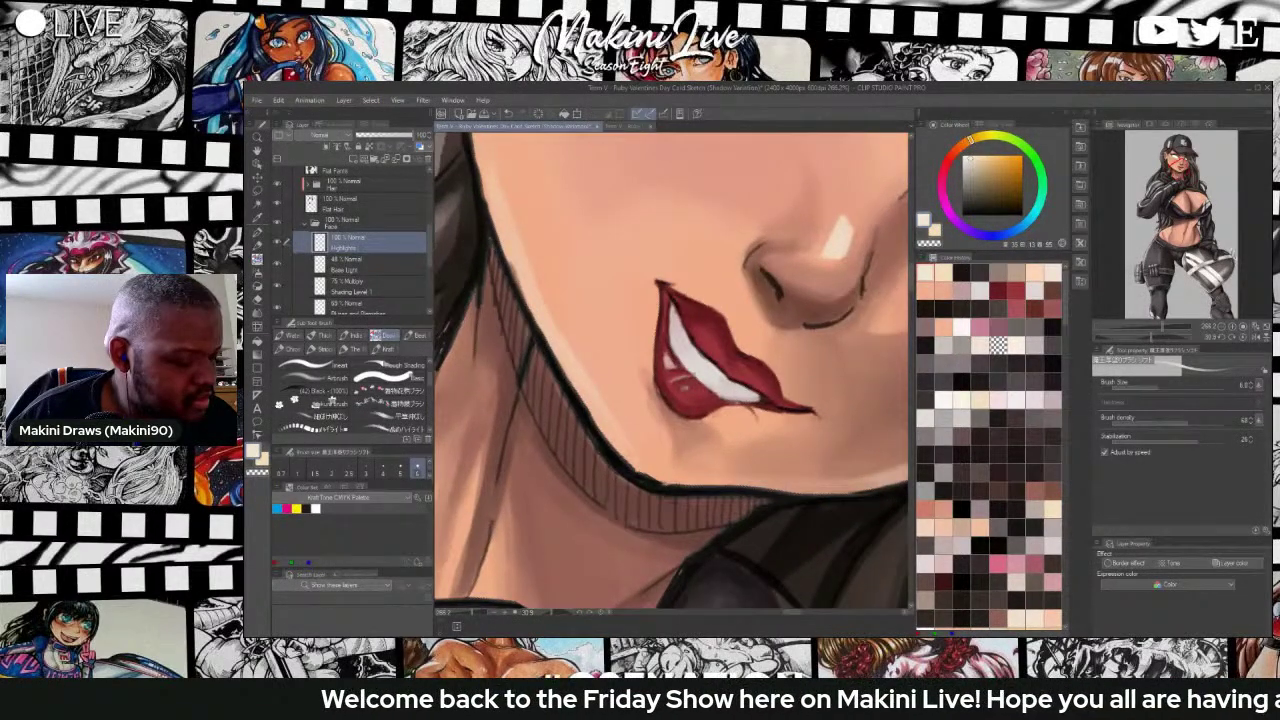
mouse_move(685, 402)
mouse_down()
mouse_move(711, 390)
mouse_move(694, 398)
mouse_up()
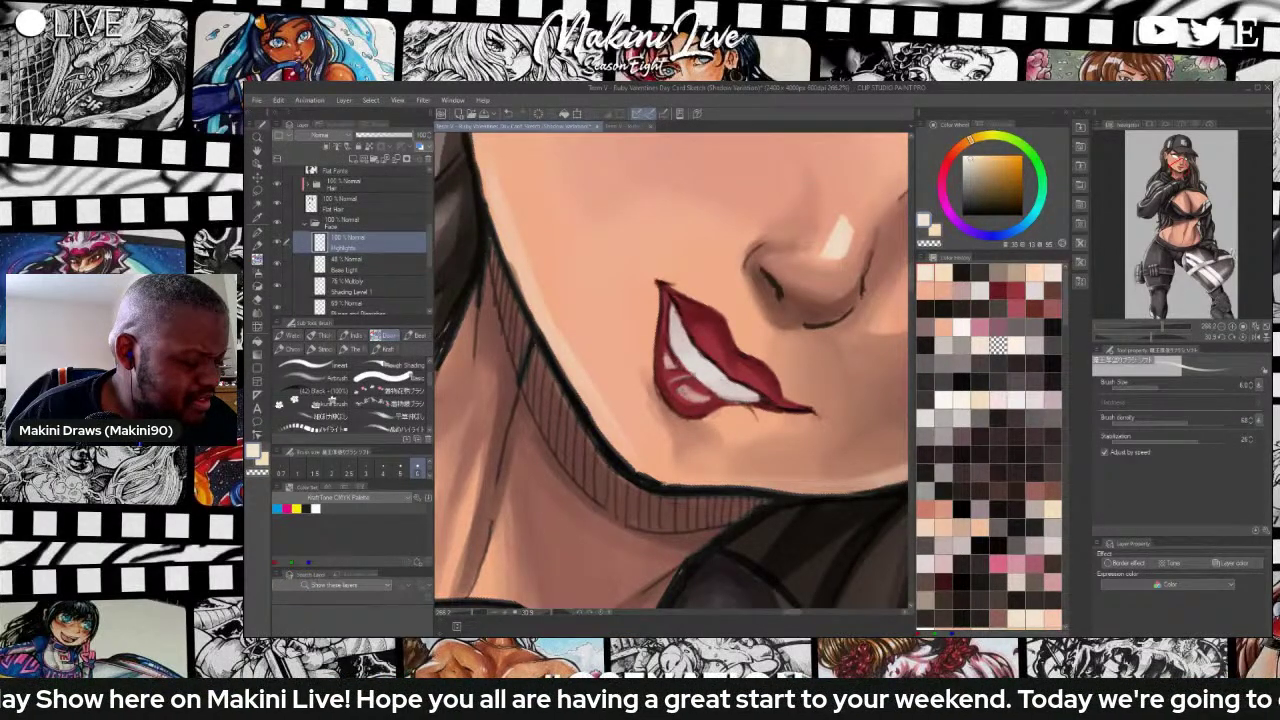
Set the Highlights layer to Screen blending at reduced opacity and dab light along the edge of the nostril.
scroll(698, 368, down, 5)
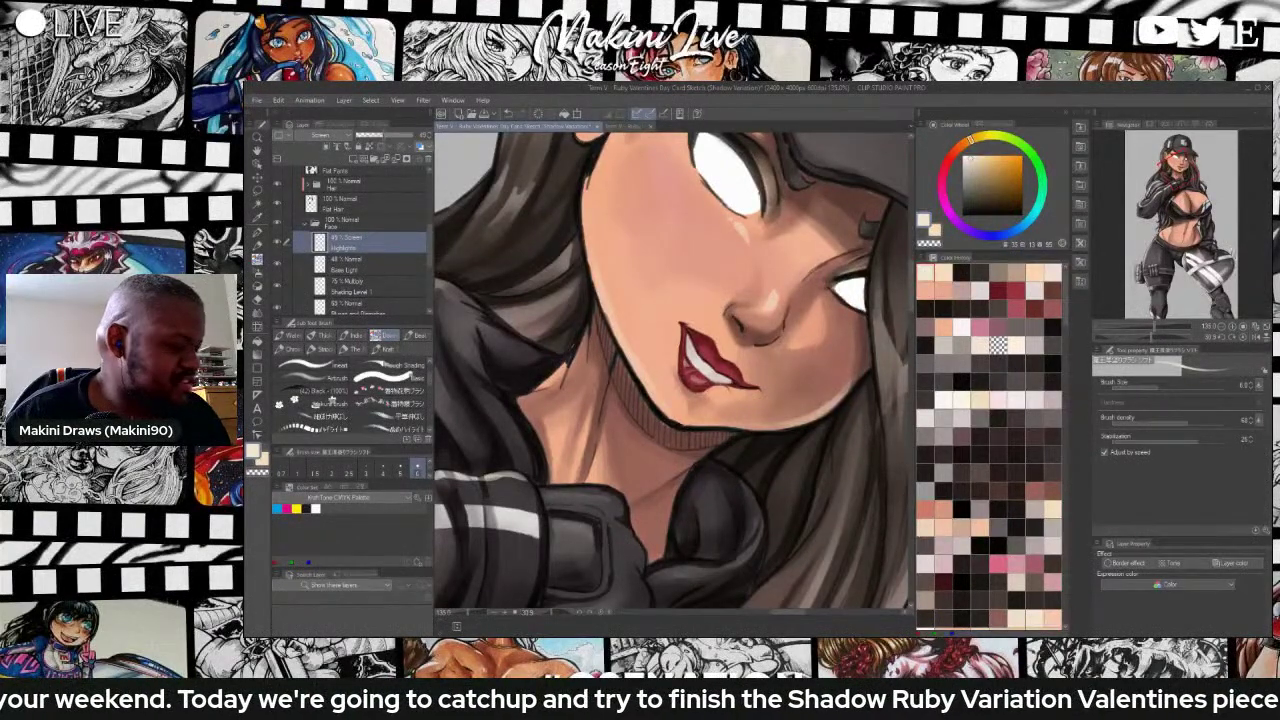
scroll(718, 328, up, 3)
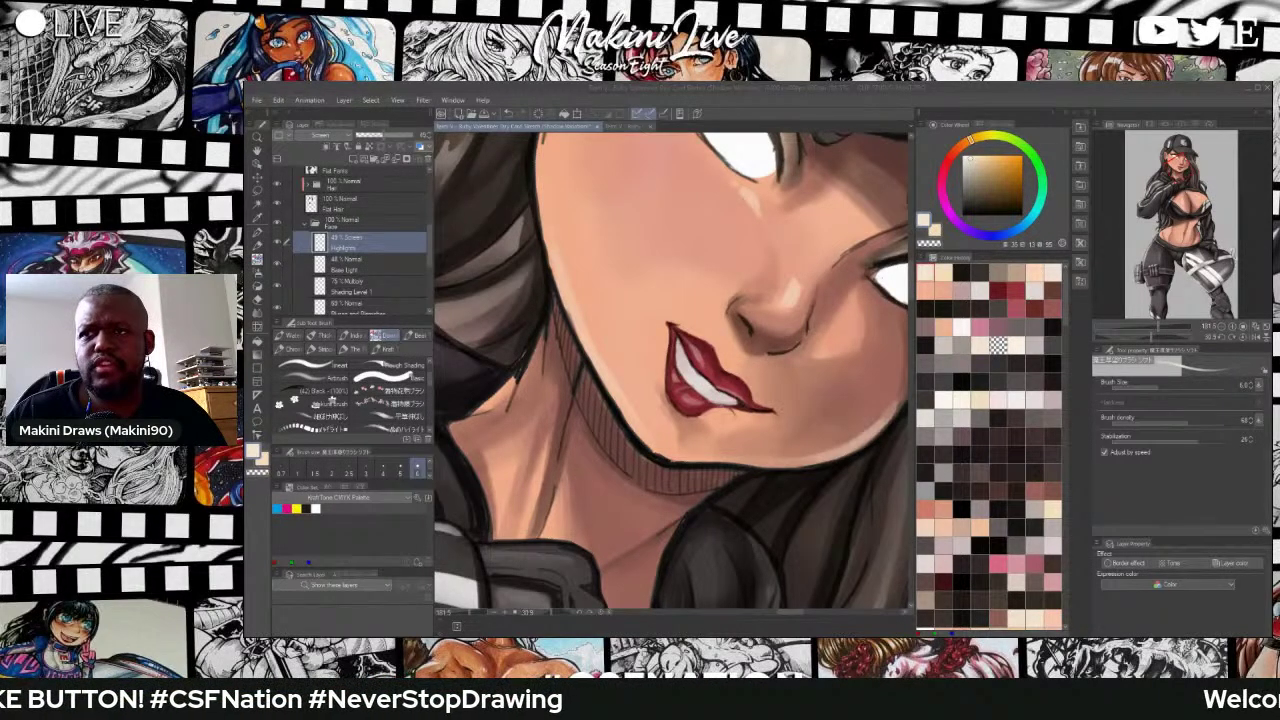
click(728, 312)
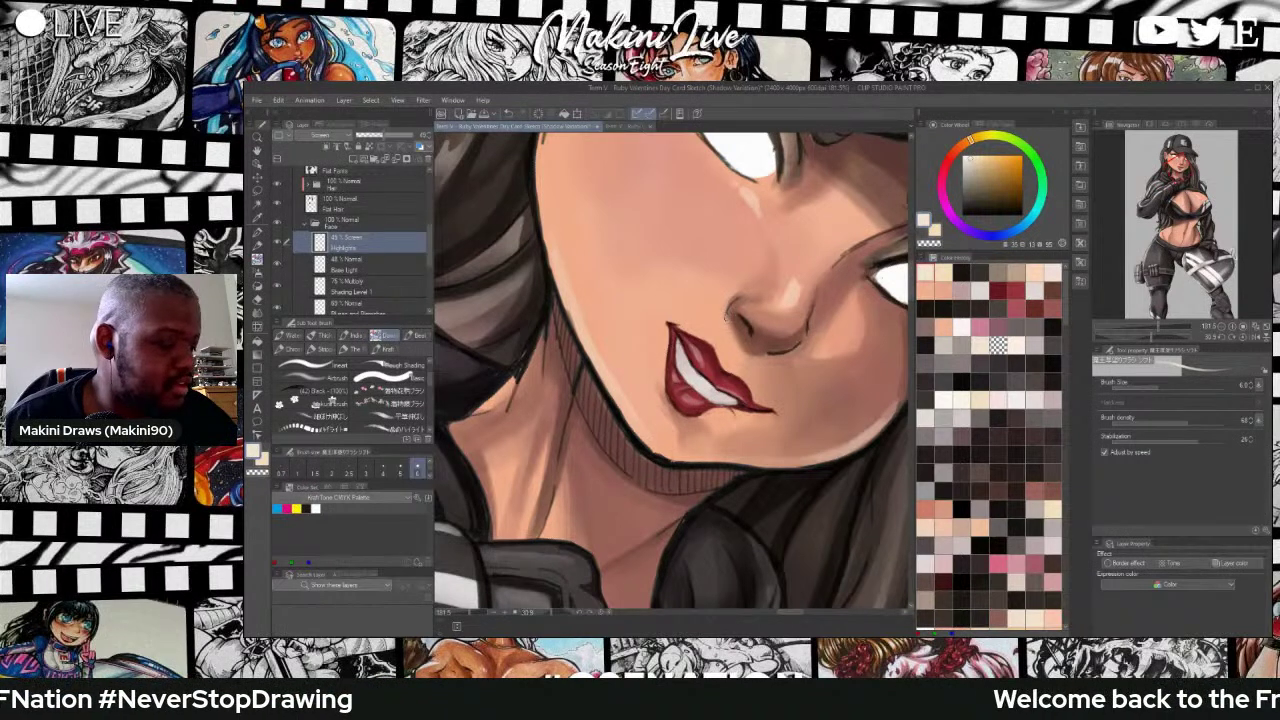
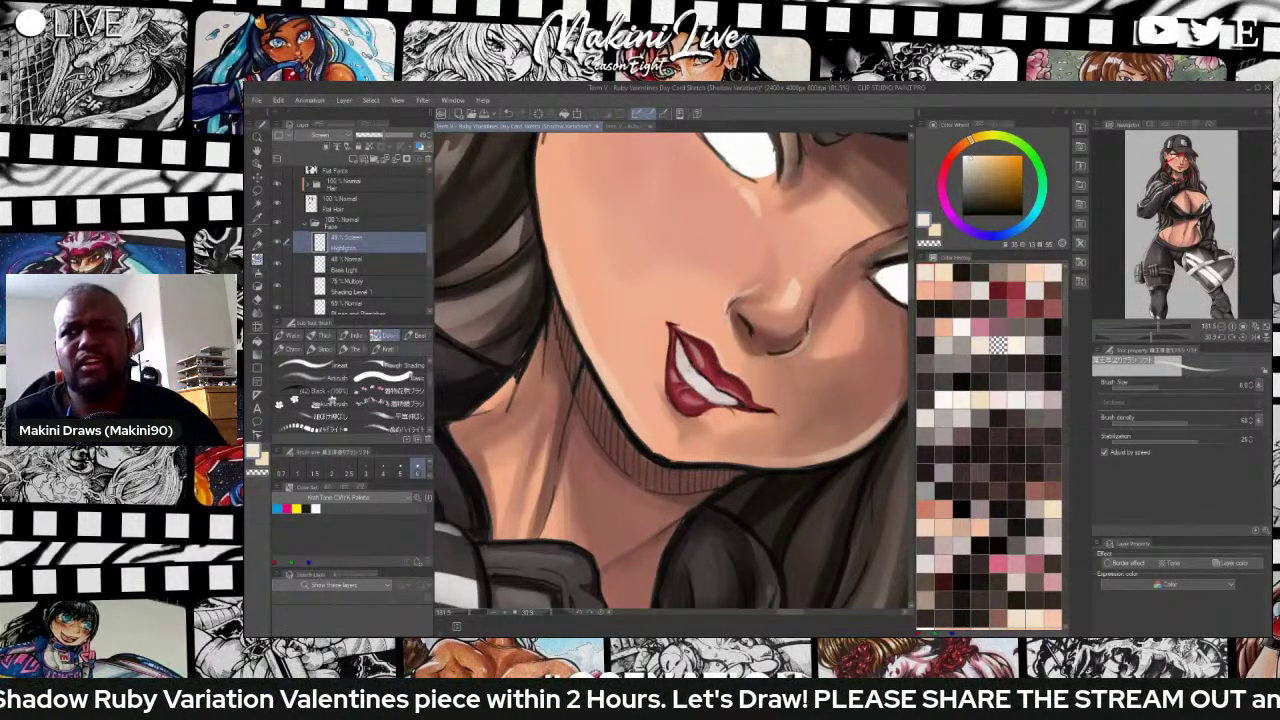
Switch to a blur brush and soften the highlights on the nose and lower lip.
click(388, 366)
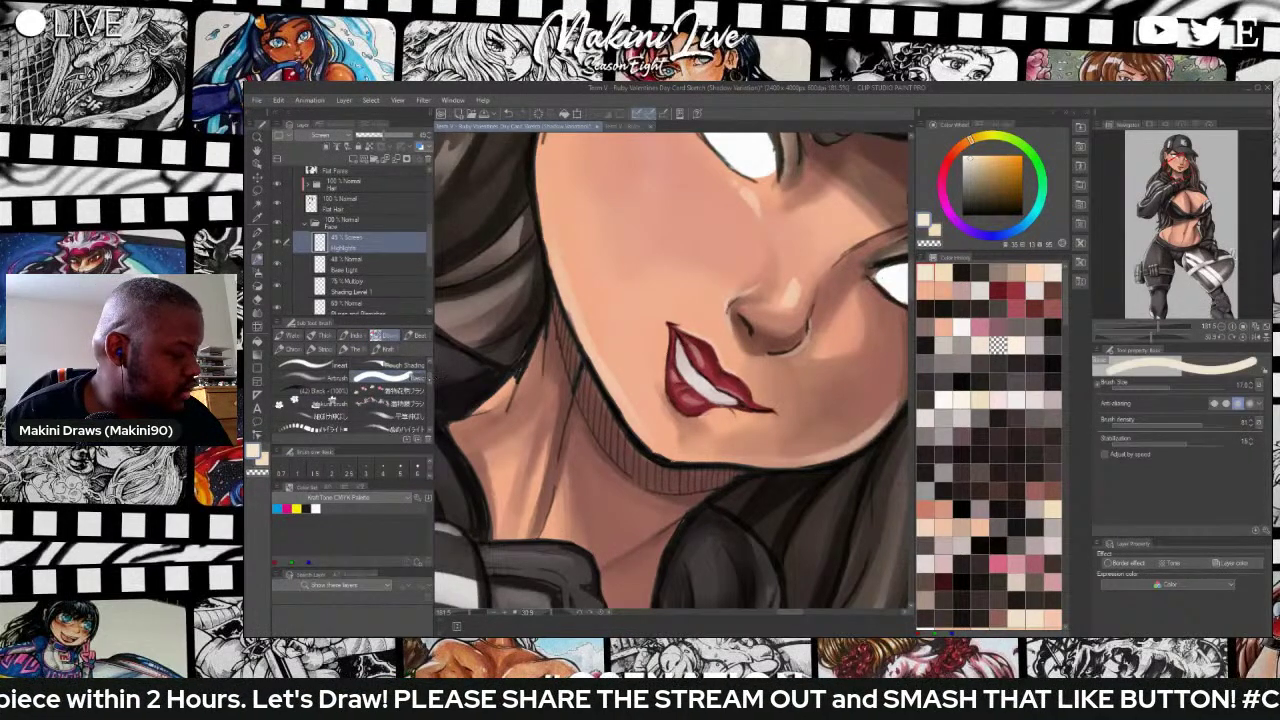
scroll(430, 378, up, 2)
click(390, 379)
click(390, 391)
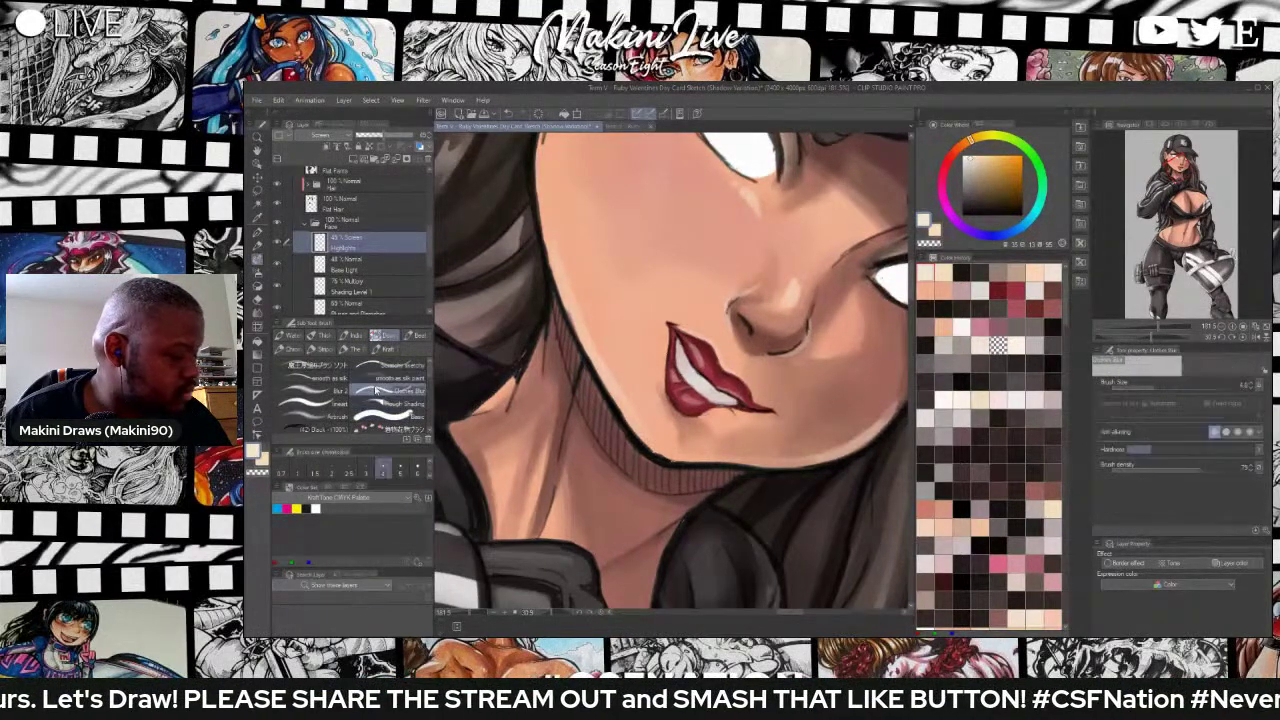
key(ctrl+plus)
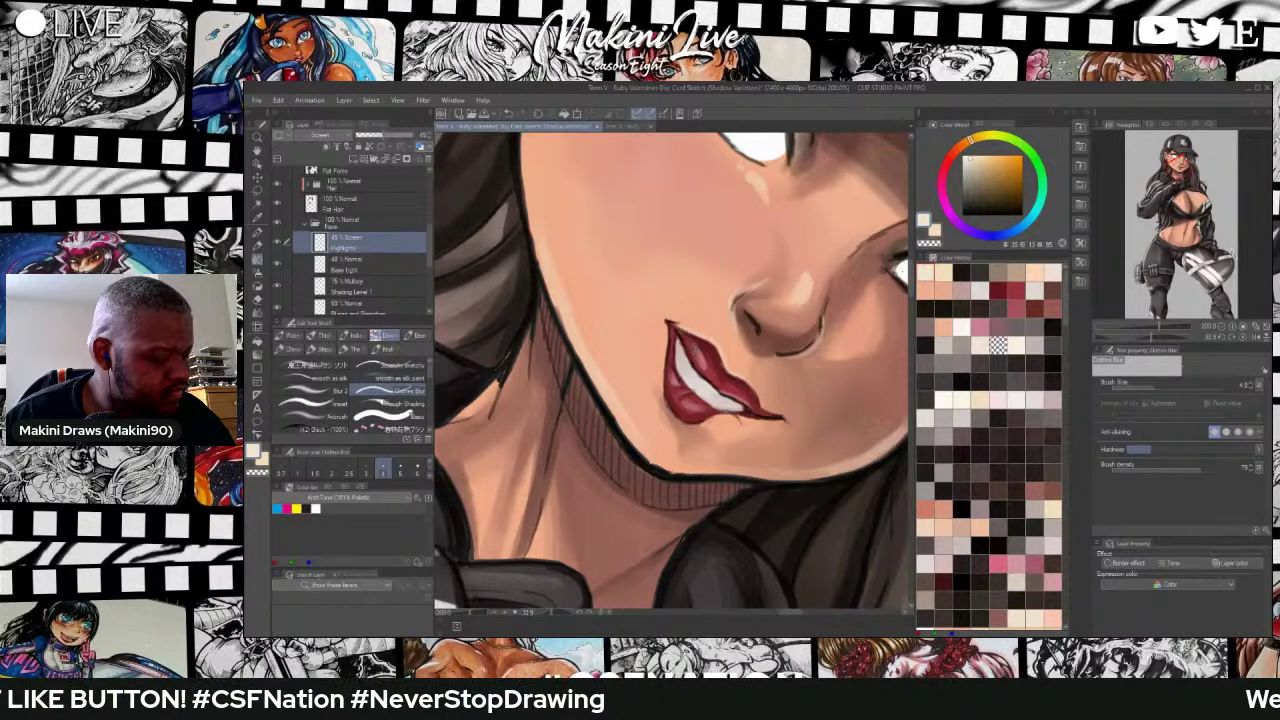
scroll(671, 360, down, 5)
scroll(680, 364, up, 8)
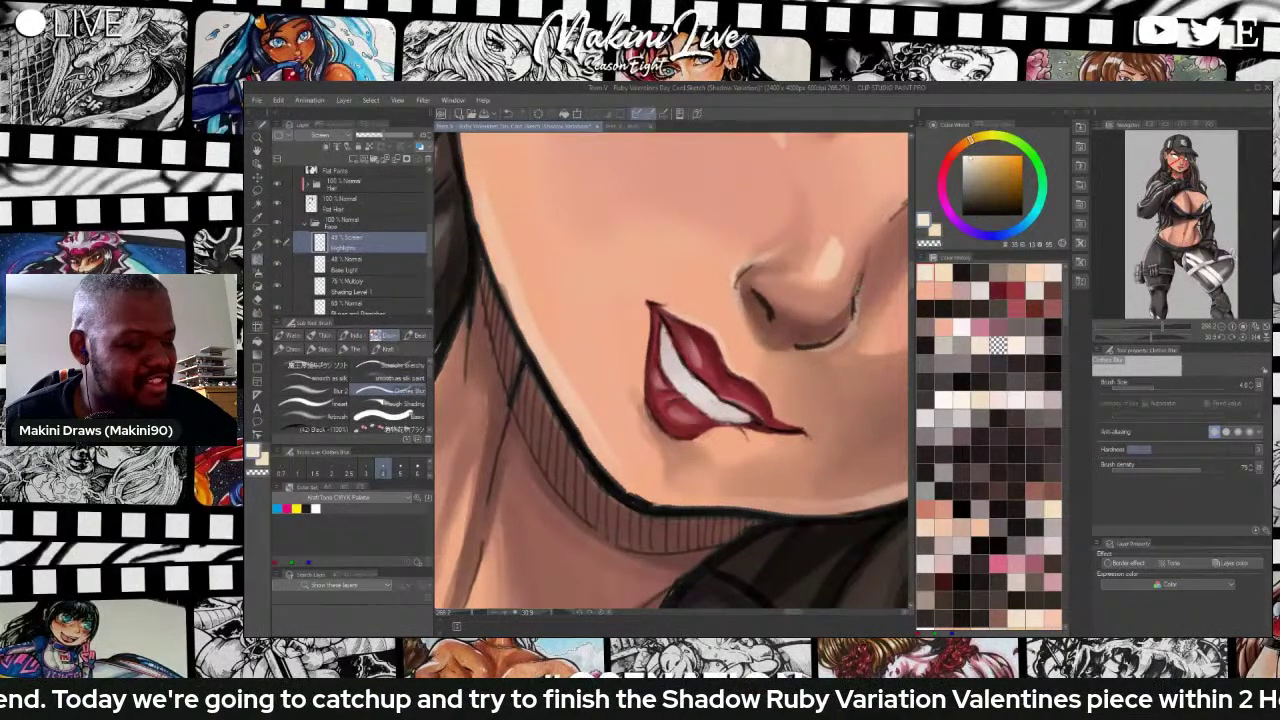
scroll(754, 360, down, 1)
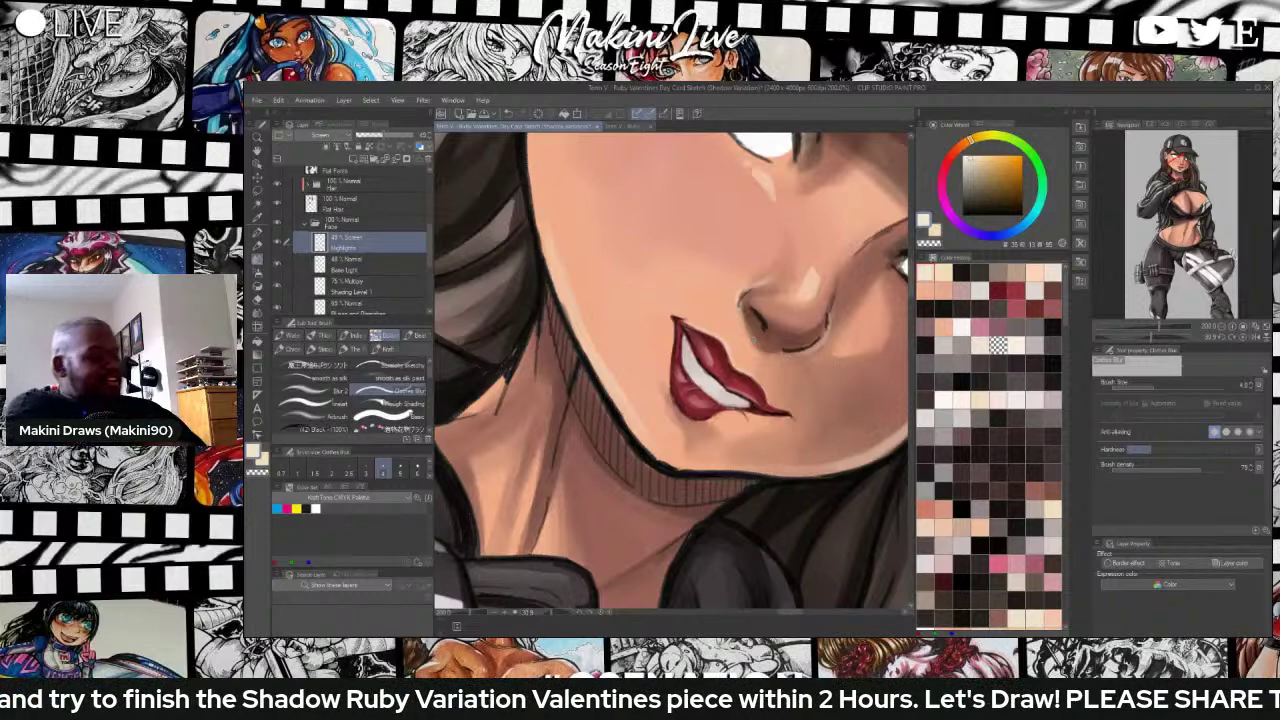
On the Shading Level 1 layer, sample a colour from the mouth, darken it to a muted grey and paint shadow across the lips.
click(336, 284)
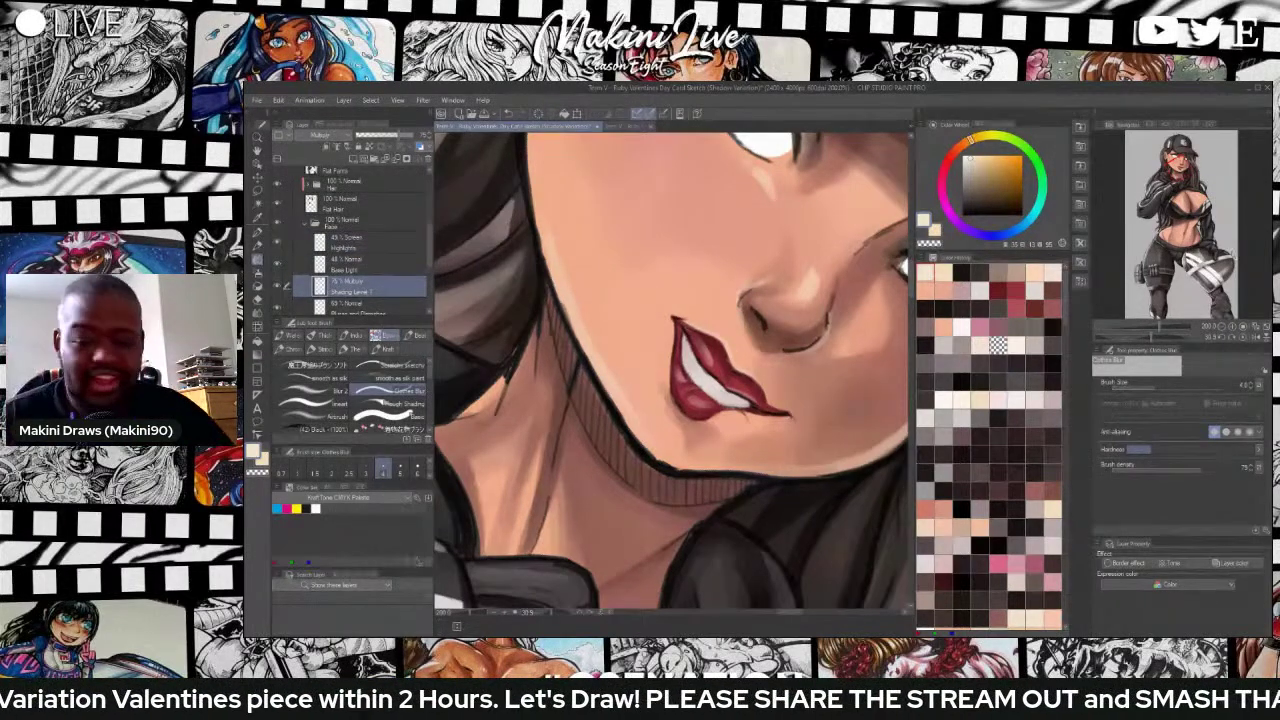
key(i)
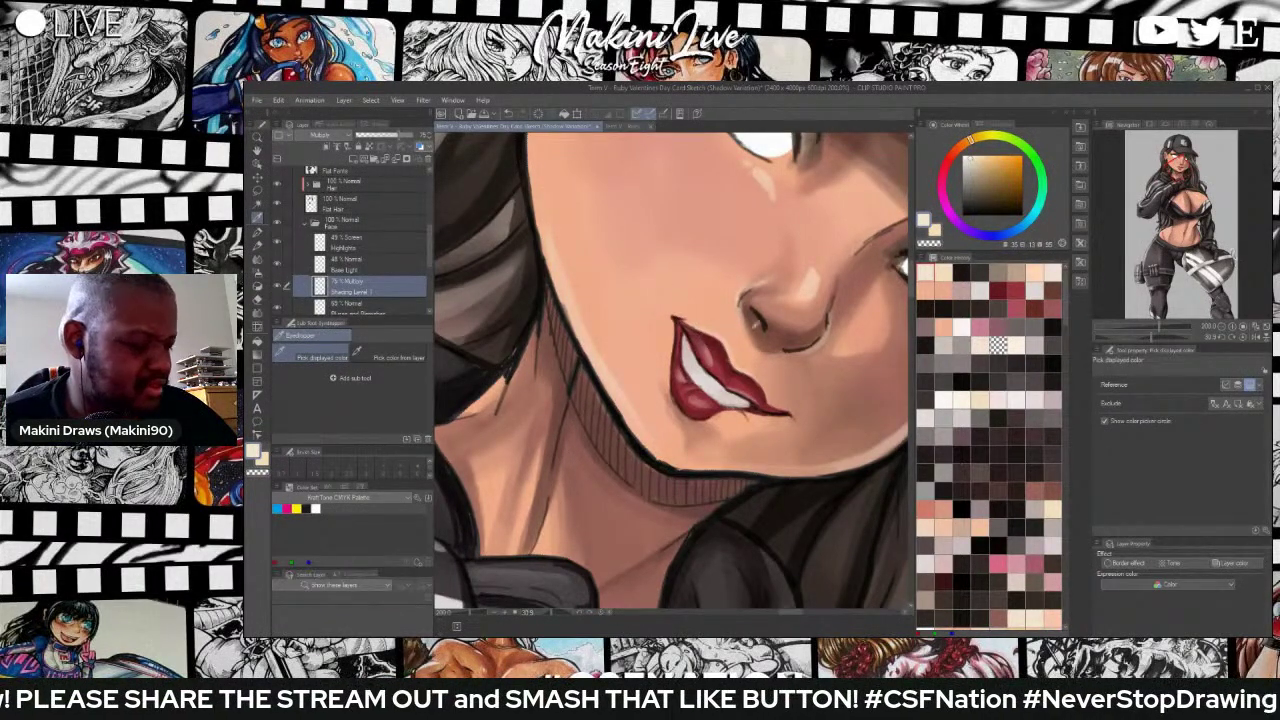
click(688, 352)
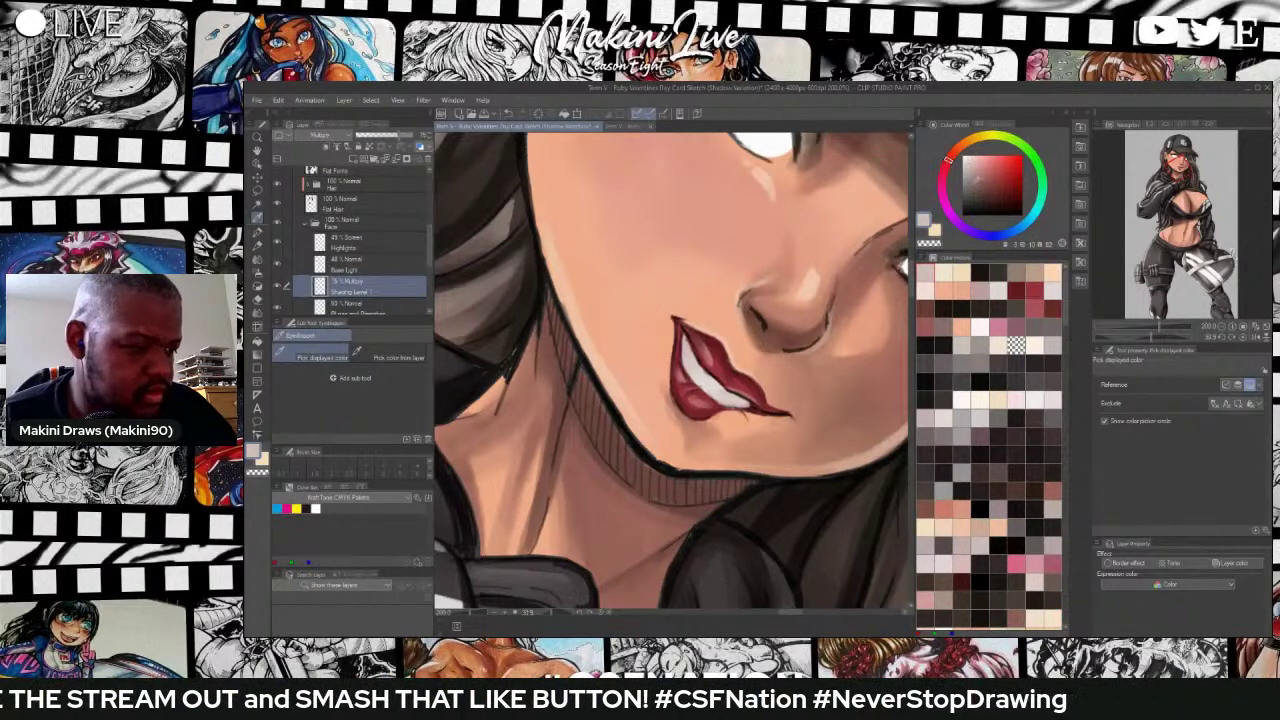
key(b)
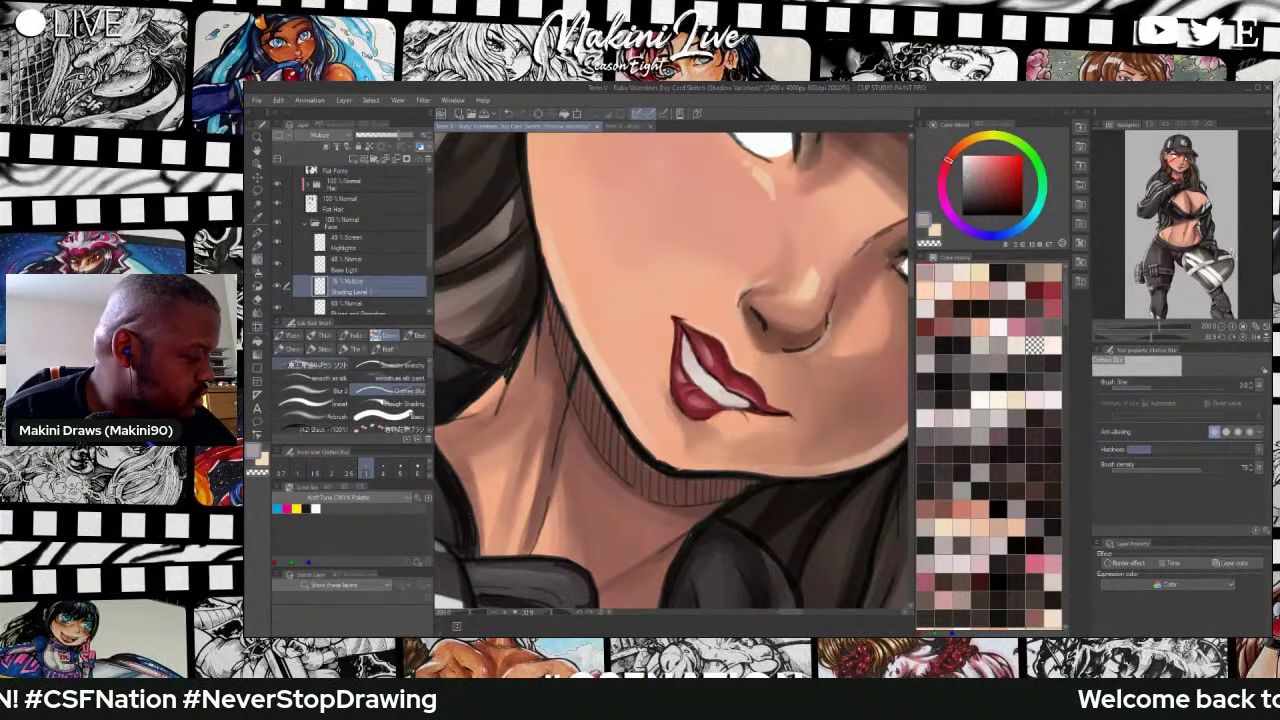
click(318, 365)
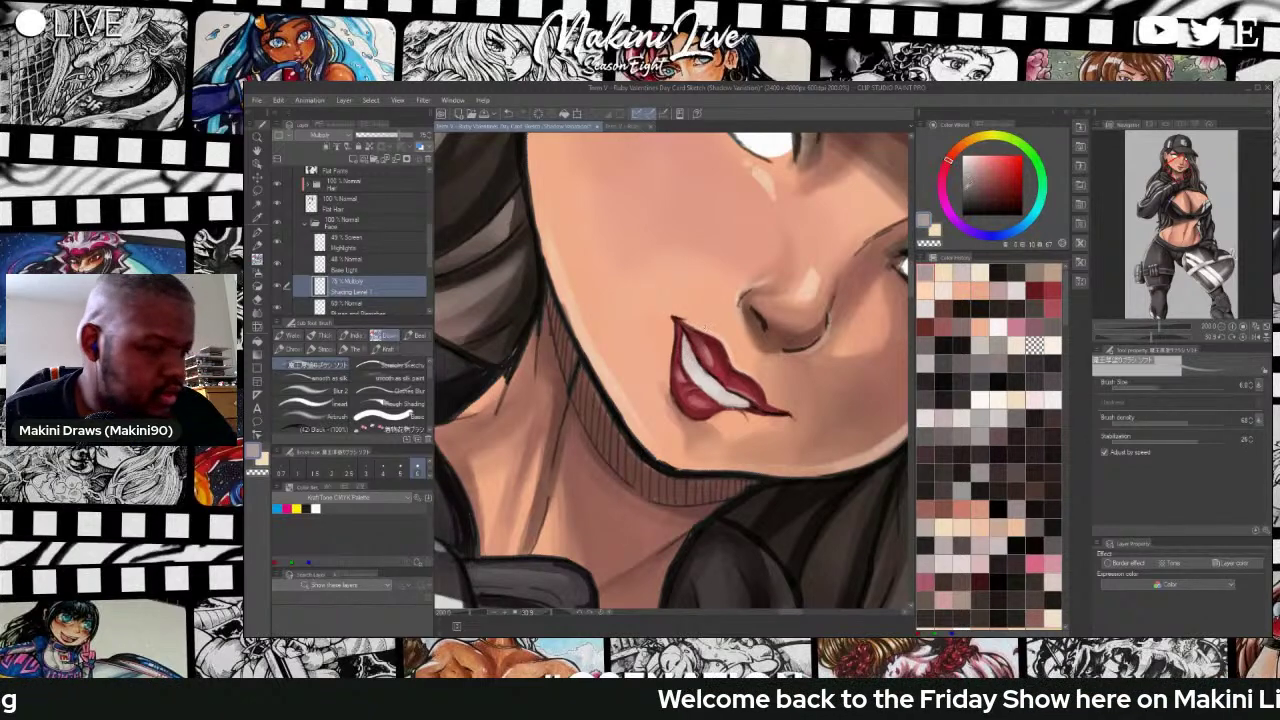
click(971, 189)
drag(684, 341, 745, 404)
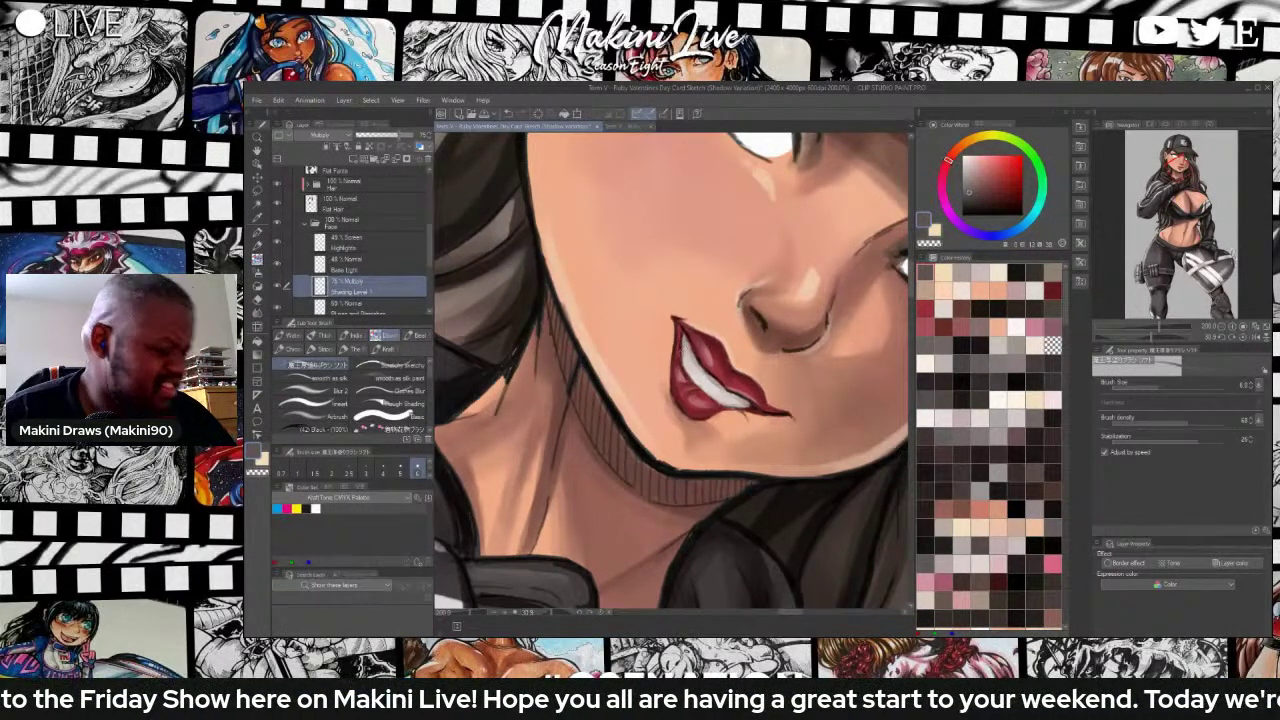
scroll(602, 380, down, 4)
scroll(602, 380, up, 1)
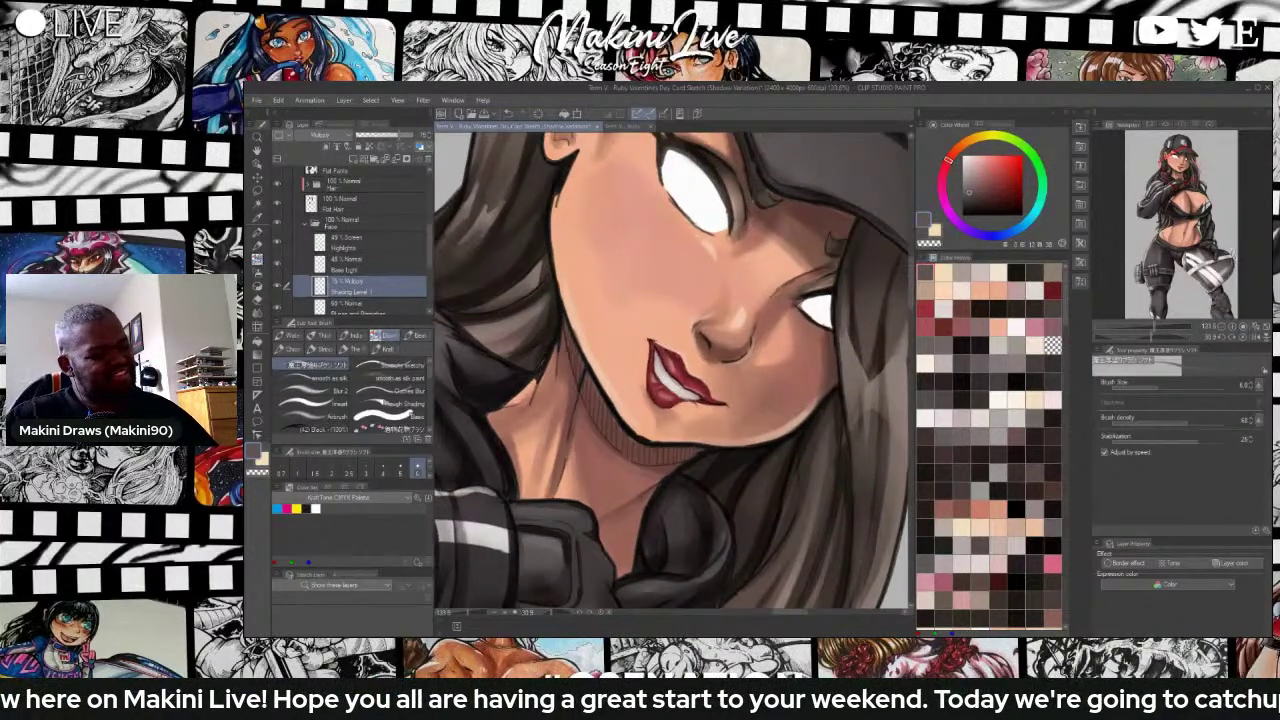
Pick a muted brown and paint shading beside the raised corner of the mouth on the Shading Level 1 layer.
key(r)
mouse_move(714, 420)
mouse_down()
mouse_move(736, 376)
mouse_move(732, 350)
mouse_move(716, 357)
mouse_up()
scroll(724, 349, up, 2)
scroll(718, 352, up, 3)
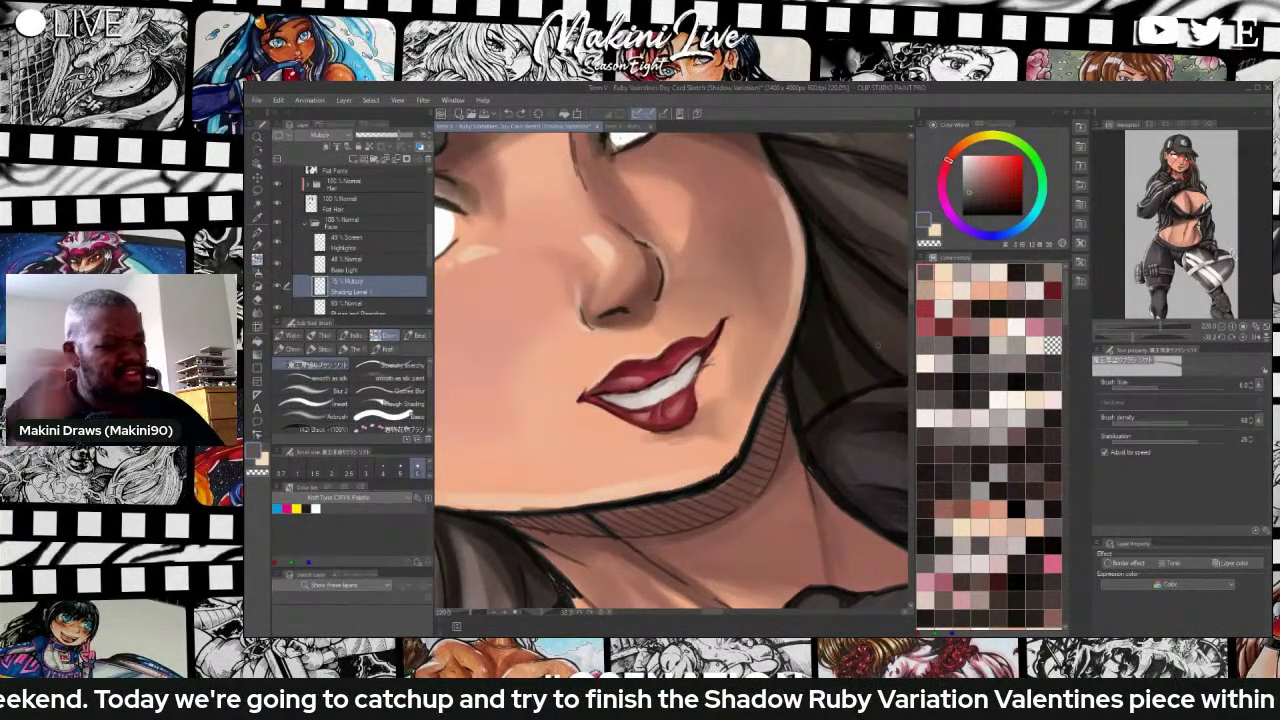
click(972, 198)
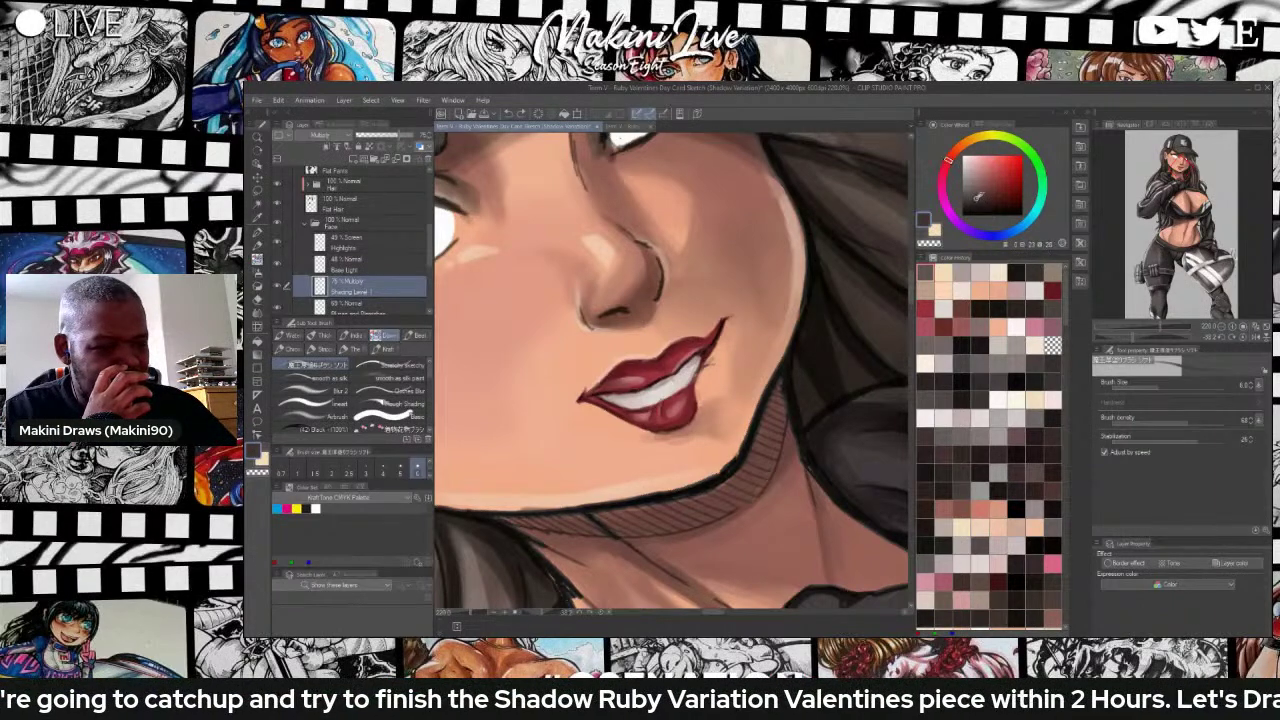
click(930, 276)
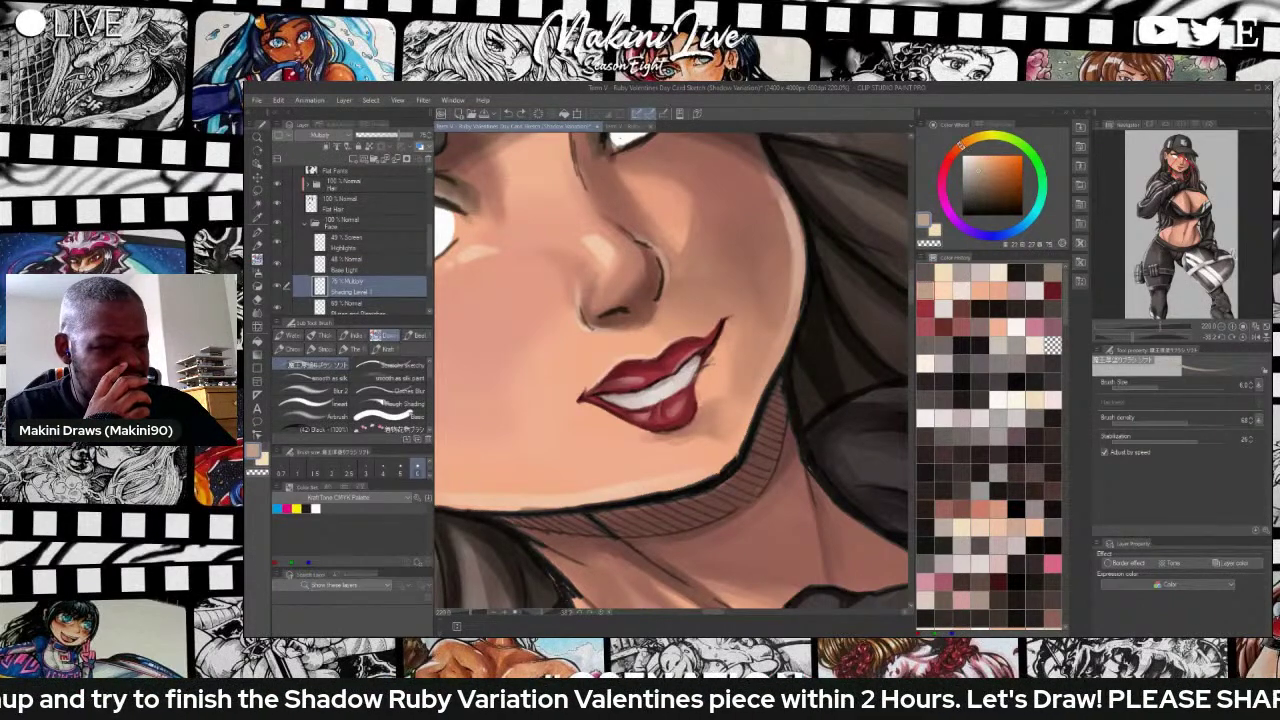
click(986, 184)
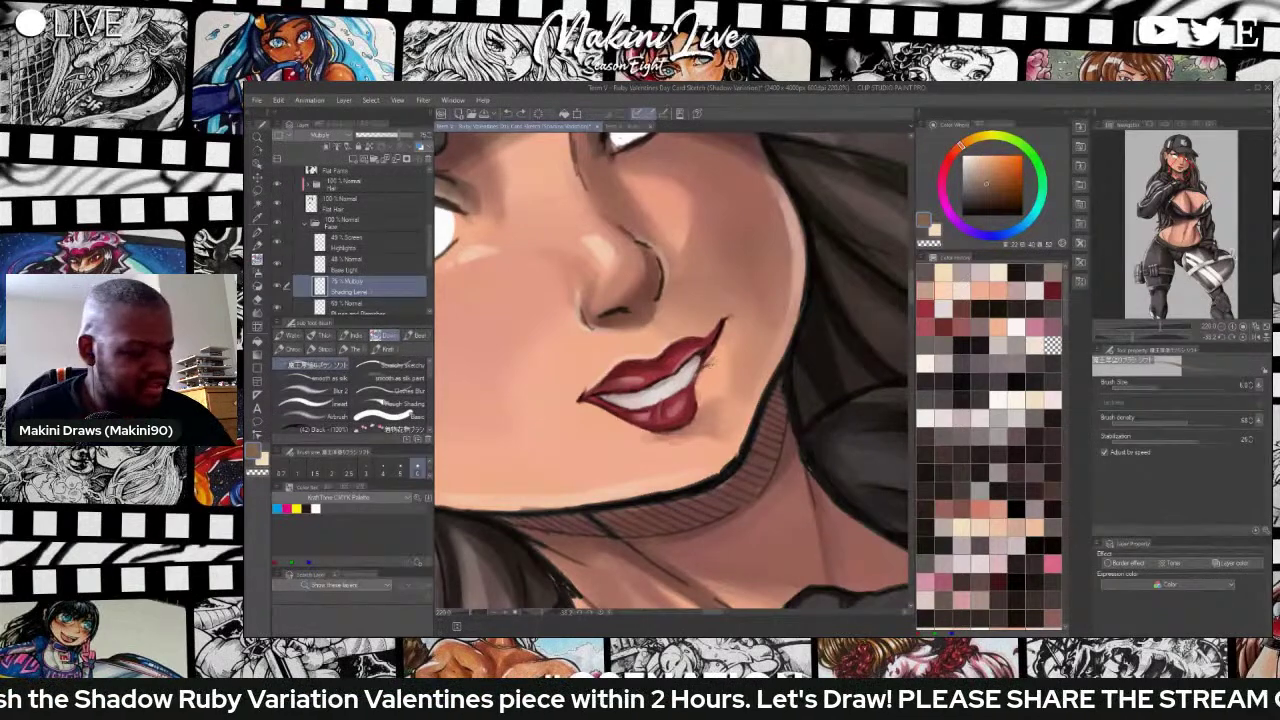
drag(706, 358, 714, 364)
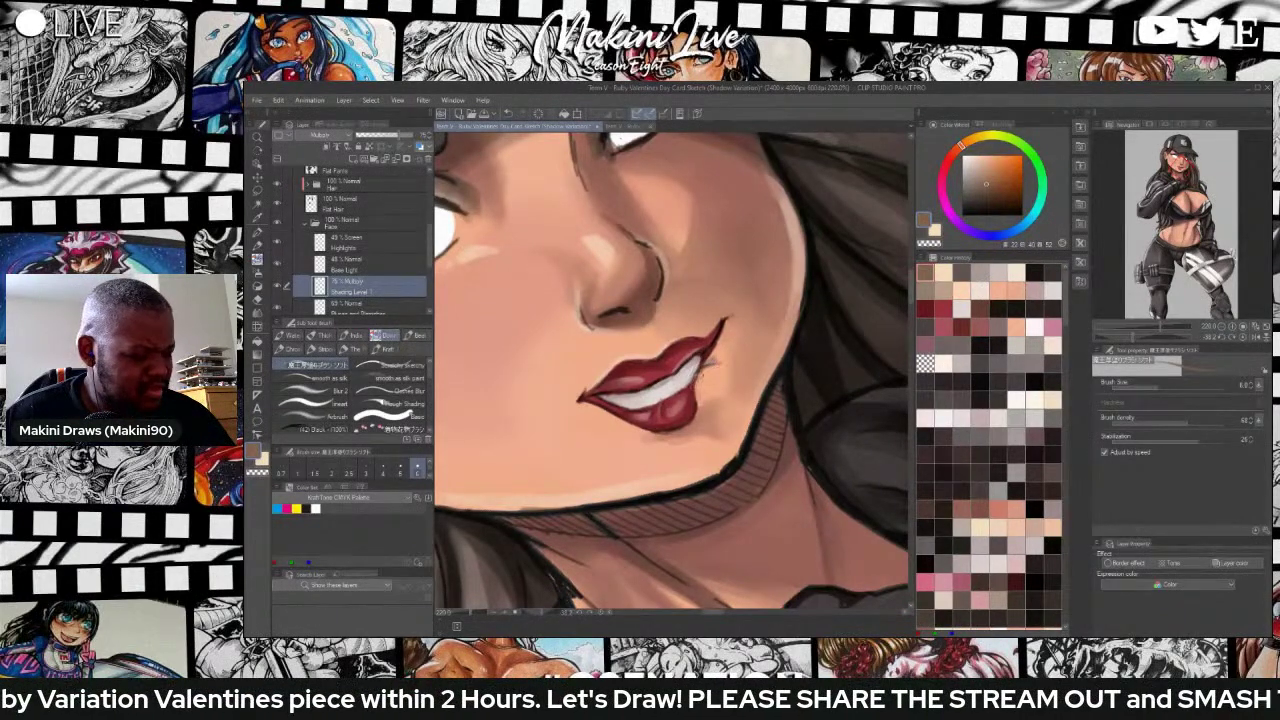
drag(696, 382, 725, 349)
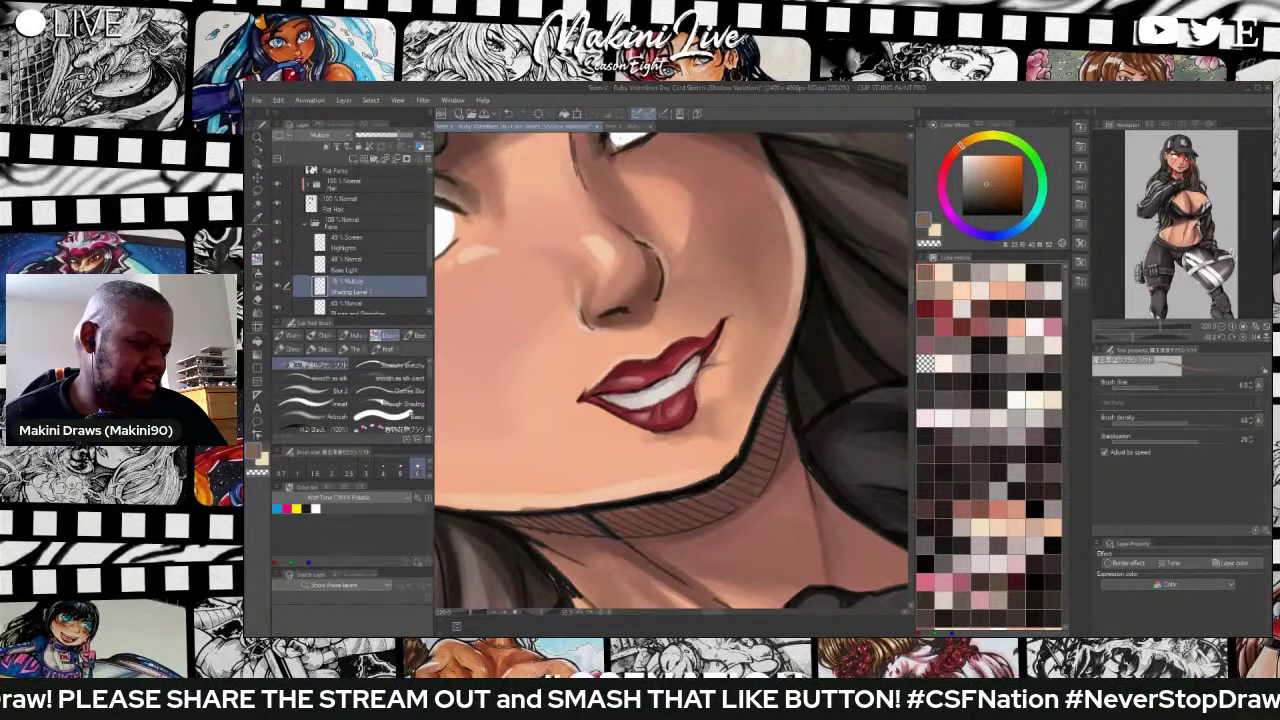
Reset the canvas rotation and fit the whole Shadow variation illustration in view to review the shaded figure.
key(ctrl+minus)
key(ctrl+minus)
key(ctrl+minus)
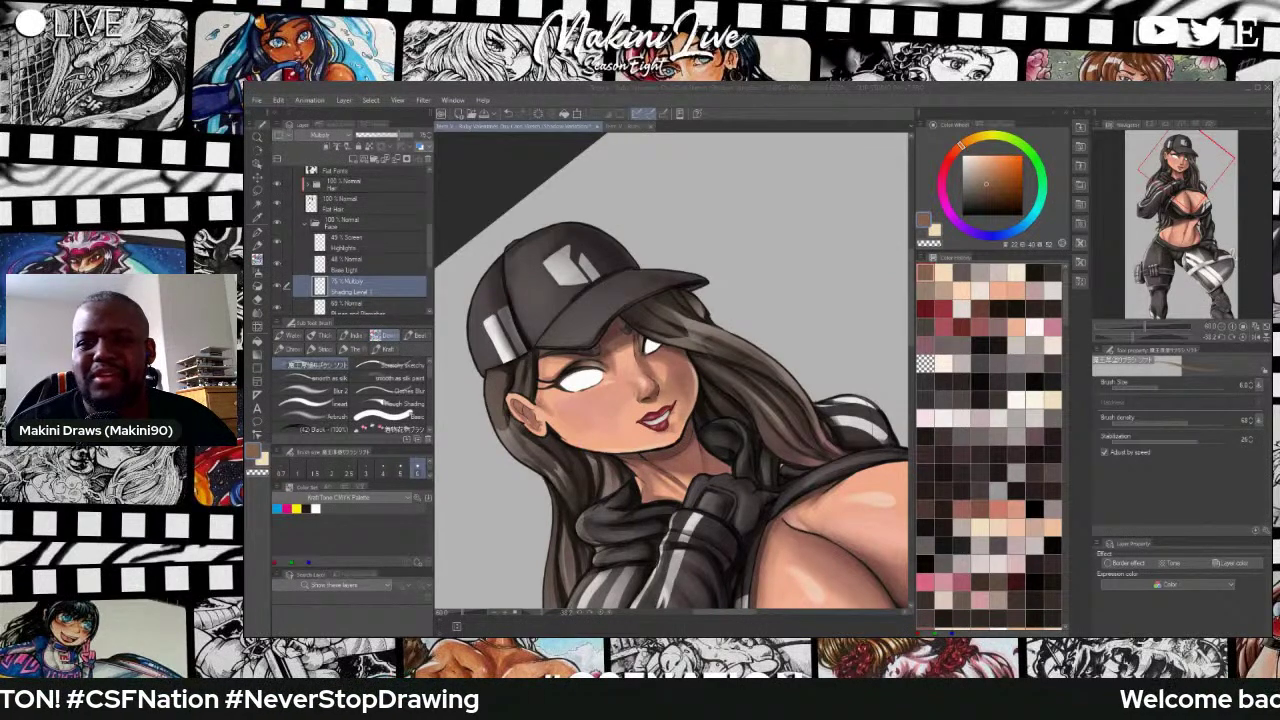
key(ctrl+minus)
key(ctrl+minus)
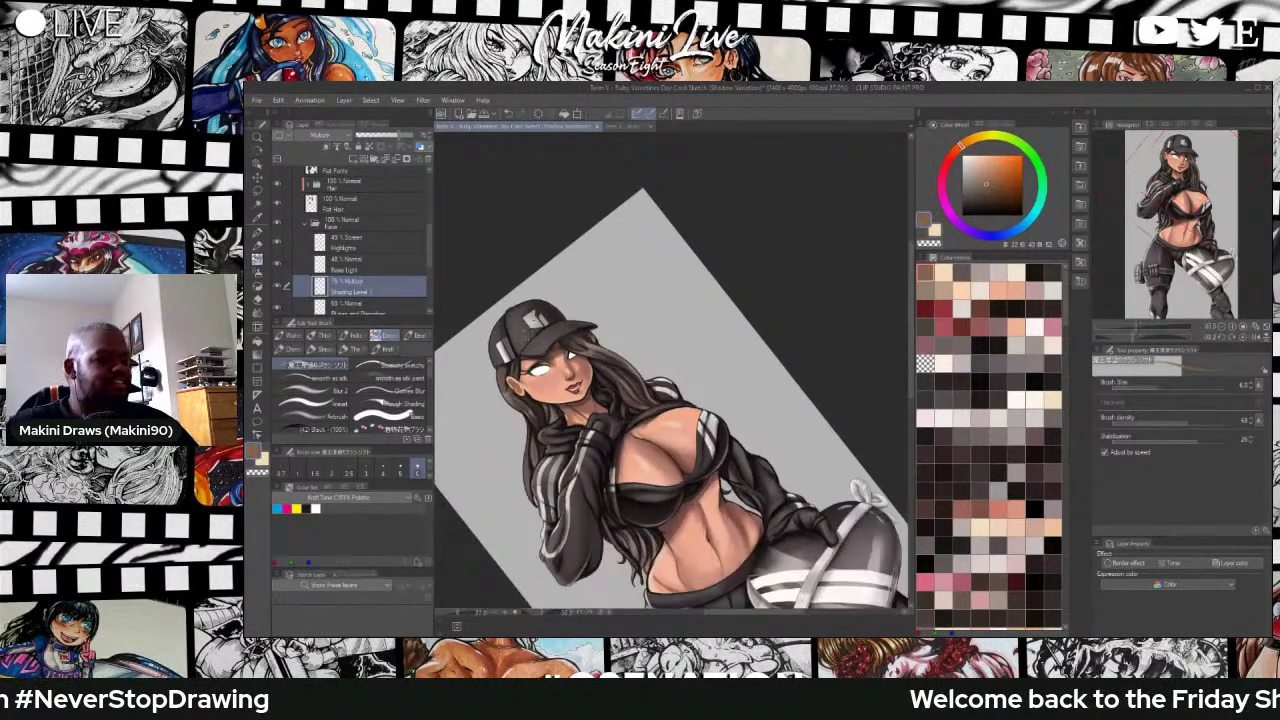
scroll(525, 335, down, 4)
scroll(553, 370, up, 2)
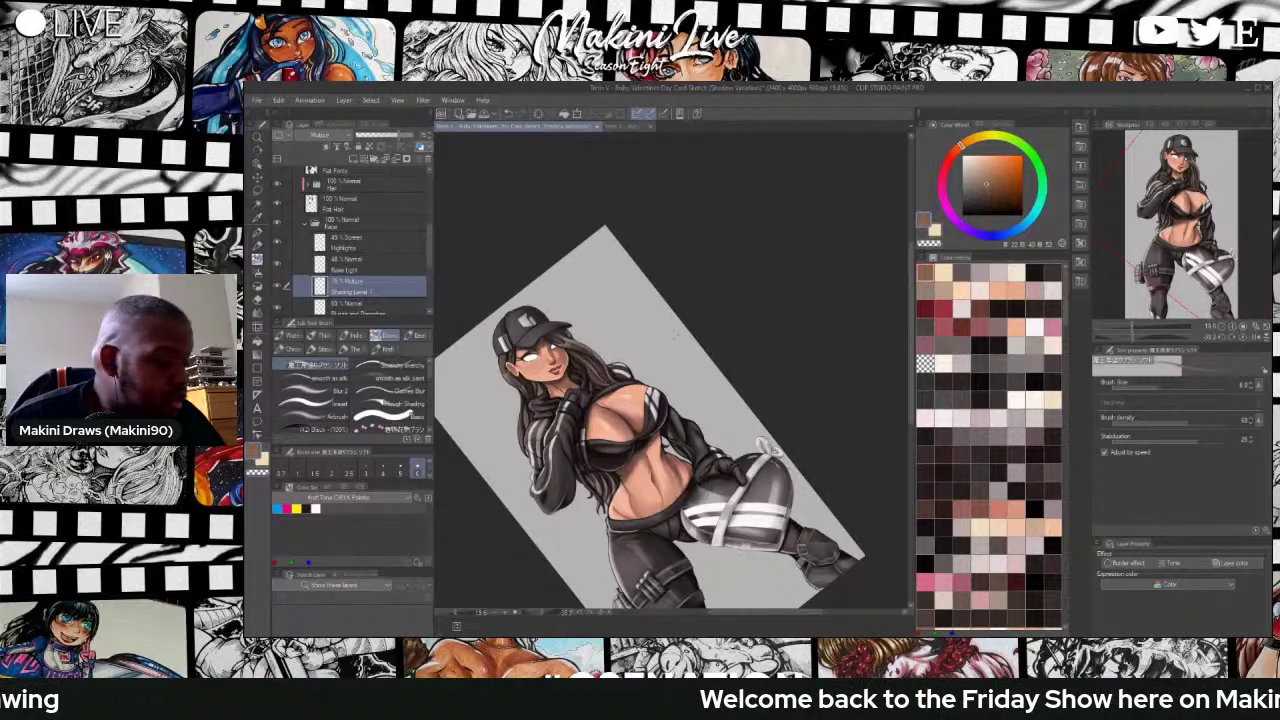
key(space)
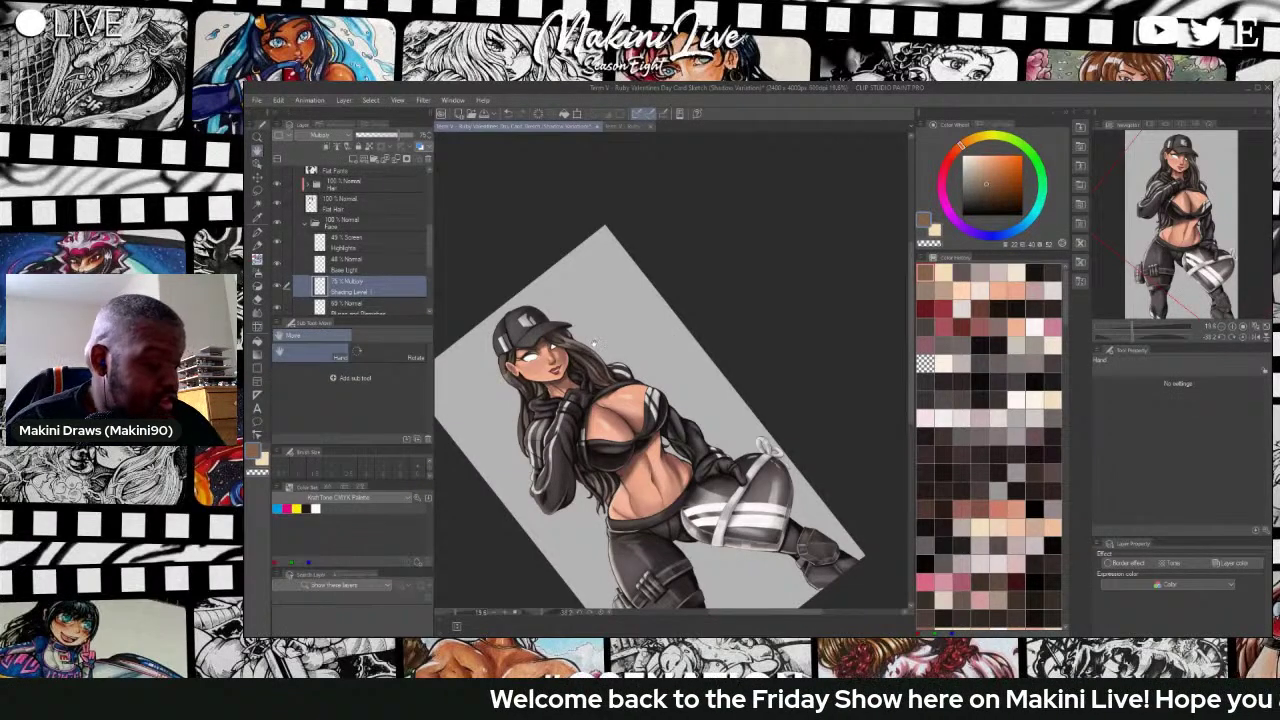
mouse_move(594, 343)
mouse_down()
mouse_move(651, 269)
mouse_move(722, 280)
mouse_up()
key(shift+space)
key(b)
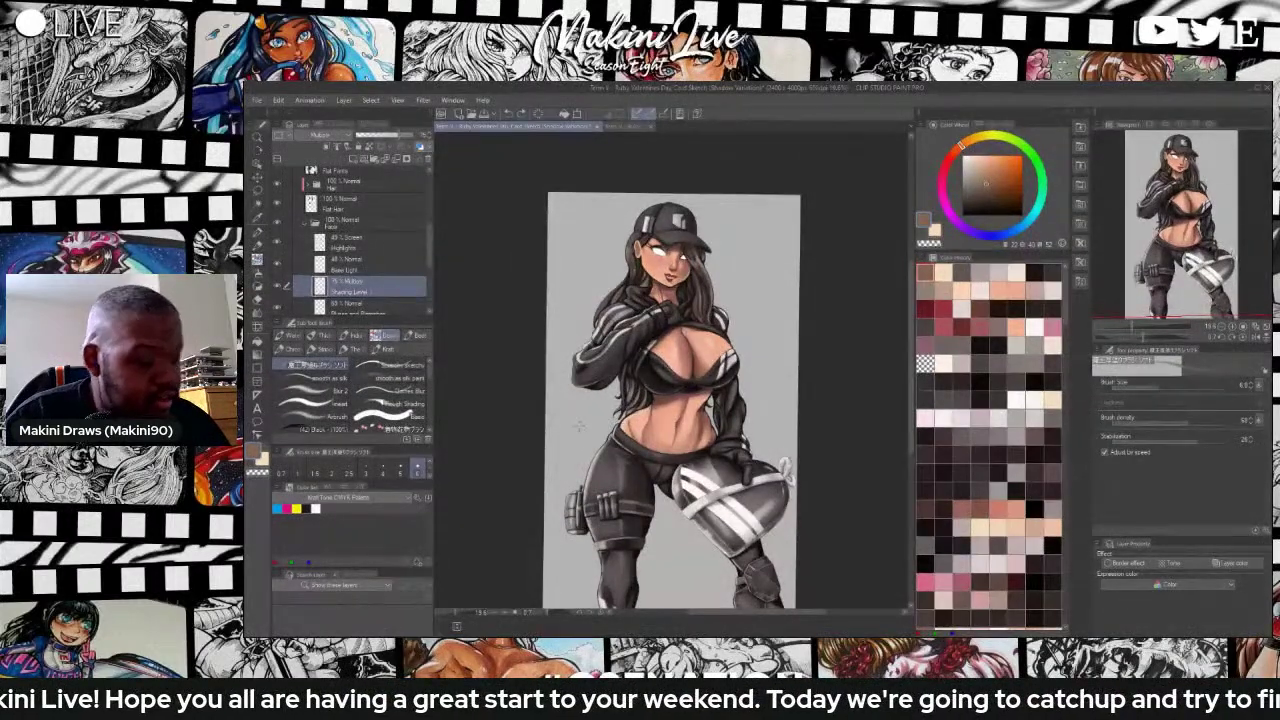
key(r)
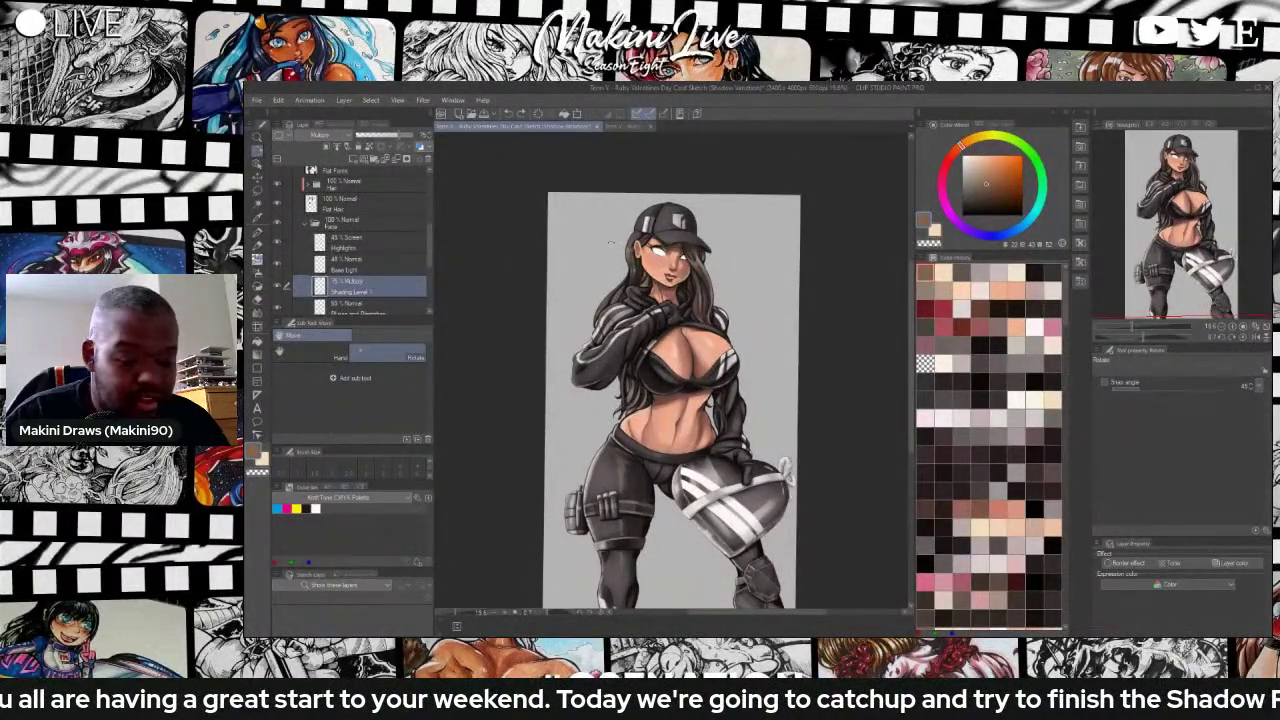
double_click(611, 242)
key(b)
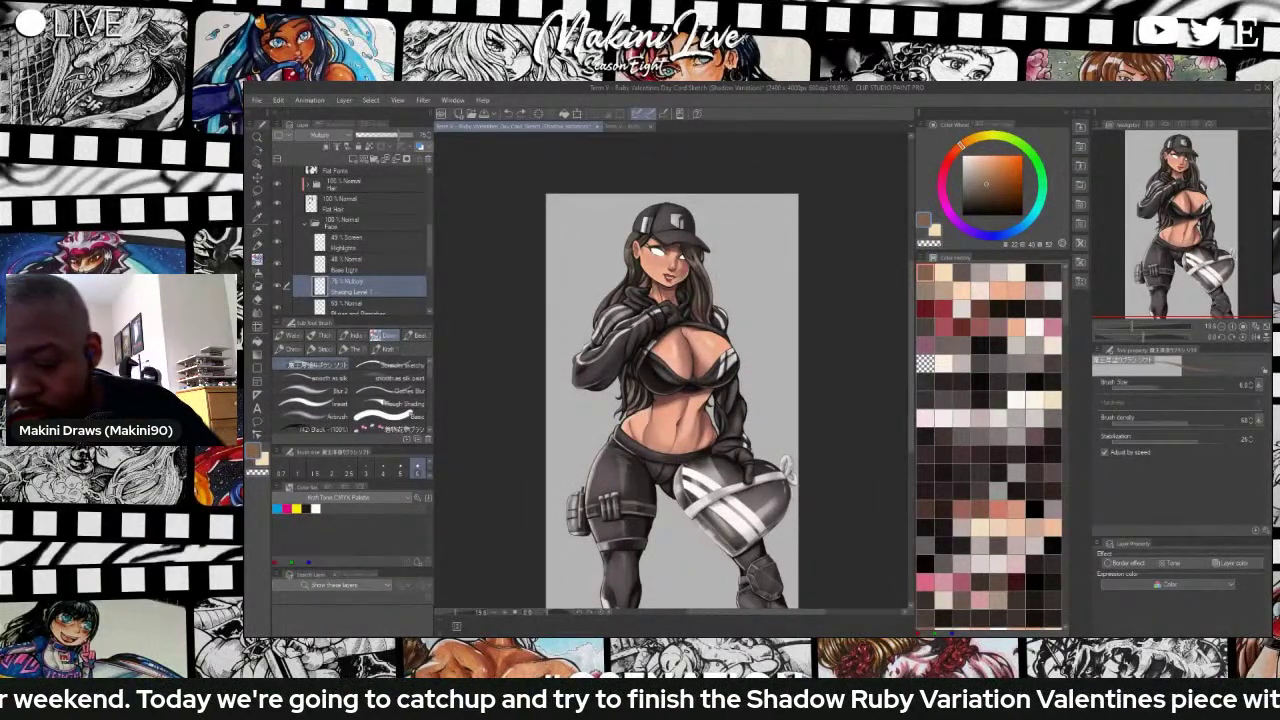
key(ctrl+0)
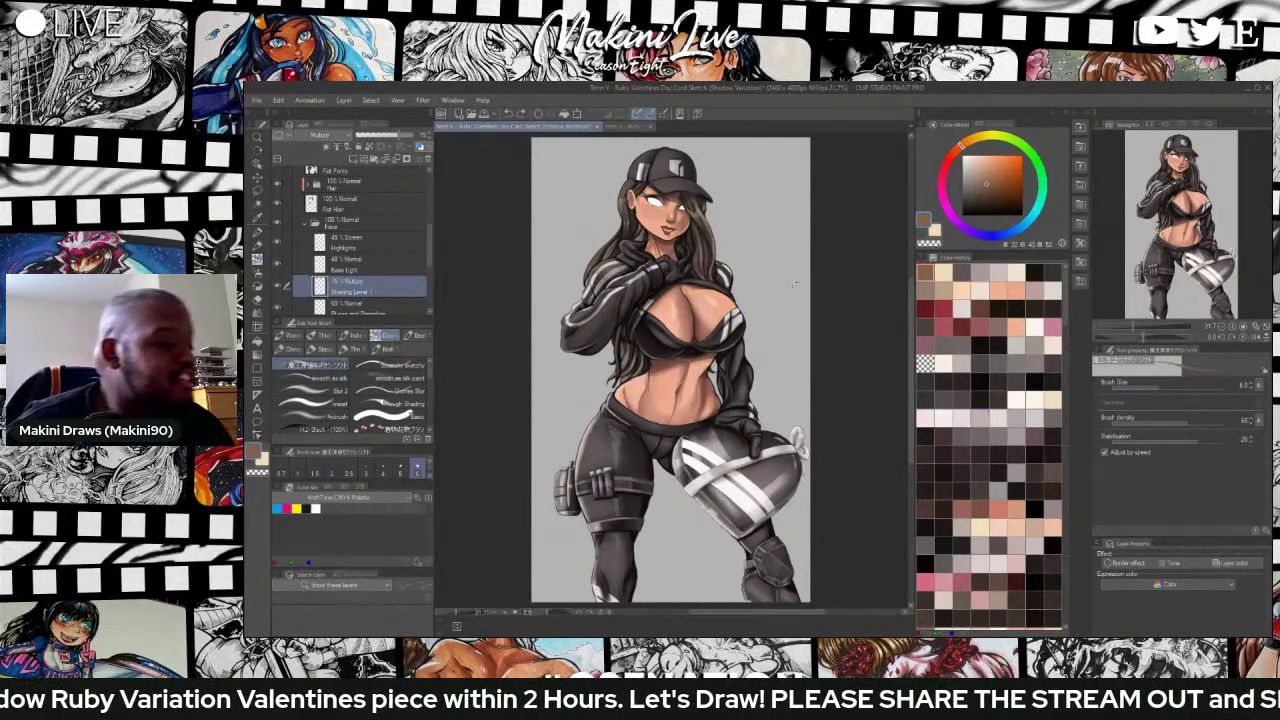
Compare the Shadow variation with the finished red Ruby Valentines Day card, viewing each illustration as a whole.
click(620, 124)
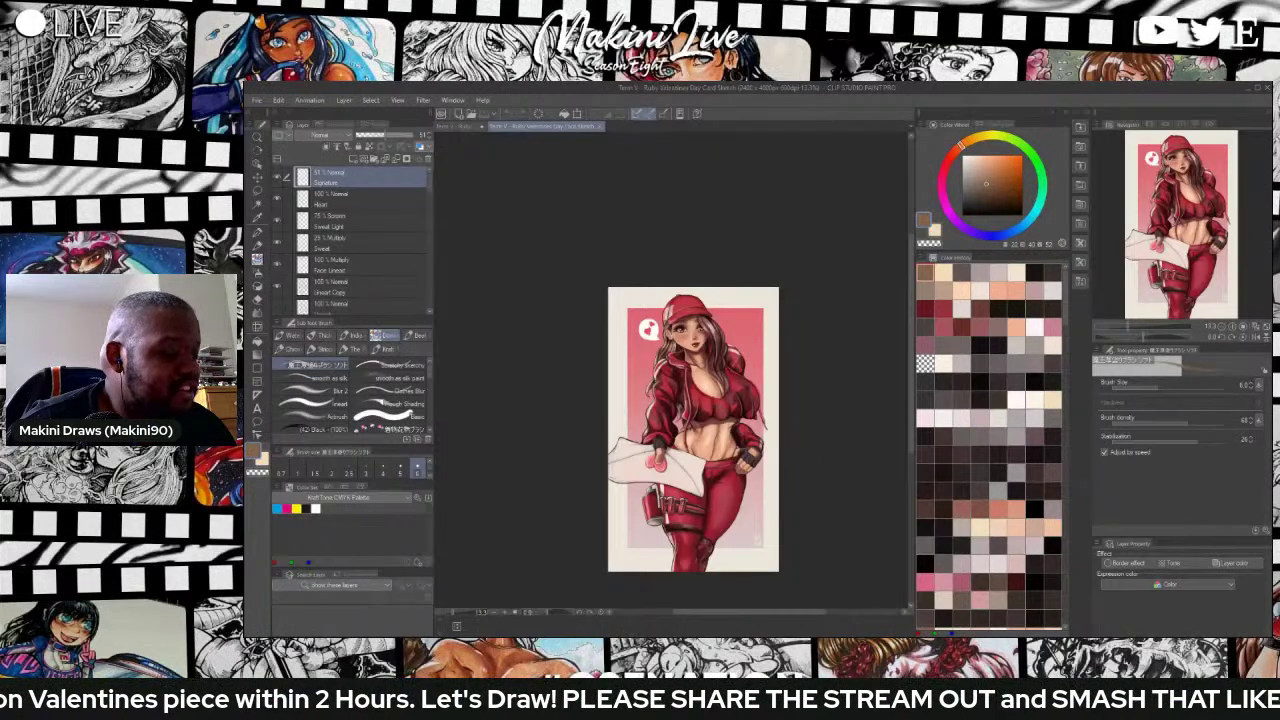
key(ctrl+0)
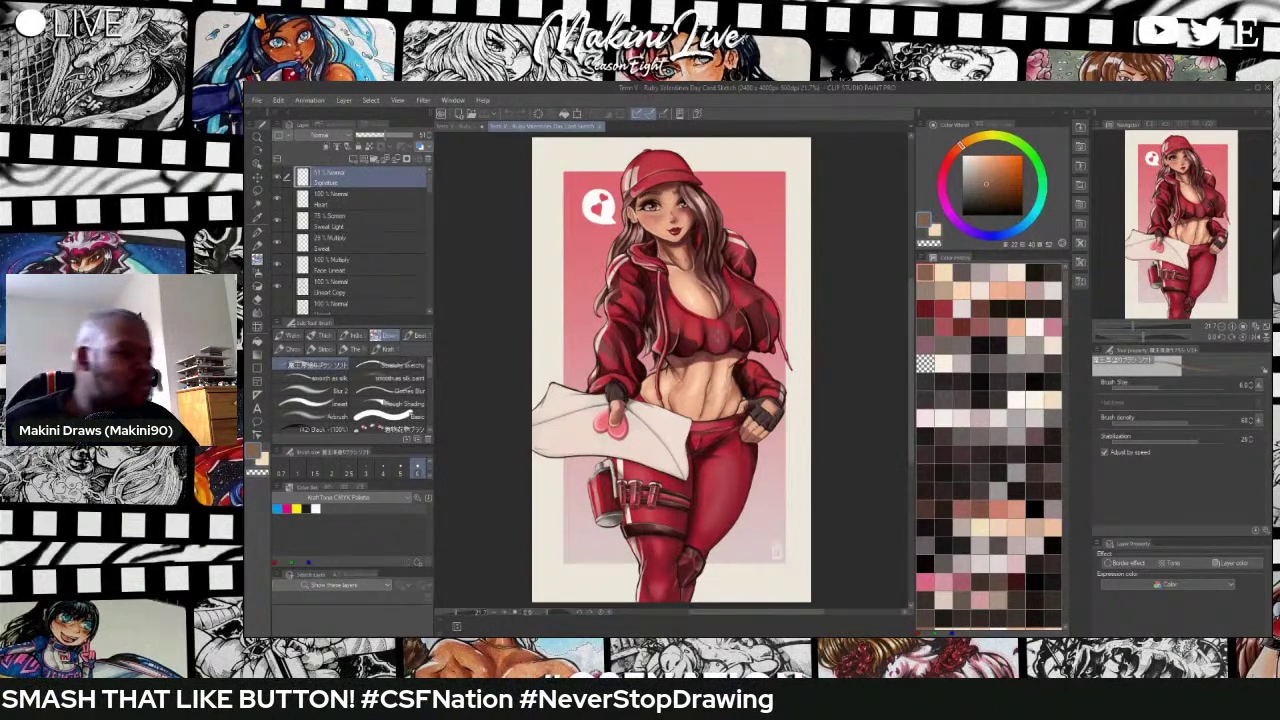
click(454, 126)
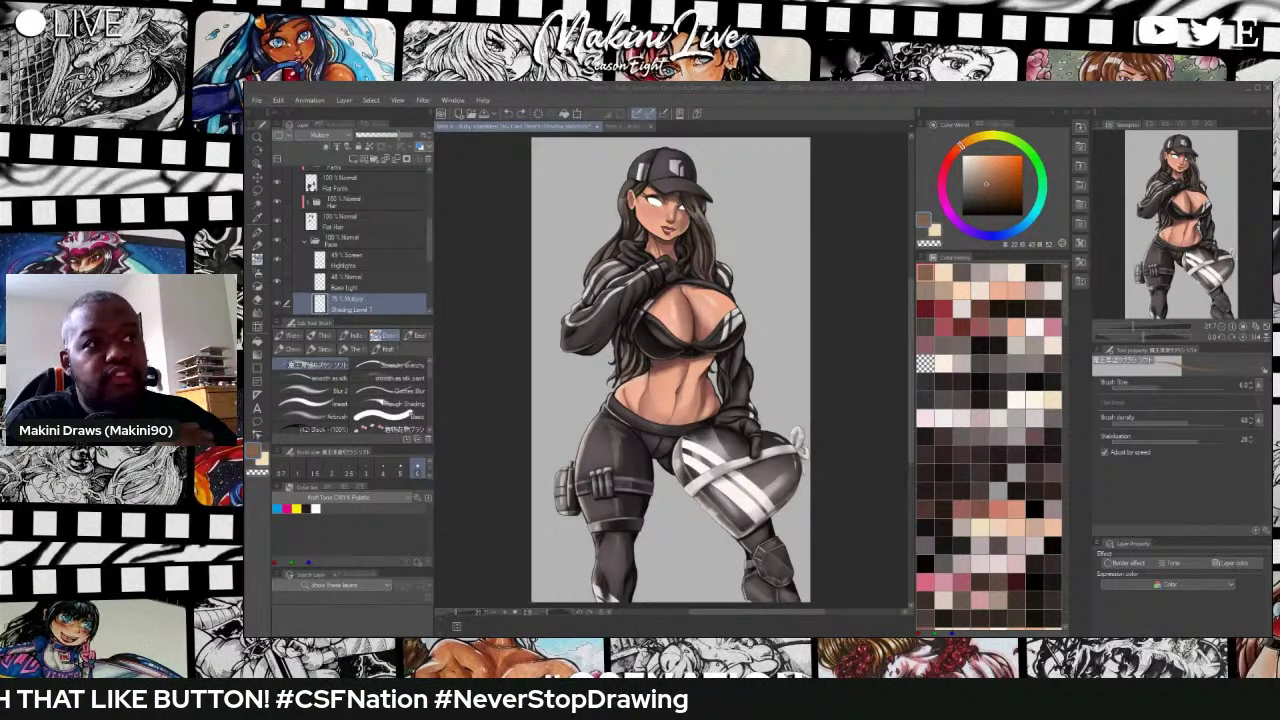
click(598, 86)
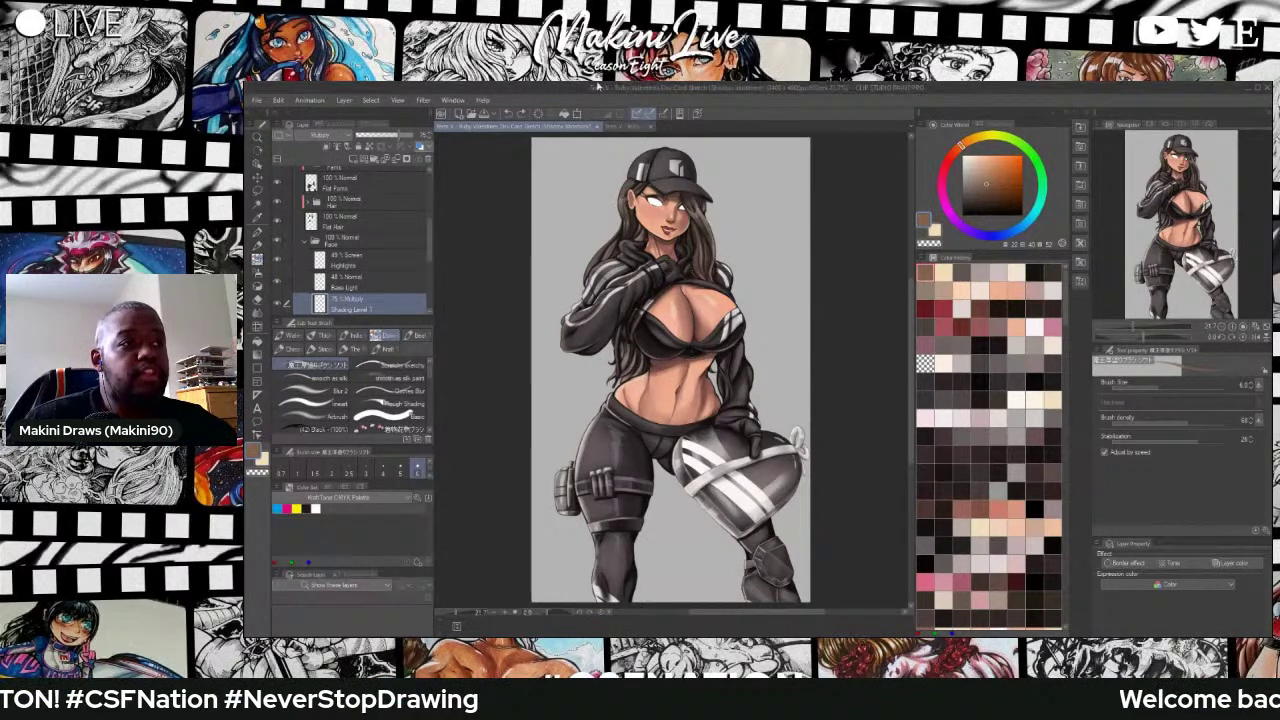
click(629, 129)
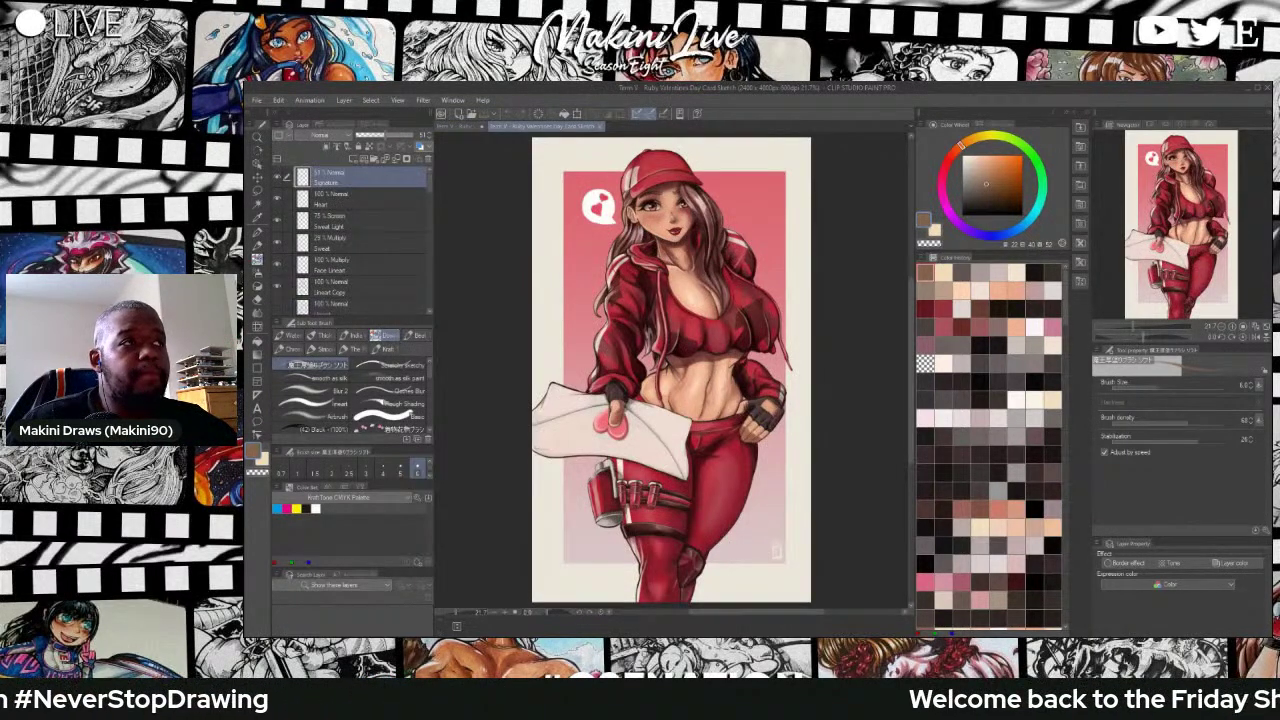
click(456, 128)
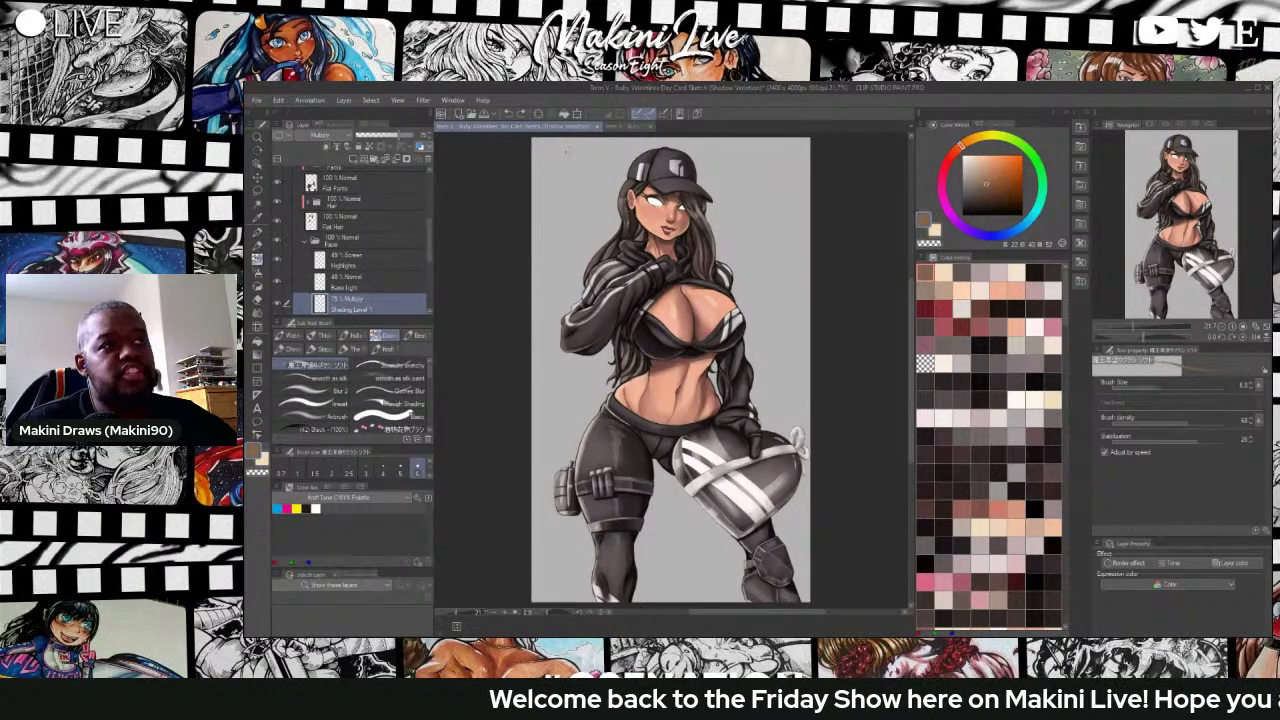
click(621, 126)
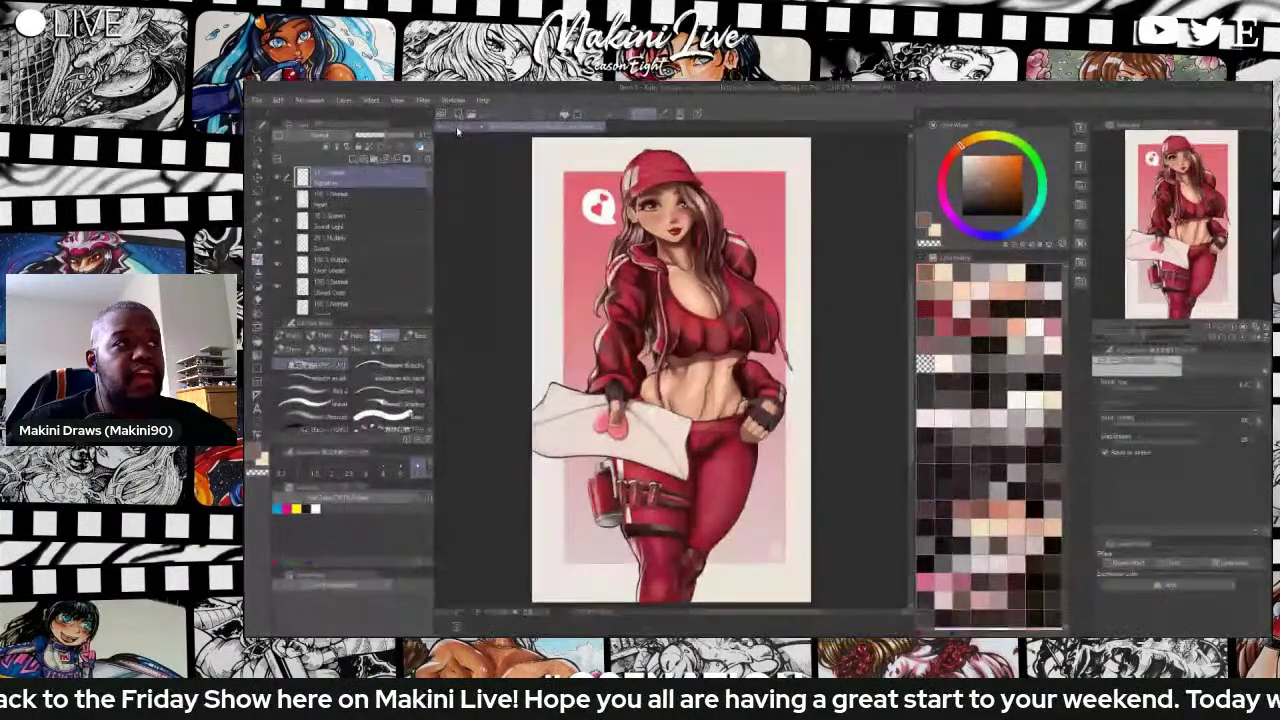
click(590, 128)
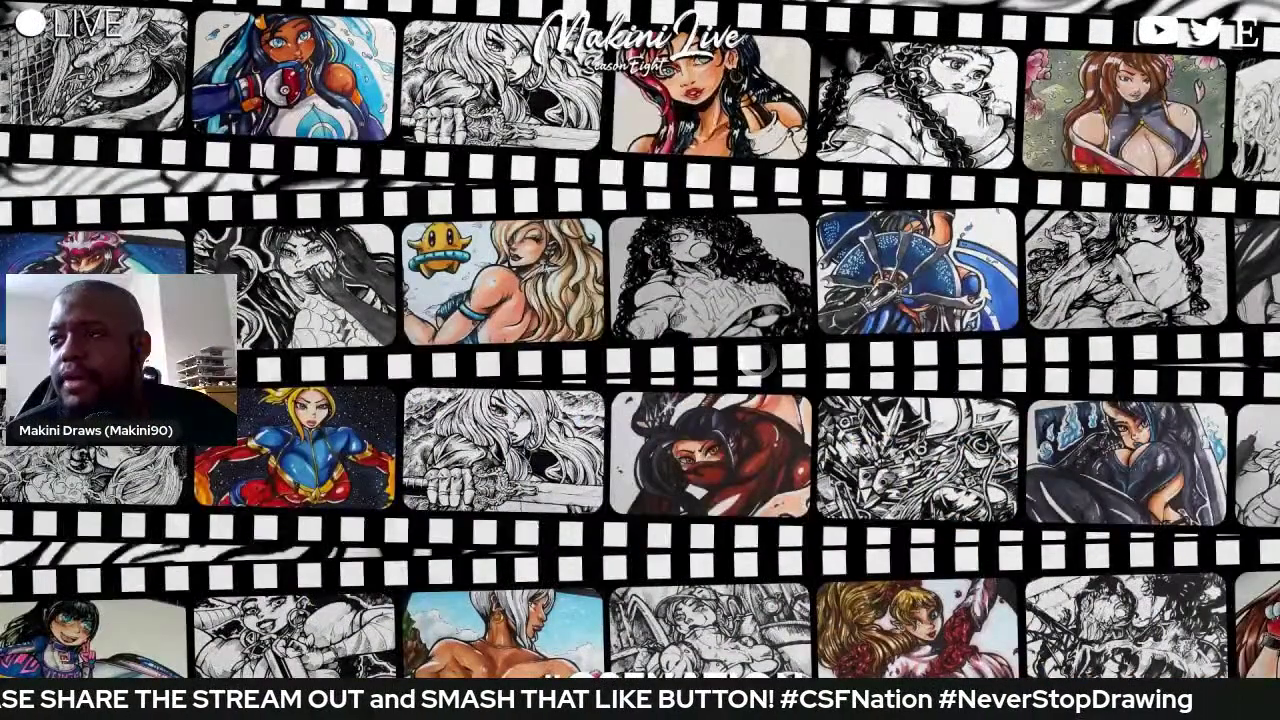
Switch to the browser, look over the "ruby shadow" reference images and open the YouTube channel's community posts.
scroll(660, 357, up, 4)
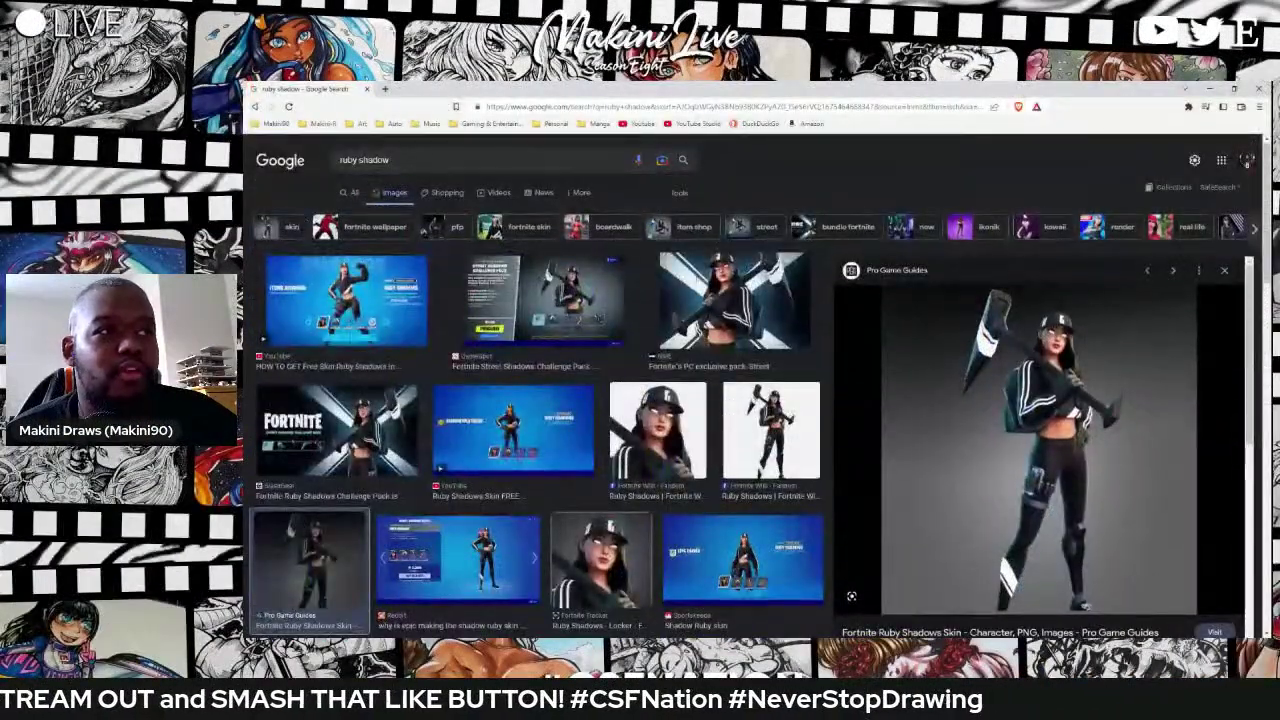
scroll(727, 357, down, 2)
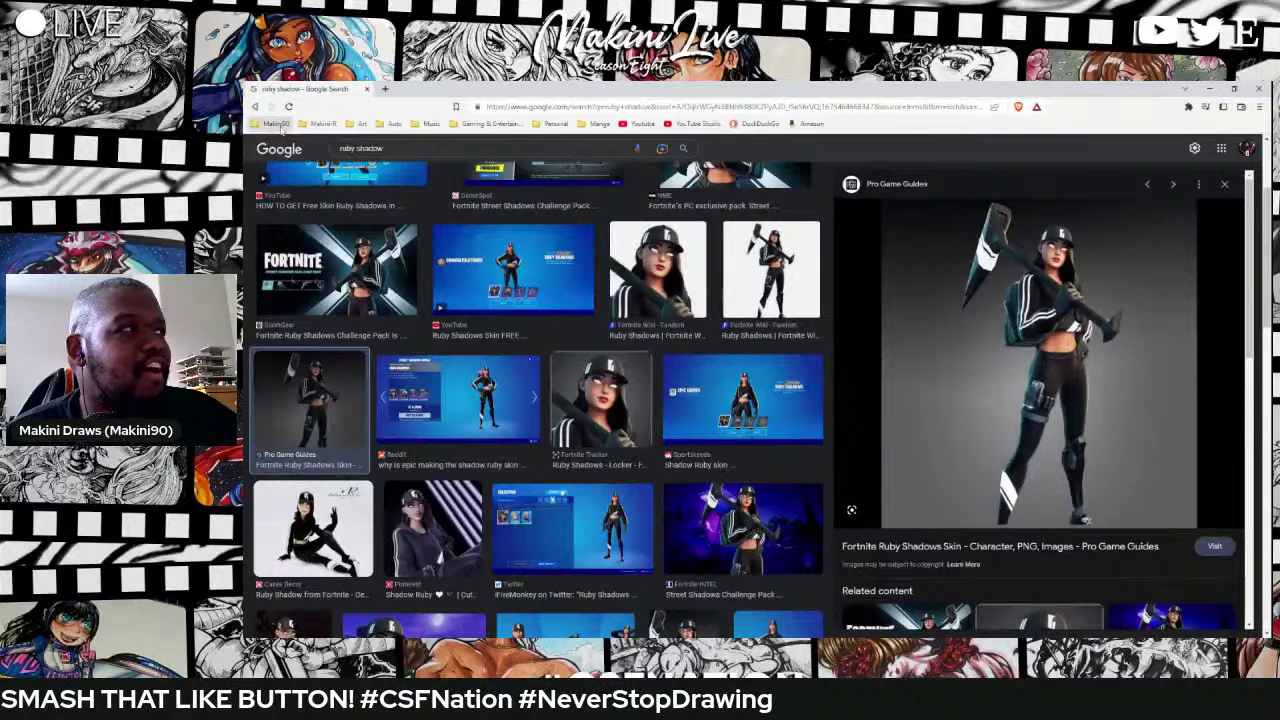
click(278, 123)
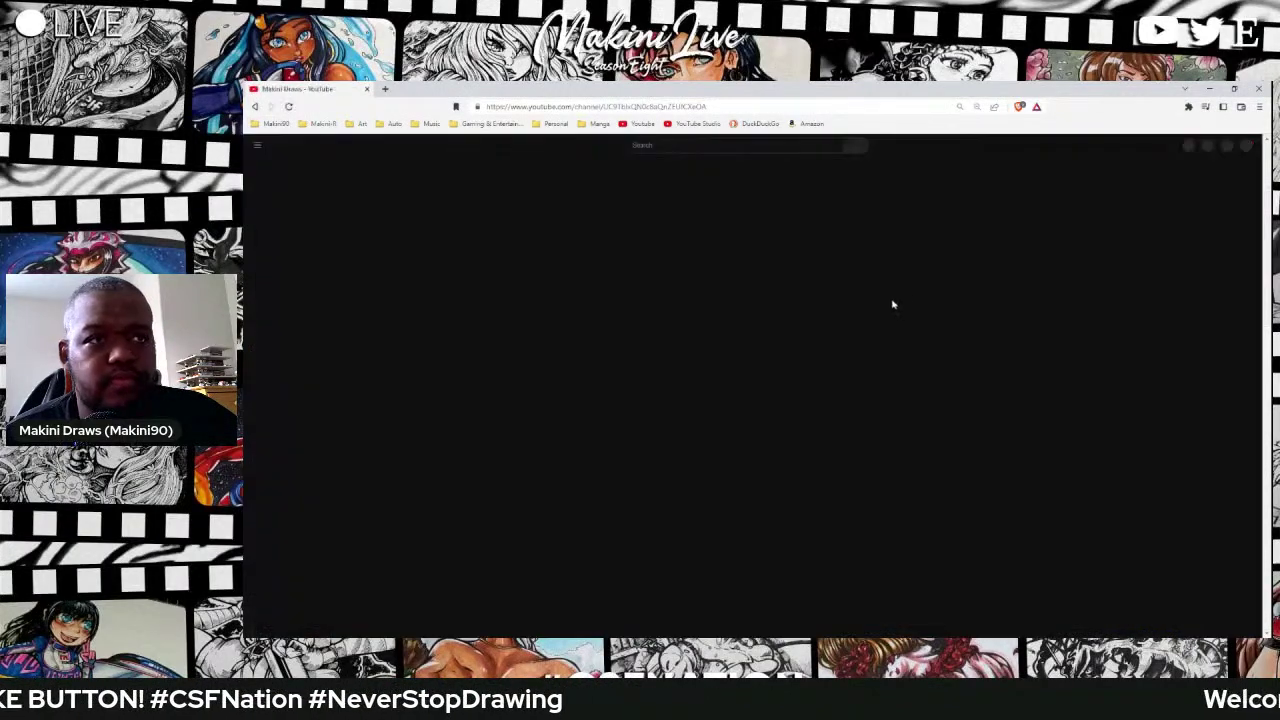
click(798, 359)
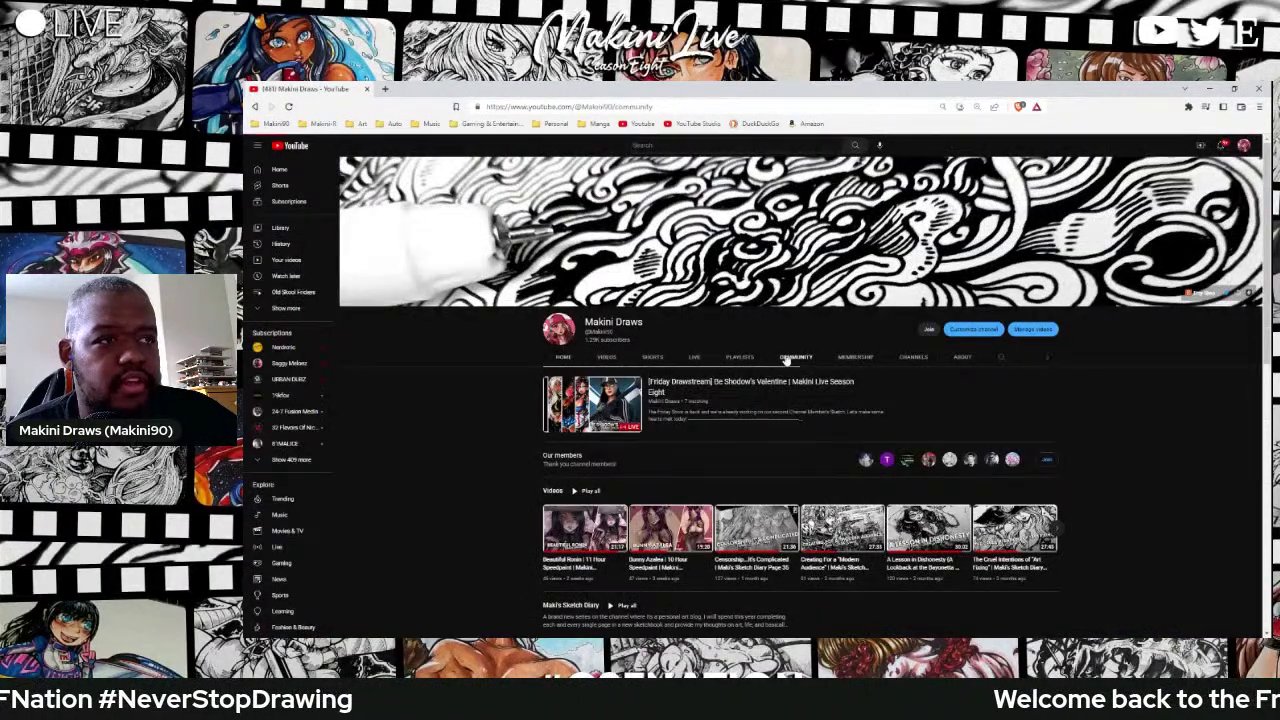
scroll(853, 392, down, 2)
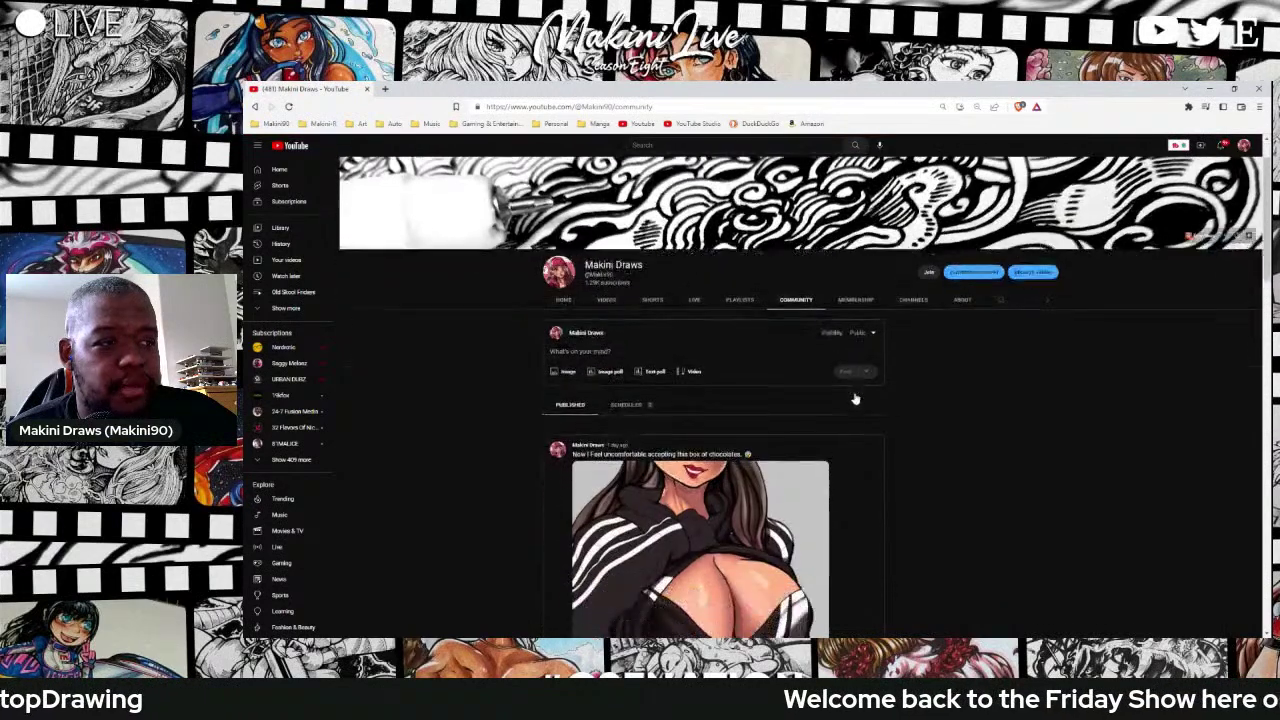
scroll(853, 392, down, 4)
View the Channel Member Monthly Poll post, return to the community feed and examine the Term V Character Art Poll.
click(738, 424)
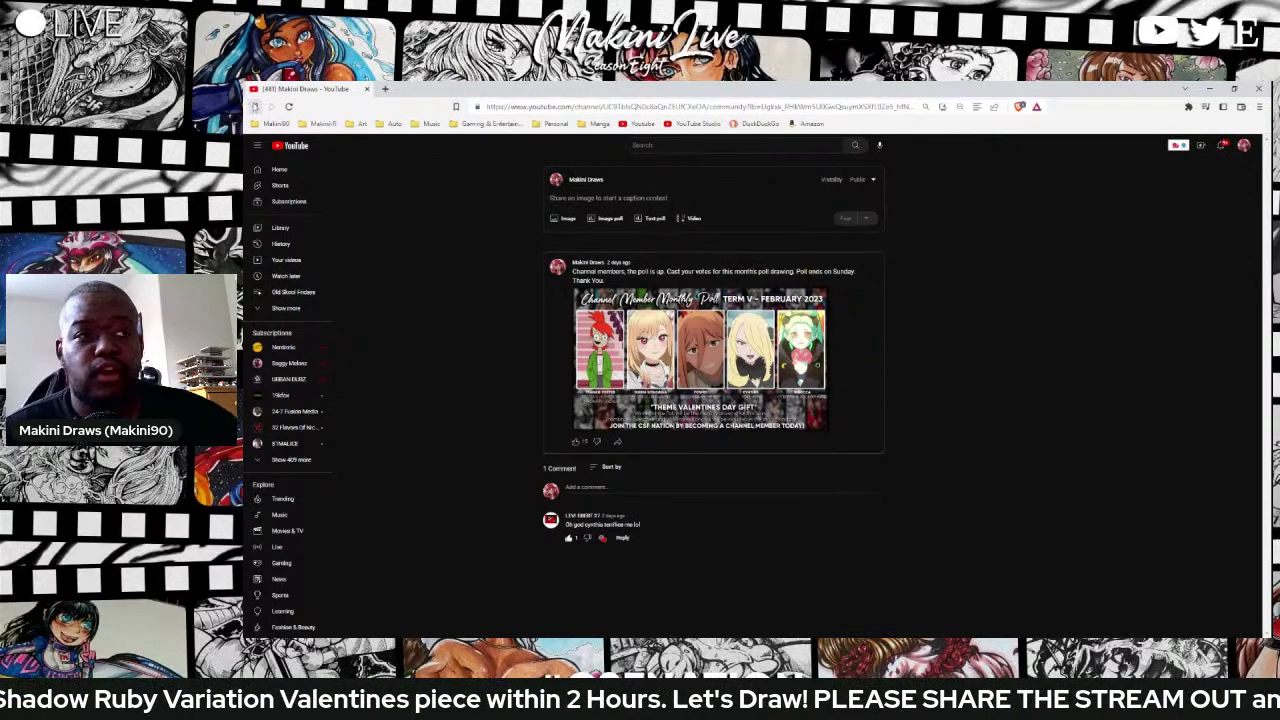
click(254, 107)
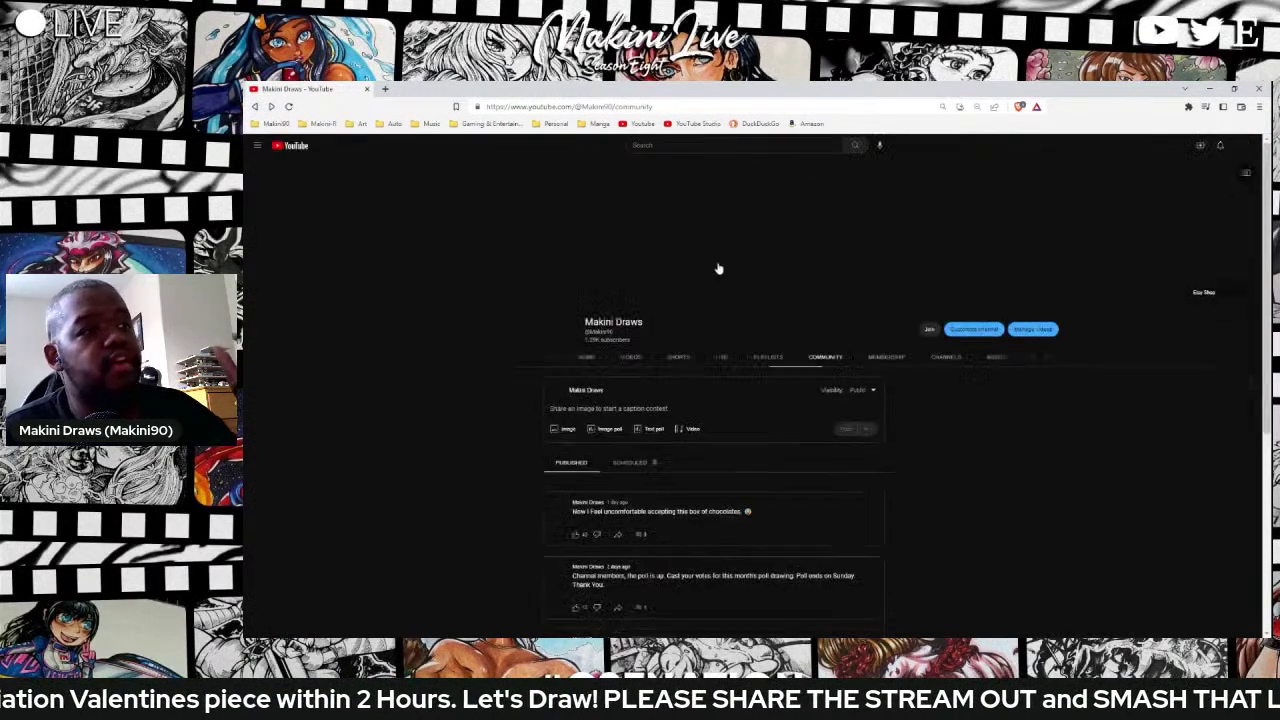
scroll(763, 360, down, 4)
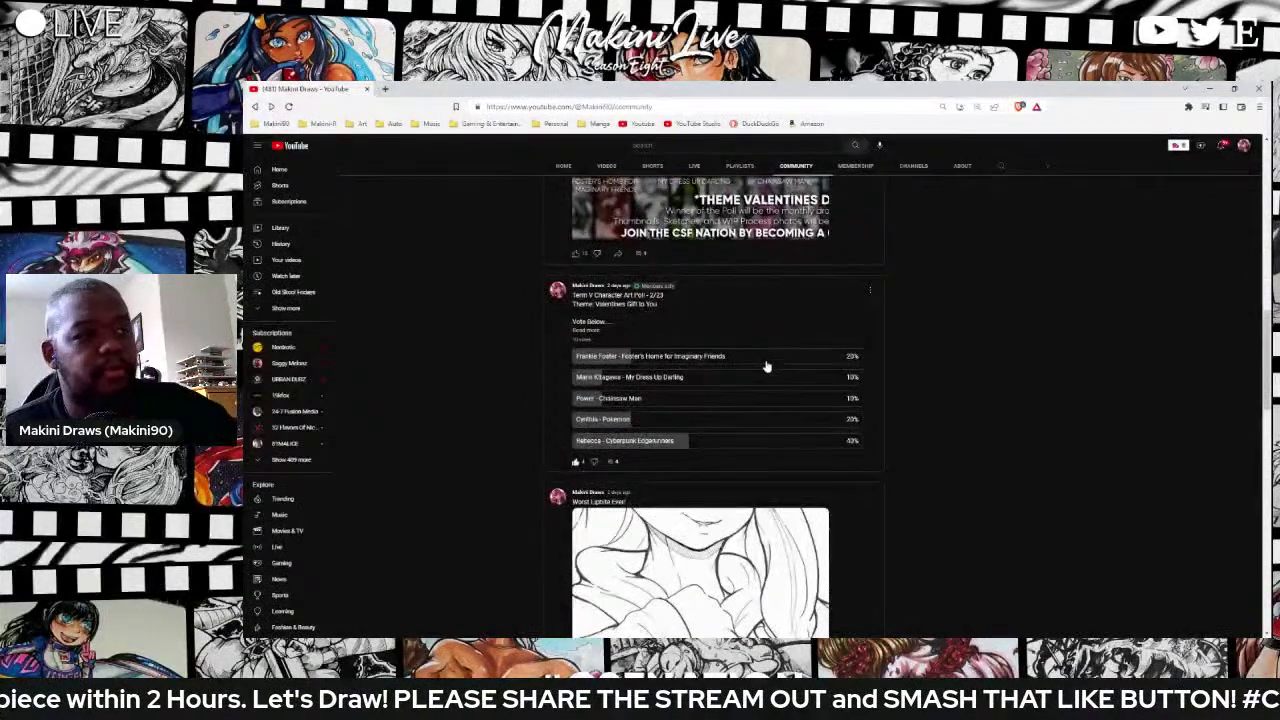